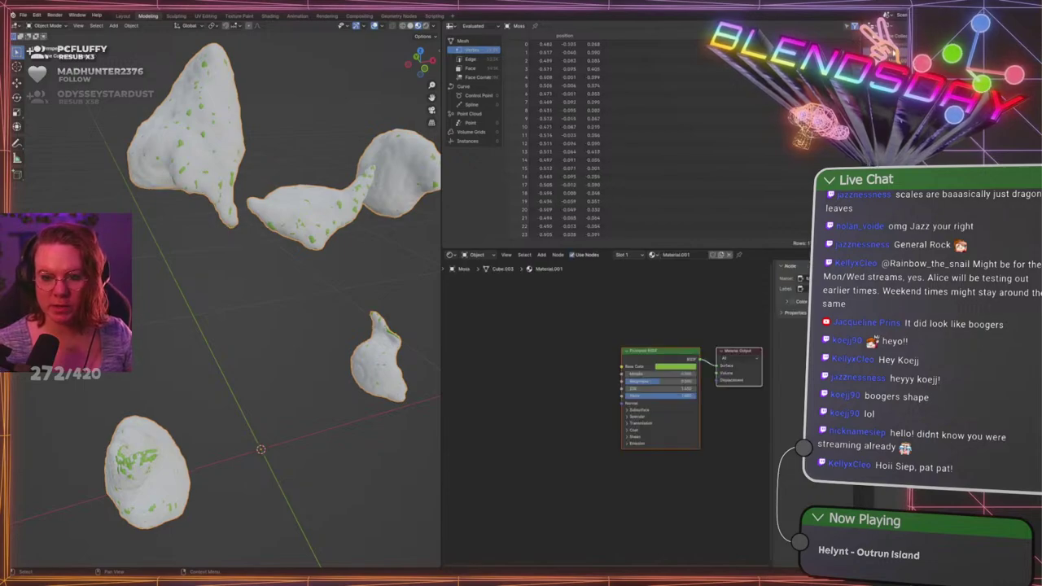
Undo the last change and assign the existing Normal material to the Moss.001 rocks
{"action": "key", "text": "ctrl+z"}
{"action": "scroll", "coordinate": [383, 349], "scroll_direction": "down", "scroll_amount": 5}
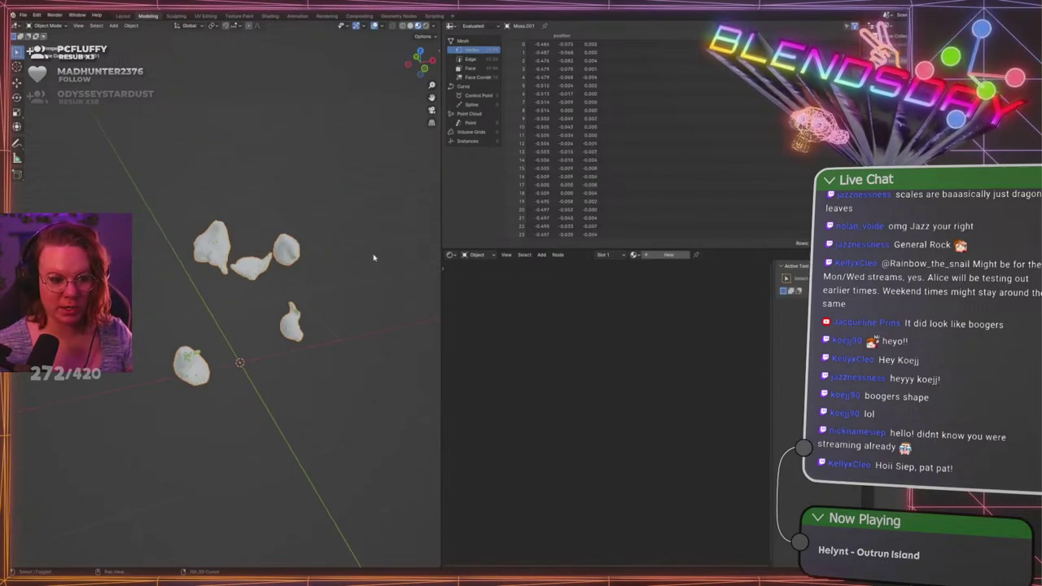
{"action": "middle_click_drag", "start_coordinate": [374, 258], "coordinate": [350, 257], "text": "shift"}
{"action": "scroll", "coordinate": [350, 257], "scroll_direction": "up", "scroll_amount": 5}
{"action": "left_click", "coordinate": [337, 332], "text": "shift"}
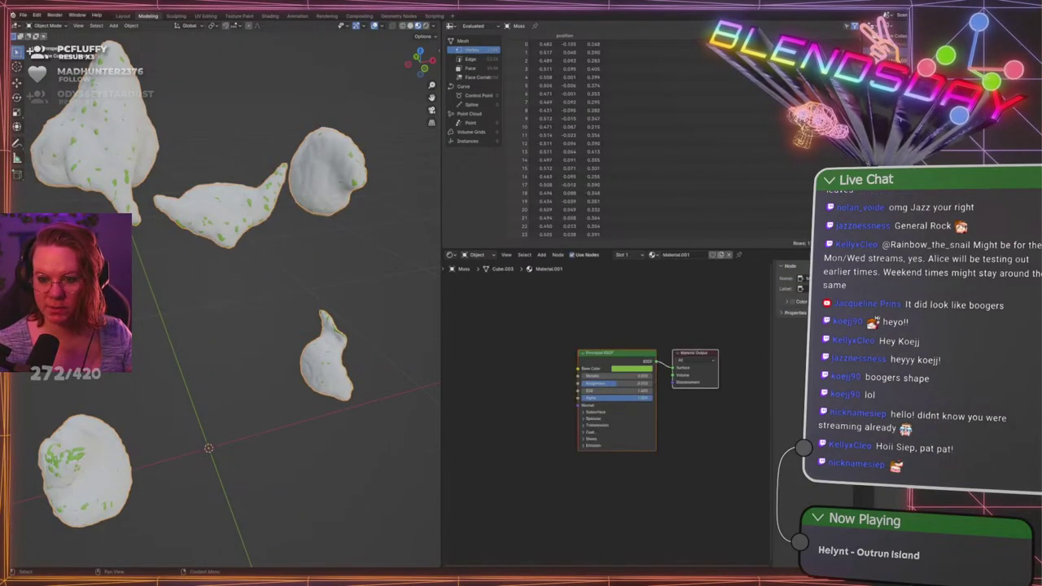
{"action": "left_click", "coordinate": [327, 173], "text": "shift"}
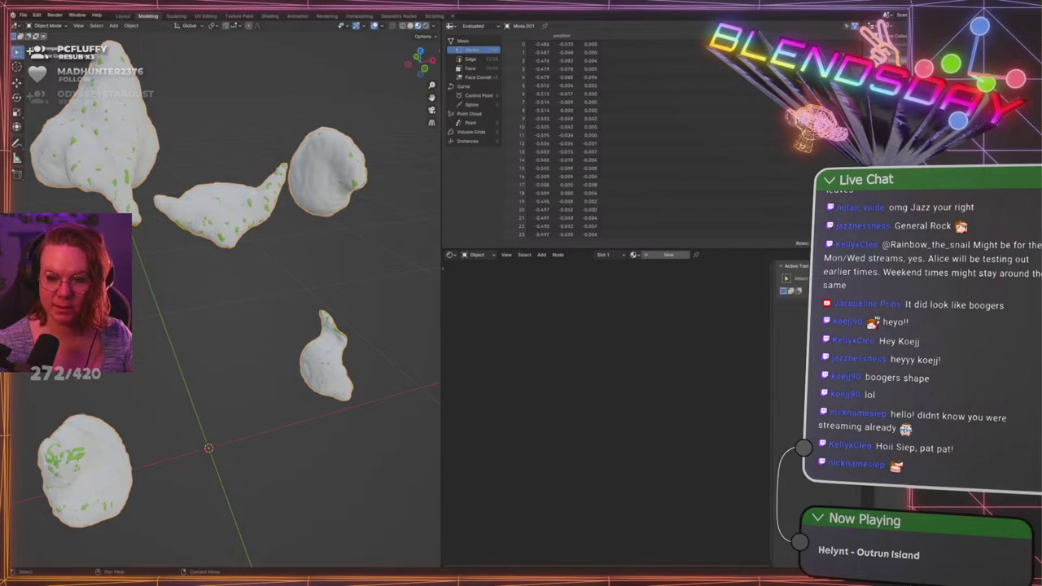
{"action": "left_click", "coordinate": [636, 255]}
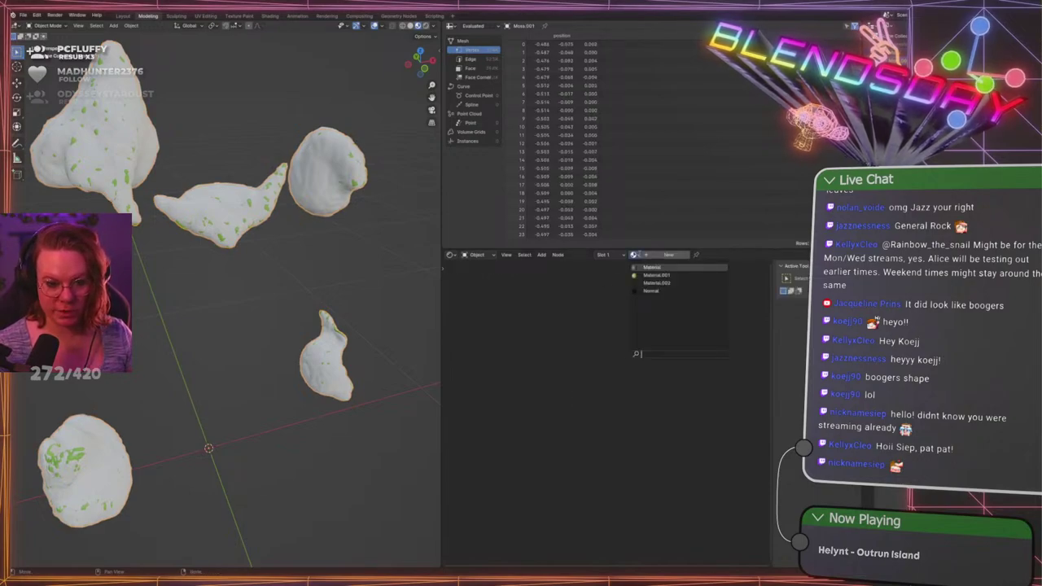
{"action": "left_click", "coordinate": [666, 291]}
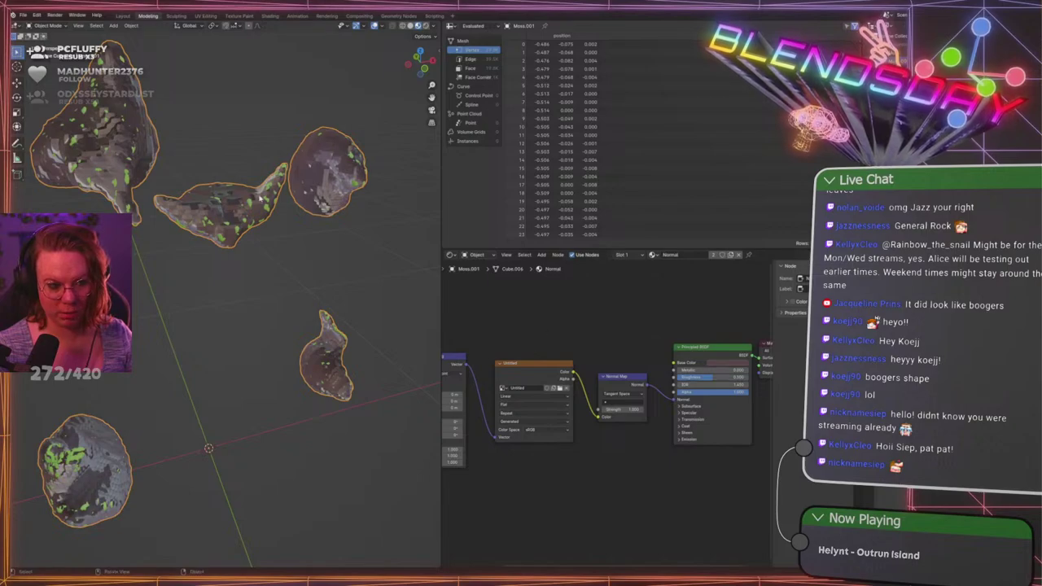
Set the Normal material's base colour to a neutral grey with saturation 0 and value 0.5
{"action": "middle_click_drag", "start_coordinate": [643, 333], "coordinate": [574, 371]}
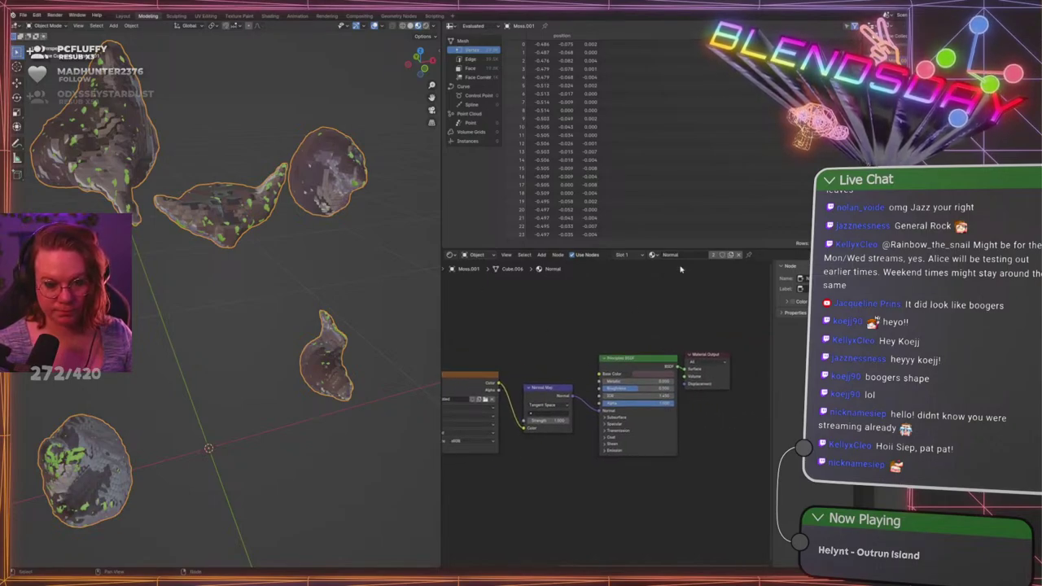
{"action": "middle_click_drag", "start_coordinate": [640, 340], "coordinate": [665, 319]}
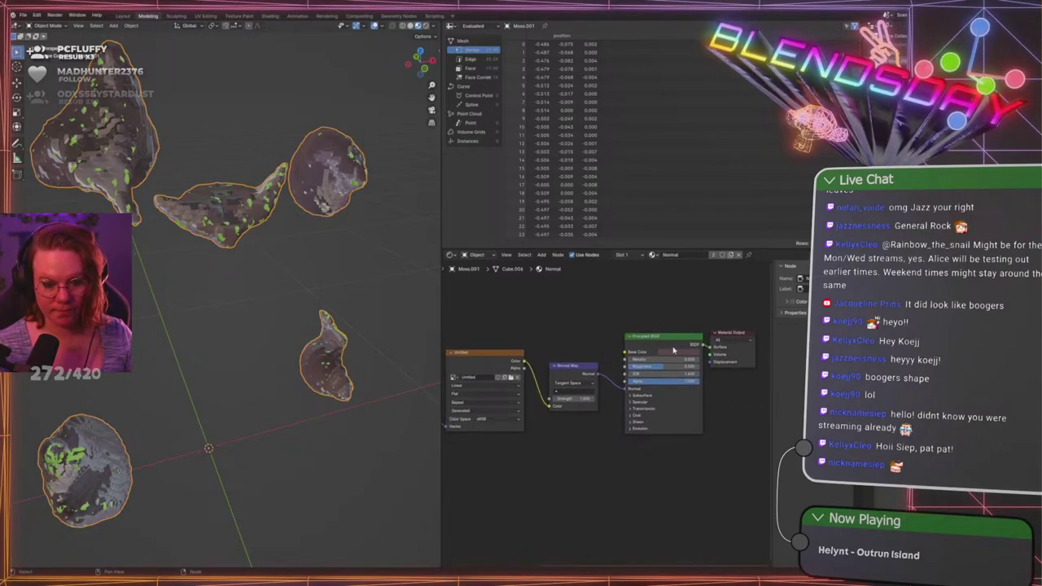
{"action": "left_click", "coordinate": [673, 351]}
{"action": "left_click_drag", "start_coordinate": [691, 335], "coordinate": [662, 329]}
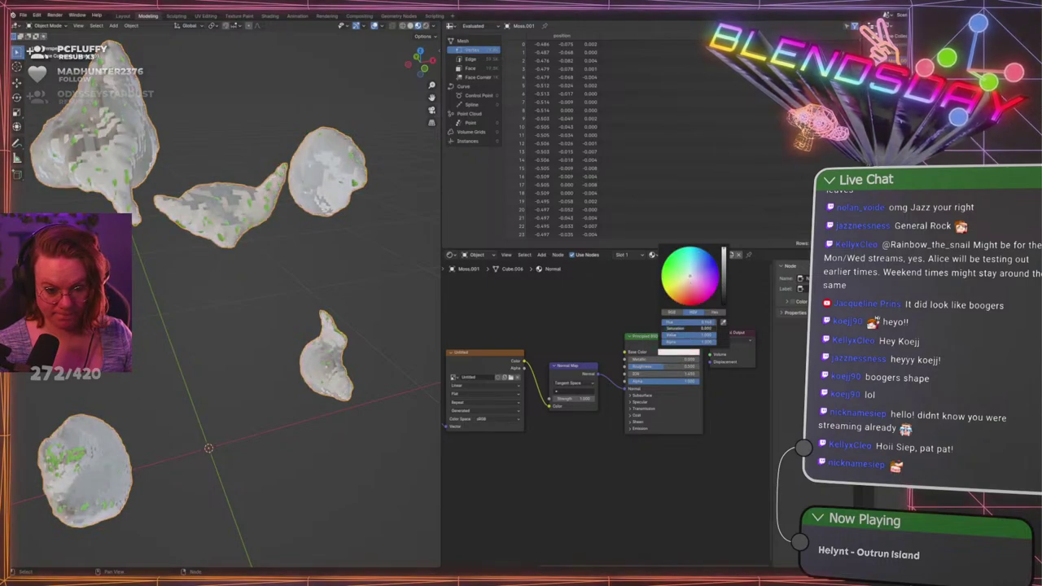
{"action": "left_click", "coordinate": [705, 335]}
{"action": "type", "text": ".5"}
{"action": "key", "text": "Return"}
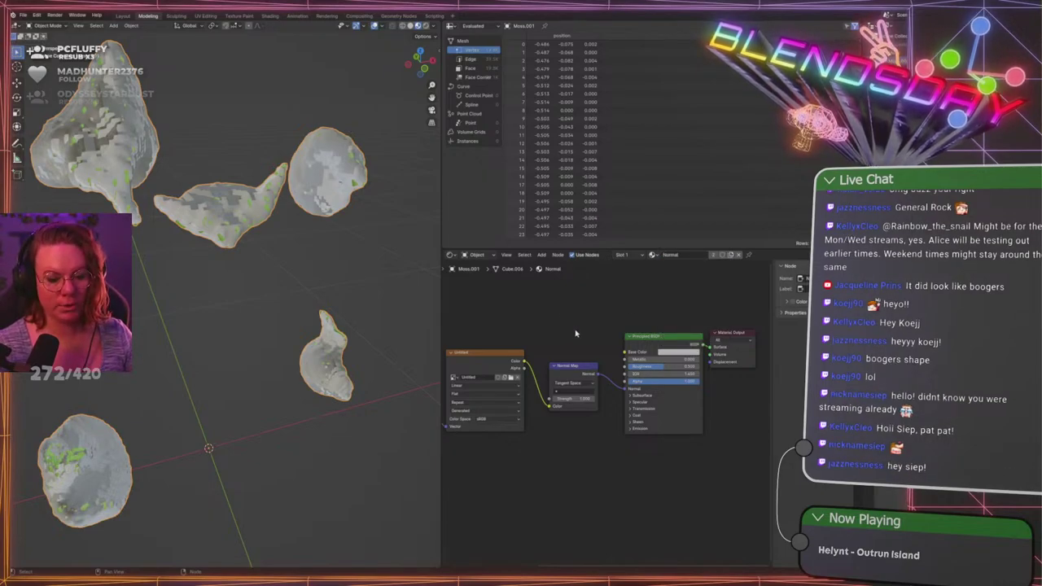
Replace the spreadsheet with an Image Editor and display the Untitled image in it
{"action": "left_click", "coordinate": [450, 26]}
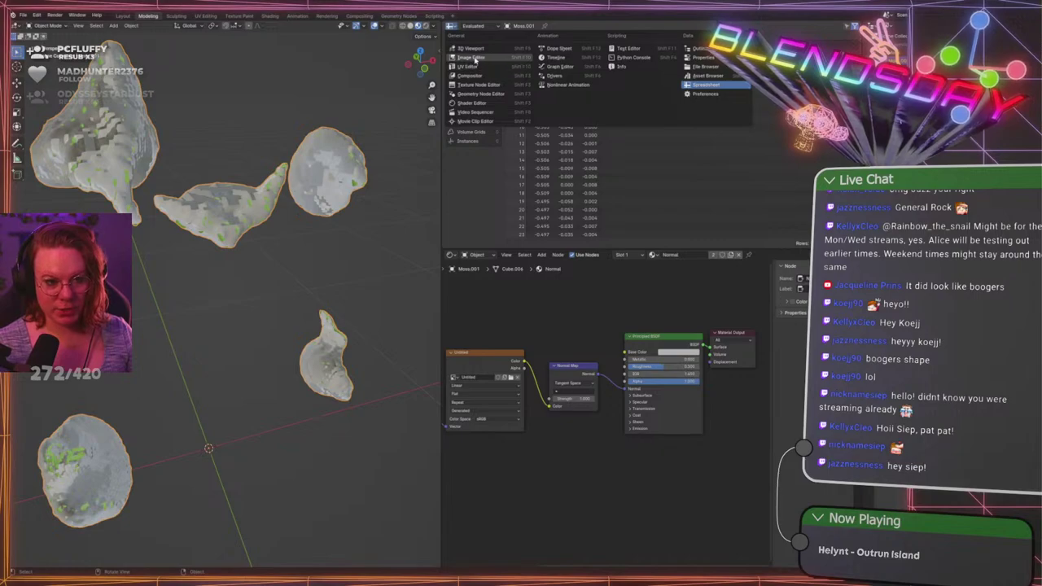
{"action": "left_click", "coordinate": [472, 58]}
{"action": "left_click", "coordinate": [617, 26]}
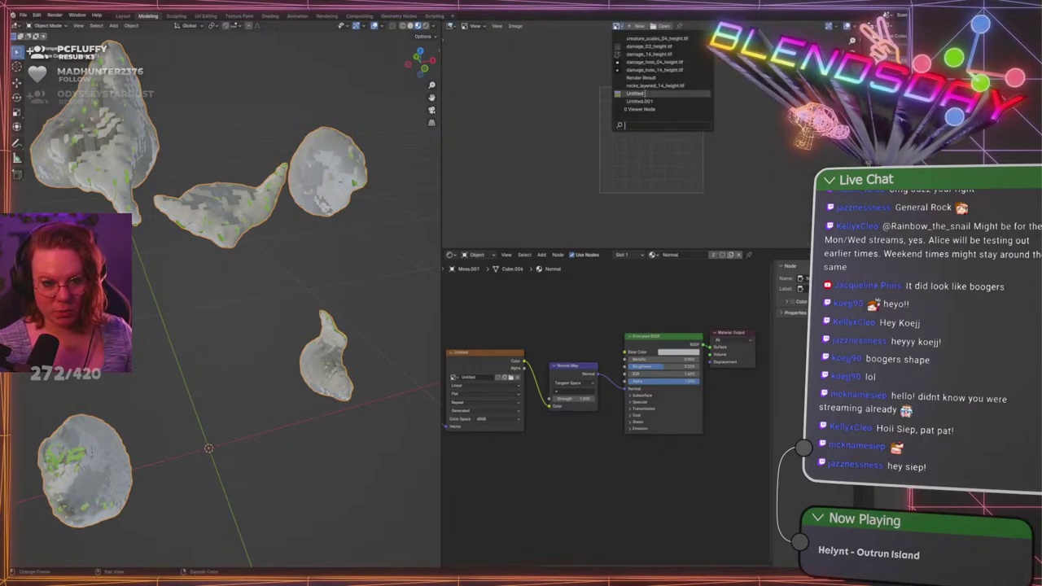
{"action": "left_click", "coordinate": [641, 101]}
{"action": "scroll", "coordinate": [641, 109], "scroll_direction": "down", "scroll_amount": 7}
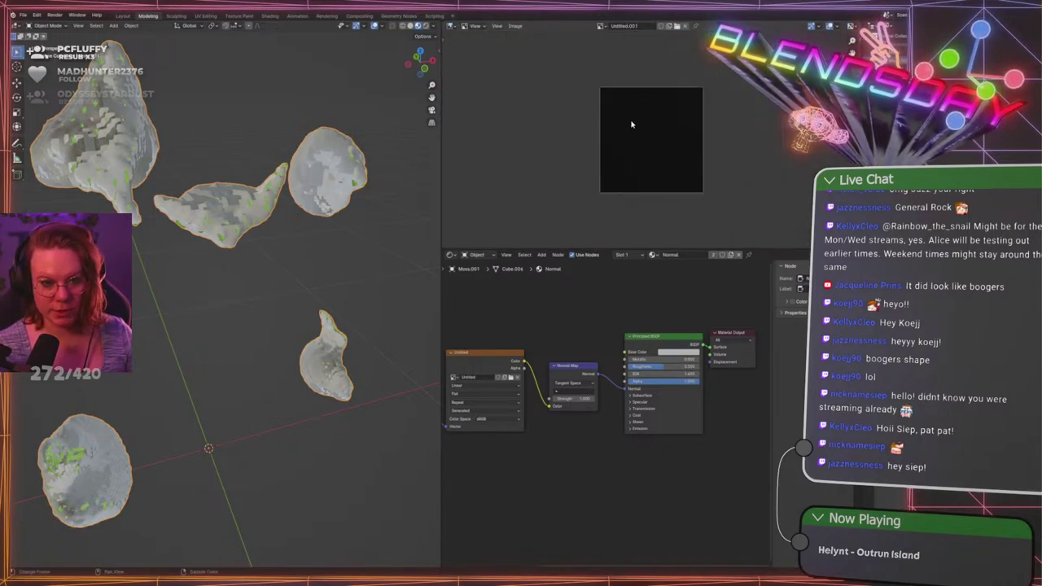
{"action": "scroll", "coordinate": [631, 119], "scroll_direction": "up", "scroll_amount": 3}
{"action": "left_click", "coordinate": [604, 26]}
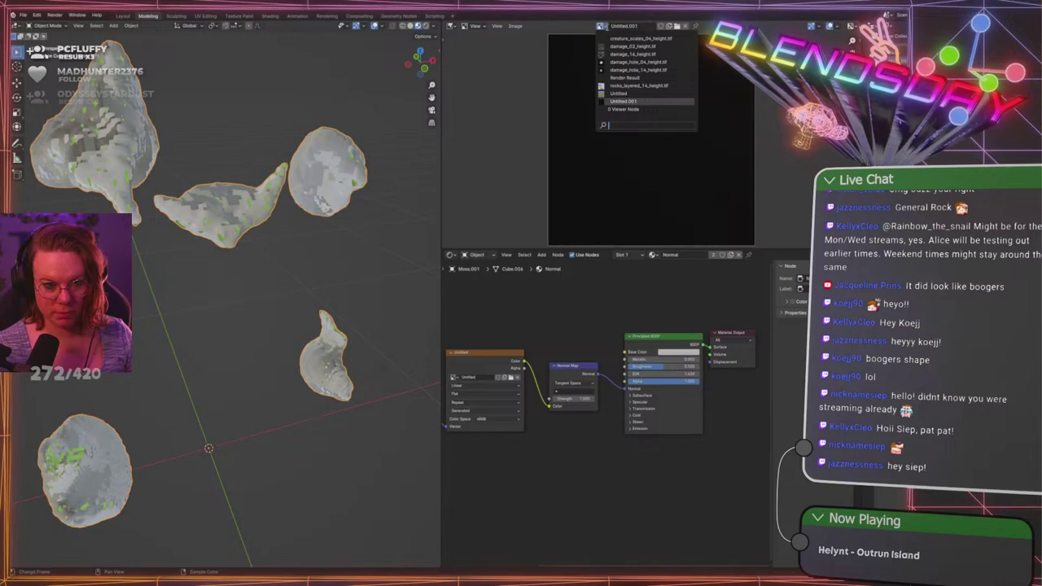
{"action": "left_click", "coordinate": [630, 95]}
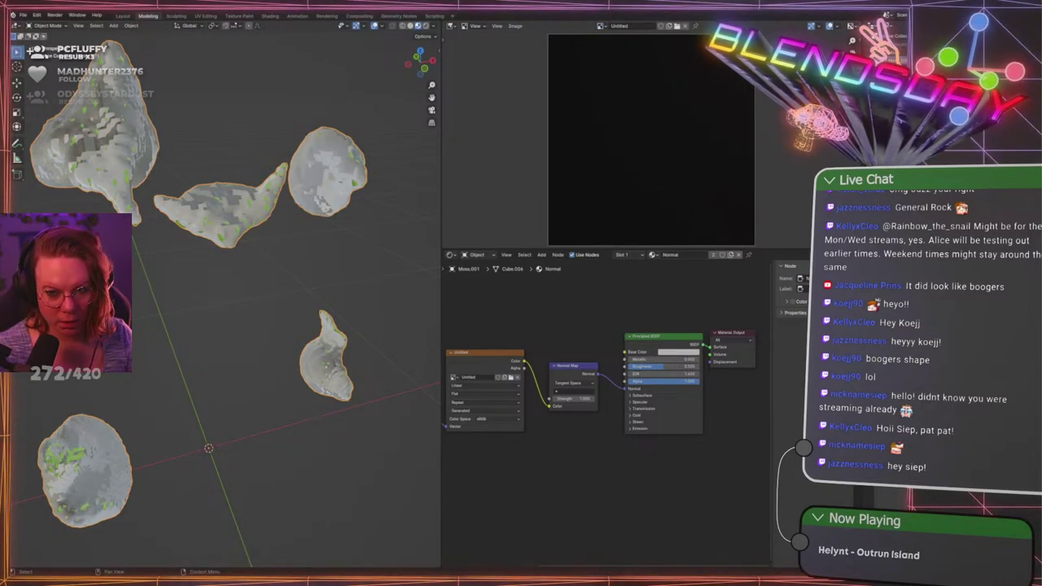
Show and select the low-poly gravestone Stone1_LOW and bring up its Untitled.001 image texture node
{"action": "left_click", "coordinate": [899, 50]}
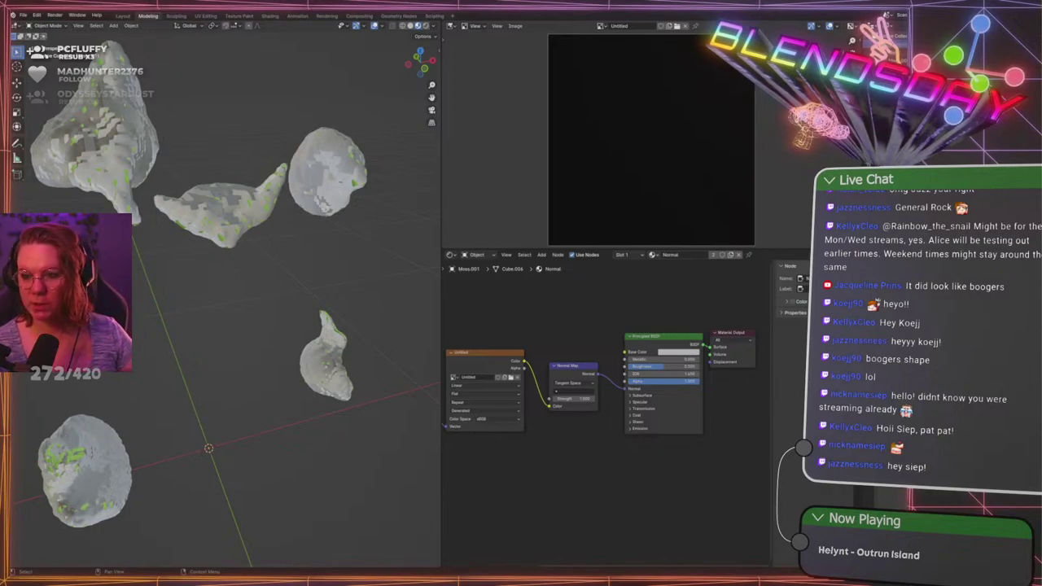
{"action": "left_click", "coordinate": [903, 59]}
{"action": "left_click", "coordinate": [903, 59]}
{"action": "middle_click_drag", "start_coordinate": [511, 353], "coordinate": [636, 299]}
{"action": "middle_click_drag", "start_coordinate": [541, 325], "coordinate": [614, 329]}
{"action": "scroll", "coordinate": [614, 329], "scroll_direction": "up", "scroll_amount": 3}
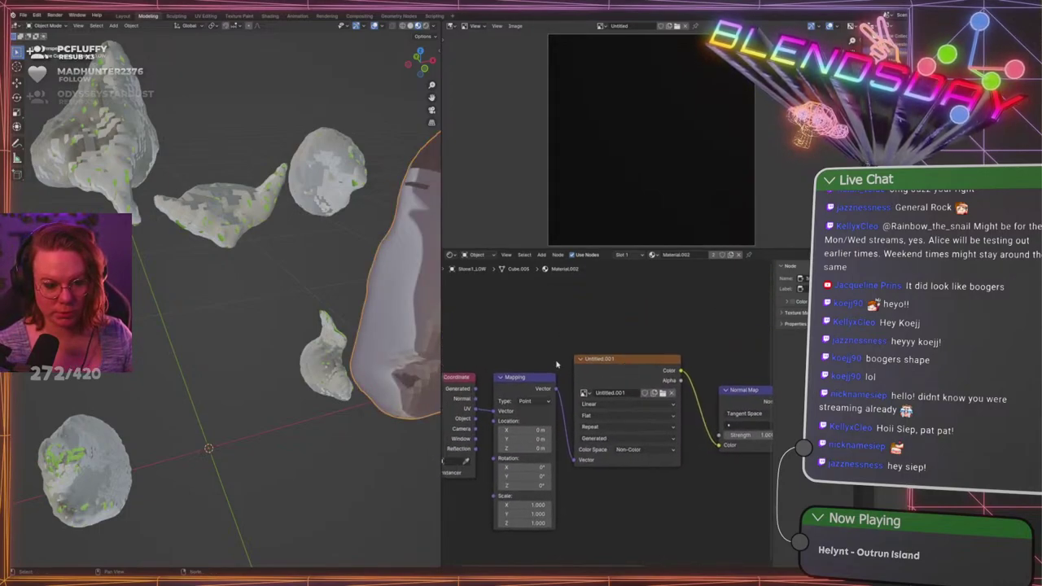
Examine the low-poly gravestone's surface shading and the images available for its texture node
{"action": "key", "text": "KP_Decimal"}
{"action": "scroll", "coordinate": [299, 325], "scroll_direction": "up", "scroll_amount": 4}
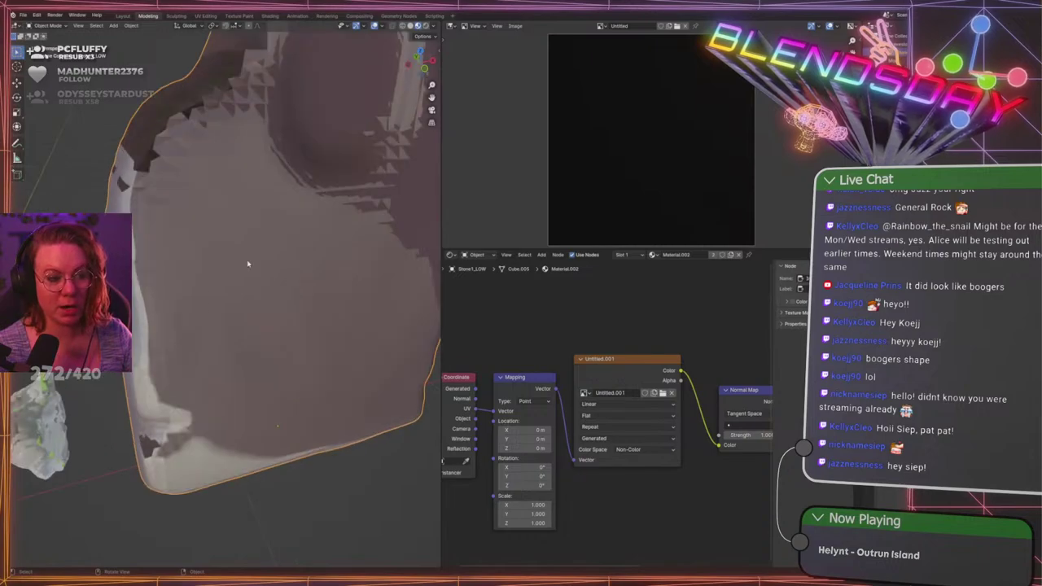
{"action": "scroll", "coordinate": [250, 260], "scroll_direction": "down", "scroll_amount": 3}
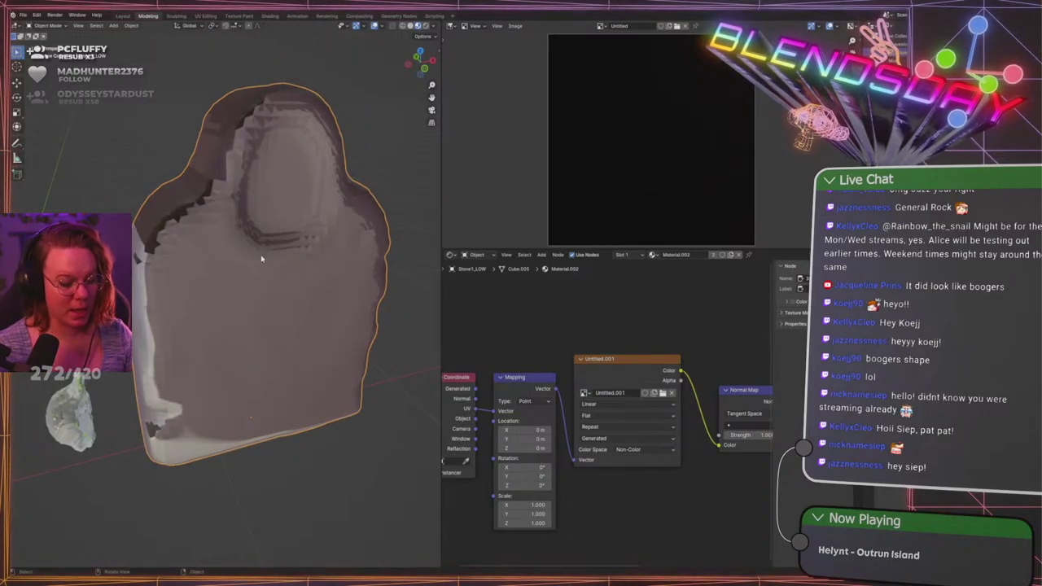
{"action": "middle_click_drag", "start_coordinate": [268, 261], "coordinate": [548, 269]}
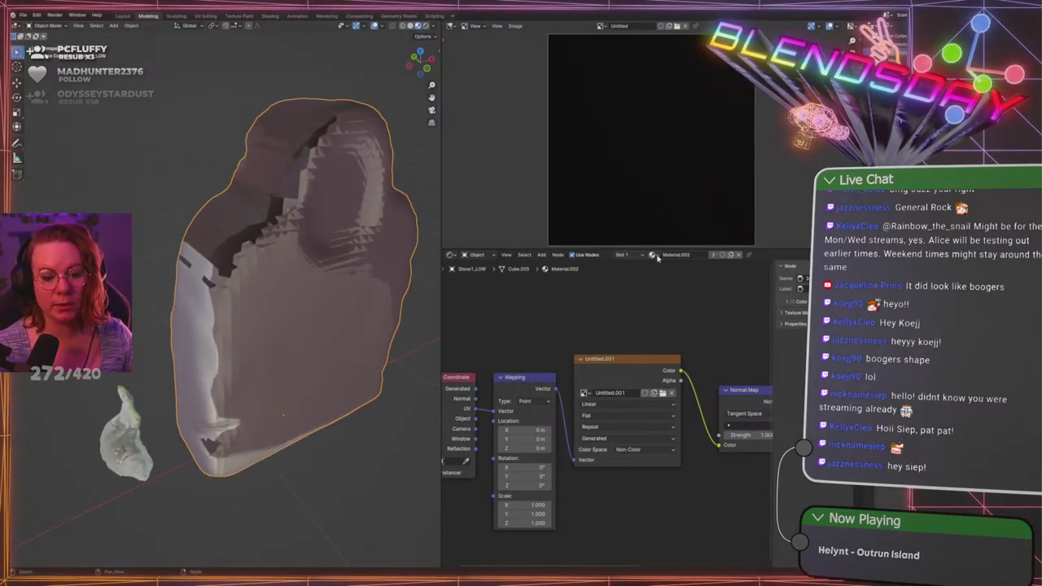
{"action": "left_click", "coordinate": [584, 393]}
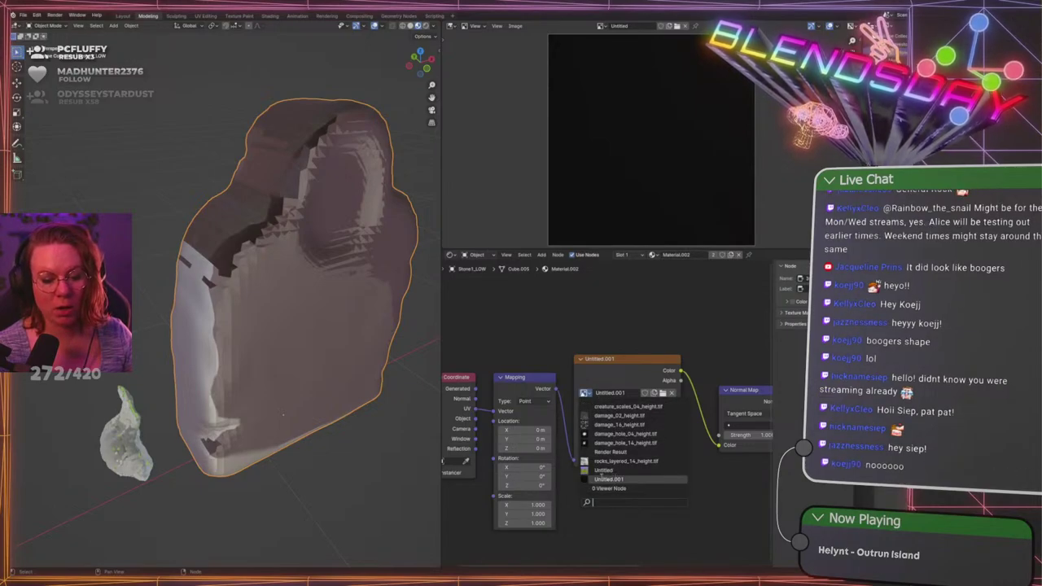
{"action": "left_click", "coordinate": [589, 302]}
{"action": "middle_click_drag", "start_coordinate": [309, 245], "coordinate": [295, 178]}
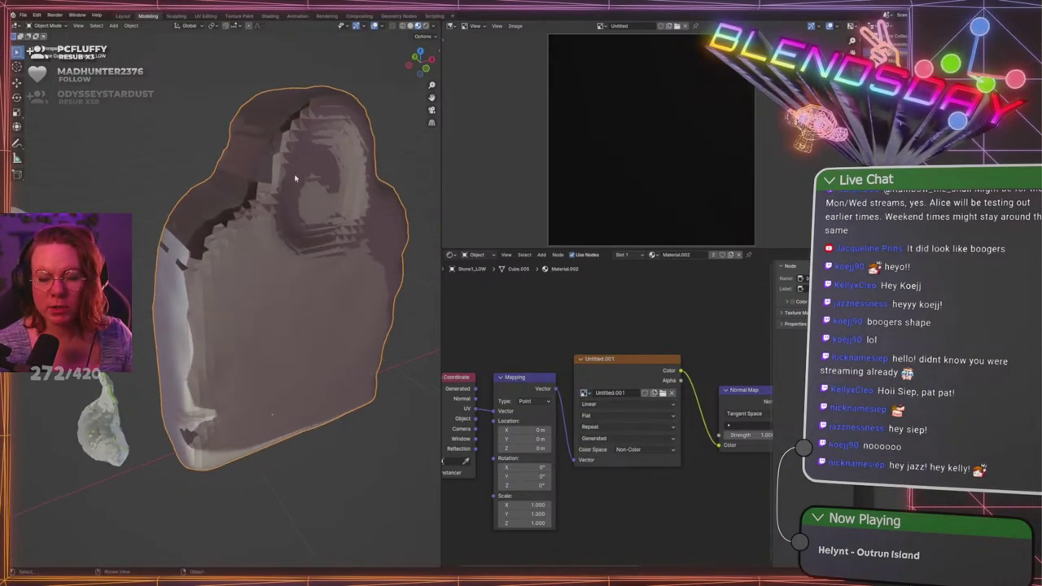
{"action": "scroll", "coordinate": [261, 229], "scroll_direction": "down", "scroll_amount": 5}
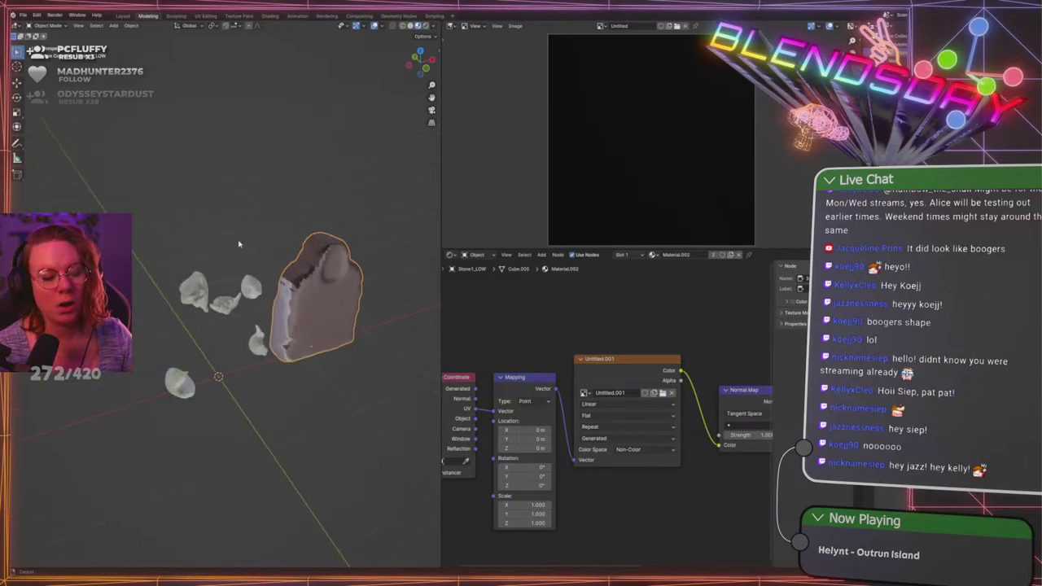
Save the file and leave only the low-poly and high-poly gravestones visible, hiding the small rocks
{"action": "key", "text": "ctrl+s"}
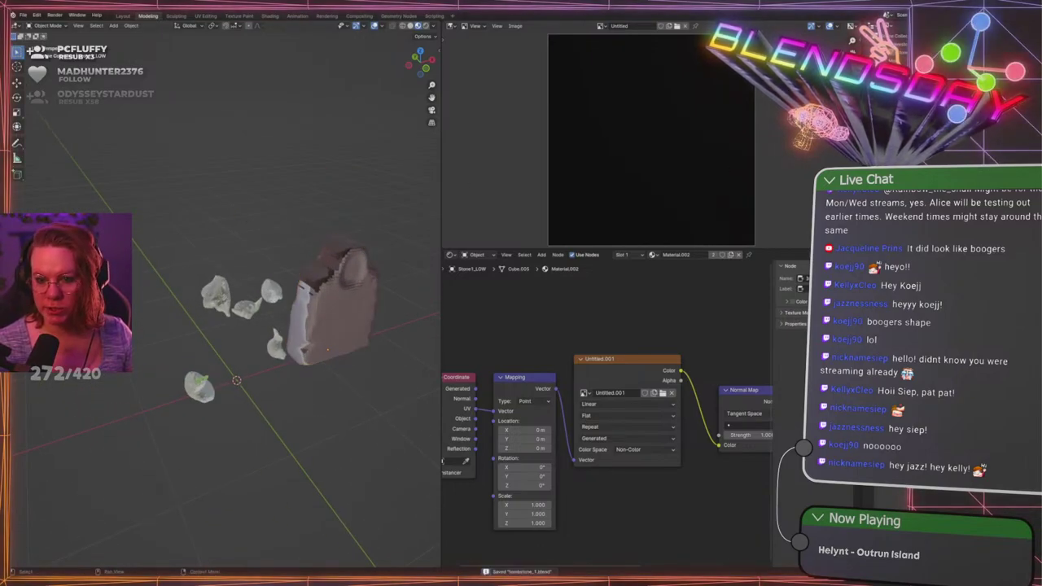
{"action": "key", "text": "h"}
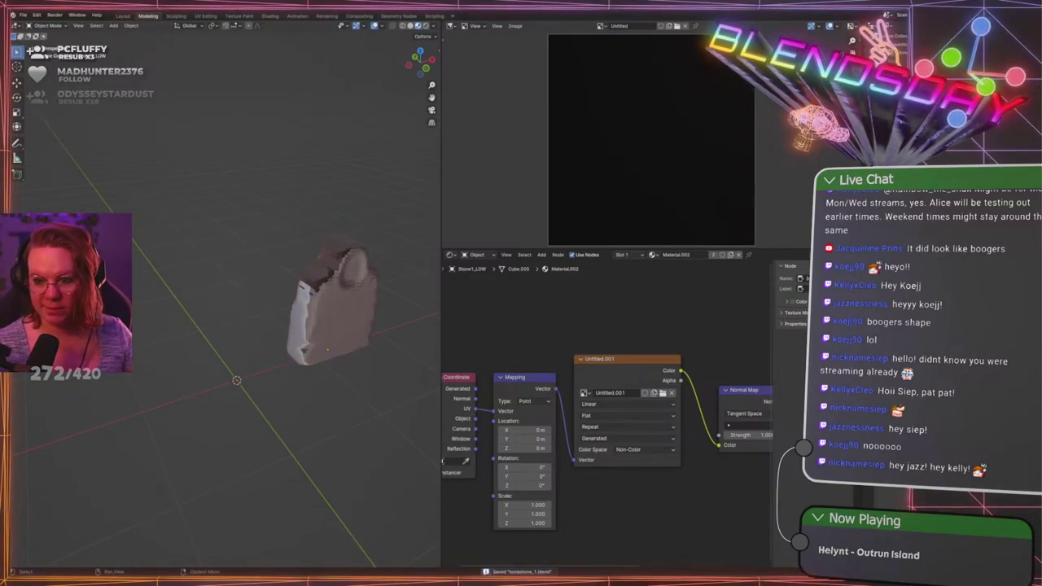
{"action": "left_click", "coordinate": [1002, 69]}
{"action": "middle_click_drag", "start_coordinate": [329, 291], "coordinate": [326, 220]}
{"action": "scroll", "coordinate": [286, 275], "scroll_direction": "up", "scroll_amount": 3}
{"action": "scroll", "coordinate": [274, 228], "scroll_direction": "up", "scroll_amount": 2}
{"action": "scroll", "coordinate": [276, 228], "scroll_direction": "down", "scroll_amount": 2}
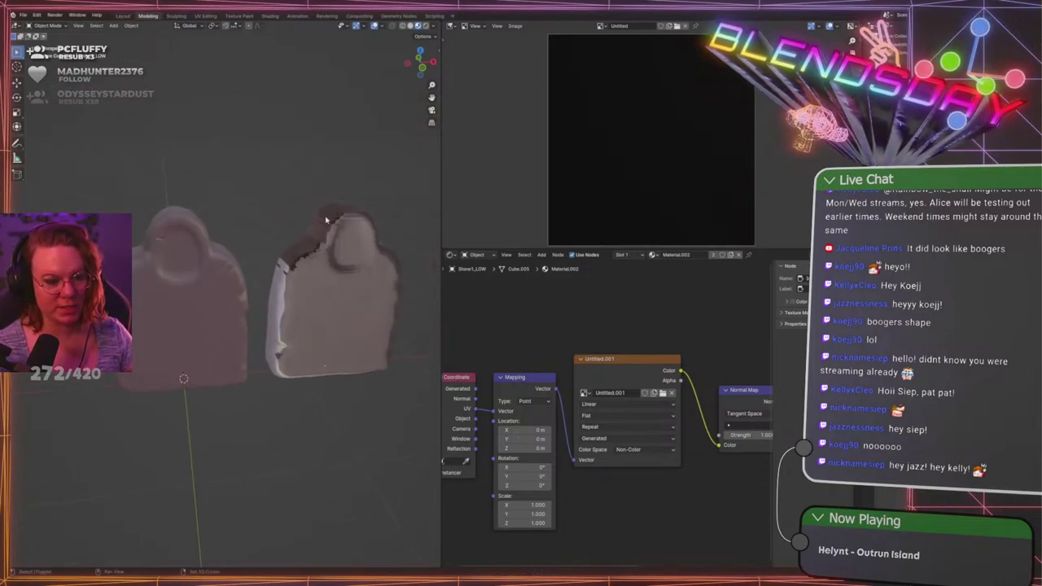
Clear the low-poly gravestone's location so it overlaps the high-poly one at the origin
{"action": "left_click", "coordinate": [325, 219]}
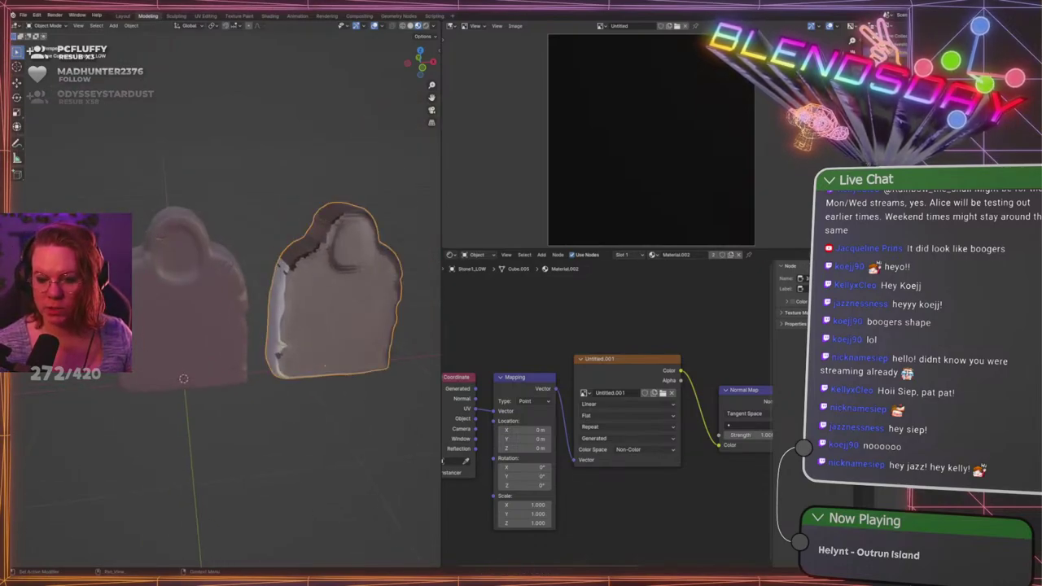
{"action": "key", "text": "alt+g"}
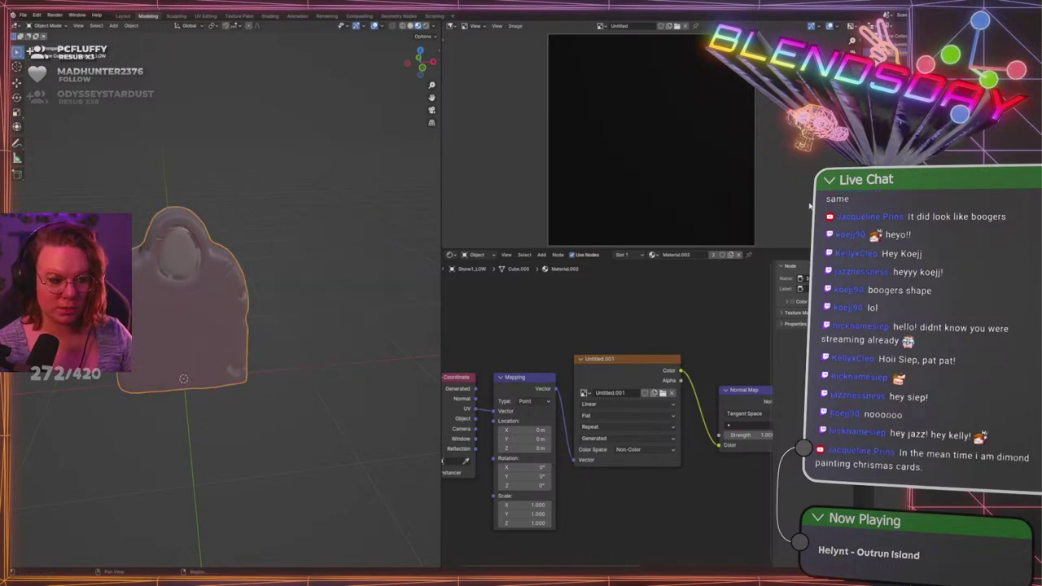
{"action": "middle_click_drag", "start_coordinate": [250, 229], "coordinate": [342, 212], "text": "shift"}
{"action": "scroll", "coordinate": [314, 224], "scroll_direction": "up", "scroll_amount": 2}
{"action": "scroll", "coordinate": [342, 212], "scroll_direction": "up", "scroll_amount": 2}
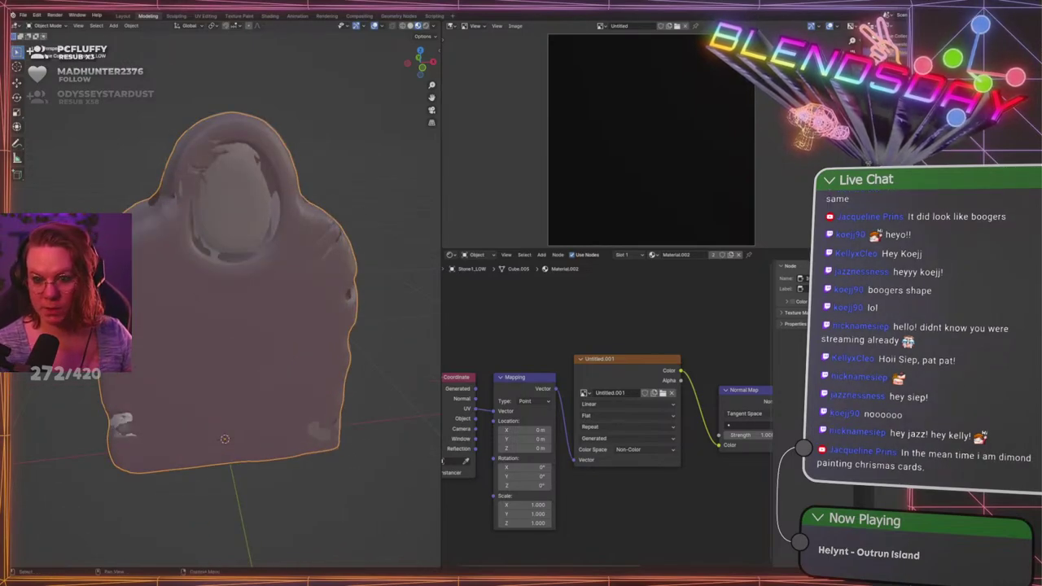
Select the high-poly gravestone with Stone1_LOW as the active object and bake the normal map into Untitled.001
{"action": "left_click", "coordinate": [896, 54]}
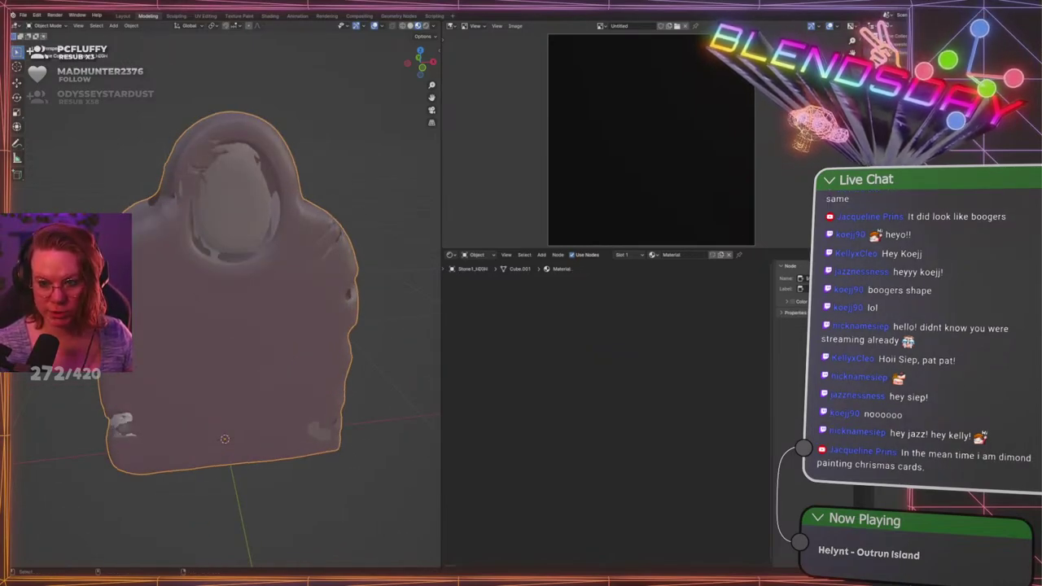
{"action": "left_click", "coordinate": [895, 63], "text": "ctrl"}
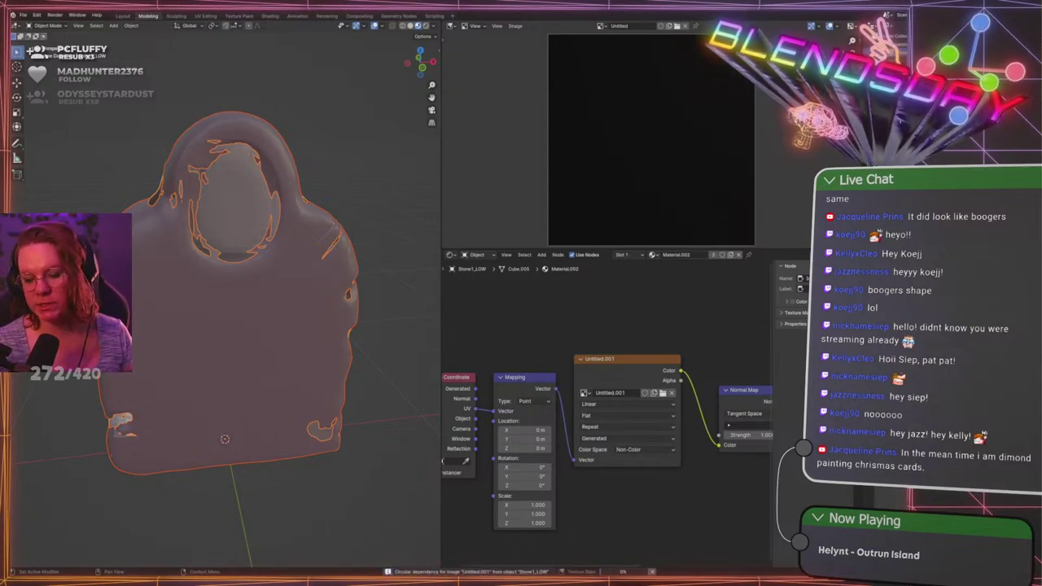
{"action": "scroll", "coordinate": [592, 412], "scroll_direction": "down", "scroll_amount": 1}
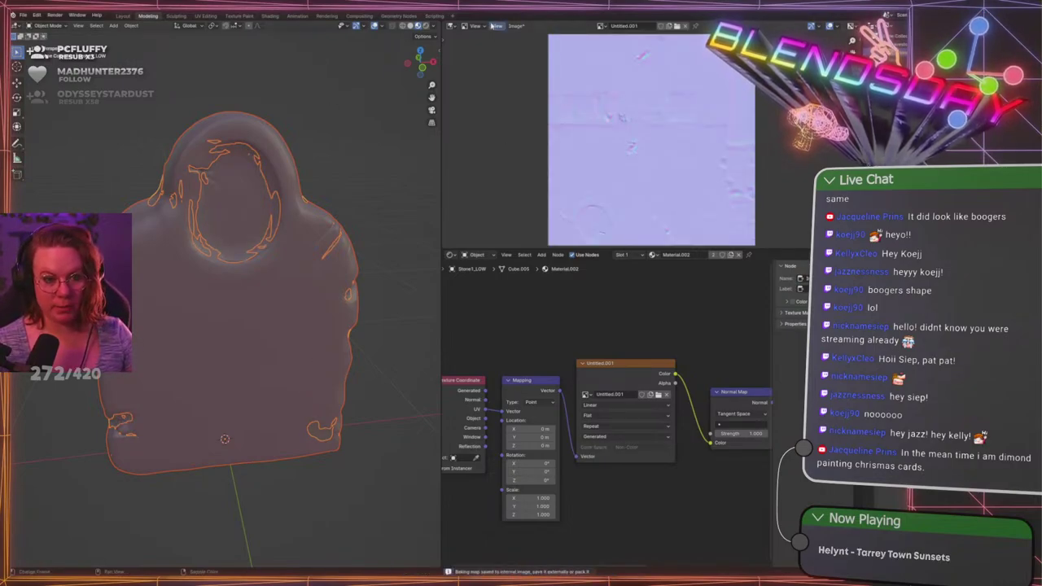
Save the baked gravestone normal map as grave1_normal.png beside coffin_normal.png and clear the object selection
{"action": "left_click", "coordinate": [516, 25]}
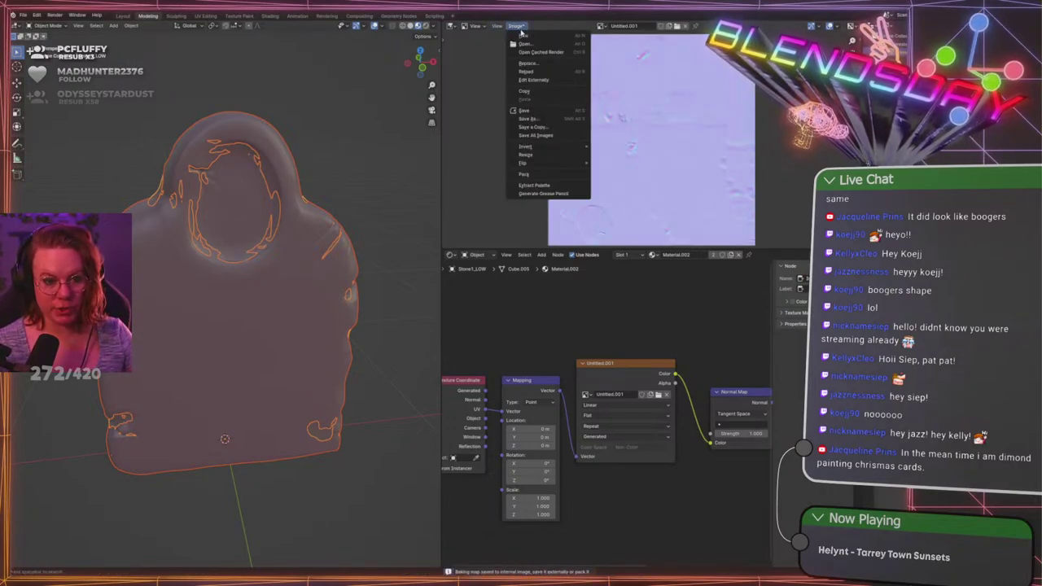
{"action": "left_click", "coordinate": [527, 119]}
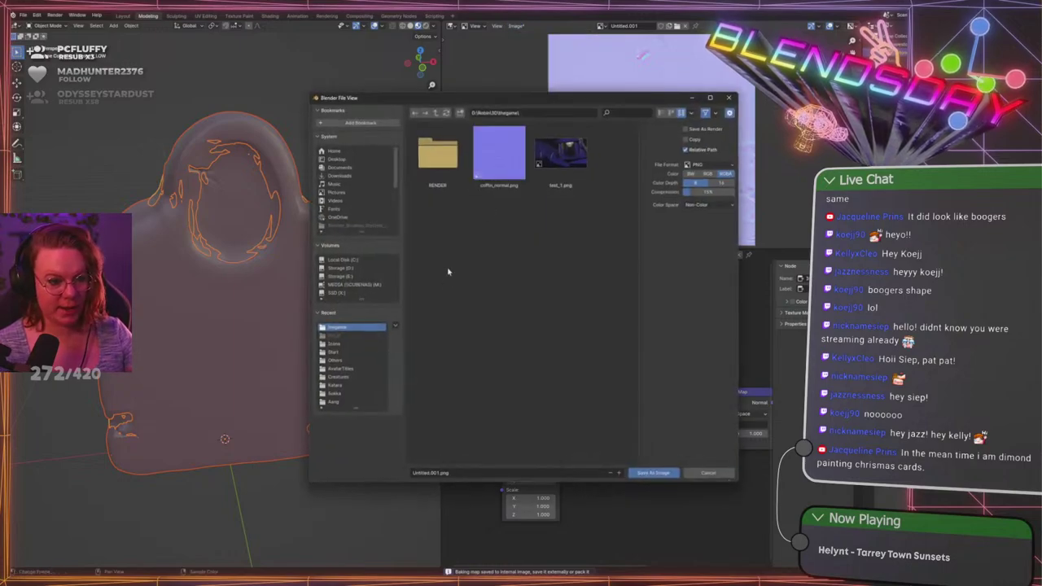
{"action": "left_click", "coordinate": [505, 172]}
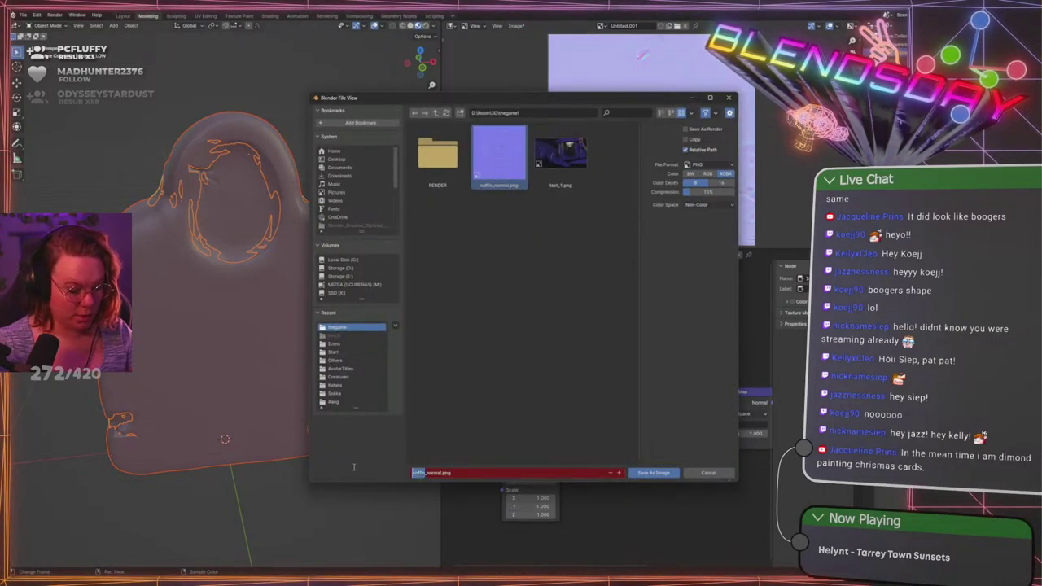
{"action": "type", "text": "grave1"}
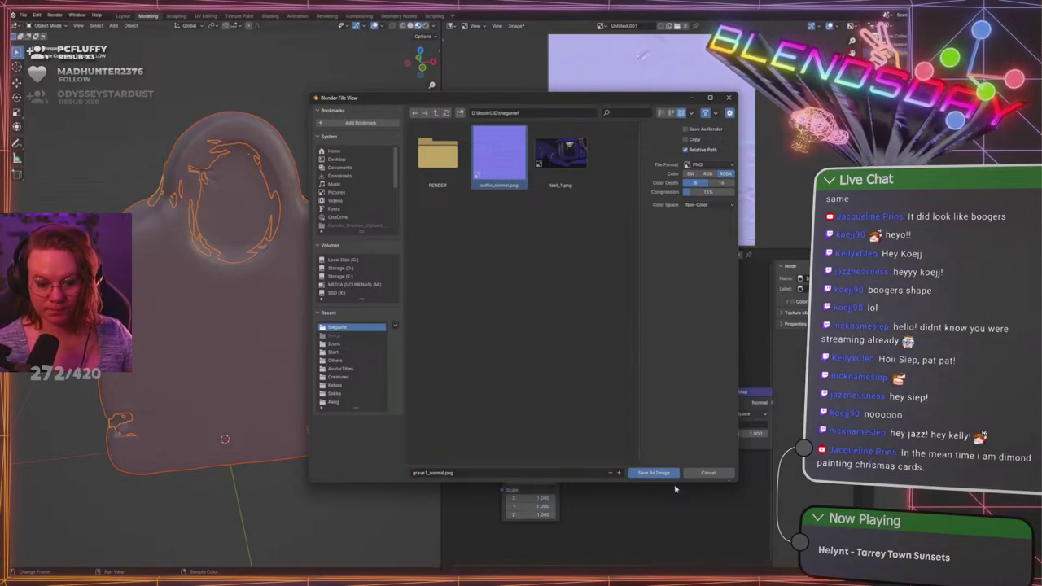
{"action": "left_click", "coordinate": [661, 473]}
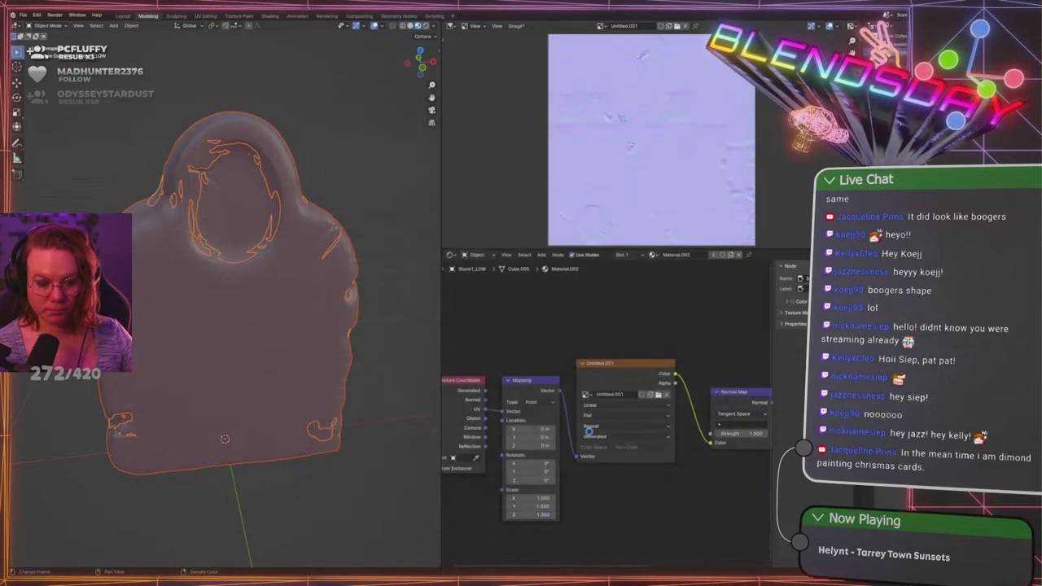
{"action": "left_click", "coordinate": [341, 135]}
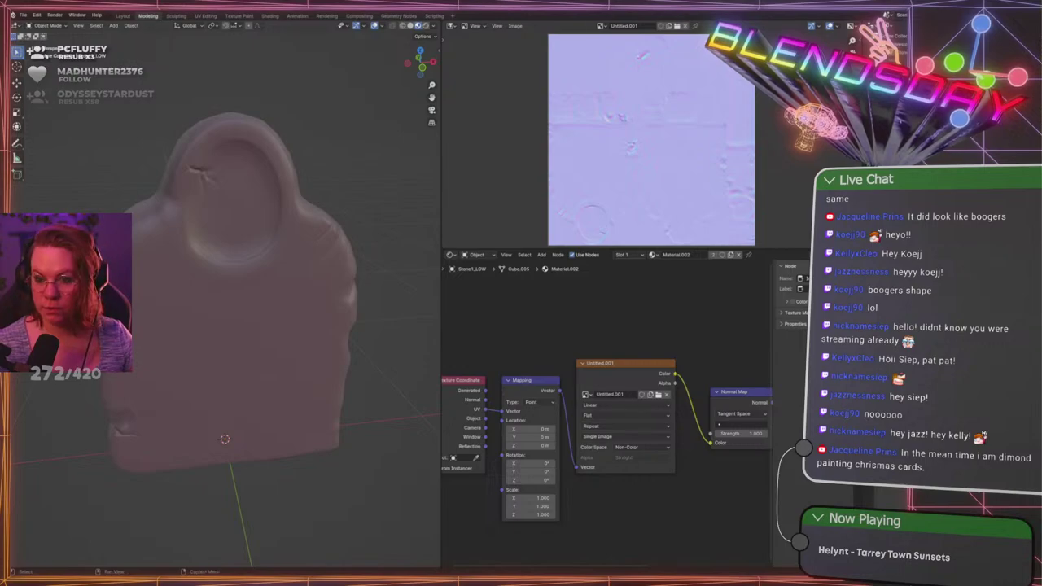
Hide the gravestones, show only the low-poly moss pieces, and make Moss.001 the active object
{"action": "left_click", "coordinate": [1010, 67]}
{"action": "left_click", "coordinate": [1009, 57]}
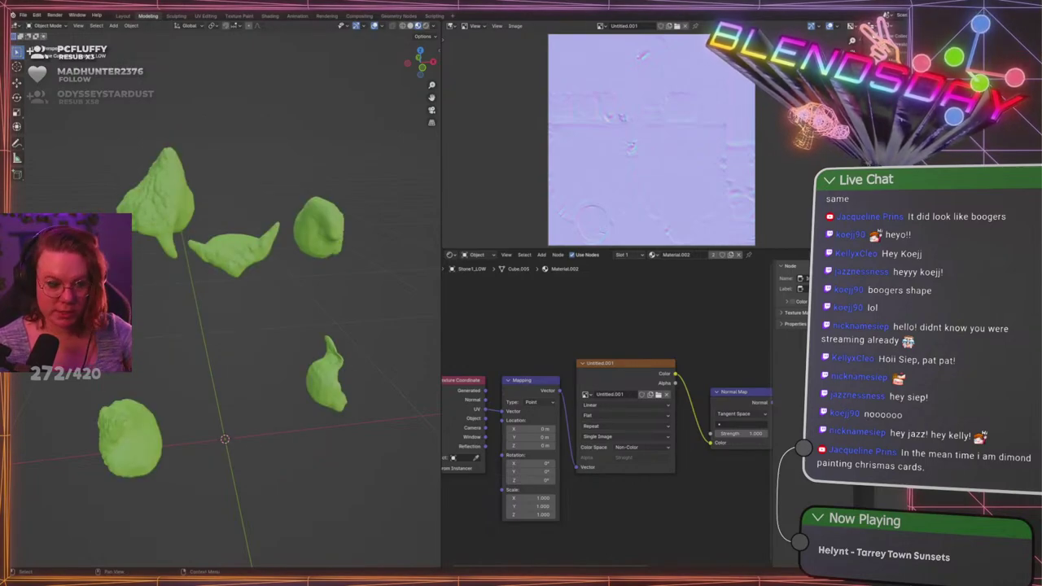
{"action": "left_click", "coordinate": [920, 58]}
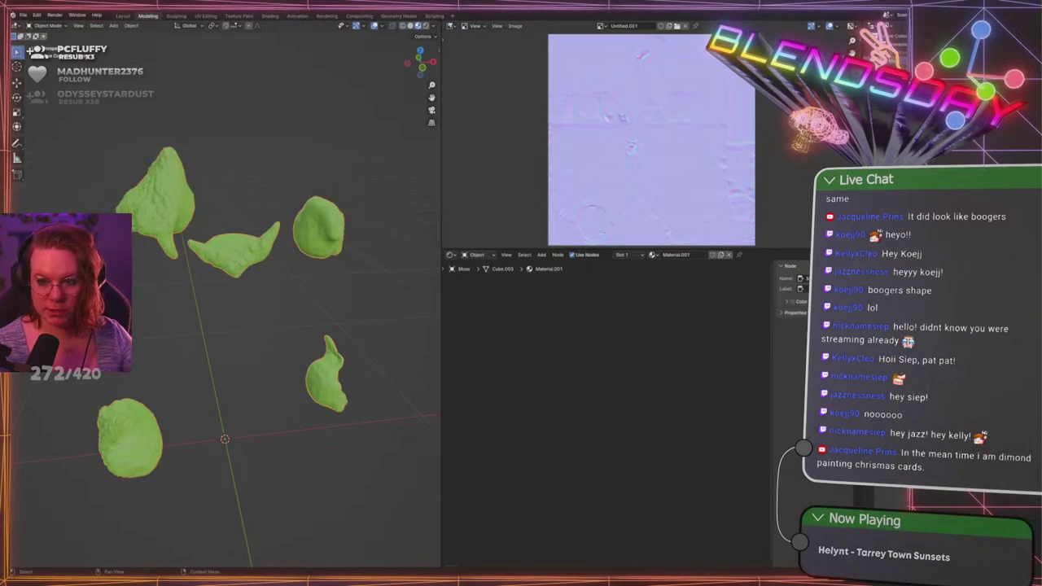
{"action": "left_click", "coordinate": [1009, 67]}
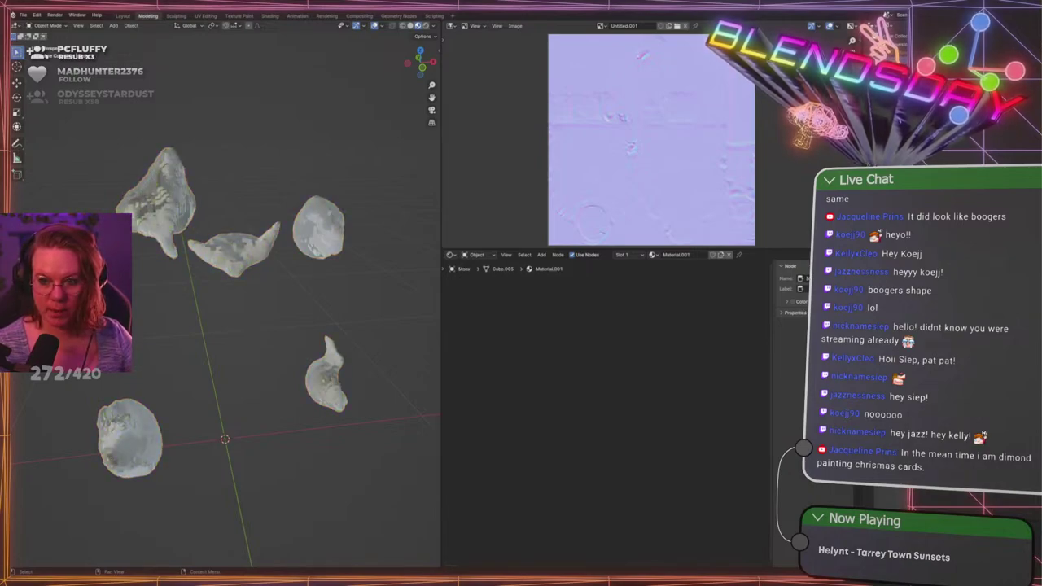
{"action": "left_click", "coordinate": [919, 67]}
Set Moss.001's texture node to the Untitled image and display that image in the image editor
{"action": "middle_click_drag", "start_coordinate": [692, 310], "coordinate": [598, 324]}
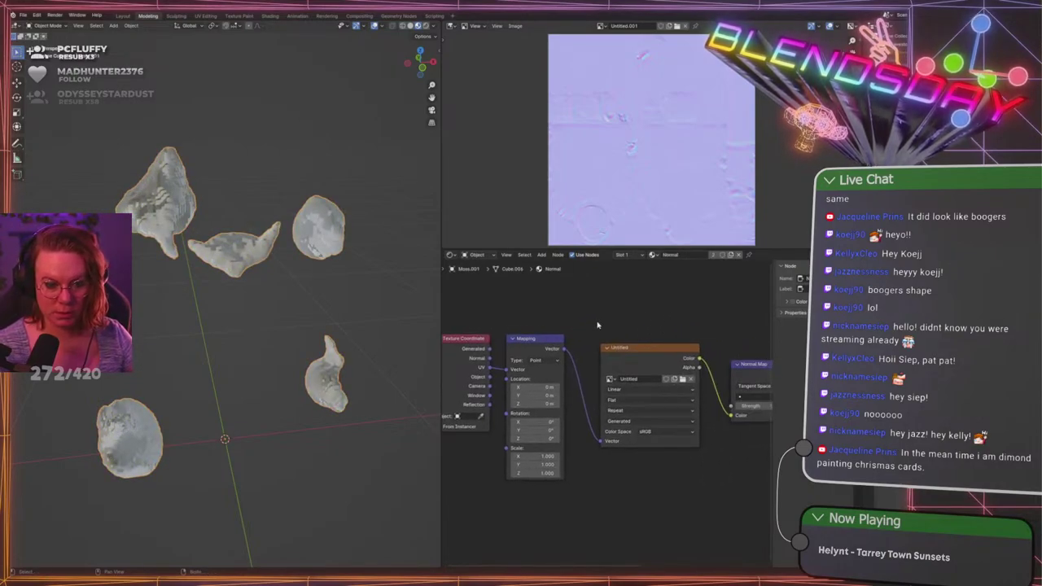
{"action": "middle_click_drag", "start_coordinate": [675, 319], "coordinate": [517, 317]}
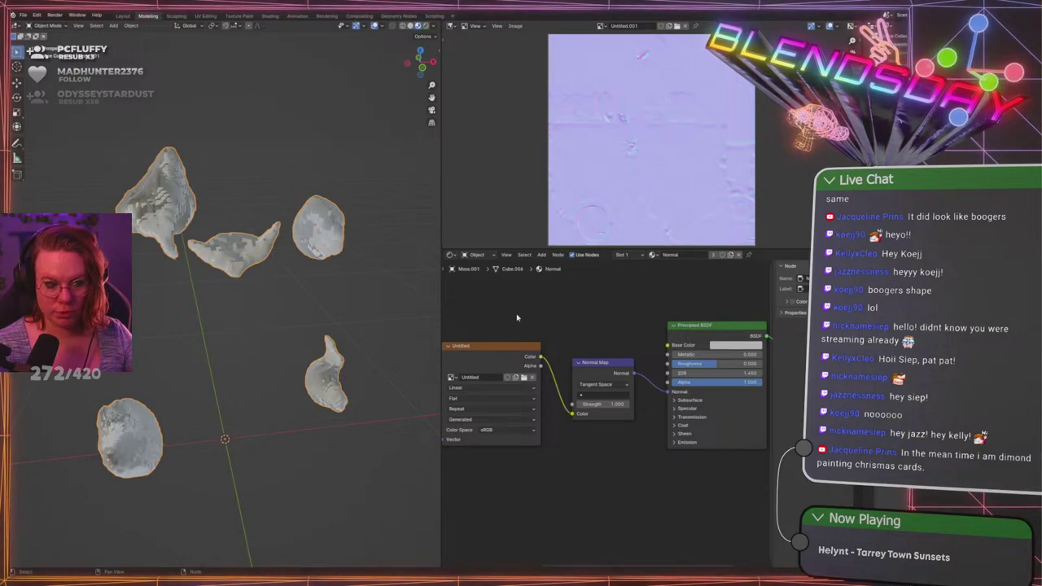
{"action": "middle_click_drag", "start_coordinate": [561, 316], "coordinate": [573, 330], "text": "shift"}
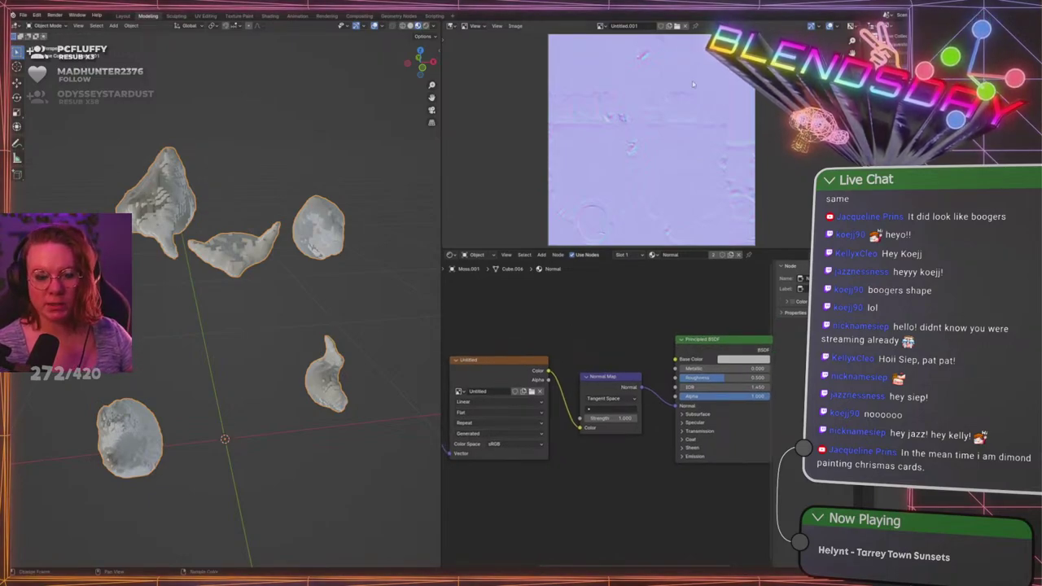
{"action": "scroll", "coordinate": [621, 154], "scroll_direction": "down", "scroll_amount": 1}
{"action": "middle_click_drag", "start_coordinate": [645, 334], "coordinate": [696, 326]}
{"action": "left_click", "coordinate": [512, 383]}
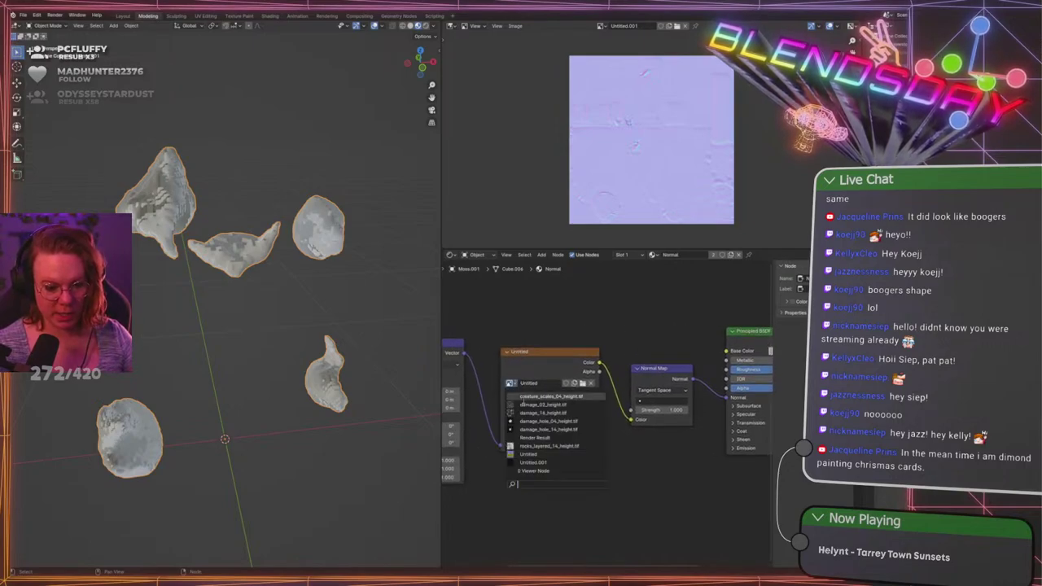
{"action": "left_click", "coordinate": [542, 456]}
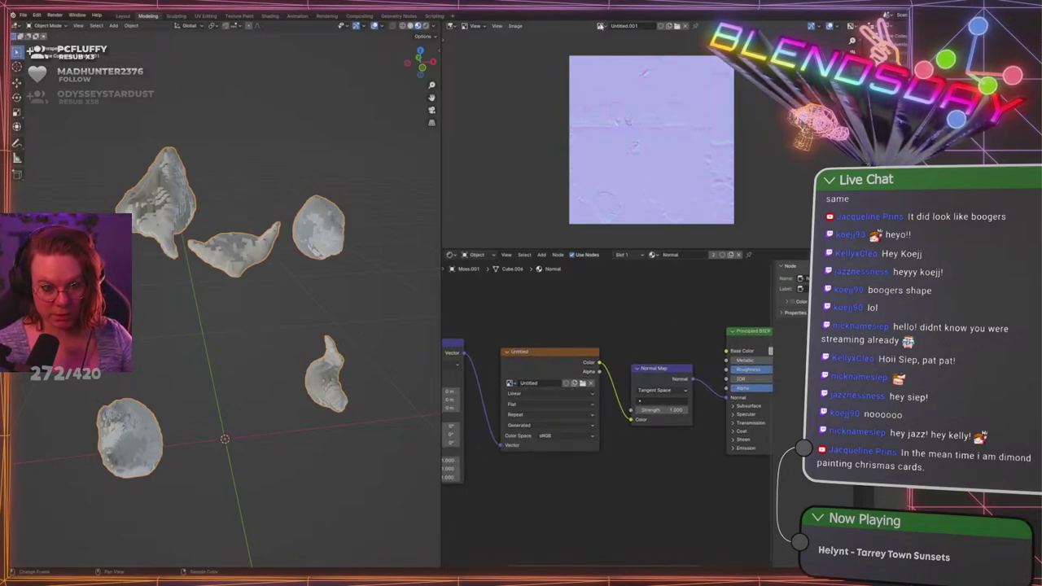
{"action": "left_click", "coordinate": [600, 26]}
{"action": "left_click", "coordinate": [623, 103]}
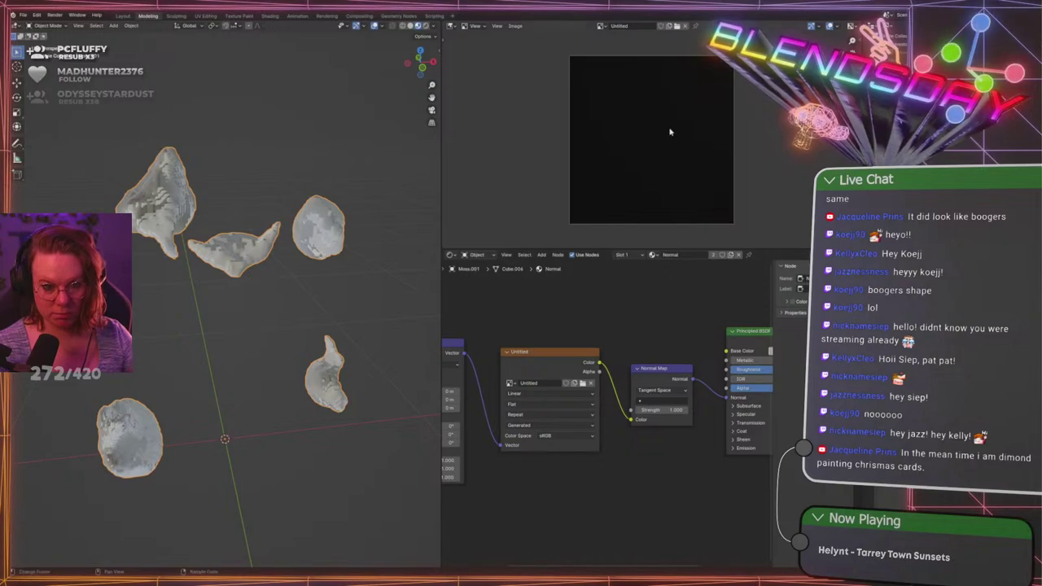
Try to bake the normal map for Moss.001 into the Untitled image
{"action": "middle_click_drag", "start_coordinate": [664, 363], "coordinate": [467, 379], "text": "shift"}
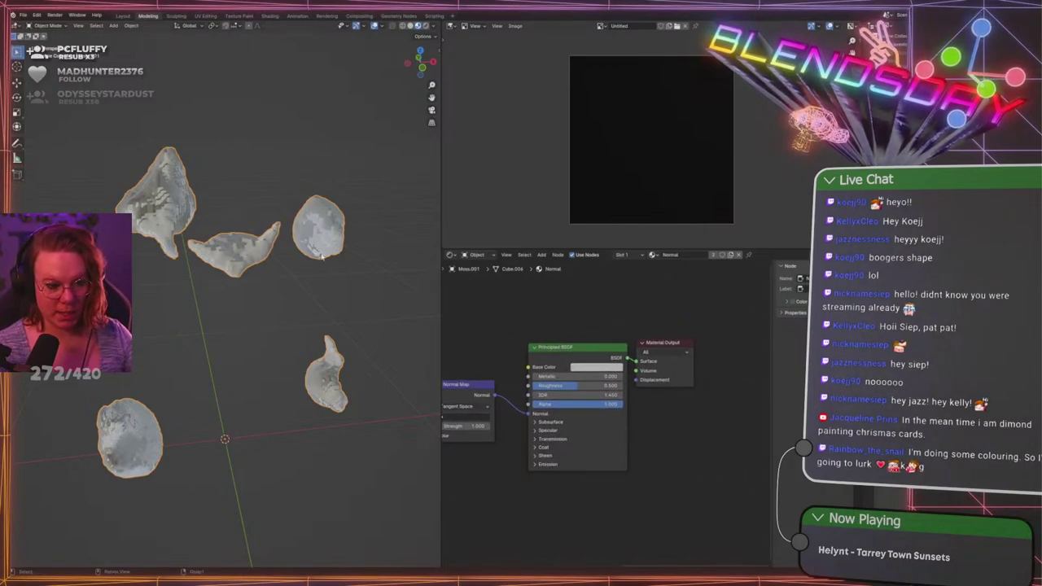
{"action": "middle_click_drag", "start_coordinate": [527, 310], "coordinate": [612, 332]}
{"action": "scroll", "coordinate": [611, 332], "scroll_direction": "up", "scroll_amount": 1}
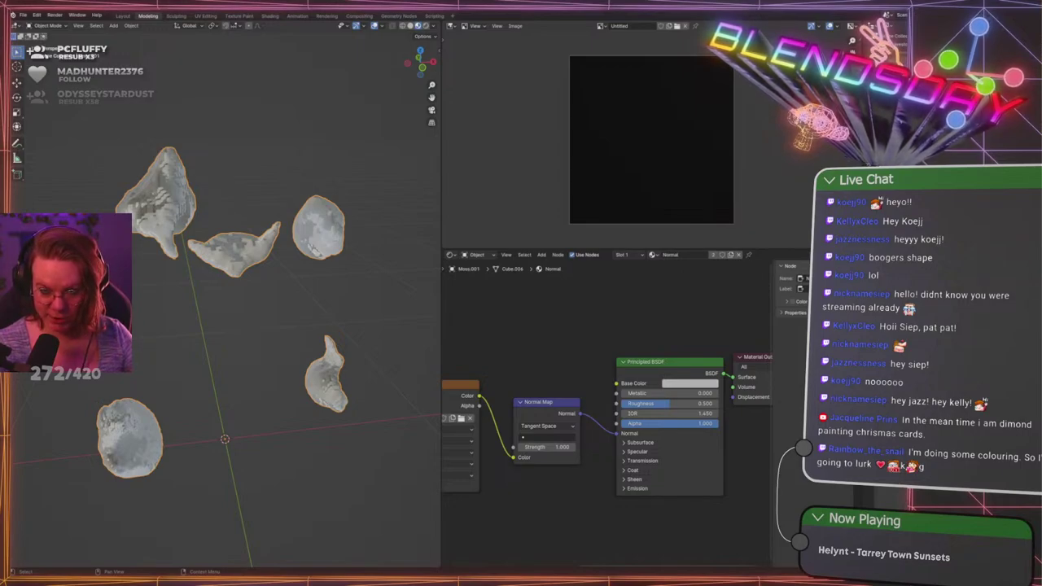
{"action": "left_click", "coordinate": [906, 89]}
{"action": "left_click", "coordinate": [905, 99]}
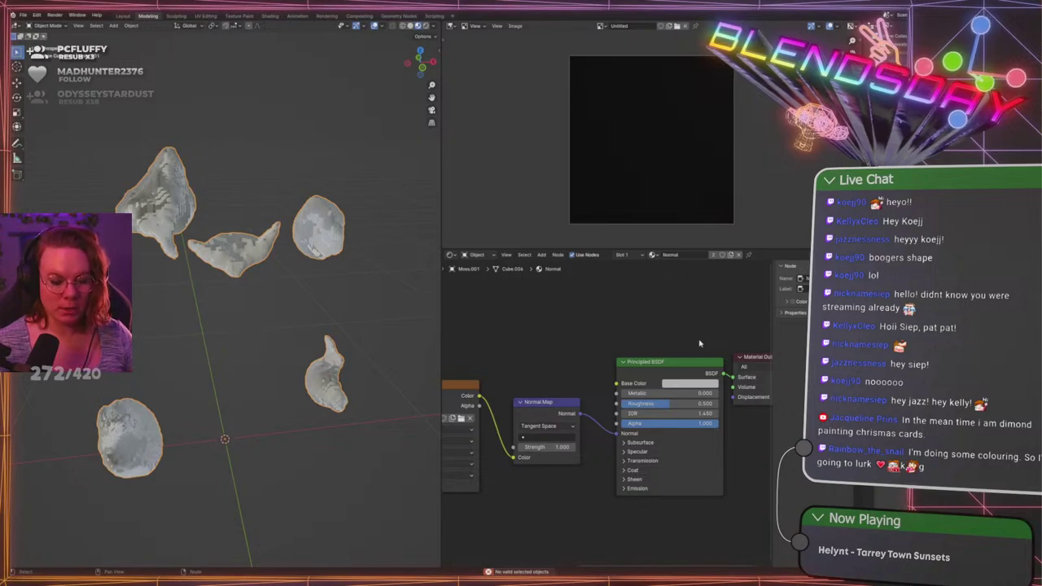
{"action": "key", "text": "alt+h"}
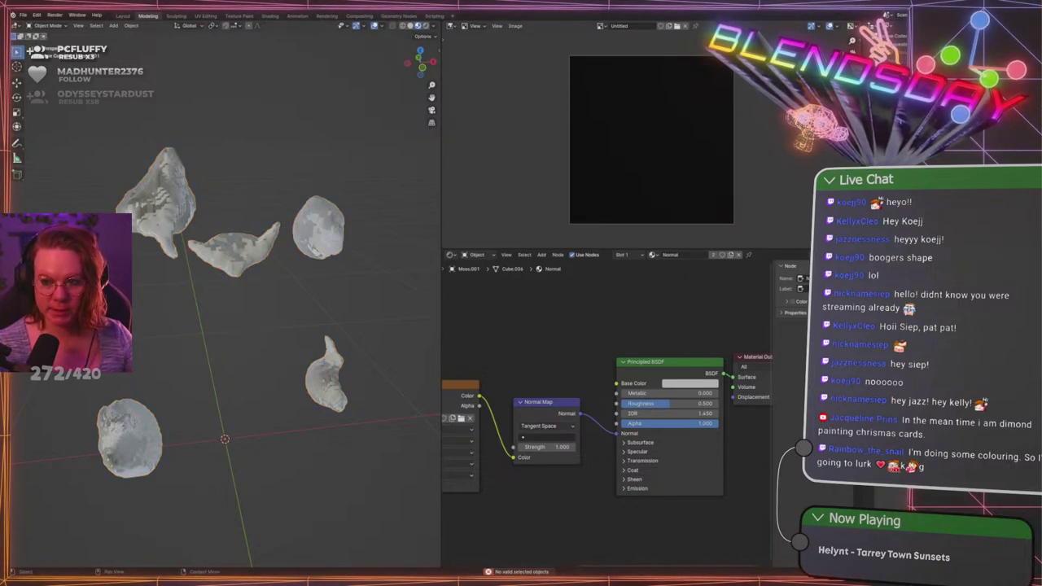
Select the high-poly moss with Moss.001 as the active object and bake its normal map into Untitled
{"action": "left_click", "coordinate": [895, 90]}
{"action": "left_click", "coordinate": [896, 80], "text": "ctrl"}
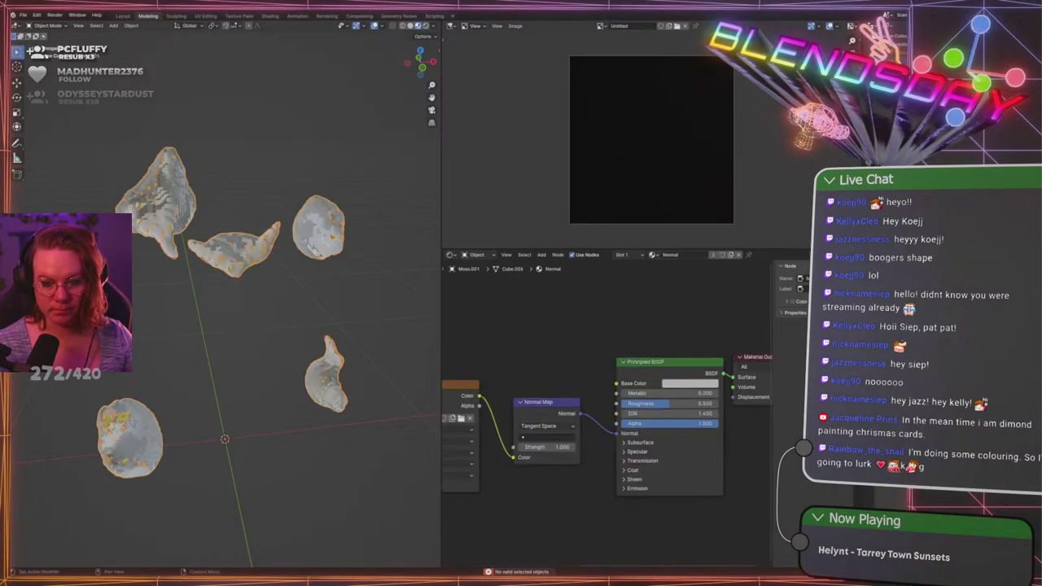
{"action": "left_click", "coordinate": [896, 326]}
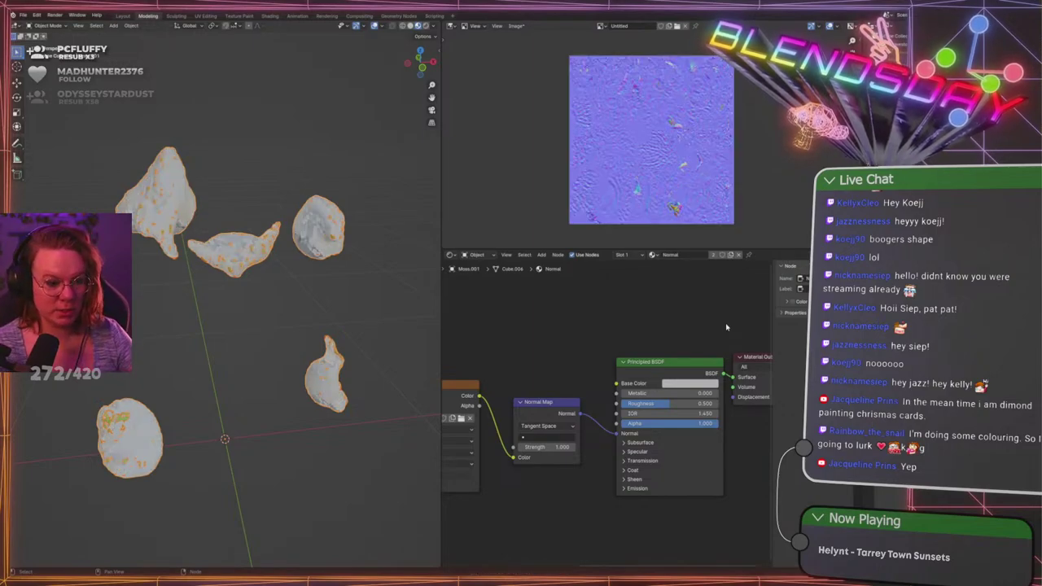
Examine the details of the baked moss normal map and how it shades the moss pieces from several sides
{"action": "scroll", "coordinate": [636, 138], "scroll_direction": "up", "scroll_amount": 4}
{"action": "scroll", "coordinate": [637, 142], "scroll_direction": "up", "scroll_amount": 2}
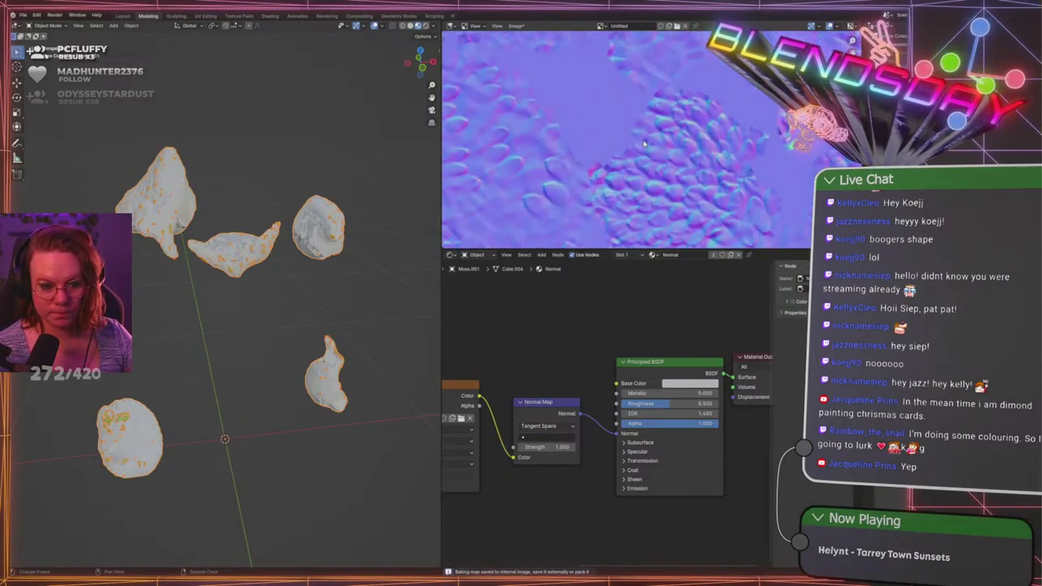
{"action": "left_click", "coordinate": [244, 168]}
{"action": "scroll", "coordinate": [247, 170], "scroll_direction": "up", "scroll_amount": 2}
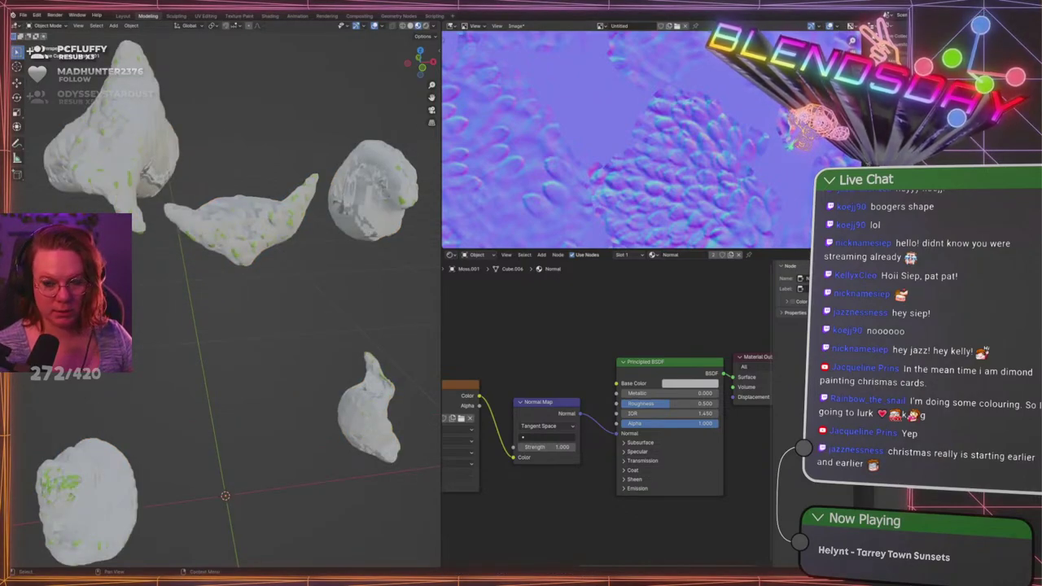
{"action": "middle_click_drag", "start_coordinate": [293, 277], "coordinate": [381, 279]}
{"action": "middle_click_drag", "start_coordinate": [256, 279], "coordinate": [229, 272]}
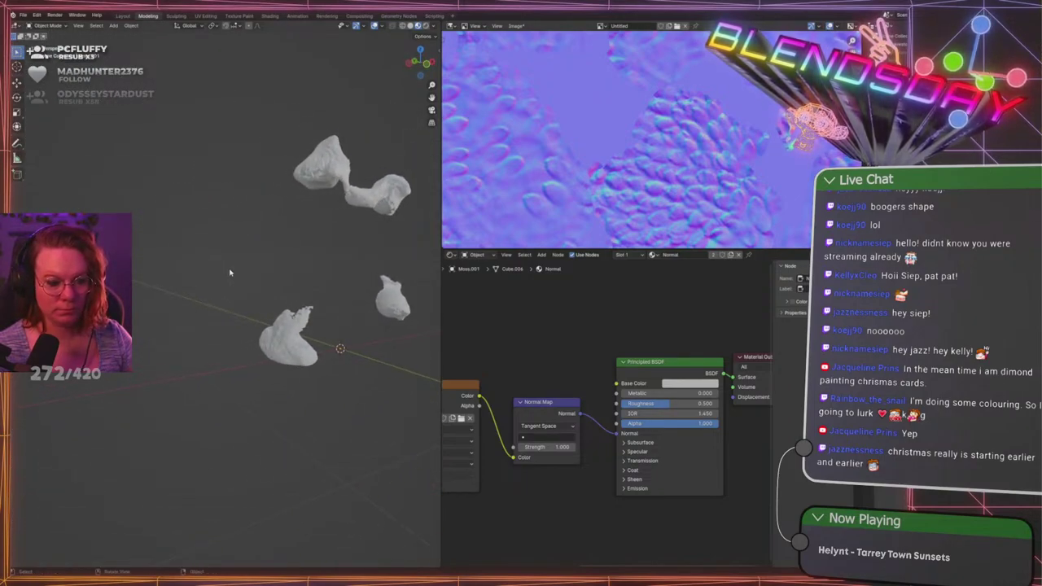
{"action": "scroll", "coordinate": [277, 272], "scroll_direction": "up", "scroll_amount": 2}
{"action": "middle_click_drag", "start_coordinate": [328, 269], "coordinate": [210, 242], "text": "shift"}
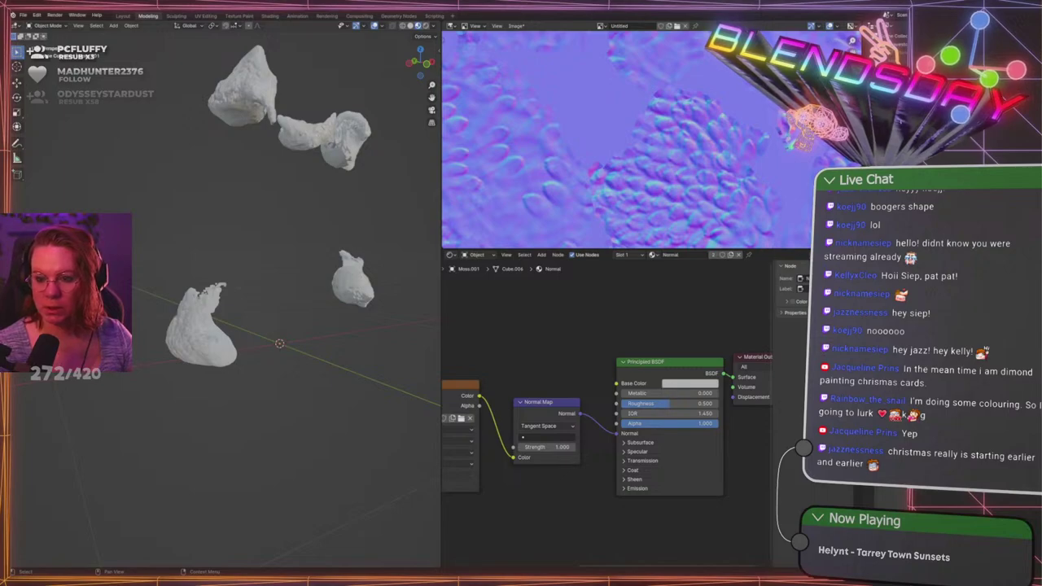
Apply smooth shading to the low-poly moss and inspect its surface on the gravestone against the baked map
{"action": "middle_click_drag", "start_coordinate": [226, 195], "coordinate": [268, 233]}
{"action": "scroll", "coordinate": [269, 234], "scroll_direction": "up", "scroll_amount": 5}
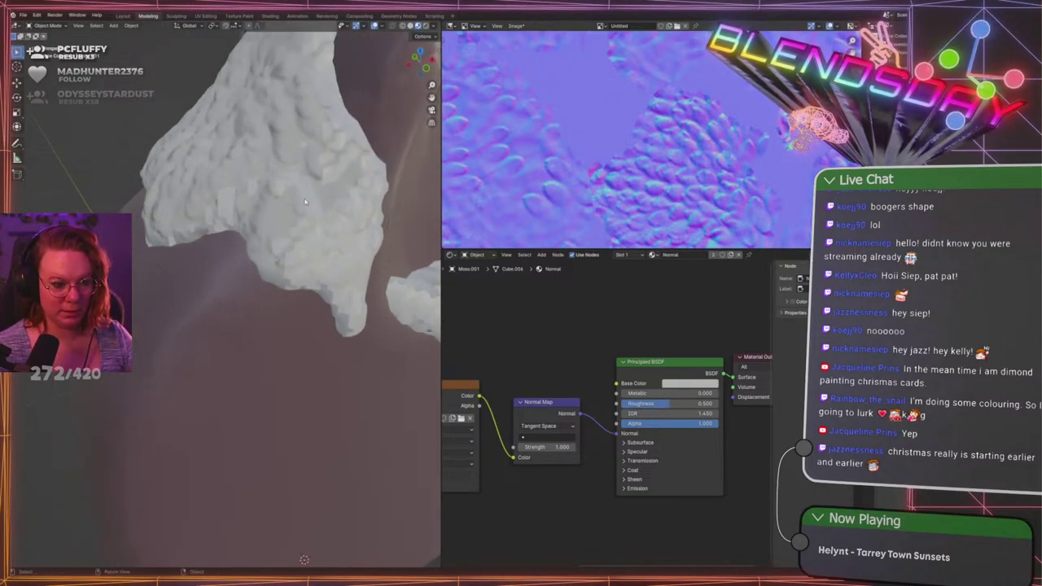
{"action": "right_click", "coordinate": [305, 201]}
{"action": "left_click", "coordinate": [305, 201]}
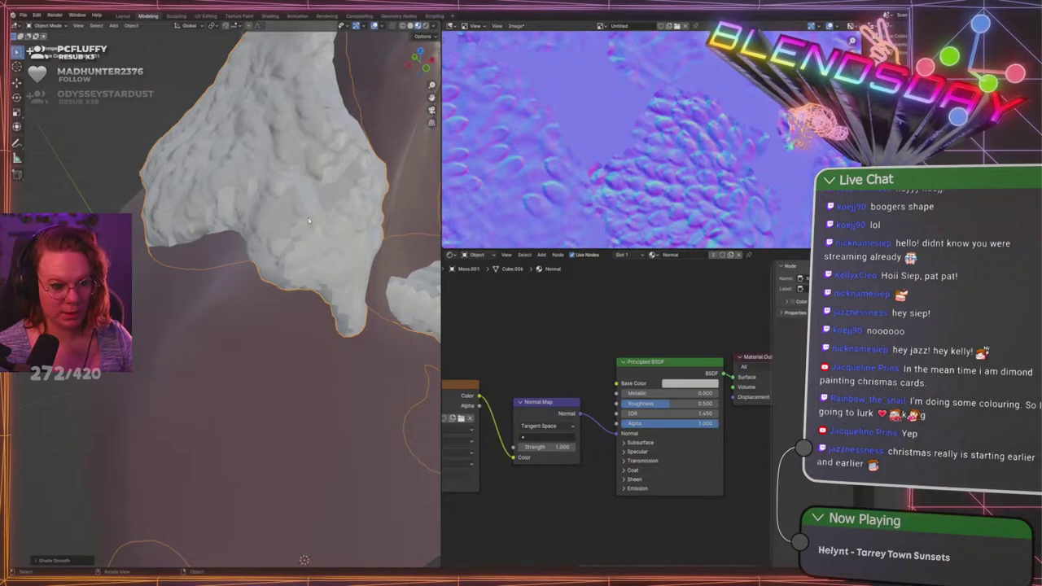
{"action": "middle_click_drag", "start_coordinate": [317, 208], "coordinate": [350, 200]}
{"action": "scroll", "coordinate": [719, 163], "scroll_direction": "down", "scroll_amount": 3}
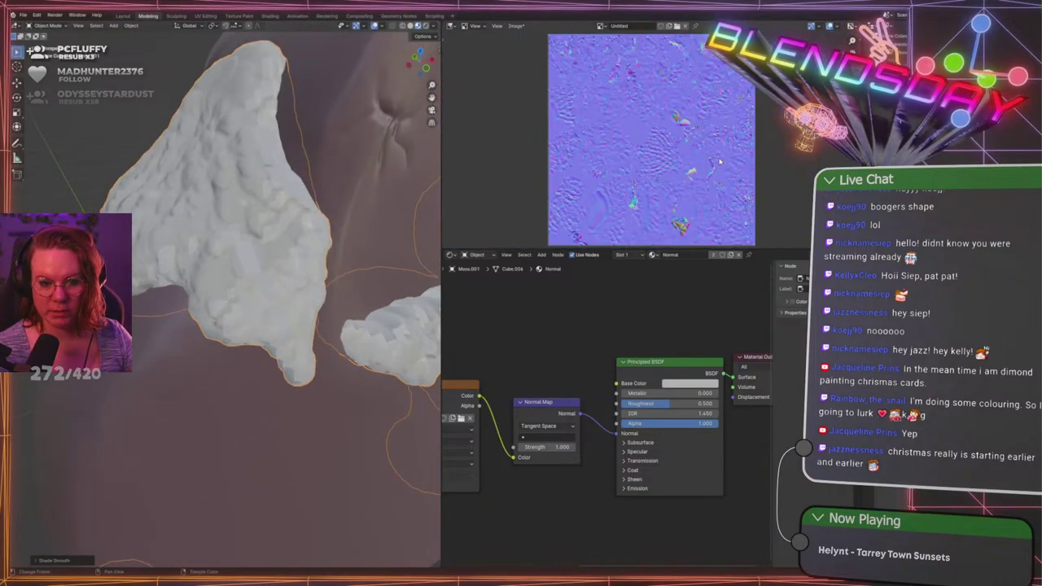
{"action": "scroll", "coordinate": [719, 162], "scroll_direction": "down", "scroll_amount": 1}
{"action": "scroll", "coordinate": [720, 162], "scroll_direction": "up", "scroll_amount": 2}
{"action": "middle_click_drag", "start_coordinate": [306, 194], "coordinate": [238, 192]}
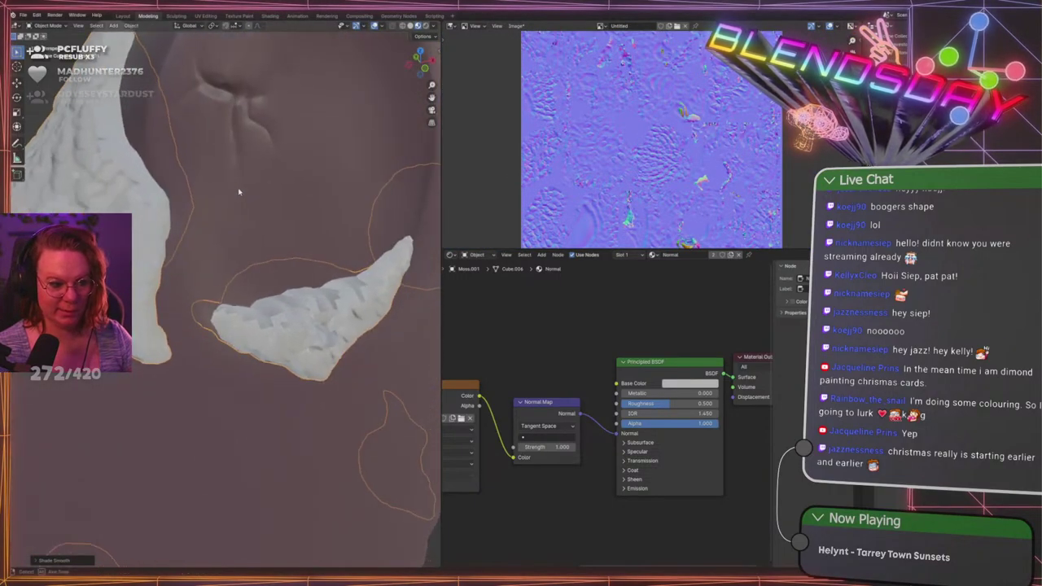
Deselect the moss mesh in Edit Mode, reveal its hidden geometry, and return to Object Mode
{"action": "scroll", "coordinate": [239, 193], "scroll_direction": "down", "scroll_amount": 9}
{"action": "key", "text": "Tab"}
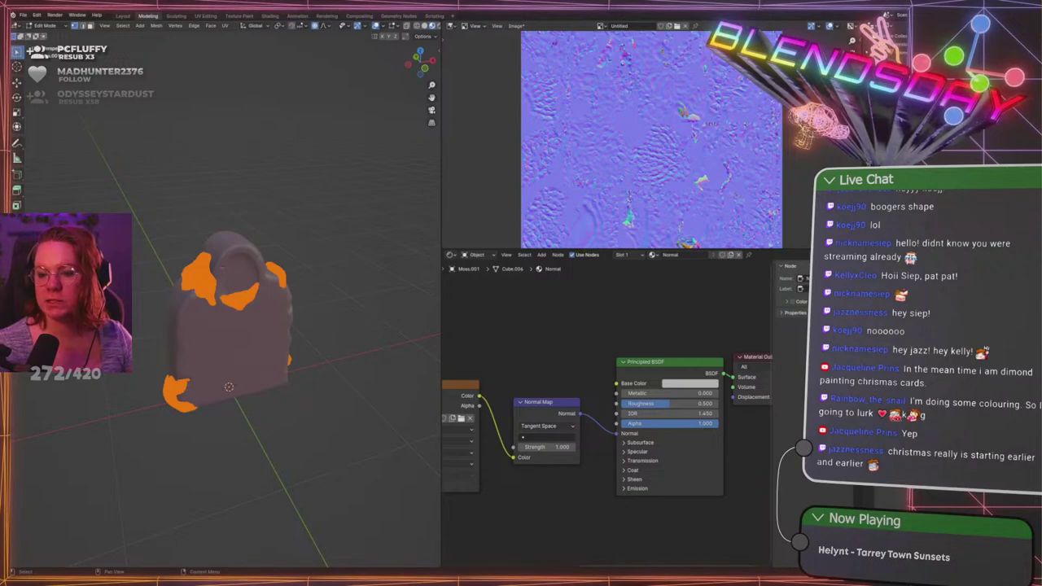
{"action": "key", "text": "alt+a"}
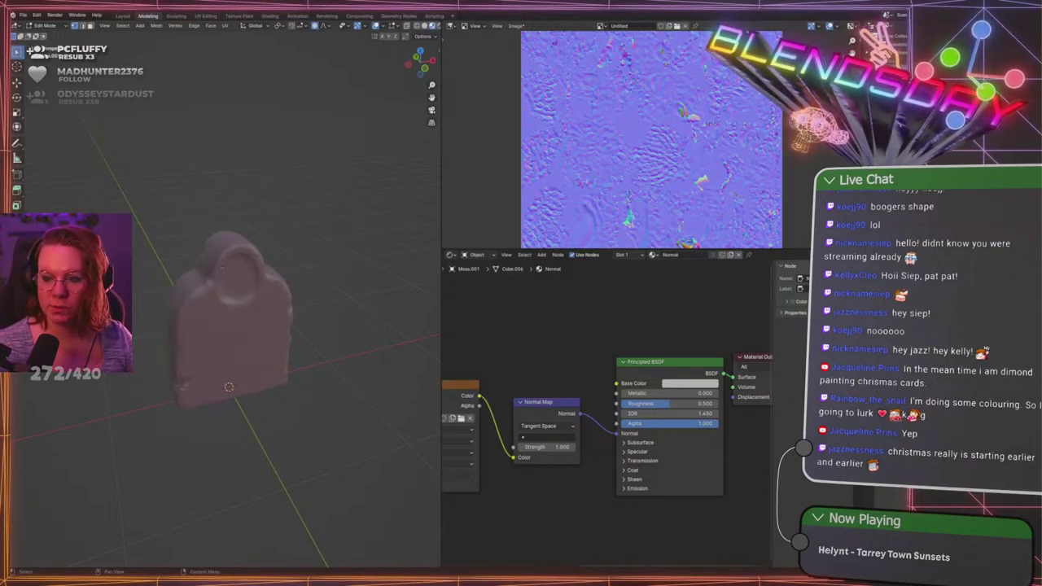
{"action": "key", "text": "alt+h"}
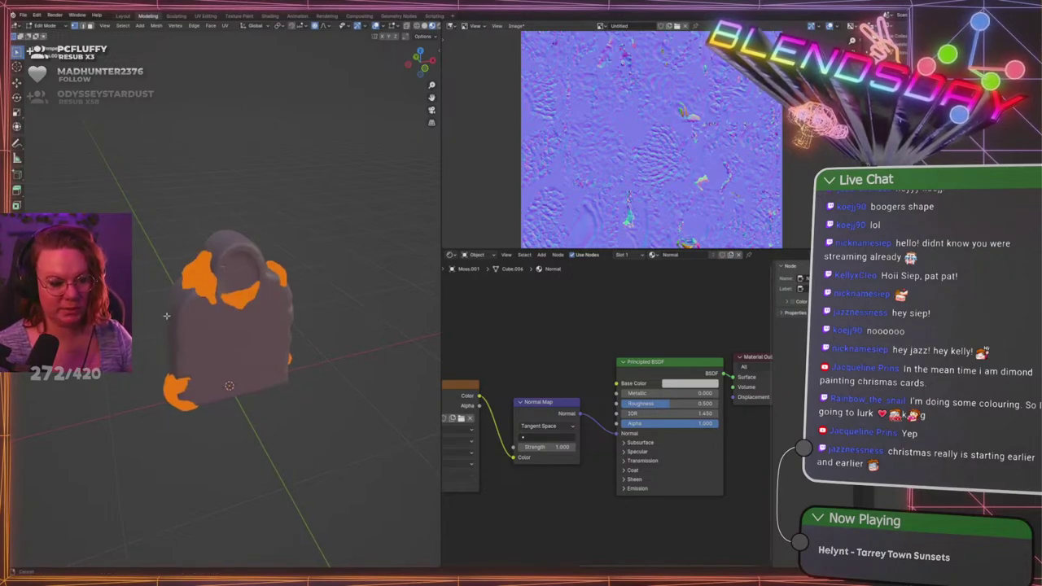
{"action": "key", "text": "Tab"}
{"action": "scroll", "coordinate": [166, 325], "scroll_direction": "up", "scroll_amount": 6}
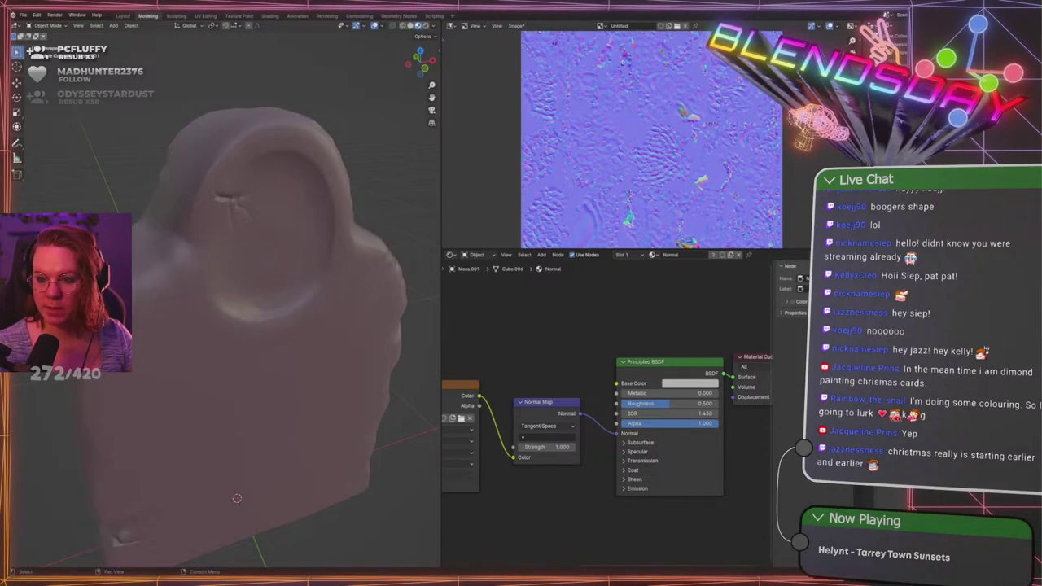
Compare the moss pieces on the gravestone in Edit Mode and Object Mode, from close up and from a distance
{"action": "key", "text": "Tab"}
{"action": "middle_click_drag", "start_coordinate": [276, 253], "coordinate": [307, 245], "text": "shift"}
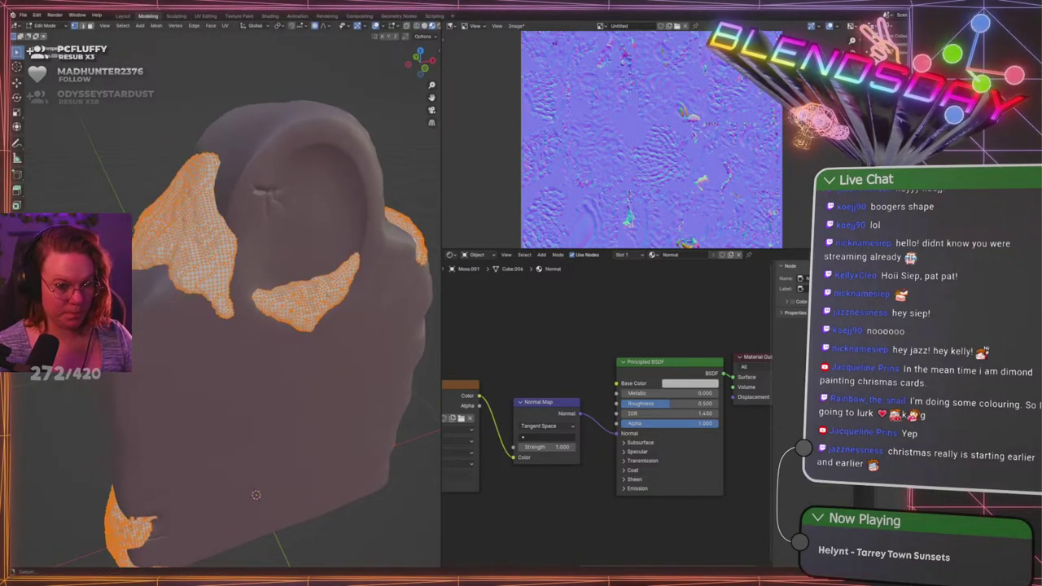
{"action": "scroll", "coordinate": [596, 169], "scroll_direction": "down", "scroll_amount": 2}
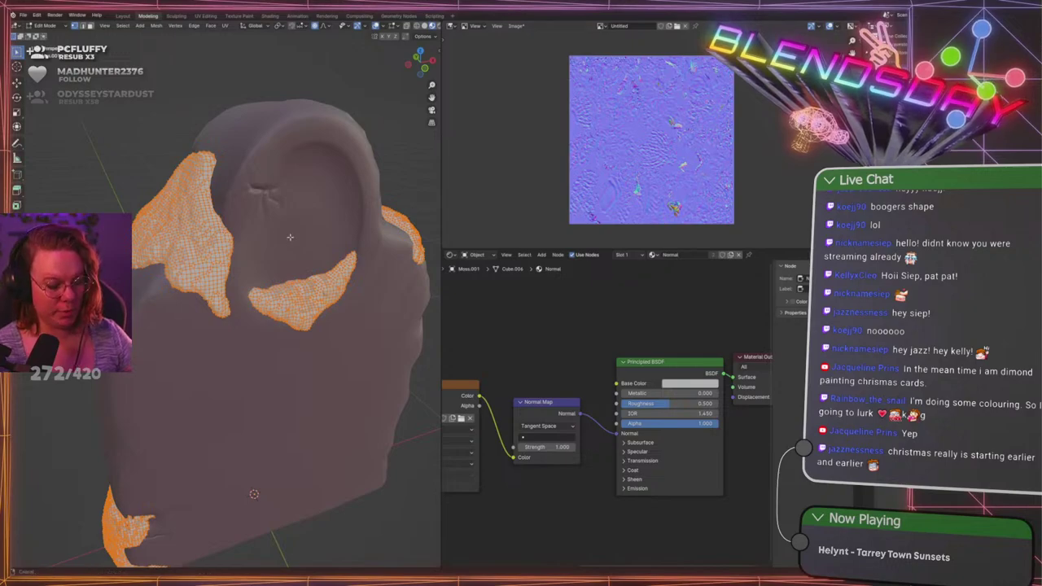
{"action": "key", "text": "Tab"}
{"action": "scroll", "coordinate": [284, 233], "scroll_direction": "up", "scroll_amount": 5}
{"action": "scroll", "coordinate": [285, 235], "scroll_direction": "down", "scroll_amount": 9}
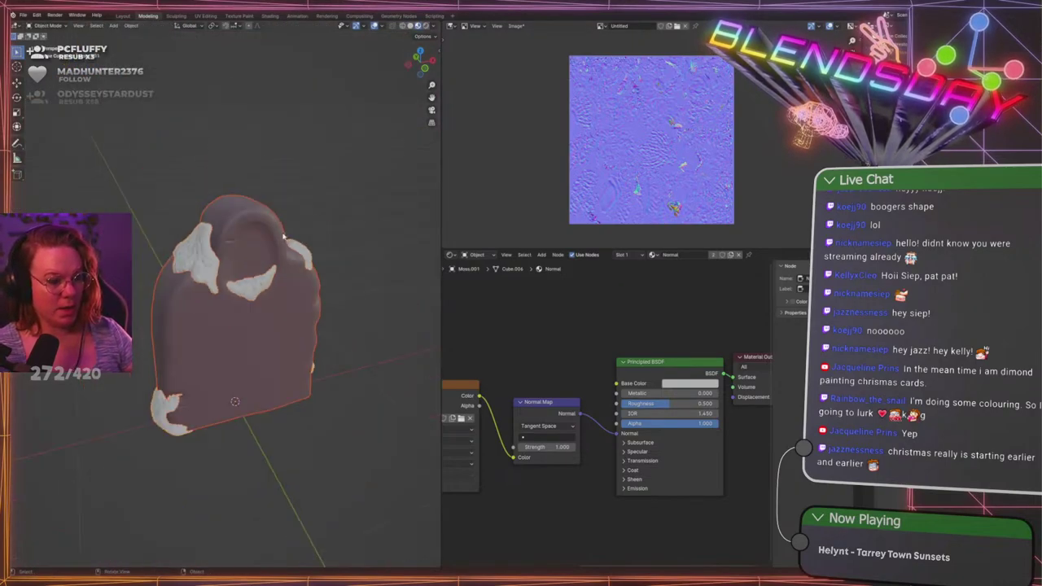
{"action": "scroll", "coordinate": [285, 235], "scroll_direction": "up", "scroll_amount": 9}
{"action": "key", "text": "Tab"}
{"action": "scroll", "coordinate": [285, 234], "scroll_direction": "down", "scroll_amount": 9}
{"action": "key", "text": "Tab"}
{"action": "scroll", "coordinate": [207, 264], "scroll_direction": "up", "scroll_amount": 2}
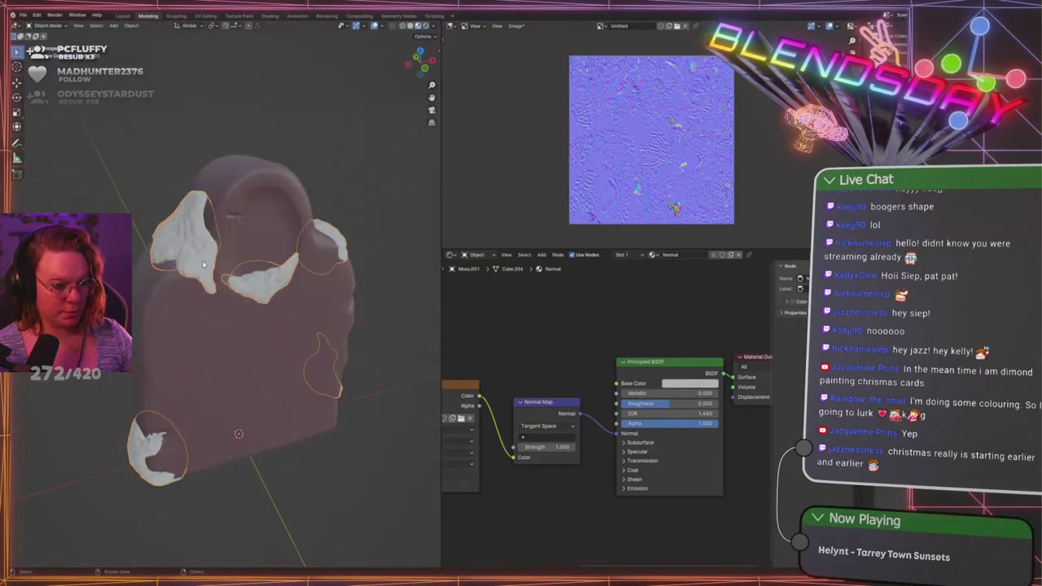
Try to unwrap the selected moss faces in Edit Mode with Lightmap Pack, sharing the texture space
{"action": "key", "text": "Tab"}
{"action": "key", "text": "u"}
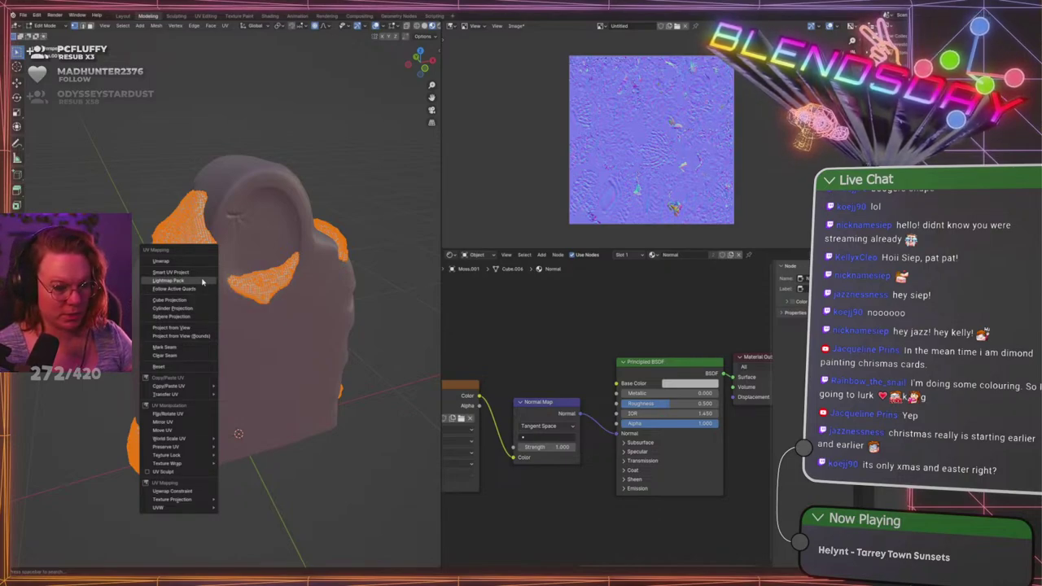
{"action": "left_click", "coordinate": [202, 281]}
{"action": "left_click", "coordinate": [219, 348]}
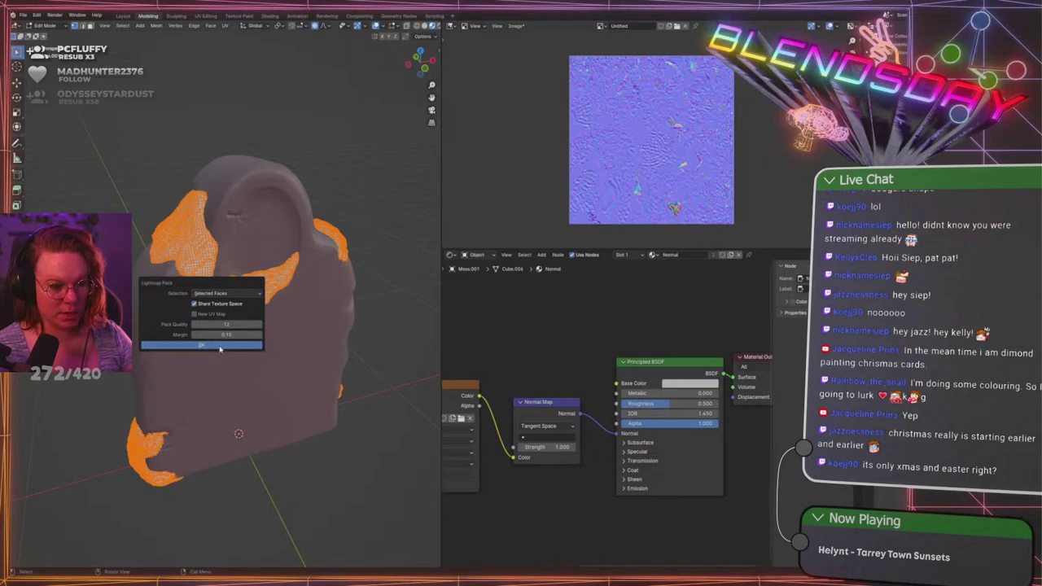
Switch the image editor to the UV Editor and examine the packed moss faces over the normal map
{"action": "left_click", "coordinate": [452, 26]}
{"action": "left_click", "coordinate": [466, 66]}
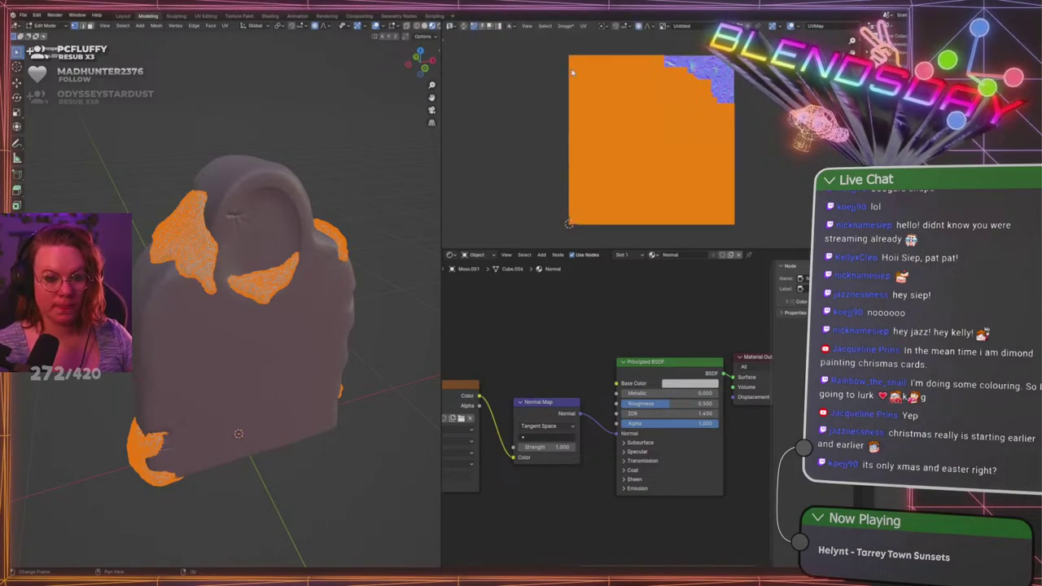
{"action": "scroll", "coordinate": [643, 143], "scroll_direction": "up", "scroll_amount": 8}
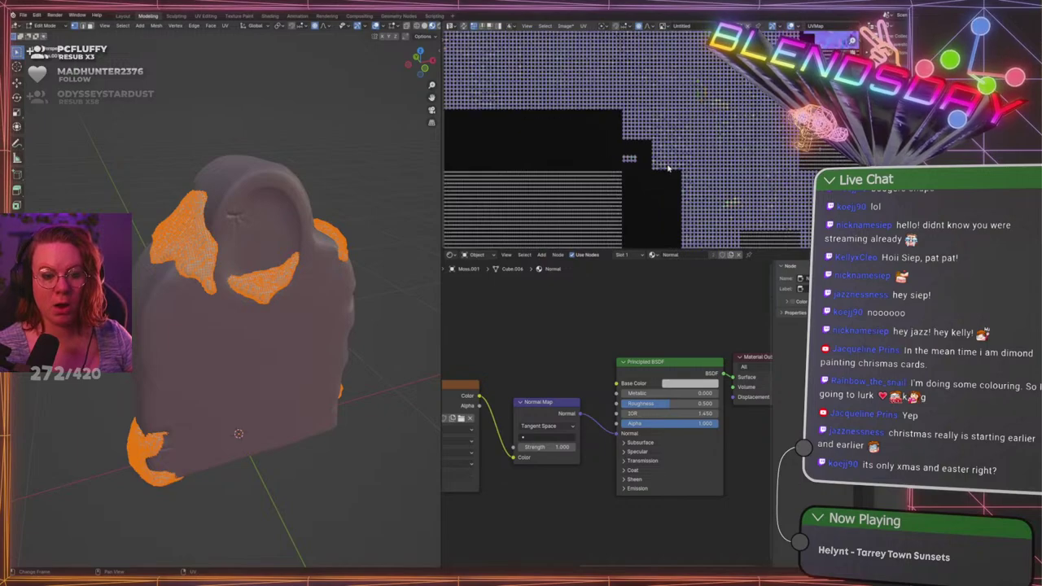
{"action": "scroll", "coordinate": [716, 143], "scroll_direction": "down", "scroll_amount": 5}
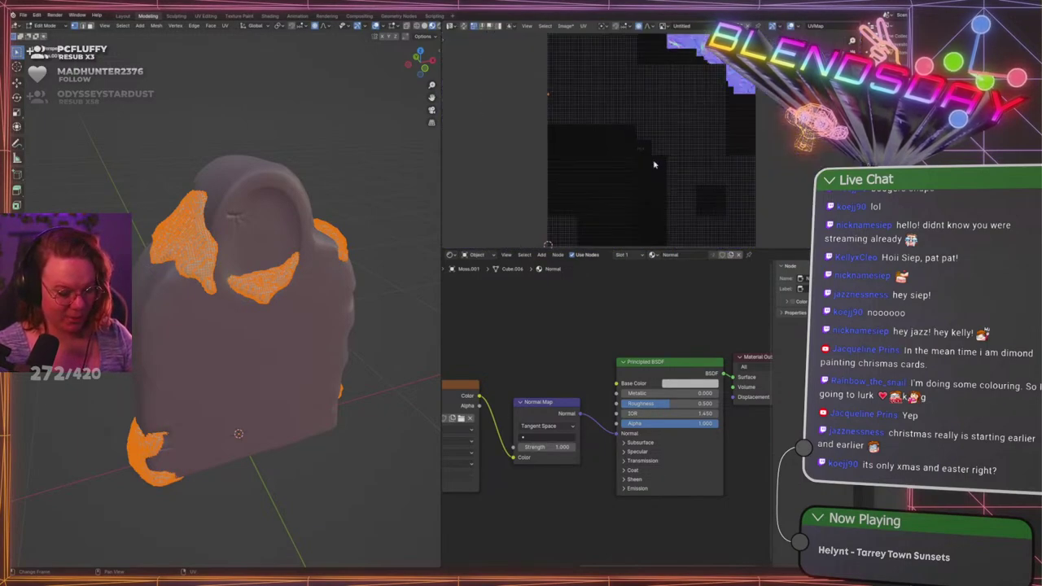
{"action": "middle_click_drag", "start_coordinate": [716, 144], "coordinate": [669, 194]}
{"action": "scroll", "coordinate": [659, 188], "scroll_direction": "up", "scroll_amount": 7}
{"action": "scroll", "coordinate": [660, 188], "scroll_direction": "up", "scroll_amount": 3}
{"action": "scroll", "coordinate": [602, 174], "scroll_direction": "down", "scroll_amount": 4}
{"action": "scroll", "coordinate": [602, 174], "scroll_direction": "up", "scroll_amount": 3}
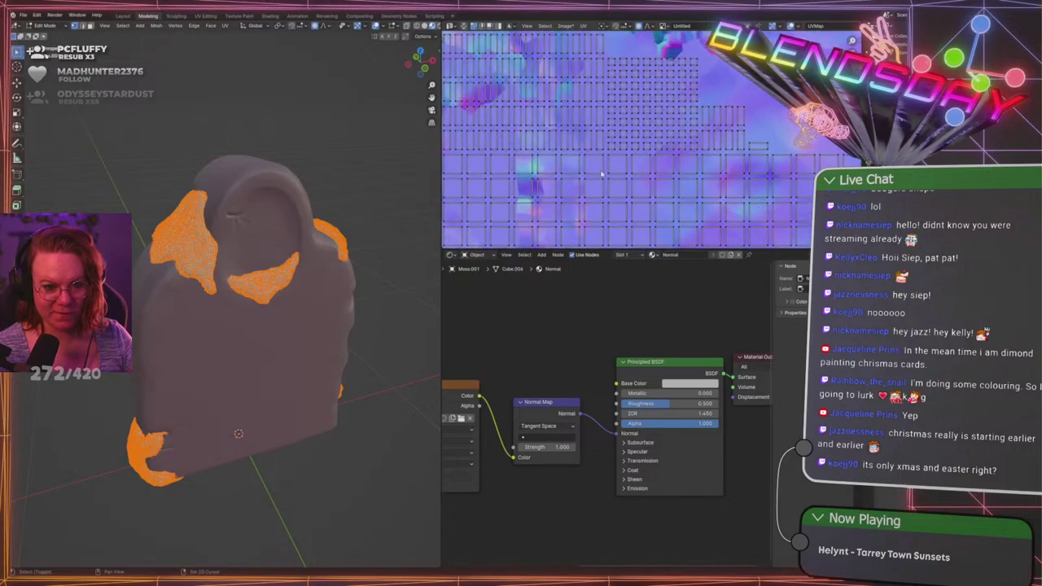
{"action": "middle_click_drag", "start_coordinate": [601, 173], "coordinate": [671, 106], "text": "shift"}
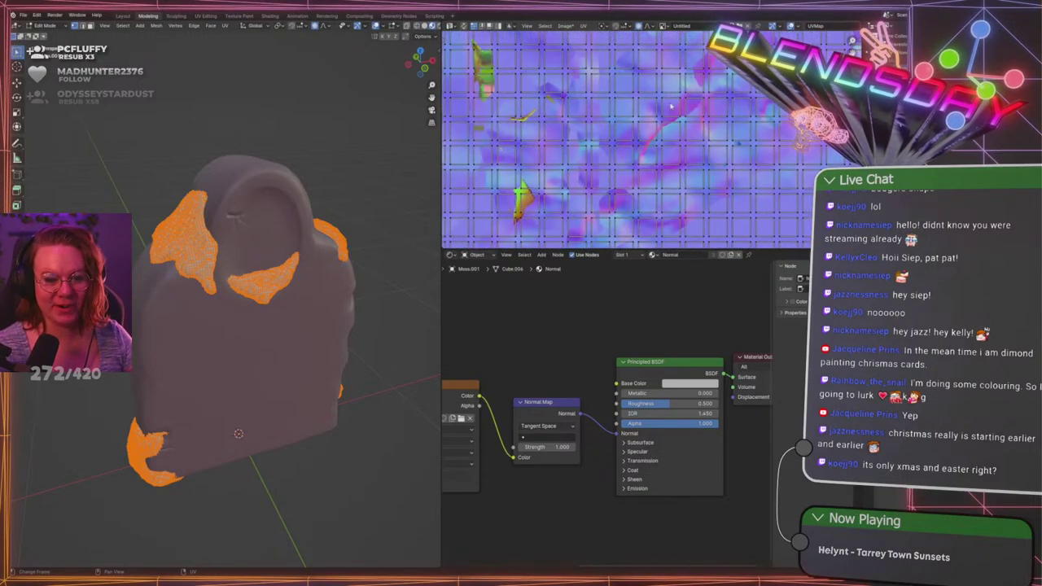
{"action": "scroll", "coordinate": [671, 106], "scroll_direction": "up", "scroll_amount": 5}
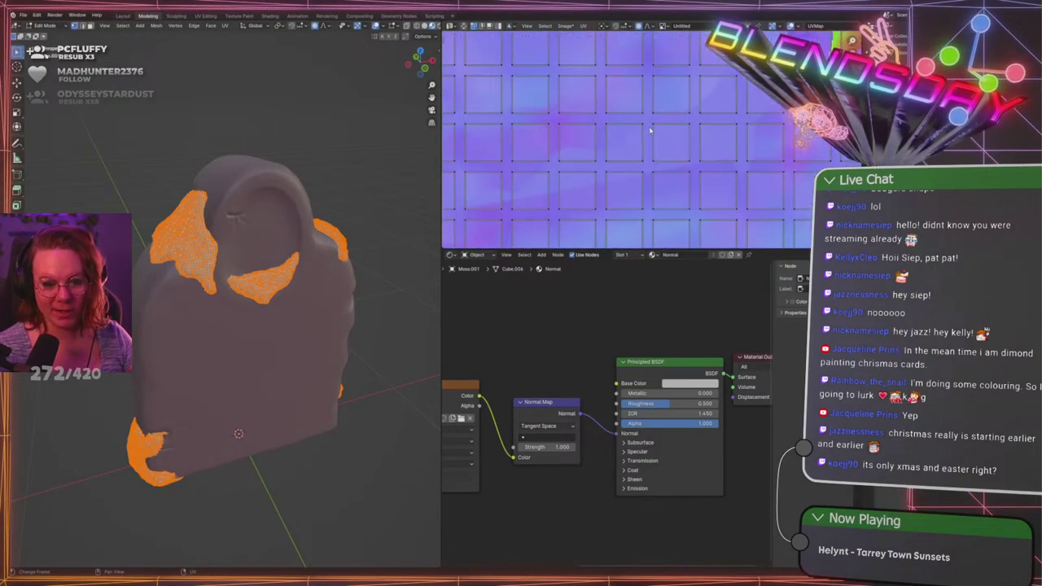
{"action": "scroll", "coordinate": [650, 130], "scroll_direction": "down", "scroll_amount": 10}
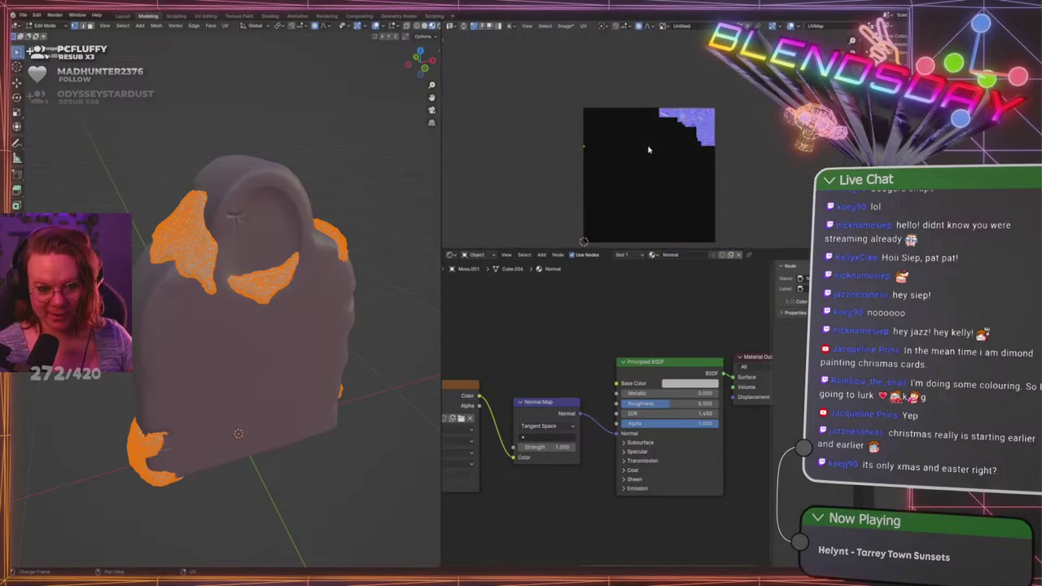
{"action": "scroll", "coordinate": [648, 149], "scroll_direction": "down", "scroll_amount": 1}
{"action": "scroll", "coordinate": [693, 167], "scroll_direction": "up", "scroll_amount": 5}
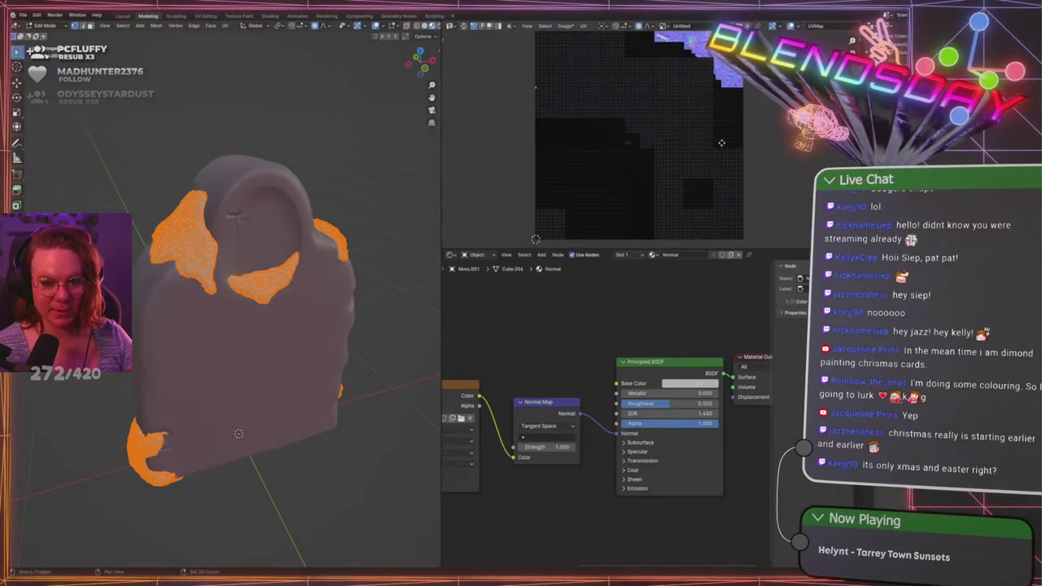
{"action": "scroll", "coordinate": [708, 147], "scroll_direction": "down", "scroll_amount": 1}
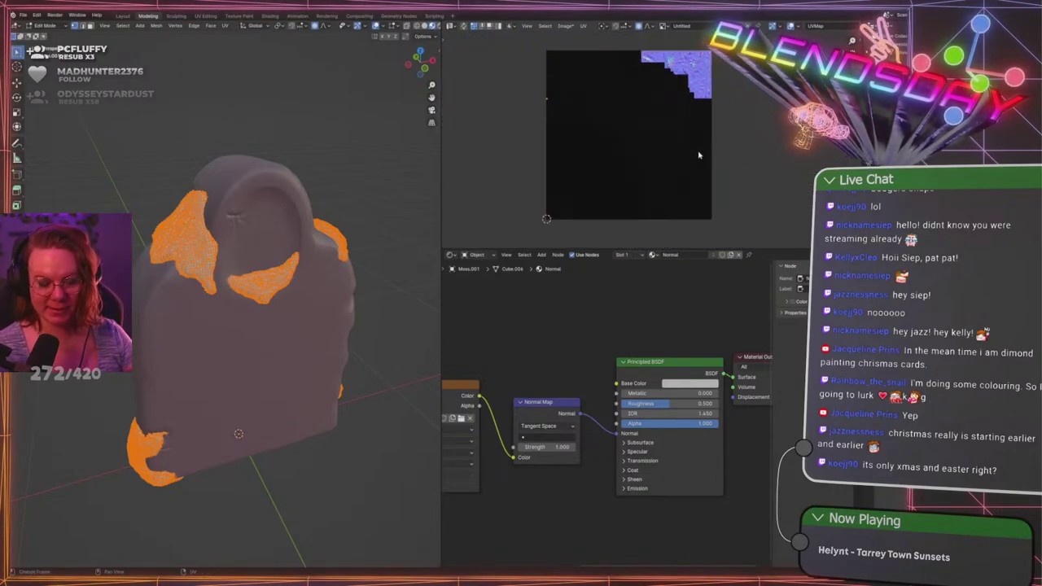
Return to Object Mode and examine the shading of the repacked moss surface from several distances and angles
{"action": "key", "text": "Tab"}
{"action": "scroll", "coordinate": [182, 234], "scroll_direction": "up", "scroll_amount": 5}
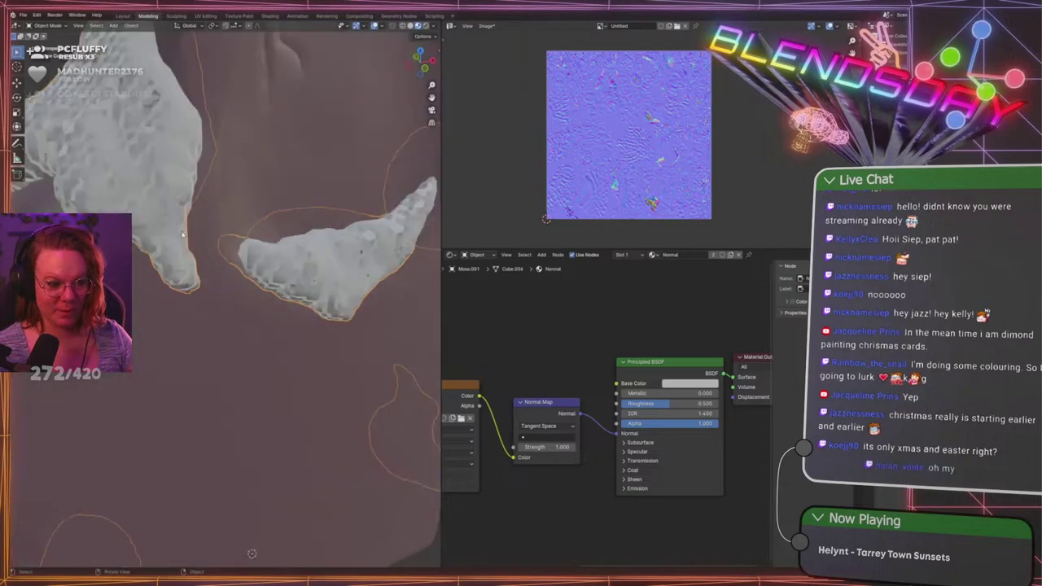
{"action": "scroll", "coordinate": [182, 235], "scroll_direction": "up", "scroll_amount": 3}
{"action": "scroll", "coordinate": [203, 244], "scroll_direction": "down", "scroll_amount": 3}
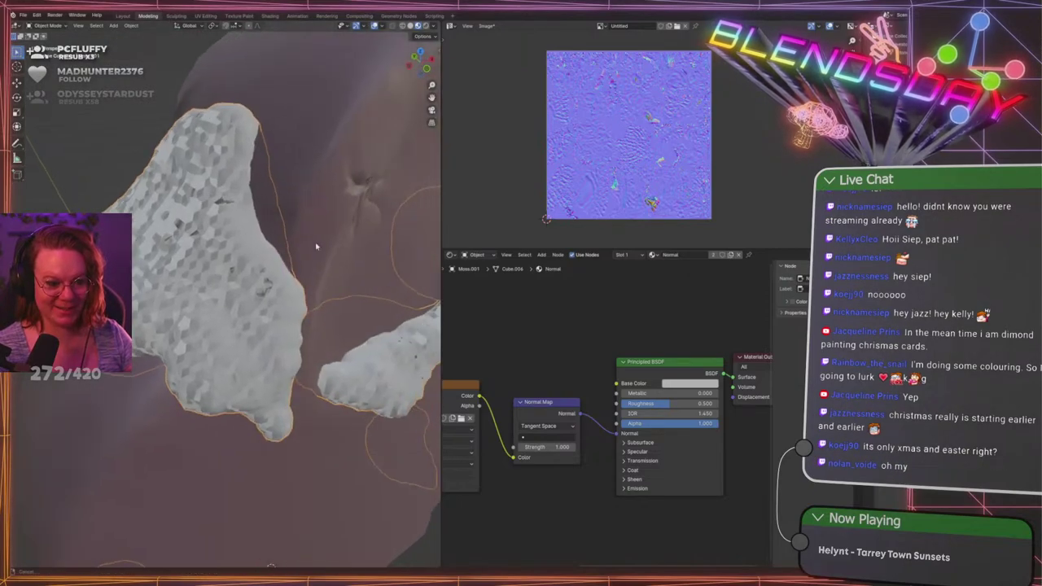
{"action": "scroll", "coordinate": [167, 291], "scroll_direction": "up", "scroll_amount": 3}
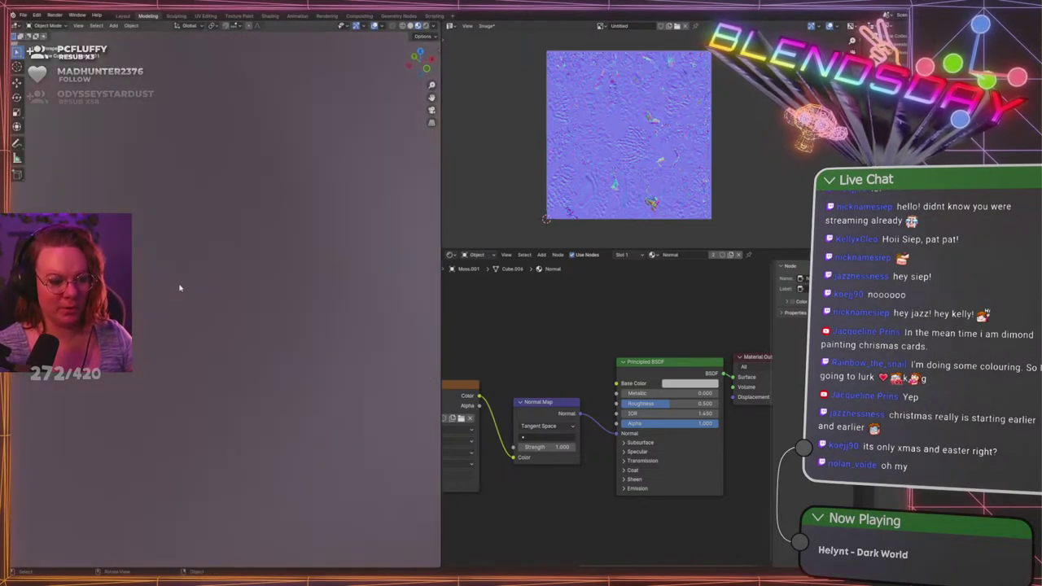
{"action": "scroll", "coordinate": [180, 288], "scroll_direction": "down", "scroll_amount": 5}
{"action": "scroll", "coordinate": [320, 295], "scroll_direction": "up", "scroll_amount": 4}
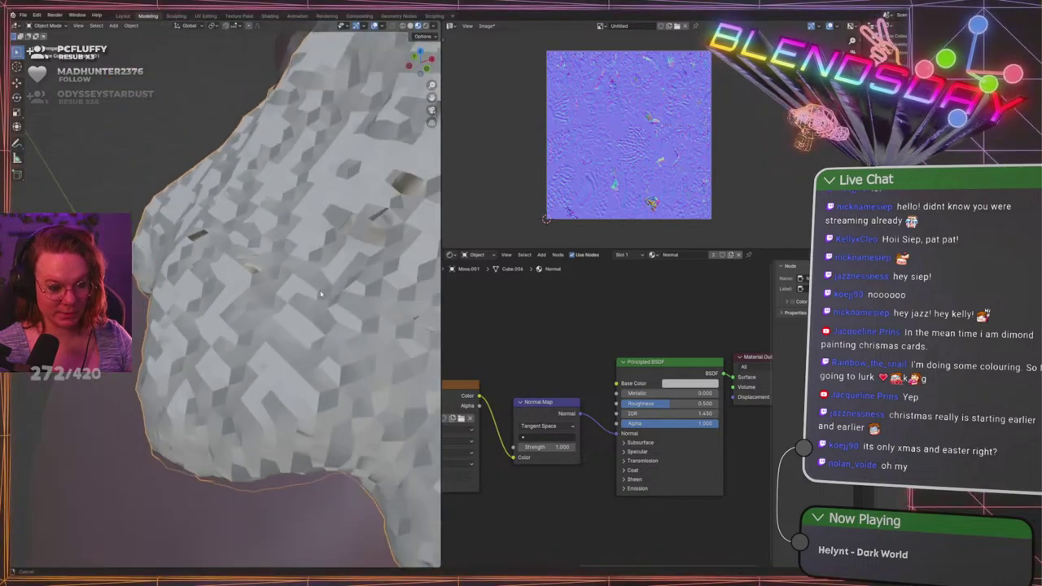
{"action": "middle_click_drag", "start_coordinate": [321, 295], "coordinate": [315, 208]}
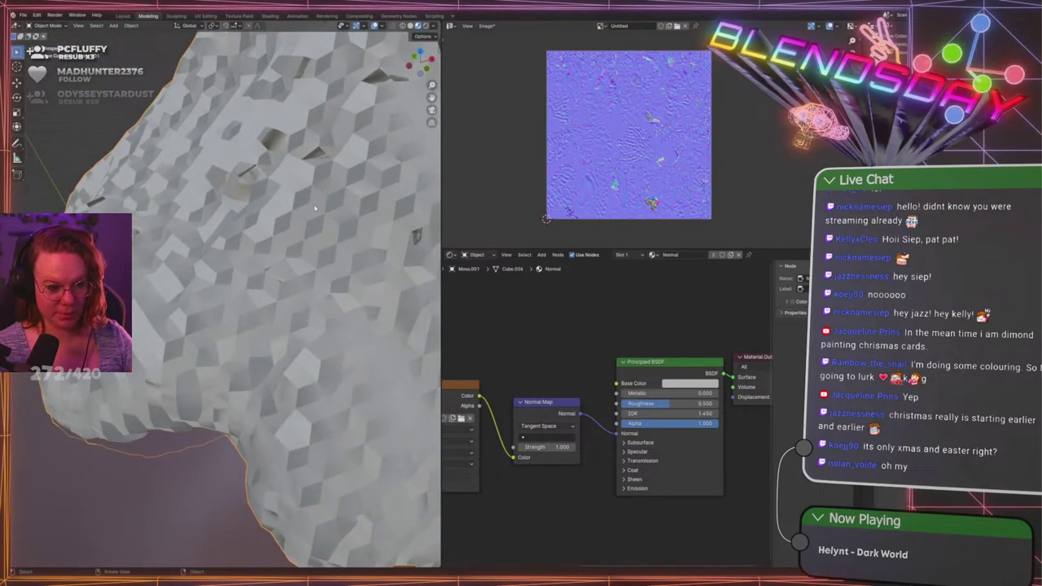
{"action": "scroll", "coordinate": [380, 285], "scroll_direction": "down", "scroll_amount": 7}
{"action": "middle_click_drag", "start_coordinate": [380, 293], "coordinate": [306, 290], "text": "shift"}
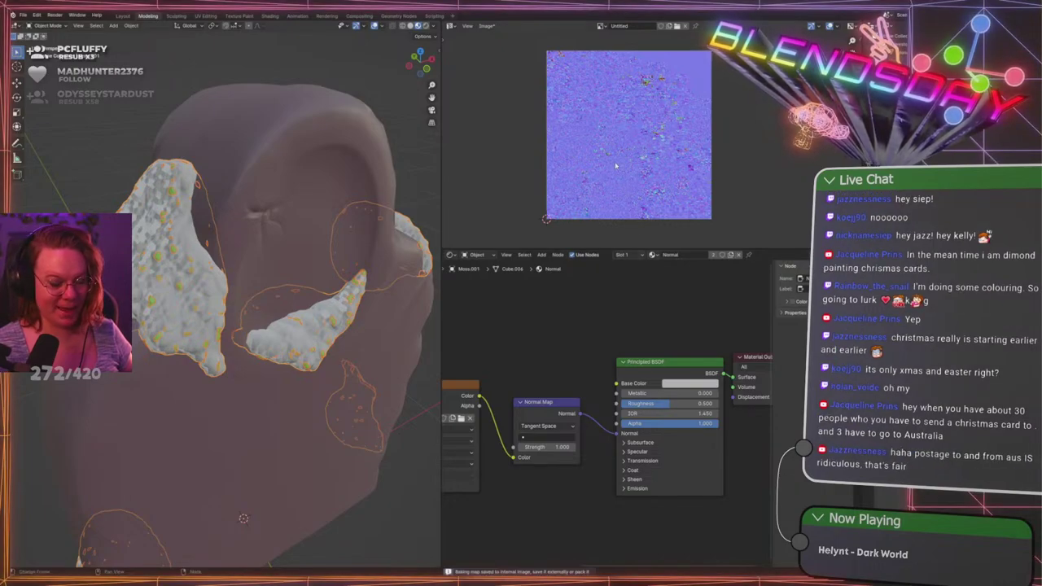
Examine the rebaked moss normal map up close in a maximized image view, then restore the layout
{"action": "scroll", "coordinate": [593, 135], "scroll_direction": "up", "scroll_amount": 5}
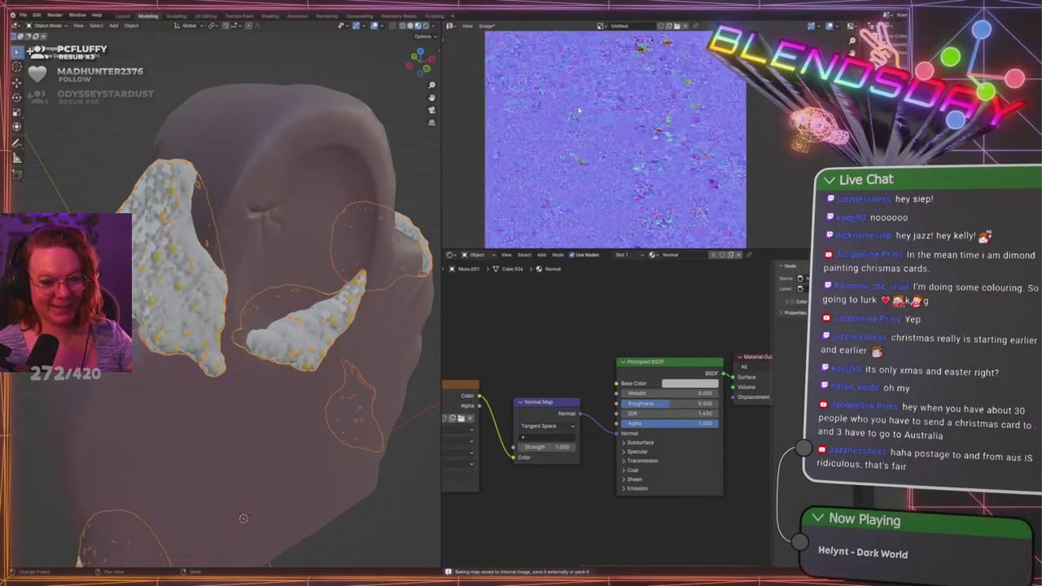
{"action": "scroll", "coordinate": [608, 102], "scroll_direction": "down", "scroll_amount": 4}
{"action": "key", "text": "ctrl+space"}
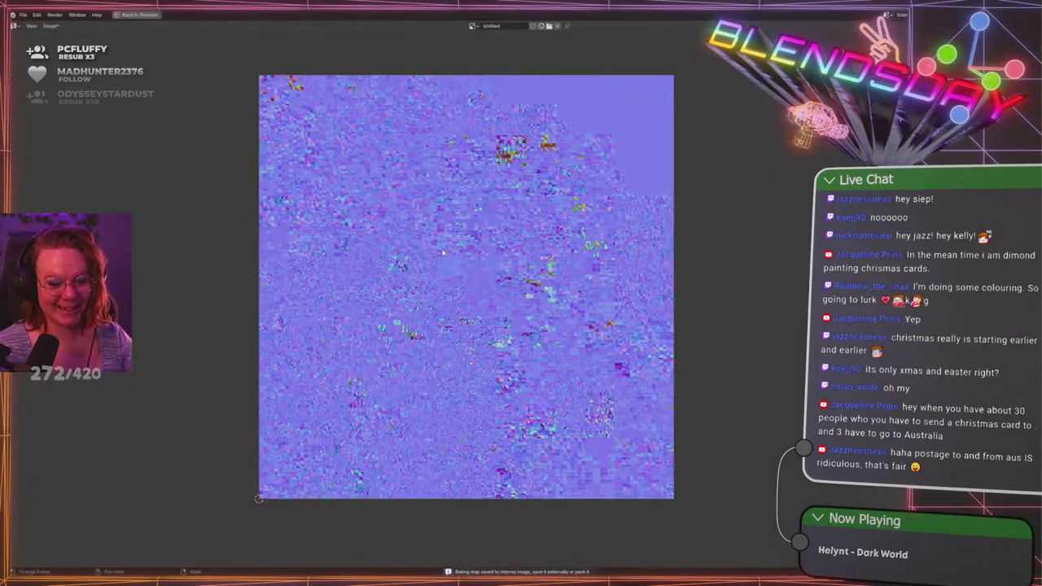
{"action": "scroll", "coordinate": [529, 214], "scroll_direction": "up", "scroll_amount": 6}
{"action": "scroll", "coordinate": [528, 214], "scroll_direction": "up", "scroll_amount": 1}
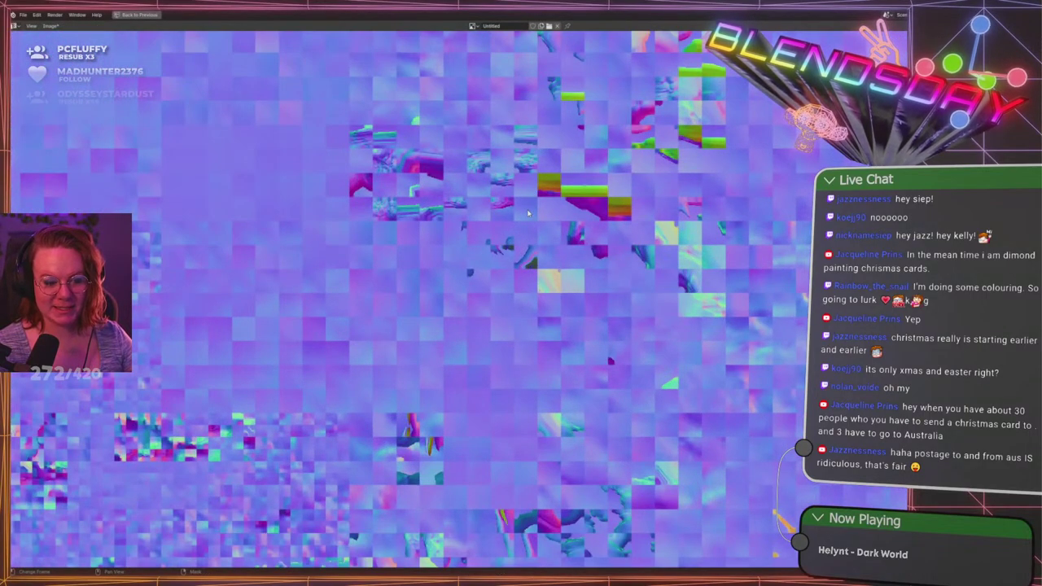
{"action": "scroll", "coordinate": [527, 213], "scroll_direction": "down", "scroll_amount": 3}
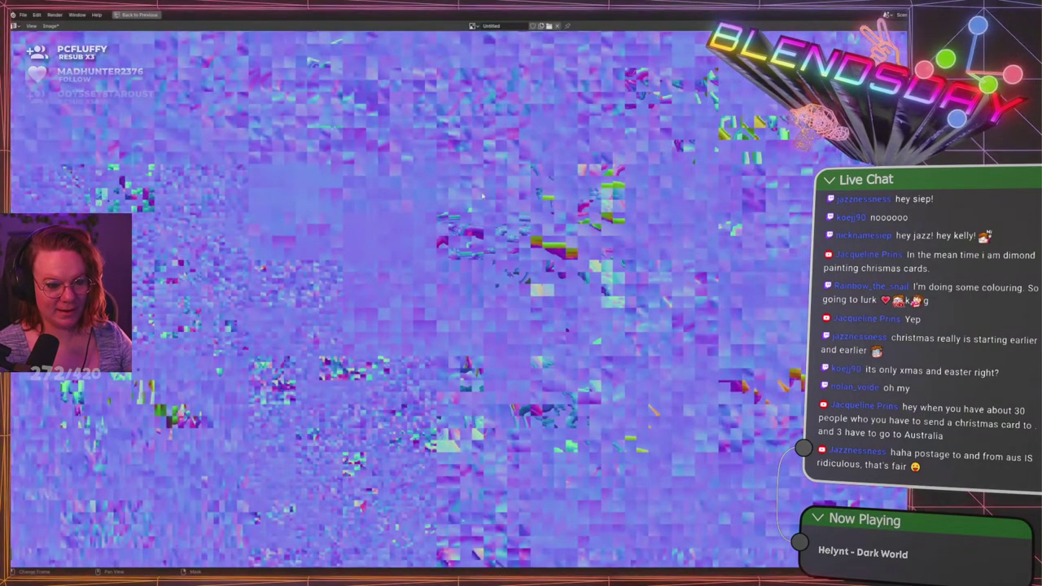
{"action": "middle_click_drag", "start_coordinate": [472, 194], "coordinate": [584, 395]}
{"action": "key", "text": "ctrl+space"}
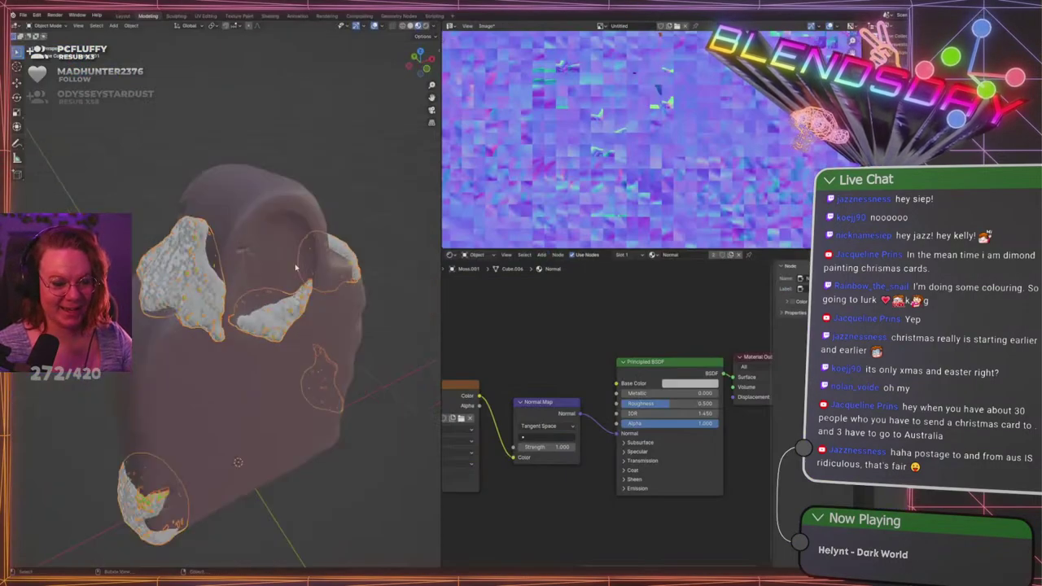
Examine the rebaked moss on the gravestone's shoulder for faceted shading
{"action": "scroll", "coordinate": [262, 274], "scroll_direction": "up", "scroll_amount": 4}
{"action": "scroll", "coordinate": [187, 233], "scroll_direction": "down", "scroll_amount": 6}
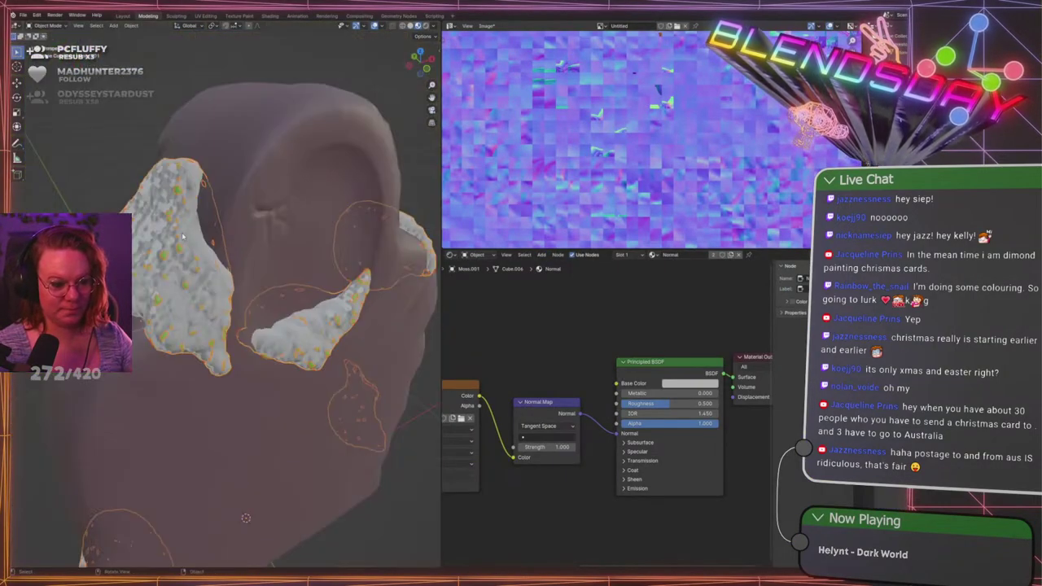
{"action": "middle_click_drag", "start_coordinate": [187, 233], "coordinate": [155, 265]}
{"action": "scroll", "coordinate": [185, 231], "scroll_direction": "up", "scroll_amount": 4}
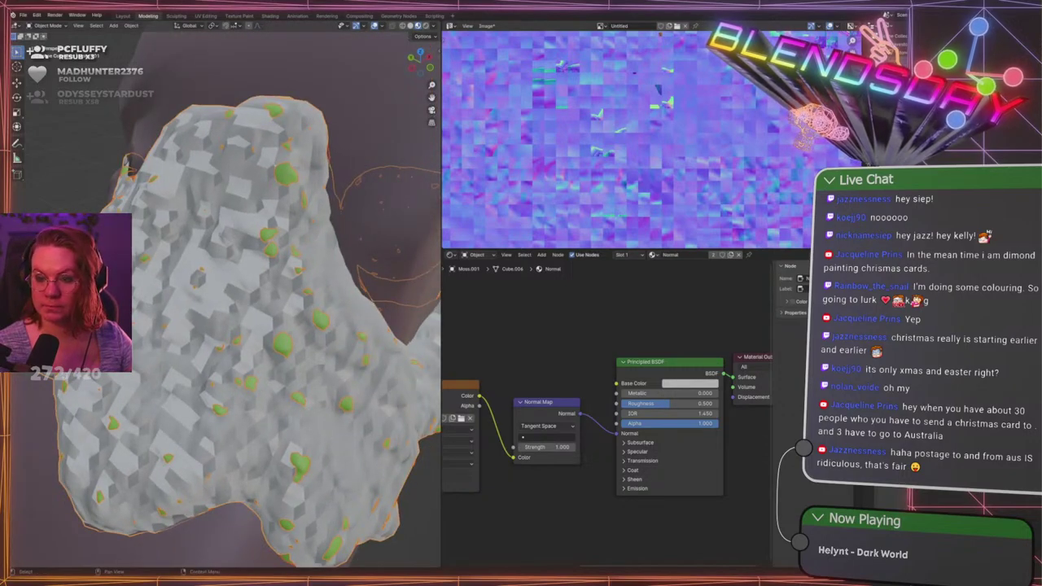
Select only the low-poly moss Moss.001 and isolate it by hiding all other objects
{"action": "left_click", "coordinate": [1008, 89]}
{"action": "left_click", "coordinate": [1008, 89]}
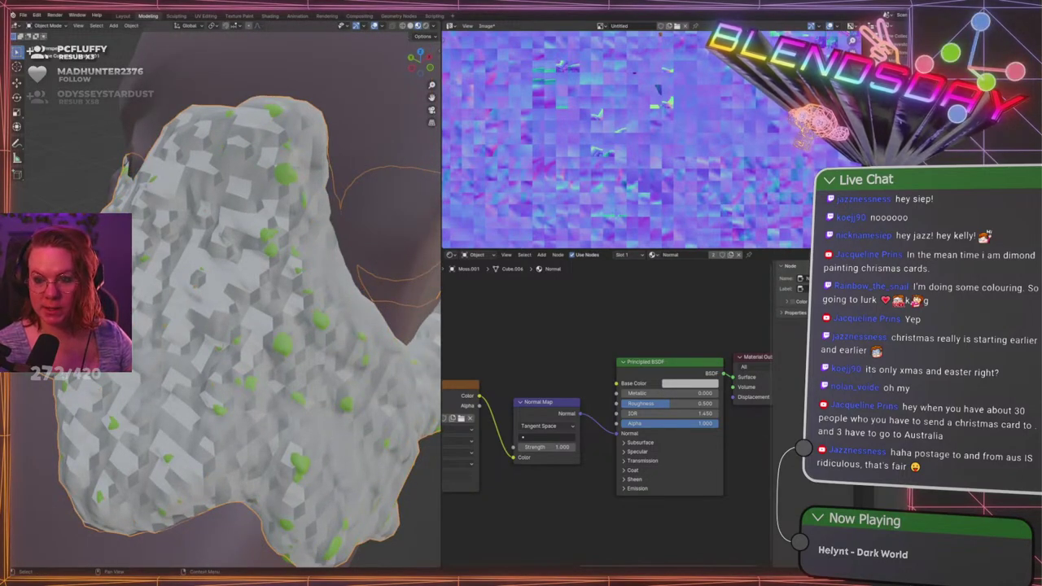
{"action": "scroll", "coordinate": [188, 277], "scroll_direction": "down", "scroll_amount": 12}
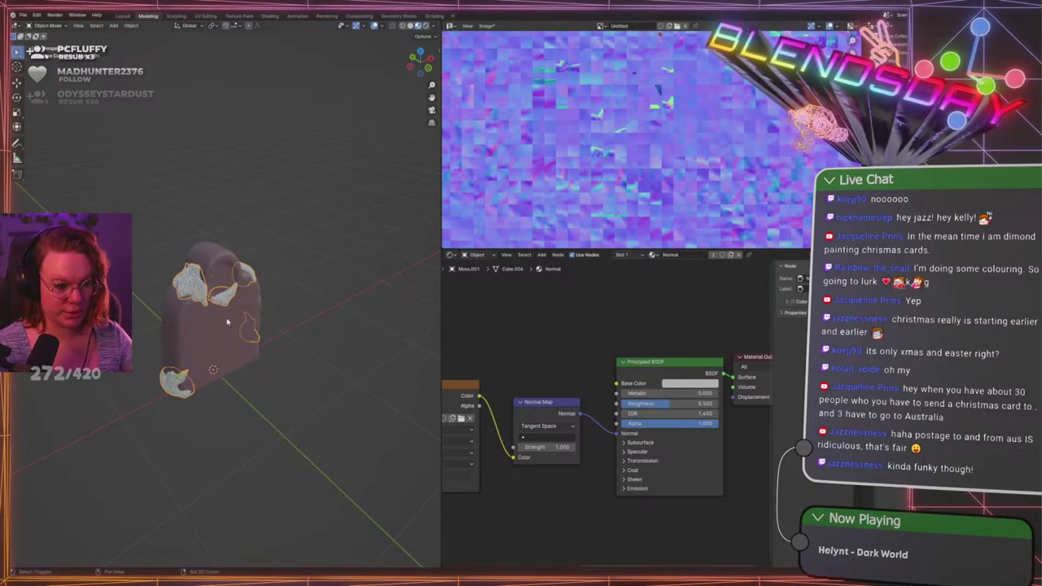
{"action": "scroll", "coordinate": [287, 292], "scroll_direction": "up", "scroll_amount": 8}
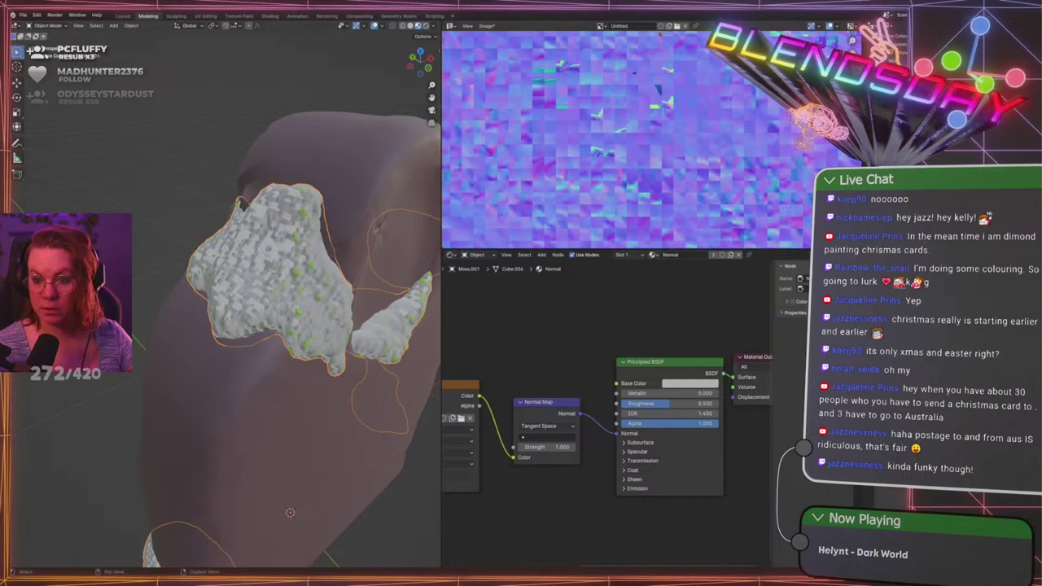
{"action": "middle_click_drag", "start_coordinate": [289, 196], "coordinate": [284, 168]}
{"action": "key", "text": "shift+h"}
Unwrap the whole isolated moss mesh in Edit Mode with Smart UV Project using the Scaled margin method
{"action": "key", "text": "Tab"}
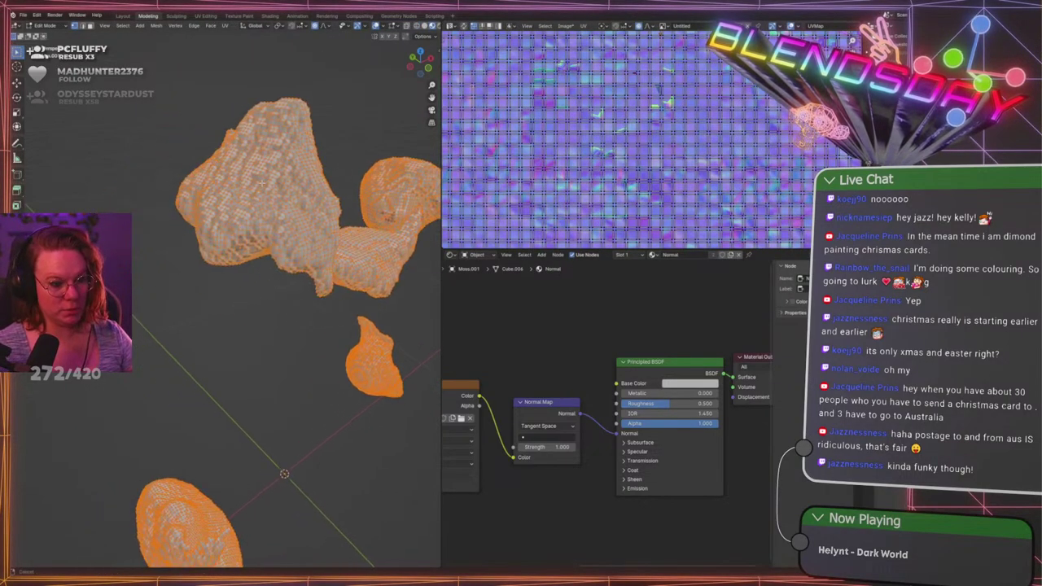
{"action": "right_click", "coordinate": [284, 168]}
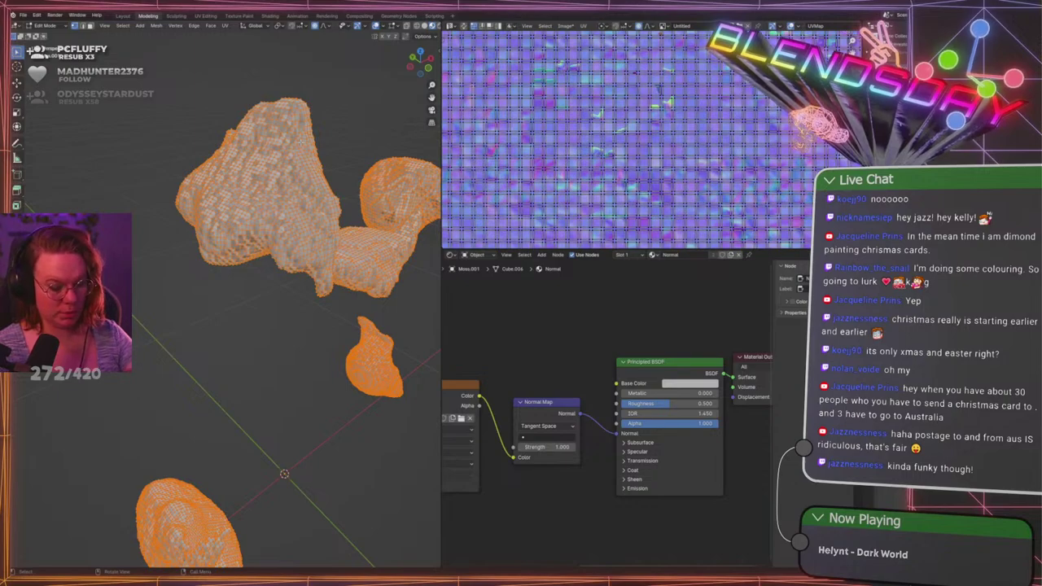
{"action": "key", "text": "u"}
{"action": "left_click", "coordinate": [299, 134]}
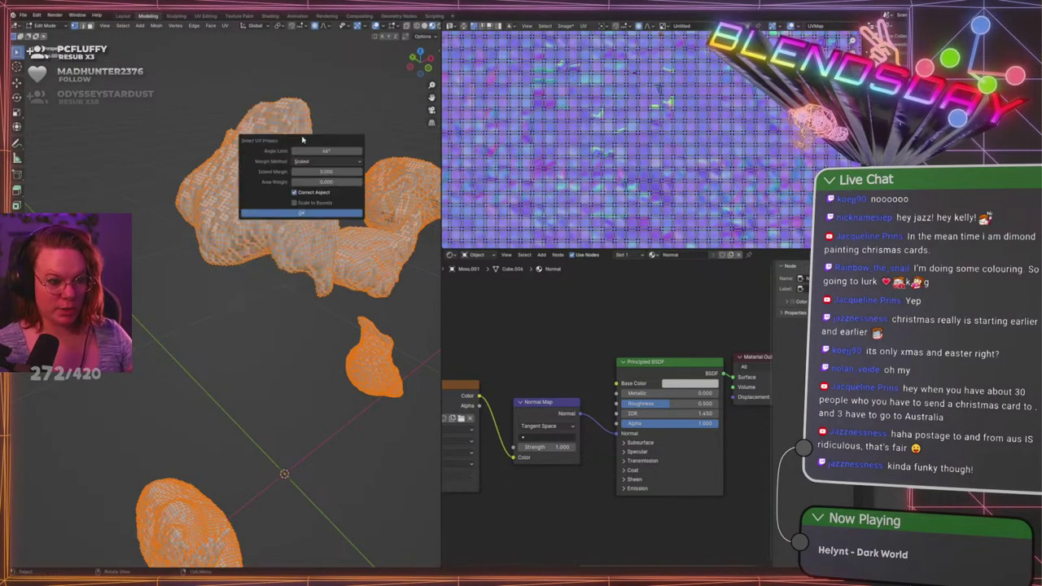
{"action": "left_click", "coordinate": [316, 214]}
{"action": "scroll", "coordinate": [562, 122], "scroll_direction": "down", "scroll_amount": 3}
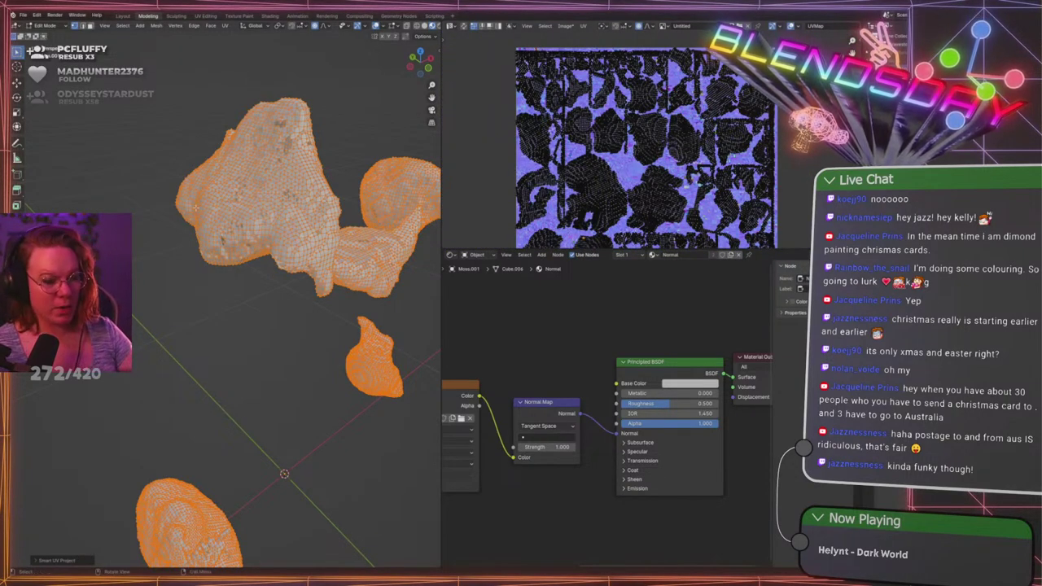
Select only the largest moss piece and unwrap it on its own with Smart UV Project using the Scaled margin method
{"action": "mouse_move", "coordinate": [196, 207]}
{"action": "middle_mouse_down"}
{"action": "mouse_move", "coordinate": [266, 206]}
{"action": "mouse_move", "coordinate": [200, 193]}
{"action": "middle_mouse_up"}
{"action": "key", "text": "alt+a"}
{"action": "scroll", "coordinate": [242, 193], "scroll_direction": "down", "scroll_amount": 5}
{"action": "scroll", "coordinate": [199, 193], "scroll_direction": "up", "scroll_amount": 2}
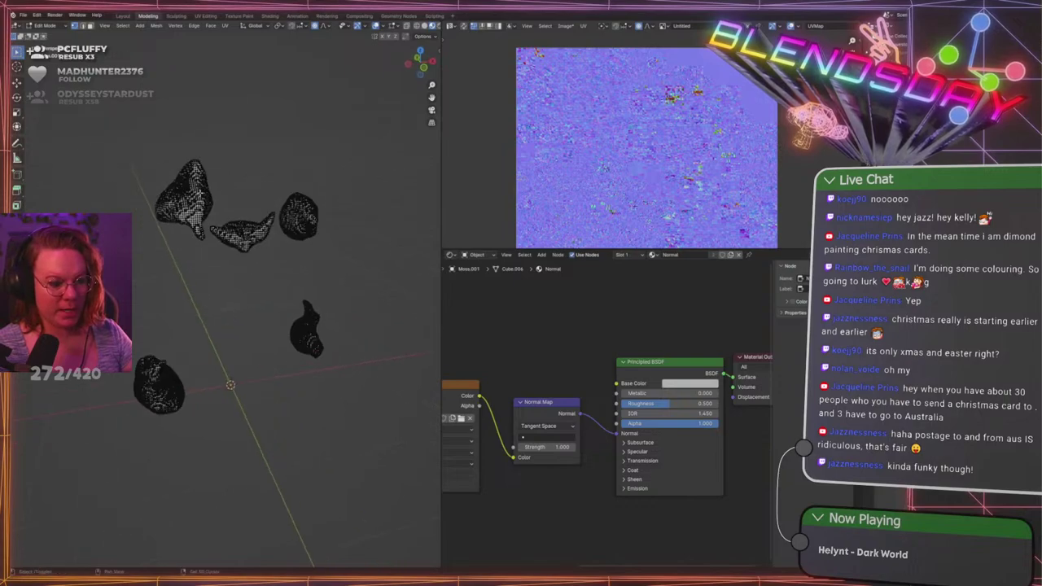
{"action": "scroll", "coordinate": [220, 301], "scroll_direction": "up", "scroll_amount": 2}
{"action": "key", "text": "l"}
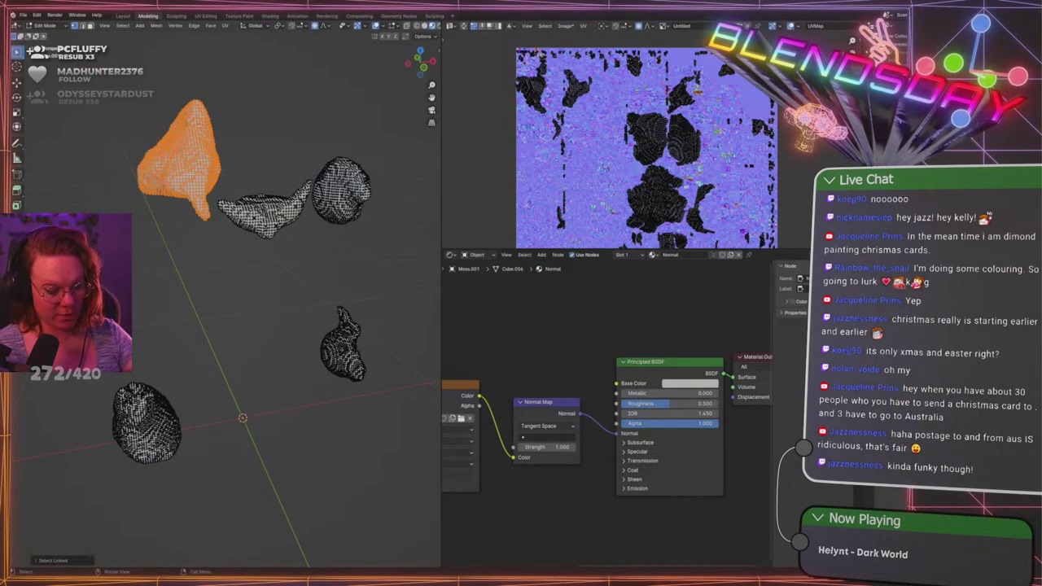
{"action": "key", "text": "u"}
{"action": "left_click", "coordinate": [175, 167]}
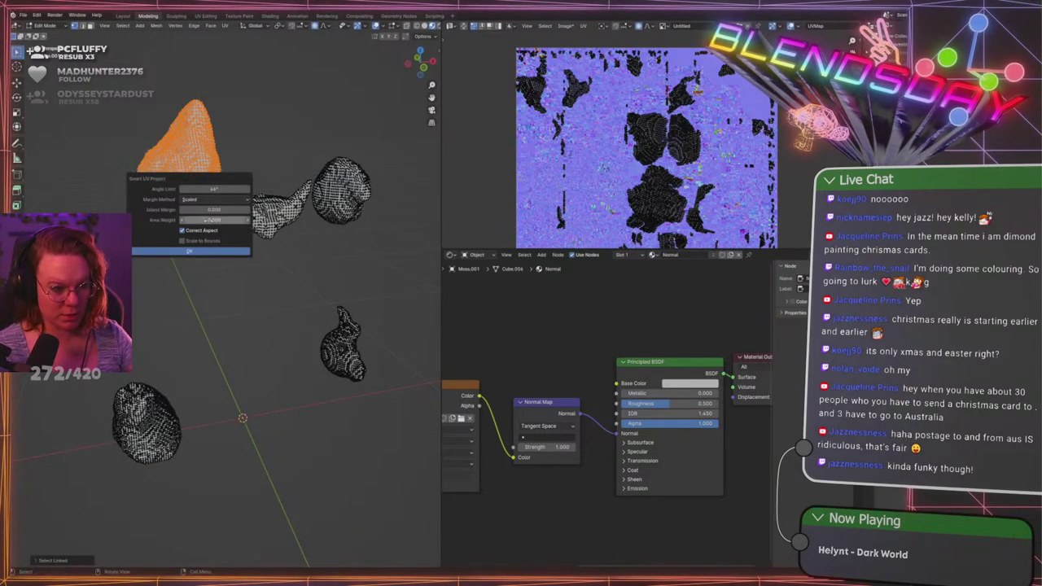
{"action": "left_click", "coordinate": [209, 250]}
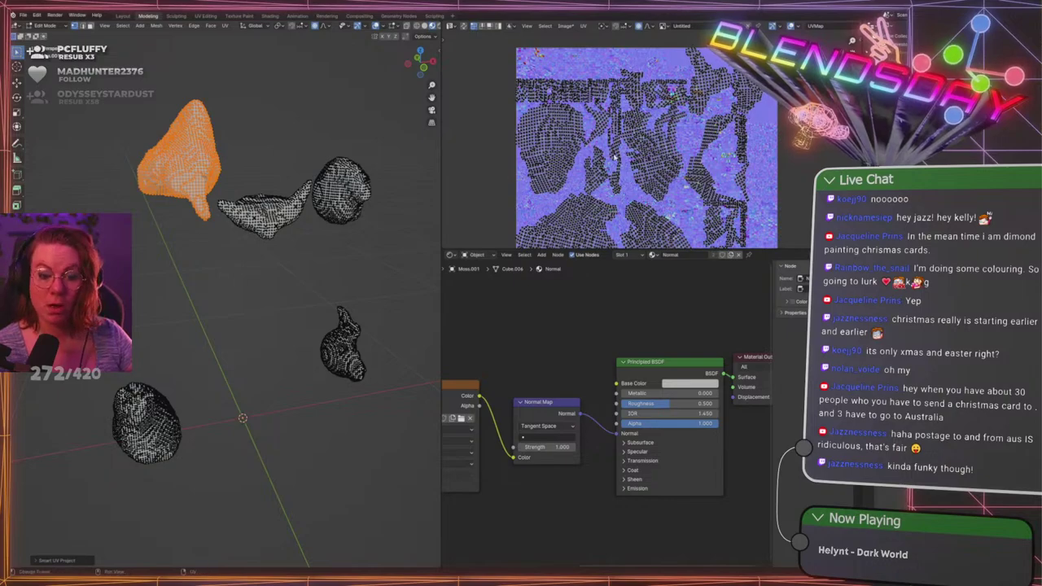
{"action": "scroll", "coordinate": [550, 229], "scroll_direction": "down", "scroll_amount": 2}
{"action": "middle_click_drag", "start_coordinate": [670, 142], "coordinate": [673, 121]}
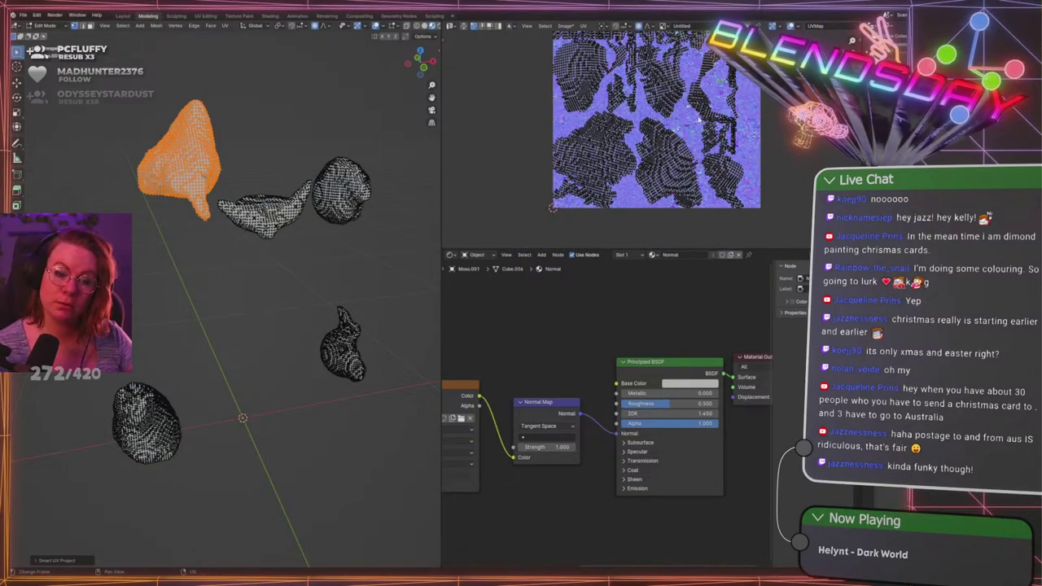
{"action": "scroll", "coordinate": [696, 126], "scroll_direction": "down", "scroll_amount": 1}
Select only the crescent-shaped moss piece and unwrap it with Smart UV Project
{"action": "left_click", "coordinate": [281, 139]}
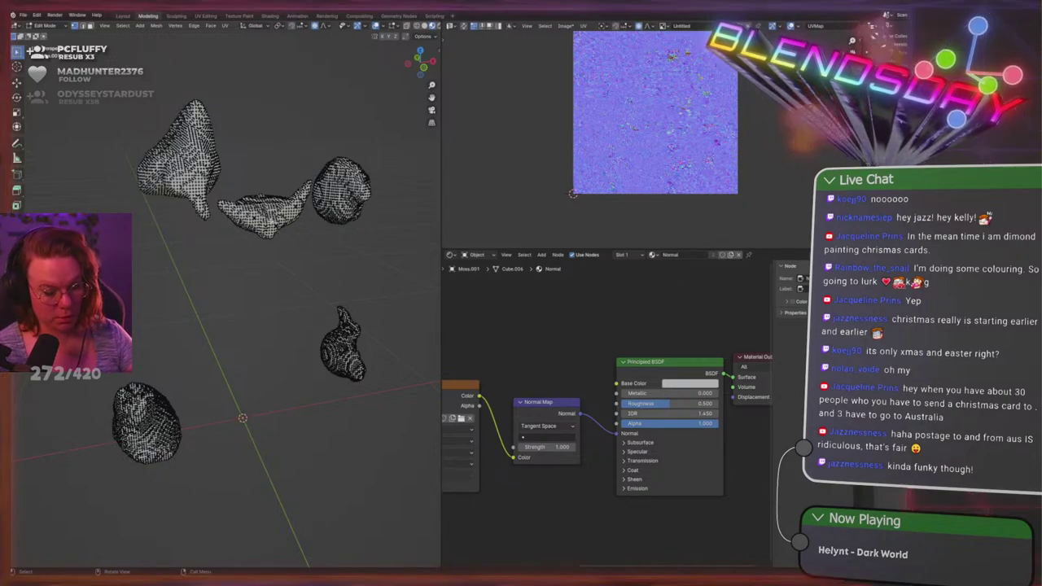
{"action": "key", "text": "l"}
{"action": "key", "text": "u"}
{"action": "left_click", "coordinate": [285, 215]}
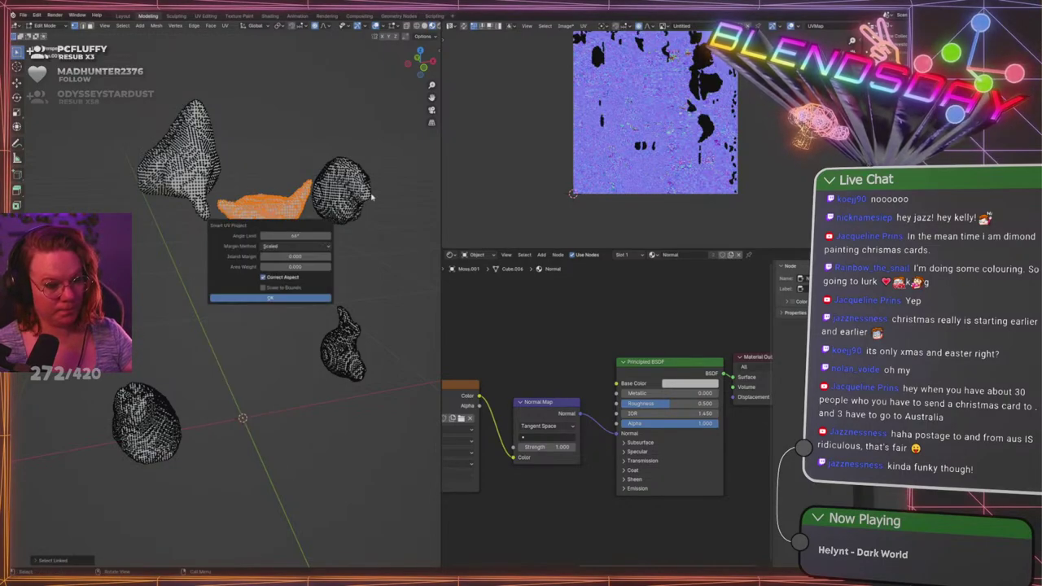
{"action": "left_click", "coordinate": [292, 299]}
Select only the round moss piece beside the crescent and unwrap it with Smart UV Project
{"action": "left_click", "coordinate": [345, 198]}
{"action": "key", "text": "l"}
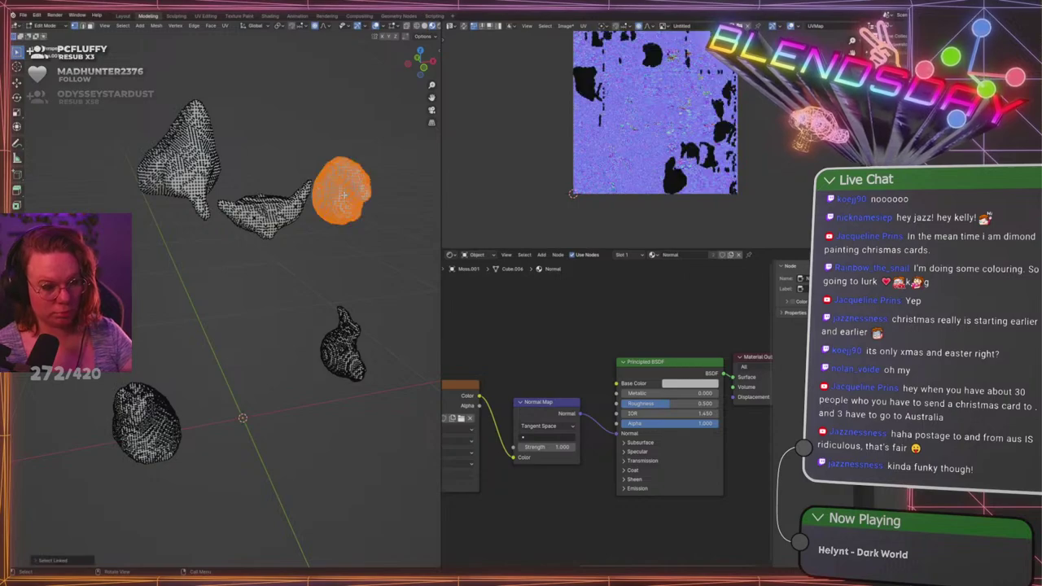
{"action": "key", "text": "u"}
{"action": "left_click", "coordinate": [344, 198]}
{"action": "left_click", "coordinate": [345, 289]}
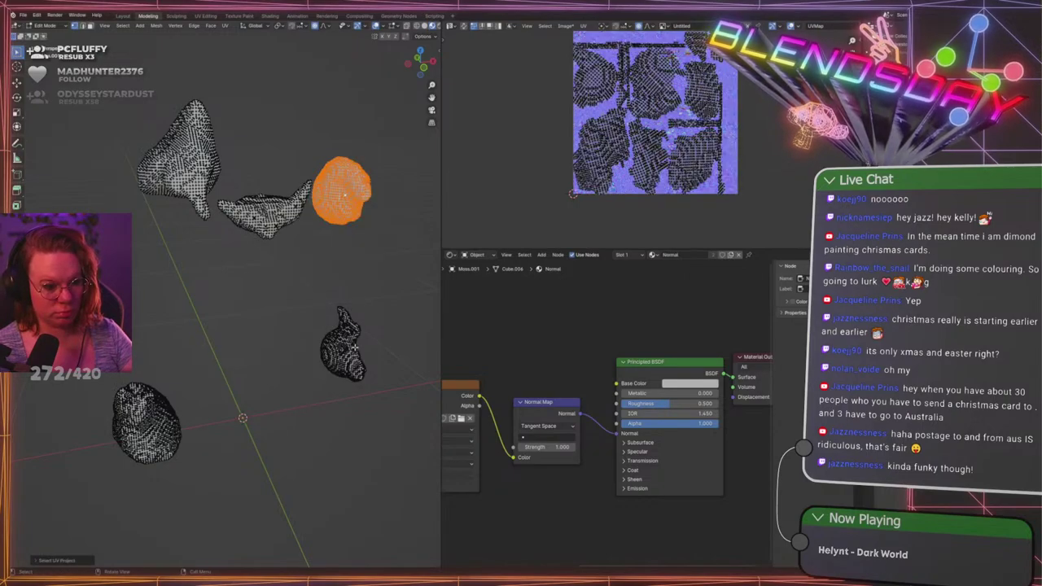
Select only the small moss piece with the pointed tip and unwrap it with Smart UV Project
{"action": "left_click", "coordinate": [350, 353]}
{"action": "key", "text": "l"}
{"action": "key", "text": "u"}
{"action": "left_click", "coordinate": [345, 332]}
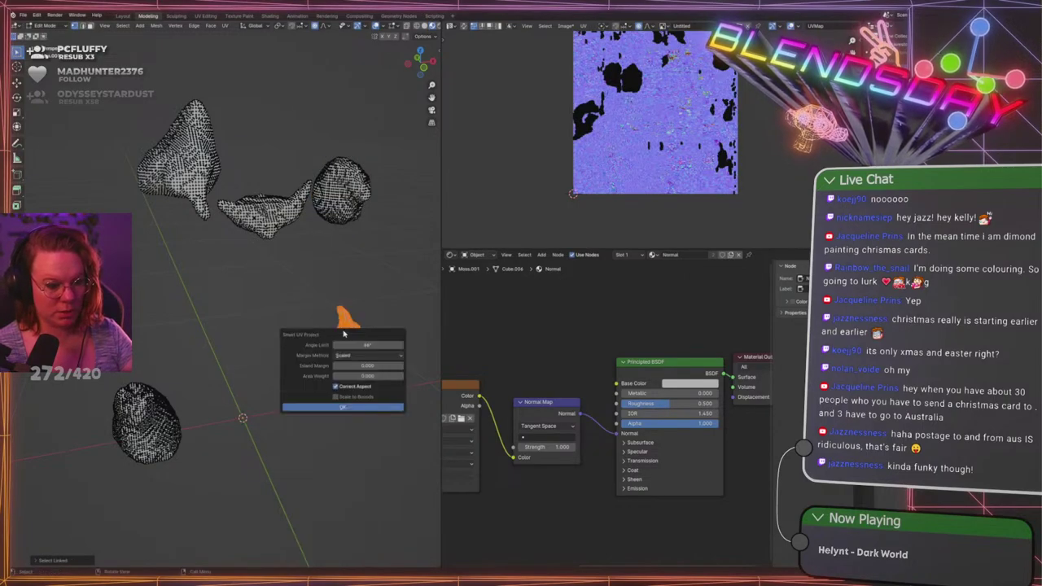
{"action": "left_click", "coordinate": [345, 407]}
{"action": "left_click", "coordinate": [151, 421]}
{"action": "key", "text": "l"}
{"action": "key", "text": "u"}
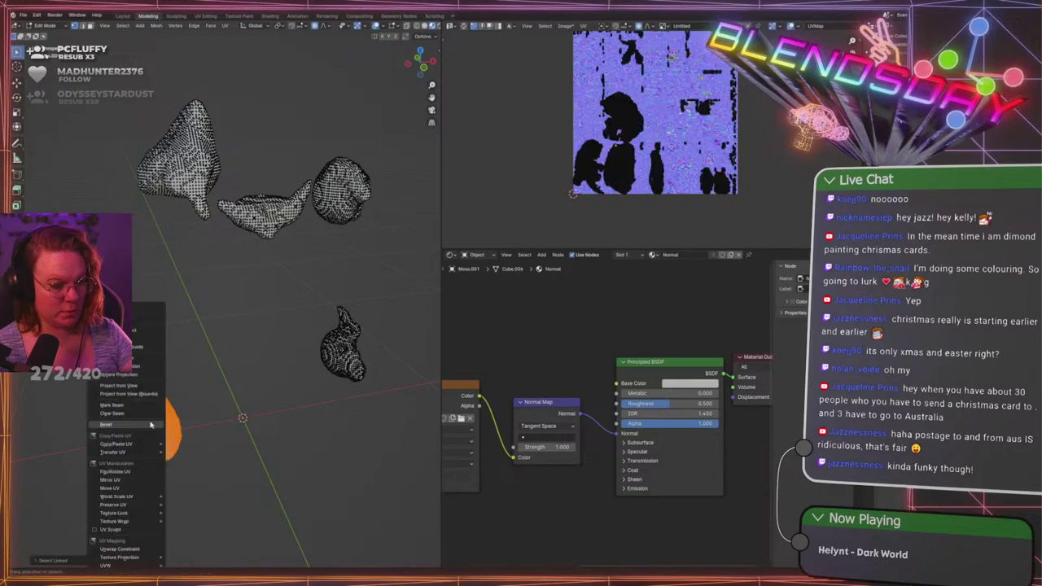
{"action": "left_click", "coordinate": [169, 401]}
{"action": "key", "text": "l"}
{"action": "left_click", "coordinate": [173, 398]}
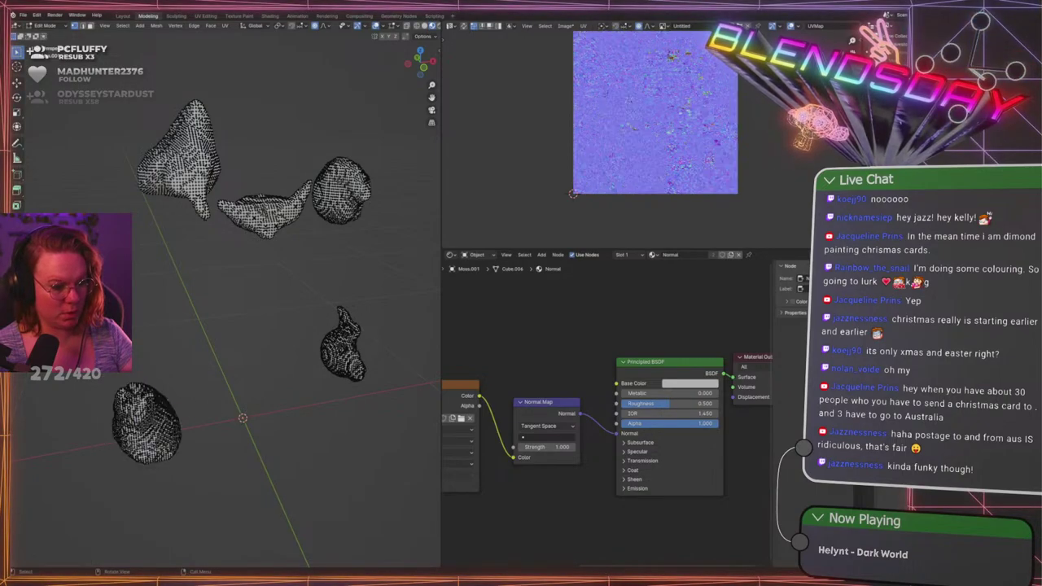
{"action": "left_click_drag", "start_coordinate": [82, 360], "coordinate": [223, 489]}
{"action": "left_click", "coordinate": [204, 399]}
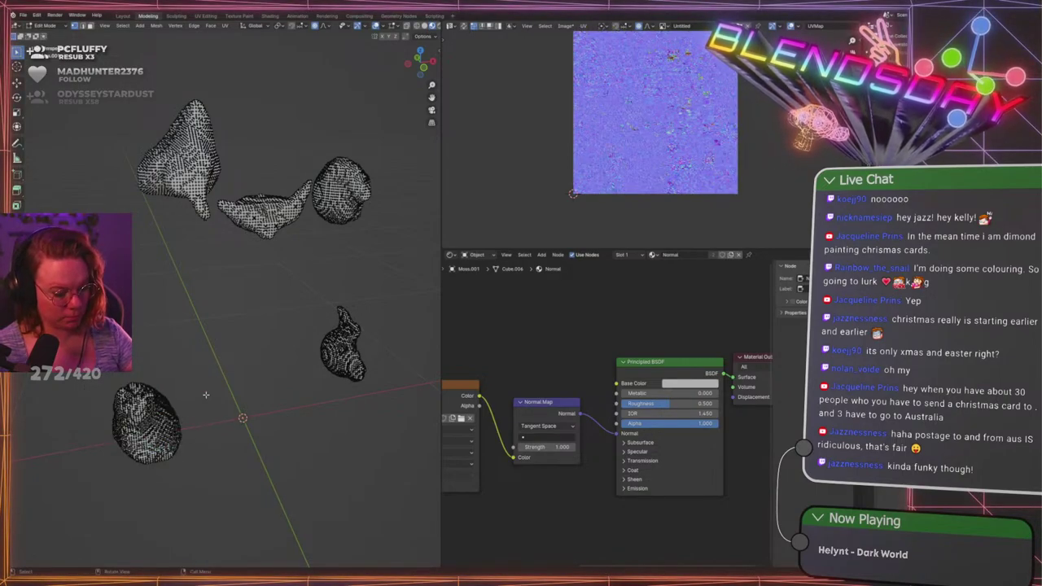
Select all of the remaining rounded moss piece through X-ray and unwrap it with Smart UV Project
{"action": "key", "text": "alt+z"}
{"action": "left_click_drag", "start_coordinate": [80, 350], "coordinate": [257, 527]}
{"action": "key", "text": "alt+z"}
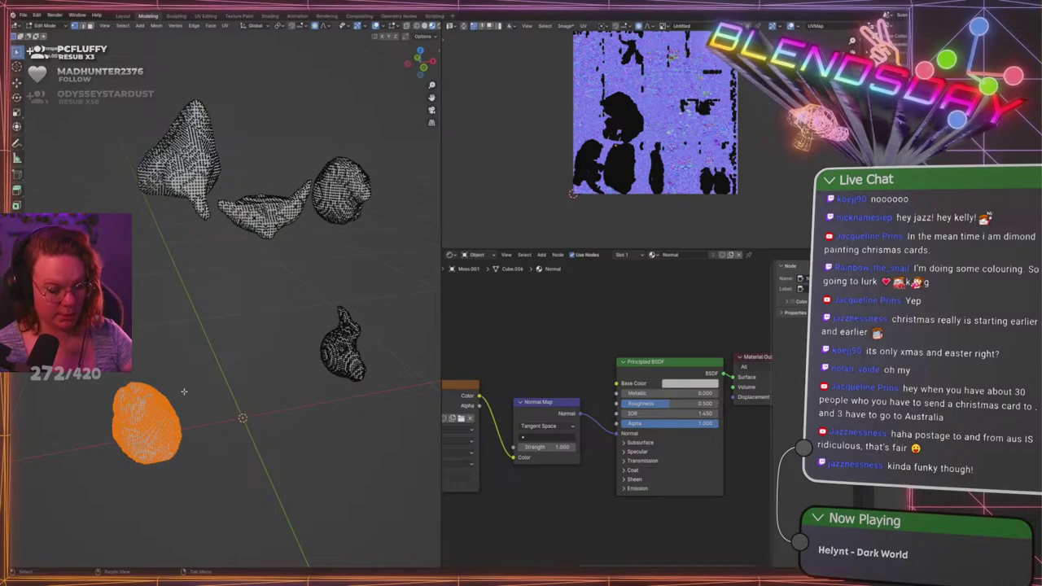
{"action": "key", "text": "u"}
{"action": "left_click", "coordinate": [166, 330]}
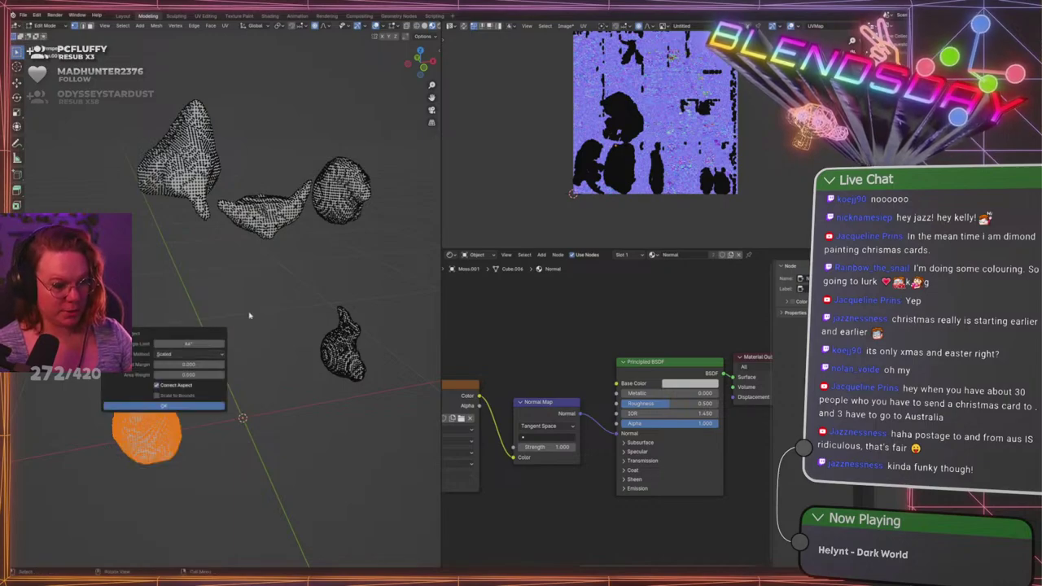
{"action": "left_click", "coordinate": [187, 399]}
Select all UV islands of the rounded moss piece in the UV Editor
{"action": "key", "text": "Tab"}
{"action": "left_click_drag", "start_coordinate": [115, 153], "coordinate": [414, 478]}
{"action": "scroll", "coordinate": [480, 216], "scroll_direction": "down", "scroll_amount": 1}
{"action": "key", "text": "Tab"}
{"action": "key", "text": "a"}
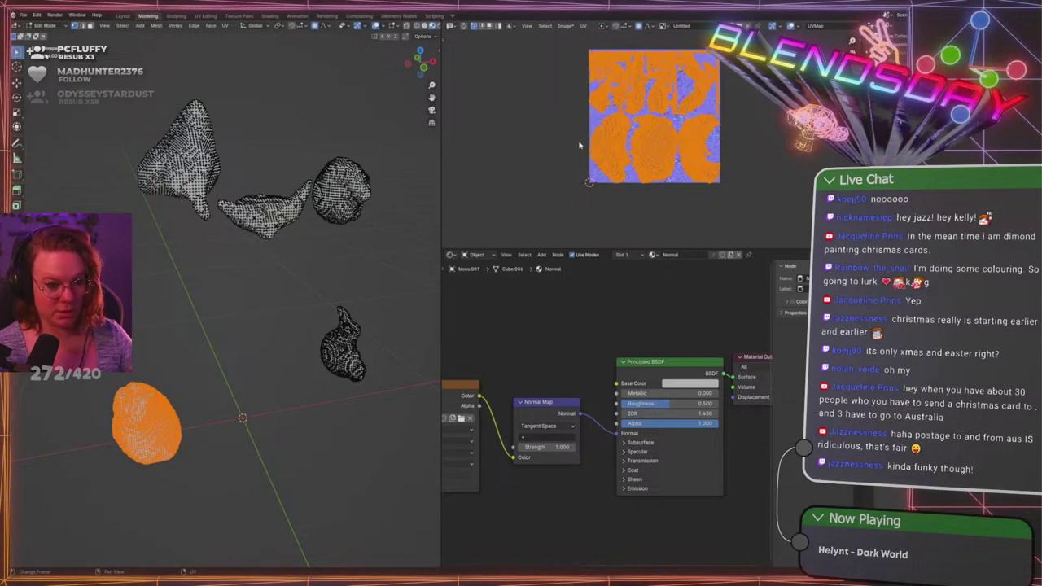
Pack the selected UV islands with the Pack UV operator and check the packed layout up close
{"action": "middle_click_drag", "start_coordinate": [606, 138], "coordinate": [600, 159]}
{"action": "key", "text": "u"}
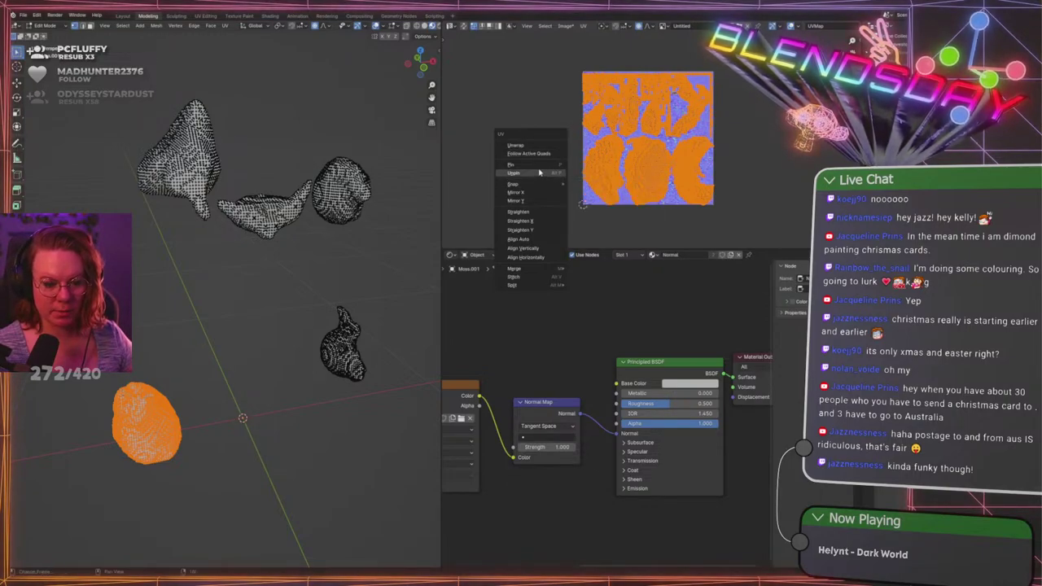
{"action": "left_click", "coordinate": [539, 173]}
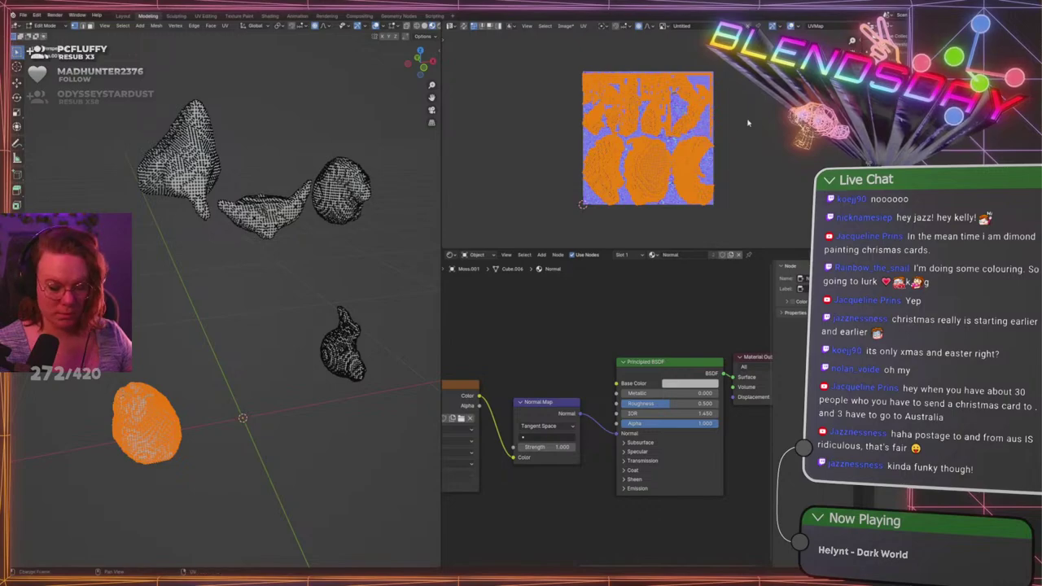
{"action": "key", "text": "n"}
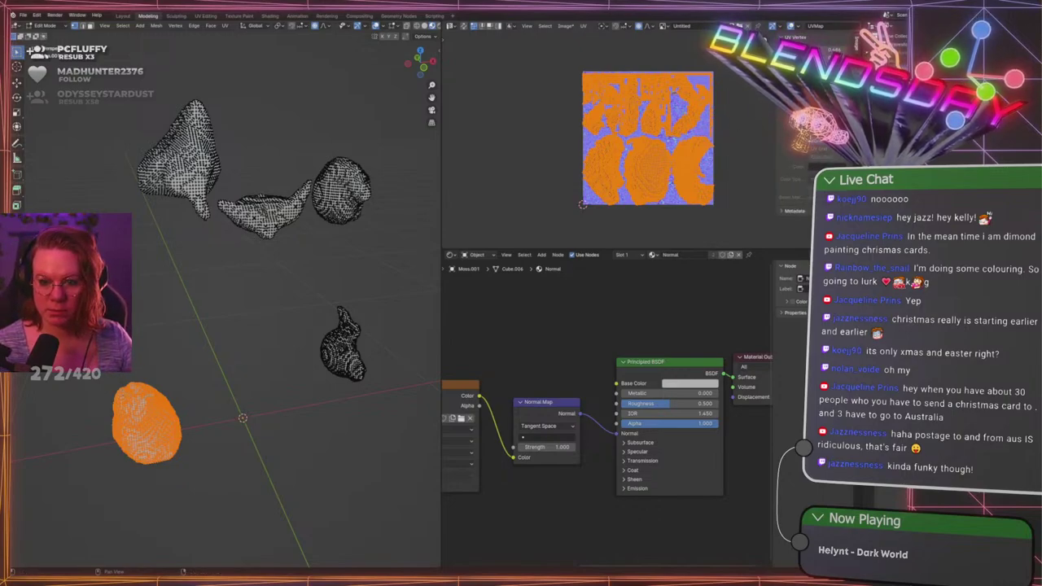
{"action": "left_click", "coordinate": [857, 105]}
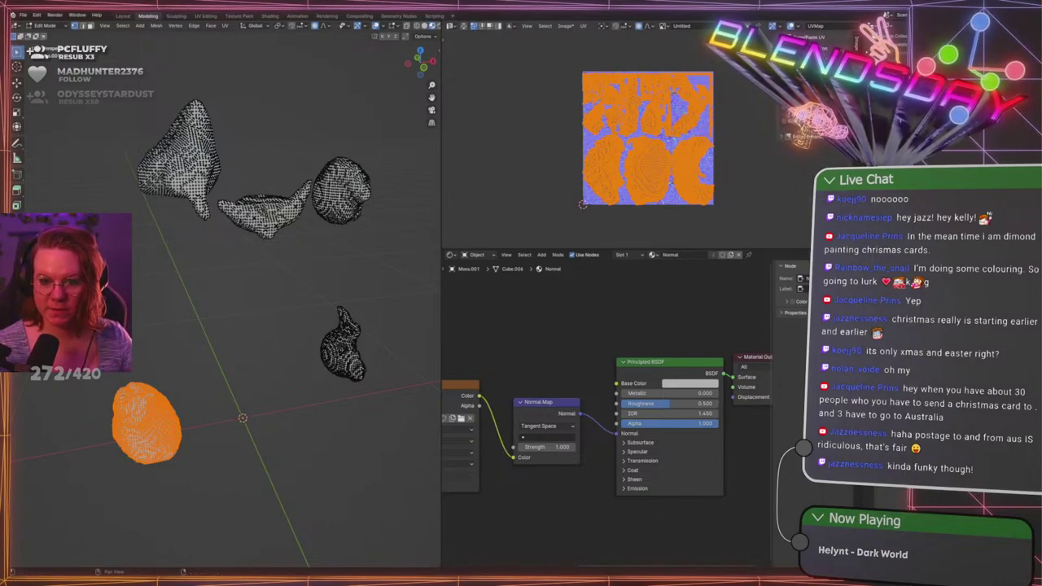
{"action": "left_click", "coordinate": [786, 107]}
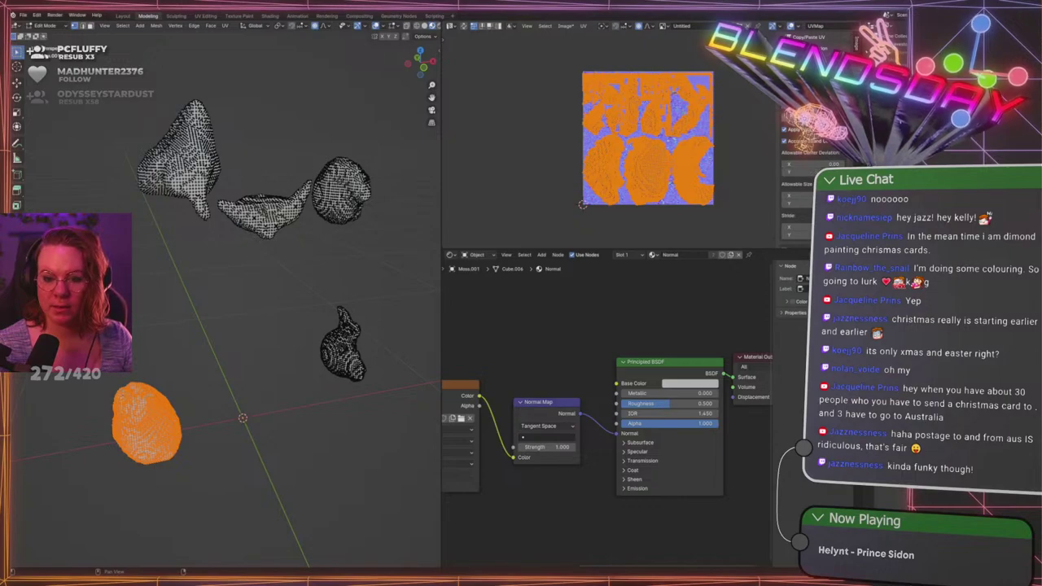
{"action": "key", "text": "ctrl+p"}
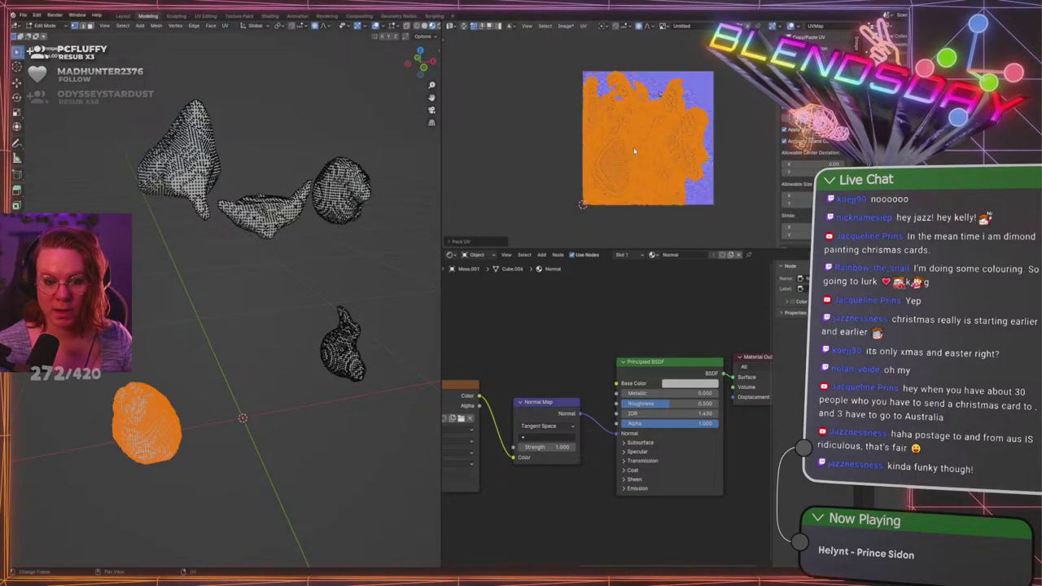
{"action": "scroll", "coordinate": [682, 165], "scroll_direction": "up", "scroll_amount": 8}
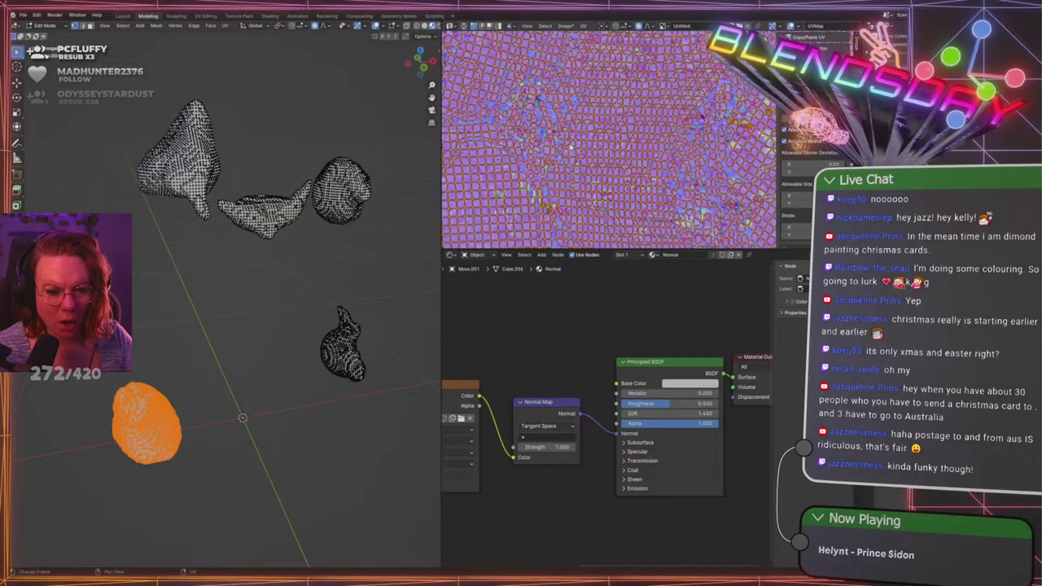
{"action": "scroll", "coordinate": [570, 145], "scroll_direction": "down", "scroll_amount": 6}
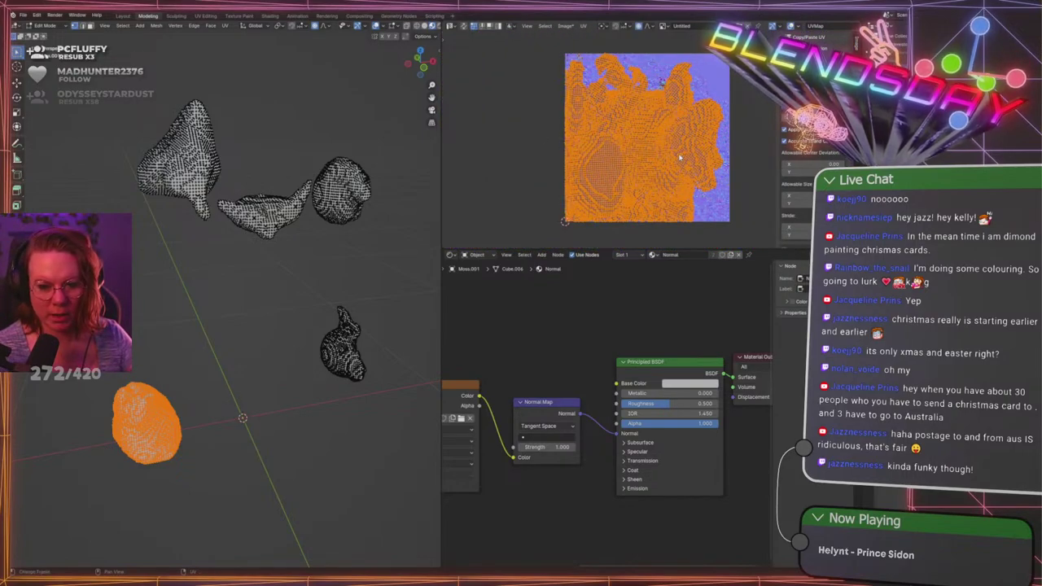
Leave Edit Mode and rebake the moss normal map with both the high-poly and low-poly moss selected
{"action": "key", "text": "alt+a"}
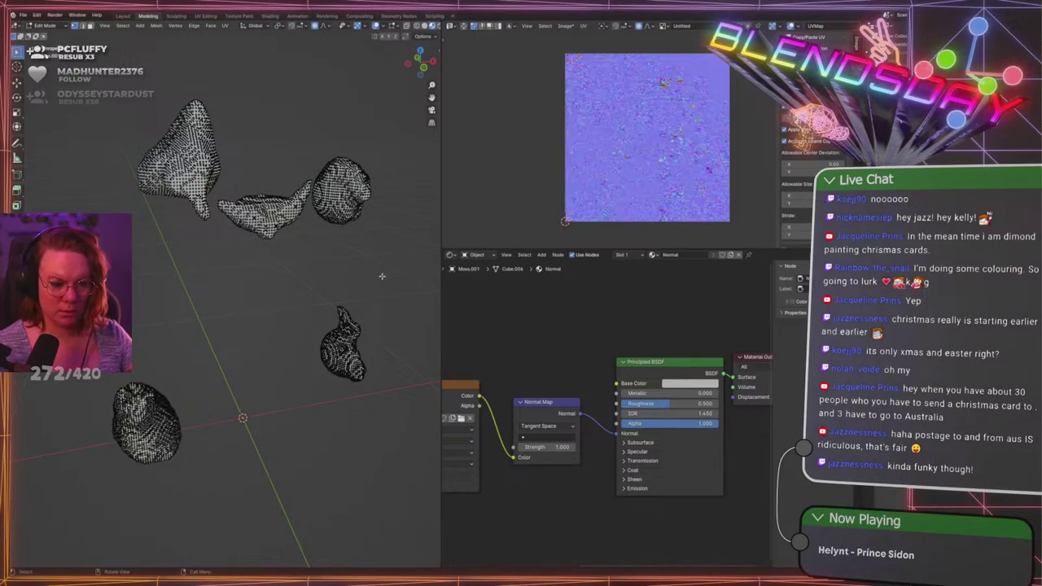
{"action": "scroll", "coordinate": [358, 194], "scroll_direction": "up", "scroll_amount": 4}
{"action": "scroll", "coordinate": [324, 207], "scroll_direction": "down", "scroll_amount": 4}
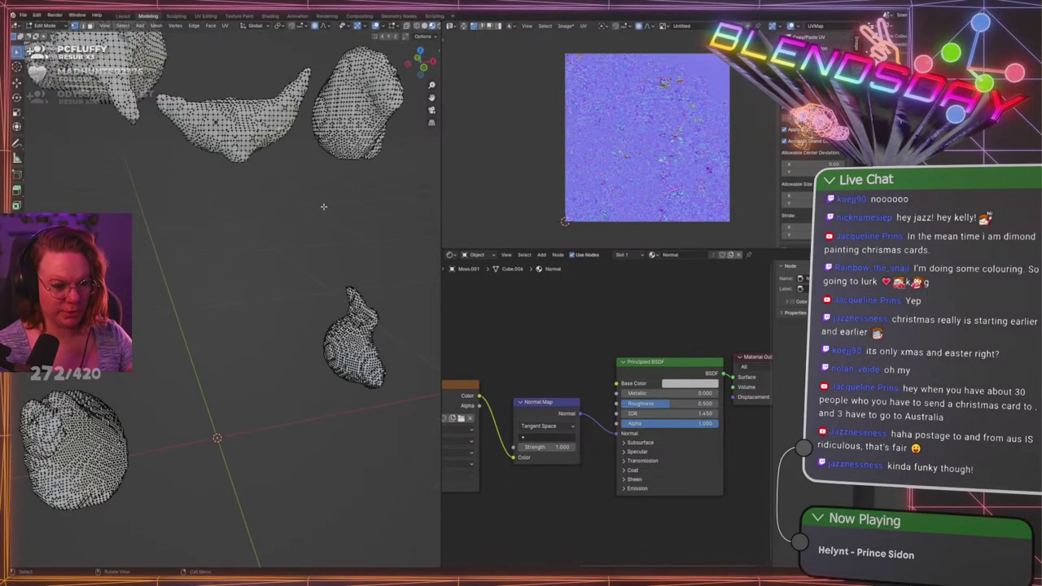
{"action": "middle_click_drag", "start_coordinate": [324, 204], "coordinate": [322, 226], "text": "shift"}
{"action": "key", "text": "Tab"}
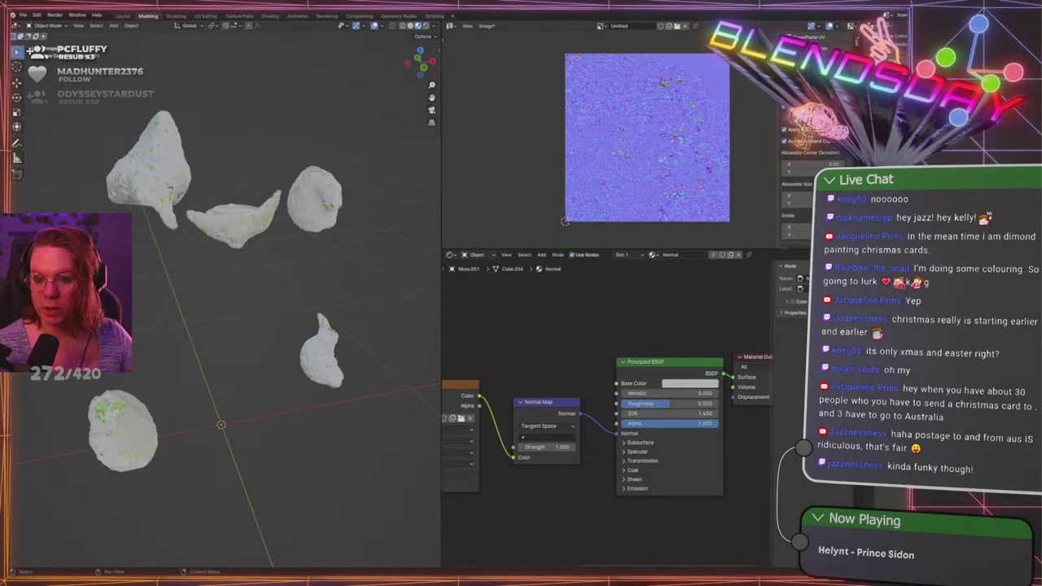
{"action": "key", "text": "a"}
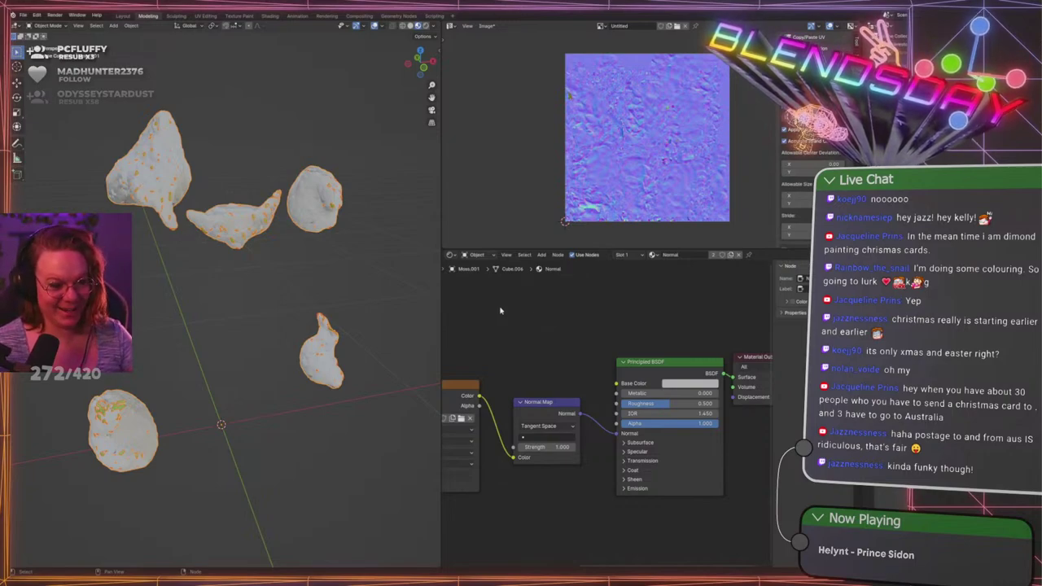
Examine the rebaked moss pieces from several sides for shading errors
{"action": "left_click", "coordinate": [410, 282]}
{"action": "middle_click_drag", "start_coordinate": [409, 282], "coordinate": [262, 245]}
{"action": "scroll", "coordinate": [263, 244], "scroll_direction": "up", "scroll_amount": 3}
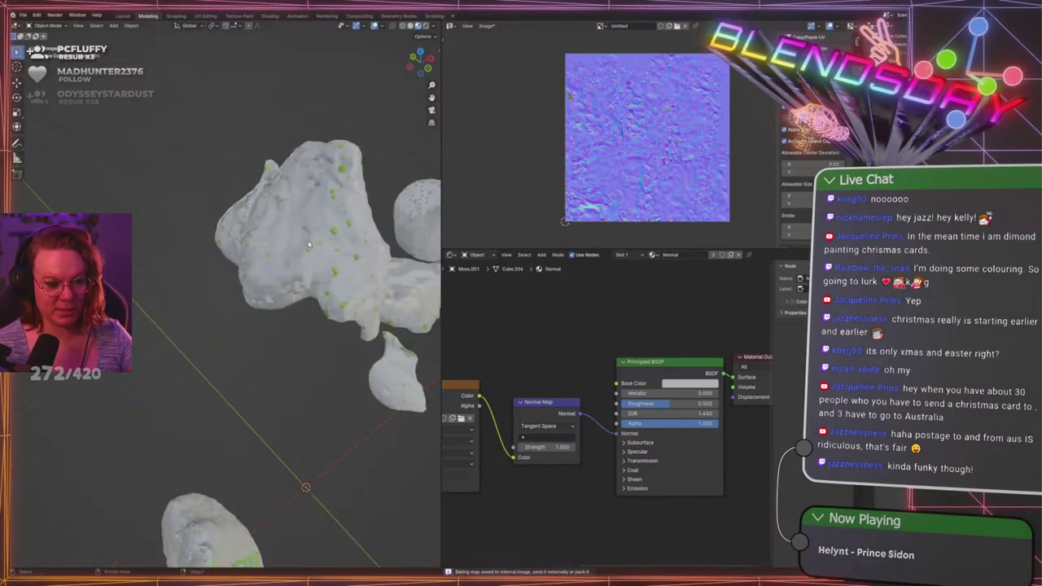
{"action": "middle_click_drag", "start_coordinate": [366, 230], "coordinate": [322, 228], "text": "shift"}
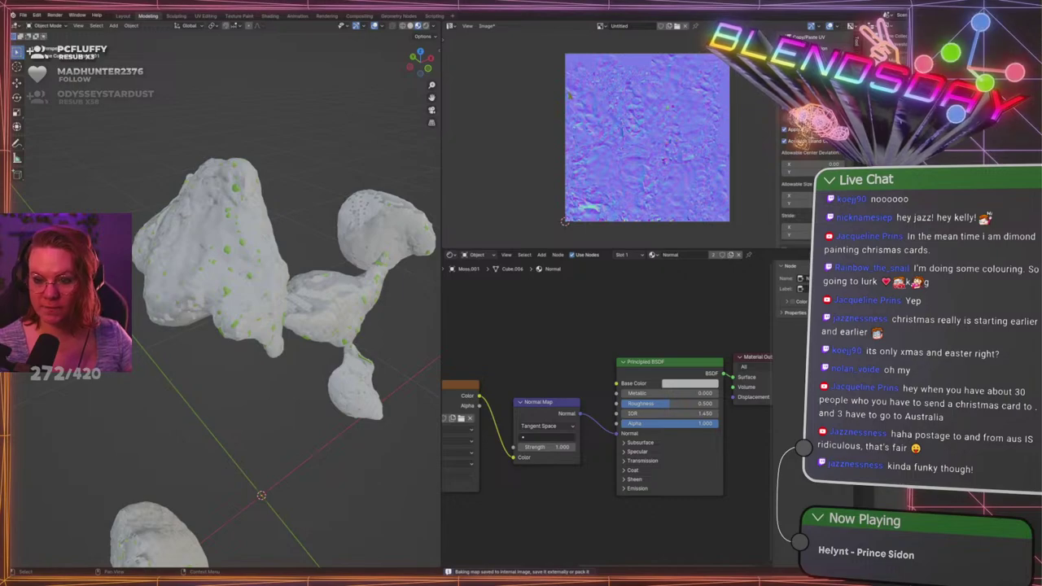
{"action": "middle_click_drag", "start_coordinate": [297, 237], "coordinate": [175, 242]}
{"action": "scroll", "coordinate": [175, 243], "scroll_direction": "up", "scroll_amount": 3}
{"action": "scroll", "coordinate": [175, 242], "scroll_direction": "down", "scroll_amount": 2}
Hide the green high-poly moss and examine the low-poly moss's baked surface up close
{"action": "key", "text": "a"}
{"action": "middle_click_drag", "start_coordinate": [285, 237], "coordinate": [342, 238]}
{"action": "middle_click_drag", "start_coordinate": [342, 238], "coordinate": [286, 251], "text": "shift"}
{"action": "scroll", "coordinate": [211, 246], "scroll_direction": "up", "scroll_amount": 4}
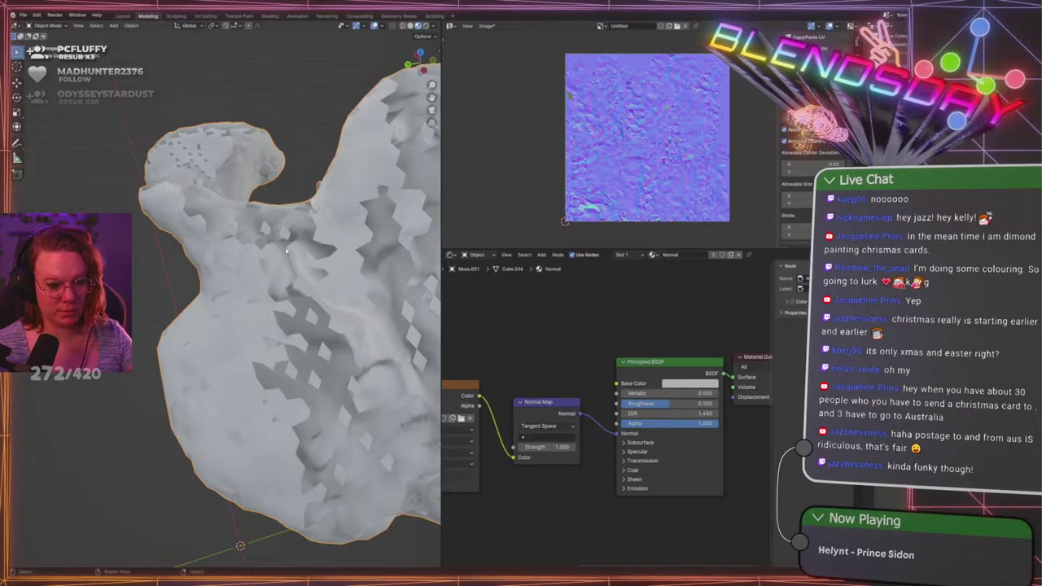
{"action": "scroll", "coordinate": [286, 251], "scroll_direction": "down", "scroll_amount": 4}
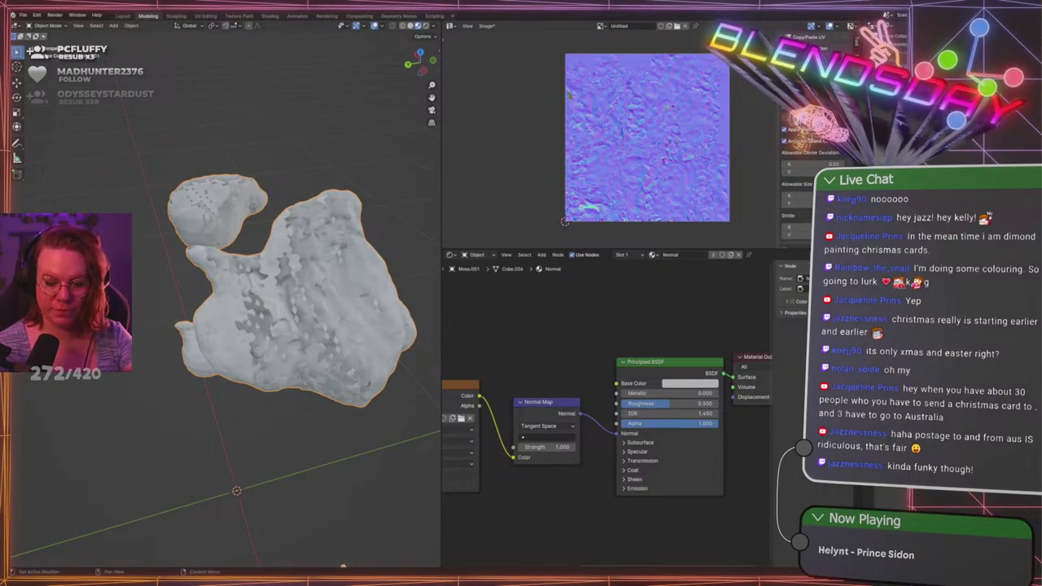
Select the high-poly Moss together with the active low-poly Moss.001, rebake the normal map and check the surface up close
{"action": "left_click", "coordinate": [905, 82]}
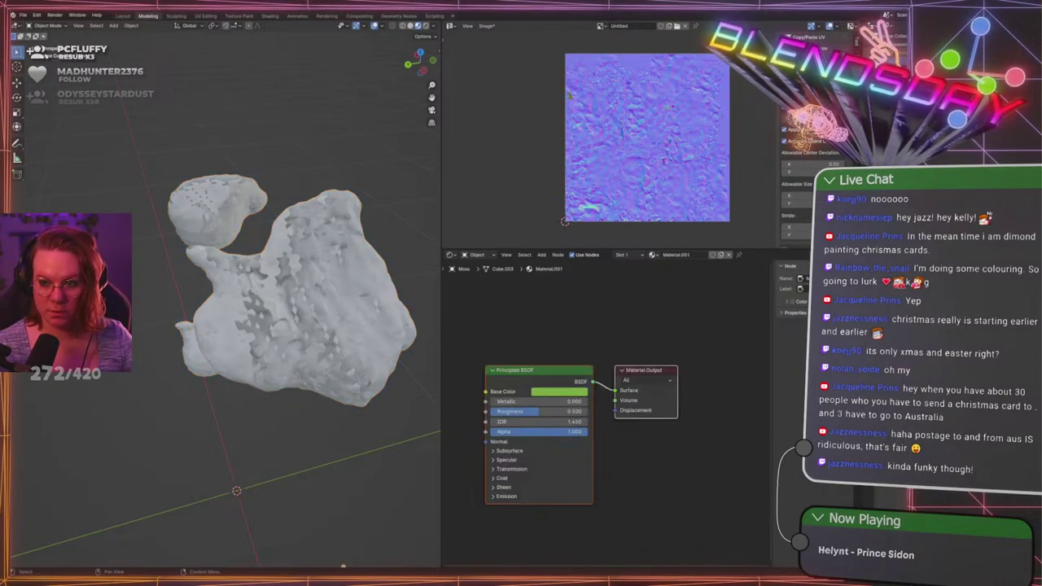
{"action": "key", "text": "ctrl+shift+z"}
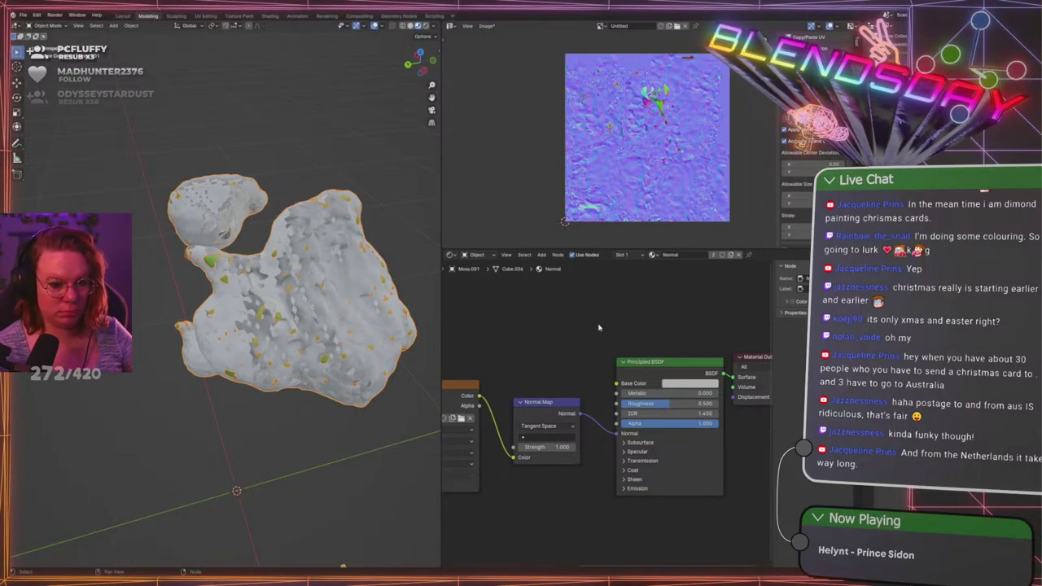
{"action": "scroll", "coordinate": [364, 188], "scroll_direction": "up", "scroll_amount": 5}
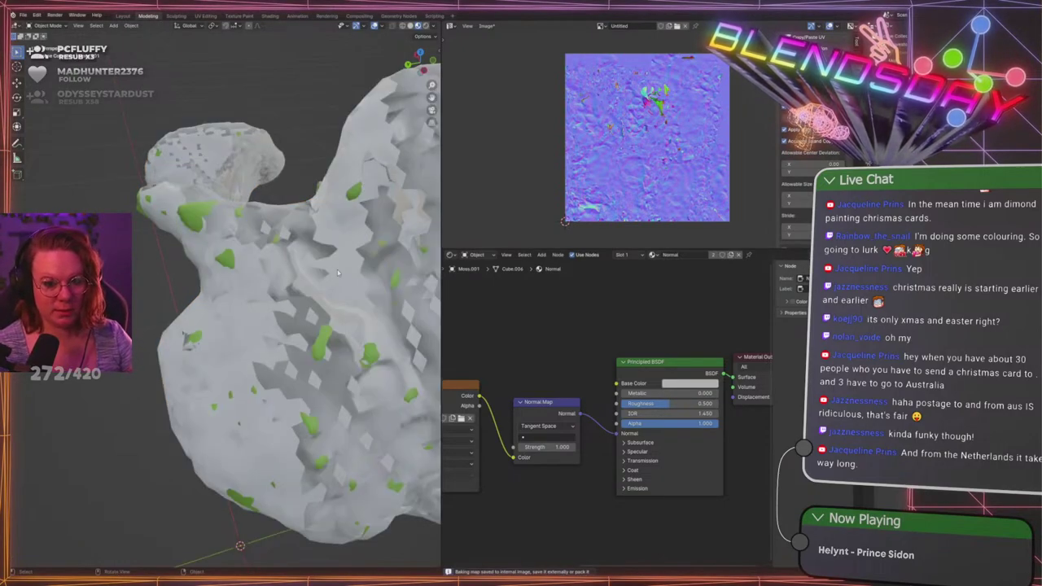
Enter Edit Mode on the low-poly moss and select all of its geometry
{"action": "scroll", "coordinate": [344, 274], "scroll_direction": "down", "scroll_amount": 6}
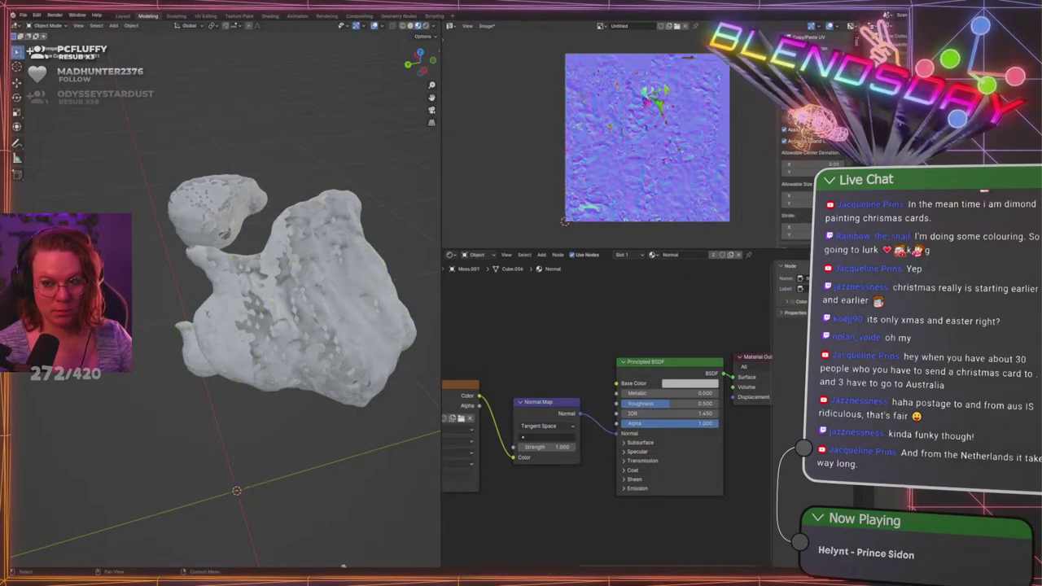
{"action": "left_click", "coordinate": [316, 251]}
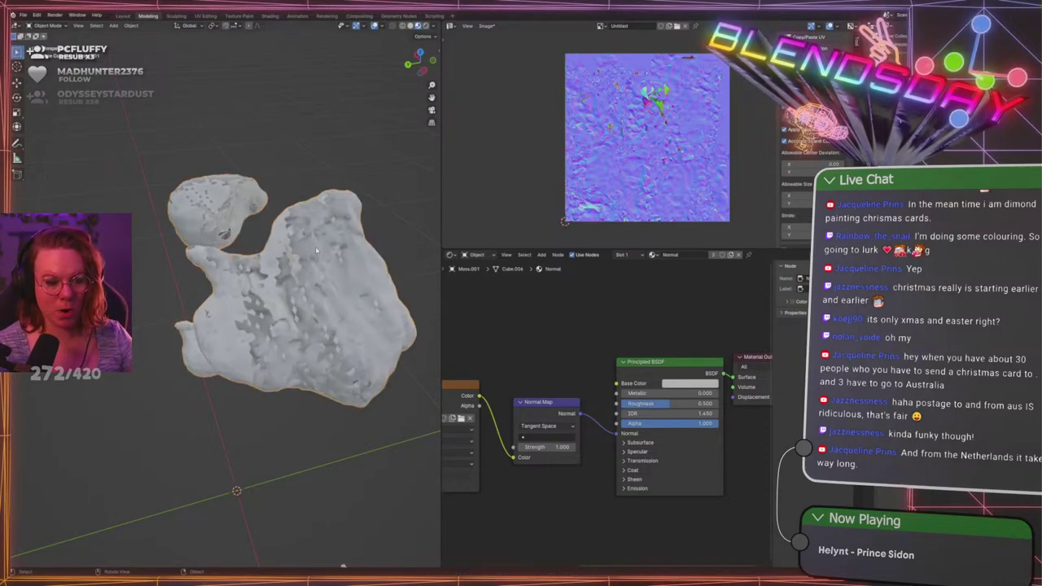
{"action": "key", "text": "Tab"}
{"action": "scroll", "coordinate": [394, 281], "scroll_direction": "down", "scroll_amount": 2}
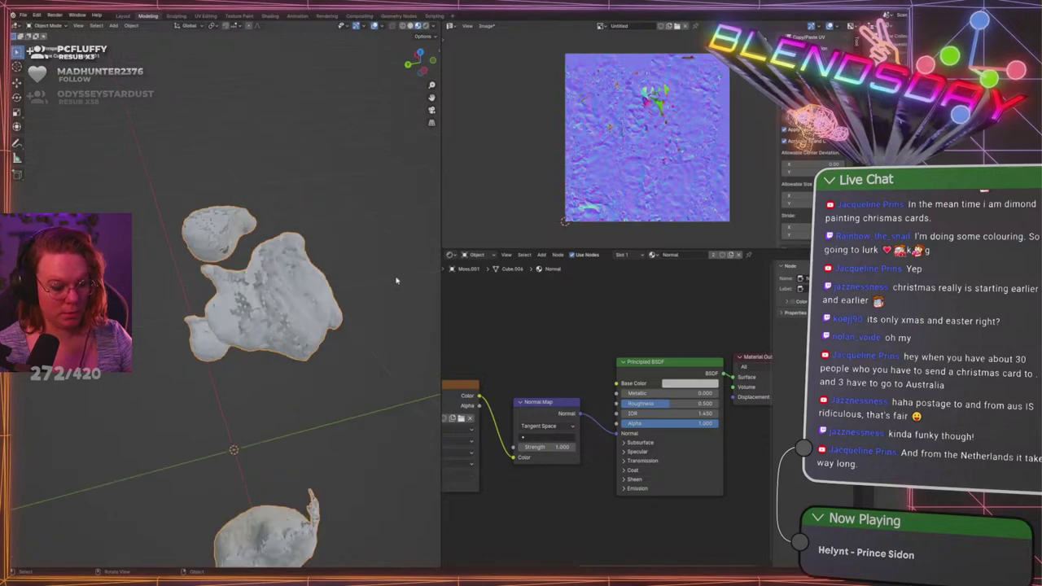
{"action": "key", "text": "a"}
{"action": "mouse_move", "coordinate": [363, 274]}
{"action": "middle_mouse_down"}
{"action": "mouse_move", "coordinate": [294, 273]}
{"action": "mouse_move", "coordinate": [362, 280]}
{"action": "middle_mouse_up"}
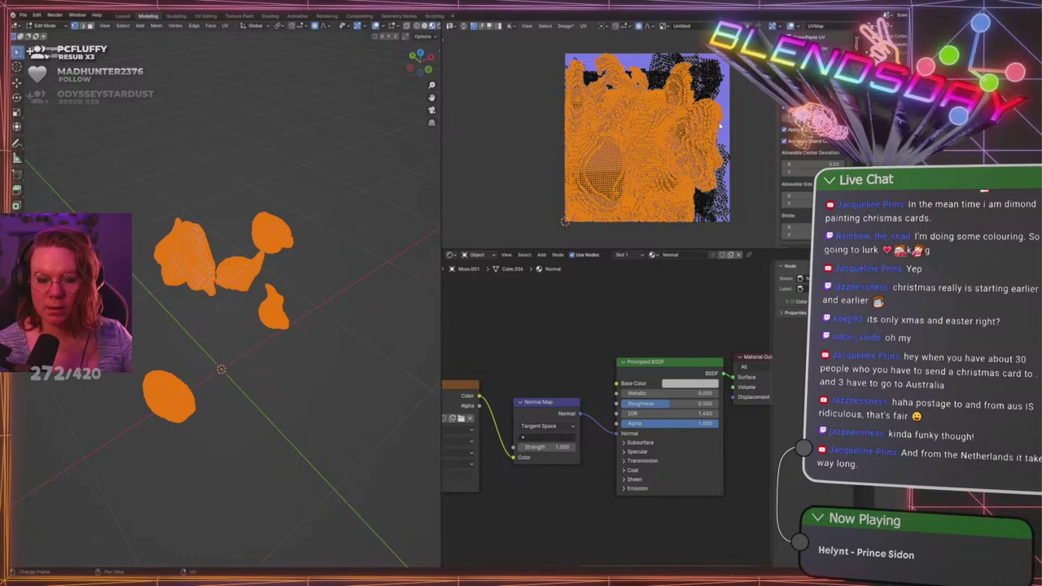
{"action": "key", "text": "alt+a"}
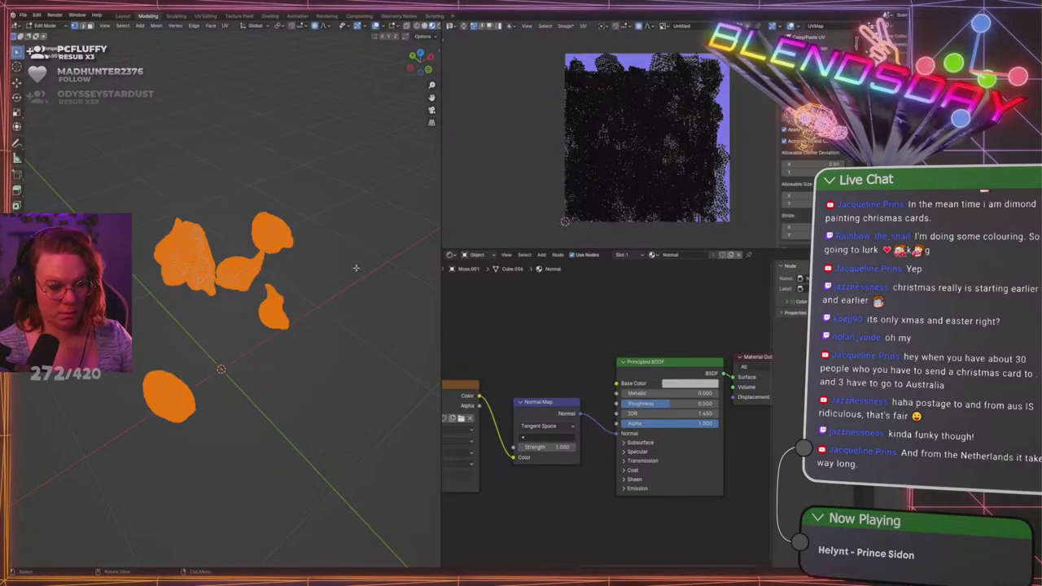
{"action": "key", "text": "alt+a"}
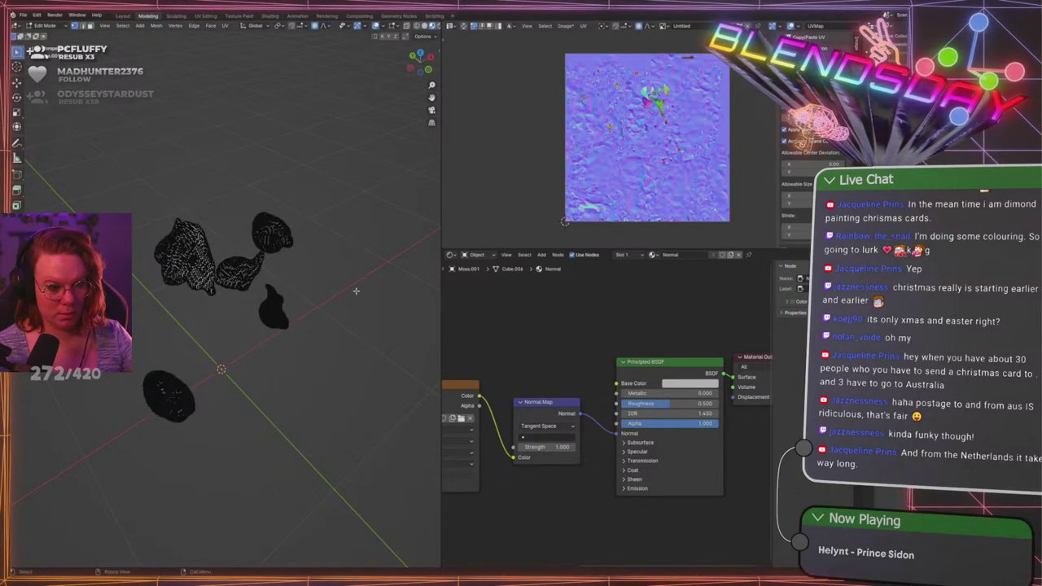
{"action": "key", "text": "a"}
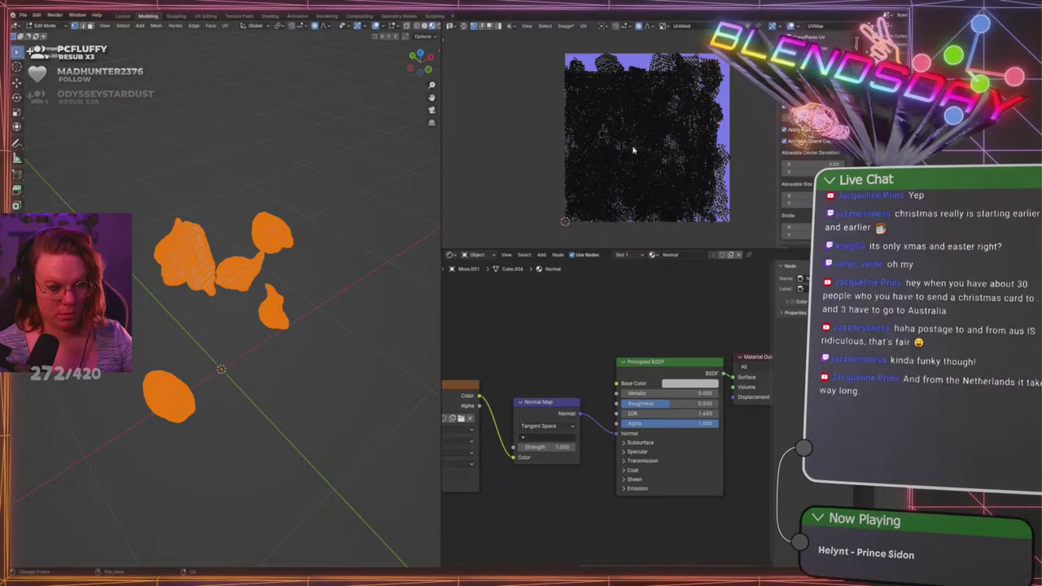
Select all of the moss UV islands and move them off the image, into the empty space left of it
{"action": "key", "text": "a"}
{"action": "key", "text": "g"}
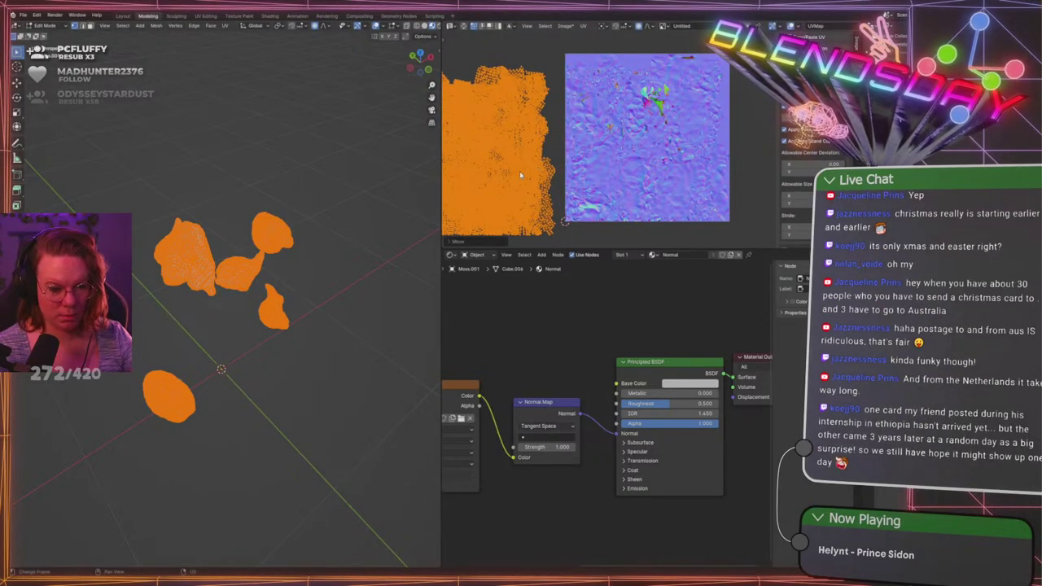
{"action": "scroll", "coordinate": [295, 282], "scroll_direction": "down", "scroll_amount": 10}
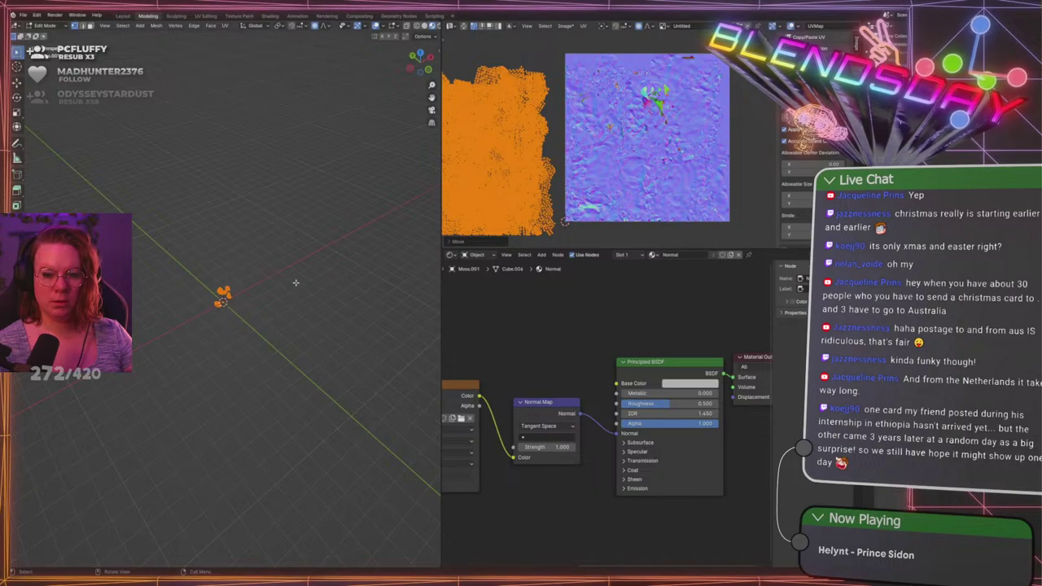
{"action": "middle_click_drag", "start_coordinate": [554, 128], "coordinate": [644, 119]}
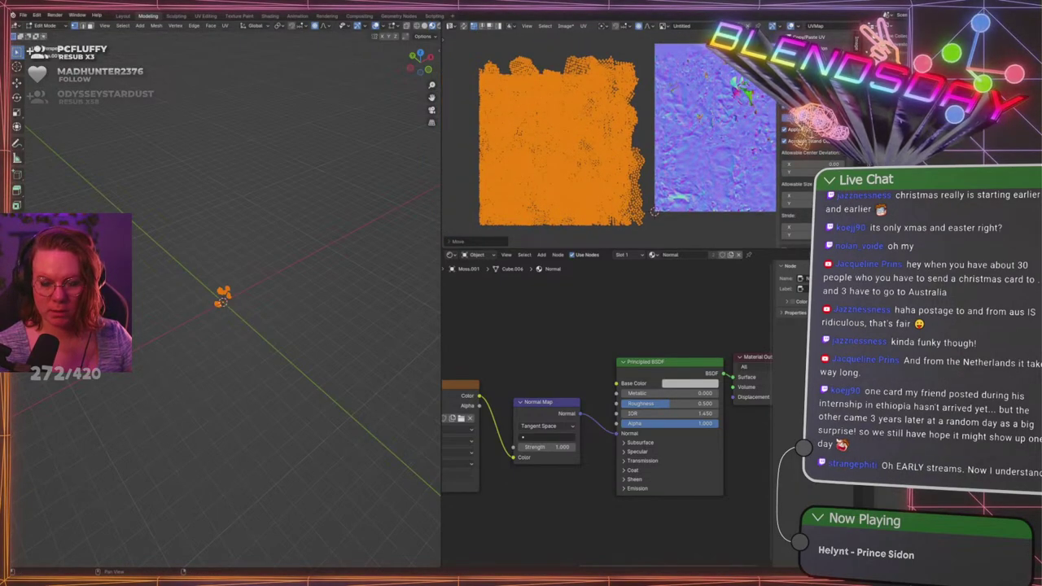
Pack all of the moss UV islands back into the image square
{"action": "key", "text": "ctrl+p"}
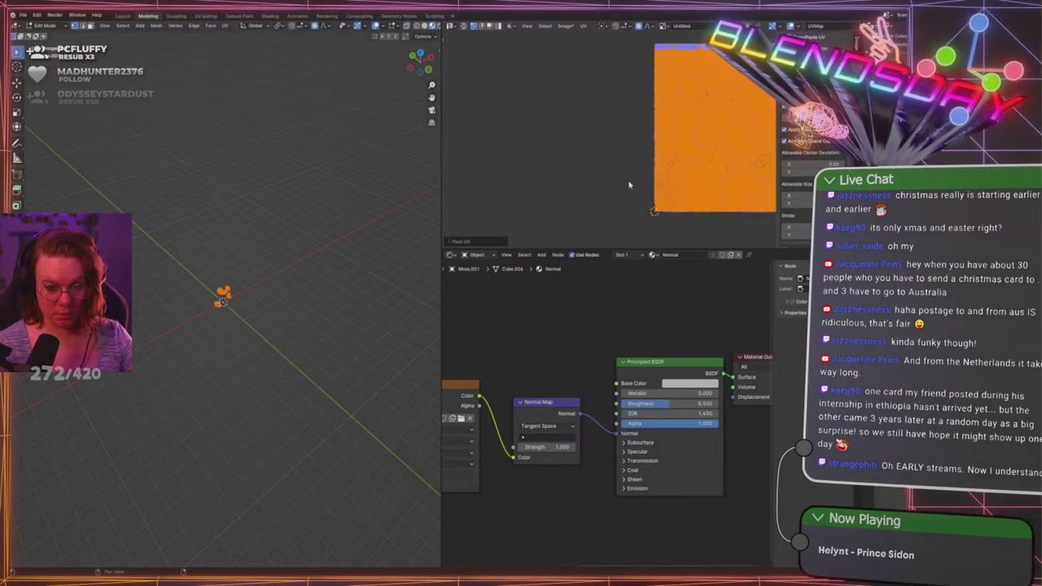
{"action": "key", "text": "Home"}
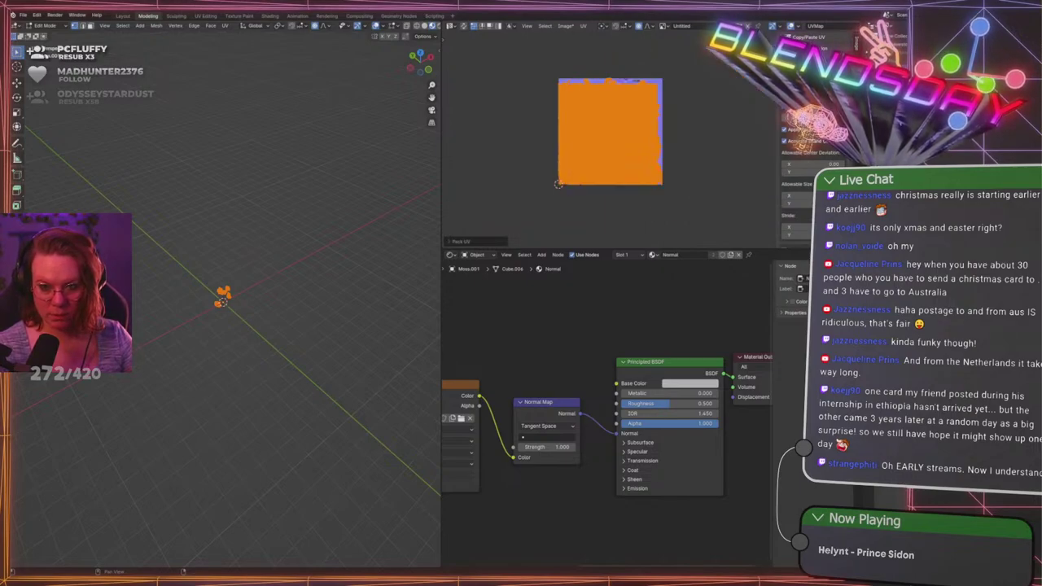
{"action": "scroll", "coordinate": [668, 164], "scroll_direction": "up", "scroll_amount": 1}
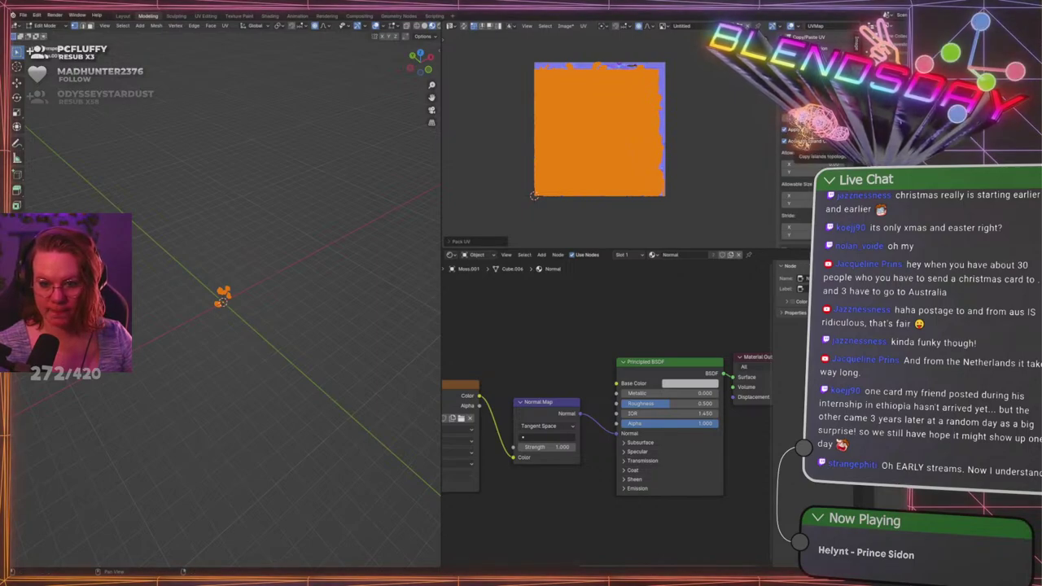
{"action": "scroll", "coordinate": [806, 144], "scroll_direction": "down", "scroll_amount": 1}
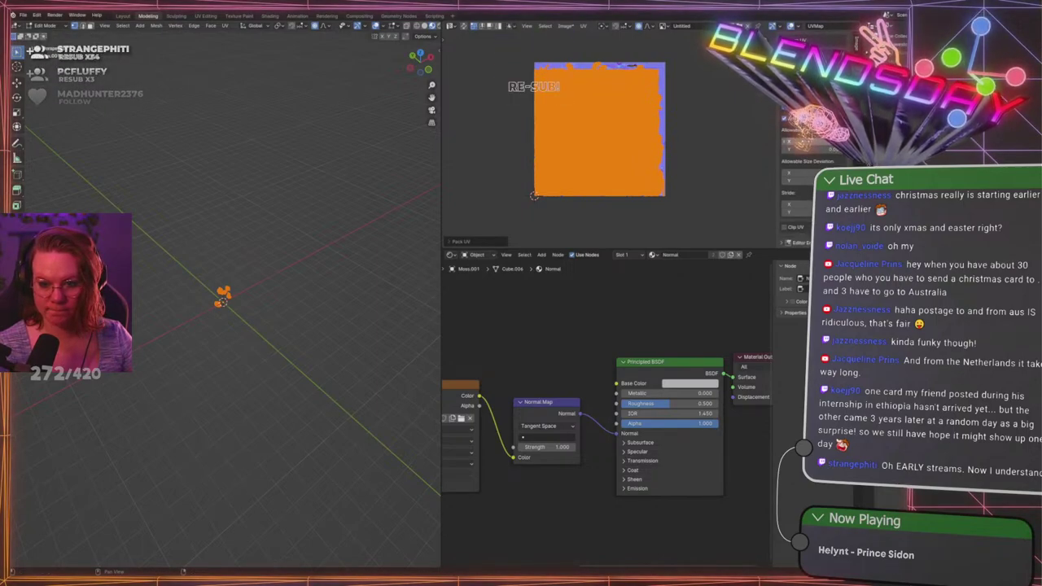
{"action": "scroll", "coordinate": [794, 196], "scroll_direction": "up", "scroll_amount": 1}
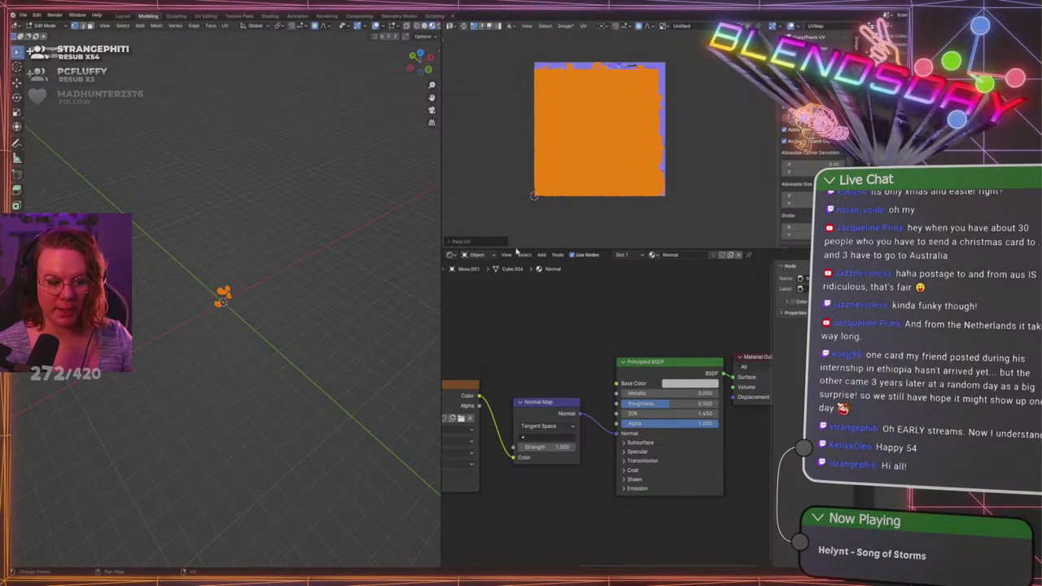
Select only the linked geometry of the oval moss piece lying apart at the front and unwrap it with Smart UV Project
{"action": "scroll", "coordinate": [341, 323], "scroll_direction": "up", "scroll_amount": 5}
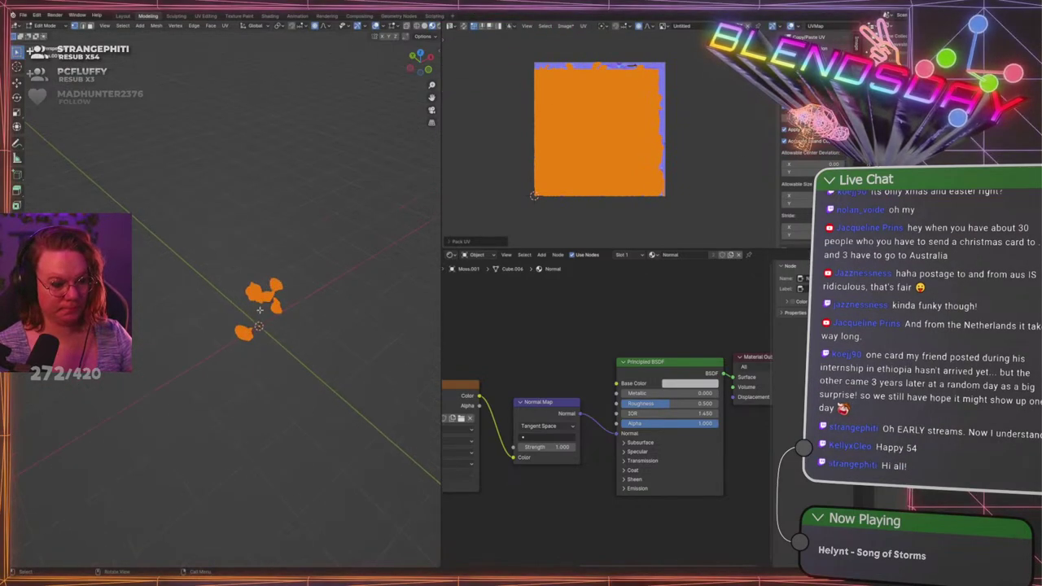
{"action": "left_click", "coordinate": [342, 323]}
{"action": "scroll", "coordinate": [340, 324], "scroll_direction": "up", "scroll_amount": 3}
{"action": "middle_click_drag", "start_coordinate": [254, 378], "coordinate": [235, 357], "text": "shift"}
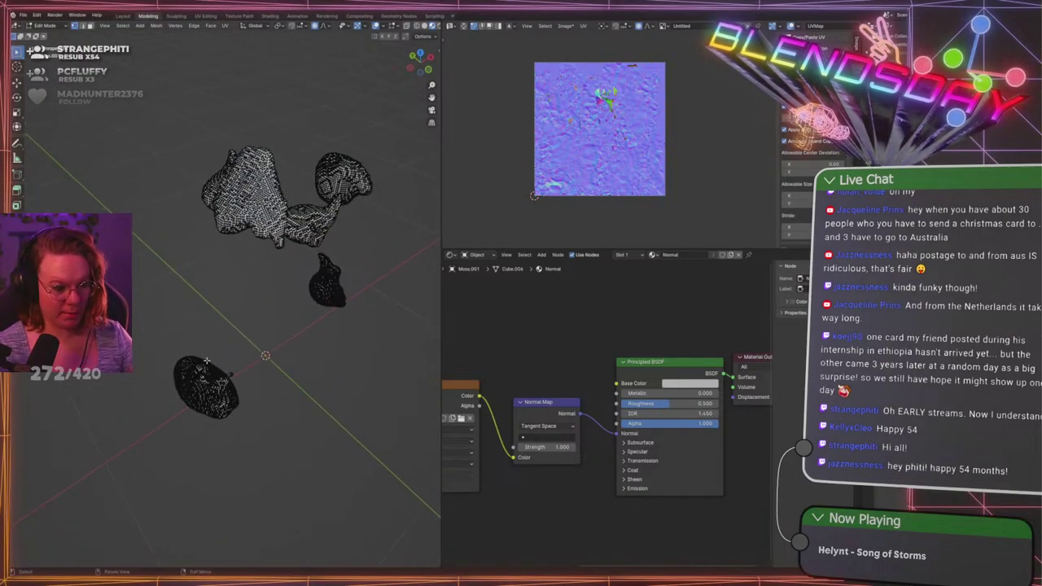
{"action": "key", "text": "l"}
{"action": "key", "text": "alt+a"}
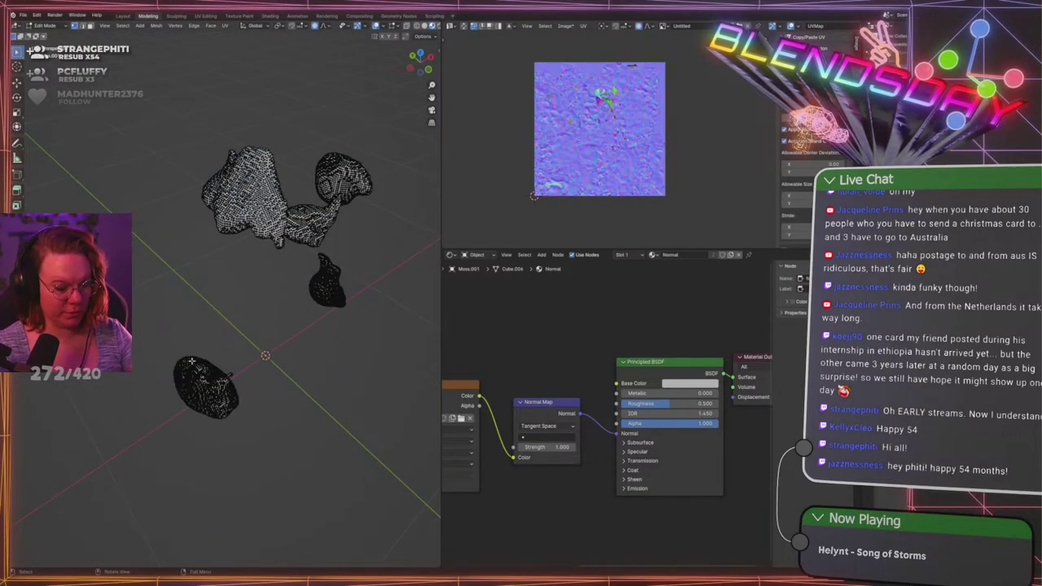
{"action": "key", "text": "l"}
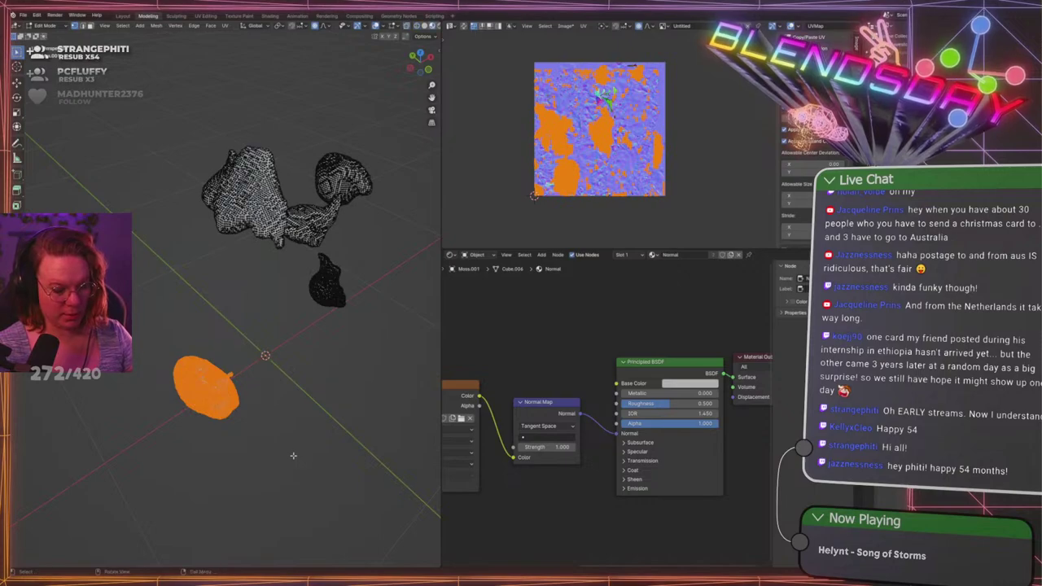
{"action": "key", "text": "u"}
{"action": "left_click", "coordinate": [264, 329]}
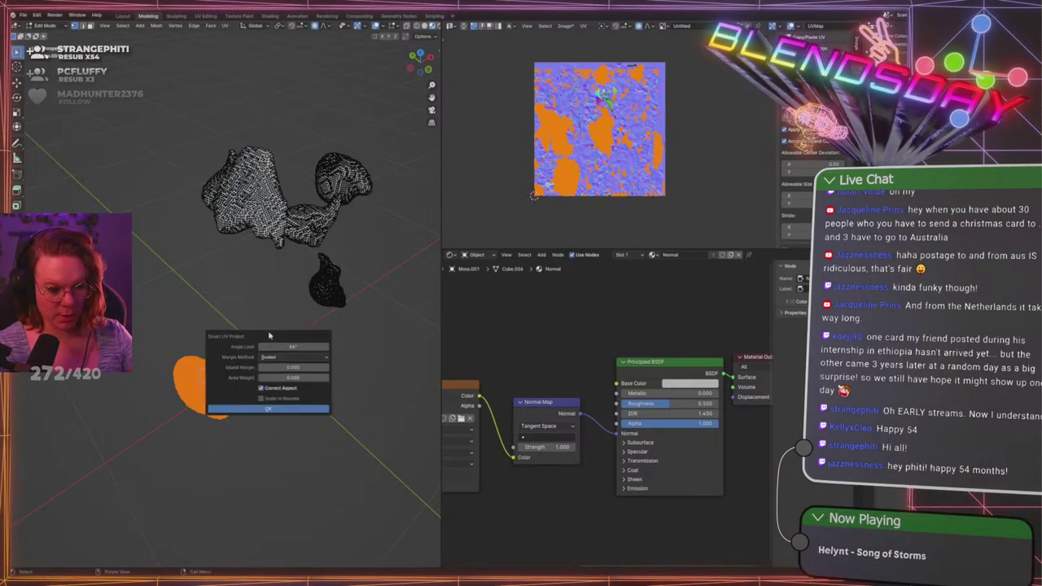
{"action": "left_click", "coordinate": [285, 409]}
Unwrap the small moss piece with the pointed tip on its own with Smart UV Project
{"action": "key", "text": "alt+a"}
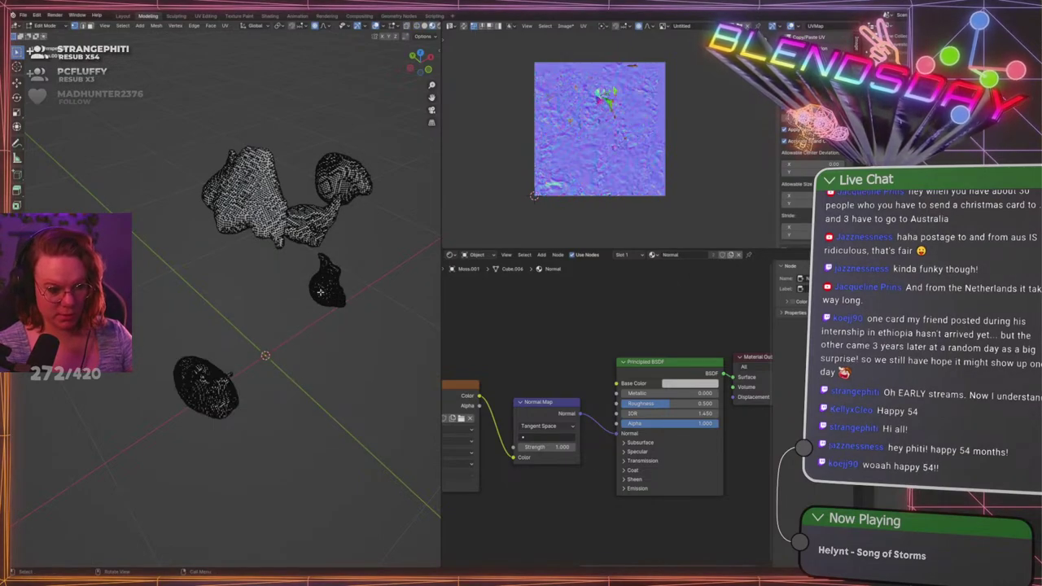
{"action": "key", "text": "l"}
{"action": "key", "text": "u"}
{"action": "left_click", "coordinate": [321, 295]}
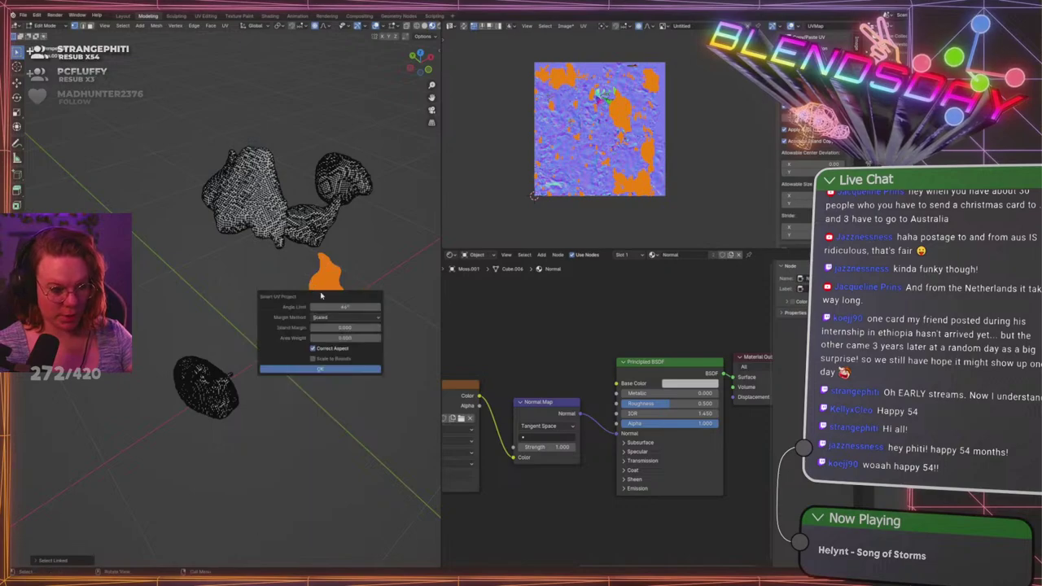
{"action": "left_click", "coordinate": [320, 369]}
Unwrap the curved moss piece between the largest and the rounded one with Smart UV Project
{"action": "key", "text": "alt+a"}
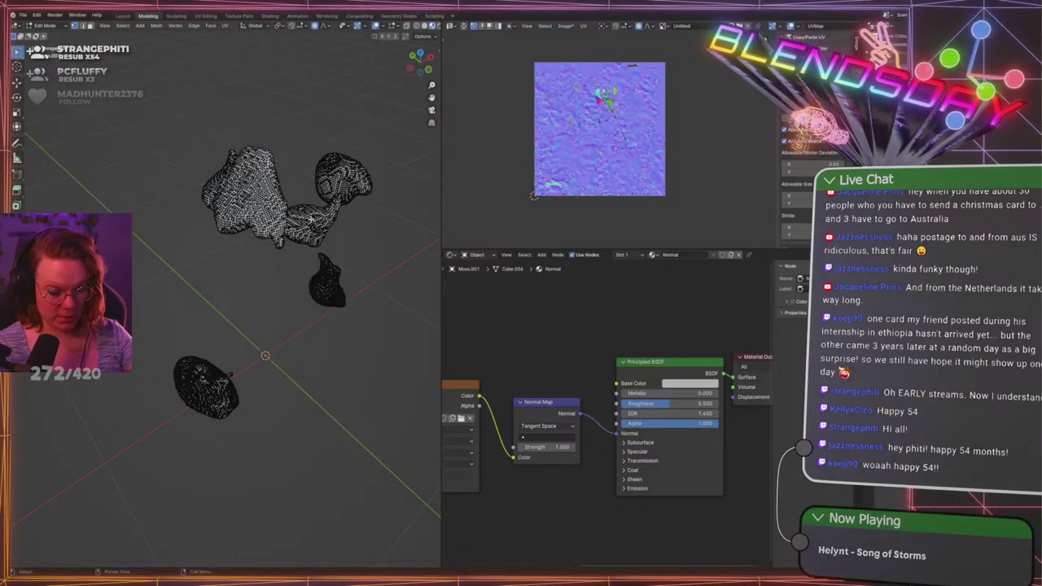
{"action": "key", "text": "l"}
{"action": "key", "text": "u"}
{"action": "left_click", "coordinate": [311, 219]}
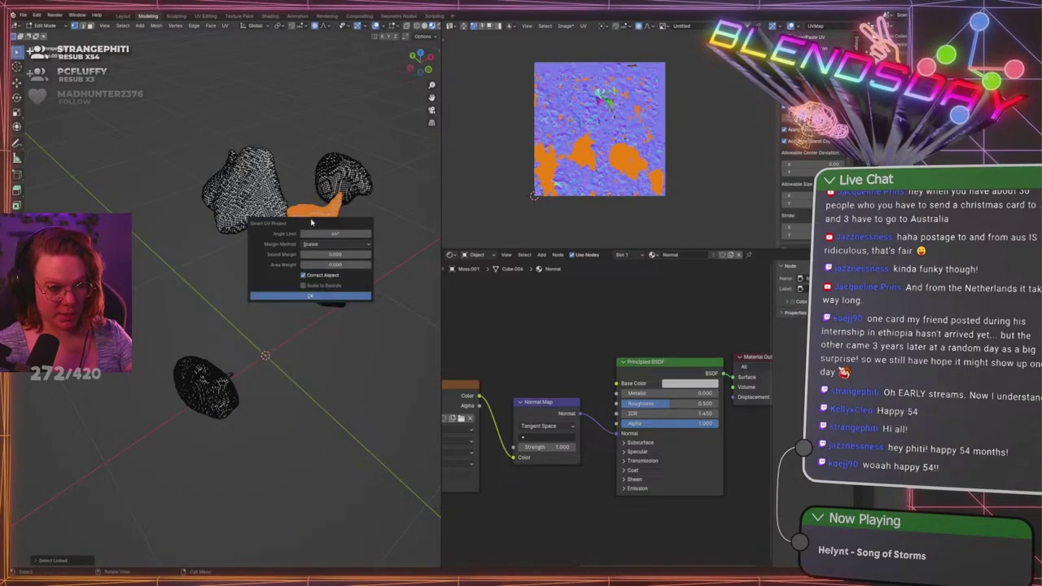
{"action": "left_click", "coordinate": [311, 301]}
Unwrap the rounded moss piece beside the curved one with Smart UV Project
{"action": "key", "text": "alt+a"}
{"action": "key", "text": "l"}
{"action": "key", "text": "u"}
{"action": "left_click", "coordinate": [354, 187]}
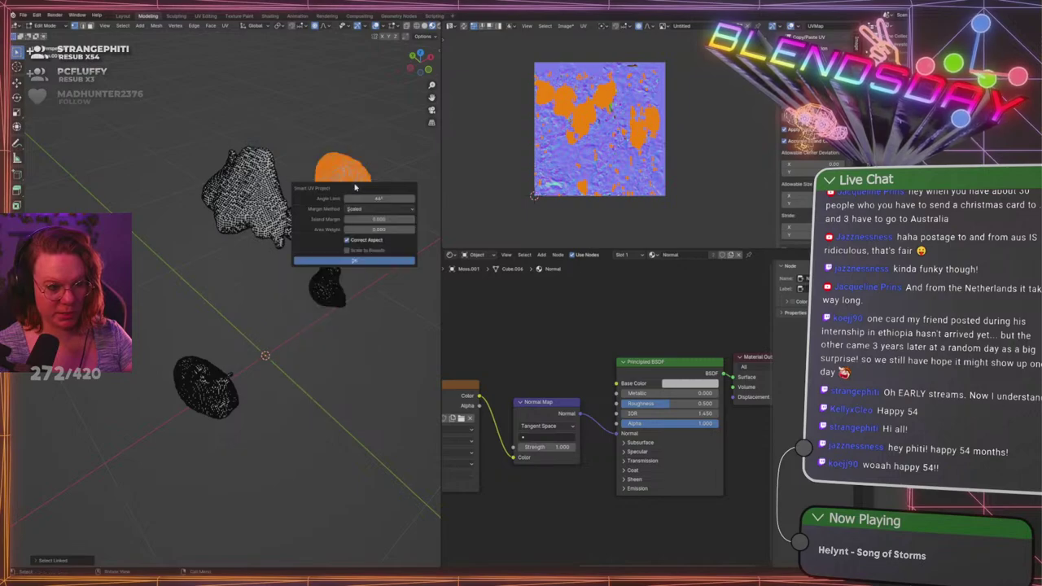
{"action": "left_click", "coordinate": [340, 262]}
Unwrap the largest moss piece on its own with Smart UV Project
{"action": "key", "text": "alt+a"}
{"action": "key", "text": "l"}
{"action": "key", "text": "u"}
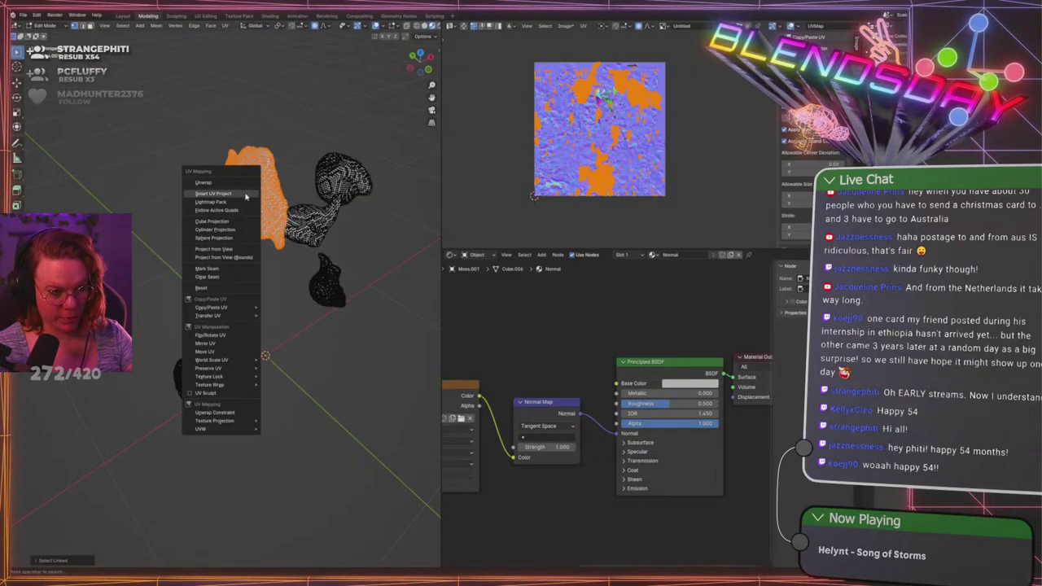
{"action": "left_click", "coordinate": [245, 197]}
{"action": "left_click", "coordinate": [253, 269]}
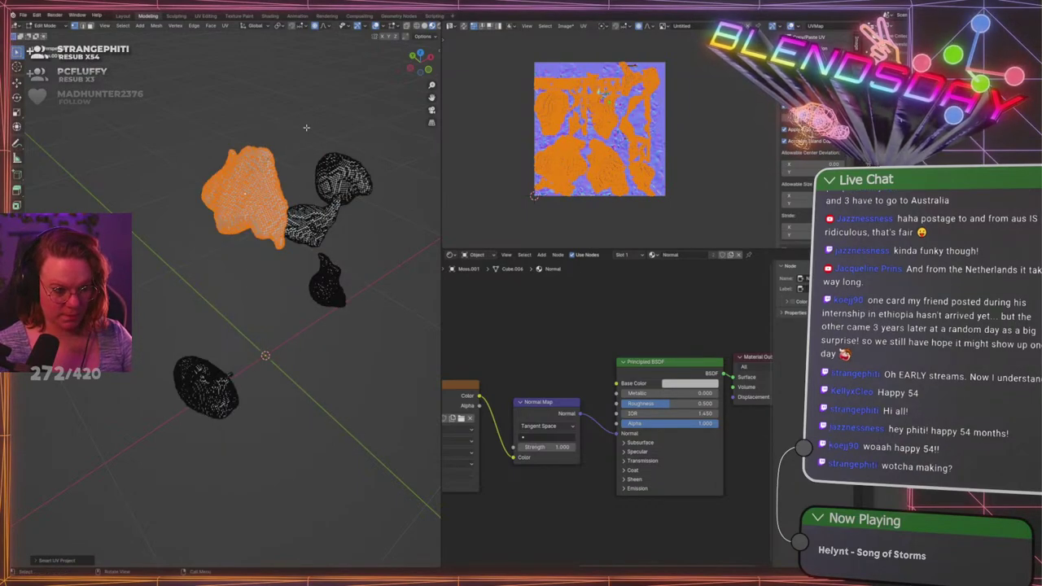
Box-select all five moss pieces and examine how their UV islands lie over the image
{"action": "key", "text": "alt+a"}
{"action": "middle_click_drag", "start_coordinate": [305, 131], "coordinate": [277, 125]}
{"action": "key", "text": "b"}
{"action": "left_click_drag", "start_coordinate": [116, 115], "coordinate": [404, 479]}
{"action": "middle_click_drag", "start_coordinate": [587, 168], "coordinate": [626, 202]}
{"action": "scroll", "coordinate": [650, 140], "scroll_direction": "up", "scroll_amount": 6}
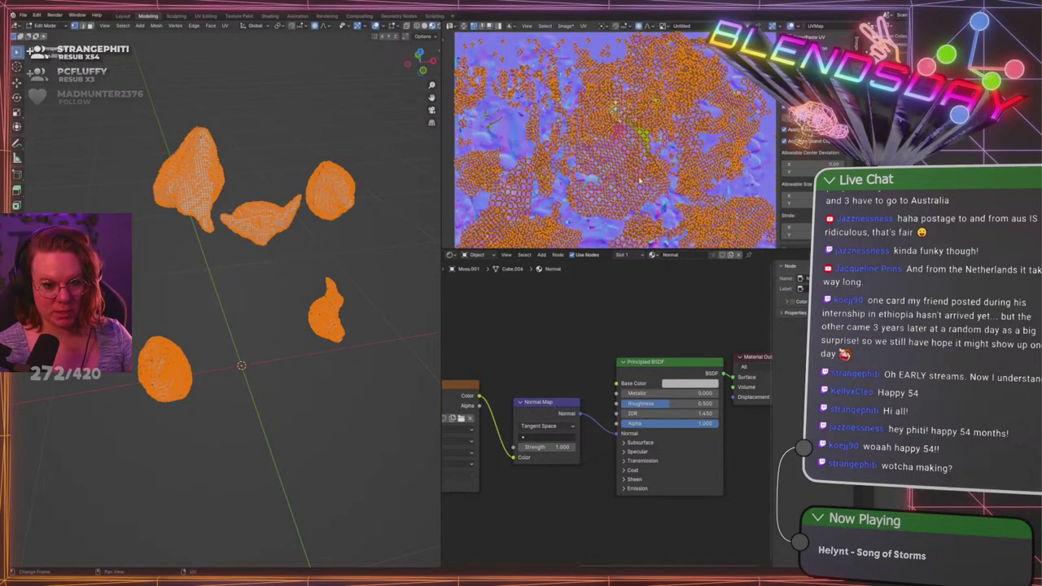
{"action": "scroll", "coordinate": [647, 141], "scroll_direction": "down", "scroll_amount": 5}
{"action": "scroll", "coordinate": [647, 142], "scroll_direction": "down", "scroll_amount": 4}
{"action": "scroll", "coordinate": [696, 149], "scroll_direction": "up", "scroll_amount": 4}
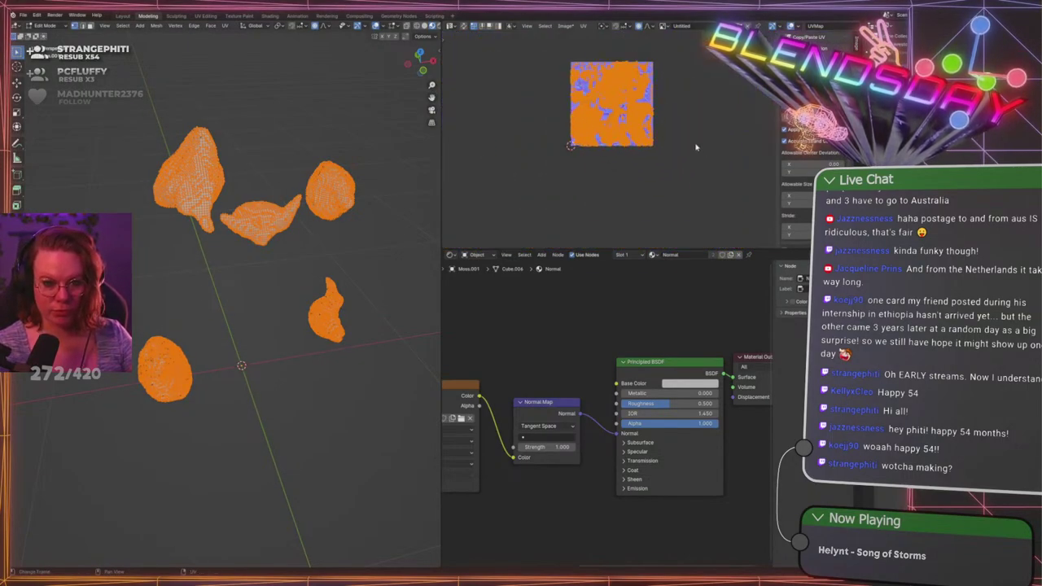
Select the largest moss piece and move its UV islands off the image, to below and left of it
{"action": "key", "text": "alt+a"}
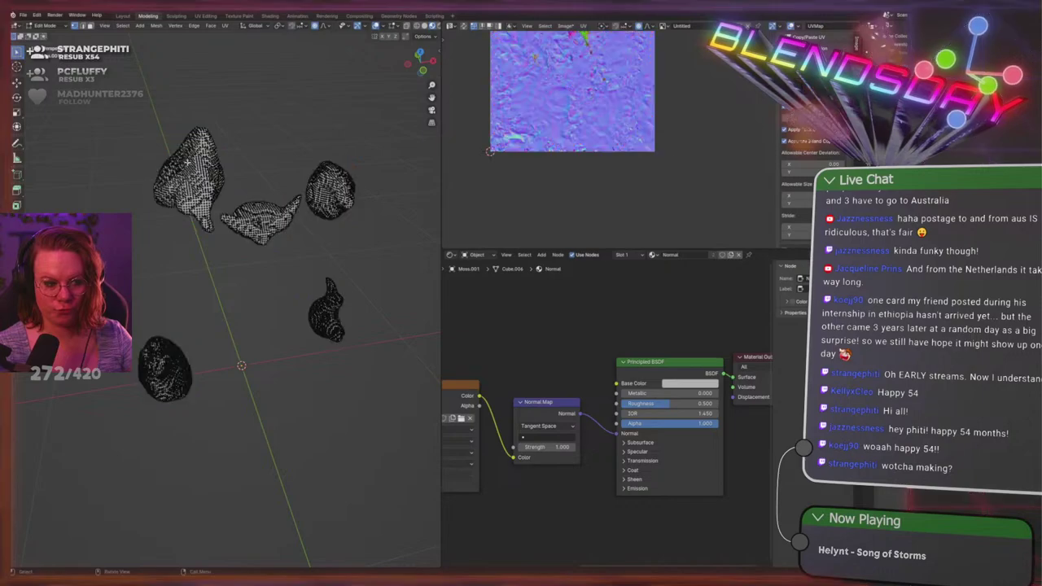
{"action": "key", "text": "l"}
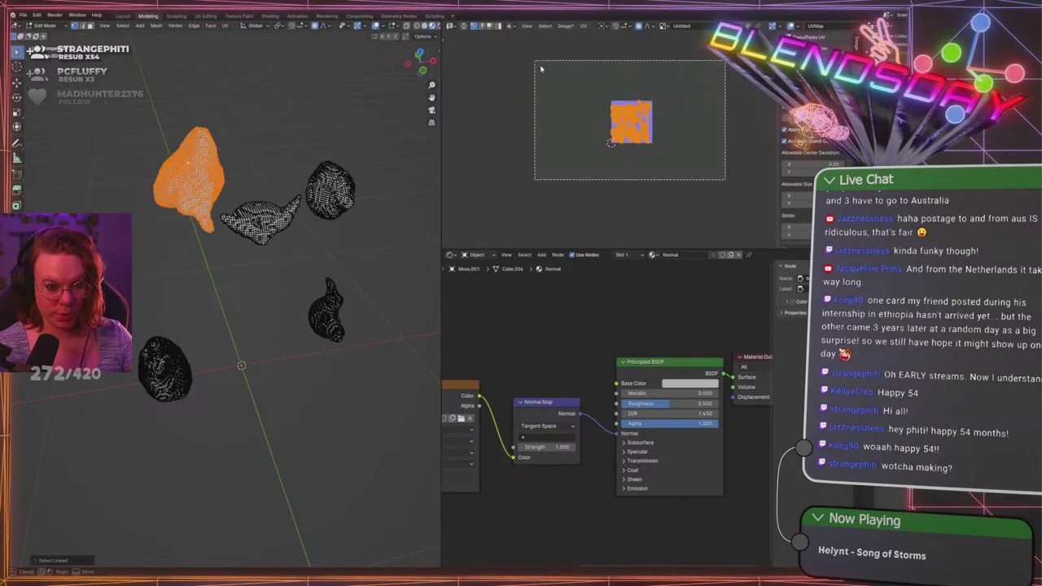
{"action": "key", "text": "g"}
{"action": "left_click", "coordinate": [637, 192]}
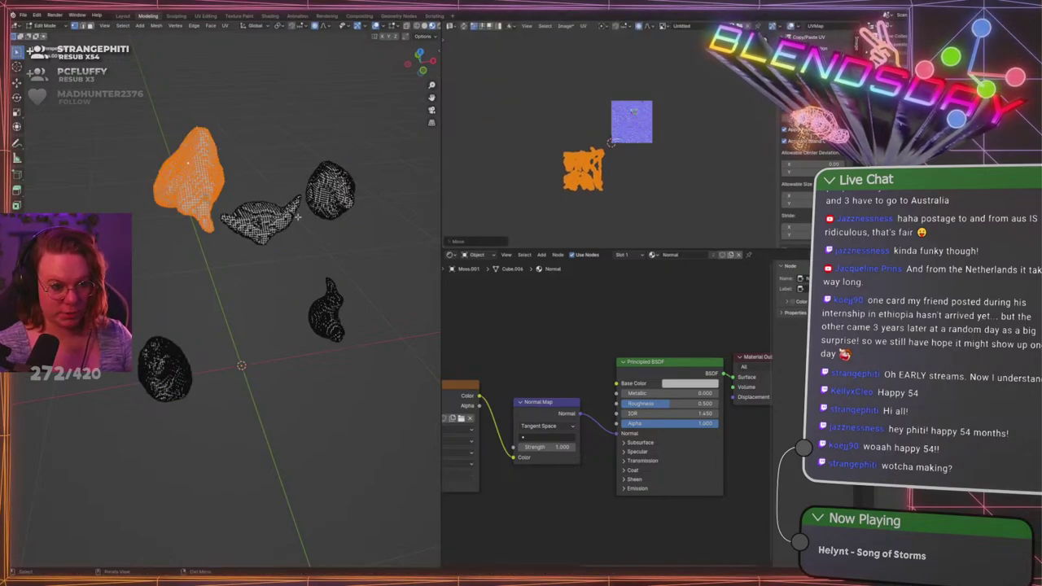
Select only the curved moss piece and move its UV islands off the image to a separate spot on the left
{"action": "key", "text": "alt+a"}
{"action": "key", "text": "l"}
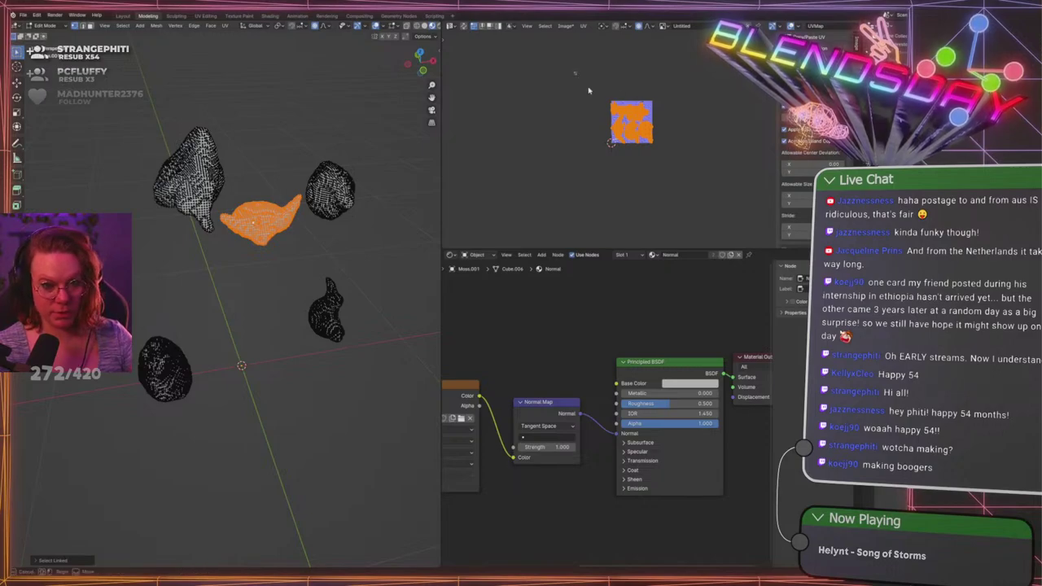
{"action": "key", "text": "g"}
{"action": "left_click", "coordinate": [446, 186]}
Select only the round moss piece and move its UV islands off the image, to below and right of it
{"action": "key", "text": "alt+a"}
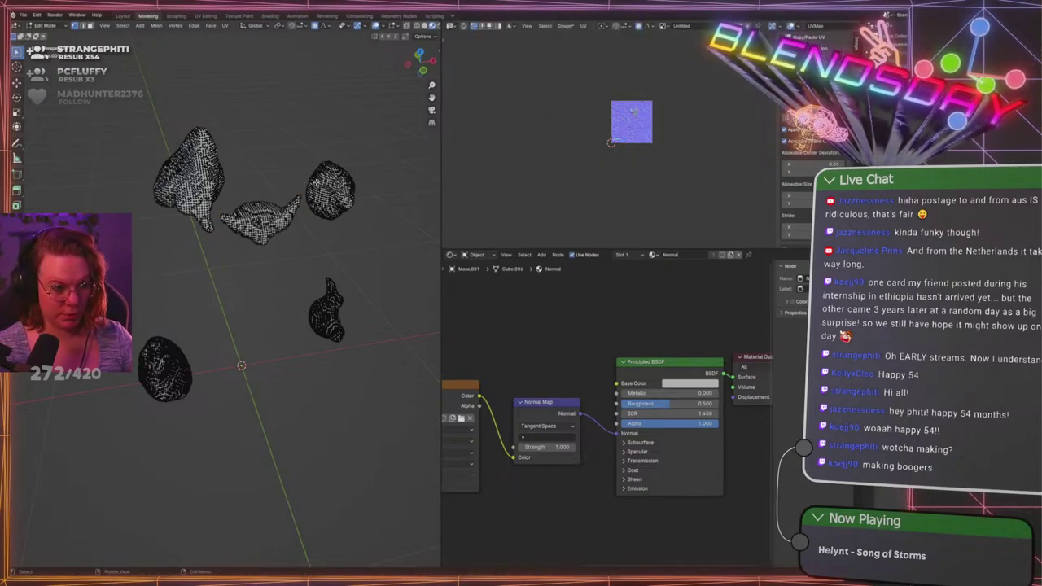
{"action": "key", "text": "l"}
{"action": "left_click_drag", "start_coordinate": [577, 80], "coordinate": [658, 154]}
{"action": "key", "text": "g"}
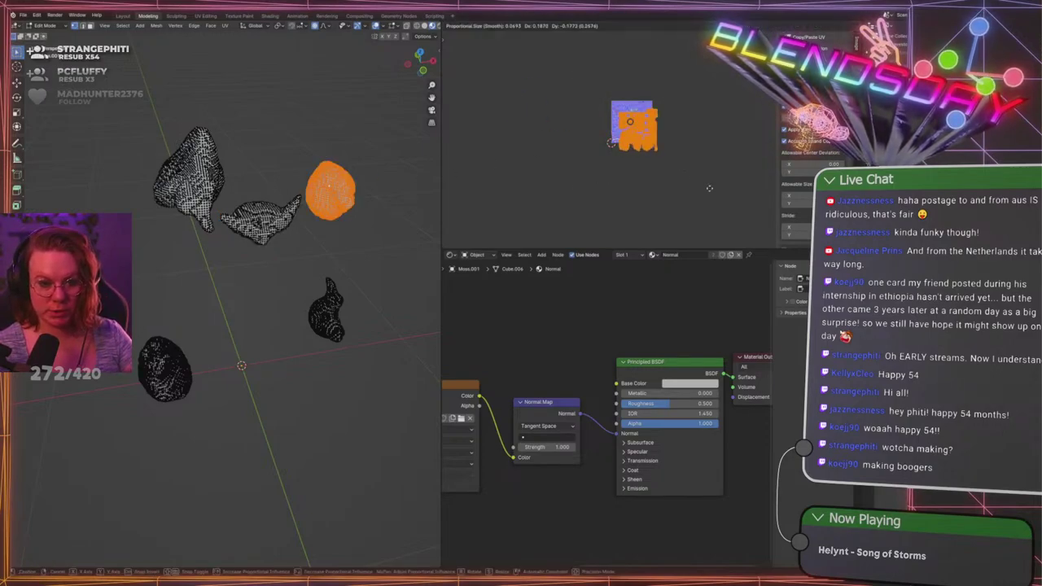
{"action": "left_click", "coordinate": [731, 215]}
Select only the small pointed moss piece and move its UV islands off the image, to below and right of it
{"action": "key", "text": "alt+a"}
{"action": "key", "text": "l"}
{"action": "key", "text": "g"}
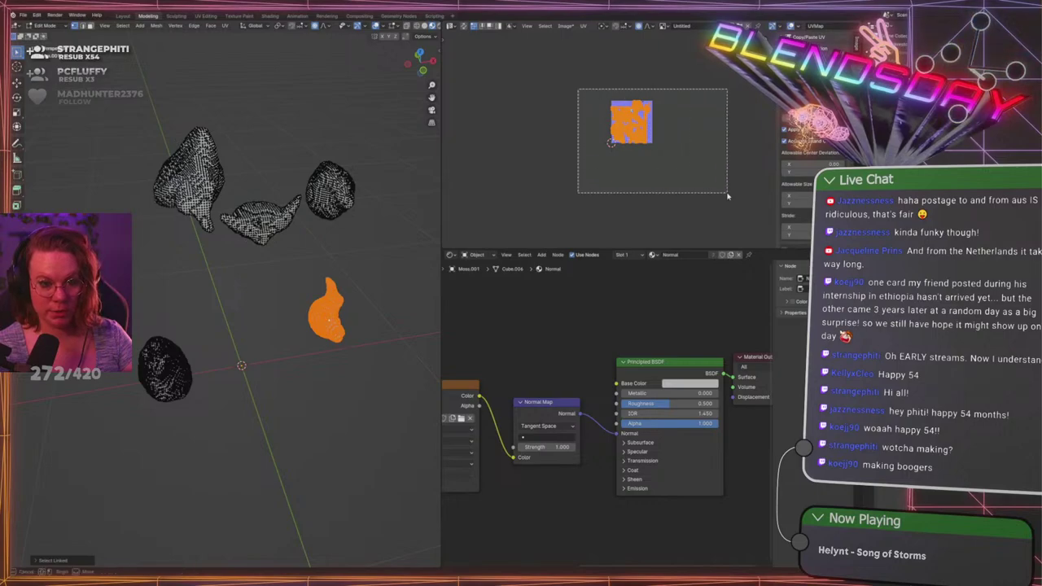
{"action": "left_click", "coordinate": [724, 226]}
Select only the oval moss piece and move its UV islands off the image, to above and right of it
{"action": "key", "text": "alt+a"}
{"action": "left_click_drag", "start_coordinate": [110, 299], "coordinate": [224, 429]}
{"action": "key", "text": "alt+a"}
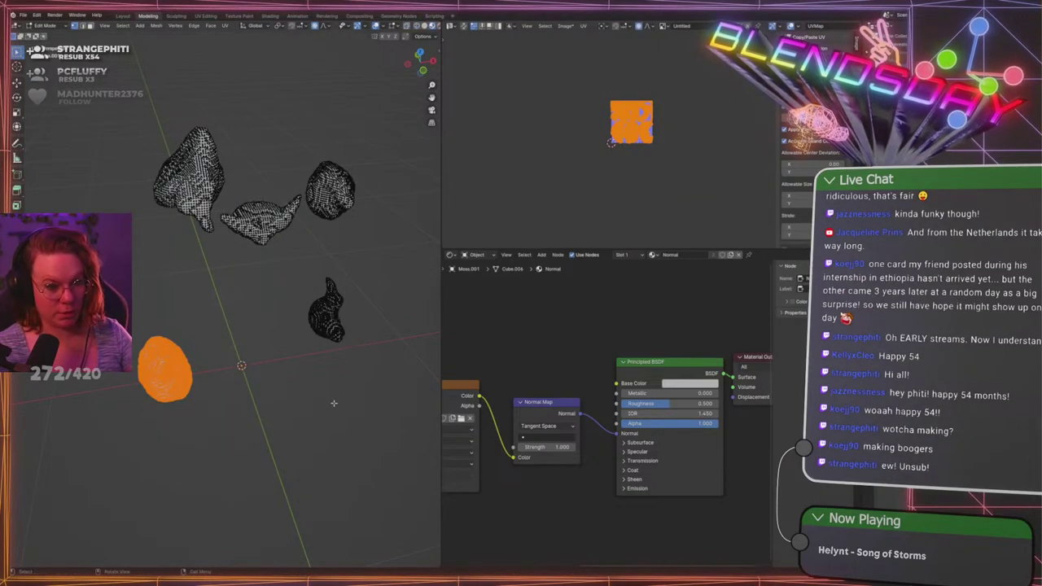
{"action": "key", "text": "g"}
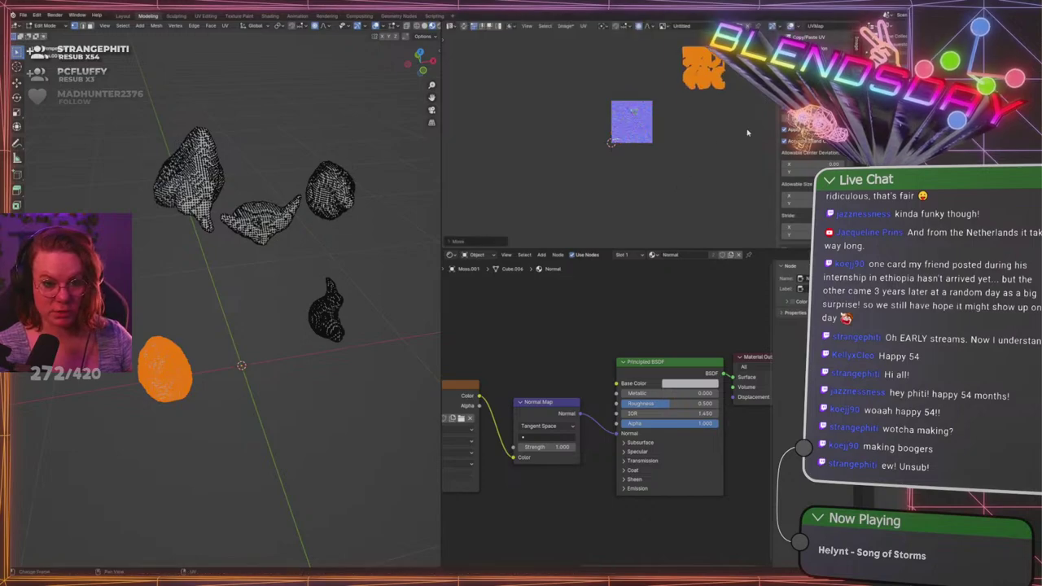
Select all moss pieces to check the UV layout, and undo back to before the oval piece's islands were moved
{"action": "key", "text": "a"}
{"action": "left_click_drag", "start_coordinate": [460, 60], "coordinate": [534, 134]}
{"action": "scroll", "coordinate": [554, 183], "scroll_direction": "down", "scroll_amount": 3}
{"action": "scroll", "coordinate": [560, 188], "scroll_direction": "up", "scroll_amount": 4}
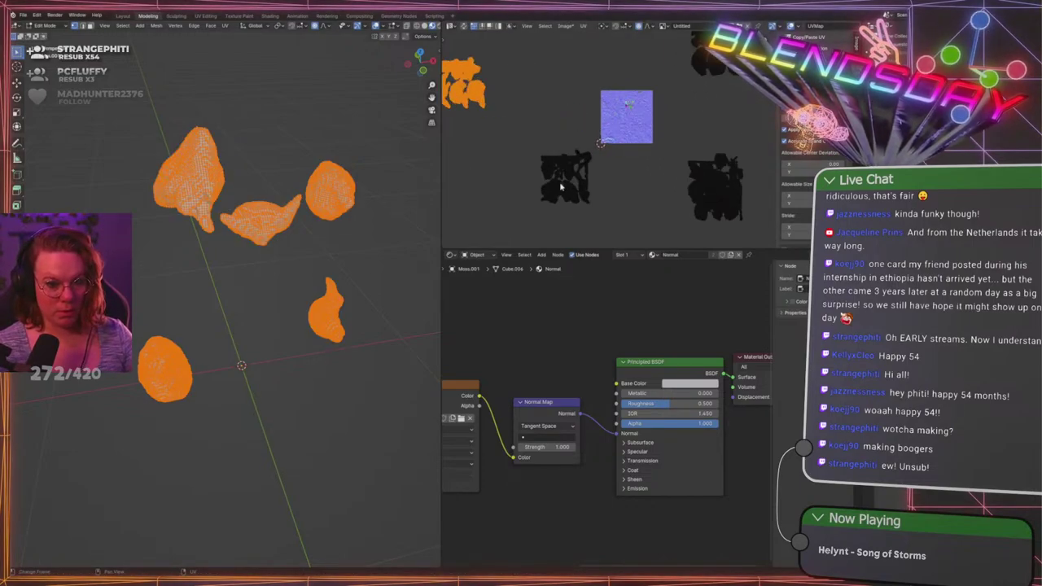
{"action": "key", "text": "ctrl+z"}
{"action": "key", "text": "ctrl+z"}
{"action": "key", "text": "ctrl+z"}
{"action": "key", "text": "ctrl+z"}
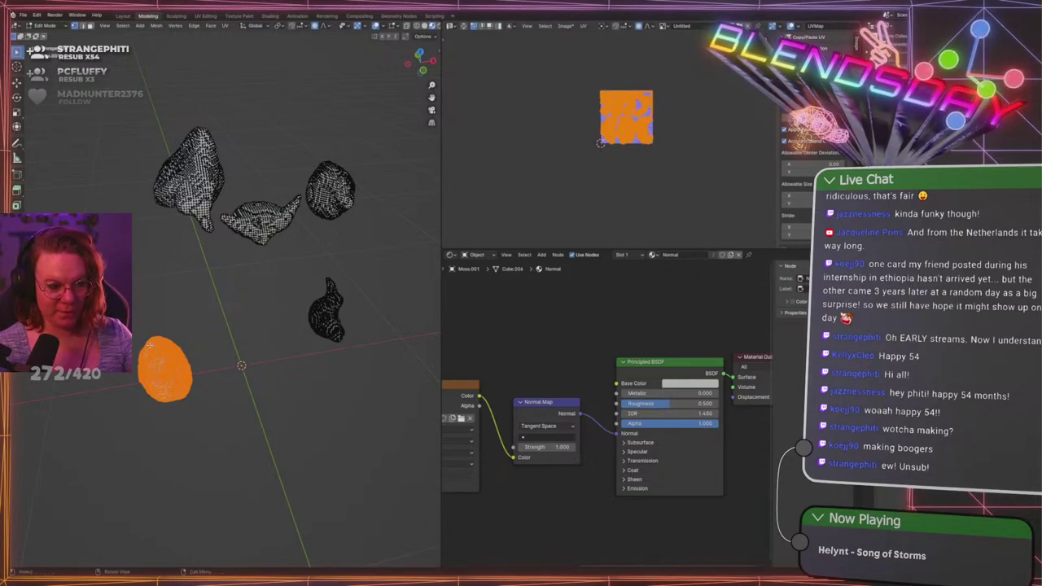
Move the oval piece's UV islands to just above the image, and select all five pieces to check the layout
{"action": "key", "text": "g"}
{"action": "left_click", "coordinate": [639, 121]}
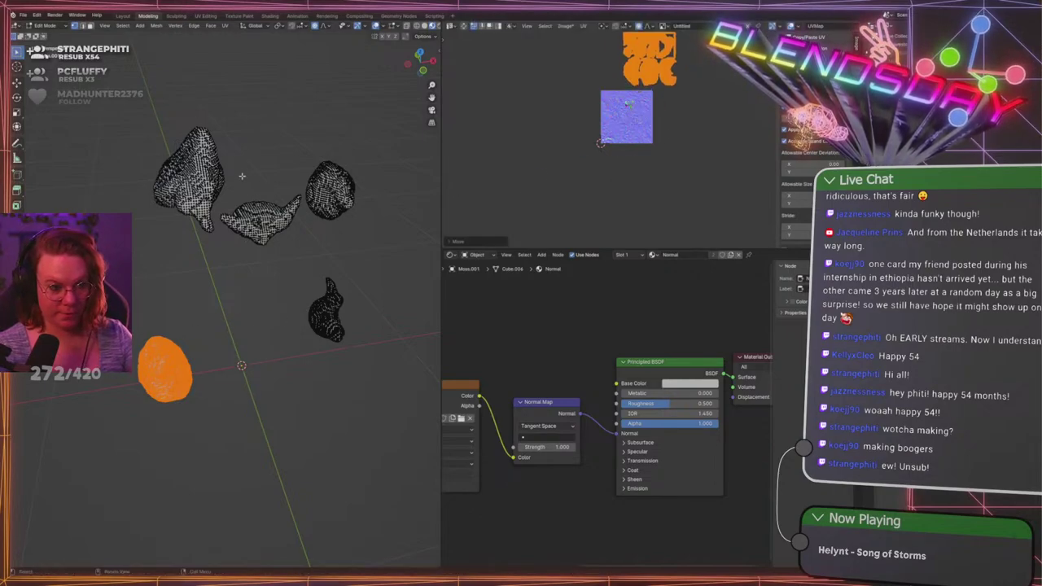
{"action": "left_click", "coordinate": [144, 125]}
{"action": "key", "text": "a"}
{"action": "scroll", "coordinate": [635, 135], "scroll_direction": "down", "scroll_amount": 4}
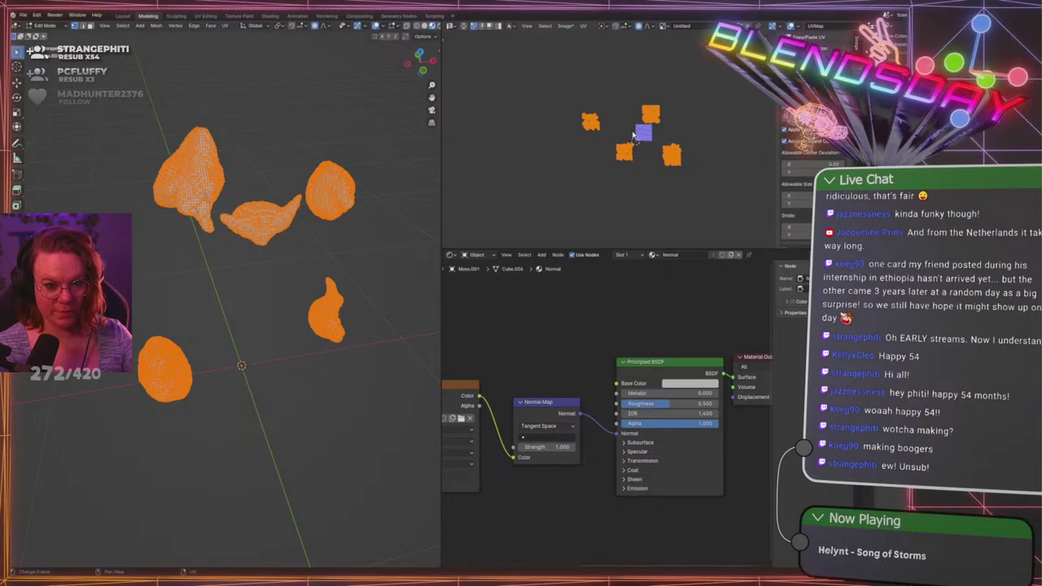
{"action": "scroll", "coordinate": [635, 136], "scroll_direction": "up", "scroll_amount": 3}
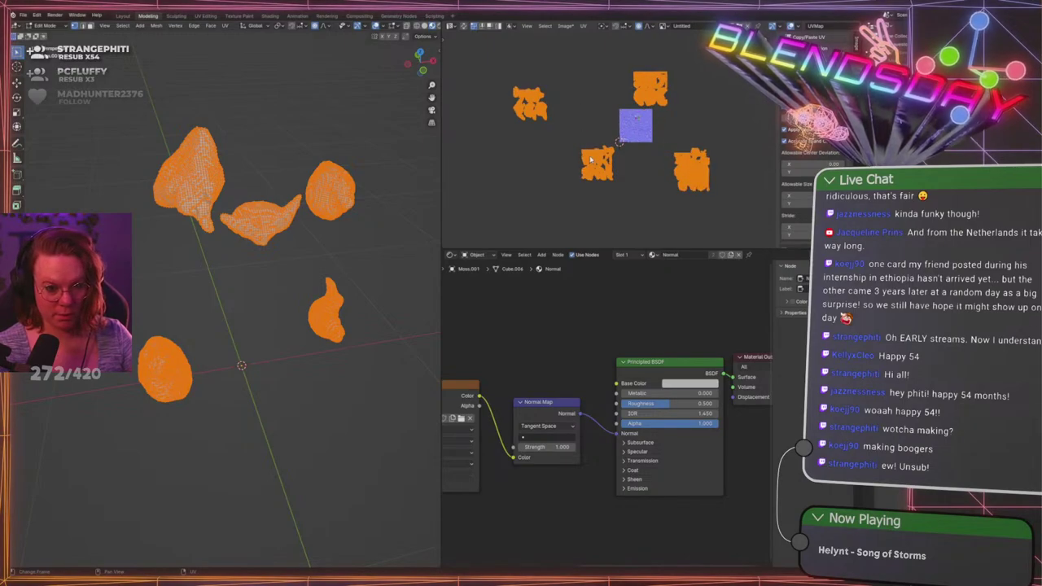
Select only the round moss piece and move its UV islands below the image, clear of the pointed piece's islands
{"action": "middle_click_drag", "start_coordinate": [360, 231], "coordinate": [350, 244], "text": "shift"}
{"action": "key", "text": "alt+a"}
{"action": "key", "text": "l"}
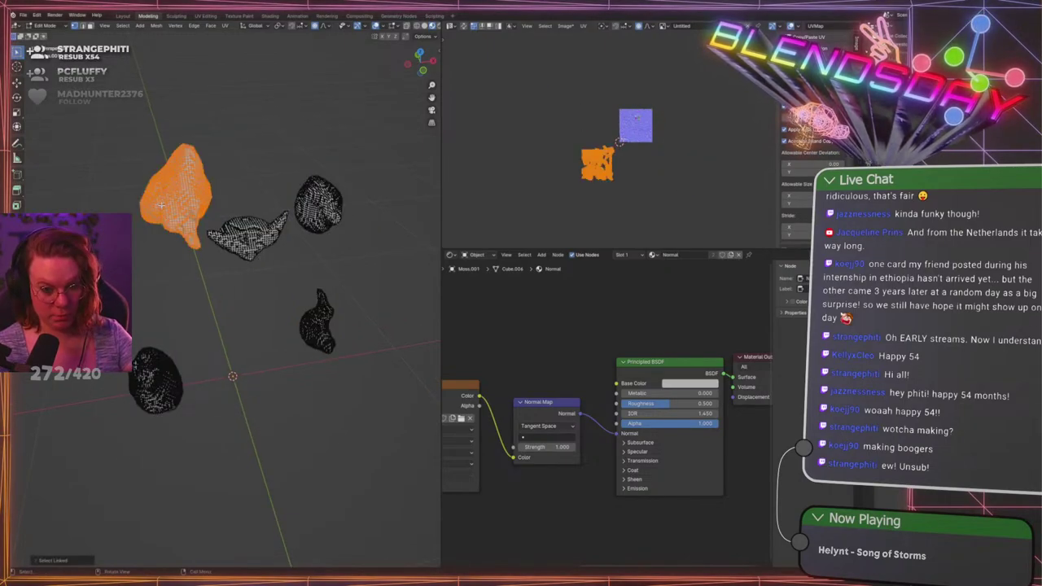
{"action": "key", "text": "alt+a"}
{"action": "key", "text": "l"}
{"action": "key", "text": "alt+a"}
{"action": "key", "text": "l"}
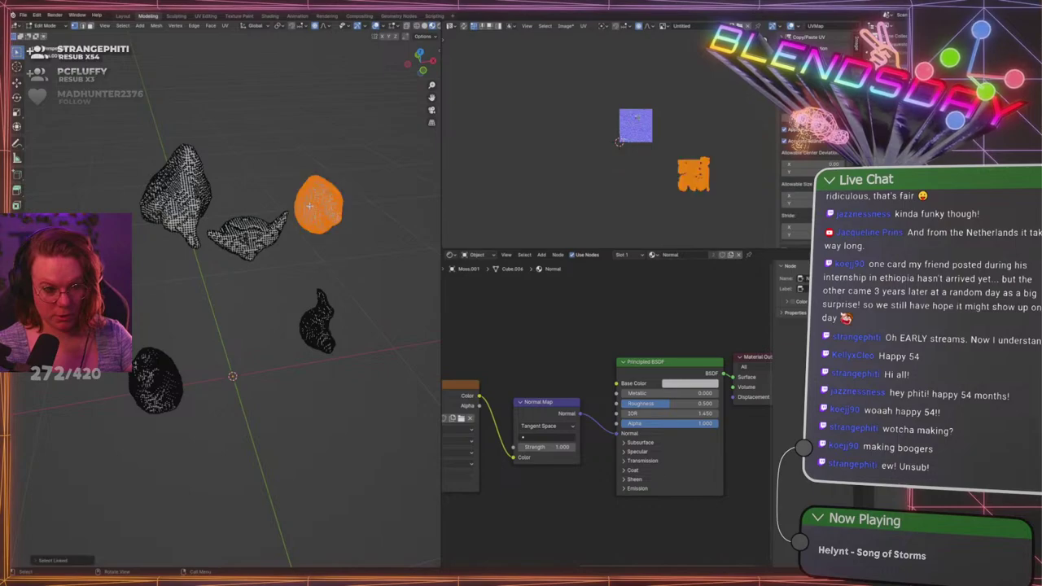
{"action": "left_click_drag", "start_coordinate": [625, 211], "coordinate": [724, 154]}
{"action": "key", "text": "g"}
{"action": "left_click", "coordinate": [668, 177]}
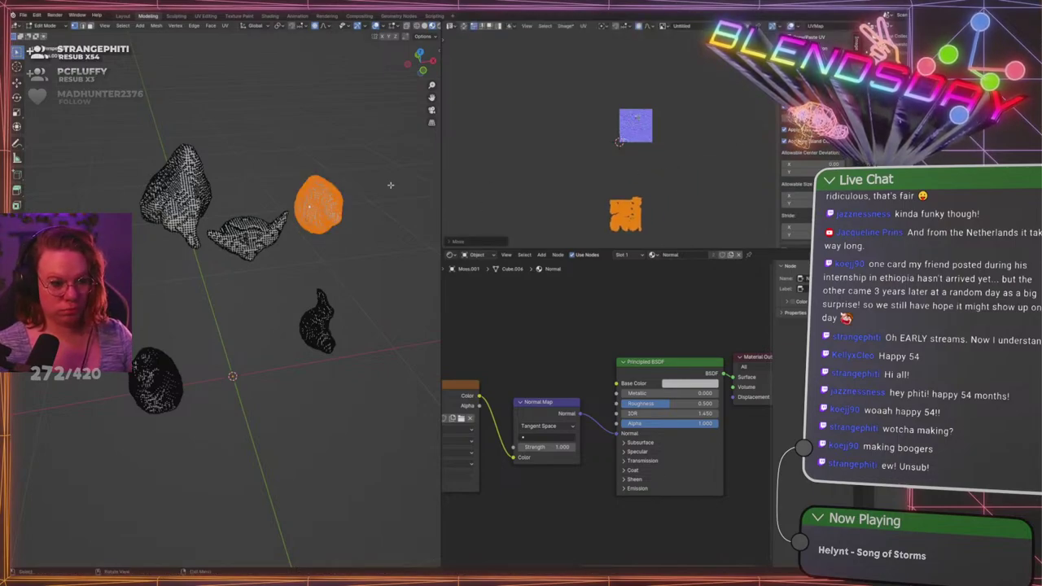
Select all five moss pieces to show all their UV islands together
{"action": "key", "text": "alt+a"}
{"action": "key", "text": "a"}
{"action": "scroll", "coordinate": [588, 151], "scroll_direction": "down", "scroll_amount": 2}
{"action": "scroll", "coordinate": [589, 151], "scroll_direction": "up", "scroll_amount": 2}
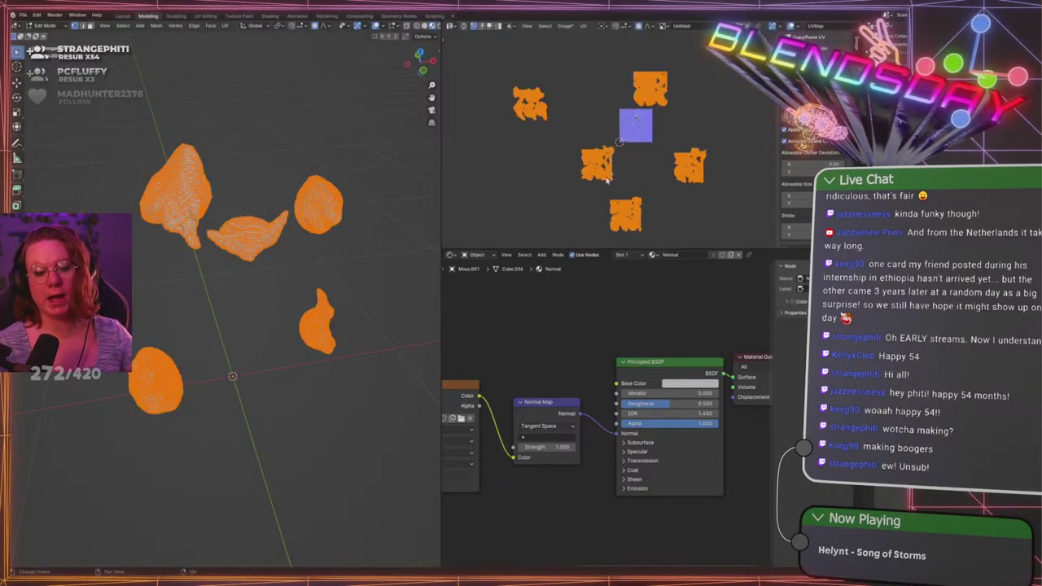
Maximize the UV editor and move the largest piece's UV islands directly to the left of the round piece's islands
{"action": "left_click", "coordinate": [588, 151]}
{"action": "scroll", "coordinate": [602, 155], "scroll_direction": "up", "scroll_amount": 2}
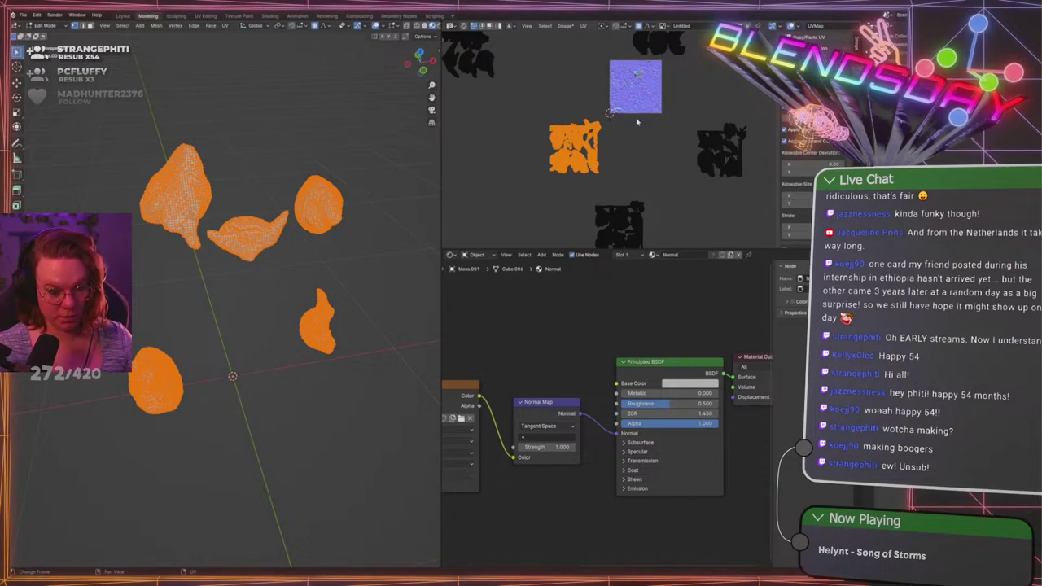
{"action": "middle_click_drag", "start_coordinate": [629, 147], "coordinate": [624, 121]}
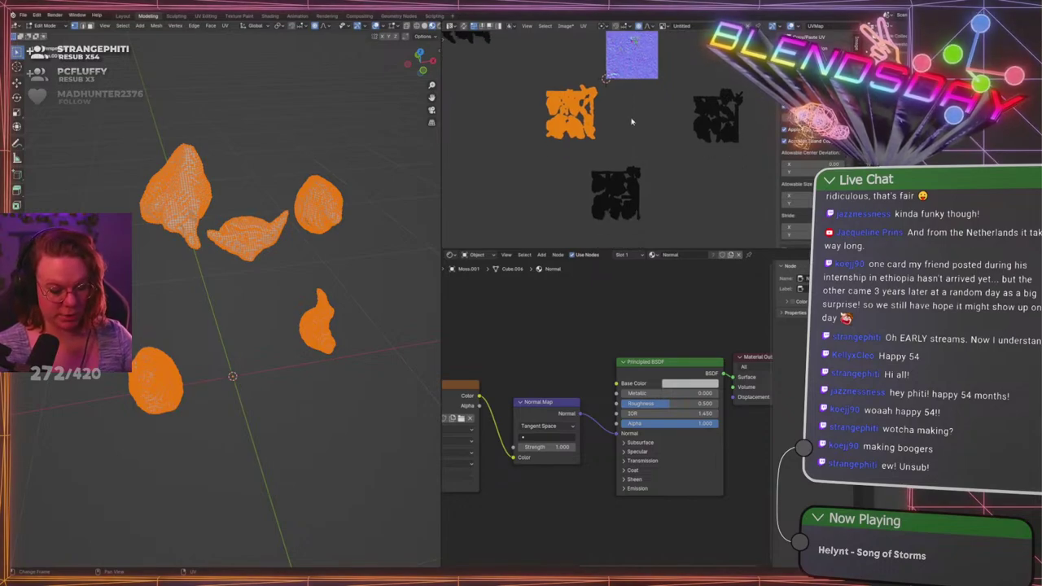
{"action": "key", "text": "ctrl+z"}
{"action": "key", "text": "ctrl+space"}
{"action": "scroll", "coordinate": [499, 231], "scroll_direction": "up", "scroll_amount": 3}
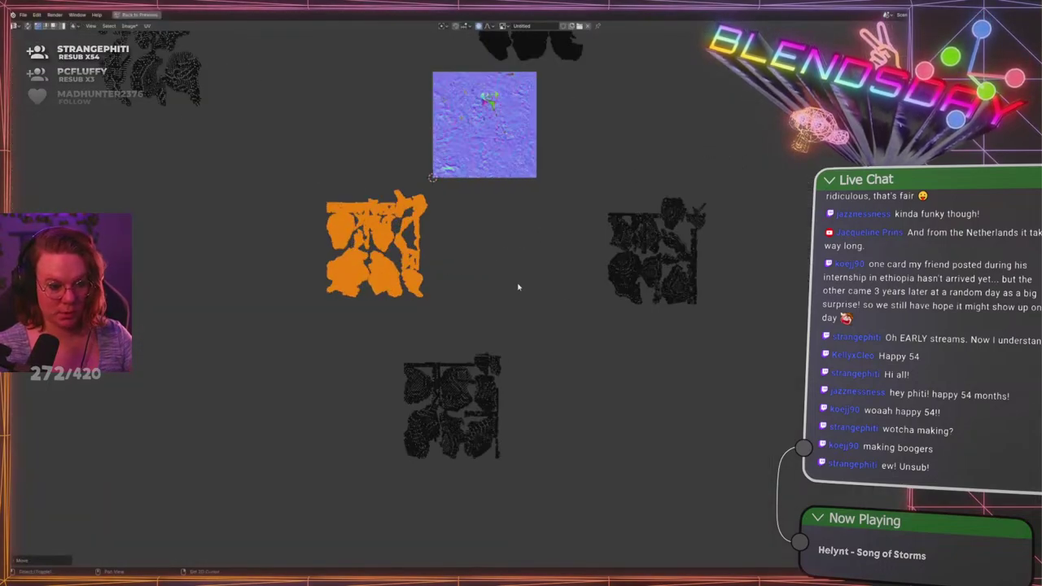
{"action": "key", "text": "g"}
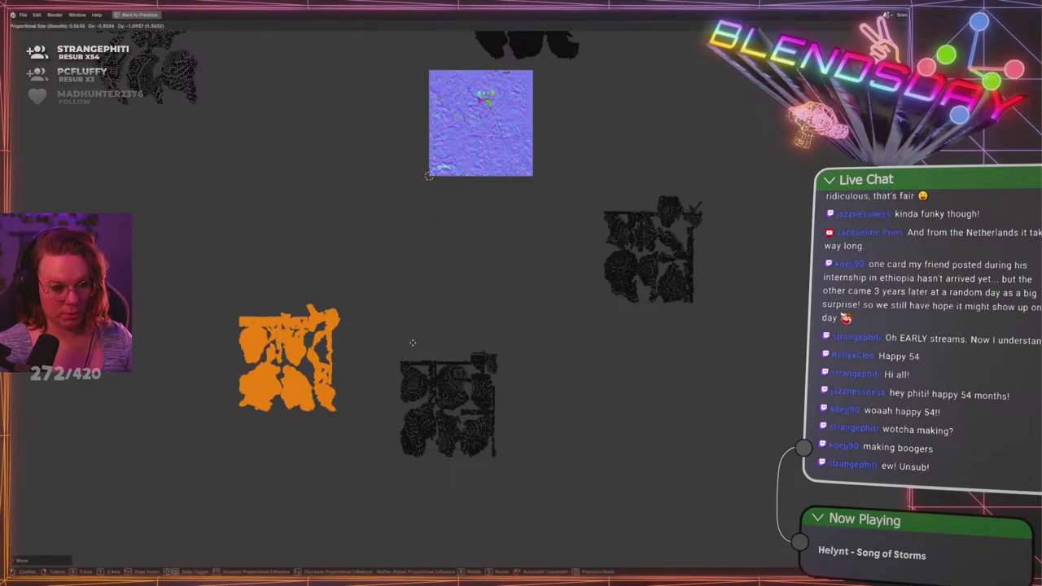
{"action": "left_click", "coordinate": [469, 390]}
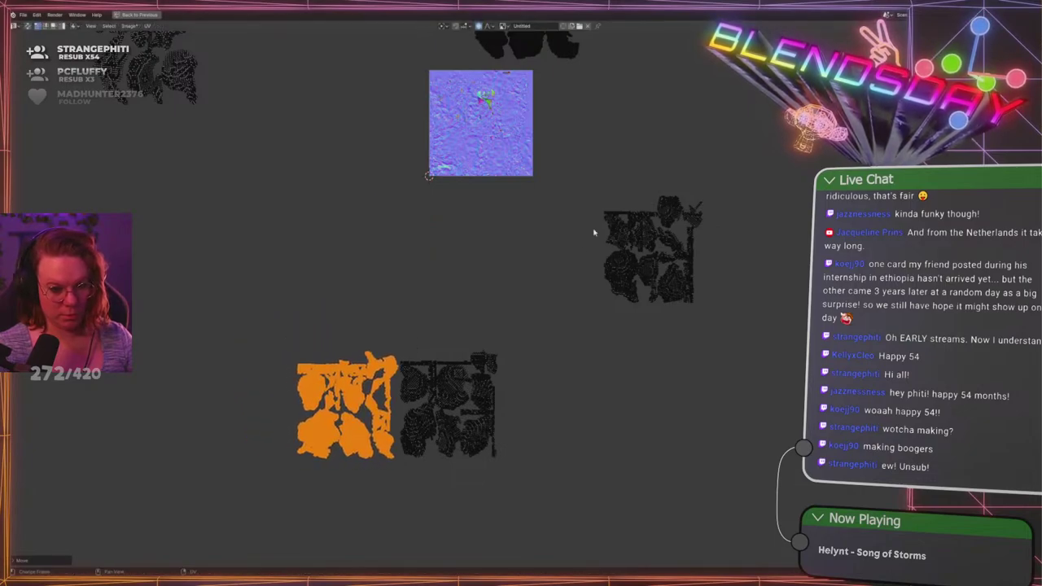
Move the pointed piece's UV islands to the right of the round piece's islands, completing a row of three groups
{"action": "left_click_drag", "start_coordinate": [583, 195], "coordinate": [787, 346]}
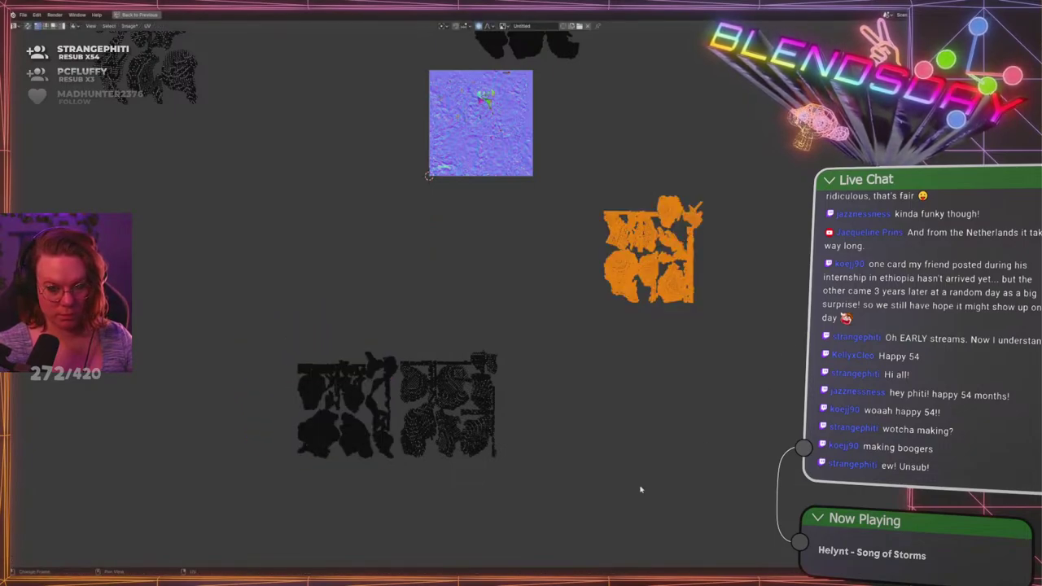
{"action": "key", "text": "g"}
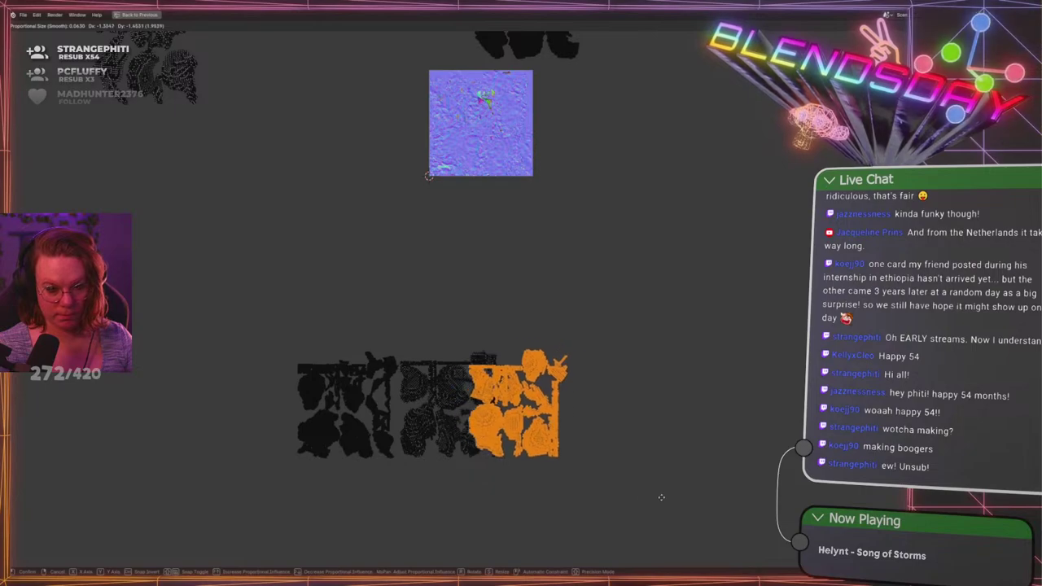
{"action": "left_click", "coordinate": [683, 495]}
{"action": "scroll", "coordinate": [489, 383], "scroll_direction": "down", "scroll_amount": 2}
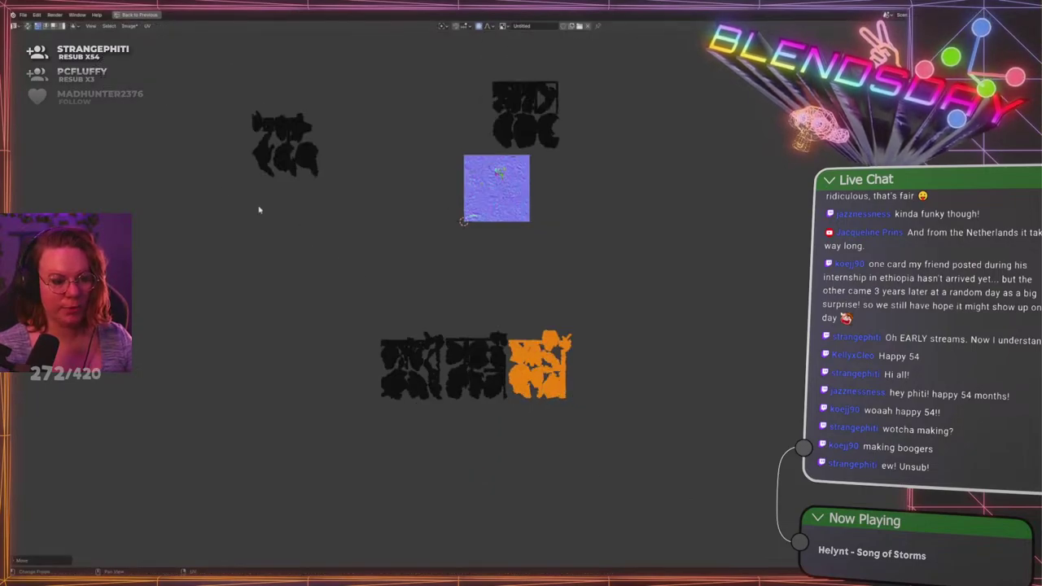
Move the curved piece's UV islands to just above the left group of the row
{"action": "left_click_drag", "start_coordinate": [187, 198], "coordinate": [353, 86]}
{"action": "scroll", "coordinate": [318, 106], "scroll_direction": "up", "scroll_amount": 1}
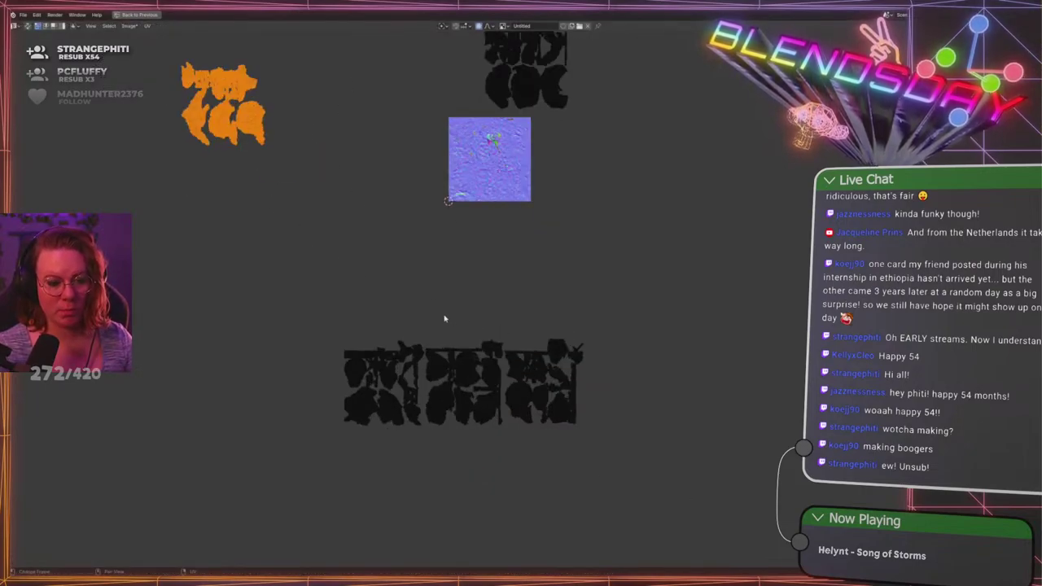
{"action": "key", "text": "g"}
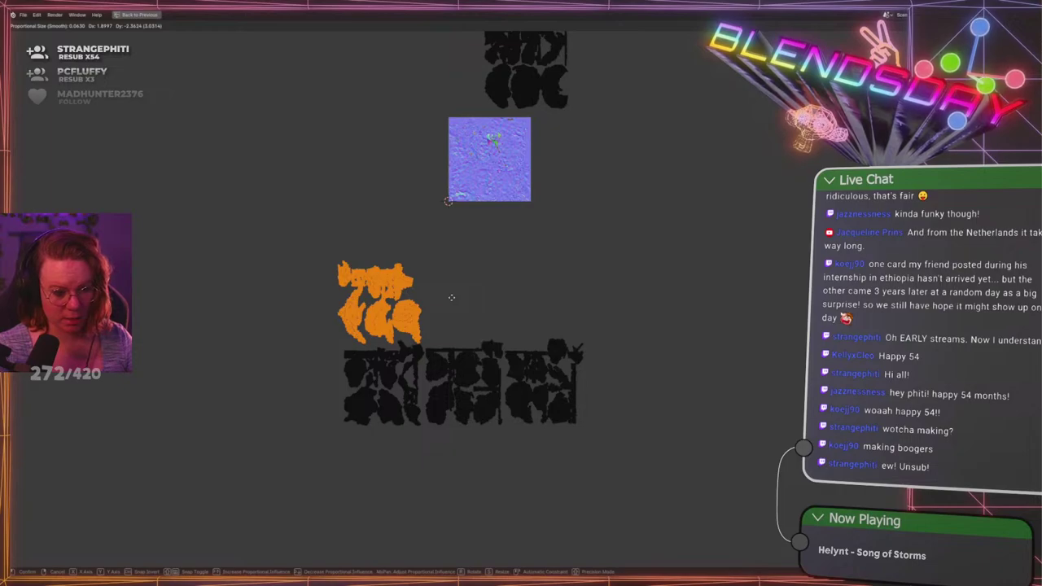
{"action": "left_click", "coordinate": [452, 300]}
{"action": "scroll", "coordinate": [585, 152], "scroll_direction": "down", "scroll_amount": 1}
Move the oval piece's UV islands from above the image to just above the right group of the row
{"action": "left_click_drag", "start_coordinate": [647, 166], "coordinate": [452, 69]}
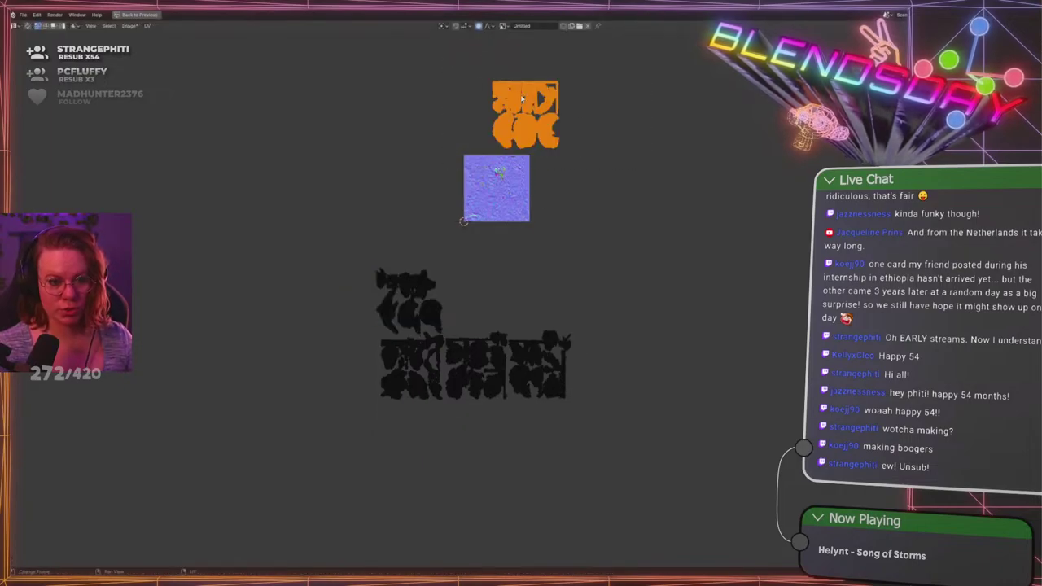
{"action": "key", "text": "g"}
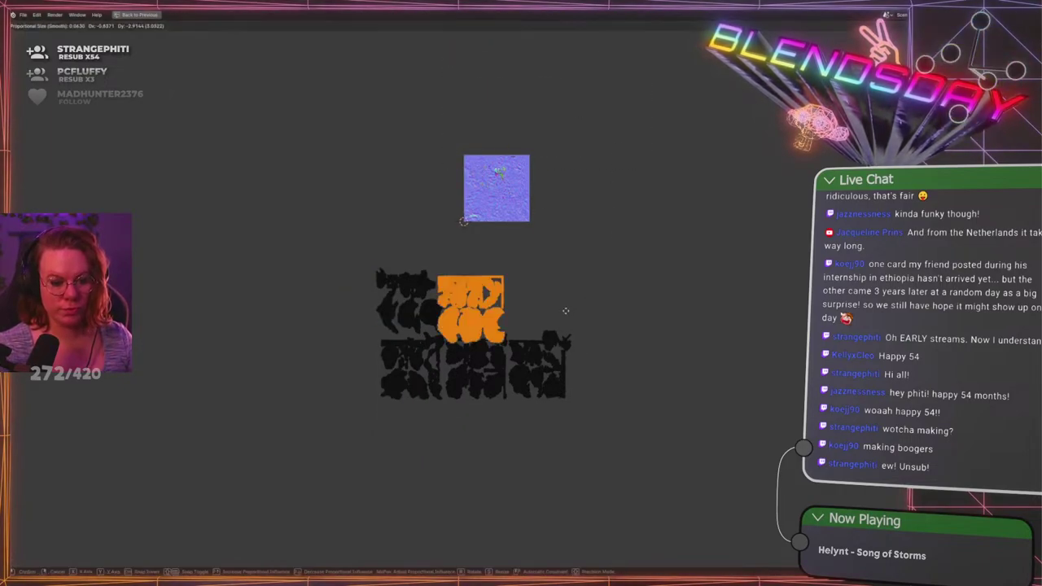
{"action": "left_click", "coordinate": [586, 297]}
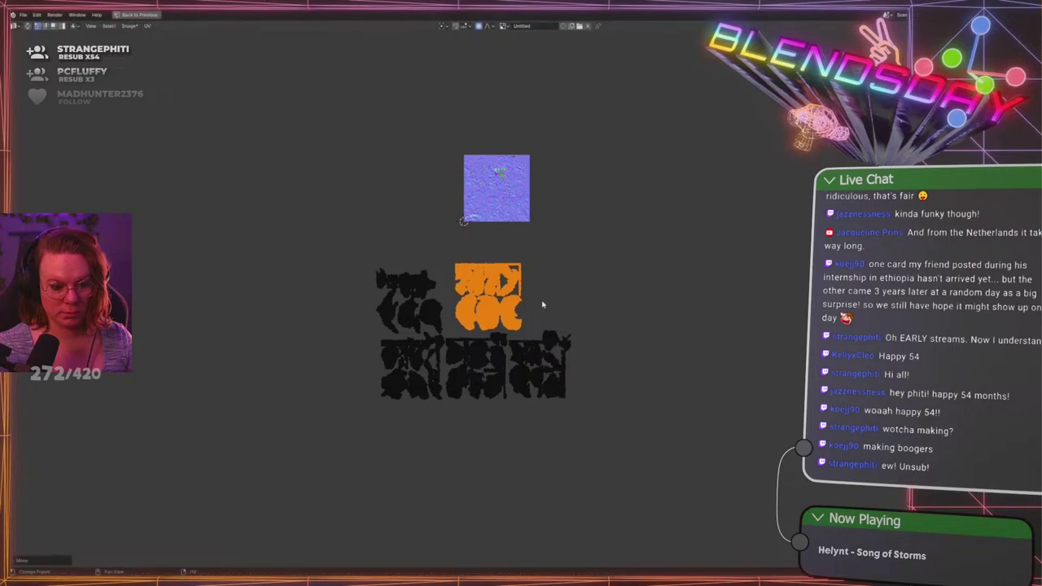
{"action": "scroll", "coordinate": [538, 298], "scroll_direction": "up", "scroll_amount": 4}
{"action": "key", "text": "g"}
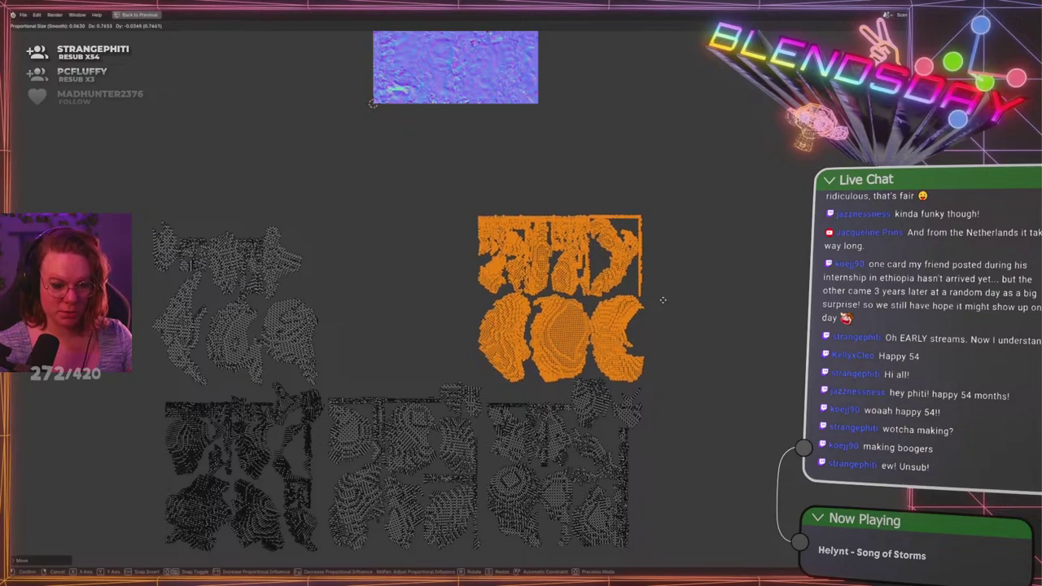
{"action": "left_click", "coordinate": [663, 301]}
{"action": "left_click", "coordinate": [115, 208]}
{"action": "middle_click_drag", "start_coordinate": [116, 208], "coordinate": [124, 188]}
{"action": "left_click_drag", "start_coordinate": [104, 172], "coordinate": [384, 342]}
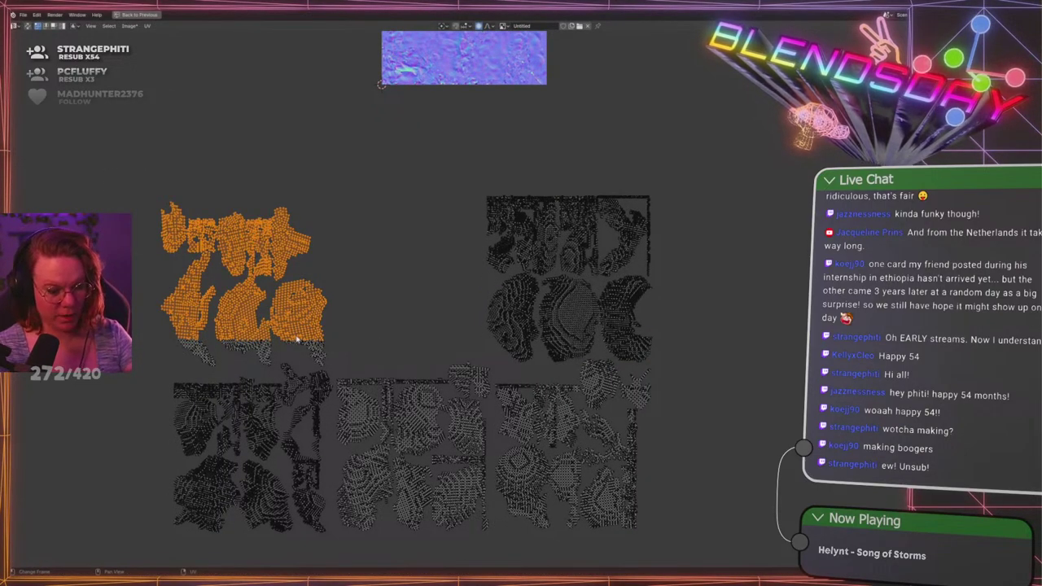
{"action": "key", "text": "l"}
{"action": "key", "text": "l"}
{"action": "key", "text": "l"}
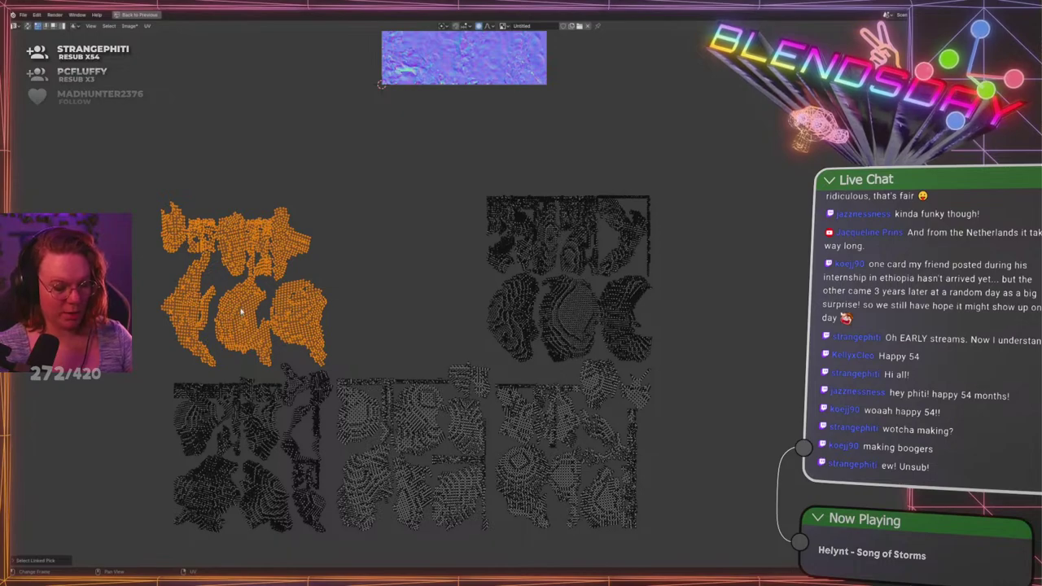
{"action": "key", "text": "g"}
{"action": "key", "text": "Escape"}
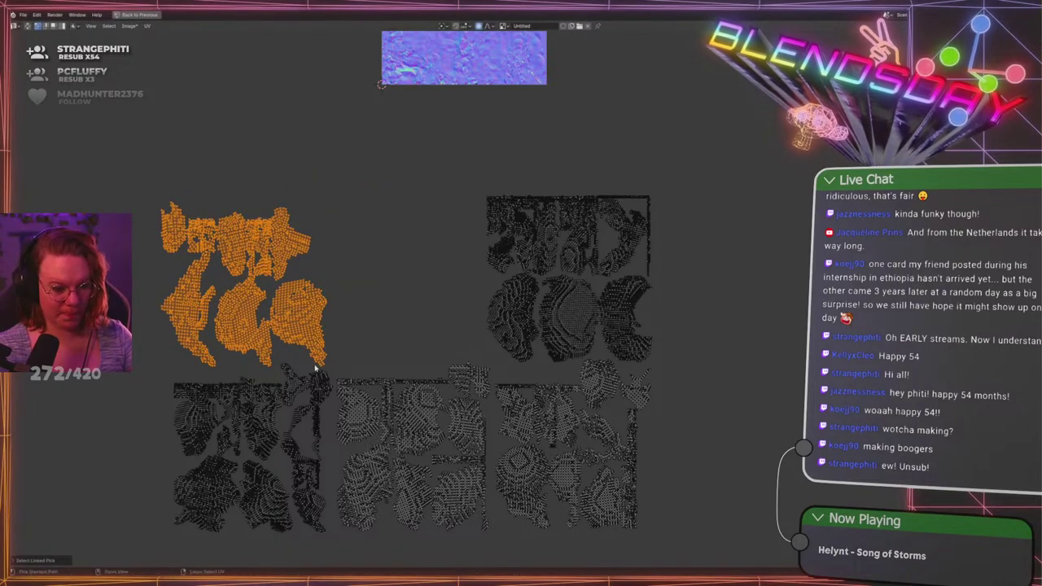
{"action": "left_click_drag", "start_coordinate": [310, 371], "coordinate": [343, 394], "text": "ctrl"}
{"action": "key", "text": "g"}
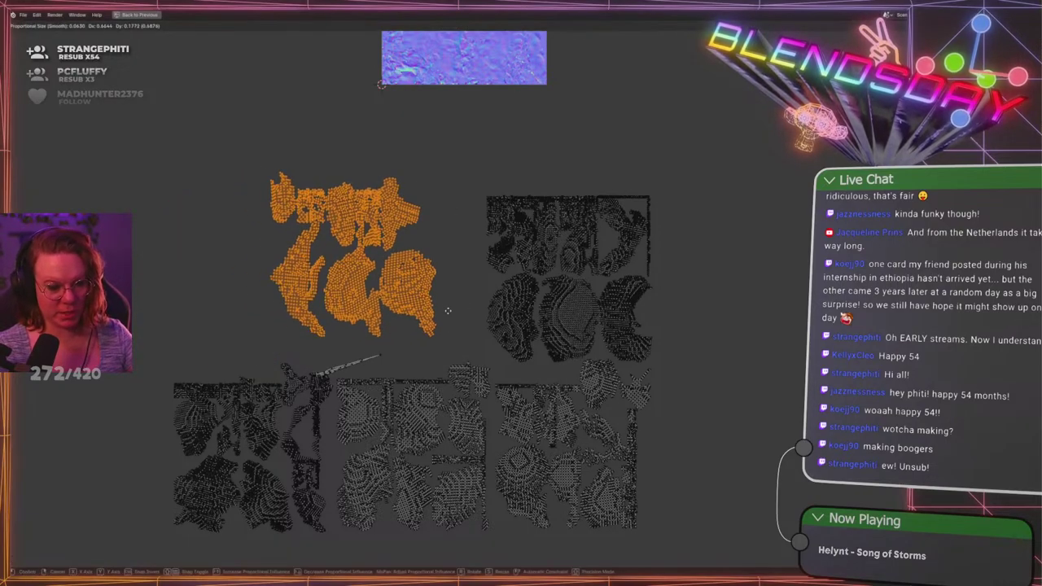
{"action": "key", "text": "Escape"}
{"action": "left_click", "coordinate": [409, 285]}
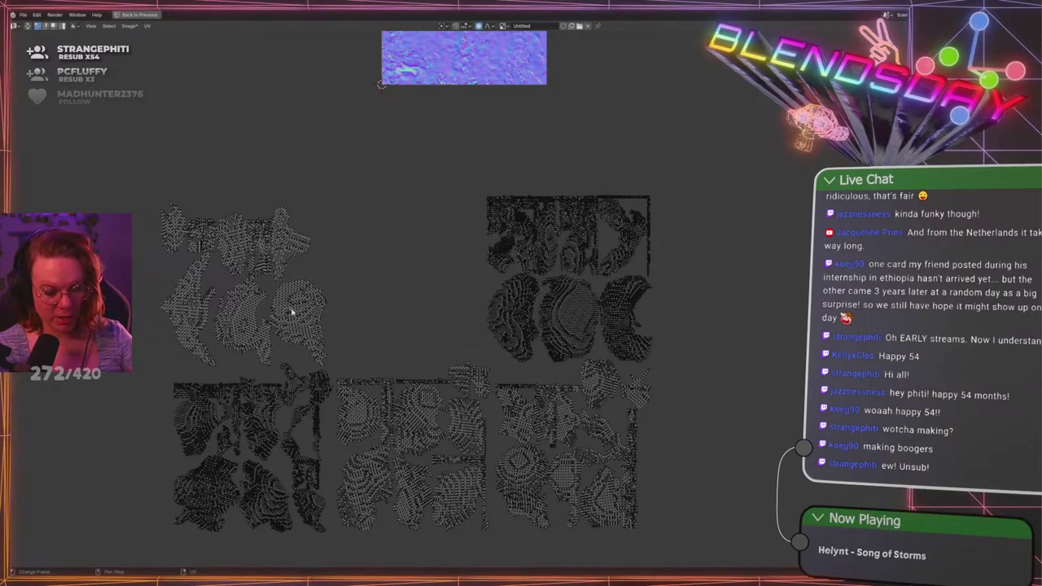
{"action": "key", "text": "l"}
{"action": "key", "text": "l"}
{"action": "key", "text": "l"}
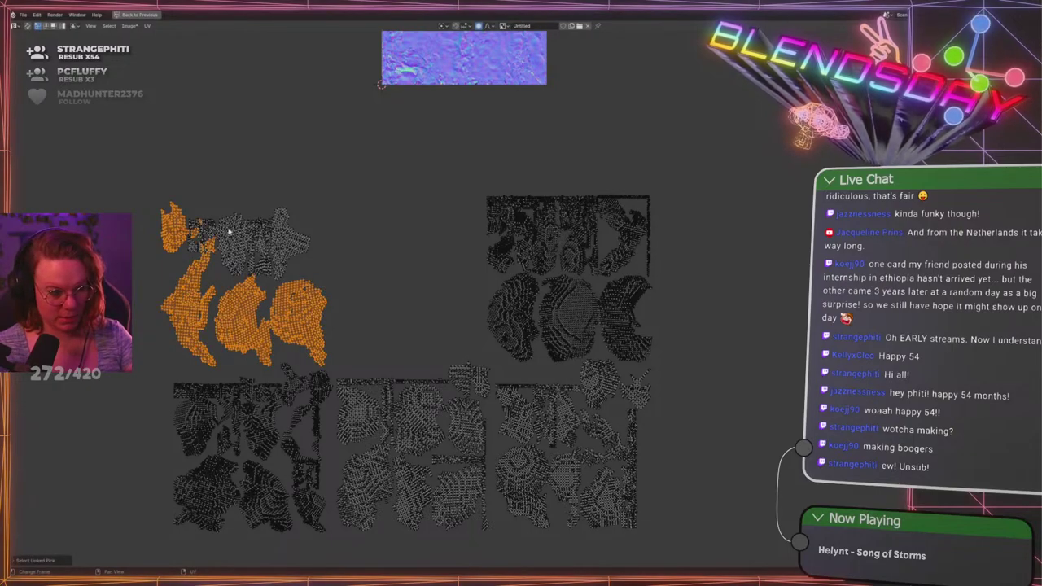
{"action": "key", "text": "l"}
{"action": "left_click_drag", "start_coordinate": [136, 196], "coordinate": [357, 304], "text": "shift"}
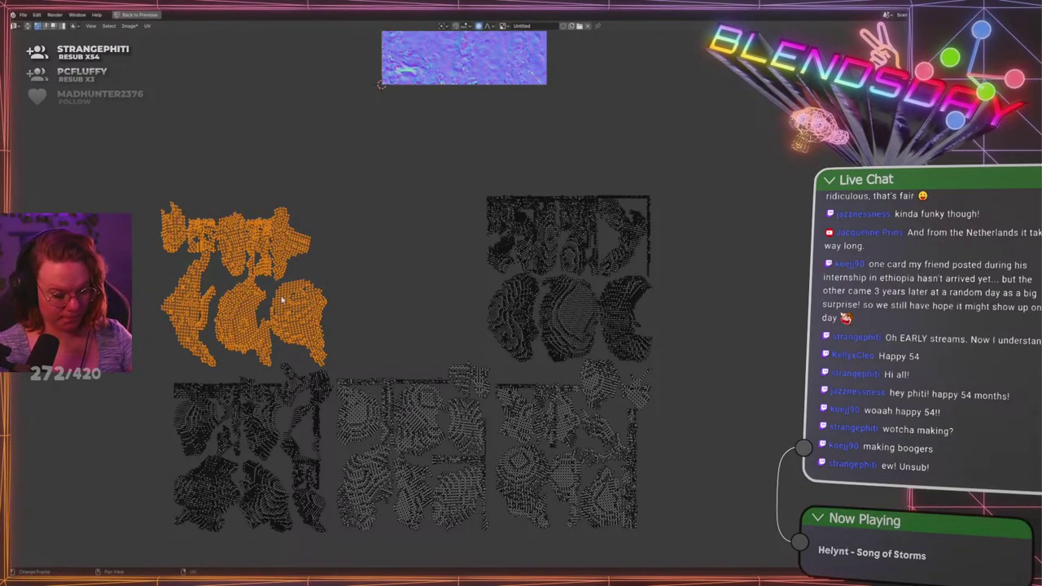
{"action": "key", "text": "g"}
{"action": "key", "text": "Escape"}
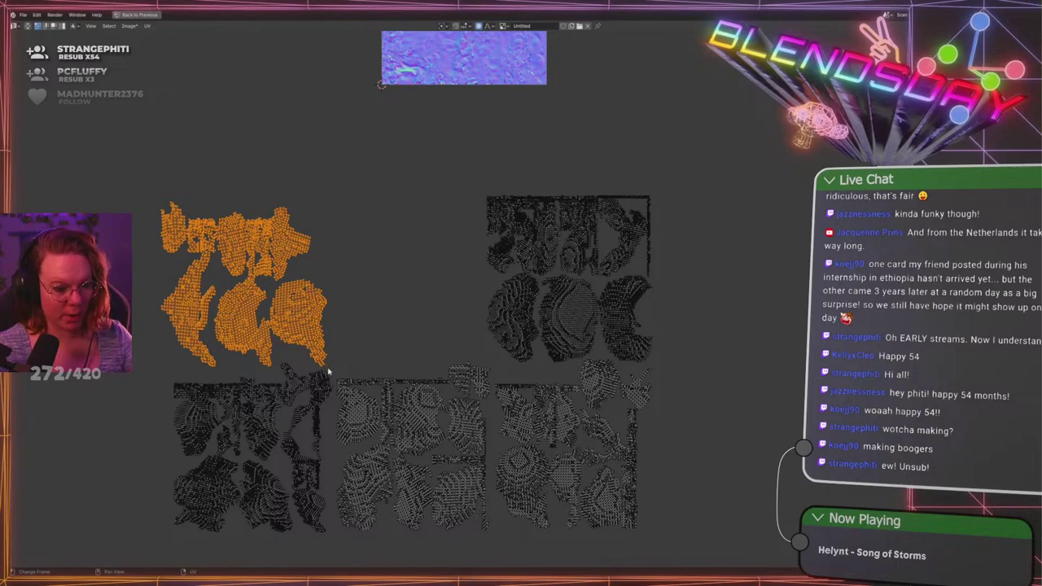
{"action": "key", "text": "alt+a"}
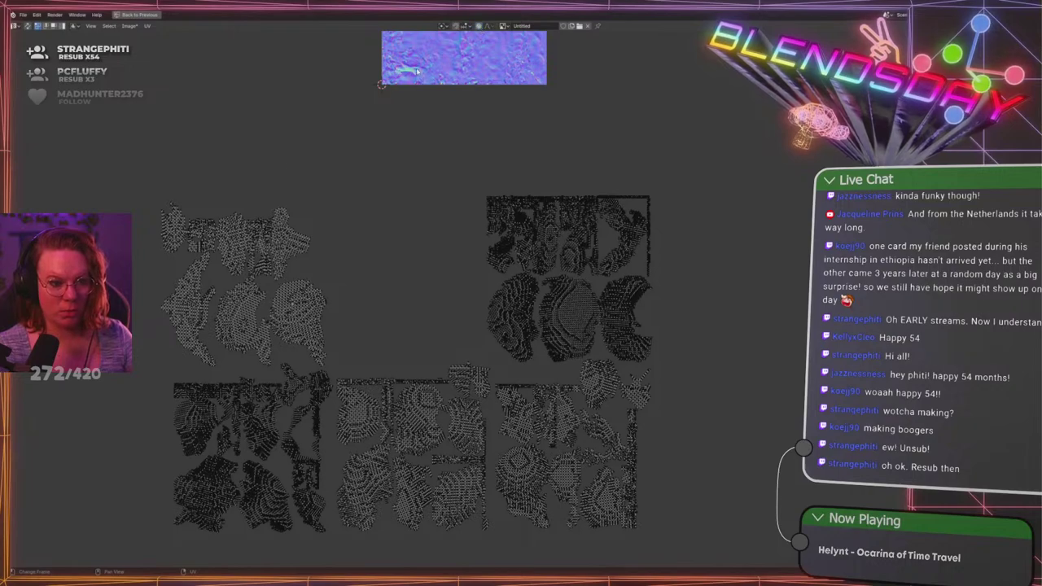
Move the curved piece's UV islands from the upper left to directly beside the upper right group
{"action": "left_click_drag", "start_coordinate": [121, 178], "coordinate": [372, 333]}
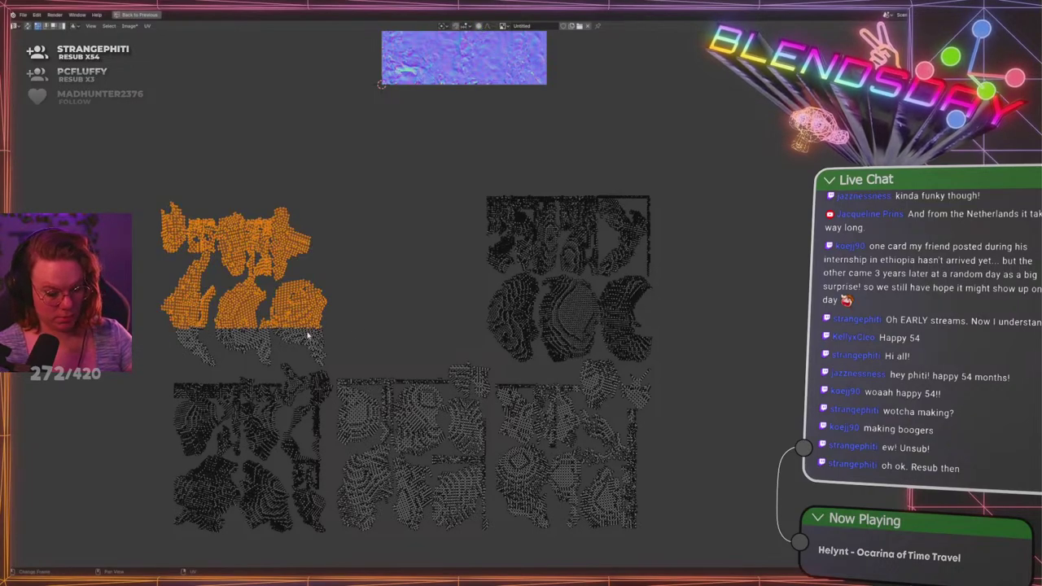
{"action": "key", "text": "g"}
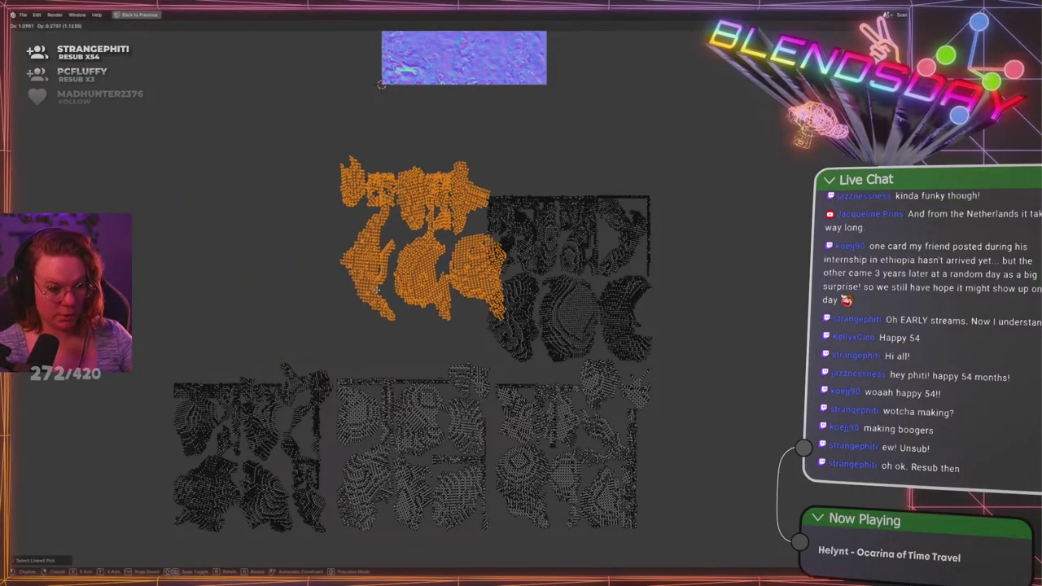
{"action": "left_click", "coordinate": [347, 326]}
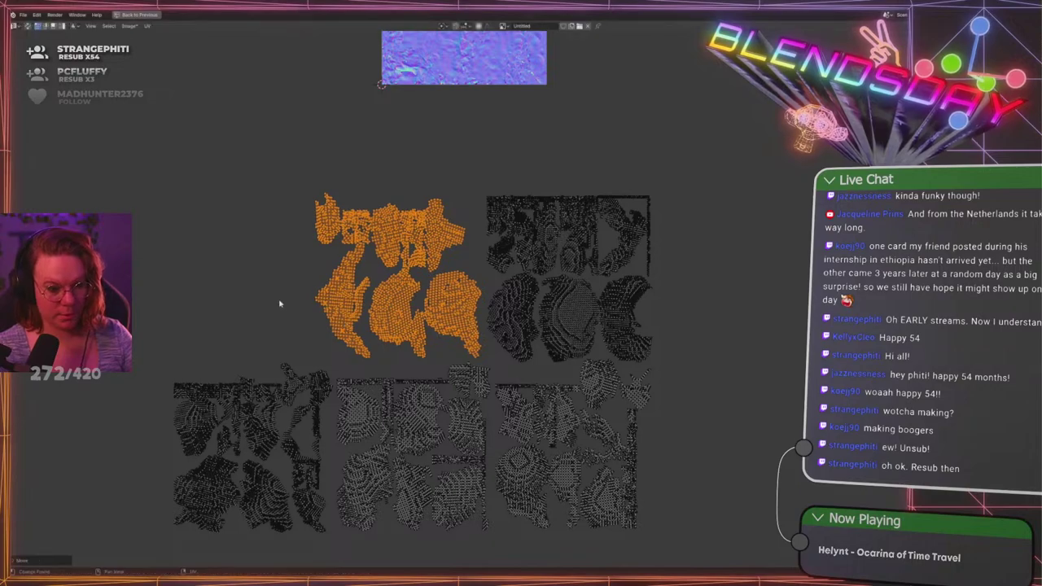
Move all UV islands onto the normal map image and scale them down together to fit inside it
{"action": "scroll", "coordinate": [240, 237], "scroll_direction": "down", "scroll_amount": 4}
{"action": "key", "text": "a"}
{"action": "scroll", "coordinate": [684, 407], "scroll_direction": "up", "scroll_amount": 3}
{"action": "key", "text": "g"}
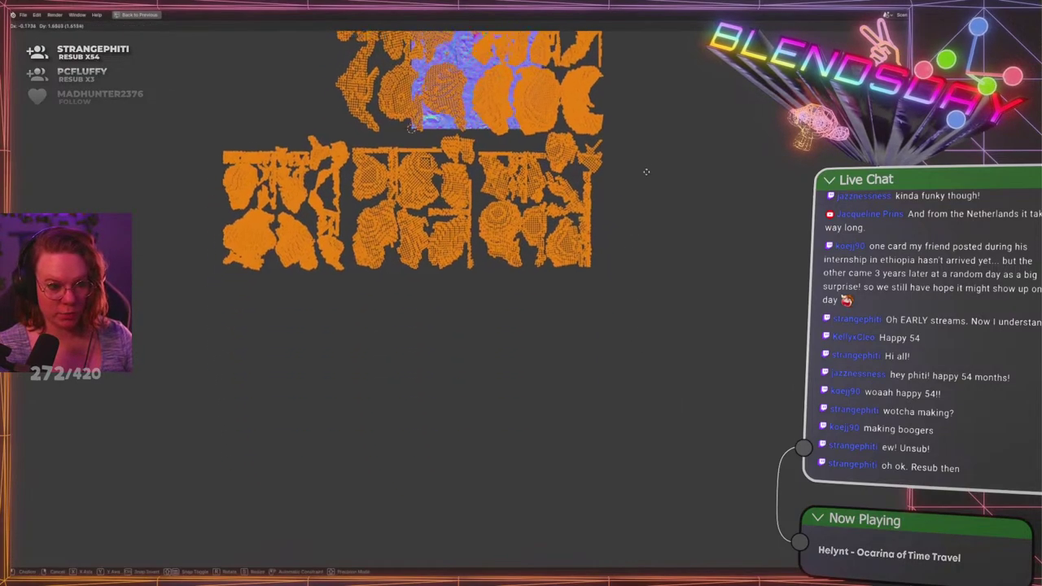
{"action": "left_click", "coordinate": [664, 178]}
{"action": "middle_click_drag", "start_coordinate": [663, 179], "coordinate": [625, 400]}
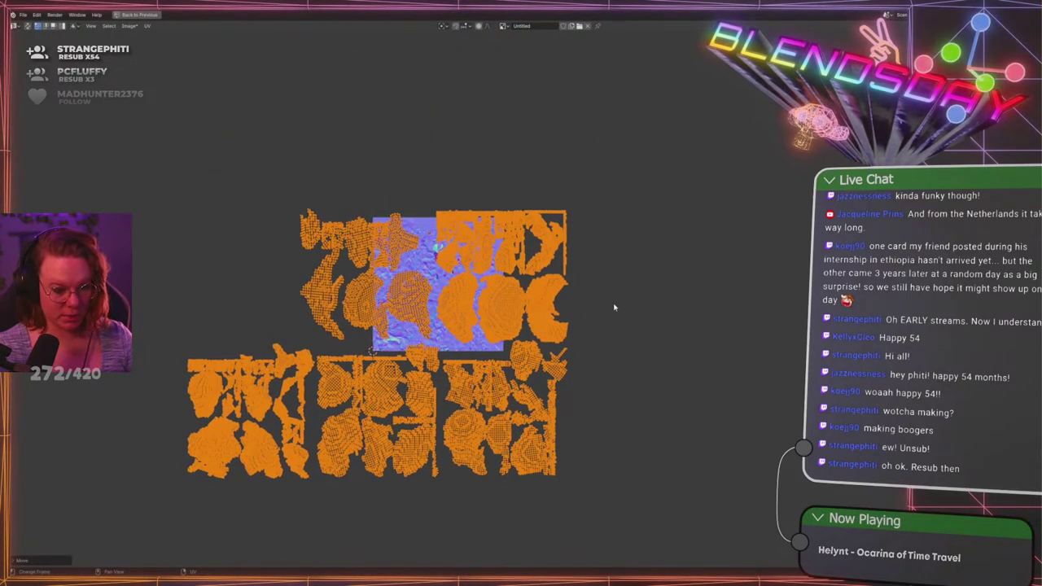
{"action": "key", "text": "s"}
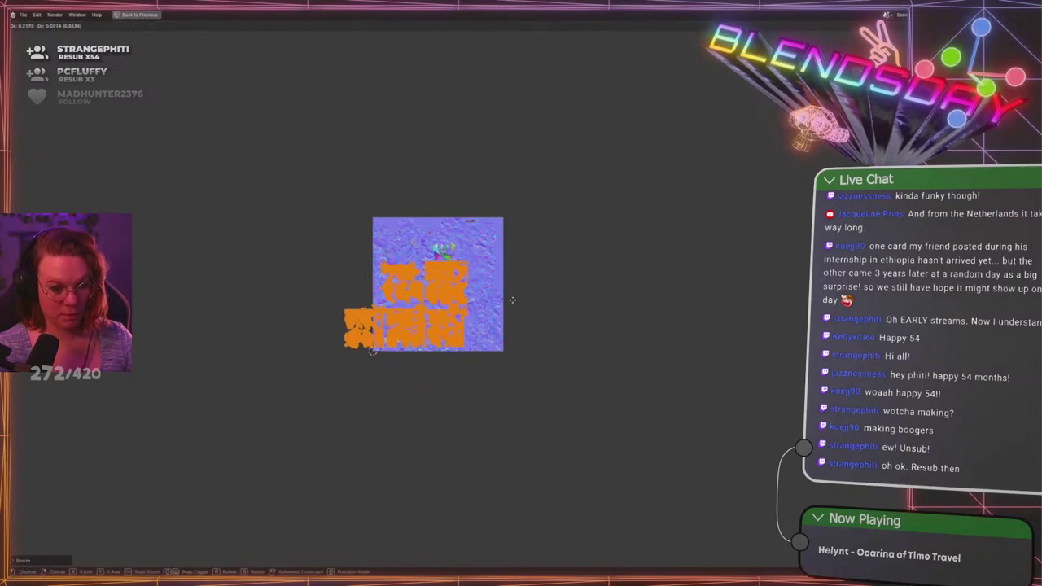
{"action": "left_click", "coordinate": [533, 298]}
{"action": "scroll", "coordinate": [535, 302], "scroll_direction": "up", "scroll_amount": 4}
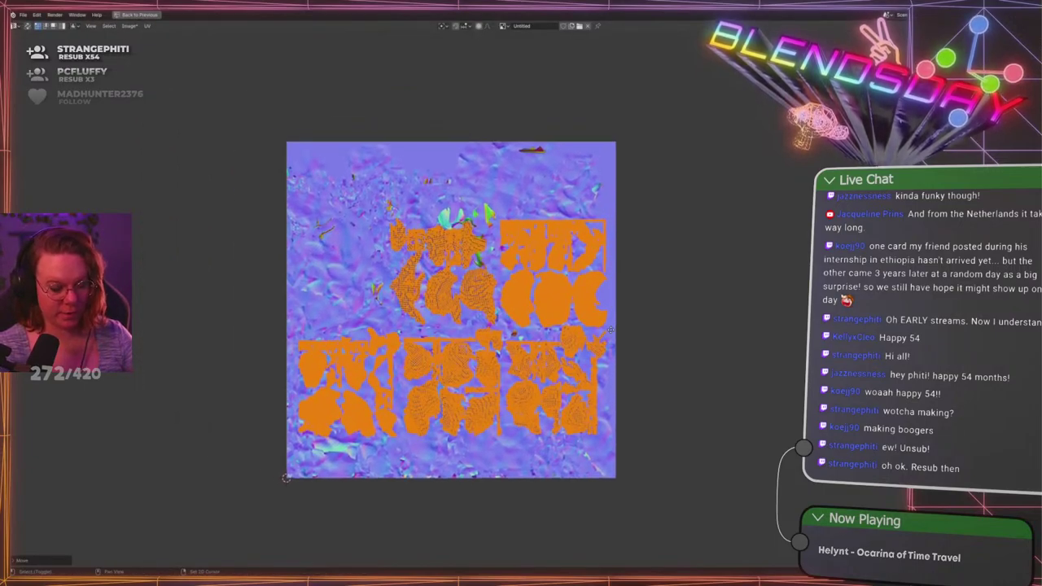
Rotate all UV islands by 90 degrees, then scale and place them along the image's left side to fill its height
{"action": "key", "text": "r"}
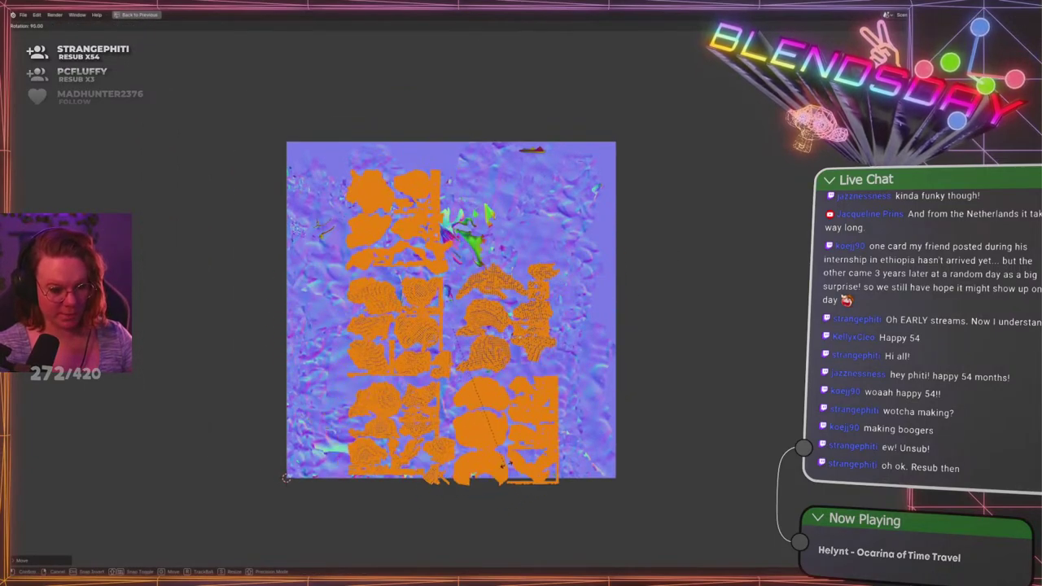
{"action": "left_click", "coordinate": [504, 471]}
{"action": "key", "text": "s"}
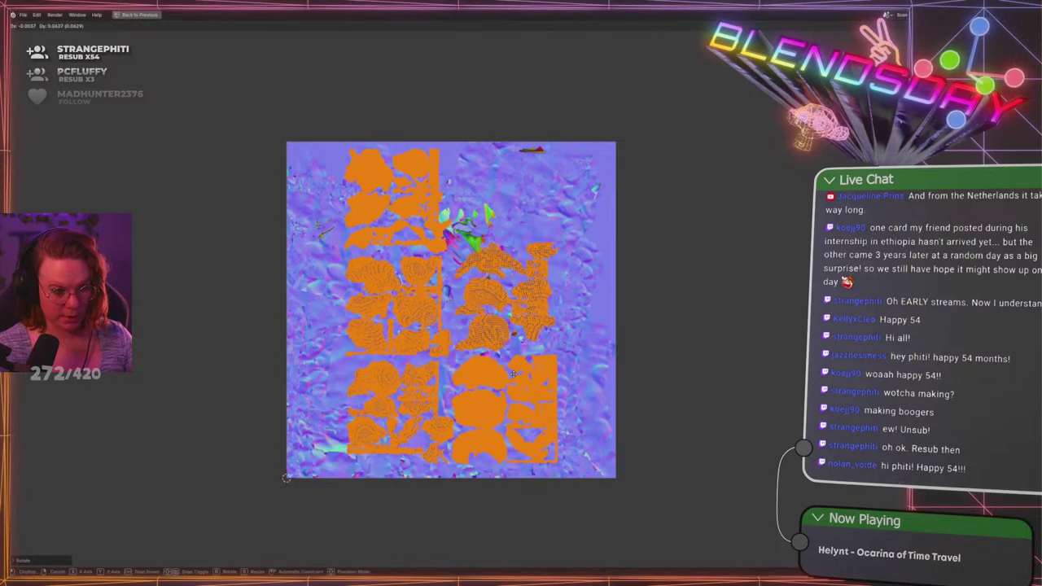
{"action": "left_click", "coordinate": [528, 348]}
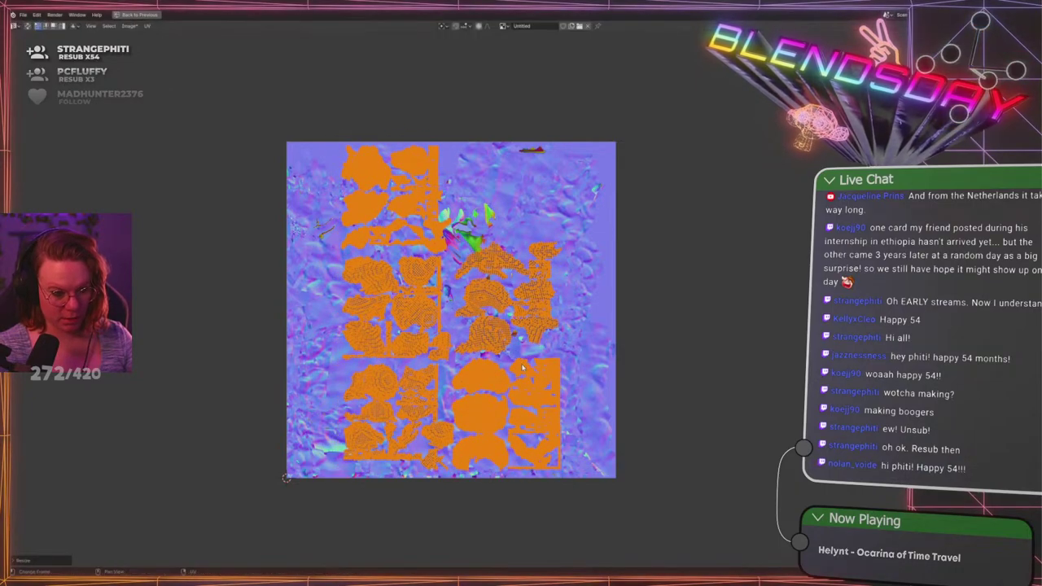
{"action": "key", "text": "g"}
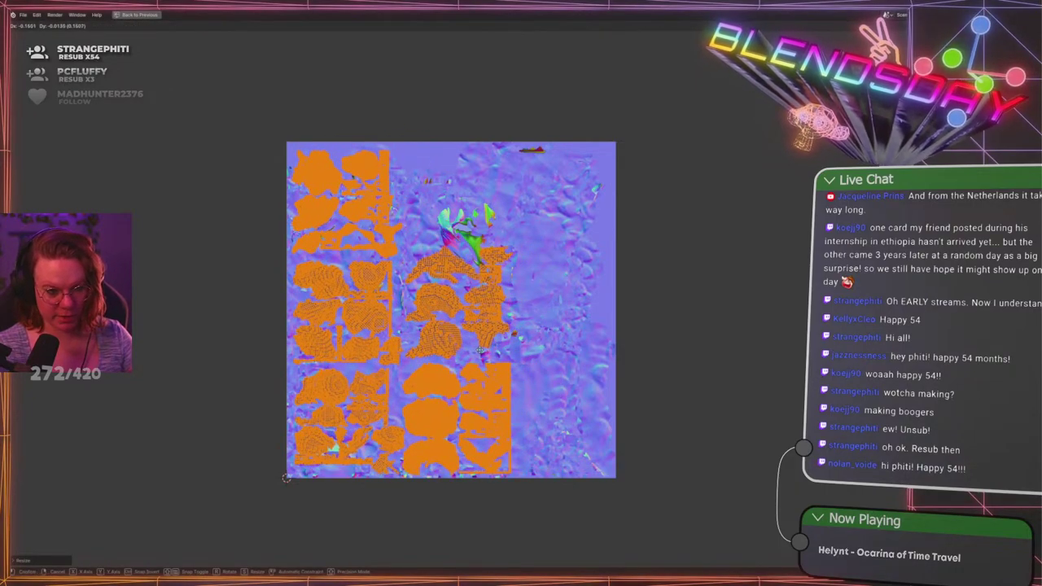
{"action": "left_click", "coordinate": [480, 350]}
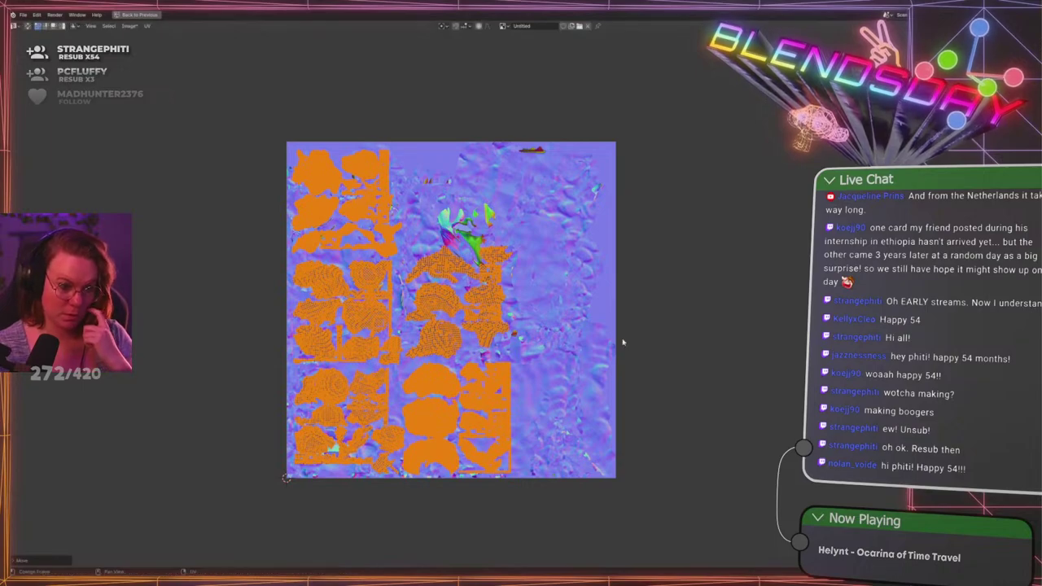
Leave mesh editing, restore the full workspace layout and save the file
{"action": "left_click", "coordinate": [643, 337]}
{"action": "key", "text": "Tab"}
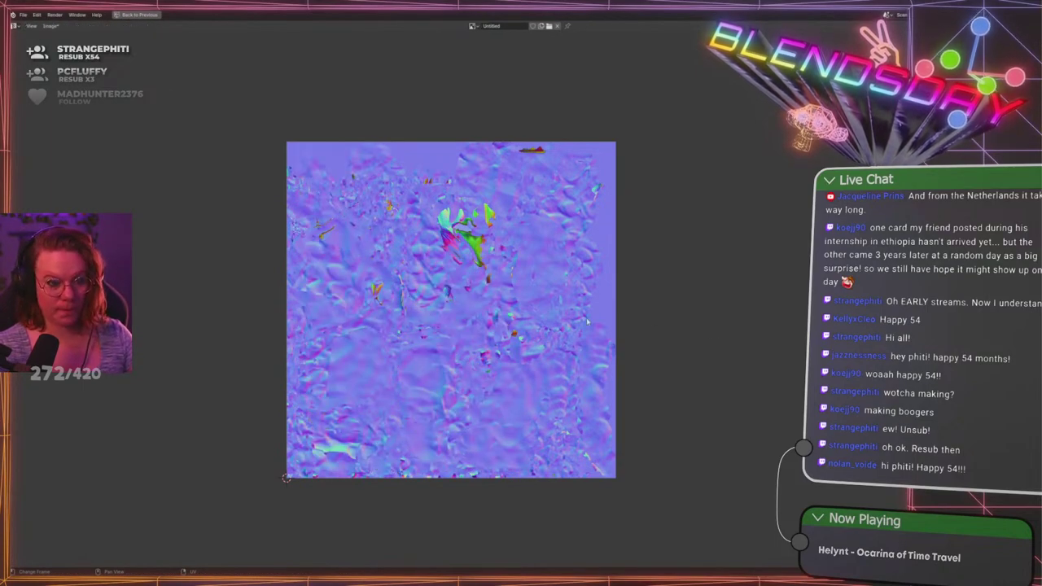
{"action": "key", "text": "ctrl+space"}
{"action": "key", "text": "ctrl+s"}
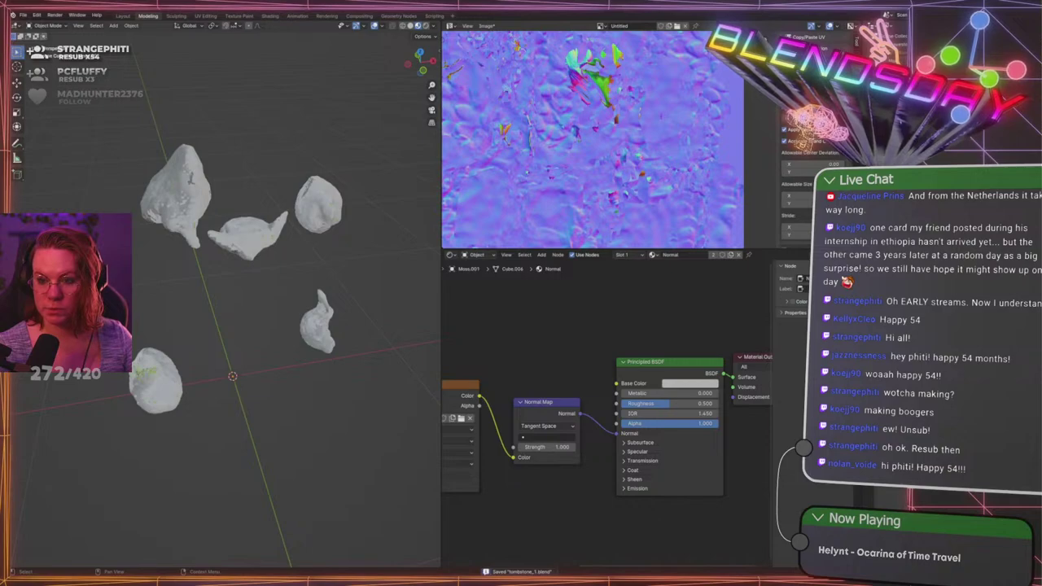
Select the high-poly moss with the low-poly moss as the active object and rebake the normal map
{"action": "left_click", "coordinate": [893, 64]}
{"action": "middle_click_drag", "start_coordinate": [342, 261], "coordinate": [379, 259]}
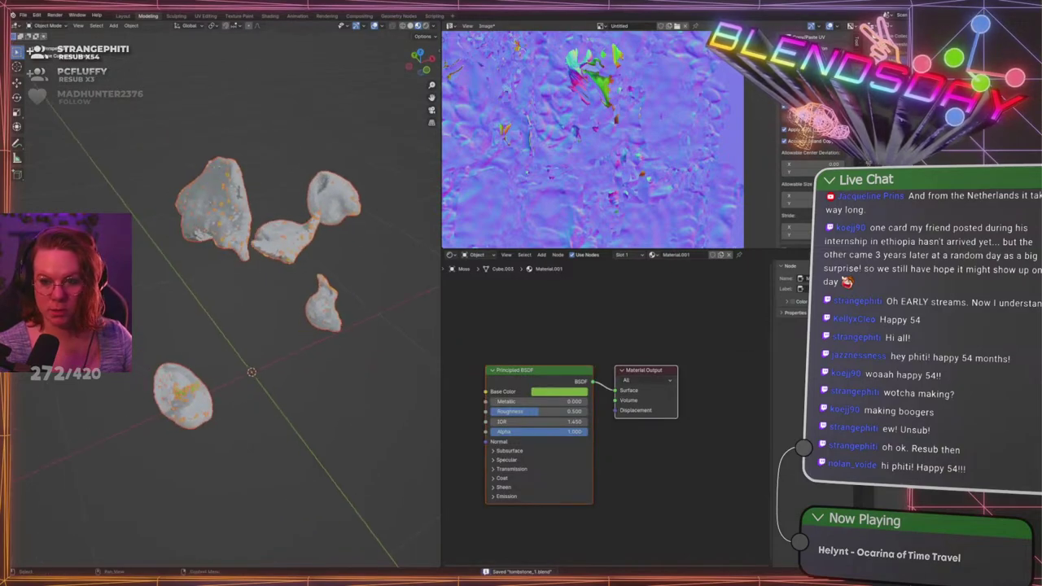
{"action": "left_click", "coordinate": [894, 72], "text": "ctrl"}
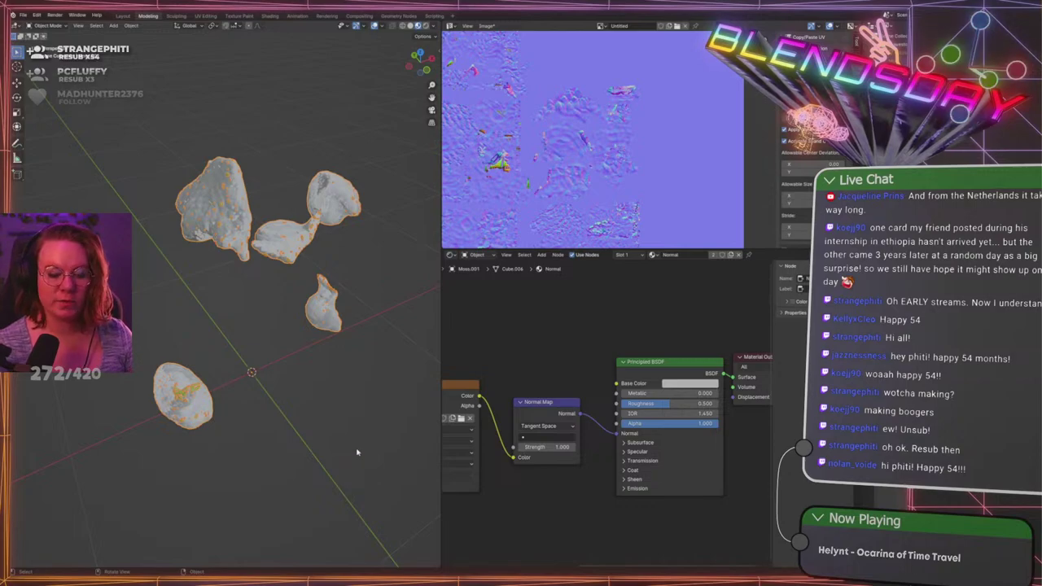
Examine the new normal map bake on the moss pieces up close and from several sides
{"action": "left_click", "coordinate": [356, 452]}
{"action": "scroll", "coordinate": [244, 314], "scroll_direction": "up", "scroll_amount": 5}
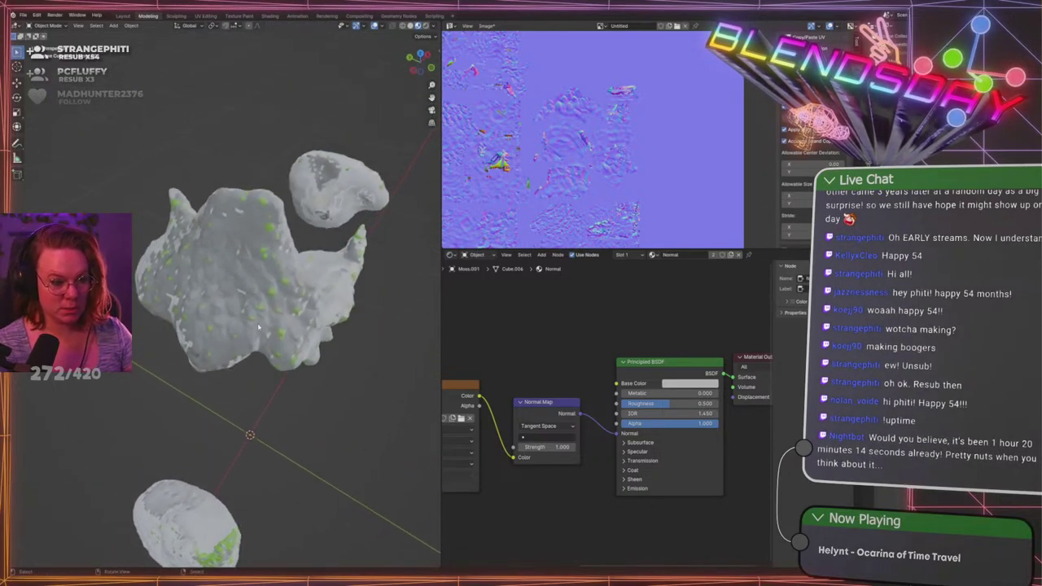
{"action": "scroll", "coordinate": [259, 327], "scroll_direction": "up", "scroll_amount": 3}
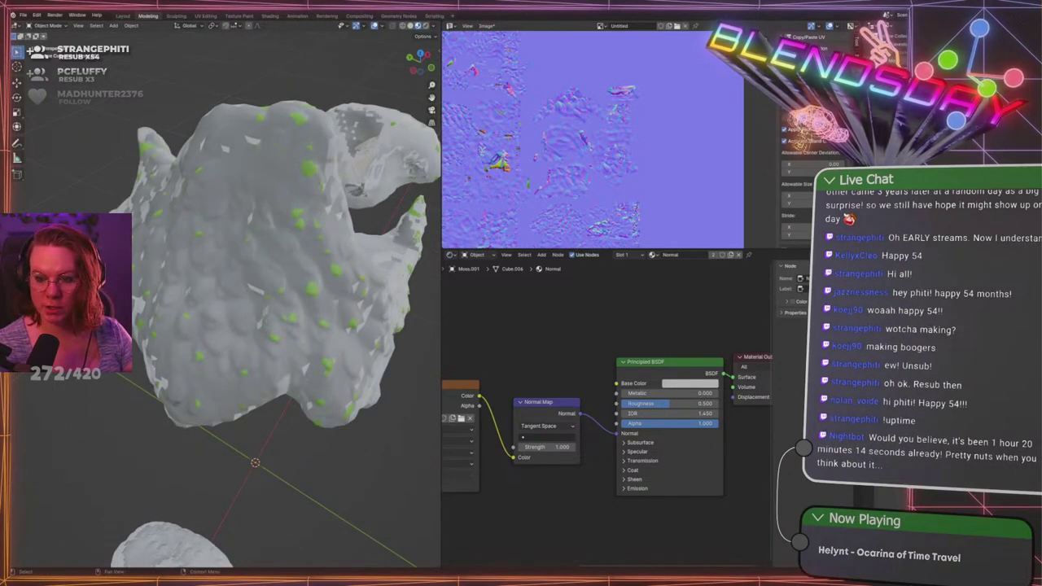
{"action": "middle_click_drag", "start_coordinate": [259, 327], "coordinate": [191, 329]}
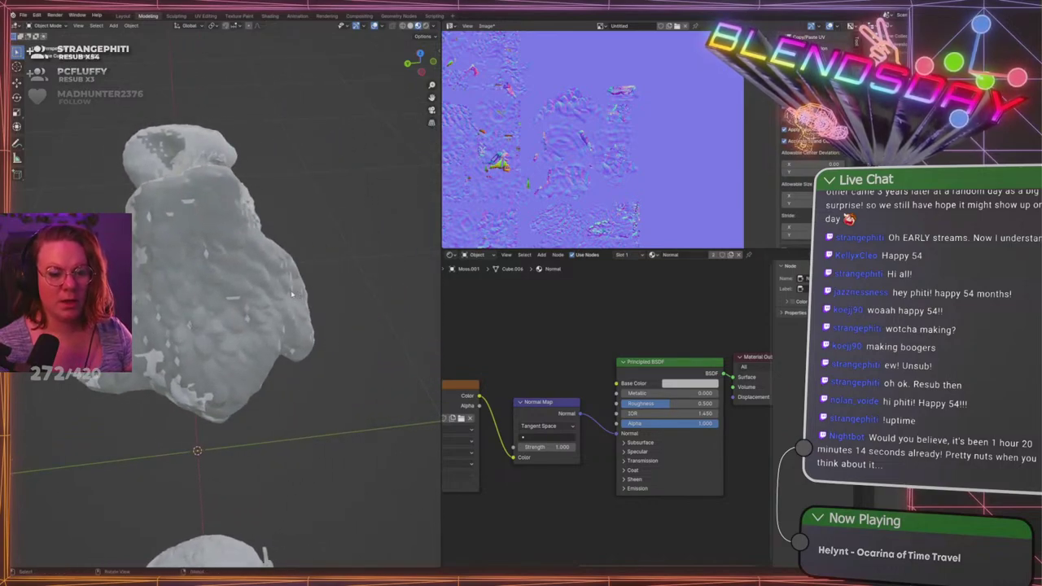
{"action": "middle_click_drag", "start_coordinate": [199, 284], "coordinate": [304, 363]}
{"action": "scroll", "coordinate": [239, 365], "scroll_direction": "up", "scroll_amount": 4}
{"action": "scroll", "coordinate": [304, 365], "scroll_direction": "up", "scroll_amount": 6}
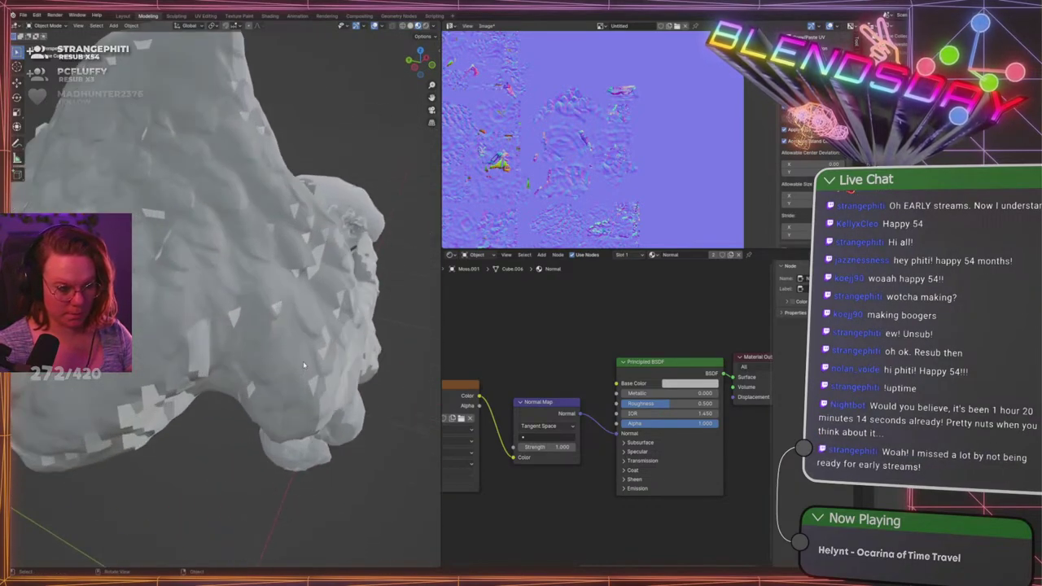
{"action": "middle_click_drag", "start_coordinate": [314, 291], "coordinate": [382, 264]}
Compare the low-poly moss's UV islands with the baked normal map, checking the discoloured areas between islands
{"action": "left_click", "coordinate": [244, 274]}
{"action": "scroll", "coordinate": [267, 290], "scroll_direction": "down", "scroll_amount": 3}
{"action": "key", "text": "Tab"}
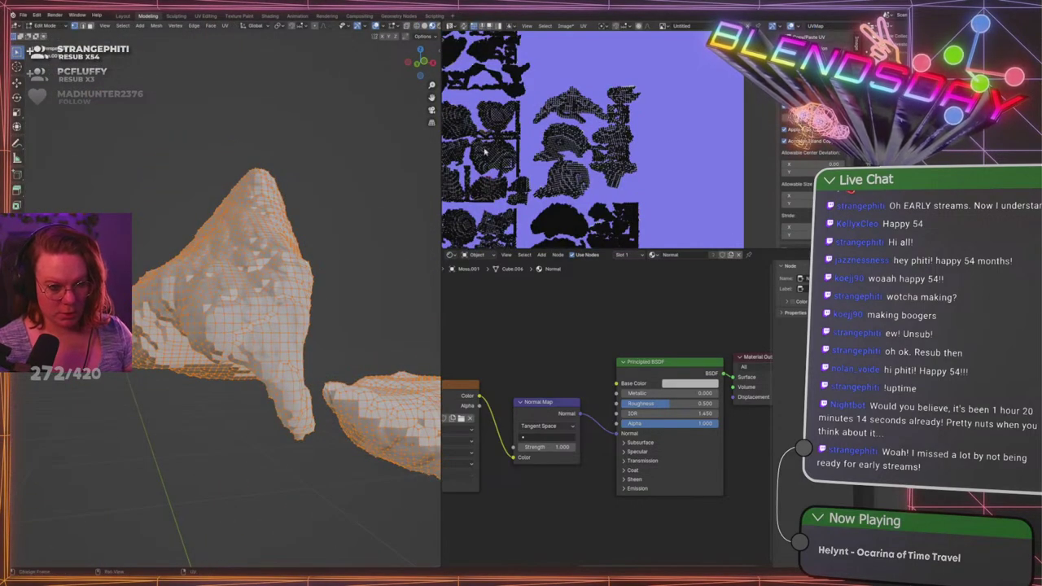
{"action": "scroll", "coordinate": [535, 191], "scroll_direction": "down", "scroll_amount": 3}
{"action": "scroll", "coordinate": [533, 228], "scroll_direction": "up", "scroll_amount": 8}
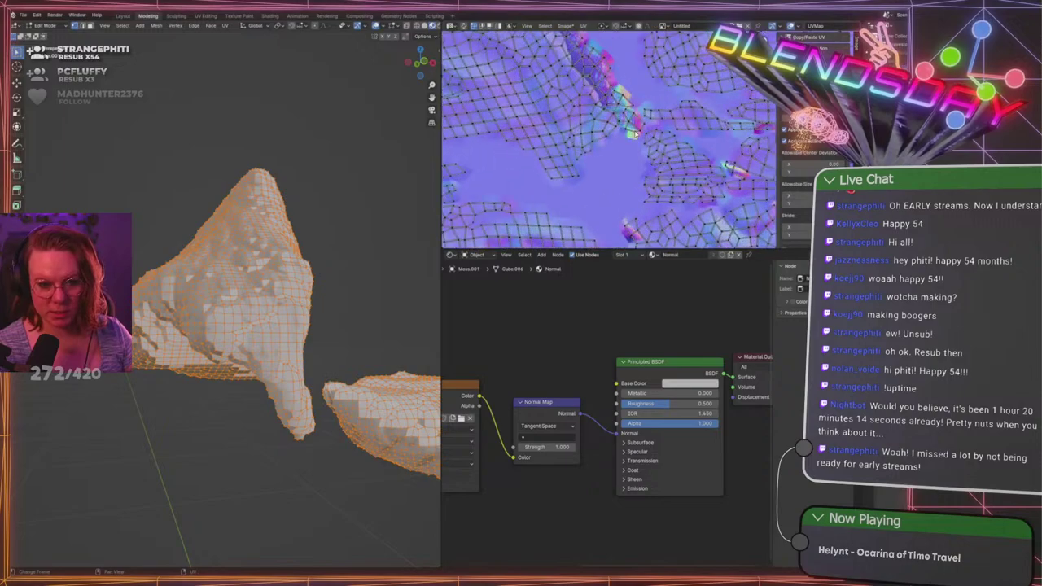
{"action": "scroll", "coordinate": [619, 85], "scroll_direction": "down", "scroll_amount": 2}
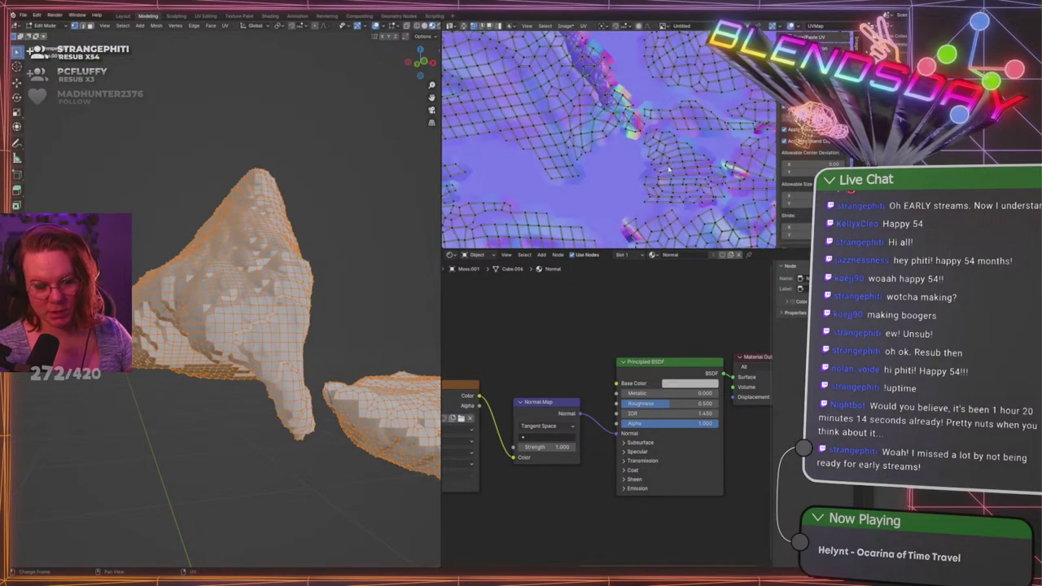
{"action": "scroll", "coordinate": [684, 170], "scroll_direction": "down", "scroll_amount": 6}
{"action": "scroll", "coordinate": [693, 181], "scroll_direction": "down", "scroll_amount": 3}
{"action": "middle_click_drag", "start_coordinate": [202, 265], "coordinate": [221, 277]}
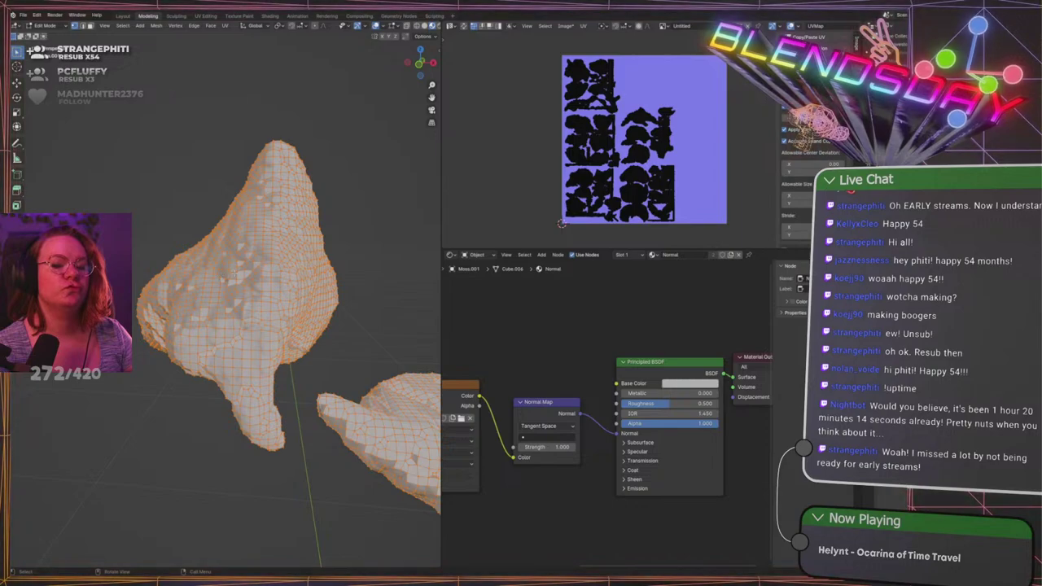
{"action": "key", "text": "Tab"}
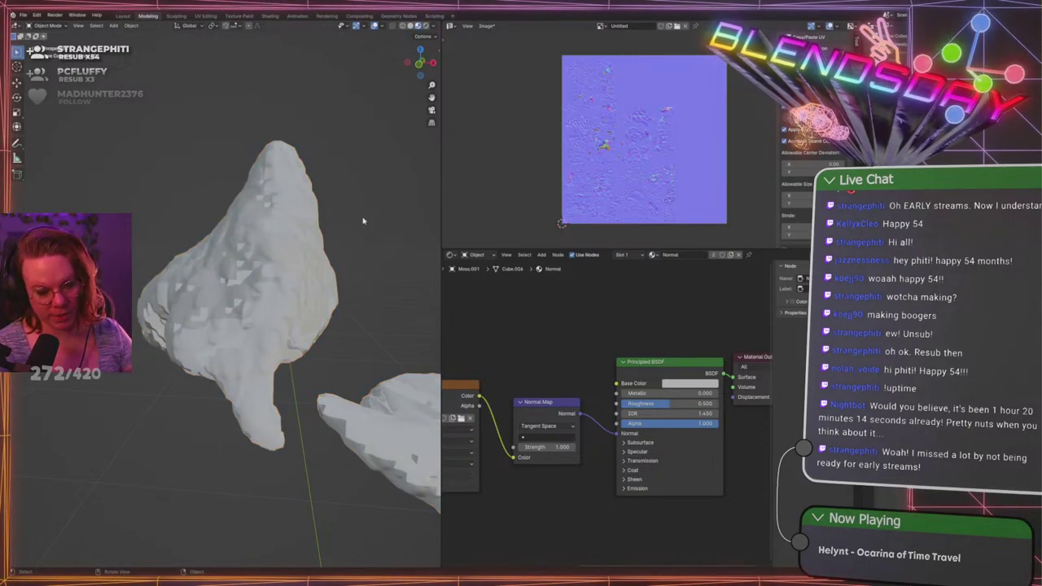
Select the high-poly and low-poly moss together and compare their overlapping surfaces across all the pieces
{"action": "scroll", "coordinate": [325, 245], "scroll_direction": "down", "scroll_amount": 5}
{"action": "scroll", "coordinate": [319, 259], "scroll_direction": "down", "scroll_amount": 2}
{"action": "scroll", "coordinate": [279, 257], "scroll_direction": "up", "scroll_amount": 3}
{"action": "middle_click_drag", "start_coordinate": [344, 279], "coordinate": [311, 327], "text": "shift"}
{"action": "scroll", "coordinate": [245, 326], "scroll_direction": "up", "scroll_amount": 2}
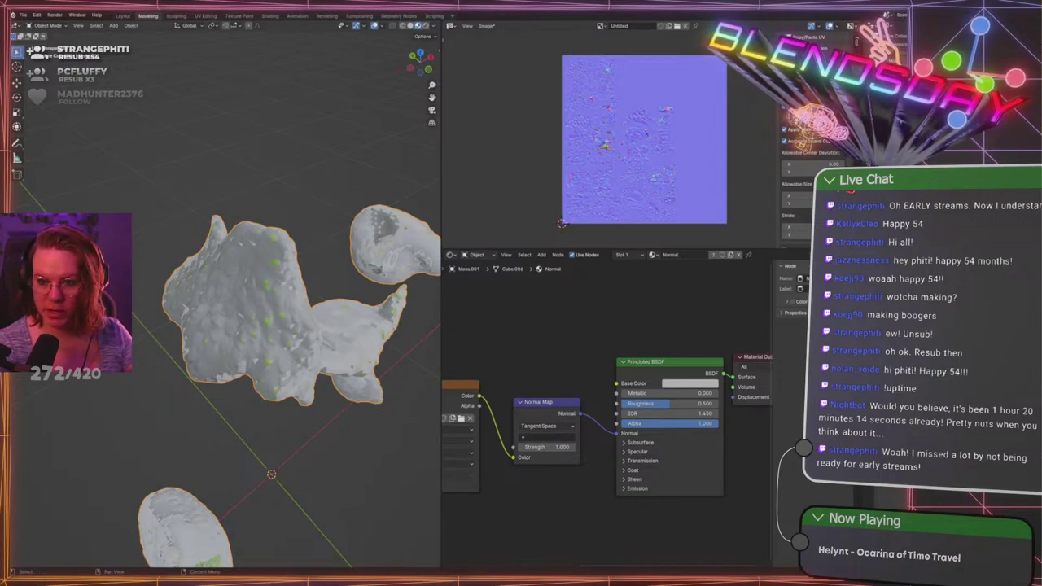
{"action": "left_click", "coordinate": [912, 89]}
{"action": "left_click", "coordinate": [912, 81], "text": "ctrl"}
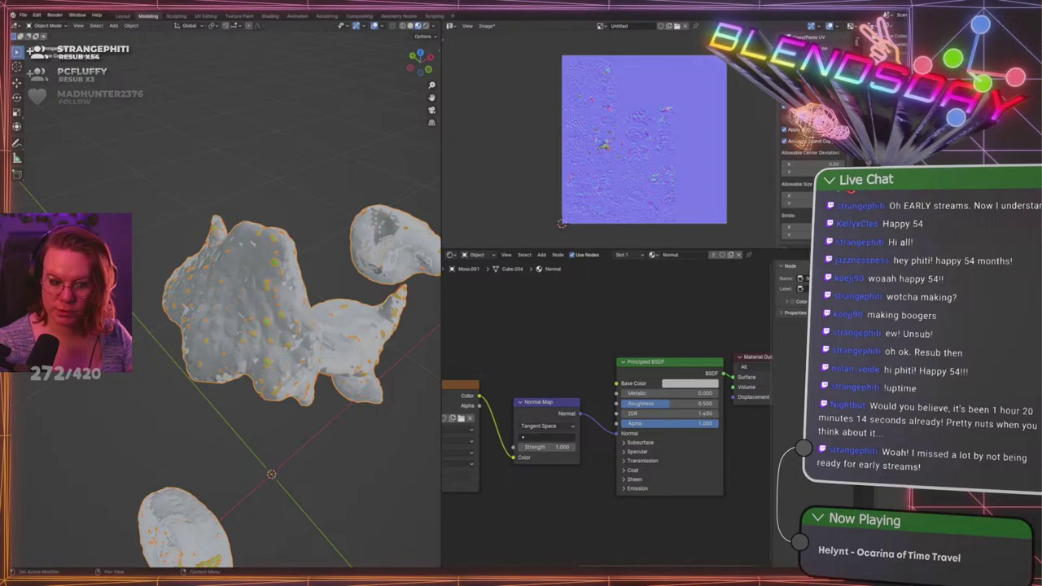
{"action": "middle_click_drag", "start_coordinate": [195, 326], "coordinate": [224, 342]}
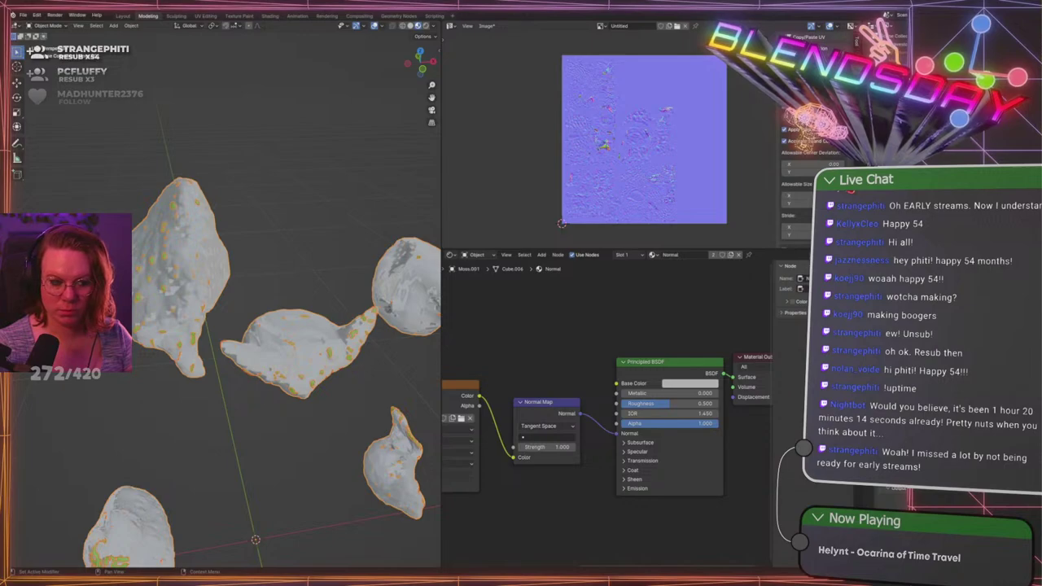
{"action": "middle_click_drag", "start_coordinate": [244, 350], "coordinate": [210, 285], "text": "shift"}
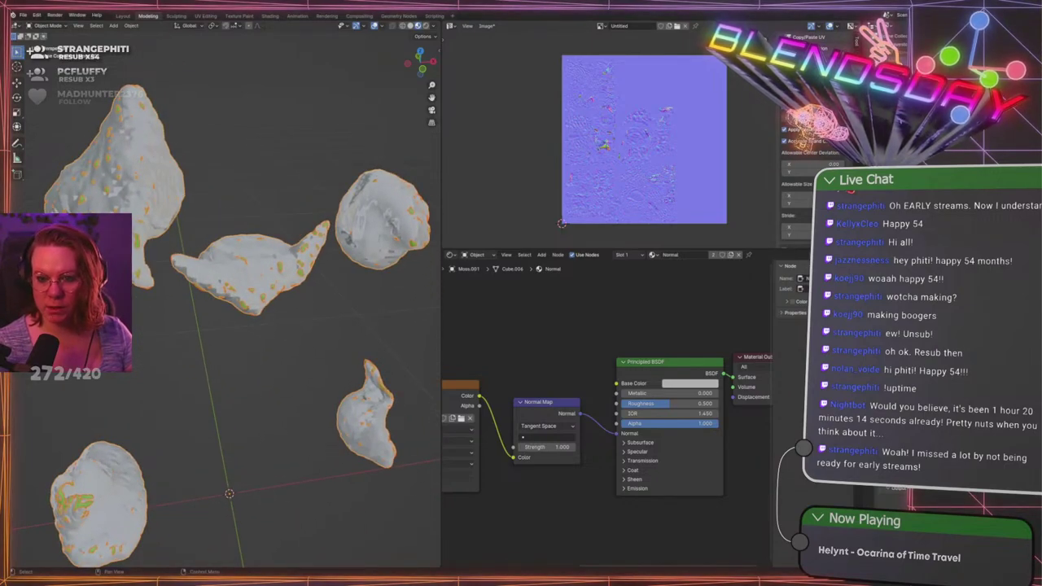
Duplicate only the low-poly moss, leaving the copy in its original position
{"action": "left_click", "coordinate": [912, 69]}
{"action": "left_click", "coordinate": [911, 78]}
{"action": "scroll", "coordinate": [281, 243], "scroll_direction": "down", "scroll_amount": 2}
{"action": "middle_click_drag", "start_coordinate": [281, 243], "coordinate": [292, 248], "text": "shift"}
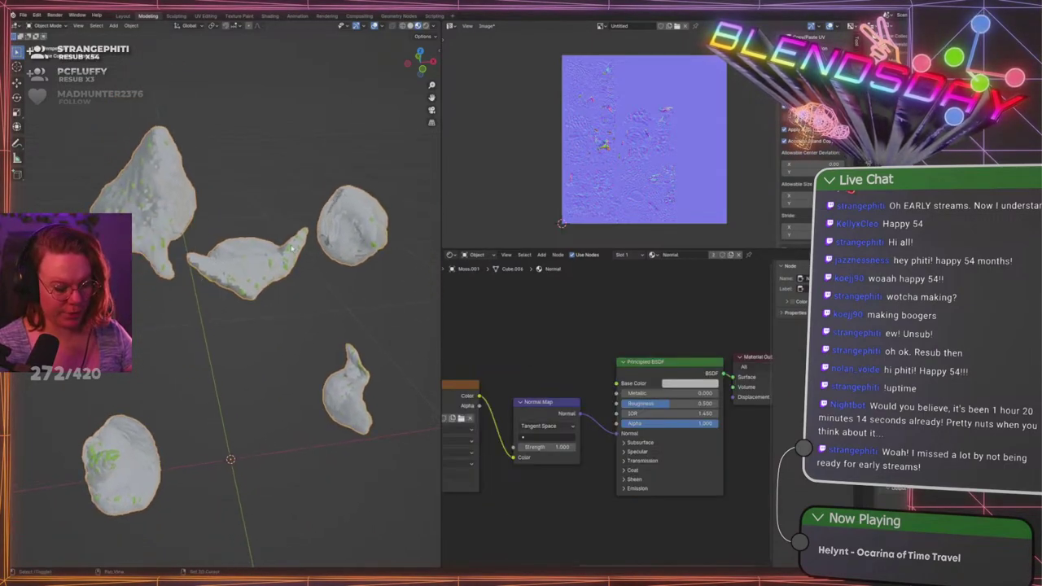
{"action": "key", "text": "shift+d"}
{"action": "right_click", "coordinate": [318, 190]}
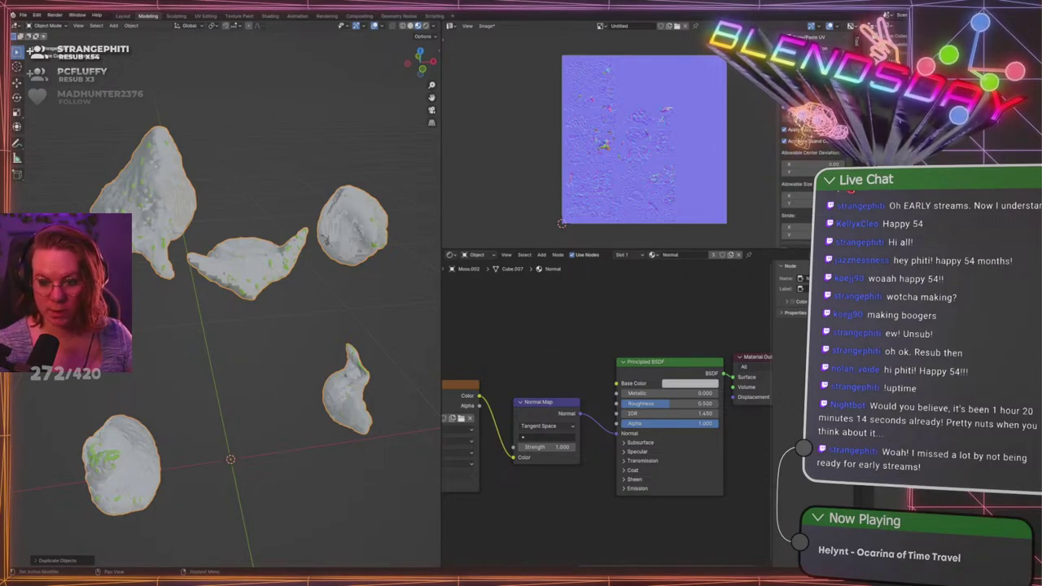
Clear the duplicated moss's material and inflate its surface slightly, so it encloses the original moss pieces as a bake cage
{"action": "left_click", "coordinate": [739, 255]}
{"action": "middle_click_drag", "start_coordinate": [205, 275], "coordinate": [204, 286]}
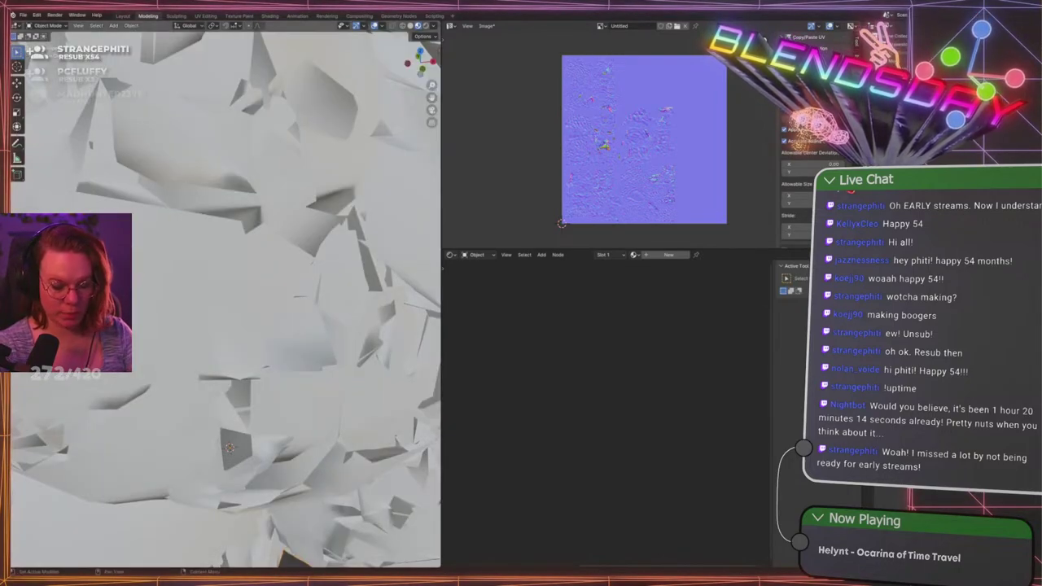
{"action": "key", "text": "ctrl+z"}
{"action": "middle_click_drag", "start_coordinate": [175, 281], "coordinate": [366, 262]}
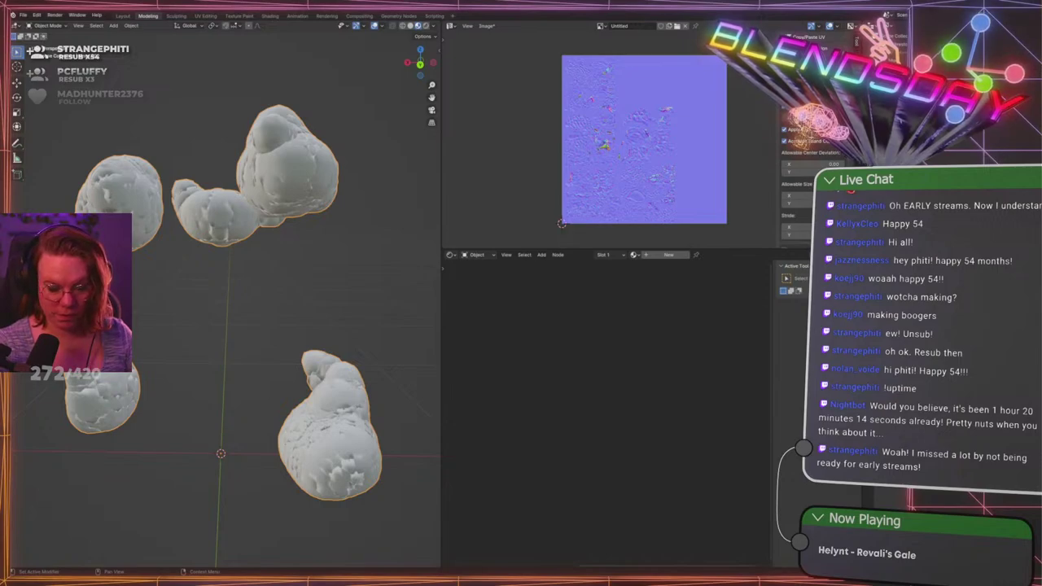
{"action": "scroll", "coordinate": [139, 253], "scroll_direction": "up", "scroll_amount": 4}
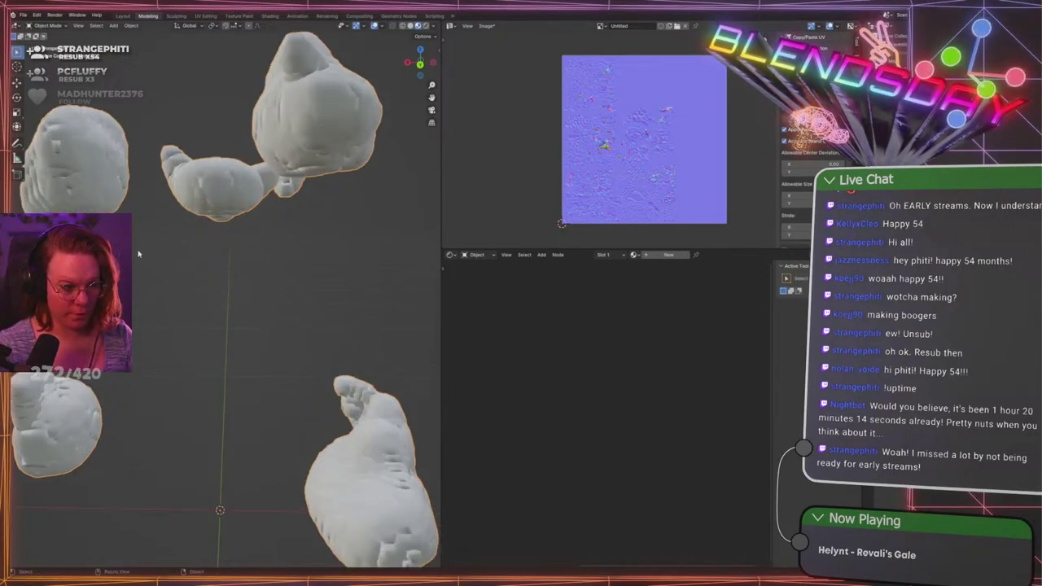
{"action": "middle_click_drag", "start_coordinate": [139, 253], "coordinate": [268, 240]}
{"action": "scroll", "coordinate": [324, 284], "scroll_direction": "down", "scroll_amount": 6}
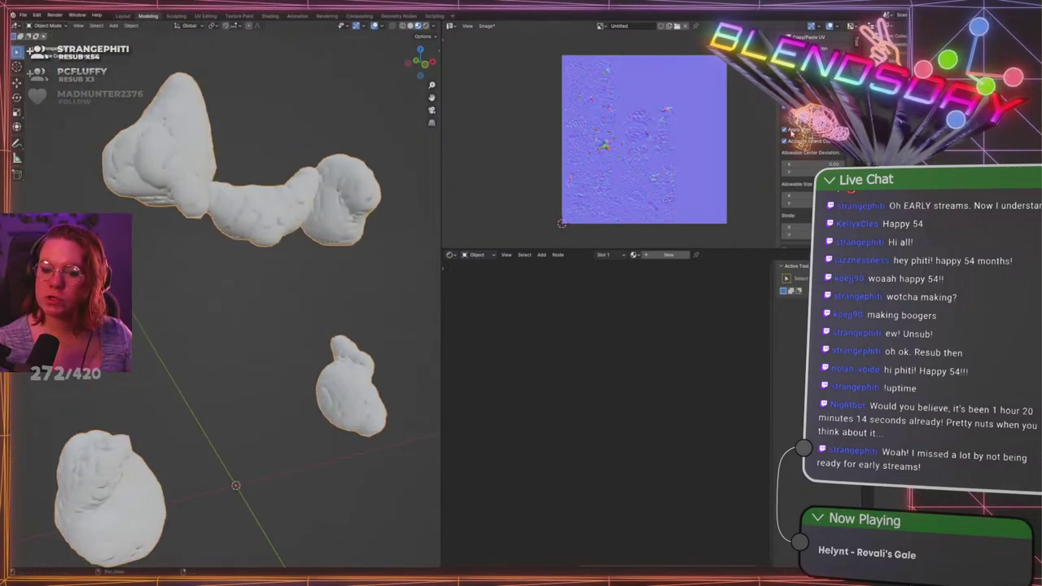
Select the high-poly moss with the low-poly moss active, and bake the normal map using the inflated copy as the cage
{"action": "left_click", "coordinate": [668, 255]}
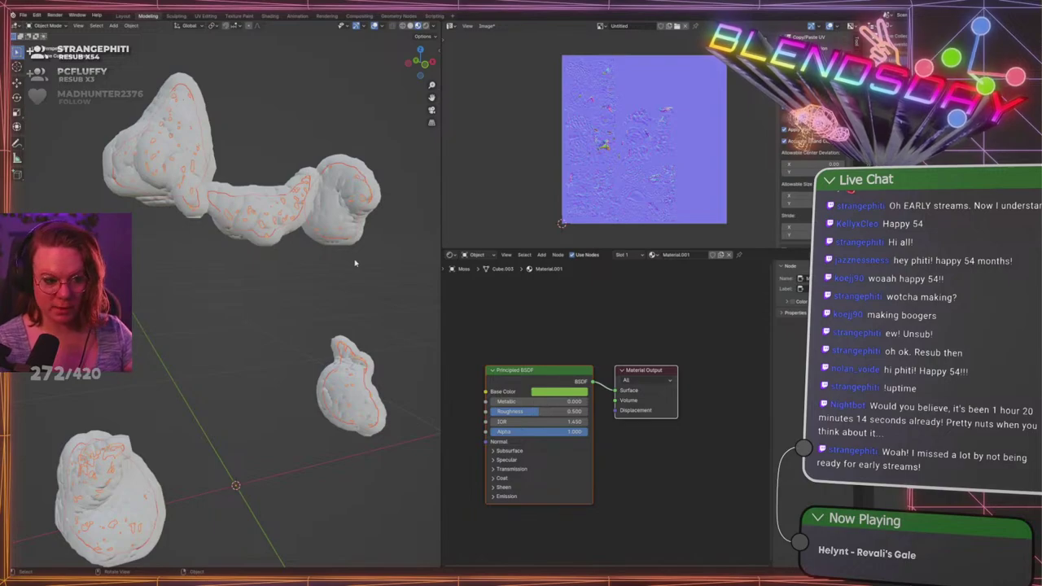
{"action": "scroll", "coordinate": [341, 258], "scroll_direction": "up", "scroll_amount": 5}
{"action": "middle_click_drag", "start_coordinate": [341, 258], "coordinate": [306, 206]}
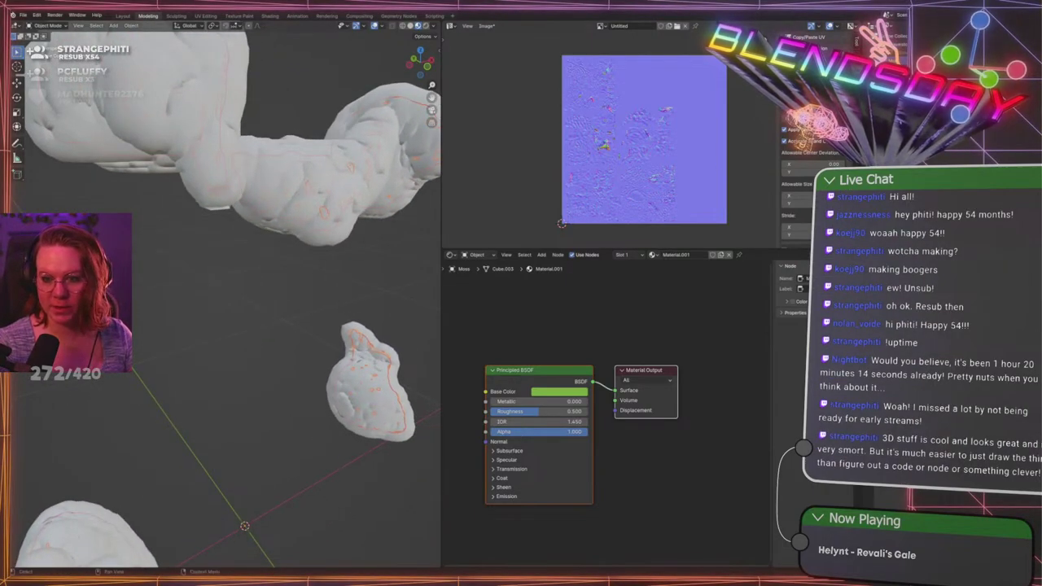
{"action": "left_click", "coordinate": [905, 75]}
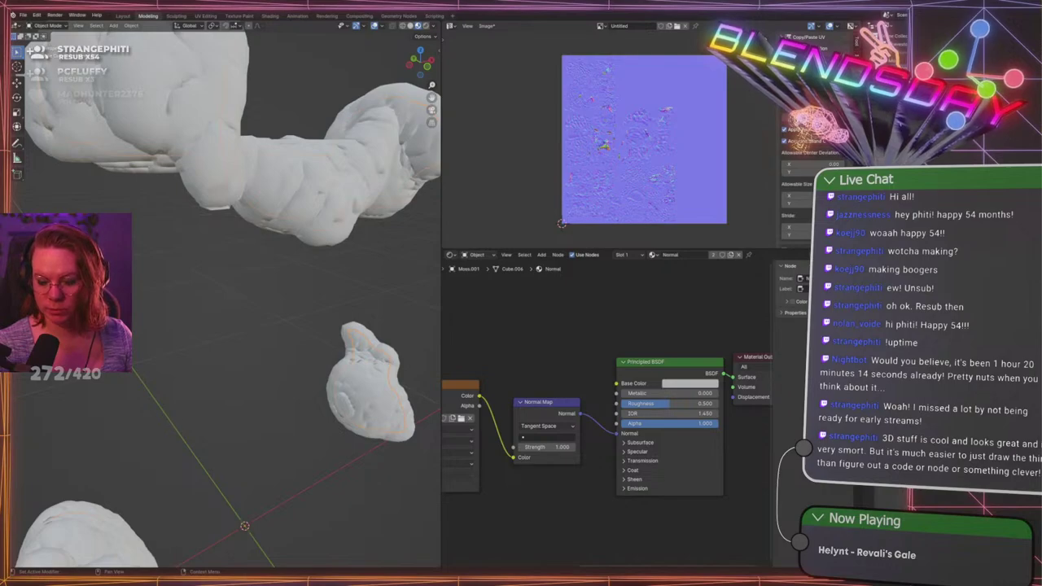
{"action": "left_click", "coordinate": [1000, 326]}
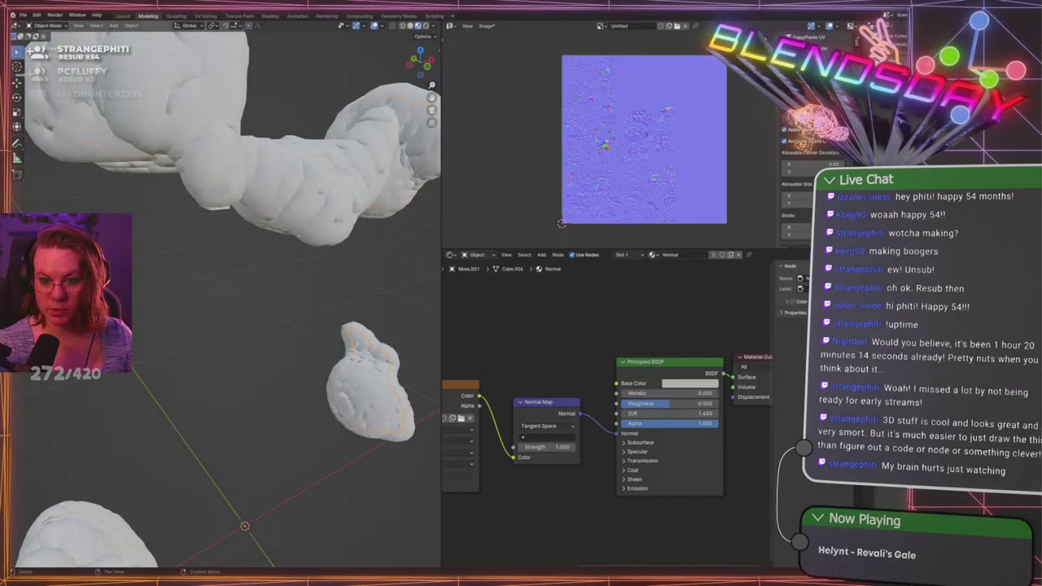
{"action": "left_click", "coordinate": [900, 122]}
{"action": "key", "text": "ctrl+shift+z"}
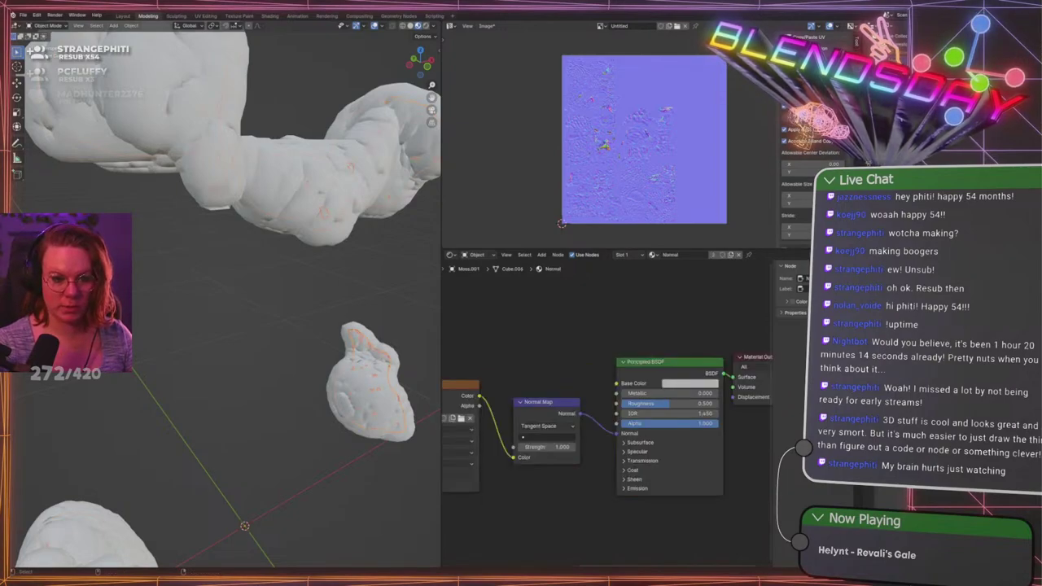
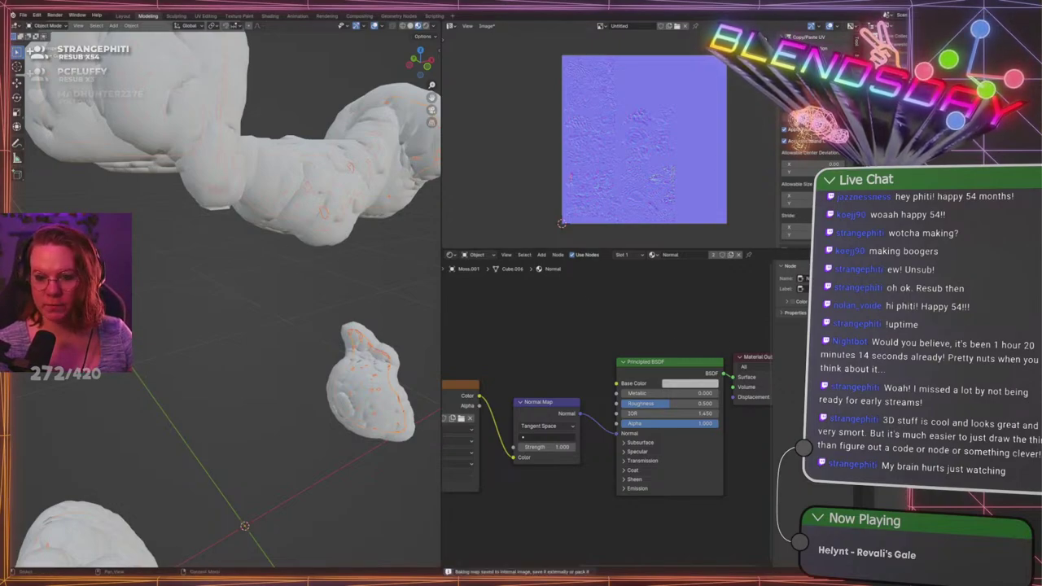
Delete the inflated cage copy and inspect the new normal map bake on the low-poly moss
{"action": "left_click", "coordinate": [900, 73]}
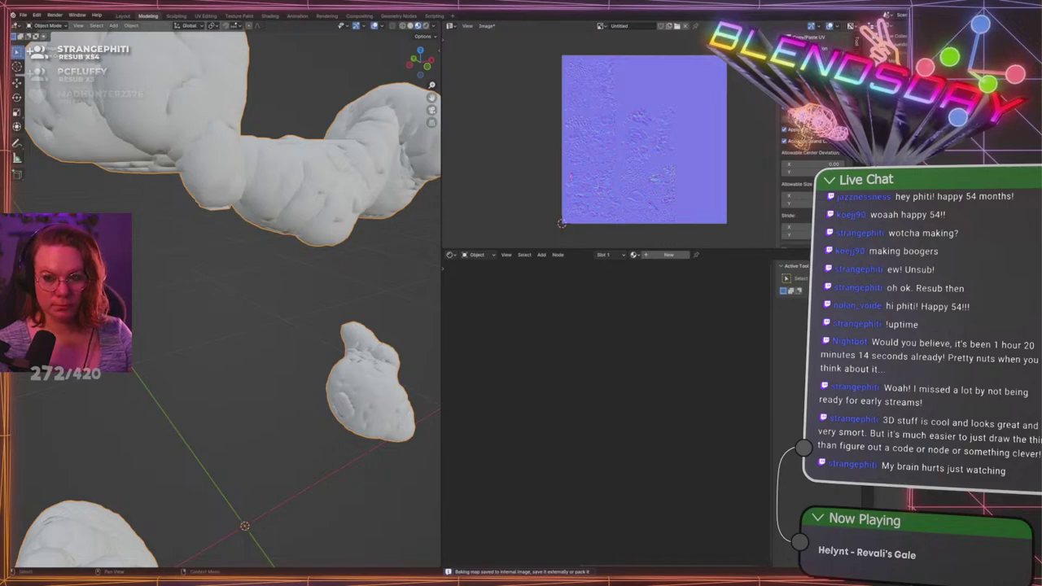
{"action": "middle_click_drag", "start_coordinate": [220, 205], "coordinate": [282, 237]}
{"action": "key", "text": "Delete"}
{"action": "scroll", "coordinate": [257, 240], "scroll_direction": "up", "scroll_amount": 2}
{"action": "scroll", "coordinate": [282, 237], "scroll_direction": "down", "scroll_amount": 2}
{"action": "left_click", "coordinate": [277, 237]}
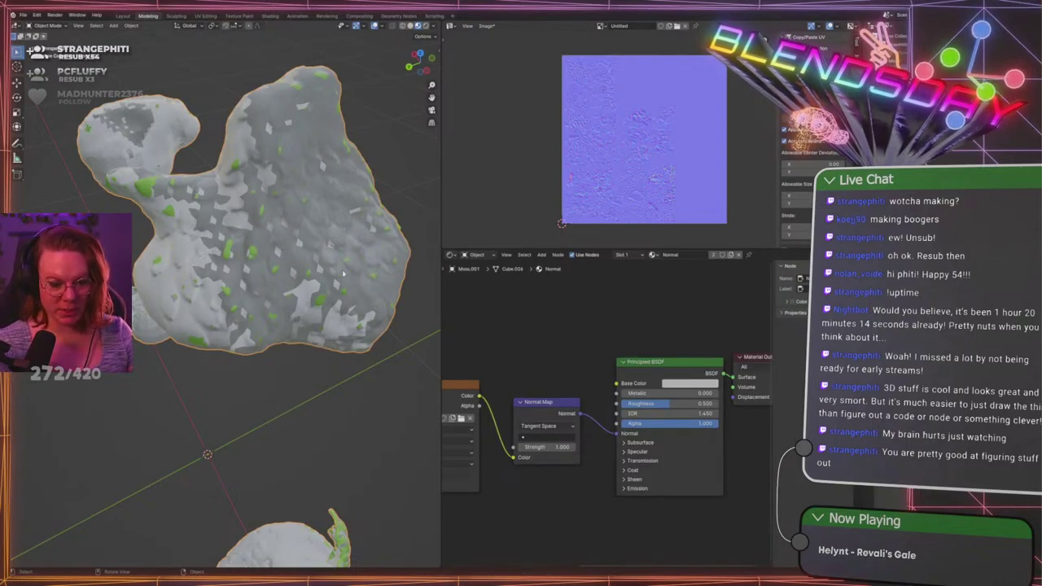
{"action": "mouse_move", "coordinate": [550, 447]}
{"action": "left_mouse_down"}
{"action": "mouse_move", "coordinate": [521, 447]}
{"action": "mouse_move", "coordinate": [551, 447]}
{"action": "left_mouse_up"}
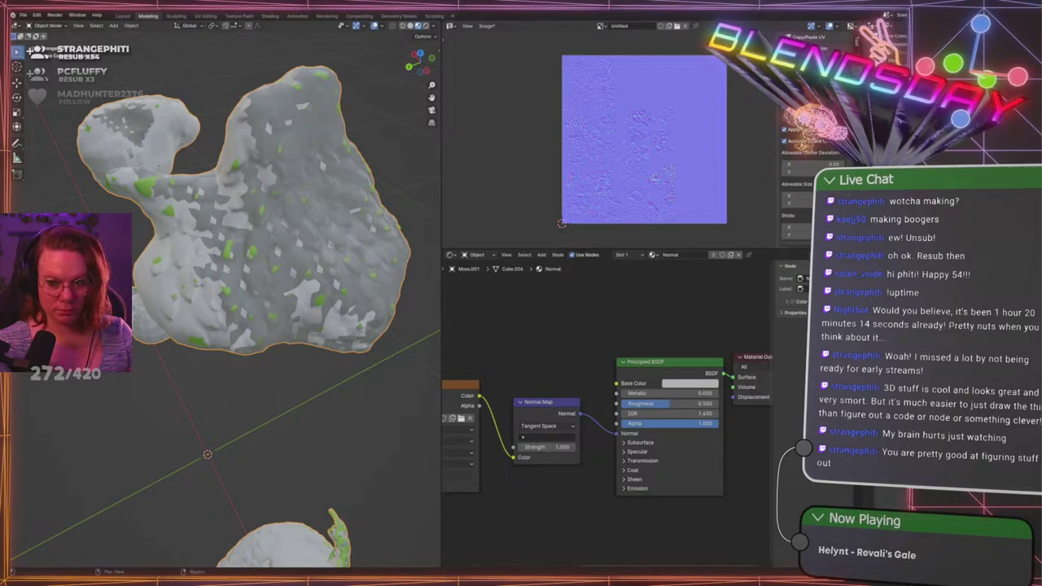
Apply all transforms on the high-poly moss and on the low-poly moss
{"action": "left_click", "coordinate": [274, 276]}
{"action": "key", "text": "ctrl+a"}
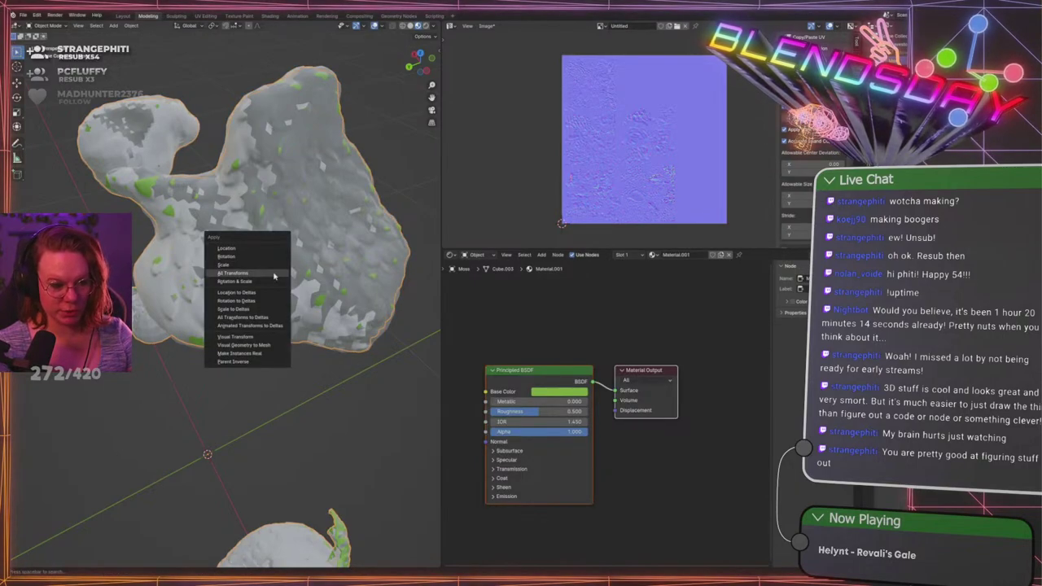
{"action": "left_click", "coordinate": [274, 274]}
{"action": "left_click", "coordinate": [288, 341]}
{"action": "key", "text": "ctrl+a"}
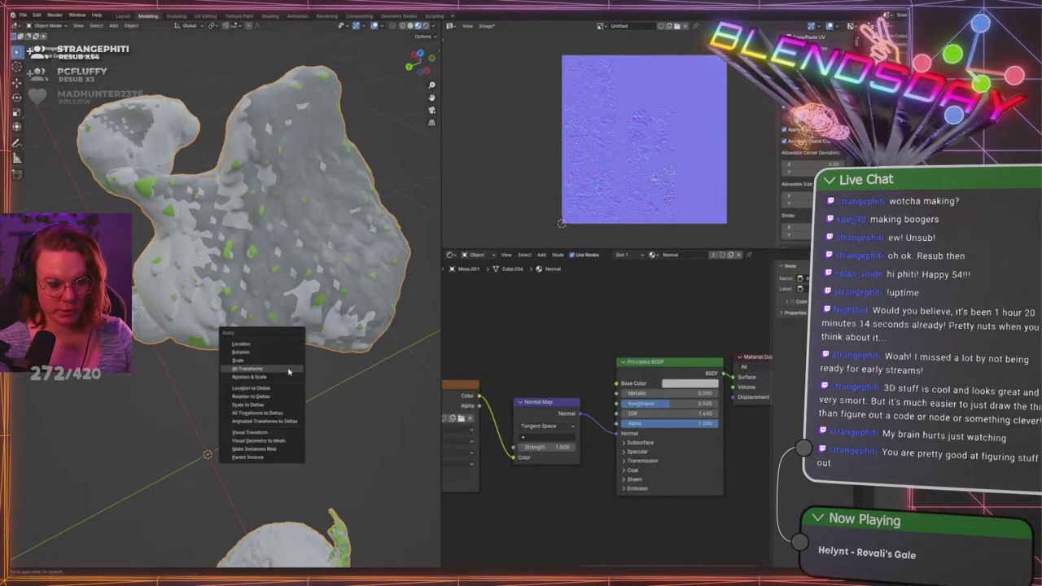
{"action": "left_click", "coordinate": [289, 372]}
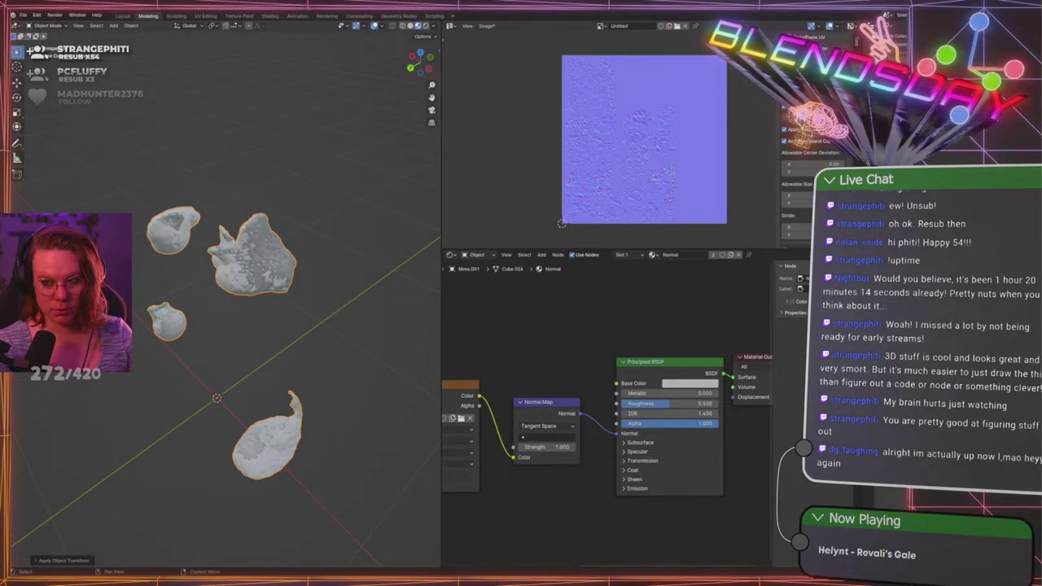
Check the moss pieces' face orientation with the viewport overlay, leaving the overlay off
{"action": "left_click", "coordinate": [433, 26]}
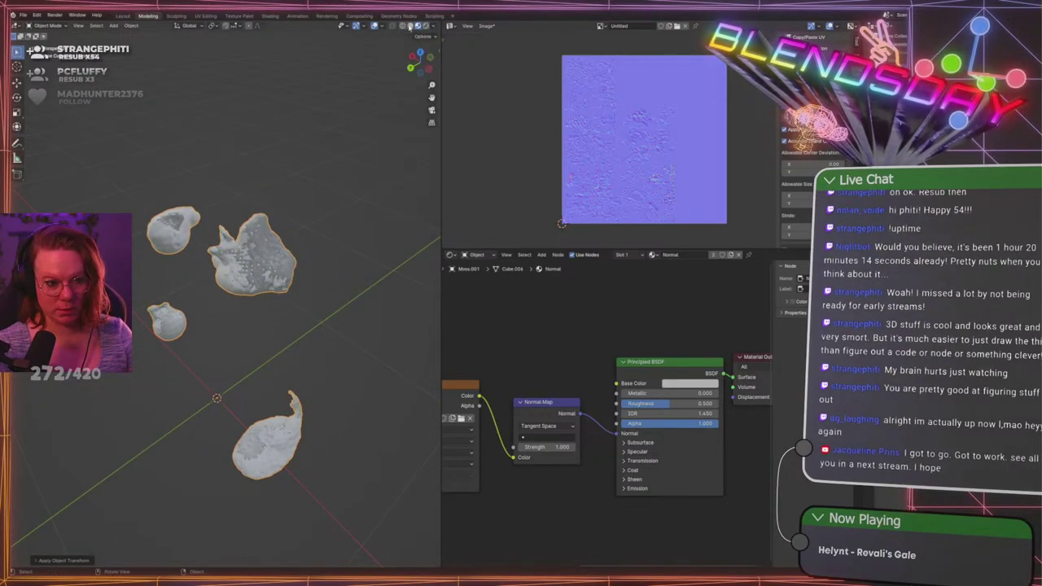
{"action": "left_click", "coordinate": [382, 26]}
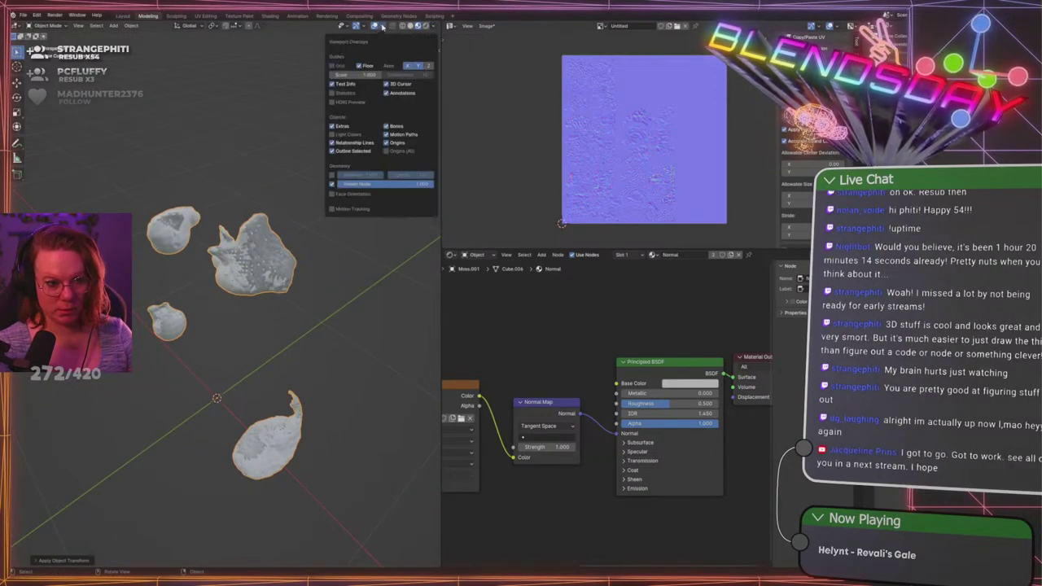
{"action": "left_click", "coordinate": [332, 194]}
{"action": "left_click", "coordinate": [333, 193]}
{"action": "left_click", "coordinate": [267, 181]}
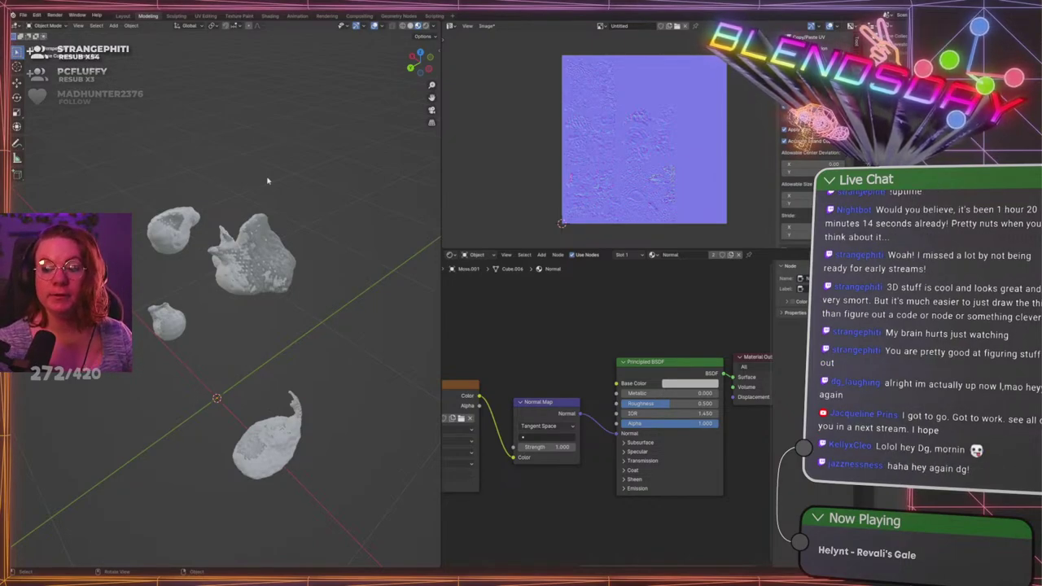
Bring the high-poly moss back into view and rebake its normals onto the low-poly moss
{"action": "scroll", "coordinate": [331, 310], "scroll_direction": "up", "scroll_amount": 6}
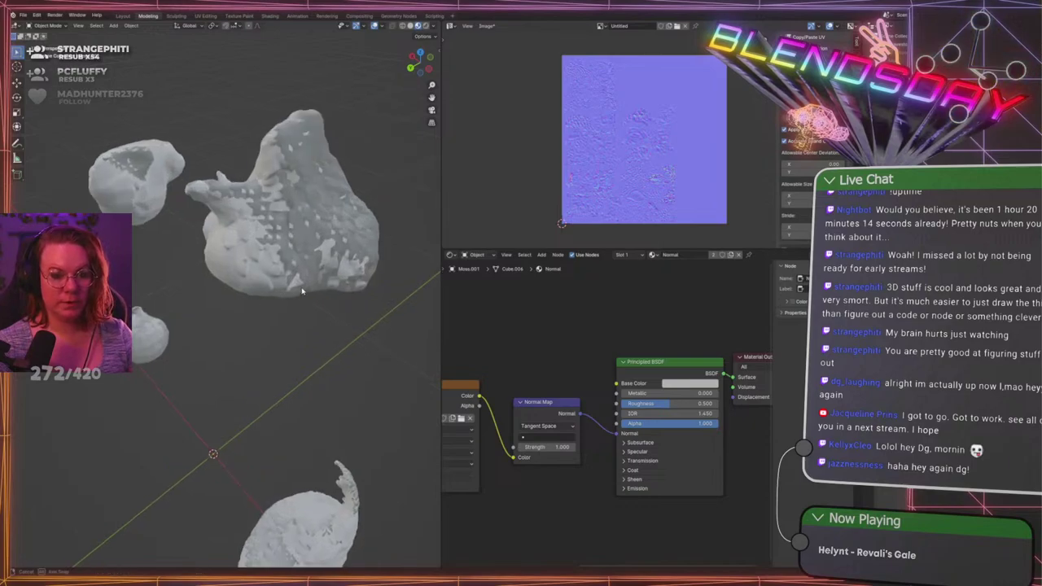
{"action": "left_click", "coordinate": [263, 248]}
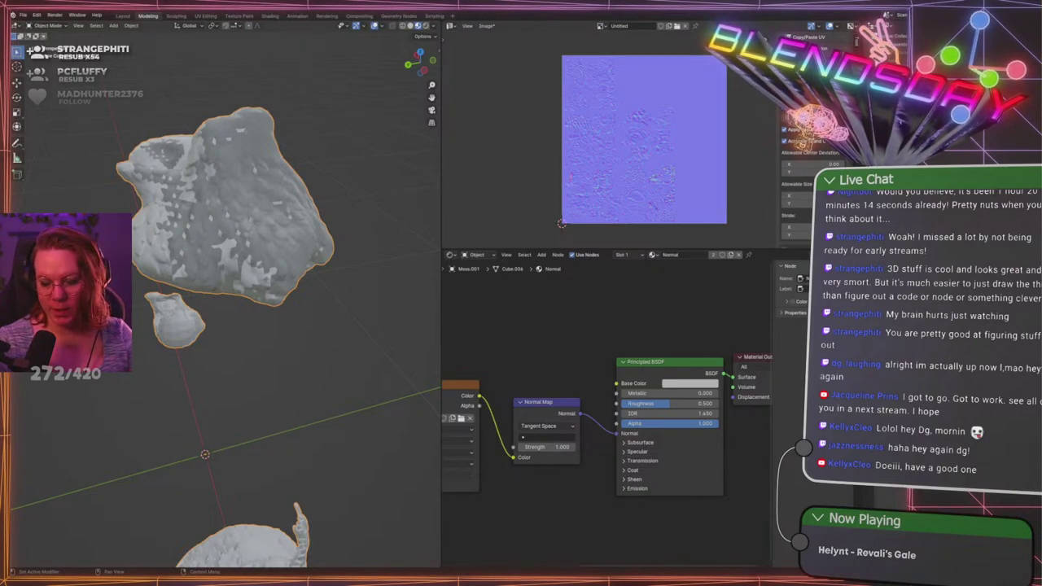
{"action": "middle_click_drag", "start_coordinate": [377, 169], "coordinate": [418, 207], "text": "shift"}
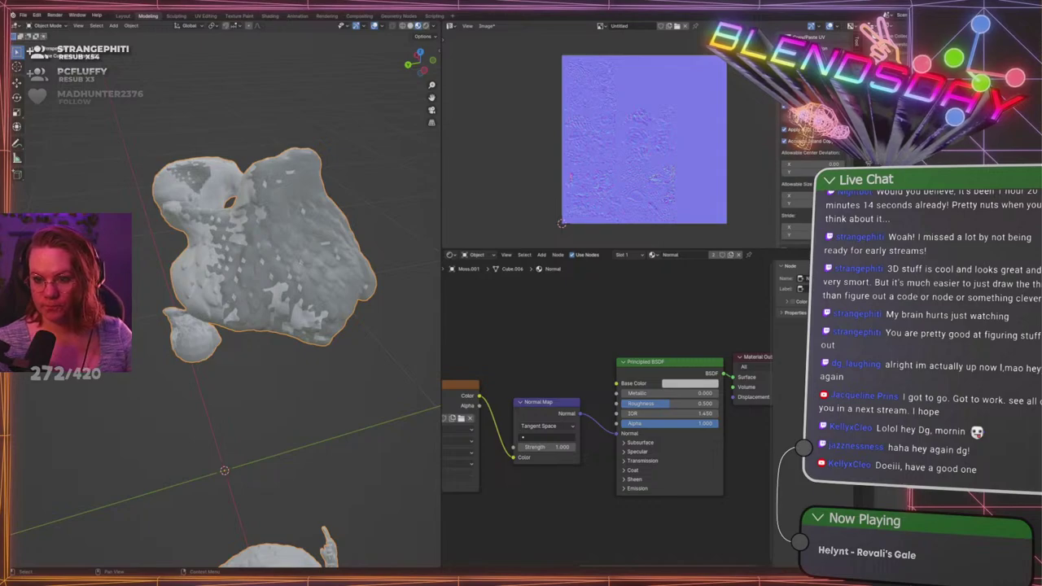
{"action": "left_click", "coordinate": [1009, 122]}
{"action": "left_click", "coordinate": [904, 122]}
{"action": "left_click", "coordinate": [903, 132]}
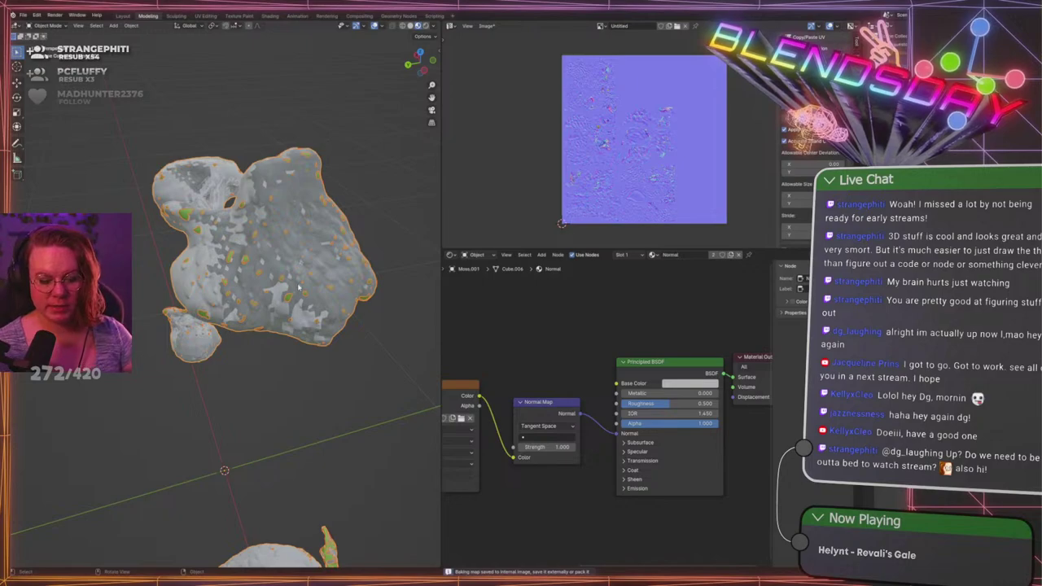
Reselect the high-poly moss with the low-poly moss active, then bake the normal map again and inspect the result
{"action": "scroll", "coordinate": [288, 298], "scroll_direction": "up", "scroll_amount": 4}
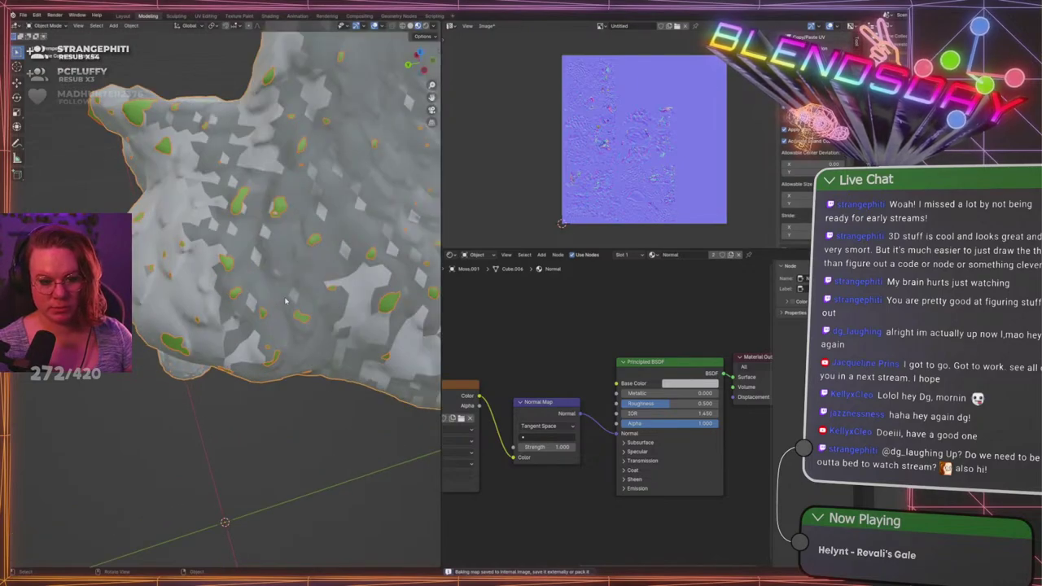
{"action": "middle_click_drag", "start_coordinate": [289, 298], "coordinate": [315, 290]}
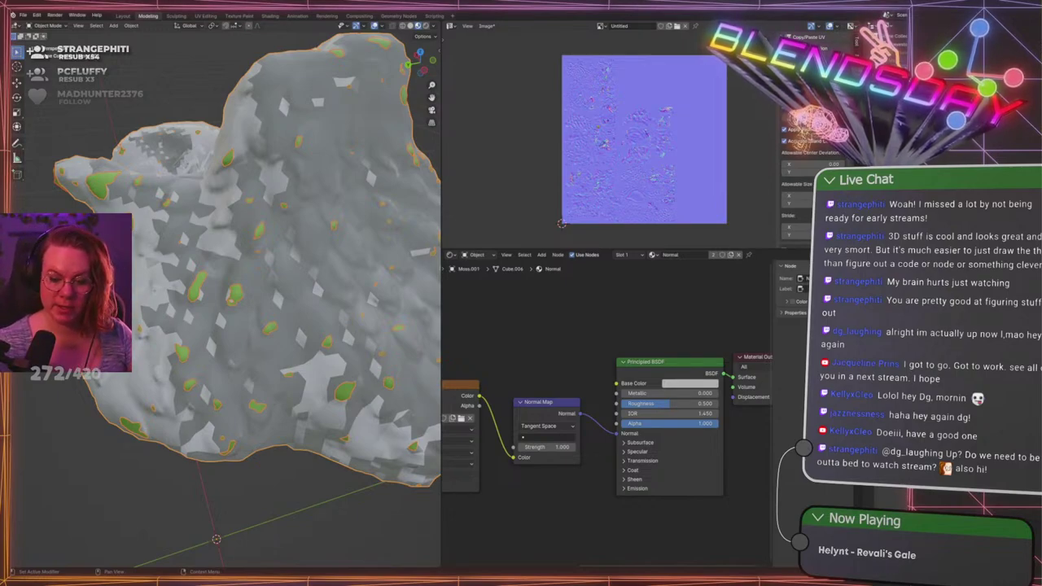
{"action": "left_click", "coordinate": [375, 284]}
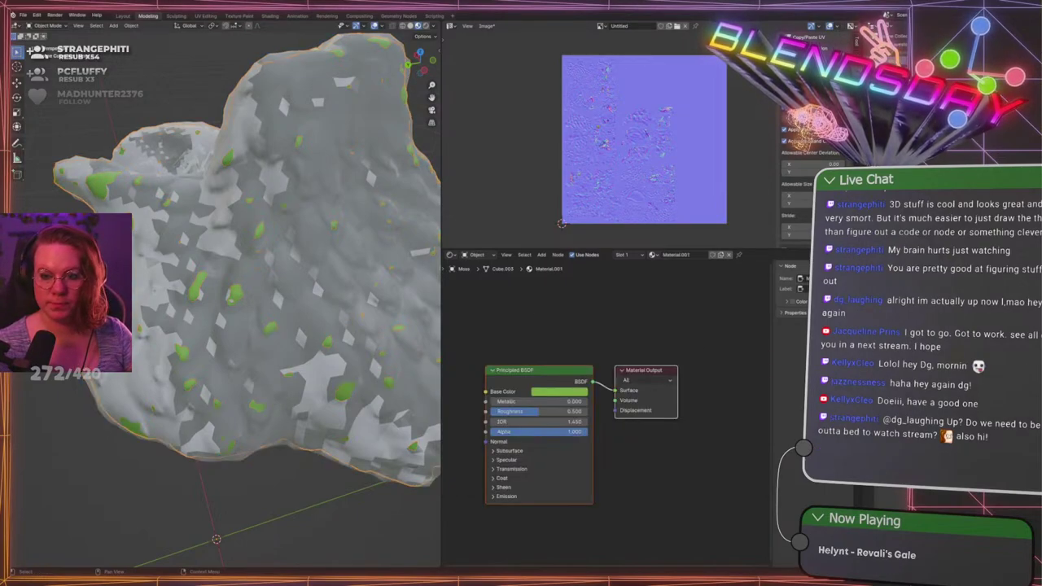
{"action": "left_click", "coordinate": [375, 284]}
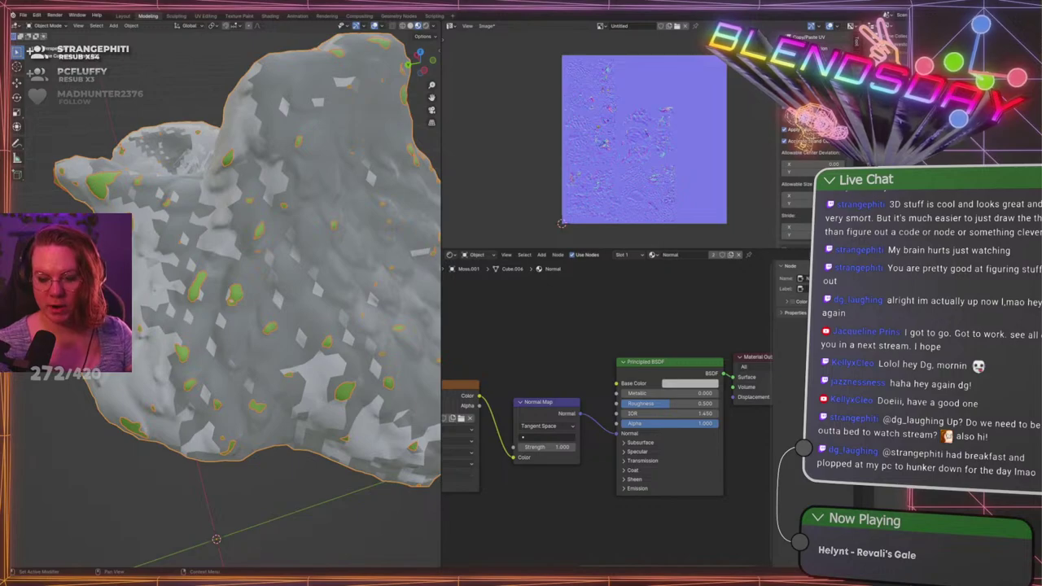
{"action": "left_click", "coordinate": [896, 245]}
{"action": "scroll", "coordinate": [184, 367], "scroll_direction": "down", "scroll_amount": 5}
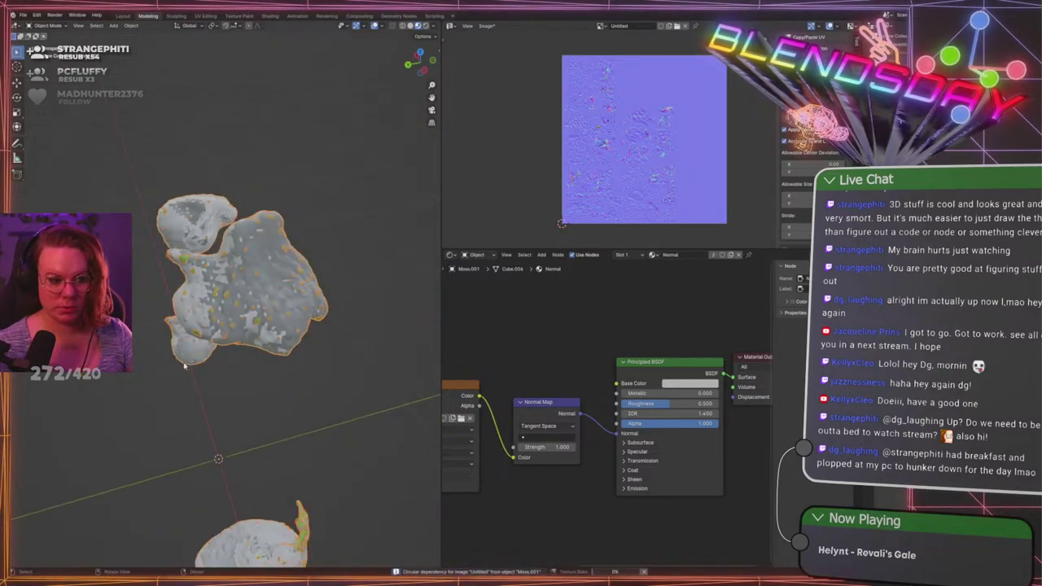
{"action": "scroll", "coordinate": [226, 356], "scroll_direction": "up", "scroll_amount": 3}
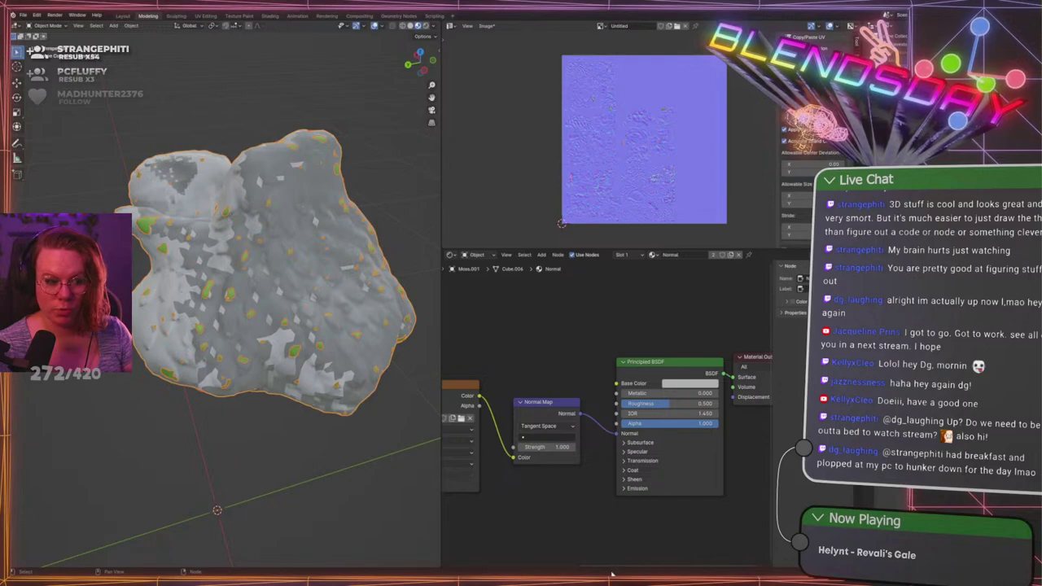
{"action": "scroll", "coordinate": [203, 228], "scroll_direction": "down", "scroll_amount": 2}
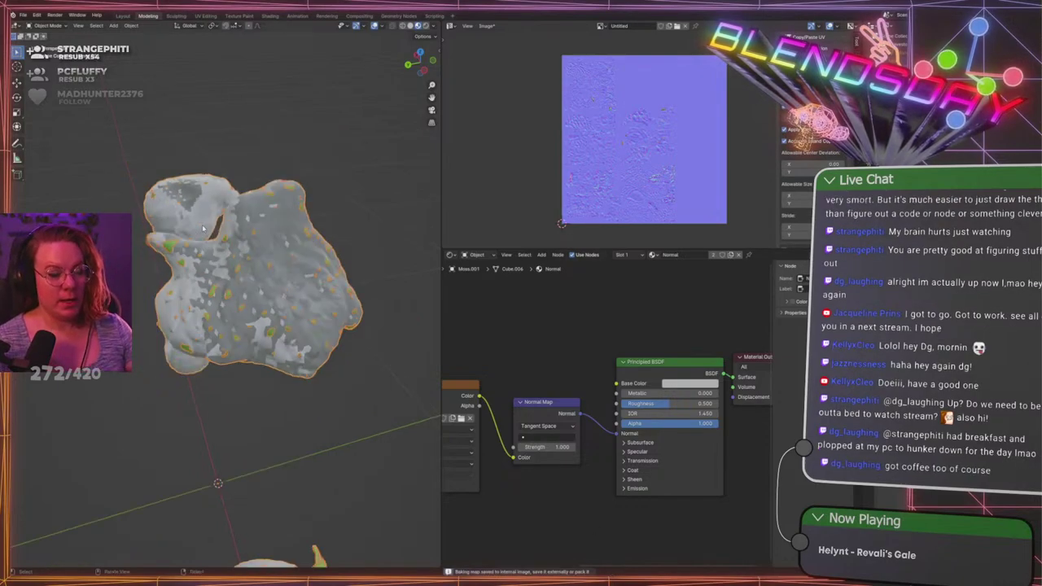
Box-select the high-poly and low-poly moss pieces and delete them from the scene
{"action": "middle_click_drag", "start_coordinate": [203, 229], "coordinate": [160, 221]}
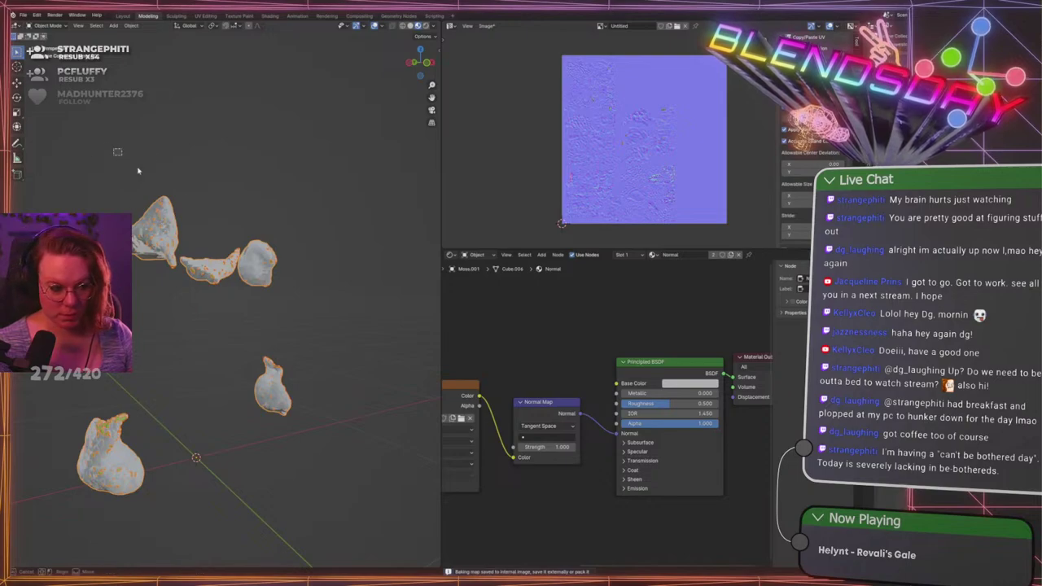
{"action": "left_click_drag", "start_coordinate": [114, 152], "coordinate": [332, 349]}
{"action": "key", "text": "Delete"}
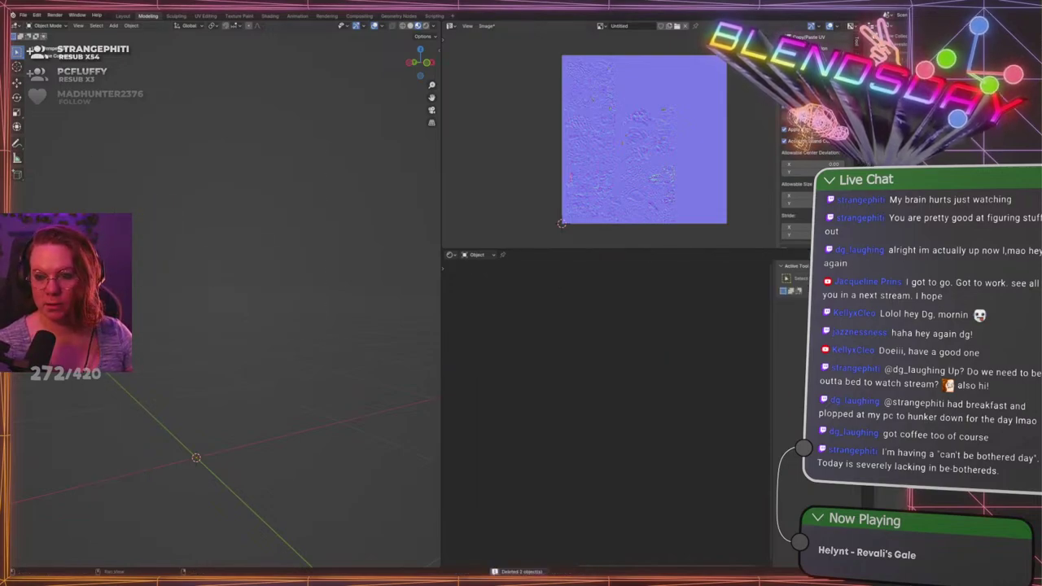
Bring the gravestone back into view and display the Untitled.001 normal map in the image editor
{"action": "left_click", "coordinate": [1013, 57]}
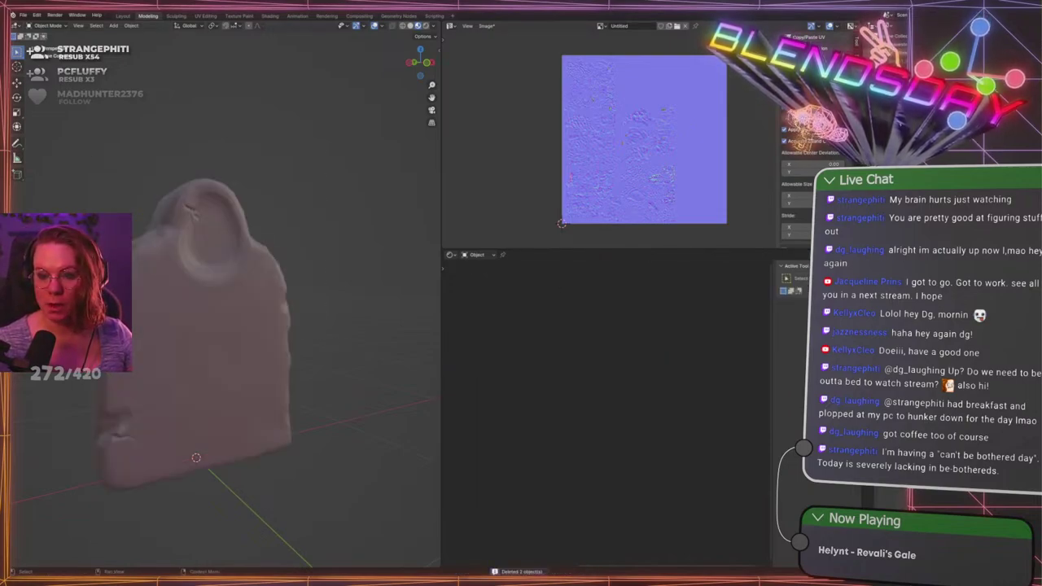
{"action": "mouse_move", "coordinate": [298, 281]}
{"action": "middle_mouse_down"}
{"action": "mouse_move", "coordinate": [219, 256]}
{"action": "mouse_move", "coordinate": [310, 247]}
{"action": "middle_mouse_up"}
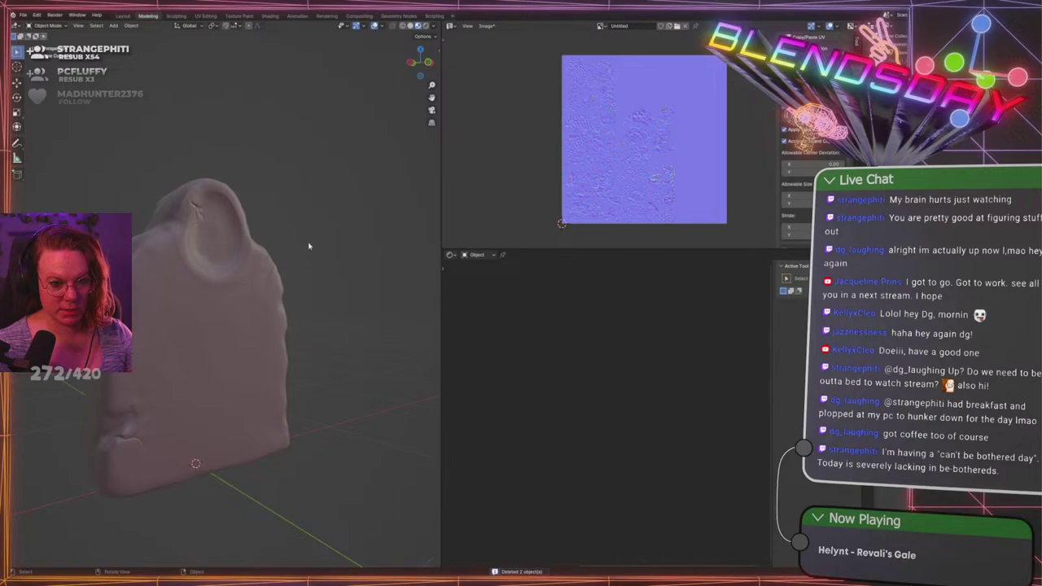
{"action": "left_click", "coordinate": [601, 26]}
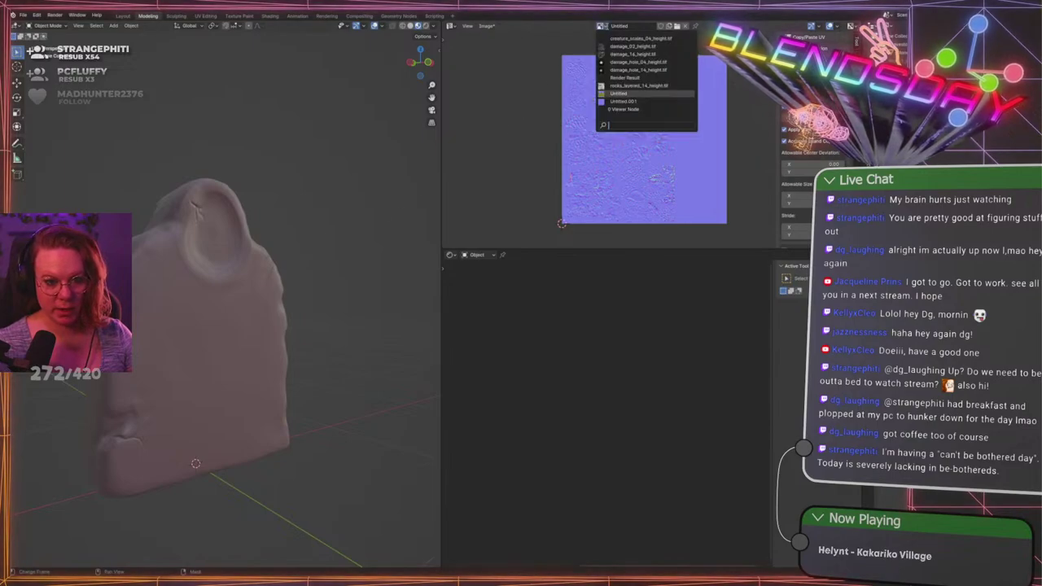
{"action": "left_click", "coordinate": [646, 101]}
{"action": "mouse_move", "coordinate": [333, 225]}
{"action": "middle_mouse_down"}
{"action": "mouse_move", "coordinate": [261, 211]}
{"action": "mouse_move", "coordinate": [216, 228]}
{"action": "mouse_move", "coordinate": [200, 220]}
{"action": "mouse_move", "coordinate": [259, 177]}
{"action": "mouse_move", "coordinate": [269, 188]}
{"action": "mouse_move", "coordinate": [101, 11]}
{"action": "middle_mouse_up"}
Purge the unused data-blocks left in the file, including the leftover images and meshes
{"action": "left_click", "coordinate": [23, 15]}
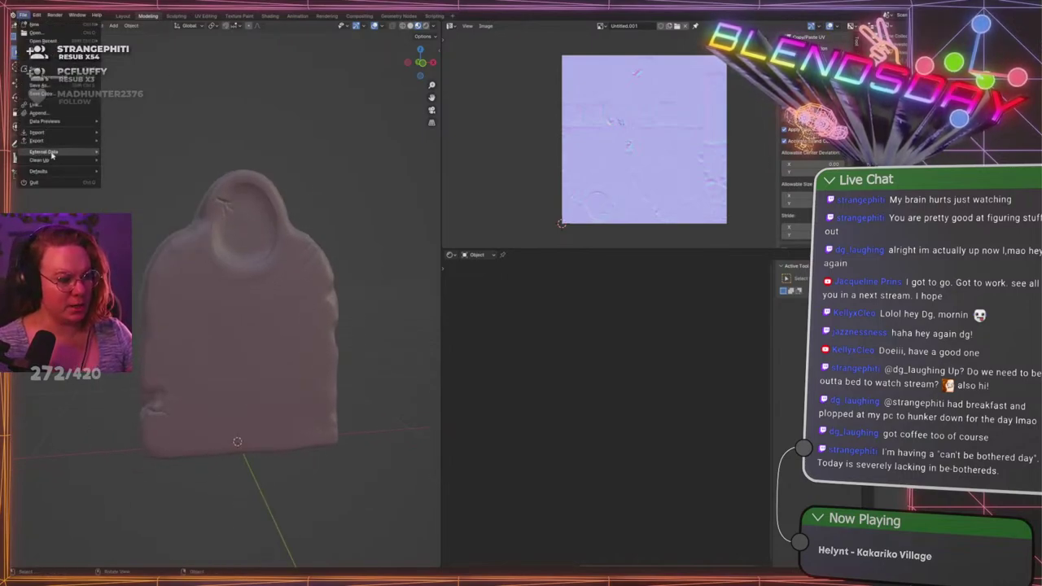
{"action": "mouse_move", "coordinate": [54, 162]}
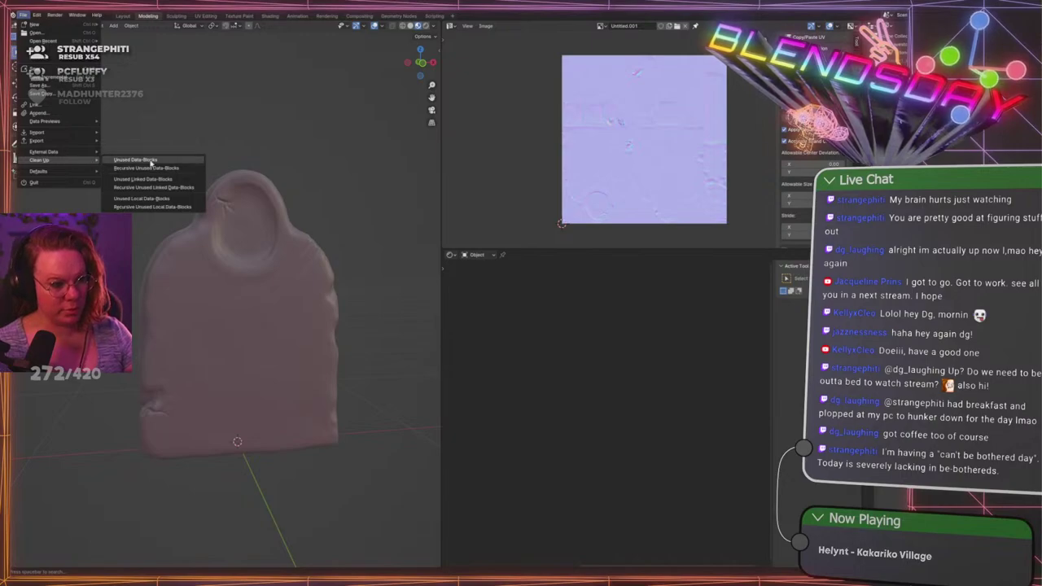
{"action": "left_click", "coordinate": [150, 162]}
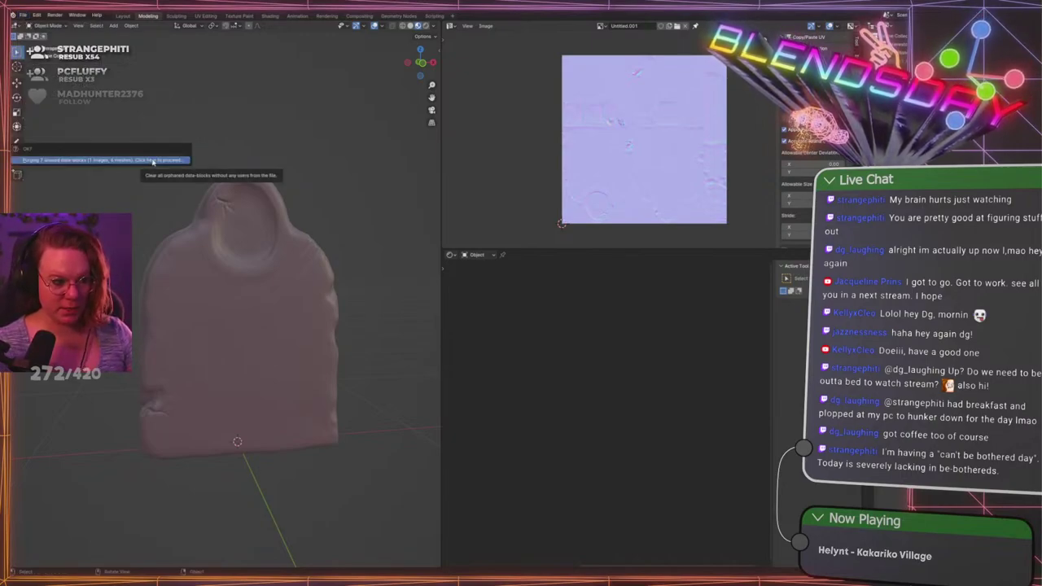
{"action": "left_click", "coordinate": [152, 161]}
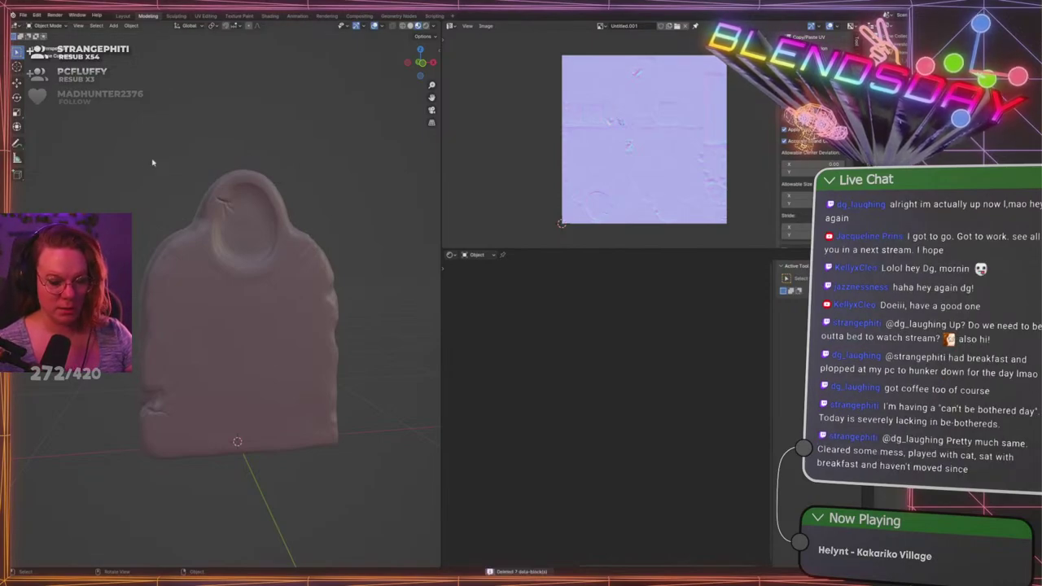
Run the clean-up for recursive unused linked data-blocks, and purge the remaining unused data-blocks, including the leftover materials
{"action": "left_click", "coordinate": [23, 14]}
{"action": "mouse_move", "coordinate": [56, 162]}
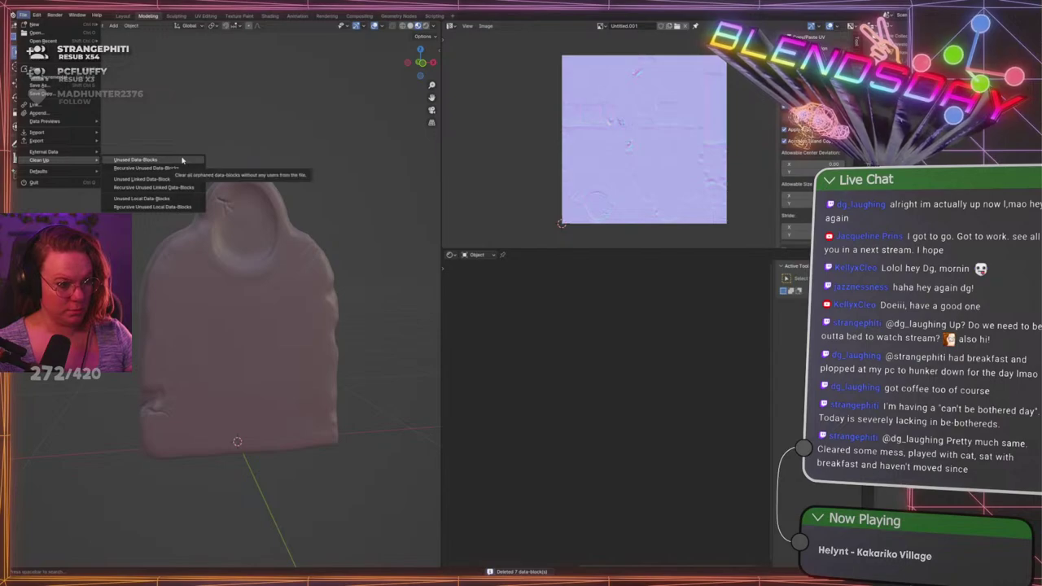
{"action": "left_click", "coordinate": [176, 188]}
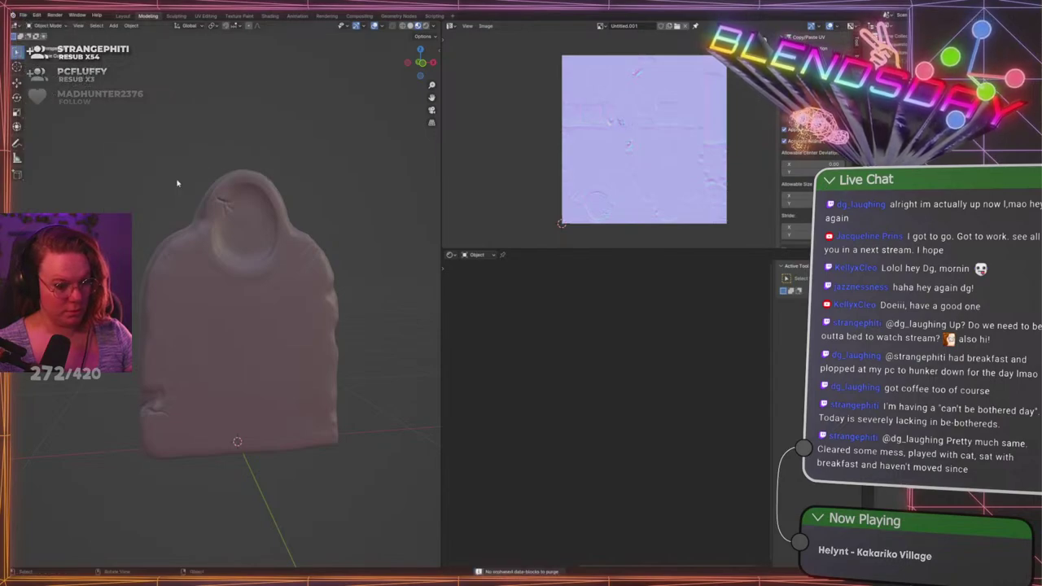
{"action": "left_click", "coordinate": [24, 15]}
{"action": "mouse_move", "coordinate": [49, 132]}
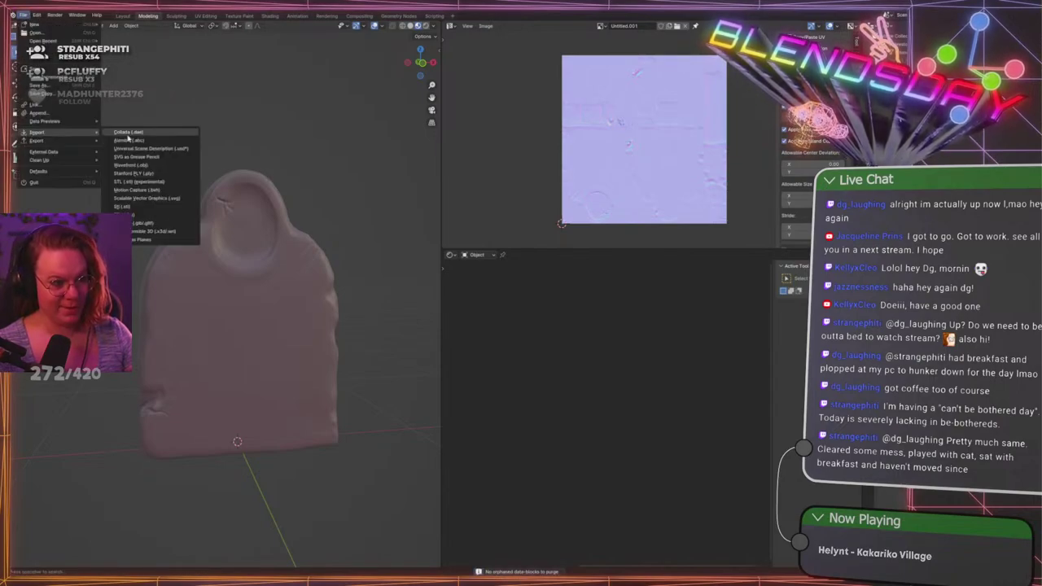
{"action": "mouse_move", "coordinate": [64, 160]}
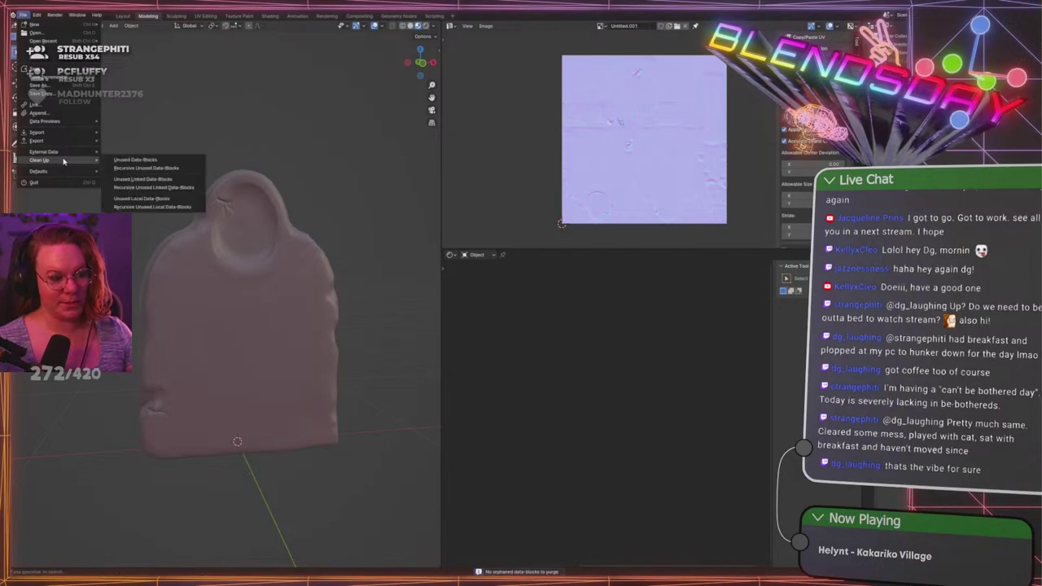
{"action": "left_click", "coordinate": [135, 160]}
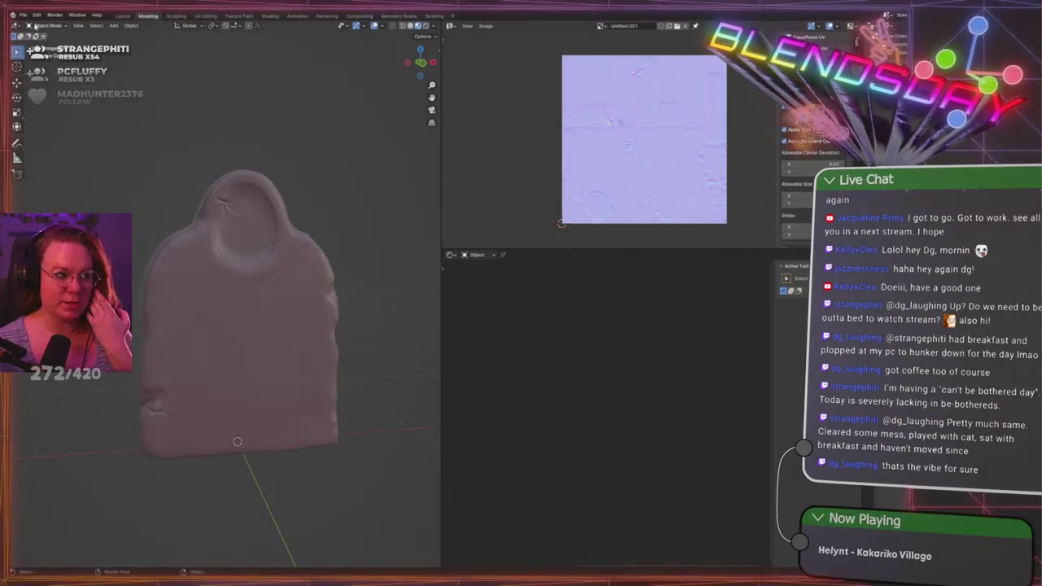
{"action": "left_click", "coordinate": [24, 15]}
{"action": "mouse_move", "coordinate": [49, 155]}
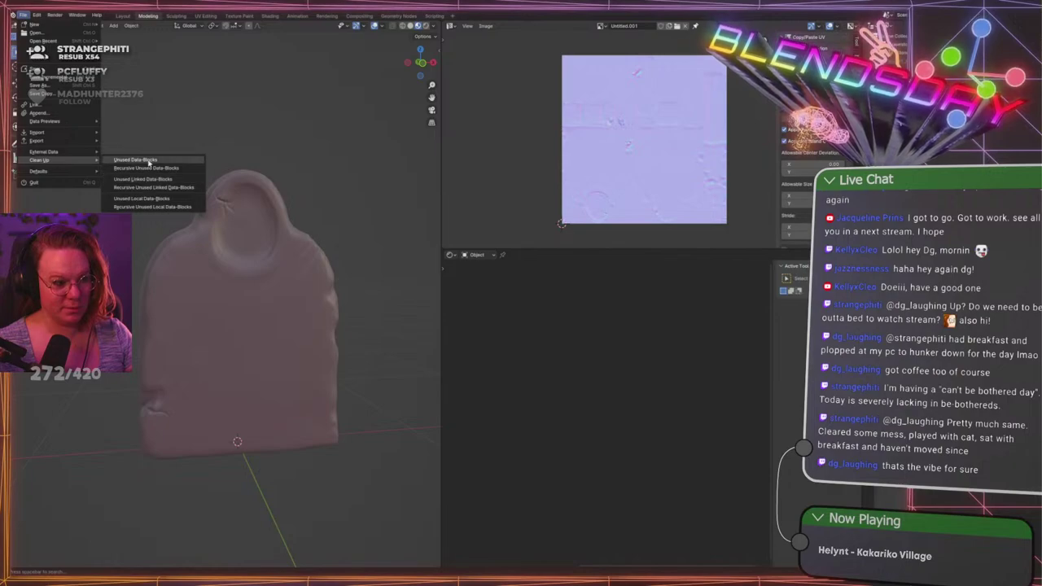
{"action": "left_click", "coordinate": [146, 161]}
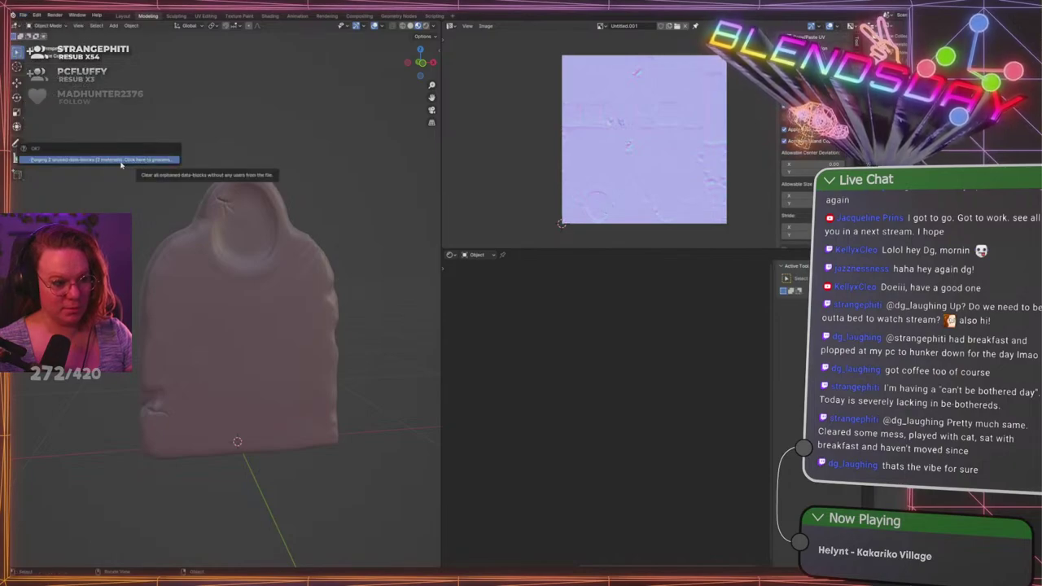
{"action": "left_click", "coordinate": [121, 162]}
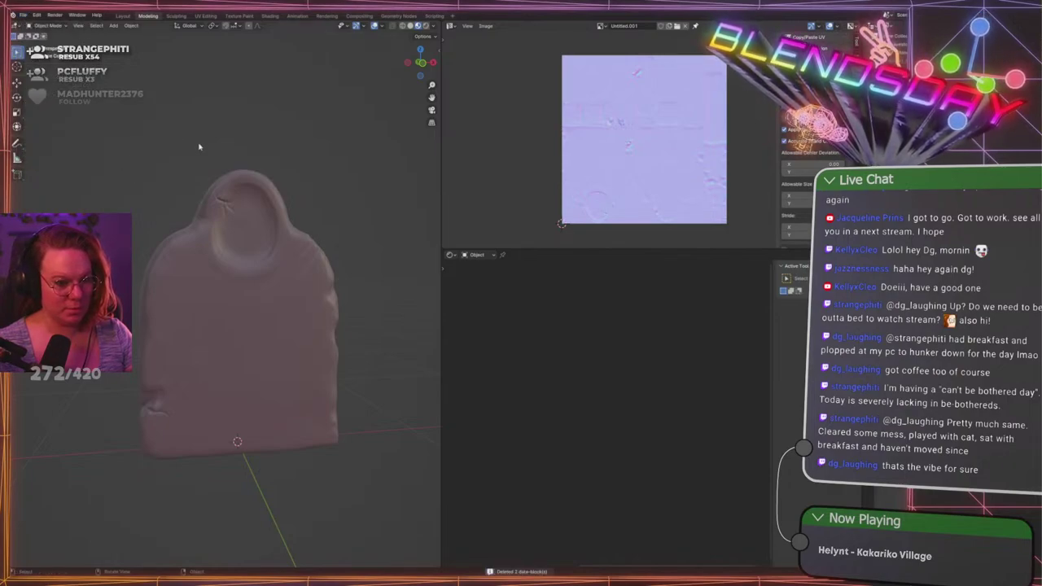
Check the image list, and purge the unused local data-blocks, including the recursive ones
{"action": "left_click", "coordinate": [600, 26]}
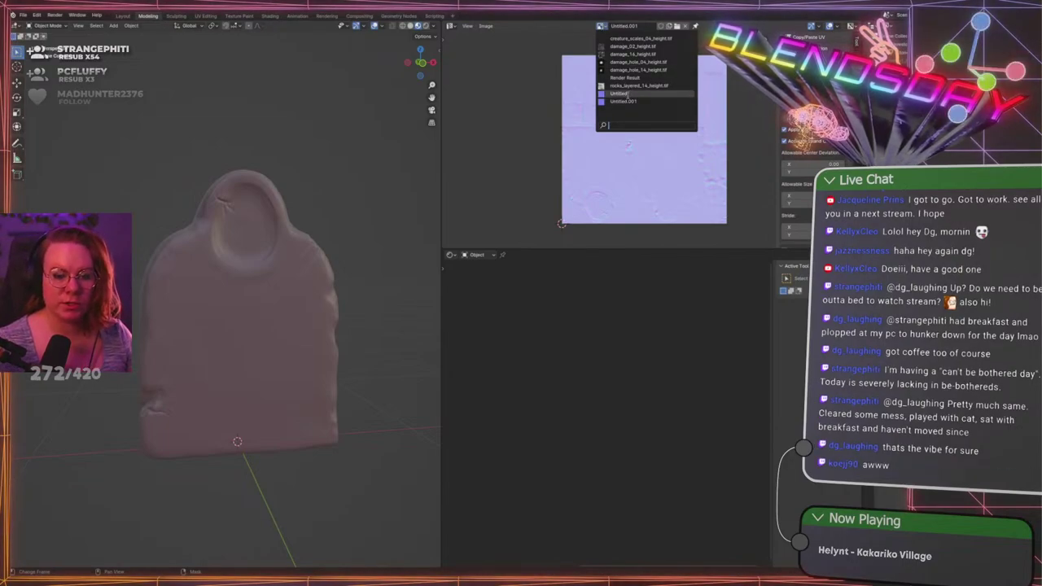
{"action": "left_click", "coordinate": [24, 16]}
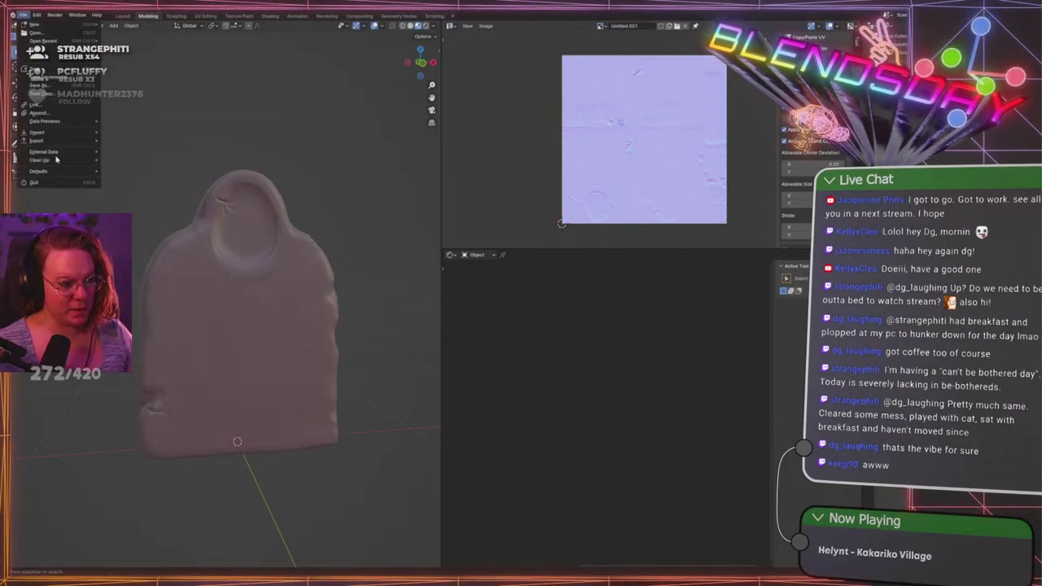
{"action": "mouse_move", "coordinate": [56, 160]}
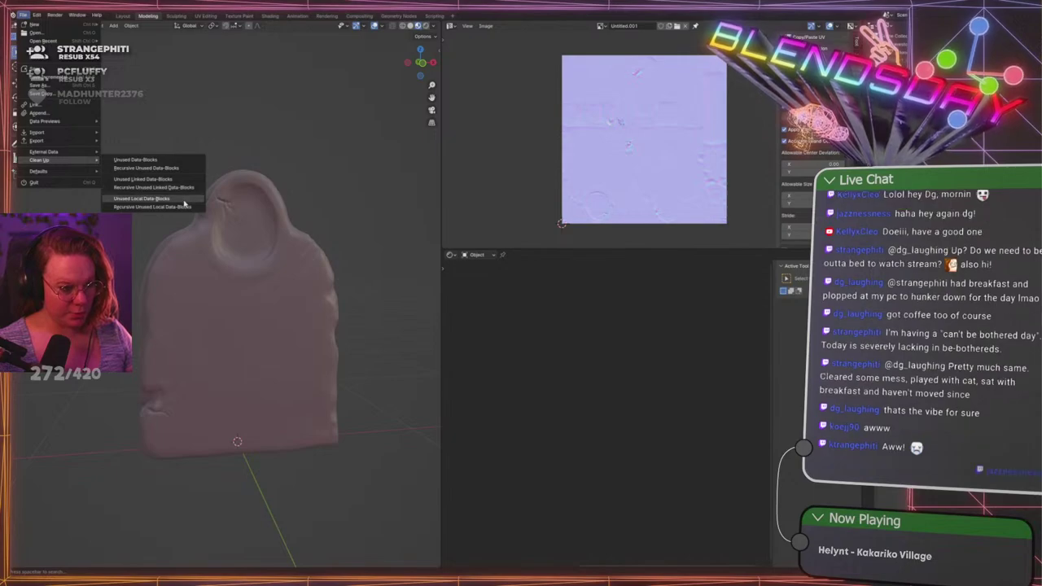
{"action": "left_click", "coordinate": [151, 200]}
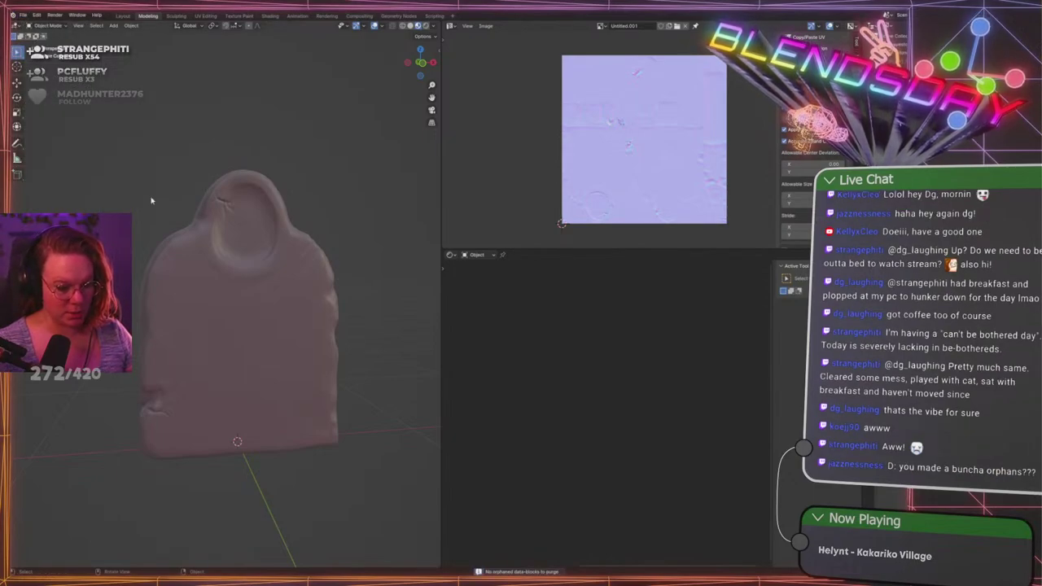
{"action": "left_click", "coordinate": [24, 15]}
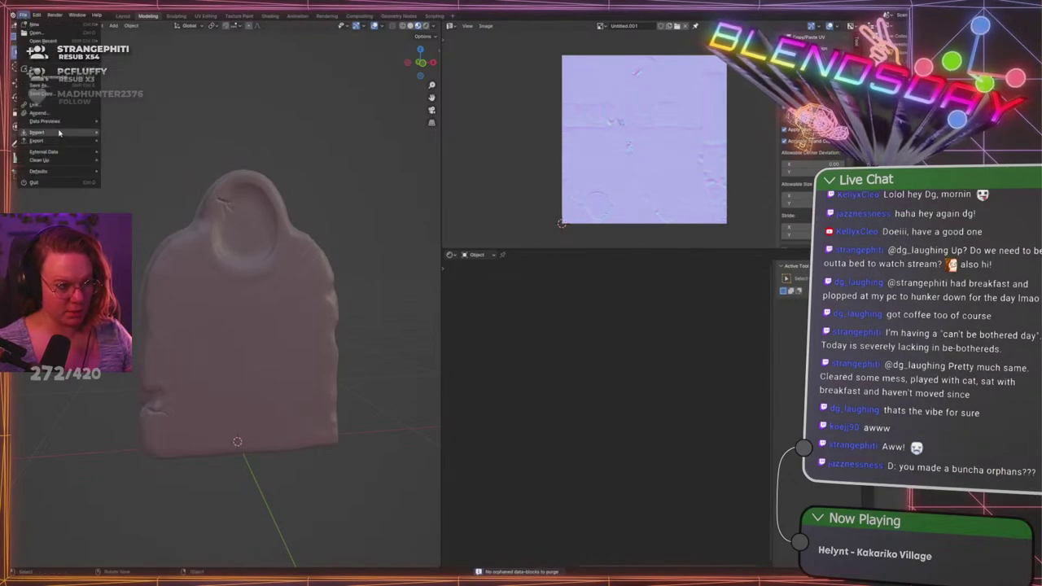
{"action": "mouse_move", "coordinate": [54, 150]}
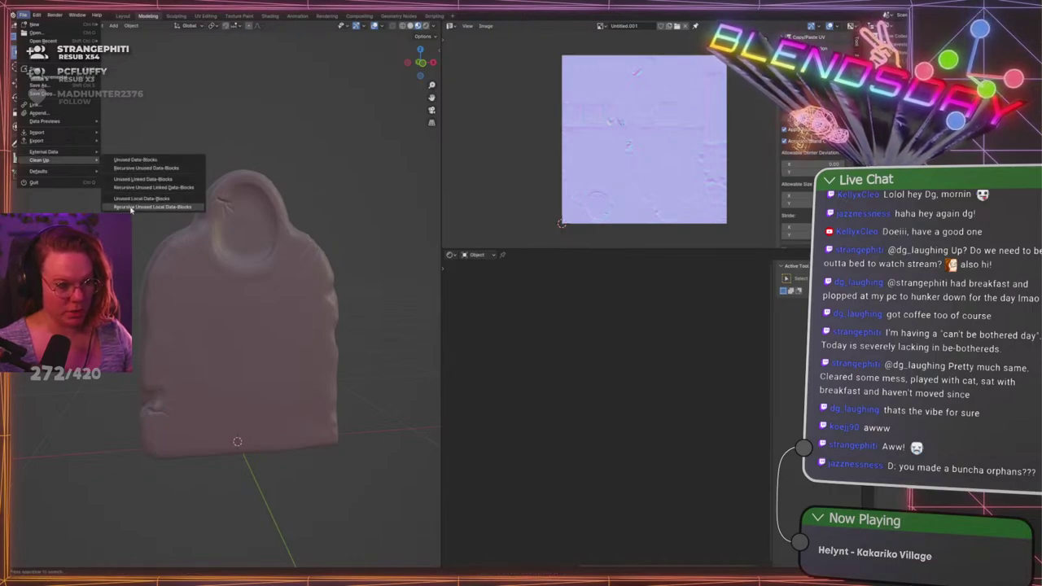
{"action": "left_click", "coordinate": [130, 209]}
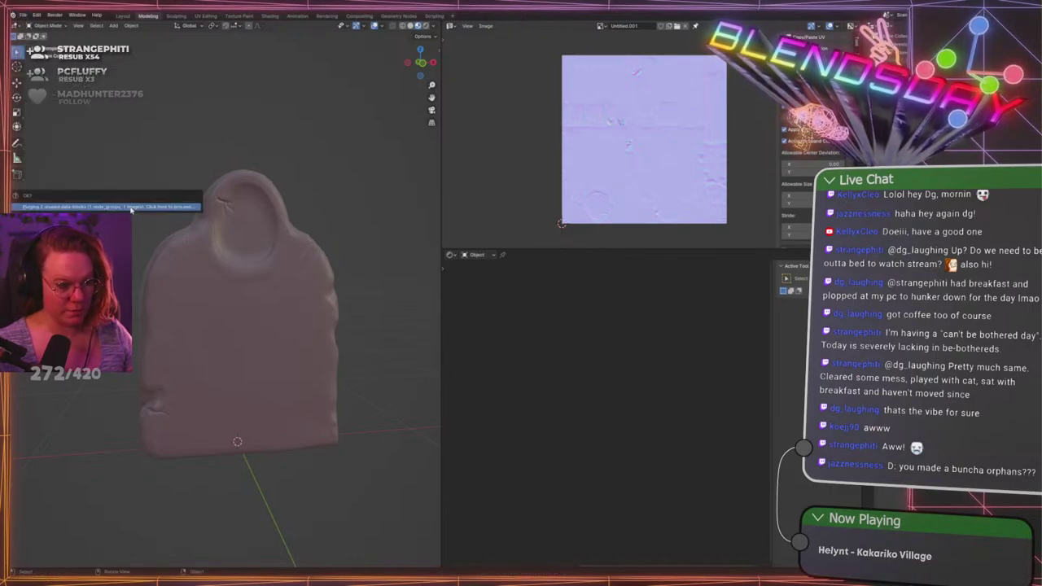
{"action": "left_click", "coordinate": [84, 207]}
Repeat the recursive linked, recursive and plain unused data-block clean-ups, and save the file
{"action": "left_click", "coordinate": [24, 15]}
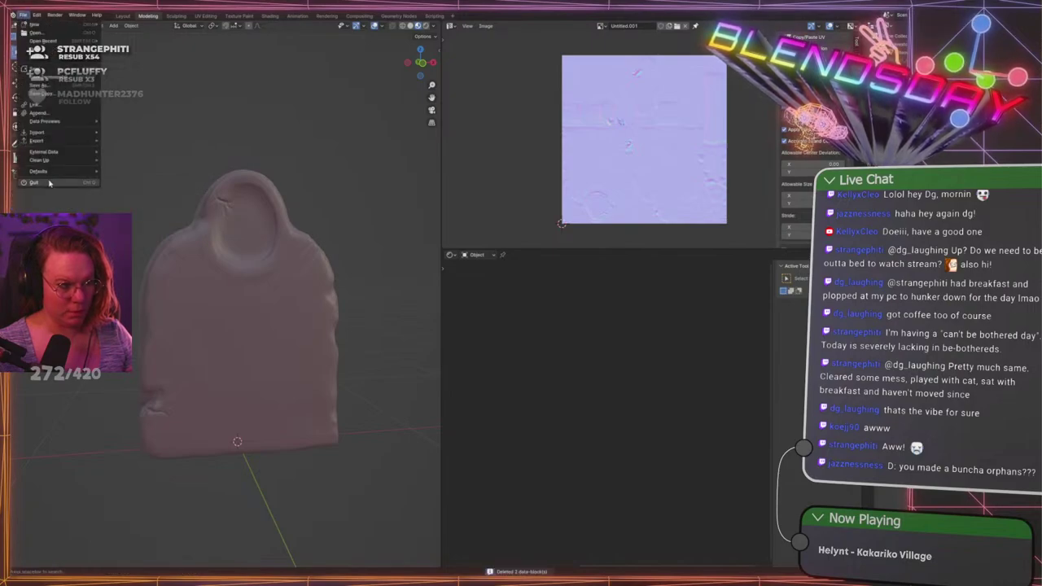
{"action": "mouse_move", "coordinate": [55, 160]}
{"action": "left_click", "coordinate": [154, 189]}
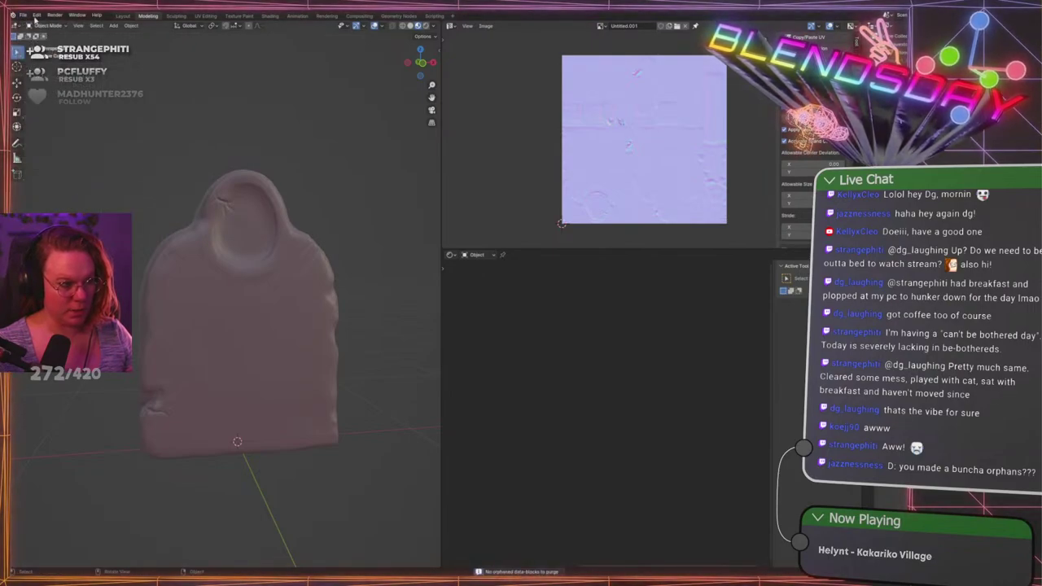
{"action": "left_click", "coordinate": [24, 14]}
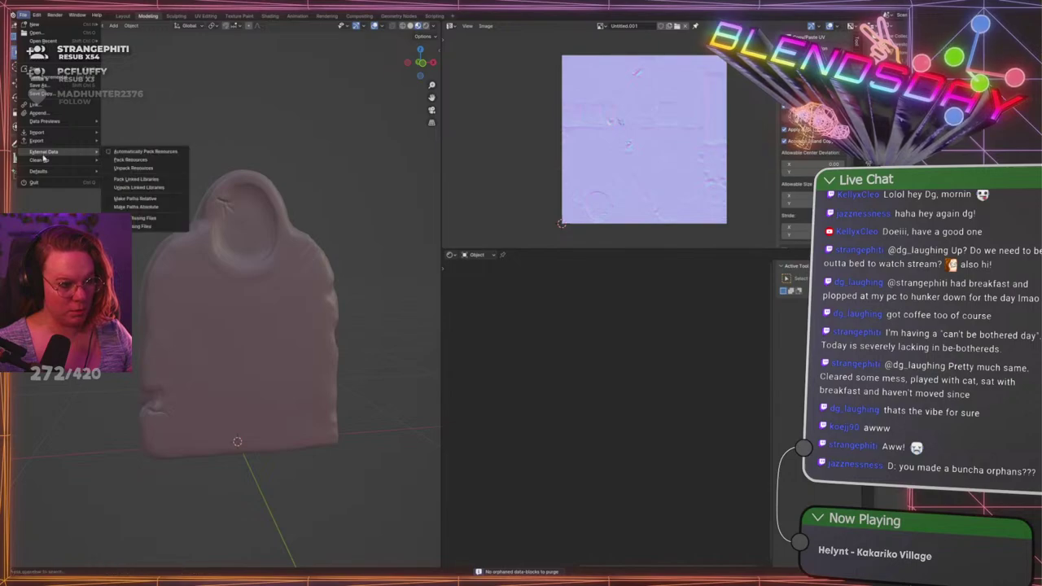
{"action": "mouse_move", "coordinate": [49, 161]}
{"action": "left_click", "coordinate": [146, 170]}
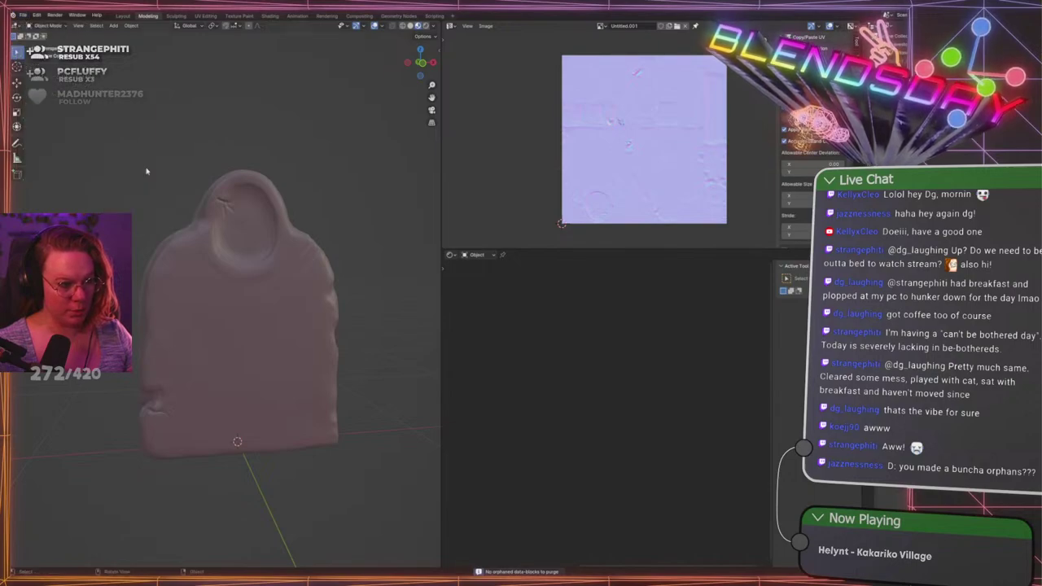
{"action": "left_click", "coordinate": [23, 15]}
{"action": "mouse_move", "coordinate": [53, 153]}
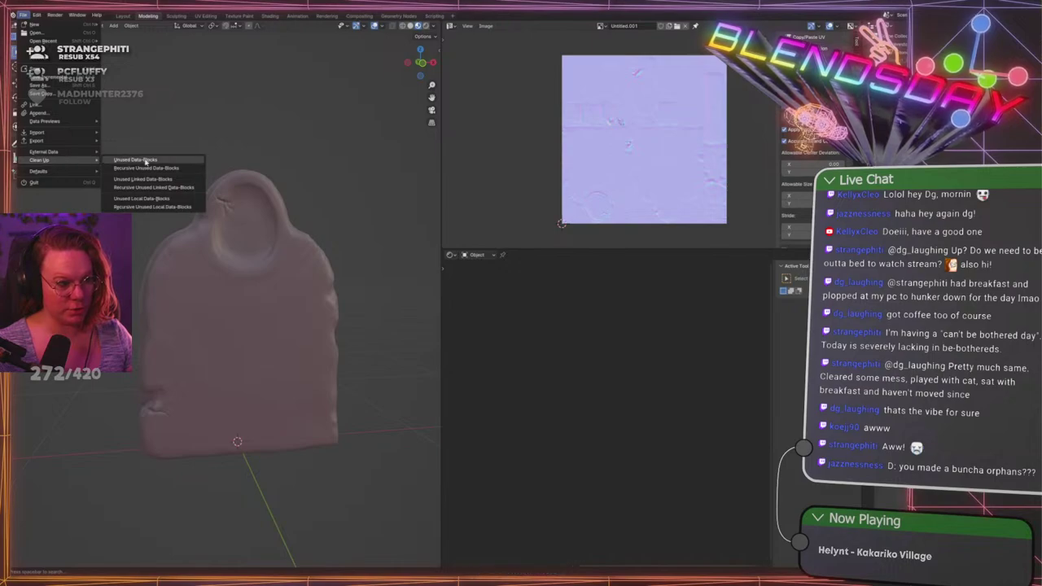
{"action": "left_click", "coordinate": [145, 161]}
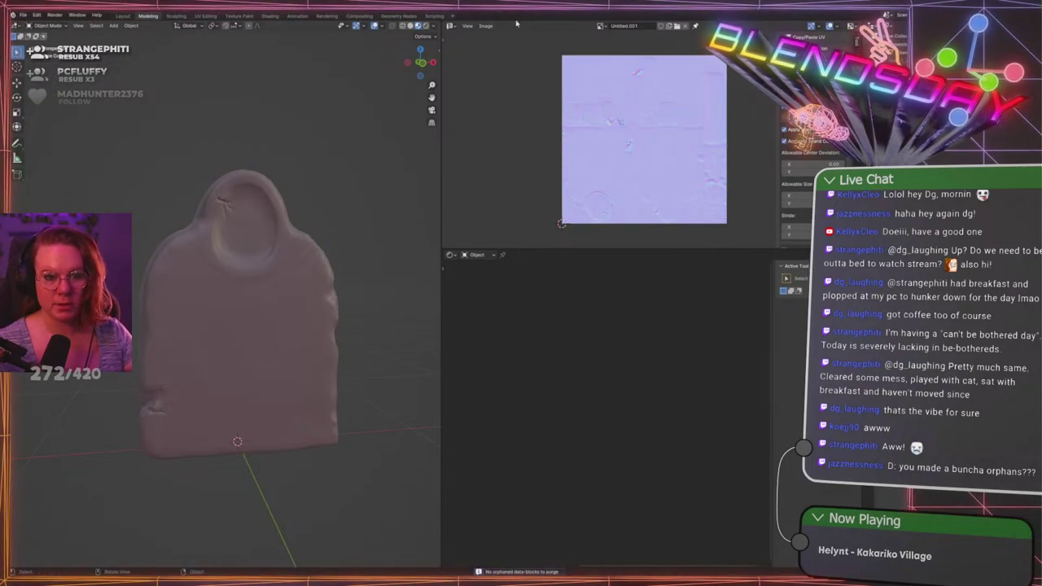
{"action": "left_click", "coordinate": [602, 26]}
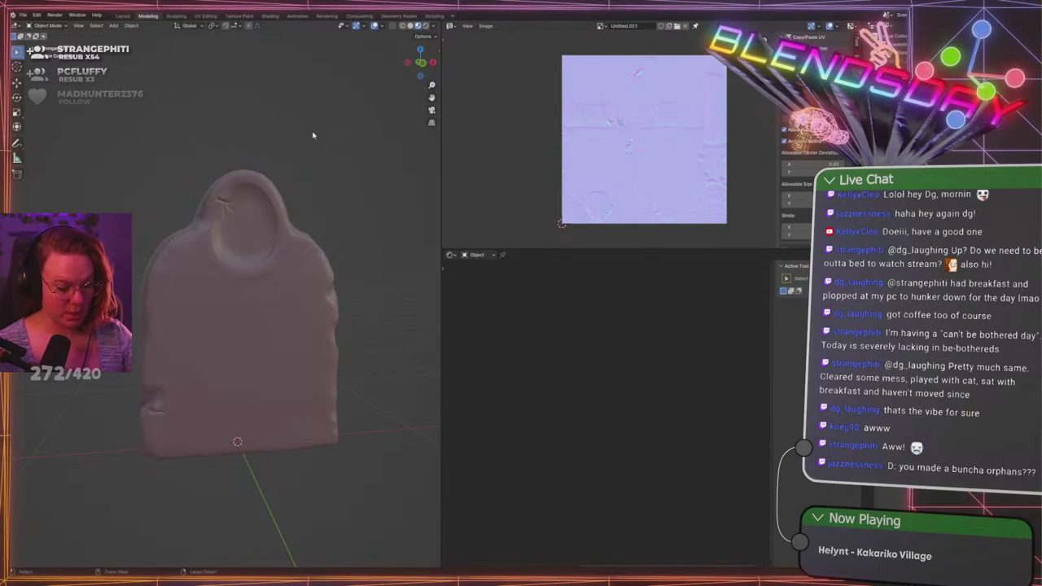
{"action": "key", "text": "ctrl+s"}
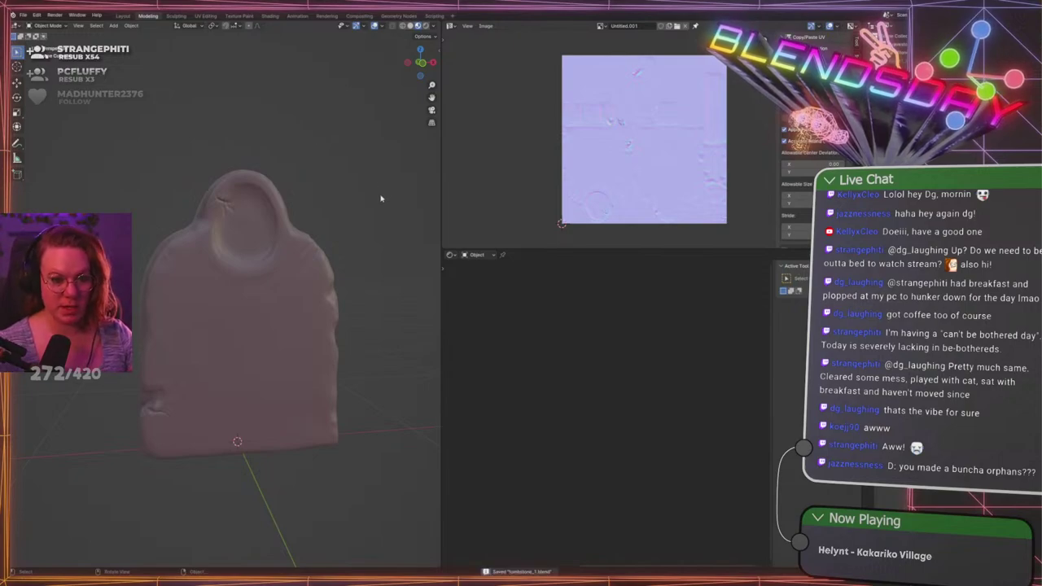
Switch to the Layout workspace and put the gravestone mesh into Edit Mode
{"action": "left_click", "coordinate": [124, 16]}
{"action": "middle_click_drag", "start_coordinate": [457, 235], "coordinate": [500, 249], "text": "shift"}
{"action": "left_click", "coordinate": [472, 240]}
{"action": "key", "text": "Tab"}
{"action": "scroll", "coordinate": [387, 203], "scroll_direction": "down", "scroll_amount": 1}
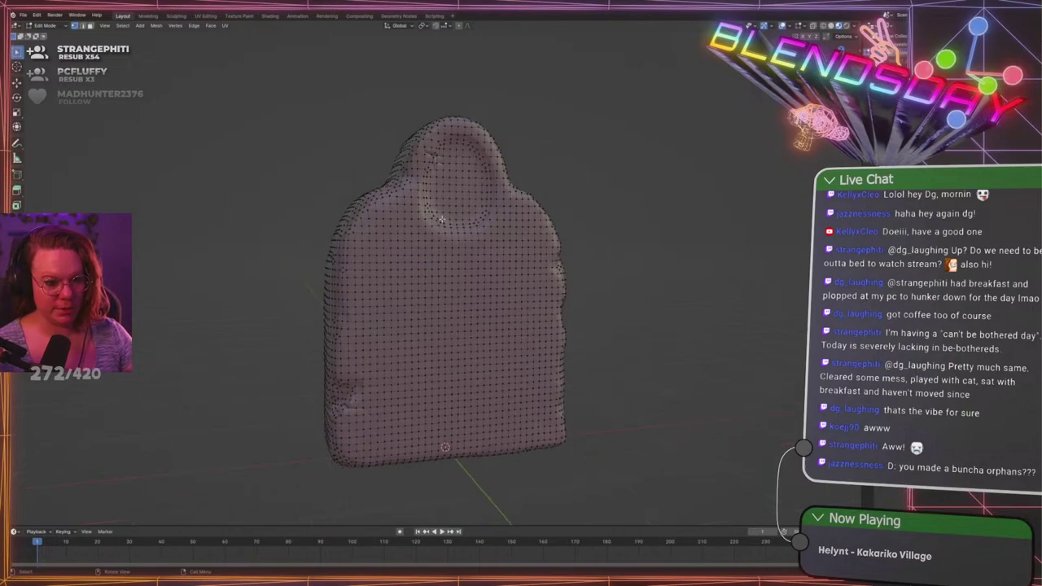
Examine the crack in the gravestone's rounded head up close, comparing the shaded surface with its mesh vertices
{"action": "middle_click_drag", "start_coordinate": [578, 126], "coordinate": [473, 196]}
{"action": "scroll", "coordinate": [439, 228], "scroll_direction": "up", "scroll_amount": 4}
{"action": "middle_click_drag", "start_coordinate": [407, 180], "coordinate": [554, 232], "text": "shift"}
{"action": "scroll", "coordinate": [553, 298], "scroll_direction": "up", "scroll_amount": 5}
{"action": "scroll", "coordinate": [533, 237], "scroll_direction": "up", "scroll_amount": 4}
{"action": "middle_click_drag", "start_coordinate": [652, 207], "coordinate": [582, 246], "text": "shift"}
{"action": "key", "text": "Tab"}
{"action": "mouse_move", "coordinate": [257, 200]}
{"action": "middle_mouse_down"}
{"action": "mouse_move", "coordinate": [246, 200]}
{"action": "mouse_move", "coordinate": [258, 200]}
{"action": "middle_mouse_up"}
{"action": "scroll", "coordinate": [259, 200], "scroll_direction": "down", "scroll_amount": 2}
{"action": "scroll", "coordinate": [252, 199], "scroll_direction": "up", "scroll_amount": 3}
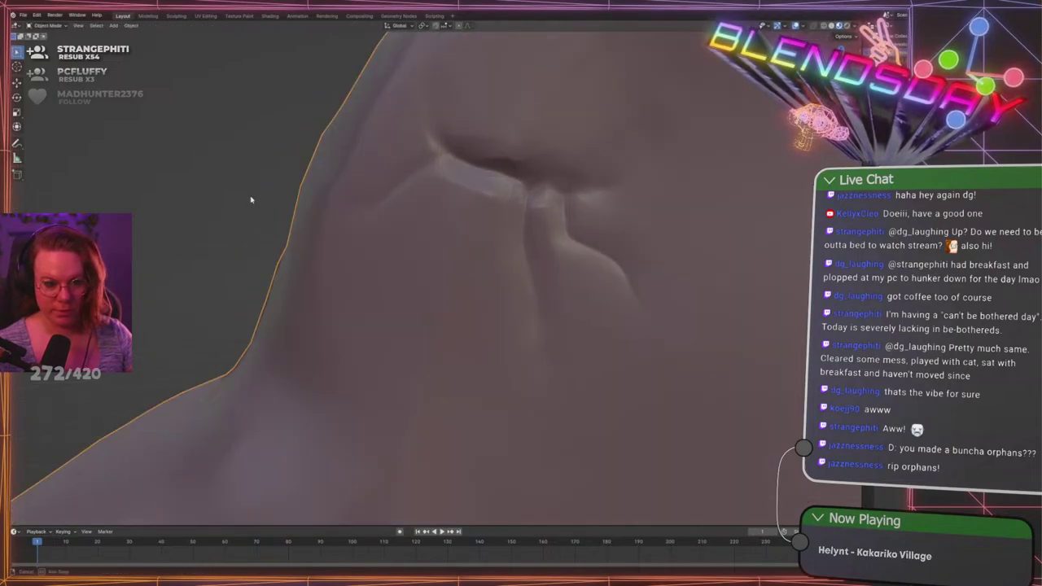
{"action": "mouse_move", "coordinate": [250, 200]}
{"action": "middle_mouse_down"}
{"action": "mouse_move", "coordinate": [263, 200]}
{"action": "mouse_move", "coordinate": [233, 198]}
{"action": "mouse_move", "coordinate": [240, 192]}
{"action": "mouse_move", "coordinate": [223, 204]}
{"action": "mouse_move", "coordinate": [263, 196]}
{"action": "mouse_move", "coordinate": [255, 210]}
{"action": "mouse_move", "coordinate": [250, 193]}
{"action": "middle_mouse_up"}
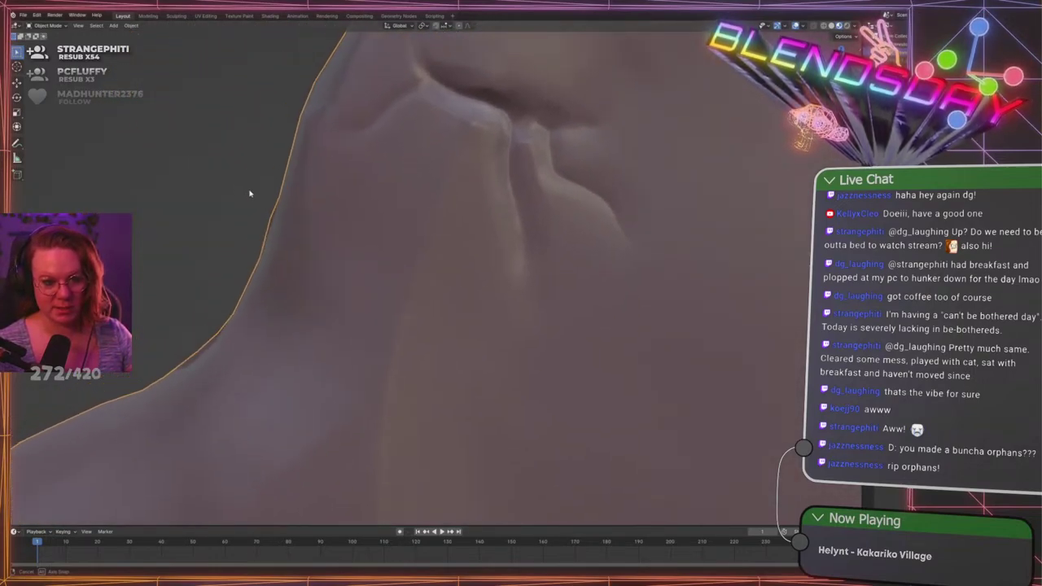
{"action": "key", "text": "Tab"}
{"action": "middle_click_drag", "start_coordinate": [473, 174], "coordinate": [530, 234]}
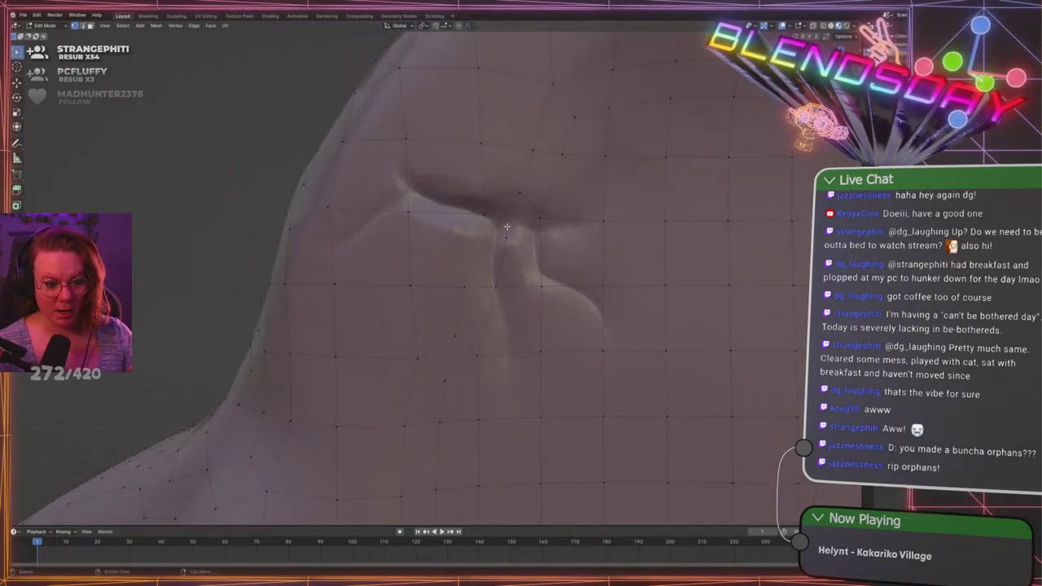
Return to Object Mode, leave the gravestone deselected and save the file
{"action": "key", "text": "Tab"}
{"action": "scroll", "coordinate": [244, 302], "scroll_direction": "down", "scroll_amount": 13}
{"action": "left_click", "coordinate": [240, 298]}
{"action": "middle_click_drag", "start_coordinate": [301, 300], "coordinate": [304, 272], "text": "shift"}
{"action": "key", "text": "ctrl+s"}
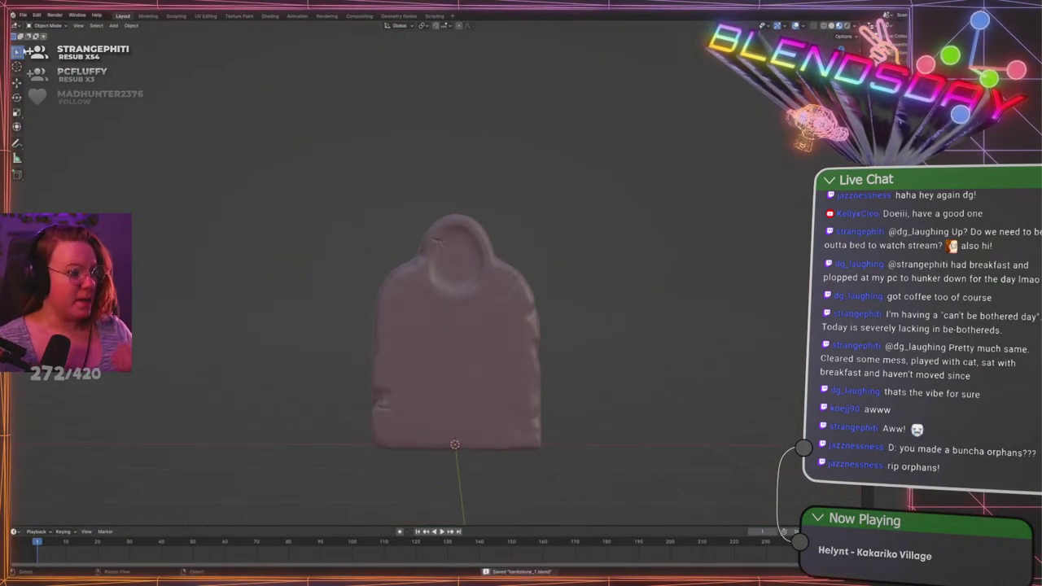
Open the recent file tombstone_2.blend, bring the cross tombstone closer into view and save the file
{"action": "left_click", "coordinate": [23, 16]}
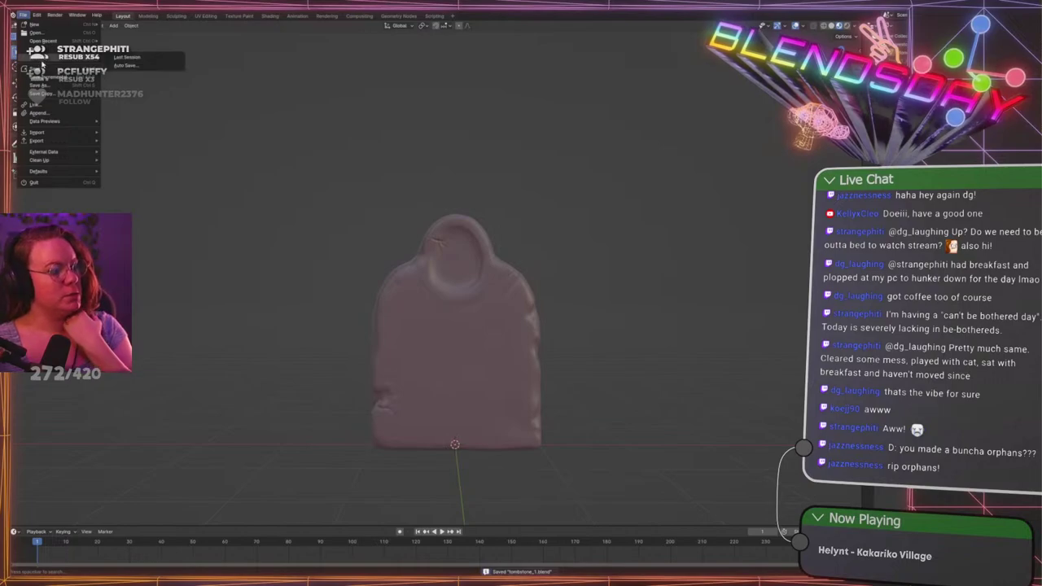
{"action": "mouse_move", "coordinate": [44, 40]}
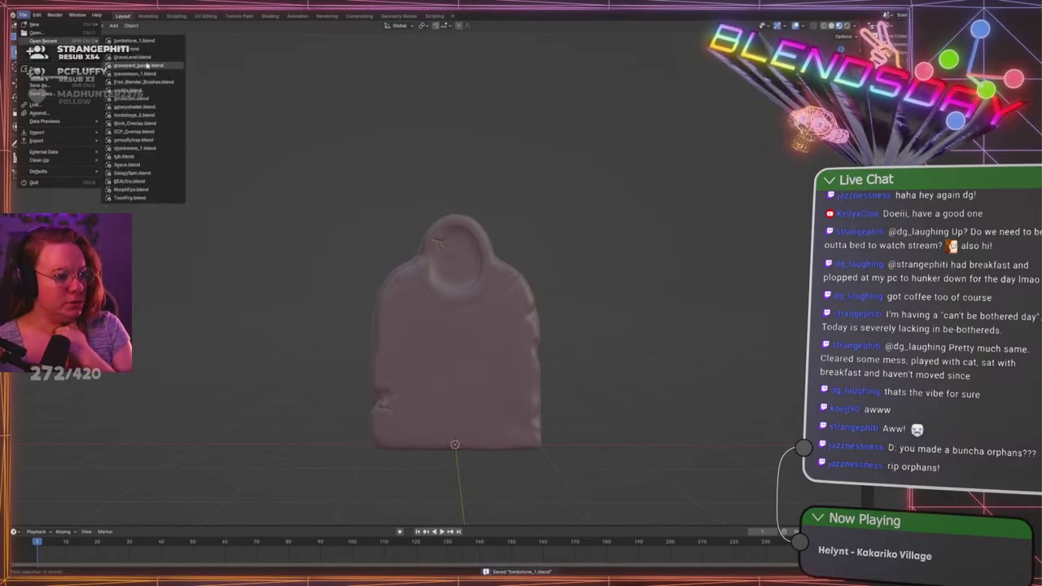
{"action": "left_click", "coordinate": [149, 115]}
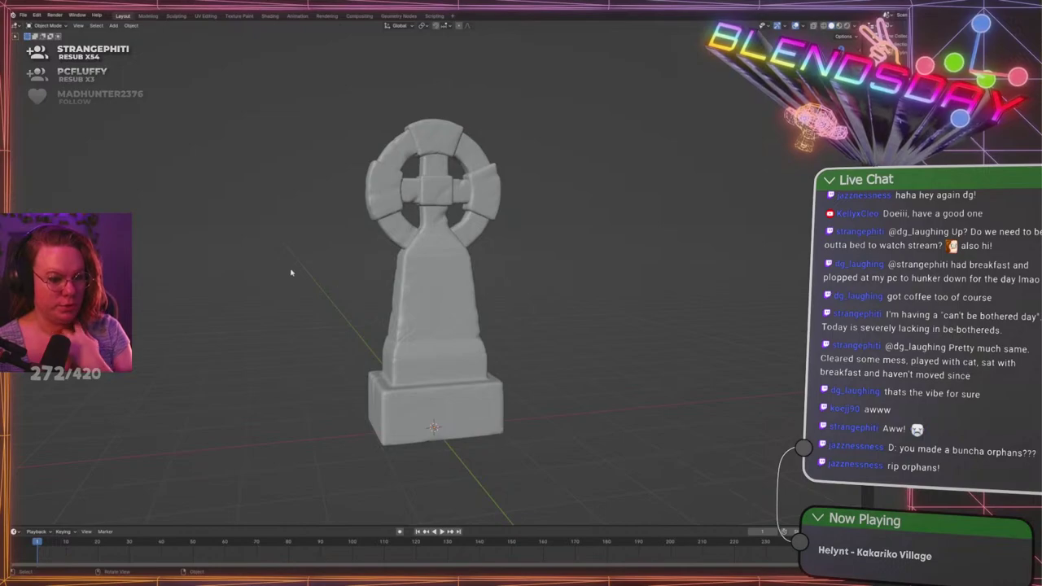
{"action": "scroll", "coordinate": [275, 278], "scroll_direction": "up", "scroll_amount": 2}
{"action": "middle_click_drag", "start_coordinate": [319, 276], "coordinate": [351, 242]}
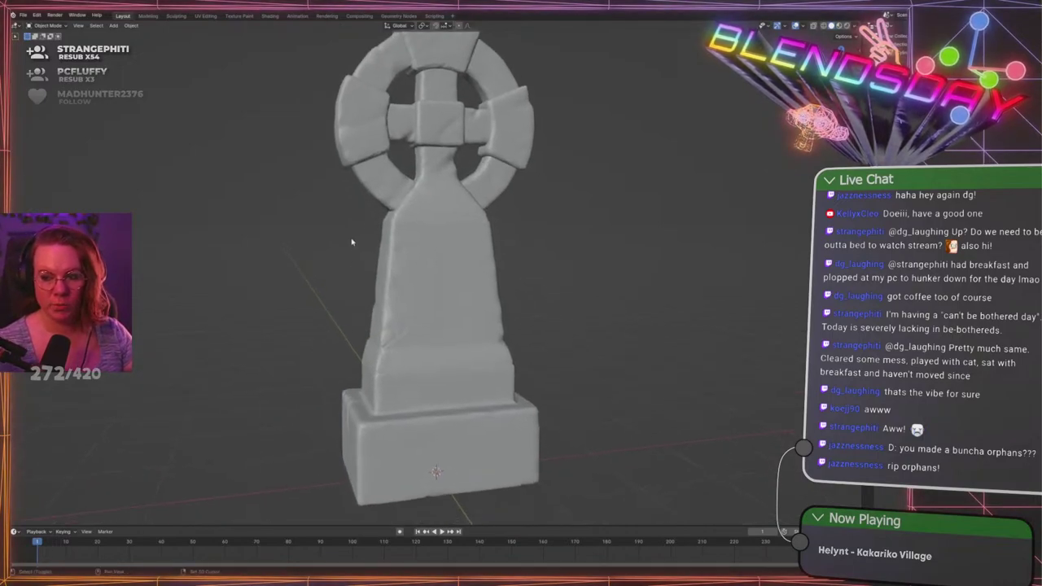
{"action": "key", "text": "ctrl+s"}
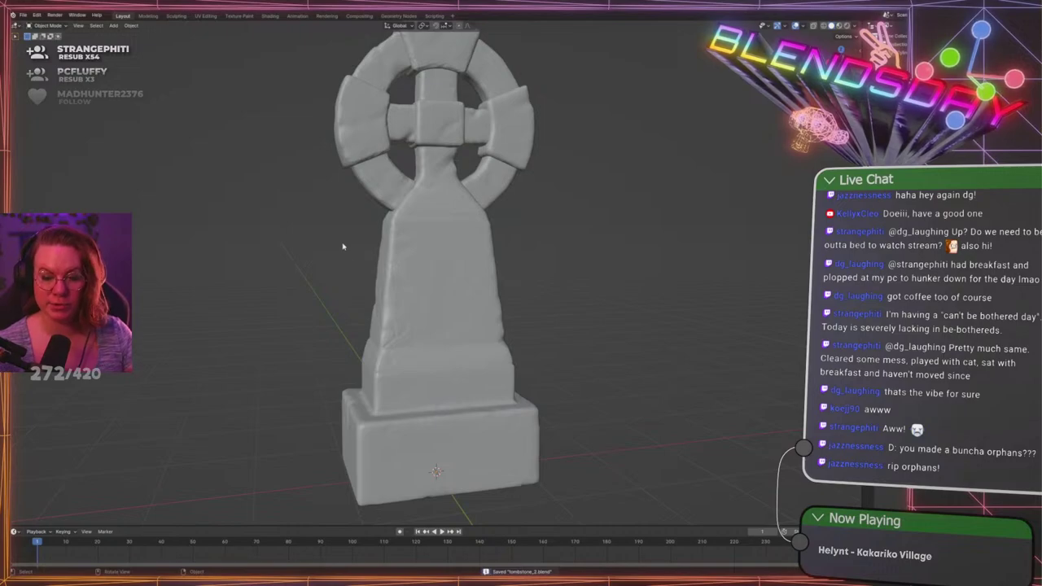
Look over the ringed-cross tombstone from the front, briefly checking its mesh in Edit Mode
{"action": "middle_click_drag", "start_coordinate": [350, 247], "coordinate": [322, 247]}
{"action": "left_click", "coordinate": [381, 273]}
{"action": "middle_click_drag", "start_coordinate": [321, 303], "coordinate": [316, 271], "text": "shift"}
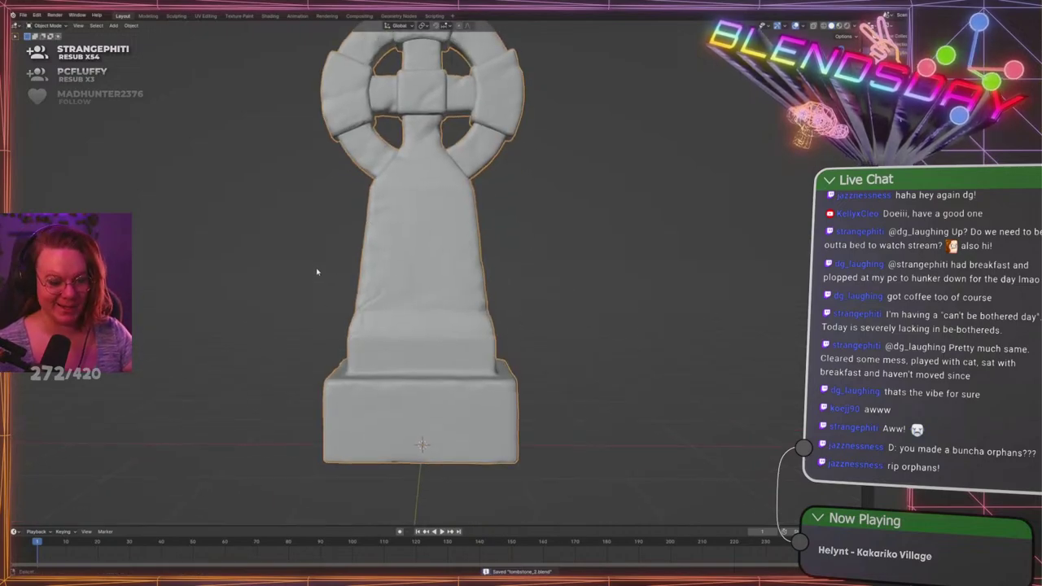
{"action": "left_click", "coordinate": [224, 232]}
{"action": "middle_click_drag", "start_coordinate": [231, 231], "coordinate": [215, 236], "text": "shift"}
{"action": "key", "text": "Tab"}
{"action": "key", "text": "Tab"}
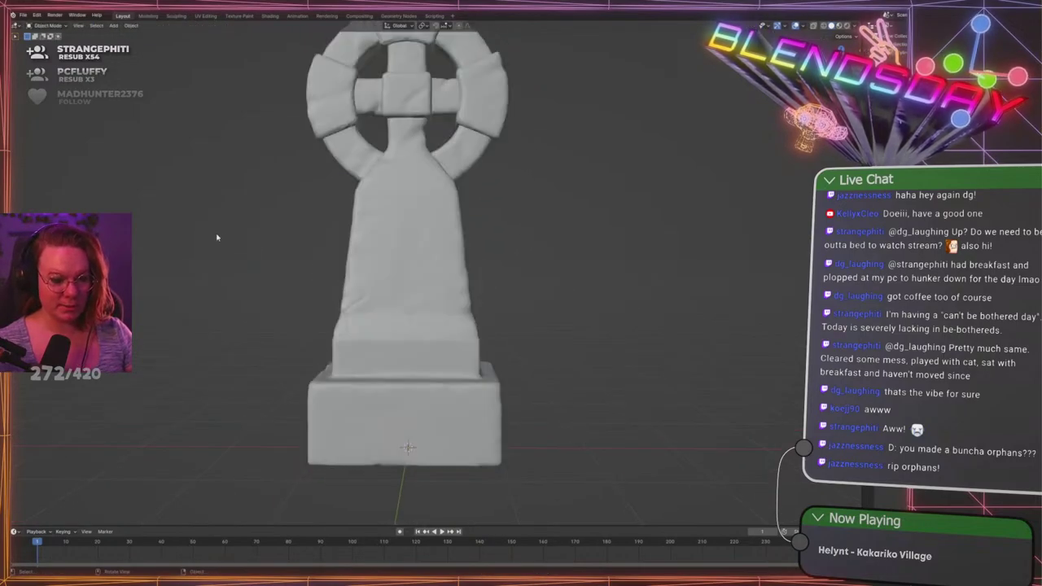
{"action": "scroll", "coordinate": [219, 238], "scroll_direction": "down", "scroll_amount": 2}
{"action": "mouse_move", "coordinate": [502, 273]}
{"action": "middle_mouse_down", "text": "shift"}
{"action": "mouse_move", "coordinate": [435, 276]}
{"action": "mouse_move", "coordinate": [493, 282]}
{"action": "middle_mouse_up", "text": "shift"}
{"action": "scroll", "coordinate": [480, 280], "scroll_direction": "up", "scroll_amount": 1}
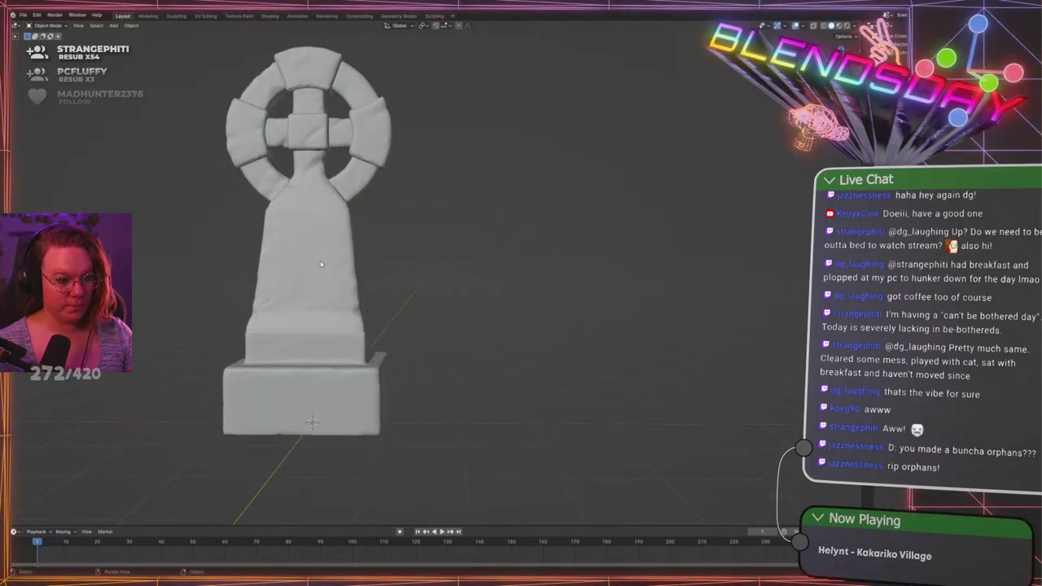
Duplicate the cross tombstone and place the copy beside it, about 1.4 m along the X axis
{"action": "left_click", "coordinate": [321, 263]}
{"action": "key", "text": "shift+d"}
{"action": "key", "text": "x"}
{"action": "left_click", "coordinate": [530, 257]}
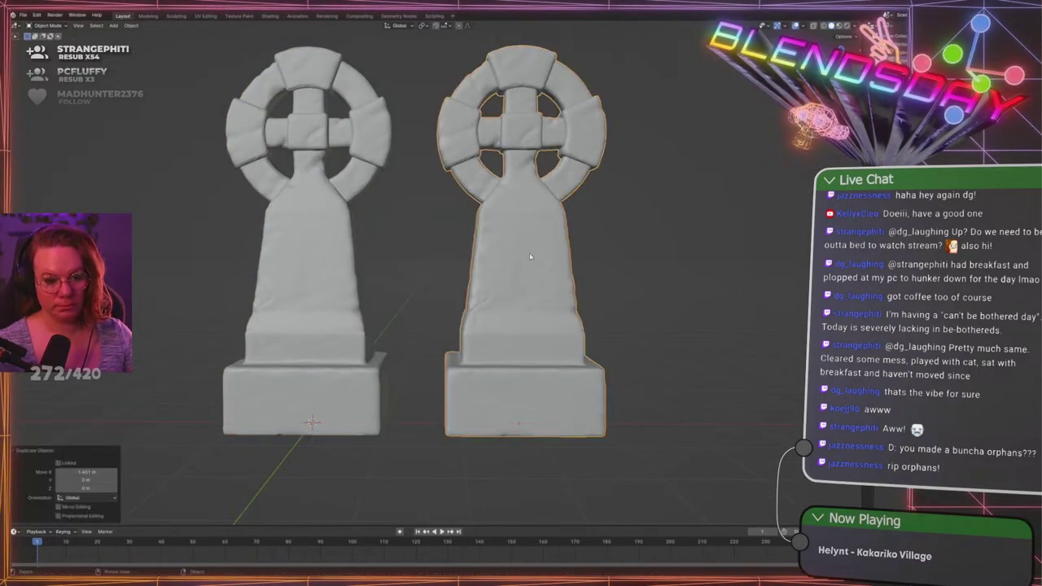
{"action": "middle_click_drag", "start_coordinate": [694, 274], "coordinate": [643, 276], "text": "shift"}
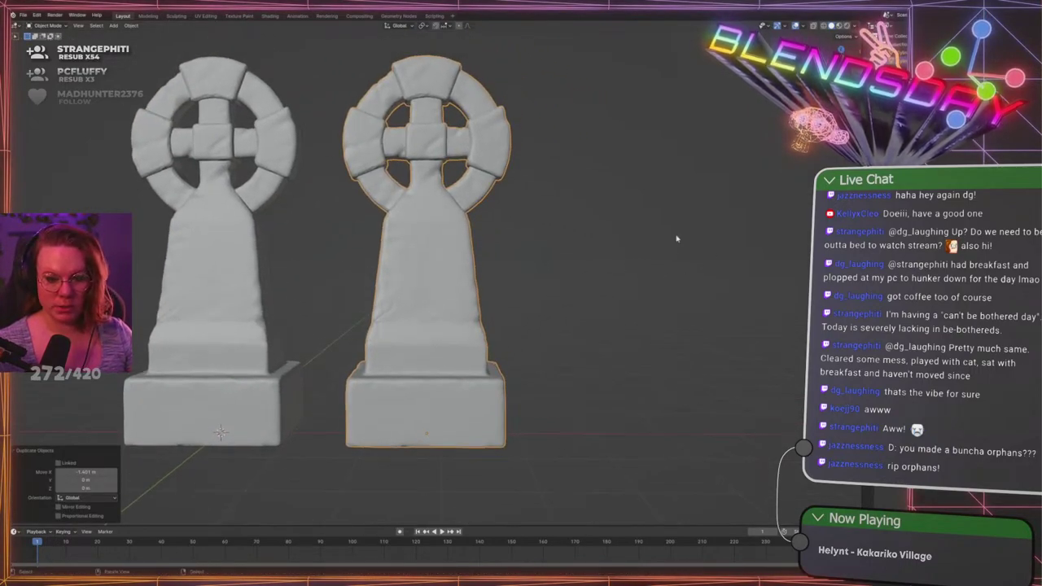
Switch to the Geometry Nodes workspace and create a new geometry node tree on the duplicated tombstone
{"action": "left_click", "coordinate": [399, 16]}
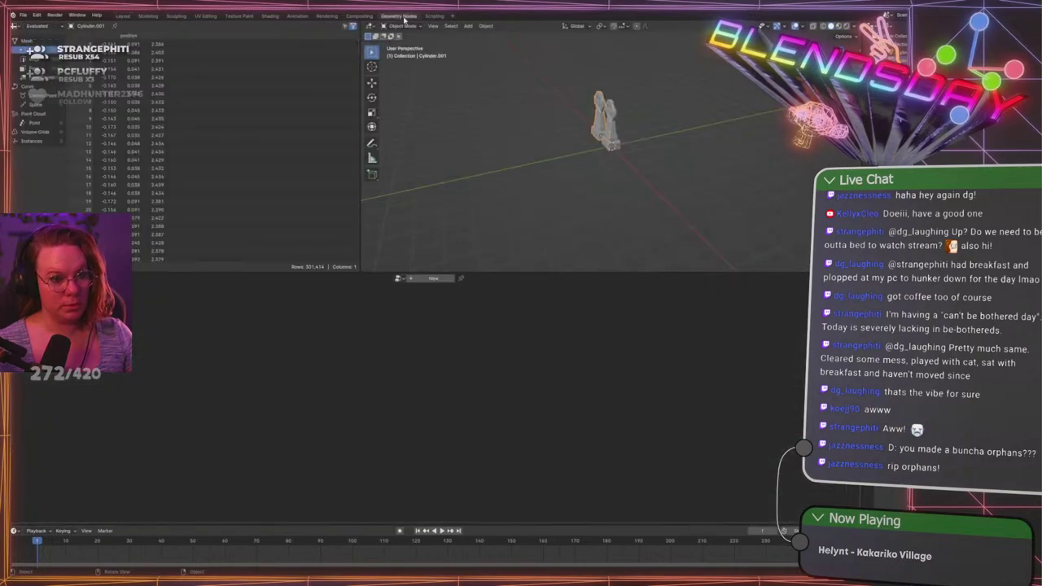
{"action": "scroll", "coordinate": [578, 173], "scroll_direction": "up", "scroll_amount": 5}
{"action": "middle_click_drag", "start_coordinate": [572, 160], "coordinate": [574, 210], "text": "shift"}
{"action": "mouse_move", "coordinate": [574, 210]}
{"action": "middle_mouse_down"}
{"action": "mouse_move", "coordinate": [554, 212]}
{"action": "mouse_move", "coordinate": [530, 188]}
{"action": "mouse_move", "coordinate": [603, 173]}
{"action": "mouse_move", "coordinate": [562, 203]}
{"action": "middle_mouse_up"}
{"action": "scroll", "coordinate": [604, 173], "scroll_direction": "up", "scroll_amount": 2}
{"action": "left_click", "coordinate": [431, 279]}
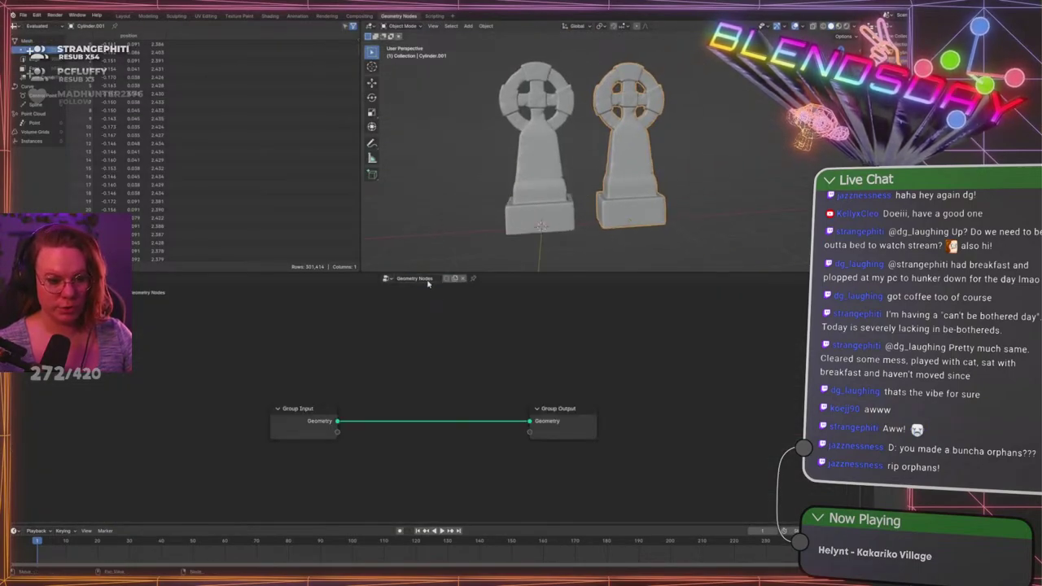
Add a Mesh to Volume node on the link between Group Input and Group Output
{"action": "key", "text": "shift+a"}
{"action": "left_click", "coordinate": [486, 358]}
{"action": "type", "text": "me"}
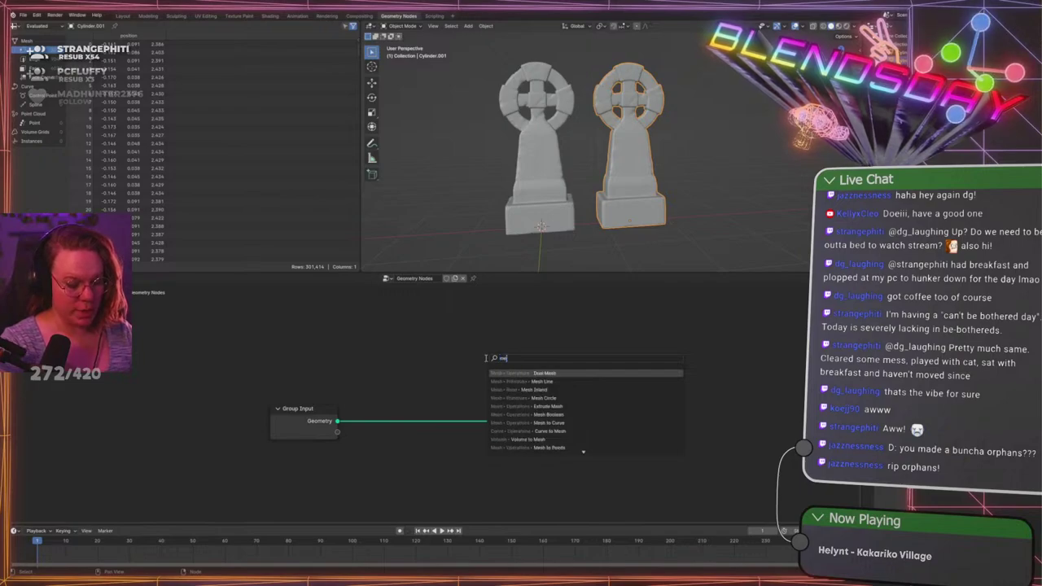
{"action": "type", "text": "sh to vol"}
{"action": "key", "text": "Return"}
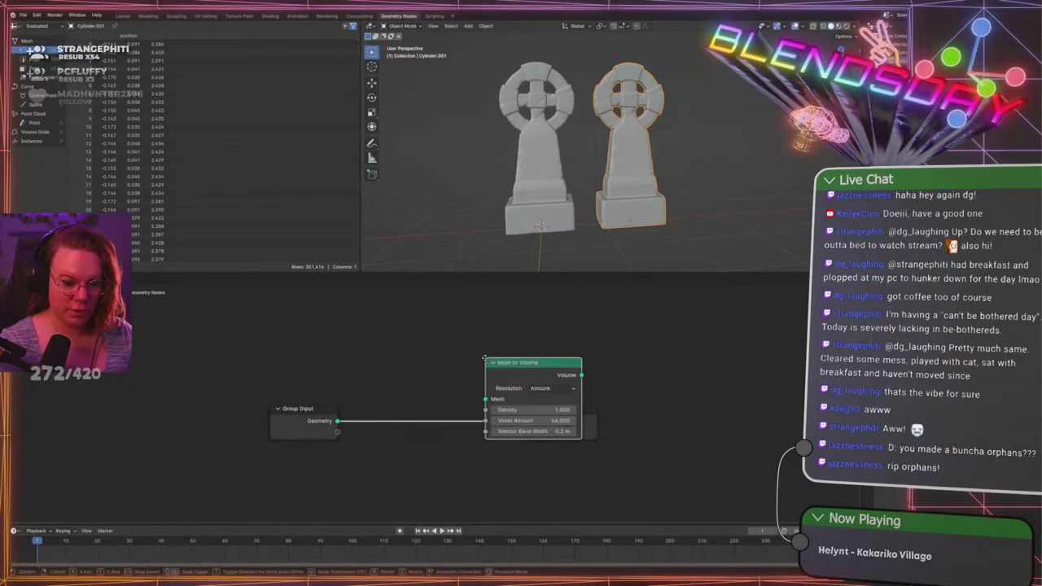
{"action": "left_click", "coordinate": [363, 396]}
Add a Volume to Mesh node, leaving it unconnected above the existing link to Group Output
{"action": "key", "text": "shift+a"}
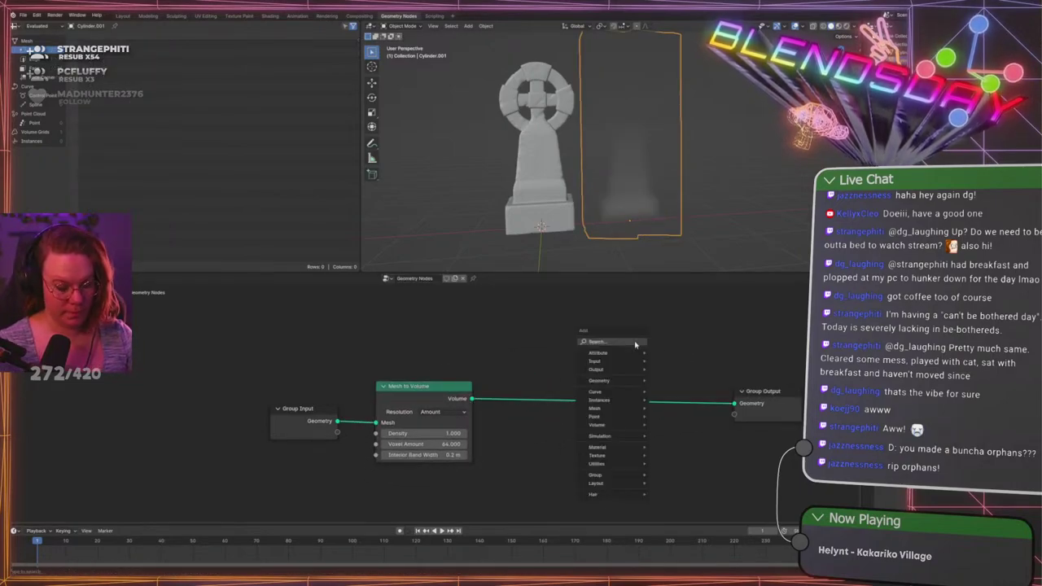
{"action": "left_click", "coordinate": [635, 341]}
{"action": "type", "text": "volume to"}
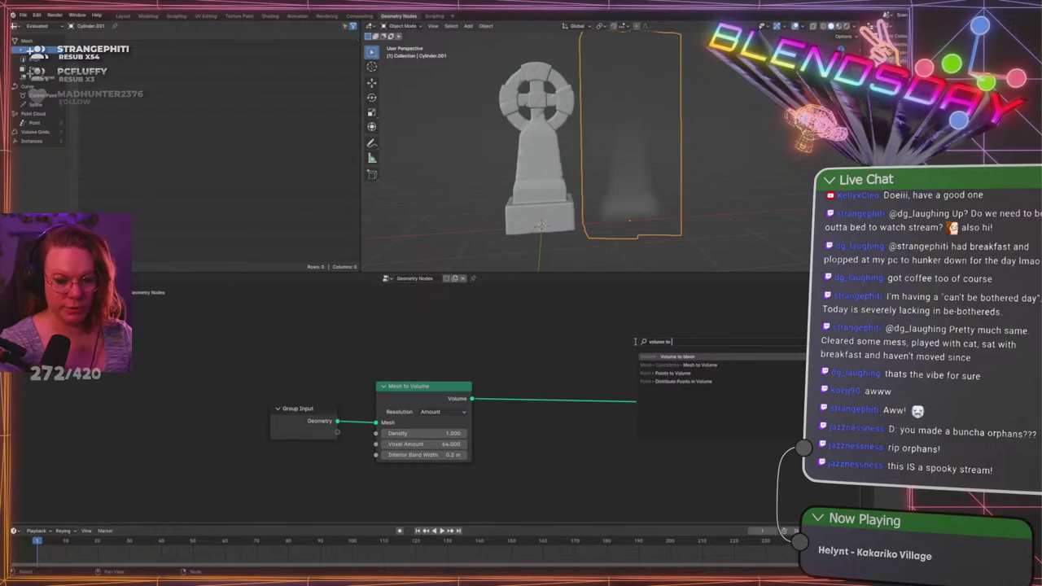
{"action": "key", "text": "Return"}
{"action": "left_click", "coordinate": [643, 333]}
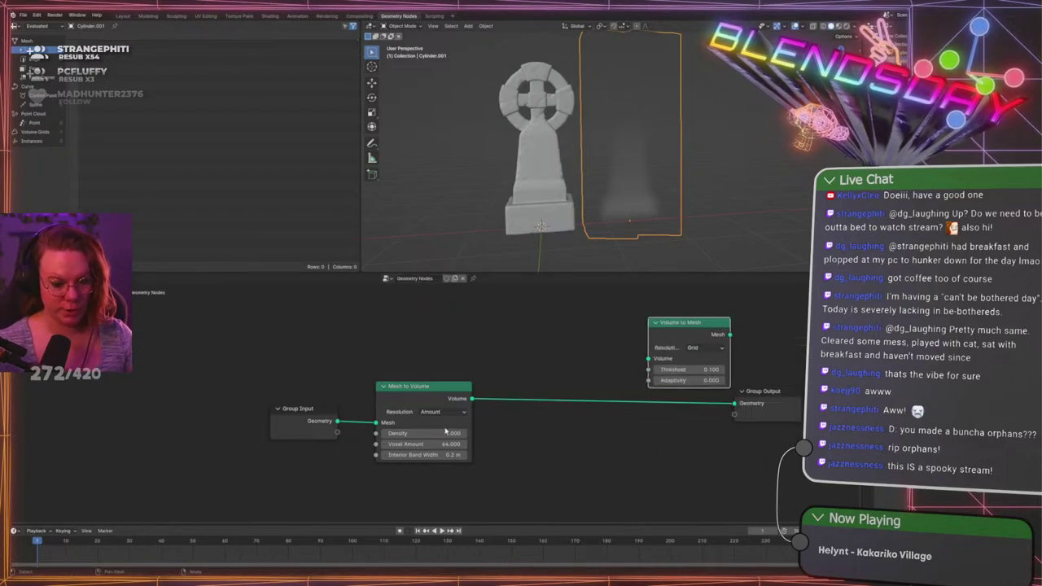
Set the Mesh to Volume node's Density to 10 and its Voxel Amount to 128
{"action": "left_click", "coordinate": [426, 434]}
{"action": "key", "text": "Return"}
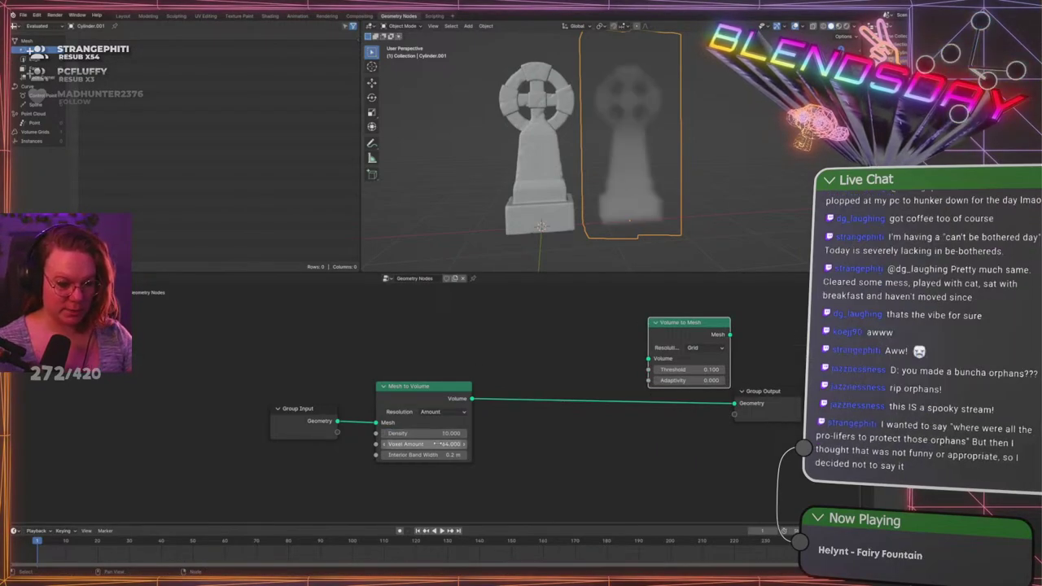
{"action": "left_click", "coordinate": [438, 444]}
{"action": "type", "text": "128"}
{"action": "key", "text": "Return"}
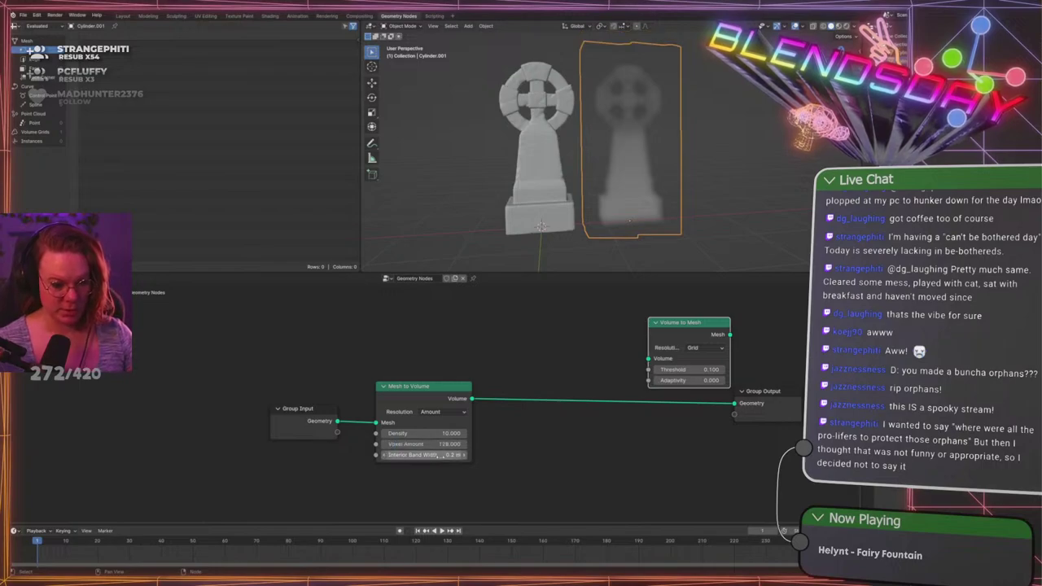
Set the Mesh to Volume node's Interior Band Width to 0.01 m
{"action": "left_click", "coordinate": [390, 455]}
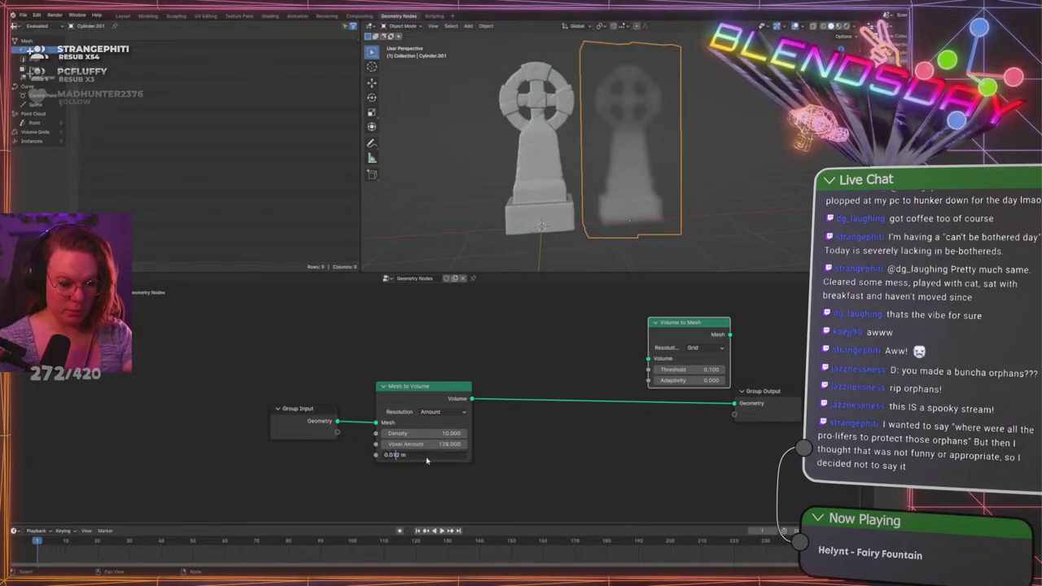
{"action": "key", "text": "Return"}
{"action": "left_click", "coordinate": [405, 445]}
{"action": "left_click", "coordinate": [403, 456]}
{"action": "left_click", "coordinate": [396, 456]}
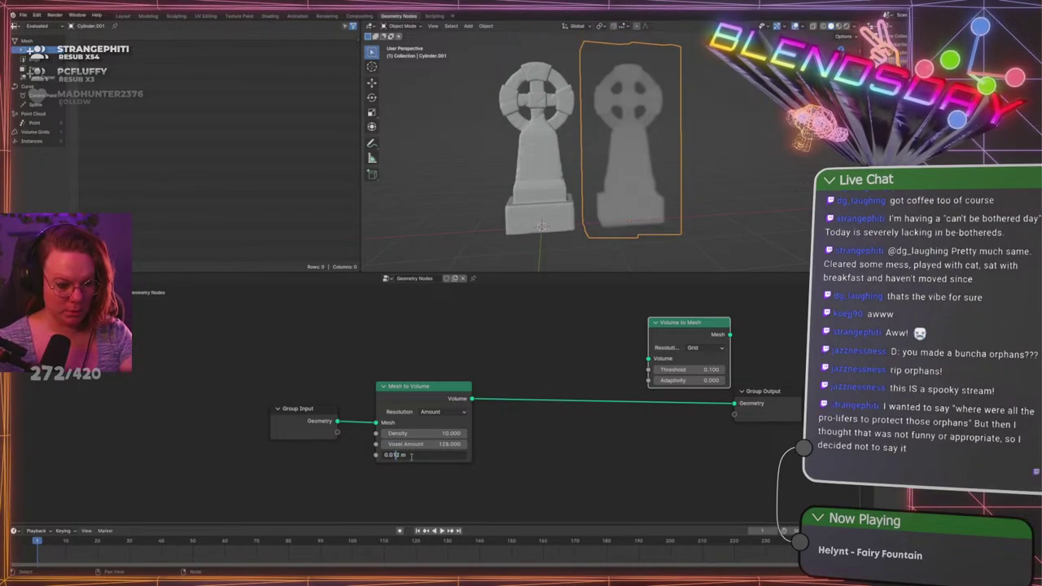
{"action": "left_click", "coordinate": [573, 456]}
{"action": "left_click", "coordinate": [590, 442]}
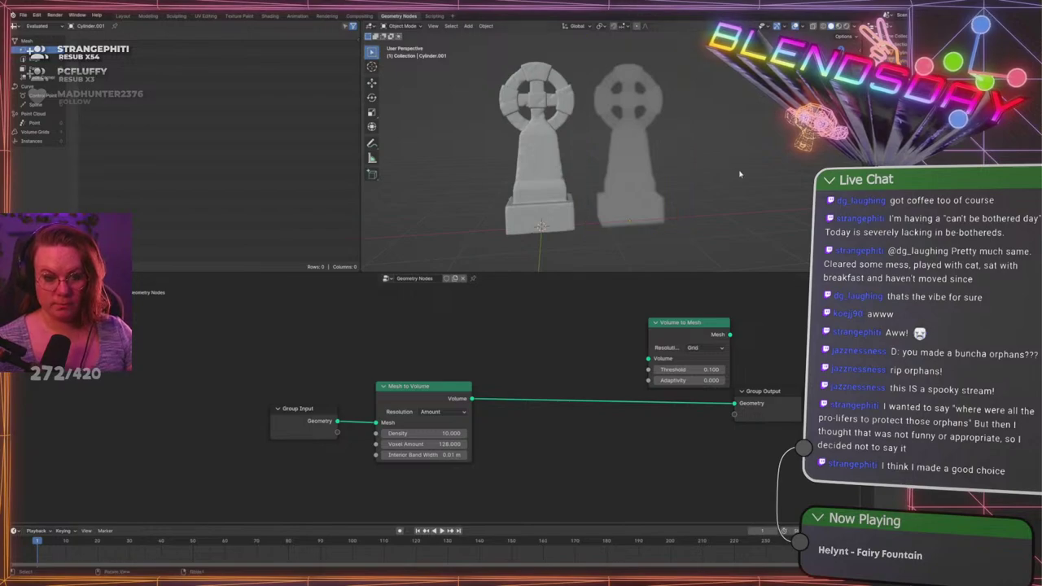
Examine the foggy volume copy beside the original tombstone in a maximized 3D viewport
{"action": "key", "text": "ctrl+space"}
{"action": "scroll", "coordinate": [697, 285], "scroll_direction": "up", "scroll_amount": 5}
{"action": "middle_click_drag", "start_coordinate": [699, 285], "coordinate": [677, 255]}
{"action": "left_click_drag", "start_coordinate": [407, 216], "coordinate": [769, 290]}
{"action": "key", "text": "KP_Decimal"}
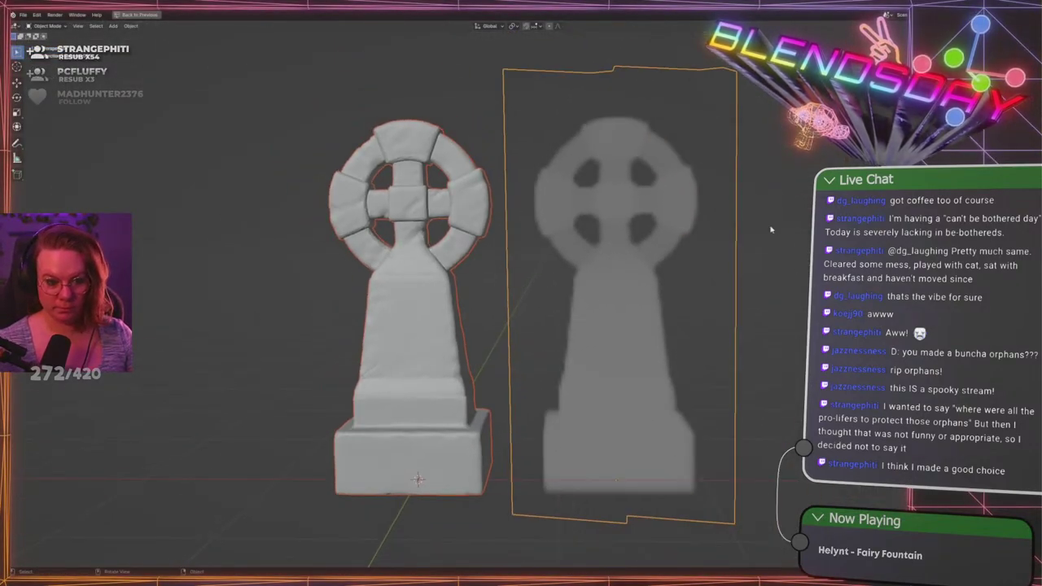
{"action": "middle_click_drag", "start_coordinate": [789, 291], "coordinate": [629, 157]}
{"action": "middle_click_drag", "start_coordinate": [872, 242], "coordinate": [725, 238], "text": "shift"}
{"action": "key", "text": "ctrl+space"}
Insert the Volume to Mesh node between Mesh to Volume and Group Output, and check the resulting tombstone against the original
{"action": "left_click_drag", "start_coordinate": [683, 326], "coordinate": [590, 379]}
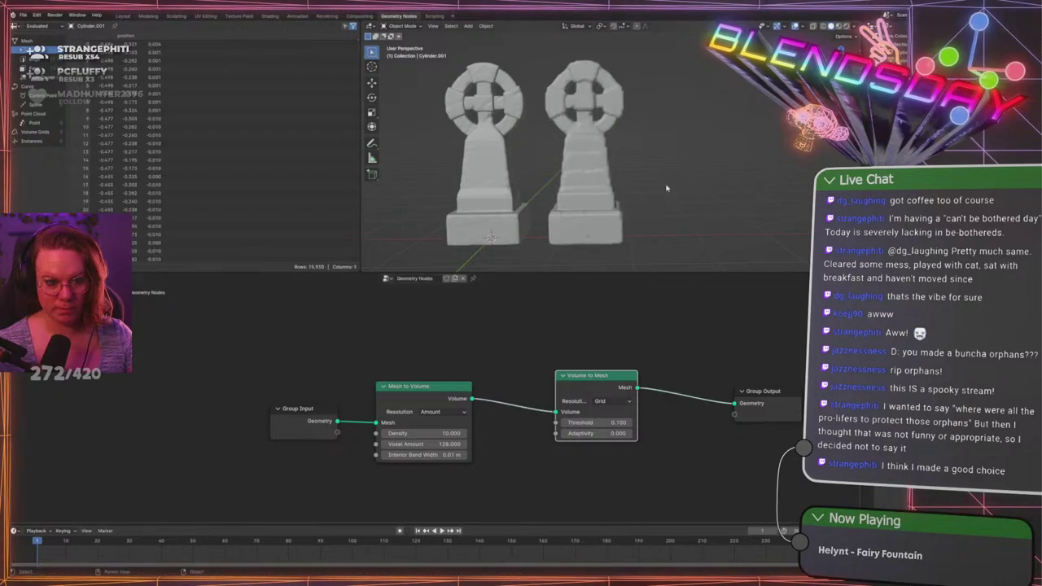
{"action": "key", "text": "ctrl+space"}
{"action": "scroll", "coordinate": [538, 220], "scroll_direction": "up", "scroll_amount": 3}
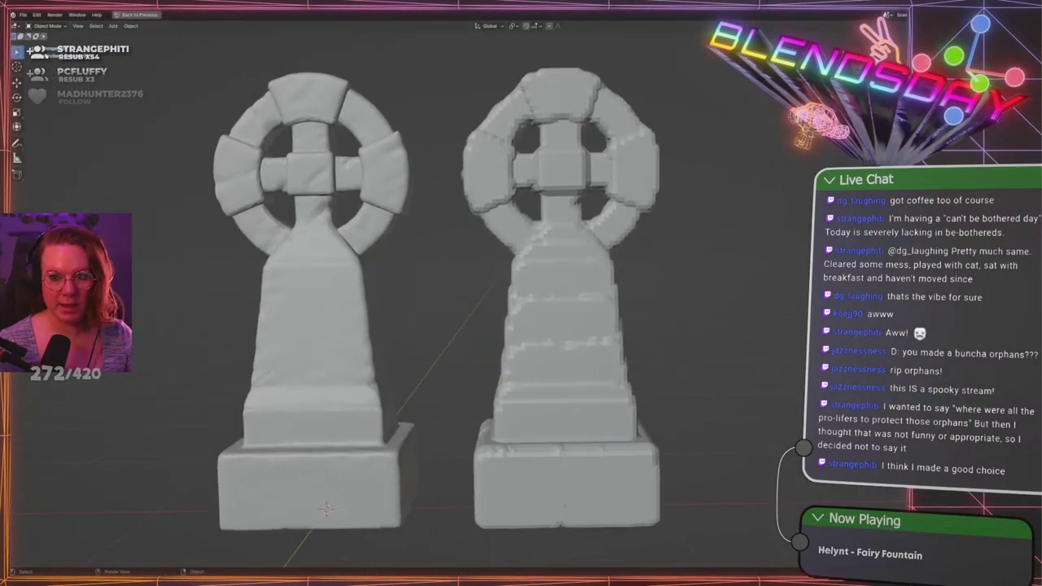
{"action": "middle_click_drag", "start_coordinate": [366, 145], "coordinate": [408, 150], "text": "shift"}
{"action": "key", "text": "ctrl+space"}
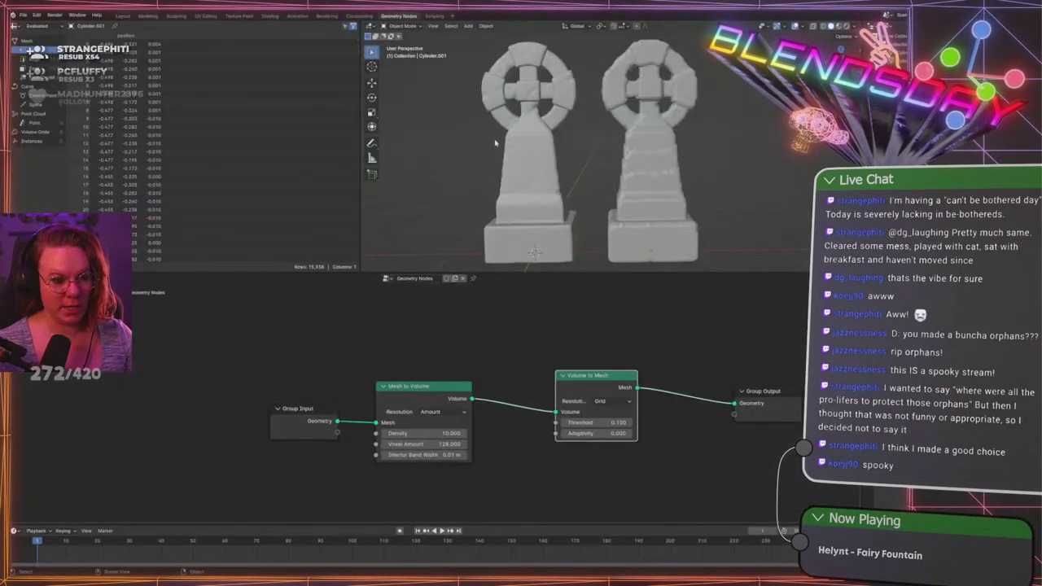
Compare the original tombstone's spreadsheet row count with that of its remeshed copy
{"action": "left_click", "coordinate": [527, 155]}
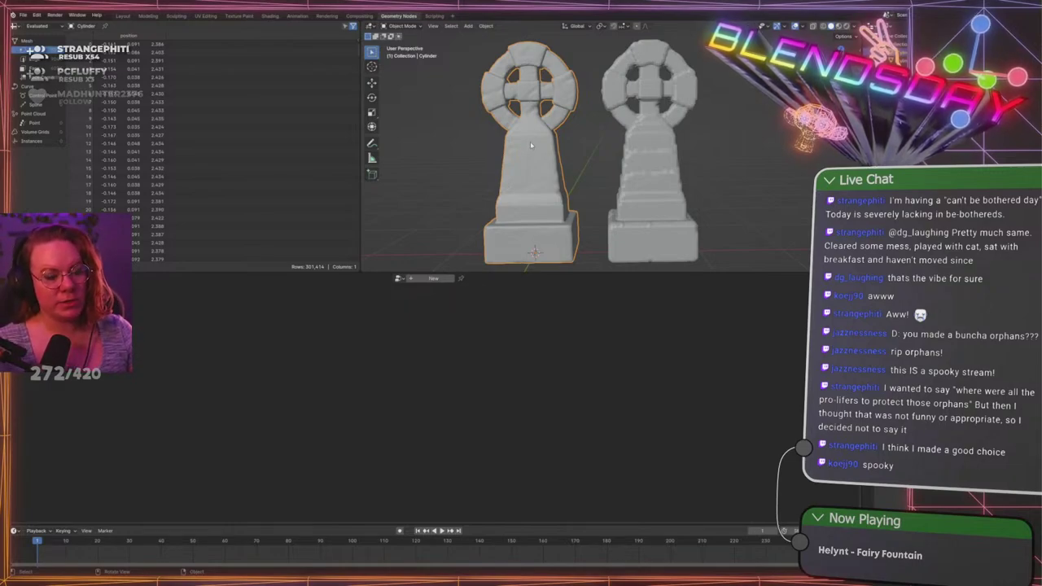
{"action": "left_click", "coordinate": [645, 146]}
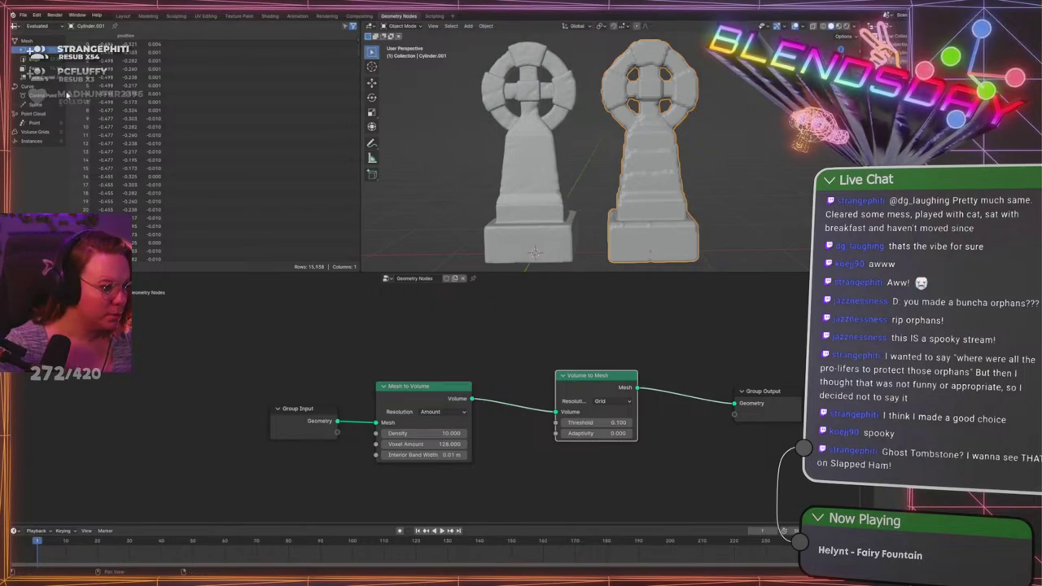
{"action": "left_click", "coordinate": [564, 166]}
{"action": "left_click", "coordinate": [640, 163]}
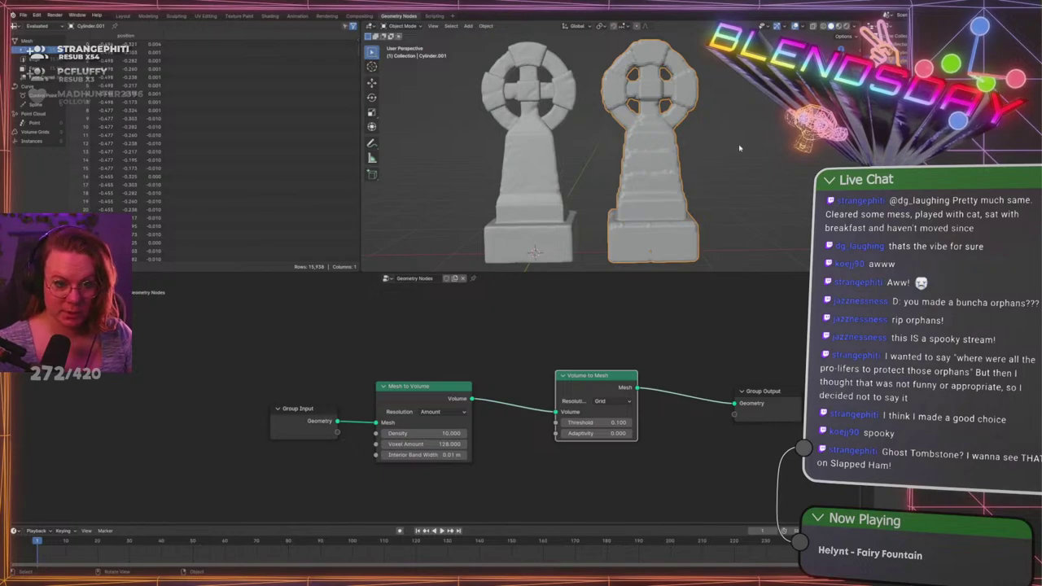
Examine the remeshed copy's surface up close, including a check in Edit Mode
{"action": "scroll", "coordinate": [609, 82], "scroll_direction": "up", "scroll_amount": 3}
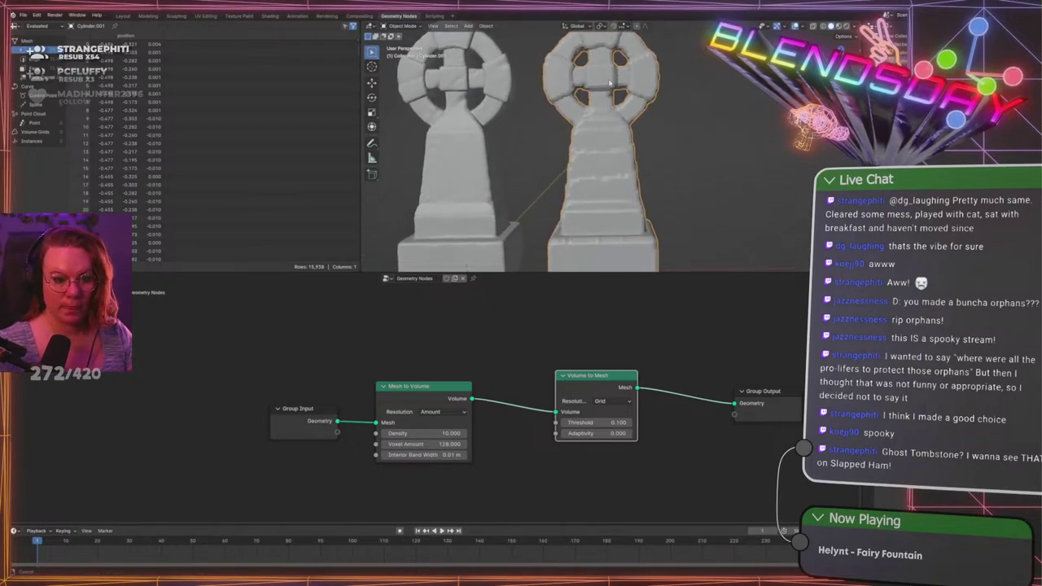
{"action": "key", "text": "ctrl+space"}
{"action": "scroll", "coordinate": [494, 193], "scroll_direction": "up", "scroll_amount": 2}
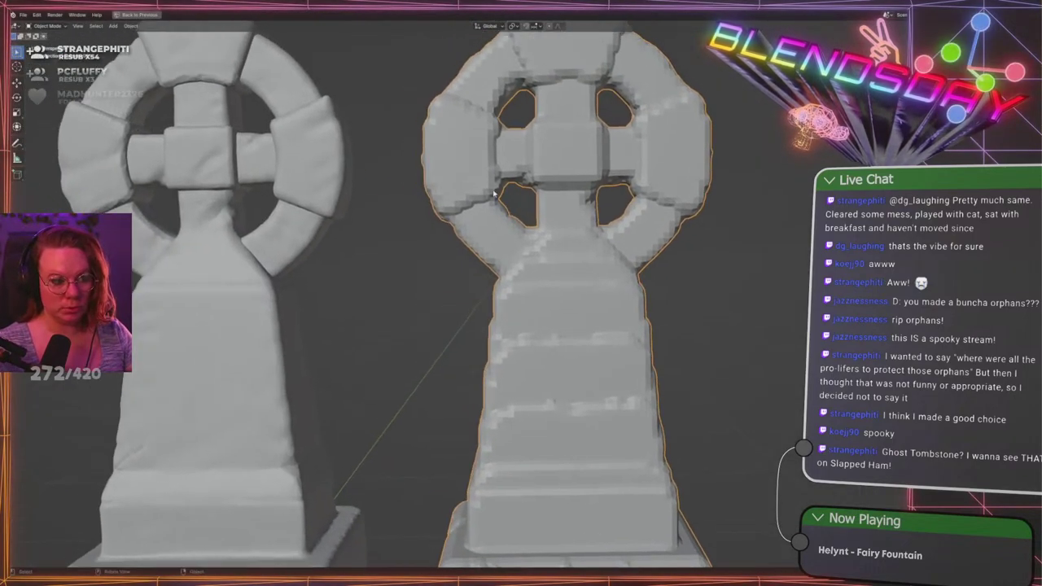
{"action": "middle_click_drag", "start_coordinate": [494, 193], "coordinate": [544, 197], "text": "shift"}
{"action": "key", "text": "Tab"}
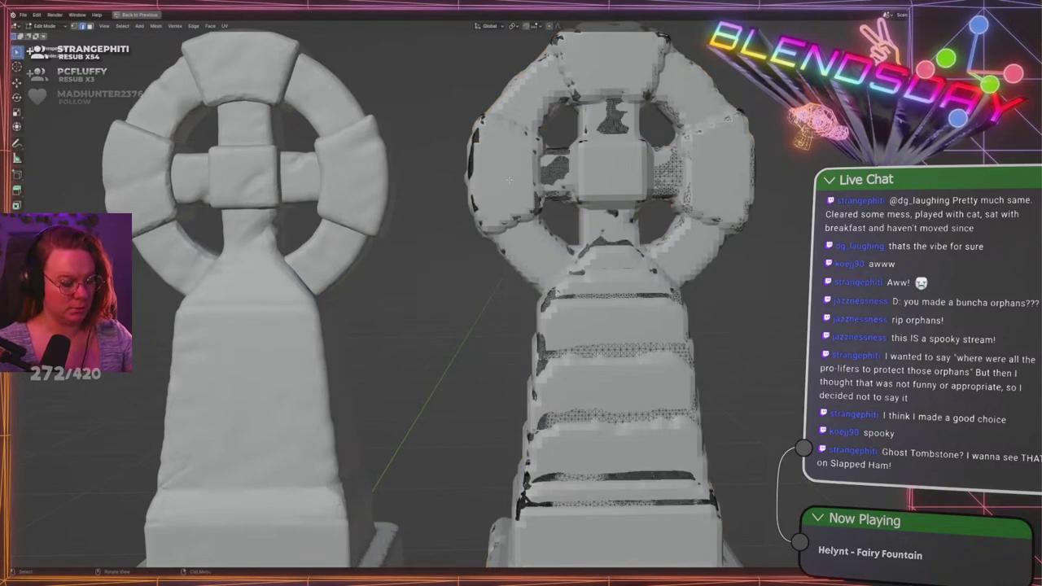
{"action": "key", "text": "Tab"}
{"action": "key", "text": "ctrl+space"}
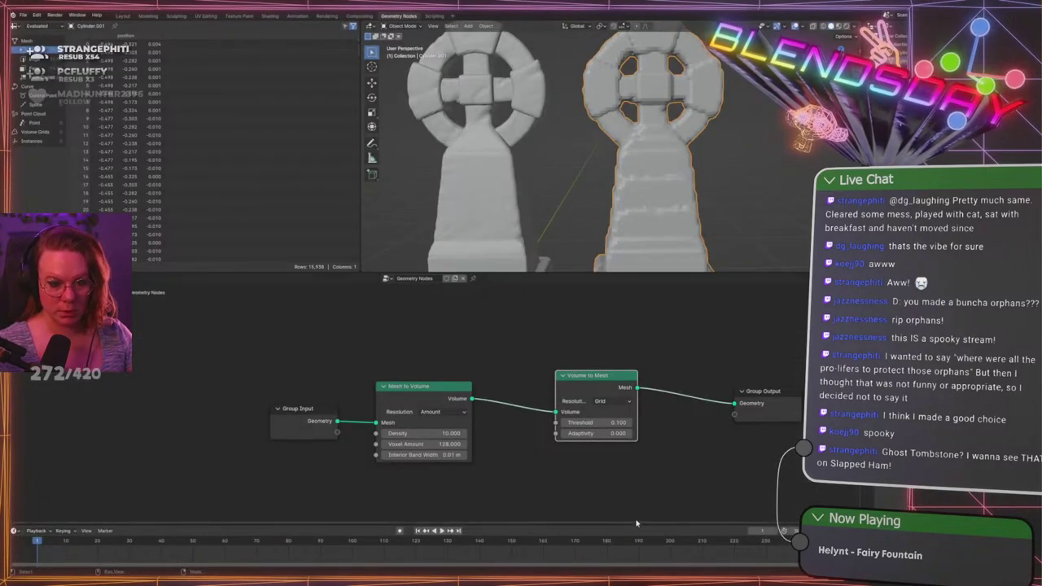
Lower the Mesh to Volume node's Density in stages to 8, 5 and 1, comparing the remeshed tombstone with the original
{"action": "scroll", "coordinate": [624, 450], "scroll_direction": "up", "scroll_amount": 2}
{"action": "middle_click_drag", "start_coordinate": [625, 450], "coordinate": [610, 445]}
{"action": "scroll", "coordinate": [477, 449], "scroll_direction": "up", "scroll_amount": 2}
{"action": "middle_click_drag", "start_coordinate": [477, 449], "coordinate": [382, 456]}
{"action": "scroll", "coordinate": [426, 432], "scroll_direction": "up", "scroll_amount": 1}
{"action": "left_click", "coordinate": [241, 438]}
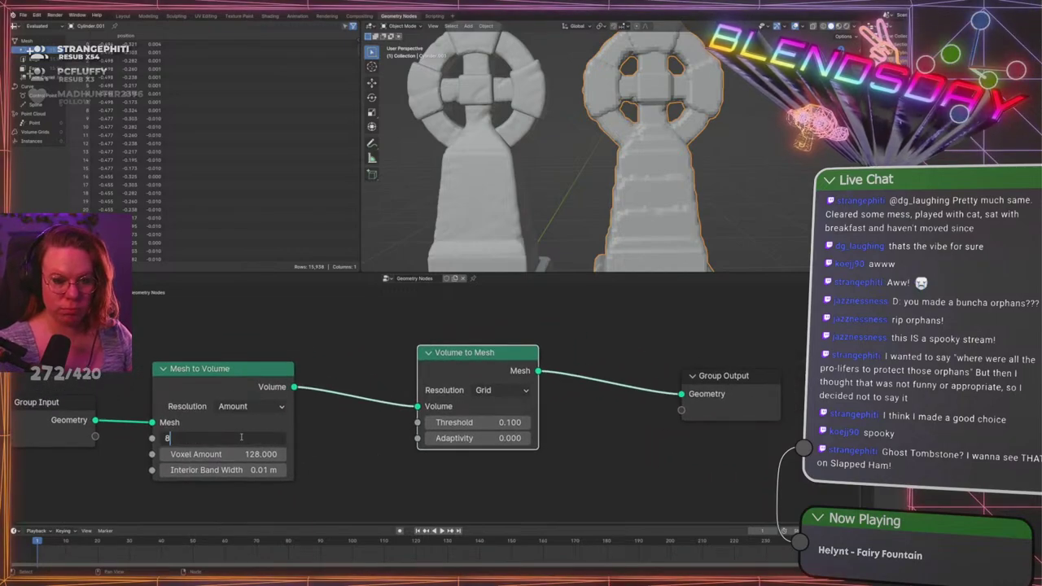
{"action": "key", "text": "Return"}
{"action": "left_click", "coordinate": [261, 440]}
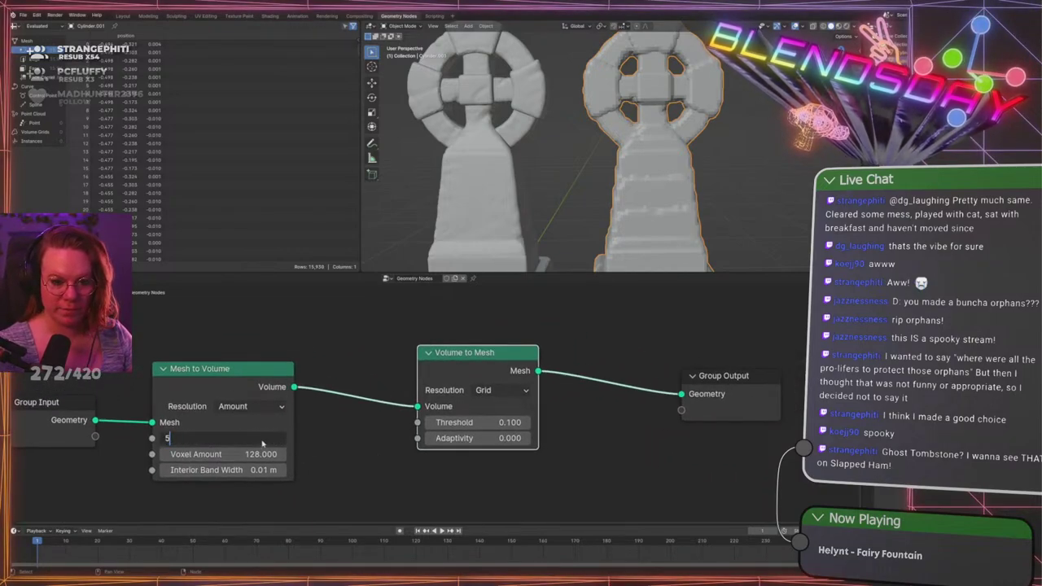
{"action": "key", "text": "Return"}
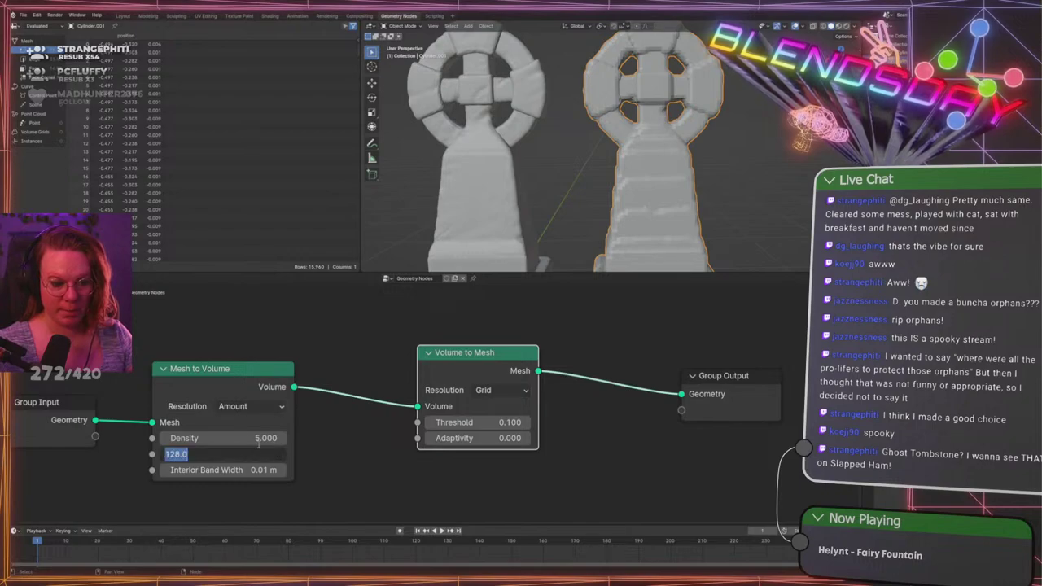
{"action": "left_click", "coordinate": [261, 438]}
{"action": "key", "text": "Return"}
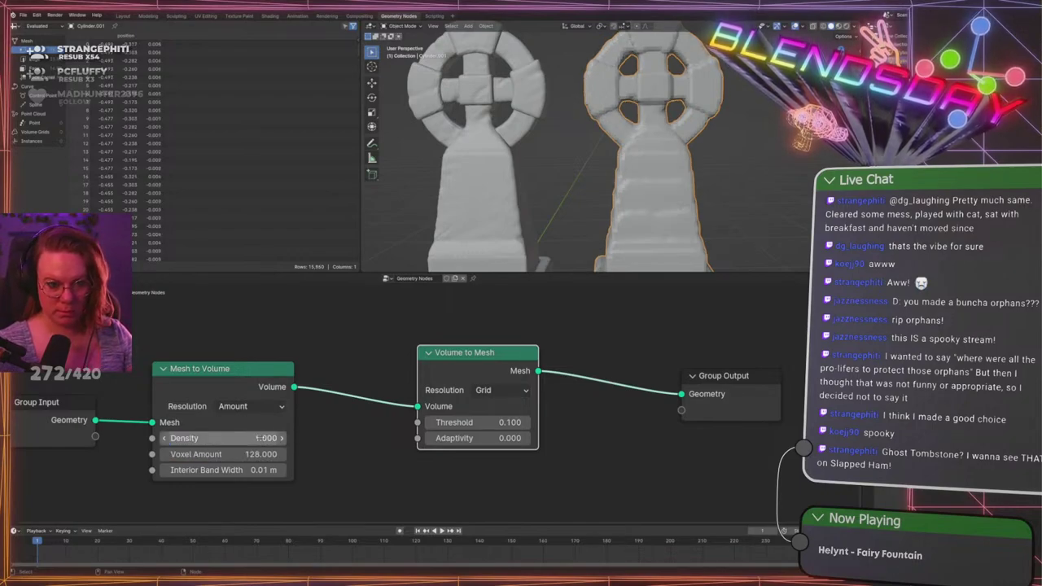
{"action": "scroll", "coordinate": [583, 218], "scroll_direction": "down", "scroll_amount": 3}
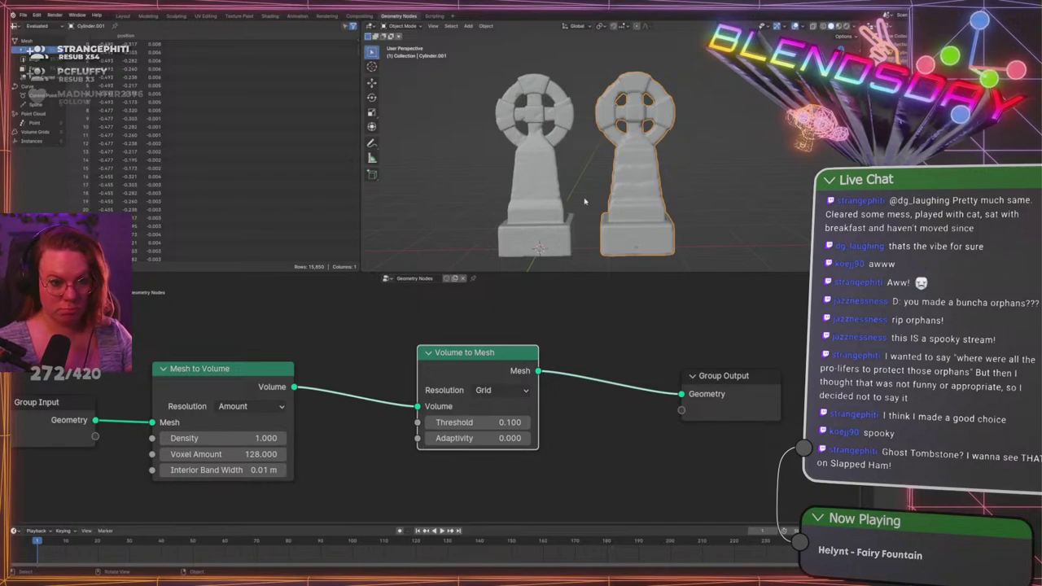
{"action": "scroll", "coordinate": [584, 201], "scroll_direction": "up", "scroll_amount": 5}
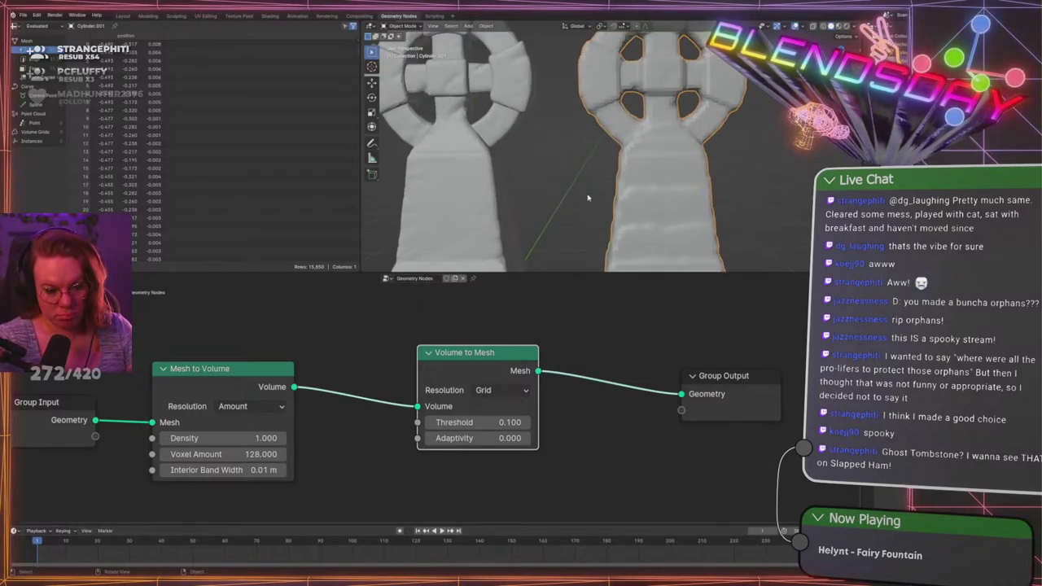
{"action": "scroll", "coordinate": [600, 189], "scroll_direction": "down", "scroll_amount": 3}
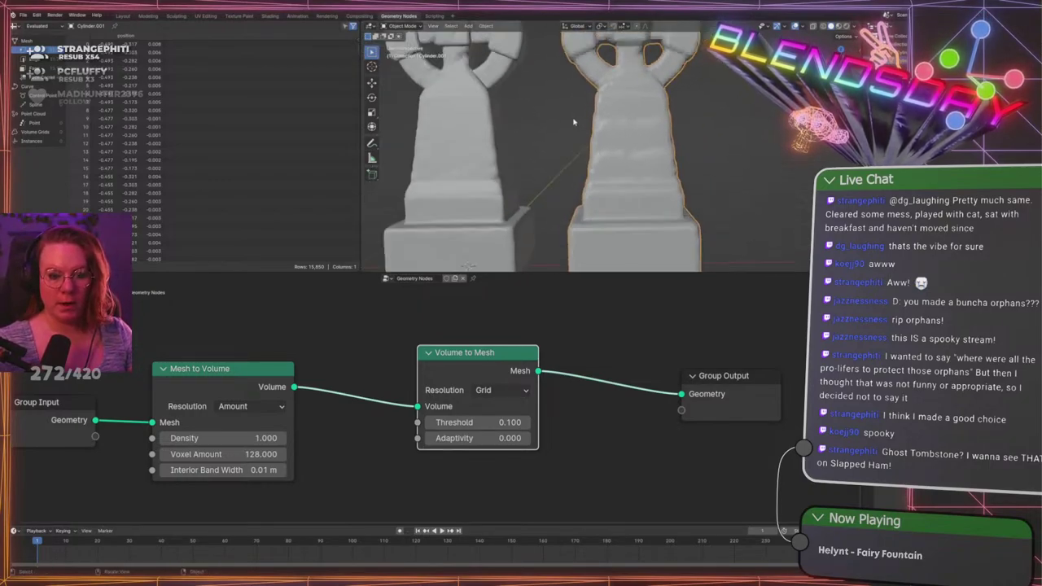
Apply Shade Smooth to the remeshed tombstone copy and check its shaft up close
{"action": "right_click", "coordinate": [589, 135]}
{"action": "left_click", "coordinate": [608, 136]}
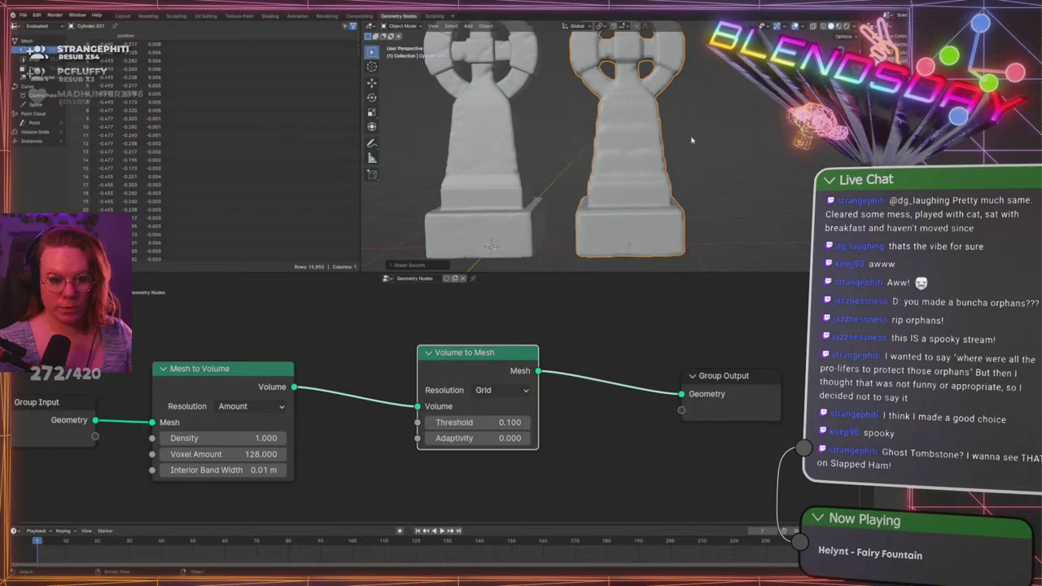
{"action": "scroll", "coordinate": [645, 128], "scroll_direction": "up", "scroll_amount": 5}
{"action": "right_click", "coordinate": [647, 135]}
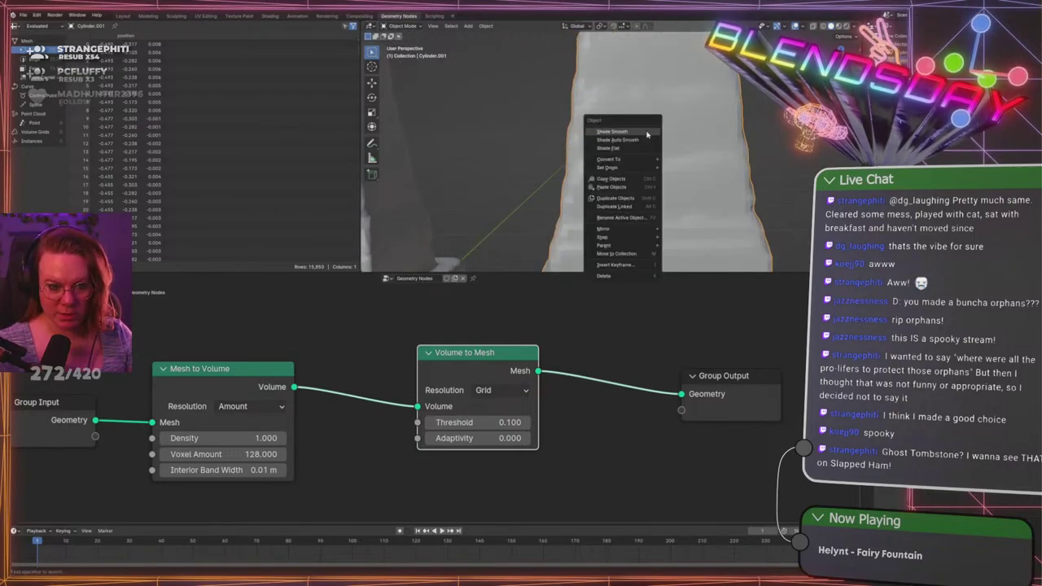
{"action": "left_click", "coordinate": [647, 134]}
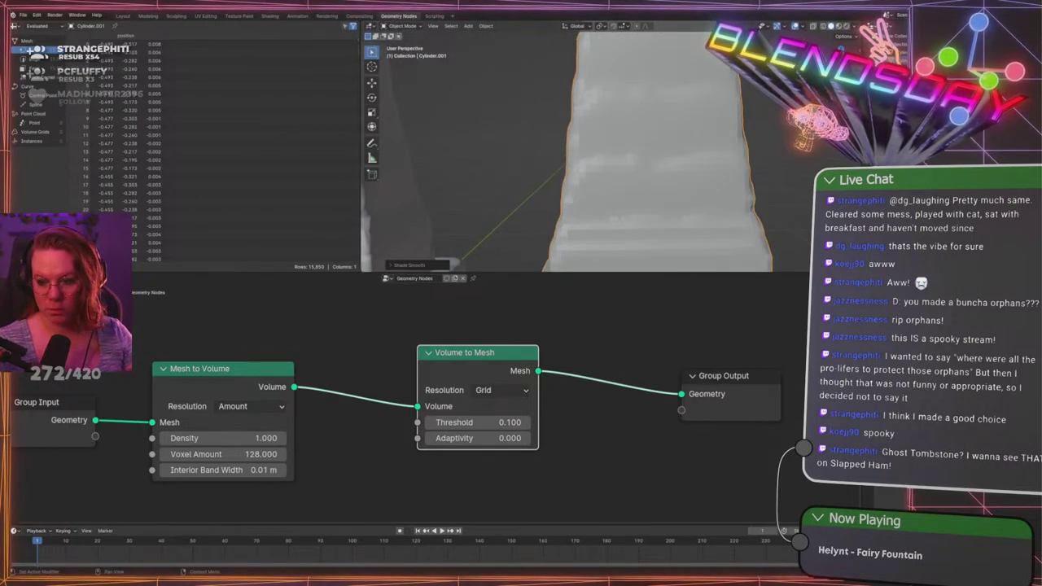
Apply the Geometry Nodes modifier on the copy, shade the resulting mesh smooth and deselect it
{"action": "key", "text": "ctrl+a"}
{"action": "right_click", "coordinate": [649, 154]}
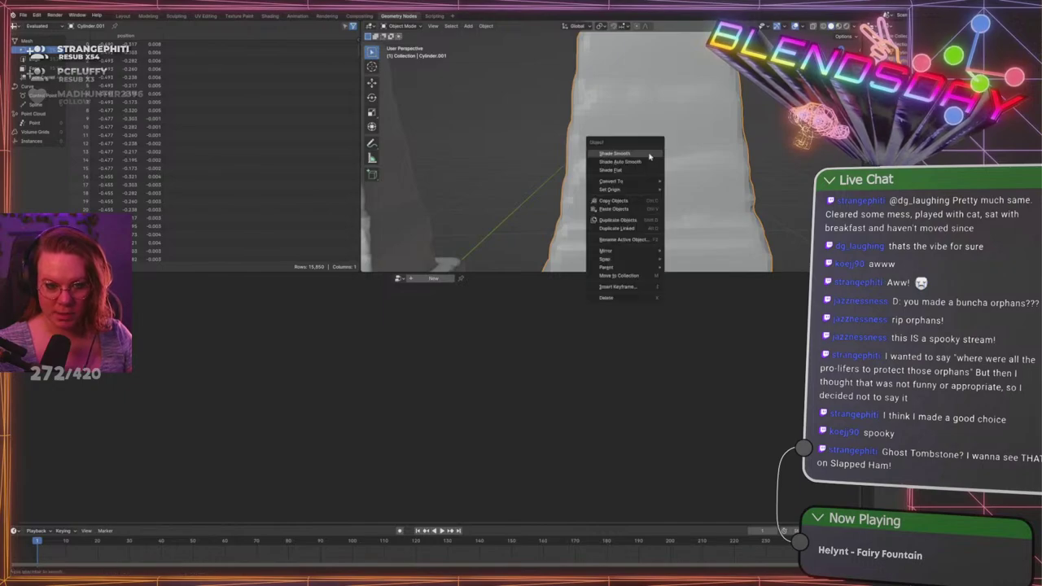
{"action": "left_click", "coordinate": [649, 154]}
{"action": "left_click", "coordinate": [762, 137]}
Examine the smooth-shaded copy beside the original tombstone in a maximized 3D viewport
{"action": "scroll", "coordinate": [730, 136], "scroll_direction": "down", "scroll_amount": 4}
{"action": "scroll", "coordinate": [730, 136], "scroll_direction": "down", "scroll_amount": 4}
{"action": "middle_click_drag", "start_coordinate": [692, 133], "coordinate": [521, 159]}
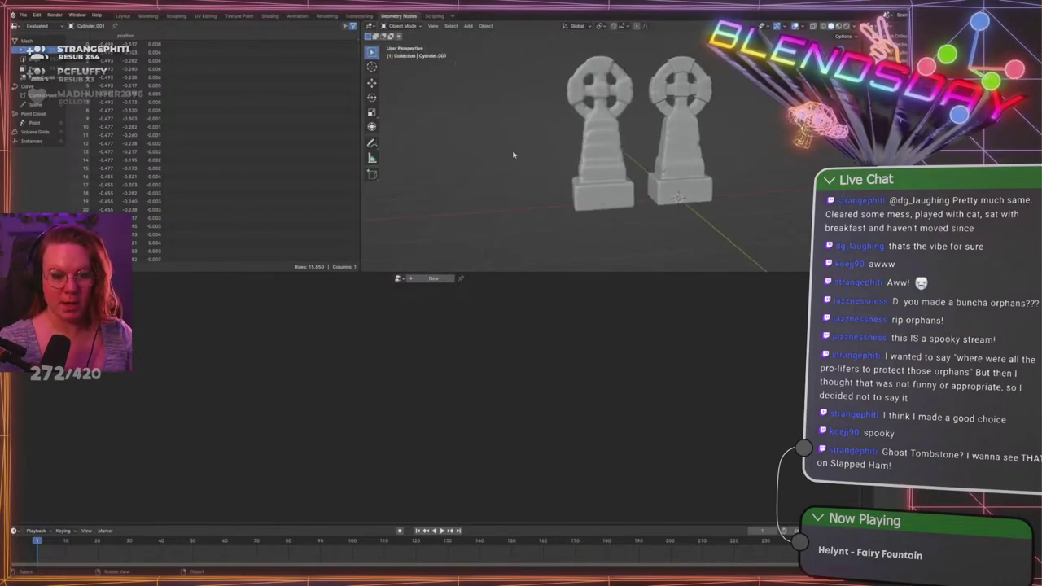
{"action": "middle_click_drag", "start_coordinate": [638, 168], "coordinate": [586, 168], "text": "shift"}
{"action": "key", "text": "ctrl+space"}
{"action": "scroll", "coordinate": [612, 291], "scroll_direction": "up", "scroll_amount": 6}
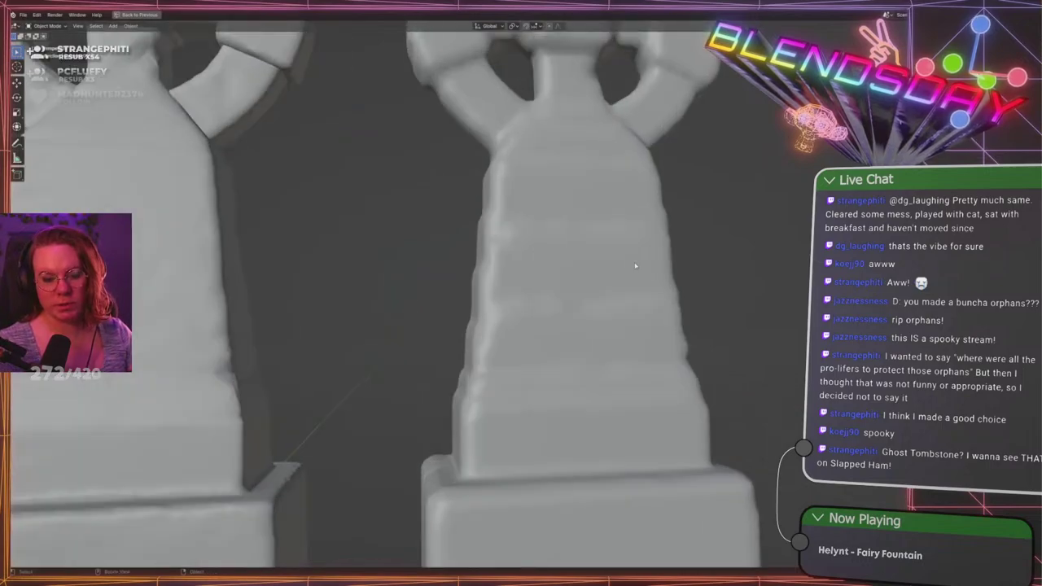
{"action": "middle_click_drag", "start_coordinate": [612, 291], "coordinate": [621, 265]}
{"action": "left_click", "coordinate": [554, 237]}
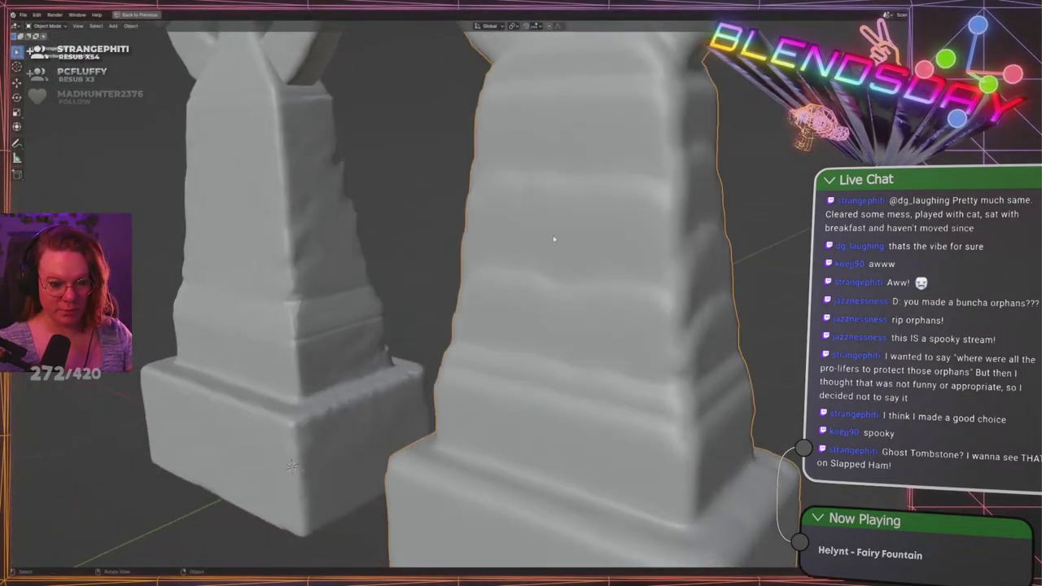
{"action": "scroll", "coordinate": [554, 237], "scroll_direction": "up", "scroll_amount": 3}
{"action": "middle_click_drag", "start_coordinate": [554, 237], "coordinate": [527, 227]}
{"action": "scroll", "coordinate": [526, 226], "scroll_direction": "down", "scroll_amount": 3}
Inspect the applied copy's face topology in Edit Mode and compare its shape with the original
{"action": "key", "text": "Tab"}
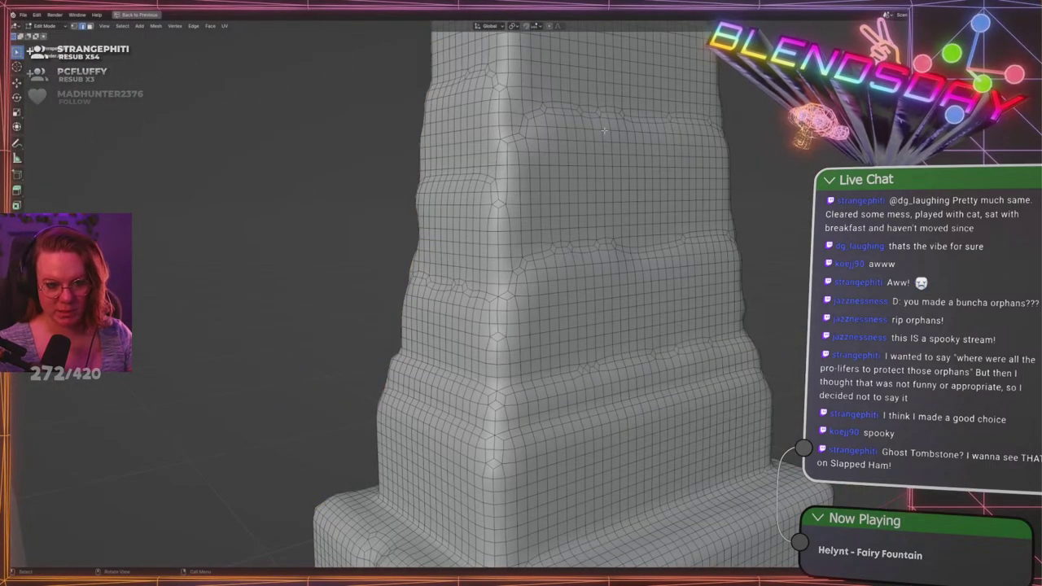
{"action": "middle_click_drag", "start_coordinate": [604, 130], "coordinate": [611, 274]}
{"action": "key", "text": "Tab"}
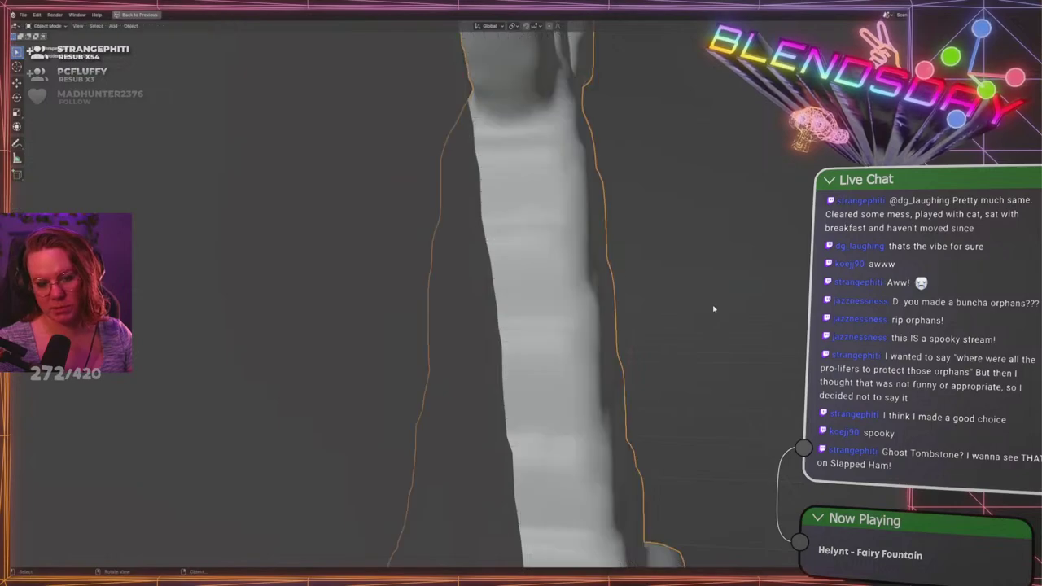
{"action": "scroll", "coordinate": [616, 310], "scroll_direction": "down", "scroll_amount": 8}
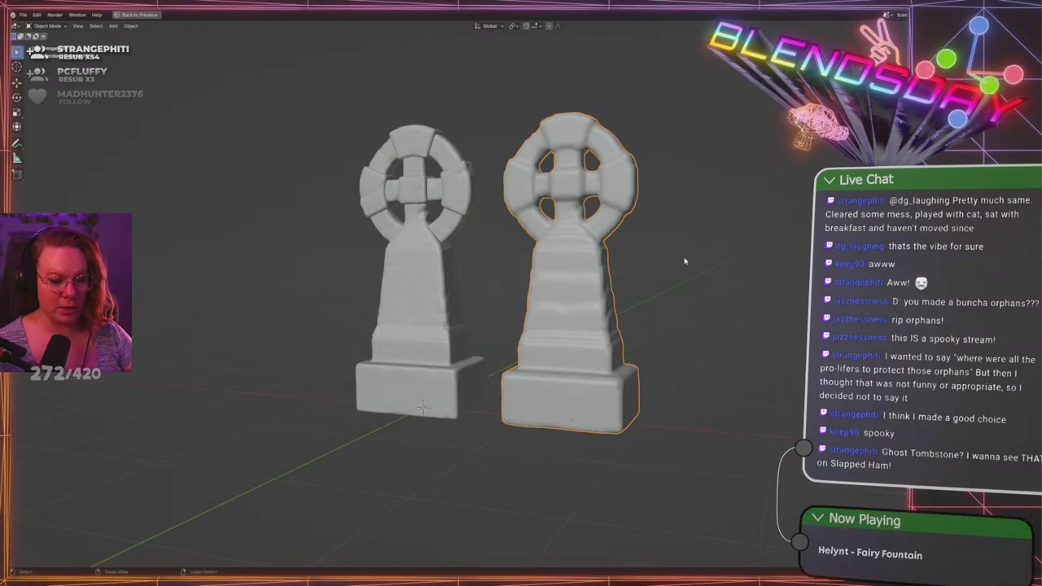
{"action": "key", "text": "Tab"}
{"action": "scroll", "coordinate": [685, 259], "scroll_direction": "up", "scroll_amount": 4}
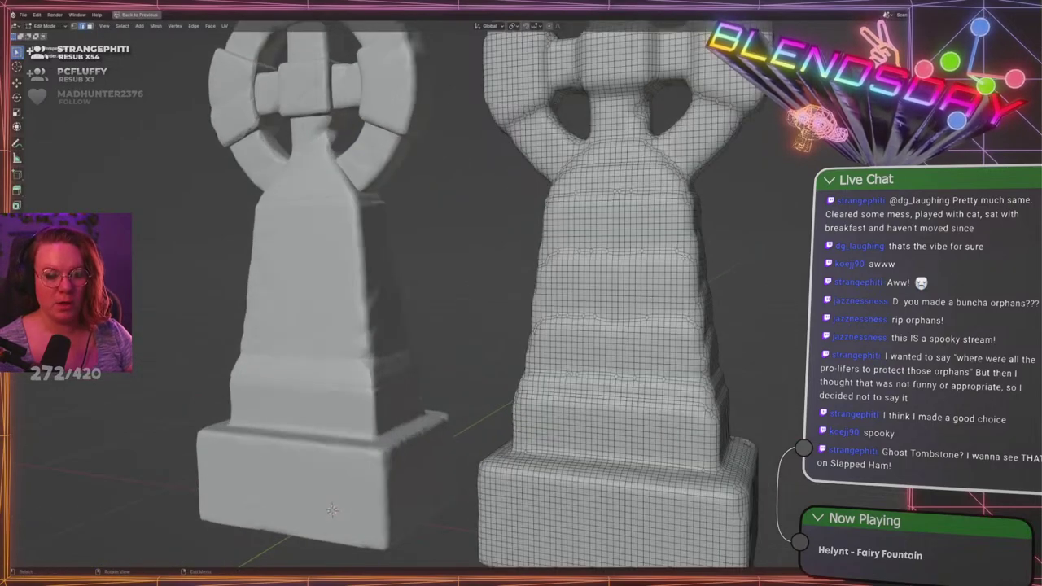
{"action": "scroll", "coordinate": [667, 257], "scroll_direction": "down", "scroll_amount": 5}
{"action": "key", "text": "Tab"}
{"action": "key", "text": "ctrl+space"}
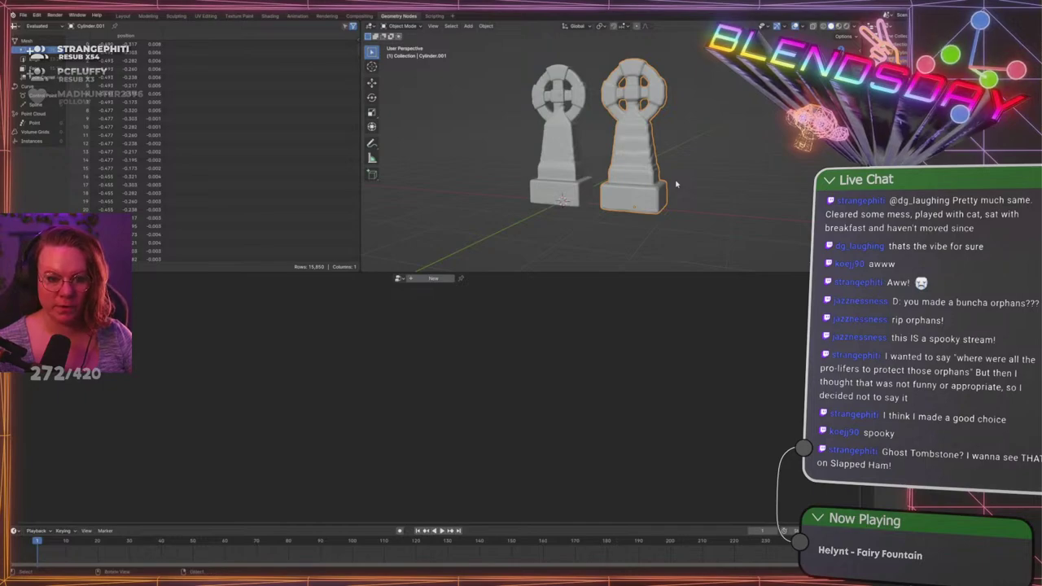
Undo applying the modifier, and bypass Volume to Mesh by wiring Mesh to Volume's output directly to Group Output
{"action": "scroll", "coordinate": [689, 172], "scroll_direction": "up", "scroll_amount": 4}
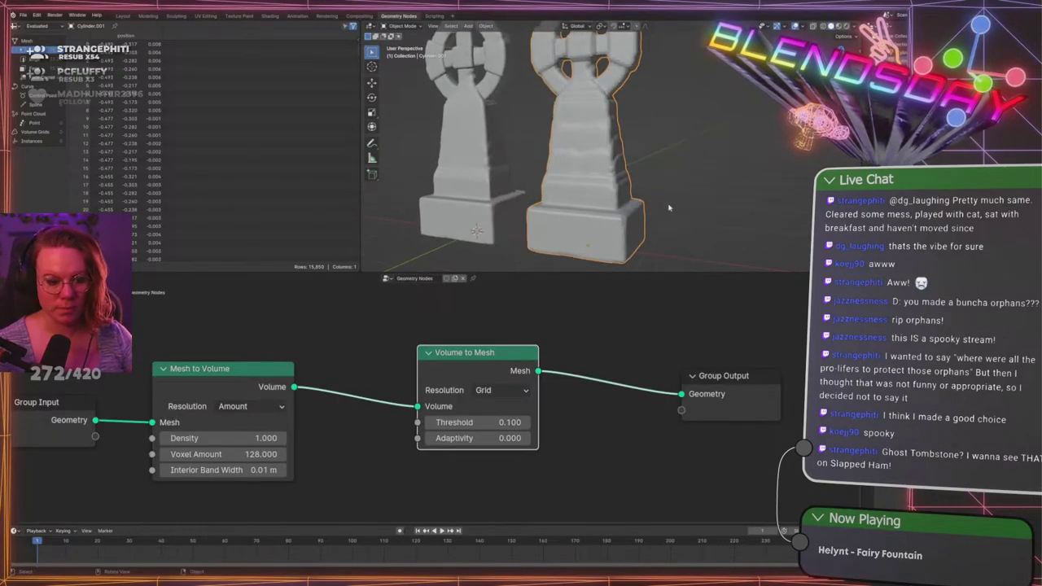
{"action": "left_click_drag", "start_coordinate": [473, 355], "coordinate": [425, 453]}
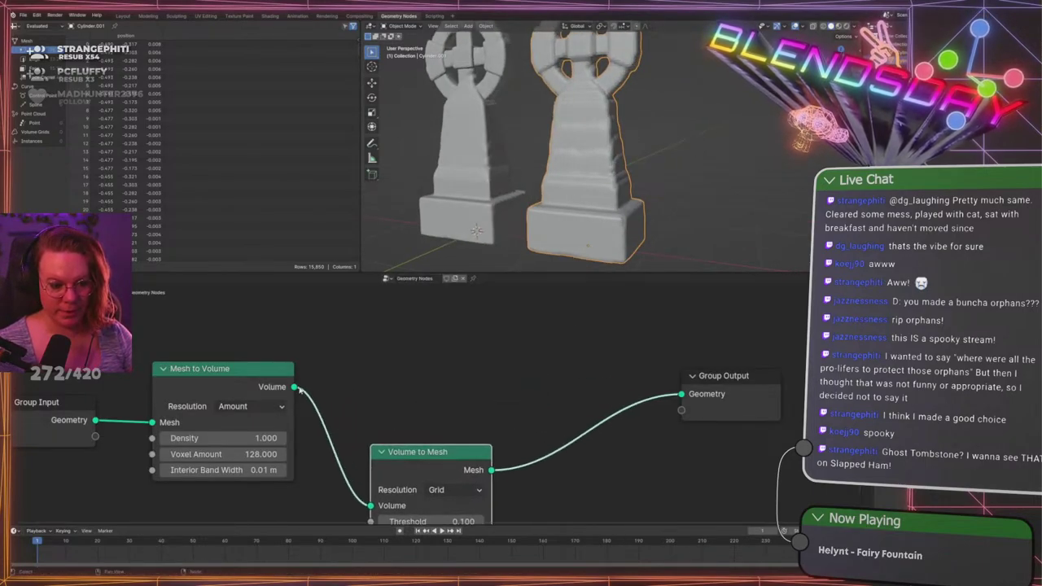
{"action": "left_click_drag", "start_coordinate": [294, 387], "coordinate": [681, 394]}
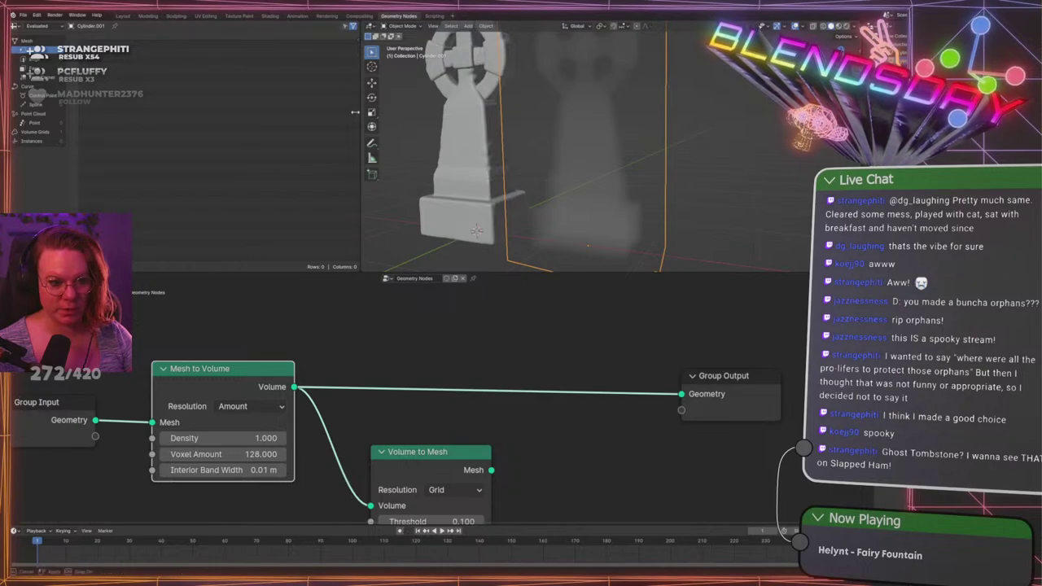
Widen the 3D viewport and set the Mesh to Volume node's Voxel Amount to 32 and Density to 100
{"action": "left_click_drag", "start_coordinate": [355, 112], "coordinate": [134, 112]}
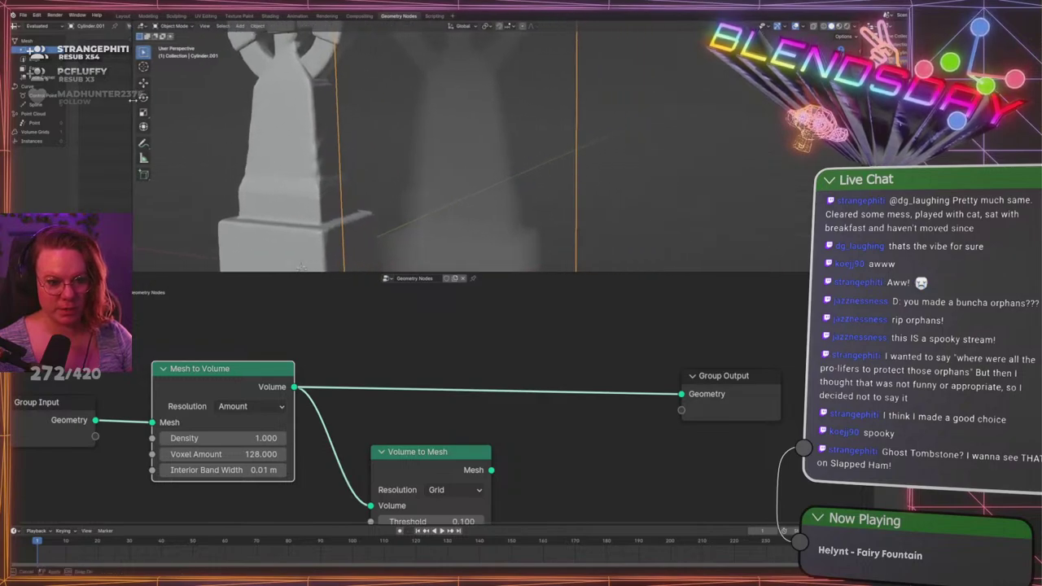
{"action": "left_click", "coordinate": [215, 453]}
{"action": "type", "text": "32"}
{"action": "key", "text": "Return"}
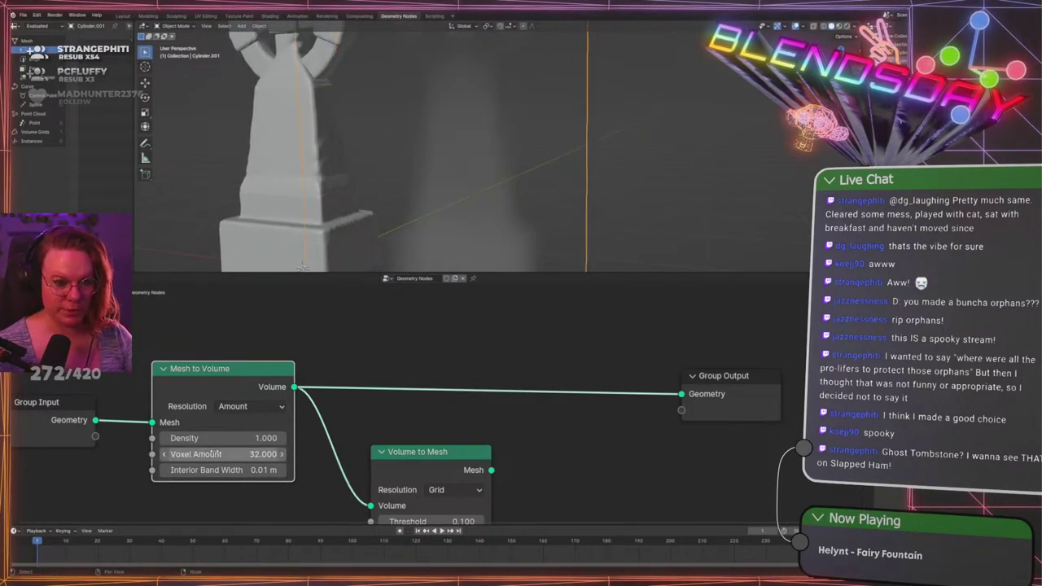
{"action": "left_click", "coordinate": [226, 437]}
{"action": "type", "text": "100"}
{"action": "key", "text": "Return"}
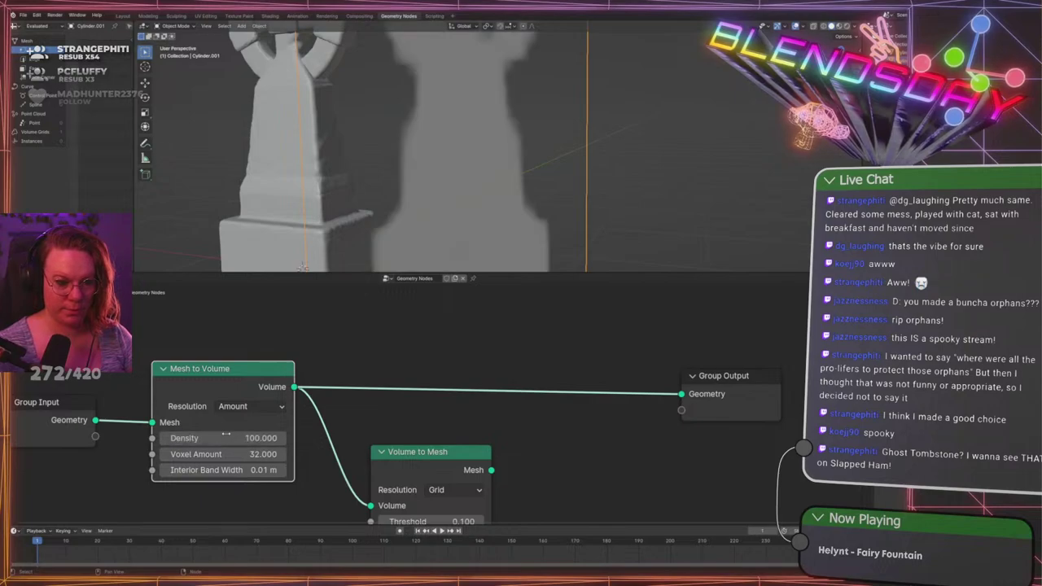
Examine the head and shaft of the 32-voxel volume from the front in a maximized viewport
{"action": "left_click", "coordinate": [665, 185]}
{"action": "key", "text": "ctrl+space"}
{"action": "scroll", "coordinate": [590, 178], "scroll_direction": "down", "scroll_amount": 3}
{"action": "middle_click_drag", "start_coordinate": [428, 198], "coordinate": [430, 256]}
{"action": "scroll", "coordinate": [429, 255], "scroll_direction": "up", "scroll_amount": 5}
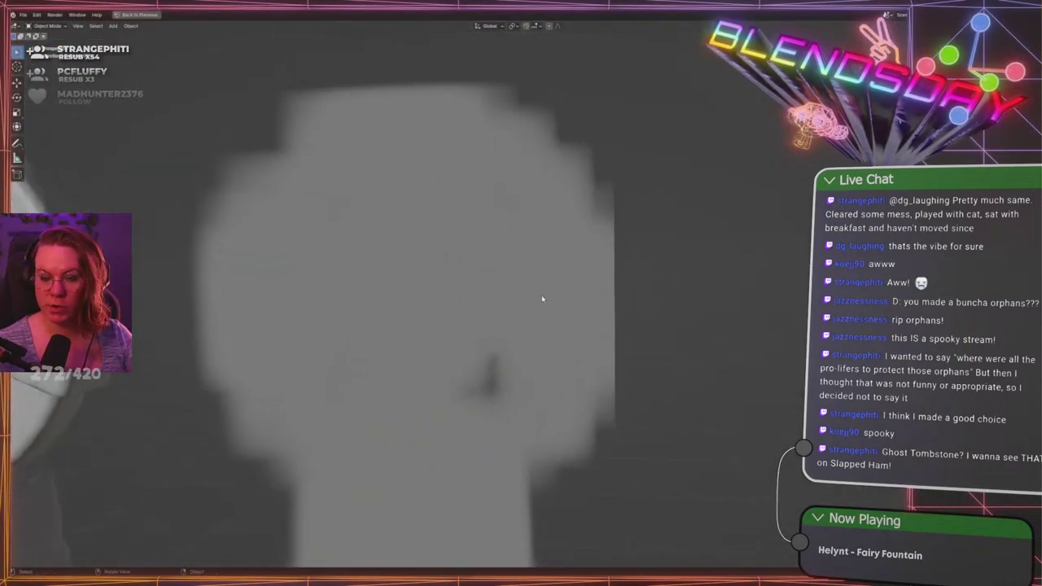
{"action": "key", "text": "KP_1"}
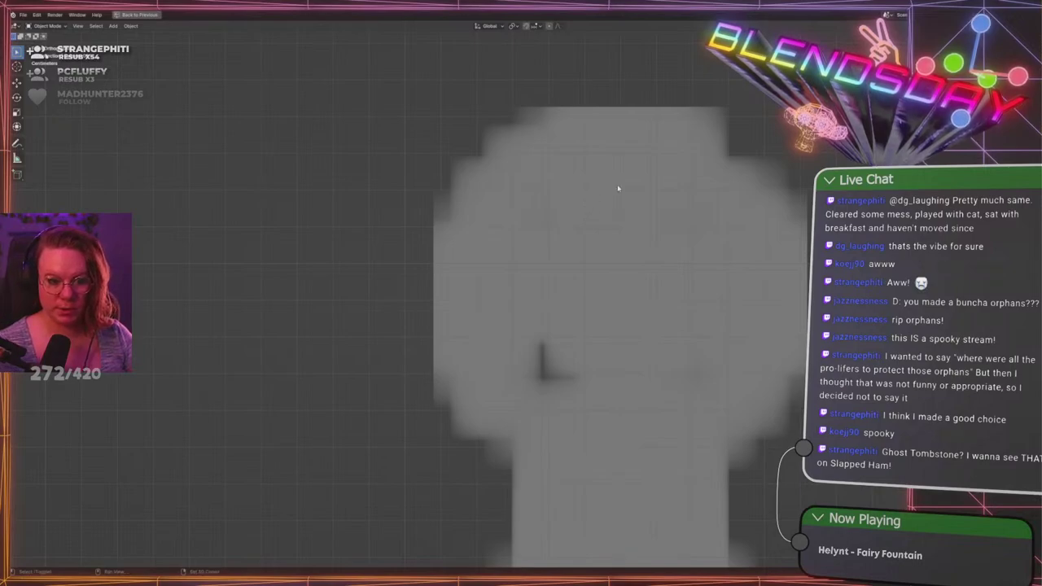
{"action": "middle_click_drag", "start_coordinate": [617, 188], "coordinate": [470, 181], "text": "shift"}
{"action": "scroll", "coordinate": [656, 199], "scroll_direction": "up", "scroll_amount": 2}
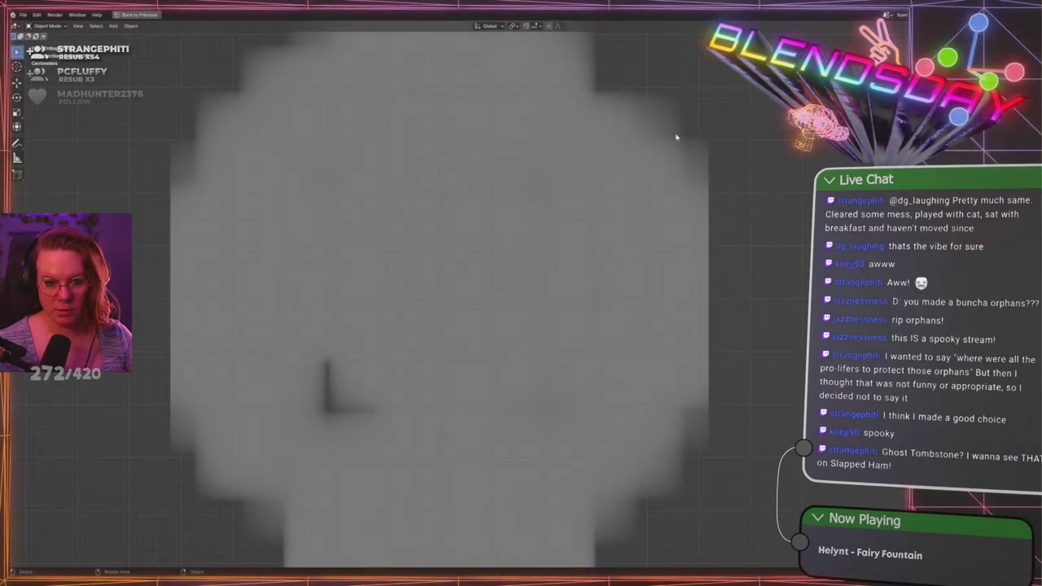
{"action": "middle_click_drag", "start_coordinate": [677, 402], "coordinate": [646, 133], "text": "shift"}
{"action": "middle_click_drag", "start_coordinate": [616, 320], "coordinate": [646, 158], "text": "shift"}
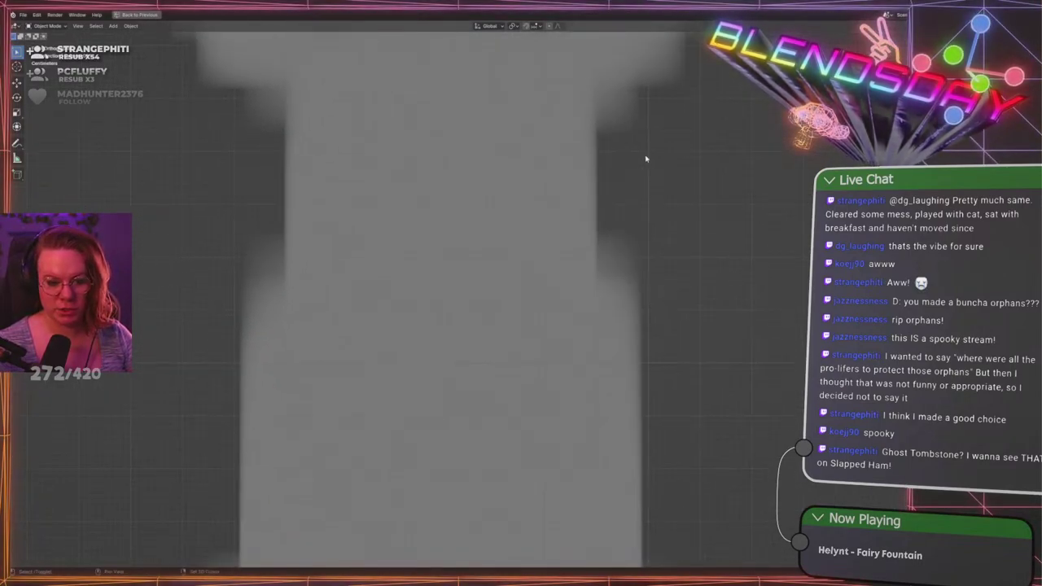
{"action": "scroll", "coordinate": [642, 200], "scroll_direction": "up", "scroll_amount": 3}
{"action": "scroll", "coordinate": [657, 266], "scroll_direction": "down", "scroll_amount": 4}
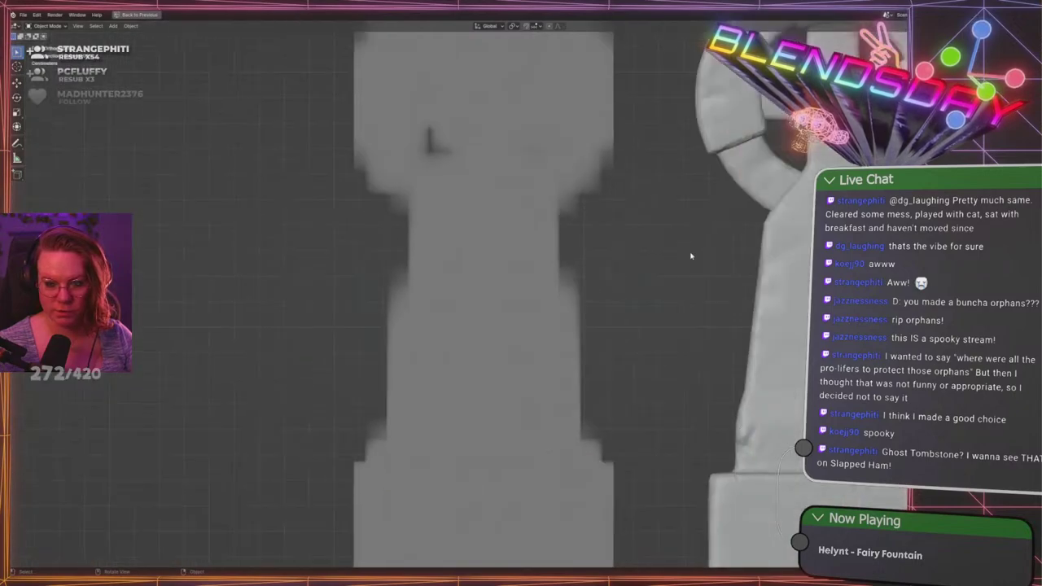
Compare the 32-voxel volume with the original tombstone in perspective from several angles
{"action": "middle_click_drag", "start_coordinate": [609, 368], "coordinate": [478, 350]}
{"action": "scroll", "coordinate": [516, 237], "scroll_direction": "up", "scroll_amount": 2}
{"action": "middle_click_drag", "start_coordinate": [516, 237], "coordinate": [365, 226]}
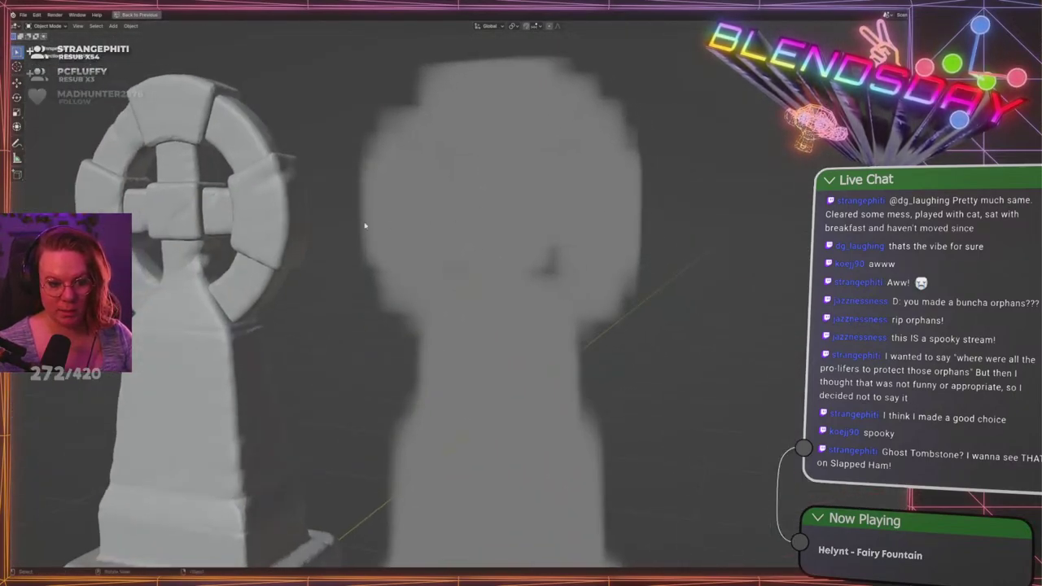
{"action": "middle_click_drag", "start_coordinate": [640, 243], "coordinate": [537, 295]}
{"action": "scroll", "coordinate": [533, 296], "scroll_direction": "down", "scroll_amount": 3}
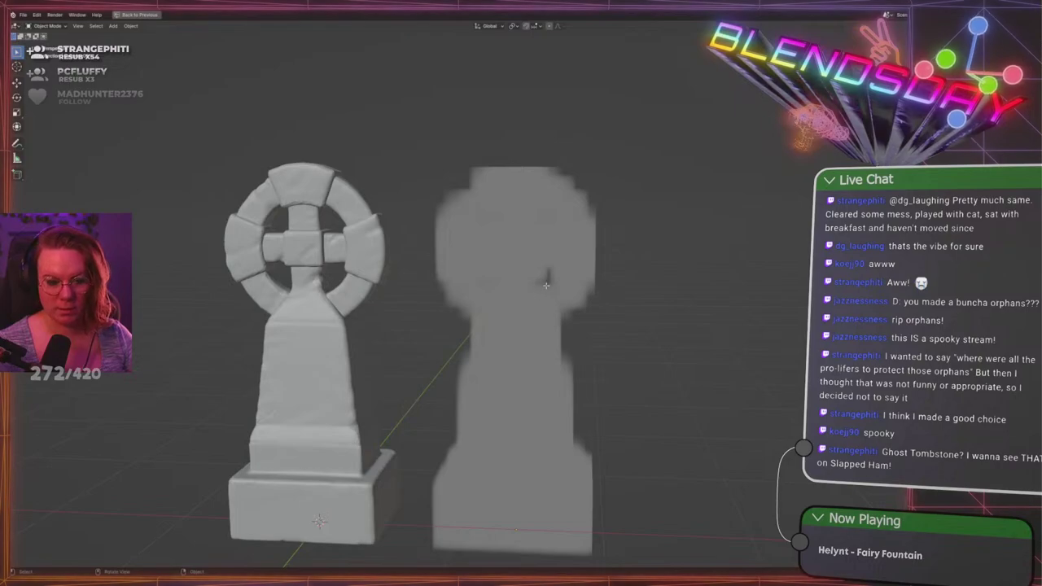
{"action": "key", "text": "Tab"}
{"action": "key", "text": "Tab"}
{"action": "key", "text": "ctrl+space"}
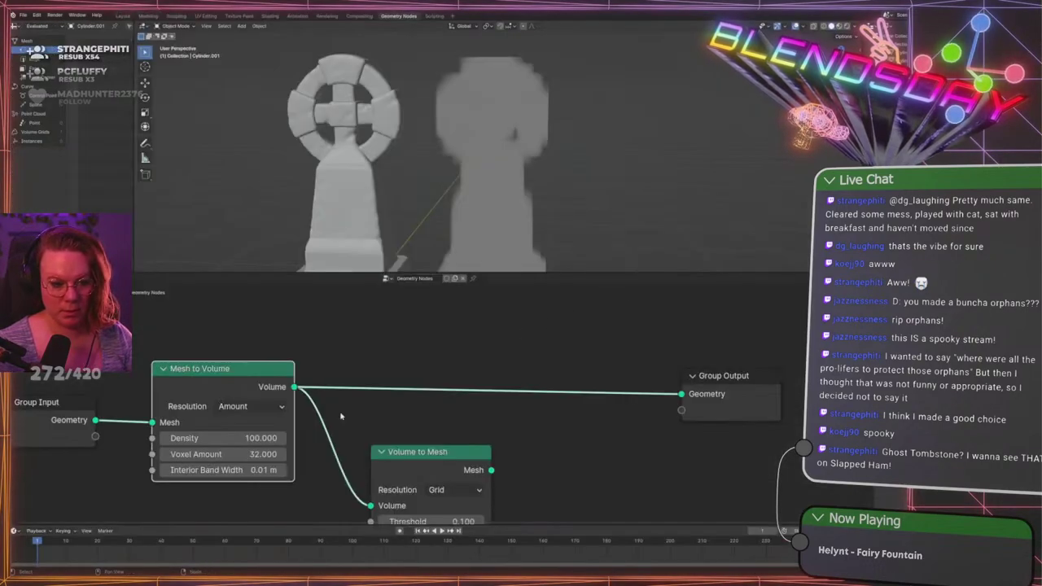
Set the Mesh to Volume node's Voxel Amount to 128 and inspect the volume's cross head in a maximized viewport
{"action": "left_click", "coordinate": [235, 454]}
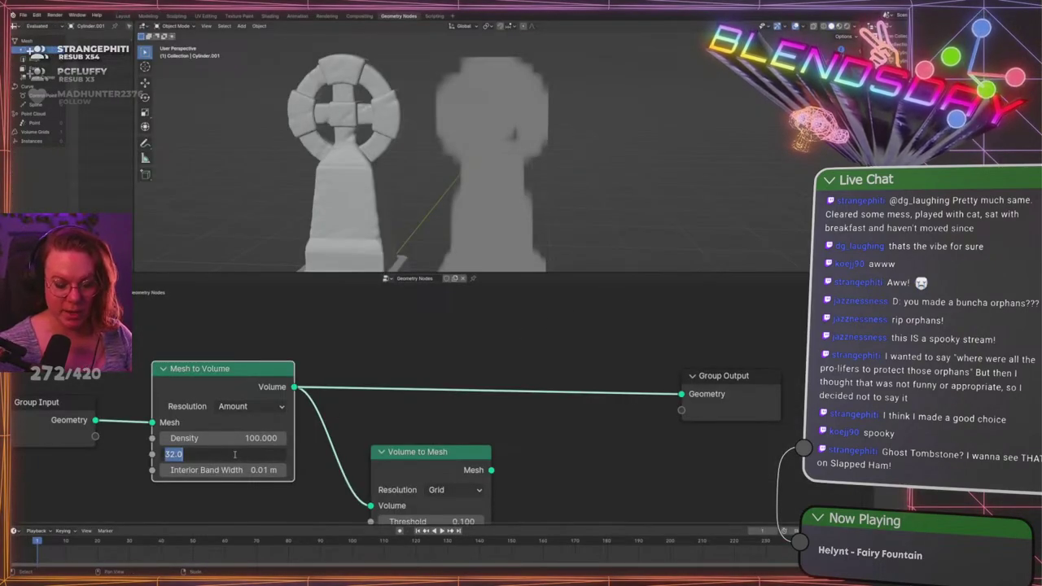
{"action": "type", "text": "128"}
{"action": "key", "text": "Return"}
{"action": "key", "text": "ctrl+space"}
{"action": "scroll", "coordinate": [535, 257], "scroll_direction": "up", "scroll_amount": 5}
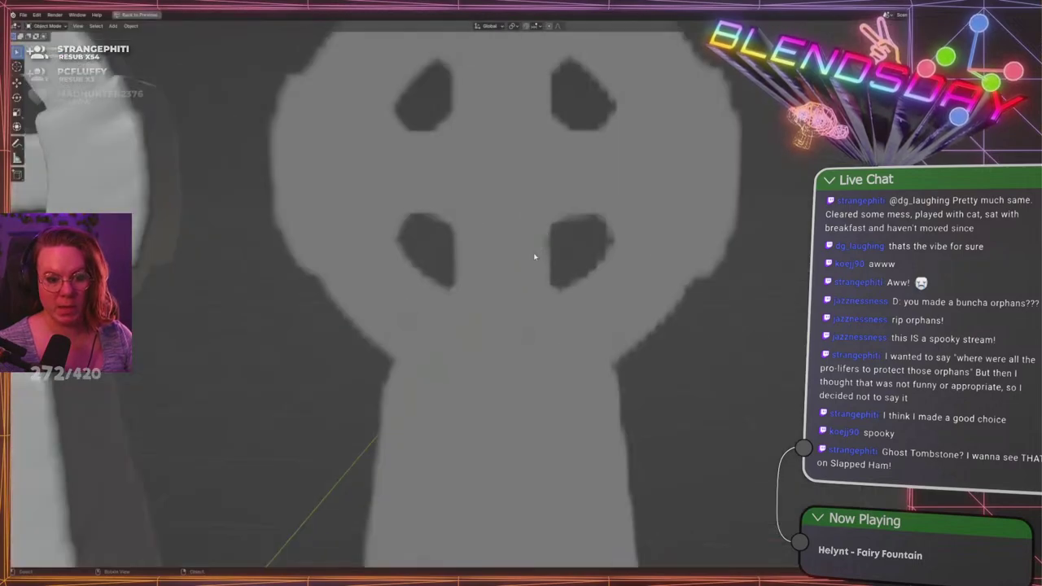
Set the Mesh to Volume node's Voxel Amount to 256 and view the volume beside the original tombstone
{"action": "scroll", "coordinate": [475, 312], "scroll_direction": "down", "scroll_amount": 5}
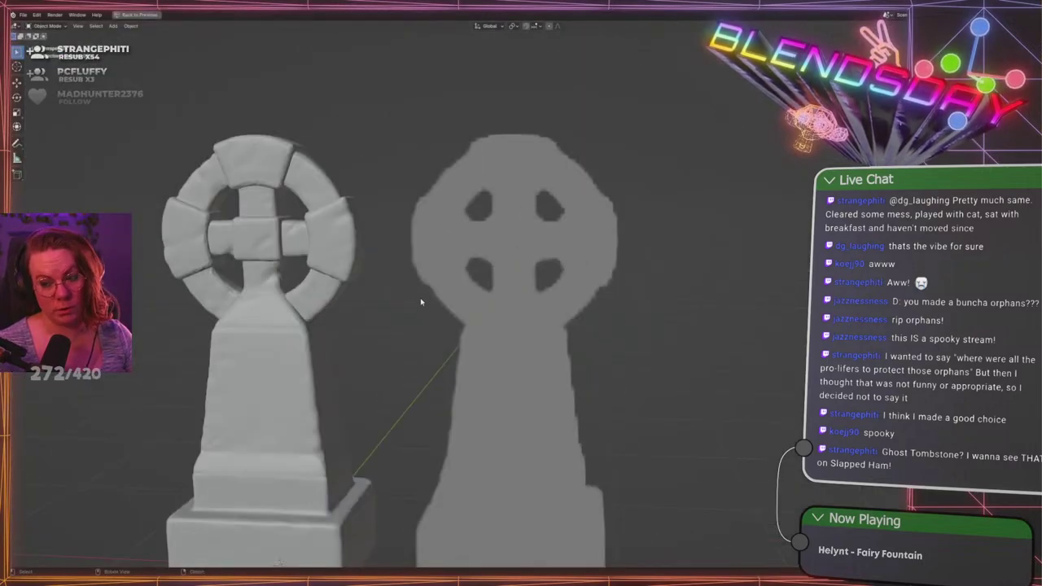
{"action": "key", "text": "ctrl+space"}
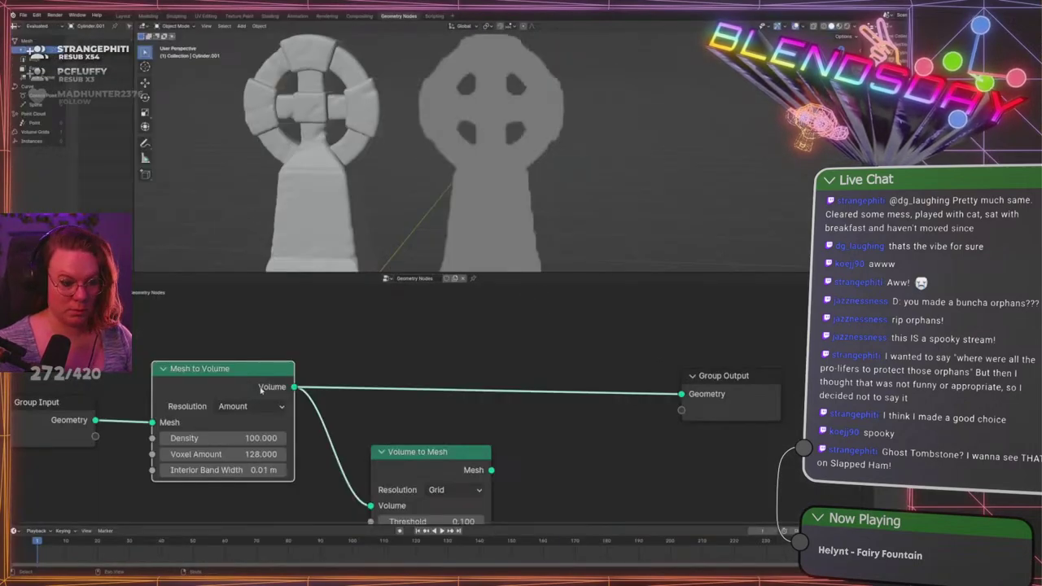
{"action": "left_click", "coordinate": [233, 454]}
{"action": "type", "text": "2"}
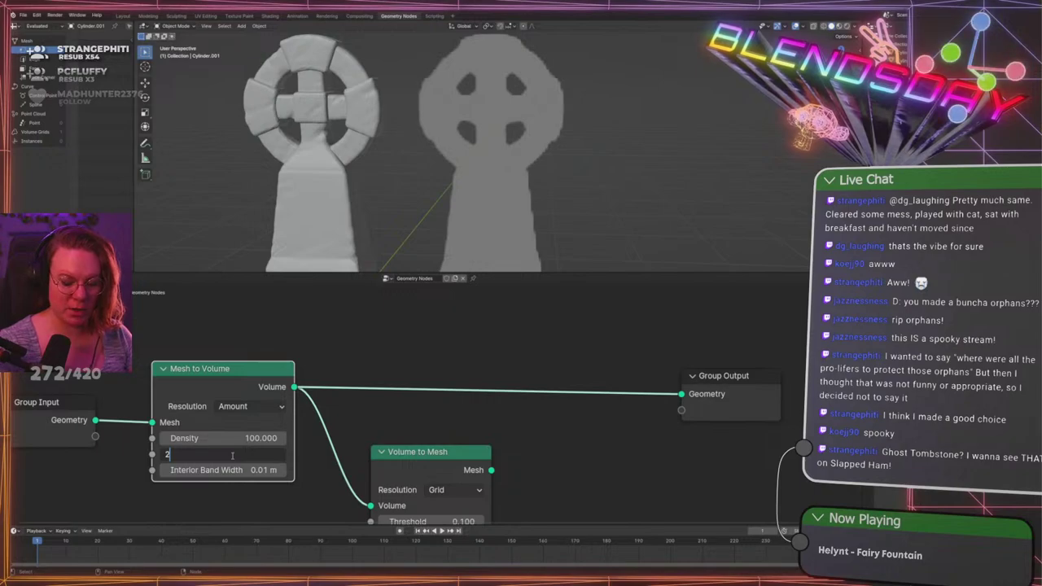
{"action": "type", "text": "56"}
{"action": "key", "text": "Return"}
{"action": "scroll", "coordinate": [529, 157], "scroll_direction": "up", "scroll_amount": 2}
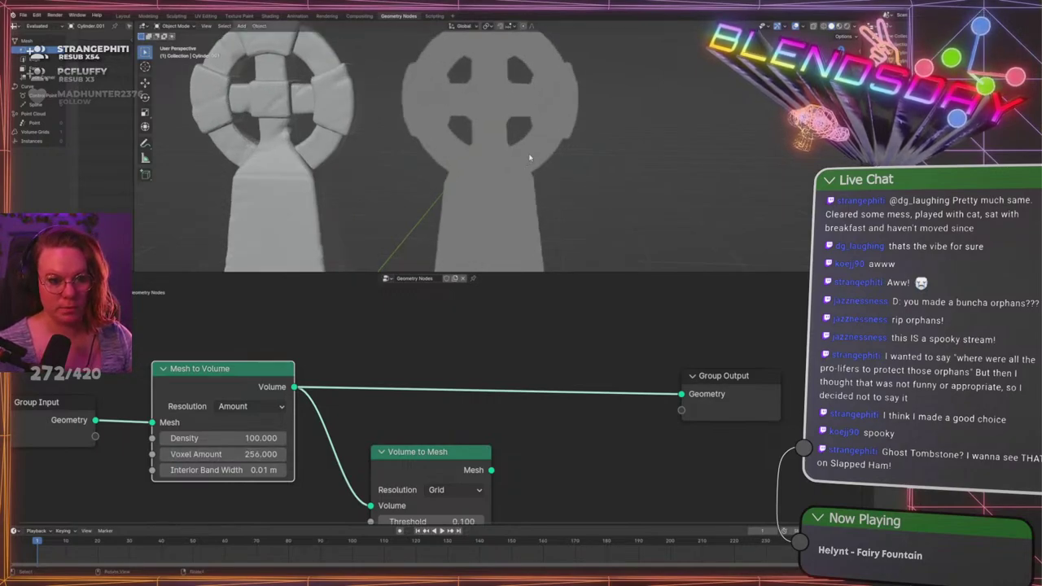
{"action": "scroll", "coordinate": [529, 157], "scroll_direction": "up", "scroll_amount": 3}
Connect the Volume to Mesh node's Mesh output to the Group Output's Geometry and set the Voxel Amount to 128
{"action": "left_click_drag", "start_coordinate": [494, 471], "coordinate": [680, 394]}
{"action": "scroll", "coordinate": [639, 156], "scroll_direction": "down", "scroll_amount": 5}
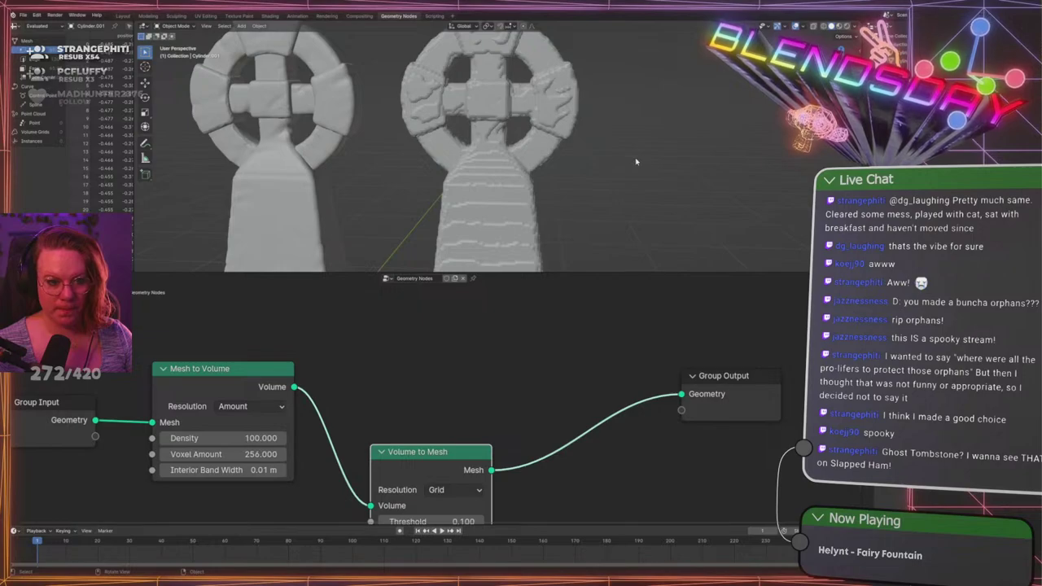
{"action": "left_click", "coordinate": [244, 454]}
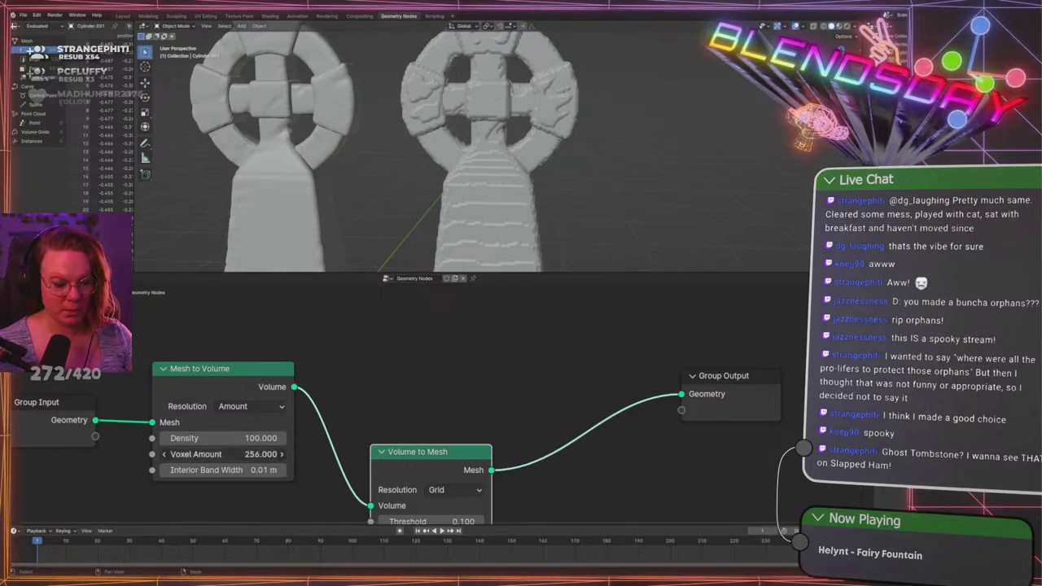
{"action": "type", "text": "128"}
{"action": "key", "text": "Return"}
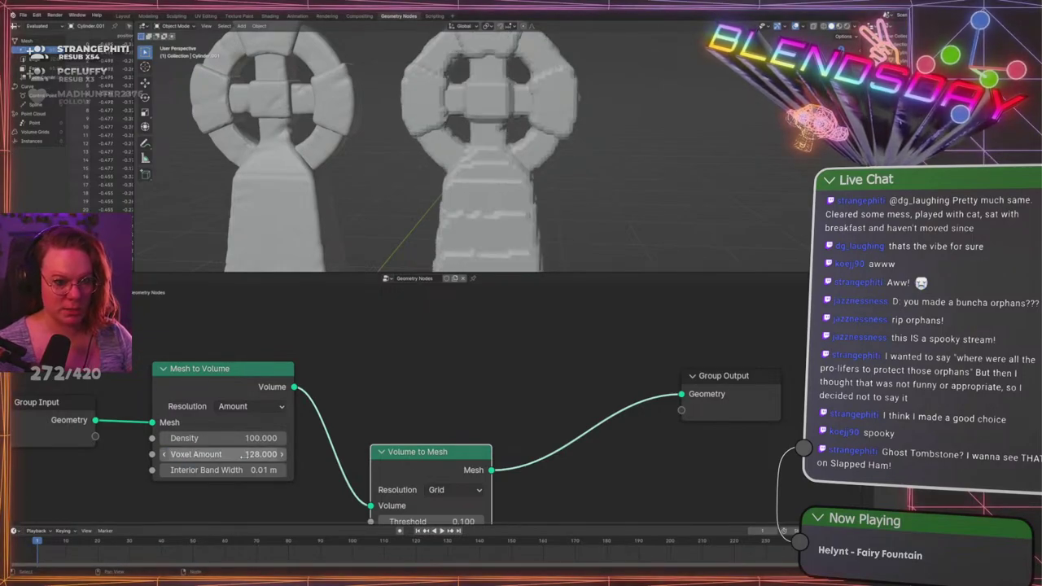
Try a Density of 2 on the Mesh to Volume node and settle on a Density of 1
{"action": "left_click", "coordinate": [249, 442]}
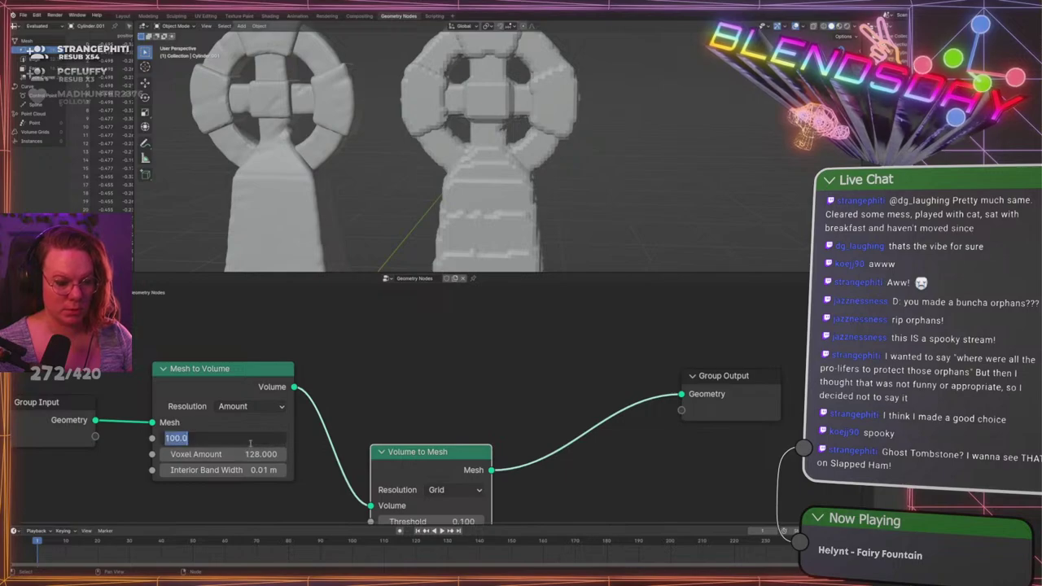
{"action": "type", "text": "2"}
{"action": "key", "text": "Return"}
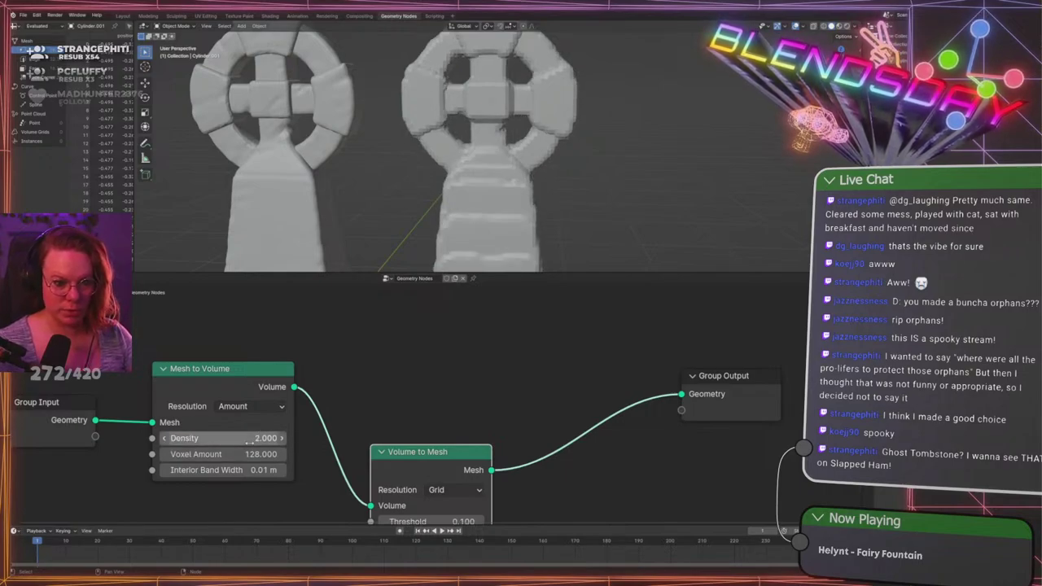
{"action": "left_click", "coordinate": [250, 443]}
{"action": "type", "text": "1"}
{"action": "key", "text": "Return"}
Raise the Mesh to Volume node's Voxel Amount to 256 with the Density at 1
{"action": "left_click", "coordinate": [254, 454]}
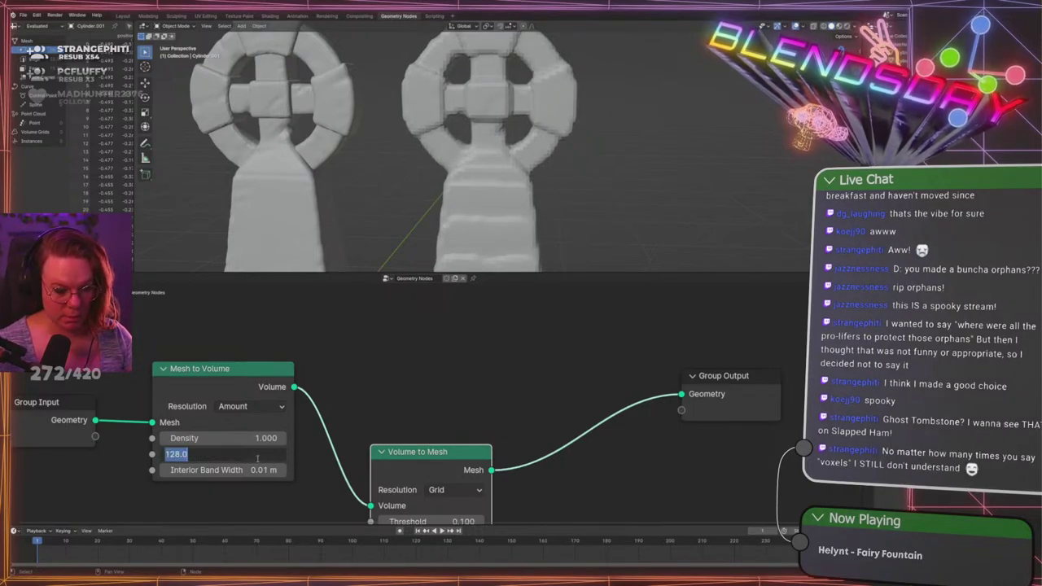
{"action": "type", "text": "256"}
{"action": "key", "text": "Return"}
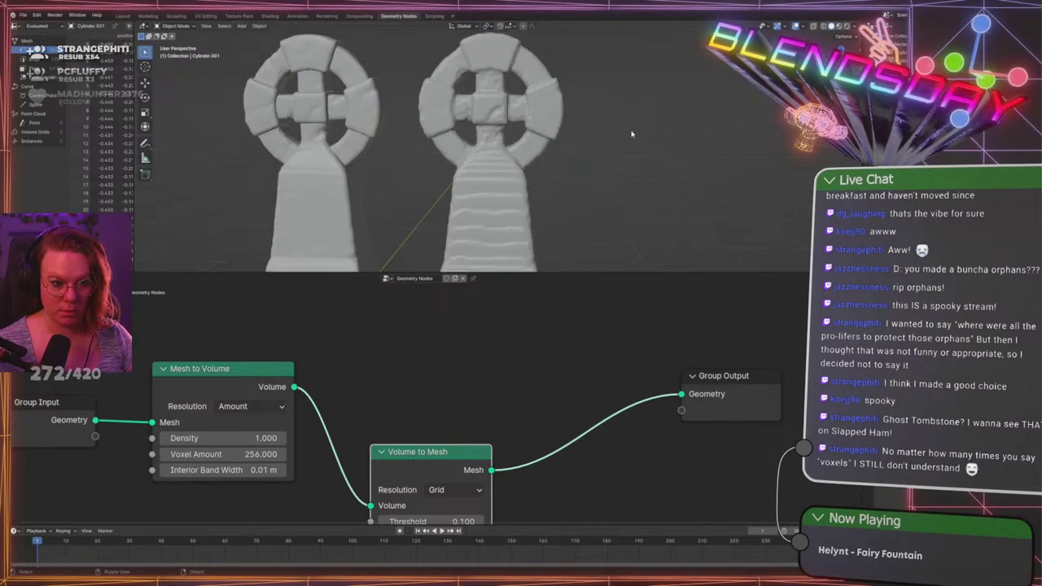
Compare the remeshed tombstone with the original in a maximized viewport and check the duplicate's underlying mesh in Edit Mode
{"action": "key", "text": "ctrl+space"}
{"action": "scroll", "coordinate": [532, 182], "scroll_direction": "up", "scroll_amount": 3}
{"action": "scroll", "coordinate": [675, 215], "scroll_direction": "down", "scroll_amount": 1}
{"action": "middle_click_drag", "start_coordinate": [675, 214], "coordinate": [668, 248]}
{"action": "key", "text": "Tab"}
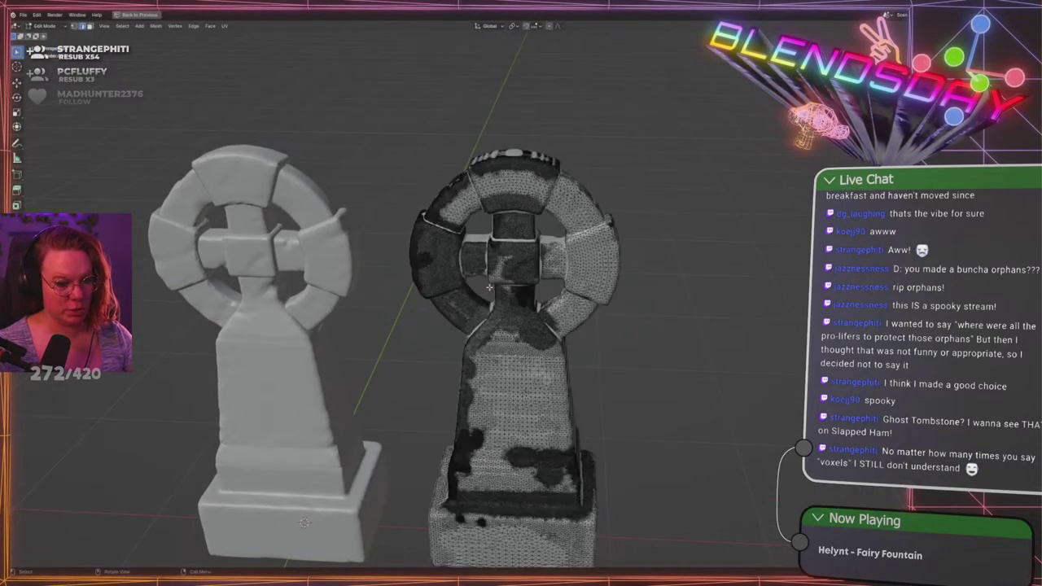
{"action": "key", "text": "Tab"}
{"action": "key", "text": "ctrl+space"}
Set the Mesh to Volume node's Voxel Amount back to 128
{"action": "double_click", "coordinate": [257, 452]}
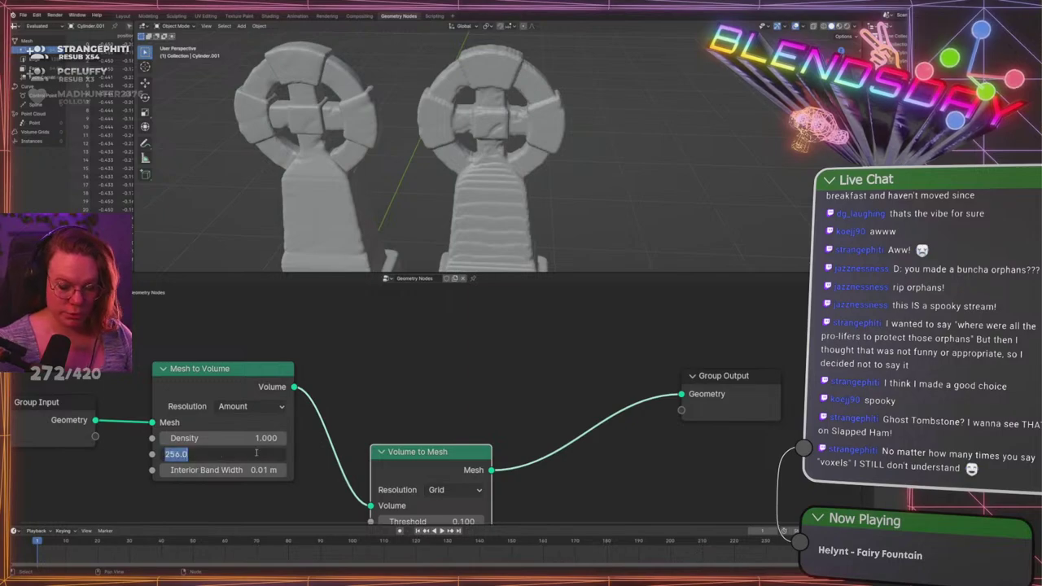
{"action": "type", "text": "128"}
{"action": "key", "text": "Return"}
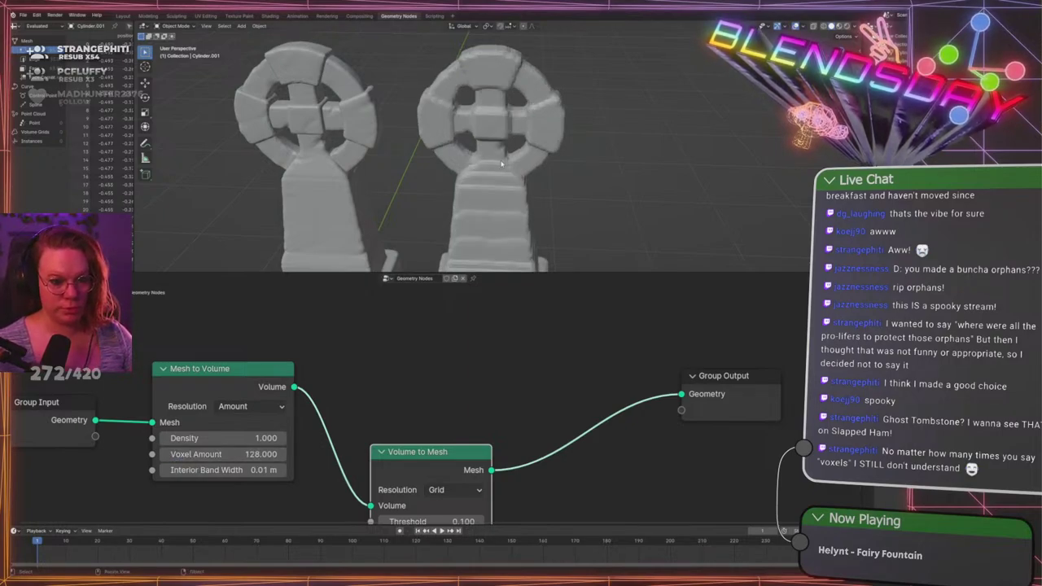
Convert the voxel-remeshed tombstone copy to a real mesh with Visual Geometry to Mesh
{"action": "left_click", "coordinate": [502, 164]}
{"action": "key", "text": "ctrl+a"}
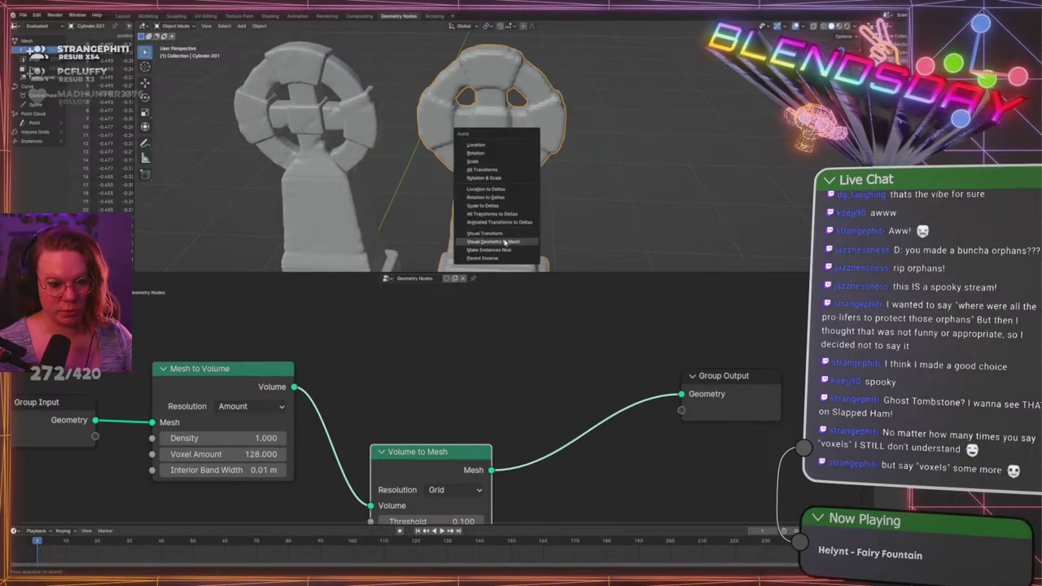
{"action": "key", "text": "Return"}
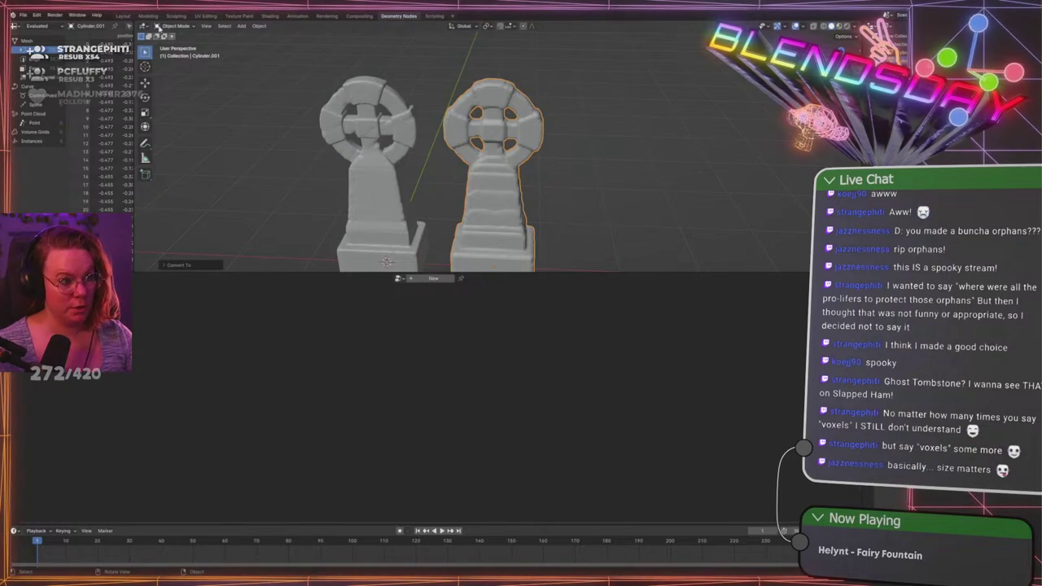
Shade the converted tombstone smooth in the Modeling workspace and save the file
{"action": "left_click", "coordinate": [147, 16]}
{"action": "scroll", "coordinate": [462, 275], "scroll_direction": "up", "scroll_amount": 6}
{"action": "middle_click_drag", "start_coordinate": [462, 274], "coordinate": [318, 277]}
{"action": "key", "text": "Tab"}
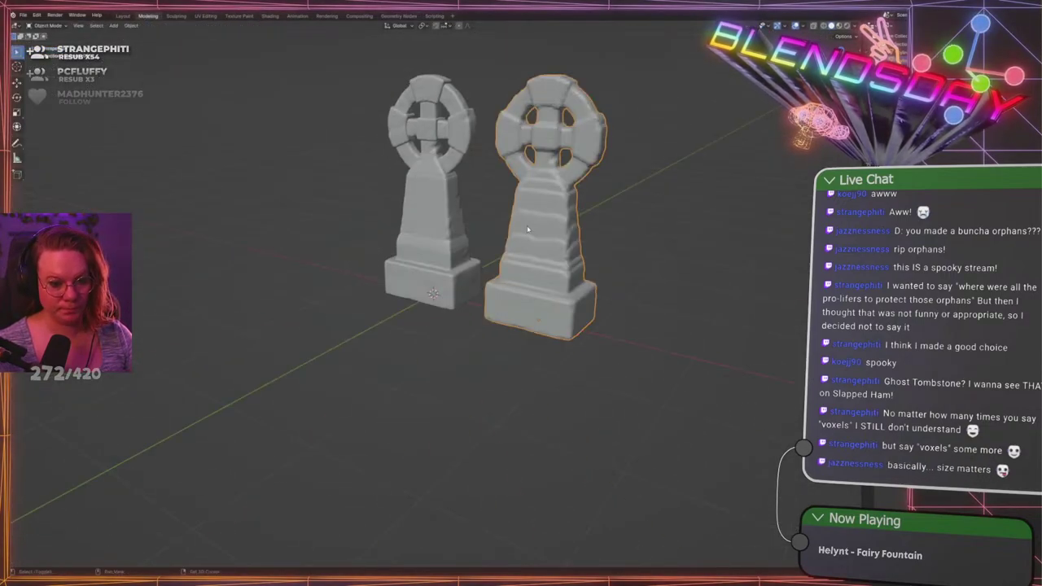
{"action": "middle_click_drag", "start_coordinate": [525, 233], "coordinate": [460, 344], "text": "shift"}
{"action": "middle_click_drag", "start_coordinate": [460, 343], "coordinate": [381, 346]}
{"action": "key", "text": "KP_1"}
{"action": "scroll", "coordinate": [380, 346], "scroll_direction": "up", "scroll_amount": 3}
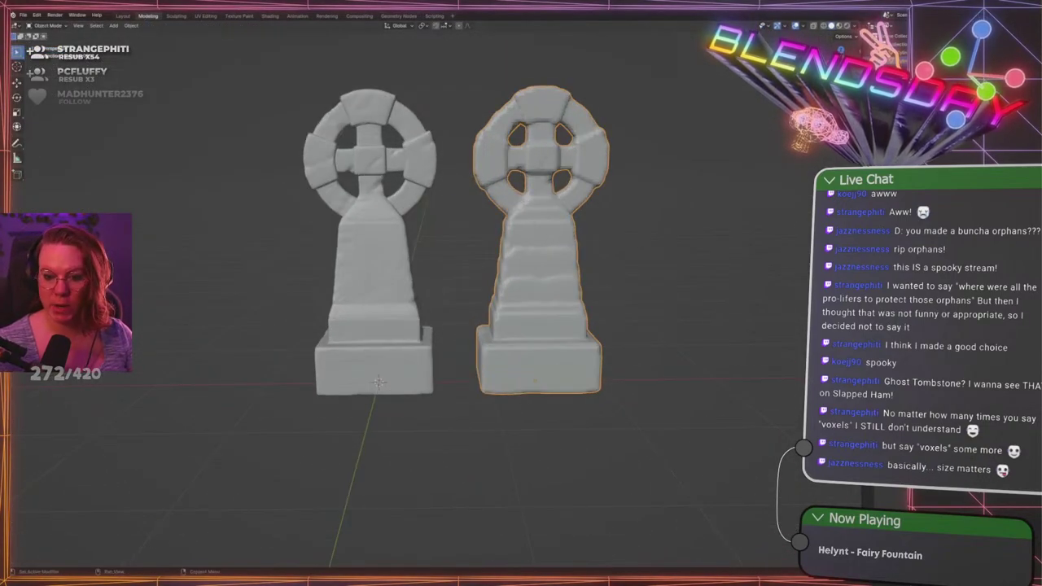
{"action": "scroll", "coordinate": [575, 282], "scroll_direction": "up", "scroll_amount": 5}
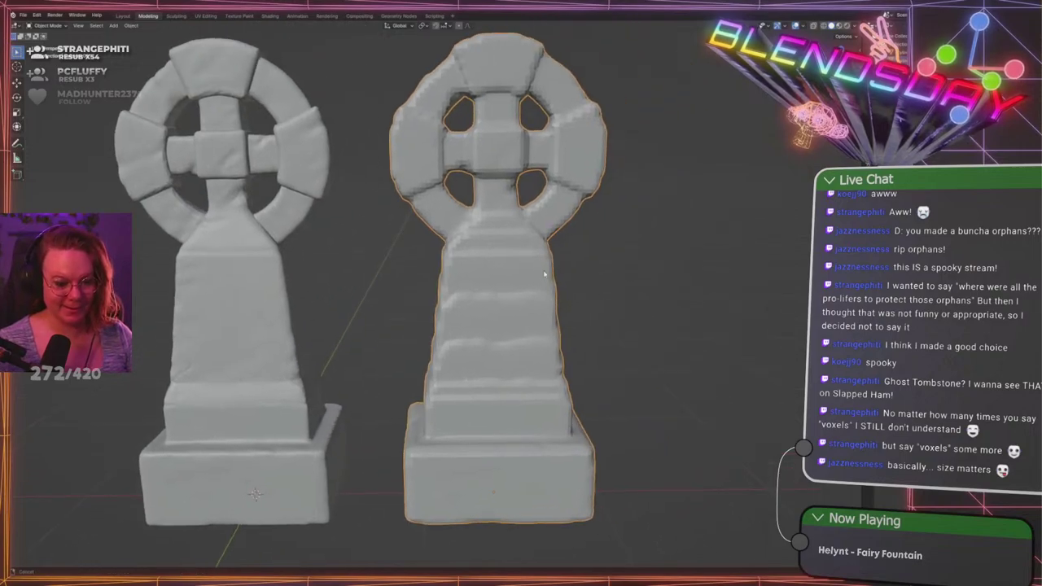
{"action": "middle_click_drag", "start_coordinate": [574, 281], "coordinate": [517, 287]}
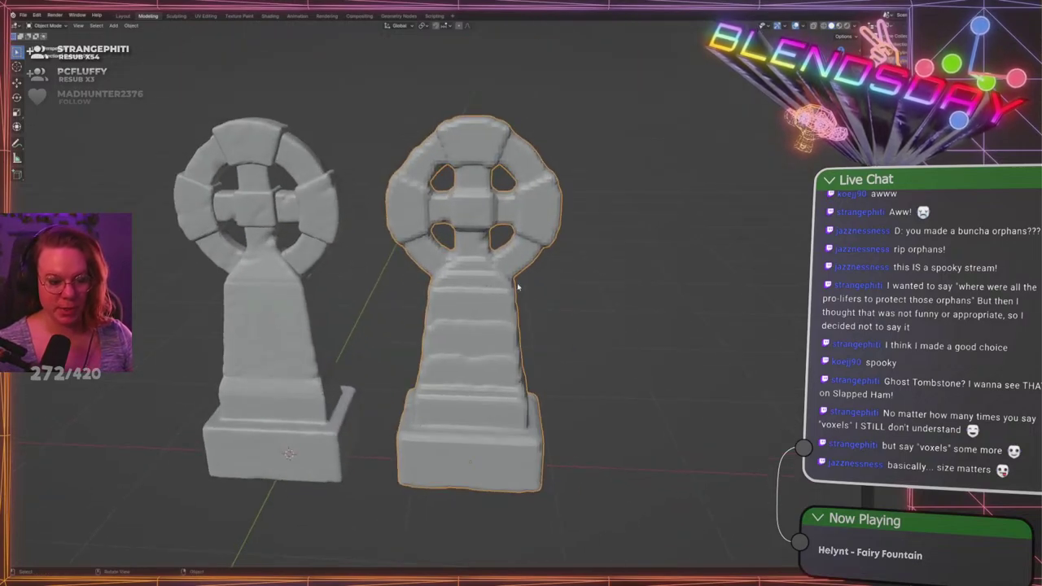
{"action": "right_click", "coordinate": [491, 287]}
{"action": "left_click", "coordinate": [486, 286]}
{"action": "left_click", "coordinate": [621, 278]}
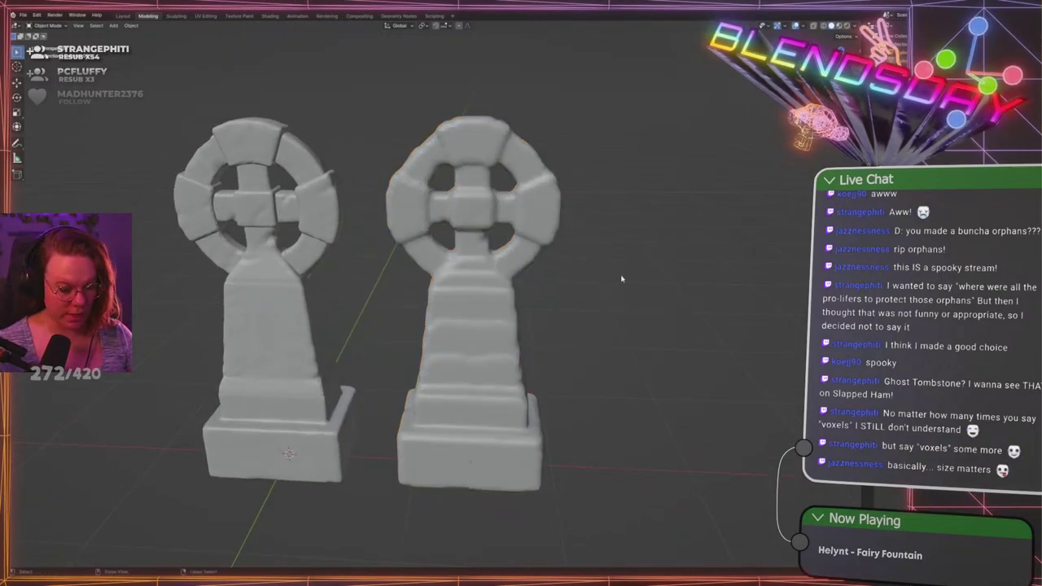
{"action": "key", "text": "ctrl+s"}
Unwrap the entire converted tombstone mesh using Smart UV Project with its offered settings
{"action": "key", "text": "Tab"}
{"action": "middle_click_drag", "start_coordinate": [464, 305], "coordinate": [526, 314]}
{"action": "key", "text": "a"}
{"action": "key", "text": "u"}
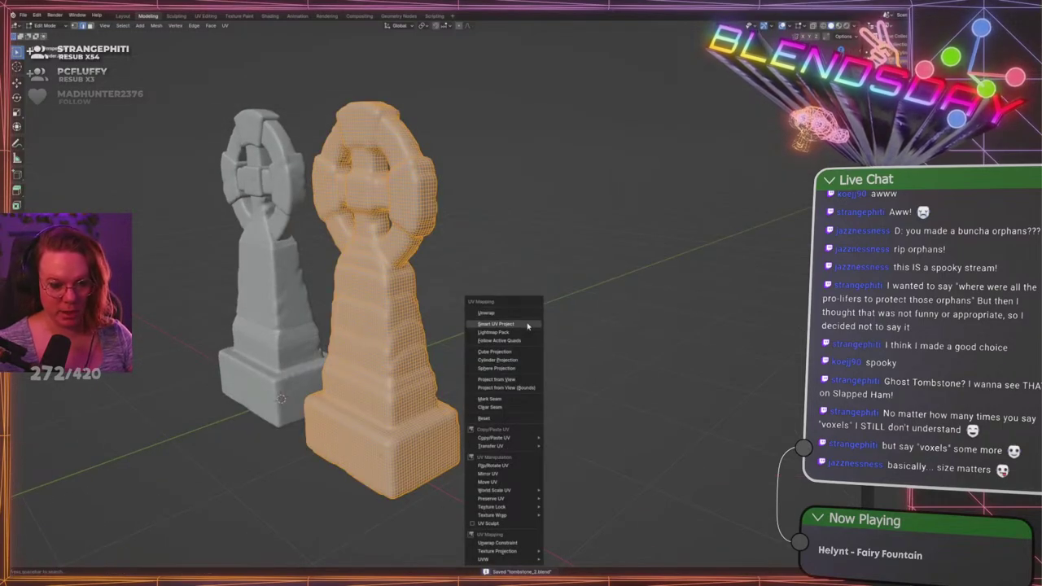
{"action": "left_click", "coordinate": [514, 327]}
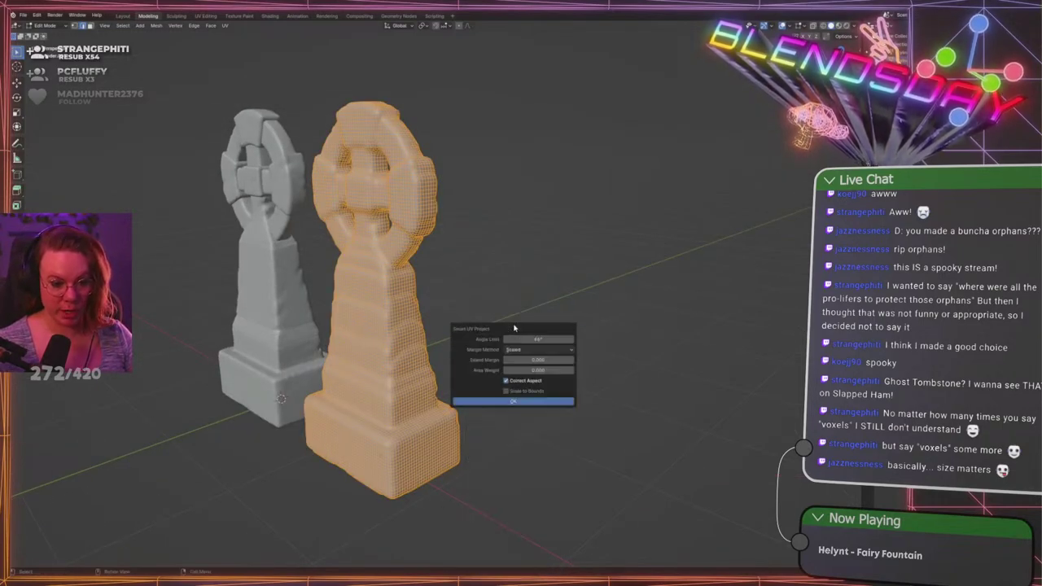
{"action": "left_click", "coordinate": [536, 401]}
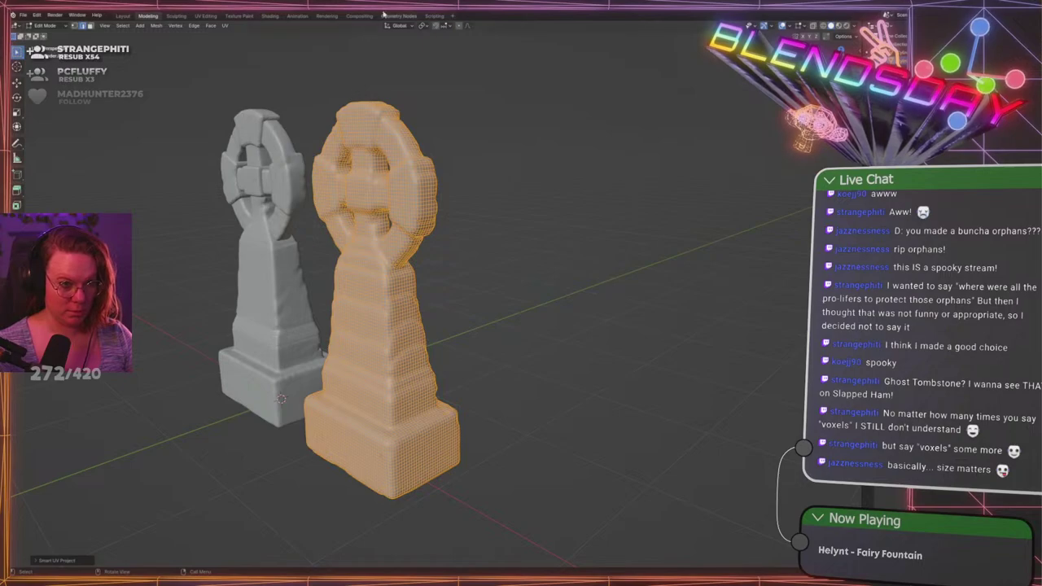
Examine the converted tombstone's unwrapped UV layout in the UV Editing workspace
{"action": "left_click", "coordinate": [208, 16]}
{"action": "scroll", "coordinate": [291, 275], "scroll_direction": "up", "scroll_amount": 4}
{"action": "scroll", "coordinate": [292, 276], "scroll_direction": "up", "scroll_amount": 1}
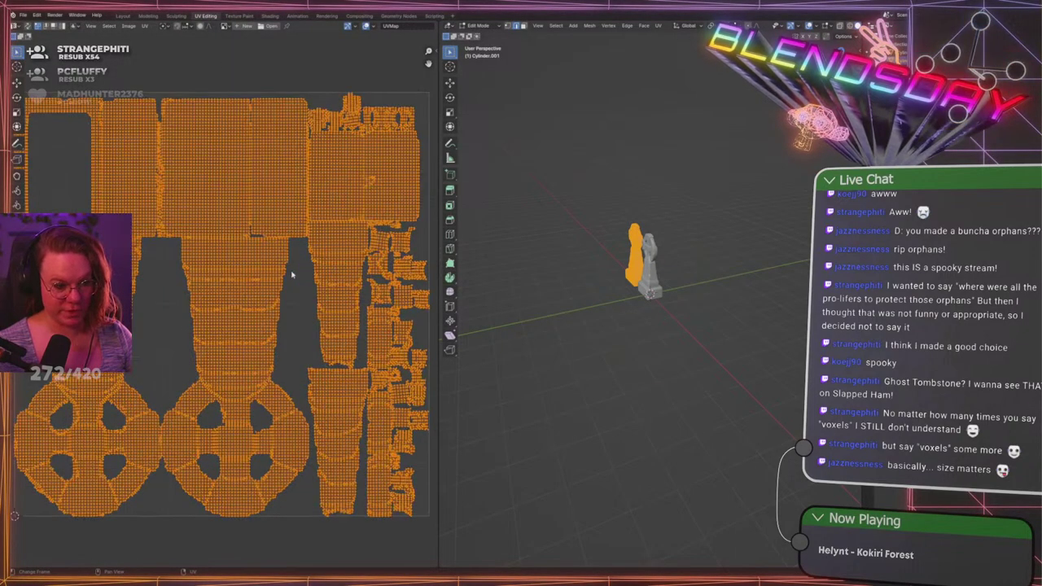
{"action": "scroll", "coordinate": [295, 274], "scroll_direction": "down", "scroll_amount": 2}
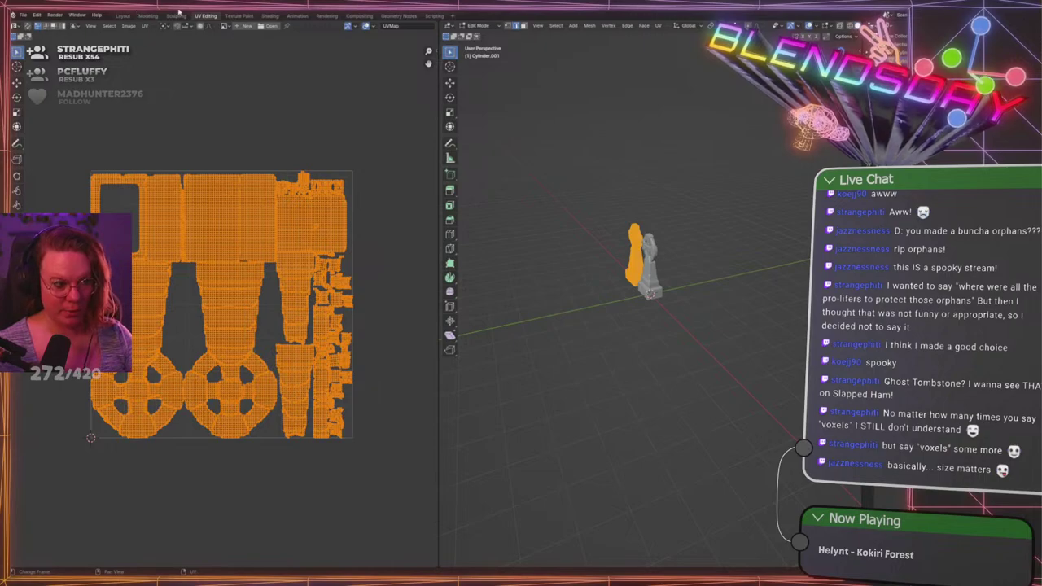
Return to the Modeling workspace, view both tombstones in Material Preview shading, and save the file
{"action": "left_click", "coordinate": [148, 15]}
{"action": "scroll", "coordinate": [469, 292], "scroll_direction": "up", "scroll_amount": 3}
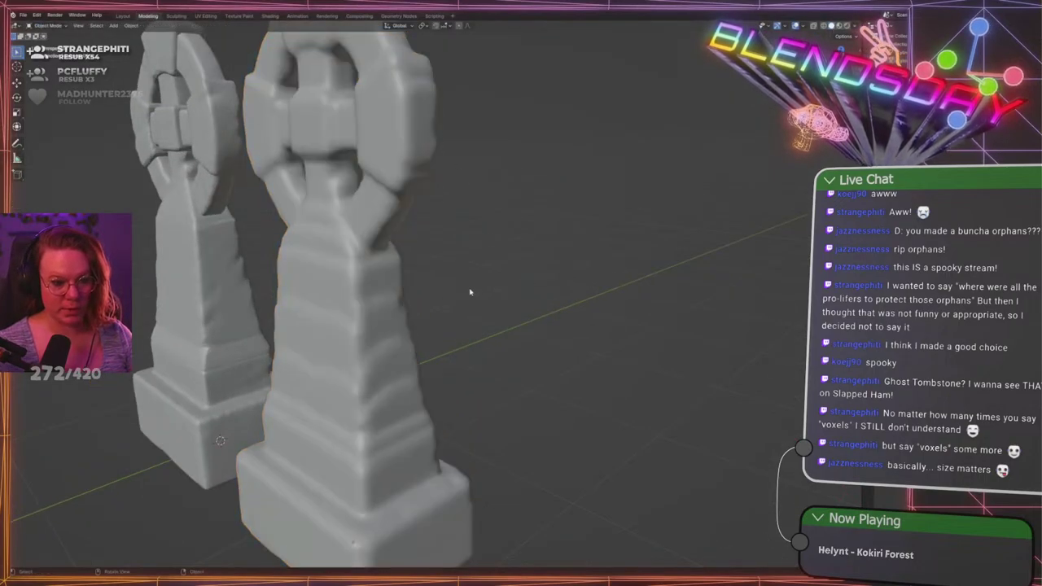
{"action": "middle_click_drag", "start_coordinate": [469, 292], "coordinate": [506, 292]}
{"action": "scroll", "coordinate": [554, 296], "scroll_direction": "down", "scroll_amount": 3}
{"action": "left_click", "coordinate": [839, 26]}
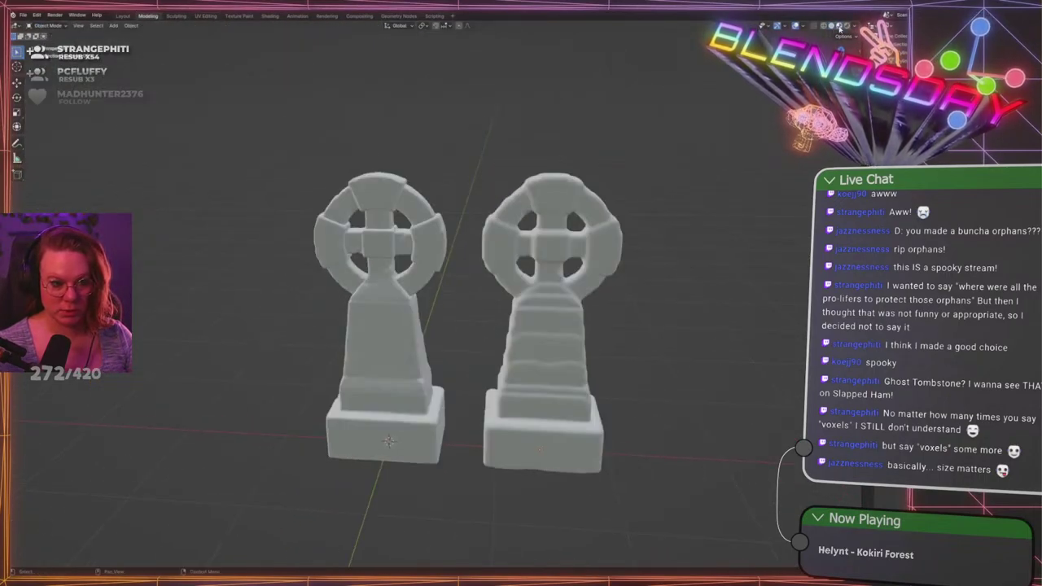
{"action": "middle_click_drag", "start_coordinate": [627, 203], "coordinate": [368, 318]}
{"action": "scroll", "coordinate": [361, 297], "scroll_direction": "up", "scroll_amount": 5}
{"action": "scroll", "coordinate": [366, 319], "scroll_direction": "down", "scroll_amount": 3}
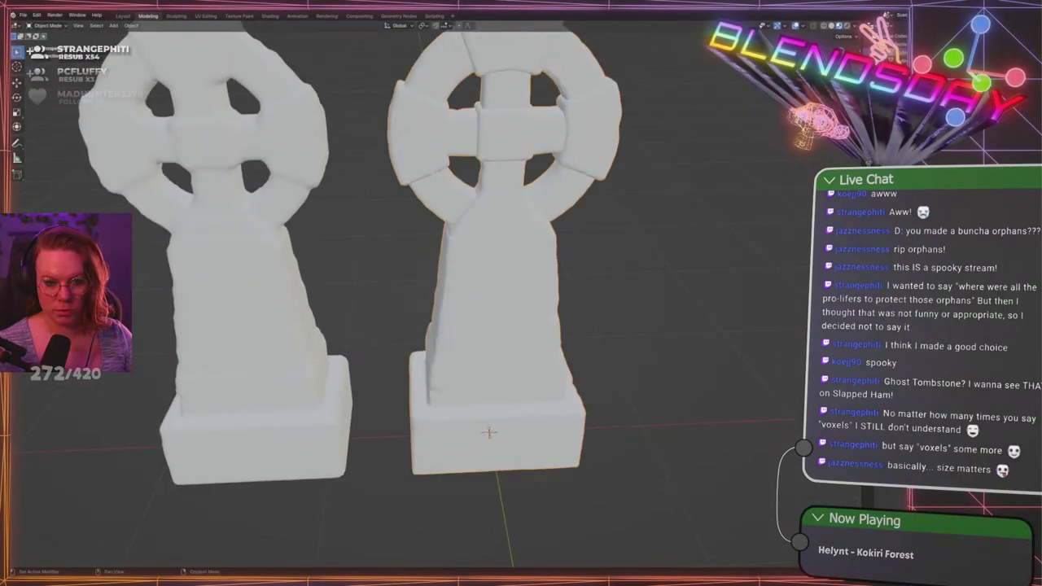
{"action": "middle_click_drag", "start_coordinate": [503, 221], "coordinate": [495, 257], "text": "shift"}
{"action": "left_click_drag", "start_coordinate": [147, 291], "coordinate": [648, 406]}
{"action": "key", "text": "ctrl+s"}
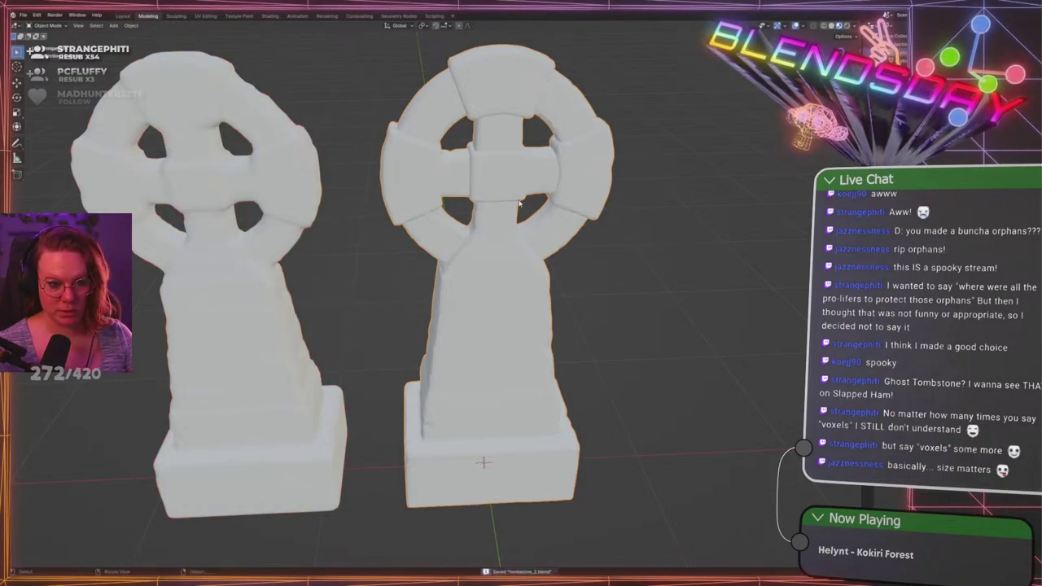
Look at both tombstones in the Sculpting workspace
{"action": "left_click", "coordinate": [176, 15]}
{"action": "scroll", "coordinate": [559, 303], "scroll_direction": "up", "scroll_amount": 3}
{"action": "mouse_move", "coordinate": [559, 303]}
{"action": "middle_mouse_down"}
{"action": "mouse_move", "coordinate": [609, 320]}
{"action": "mouse_move", "coordinate": [496, 299]}
{"action": "mouse_move", "coordinate": [448, 307]}
{"action": "middle_mouse_up"}
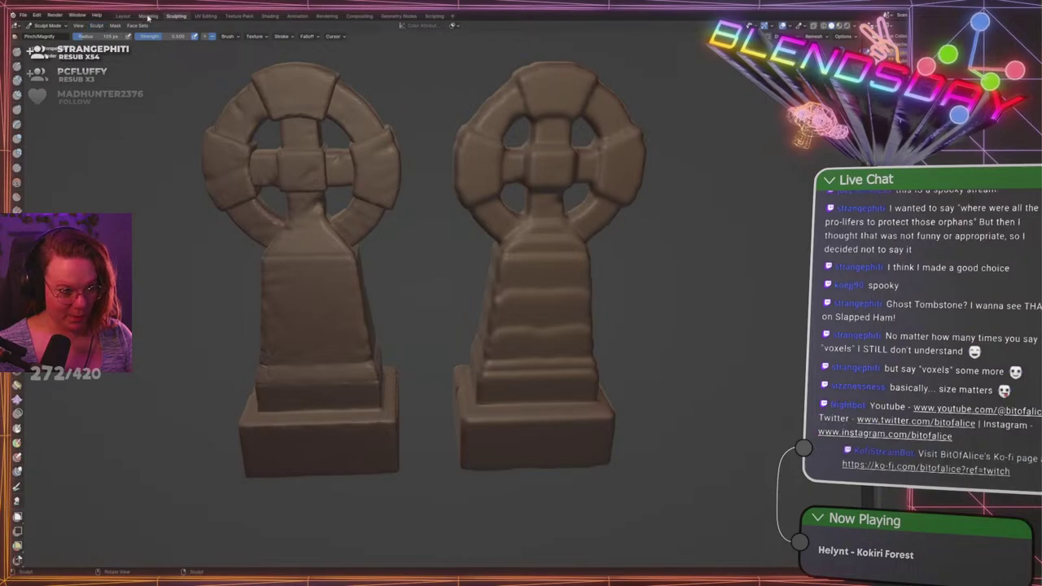
Split the 3D viewport of the Layout workspace side by side and make the new area a Shader Editor
{"action": "left_click", "coordinate": [147, 16]}
{"action": "left_click", "coordinate": [123, 16]}
{"action": "middle_click_drag", "start_coordinate": [309, 221], "coordinate": [426, 257], "text": "shift"}
{"action": "middle_click_drag", "start_coordinate": [427, 257], "coordinate": [436, 277]}
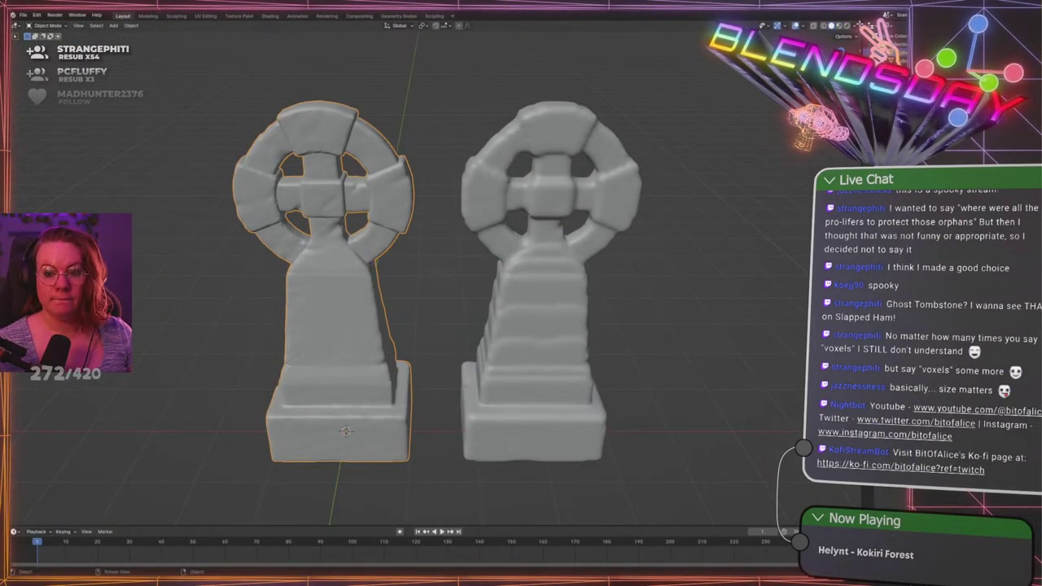
{"action": "left_click_drag", "start_coordinate": [859, 23], "coordinate": [546, 63]}
{"action": "left_click", "coordinate": [624, 77]}
{"action": "left_click", "coordinate": [563, 26]}
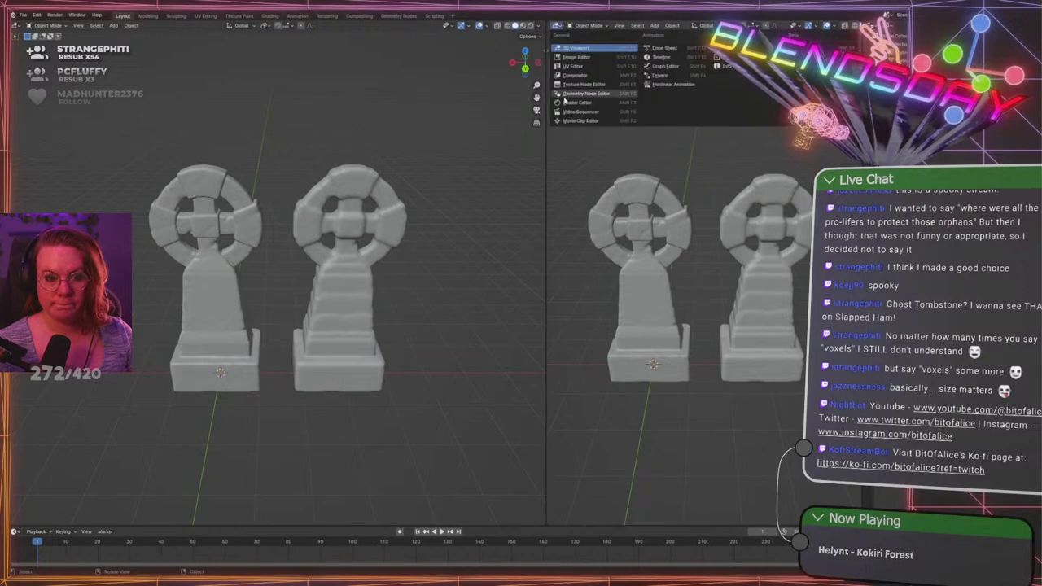
{"action": "left_click", "coordinate": [569, 107]}
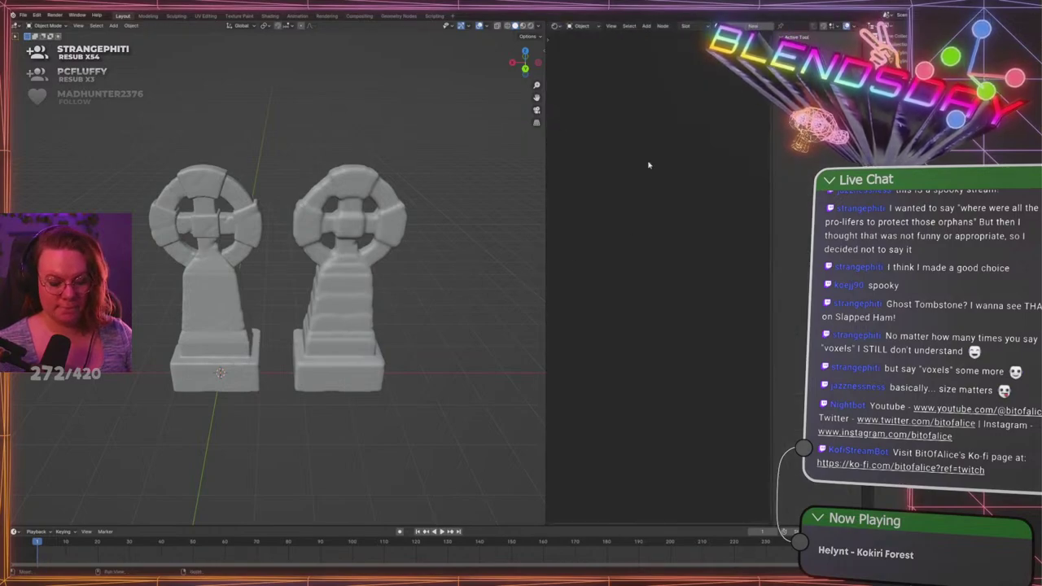
Select the converted tombstone copy and create a new material for it
{"action": "left_click", "coordinate": [317, 253]}
{"action": "scroll", "coordinate": [325, 280], "scroll_direction": "up", "scroll_amount": 4}
{"action": "left_click", "coordinate": [217, 293]}
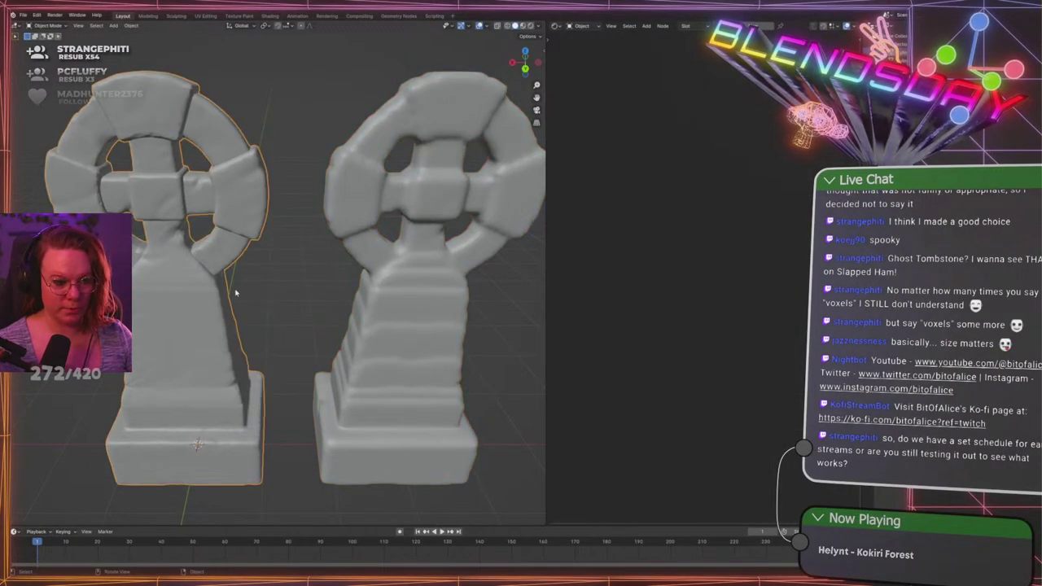
{"action": "middle_click_drag", "start_coordinate": [318, 304], "coordinate": [272, 269]}
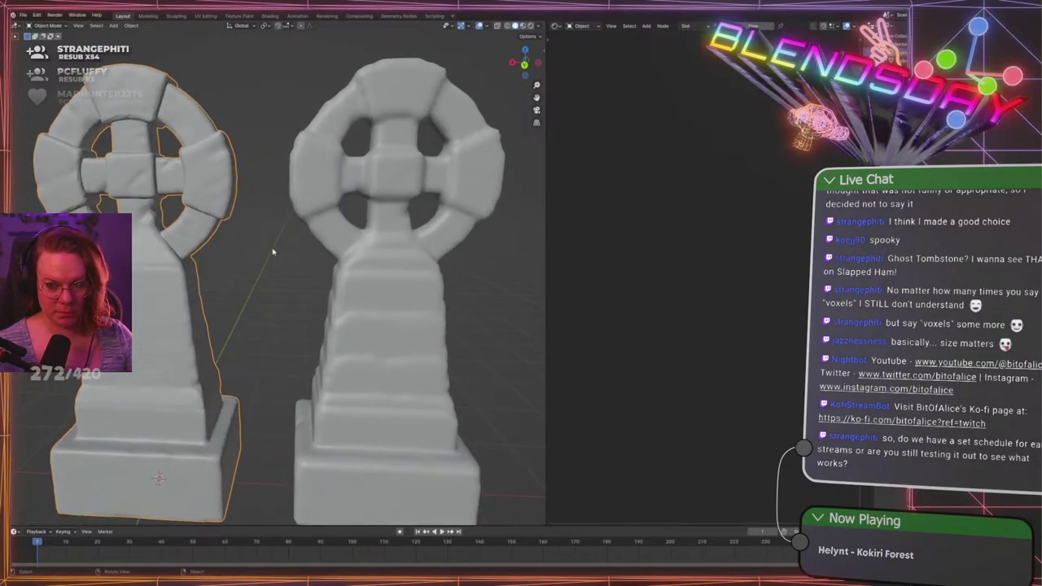
{"action": "left_click", "coordinate": [392, 243]}
{"action": "left_click", "coordinate": [200, 262]}
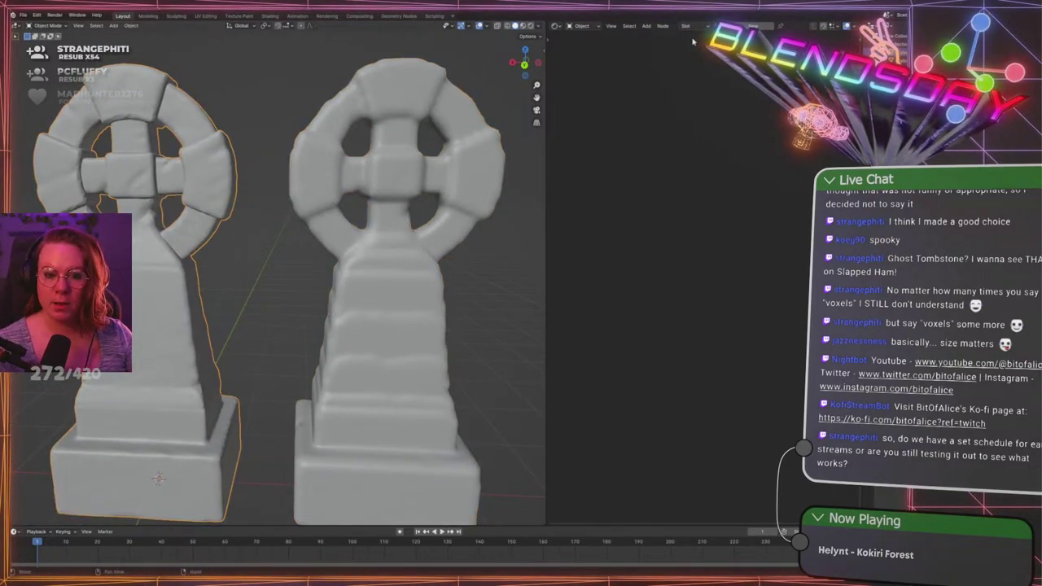
{"action": "left_click", "coordinate": [409, 207]}
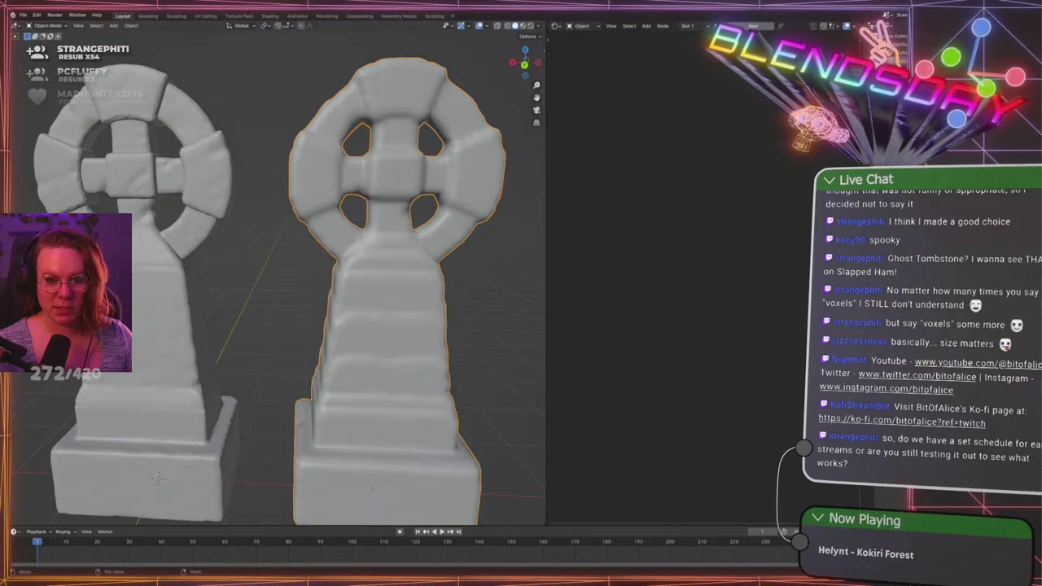
{"action": "left_click", "coordinate": [753, 26]}
Add a Normal Map node and connect its output to the Normal input of the Principled BSDF
{"action": "left_click", "coordinate": [668, 227]}
{"action": "scroll", "coordinate": [668, 228], "scroll_direction": "up", "scroll_amount": 2}
{"action": "middle_click_drag", "start_coordinate": [664, 242], "coordinate": [743, 227]}
{"action": "key", "text": "shift+a"}
{"action": "type", "text": "normal"}
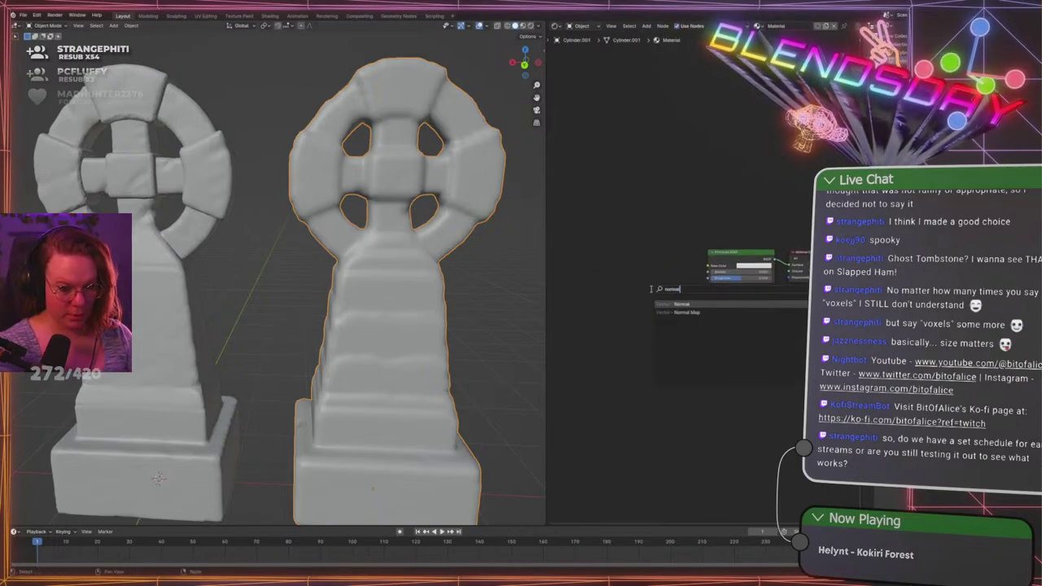
{"action": "left_click", "coordinate": [684, 312]}
{"action": "left_click", "coordinate": [682, 333]}
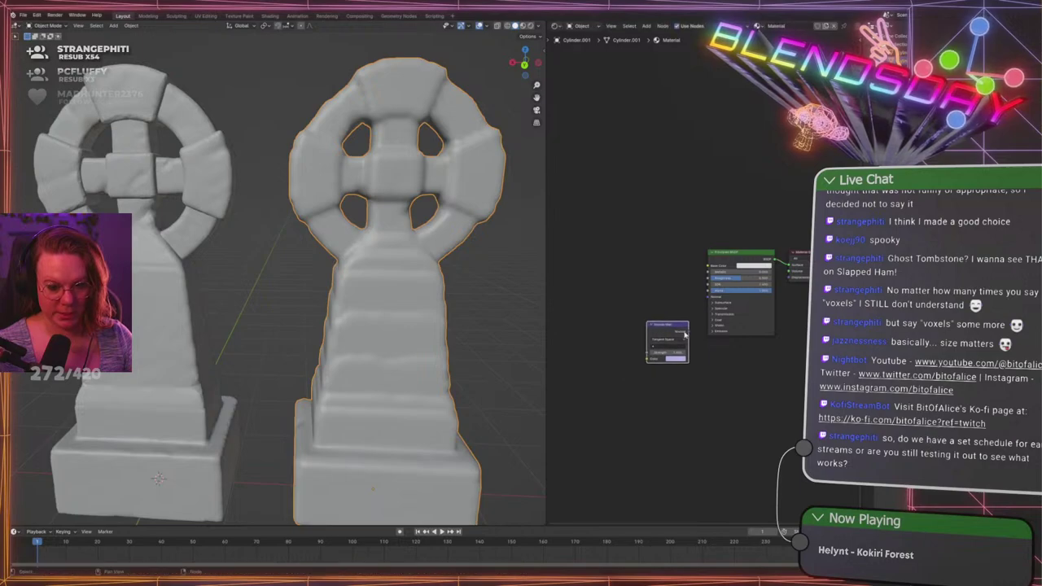
{"action": "left_click_drag", "start_coordinate": [688, 331], "coordinate": [708, 296]}
{"action": "left_click", "coordinate": [682, 315]}
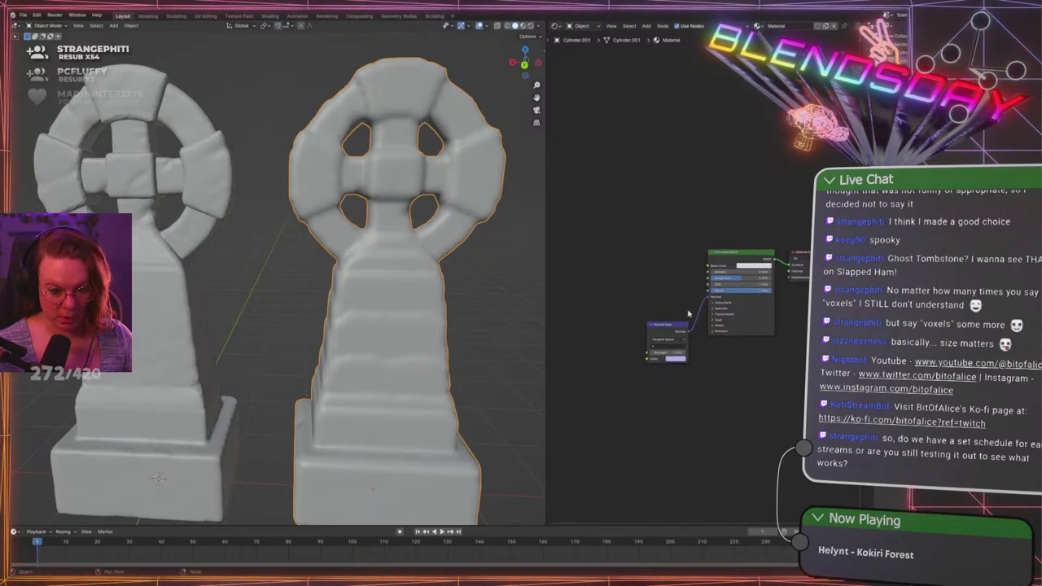
Attach an Image Texture with Mapping and Texture Coordinate nodes to the Normal Map node
{"action": "left_click_drag", "start_coordinate": [651, 325], "coordinate": [643, 320]}
{"action": "key", "text": "ctrl+t"}
{"action": "scroll", "coordinate": [679, 346], "scroll_direction": "up", "scroll_amount": 3}
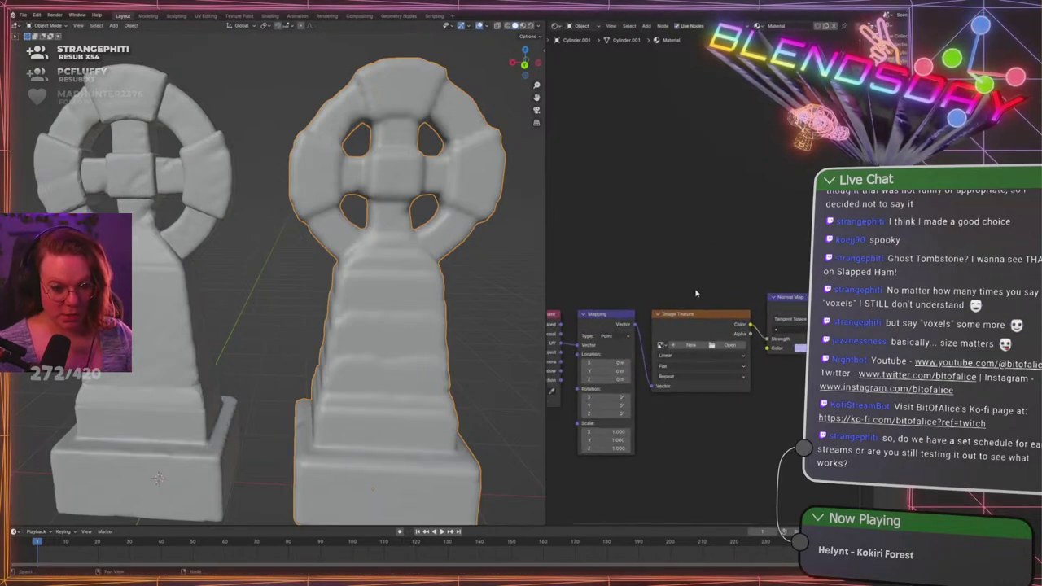
Create a new blank image of 4096 by 4096 px in the Image Texture node
{"action": "left_click", "coordinate": [684, 346]}
{"action": "left_click", "coordinate": [702, 371]}
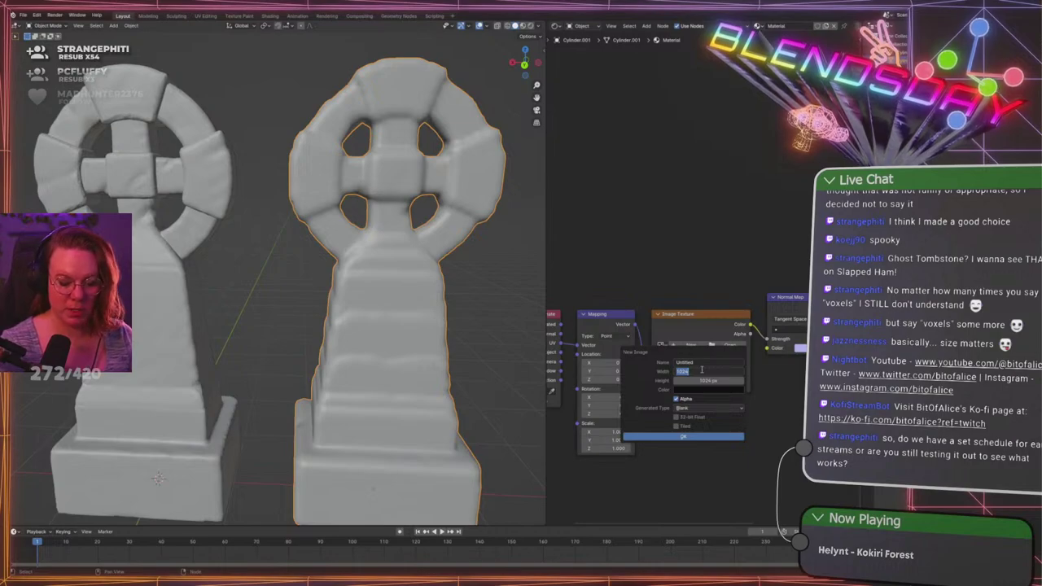
{"action": "type", "text": "2048"}
{"action": "key", "text": "Tab"}
{"action": "type", "text": "20"}
{"action": "key", "text": "Return"}
{"action": "key", "text": "Return"}
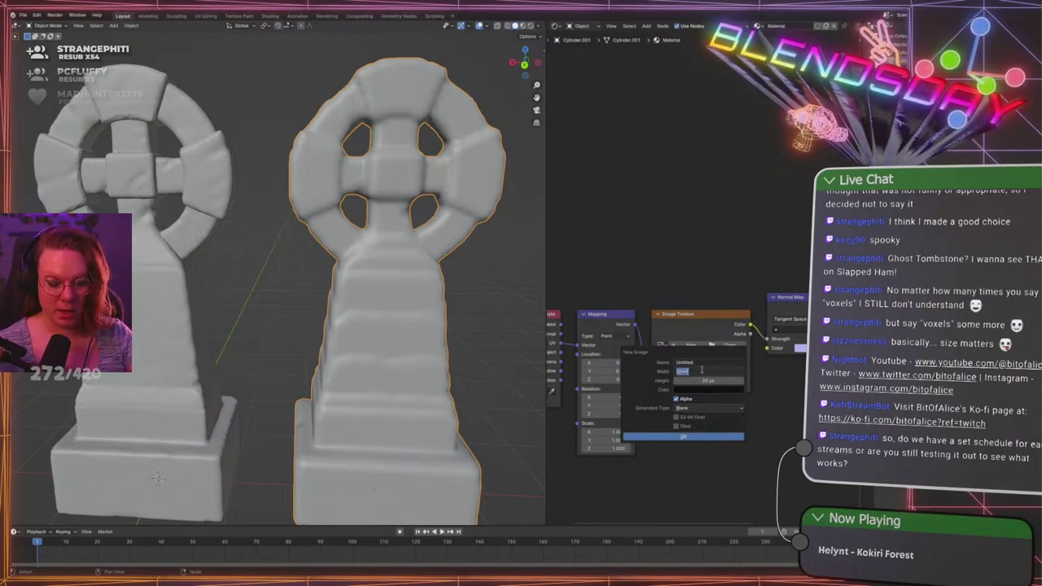
{"action": "type", "text": "4096"}
{"action": "key", "text": "Return"}
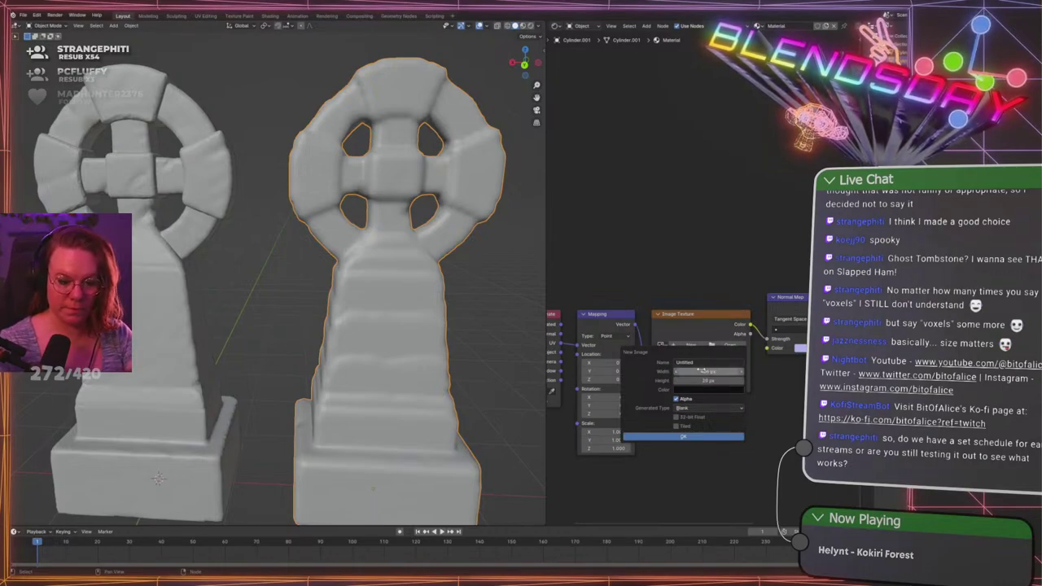
{"action": "key", "text": "Tab"}
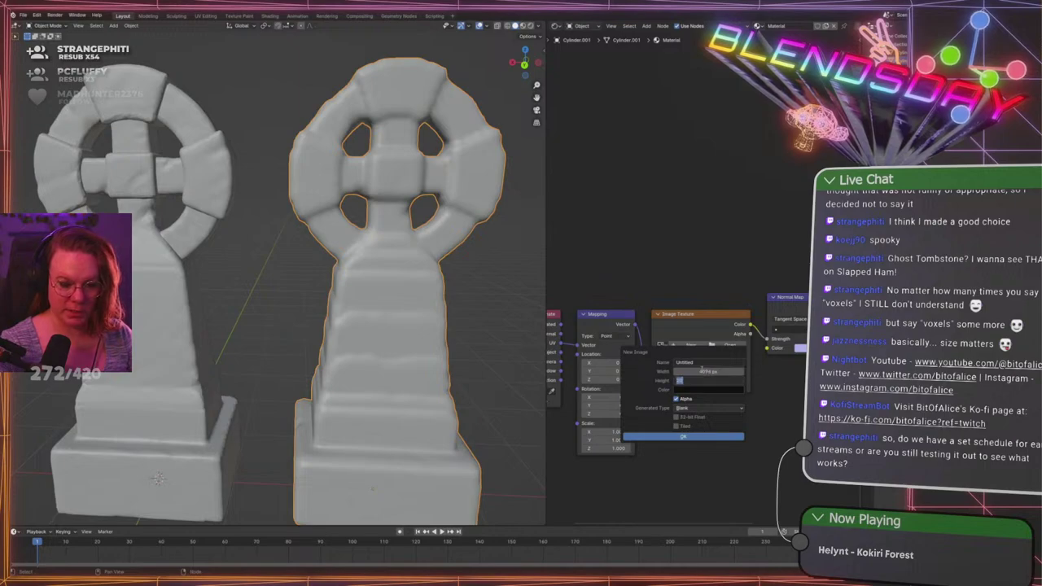
{"action": "type", "text": "4096"}
{"action": "key", "text": "Return"}
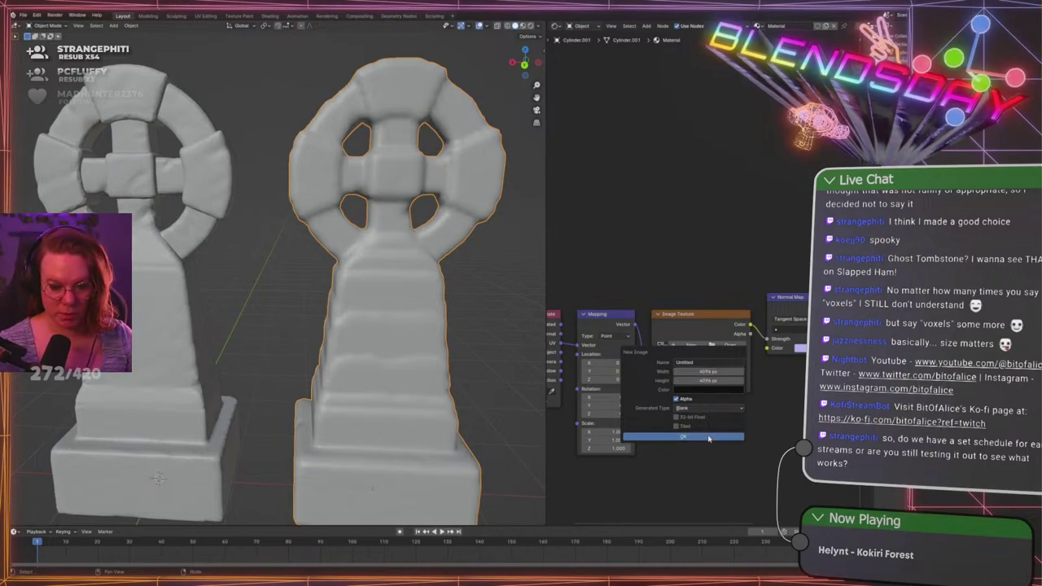
{"action": "left_click", "coordinate": [733, 437]}
{"action": "scroll", "coordinate": [738, 445], "scroll_direction": "down", "scroll_amount": 4}
{"action": "middle_click_drag", "start_coordinate": [775, 409], "coordinate": [649, 440]}
{"action": "scroll", "coordinate": [738, 432], "scroll_direction": "down", "scroll_amount": 2}
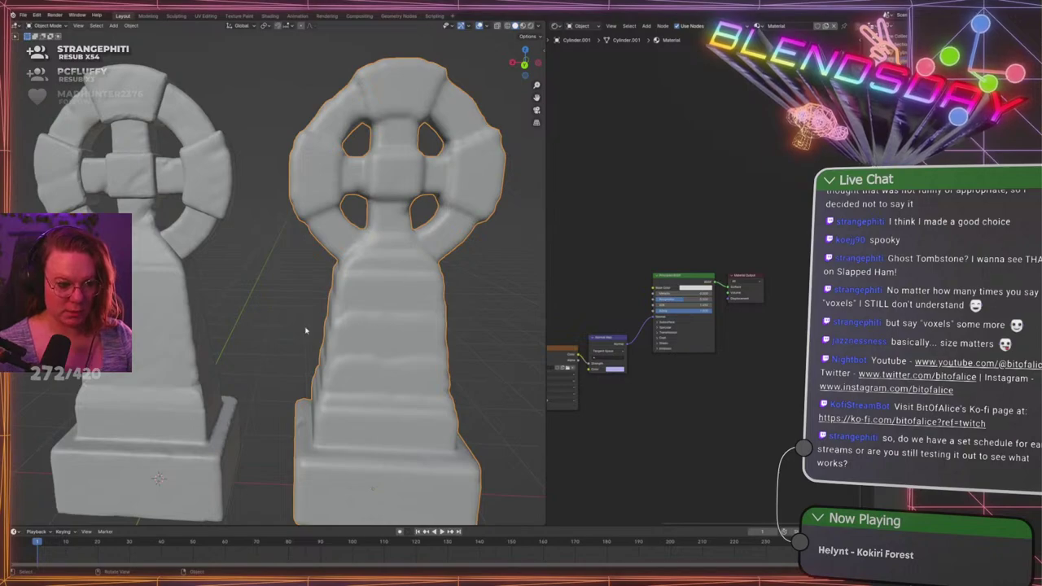
Select the sculpted tombstone, add the remeshed copy as the active object, and bake the normal map
{"action": "left_click", "coordinate": [167, 252]}
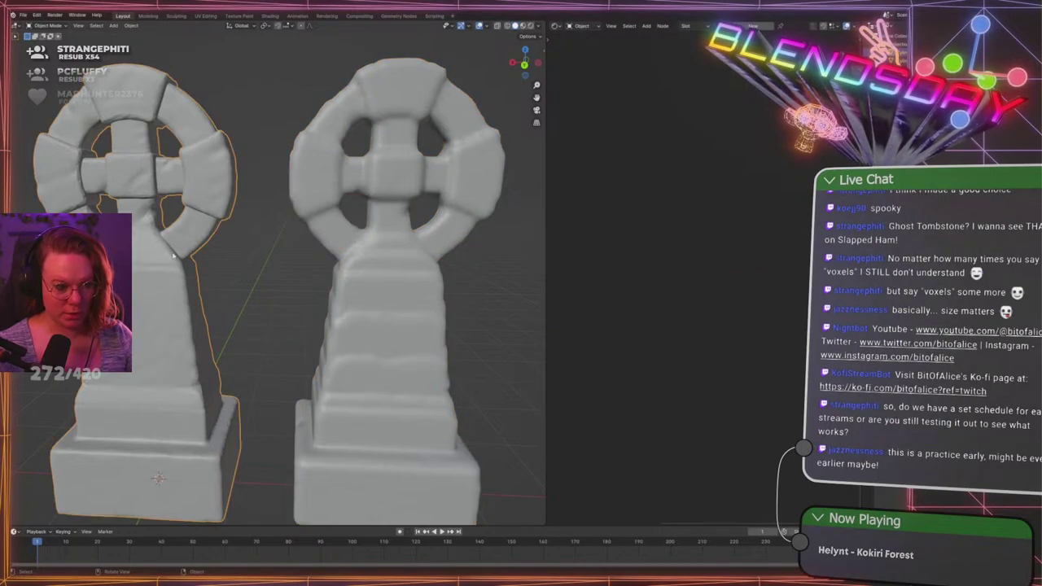
{"action": "left_click", "coordinate": [374, 293], "text": "shift"}
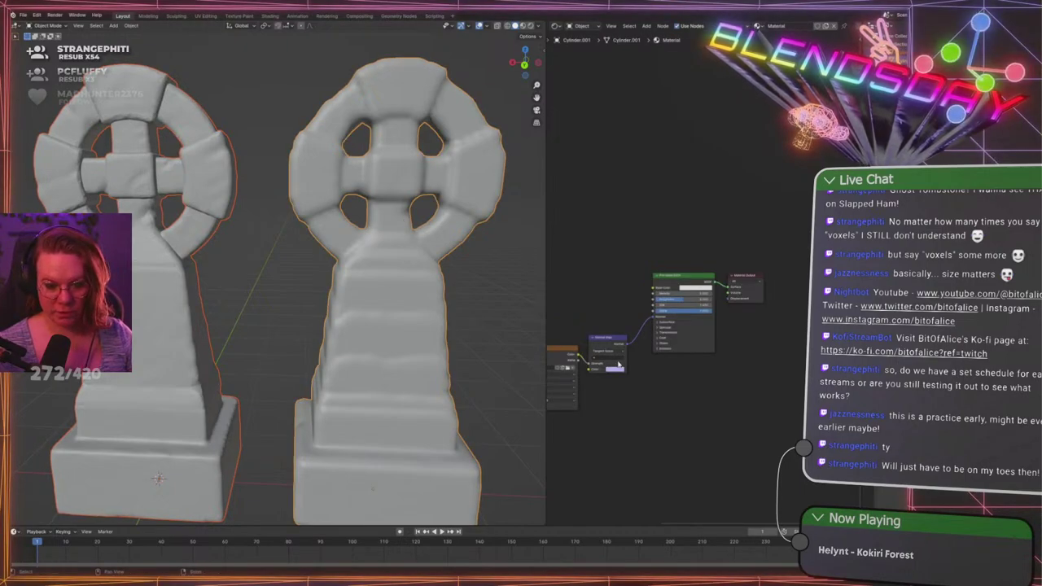
{"action": "middle_click_drag", "start_coordinate": [590, 288], "coordinate": [727, 250]}
{"action": "scroll", "coordinate": [701, 278], "scroll_direction": "up", "scroll_amount": 4}
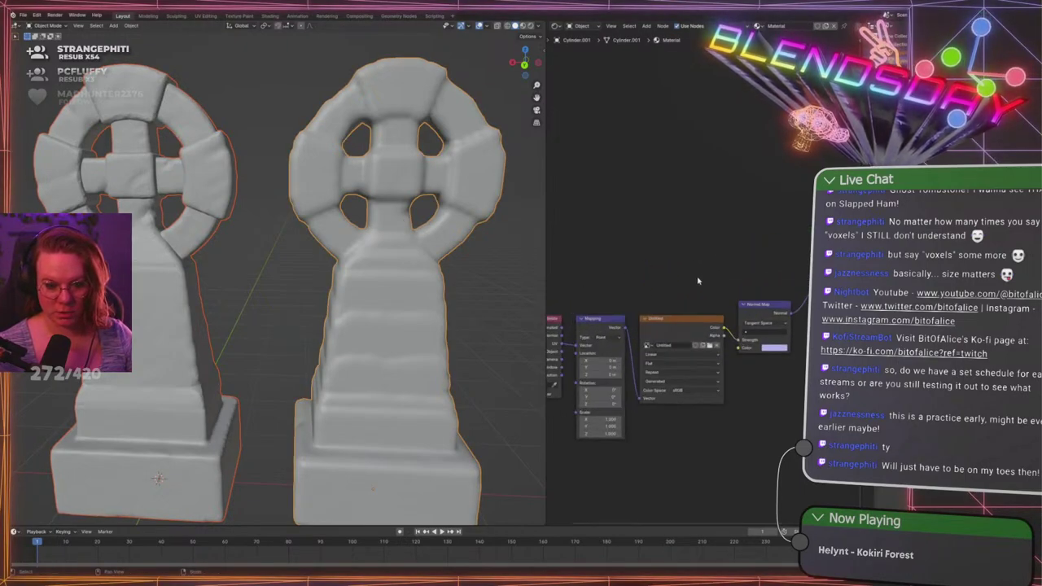
{"action": "left_click", "coordinate": [945, 351]}
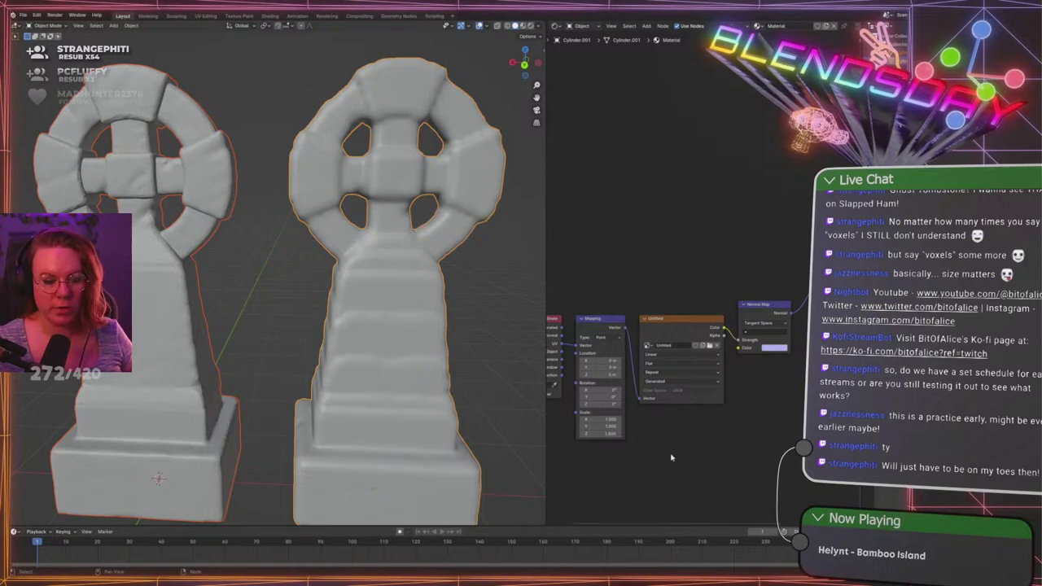
Switch the 3D viewport to Material Preview and deselect both tombstones
{"action": "left_click", "coordinate": [524, 26]}
{"action": "left_click", "coordinate": [479, 342]}
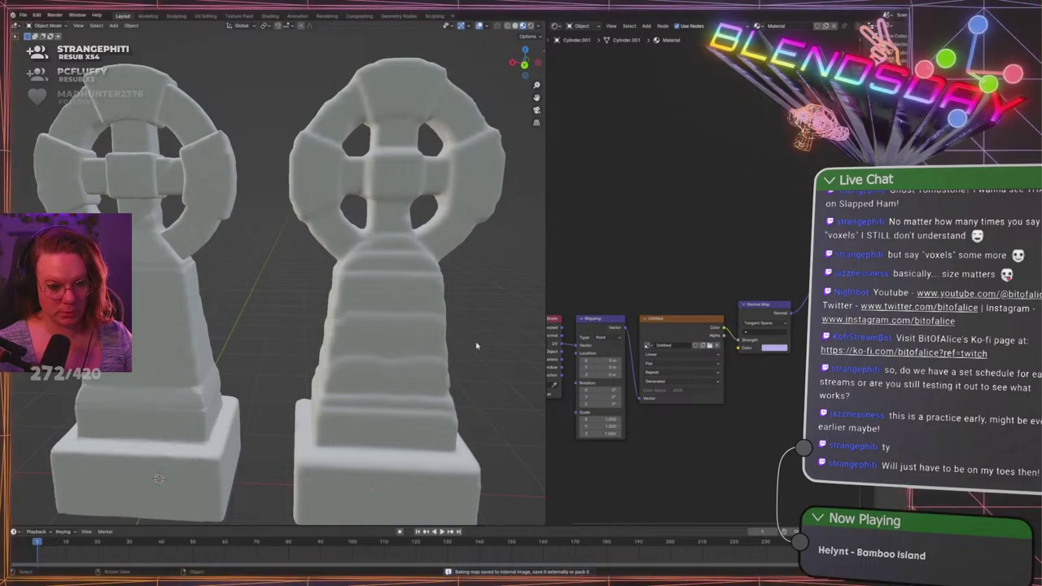
{"action": "scroll", "coordinate": [477, 347], "scroll_direction": "down", "scroll_amount": 1}
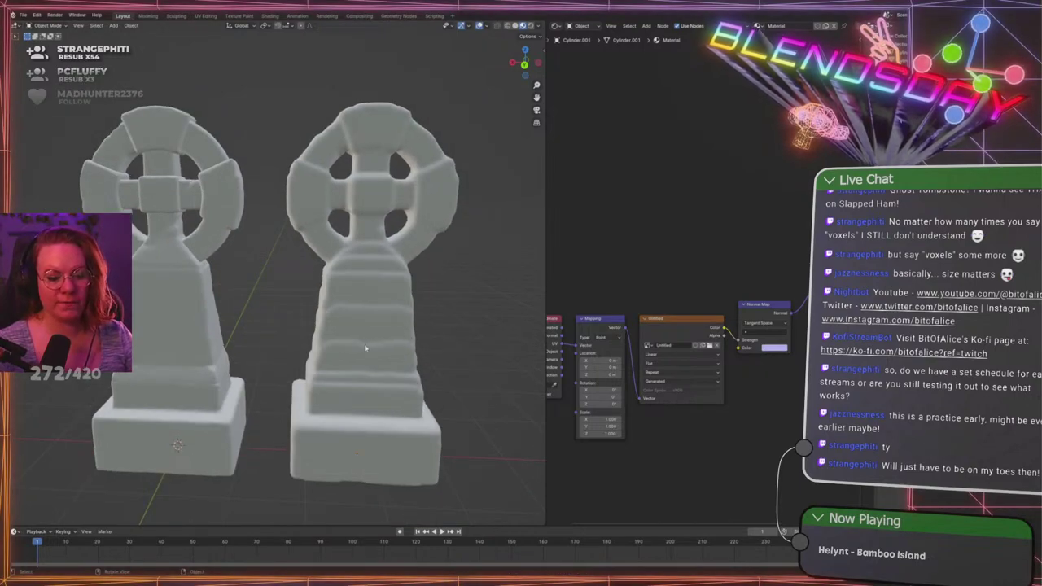
Reset the remeshed copy's location so it overlaps the sculpted original, and bake the normal map from the original onto it
{"action": "left_click", "coordinate": [414, 335]}
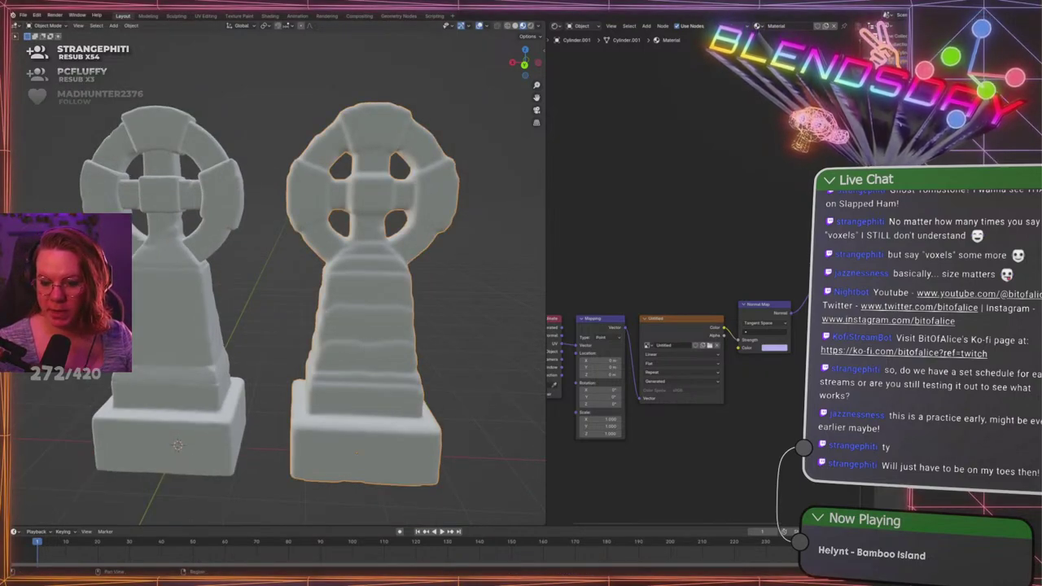
{"action": "key", "text": "alt+g"}
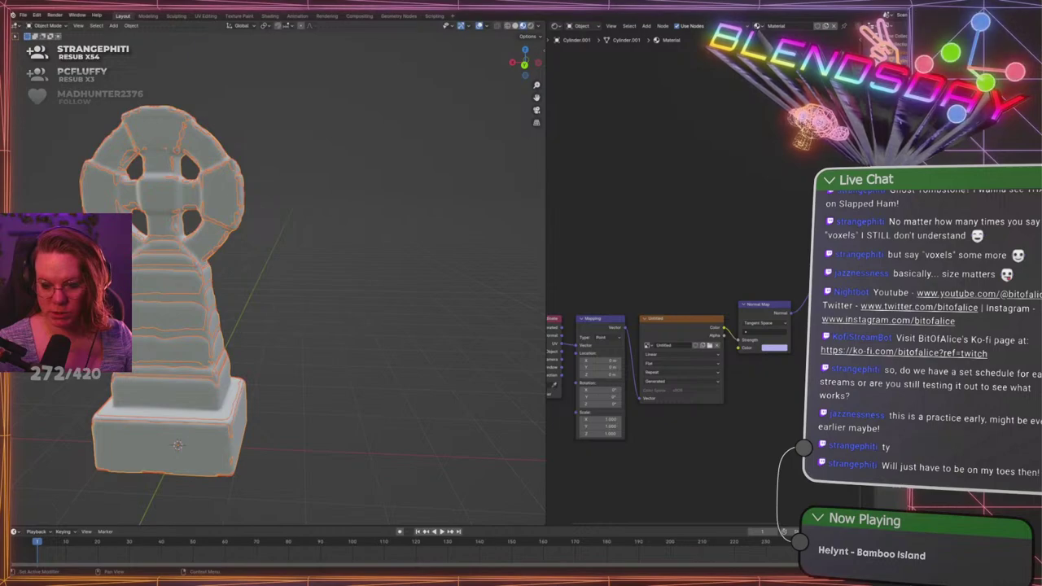
{"action": "left_click", "coordinate": [953, 326]}
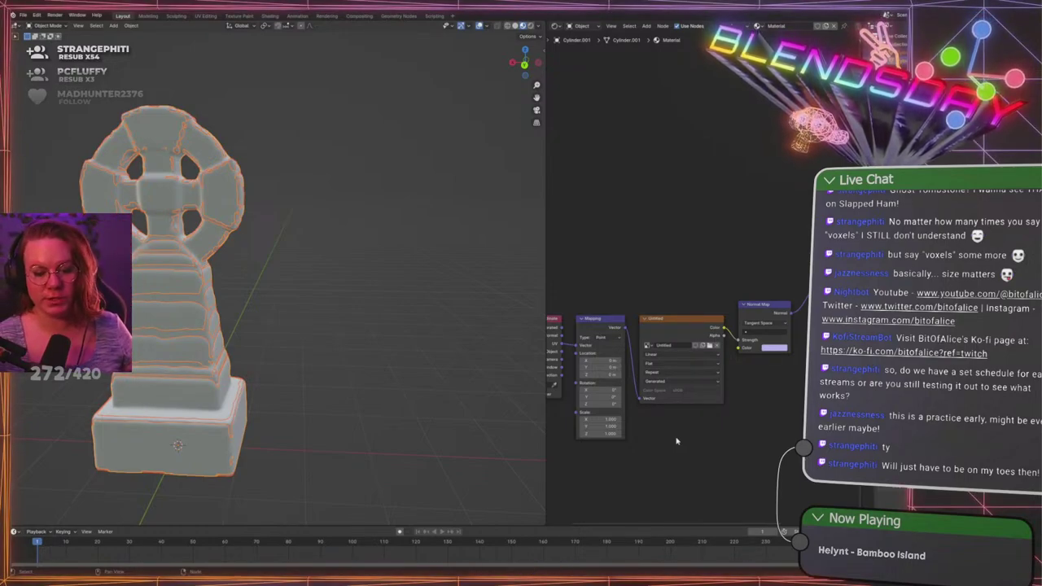
Hide the sculpted original and inspect the baked copy and its image texture node
{"action": "left_click", "coordinate": [320, 349]}
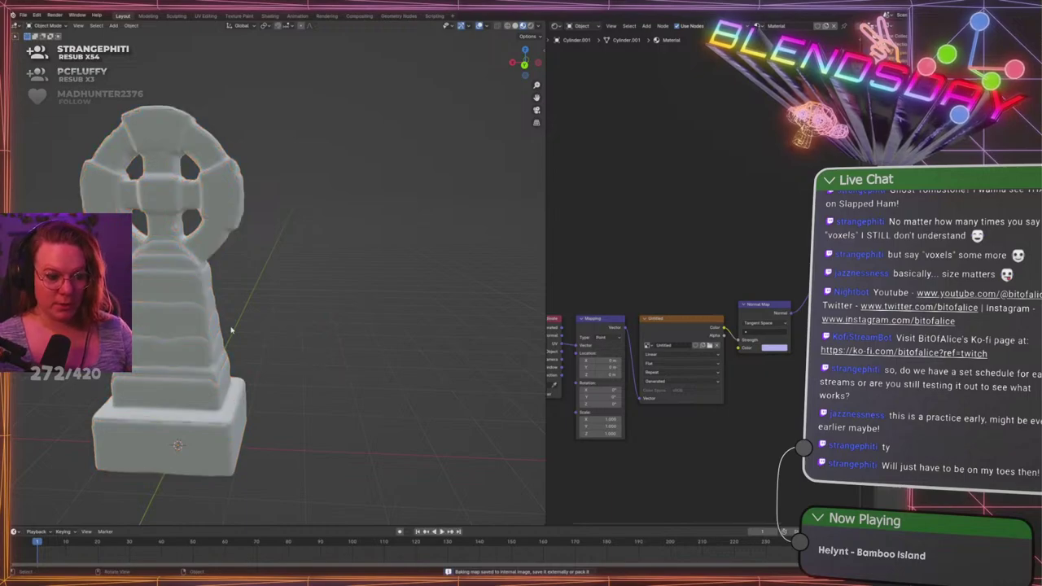
{"action": "left_click", "coordinate": [185, 293]}
{"action": "middle_click_drag", "start_coordinate": [314, 298], "coordinate": [454, 275], "text": "shift"}
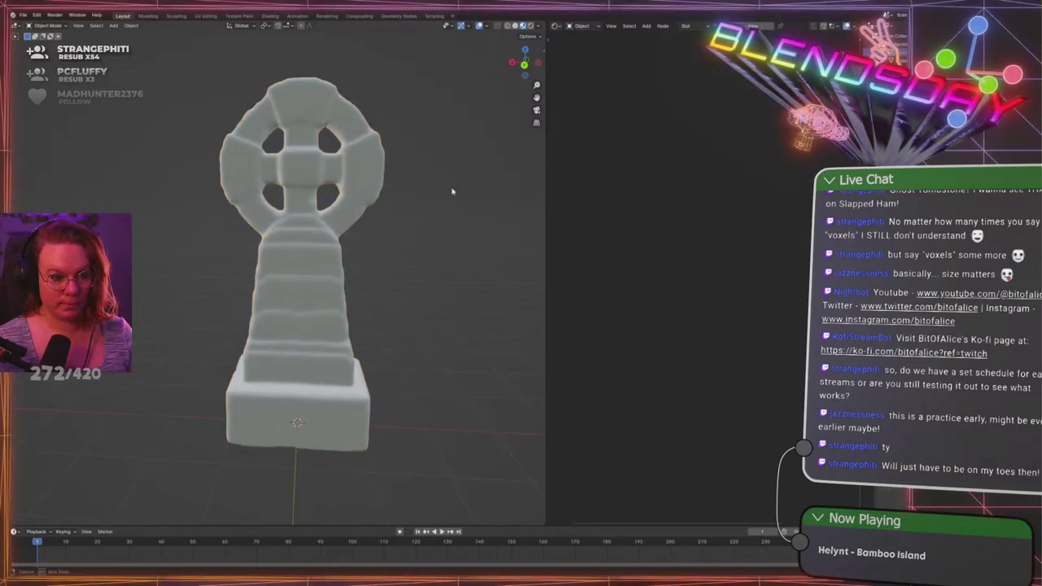
{"action": "mouse_move", "coordinate": [273, 175]}
{"action": "middle_mouse_down"}
{"action": "mouse_move", "coordinate": [297, 194]}
{"action": "mouse_move", "coordinate": [273, 179]}
{"action": "middle_mouse_up"}
{"action": "left_click", "coordinate": [235, 286]}
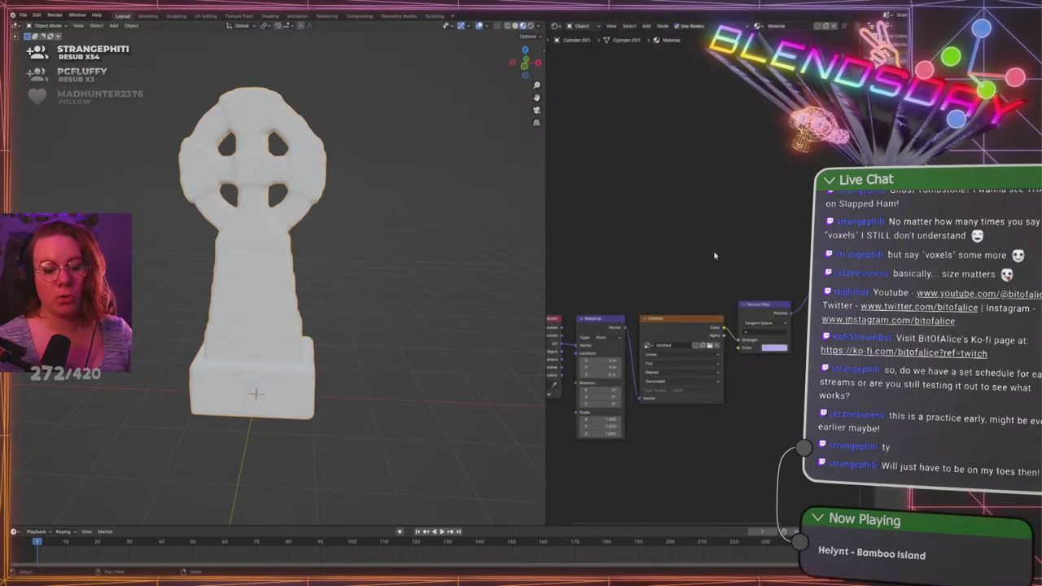
{"action": "scroll", "coordinate": [712, 277], "scroll_direction": "up", "scroll_amount": 3}
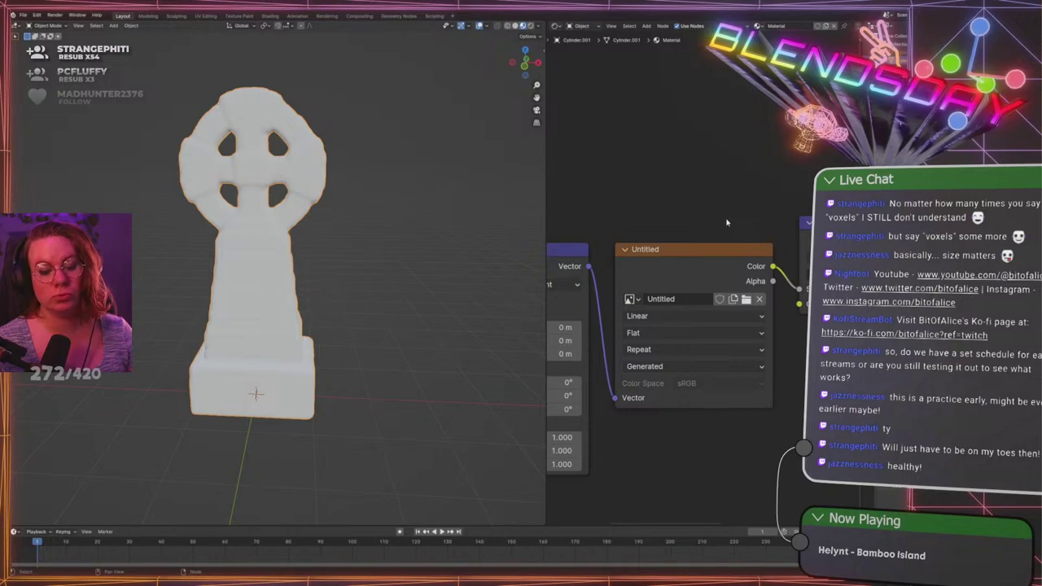
Replace the image in the Image Texture node with a new blank image of 4096 by 4096 px
{"action": "middle_click_drag", "start_coordinate": [769, 417], "coordinate": [703, 368]}
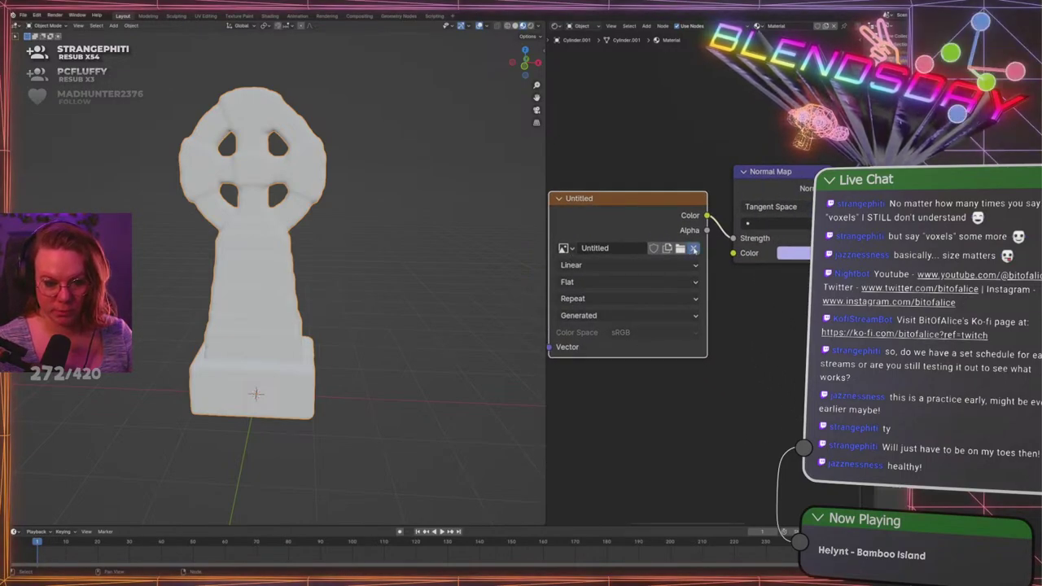
{"action": "left_click", "coordinate": [693, 248]}
{"action": "left_click", "coordinate": [563, 249]}
{"action": "left_click", "coordinate": [587, 283]}
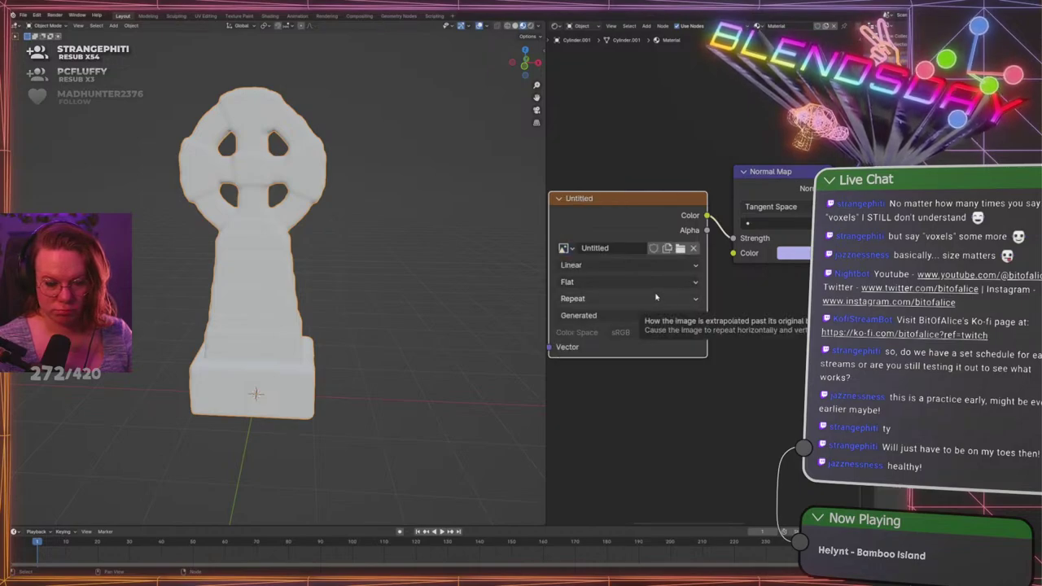
{"action": "left_click", "coordinate": [693, 248]}
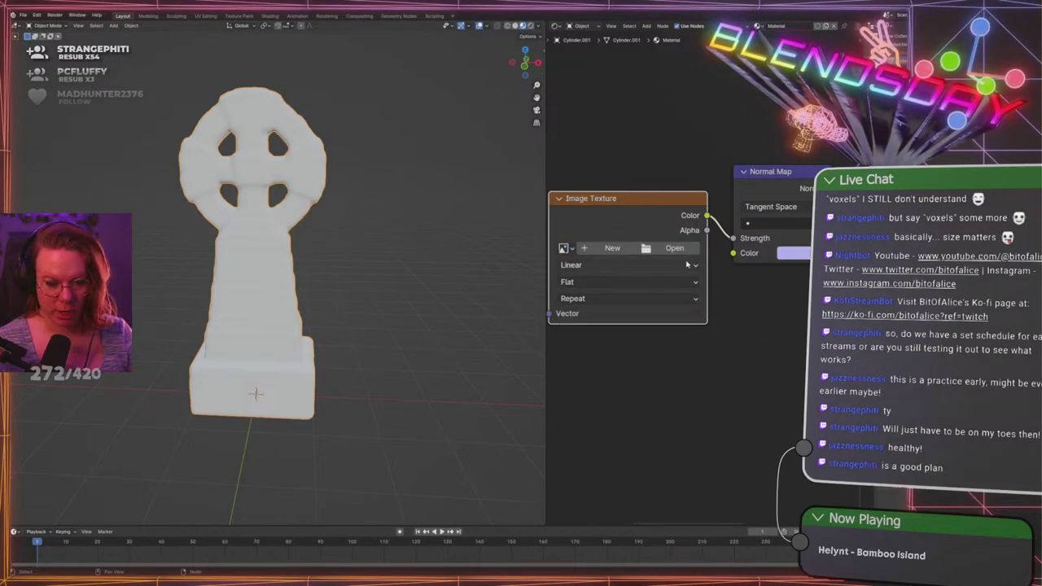
{"action": "middle_click_drag", "start_coordinate": [602, 303], "coordinate": [676, 315]}
{"action": "left_click", "coordinate": [687, 258]}
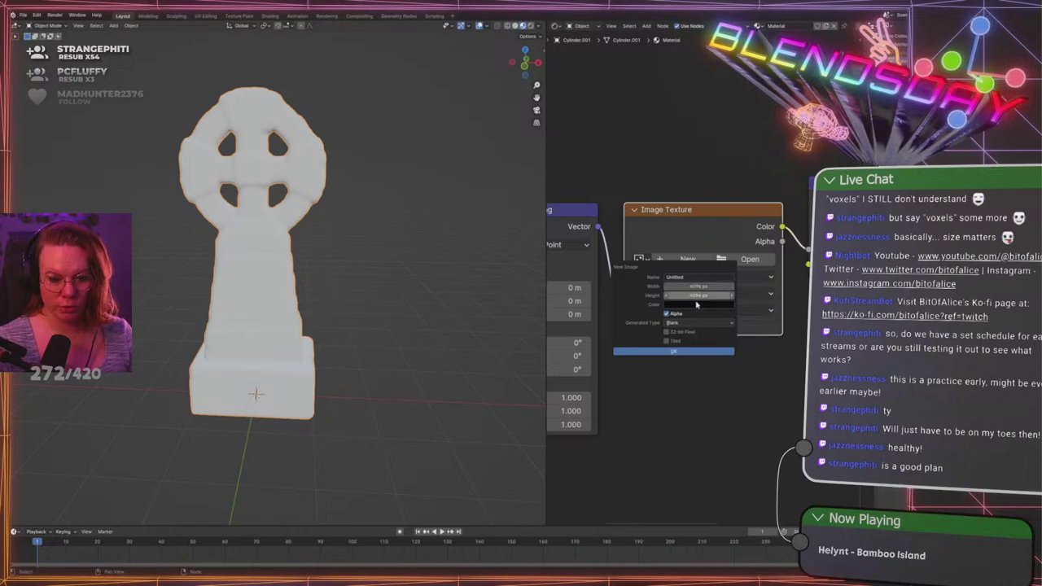
{"action": "left_click", "coordinate": [685, 353]}
Set the color space of the new image in the Image Texture node to Non-Color
{"action": "left_click", "coordinate": [698, 345]}
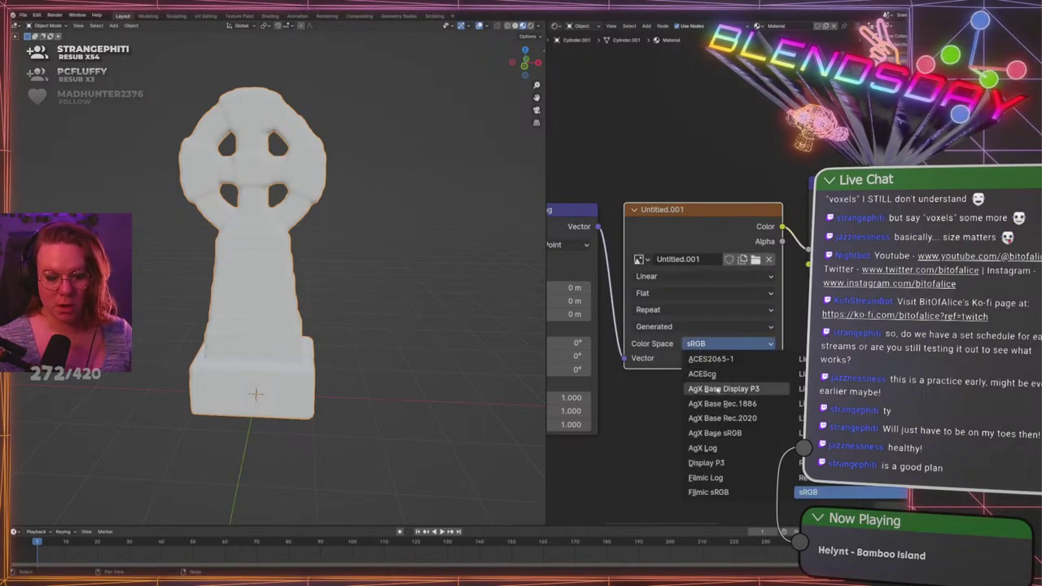
{"action": "left_click", "coordinate": [815, 447]}
{"action": "left_click", "coordinate": [775, 438]}
{"action": "scroll", "coordinate": [773, 427], "scroll_direction": "down", "scroll_amount": 4}
{"action": "middle_click_drag", "start_coordinate": [768, 358], "coordinate": [608, 381]}
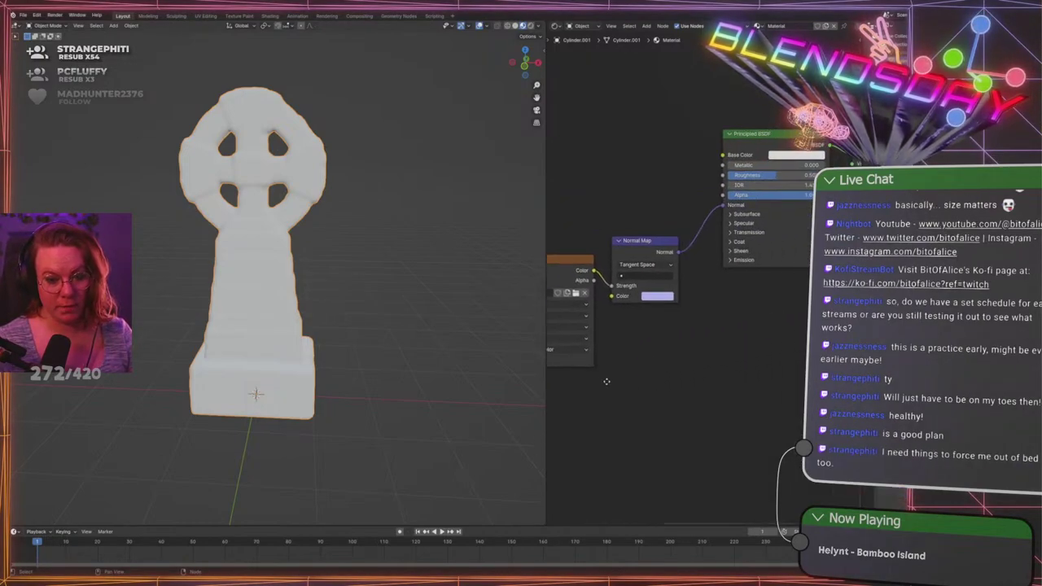
{"action": "scroll", "coordinate": [609, 380], "scroll_direction": "down", "scroll_amount": 3}
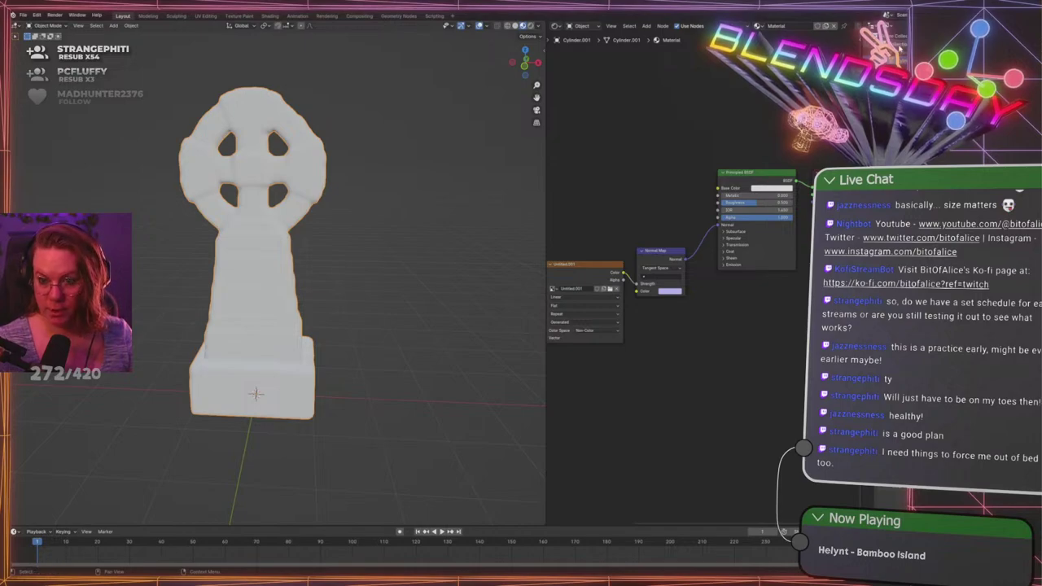
Select the sculpted original with the remeshed copy as the active object and bake the normals into the Non-Color image
{"action": "left_click", "coordinate": [902, 59]}
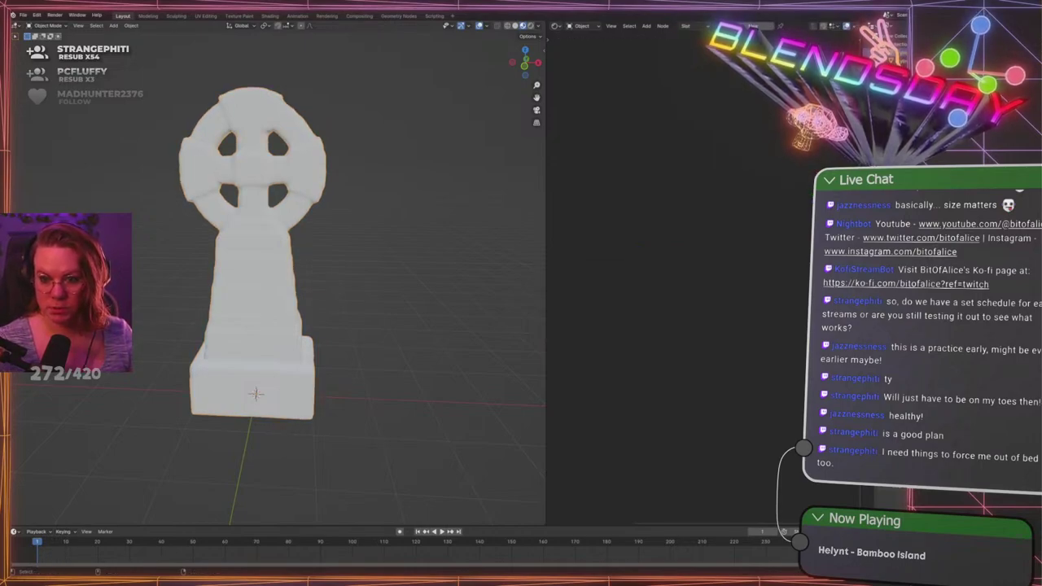
{"action": "left_click", "coordinate": [902, 67], "text": "ctrl"}
{"action": "left_click", "coordinate": [953, 367]}
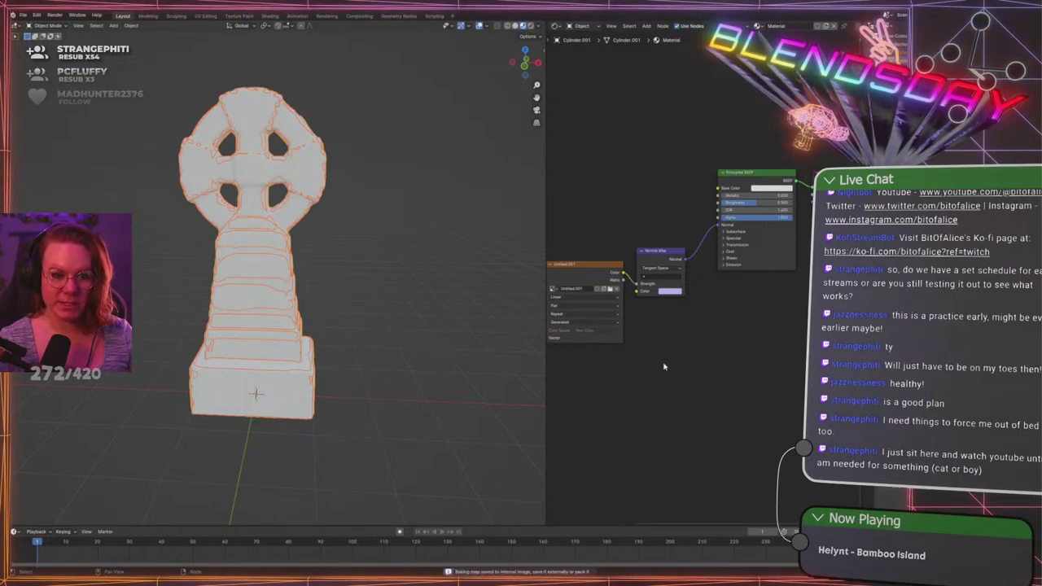
Hide the sculpted original and inspect the surface of the baked copy from several angles
{"action": "scroll", "coordinate": [382, 222], "scroll_direction": "up", "scroll_amount": 3}
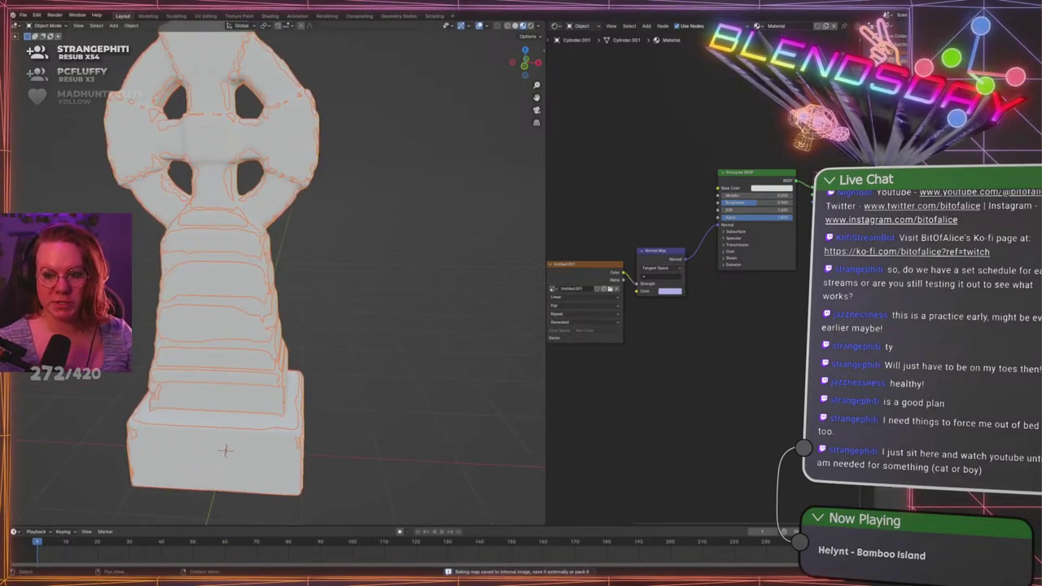
{"action": "left_click", "coordinate": [1001, 57]}
{"action": "left_click", "coordinate": [472, 232]}
{"action": "middle_click_drag", "start_coordinate": [244, 252], "coordinate": [291, 263], "text": "shift"}
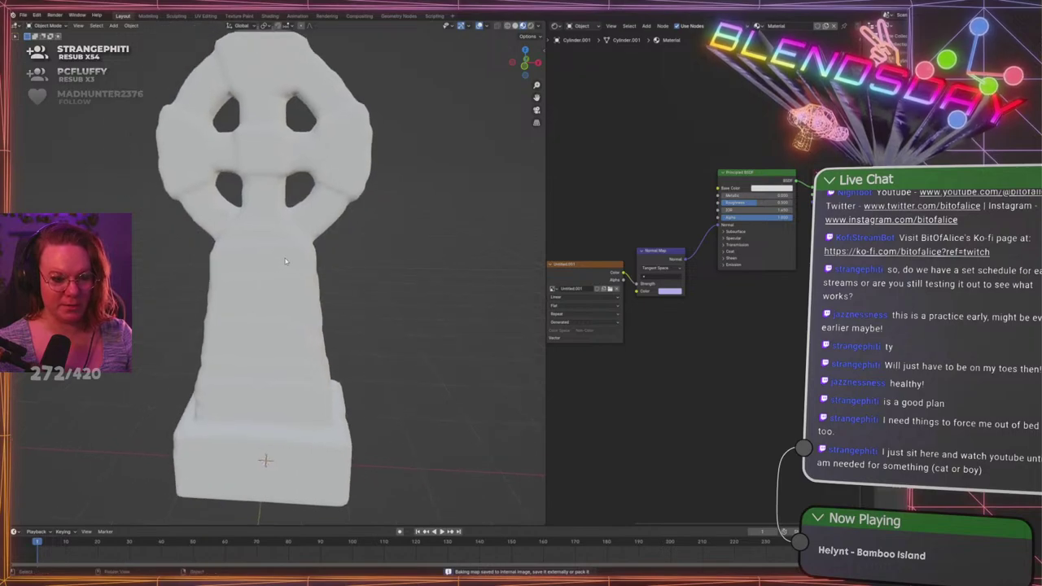
{"action": "left_click", "coordinate": [291, 264]}
{"action": "middle_click_drag", "start_coordinate": [670, 353], "coordinate": [753, 366]}
{"action": "middle_click_drag", "start_coordinate": [339, 260], "coordinate": [381, 260]}
{"action": "left_click", "coordinate": [390, 254]}
{"action": "left_click", "coordinate": [250, 256]}
{"action": "middle_click_drag", "start_coordinate": [274, 259], "coordinate": [383, 248]}
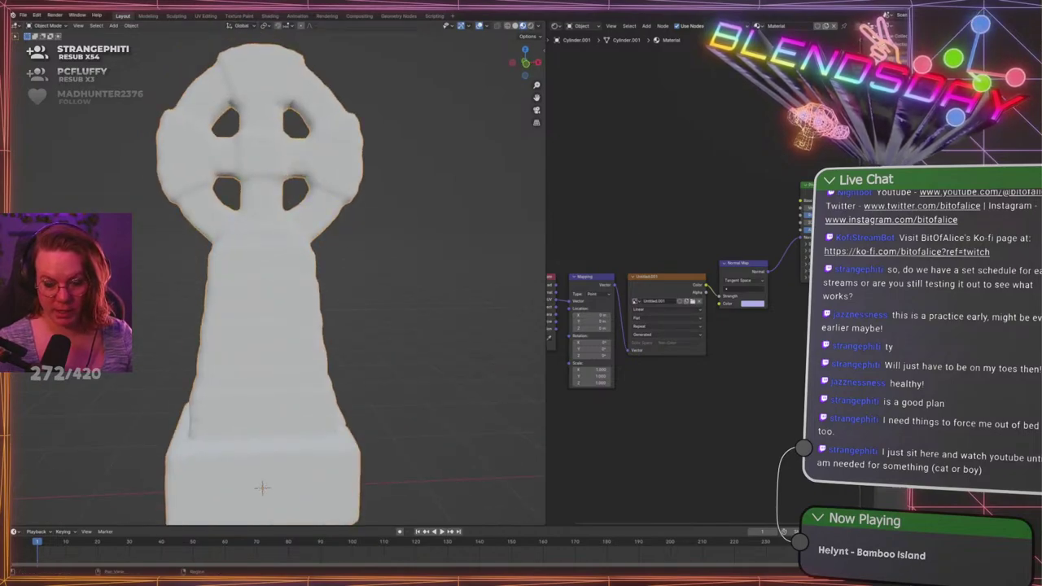
Split the shader editor area horizontally and turn the lower half into an Image Editor
{"action": "left_click_drag", "start_coordinate": [859, 528], "coordinate": [851, 275]}
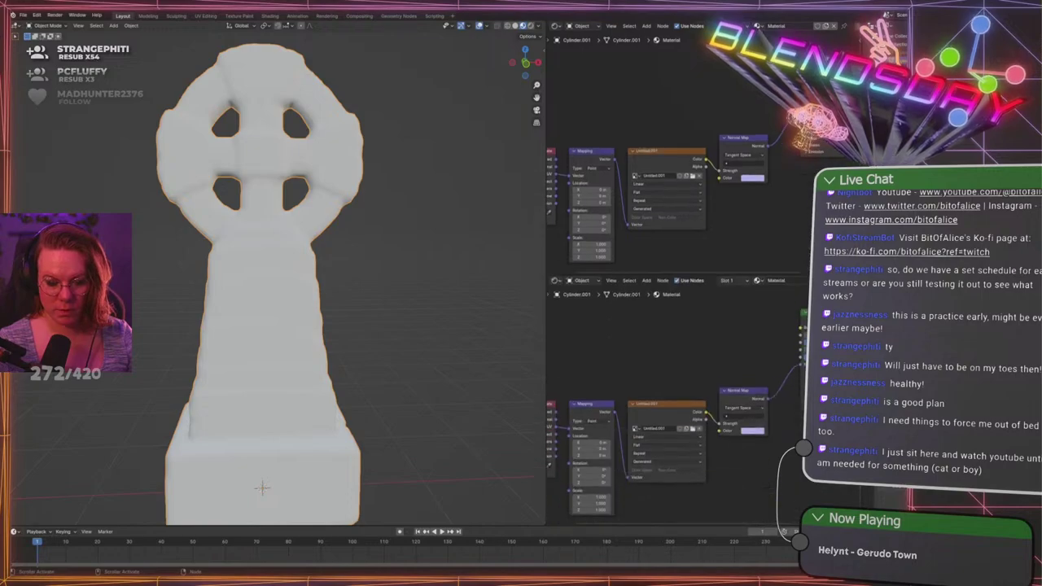
{"action": "left_click", "coordinate": [559, 281]}
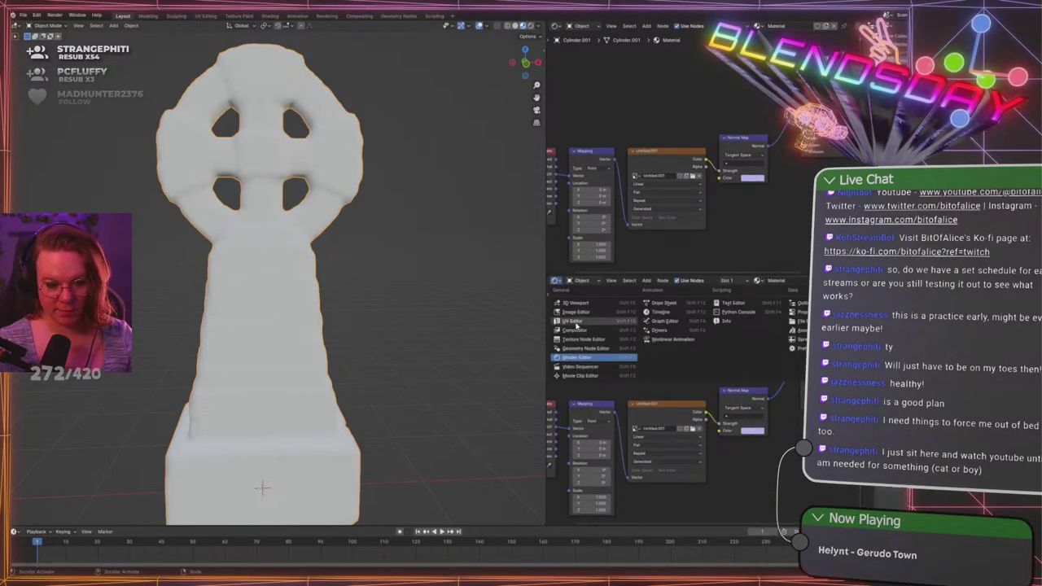
{"action": "left_click", "coordinate": [576, 313]}
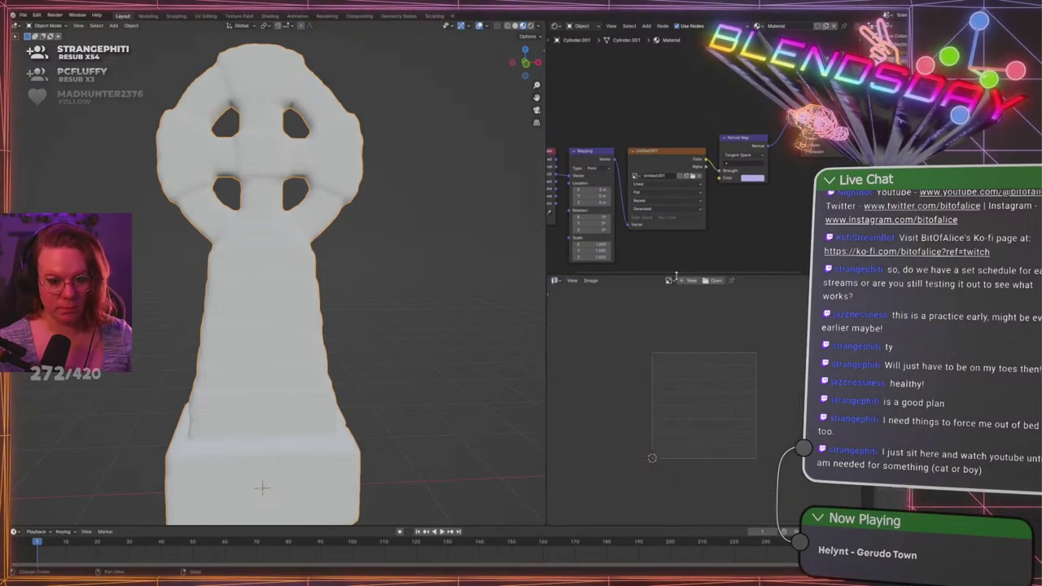
{"action": "left_click", "coordinate": [557, 280]}
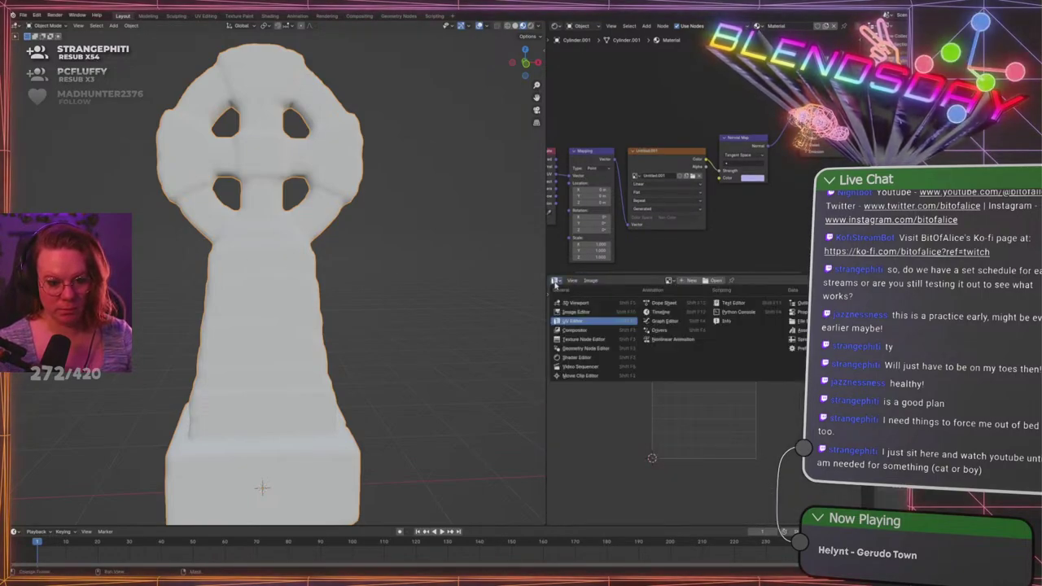
{"action": "left_click", "coordinate": [572, 321]}
Display the baked image Untitled.001 in the Image Editor and view the whole map
{"action": "key", "text": "Tab"}
{"action": "key", "text": "Tab"}
{"action": "middle_click_drag", "start_coordinate": [391, 269], "coordinate": [365, 269]}
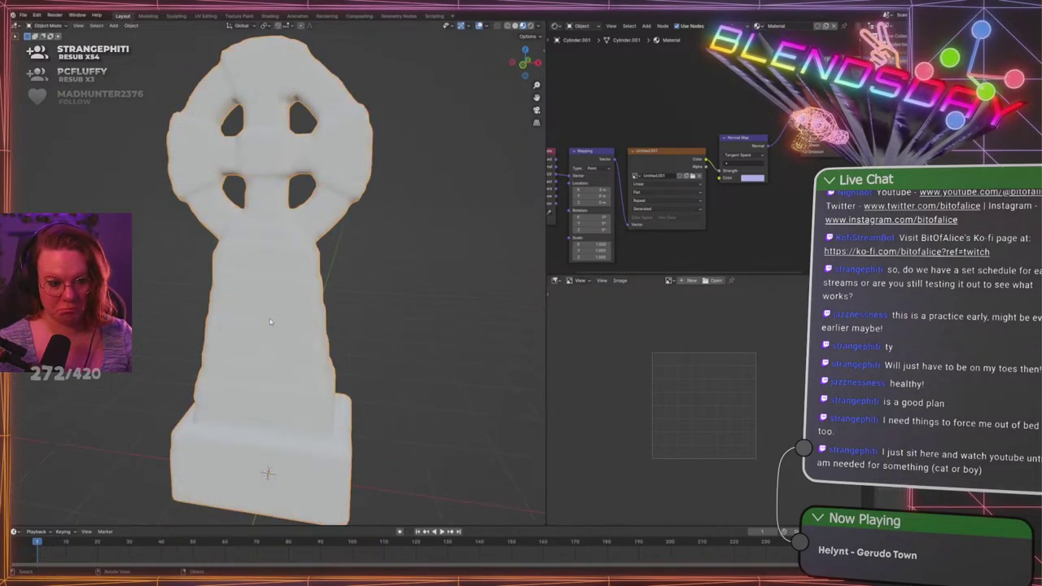
{"action": "left_click", "coordinate": [689, 280]}
{"action": "left_click", "coordinate": [669, 280]}
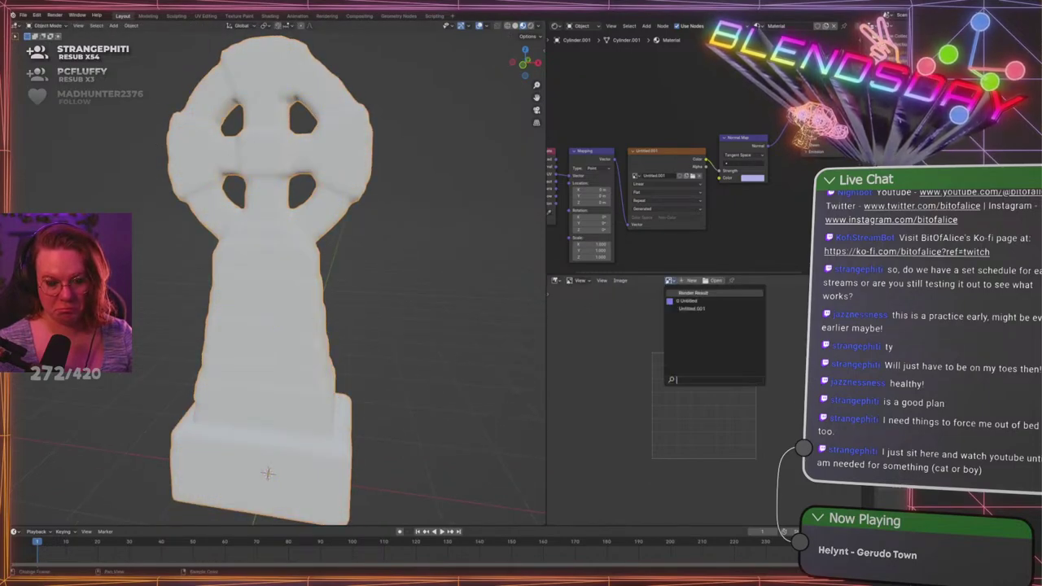
{"action": "left_click", "coordinate": [679, 310]}
{"action": "scroll", "coordinate": [672, 326], "scroll_direction": "down", "scroll_amount": 5}
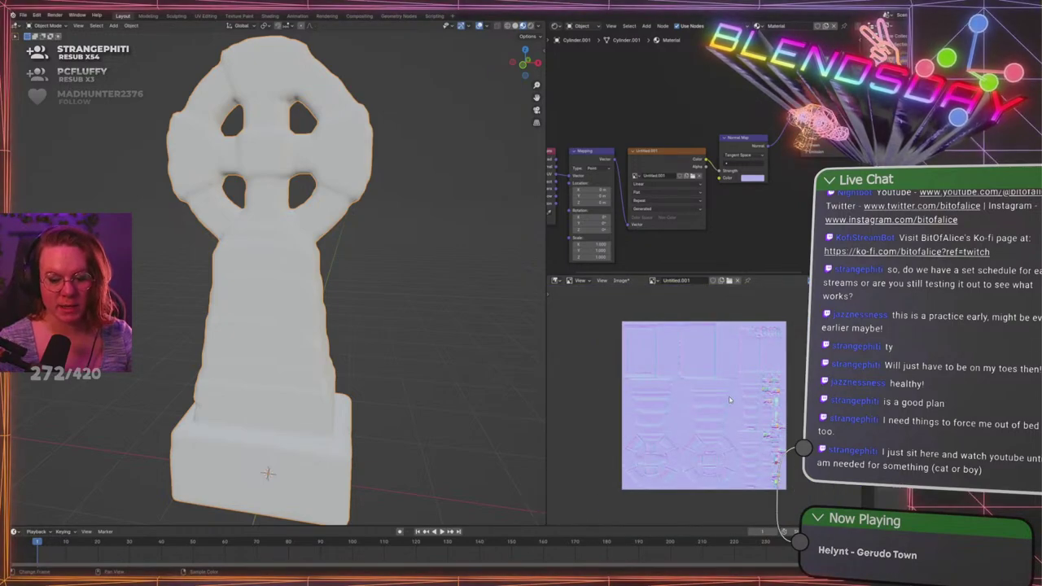
Compare the copy in Solid and Material Preview shading and review its normal-map node connections
{"action": "left_click", "coordinate": [515, 27]}
{"action": "left_click", "coordinate": [523, 27]}
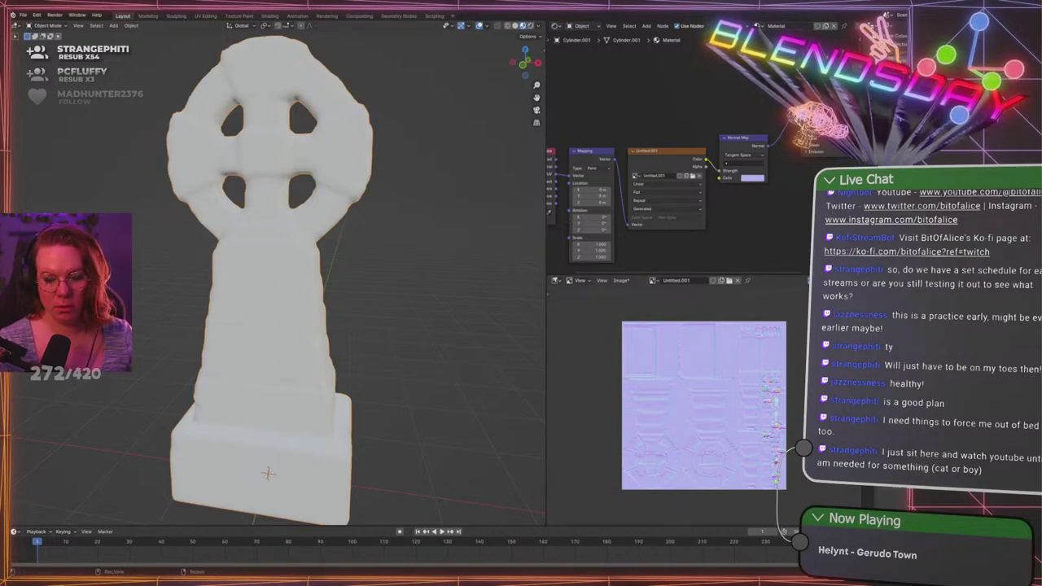
{"action": "left_click", "coordinate": [878, 359]}
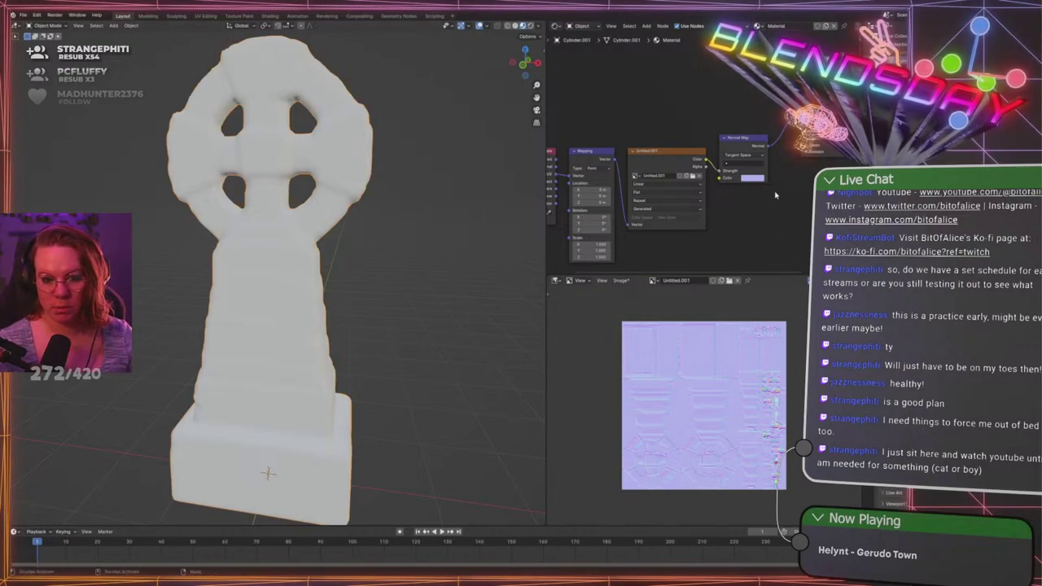
{"action": "middle_click_drag", "start_coordinate": [799, 195], "coordinate": [743, 219]}
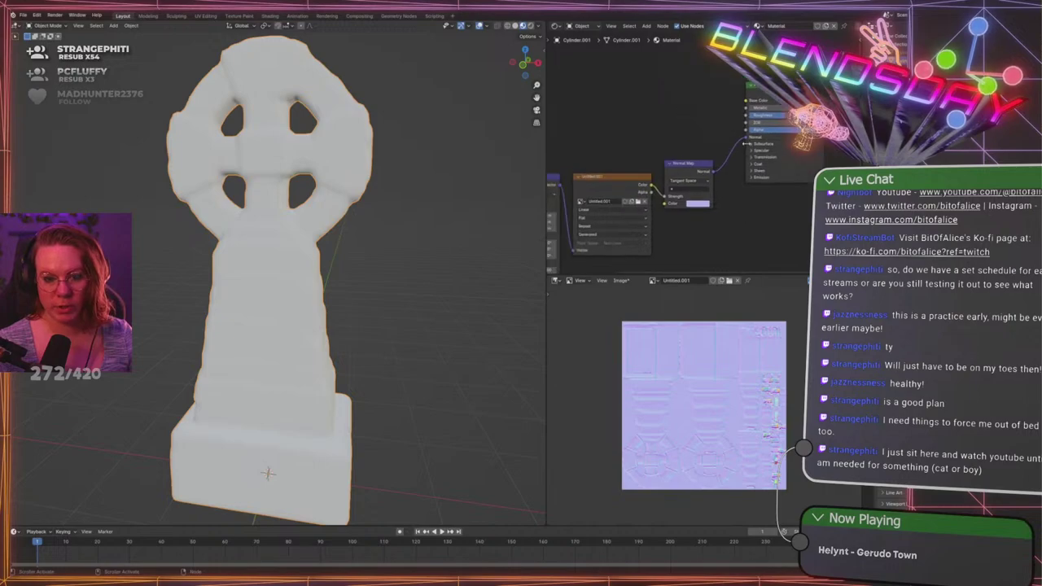
Connect the Normal Map node's Normal output to the shader's Normal input and view the copy in Material Preview shading
{"action": "left_click_drag", "start_coordinate": [714, 172], "coordinate": [746, 137]}
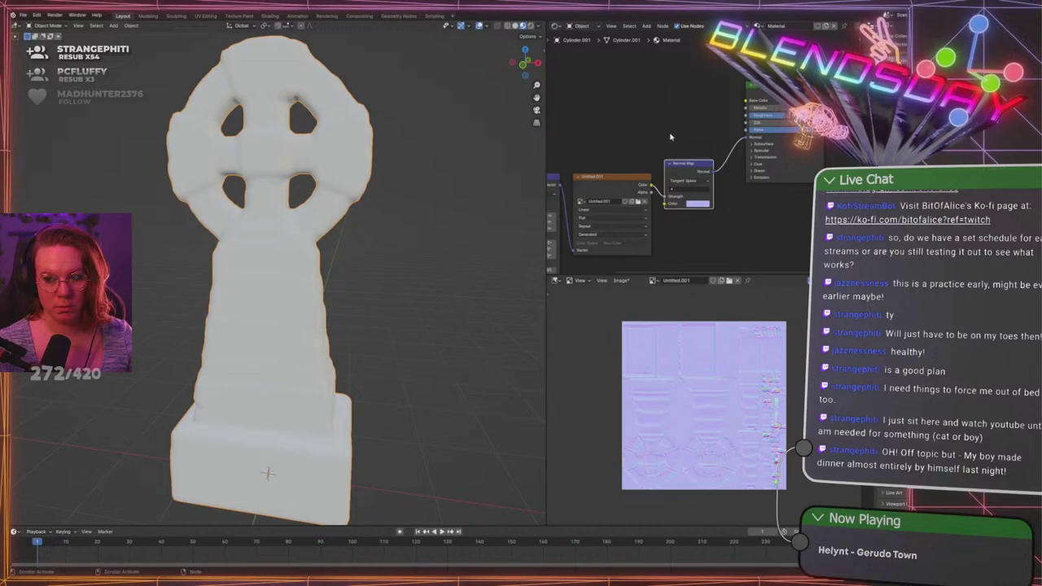
{"action": "left_click", "coordinate": [521, 25]}
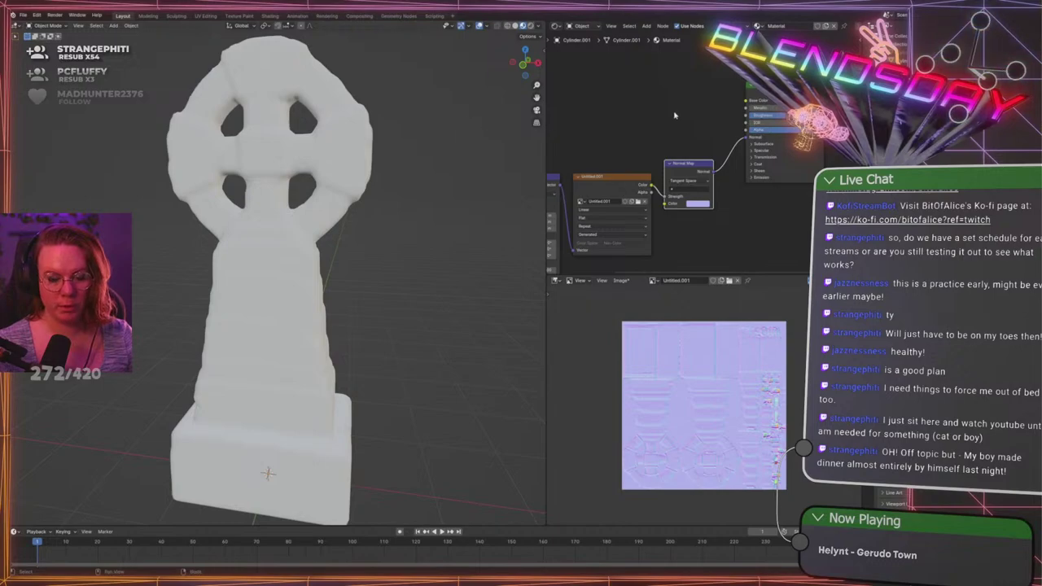
{"action": "scroll", "coordinate": [673, 461], "scroll_direction": "up", "scroll_amount": 6}
{"action": "scroll", "coordinate": [672, 459], "scroll_direction": "down", "scroll_amount": 7}
{"action": "scroll", "coordinate": [673, 458], "scroll_direction": "up", "scroll_amount": 3}
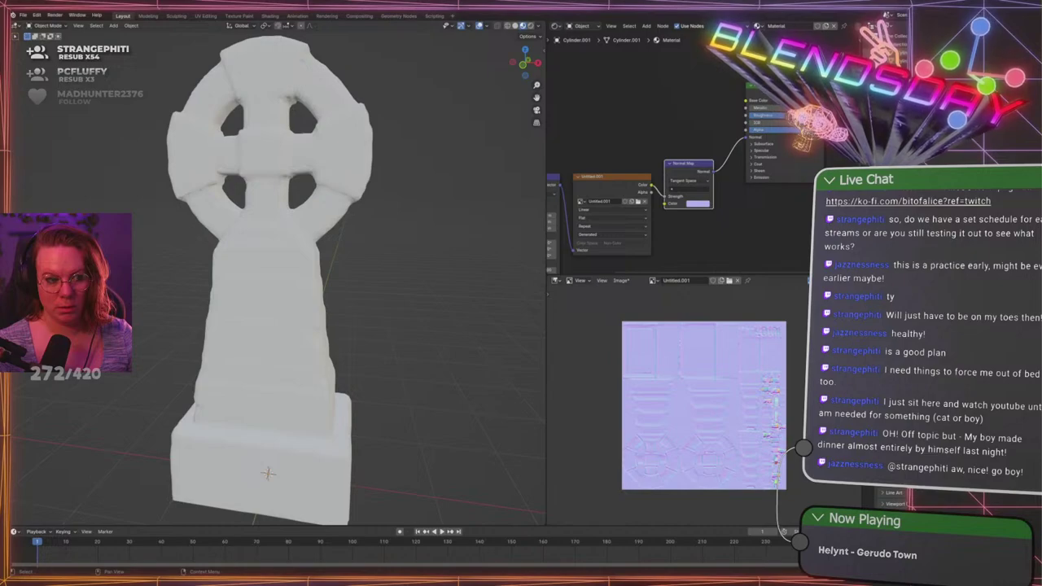
Inspect the copy's surface from several angles and compare it with the details in the baked normal map
{"action": "left_click", "coordinate": [301, 195]}
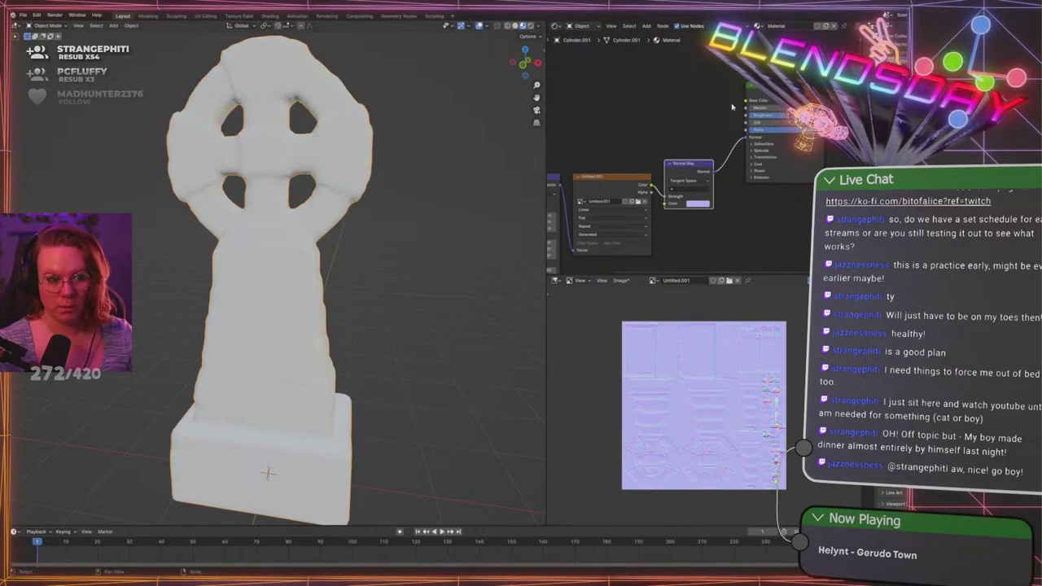
{"action": "middle_click_drag", "start_coordinate": [317, 187], "coordinate": [434, 164]}
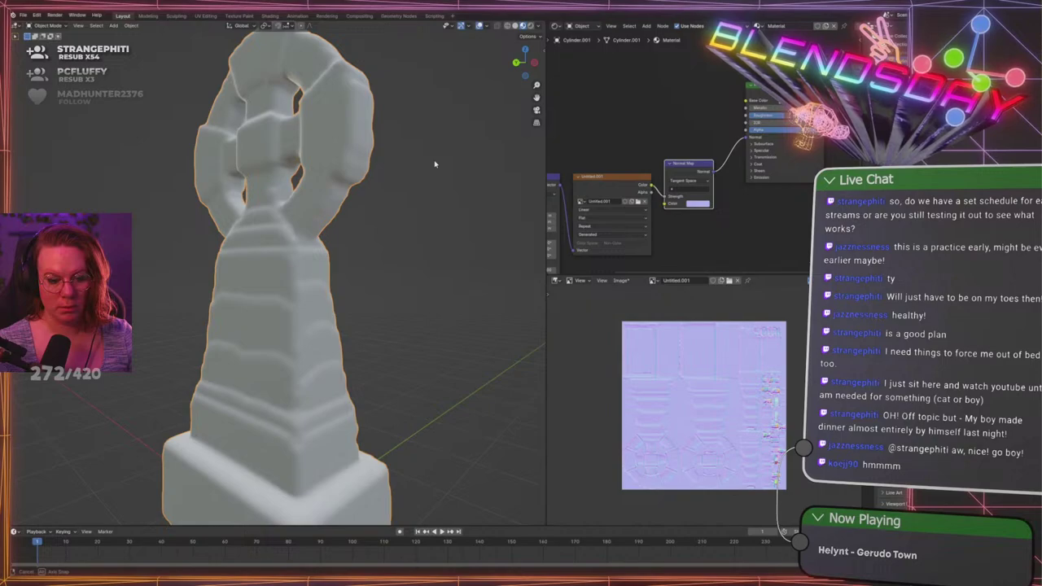
{"action": "middle_click_drag", "start_coordinate": [435, 164], "coordinate": [456, 167]}
{"action": "scroll", "coordinate": [714, 371], "scroll_direction": "up", "scroll_amount": 4}
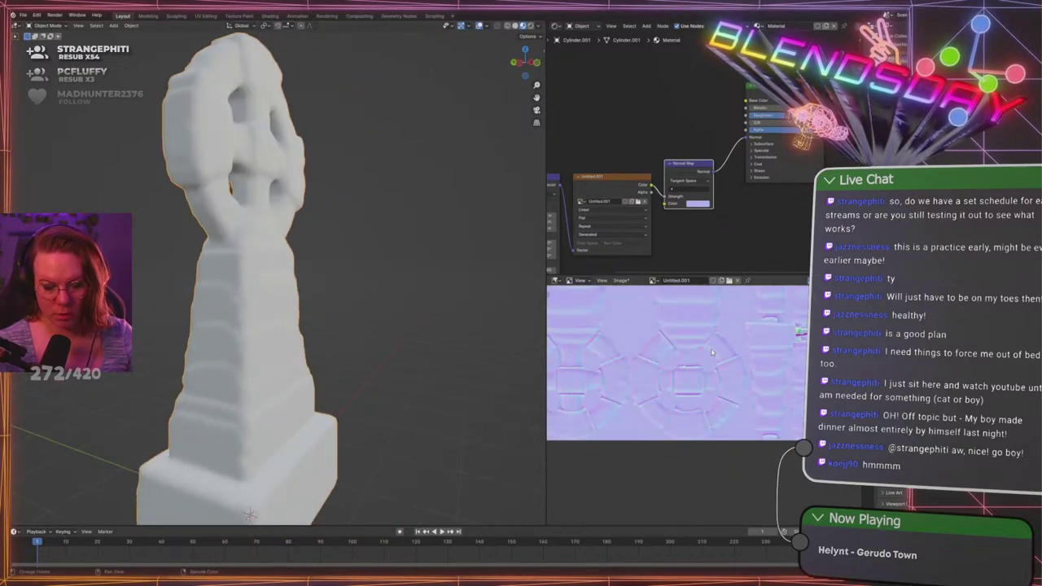
{"action": "scroll", "coordinate": [713, 356], "scroll_direction": "down", "scroll_amount": 4}
{"action": "middle_click_drag", "start_coordinate": [677, 351], "coordinate": [707, 394]}
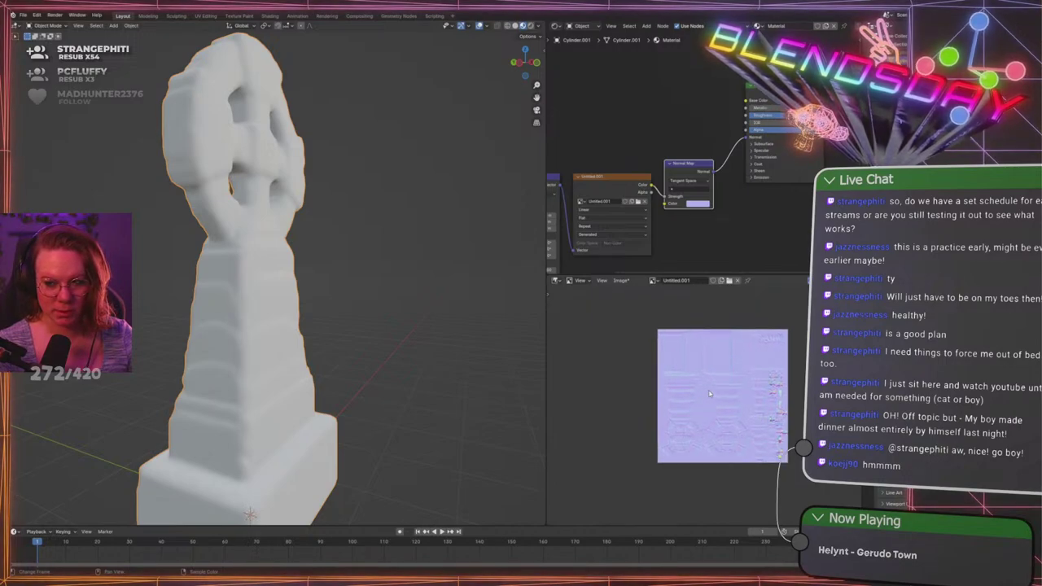
{"action": "key", "text": "KP_1"}
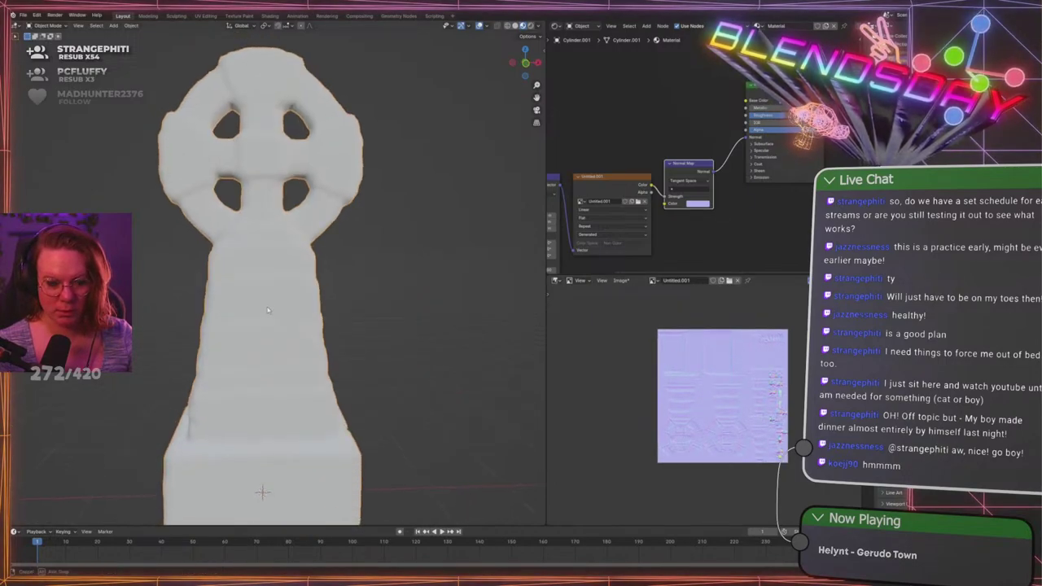
{"action": "scroll", "coordinate": [267, 309], "scroll_direction": "down", "scroll_amount": 2}
{"action": "scroll", "coordinate": [704, 463], "scroll_direction": "up", "scroll_amount": 3}
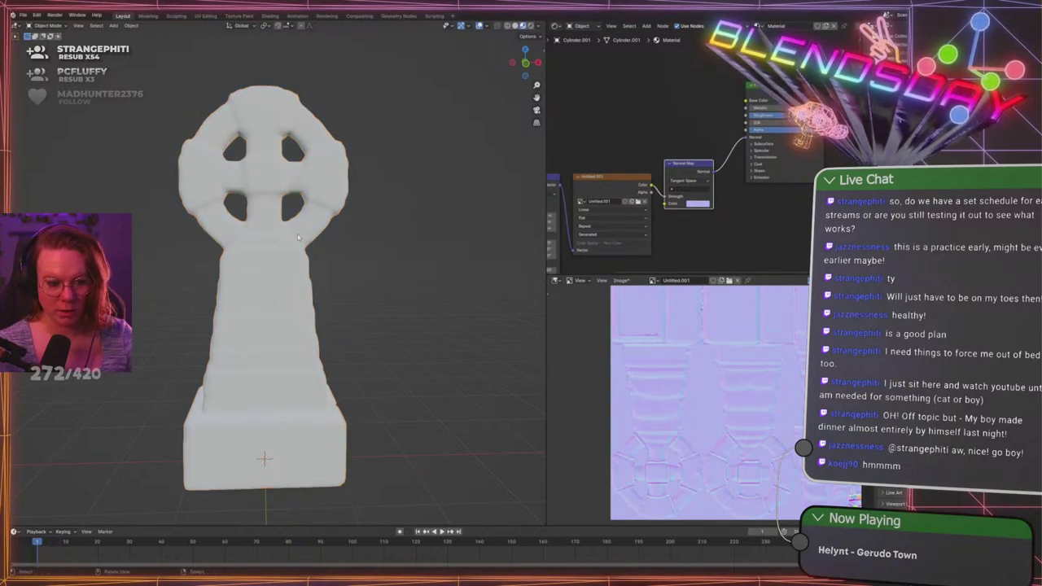
Compare the sculpted original with the remeshed copy and check their meshes in Edit Mode
{"action": "left_click", "coordinate": [895, 60]}
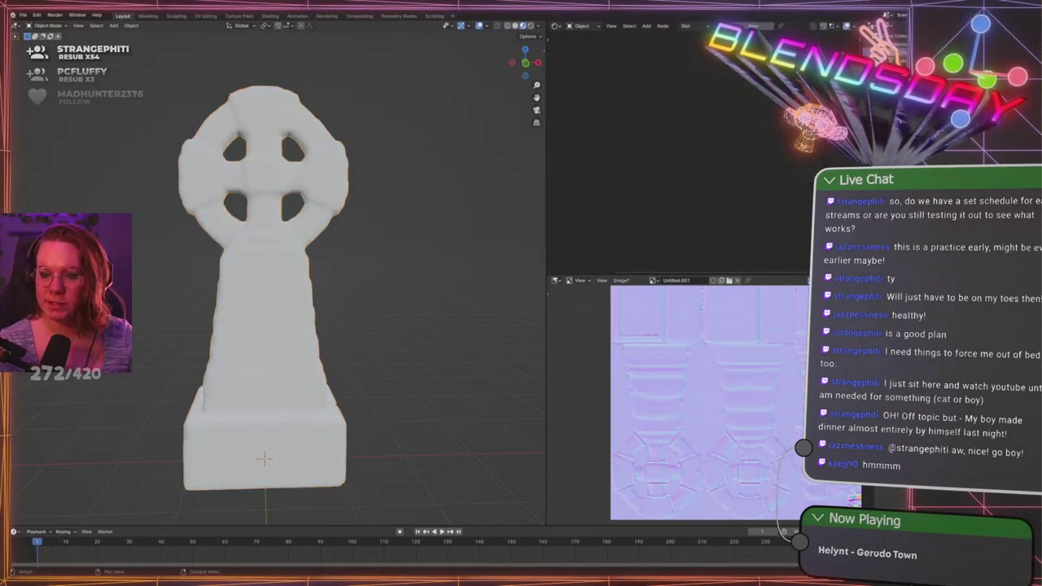
{"action": "left_click", "coordinate": [896, 60]}
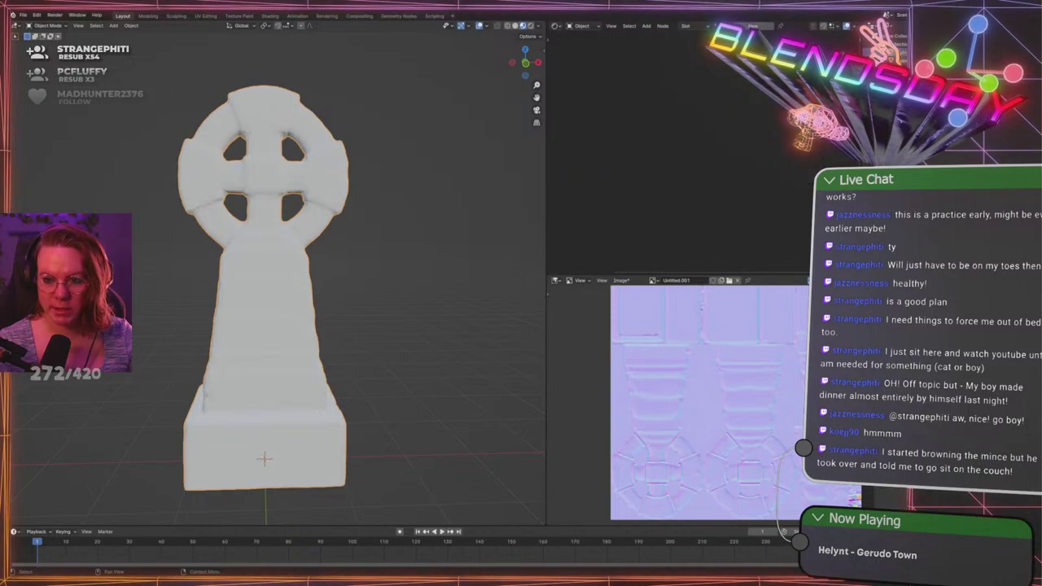
{"action": "key", "text": "ctrl+shift+z"}
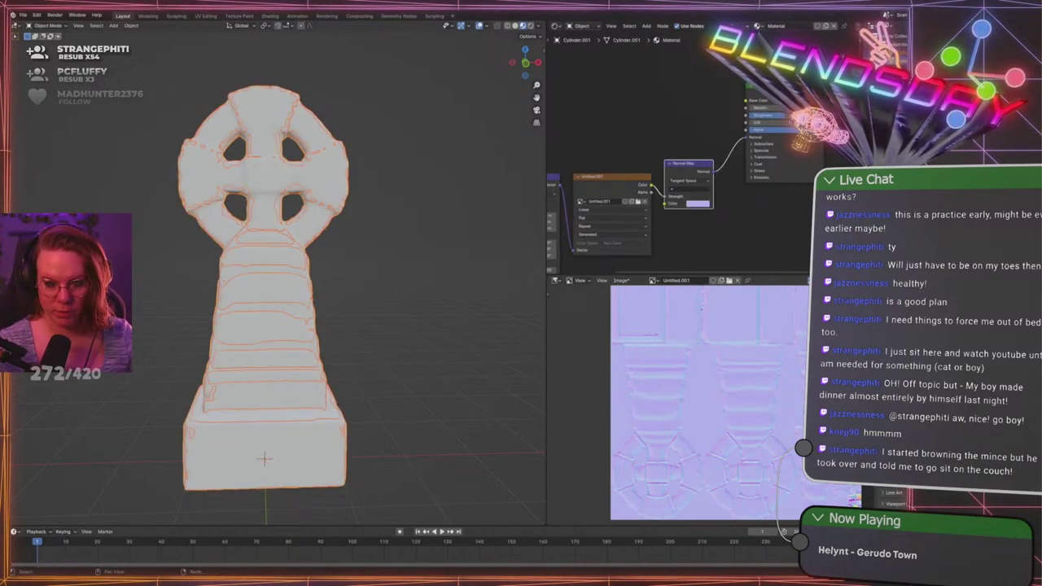
{"action": "key", "text": "alt+a"}
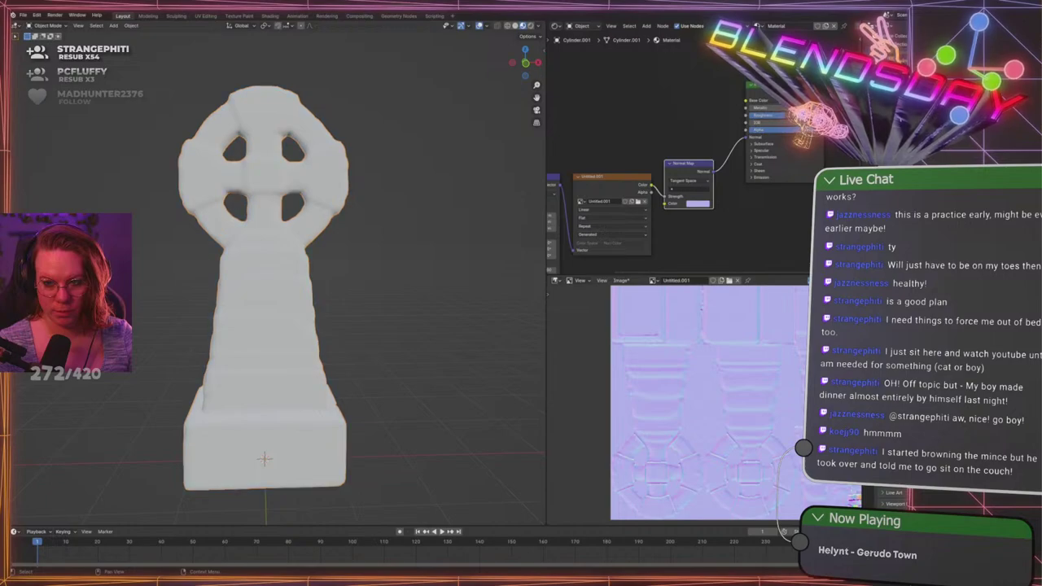
{"action": "left_click", "coordinate": [319, 303]}
{"action": "key", "text": "Tab"}
{"action": "key", "text": "alt+a"}
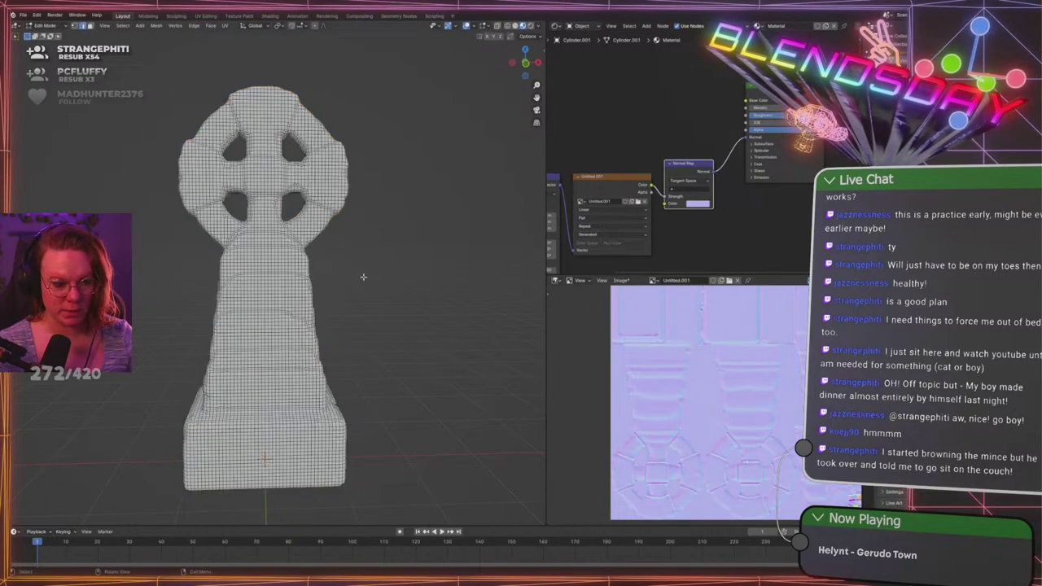
{"action": "key", "text": "Tab"}
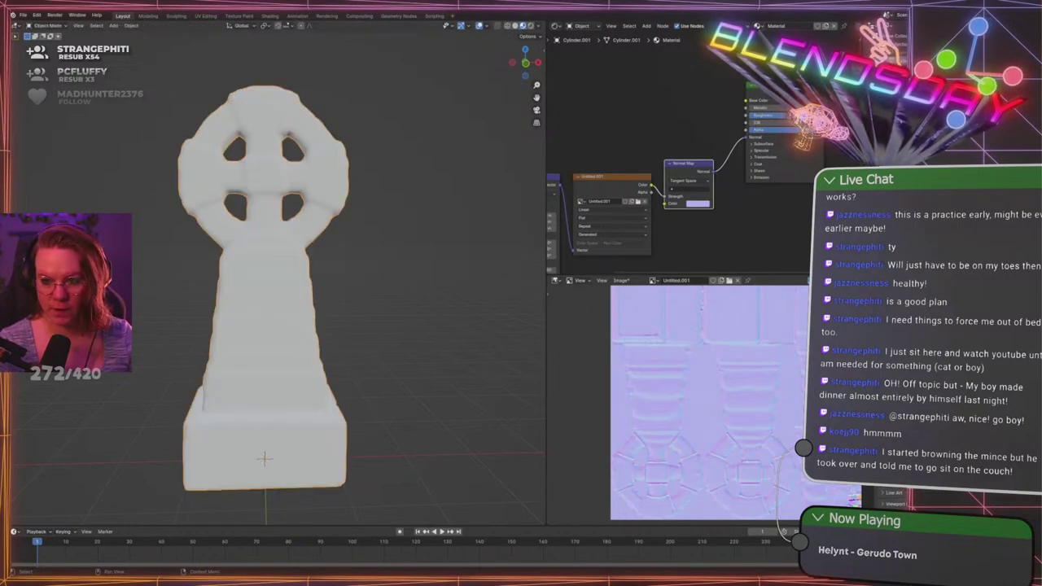
{"action": "left_click", "coordinate": [301, 302]}
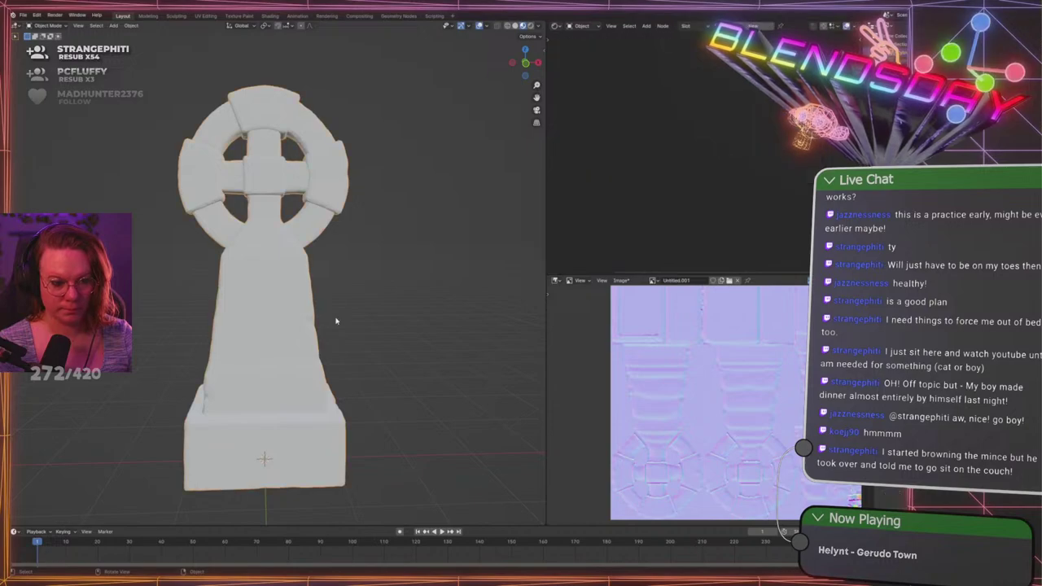
{"action": "key", "text": "Tab"}
{"action": "key", "text": "Tab"}
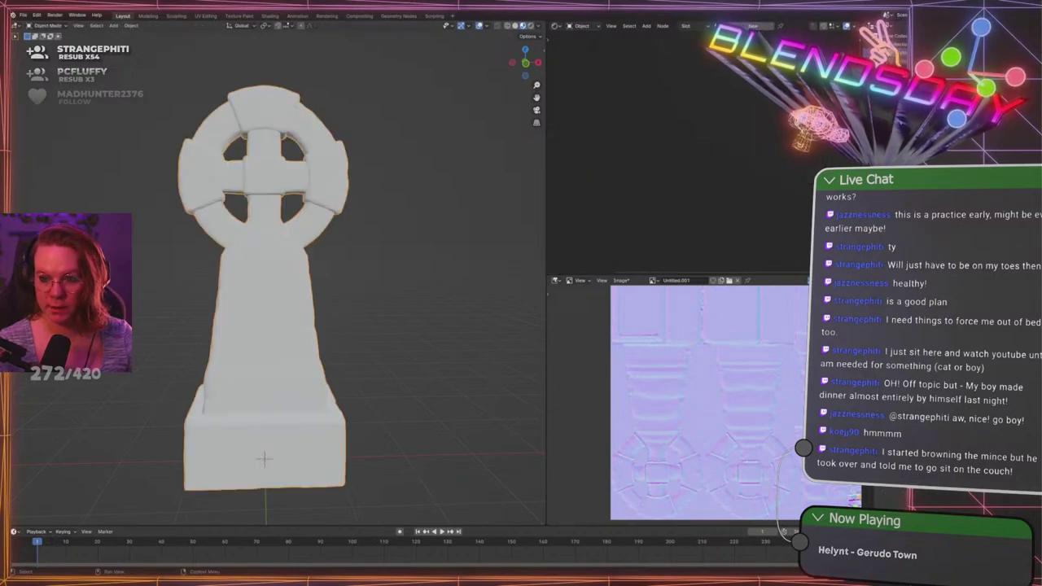
Apply all transforms to the sculpted original and to the remeshed copy
{"action": "key", "text": "ctrl+a"}
{"action": "left_click", "coordinate": [428, 250]}
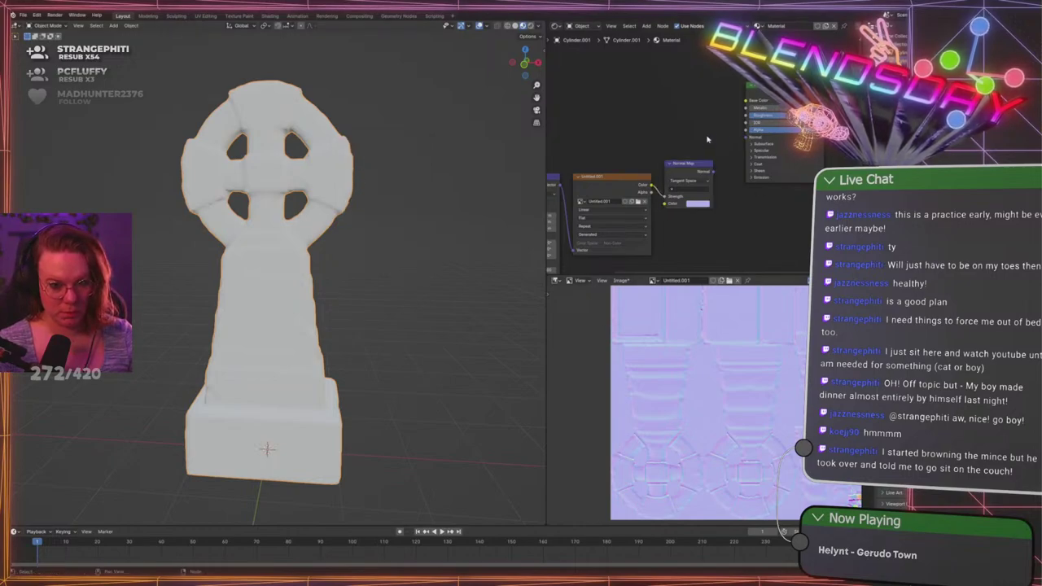
{"action": "key", "text": "ctrl+a"}
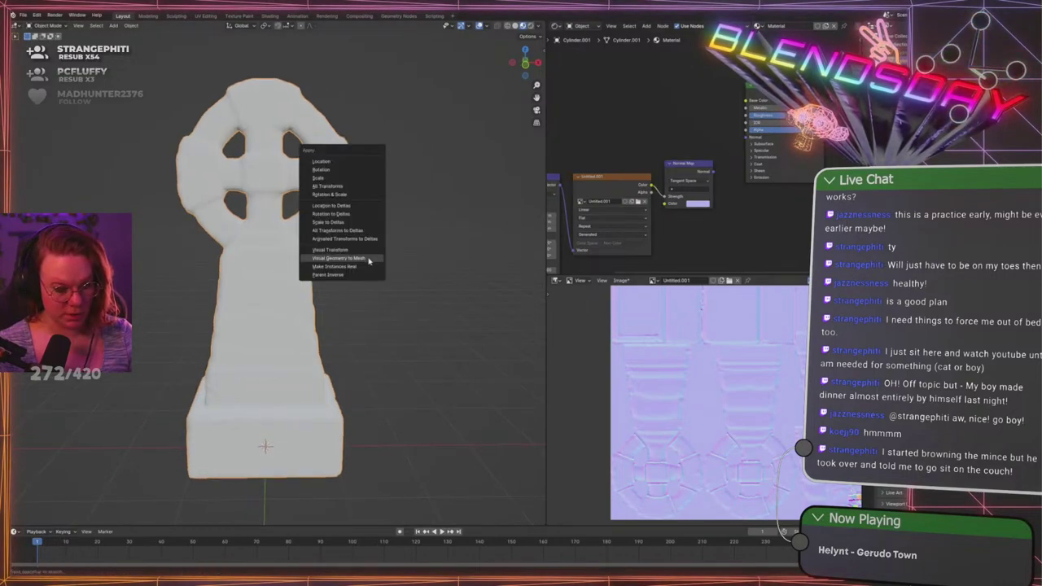
{"action": "left_click", "coordinate": [330, 186]}
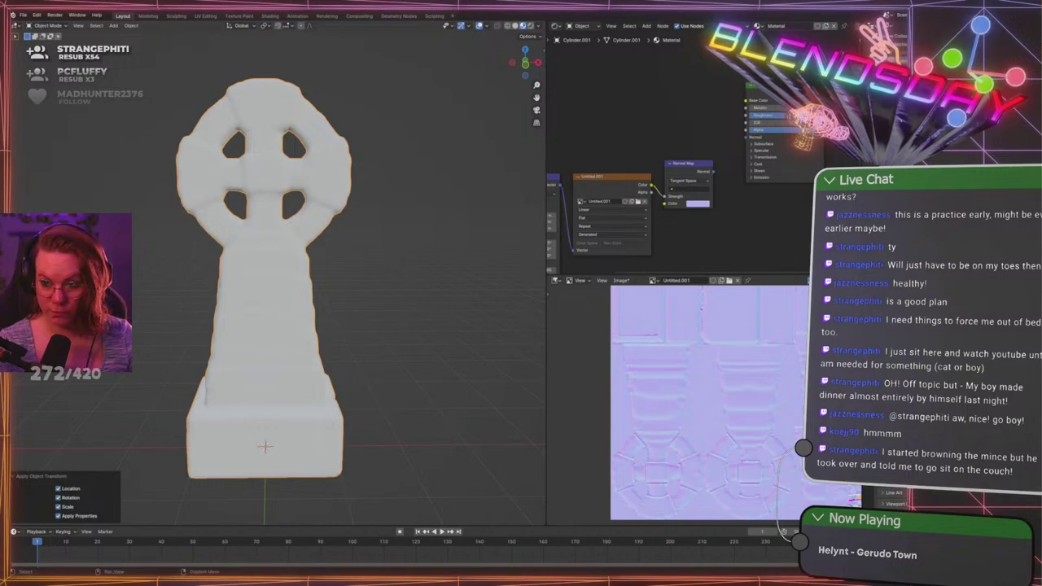
With the original selected and the copy active, reconnect the Normal Map node to the shader's Normal input and rebake the map
{"action": "left_click", "coordinate": [903, 56]}
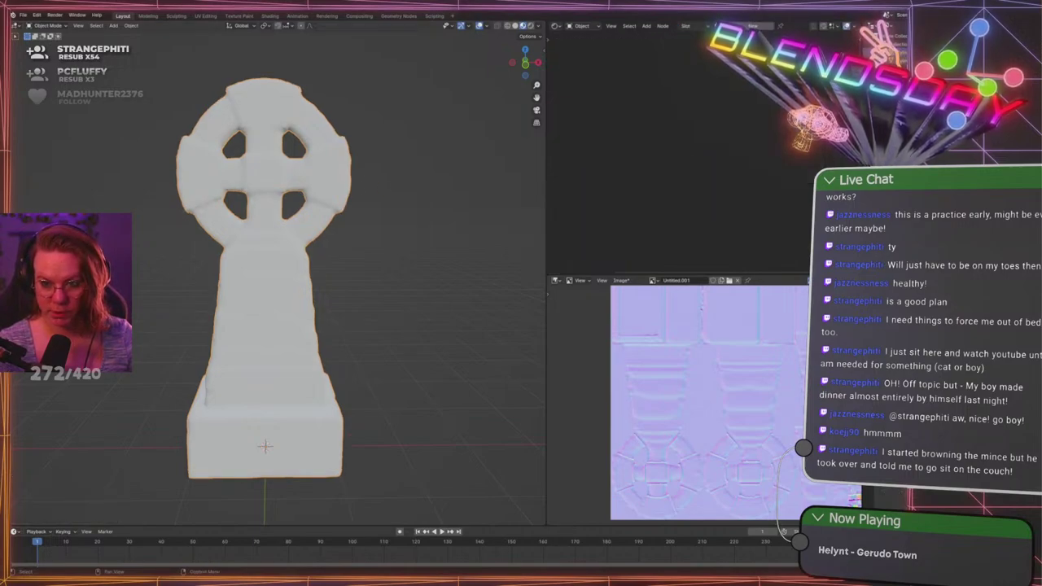
{"action": "left_click", "coordinate": [903, 63], "text": "ctrl"}
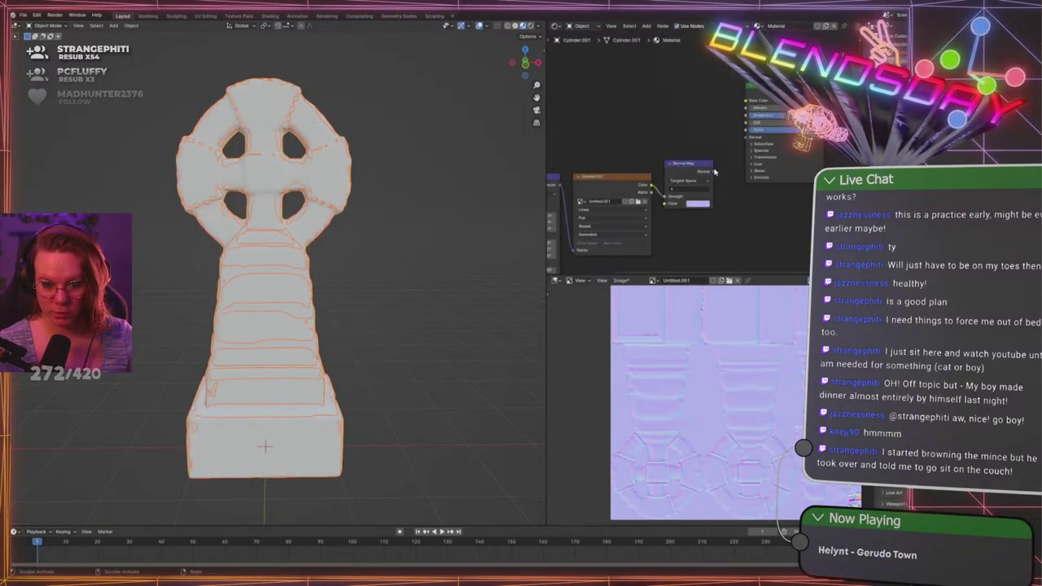
{"action": "left_click_drag", "start_coordinate": [713, 171], "coordinate": [745, 138]}
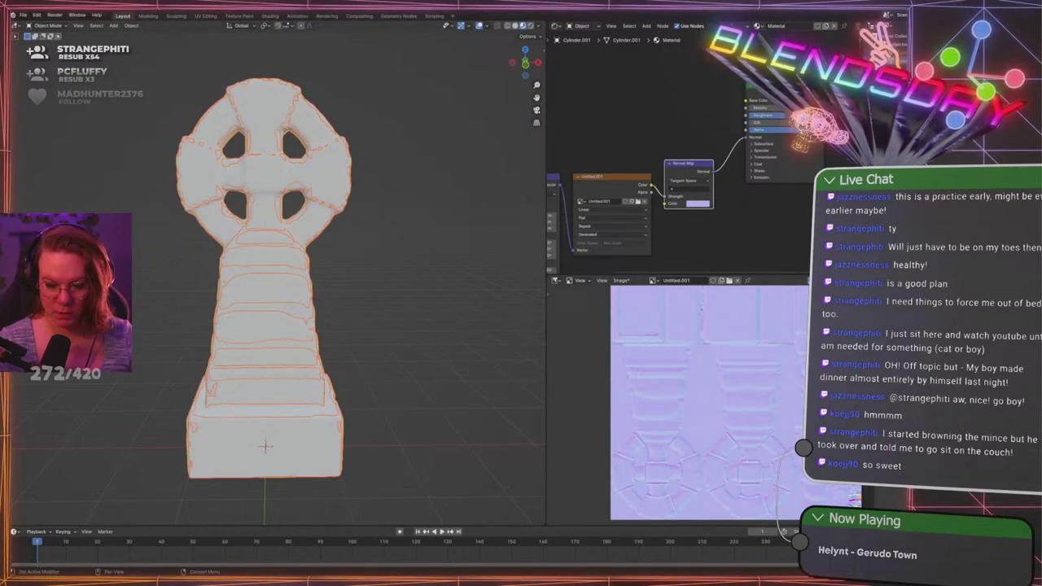
{"action": "left_click", "coordinate": [936, 366]}
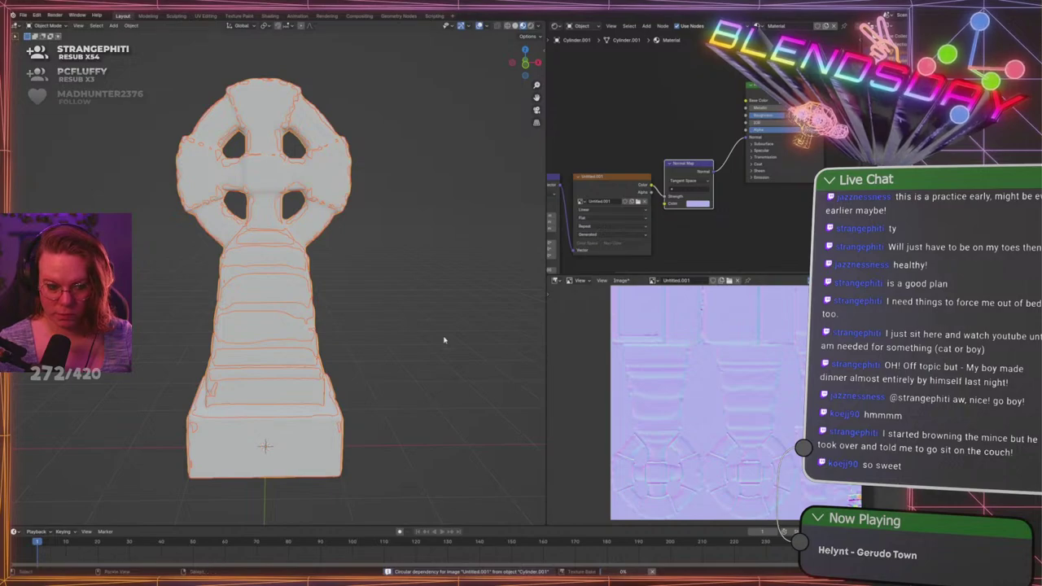
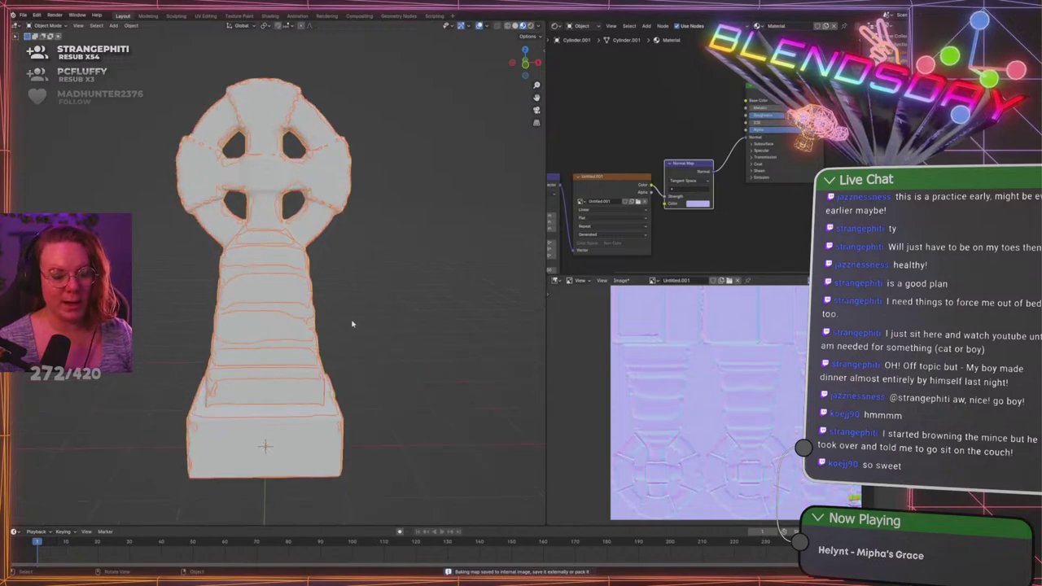
Examine the rebaked copy in the viewport from several angles and view the whole updated normal map
{"action": "left_click", "coordinate": [400, 301]}
{"action": "mouse_move", "coordinate": [393, 301]}
{"action": "middle_mouse_down"}
{"action": "mouse_move", "coordinate": [386, 309]}
{"action": "mouse_move", "coordinate": [383, 298]}
{"action": "middle_mouse_up"}
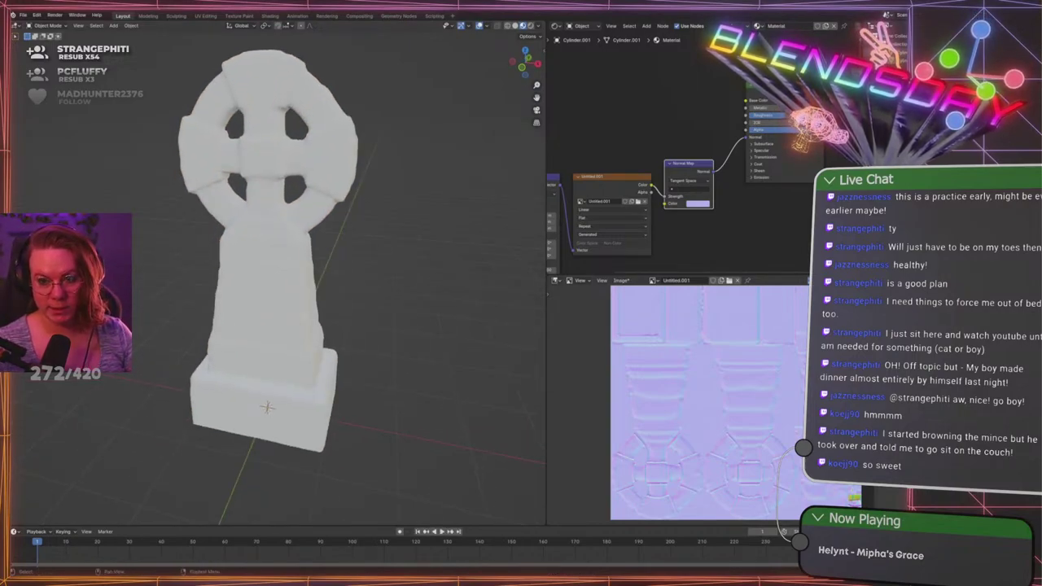
{"action": "middle_click_drag", "start_coordinate": [439, 205], "coordinate": [470, 174]}
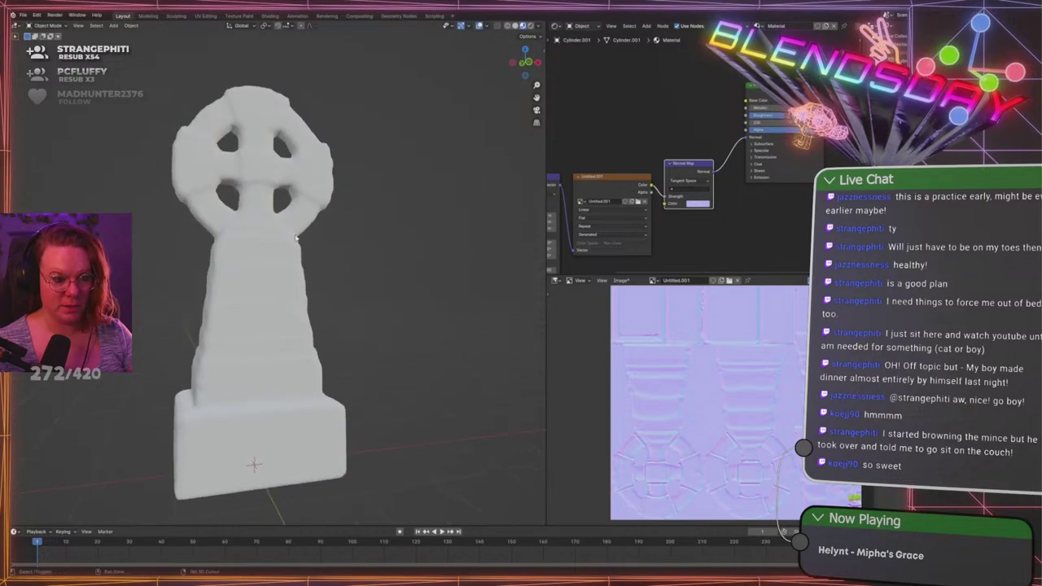
{"action": "middle_click_drag", "start_coordinate": [295, 236], "coordinate": [317, 308], "text": "shift"}
{"action": "left_click", "coordinate": [324, 295]}
{"action": "scroll", "coordinate": [705, 403], "scroll_direction": "down", "scroll_amount": 5}
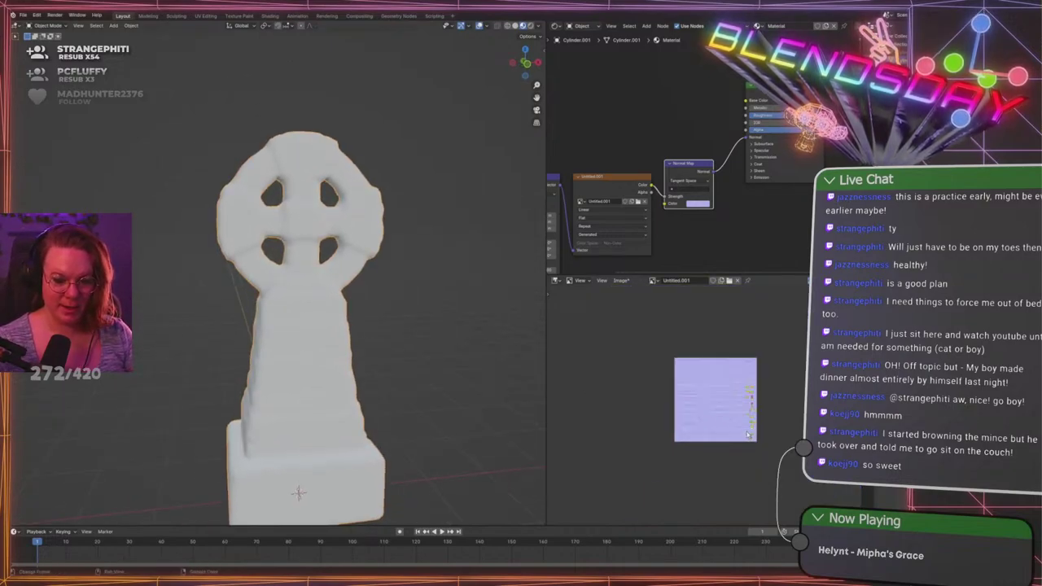
{"action": "scroll", "coordinate": [476, 362], "scroll_direction": "up", "scroll_amount": 4}
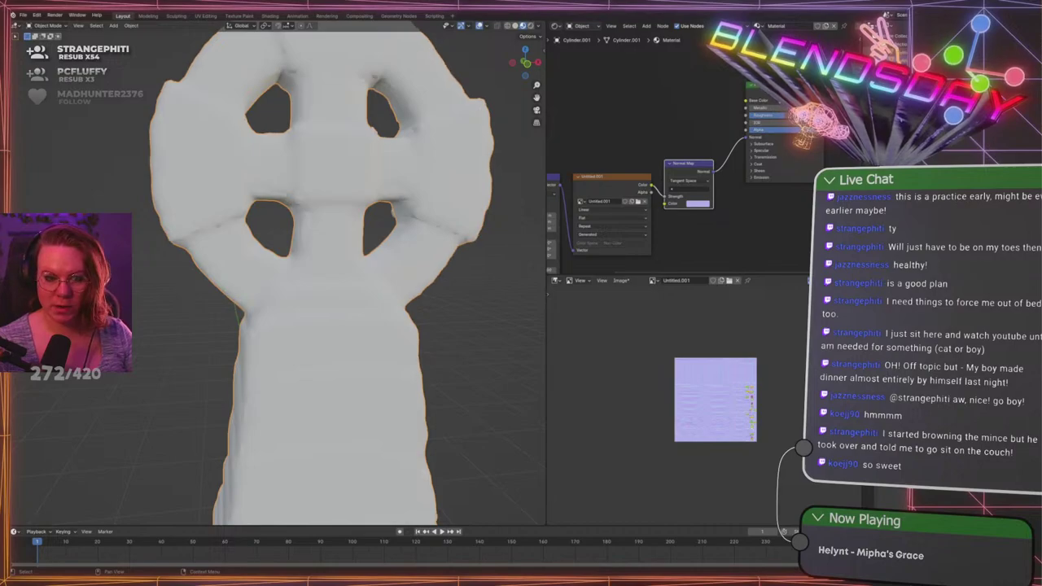
Examine the sculpted original's cross from a low angle and check its mesh in Edit Mode
{"action": "left_click", "coordinate": [1009, 53]}
{"action": "middle_click_drag", "start_coordinate": [445, 257], "coordinate": [434, 212]}
{"action": "left_click", "coordinate": [433, 211]}
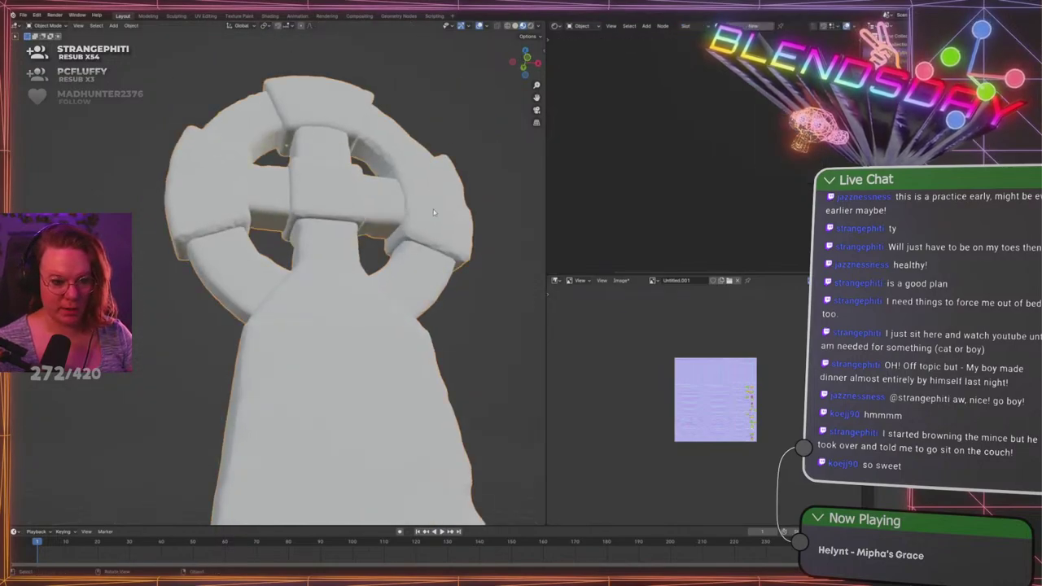
{"action": "key", "text": "Tab"}
{"action": "scroll", "coordinate": [435, 210], "scroll_direction": "up", "scroll_amount": 4}
{"action": "scroll", "coordinate": [435, 210], "scroll_direction": "down", "scroll_amount": 6}
{"action": "key", "text": "Tab"}
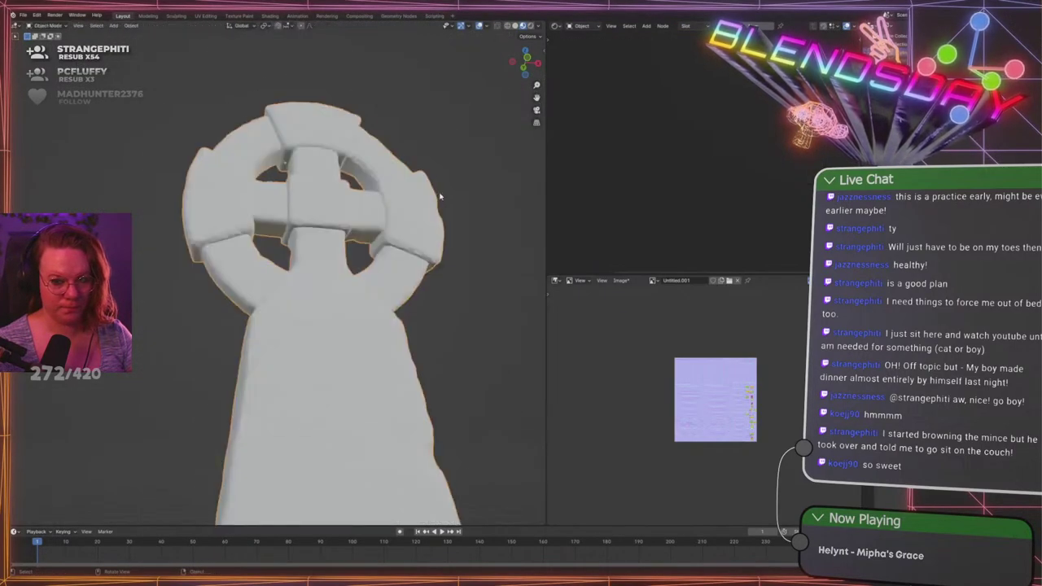
{"action": "middle_click_drag", "start_coordinate": [440, 198], "coordinate": [448, 240]}
Reselect the remeshed copy, inspect it against the baked map, and view its mesh in Edit Mode
{"action": "left_click", "coordinate": [904, 54], "text": "ctrl"}
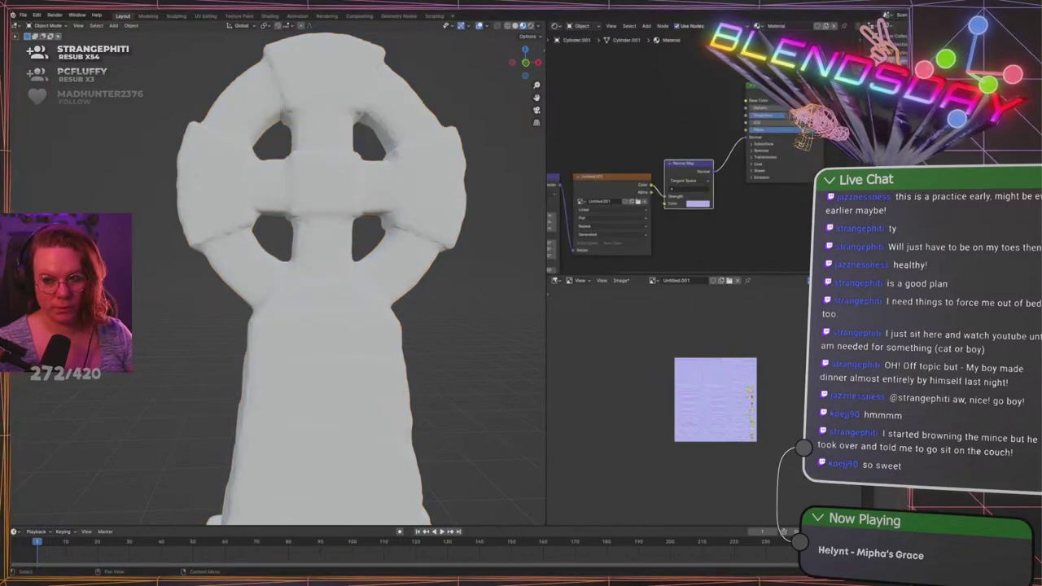
{"action": "scroll", "coordinate": [368, 236], "scroll_direction": "down", "scroll_amount": 2}
{"action": "left_click", "coordinate": [368, 237]}
{"action": "middle_click_drag", "start_coordinate": [415, 235], "coordinate": [456, 289]}
{"action": "scroll", "coordinate": [734, 440], "scroll_direction": "up", "scroll_amount": 8}
{"action": "scroll", "coordinate": [738, 455], "scroll_direction": "down", "scroll_amount": 5}
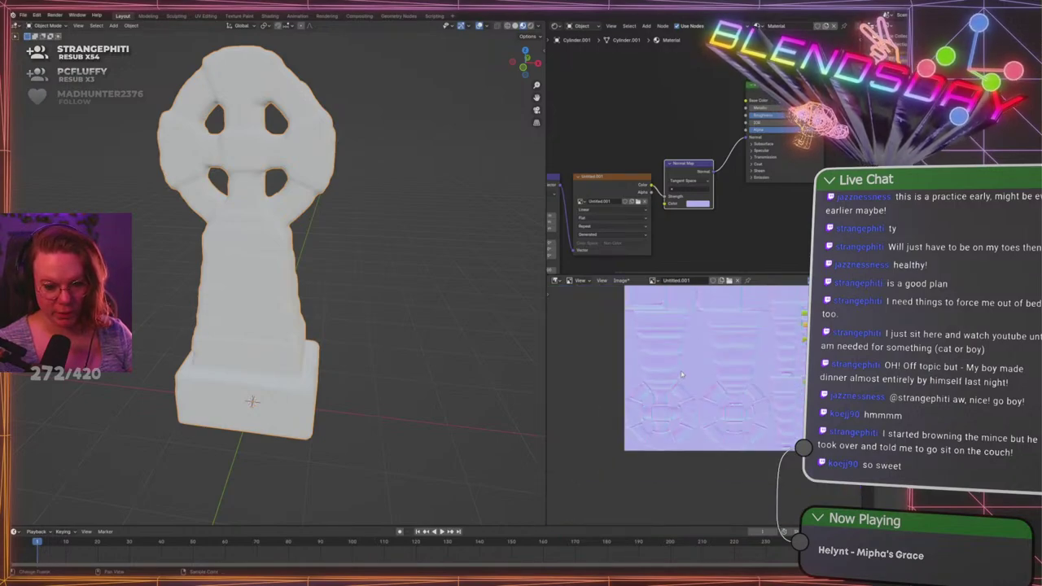
{"action": "mouse_move", "coordinate": [248, 322]}
{"action": "middle_mouse_down"}
{"action": "mouse_move", "coordinate": [244, 330]}
{"action": "mouse_move", "coordinate": [275, 285]}
{"action": "mouse_move", "coordinate": [242, 234]}
{"action": "mouse_move", "coordinate": [249, 318]}
{"action": "middle_mouse_up"}
{"action": "key", "text": "Tab"}
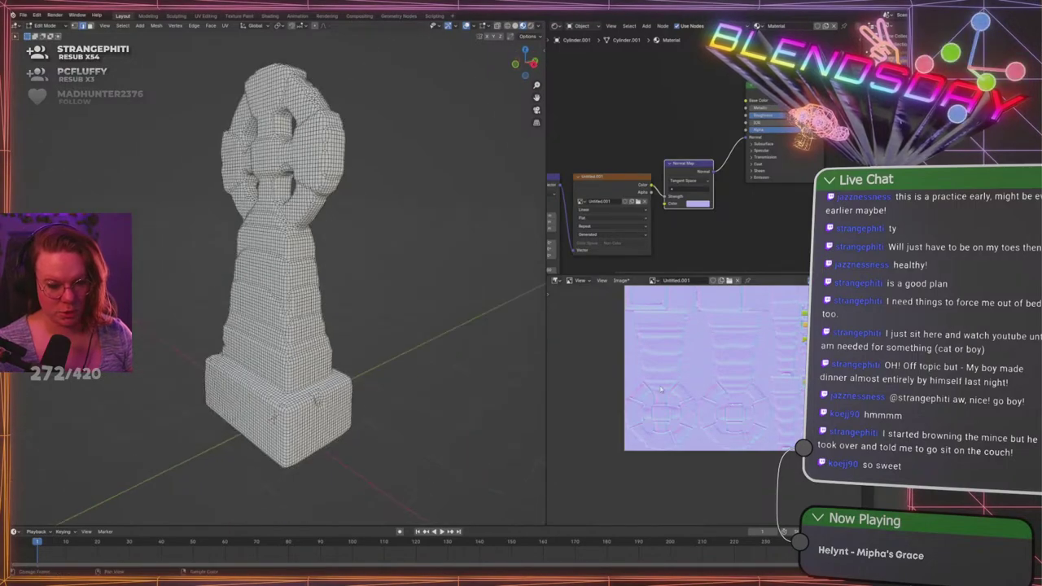
{"action": "scroll", "coordinate": [688, 402], "scroll_direction": "down", "scroll_amount": 3}
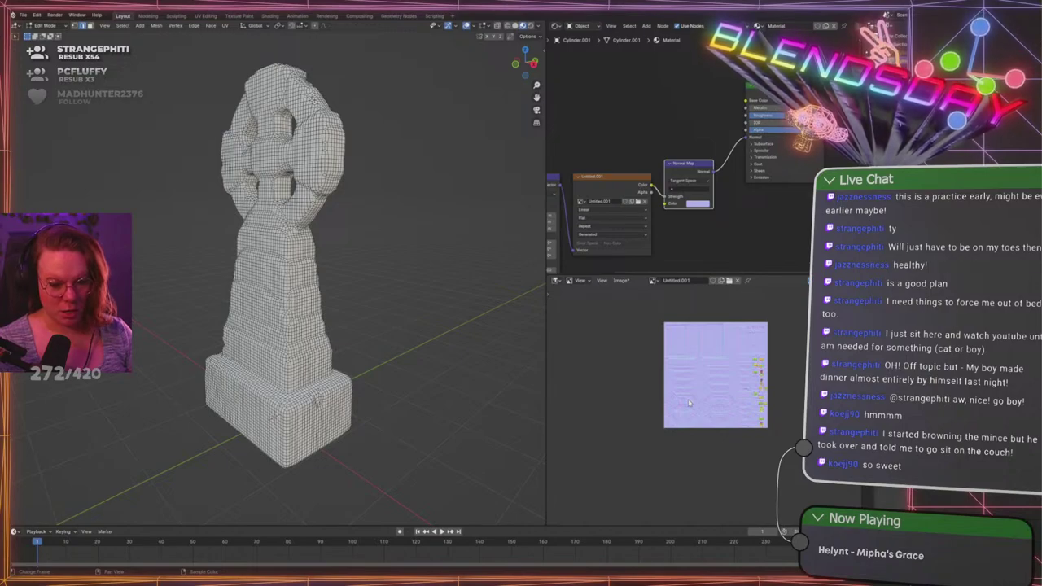
Mark a UV seam along the horizontal edge loop just above the underside of the tombstone's base
{"action": "scroll", "coordinate": [317, 398], "scroll_direction": "up", "scroll_amount": 8}
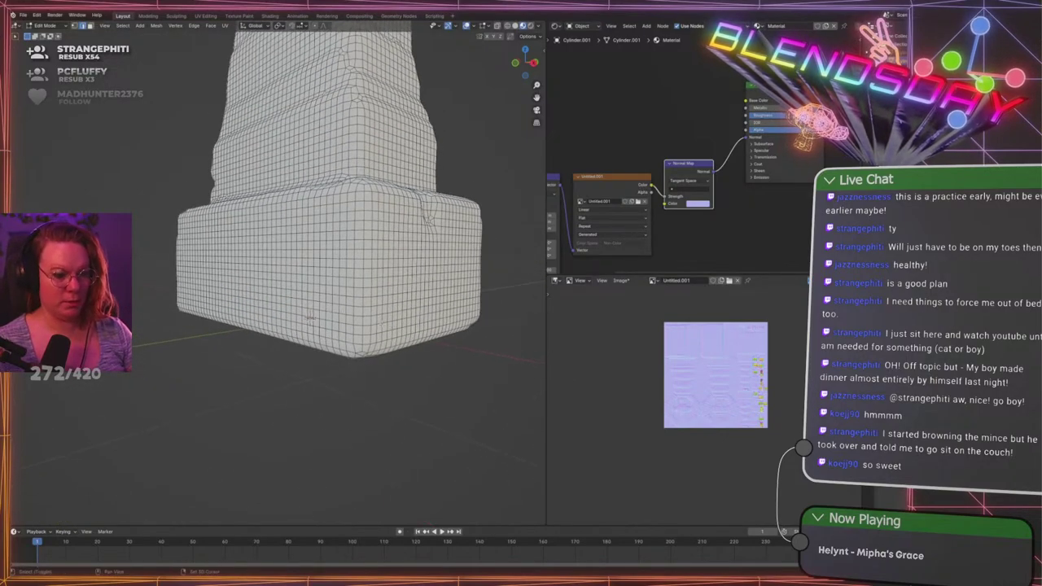
{"action": "middle_click_drag", "start_coordinate": [317, 358], "coordinate": [305, 318]}
{"action": "scroll", "coordinate": [318, 250], "scroll_direction": "up", "scroll_amount": 1}
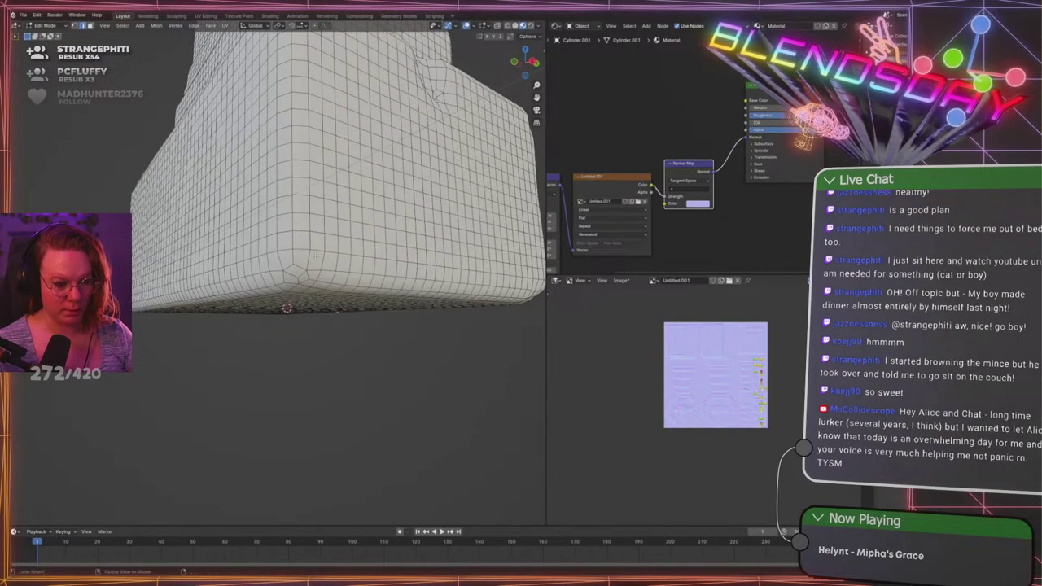
{"action": "middle_click_drag", "start_coordinate": [318, 250], "coordinate": [326, 215]}
{"action": "key", "text": "ctrl+e"}
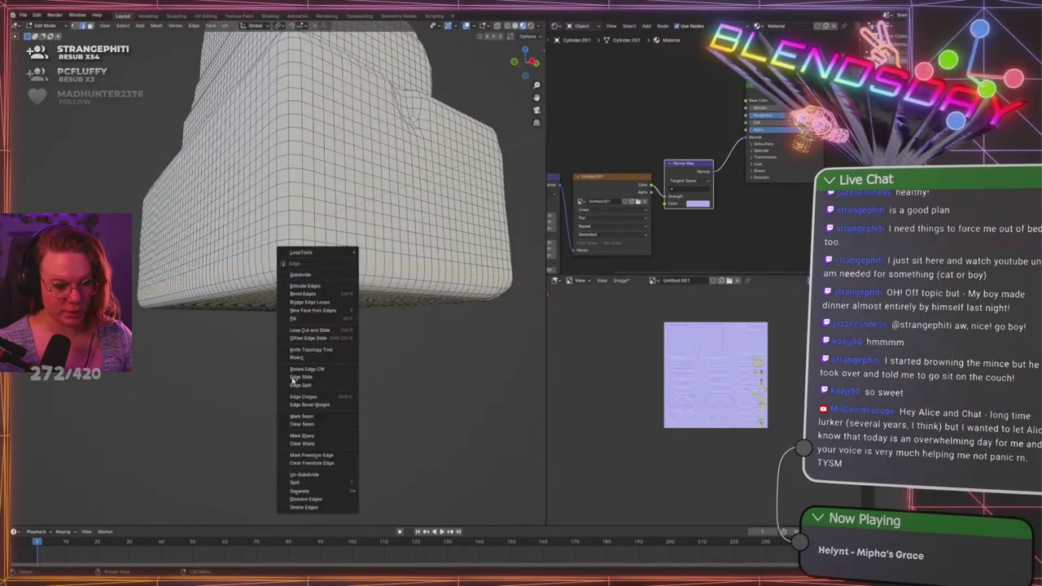
{"action": "key", "text": "Escape"}
{"action": "key", "text": "u"}
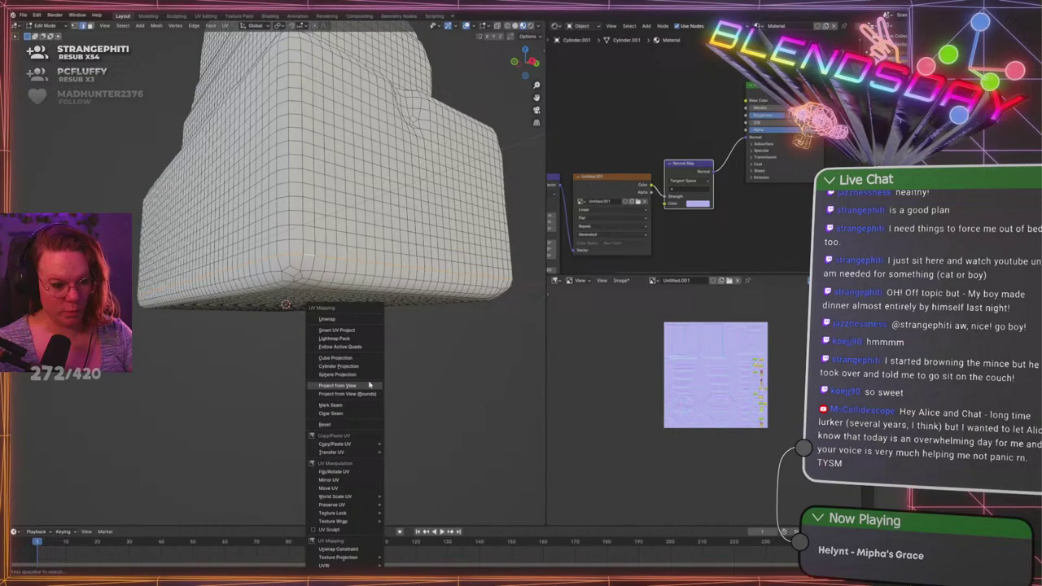
{"action": "left_click", "coordinate": [329, 407]}
Select the vertical edge loop running up the middle of the tombstone's side and mark it as a UV seam
{"action": "middle_click_drag", "start_coordinate": [329, 407], "coordinate": [497, 460]}
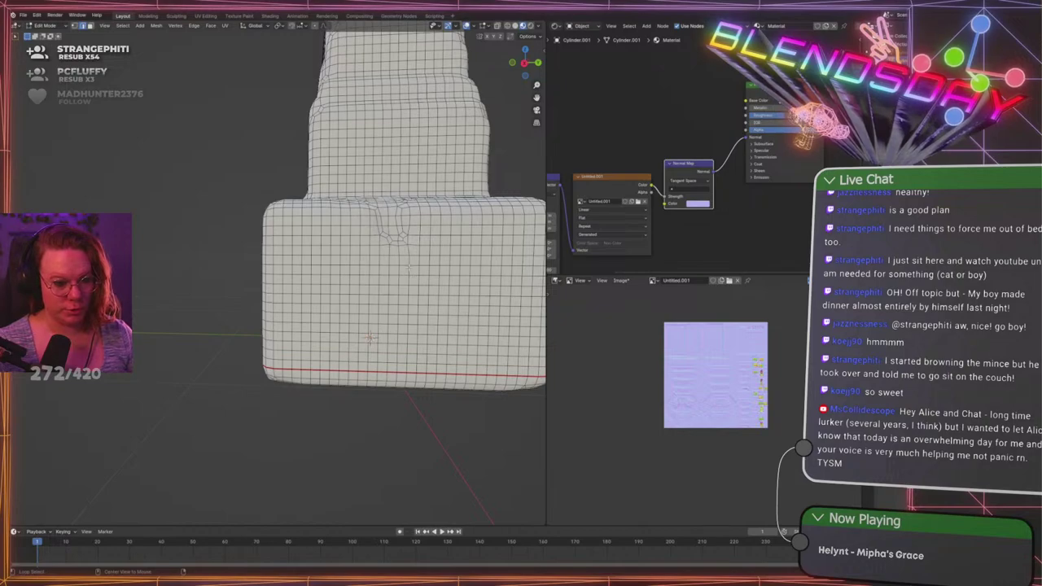
{"action": "left_click", "coordinate": [400, 146], "text": "alt+shift"}
{"action": "scroll", "coordinate": [399, 147], "scroll_direction": "down", "scroll_amount": 4}
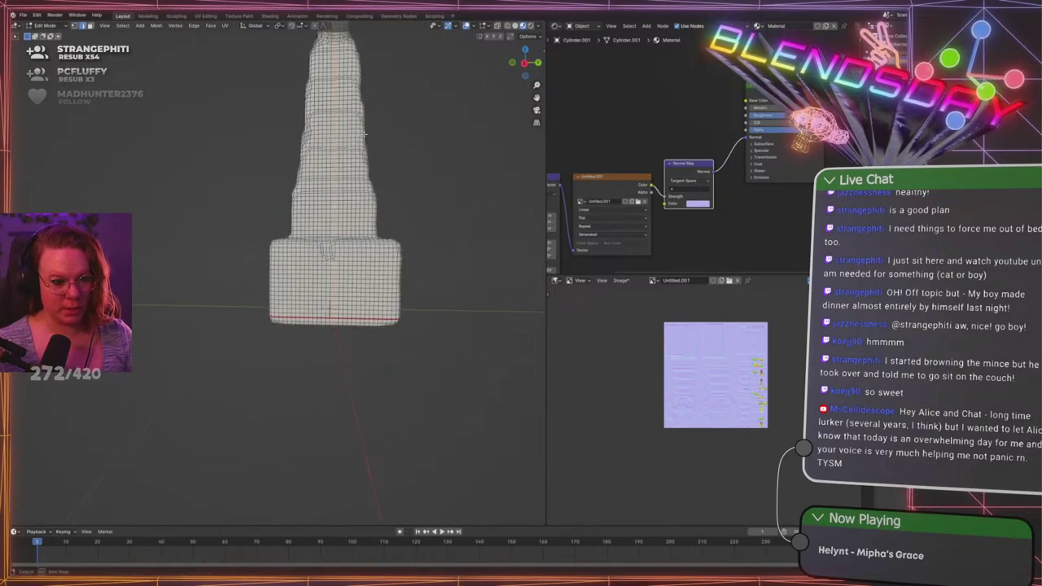
{"action": "middle_click_drag", "start_coordinate": [397, 146], "coordinate": [355, 137]}
{"action": "middle_click_drag", "start_coordinate": [301, 106], "coordinate": [375, 249], "text": "shift"}
{"action": "middle_click_drag", "start_coordinate": [374, 249], "coordinate": [167, 320], "text": "shift"}
{"action": "scroll", "coordinate": [304, 349], "scroll_direction": "up", "scroll_amount": 8}
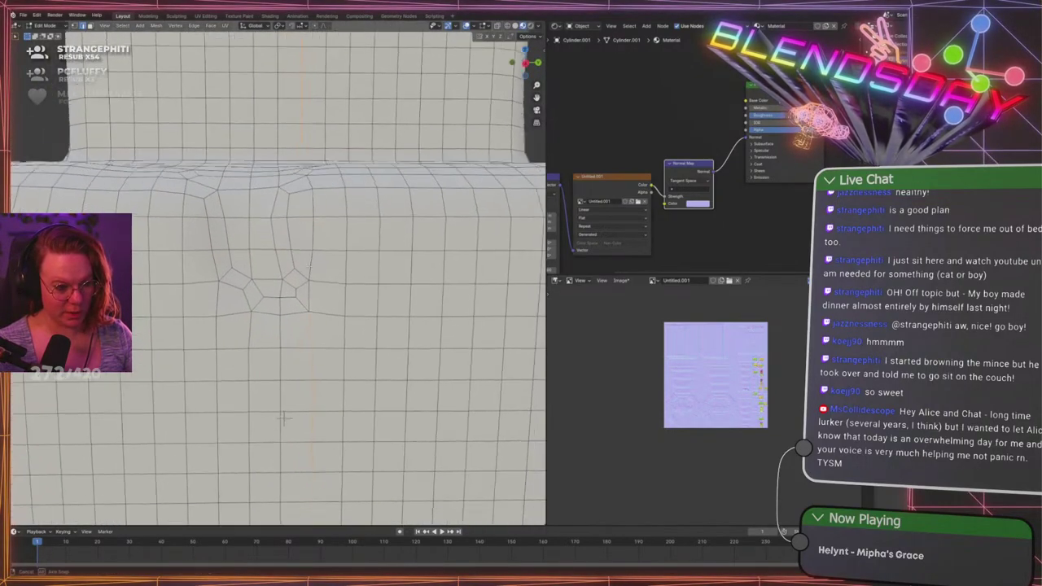
{"action": "middle_click_drag", "start_coordinate": [292, 266], "coordinate": [288, 291]}
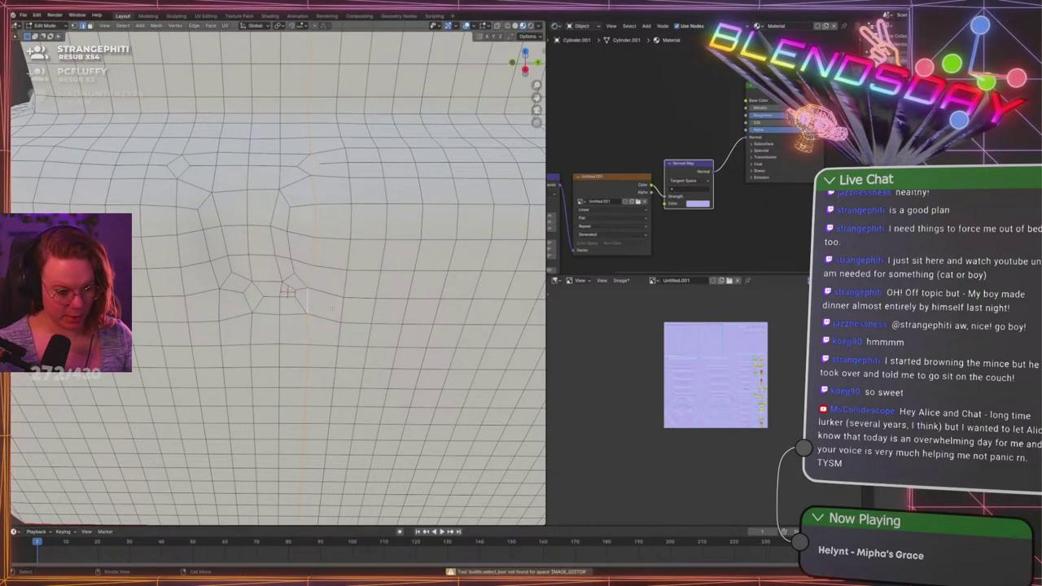
{"action": "key", "text": "u"}
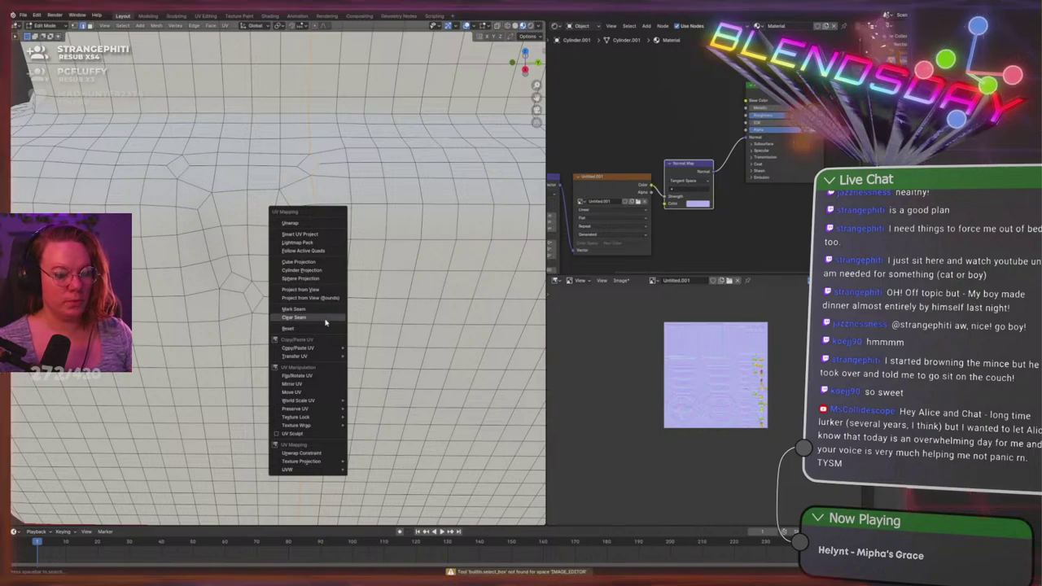
{"action": "left_click", "coordinate": [330, 310]}
Mark a UV seam along the edge loop where the shaft meets the top of the base
{"action": "scroll", "coordinate": [323, 312], "scroll_direction": "down", "scroll_amount": 6}
{"action": "middle_click_drag", "start_coordinate": [445, 245], "coordinate": [227, 341]}
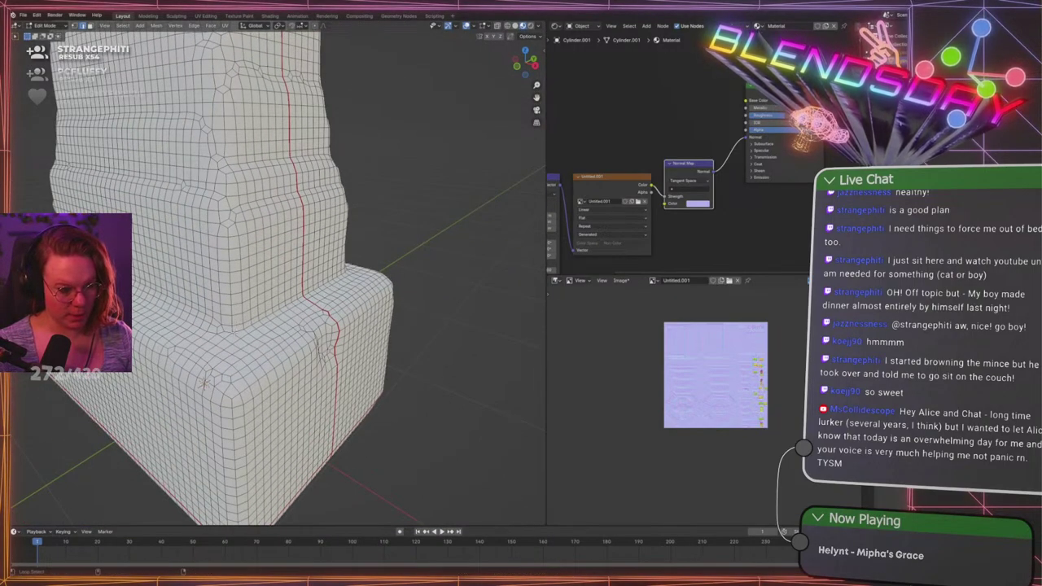
{"action": "left_click", "coordinate": [205, 323], "text": "alt"}
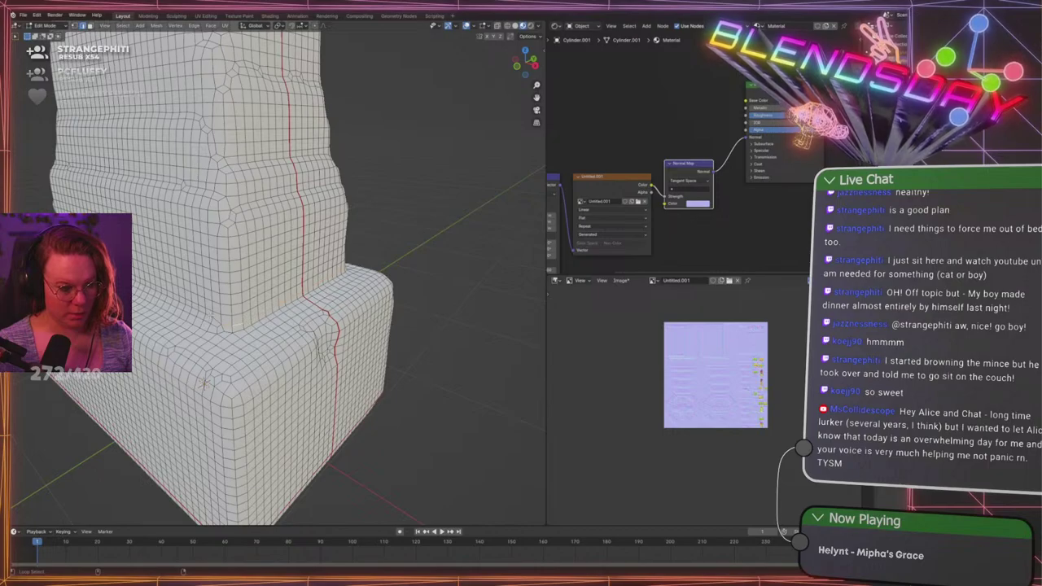
{"action": "middle_click_drag", "start_coordinate": [156, 301], "coordinate": [202, 315]}
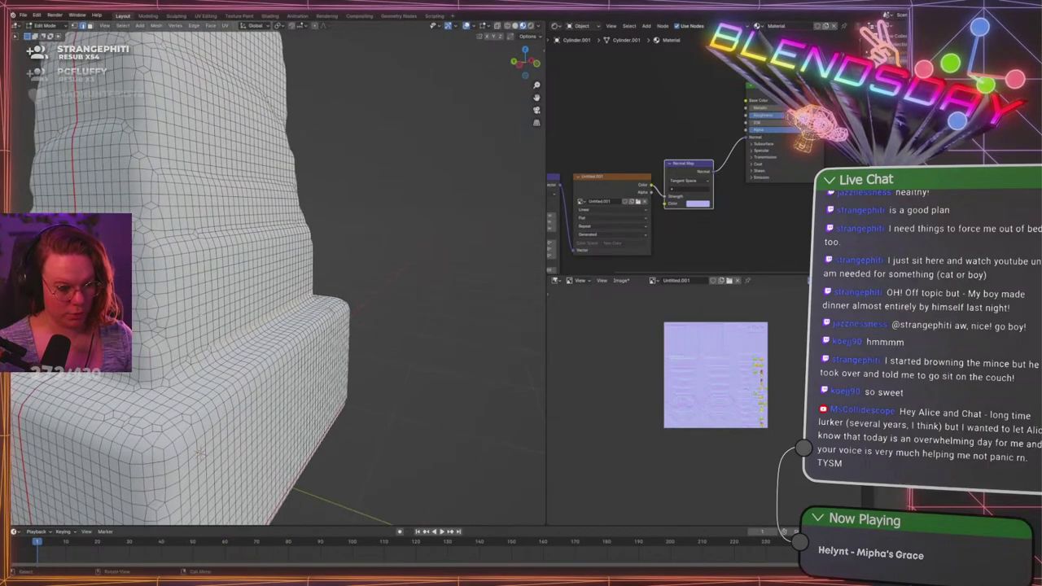
{"action": "middle_click_drag", "start_coordinate": [199, 454], "coordinate": [271, 506]}
{"action": "scroll", "coordinate": [289, 421], "scroll_direction": "up", "scroll_amount": 4}
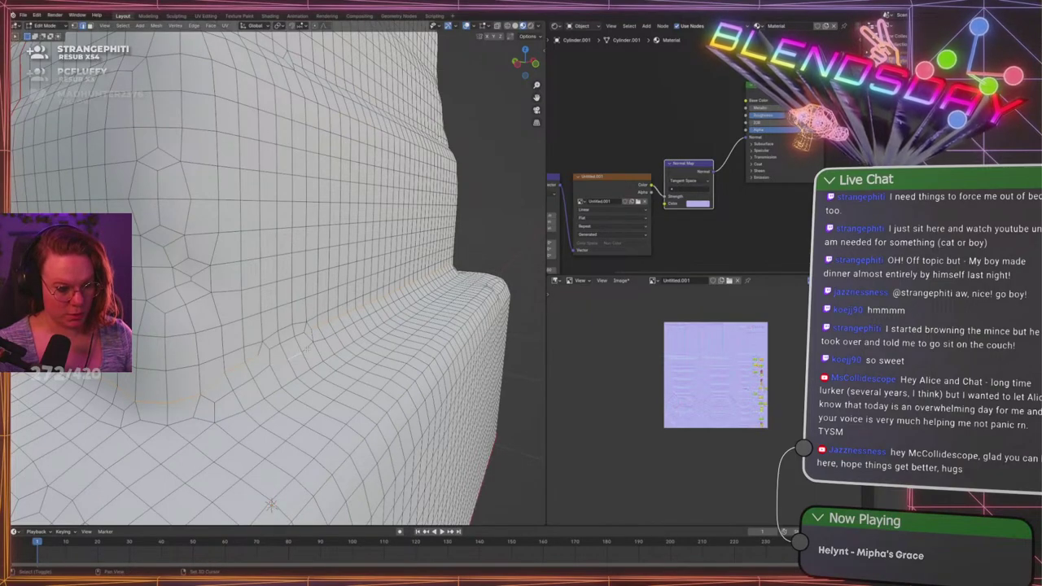
{"action": "middle_click_drag", "start_coordinate": [314, 338], "coordinate": [267, 339]}
{"action": "scroll", "coordinate": [352, 339], "scroll_direction": "down", "scroll_amount": 1}
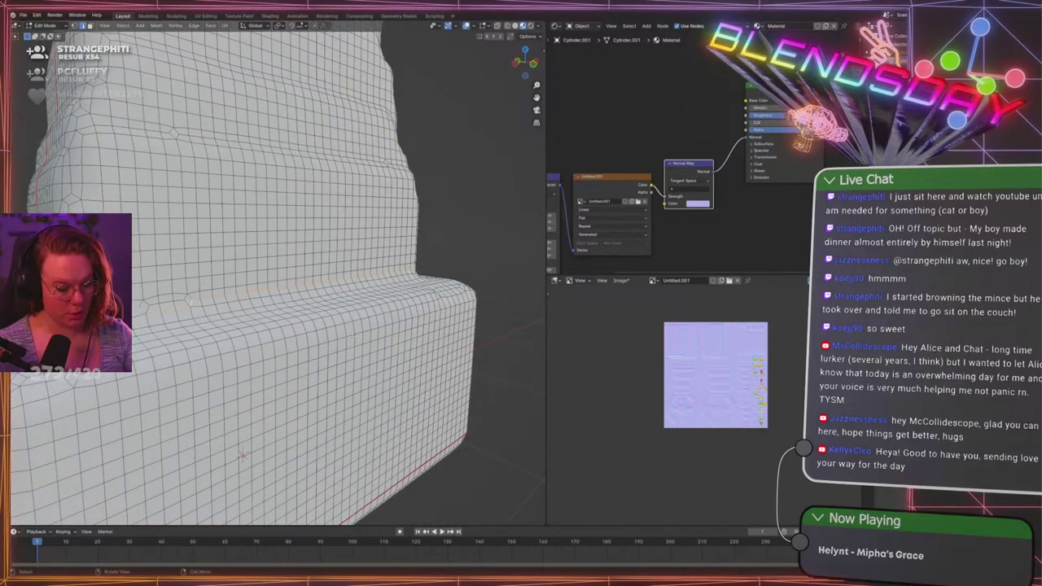
{"action": "key", "text": "u"}
{"action": "left_click", "coordinate": [352, 339]}
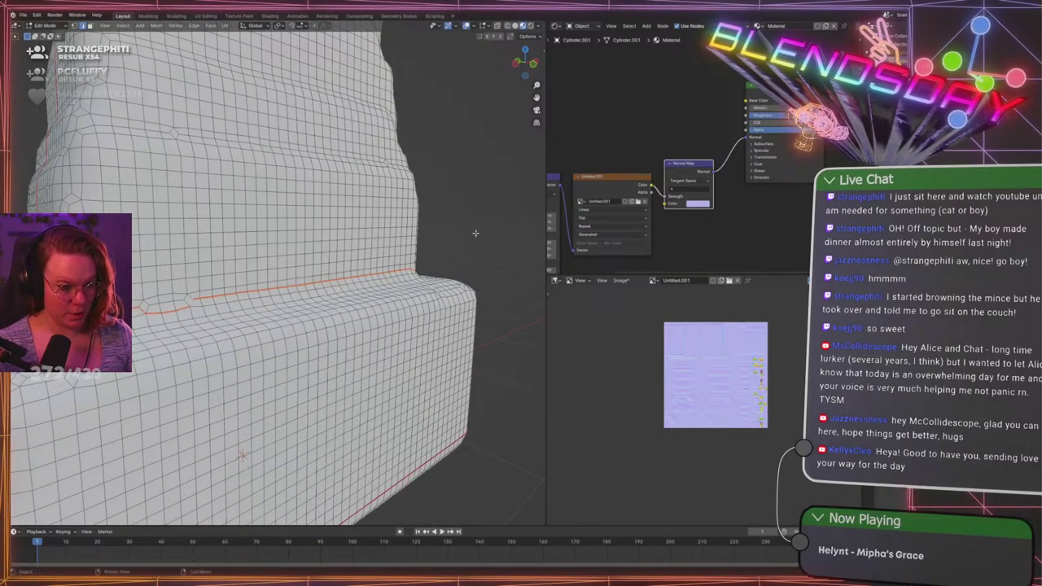
Clear the stray seam edge at the upper corner of the base
{"action": "scroll", "coordinate": [353, 339], "scroll_direction": "down", "scroll_amount": 4}
{"action": "middle_click_drag", "start_coordinate": [352, 339], "coordinate": [366, 293]}
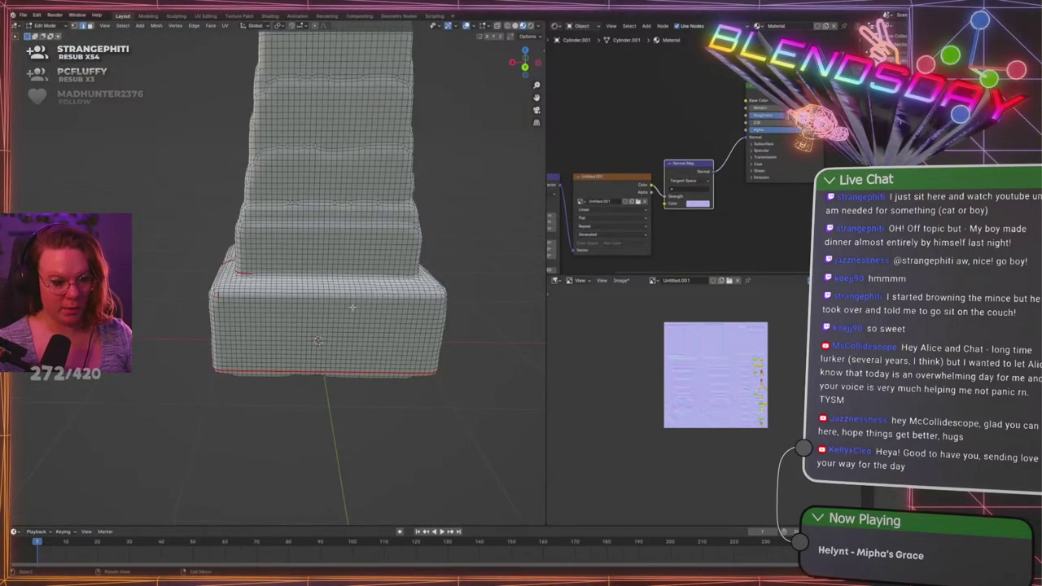
{"action": "scroll", "coordinate": [365, 294], "scroll_direction": "up", "scroll_amount": 4}
{"action": "middle_click_drag", "start_coordinate": [150, 327], "coordinate": [178, 327]}
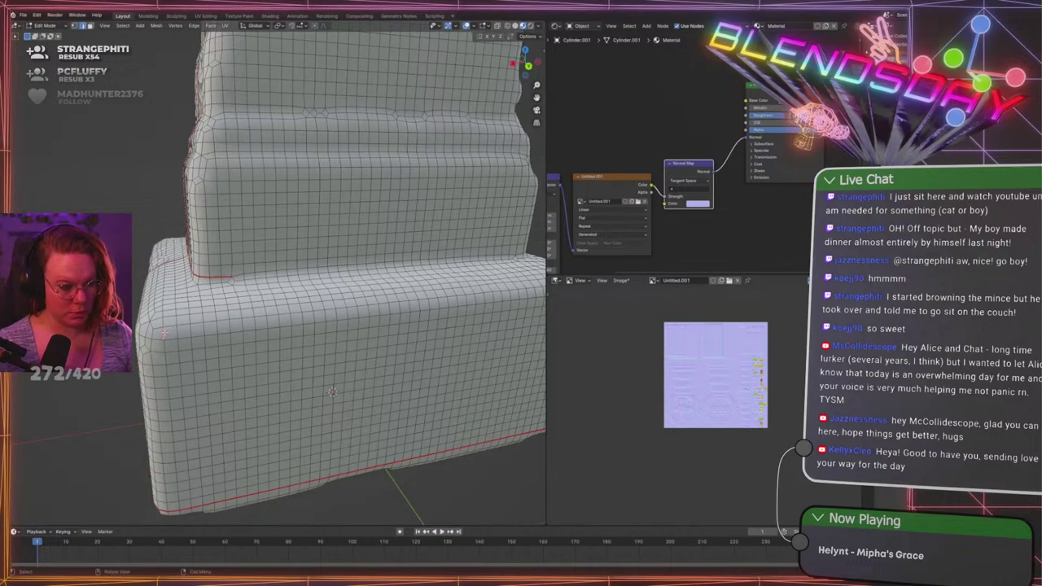
{"action": "right_click", "coordinate": [163, 333]}
{"action": "left_click", "coordinate": [161, 342]}
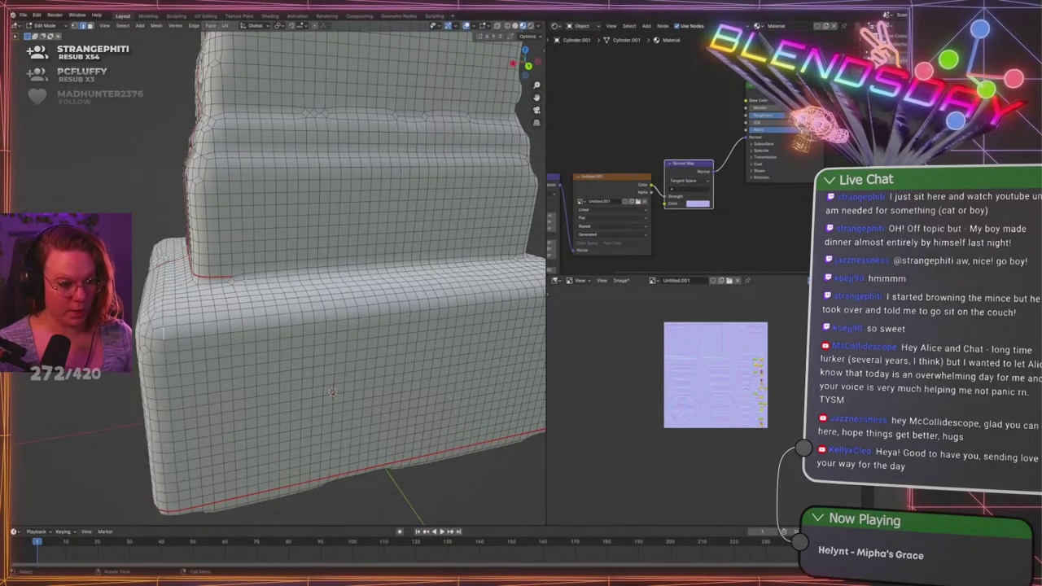
Mark the remaining edges along the shaft-to-base junction as a UV seam, joining the existing seam, and deselect everything
{"action": "middle_click_drag", "start_coordinate": [237, 276], "coordinate": [114, 277]}
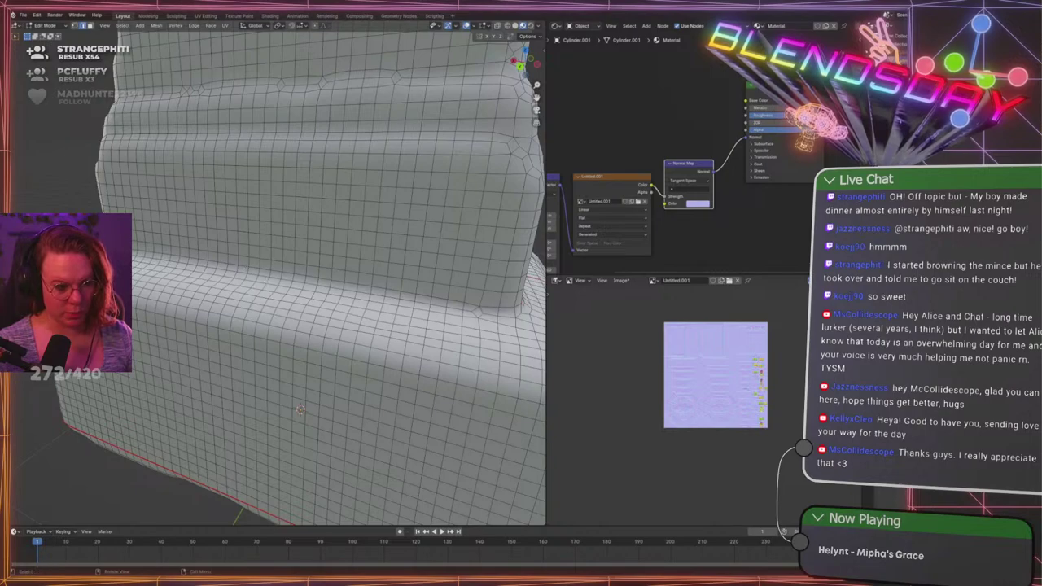
{"action": "middle_click_drag", "start_coordinate": [243, 264], "coordinate": [361, 288]}
{"action": "left_click", "coordinate": [361, 288], "text": "shift"}
{"action": "left_click", "coordinate": [407, 287], "text": "shift"}
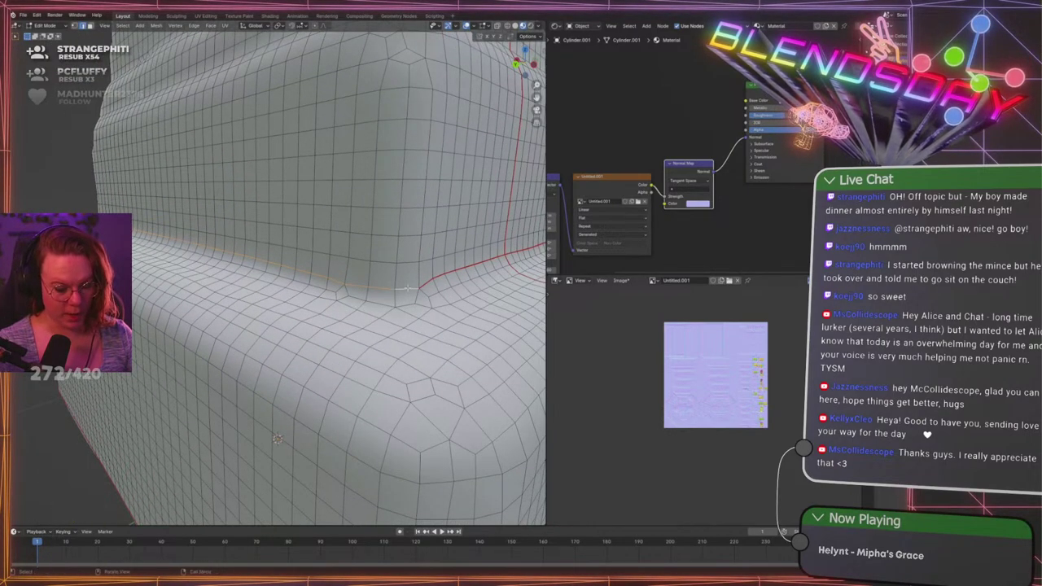
{"action": "right_click", "coordinate": [407, 288]}
{"action": "left_click", "coordinate": [398, 285]}
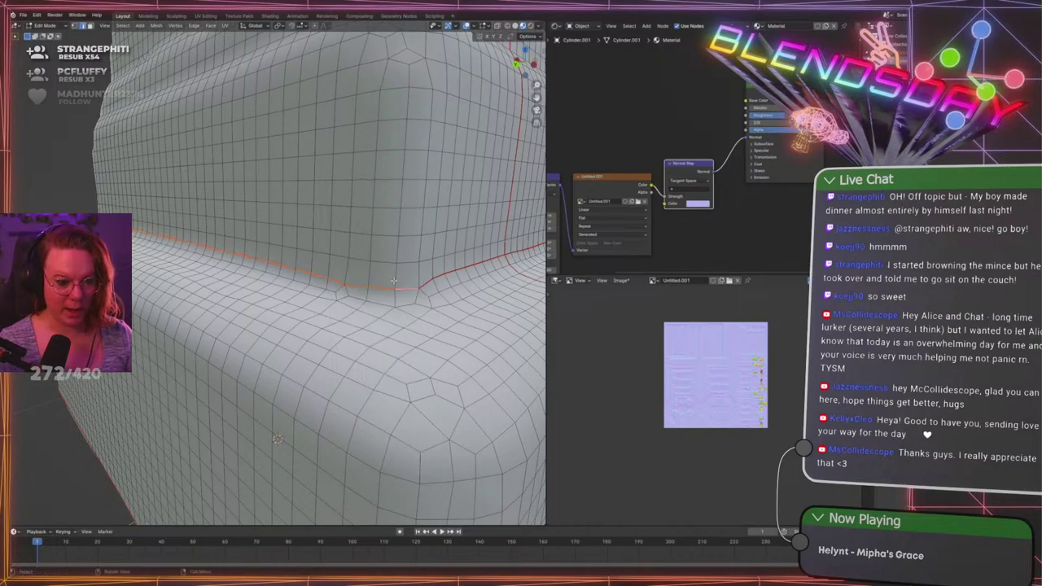
{"action": "middle_click_drag", "start_coordinate": [399, 285], "coordinate": [350, 305]}
{"action": "key", "text": "alt+a"}
Select the horizontal edge path across the shaft just below the cross
{"action": "scroll", "coordinate": [176, 281], "scroll_direction": "up", "scroll_amount": 3}
{"action": "middle_click_drag", "start_coordinate": [114, 256], "coordinate": [150, 289]}
{"action": "scroll", "coordinate": [371, 247], "scroll_direction": "down", "scroll_amount": 4}
{"action": "middle_click_drag", "start_coordinate": [371, 246], "coordinate": [369, 326], "text": "shift"}
{"action": "scroll", "coordinate": [325, 326], "scroll_direction": "up", "scroll_amount": 5}
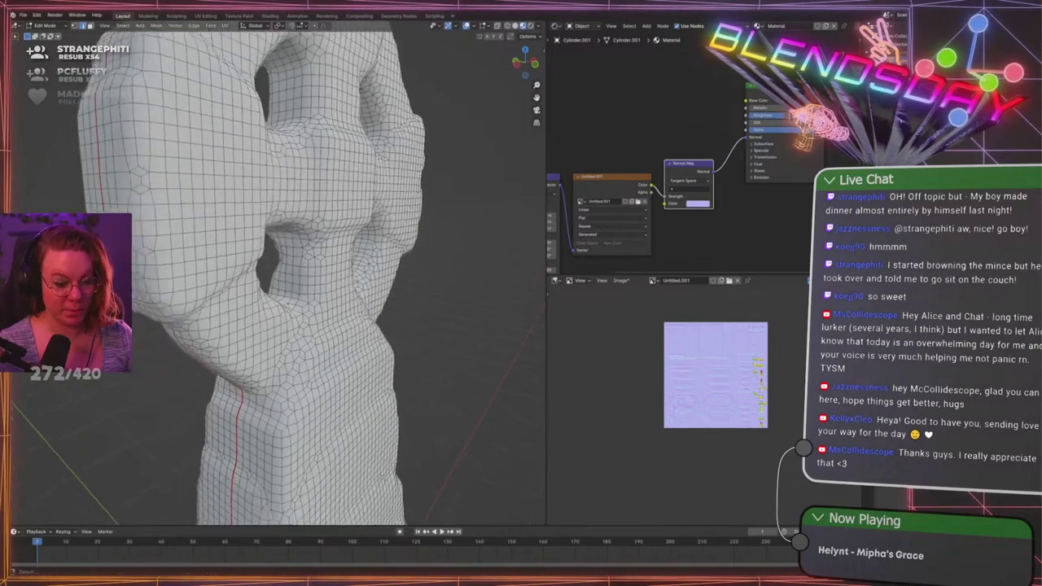
{"action": "middle_click_drag", "start_coordinate": [236, 326], "coordinate": [291, 334]}
{"action": "middle_click_drag", "start_coordinate": [301, 269], "coordinate": [265, 268]}
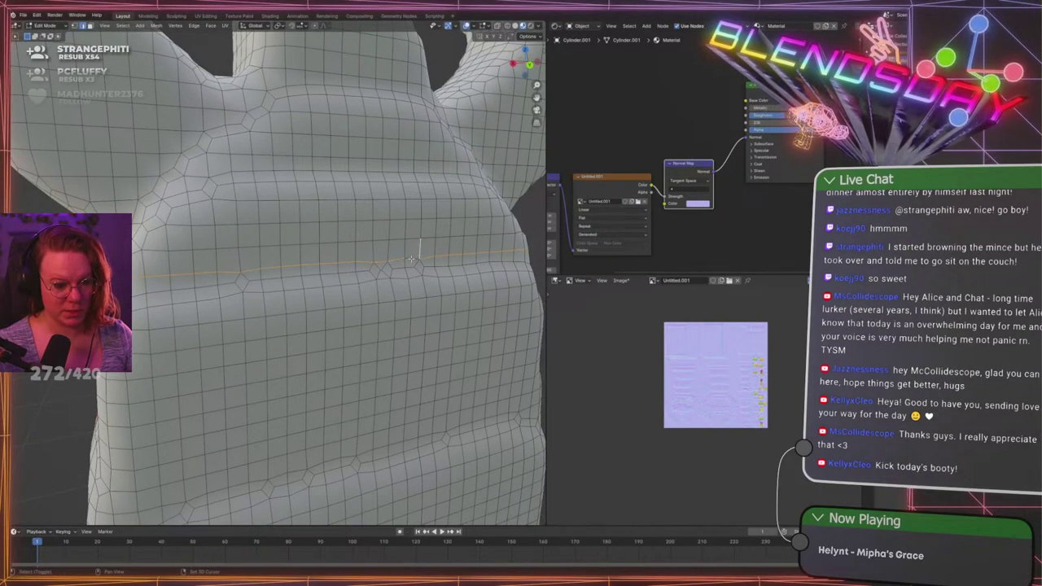
{"action": "middle_click_drag", "start_coordinate": [411, 260], "coordinate": [480, 289]}
{"action": "left_click", "coordinate": [396, 285], "text": "shift"}
Extend the edge selection around the shaft's corners below the cross and mark it as a UV seam
{"action": "scroll", "coordinate": [395, 285], "scroll_direction": "down", "scroll_amount": 5}
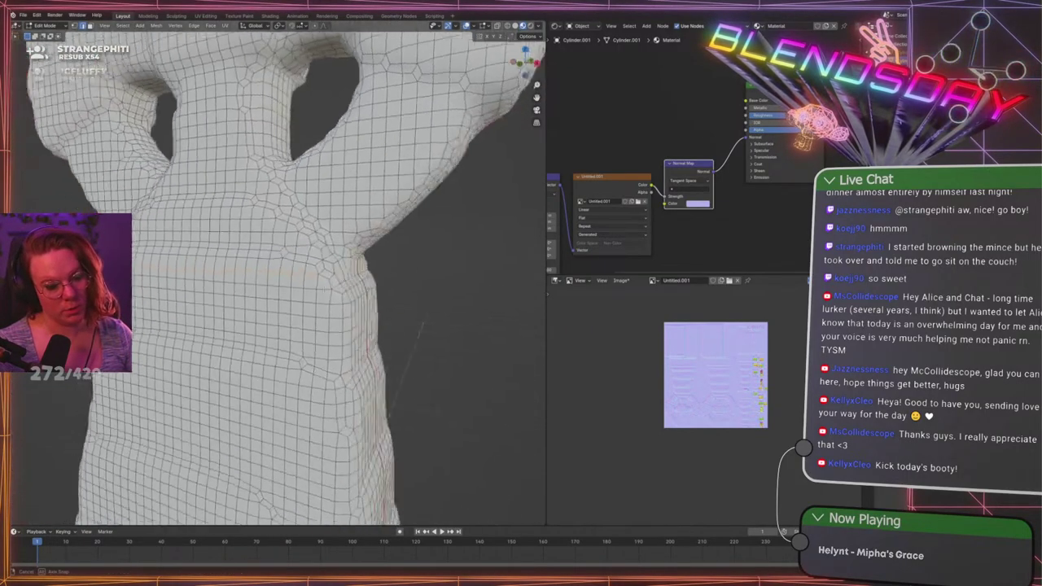
{"action": "middle_click_drag", "start_coordinate": [422, 322], "coordinate": [220, 275]}
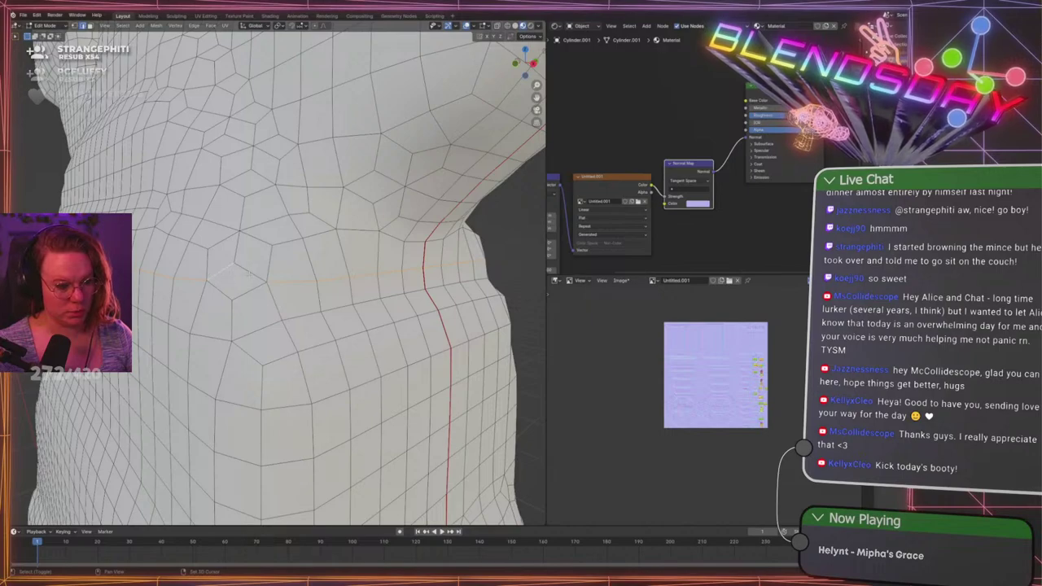
{"action": "left_click", "coordinate": [249, 275], "text": "shift"}
{"action": "scroll", "coordinate": [249, 274], "scroll_direction": "down", "scroll_amount": 5}
{"action": "middle_click_drag", "start_coordinate": [382, 281], "coordinate": [256, 292]}
{"action": "key", "text": "u"}
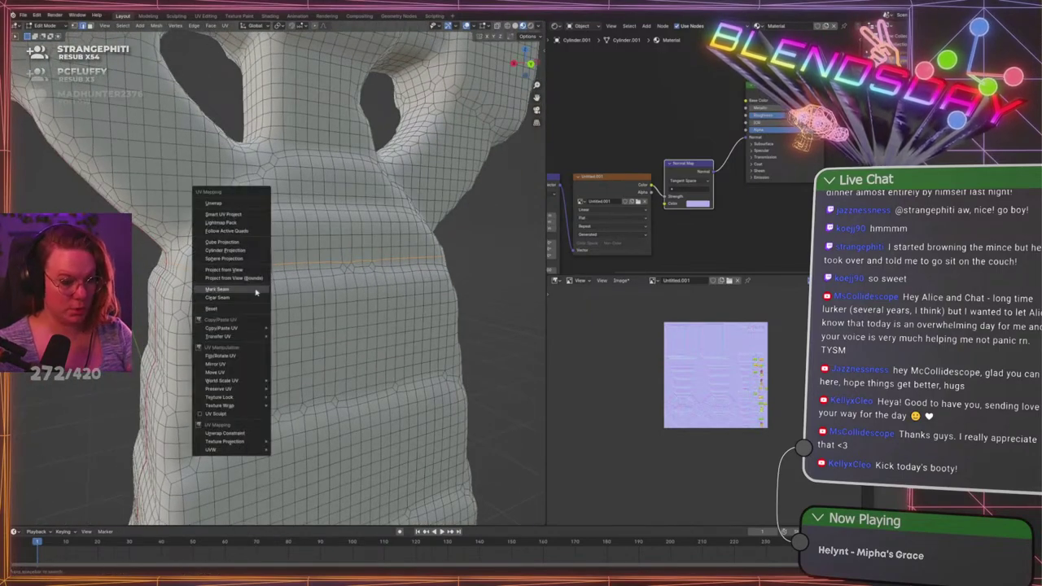
{"action": "left_click", "coordinate": [252, 292]}
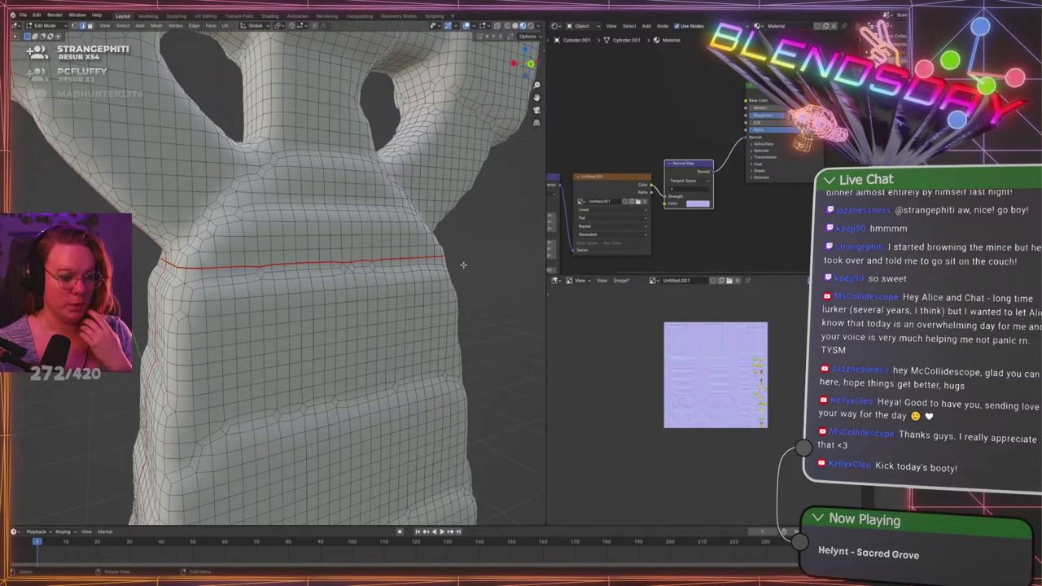
Try to loop-select the vertical seam where it curves under the base
{"action": "middle_click_drag", "start_coordinate": [252, 292], "coordinate": [337, 325]}
{"action": "scroll", "coordinate": [335, 341], "scroll_direction": "up", "scroll_amount": 5}
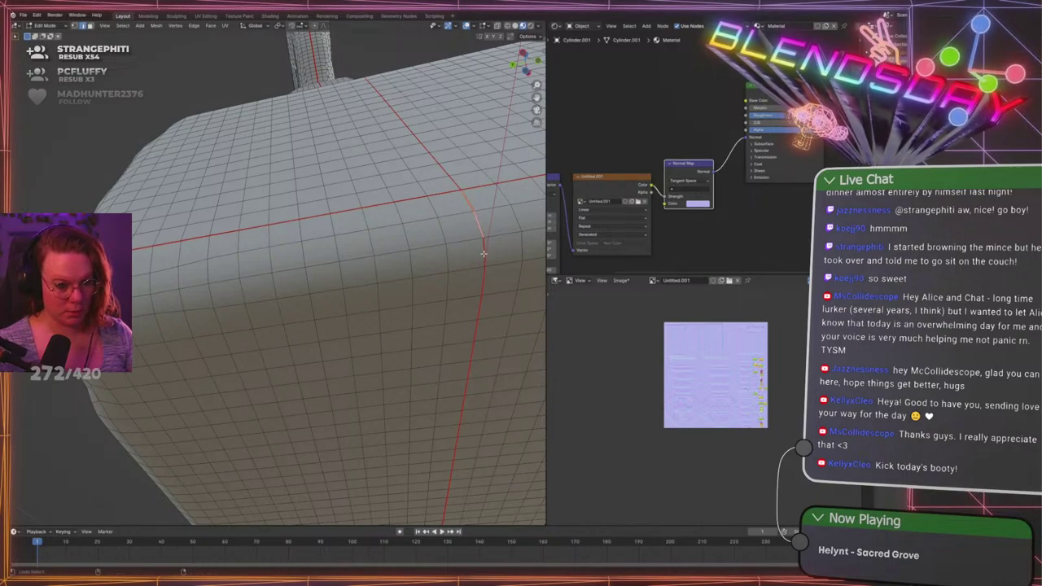
{"action": "scroll", "coordinate": [471, 207], "scroll_direction": "down", "scroll_amount": 6}
{"action": "middle_click_drag", "start_coordinate": [407, 268], "coordinate": [471, 270]}
{"action": "scroll", "coordinate": [358, 318], "scroll_direction": "up", "scroll_amount": 5}
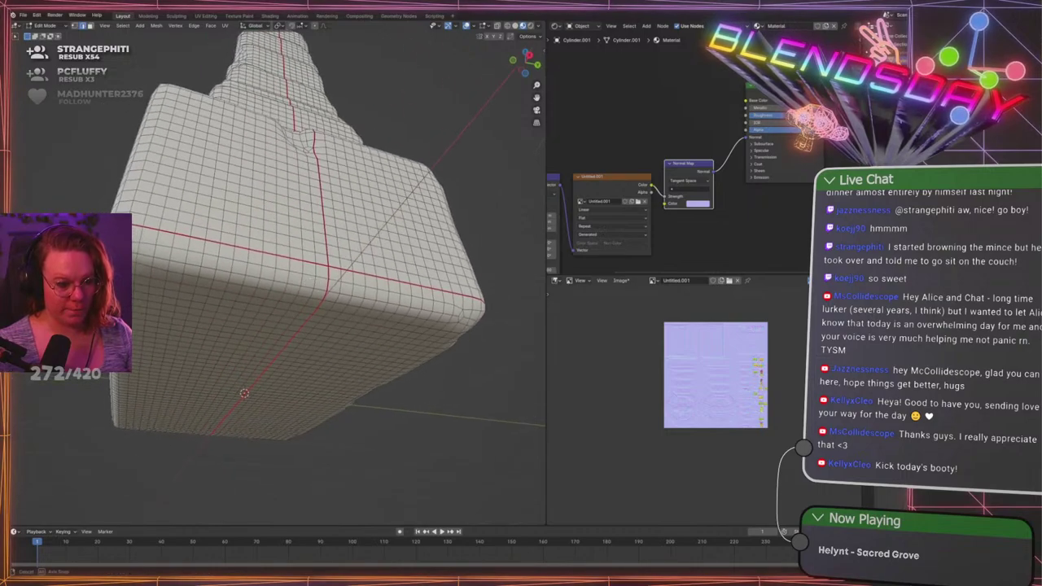
{"action": "scroll", "coordinate": [471, 270], "scroll_direction": "up", "scroll_amount": 5}
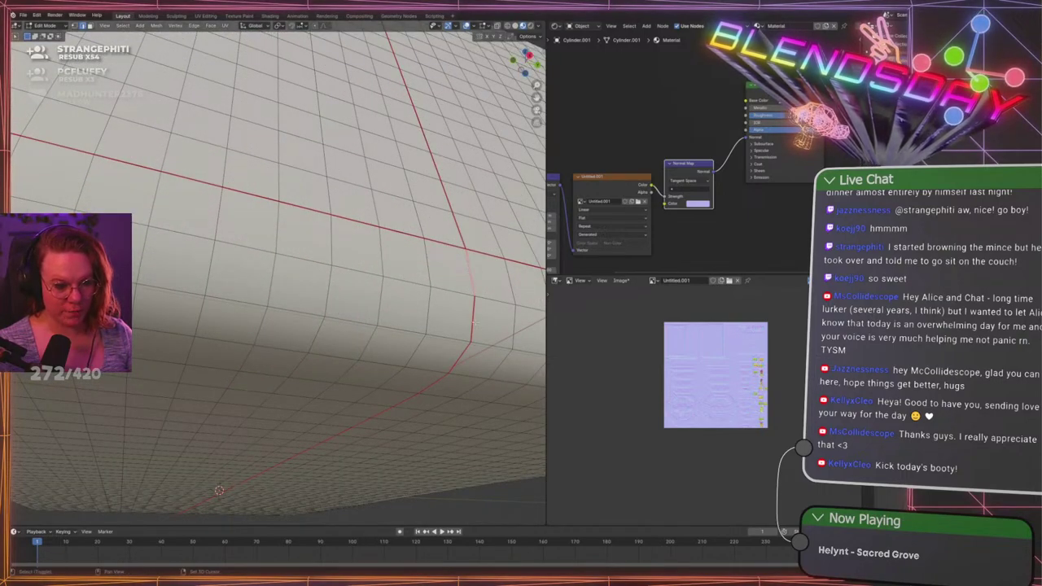
{"action": "left_click", "coordinate": [474, 324], "text": "alt+shift"}
{"action": "key", "text": "ctrl+z"}
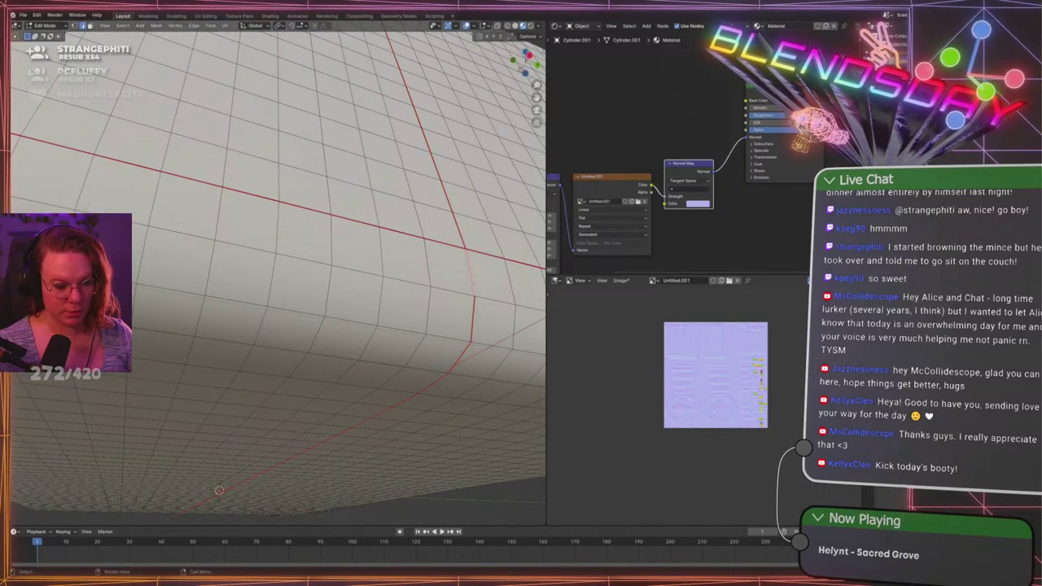
{"action": "left_click", "coordinate": [469, 276], "text": "alt"}
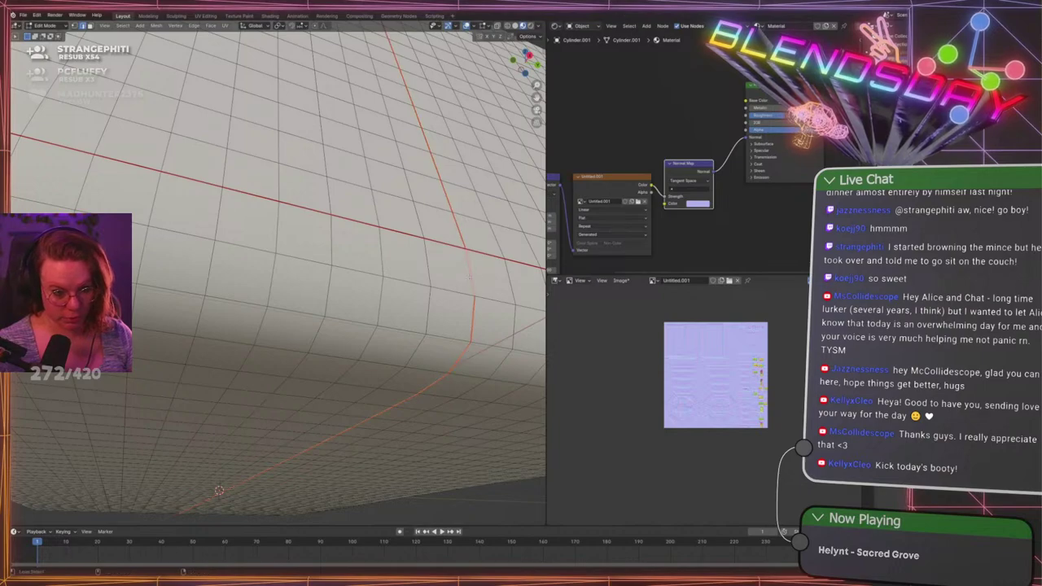
Clear the vertical seam's edges where it curves from the base rim to the underside on both narrow sides
{"action": "left_click", "coordinate": [474, 271]}
{"action": "left_click", "coordinate": [474, 319], "text": "shift"}
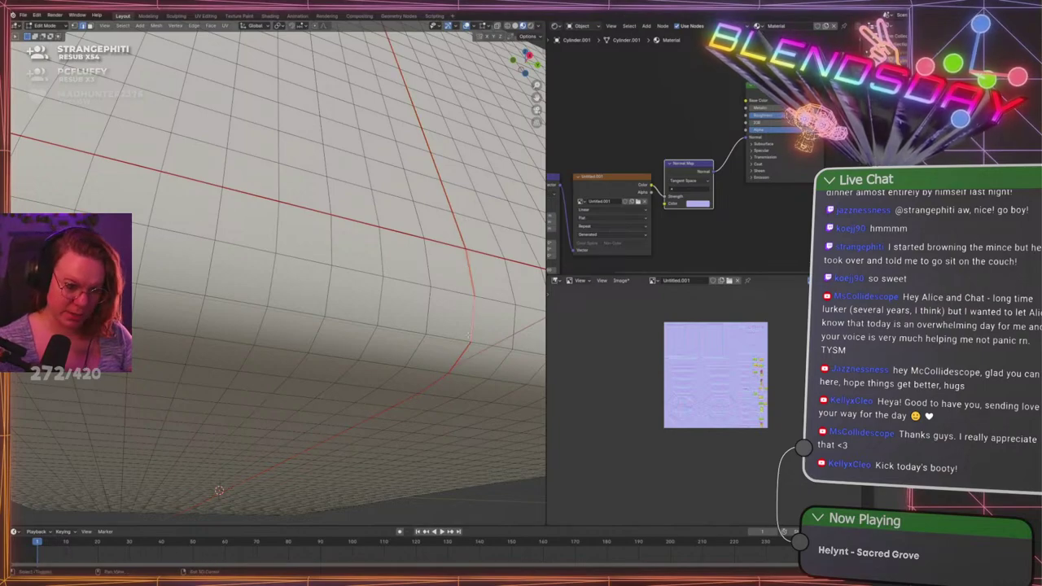
{"action": "left_click", "coordinate": [459, 359], "text": "shift"}
{"action": "scroll", "coordinate": [437, 380], "scroll_direction": "down", "scroll_amount": 8}
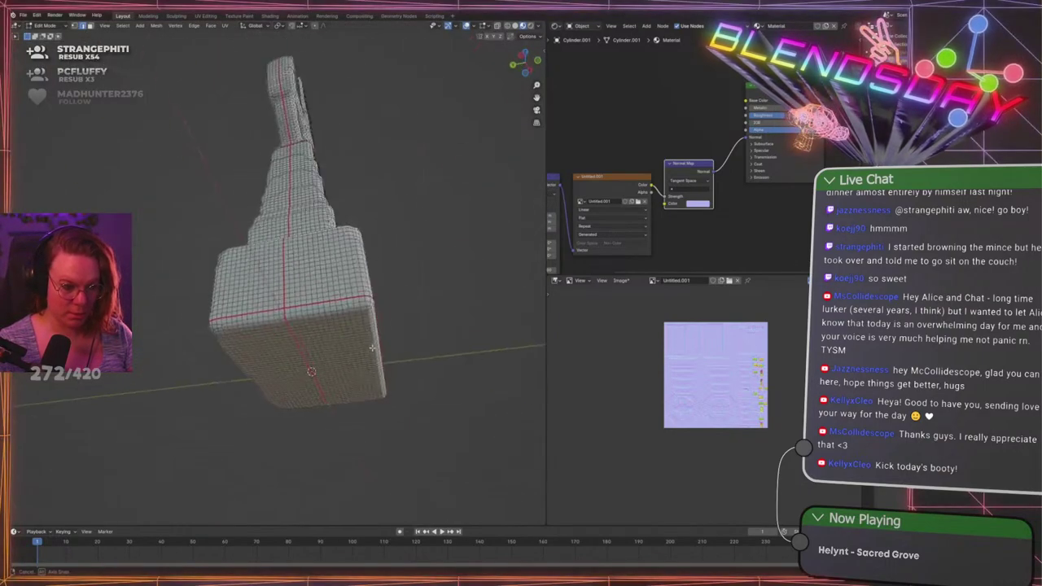
{"action": "scroll", "coordinate": [435, 376], "scroll_direction": "up", "scroll_amount": 5}
{"action": "middle_click_drag", "start_coordinate": [434, 374], "coordinate": [395, 307]}
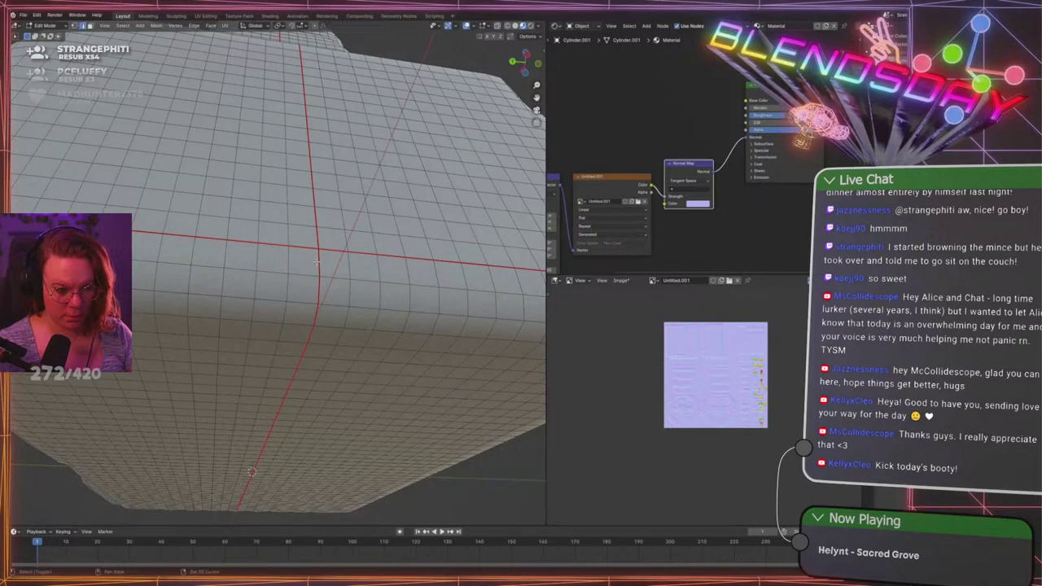
{"action": "left_click", "coordinate": [320, 317], "text": "shift"}
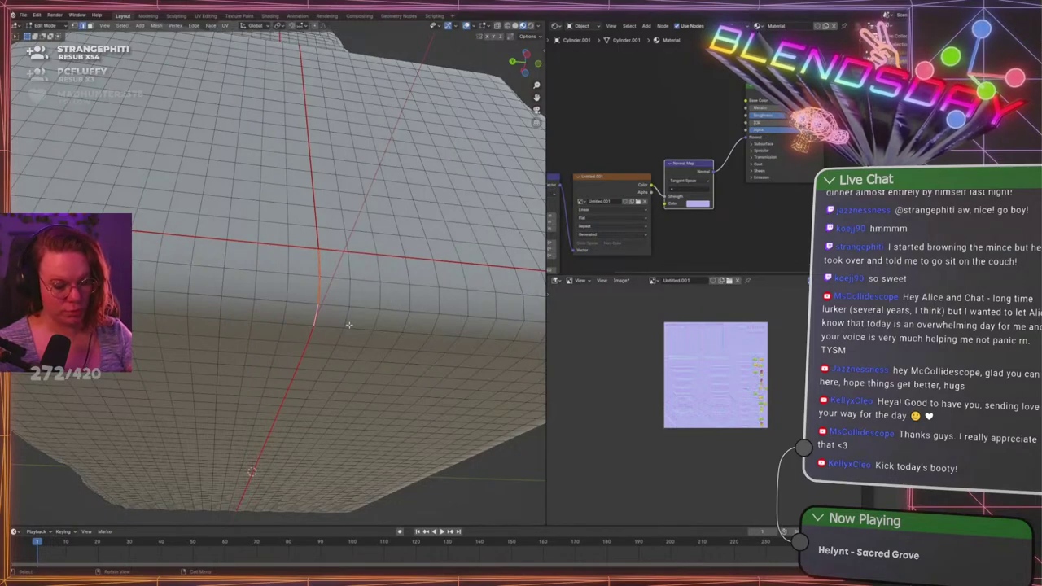
{"action": "right_click", "coordinate": [348, 325]}
{"action": "left_click", "coordinate": [345, 332]}
{"action": "scroll", "coordinate": [374, 452], "scroll_direction": "down", "scroll_amount": 4}
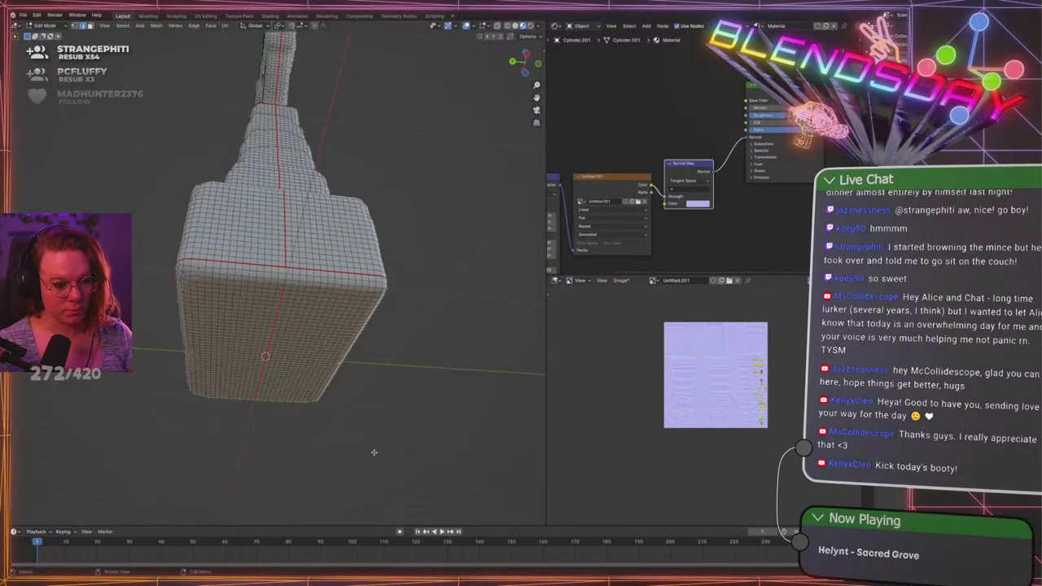
Clear the straight seam running across the middle of the base's underside, including its leftover end edge
{"action": "middle_click_drag", "start_coordinate": [374, 451], "coordinate": [170, 342]}
{"action": "scroll", "coordinate": [170, 342], "scroll_direction": "up", "scroll_amount": 3}
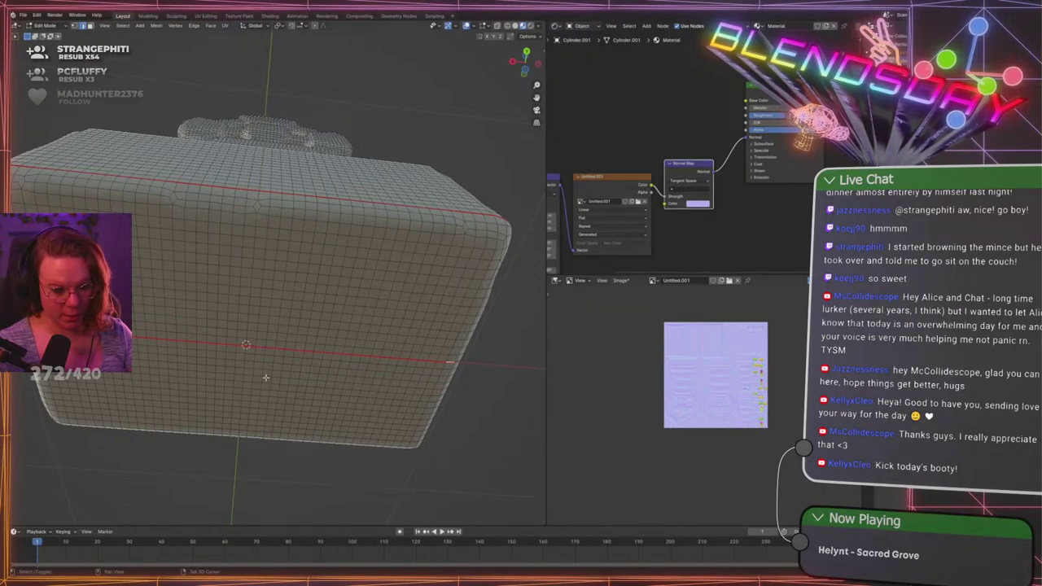
{"action": "middle_click_drag", "start_coordinate": [266, 378], "coordinate": [219, 336], "text": "shift"}
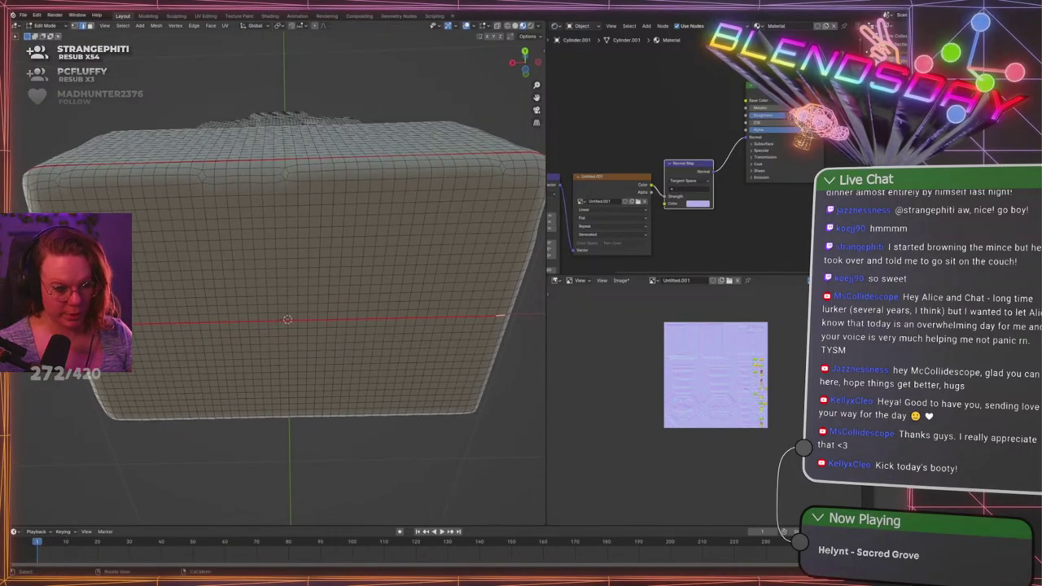
{"action": "middle_click_drag", "start_coordinate": [288, 319], "coordinate": [278, 479]}
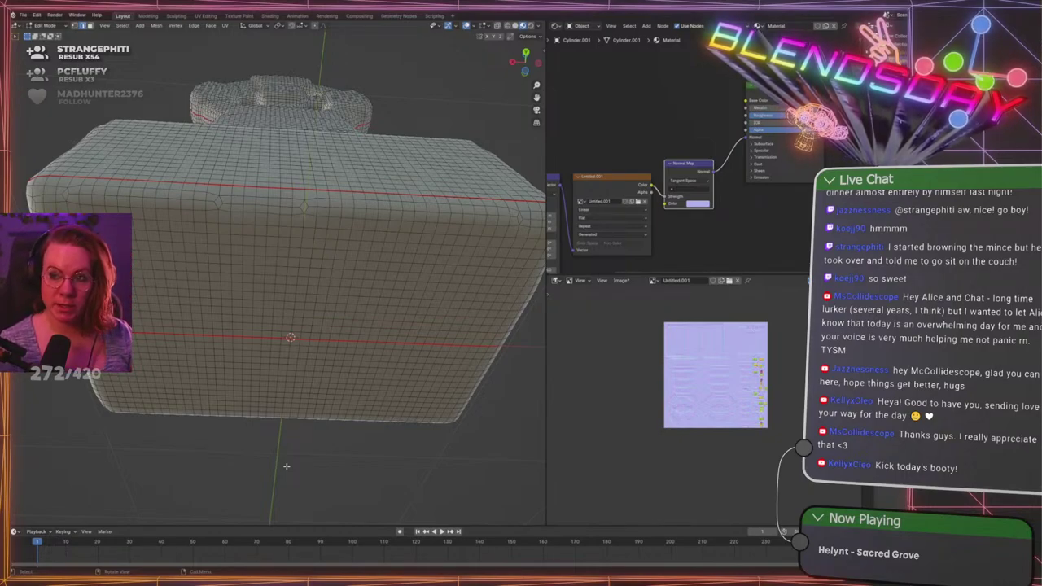
{"action": "scroll", "coordinate": [239, 429], "scroll_direction": "up", "scroll_amount": 2}
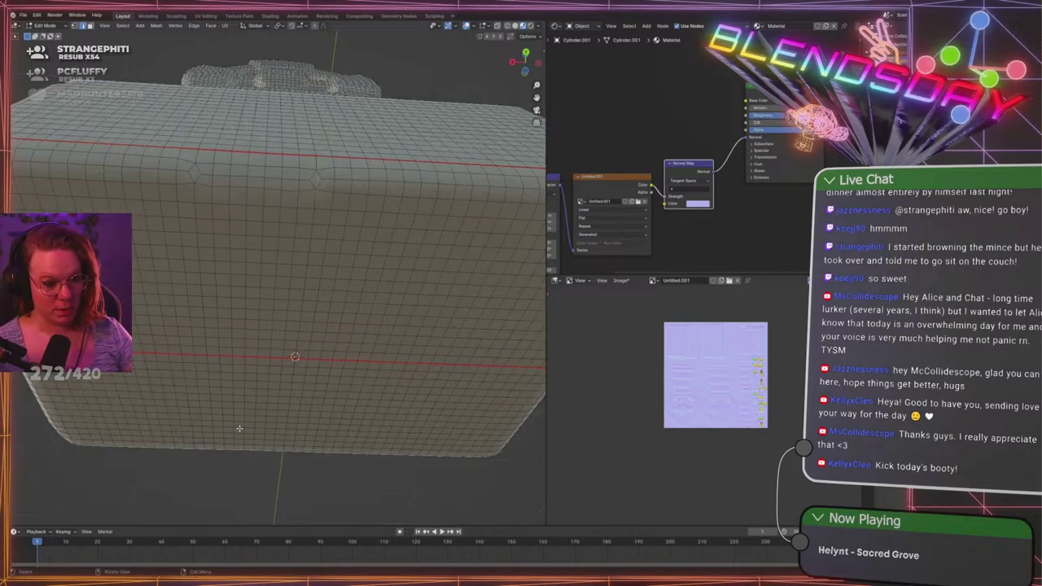
{"action": "scroll", "coordinate": [280, 382], "scroll_direction": "down", "scroll_amount": 2}
{"action": "middle_click_drag", "start_coordinate": [170, 291], "coordinate": [173, 252]}
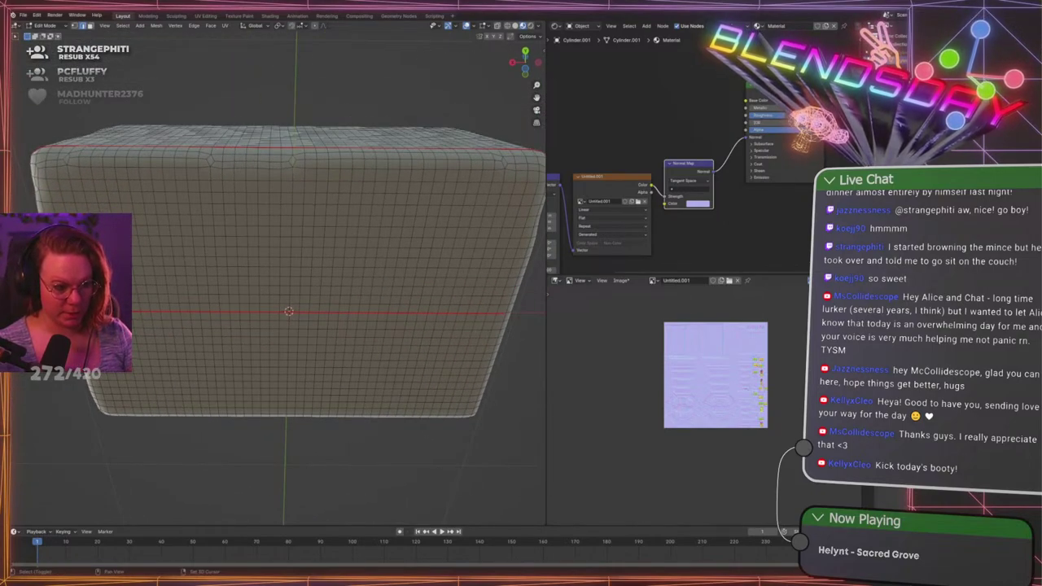
{"action": "left_click_drag", "start_coordinate": [78, 292], "coordinate": [505, 325]}
{"action": "right_click", "coordinate": [394, 346]}
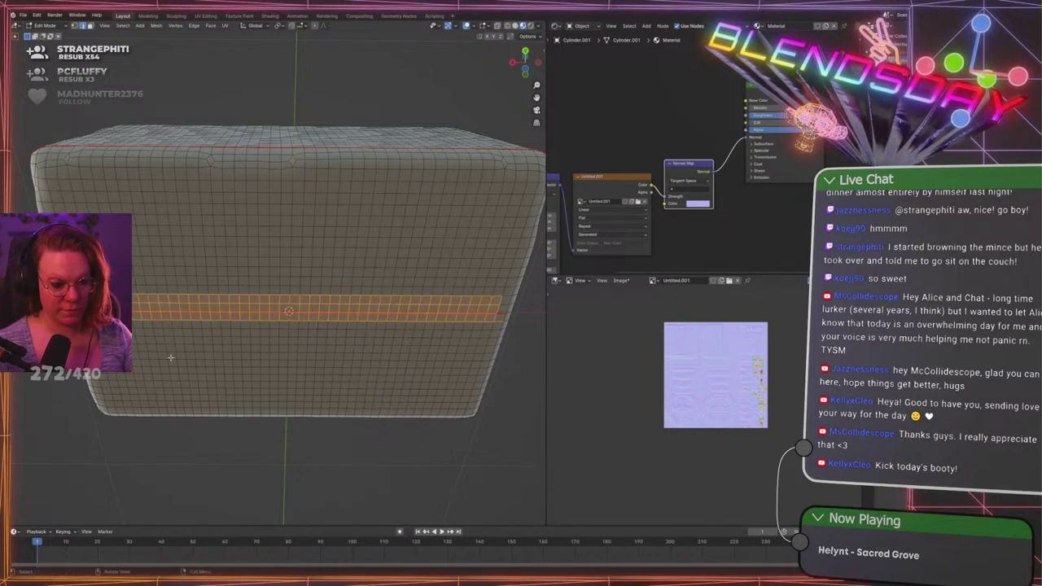
{"action": "right_click", "coordinate": [332, 358]}
{"action": "left_click", "coordinate": [333, 361]}
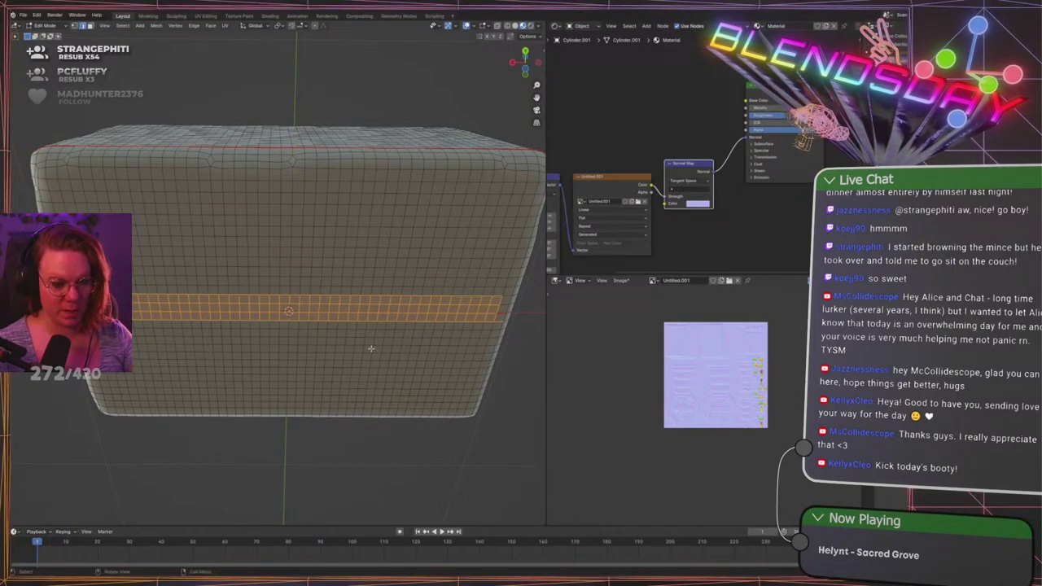
{"action": "left_click", "coordinate": [495, 316]}
{"action": "key", "text": "u"}
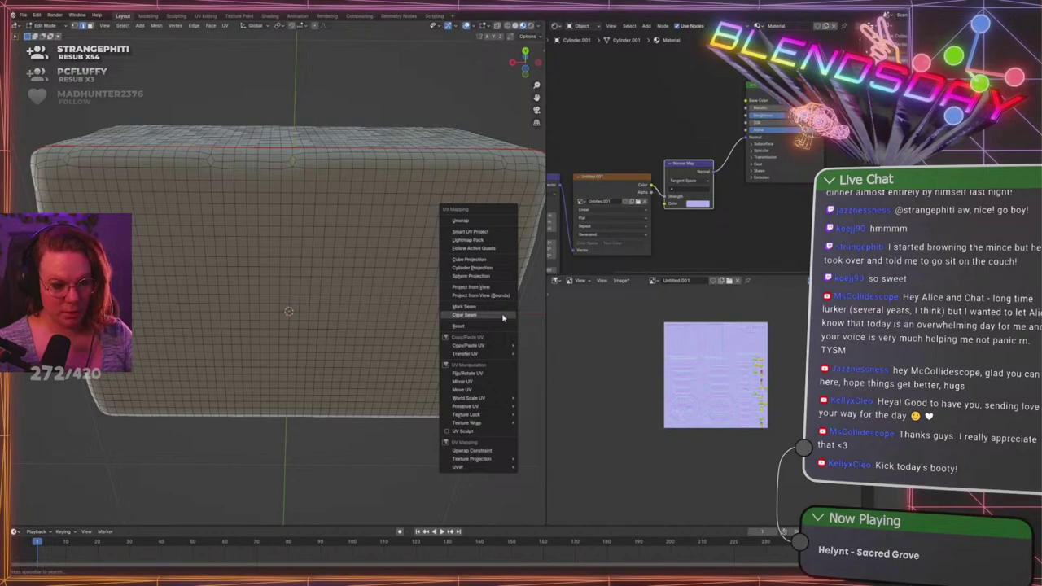
{"action": "left_click", "coordinate": [502, 318]}
Select the edge loops inside the cross's four openings and mark them as UV seams
{"action": "scroll", "coordinate": [481, 416], "scroll_direction": "down", "scroll_amount": 5}
{"action": "middle_click_drag", "start_coordinate": [439, 244], "coordinate": [350, 326]}
{"action": "scroll", "coordinate": [342, 310], "scroll_direction": "up", "scroll_amount": 2}
{"action": "middle_click_drag", "start_coordinate": [294, 206], "coordinate": [456, 443], "text": "shift"}
{"action": "scroll", "coordinate": [456, 443], "scroll_direction": "up", "scroll_amount": 3}
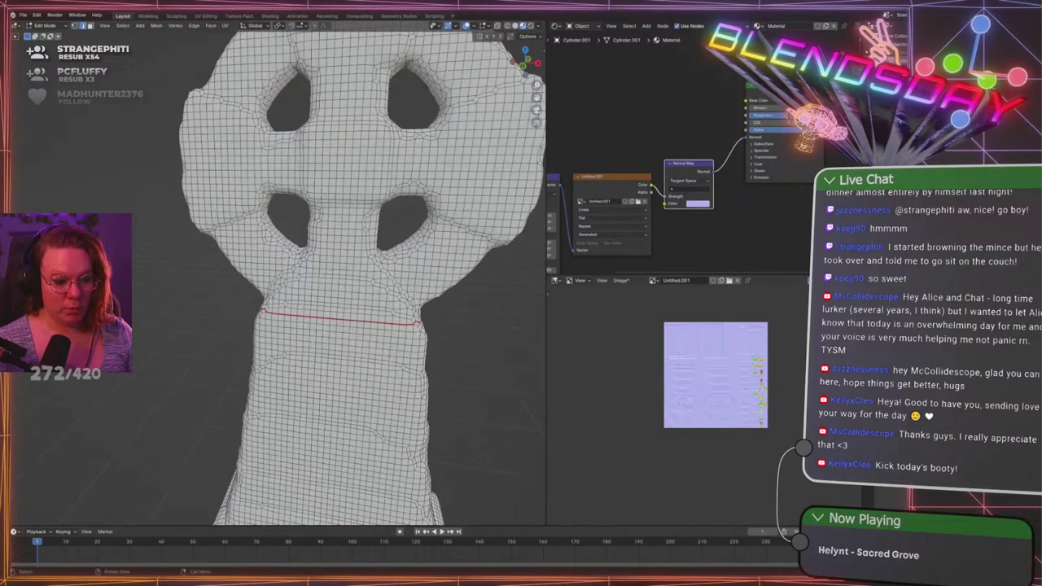
{"action": "middle_click_drag", "start_coordinate": [325, 281], "coordinate": [341, 333]}
{"action": "scroll", "coordinate": [269, 318], "scroll_direction": "up", "scroll_amount": 3}
{"action": "middle_click_drag", "start_coordinate": [204, 318], "coordinate": [330, 349]}
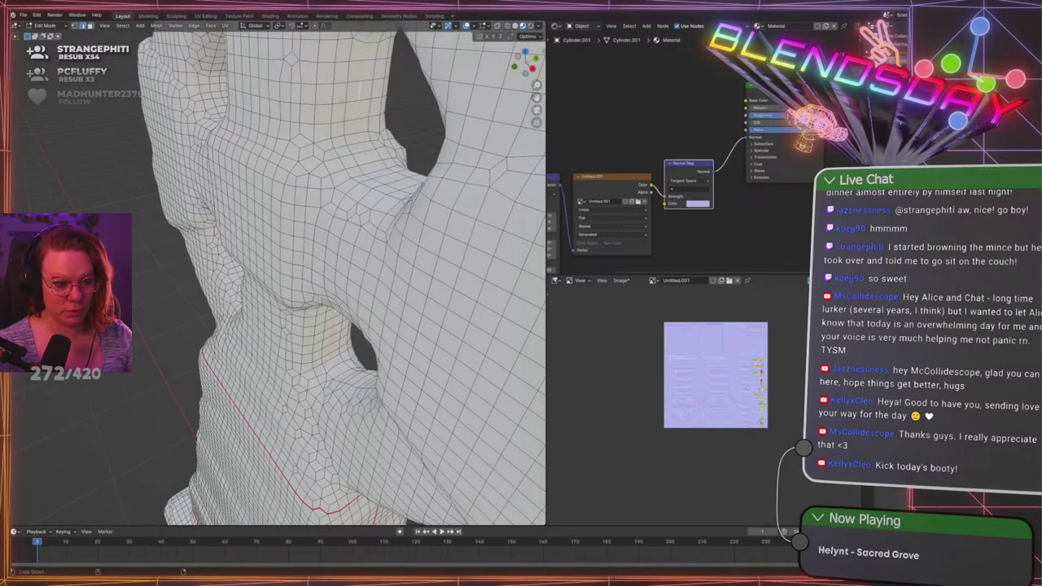
{"action": "middle_click_drag", "start_coordinate": [358, 93], "coordinate": [407, 252]}
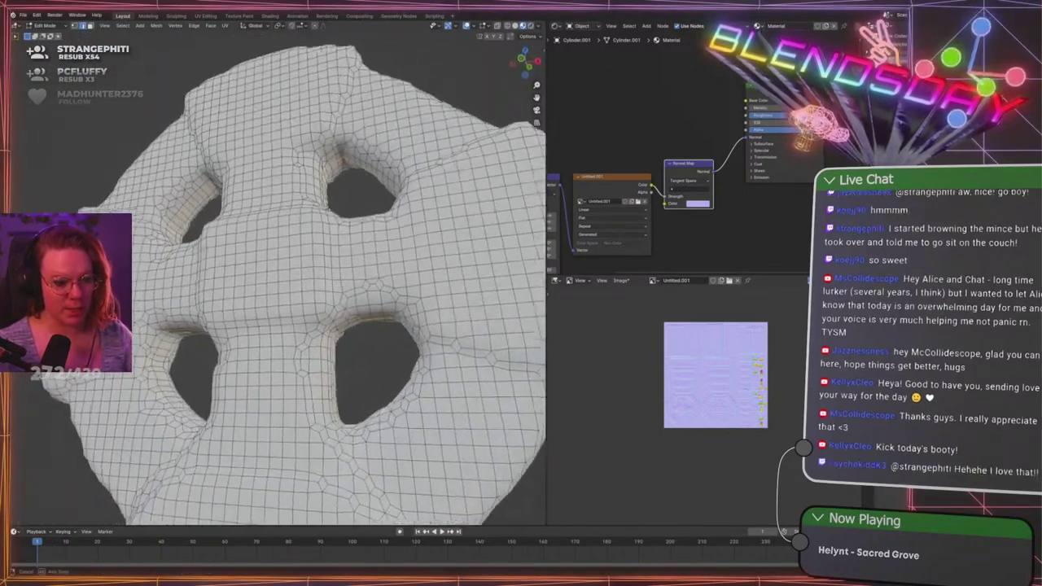
{"action": "middle_click_drag", "start_coordinate": [323, 251], "coordinate": [228, 267]}
{"action": "scroll", "coordinate": [350, 326], "scroll_direction": "up", "scroll_amount": 2}
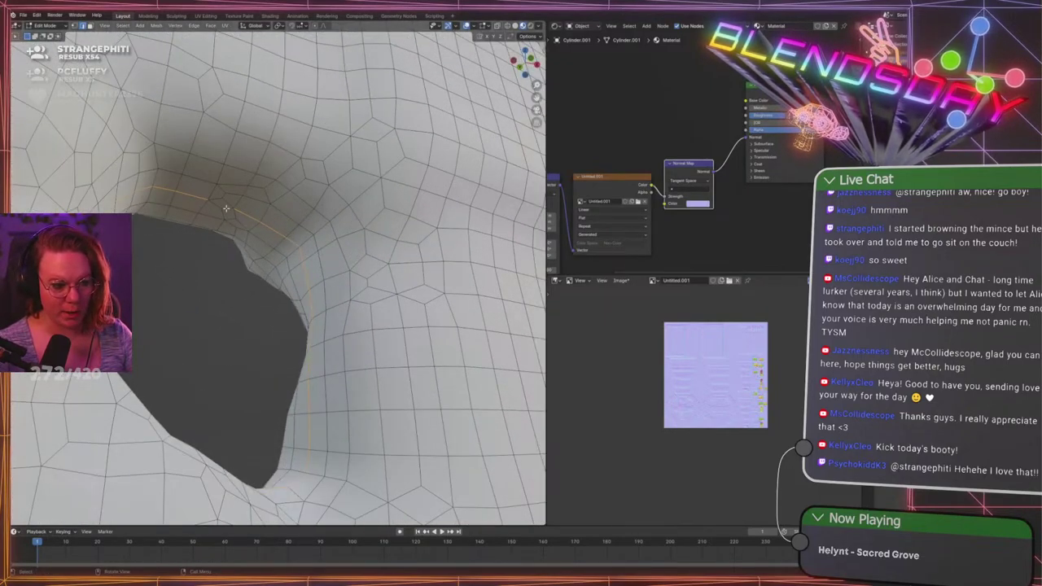
{"action": "middle_click_drag", "start_coordinate": [220, 205], "coordinate": [336, 288]}
{"action": "scroll", "coordinate": [254, 175], "scroll_direction": "down", "scroll_amount": 5}
{"action": "key", "text": "u"}
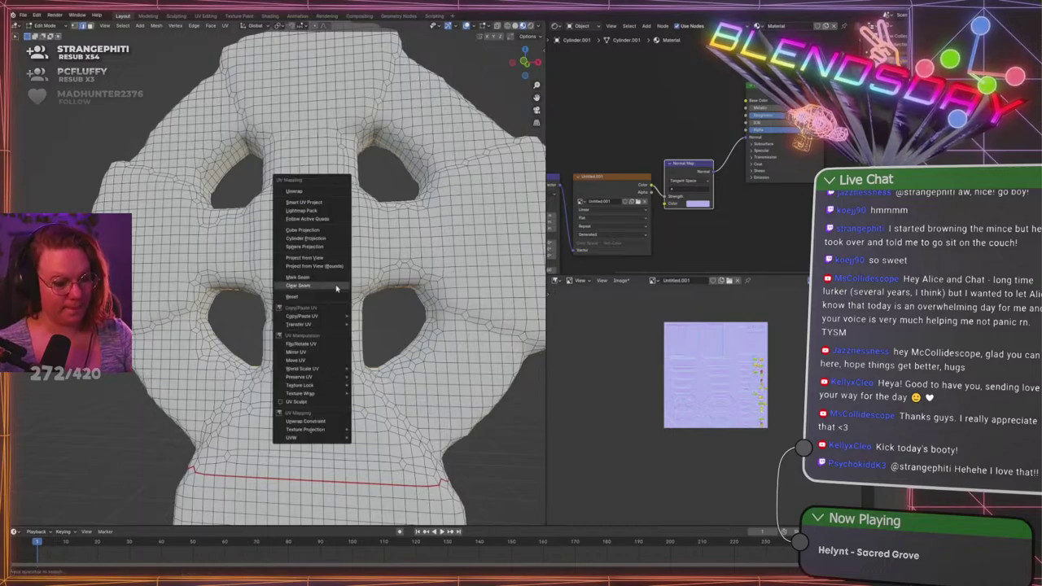
{"action": "left_click", "coordinate": [331, 280]}
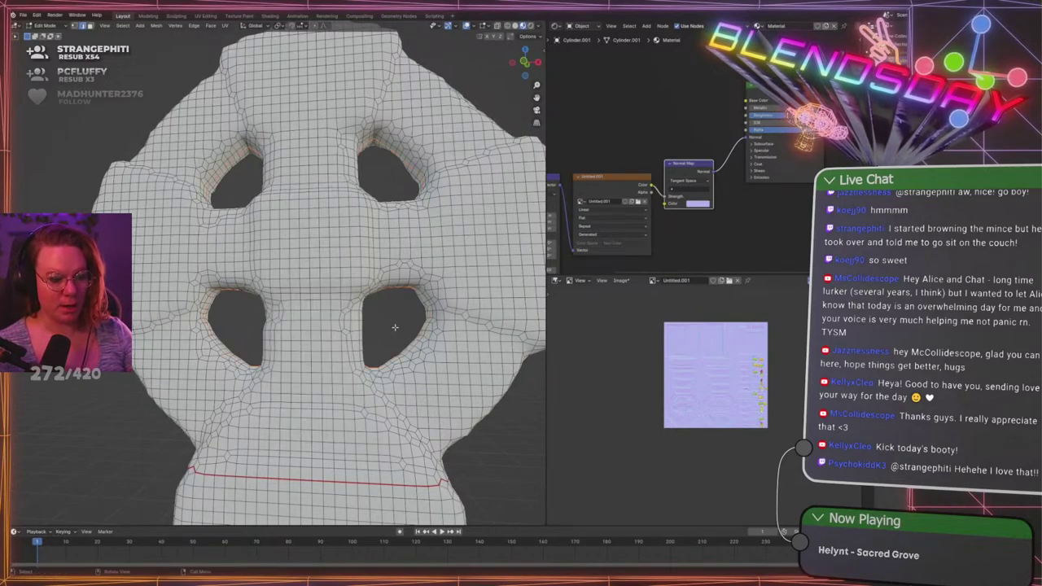
{"action": "scroll", "coordinate": [395, 328], "scroll_direction": "down", "scroll_amount": 2}
{"action": "middle_click_drag", "start_coordinate": [395, 328], "coordinate": [258, 332]}
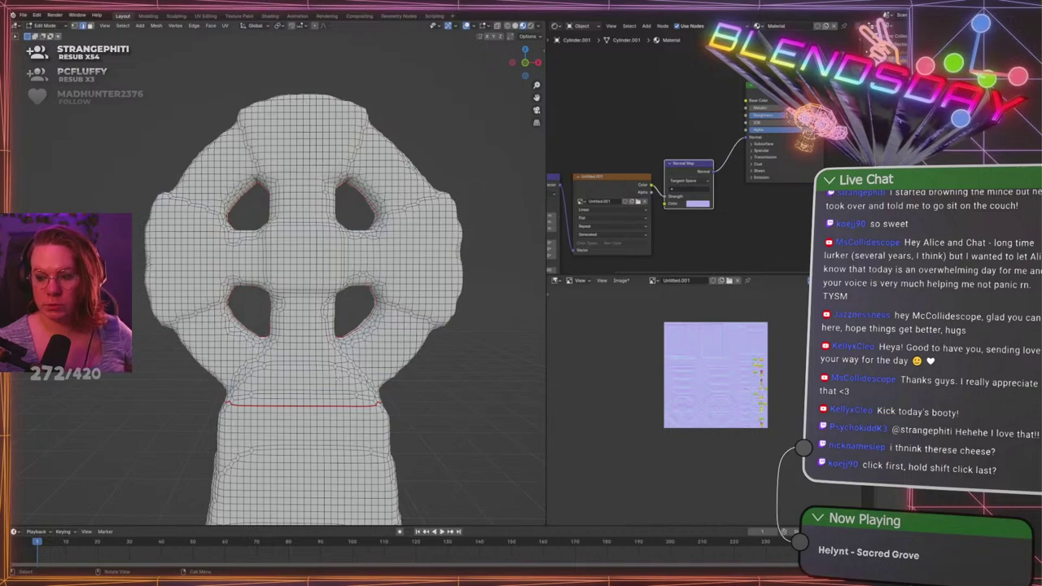
Try shortest-path selection on the horizontal edges across the centre of the cross, deselecting after each attempt
{"action": "scroll", "coordinate": [301, 261], "scroll_direction": "up", "scroll_amount": 5}
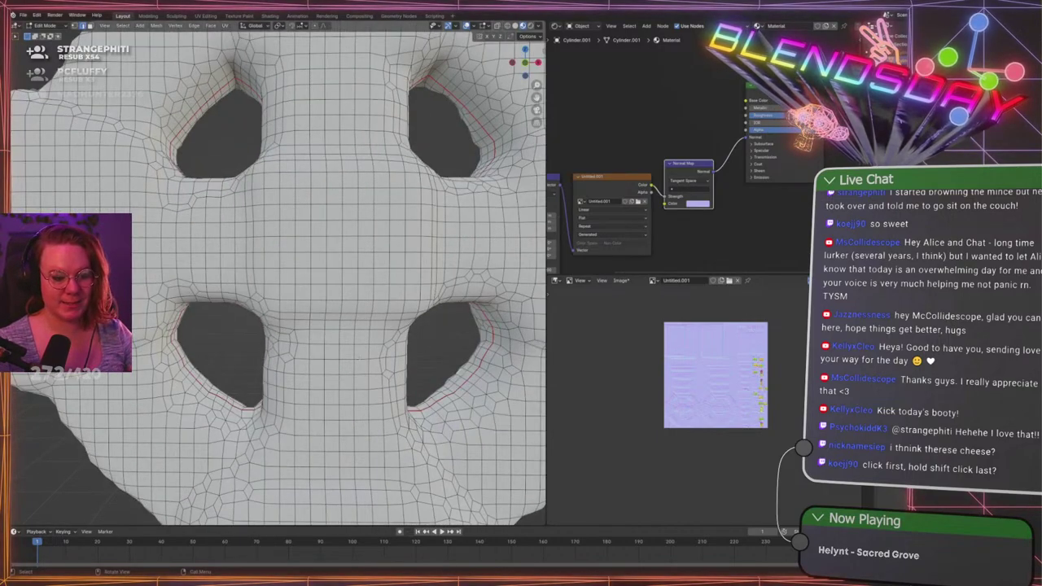
{"action": "middle_click_drag", "start_coordinate": [297, 282], "coordinate": [285, 287], "text": "shift"}
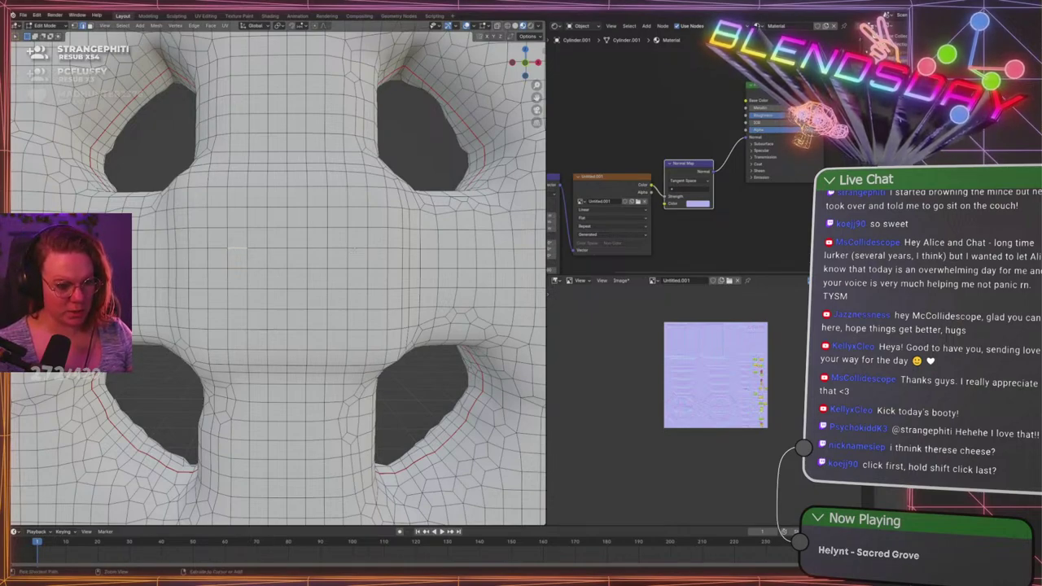
{"action": "left_click", "coordinate": [365, 248], "text": "ctrl"}
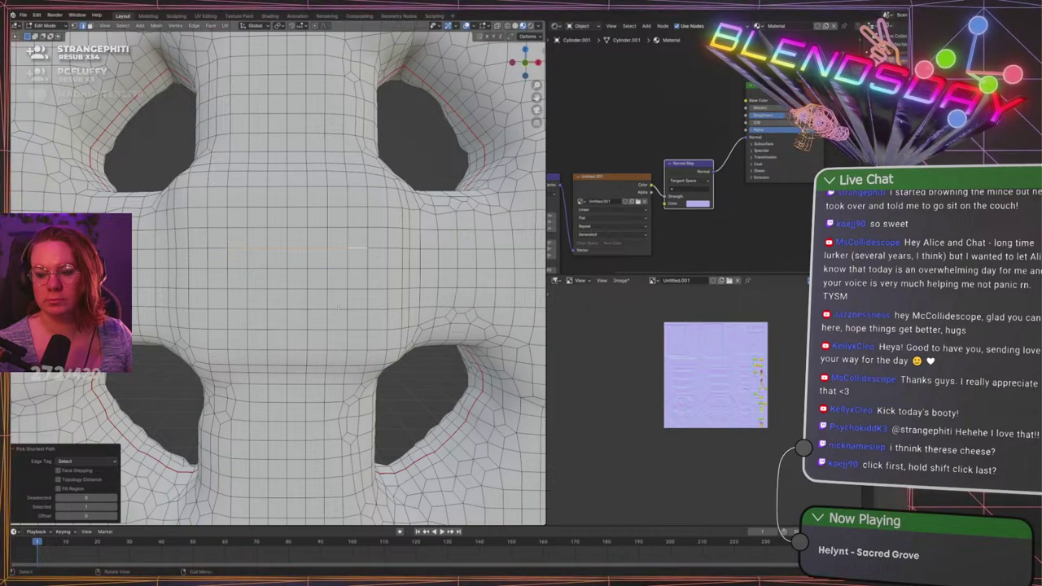
{"action": "left_click", "coordinate": [387, 396]}
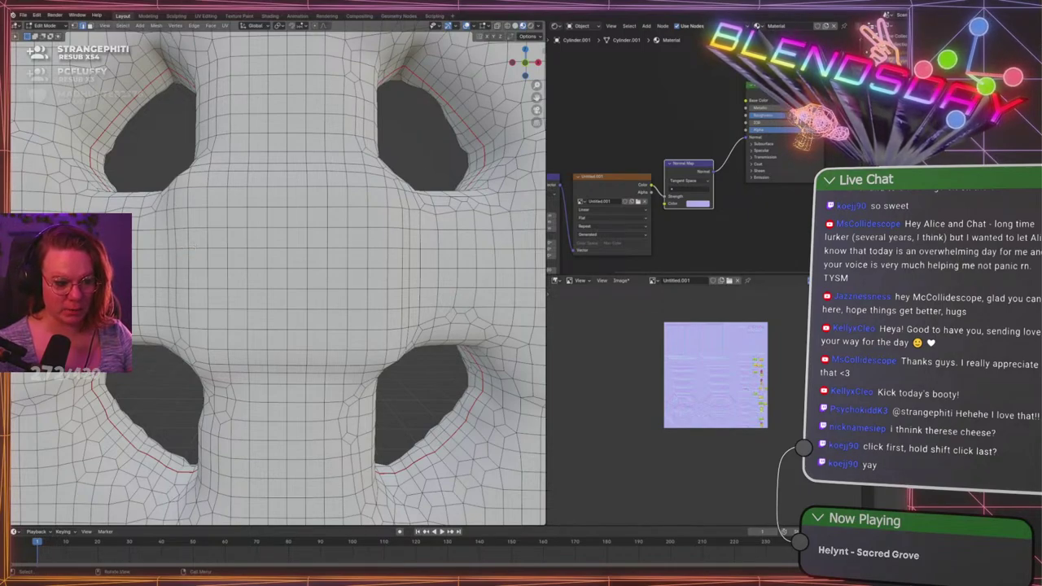
{"action": "key", "text": "ctrl"}
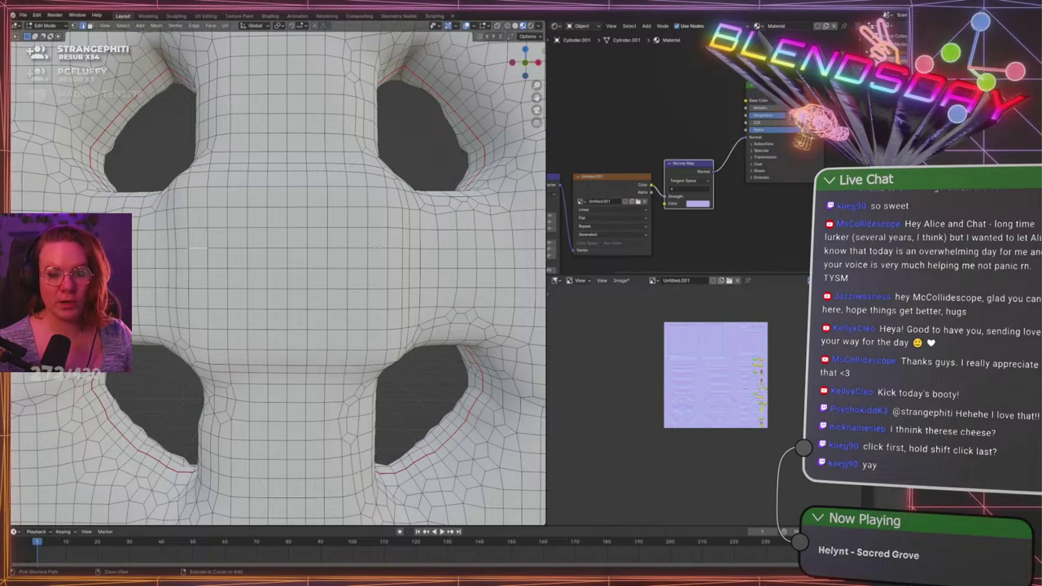
{"action": "left_click", "coordinate": [378, 248], "text": "ctrl"}
{"action": "left_click", "coordinate": [358, 202]}
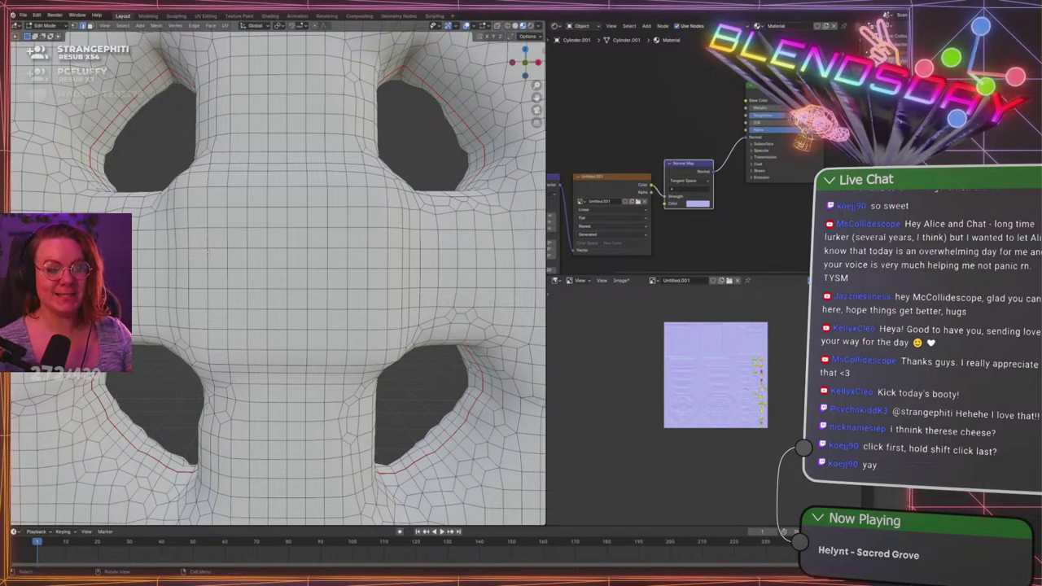
{"action": "left_click", "coordinate": [198, 249]}
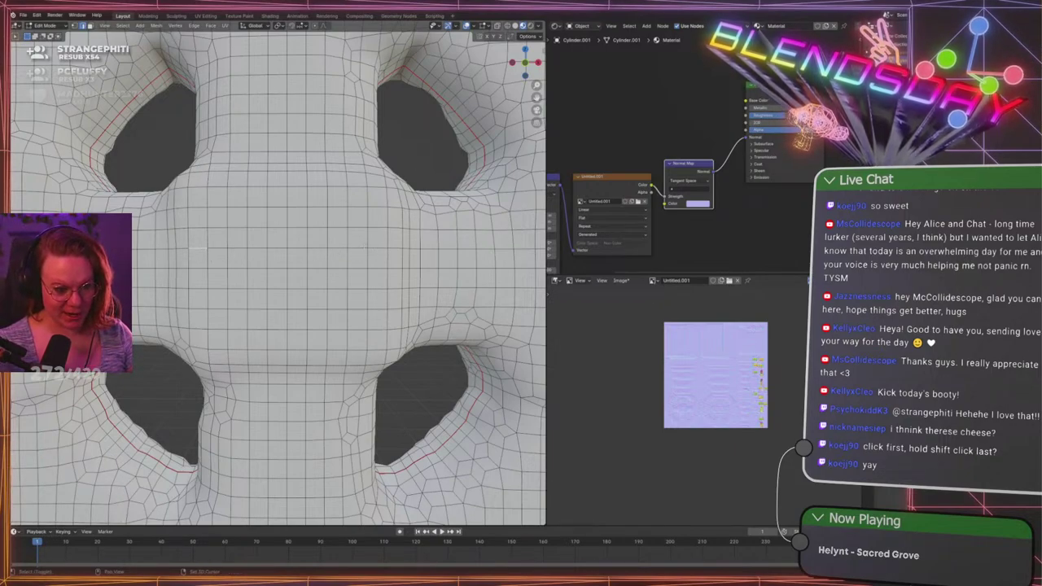
{"action": "left_click", "coordinate": [358, 249], "text": "shift"}
{"action": "left_click", "coordinate": [403, 178]}
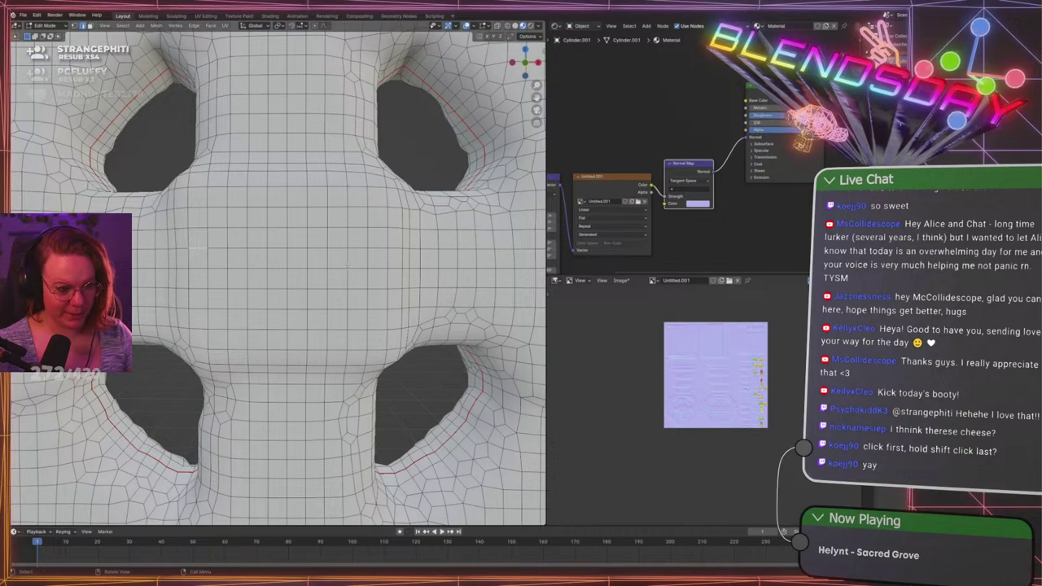
{"action": "left_click", "coordinate": [367, 249], "text": "ctrl"}
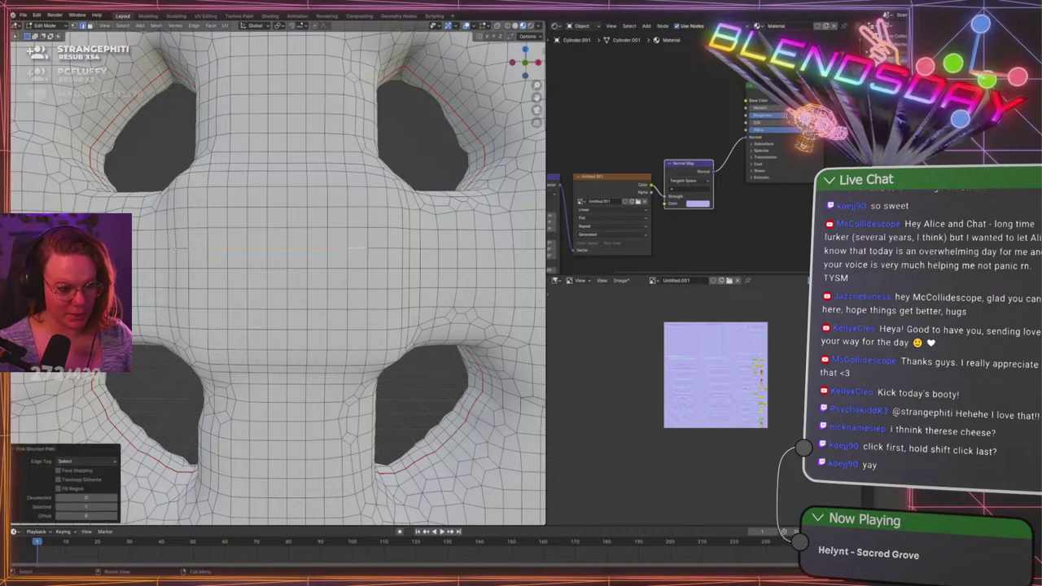
{"action": "left_click", "coordinate": [421, 176]}
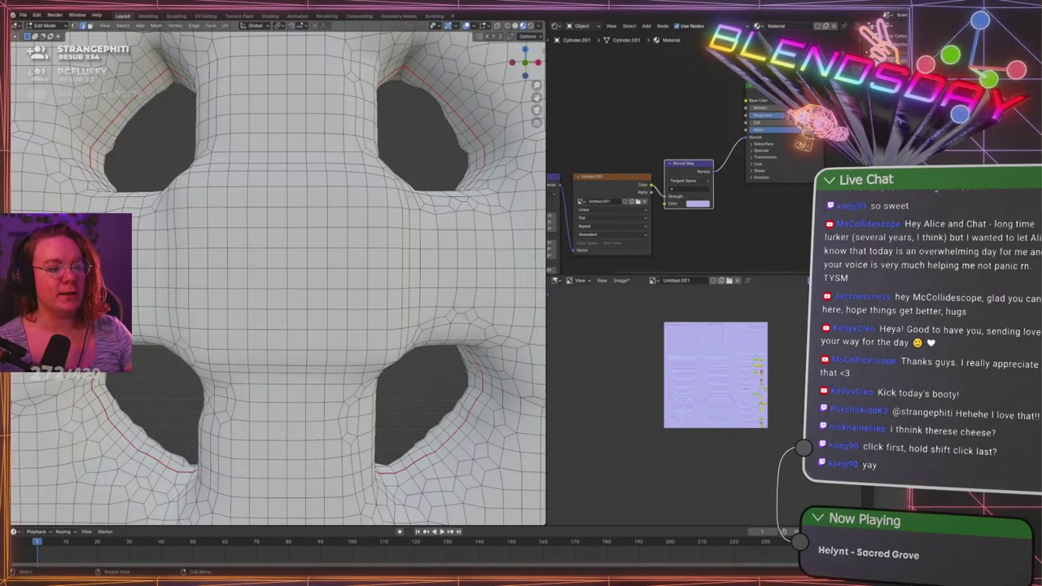
Select the entire tombstone mesh and unwrap it along the marked seams
{"action": "scroll", "coordinate": [446, 315], "scroll_direction": "down", "scroll_amount": 6}
{"action": "middle_click_drag", "start_coordinate": [446, 315], "coordinate": [354, 335]}
{"action": "middle_click_drag", "start_coordinate": [346, 456], "coordinate": [336, 251], "text": "shift"}
{"action": "scroll", "coordinate": [321, 308], "scroll_direction": "down", "scroll_amount": 3}
{"action": "key", "text": "a"}
{"action": "key", "text": "s"}
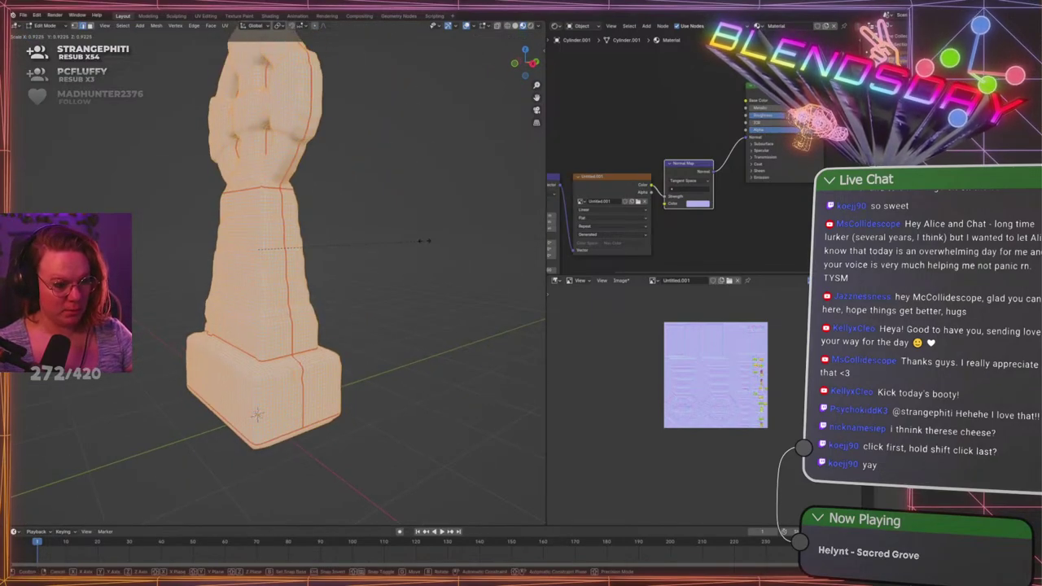
{"action": "right_click", "coordinate": [427, 240]}
{"action": "key", "text": "alt+a"}
{"action": "key", "text": "a"}
{"action": "key", "text": "u"}
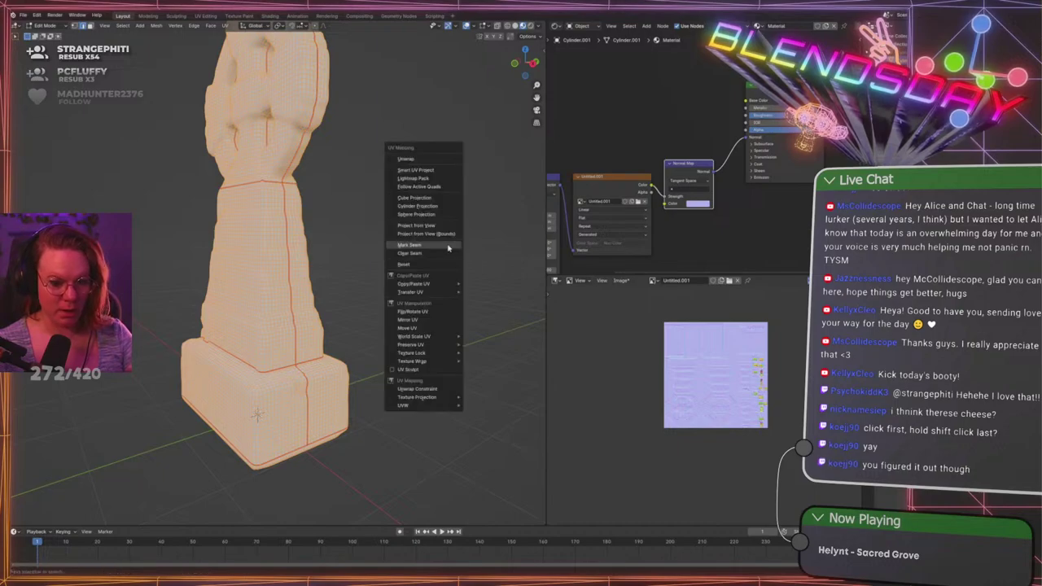
{"action": "left_click", "coordinate": [423, 160]}
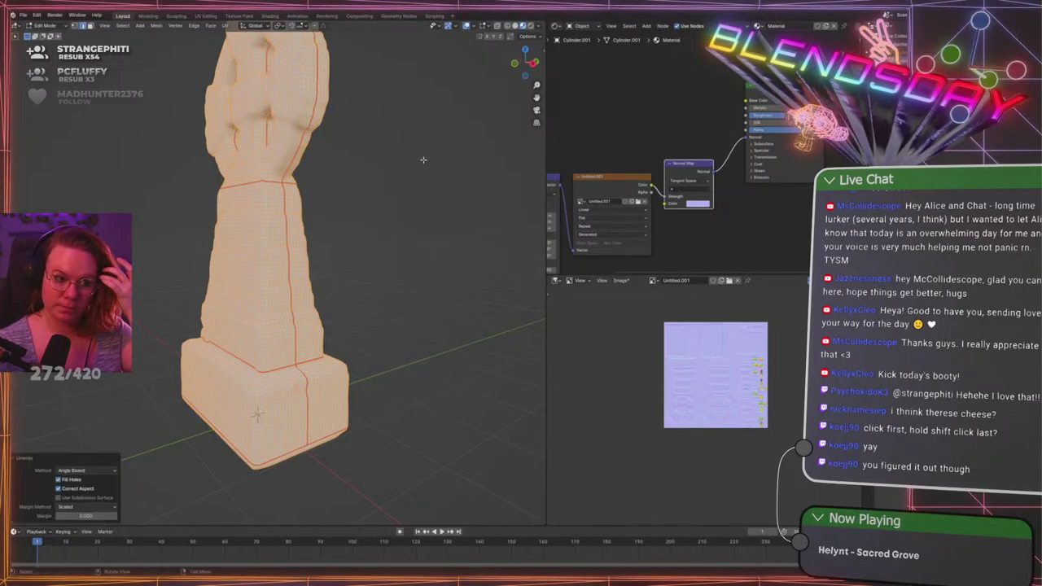
Change the Image Editor area to the UV Editor and inspect the unwrapped islands over the normal map
{"action": "left_click", "coordinate": [557, 280]}
{"action": "left_click", "coordinate": [573, 322]}
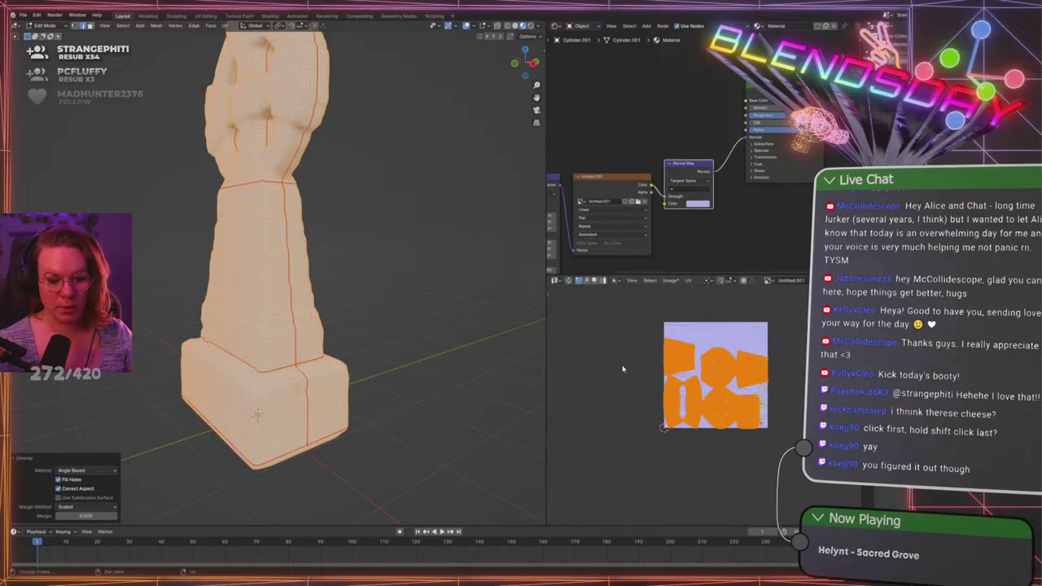
{"action": "scroll", "coordinate": [691, 444], "scroll_direction": "up", "scroll_amount": 5}
{"action": "scroll", "coordinate": [692, 444], "scroll_direction": "down", "scroll_amount": 4}
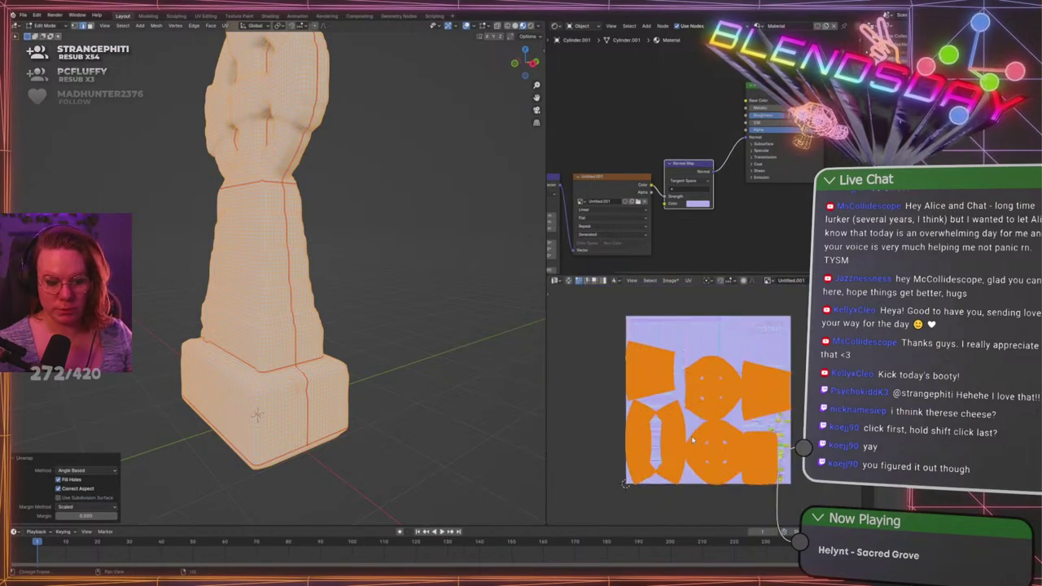
Examine the unwrapped islands up close for the grid's density and distortion, including the cross halves and the side strips
{"action": "scroll", "coordinate": [695, 415], "scroll_direction": "up", "scroll_amount": 2}
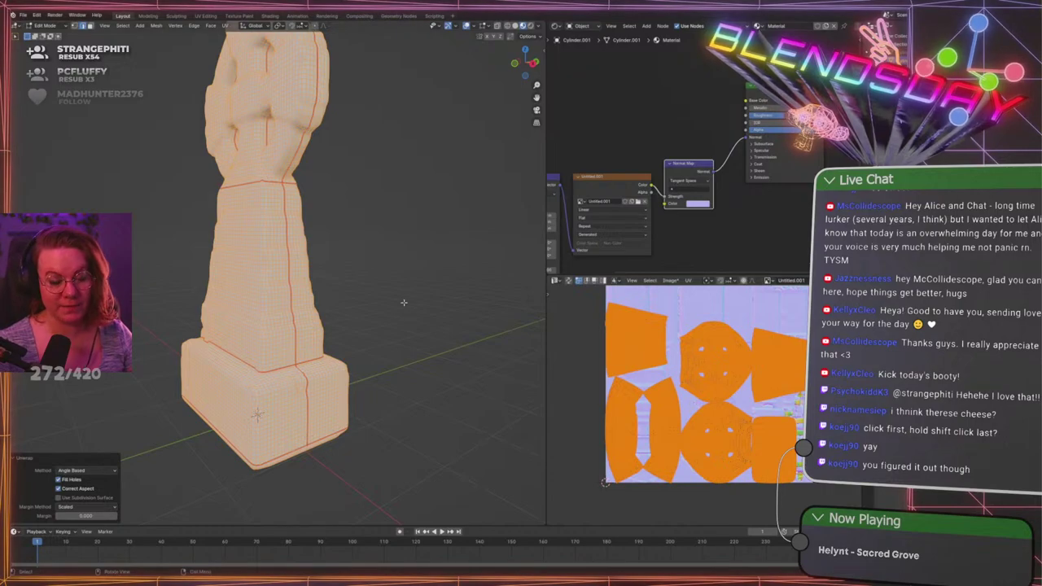
{"action": "left_click", "coordinate": [668, 380]}
{"action": "scroll", "coordinate": [666, 377], "scroll_direction": "up", "scroll_amount": 3}
{"action": "scroll", "coordinate": [668, 379], "scroll_direction": "up", "scroll_amount": 2}
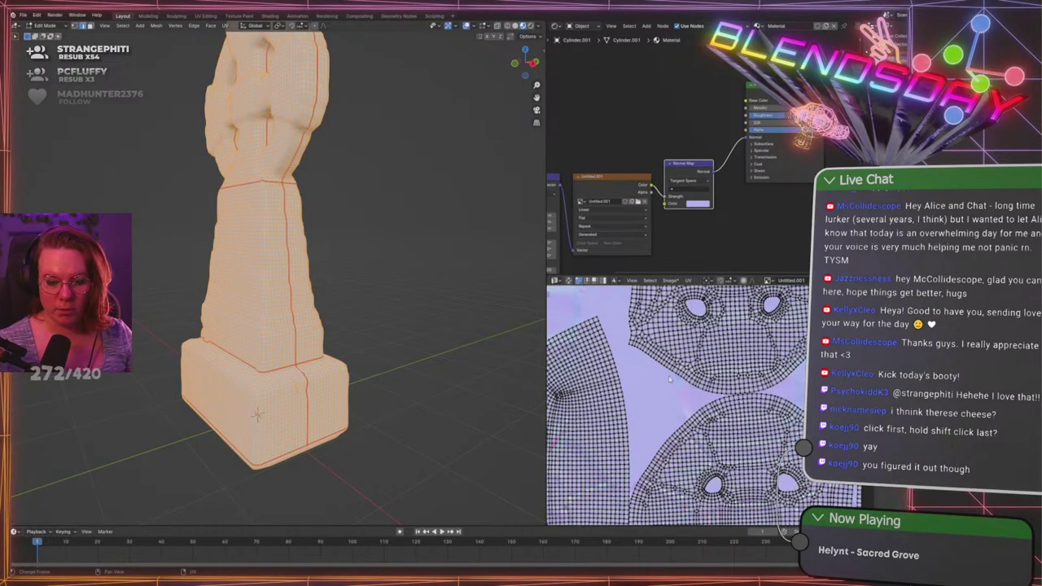
{"action": "scroll", "coordinate": [625, 377], "scroll_direction": "down", "scroll_amount": 1}
{"action": "scroll", "coordinate": [721, 359], "scroll_direction": "up", "scroll_amount": 2}
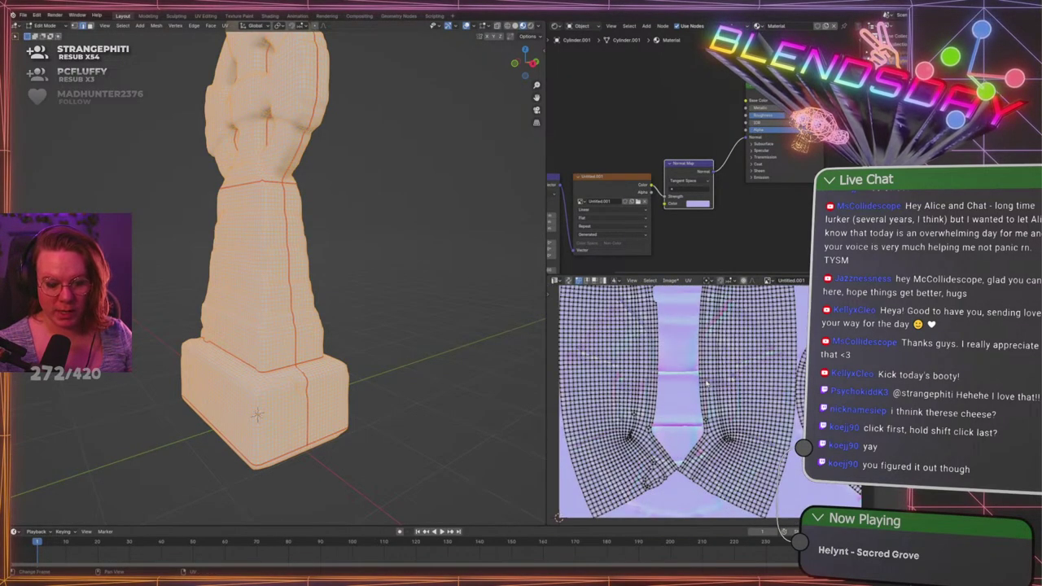
{"action": "scroll", "coordinate": [706, 384], "scroll_direction": "down", "scroll_amount": 2}
{"action": "middle_click_drag", "start_coordinate": [694, 362], "coordinate": [702, 453]}
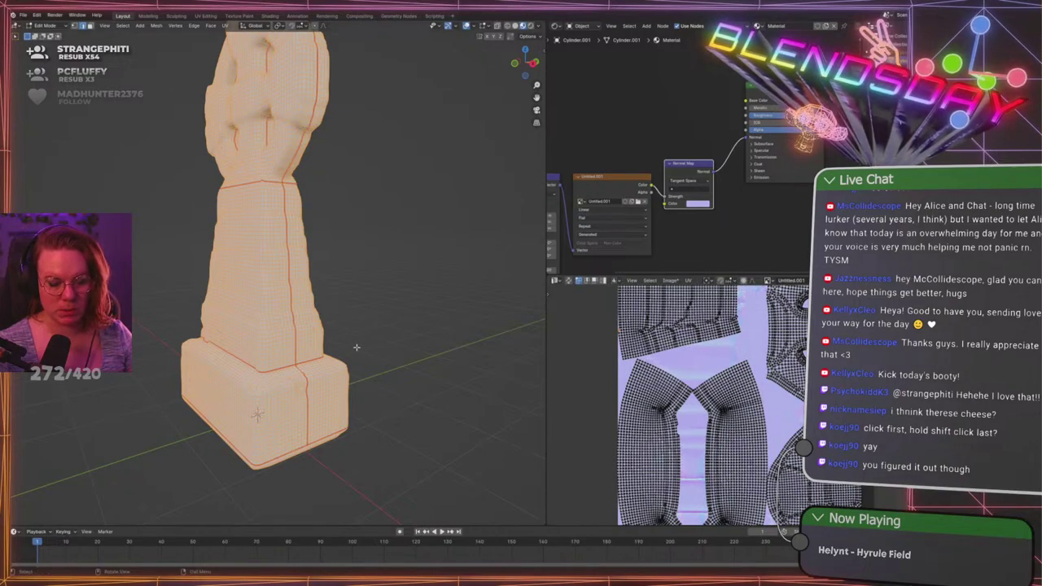
{"action": "scroll", "coordinate": [356, 347], "scroll_direction": "down", "scroll_amount": 4}
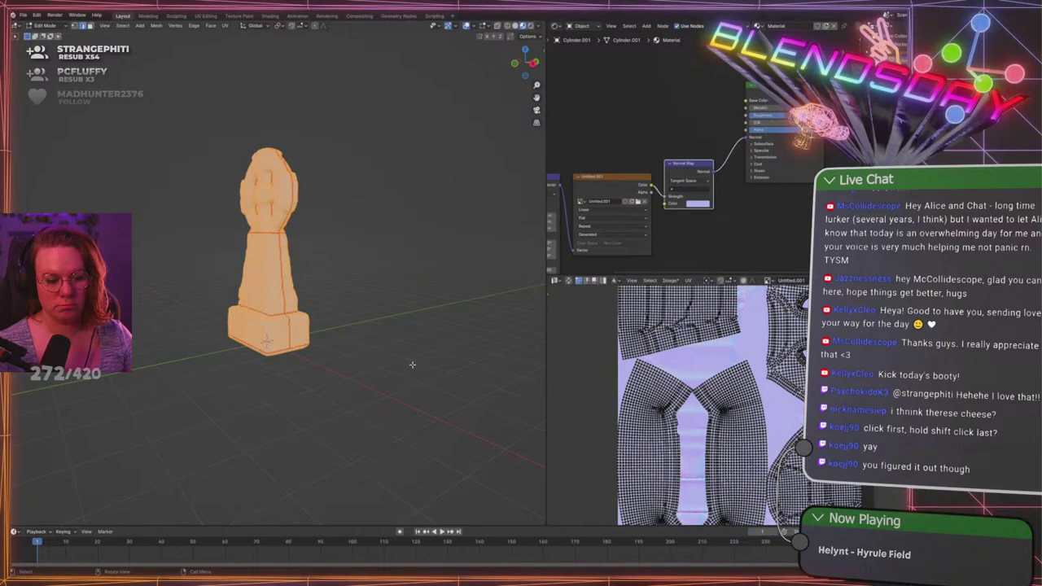
Reselect the tombstone faces with a box selection and unwrap them with Smart UV Project using the Scaled margin method
{"action": "key", "text": "alt+a"}
{"action": "left_click_drag", "start_coordinate": [425, 411], "coordinate": [179, 106]}
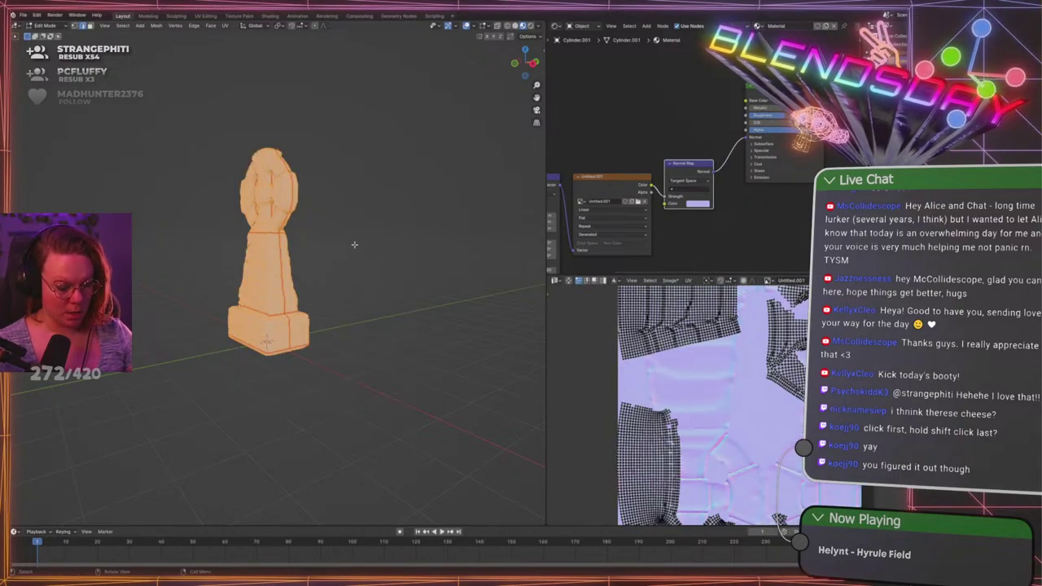
{"action": "key", "text": "u"}
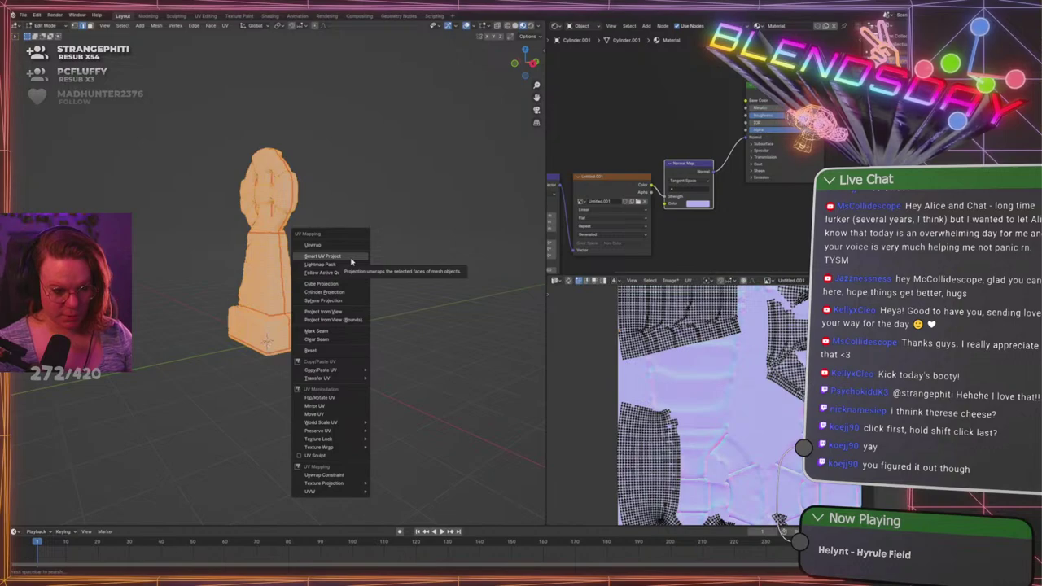
{"action": "left_click", "coordinate": [350, 258]}
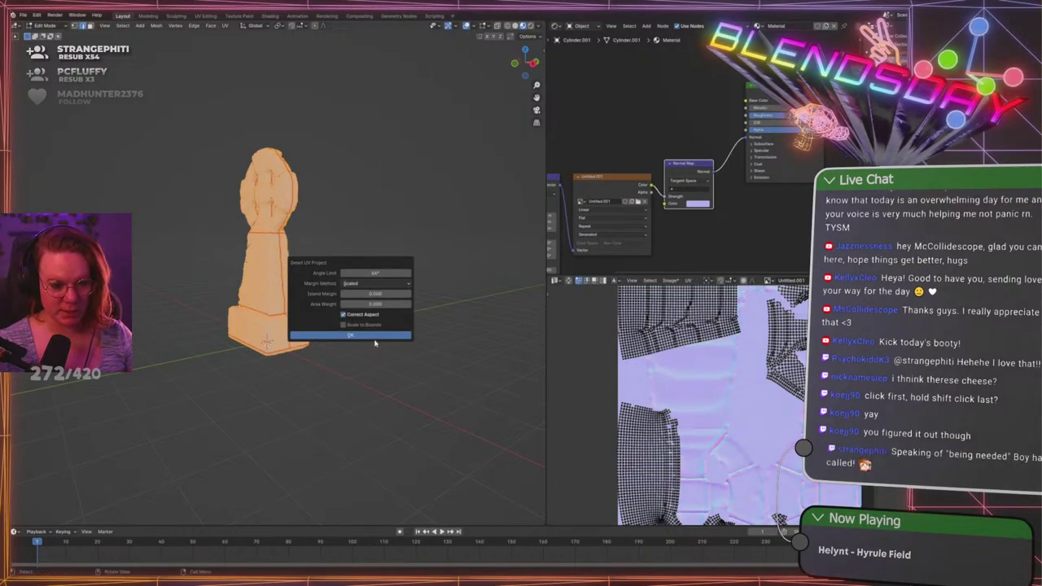
{"action": "left_click", "coordinate": [371, 284]}
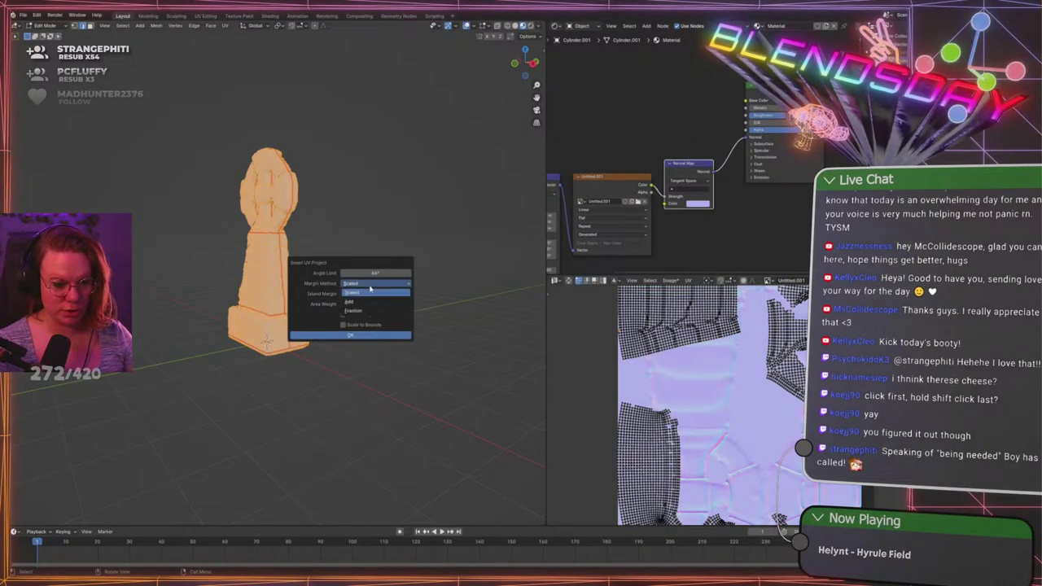
{"action": "left_click", "coordinate": [370, 288]}
{"action": "left_click", "coordinate": [350, 335]}
{"action": "scroll", "coordinate": [734, 407], "scroll_direction": "down", "scroll_amount": 4}
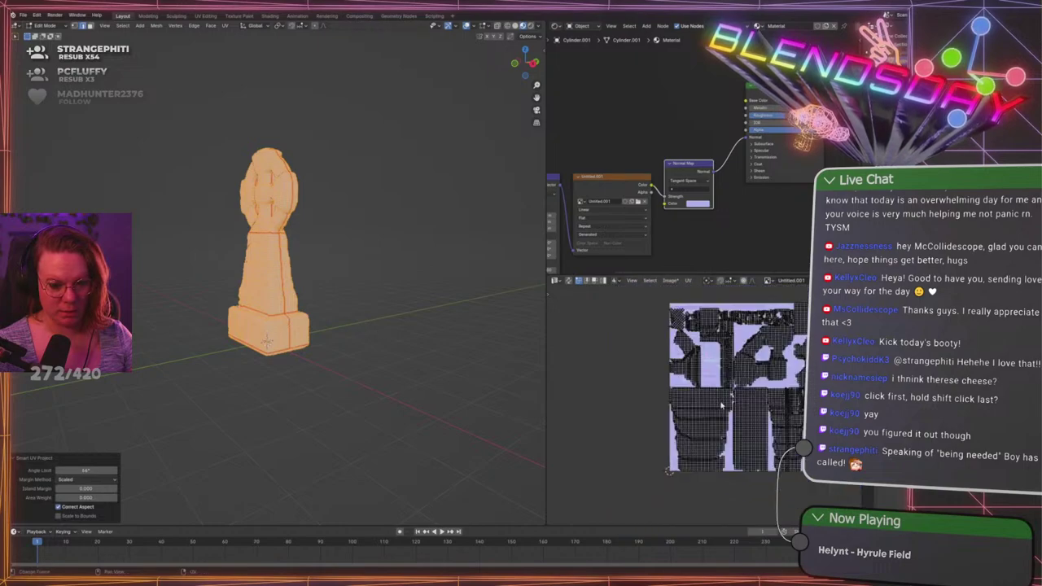
{"action": "scroll", "coordinate": [733, 407], "scroll_direction": "up", "scroll_amount": 3}
{"action": "middle_click_drag", "start_coordinate": [735, 409], "coordinate": [681, 470], "text": "shift"}
{"action": "middle_click_drag", "start_coordinate": [698, 434], "coordinate": [741, 488]}
{"action": "scroll", "coordinate": [394, 347], "scroll_direction": "up", "scroll_amount": 3}
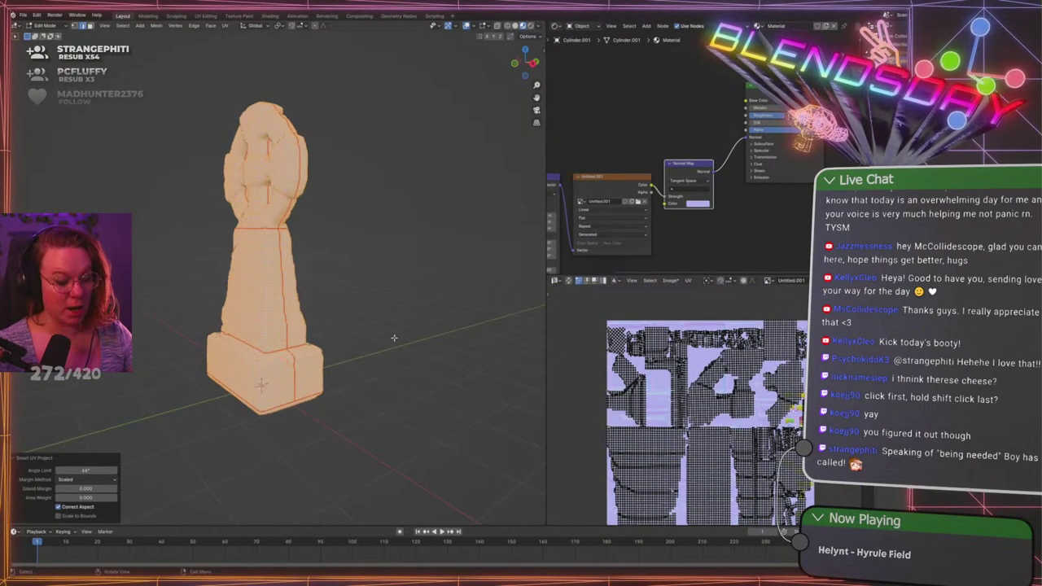
Unwrap the selected faces along the marked seams and try Follow Active Quads on them
{"action": "key", "text": "u"}
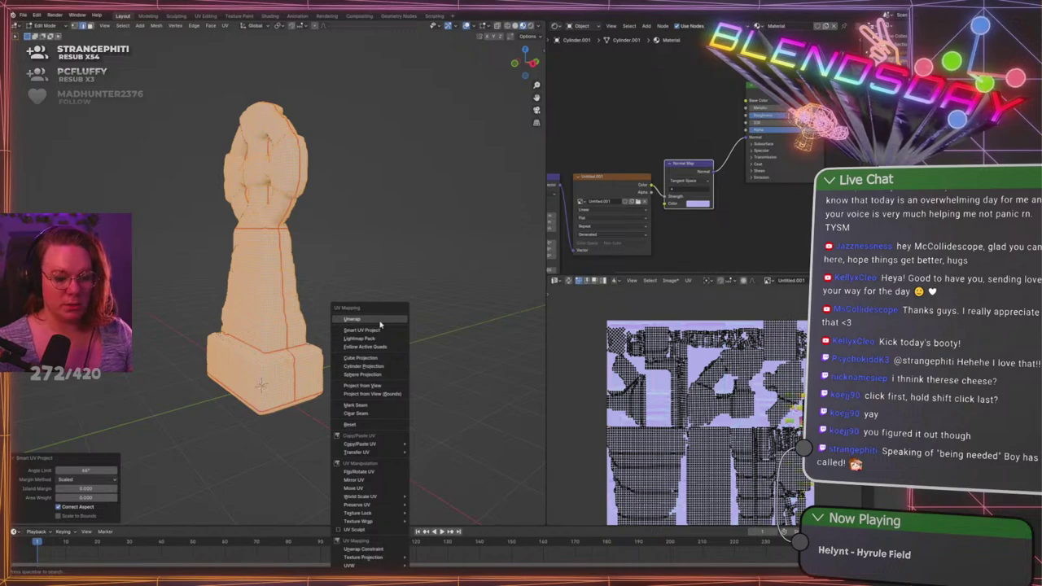
{"action": "left_click", "coordinate": [380, 321]}
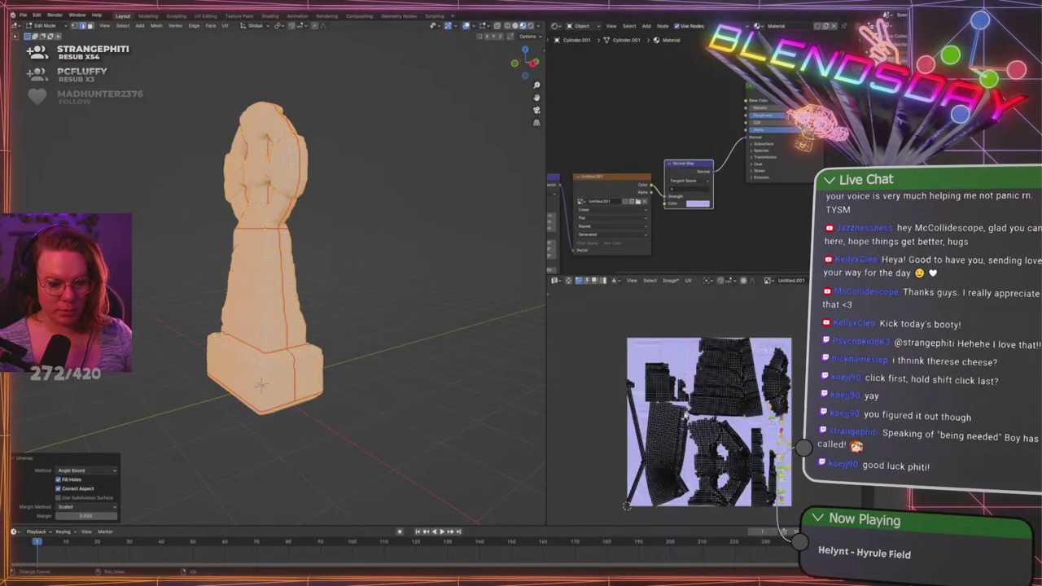
{"action": "scroll", "coordinate": [738, 441], "scroll_direction": "up", "scroll_amount": 3}
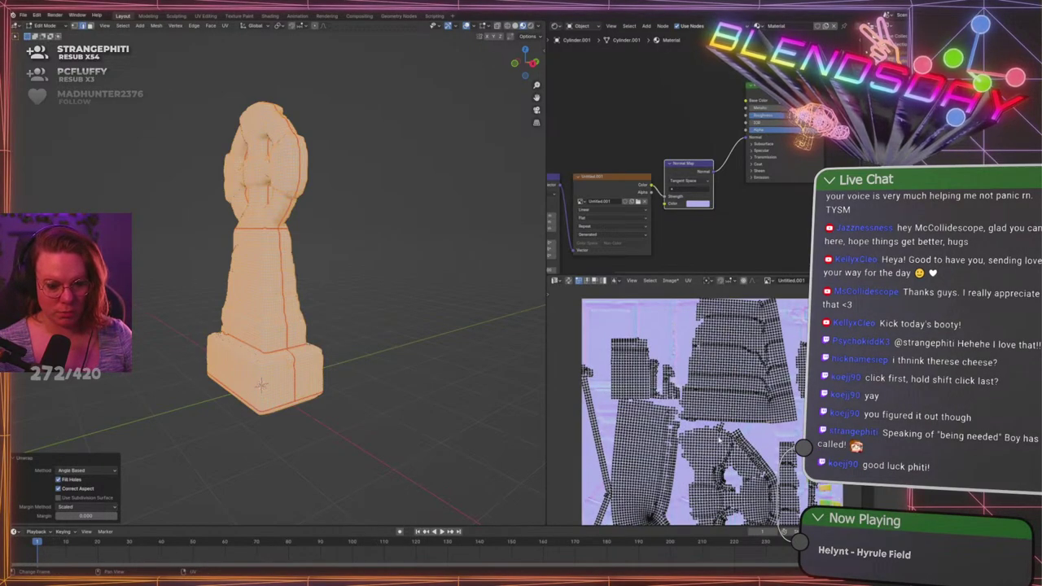
{"action": "key", "text": "u"}
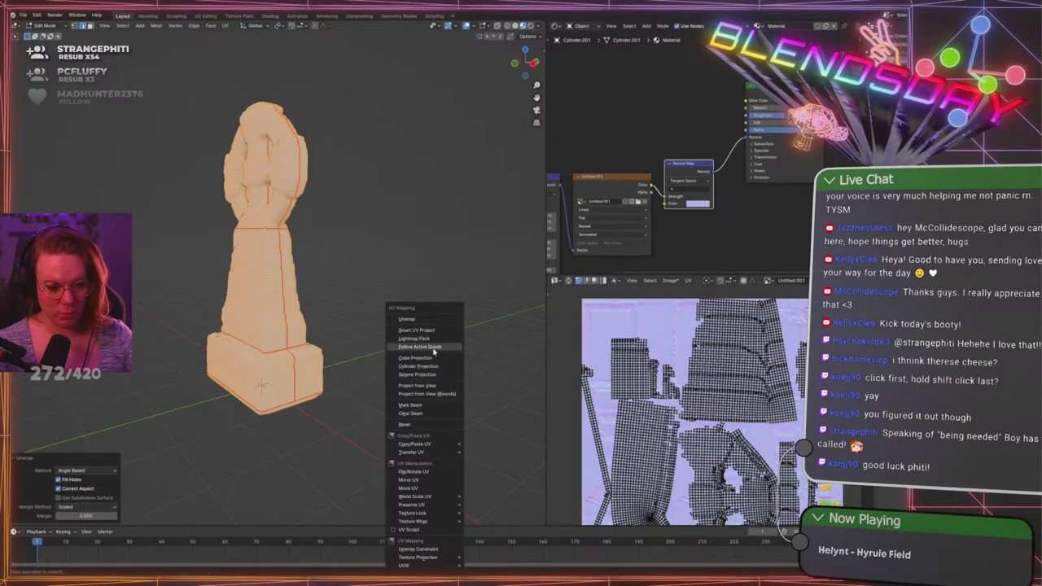
{"action": "left_click", "coordinate": [433, 347]}
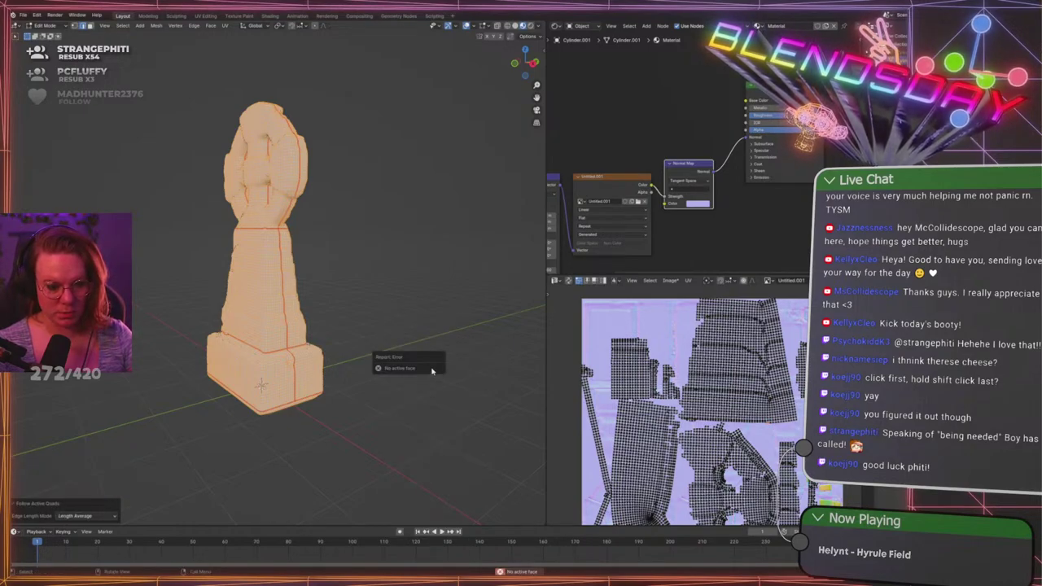
Select the whole mesh with a shaft face as the active face and apply Follow Active Quads using Length Average
{"action": "scroll", "coordinate": [190, 317], "scroll_direction": "up", "scroll_amount": 6}
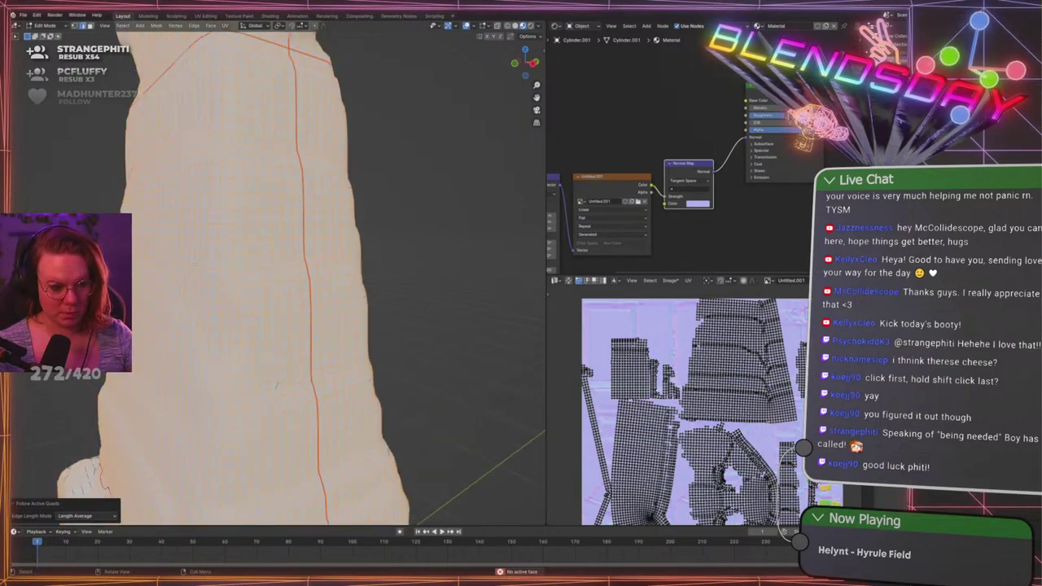
{"action": "middle_click_drag", "start_coordinate": [194, 263], "coordinate": [316, 241]}
{"action": "key", "text": "alt+a"}
{"action": "key", "text": "a"}
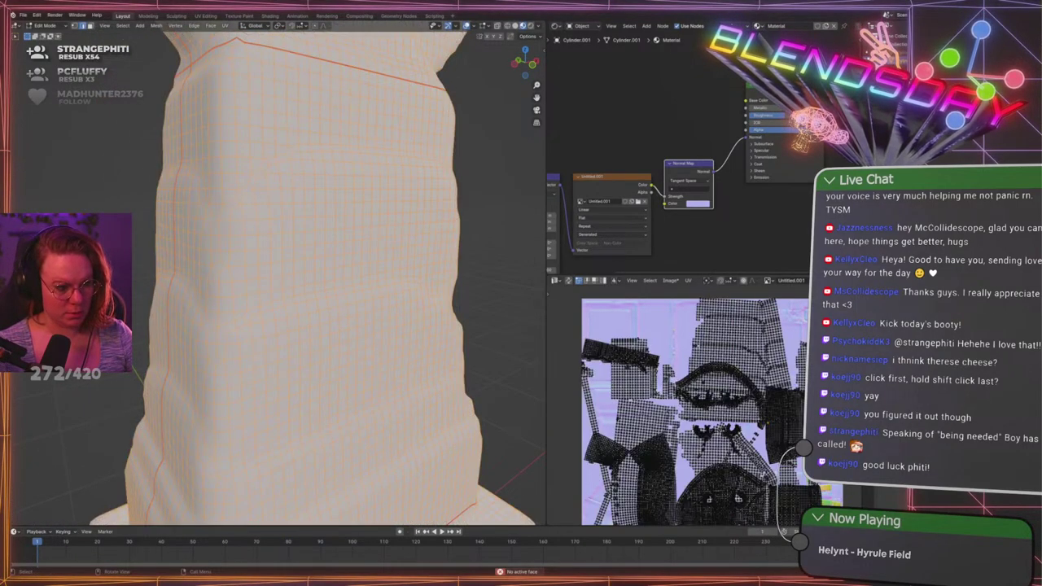
{"action": "key", "text": "a"}
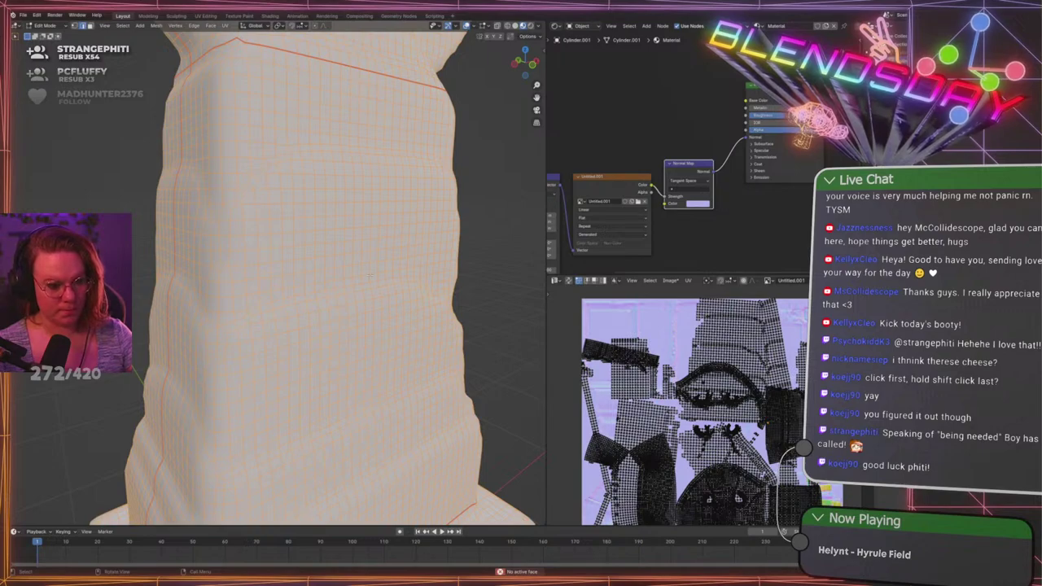
{"action": "middle_click_drag", "start_coordinate": [370, 274], "coordinate": [336, 230]}
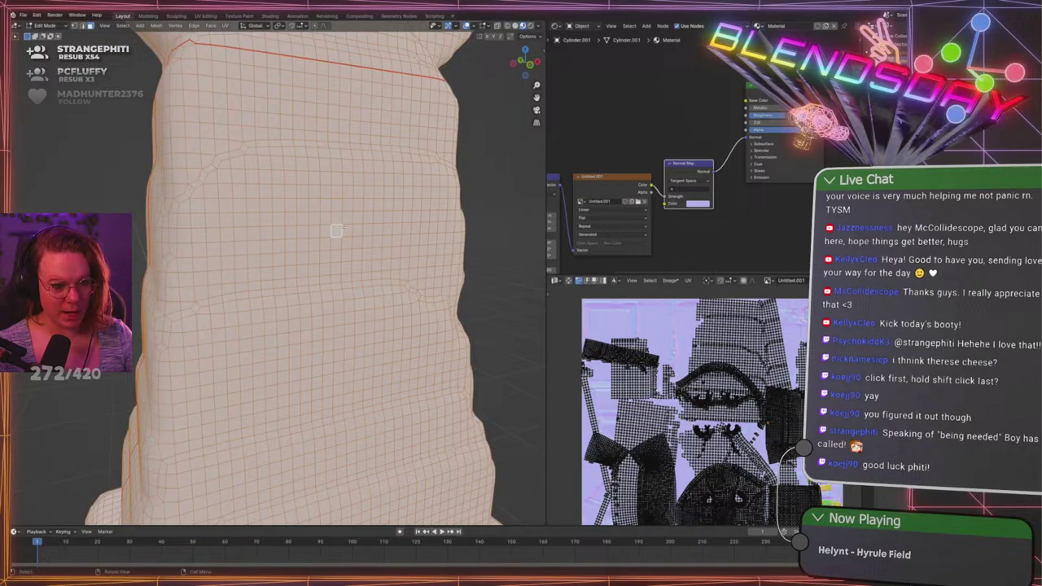
{"action": "middle_click_drag", "start_coordinate": [343, 228], "coordinate": [316, 232]}
{"action": "scroll", "coordinate": [700, 405], "scroll_direction": "down", "scroll_amount": 2}
{"action": "scroll", "coordinate": [386, 299], "scroll_direction": "down", "scroll_amount": 2}
{"action": "key", "text": "u"}
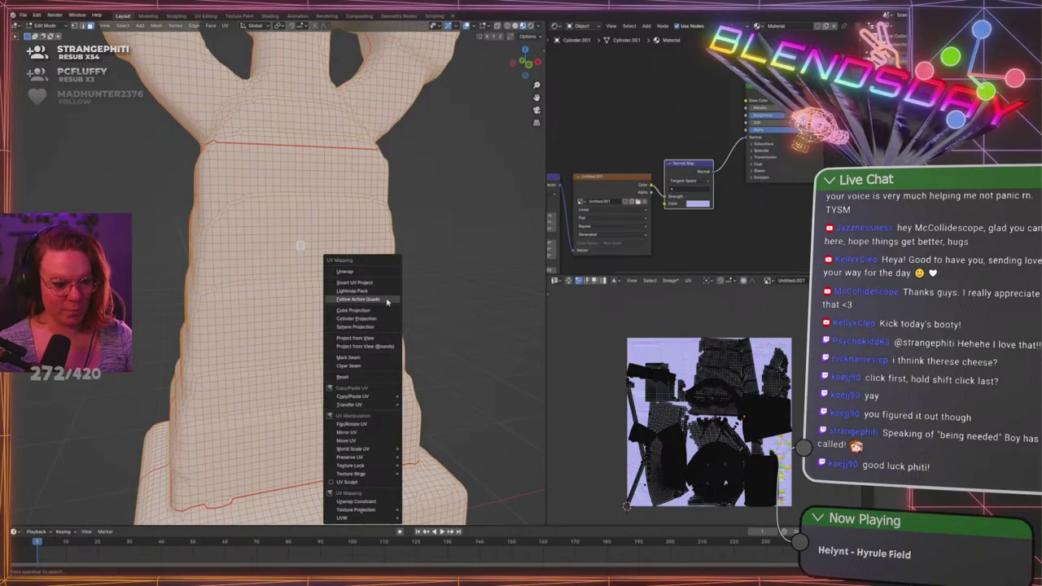
{"action": "left_click", "coordinate": [386, 302]}
{"action": "left_click", "coordinate": [372, 322]}
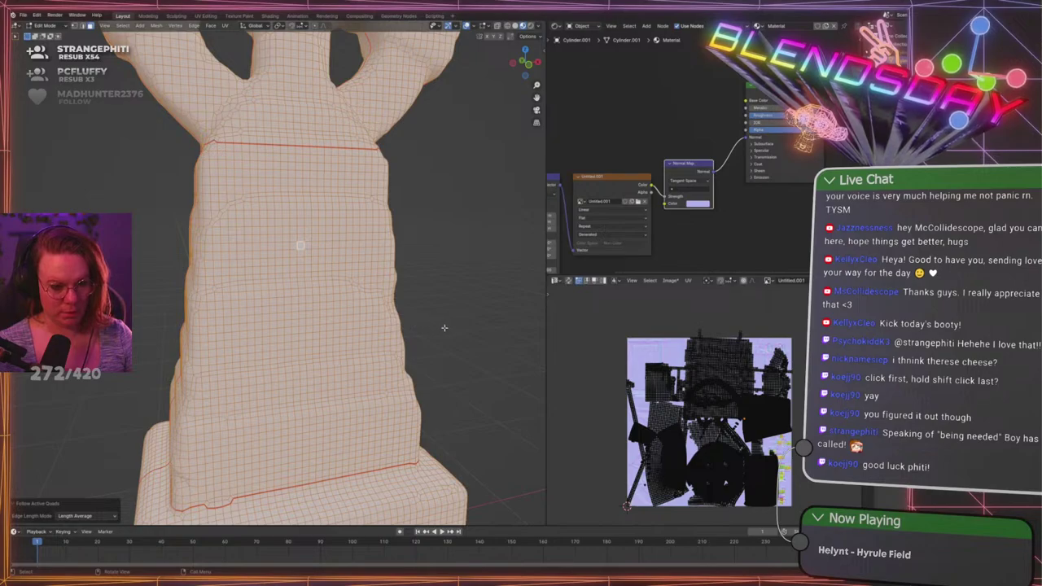
Unwrap the whole tombstone mesh again along its marked seams
{"action": "key", "text": "u"}
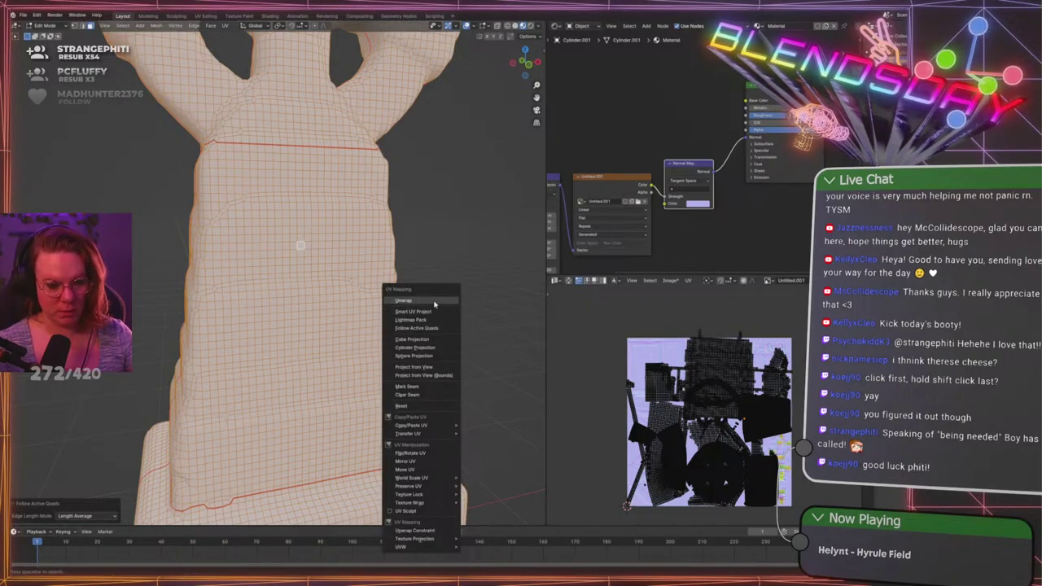
{"action": "left_click", "coordinate": [434, 305]}
{"action": "middle_click_drag", "start_coordinate": [651, 423], "coordinate": [656, 349]}
Try Follow Active Quads with Length Average on the seam-based unwrap, inspect the shaft island, and undo it
{"action": "key", "text": "u"}
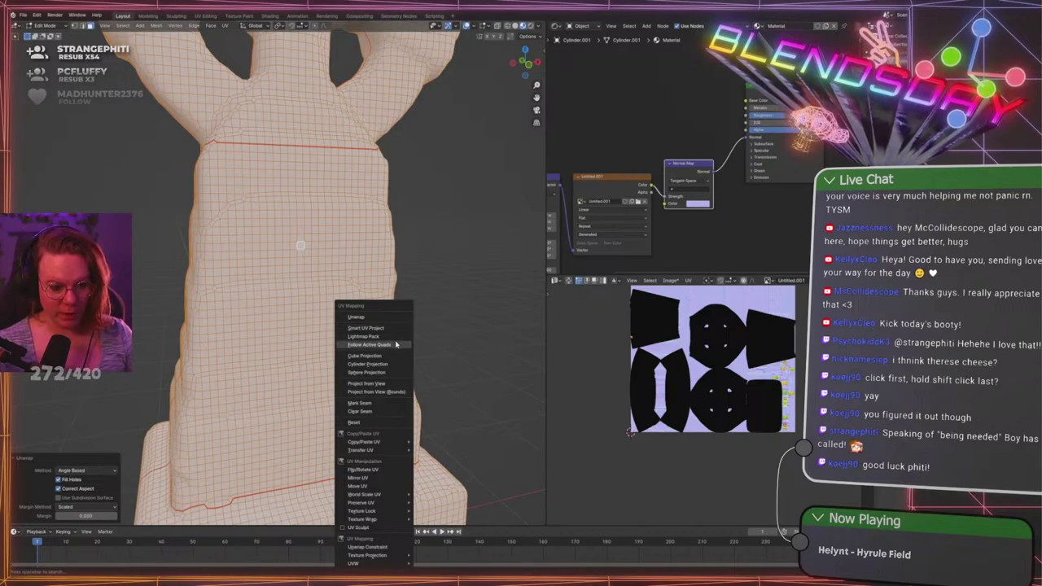
{"action": "left_click", "coordinate": [396, 345]}
{"action": "left_click", "coordinate": [396, 368]}
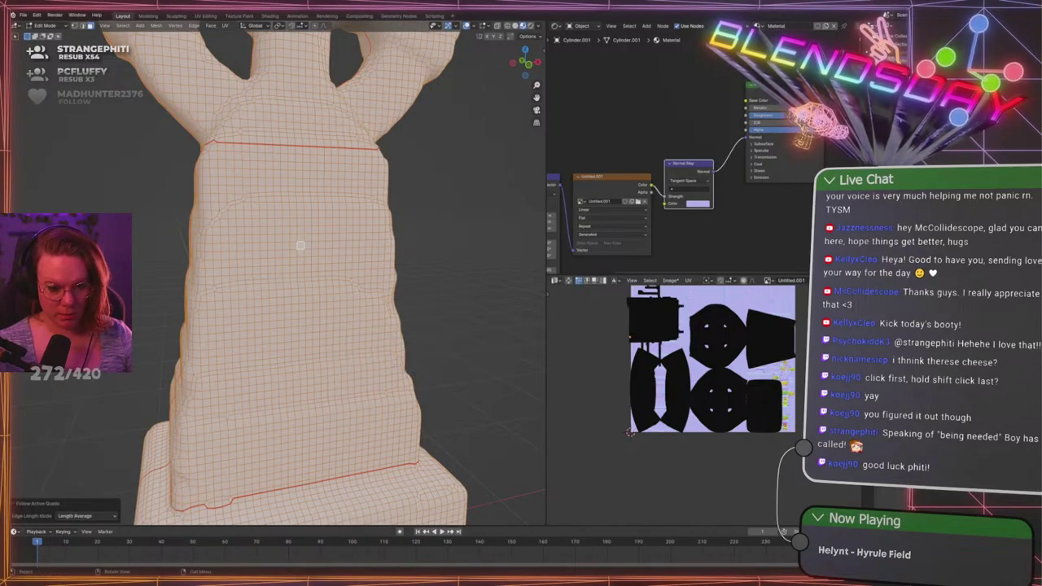
{"action": "scroll", "coordinate": [611, 369], "scroll_direction": "up", "scroll_amount": 5}
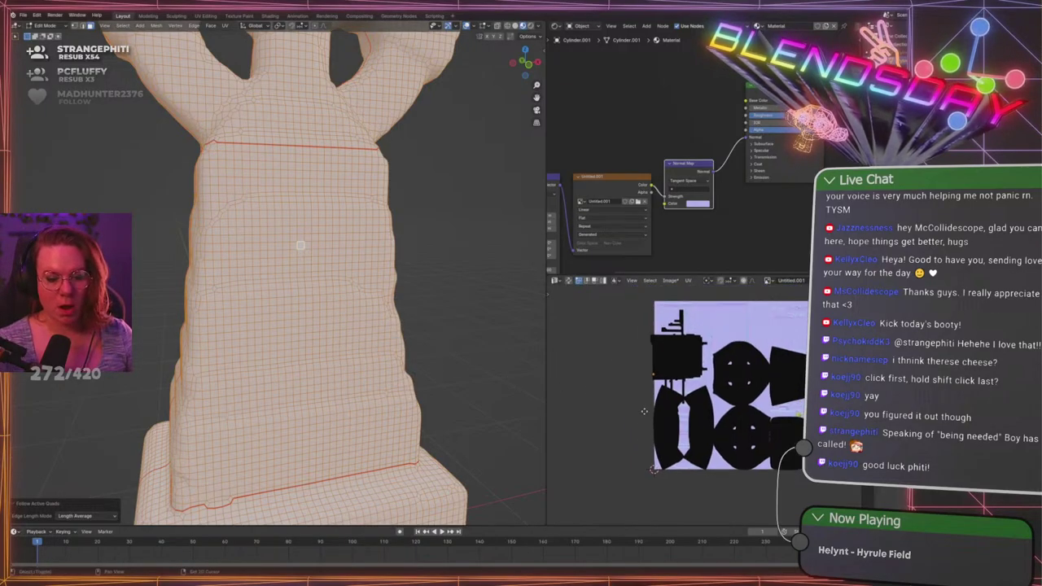
{"action": "scroll", "coordinate": [664, 394], "scroll_direction": "down", "scroll_amount": 2}
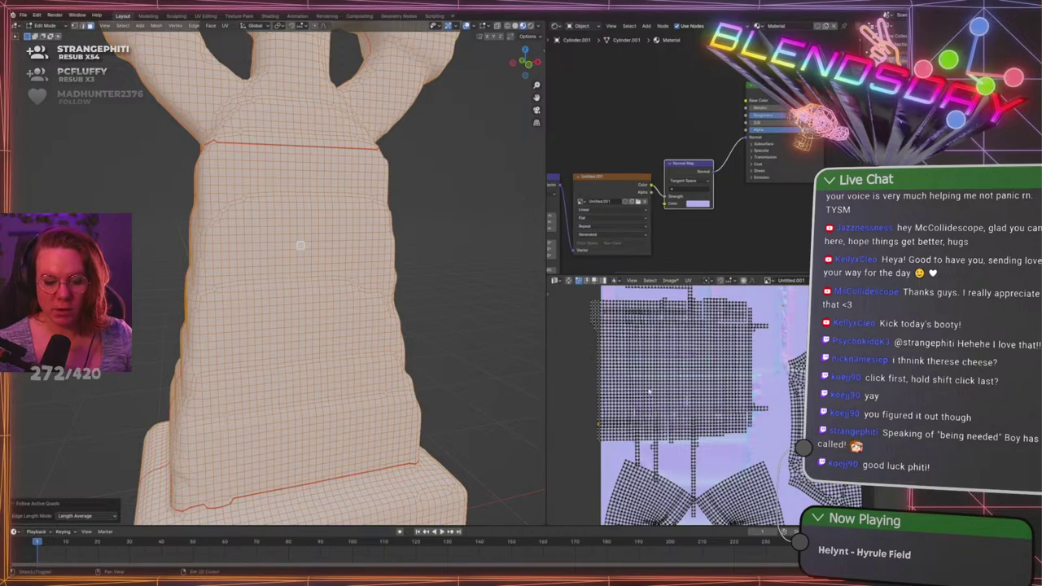
{"action": "middle_click_drag", "start_coordinate": [649, 391], "coordinate": [704, 424]}
{"action": "key", "text": "ctrl+z"}
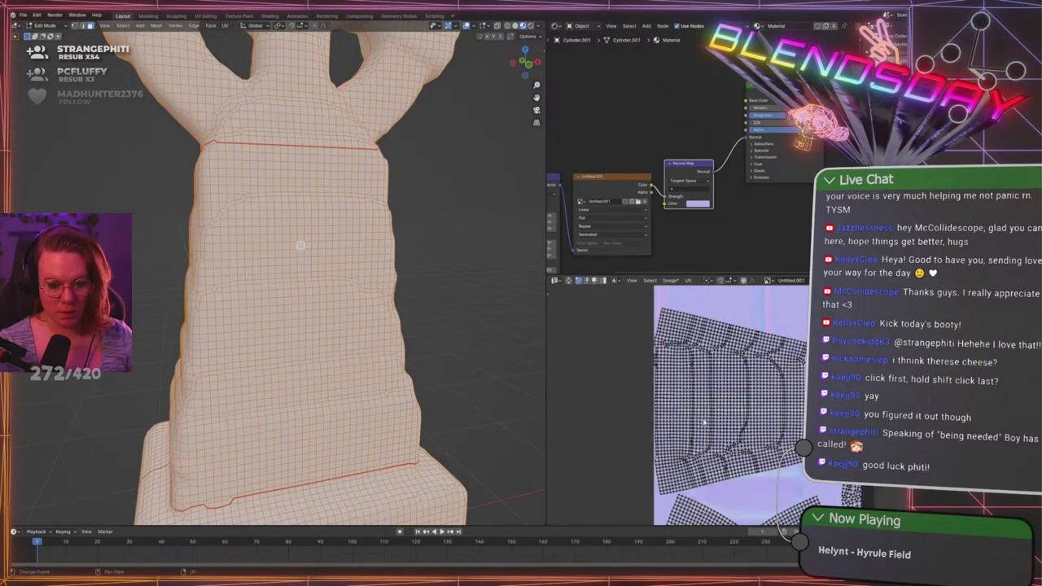
Maximize the UV Editor, select the linked shaft island above the curved side strips and move it slightly up and inward
{"action": "left_click_drag", "start_coordinate": [617, 296], "coordinate": [830, 497]}
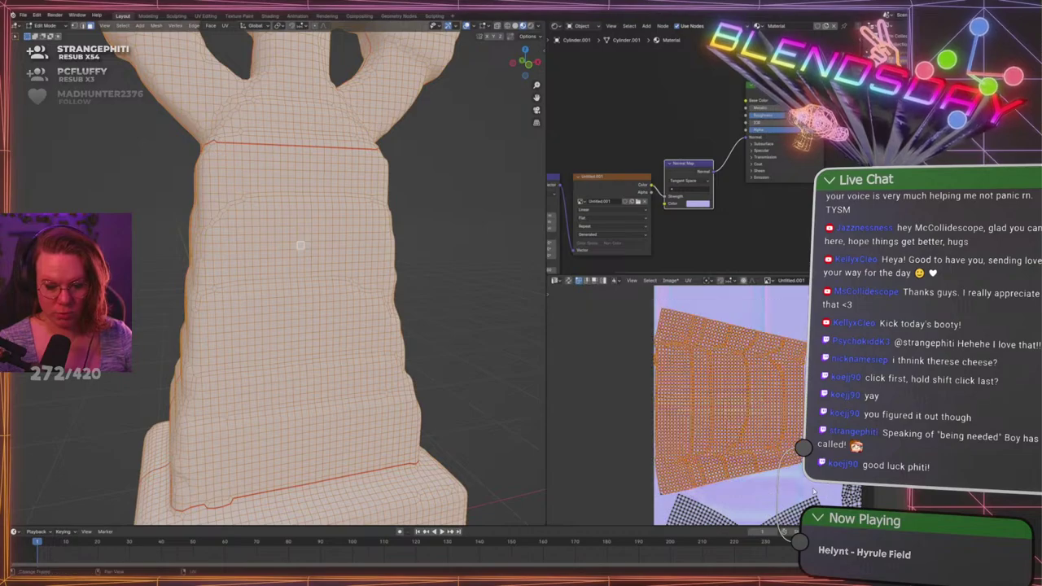
{"action": "middle_click_drag", "start_coordinate": [758, 471], "coordinate": [721, 411], "text": "shift"}
{"action": "left_click", "coordinate": [575, 402]}
{"action": "middle_click_drag", "start_coordinate": [614, 369], "coordinate": [385, 361], "text": "shift"}
{"action": "key", "text": "ctrl+space"}
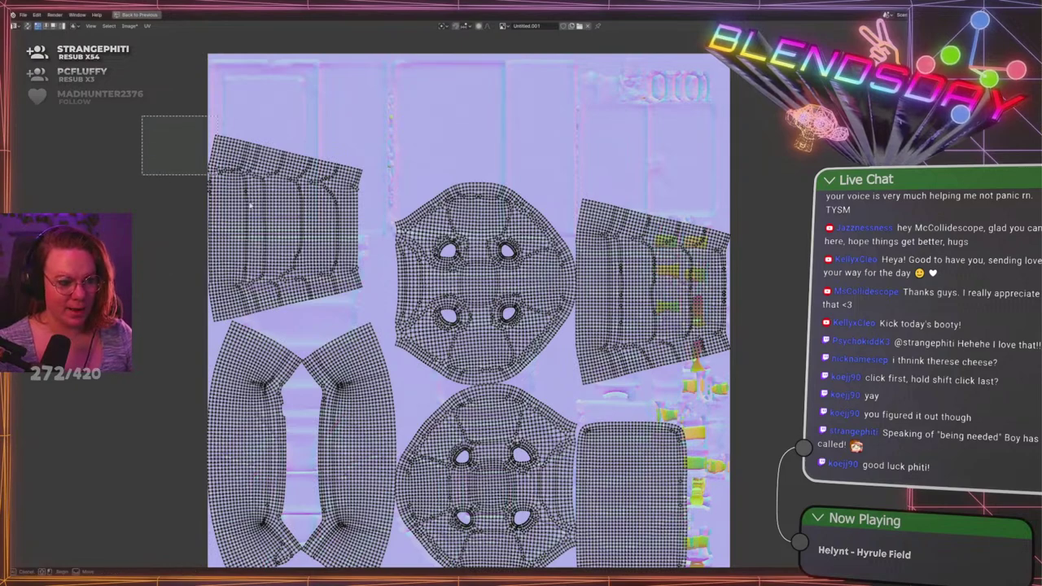
{"action": "key", "text": "l"}
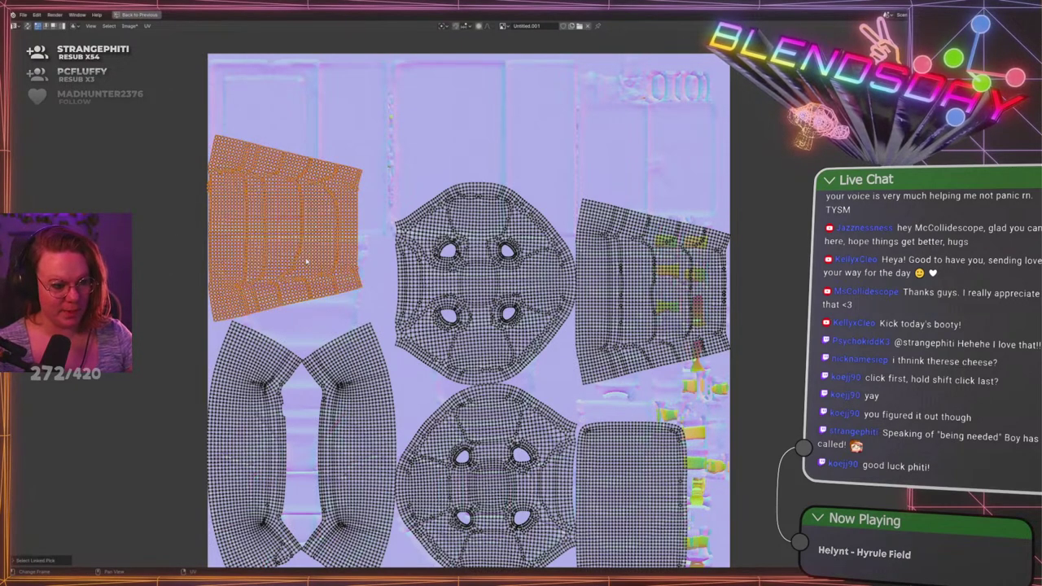
{"action": "key", "text": "g"}
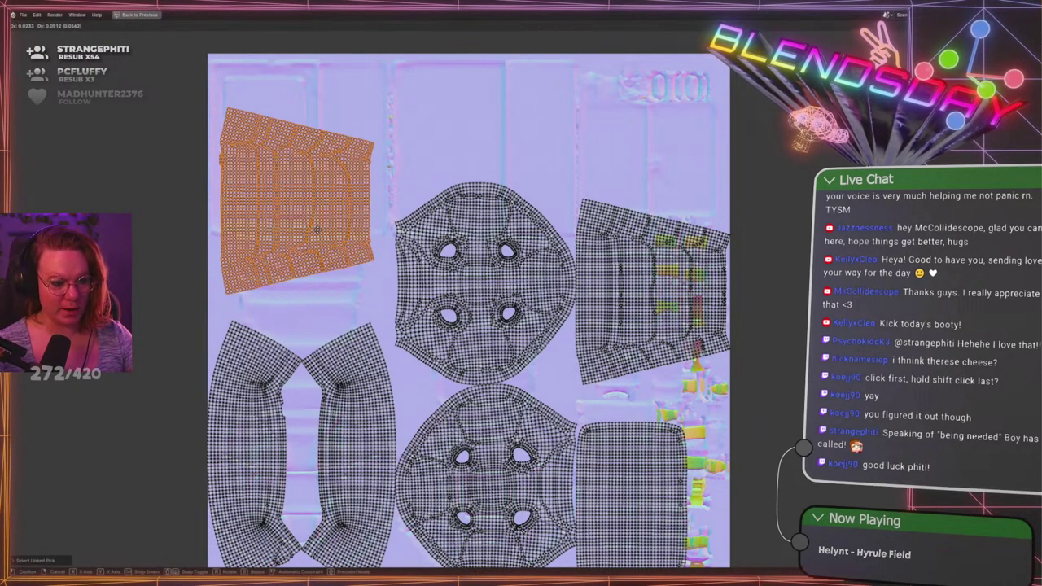
{"action": "left_click", "coordinate": [327, 225]}
Deselect the moved shaft island and review the complete UV layout over the normal map
{"action": "left_click_drag", "start_coordinate": [196, 93], "coordinate": [393, 296]}
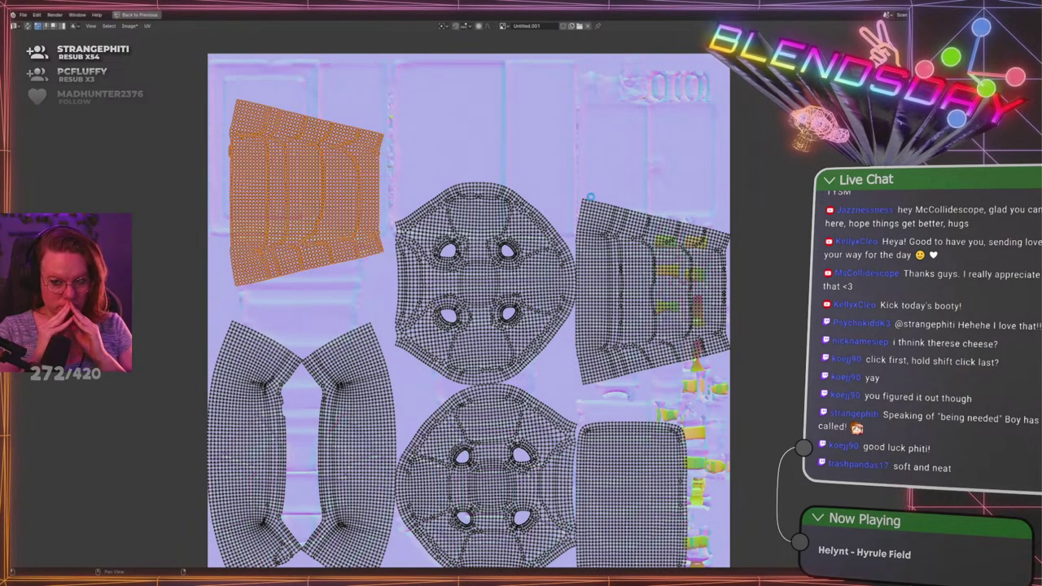
{"action": "left_click", "coordinate": [591, 197]}
{"action": "scroll", "coordinate": [591, 197], "scroll_direction": "up", "scroll_amount": 1}
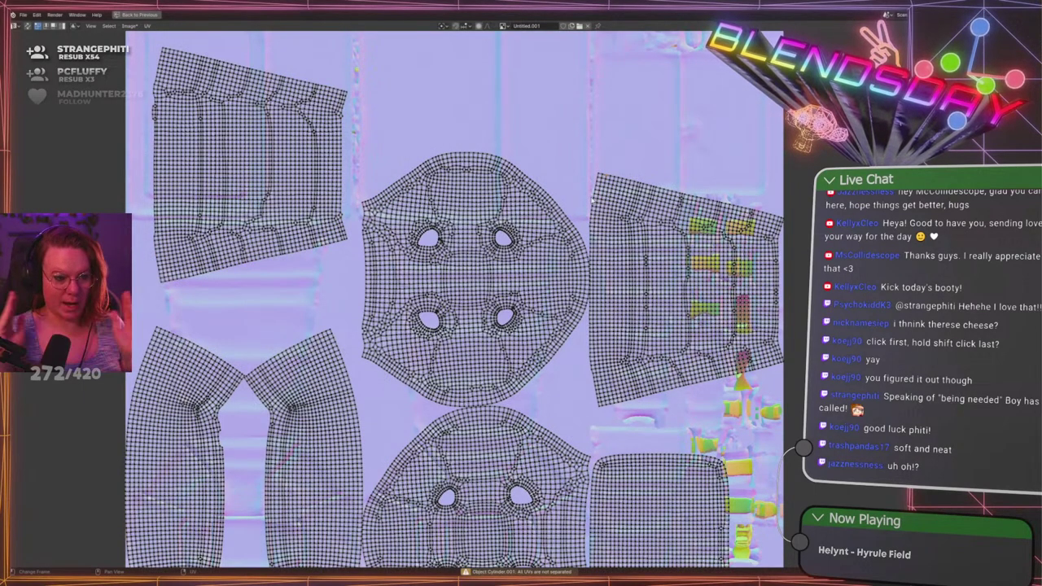
{"action": "scroll", "coordinate": [582, 203], "scroll_direction": "down", "scroll_amount": 5}
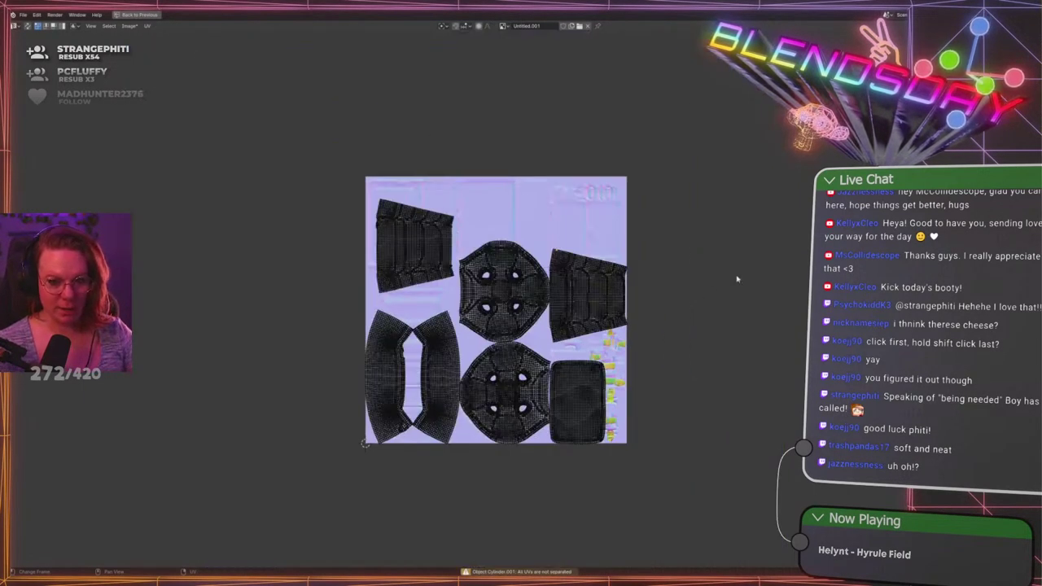
Select the whole linked shaft island above the curved side strips and save the file
{"action": "scroll", "coordinate": [570, 210], "scroll_direction": "up", "scroll_amount": 3}
{"action": "middle_click_drag", "start_coordinate": [567, 213], "coordinate": [549, 250]}
{"action": "scroll", "coordinate": [547, 252], "scroll_direction": "up", "scroll_amount": 1}
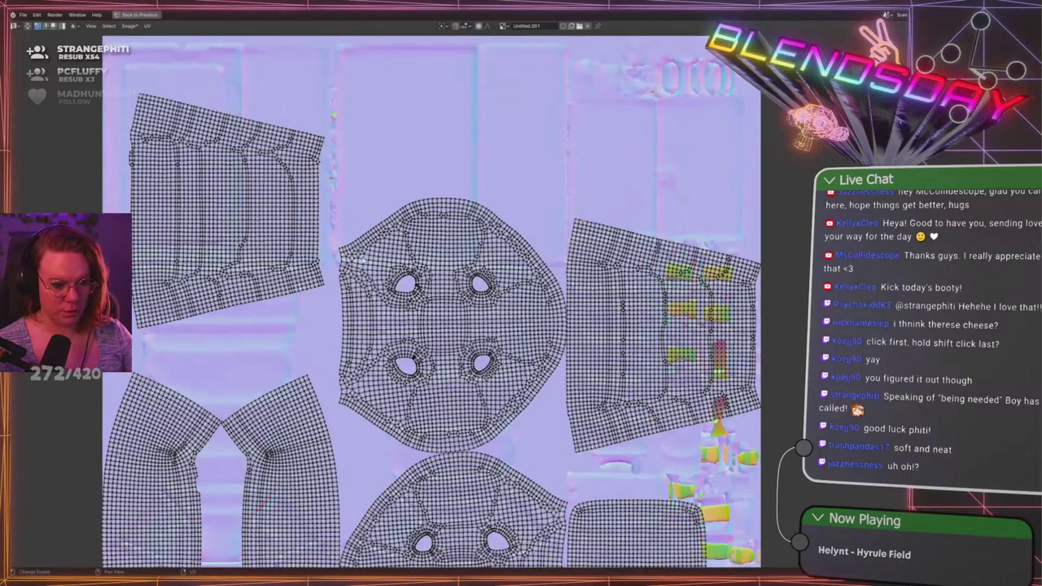
{"action": "key", "text": "ctrl+l"}
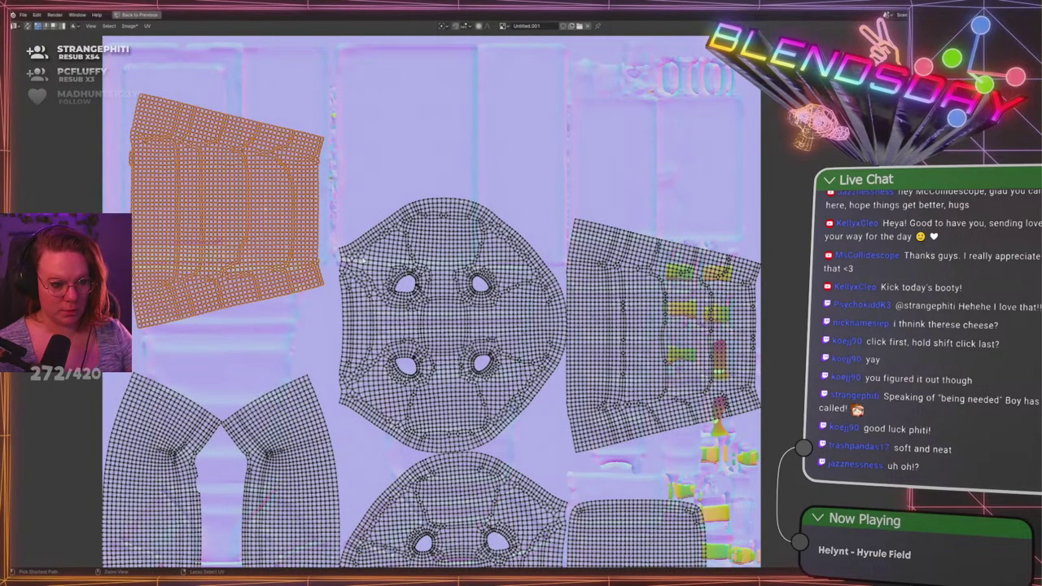
{"action": "key", "text": "ctrl+z"}
{"action": "key", "text": "ctrl+shift+z"}
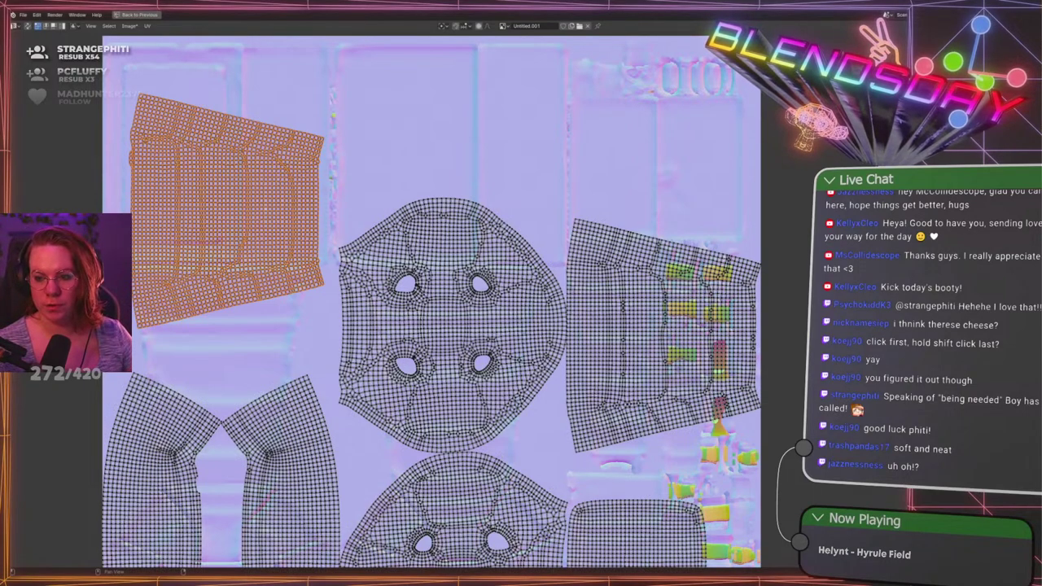
{"action": "key", "text": "ctrl+s"}
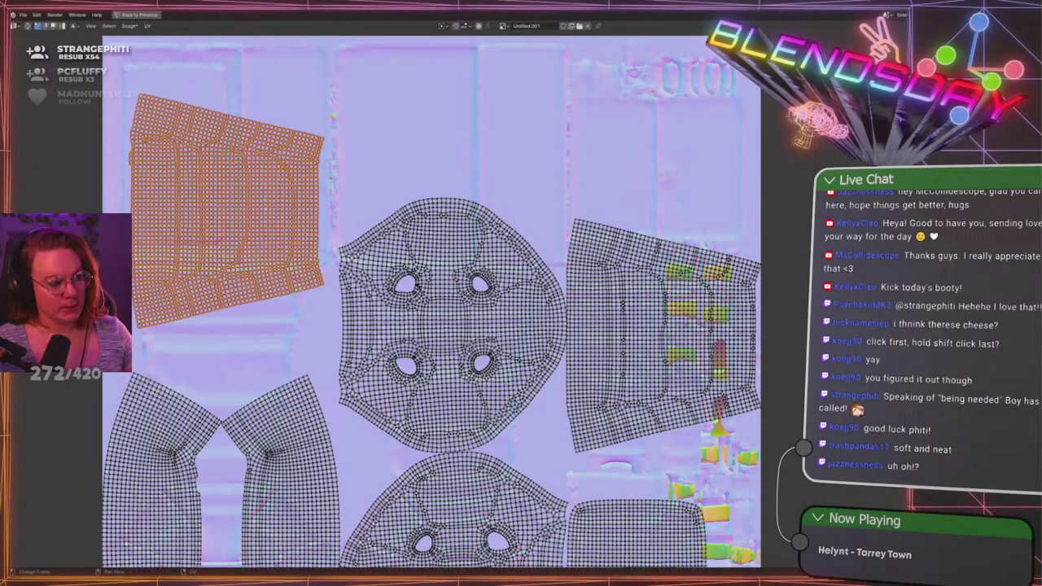
Switch to the browser and review the UV Squares add-on page on Blender Market, including its enlarged preview image
{"action": "left_click_drag", "start_coordinate": [0, 75], "coordinate": [490, 67]}
{"action": "scroll", "coordinate": [744, 269], "scroll_direction": "down", "scroll_amount": 4}
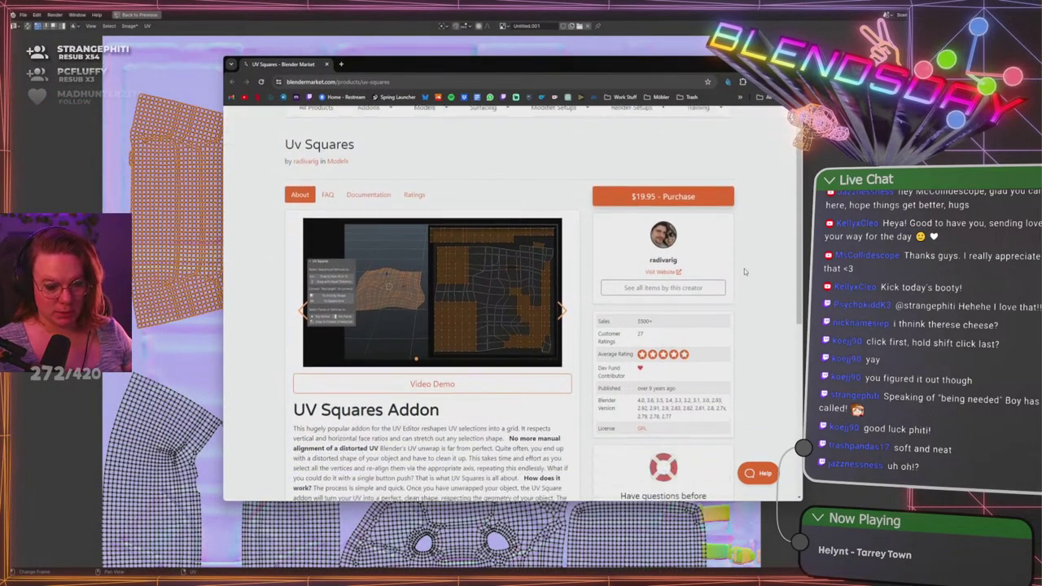
{"action": "scroll", "coordinate": [746, 270], "scroll_direction": "down", "scroll_amount": 2}
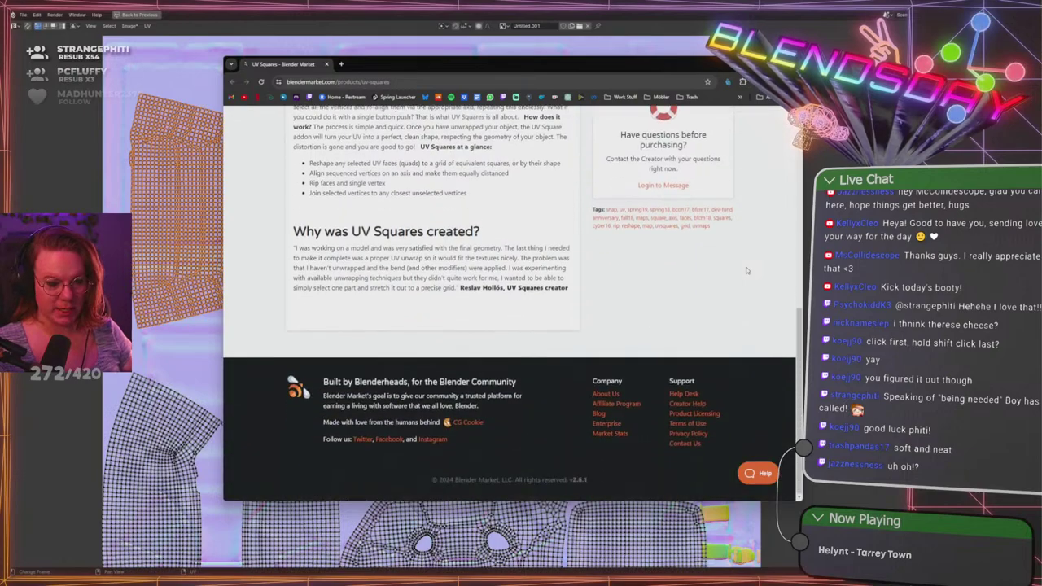
{"action": "scroll", "coordinate": [747, 263], "scroll_direction": "up", "scroll_amount": 7}
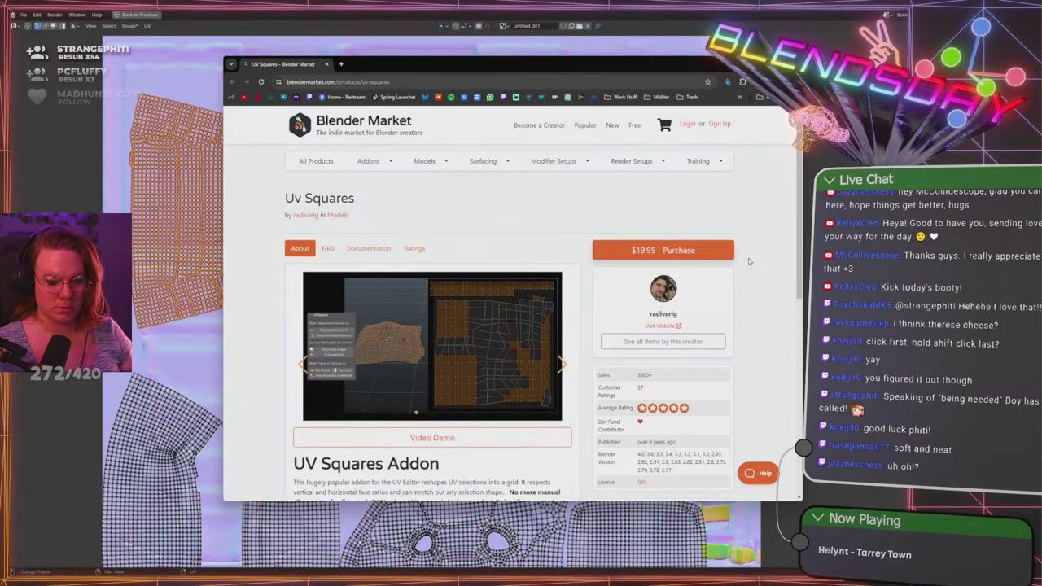
{"action": "left_click", "coordinate": [546, 320]}
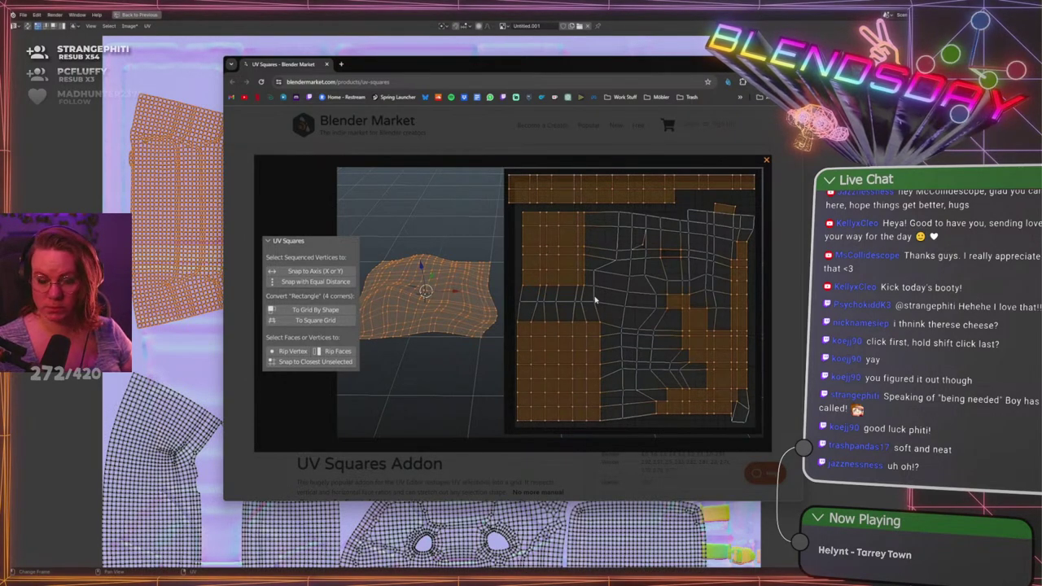
{"action": "left_click", "coordinate": [766, 161]}
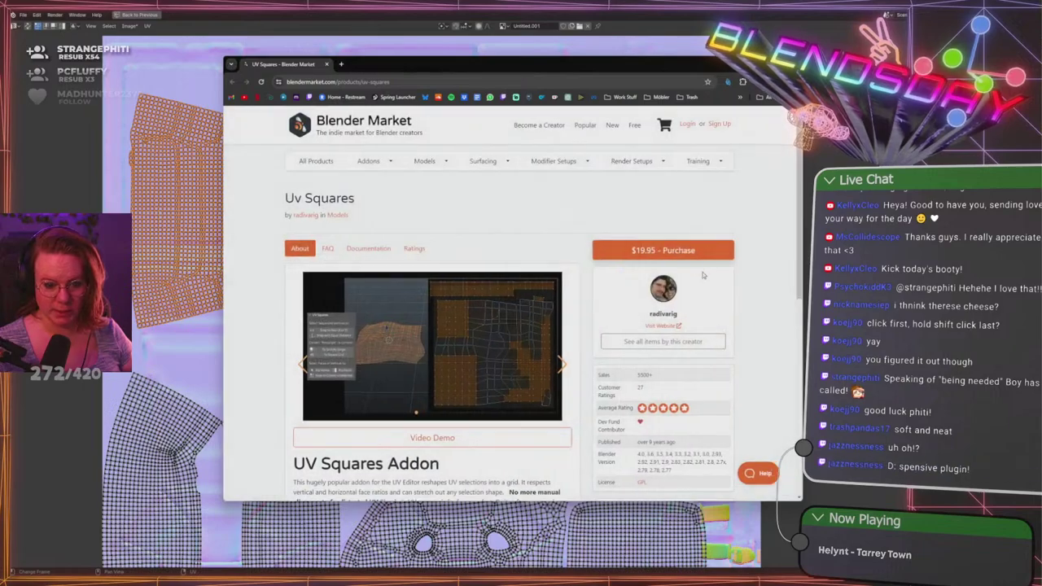
{"action": "left_click_drag", "start_coordinate": [711, 68], "coordinate": [0, 407]}
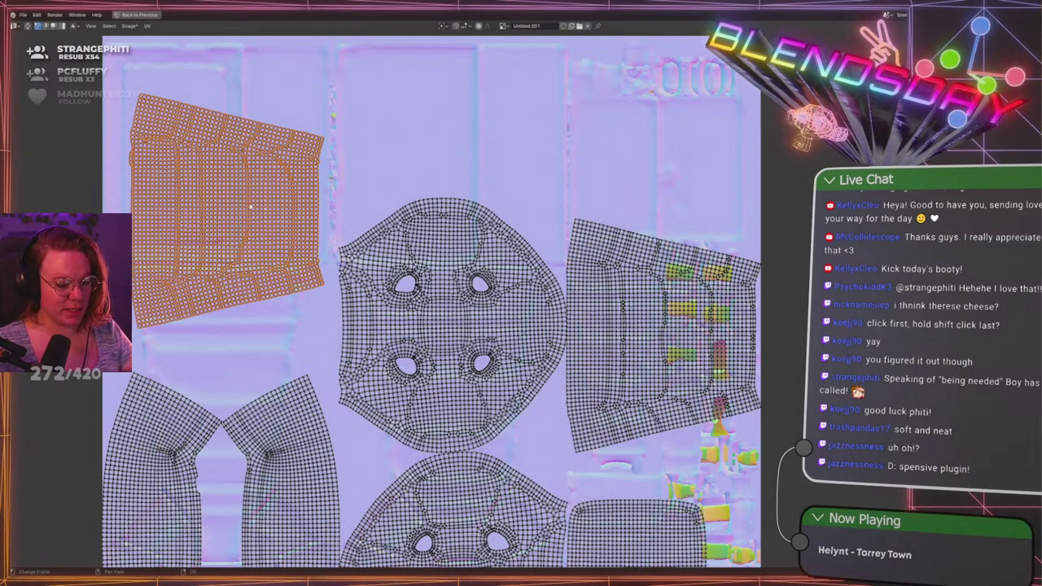
Inspect the shaft island's grid over the normal map and box-select all of its UVs
{"action": "scroll", "coordinate": [251, 207], "scroll_direction": "down", "scroll_amount": 2}
{"action": "scroll", "coordinate": [283, 203], "scroll_direction": "up", "scroll_amount": 2}
{"action": "middle_click_drag", "start_coordinate": [447, 130], "coordinate": [612, 162], "text": "shift"}
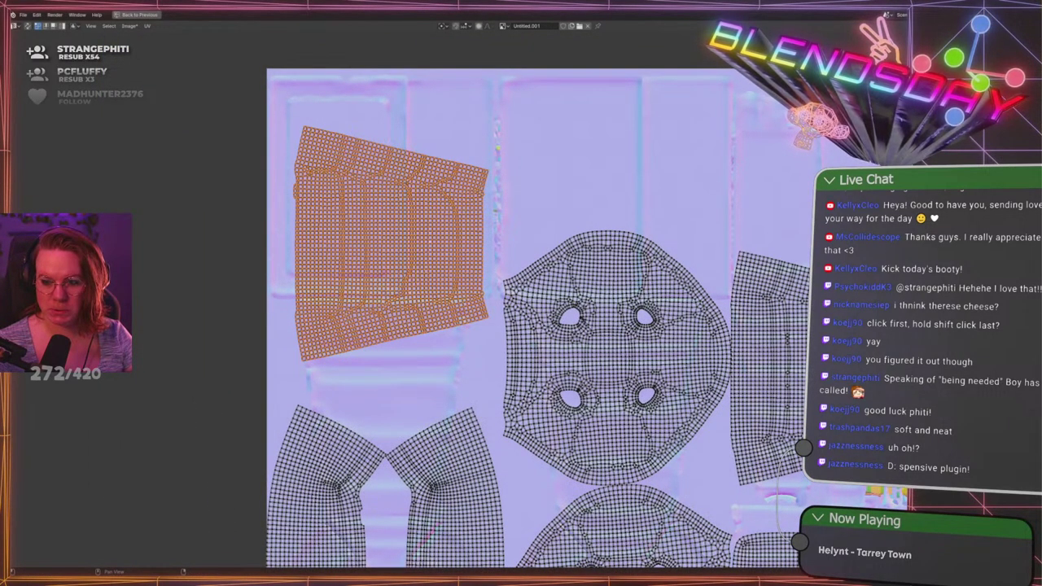
{"action": "scroll", "coordinate": [677, 194], "scroll_direction": "up", "scroll_amount": 3}
{"action": "scroll", "coordinate": [531, 197], "scroll_direction": "up", "scroll_amount": 2}
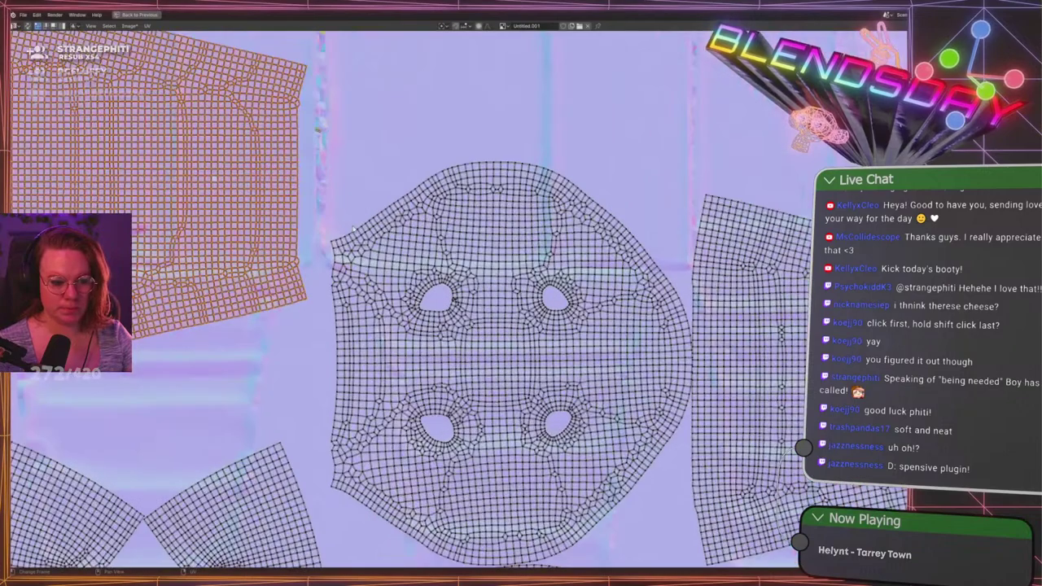
{"action": "middle_click_drag", "start_coordinate": [297, 246], "coordinate": [552, 320]}
{"action": "key", "text": "b"}
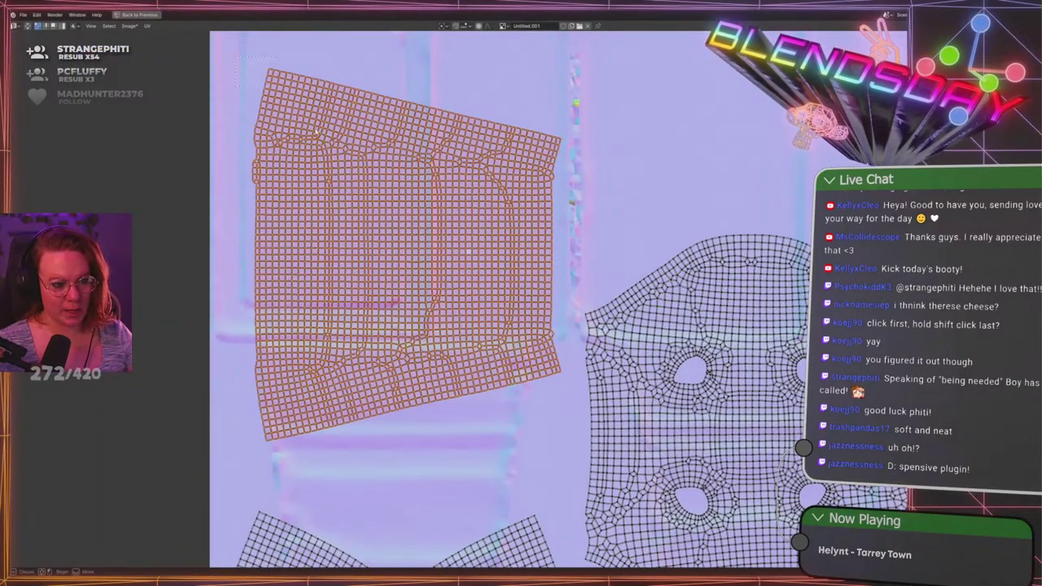
{"action": "left_click_drag", "start_coordinate": [236, 56], "coordinate": [570, 504]}
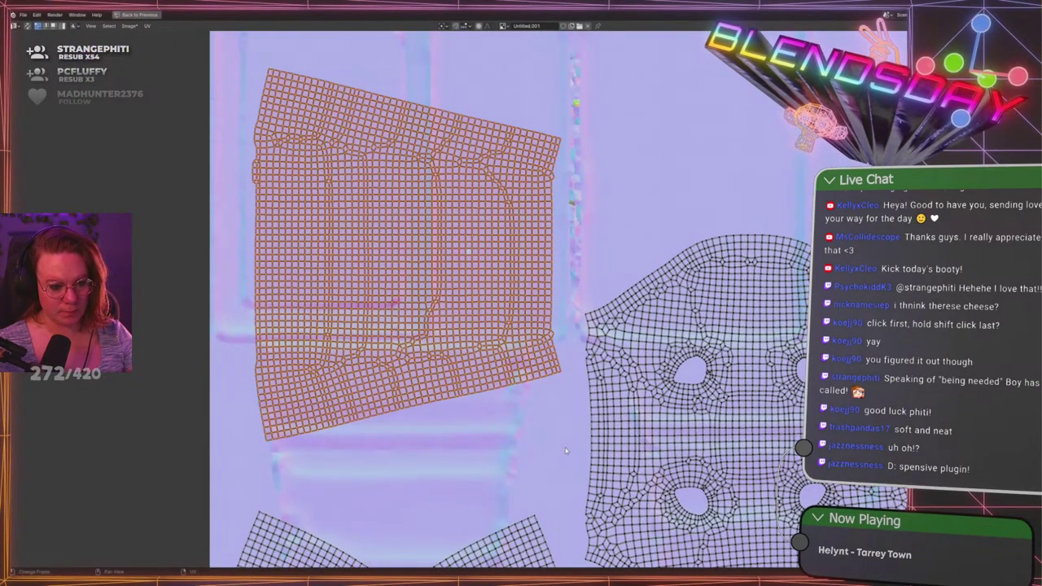
Move the selected shaft island up into the upper-left corner of the UV tile and deselect it
{"action": "key", "text": "Home"}
{"action": "scroll", "coordinate": [380, 351], "scroll_direction": "up", "scroll_amount": 8}
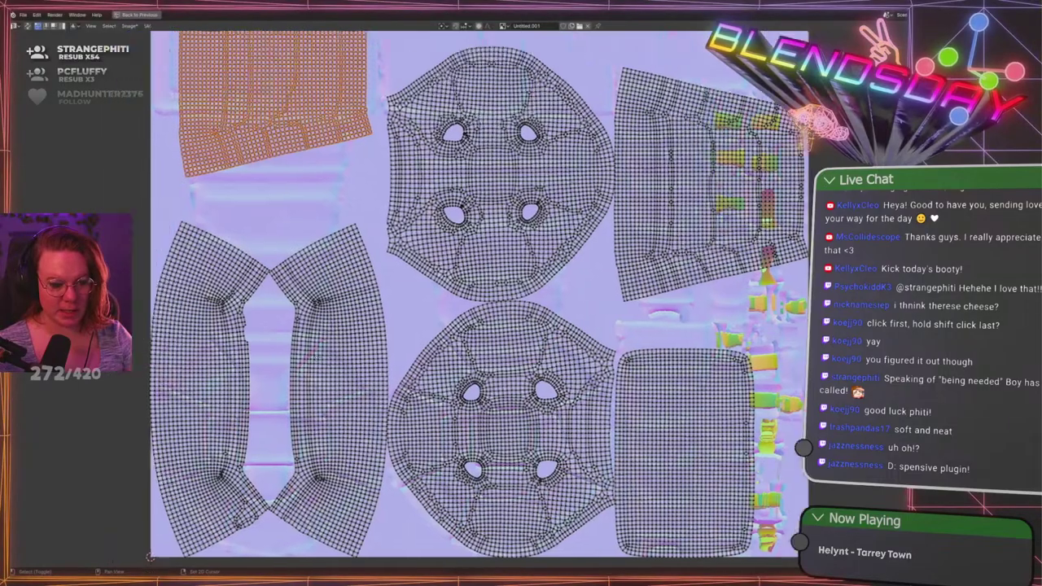
{"action": "scroll", "coordinate": [380, 352], "scroll_direction": "down", "scroll_amount": 8}
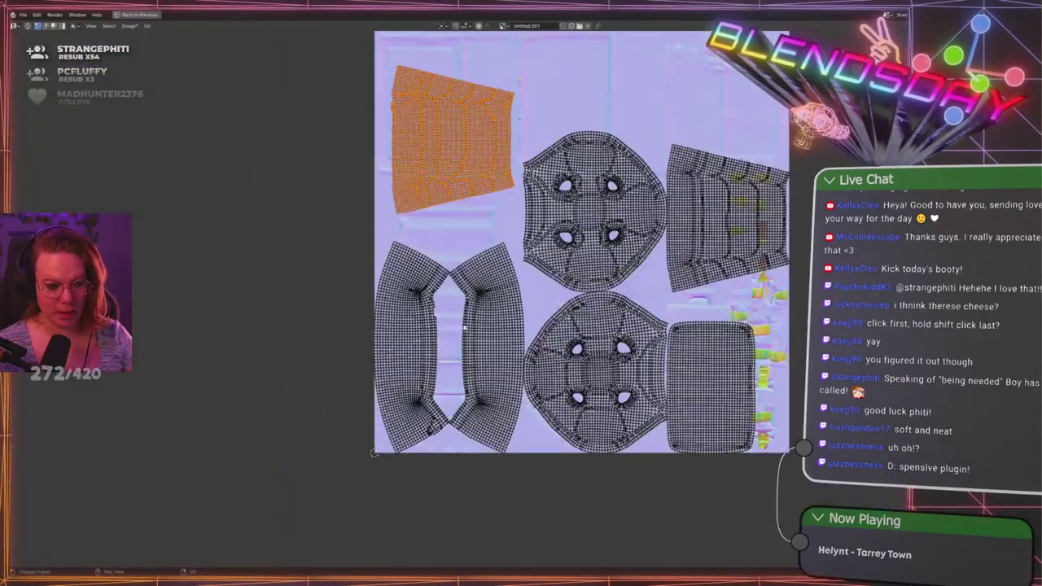
{"action": "middle_click_drag", "start_coordinate": [551, 305], "coordinate": [456, 324]}
{"action": "scroll", "coordinate": [456, 324], "scroll_direction": "up", "scroll_amount": 1}
{"action": "middle_click_drag", "start_coordinate": [328, 250], "coordinate": [361, 325]}
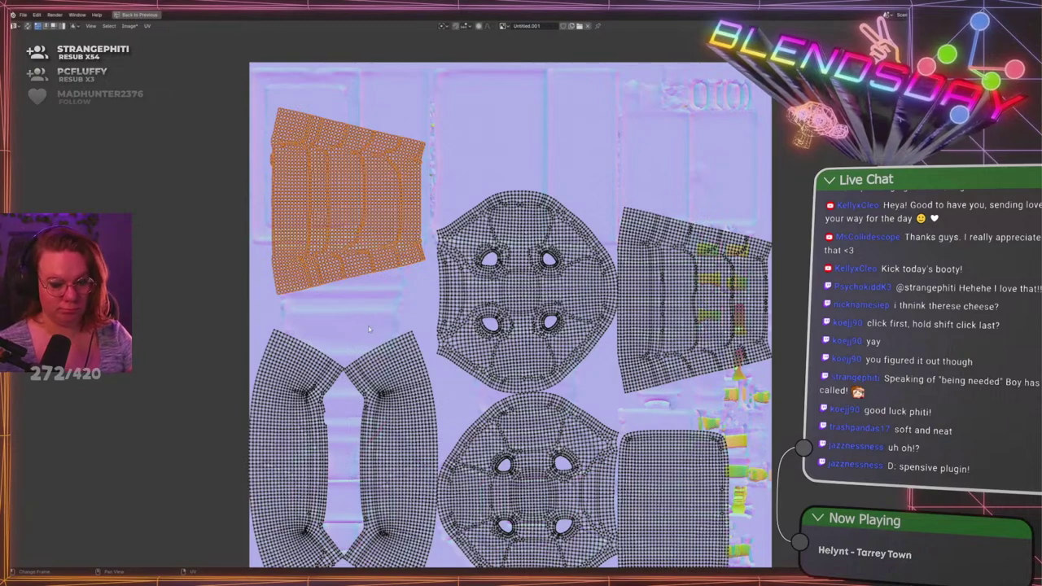
{"action": "middle_click_drag", "start_coordinate": [495, 319], "coordinate": [484, 316]}
{"action": "key", "text": "g"}
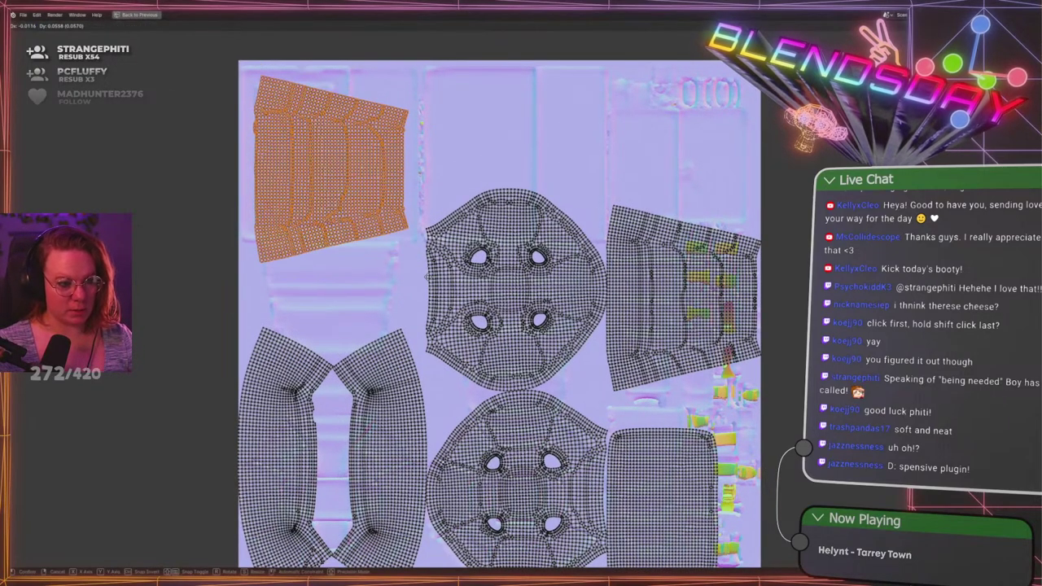
{"action": "left_click", "coordinate": [421, 272]}
{"action": "left_click", "coordinate": [633, 187]}
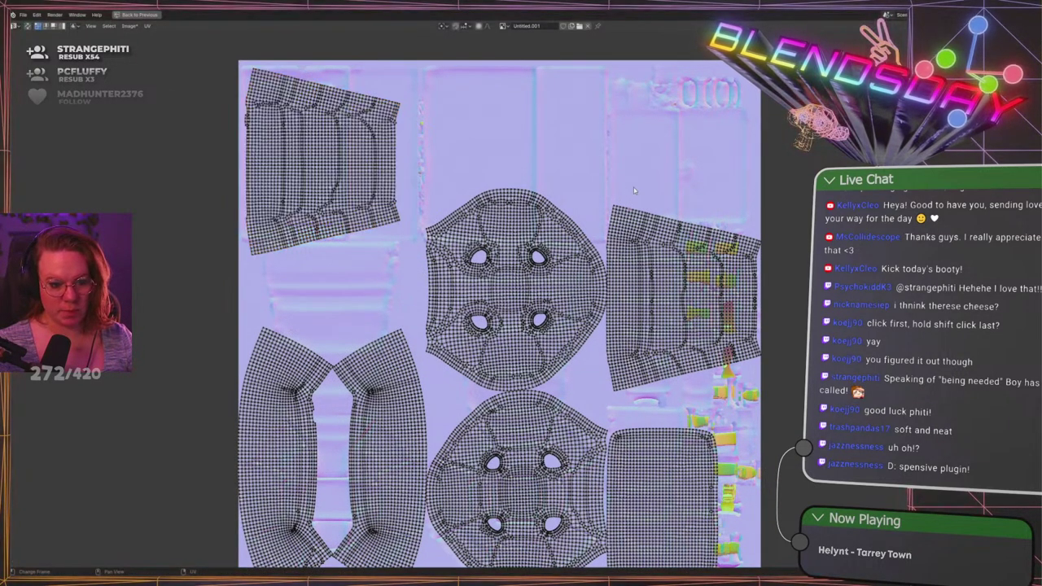
{"action": "key", "text": "l"}
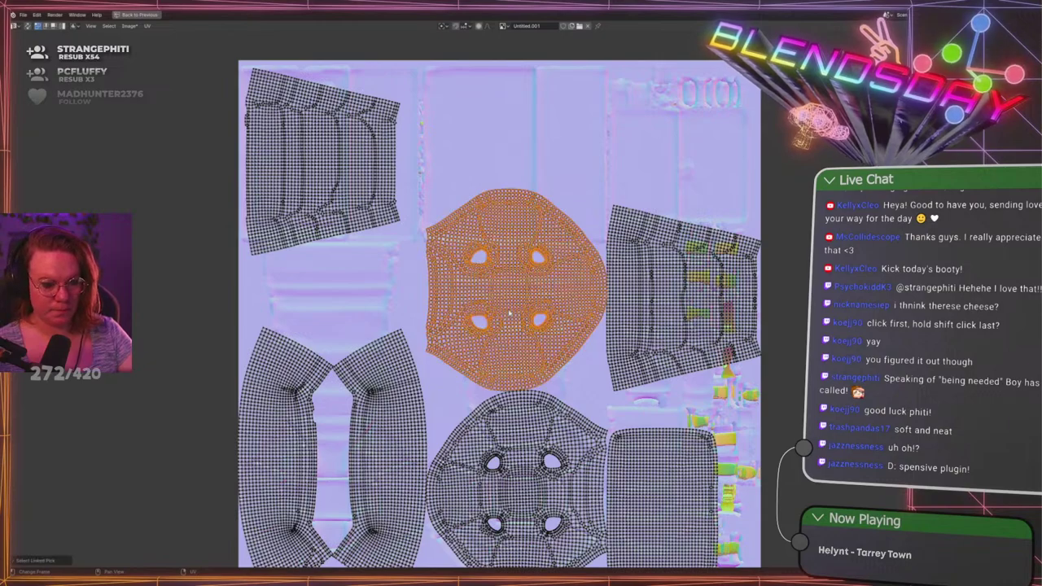
{"action": "key", "text": "g"}
{"action": "right_click", "coordinate": [505, 162]}
{"action": "key", "text": "alt+a"}
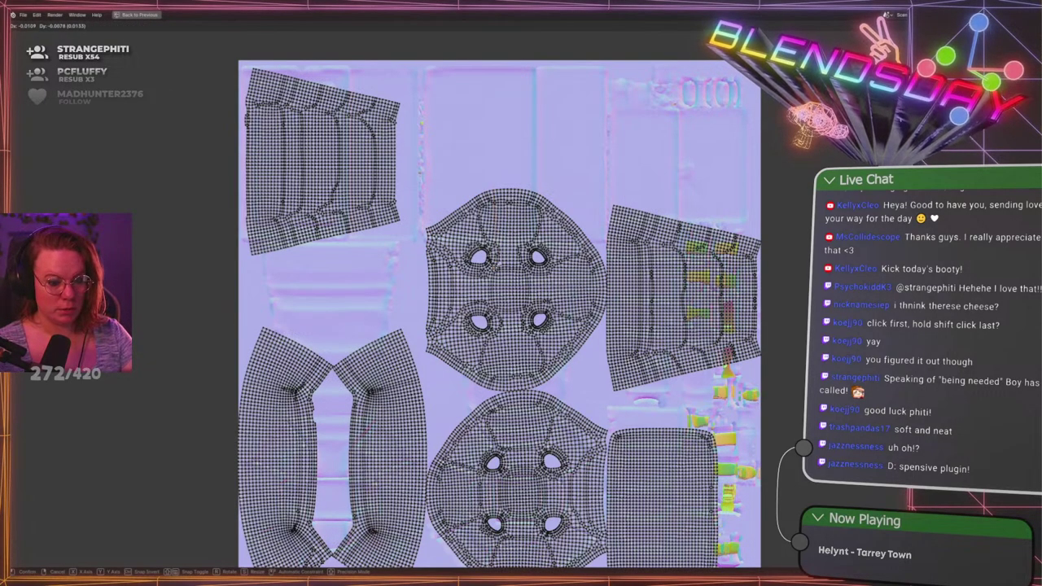
Select the upper rounded head island, move it to the tile's top edge and rotate it -90 degrees with its narrow end down
{"action": "key", "text": "l"}
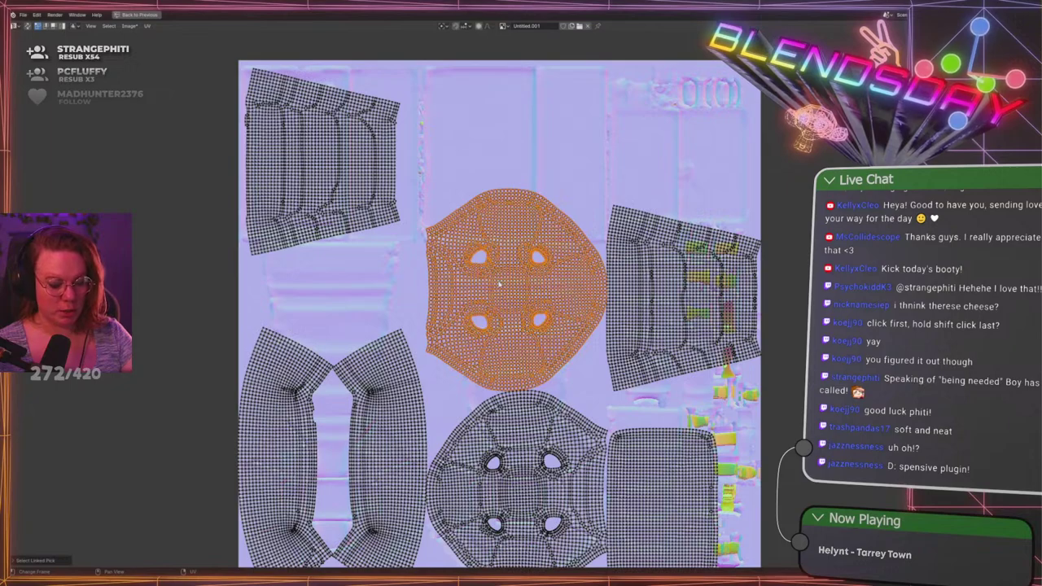
{"action": "key", "text": "g"}
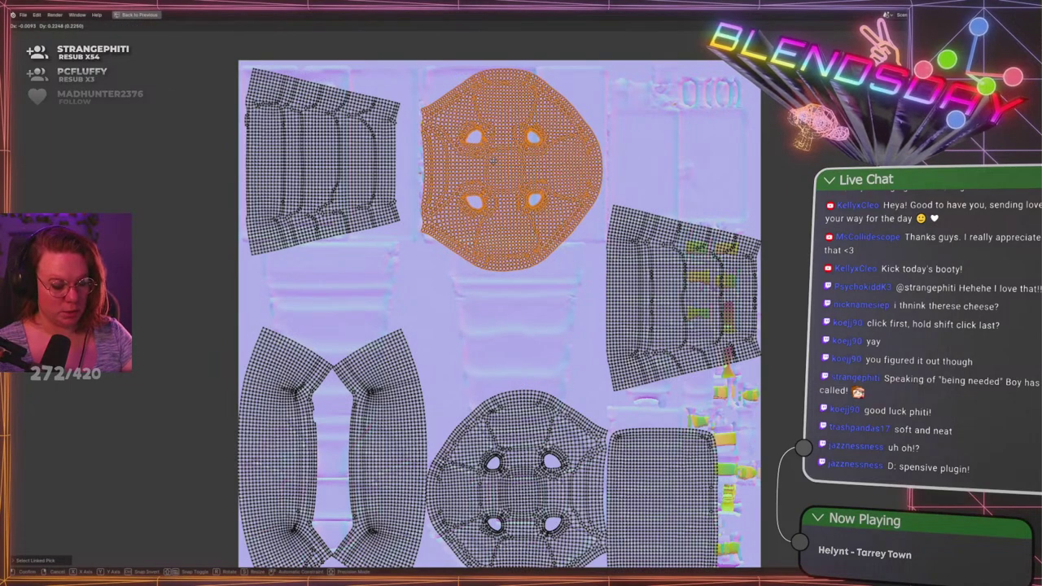
{"action": "key", "text": "r"}
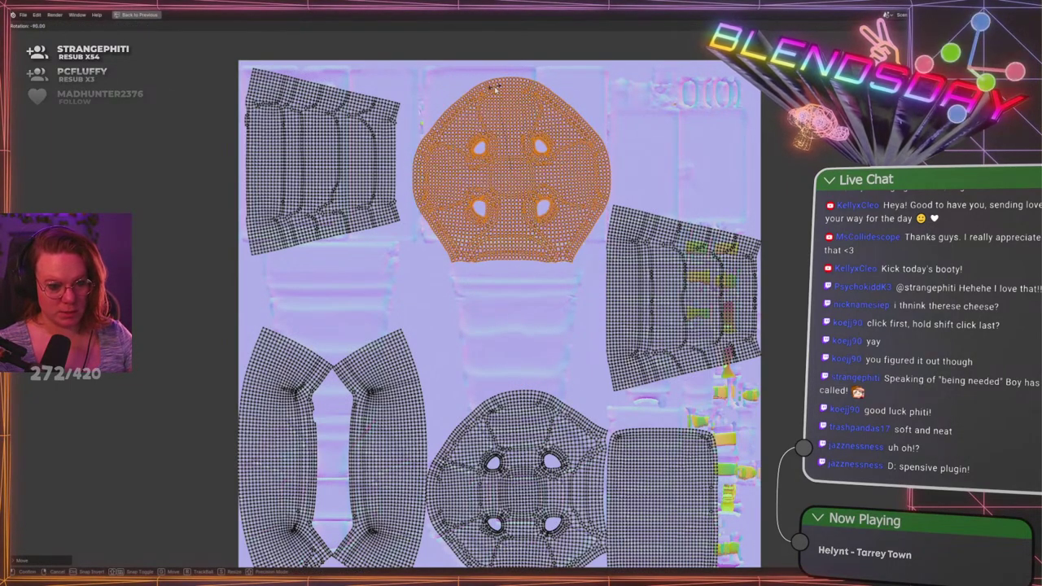
{"action": "left_click", "coordinate": [495, 89]}
{"action": "key", "text": "g"}
{"action": "left_click", "coordinate": [490, 82]}
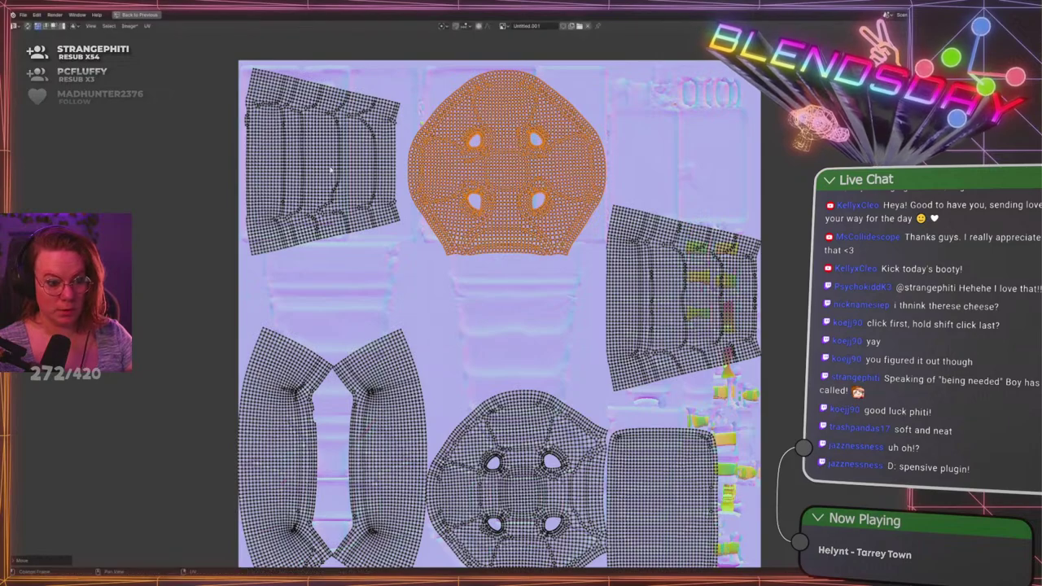
Rotate the corner shaft island upright with its wide end down and move it outside the UV tile beyond the left edge
{"action": "left_click_drag", "start_coordinate": [215, 57], "coordinate": [406, 283]}
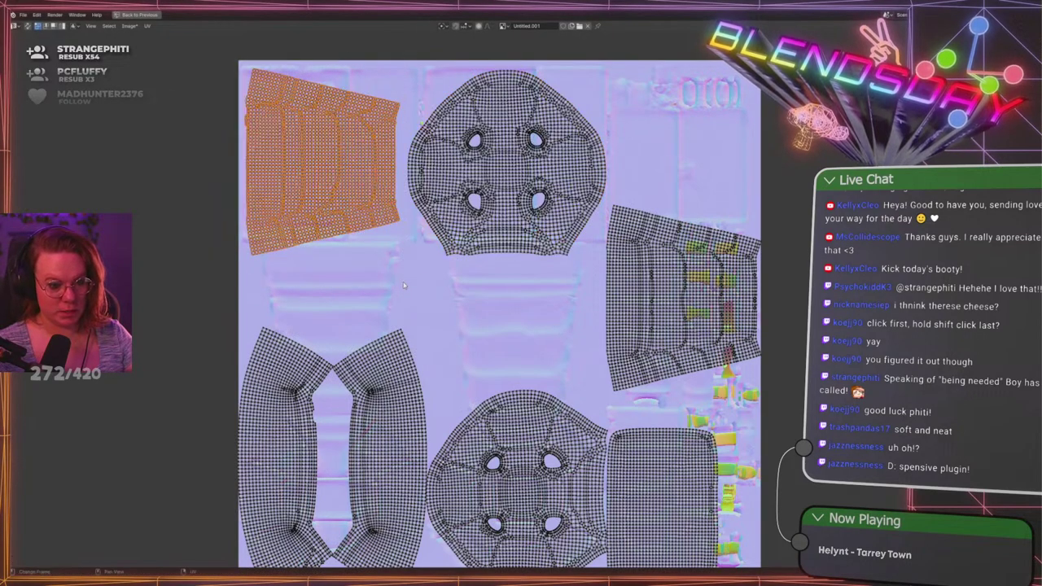
{"action": "key", "text": "r"}
{"action": "key", "text": "r"}
{"action": "left_click", "coordinate": [345, 108]}
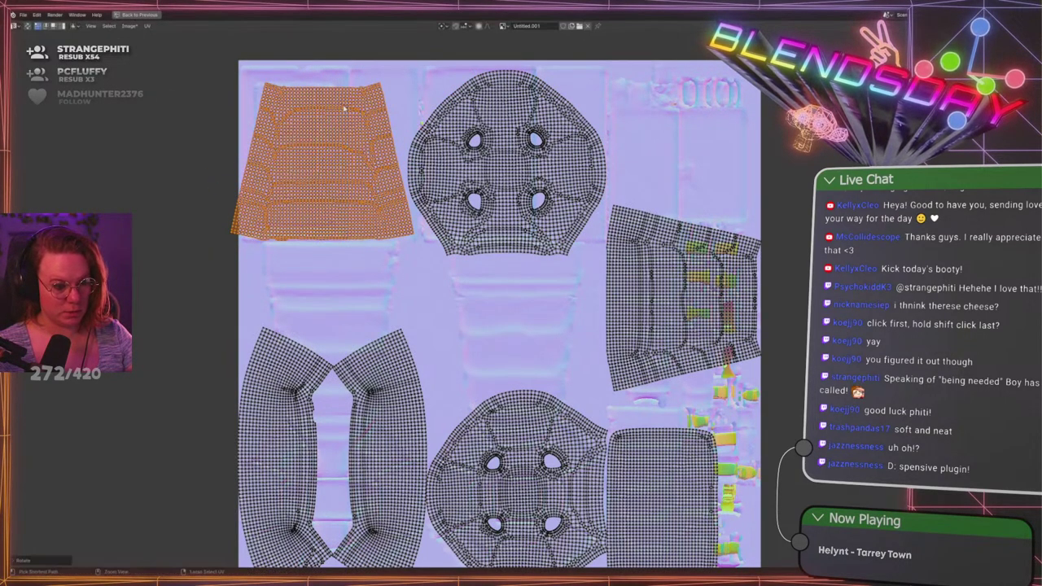
{"action": "key", "text": "g"}
{"action": "key", "text": "alt+a"}
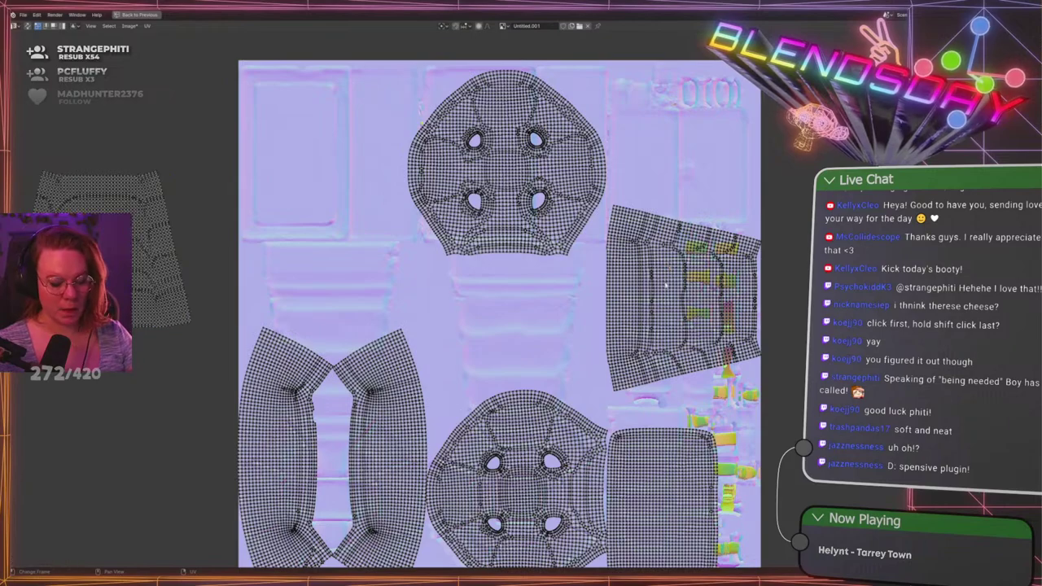
Select the remaining shaft island, rotate it upright with its wide end down and place it outside the tile below the first shaft island
{"action": "key", "text": "l"}
{"action": "key", "text": "r"}
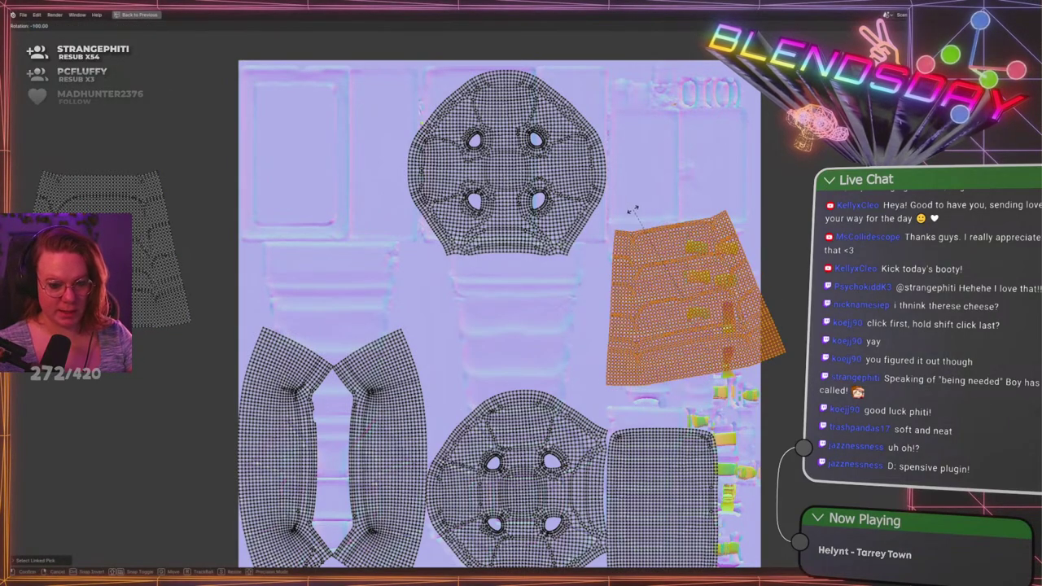
{"action": "left_click", "coordinate": [646, 214]}
{"action": "key", "text": "g"}
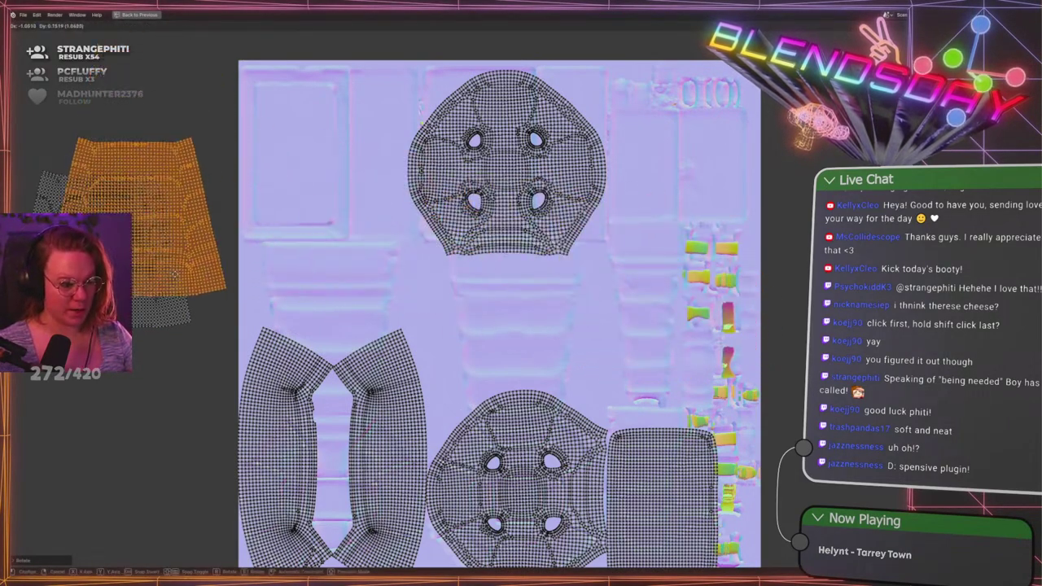
{"action": "left_click", "coordinate": [403, 206]}
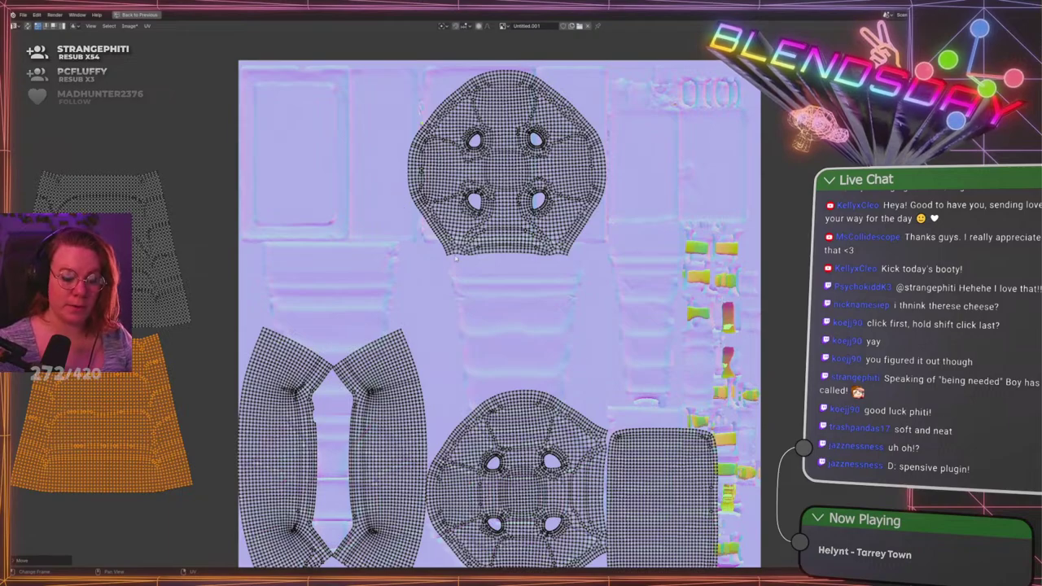
Select the lower rounded head island, rotate it 90 degrees and stack it on top of the upper head island
{"action": "key", "text": "alt+a"}
{"action": "key", "text": "l"}
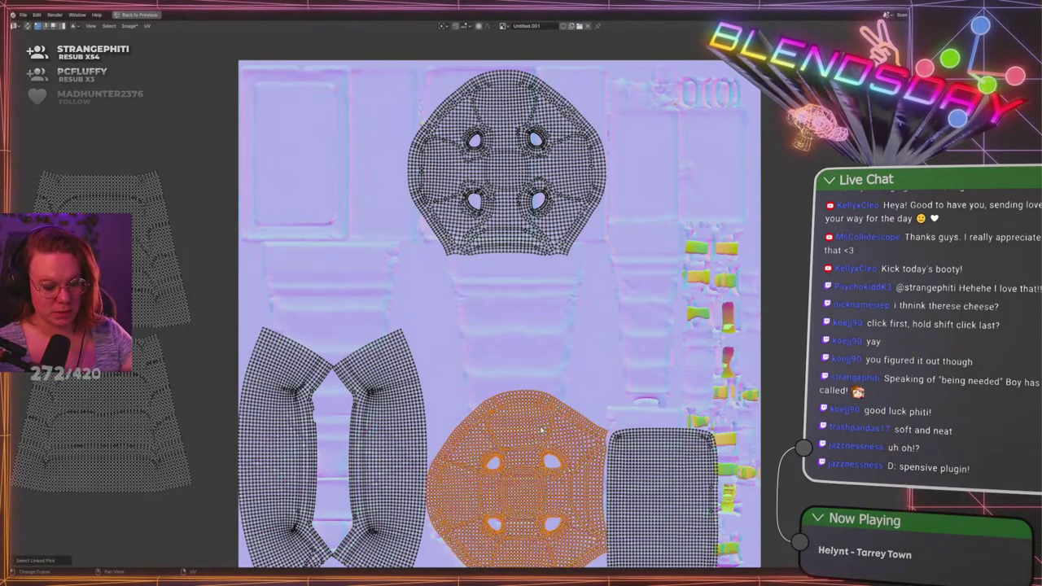
{"action": "key", "text": "r"}
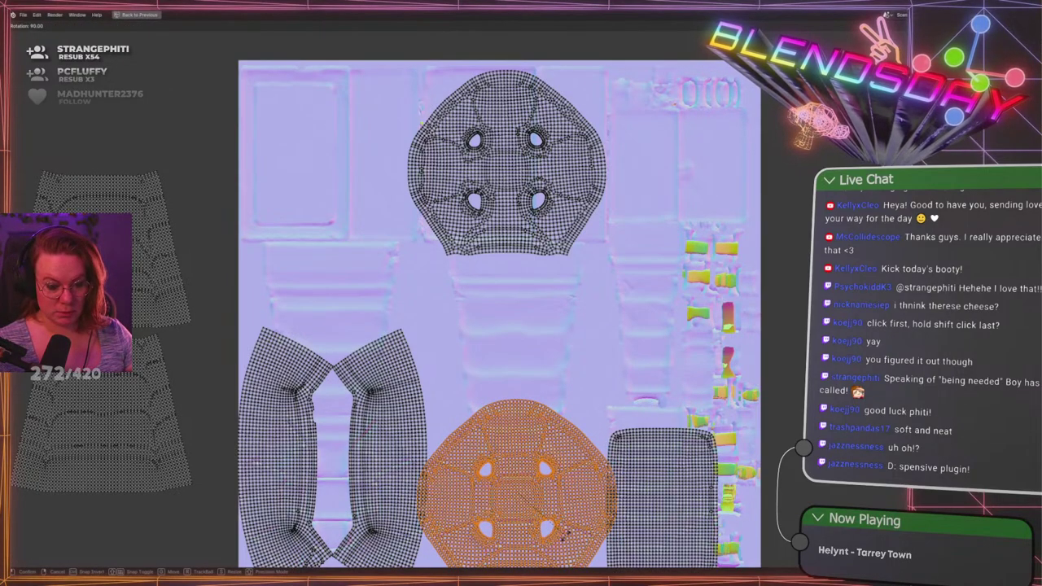
{"action": "left_click", "coordinate": [573, 477]}
{"action": "key", "text": "g"}
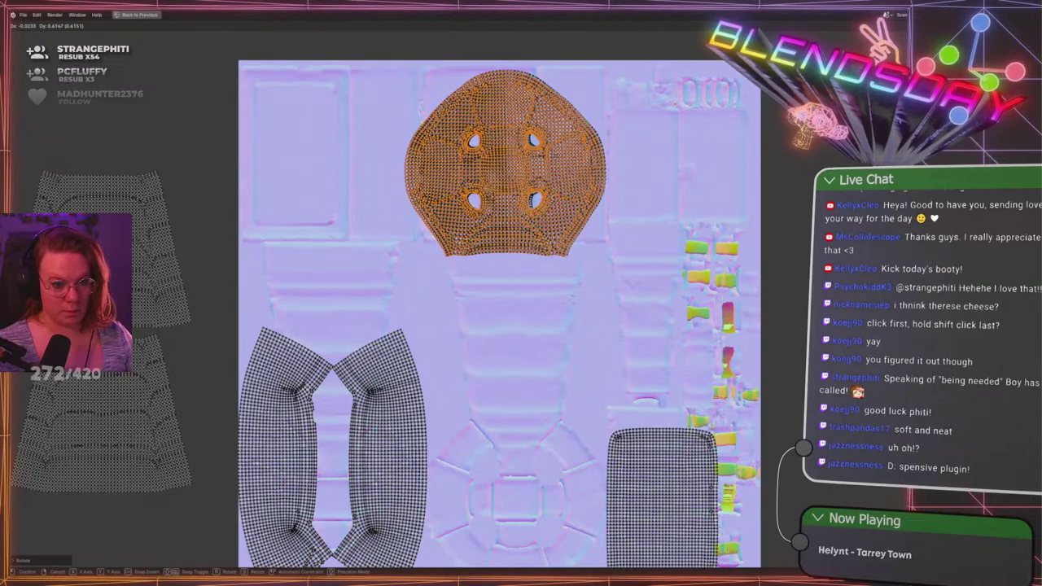
{"action": "left_click", "coordinate": [556, 157]}
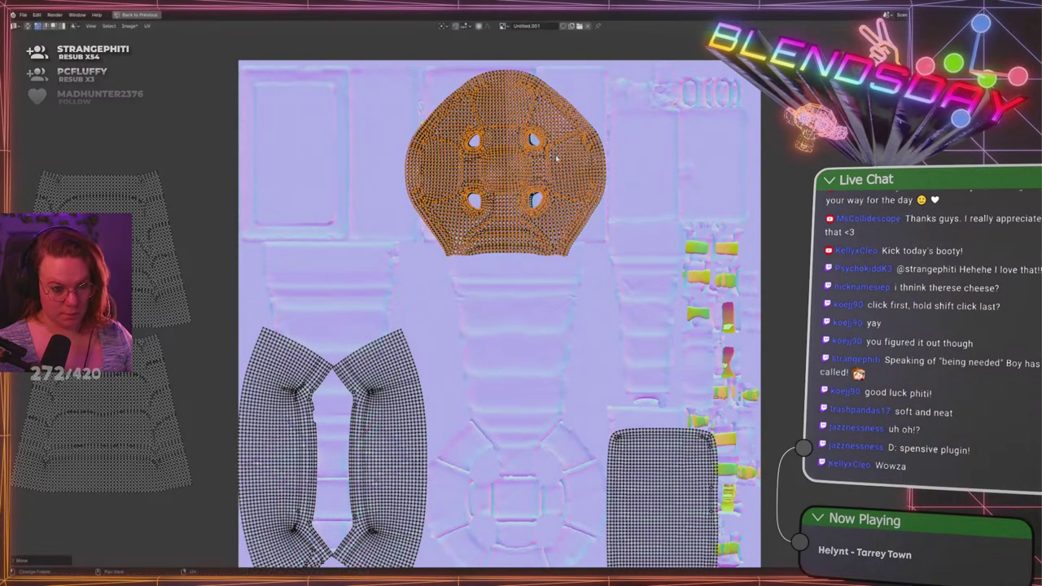
Separate the stacked rounded head islands along X into a side-by-side pair inside the UV tile's upper area
{"action": "key", "text": "g"}
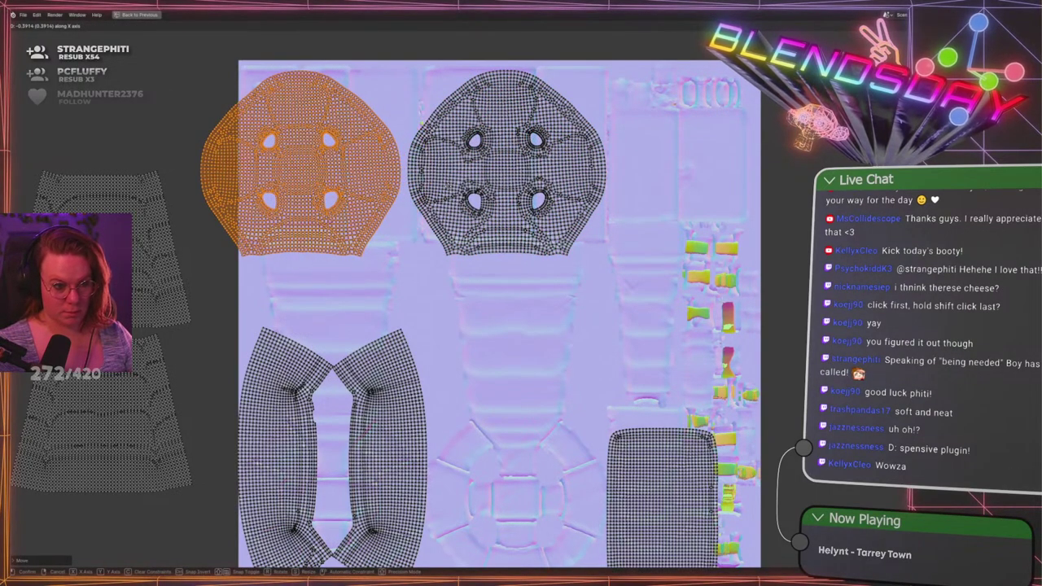
{"action": "left_click", "coordinate": [206, 71]}
{"action": "left_click_drag", "start_coordinate": [193, 51], "coordinate": [634, 264]}
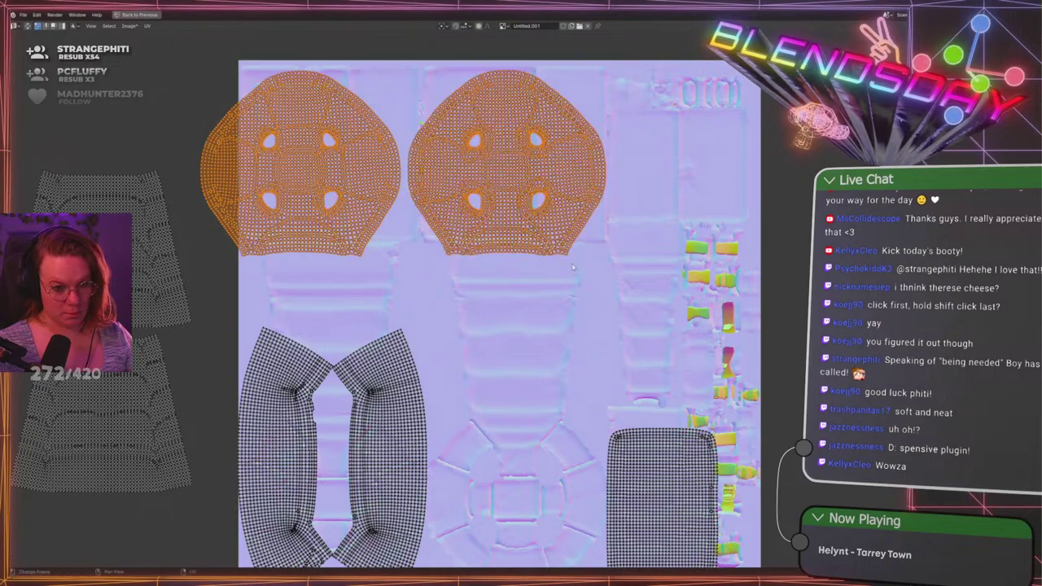
{"action": "key", "text": "g"}
{"action": "key", "text": "x"}
{"action": "left_click", "coordinate": [512, 262]}
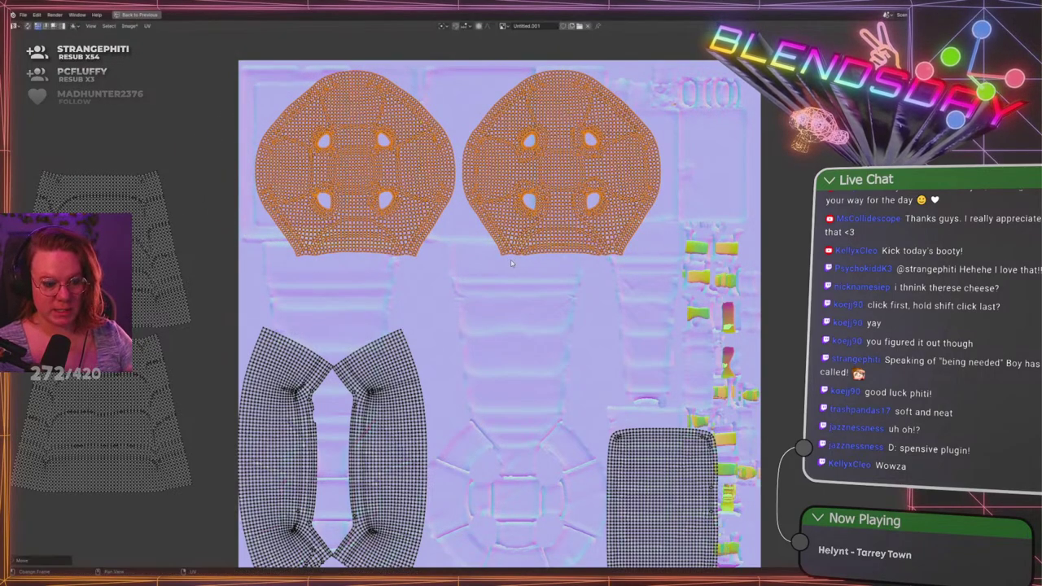
Select the rounded rectangle island and move it outside the UV tile beyond the right edge
{"action": "middle_click_drag", "start_coordinate": [508, 406], "coordinate": [486, 263]}
{"action": "left_click_drag", "start_coordinate": [536, 234], "coordinate": [753, 485]}
{"action": "middle_click_drag", "start_coordinate": [634, 258], "coordinate": [580, 412]}
{"action": "key", "text": "g"}
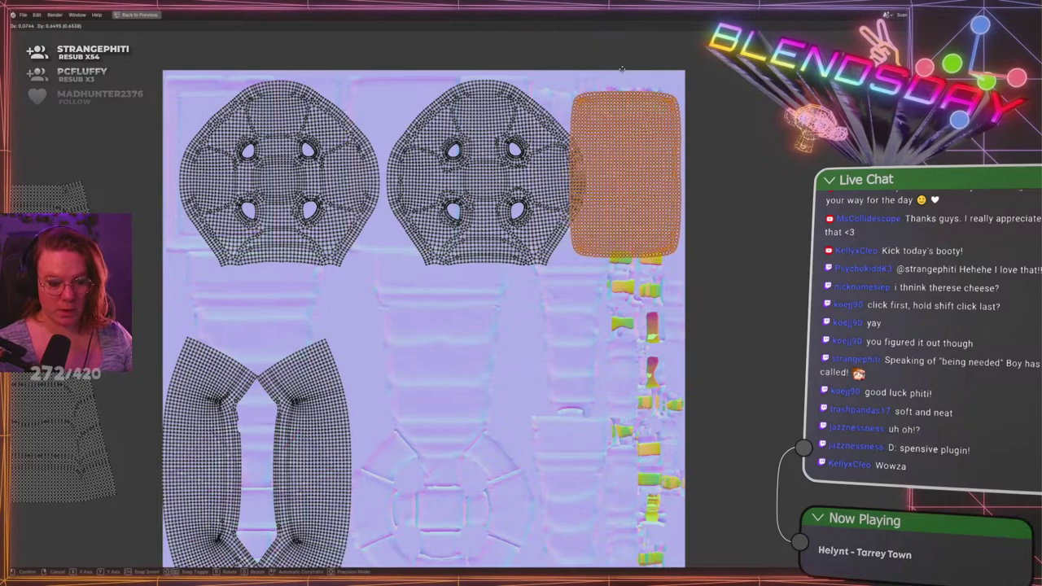
{"action": "left_click", "coordinate": [746, 141]}
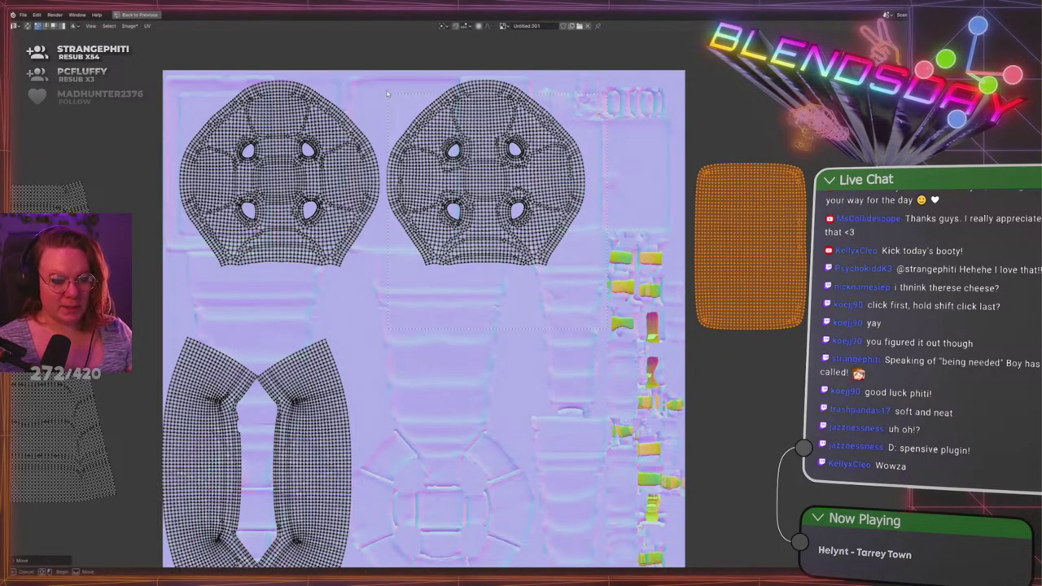
Rotate the right head island clockwise so its narrow end faces lower left, and nest it against the left head's lower corner
{"action": "left_click_drag", "start_coordinate": [607, 329], "coordinate": [386, 71]}
{"action": "key", "text": "r"}
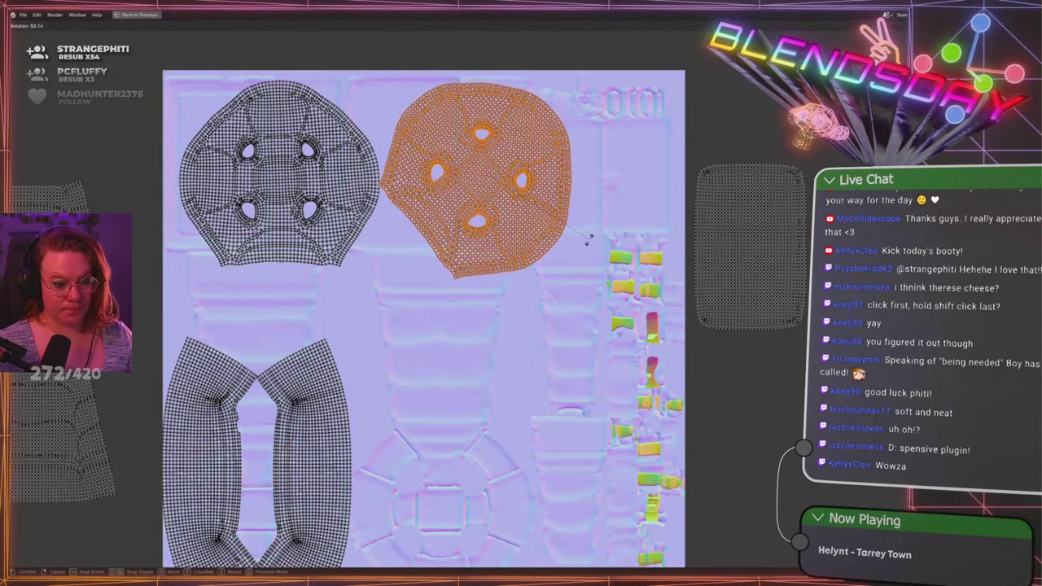
{"action": "left_click", "coordinate": [575, 173]}
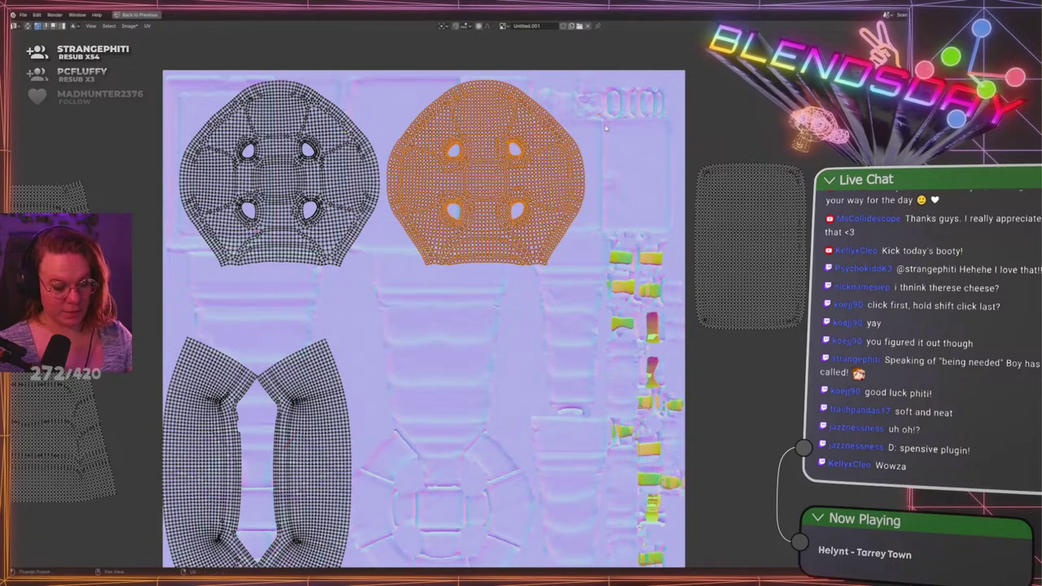
{"action": "key", "text": "r"}
{"action": "left_click", "coordinate": [575, 210]}
{"action": "key", "text": "g"}
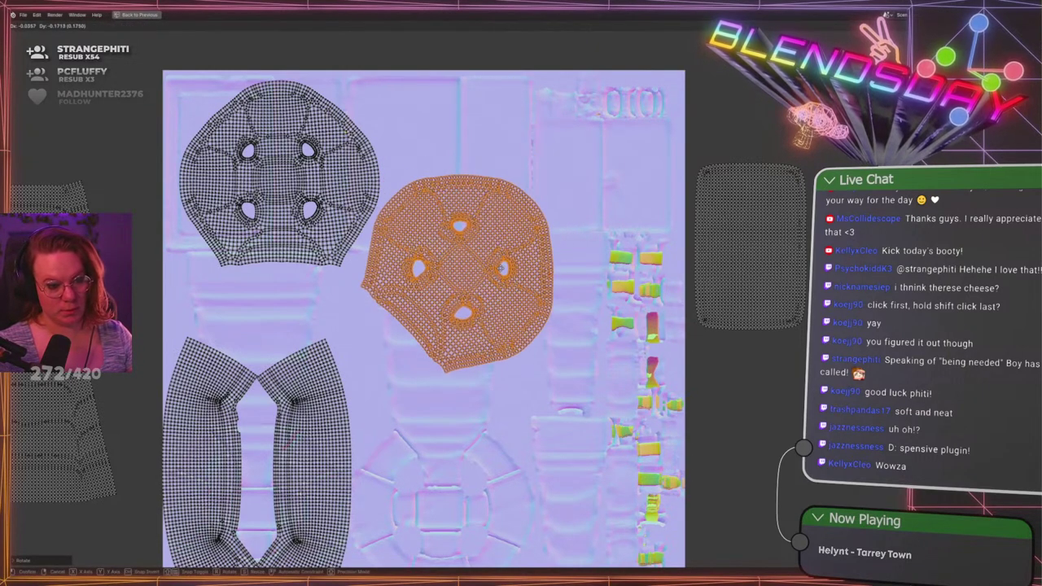
{"action": "left_click", "coordinate": [506, 252]}
{"action": "key", "text": "r"}
{"action": "left_click", "coordinate": [579, 243]}
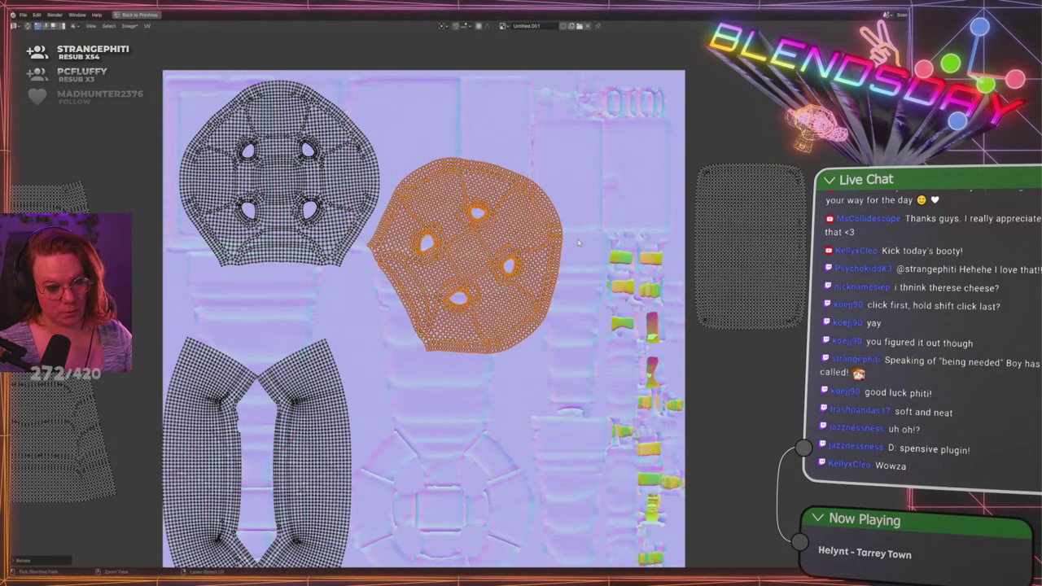
{"action": "key", "text": "g"}
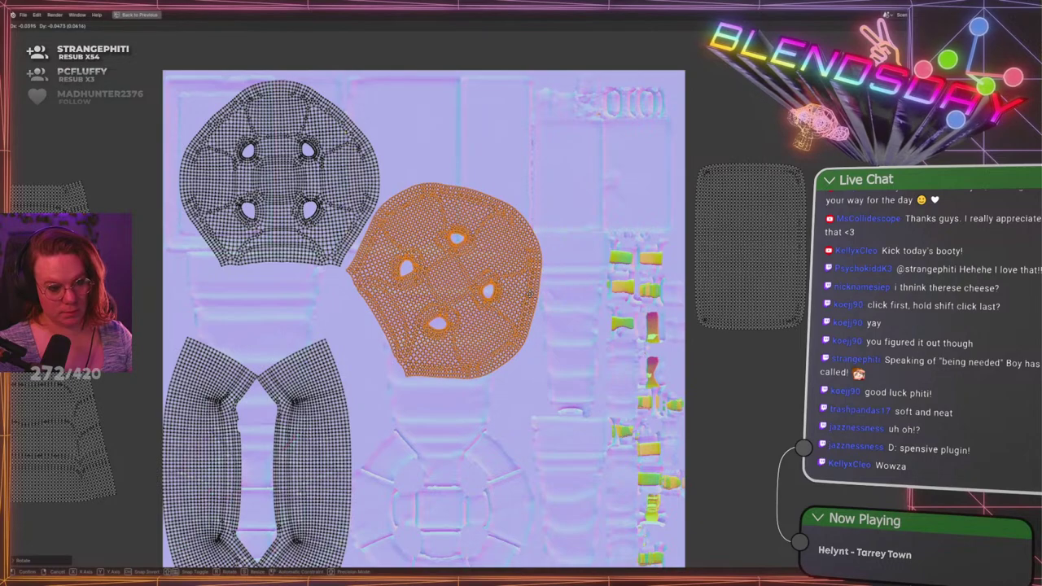
{"action": "left_click", "coordinate": [527, 298]}
Add the left head island to the selection, rotate the pair level with narrow ends angled inward, and move it to the tile's top edge
{"action": "key", "text": "l"}
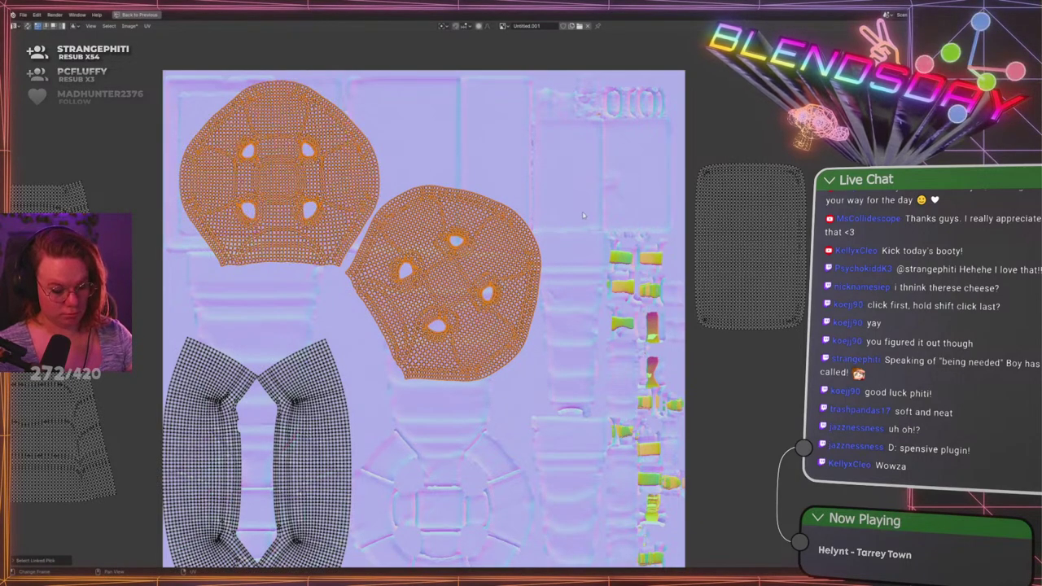
{"action": "key", "text": "r"}
{"action": "left_click", "coordinate": [515, 123]}
{"action": "key", "text": "g"}
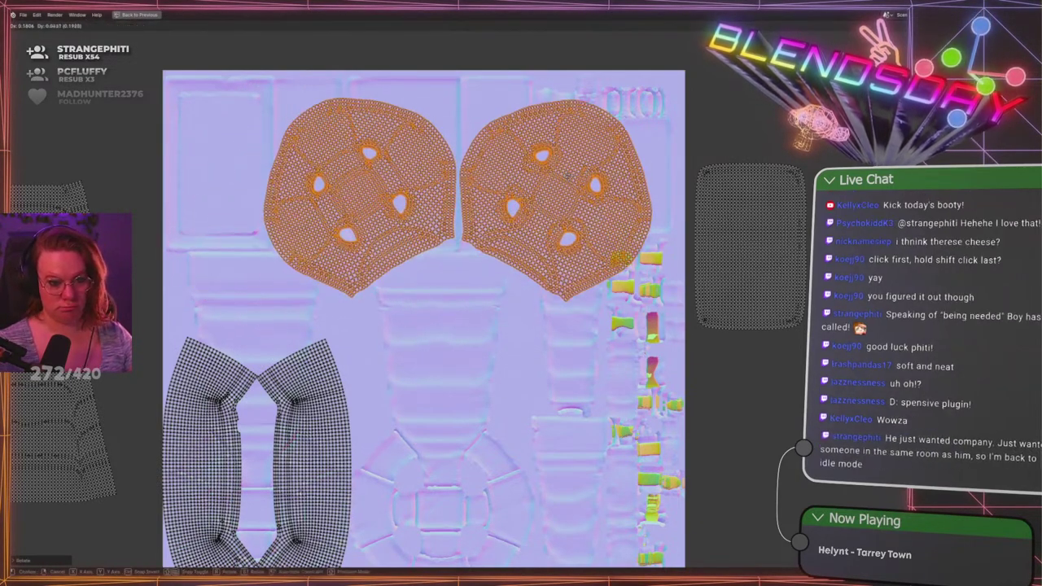
{"action": "left_click", "coordinate": [543, 156]}
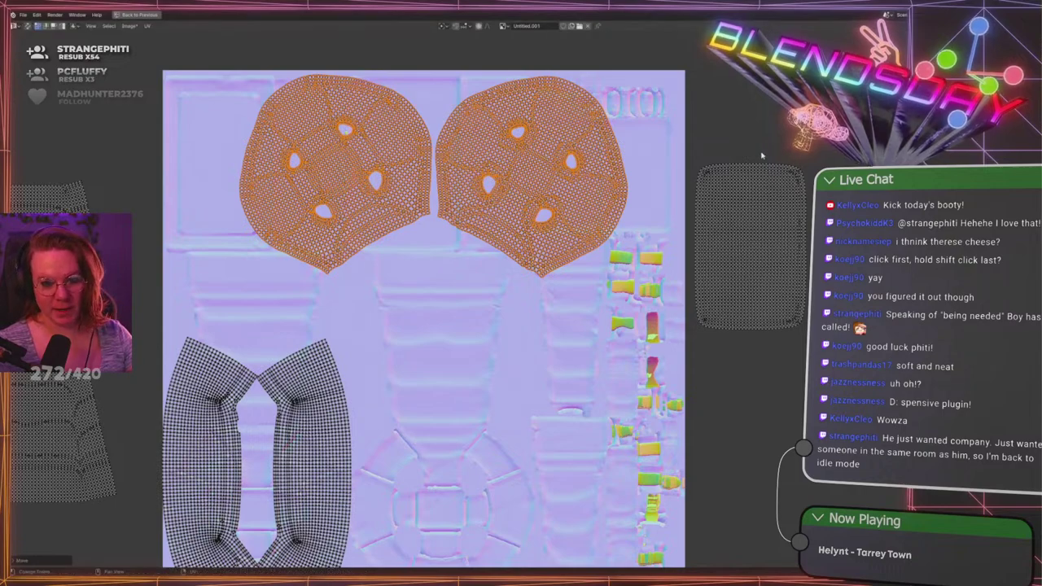
Rotate the rounded rectangle island to lie horizontally and place it inside the tile just below the two heads
{"action": "left_click_drag", "start_coordinate": [812, 156], "coordinate": [694, 358]}
{"action": "key", "text": "r"}
{"action": "key", "text": "r"}
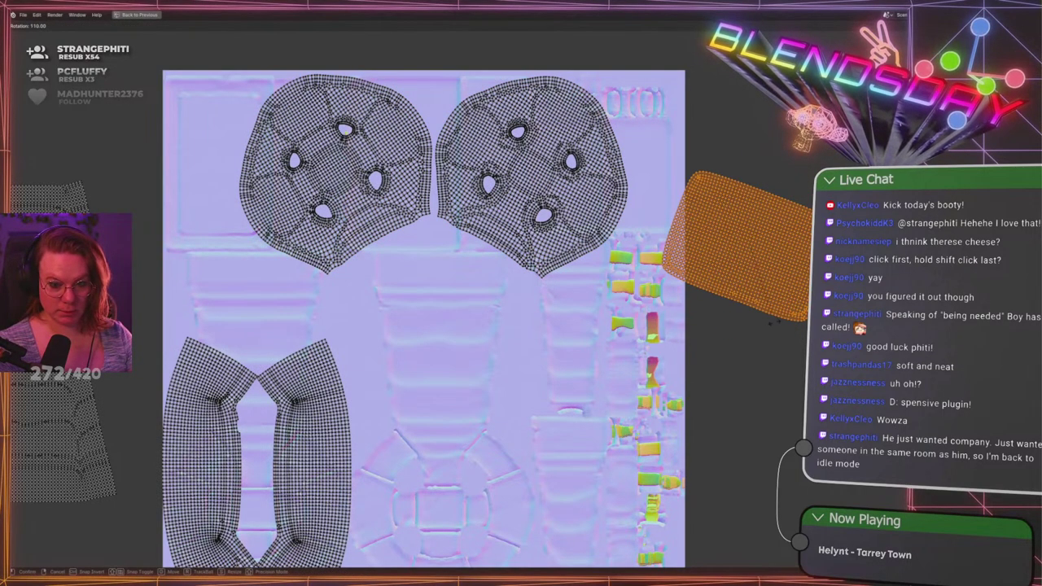
{"action": "key", "text": "Return"}
{"action": "key", "text": "g"}
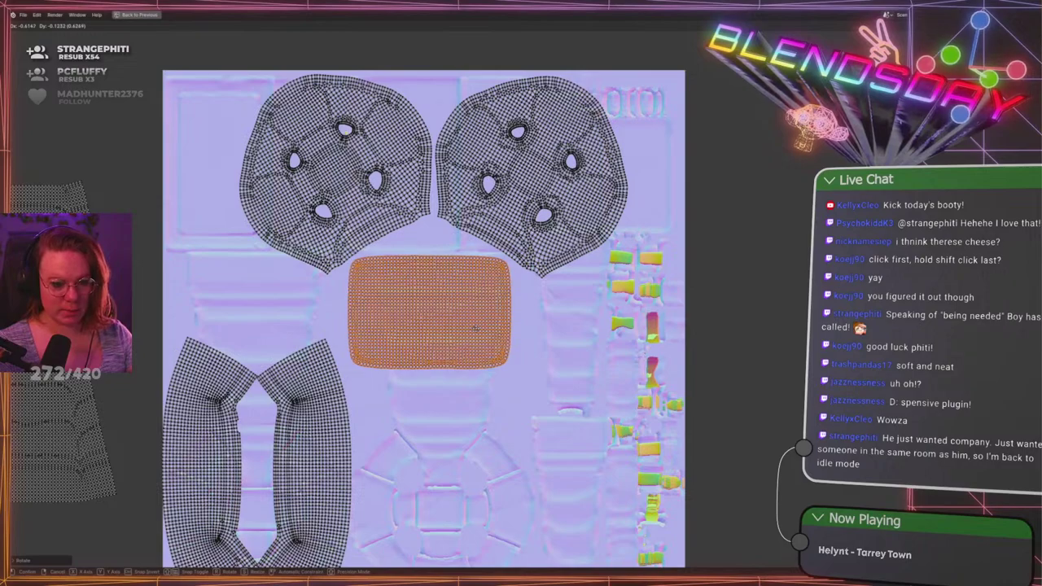
{"action": "left_click", "coordinate": [476, 329]}
Select both curved side islands and move them outside the UV tile beyond the right edge
{"action": "middle_click_drag", "start_coordinate": [316, 459], "coordinate": [422, 367]}
{"action": "scroll", "coordinate": [422, 368], "scroll_direction": "down", "scroll_amount": 2}
{"action": "scroll", "coordinate": [422, 368], "scroll_direction": "down", "scroll_amount": 1}
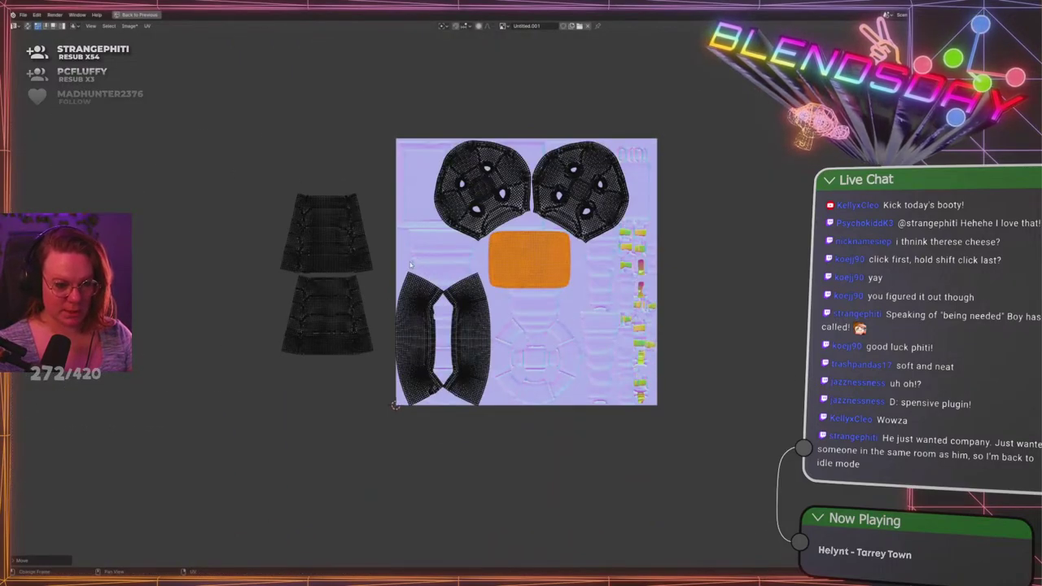
{"action": "left_click_drag", "start_coordinate": [397, 265], "coordinate": [493, 437]}
{"action": "left_click", "coordinate": [493, 438]}
{"action": "scroll", "coordinate": [529, 408], "scroll_direction": "up", "scroll_amount": 3}
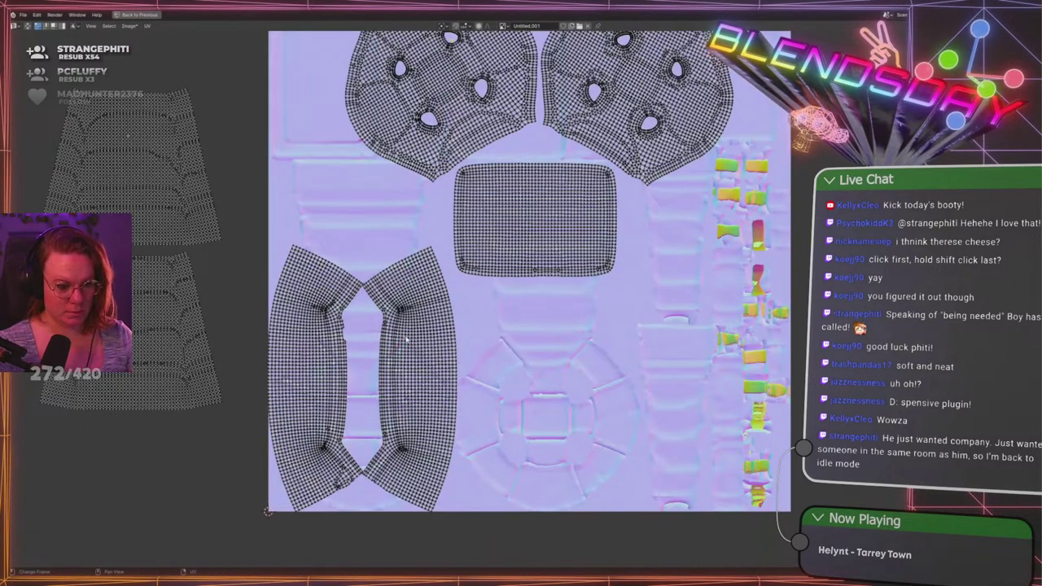
{"action": "key", "text": "l"}
{"action": "key", "text": "l"}
{"action": "scroll", "coordinate": [350, 332], "scroll_direction": "down", "scroll_amount": 2}
{"action": "key", "text": "g"}
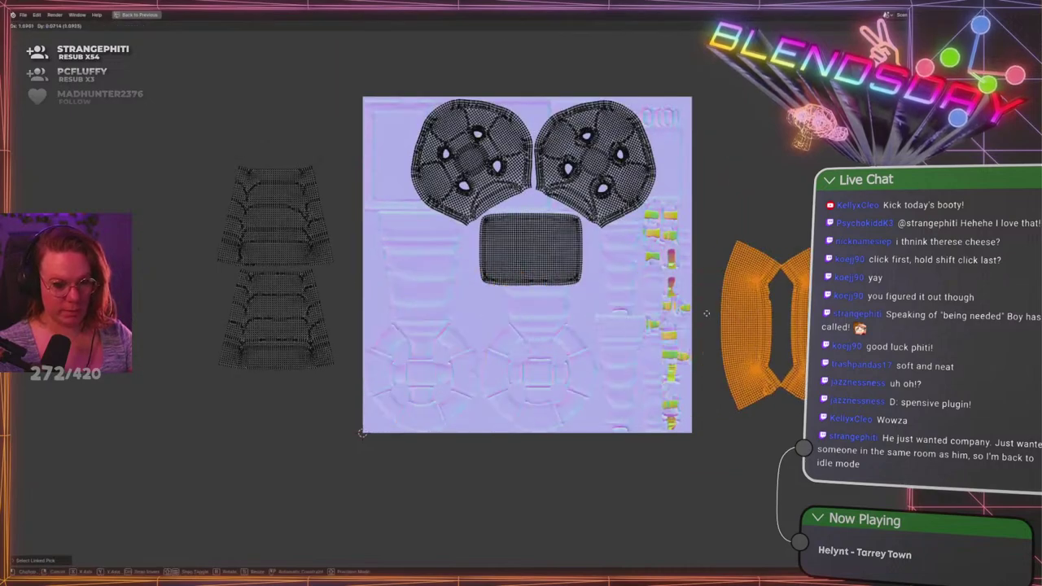
{"action": "left_click", "coordinate": [744, 281]}
Try to place the upper shaft island inside the tile below the rounded rectangle island
{"action": "left_click_drag", "start_coordinate": [185, 138], "coordinate": [350, 267]}
{"action": "left_click", "coordinate": [340, 272]}
{"action": "scroll", "coordinate": [236, 212], "scroll_direction": "up", "scroll_amount": 1}
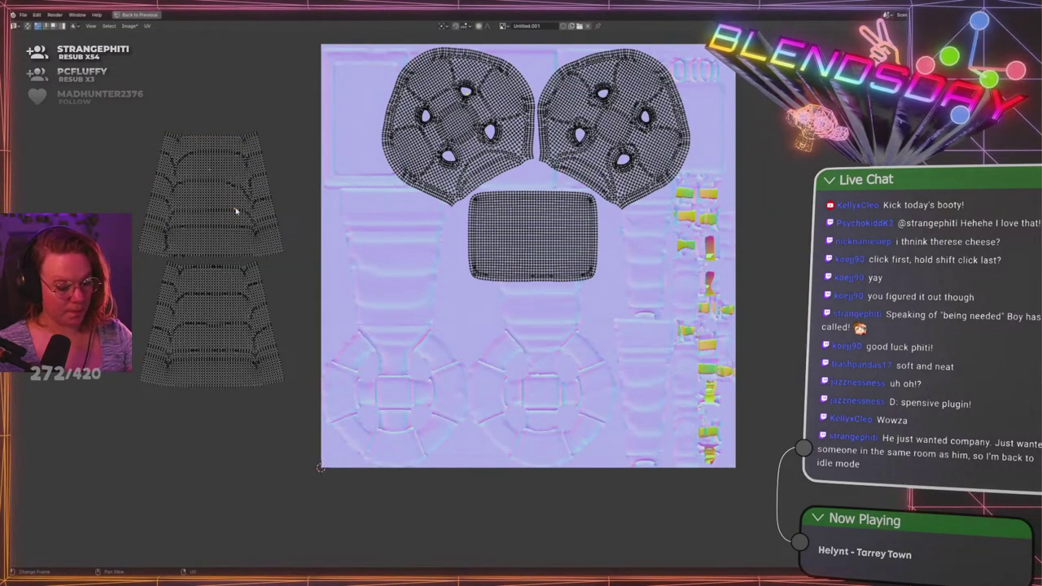
{"action": "key", "text": "l"}
{"action": "key", "text": "g"}
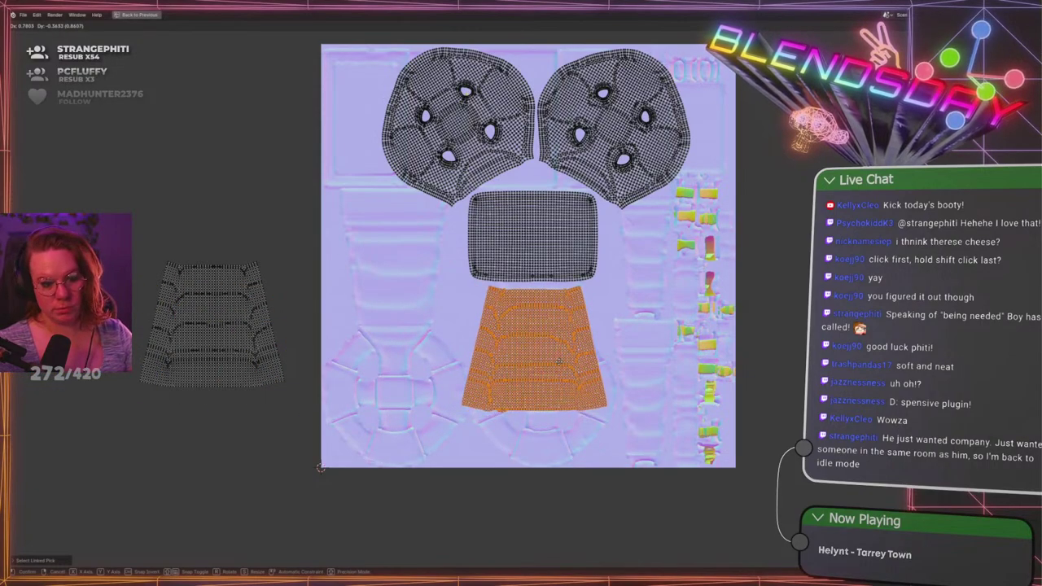
{"action": "left_click", "coordinate": [659, 355]}
{"action": "middle_click_drag", "start_coordinate": [659, 356], "coordinate": [640, 356]}
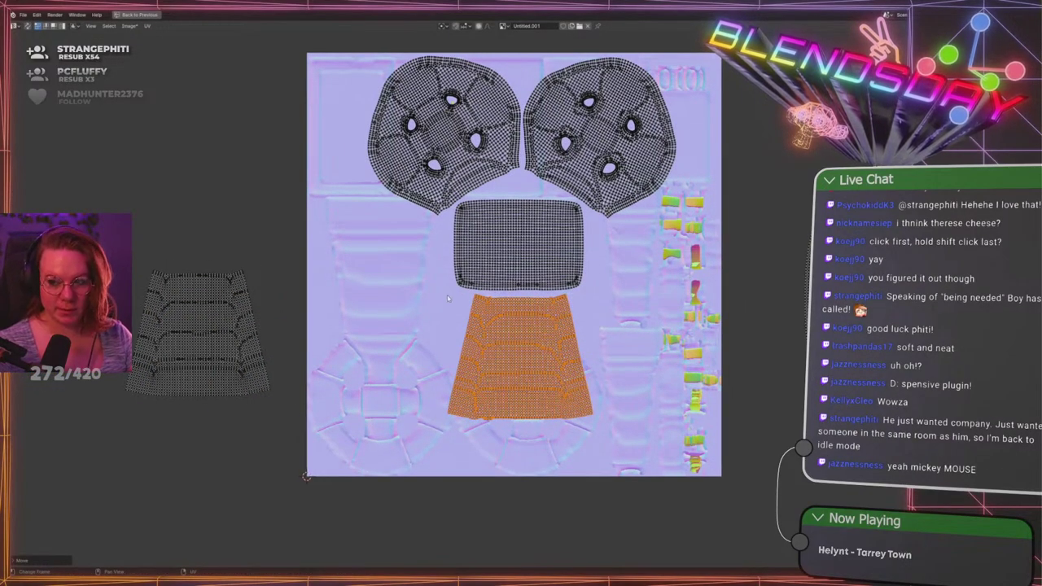
{"action": "scroll", "coordinate": [446, 299], "scroll_direction": "up", "scroll_amount": 1}
{"action": "scroll", "coordinate": [187, 249], "scroll_direction": "down", "scroll_amount": 2}
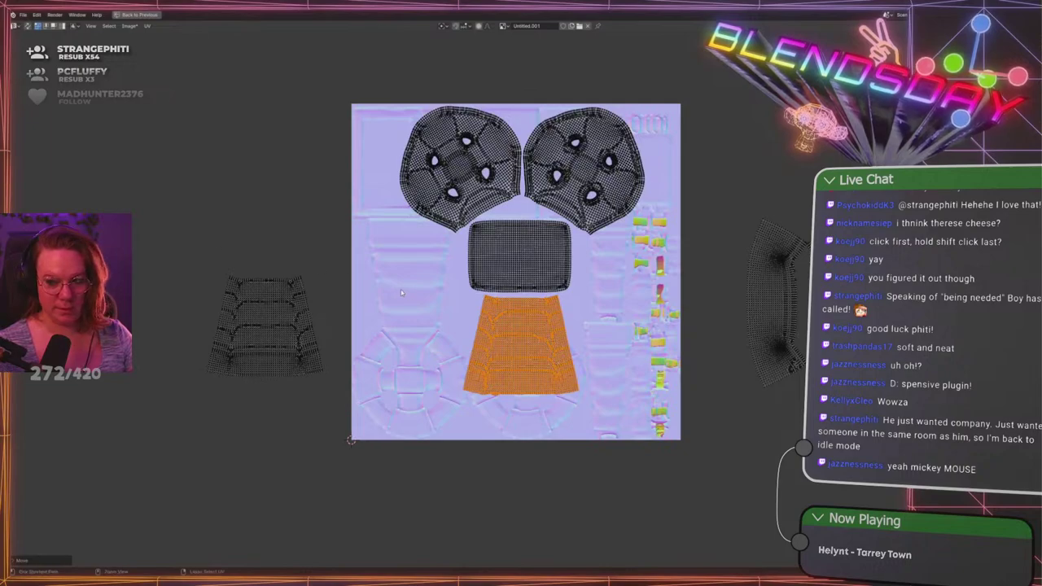
{"action": "key", "text": "ctrl+z"}
Move both shaft islands together into the UV tile's lower left corner, one above the other
{"action": "left_click_drag", "start_coordinate": [169, 143], "coordinate": [340, 415]}
{"action": "key", "text": "g"}
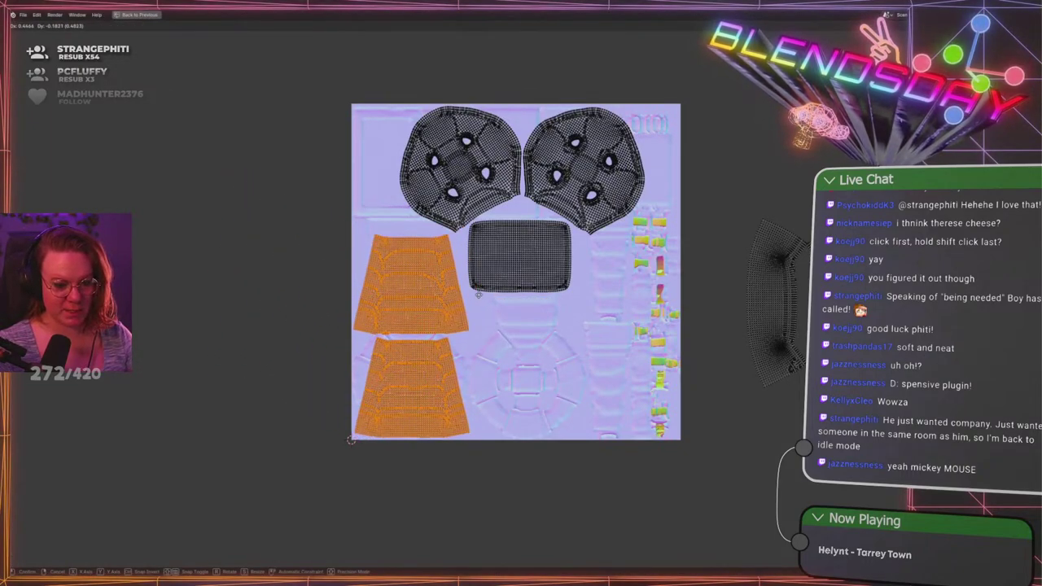
{"action": "left_click", "coordinate": [477, 294]}
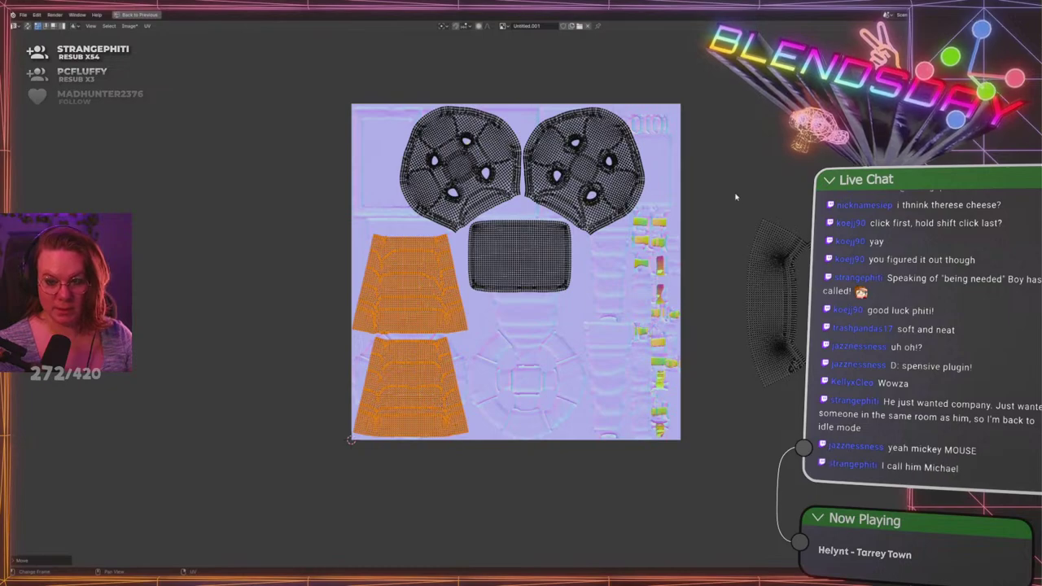
{"action": "left_click", "coordinate": [738, 195]}
Rotate the two curved side islands together to lie horizontally and place them in the tile's lower right area beside the shafts
{"action": "scroll", "coordinate": [764, 248], "scroll_direction": "up", "scroll_amount": 2}
{"action": "middle_click_drag", "start_coordinate": [844, 246], "coordinate": [768, 241]}
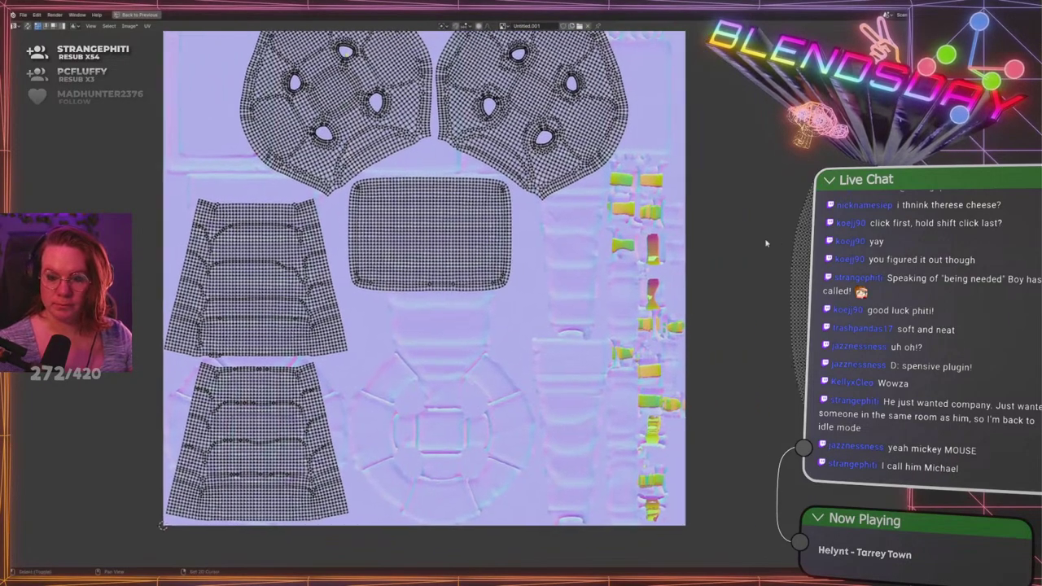
{"action": "scroll", "coordinate": [768, 242], "scroll_direction": "down", "scroll_amount": 1}
{"action": "left_click_drag", "start_coordinate": [712, 167], "coordinate": [867, 448]}
{"action": "key", "text": "g"}
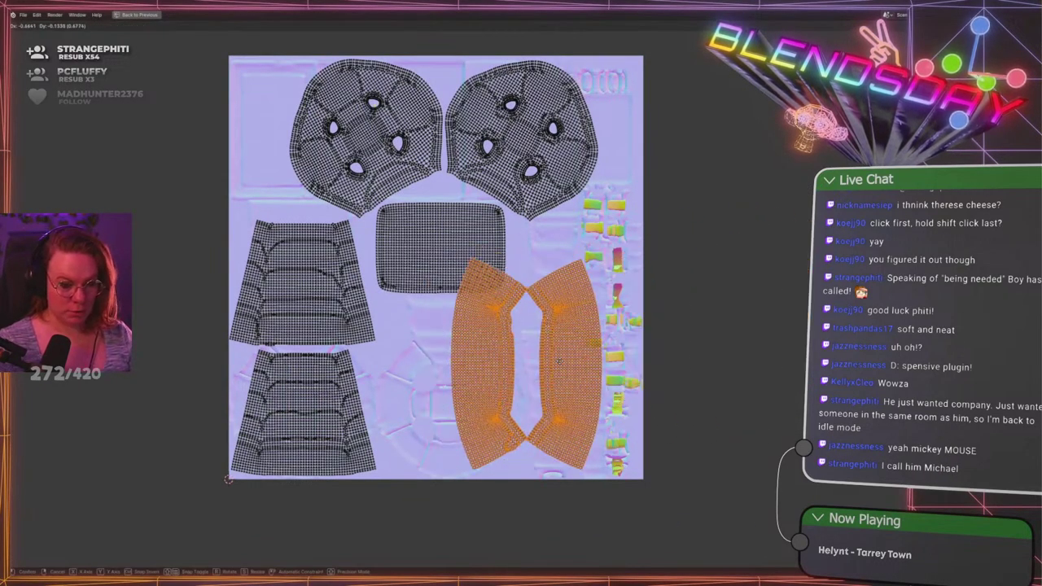
{"action": "left_click", "coordinate": [570, 334]}
{"action": "key", "text": "r"}
{"action": "left_click", "coordinate": [580, 403]}
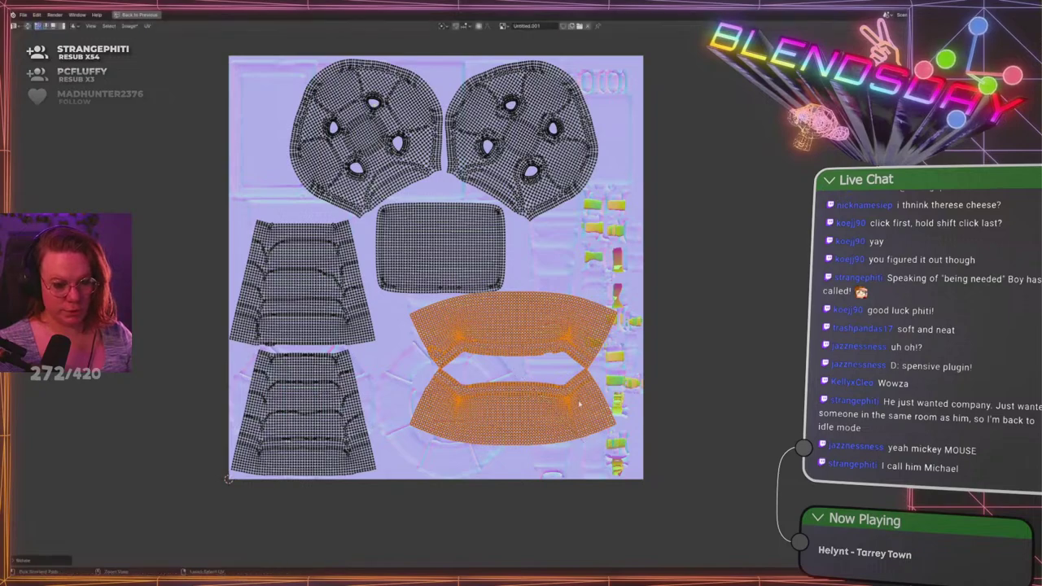
{"action": "key", "text": "g"}
{"action": "left_click", "coordinate": [524, 413]}
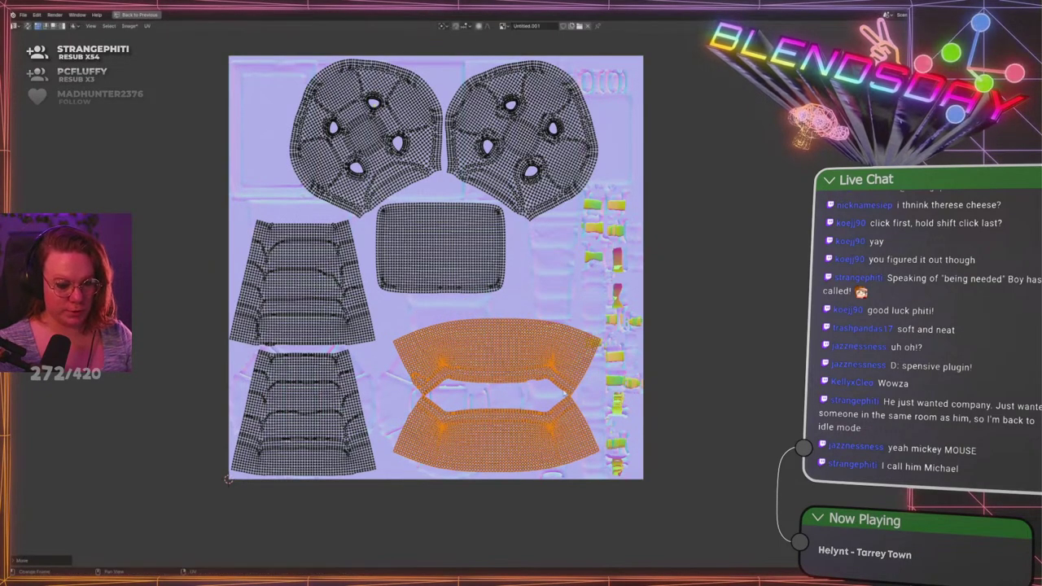
{"action": "left_click", "coordinate": [662, 390]}
Examine the packed UV layout up close, checking the spacing and edges of the heads and curved side islands
{"action": "scroll", "coordinate": [667, 371], "scroll_direction": "up", "scroll_amount": 1}
{"action": "middle_click_drag", "start_coordinate": [661, 392], "coordinate": [675, 316], "text": "shift"}
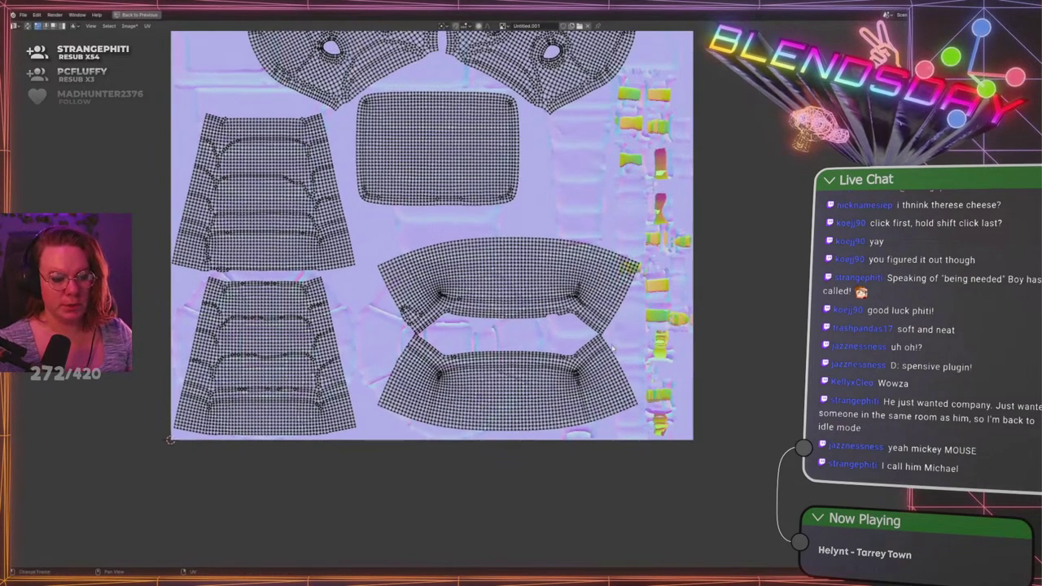
{"action": "scroll", "coordinate": [675, 316], "scroll_direction": "down", "scroll_amount": 2}
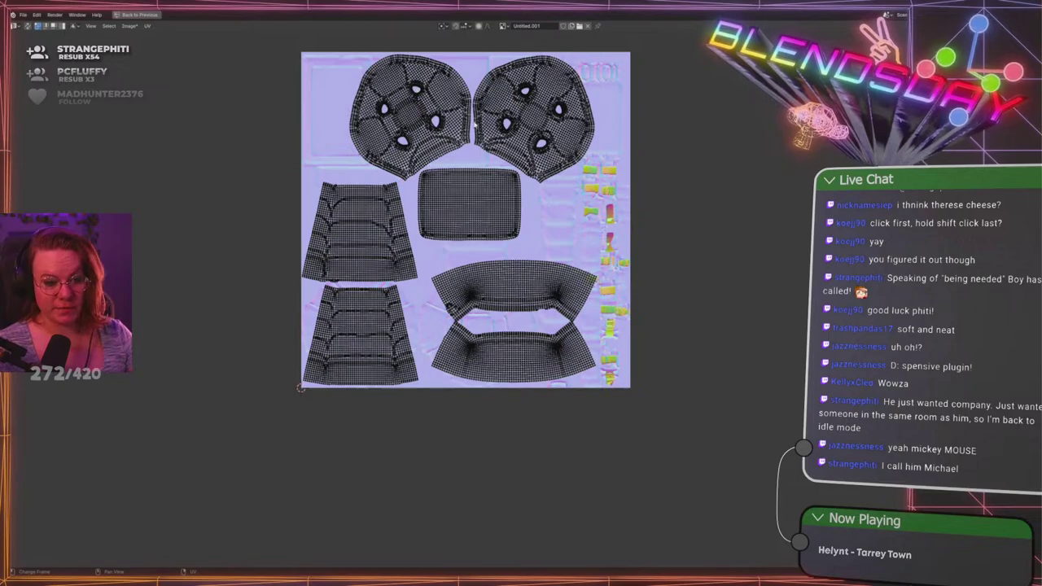
{"action": "scroll", "coordinate": [464, 179], "scroll_direction": "up", "scroll_amount": 4}
{"action": "middle_click_drag", "start_coordinate": [455, 150], "coordinate": [547, 353]}
{"action": "scroll", "coordinate": [525, 301], "scroll_direction": "down", "scroll_amount": 5}
{"action": "scroll", "coordinate": [647, 513], "scroll_direction": "up", "scroll_amount": 1}
{"action": "middle_click_drag", "start_coordinate": [644, 512], "coordinate": [557, 340]}
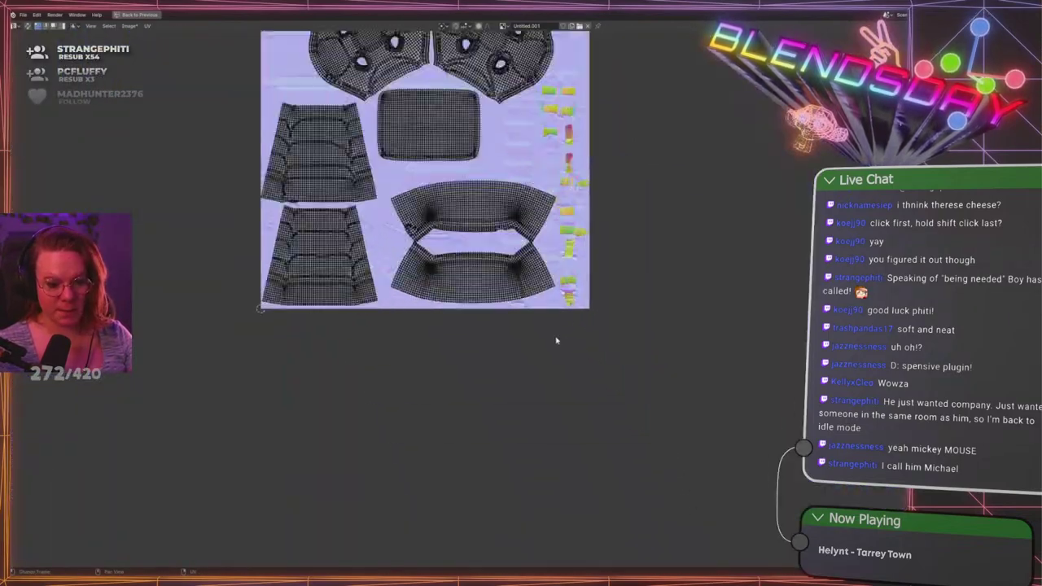
{"action": "scroll", "coordinate": [556, 340], "scroll_direction": "up", "scroll_amount": 7}
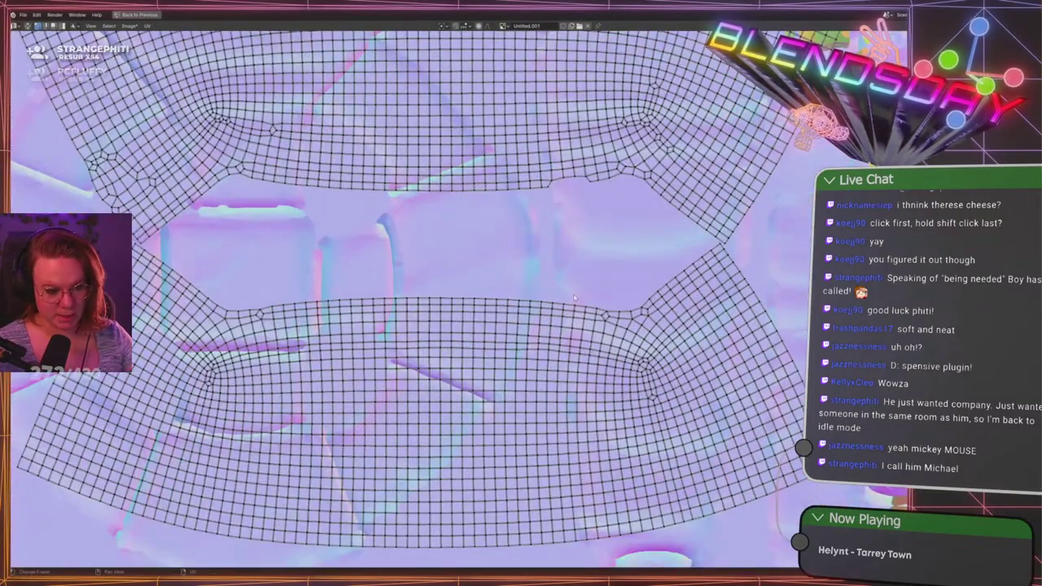
{"action": "scroll", "coordinate": [574, 298], "scroll_direction": "down", "scroll_amount": 7}
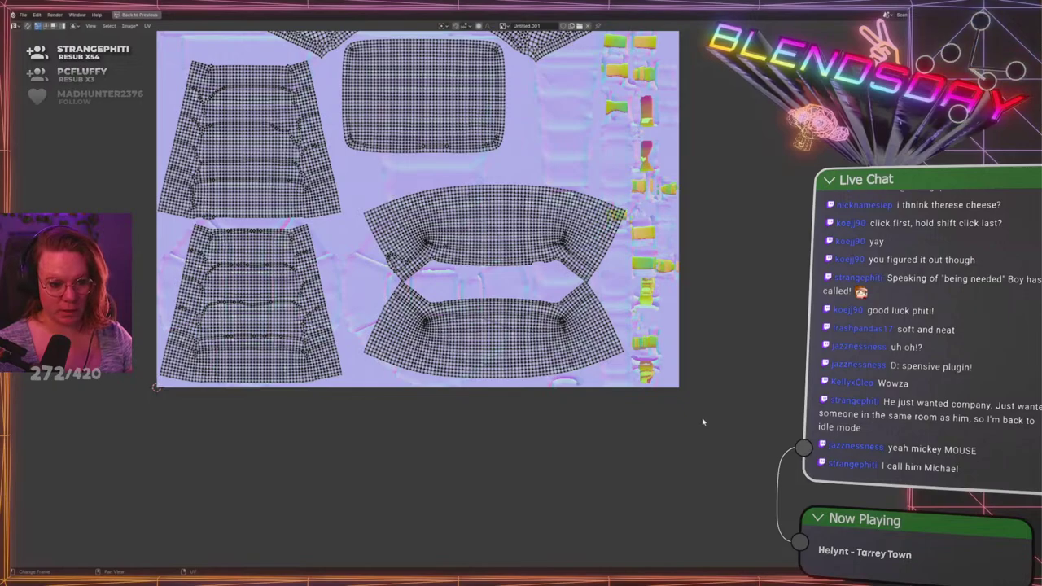
{"action": "scroll", "coordinate": [529, 302], "scroll_direction": "up", "scroll_amount": 2}
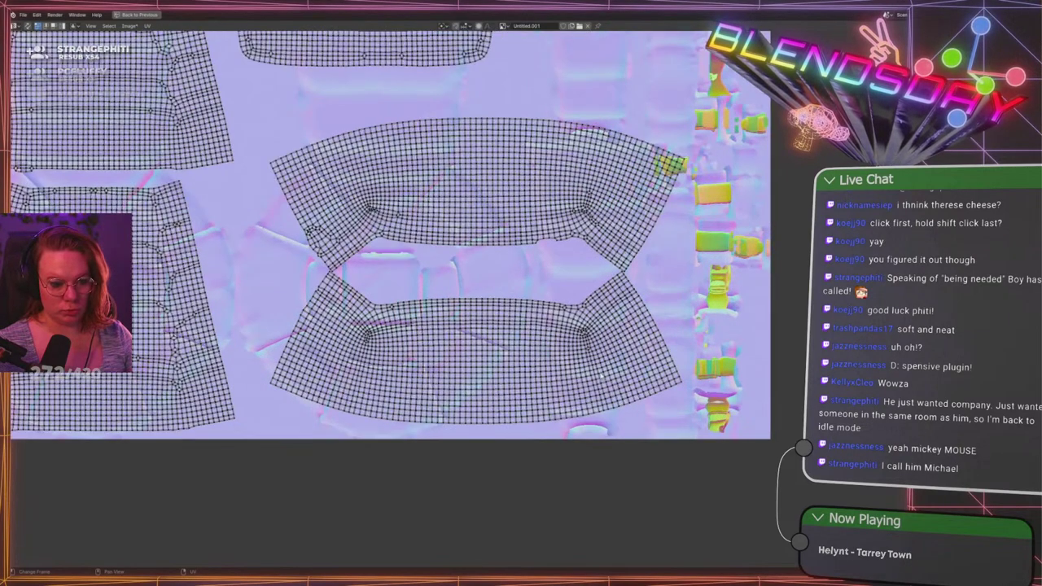
{"action": "scroll", "coordinate": [470, 378], "scroll_direction": "down", "scroll_amount": 6}
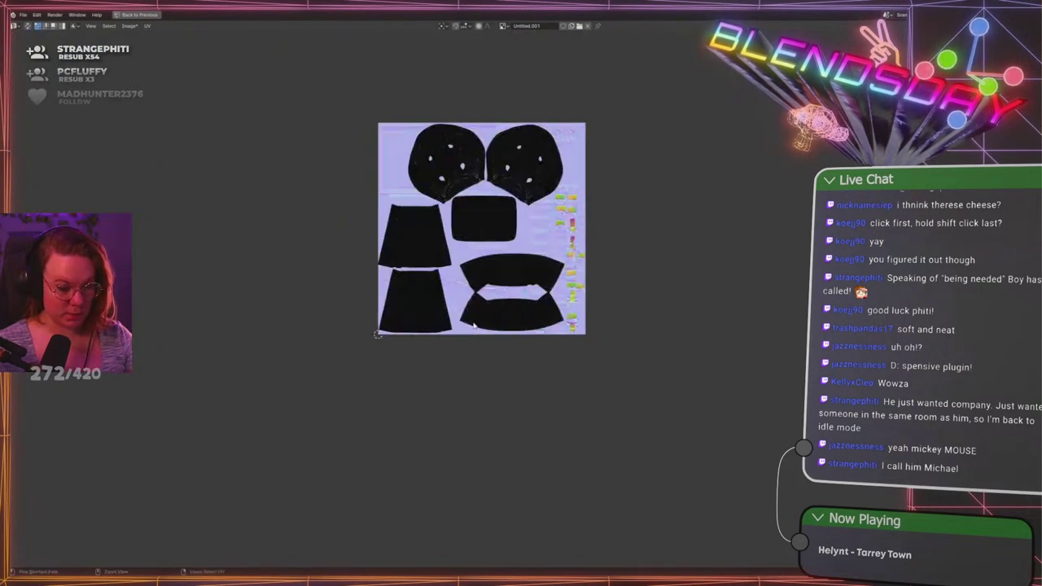
Try straightening the lower curved side island with Follow Active Quads, then revert it
{"action": "key", "text": "ctrl+space"}
{"action": "key", "text": "ctrl+space"}
{"action": "scroll", "coordinate": [537, 366], "scroll_direction": "up", "scroll_amount": 5}
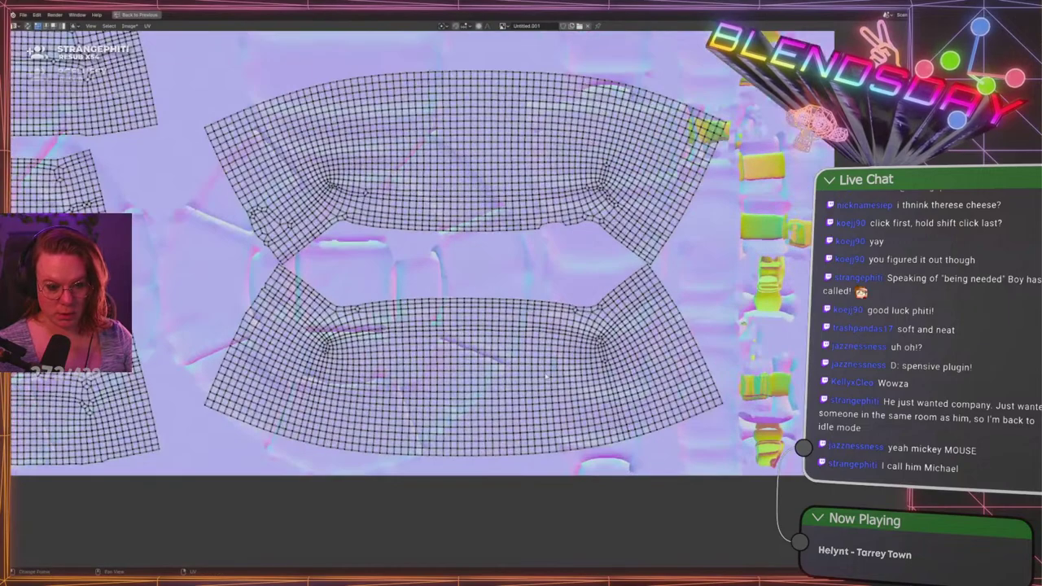
{"action": "key", "text": "1"}
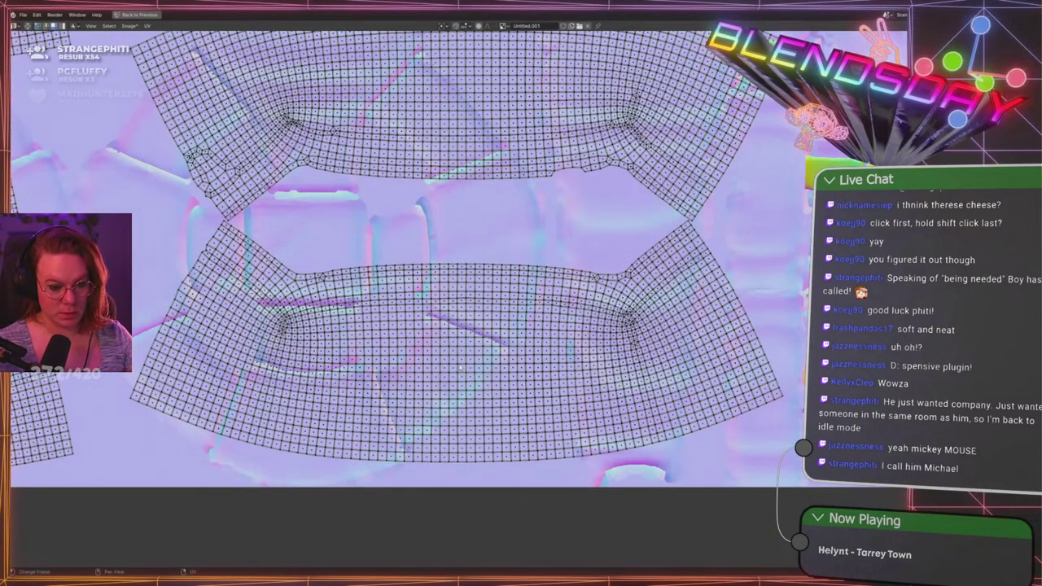
{"action": "scroll", "coordinate": [495, 391], "scroll_direction": "down", "scroll_amount": 1}
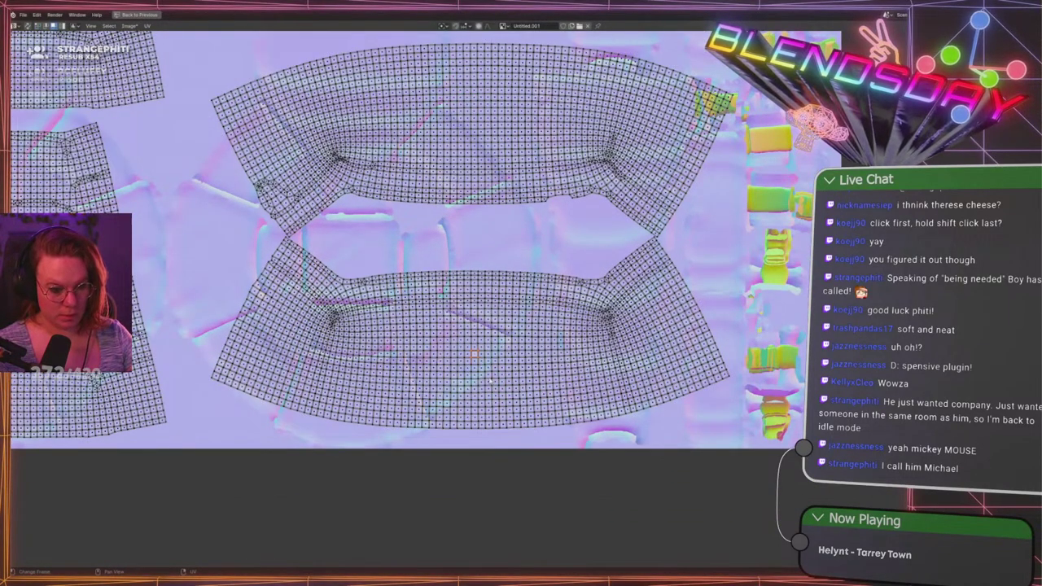
{"action": "key", "text": "l"}
{"action": "key", "text": "u"}
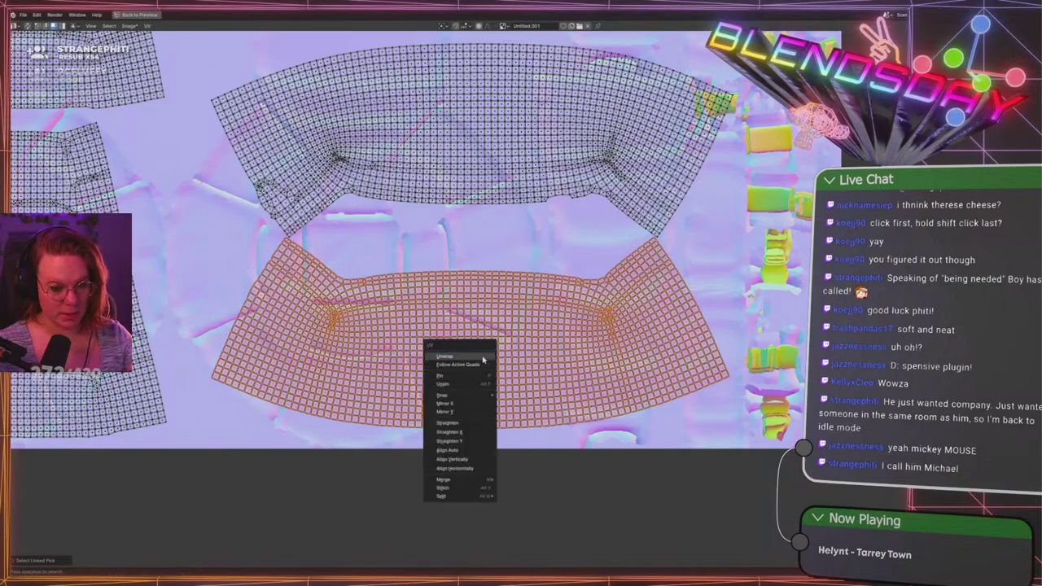
{"action": "left_click", "coordinate": [458, 364]}
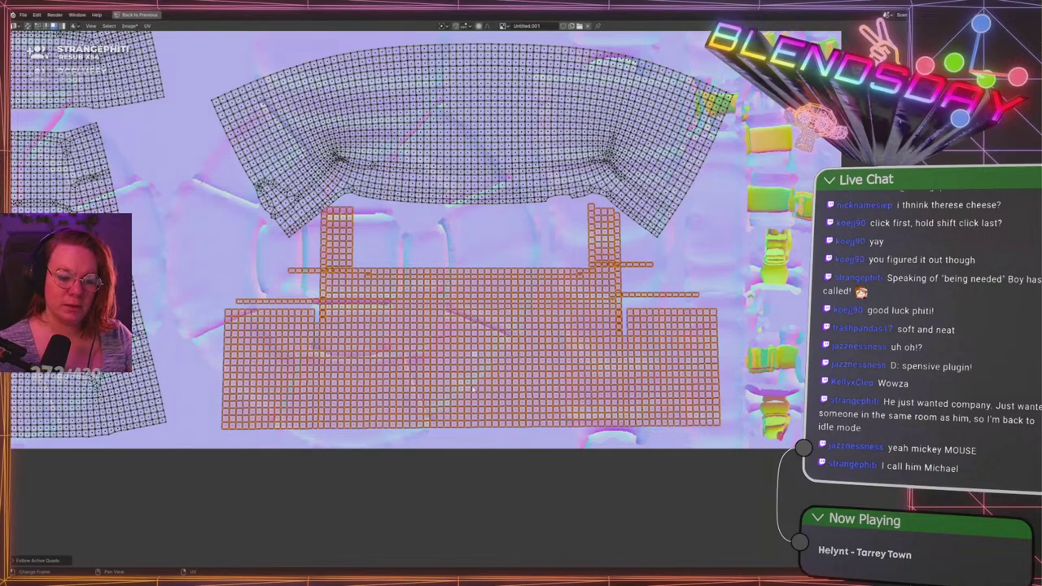
{"action": "key", "text": "ctrl+z"}
Merge the lower curved side island's UVs by distance, using a merge distance of 0.001
{"action": "key", "text": "u"}
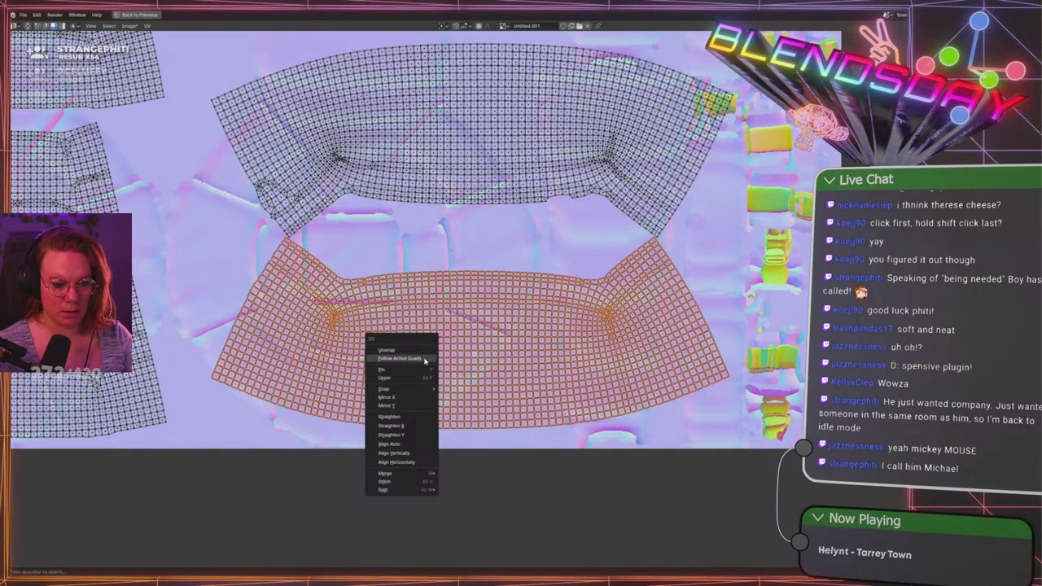
{"action": "mouse_move", "coordinate": [420, 475]}
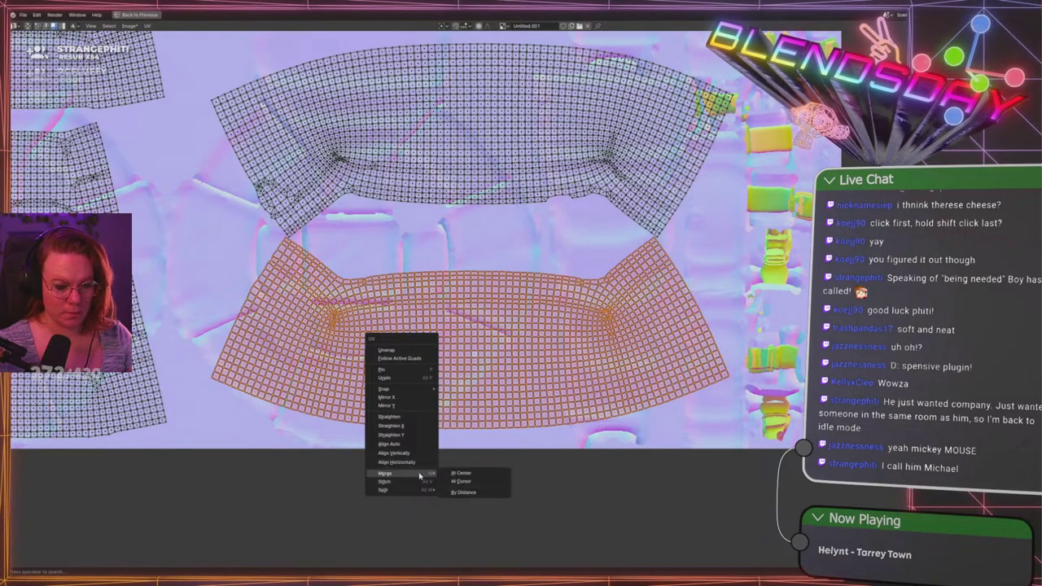
{"action": "left_click", "coordinate": [464, 492]}
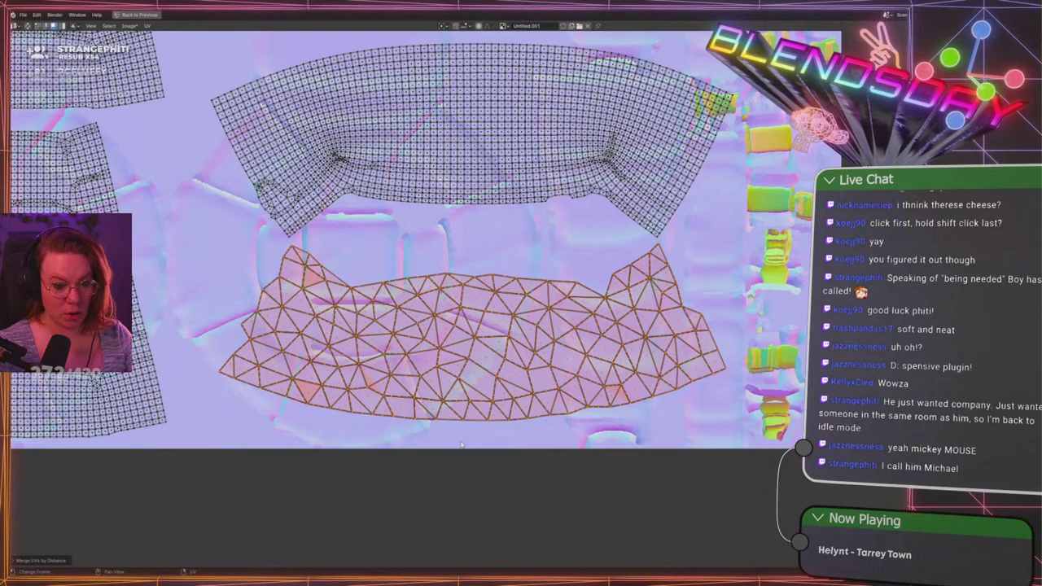
{"action": "left_click", "coordinate": [16, 562]}
{"action": "left_click", "coordinate": [77, 550]}
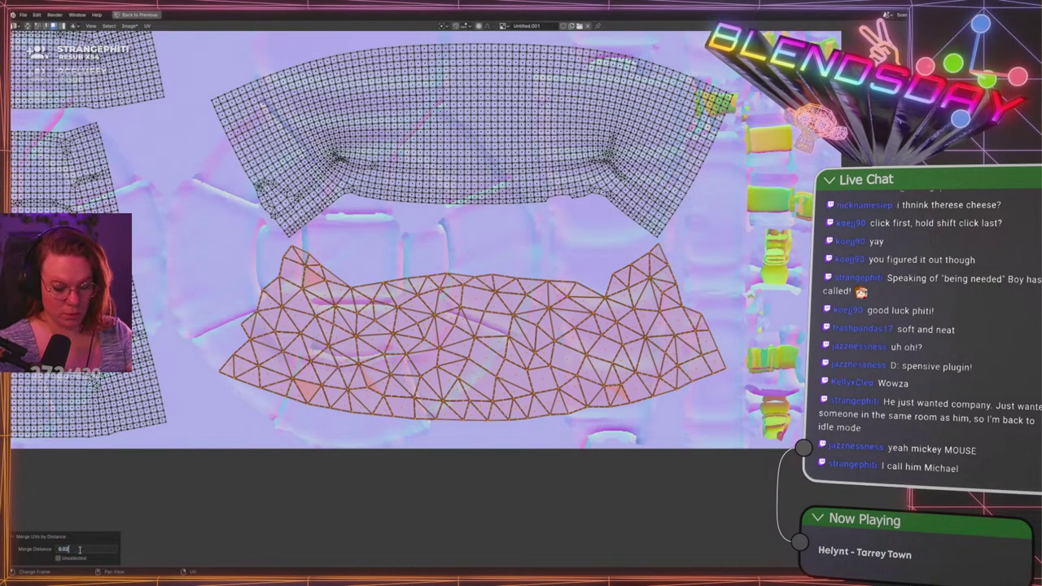
{"action": "type", "text": "0.001"}
{"action": "key", "text": "Return"}
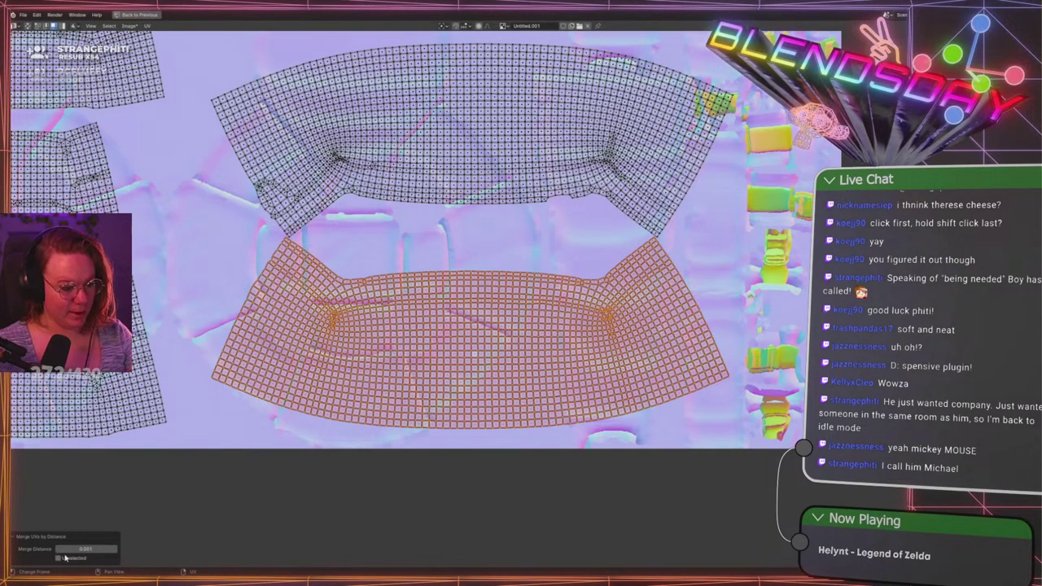
{"action": "scroll", "coordinate": [380, 397], "scroll_direction": "up", "scroll_amount": 5}
{"action": "scroll", "coordinate": [521, 313], "scroll_direction": "down", "scroll_amount": 4}
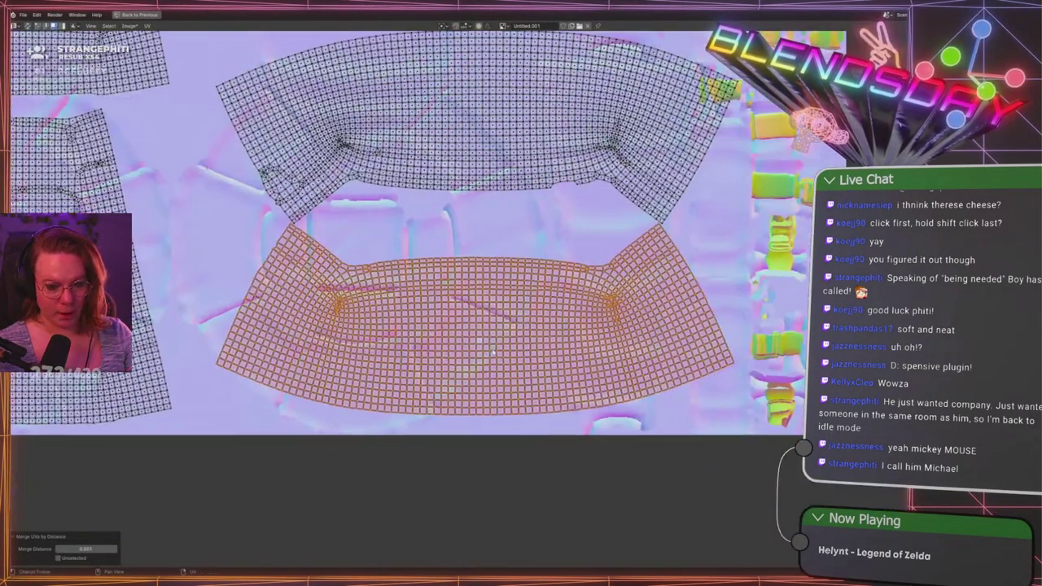
{"action": "scroll", "coordinate": [521, 334], "scroll_direction": "up", "scroll_amount": 1}
Try Follow Active Quads with Length Average on the merged lower curved island and undo it
{"action": "right_click", "coordinate": [492, 352]}
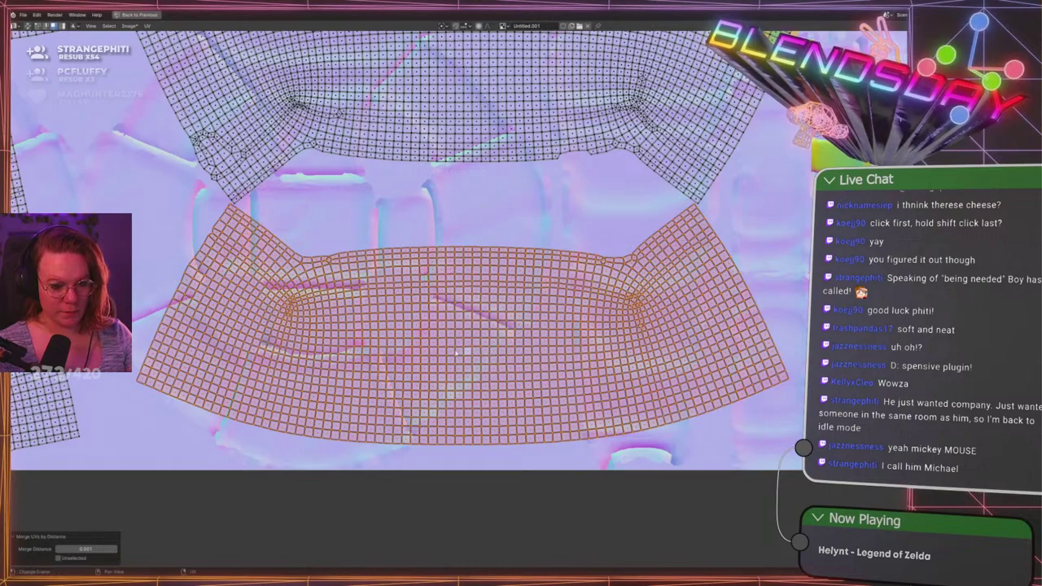
{"action": "right_click", "coordinate": [465, 354]}
{"action": "left_click", "coordinate": [448, 238]}
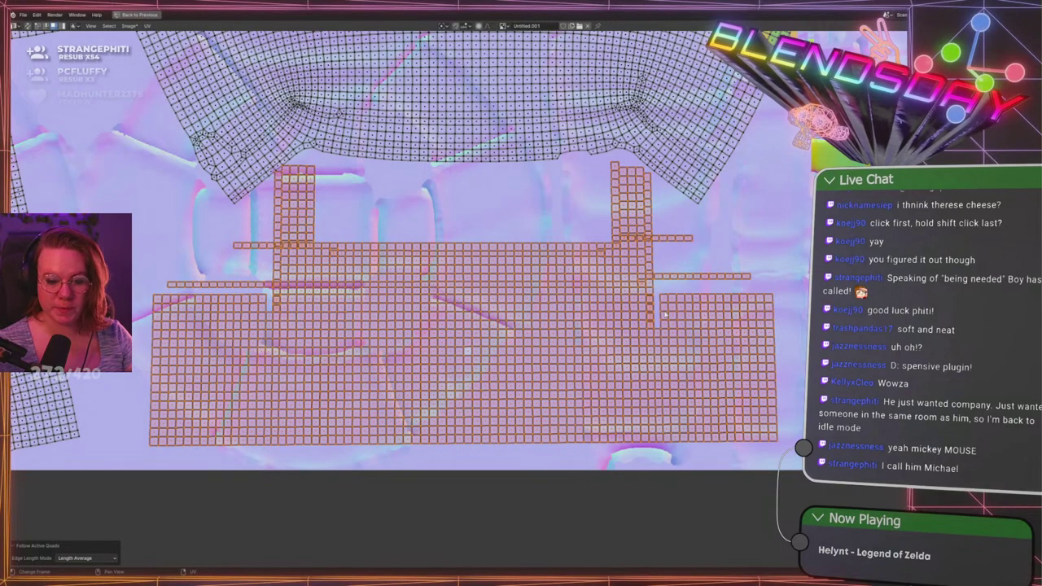
{"action": "key", "text": "ctrl+z"}
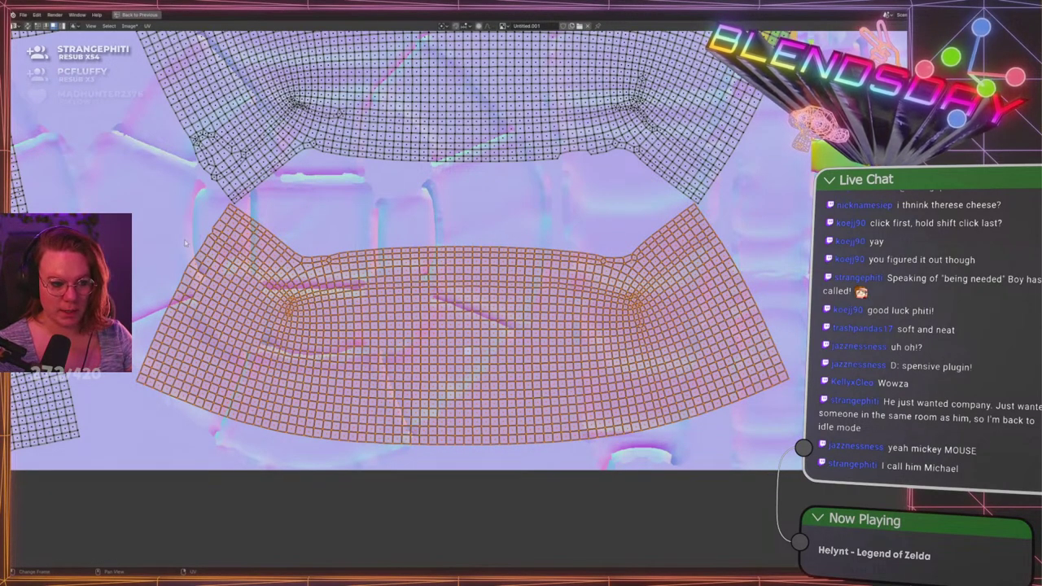
Try Align Auto on the lower curved island's UVs and revert the alignment
{"action": "key", "text": "u"}
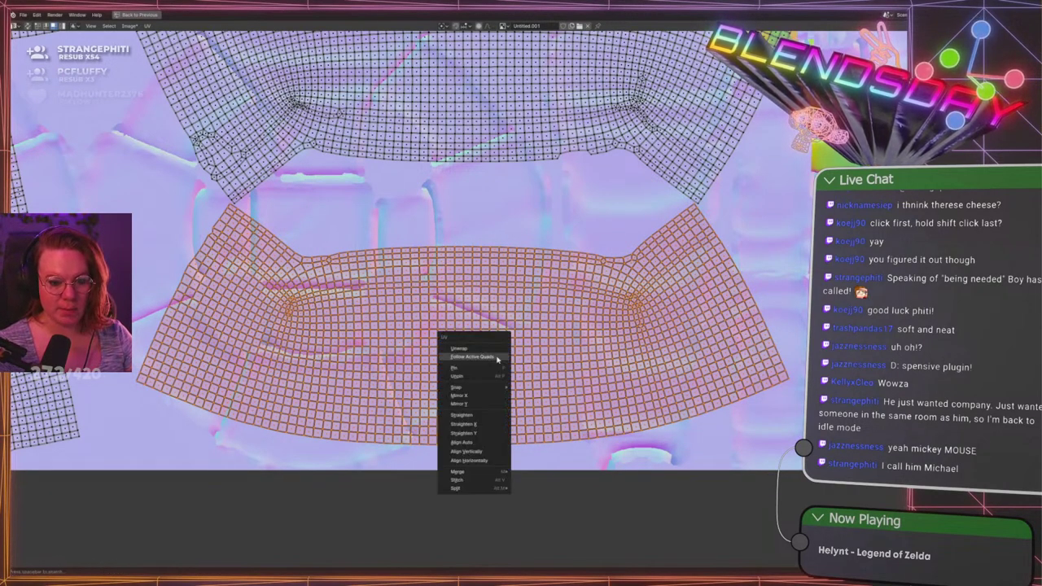
{"action": "left_click", "coordinate": [477, 443]}
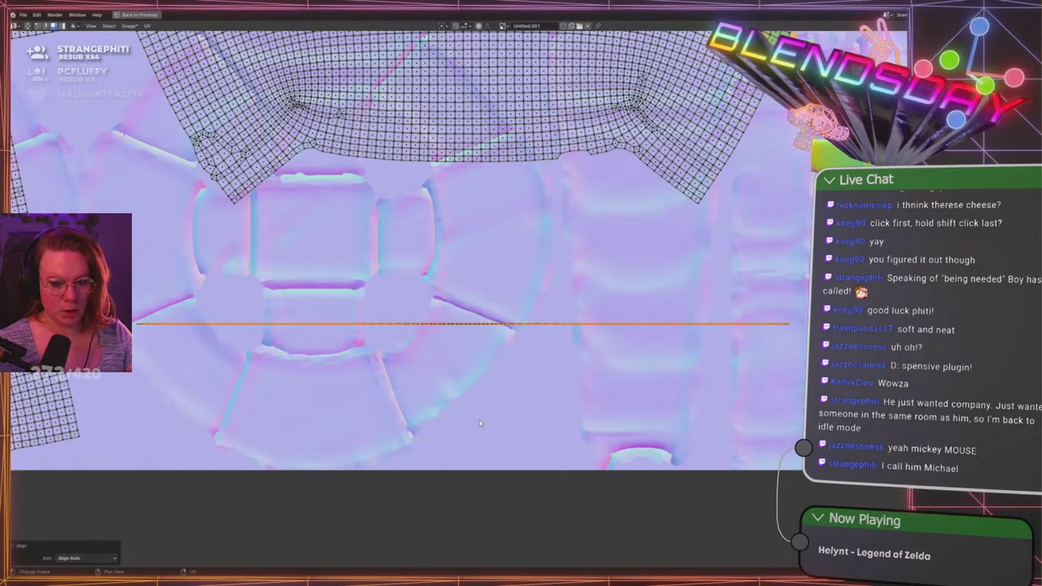
{"action": "key", "text": "ctrl+z"}
Try a fresh Angle Based unwrap of the lower curved island, undo it and clear the selection
{"action": "key", "text": "u"}
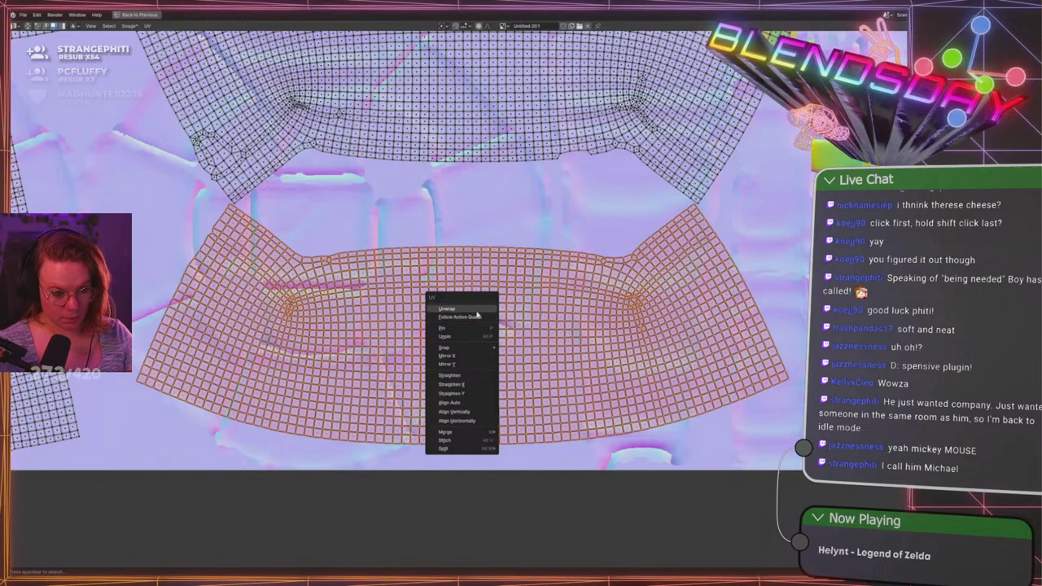
{"action": "left_click", "coordinate": [447, 309]}
{"action": "key", "text": "Home"}
{"action": "middle_click_drag", "start_coordinate": [422, 324], "coordinate": [405, 395]}
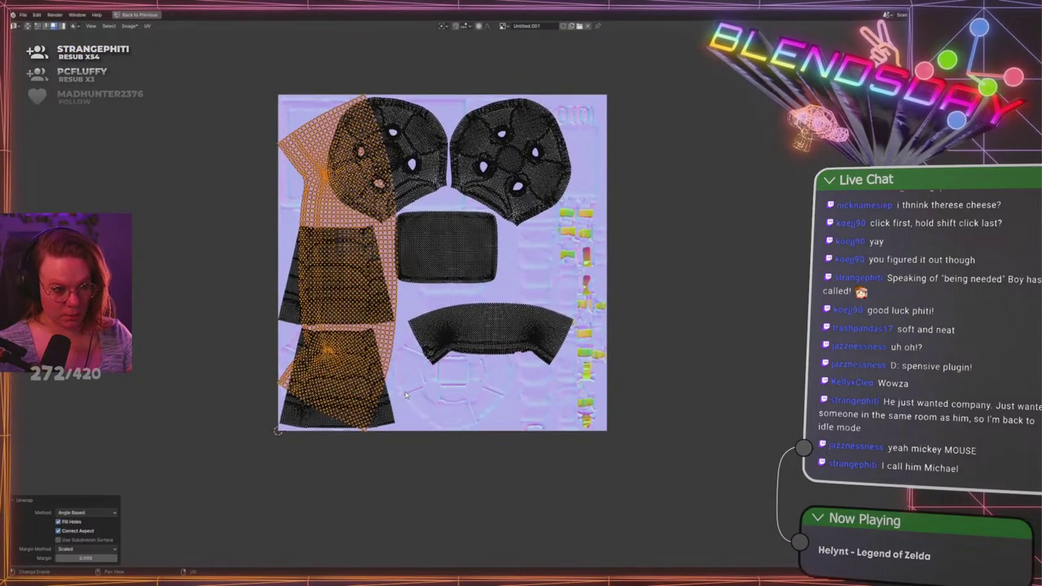
{"action": "key", "text": "ctrl+z"}
{"action": "scroll", "coordinate": [487, 401], "scroll_direction": "up", "scroll_amount": 5}
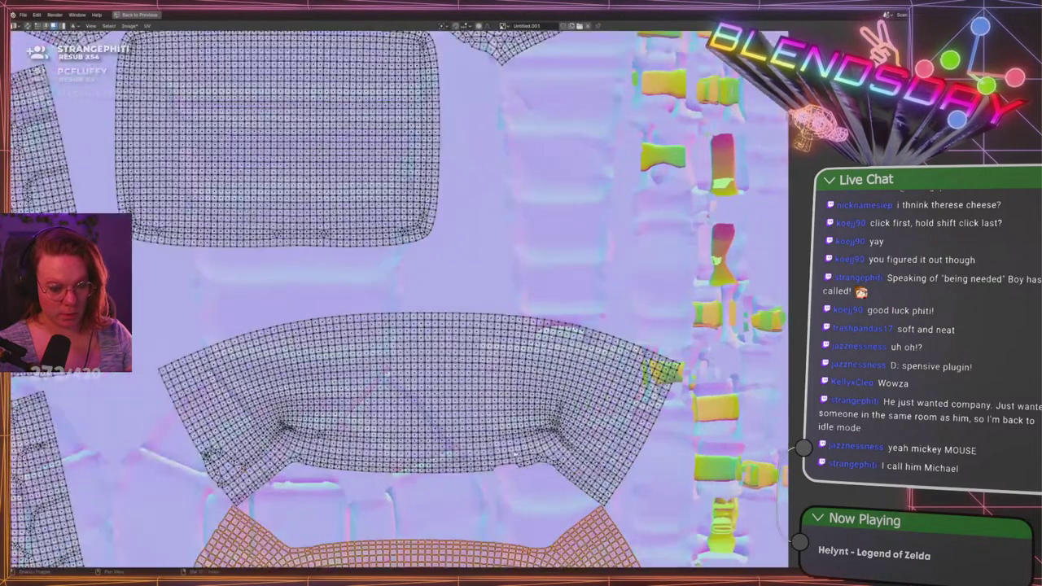
{"action": "middle_click_drag", "start_coordinate": [440, 521], "coordinate": [479, 203]}
{"action": "right_click", "coordinate": [457, 341]}
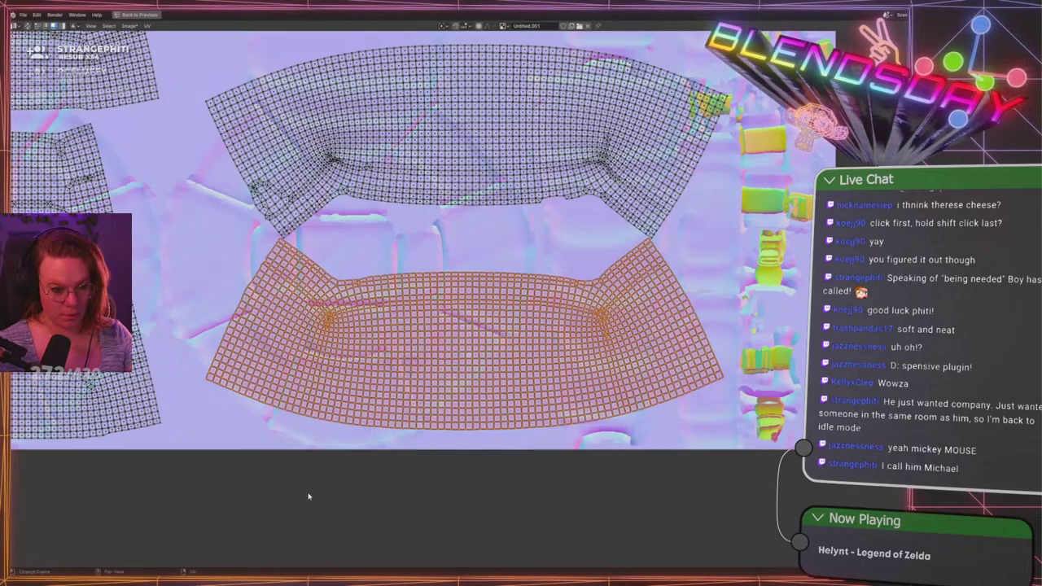
{"action": "left_click", "coordinate": [309, 495]}
Shift the upper curved side island slightly upward, about 0.004 in Y, to separate it from the lower one
{"action": "scroll", "coordinate": [377, 312], "scroll_direction": "down", "scroll_amount": 5}
{"action": "middle_click_drag", "start_coordinate": [377, 312], "coordinate": [410, 416]}
{"action": "scroll", "coordinate": [503, 429], "scroll_direction": "up", "scroll_amount": 3}
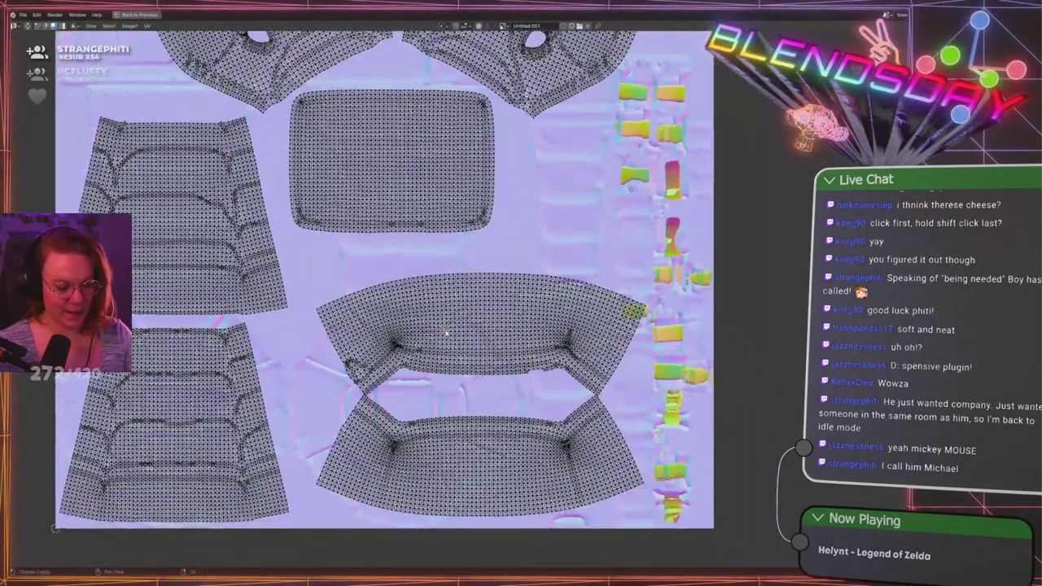
{"action": "key", "text": "l"}
{"action": "key", "text": "g"}
{"action": "left_click", "coordinate": [524, 392]}
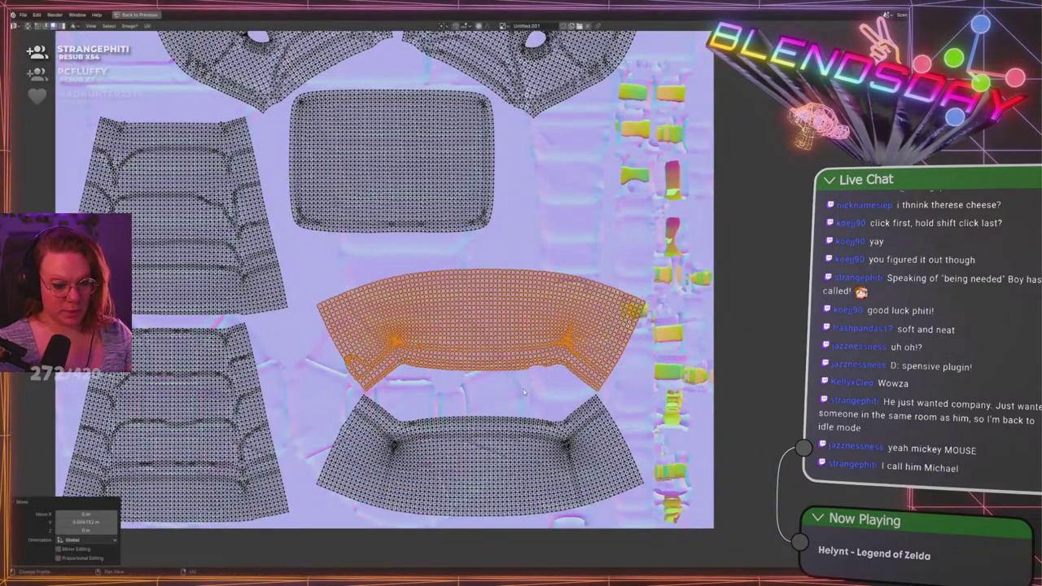
Enlarge both curved side islands together and position them beside the shafts, below the rounded rectangle island
{"action": "key", "text": "l"}
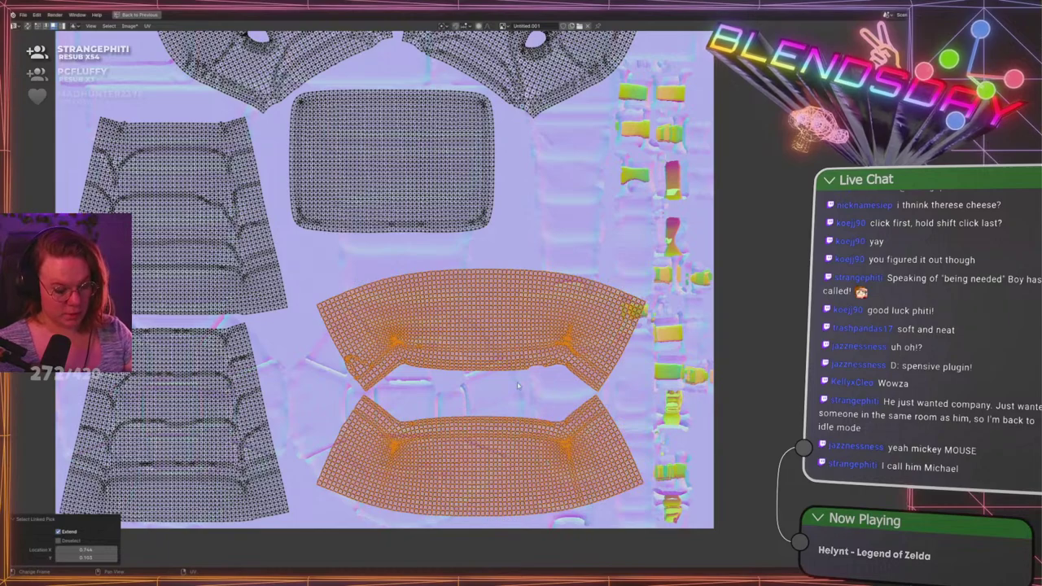
{"action": "key", "text": "s"}
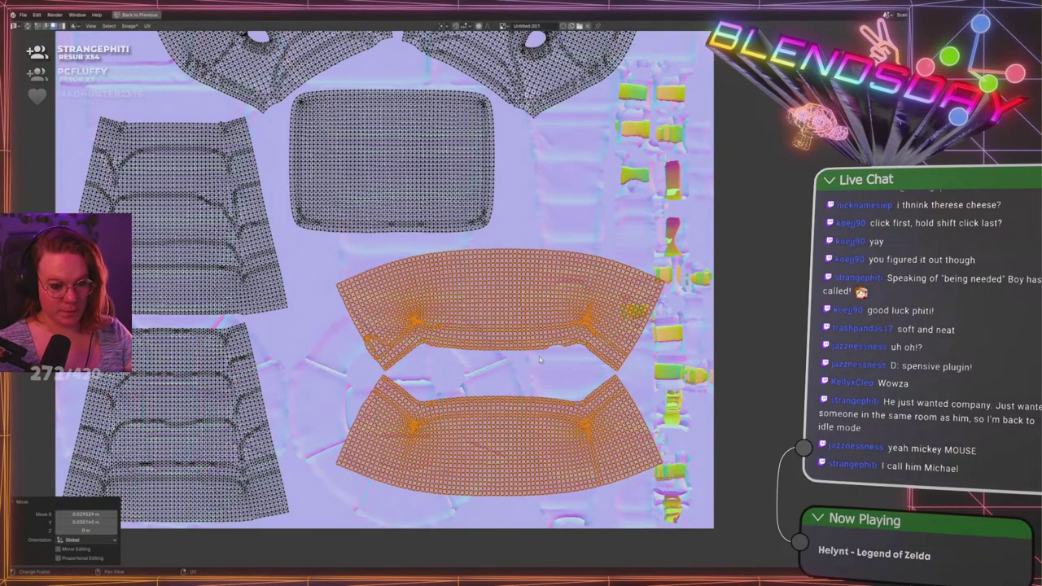
{"action": "left_click", "coordinate": [548, 368]}
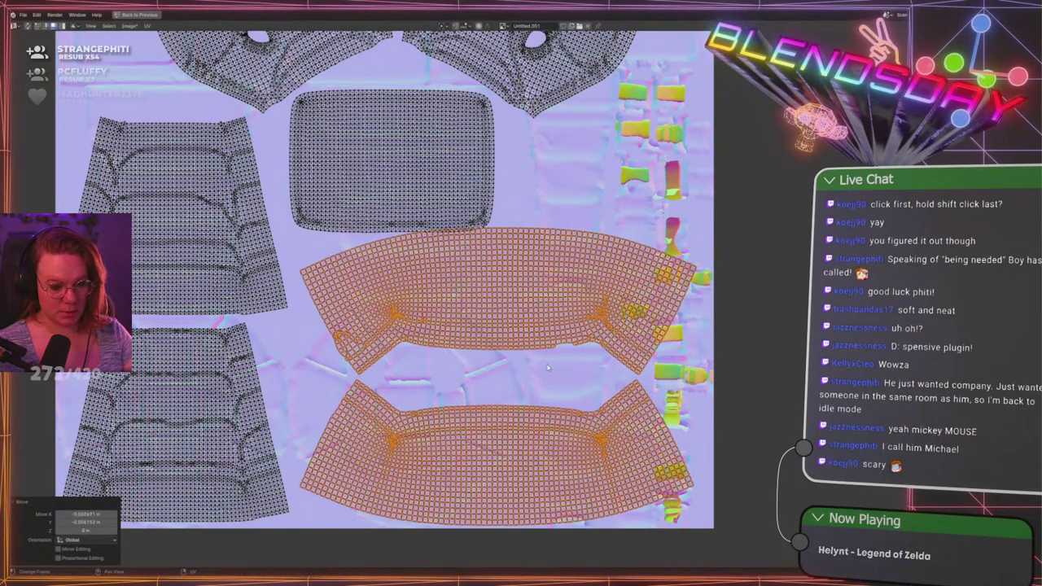
{"action": "key", "text": "s"}
{"action": "left_click", "coordinate": [548, 359]}
{"action": "key", "text": "g"}
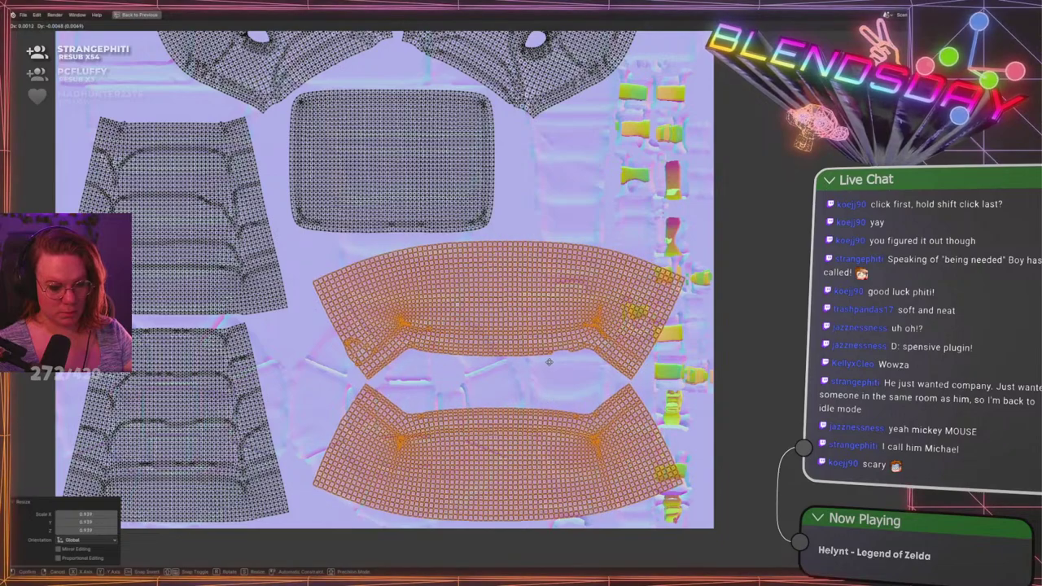
{"action": "left_click", "coordinate": [551, 364]}
Clear the UV selection and save the tombstone file
{"action": "left_click", "coordinate": [756, 360]}
{"action": "scroll", "coordinate": [733, 350], "scroll_direction": "down", "scroll_amount": 3}
{"action": "middle_click_drag", "start_coordinate": [635, 259], "coordinate": [639, 272]}
{"action": "key", "text": "ctrl+s"}
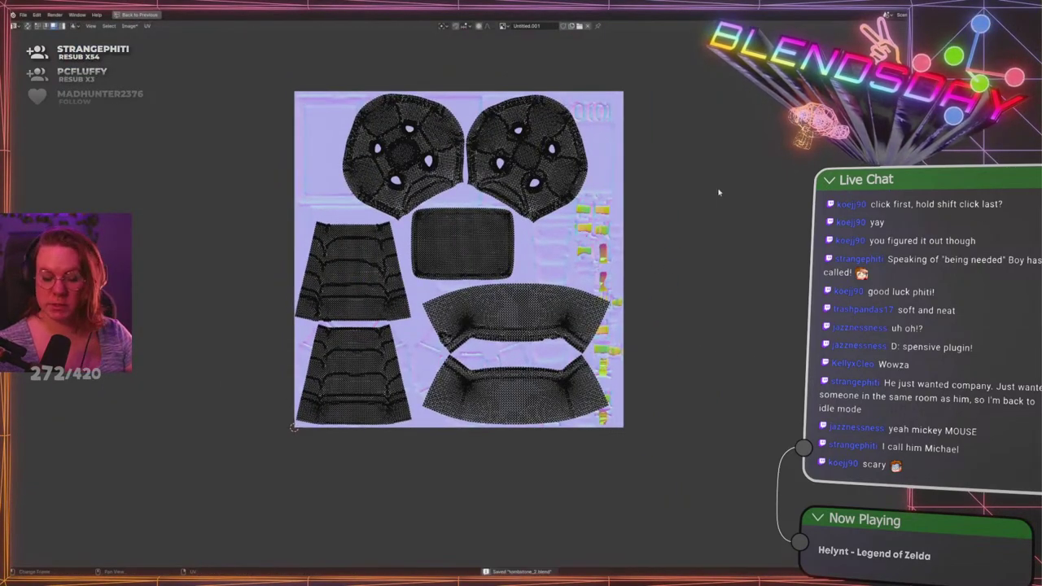
Return to the full layout in Object Mode, save the file, and select the detailed tombstone with Cylinder.001 as the active object
{"action": "key", "text": "ctrl+space"}
{"action": "key", "text": "Tab"}
{"action": "scroll", "coordinate": [429, 221], "scroll_direction": "down", "scroll_amount": 5}
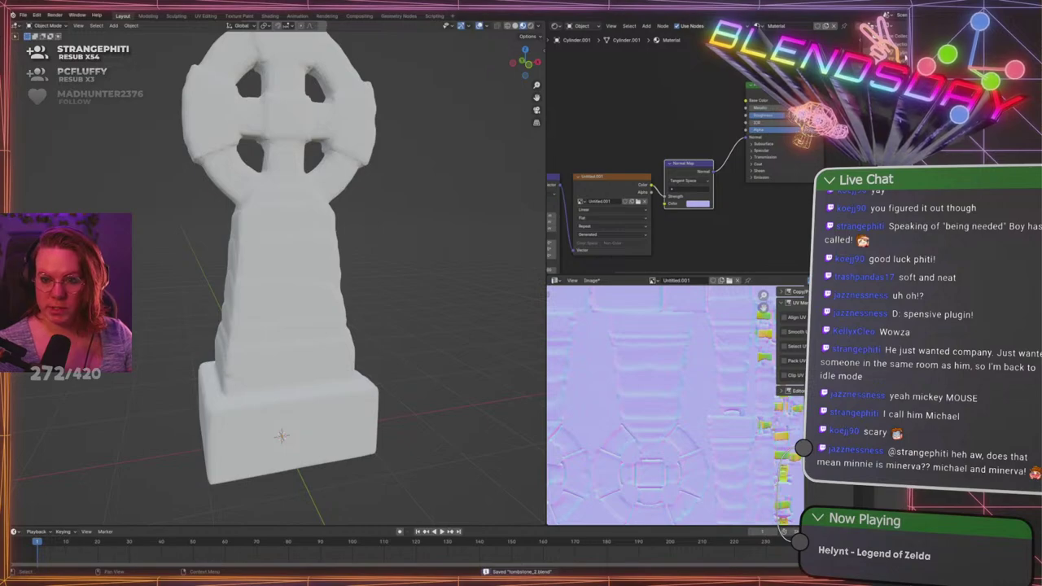
{"action": "left_click", "coordinate": [905, 57]}
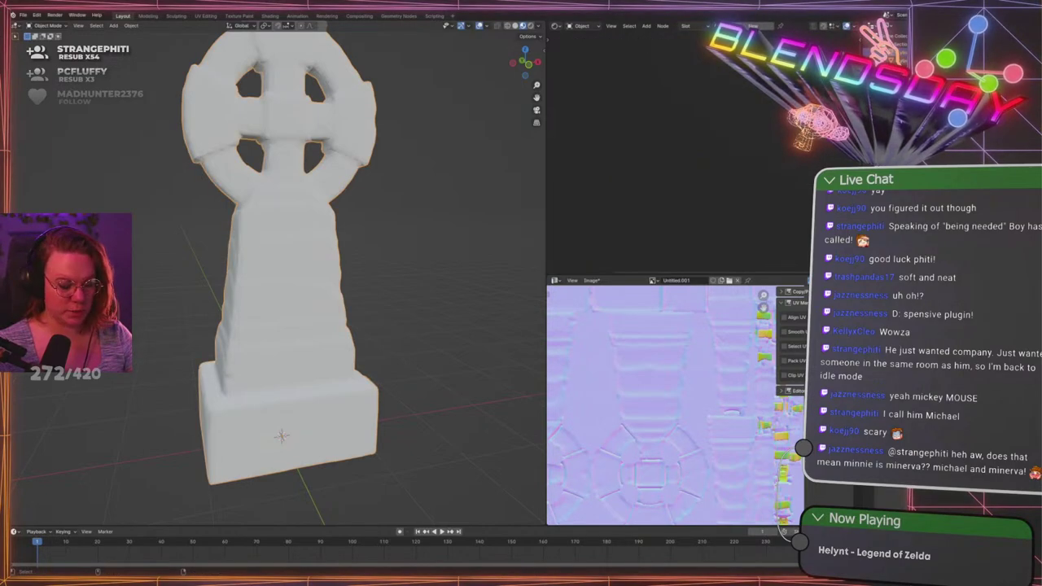
{"action": "key", "text": "ctrl+s"}
{"action": "left_click", "coordinate": [899, 59], "text": "ctrl"}
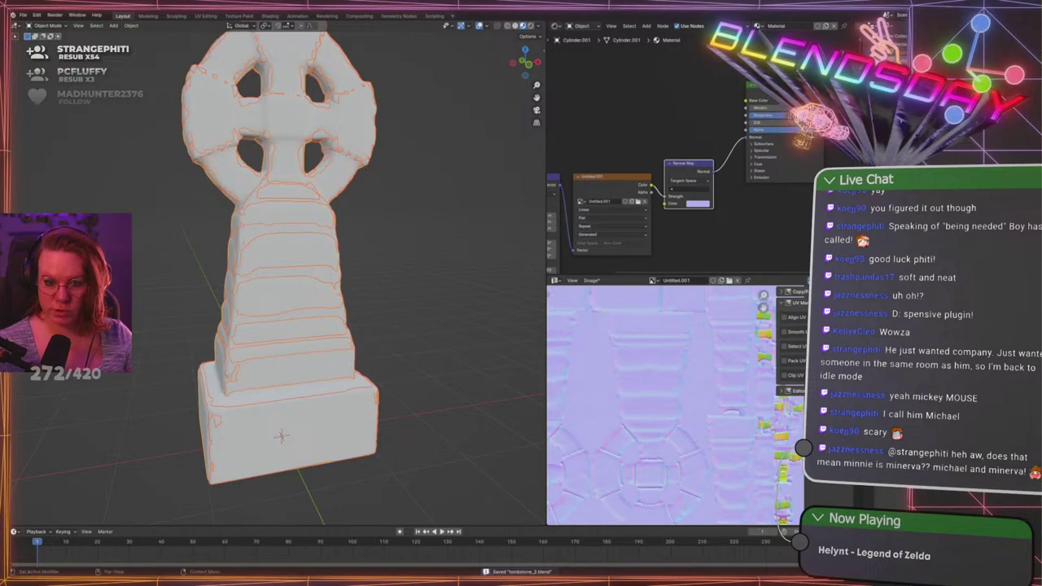
Start baking the normal map onto Cylinder.001 and fit the entire Untitled.001 image in the image view
{"action": "key", "text": "ctrl+t"}
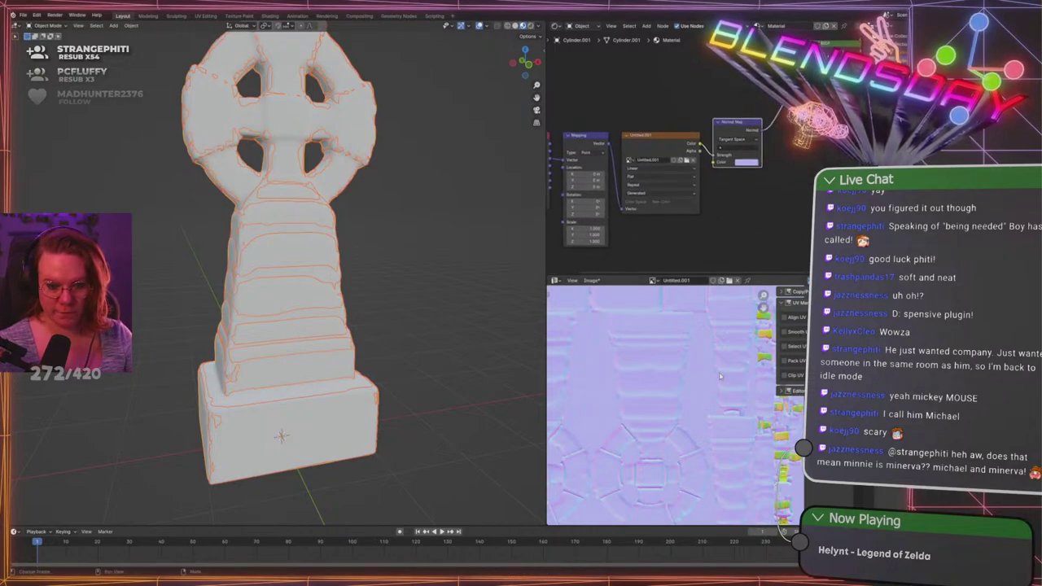
{"action": "scroll", "coordinate": [659, 390], "scroll_direction": "down", "scroll_amount": 5}
{"action": "scroll", "coordinate": [660, 391], "scroll_direction": "up", "scroll_amount": 6}
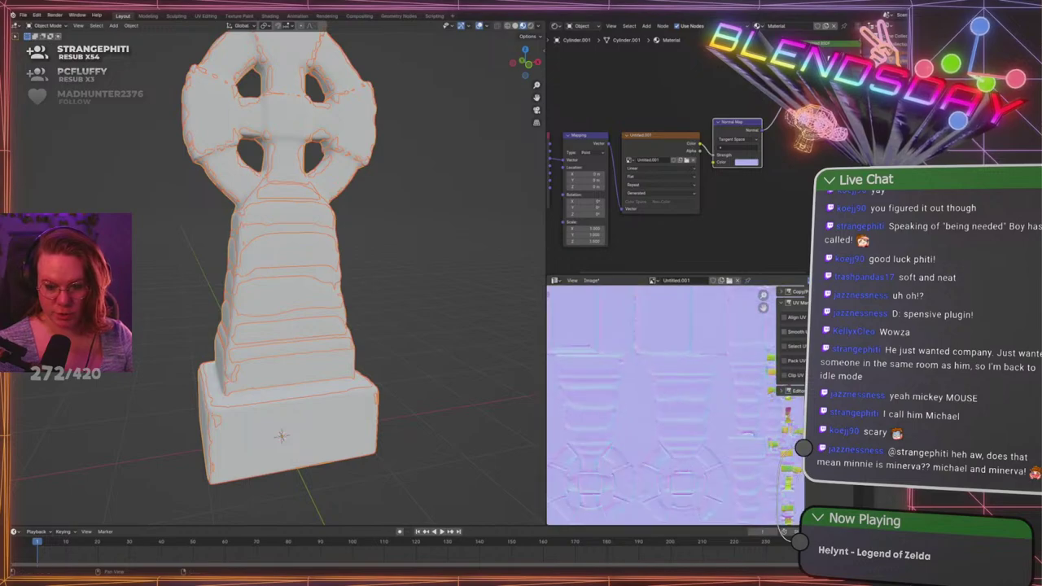
{"action": "key", "text": "n"}
{"action": "key", "text": "Home"}
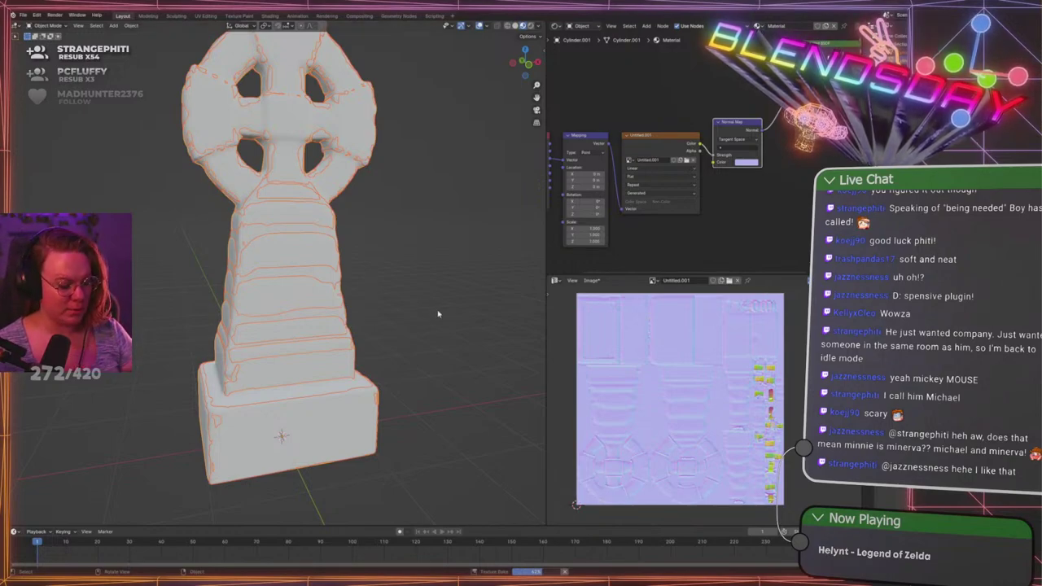
Clear the object selection, show the Untitled image in the image view, and assign it to the material's image texture node
{"action": "left_click", "coordinate": [473, 324]}
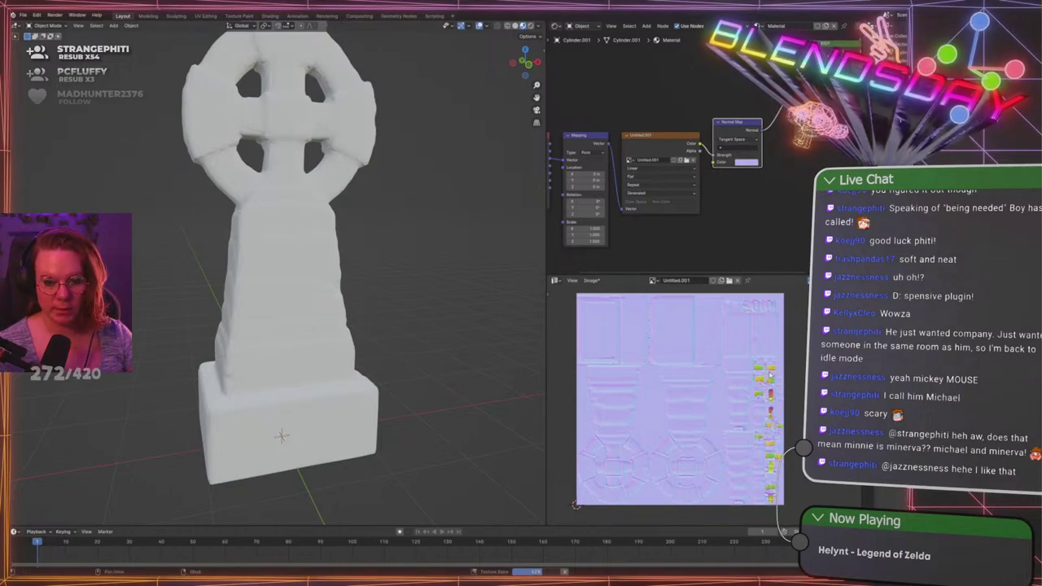
{"action": "left_click", "coordinate": [653, 280]}
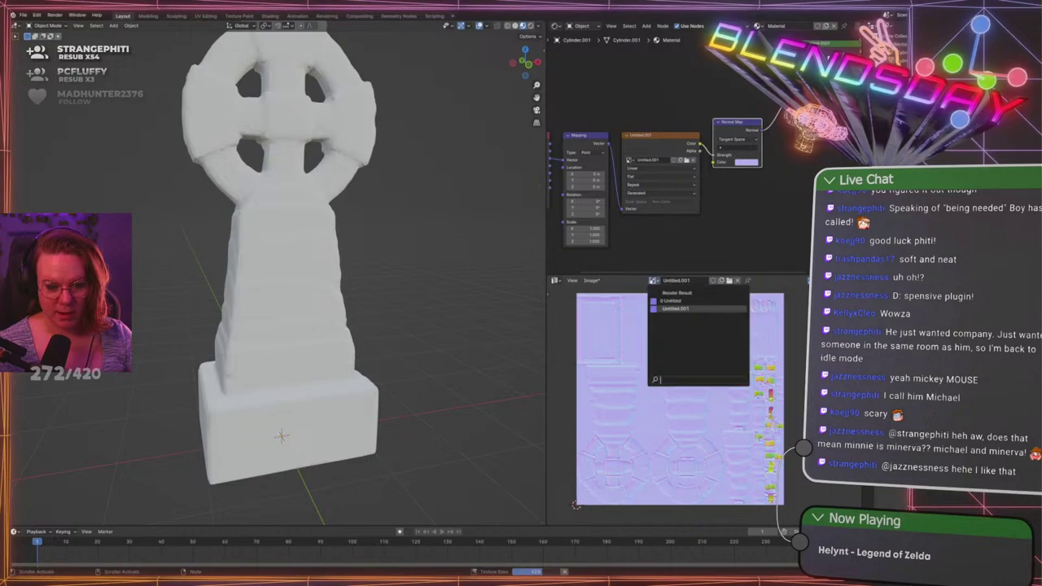
{"action": "left_click", "coordinate": [691, 301]}
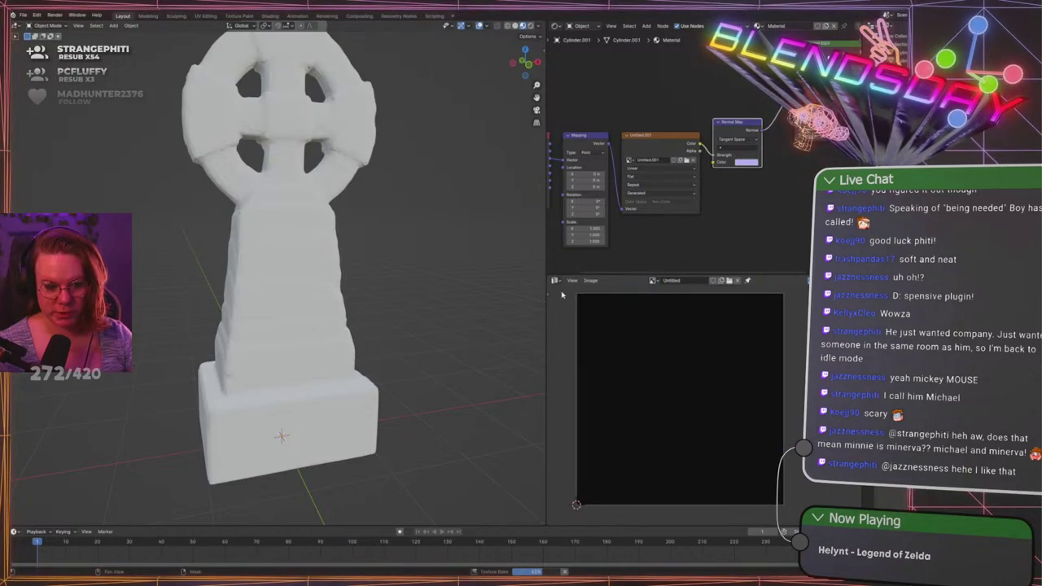
{"action": "left_click", "coordinate": [629, 160]}
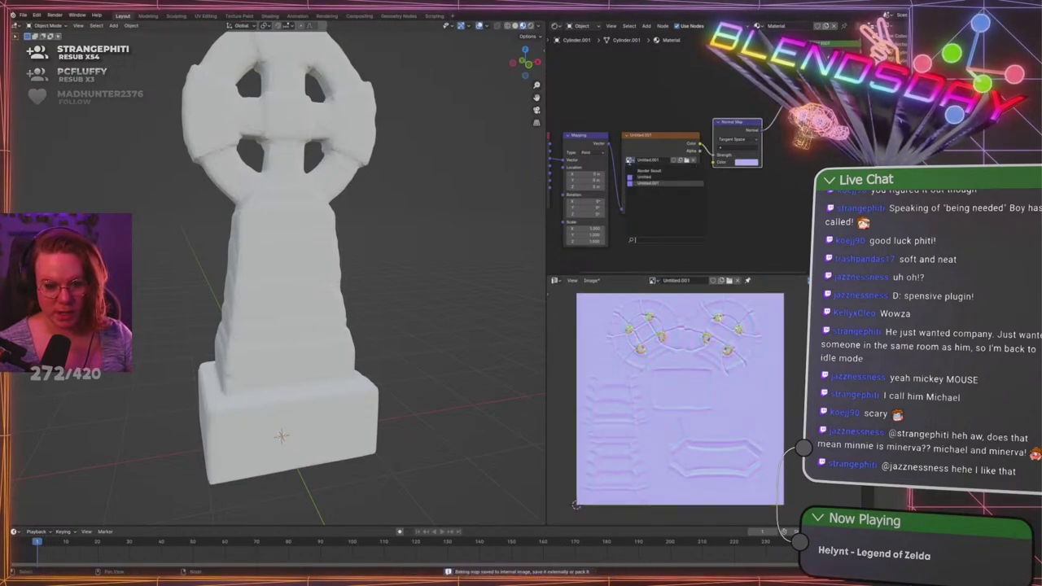
{"action": "left_click", "coordinate": [647, 176]}
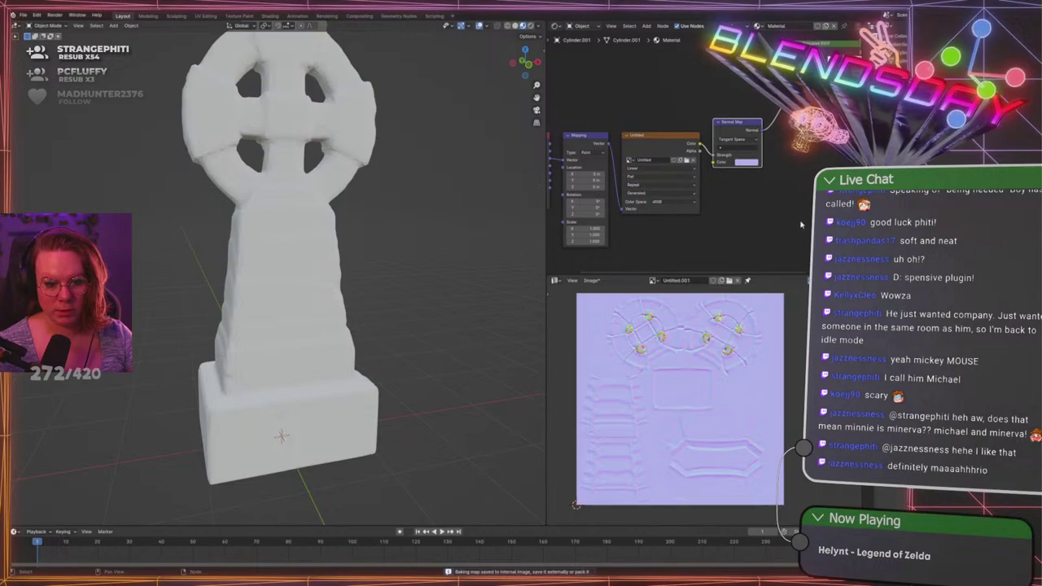
Select the tombstone by its cross head and save the file
{"action": "scroll", "coordinate": [396, 302], "scroll_direction": "up", "scroll_amount": 2}
{"action": "mouse_move", "coordinate": [382, 298]}
{"action": "middle_mouse_down"}
{"action": "mouse_move", "coordinate": [363, 298]}
{"action": "mouse_move", "coordinate": [367, 274]}
{"action": "mouse_move", "coordinate": [383, 281]}
{"action": "middle_mouse_up"}
{"action": "scroll", "coordinate": [367, 275], "scroll_direction": "down", "scroll_amount": 1}
{"action": "middle_click_drag", "start_coordinate": [383, 281], "coordinate": [390, 307], "text": "shift"}
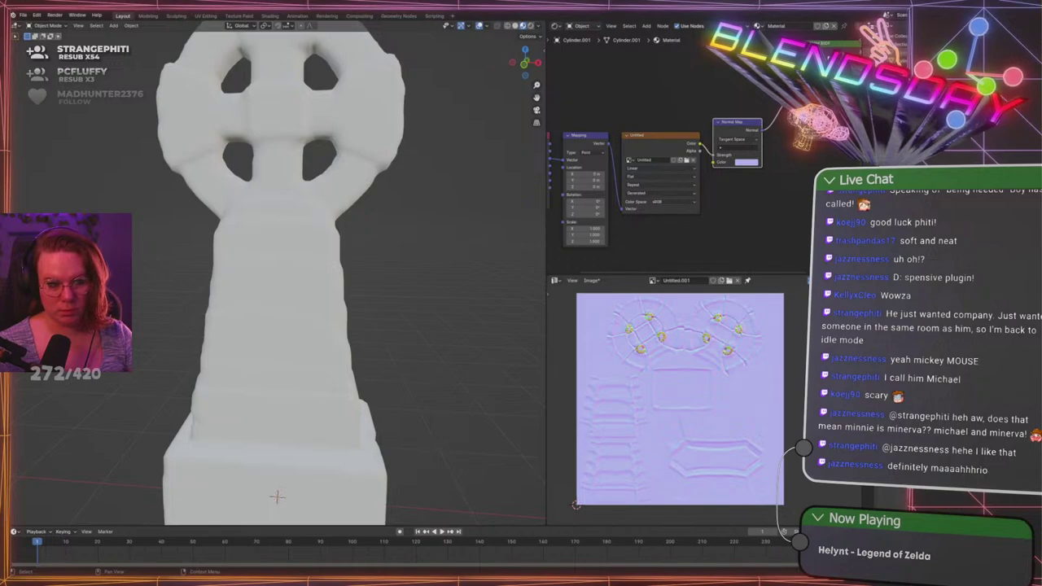
{"action": "left_click", "coordinate": [376, 122]}
{"action": "middle_click_drag", "start_coordinate": [412, 58], "coordinate": [418, 187], "text": "shift"}
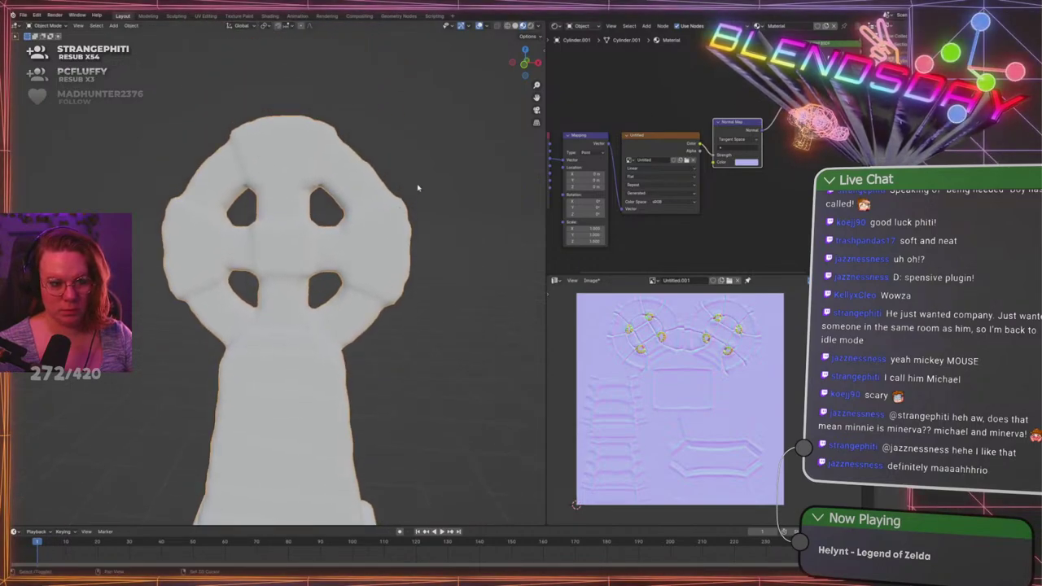
{"action": "key", "text": "ctrl+s"}
{"action": "scroll", "coordinate": [373, 261], "scroll_direction": "up", "scroll_amount": 3}
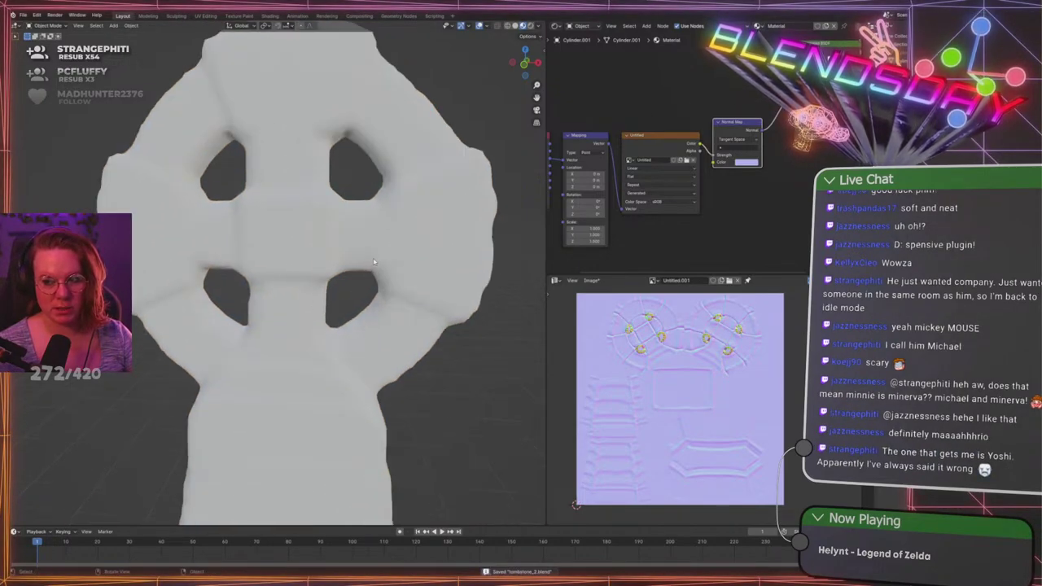
Check the viewport shading settings and inspect the baked normal map alongside the tombstone
{"action": "left_click", "coordinate": [425, 249]}
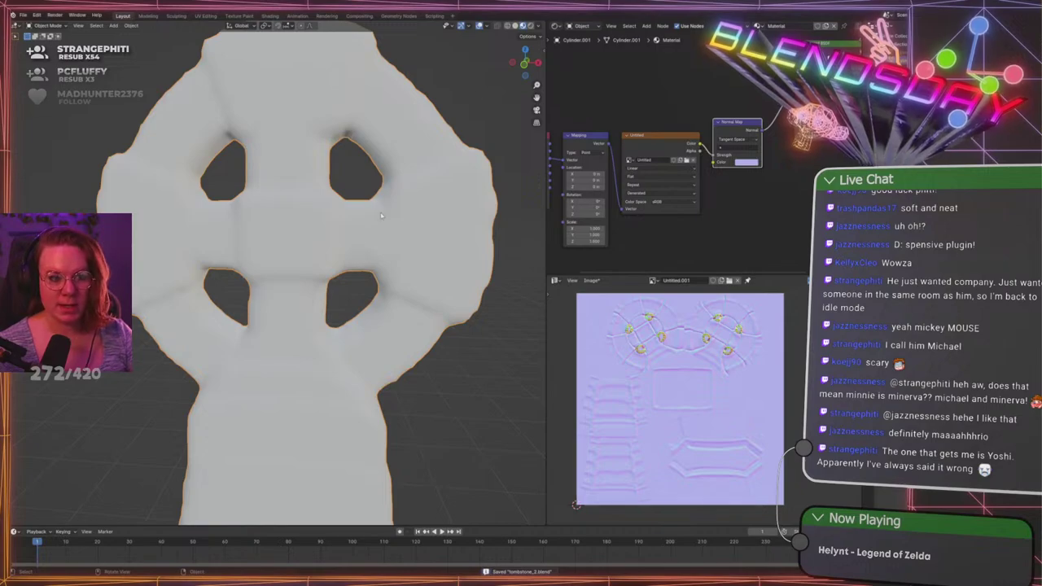
{"action": "left_click", "coordinate": [538, 25]}
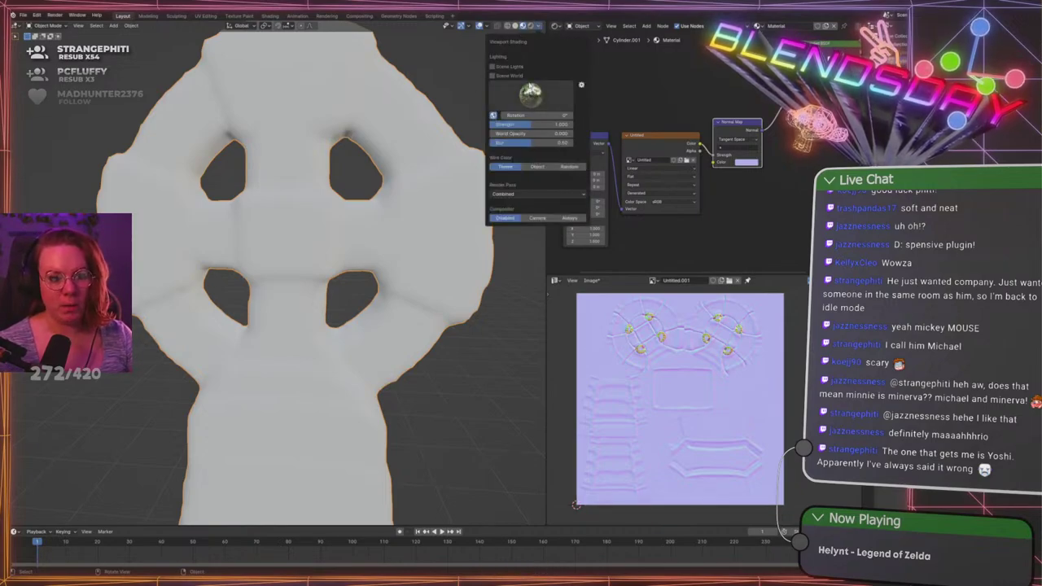
{"action": "left_click", "coordinate": [450, 95]}
{"action": "left_click", "coordinate": [439, 124]}
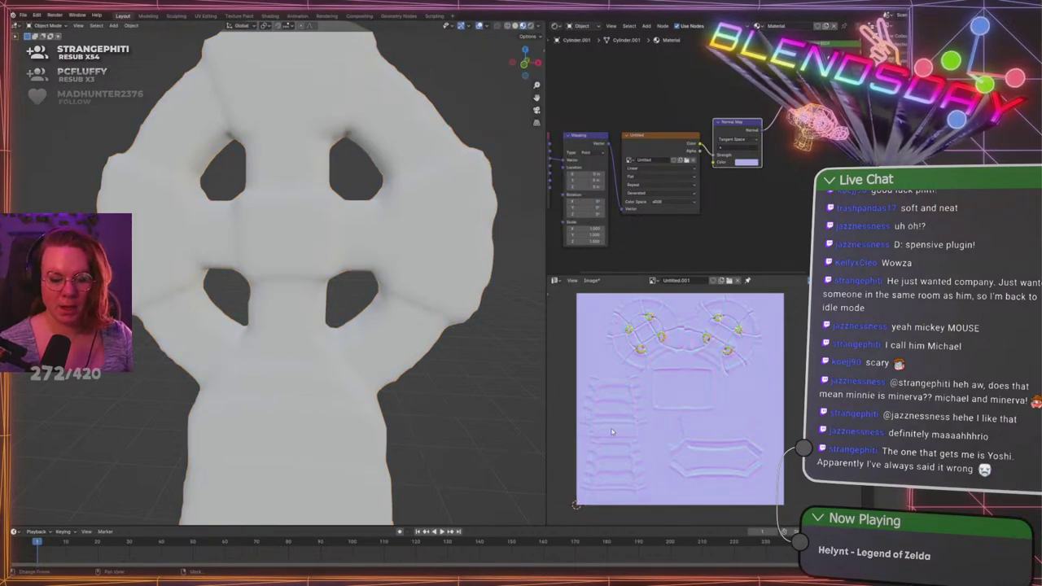
{"action": "scroll", "coordinate": [692, 407], "scroll_direction": "up", "scroll_amount": 4}
{"action": "scroll", "coordinate": [682, 407], "scroll_direction": "down", "scroll_amount": 3}
{"action": "middle_click_drag", "start_coordinate": [592, 412], "coordinate": [650, 362]}
{"action": "scroll", "coordinate": [650, 362], "scroll_direction": "up", "scroll_amount": 2}
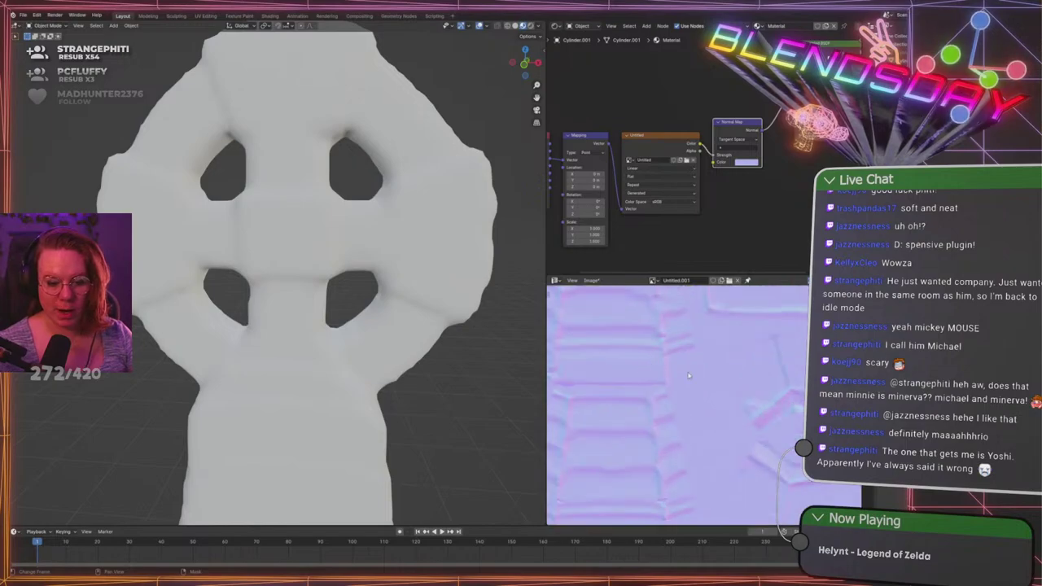
{"action": "scroll", "coordinate": [326, 293], "scroll_direction": "down", "scroll_amount": 5}
{"action": "middle_click_drag", "start_coordinate": [293, 297], "coordinate": [327, 297]}
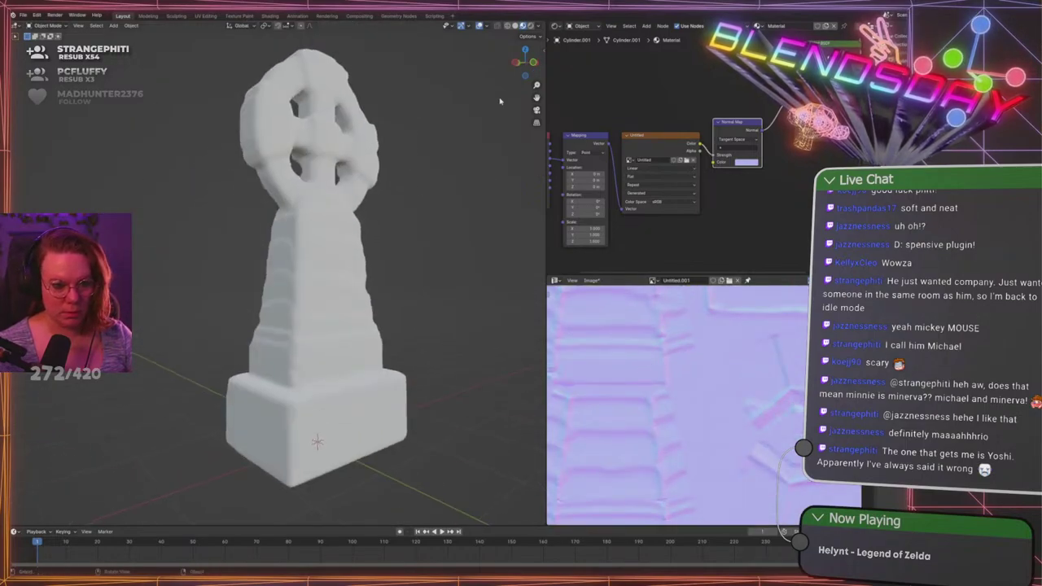
Compare the tombstone in solid and rendered shading, and return to material preview
{"action": "left_click", "coordinate": [522, 27]}
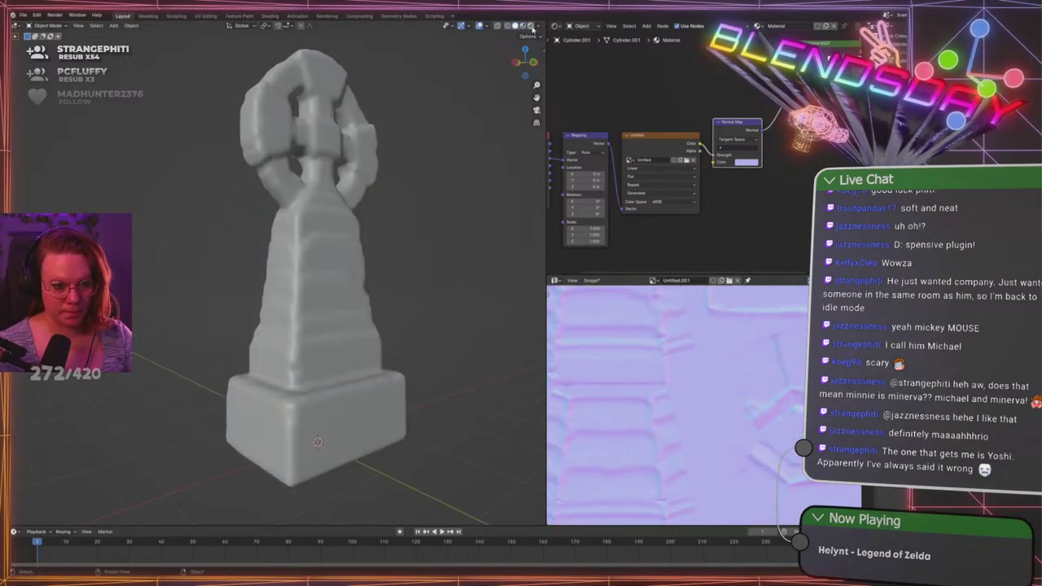
{"action": "left_click", "coordinate": [529, 25]}
{"action": "left_click", "coordinate": [371, 171]}
{"action": "middle_click_drag", "start_coordinate": [370, 171], "coordinate": [335, 207]}
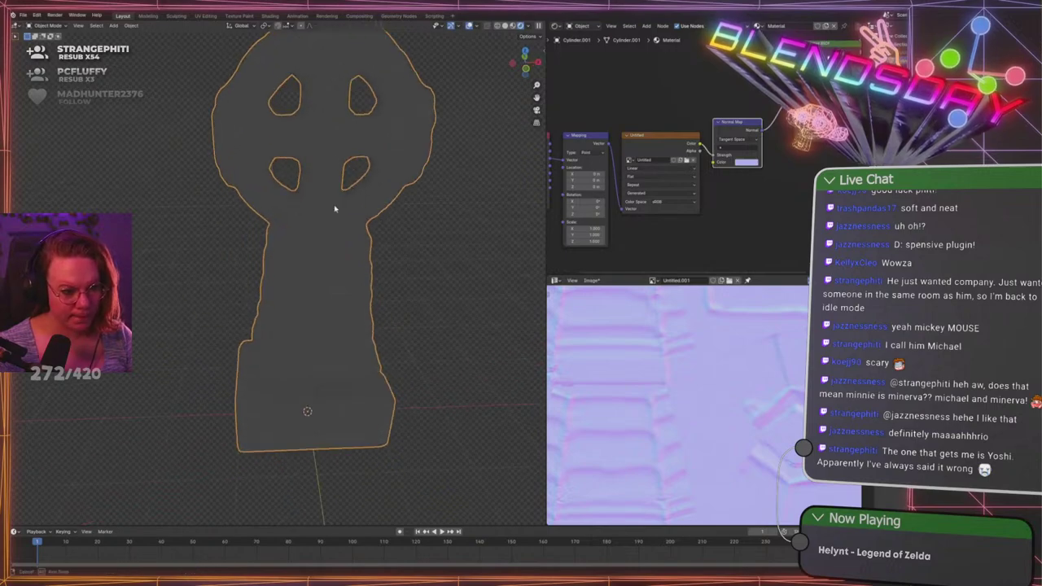
{"action": "left_click", "coordinate": [514, 26]}
{"action": "left_click", "coordinate": [441, 212]}
{"action": "middle_click_drag", "start_coordinate": [440, 211], "coordinate": [328, 298], "text": "shift"}
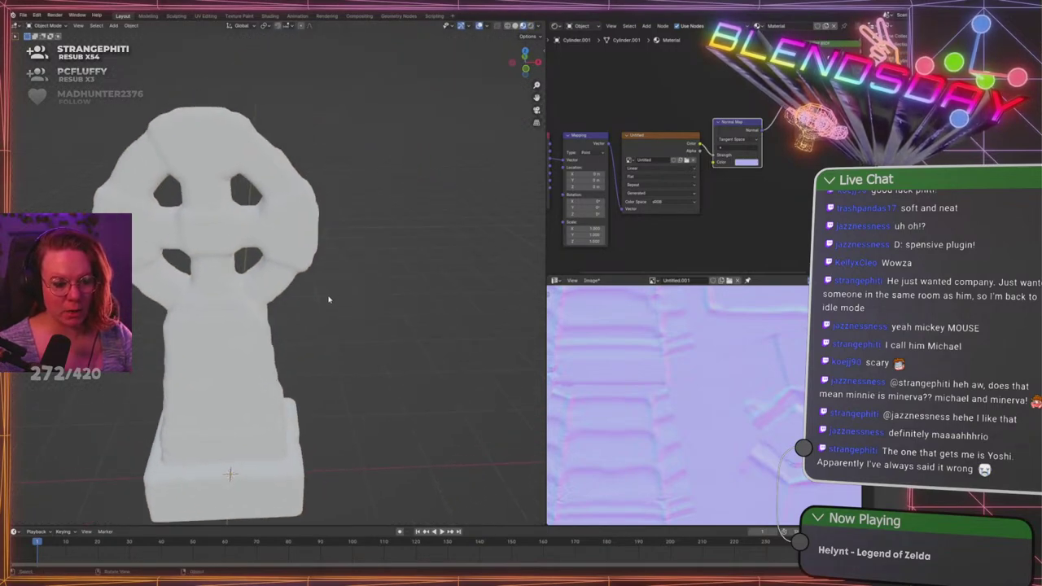
Examine the ring openings in the baked normal map and on the tombstone's cross head
{"action": "scroll", "coordinate": [328, 298], "scroll_direction": "down", "scroll_amount": 3}
{"action": "scroll", "coordinate": [690, 406], "scroll_direction": "down", "scroll_amount": 6}
{"action": "middle_click_drag", "start_coordinate": [703, 381], "coordinate": [653, 441]}
{"action": "scroll", "coordinate": [662, 395], "scroll_direction": "up", "scroll_amount": 5}
{"action": "scroll", "coordinate": [662, 394], "scroll_direction": "up", "scroll_amount": 5}
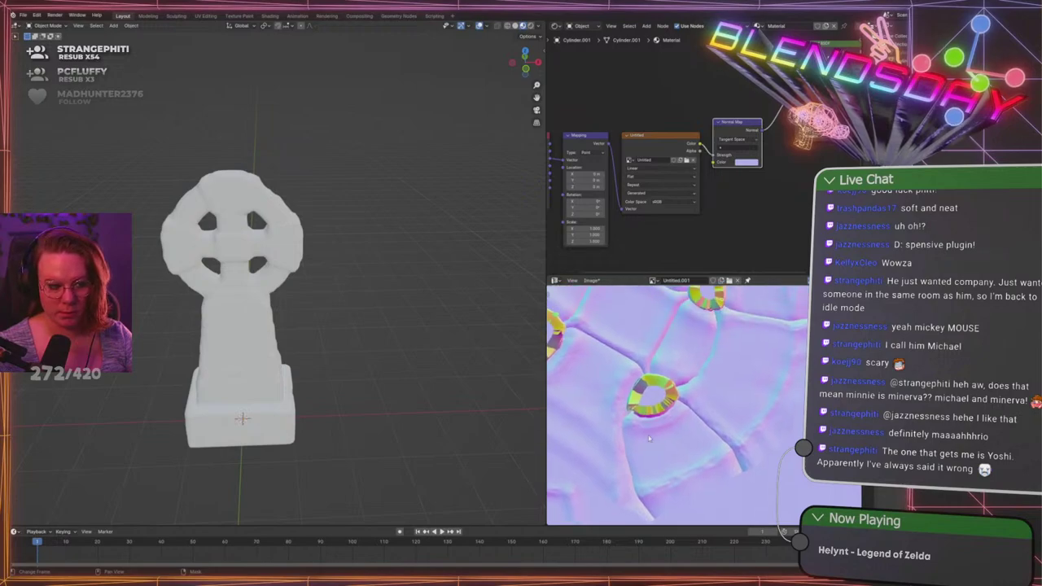
{"action": "scroll", "coordinate": [318, 285], "scroll_direction": "up", "scroll_amount": 6}
{"action": "middle_click_drag", "start_coordinate": [317, 285], "coordinate": [321, 262]}
{"action": "scroll", "coordinate": [711, 237], "scroll_direction": "down", "scroll_amount": 1}
Select the tombstone and set its Principled BSDF base color to pink
{"action": "middle_click_drag", "start_coordinate": [759, 208], "coordinate": [697, 220]}
{"action": "scroll", "coordinate": [657, 197], "scroll_direction": "up", "scroll_amount": 1}
{"action": "scroll", "coordinate": [697, 221], "scroll_direction": "up", "scroll_amount": 1}
{"action": "mouse_move", "coordinate": [655, 159]}
{"action": "left_mouse_down"}
{"action": "mouse_move", "coordinate": [615, 166]}
{"action": "mouse_move", "coordinate": [654, 161]}
{"action": "left_mouse_up"}
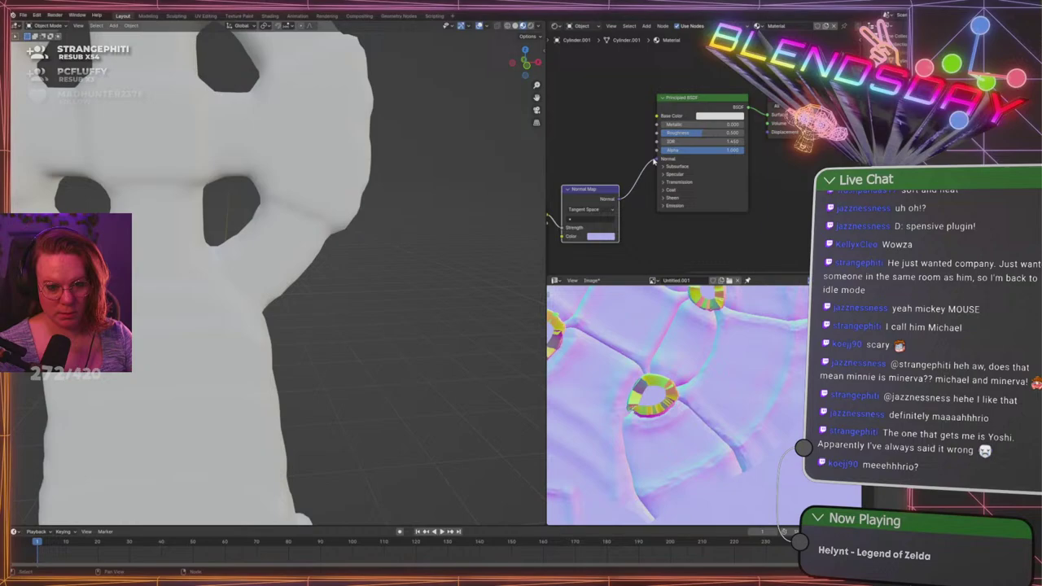
{"action": "left_click", "coordinate": [368, 126]}
{"action": "left_click", "coordinate": [869, 436]}
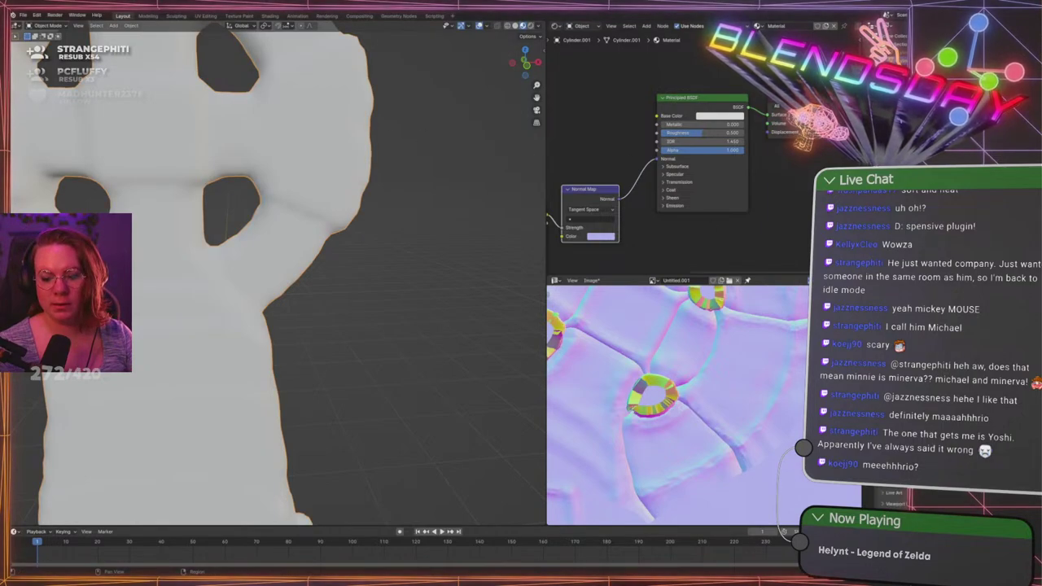
{"action": "left_click", "coordinate": [386, 228]}
{"action": "left_click", "coordinate": [337, 201]}
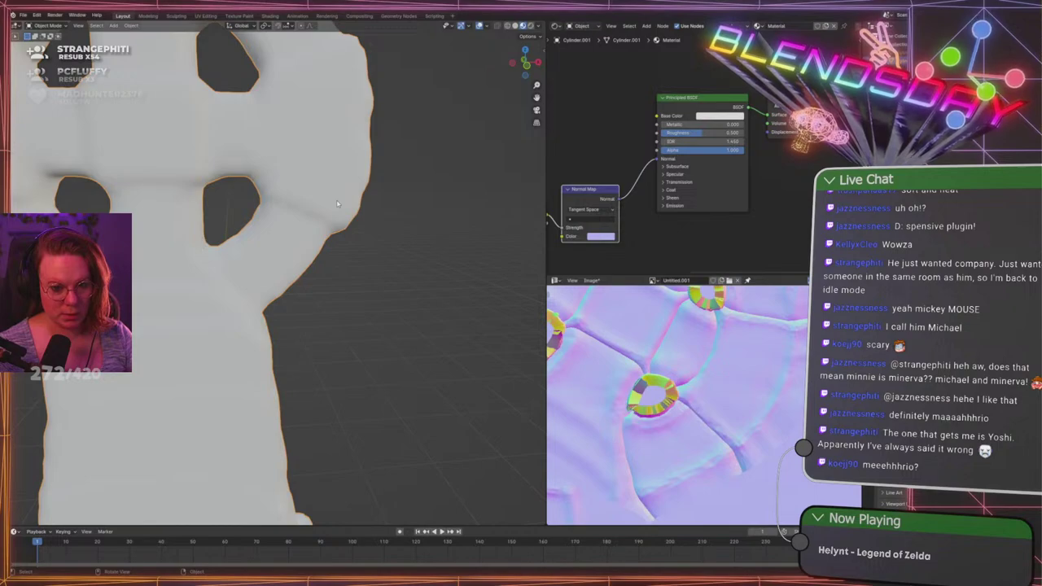
{"action": "left_click", "coordinate": [719, 115]}
{"action": "left_click", "coordinate": [741, 170]}
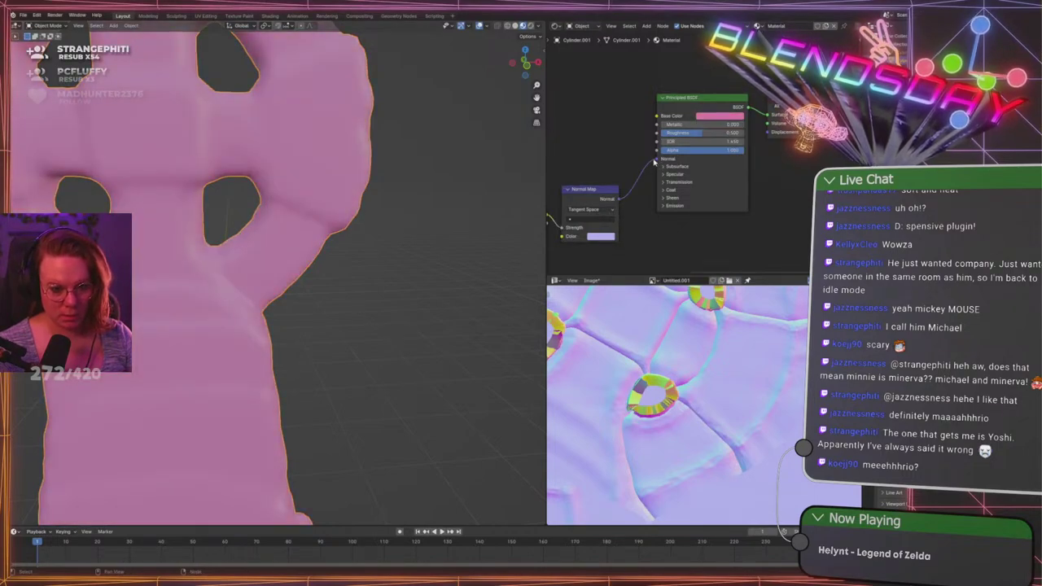
Reconnect the Normal Map node to the shader's Normal input and move the image's color link from Strength to Color
{"action": "left_click_drag", "start_coordinate": [619, 200], "coordinate": [657, 159]}
{"action": "middle_click_drag", "start_coordinate": [576, 158], "coordinate": [667, 143]}
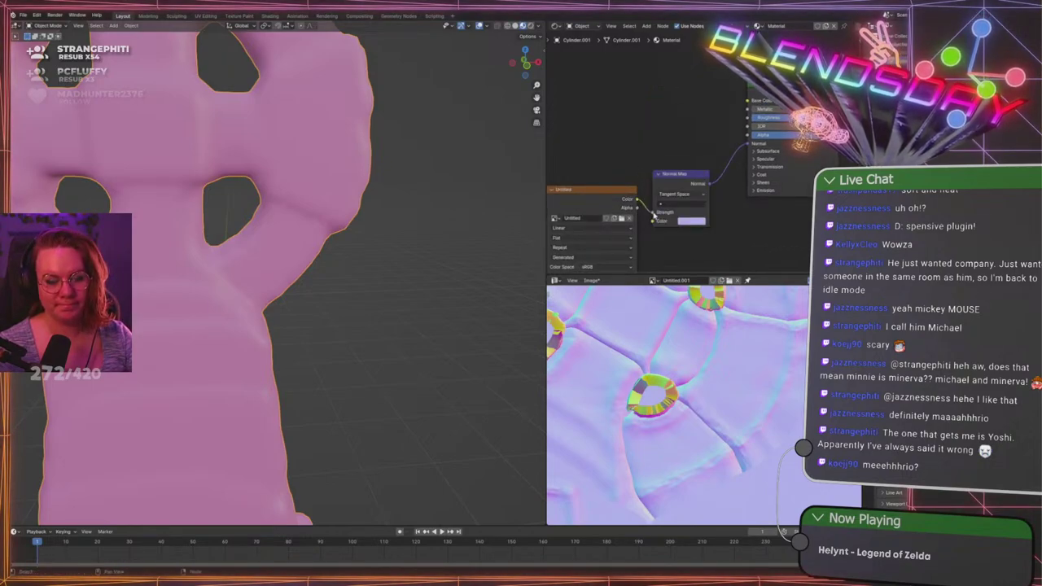
{"action": "left_click_drag", "start_coordinate": [653, 212], "coordinate": [653, 221]}
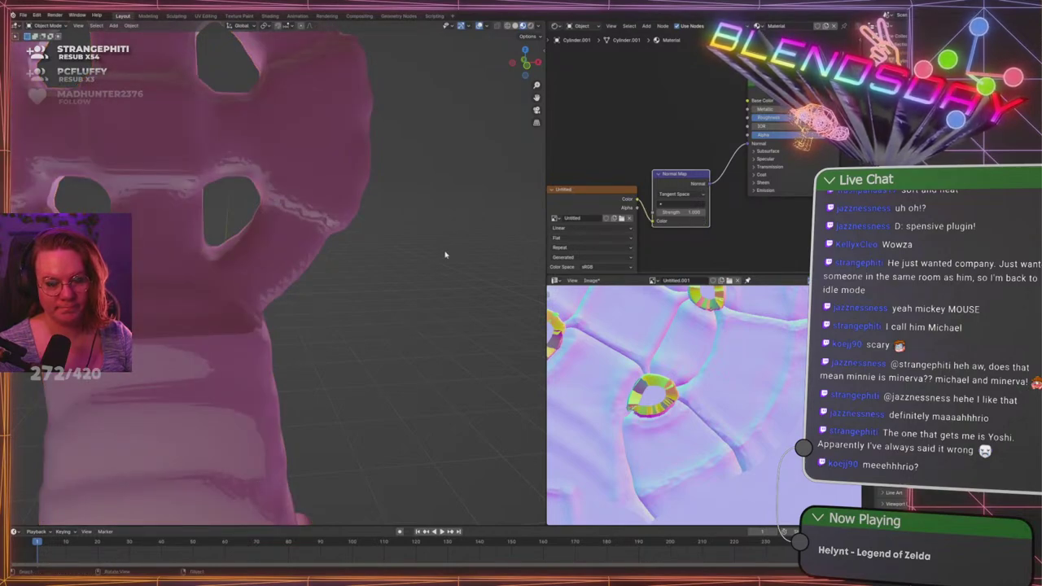
Reveal the detailed tombstone and select it together with Cylinder.001 for the normal map bake
{"action": "scroll", "coordinate": [447, 251], "scroll_direction": "down", "scroll_amount": 5}
{"action": "middle_click_drag", "start_coordinate": [297, 306], "coordinate": [293, 262]}
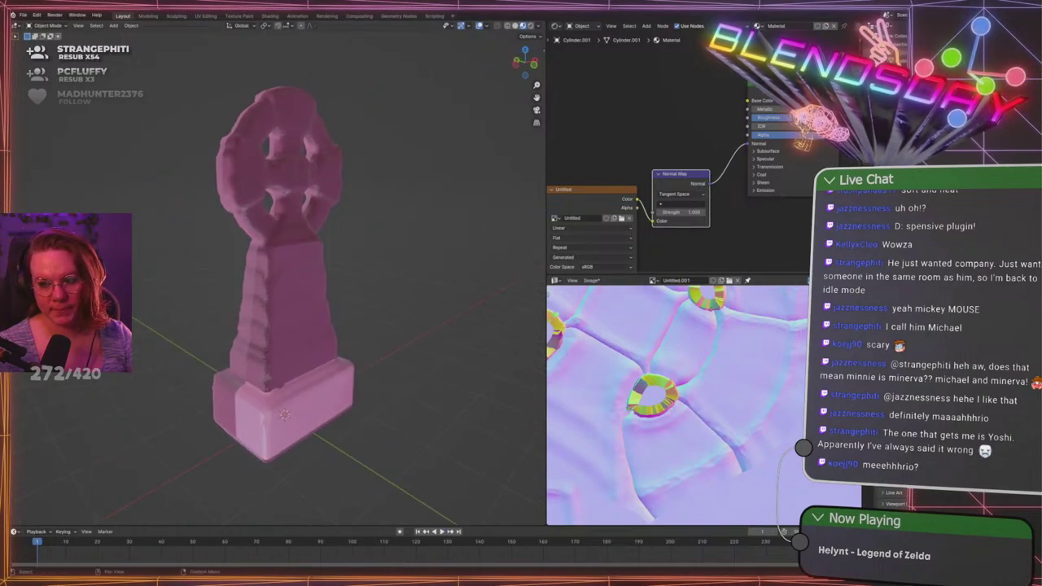
{"action": "left_click", "coordinate": [995, 67]}
{"action": "left_click", "coordinate": [916, 67]}
{"action": "left_click", "coordinate": [916, 57], "text": "ctrl"}
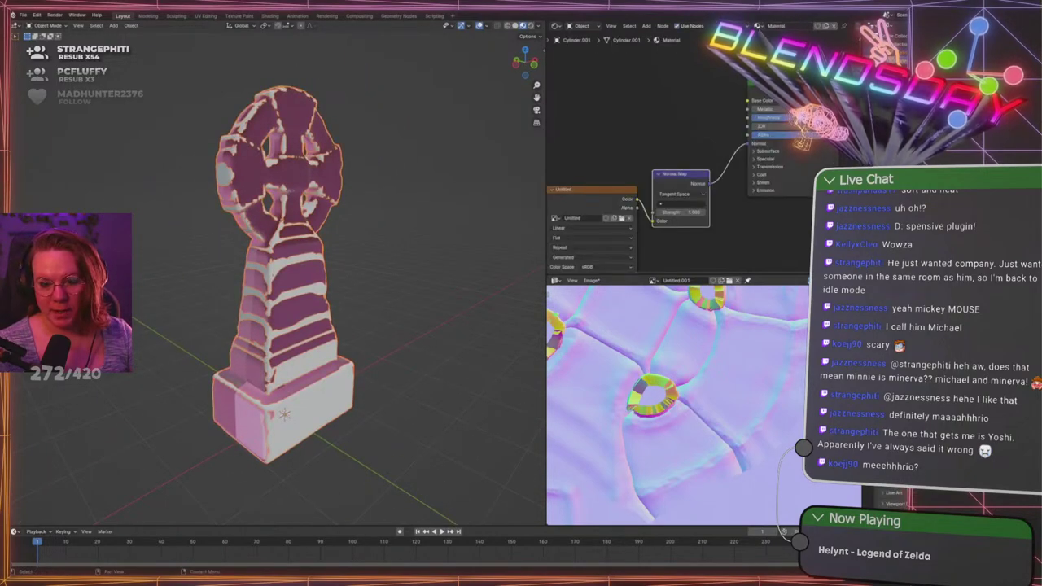
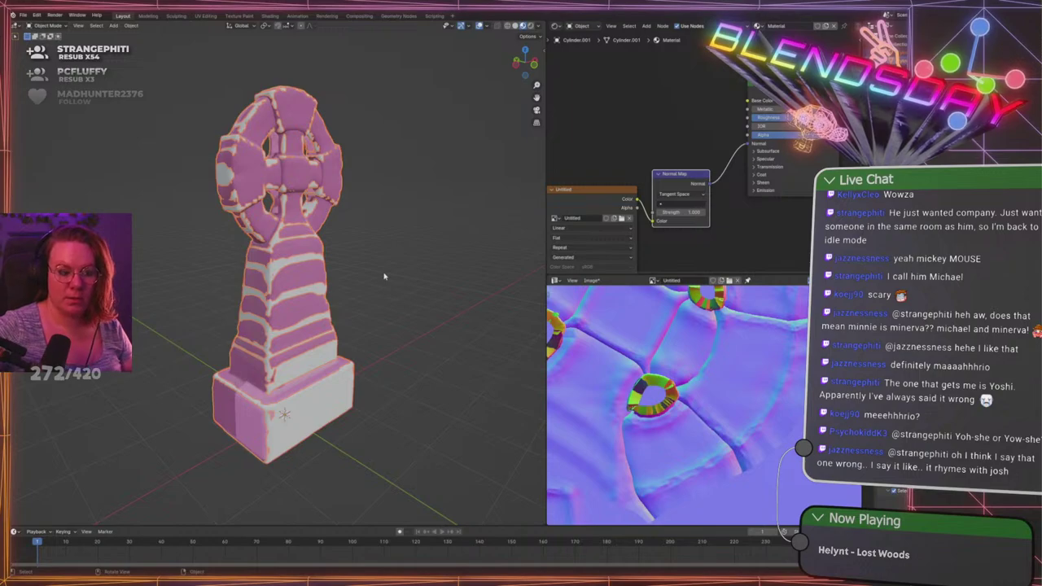
Hide the detailed tombstone so that only the baked remeshed copy is displayed
{"action": "middle_click_drag", "start_coordinate": [384, 276], "coordinate": [476, 271]}
{"action": "scroll", "coordinate": [339, 249], "scroll_direction": "up", "scroll_amount": 3}
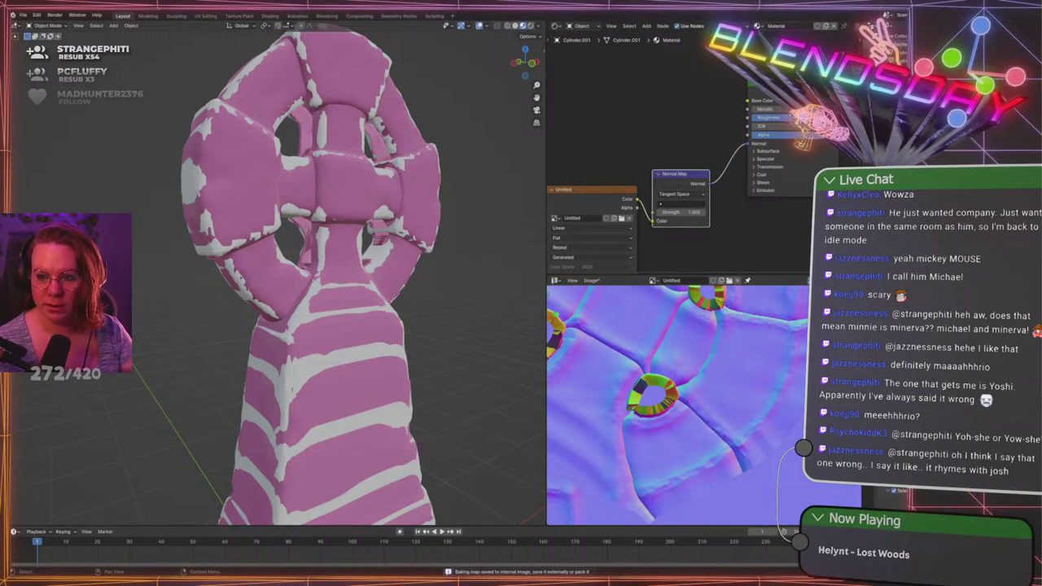
{"action": "key", "text": "h"}
{"action": "scroll", "coordinate": [410, 223], "scroll_direction": "up", "scroll_amount": 3}
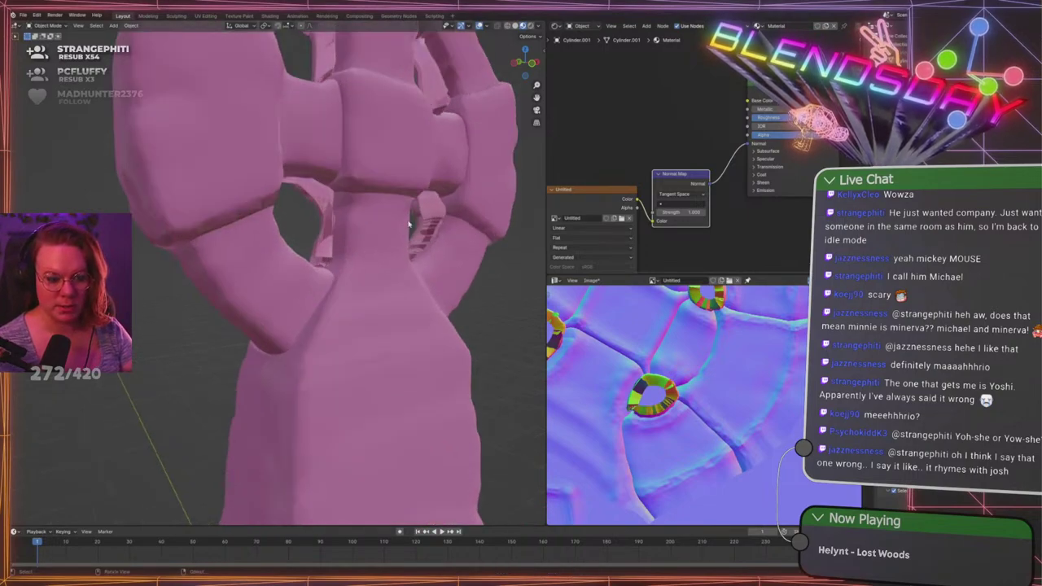
Inspect the rebaked tombstone's cross head, shaft and base from several sides
{"action": "middle_click_drag", "start_coordinate": [409, 223], "coordinate": [380, 230]}
{"action": "scroll", "coordinate": [375, 232], "scroll_direction": "down", "scroll_amount": 5}
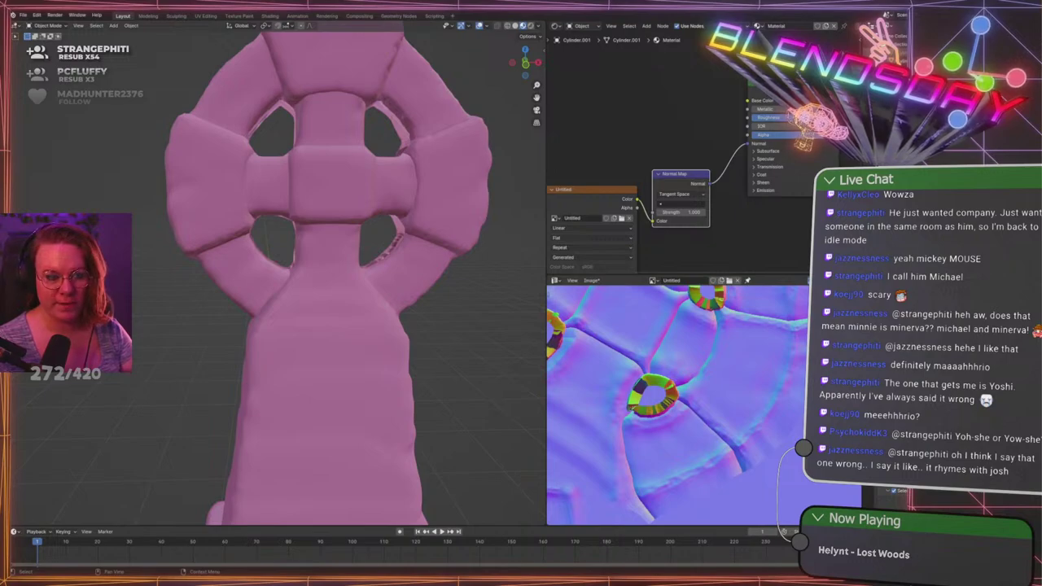
{"action": "middle_click_drag", "start_coordinate": [354, 171], "coordinate": [280, 140]}
{"action": "middle_click_drag", "start_coordinate": [313, 153], "coordinate": [267, 155]}
{"action": "middle_click_drag", "start_coordinate": [265, 194], "coordinate": [276, 293]}
{"action": "left_click", "coordinate": [307, 293]}
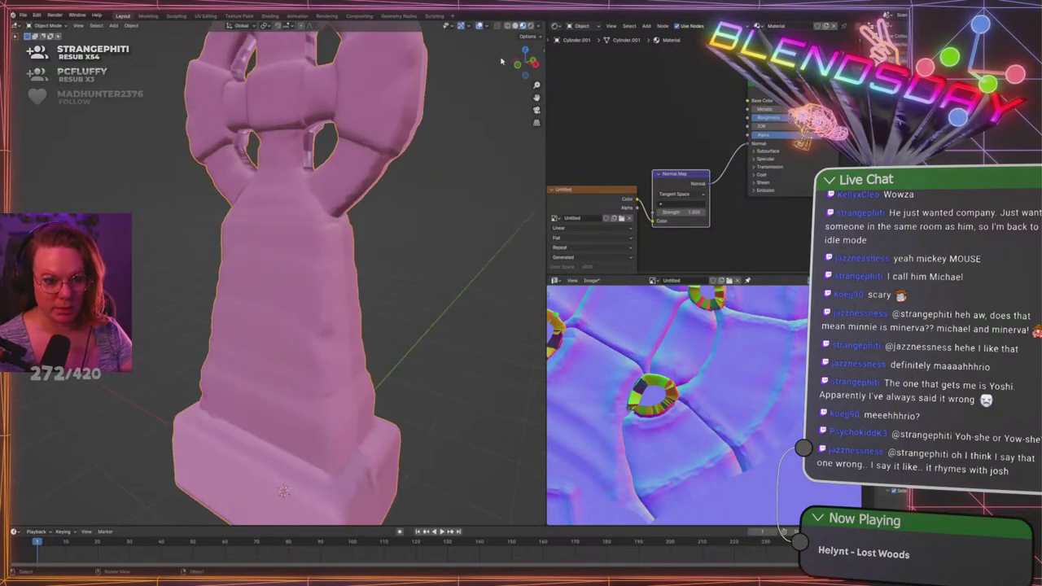
{"action": "left_click", "coordinate": [538, 27]}
{"action": "left_click", "coordinate": [539, 28]}
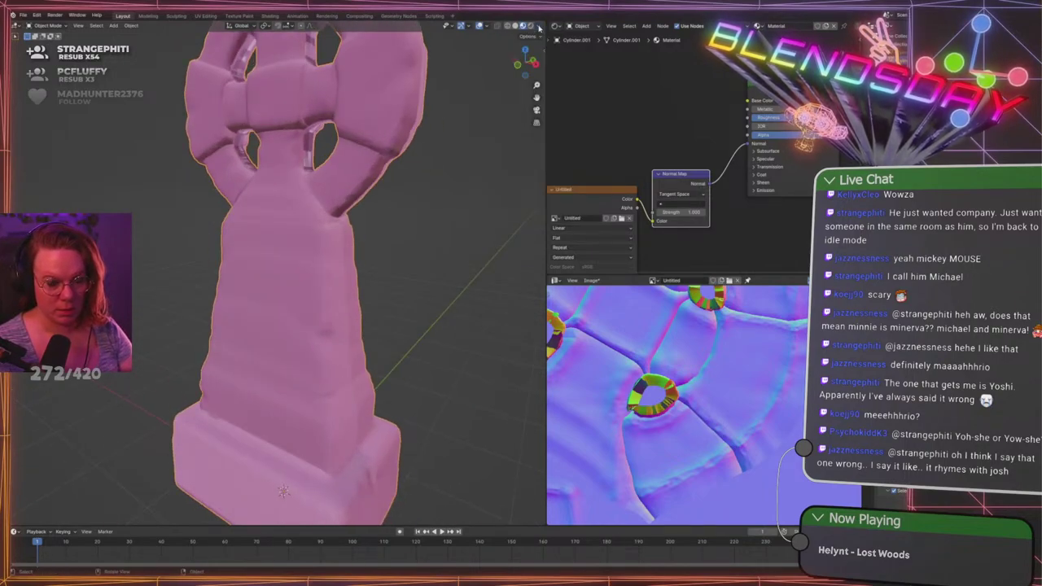
{"action": "scroll", "coordinate": [391, 348], "scroll_direction": "down", "scroll_amount": 4}
{"action": "scroll", "coordinate": [381, 348], "scroll_direction": "up", "scroll_amount": 2}
{"action": "middle_click_drag", "start_coordinate": [366, 343], "coordinate": [285, 325]}
Examine the islands in the Untitled normal map and the inner edges of the tombstone's ring openings
{"action": "scroll", "coordinate": [637, 387], "scroll_direction": "down", "scroll_amount": 4}
{"action": "scroll", "coordinate": [638, 386], "scroll_direction": "down", "scroll_amount": 4}
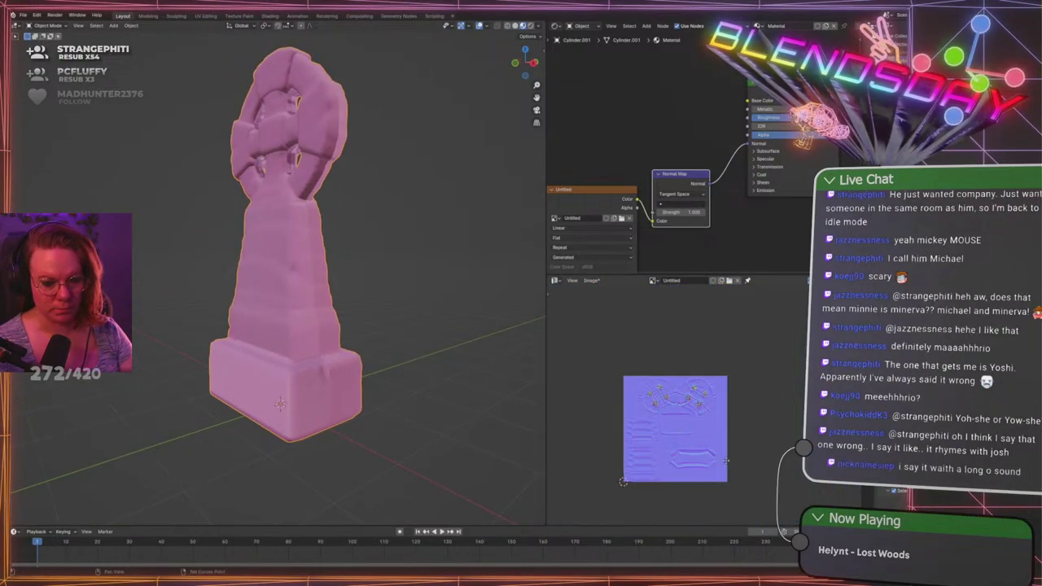
{"action": "middle_click_drag", "start_coordinate": [637, 387], "coordinate": [653, 329]}
{"action": "scroll", "coordinate": [652, 329], "scroll_direction": "up", "scroll_amount": 2}
{"action": "scroll", "coordinate": [672, 402], "scroll_direction": "up", "scroll_amount": 2}
{"action": "middle_click_drag", "start_coordinate": [673, 402], "coordinate": [709, 460]}
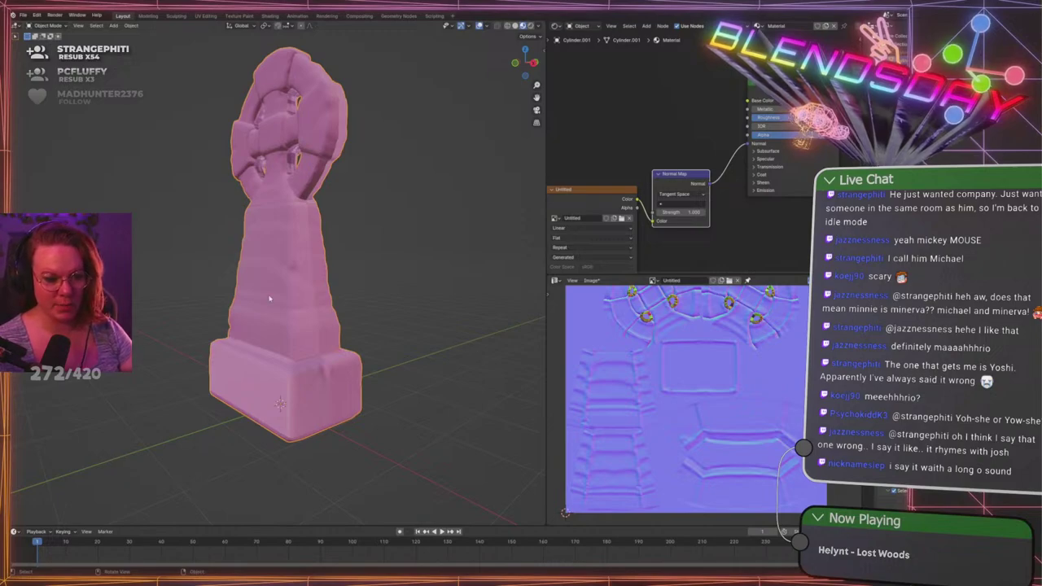
{"action": "middle_click_drag", "start_coordinate": [270, 298], "coordinate": [356, 326]}
{"action": "scroll", "coordinate": [296, 353], "scroll_direction": "up", "scroll_amount": 2}
{"action": "scroll", "coordinate": [361, 333], "scroll_direction": "up", "scroll_amount": 1}
{"action": "scroll", "coordinate": [355, 325], "scroll_direction": "up", "scroll_amount": 1}
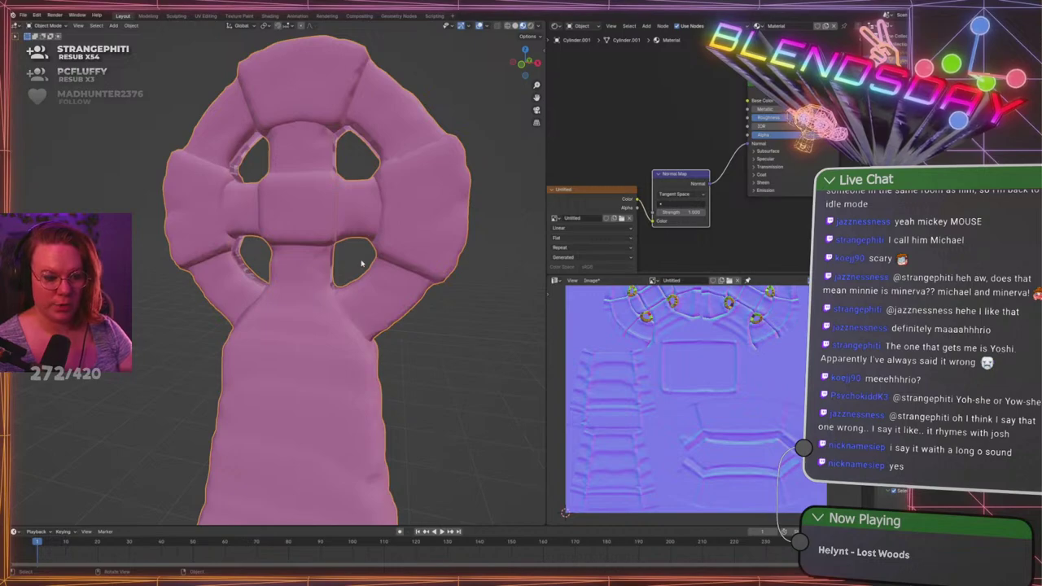
{"action": "scroll", "coordinate": [363, 263], "scroll_direction": "up", "scroll_amount": 2}
{"action": "middle_click_drag", "start_coordinate": [362, 262], "coordinate": [281, 291]}
{"action": "left_click", "coordinate": [281, 291]}
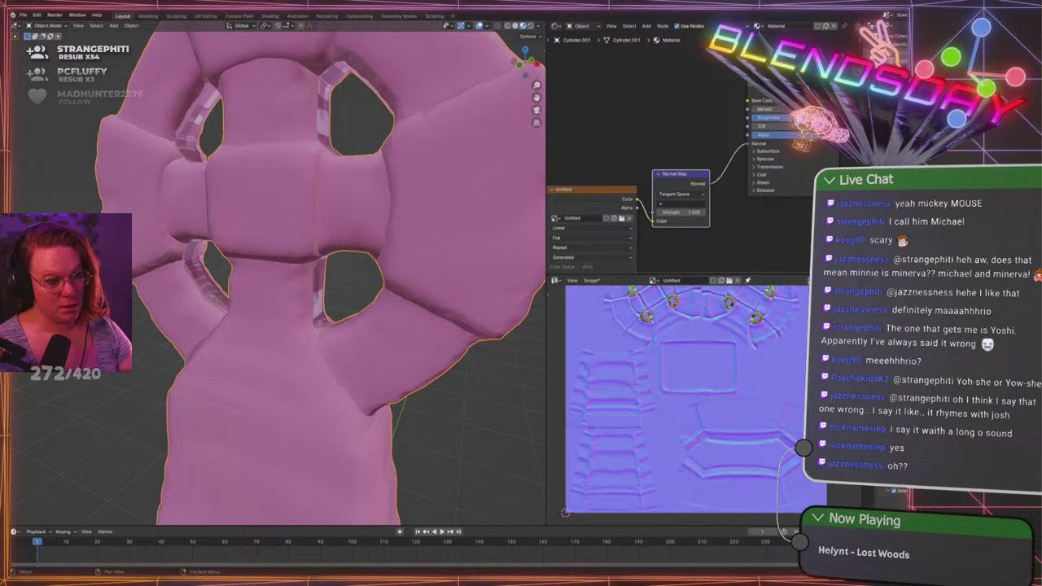
Examine the tombstone's cross head and ring openings, comparing them with the matching islands of the baked normal map
{"action": "middle_click_drag", "start_coordinate": [270, 161], "coordinate": [344, 223]}
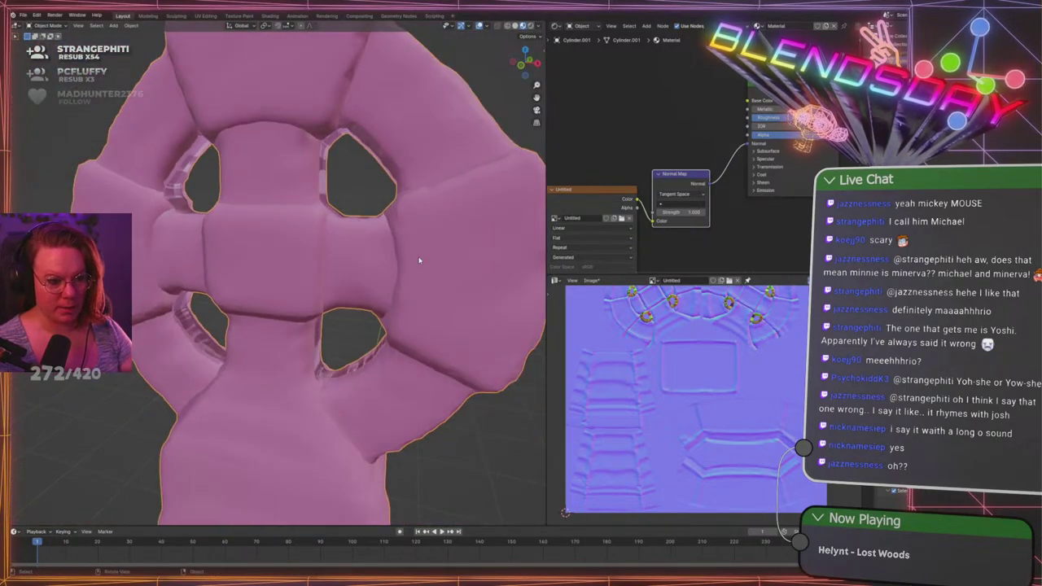
{"action": "scroll", "coordinate": [419, 260], "scroll_direction": "down", "scroll_amount": 3}
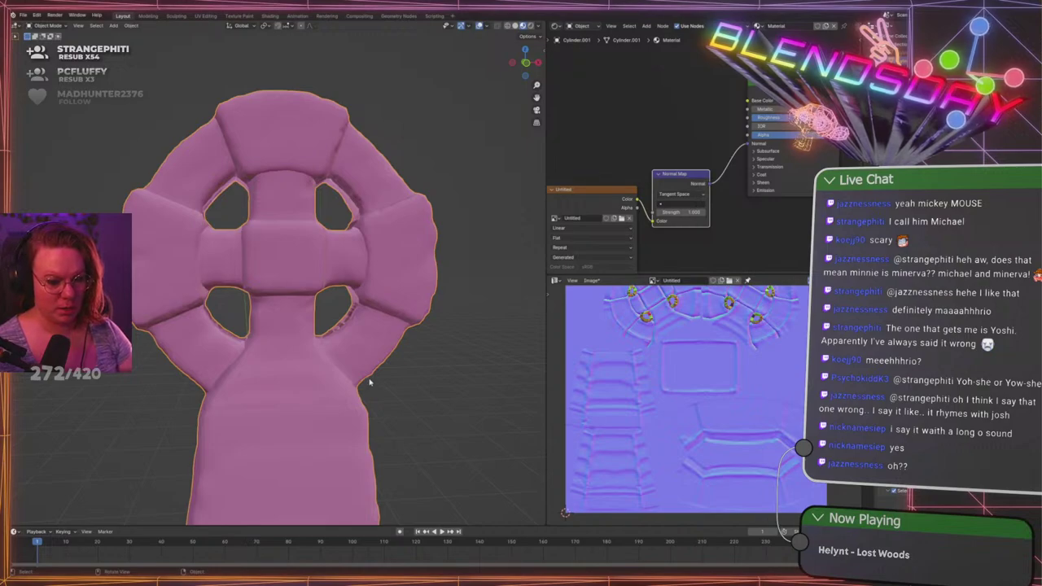
{"action": "scroll", "coordinate": [714, 397], "scroll_direction": "up", "scroll_amount": 4}
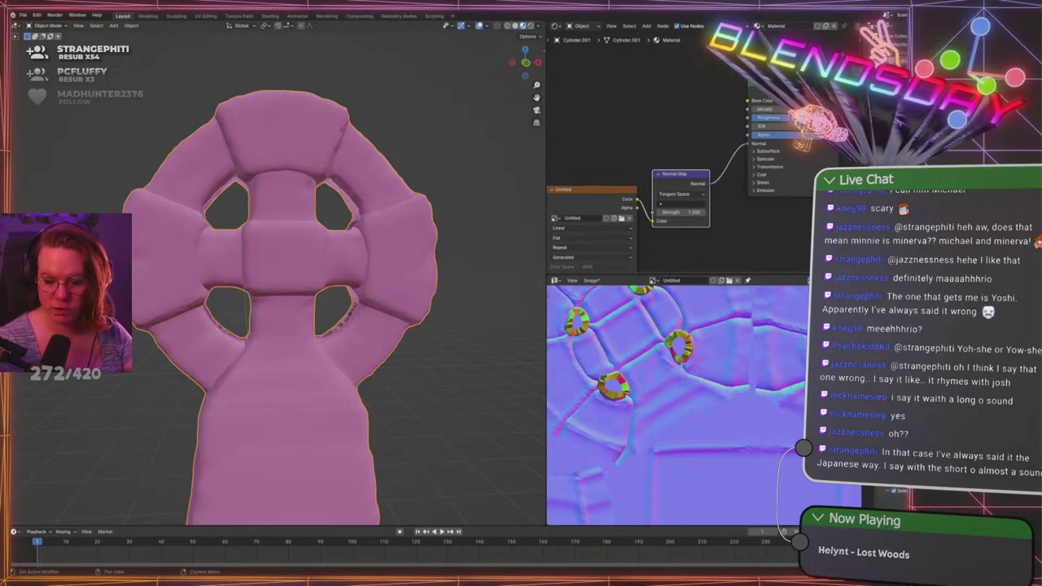
{"action": "middle_click_drag", "start_coordinate": [398, 388], "coordinate": [404, 354], "text": "shift"}
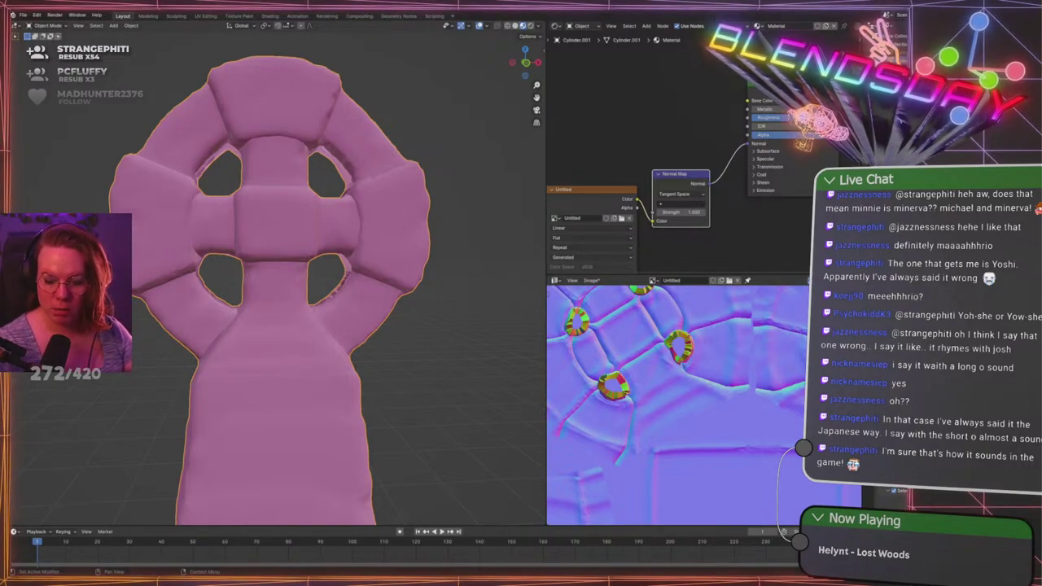
{"action": "scroll", "coordinate": [454, 342], "scroll_direction": "up", "scroll_amount": 4}
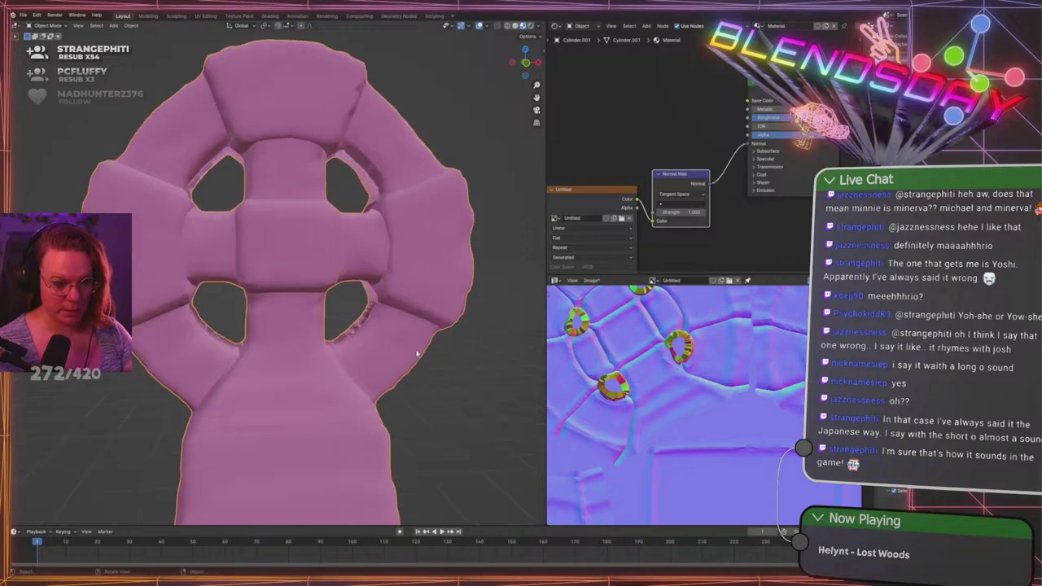
{"action": "middle_click_drag", "start_coordinate": [495, 405], "coordinate": [487, 406]}
{"action": "left_click", "coordinate": [486, 406]}
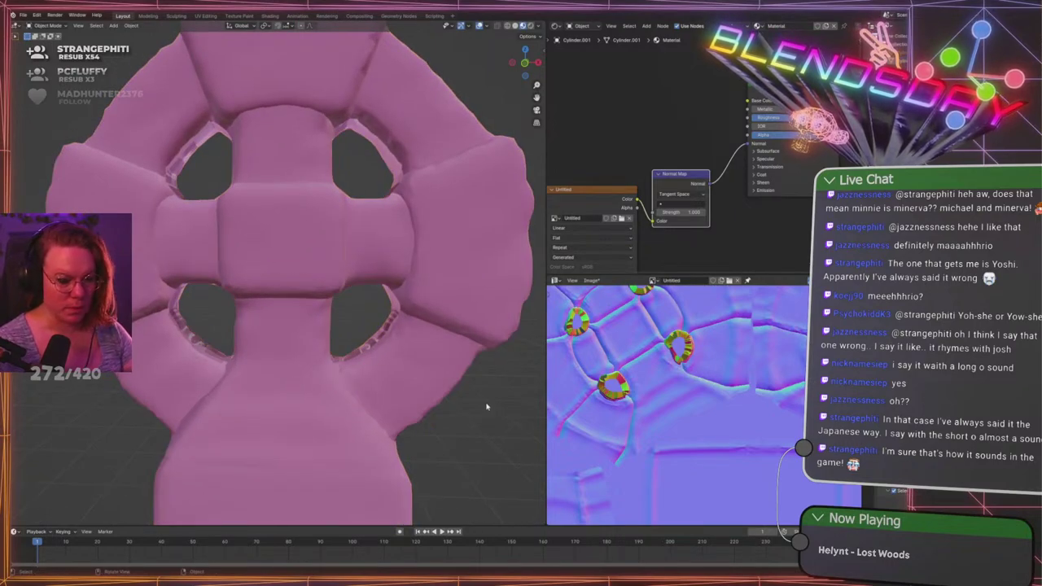
Add a cube as a size reference and place it over the tombstone's cross head in front view
{"action": "key", "text": "KP_1"}
{"action": "key", "text": "shift+a"}
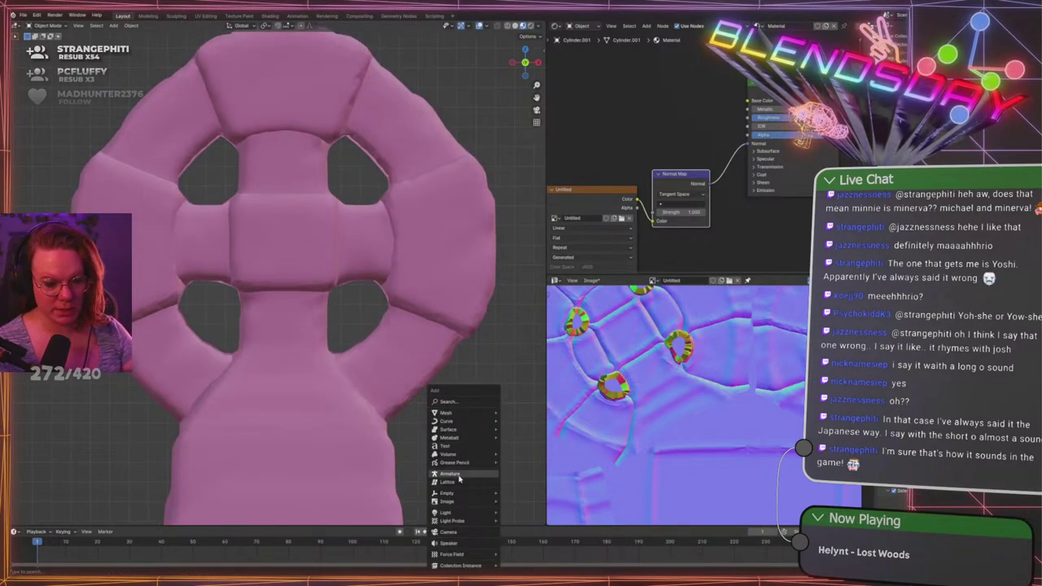
{"action": "scroll", "coordinate": [481, 405], "scroll_direction": "down", "scroll_amount": 2}
{"action": "key", "text": "shift+a"}
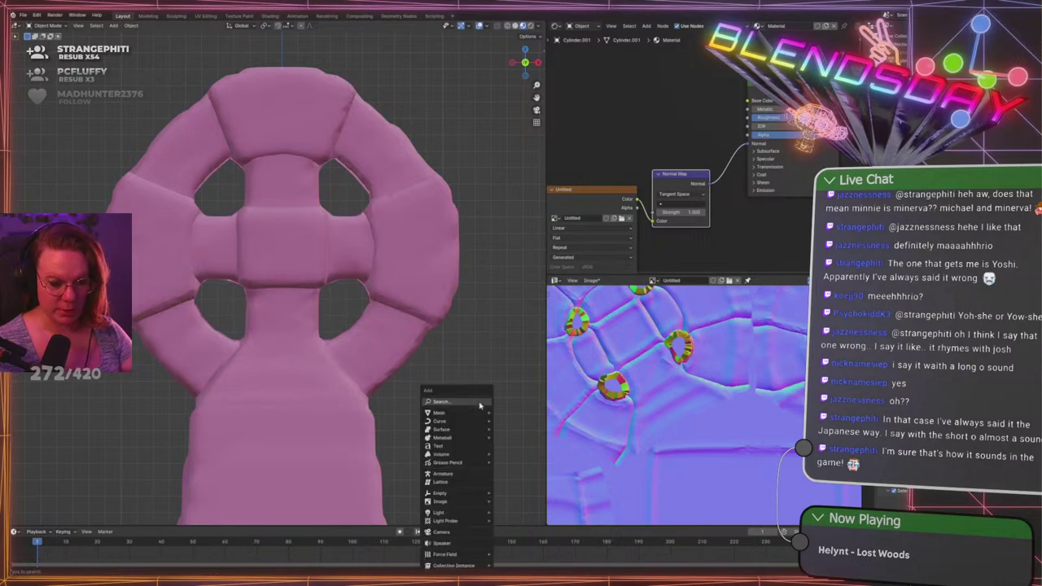
{"action": "mouse_move", "coordinate": [470, 427]}
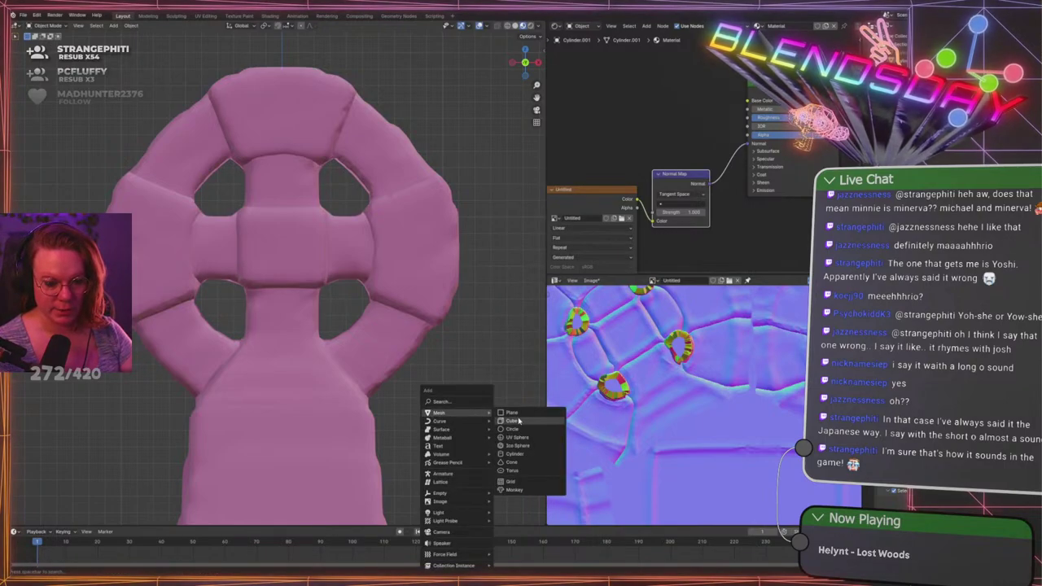
{"action": "left_click", "coordinate": [513, 421]}
{"action": "scroll", "coordinate": [382, 437], "scroll_direction": "down", "scroll_amount": 3}
{"action": "key", "text": "g"}
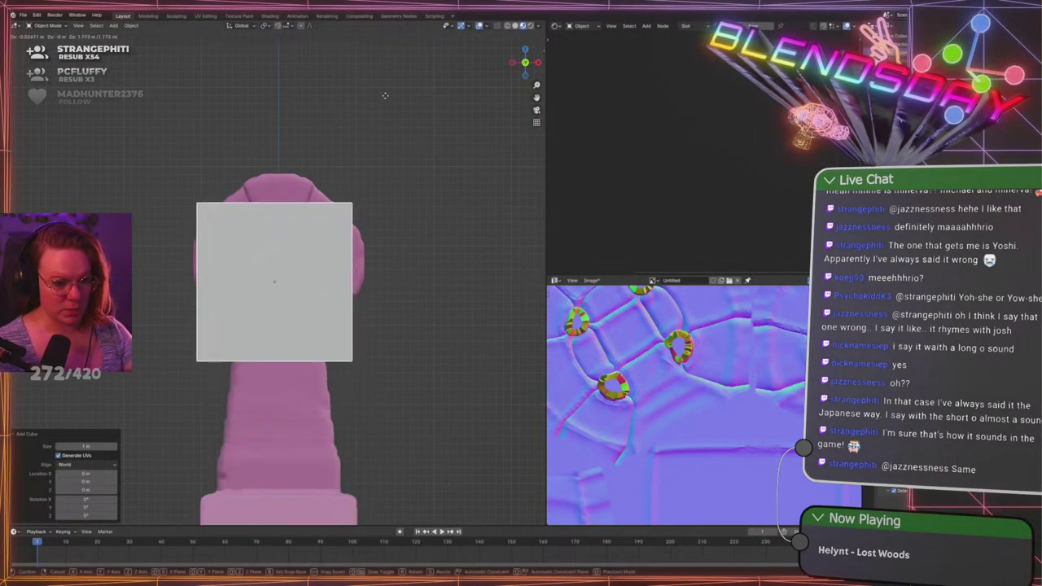
{"action": "left_click", "coordinate": [376, 226]}
Set the reference cube's dimensions to 0.01 m on all three axes
{"action": "scroll", "coordinate": [375, 211], "scroll_direction": "up", "scroll_amount": 1}
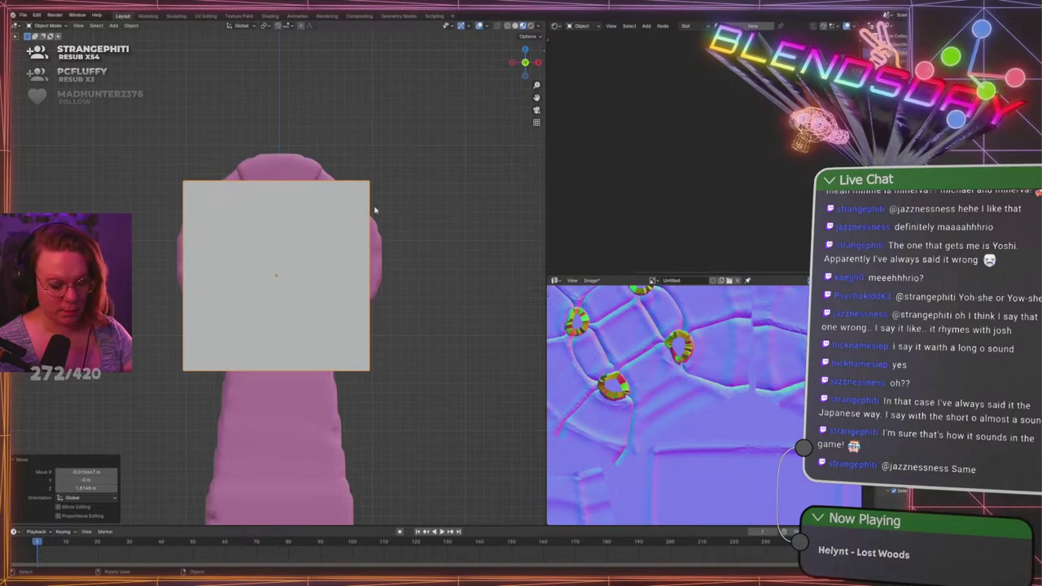
{"action": "key", "text": "s"}
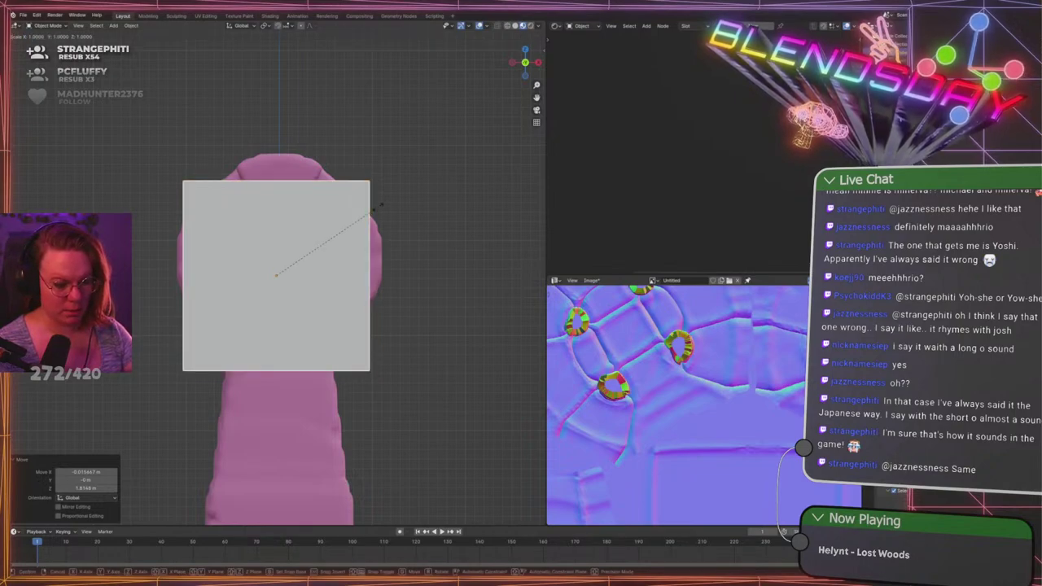
{"action": "left_click", "coordinate": [375, 208]}
{"action": "key", "text": "n"}
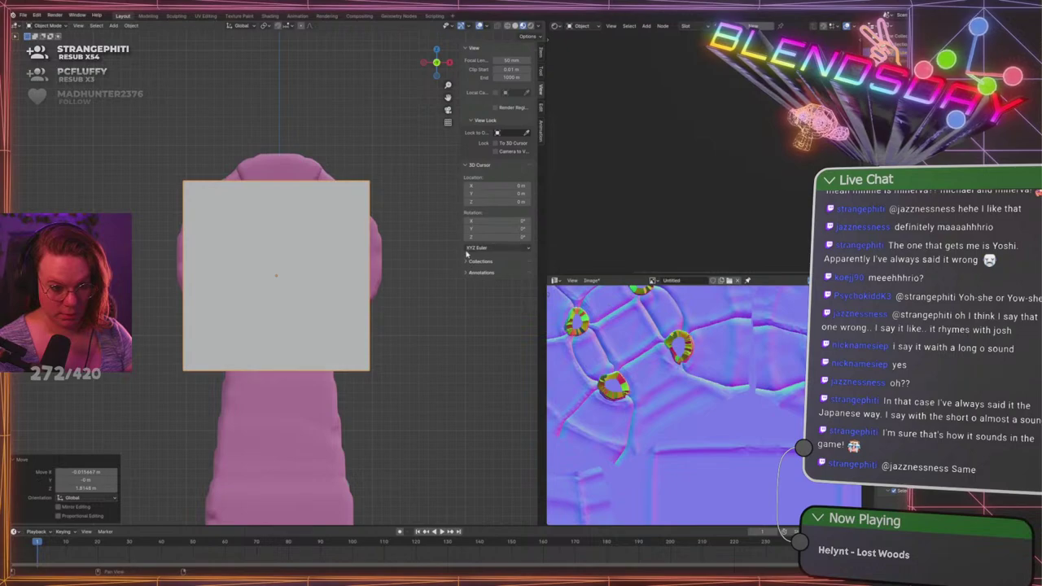
{"action": "left_click", "coordinate": [545, 54]}
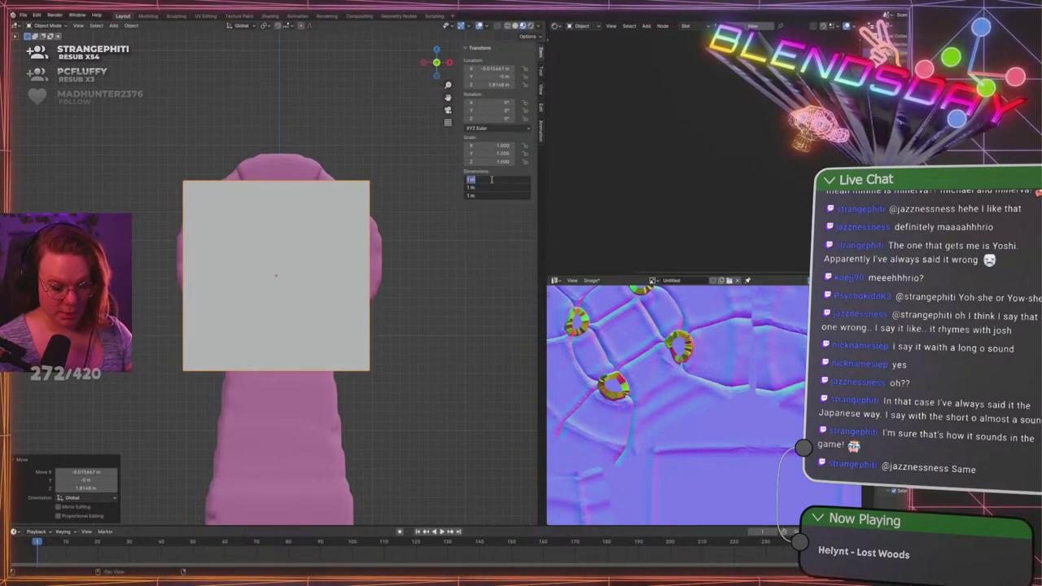
{"action": "key", "text": "Return"}
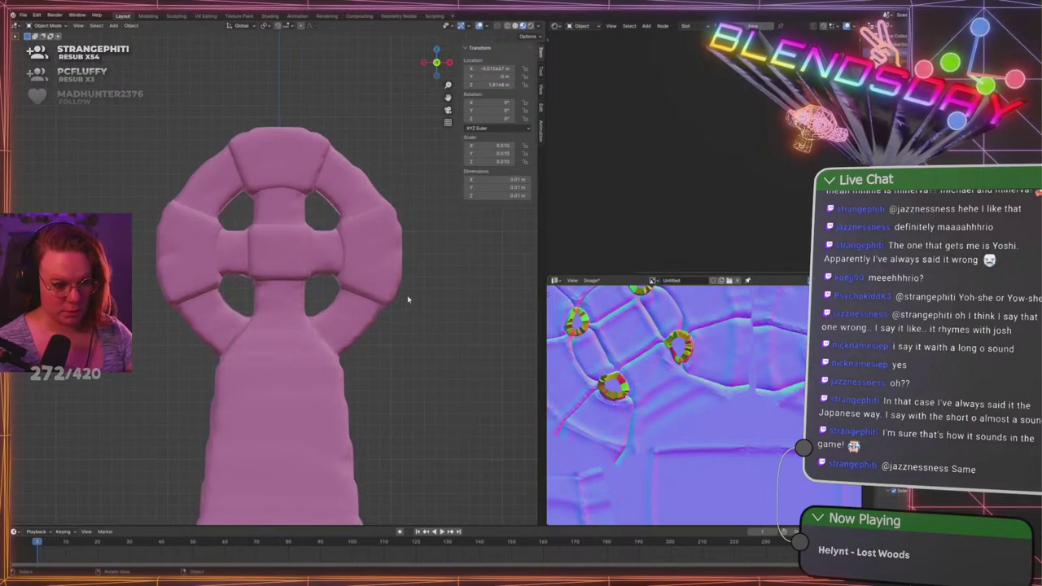
Reset the cube's scale and shift it sideways so it only partly covers the cross head
{"action": "middle_click_drag", "start_coordinate": [320, 306], "coordinate": [339, 334], "text": "shift"}
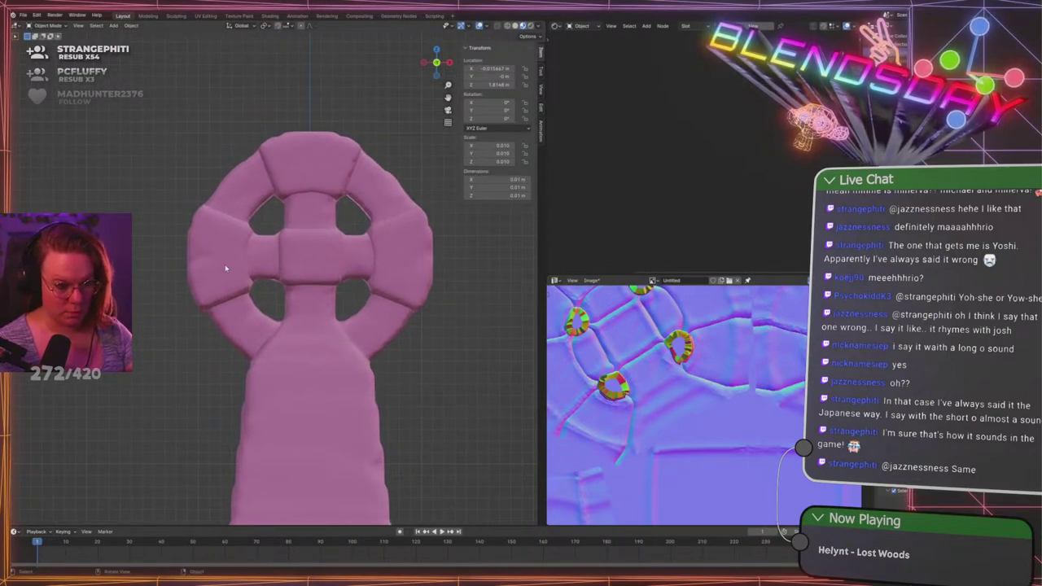
{"action": "scroll", "coordinate": [342, 368], "scroll_direction": "down", "scroll_amount": 4}
{"action": "key", "text": "alt+s"}
{"action": "scroll", "coordinate": [318, 358], "scroll_direction": "up", "scroll_amount": 5}
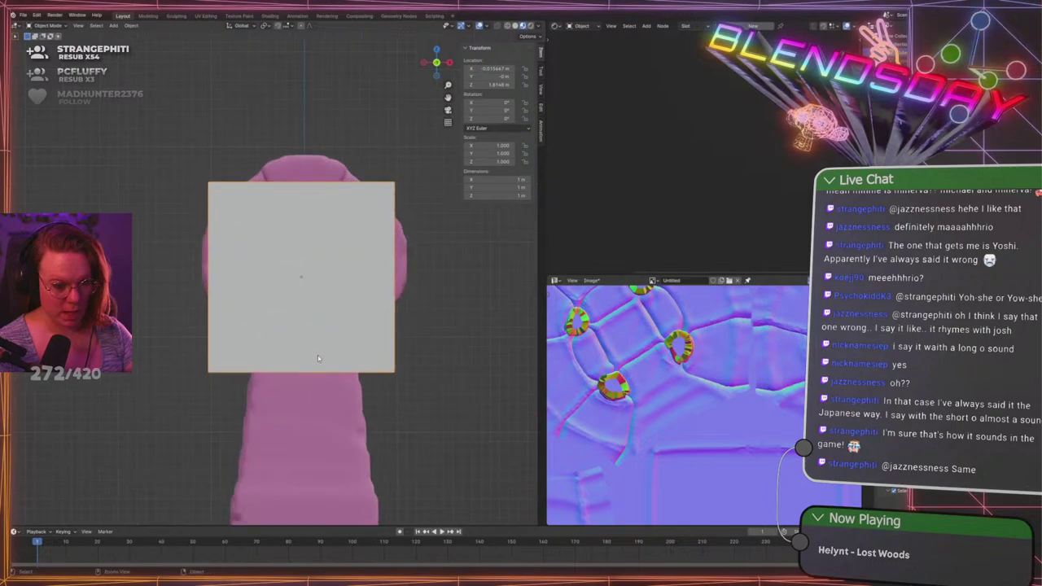
{"action": "key", "text": "g"}
{"action": "left_click", "coordinate": [441, 325]}
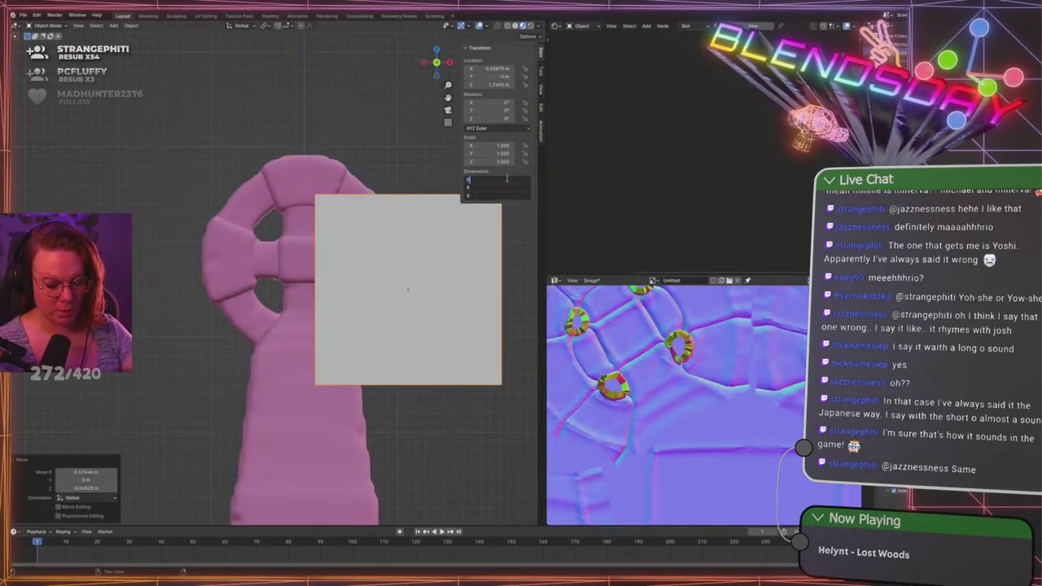
Set the cube's dimensions to 0.1 m on all axes and place it beside the upper part of the tombstone's shaft
{"action": "type", "text": "1"}
{"action": "key", "text": "Return"}
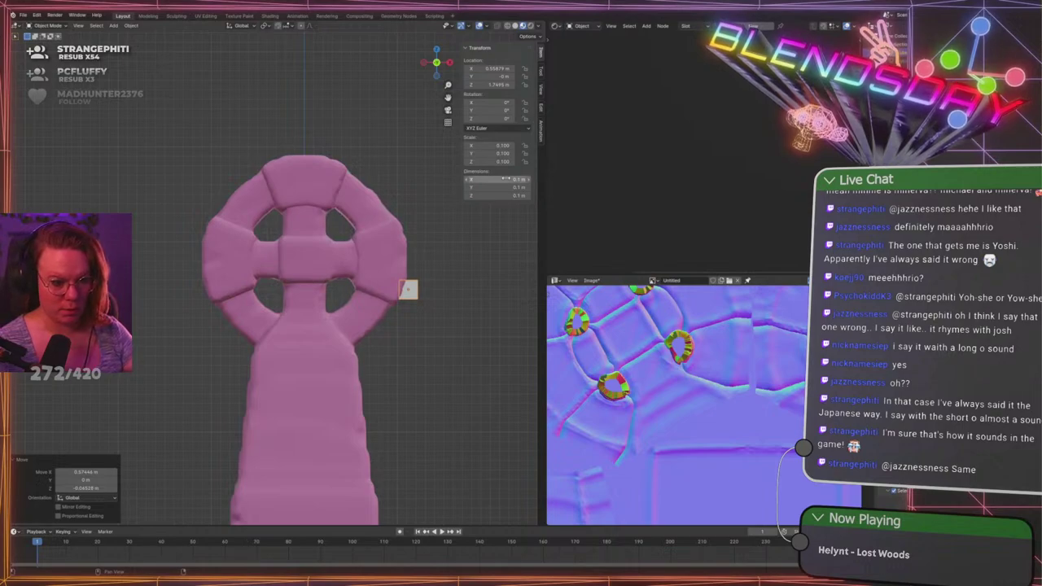
{"action": "scroll", "coordinate": [458, 265], "scroll_direction": "up", "scroll_amount": 2}
{"action": "key", "text": "g"}
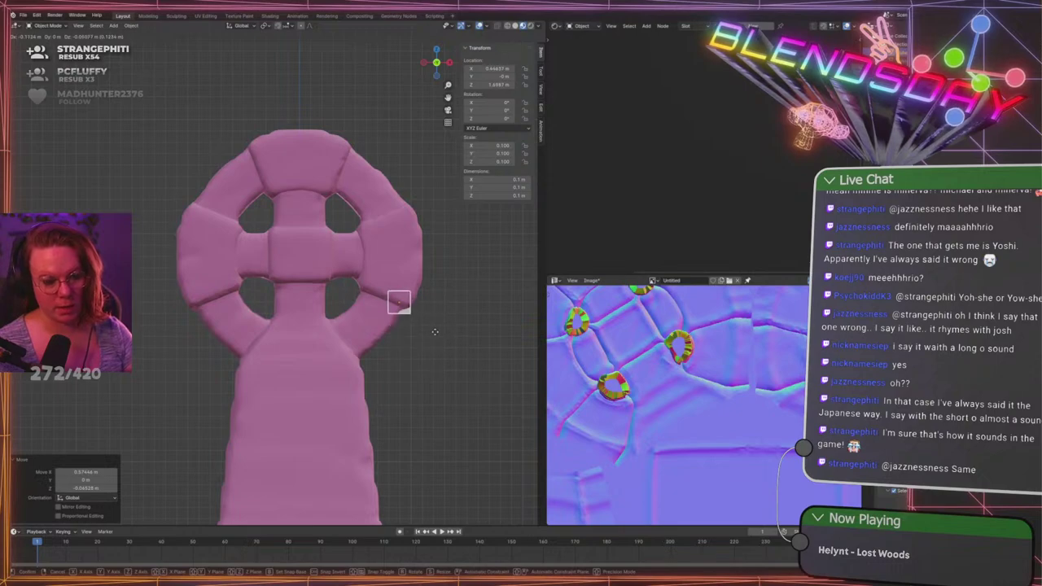
{"action": "left_click", "coordinate": [503, 342]}
{"action": "scroll", "coordinate": [444, 346], "scroll_direction": "up", "scroll_amount": 2}
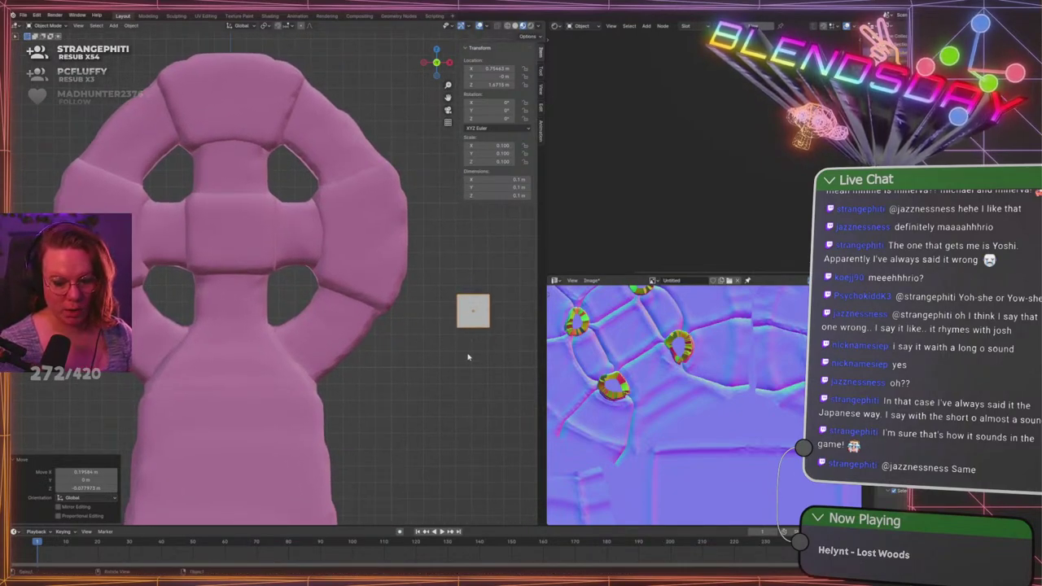
{"action": "key", "text": "g"}
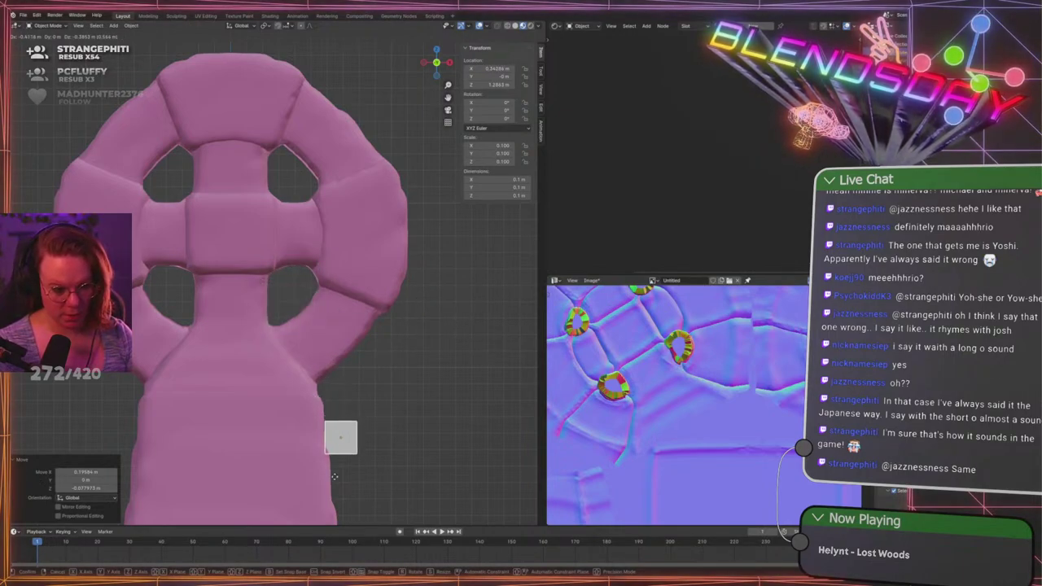
{"action": "left_click", "coordinate": [375, 462]}
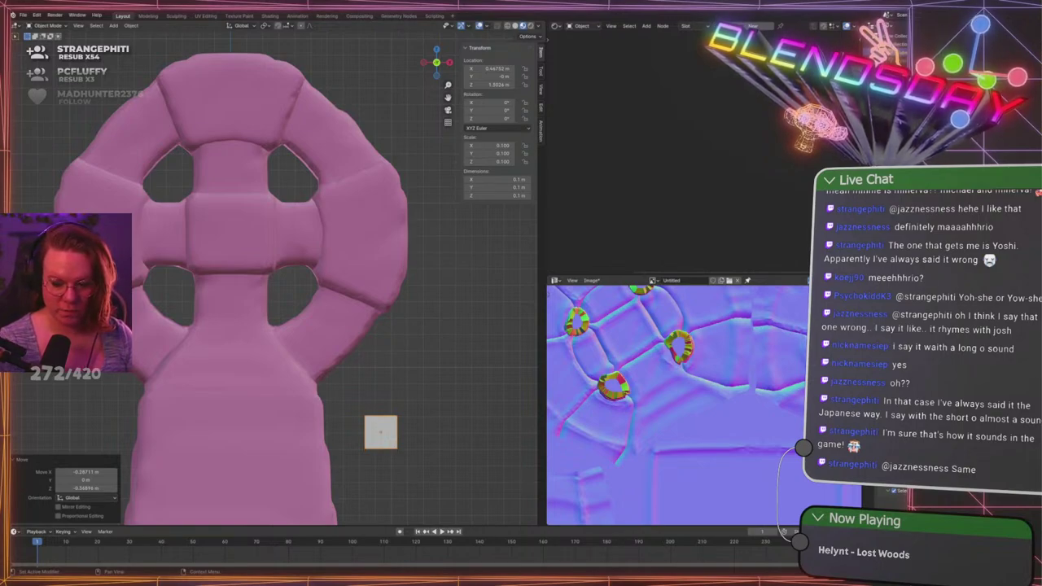
Shrink the cube to 0.05 m on all axes and move it down along the tombstone's shaft
{"action": "left_click", "coordinate": [499, 180]}
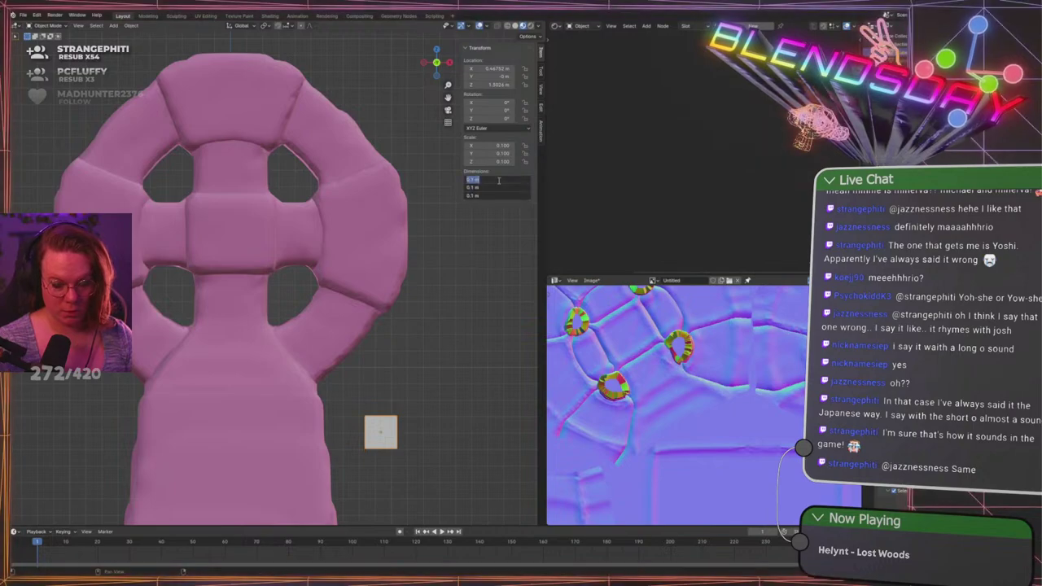
{"action": "type", "text": ".05"}
{"action": "key", "text": "Return"}
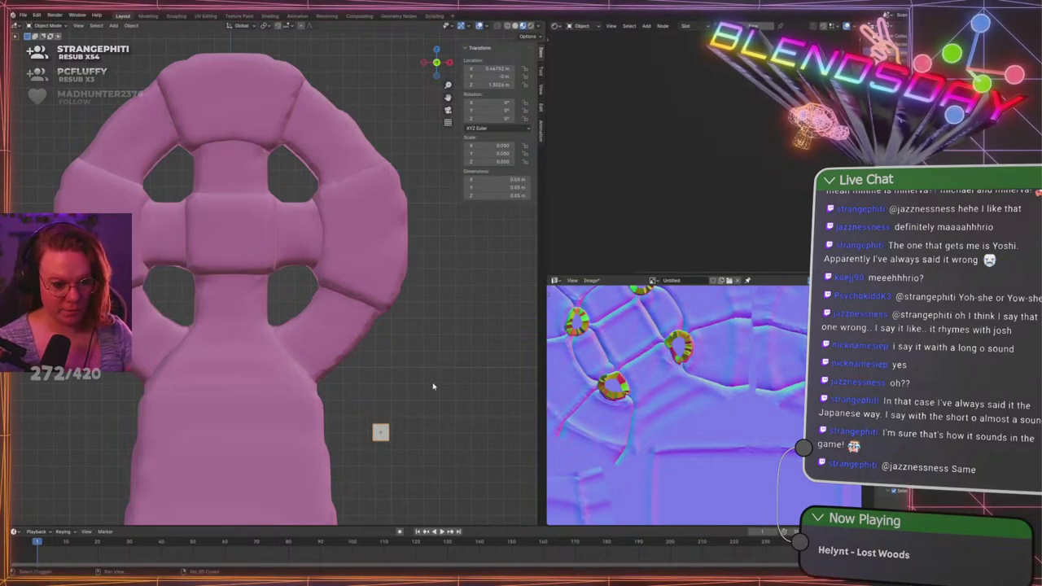
{"action": "middle_click_drag", "start_coordinate": [433, 386], "coordinate": [442, 388], "text": "shift"}
{"action": "key", "text": "g"}
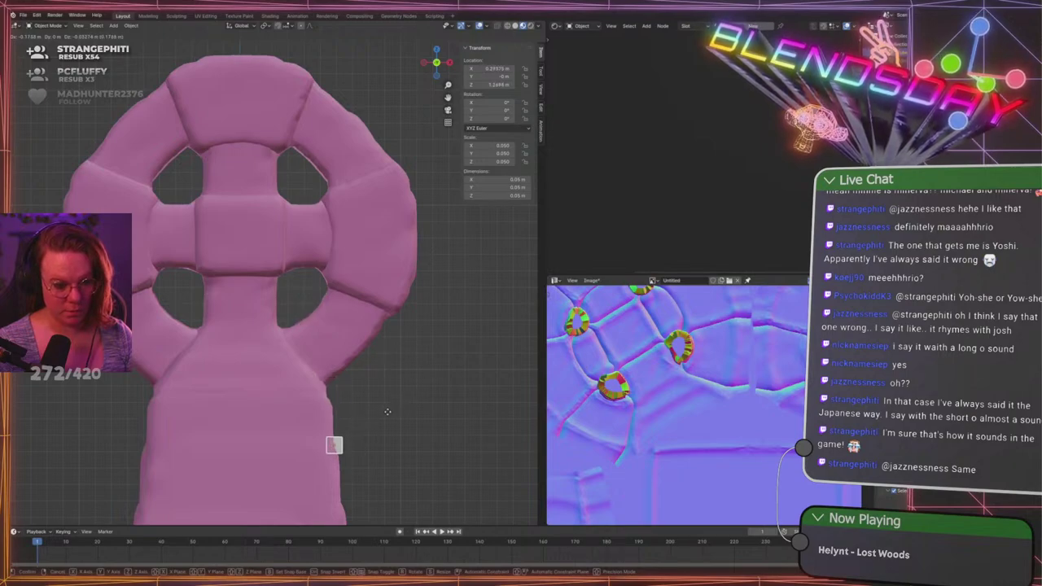
{"action": "left_click", "coordinate": [441, 411]}
{"action": "scroll", "coordinate": [449, 439], "scroll_direction": "down", "scroll_amount": 4}
{"action": "middle_click_drag", "start_coordinate": [448, 444], "coordinate": [329, 323], "text": "shift"}
{"action": "scroll", "coordinate": [273, 296], "scroll_direction": "up", "scroll_amount": 4}
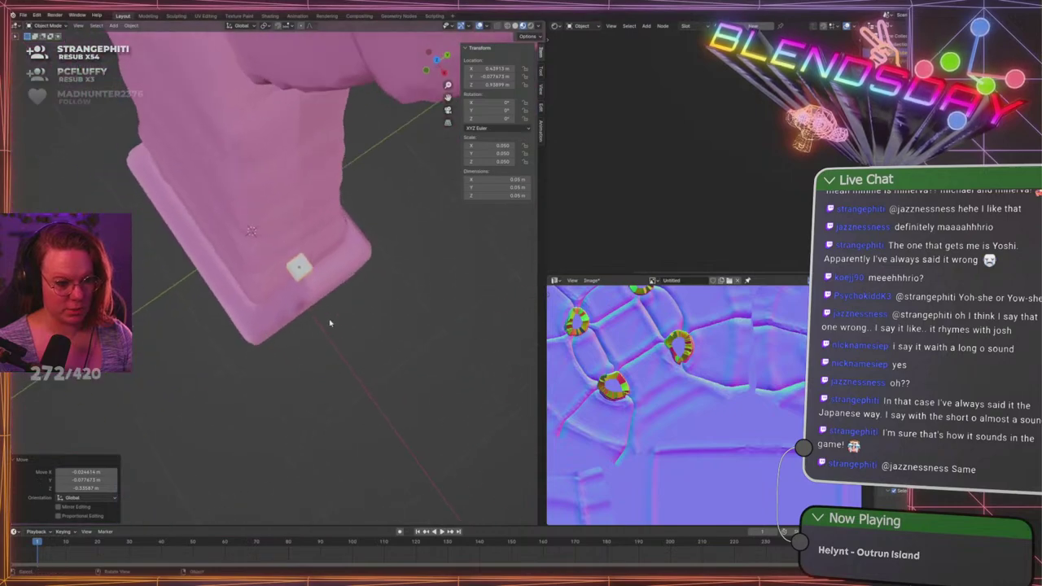
Rotate the small cube and position it against the side edge of the shaft to judge the size of the chips
{"action": "key", "text": "g"}
{"action": "left_click", "coordinate": [277, 293]}
{"action": "middle_click_drag", "start_coordinate": [276, 292], "coordinate": [368, 216]}
{"action": "key", "text": "r"}
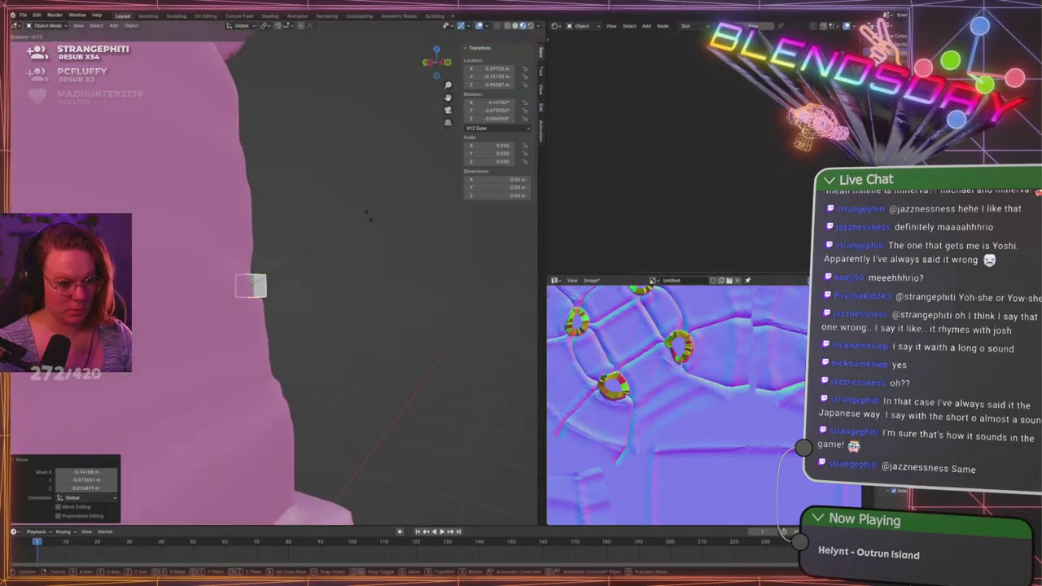
{"action": "key", "text": "r"}
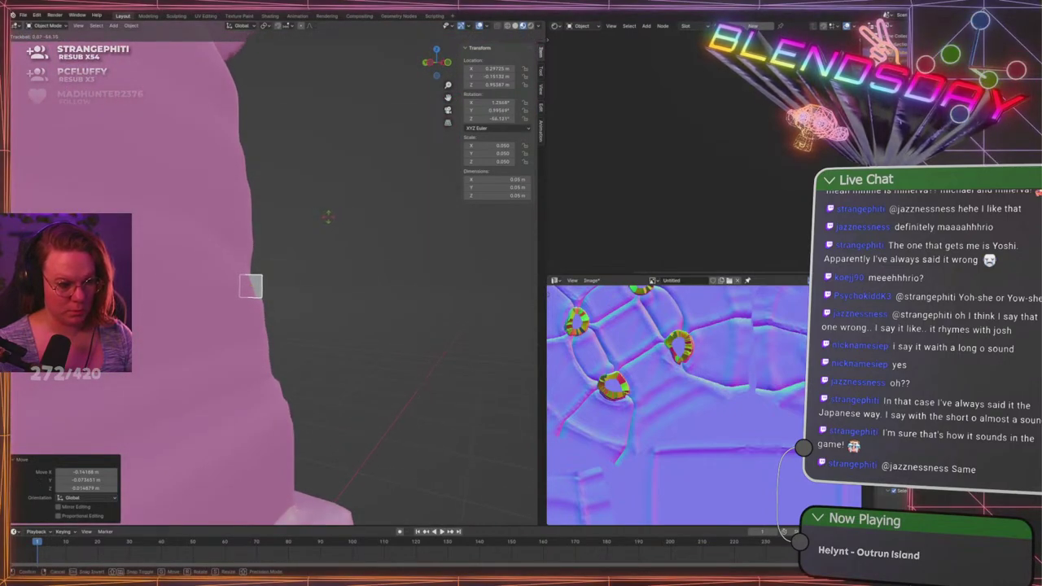
{"action": "left_click", "coordinate": [327, 215]}
{"action": "key", "text": "g"}
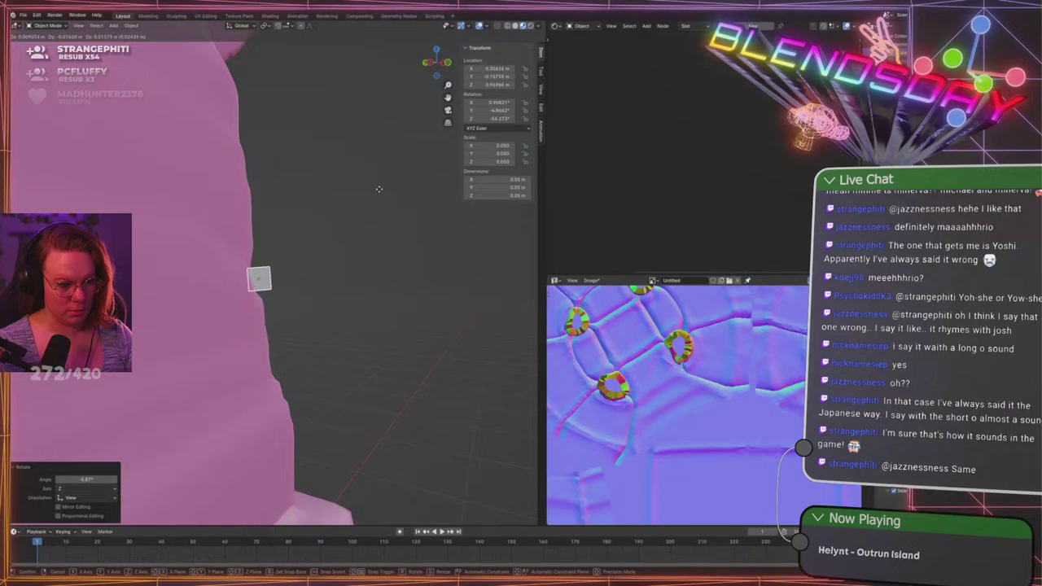
{"action": "left_click", "coordinate": [379, 190]}
Delete the reference cube and save the file
{"action": "scroll", "coordinate": [380, 192], "scroll_direction": "down", "scroll_amount": 5}
{"action": "middle_click_drag", "start_coordinate": [379, 192], "coordinate": [333, 264]}
{"action": "key", "text": "Delete"}
{"action": "key", "text": "ctrl+s"}
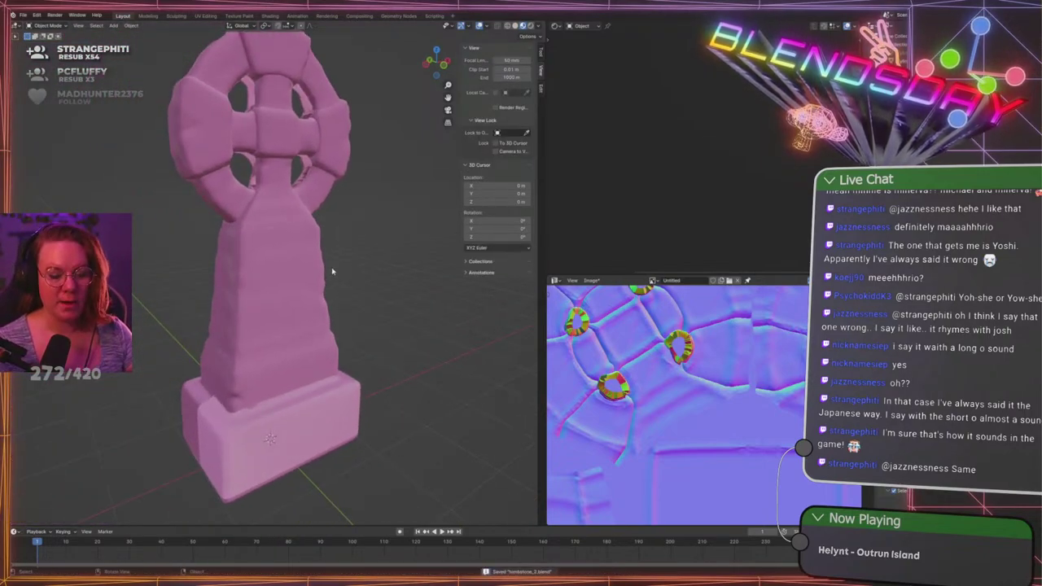
Select the remeshed tombstone and enlarge the image editor's area to show its whole normal map
{"action": "scroll", "coordinate": [392, 330], "scroll_direction": "down", "scroll_amount": 6}
{"action": "left_click", "coordinate": [275, 313]}
{"action": "scroll", "coordinate": [407, 330], "scroll_direction": "up", "scroll_amount": 5}
{"action": "scroll", "coordinate": [676, 397], "scroll_direction": "down", "scroll_amount": 4}
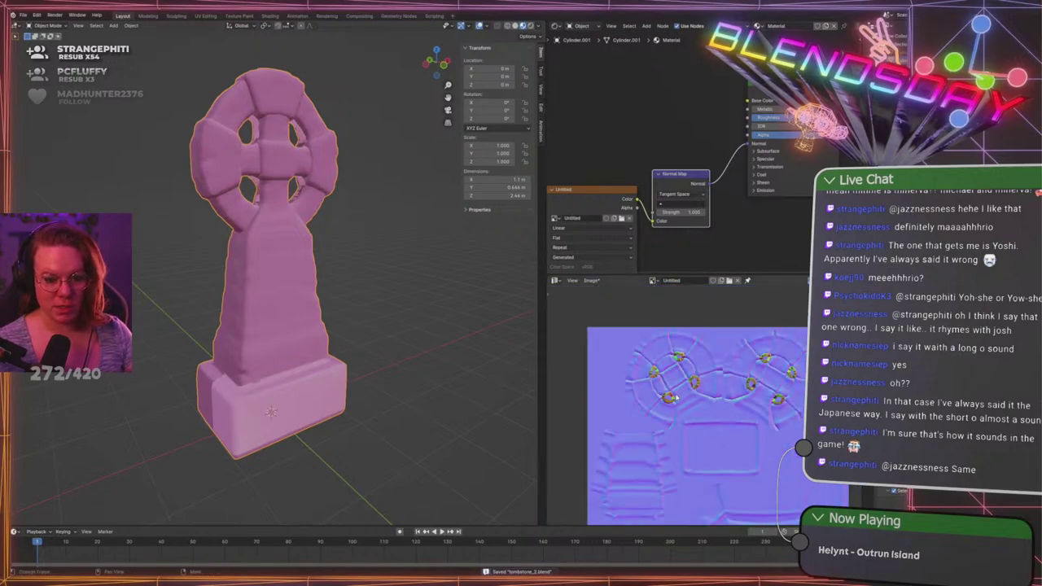
{"action": "left_click_drag", "start_coordinate": [546, 175], "coordinate": [376, 175]}
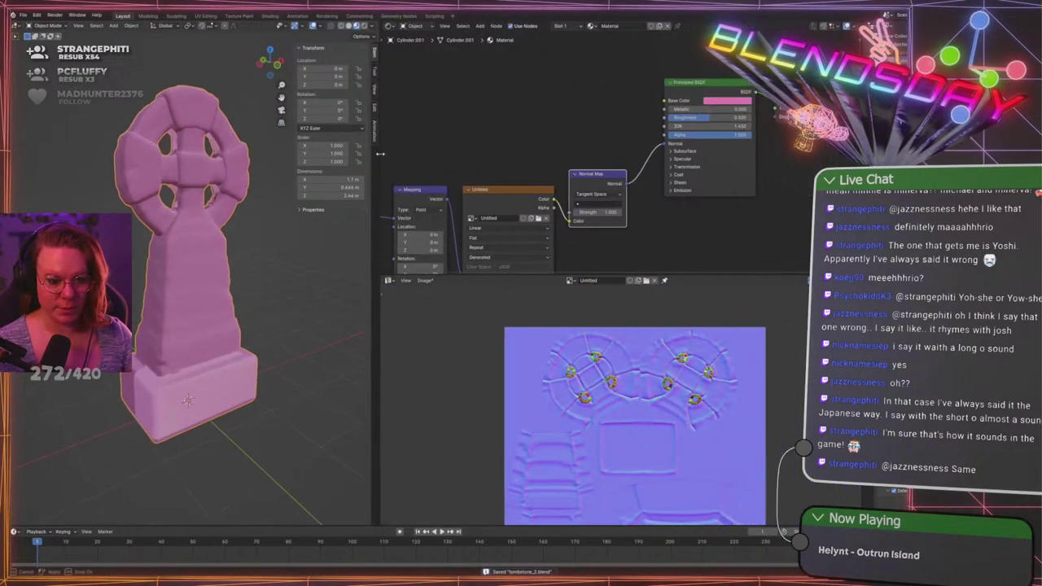
{"action": "left_click_drag", "start_coordinate": [522, 274], "coordinate": [522, 85]}
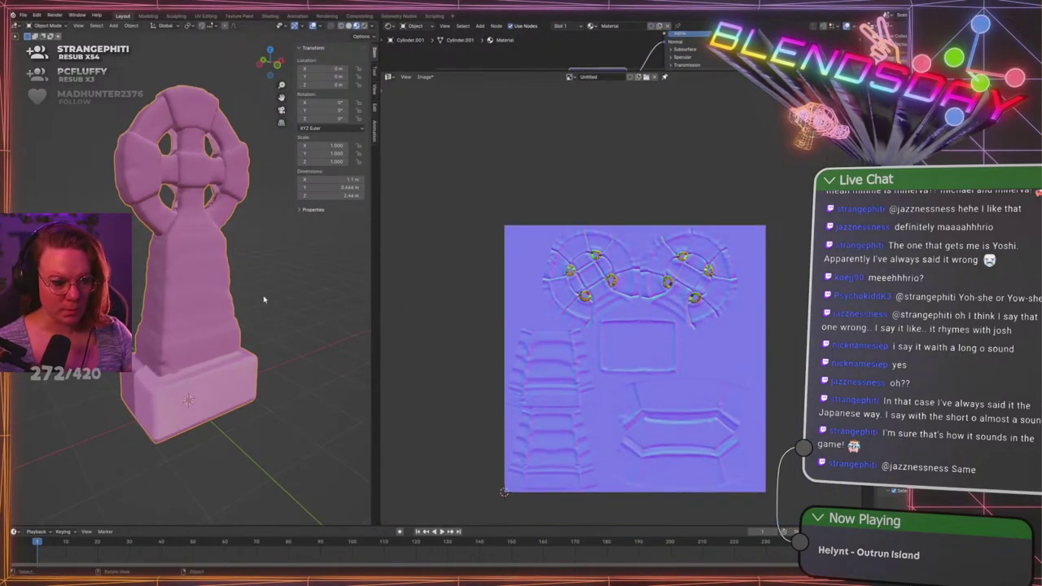
Enter Edit Mode on the tombstone and examine its UV islands over the normal map against the seams on the model
{"action": "key", "text": "Tab"}
{"action": "scroll", "coordinate": [646, 310], "scroll_direction": "up", "scroll_amount": 4}
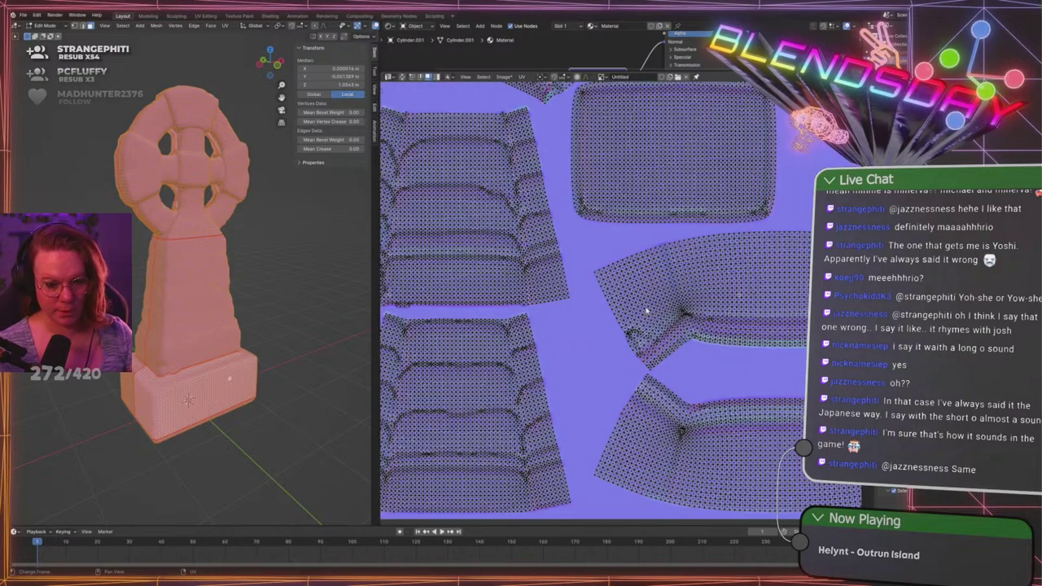
{"action": "scroll", "coordinate": [645, 310], "scroll_direction": "down", "scroll_amount": 2}
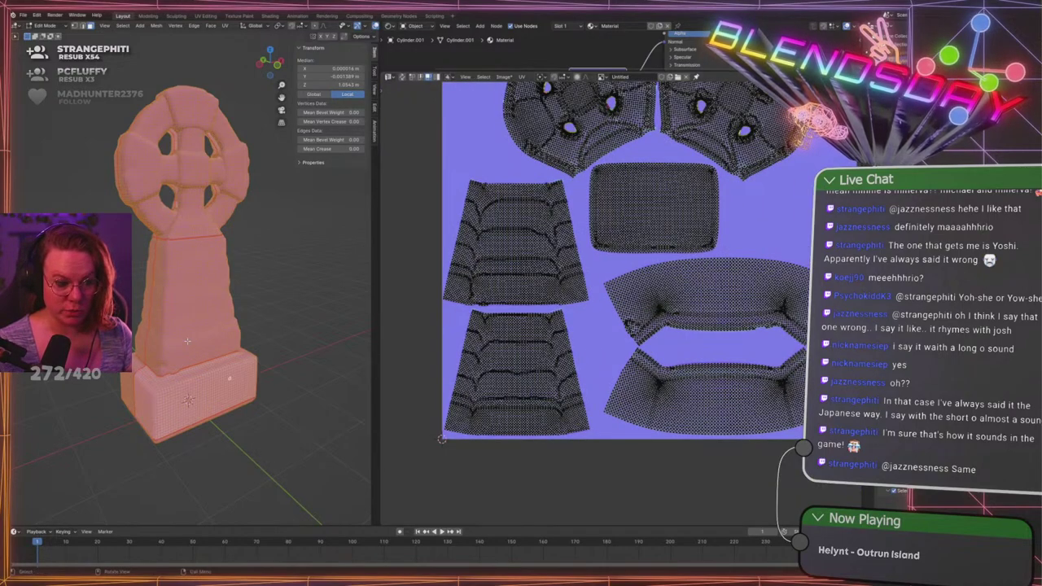
{"action": "middle_click_drag", "start_coordinate": [187, 341], "coordinate": [185, 368]}
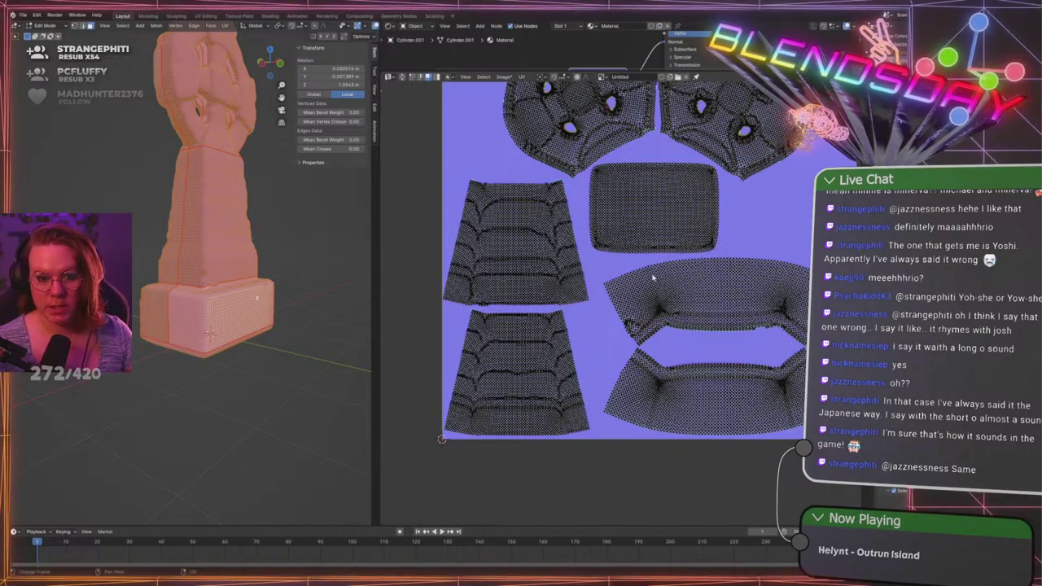
{"action": "middle_click_drag", "start_coordinate": [273, 211], "coordinate": [245, 291], "text": "shift"}
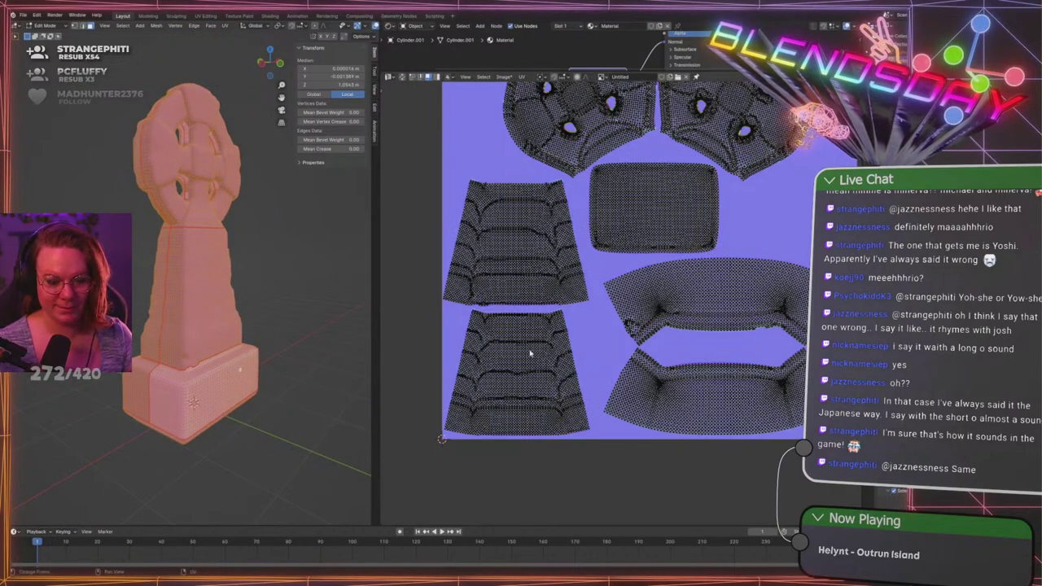
{"action": "left_click_drag", "start_coordinate": [397, 459], "coordinate": [498, 377]}
{"action": "left_click", "coordinate": [400, 280]}
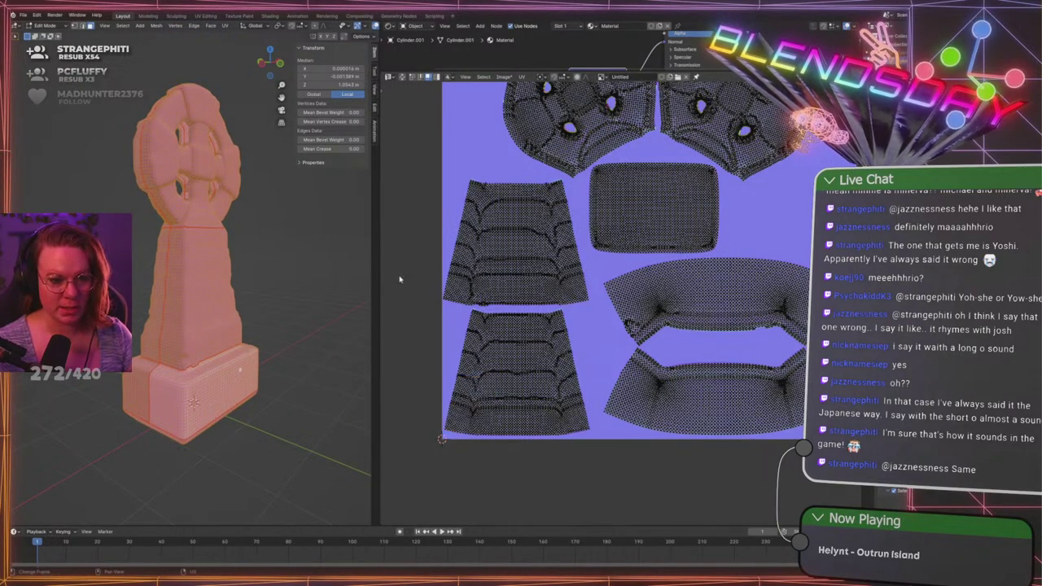
Enable UV sync selection and check where the left halves of both trapezoid shaft islands lie on the model
{"action": "left_click", "coordinate": [438, 77]}
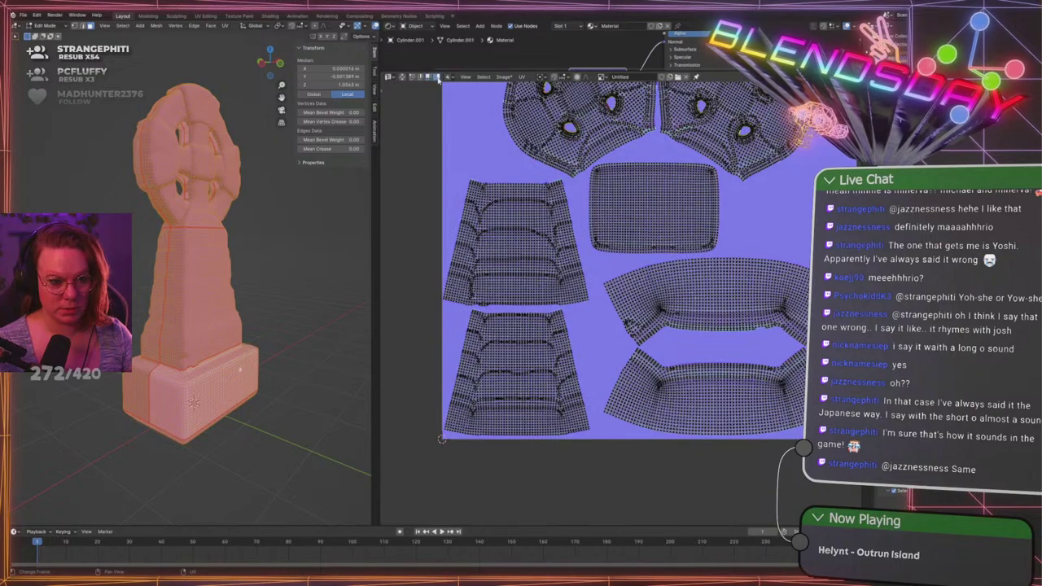
{"action": "left_click_drag", "start_coordinate": [420, 444], "coordinate": [510, 315]}
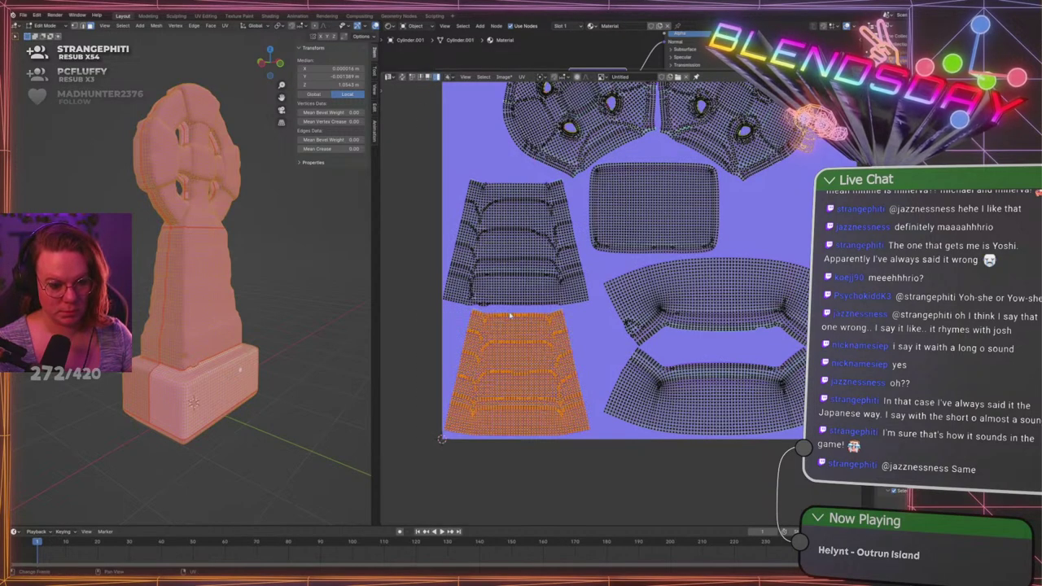
{"action": "left_click", "coordinate": [428, 77]}
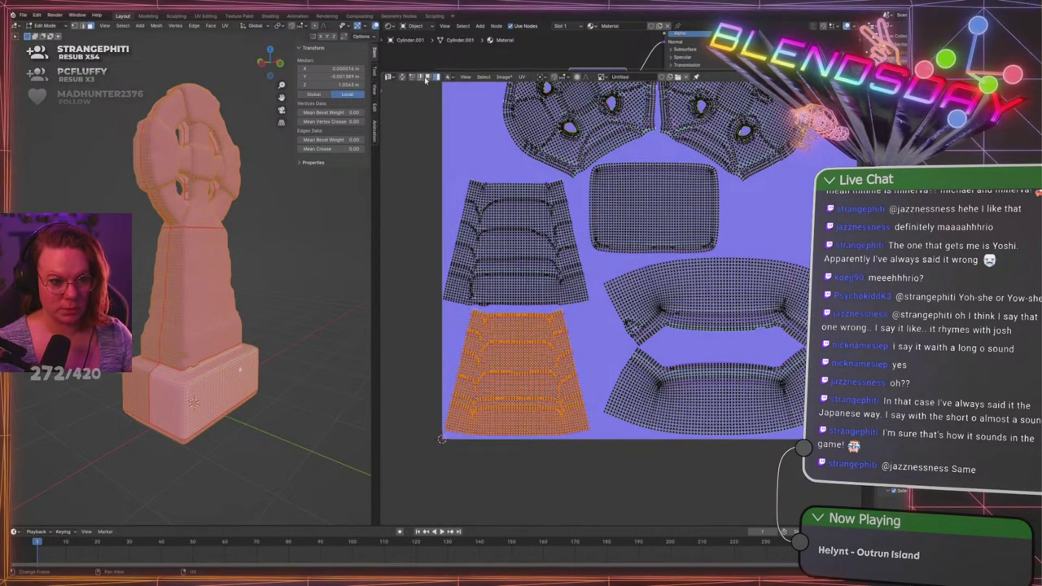
{"action": "left_click", "coordinate": [389, 77]}
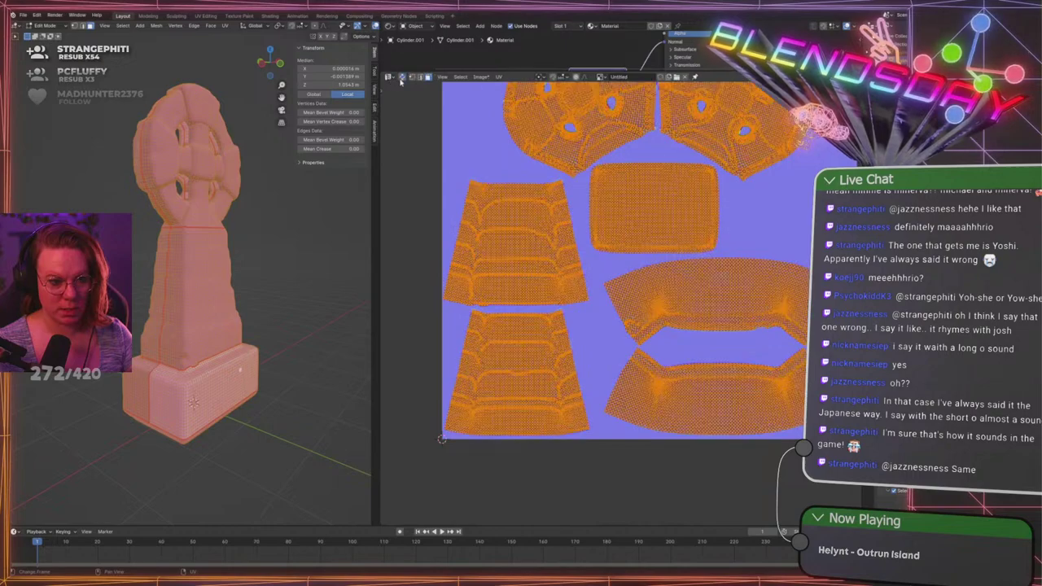
{"action": "left_click_drag", "start_coordinate": [414, 470], "coordinate": [515, 310]}
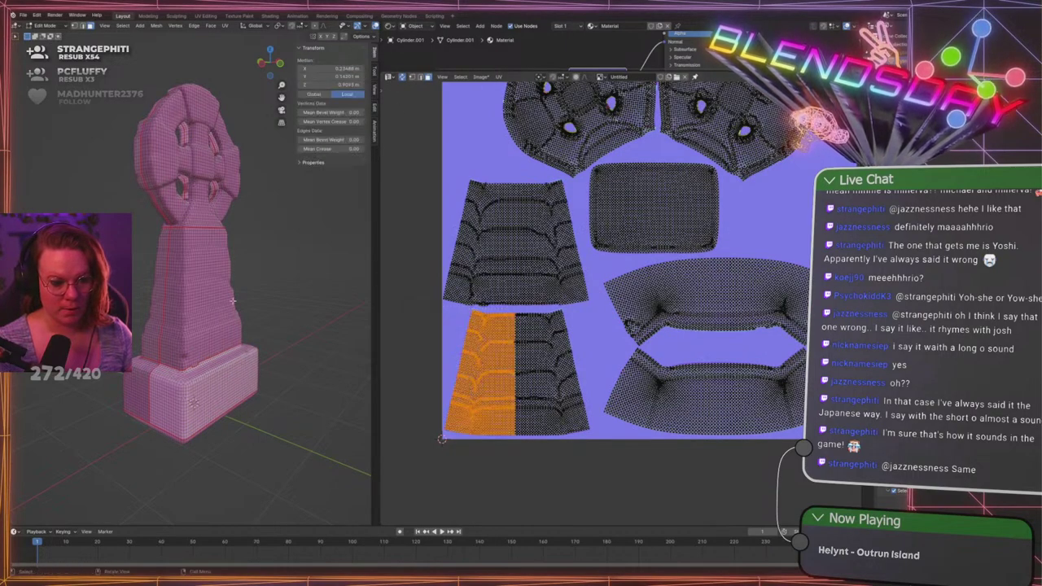
{"action": "middle_click_drag", "start_coordinate": [277, 293], "coordinate": [319, 284]}
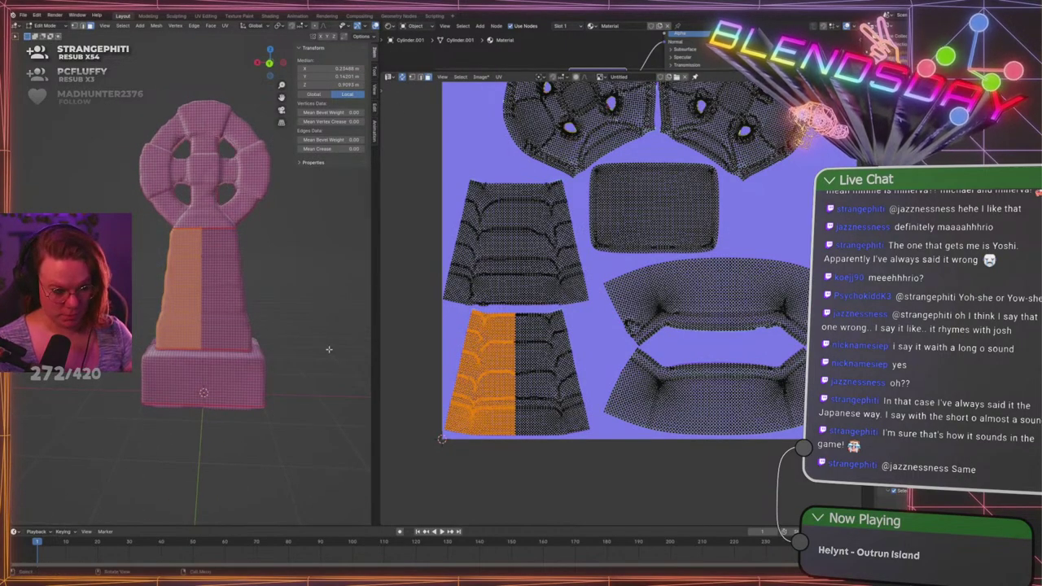
{"action": "middle_click_drag", "start_coordinate": [260, 358], "coordinate": [272, 380], "text": "shift"}
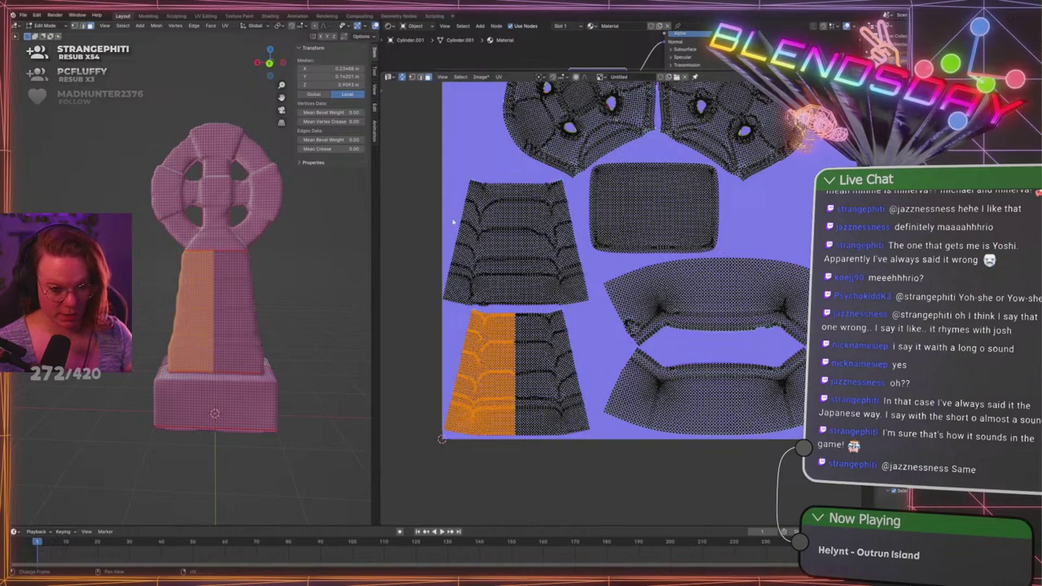
{"action": "left_click_drag", "start_coordinate": [429, 160], "coordinate": [518, 316]}
{"action": "middle_click_drag", "start_coordinate": [236, 301], "coordinate": [284, 305]}
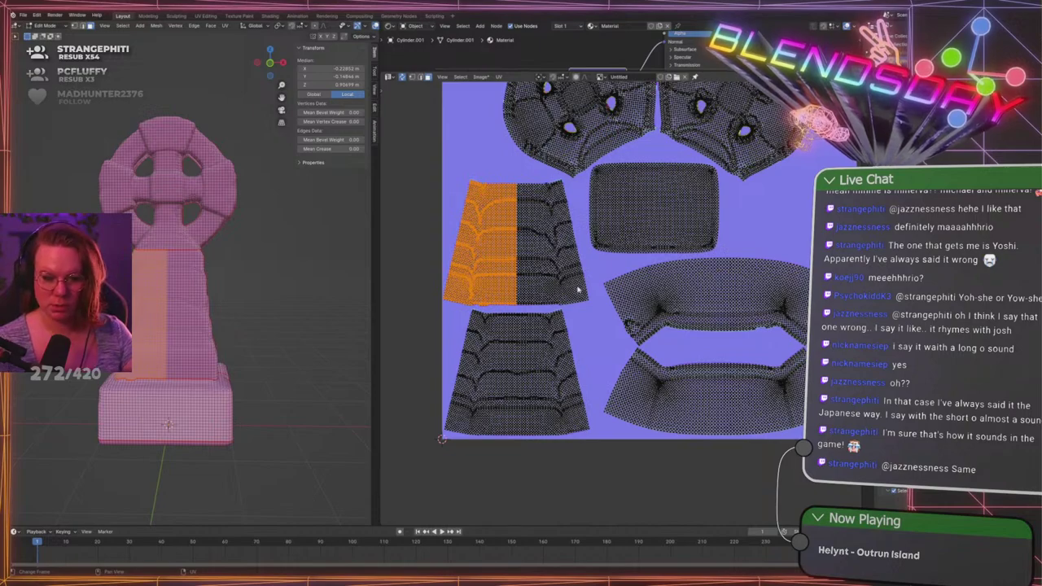
Select parts of the upper curved base island to check its orientation against the plinth of the model
{"action": "left_click", "coordinate": [617, 280]}
{"action": "middle_click_drag", "start_coordinate": [617, 280], "coordinate": [470, 267]}
{"action": "left_click_drag", "start_coordinate": [470, 268], "coordinate": [583, 313]}
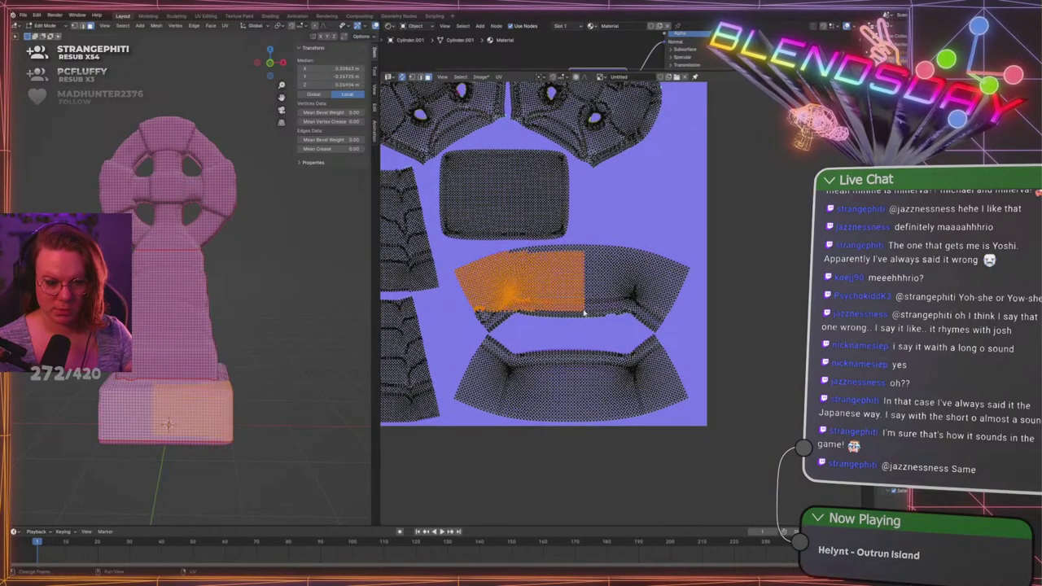
{"action": "left_click", "coordinate": [584, 315]}
{"action": "left_click_drag", "start_coordinate": [471, 327], "coordinate": [543, 253]}
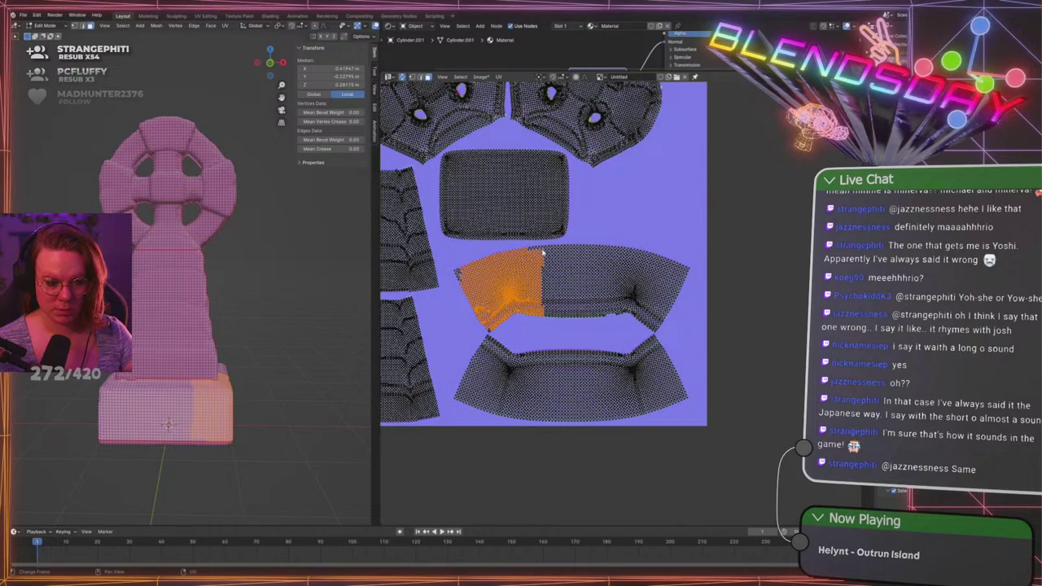
{"action": "left_click", "coordinate": [569, 280]}
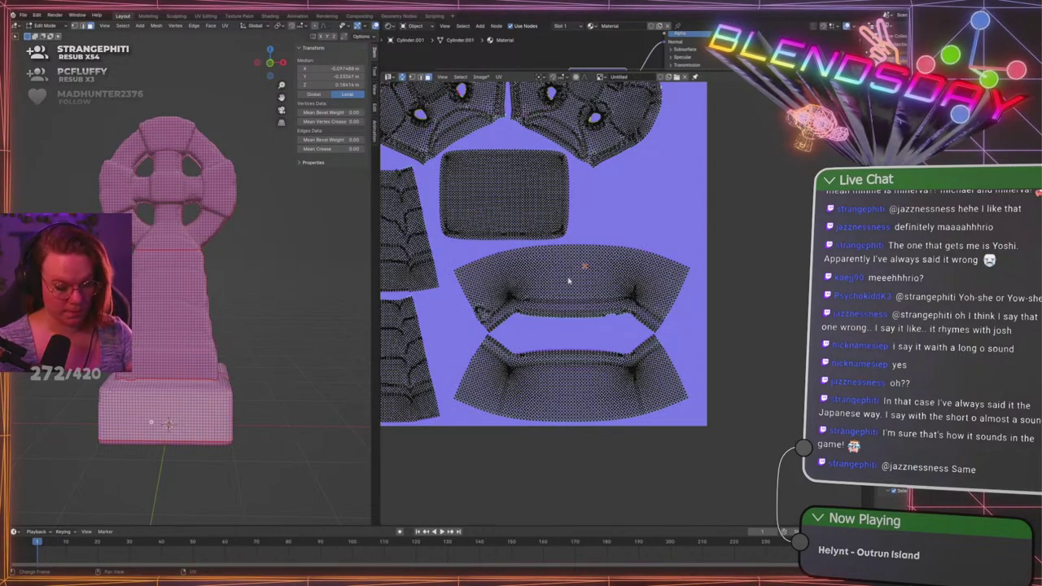
Mirror the whole upper curved base island along Y and check which side of the plinth its left half covers
{"action": "key", "text": "l"}
{"action": "key", "text": "u"}
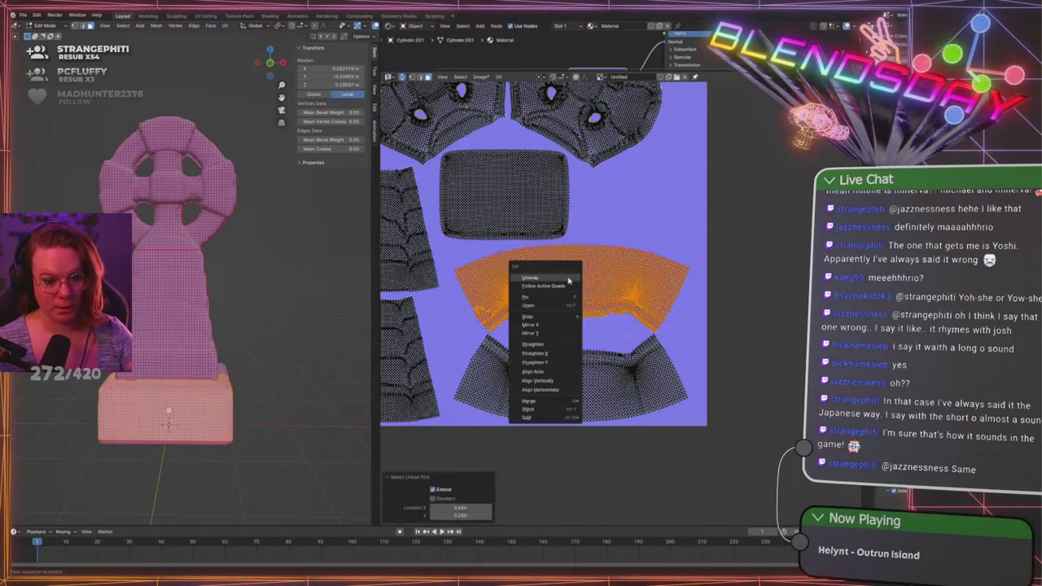
{"action": "left_click", "coordinate": [547, 337]}
{"action": "left_click_drag", "start_coordinate": [467, 247], "coordinate": [557, 321]}
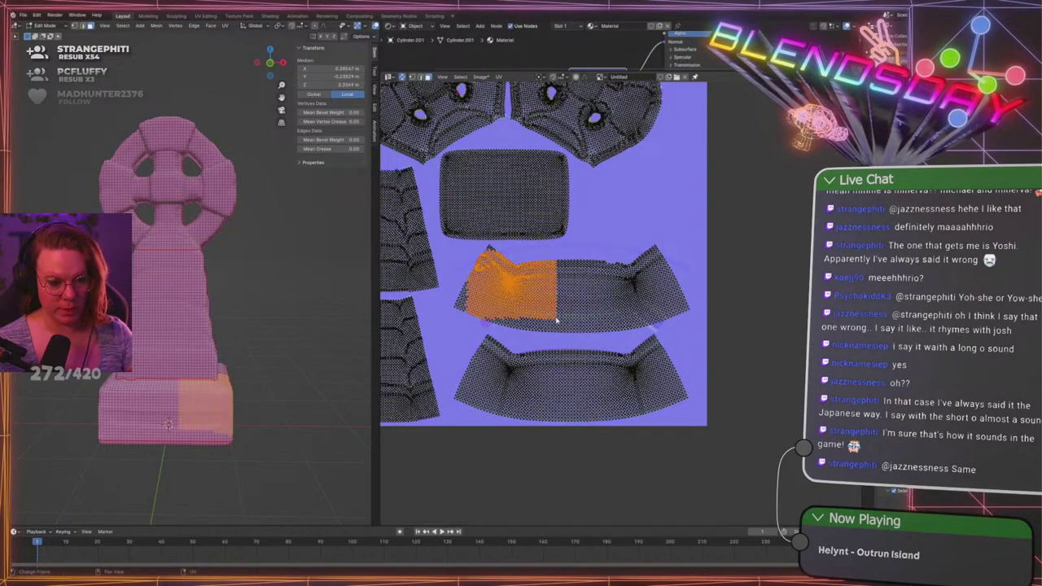
{"action": "left_click", "coordinate": [560, 311]}
{"action": "right_click", "coordinate": [560, 296]}
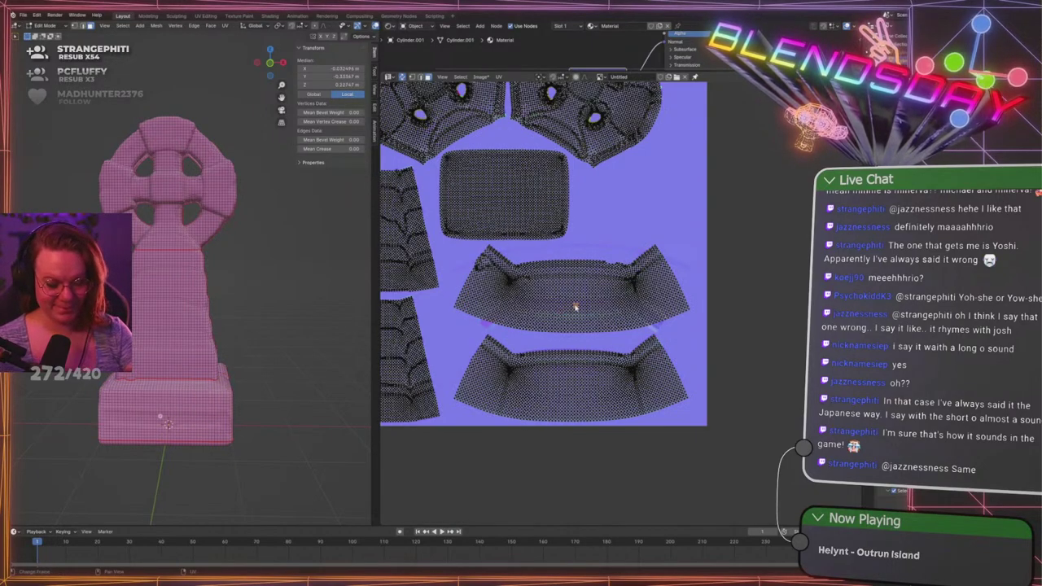
Mirror the upper curved base island along X and recheck its left end against the plinth
{"action": "key", "text": "l"}
{"action": "right_click", "coordinate": [576, 307]}
{"action": "left_click", "coordinate": [576, 295]}
{"action": "left_click", "coordinate": [512, 297]}
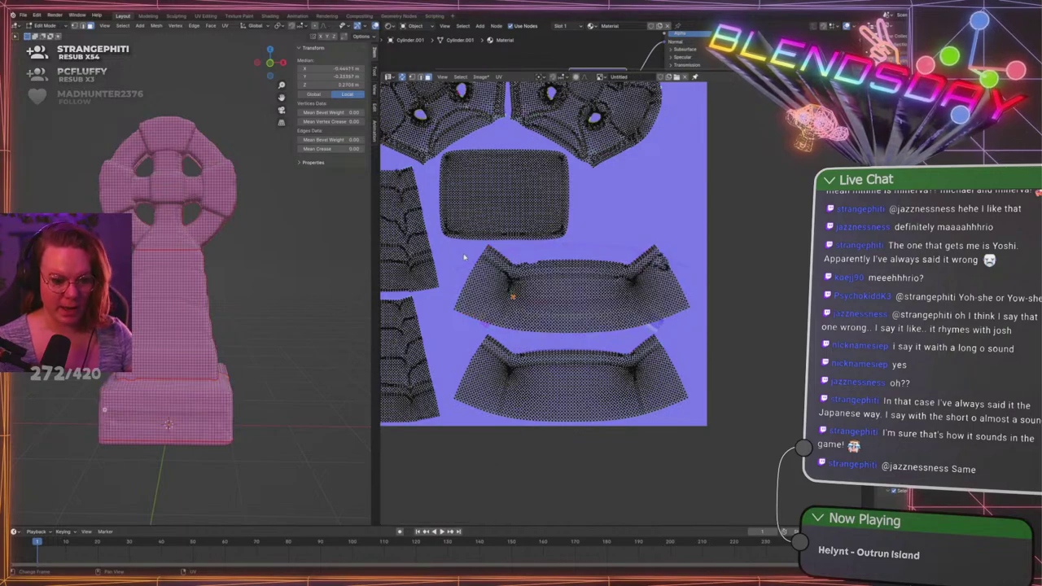
{"action": "left_click_drag", "start_coordinate": [456, 246], "coordinate": [530, 330]}
{"action": "left_click", "coordinate": [534, 297]}
Check how the lower curved base island and a corner of the rectangular underside island map onto the model
{"action": "left_click_drag", "start_coordinate": [452, 337], "coordinate": [550, 429]}
{"action": "middle_click_drag", "start_coordinate": [306, 358], "coordinate": [120, 352]}
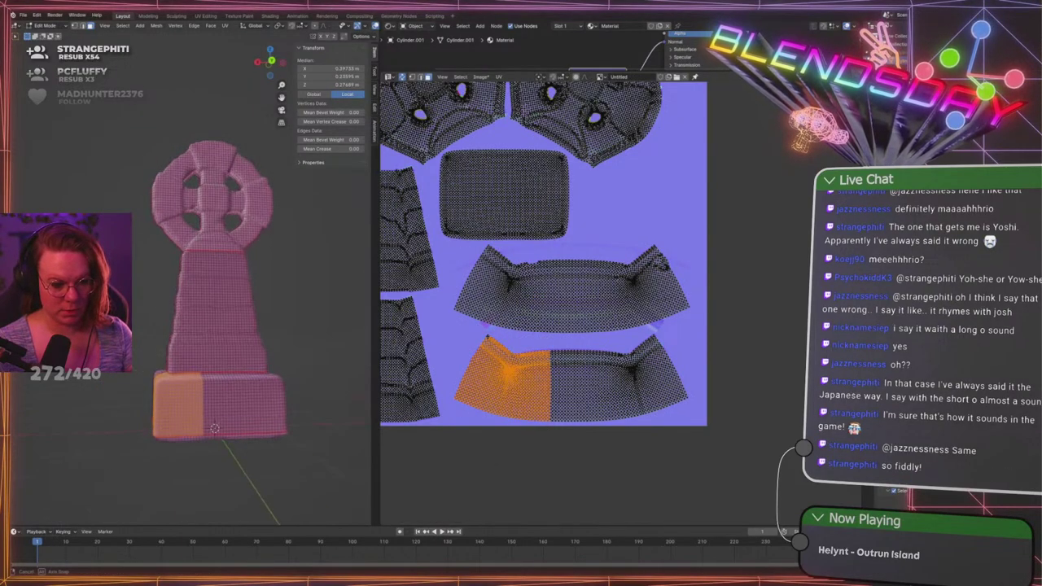
{"action": "middle_click_drag", "start_coordinate": [549, 202], "coordinate": [569, 322]}
{"action": "left_click_drag", "start_coordinate": [520, 294], "coordinate": [554, 333]}
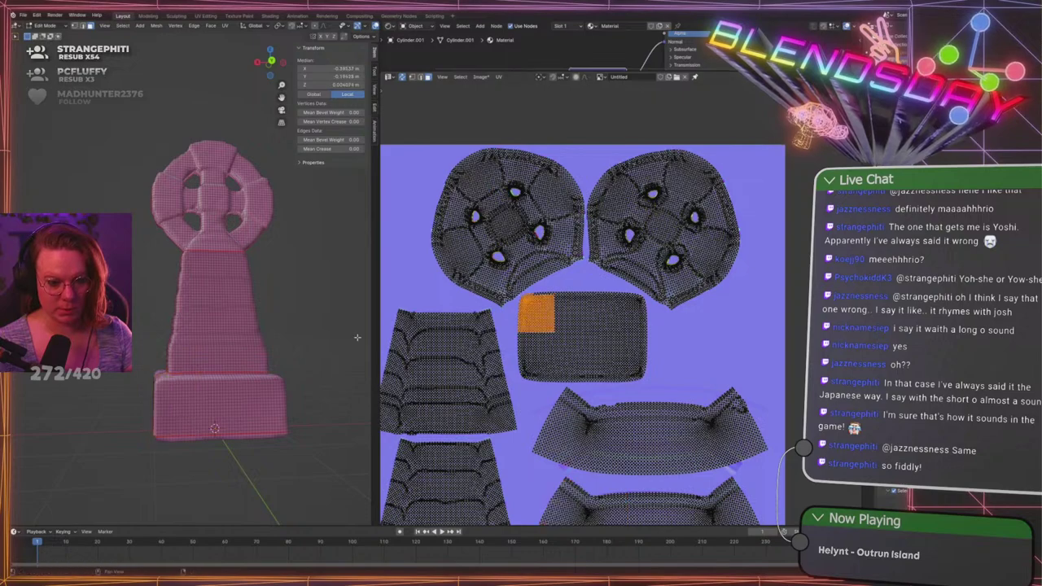
{"action": "middle_click_drag", "start_coordinate": [281, 358], "coordinate": [90, 321]}
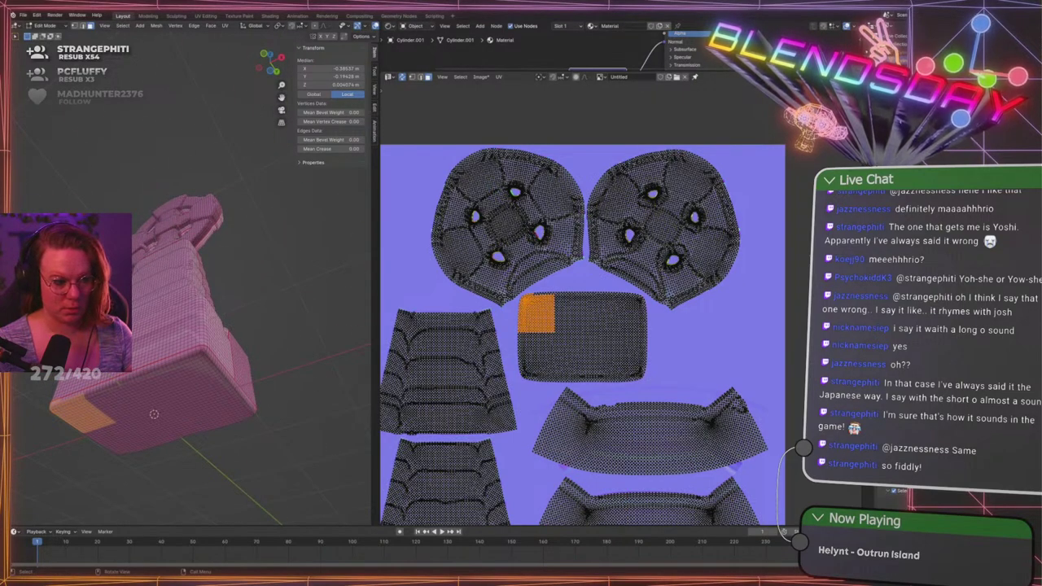
{"action": "middle_click_drag", "start_coordinate": [187, 293], "coordinate": [214, 280]}
Select portions of both rounded cross-head islands to check their orientation on the front and back of the model
{"action": "left_click_drag", "start_coordinate": [495, 213], "coordinate": [536, 246]}
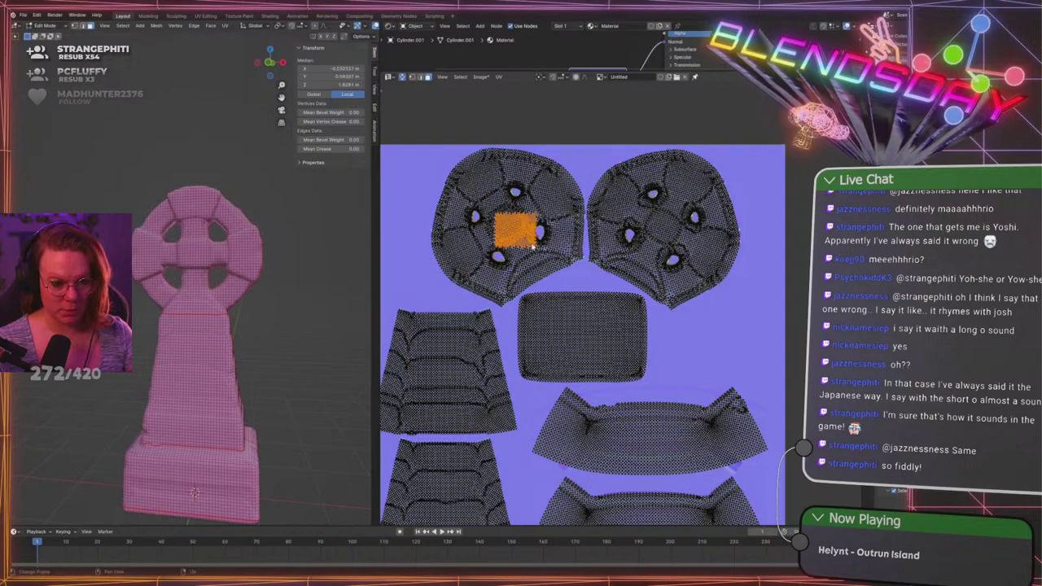
{"action": "left_click_drag", "start_coordinate": [427, 163], "coordinate": [478, 291]}
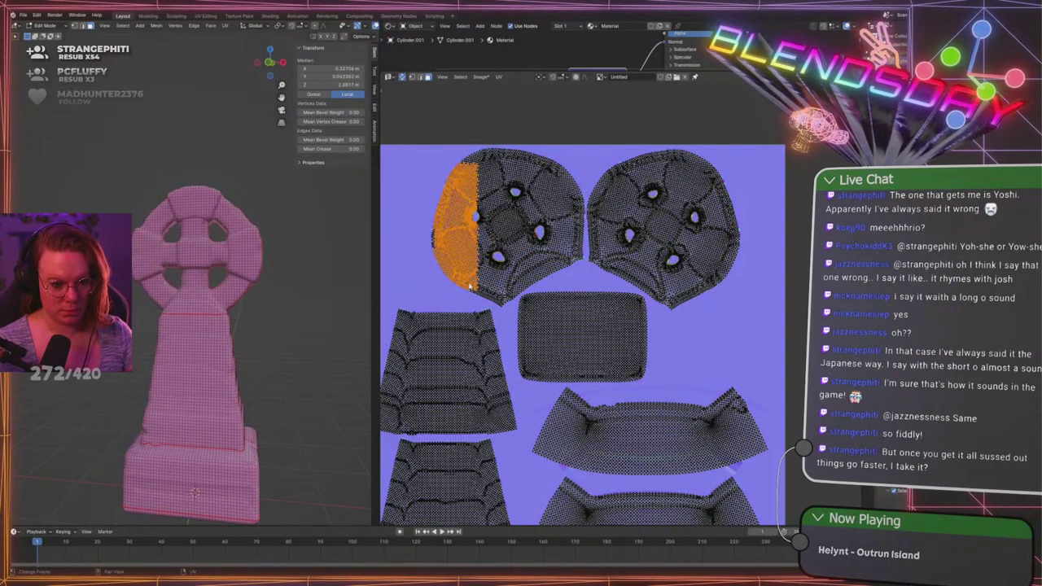
{"action": "middle_click_drag", "start_coordinate": [244, 318], "coordinate": [312, 331]}
{"action": "left_click_drag", "start_coordinate": [586, 163], "coordinate": [634, 232]}
{"action": "middle_click_drag", "start_coordinate": [175, 238], "coordinate": [305, 240]}
{"action": "scroll", "coordinate": [662, 265], "scroll_direction": "down", "scroll_amount": 3}
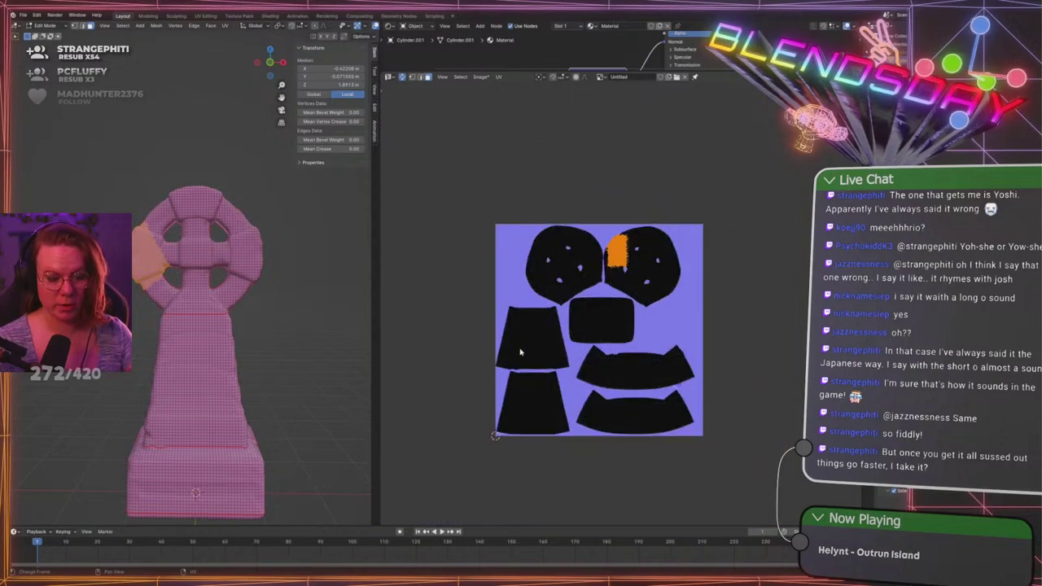
Turn off UV sync selection, enlarge the node editor and 3D view, and return to Object Mode
{"action": "left_click", "coordinate": [402, 78]}
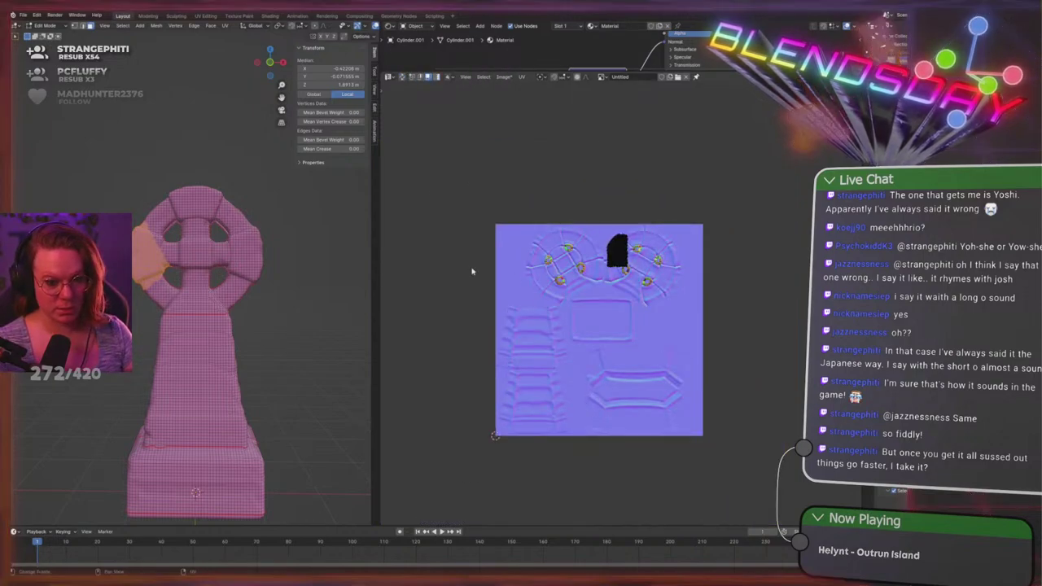
{"action": "left_click", "coordinate": [296, 346]}
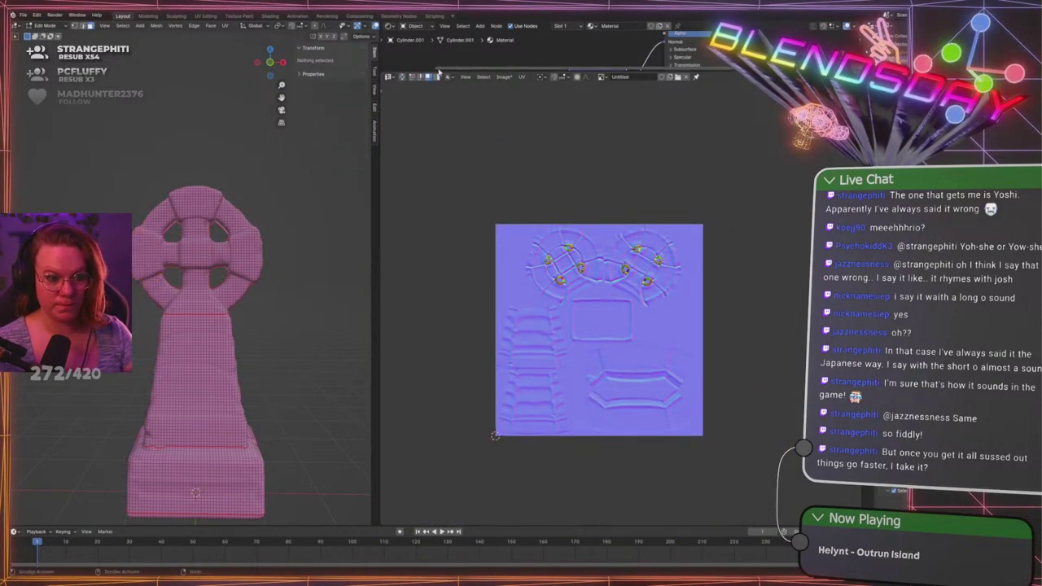
{"action": "left_click_drag", "start_coordinate": [436, 71], "coordinate": [413, 328]}
{"action": "left_click_drag", "start_coordinate": [379, 269], "coordinate": [462, 269]}
{"action": "key", "text": "Tab"}
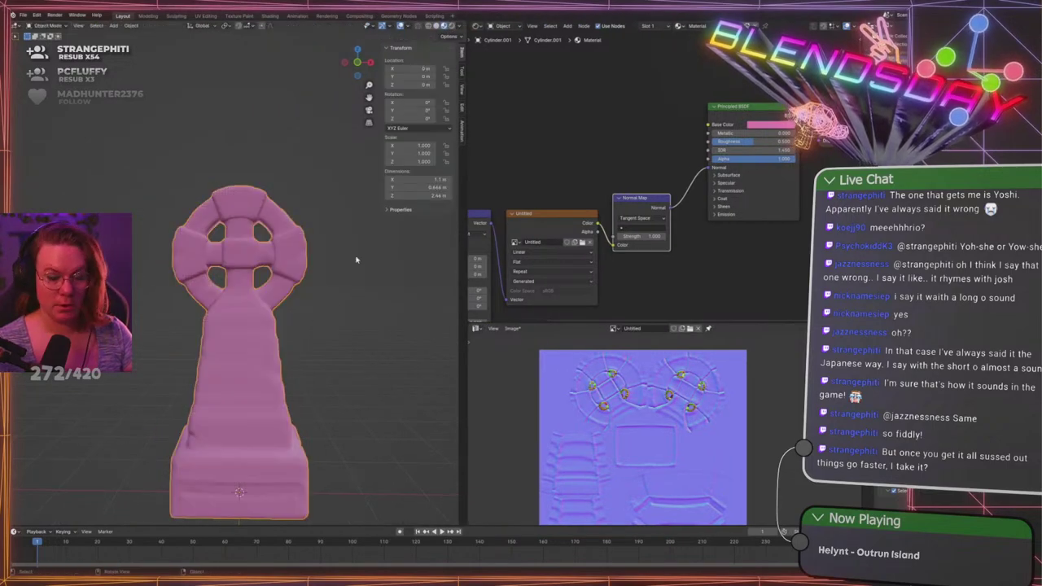
Unhide the high-detail cross, select it together with the low-detail one, and rebake the normal map
{"action": "left_click", "coordinate": [998, 53]}
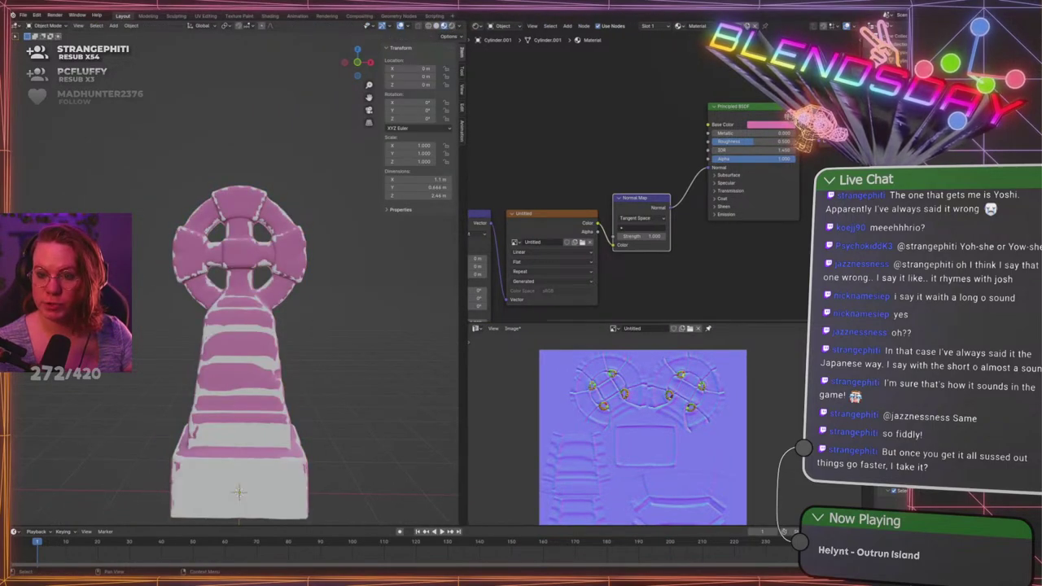
{"action": "left_click", "coordinate": [905, 53]}
{"action": "left_click", "coordinate": [905, 61], "text": "ctrl"}
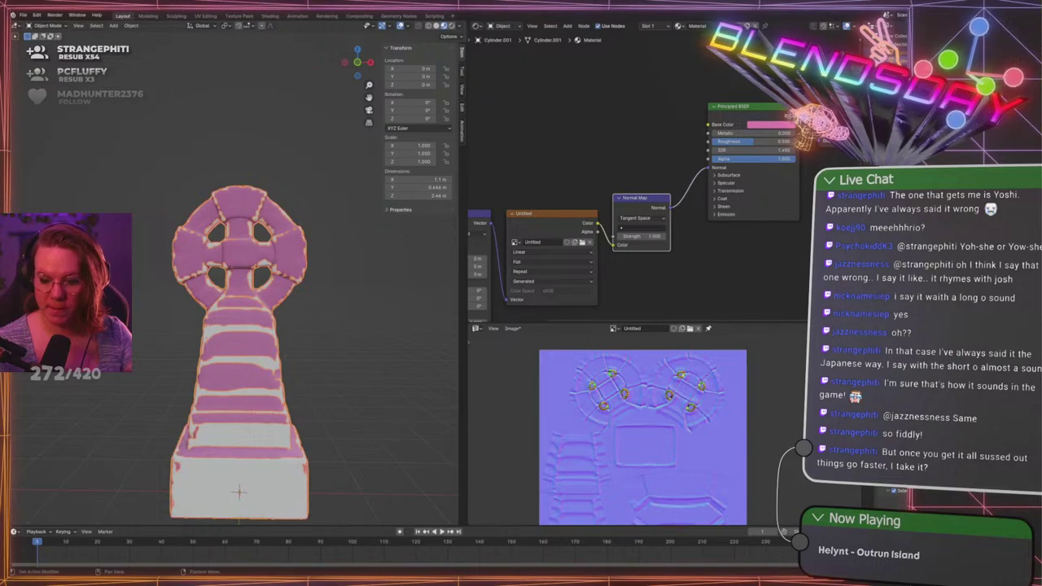
{"action": "left_click", "coordinate": [948, 416]}
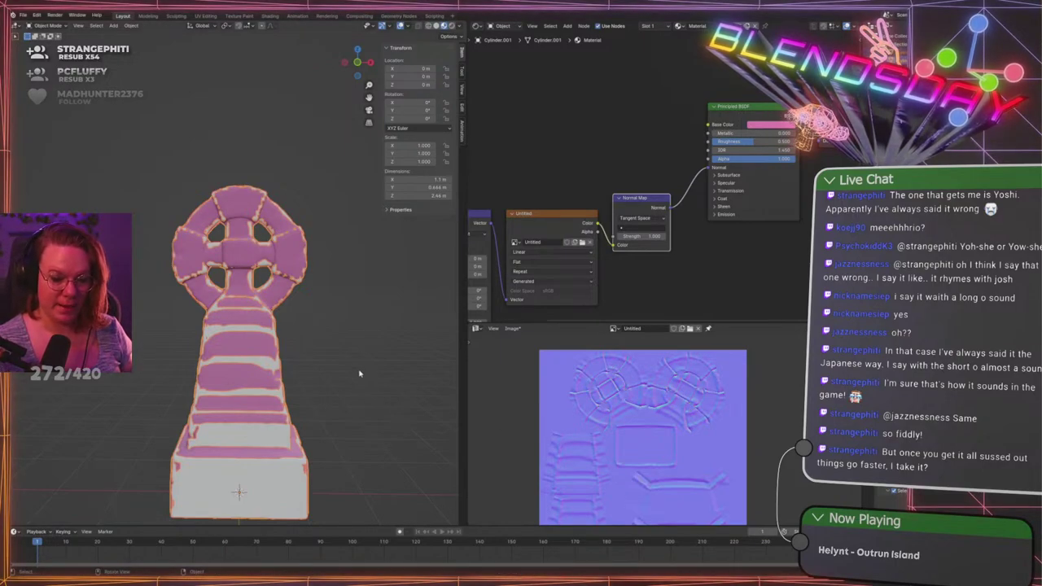
Inspect the rebaked normal map on the cross head and save the file
{"action": "scroll", "coordinate": [312, 325], "scroll_direction": "up", "scroll_amount": 3}
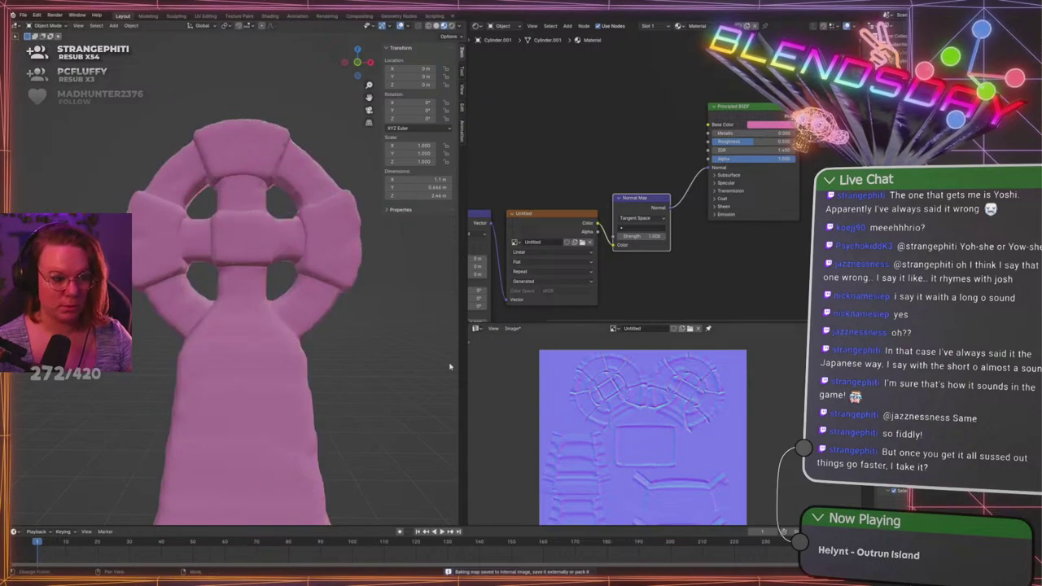
{"action": "scroll", "coordinate": [358, 349], "scroll_direction": "up", "scroll_amount": 2}
{"action": "middle_click_drag", "start_coordinate": [358, 348], "coordinate": [339, 381]}
{"action": "left_click", "coordinate": [354, 355]}
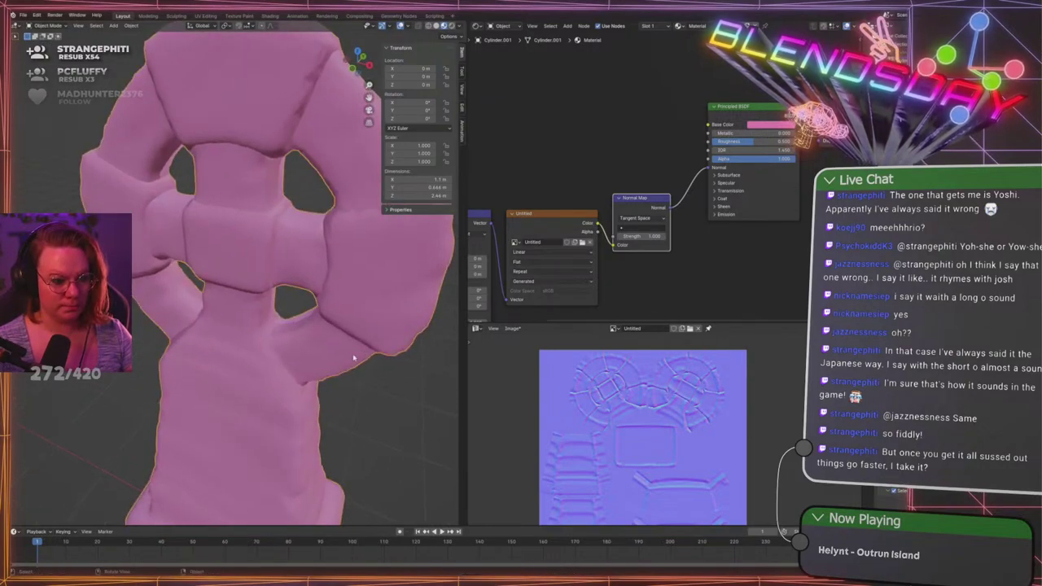
{"action": "scroll", "coordinate": [342, 350], "scroll_direction": "down", "scroll_amount": 2}
{"action": "right_click", "coordinate": [313, 337]}
{"action": "left_click", "coordinate": [296, 334]}
{"action": "key", "text": "ctrl+s"}
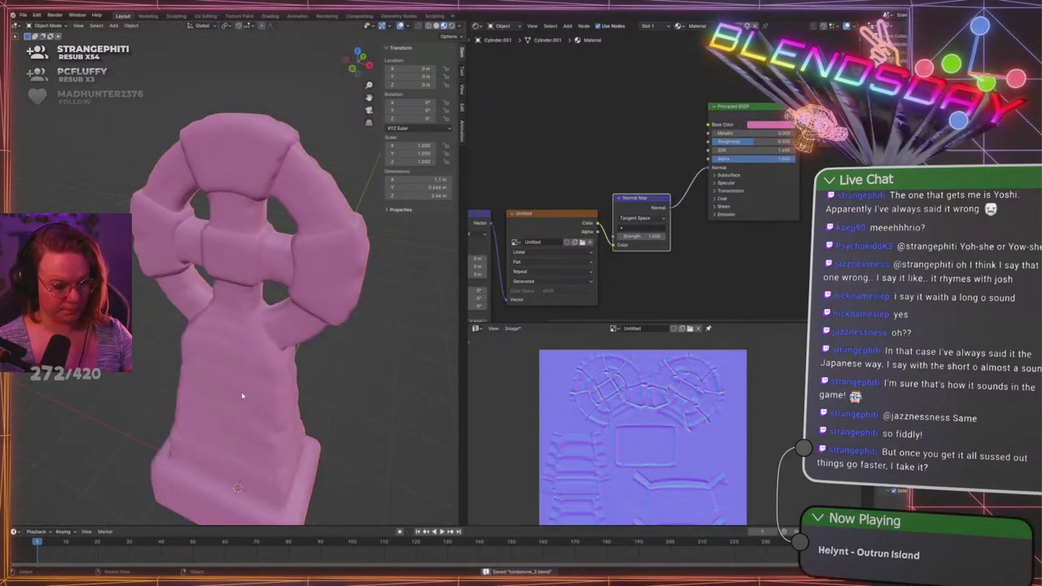
Examine the baked stone joints and edges on the cross head and shaft from several angles
{"action": "middle_click_drag", "start_coordinate": [241, 392], "coordinate": [293, 367]}
{"action": "scroll", "coordinate": [299, 302], "scroll_direction": "up", "scroll_amount": 2}
{"action": "middle_click_drag", "start_coordinate": [299, 302], "coordinate": [249, 349]}
{"action": "key", "text": "Tab"}
{"action": "key", "text": "Tab"}
{"action": "middle_click_drag", "start_coordinate": [262, 287], "coordinate": [246, 363], "text": "shift"}
{"action": "middle_click_drag", "start_coordinate": [279, 203], "coordinate": [260, 342]}
{"action": "scroll", "coordinate": [291, 200], "scroll_direction": "up", "scroll_amount": 3}
{"action": "middle_click_drag", "start_coordinate": [292, 401], "coordinate": [279, 326]}
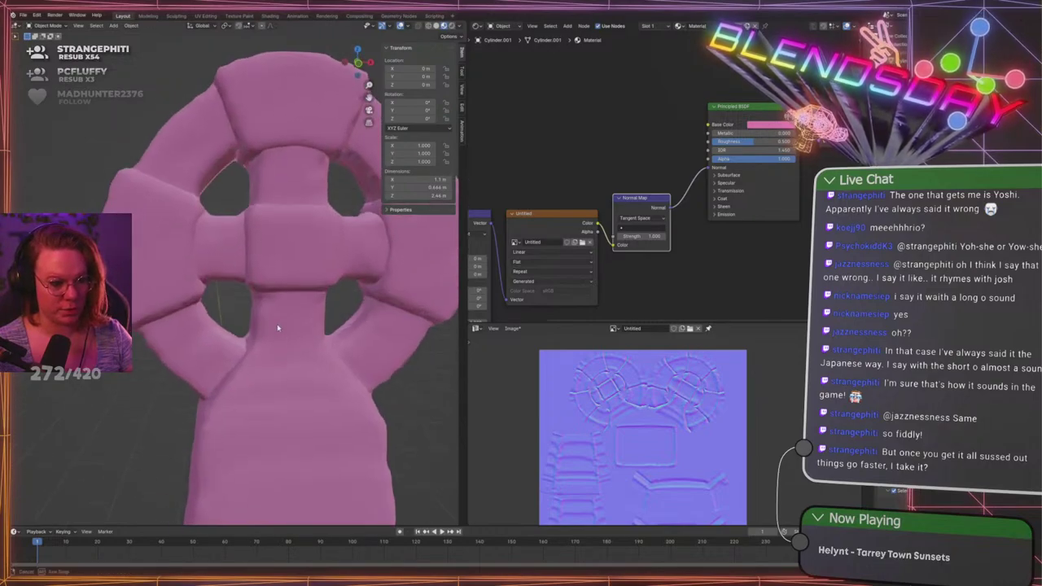
{"action": "scroll", "coordinate": [296, 314], "scroll_direction": "up", "scroll_amount": 3}
{"action": "scroll", "coordinate": [294, 316], "scroll_direction": "down", "scroll_amount": 4}
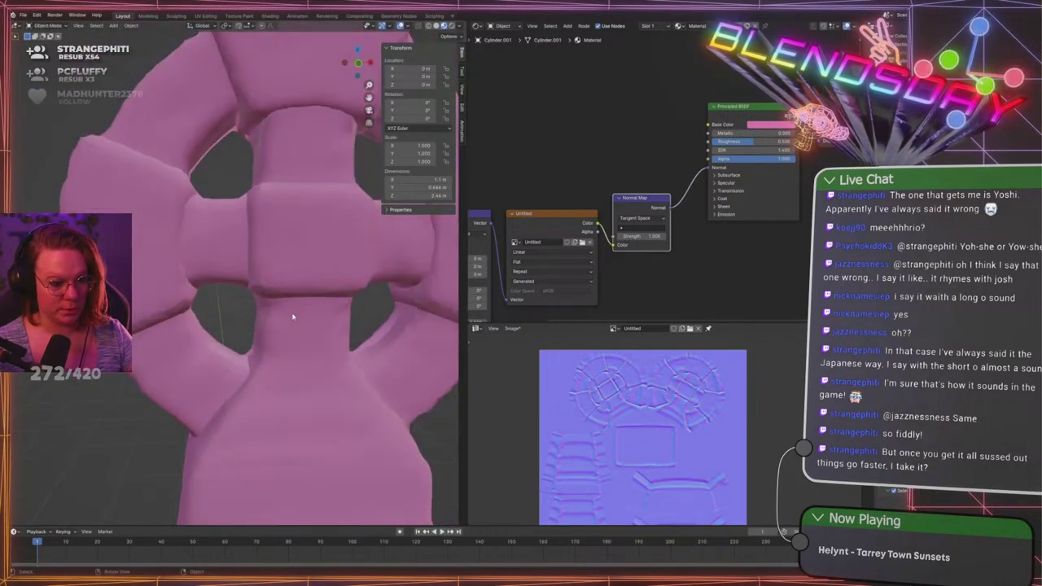
{"action": "middle_click_drag", "start_coordinate": [368, 375], "coordinate": [315, 316], "text": "shift"}
Move the Principled BSDF and Material Output nodes apart to make room in the material's node tree
{"action": "middle_click_drag", "start_coordinate": [762, 255], "coordinate": [672, 254]}
{"action": "left_click_drag", "start_coordinate": [682, 112], "coordinate": [680, 96]}
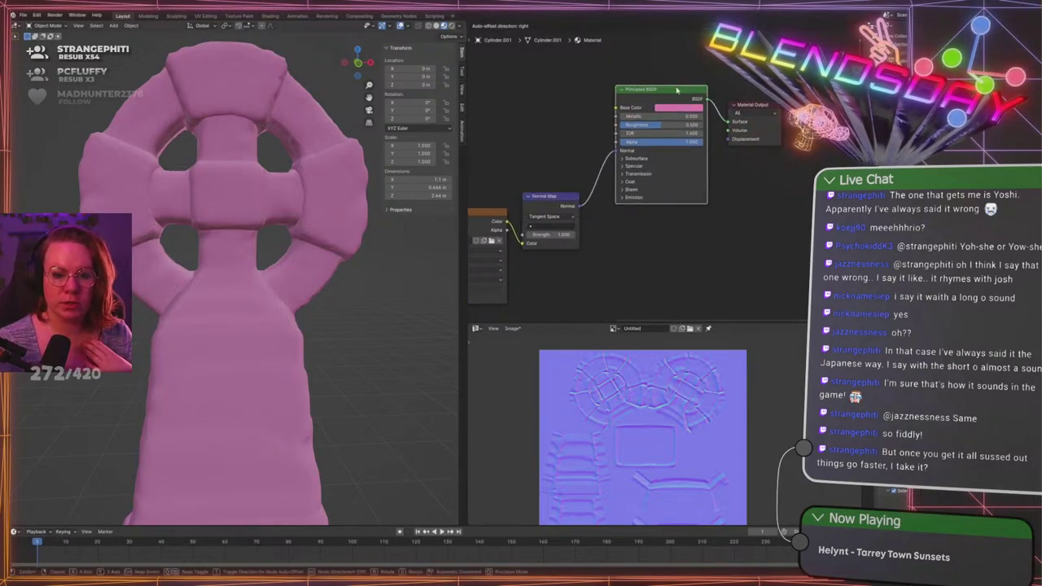
{"action": "left_click_drag", "start_coordinate": [751, 106], "coordinate": [774, 88]}
{"action": "scroll", "coordinate": [641, 258], "scroll_direction": "up", "scroll_amount": 1}
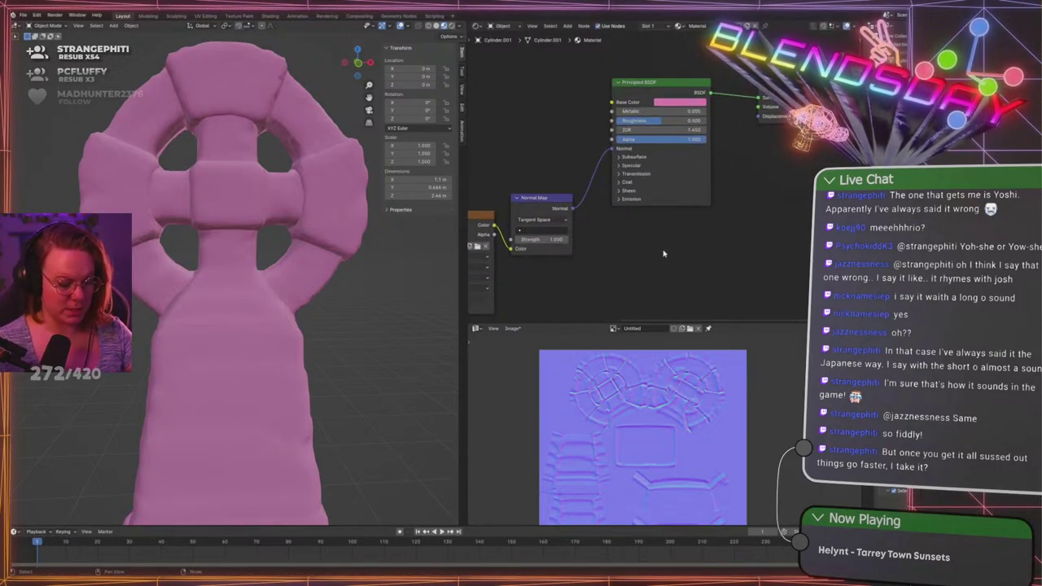
Add a Displacement node, link the Normal Map to its Normal input, and connect its output to the Material Output's Displacement
{"action": "key", "text": "shift+a"}
{"action": "left_click", "coordinate": [664, 251]}
{"action": "type", "text": "displa"}
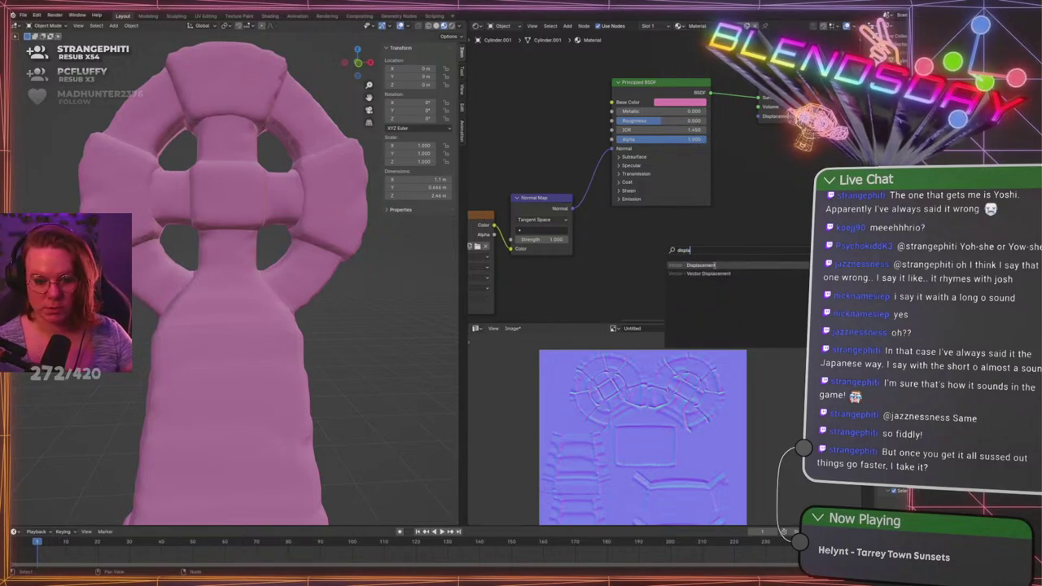
{"action": "key", "text": "Return"}
{"action": "left_click", "coordinate": [691, 244]}
{"action": "left_click_drag", "start_coordinate": [572, 209], "coordinate": [686, 298]}
{"action": "left_click_drag", "start_coordinate": [744, 250], "coordinate": [757, 118]}
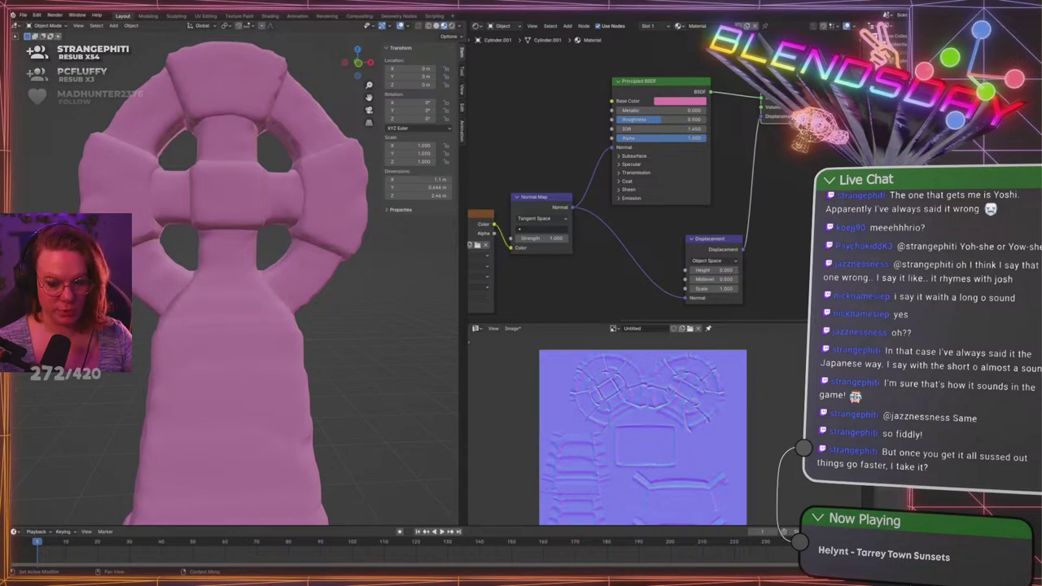
Set the Displacement node's Scale to 10.2 and inspect the effect on the cross head
{"action": "scroll", "coordinate": [341, 291], "scroll_direction": "down", "scroll_amount": 2}
{"action": "scroll", "coordinate": [337, 340], "scroll_direction": "up", "scroll_amount": 5}
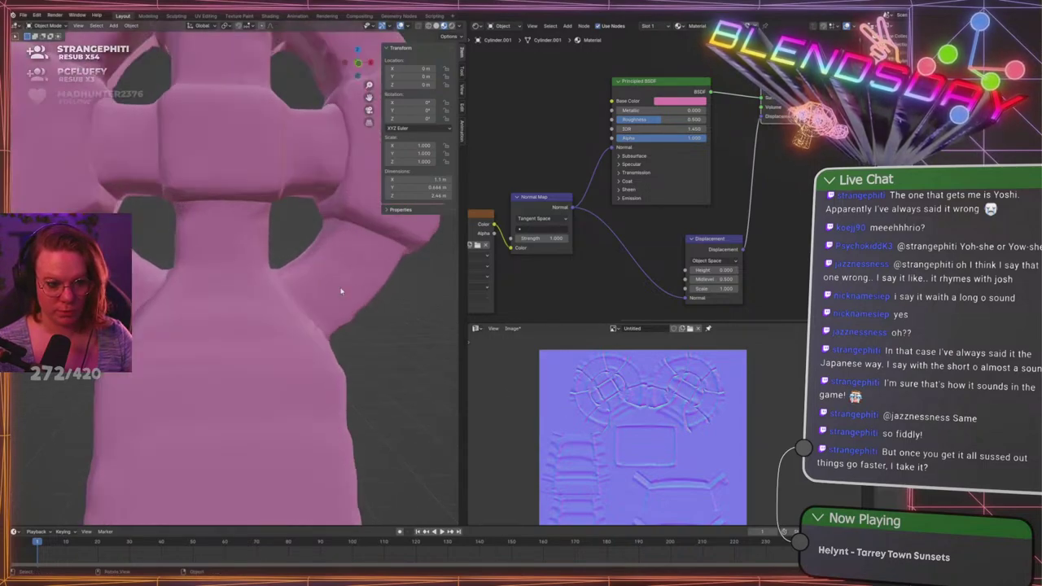
{"action": "middle_click_drag", "start_coordinate": [337, 341], "coordinate": [331, 414], "text": "shift"}
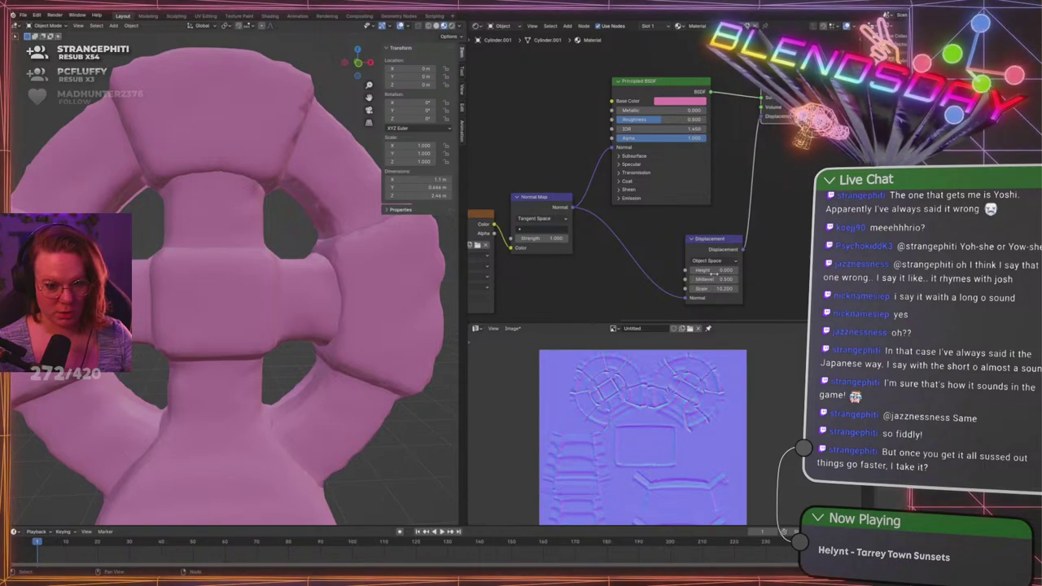
{"action": "mouse_move", "coordinate": [713, 270]}
{"action": "left_mouse_down"}
{"action": "mouse_move", "coordinate": [736, 271]}
{"action": "mouse_move", "coordinate": [700, 269]}
{"action": "left_mouse_up"}
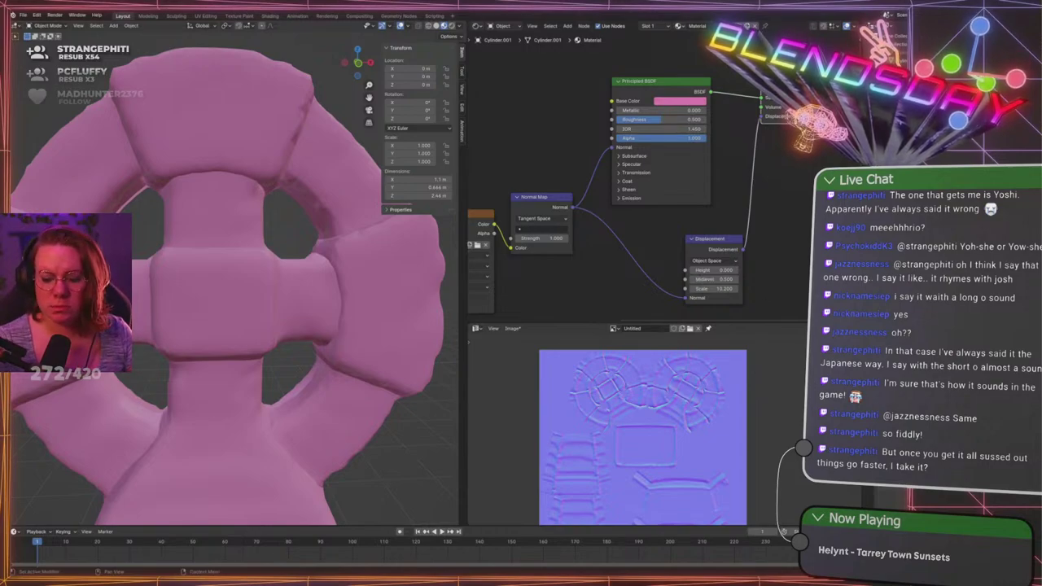
{"action": "scroll", "coordinate": [285, 309], "scroll_direction": "down", "scroll_amount": 3}
{"action": "scroll", "coordinate": [285, 309], "scroll_direction": "up", "scroll_amount": 6}
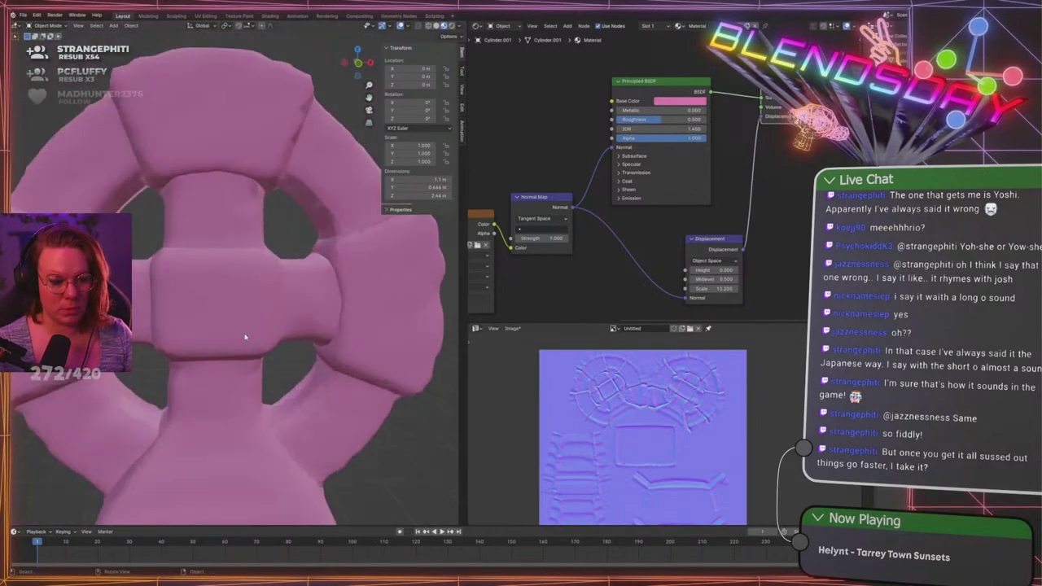
{"action": "left_click", "coordinate": [285, 309]}
{"action": "scroll", "coordinate": [285, 310], "scroll_direction": "down", "scroll_amount": 3}
{"action": "scroll", "coordinate": [766, 289], "scroll_direction": "up", "scroll_amount": 1}
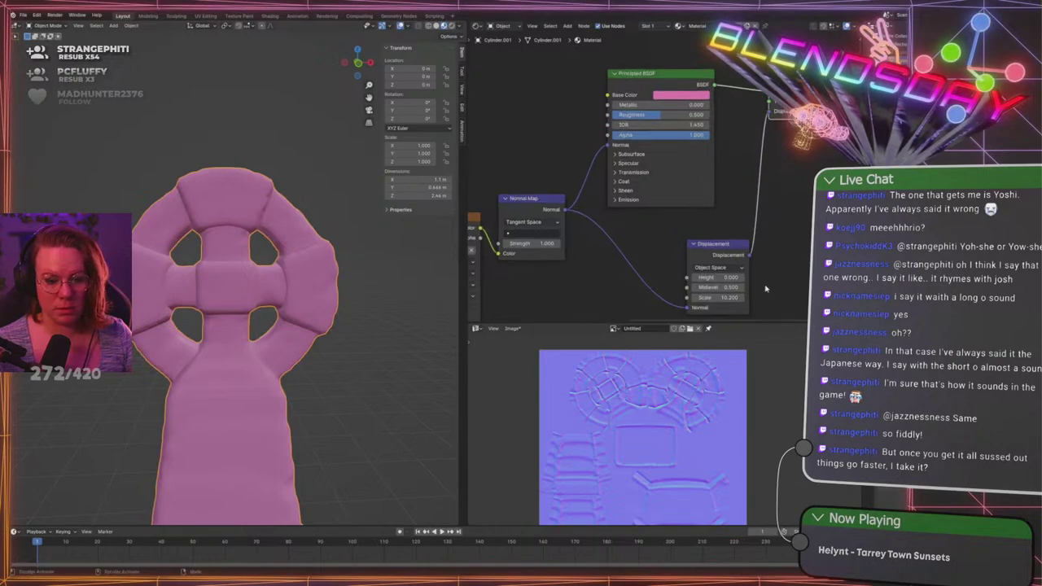
Lower the Material Output node and shift the Displacement node away from it to tidy the node tree
{"action": "left_click_drag", "start_coordinate": [795, 125], "coordinate": [820, 238]}
{"action": "middle_click_drag", "start_coordinate": [753, 257], "coordinate": [732, 210]}
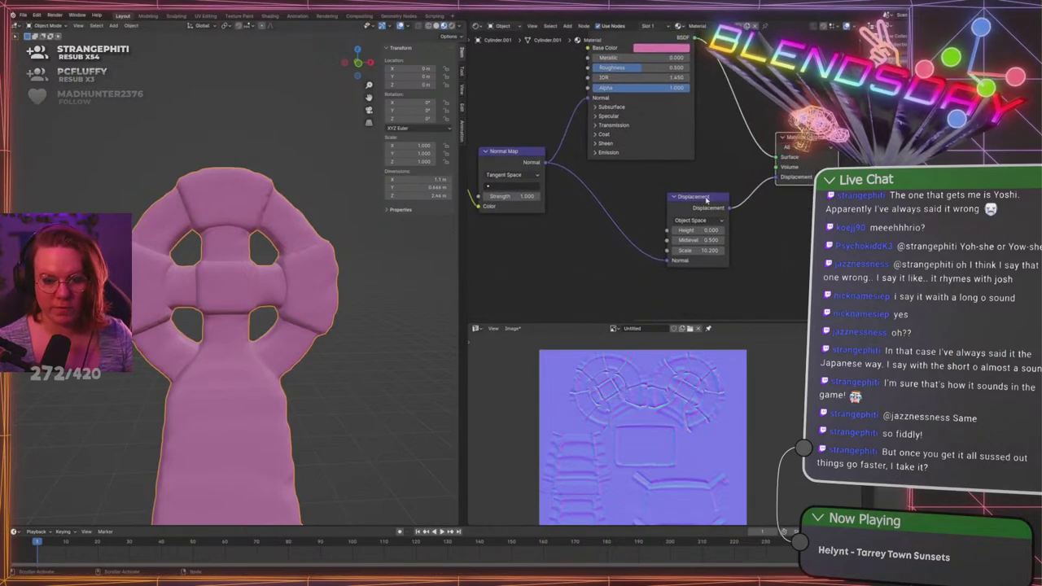
{"action": "left_click_drag", "start_coordinate": [701, 200], "coordinate": [656, 205]}
Try raising the Normal Map node's Strength to about 6.7
{"action": "middle_click_drag", "start_coordinate": [500, 218], "coordinate": [556, 209]}
{"action": "left_click_drag", "start_coordinate": [562, 189], "coordinate": [608, 189]}
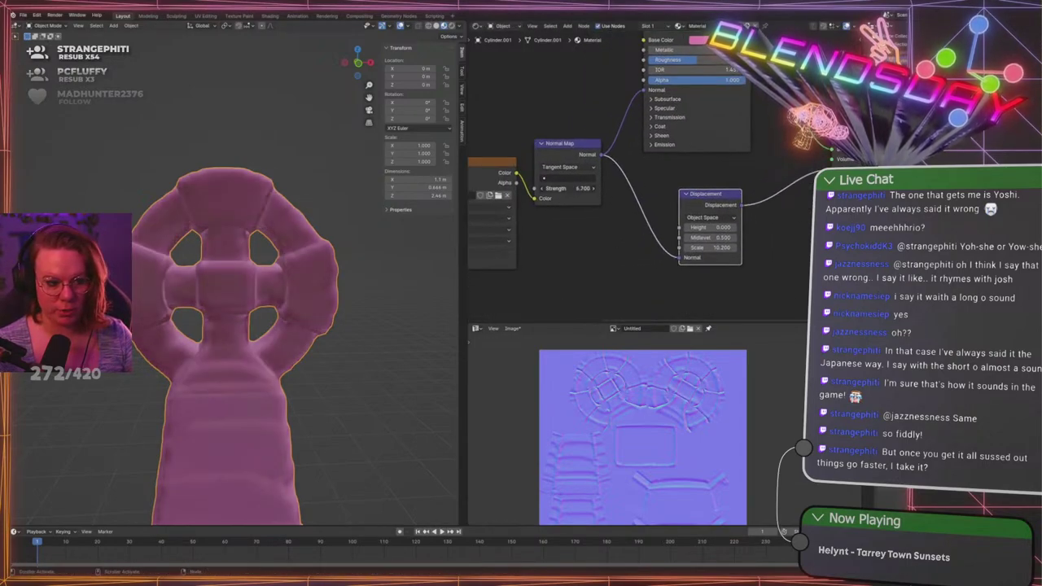
{"action": "right_click", "coordinate": [564, 189]}
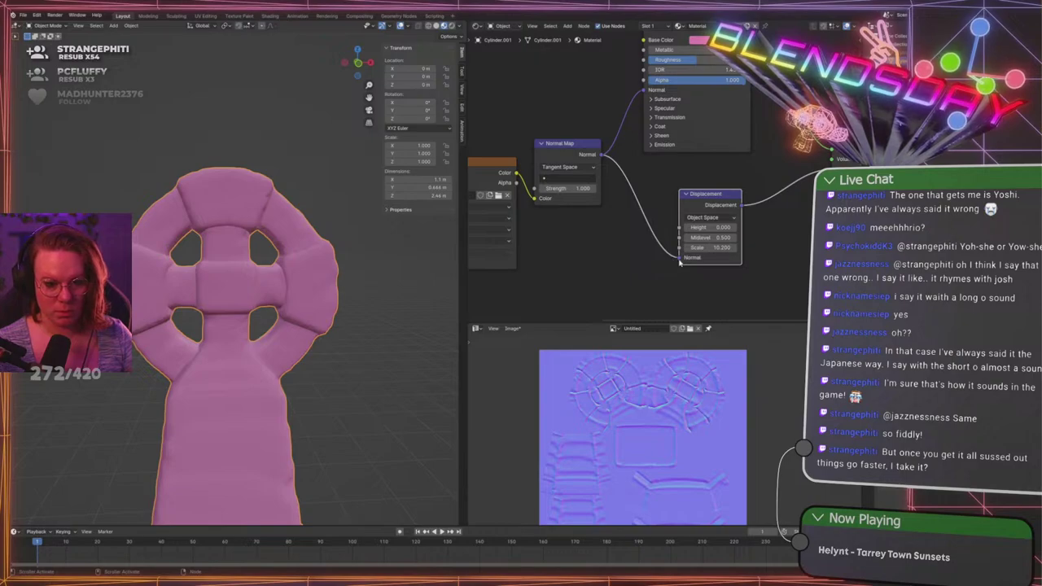
Reroute the Normal Map output from the Displacement node's Normal input to its Height input, trying a Scale of 20.2
{"action": "middle_click_drag", "start_coordinate": [679, 262], "coordinate": [613, 259]}
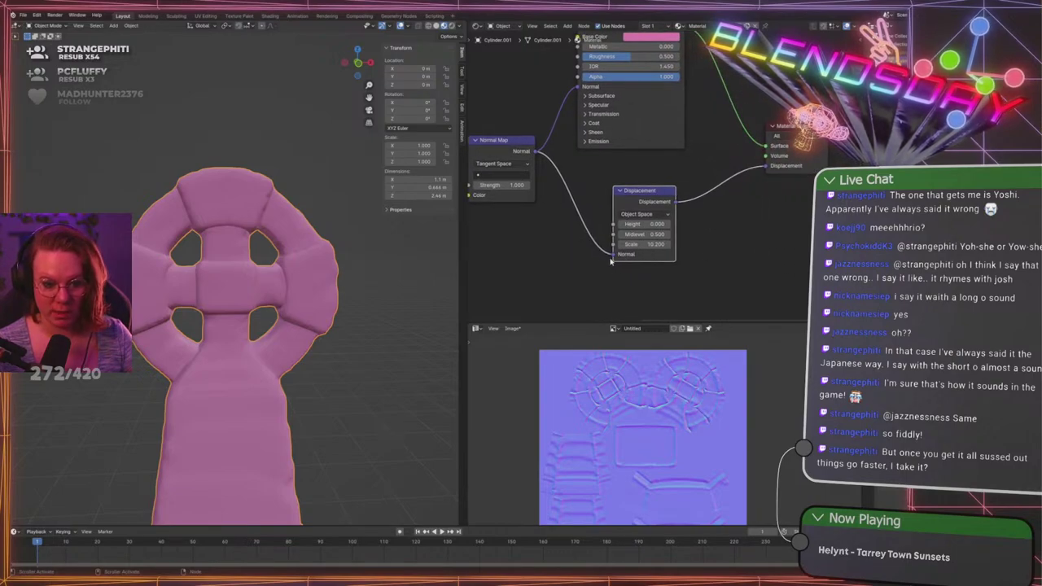
{"action": "left_click_drag", "start_coordinate": [615, 256], "coordinate": [599, 269]}
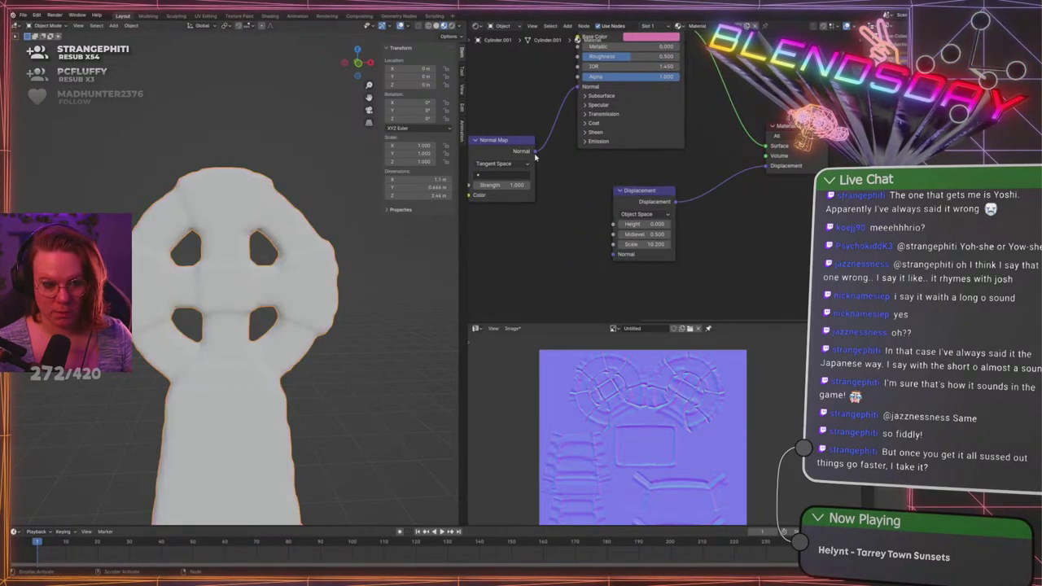
{"action": "mouse_move", "coordinate": [536, 152]}
{"action": "left_mouse_down"}
{"action": "mouse_move", "coordinate": [562, 238]}
{"action": "mouse_move", "coordinate": [616, 236]}
{"action": "mouse_move", "coordinate": [614, 225]}
{"action": "left_mouse_up"}
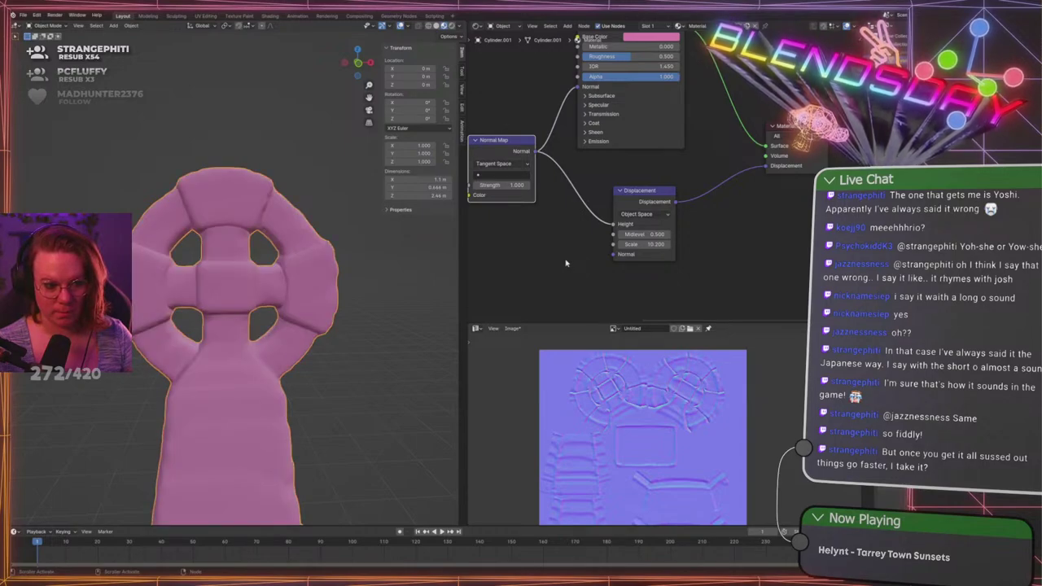
{"action": "mouse_move", "coordinate": [649, 244]}
{"action": "left_mouse_down"}
{"action": "mouse_move", "coordinate": [659, 244]}
{"action": "mouse_move", "coordinate": [635, 244]}
{"action": "left_mouse_up"}
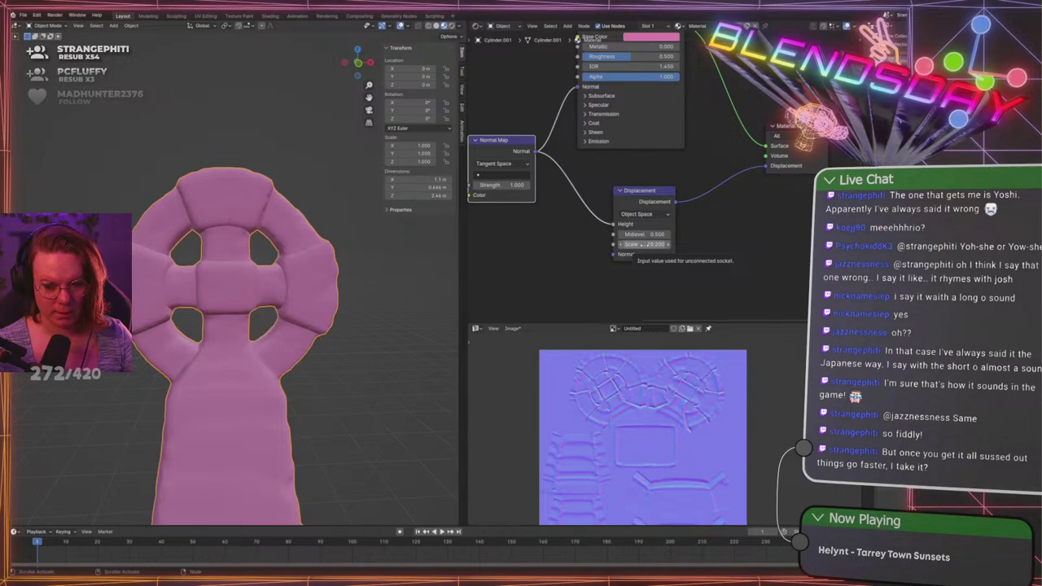
Unlink the Normal Map from the Displacement node, move it up, and feed the image texture's Color into the Displacement's Normal input
{"action": "middle_click_drag", "start_coordinate": [647, 249], "coordinate": [668, 208]}
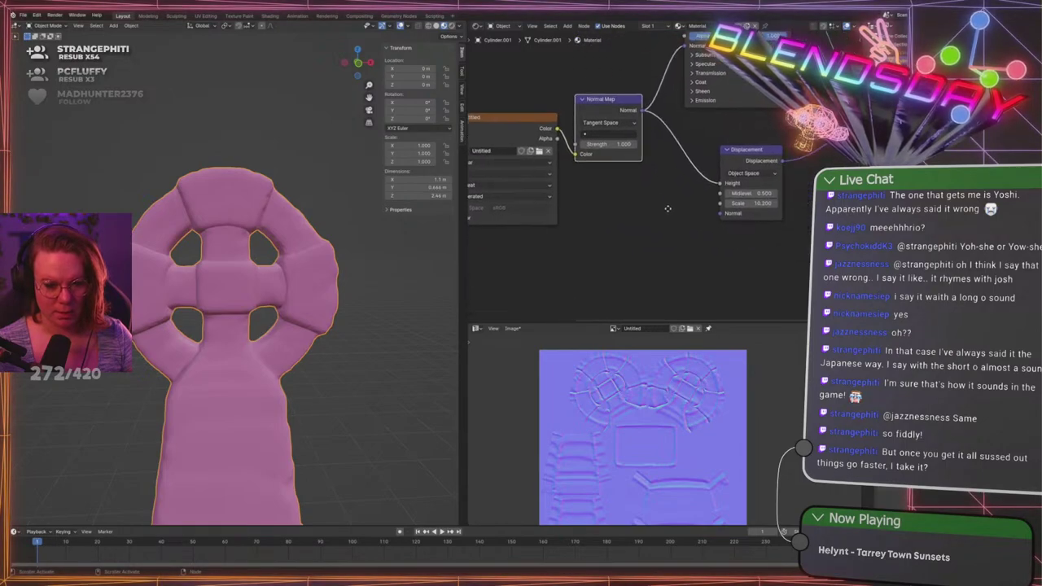
{"action": "left_click_drag", "start_coordinate": [719, 185], "coordinate": [674, 164]}
{"action": "left_click_drag", "start_coordinate": [613, 108], "coordinate": [625, 74]}
{"action": "left_click_drag", "start_coordinate": [558, 131], "coordinate": [719, 213]}
{"action": "middle_click_drag", "start_coordinate": [680, 193], "coordinate": [617, 212]}
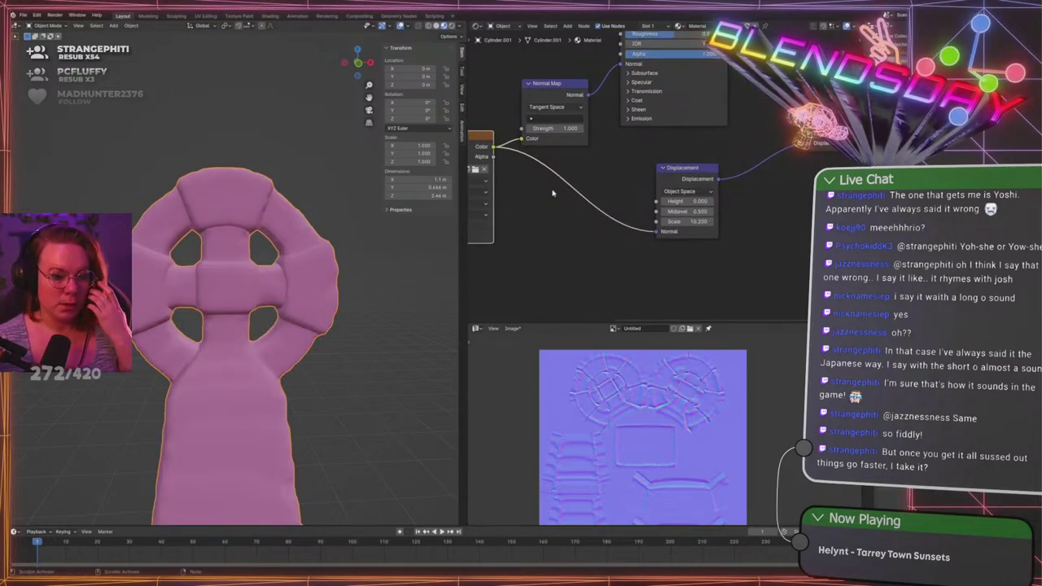
Move the image Color link to the Displacement node's Height input and set its Scale to 1
{"action": "mouse_move", "coordinate": [655, 232]}
{"action": "left_mouse_down"}
{"action": "mouse_move", "coordinate": [647, 215]}
{"action": "mouse_move", "coordinate": [657, 201]}
{"action": "mouse_move", "coordinate": [651, 237]}
{"action": "mouse_move", "coordinate": [642, 237]}
{"action": "left_mouse_up"}
{"action": "scroll", "coordinate": [715, 251], "scroll_direction": "up", "scroll_amount": 2}
{"action": "scroll", "coordinate": [716, 252], "scroll_direction": "up", "scroll_amount": 1}
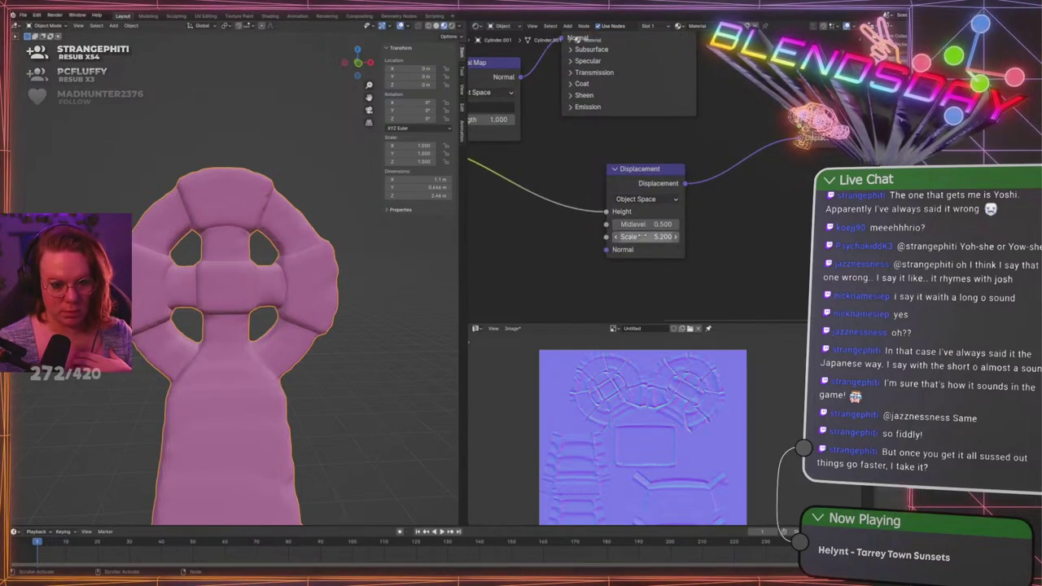
{"action": "left_click", "coordinate": [651, 237]}
{"action": "type", "text": "1"}
{"action": "key", "text": "Return"}
{"action": "scroll", "coordinate": [569, 144], "scroll_direction": "down", "scroll_amount": 1}
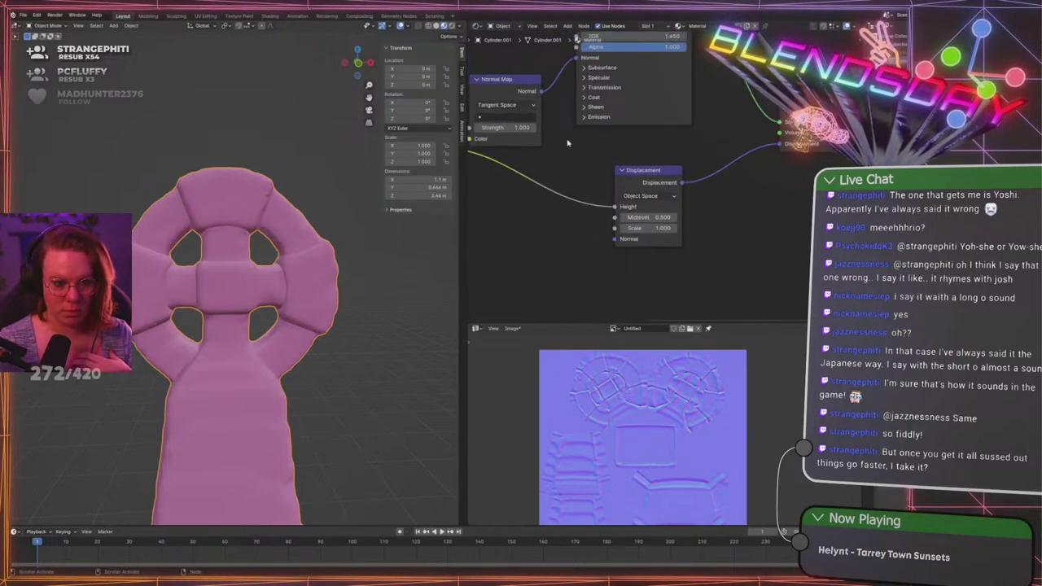
Disconnect the Normal Map from the Principled BSDF's Normal input to see the displacement on its own
{"action": "left_click", "coordinate": [580, 68]}
{"action": "middle_click_drag", "start_coordinate": [726, 179], "coordinate": [697, 210]}
{"action": "scroll", "coordinate": [702, 246], "scroll_direction": "up", "scroll_amount": 2}
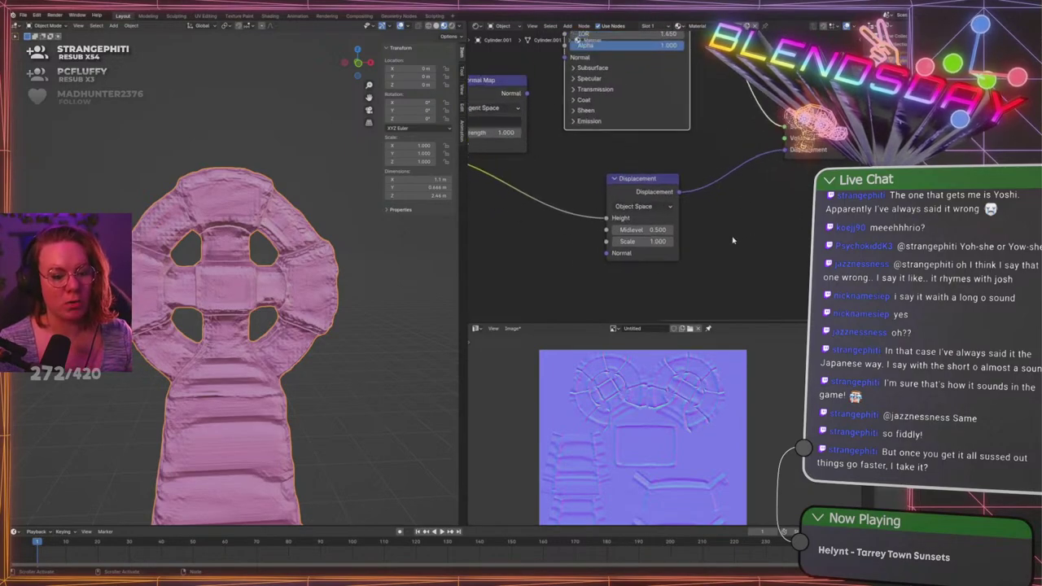
{"action": "mouse_move", "coordinate": [639, 253]}
{"action": "left_mouse_down"}
{"action": "mouse_move", "coordinate": [672, 252]}
{"action": "mouse_move", "coordinate": [639, 252]}
{"action": "left_mouse_up"}
{"action": "middle_click_drag", "start_coordinate": [714, 261], "coordinate": [734, 234]}
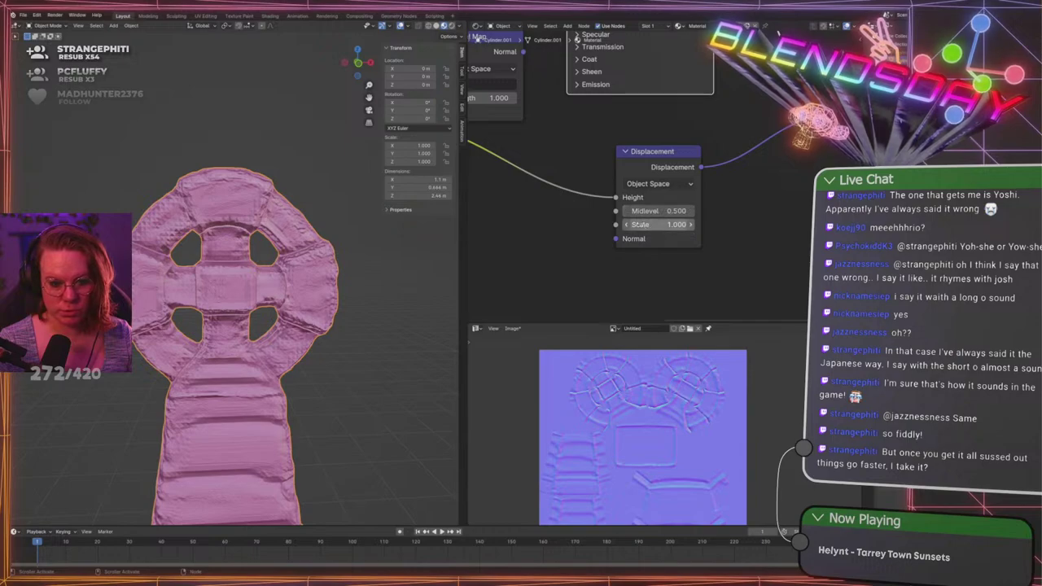
Move the image Color link to the Displacement's Normal input, set Height to 0.6, and inspect the cross head
{"action": "left_click_drag", "start_coordinate": [616, 197], "coordinate": [617, 239]}
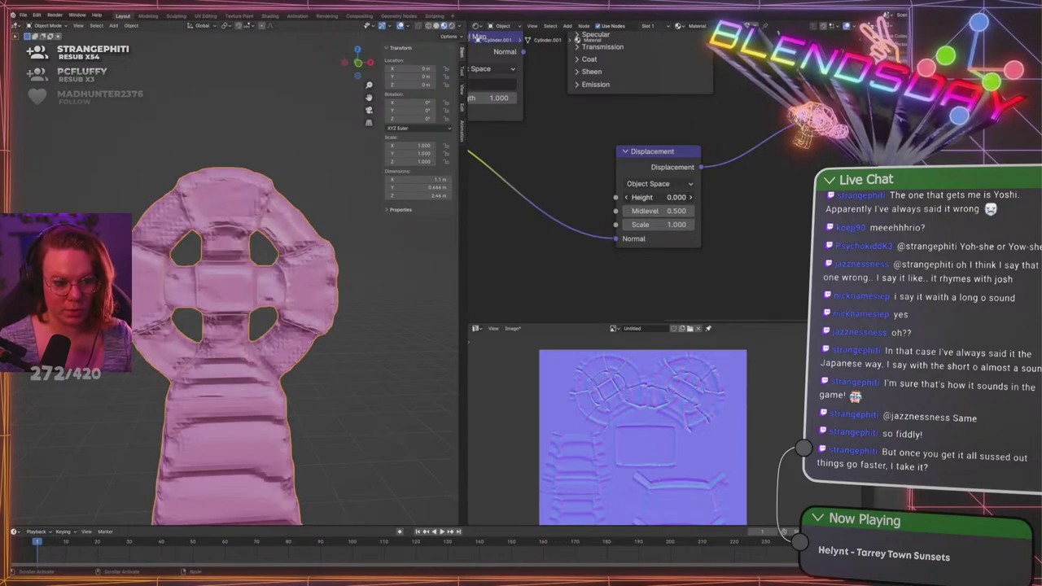
{"action": "left_click_drag", "start_coordinate": [657, 197], "coordinate": [661, 197]}
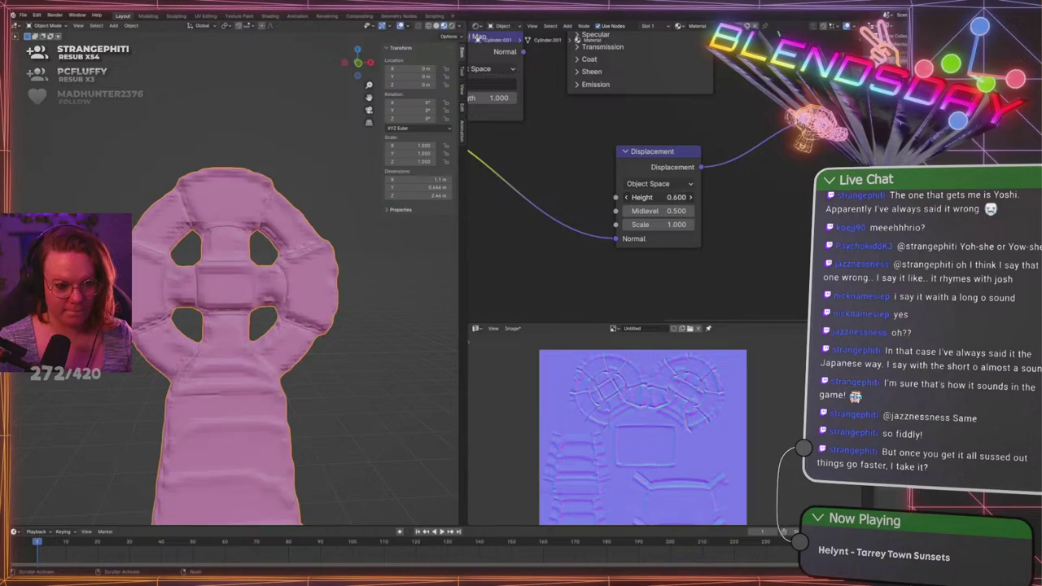
{"action": "scroll", "coordinate": [251, 296], "scroll_direction": "up", "scroll_amount": 4}
{"action": "middle_click_drag", "start_coordinate": [245, 299], "coordinate": [268, 311]}
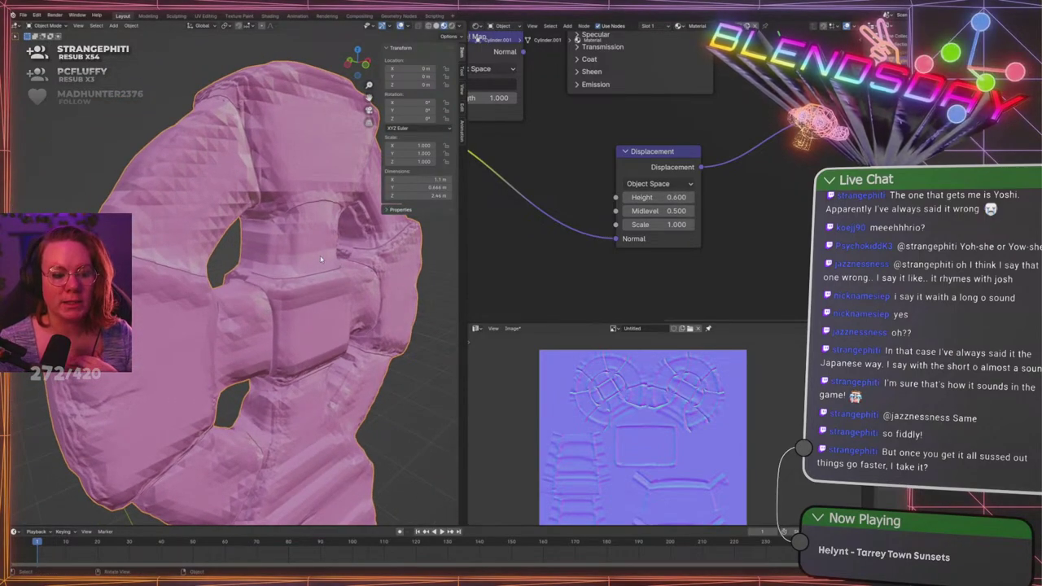
{"action": "middle_click_drag", "start_coordinate": [321, 260], "coordinate": [262, 262]}
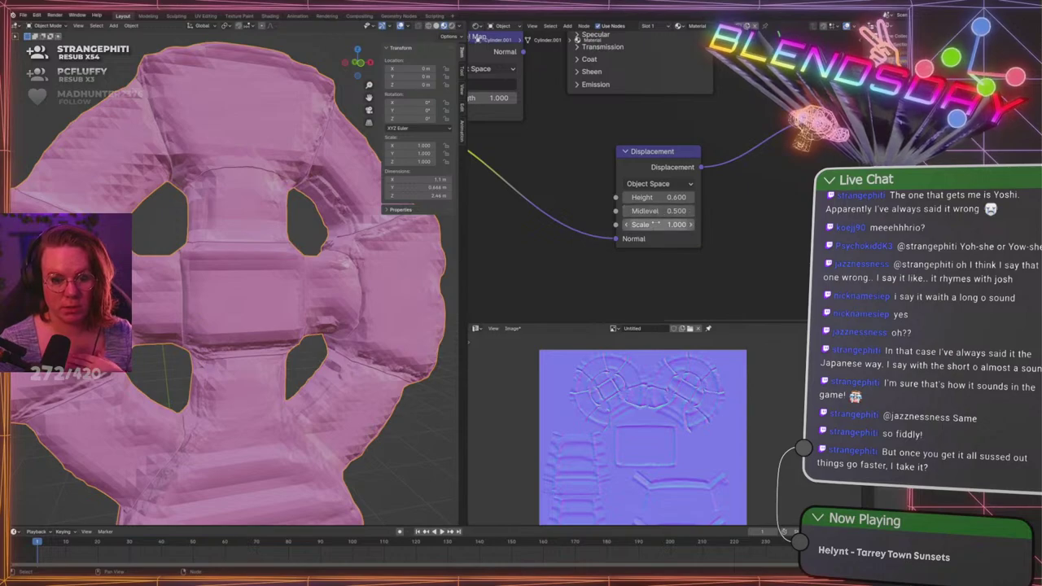
Set the Displacement node's Scale to 4 and examine the cross head's surface from several angles
{"action": "left_click_drag", "start_coordinate": [656, 224], "coordinate": [678, 224]}
{"action": "middle_click_drag", "start_coordinate": [361, 289], "coordinate": [326, 314]}
{"action": "scroll", "coordinate": [236, 338], "scroll_direction": "down", "scroll_amount": 2}
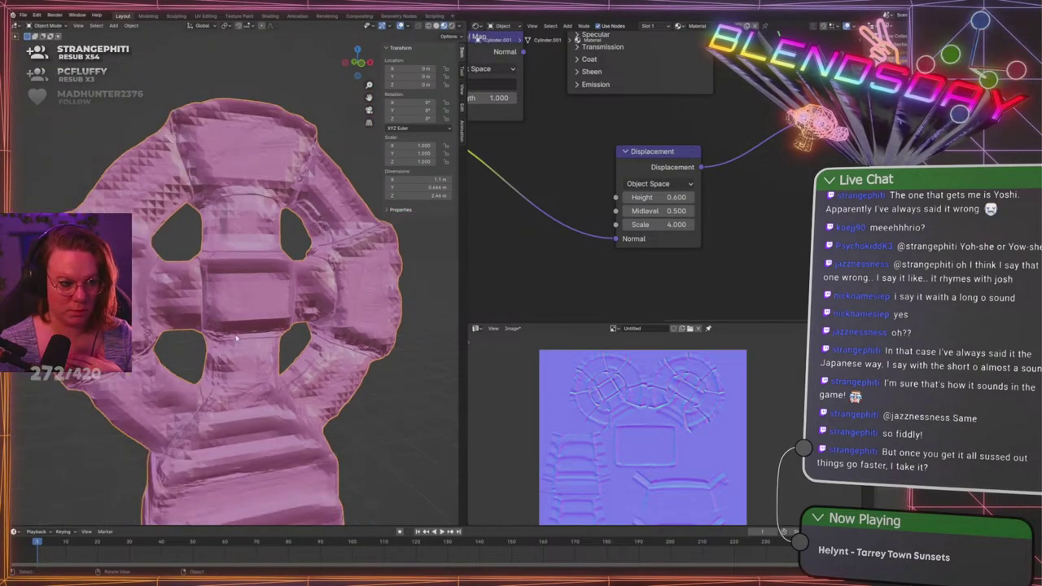
{"action": "scroll", "coordinate": [244, 342], "scroll_direction": "down", "scroll_amount": 2}
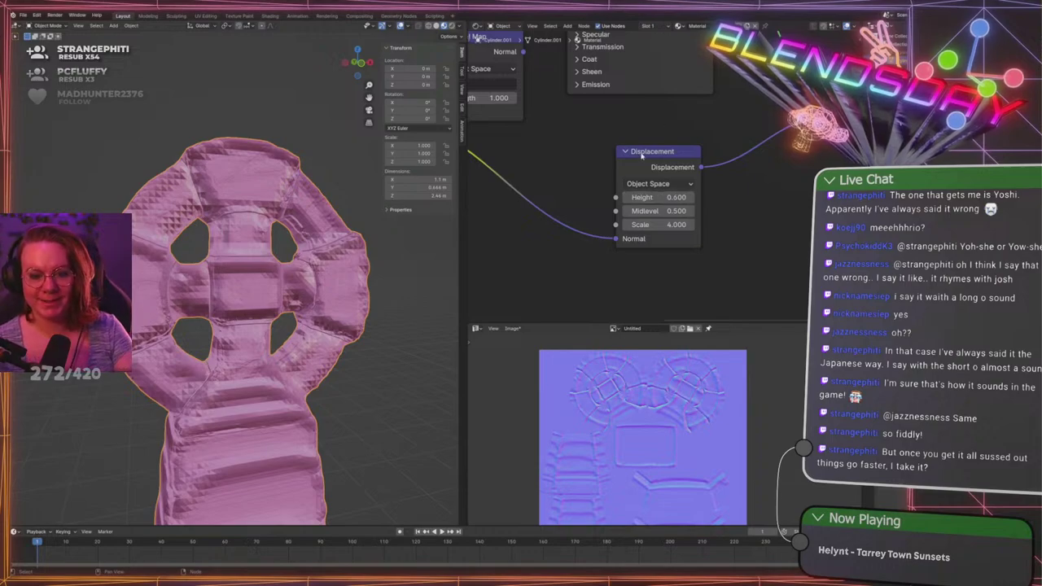
{"action": "middle_click_drag", "start_coordinate": [644, 156], "coordinate": [671, 177]}
{"action": "scroll", "coordinate": [180, 286], "scroll_direction": "up", "scroll_amount": 4}
{"action": "middle_click_drag", "start_coordinate": [180, 286], "coordinate": [205, 206]}
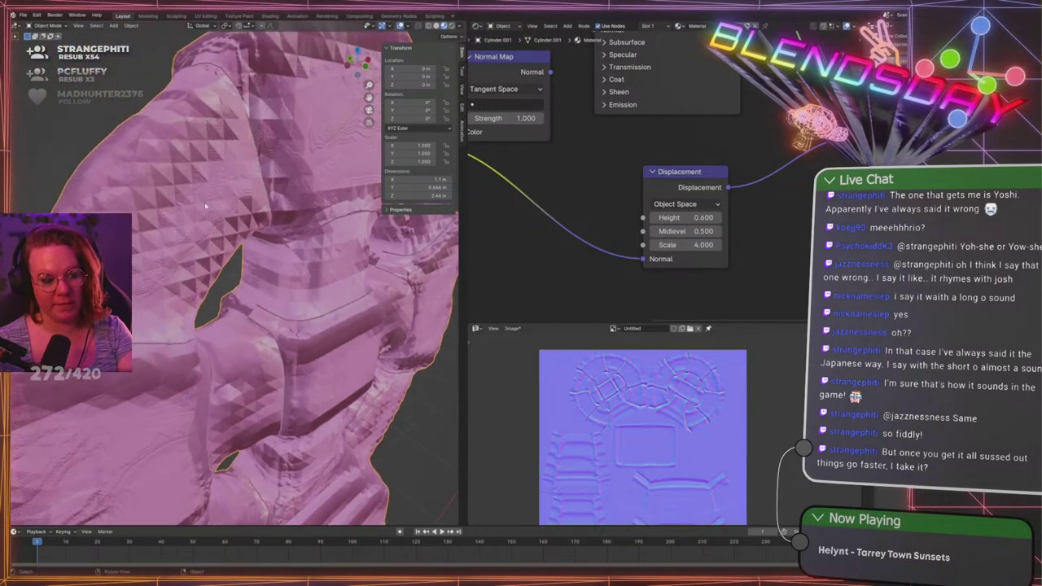
{"action": "scroll", "coordinate": [191, 219], "scroll_direction": "down", "scroll_amount": 5}
{"action": "scroll", "coordinate": [225, 256], "scroll_direction": "up", "scroll_amount": 5}
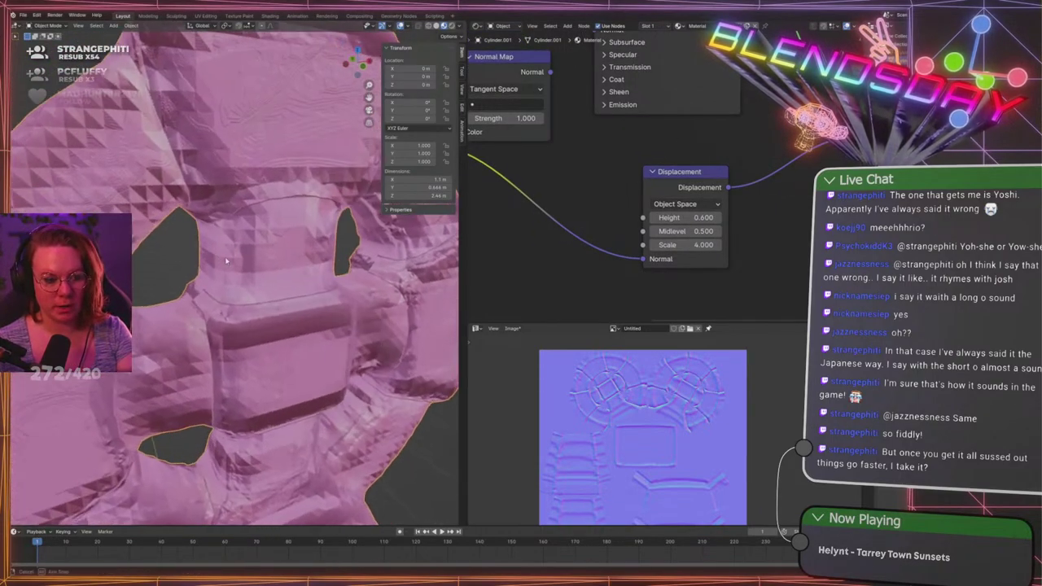
{"action": "mouse_move", "coordinate": [224, 256]}
{"action": "middle_mouse_down"}
{"action": "mouse_move", "coordinate": [217, 263]}
{"action": "mouse_move", "coordinate": [236, 268]}
{"action": "middle_mouse_up"}
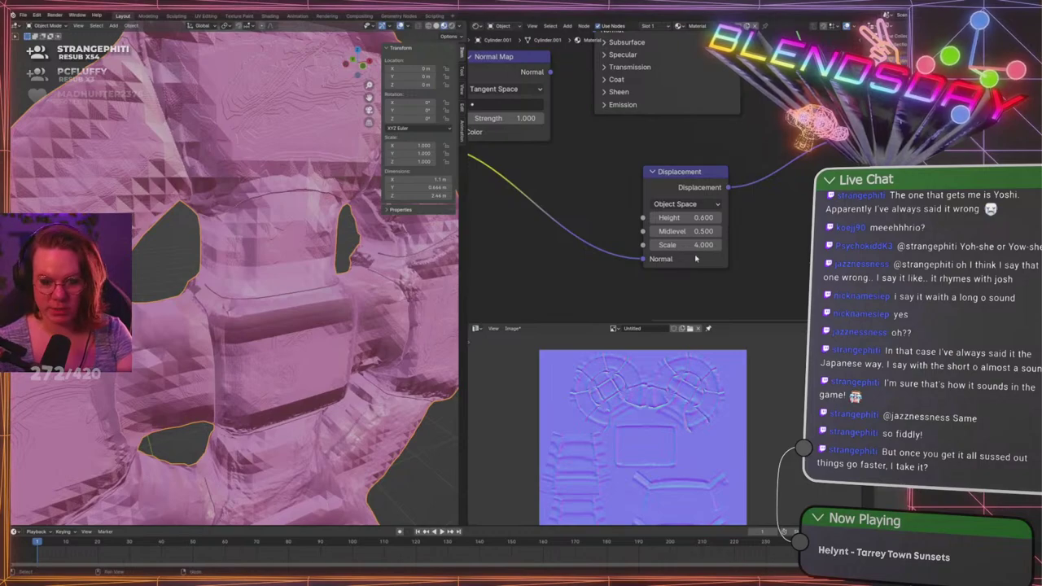
Delete the Displacement node and reconnect the Normal Map to the Principled BSDF's Normal input
{"action": "middle_click_drag", "start_coordinate": [566, 227], "coordinate": [537, 330]}
{"action": "scroll", "coordinate": [677, 151], "scroll_direction": "down", "scroll_amount": 1}
{"action": "left_click", "coordinate": [665, 258]}
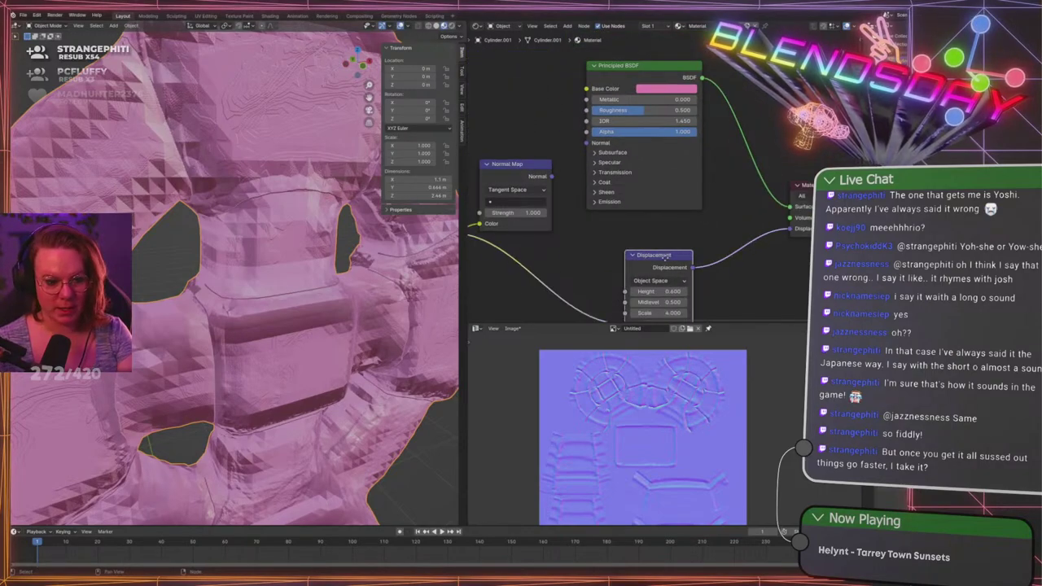
{"action": "key", "text": "x"}
{"action": "left_click_drag", "start_coordinate": [552, 177], "coordinate": [588, 143]}
{"action": "scroll", "coordinate": [276, 276], "scroll_direction": "down", "scroll_amount": 6}
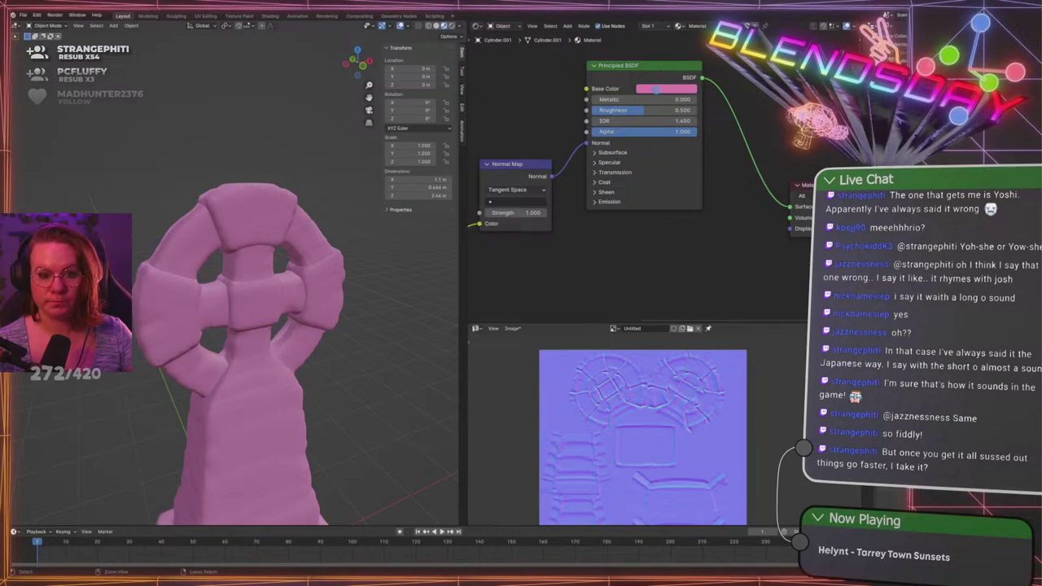
Change the Principled BSDF's Base Color to a muted greyish purple, saving the file before and after
{"action": "key", "text": "ctrl+s"}
{"action": "scroll", "coordinate": [267, 289], "scroll_direction": "down", "scroll_amount": 5}
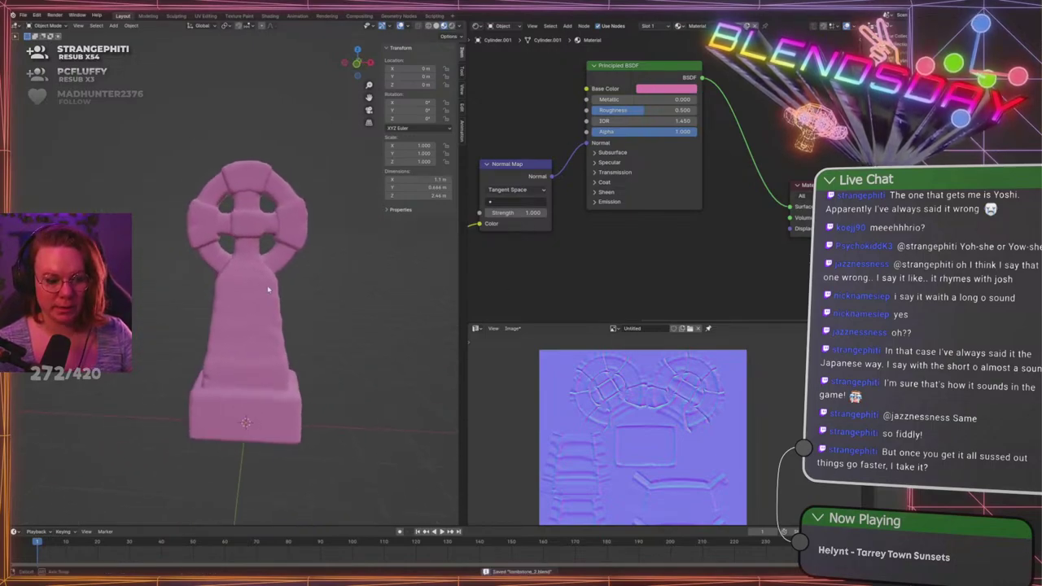
{"action": "left_click", "coordinate": [666, 88]}
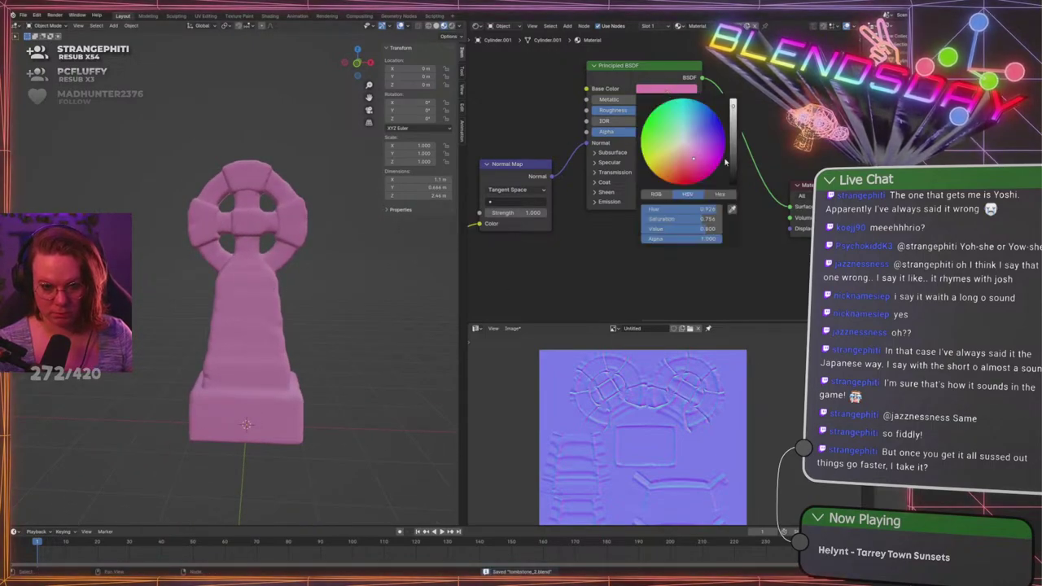
{"action": "mouse_move", "coordinate": [733, 160]}
{"action": "left_mouse_down"}
{"action": "mouse_move", "coordinate": [733, 131]}
{"action": "mouse_move", "coordinate": [675, 144]}
{"action": "mouse_move", "coordinate": [700, 131]}
{"action": "mouse_move", "coordinate": [689, 143]}
{"action": "left_mouse_up"}
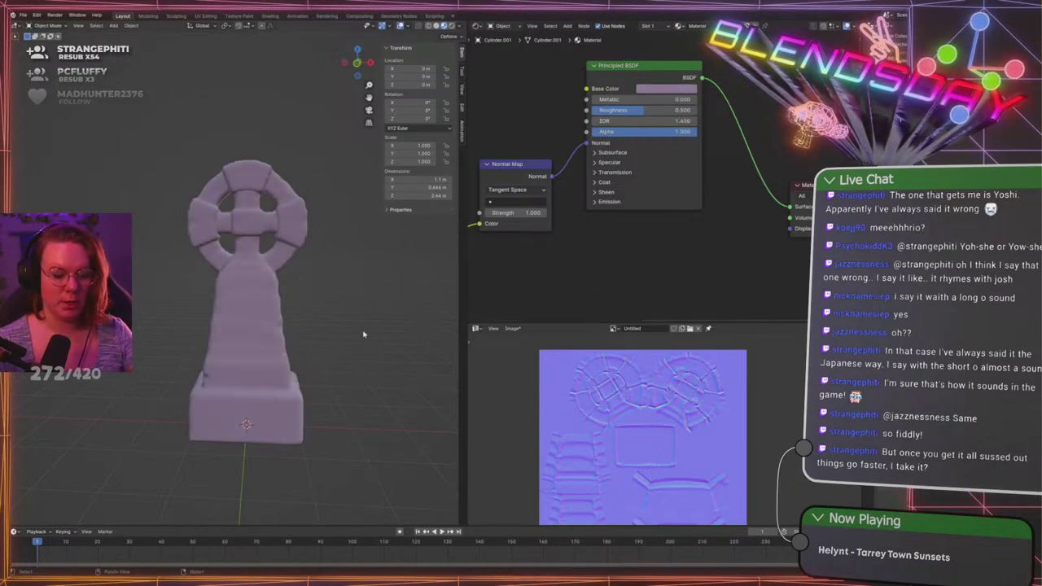
{"action": "key", "text": "ctrl+s"}
Save the baked normal map image as grave2_normal.png in the thegame folder, and save the blend file
{"action": "left_click", "coordinate": [513, 328]}
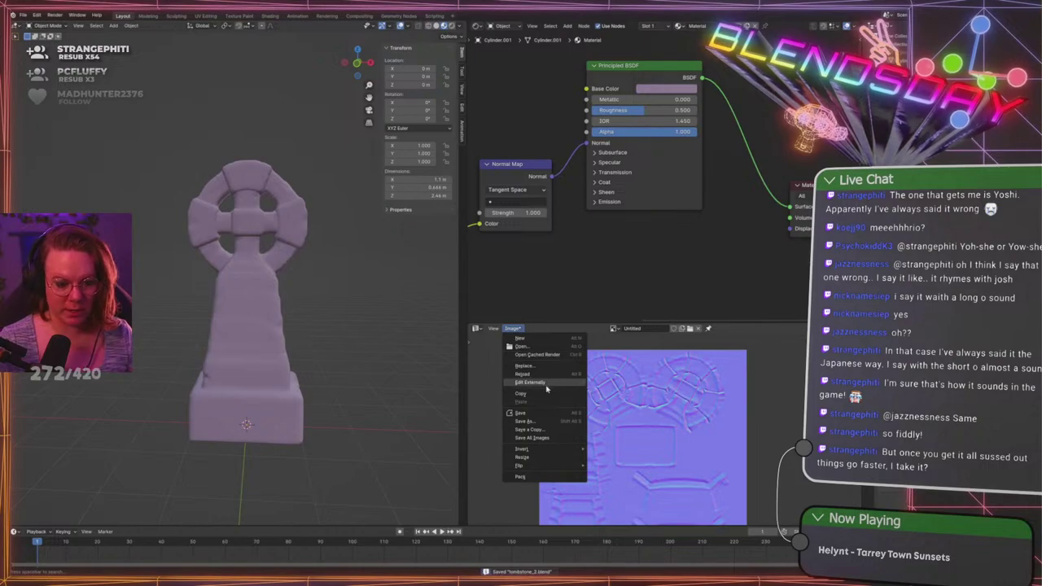
{"action": "left_click", "coordinate": [526, 421]}
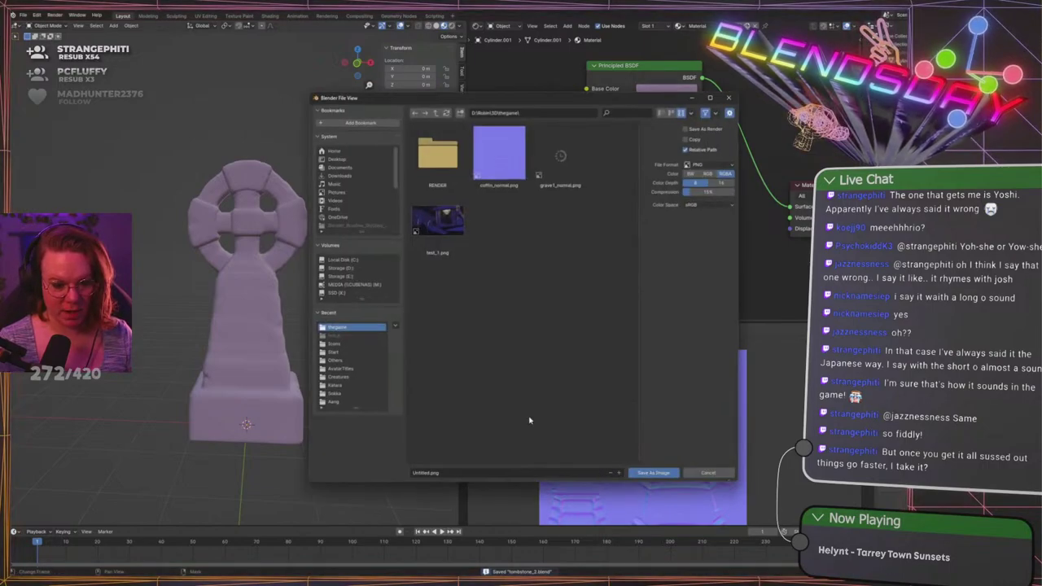
{"action": "left_click", "coordinate": [518, 161]}
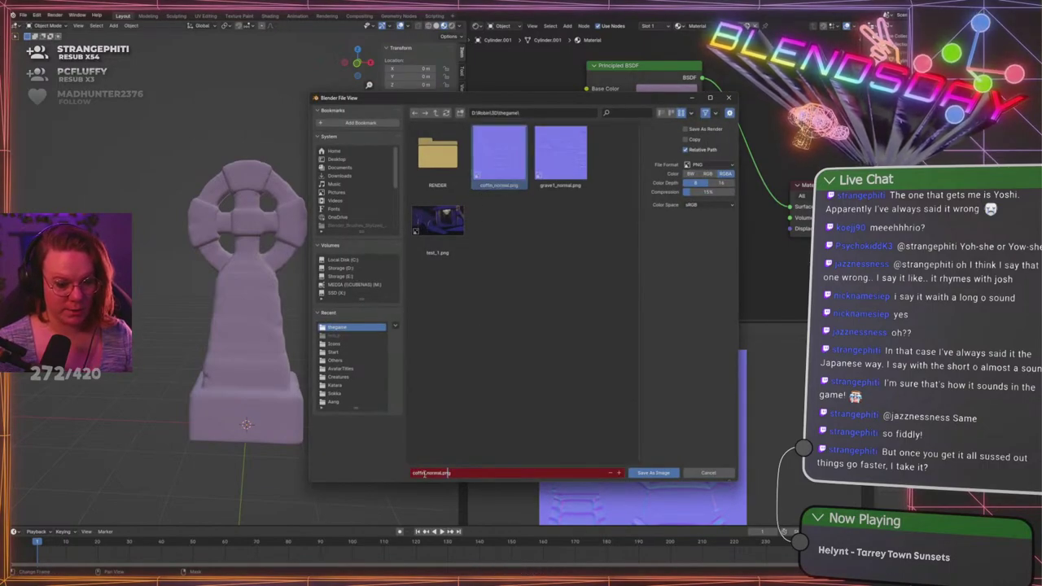
{"action": "type", "text": "grave2"}
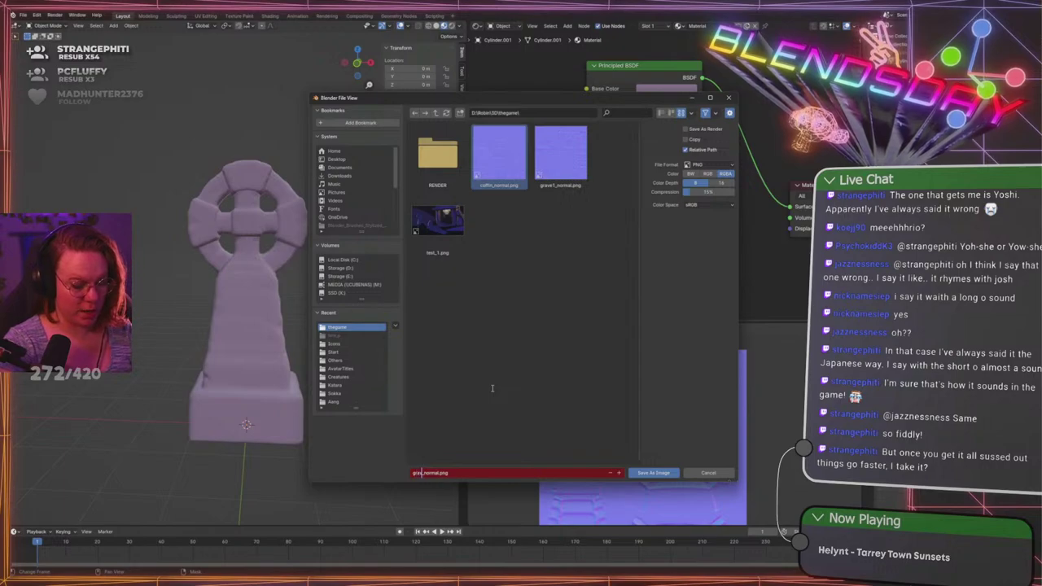
{"action": "left_click", "coordinate": [656, 472]}
{"action": "key", "text": "ctrl+s"}
Open GraveLevel.blend from the thegame folder, view the coffin, and save the file
{"action": "middle_click_drag", "start_coordinate": [136, 185], "coordinate": [212, 251]}
{"action": "scroll", "coordinate": [237, 253], "scroll_direction": "up", "scroll_amount": 3}
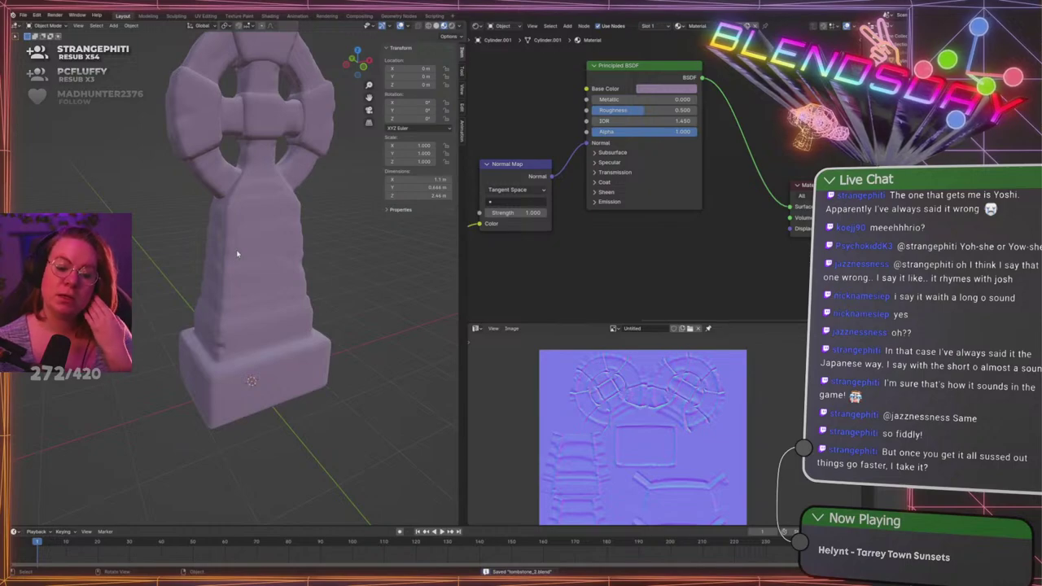
{"action": "left_click", "coordinate": [23, 14]}
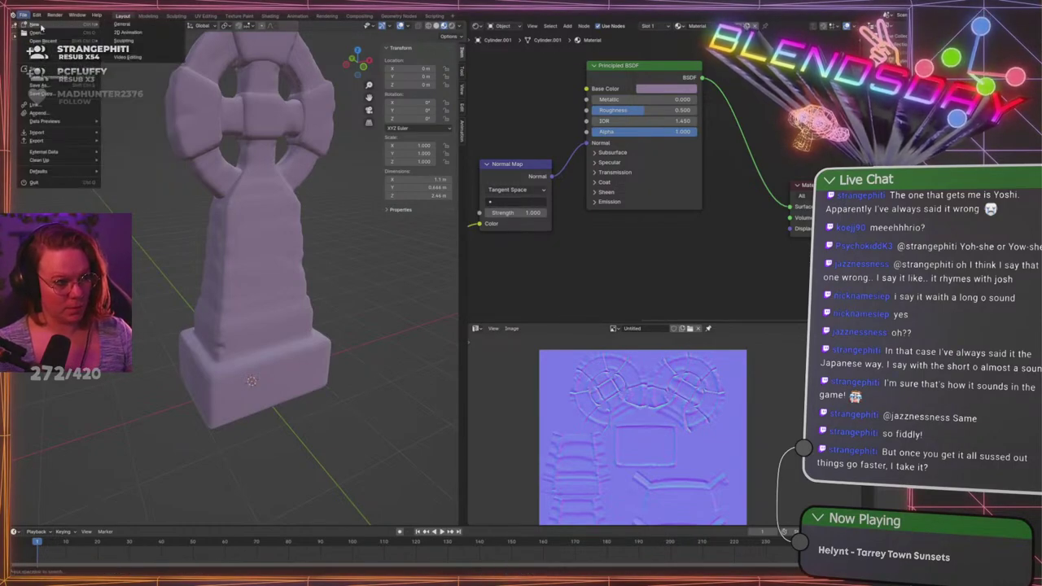
{"action": "left_click", "coordinate": [39, 32]}
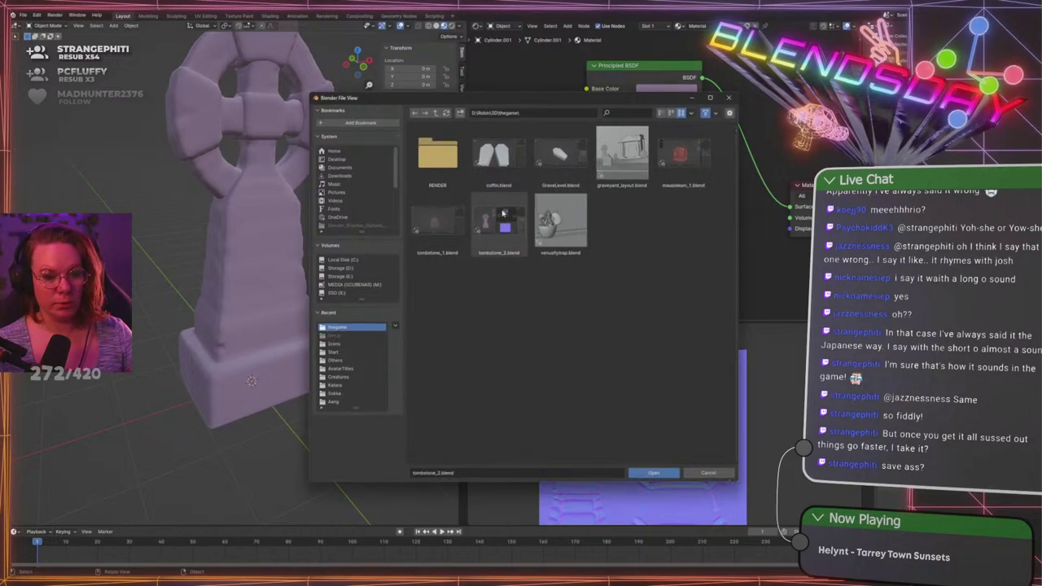
{"action": "left_click", "coordinate": [569, 157]}
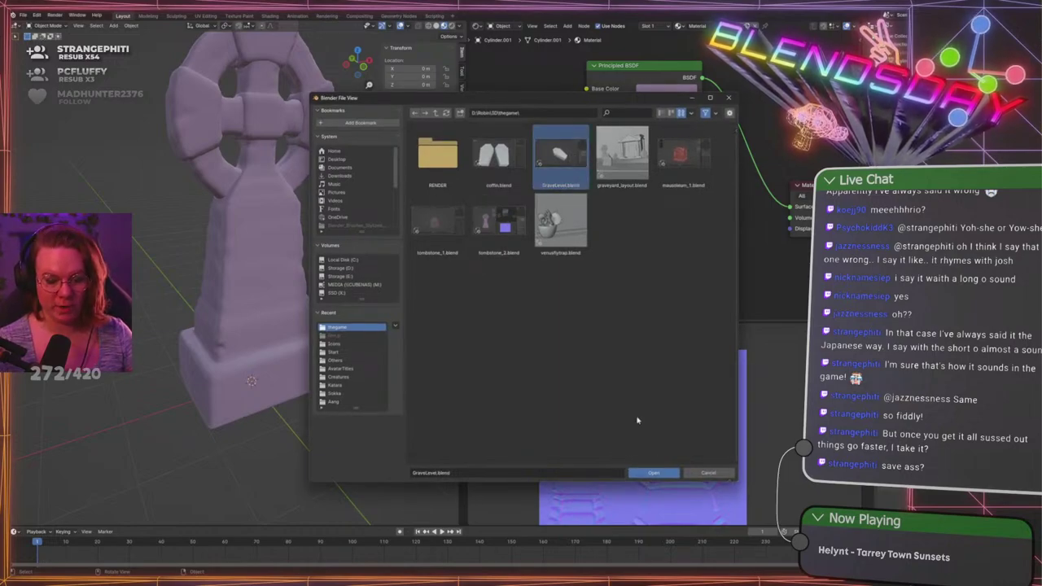
{"action": "left_click", "coordinate": [660, 472]}
{"action": "middle_click_drag", "start_coordinate": [330, 318], "coordinate": [316, 311]}
{"action": "middle_click_drag", "start_coordinate": [262, 288], "coordinate": [277, 267], "text": "shift"}
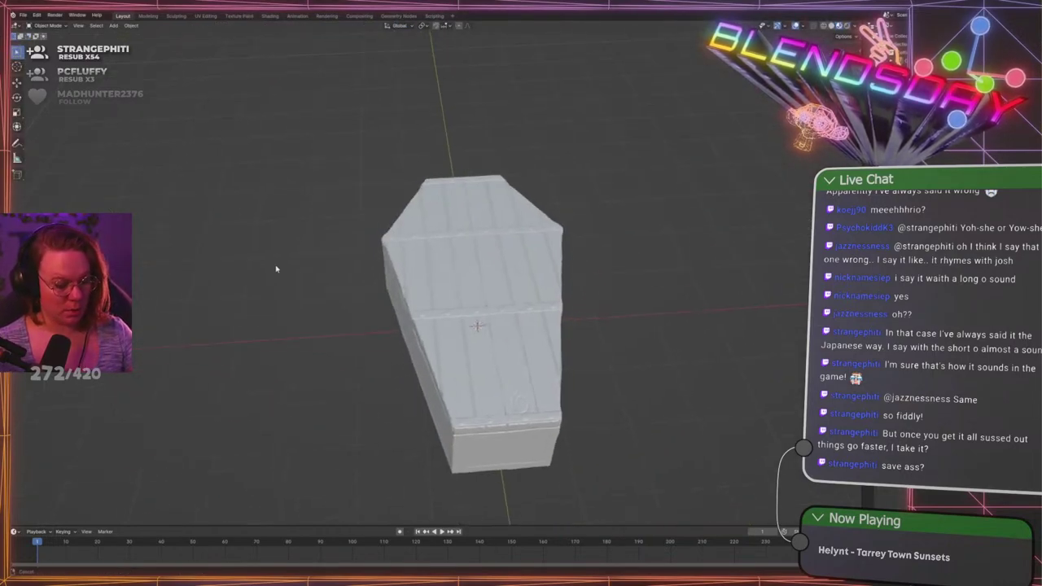
{"action": "key", "text": "ctrl+s"}
Append the Gravestone1 collection from tombstone_1.blend into the coffin scene
{"action": "left_click", "coordinate": [25, 15]}
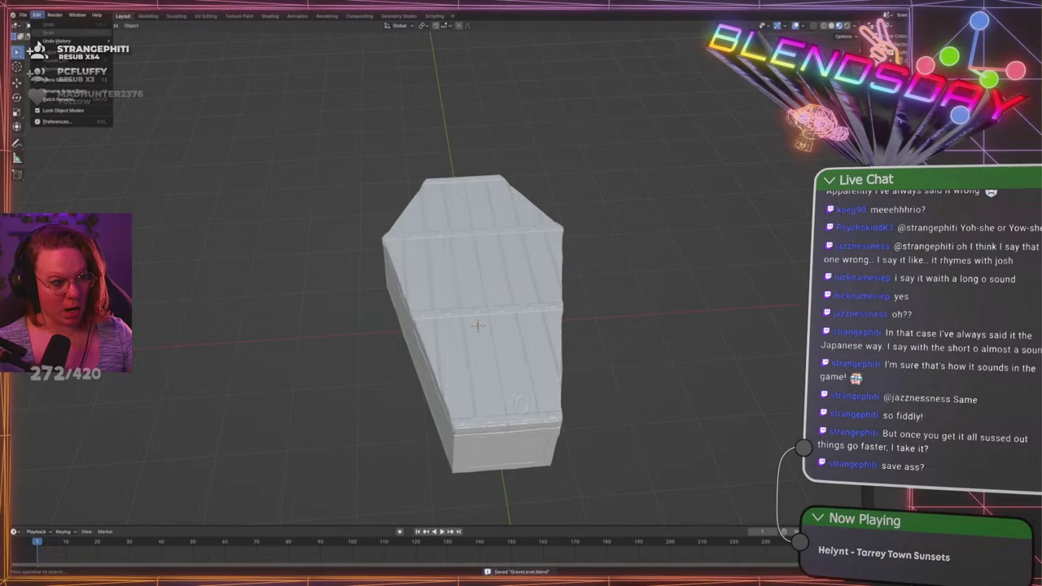
{"action": "left_click", "coordinate": [22, 14]}
{"action": "mouse_move", "coordinate": [34, 57]}
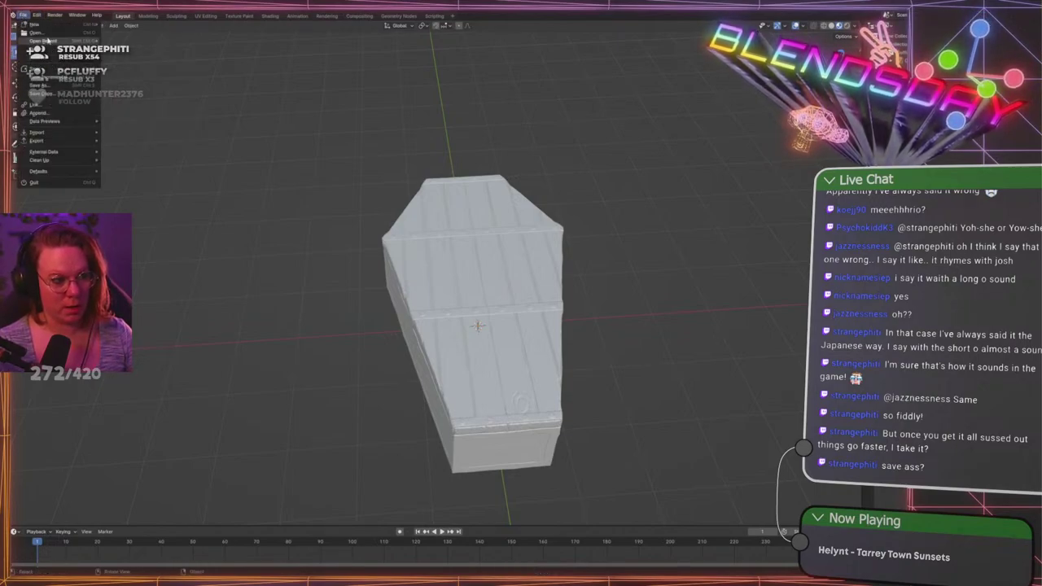
{"action": "mouse_move", "coordinate": [50, 41]}
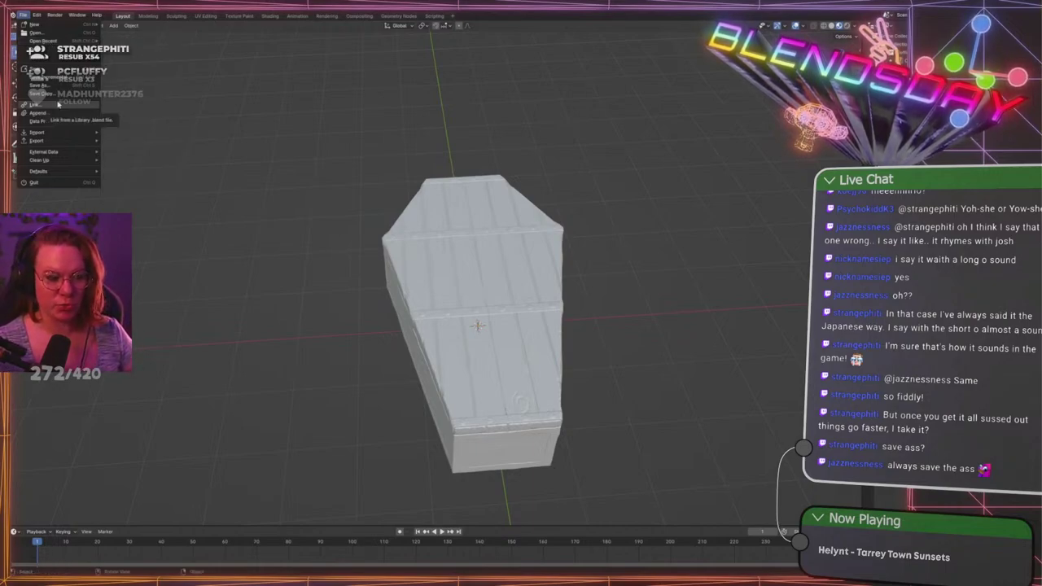
{"action": "left_click", "coordinate": [53, 114]}
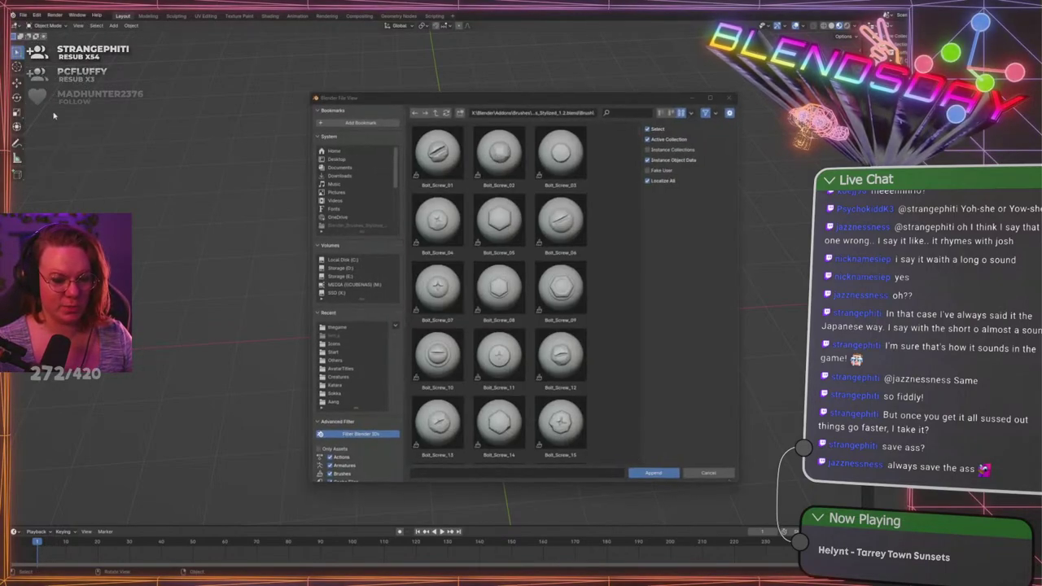
{"action": "left_click", "coordinate": [355, 327]}
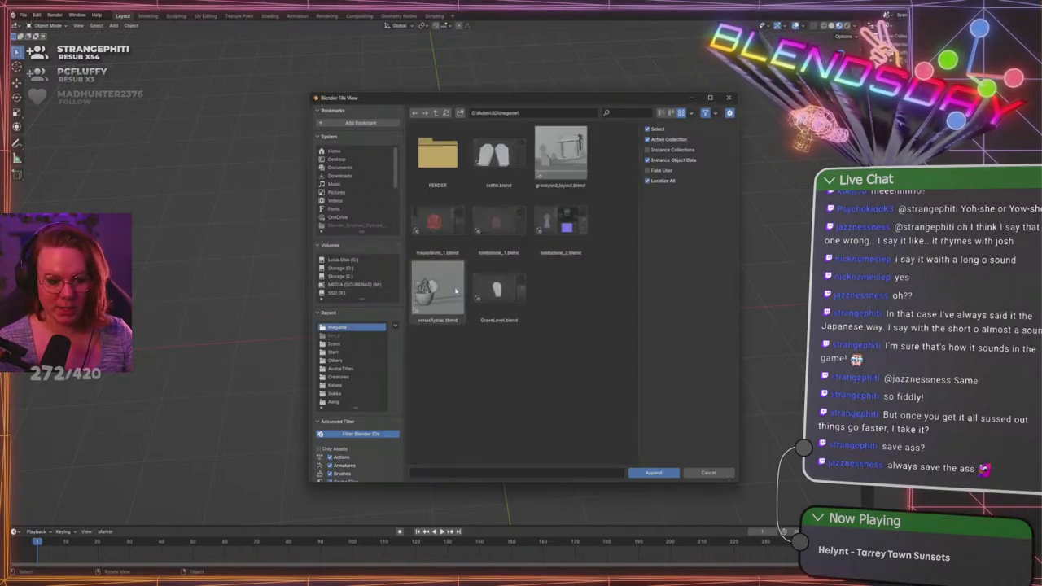
{"action": "double_click", "coordinate": [511, 231]}
{"action": "double_click", "coordinate": [500, 154]}
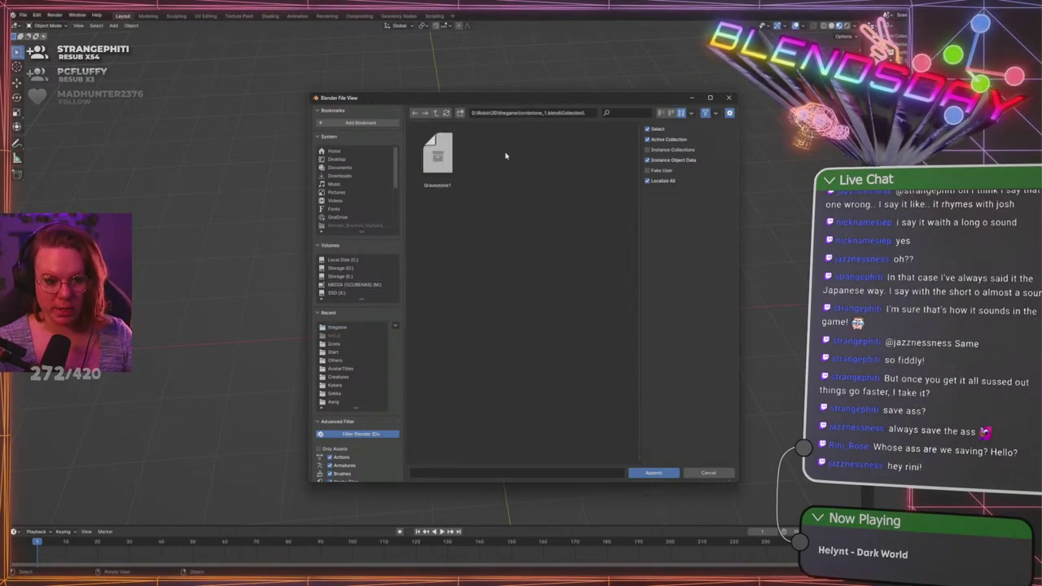
{"action": "left_click", "coordinate": [437, 155]}
{"action": "left_click", "coordinate": [653, 472]}
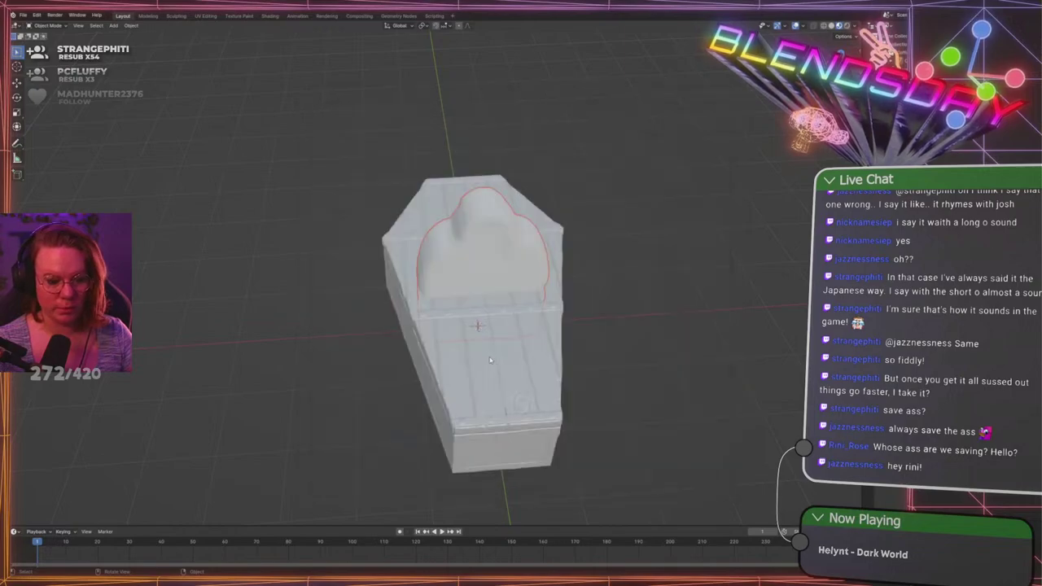
Move the appended gravestone about 1.6 m along the X axis so it stands beside the coffin
{"action": "scroll", "coordinate": [490, 360], "scroll_direction": "down", "scroll_amount": 3}
{"action": "middle_click_drag", "start_coordinate": [490, 360], "coordinate": [474, 321]}
{"action": "key", "text": "g"}
{"action": "key", "text": "x"}
{"action": "left_click", "coordinate": [653, 234]}
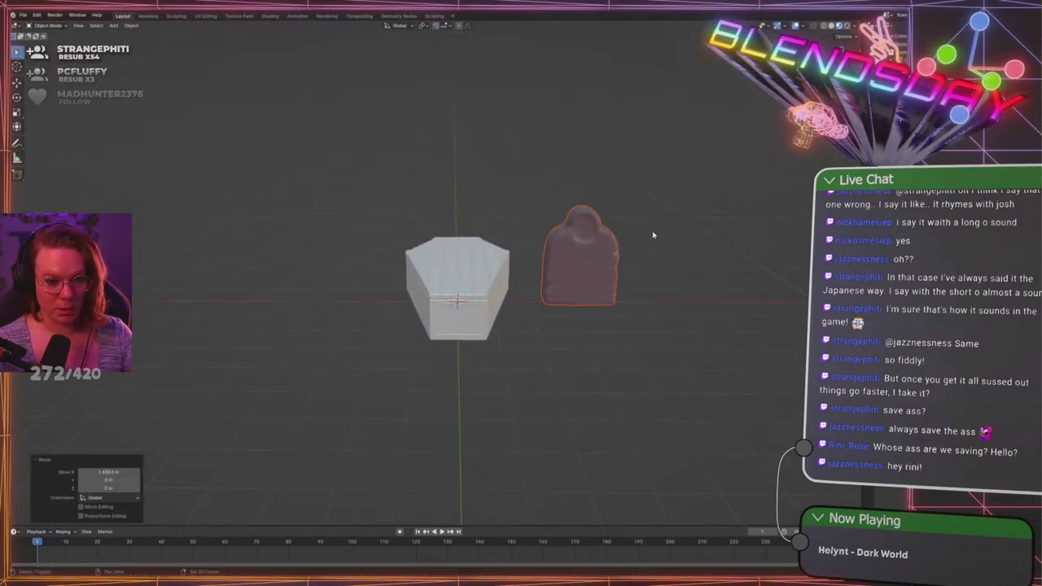
Examine the mesh density of the gravestone and the coffin lid in Edit Mode, returning to Object Mode after each
{"action": "middle_click_drag", "start_coordinate": [653, 234], "coordinate": [620, 222]}
{"action": "left_click", "coordinate": [603, 167]}
{"action": "scroll", "coordinate": [602, 164], "scroll_direction": "up", "scroll_amount": 4}
{"action": "key", "text": "Tab"}
{"action": "key", "text": "Tab"}
{"action": "left_click", "coordinate": [568, 191]}
{"action": "key", "text": "Tab"}
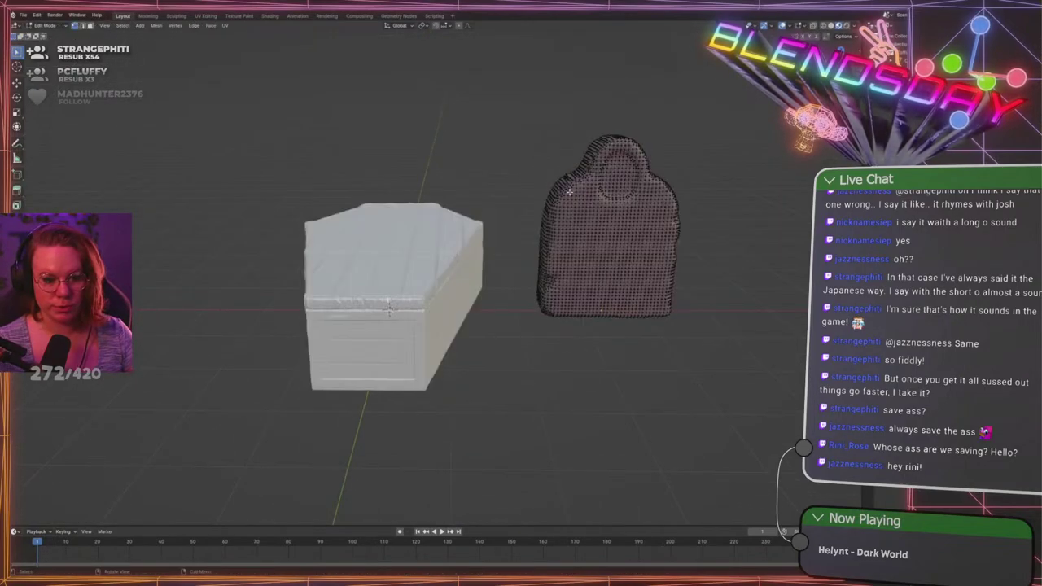
{"action": "key", "text": "Tab"}
{"action": "left_click", "coordinate": [484, 180]}
{"action": "left_click", "coordinate": [431, 219]}
{"action": "key", "text": "Tab"}
{"action": "middle_click_drag", "start_coordinate": [427, 218], "coordinate": [437, 235]}
{"action": "left_click_drag", "start_coordinate": [437, 235], "coordinate": [446, 273]}
{"action": "scroll", "coordinate": [446, 273], "scroll_direction": "up", "scroll_amount": 5}
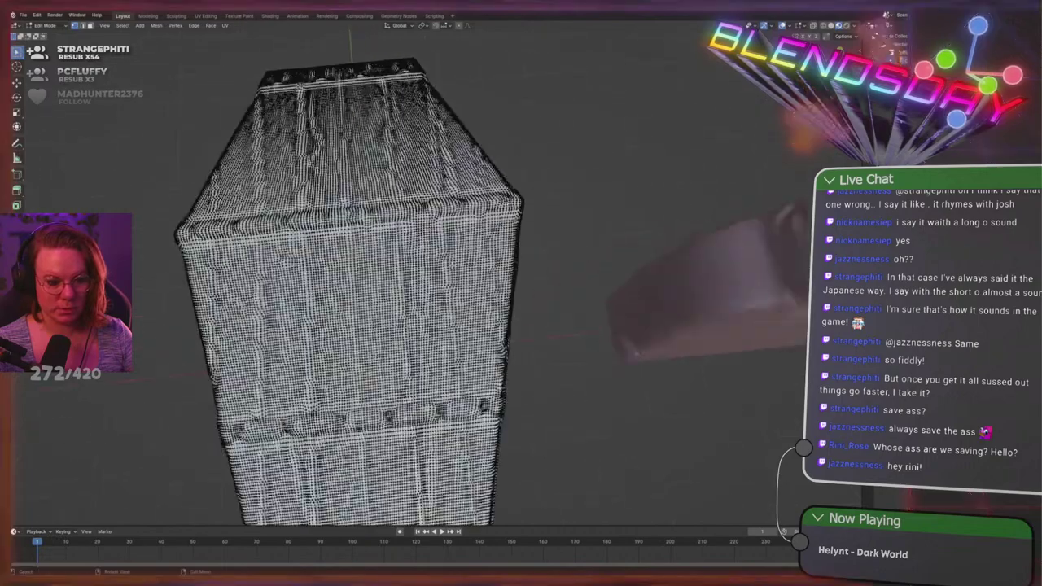
{"action": "key", "text": "Tab"}
{"action": "left_click", "coordinate": [581, 203]}
Save GraveLevel.blend with the coffin and gravestone in view, and reopen tombstone_2.blend from the recent files
{"action": "scroll", "coordinate": [570, 214], "scroll_direction": "down", "scroll_amount": 8}
{"action": "middle_click_drag", "start_coordinate": [561, 220], "coordinate": [512, 192]}
{"action": "key", "text": "ctrl+s"}
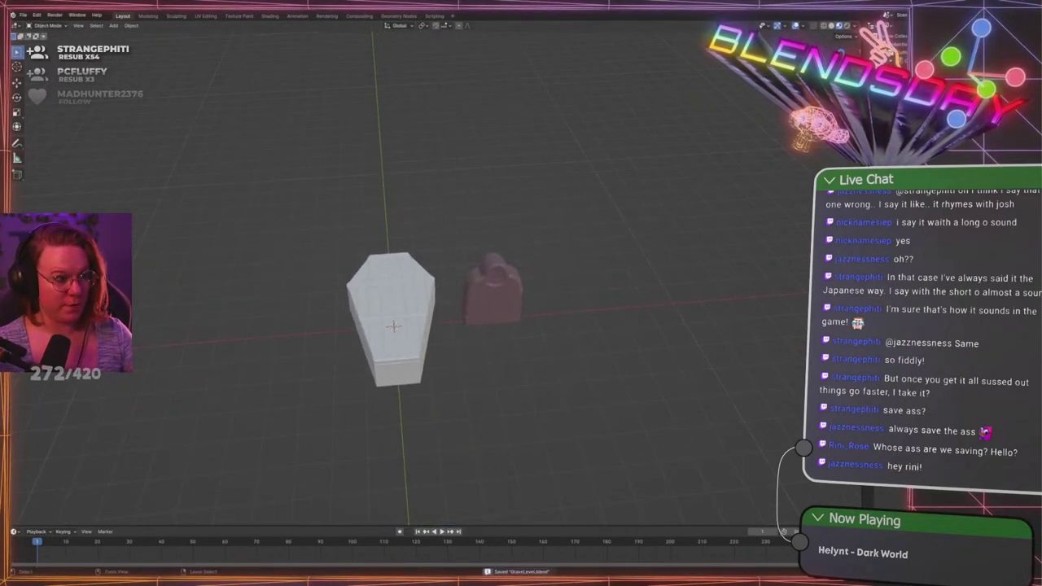
{"action": "left_click", "coordinate": [23, 15]}
{"action": "left_click", "coordinate": [23, 14]}
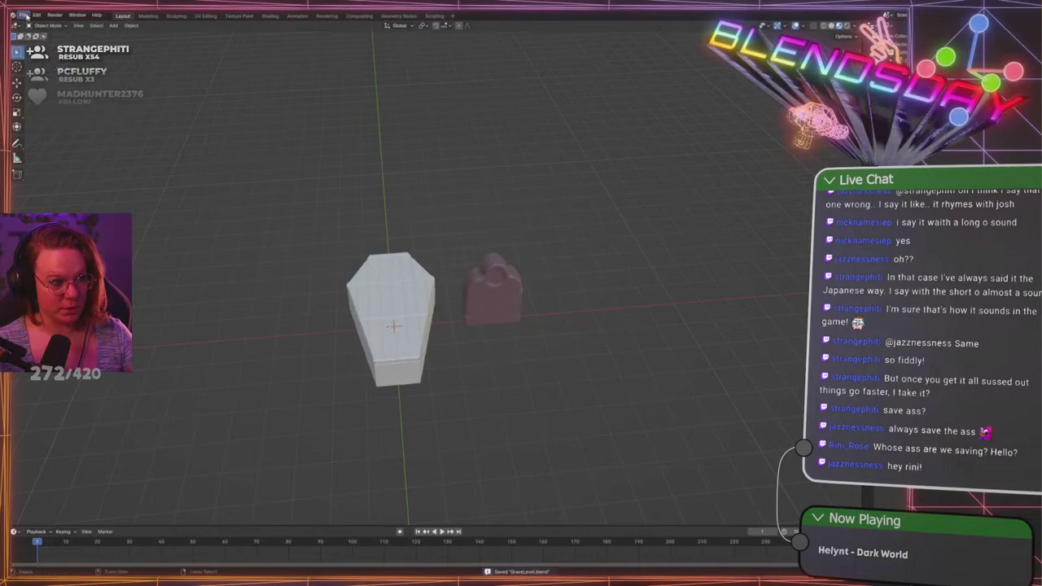
{"action": "left_click", "coordinate": [23, 14]}
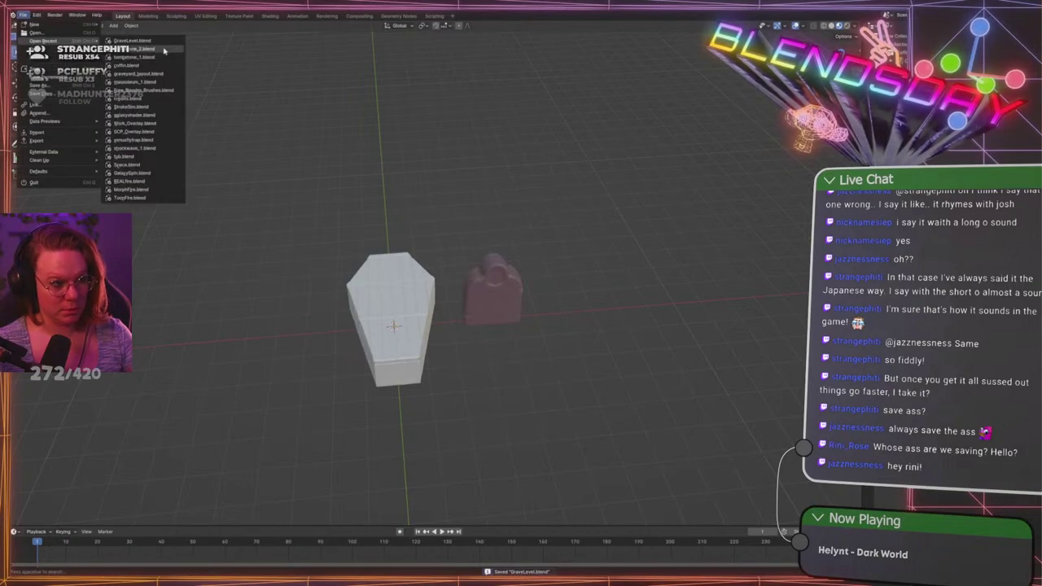
{"action": "left_click", "coordinate": [161, 50]}
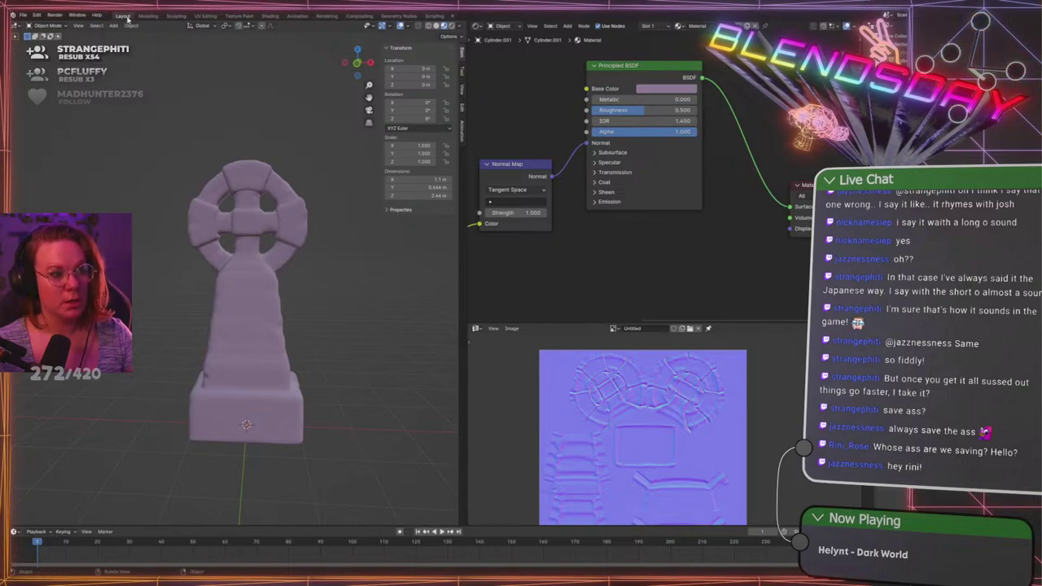
Rename the low-poly Celtic cross object to Gravestone2_LOW, deselect everything, and save the file
{"action": "middle_click_drag", "start_coordinate": [263, 279], "coordinate": [207, 269]}
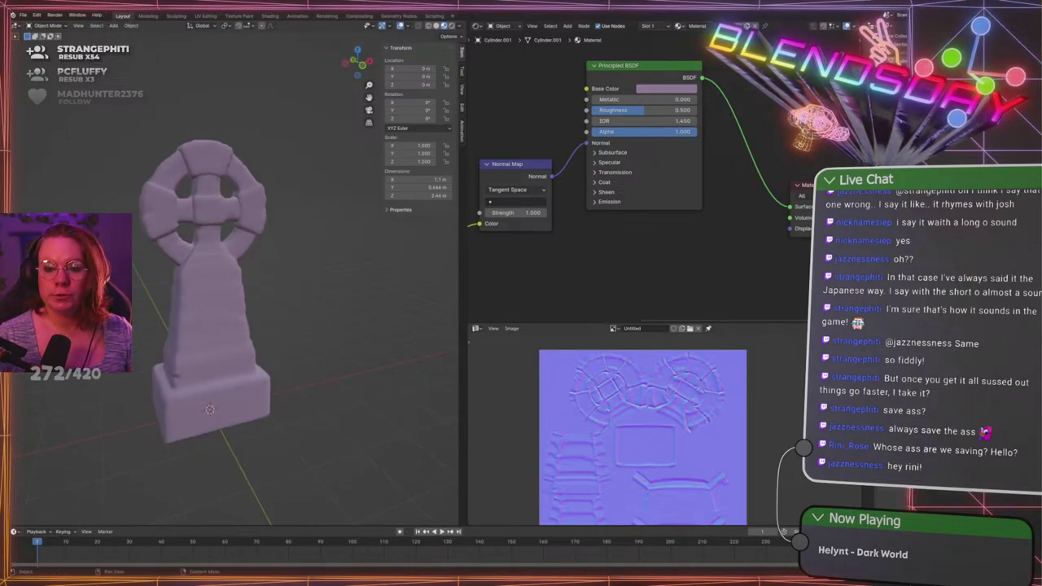
{"action": "left_click", "coordinate": [898, 52]}
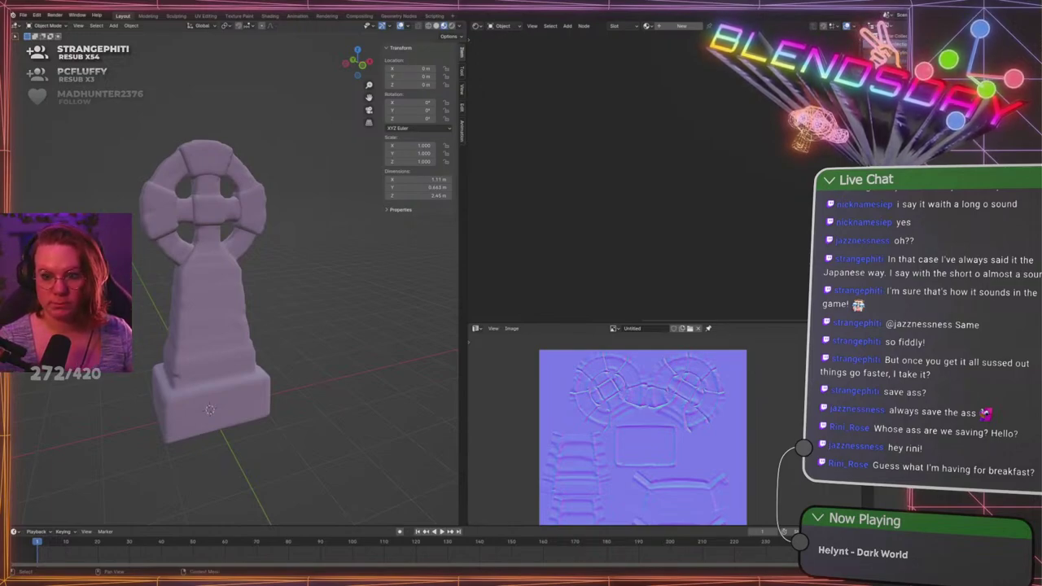
{"action": "left_click", "coordinate": [898, 52]}
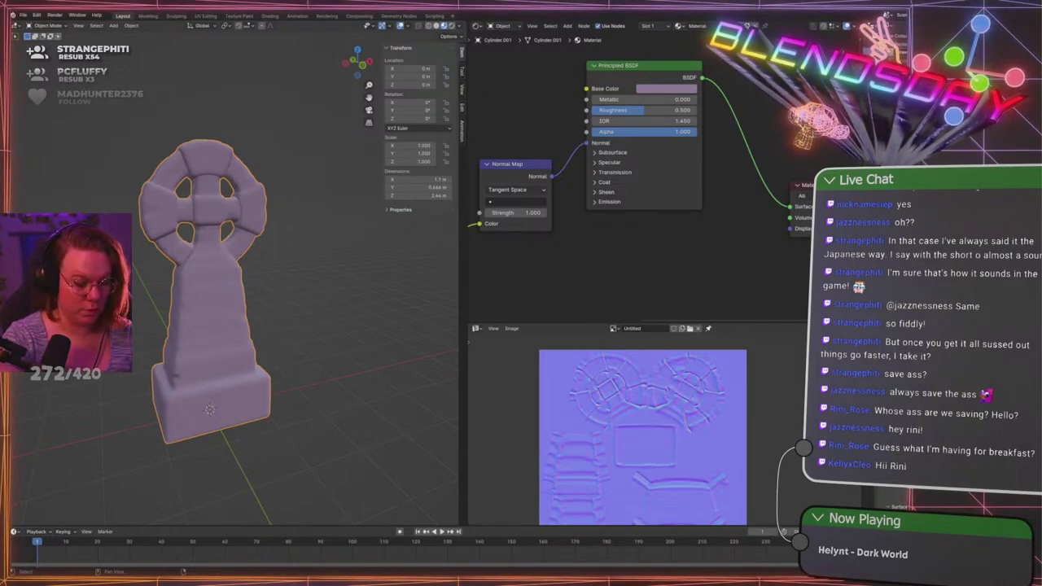
{"action": "key", "text": "Return"}
{"action": "key", "text": "alt+a"}
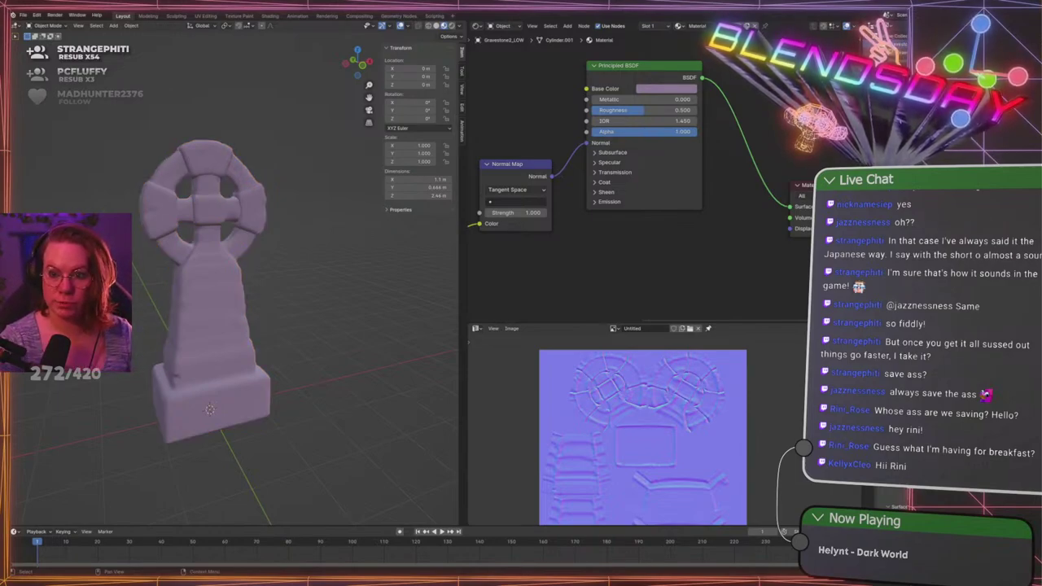
{"action": "key", "text": "ctrl+s"}
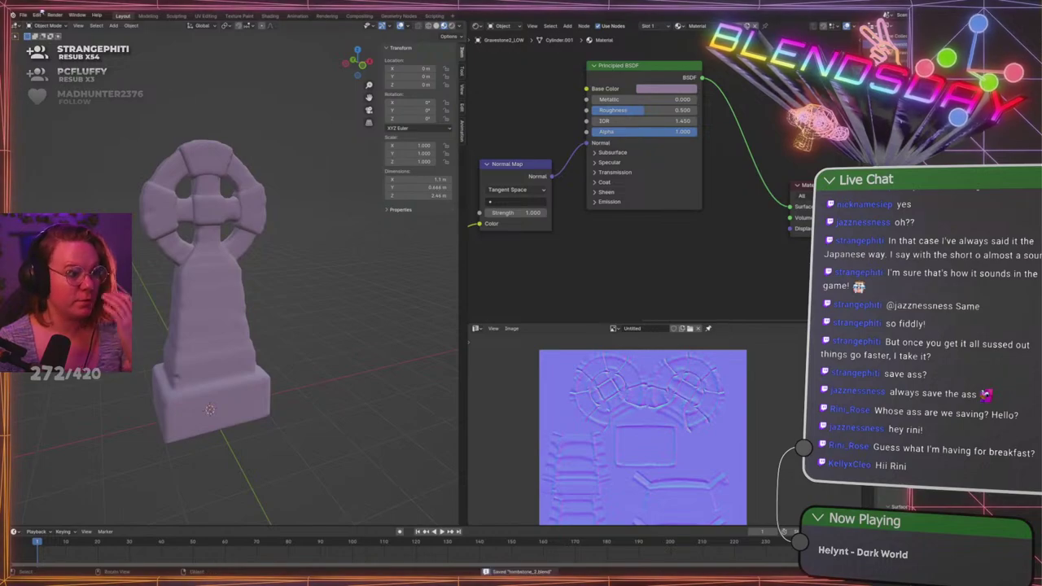
Reopen GraveLevel.blend from the recent files
{"action": "left_click", "coordinate": [23, 15]}
{"action": "mouse_move", "coordinate": [43, 41]}
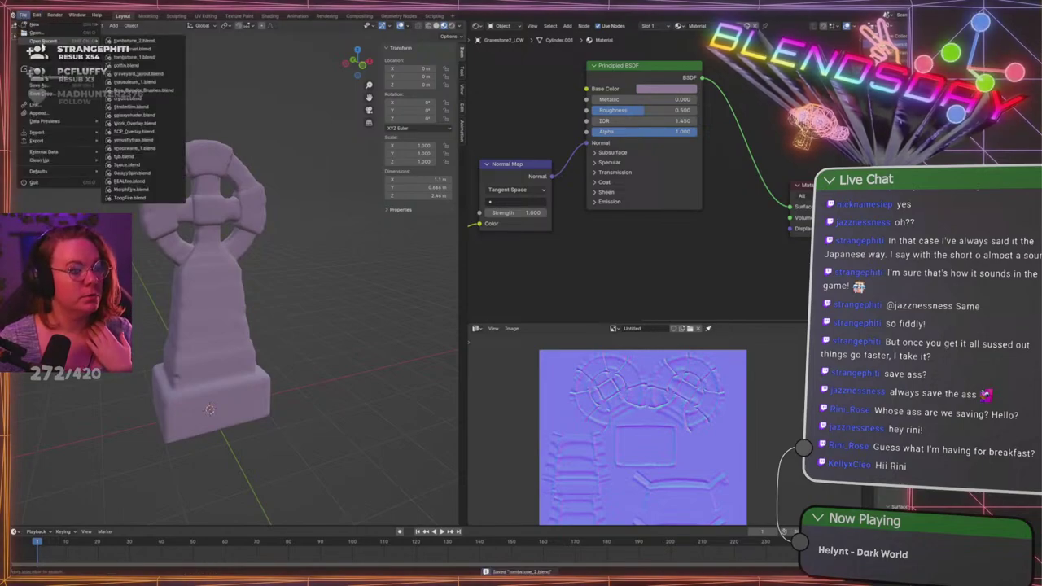
{"action": "left_click", "coordinate": [161, 50]}
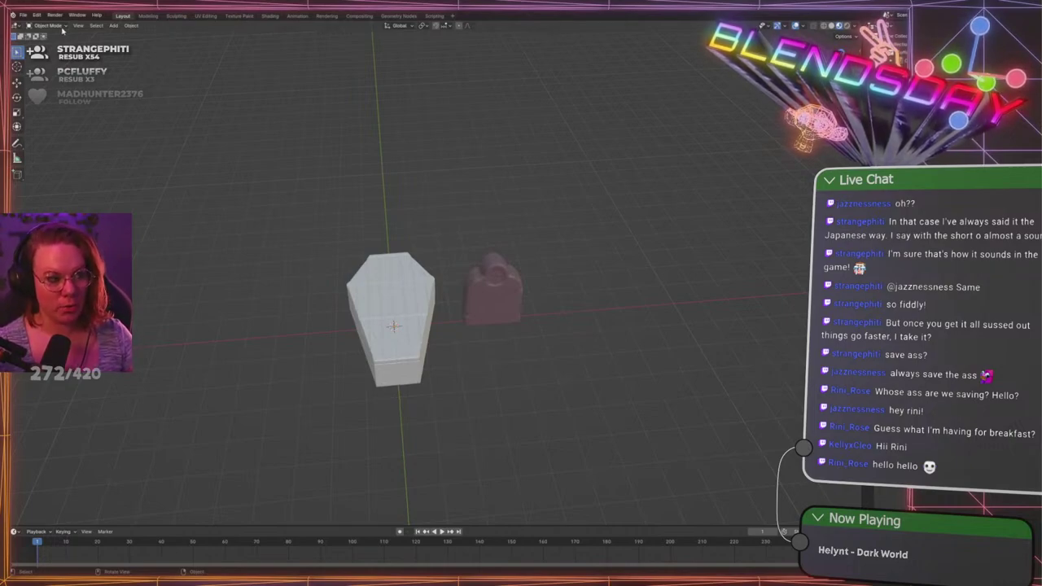
Append the Celtic cross gravestone's collection from tombstone_2.blend into the level file
{"action": "left_click", "coordinate": [23, 15]}
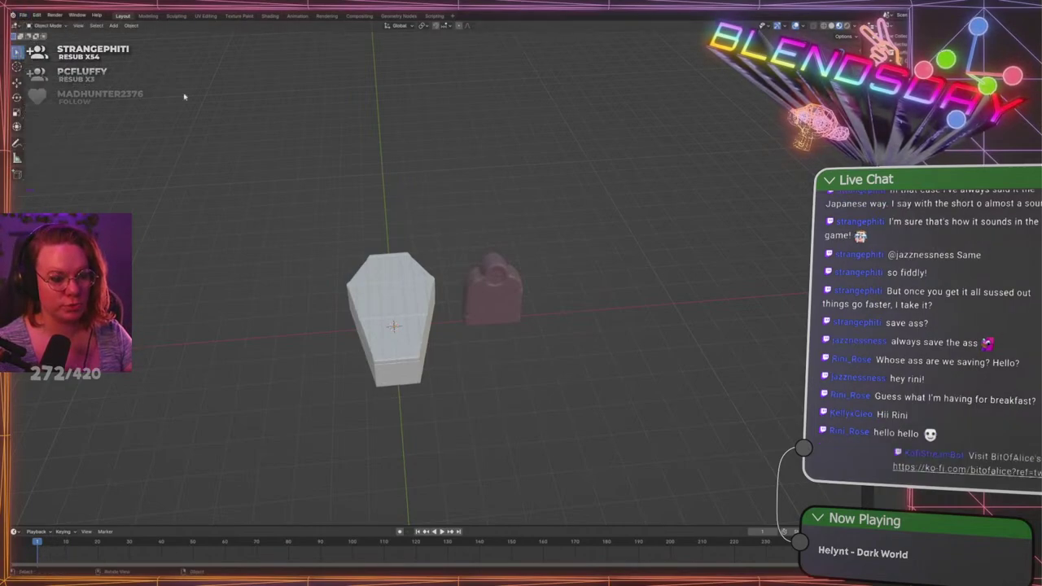
{"action": "left_click", "coordinate": [25, 16]}
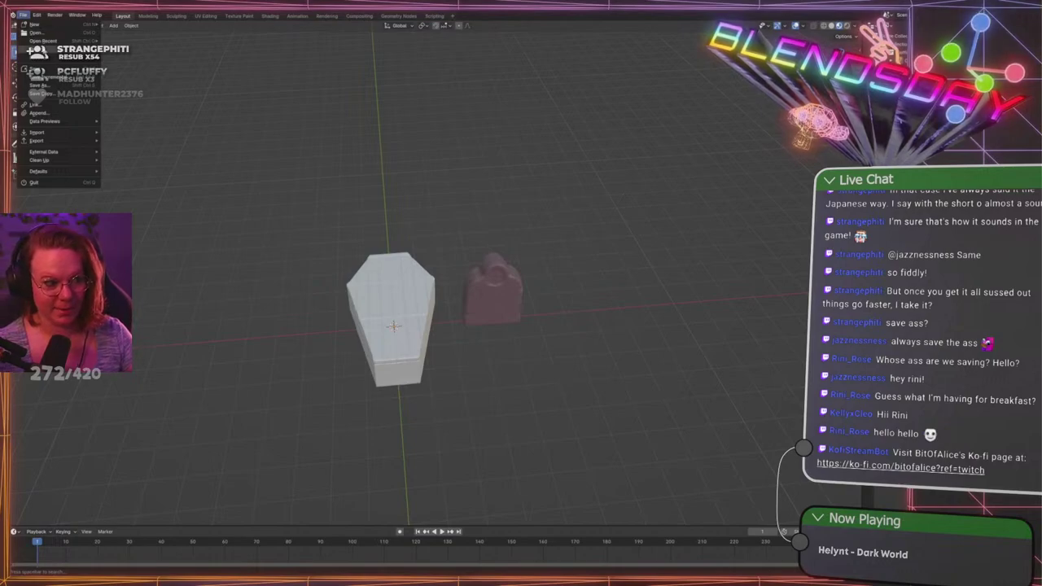
{"action": "mouse_move", "coordinate": [45, 58]}
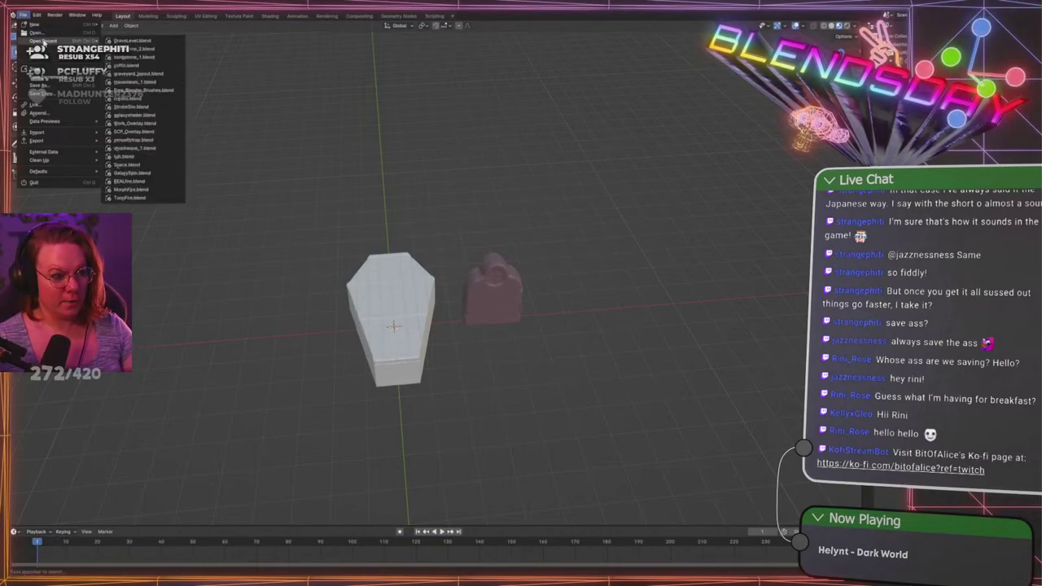
{"action": "left_click", "coordinate": [36, 113]}
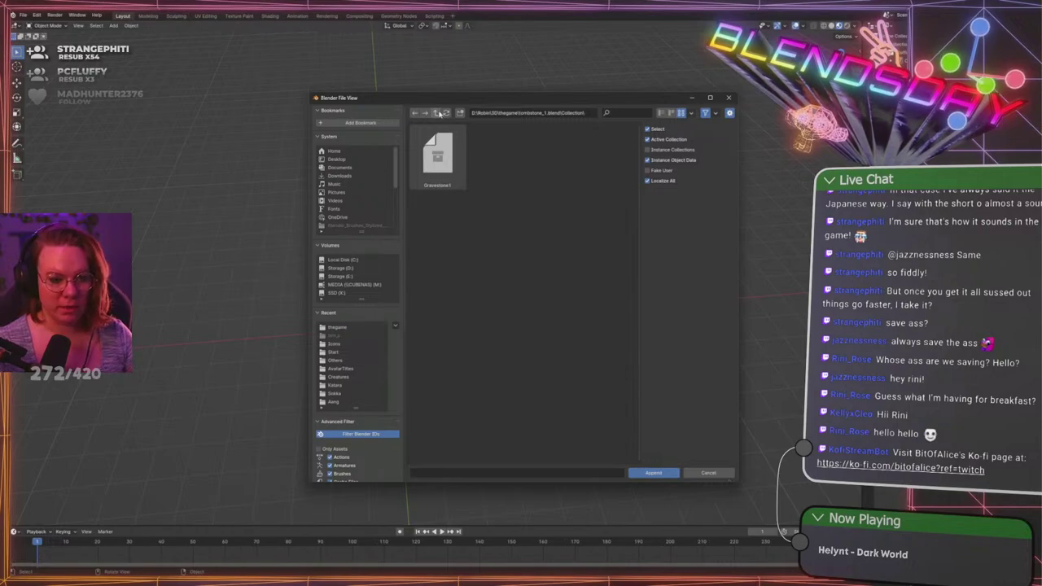
{"action": "left_click", "coordinate": [437, 113]}
{"action": "left_click", "coordinate": [437, 113]}
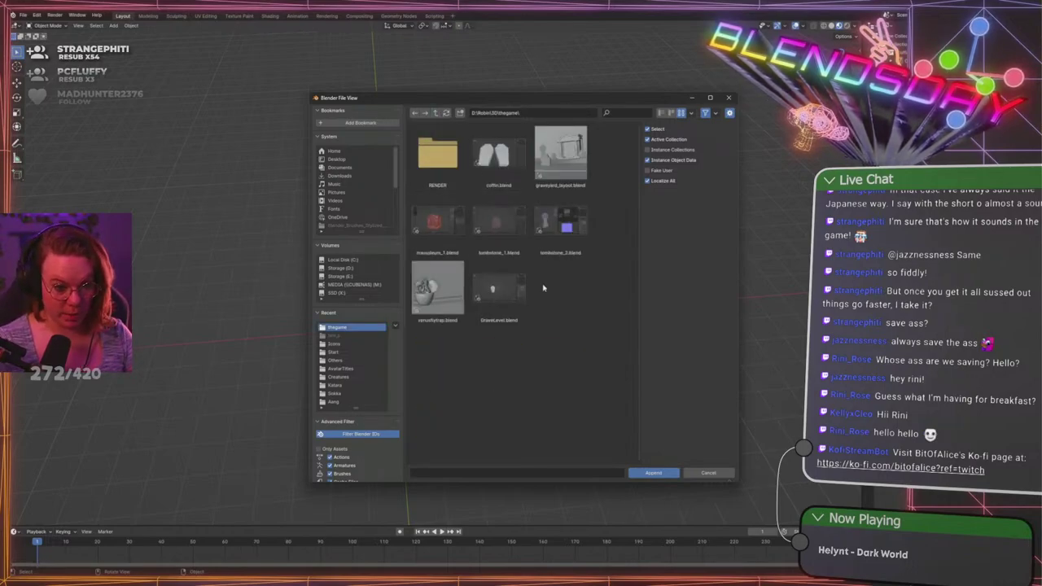
{"action": "left_click", "coordinate": [569, 233]}
{"action": "double_click", "coordinate": [571, 234]}
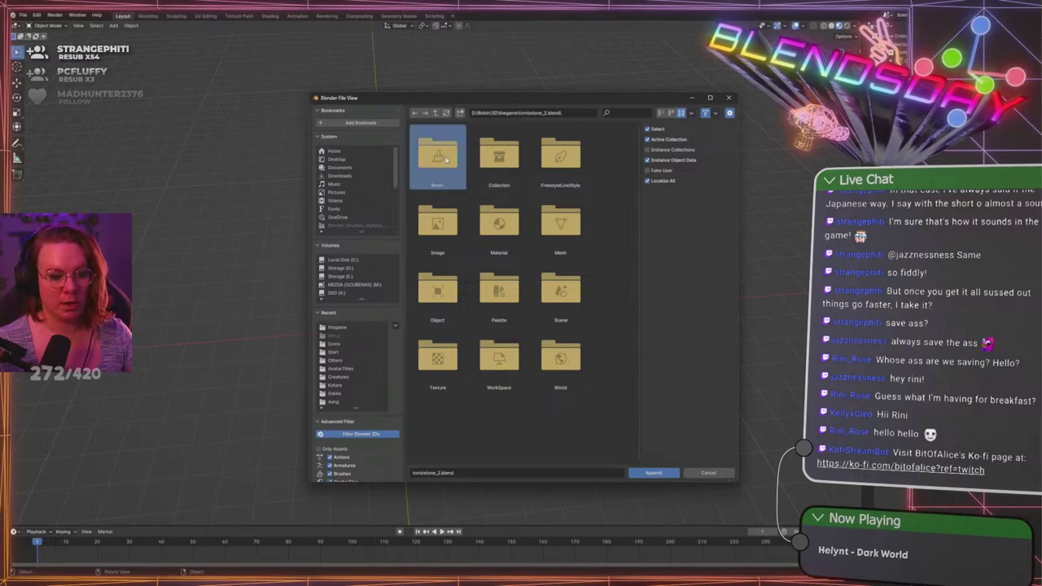
{"action": "double_click", "coordinate": [499, 154]}
{"action": "left_click", "coordinate": [430, 166]}
{"action": "double_click", "coordinate": [429, 166]}
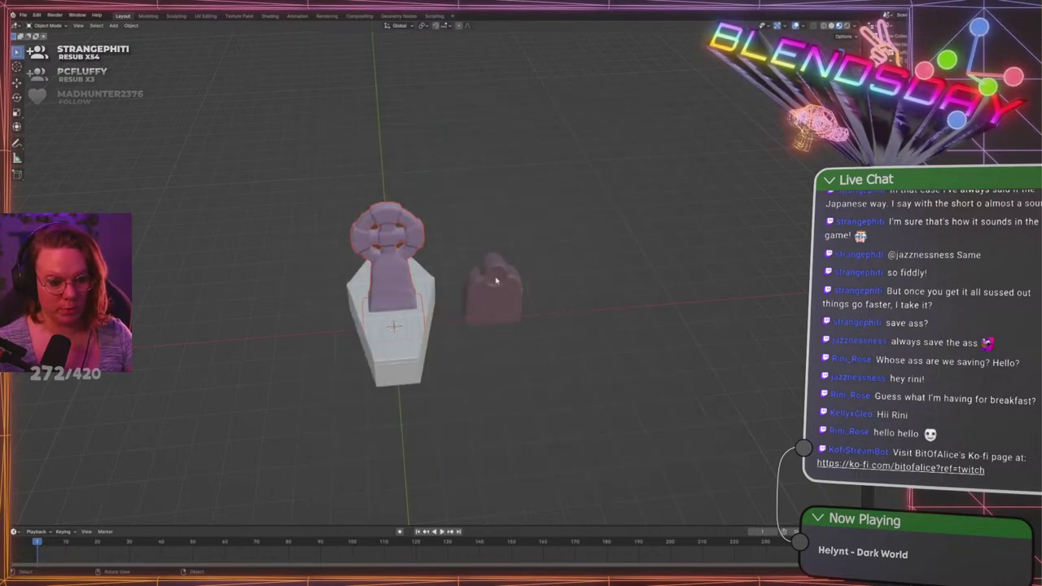
Move the appended Celtic cross along the X axis to stand beyond the smaller gravestone, clear of the coffin
{"action": "middle_click_drag", "start_coordinate": [497, 281], "coordinate": [474, 265]}
{"action": "key", "text": "g"}
{"action": "key", "text": "x"}
{"action": "left_click", "coordinate": [682, 215]}
{"action": "left_click", "coordinate": [691, 209]}
Select the coffin and change its colour to an orange-brown wood tone
{"action": "middle_click_drag", "start_coordinate": [581, 233], "coordinate": [346, 276], "text": "shift"}
{"action": "left_click", "coordinate": [384, 322]}
{"action": "scroll", "coordinate": [388, 328], "scroll_direction": "up", "scroll_amount": 3}
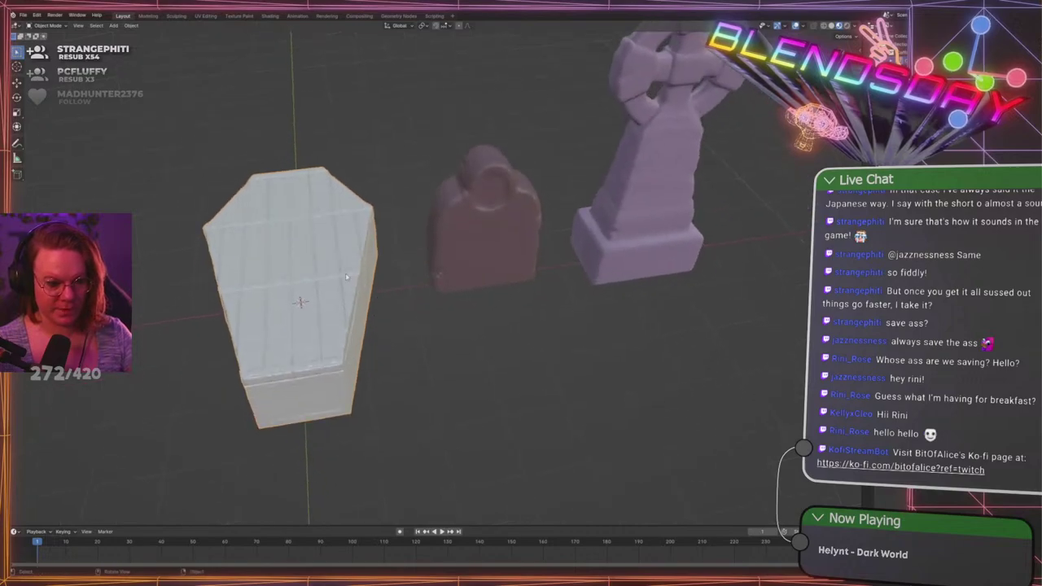
{"action": "left_click", "coordinate": [867, 350]}
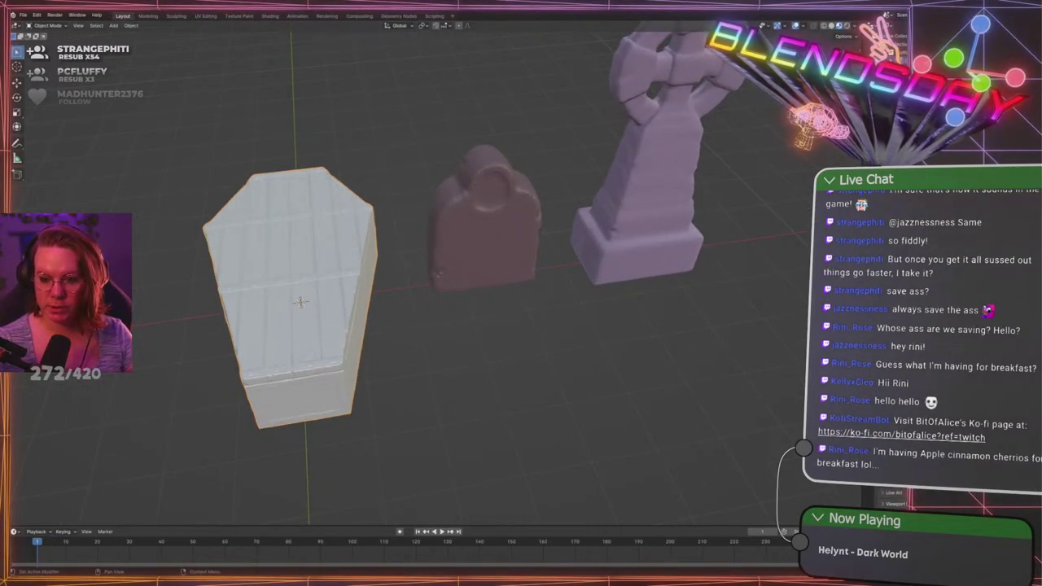
{"action": "left_click", "coordinate": [928, 350]}
{"action": "left_click_drag", "start_coordinate": [928, 351], "coordinate": [928, 366]}
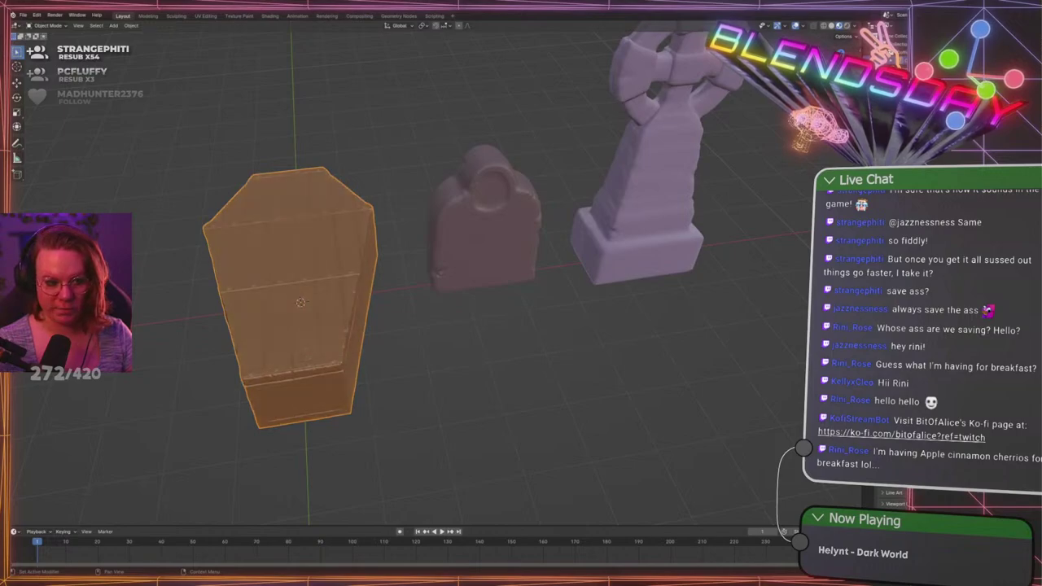
Check the Celtic cross's normals with the Face Orientation overlay, switching the overlay off again once checked
{"action": "middle_click_drag", "start_coordinate": [465, 288], "coordinate": [316, 253]}
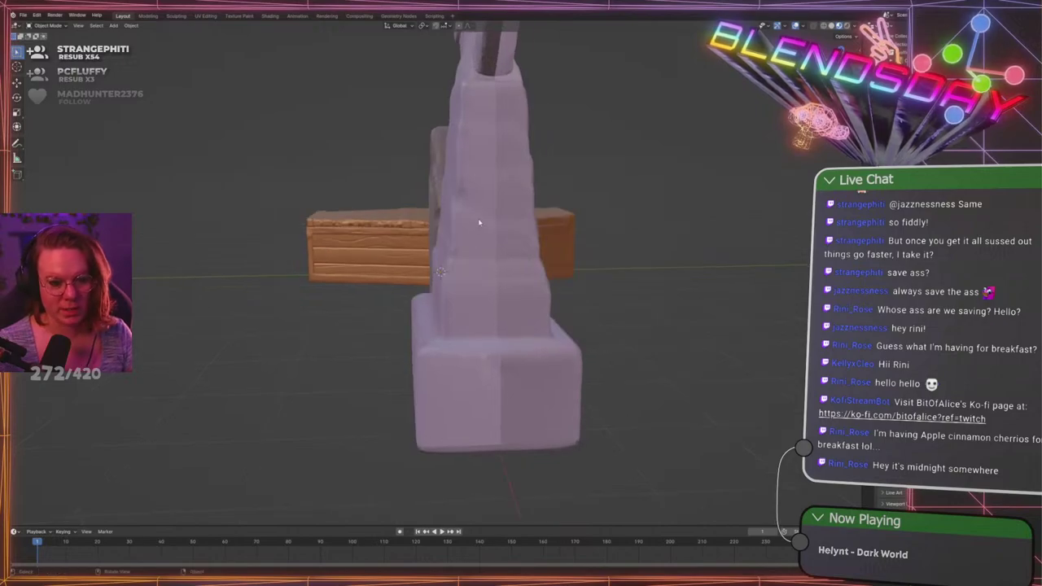
{"action": "left_click", "coordinate": [481, 220]}
{"action": "scroll", "coordinate": [579, 170], "scroll_direction": "down", "scroll_amount": 2}
{"action": "middle_click_drag", "start_coordinate": [691, 108], "coordinate": [707, 114]}
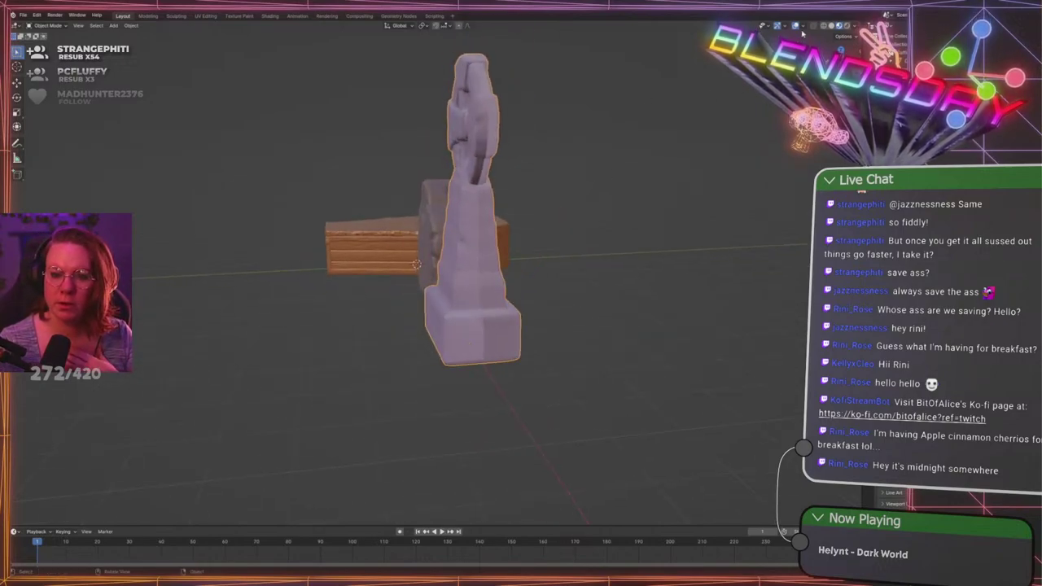
{"action": "left_click", "coordinate": [803, 30]}
{"action": "left_click", "coordinate": [753, 195]}
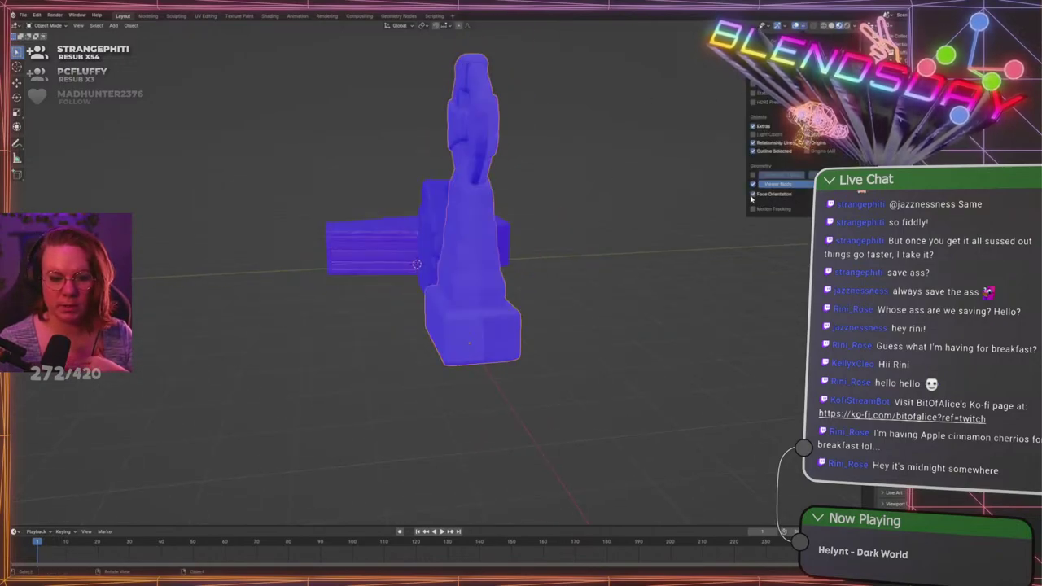
{"action": "left_click", "coordinate": [753, 195]}
Examine the surfaces of the small gravestone and the Celtic cross up close from several angles
{"action": "middle_click_drag", "start_coordinate": [632, 214], "coordinate": [407, 233]}
{"action": "scroll", "coordinate": [403, 252], "scroll_direction": "up", "scroll_amount": 5}
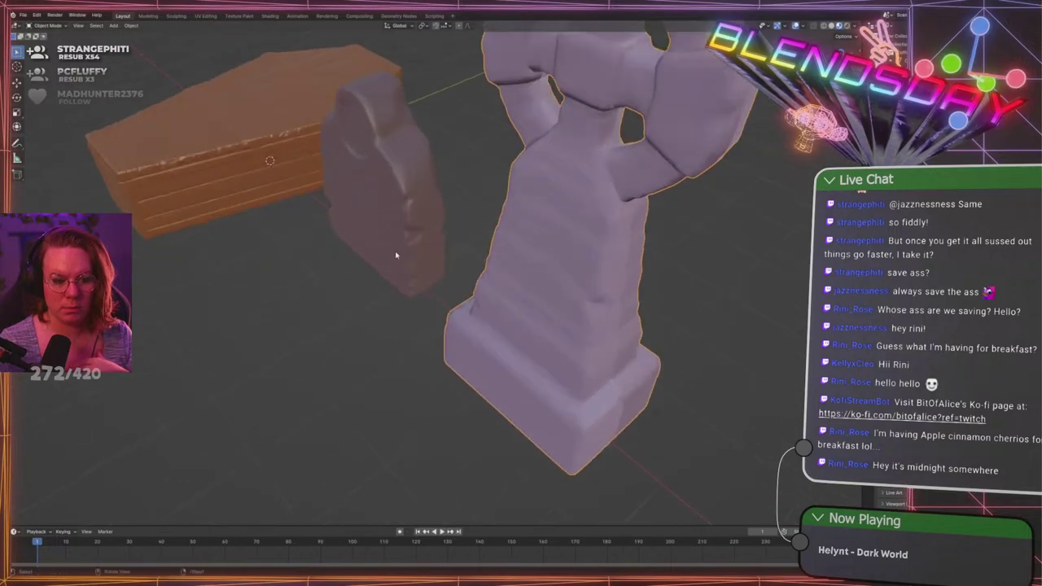
{"action": "left_click", "coordinate": [406, 178]}
{"action": "middle_click_drag", "start_coordinate": [406, 178], "coordinate": [588, 149]}
{"action": "scroll", "coordinate": [326, 210], "scroll_direction": "down", "scroll_amount": 2}
{"action": "scroll", "coordinate": [588, 149], "scroll_direction": "up", "scroll_amount": 2}
{"action": "middle_click_drag", "start_coordinate": [661, 37], "coordinate": [572, 263], "text": "shift"}
{"action": "middle_click_drag", "start_coordinate": [426, 205], "coordinate": [561, 241]}
{"action": "scroll", "coordinate": [612, 271], "scroll_direction": "down", "scroll_amount": 3}
{"action": "middle_click_drag", "start_coordinate": [614, 271], "coordinate": [604, 218], "text": "shift"}
{"action": "scroll", "coordinate": [606, 236], "scroll_direction": "down", "scroll_amount": 2}
Deselect everything and save GraveLevel.blend, with the coffin and both gravestones framed in view
{"action": "left_click", "coordinate": [611, 249]}
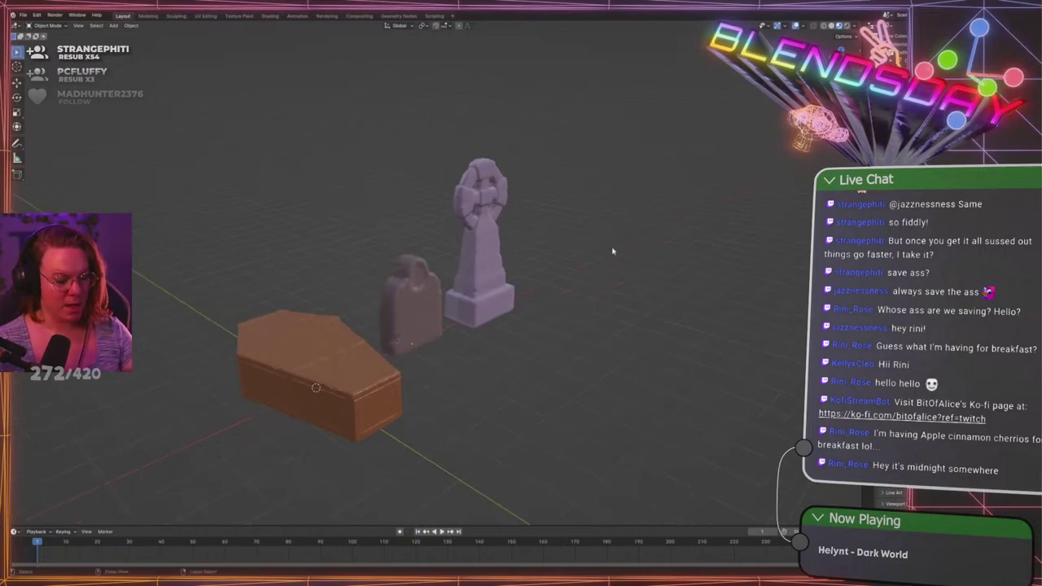
{"action": "key", "text": "ctrl+s"}
{"action": "middle_click_drag", "start_coordinate": [600, 272], "coordinate": [499, 298]}
{"action": "scroll", "coordinate": [464, 300], "scroll_direction": "up", "scroll_amount": 1}
{"action": "middle_click_drag", "start_coordinate": [427, 301], "coordinate": [488, 288], "text": "shift"}
{"action": "scroll", "coordinate": [573, 288], "scroll_direction": "up", "scroll_amount": 1}
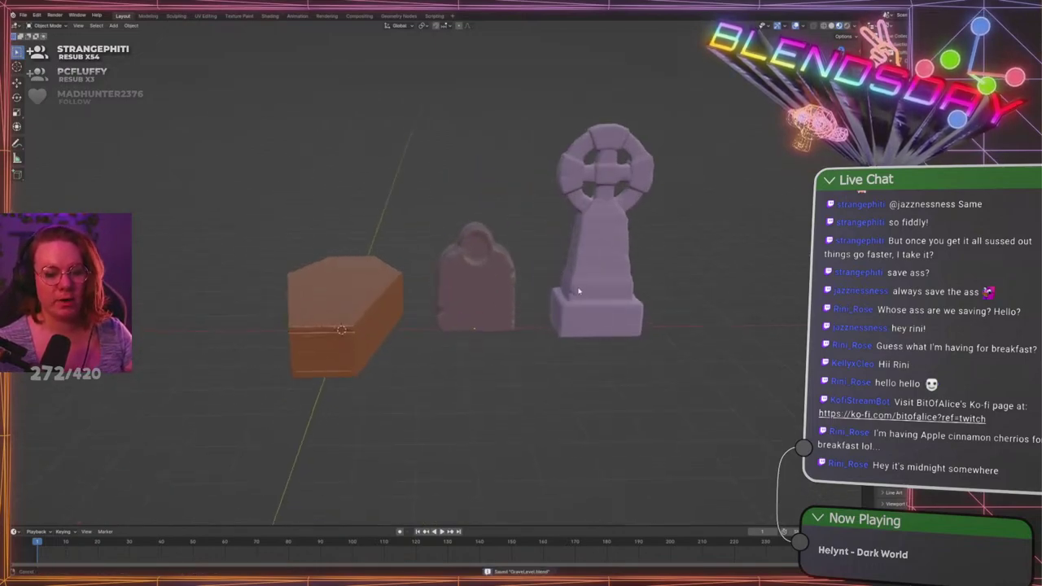
{"action": "middle_click_drag", "start_coordinate": [579, 288], "coordinate": [585, 291], "text": "shift"}
{"action": "scroll", "coordinate": [585, 292], "scroll_direction": "down", "scroll_amount": 2}
{"action": "scroll", "coordinate": [580, 206], "scroll_direction": "up", "scroll_amount": 1}
{"action": "middle_click_drag", "start_coordinate": [652, 297], "coordinate": [529, 289], "text": "shift"}
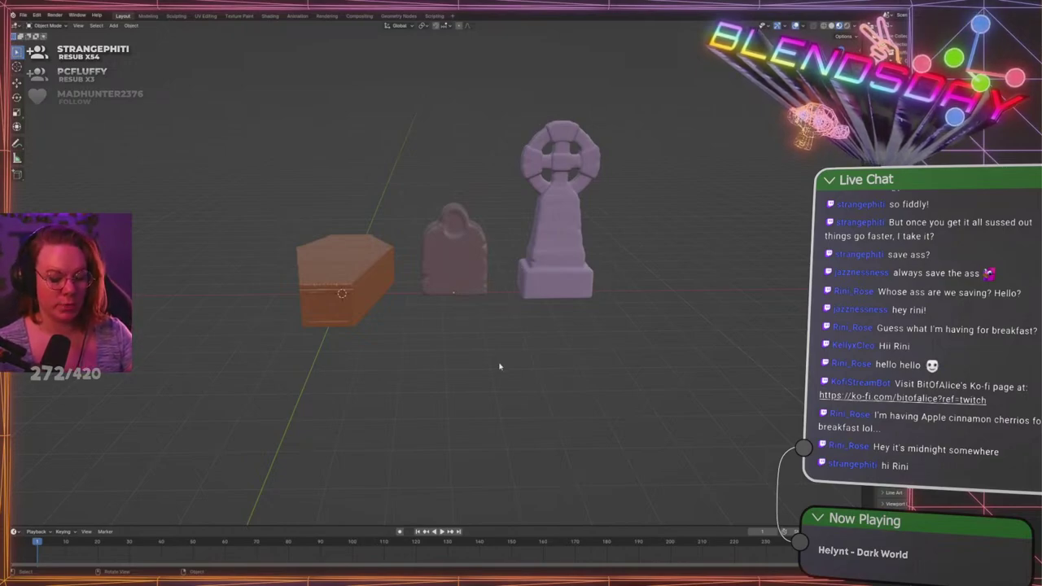
Add a camera at the world origin from the front view, rotated 90° on X, and look through it
{"action": "key", "text": "shift+a"}
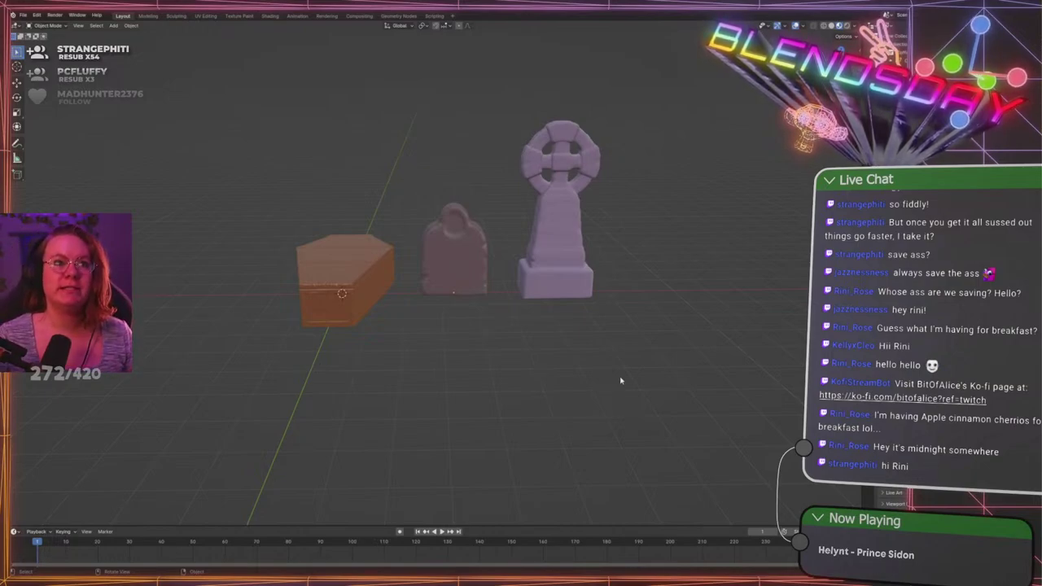
{"action": "scroll", "coordinate": [595, 309], "scroll_direction": "down", "scroll_amount": 3}
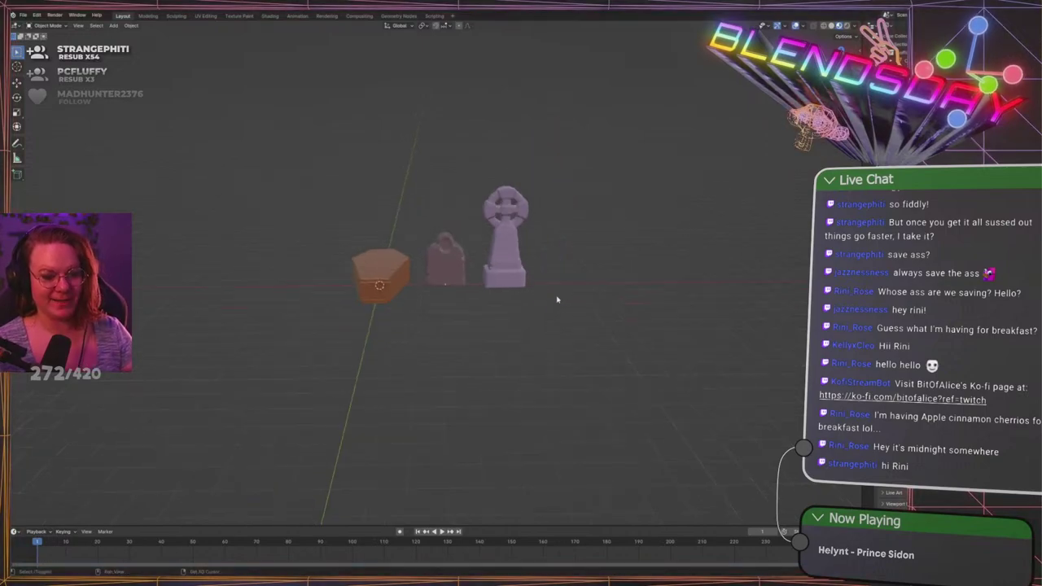
{"action": "middle_click_drag", "start_coordinate": [558, 296], "coordinate": [566, 316], "text": "shift"}
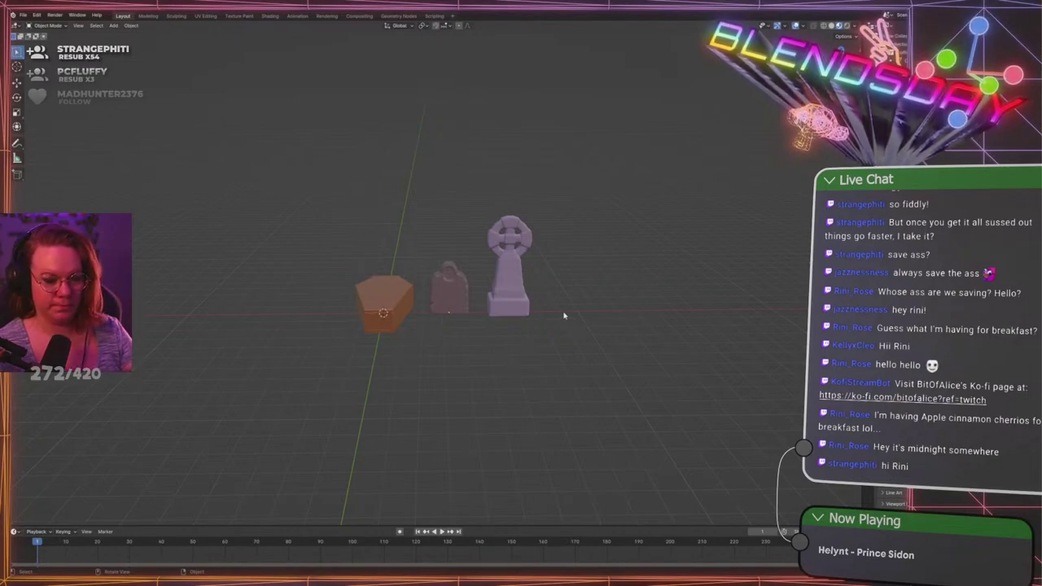
{"action": "scroll", "coordinate": [509, 337], "scroll_direction": "up", "scroll_amount": 4}
{"action": "middle_click_drag", "start_coordinate": [411, 372], "coordinate": [405, 345], "text": "shift"}
{"action": "scroll", "coordinate": [487, 384], "scroll_direction": "down", "scroll_amount": 4}
{"action": "key", "text": "shift+a"}
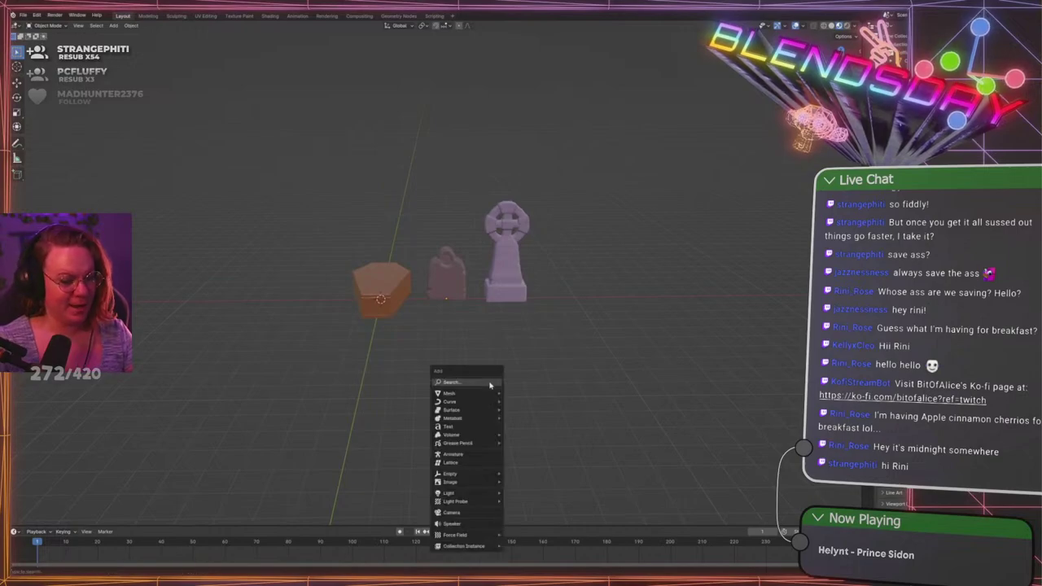
{"action": "key", "text": "KP_1"}
{"action": "key", "text": "shift+a"}
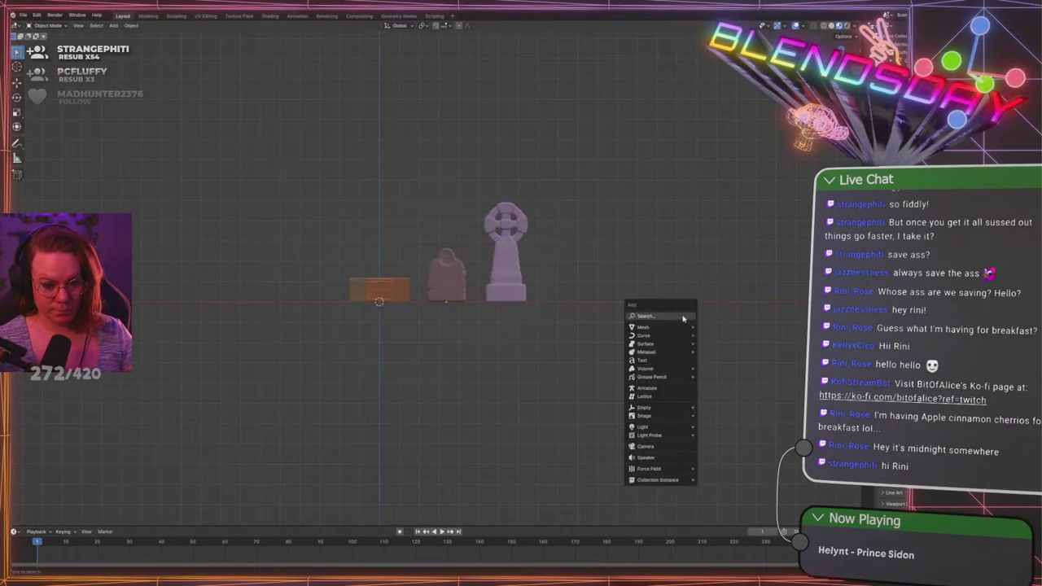
{"action": "left_click", "coordinate": [655, 450]}
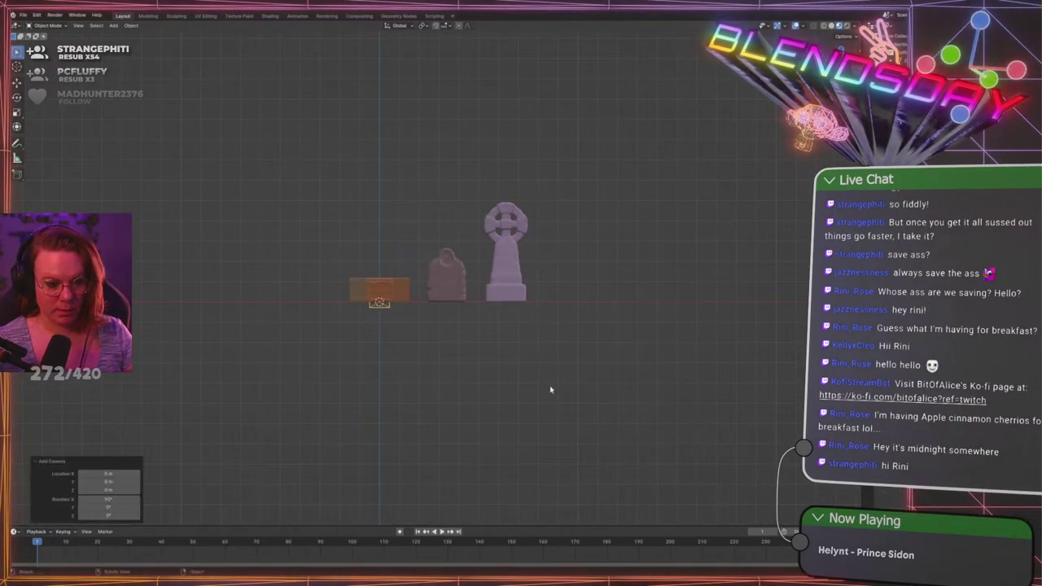
{"action": "middle_click_drag", "start_coordinate": [570, 403], "coordinate": [549, 389]}
{"action": "key", "text": "KP_0"}
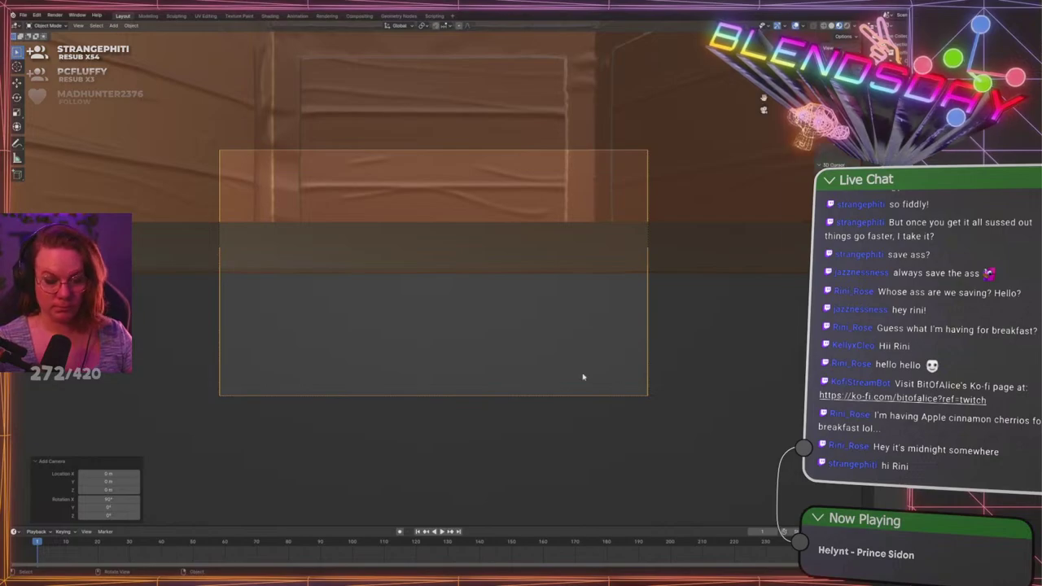
Lock the camera to the view and pull it back until the coffin and both gravestones fit inside its frame
{"action": "key", "text": "n"}
{"action": "left_click", "coordinate": [824, 151]}
{"action": "key", "text": "n"}
{"action": "scroll", "coordinate": [538, 318], "scroll_direction": "down", "scroll_amount": 6}
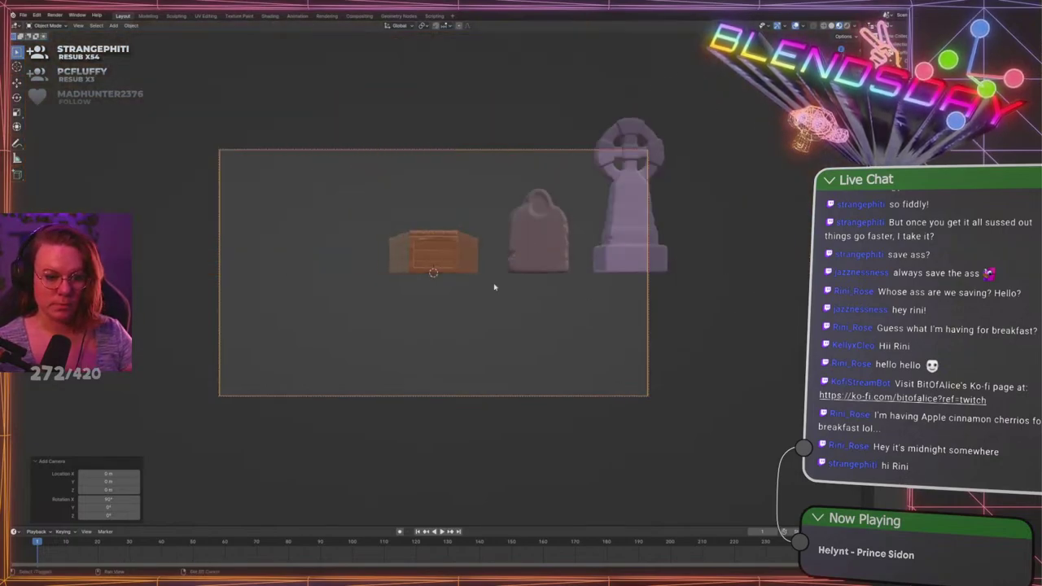
{"action": "middle_click_drag", "start_coordinate": [494, 288], "coordinate": [496, 329], "text": "shift"}
{"action": "scroll", "coordinate": [496, 344], "scroll_direction": "down", "scroll_amount": 2}
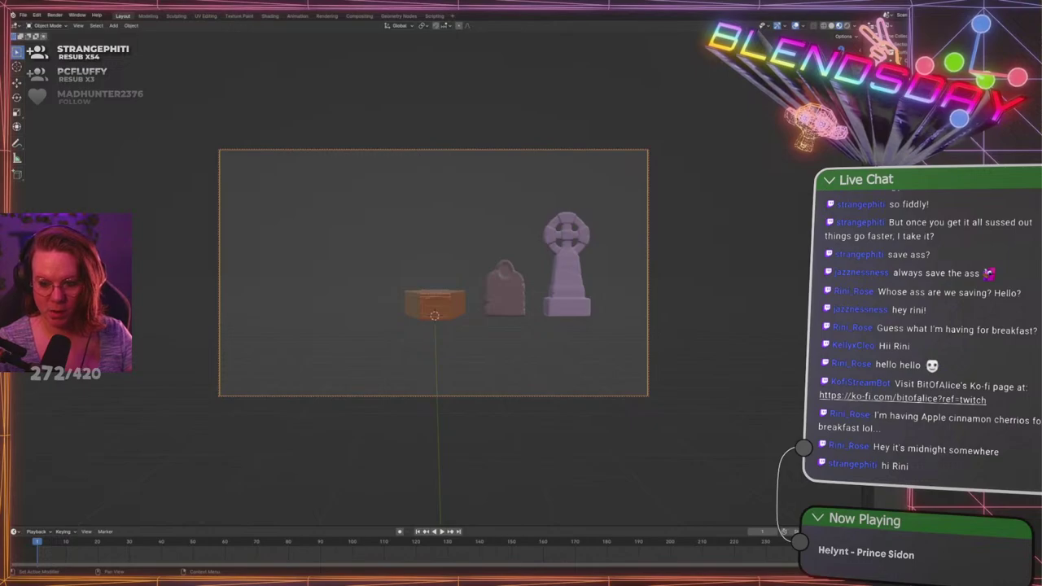
Adjust the camera's settings to straighten its view and frame the assets smaller and centred on the coffin, and save the file
{"action": "key", "text": "Return"}
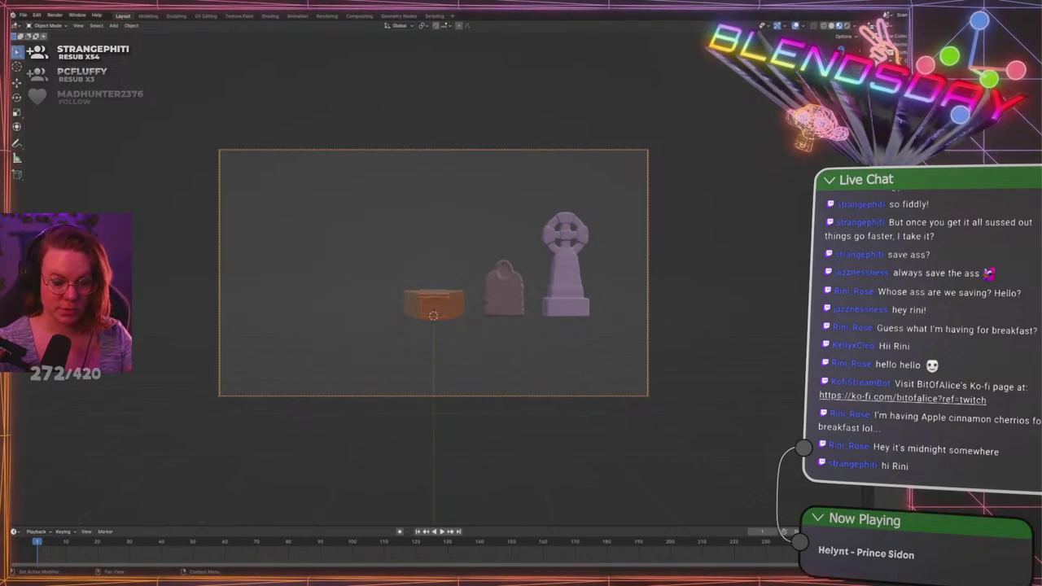
{"action": "left_click", "coordinate": [699, 276]}
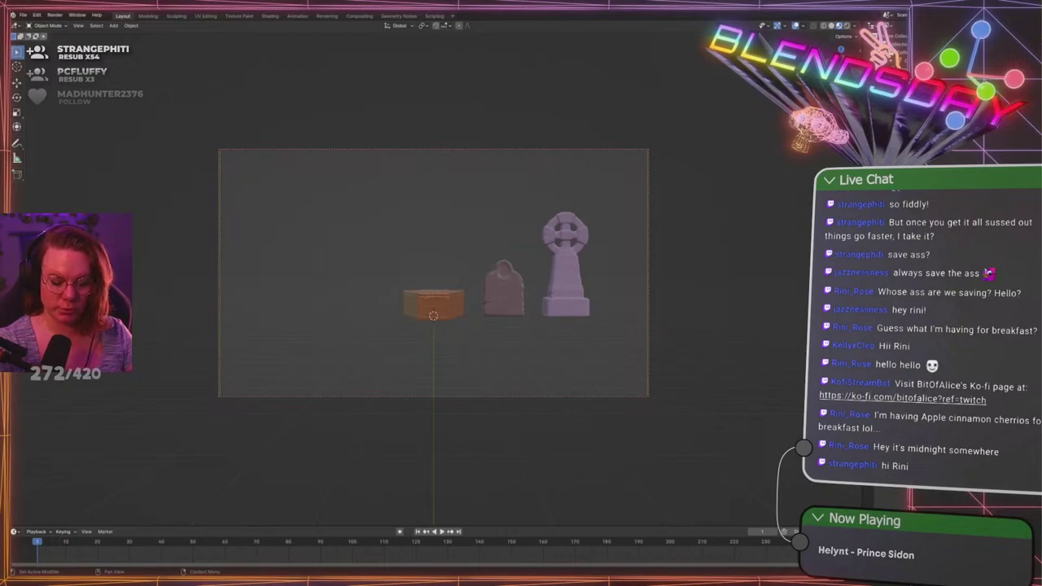
{"action": "key", "text": "Return"}
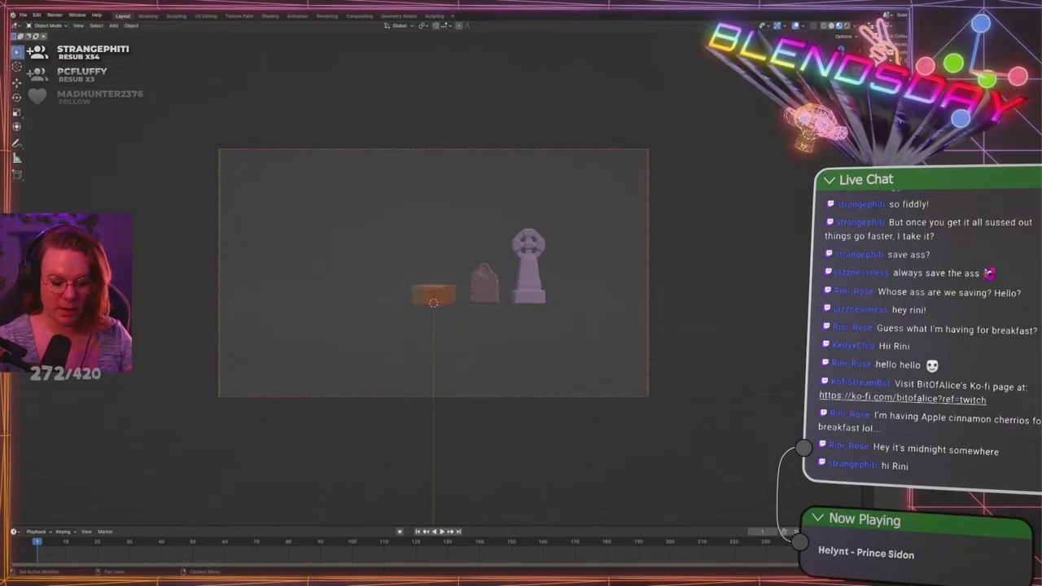
{"action": "key", "text": "Return"}
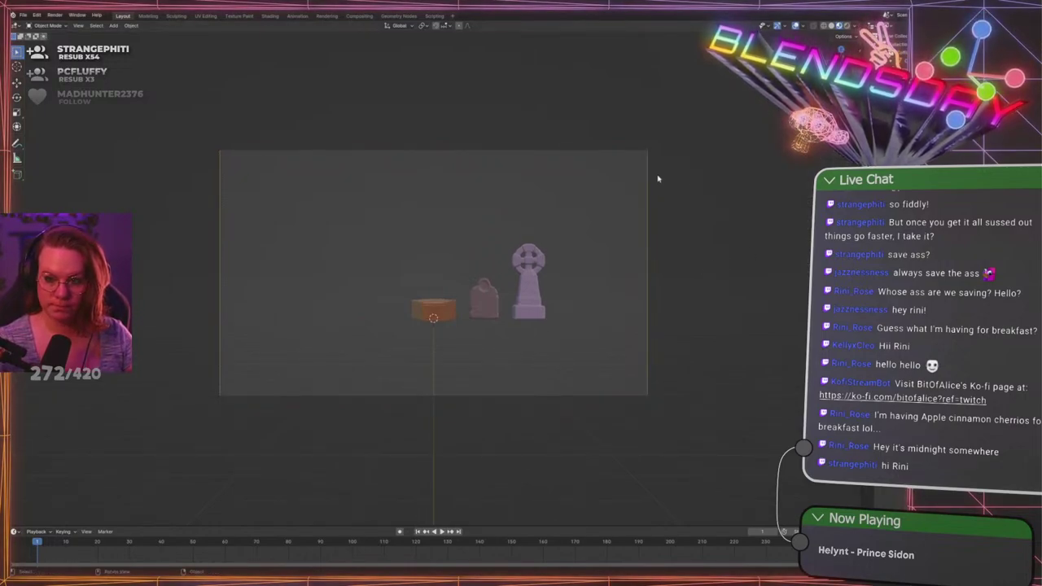
{"action": "middle_click_drag", "start_coordinate": [658, 179], "coordinate": [622, 240]}
{"action": "scroll", "coordinate": [669, 254], "scroll_direction": "down", "scroll_amount": 6}
{"action": "key", "text": "ctrl+s"}
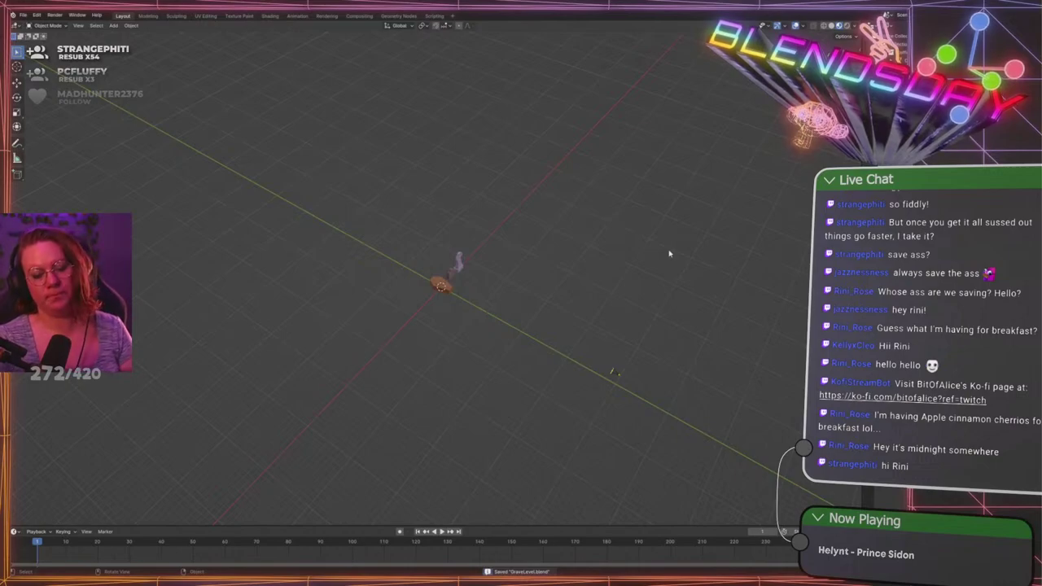
Add a 1 m plane at the world origin from the front view
{"action": "key", "text": "shift+a"}
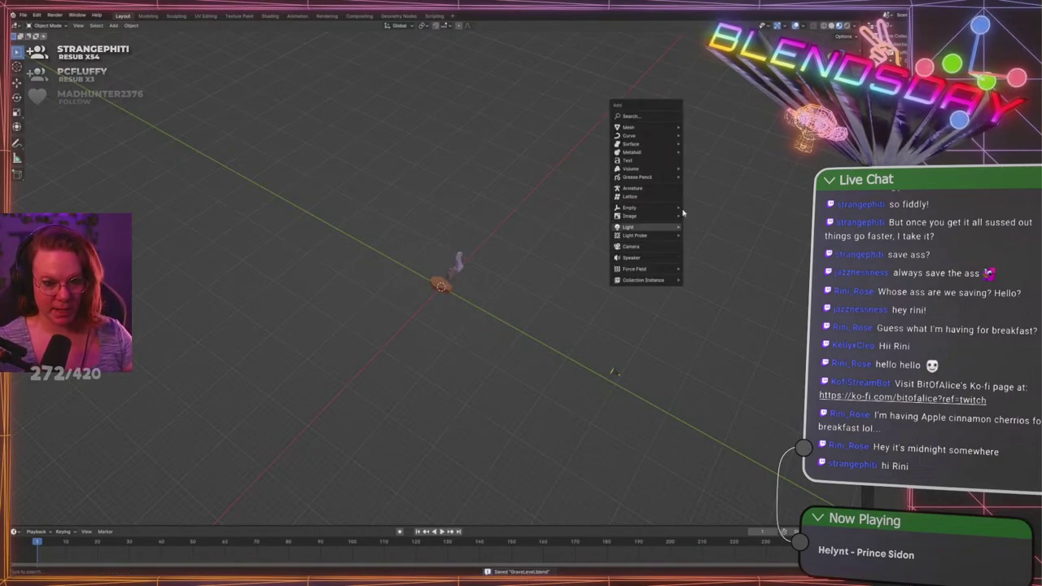
{"action": "mouse_move", "coordinate": [659, 135]}
{"action": "key", "text": "KP_1"}
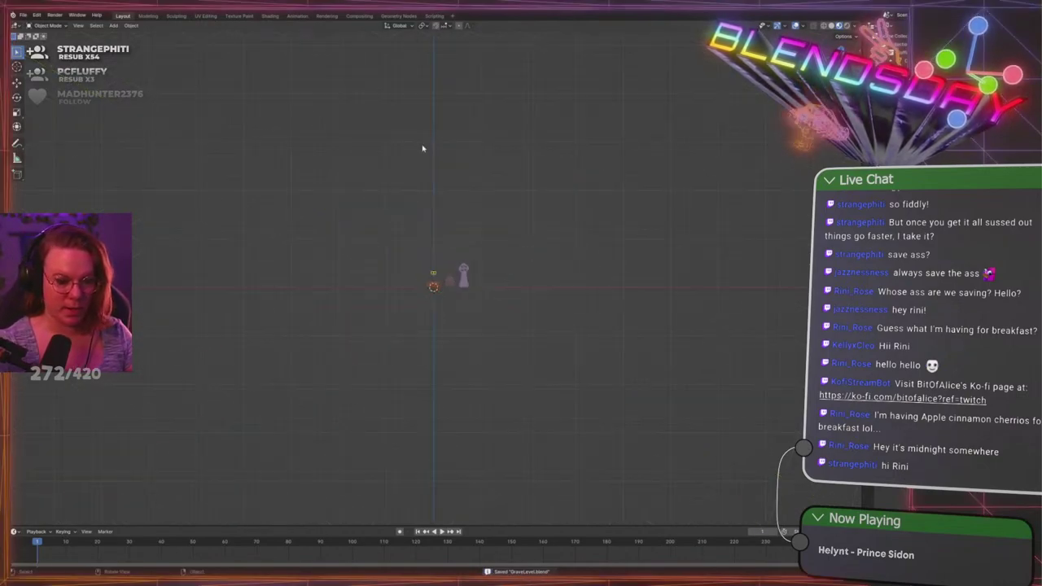
{"action": "key", "text": "shift+a"}
{"action": "mouse_move", "coordinate": [423, 147]}
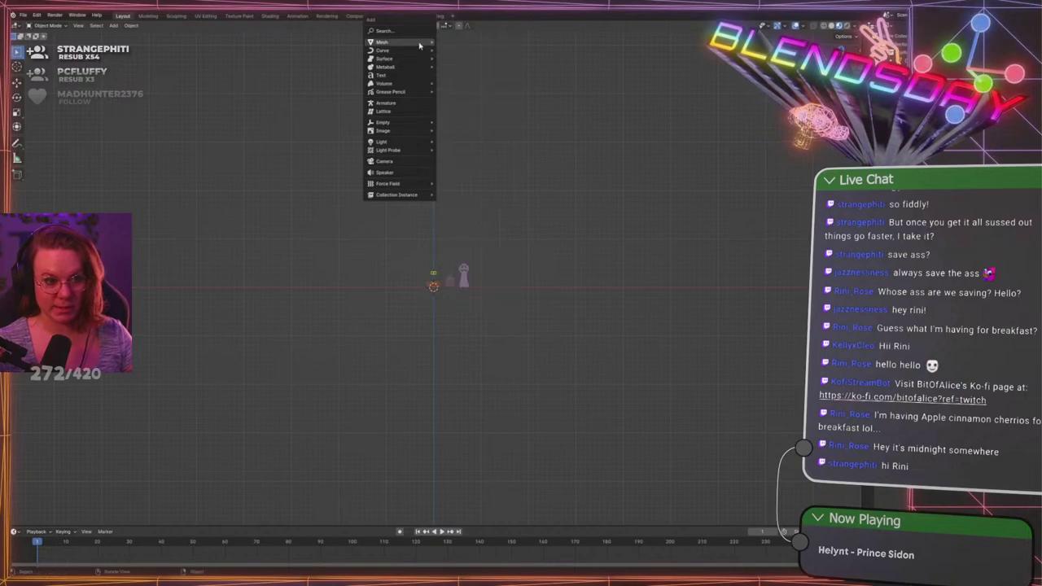
{"action": "mouse_move", "coordinate": [419, 41]}
{"action": "left_click", "coordinate": [477, 42]}
{"action": "scroll", "coordinate": [646, 259], "scroll_direction": "up", "scroll_amount": 8}
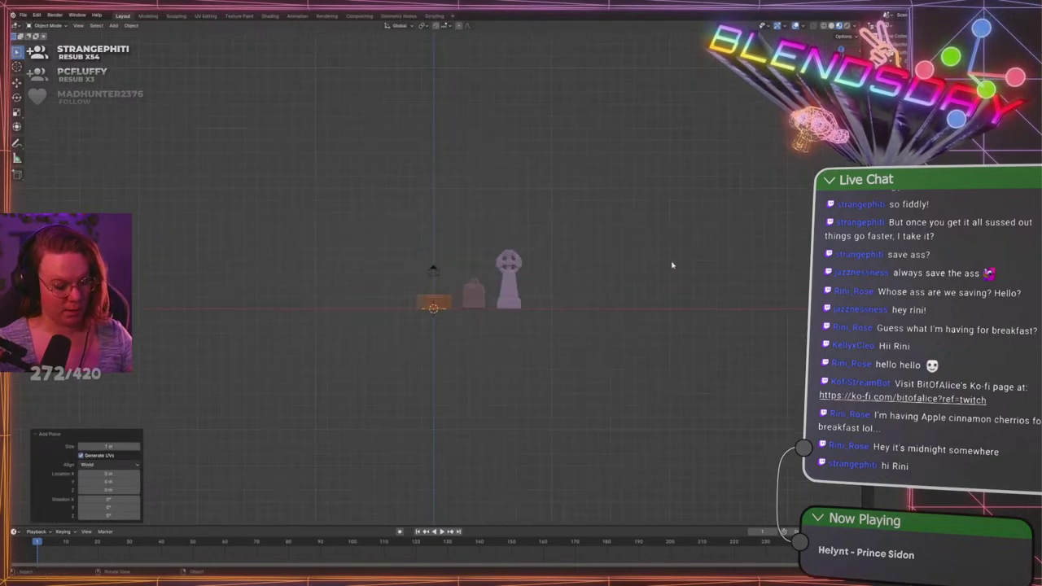
Rotate the plane 90° about X so it stands upright, and scale it up evenly to tower over the graveyard assets
{"action": "key", "text": "x"}
{"action": "key", "text": "9"}
{"action": "key", "text": "0"}
{"action": "key", "text": "Return"}
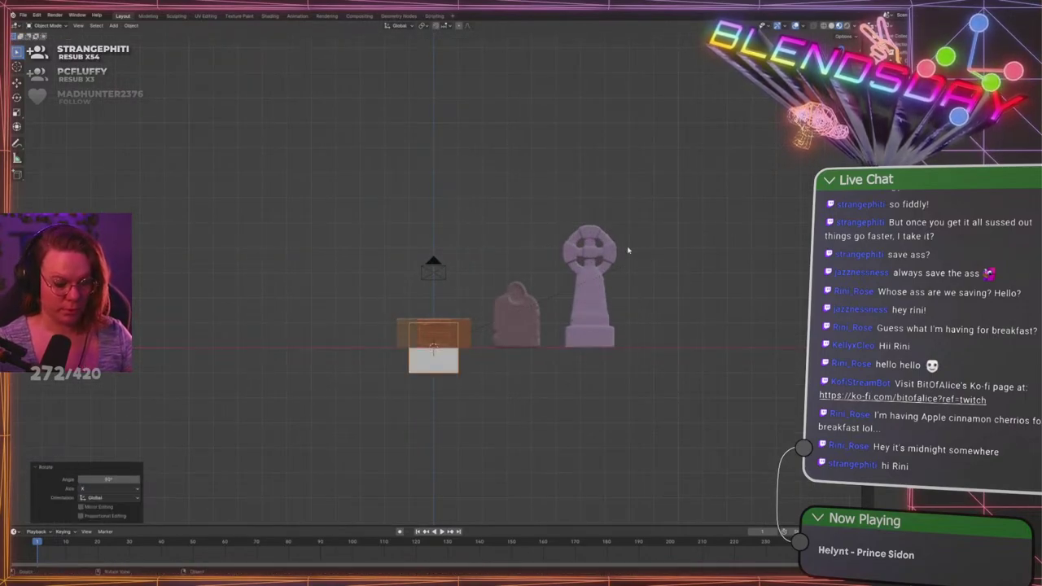
{"action": "scroll", "coordinate": [635, 252], "scroll_direction": "down", "scroll_amount": 6}
{"action": "key", "text": "s"}
{"action": "left_click", "coordinate": [843, 330]}
Resize the upright plane and stretch it about 9.7 times along X into a long, low strip behind the assets
{"action": "key", "text": "s"}
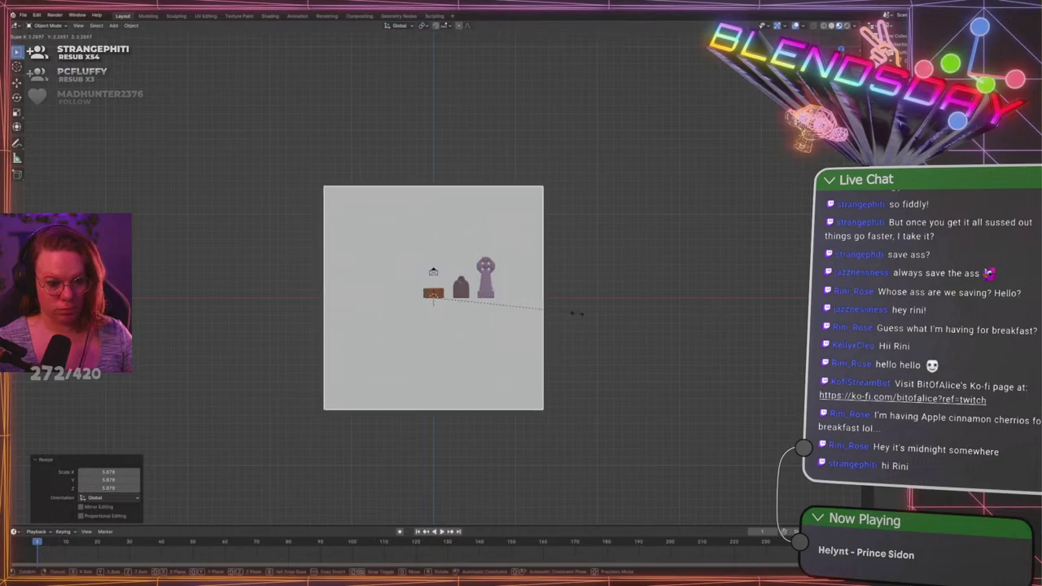
{"action": "key", "text": "x"}
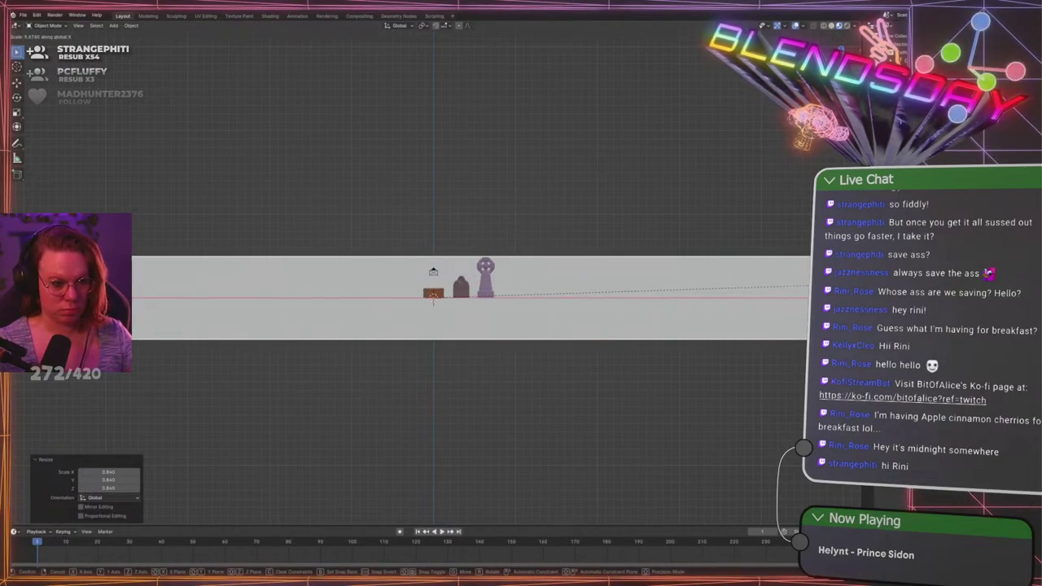
{"action": "left_click", "coordinate": [838, 285]}
{"action": "scroll", "coordinate": [838, 285], "scroll_direction": "down", "scroll_amount": 5}
{"action": "scroll", "coordinate": [337, 366], "scroll_direction": "down", "scroll_amount": 5}
{"action": "scroll", "coordinate": [342, 364], "scroll_direction": "up", "scroll_amount": 8}
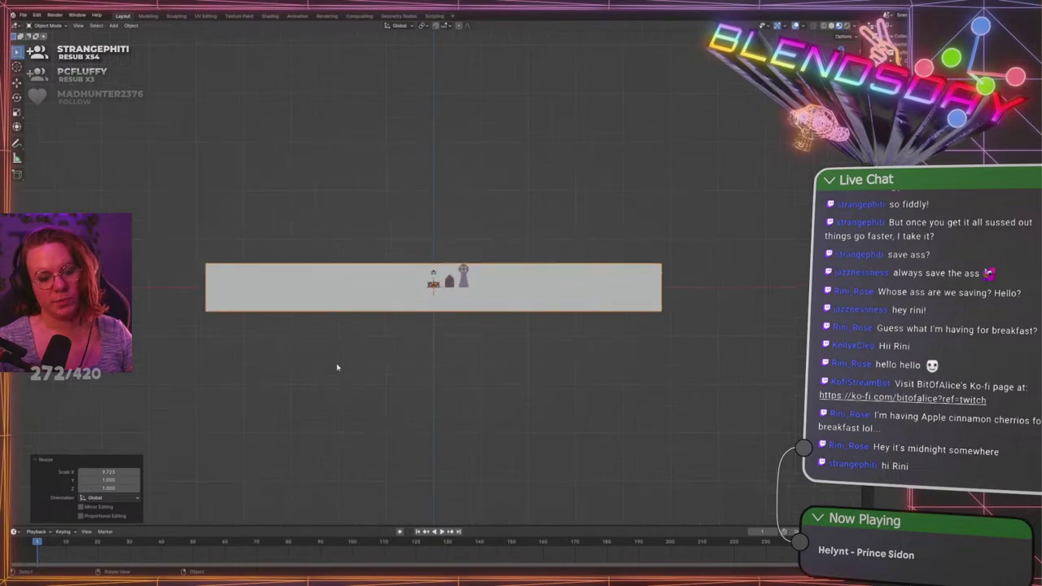
Raise the strip about 2.45 m along Z so its lower edge sits on the ground line
{"action": "key", "text": "g"}
{"action": "key", "text": "z"}
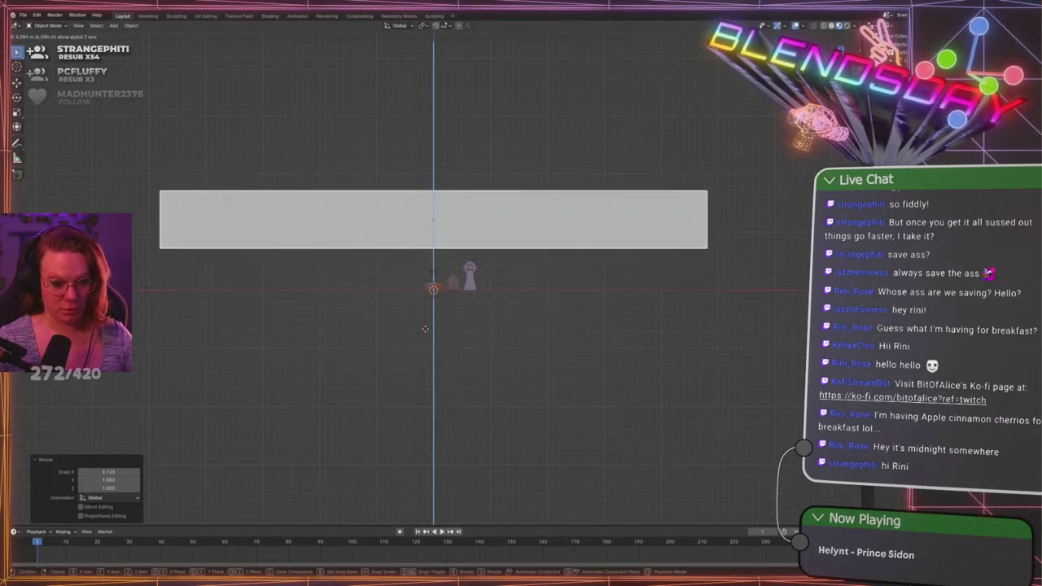
{"action": "left_click", "coordinate": [425, 371]}
{"action": "middle_click_drag", "start_coordinate": [363, 354], "coordinate": [308, 353], "text": "shift"}
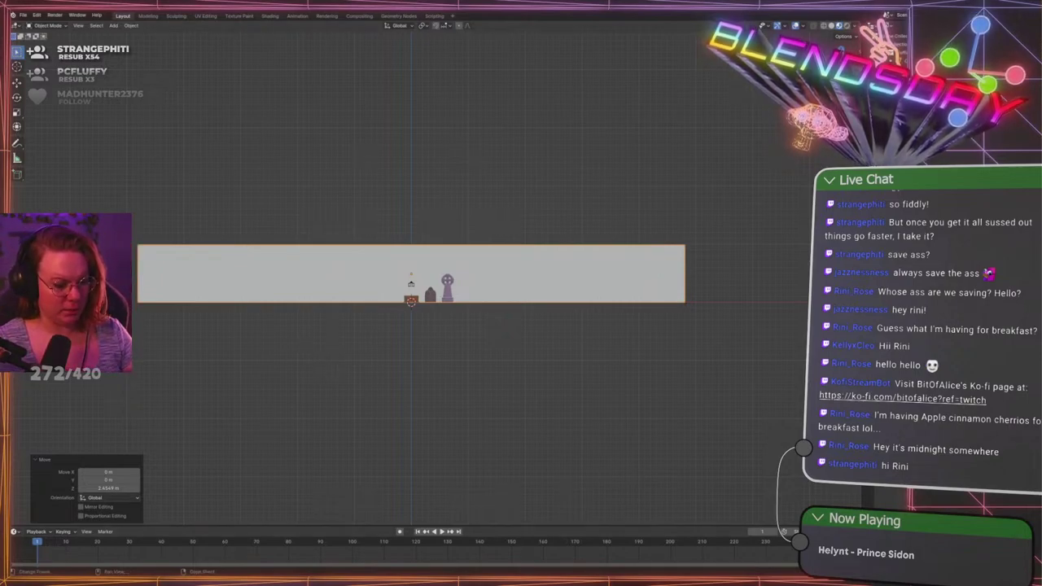
Switch to Paint, place its window over the scene, and choose the standard brush with a thicker stroke
{"action": "key", "text": "super"}
{"action": "type", "text": "pur"}
{"action": "key", "text": "Return"}
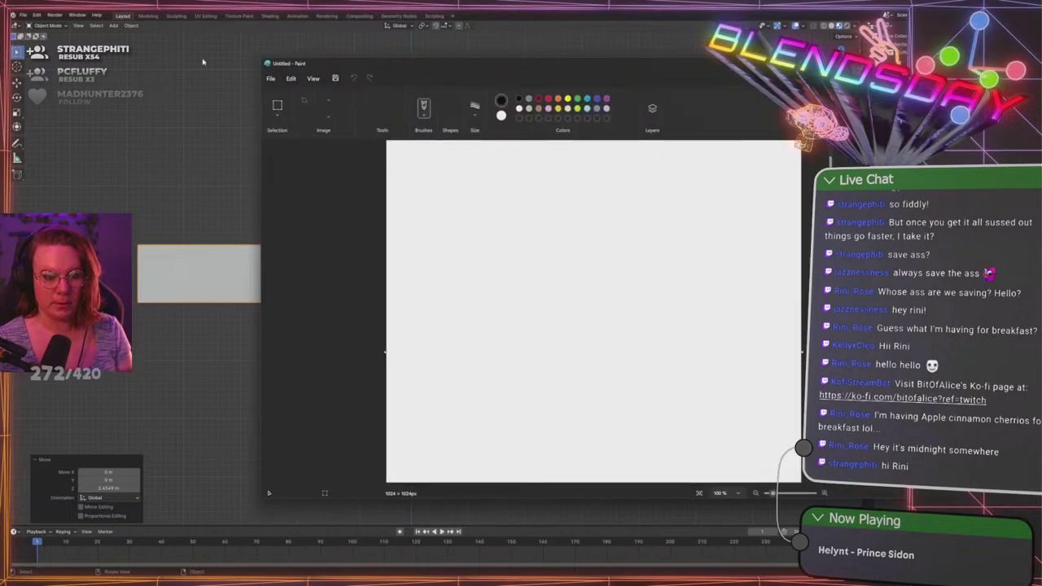
{"action": "left_click", "coordinate": [278, 67]}
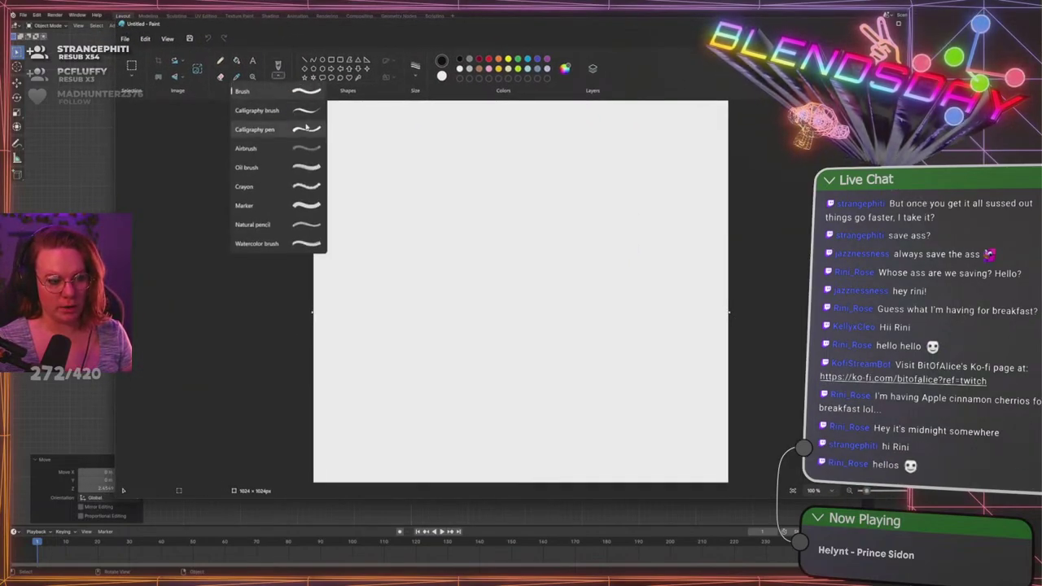
{"action": "left_click", "coordinate": [311, 96]}
{"action": "left_click_drag", "start_coordinate": [115, 18], "coordinate": [356, 27]}
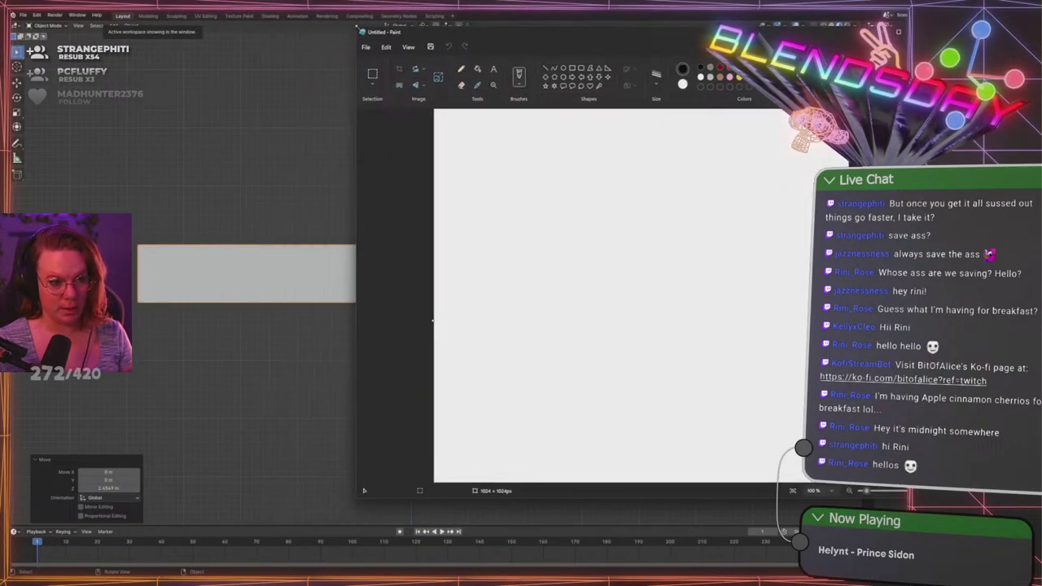
{"action": "mouse_move", "coordinate": [470, 36]}
{"action": "left_mouse_down"}
{"action": "mouse_move", "coordinate": [200, 28]}
{"action": "mouse_move", "coordinate": [210, 28]}
{"action": "left_mouse_up"}
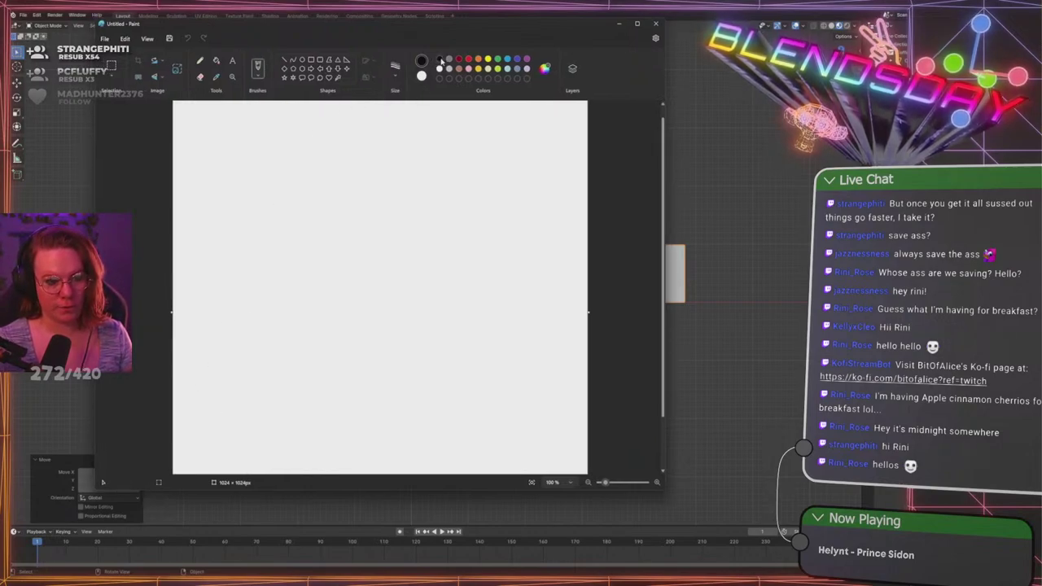
{"action": "left_click", "coordinate": [395, 71]}
{"action": "left_click", "coordinate": [407, 160]}
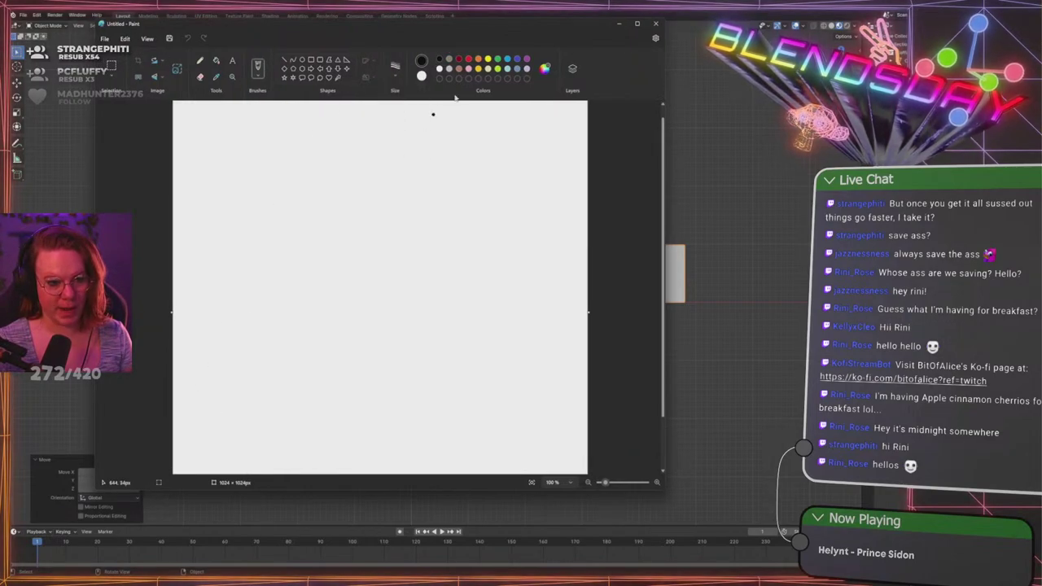
Sketch the sky backdrop in blue as a loose zigzag fill with a rough rectangular outline across the upper canvas
{"action": "left_click", "coordinate": [508, 60]}
{"action": "mouse_move", "coordinate": [306, 112]}
{"action": "left_mouse_down"}
{"action": "mouse_move", "coordinate": [225, 186]}
{"action": "mouse_move", "coordinate": [351, 207]}
{"action": "mouse_move", "coordinate": [474, 179]}
{"action": "left_mouse_up"}
{"action": "mouse_move", "coordinate": [210, 241]}
{"action": "left_mouse_down"}
{"action": "mouse_move", "coordinate": [483, 179]}
{"action": "mouse_move", "coordinate": [237, 106]}
{"action": "left_mouse_up"}
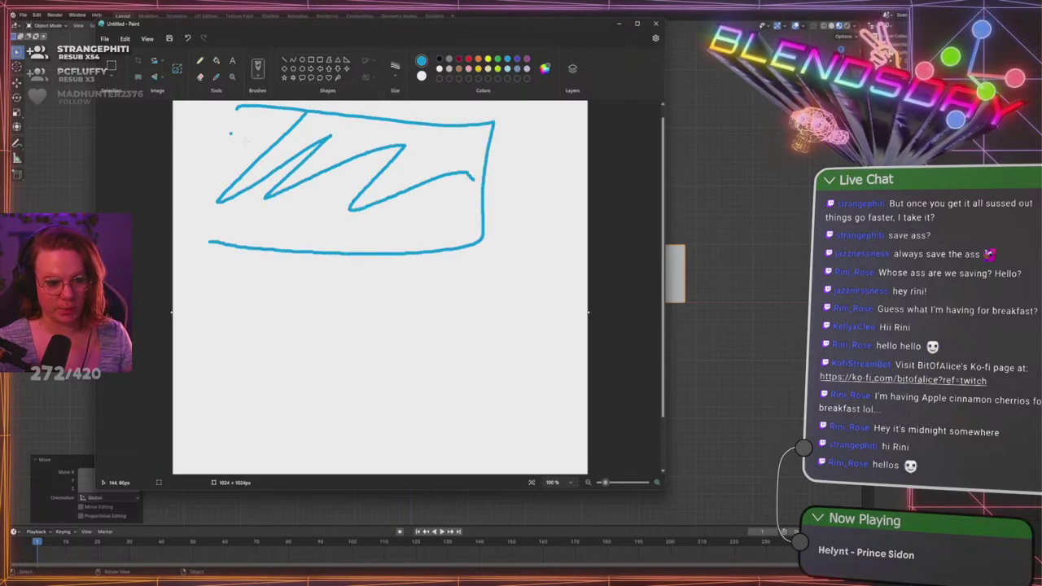
Sketch a row of four rounded hills in green over the sky, with two trees rising behind them
{"action": "left_click", "coordinate": [439, 60]}
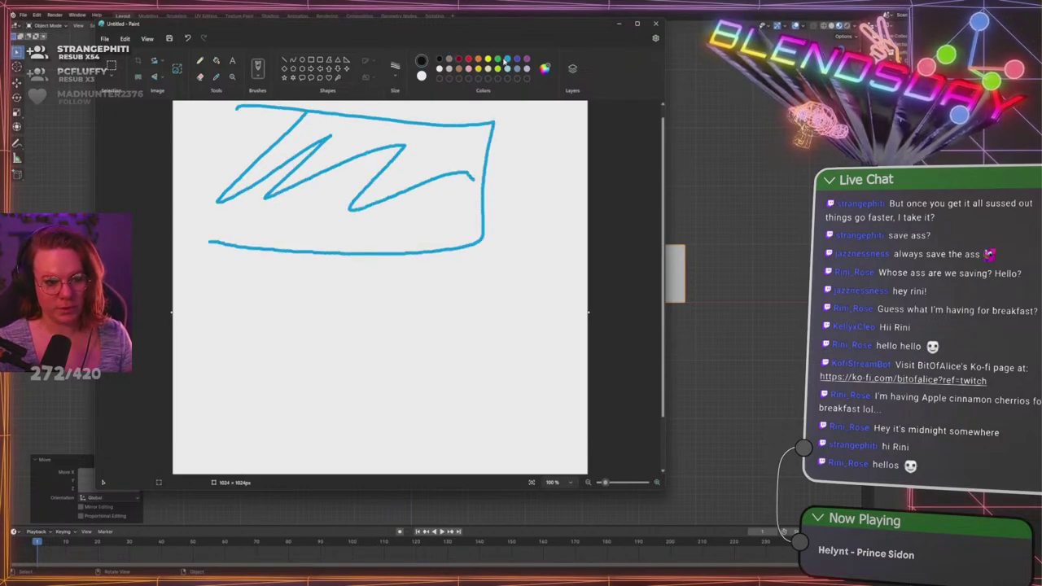
{"action": "left_click", "coordinate": [498, 61]}
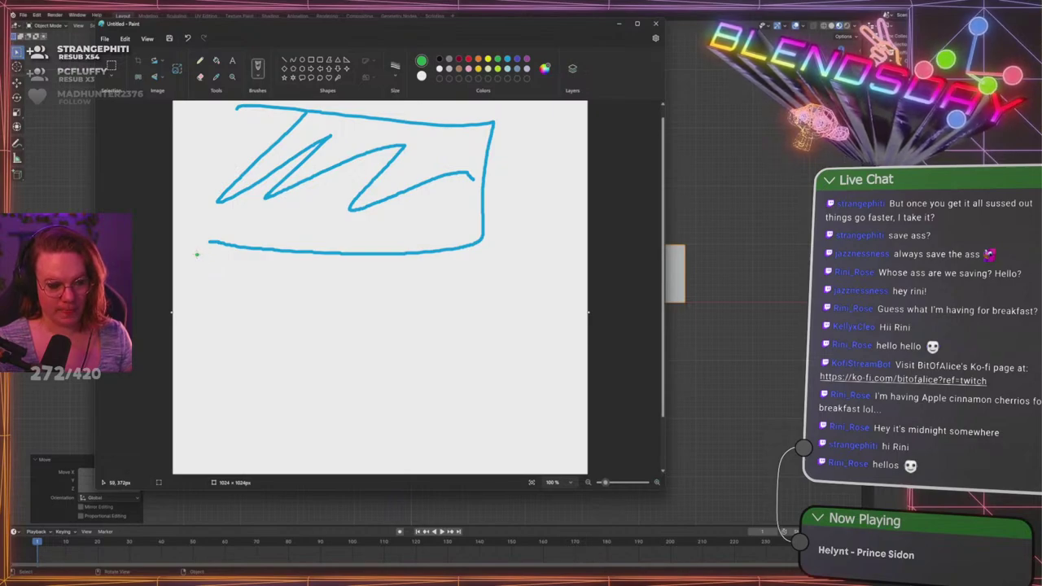
{"action": "mouse_move", "coordinate": [196, 254]}
{"action": "left_mouse_down"}
{"action": "mouse_move", "coordinate": [218, 190]}
{"action": "mouse_move", "coordinate": [262, 240]}
{"action": "mouse_move", "coordinate": [399, 184]}
{"action": "mouse_move", "coordinate": [456, 232]}
{"action": "mouse_move", "coordinate": [506, 244]}
{"action": "left_mouse_up"}
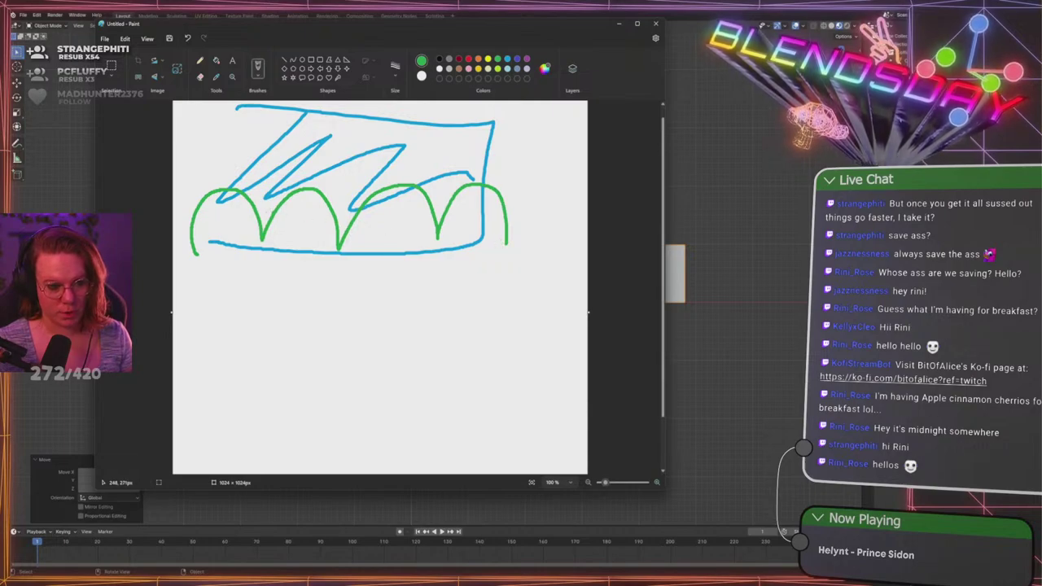
{"action": "mouse_move", "coordinate": [263, 209]}
{"action": "left_mouse_down"}
{"action": "mouse_move", "coordinate": [259, 181]}
{"action": "mouse_move", "coordinate": [316, 126]}
{"action": "mouse_move", "coordinate": [235, 114]}
{"action": "mouse_move", "coordinate": [244, 151]}
{"action": "mouse_move", "coordinate": [234, 195]}
{"action": "left_mouse_up"}
{"action": "mouse_move", "coordinate": [411, 195]}
{"action": "left_mouse_down"}
{"action": "mouse_move", "coordinate": [405, 133]}
{"action": "mouse_move", "coordinate": [429, 147]}
{"action": "mouse_move", "coordinate": [429, 189]}
{"action": "left_mouse_up"}
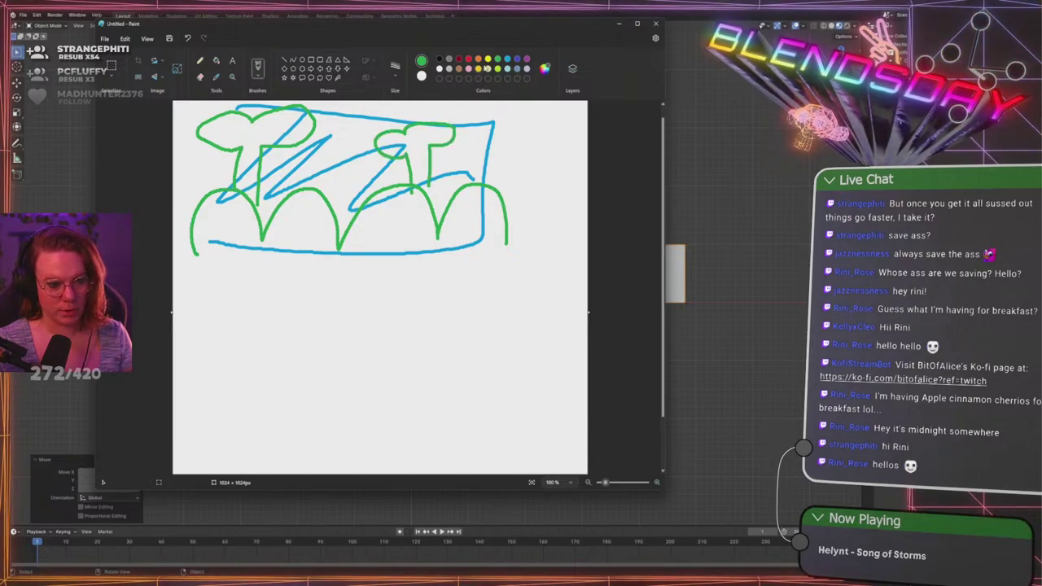
Sketch the midground in front of the hills: a lime bush, a small gray gravestone and a tall gray gateway
{"action": "left_click", "coordinate": [499, 69]}
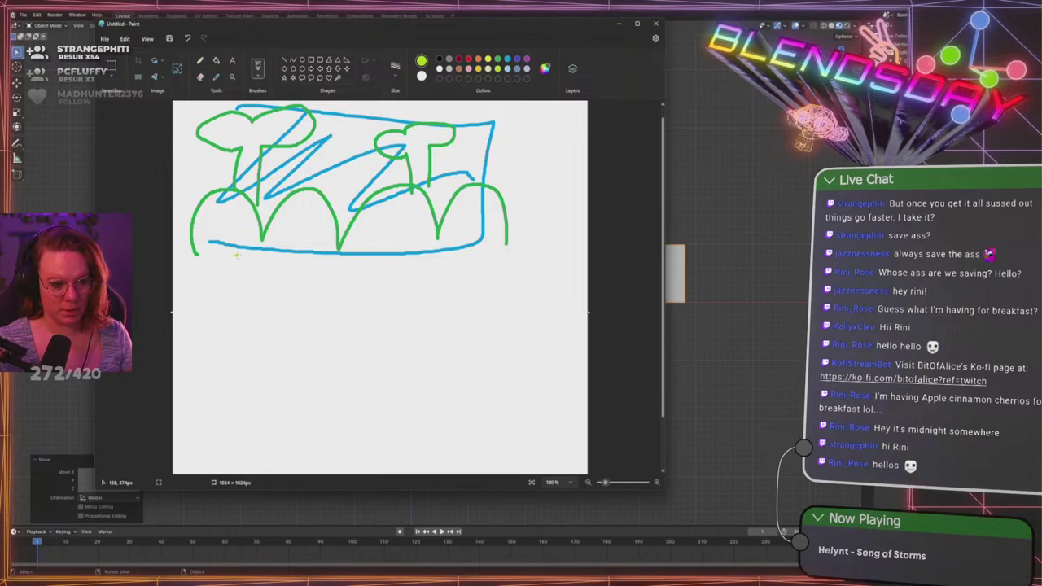
{"action": "mouse_move", "coordinate": [234, 255]}
{"action": "left_mouse_down"}
{"action": "mouse_move", "coordinate": [276, 234]}
{"action": "mouse_move", "coordinate": [301, 250]}
{"action": "mouse_move", "coordinate": [220, 250]}
{"action": "left_mouse_up"}
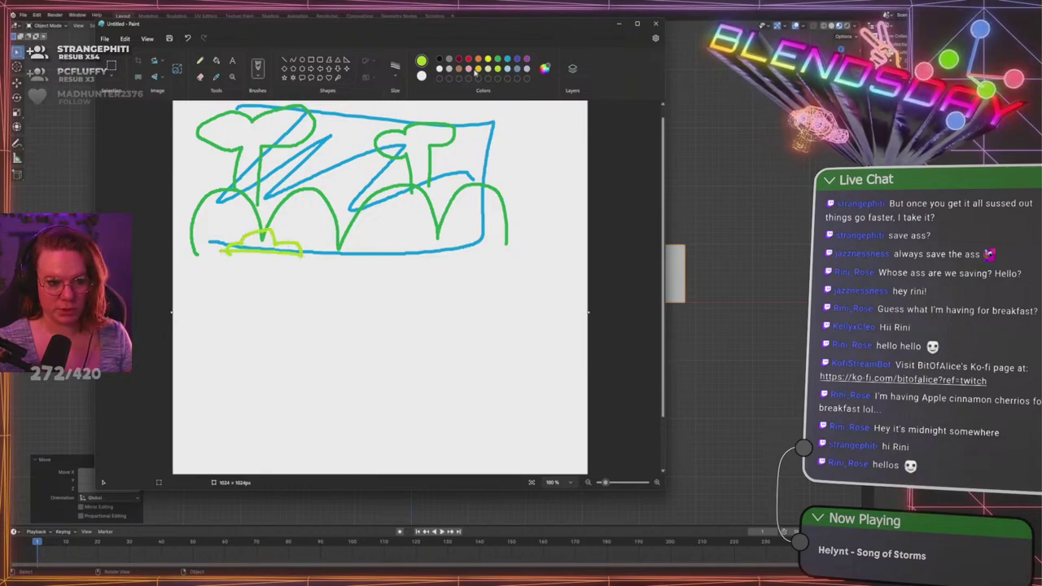
{"action": "left_click", "coordinate": [448, 62]}
{"action": "mouse_move", "coordinate": [323, 262]}
{"action": "left_mouse_down"}
{"action": "mouse_move", "coordinate": [358, 236]}
{"action": "mouse_move", "coordinate": [322, 261]}
{"action": "left_mouse_up"}
{"action": "mouse_move", "coordinate": [398, 275]}
{"action": "left_mouse_down"}
{"action": "mouse_move", "coordinate": [402, 244]}
{"action": "mouse_move", "coordinate": [493, 163]}
{"action": "mouse_move", "coordinate": [479, 267]}
{"action": "mouse_move", "coordinate": [458, 221]}
{"action": "mouse_move", "coordinate": [425, 187]}
{"action": "mouse_move", "coordinate": [402, 270]}
{"action": "left_mouse_up"}
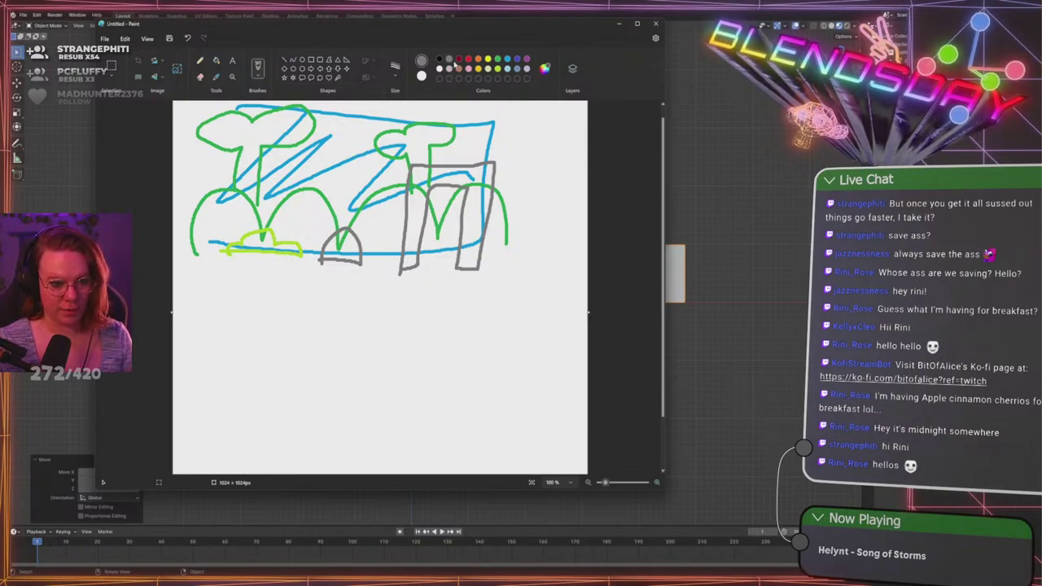
Draw a wavy brown ground line and foreground pieces below it: gray mounds, a tall gray gravestone and a lime bush
{"action": "left_click_drag", "start_coordinate": [299, 283], "coordinate": [534, 276]}
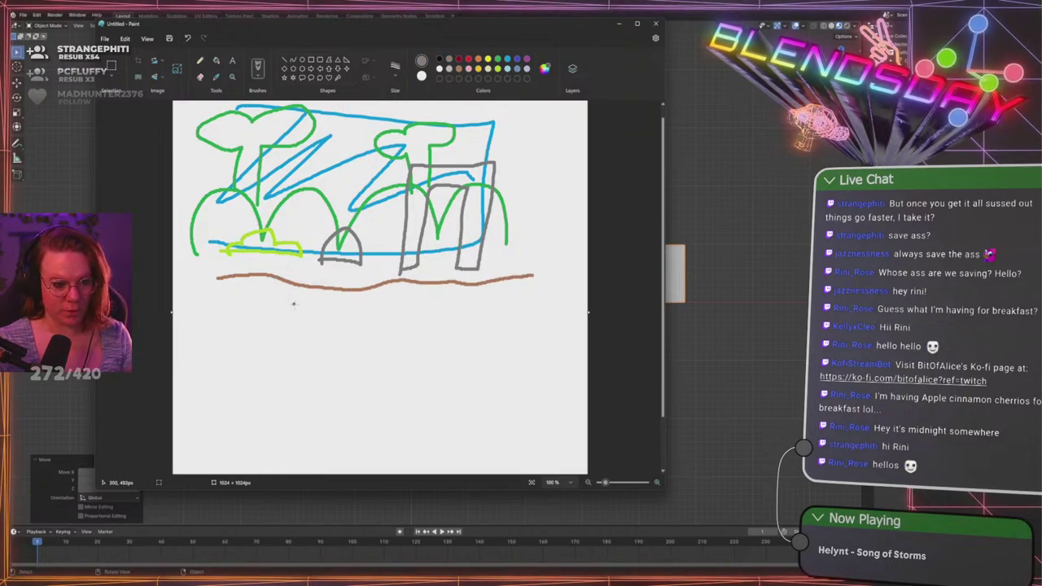
{"action": "left_click_drag", "start_coordinate": [274, 302], "coordinate": [211, 300]}
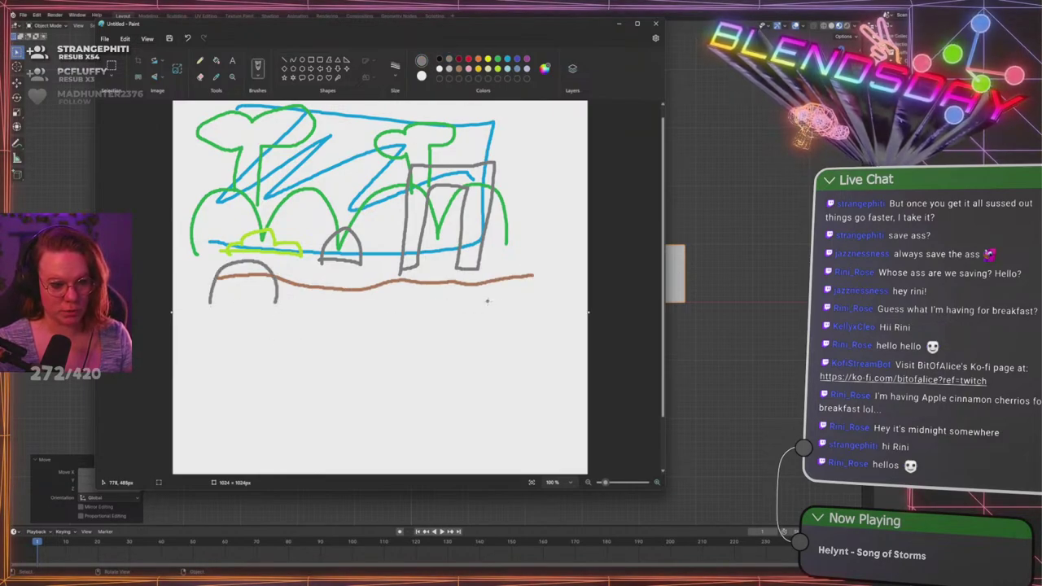
{"action": "mouse_move", "coordinate": [487, 298]}
{"action": "left_mouse_down"}
{"action": "mouse_move", "coordinate": [527, 264]}
{"action": "mouse_move", "coordinate": [534, 280]}
{"action": "mouse_move", "coordinate": [547, 203]}
{"action": "mouse_move", "coordinate": [578, 168]}
{"action": "mouse_move", "coordinate": [550, 254]}
{"action": "mouse_move", "coordinate": [557, 311]}
{"action": "left_mouse_up"}
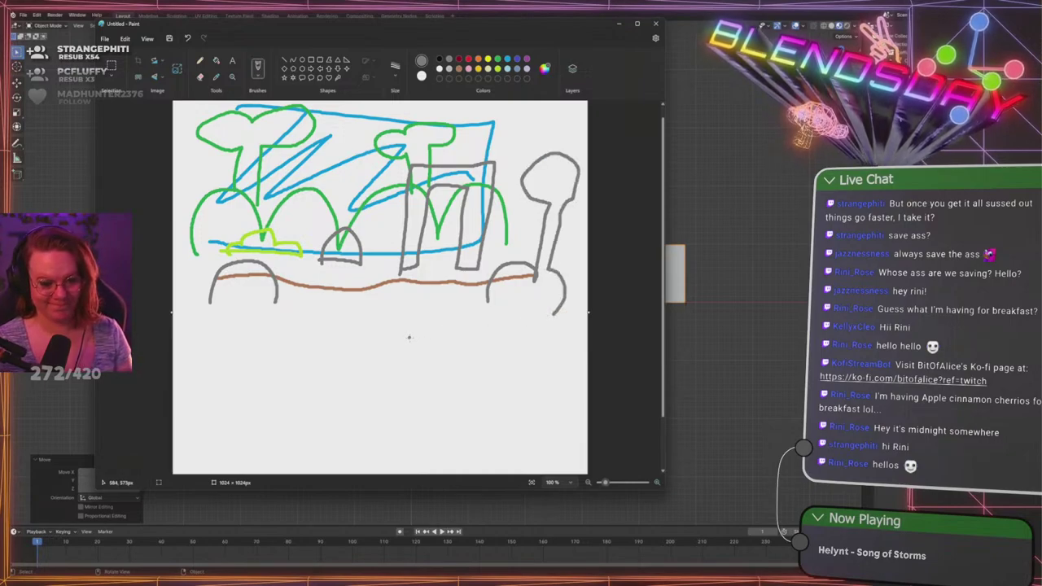
{"action": "left_click", "coordinate": [498, 69]}
{"action": "mouse_move", "coordinate": [261, 316]}
{"action": "left_mouse_down"}
{"action": "mouse_move", "coordinate": [285, 293]}
{"action": "mouse_move", "coordinate": [317, 294]}
{"action": "mouse_move", "coordinate": [338, 323]}
{"action": "left_mouse_up"}
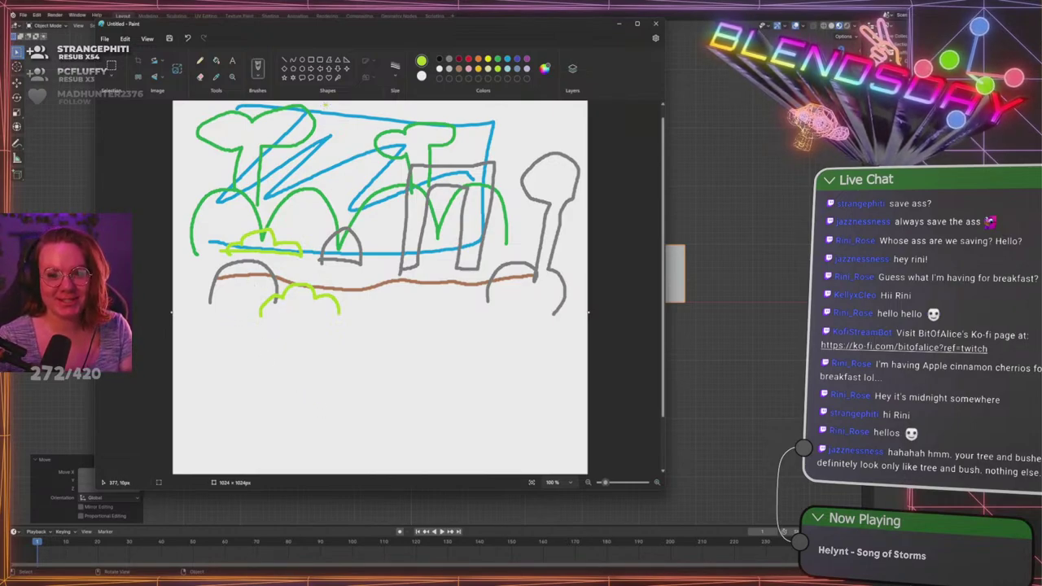
Rework the tall gray gravestone's shaft and base, mark a cross in its head, and close Paint without saving the sketch
{"action": "left_click_drag", "start_coordinate": [381, 41], "coordinate": [347, 47]}
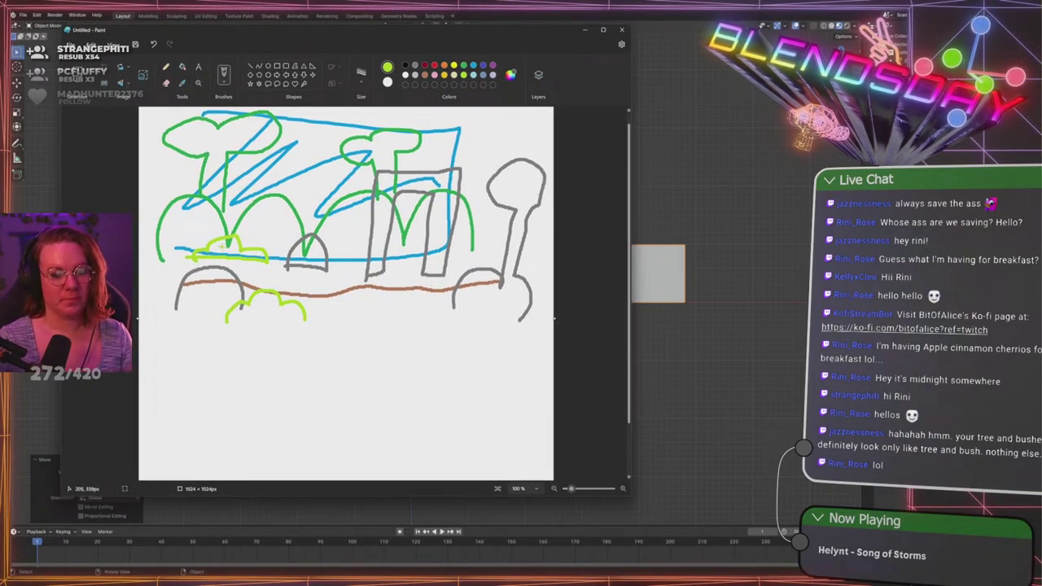
{"action": "left_click", "coordinate": [415, 65]}
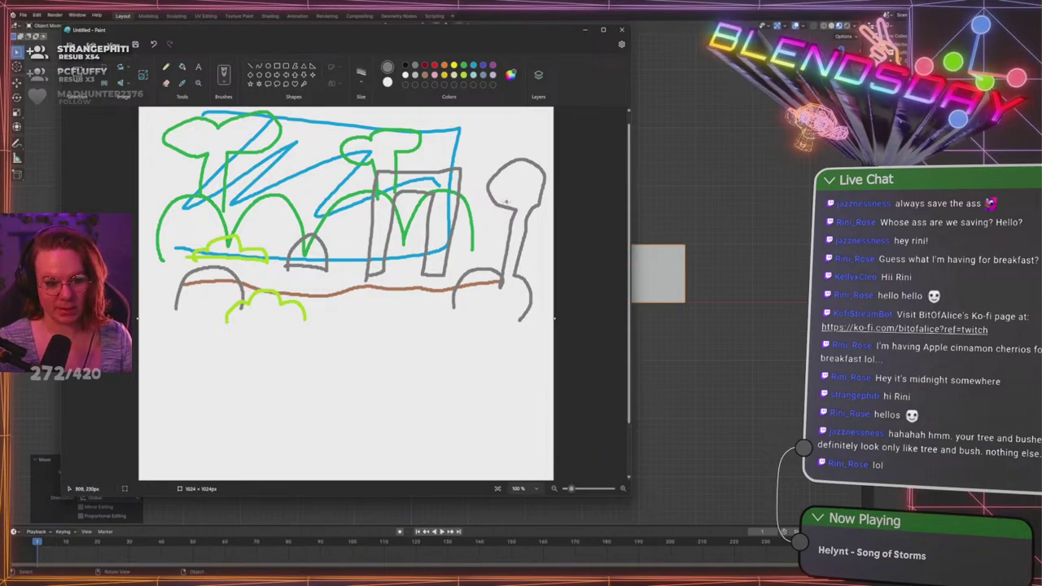
{"action": "left_click_drag", "start_coordinate": [491, 203], "coordinate": [482, 262]}
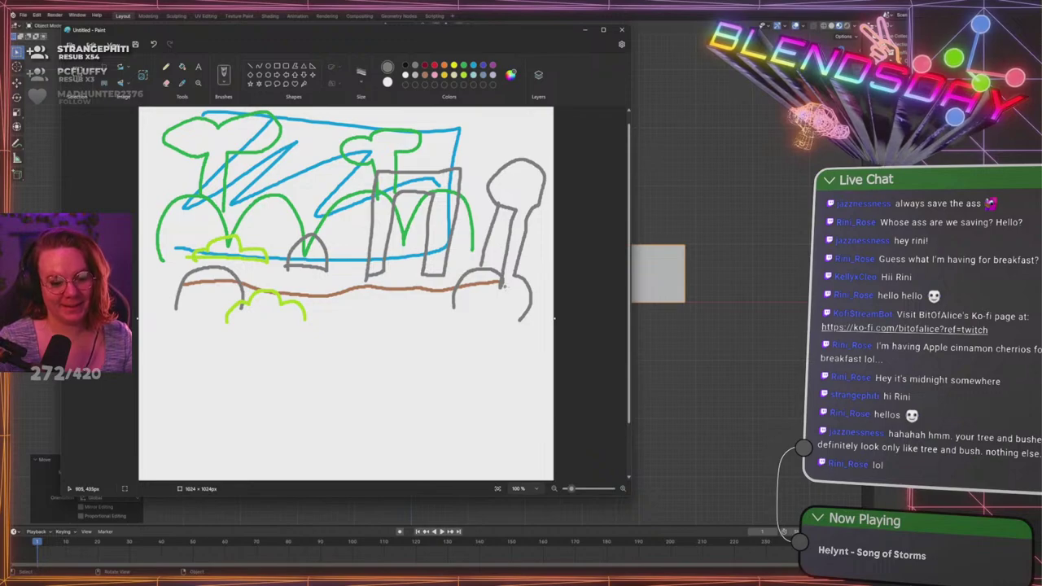
{"action": "mouse_move", "coordinate": [503, 286]}
{"action": "left_mouse_down"}
{"action": "mouse_move", "coordinate": [510, 222]}
{"action": "mouse_move", "coordinate": [500, 281]}
{"action": "left_mouse_up"}
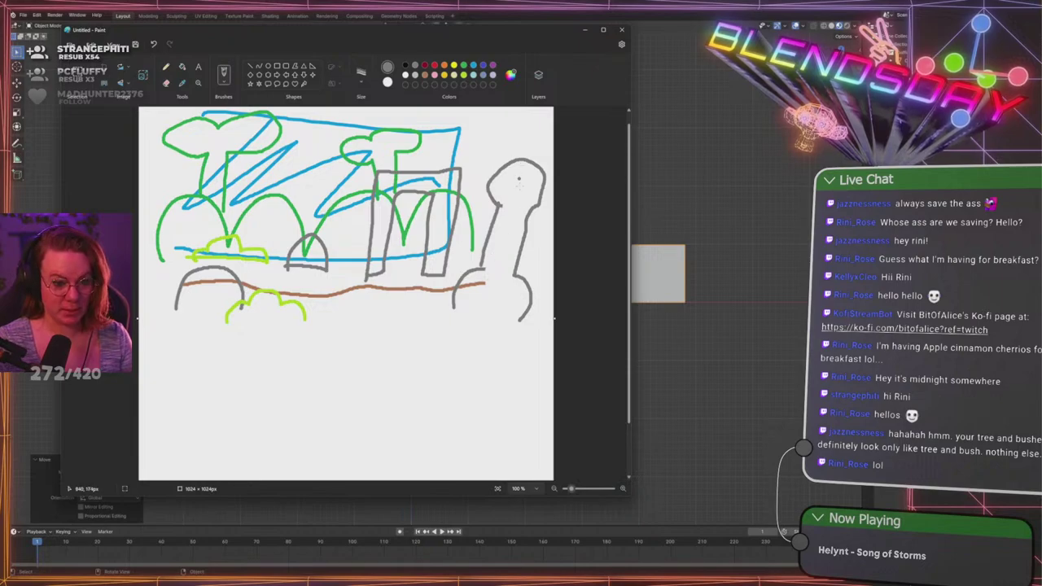
{"action": "mouse_move", "coordinate": [521, 170]}
{"action": "left_mouse_down"}
{"action": "mouse_move", "coordinate": [514, 195]}
{"action": "mouse_move", "coordinate": [534, 189]}
{"action": "left_mouse_up"}
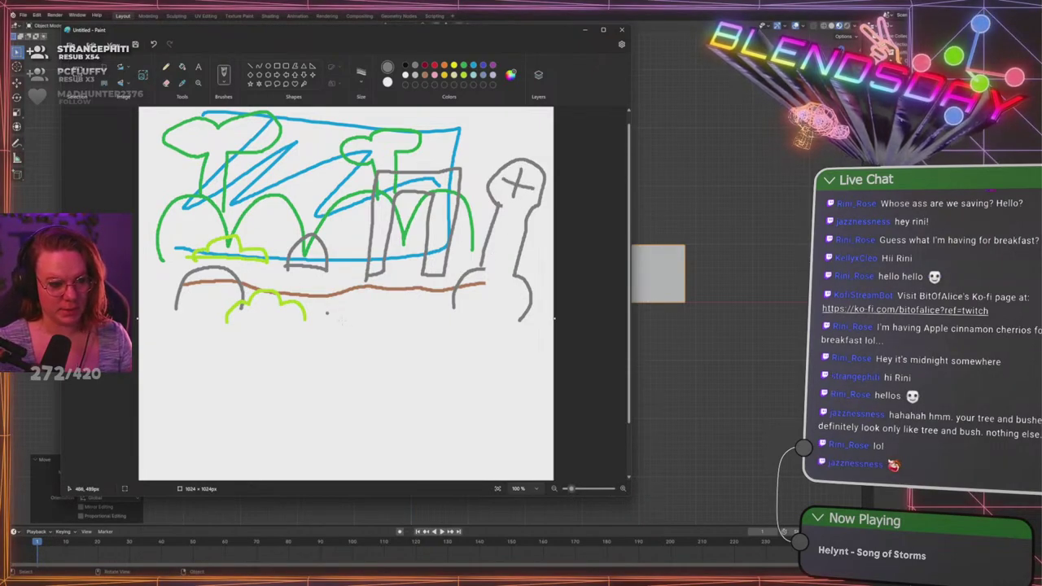
{"action": "left_click_drag", "start_coordinate": [470, 292], "coordinate": [504, 297]}
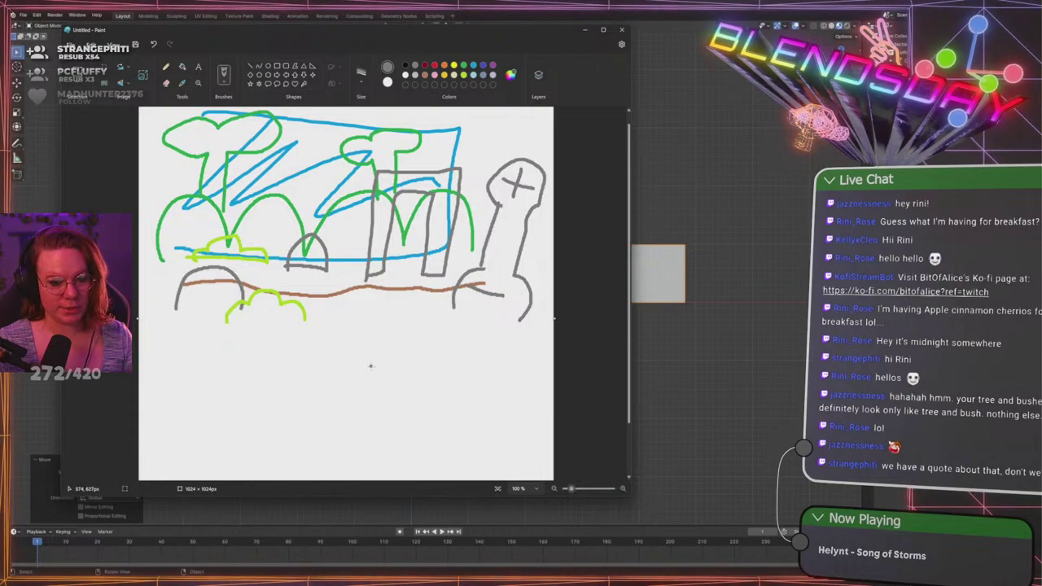
{"action": "left_click", "coordinate": [622, 30]}
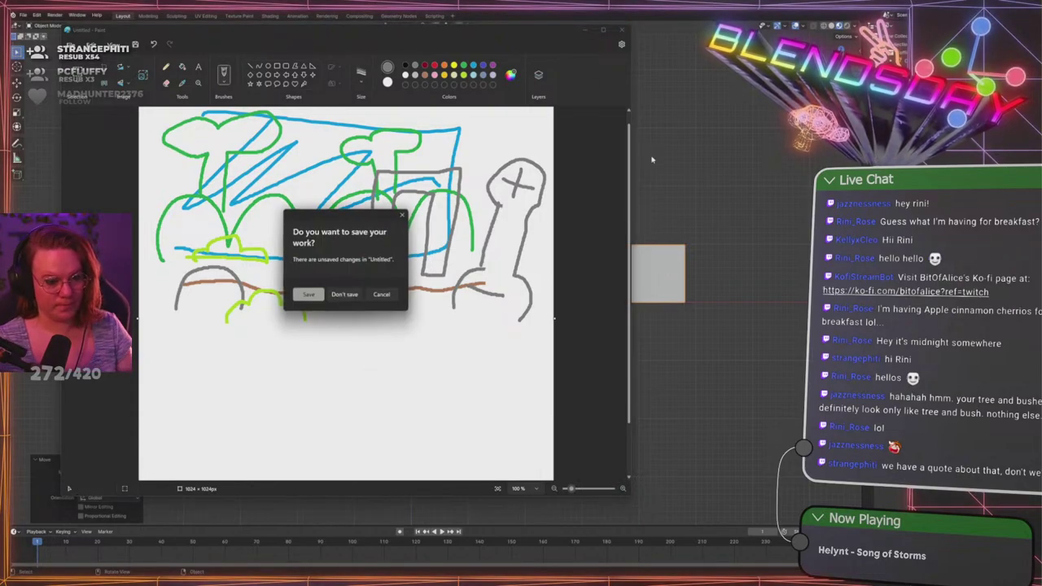
{"action": "left_click", "coordinate": [351, 296]}
From the top view, move the long upright plane back along Y, behind the assets
{"action": "middle_click_drag", "start_coordinate": [351, 226], "coordinate": [454, 237]}
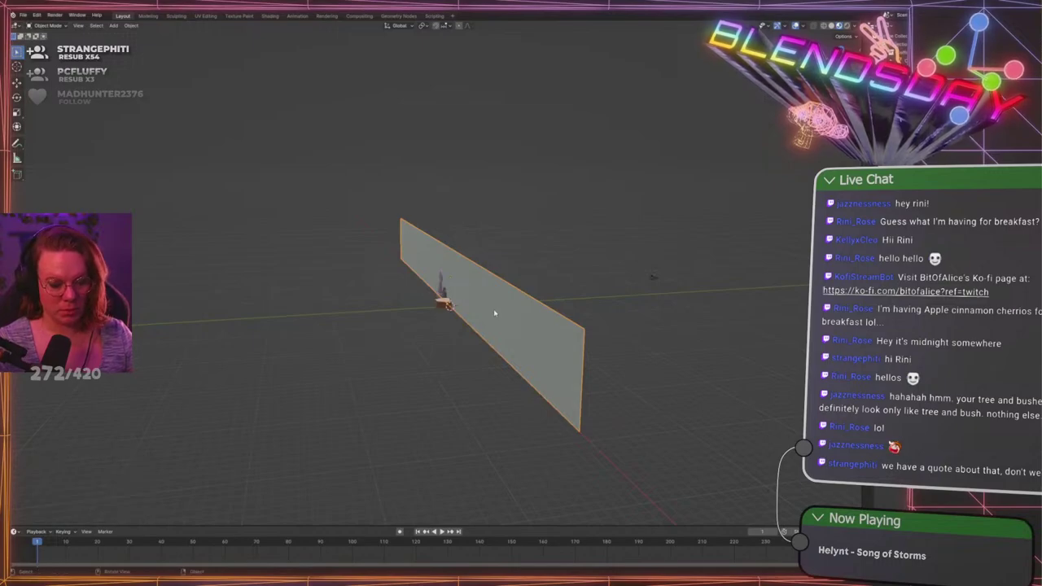
{"action": "key", "text": "KP_7"}
{"action": "scroll", "coordinate": [456, 398], "scroll_direction": "down", "scroll_amount": 3}
{"action": "key", "text": "g"}
{"action": "key", "text": "y"}
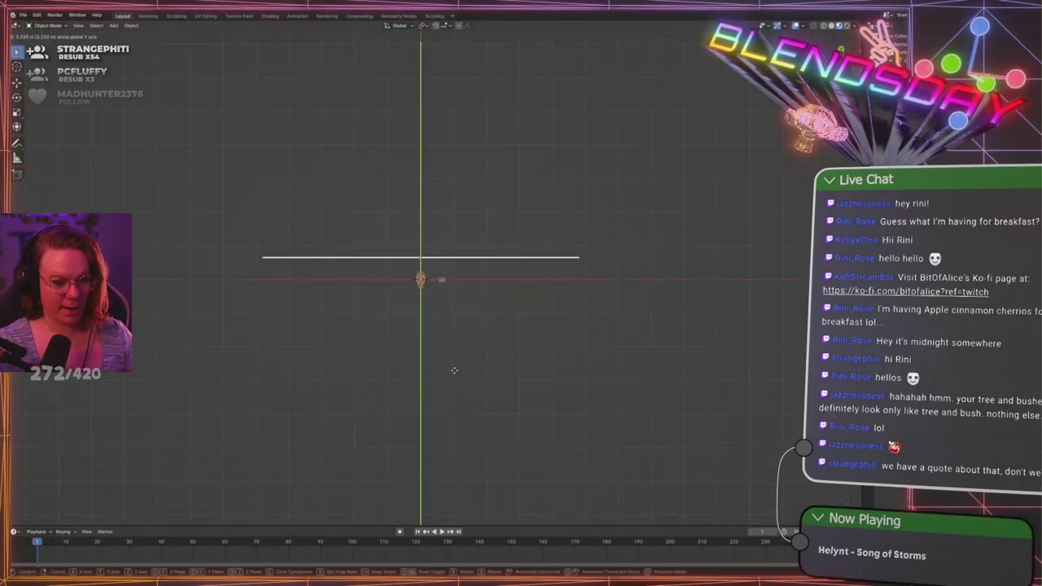
{"action": "left_click", "coordinate": [453, 363]}
{"action": "middle_click_drag", "start_coordinate": [453, 363], "coordinate": [471, 397], "text": "shift"}
Duplicate the plane three times along Y, about 5 m apart, as parallel backdrop layers, and select the second-farthest one
{"action": "key", "text": "shift+d"}
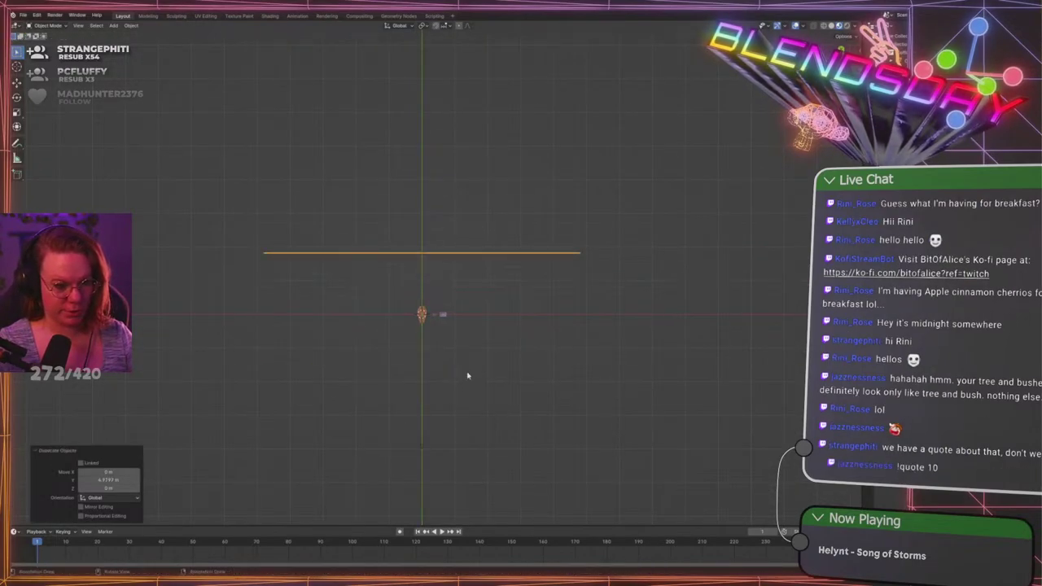
{"action": "left_click", "coordinate": [458, 366]}
{"action": "key", "text": "shift+d"}
{"action": "key", "text": "y"}
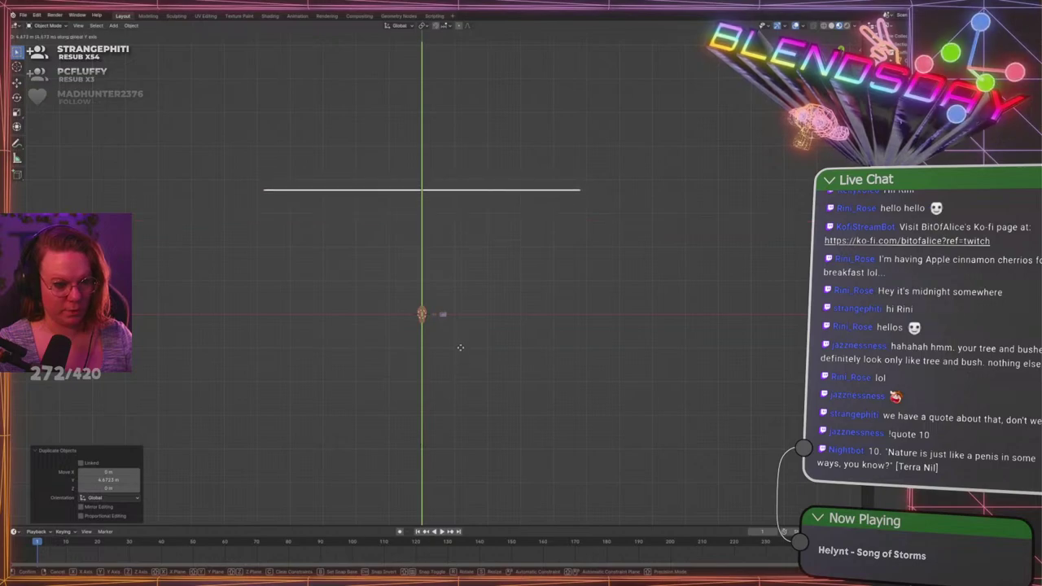
{"action": "left_click", "coordinate": [458, 336]}
{"action": "middle_click_drag", "start_coordinate": [423, 379], "coordinate": [439, 354]}
{"action": "left_click", "coordinate": [283, 317]}
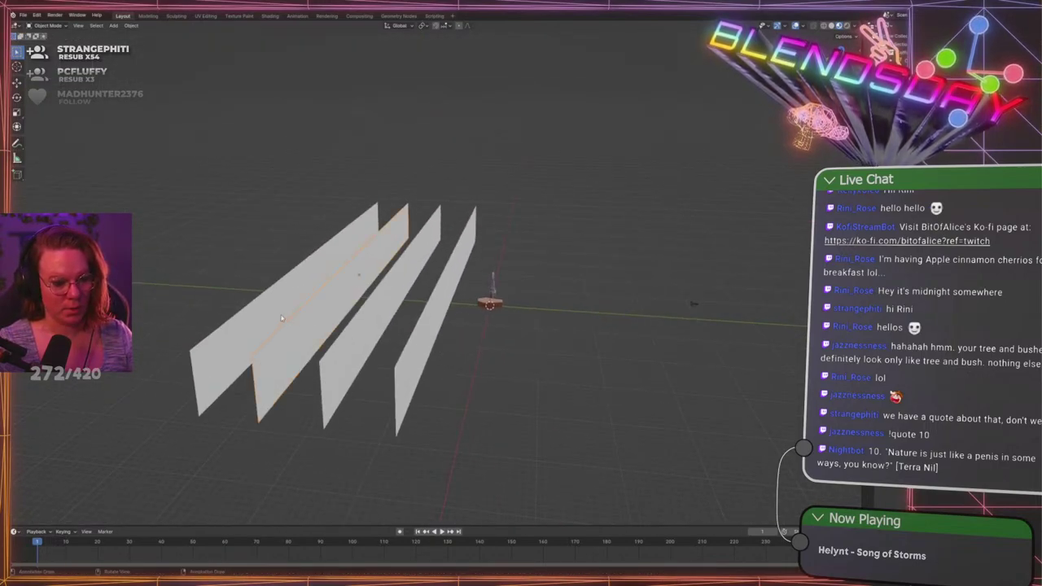
Move the second-farthest backdrop plane about 21.5 m along Y, to the opposite side of the graveyard assets
{"action": "left_click", "coordinate": [282, 315]}
{"action": "scroll", "coordinate": [269, 329], "scroll_direction": "down", "scroll_amount": 3}
{"action": "middle_click_drag", "start_coordinate": [236, 346], "coordinate": [281, 347]}
{"action": "key", "text": "g"}
{"action": "middle_click_drag", "start_coordinate": [281, 347], "coordinate": [287, 347]}
{"action": "left_click", "coordinate": [414, 364]}
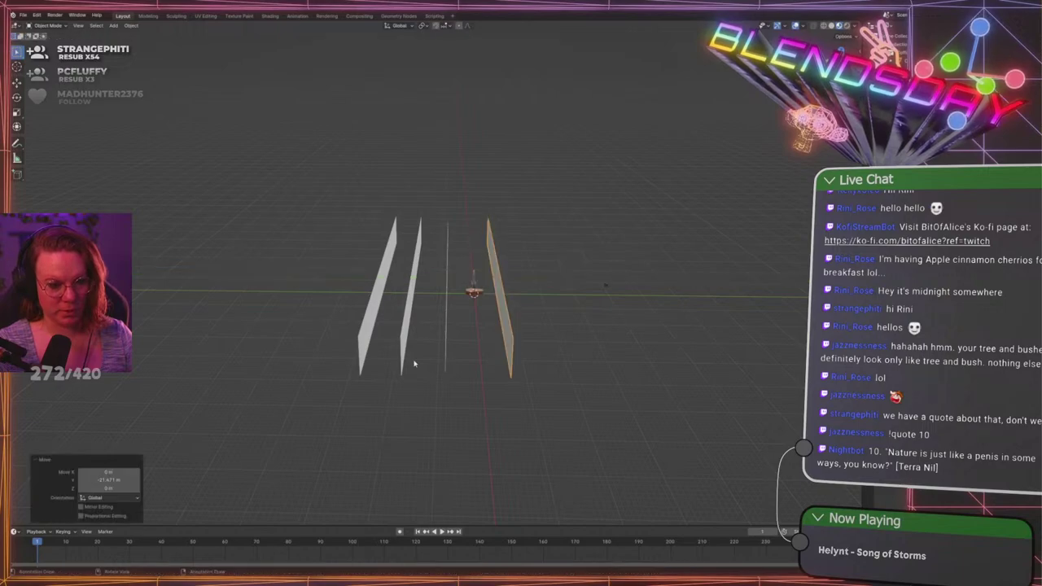
Shift the two middle planes along Y toward the graveyard assets, moving the farther of the two about 2.5 m
{"action": "left_click", "coordinate": [446, 313]}
{"action": "key", "text": "g"}
{"action": "middle_click_drag", "start_coordinate": [460, 323], "coordinate": [472, 321]}
{"action": "left_click", "coordinate": [471, 322]}
{"action": "left_click", "coordinate": [412, 316]}
{"action": "key", "text": "g"}
{"action": "key", "text": "y"}
{"action": "left_click", "coordinate": [434, 319]}
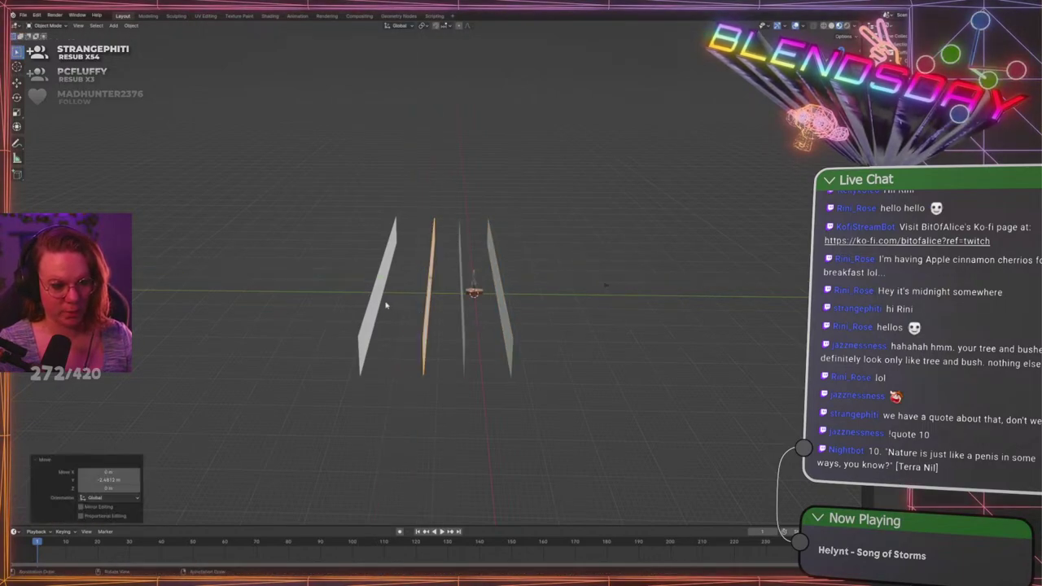
Enlarge the farthest plane by raising its upper edge about 4 m and lowering its bottom edge below the ground line
{"action": "left_click", "coordinate": [386, 306]}
{"action": "key", "text": "KP_1"}
{"action": "key", "text": "Tab"}
{"action": "left_click_drag", "start_coordinate": [239, 227], "coordinate": [632, 263]}
{"action": "key", "text": "g"}
{"action": "key", "text": "z"}
{"action": "left_click", "coordinate": [548, 296]}
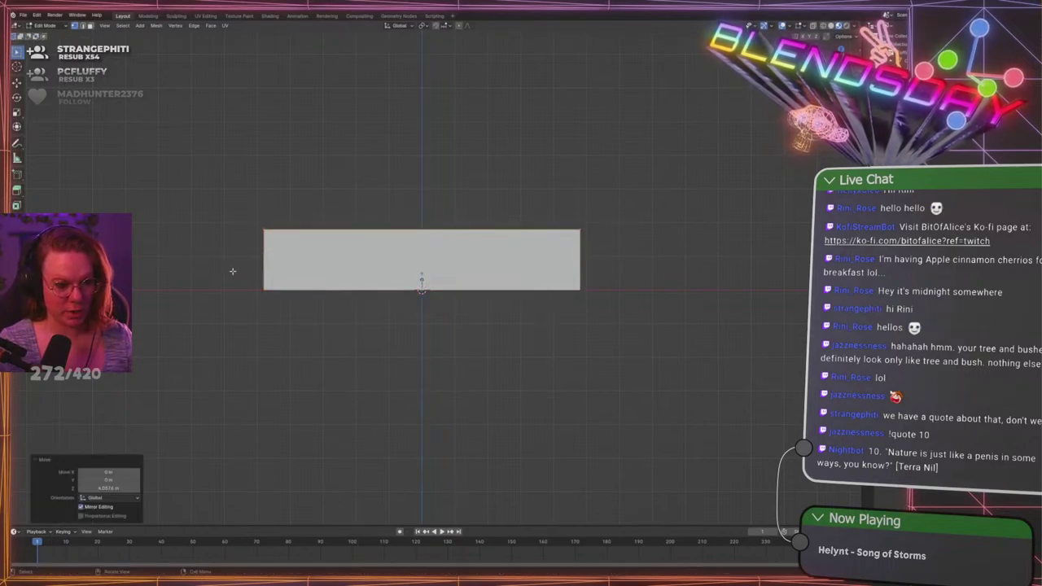
{"action": "left_click_drag", "start_coordinate": [233, 272], "coordinate": [560, 341]}
{"action": "key", "text": "g"}
{"action": "key", "text": "z"}
{"action": "left_click", "coordinate": [582, 343]}
{"action": "key", "text": "Tab"}
{"action": "left_click", "coordinate": [560, 358]}
Hide the two planes closest to the assets and select the plane just in front of the farthest backdrop
{"action": "middle_click_drag", "start_coordinate": [373, 366], "coordinate": [456, 384]}
{"action": "left_click", "coordinate": [413, 347]}
{"action": "scroll", "coordinate": [427, 350], "scroll_direction": "up", "scroll_amount": 2}
{"action": "mouse_move", "coordinate": [428, 350]}
{"action": "middle_mouse_down"}
{"action": "mouse_move", "coordinate": [388, 337]}
{"action": "mouse_move", "coordinate": [421, 346]}
{"action": "middle_mouse_up"}
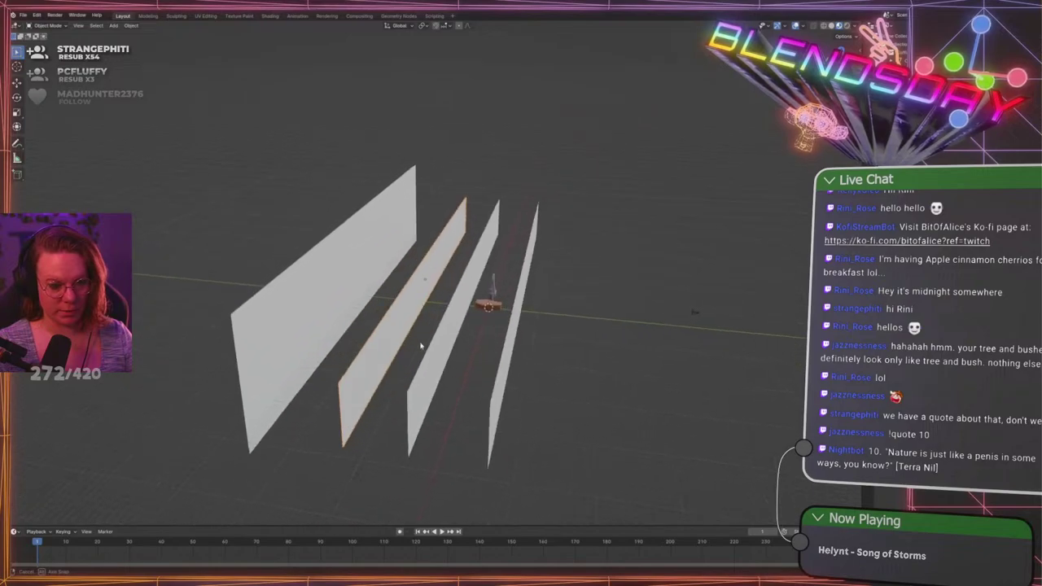
{"action": "left_click_drag", "start_coordinate": [436, 336], "coordinate": [551, 390], "text": "shift"}
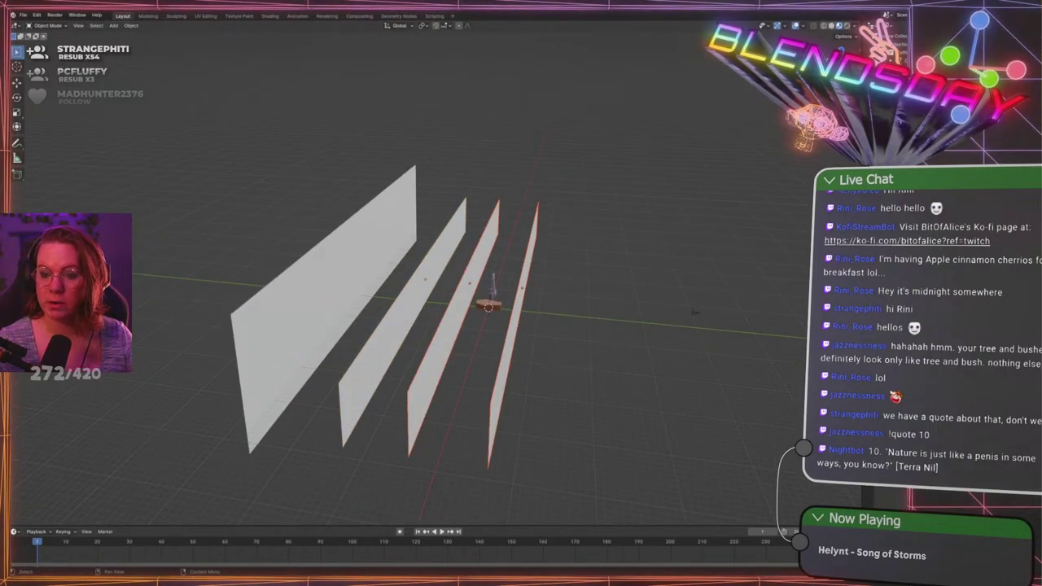
{"action": "left_click", "coordinate": [1002, 86]}
{"action": "left_click", "coordinate": [1001, 93]}
{"action": "left_click", "coordinate": [395, 327]}
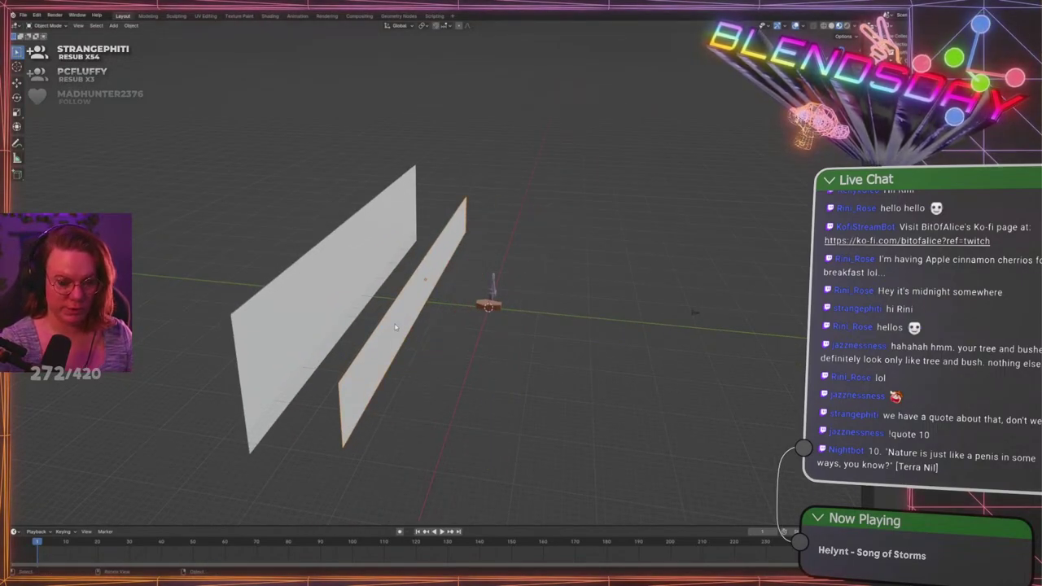
Add 11 evenly spaced vertical loop cuts to the selected plane in front view, without sliding them
{"action": "key", "text": "KP_1"}
{"action": "key", "text": "Tab"}
{"action": "scroll", "coordinate": [304, 271], "scroll_direction": "up", "scroll_amount": 2}
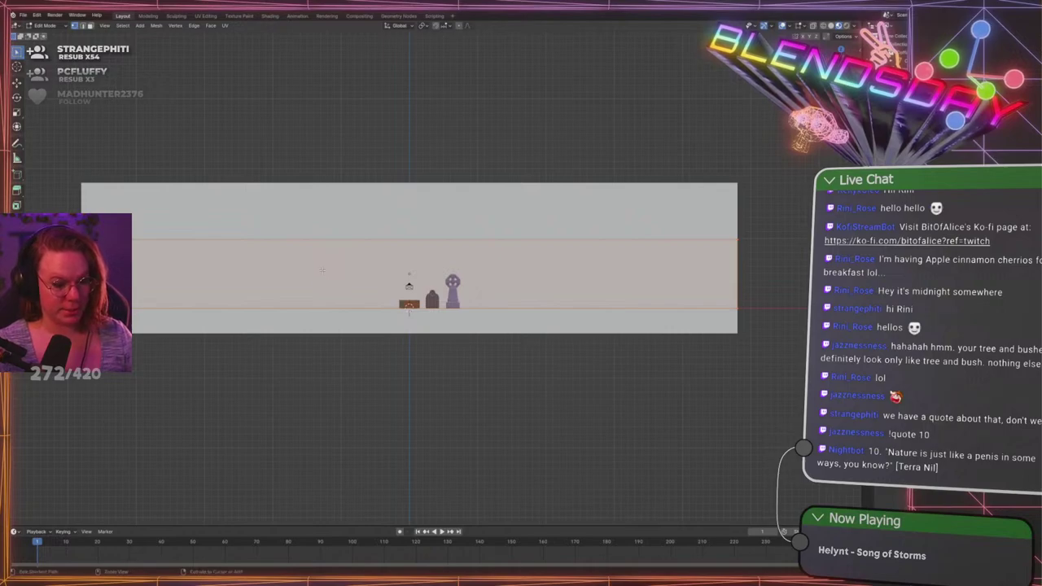
{"action": "key", "text": "ctrl+r"}
{"action": "scroll", "coordinate": [330, 246], "scroll_direction": "up", "scroll_amount": 6}
{"action": "scroll", "coordinate": [332, 246], "scroll_direction": "up", "scroll_amount": 4}
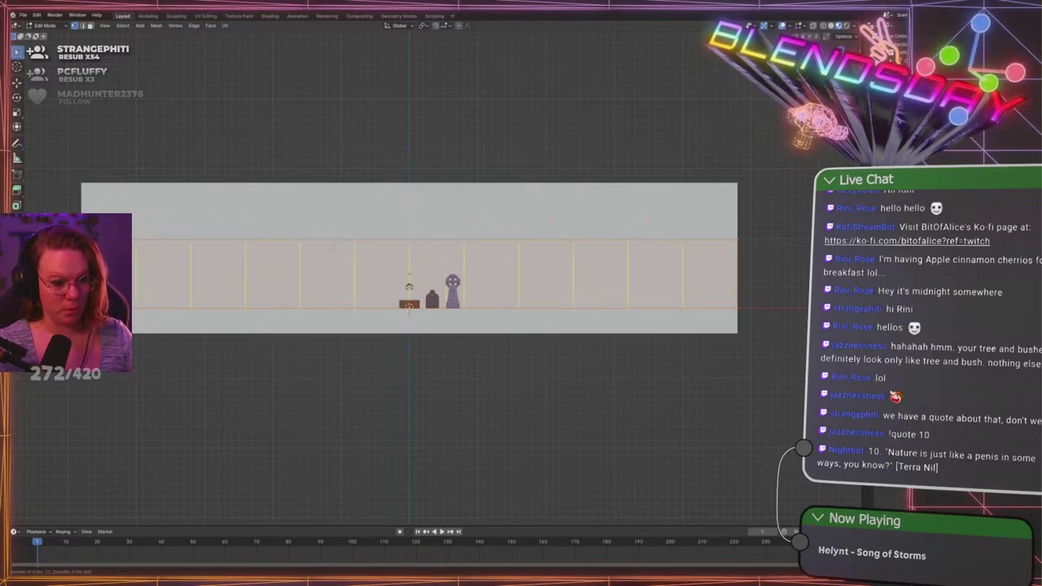
{"action": "left_click", "coordinate": [333, 246]}
{"action": "right_click", "coordinate": [336, 372]}
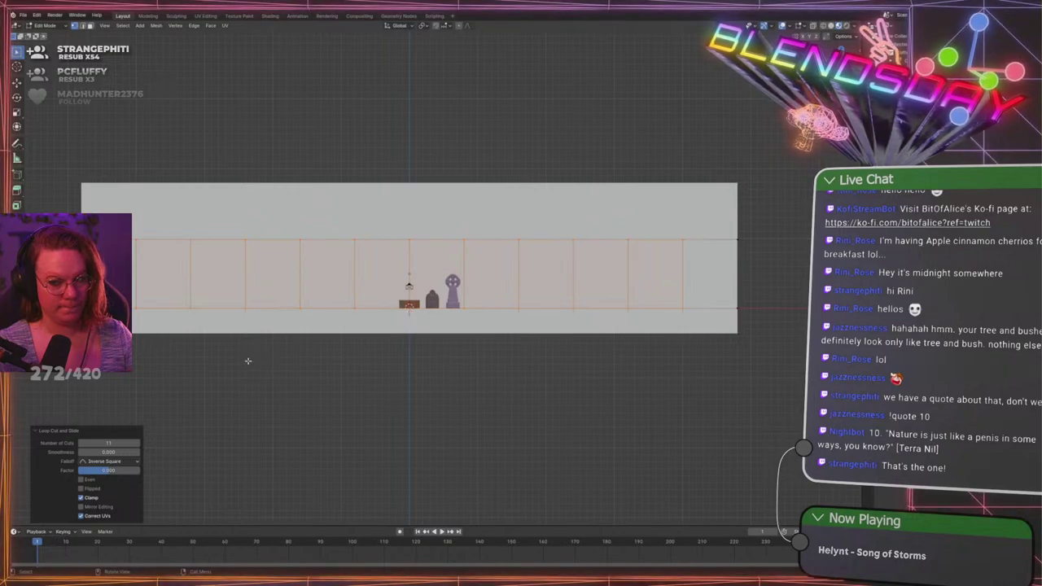
Extrude selected segments of the plane's upper edge about 2.6 m upward along Z to form four raised blocks
{"action": "key", "text": "a"}
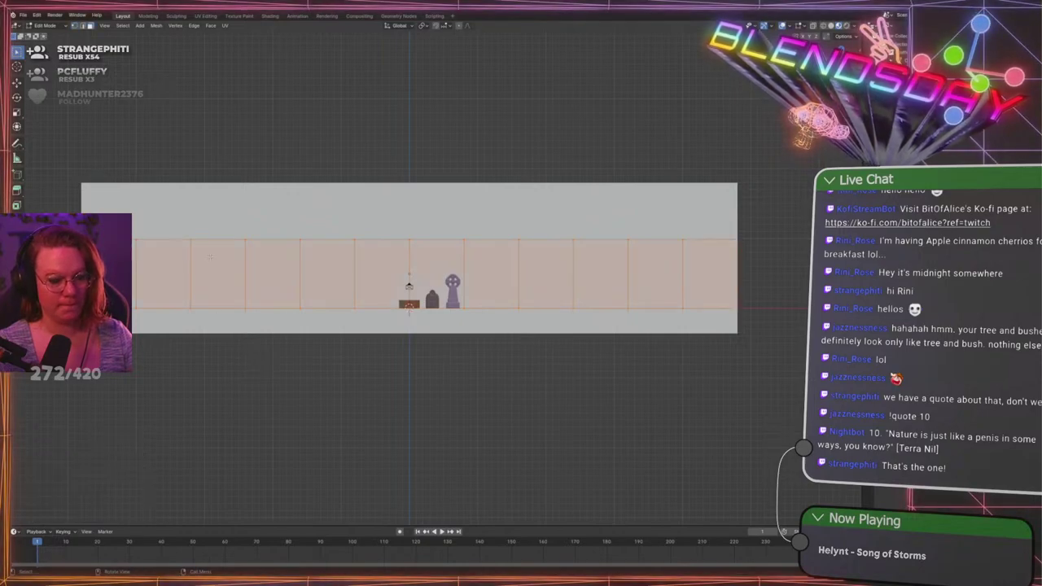
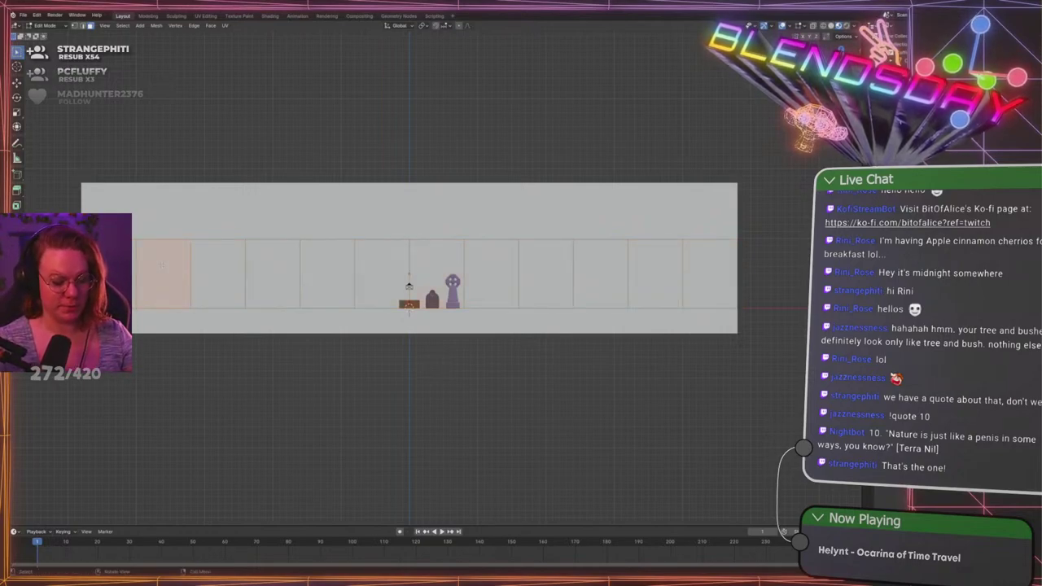
{"action": "left_click", "coordinate": [163, 265], "text": "shift"}
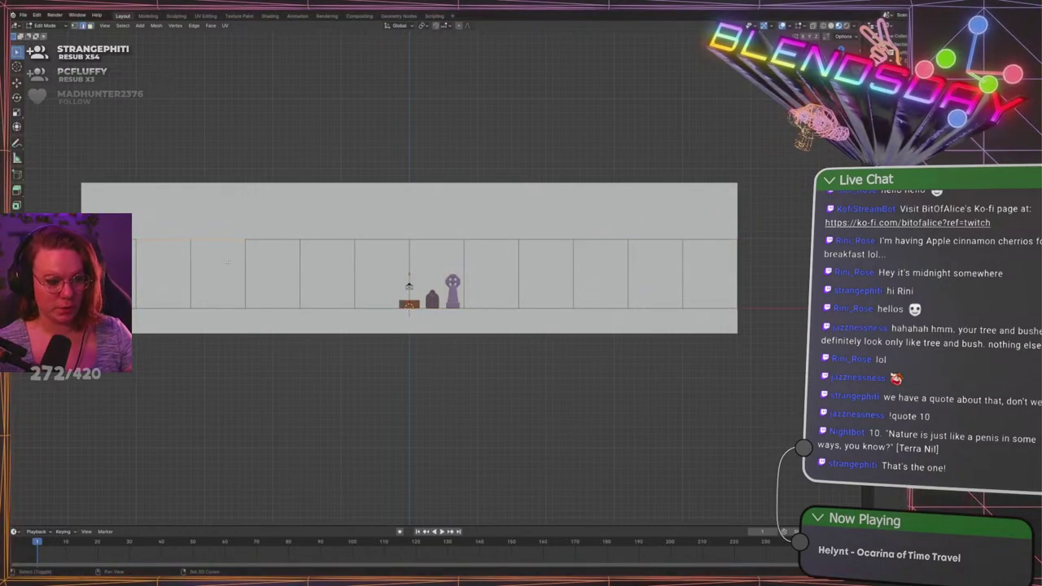
{"action": "left_click", "coordinate": [327, 241], "text": "shift"}
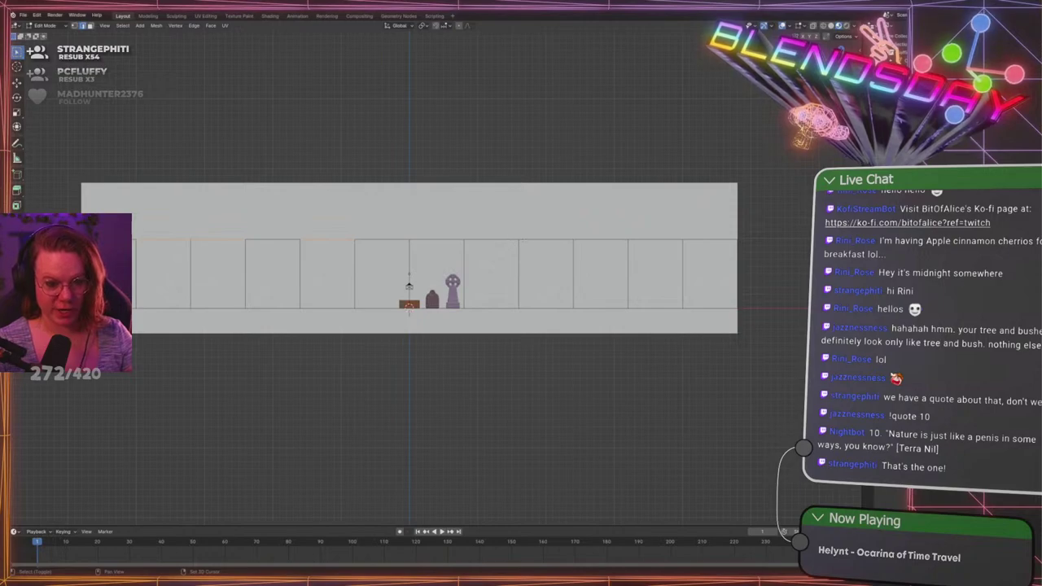
{"action": "left_click", "coordinate": [502, 227], "text": "shift"}
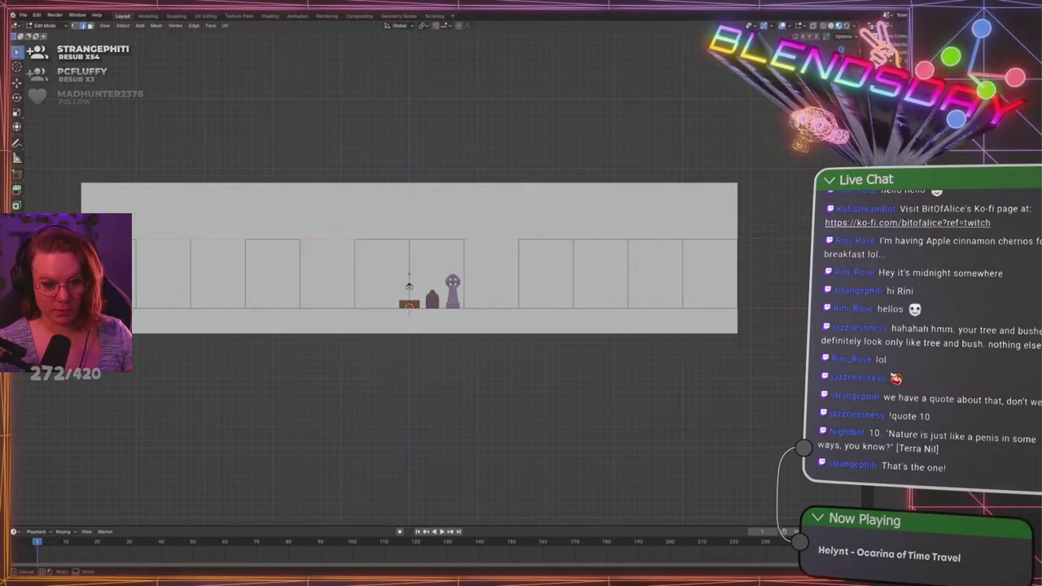
{"action": "left_click", "coordinate": [545, 261], "text": "shift"}
{"action": "left_click", "coordinate": [655, 261], "text": "shift"}
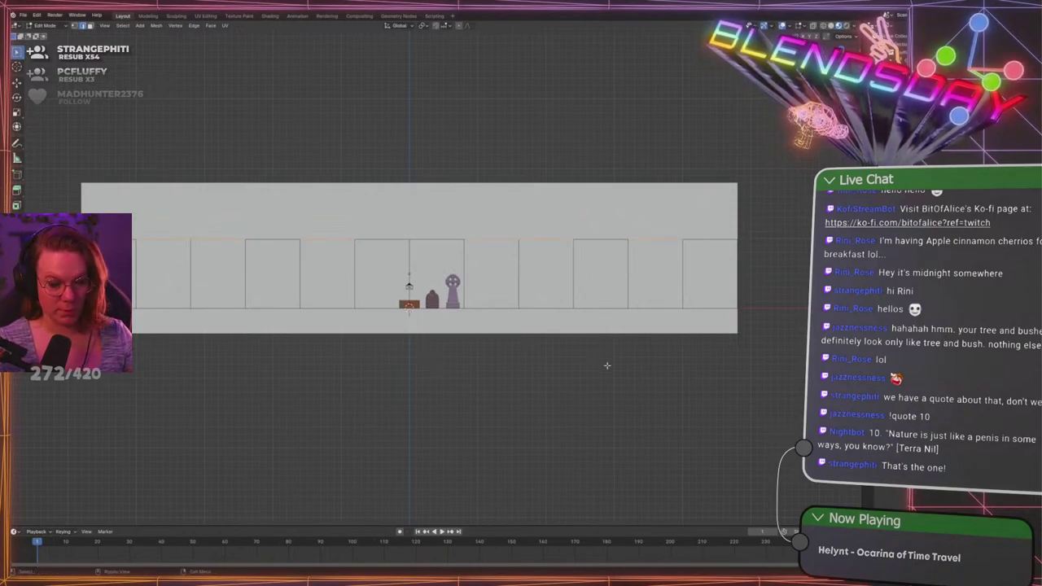
{"action": "key", "text": "e"}
{"action": "left_click", "coordinate": [479, 301]}
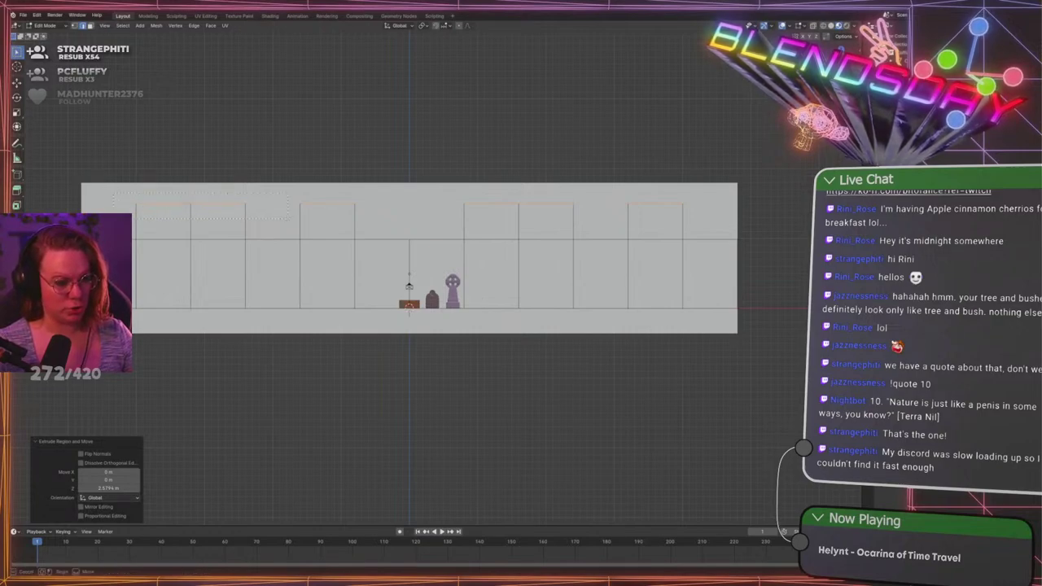
Taper the wide leftmost block by scaling its top edges along X to about 0.62
{"action": "left_click", "coordinate": [285, 218]}
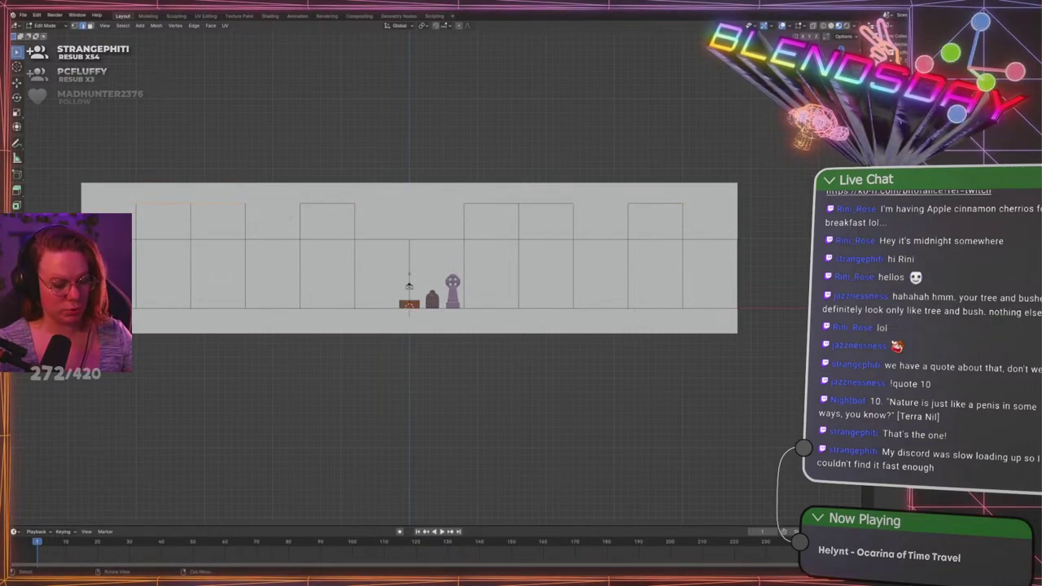
{"action": "key", "text": "s"}
{"action": "key", "text": "x"}
{"action": "left_click", "coordinate": [322, 209]}
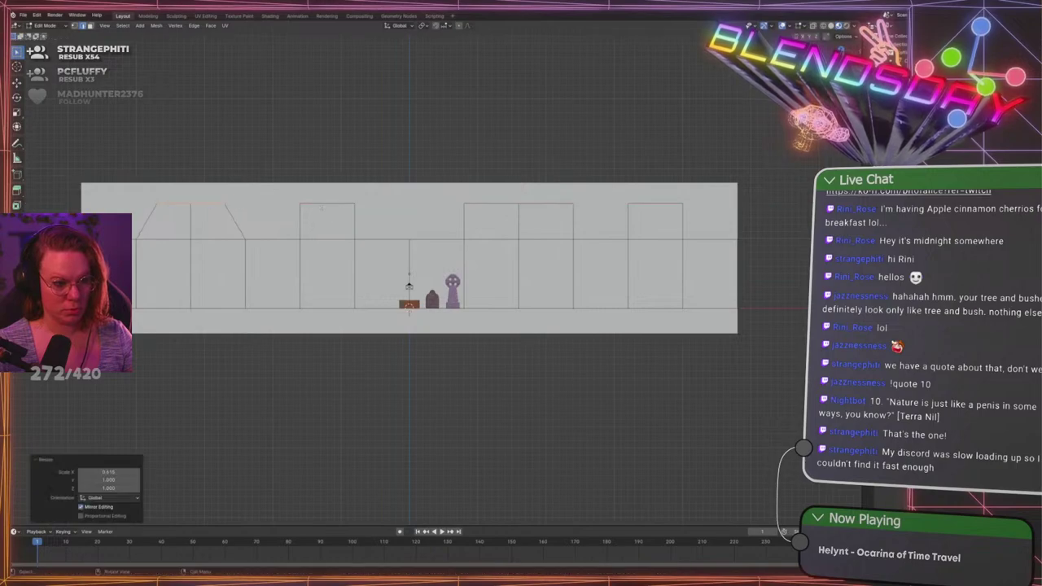
Scale the second block's top edge to about 0.58 along X and lower it along Z
{"action": "left_click", "coordinate": [322, 207]}
{"action": "key", "text": "s"}
{"action": "key", "text": "x"}
{"action": "left_click", "coordinate": [358, 215]}
{"action": "key", "text": "g"}
{"action": "key", "text": "z"}
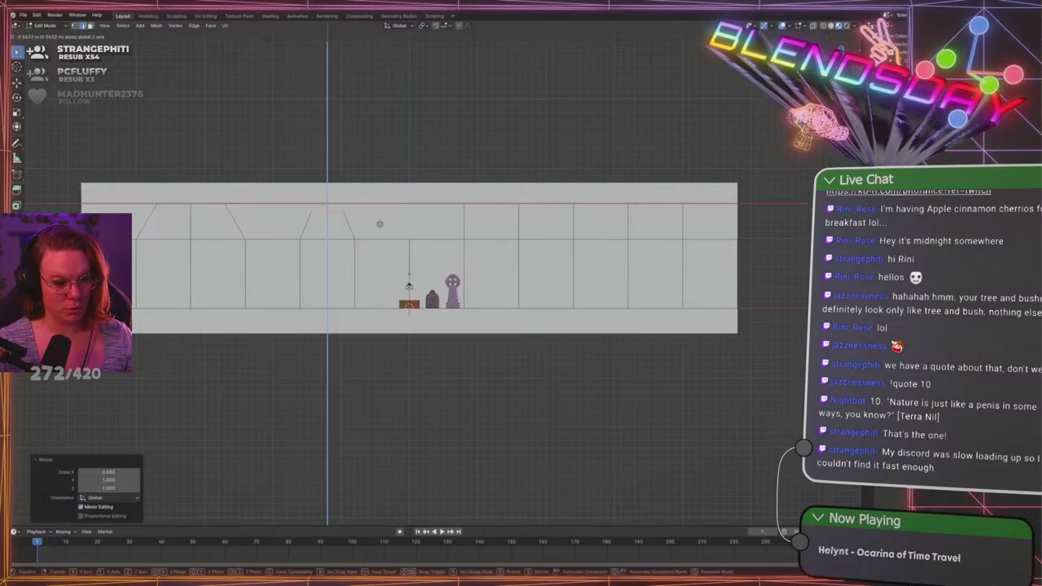
{"action": "left_click", "coordinate": [380, 223]}
Taper the wide block right of the centre line by scaling its two top edges inward along X
{"action": "left_click_drag", "start_coordinate": [438, 176], "coordinate": [612, 218]}
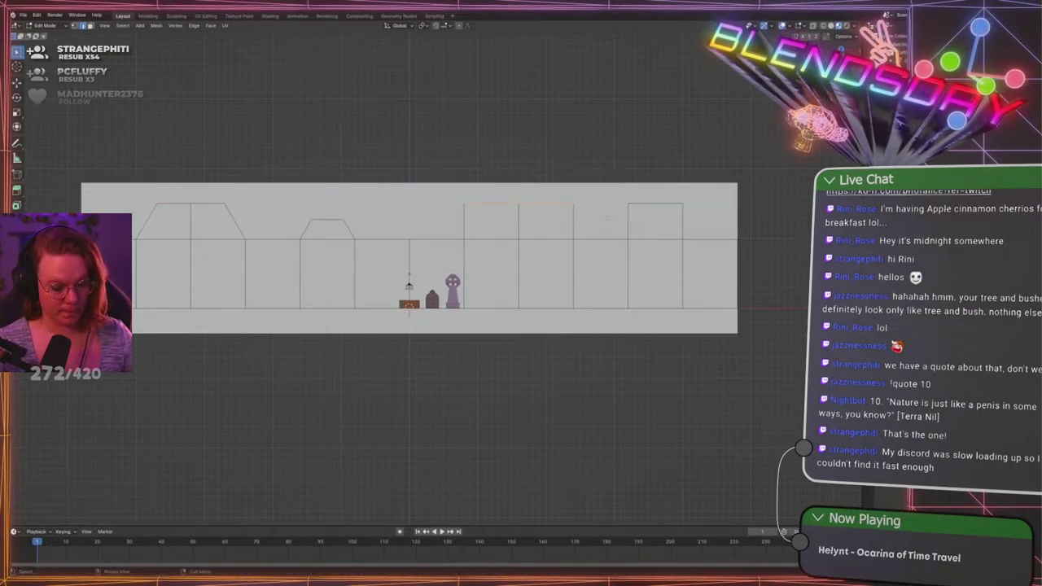
{"action": "left_click", "coordinate": [584, 124]}
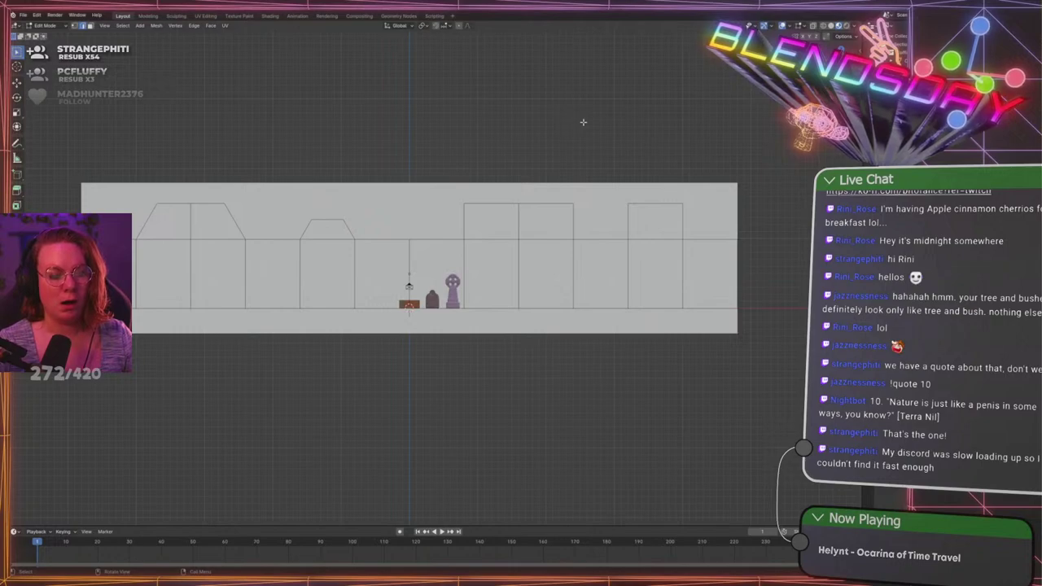
{"action": "left_click_drag", "start_coordinate": [445, 191], "coordinate": [593, 215]}
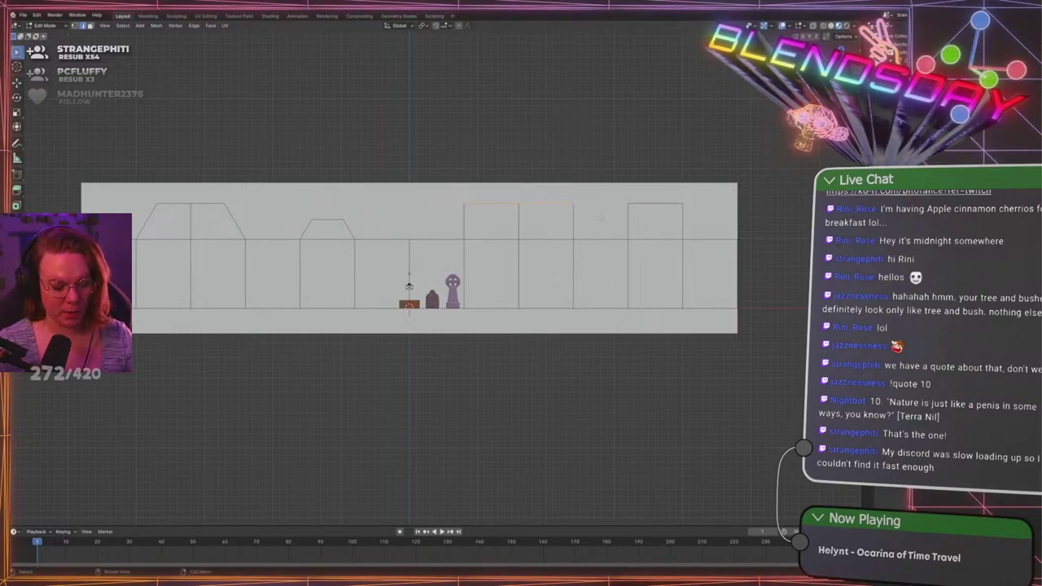
{"action": "key", "text": "s"}
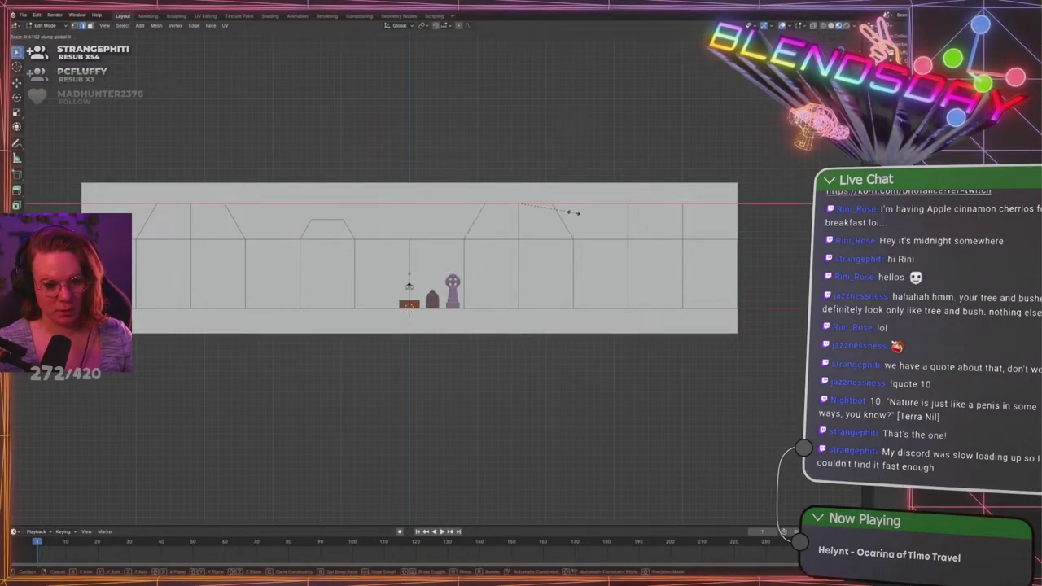
{"action": "left_click", "coordinate": [565, 213]}
Narrow the rightmost block's top edge slightly along X and try lowering it about 0.24 m
{"action": "left_click_drag", "start_coordinate": [601, 181], "coordinate": [708, 218]}
{"action": "key", "text": "s"}
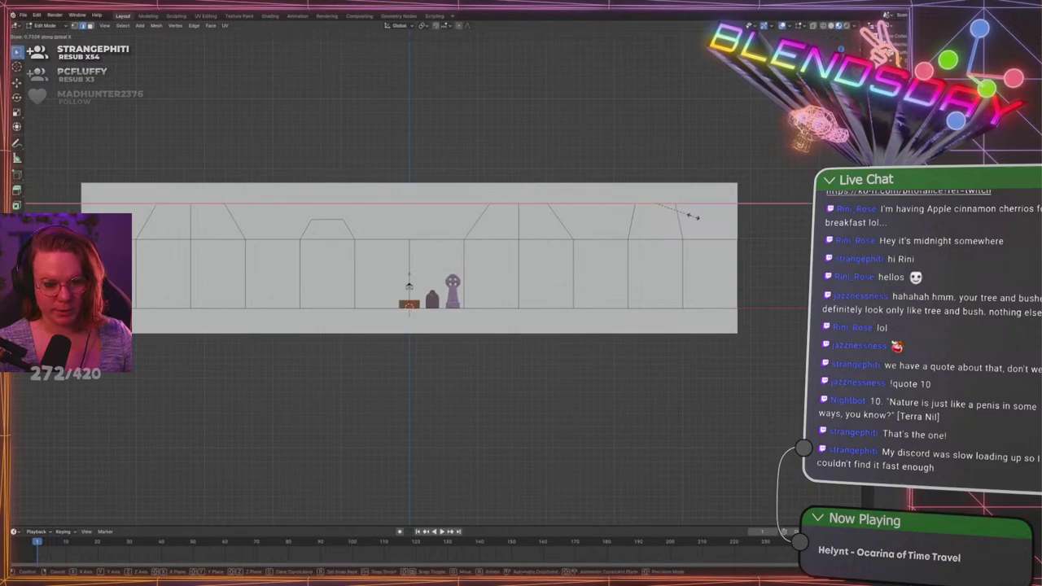
{"action": "left_click", "coordinate": [689, 217]}
{"action": "key", "text": "g"}
{"action": "key", "text": "x"}
{"action": "left_click", "coordinate": [672, 211]}
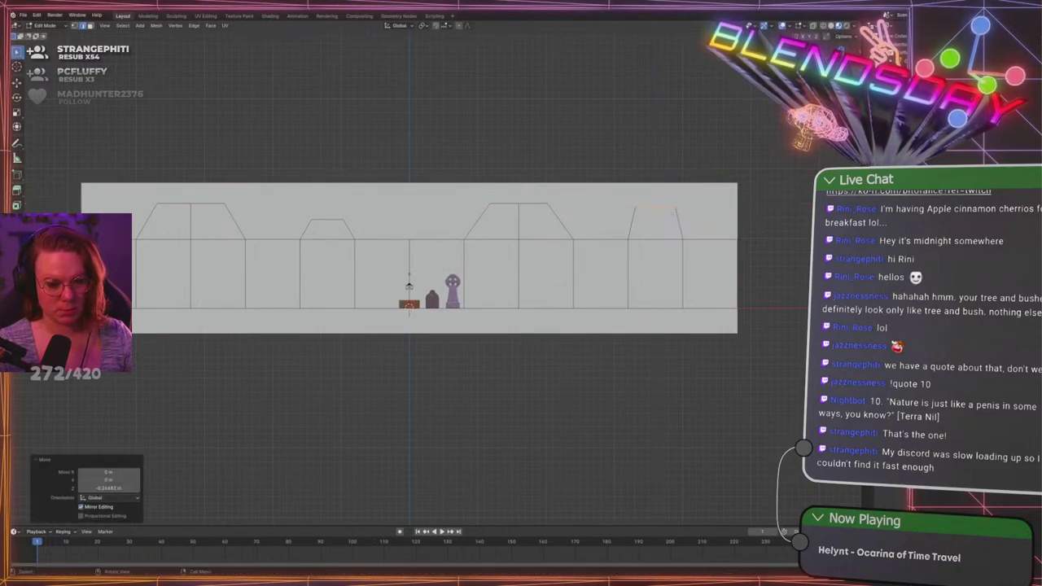
Lower the top edges of the wide block right of the centre line along Z
{"action": "left_click_drag", "start_coordinate": [479, 218], "coordinate": [552, 169]}
{"action": "key", "text": "g"}
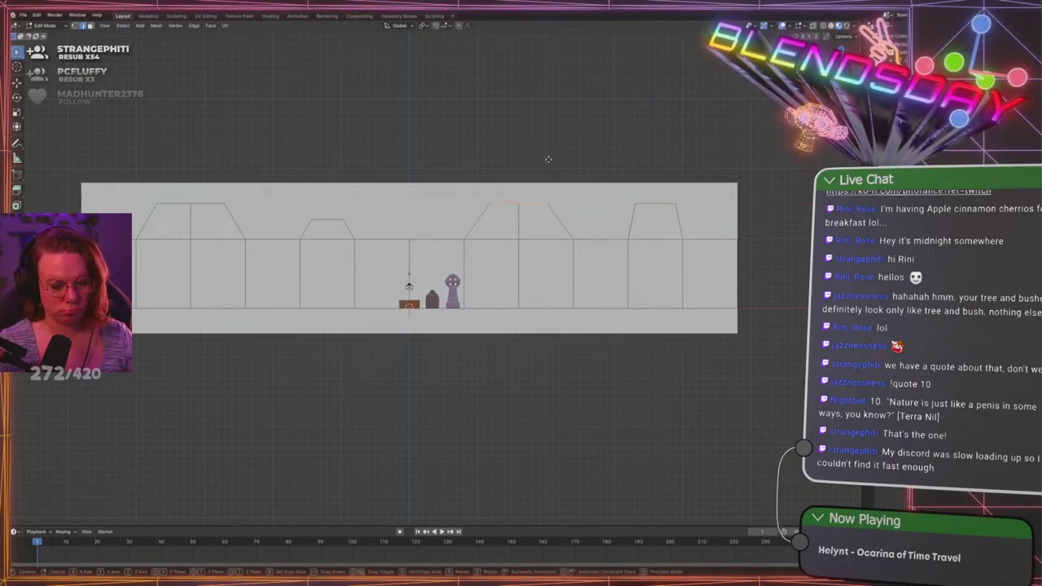
{"action": "key", "text": "z"}
{"action": "left_click", "coordinate": [547, 171]}
{"action": "left_click", "coordinate": [543, 164]}
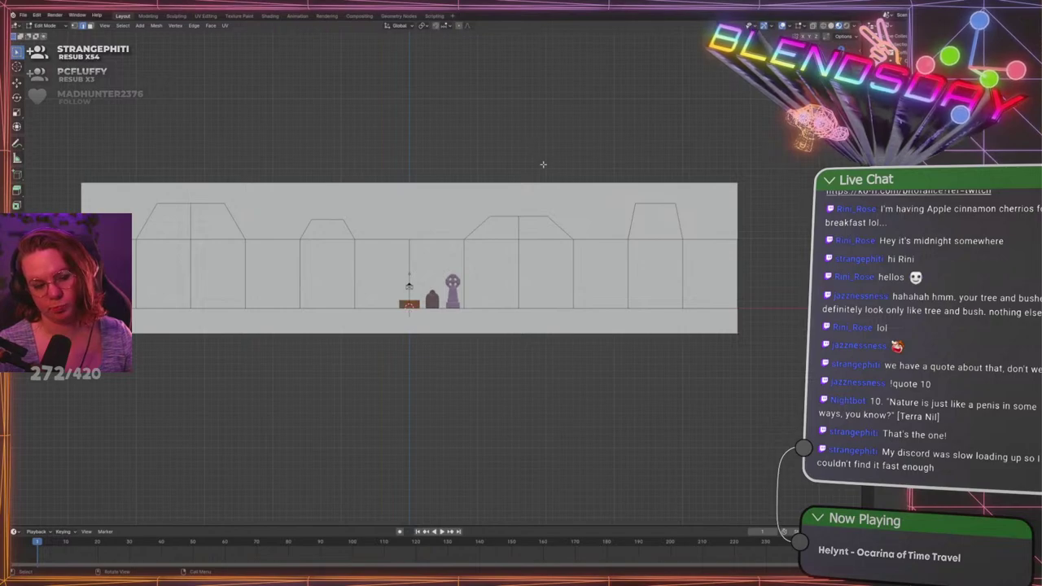
Widen the lower section of the leftmost block by scaling its side vertices outward along X by about 1.5
{"action": "key", "text": "1"}
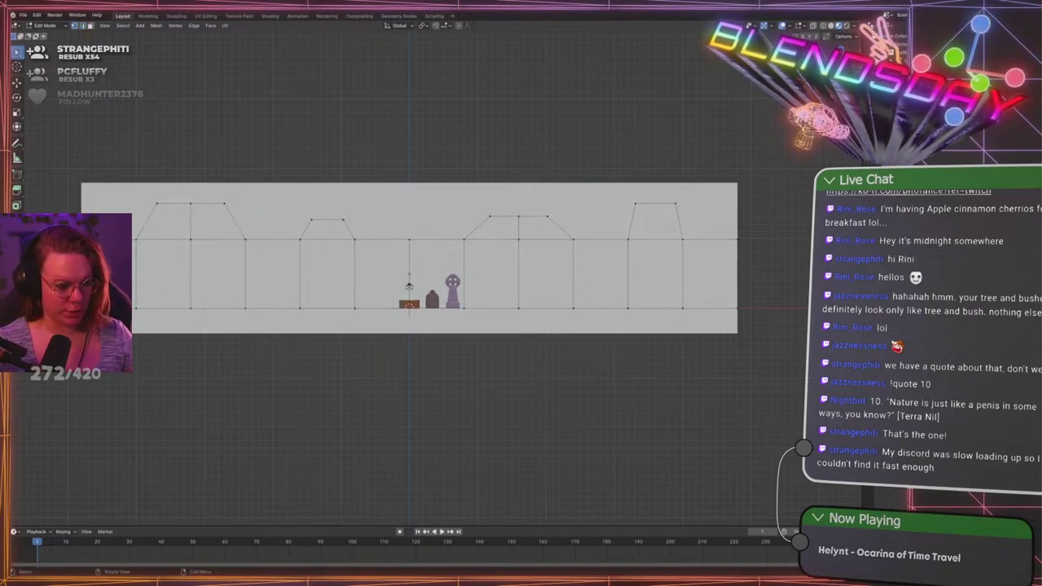
{"action": "left_click_drag", "start_coordinate": [138, 232], "coordinate": [204, 267]}
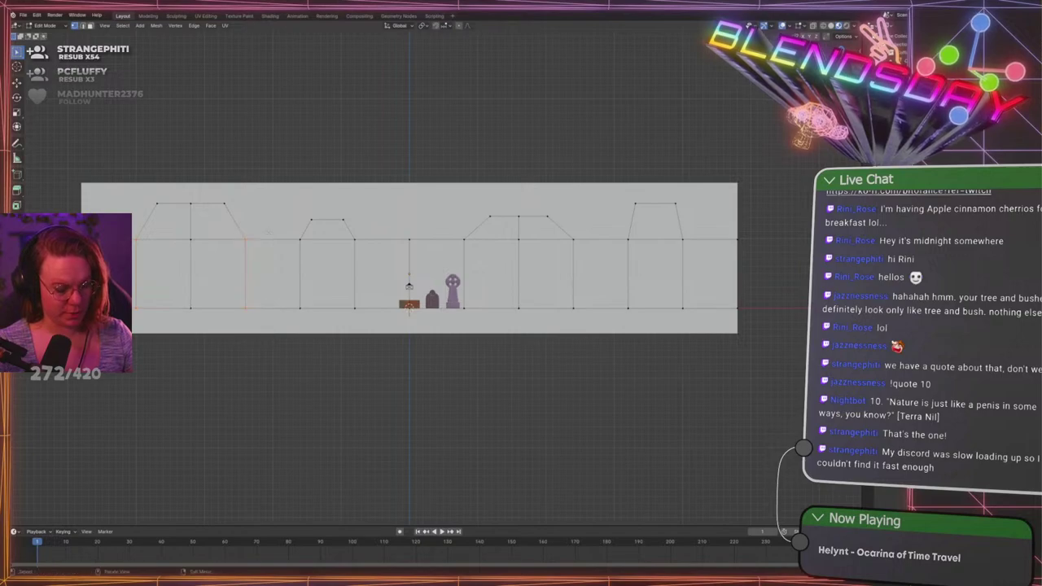
{"action": "key", "text": "s"}
{"action": "key", "text": "x"}
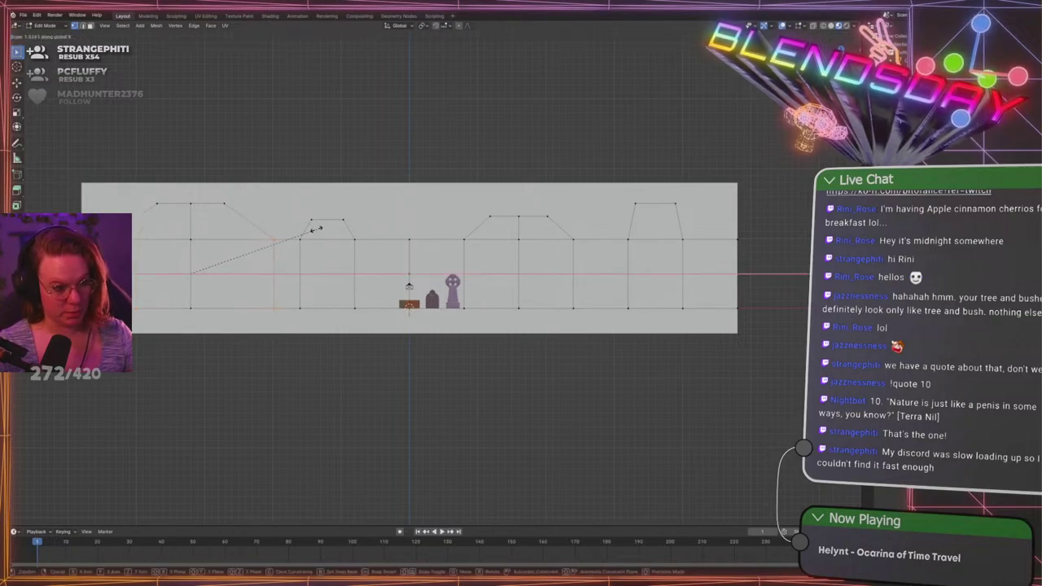
{"action": "left_click", "coordinate": [312, 230]}
Widen the second block's lower section by scaling its four corner vertices along X by about 1.65
{"action": "left_click_drag", "start_coordinate": [288, 231], "coordinate": [318, 319]}
{"action": "key", "text": "s"}
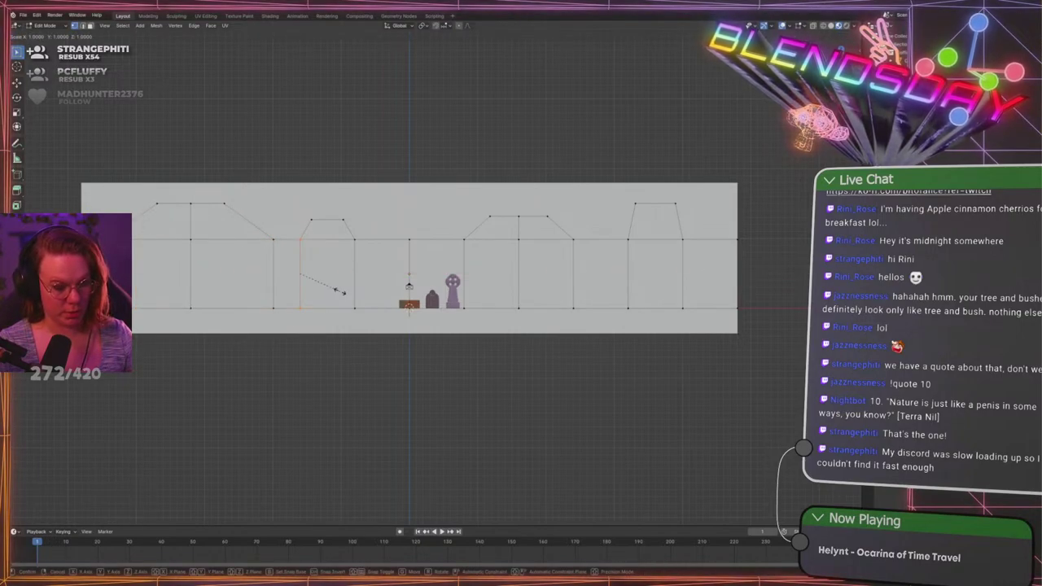
{"action": "key", "text": "x"}
{"action": "right_click", "coordinate": [340, 293]}
{"action": "left_click", "coordinate": [354, 285], "text": "shift"}
{"action": "key", "text": "s"}
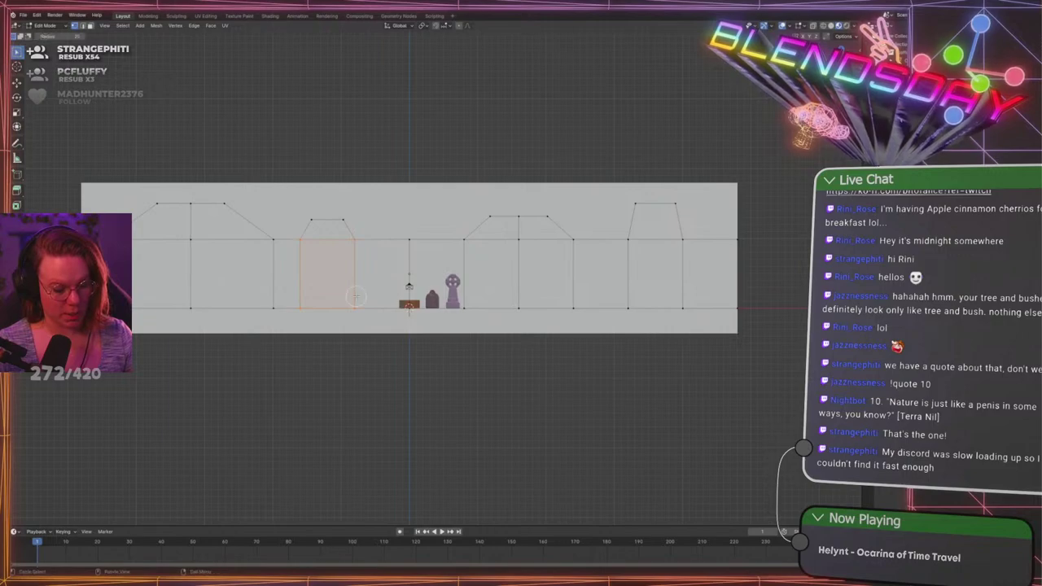
{"action": "key", "text": "x"}
{"action": "left_click", "coordinate": [379, 301]}
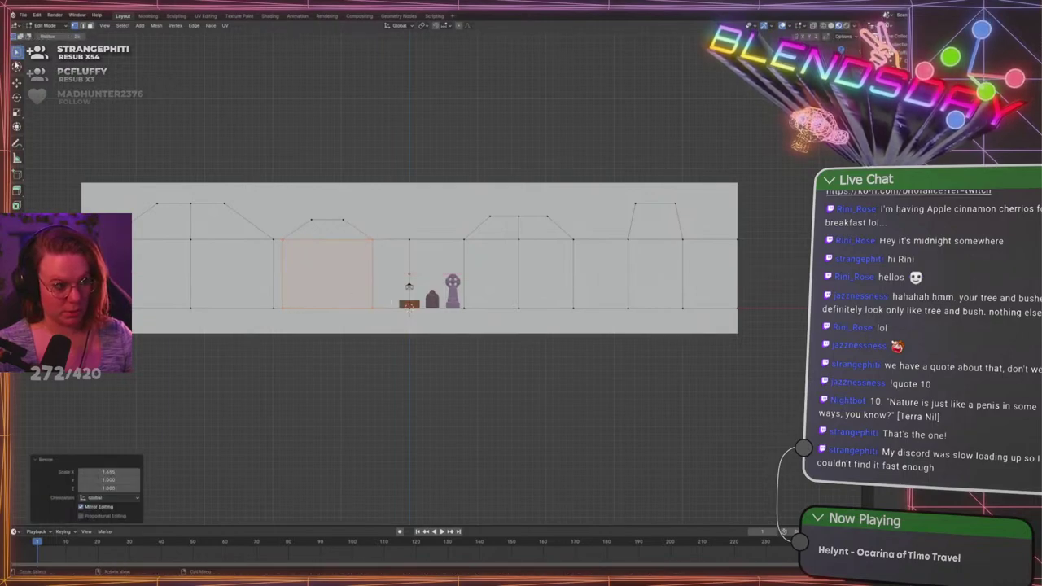
{"action": "left_click", "coordinate": [39, 72]}
Lower the upper vertex on the centre line along Z to form a shallow dip between the middle blocks
{"action": "middle_click_drag", "start_coordinate": [442, 169], "coordinate": [397, 168], "text": "shift"}
{"action": "left_click", "coordinate": [397, 136]}
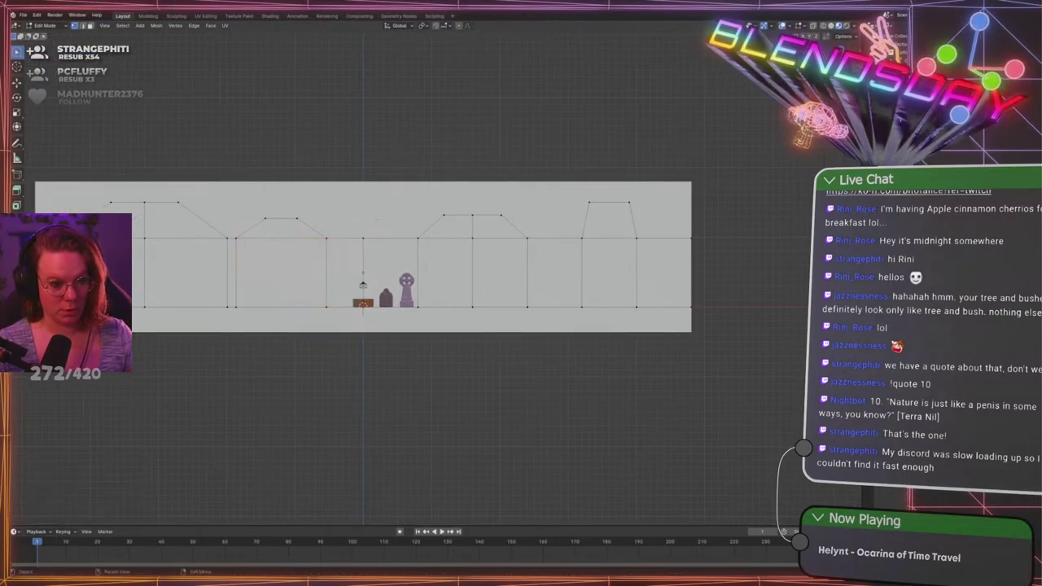
{"action": "left_click_drag", "start_coordinate": [344, 215], "coordinate": [378, 254]}
{"action": "key", "text": "g"}
{"action": "key", "text": "z"}
{"action": "left_click", "coordinate": [250, 220]}
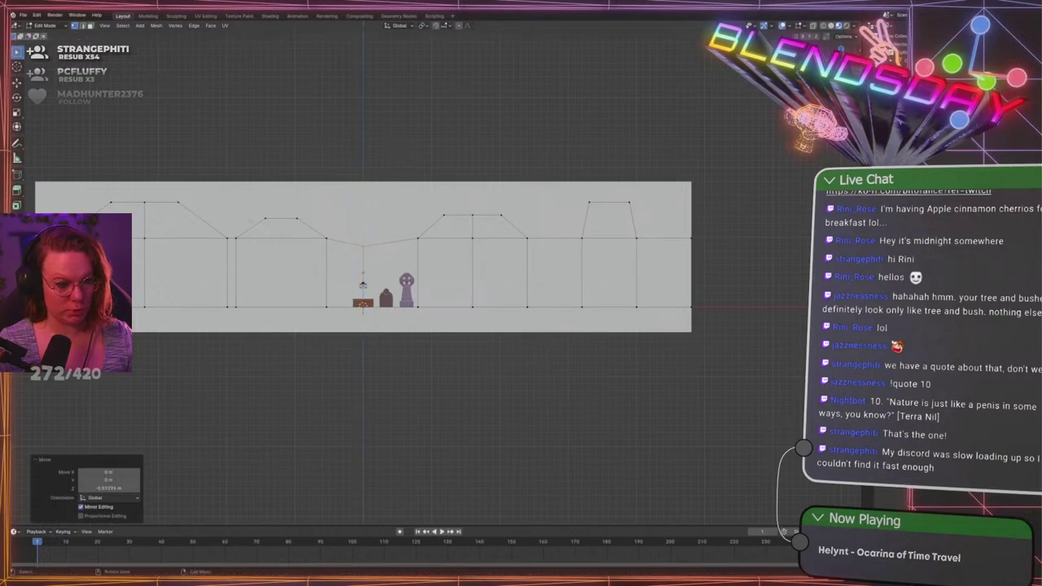
{"action": "left_click", "coordinate": [227, 238]}
{"action": "key", "text": "g"}
{"action": "key", "text": "z"}
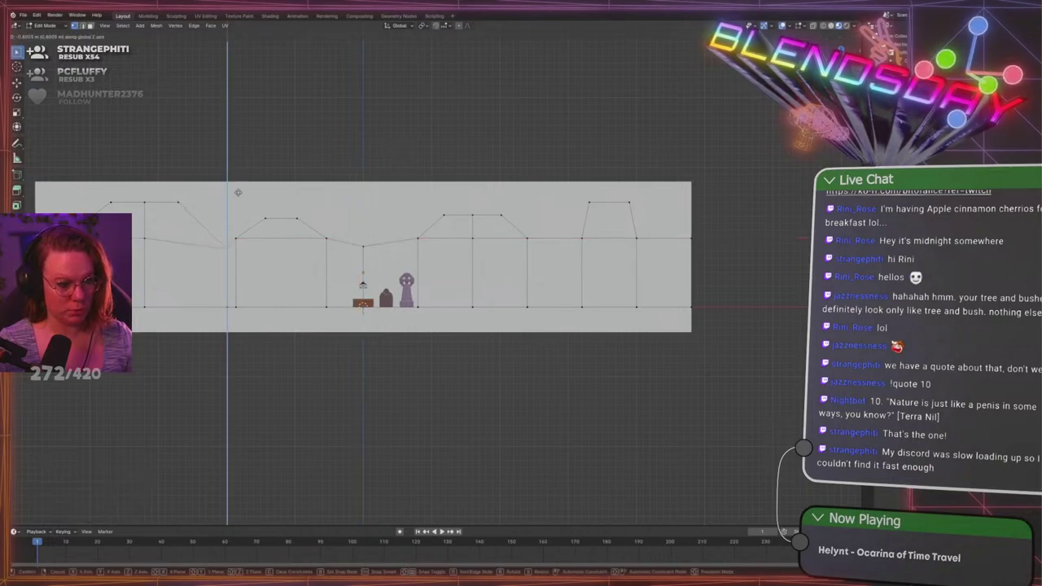
{"action": "left_click", "coordinate": [240, 188]}
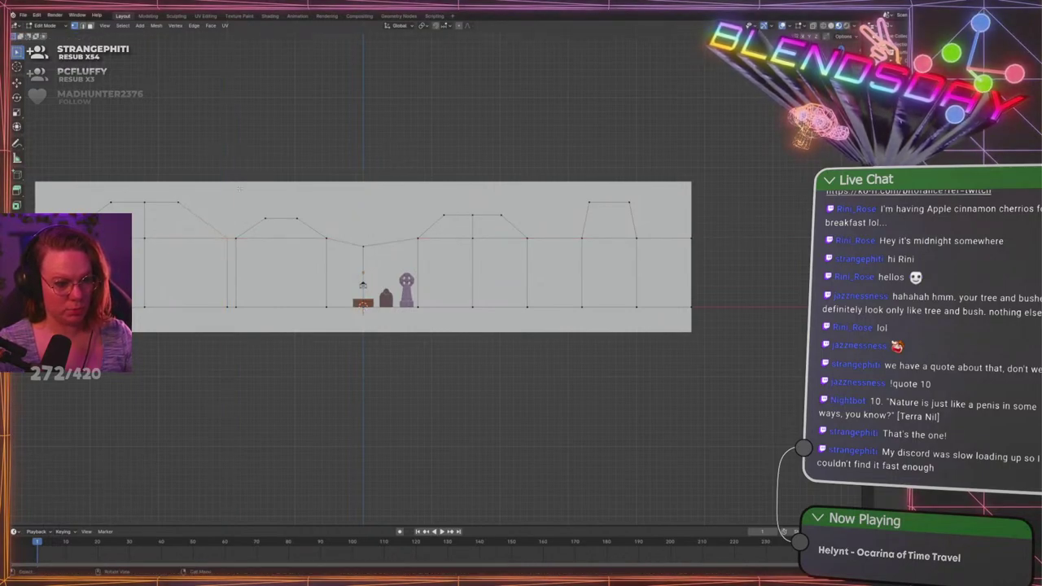
Merge the upper and lower vertex pairs in the narrow gap between the leftmost and second blocks at their centres
{"action": "left_click_drag", "start_coordinate": [219, 232], "coordinate": [243, 245]}
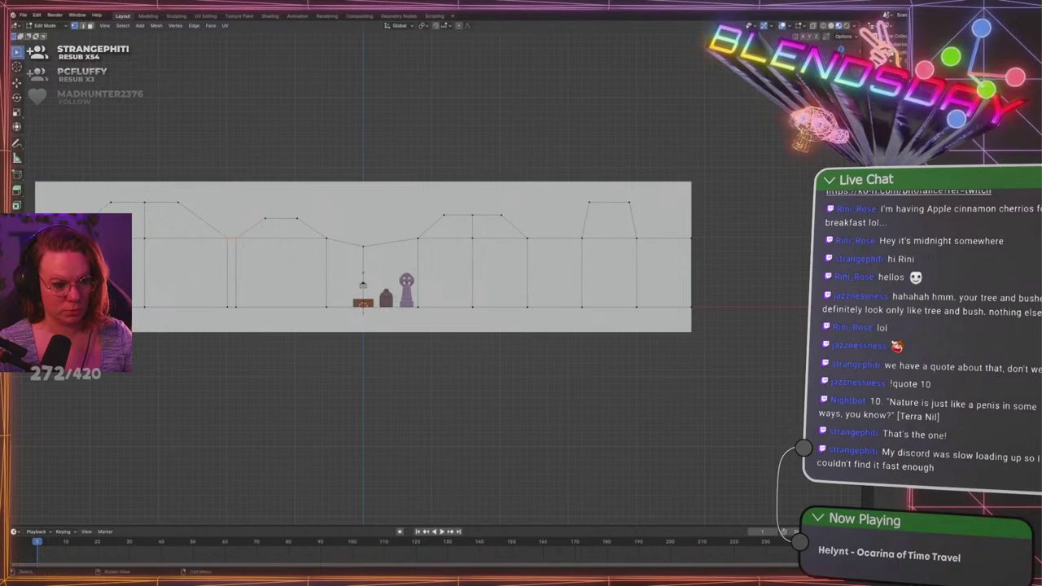
{"action": "key", "text": "m"}
{"action": "left_click", "coordinate": [243, 245]}
{"action": "left_click_drag", "start_coordinate": [219, 298], "coordinate": [257, 322]}
{"action": "key", "text": "m"}
{"action": "left_click", "coordinate": [256, 323]}
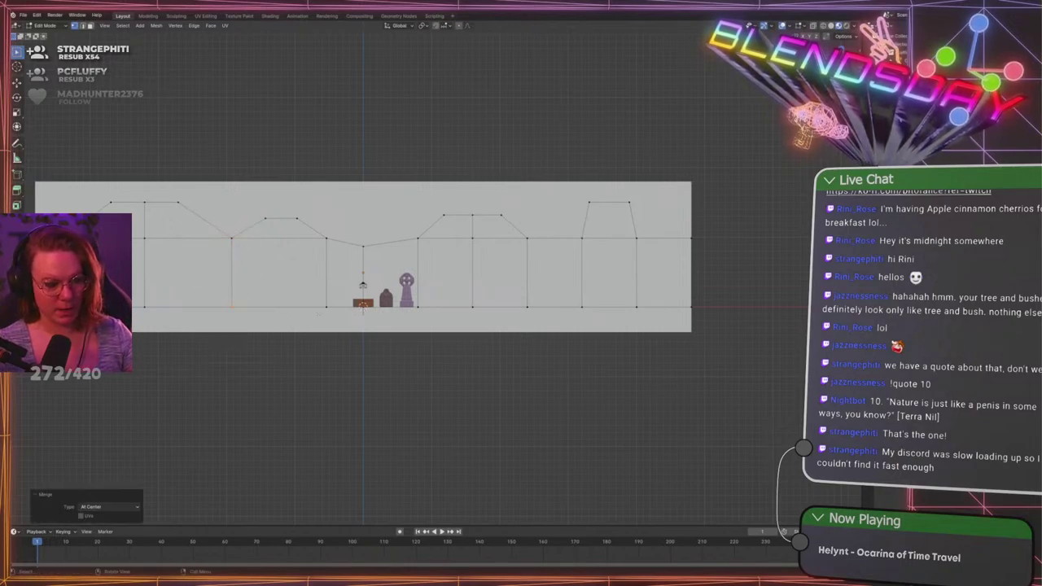
Raise the top middle vertex of the wide block right of the centre line about 0.47 m along Z
{"action": "left_click_drag", "start_coordinate": [455, 204], "coordinate": [490, 227]}
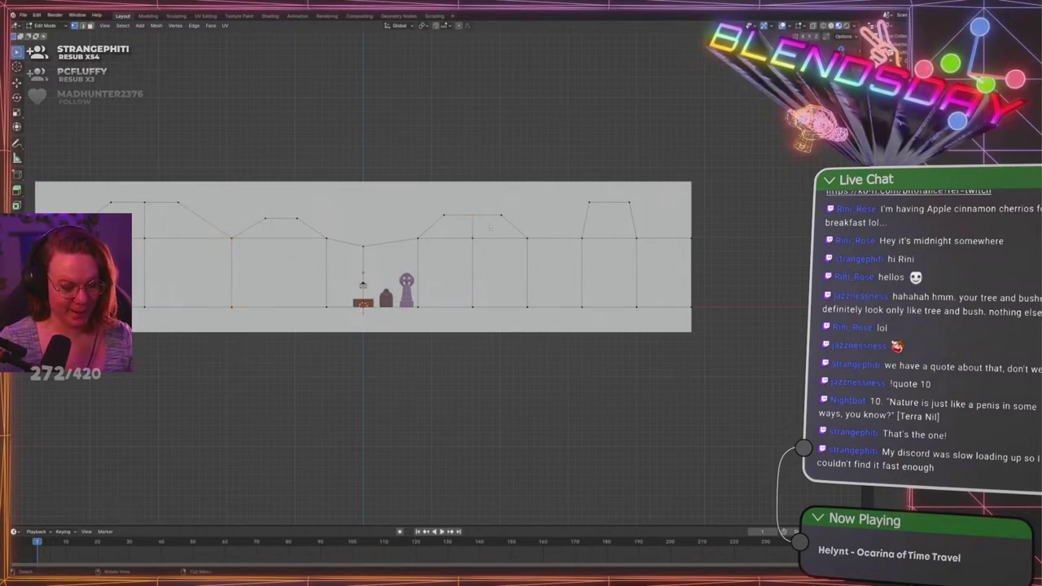
{"action": "key", "text": "g"}
{"action": "key", "text": "z"}
{"action": "left_click", "coordinate": [492, 220]}
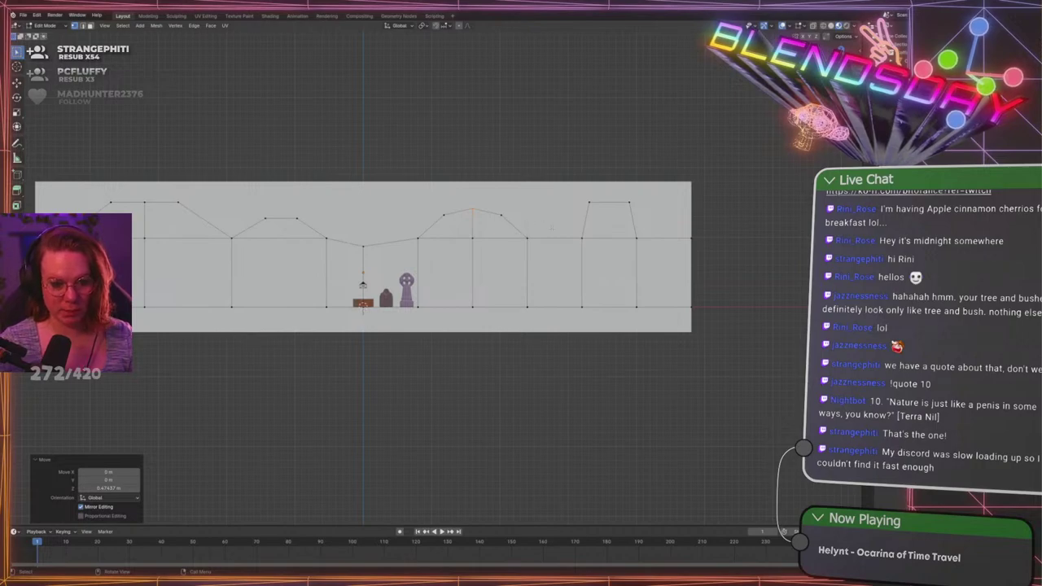
Widen the rightmost block's lower section by scaling its four corner vertices along X by about 1.6
{"action": "left_click_drag", "start_coordinate": [552, 228], "coordinate": [658, 254]}
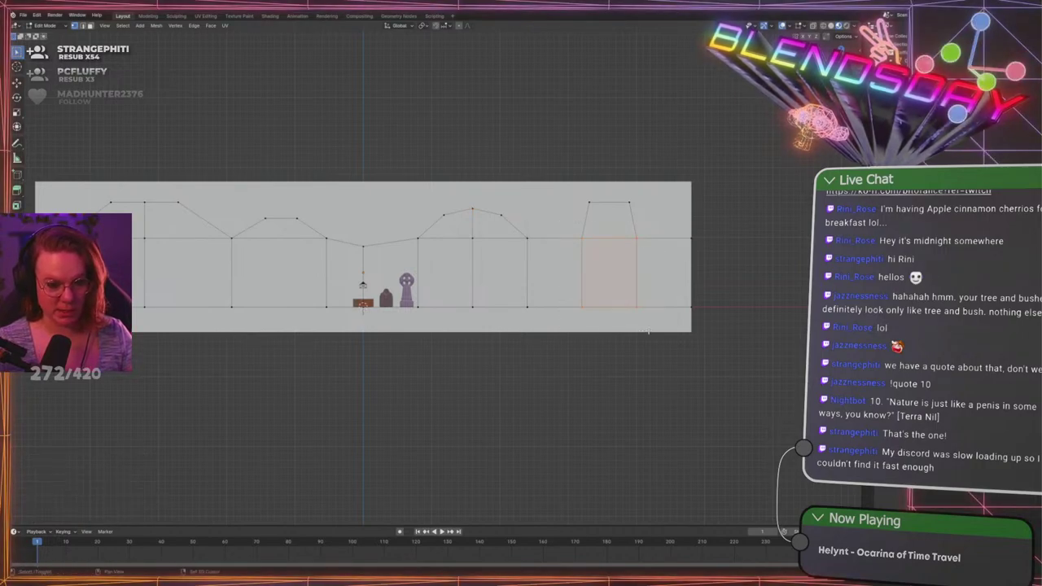
{"action": "key", "text": "s"}
{"action": "key", "text": "x"}
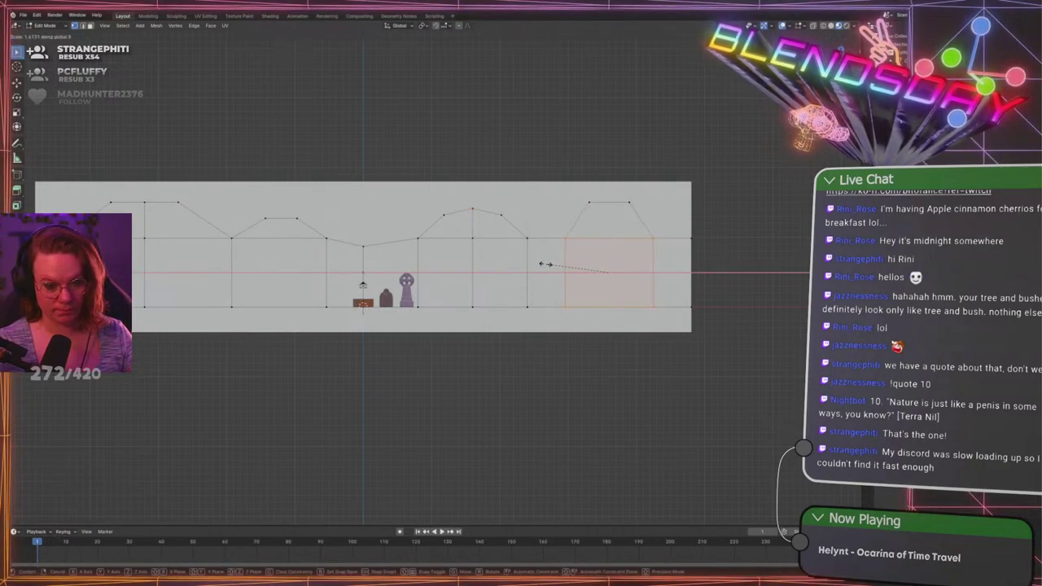
{"action": "left_click", "coordinate": [543, 264]}
Narrow the gap between the two blocks right of the centre line by scaling its four vertices to 0.275 along X
{"action": "middle_click_drag", "start_coordinate": [236, 140], "coordinate": [336, 137], "text": "shift"}
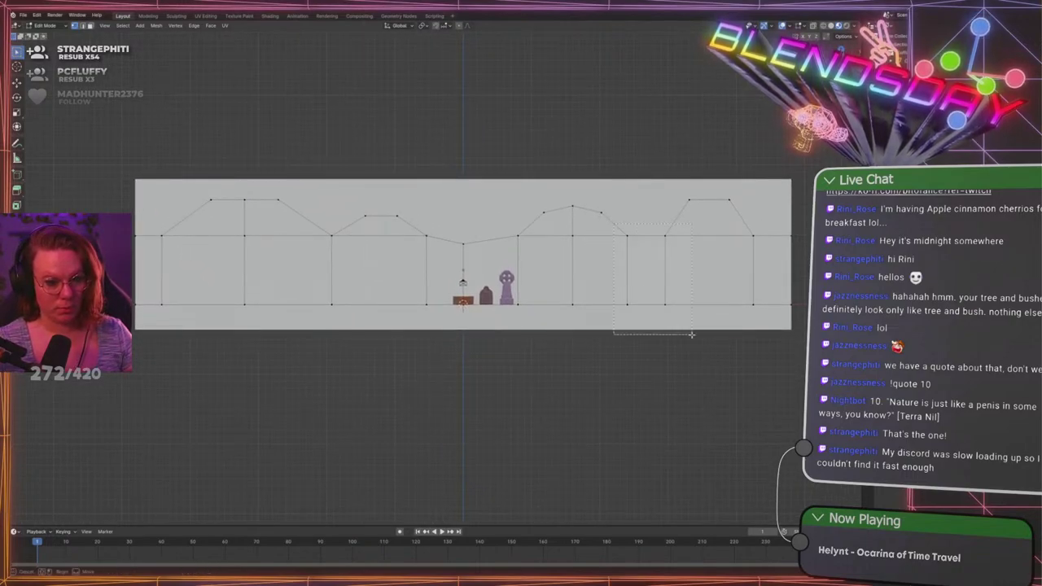
{"action": "left_click", "coordinate": [647, 269]}
{"action": "key", "text": "s"}
{"action": "key", "text": "x"}
{"action": "left_click", "coordinate": [653, 253]}
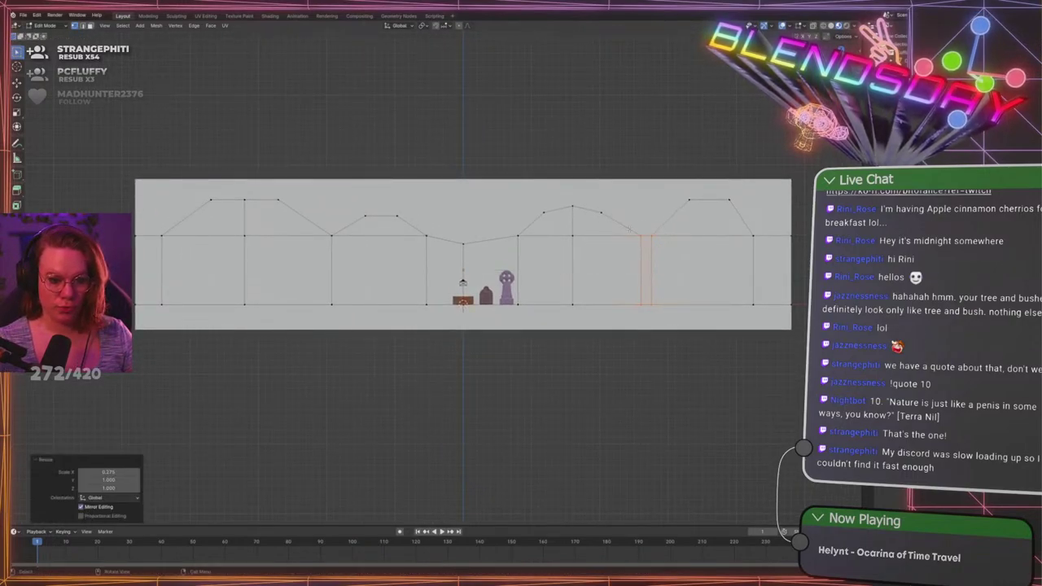
Merge the upper and lower vertex pairs between the two blocks right of the centre line at their centres
{"action": "left_click_drag", "start_coordinate": [625, 218], "coordinate": [678, 250]}
{"action": "key", "text": "m"}
{"action": "left_click", "coordinate": [679, 249]}
{"action": "left_click_drag", "start_coordinate": [624, 275], "coordinate": [669, 323]}
{"action": "key", "text": "m"}
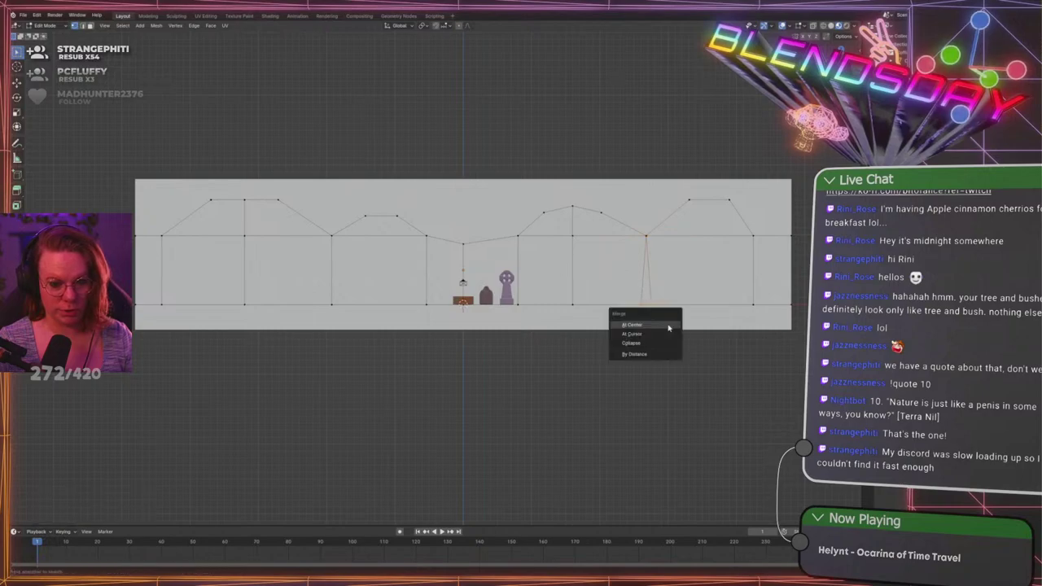
{"action": "left_click", "coordinate": [669, 324]}
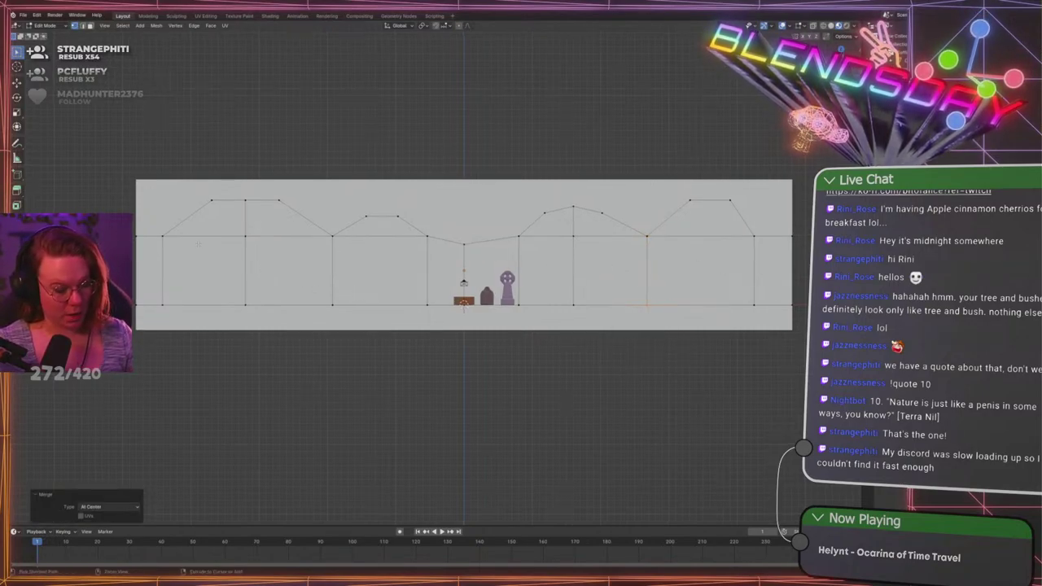
Add horizontal loop cuts across the raised tops of the leftmost and rightmost blocks, and widen the rightmost cut along X by about 1.2
{"action": "key", "text": "ctrl+r"}
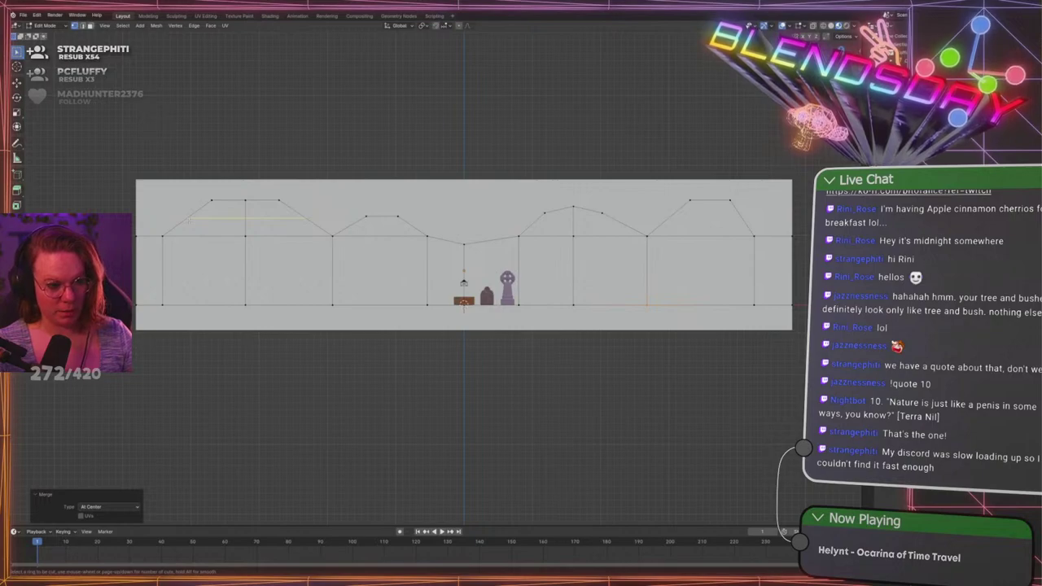
{"action": "left_click", "coordinate": [189, 218]}
{"action": "right_click", "coordinate": [189, 218]}
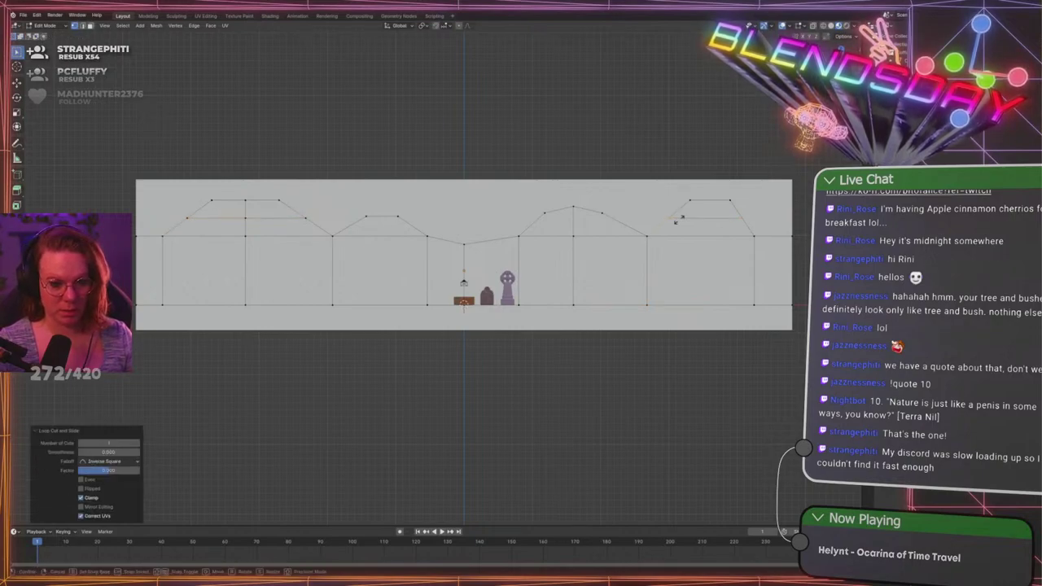
{"action": "key", "text": "s"}
{"action": "key", "text": "x"}
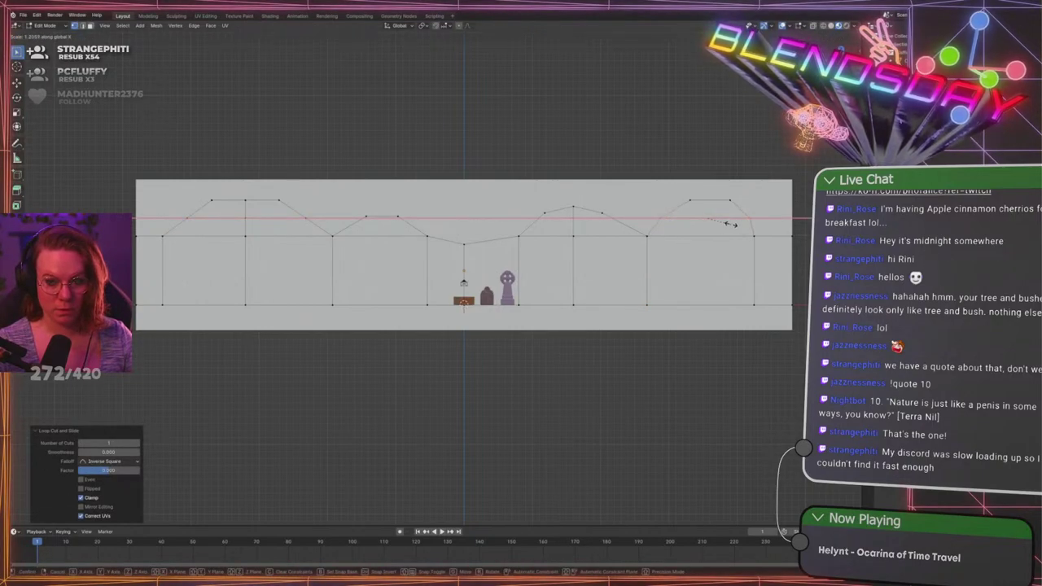
{"action": "left_click", "coordinate": [731, 225]}
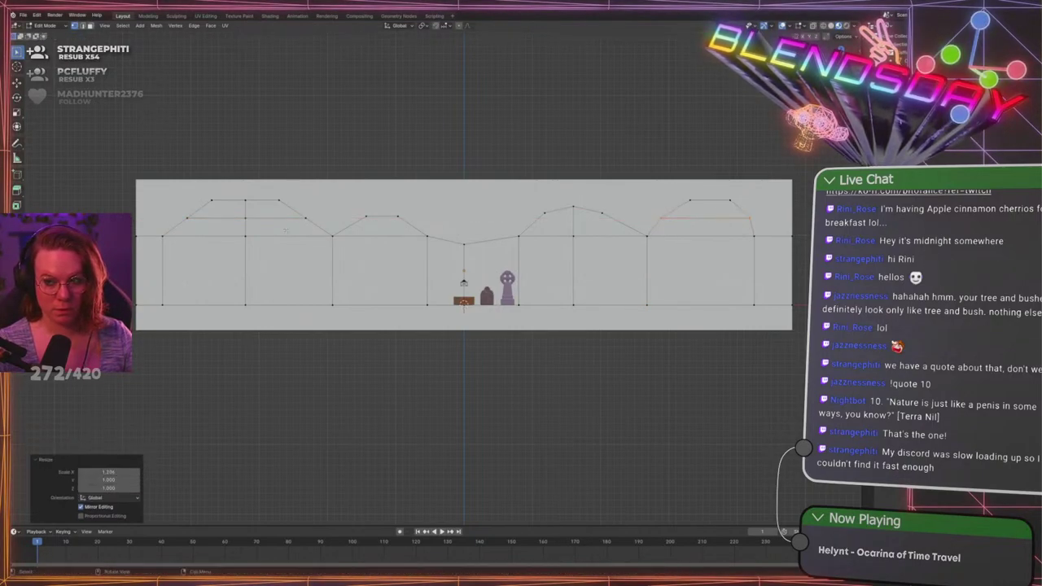
Round the leftmost block's top by scaling its horizontal loop cut along X by 1.22
{"action": "left_click", "coordinate": [212, 218], "text": "alt"}
{"action": "key", "text": "s"}
{"action": "key", "text": "x"}
{"action": "left_click", "coordinate": [203, 218]}
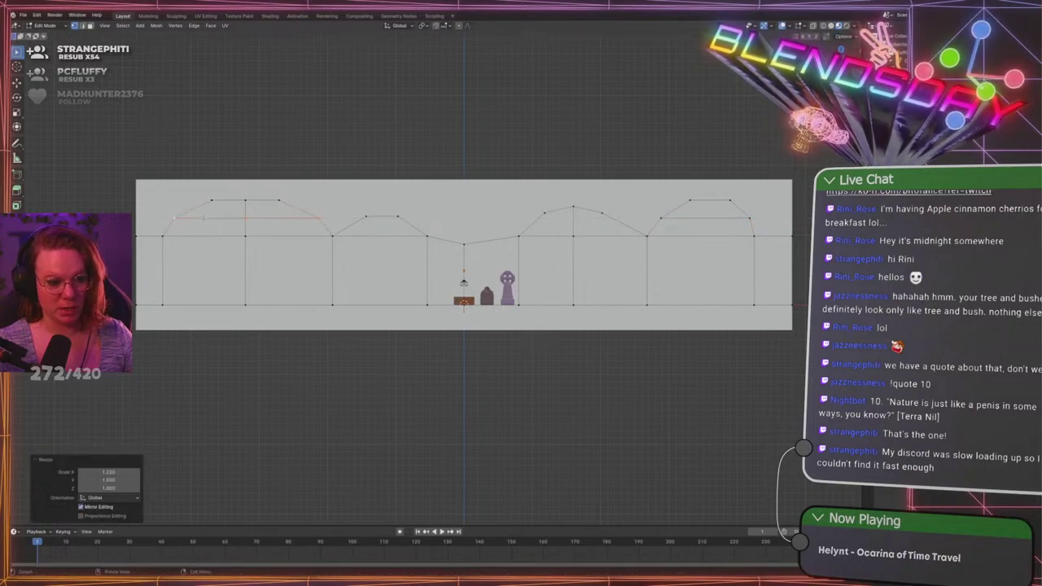
Raise the top middle vertex of the leftmost block slightly along Z to form a peak
{"action": "left_click", "coordinate": [249, 201]}
{"action": "key", "text": "g"}
{"action": "key", "text": "z"}
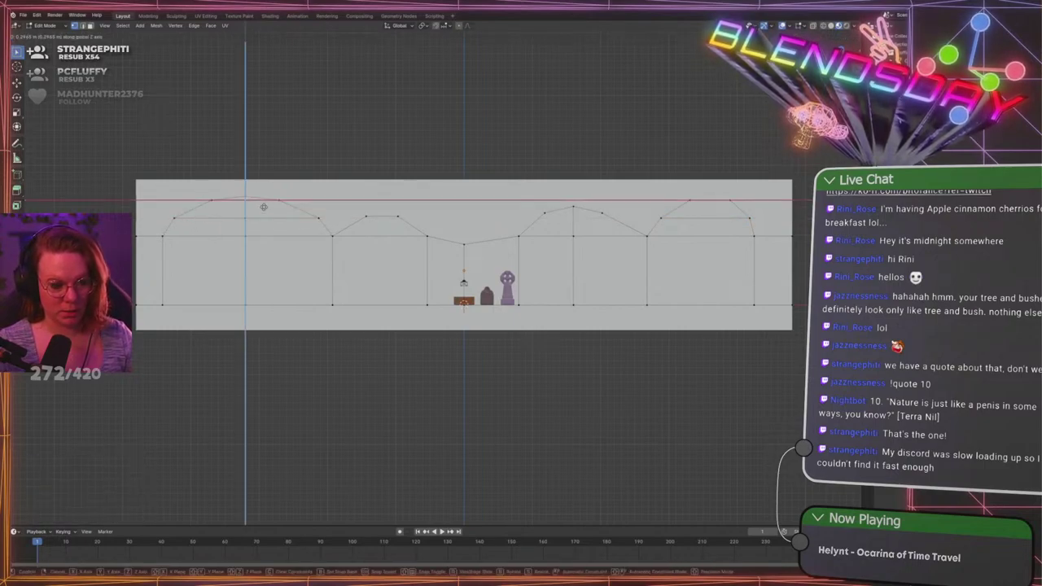
{"action": "left_click", "coordinate": [262, 206]}
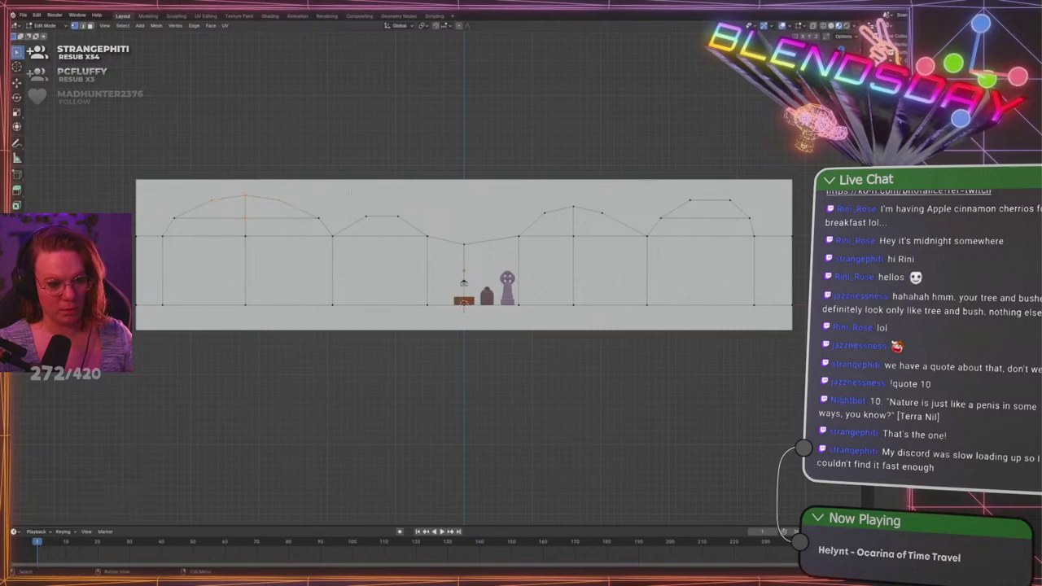
Move the rightmost block's top and side vertices on its outer edge inward along X, the side vertex by about 0.47 m
{"action": "left_click", "coordinate": [690, 200]}
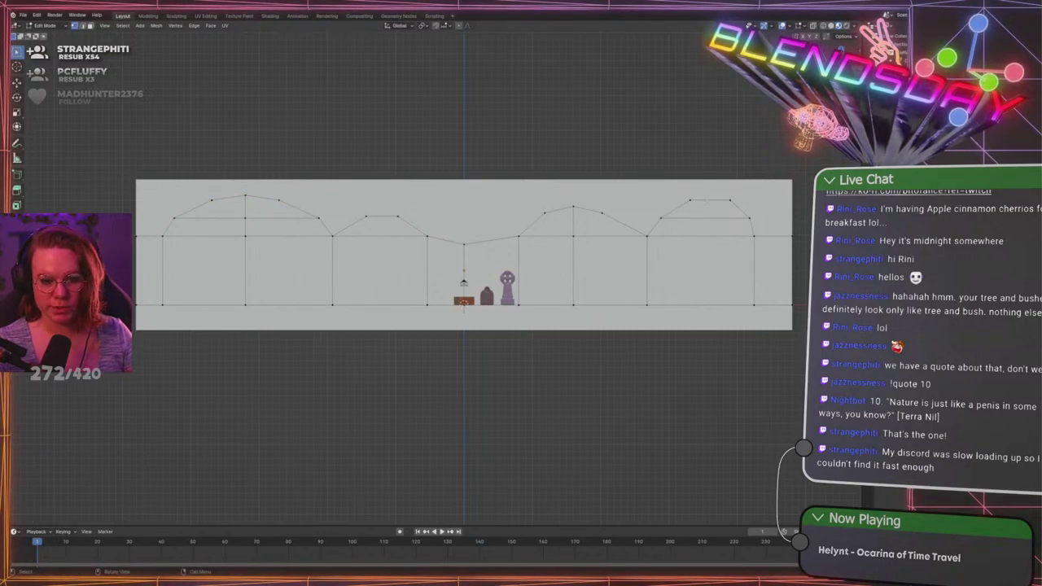
{"action": "left_click_drag", "start_coordinate": [716, 193], "coordinate": [765, 226]}
{"action": "key", "text": "g"}
{"action": "middle_click", "coordinate": [738, 206]}
{"action": "left_click", "coordinate": [734, 206]}
{"action": "key", "text": "g"}
{"action": "middle_click", "coordinate": [762, 223]}
{"action": "left_click", "coordinate": [761, 223]}
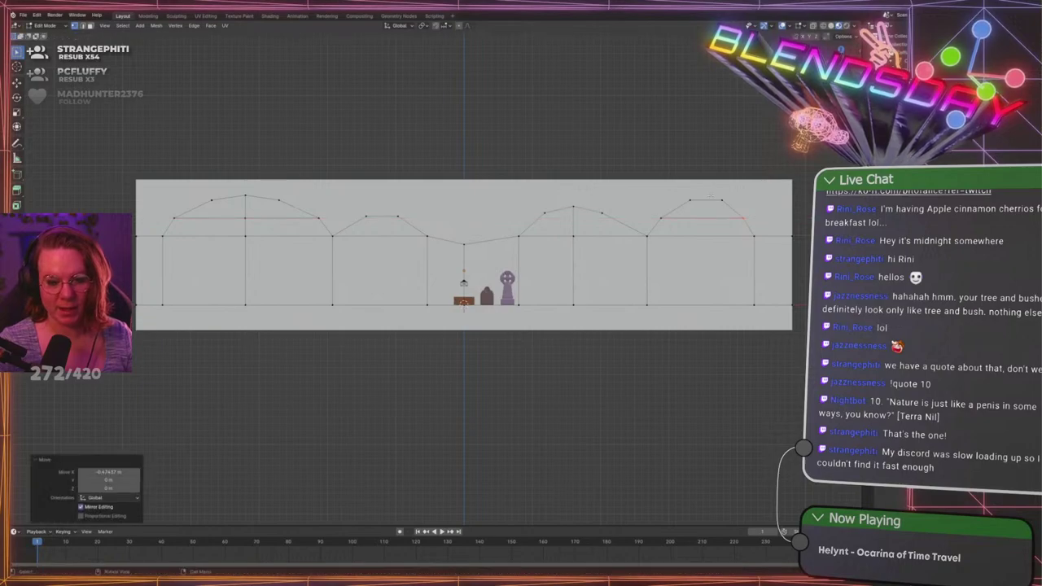
Nudge the rightmost block's outer top vertex about 0.24 m outward and 0.18 m down
{"action": "left_click_drag", "start_coordinate": [714, 191], "coordinate": [738, 209]}
{"action": "key", "text": "g"}
{"action": "left_click", "coordinate": [755, 206]}
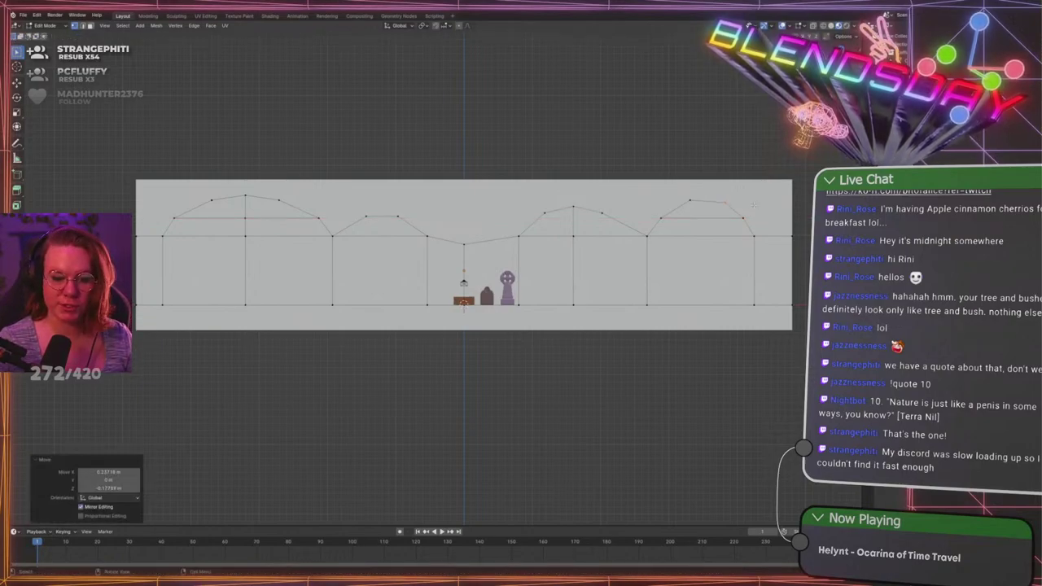
Add a horizontal loop cut through the middle of the lower band across the whole backdrop
{"action": "left_click", "coordinate": [477, 128]}
{"action": "key", "text": "a"}
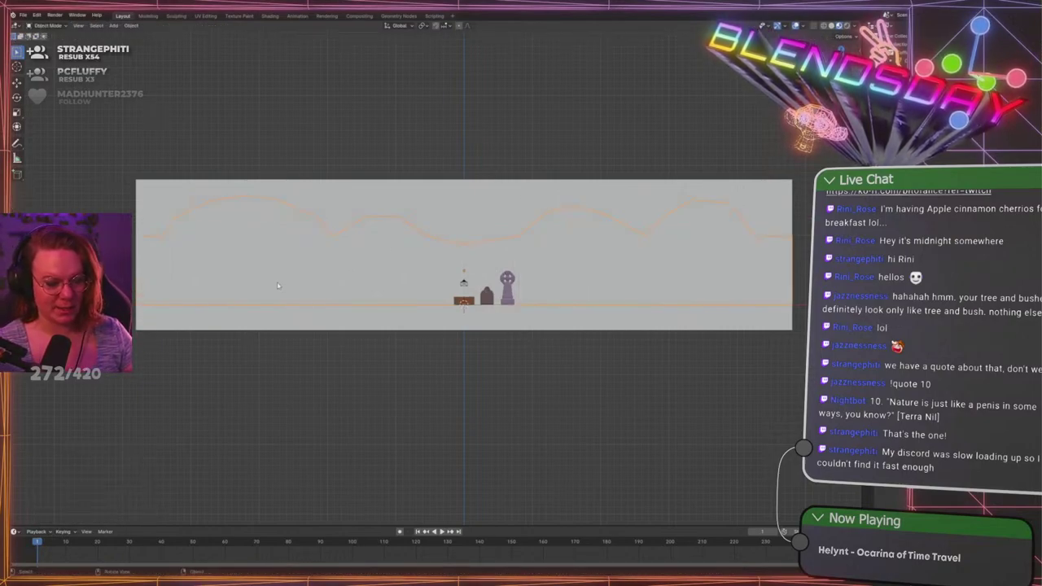
{"action": "key", "text": "alt+a"}
{"action": "key", "text": "ctrl+r"}
{"action": "left_click", "coordinate": [319, 261]}
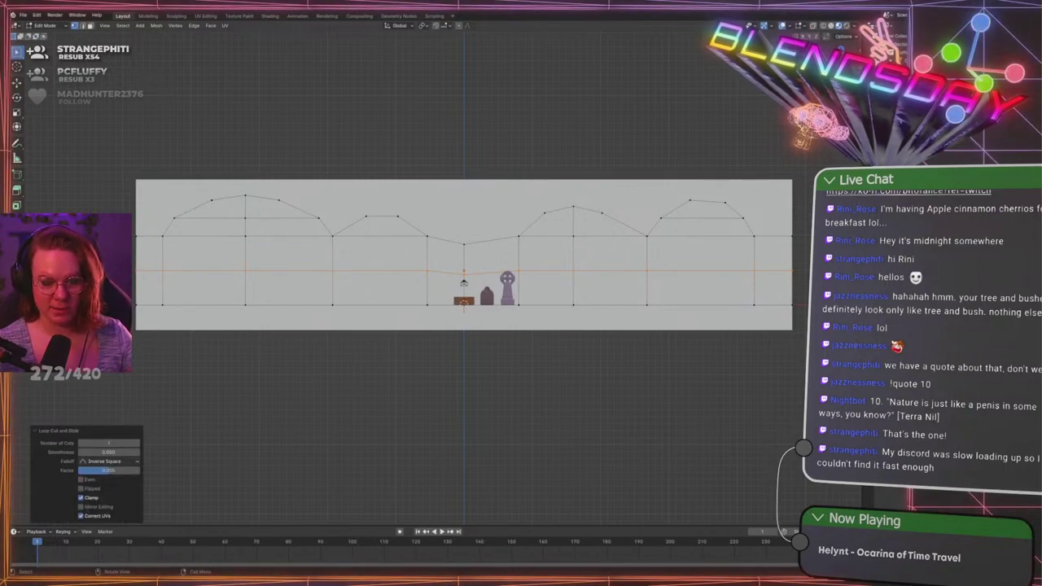
{"action": "key", "text": "Tab"}
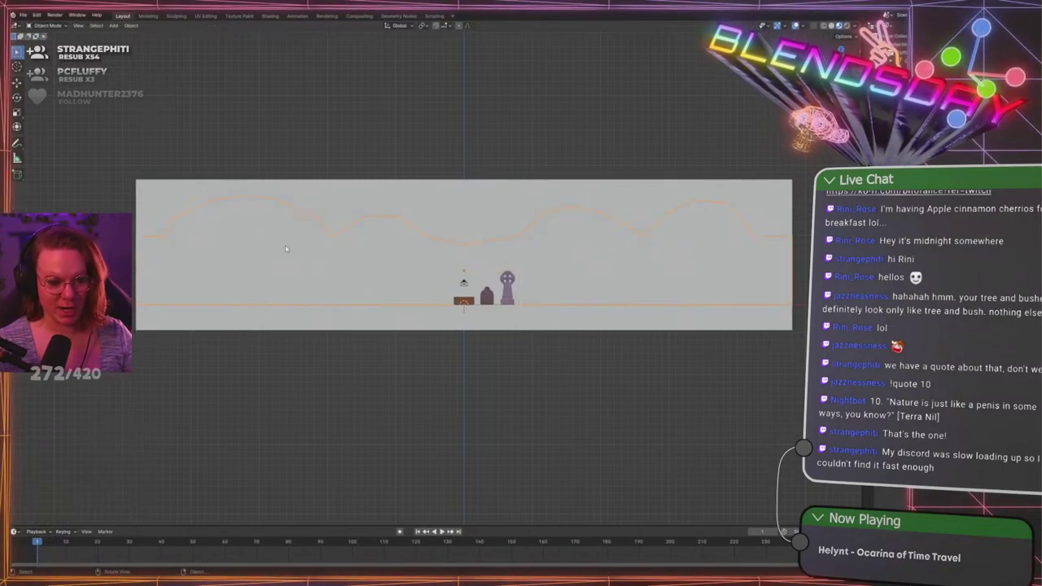
{"action": "key", "text": "Tab"}
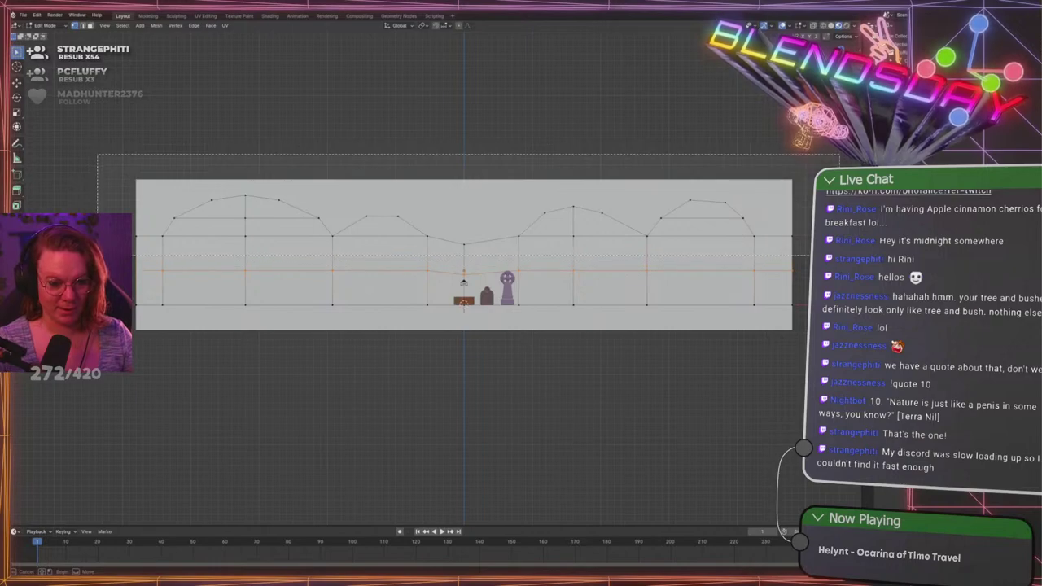
Lower the new horizontal loop along Z to just above the backdrop's bottom edge
{"action": "key", "text": "g"}
{"action": "key", "text": "z"}
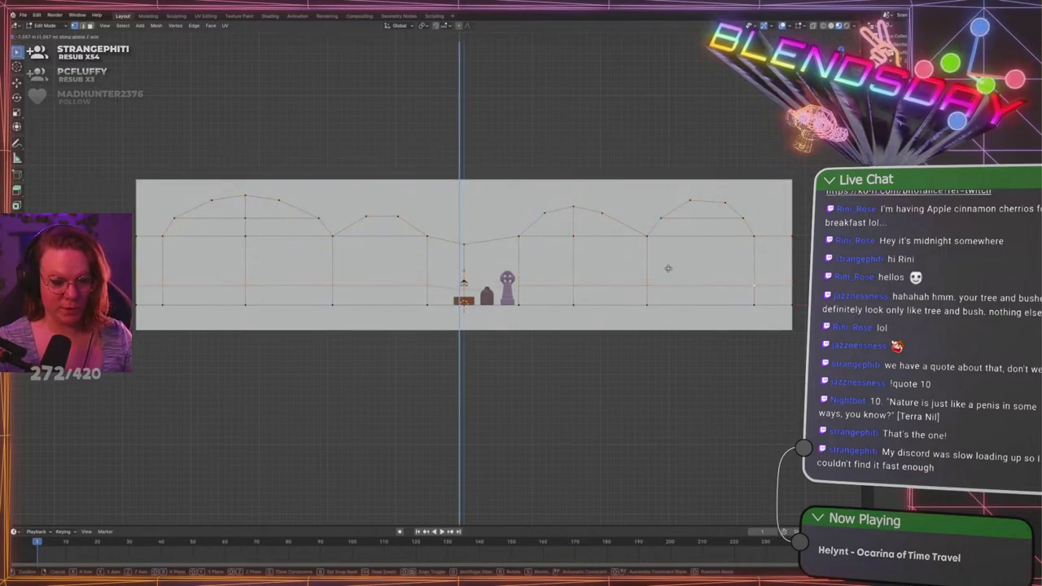
{"action": "left_click", "coordinate": [670, 281]}
Stretch all the upper silhouette vertices along Z by about 2.05 and lower them about 1.69 m
{"action": "left_click_drag", "start_coordinate": [138, 160], "coordinate": [761, 244]}
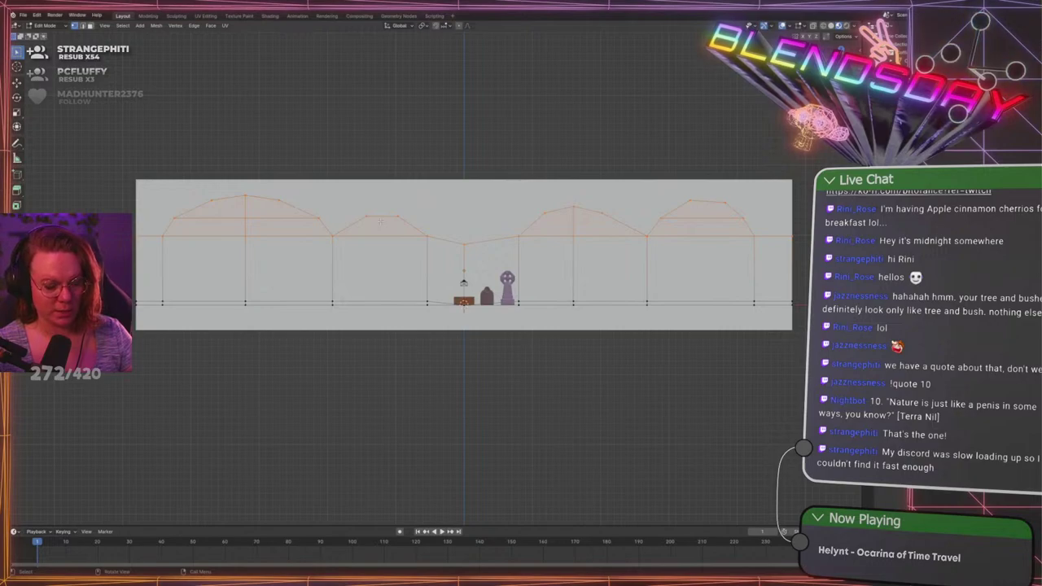
{"action": "key", "text": "s"}
{"action": "key", "text": "z"}
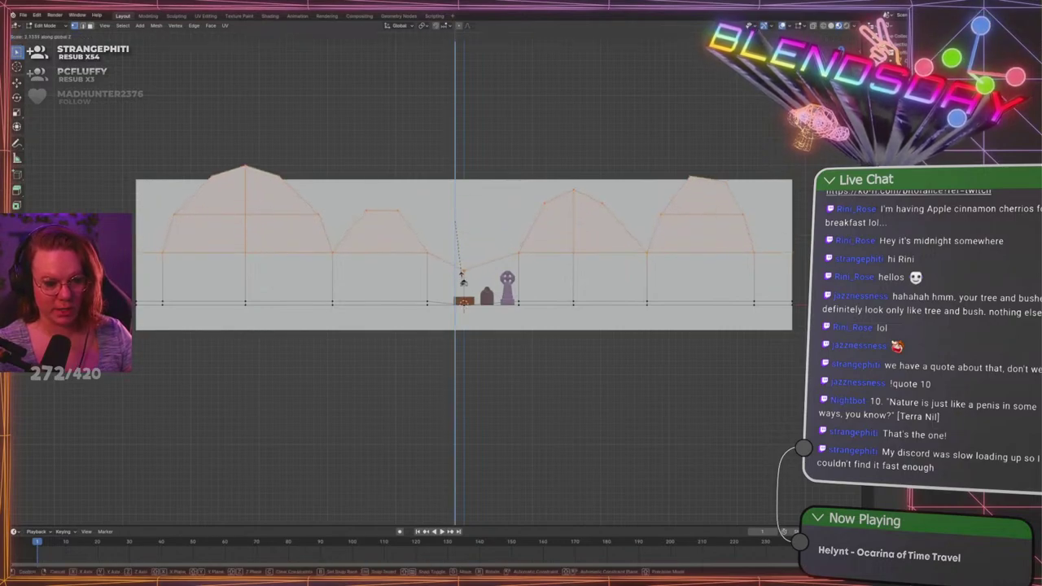
{"action": "left_click", "coordinate": [461, 271]}
{"action": "key", "text": "g"}
{"action": "key", "text": "z"}
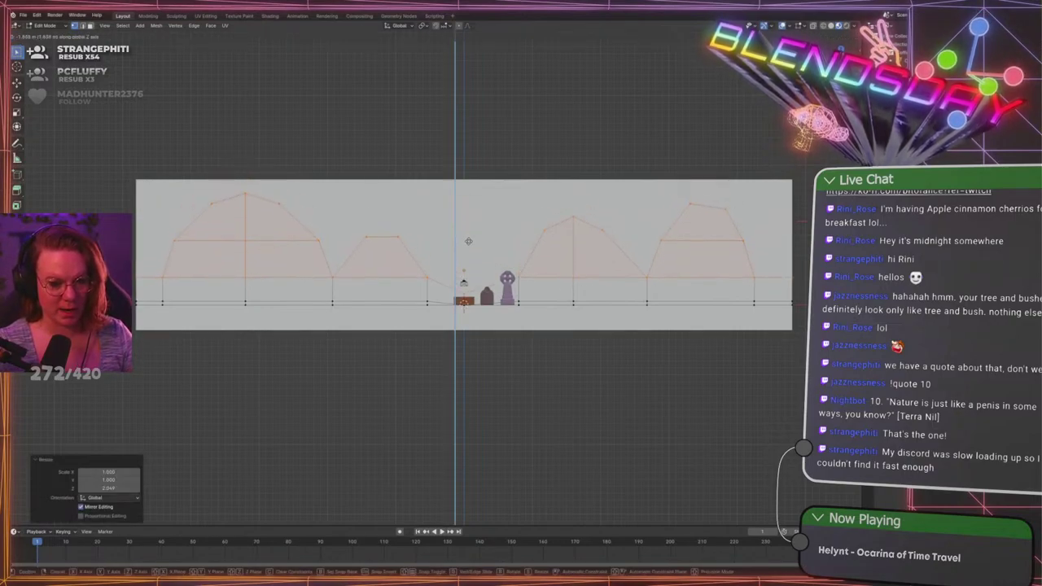
{"action": "left_click", "coordinate": [468, 236]}
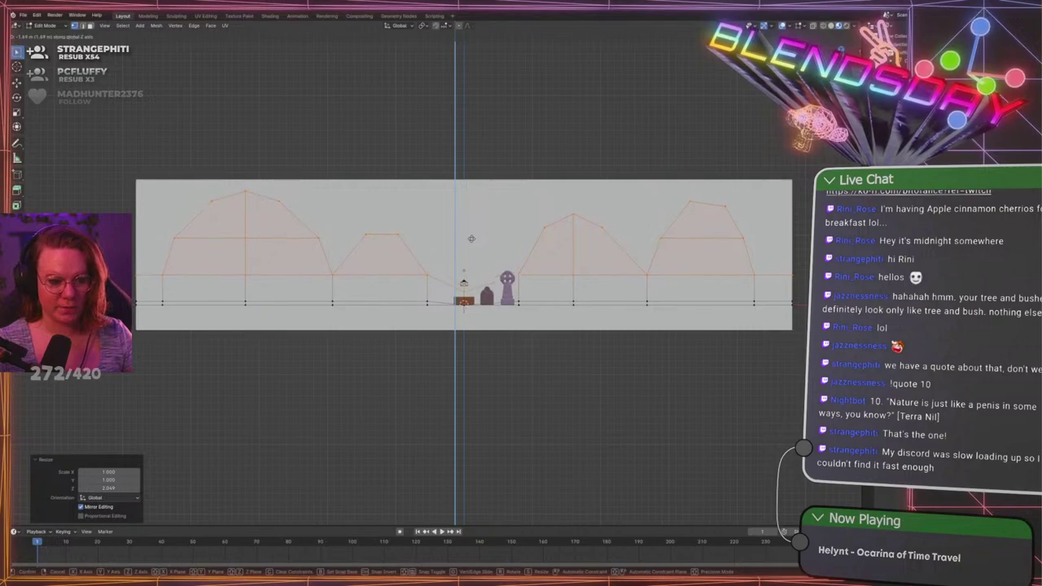
Flatten the upper silhouette vertices by scaling them to 0.522 along Z, and lower them so the mounds sit closer to the ground
{"action": "key", "text": "s"}
{"action": "key", "text": "z"}
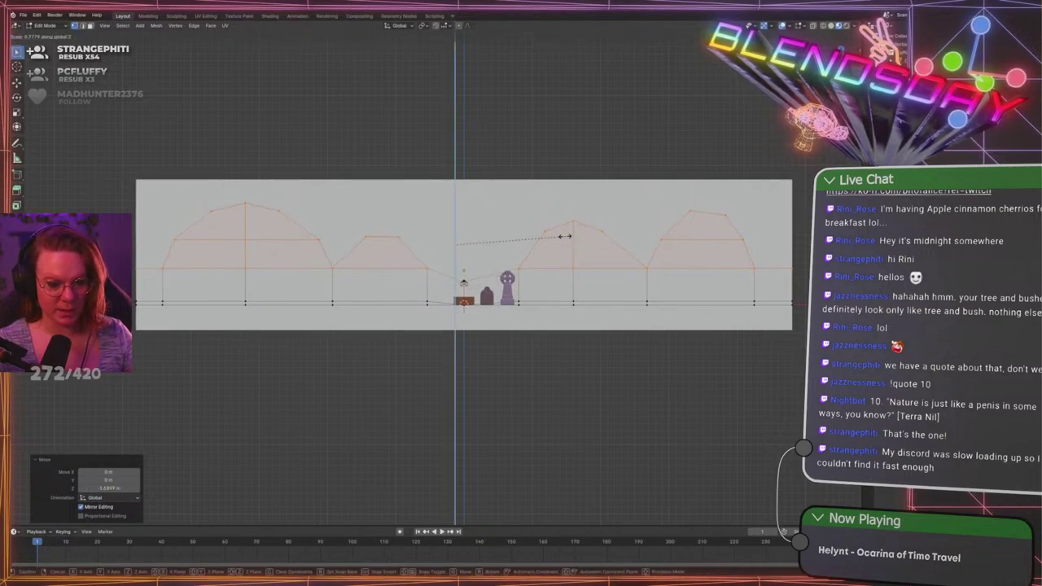
{"action": "left_click", "coordinate": [529, 236]}
{"action": "key", "text": "g"}
{"action": "key", "text": "z"}
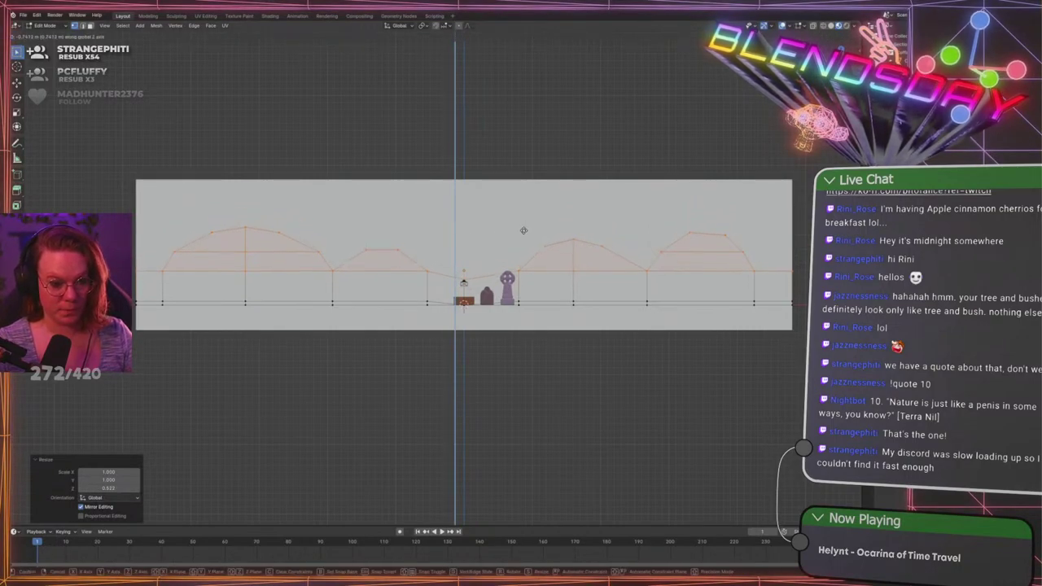
{"action": "left_click", "coordinate": [524, 232]}
Raise the backdrop's lower horizontal edge loop about 0.74 m along Z and check the rounded silhouette in Object Mode
{"action": "left_click", "coordinate": [352, 300], "text": "alt"}
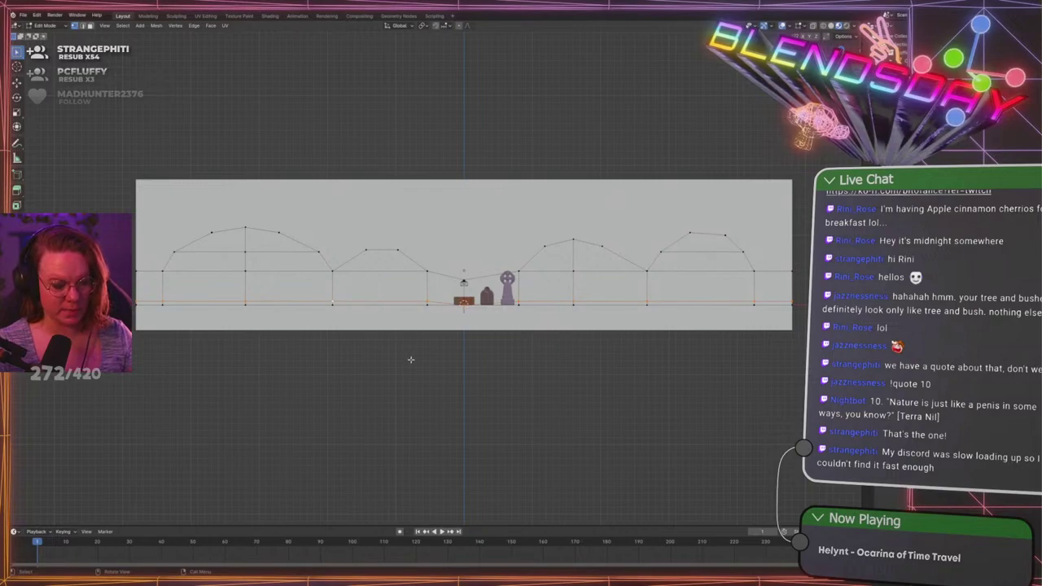
{"action": "key", "text": "g"}
{"action": "key", "text": "z"}
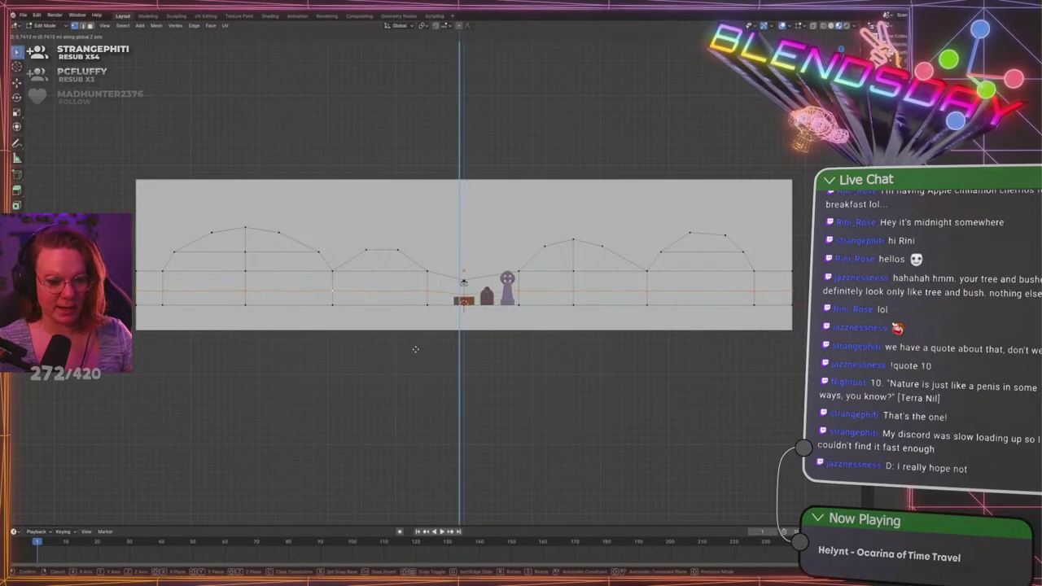
{"action": "left_click", "coordinate": [416, 349]}
{"action": "left_click", "coordinate": [348, 409]}
{"action": "scroll", "coordinate": [321, 337], "scroll_direction": "up", "scroll_amount": 3}
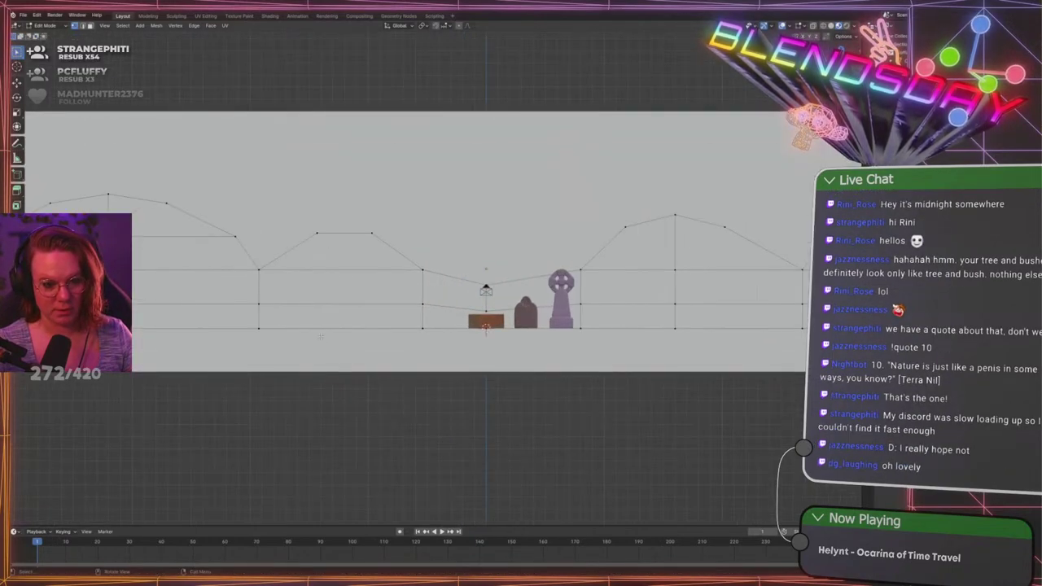
{"action": "scroll", "coordinate": [322, 337], "scroll_direction": "down", "scroll_amount": 2}
{"action": "key", "text": "Tab"}
{"action": "scroll", "coordinate": [503, 287], "scroll_direction": "down", "scroll_amount": 3}
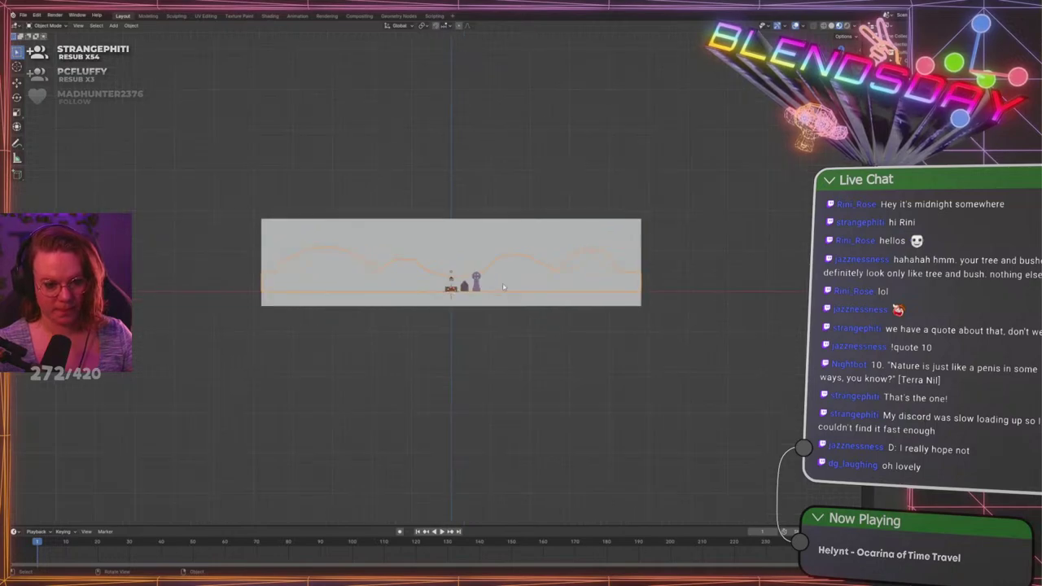
{"action": "scroll", "coordinate": [503, 286], "scroll_direction": "up", "scroll_amount": 4}
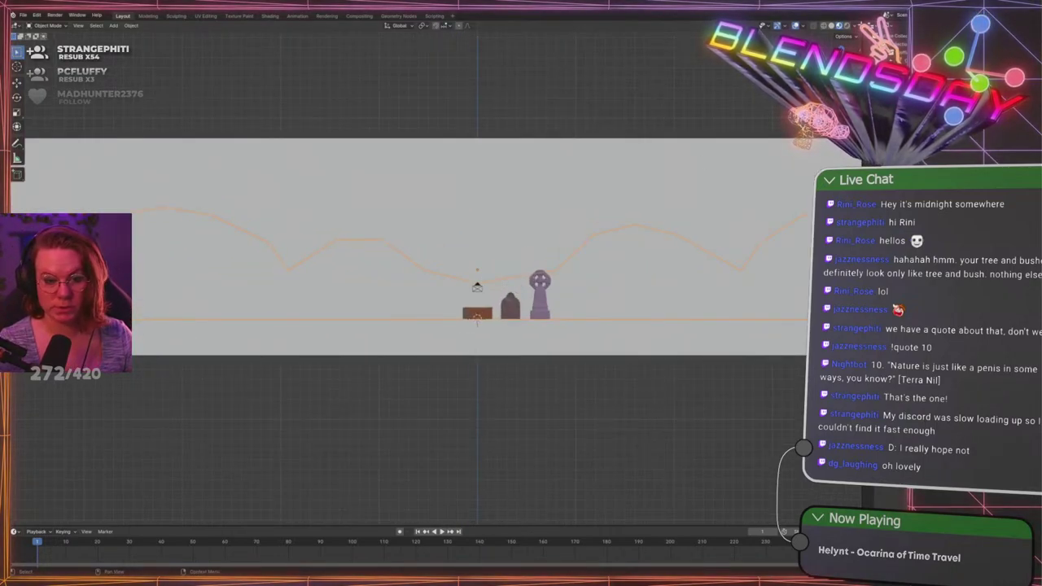
{"action": "scroll", "coordinate": [644, 257], "scroll_direction": "down", "scroll_amount": 2}
Scale the entire backdrop mesh to 0.5 along X in Edit Mode
{"action": "key", "text": "Tab"}
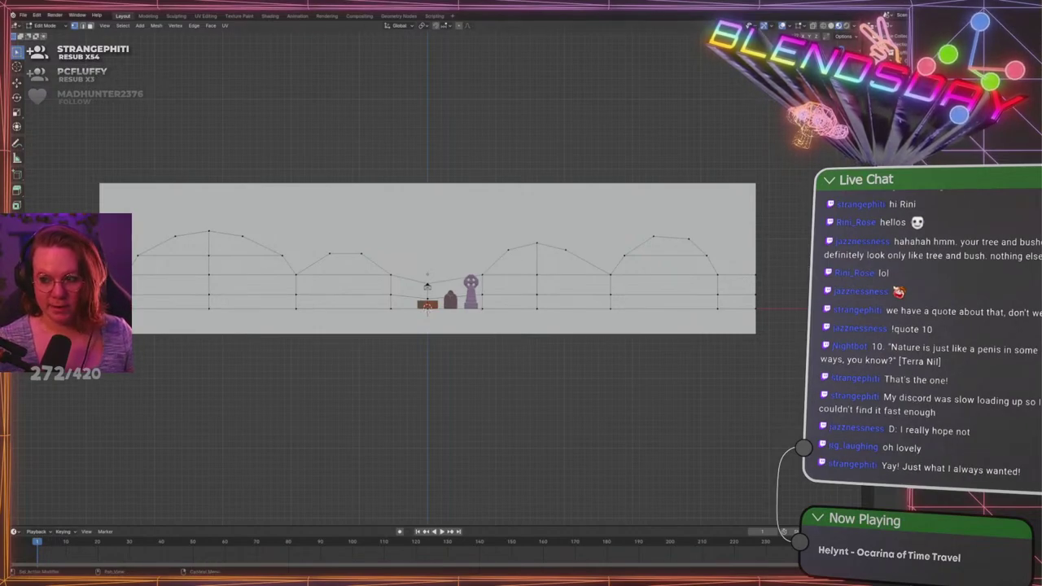
{"action": "scroll", "coordinate": [368, 215], "scroll_direction": "down", "scroll_amount": 2}
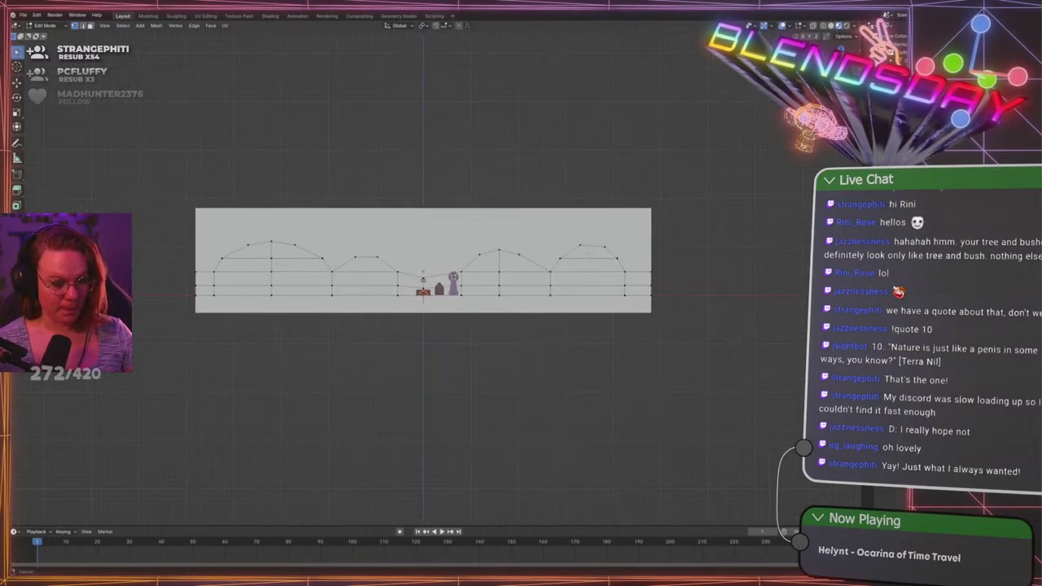
{"action": "scroll", "coordinate": [405, 239], "scroll_direction": "up", "scroll_amount": 1}
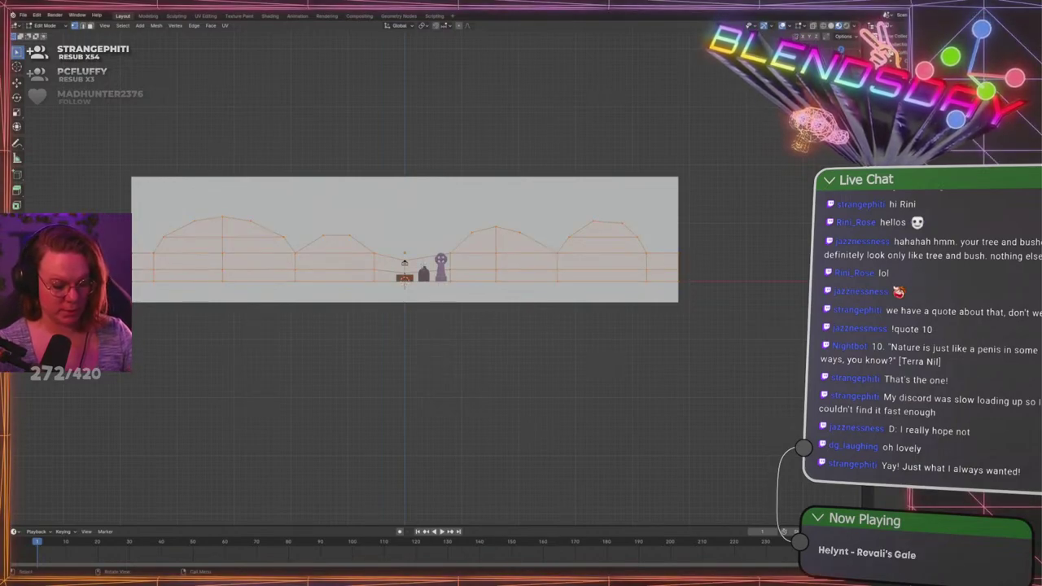
{"action": "key", "text": "s"}
{"action": "key", "text": "x"}
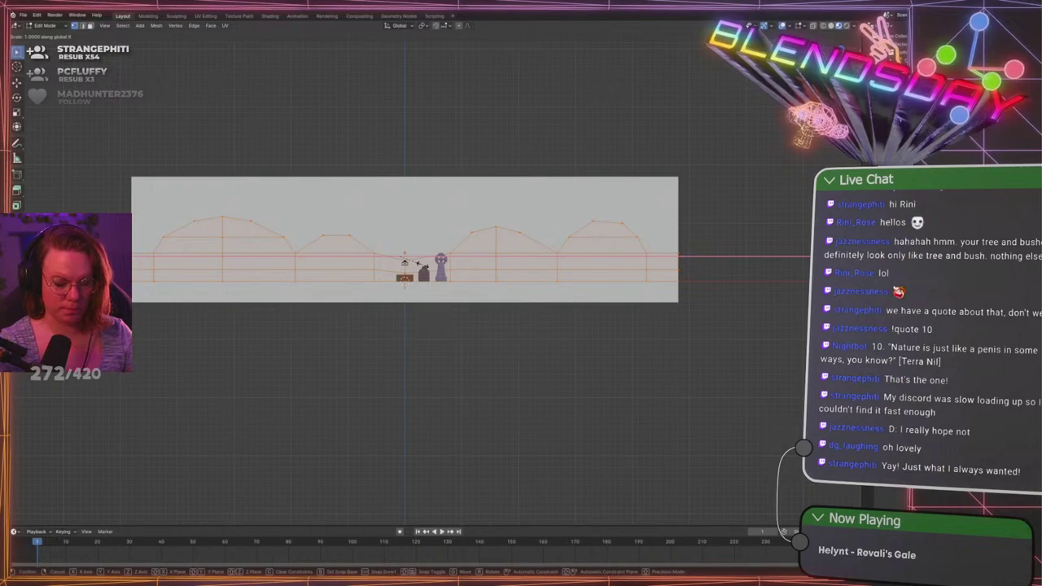
{"action": "type", "text": ".5"}
{"action": "key", "text": "Return"}
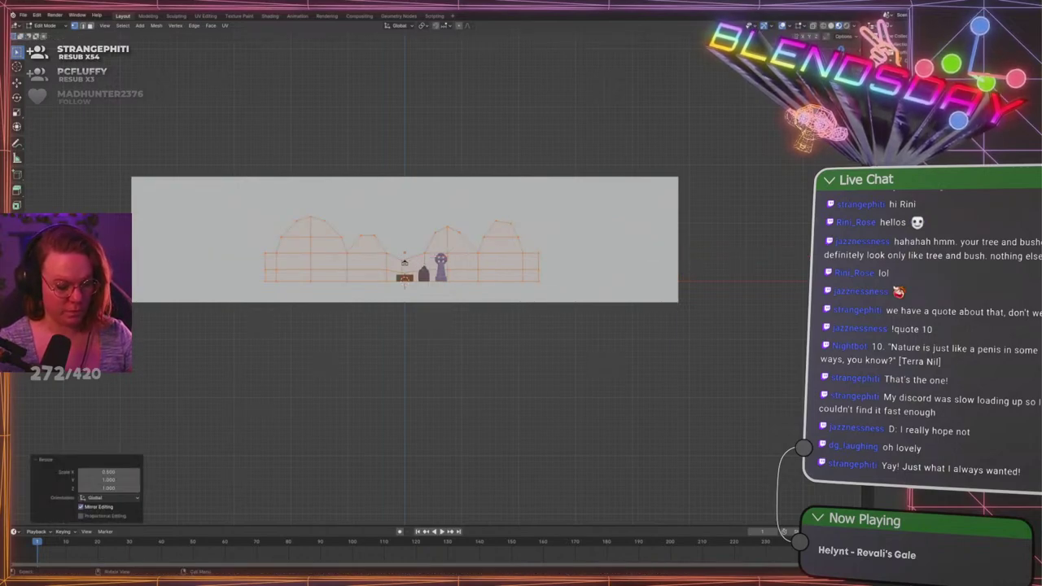
Move the halved mesh in negative X, about 9.32 m and then about 2.43 m, to fill the left half of the rear plane
{"action": "key", "text": "g"}
{"action": "key", "text": "x"}
{"action": "left_click", "coordinate": [451, 247]}
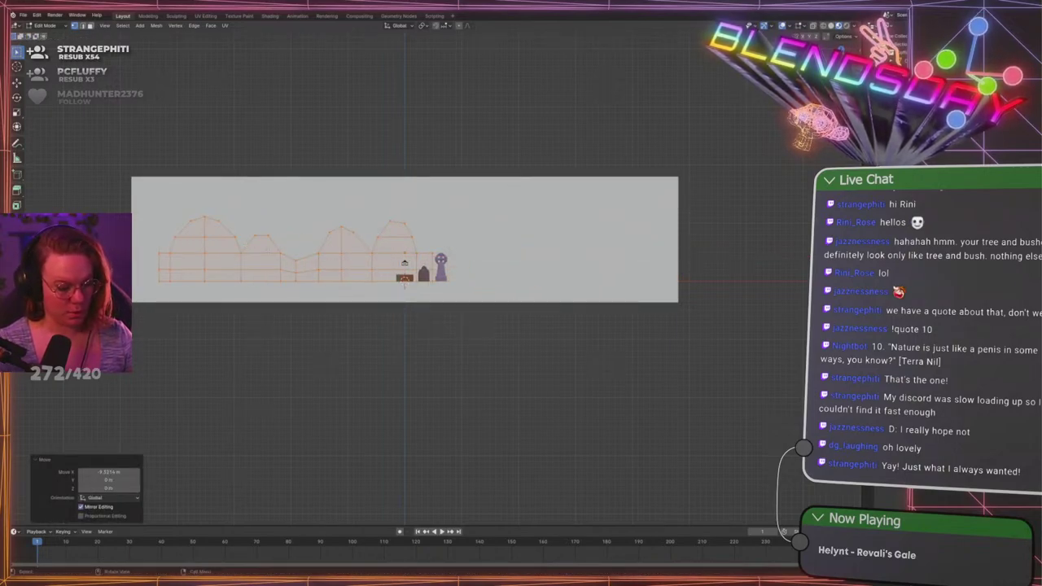
{"action": "key", "text": "g"}
{"action": "key", "text": "x"}
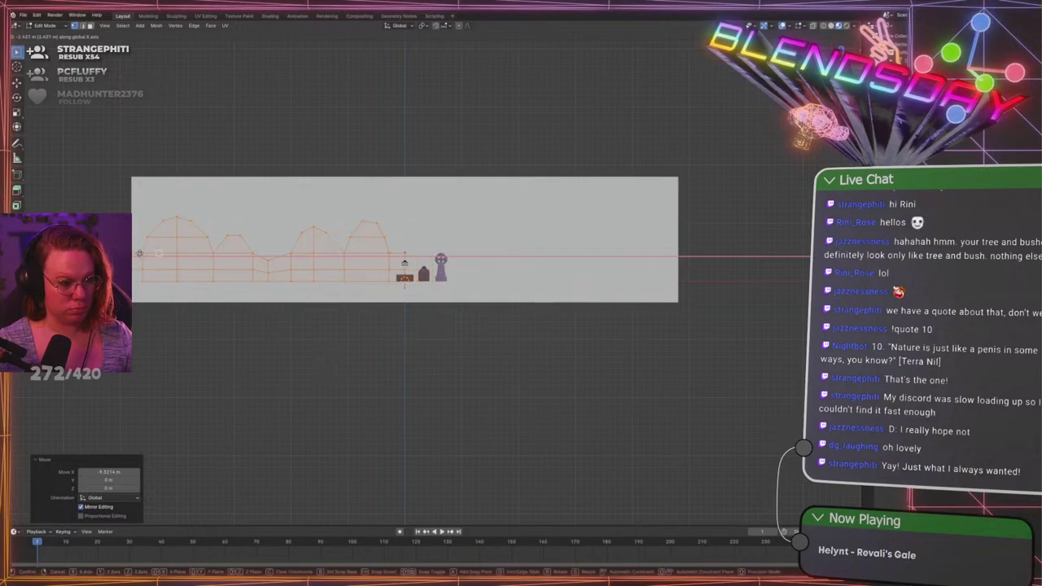
{"action": "left_click", "coordinate": [325, 260]}
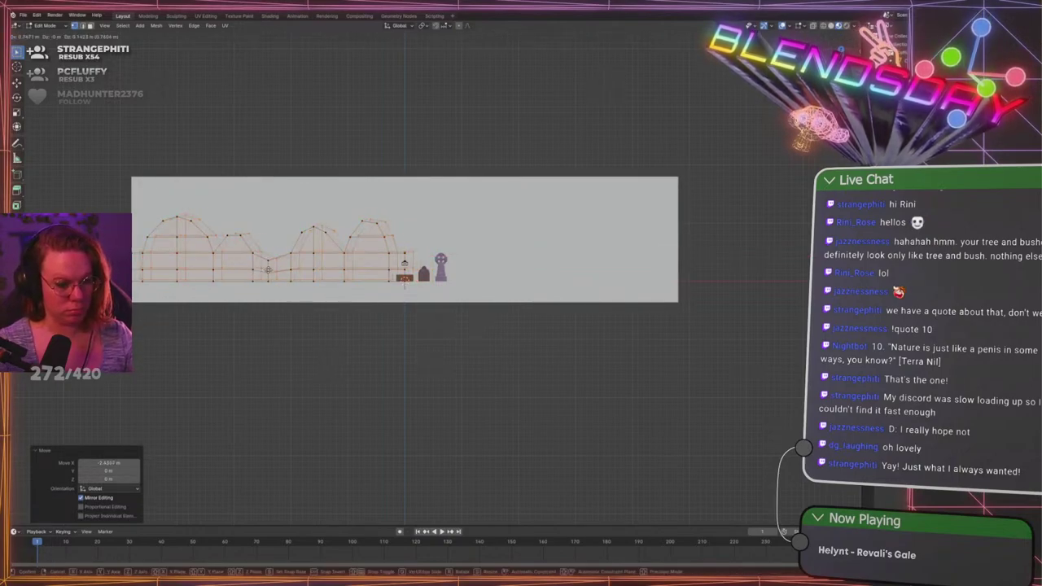
Duplicate the mound mesh along X and snap the copy against the original's end at the scene centre
{"action": "key", "text": "shift+d"}
{"action": "key", "text": "x"}
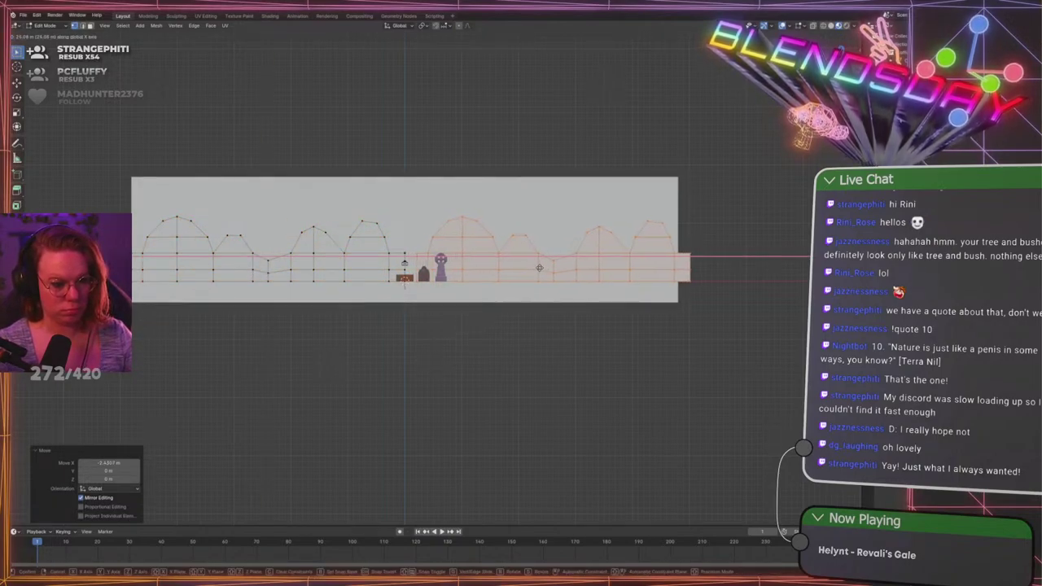
{"action": "left_click", "coordinate": [582, 264]}
{"action": "key", "text": "g"}
{"action": "middle_click", "coordinate": [447, 251]}
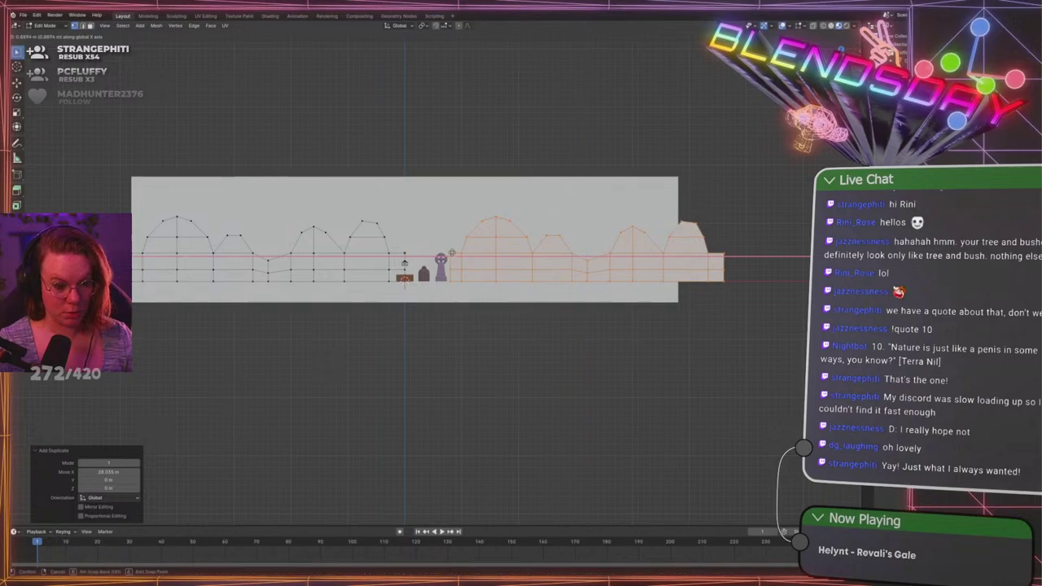
{"action": "left_click", "coordinate": [402, 245]}
Merge by distance the overlapping vertices at the centre seam between the original and duplicated halves
{"action": "left_click_drag", "start_coordinate": [399, 244], "coordinate": [412, 286]}
{"action": "scroll", "coordinate": [434, 267], "scroll_direction": "up", "scroll_amount": 14}
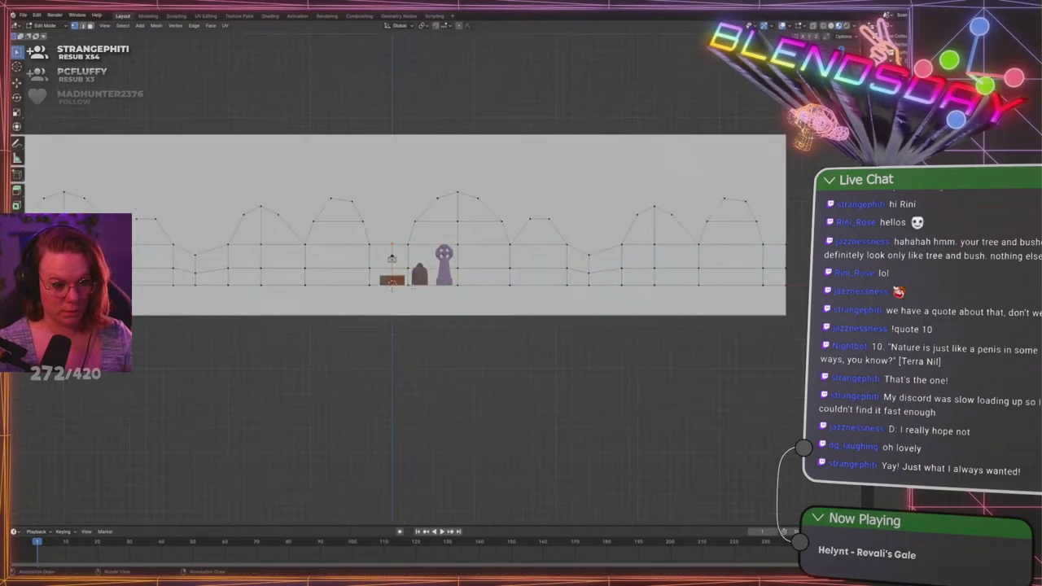
{"action": "middle_click_drag", "start_coordinate": [434, 268], "coordinate": [349, 293]}
{"action": "key", "text": "shift+z"}
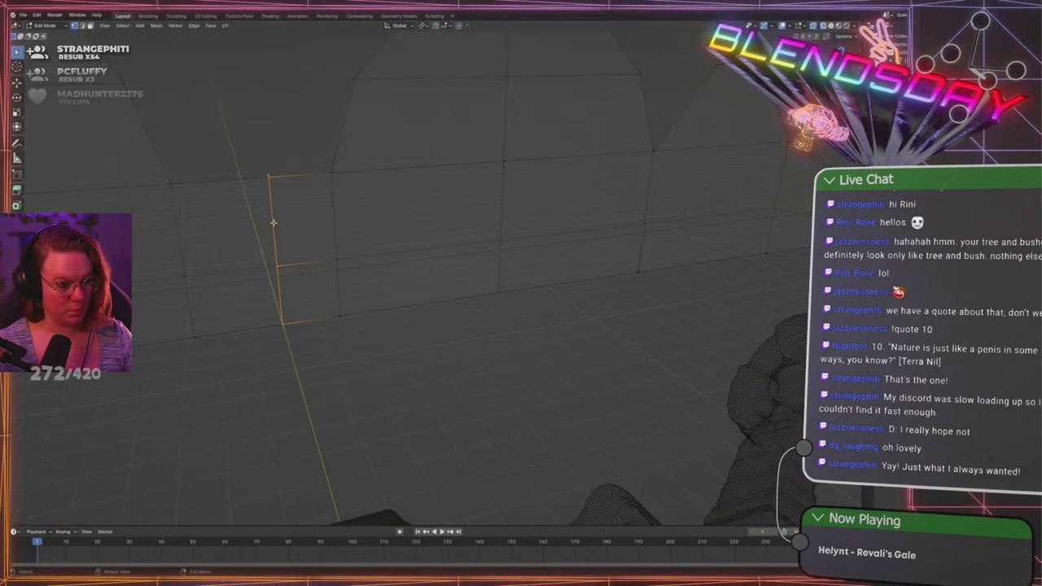
{"action": "left_click_drag", "start_coordinate": [260, 147], "coordinate": [287, 316]}
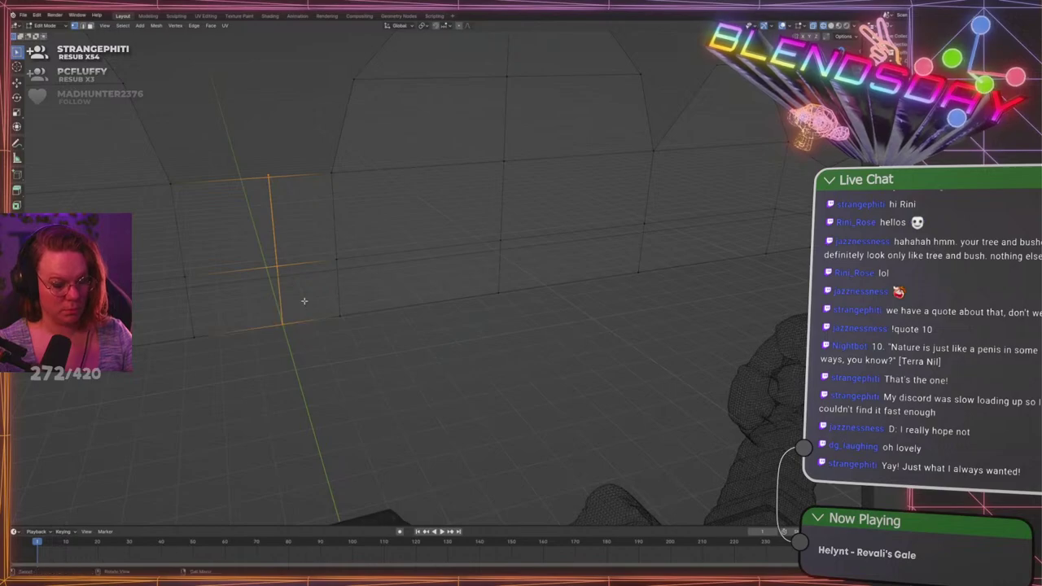
{"action": "key", "text": "m"}
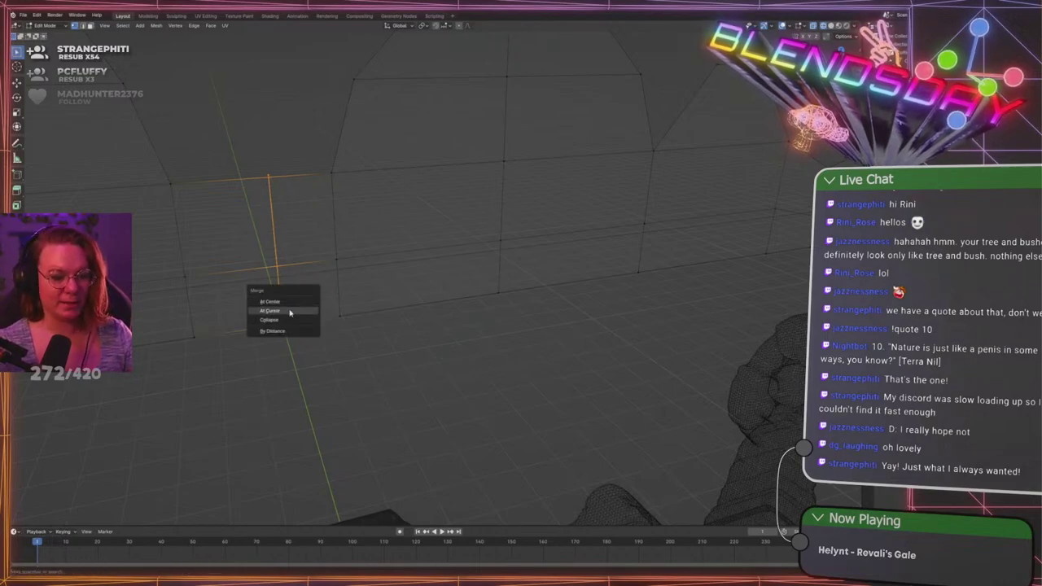
{"action": "left_click", "coordinate": [282, 331]}
{"action": "key", "text": "Tab"}
{"action": "scroll", "coordinate": [399, 360], "scroll_direction": "down", "scroll_amount": 6}
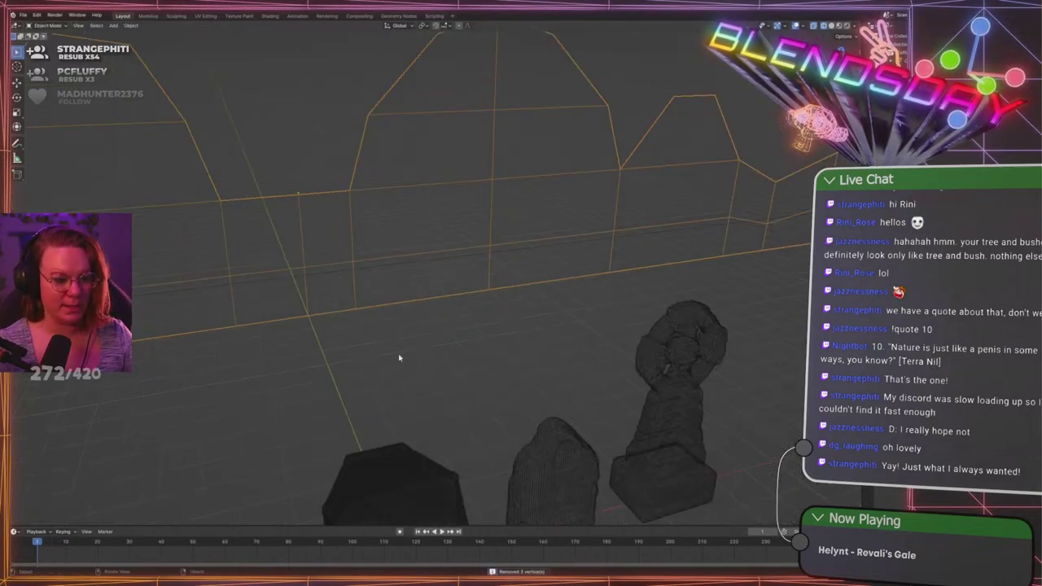
{"action": "key", "text": "KP_1"}
{"action": "scroll", "coordinate": [249, 187], "scroll_direction": "down", "scroll_amount": 6}
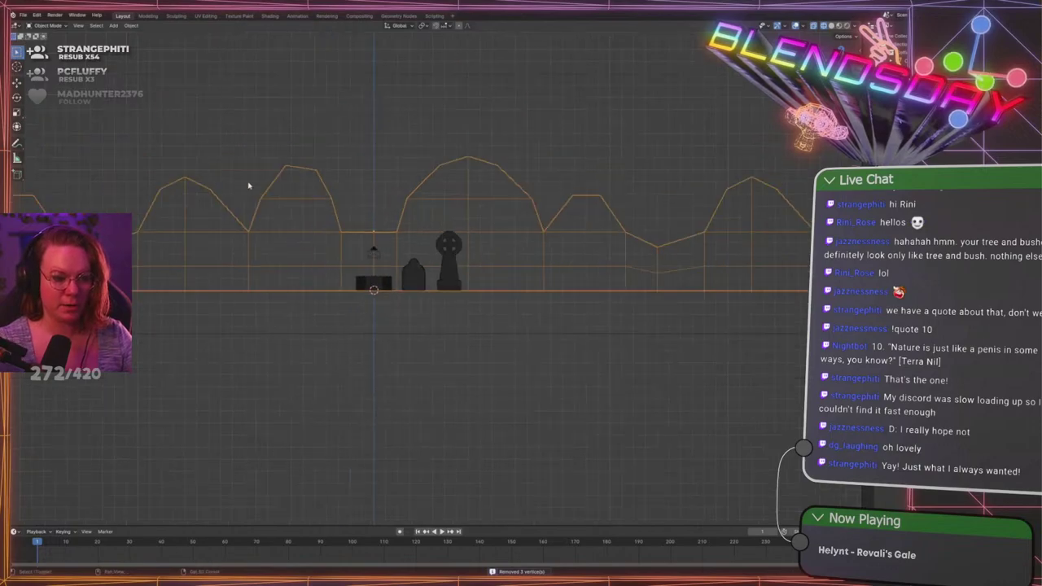
Flatten the top of the mound immediately left of the coffin by scaling its upper vertices to 0.714 along Z
{"action": "key", "text": "Tab"}
{"action": "scroll", "coordinate": [310, 216], "scroll_direction": "up", "scroll_amount": 2}
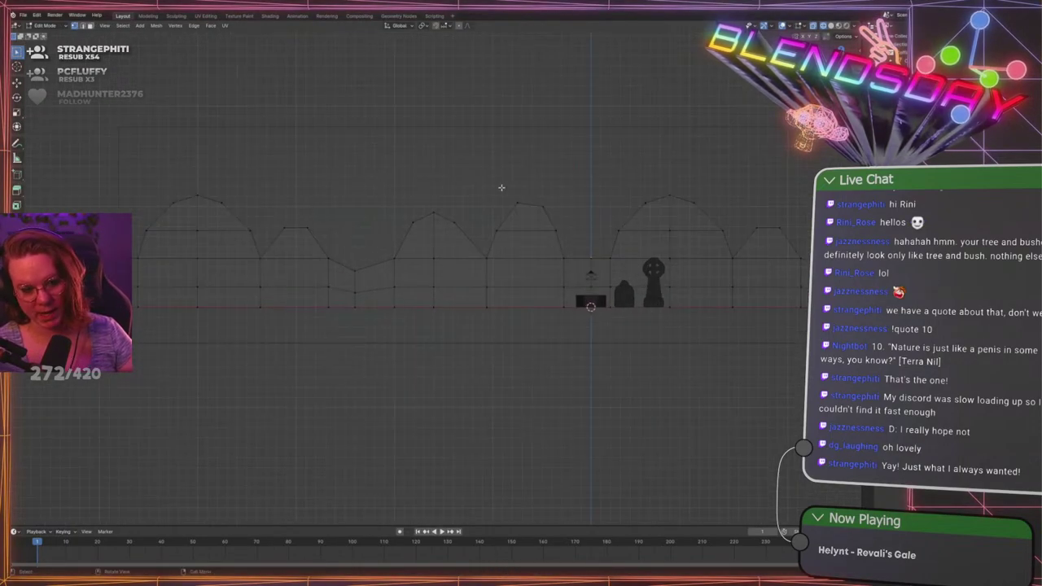
{"action": "left_click_drag", "start_coordinate": [501, 197], "coordinate": [575, 249]}
{"action": "middle_click_drag", "start_coordinate": [576, 199], "coordinate": [531, 197], "text": "shift"}
{"action": "left_click_drag", "start_coordinate": [444, 210], "coordinate": [467, 234], "text": "shift"}
{"action": "middle_click_drag", "start_coordinate": [528, 219], "coordinate": [517, 216], "text": "shift"}
{"action": "key", "text": "s"}
{"action": "key", "text": "z"}
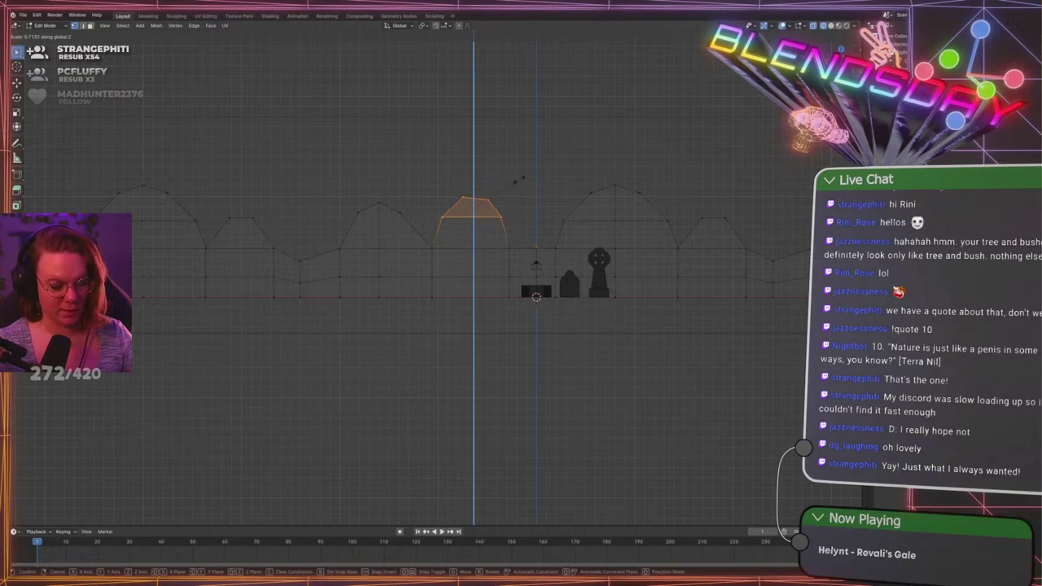
{"action": "left_click", "coordinate": [522, 179]}
Lower the flattened mound top along Z and shift its upper-left vertex to the right to round the crown
{"action": "key", "text": "g"}
{"action": "key", "text": "z"}
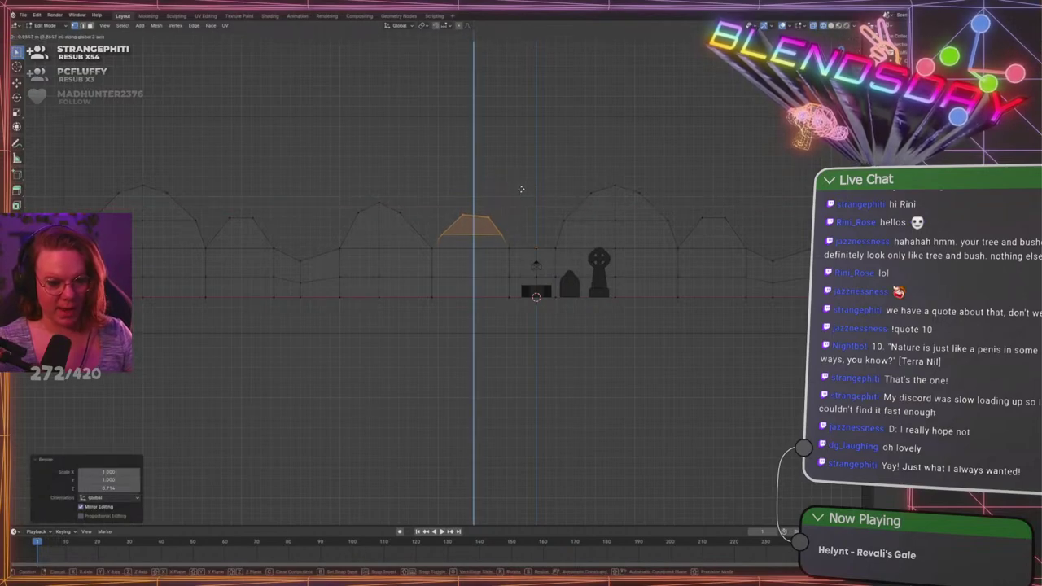
{"action": "left_click", "coordinate": [521, 188]}
{"action": "left_click_drag", "start_coordinate": [457, 198], "coordinate": [476, 218]}
{"action": "key", "text": "g"}
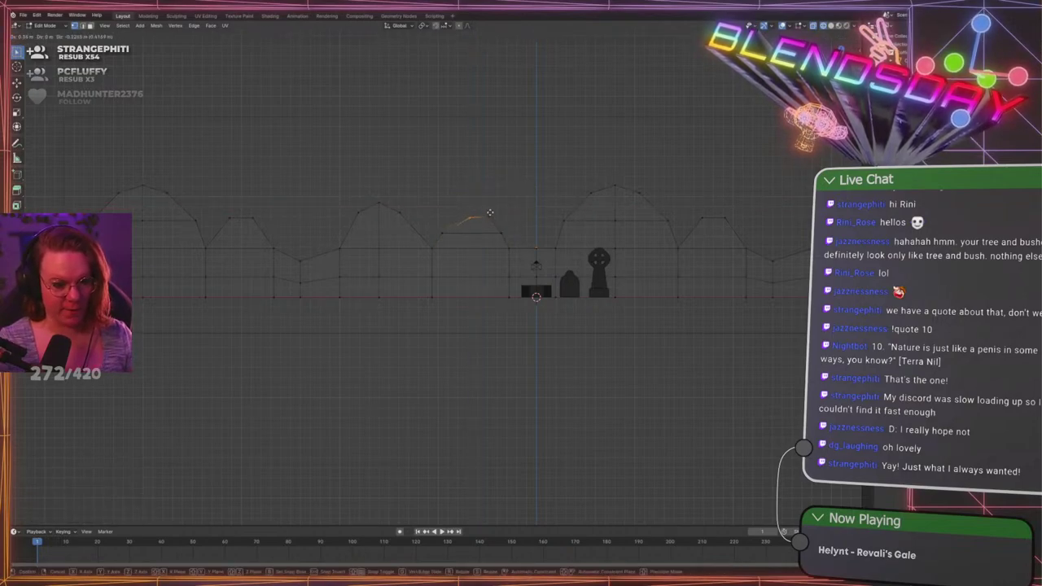
{"action": "left_click", "coordinate": [487, 210]}
Move the left vertex column of the second mound left of the coffin outward along X to widen it
{"action": "left_click_drag", "start_coordinate": [323, 226], "coordinate": [377, 322]}
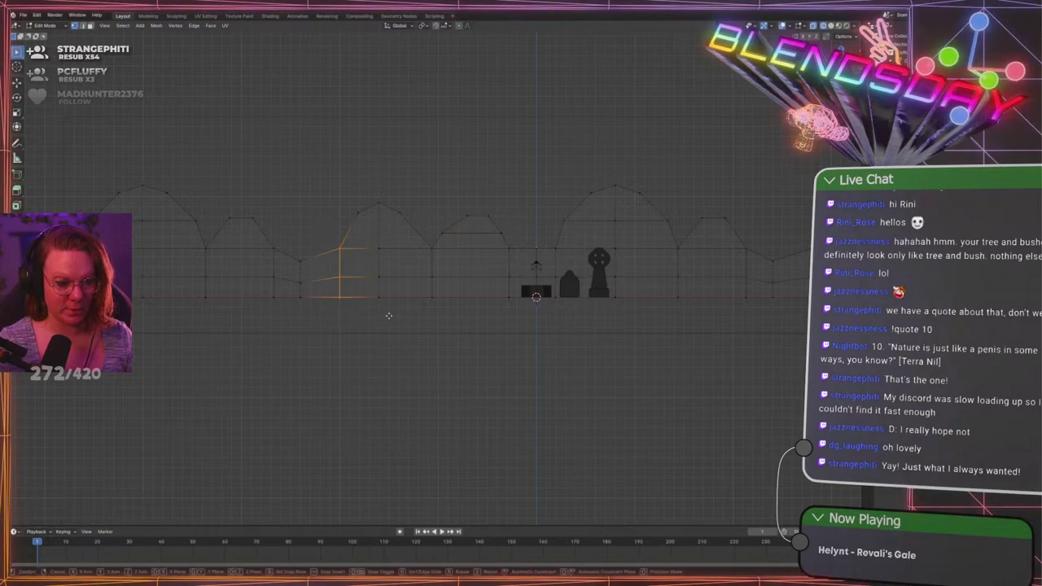
{"action": "key", "text": "g"}
{"action": "key", "text": "x"}
{"action": "left_click", "coordinate": [360, 307]}
Raise the upper vertex of that left column along Z and move the mound's left shoulder vertex up and outward
{"action": "left_click", "coordinate": [316, 247]}
{"action": "key", "text": "g"}
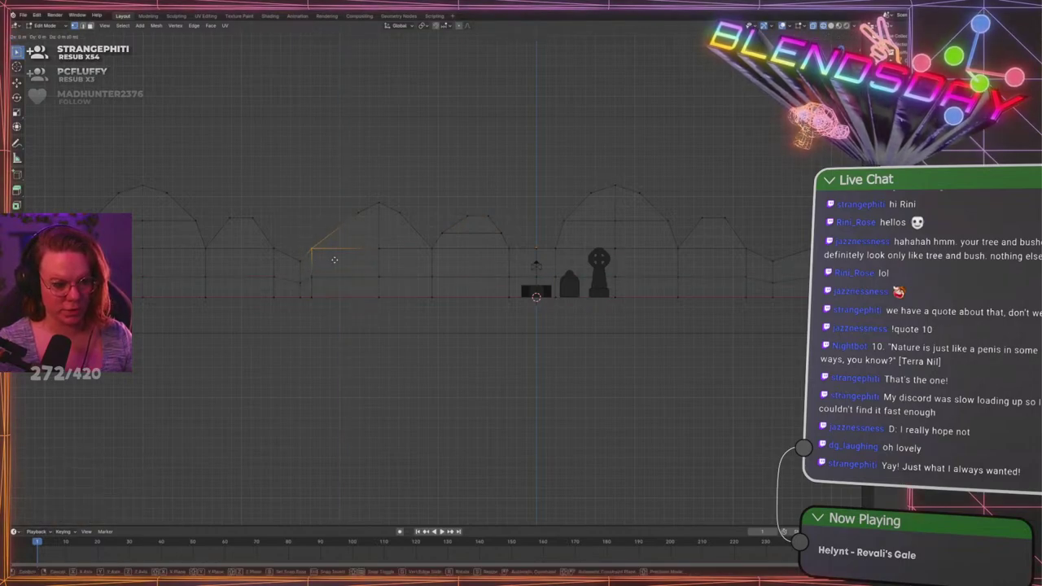
{"action": "key", "text": "z"}
{"action": "left_click", "coordinate": [334, 250]}
{"action": "left_click_drag", "start_coordinate": [338, 197], "coordinate": [375, 233]}
{"action": "key", "text": "g"}
{"action": "left_click", "coordinate": [357, 227]}
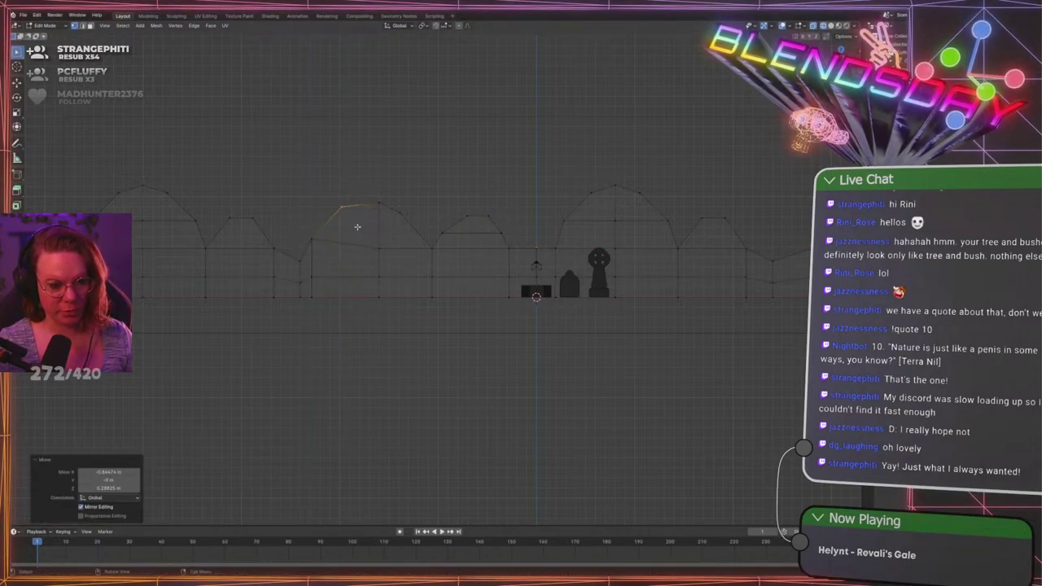
{"action": "key", "text": "g"}
Reposition the valley vertices at the widened mound's left side to even out the dip beside it
{"action": "left_click_drag", "start_coordinate": [295, 248], "coordinate": [301, 288]}
{"action": "left_click", "coordinate": [299, 262]}
{"action": "key", "text": "g"}
{"action": "left_click", "coordinate": [302, 282]}
{"action": "left_click", "coordinate": [366, 331]}
{"action": "scroll", "coordinate": [317, 302], "scroll_direction": "up", "scroll_amount": 3}
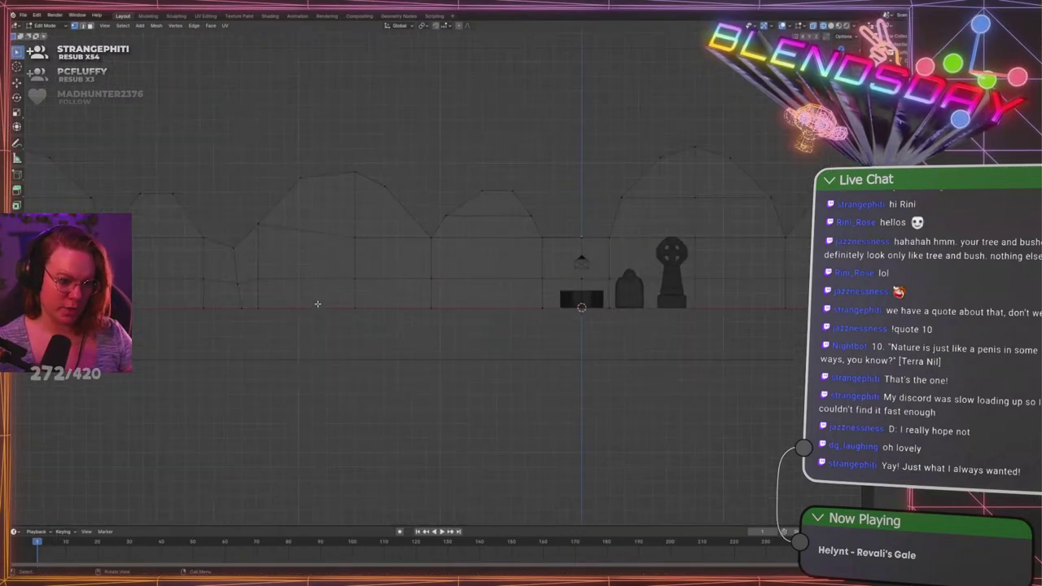
Shift the widened mound's central vertex column left along X to centre its peak
{"action": "scroll", "coordinate": [350, 301], "scroll_direction": "down", "scroll_amount": 2}
{"action": "left_click_drag", "start_coordinate": [354, 232], "coordinate": [389, 255]}
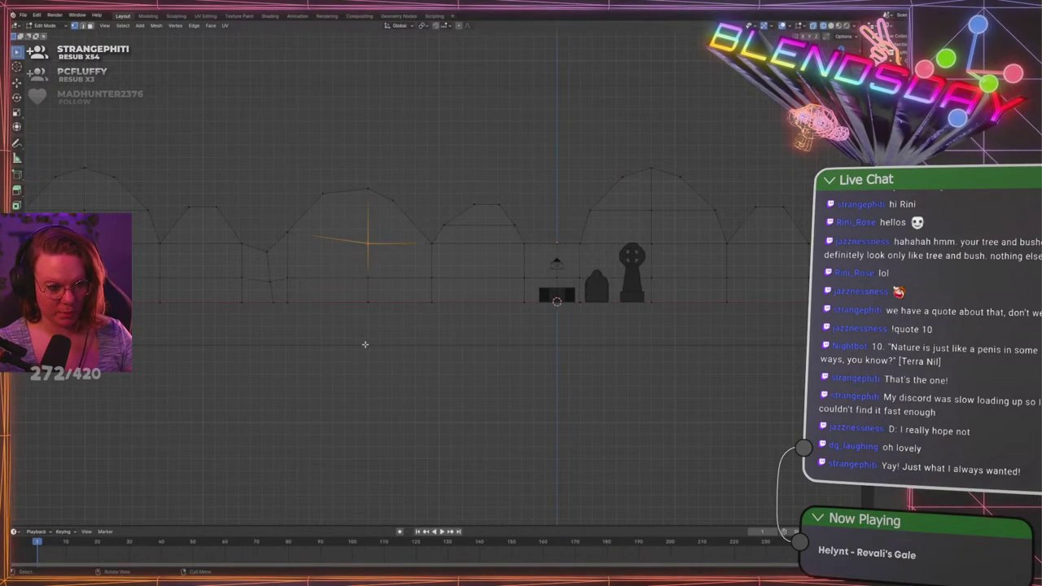
{"action": "left_click_drag", "start_coordinate": [349, 175], "coordinate": [372, 337]}
{"action": "key", "text": "g"}
{"action": "key", "text": "x"}
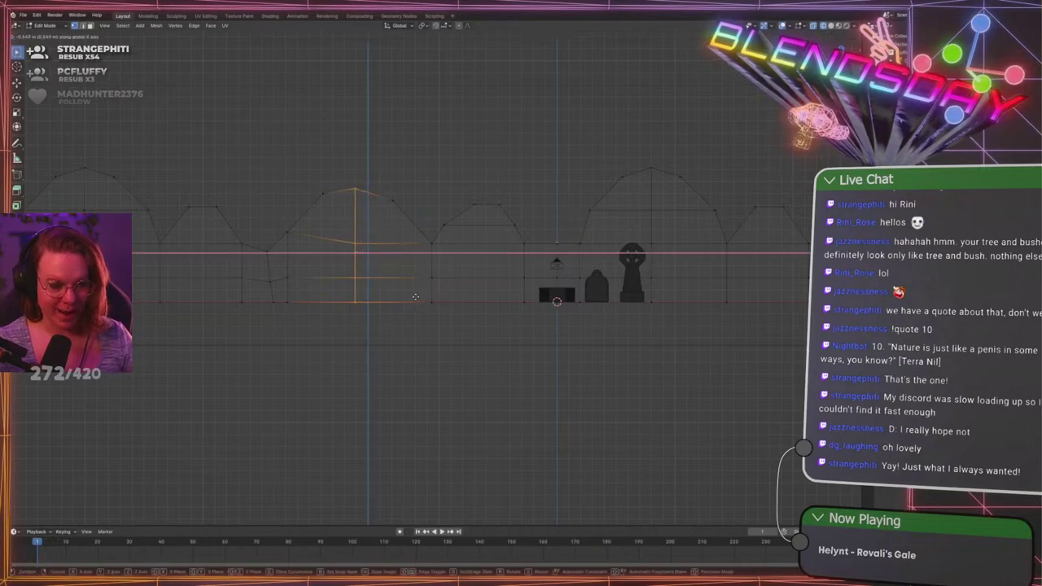
{"action": "left_click", "coordinate": [418, 298]}
Raise the widened mound's peak vertex slightly along Z and reposition the inner vertices below it
{"action": "left_click_drag", "start_coordinate": [344, 178], "coordinate": [381, 288]}
{"action": "key", "text": "g"}
{"action": "key", "text": "z"}
{"action": "left_click", "coordinate": [365, 213]}
{"action": "key", "text": "g"}
{"action": "left_click", "coordinate": [362, 240]}
{"action": "key", "text": "g"}
{"action": "left_click", "coordinate": [371, 288]}
{"action": "left_click", "coordinate": [289, 168]}
{"action": "key", "text": "g"}
{"action": "left_click", "coordinate": [387, 283]}
{"action": "left_click", "coordinate": [436, 214]}
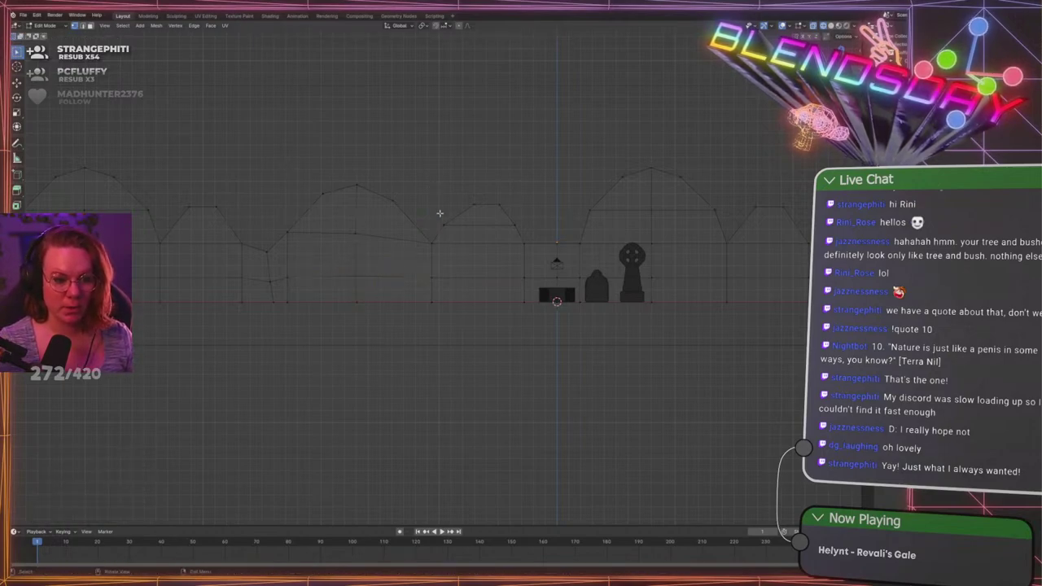
{"action": "middle_click_drag", "start_coordinate": [230, 243], "coordinate": [415, 241]}
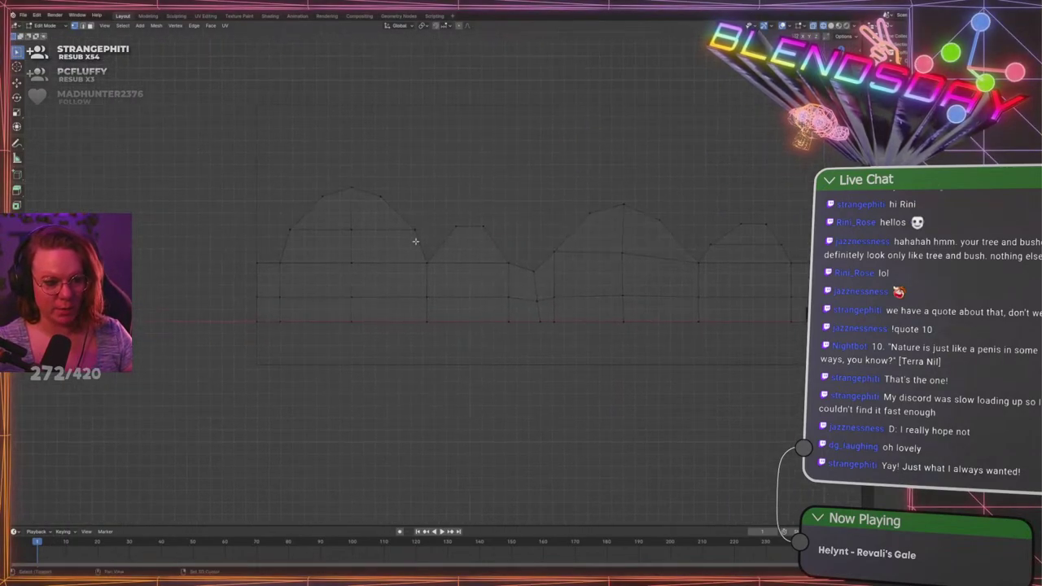
{"action": "left_click_drag", "start_coordinate": [269, 251], "coordinate": [295, 339]}
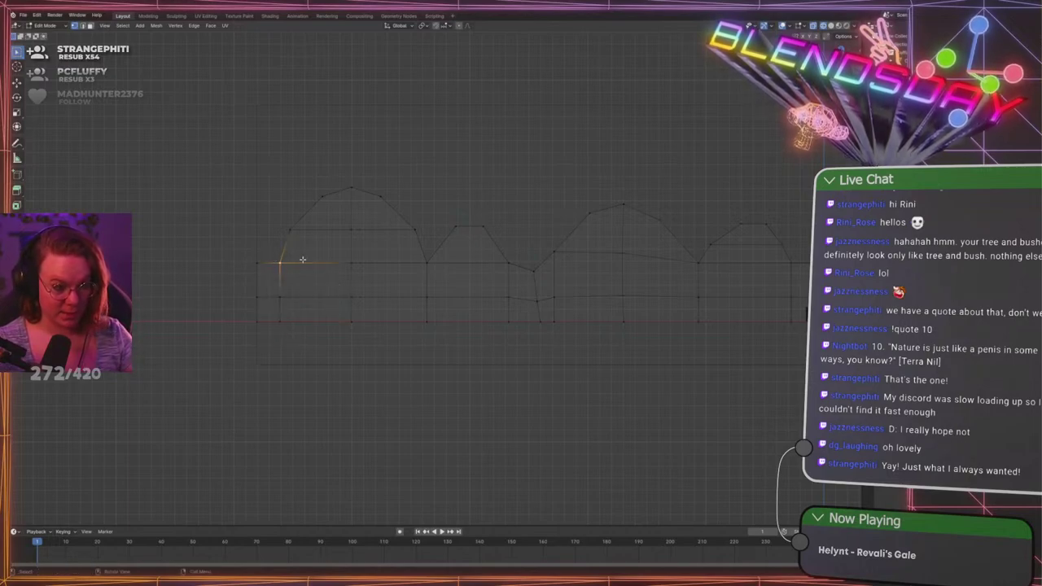
{"action": "middle_click_drag", "start_coordinate": [612, 221], "coordinate": [404, 197], "text": "shift"}
{"action": "left_click_drag", "start_coordinate": [415, 243], "coordinate": [452, 229]}
{"action": "middle_click_drag", "start_coordinate": [453, 219], "coordinate": [454, 259]}
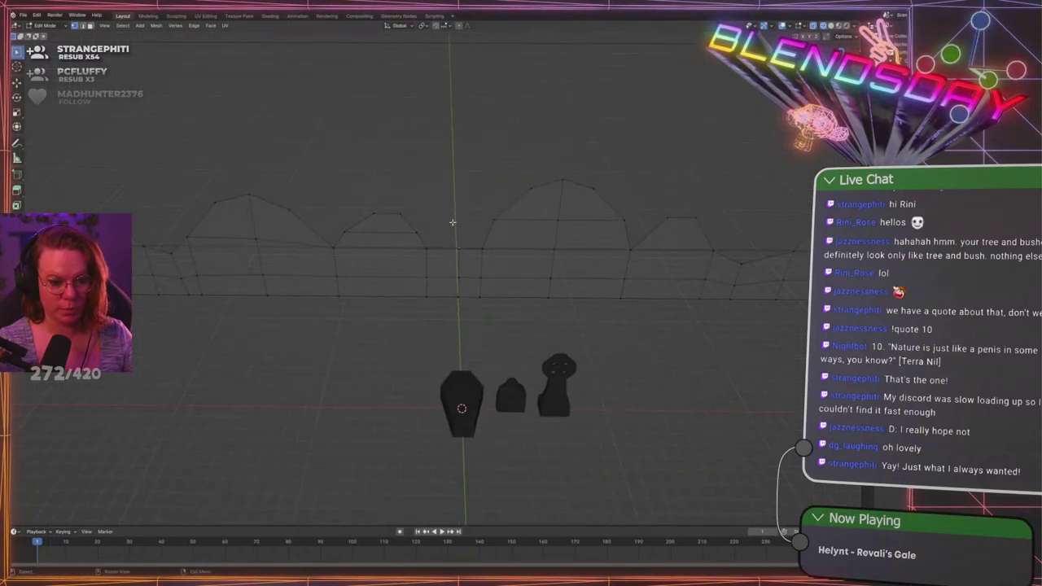
Dissolve the edges of the middle vertex column in the gap between the two mounds at the scene's centre
{"action": "left_click_drag", "start_coordinate": [453, 222], "coordinate": [467, 323]}
{"action": "scroll", "coordinate": [468, 323], "scroll_direction": "up", "scroll_amount": 3}
{"action": "key", "text": "x"}
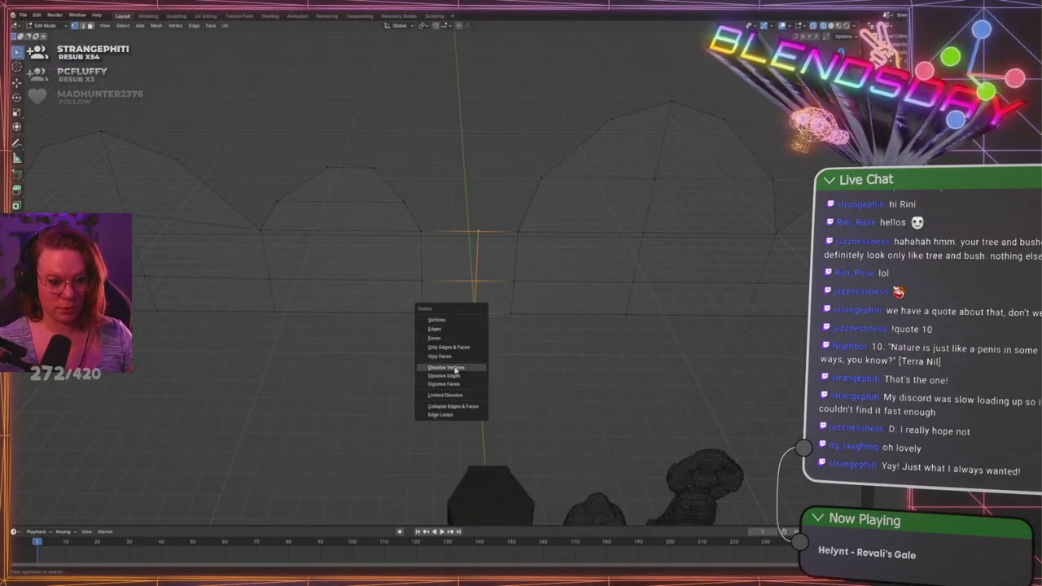
{"action": "left_click", "coordinate": [456, 368]}
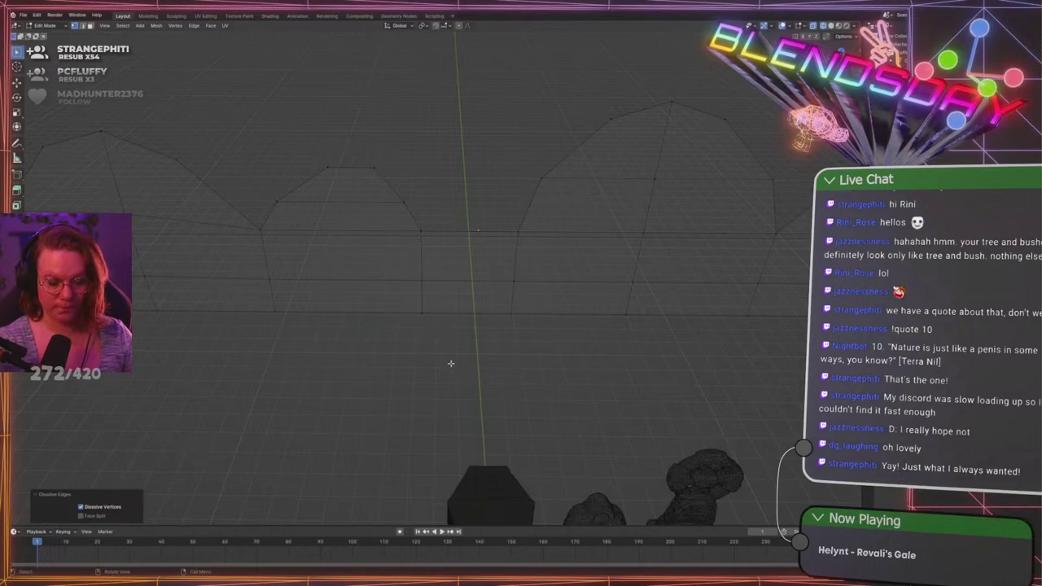
Narrow the central gap by scaling its two bordering vertex columns closer together along X
{"action": "key", "text": "KP_1"}
{"action": "left_click_drag", "start_coordinate": [404, 229], "coordinate": [537, 361]}
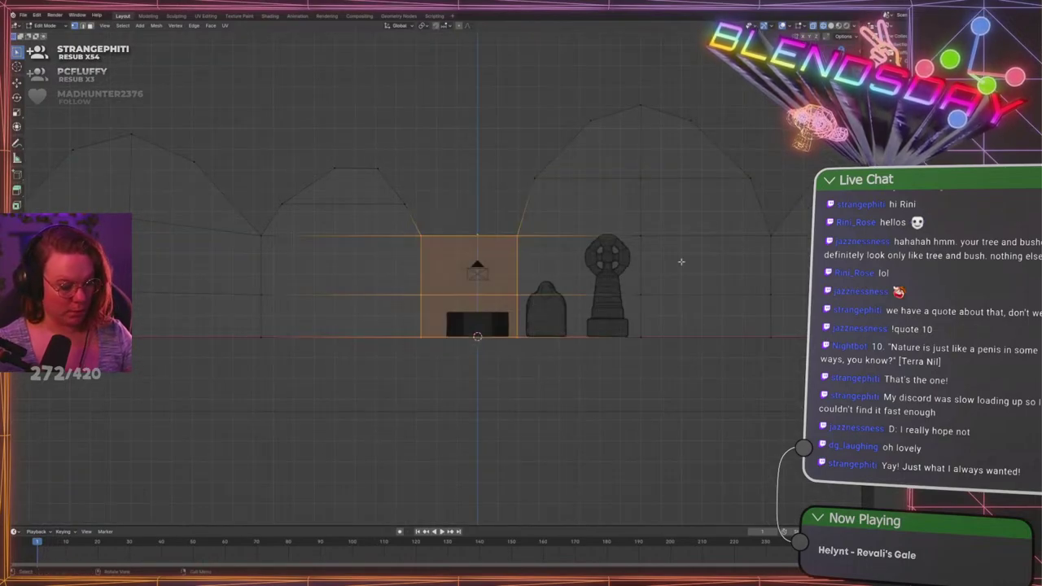
{"action": "key", "text": "s"}
{"action": "key", "text": "x"}
{"action": "left_click", "coordinate": [568, 262]}
Move the facing shoulder vertices of the two mounds beside the central gap inward along X
{"action": "left_click_drag", "start_coordinate": [390, 193], "coordinate": [434, 210]}
{"action": "key", "text": "g"}
{"action": "key", "text": "x"}
{"action": "left_click", "coordinate": [462, 201]}
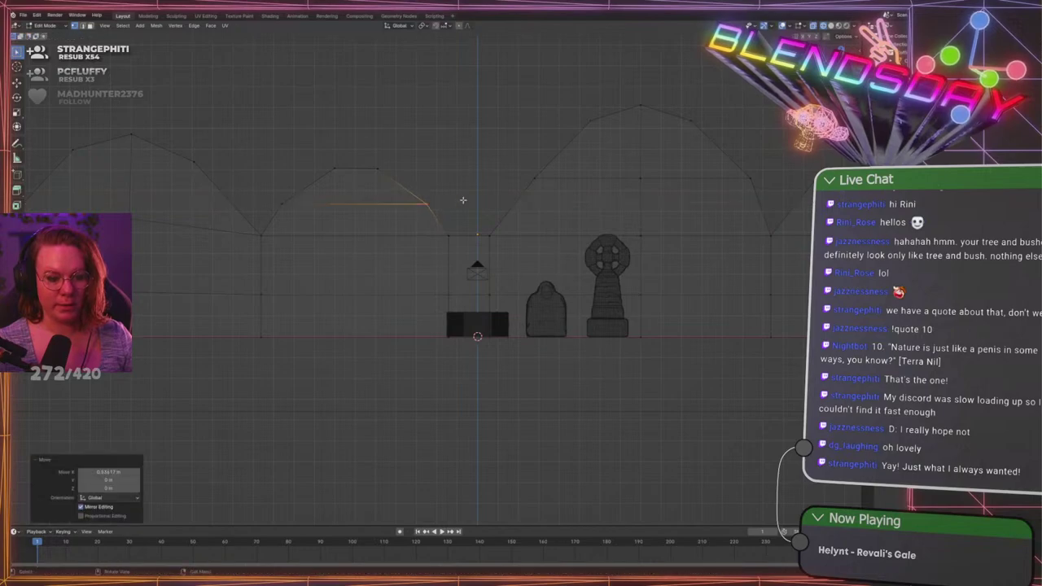
{"action": "left_click_drag", "start_coordinate": [517, 158], "coordinate": [594, 200]}
{"action": "key", "text": "g"}
{"action": "key", "text": "x"}
{"action": "left_click", "coordinate": [582, 198]}
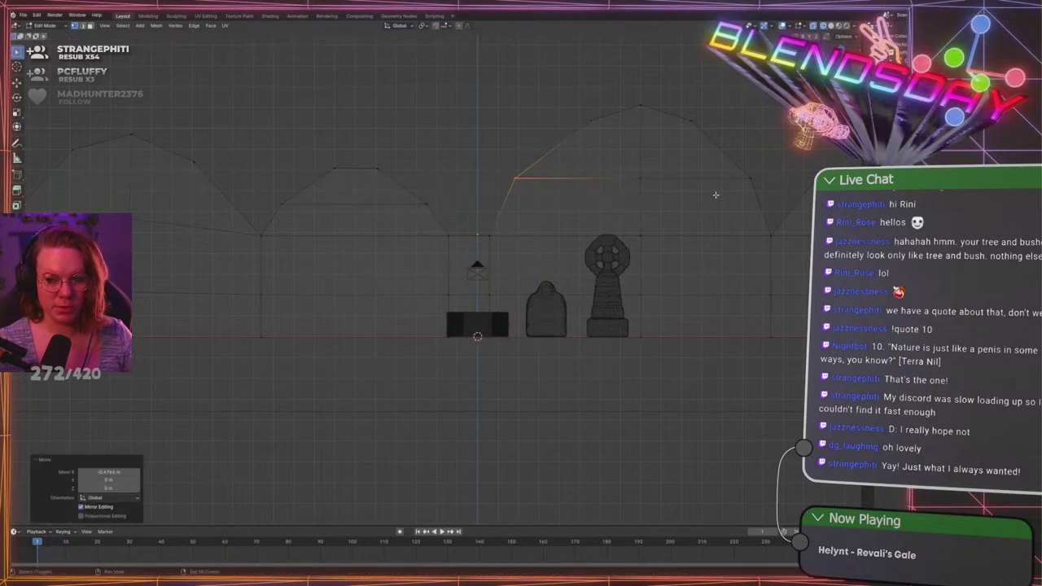
Widen the three top vertices of the large mound behind the gravestones along X and lower them along Z
{"action": "middle_click_drag", "start_coordinate": [716, 195], "coordinate": [544, 202], "text": "shift"}
{"action": "left_click_drag", "start_coordinate": [377, 84], "coordinate": [573, 174]}
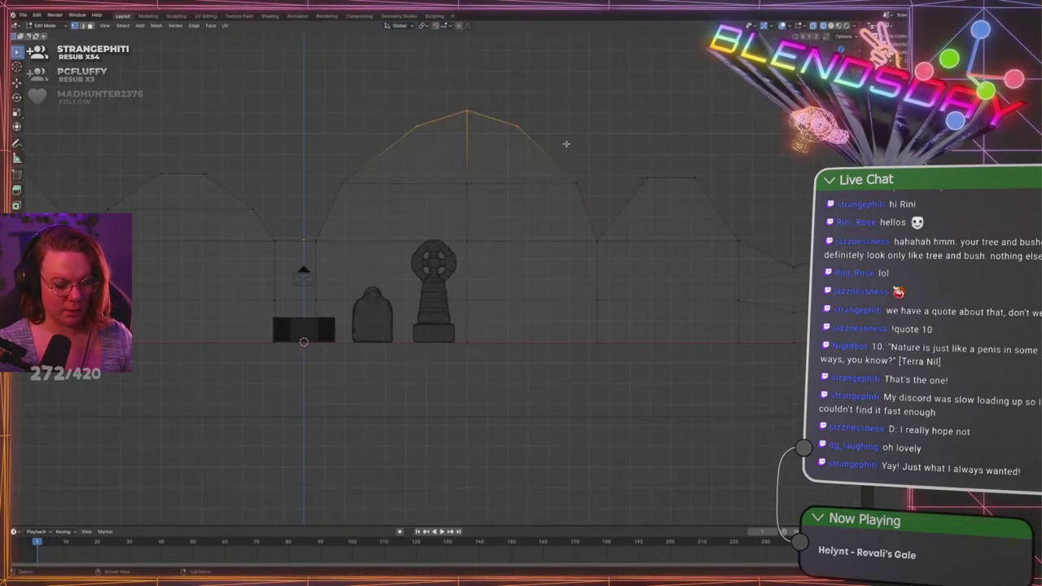
{"action": "key", "text": "s"}
{"action": "key", "text": "x"}
{"action": "left_click", "coordinate": [604, 149]}
{"action": "key", "text": "g"}
{"action": "key", "text": "z"}
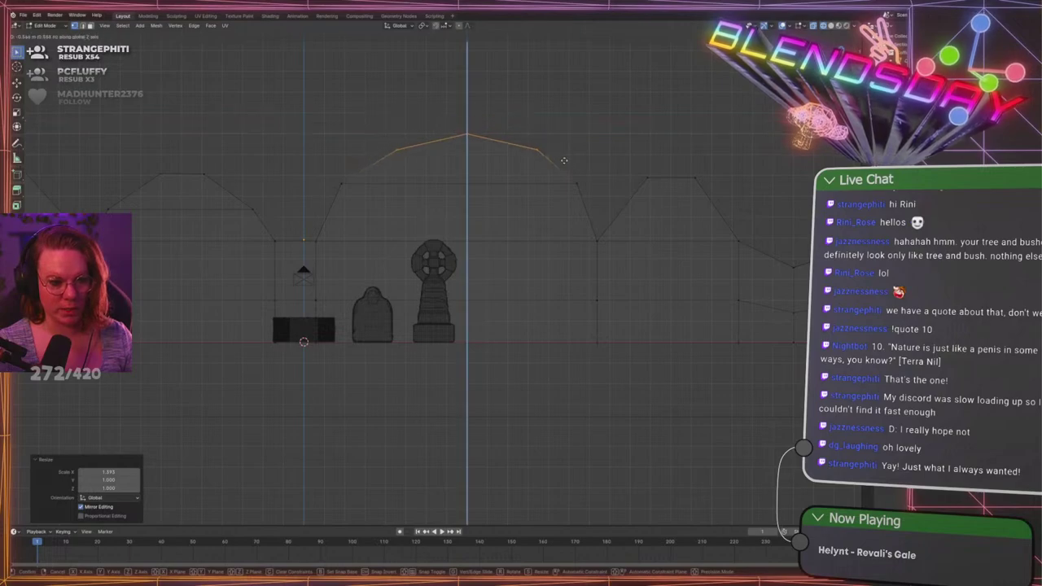
{"action": "left_click", "coordinate": [566, 152]}
Lower the whole upper half of the large mound, including its shoulder vertices, slightly along Z
{"action": "left_click_drag", "start_coordinate": [306, 112], "coordinate": [585, 206]}
{"action": "key", "text": "g"}
{"action": "key", "text": "z"}
{"action": "left_click", "coordinate": [579, 188]}
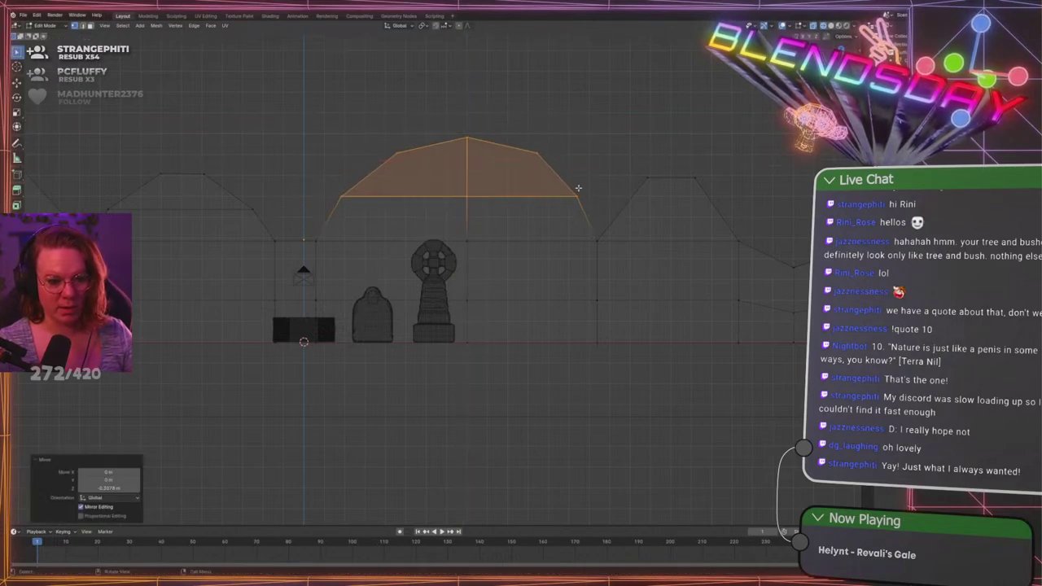
Leave Edit Mode on the mound plane and smooth its outline with subdivision
{"action": "scroll", "coordinate": [651, 151], "scroll_direction": "down", "scroll_amount": 2}
{"action": "middle_click_drag", "start_coordinate": [653, 167], "coordinate": [424, 154], "text": "shift"}
{"action": "scroll", "coordinate": [424, 154], "scroll_direction": "up", "scroll_amount": 1}
{"action": "left_click_drag", "start_coordinate": [319, 155], "coordinate": [414, 190]}
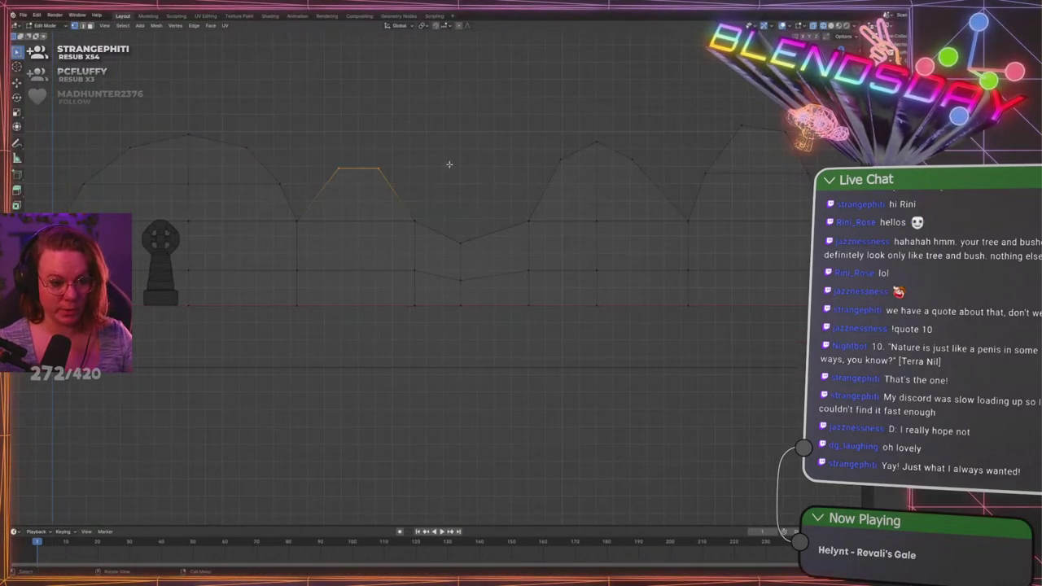
{"action": "scroll", "coordinate": [521, 270], "scroll_direction": "down", "scroll_amount": 4}
{"action": "middle_click_drag", "start_coordinate": [567, 241], "coordinate": [709, 229], "text": "shift"}
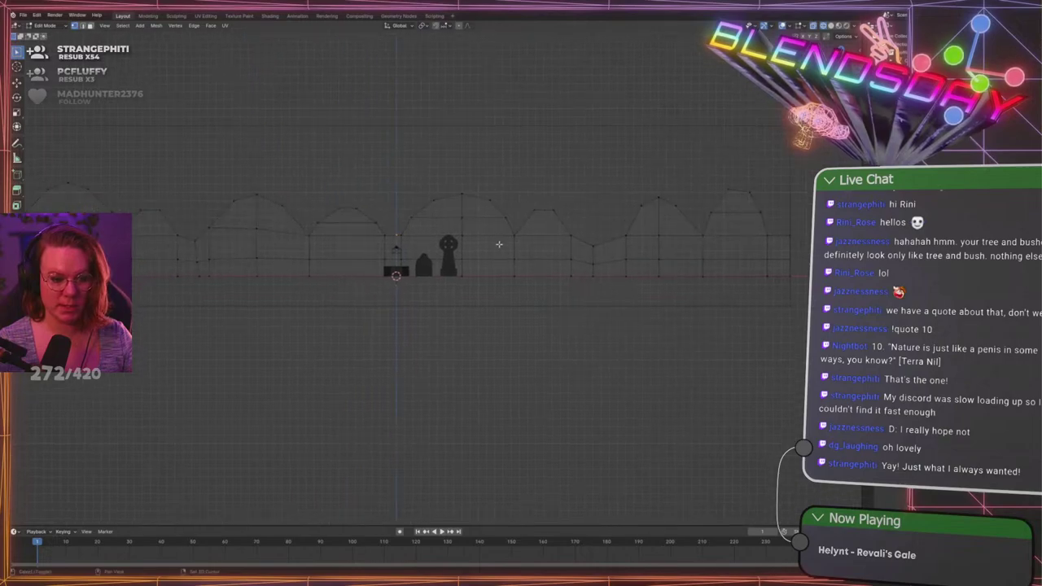
{"action": "middle_click_drag", "start_coordinate": [497, 244], "coordinate": [614, 259], "text": "shift"}
{"action": "scroll", "coordinate": [623, 261], "scroll_direction": "down", "scroll_amount": 2}
{"action": "key", "text": "Tab"}
{"action": "scroll", "coordinate": [603, 253], "scroll_direction": "up", "scroll_amount": 2}
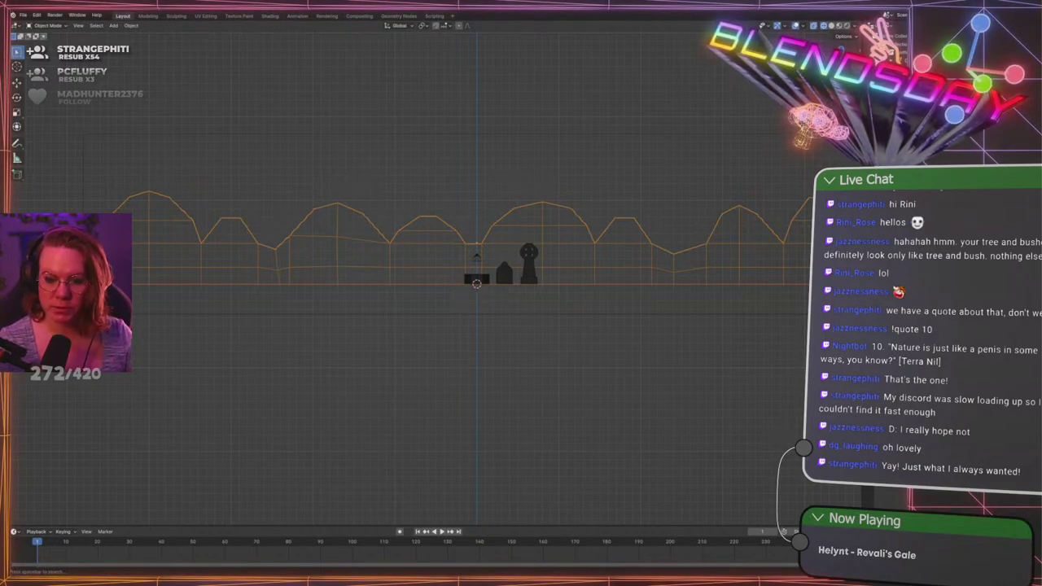
{"action": "scroll", "coordinate": [506, 311], "scroll_direction": "down", "scroll_amount": 4}
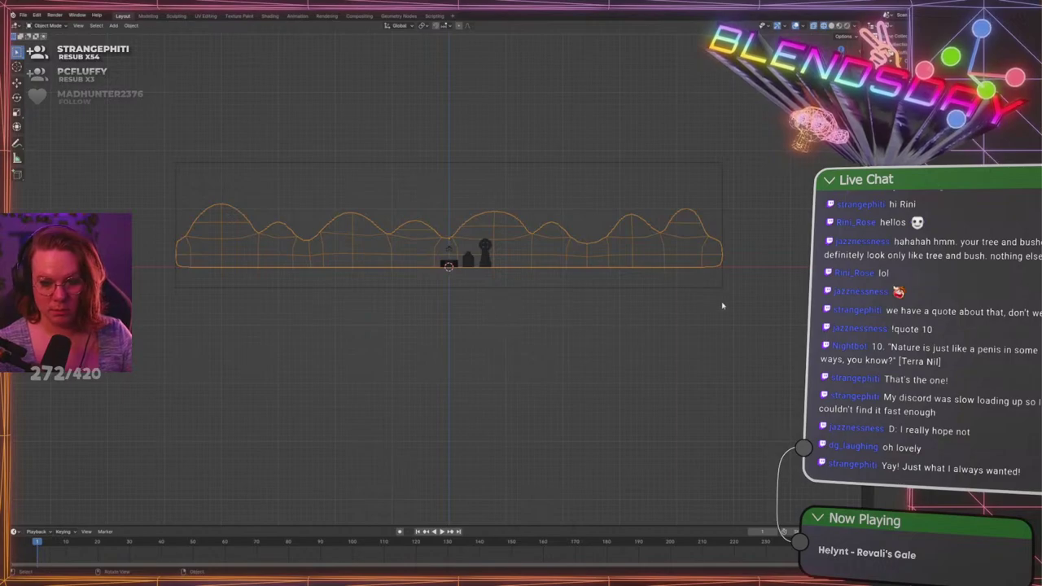
Show the smoothed mound plane in shaded display from the front and save the file
{"action": "key", "text": "Tab"}
{"action": "key", "text": "Tab"}
{"action": "left_click", "coordinate": [513, 274]}
{"action": "mouse_move", "coordinate": [513, 274]}
{"action": "middle_mouse_down"}
{"action": "mouse_move", "coordinate": [547, 293]}
{"action": "mouse_move", "coordinate": [583, 280]}
{"action": "middle_mouse_up"}
{"action": "key", "text": "shift+z"}
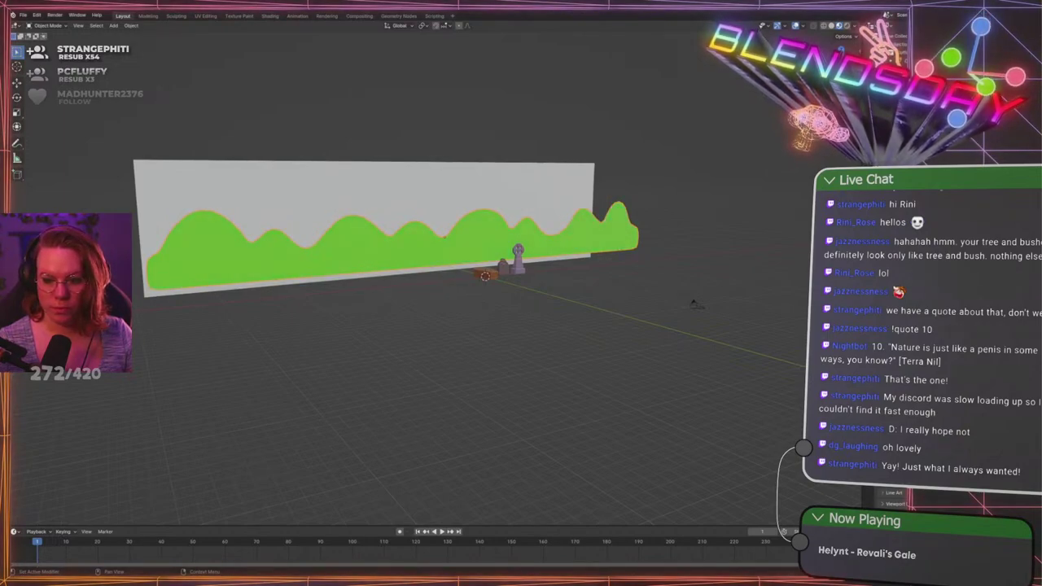
{"action": "key", "text": "KP_1"}
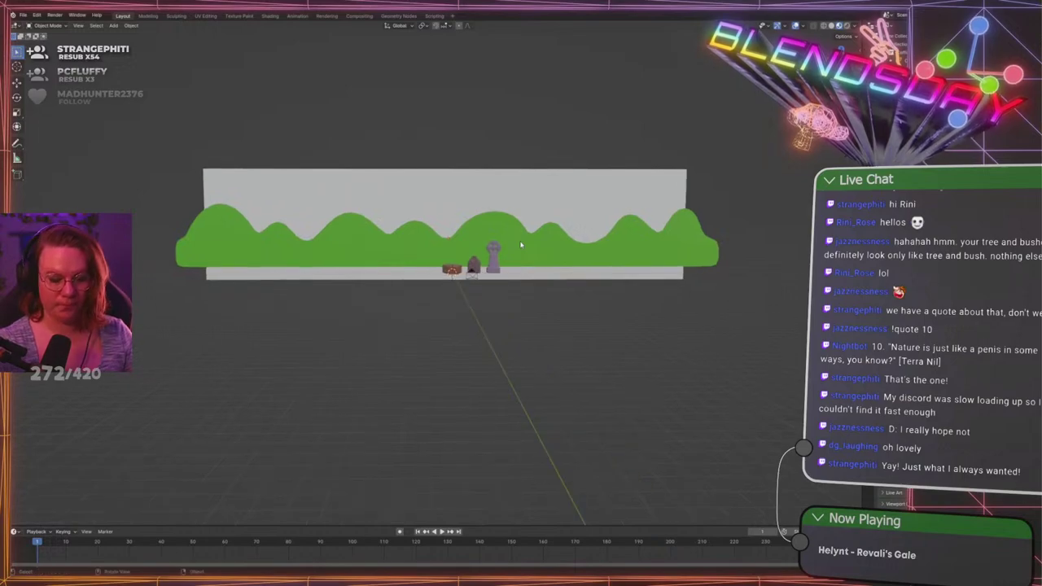
{"action": "scroll", "coordinate": [485, 362], "scroll_direction": "up", "scroll_amount": 5}
{"action": "key", "text": "ctrl+s"}
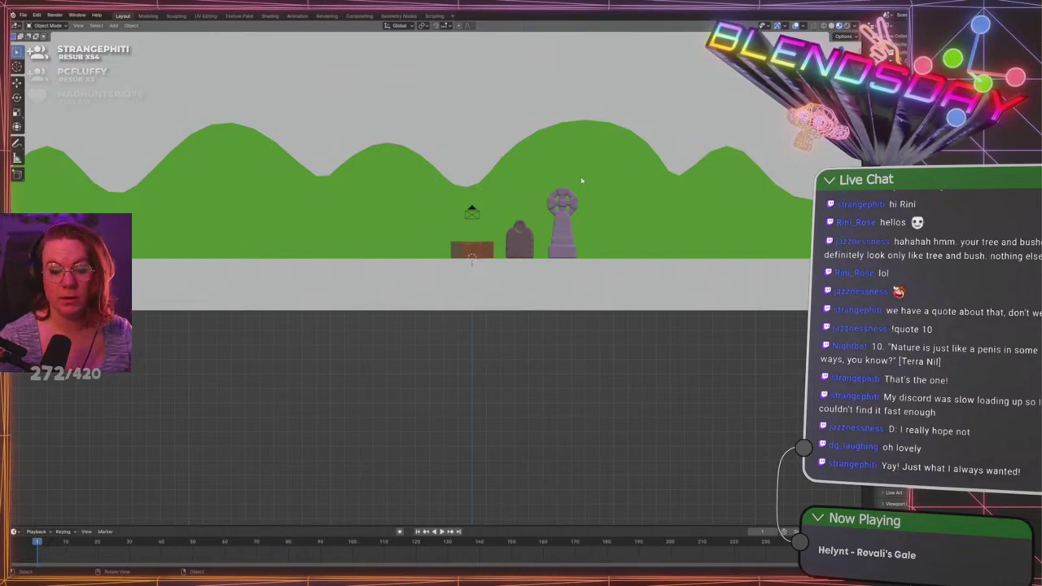
Edit the mound plane and raise the valley vertices between the large mound and the small mound to its right
{"action": "key", "text": "Tab"}
{"action": "scroll", "coordinate": [603, 244], "scroll_direction": "down", "scroll_amount": 4}
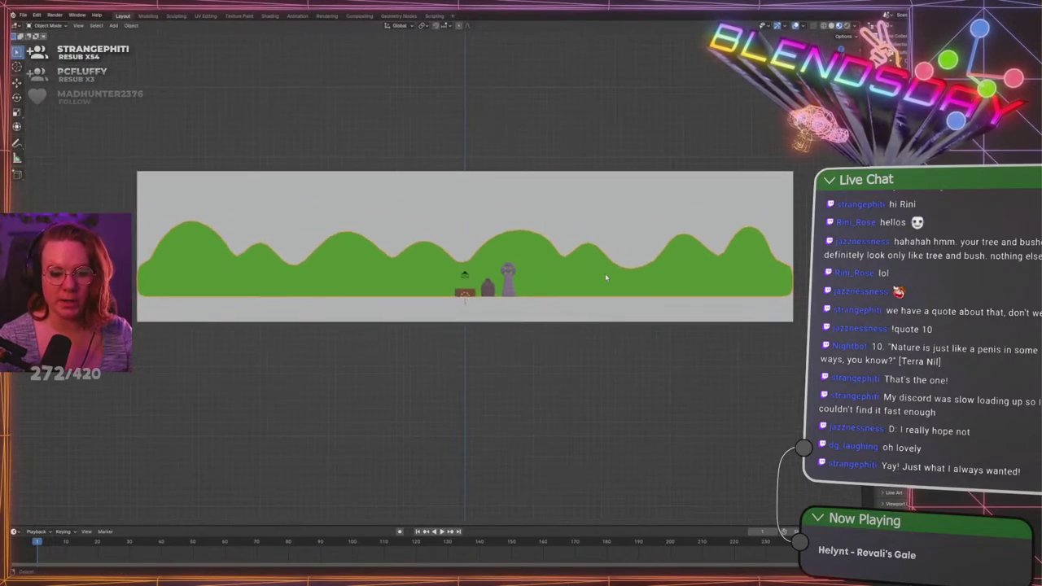
{"action": "scroll", "coordinate": [555, 252], "scroll_direction": "up", "scroll_amount": 2}
{"action": "scroll", "coordinate": [555, 252], "scroll_direction": "up", "scroll_amount": 3}
{"action": "key", "text": "g"}
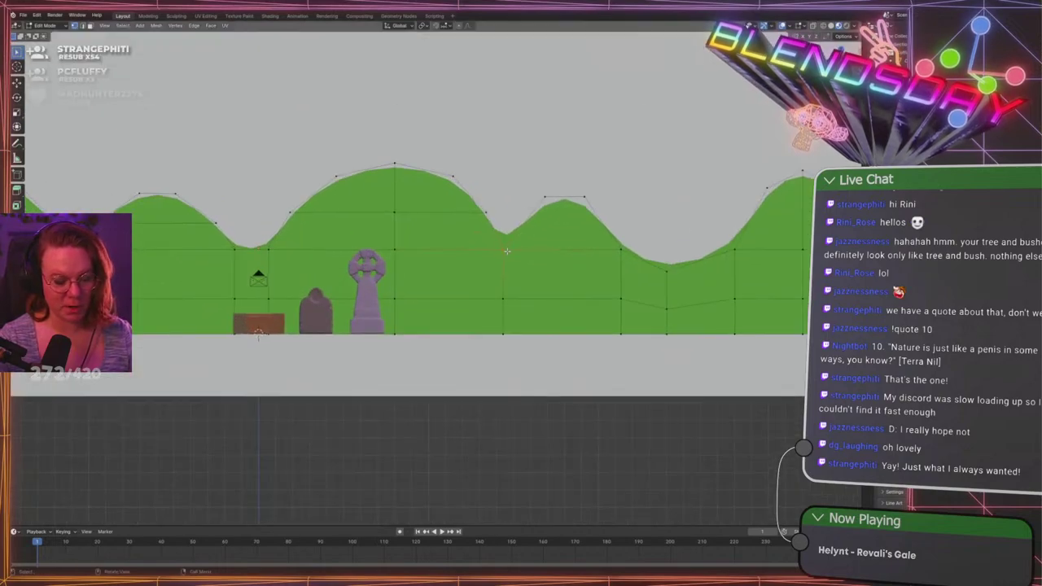
{"action": "left_click", "coordinate": [506, 230]}
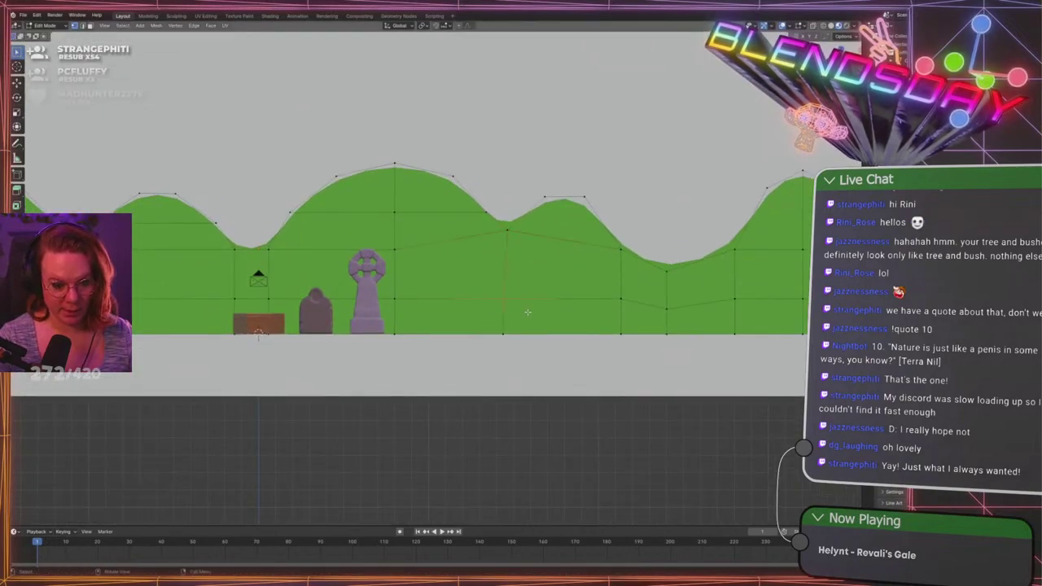
Spread the small mound's two top vertices, pulling the right one outward and down and the left one outward
{"action": "left_click", "coordinate": [583, 197]}
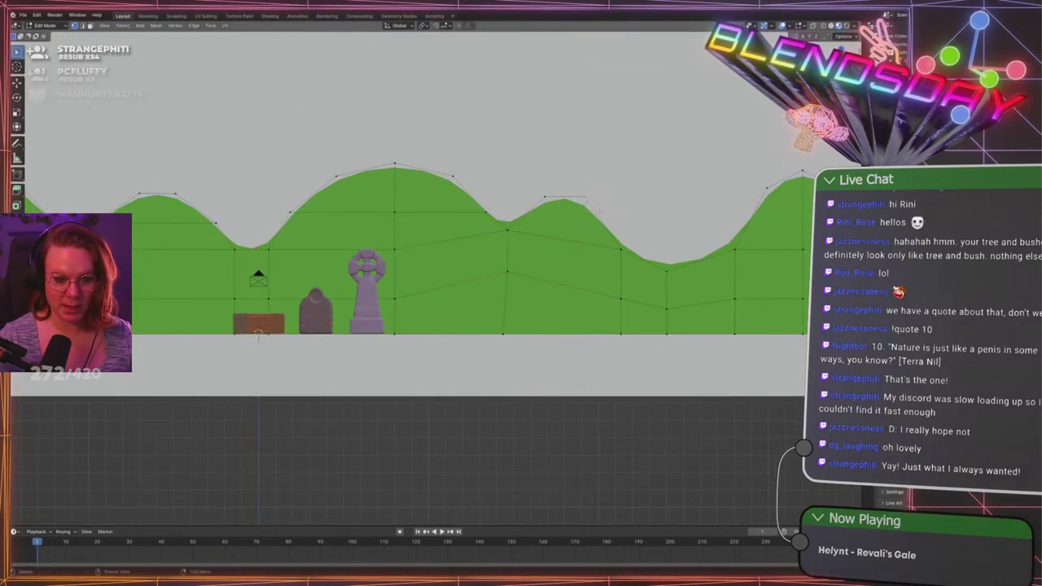
{"action": "key", "text": "g"}
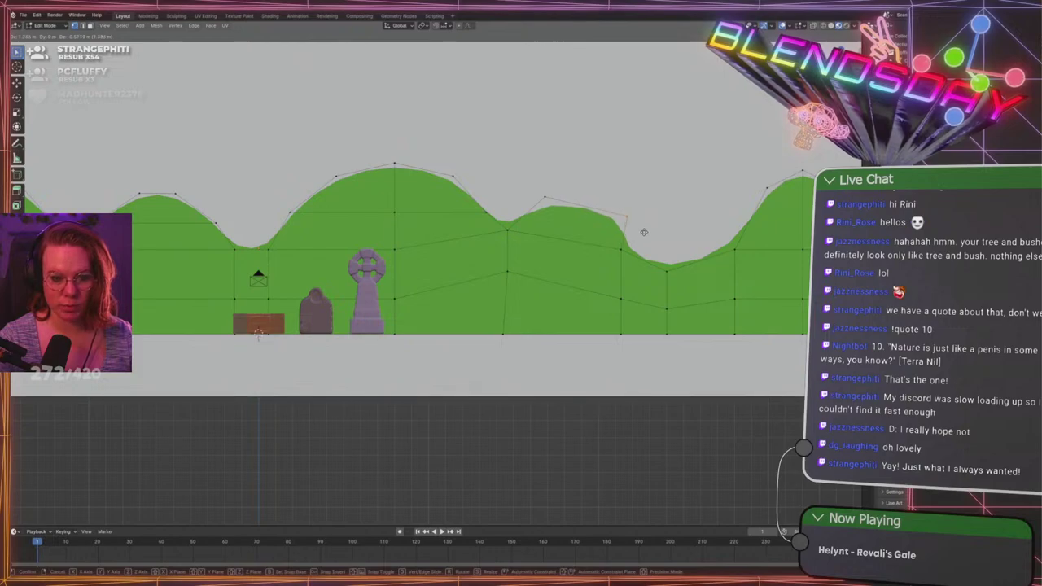
{"action": "left_click", "coordinate": [645, 233]}
{"action": "left_click", "coordinate": [560, 207]}
{"action": "key", "text": "g"}
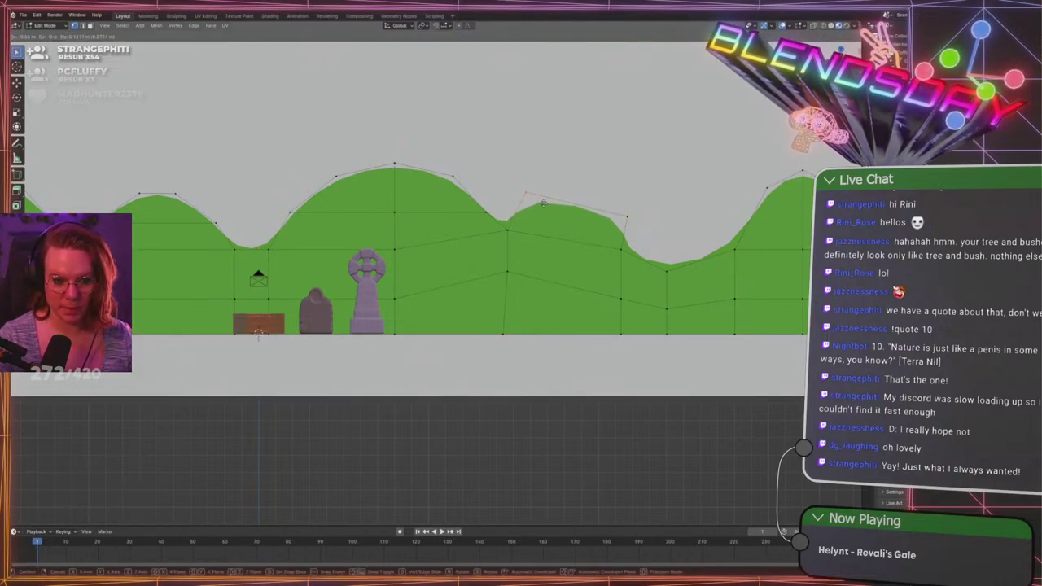
{"action": "left_click", "coordinate": [542, 201]}
Pull both shoulder vertices of the second mound from the right end outward and down to make it rounder
{"action": "middle_click_drag", "start_coordinate": [693, 231], "coordinate": [293, 225], "text": "shift"}
{"action": "left_click", "coordinate": [383, 205]}
{"action": "key", "text": "g"}
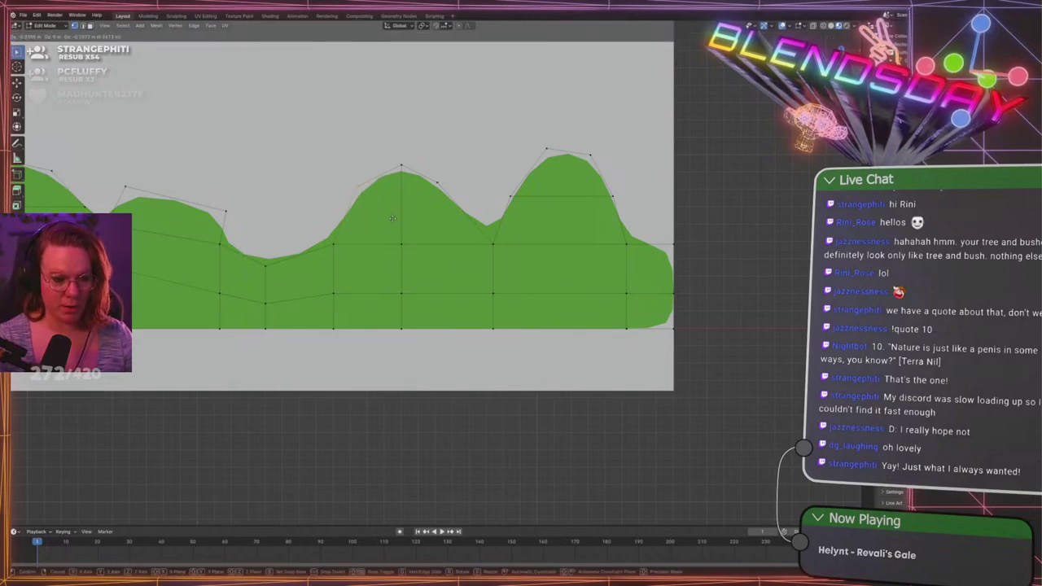
{"action": "left_click", "coordinate": [358, 236]}
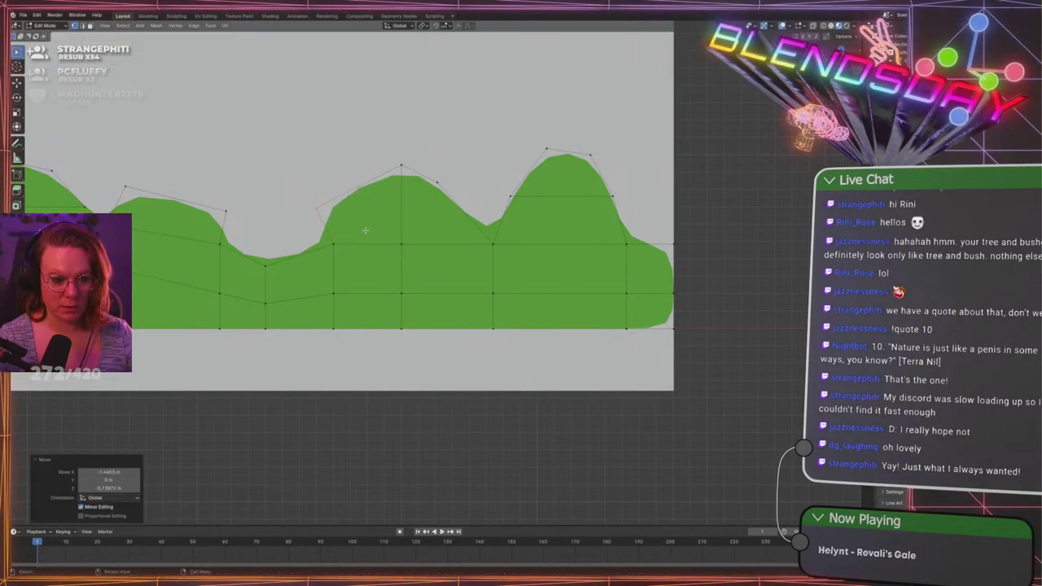
{"action": "left_click_drag", "start_coordinate": [423, 168], "coordinate": [466, 206]}
{"action": "key", "text": "g"}
{"action": "left_click", "coordinate": [509, 214]}
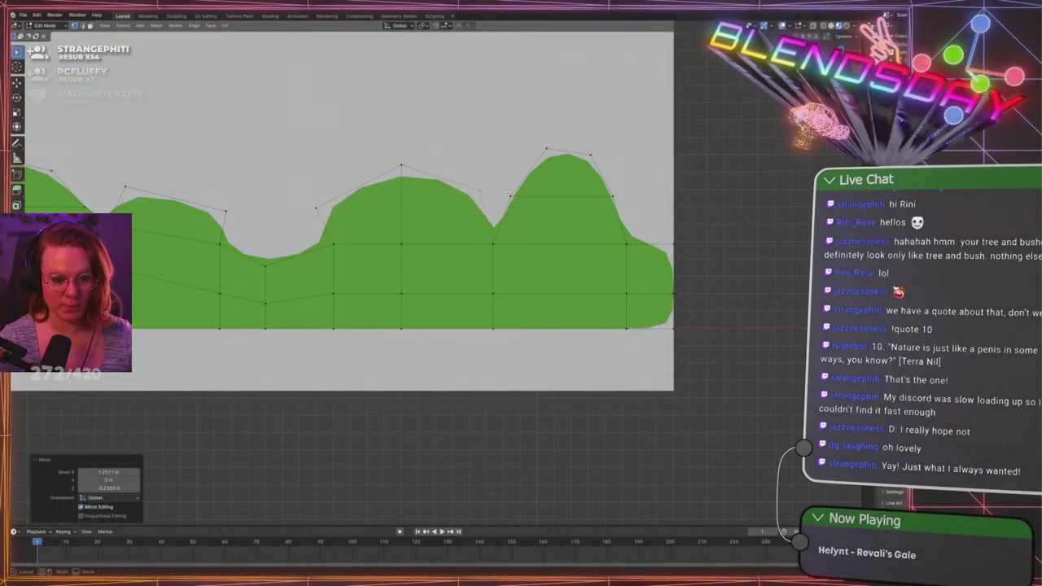
Move the rightmost mound's side vertices outward and lower its two top vertices slightly
{"action": "left_click", "coordinate": [516, 201]}
{"action": "key", "text": "g"}
{"action": "left_click", "coordinate": [520, 211]}
{"action": "left_click", "coordinate": [618, 201]}
{"action": "key", "text": "g"}
{"action": "left_click", "coordinate": [641, 215]}
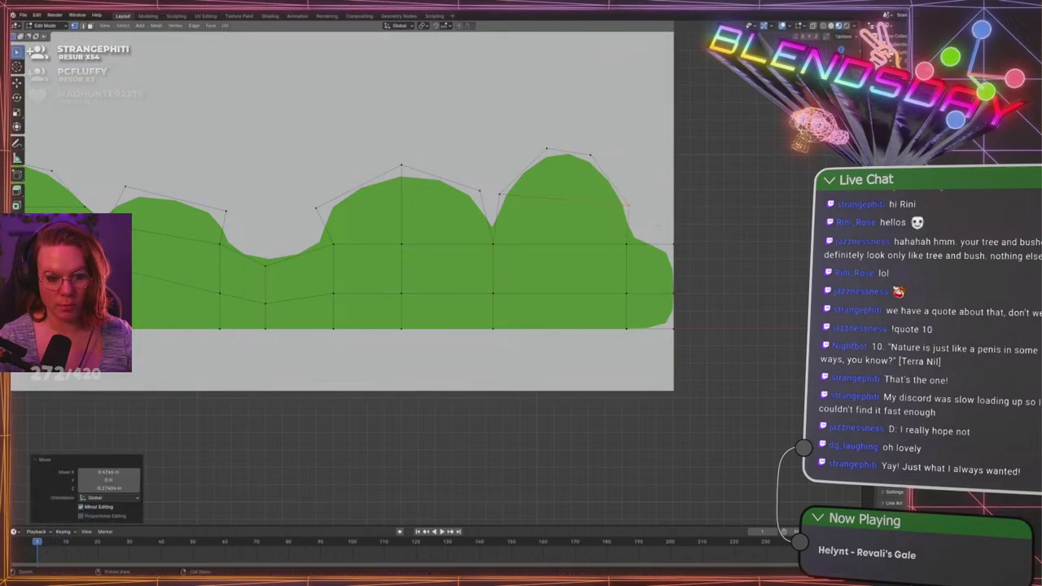
{"action": "left_click_drag", "start_coordinate": [538, 126], "coordinate": [638, 177]}
{"action": "key", "text": "g"}
{"action": "left_click", "coordinate": [638, 186]}
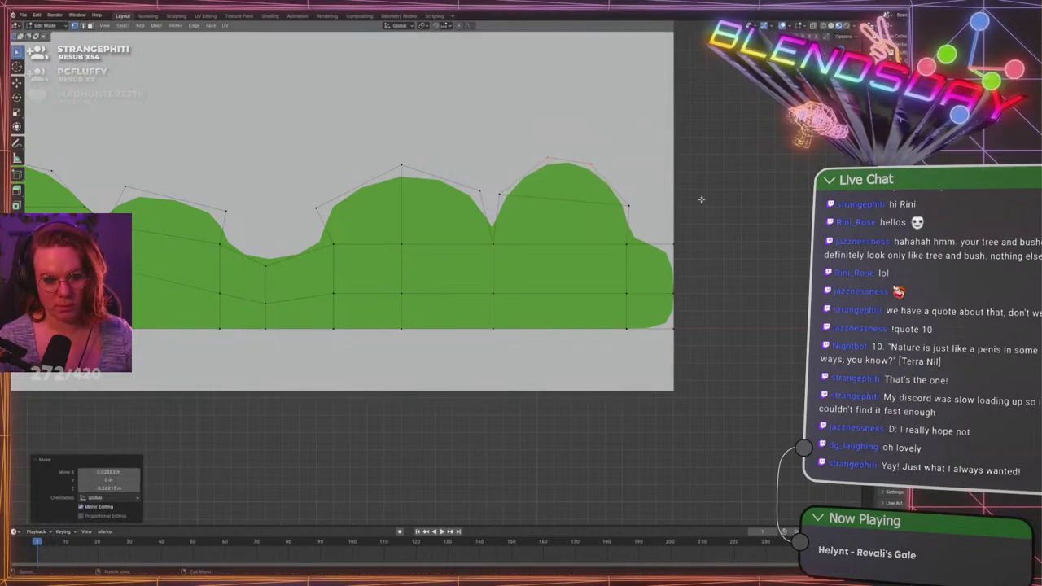
{"action": "left_click", "coordinate": [701, 200]}
Shift the left shoulder and top-left vertices of the small mound left of the coffin outward to the left
{"action": "scroll", "coordinate": [521, 236], "scroll_direction": "down", "scroll_amount": 4}
{"action": "middle_click_drag", "start_coordinate": [84, 238], "coordinate": [480, 255], "text": "shift"}
{"action": "scroll", "coordinate": [480, 254], "scroll_direction": "up", "scroll_amount": 2}
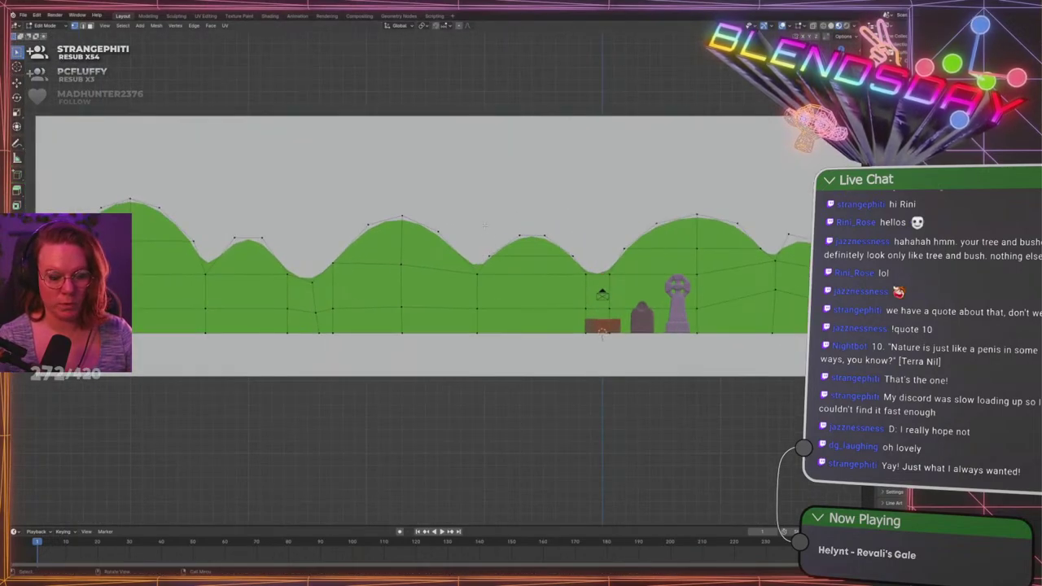
{"action": "left_click_drag", "start_coordinate": [481, 236], "coordinate": [511, 266]}
{"action": "scroll", "coordinate": [533, 263], "scroll_direction": "up", "scroll_amount": 3}
{"action": "key", "text": "g"}
{"action": "left_click", "coordinate": [540, 259]}
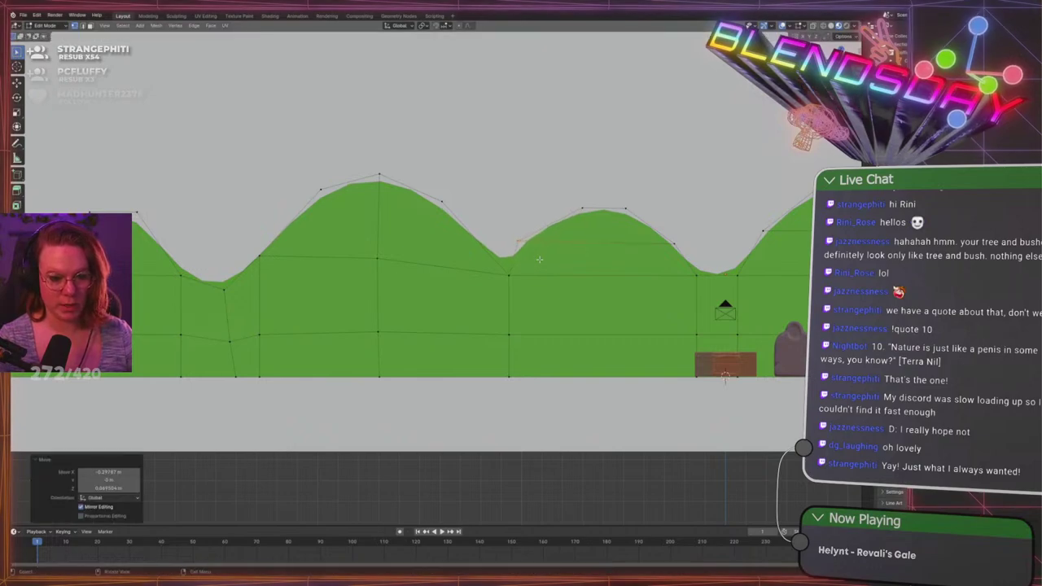
{"action": "left_click_drag", "start_coordinate": [569, 195], "coordinate": [595, 222]}
{"action": "key", "text": "g"}
{"action": "left_click", "coordinate": [560, 218]}
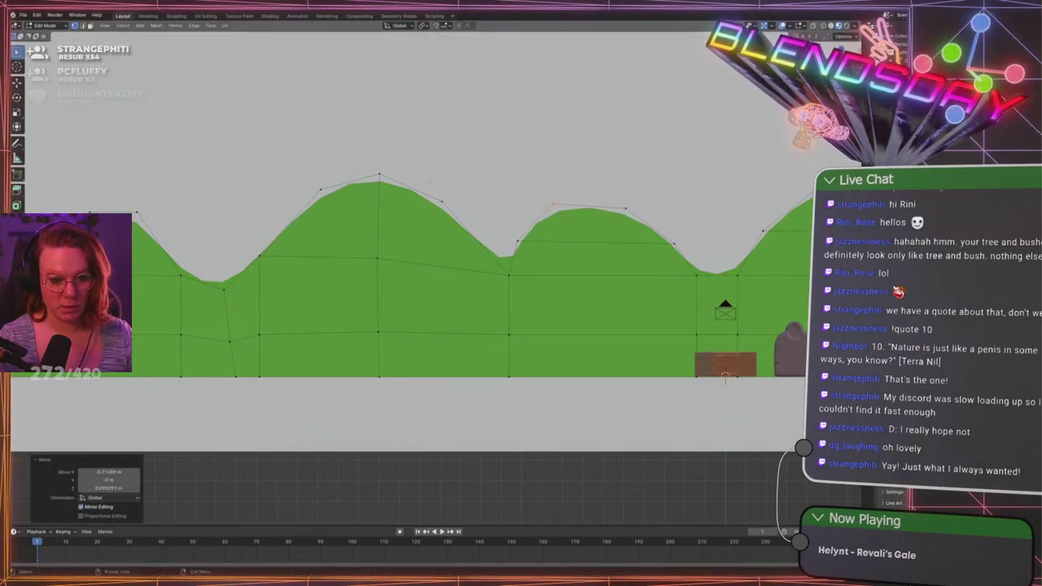
Pull the right shoulder vertex of the neighbouring large left mound outward and up to steepen that side
{"action": "left_click", "coordinate": [440, 201]}
{"action": "key", "text": "g"}
{"action": "left_click", "coordinate": [469, 217]}
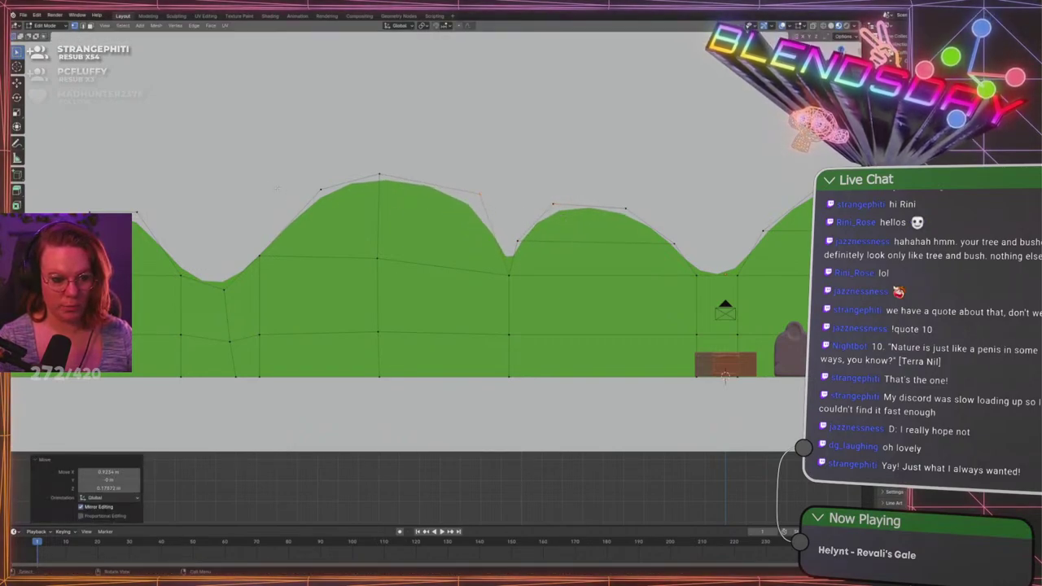
{"action": "left_click", "coordinate": [327, 292]}
Move the top-right vertex of the small mound beside the leftmost mound left and slightly up
{"action": "middle_click_drag", "start_coordinate": [255, 269], "coordinate": [631, 279], "text": "shift"}
{"action": "left_click_drag", "start_coordinate": [440, 204], "coordinate": [453, 214]}
{"action": "left_click_drag", "start_coordinate": [549, 230], "coordinate": [550, 231]}
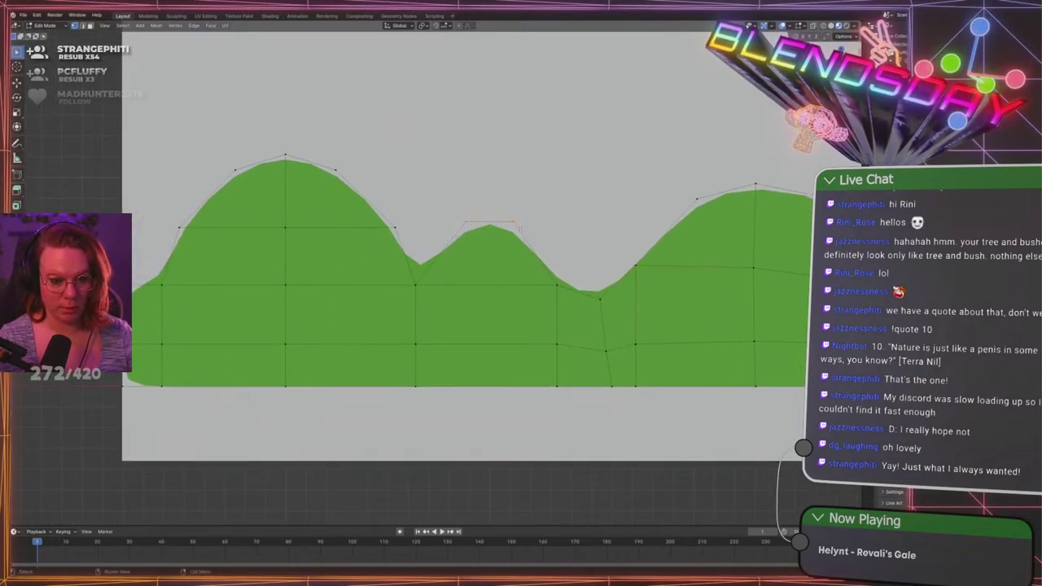
{"action": "key", "text": "g"}
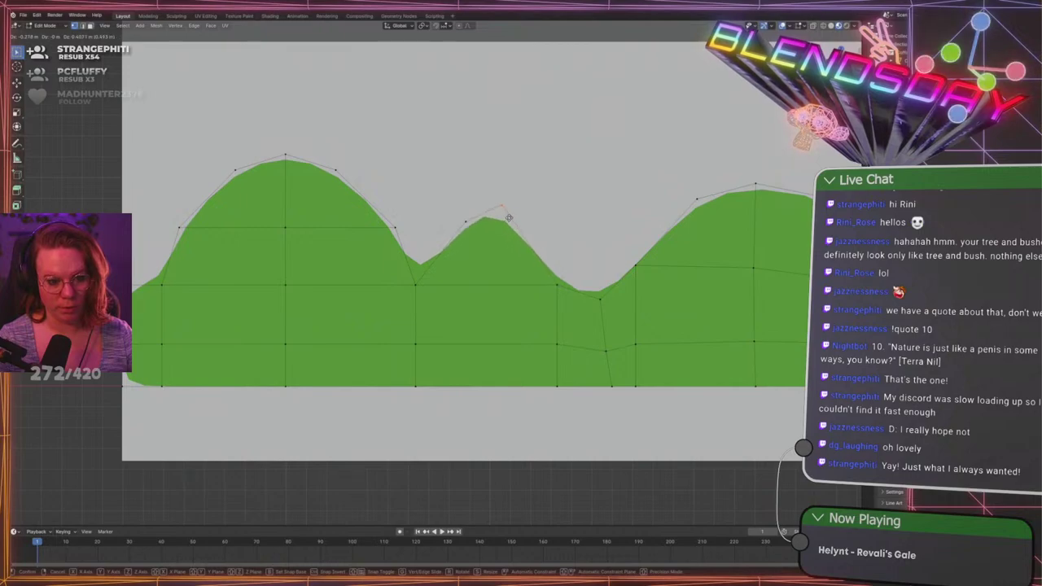
{"action": "left_click", "coordinate": [494, 219]}
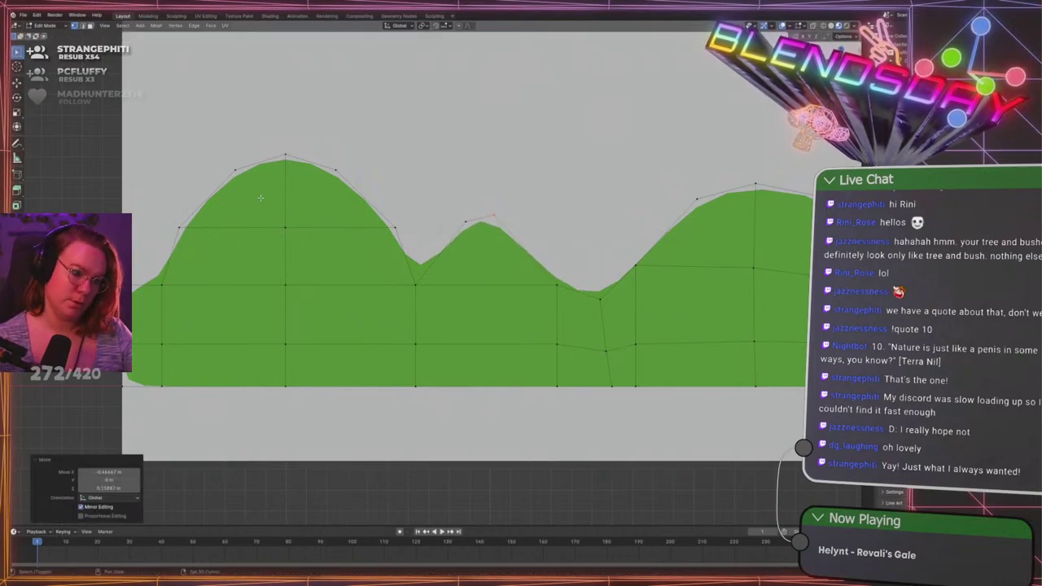
Try to scale the three top vertices of the leftmost mound closer together
{"action": "middle_click_drag", "start_coordinate": [260, 197], "coordinate": [431, 218], "text": "shift"}
{"action": "left_click_drag", "start_coordinate": [386, 157], "coordinate": [566, 218]}
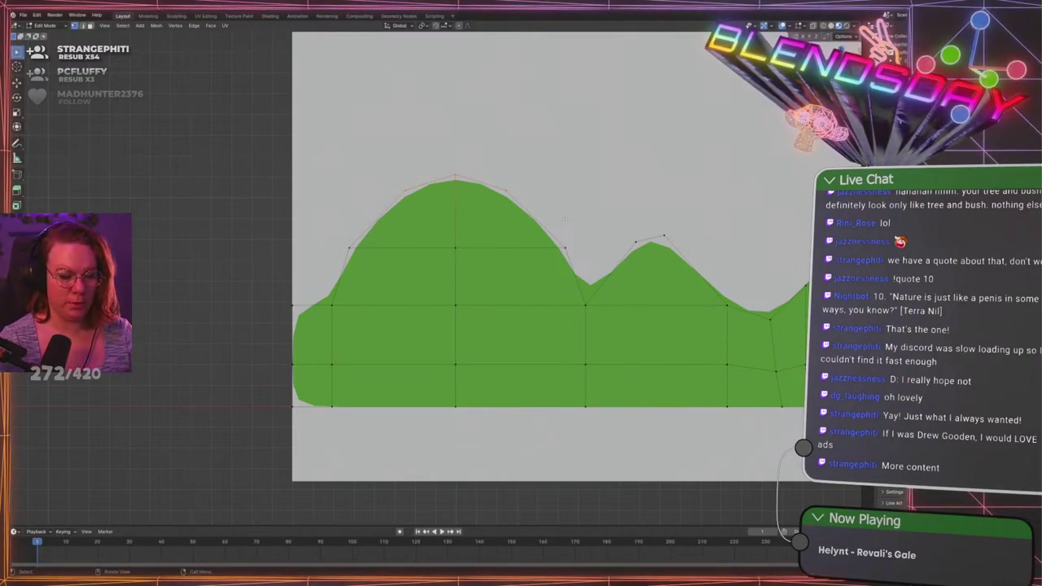
{"action": "middle_click_drag", "start_coordinate": [608, 192], "coordinate": [555, 206], "text": "shift"}
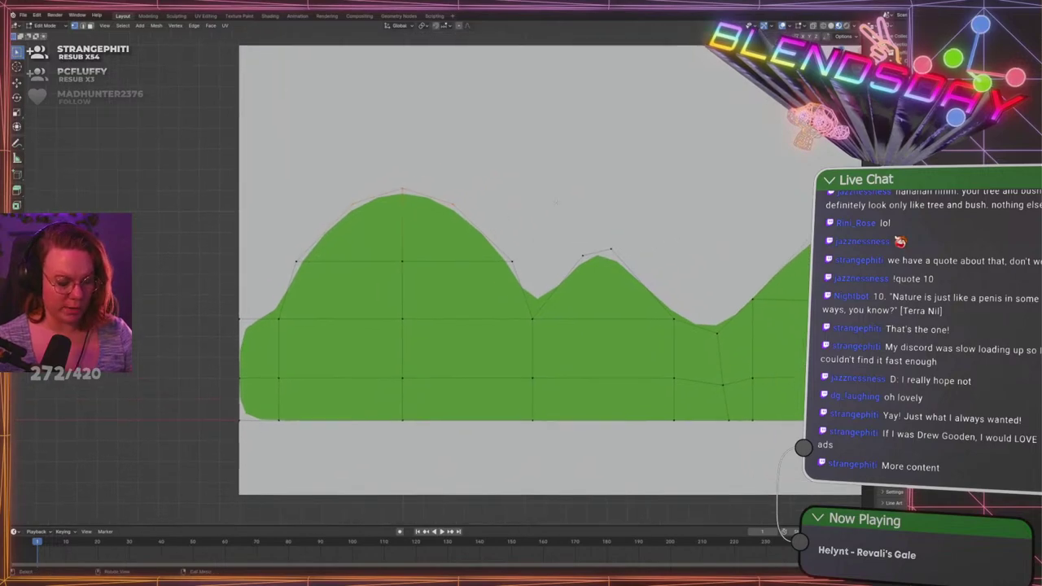
{"action": "key", "text": "s"}
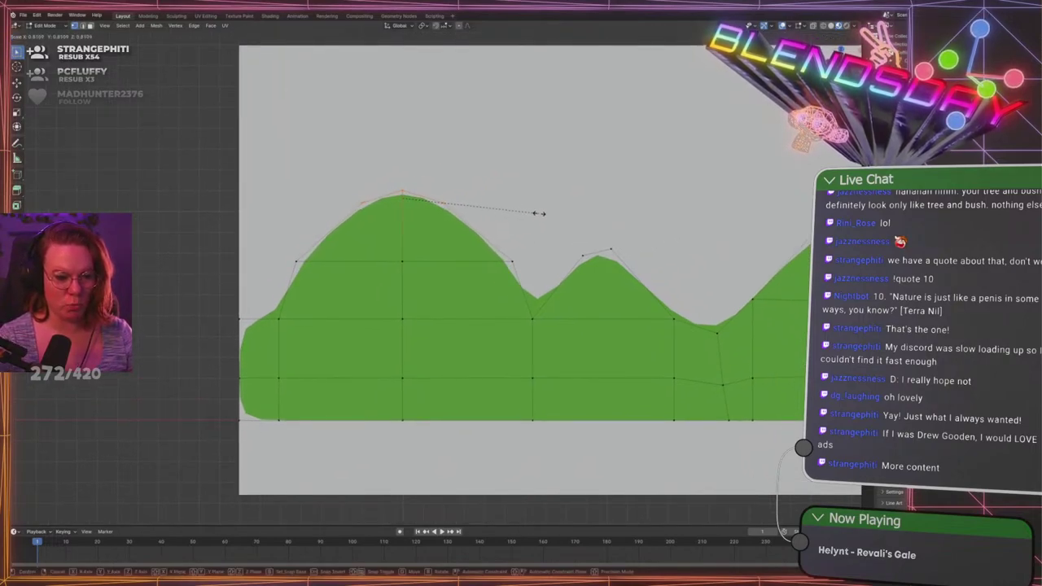
{"action": "left_click", "coordinate": [540, 214]}
{"action": "key", "text": "ctrl+z"}
{"action": "key", "text": "ctrl+z"}
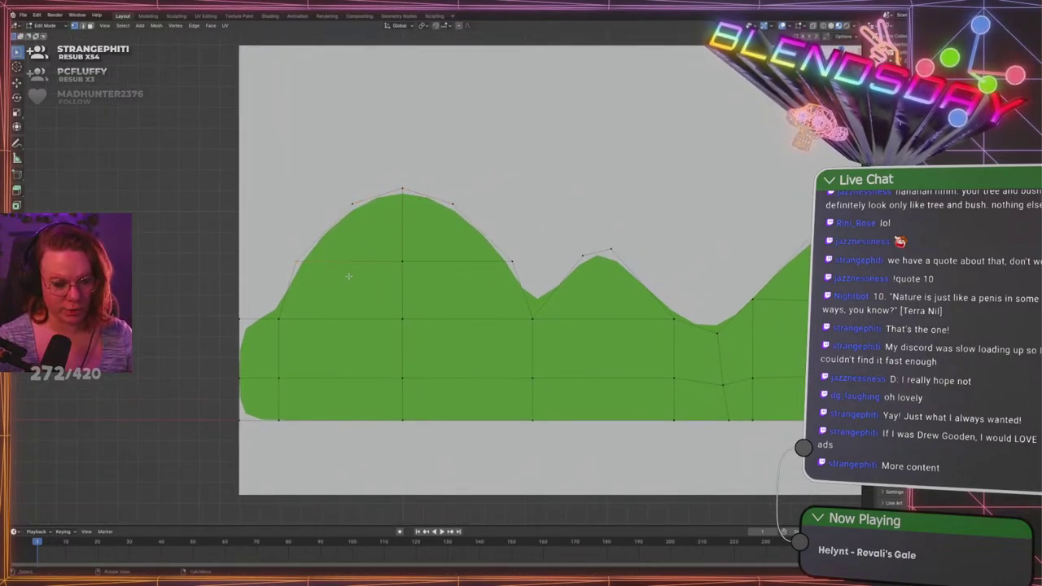
Move the left shoulder vertex of the leftmost mound inward and slightly down to narrow that side
{"action": "key", "text": "g"}
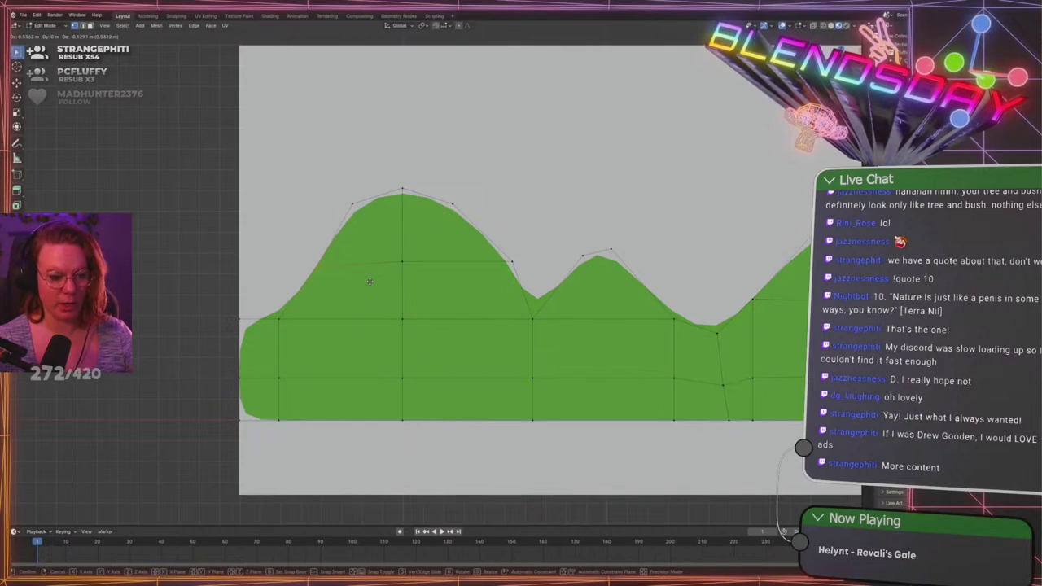
{"action": "left_click", "coordinate": [369, 281]}
Extrude the green strip's left end edge outward along X past the backdrop plane's edge
{"action": "left_click_drag", "start_coordinate": [199, 296], "coordinate": [256, 446]}
{"action": "scroll", "coordinate": [363, 338], "scroll_direction": "down", "scroll_amount": 3}
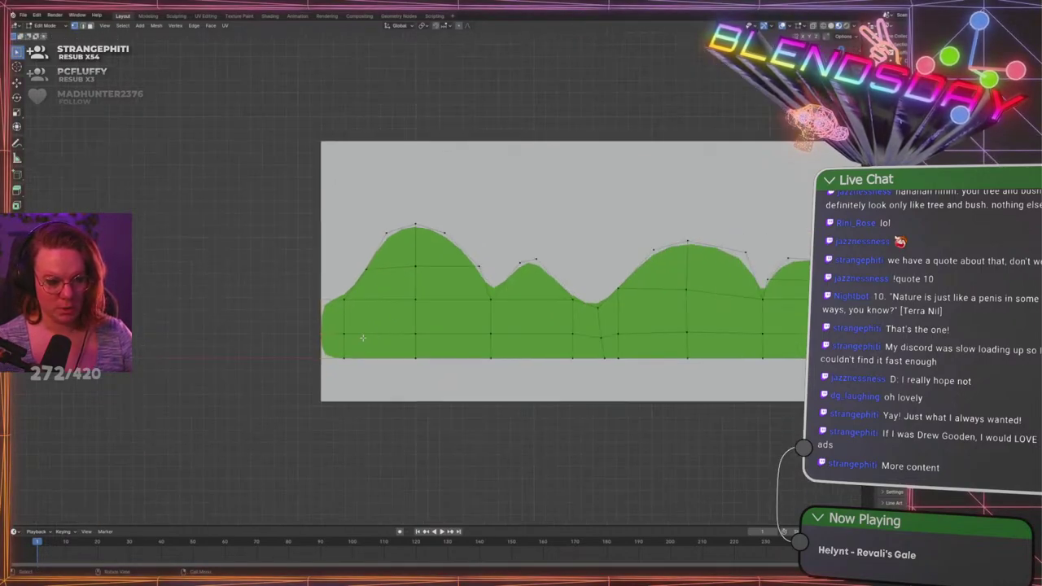
{"action": "scroll", "coordinate": [362, 338], "scroll_direction": "up", "scroll_amount": 3}
{"action": "key", "text": "g"}
{"action": "key", "text": "x"}
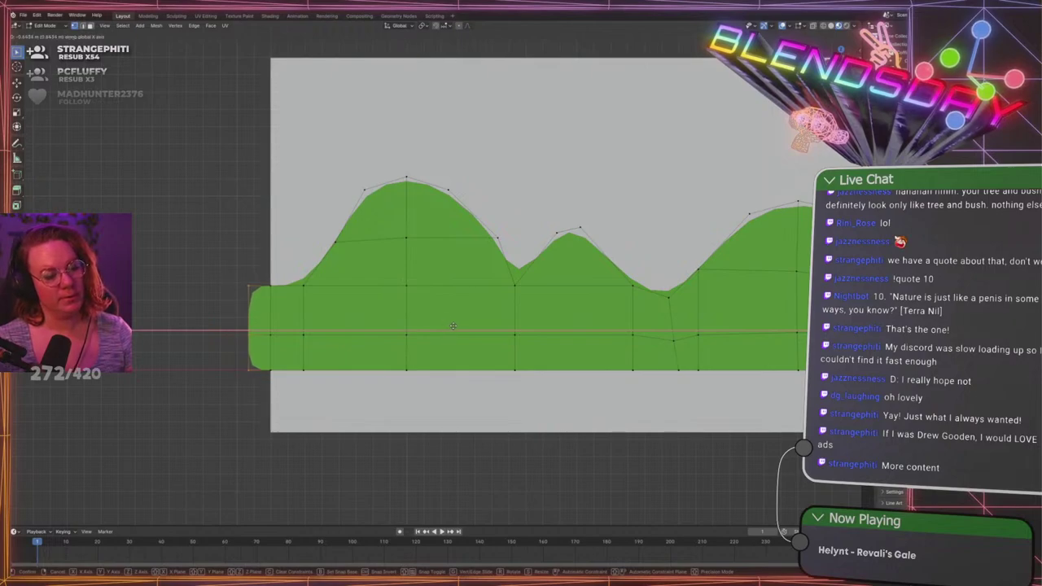
{"action": "left_click", "coordinate": [453, 326]}
{"action": "left_click", "coordinate": [197, 240]}
Extrude the green strip's right end edge outward along X by about 0.77 m, past the backdrop plane
{"action": "scroll", "coordinate": [198, 240], "scroll_direction": "down", "scroll_amount": 6}
{"action": "middle_click_drag", "start_coordinate": [847, 290], "coordinate": [433, 307], "text": "shift"}
{"action": "scroll", "coordinate": [391, 311], "scroll_direction": "up", "scroll_amount": 6}
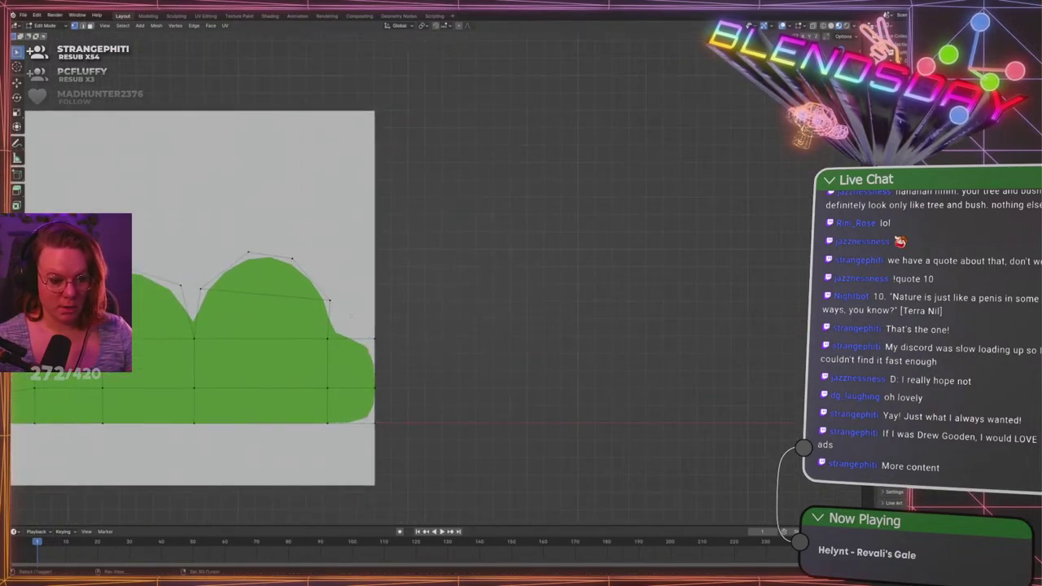
{"action": "middle_click_drag", "start_coordinate": [352, 316], "coordinate": [398, 254], "text": "shift"}
{"action": "left_click_drag", "start_coordinate": [509, 244], "coordinate": [407, 429]}
{"action": "key", "text": "e"}
{"action": "key", "text": "x"}
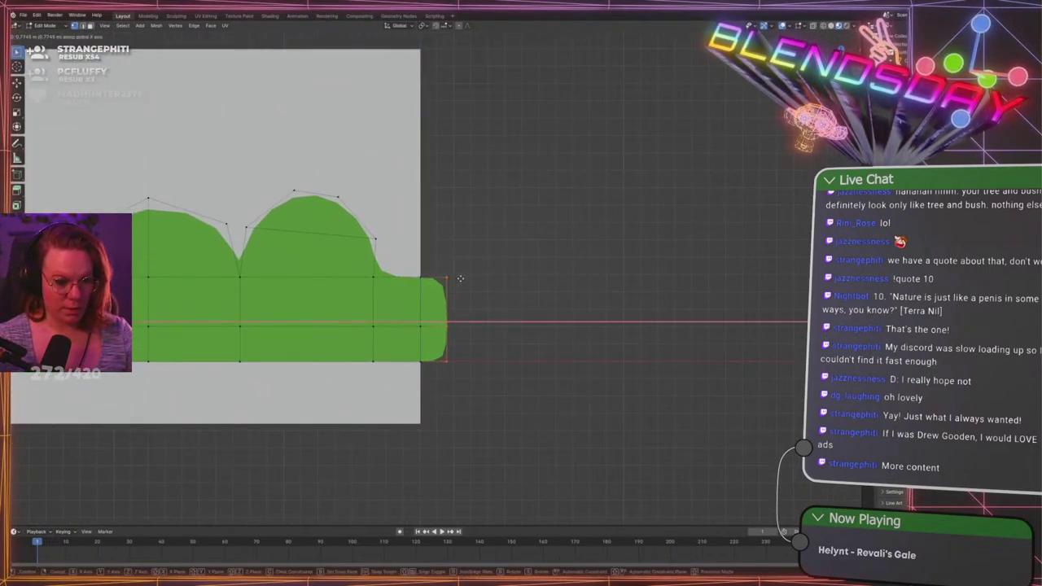
{"action": "left_click", "coordinate": [460, 279]}
{"action": "key", "text": "Tab"}
Add a vertical edge loop to the strip's left end and slide it against the outer edge to square the corners
{"action": "left_click", "coordinate": [487, 238]}
{"action": "scroll", "coordinate": [244, 258], "scroll_direction": "down", "scroll_amount": 6}
{"action": "middle_click_drag", "start_coordinate": [215, 260], "coordinate": [563, 256], "text": "shift"}
{"action": "scroll", "coordinate": [562, 256], "scroll_direction": "down", "scroll_amount": 1}
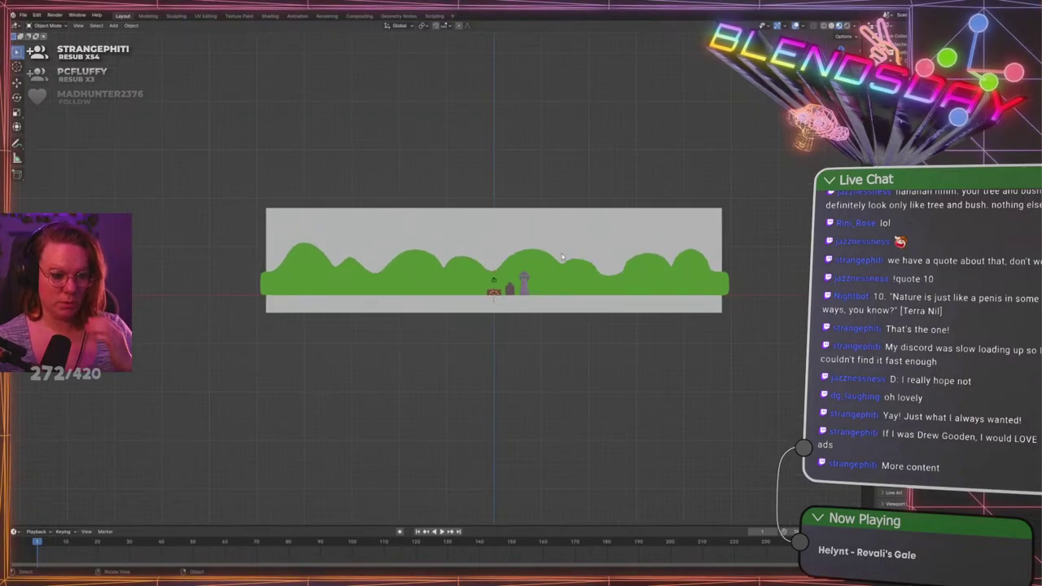
{"action": "scroll", "coordinate": [750, 278], "scroll_direction": "up", "scroll_amount": 2}
{"action": "left_click", "coordinate": [755, 272]}
{"action": "scroll", "coordinate": [758, 274], "scroll_direction": "down", "scroll_amount": 1}
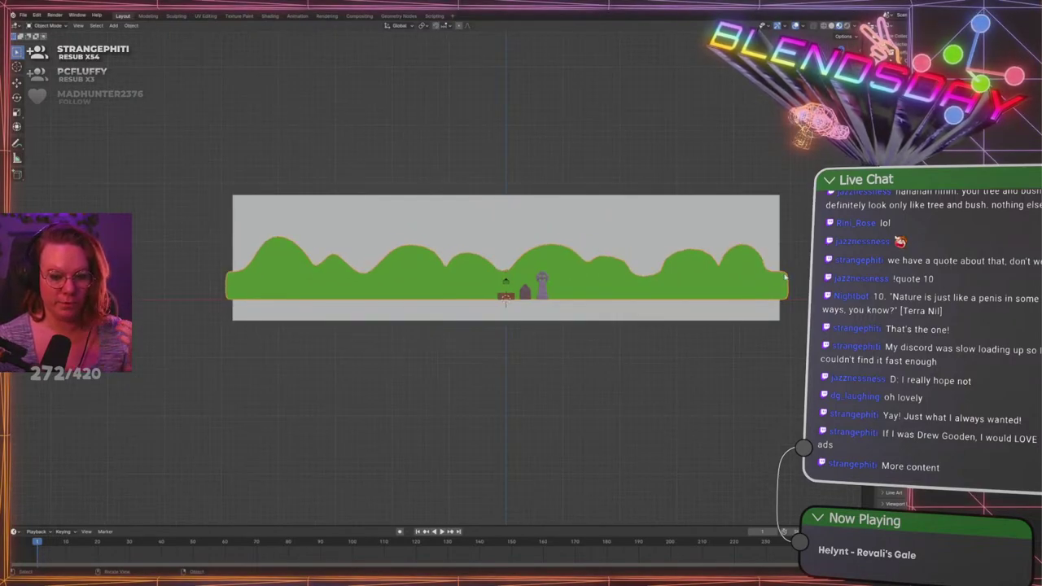
{"action": "scroll", "coordinate": [242, 280], "scroll_direction": "down", "scroll_amount": 1}
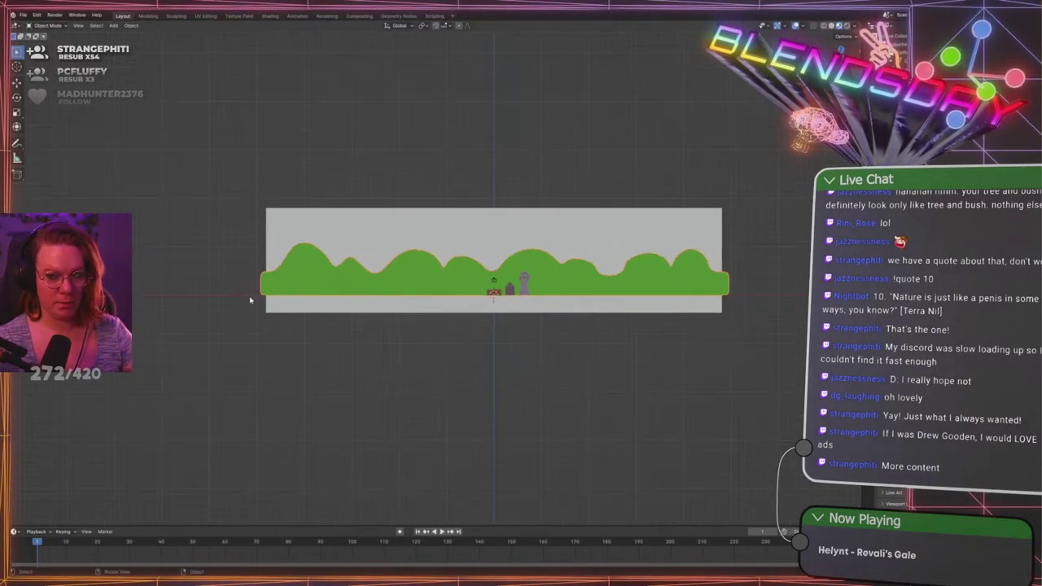
{"action": "scroll", "coordinate": [238, 298], "scroll_direction": "up", "scroll_amount": 4}
{"action": "middle_click_drag", "start_coordinate": [231, 298], "coordinate": [470, 267], "text": "shift"}
{"action": "scroll", "coordinate": [534, 285], "scroll_direction": "up", "scroll_amount": 3}
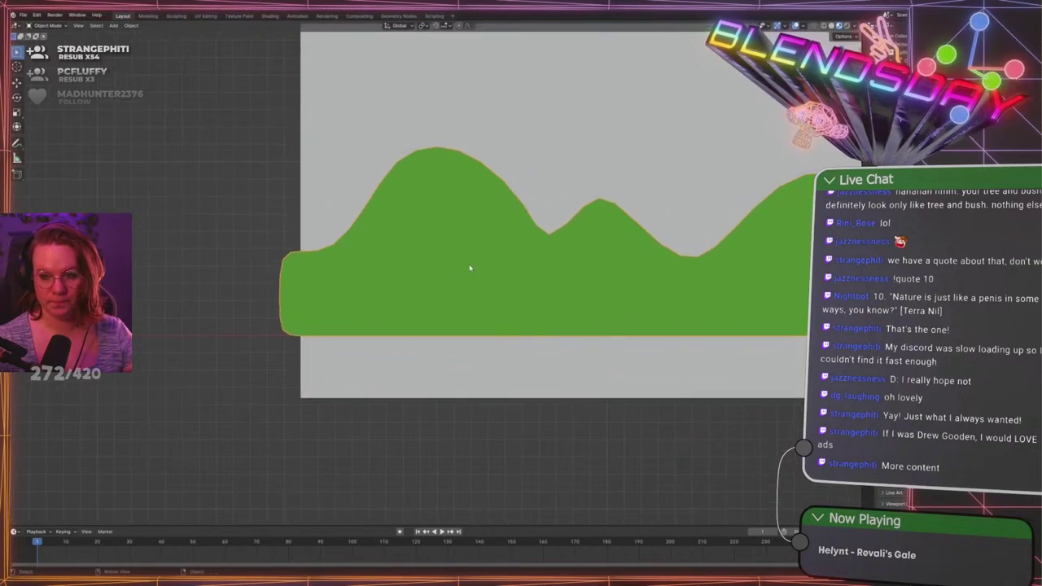
{"action": "key", "text": "Tab"}
{"action": "scroll", "coordinate": [285, 257], "scroll_direction": "up", "scroll_amount": 1}
{"action": "key", "text": "ctrl+r"}
{"action": "left_click", "coordinate": [262, 250]}
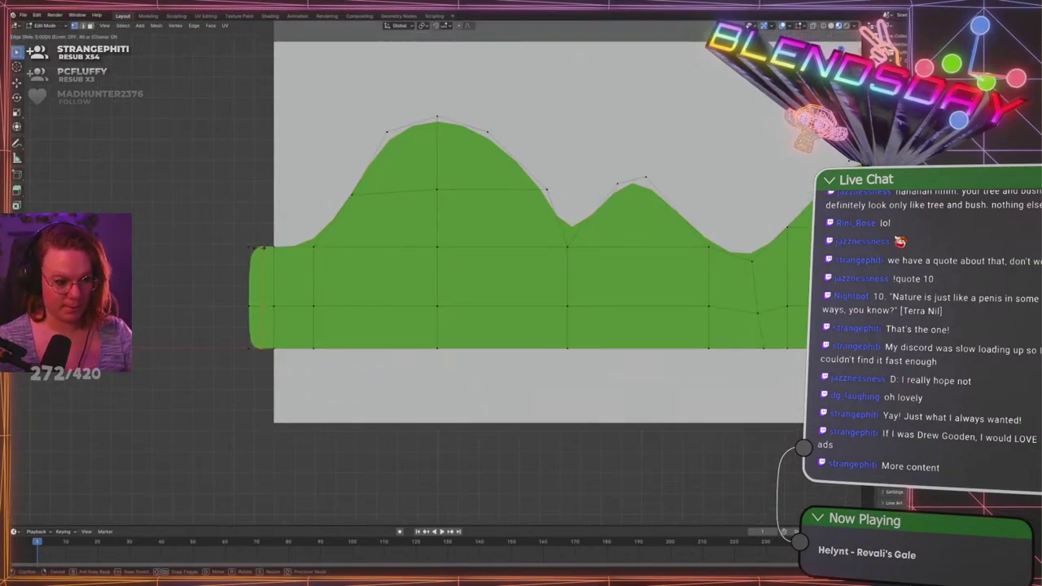
{"action": "left_click", "coordinate": [251, 247]}
Add a matching edge loop at the strip's right end, slid close to the outer edge
{"action": "scroll", "coordinate": [272, 226], "scroll_direction": "down", "scroll_amount": 10}
{"action": "scroll", "coordinate": [381, 214], "scroll_direction": "up", "scroll_amount": 10}
{"action": "middle_click_drag", "start_coordinate": [676, 236], "coordinate": [424, 287], "text": "shift"}
{"action": "key", "text": "ctrl+r"}
{"action": "left_click", "coordinate": [446, 225]}
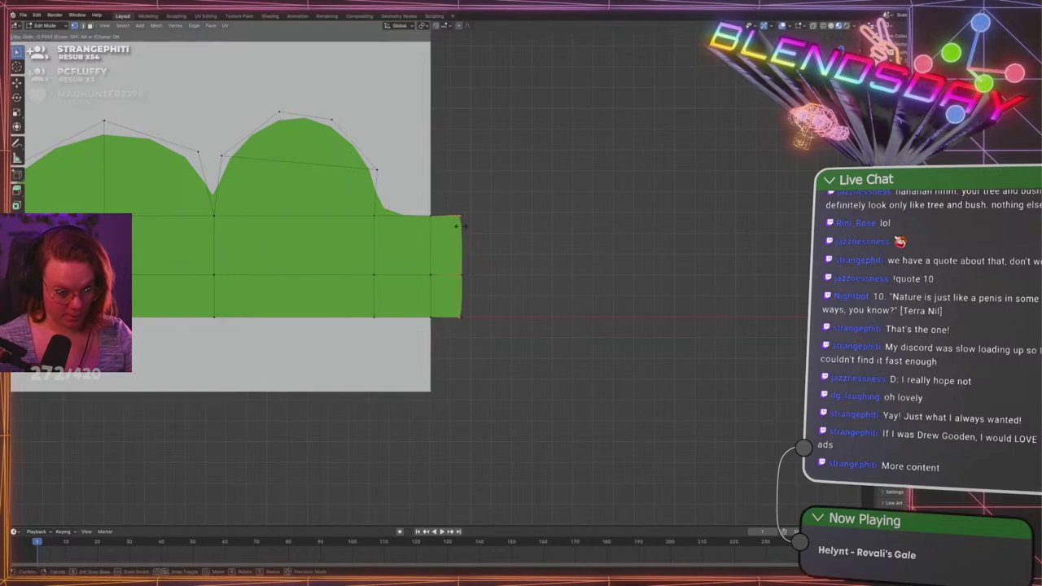
{"action": "left_click", "coordinate": [460, 225]}
Return to Object Mode and save GraveLevel.blend with the mound strip in full view
{"action": "key", "text": "Tab"}
{"action": "scroll", "coordinate": [544, 219], "scroll_direction": "down", "scroll_amount": 10}
{"action": "middle_click_drag", "start_coordinate": [372, 250], "coordinate": [494, 279], "text": "shift"}
{"action": "scroll", "coordinate": [494, 278], "scroll_direction": "up", "scroll_amount": 3}
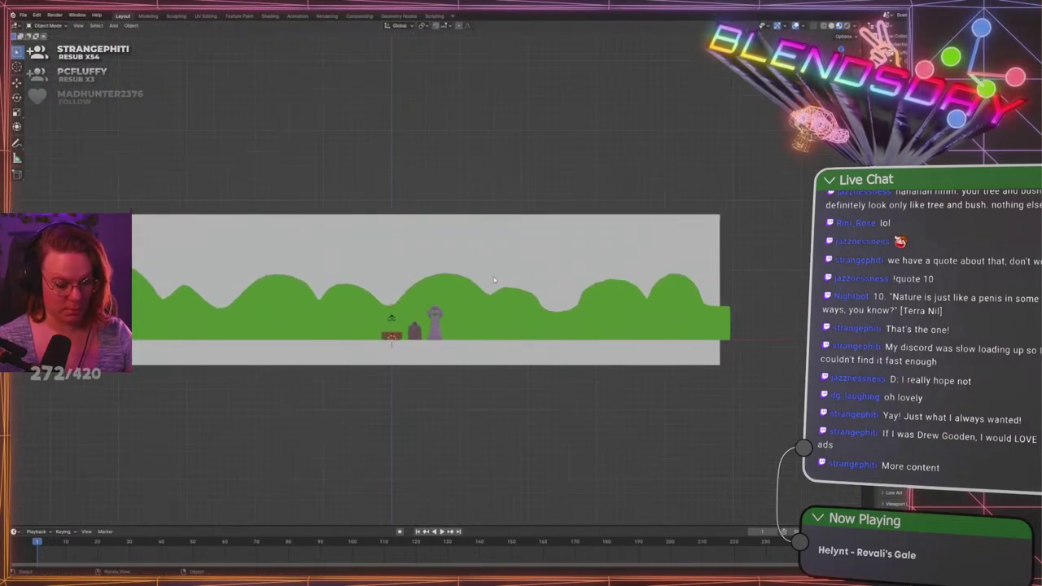
{"action": "key", "text": "ctrl+s"}
{"action": "scroll", "coordinate": [526, 315], "scroll_direction": "up", "scroll_amount": 3}
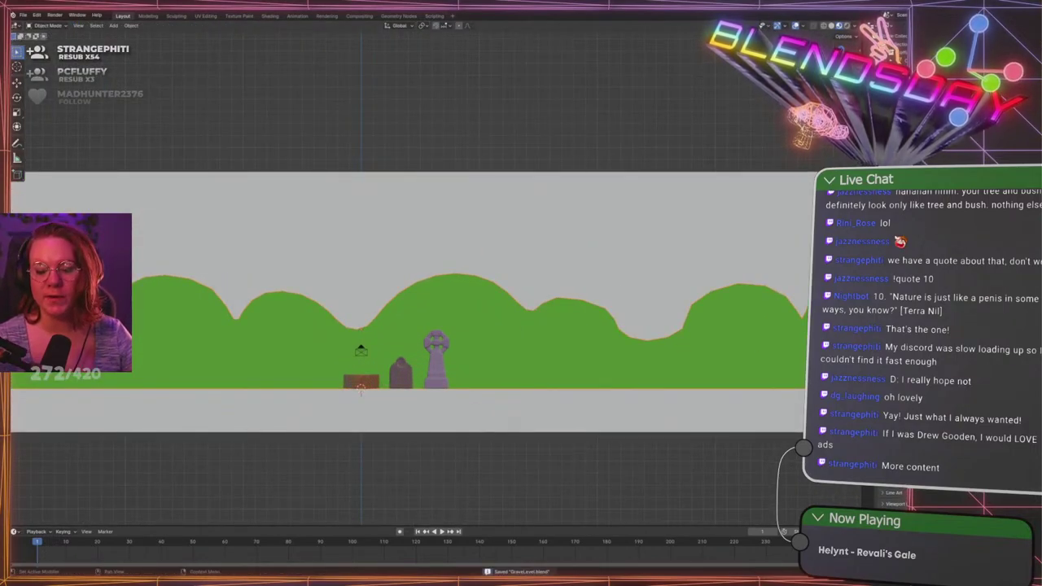
{"action": "middle_click_drag", "start_coordinate": [778, 342], "coordinate": [742, 294], "text": "shift"}
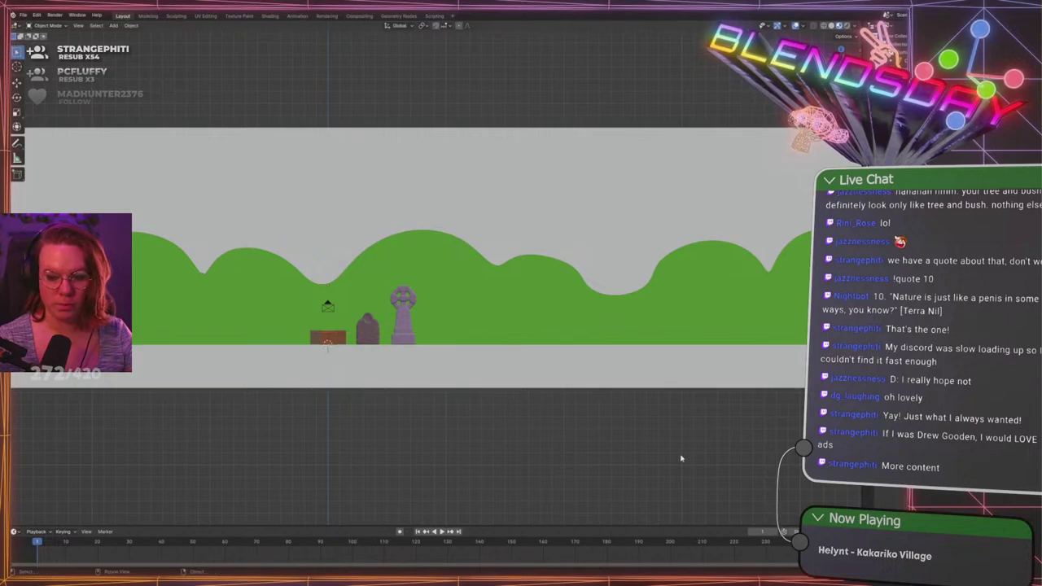
{"action": "scroll", "coordinate": [665, 431], "scroll_direction": "down", "scroll_amount": 4}
{"action": "key", "text": "ctrl+s"}
{"action": "middle_click_drag", "start_coordinate": [442, 376], "coordinate": [506, 386], "text": "shift"}
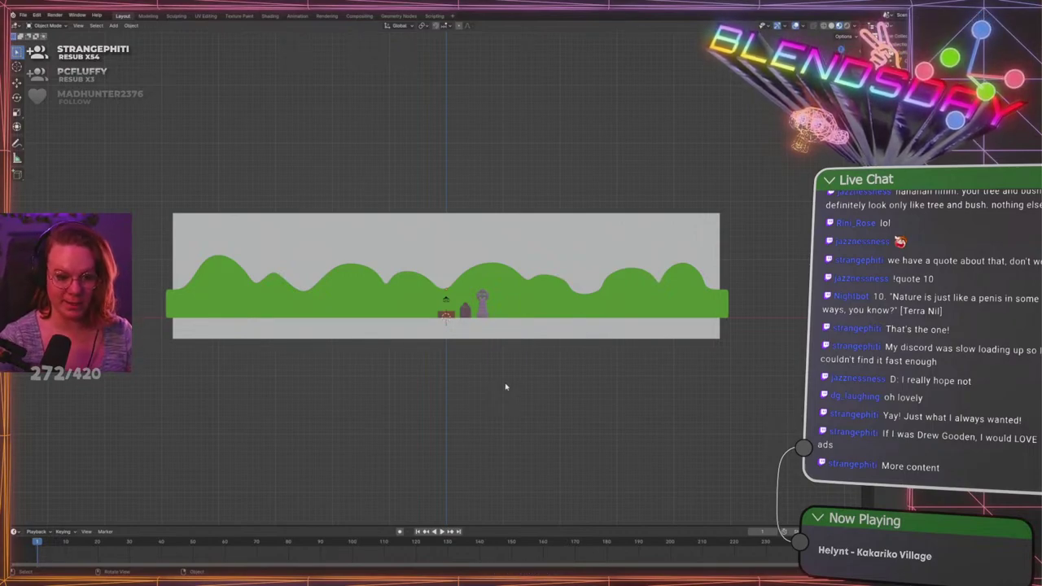
Pull the right shoulder vertices of the small mound right of the cross gravestone slightly inward to the left
{"action": "scroll", "coordinate": [522, 380], "scroll_direction": "up", "scroll_amount": 8}
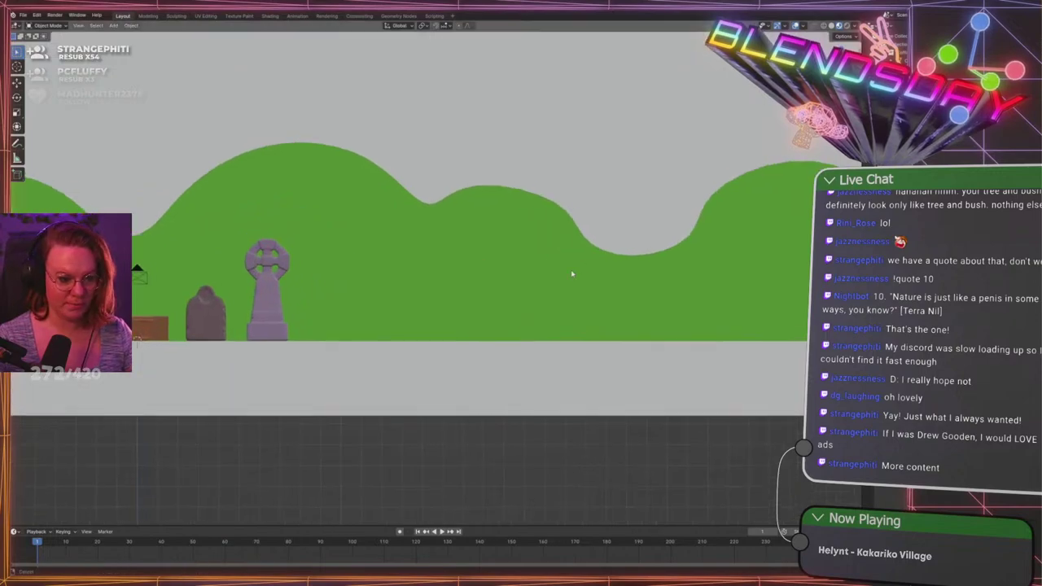
{"action": "key", "text": "Tab"}
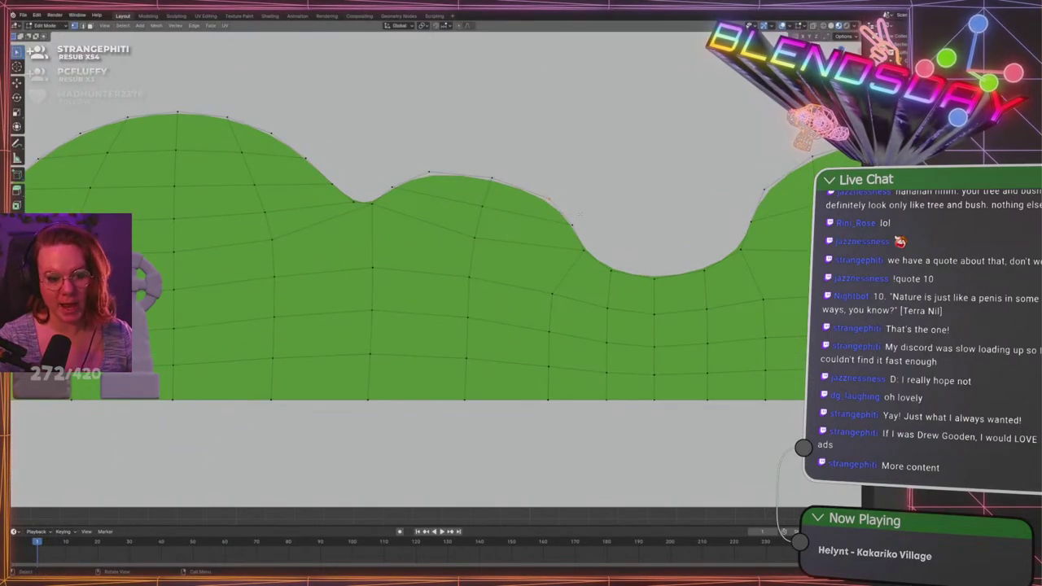
{"action": "key", "text": "g"}
{"action": "left_click", "coordinate": [570, 213]}
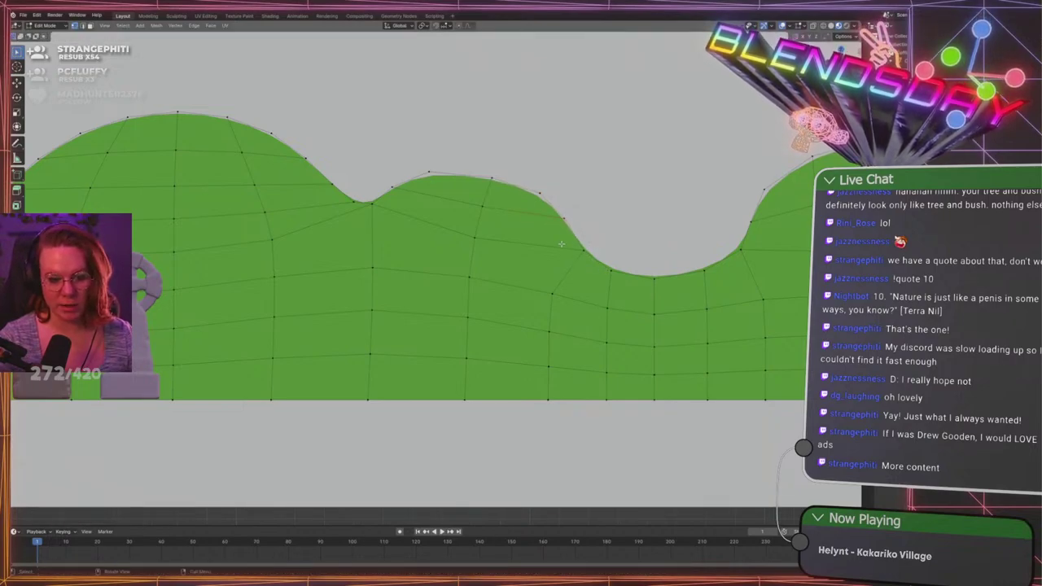
{"action": "key", "text": "g"}
{"action": "left_click", "coordinate": [590, 265]}
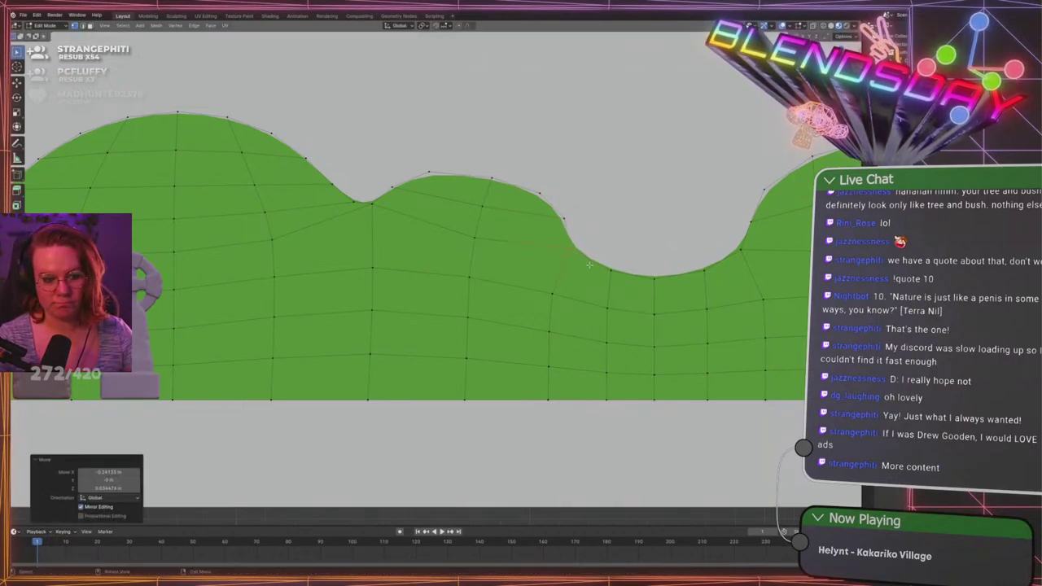
Lower the valley vertex beside the central mound and the one between the two rightmost mounds to deepen both dips
{"action": "key", "text": "g"}
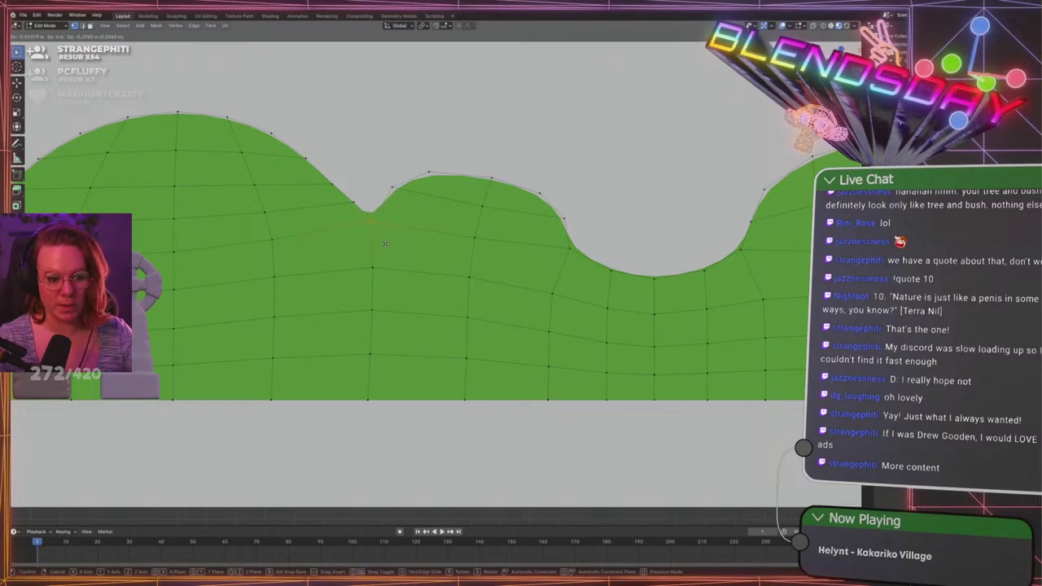
{"action": "left_click", "coordinate": [384, 237]}
{"action": "scroll", "coordinate": [570, 242], "scroll_direction": "down", "scroll_amount": 1}
{"action": "middle_click_drag", "start_coordinate": [771, 245], "coordinate": [469, 285], "text": "shift"}
{"action": "middle_click_drag", "start_coordinate": [600, 279], "coordinate": [393, 249], "text": "shift"}
{"action": "left_click_drag", "start_coordinate": [405, 269], "coordinate": [449, 237]}
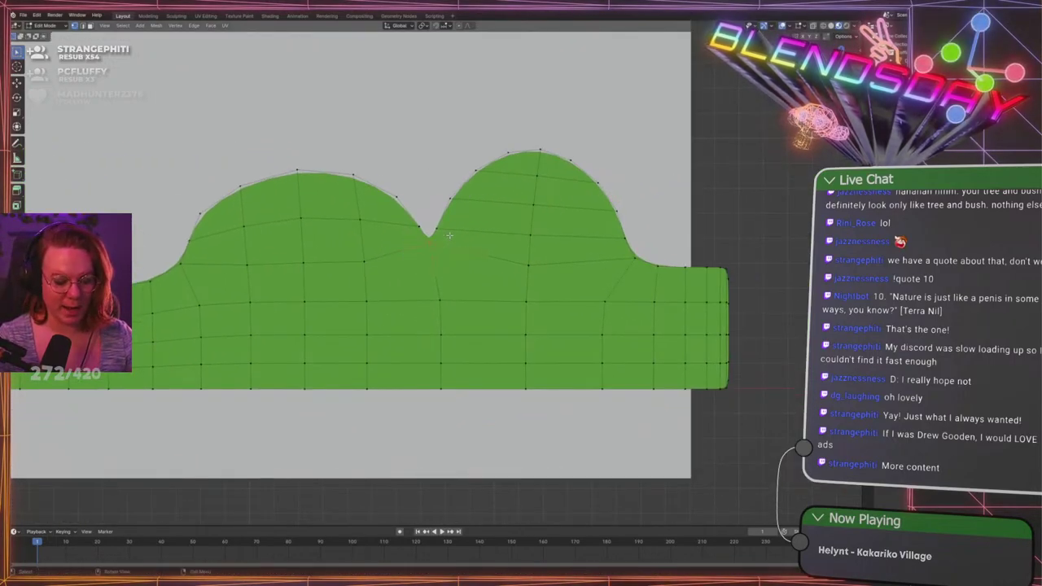
{"action": "key", "text": "g"}
{"action": "left_click", "coordinate": [451, 246]}
{"action": "scroll", "coordinate": [423, 257], "scroll_direction": "down", "scroll_amount": 1}
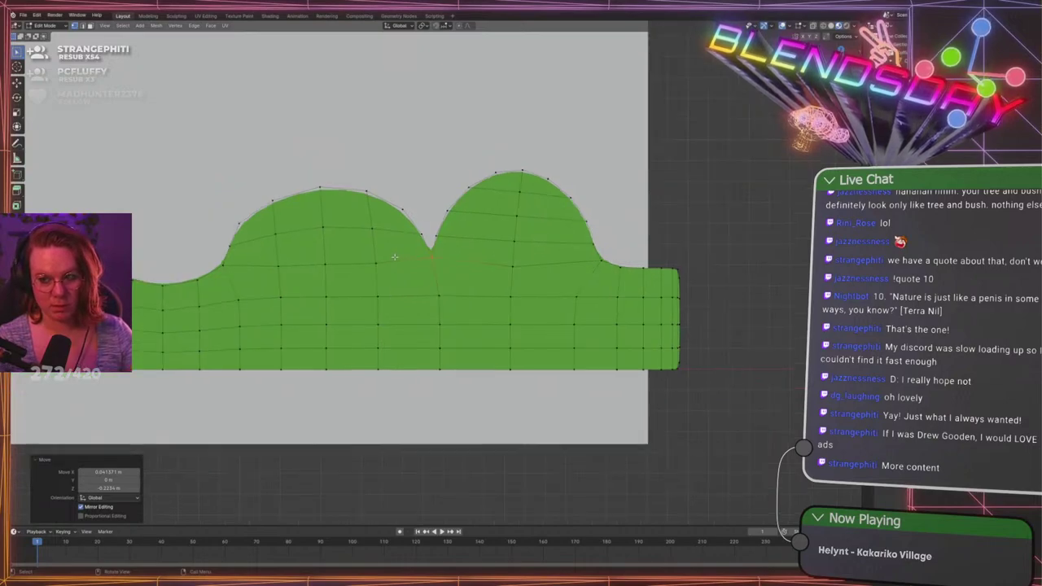
Lower the valley vertex between the large and small mounds left of the coffin by about 0.2 m
{"action": "middle_click_drag", "start_coordinate": [399, 256], "coordinate": [739, 247], "text": "shift"}
{"action": "middle_click_drag", "start_coordinate": [316, 267], "coordinate": [578, 222], "text": "shift"}
{"action": "scroll", "coordinate": [570, 224], "scroll_direction": "up", "scroll_amount": 6, "text": "ctrl"}
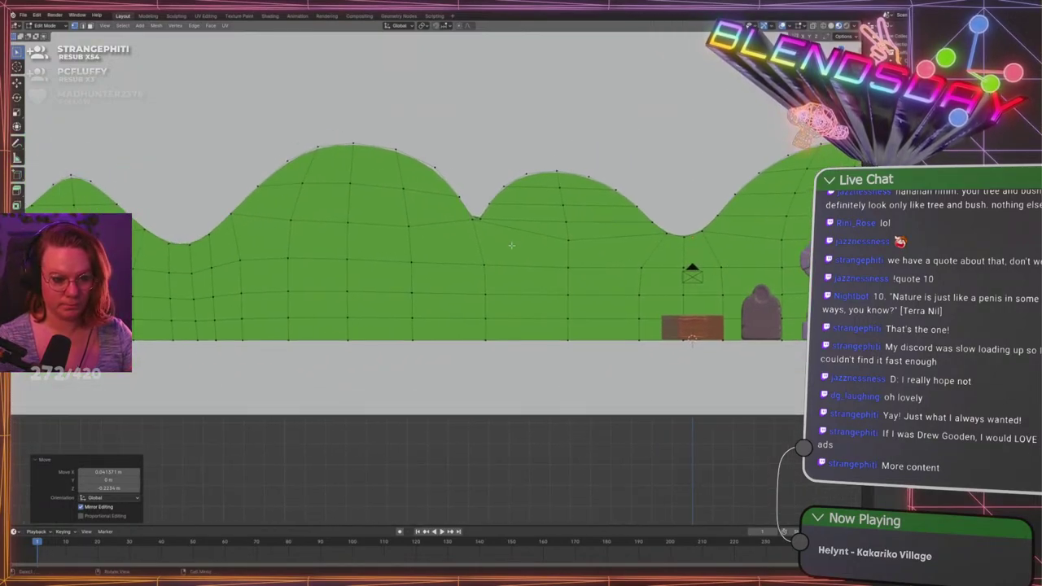
{"action": "scroll", "coordinate": [475, 220], "scroll_direction": "up", "scroll_amount": 3}
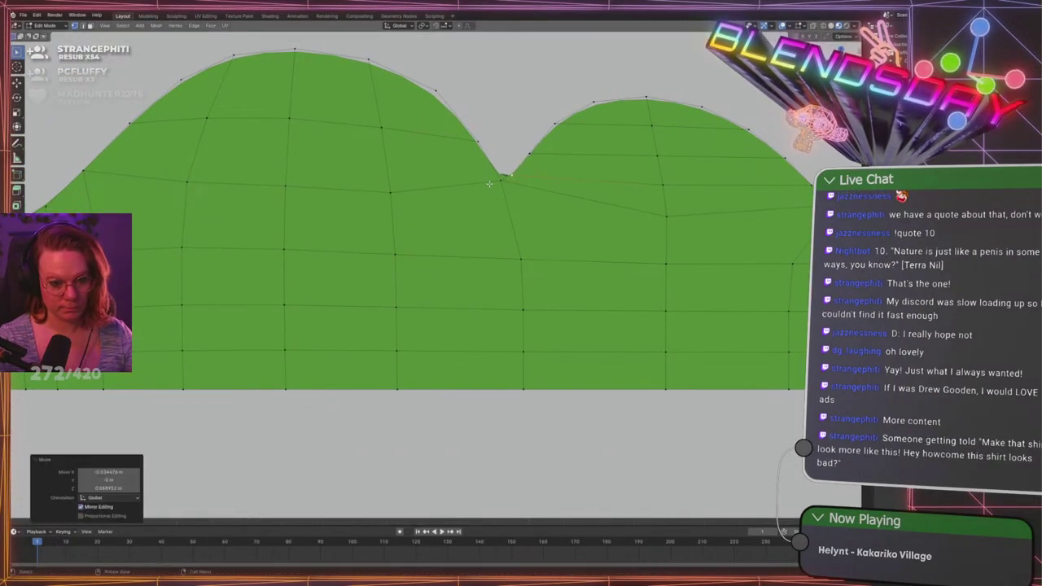
{"action": "key", "text": "g"}
{"action": "left_click", "coordinate": [501, 214]}
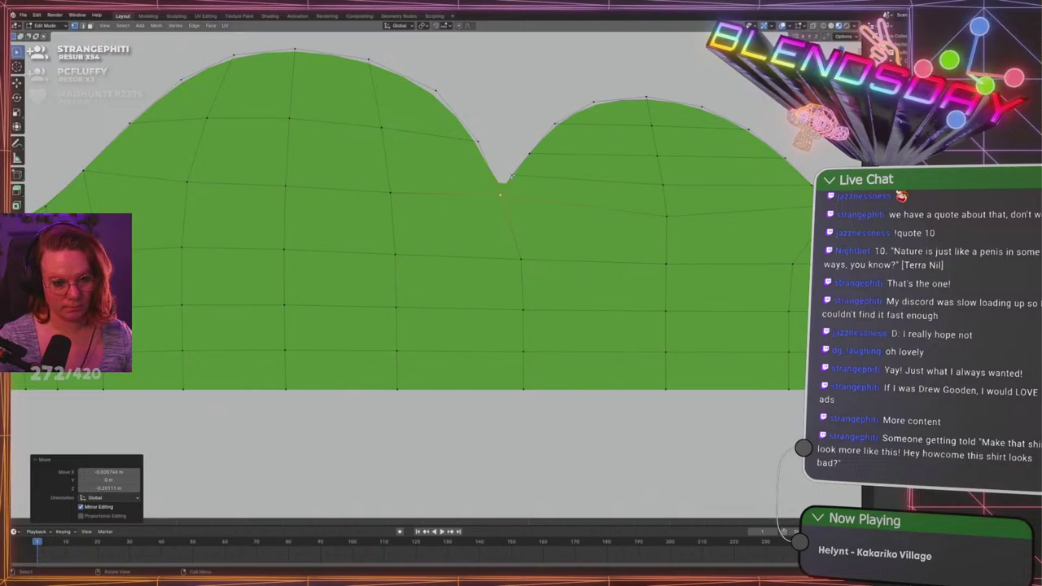
Raise the two outline vertices on the small mound's left slope just beside the lowered valley
{"action": "left_click", "coordinate": [511, 176]}
{"action": "key", "text": "g"}
{"action": "left_click", "coordinate": [508, 165]}
{"action": "left_click", "coordinate": [534, 153]}
{"action": "key", "text": "g"}
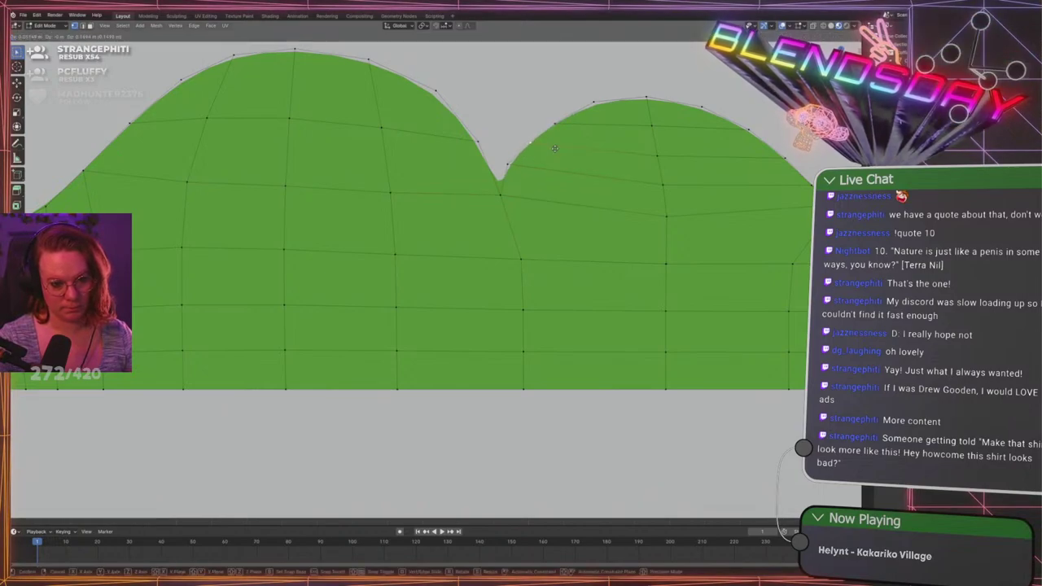
{"action": "left_click", "coordinate": [554, 150]}
Lower the valley vertex between the leftmost mound and its small neighbour to sharpen the dip
{"action": "scroll", "coordinate": [514, 207], "scroll_direction": "down", "scroll_amount": 3}
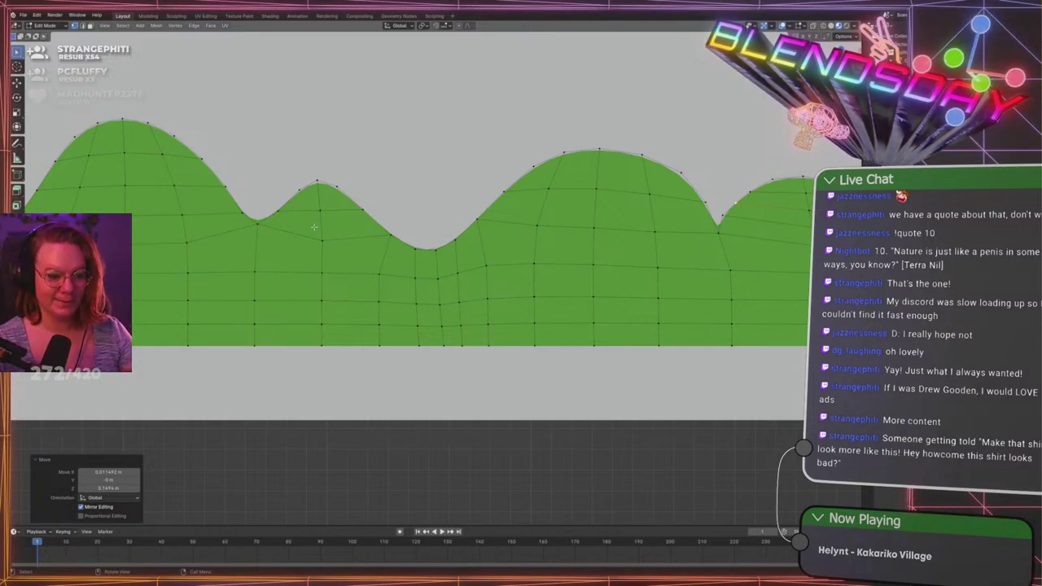
{"action": "scroll", "coordinate": [314, 227], "scroll_direction": "up", "scroll_amount": 3}
{"action": "left_click", "coordinate": [385, 187]}
{"action": "key", "text": "g"}
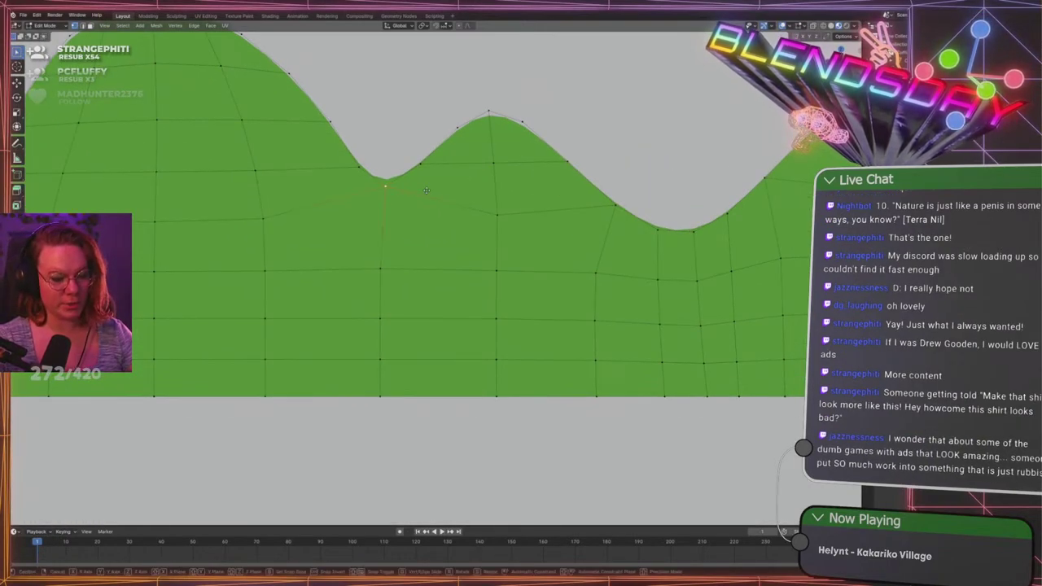
{"action": "left_click", "coordinate": [423, 209]}
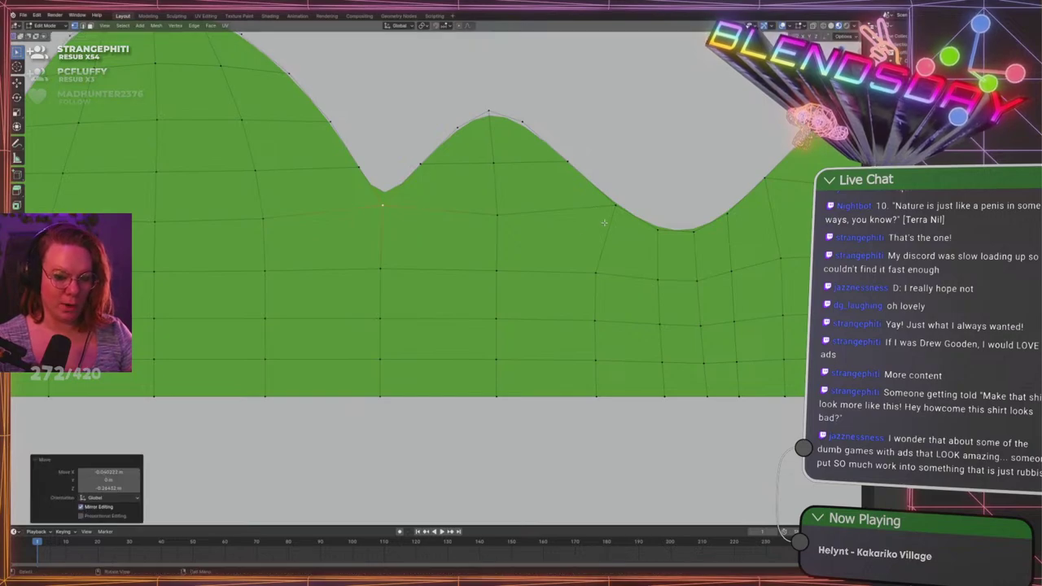
Move the lower vertex on that small neighbouring mound's right slope slightly left and up
{"action": "left_click", "coordinate": [625, 207]}
{"action": "middle_click_drag", "start_coordinate": [679, 214], "coordinate": [615, 223], "text": "shift"}
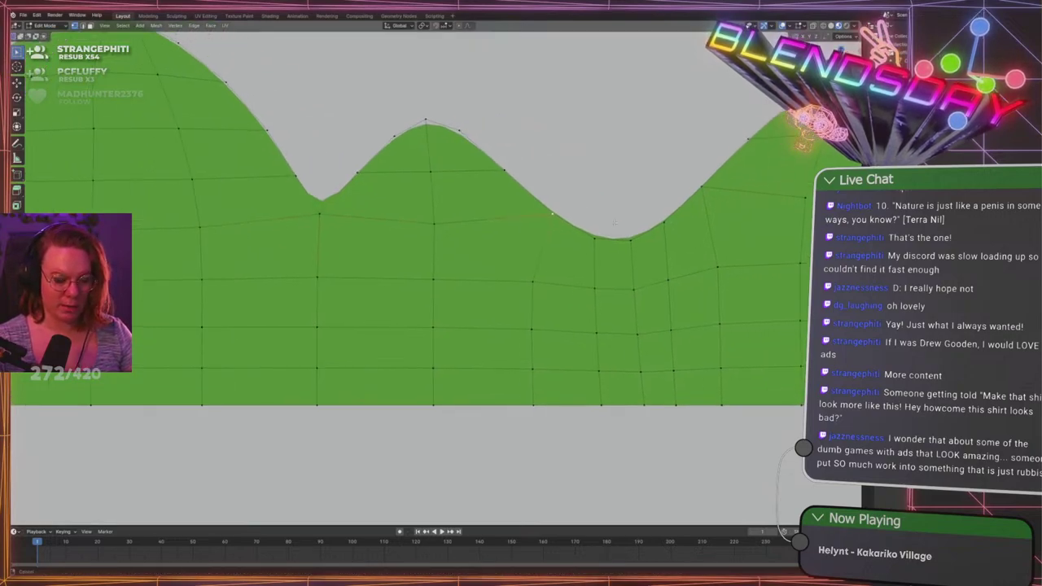
{"action": "key", "text": "g"}
{"action": "left_click", "coordinate": [562, 225]}
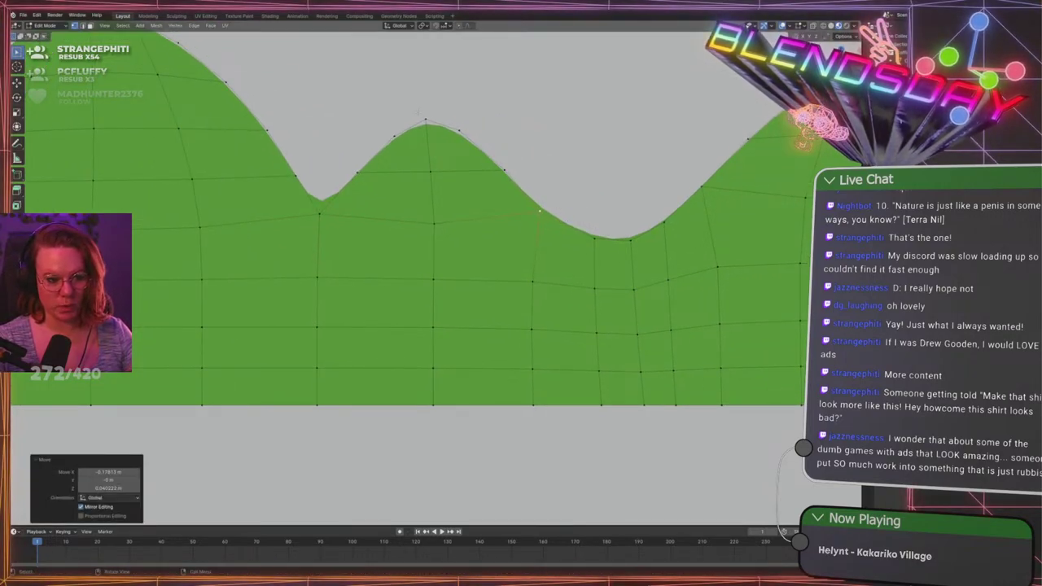
Round the crest of the small mound beside the leftmost mound by adjusting its peak vertex and spreading its two shoulder vertices outward and down
{"action": "left_click", "coordinate": [425, 115]}
{"action": "middle_click_drag", "start_coordinate": [494, 117], "coordinate": [524, 145], "text": "shift"}
{"action": "key", "text": "g"}
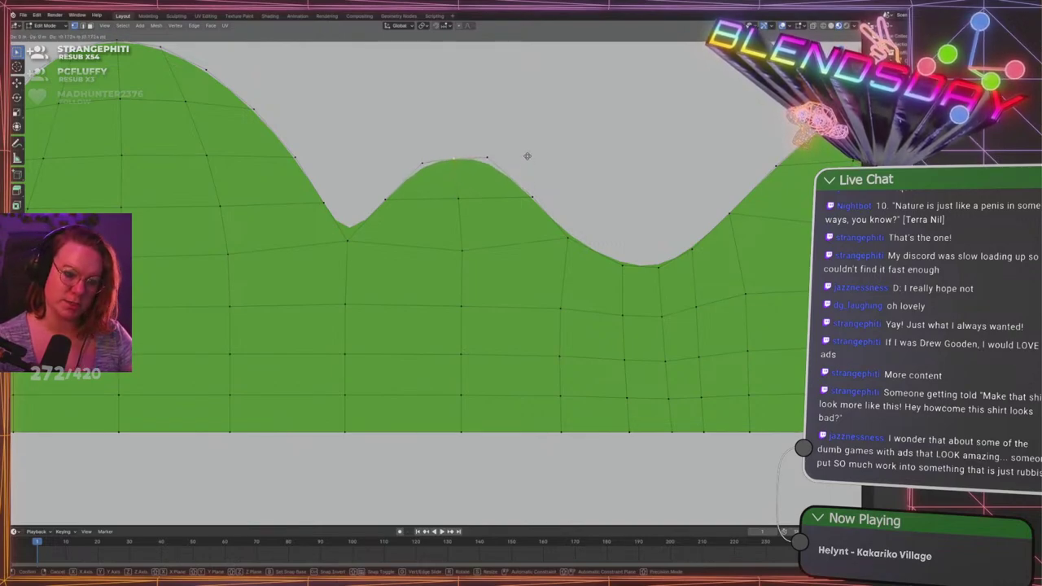
{"action": "left_click", "coordinate": [527, 155]}
{"action": "key", "text": "g"}
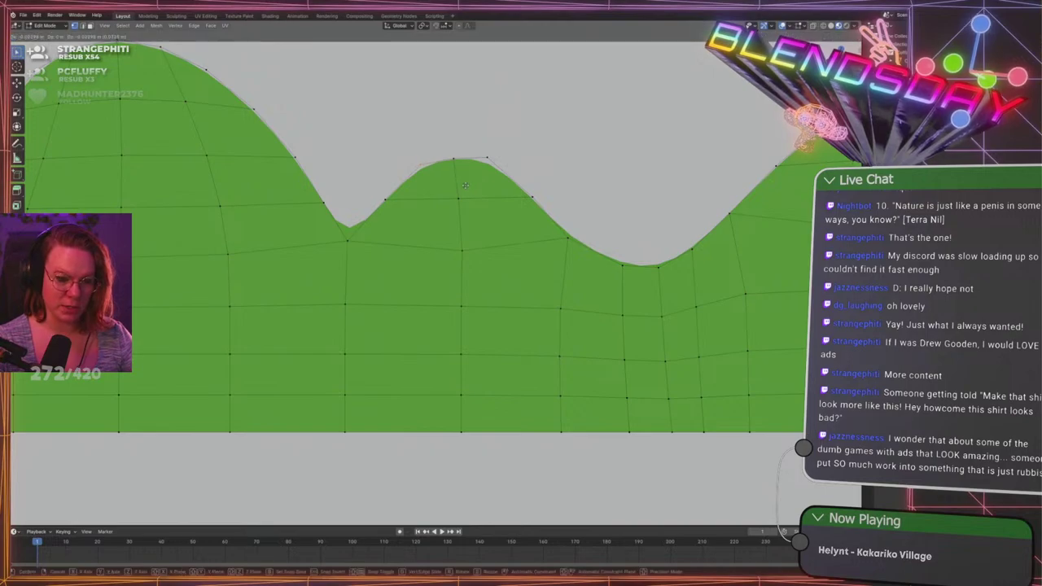
{"action": "left_click", "coordinate": [452, 186]}
{"action": "key", "text": "g"}
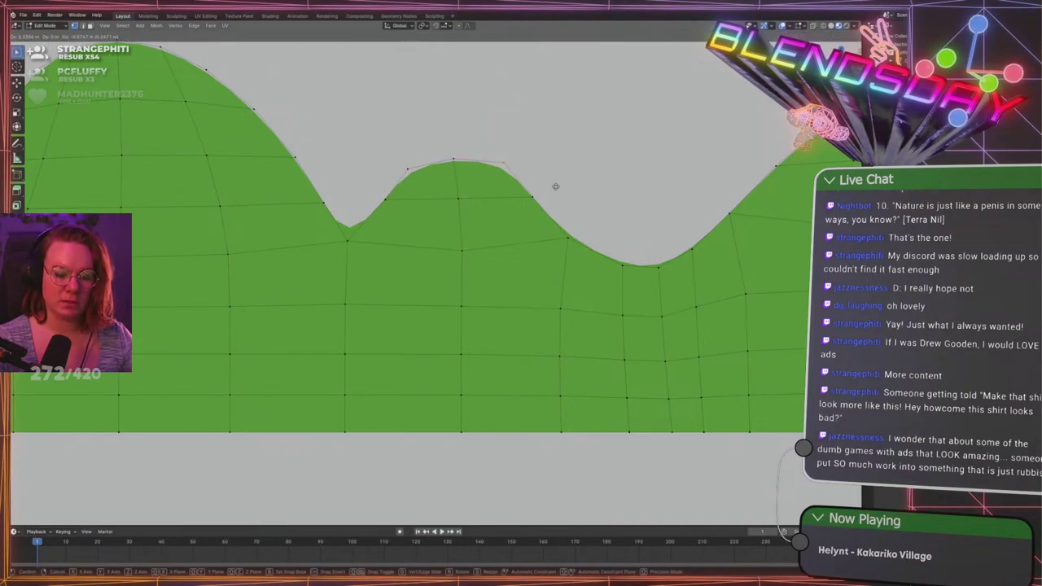
{"action": "left_click", "coordinate": [547, 184]}
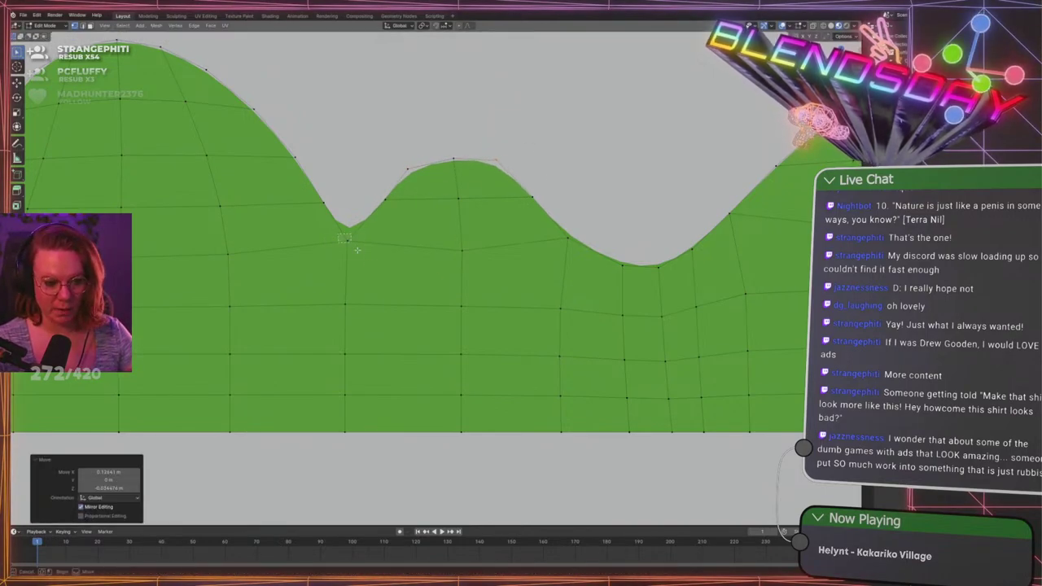
Move the outline vertex at the foot of the leftmost mound's left slope about 0.14 m to the right
{"action": "left_click", "coordinate": [329, 240]}
{"action": "scroll", "coordinate": [358, 260], "scroll_direction": "down", "scroll_amount": 2}
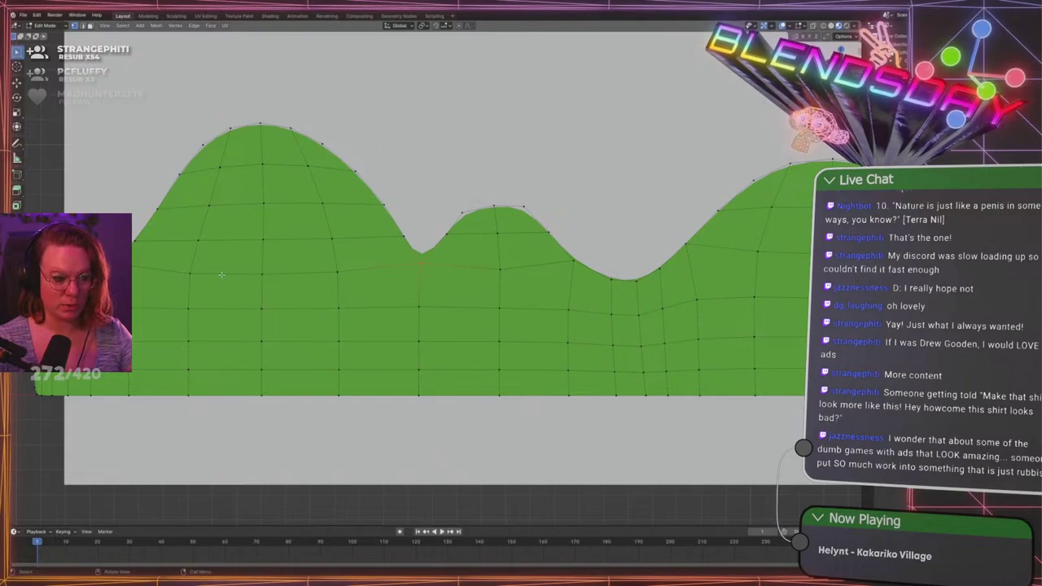
{"action": "scroll", "coordinate": [367, 267], "scroll_direction": "up", "scroll_amount": 3}
{"action": "key", "text": "g"}
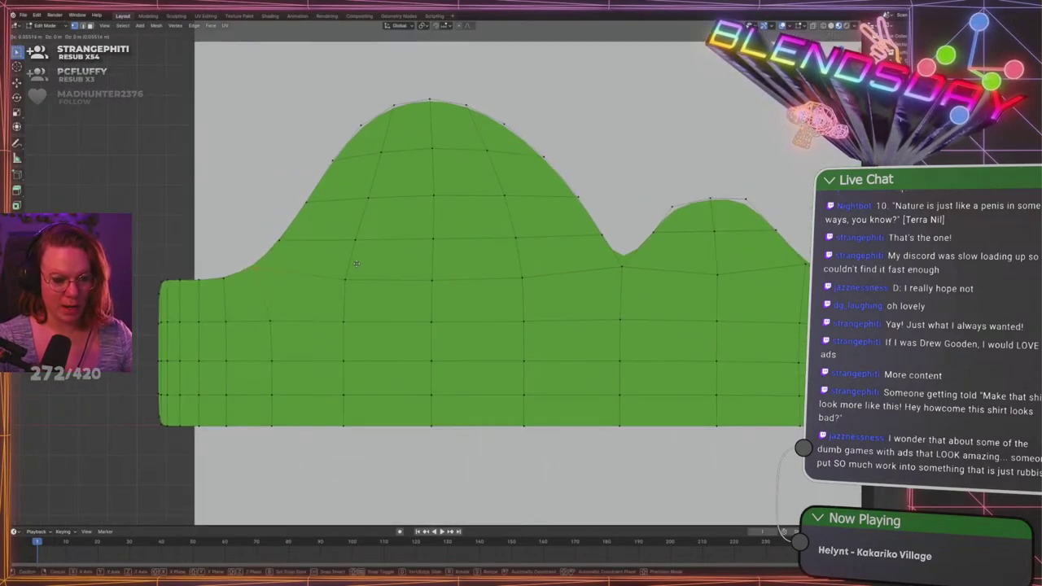
{"action": "left_click", "coordinate": [358, 264]}
{"action": "scroll", "coordinate": [359, 264], "scroll_direction": "down", "scroll_amount": 5}
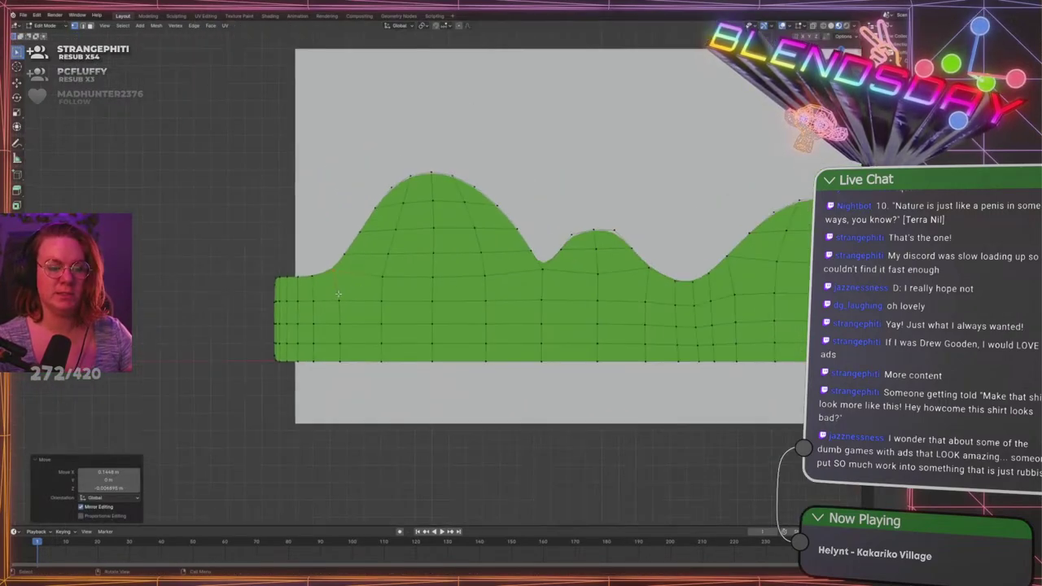
Widen and deepen the valley above the coffin by moving its side vertices outward and down and lowering its centre vertex
{"action": "scroll", "coordinate": [698, 303], "scroll_direction": "up", "scroll_amount": 8}
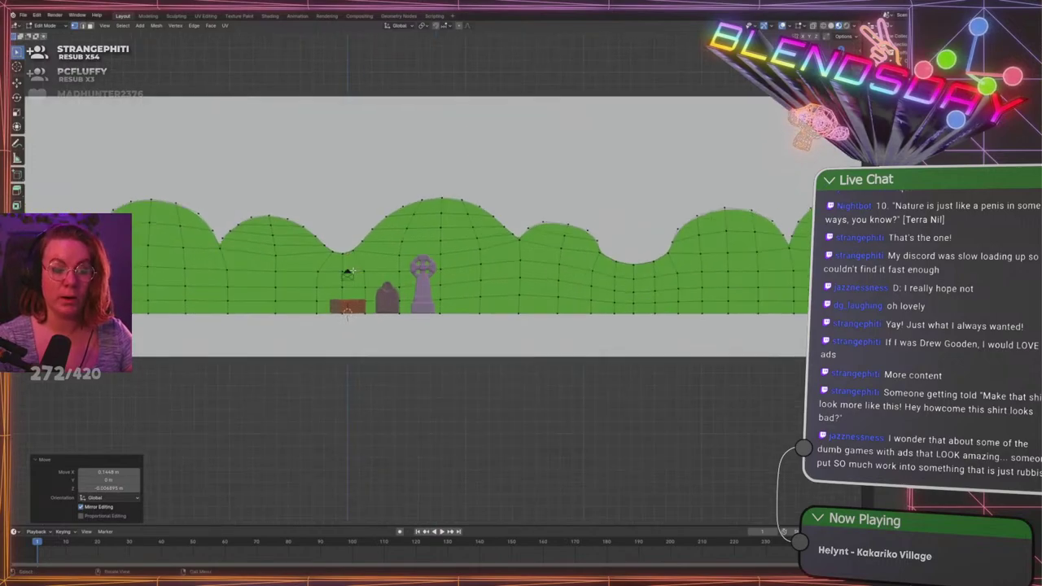
{"action": "key", "text": "g"}
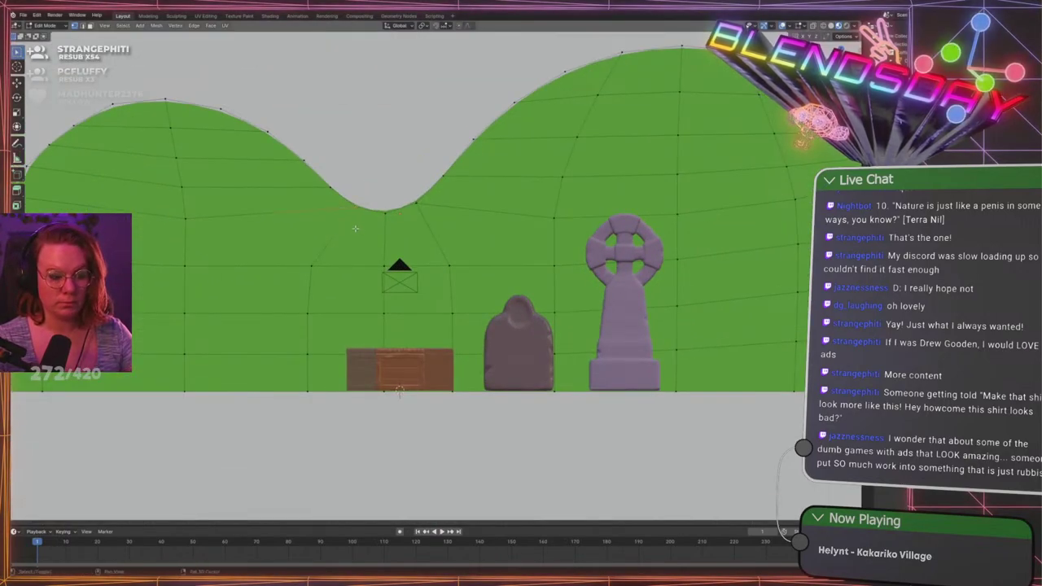
{"action": "scroll", "coordinate": [391, 236], "scroll_direction": "up", "scroll_amount": 2}
{"action": "left_click", "coordinate": [398, 227]}
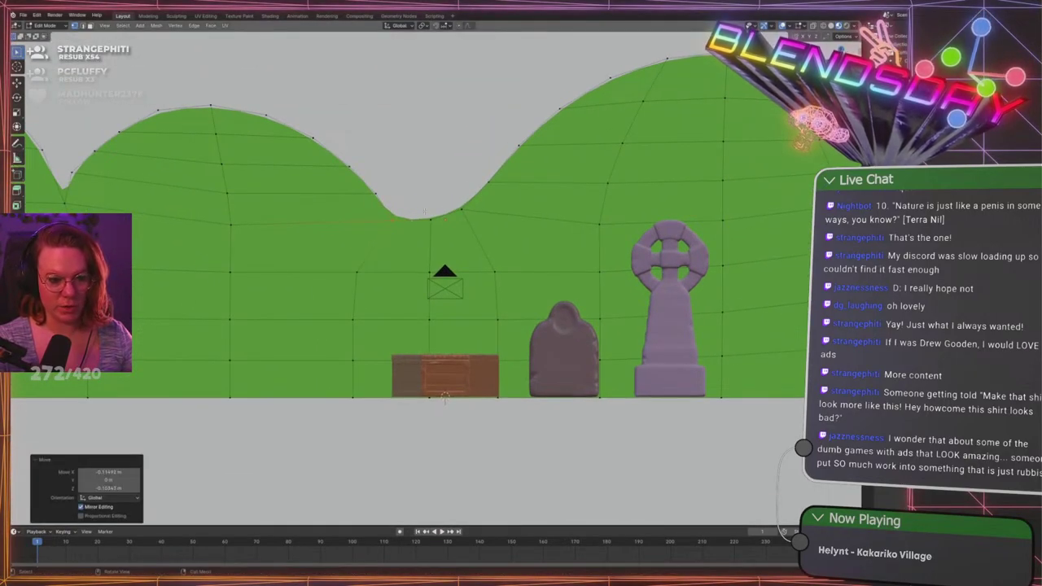
{"action": "key", "text": "g"}
{"action": "left_click", "coordinate": [439, 192]}
{"action": "key", "text": "g"}
{"action": "left_click", "coordinate": [485, 215]}
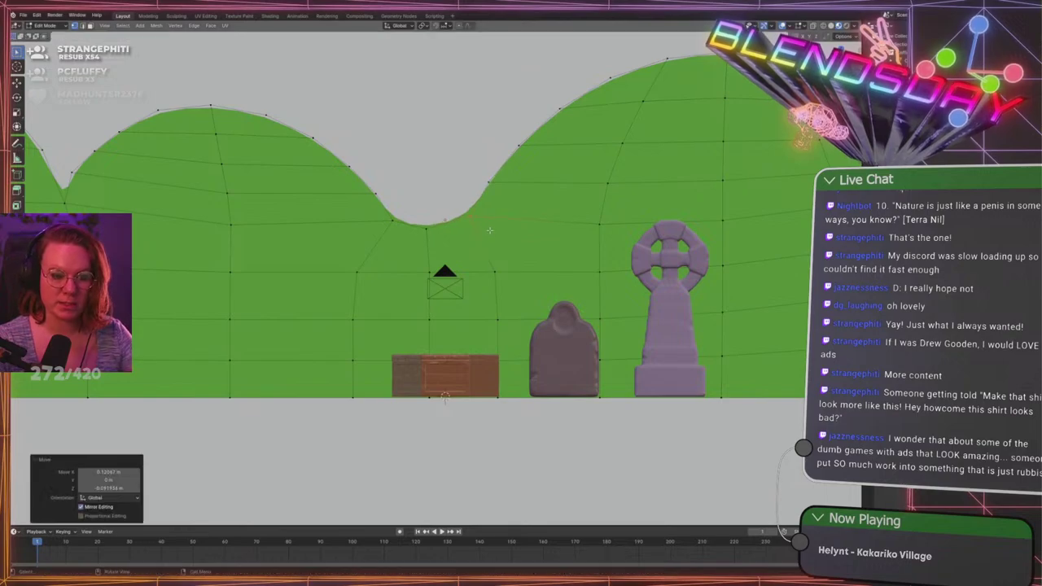
Adjust the height of the interior vertex row just beneath the valley above the coffin
{"action": "scroll", "coordinate": [493, 216], "scroll_direction": "down", "scroll_amount": 5}
{"action": "middle_click_drag", "start_coordinate": [521, 222], "coordinate": [341, 184], "text": "shift"}
{"action": "scroll", "coordinate": [275, 218], "scroll_direction": "up", "scroll_amount": 4}
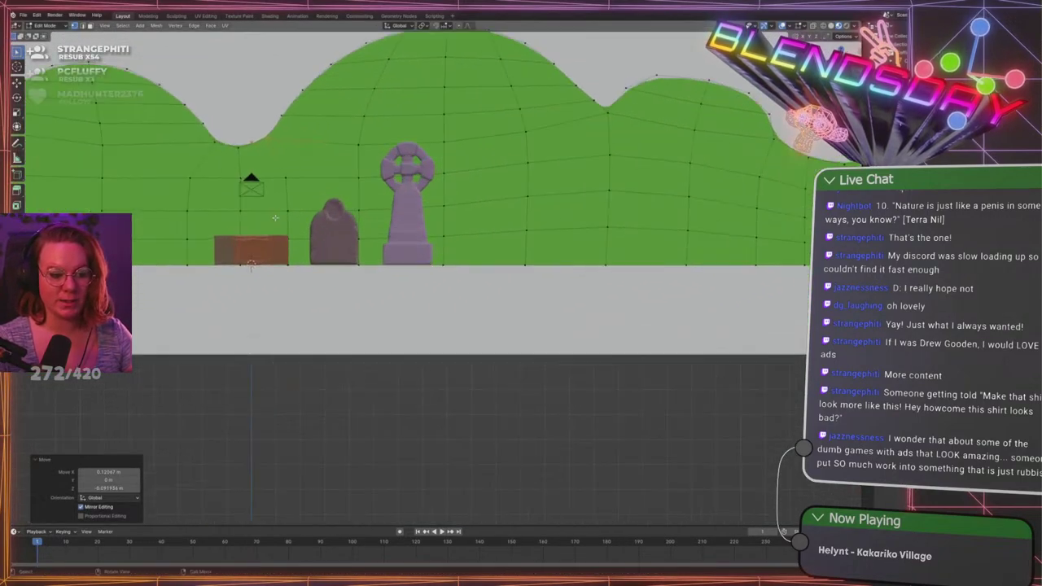
{"action": "middle_click_drag", "start_coordinate": [184, 175], "coordinate": [399, 231], "text": "shift"}
{"action": "left_click_drag", "start_coordinate": [391, 212], "coordinate": [545, 236]}
{"action": "middle_click_drag", "start_coordinate": [544, 233], "coordinate": [565, 269], "text": "shift"}
{"action": "key", "text": "g"}
{"action": "left_click", "coordinate": [504, 281]}
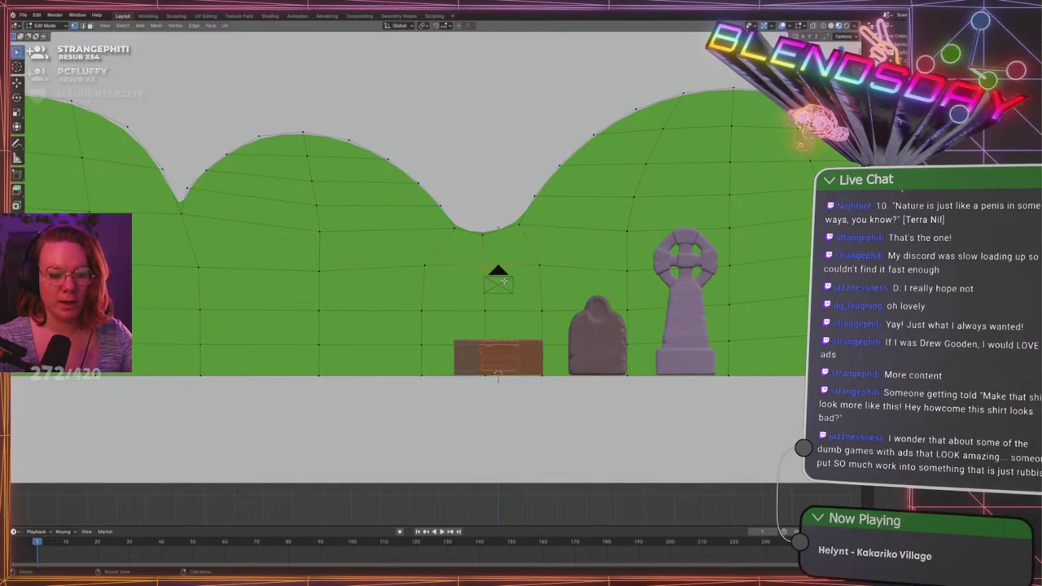
{"action": "key", "text": "g"}
{"action": "key", "text": "z"}
{"action": "left_click", "coordinate": [538, 276]}
Lower the valley vertex between the large mound behind the cross and the small mound to its right
{"action": "scroll", "coordinate": [635, 268], "scroll_direction": "down", "scroll_amount": 2}
{"action": "middle_click_drag", "start_coordinate": [720, 254], "coordinate": [323, 228], "text": "shift"}
{"action": "scroll", "coordinate": [342, 219], "scroll_direction": "up", "scroll_amount": 2}
{"action": "key", "text": "g"}
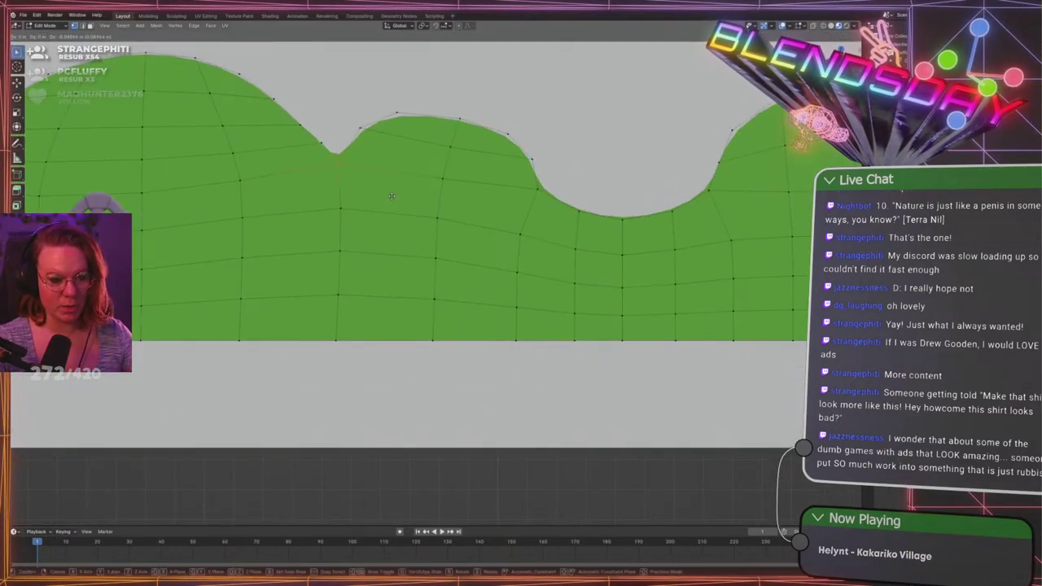
{"action": "left_click", "coordinate": [391, 202]}
{"action": "scroll", "coordinate": [393, 204], "scroll_direction": "down", "scroll_amount": 2}
Raise the interior vertices beneath the right side of the small mound right of the cross to even out the grid
{"action": "middle_click_drag", "start_coordinate": [473, 251], "coordinate": [366, 263], "text": "shift"}
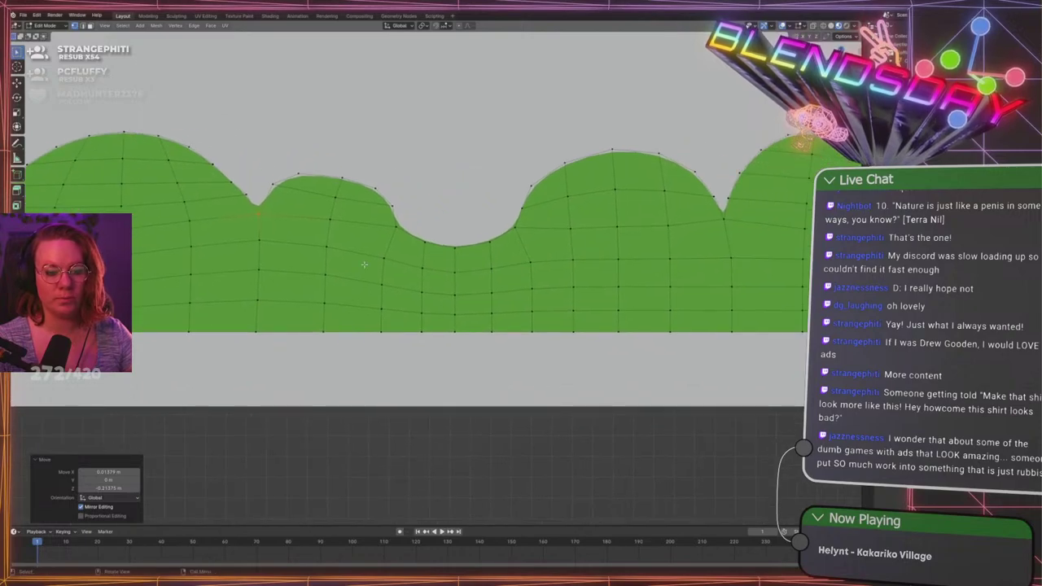
{"action": "left_click", "coordinate": [395, 264]}
{"action": "scroll", "coordinate": [396, 266], "scroll_direction": "up", "scroll_amount": 1}
{"action": "key", "text": "g"}
{"action": "left_click", "coordinate": [397, 257]}
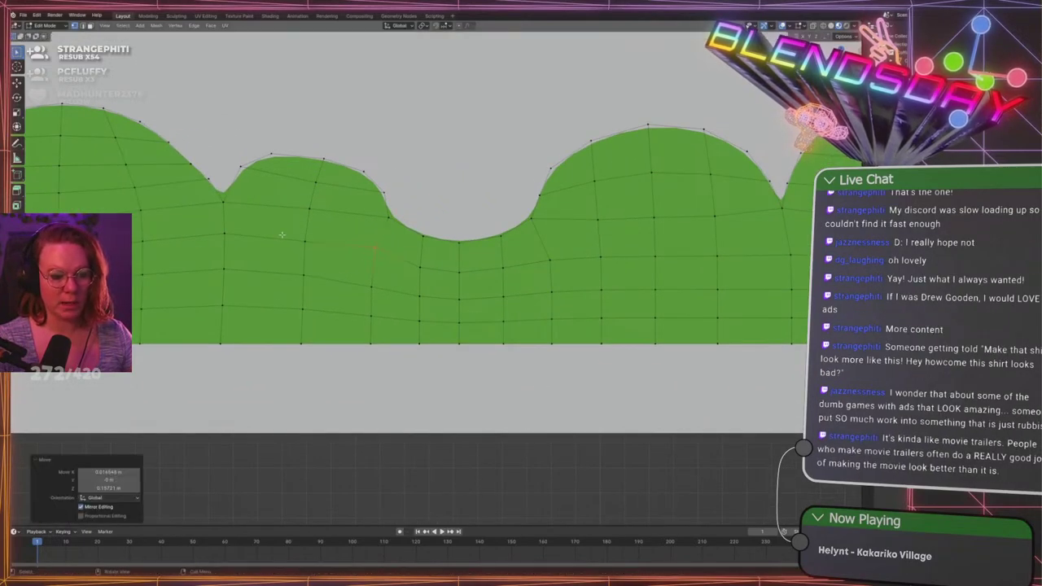
{"action": "left_click", "coordinate": [313, 255]}
{"action": "key", "text": "g"}
{"action": "left_click", "coordinate": [317, 252]}
{"action": "left_click_drag", "start_coordinate": [346, 236], "coordinate": [392, 269]}
{"action": "key", "text": "g"}
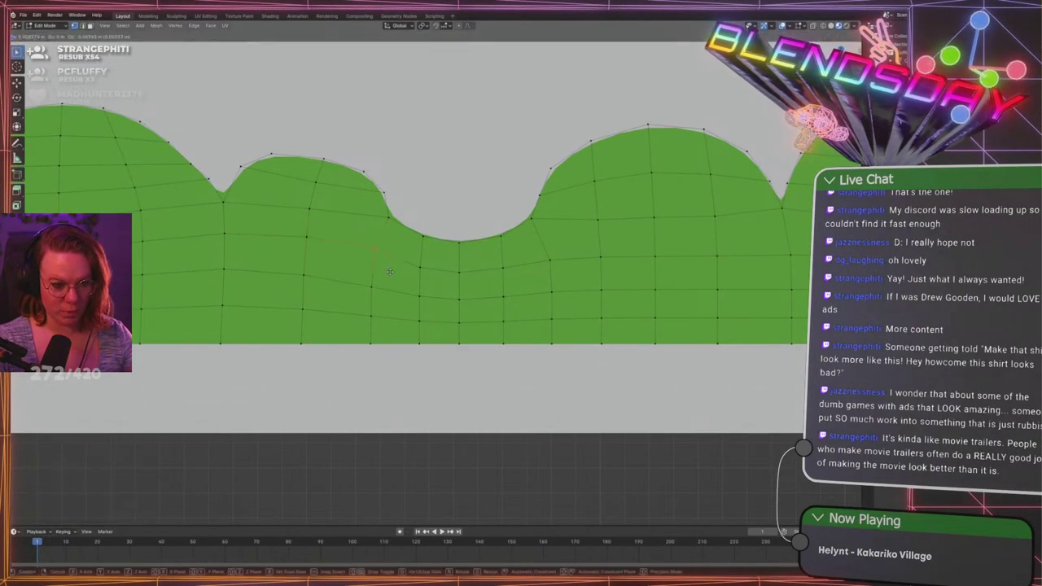
{"action": "left_click", "coordinate": [392, 273]}
Leave Edit Mode on the mound backdrop and save the file
{"action": "middle_click_drag", "start_coordinate": [605, 237], "coordinate": [536, 254], "text": "shift"}
{"action": "scroll", "coordinate": [574, 256], "scroll_direction": "down", "scroll_amount": 2}
{"action": "key", "text": "Tab"}
{"action": "scroll", "coordinate": [440, 262], "scroll_direction": "down", "scroll_amount": 5}
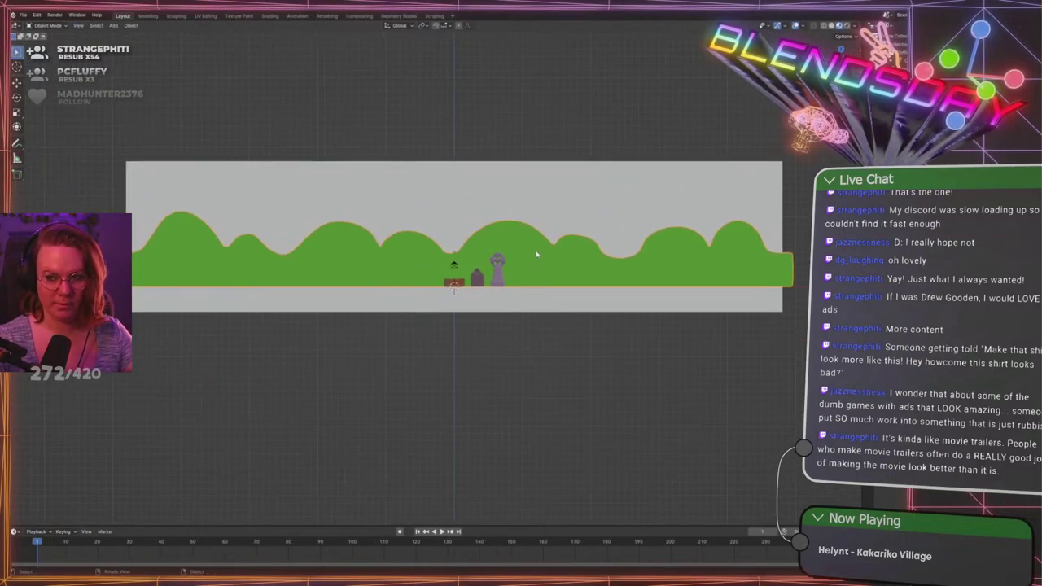
{"action": "key", "text": "ctrl+s"}
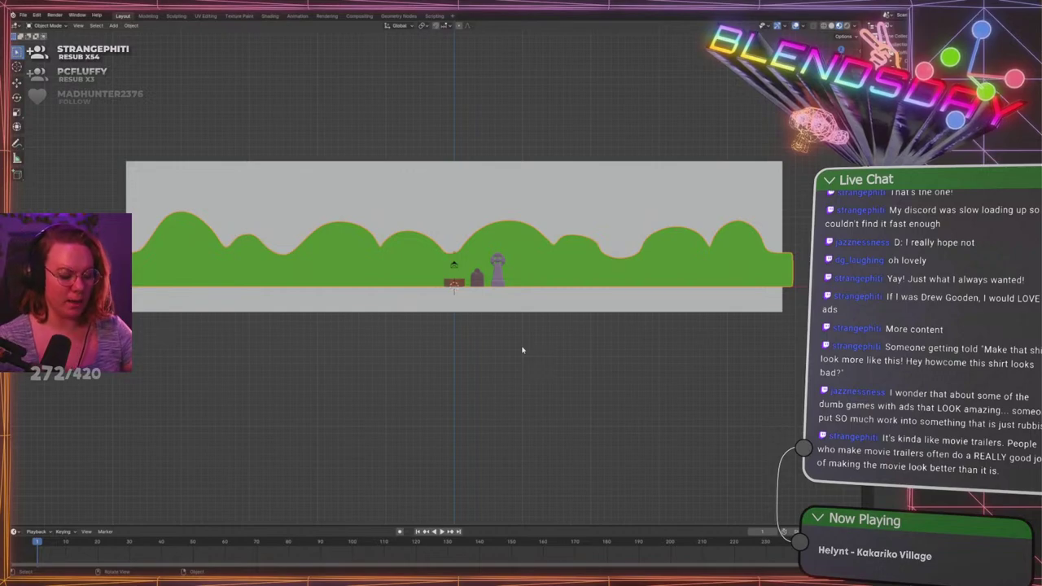
Move the left crest vertex of the small mound right of the cross up and slightly right to round its top
{"action": "scroll", "coordinate": [524, 350], "scroll_direction": "up", "scroll_amount": 3}
{"action": "middle_click_drag", "start_coordinate": [643, 256], "coordinate": [453, 250], "text": "shift"}
{"action": "scroll", "coordinate": [469, 244], "scroll_direction": "up", "scroll_amount": 3}
{"action": "key", "text": "Tab"}
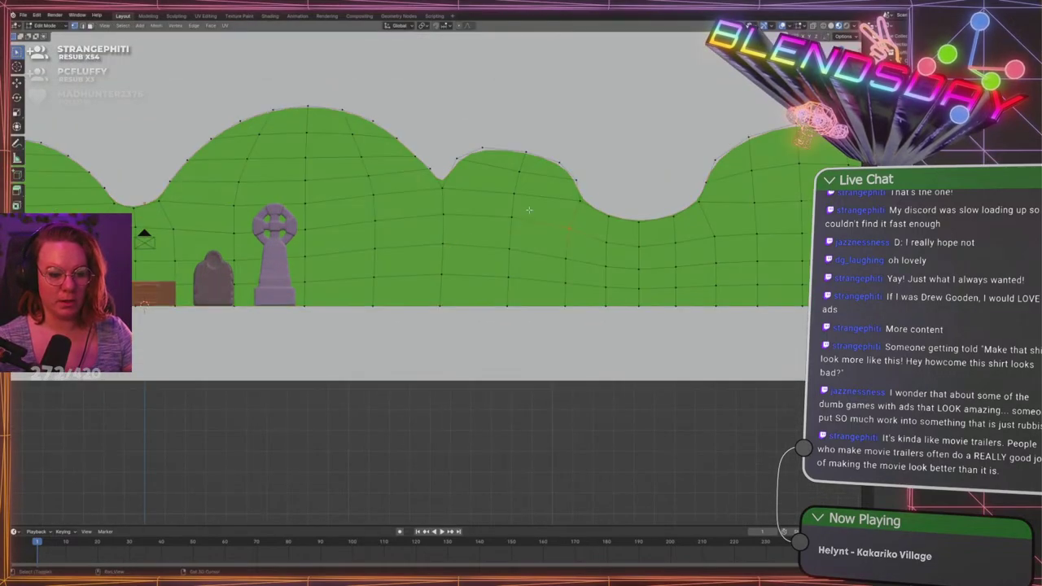
{"action": "middle_click_drag", "start_coordinate": [528, 209], "coordinate": [502, 260], "text": "shift"}
{"action": "scroll", "coordinate": [454, 229], "scroll_direction": "up", "scroll_amount": 2}
{"action": "left_click", "coordinate": [483, 181]}
{"action": "middle_click_drag", "start_coordinate": [497, 173], "coordinate": [466, 232], "text": "shift"}
{"action": "key", "text": "g"}
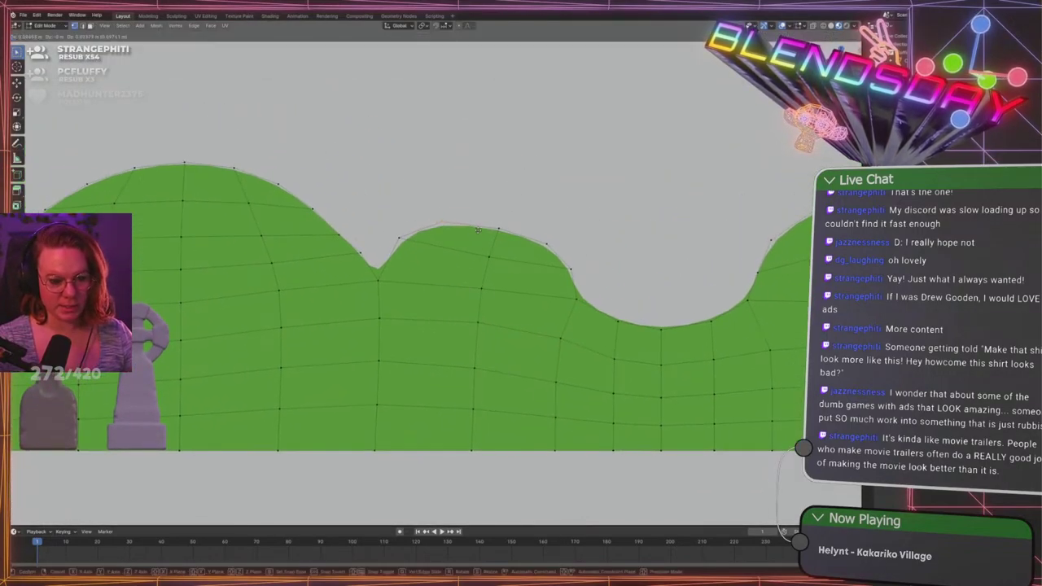
{"action": "left_click", "coordinate": [486, 220]}
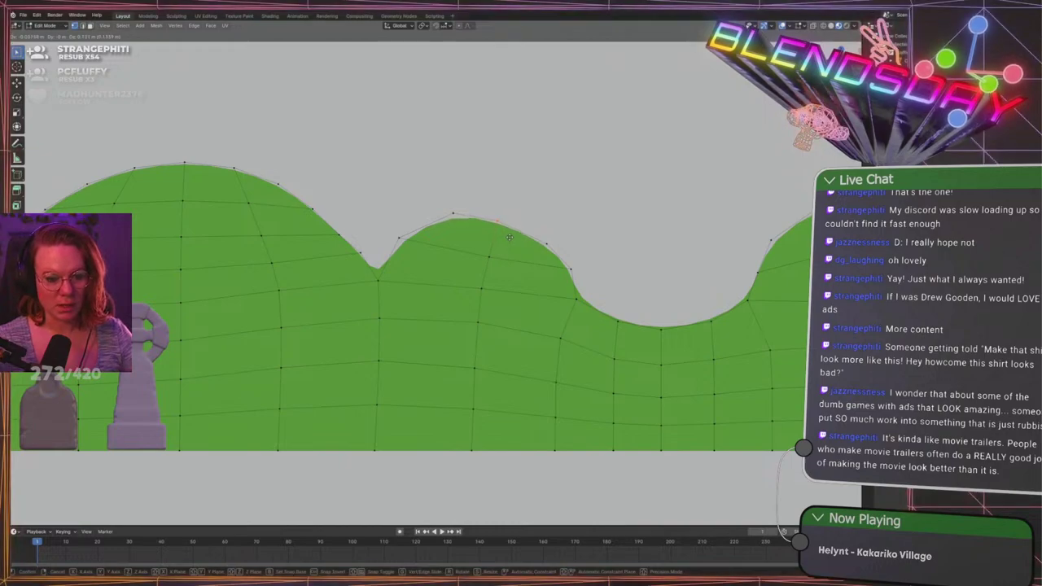
Round that small mound's right slope by raising its upper outline vertex and pulling the lower slope vertices inward
{"action": "left_click_drag", "start_coordinate": [518, 221], "coordinate": [585, 265]}
{"action": "key", "text": "g"}
{"action": "left_click", "coordinate": [593, 279]}
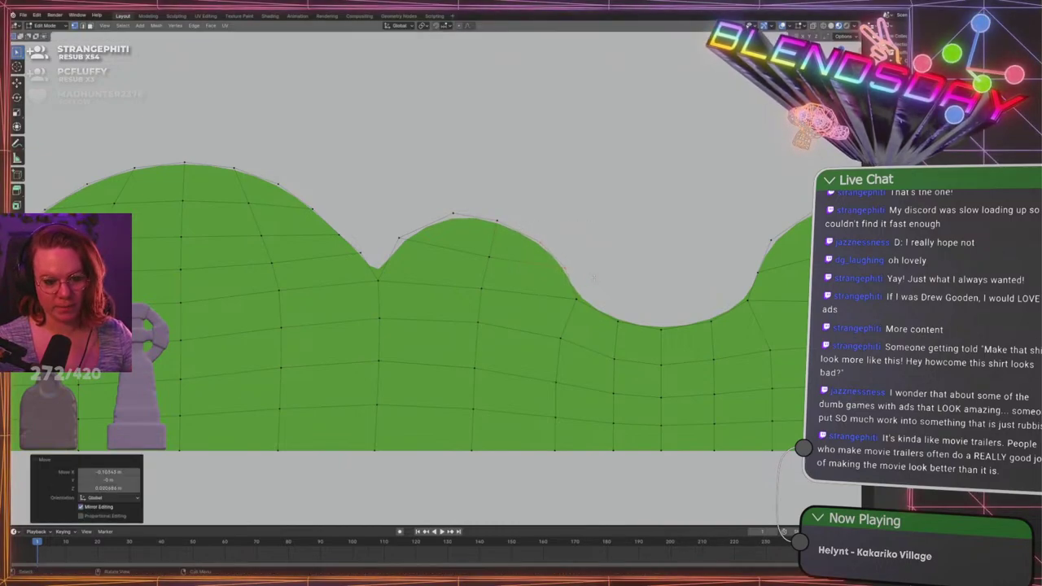
{"action": "key", "text": "g"}
{"action": "left_click_drag", "start_coordinate": [523, 232], "coordinate": [579, 283]}
{"action": "left_click", "coordinate": [548, 249]}
{"action": "key", "text": "g"}
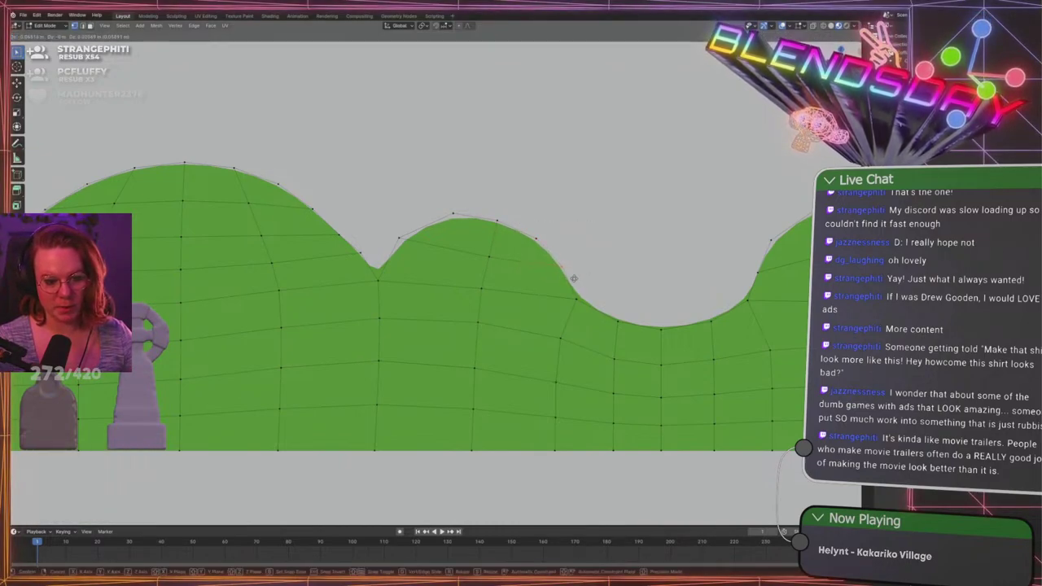
{"action": "left_click", "coordinate": [573, 280]}
Return to Object Mode and save the reshaped mound backdrop
{"action": "key", "text": "Tab"}
{"action": "scroll", "coordinate": [526, 456], "scroll_direction": "down", "scroll_amount": 8}
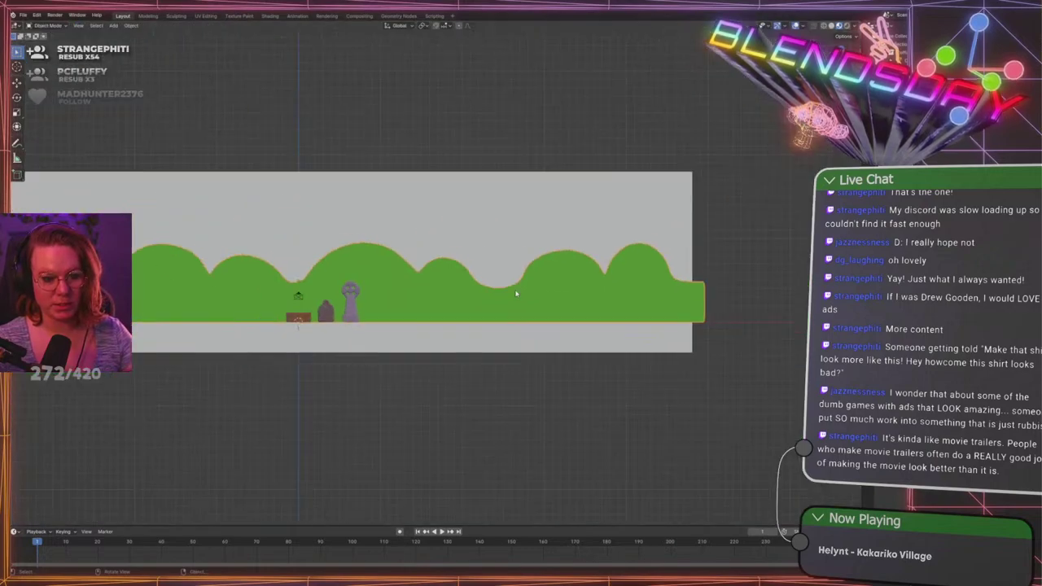
{"action": "key", "text": "ctrl+s"}
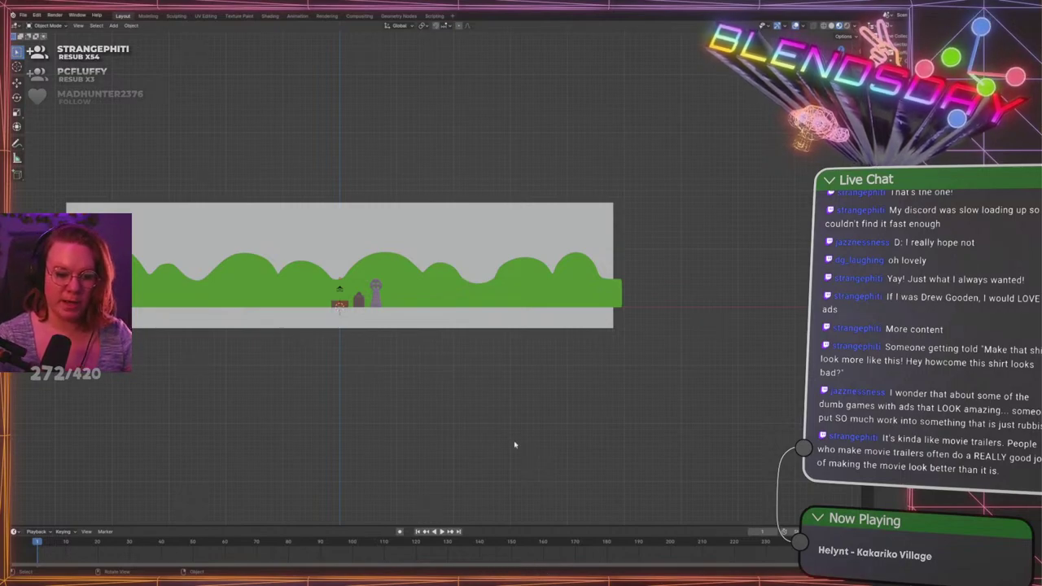
Raise the valley vertex between the leftmost mound and its small neighbour by about 0.04 m
{"action": "scroll", "coordinate": [598, 288], "scroll_direction": "up", "scroll_amount": 6}
{"action": "key", "text": "Tab"}
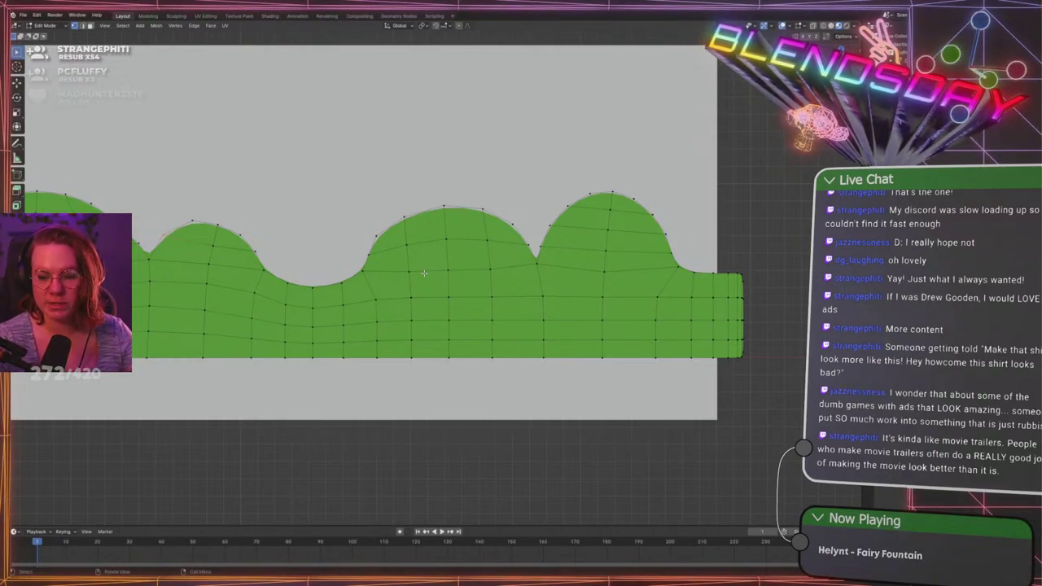
{"action": "scroll", "coordinate": [423, 273], "scroll_direction": "down", "scroll_amount": 4}
{"action": "scroll", "coordinate": [432, 272], "scroll_direction": "left", "scroll_amount": 3, "text": "ctrl"}
{"action": "scroll", "coordinate": [441, 273], "scroll_direction": "up", "scroll_amount": 4}
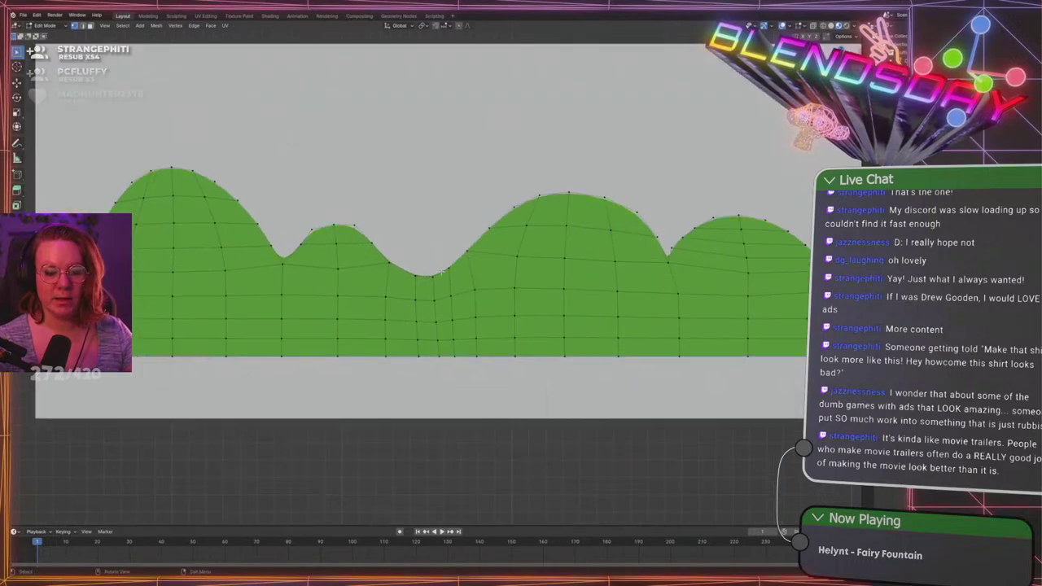
{"action": "scroll", "coordinate": [443, 269], "scroll_direction": "left", "scroll_amount": 4, "text": "ctrl"}
{"action": "scroll", "coordinate": [447, 258], "scroll_direction": "up", "scroll_amount": 4}
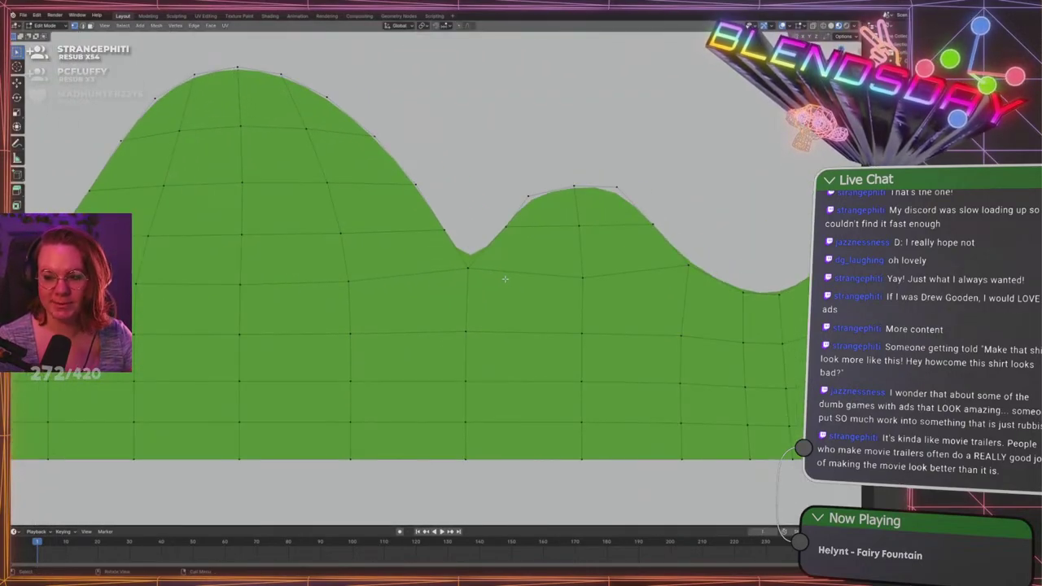
{"action": "scroll", "coordinate": [504, 279], "scroll_direction": "down", "scroll_amount": 4}
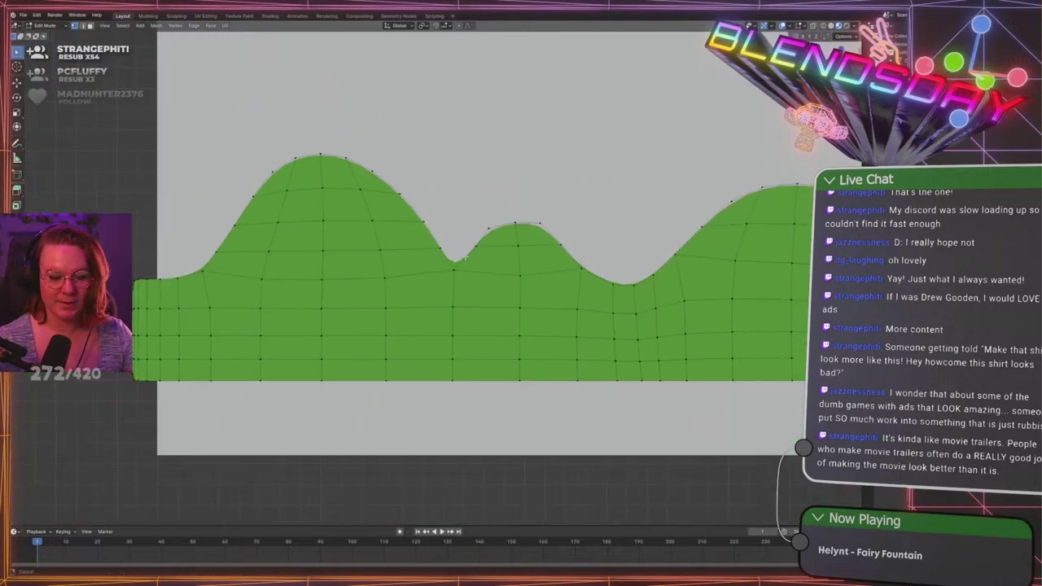
{"action": "scroll", "coordinate": [521, 273], "scroll_direction": "left", "scroll_amount": 2, "text": "ctrl"}
{"action": "scroll", "coordinate": [549, 268], "scroll_direction": "up", "scroll_amount": 2}
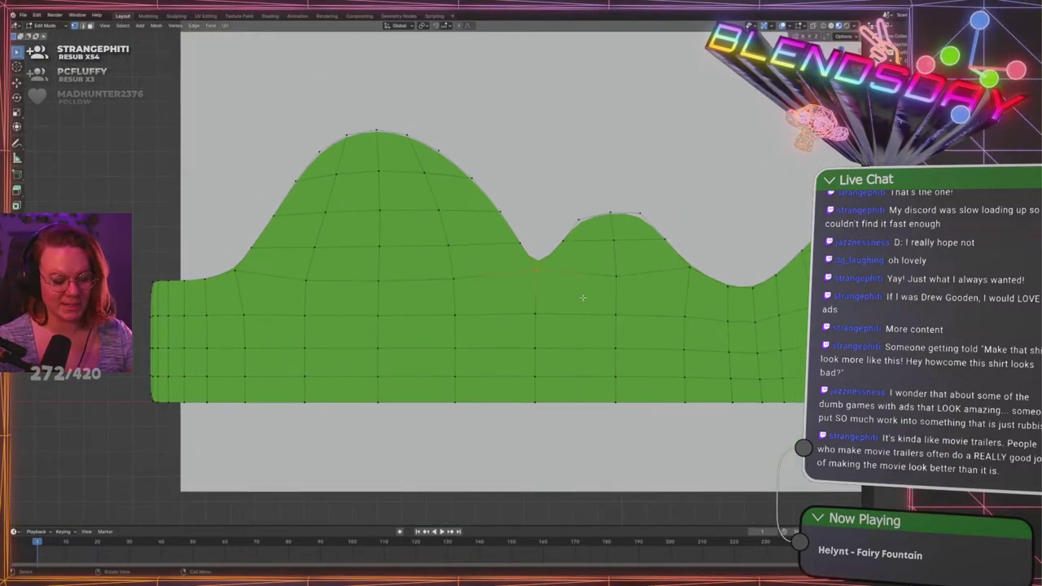
{"action": "key", "text": "g"}
{"action": "left_click", "coordinate": [533, 300]}
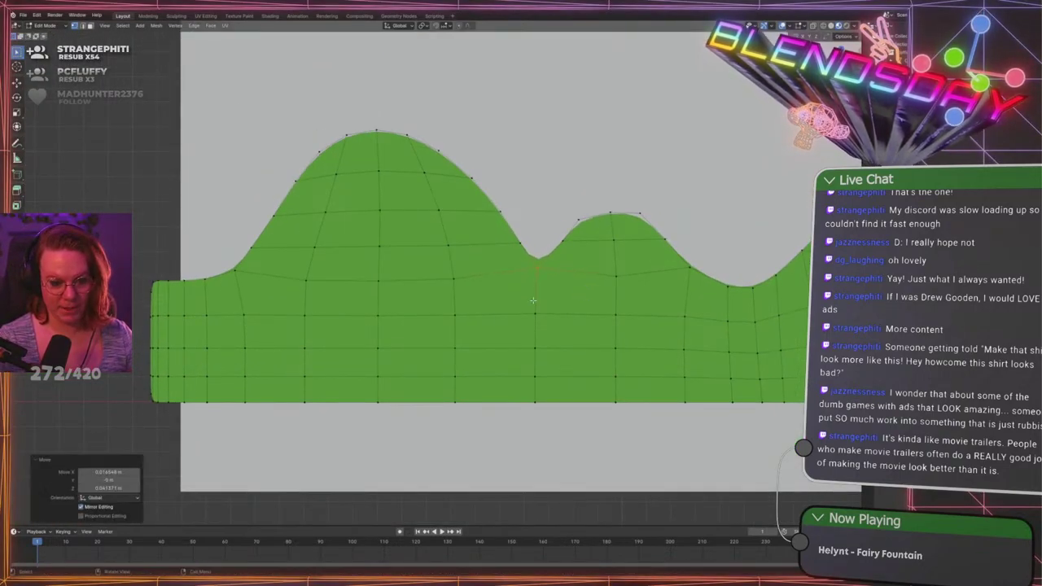
Shift the interior vertex directly beneath that valley vertically to even out the grid spacing
{"action": "left_click", "coordinate": [534, 312]}
{"action": "key", "text": "g"}
{"action": "key", "text": "z"}
{"action": "left_click", "coordinate": [539, 304]}
Move the small mound's top vertices about 0.99 m right and 0.1 m down using smooth proportional editing with a radius of about 2.85 m
{"action": "scroll", "coordinate": [544, 286], "scroll_direction": "down", "scroll_amount": 1}
{"action": "middle_click_drag", "start_coordinate": [537, 277], "coordinate": [462, 272], "text": "shift"}
{"action": "left_click_drag", "start_coordinate": [463, 205], "coordinate": [558, 260]}
{"action": "middle_click_drag", "start_coordinate": [558, 208], "coordinate": [506, 217], "text": "shift"}
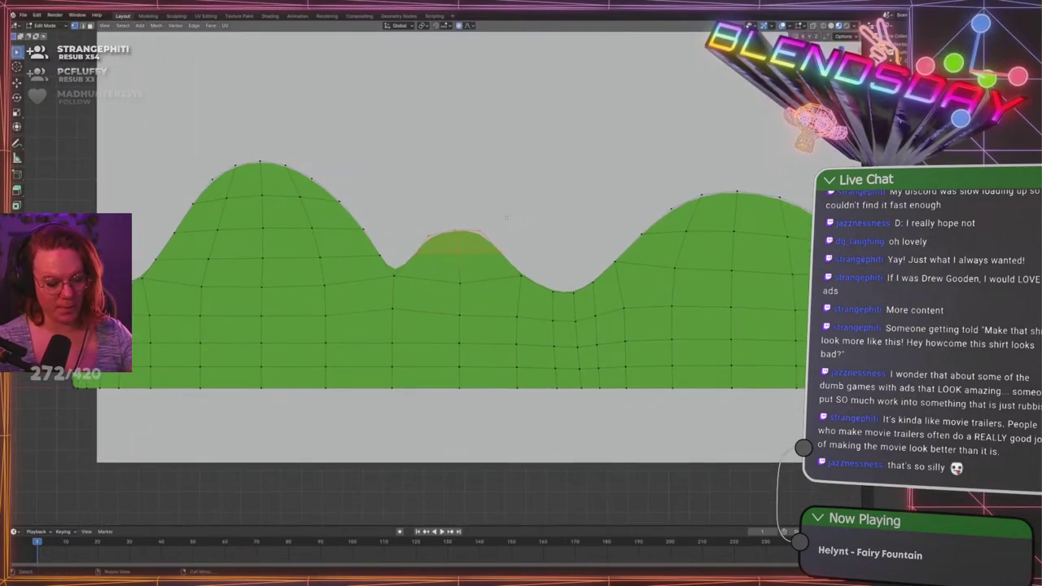
{"action": "key", "text": "g"}
{"action": "scroll", "coordinate": [529, 220], "scroll_direction": "up", "scroll_amount": 5}
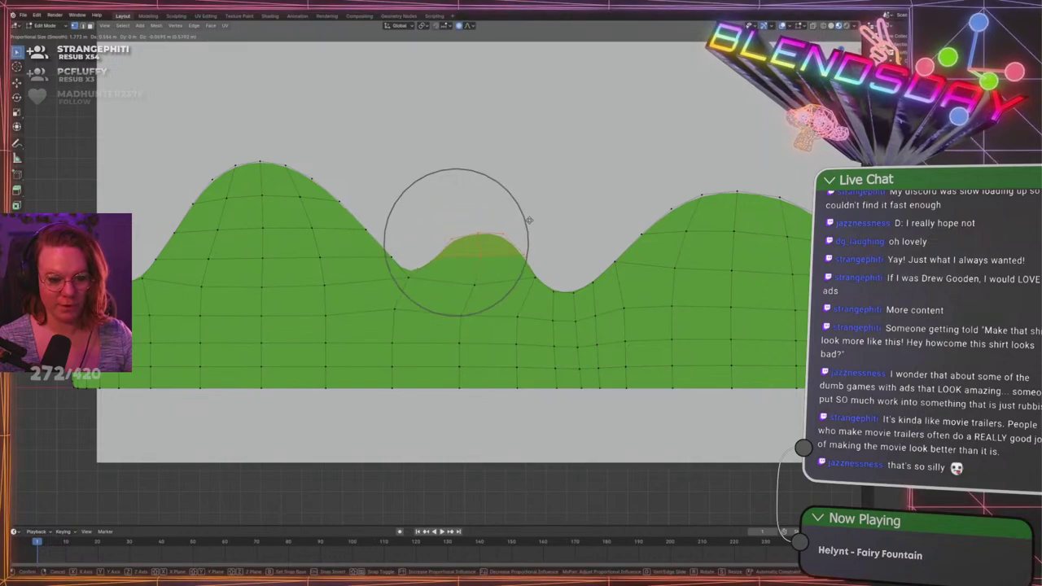
{"action": "scroll", "coordinate": [529, 219], "scroll_direction": "down", "scroll_amount": 8}
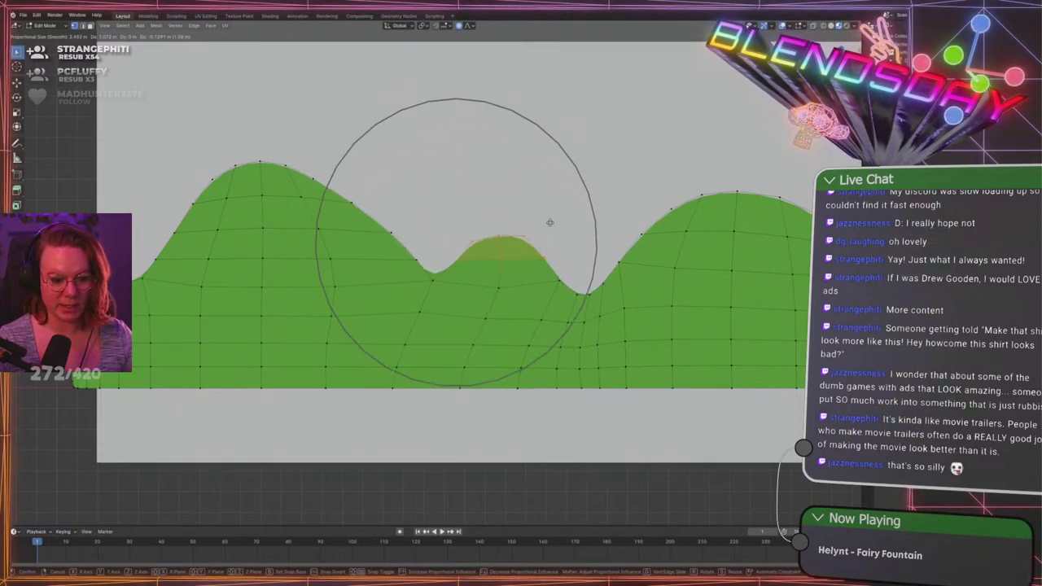
{"action": "scroll", "coordinate": [549, 222], "scroll_direction": "up", "scroll_amount": 3}
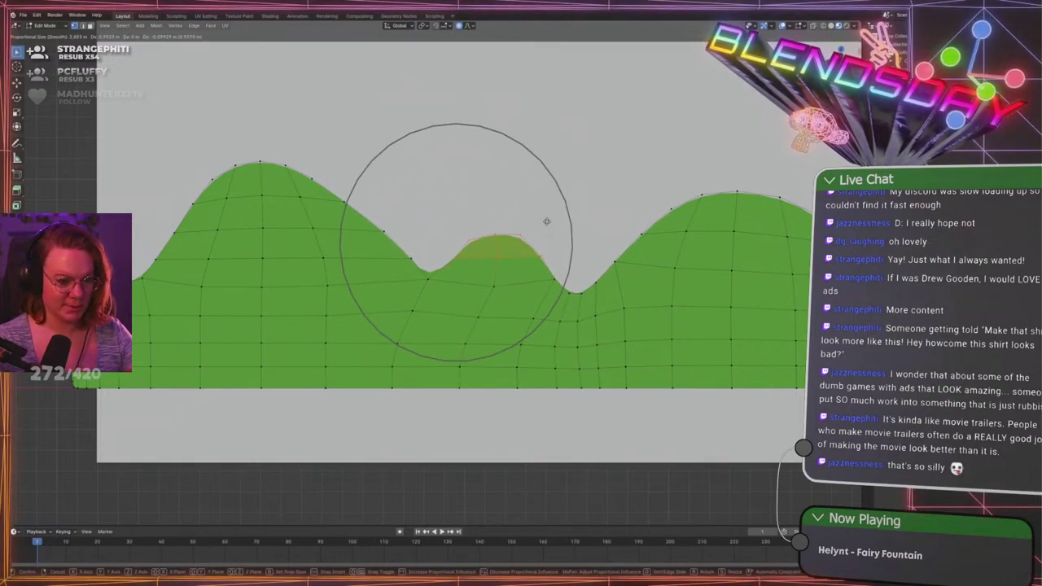
{"action": "left_click", "coordinate": [546, 221]}
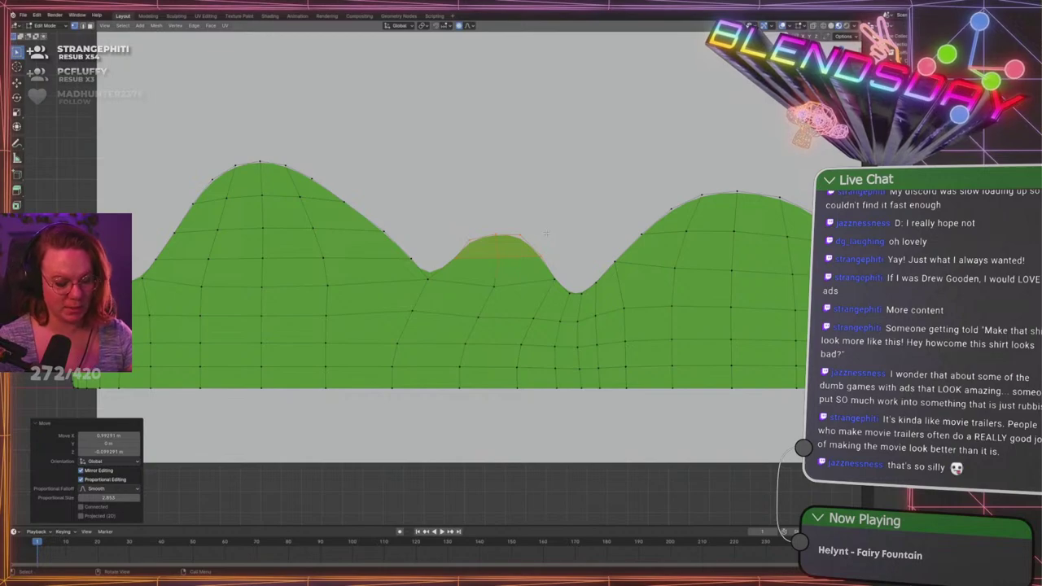
Turn off proportional editing and shift the valley vertex beside the small mound slightly to the right
{"action": "key", "text": "o"}
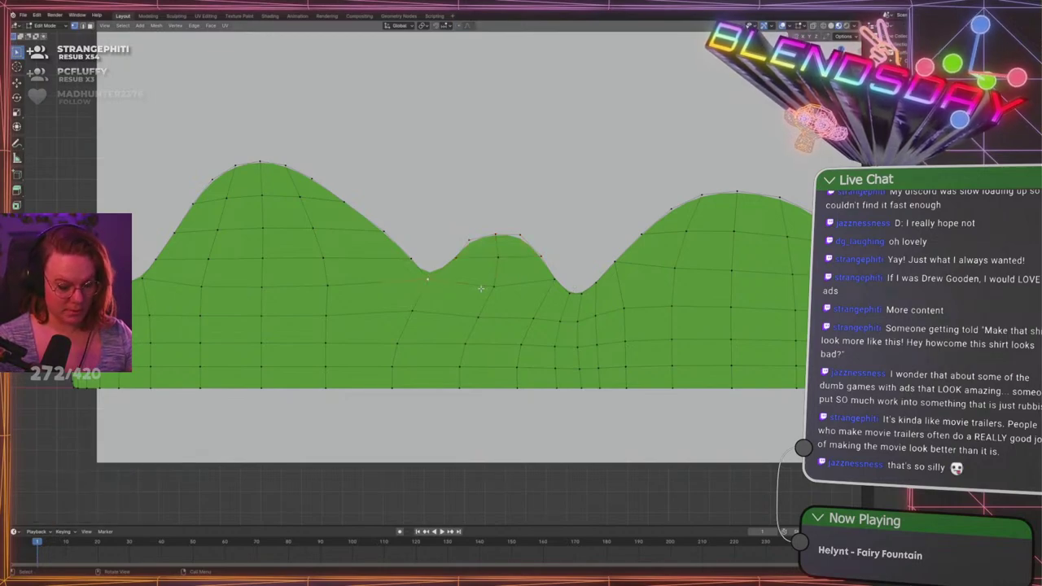
{"action": "key", "text": "g"}
{"action": "left_click", "coordinate": [490, 289]}
Push the two middle outline vertices on the leftmost mound's right slope outward and slightly up for a fuller curve
{"action": "left_click", "coordinate": [384, 230]}
{"action": "key", "text": "g"}
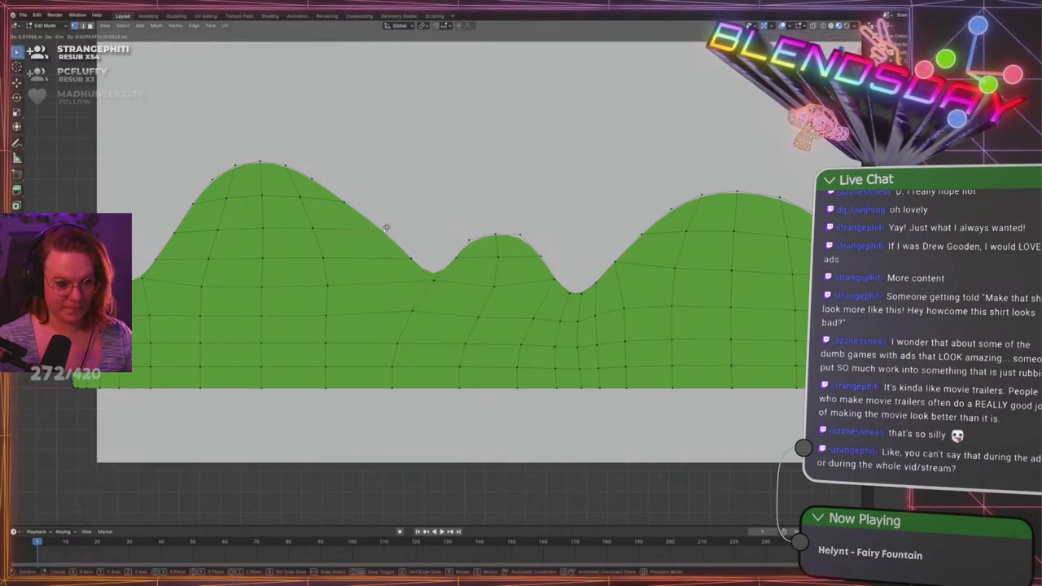
{"action": "left_click", "coordinate": [396, 225]}
{"action": "left_click", "coordinate": [344, 201]}
{"action": "key", "text": "g"}
{"action": "left_click", "coordinate": [364, 194]}
Broaden the leftmost mound's crest by moving the two outline vertices just right of its peak outward
{"action": "left_click", "coordinate": [311, 177]}
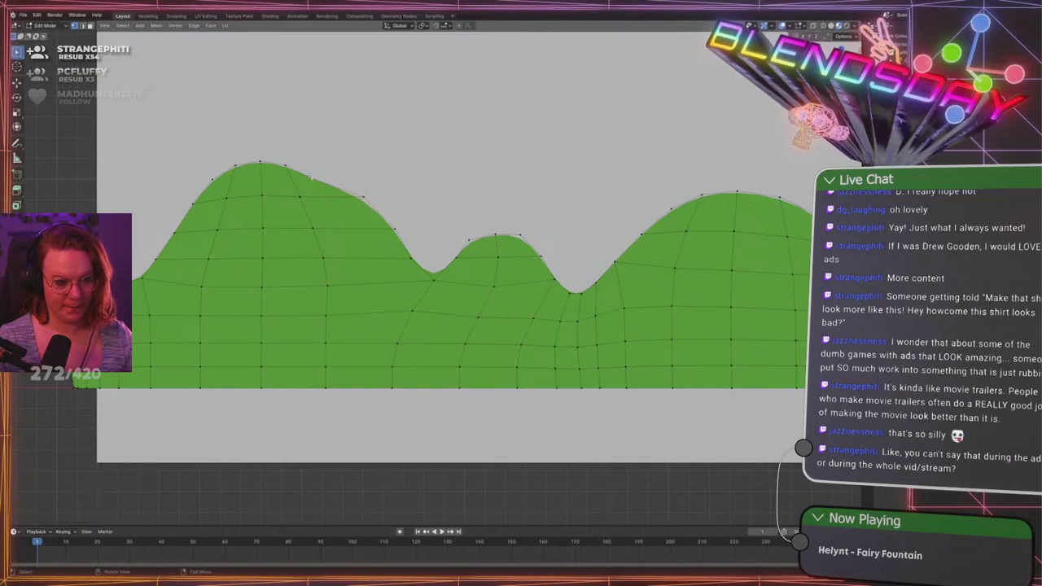
{"action": "key", "text": "g"}
{"action": "left_click", "coordinate": [317, 168]}
{"action": "key", "text": "g"}
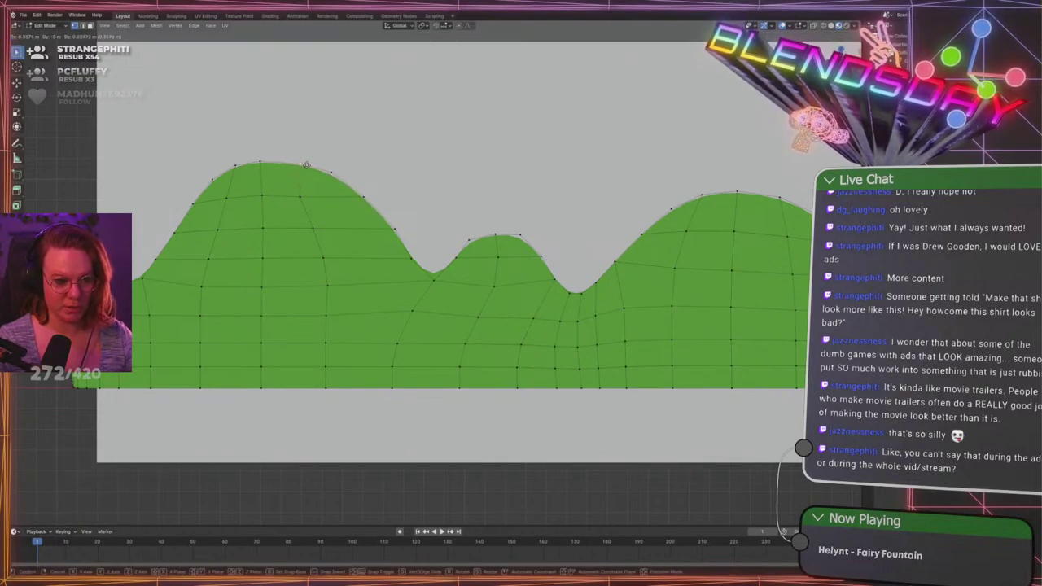
{"action": "left_click", "coordinate": [307, 165]}
Shift the upper three interior vertices below the crest's right shoulder to the right, following the widened outline
{"action": "left_click", "coordinate": [306, 202]}
{"action": "key", "text": "g"}
{"action": "left_click", "coordinate": [318, 206]}
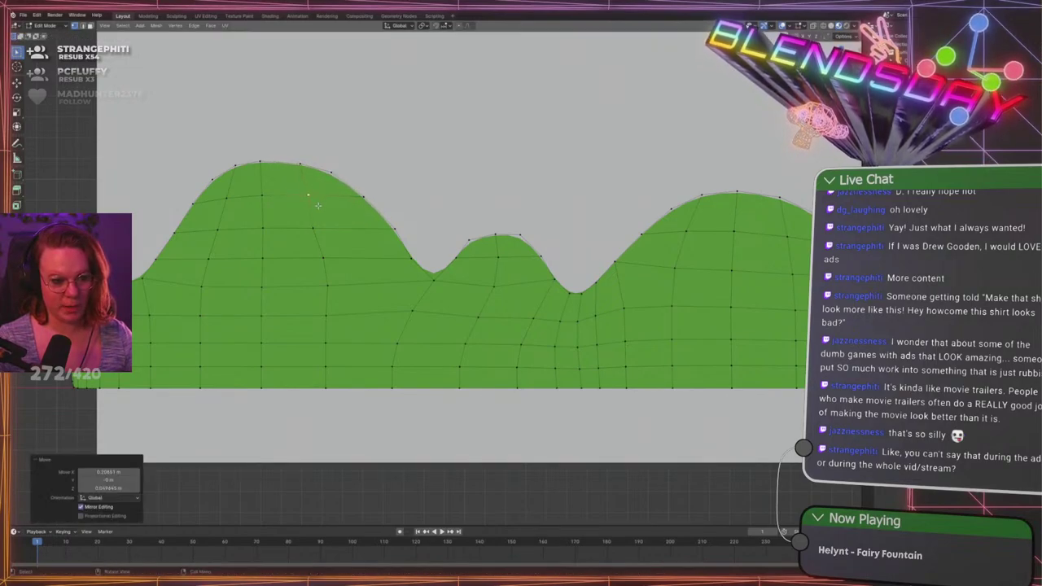
{"action": "left_click", "coordinate": [317, 231]}
{"action": "key", "text": "g"}
{"action": "left_click", "coordinate": [326, 230]}
{"action": "left_click", "coordinate": [333, 257]}
{"action": "key", "text": "g"}
{"action": "left_click", "coordinate": [340, 259]}
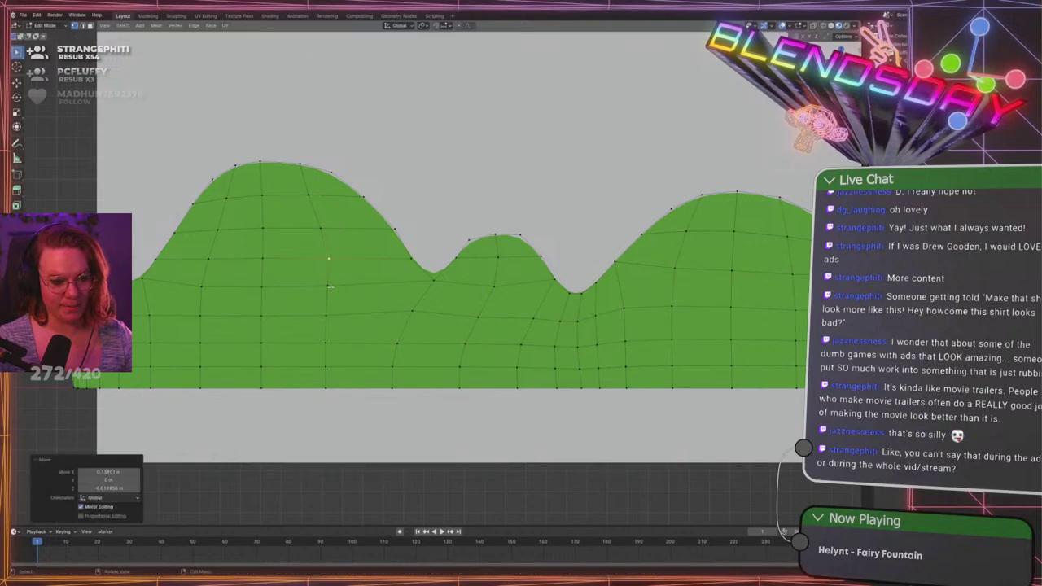
Nudge the next two lower interior vertices in that column slightly right to continue the smooth grid line
{"action": "left_click", "coordinate": [330, 286]}
{"action": "key", "text": "g"}
{"action": "left_click", "coordinate": [335, 287]}
{"action": "left_click", "coordinate": [329, 308]}
{"action": "key", "text": "g"}
{"action": "left_click", "coordinate": [334, 307]}
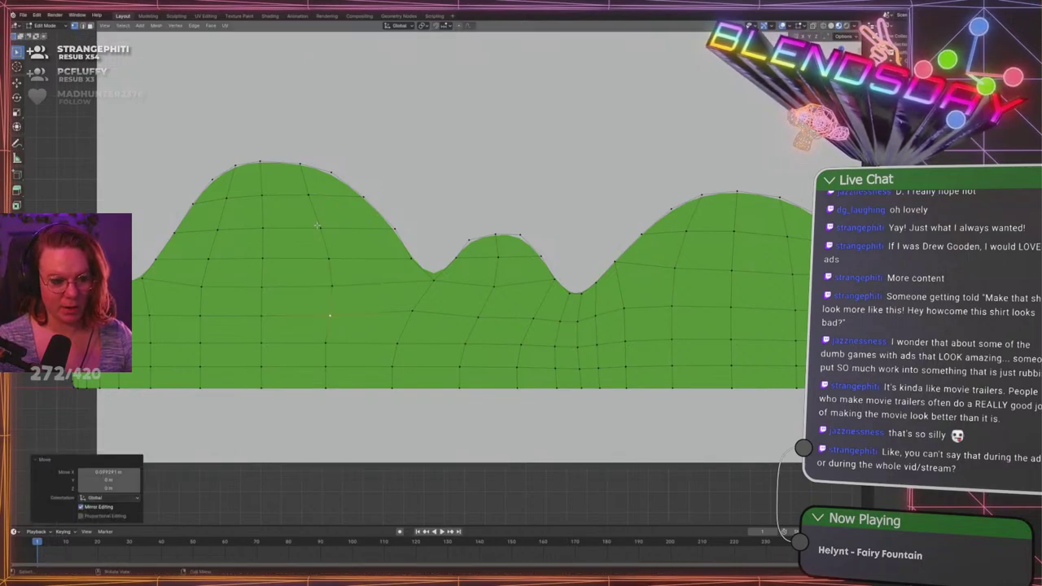
Fine-tune the column's two uppermost interior vertices with small rightward moves to even out its curve
{"action": "left_click", "coordinate": [316, 226]}
{"action": "key", "text": "g"}
{"action": "left_click", "coordinate": [319, 226]}
{"action": "left_click", "coordinate": [315, 204]}
{"action": "key", "text": "g"}
{"action": "left_click", "coordinate": [319, 202]}
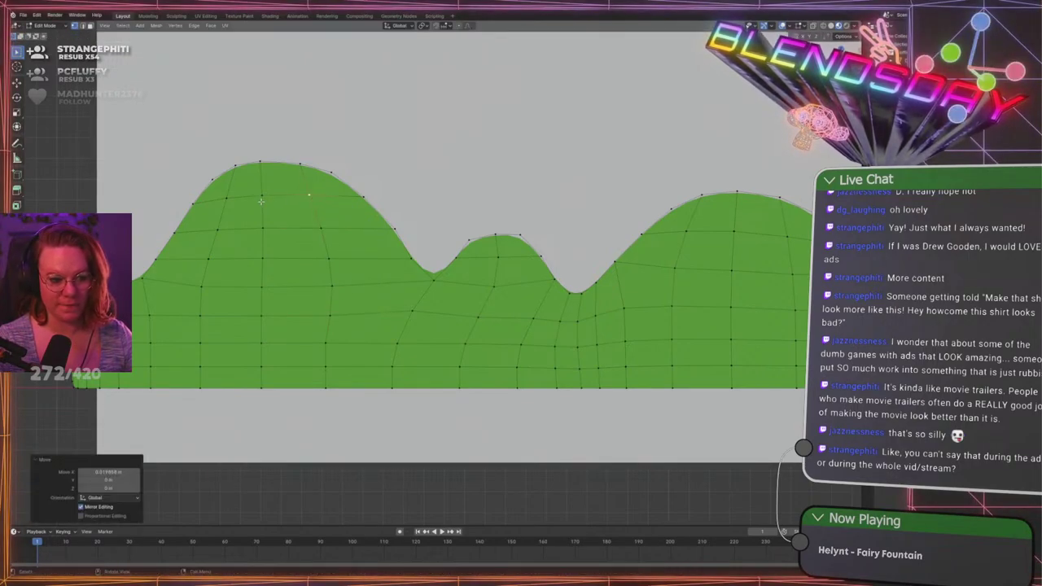
Shift the interior vertices of the tall hill's central column slightly toward its right slope, working down the upper four rows
{"action": "left_click", "coordinate": [261, 201]}
{"action": "key", "text": "g"}
{"action": "left_click", "coordinate": [267, 200]}
{"action": "left_click", "coordinate": [263, 232]}
{"action": "key", "text": "g"}
{"action": "left_click", "coordinate": [267, 231]}
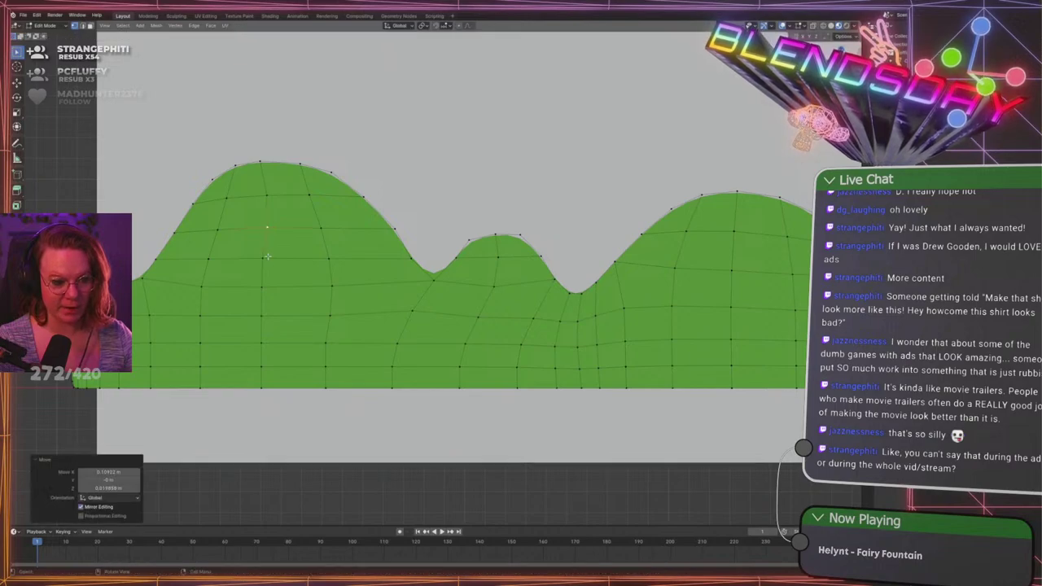
{"action": "left_click", "coordinate": [267, 257]}
{"action": "key", "text": "g"}
{"action": "left_click", "coordinate": [274, 261]}
{"action": "left_click", "coordinate": [266, 287]}
{"action": "key", "text": "g"}
{"action": "left_click", "coordinate": [271, 286]}
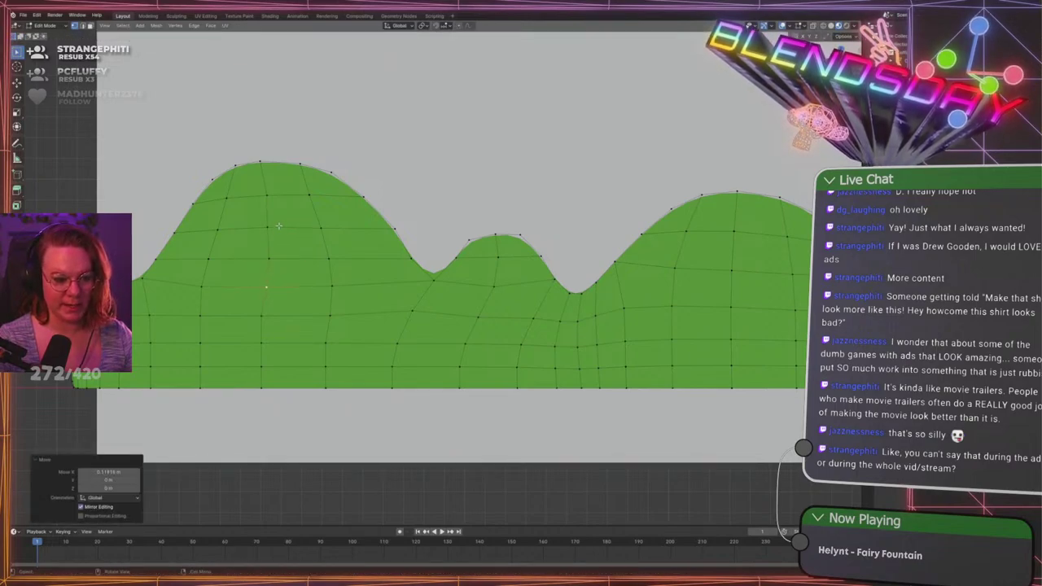
Fine-tune the tall hill's central column by nudging its lower vertices into line with the rows above
{"action": "left_click", "coordinate": [277, 226]}
{"action": "key", "text": "g"}
{"action": "left_click", "coordinate": [279, 227]}
{"action": "left_click", "coordinate": [261, 317]}
{"action": "key", "text": "g"}
{"action": "left_click", "coordinate": [266, 317]}
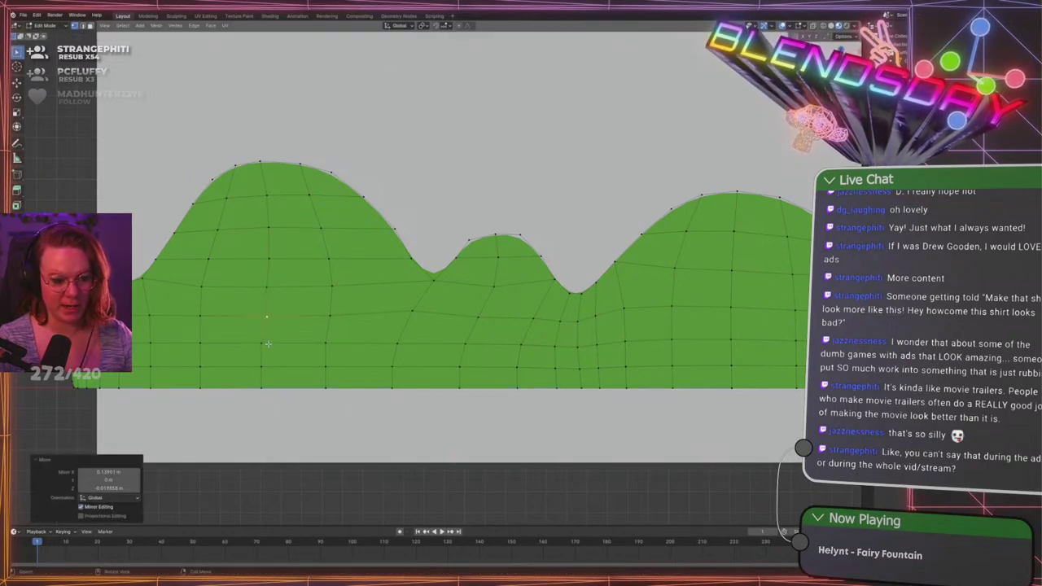
{"action": "left_click", "coordinate": [268, 343]}
{"action": "key", "text": "g"}
{"action": "left_click", "coordinate": [271, 344]}
{"action": "left_click", "coordinate": [271, 288]}
{"action": "key", "text": "g"}
{"action": "left_click", "coordinate": [272, 289]}
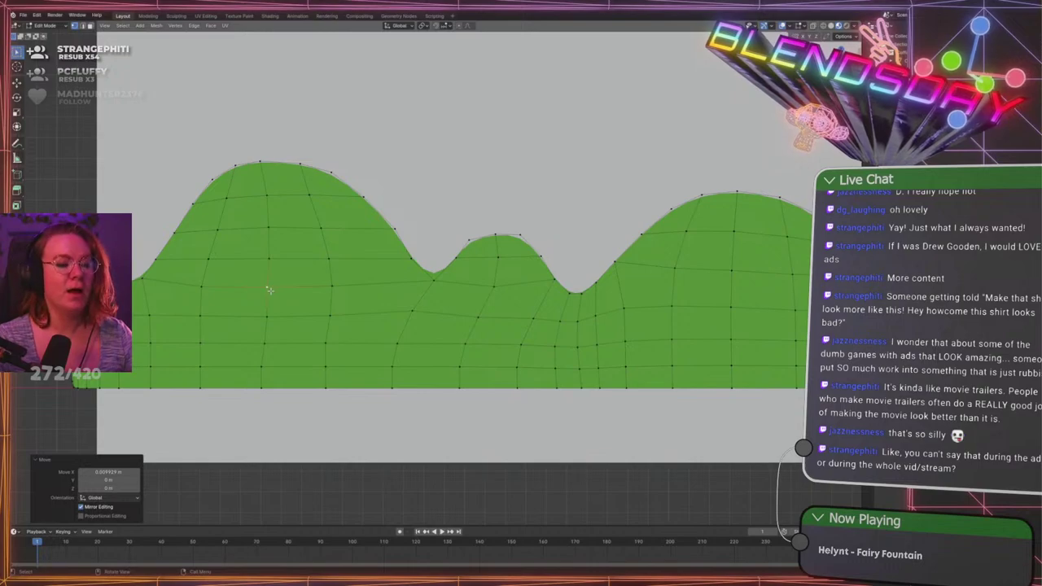
{"action": "key", "text": "g"}
{"action": "left_click", "coordinate": [272, 290]}
Leave Edit Mode and examine the full hill silhouette against the backdrop and gravestones
{"action": "scroll", "coordinate": [456, 302], "scroll_direction": "down", "scroll_amount": 3}
{"action": "middle_click_drag", "start_coordinate": [516, 306], "coordinate": [386, 290], "text": "shift"}
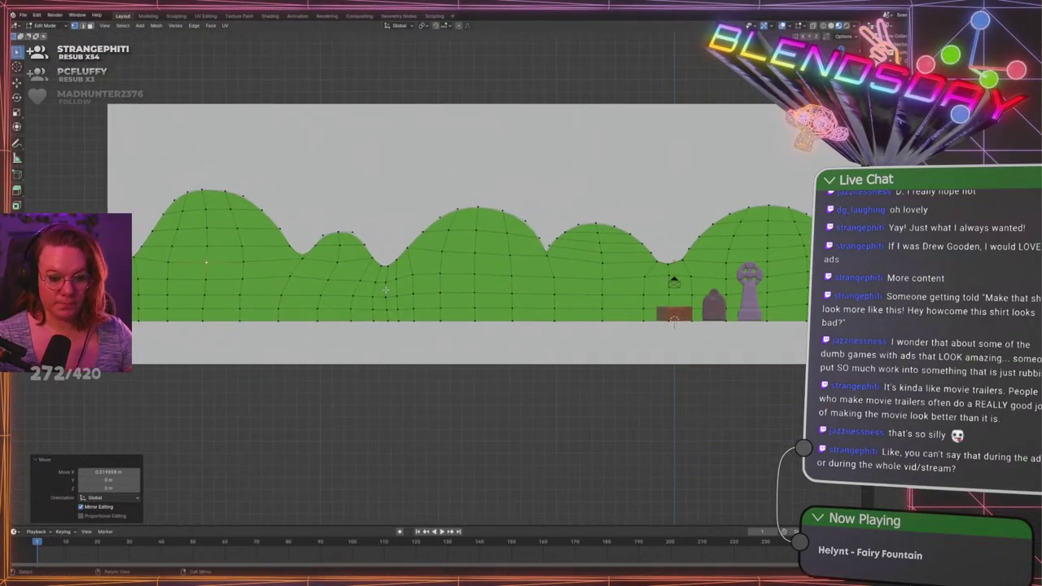
{"action": "scroll", "coordinate": [386, 290], "scroll_direction": "down", "scroll_amount": 5}
{"action": "key", "text": "Tab"}
{"action": "left_click", "coordinate": [507, 390]}
{"action": "scroll", "coordinate": [497, 397], "scroll_direction": "up", "scroll_amount": 3}
{"action": "middle_click_drag", "start_coordinate": [693, 399], "coordinate": [498, 380], "text": "shift"}
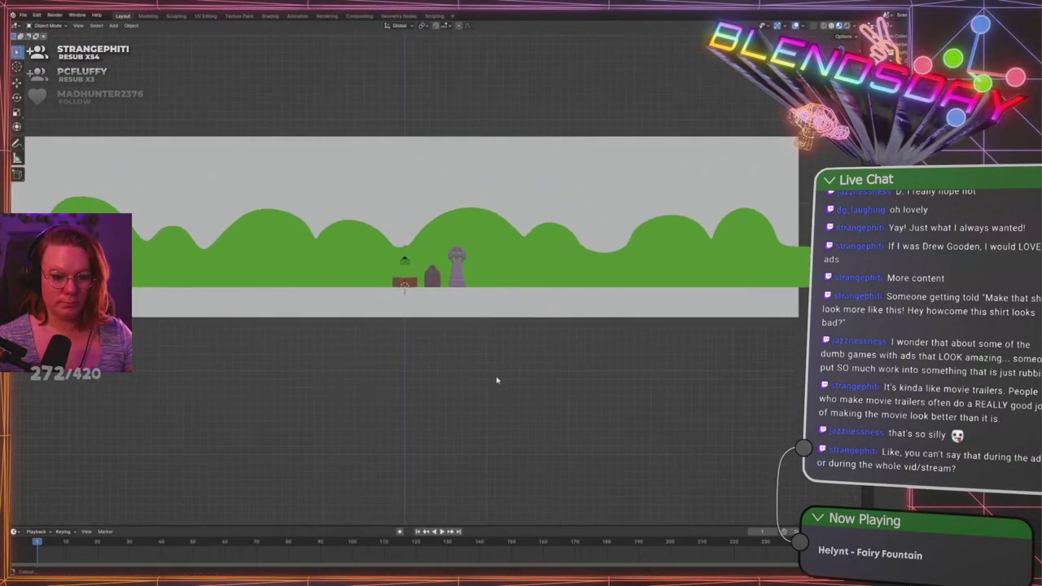
{"action": "scroll", "coordinate": [496, 380], "scroll_direction": "down", "scroll_amount": 2}
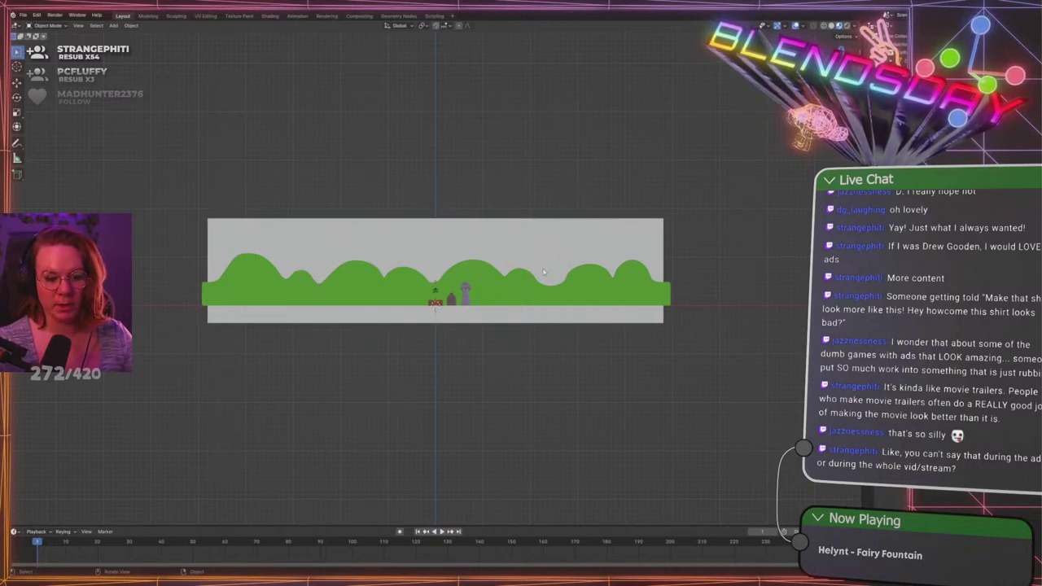
{"action": "scroll", "coordinate": [604, 296], "scroll_direction": "up", "scroll_amount": 6}
{"action": "scroll", "coordinate": [594, 295], "scroll_direction": "down", "scroll_amount": 6}
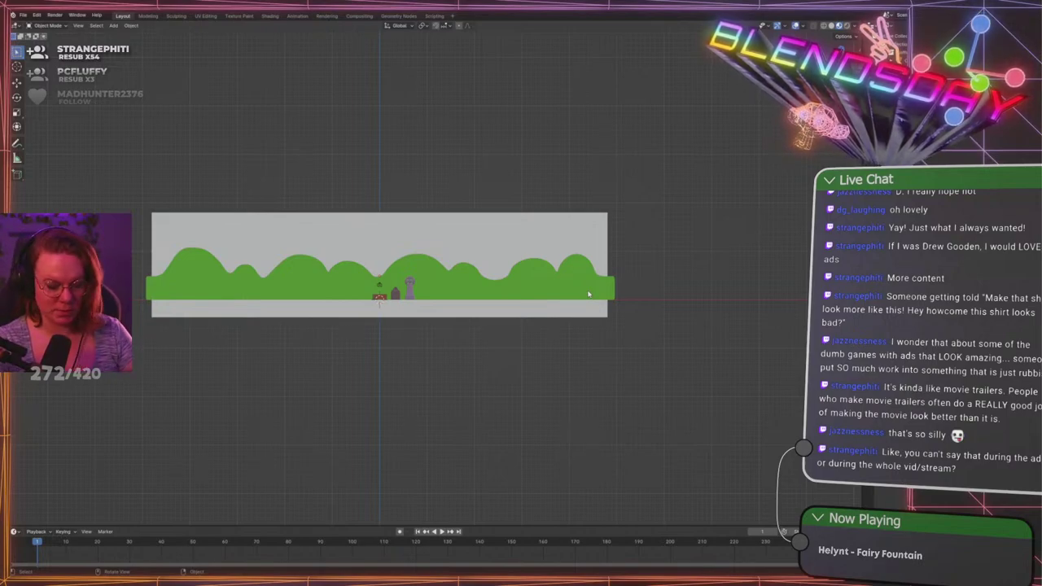
{"action": "scroll", "coordinate": [583, 294], "scroll_direction": "up", "scroll_amount": 5}
{"action": "middle_click_drag", "start_coordinate": [630, 291], "coordinate": [575, 274], "text": "shift"}
{"action": "scroll", "coordinate": [573, 273], "scroll_direction": "up", "scroll_amount": 1}
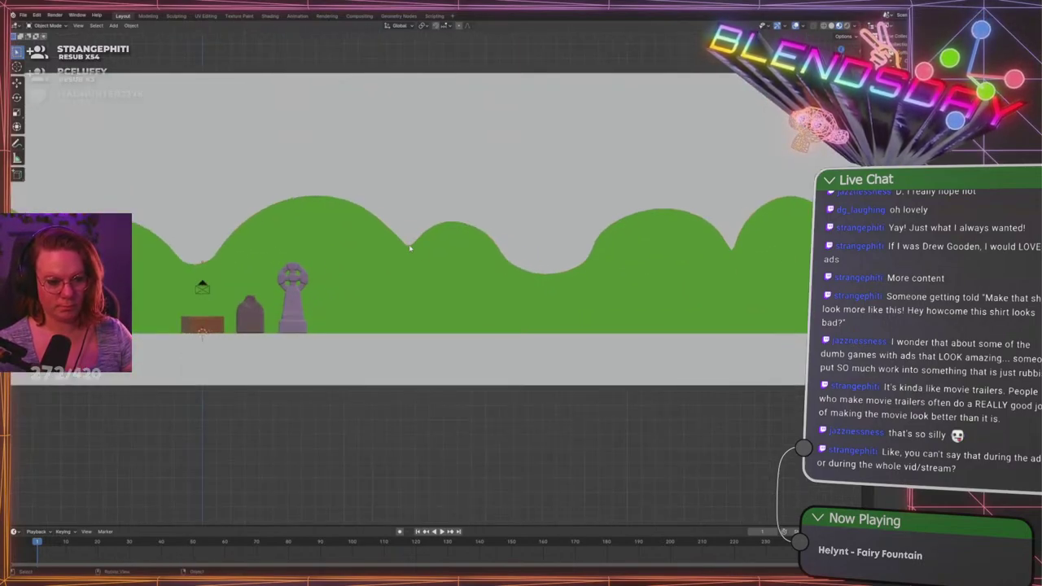
Put the green hill mesh into Edit Mode, frame the hill behind the gravestones, and save the file
{"action": "left_click", "coordinate": [407, 247]}
{"action": "key", "text": "Tab"}
{"action": "middle_click_drag", "start_coordinate": [264, 253], "coordinate": [414, 241], "text": "shift"}
{"action": "scroll", "coordinate": [412, 240], "scroll_direction": "up", "scroll_amount": 2}
{"action": "middle_click_drag", "start_coordinate": [482, 236], "coordinate": [519, 270], "text": "shift"}
{"action": "scroll", "coordinate": [508, 254], "scroll_direction": "up", "scroll_amount": 2}
{"action": "scroll", "coordinate": [506, 253], "scroll_direction": "down", "scroll_amount": 2}
{"action": "scroll", "coordinate": [519, 270], "scroll_direction": "up", "scroll_amount": 2}
{"action": "scroll", "coordinate": [514, 274], "scroll_direction": "down", "scroll_amount": 1}
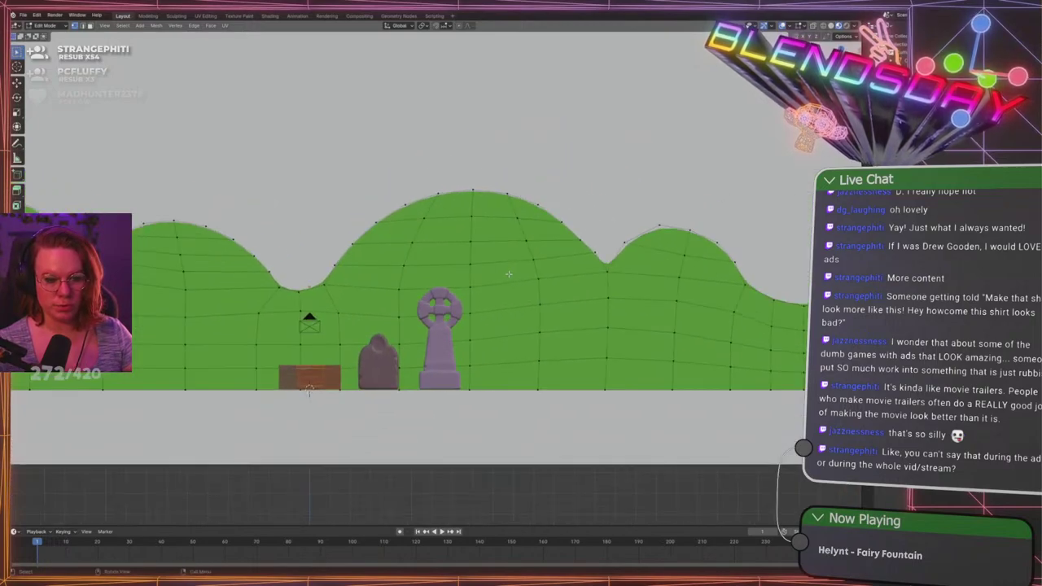
{"action": "scroll", "coordinate": [394, 254], "scroll_direction": "up", "scroll_amount": 1}
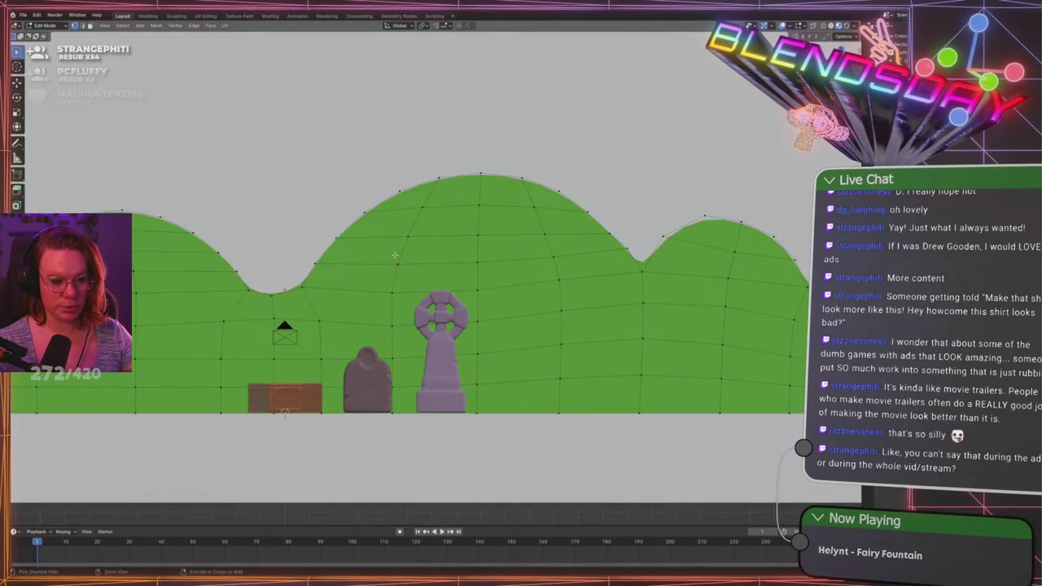
{"action": "key", "text": "ctrl+s"}
Dissolve the vertical edge loop running through the peak of the hill behind the gravestones
{"action": "scroll", "coordinate": [530, 277], "scroll_direction": "down", "scroll_amount": 5}
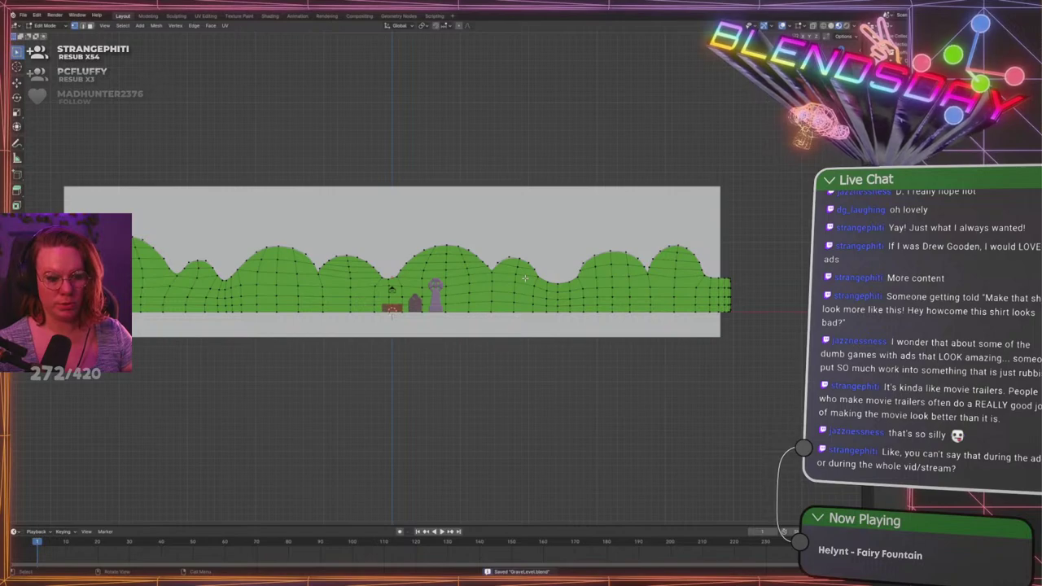
{"action": "scroll", "coordinate": [525, 279], "scroll_direction": "up", "scroll_amount": 5}
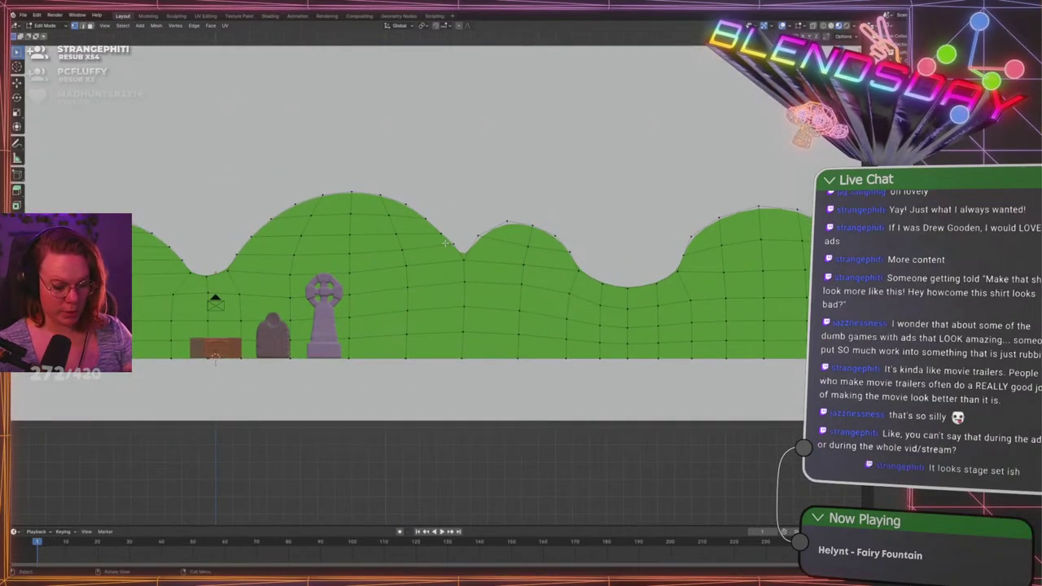
{"action": "left_click", "coordinate": [348, 209], "text": "alt"}
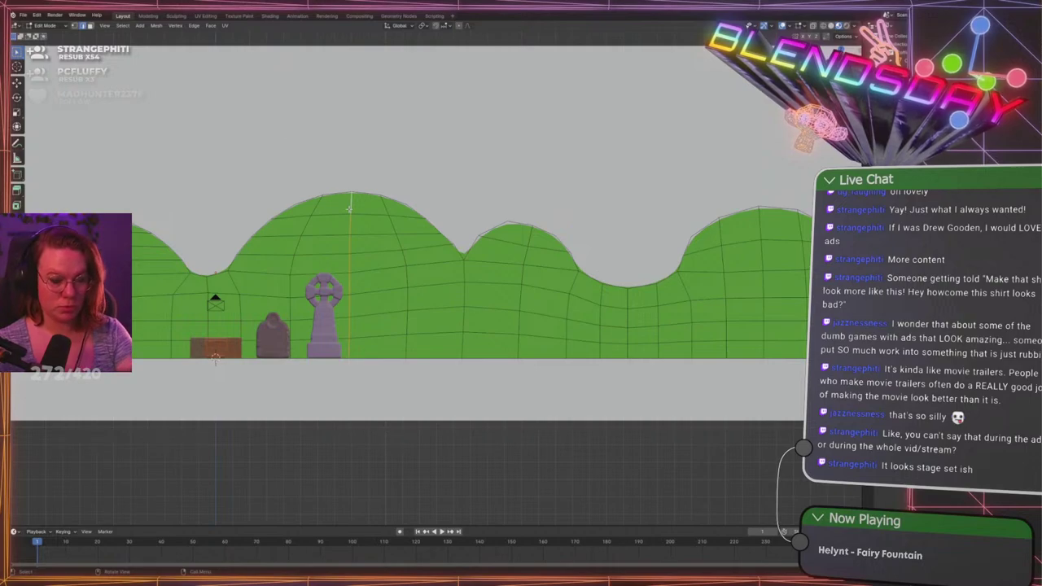
{"action": "key", "text": "x"}
{"action": "left_click", "coordinate": [348, 214]}
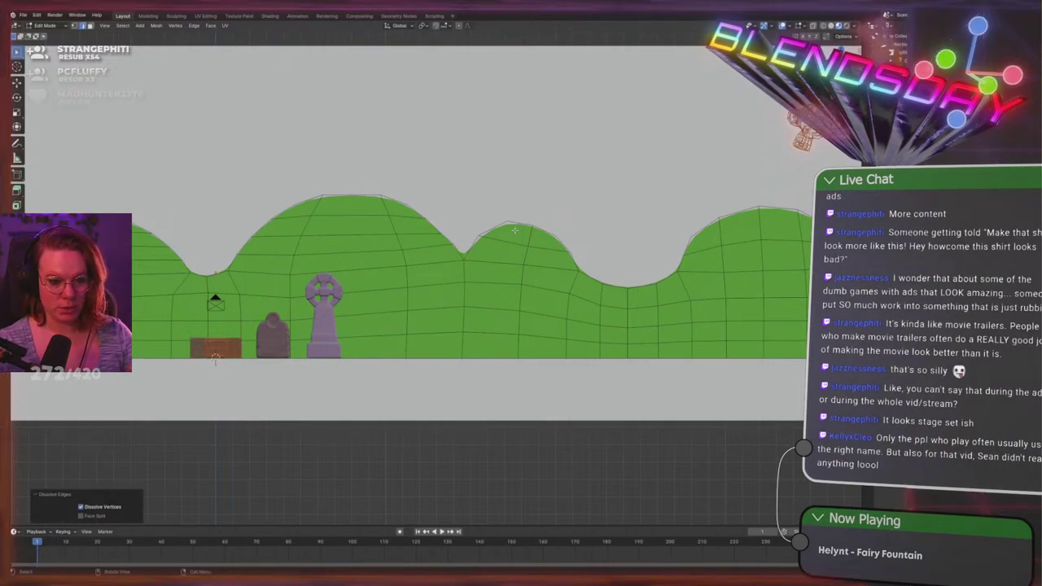
Bevel the vertical edge loop through the small neighbouring hill into a narrow strip
{"action": "left_click", "coordinate": [528, 250], "text": "alt"}
{"action": "key", "text": "ctrl+b"}
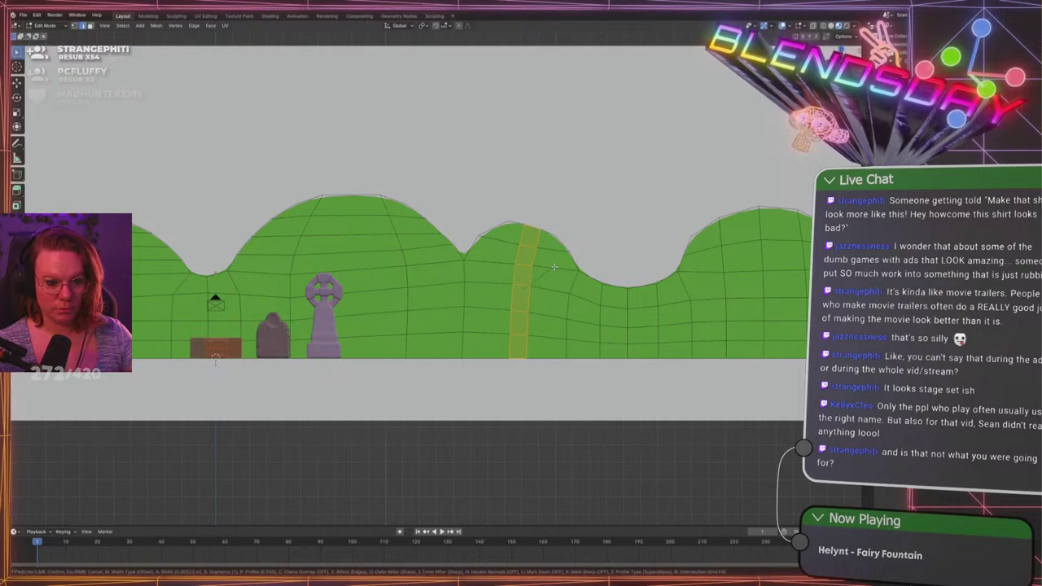
{"action": "left_click", "coordinate": [553, 267]}
Move the mesh section from the gravestone hill's right slope through the beveled strip about 1 m in negative X, then leave Edit Mode
{"action": "key", "text": "1"}
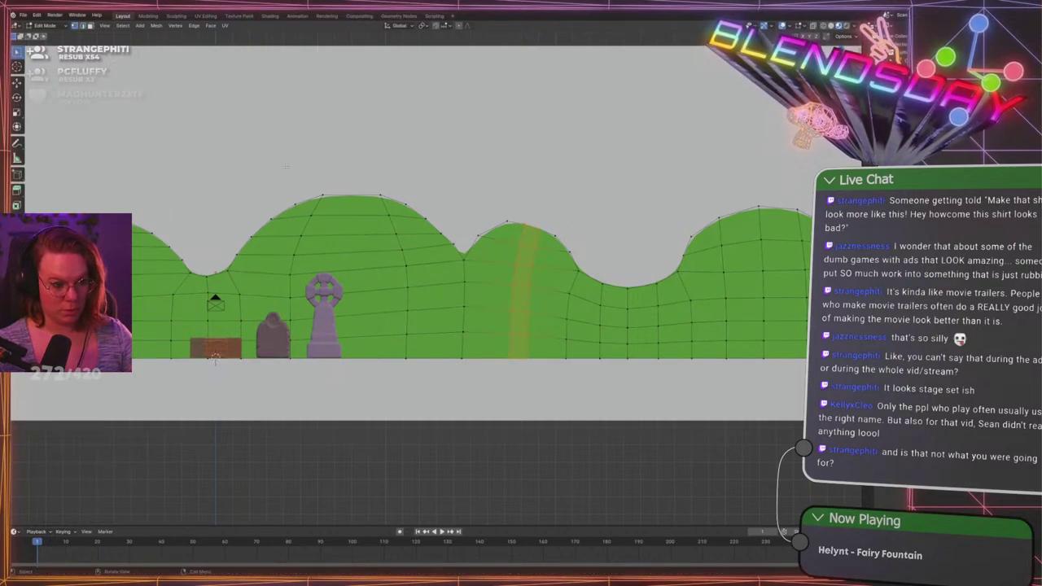
{"action": "left_click", "coordinate": [365, 172]}
{"action": "left_click_drag", "start_coordinate": [365, 172], "coordinate": [527, 389]}
{"action": "key", "text": "g"}
{"action": "key", "text": "x"}
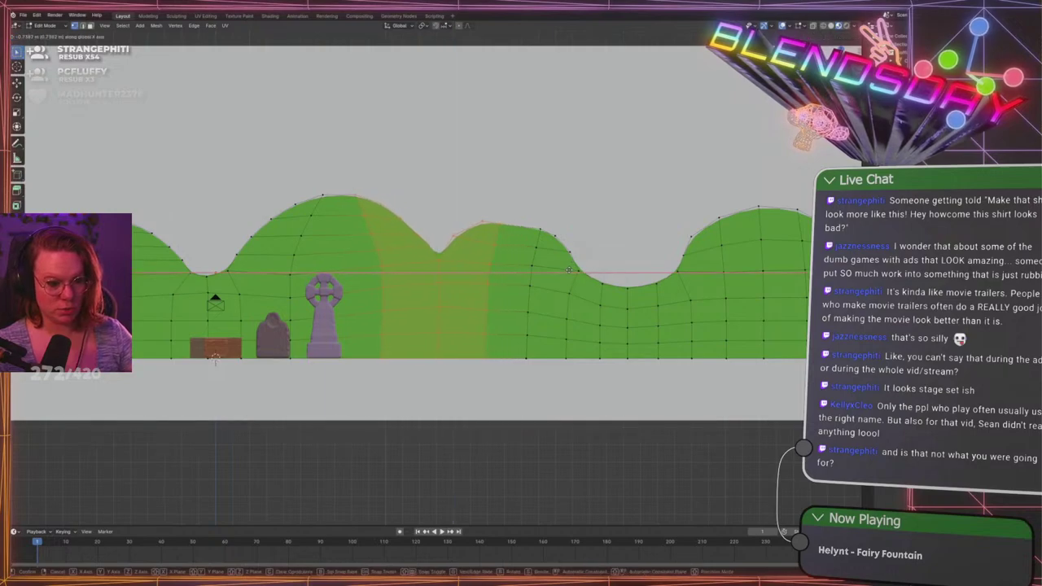
{"action": "left_click", "coordinate": [560, 267]}
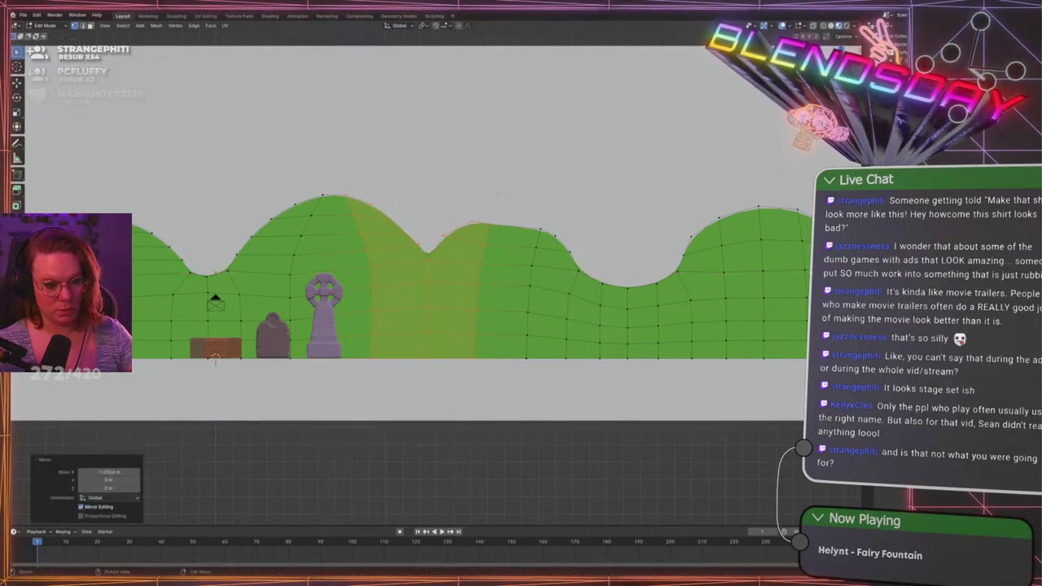
{"action": "key", "text": "Tab"}
{"action": "scroll", "coordinate": [496, 424], "scroll_direction": "down", "scroll_amount": 5}
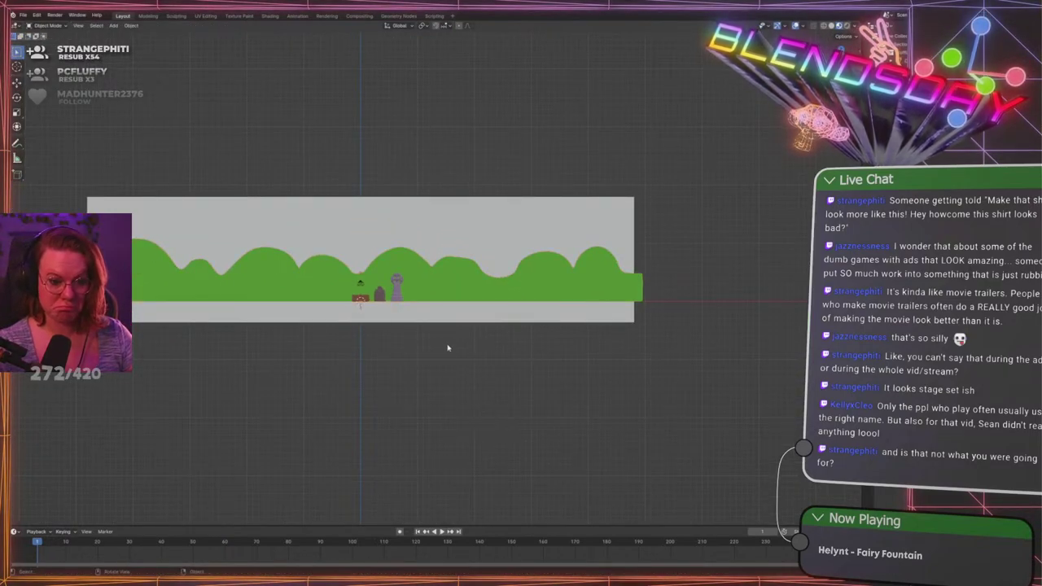
Return to Edit Mode and dissolve the three vertical edge loops in the wide valley beside the small hill
{"action": "scroll", "coordinate": [447, 348], "scroll_direction": "up", "scroll_amount": 5}
{"action": "key", "text": "Tab"}
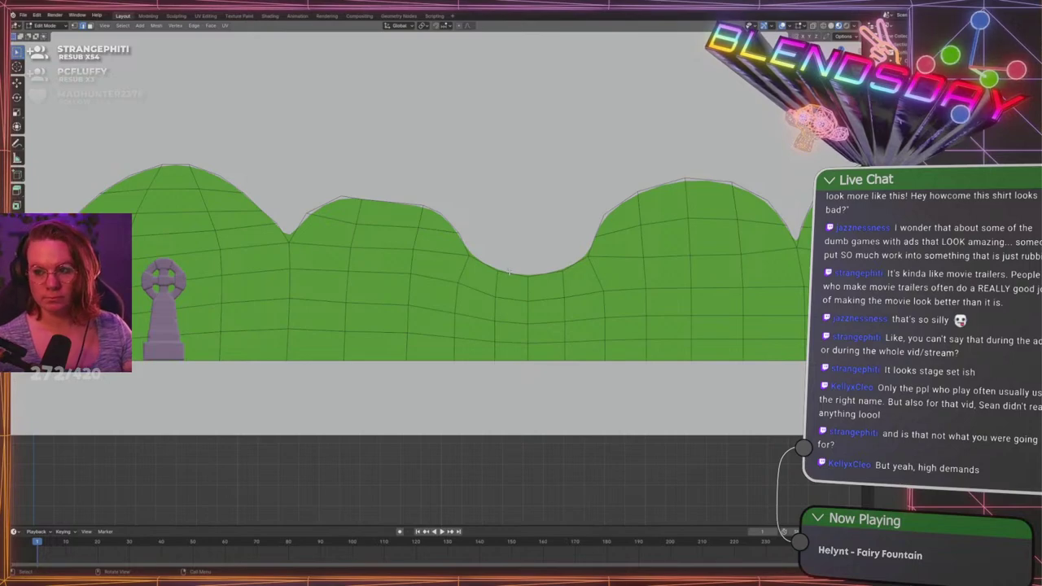
{"action": "middle_click_drag", "start_coordinate": [557, 284], "coordinate": [499, 299], "text": "shift"}
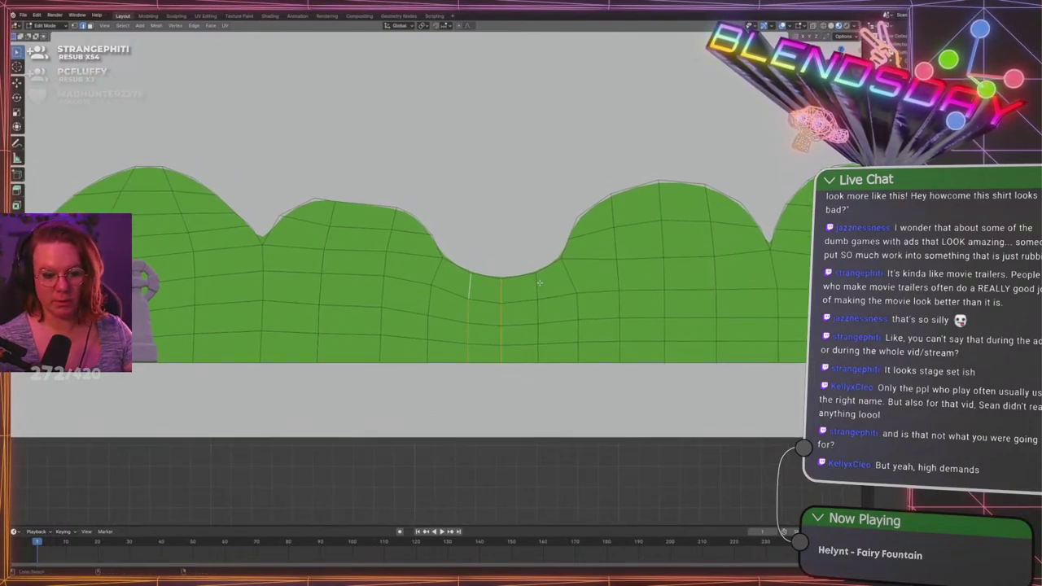
{"action": "right_click", "coordinate": [473, 291]}
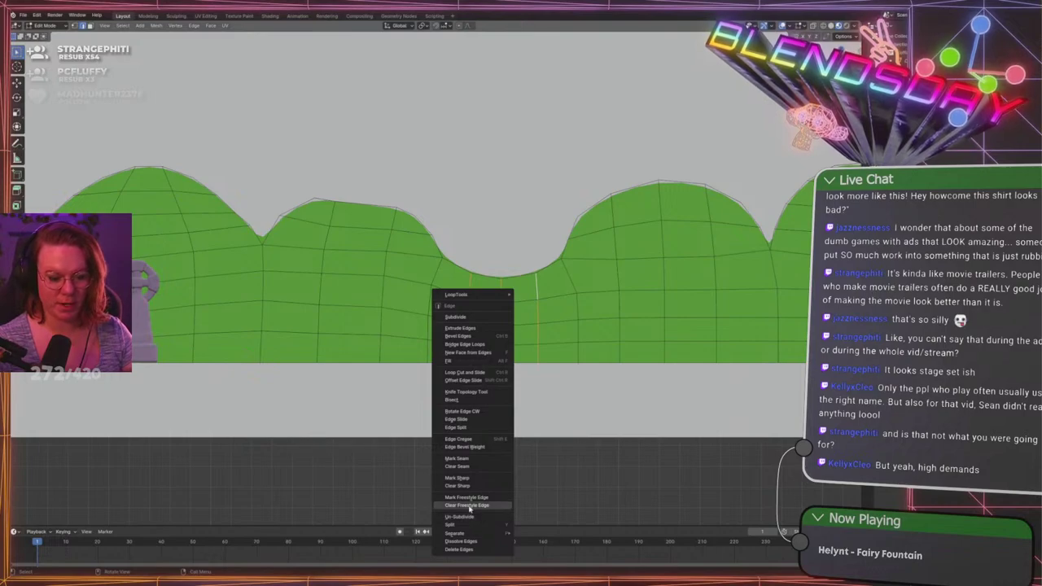
{"action": "left_click", "coordinate": [467, 466]}
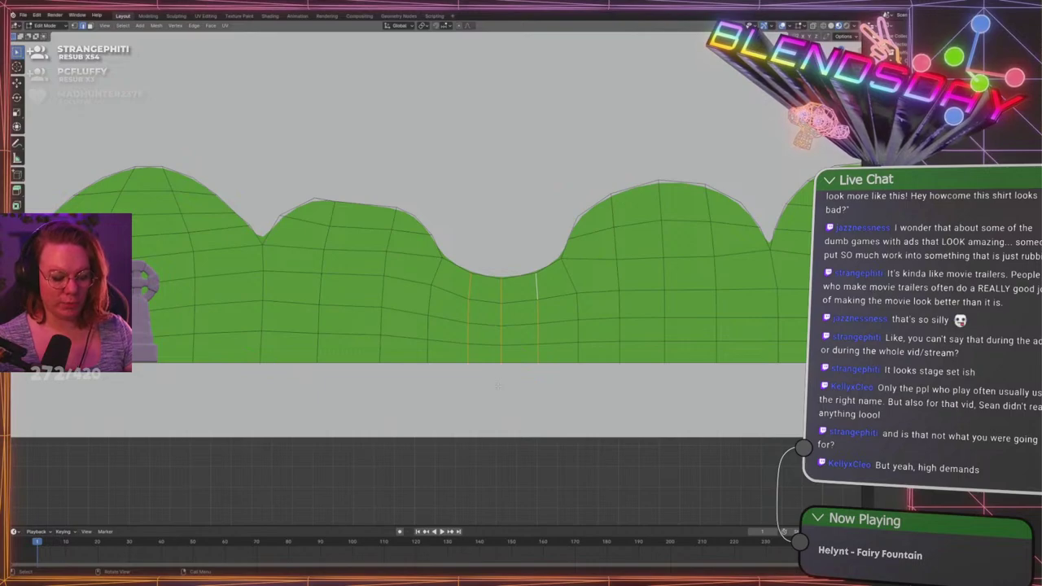
{"action": "middle_click_drag", "start_coordinate": [506, 387], "coordinate": [525, 390], "text": "shift"}
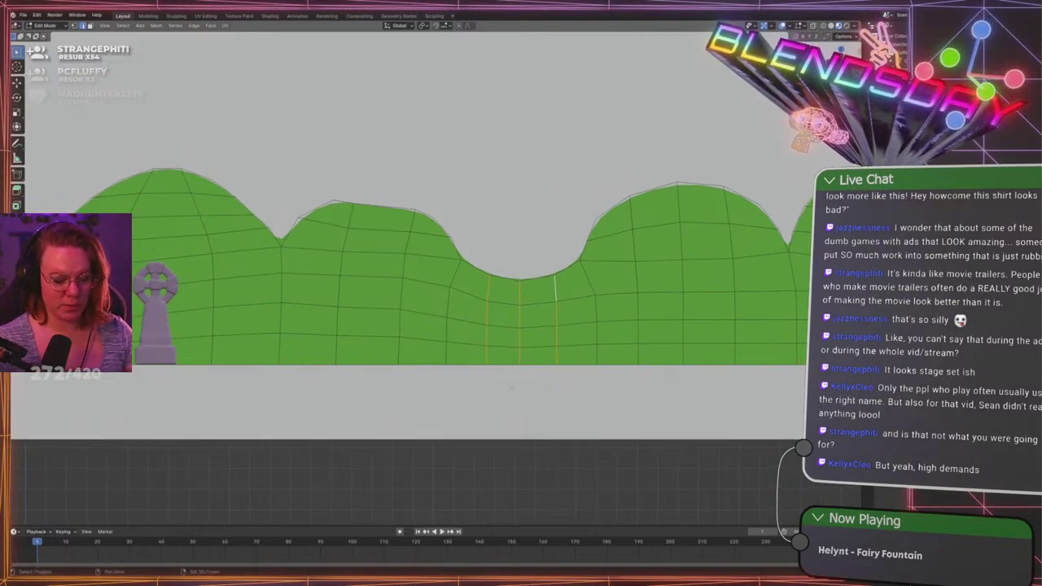
{"action": "key", "text": "x"}
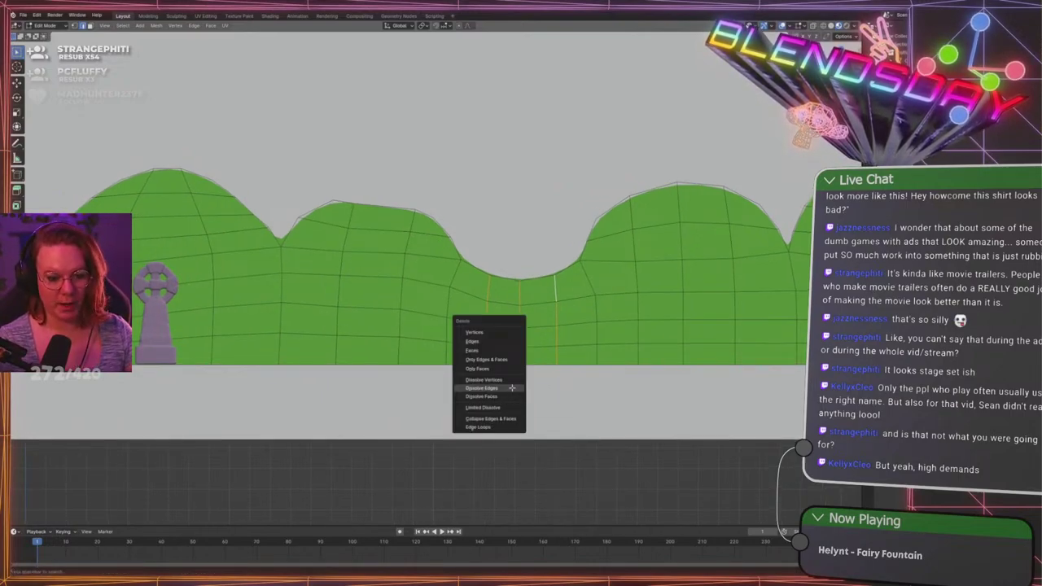
{"action": "left_click", "coordinate": [511, 392]}
Move the two vertical vertex loops on the small hill's right slope along X toward the next hill, widening the small hill
{"action": "middle_click_drag", "start_coordinate": [433, 240], "coordinate": [442, 244]}
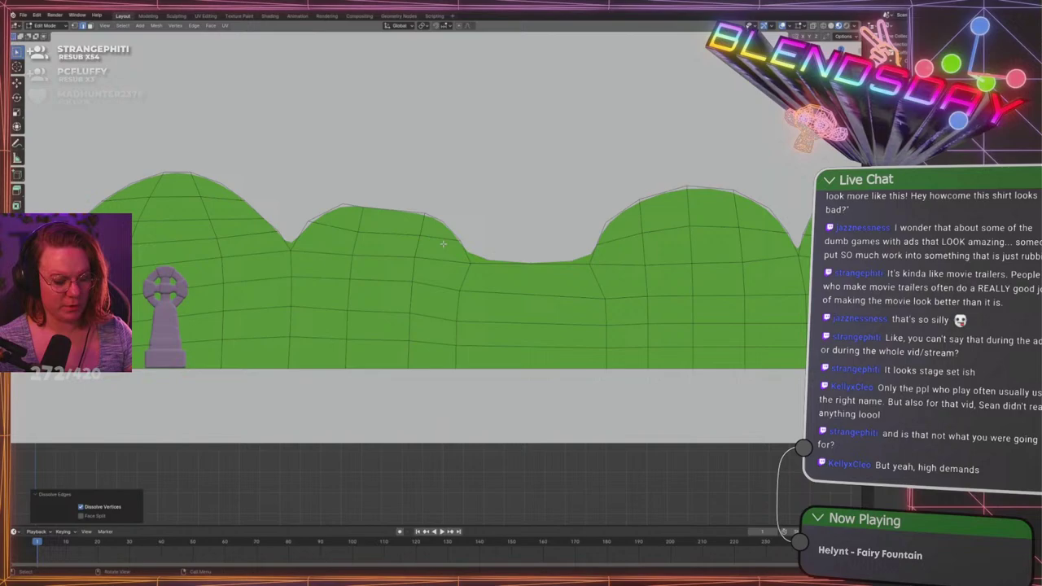
{"action": "key", "text": "1"}
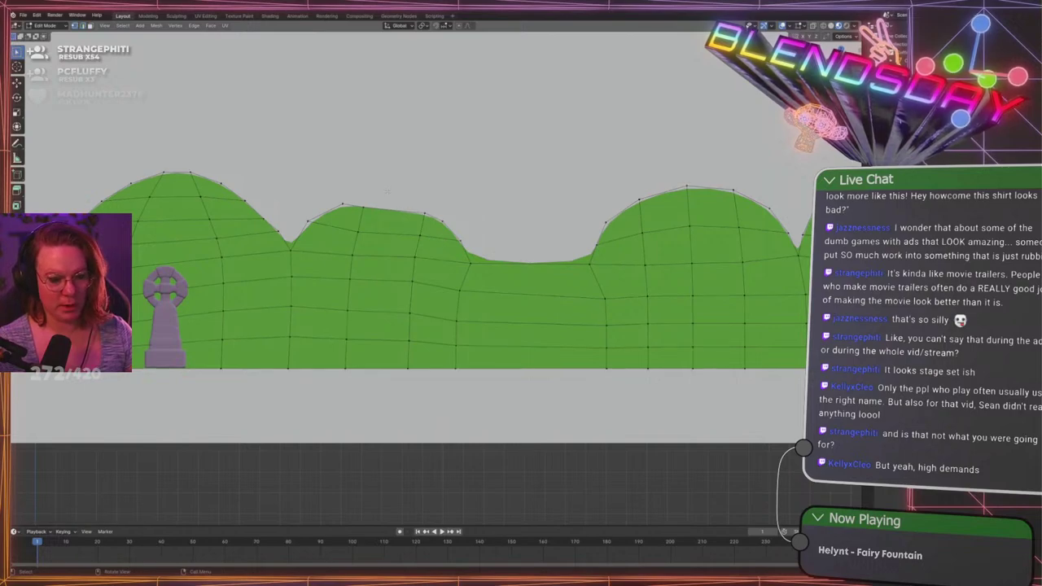
{"action": "left_click", "coordinate": [414, 291], "text": "alt"}
{"action": "left_click", "coordinate": [458, 302], "text": "alt+shift"}
{"action": "key", "text": "g"}
{"action": "middle_click_drag", "start_coordinate": [447, 299], "coordinate": [453, 298]}
{"action": "key", "text": "x"}
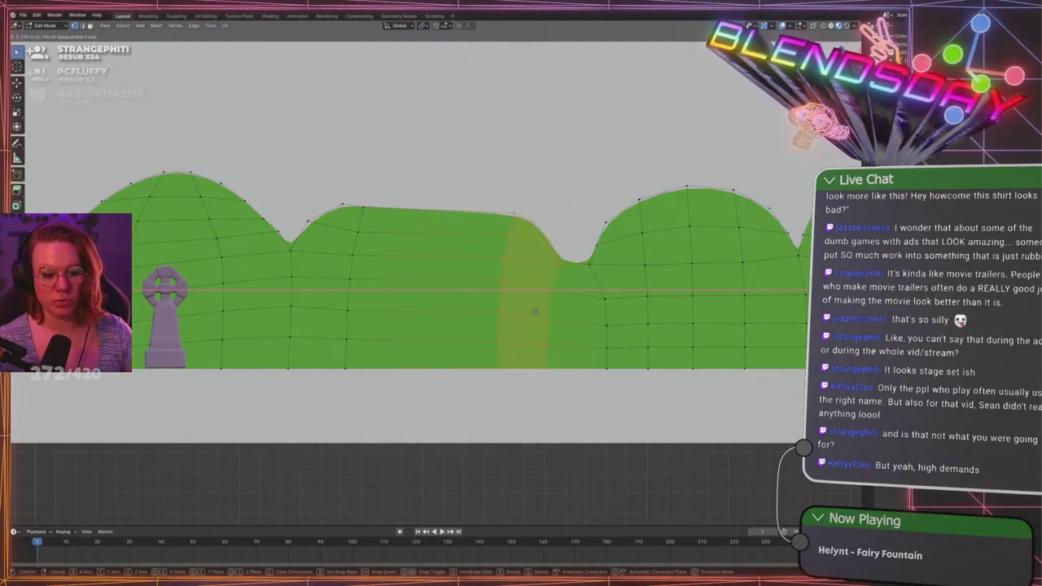
{"action": "left_click", "coordinate": [539, 313]}
{"action": "left_click", "coordinate": [449, 289]}
{"action": "middle_click_drag", "start_coordinate": [447, 287], "coordinate": [468, 300], "text": "shift"}
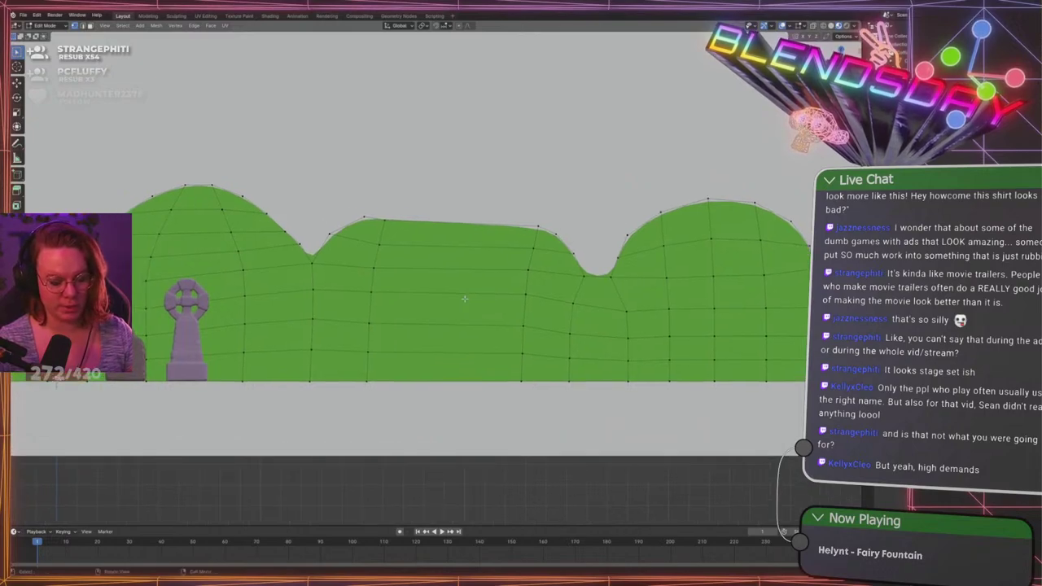
Add a centered vertical loop cut through the widened hill and another through the narrowed valley beside it
{"action": "key", "text": "ctrl+r"}
{"action": "left_click", "coordinate": [458, 239]}
{"action": "right_click", "coordinate": [459, 239]}
{"action": "key", "text": "ctrl+r"}
{"action": "left_click", "coordinate": [599, 292]}
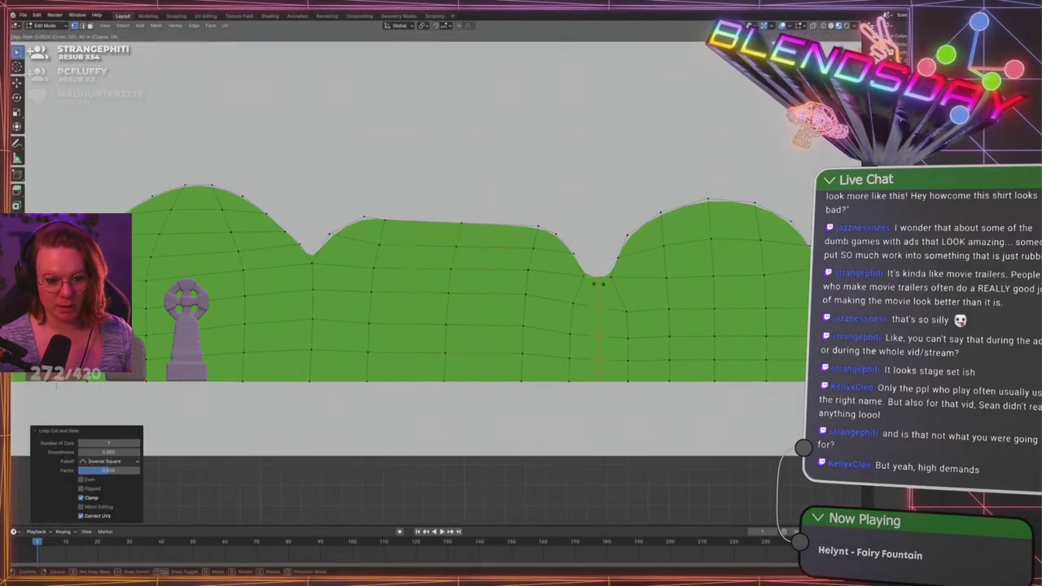
{"action": "right_click", "coordinate": [599, 293]}
Lower the top middle vertex of the narrowed valley to deepen the dip between the two hills
{"action": "key", "text": "alt+a"}
{"action": "left_click", "coordinate": [599, 278]}
{"action": "key", "text": "g"}
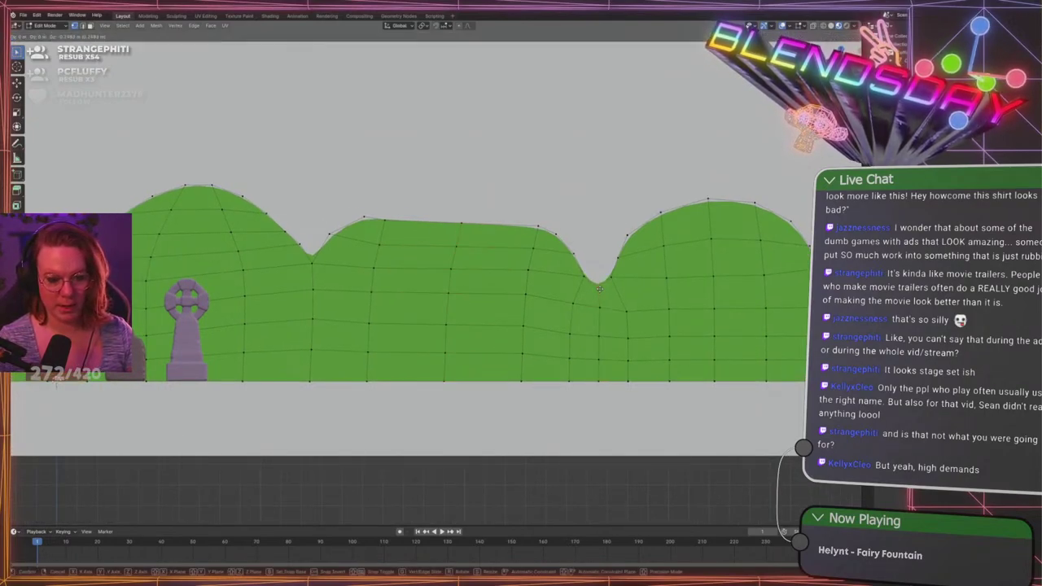
{"action": "left_click", "coordinate": [599, 283]}
Raise the new top middle vertex of the widened hill by about 1.2 m to form a peak
{"action": "left_click_drag", "start_coordinate": [418, 198], "coordinate": [470, 231]}
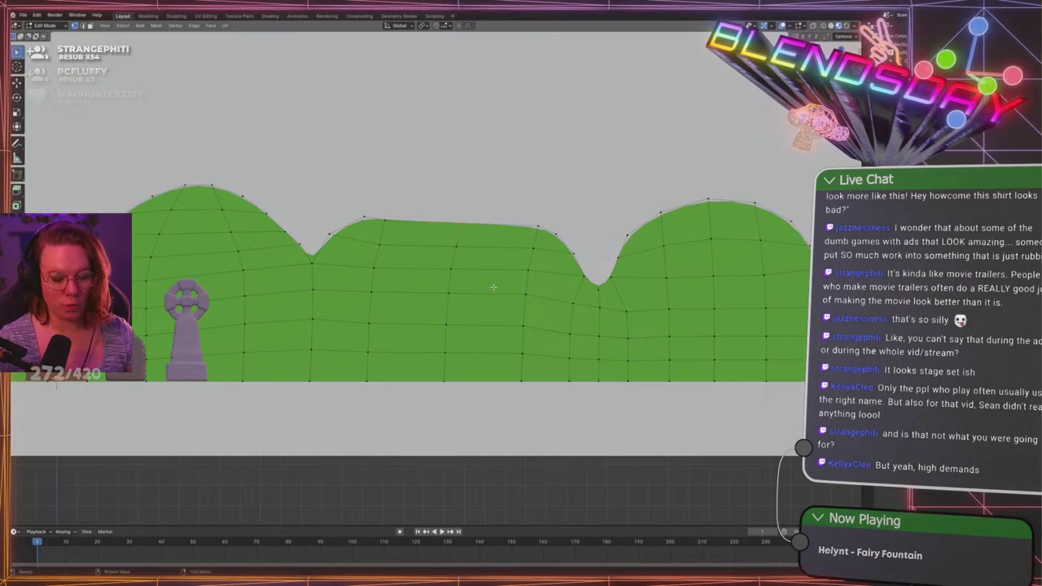
{"action": "key", "text": "g"}
{"action": "key", "text": "z"}
{"action": "left_click", "coordinate": [492, 239]}
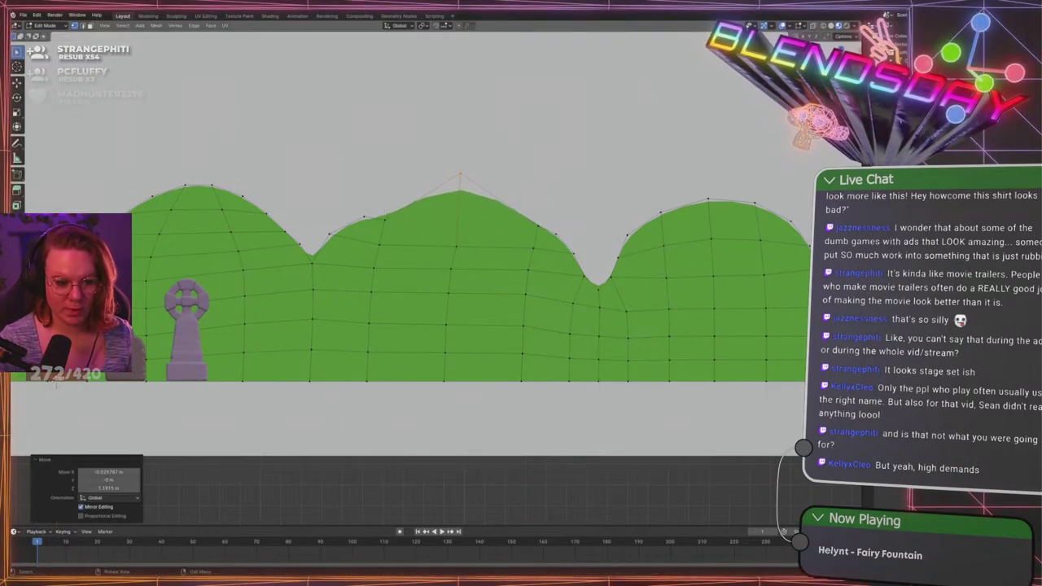
Raise the outline vertex just left of the widened hill's peak, then lower the peak vertex to round off the hilltop
{"action": "left_click_drag", "start_coordinate": [374, 206], "coordinate": [412, 235]}
{"action": "key", "text": "g"}
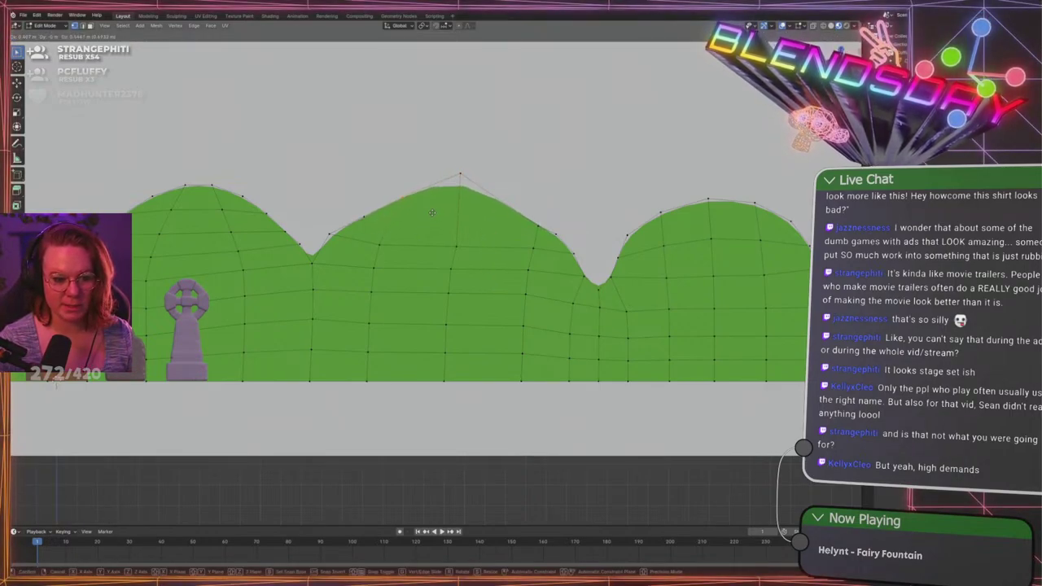
{"action": "left_click", "coordinate": [428, 224]}
{"action": "left_click_drag", "start_coordinate": [439, 156], "coordinate": [493, 205]}
{"action": "key", "text": "g"}
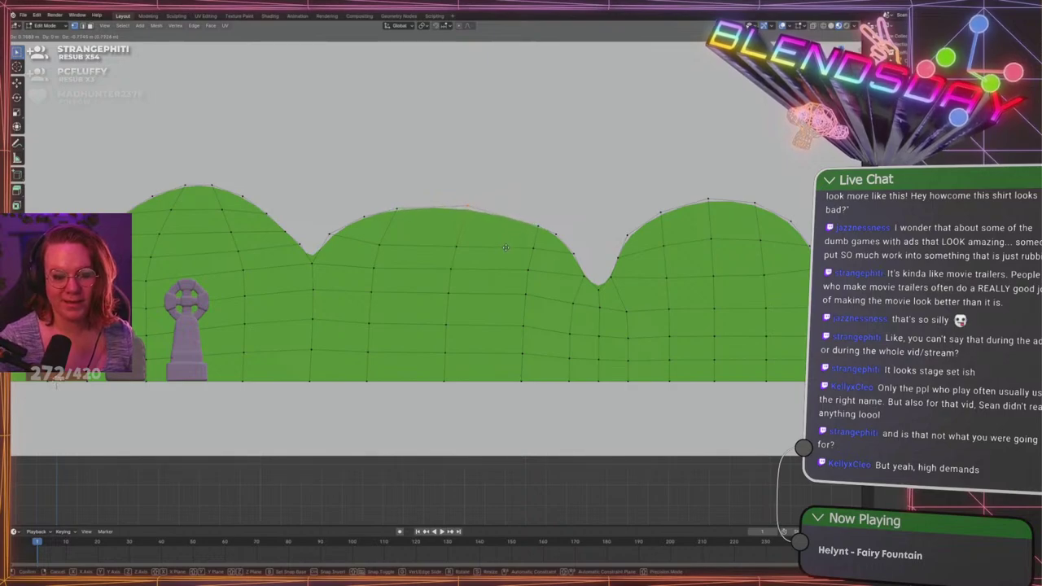
{"action": "left_click", "coordinate": [504, 243]}
Straighten the widened hill's left interior vertex column by scaling it to 0 on X, then shift it along X toward the hill's center
{"action": "left_click_drag", "start_coordinate": [354, 240], "coordinate": [411, 416]}
{"action": "key", "text": "s"}
{"action": "key", "text": "x"}
{"action": "key", "text": "0"}
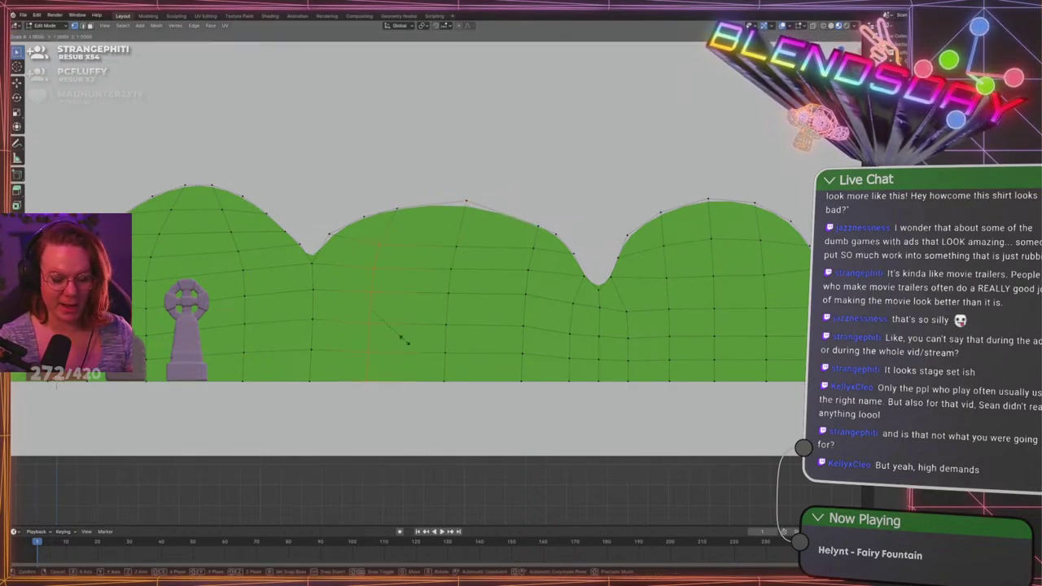
{"action": "key", "text": "Return"}
{"action": "key", "text": "g"}
{"action": "key", "text": "x"}
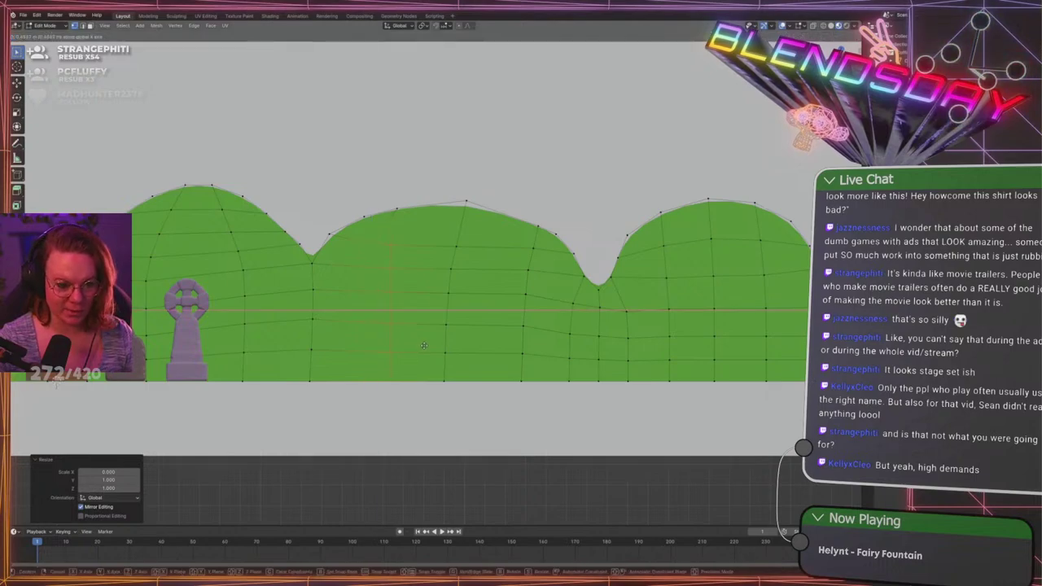
{"action": "left_click", "coordinate": [428, 348]}
Straighten the widened hill's middle vertex column by scaling it to 0 on X and move it about 0.35 m along X
{"action": "left_click_drag", "start_coordinate": [427, 228], "coordinate": [474, 412]}
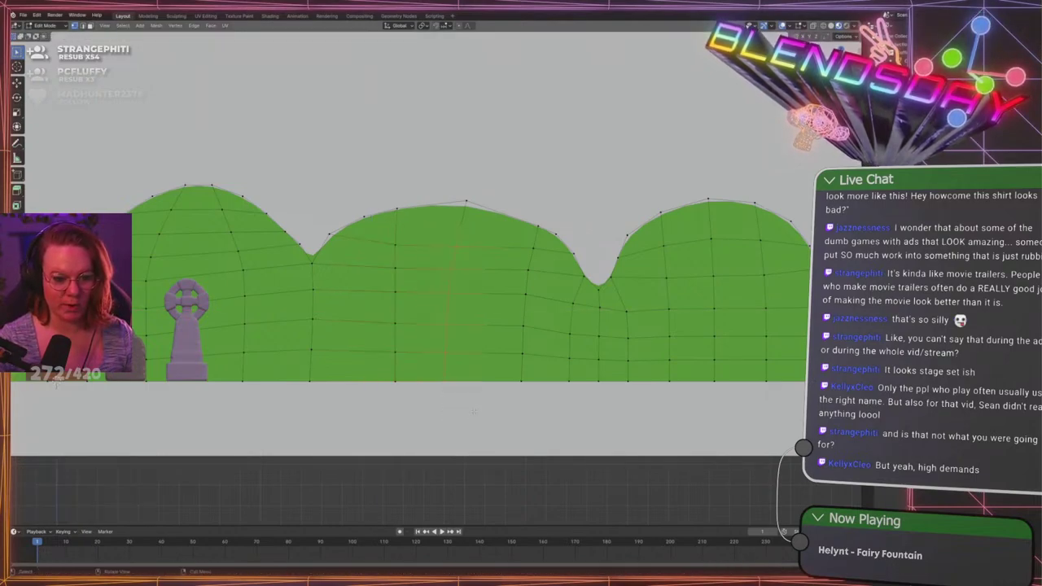
{"action": "key", "text": "g"}
{"action": "key", "text": "x"}
{"action": "left_click", "coordinate": [473, 341]}
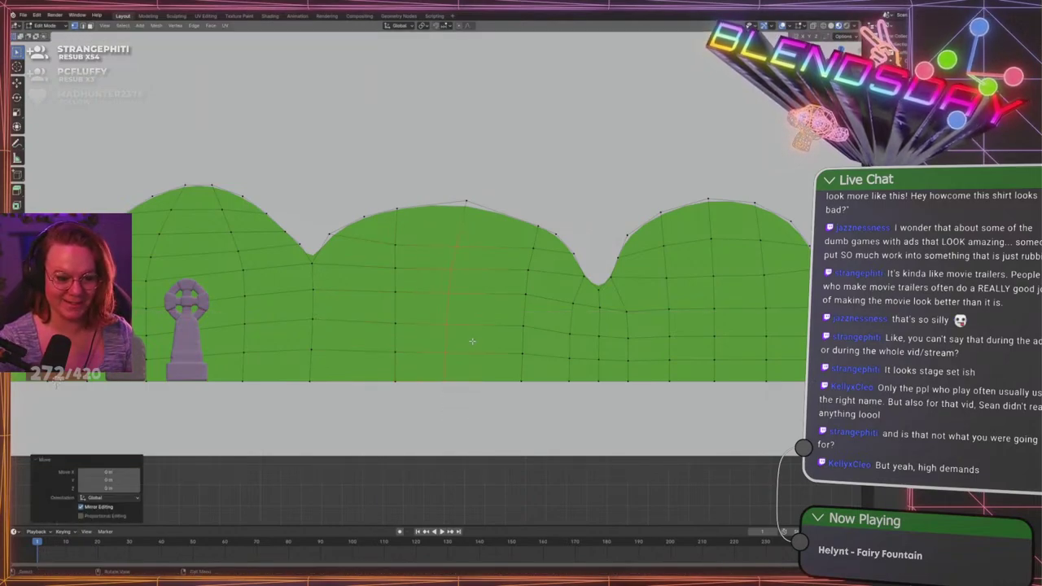
{"action": "key", "text": "s"}
{"action": "key", "text": "x"}
{"action": "key", "text": "0"}
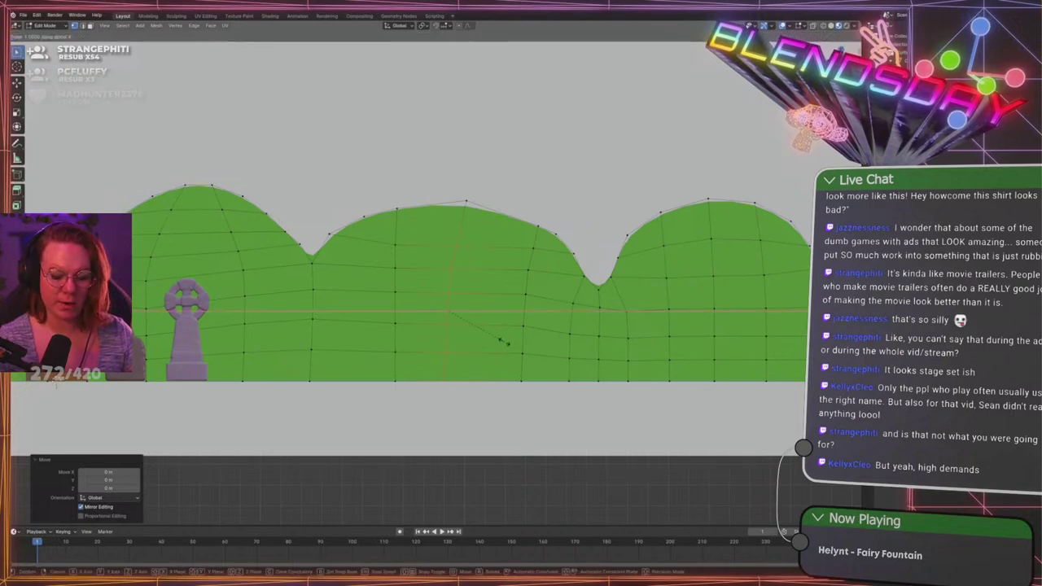
{"action": "key", "text": "Return"}
{"action": "key", "text": "g"}
{"action": "left_click", "coordinate": [502, 329]}
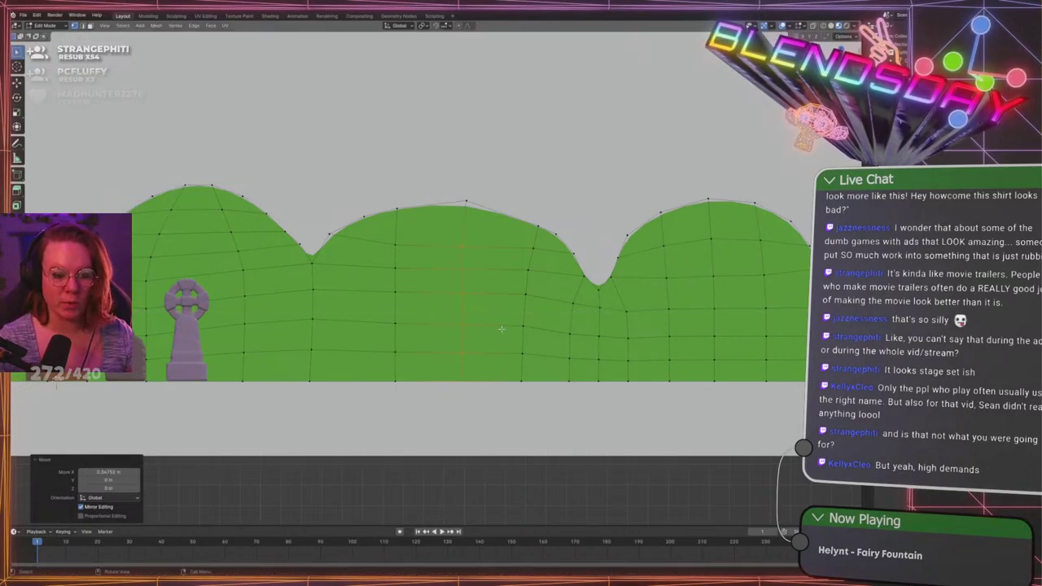
Nudge the two top outline vertices of the widened hill into a smoother, rounder crest
{"action": "left_click_drag", "start_coordinate": [380, 201], "coordinate": [539, 279]}
{"action": "key", "text": "g"}
{"action": "left_click", "coordinate": [423, 217]}
{"action": "key", "text": "g"}
{"action": "left_click", "coordinate": [485, 214]}
Shift the outline vertex on the widened hill's right shoulder and the upper vertices below it inward to align that column
{"action": "key", "text": "g"}
{"action": "left_click", "coordinate": [522, 238]}
{"action": "key", "text": "g"}
{"action": "left_click", "coordinate": [529, 254]}
{"action": "key", "text": "g"}
{"action": "left_click", "coordinate": [536, 278]}
{"action": "key", "text": "g"}
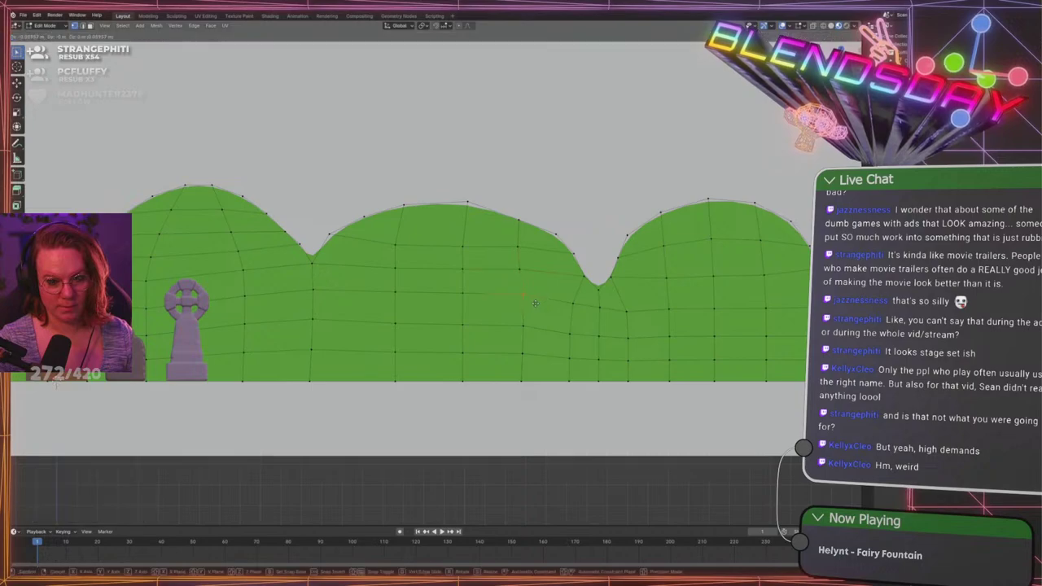
{"action": "left_click", "coordinate": [534, 303]}
{"action": "key", "text": "g"}
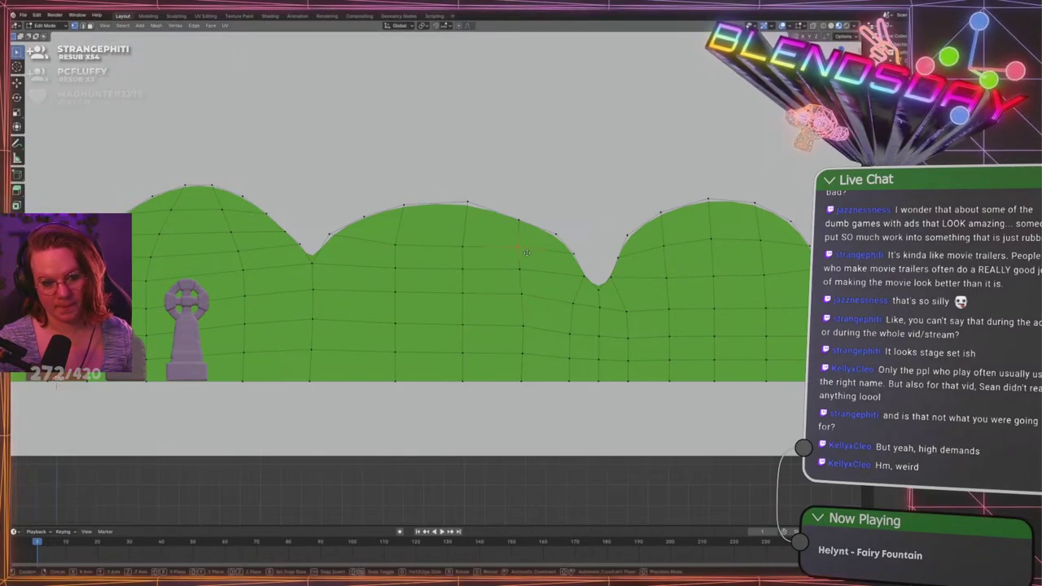
{"action": "left_click", "coordinate": [525, 253]}
Raise the left and middle vertices of the first interior row beneath the widened hill's crest to follow its curve
{"action": "left_click_drag", "start_coordinate": [388, 234], "coordinate": [479, 256]}
{"action": "key", "text": "g"}
{"action": "left_click", "coordinate": [422, 239]}
{"action": "key", "text": "g"}
{"action": "left_click", "coordinate": [488, 250]}
Reposition the remaining interior vertices of the widened hill's left column, one by one, into an evenly spaced gentle curve
{"action": "key", "text": "g"}
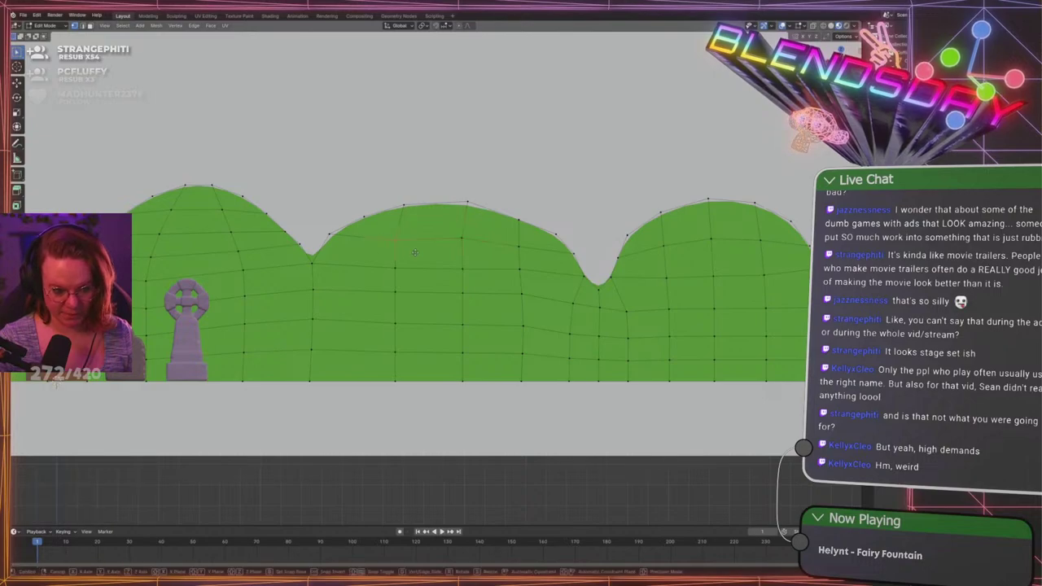
{"action": "left_click", "coordinate": [376, 274]}
{"action": "key", "text": "g"}
{"action": "left_click", "coordinate": [407, 273]}
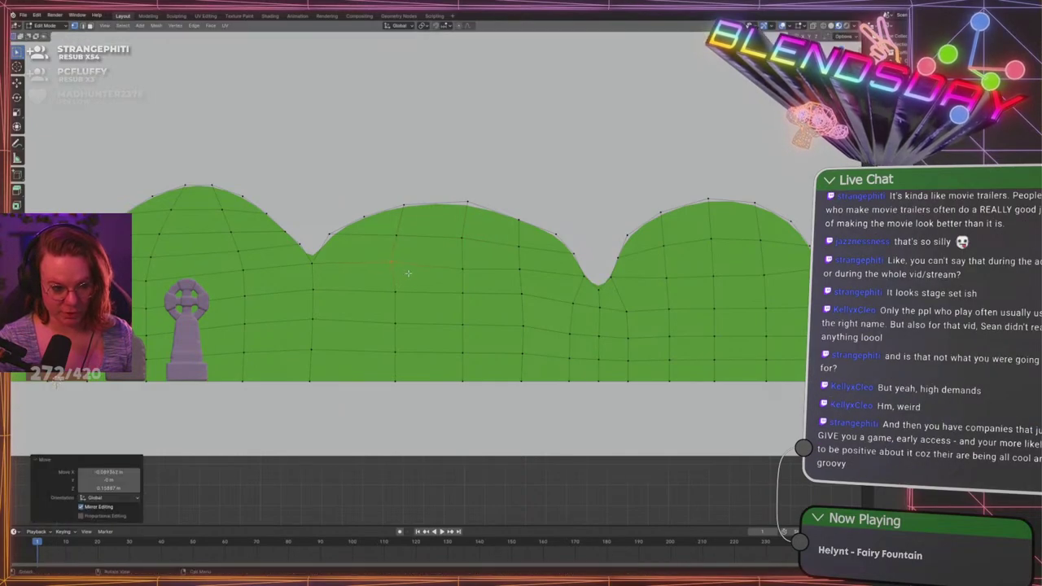
{"action": "left_click_drag", "start_coordinate": [379, 289], "coordinate": [410, 314]}
{"action": "key", "text": "g"}
{"action": "left_click", "coordinate": [403, 313]}
{"action": "key", "text": "g"}
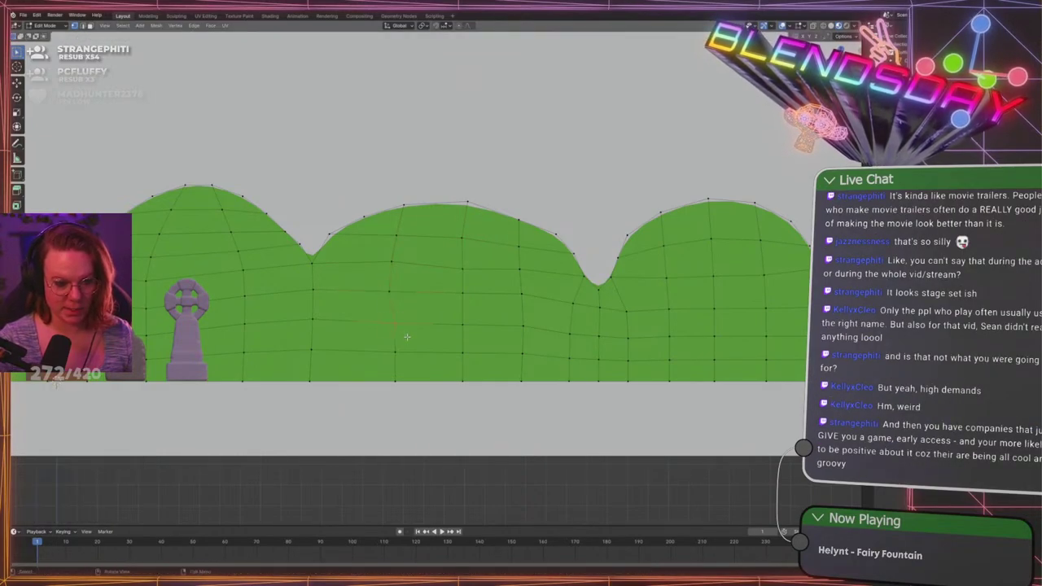
{"action": "left_click", "coordinate": [401, 335]}
{"action": "key", "text": "g"}
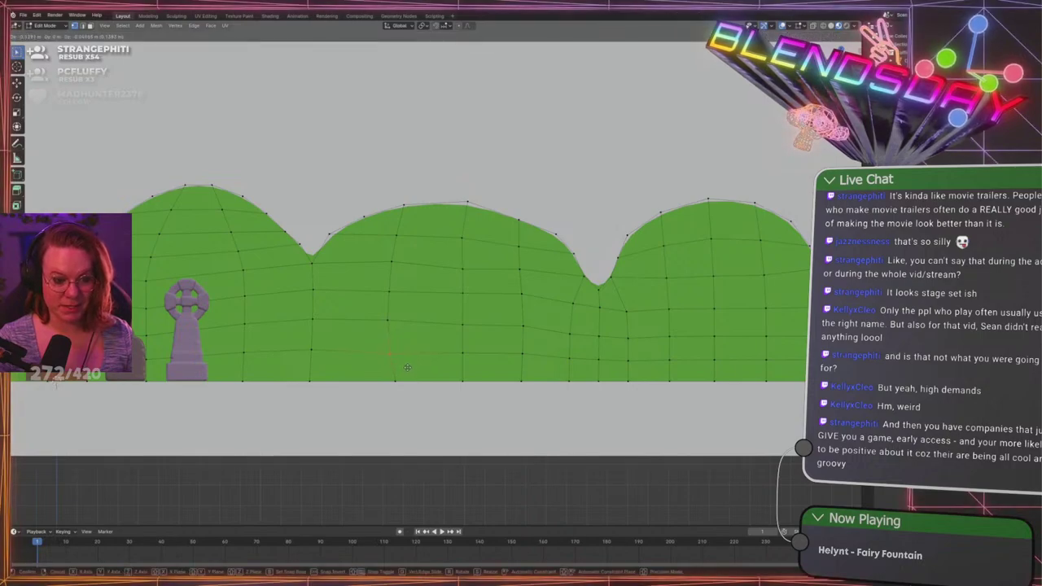
{"action": "left_click", "coordinate": [460, 336]}
Adjust the heights of the interior vertices in the widened hill's middle column to even out the row spacing
{"action": "key", "text": "g"}
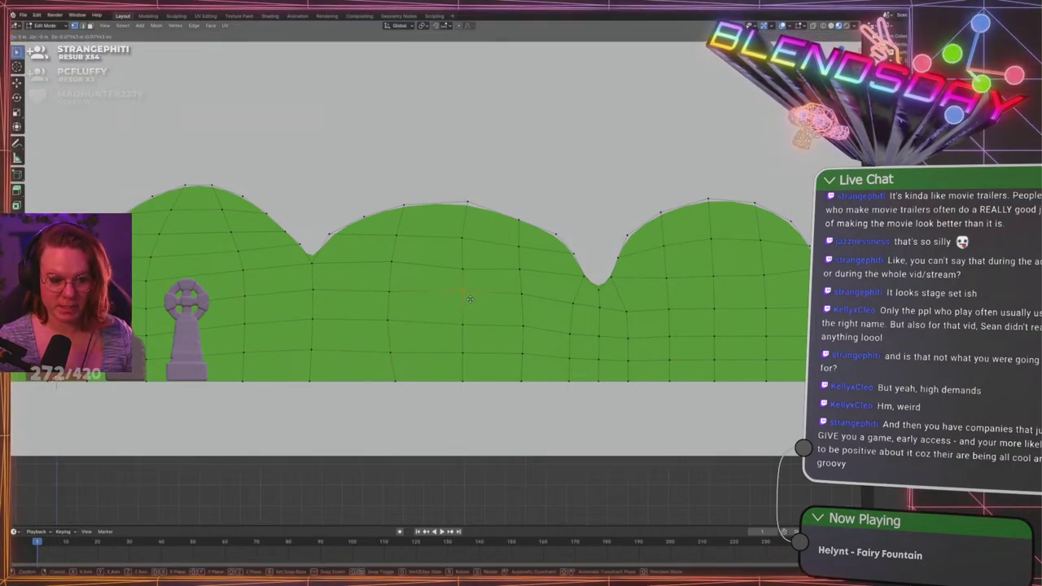
{"action": "left_click", "coordinate": [454, 313]}
{"action": "key", "text": "g"}
{"action": "left_click", "coordinate": [459, 272]}
{"action": "key", "text": "g"}
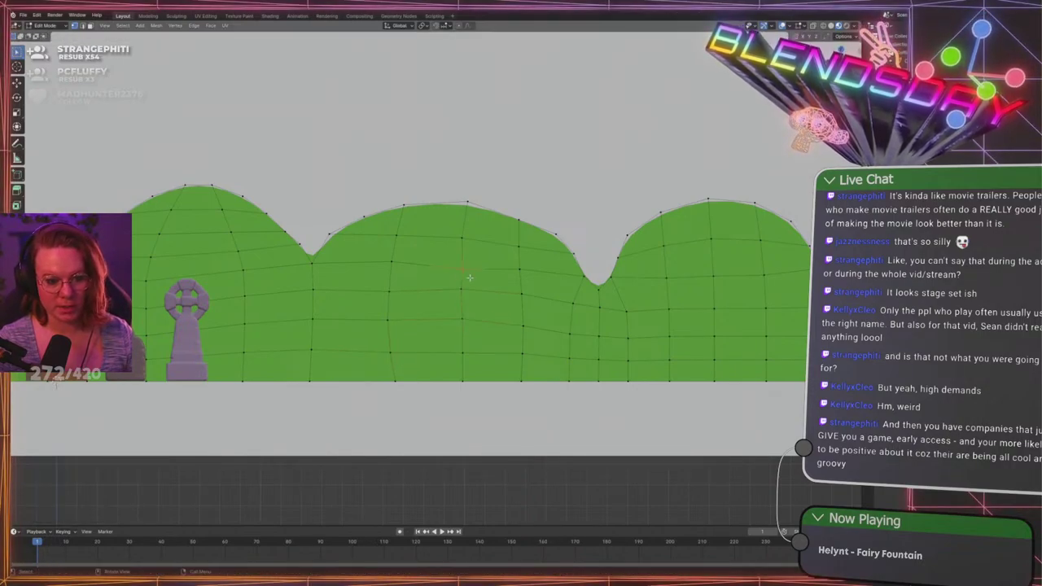
{"action": "left_click", "coordinate": [468, 270]}
{"action": "key", "text": "g"}
{"action": "left_click", "coordinate": [468, 298]}
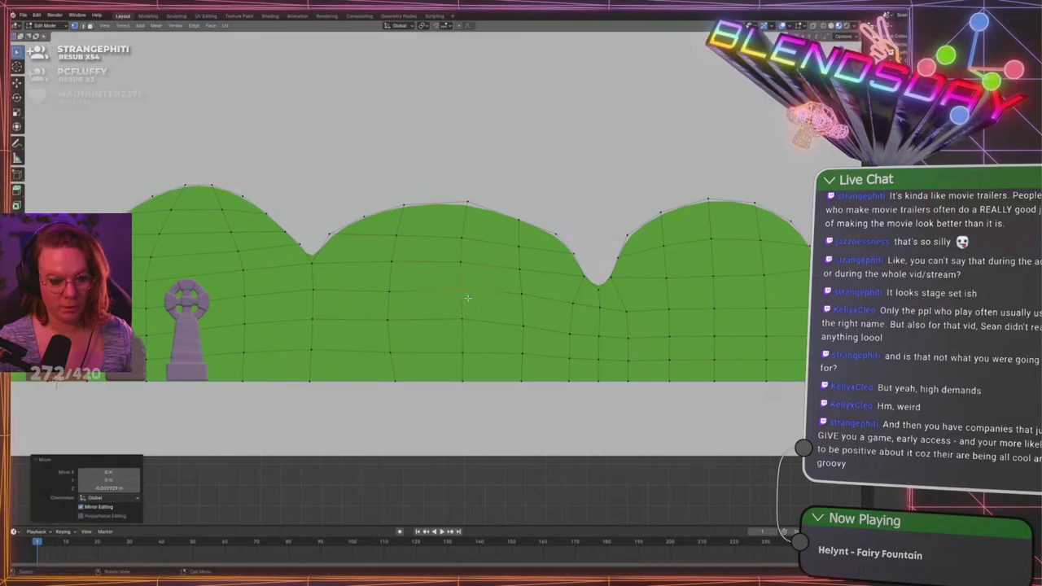
{"action": "left_click", "coordinate": [459, 237]}
{"action": "key", "text": "g"}
{"action": "left_click", "coordinate": [465, 241]}
Leave Edit Mode, review the full hill silhouette, and save GraveLevel.blend
{"action": "key", "text": "Tab"}
{"action": "scroll", "coordinate": [489, 350], "scroll_direction": "down", "scroll_amount": 9}
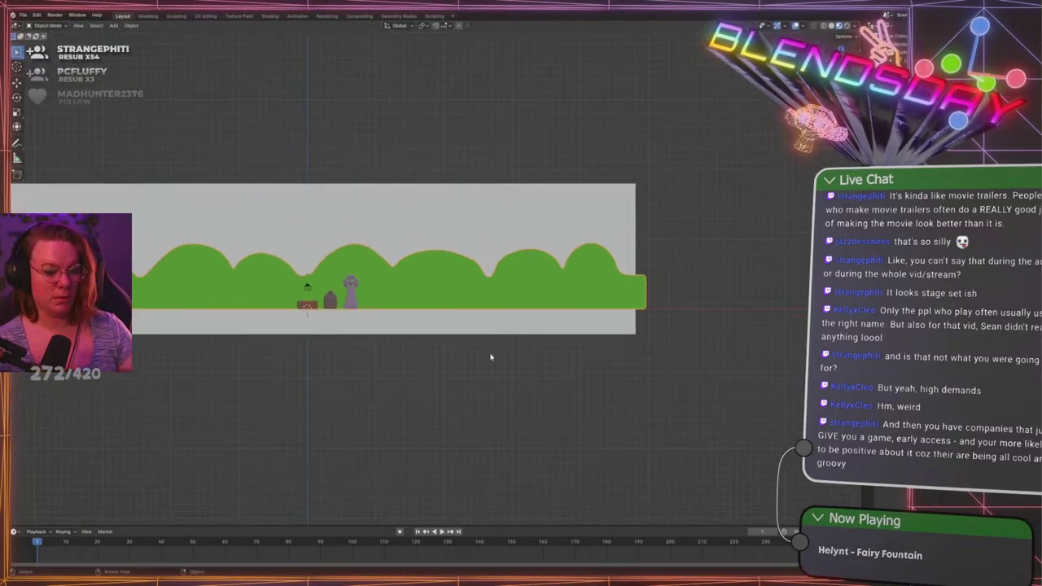
{"action": "left_click", "coordinate": [442, 387]}
{"action": "middle_click_drag", "start_coordinate": [350, 362], "coordinate": [456, 354], "text": "shift"}
{"action": "scroll", "coordinate": [456, 356], "scroll_direction": "up", "scroll_amount": 4}
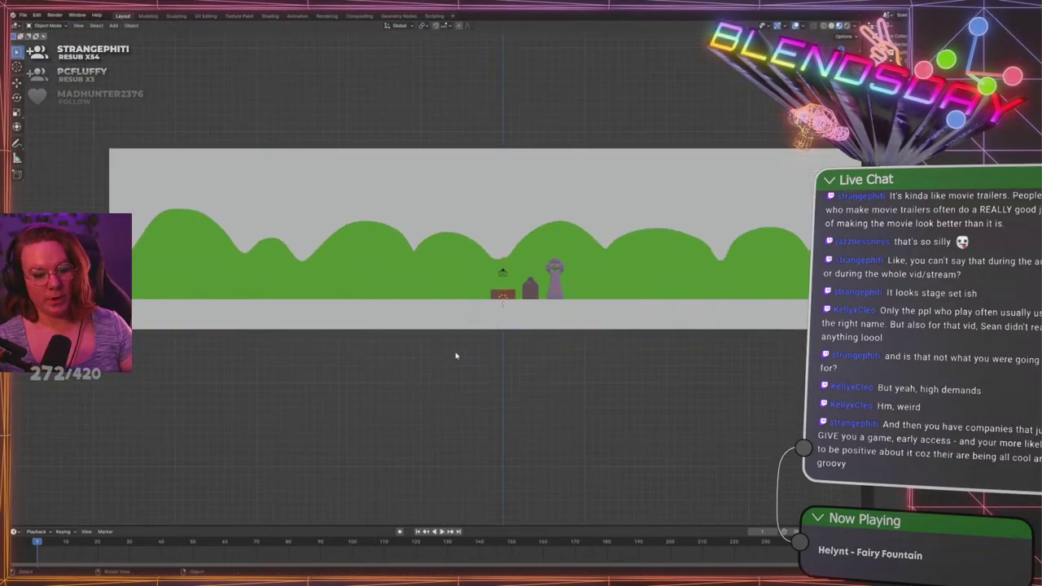
{"action": "key", "text": "ctrl+s"}
In Edit Mode, move the outline vertex on the widened hill's right shoulder and the vertex beside the valley floor to smooth the slope
{"action": "scroll", "coordinate": [468, 280], "scroll_direction": "up", "scroll_amount": 1}
{"action": "scroll", "coordinate": [444, 249], "scroll_direction": "up", "scroll_amount": 2}
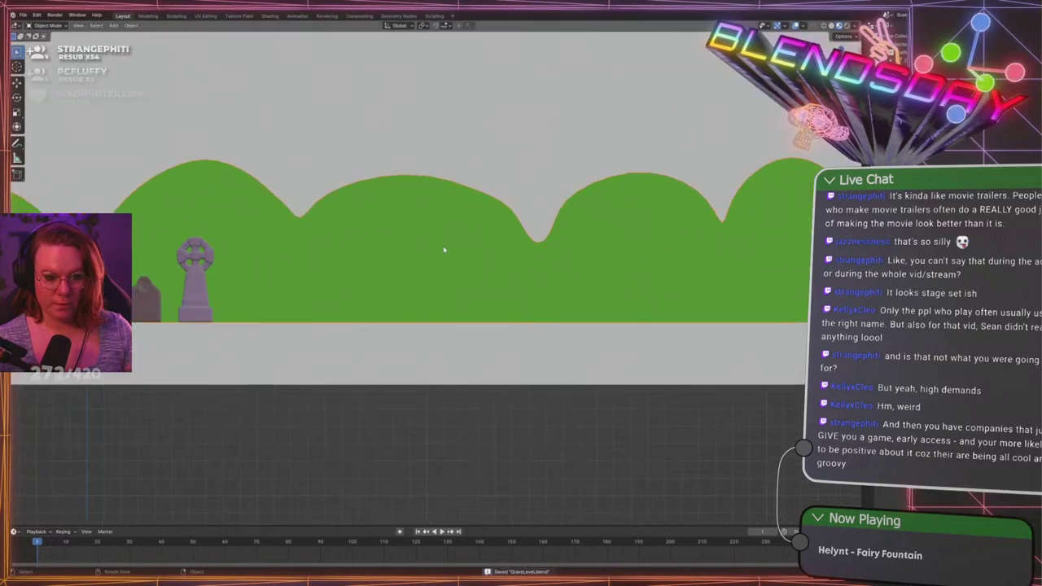
{"action": "key", "text": "Tab"}
{"action": "scroll", "coordinate": [596, 176], "scroll_direction": "up", "scroll_amount": 3}
{"action": "middle_click_drag", "start_coordinate": [596, 177], "coordinate": [551, 225], "text": "shift"}
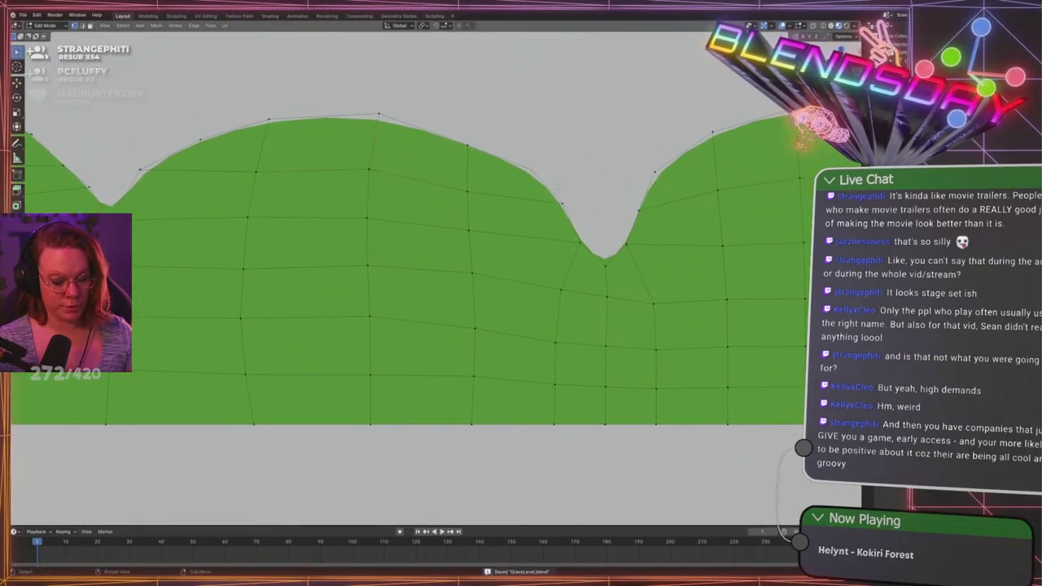
{"action": "left_click", "coordinate": [536, 172]}
{"action": "key", "text": "g"}
{"action": "left_click", "coordinate": [542, 177]}
{"action": "left_click", "coordinate": [584, 248]}
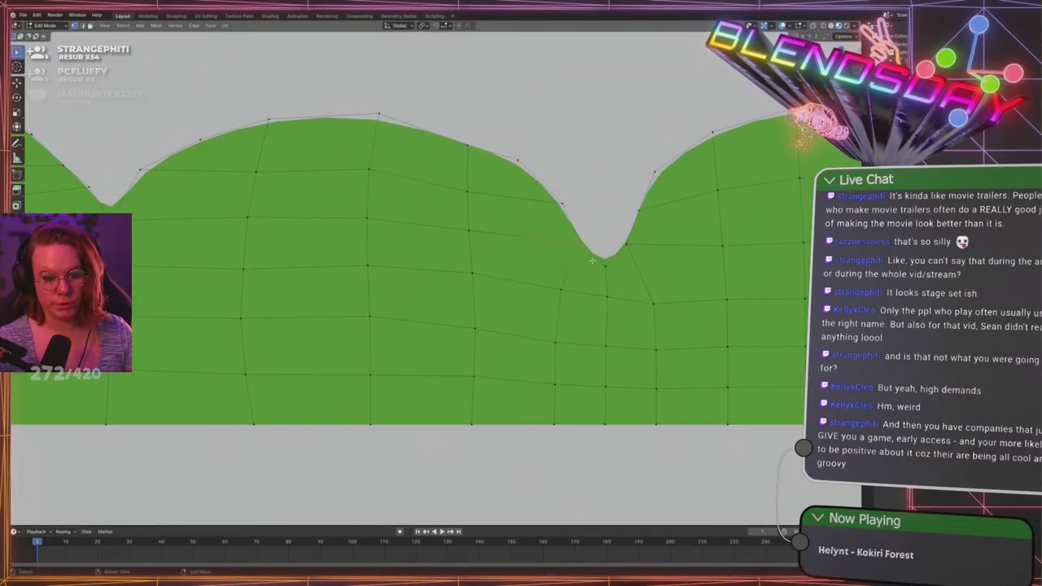
{"action": "key", "text": "g"}
{"action": "left_click", "coordinate": [600, 259]}
Move the lower vertices of the column under the rightmost hill's outer foot toward the mesh end, aligning them below the slope
{"action": "key", "text": "Tab"}
{"action": "scroll", "coordinate": [549, 367], "scroll_direction": "down", "scroll_amount": 10}
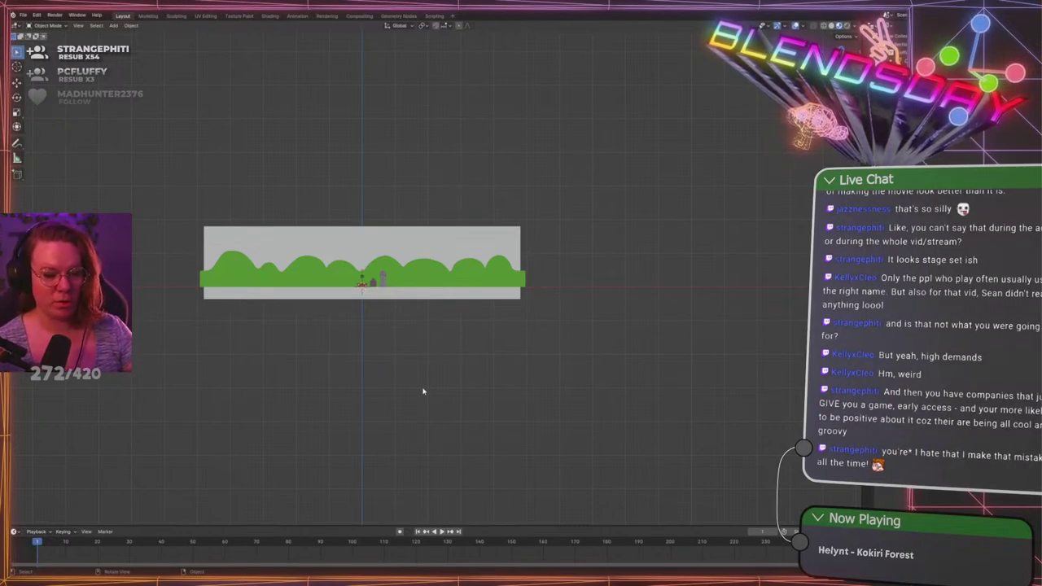
{"action": "scroll", "coordinate": [425, 392], "scroll_direction": "up", "scroll_amount": 5}
{"action": "middle_click_drag", "start_coordinate": [354, 392], "coordinate": [324, 391], "text": "shift"}
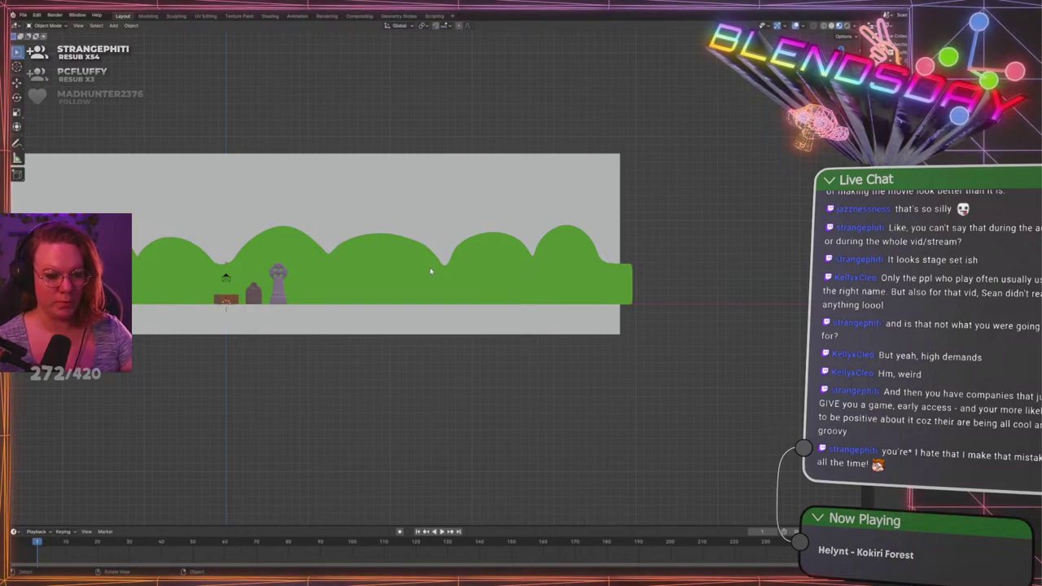
{"action": "scroll", "coordinate": [431, 269], "scroll_direction": "up", "scroll_amount": 3}
{"action": "left_click", "coordinate": [666, 285]}
{"action": "middle_click_drag", "start_coordinate": [667, 284], "coordinate": [426, 301], "text": "shift"}
{"action": "key", "text": "Tab"}
{"action": "scroll", "coordinate": [425, 301], "scroll_direction": "up", "scroll_amount": 4}
{"action": "scroll", "coordinate": [512, 291], "scroll_direction": "down", "scroll_amount": 1}
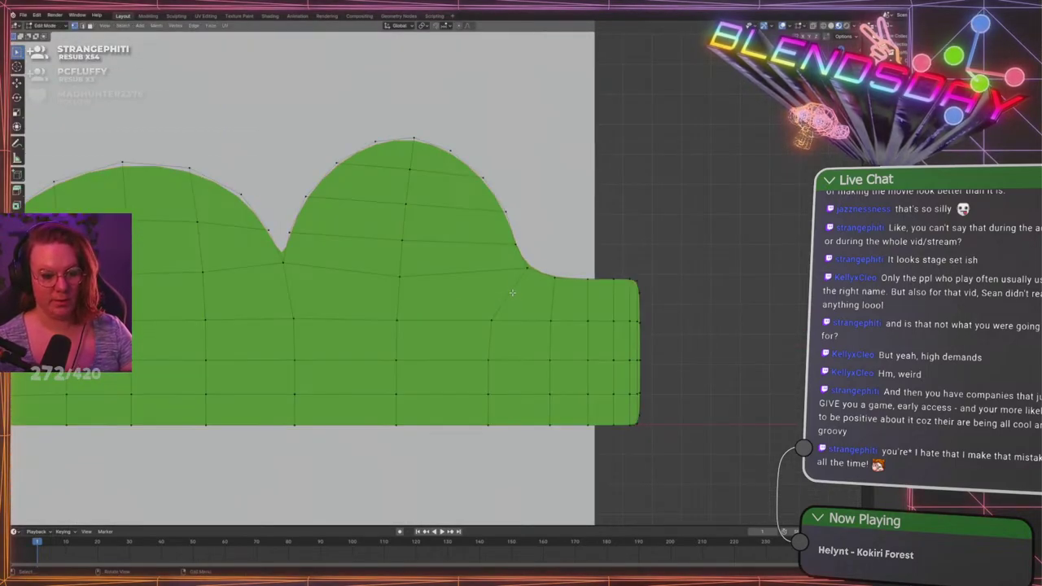
{"action": "left_click_drag", "start_coordinate": [464, 303], "coordinate": [528, 454]}
{"action": "key", "text": "g"}
{"action": "middle_click_drag", "start_coordinate": [501, 365], "coordinate": [521, 354]}
{"action": "left_click", "coordinate": [528, 350]}
Knife-cut a vertical edge line from the rightmost hill's right shoulder vertex down to the base of the mesh
{"action": "left_click", "coordinate": [402, 242]}
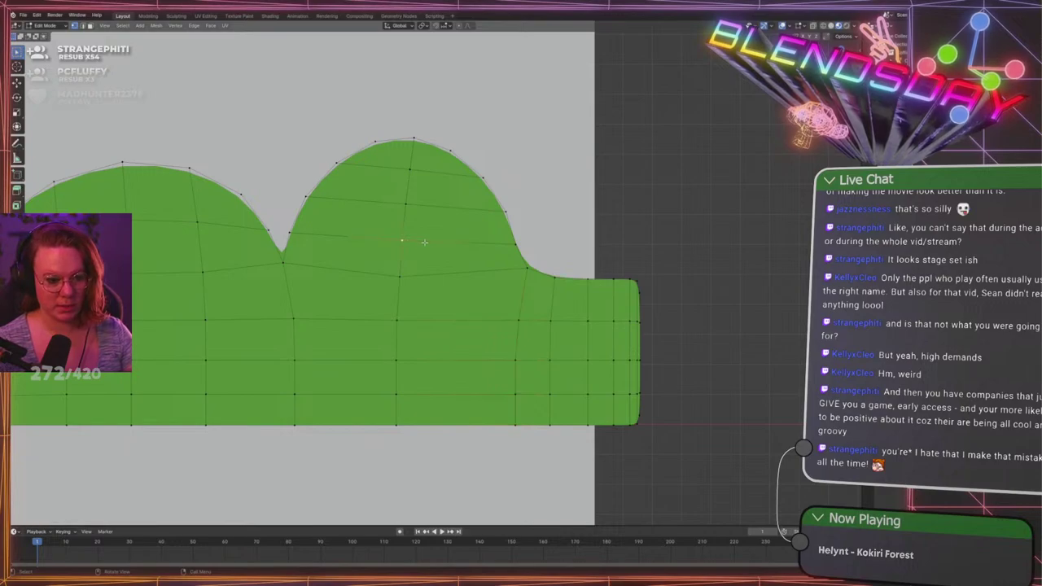
{"action": "scroll", "coordinate": [450, 218], "scroll_direction": "down", "scroll_amount": 1}
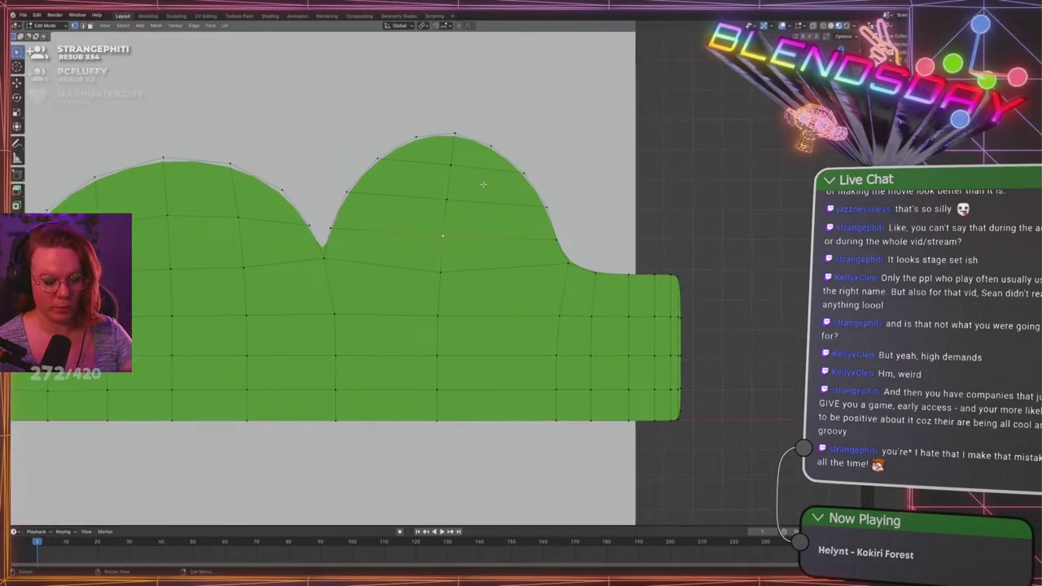
{"action": "scroll", "coordinate": [523, 243], "scroll_direction": "up", "scroll_amount": 2}
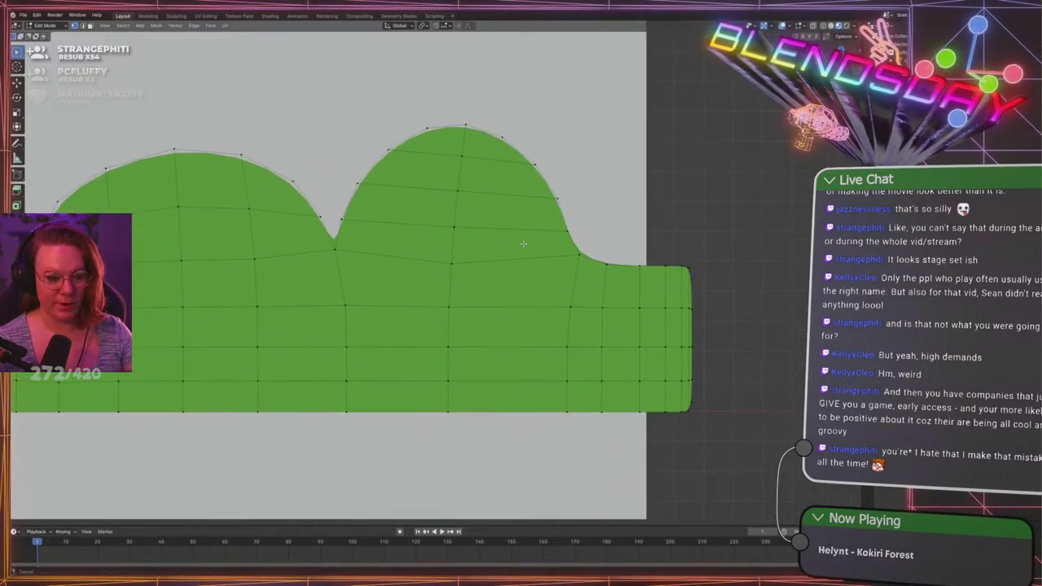
{"action": "key", "text": "k"}
{"action": "left_click", "coordinate": [535, 165]}
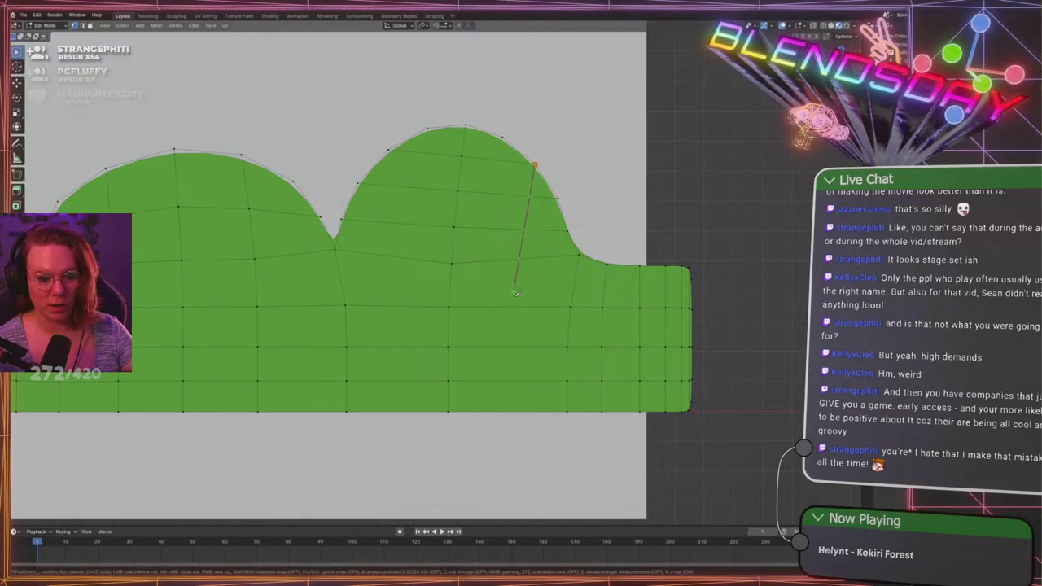
{"action": "left_click", "coordinate": [523, 409]}
{"action": "key", "text": "Return"}
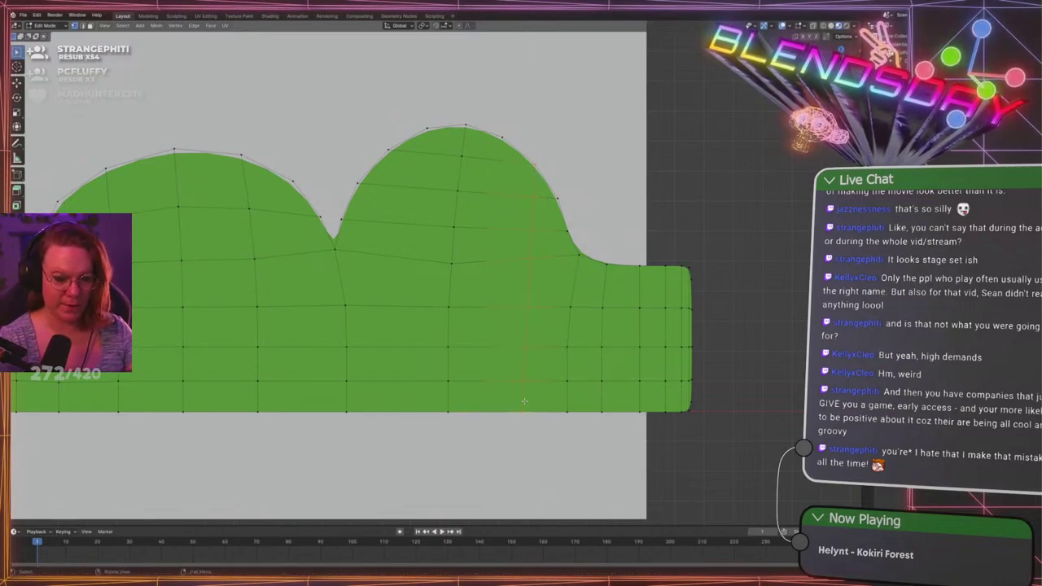
Shift the interior vertices of the new cut slightly toward the rightmost hill's center to space the column evenly
{"action": "key", "text": "g"}
{"action": "left_click", "coordinate": [528, 239]}
{"action": "key", "text": "g"}
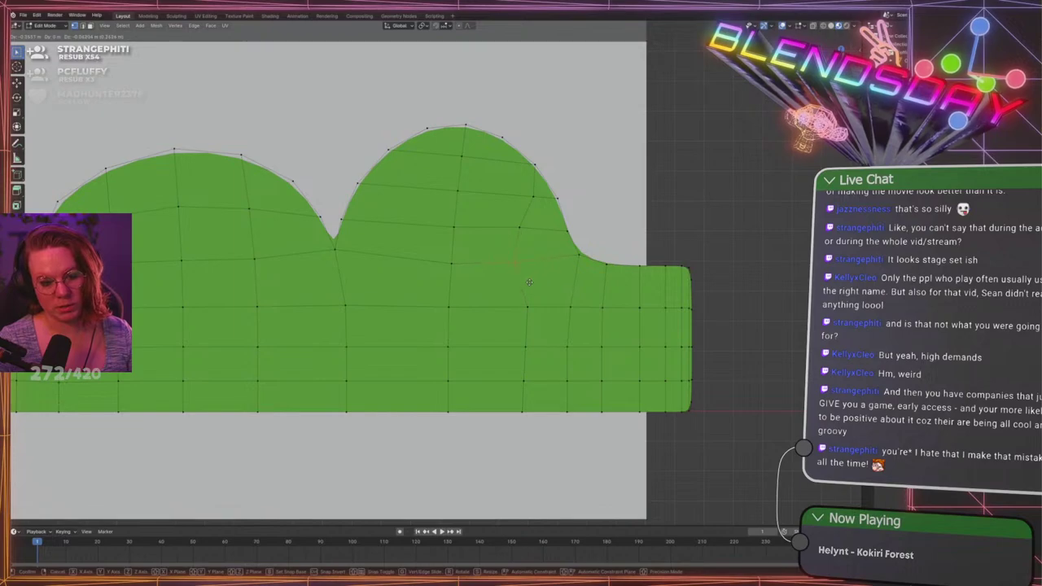
{"action": "left_click", "coordinate": [530, 284]}
{"action": "key", "text": "g"}
{"action": "left_click", "coordinate": [530, 330]}
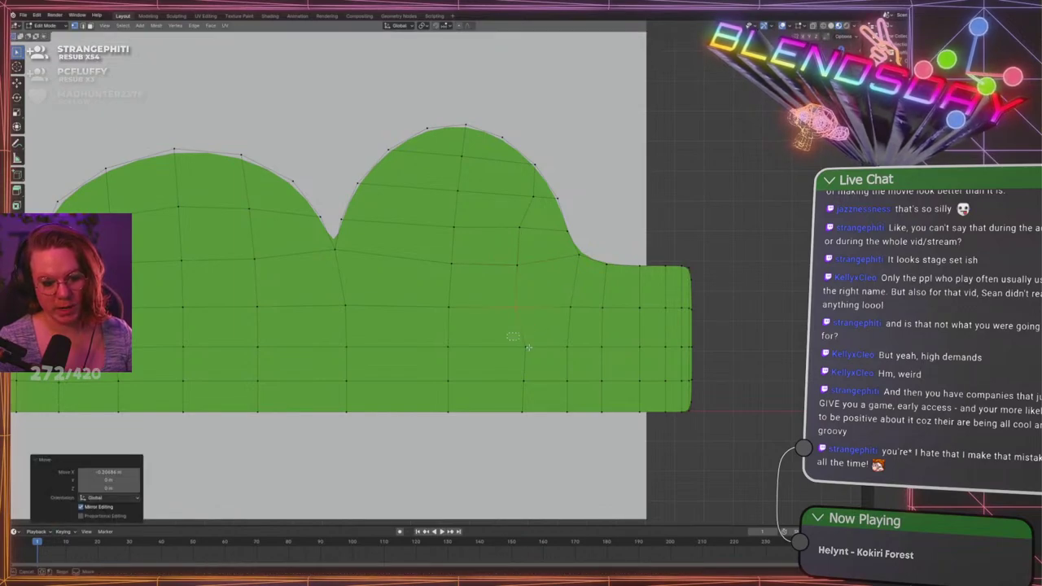
{"action": "key", "text": "g"}
{"action": "left_click", "coordinate": [521, 377]}
{"action": "left_click", "coordinate": [530, 388]}
{"action": "key", "text": "g"}
{"action": "left_click", "coordinate": [528, 390]}
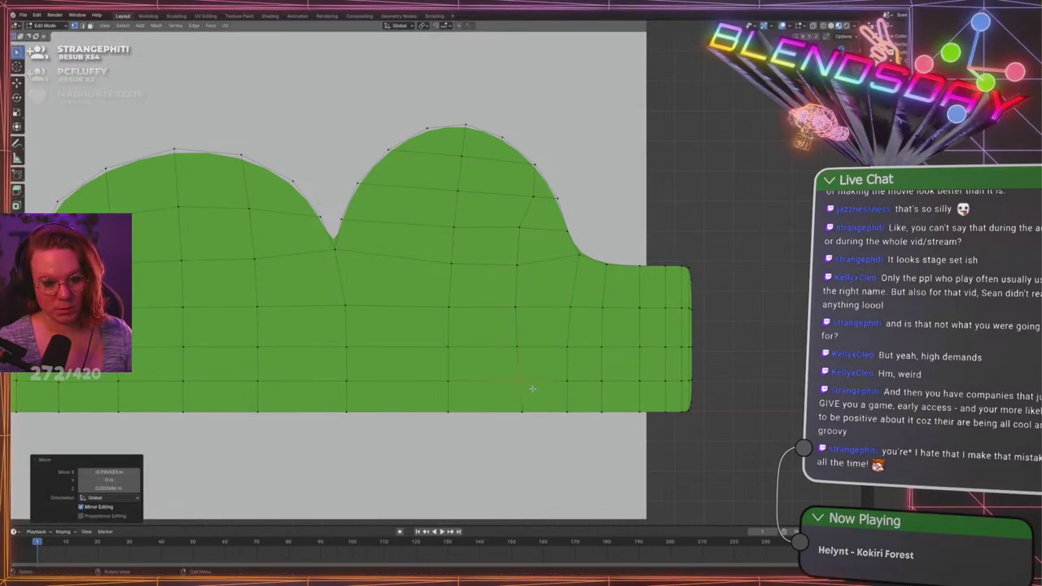
{"action": "left_click", "coordinate": [537, 205]}
{"action": "key", "text": "g"}
{"action": "left_click", "coordinate": [532, 205]}
{"action": "left_click", "coordinate": [726, 178]}
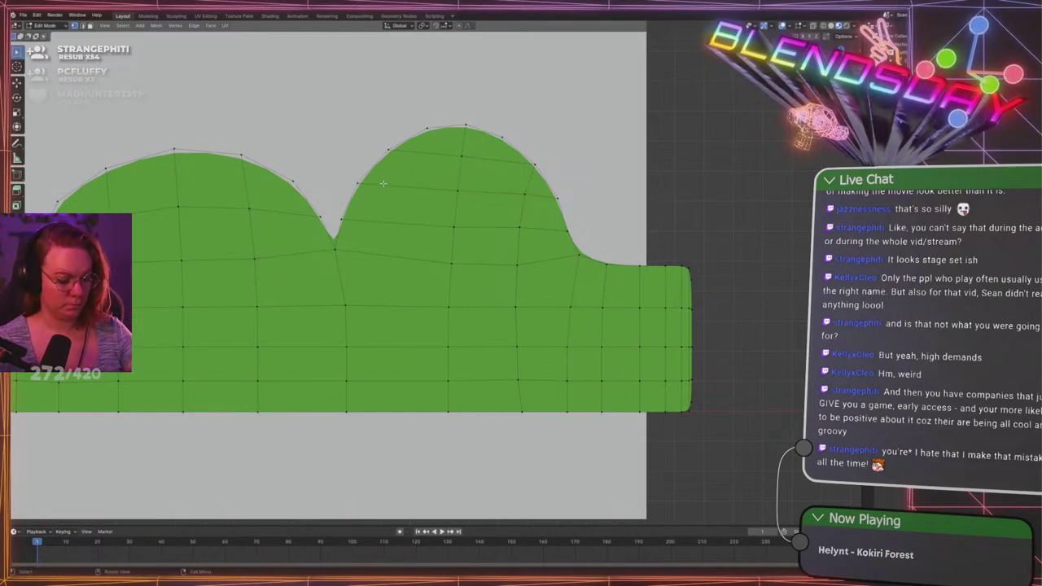
Knife-cut a vertical edge line from the rightmost hill's left shoulder vertex down to the base of the mesh
{"action": "key", "text": "k"}
{"action": "left_click", "coordinate": [388, 150]}
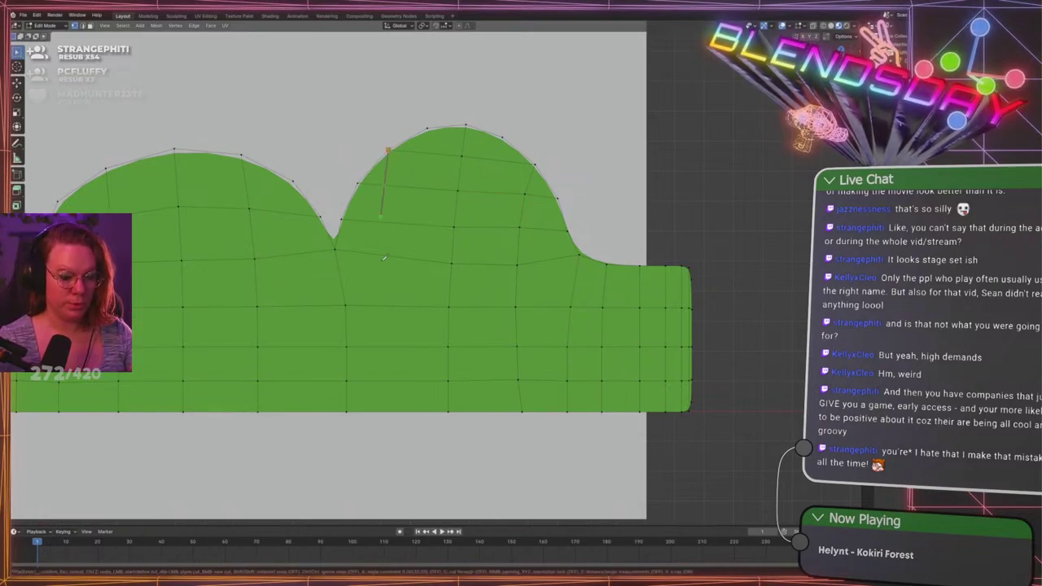
{"action": "left_click", "coordinate": [398, 409]}
{"action": "key", "text": "Return"}
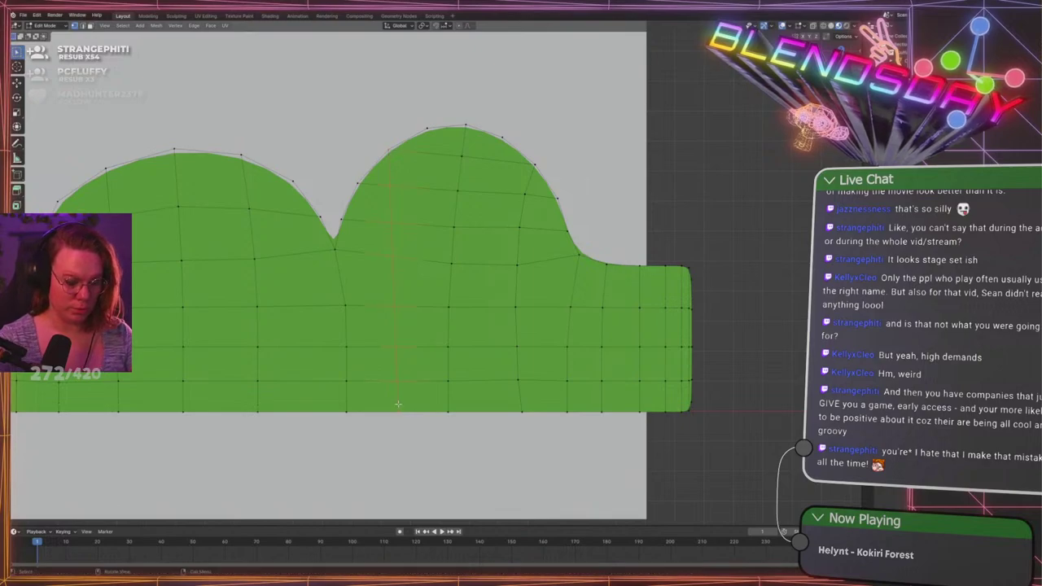
Shift the upper and middle interior vertices of the left-shoulder cut slightly toward the rightmost hill's center to straighten the column
{"action": "key", "text": "k"}
{"action": "left_click", "coordinate": [415, 203]}
{"action": "left_click", "coordinate": [403, 236]}
{"action": "key", "text": "g"}
{"action": "left_click", "coordinate": [409, 239]}
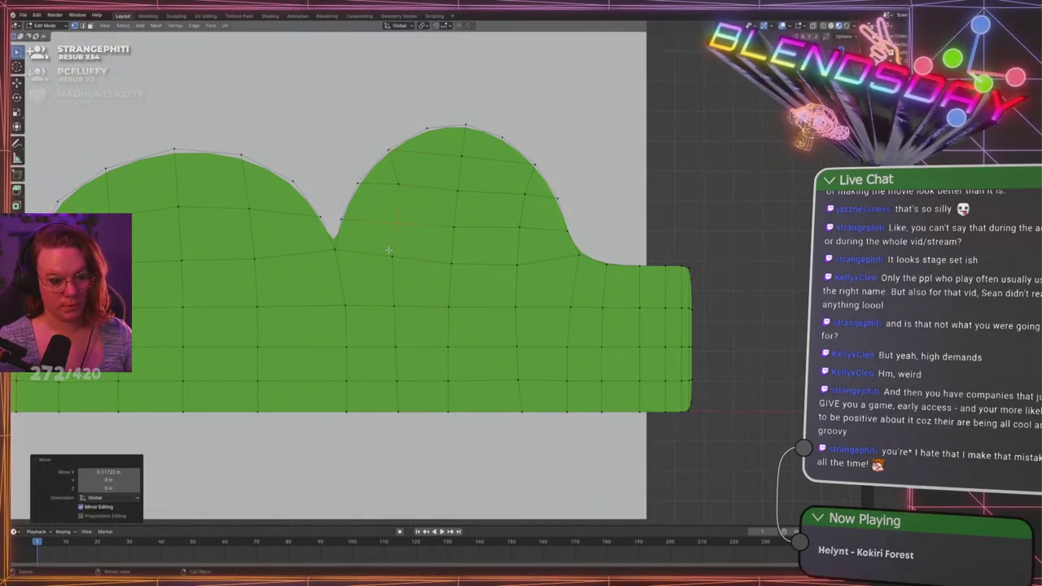
{"action": "left_click", "coordinate": [412, 277]}
{"action": "key", "text": "g"}
{"action": "left_click", "coordinate": [416, 279]}
{"action": "left_click", "coordinate": [410, 316]}
{"action": "key", "text": "g"}
{"action": "left_click", "coordinate": [415, 323]}
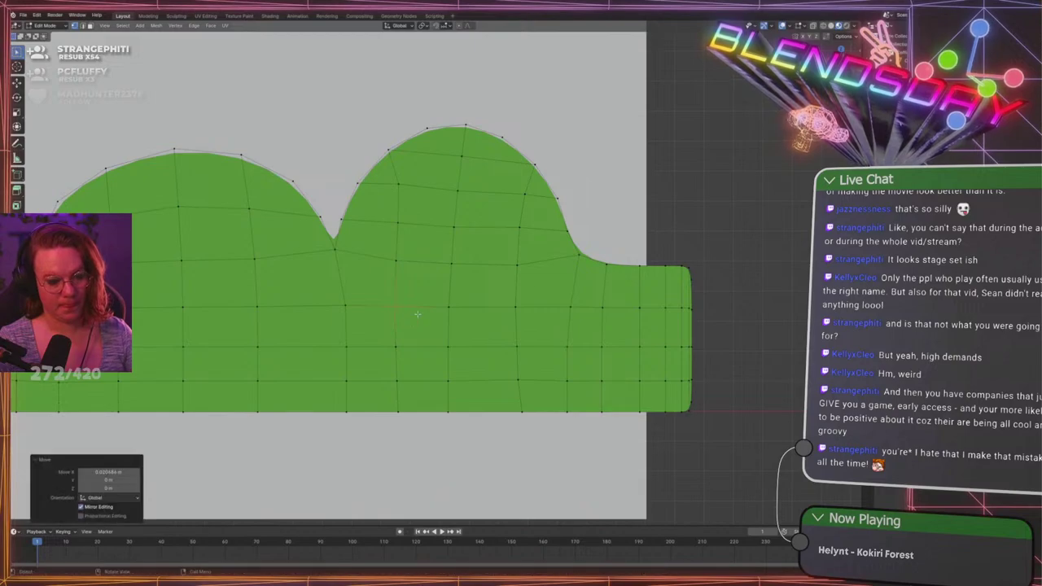
Return to Object Mode, look over the whole row of hills from the front and at an angle, and save the file
{"action": "left_click", "coordinate": [733, 221]}
{"action": "scroll", "coordinate": [729, 221], "scroll_direction": "down", "scroll_amount": 5}
{"action": "key", "text": "Tab"}
{"action": "scroll", "coordinate": [665, 249], "scroll_direction": "down", "scroll_amount": 4}
{"action": "middle_click_drag", "start_coordinate": [275, 263], "coordinate": [599, 272], "text": "shift"}
{"action": "scroll", "coordinate": [597, 285], "scroll_direction": "down", "scroll_amount": 4}
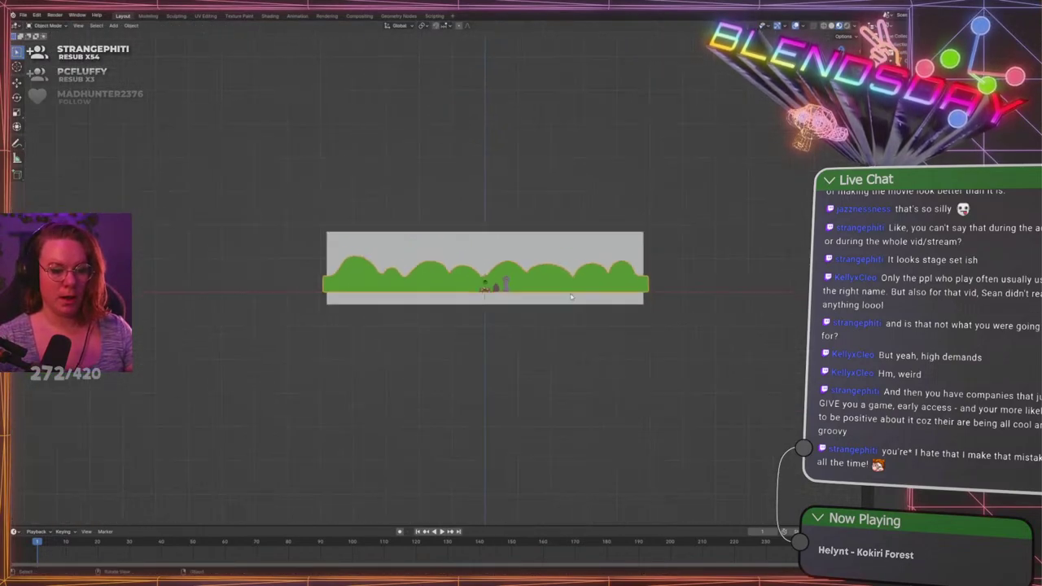
{"action": "key", "text": "ctrl+s"}
{"action": "middle_click_drag", "start_coordinate": [590, 407], "coordinate": [422, 282]}
{"action": "left_click", "coordinate": [422, 281]}
{"action": "scroll", "coordinate": [495, 309], "scroll_direction": "down", "scroll_amount": 4}
{"action": "middle_click_drag", "start_coordinate": [495, 310], "coordinate": [422, 291]}
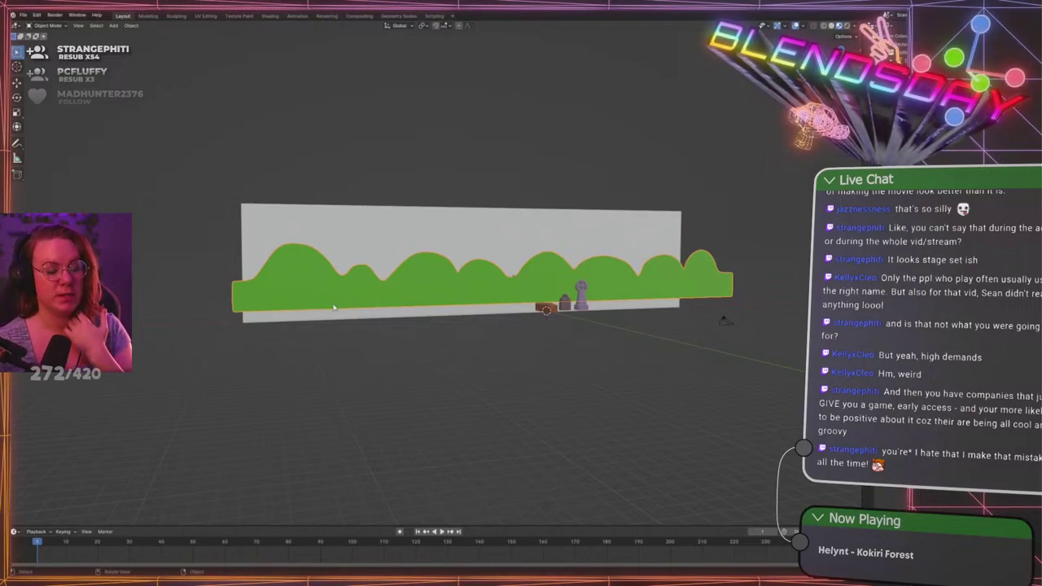
{"action": "scroll", "coordinate": [407, 320], "scroll_direction": "up", "scroll_amount": 2}
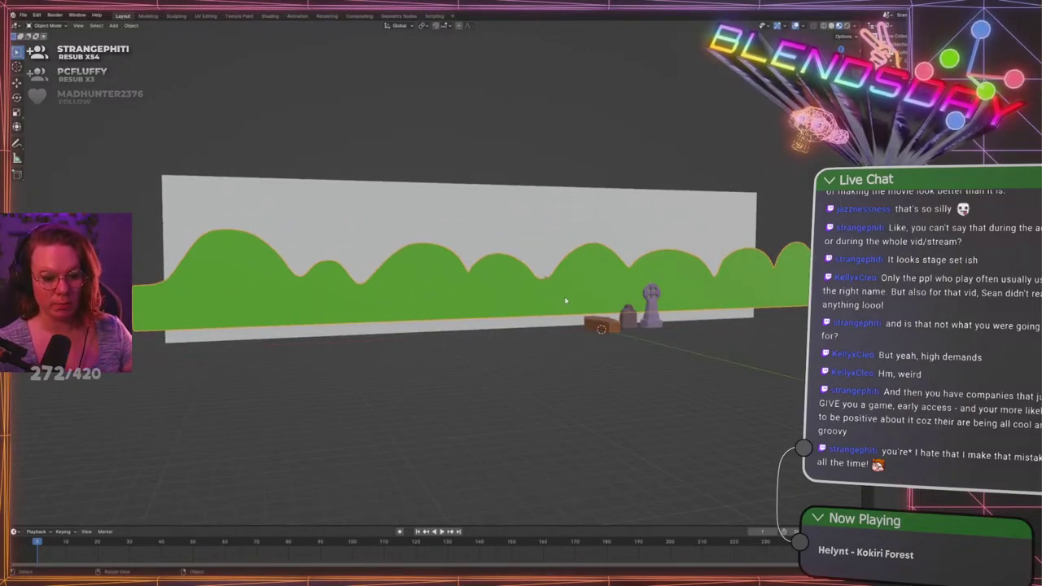
{"action": "middle_click_drag", "start_coordinate": [512, 412], "coordinate": [554, 375]}
{"action": "key", "text": "ctrl+s"}
Increase the modifier thickness of the green hill mesh so the flat cutout becomes a thicker slab
{"action": "left_click", "coordinate": [386, 341]}
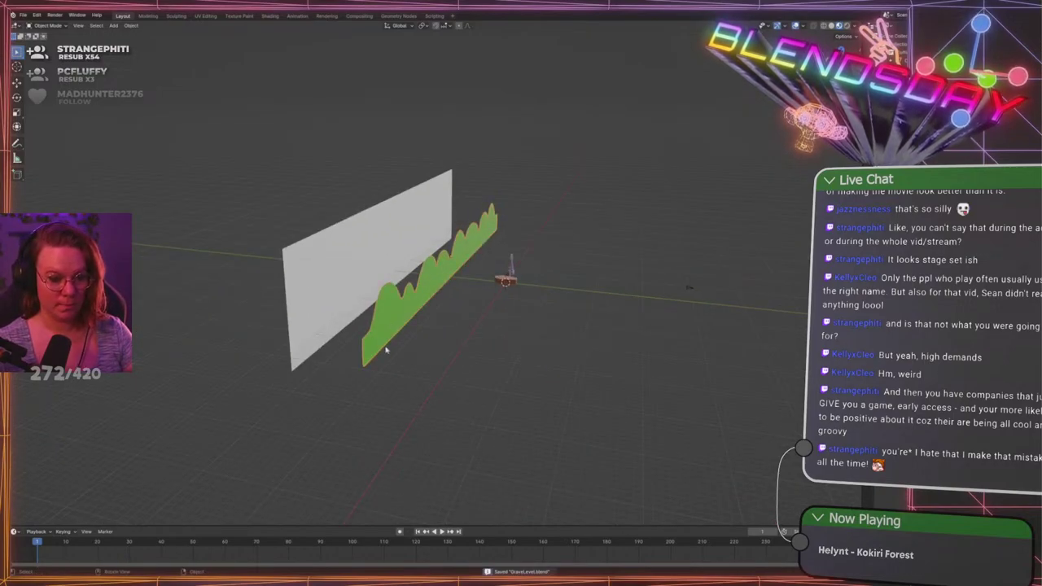
{"action": "scroll", "coordinate": [455, 370], "scroll_direction": "up", "scroll_amount": 1}
{"action": "middle_click_drag", "start_coordinate": [474, 380], "coordinate": [490, 358], "text": "shift"}
{"action": "scroll", "coordinate": [490, 358], "scroll_direction": "up", "scroll_amount": 2}
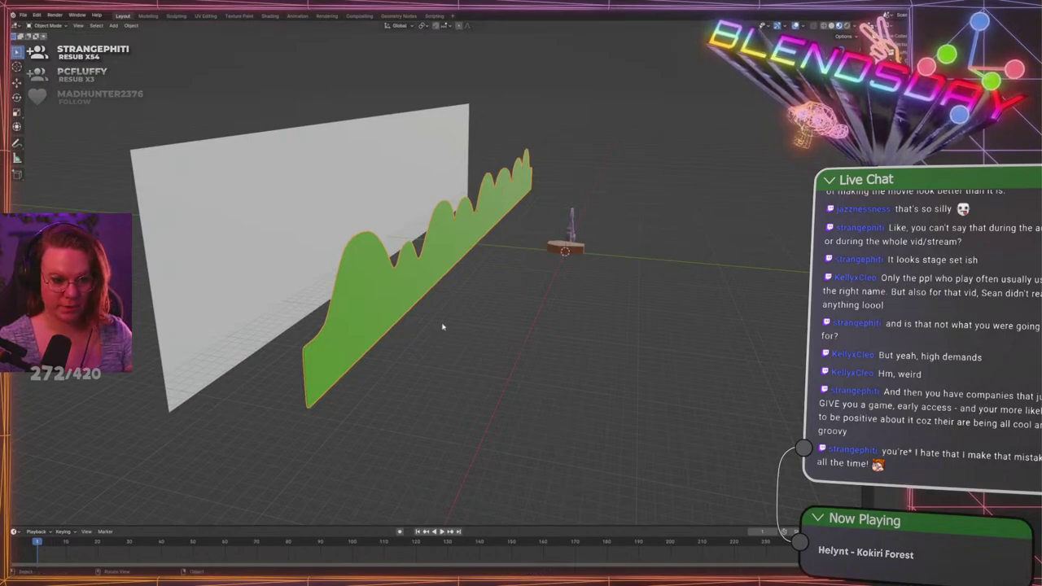
{"action": "scroll", "coordinate": [443, 328], "scroll_direction": "up", "scroll_amount": 3}
{"action": "middle_click_drag", "start_coordinate": [264, 339], "coordinate": [342, 361]}
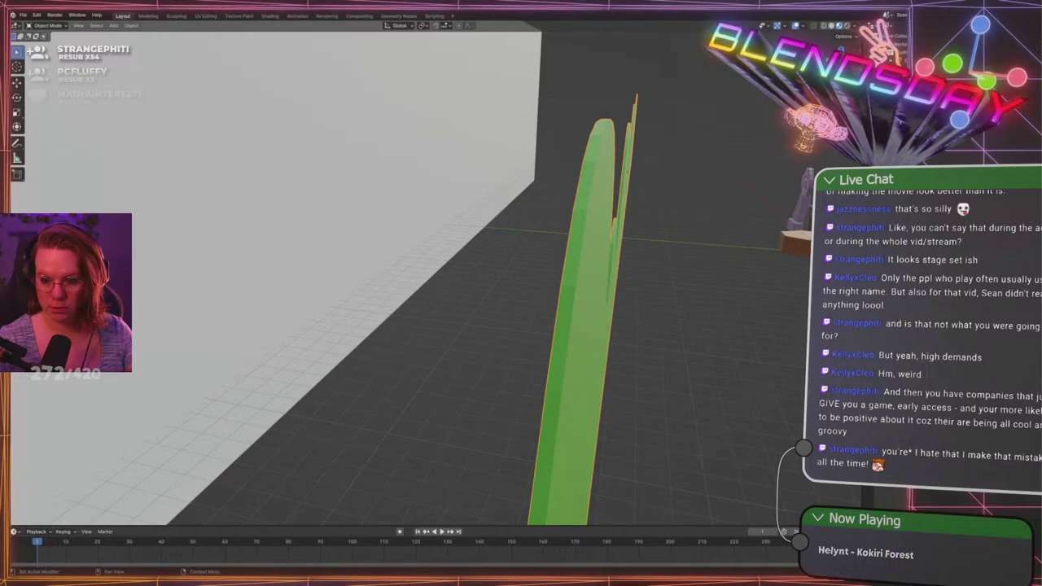
{"action": "left_click_drag", "start_coordinate": [960, 326], "coordinate": [973, 325]}
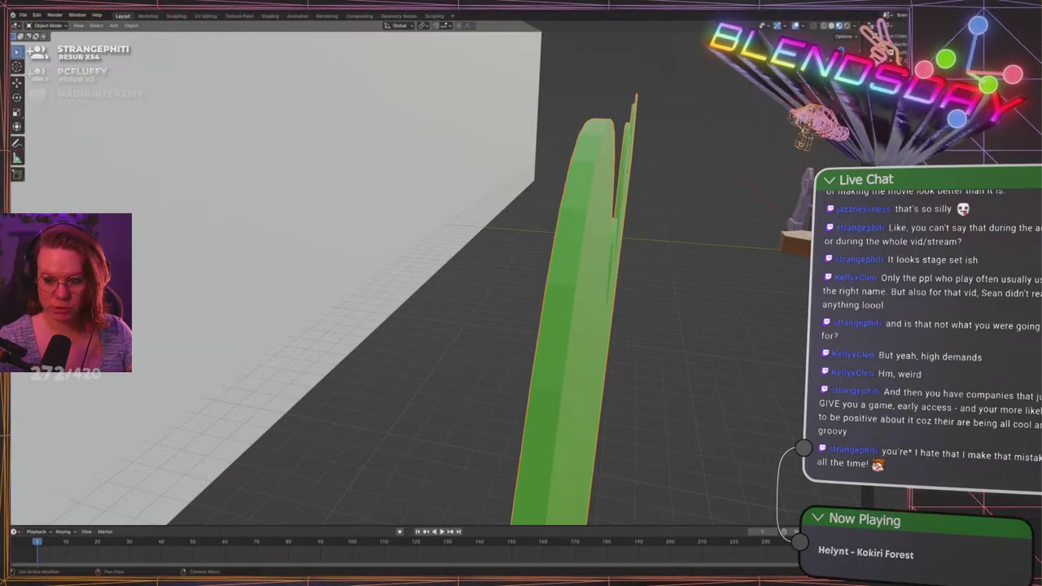
Undo the last modifier change on the hill mesh and try a beveled edge without subdivision smoothing
{"action": "scroll", "coordinate": [588, 358], "scroll_direction": "down", "scroll_amount": 5}
{"action": "middle_click_drag", "start_coordinate": [589, 358], "coordinate": [539, 377]}
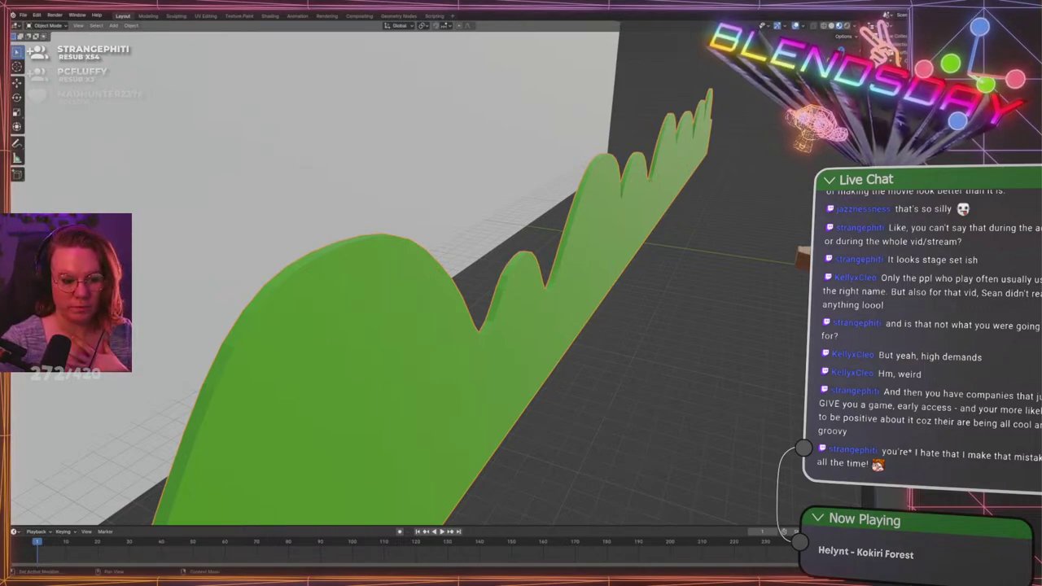
{"action": "middle_click_drag", "start_coordinate": [496, 275], "coordinate": [549, 276]}
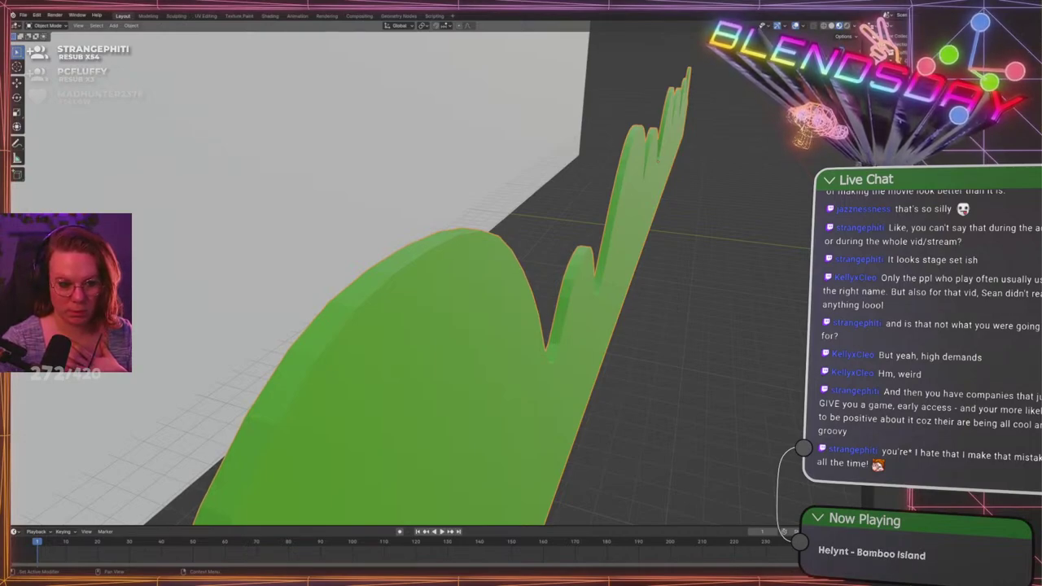
{"action": "middle_click_drag", "start_coordinate": [325, 240], "coordinate": [344, 235]}
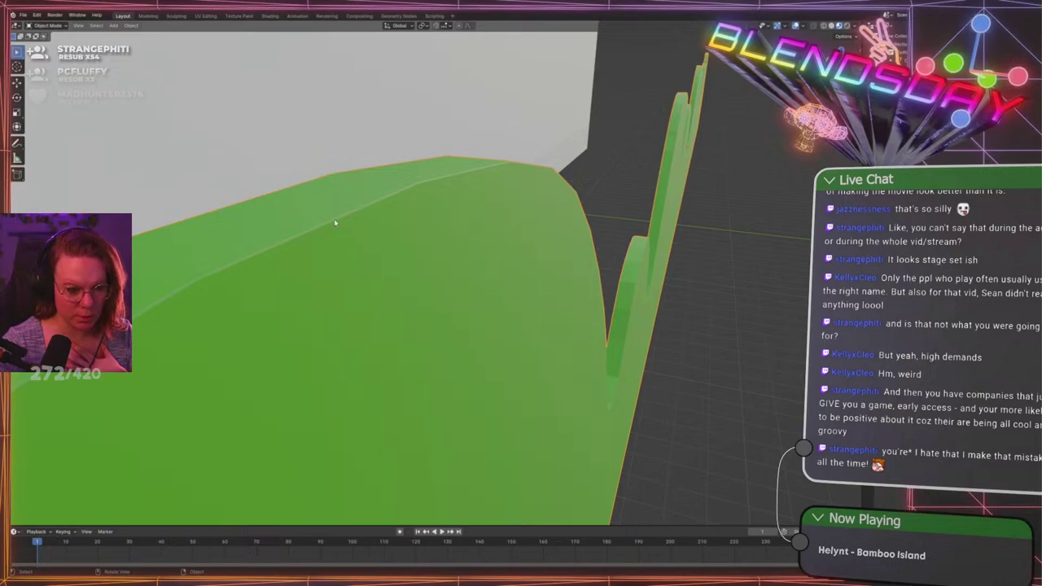
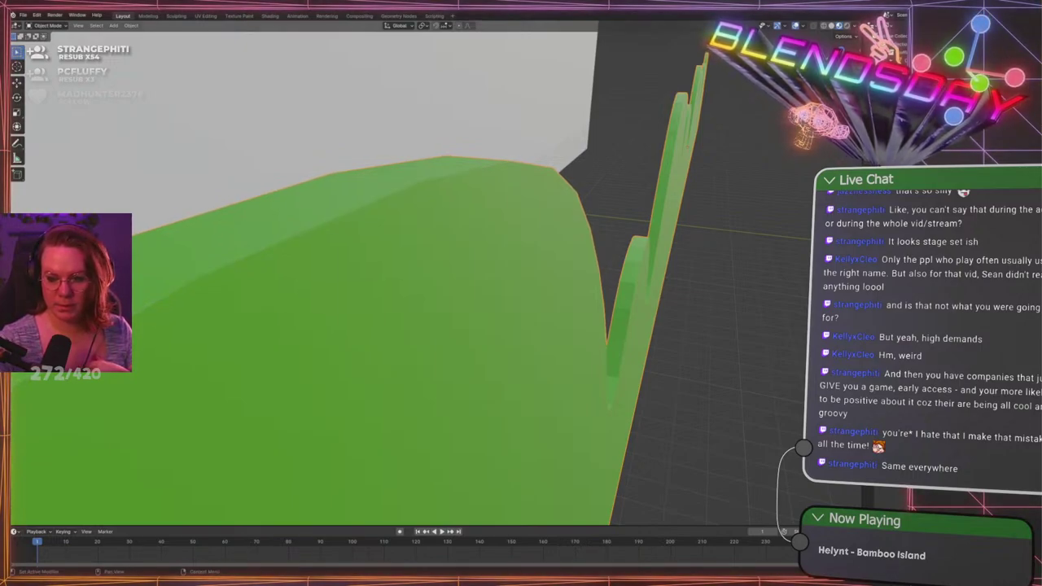
{"action": "key", "text": "ctrl+z"}
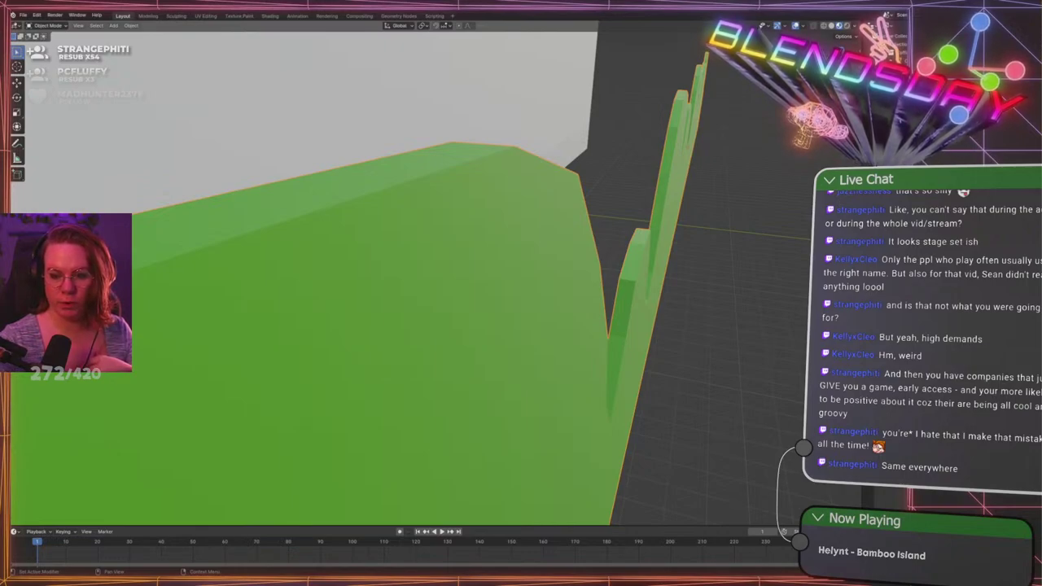
{"action": "key", "text": "Tab"}
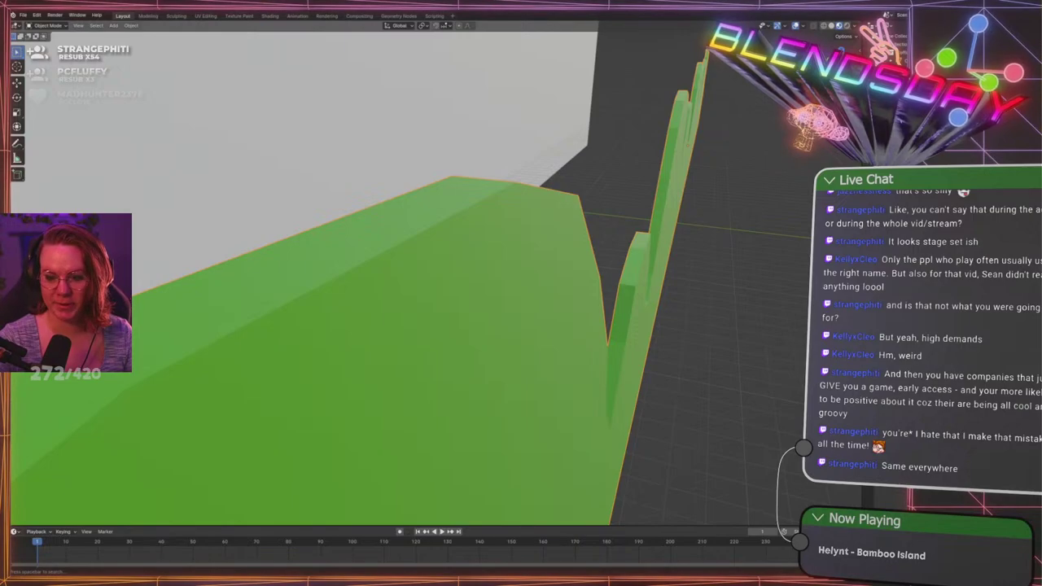
{"action": "left_click", "coordinate": [936, 276]}
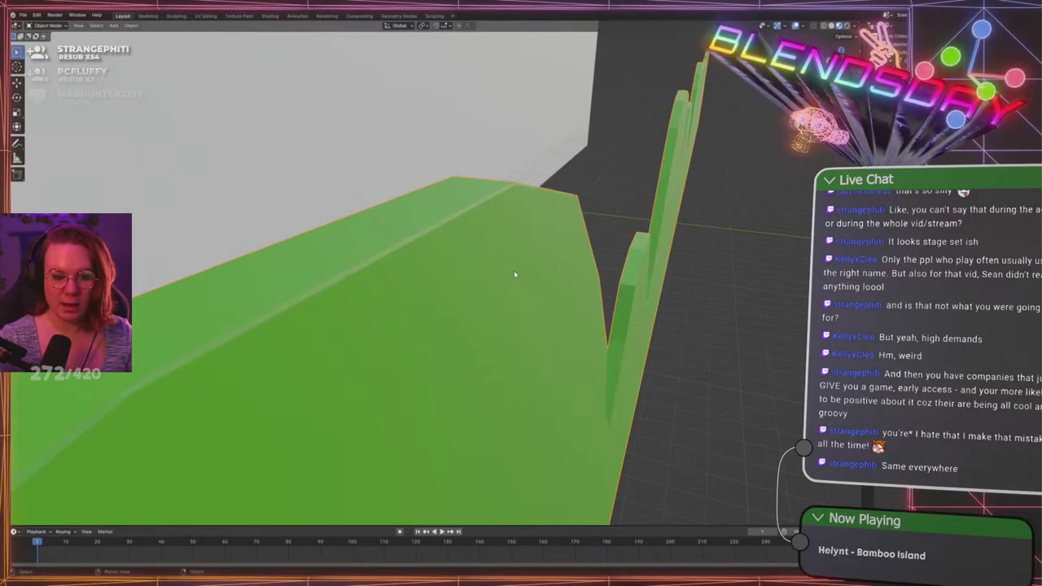
{"action": "middle_click_drag", "start_coordinate": [514, 270], "coordinate": [593, 225]}
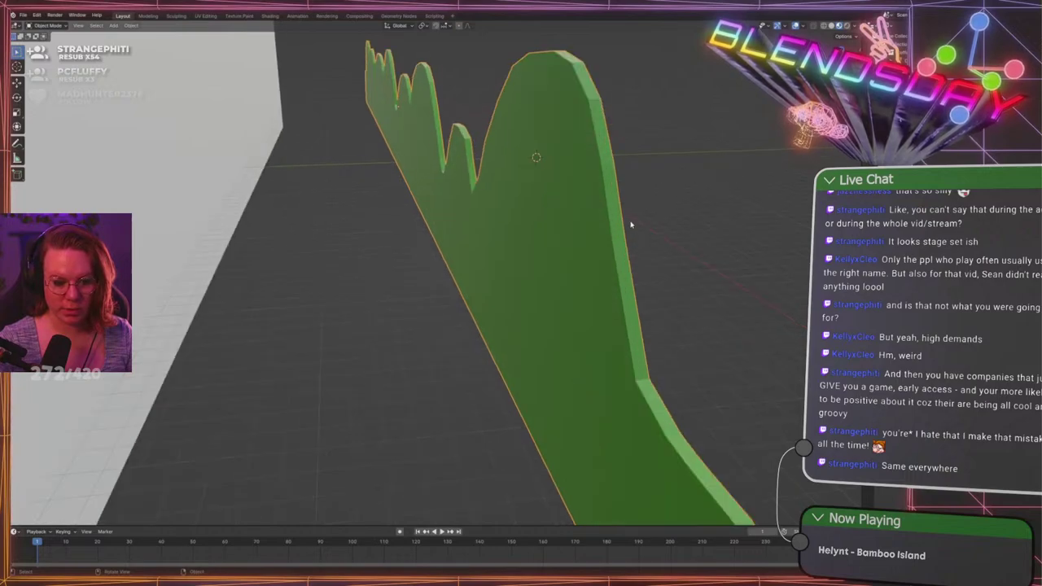
Try applying the hill mesh's scale, then undo it together with the preceding modifier changes and return to Object Mode
{"action": "key", "text": "ctrl+a"}
{"action": "left_click", "coordinate": [629, 209]}
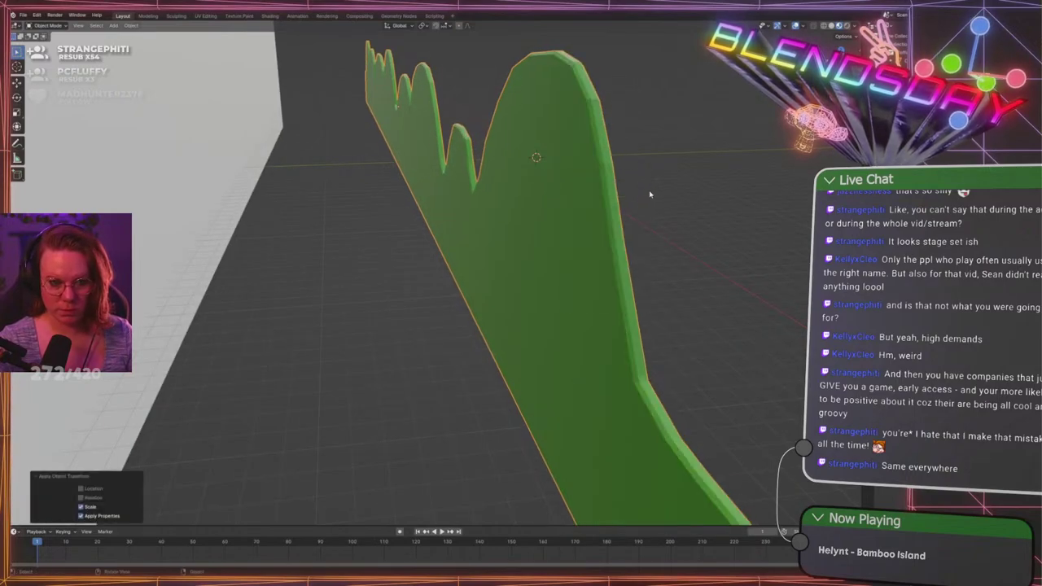
{"action": "middle_click_drag", "start_coordinate": [629, 208], "coordinate": [615, 250]}
{"action": "scroll", "coordinate": [614, 249], "scroll_direction": "up", "scroll_amount": 2}
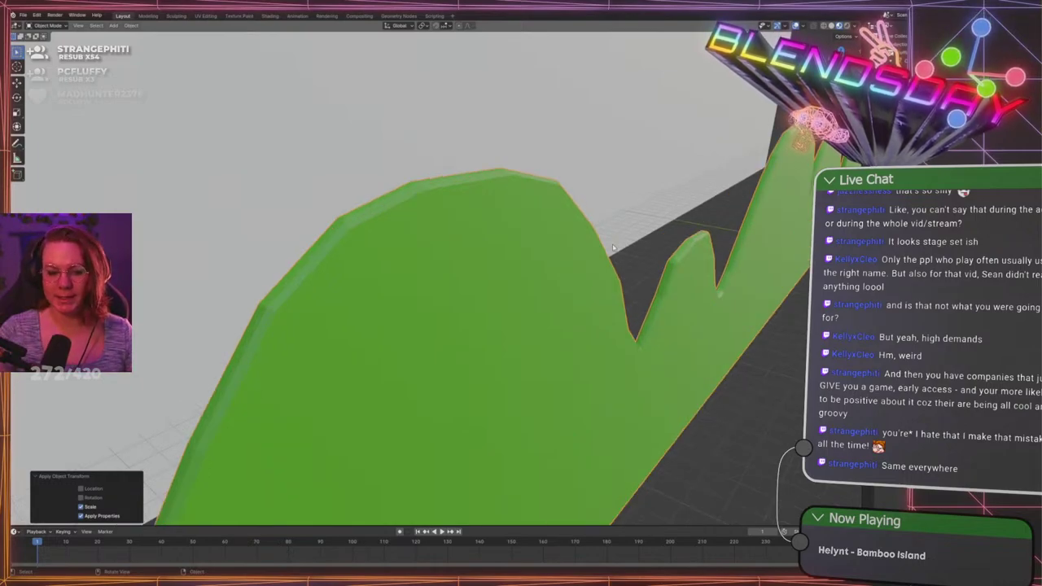
{"action": "key", "text": "ctrl+z"}
{"action": "key", "text": "ctrl+z"}
{"action": "key", "text": "ctrl+z"}
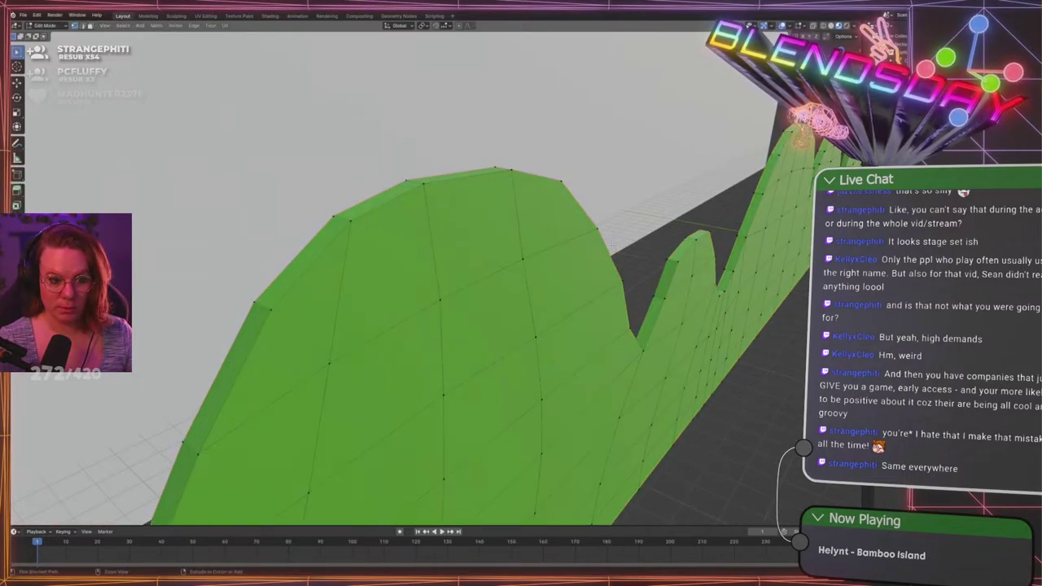
{"action": "key", "text": "Tab"}
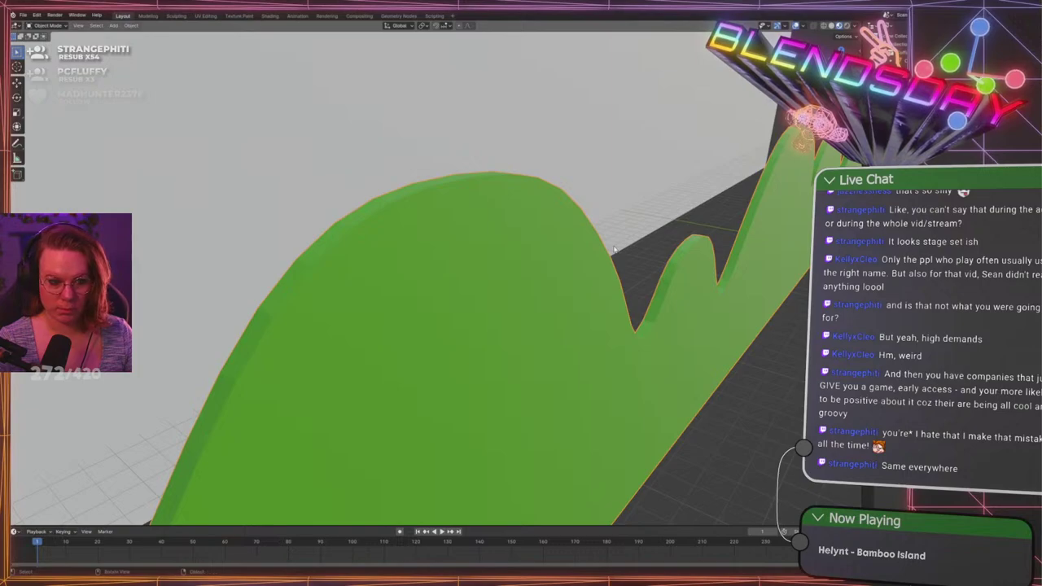
{"action": "key", "text": "Tab"}
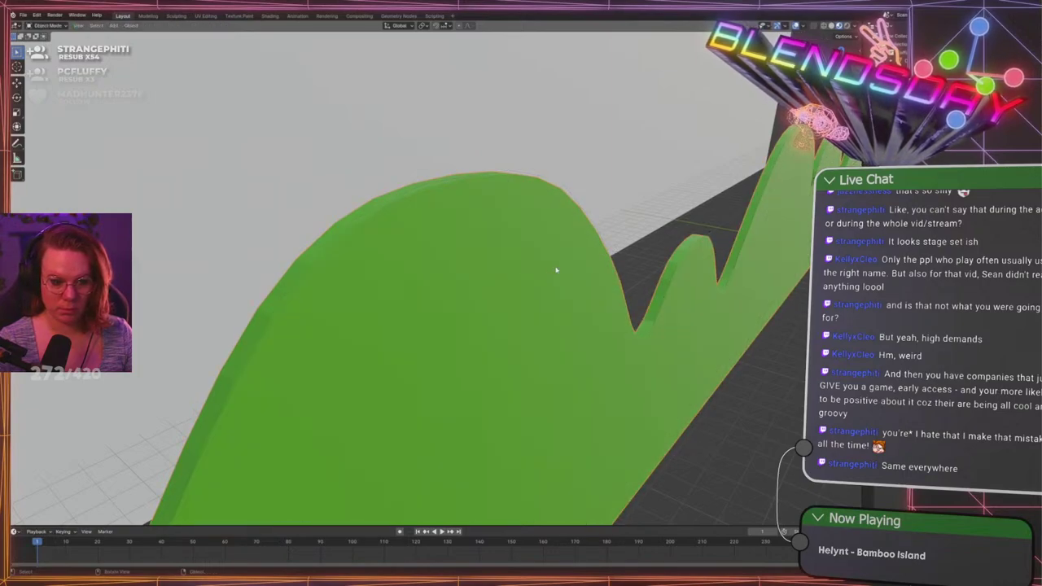
Apply the scale of the green hill mesh and check it from another angle in Object Mode
{"action": "key", "text": "ctrl+a"}
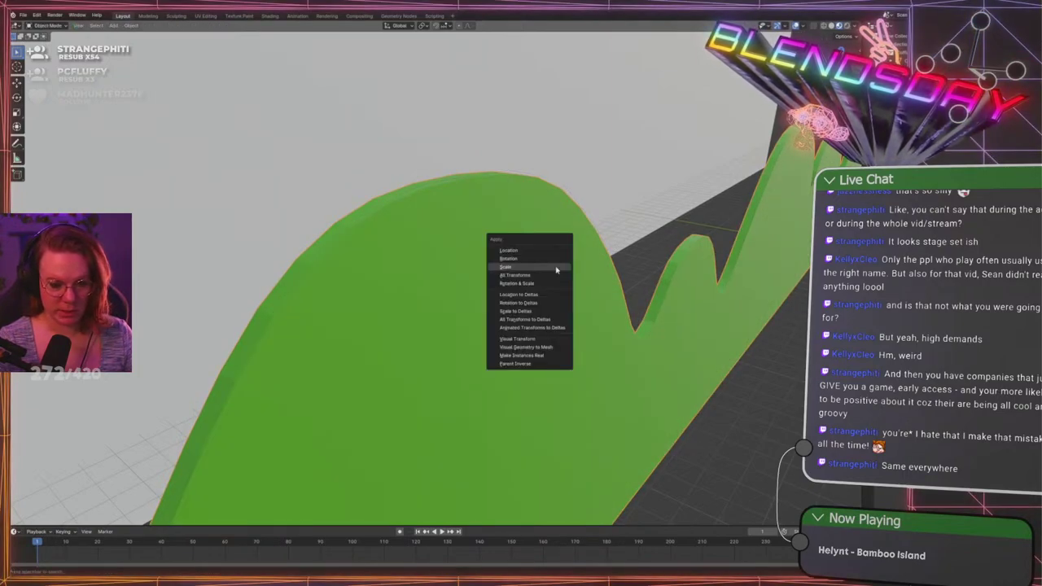
{"action": "left_click", "coordinate": [557, 270]}
{"action": "key", "text": "Tab"}
{"action": "middle_click_drag", "start_coordinate": [557, 270], "coordinate": [574, 302]}
{"action": "key", "text": "Tab"}
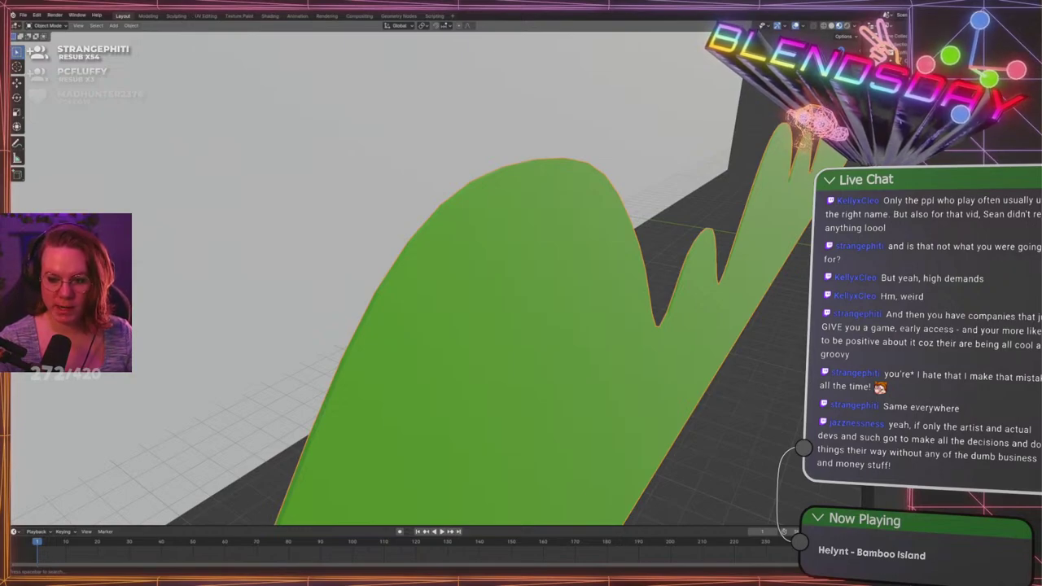
Increase the hill mesh's modifier thickness again to suit the applied scale
{"action": "scroll", "coordinate": [521, 294], "scroll_direction": "up", "scroll_amount": 3}
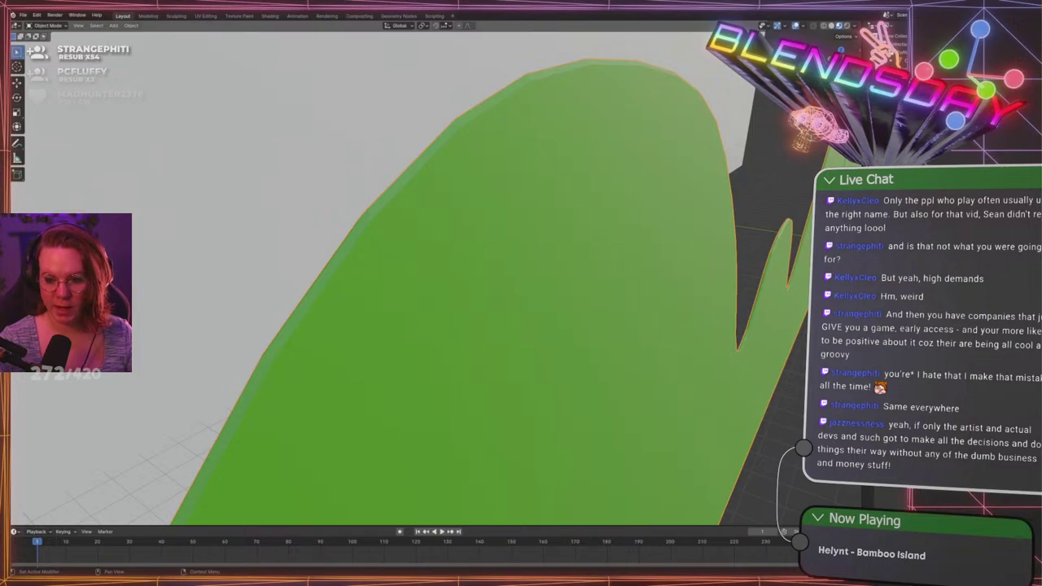
{"action": "left_click_drag", "start_coordinate": [961, 318], "coordinate": [979, 317]}
{"action": "scroll", "coordinate": [630, 295], "scroll_direction": "down", "scroll_amount": 3}
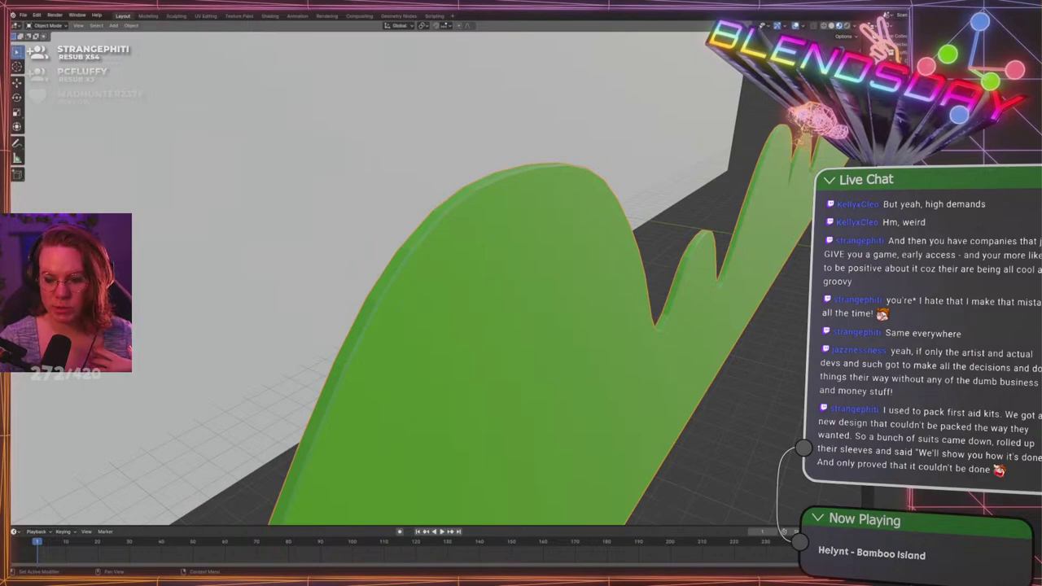
Set the green hill mesh to Shade Smooth and deselect it
{"action": "right_click", "coordinate": [497, 289]}
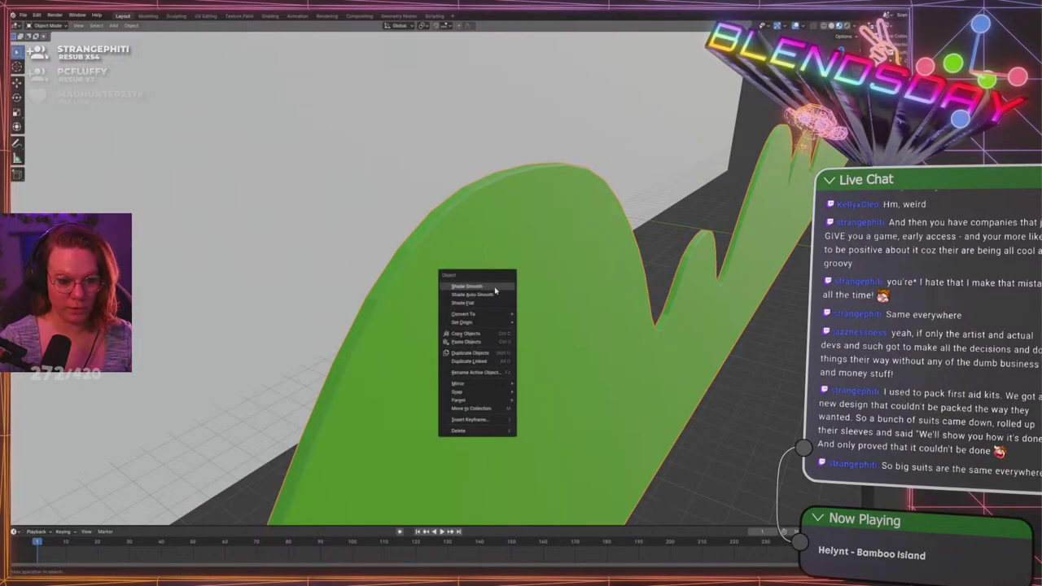
{"action": "left_click", "coordinate": [494, 290]}
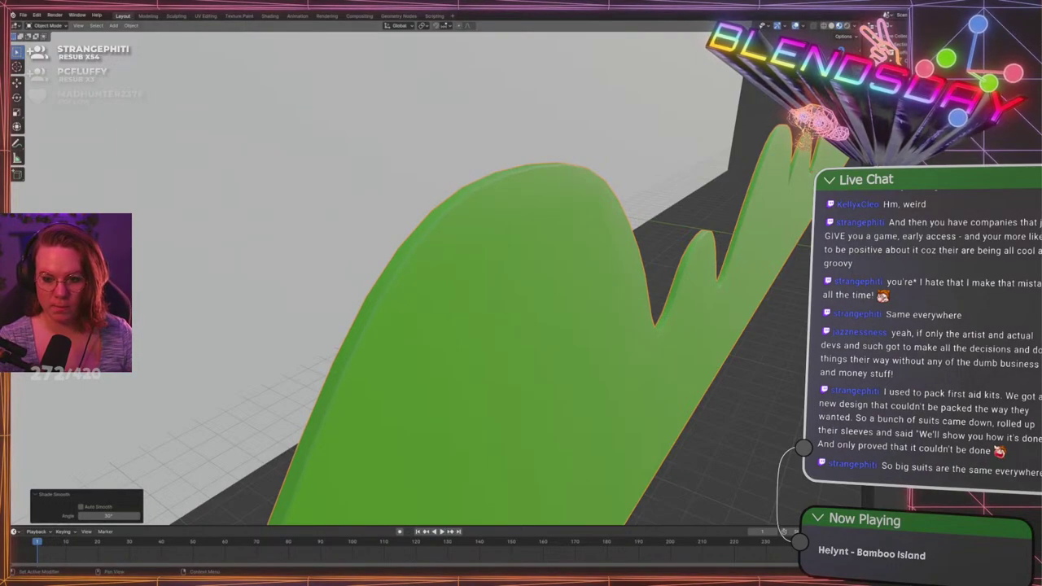
{"action": "left_click", "coordinate": [744, 374]}
Examine the rims of the smaller hills up close and step back through the changes to the hill mesh without subdivision smoothing
{"action": "scroll", "coordinate": [700, 362], "scroll_direction": "down", "scroll_amount": 7}
{"action": "middle_click_drag", "start_coordinate": [660, 350], "coordinate": [579, 323]}
{"action": "scroll", "coordinate": [682, 330], "scroll_direction": "up", "scroll_amount": 6}
{"action": "middle_click_drag", "start_coordinate": [509, 160], "coordinate": [562, 334]}
{"action": "scroll", "coordinate": [516, 320], "scroll_direction": "up", "scroll_amount": 3}
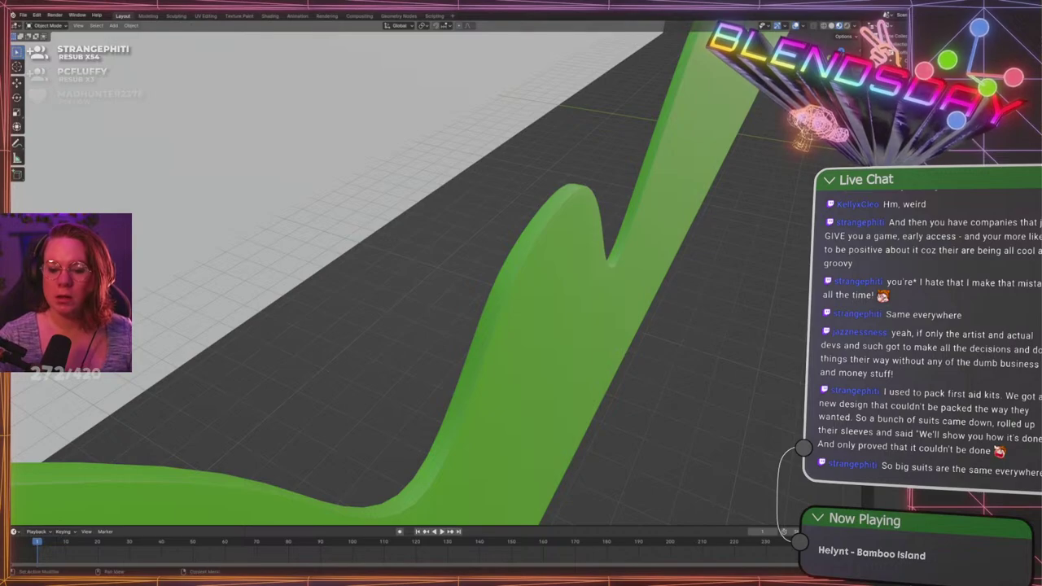
{"action": "key", "text": "ctrl+z"}
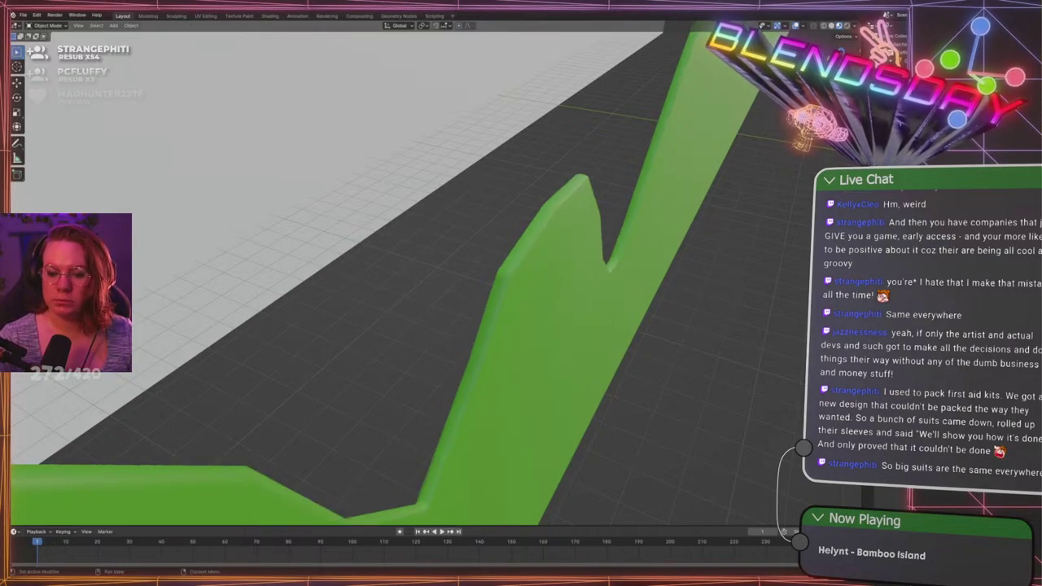
{"action": "key", "text": "ctrl+z"}
{"action": "key", "text": "ctrl+shift+z"}
Turn on the wireframe overlay in the viewport to show the edges of the hill's beveled rim
{"action": "middle_click_drag", "start_coordinate": [586, 244], "coordinate": [688, 262]}
{"action": "left_click", "coordinate": [803, 26]}
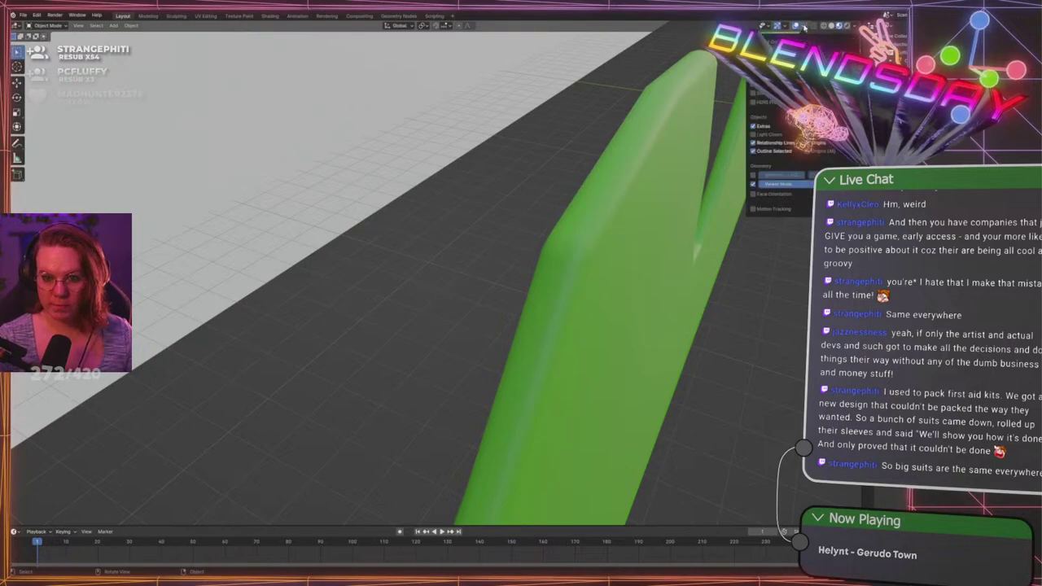
{"action": "left_click", "coordinate": [757, 184]}
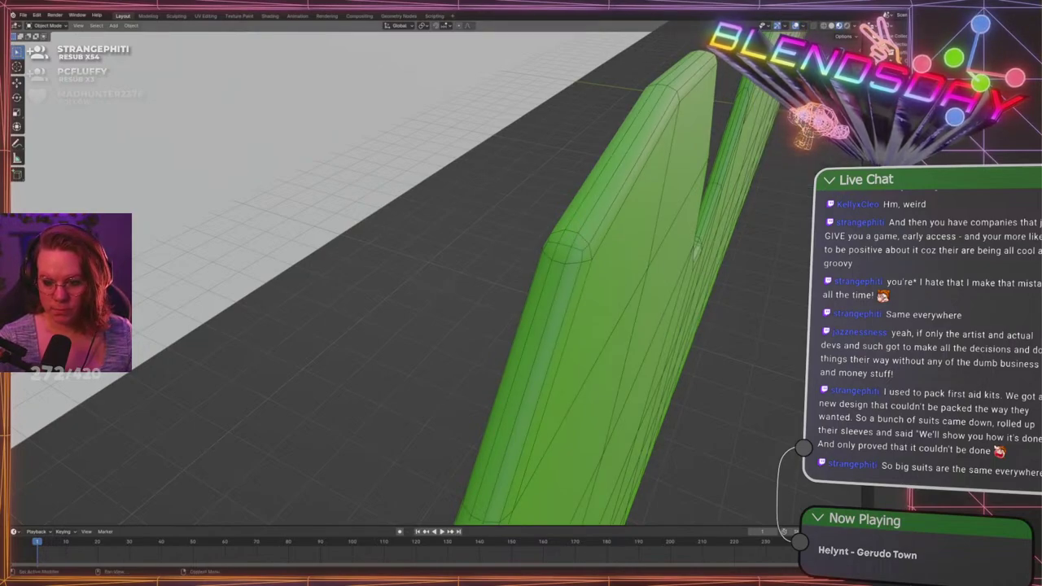
{"action": "key", "text": "ctrl+z"}
{"action": "key", "text": "ctrl+shift+z"}
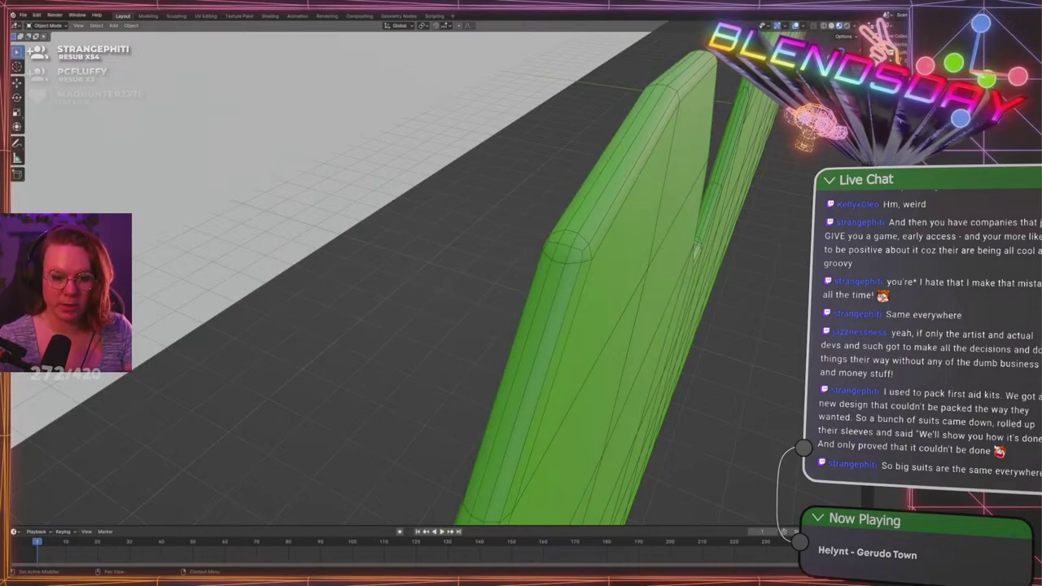
Compare the hill mesh's rim with and without its bevel by stepping back and forth through the recent changes
{"action": "key", "text": "ctrl+z"}
{"action": "key", "text": "ctrl+shift+z"}
{"action": "key", "text": "ctrl+z"}
{"action": "key", "text": "ctrl+shift+z"}
{"action": "key", "text": "ctrl+z"}
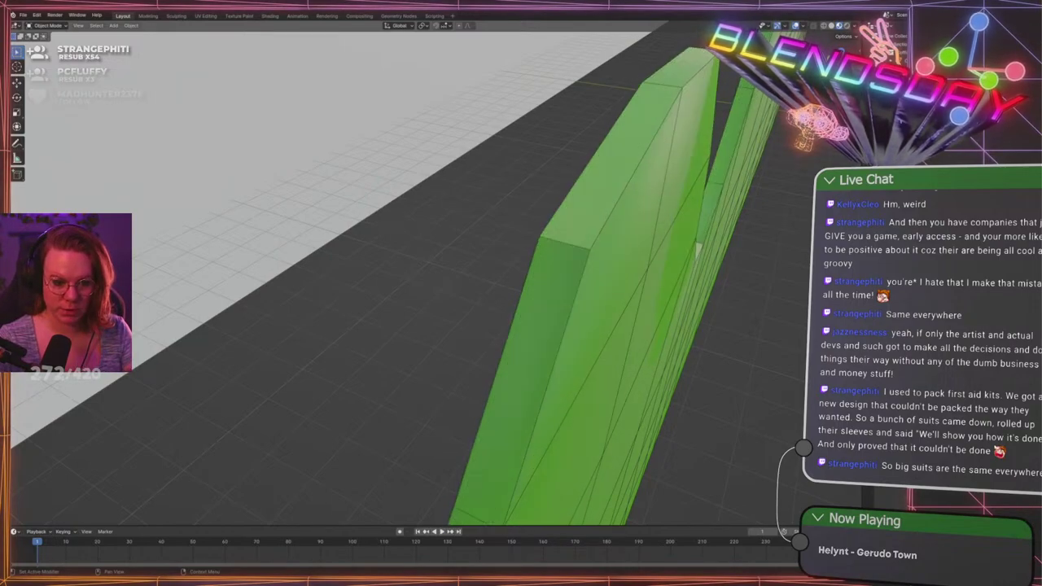
{"action": "key", "text": "ctrl+shift+z"}
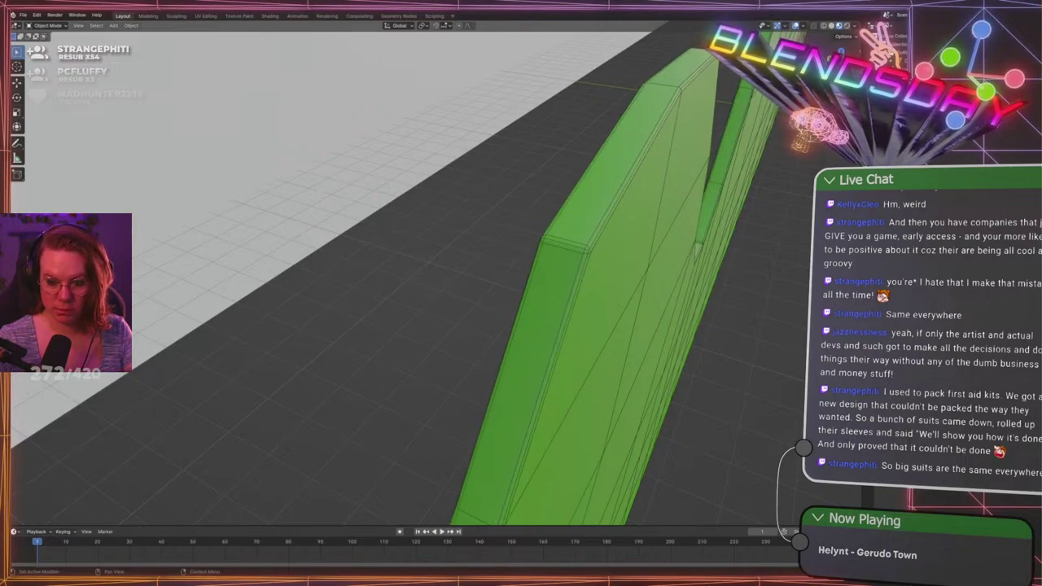
{"action": "mouse_move", "coordinate": [637, 219]}
{"action": "middle_mouse_down"}
{"action": "mouse_move", "coordinate": [587, 203]}
{"action": "mouse_move", "coordinate": [636, 220]}
{"action": "middle_mouse_up"}
{"action": "scroll", "coordinate": [402, 130], "scroll_direction": "up", "scroll_amount": 2}
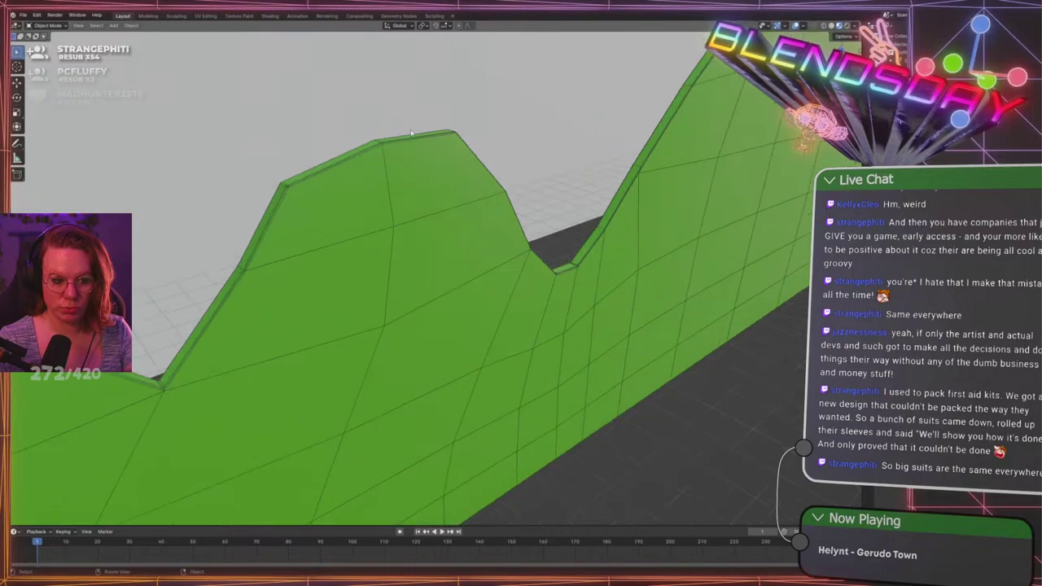
{"action": "middle_click_drag", "start_coordinate": [284, 370], "coordinate": [500, 291], "text": "shift"}
{"action": "scroll", "coordinate": [502, 259], "scroll_direction": "up", "scroll_amount": 2}
{"action": "scroll", "coordinate": [482, 296], "scroll_direction": "down", "scroll_amount": 5}
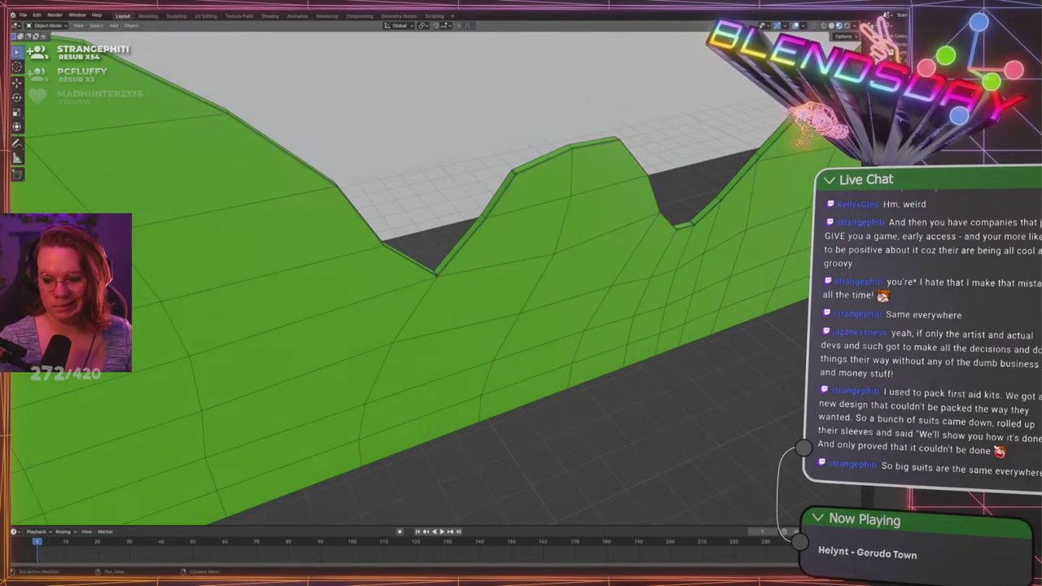
Enable subdivision smoothing on the hill mesh and check the denser edge flow across the hills
{"action": "left_click", "coordinate": [973, 268]}
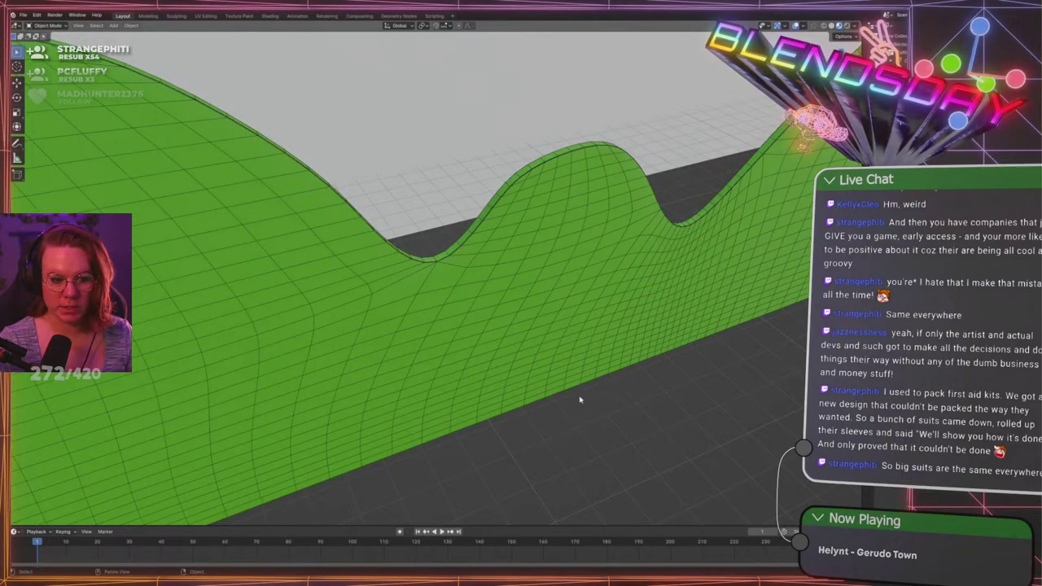
{"action": "middle_click_drag", "start_coordinate": [581, 400], "coordinate": [558, 381]}
{"action": "key", "text": "Tab"}
{"action": "key", "text": "Tab"}
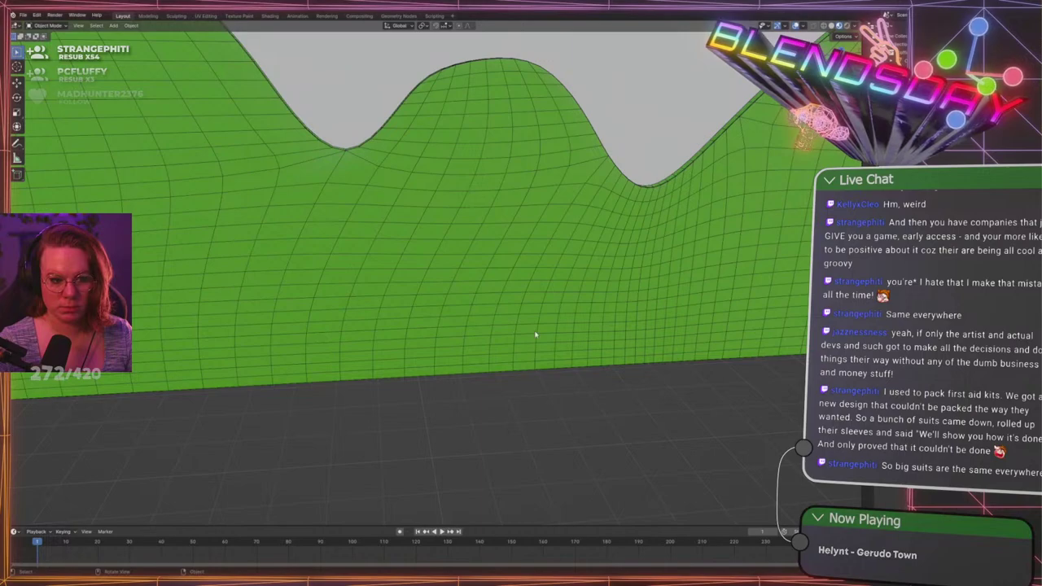
{"action": "middle_click_drag", "start_coordinate": [536, 334], "coordinate": [497, 314]}
Turn off the wireframe overlay and examine the smoothed rim in the valley between the hills
{"action": "left_click", "coordinate": [805, 26]}
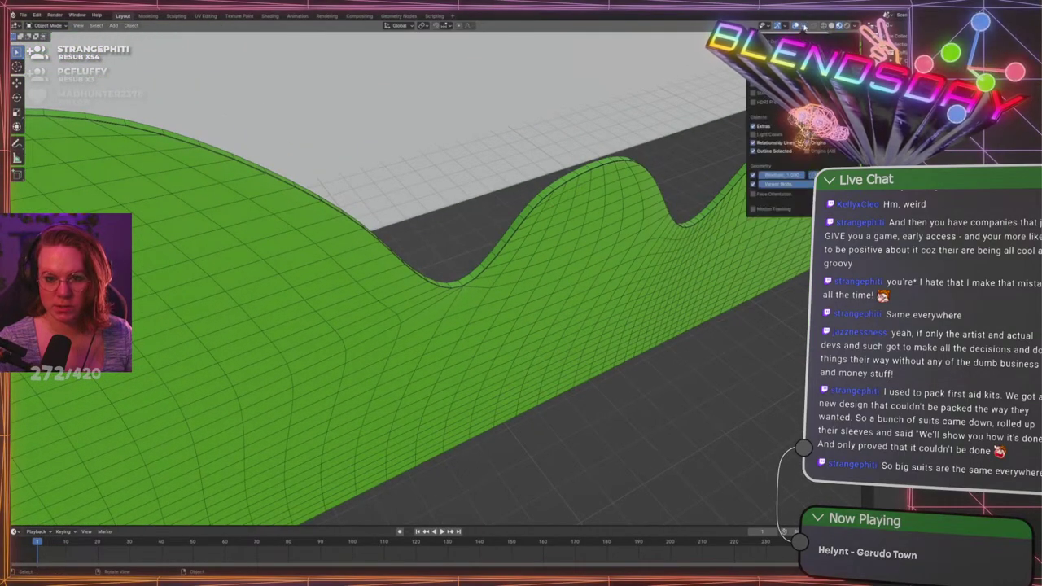
{"action": "left_click", "coordinate": [753, 175]}
{"action": "middle_click_drag", "start_coordinate": [732, 193], "coordinate": [561, 257]}
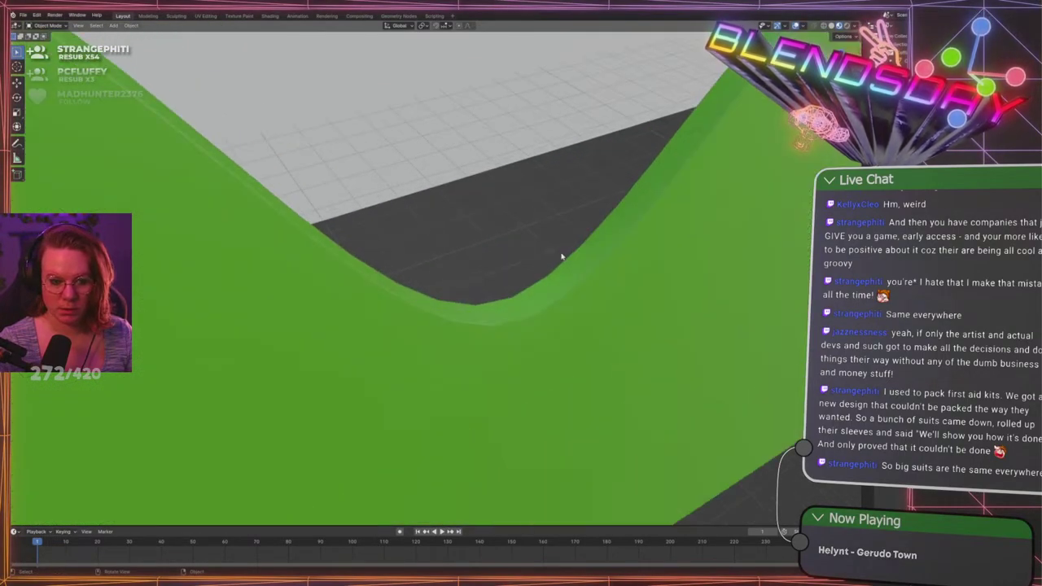
{"action": "scroll", "coordinate": [670, 333], "scroll_direction": "down", "scroll_amount": 1}
{"action": "scroll", "coordinate": [670, 328], "scroll_direction": "up", "scroll_amount": 2}
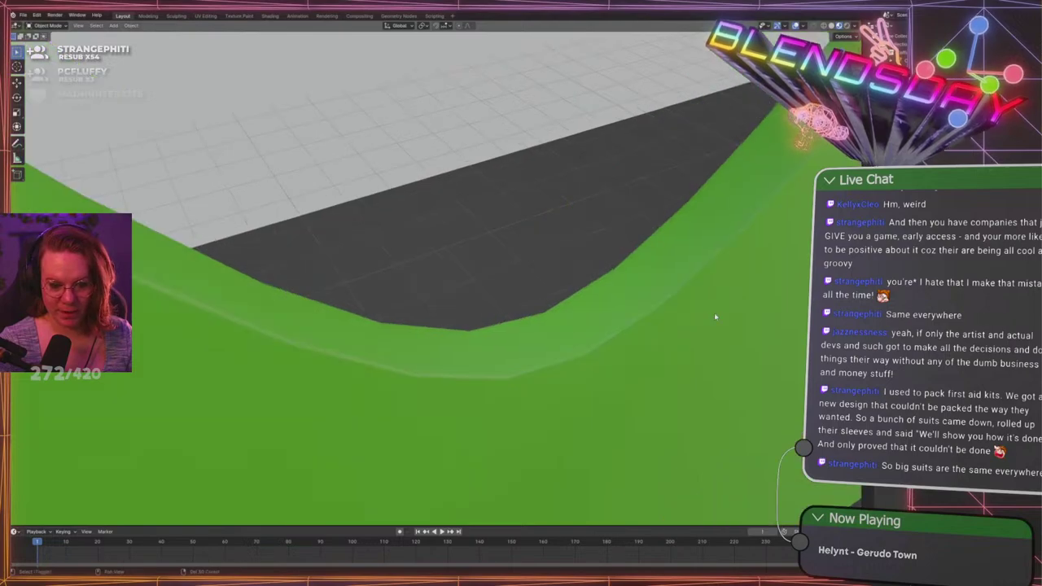
{"action": "middle_click_drag", "start_coordinate": [714, 314], "coordinate": [692, 317], "text": "shift"}
{"action": "scroll", "coordinate": [552, 393], "scroll_direction": "down", "scroll_amount": 4}
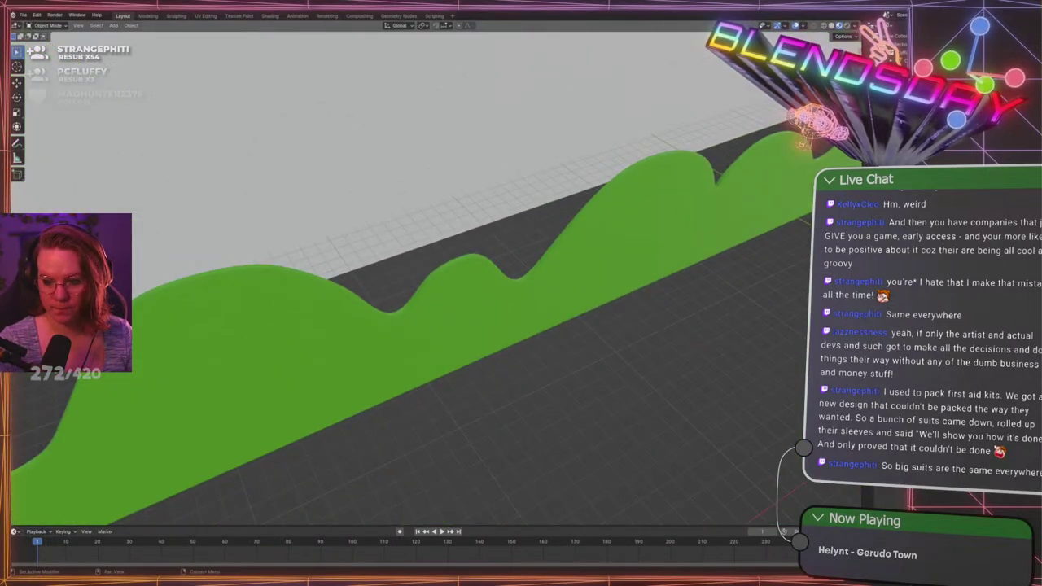
Examine the thickness and rim shading of the hills edge-on and up close without the wireframe
{"action": "middle_click_drag", "start_coordinate": [513, 244], "coordinate": [552, 266]}
{"action": "middle_click_drag", "start_coordinate": [610, 309], "coordinate": [575, 270], "text": "shift"}
{"action": "scroll", "coordinate": [575, 269], "scroll_direction": "up", "scroll_amount": 3}
{"action": "scroll", "coordinate": [579, 274], "scroll_direction": "down", "scroll_amount": 2}
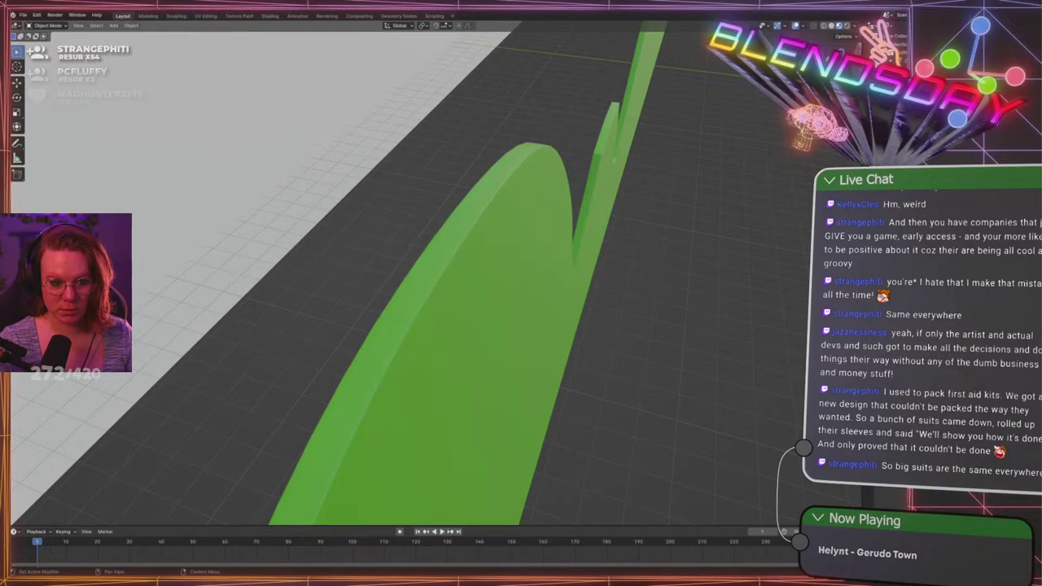
{"action": "mouse_move", "coordinate": [694, 301]}
{"action": "middle_mouse_down"}
{"action": "mouse_move", "coordinate": [500, 276]}
{"action": "mouse_move", "coordinate": [535, 291]}
{"action": "mouse_move", "coordinate": [581, 296]}
{"action": "mouse_move", "coordinate": [509, 261]}
{"action": "mouse_move", "coordinate": [392, 283]}
{"action": "mouse_move", "coordinate": [386, 252]}
{"action": "mouse_move", "coordinate": [530, 252]}
{"action": "mouse_move", "coordinate": [649, 284]}
{"action": "mouse_move", "coordinate": [437, 253]}
{"action": "mouse_move", "coordinate": [218, 251]}
{"action": "mouse_move", "coordinate": [593, 293]}
{"action": "mouse_move", "coordinate": [435, 206]}
{"action": "mouse_move", "coordinate": [458, 220]}
{"action": "middle_mouse_up"}
{"action": "scroll", "coordinate": [529, 254], "scroll_direction": "down", "scroll_amount": 8}
{"action": "scroll", "coordinate": [647, 307], "scroll_direction": "up", "scroll_amount": 8}
{"action": "middle_click_drag", "start_coordinate": [610, 193], "coordinate": [455, 228], "text": "shift"}
{"action": "scroll", "coordinate": [456, 228], "scroll_direction": "up", "scroll_amount": 4}
Turn the wireframe overlay back on and hide the subdivision smoothing on the hill mesh
{"action": "left_click", "coordinate": [803, 28]}
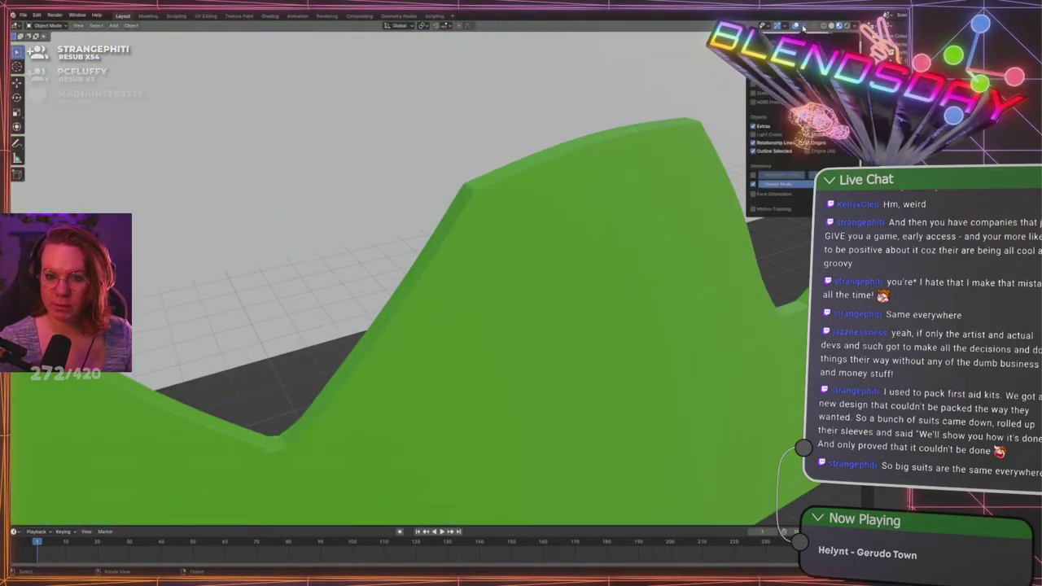
{"action": "left_click", "coordinate": [753, 175]}
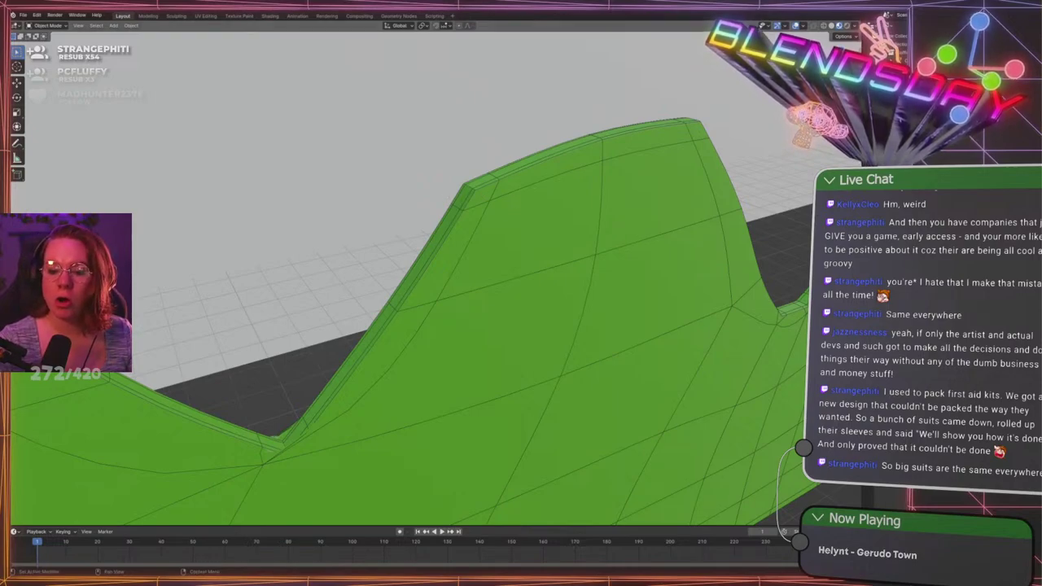
{"action": "left_click", "coordinate": [949, 220]}
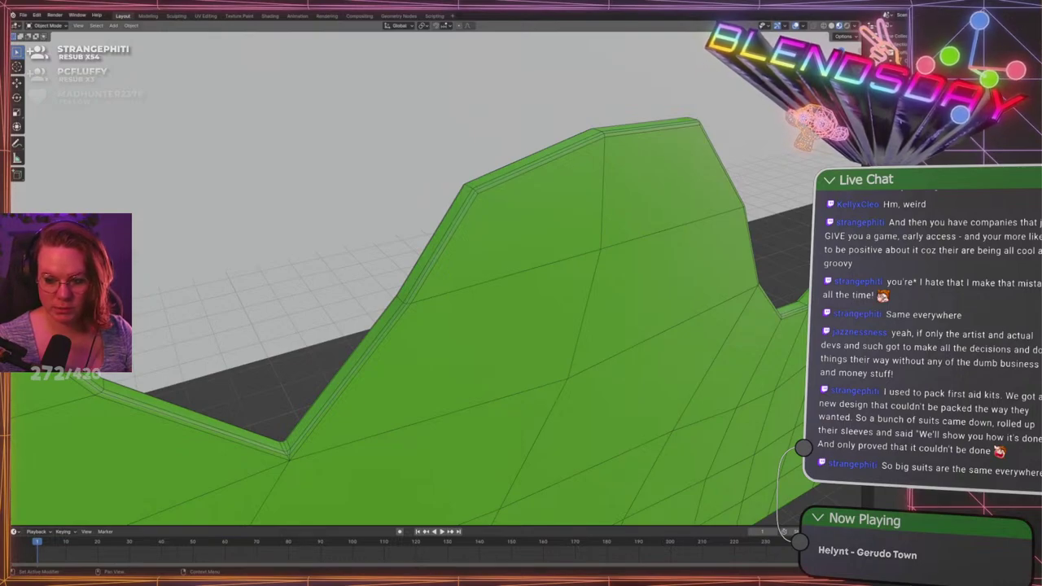
Step back and forth through the modifier changes on the hill mesh to compare the beveled rim's edges and shading
{"action": "middle_click_drag", "start_coordinate": [488, 342], "coordinate": [528, 355]}
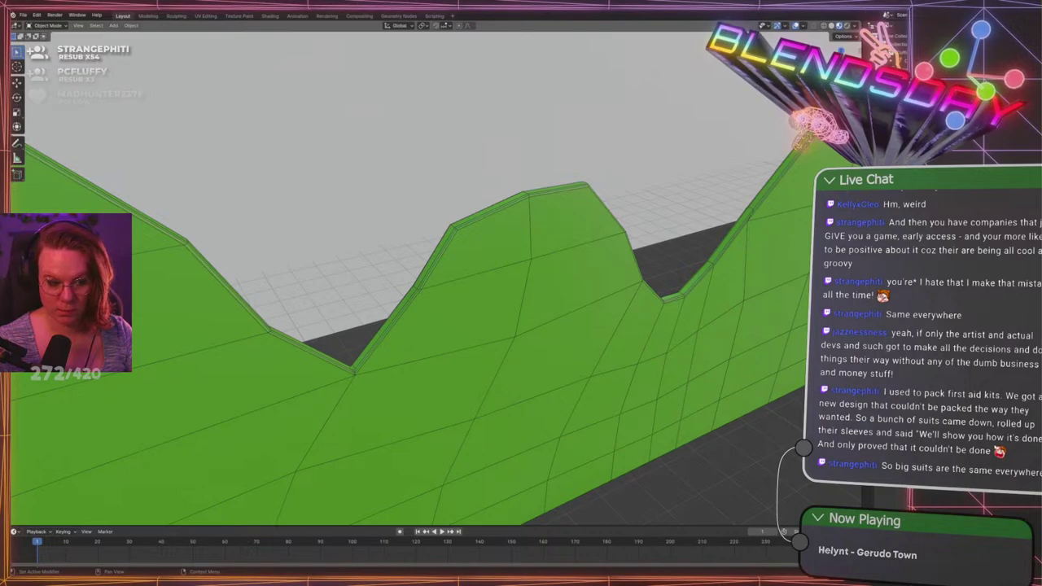
{"action": "key", "text": "ctrl+z"}
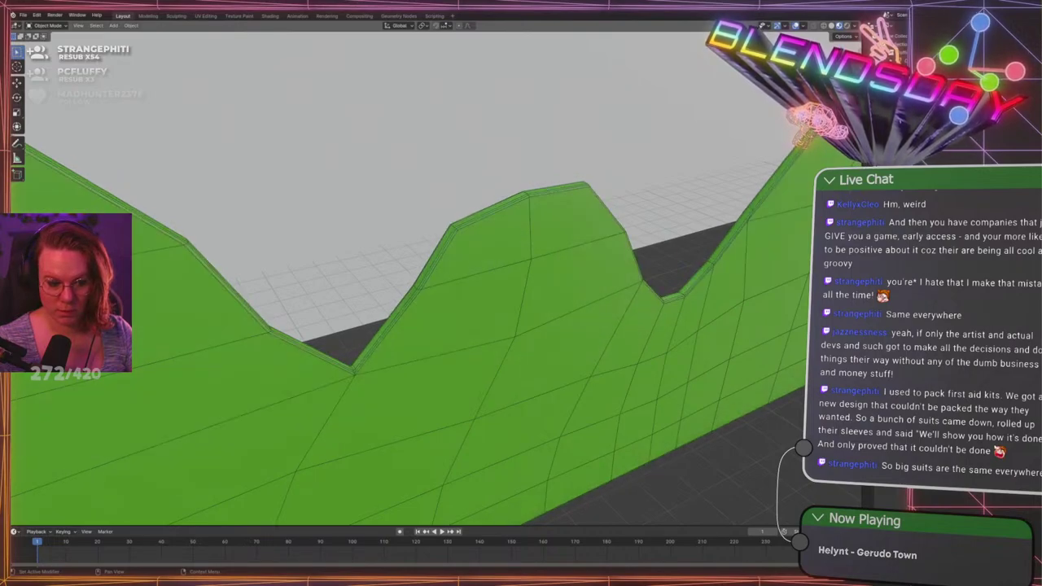
{"action": "key", "text": "ctrl+shift+z"}
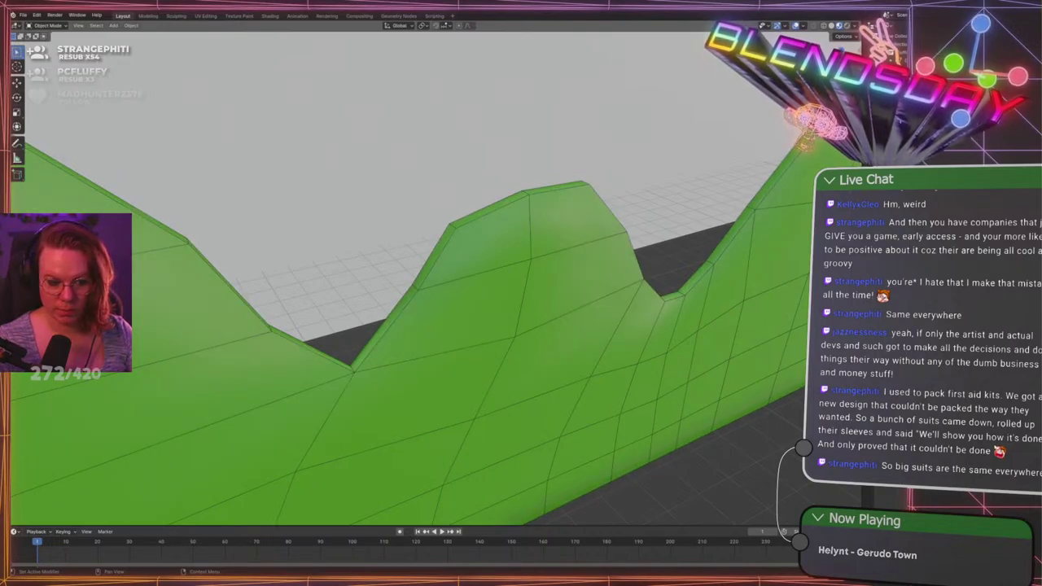
{"action": "key", "text": "ctrl+z"}
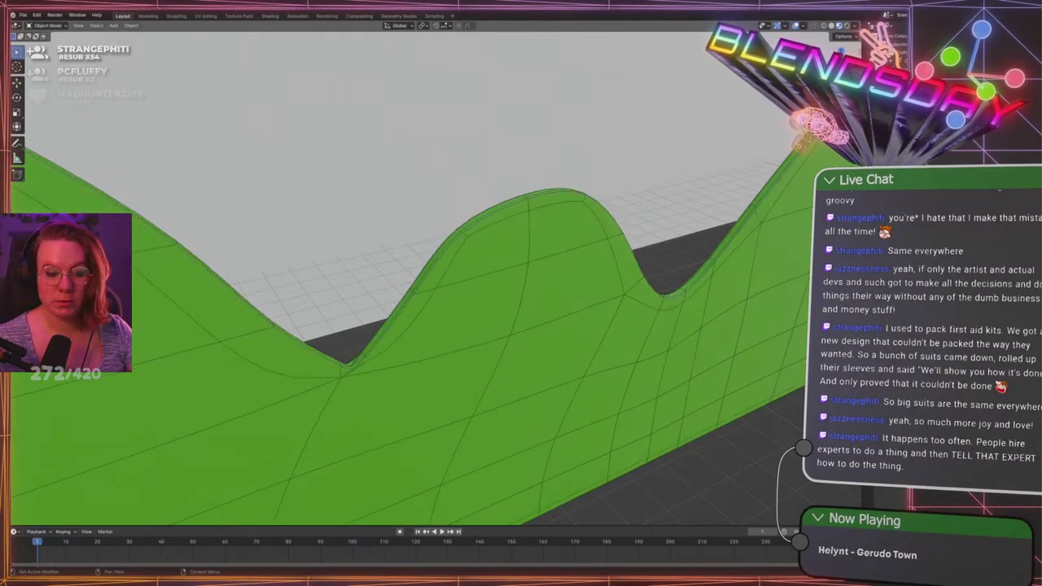
{"action": "scroll", "coordinate": [615, 431], "scroll_direction": "down", "scroll_amount": 3}
{"action": "scroll", "coordinate": [456, 385], "scroll_direction": "up", "scroll_amount": 3}
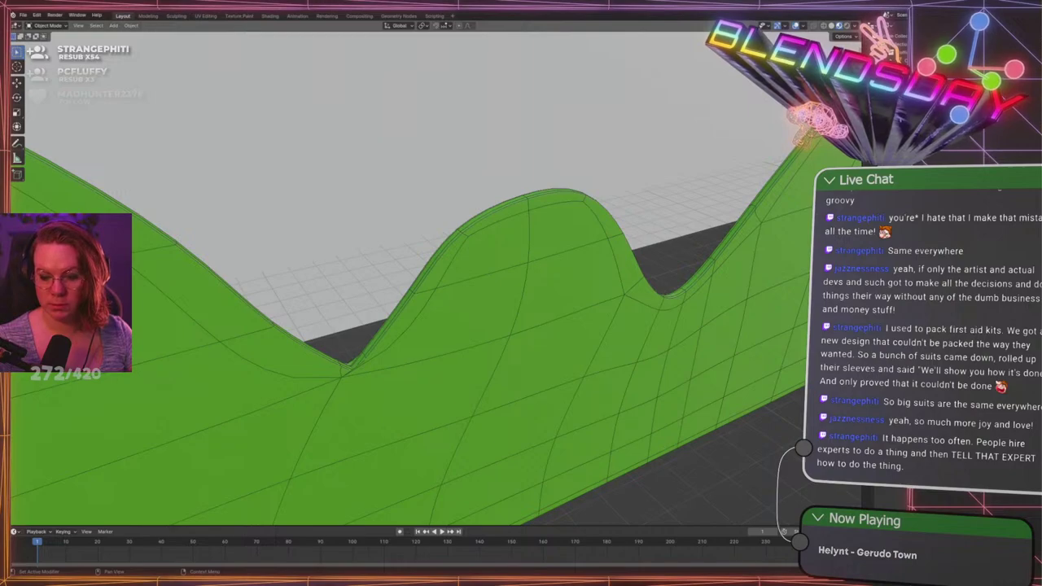
Try moving a modifier higher in the hill mesh's stack and inspect the result from the end
{"action": "left_click_drag", "start_coordinate": [1027, 391], "coordinate": [1028, 244]}
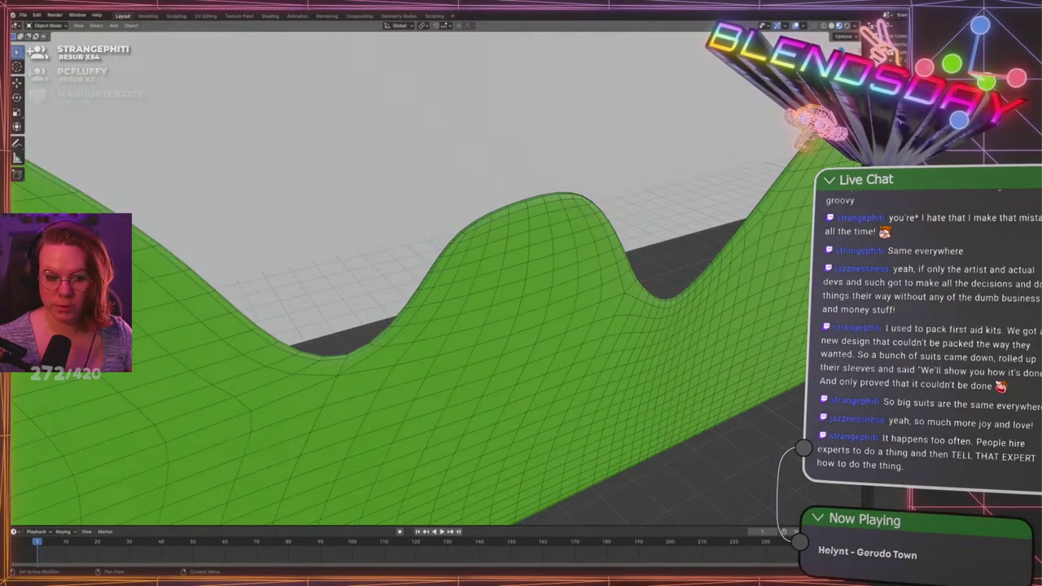
{"action": "scroll", "coordinate": [740, 490], "scroll_direction": "down", "scroll_amount": 4}
{"action": "middle_click_drag", "start_coordinate": [672, 439], "coordinate": [643, 387]}
{"action": "key", "text": "Tab"}
{"action": "key", "text": "Tab"}
{"action": "scroll", "coordinate": [651, 403], "scroll_direction": "up", "scroll_amount": 2}
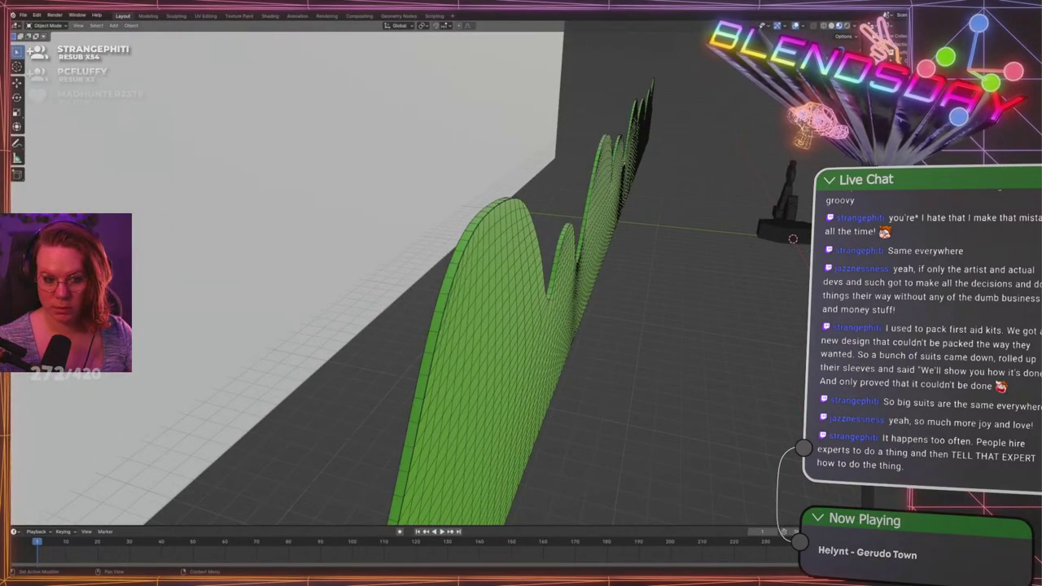
{"action": "key", "text": "ctrl+z"}
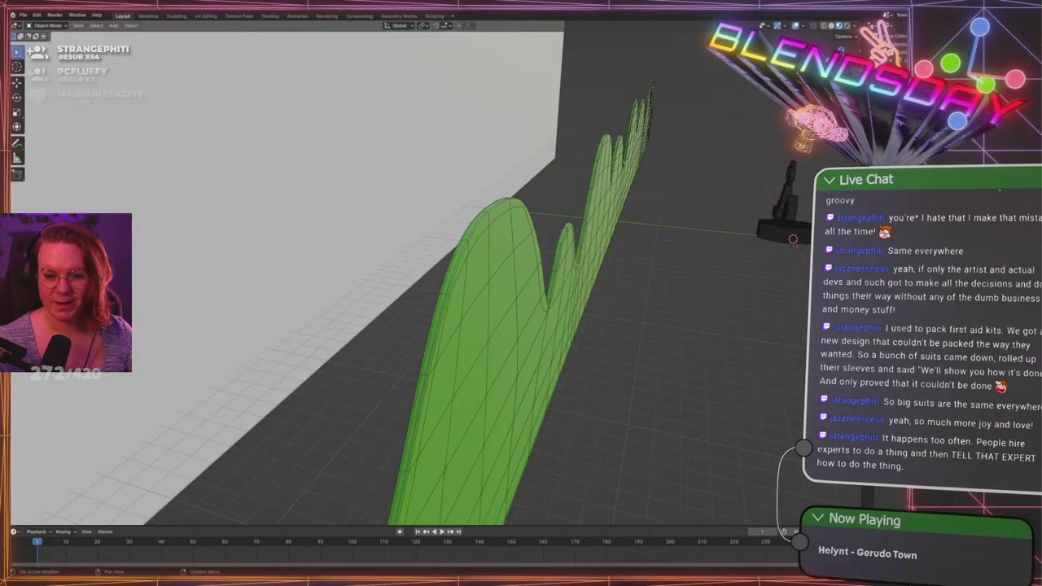
Set subdivision level 1 on the hill mesh and compare the rim before and after
{"action": "middle_click_drag", "start_coordinate": [603, 256], "coordinate": [483, 263]}
{"action": "middle_click_drag", "start_coordinate": [350, 279], "coordinate": [480, 246], "text": "shift"}
{"action": "scroll", "coordinate": [384, 253], "scroll_direction": "up", "scroll_amount": 4}
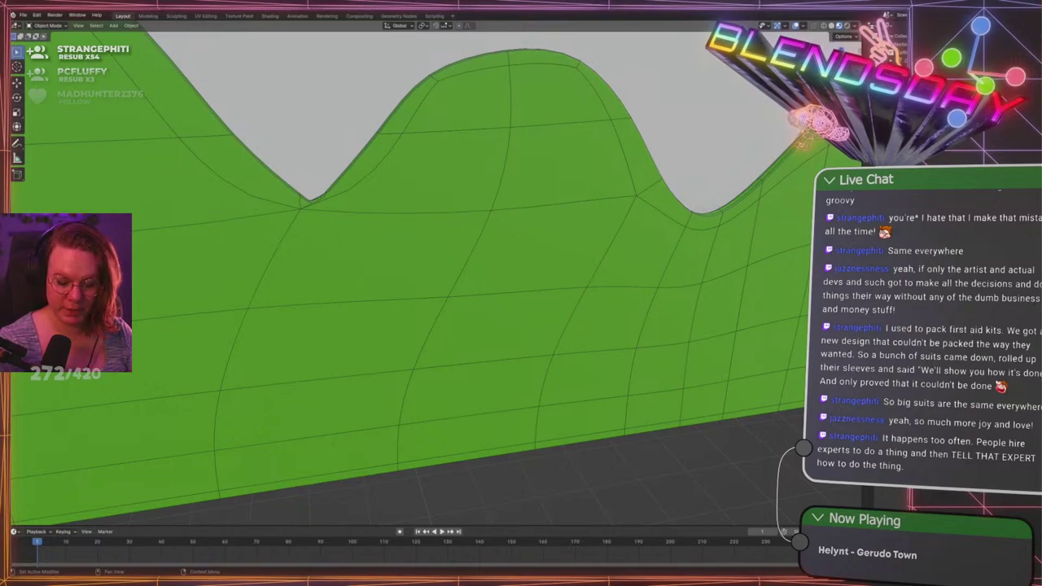
{"action": "key", "text": "ctrl+1"}
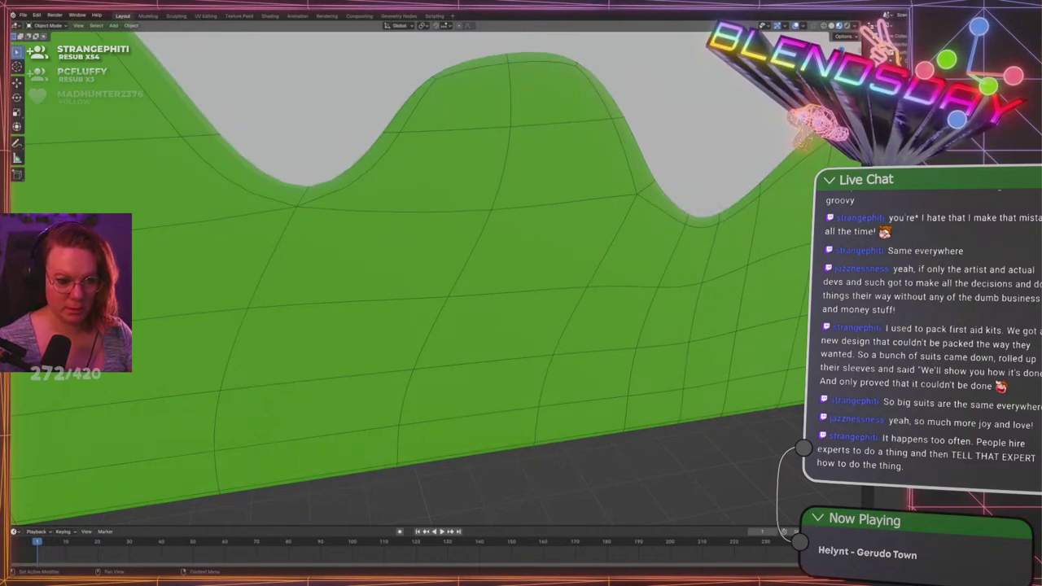
{"action": "key", "text": "ctrl+z"}
{"action": "key", "text": "ctrl+shift+z"}
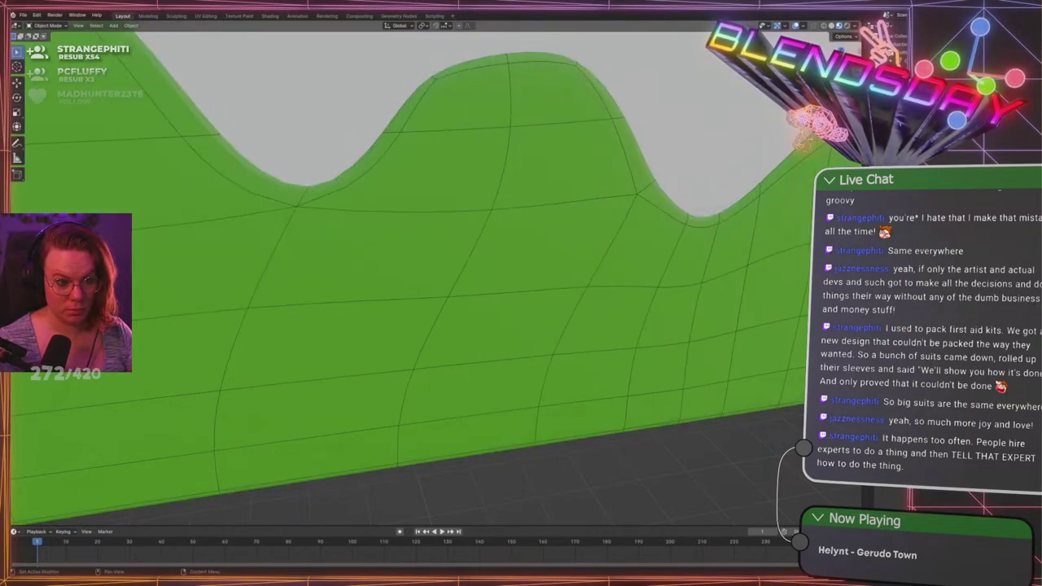
Examine the level 1 smoothed rim from several angles and check the mesh cage in Edit Mode
{"action": "middle_click_drag", "start_coordinate": [586, 350], "coordinate": [596, 369]}
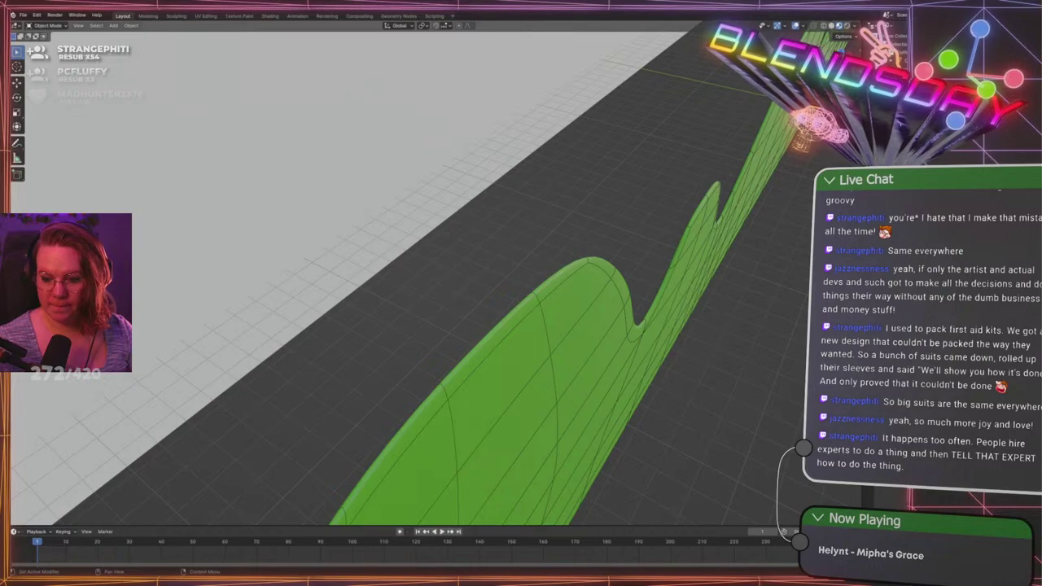
{"action": "middle_click_drag", "start_coordinate": [747, 323], "coordinate": [623, 290]}
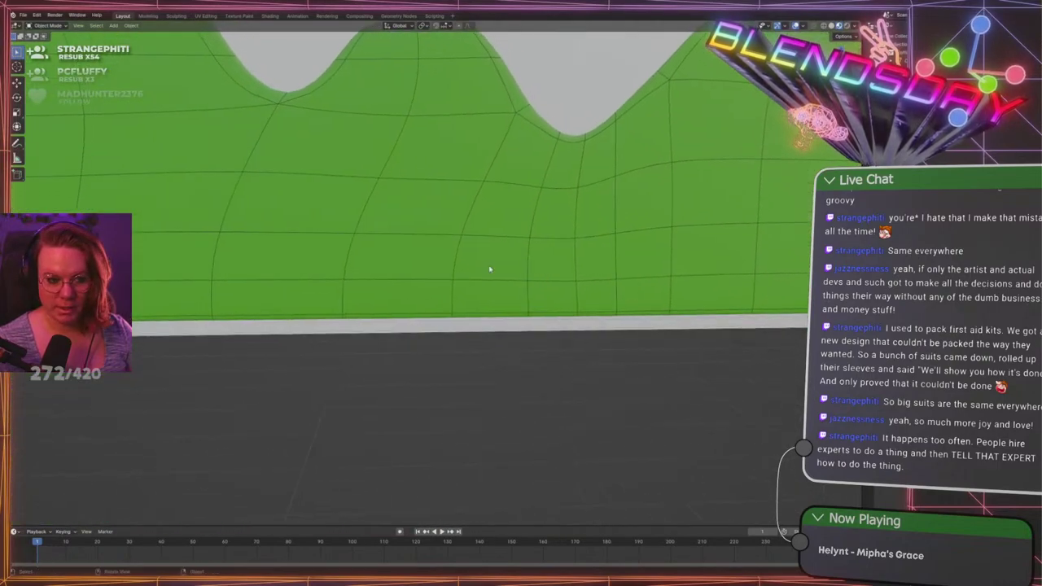
{"action": "scroll", "coordinate": [456, 282], "scroll_direction": "down", "scroll_amount": 5}
{"action": "middle_click_drag", "start_coordinate": [418, 281], "coordinate": [488, 330], "text": "shift"}
{"action": "scroll", "coordinate": [471, 309], "scroll_direction": "up", "scroll_amount": 6}
{"action": "key", "text": "Tab"}
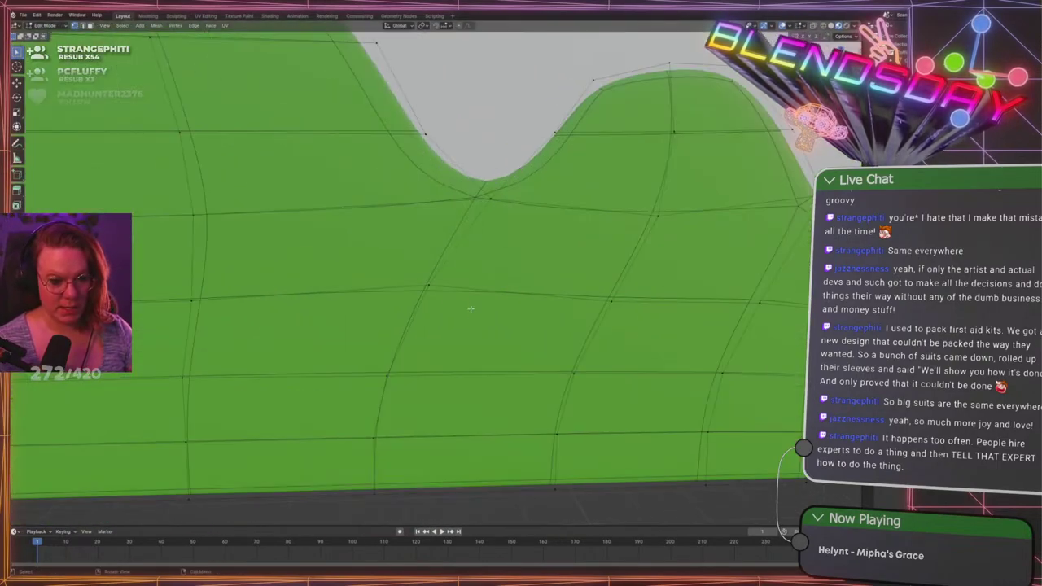
{"action": "key", "text": "Tab"}
{"action": "middle_click_drag", "start_coordinate": [555, 246], "coordinate": [623, 347]}
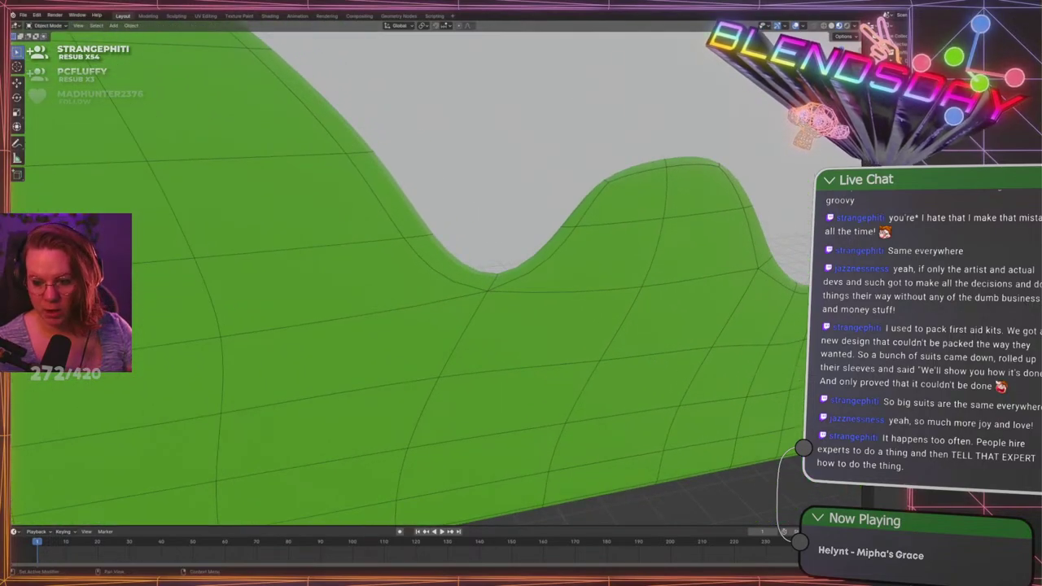
Switch off the extra rim smoothing in the hill mesh's modifiers and inspect the valley corner up close
{"action": "left_click", "coordinate": [936, 277]}
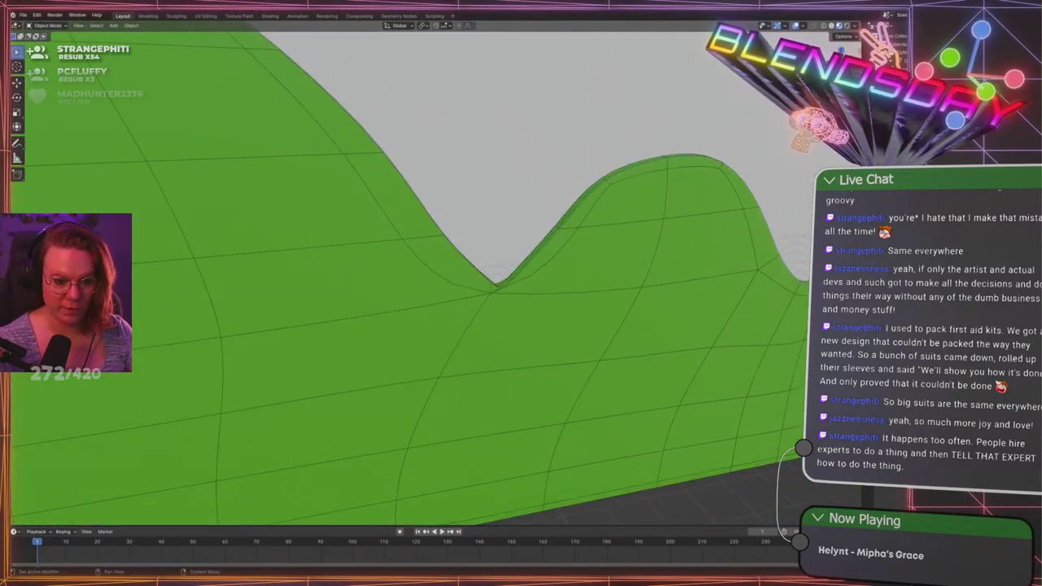
{"action": "scroll", "coordinate": [618, 272], "scroll_direction": "up", "scroll_amount": 5}
{"action": "mouse_move", "coordinate": [586, 244]}
{"action": "middle_mouse_down"}
{"action": "mouse_move", "coordinate": [467, 261]}
{"action": "mouse_move", "coordinate": [611, 298]}
{"action": "mouse_move", "coordinate": [642, 281]}
{"action": "middle_mouse_up"}
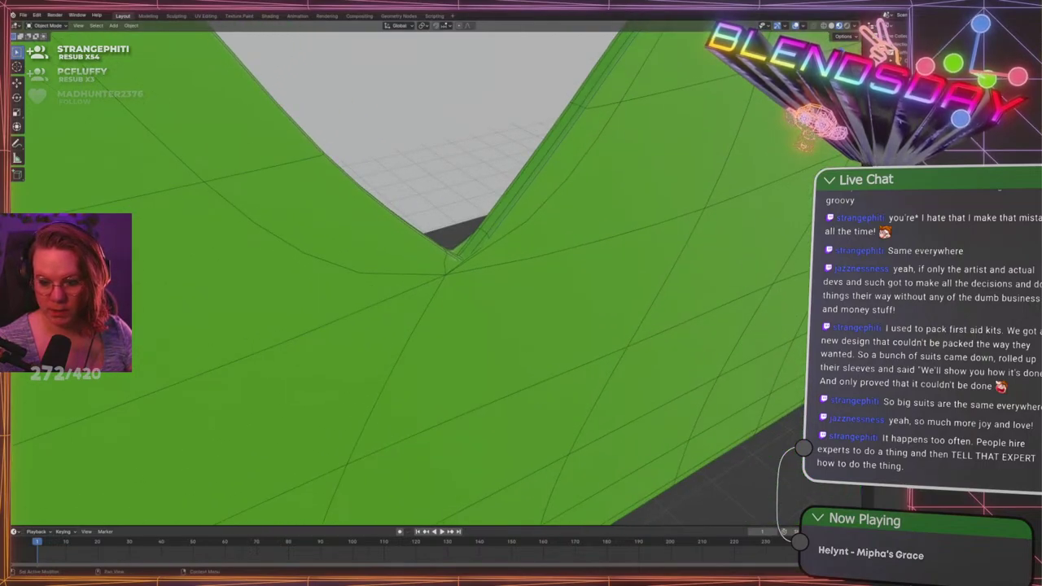
Try toggling the hill mesh's modifier options to compare the valley corner with and without smoothing
{"action": "left_click", "coordinate": [936, 276]}
{"action": "middle_click_drag", "start_coordinate": [511, 282], "coordinate": [514, 292]}
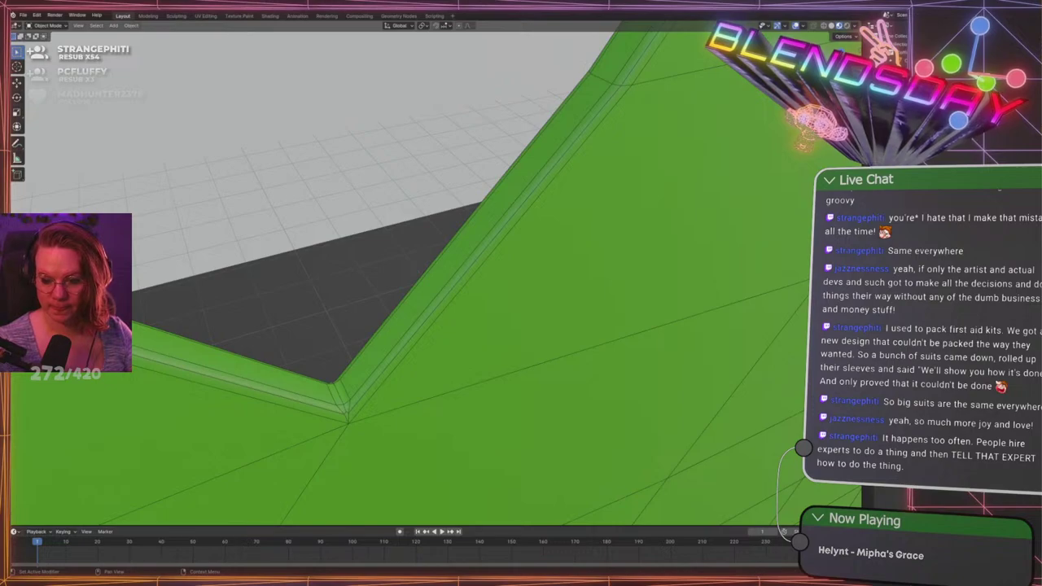
{"action": "key", "text": "ctrl+z"}
{"action": "key", "text": "ctrl+z"}
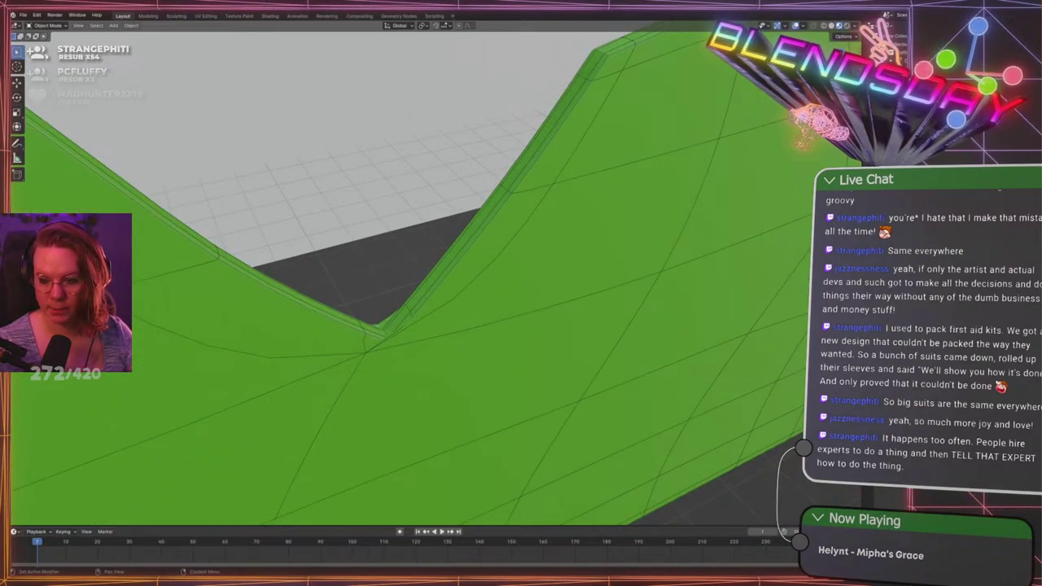
{"action": "left_click", "coordinate": [892, 495]}
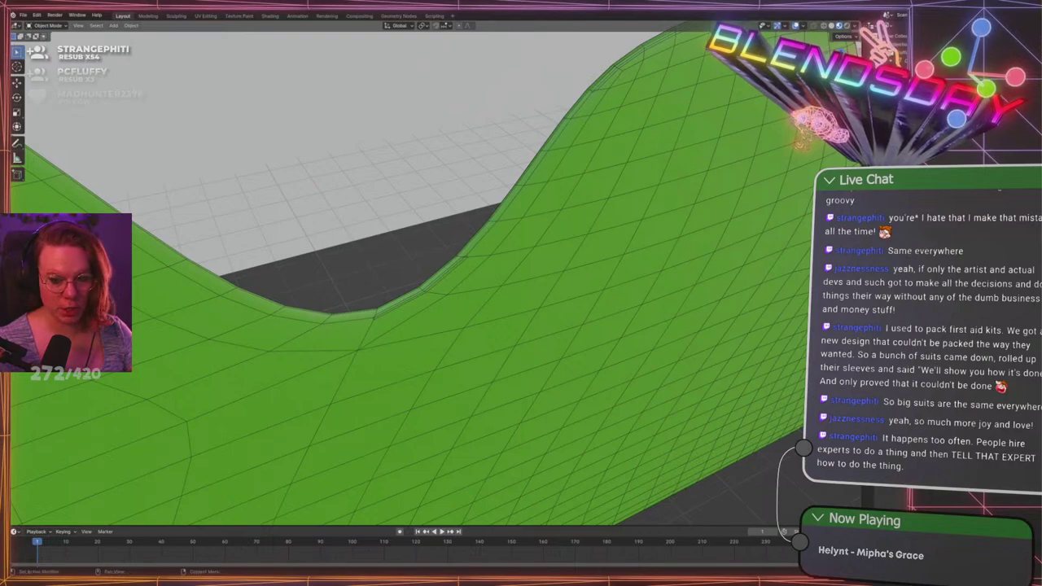
{"action": "left_click", "coordinate": [892, 495]}
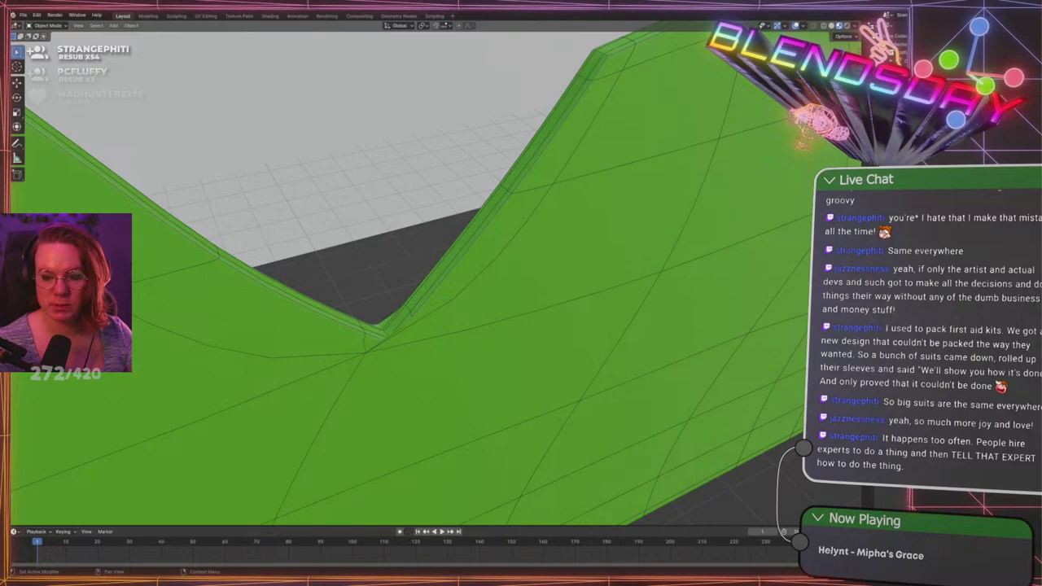
Switch off the hill mesh's smoothing and select the front rim edges along the sharp valley and the neighbouring hill in Edit Mode
{"action": "left_click", "coordinate": [936, 277]}
{"action": "left_click", "coordinate": [937, 276]}
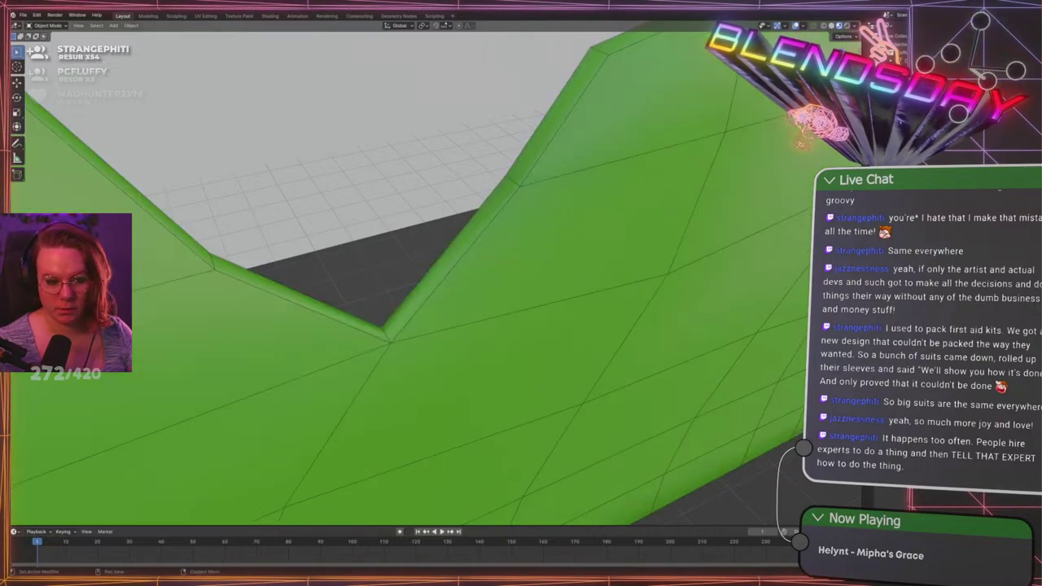
{"action": "scroll", "coordinate": [430, 307], "scroll_direction": "down", "scroll_amount": 4}
{"action": "key", "text": "Tab"}
{"action": "scroll", "coordinate": [459, 273], "scroll_direction": "up", "scroll_amount": 3}
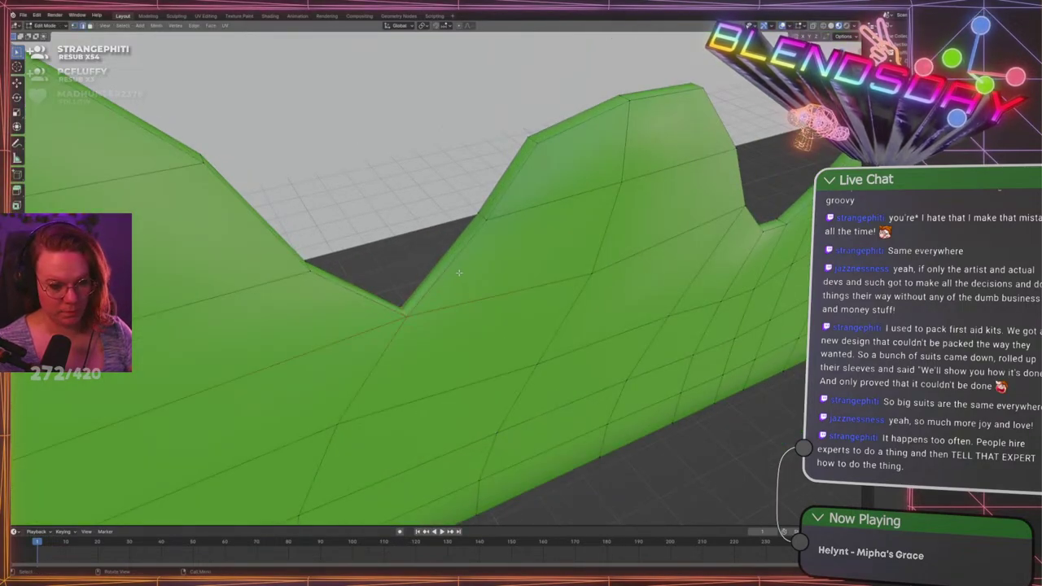
{"action": "key", "text": "2"}
{"action": "left_click", "coordinate": [452, 264], "text": "alt"}
{"action": "left_click", "coordinate": [444, 257], "text": "alt"}
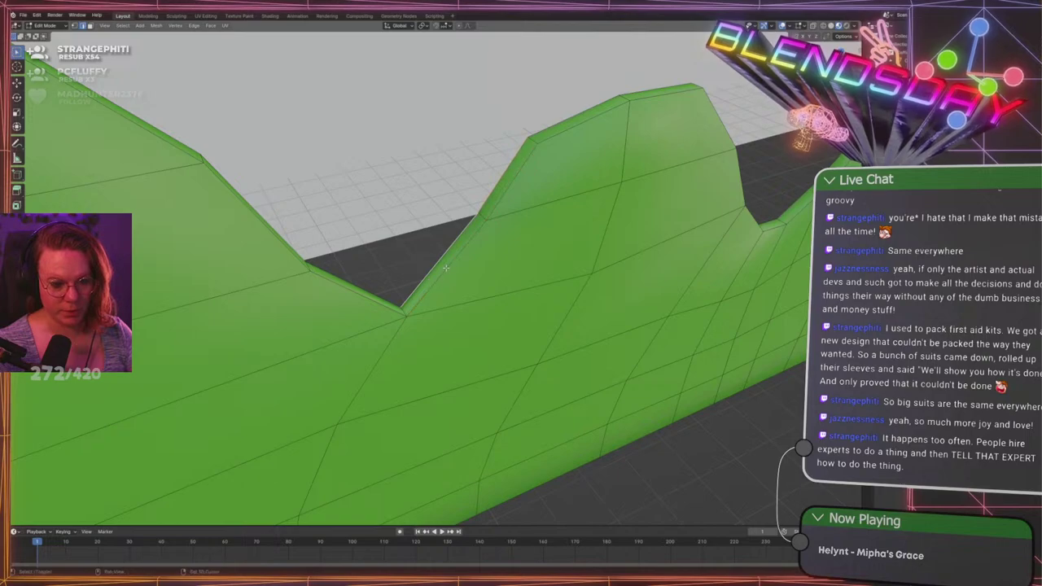
{"action": "left_click", "coordinate": [446, 268]}
{"action": "left_click", "coordinate": [411, 286], "text": "alt+shift"}
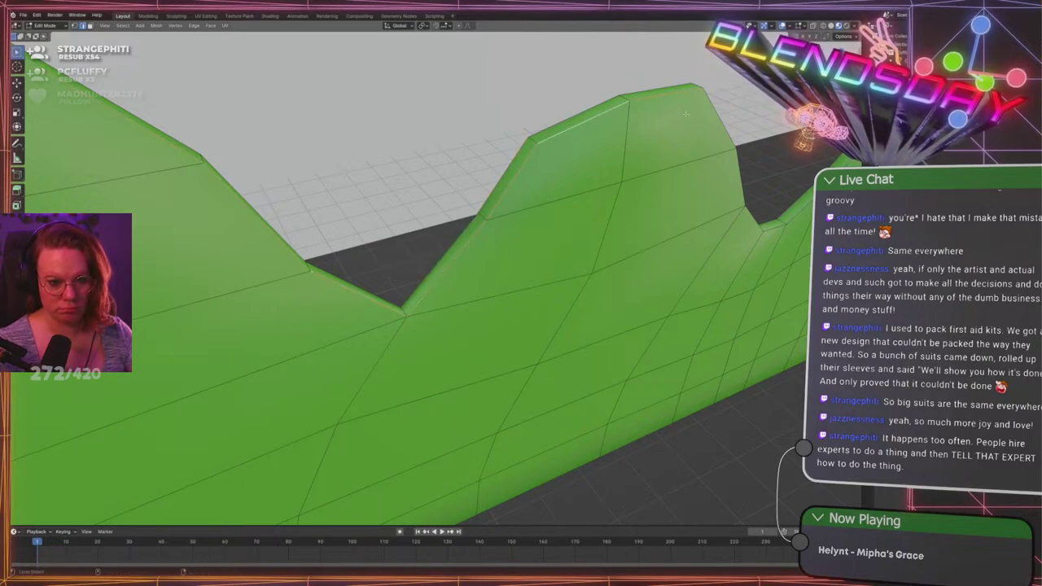
Extend the edge selection along the front rim over the middle hills and their valleys
{"action": "middle_click_drag", "start_coordinate": [597, 115], "coordinate": [245, 161]}
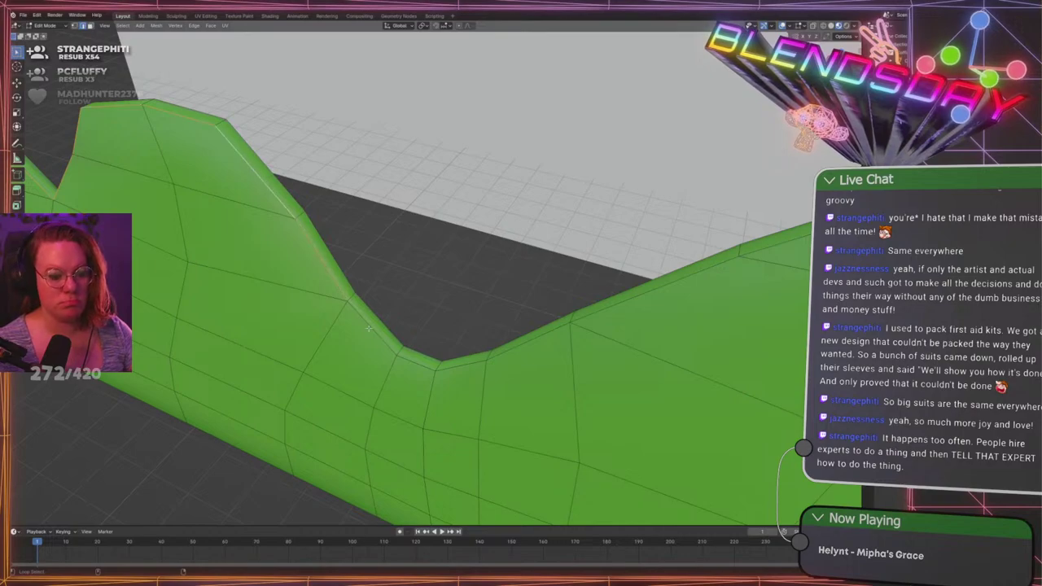
{"action": "mouse_move", "coordinate": [589, 347]}
{"action": "middle_mouse_down"}
{"action": "mouse_move", "coordinate": [480, 232]}
{"action": "mouse_move", "coordinate": [705, 332]}
{"action": "mouse_move", "coordinate": [546, 204]}
{"action": "middle_mouse_up"}
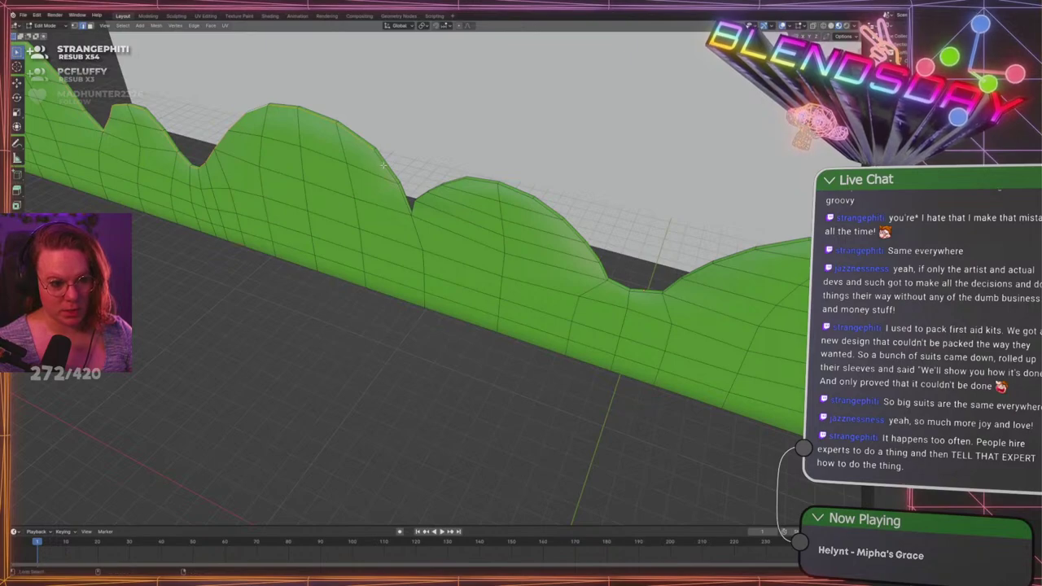
{"action": "left_click", "coordinate": [407, 200], "text": "ctrl"}
{"action": "left_click", "coordinate": [433, 200], "text": "ctrl"}
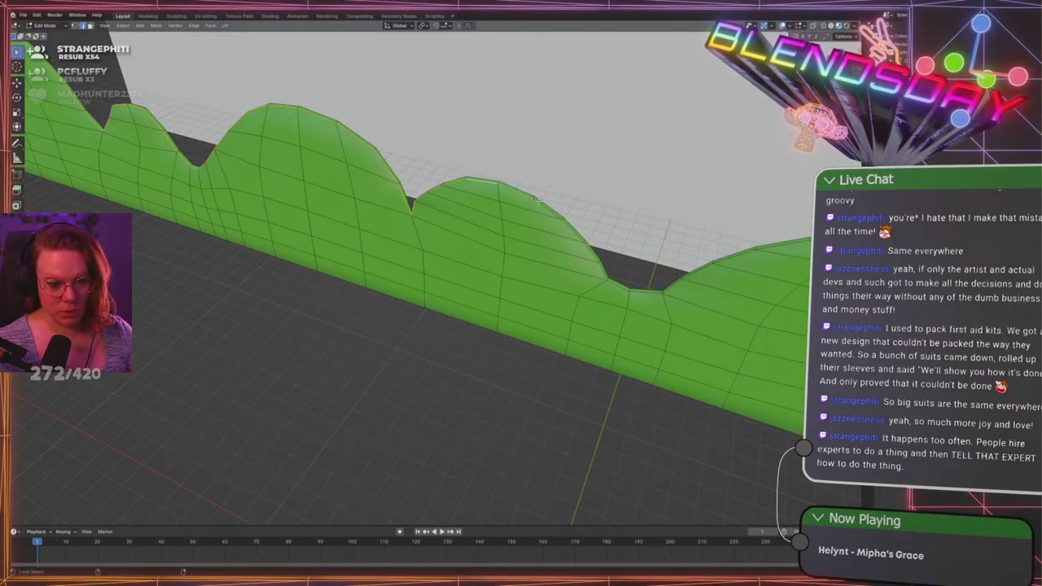
{"action": "middle_click_drag", "start_coordinate": [547, 208], "coordinate": [567, 231]}
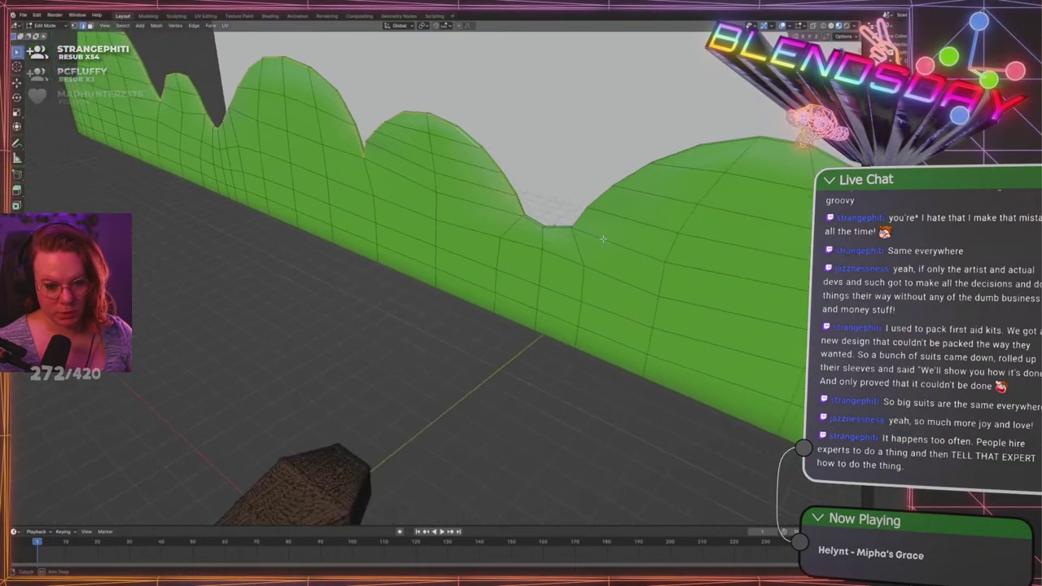
{"action": "left_click", "coordinate": [566, 230], "text": "alt+shift"}
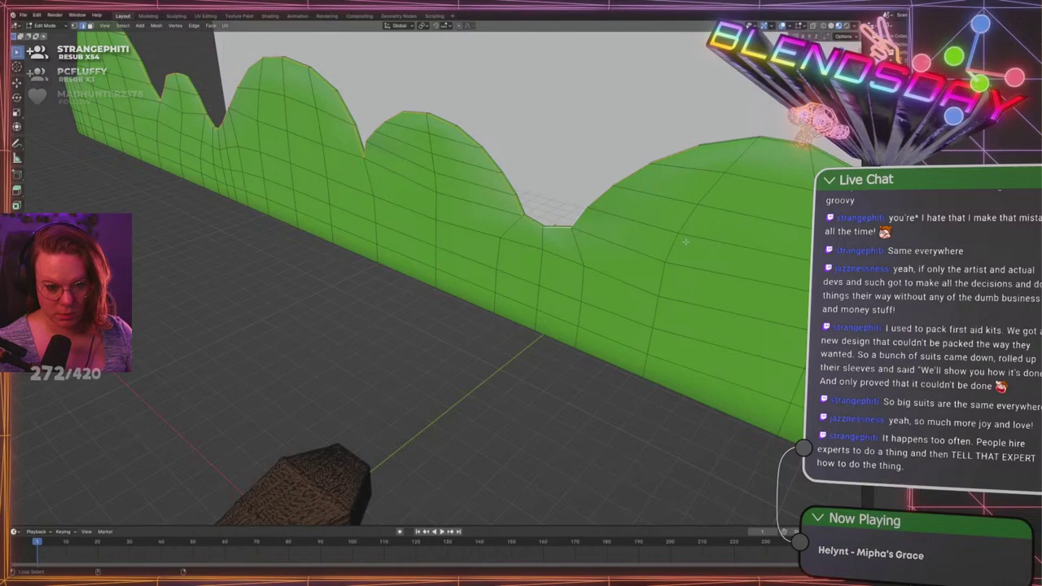
{"action": "middle_click_drag", "start_coordinate": [780, 147], "coordinate": [484, 205]}
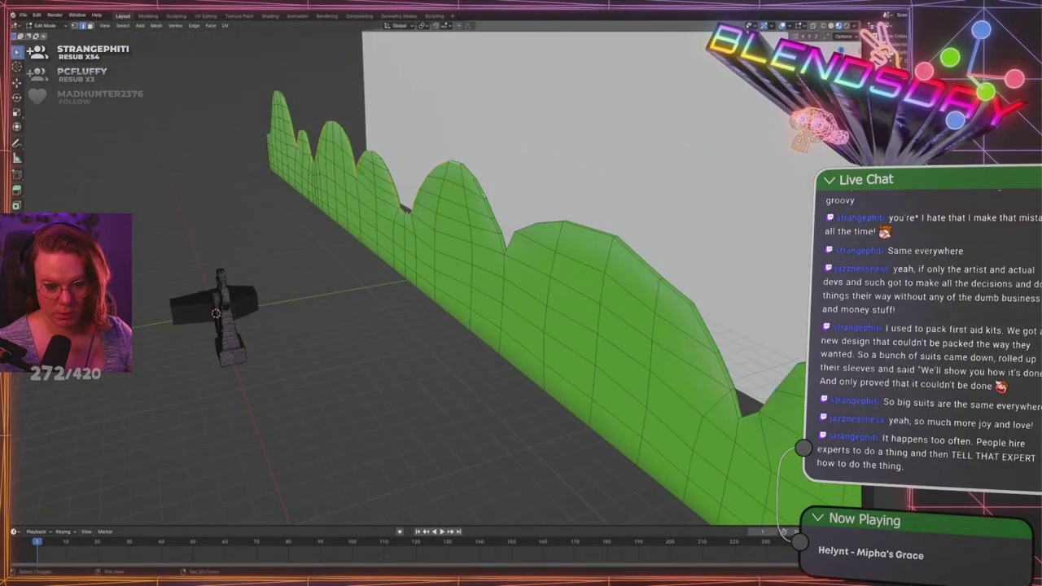
{"action": "left_click", "coordinate": [526, 229], "text": "alt+shift"}
{"action": "left_click", "coordinate": [598, 242], "text": "alt+shift"}
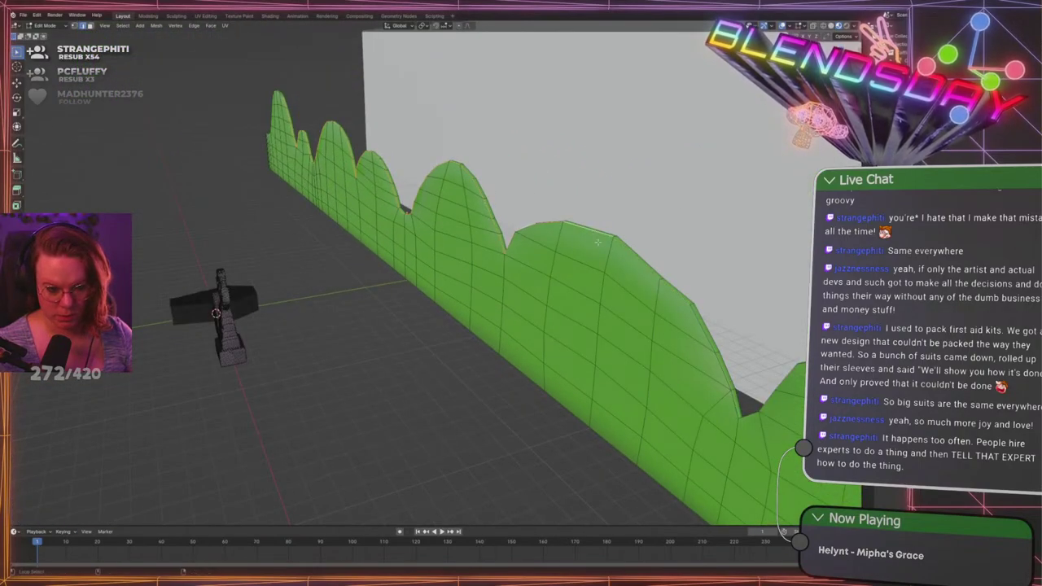
{"action": "left_click", "coordinate": [707, 338], "text": "alt+shift"}
Add the front rim edges of the last tall hills and the slope down to the strip's end to the selection
{"action": "middle_click_drag", "start_coordinate": [713, 330], "coordinate": [646, 279], "text": "shift"}
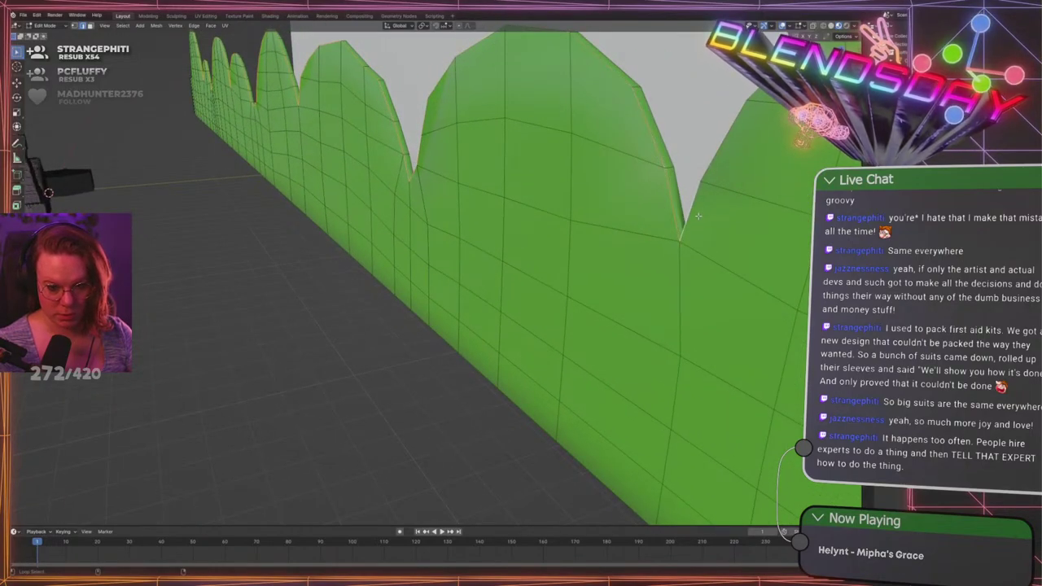
{"action": "scroll", "coordinate": [657, 153], "scroll_direction": "down", "scroll_amount": 3}
{"action": "middle_click_drag", "start_coordinate": [703, 238], "coordinate": [639, 189], "text": "shift"}
{"action": "left_click", "coordinate": [567, 122], "text": "alt+shift"}
{"action": "middle_click_drag", "start_coordinate": [541, 126], "coordinate": [501, 140]}
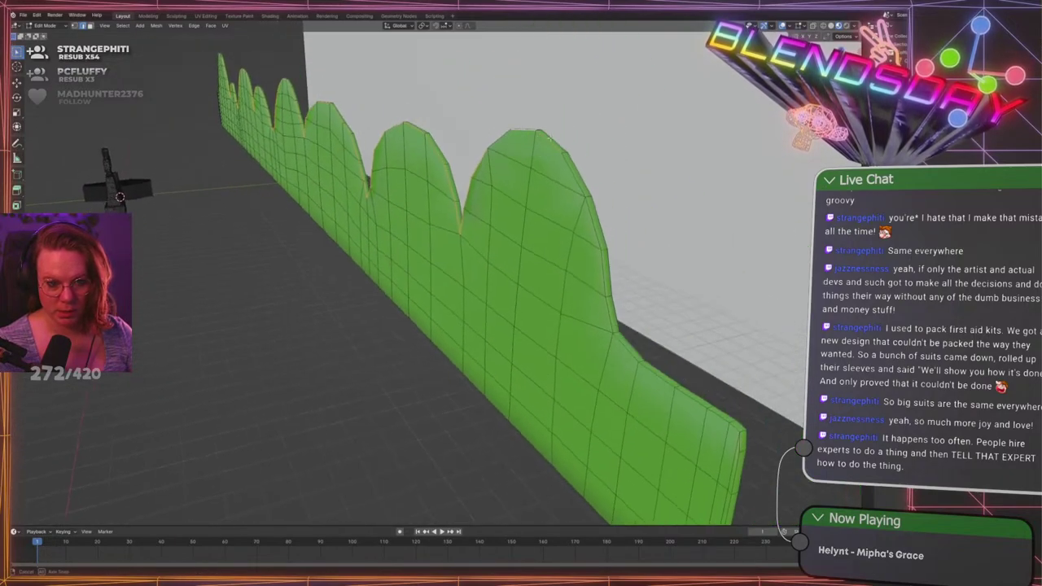
{"action": "left_click", "coordinate": [569, 170], "text": "alt+shift"}
{"action": "left_click", "coordinate": [595, 237], "text": "alt+shift"}
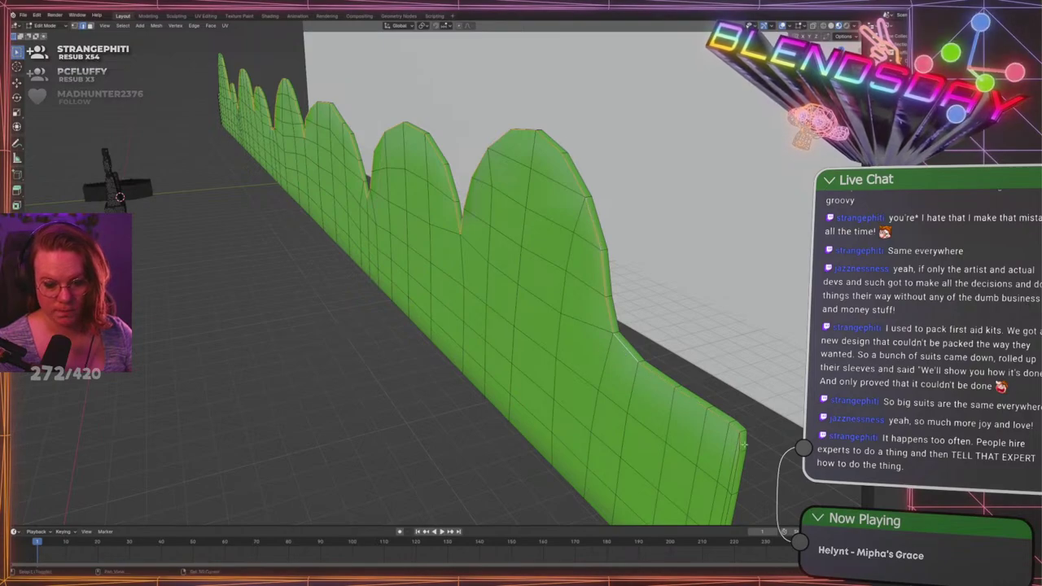
Add the remaining front rim edges at both outer ends of the hill strip to the selection
{"action": "middle_click_drag", "start_coordinate": [738, 431], "coordinate": [487, 364]}
{"action": "scroll", "coordinate": [521, 310], "scroll_direction": "up", "scroll_amount": 5}
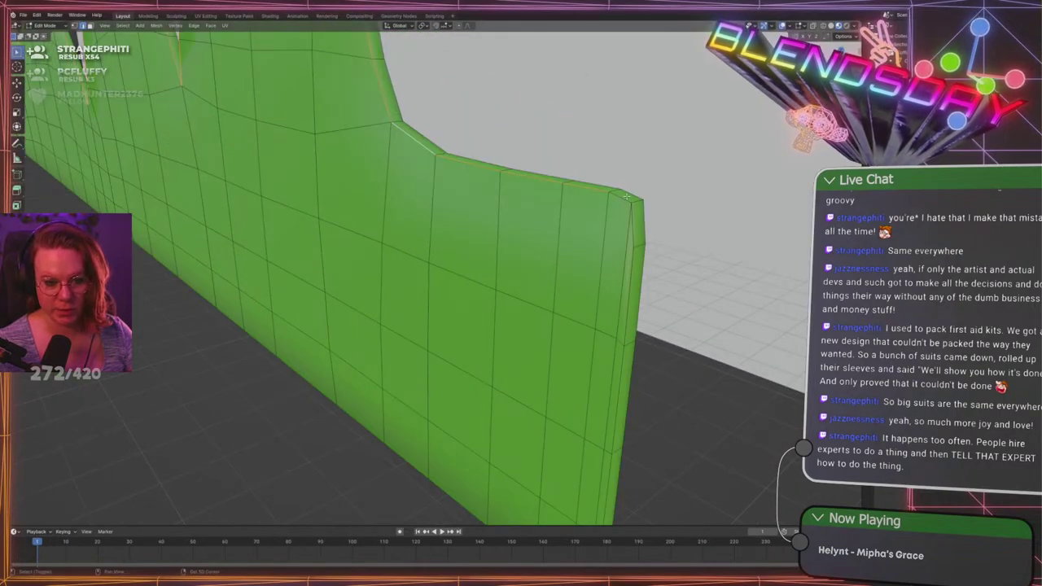
{"action": "left_click", "coordinate": [620, 198], "text": "shift"}
{"action": "scroll", "coordinate": [489, 210], "scroll_direction": "down", "scroll_amount": 8}
{"action": "middle_click_drag", "start_coordinate": [140, 218], "coordinate": [649, 203]}
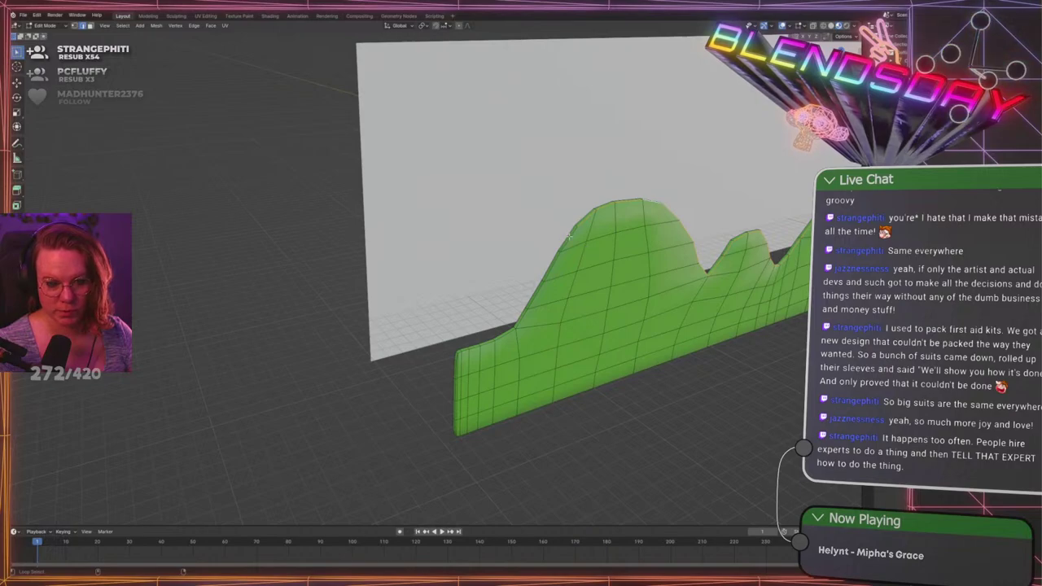
{"action": "scroll", "coordinate": [540, 286], "scroll_direction": "up", "scroll_amount": 2}
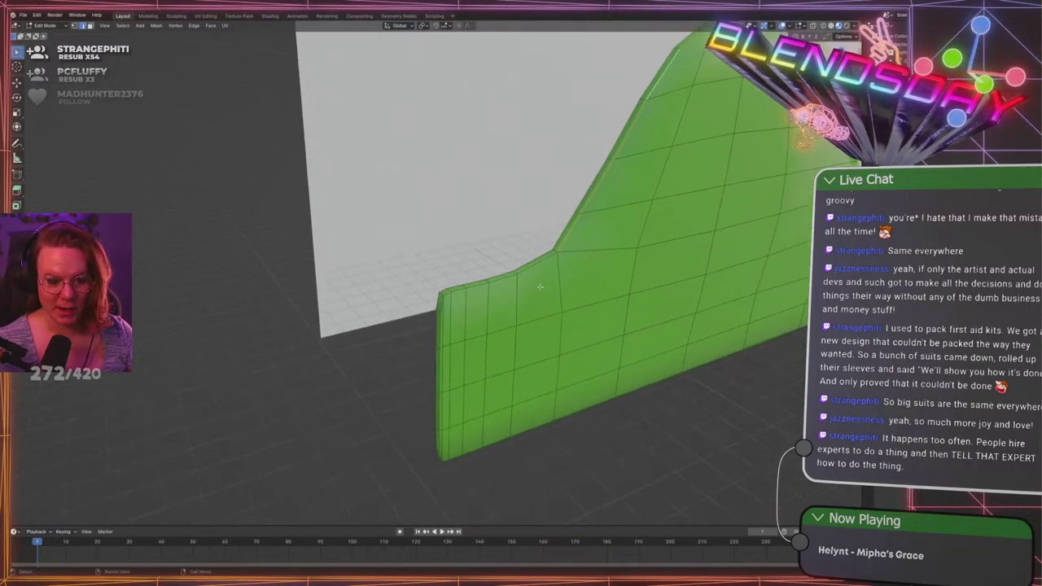
{"action": "left_click", "coordinate": [526, 270], "text": "shift"}
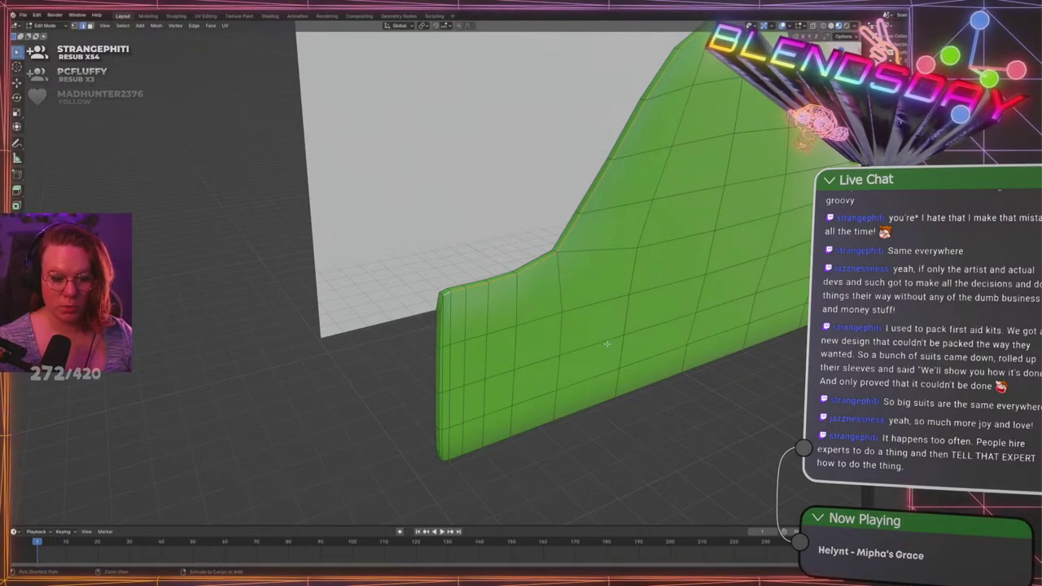
Apply a narrow bevel to the selected front rim edges of the hills and switch to face selection
{"action": "key", "text": "ctrl+b"}
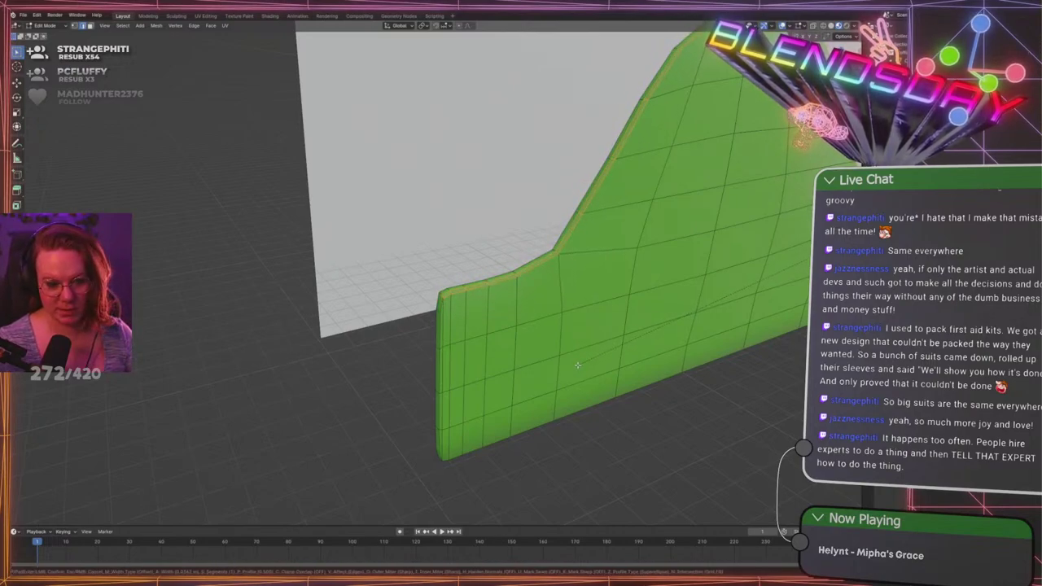
{"action": "left_click", "coordinate": [577, 365]}
{"action": "middle_click_drag", "start_coordinate": [466, 343], "coordinate": [493, 321], "text": "shift"}
{"action": "key", "text": "3"}
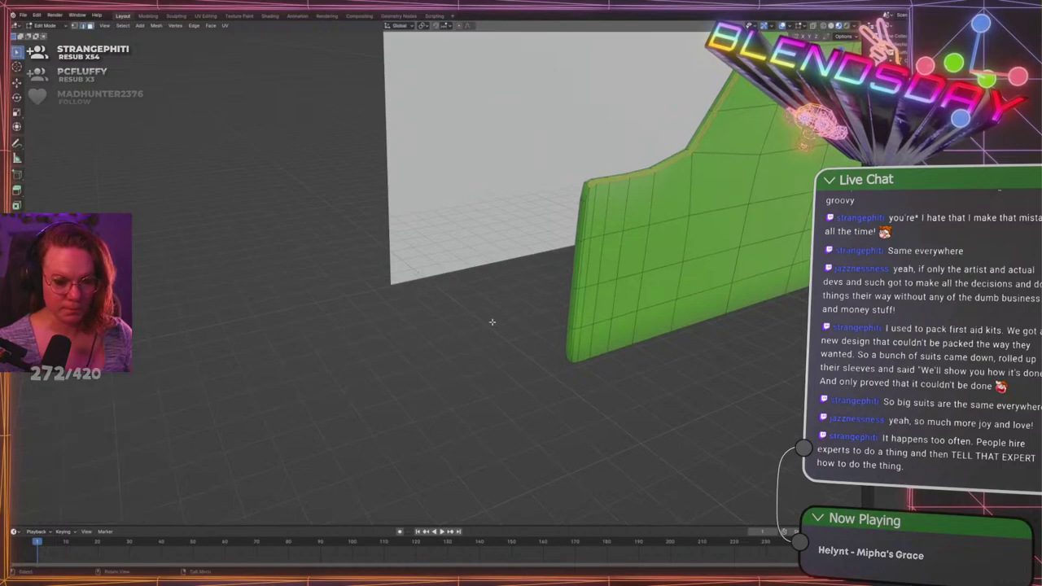
{"action": "key", "text": "shift+z"}
{"action": "key", "text": "shift+z"}
{"action": "middle_click_drag", "start_coordinate": [675, 219], "coordinate": [708, 209]}
{"action": "key", "text": "h"}
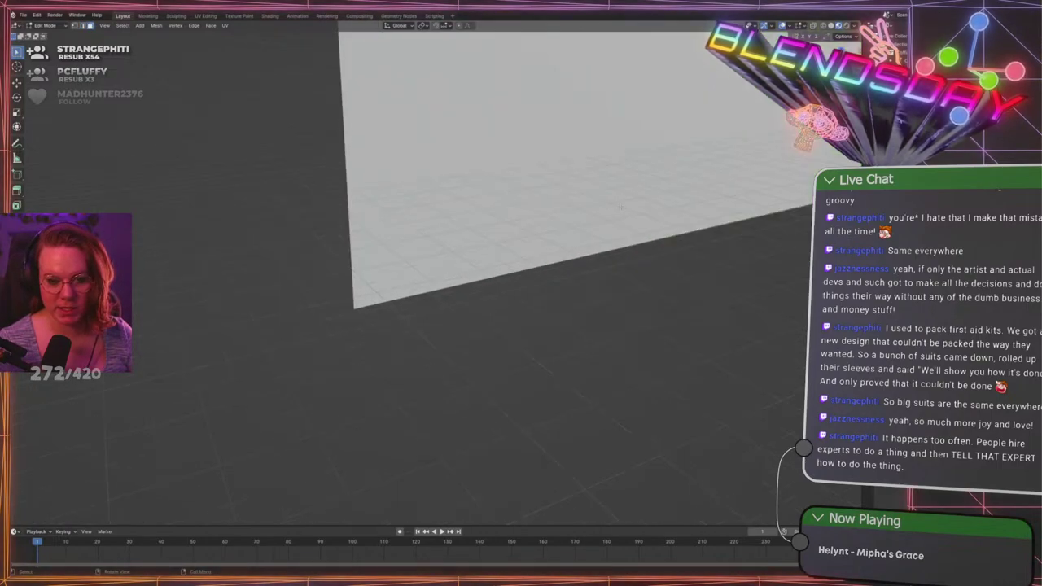
{"action": "key", "text": "alt+h"}
Select the column of side faces at the end beside the tallest hill, grow the selection once, and delete those faces
{"action": "left_click", "coordinate": [578, 211]}
{"action": "left_click", "coordinate": [574, 224], "text": "shift"}
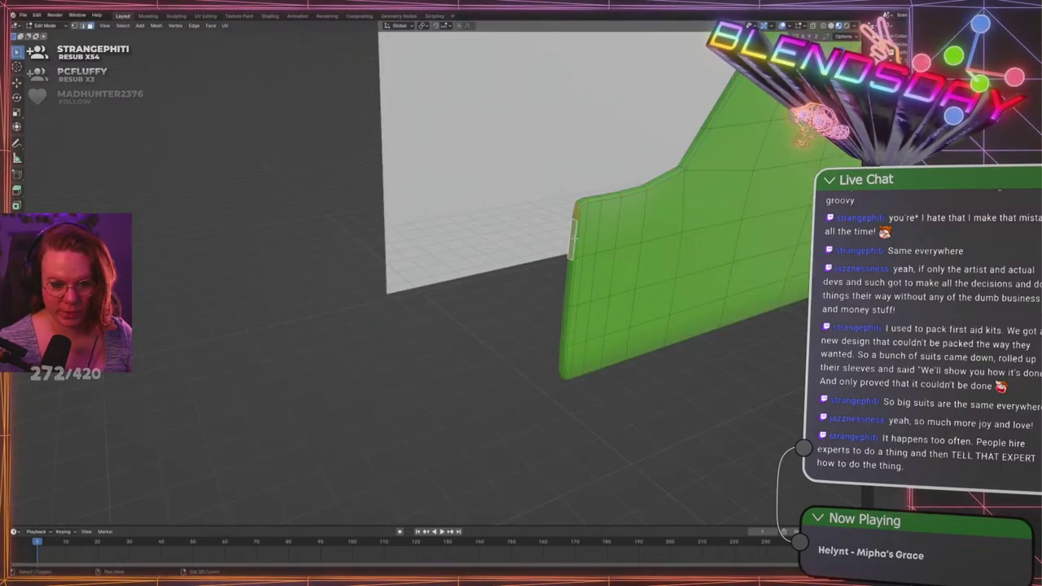
{"action": "left_click", "coordinate": [567, 287]}
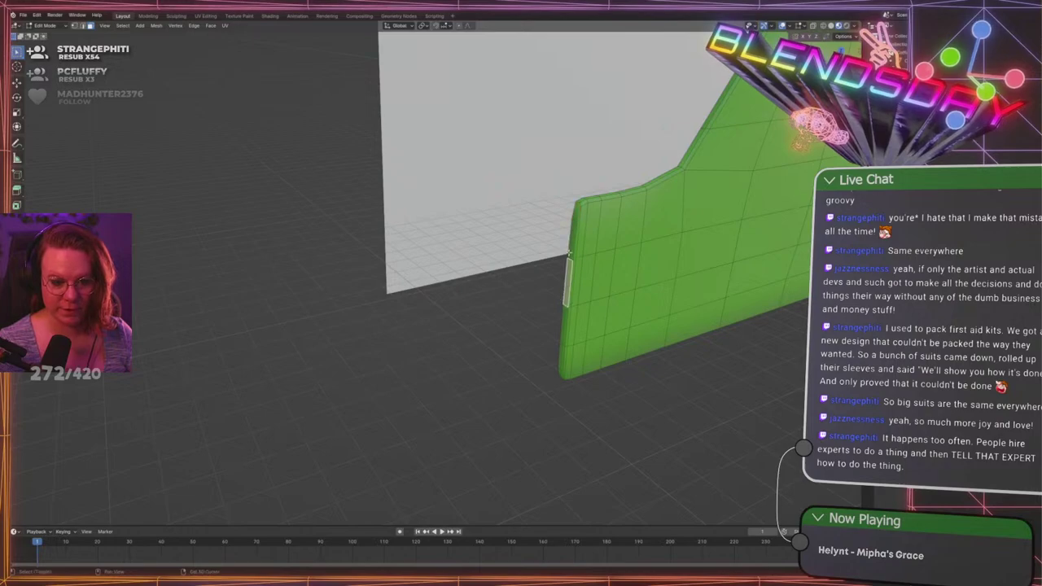
{"action": "left_click", "coordinate": [569, 253], "text": "shift"}
{"action": "left_click", "coordinate": [565, 334], "text": "shift"}
{"action": "left_click", "coordinate": [561, 358], "text": "shift"}
{"action": "key", "text": "ctrl+KP_Add"}
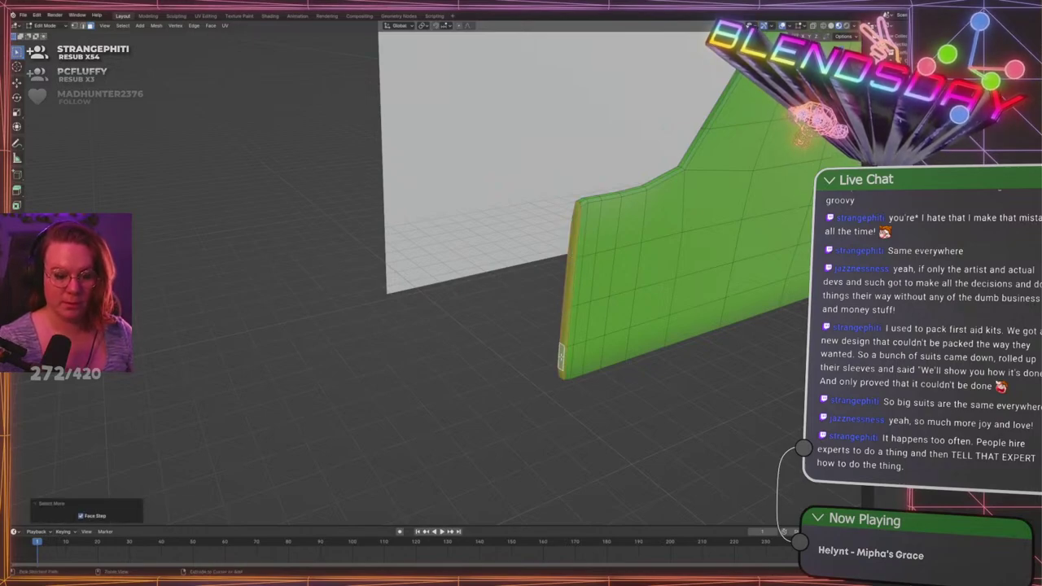
{"action": "key", "text": "x"}
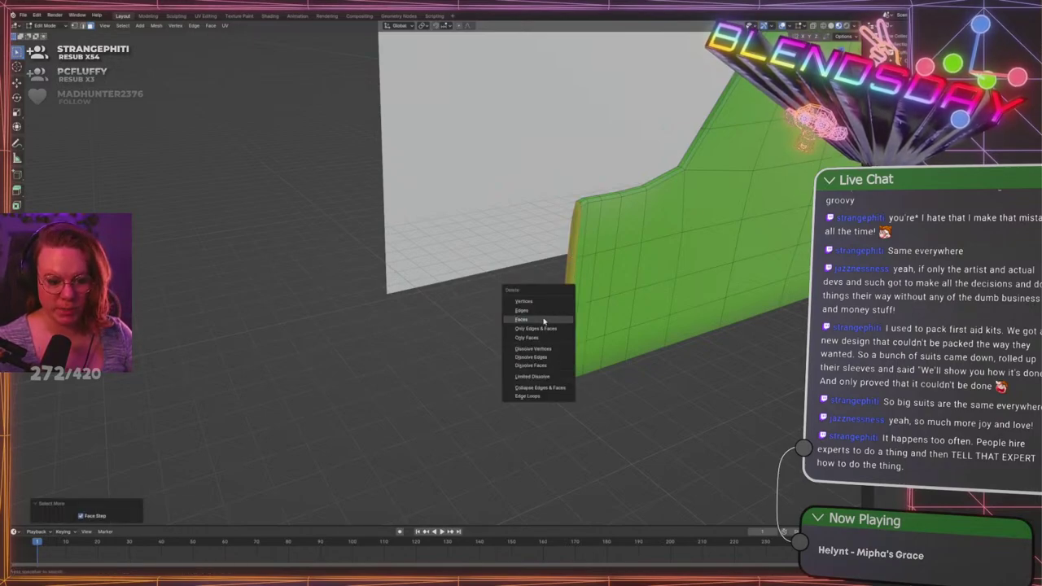
{"action": "left_click", "coordinate": [560, 358]}
Select the narrow side faces capping the opposite end of the hills, grow the selection once, and delete those faces
{"action": "middle_click_drag", "start_coordinate": [667, 437], "coordinate": [524, 315]}
{"action": "scroll", "coordinate": [540, 316], "scroll_direction": "down", "scroll_amount": 5}
{"action": "scroll", "coordinate": [524, 315], "scroll_direction": "up", "scroll_amount": 4}
{"action": "left_click", "coordinate": [478, 306], "text": "shift"}
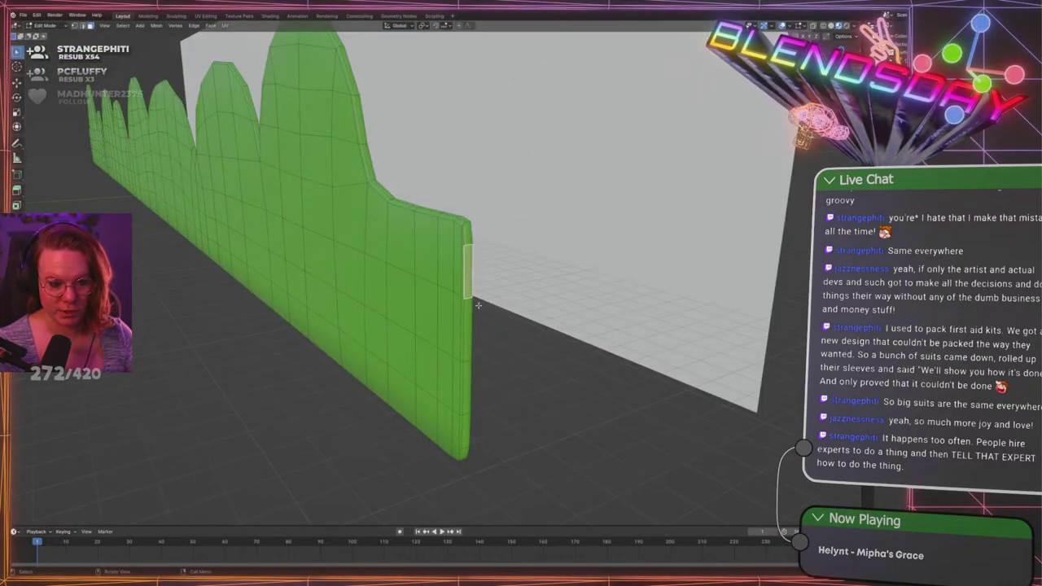
{"action": "left_click", "coordinate": [476, 353], "text": "shift"}
{"action": "left_click", "coordinate": [472, 362], "text": "shift"}
{"action": "left_click", "coordinate": [461, 440], "text": "shift"}
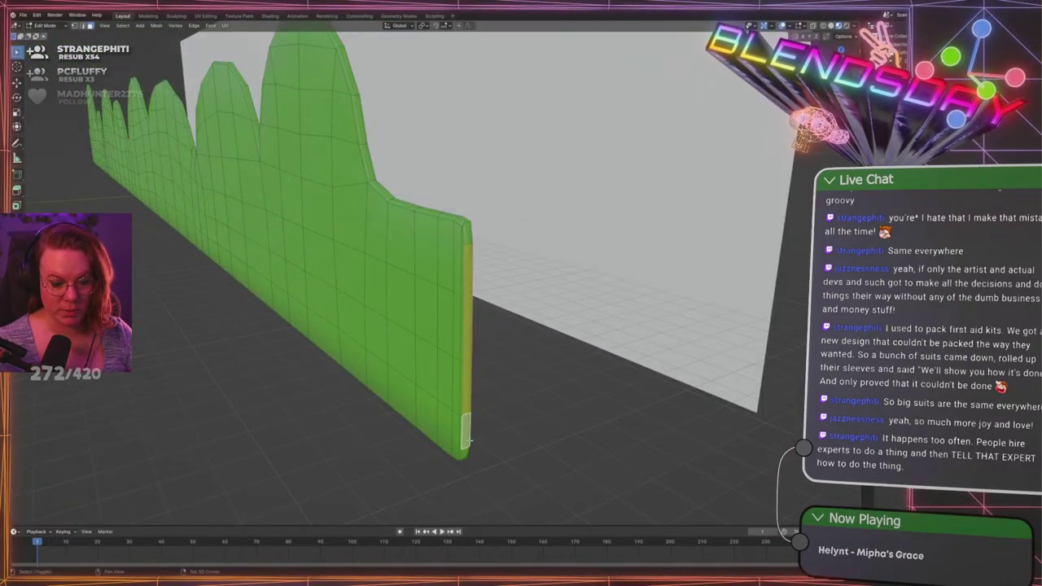
{"action": "key", "text": "ctrl+KP_Add"}
{"action": "key", "text": "x"}
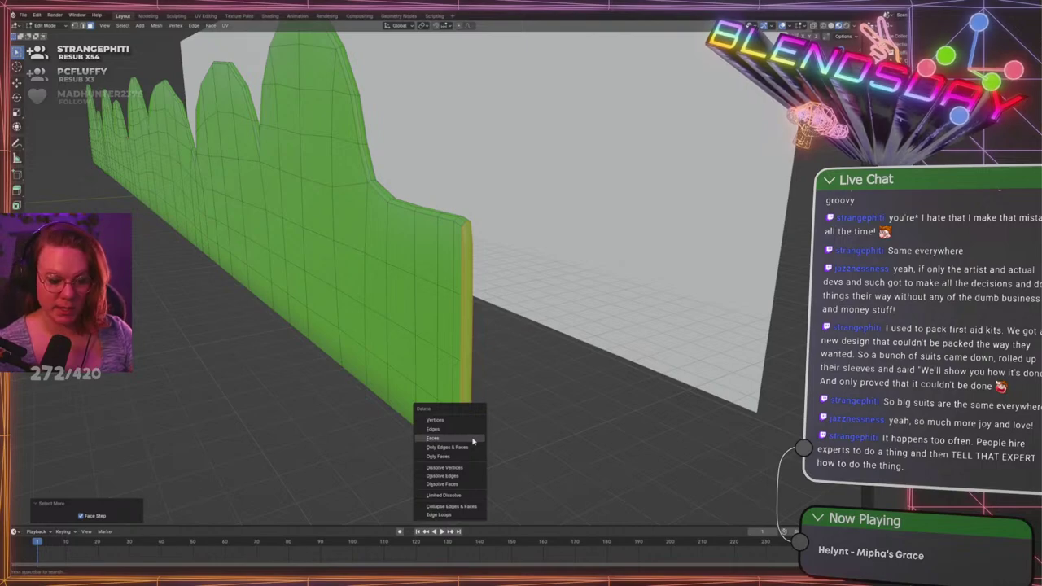
{"action": "left_click", "coordinate": [473, 441]}
Turn off the wireframe overlay, return to Object Mode and save the file
{"action": "scroll", "coordinate": [528, 409], "scroll_direction": "down", "scroll_amount": 6}
{"action": "middle_click_drag", "start_coordinate": [365, 349], "coordinate": [569, 355]}
{"action": "key", "text": "Tab"}
{"action": "key", "text": "Tab"}
{"action": "left_click", "coordinate": [795, 26]}
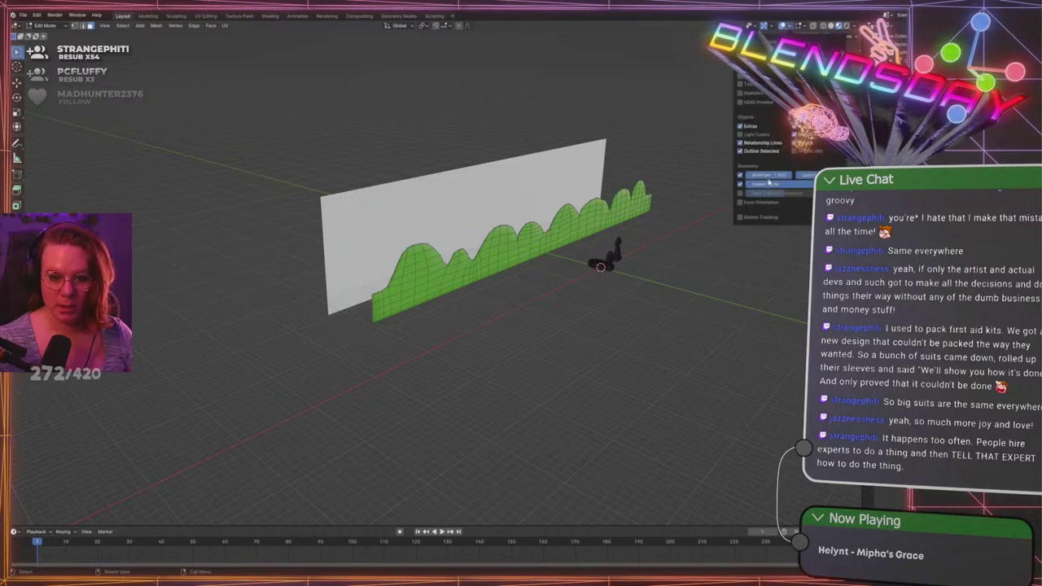
{"action": "left_click", "coordinate": [742, 175]}
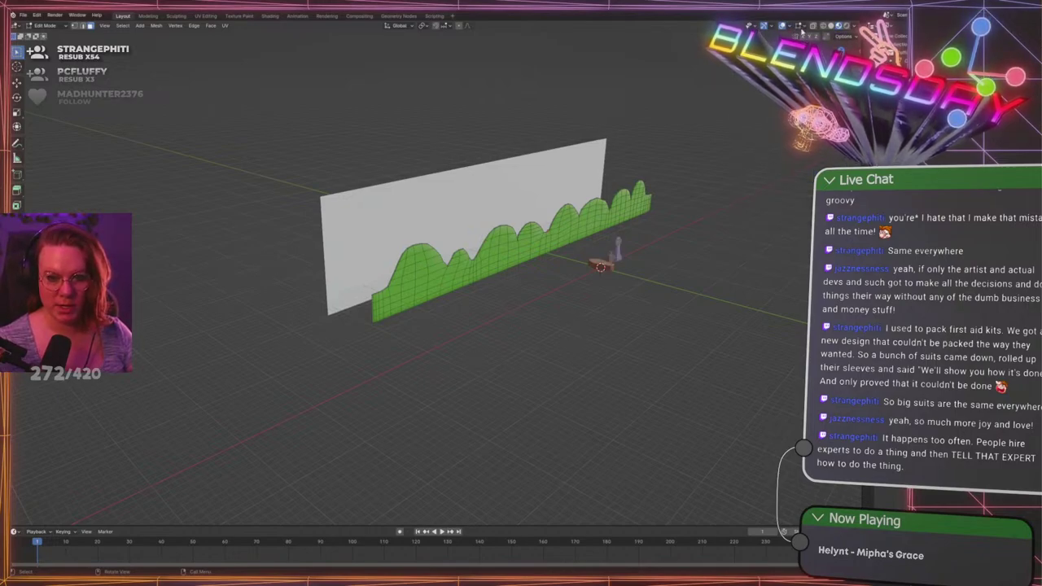
{"action": "key", "text": "Tab"}
{"action": "scroll", "coordinate": [494, 334], "scroll_direction": "up", "scroll_amount": 3}
{"action": "key", "text": "ctrl+s"}
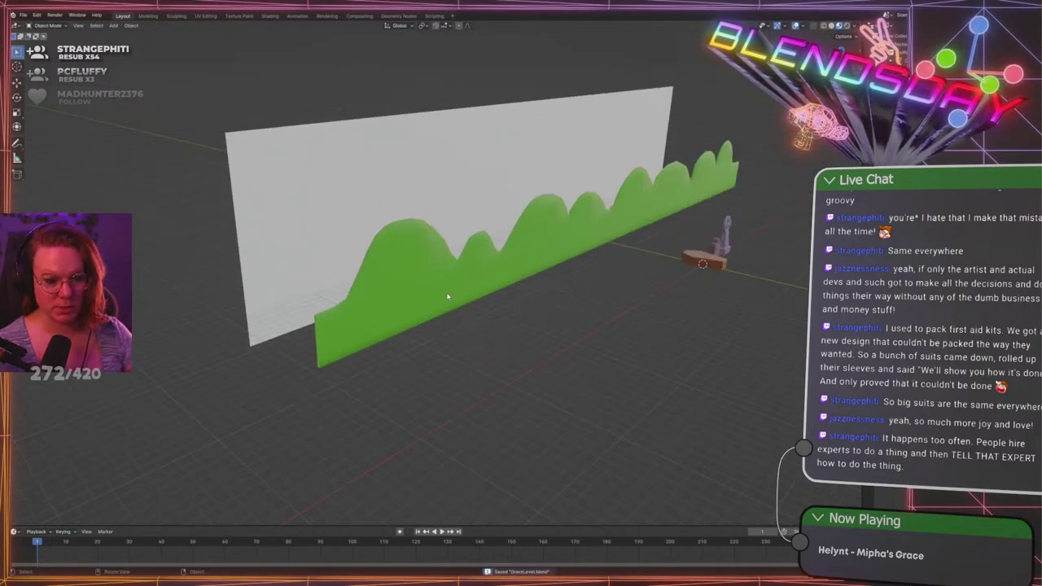
Turn the hill mesh's smoothing back on and inspect the strip's open end and lower corner in Object and Edit Mode
{"action": "scroll", "coordinate": [488, 298], "scroll_direction": "up", "scroll_amount": 2}
{"action": "left_click_drag", "start_coordinate": [1007, 314], "coordinate": [1006, 280]}
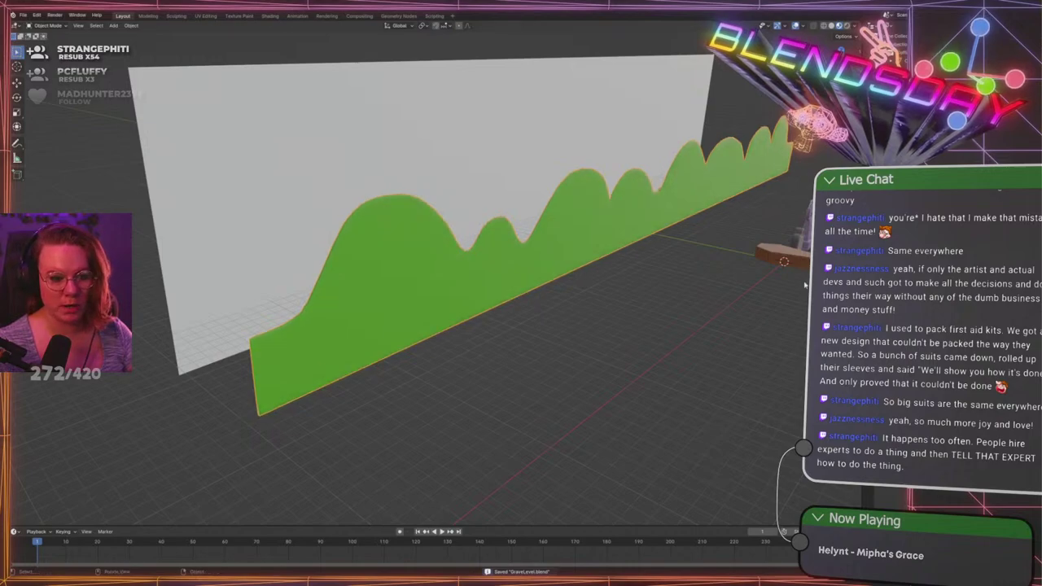
{"action": "key", "text": "Tab"}
{"action": "middle_click_drag", "start_coordinate": [533, 333], "coordinate": [616, 333]}
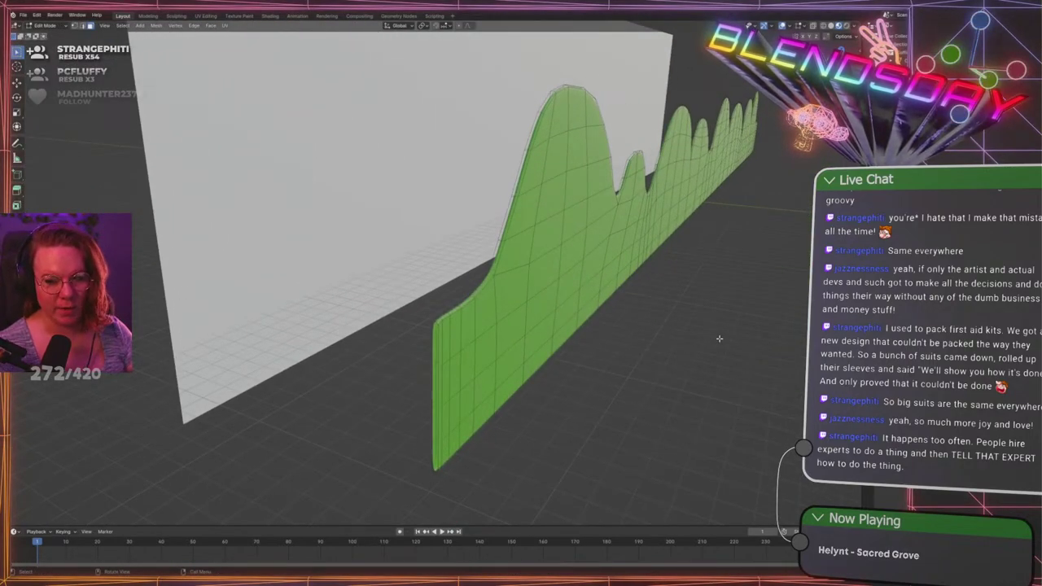
{"action": "key", "text": "Tab"}
{"action": "middle_click_drag", "start_coordinate": [518, 330], "coordinate": [616, 308]}
{"action": "key", "text": "Tab"}
{"action": "scroll", "coordinate": [604, 290], "scroll_direction": "up", "scroll_amount": 4}
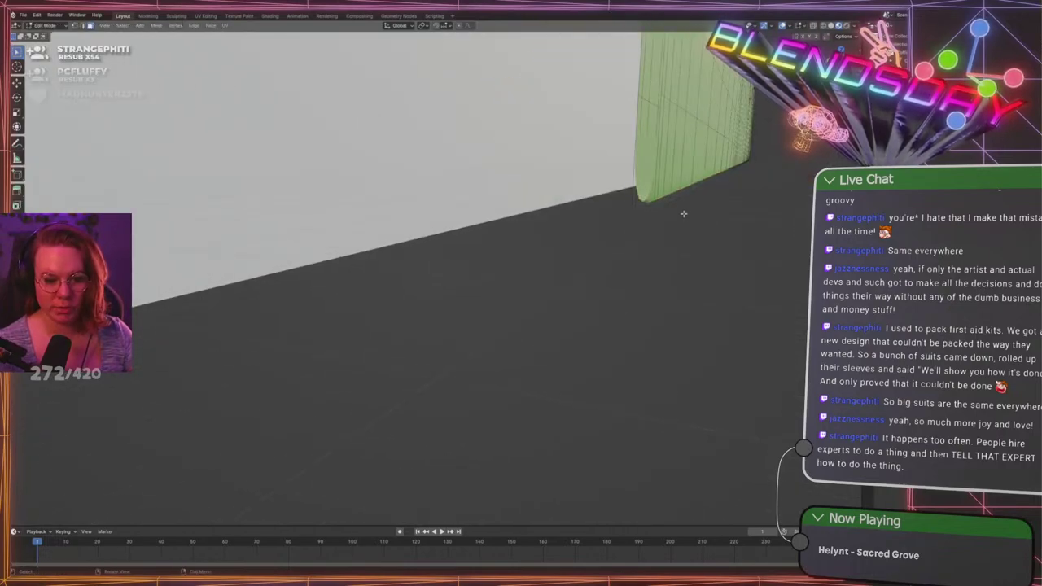
{"action": "middle_click_drag", "start_coordinate": [684, 213], "coordinate": [673, 226]}
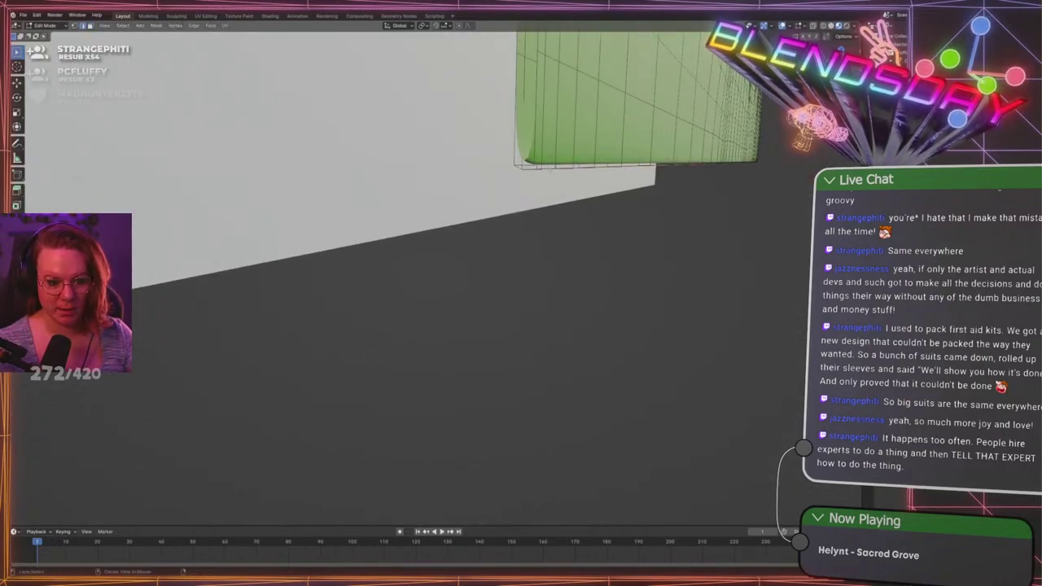
Bevel the selected edges along the hills' underside and return to Object Mode
{"action": "key", "text": "ctrl+b"}
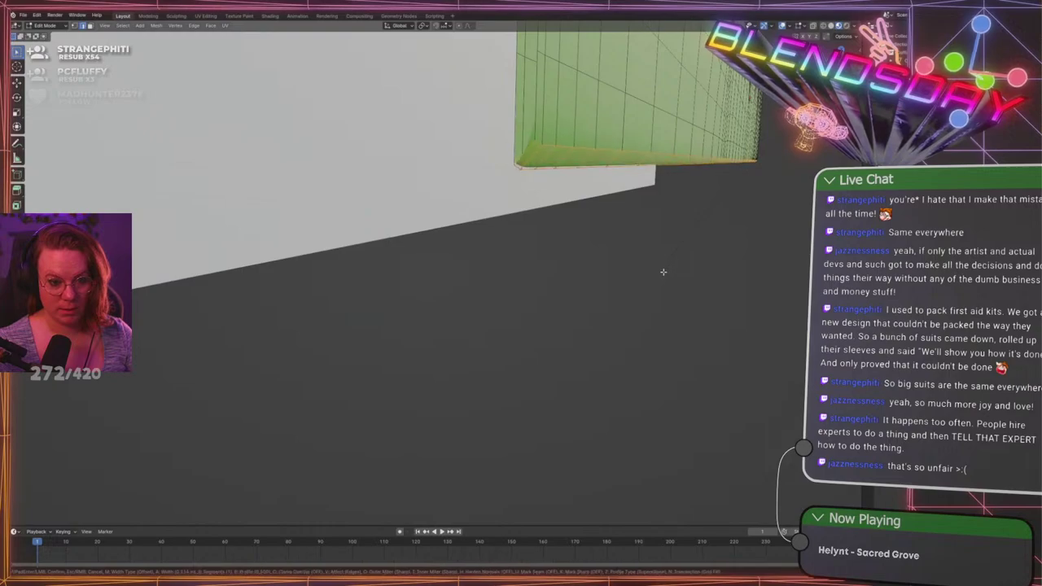
{"action": "scroll", "coordinate": [657, 262], "scroll_direction": "up", "scroll_amount": 3}
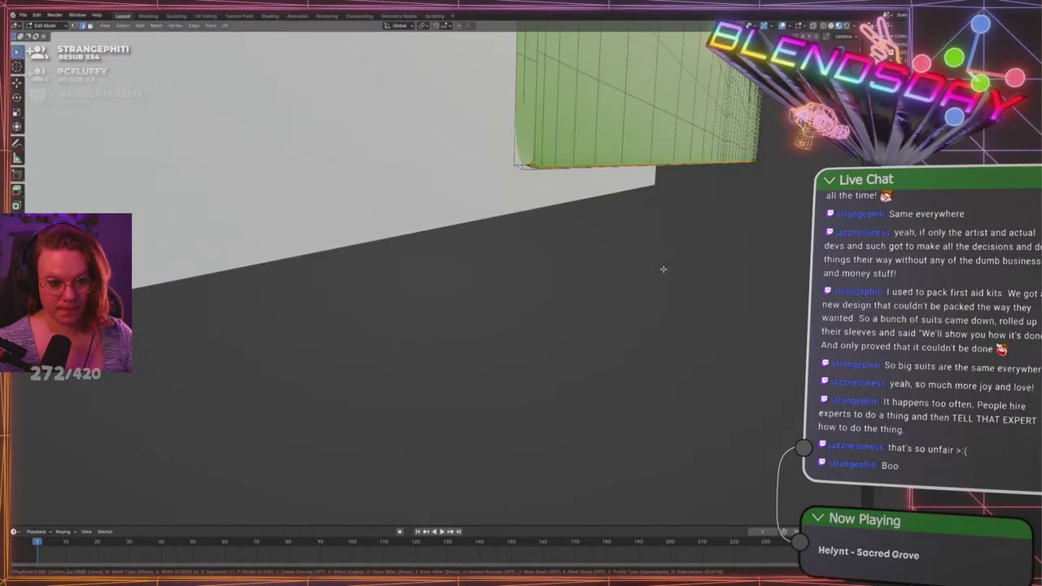
{"action": "left_click", "coordinate": [663, 269]}
{"action": "key", "text": "Tab"}
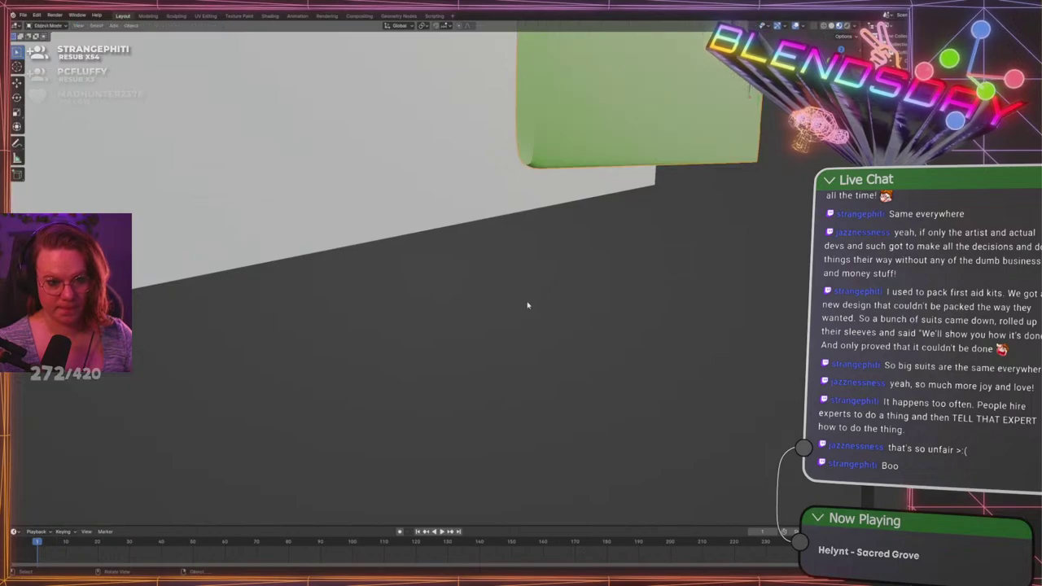
Select the long bottom edge loop of the hill strip in Edit Mode, bevel it and return to Object Mode
{"action": "scroll", "coordinate": [530, 307], "scroll_direction": "down", "scroll_amount": 5}
{"action": "middle_click_drag", "start_coordinate": [530, 307], "coordinate": [600, 267]}
{"action": "scroll", "coordinate": [583, 257], "scroll_direction": "up", "scroll_amount": 3}
{"action": "left_click", "coordinate": [584, 260]}
{"action": "key", "text": "Tab"}
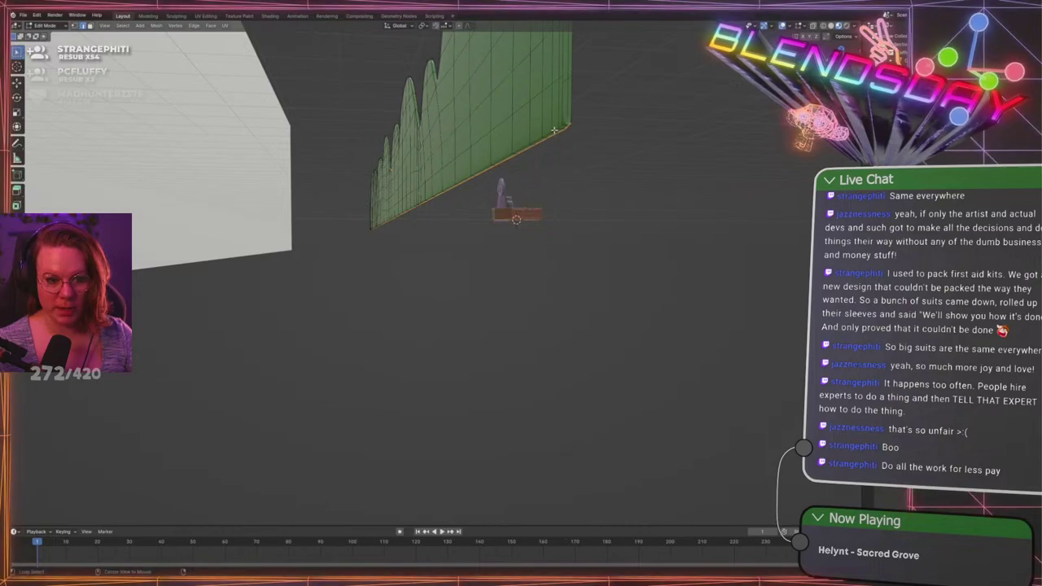
{"action": "left_click", "coordinate": [556, 132], "text": "alt"}
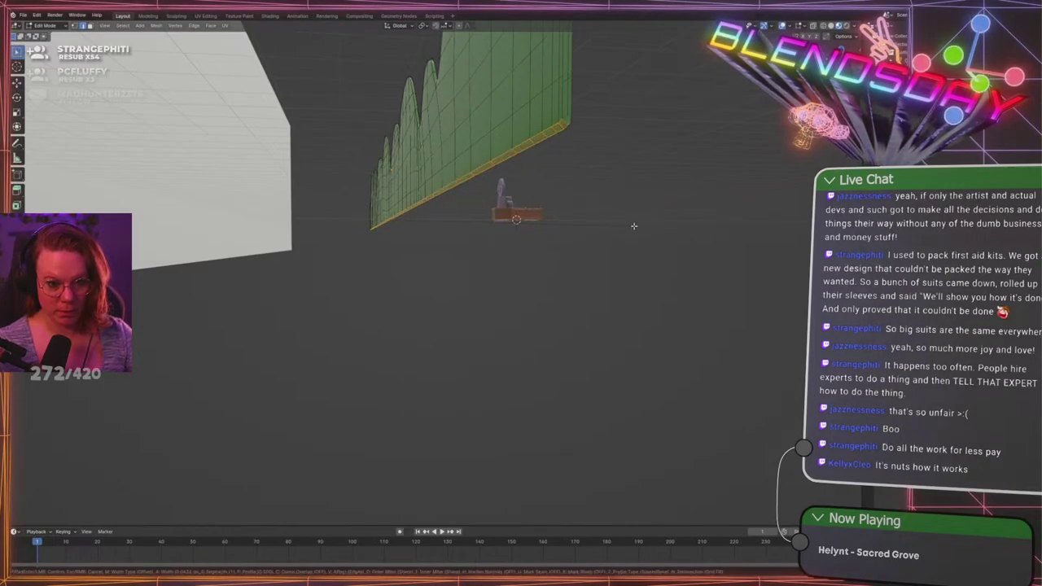
{"action": "key", "text": "Tab"}
Add one centred vertical loop cut near the low end of the hill strip and return to Object Mode
{"action": "mouse_move", "coordinate": [669, 218]}
{"action": "middle_mouse_down"}
{"action": "mouse_move", "coordinate": [496, 246]}
{"action": "mouse_move", "coordinate": [516, 256]}
{"action": "mouse_move", "coordinate": [548, 246]}
{"action": "mouse_move", "coordinate": [589, 217]}
{"action": "mouse_move", "coordinate": [397, 349]}
{"action": "mouse_move", "coordinate": [512, 360]}
{"action": "mouse_move", "coordinate": [643, 326]}
{"action": "mouse_move", "coordinate": [624, 235]}
{"action": "middle_mouse_up"}
{"action": "key", "text": "Tab"}
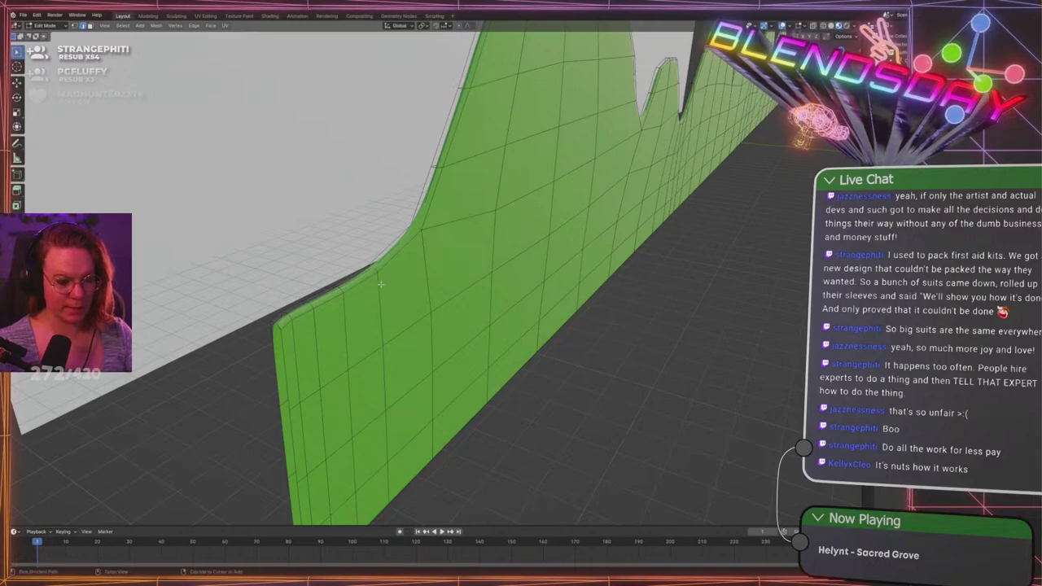
{"action": "key", "text": "ctrl+r"}
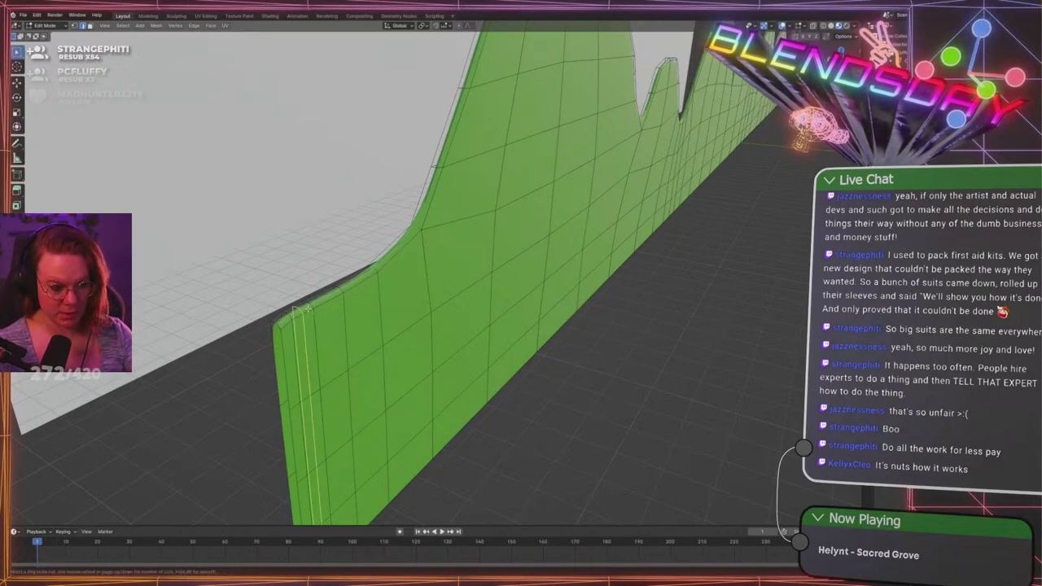
{"action": "left_click", "coordinate": [313, 306]}
{"action": "right_click", "coordinate": [313, 306]}
{"action": "key", "text": "Tab"}
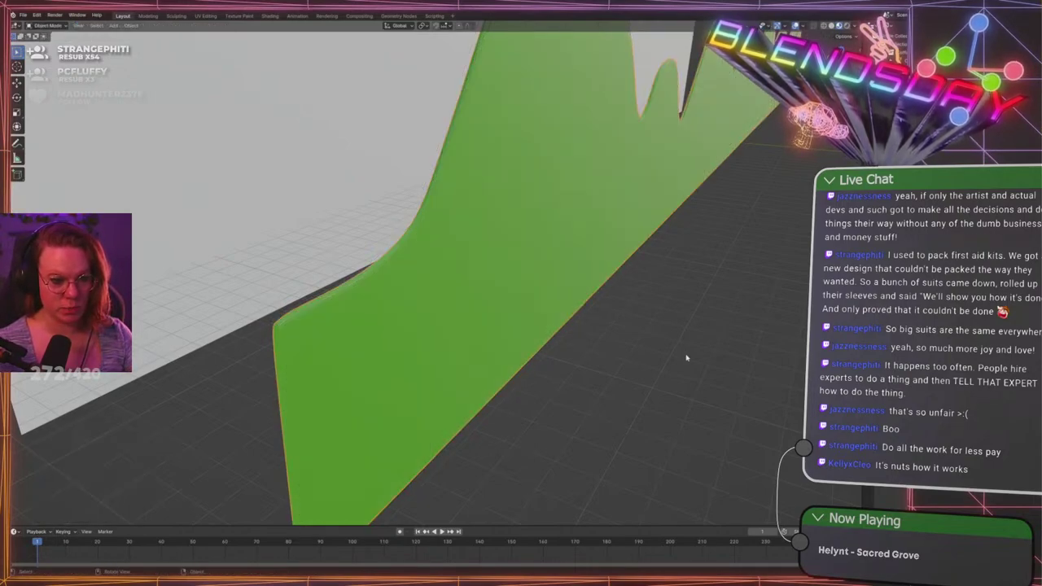
In front-view wireframe, reposition the upper shoulder vertices of the hill behind the cross gravestone
{"action": "scroll", "coordinate": [688, 357], "scroll_direction": "down", "scroll_amount": 6}
{"action": "middle_click_drag", "start_coordinate": [689, 356], "coordinate": [530, 295]}
{"action": "key", "text": "KP_1"}
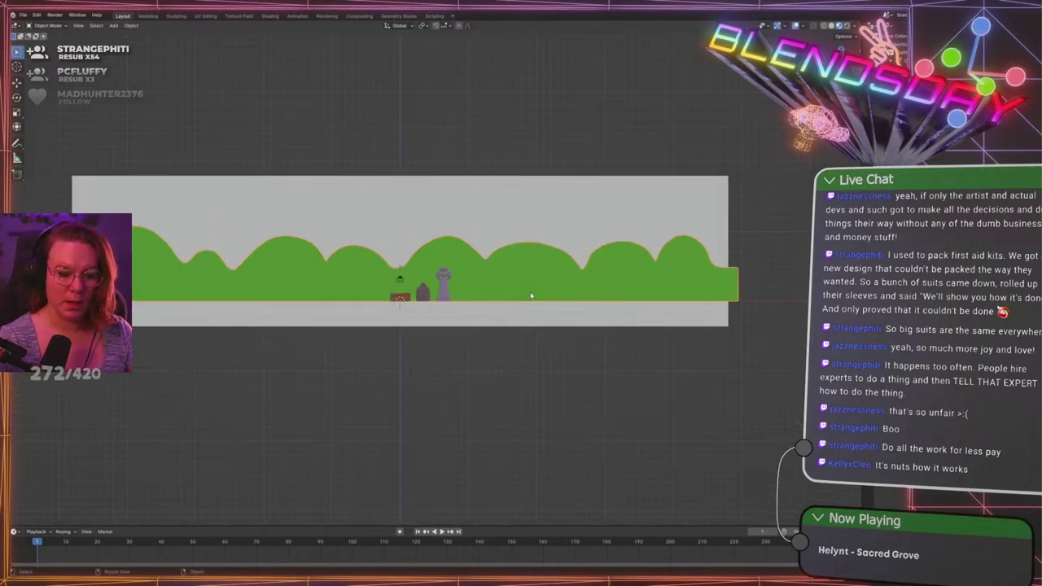
{"action": "key", "text": "Tab"}
{"action": "scroll", "coordinate": [510, 243], "scroll_direction": "up", "scroll_amount": 5}
{"action": "scroll", "coordinate": [510, 244], "scroll_direction": "up", "scroll_amount": 4}
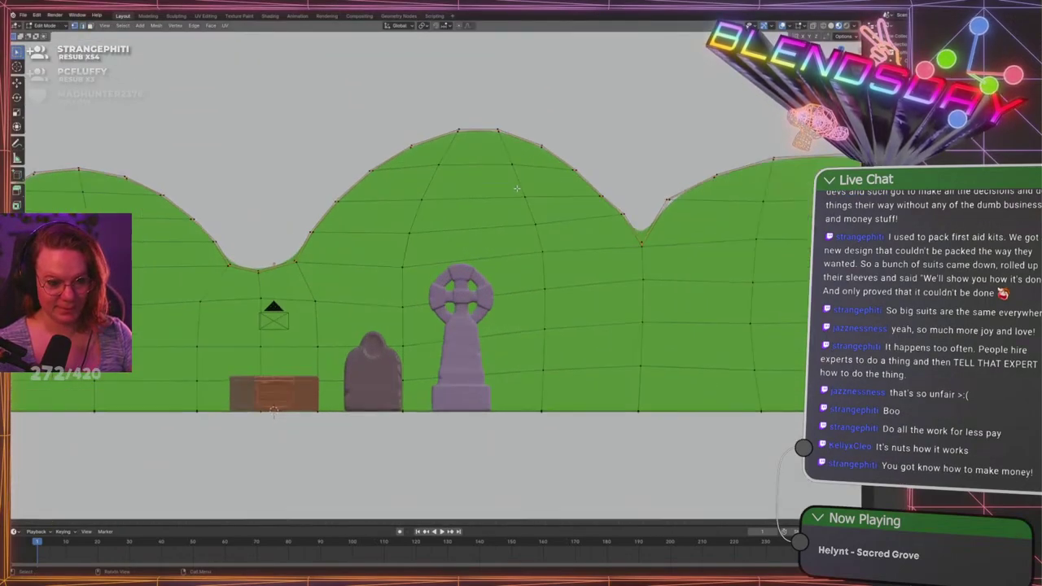
{"action": "key", "text": "shift+z"}
{"action": "left_click_drag", "start_coordinate": [522, 170], "coordinate": [500, 194]}
{"action": "middle_click_drag", "start_coordinate": [570, 187], "coordinate": [541, 185], "text": "shift"}
{"action": "scroll", "coordinate": [542, 184], "scroll_direction": "up", "scroll_amount": 1}
{"action": "key", "text": "g"}
{"action": "left_click", "coordinate": [550, 177]}
Move the next three vertex groups down the right slope of the cross hill to even out its curve
{"action": "left_click_drag", "start_coordinate": [585, 180], "coordinate": [521, 215]}
{"action": "key", "text": "g"}
{"action": "left_click", "coordinate": [609, 196]}
{"action": "left_click_drag", "start_coordinate": [599, 219], "coordinate": [557, 244]}
{"action": "key", "text": "g"}
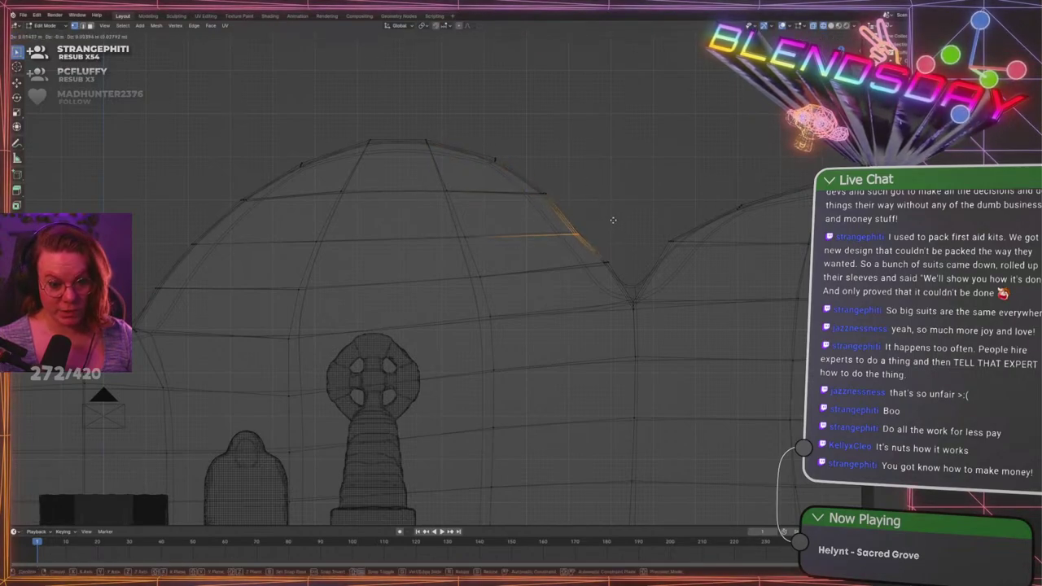
{"action": "left_click", "coordinate": [648, 244]}
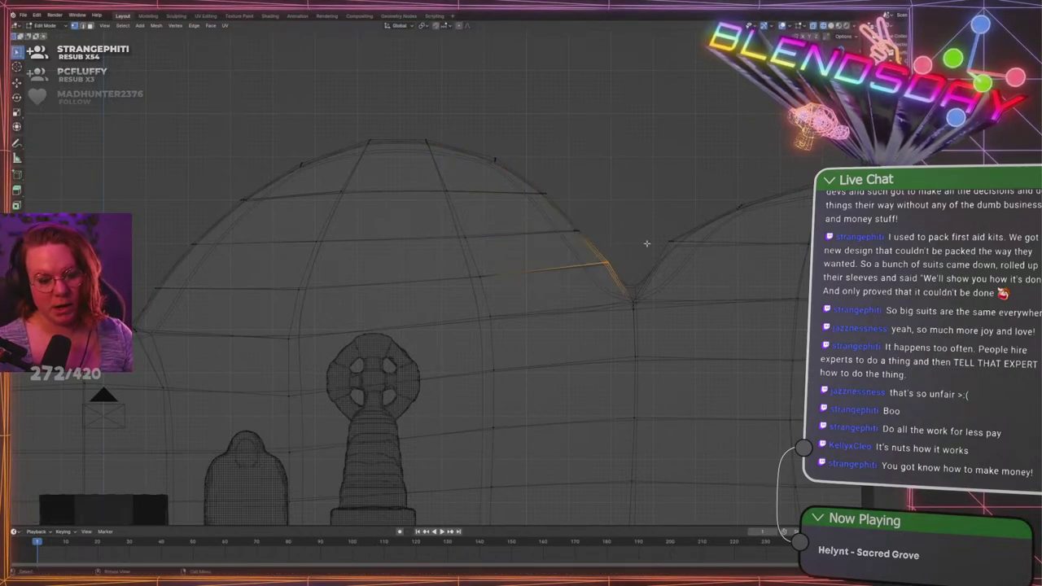
{"action": "key", "text": "g"}
{"action": "left_click", "coordinate": [647, 243]}
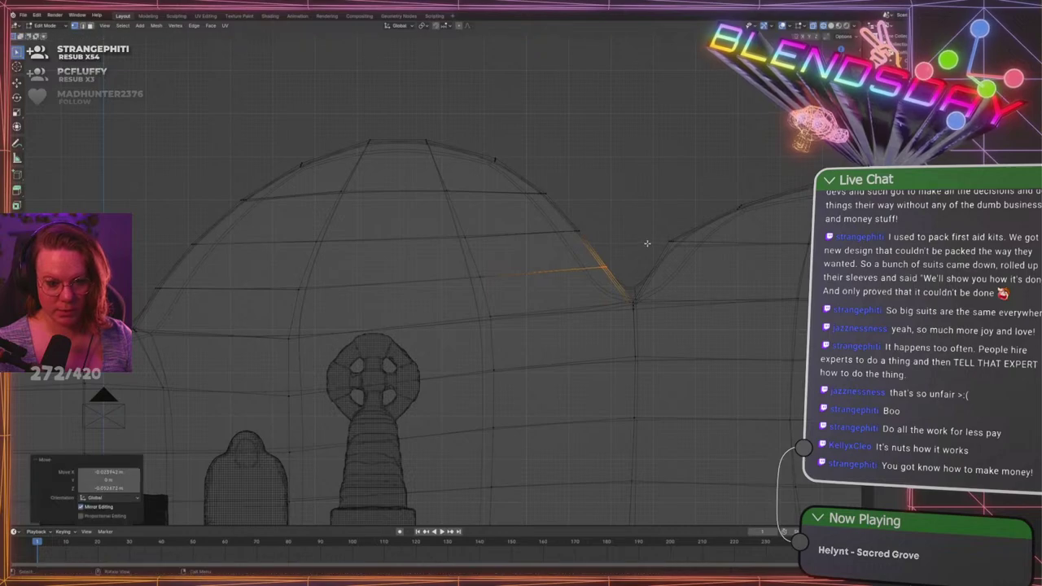
Return to Object Mode with solid shading and examine the reshaped hill outline
{"action": "left_click", "coordinate": [587, 193]}
{"action": "key", "text": "Tab"}
{"action": "key", "text": "alt+a"}
{"action": "scroll", "coordinate": [619, 188], "scroll_direction": "down", "scroll_amount": 2}
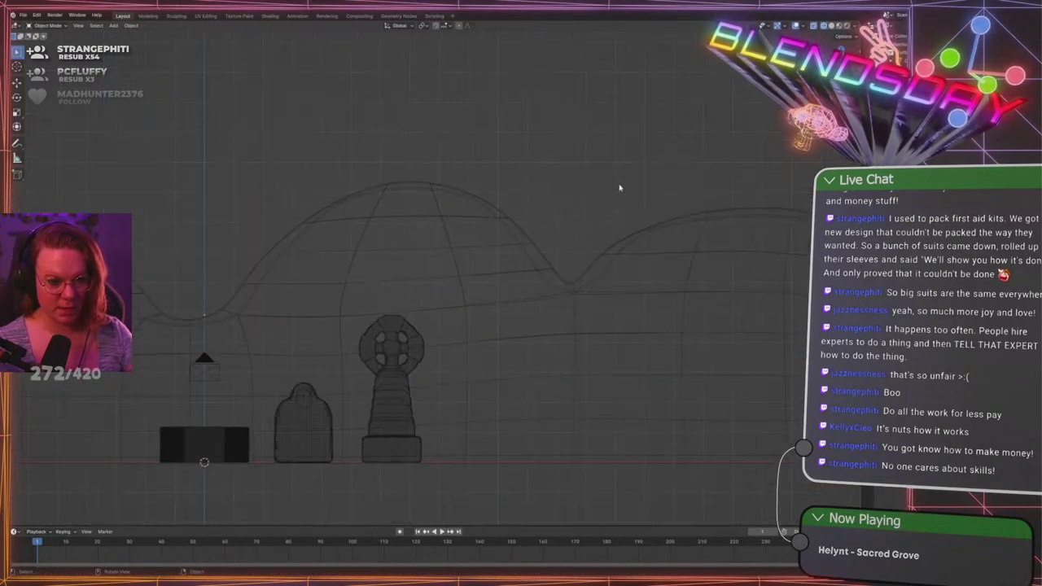
{"action": "key", "text": "shift+z"}
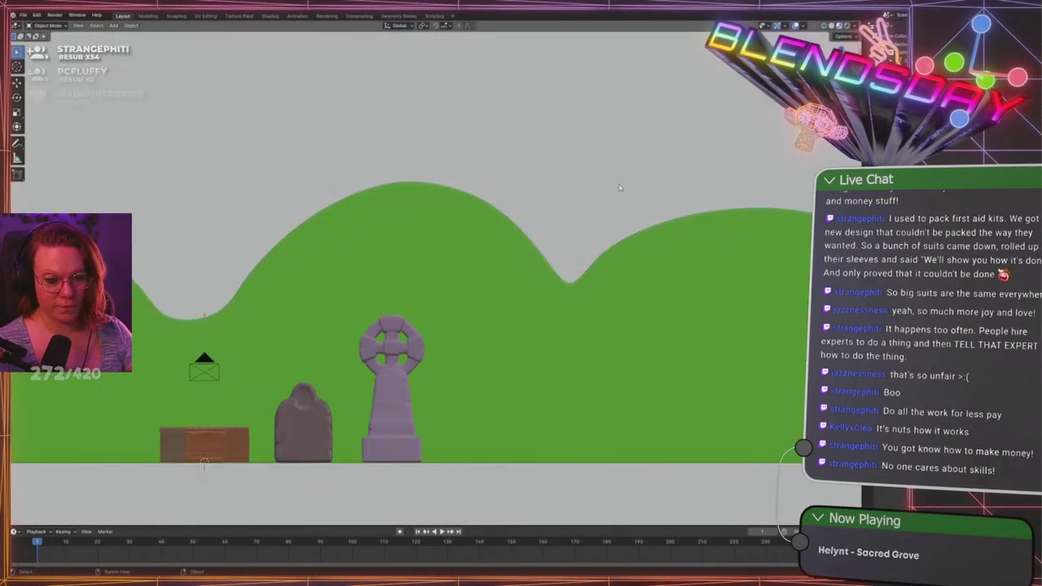
{"action": "key", "text": "KP_0"}
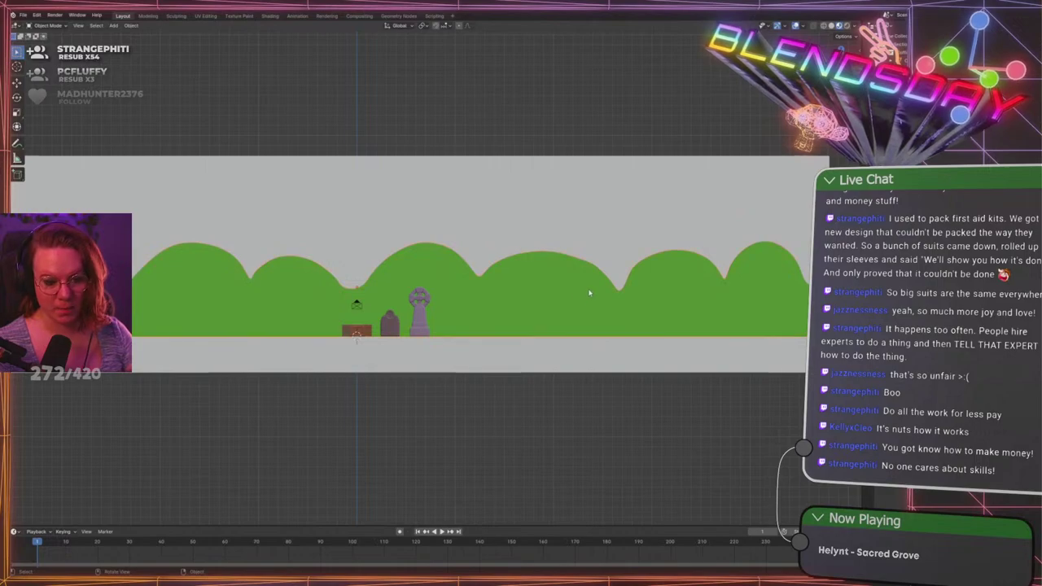
In wireframe Edit Mode, raise the right shoulder vertices of the broad hill beside the cross hill
{"action": "key", "text": "Tab"}
{"action": "scroll", "coordinate": [613, 288], "scroll_direction": "up", "scroll_amount": 4}
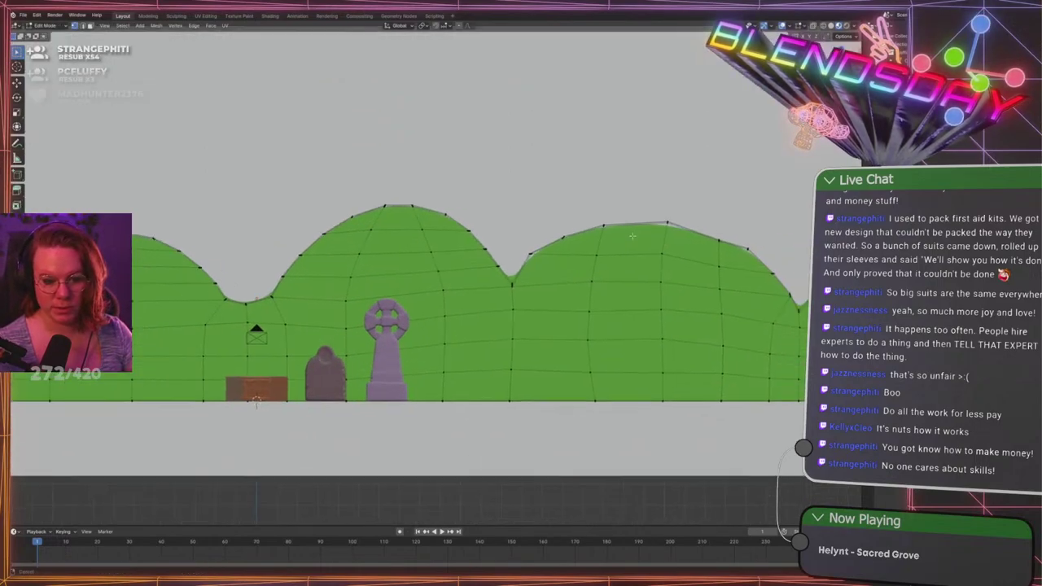
{"action": "middle_click_drag", "start_coordinate": [633, 232], "coordinate": [396, 182], "text": "shift"}
{"action": "key", "text": "shift+z"}
{"action": "left_click_drag", "start_coordinate": [471, 163], "coordinate": [493, 196]}
{"action": "scroll", "coordinate": [521, 203], "scroll_direction": "up", "scroll_amount": 2}
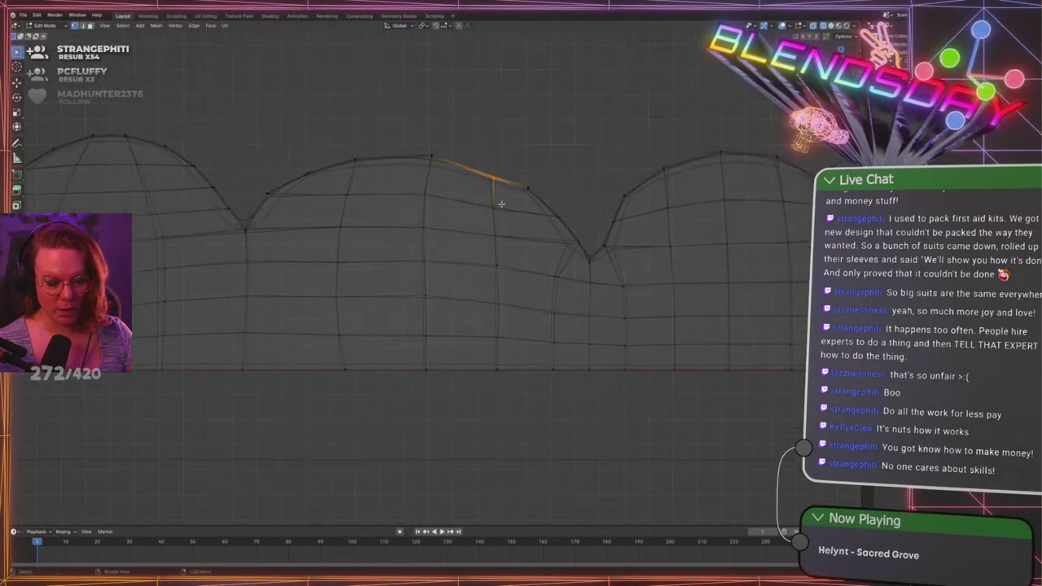
{"action": "key", "text": "g"}
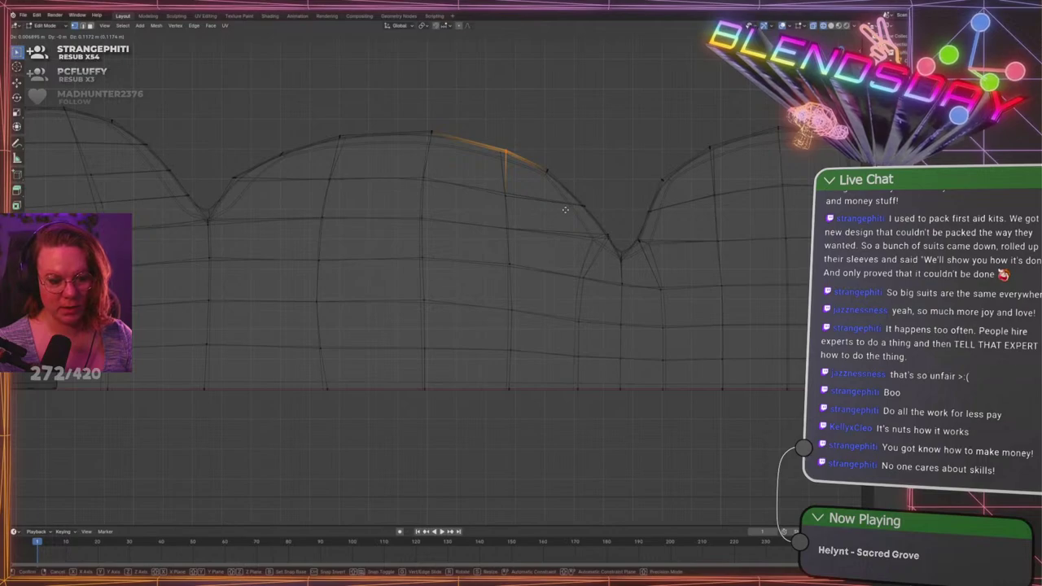
{"action": "left_click", "coordinate": [565, 210]}
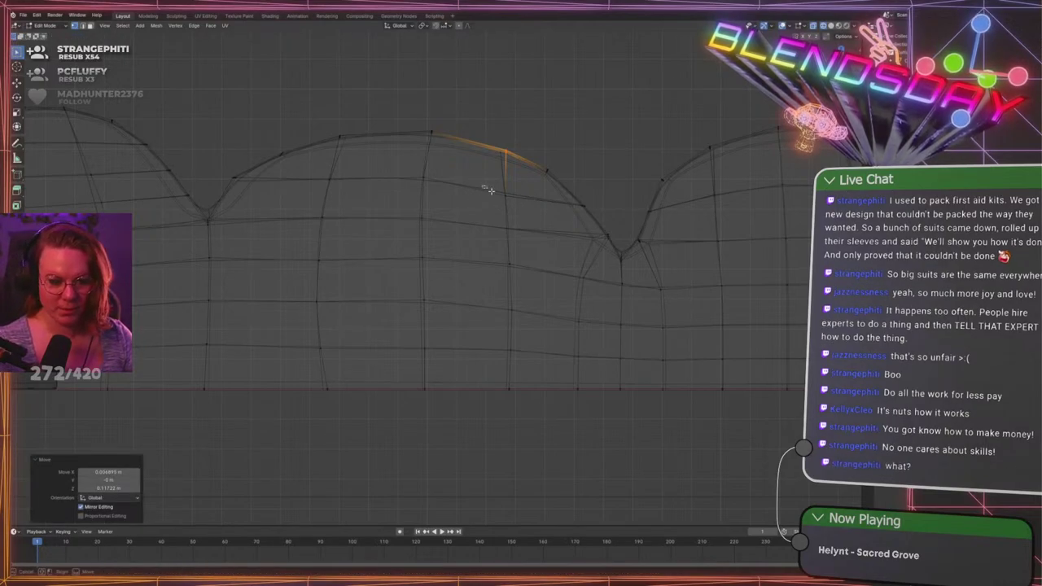
{"action": "key", "text": "g"}
{"action": "left_click", "coordinate": [532, 211]}
Slide the broad hill's shoulder vertices along the outline and fine-tune their height
{"action": "left_click_drag", "start_coordinate": [521, 165], "coordinate": [522, 165]}
{"action": "key", "text": "g"}
{"action": "key", "text": "g"}
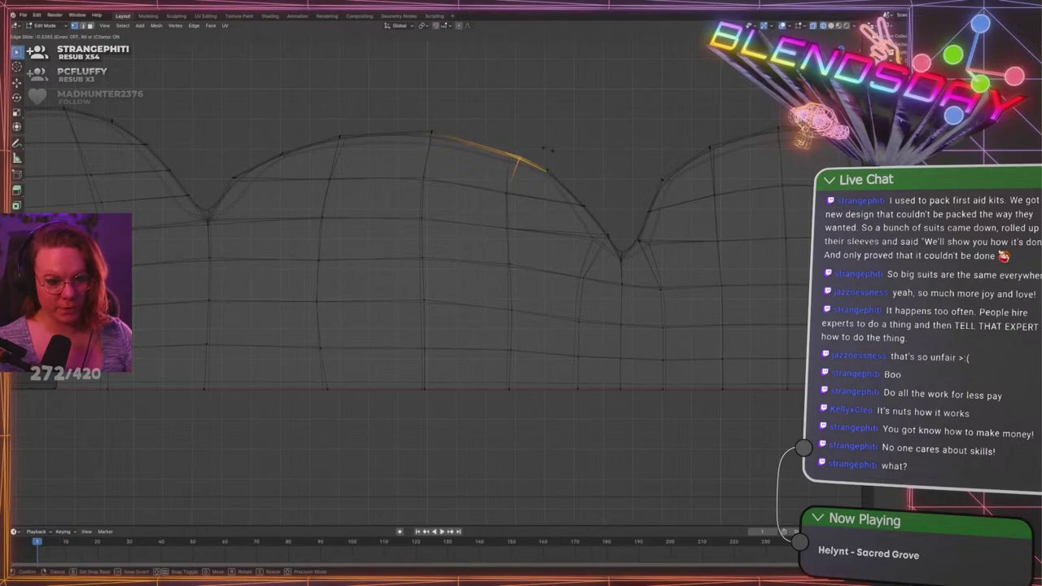
{"action": "left_click", "coordinate": [526, 159]}
{"action": "middle_click_drag", "start_coordinate": [568, 148], "coordinate": [581, 166], "text": "shift"}
{"action": "key", "text": "g"}
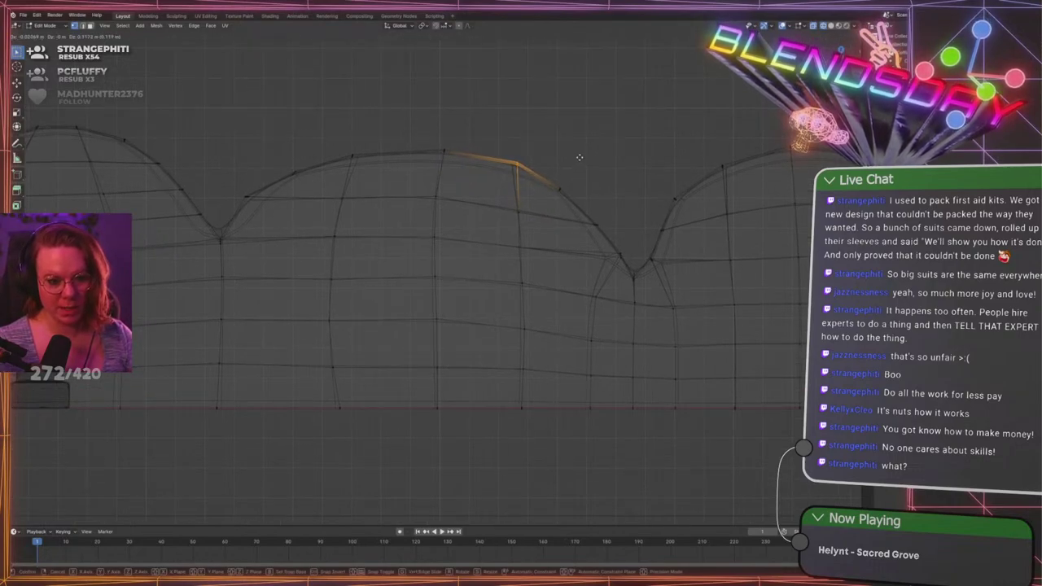
{"action": "left_click", "coordinate": [580, 157]}
Reposition the next vertices down the broad hill's right slope and lift its crest vertices slightly
{"action": "left_click_drag", "start_coordinate": [579, 168], "coordinate": [549, 205]}
{"action": "key", "text": "g"}
{"action": "left_click", "coordinate": [583, 198]}
{"action": "left_click_drag", "start_coordinate": [428, 134], "coordinate": [457, 163]}
{"action": "key", "text": "g"}
{"action": "left_click", "coordinate": [502, 163]}
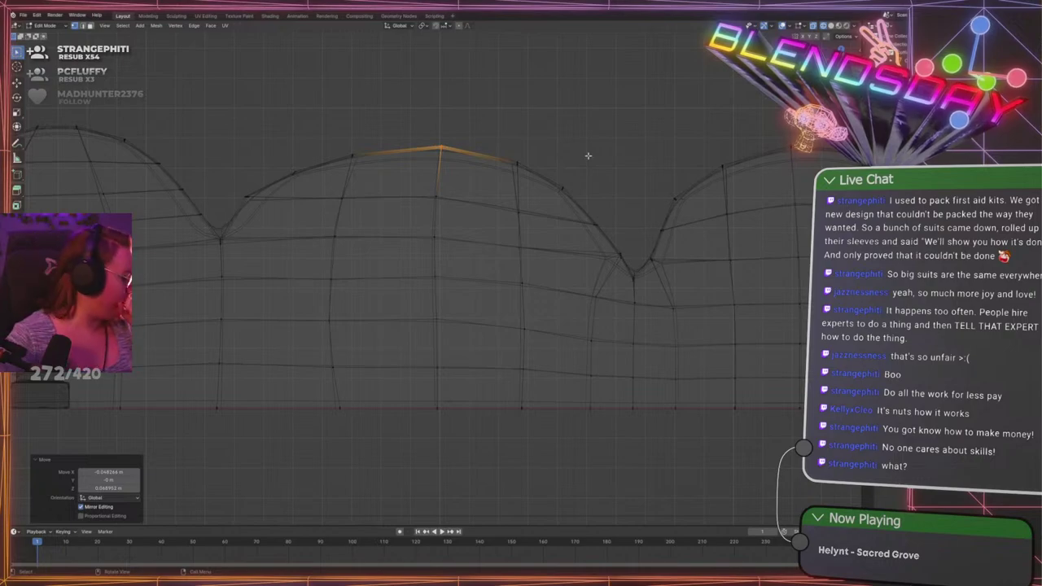
Return to Object Mode with solid shading and inspect the hill strip from an angle beside the backdrop
{"action": "key", "text": "Tab"}
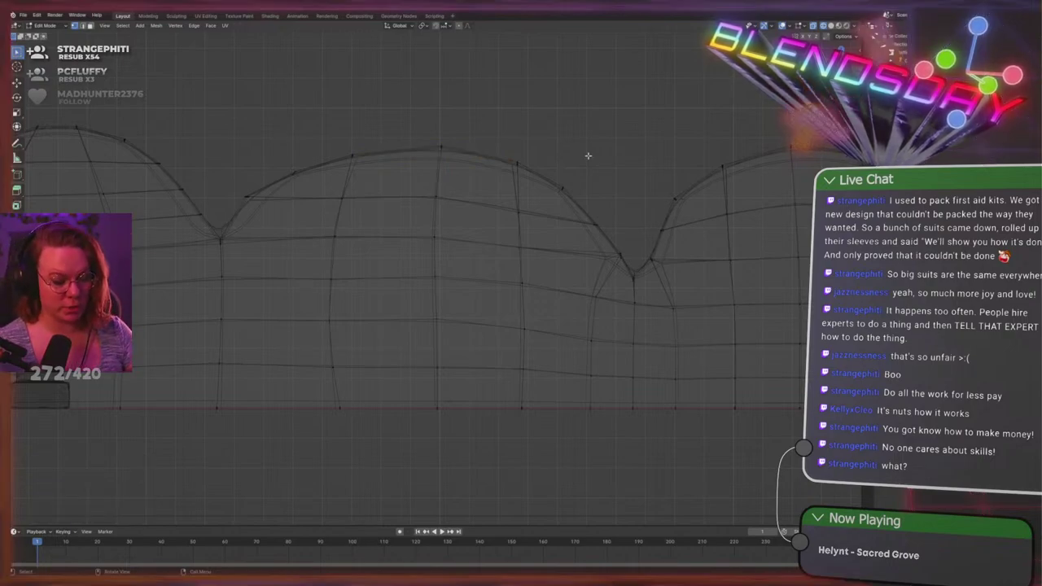
{"action": "scroll", "coordinate": [588, 157], "scroll_direction": "down", "scroll_amount": 3}
{"action": "scroll", "coordinate": [577, 170], "scroll_direction": "down", "scroll_amount": 3}
{"action": "middle_click_drag", "start_coordinate": [440, 196], "coordinate": [516, 188], "text": "shift"}
{"action": "key", "text": "shift+z"}
{"action": "middle_click_drag", "start_coordinate": [576, 102], "coordinate": [612, 283]}
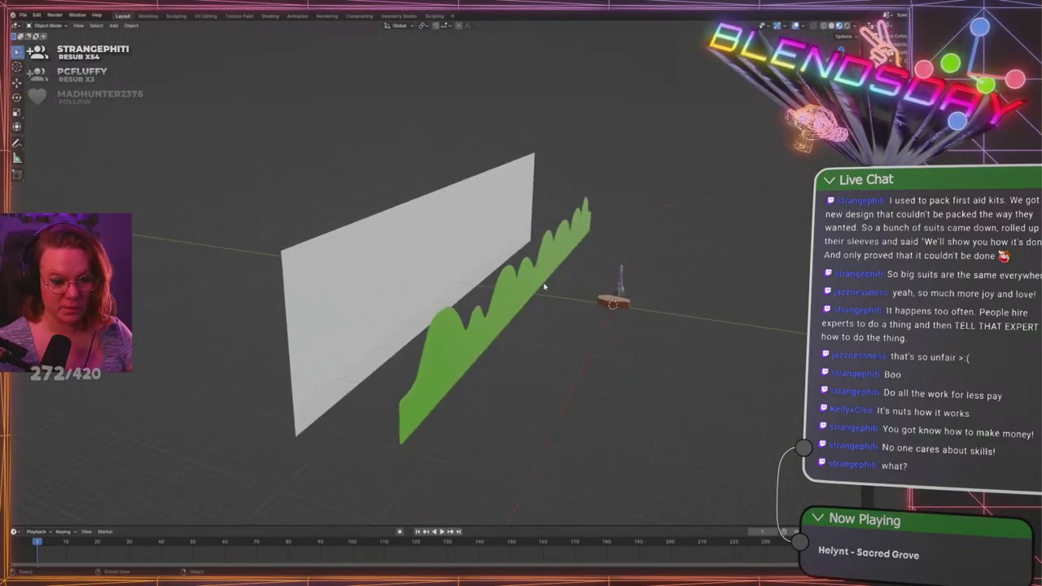
In side-view wireframe, select all hill vertices on the backdrop side and move them about 0.11 m along Y to thicken the strip
{"action": "left_click", "coordinate": [543, 283]}
{"action": "key", "text": "KP_Decimal"}
{"action": "middle_click_drag", "start_coordinate": [513, 280], "coordinate": [481, 235]}
{"action": "key", "text": "Tab"}
{"action": "key", "text": "KP_1"}
{"action": "key", "text": "KP_3"}
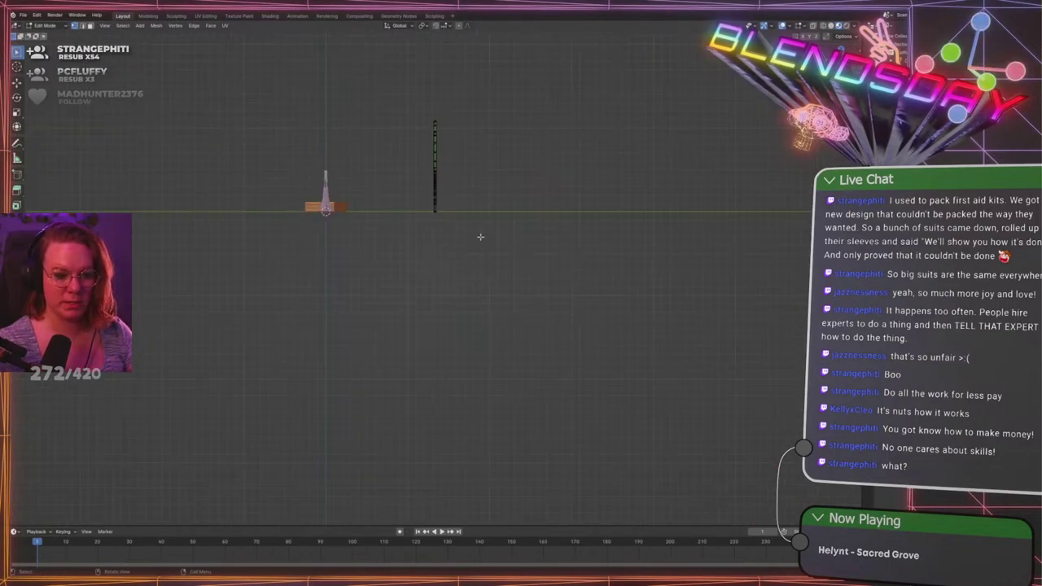
{"action": "scroll", "coordinate": [473, 237], "scroll_direction": "up", "scroll_amount": 3}
{"action": "middle_click_drag", "start_coordinate": [466, 152], "coordinate": [459, 283], "text": "shift"}
{"action": "scroll", "coordinate": [458, 282], "scroll_direction": "up", "scroll_amount": 2}
{"action": "key", "text": "shift+z"}
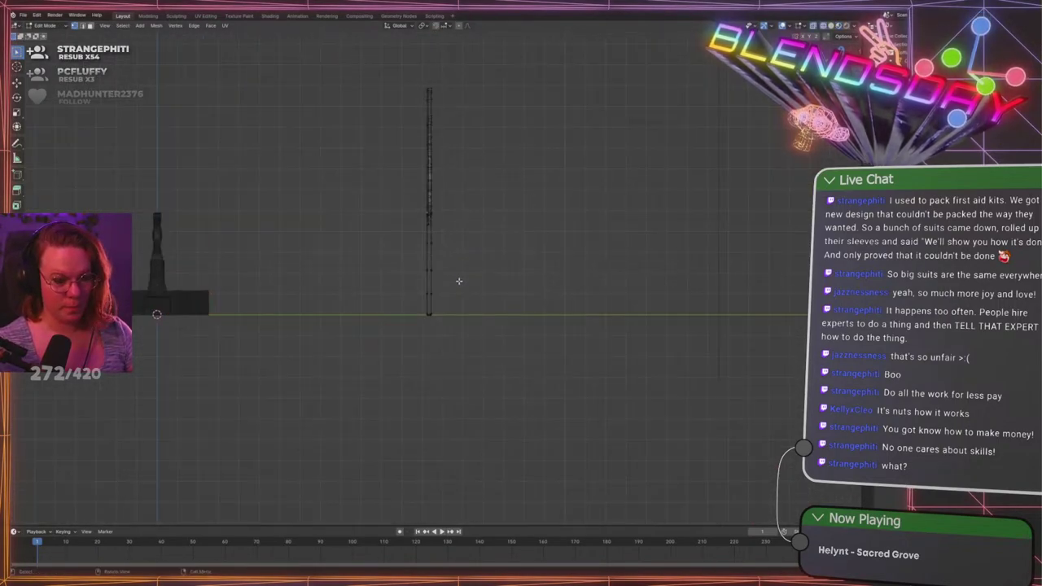
{"action": "scroll", "coordinate": [460, 282], "scroll_direction": "up", "scroll_amount": 3}
{"action": "middle_click_drag", "start_coordinate": [498, 139], "coordinate": [529, 219], "text": "shift"}
{"action": "scroll", "coordinate": [525, 216], "scroll_direction": "down", "scroll_amount": 1}
{"action": "scroll", "coordinate": [528, 193], "scroll_direction": "up", "scroll_amount": 2}
{"action": "scroll", "coordinate": [535, 258], "scroll_direction": "down", "scroll_amount": 1}
{"action": "left_click_drag", "start_coordinate": [515, 491], "coordinate": [451, 42]}
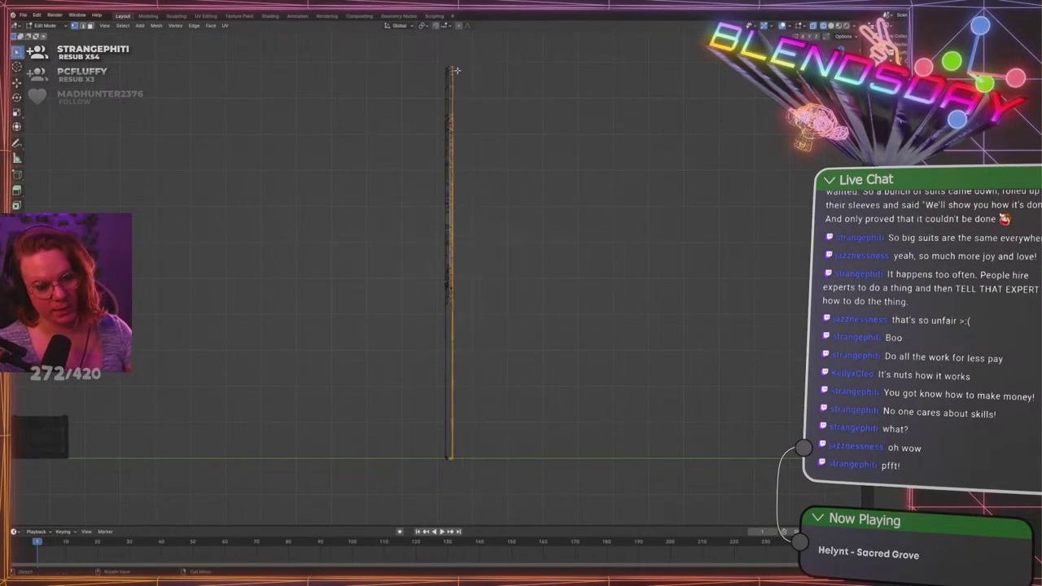
{"action": "key", "text": "g"}
{"action": "key", "text": "y"}
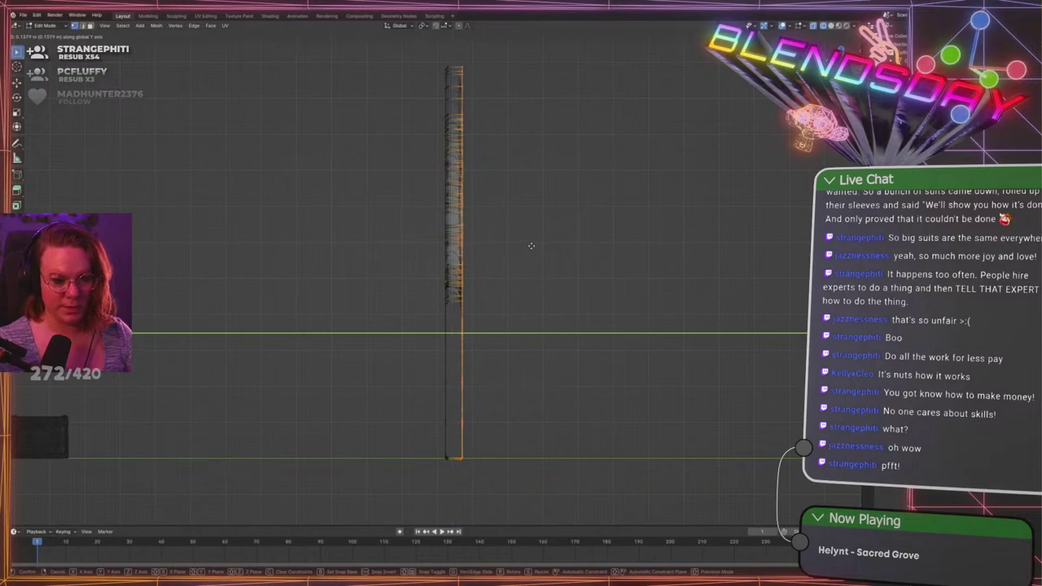
{"action": "left_click", "coordinate": [530, 244]}
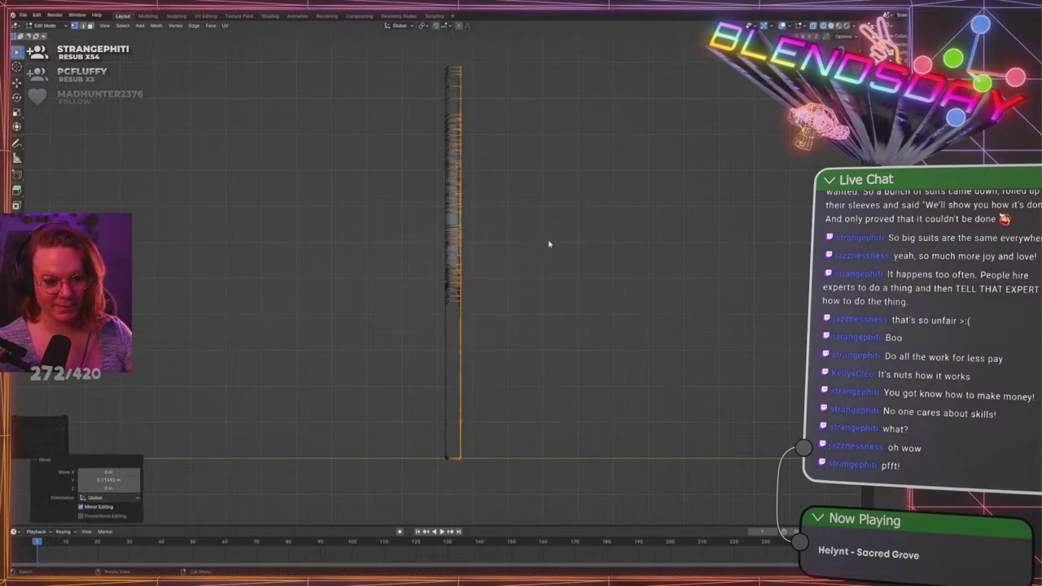
Check the thickened hills from behind in solid shading and clear the vertex selection in Edit Mode
{"action": "key", "text": "Tab"}
{"action": "mouse_move", "coordinate": [546, 242]}
{"action": "middle_mouse_down"}
{"action": "mouse_move", "coordinate": [492, 295]}
{"action": "mouse_move", "coordinate": [572, 260]}
{"action": "mouse_move", "coordinate": [484, 291]}
{"action": "mouse_move", "coordinate": [532, 302]}
{"action": "mouse_move", "coordinate": [537, 272]}
{"action": "middle_mouse_up"}
{"action": "key", "text": "shift+z"}
{"action": "key", "text": "Tab"}
{"action": "scroll", "coordinate": [400, 303], "scroll_direction": "down", "scroll_amount": 5}
{"action": "key", "text": "alt+a"}
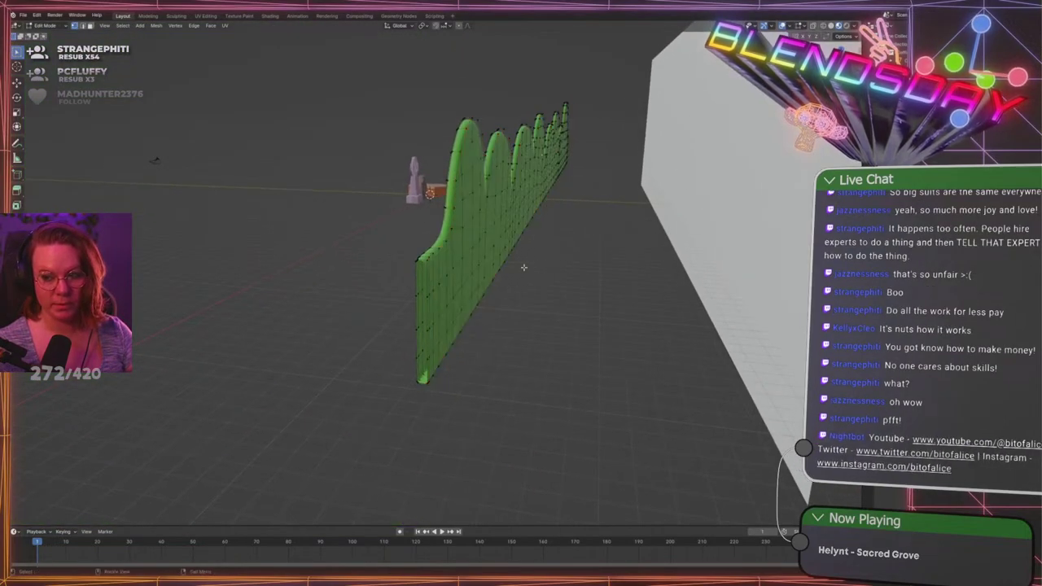
Add two supporting edge loops across the hill strip's thickness, one close to each edge of its top outline
{"action": "scroll", "coordinate": [463, 267], "scroll_direction": "up", "scroll_amount": 4}
{"action": "middle_click_drag", "start_coordinate": [426, 255], "coordinate": [494, 255]}
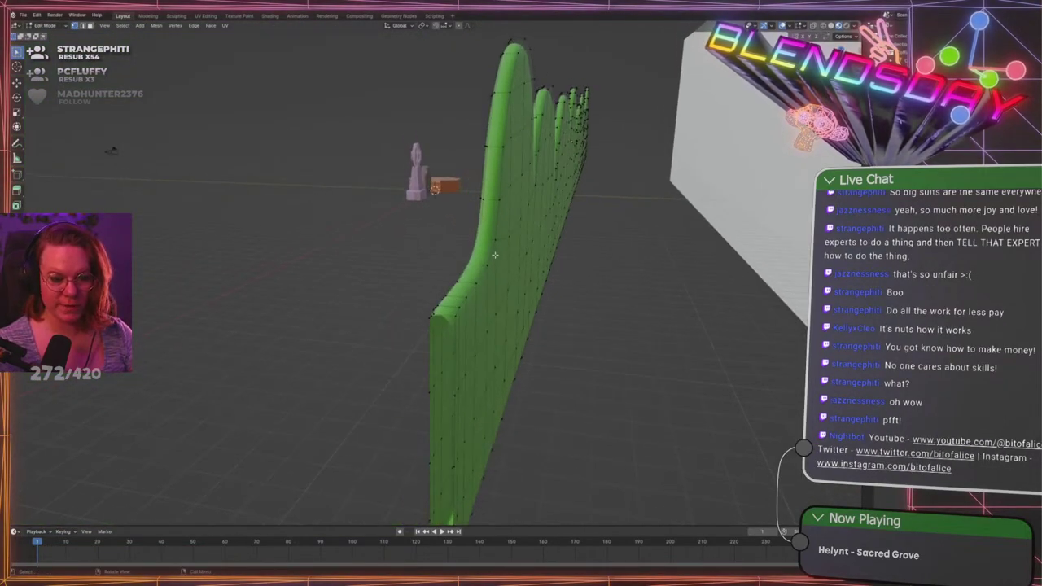
{"action": "left_click", "coordinate": [494, 255], "text": "alt"}
{"action": "key", "text": "g"}
{"action": "key", "text": "g"}
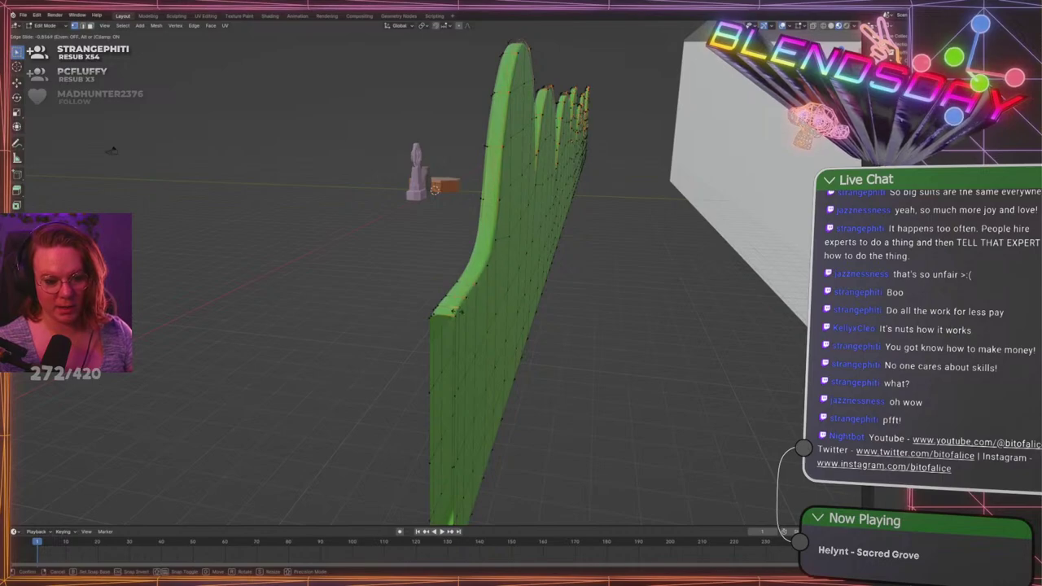
{"action": "left_click", "coordinate": [456, 310]}
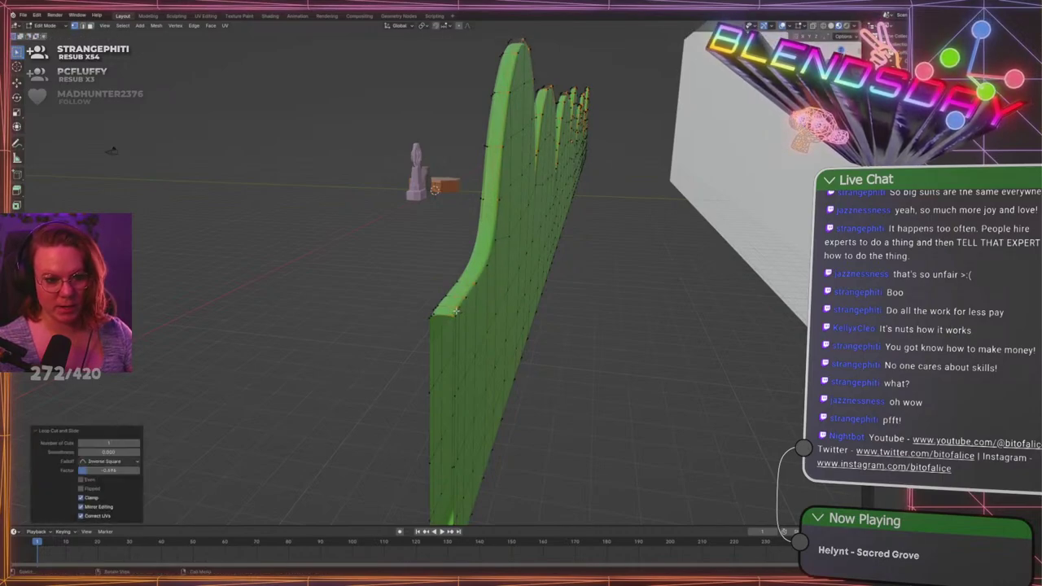
{"action": "key", "text": "ctrl+r"}
{"action": "left_click", "coordinate": [459, 295]}
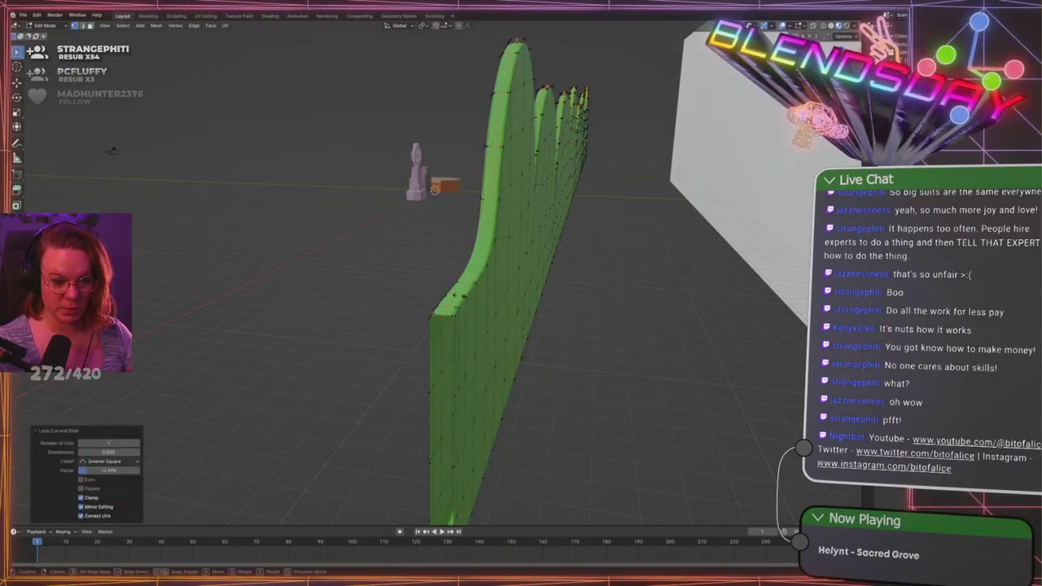
{"action": "left_click", "coordinate": [459, 296]}
Return to Object Mode, clear the selection and inspect the sharpened hill edges against the backdrop
{"action": "middle_click_drag", "start_coordinate": [616, 328], "coordinate": [621, 324]}
{"action": "key", "text": "Tab"}
{"action": "scroll", "coordinate": [621, 335], "scroll_direction": "down", "scroll_amount": 4}
{"action": "left_click", "coordinate": [624, 334]}
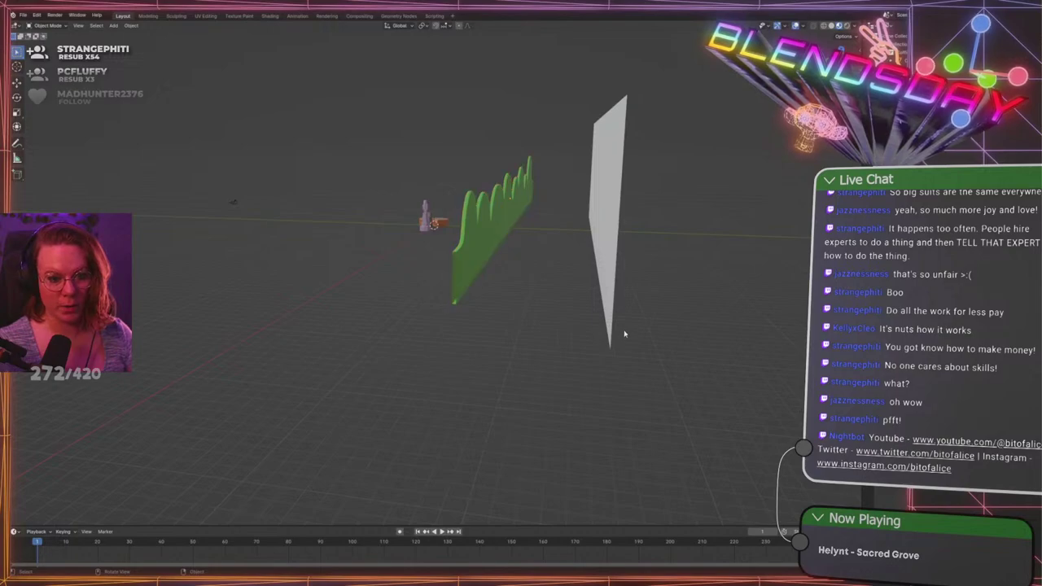
{"action": "middle_click_drag", "start_coordinate": [375, 303], "coordinate": [482, 306]}
{"action": "scroll", "coordinate": [559, 282], "scroll_direction": "up", "scroll_amount": 4}
{"action": "middle_click_drag", "start_coordinate": [386, 286], "coordinate": [534, 311], "text": "shift"}
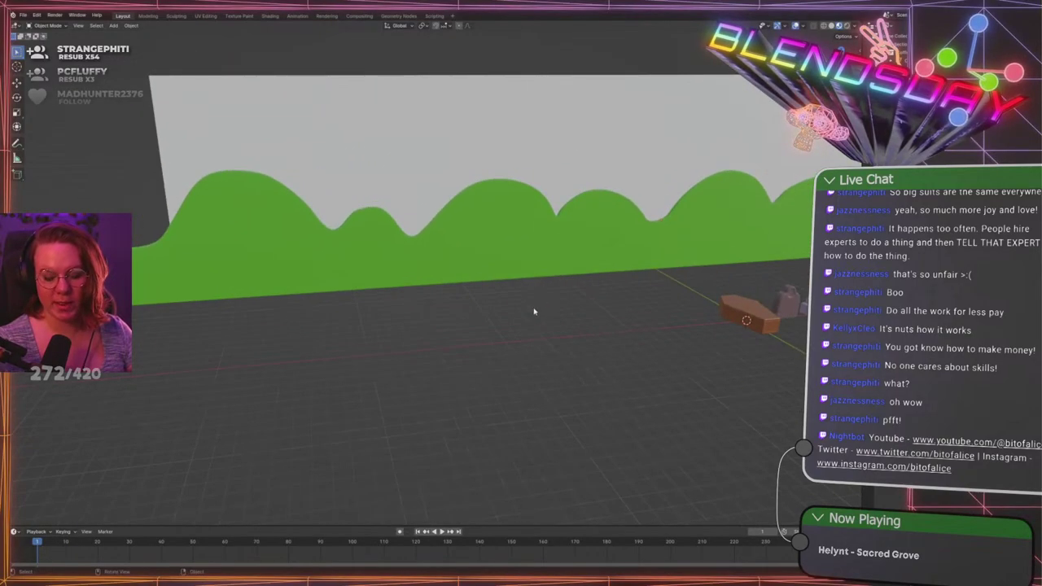
In front-view wireframe Edit Mode, move the lowest slope vertices beside the sharp valley about 0.04 m along X and -0.105 m along Z
{"action": "key", "text": "KP_1"}
{"action": "key", "text": "Tab"}
{"action": "middle_click_drag", "start_coordinate": [587, 234], "coordinate": [440, 265], "text": "shift"}
{"action": "scroll", "coordinate": [458, 226], "scroll_direction": "up", "scroll_amount": 6}
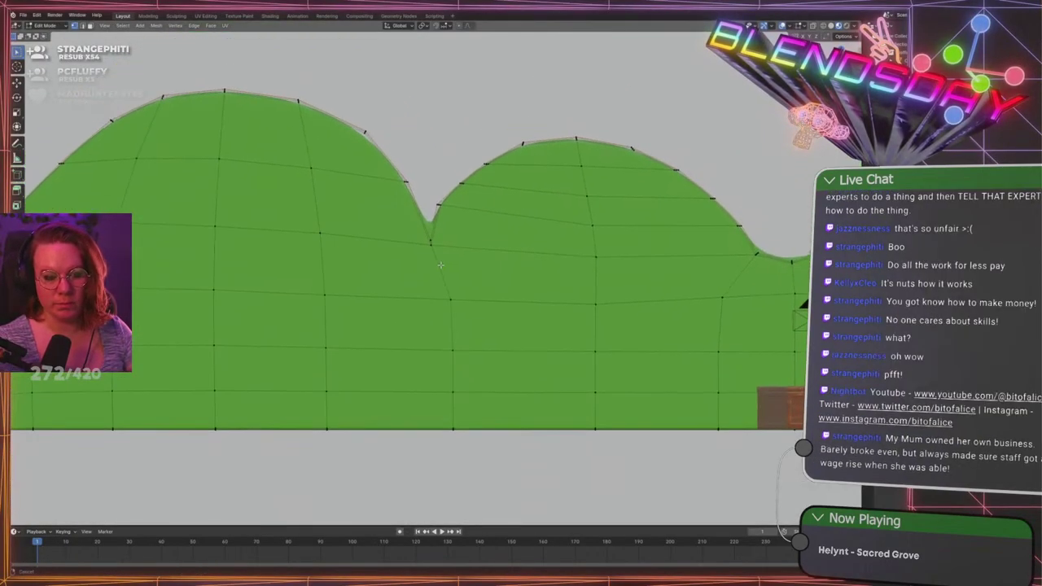
{"action": "scroll", "coordinate": [440, 265], "scroll_direction": "up", "scroll_amount": 3}
{"action": "key", "text": "shift+z"}
{"action": "left_click", "coordinate": [455, 223]}
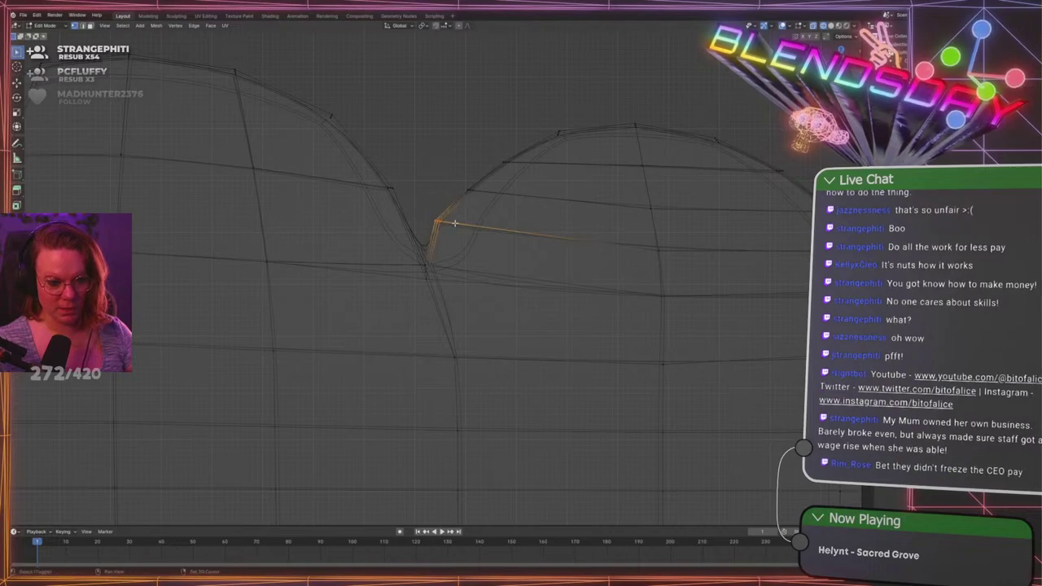
{"action": "middle_click_drag", "start_coordinate": [455, 223], "coordinate": [463, 246], "text": "shift"}
{"action": "scroll", "coordinate": [463, 245], "scroll_direction": "up", "scroll_amount": 2}
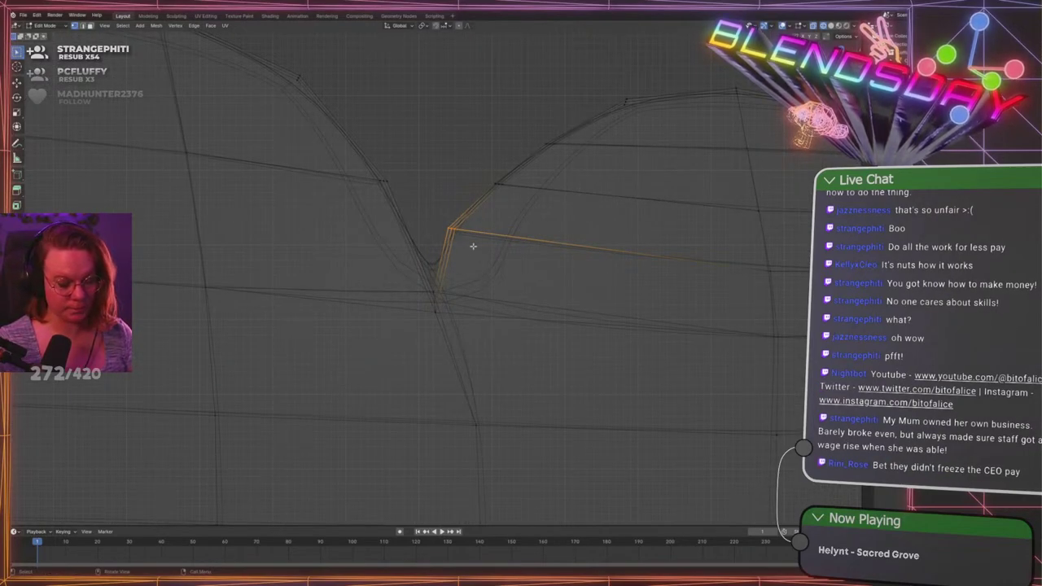
{"action": "key", "text": "g"}
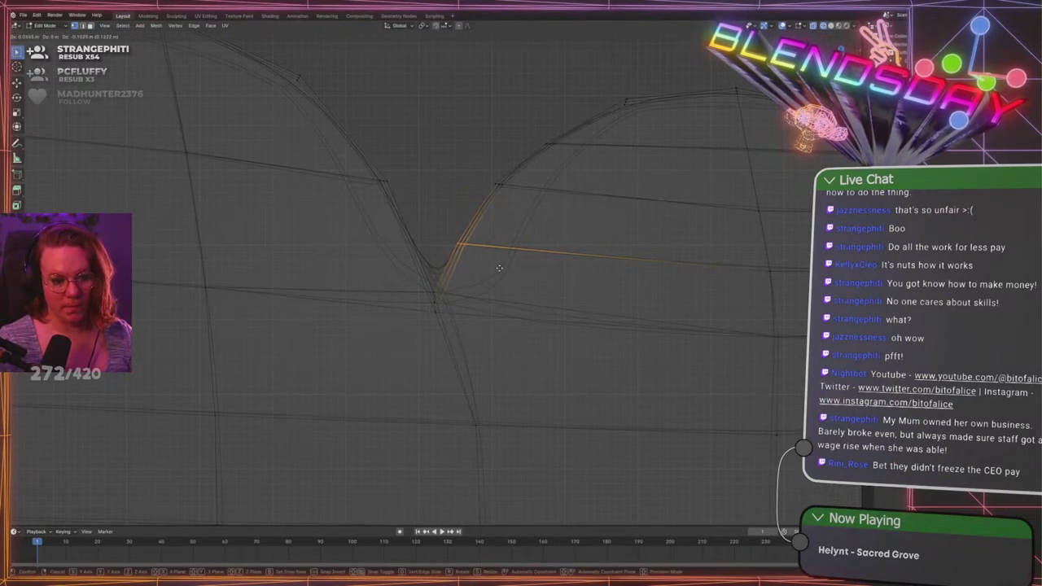
{"action": "left_click", "coordinate": [495, 269]}
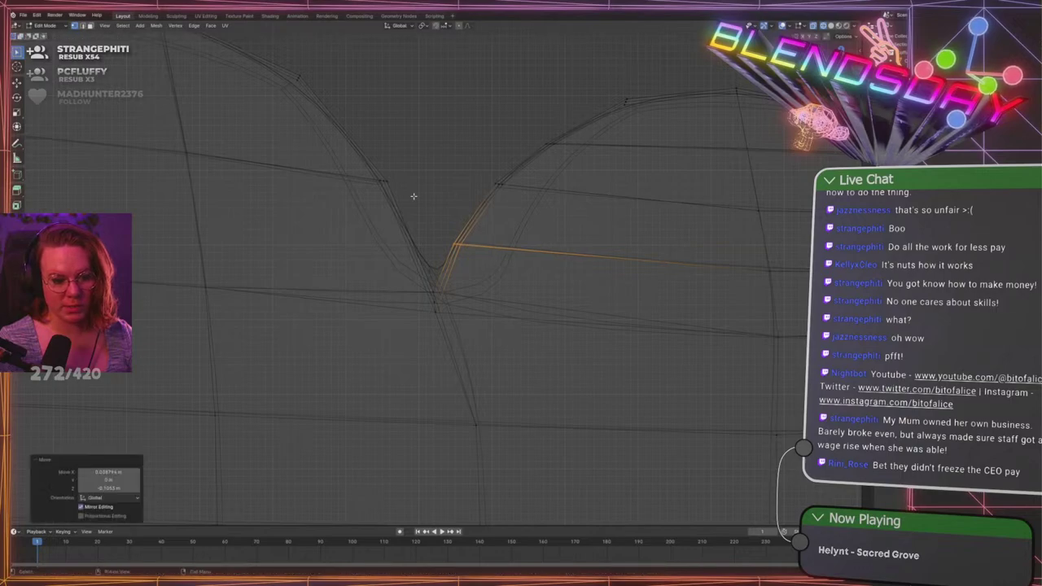
Reposition the neighbouring outline vertices on both slopes of that valley to even out the curve
{"action": "left_click_drag", "start_coordinate": [372, 169], "coordinate": [399, 207]}
{"action": "key", "text": "g"}
{"action": "left_click", "coordinate": [405, 229]}
{"action": "left_click_drag", "start_coordinate": [456, 162], "coordinate": [523, 214]}
{"action": "key", "text": "g"}
{"action": "left_click", "coordinate": [521, 211]}
{"action": "left_click_drag", "start_coordinate": [561, 150], "coordinate": [579, 158]}
{"action": "key", "text": "g"}
{"action": "left_click", "coordinate": [579, 156]}
{"action": "scroll", "coordinate": [584, 160], "scroll_direction": "down", "scroll_amount": 5}
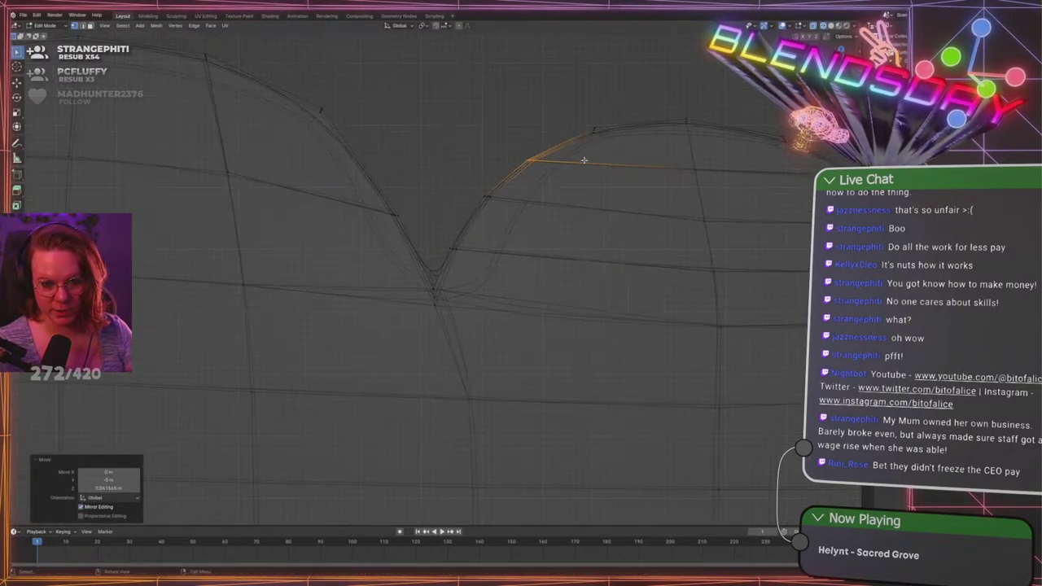
Return to Object Mode and inspect the full row of hill outlines in wireframe and solid shading, from the front and at an angle
{"action": "key", "text": "Tab"}
{"action": "scroll", "coordinate": [656, 159], "scroll_direction": "down", "scroll_amount": 5}
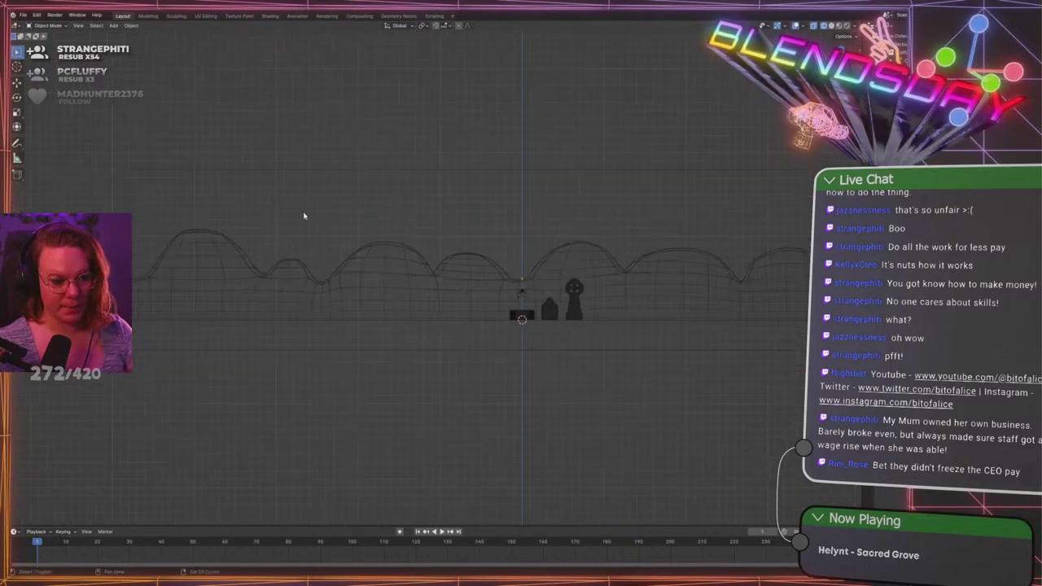
{"action": "scroll", "coordinate": [349, 206], "scroll_direction": "up", "scroll_amount": 6}
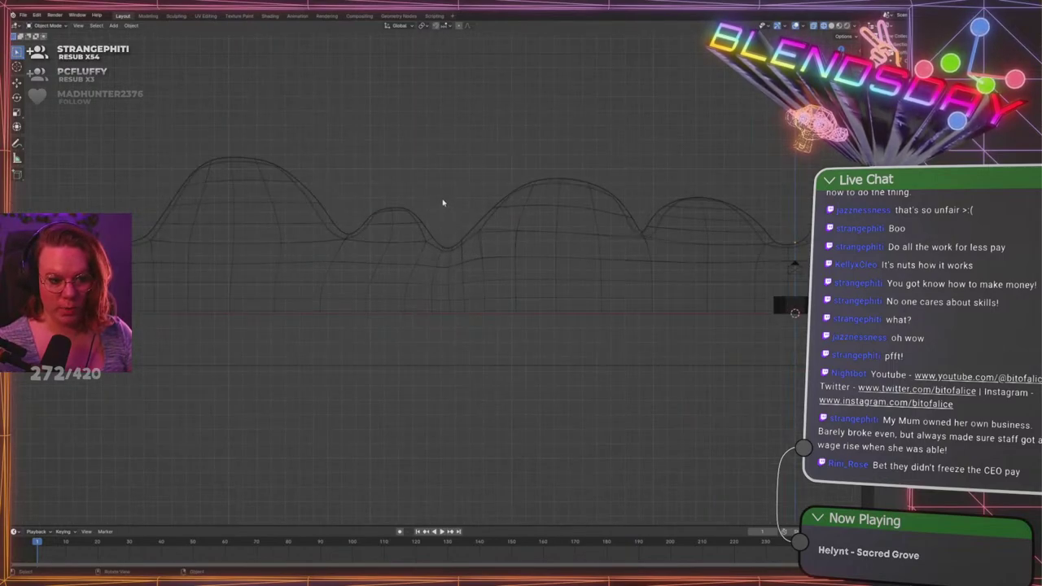
{"action": "scroll", "coordinate": [545, 216], "scroll_direction": "down", "scroll_amount": 5}
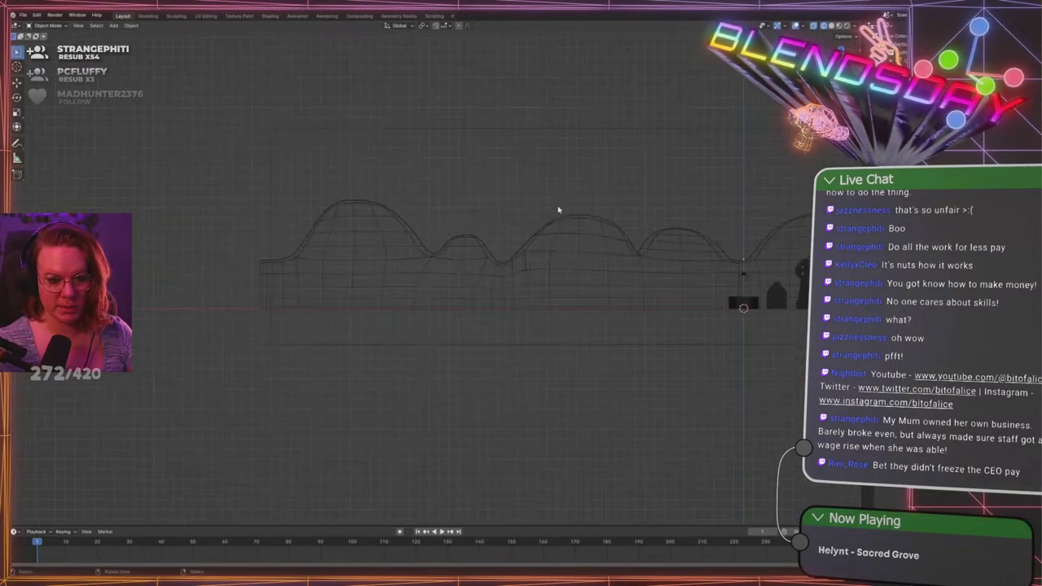
{"action": "middle_click_drag", "start_coordinate": [622, 267], "coordinate": [423, 269], "text": "shift"}
{"action": "scroll", "coordinate": [414, 258], "scroll_direction": "up", "scroll_amount": 7}
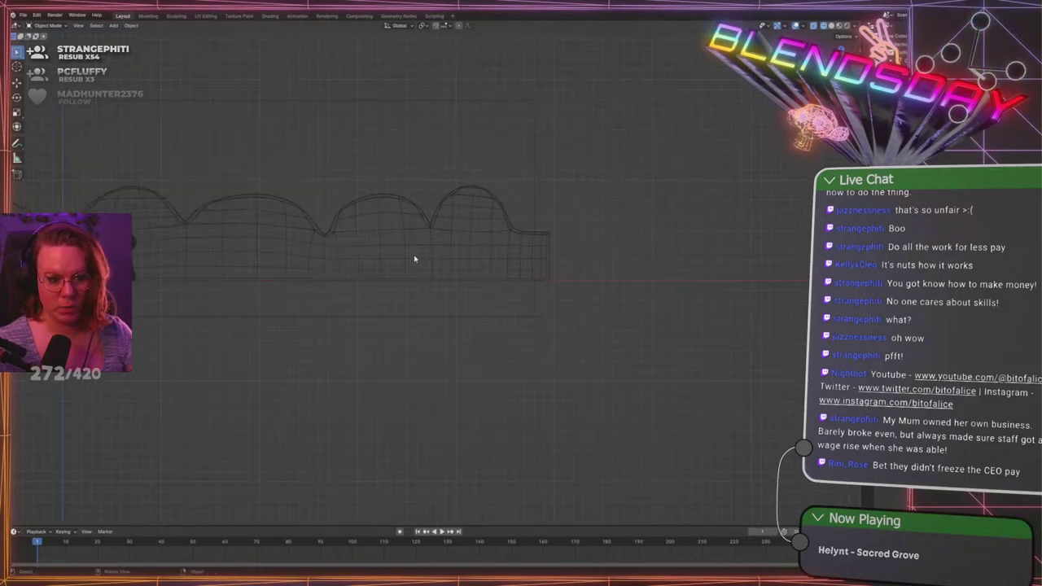
{"action": "scroll", "coordinate": [402, 254], "scroll_direction": "down", "scroll_amount": 6}
{"action": "key", "text": "shift+z"}
{"action": "scroll", "coordinate": [409, 285], "scroll_direction": "down", "scroll_amount": 2}
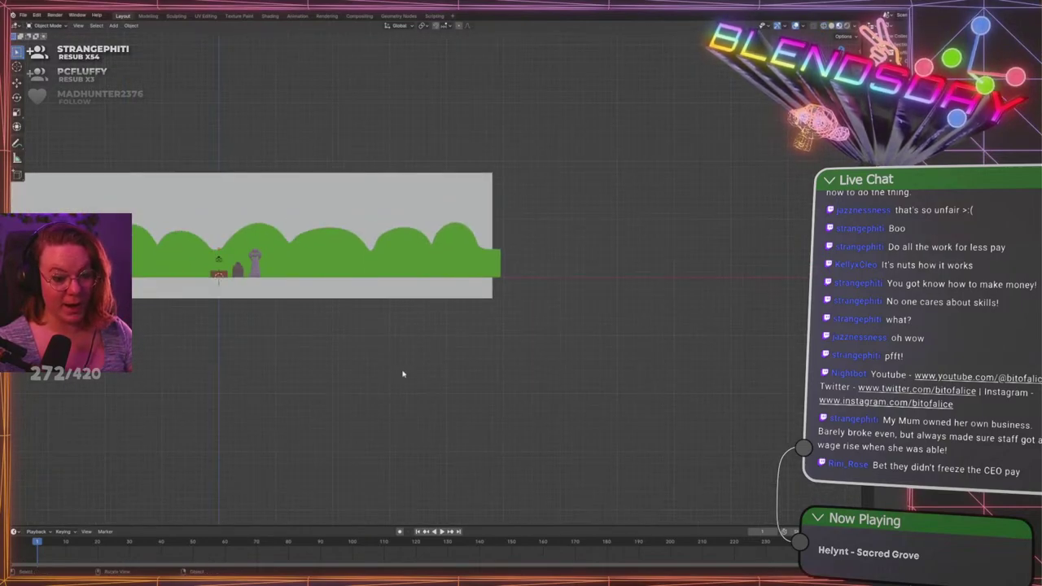
{"action": "middle_click_drag", "start_coordinate": [289, 332], "coordinate": [580, 325], "text": "shift"}
{"action": "middle_click_drag", "start_coordinate": [412, 317], "coordinate": [489, 342]}
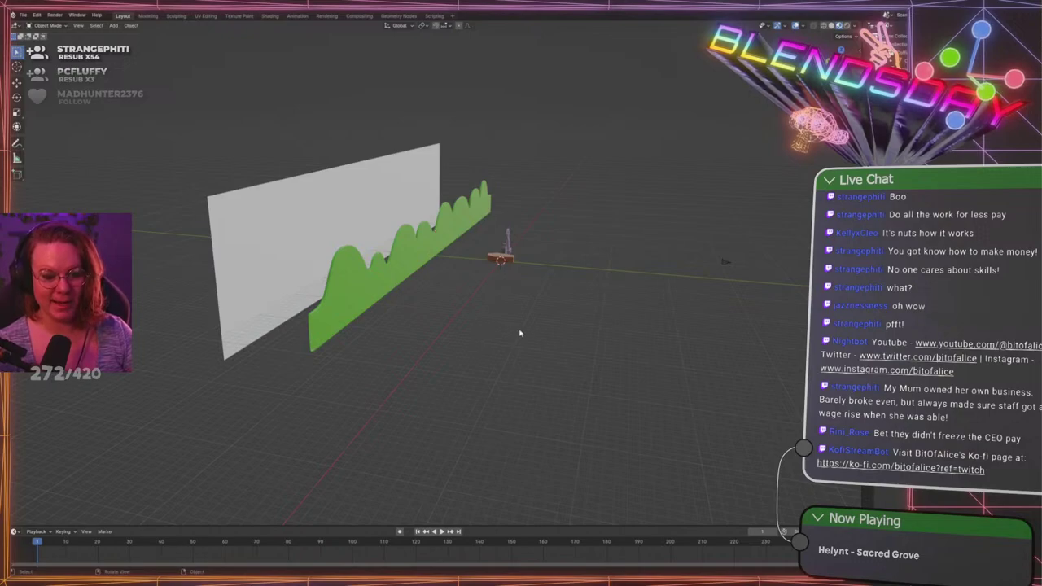
{"action": "middle_click_drag", "start_coordinate": [519, 333], "coordinate": [454, 303]}
{"action": "key", "text": "KP_1"}
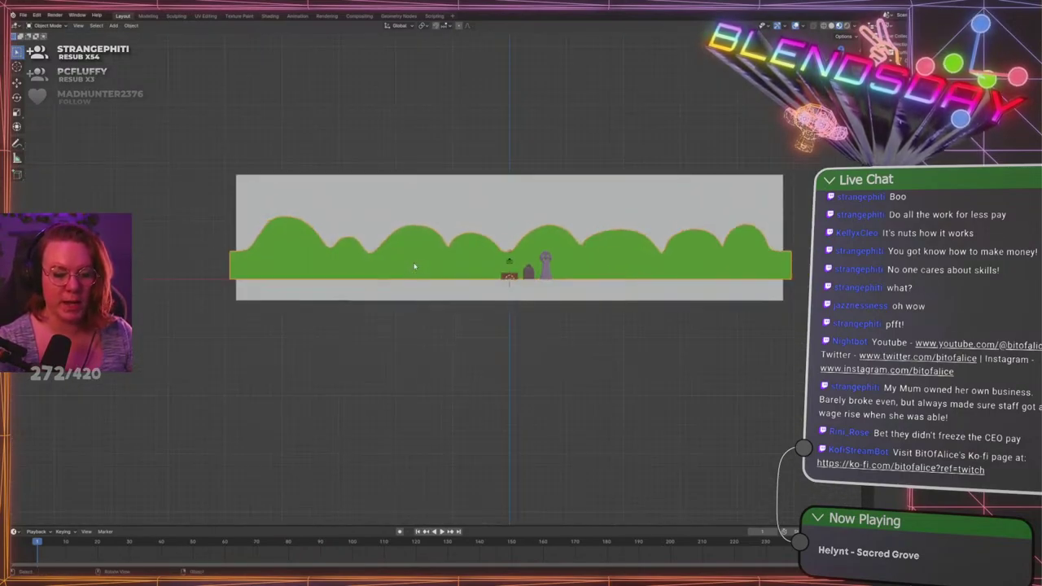
Select the backdrop plane in side view and move it about -5.14 m along Y, closer to the hills
{"action": "key", "text": "KP_3"}
{"action": "middle_click_drag", "start_coordinate": [510, 245], "coordinate": [626, 238]}
{"action": "left_click", "coordinate": [631, 265]}
{"action": "key", "text": "KP_3"}
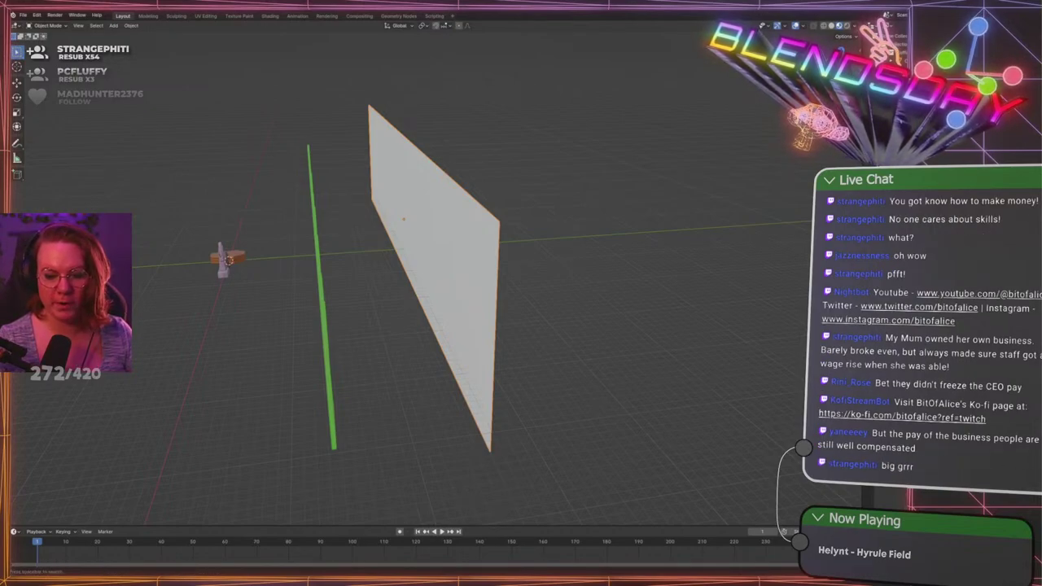
{"action": "scroll", "coordinate": [664, 285], "scroll_direction": "up", "scroll_amount": 4}
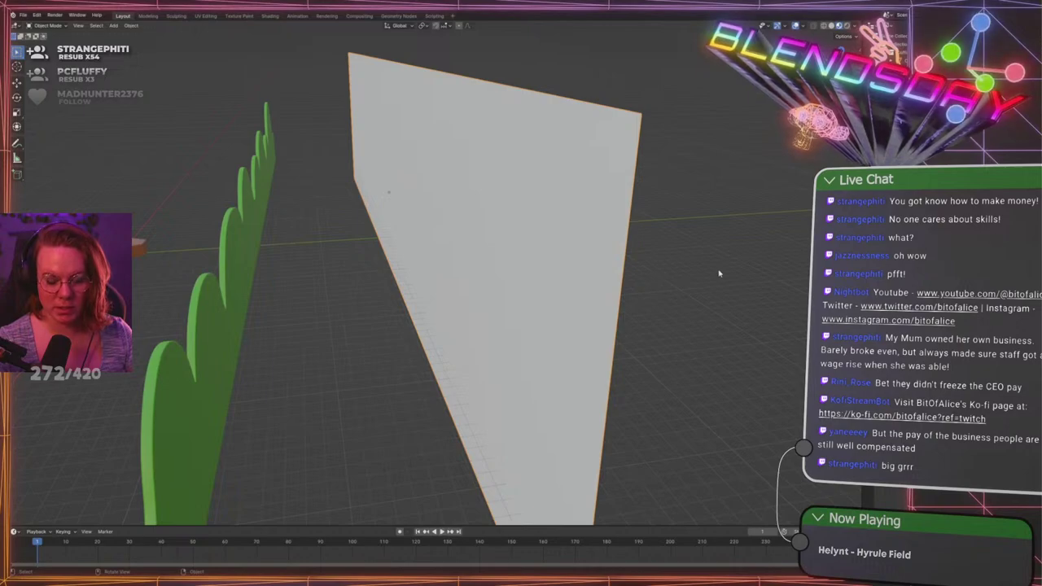
{"action": "key", "text": "KP_3"}
{"action": "middle_click_drag", "start_coordinate": [529, 195], "coordinate": [615, 234], "text": "shift"}
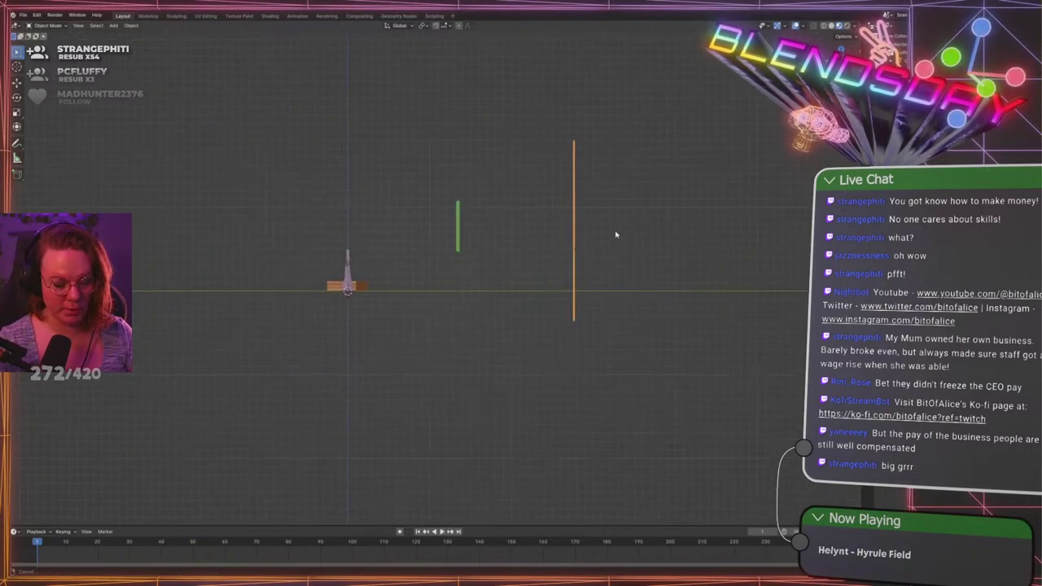
{"action": "key", "text": "g"}
{"action": "key", "text": "y"}
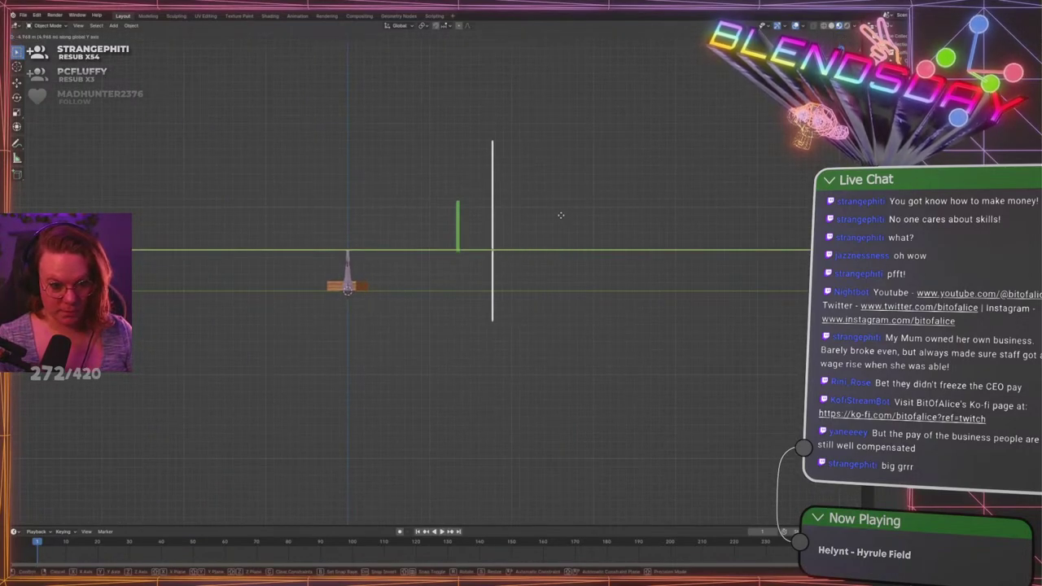
{"action": "left_click", "coordinate": [558, 216]}
{"action": "middle_click_drag", "start_coordinate": [344, 199], "coordinate": [388, 200]}
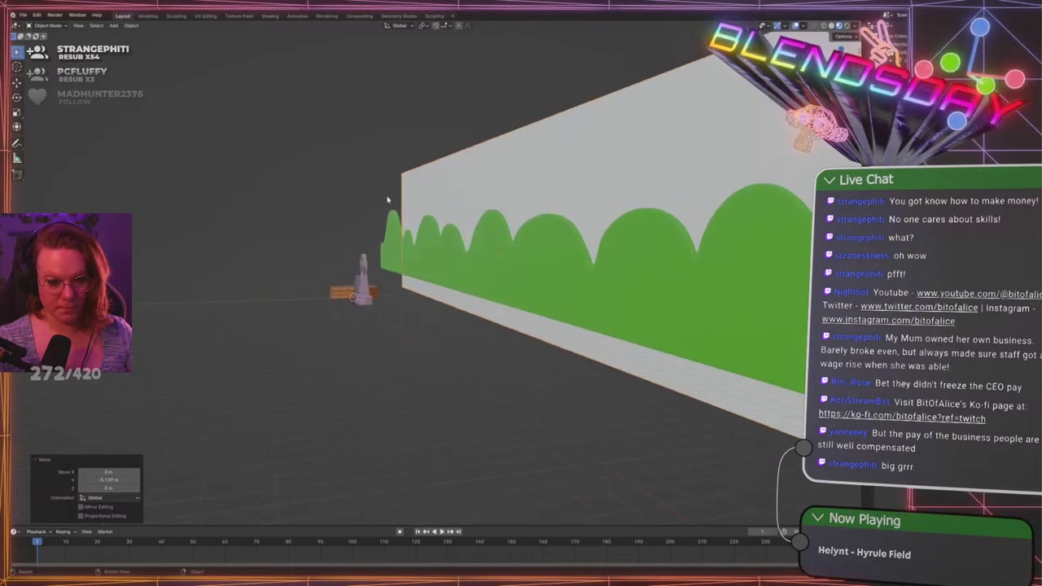
{"action": "scroll", "coordinate": [334, 213], "scroll_direction": "down", "scroll_amount": 5}
In the hill strip's Edit Mode, delete the end cap and the two outermost face columns at its +X end
{"action": "left_click", "coordinate": [289, 209]}
{"action": "middle_click_drag", "start_coordinate": [243, 206], "coordinate": [314, 207]}
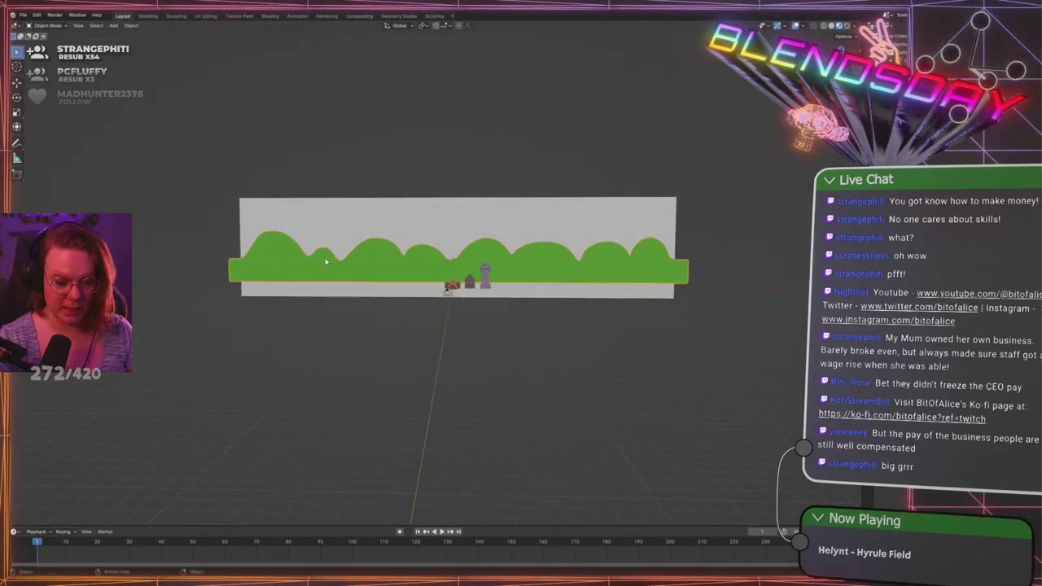
{"action": "key", "text": "KP_1"}
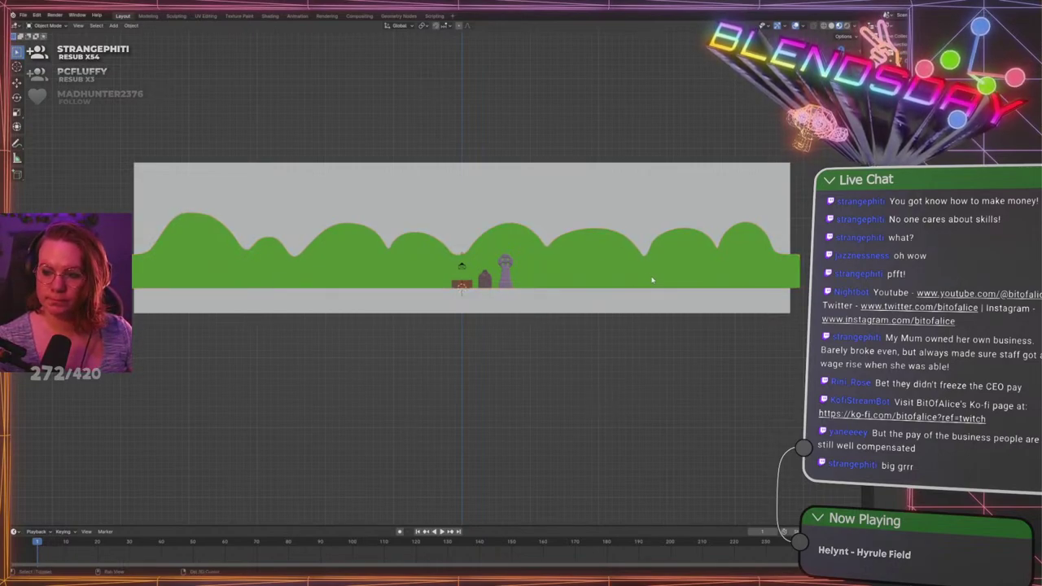
{"action": "middle_click_drag", "start_coordinate": [652, 280], "coordinate": [424, 201], "text": "shift"}
{"action": "key", "text": "Tab"}
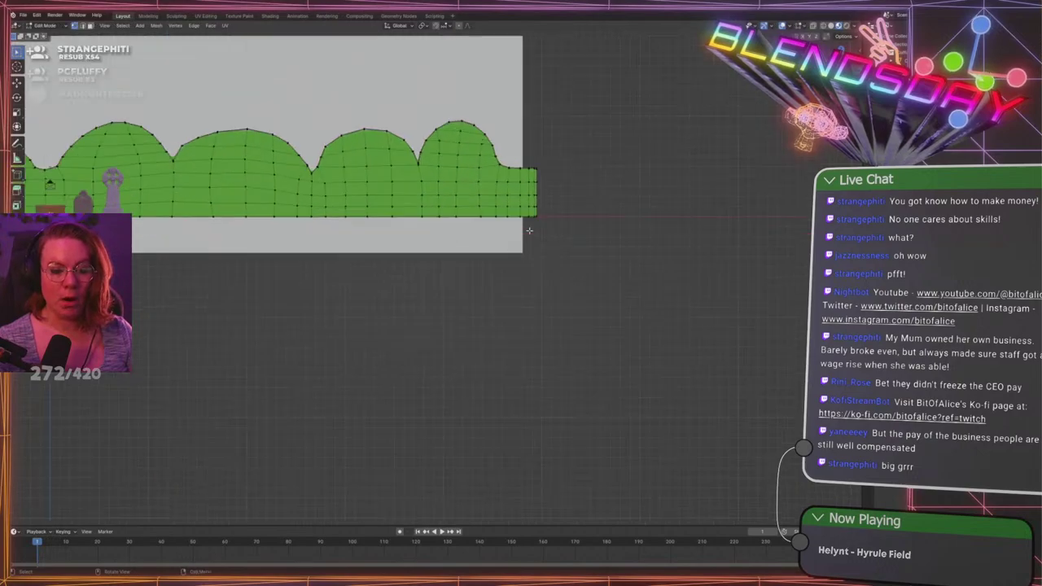
{"action": "scroll", "coordinate": [406, 283], "scroll_direction": "up", "scroll_amount": 8}
{"action": "scroll", "coordinate": [407, 281], "scroll_direction": "up", "scroll_amount": 4}
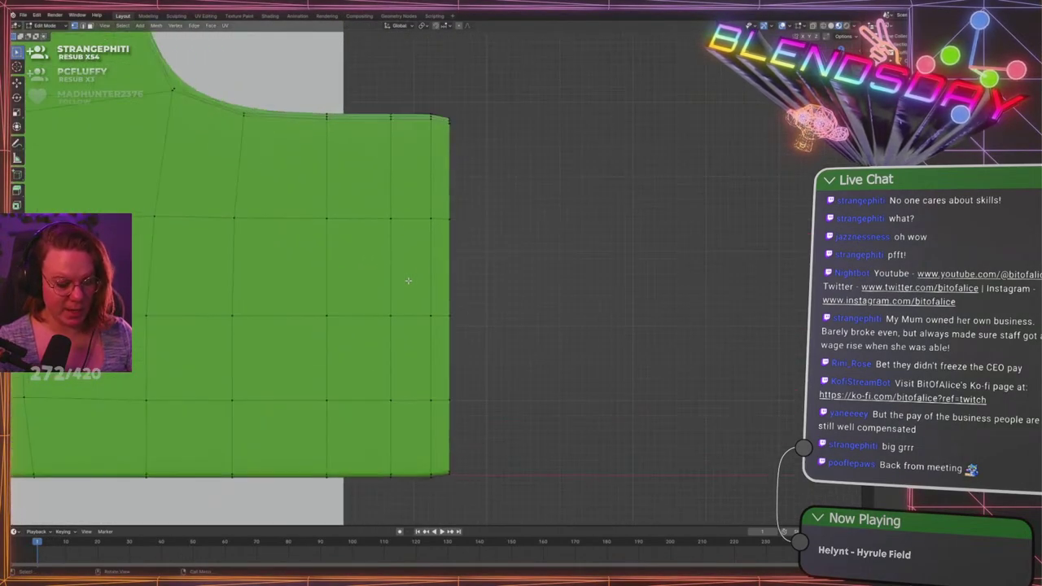
{"action": "left_click", "coordinate": [439, 217], "text": "alt"}
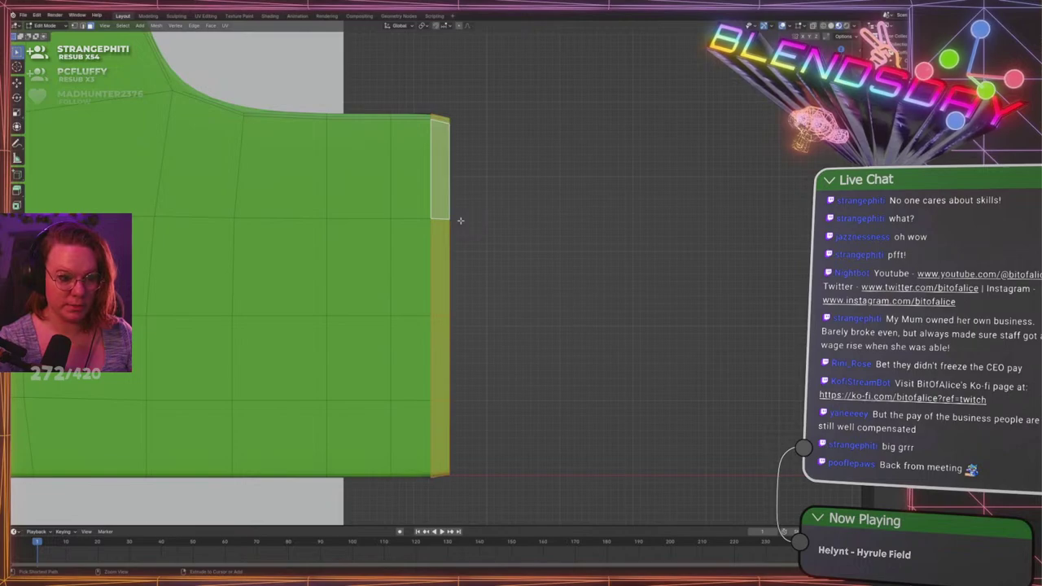
{"action": "key", "text": "ctrl+KP_Add"}
{"action": "key", "text": "x"}
{"action": "left_click", "coordinate": [458, 222]}
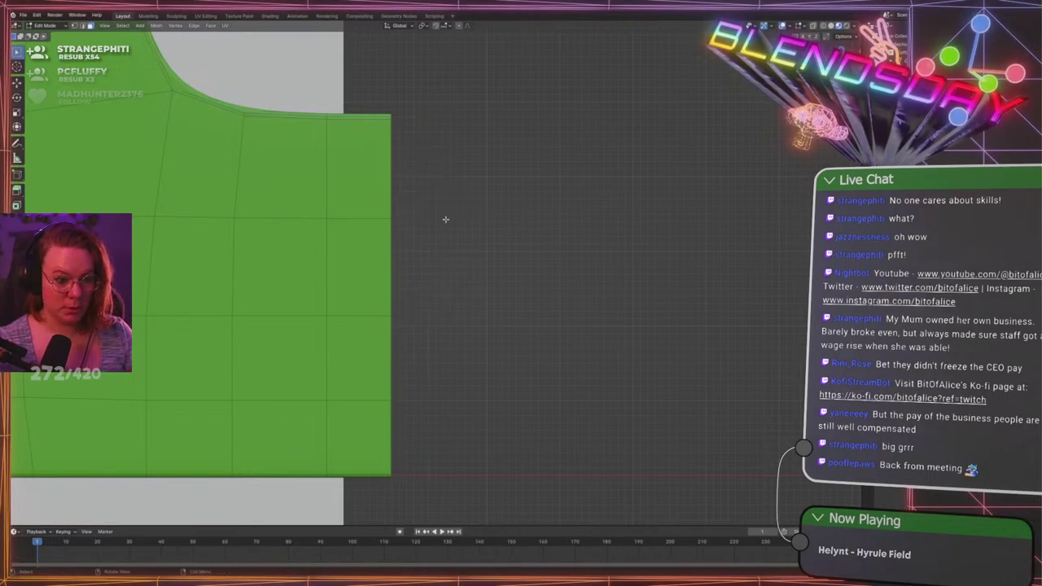
Add a vertical edge loop slid close to the trimmed +X end of the hill strip
{"action": "key", "text": "g"}
{"action": "key", "text": "g"}
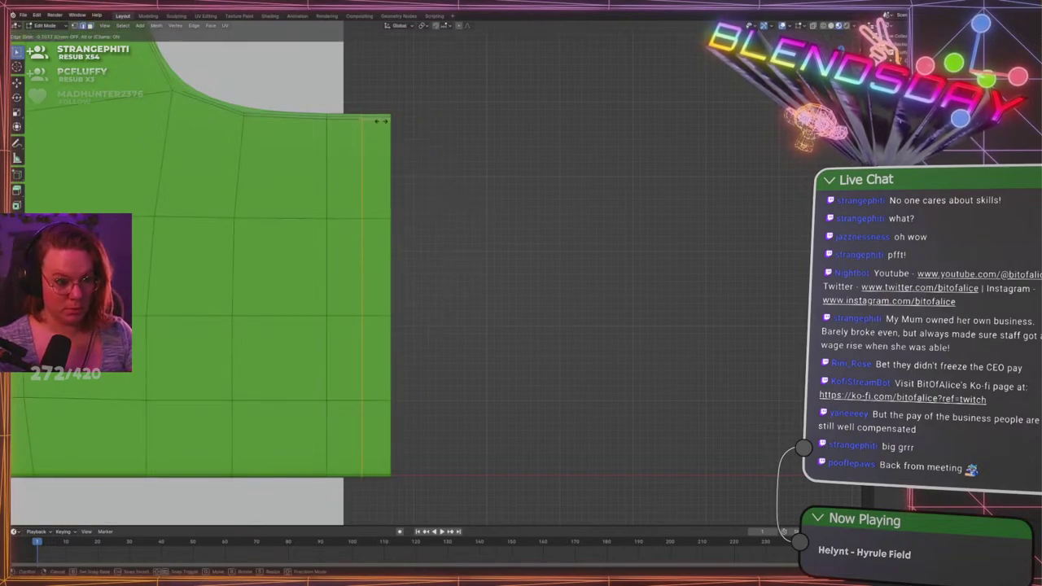
{"action": "left_click", "coordinate": [403, 129]}
Add a vertical edge loop at the strip's -X end, just inside the third vertical edge from the end
{"action": "scroll", "coordinate": [303, 256], "scroll_direction": "down", "scroll_amount": 6}
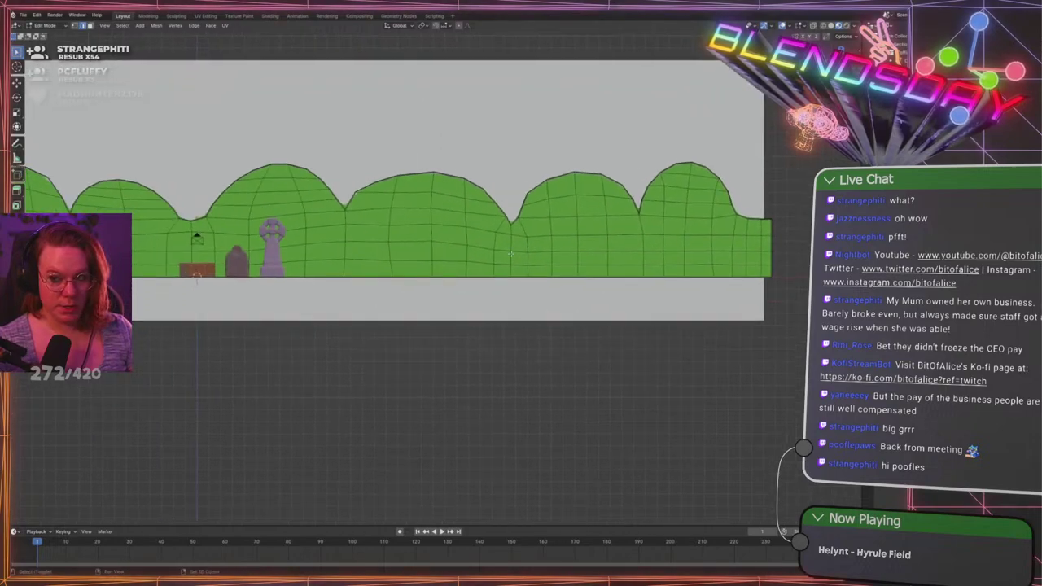
{"action": "scroll", "coordinate": [304, 256], "scroll_direction": "down", "scroll_amount": 2}
{"action": "scroll", "coordinate": [366, 239], "scroll_direction": "up", "scroll_amount": 8}
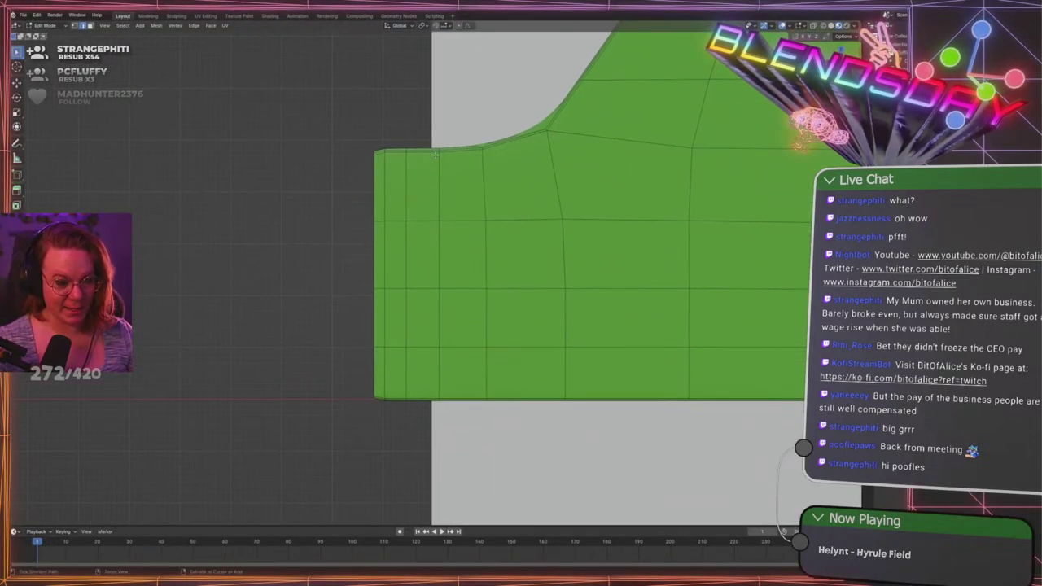
{"action": "key", "text": "ctrl+r"}
{"action": "left_click", "coordinate": [420, 156]}
{"action": "left_click", "coordinate": [406, 156]}
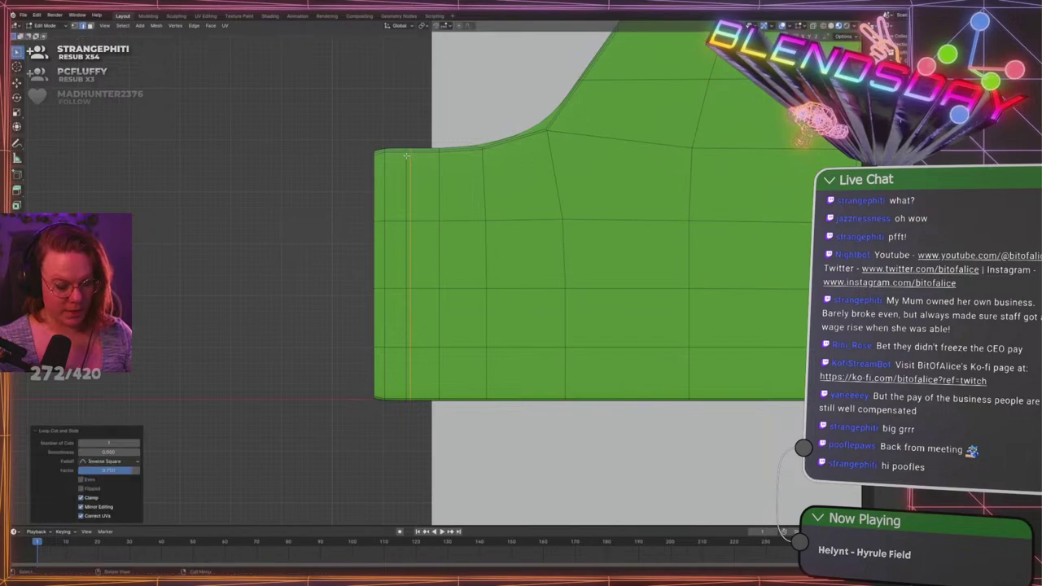
Delete the outermost face columns at the hill strip's -X end up to the new edge loop, leave Edit Mode and save
{"action": "key", "text": "3"}
{"action": "left_click", "coordinate": [379, 156]}
{"action": "left_click_drag", "start_coordinate": [378, 223], "coordinate": [379, 222]}
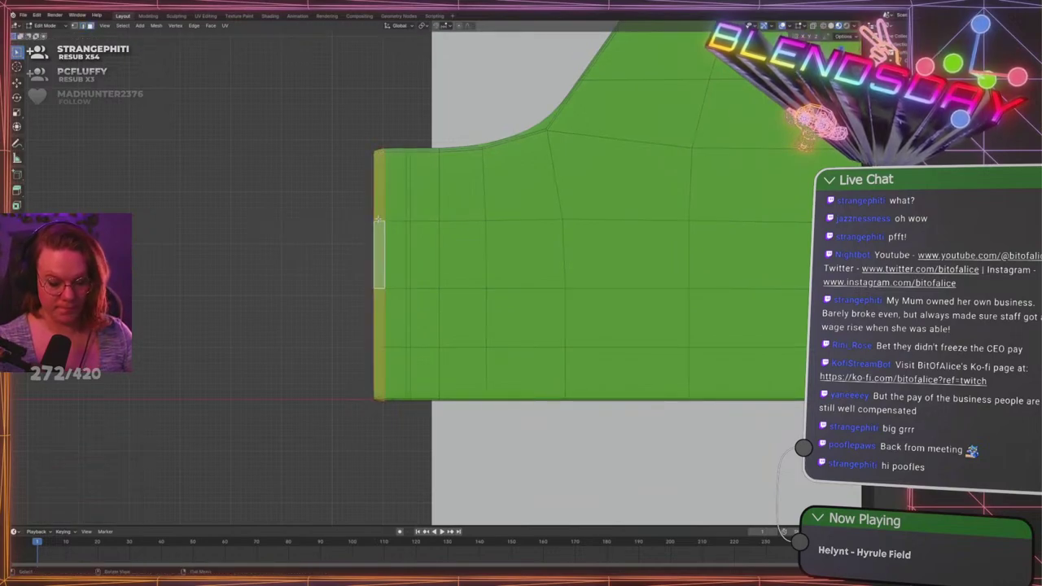
{"action": "key", "text": "ctrl+KP_Add"}
{"action": "key", "text": "x"}
{"action": "left_click", "coordinate": [379, 220]}
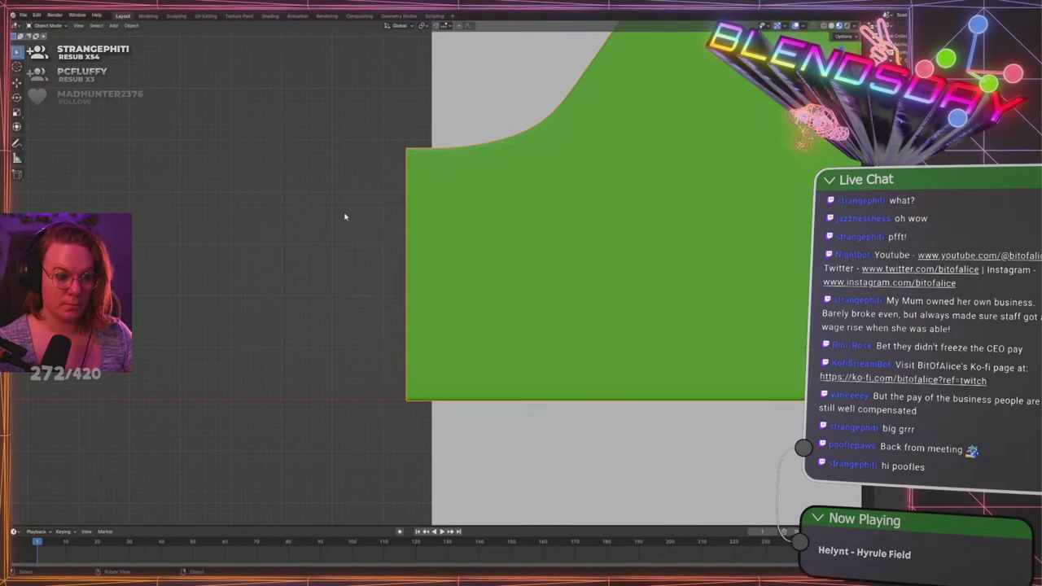
{"action": "key", "text": "Tab"}
{"action": "scroll", "coordinate": [488, 220], "scroll_direction": "down", "scroll_amount": 8}
{"action": "key", "text": "ctrl+s"}
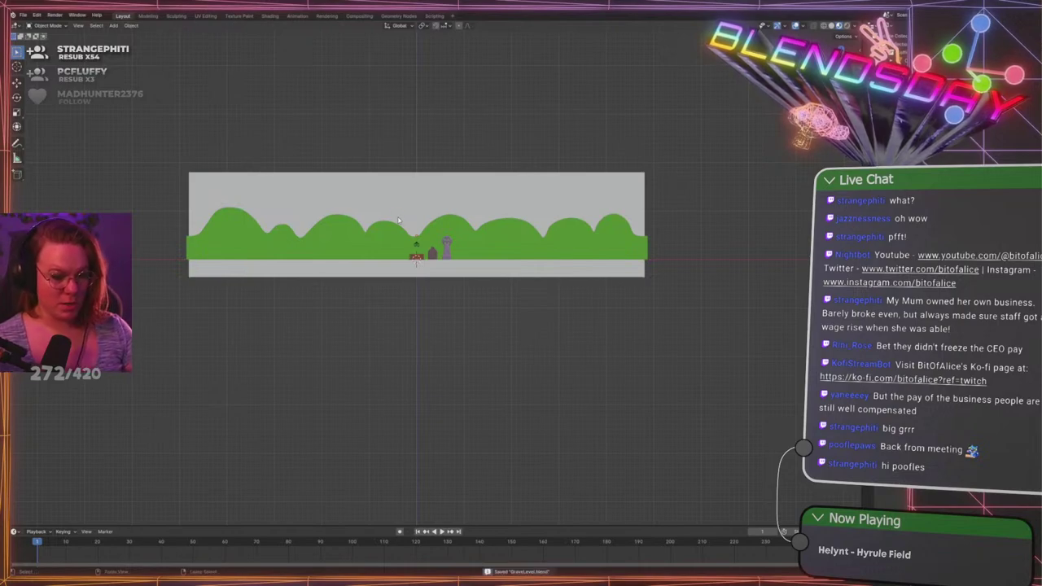
Add an Array modifier to the hill strip, repeating it end to end along X as six copies
{"action": "left_click", "coordinate": [547, 253]}
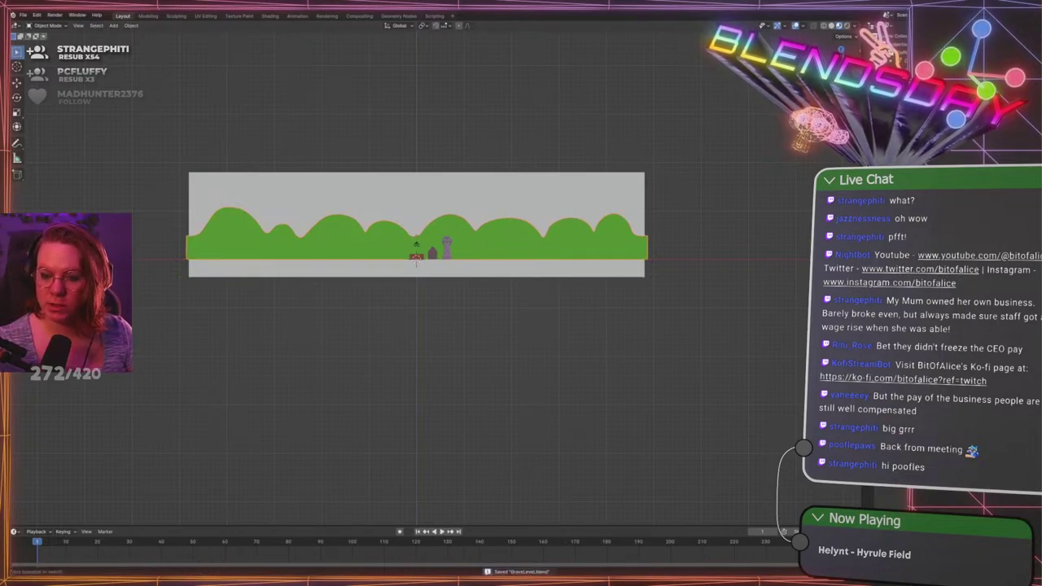
{"action": "key", "text": "shift+d"}
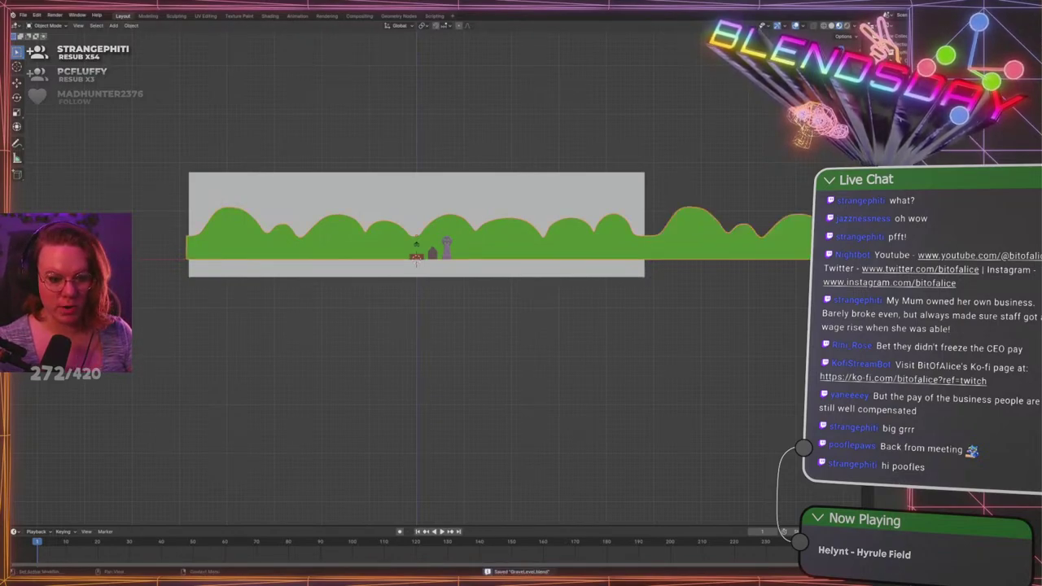
{"action": "middle_click_drag", "start_coordinate": [697, 241], "coordinate": [318, 218], "text": "shift"}
{"action": "scroll", "coordinate": [325, 224], "scroll_direction": "down", "scroll_amount": 4}
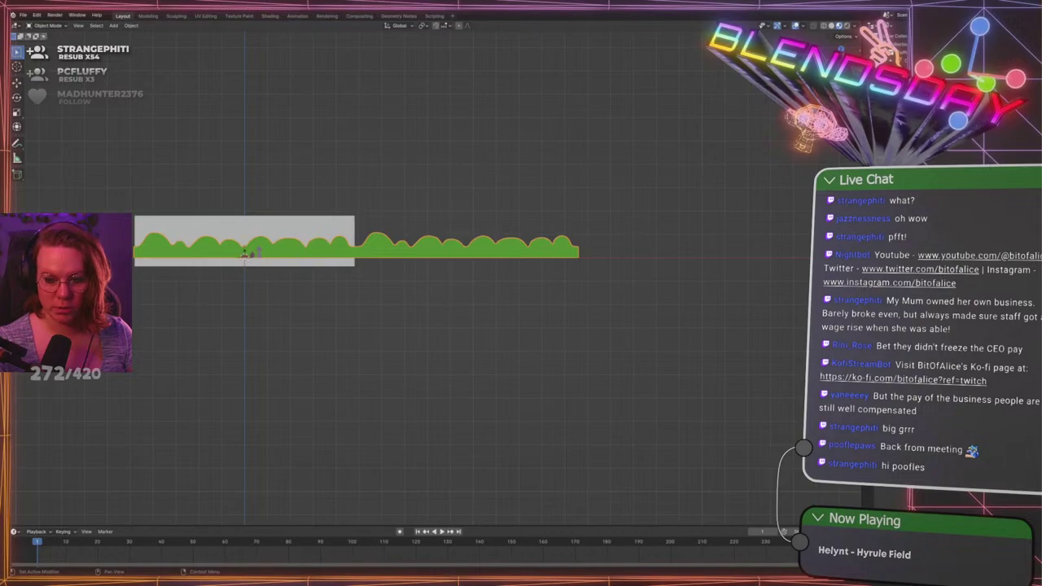
{"action": "key", "text": "shift+r"}
{"action": "scroll", "coordinate": [505, 342], "scroll_direction": "down", "scroll_amount": 6}
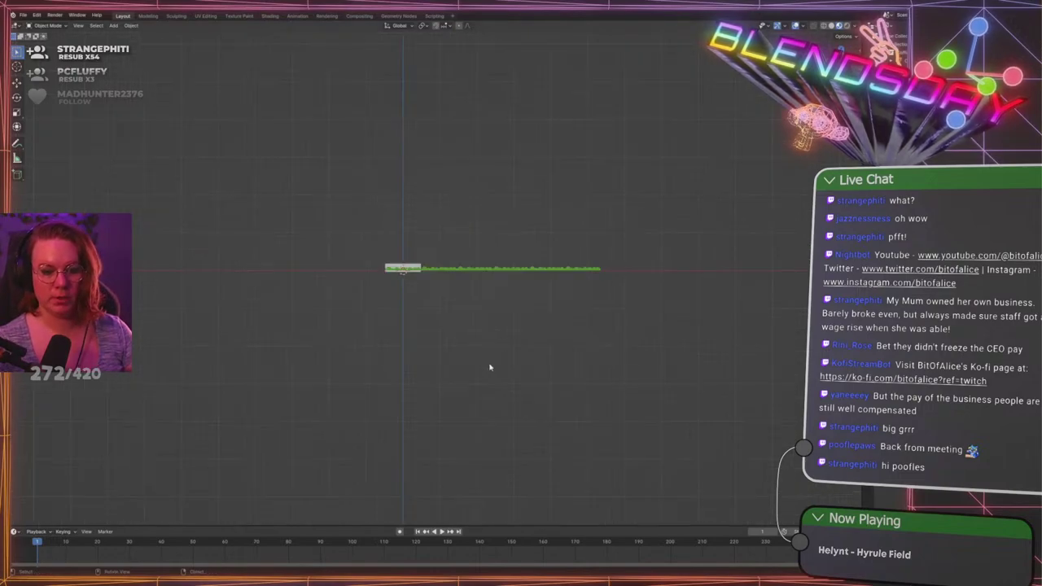
{"action": "scroll", "coordinate": [379, 425], "scroll_direction": "up", "scroll_amount": 8}
{"action": "scroll", "coordinate": [394, 268], "scroll_direction": "down", "scroll_amount": 5}
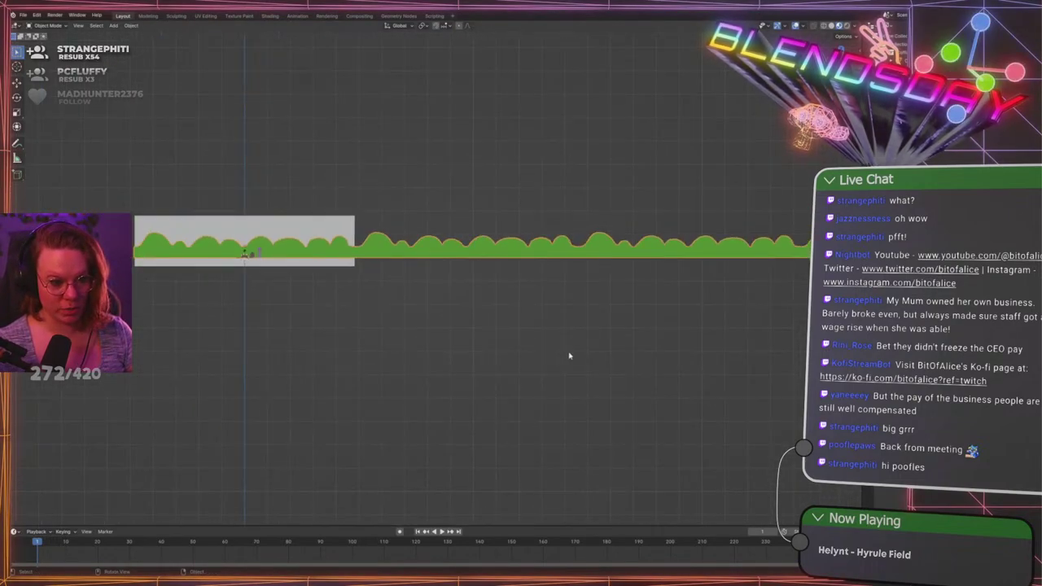
Try sliding the arrayed hill strip along X in front view and again through the camera
{"action": "key", "text": "g"}
{"action": "key", "text": "x"}
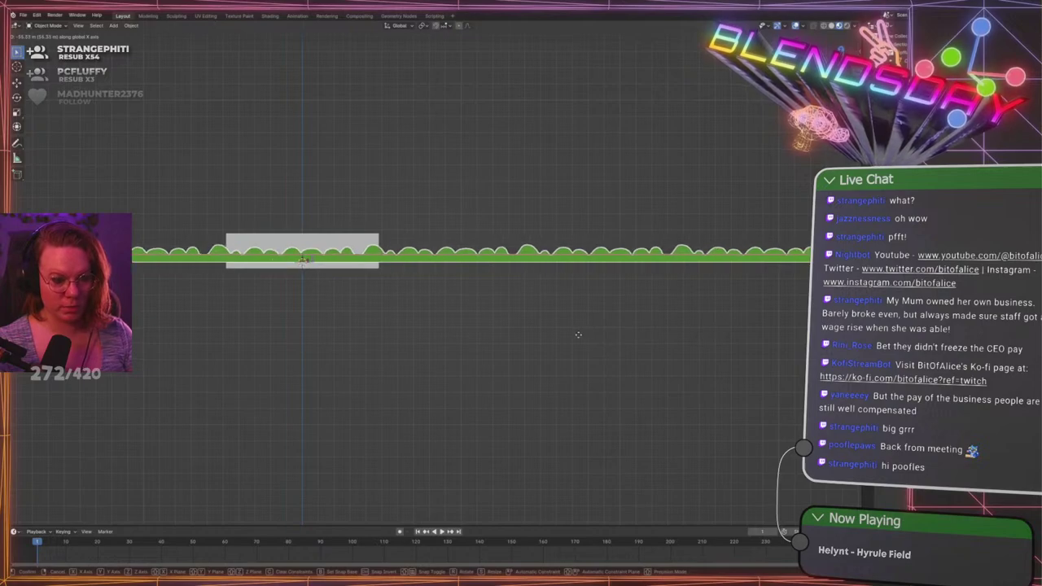
{"action": "right_click", "coordinate": [579, 337]}
{"action": "key", "text": "KP_0"}
{"action": "key", "text": "KP_0"}
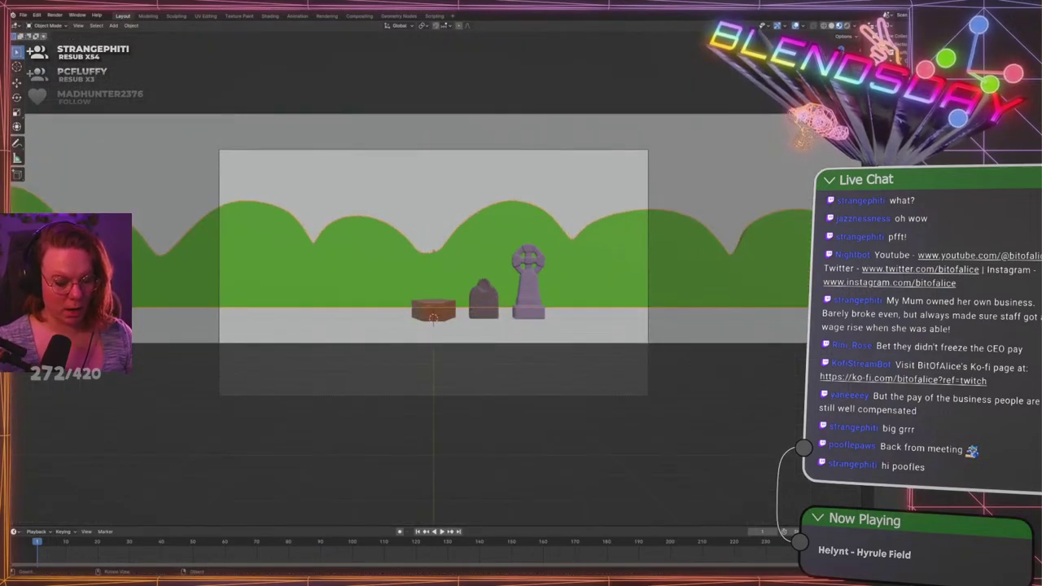
{"action": "key", "text": "g"}
{"action": "middle_click_drag", "start_coordinate": [805, 378], "coordinate": [717, 370]}
{"action": "right_click", "coordinate": [188, 330]}
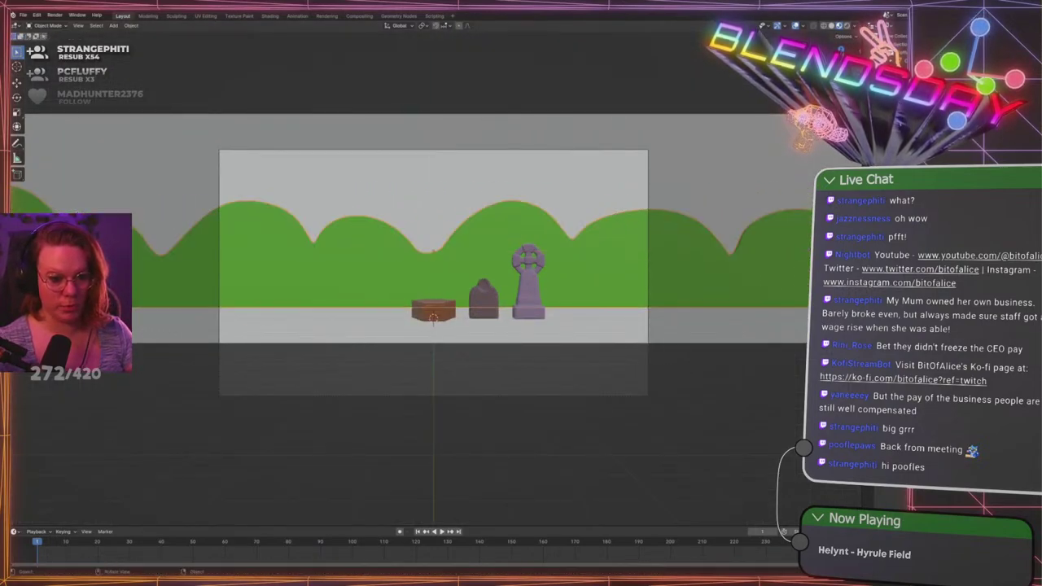
Reduce the hill strip's array to three copies and save the file
{"action": "scroll", "coordinate": [603, 421], "scroll_direction": "down", "scroll_amount": 3}
{"action": "middle_click_drag", "start_coordinate": [461, 379], "coordinate": [599, 375]}
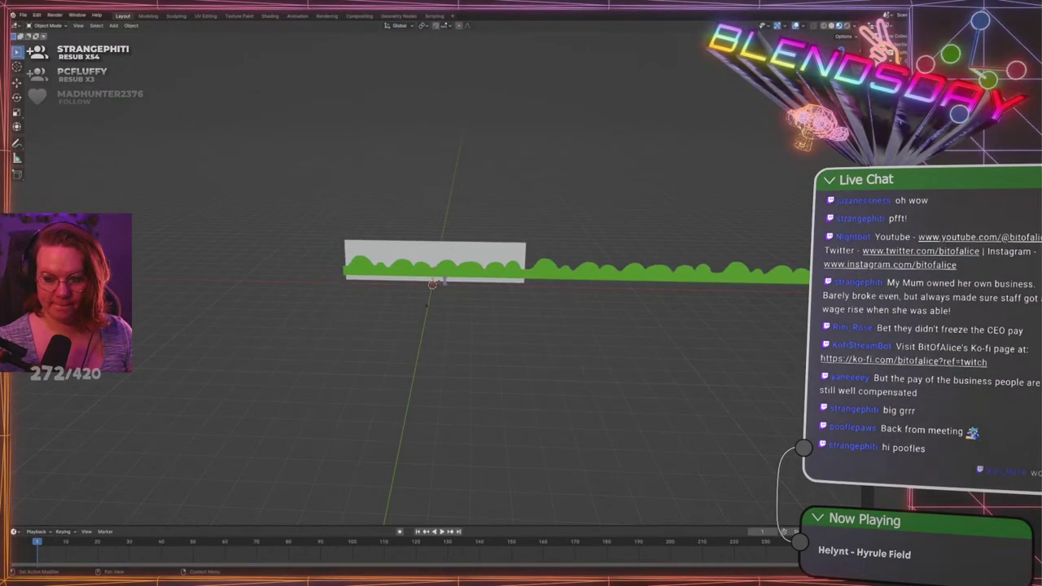
{"action": "scroll", "coordinate": [704, 355], "scroll_direction": "down", "scroll_amount": 3}
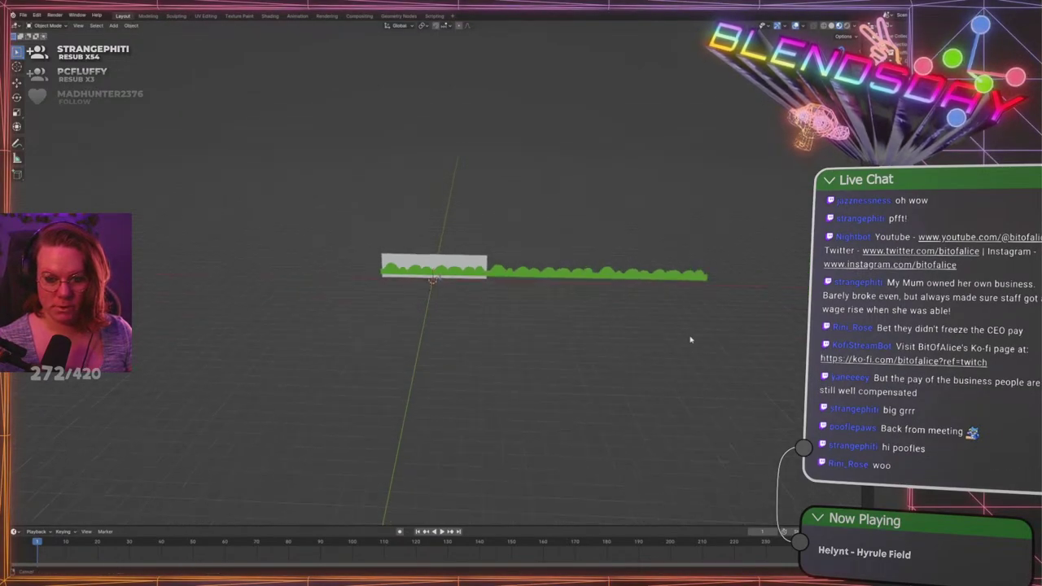
{"action": "middle_click_drag", "start_coordinate": [691, 340], "coordinate": [663, 344], "text": "shift"}
{"action": "key", "text": "ctrl+s"}
Add an Array modifier to the backdrop plane with three copies along X behind the hills, and save
{"action": "scroll", "coordinate": [384, 334], "scroll_direction": "up", "scroll_amount": 6}
{"action": "middle_click_drag", "start_coordinate": [463, 395], "coordinate": [610, 252]}
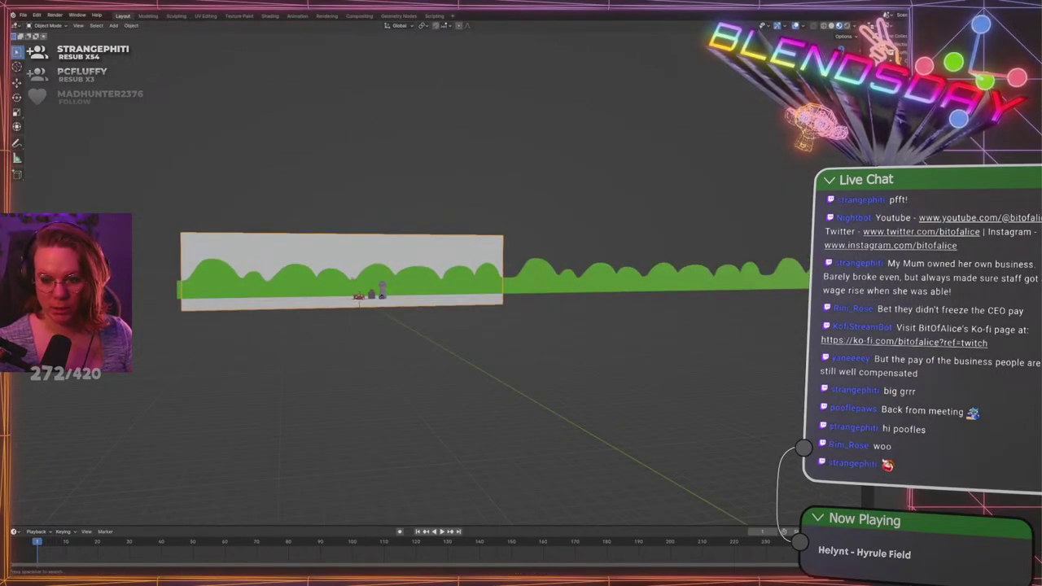
{"action": "left_click", "coordinate": [937, 415]}
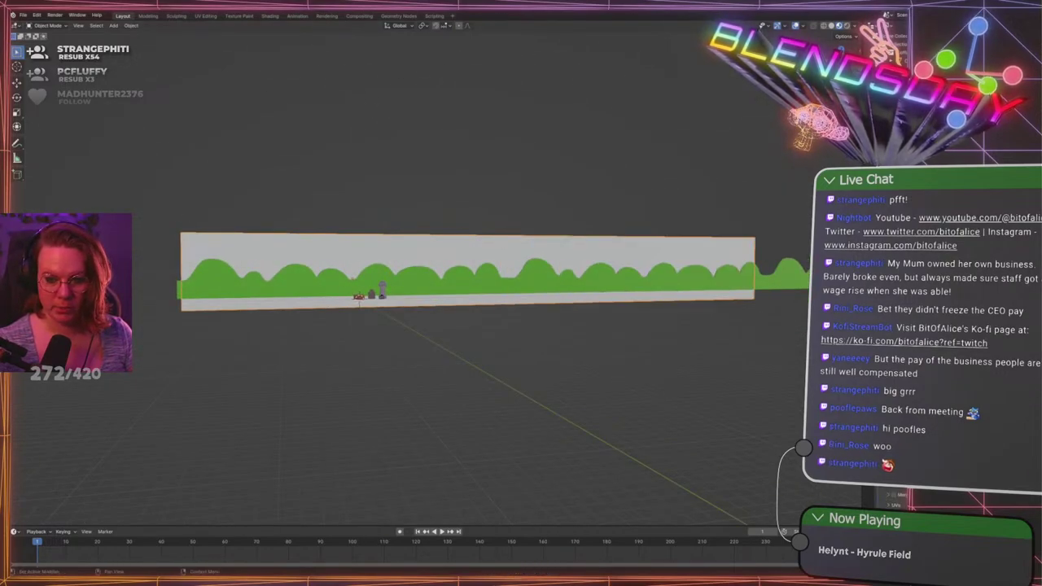
{"action": "left_click", "coordinate": [757, 364]}
{"action": "scroll", "coordinate": [713, 361], "scroll_direction": "down", "scroll_amount": 1}
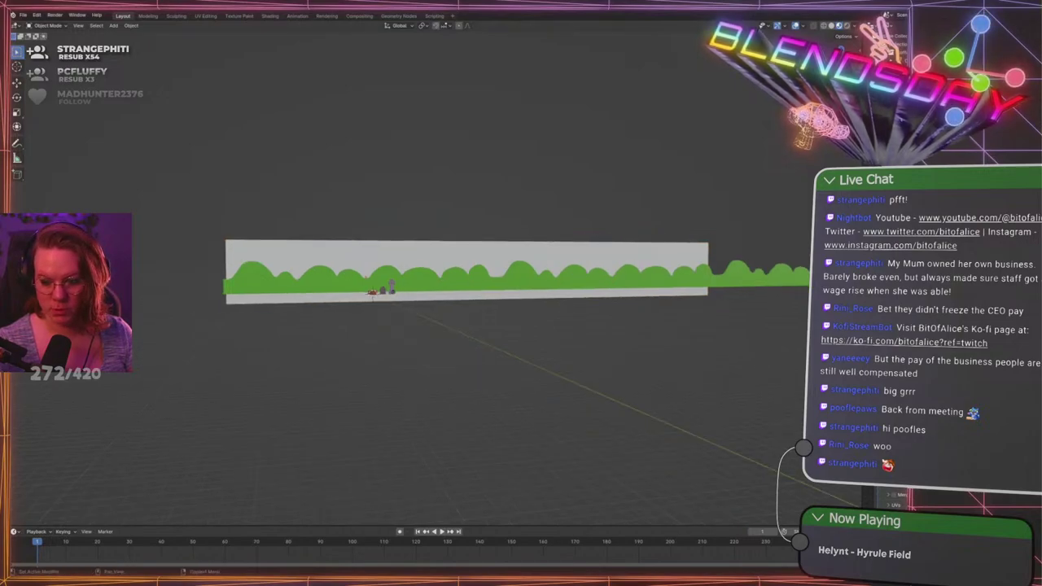
{"action": "left_click", "coordinate": [936, 399]}
{"action": "scroll", "coordinate": [602, 358], "scroll_direction": "down", "scroll_amount": 3}
{"action": "middle_click_drag", "start_coordinate": [529, 335], "coordinate": [572, 243]}
{"action": "key", "text": "ctrl+s"}
{"action": "scroll", "coordinate": [521, 351], "scroll_direction": "up", "scroll_amount": 3}
{"action": "scroll", "coordinate": [569, 297], "scroll_direction": "down", "scroll_amount": 3}
{"action": "middle_click_drag", "start_coordinate": [703, 326], "coordinate": [622, 283], "text": "shift"}
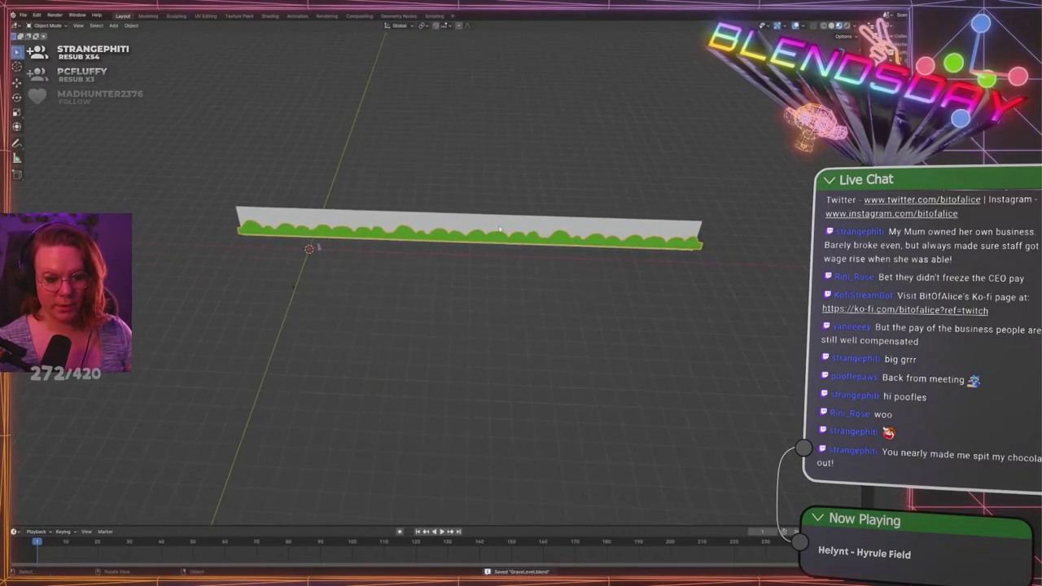
Examine the original meshes of the arrayed hills and backdrop in Edit Mode, and view the viewport overlay settings
{"action": "left_click", "coordinate": [492, 225]}
{"action": "key", "text": "Tab"}
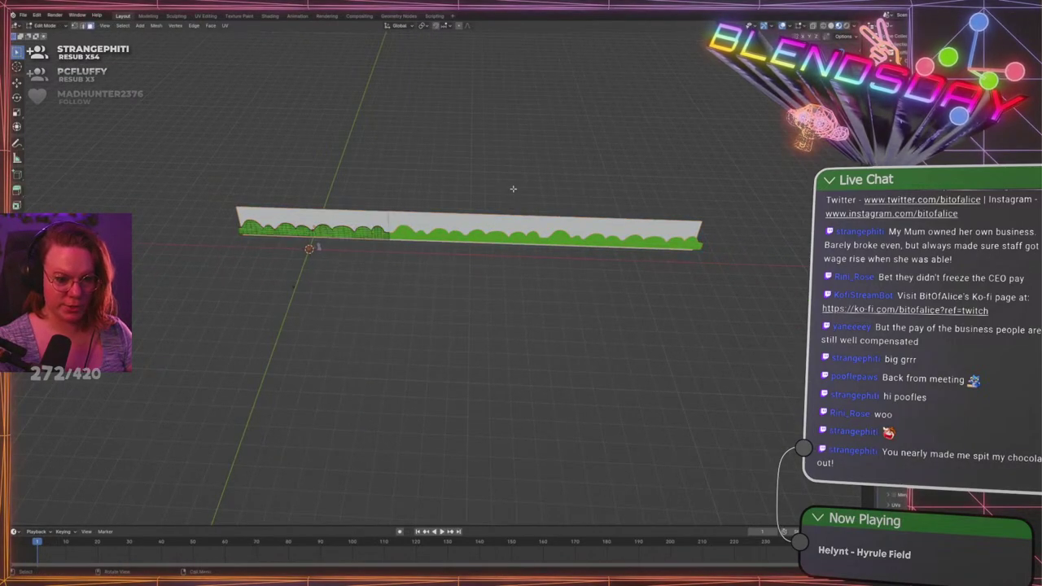
{"action": "key", "text": "KP_1"}
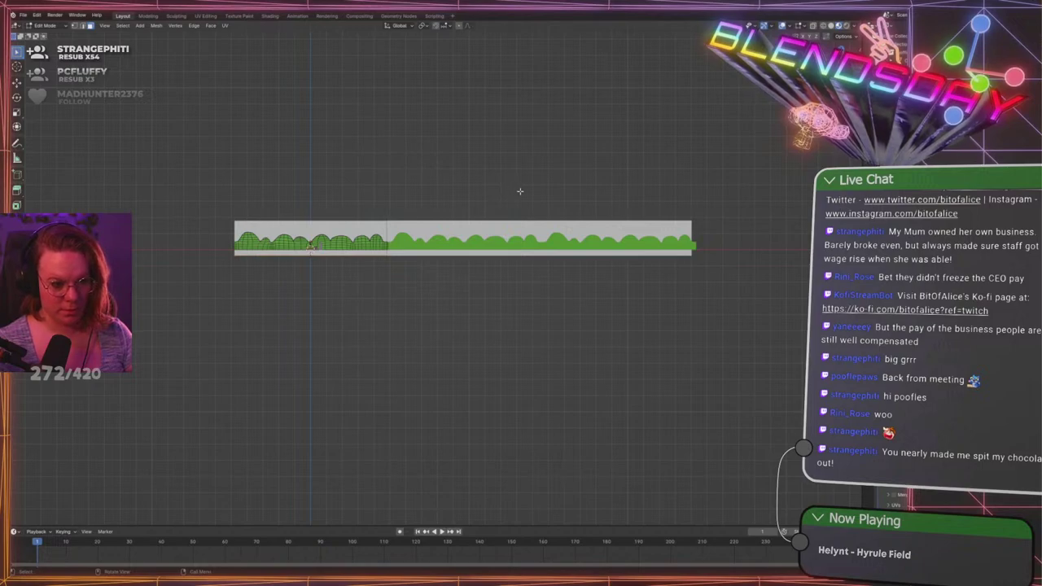
{"action": "key", "text": "Tab"}
{"action": "left_click", "coordinate": [802, 28]}
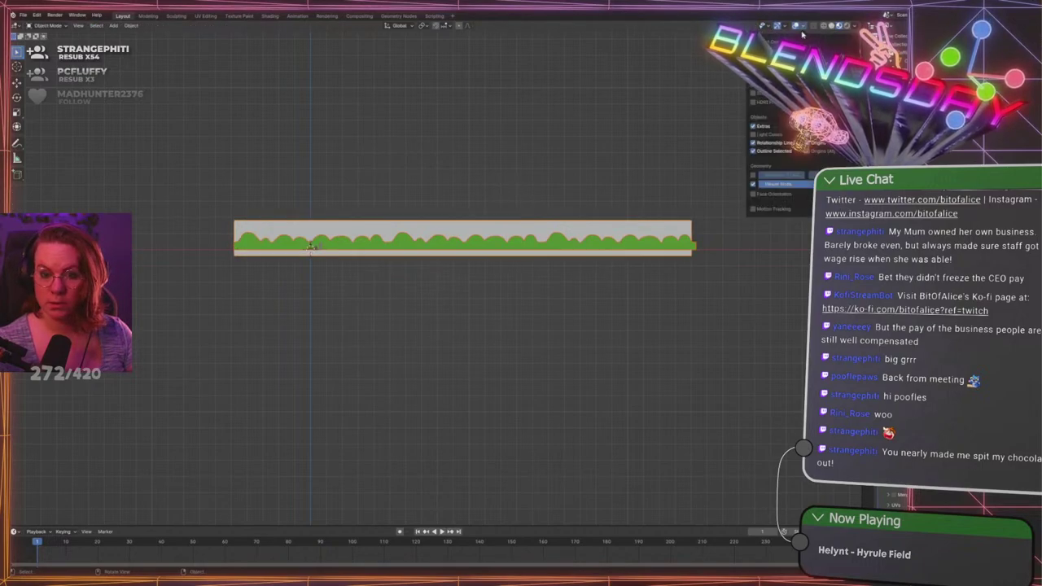
{"action": "left_click", "coordinate": [409, 145]}
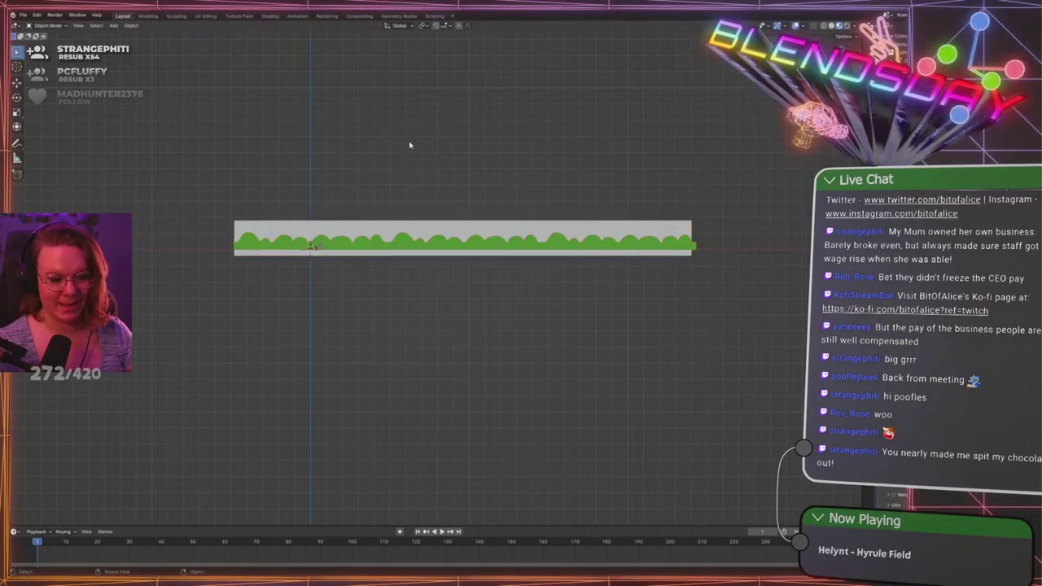
Give the backdrop plane thickness with a Solidify modifier, merge its Array copies, and save the file
{"action": "key", "text": "ctrl+s"}
{"action": "middle_click_drag", "start_coordinate": [410, 148], "coordinate": [475, 206]}
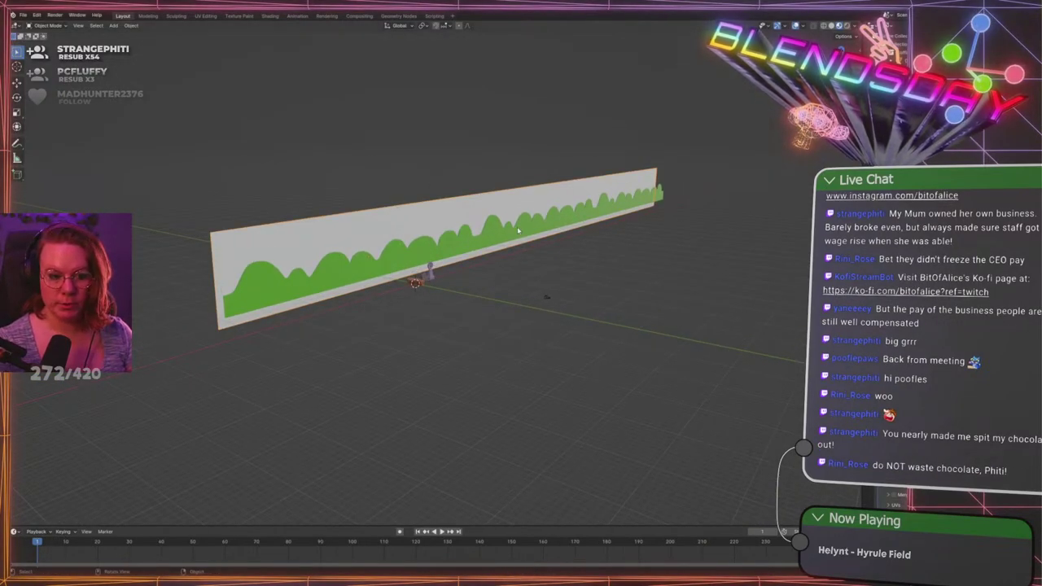
{"action": "scroll", "coordinate": [445, 161], "scroll_direction": "up", "scroll_amount": 3}
{"action": "left_click", "coordinate": [445, 161]}
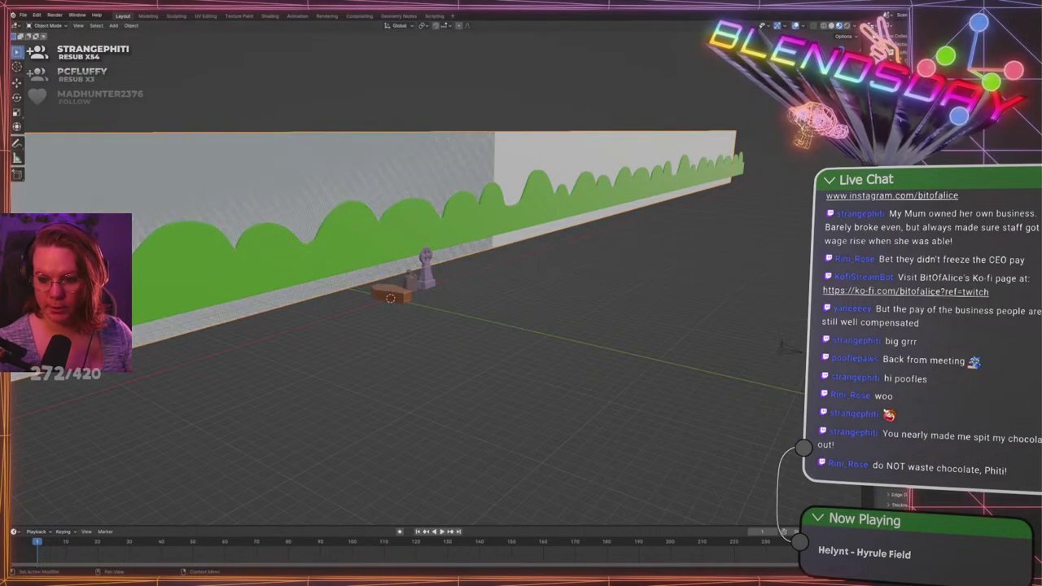
{"action": "middle_click_drag", "start_coordinate": [419, 245], "coordinate": [509, 294]}
{"action": "scroll", "coordinate": [489, 285], "scroll_direction": "up", "scroll_amount": 2}
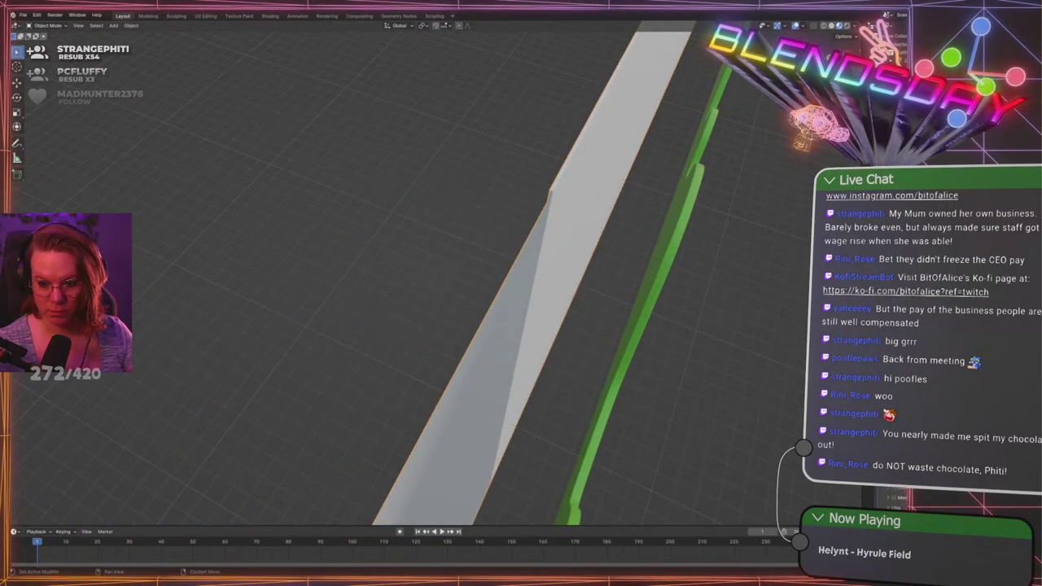
{"action": "key", "text": "ctrl+z"}
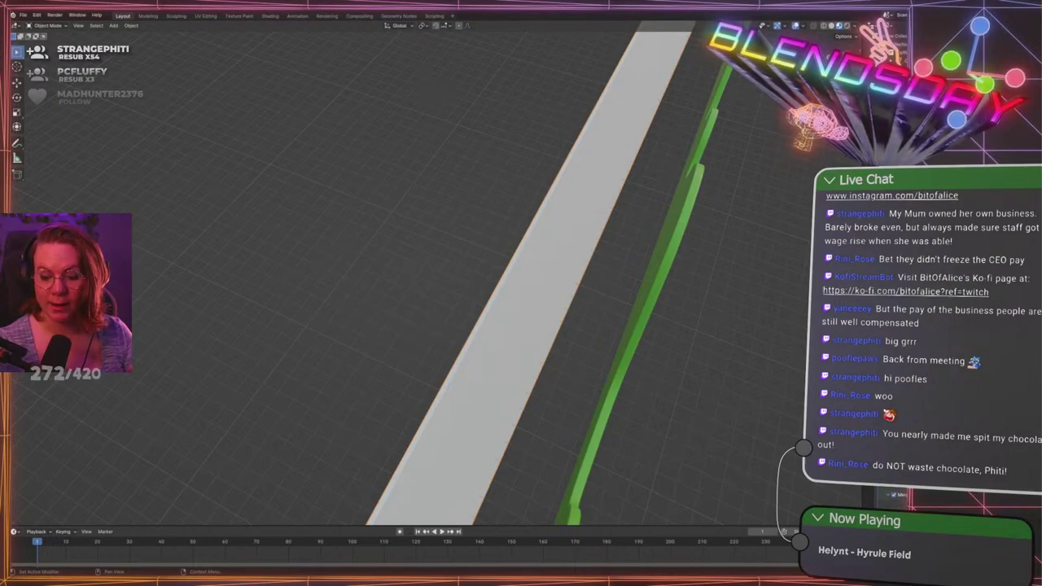
{"action": "left_click", "coordinate": [389, 181]}
{"action": "mouse_move", "coordinate": [562, 220]}
{"action": "middle_mouse_down"}
{"action": "mouse_move", "coordinate": [604, 246]}
{"action": "mouse_move", "coordinate": [556, 210]}
{"action": "middle_mouse_up"}
{"action": "scroll", "coordinate": [556, 210], "scroll_direction": "down", "scroll_amount": 6}
{"action": "key", "text": "ctrl+s"}
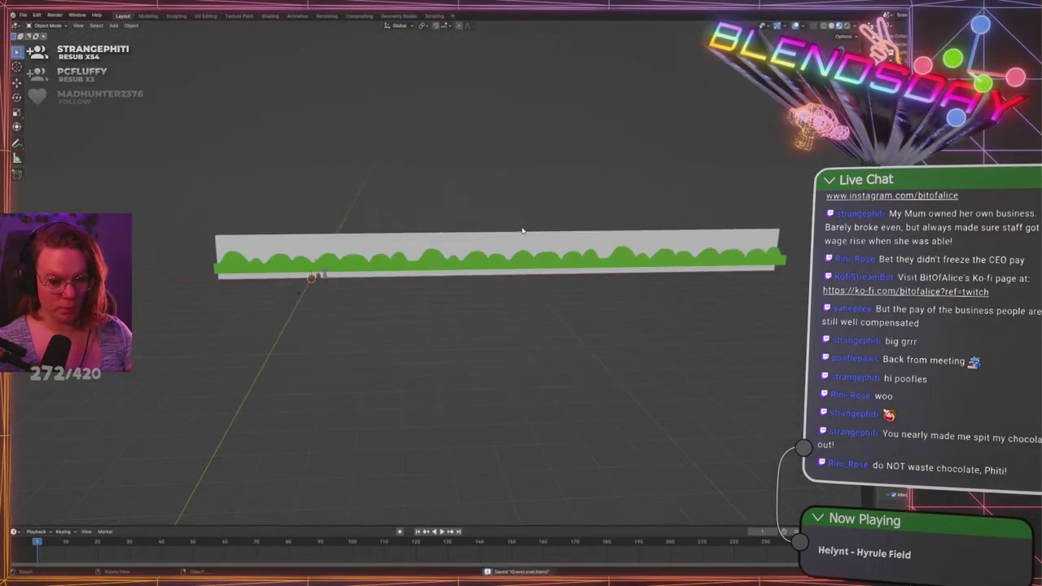
{"action": "scroll", "coordinate": [612, 401], "scroll_direction": "down", "scroll_amount": 3}
{"action": "scroll", "coordinate": [612, 401], "scroll_direction": "up", "scroll_amount": 4}
{"action": "key", "text": "shift+s"}
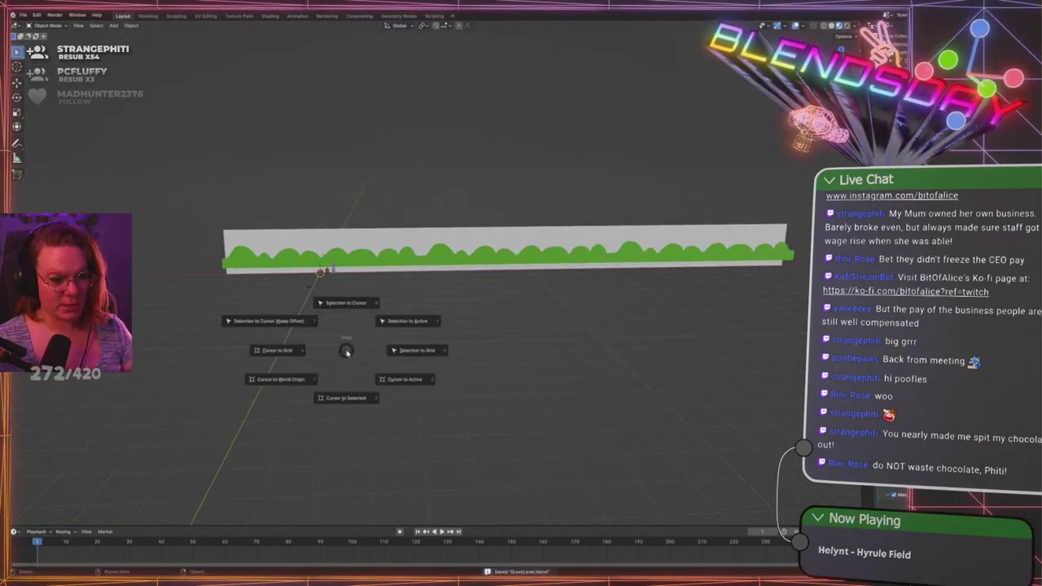
{"action": "left_click", "coordinate": [549, 372]}
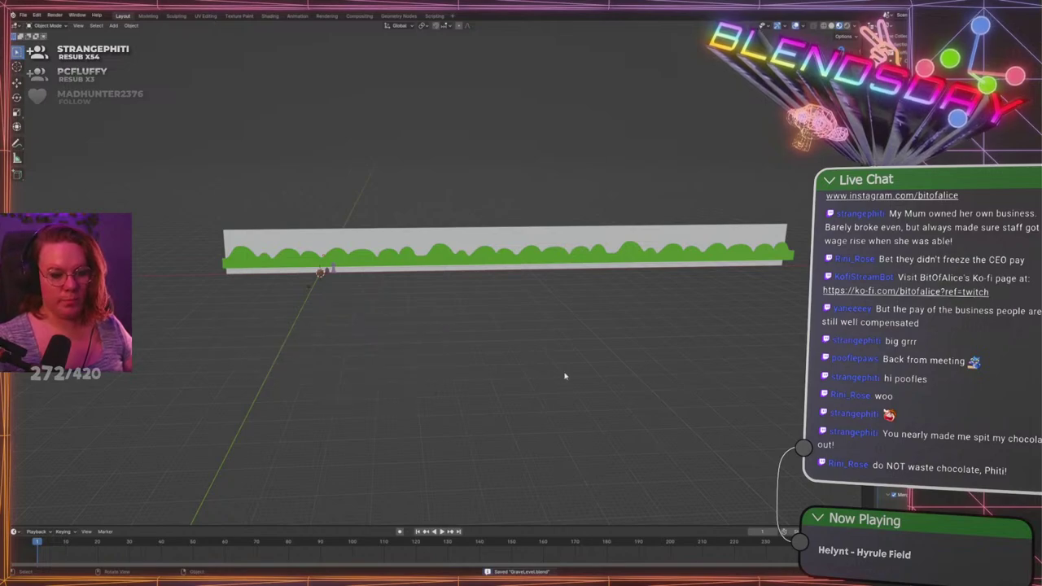
{"action": "scroll", "coordinate": [472, 334], "scroll_direction": "up", "scroll_amount": 3}
{"action": "middle_click_drag", "start_coordinate": [391, 298], "coordinate": [479, 308]}
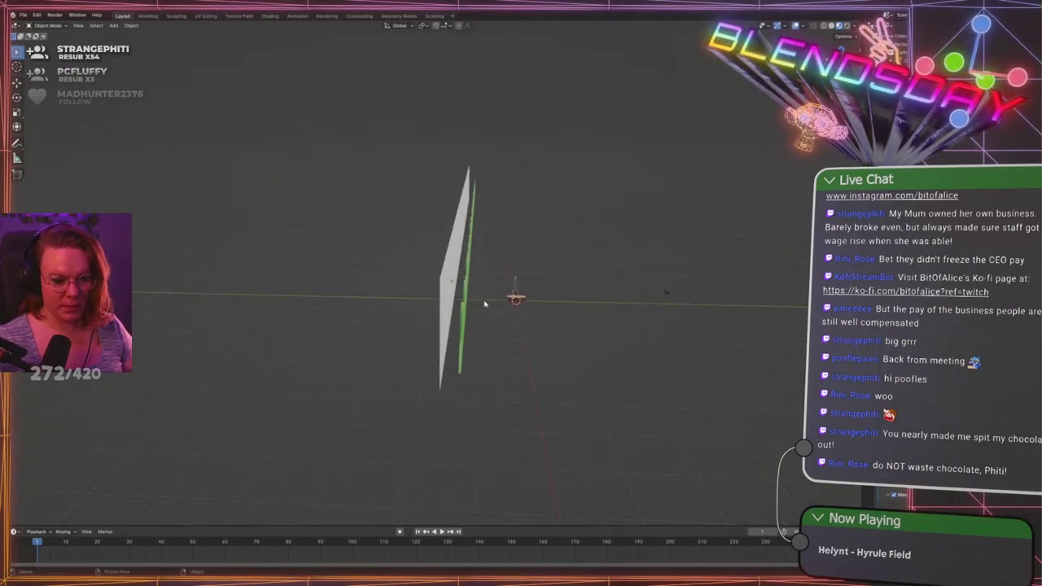
In front view, add a 1 m mesh plane at the world origin
{"action": "key", "text": "KP_1"}
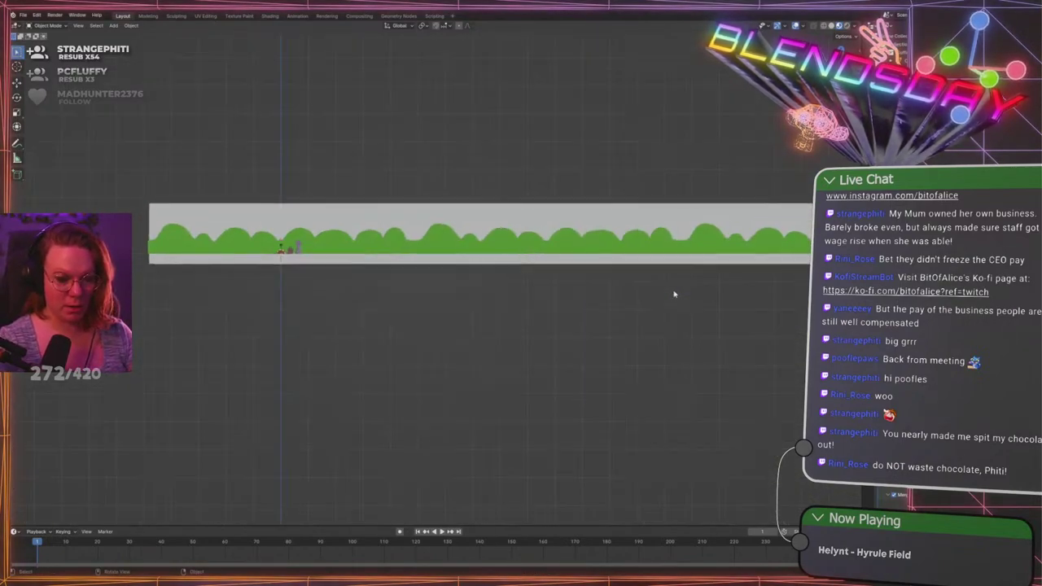
{"action": "scroll", "coordinate": [671, 296], "scroll_direction": "down", "scroll_amount": 3}
{"action": "scroll", "coordinate": [470, 330], "scroll_direction": "down", "scroll_amount": 1}
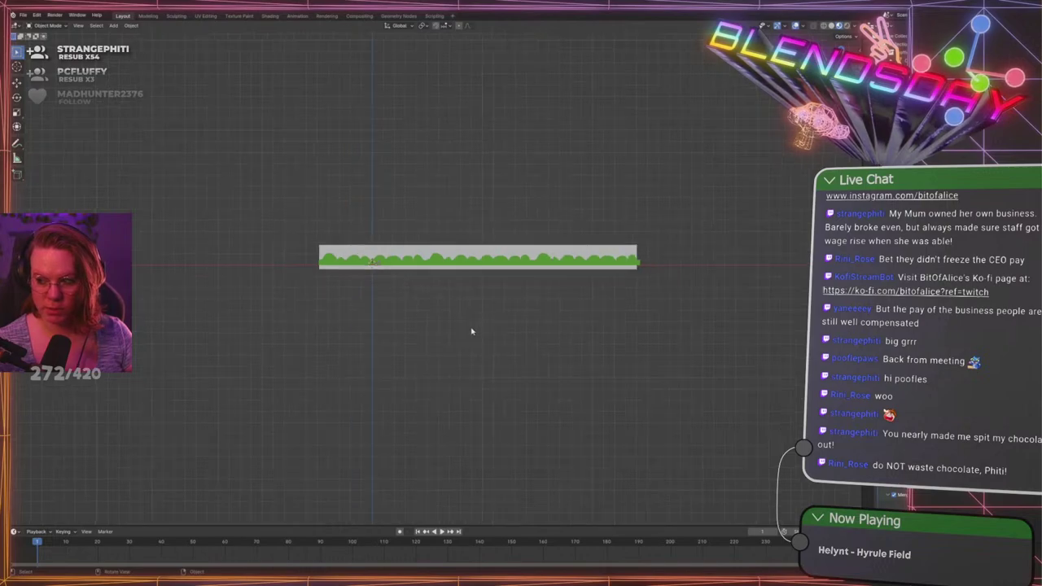
{"action": "middle_click_drag", "start_coordinate": [324, 333], "coordinate": [396, 325], "text": "shift"}
{"action": "scroll", "coordinate": [396, 325], "scroll_direction": "up", "scroll_amount": 2}
{"action": "key", "text": "shift+a"}
{"action": "mouse_move", "coordinate": [412, 317]}
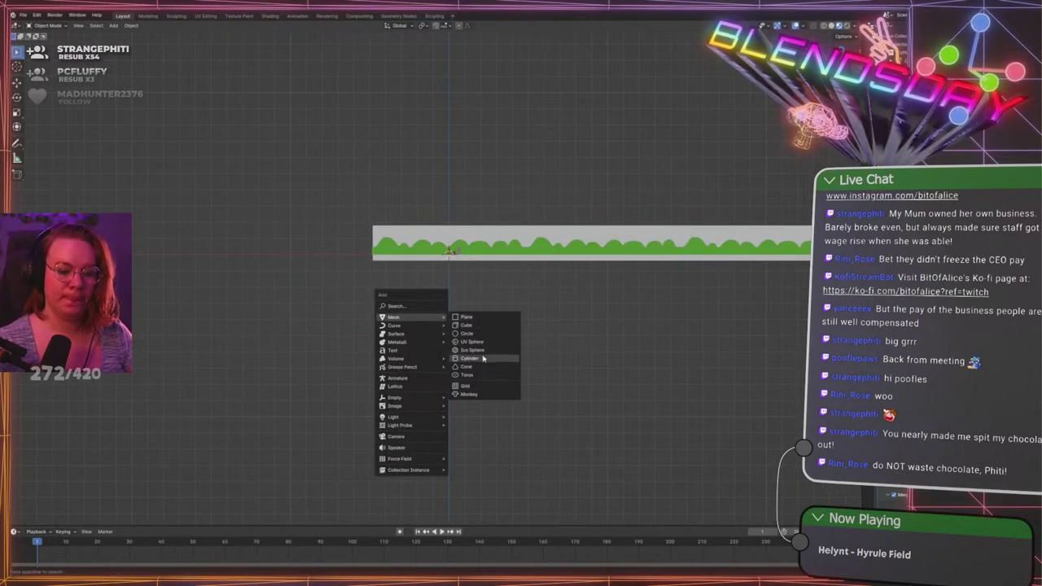
{"action": "left_click", "coordinate": [485, 323]}
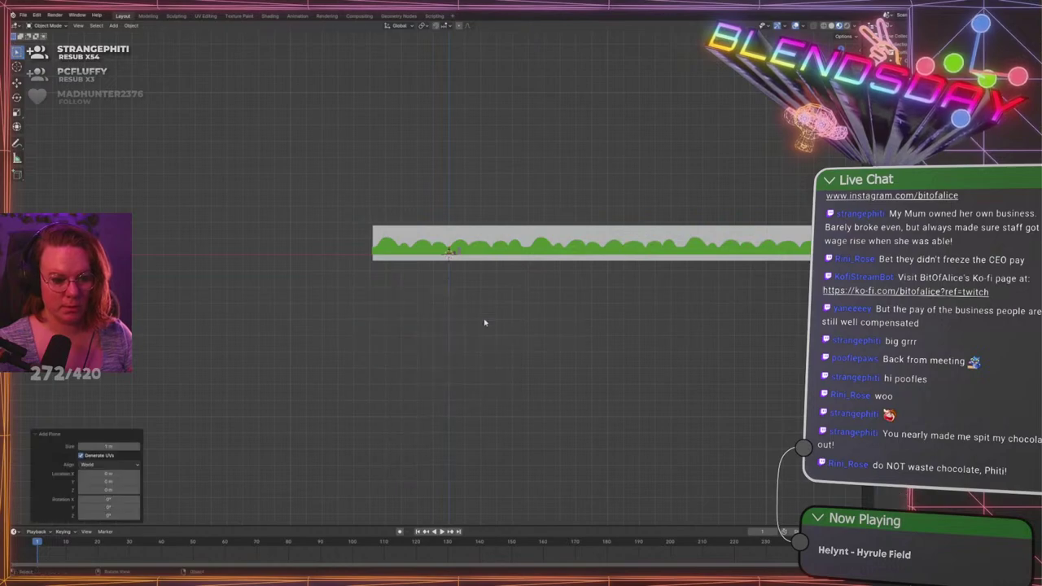
Rotate the new plane 90° about X and move it about -48.5 m along X and 10.2 m along Z
{"action": "type", "text": "rx"}
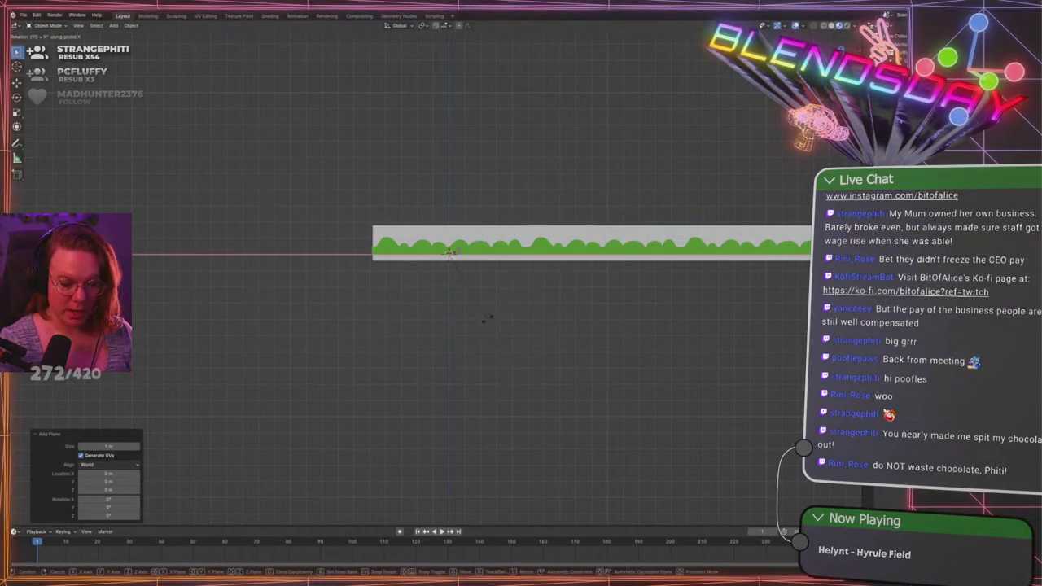
{"action": "type", "text": "90"}
{"action": "key", "text": "Return"}
{"action": "key", "text": "g"}
{"action": "left_click", "coordinate": [387, 285]}
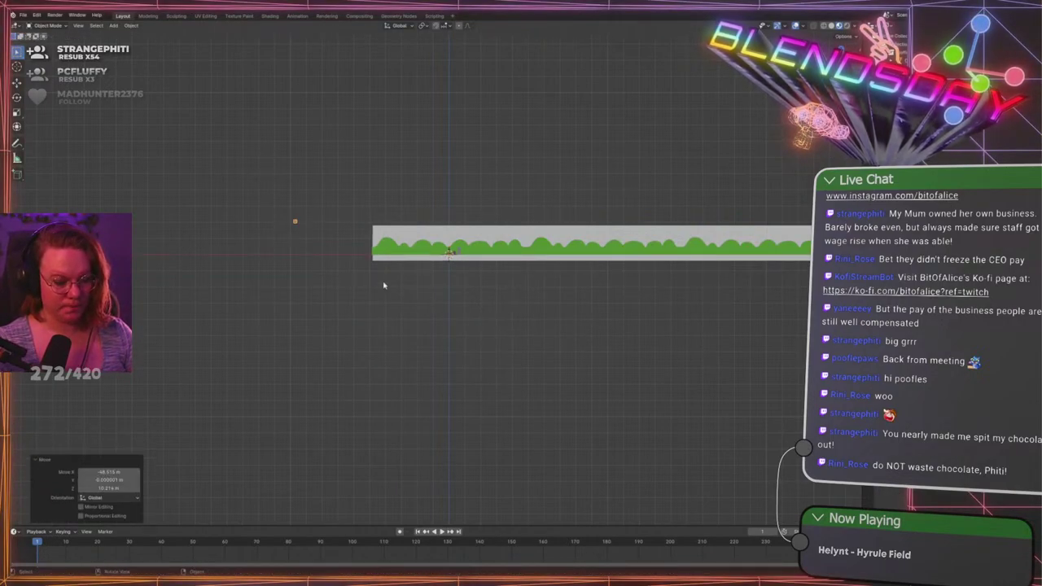
Scale the upright plane by about 5.348 and move it about 7.34 m along X and -1.74 m along Z
{"action": "key", "text": "s"}
{"action": "key", "text": "Return"}
{"action": "key", "text": "KP_Decimal"}
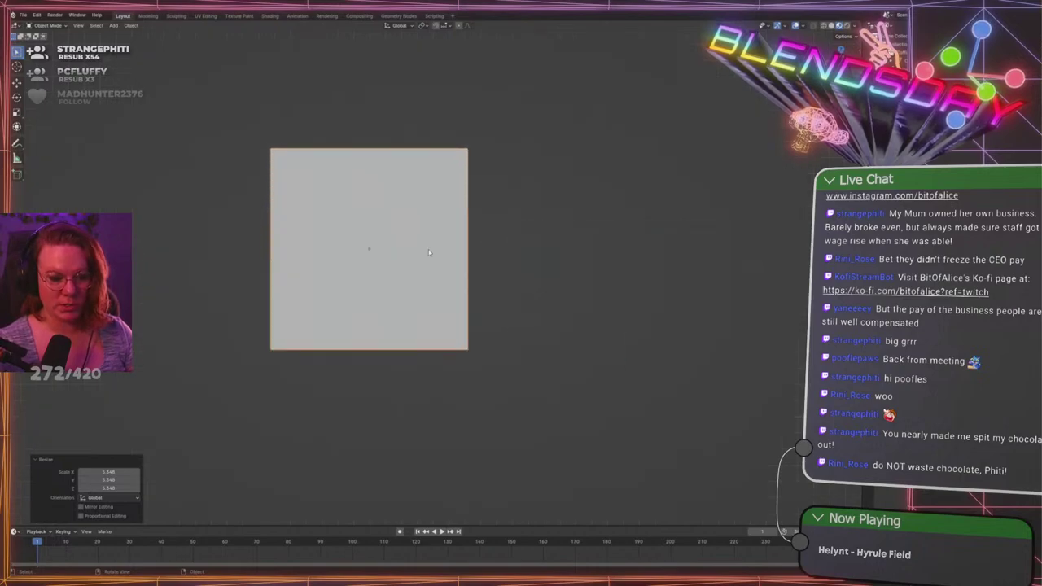
{"action": "middle_click_drag", "start_coordinate": [572, 308], "coordinate": [508, 243], "text": "shift"}
{"action": "scroll", "coordinate": [435, 240], "scroll_direction": "down", "scroll_amount": 3}
{"action": "key", "text": "g"}
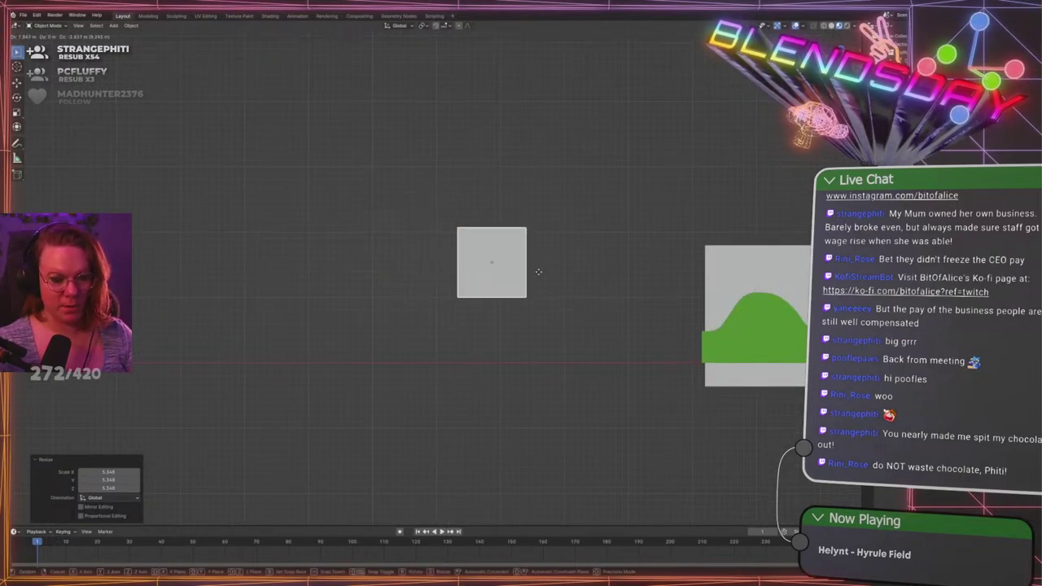
{"action": "left_click", "coordinate": [535, 263]}
{"action": "middle_click_drag", "start_coordinate": [588, 244], "coordinate": [555, 248], "text": "shift"}
{"action": "key", "text": "KP_Decimal"}
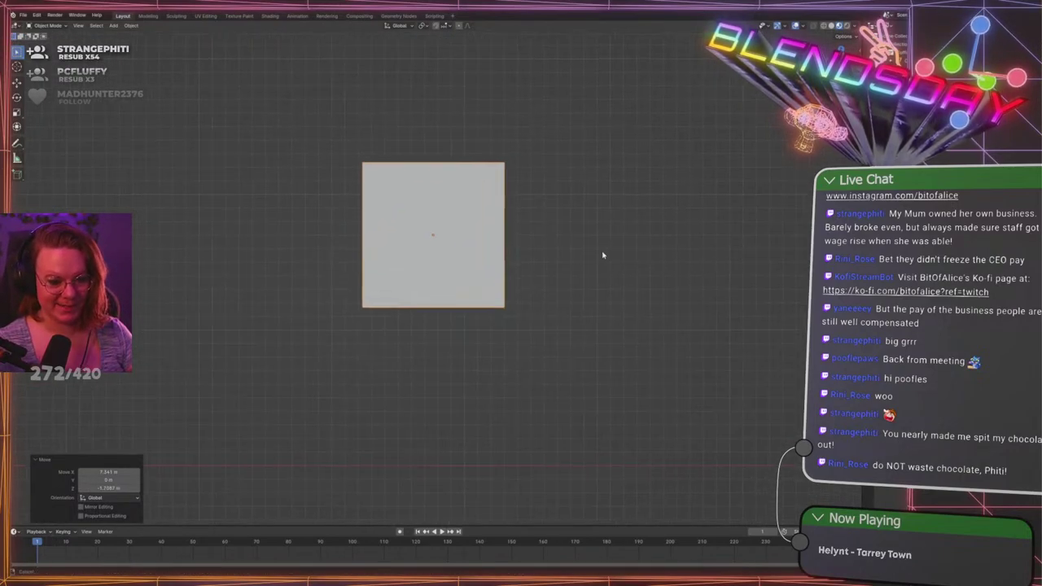
Subdivide the plane once in Edit Mode and set vertex selection
{"action": "key", "text": "Tab"}
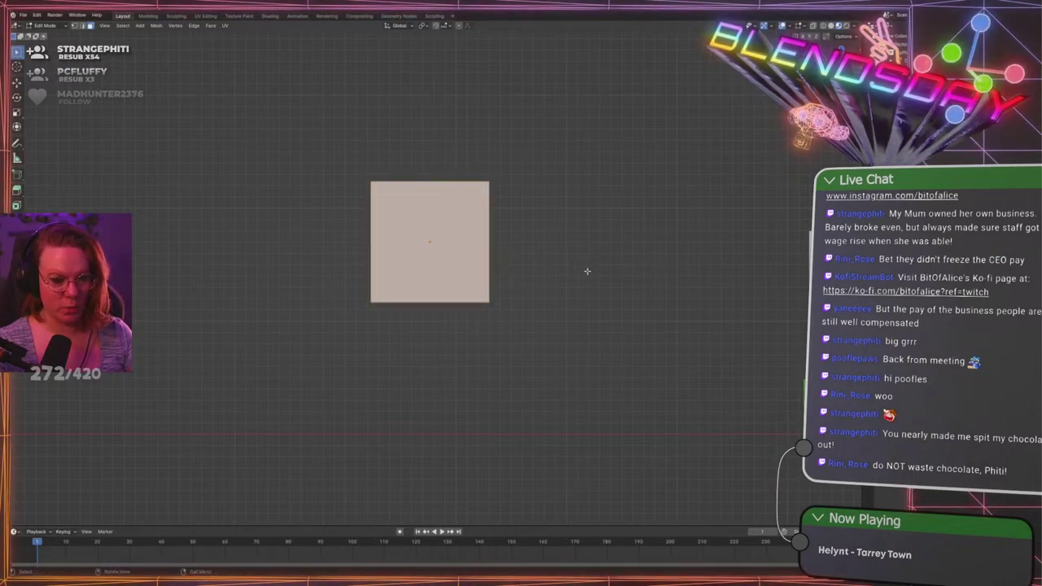
{"action": "right_click", "coordinate": [591, 275]}
{"action": "left_click", "coordinate": [575, 285]}
{"action": "key", "text": "Tab"}
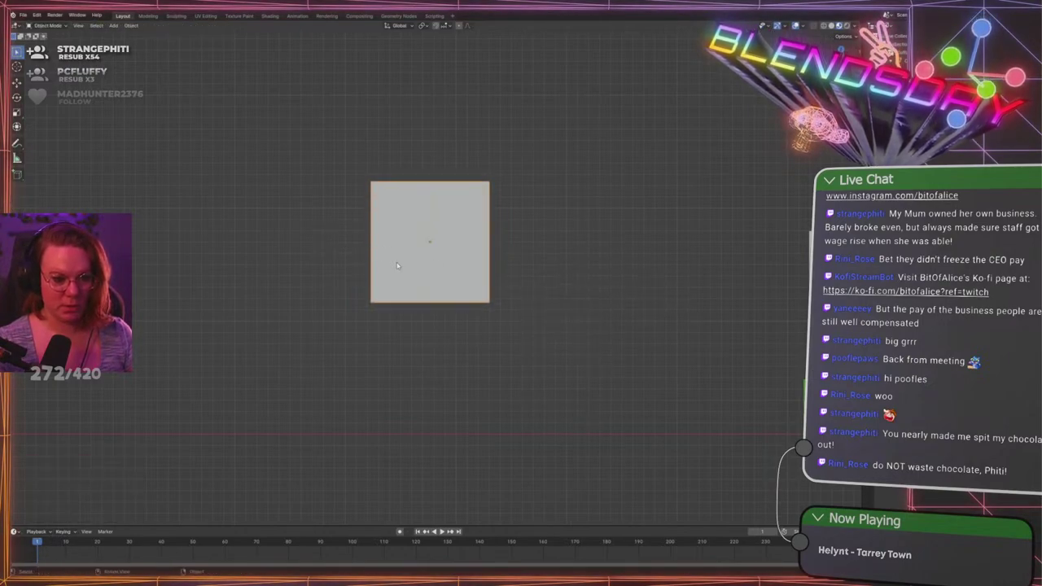
{"action": "key", "text": "Tab"}
{"action": "key", "text": "1"}
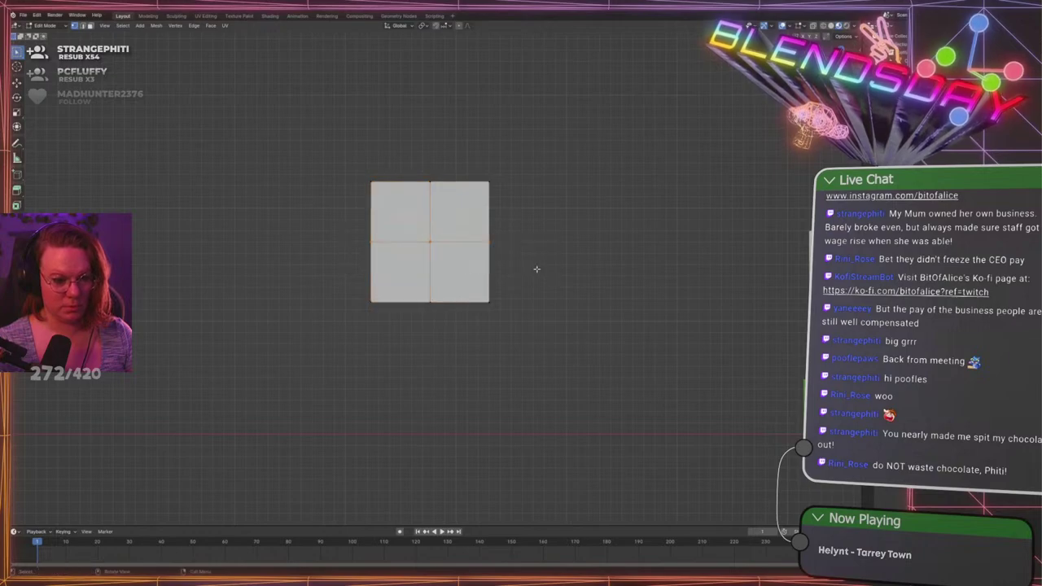
Scale the plane's middle vertex row by about 1.716 and lower it along Z close to the bottom edge
{"action": "key", "text": "s"}
{"action": "left_click", "coordinate": [586, 262]}
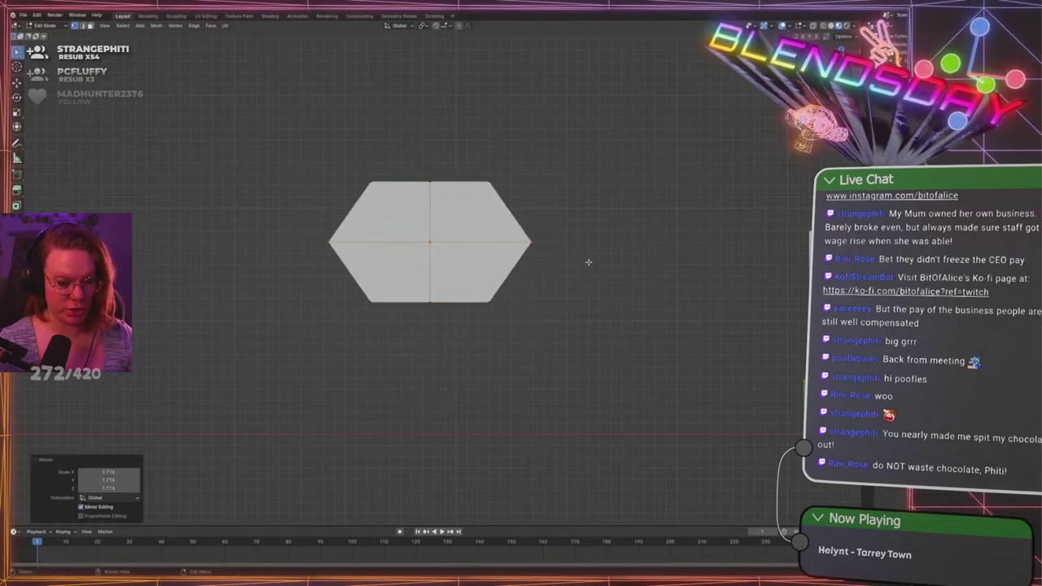
{"action": "key", "text": "g"}
{"action": "key", "text": "z"}
{"action": "left_click", "coordinate": [585, 301]}
Widen the plane's top vertex row slightly and lower it about 0.5 m along Z
{"action": "left_click_drag", "start_coordinate": [352, 179], "coordinate": [531, 231]}
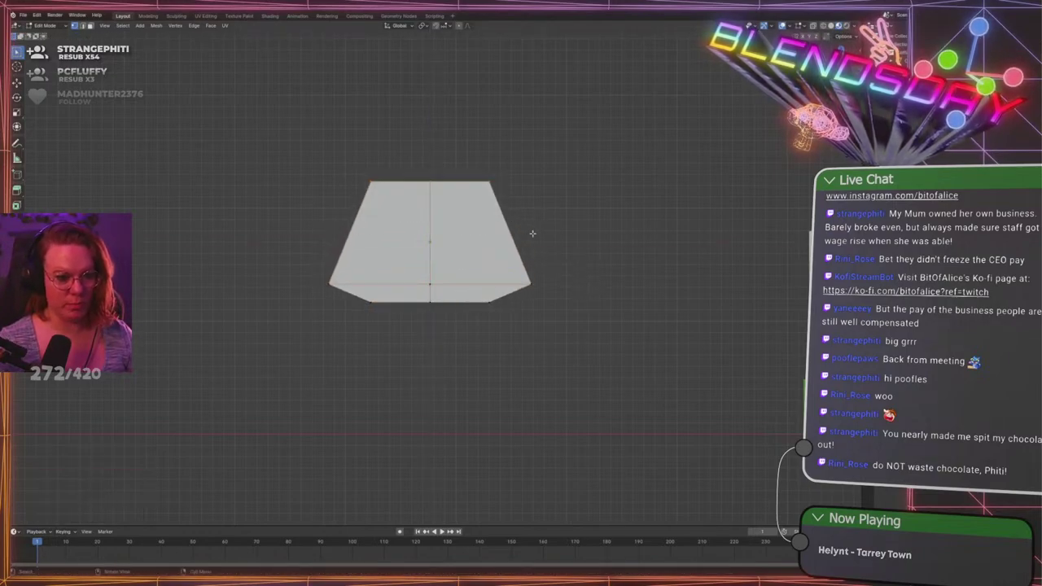
{"action": "key", "text": "s"}
{"action": "left_click", "coordinate": [567, 238]}
{"action": "key", "text": "g"}
{"action": "key", "text": "z"}
{"action": "left_click", "coordinate": [564, 250]}
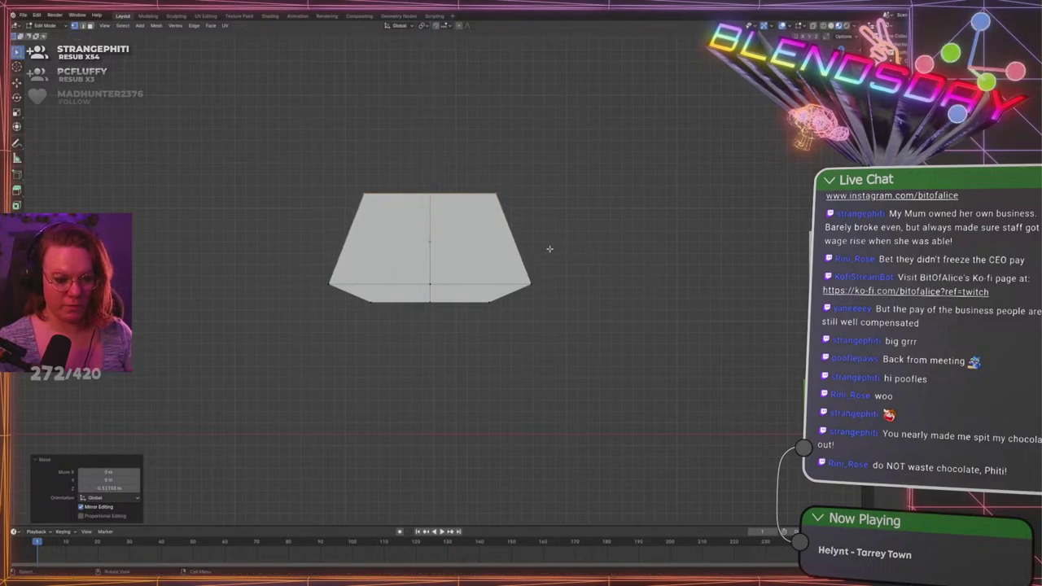
{"action": "scroll", "coordinate": [308, 272], "scroll_direction": "up", "scroll_amount": 1}
{"action": "middle_click_drag", "start_coordinate": [414, 258], "coordinate": [413, 275], "text": "shift"}
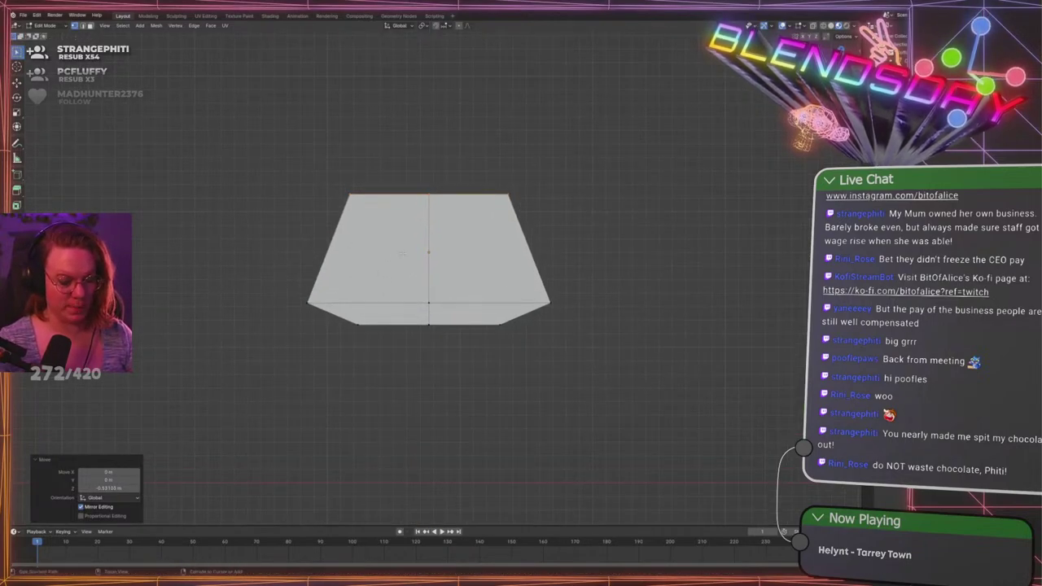
Add one centred horizontal loop cut through the upper faces and a centred vertical loop cut in each half
{"action": "key", "text": "ctrl+r"}
{"action": "left_click", "coordinate": [424, 250]}
{"action": "right_click", "coordinate": [425, 249]}
{"action": "key", "text": "ctrl+r"}
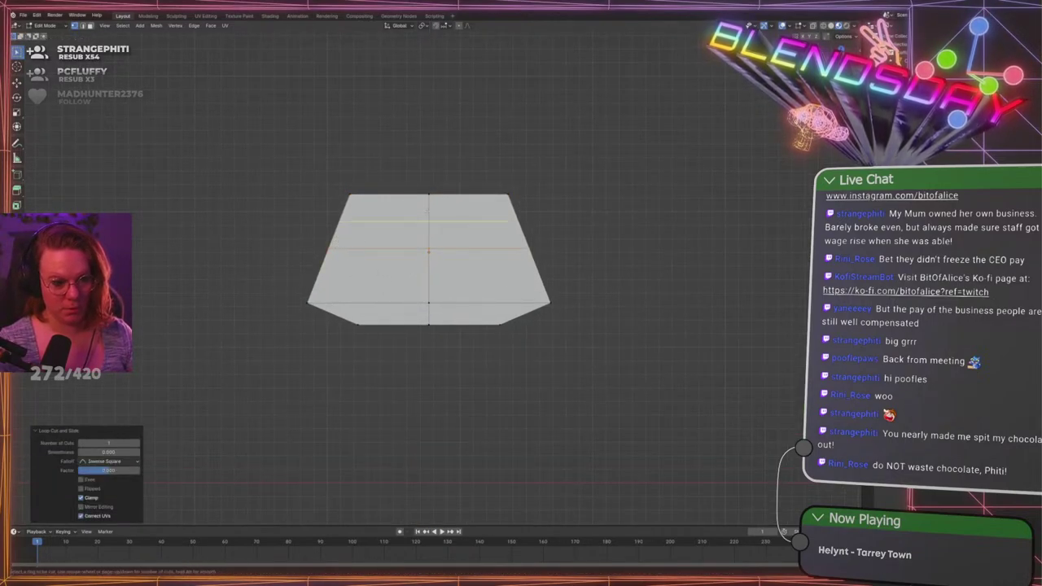
{"action": "left_click", "coordinate": [395, 198]}
{"action": "right_click", "coordinate": [396, 198]}
{"action": "key", "text": "ctrl+r"}
{"action": "left_click", "coordinate": [466, 199]}
{"action": "right_click", "coordinate": [465, 199]}
Move the upper-left side vertex outward and reposition the top-left and top vertices to begin a rounded cloud outline
{"action": "left_click_drag", "start_coordinate": [307, 223], "coordinate": [346, 254]}
{"action": "key", "text": "g"}
{"action": "left_click", "coordinate": [332, 235]}
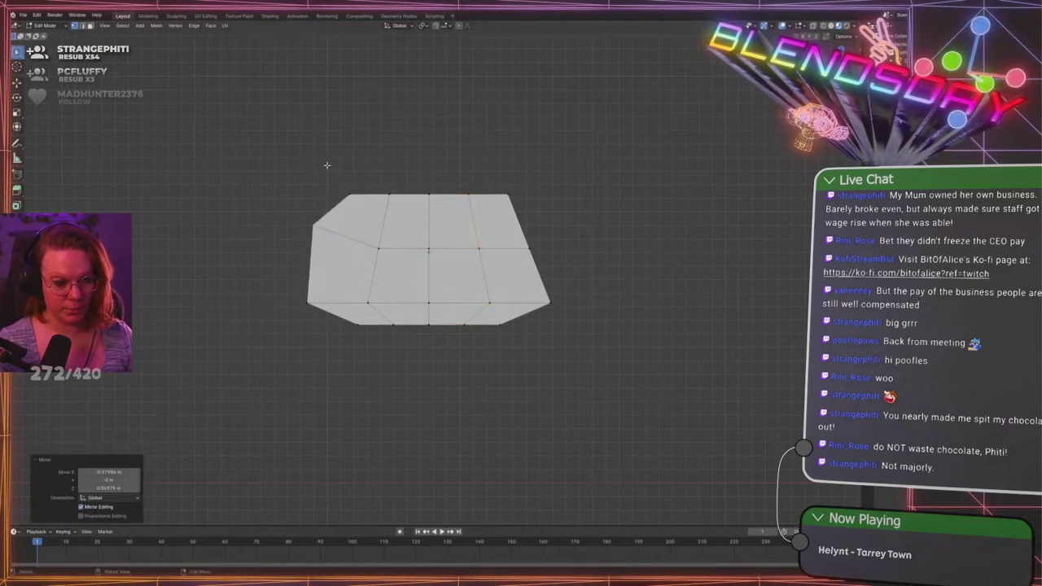
{"action": "left_click_drag", "start_coordinate": [338, 182], "coordinate": [477, 203]}
{"action": "key", "text": "g"}
{"action": "left_click", "coordinate": [363, 222]}
{"action": "key", "text": "g"}
{"action": "left_click", "coordinate": [409, 192]}
{"action": "key", "text": "g"}
{"action": "left_click", "coordinate": [435, 204]}
Raise the top-right corner vertex into a second bump and pull the upper-right side vertex outward and up
{"action": "left_click_drag", "start_coordinate": [496, 187], "coordinate": [521, 217]}
{"action": "key", "text": "g"}
{"action": "left_click", "coordinate": [520, 195]}
{"action": "left_click", "coordinate": [530, 245]}
{"action": "key", "text": "g"}
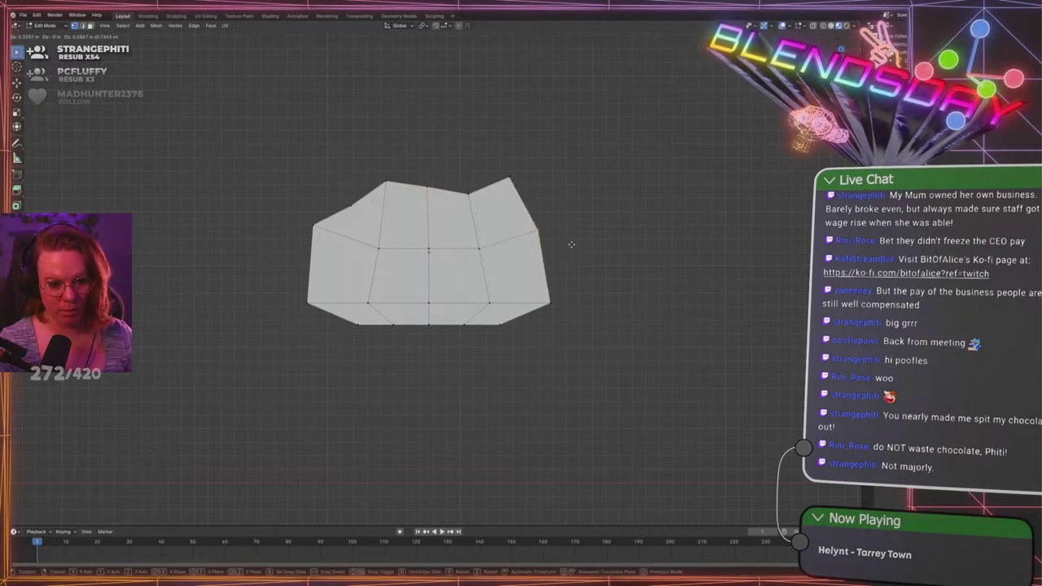
{"action": "left_click", "coordinate": [587, 248]}
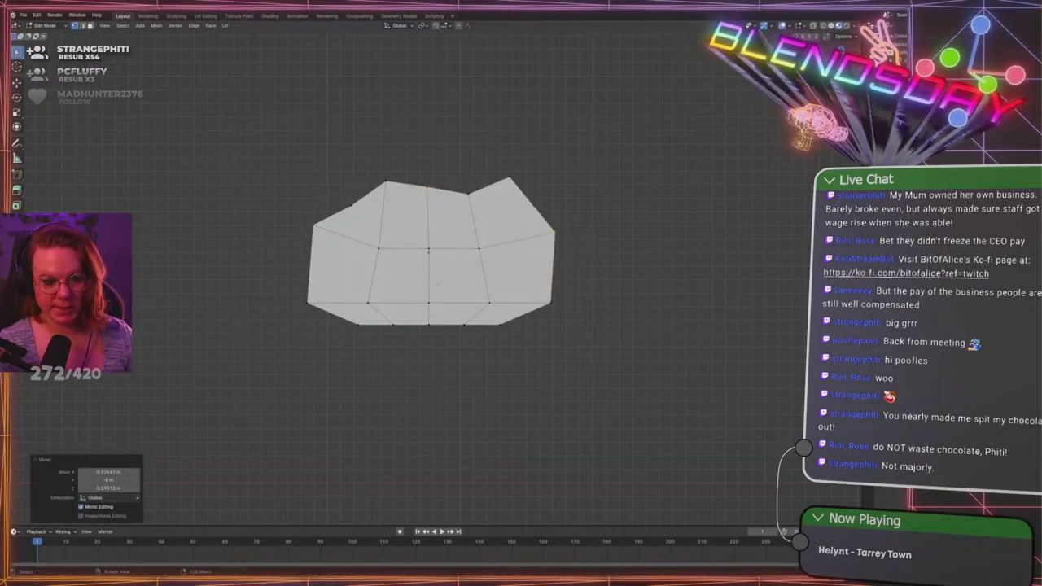
Raise the two top vertices left of the dip to form a taller, broader bump
{"action": "left_click_drag", "start_coordinate": [384, 173], "coordinate": [492, 207]}
{"action": "key", "text": "g"}
{"action": "left_click", "coordinate": [389, 181]}
{"action": "key", "text": "g"}
{"action": "left_click", "coordinate": [432, 188]}
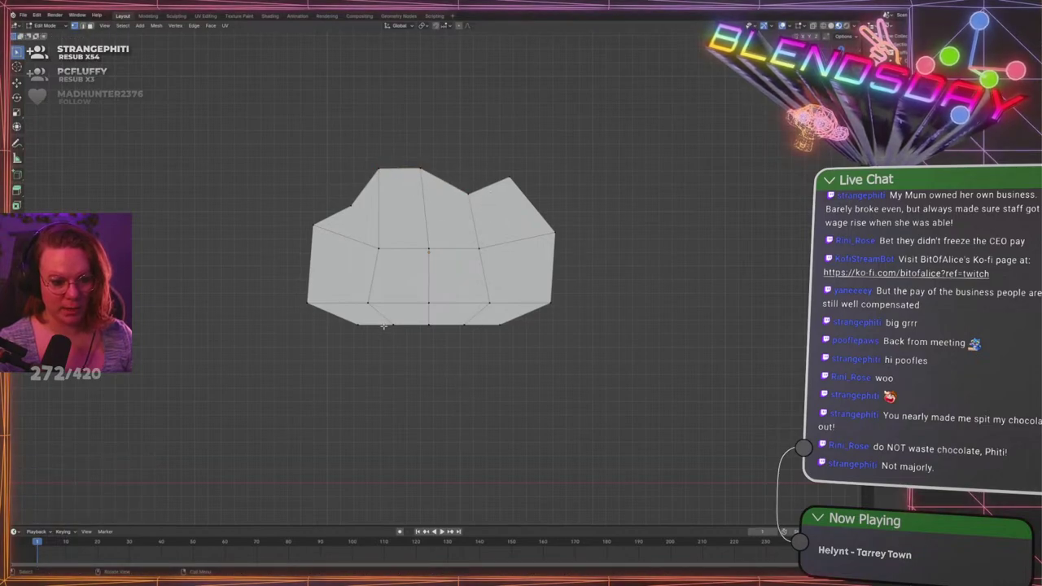
Pull both bottom corner vertices downward to form two lobes along the cloud's underside
{"action": "key", "text": "g"}
{"action": "left_click", "coordinate": [381, 366]}
{"action": "left_click_drag", "start_coordinate": [486, 318], "coordinate": [529, 352]}
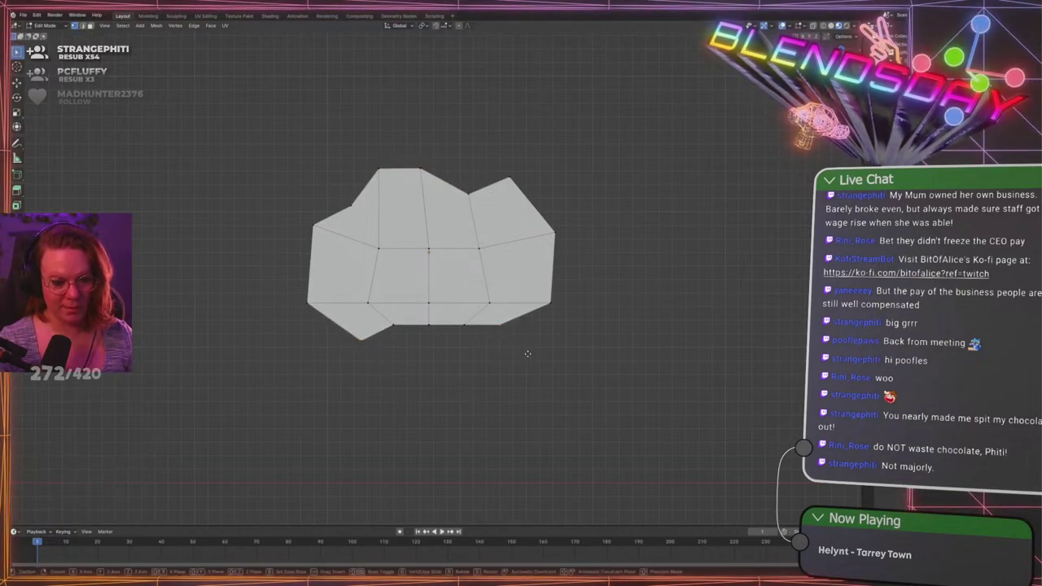
{"action": "key", "text": "g"}
{"action": "left_click", "coordinate": [515, 364]}
{"action": "left_click", "coordinate": [601, 225]}
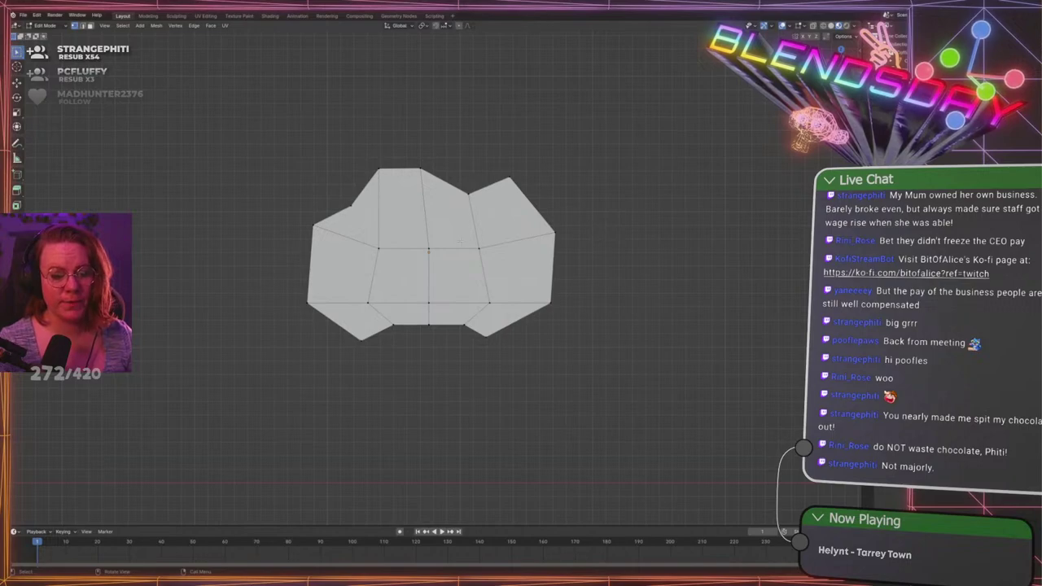
Raise the cloud's upper row of interior vertices and its lower-left interior vertex to even out the mesh
{"action": "left_click", "coordinate": [489, 243], "text": "alt"}
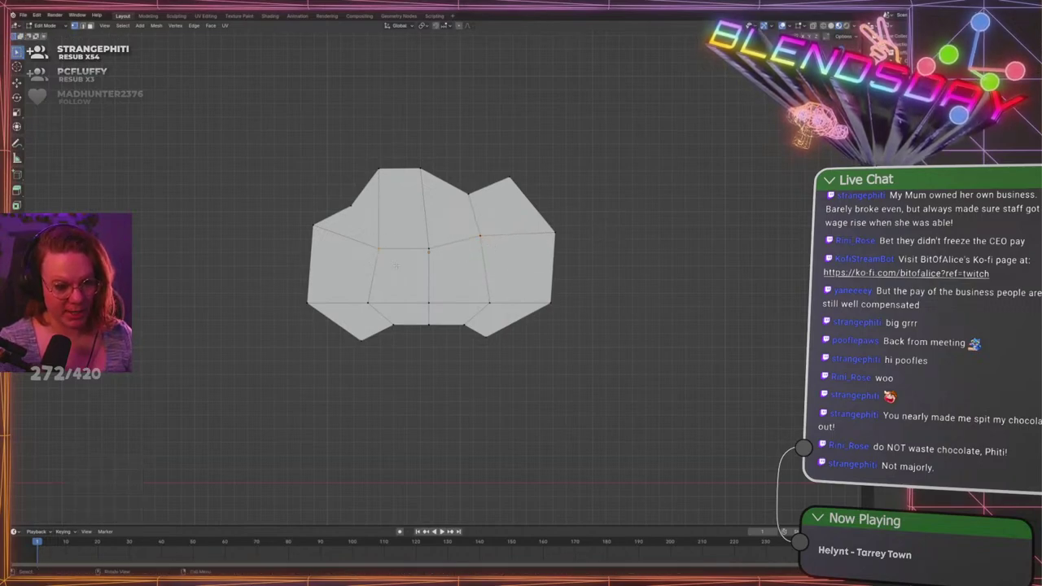
{"action": "key", "text": "g"}
{"action": "left_click", "coordinate": [392, 256]}
{"action": "left_click_drag", "start_coordinate": [354, 285], "coordinate": [381, 309]}
{"action": "key", "text": "g"}
{"action": "left_click", "coordinate": [378, 298]}
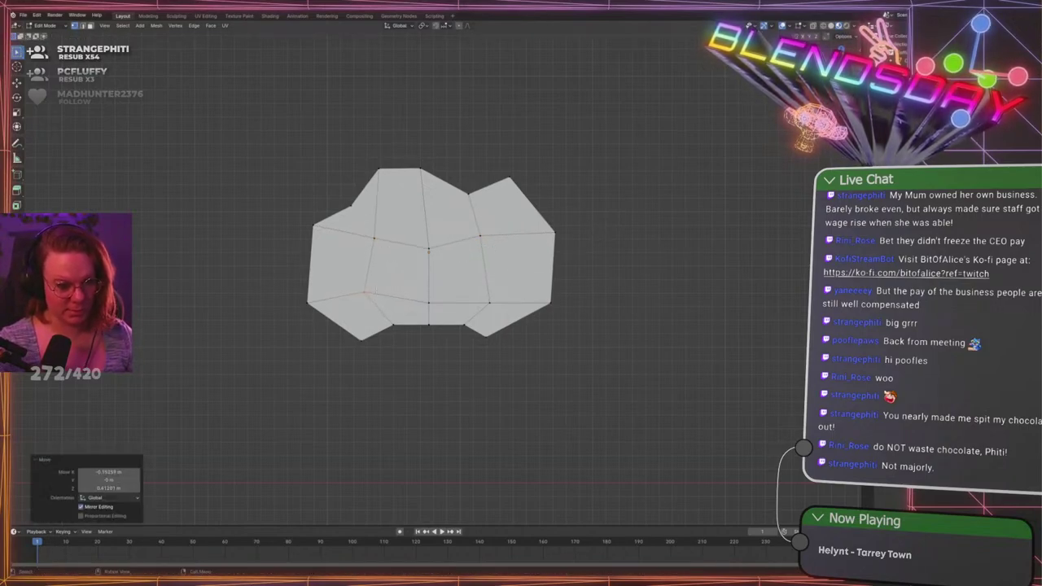
{"action": "left_click", "coordinate": [430, 251]}
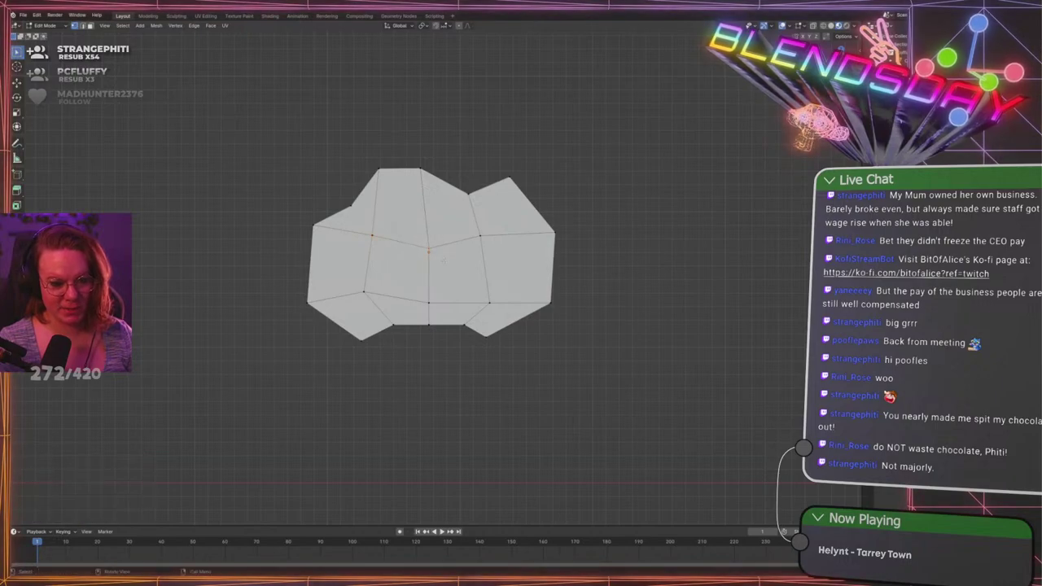
{"action": "key", "text": "g"}
{"action": "left_click", "coordinate": [435, 237]}
{"action": "key", "text": "g"}
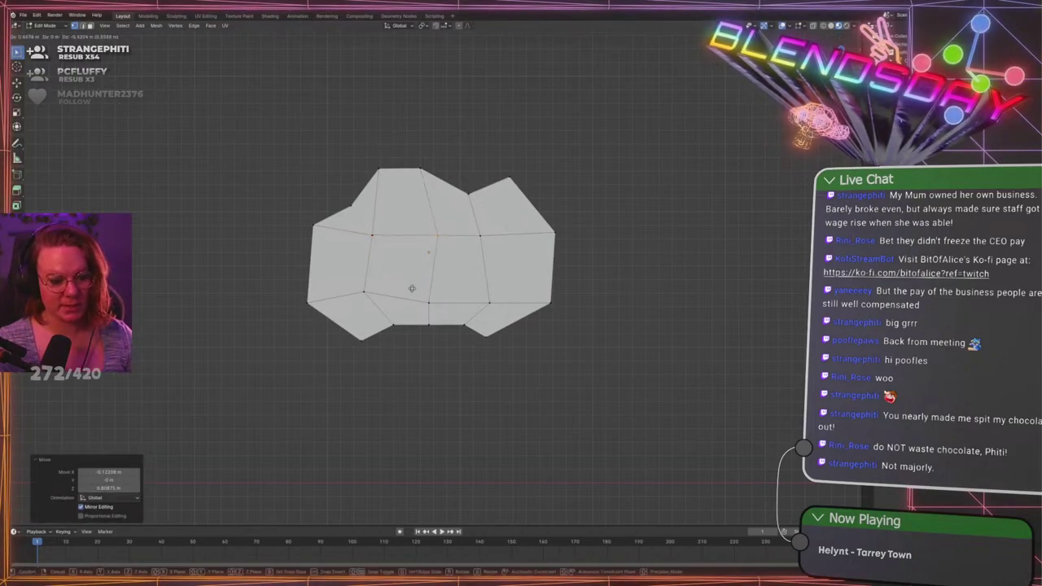
{"action": "left_click", "coordinate": [393, 272]}
Raise the lower-centre and lower-right interior vertices and nudge the upper-right interior vertex slightly inward
{"action": "left_click", "coordinate": [441, 302]}
{"action": "key", "text": "g"}
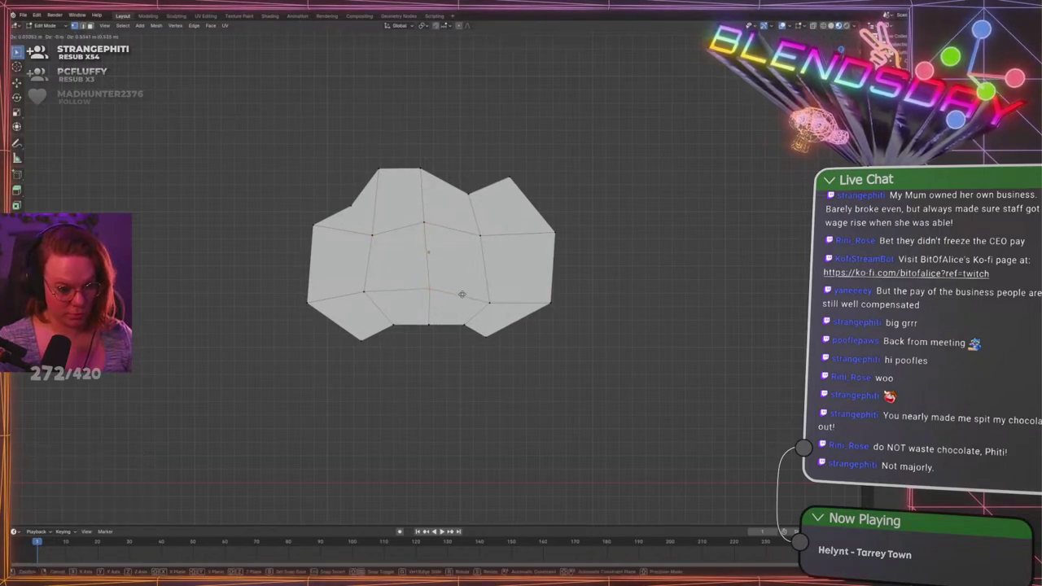
{"action": "left_click", "coordinate": [464, 288]}
{"action": "left_click", "coordinate": [495, 304]}
{"action": "key", "text": "g"}
{"action": "left_click", "coordinate": [490, 293]}
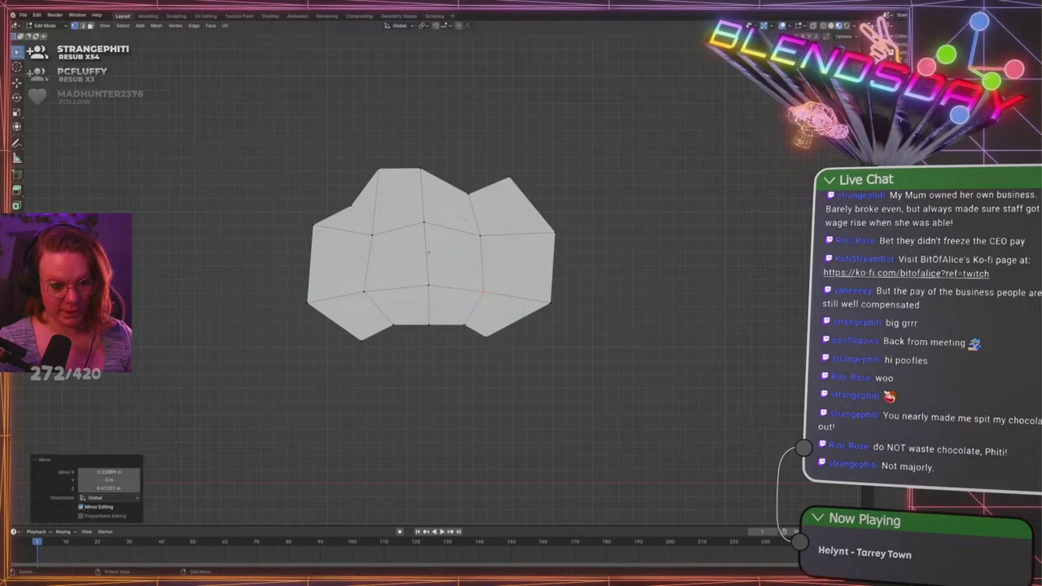
{"action": "left_click", "coordinate": [500, 256]}
{"action": "key", "text": "g"}
{"action": "left_click", "coordinate": [493, 252]}
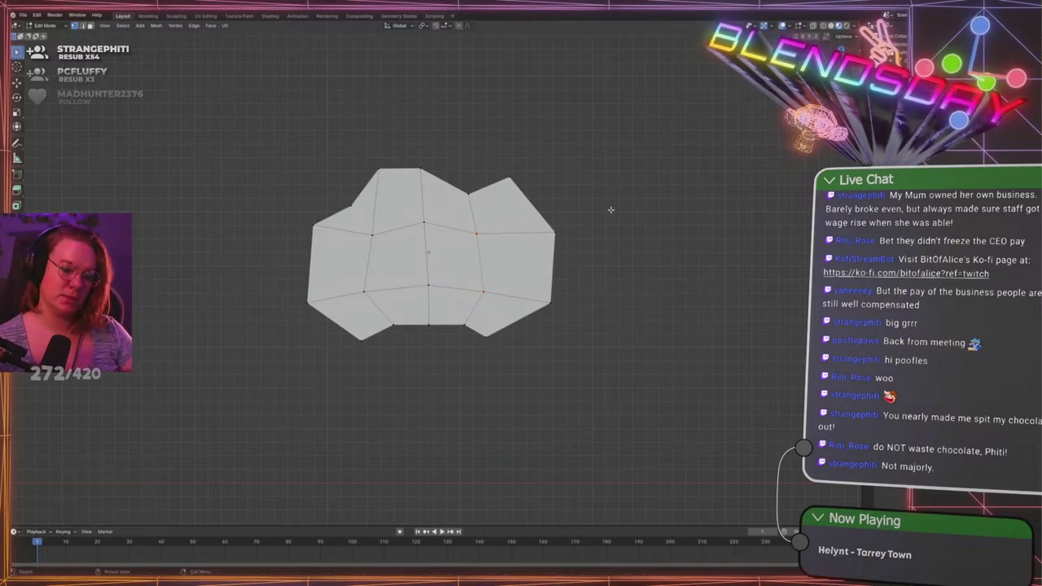
Smooth the cloud in Object Mode with a level 2 Subdivision Surface modifier and save the file
{"action": "scroll", "coordinate": [610, 210], "scroll_direction": "down", "scroll_amount": 4}
{"action": "key", "text": "Tab"}
{"action": "scroll", "coordinate": [392, 256], "scroll_direction": "up", "scroll_amount": 5}
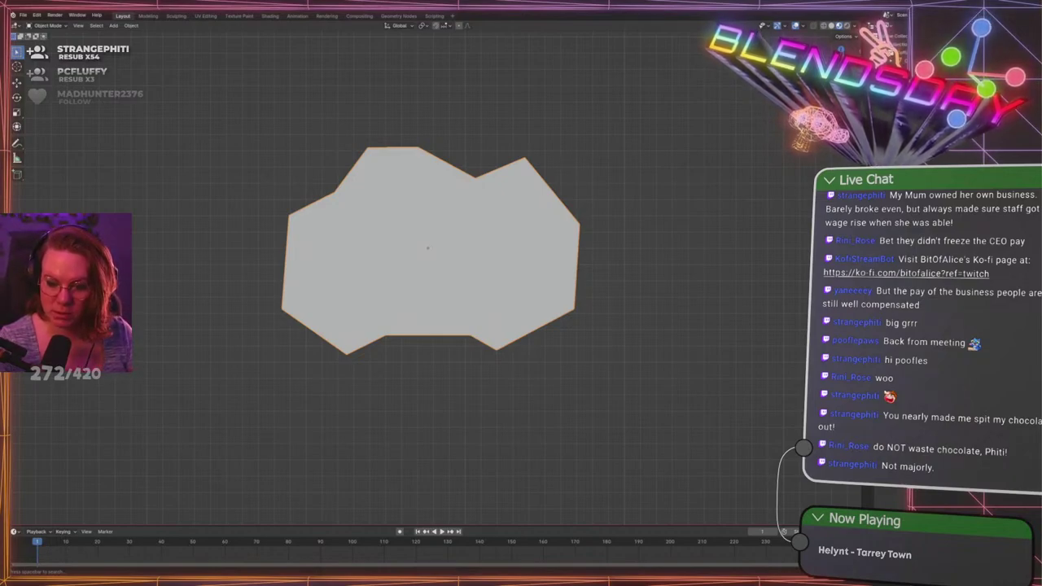
{"action": "key", "text": "ctrl+2"}
{"action": "scroll", "coordinate": [538, 315], "scroll_direction": "down", "scroll_amount": 6}
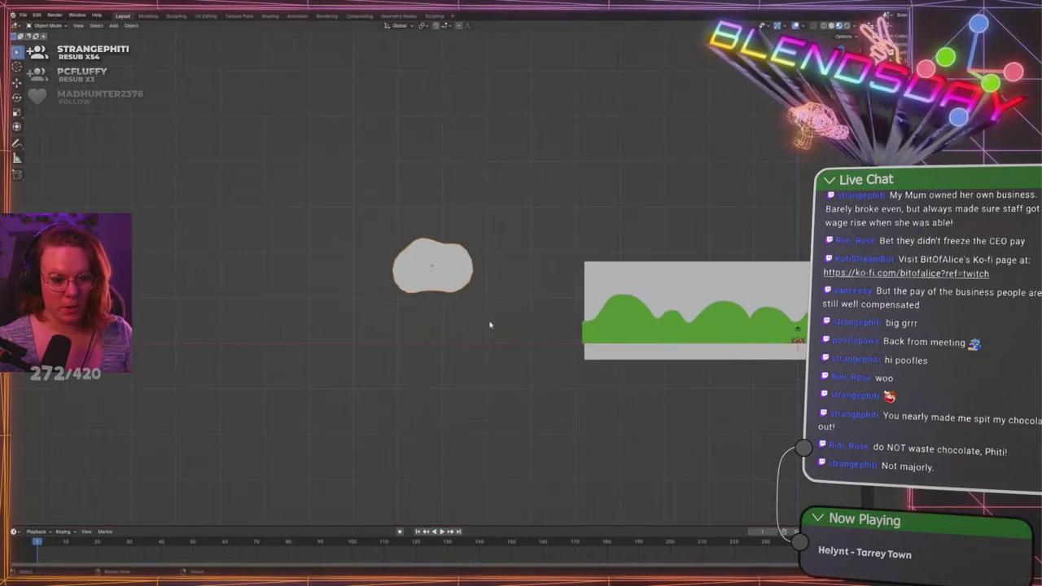
{"action": "scroll", "coordinate": [459, 317], "scroll_direction": "up", "scroll_amount": 6}
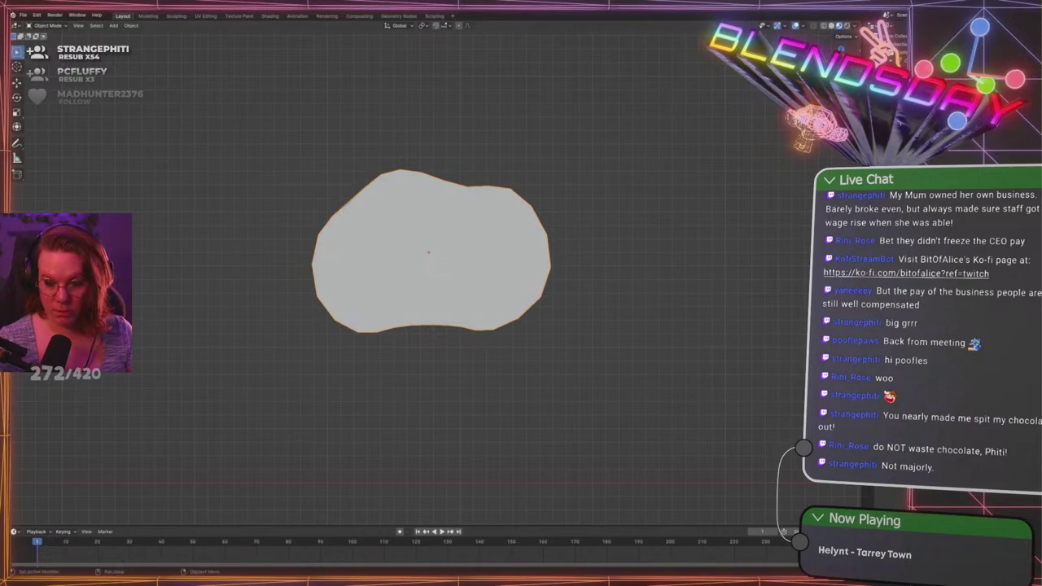
{"action": "key", "text": "ctrl+2"}
{"action": "scroll", "coordinate": [604, 328], "scroll_direction": "down", "scroll_amount": 6}
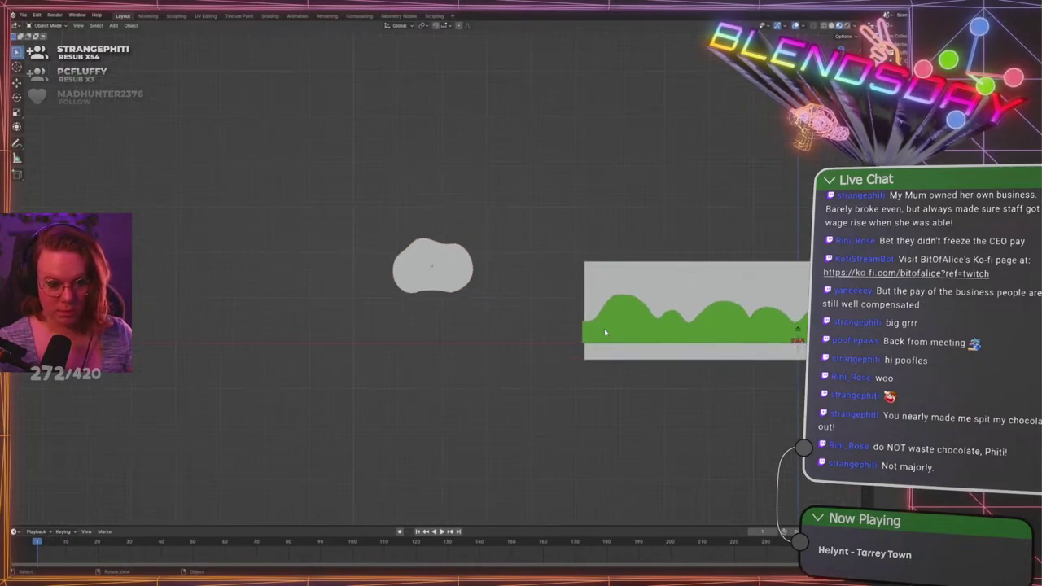
{"action": "key", "text": "ctrl+s"}
{"action": "scroll", "coordinate": [501, 330], "scroll_direction": "up", "scroll_amount": 4}
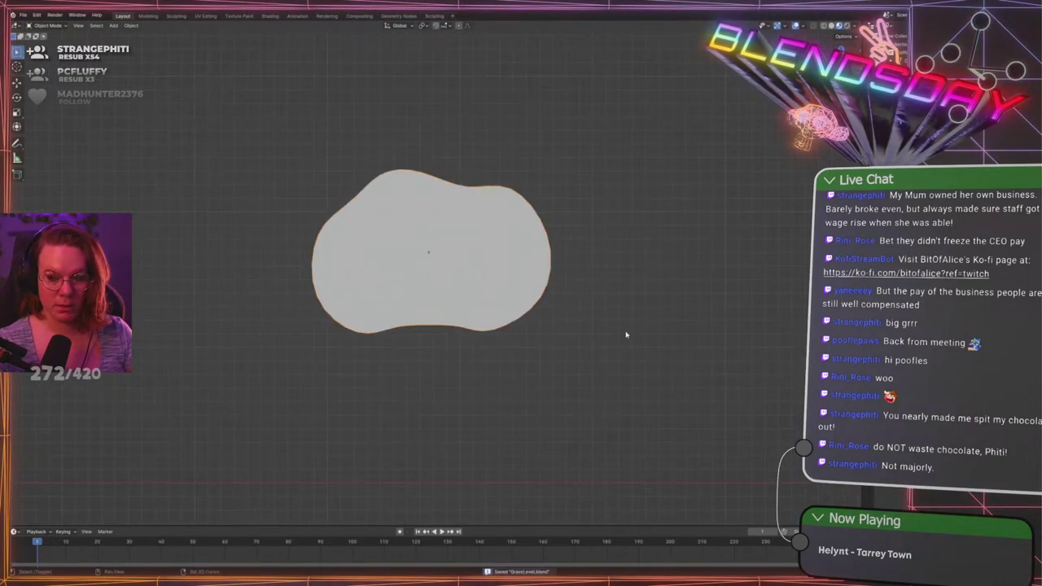
{"action": "scroll", "coordinate": [607, 306], "scroll_direction": "up", "scroll_amount": 2}
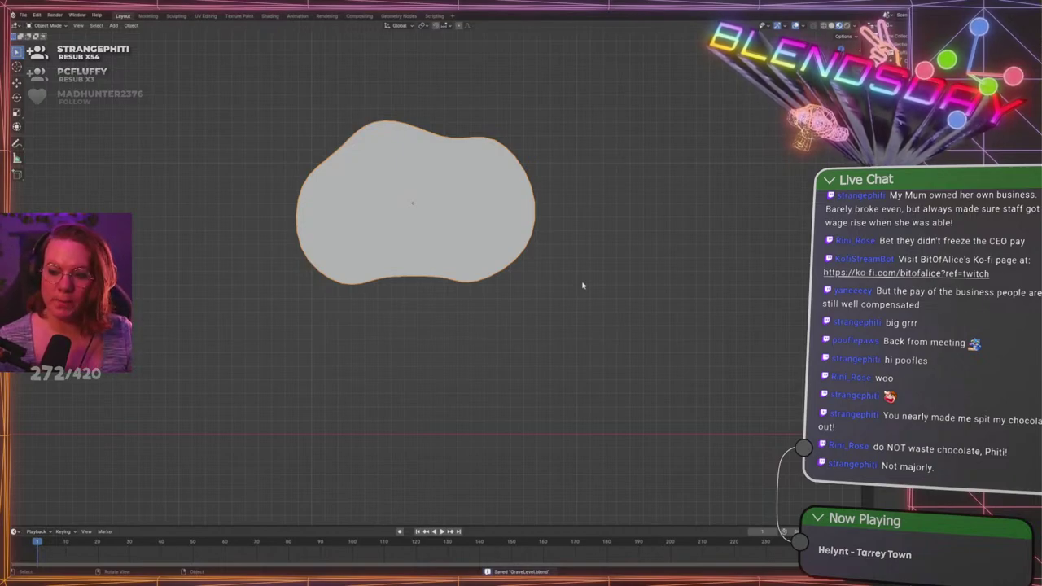
Duplicate the cloud in place and rotate the copy roughly half a turn
{"action": "key", "text": "shift+d"}
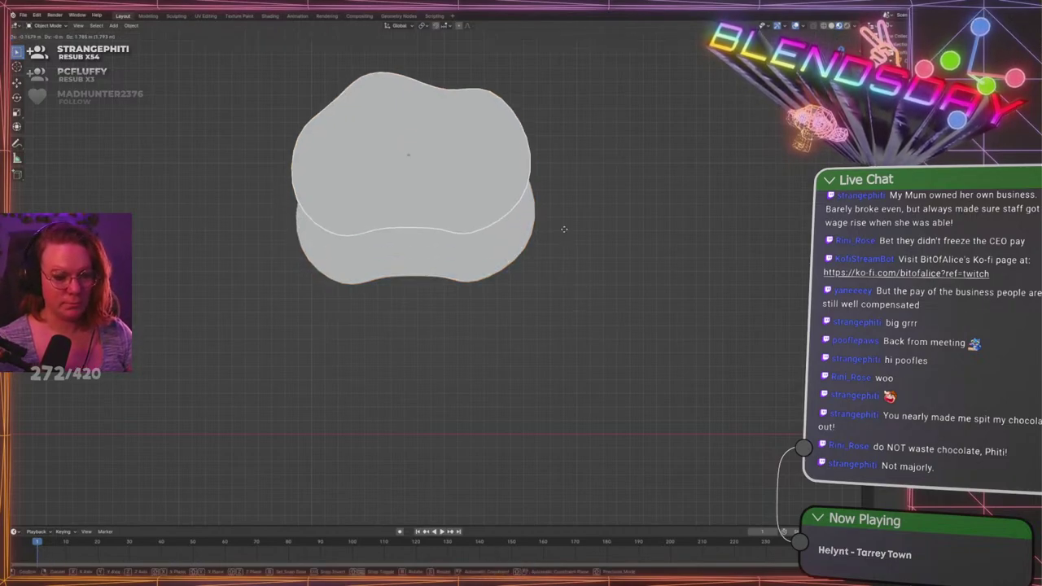
{"action": "key", "text": "Escape"}
{"action": "key", "text": "s"}
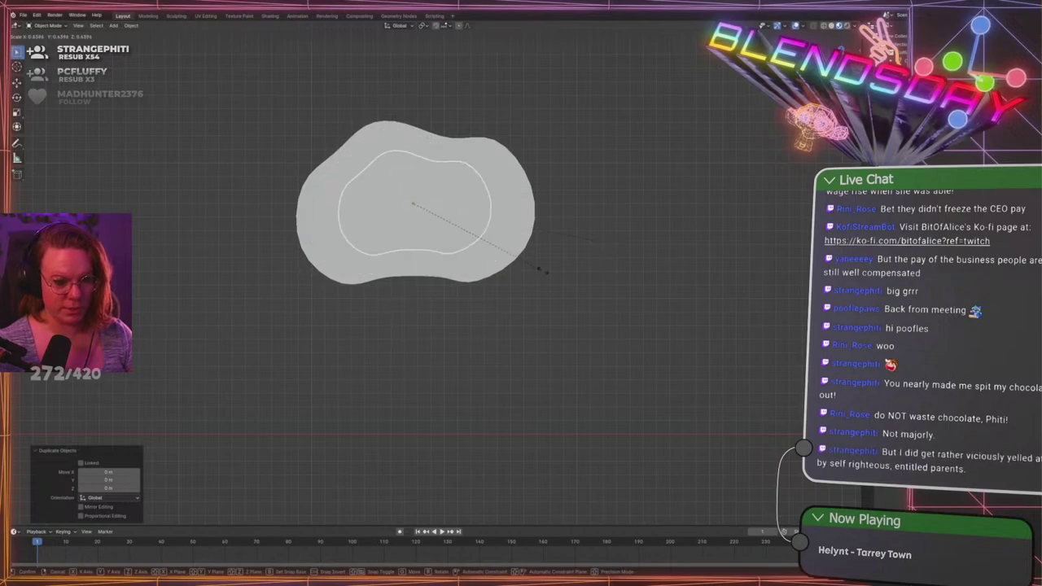
{"action": "key", "text": "Escape"}
{"action": "key", "text": "r"}
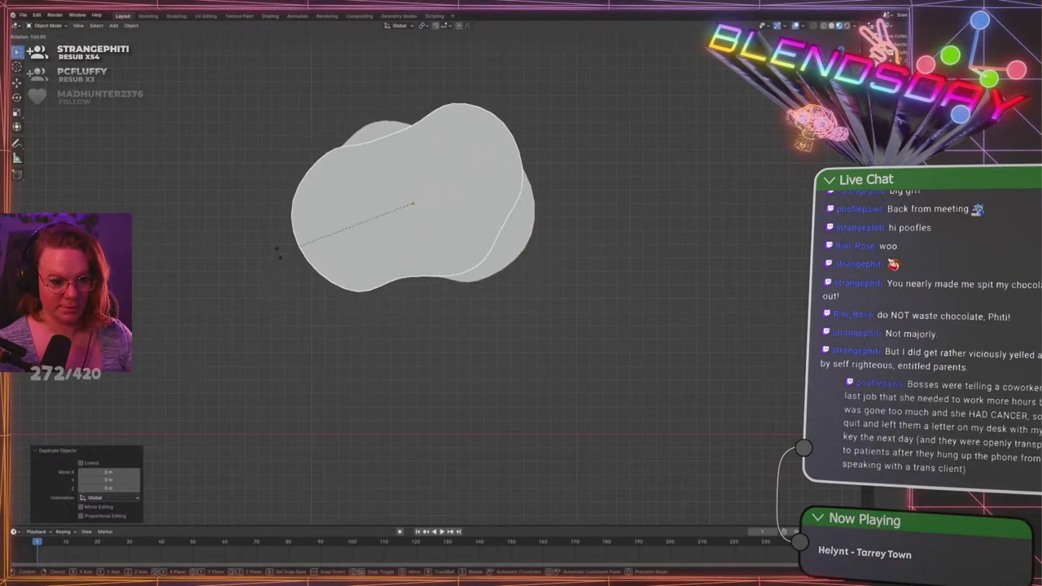
{"action": "left_click", "coordinate": [328, 205]}
In Edit Mode, raise the cloud copy's top-centre vertex into a peak using proportional editing with a reduced influence radius
{"action": "key", "text": "Tab"}
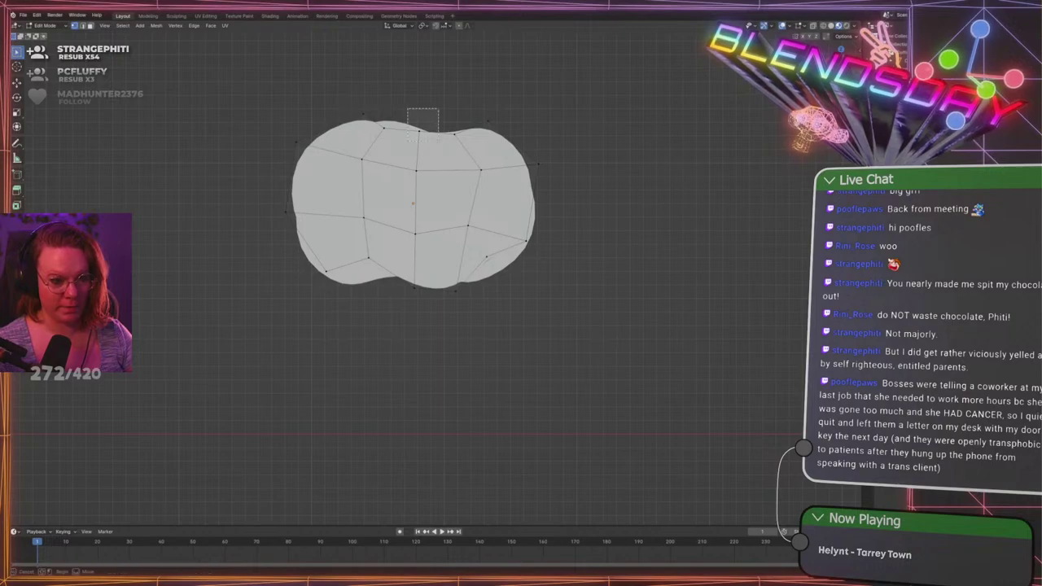
{"action": "key", "text": "g"}
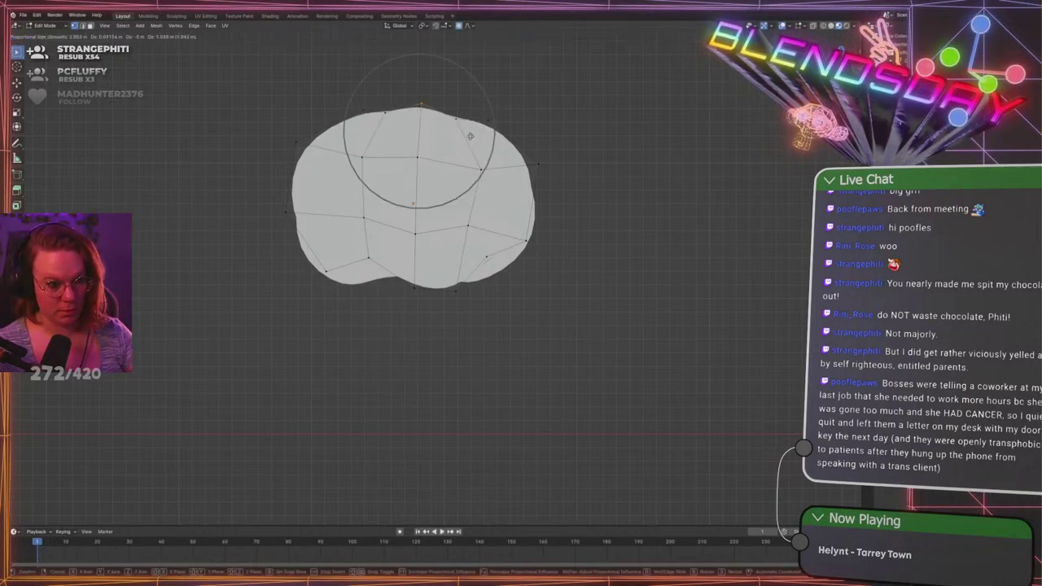
{"action": "scroll", "coordinate": [473, 107], "scroll_direction": "up", "scroll_amount": 3}
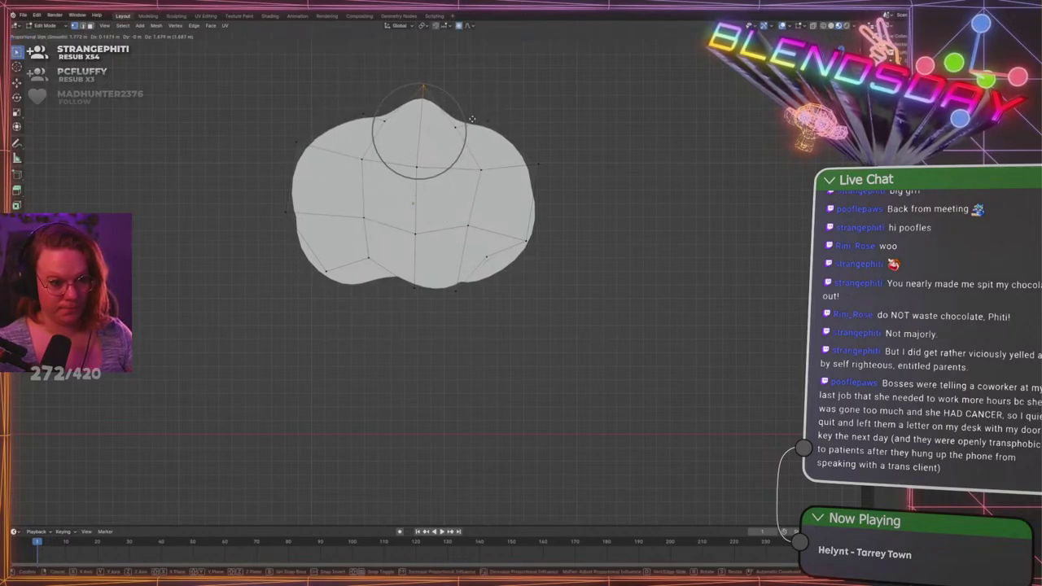
{"action": "left_click", "coordinate": [470, 117]}
Pull the copy's upper-left boundary vertex inward and down, and its left-side vertex outward, with proportional editing
{"action": "left_click_drag", "start_coordinate": [286, 121], "coordinate": [331, 178]}
{"action": "key", "text": "g"}
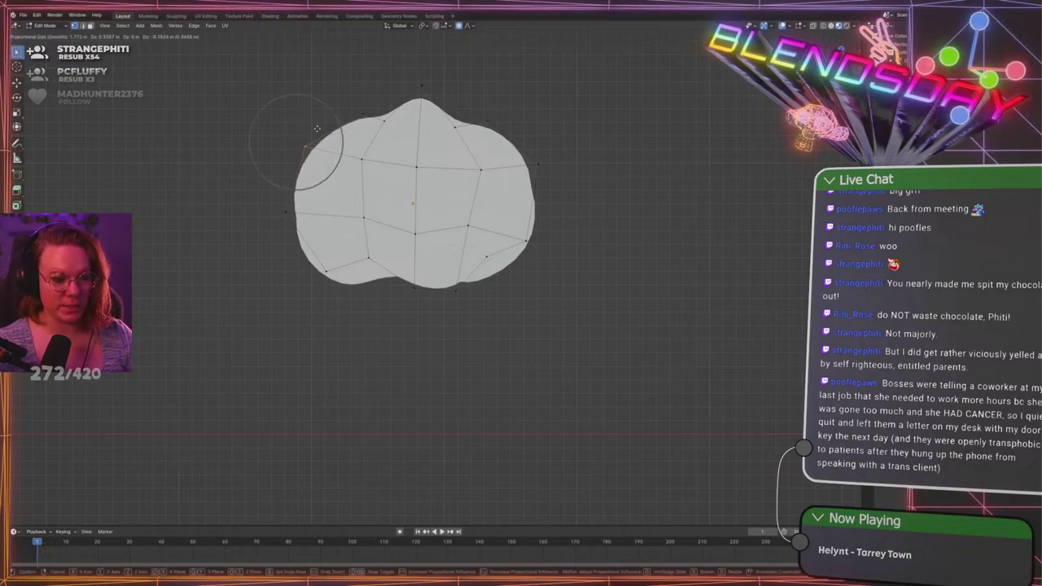
{"action": "scroll", "coordinate": [342, 159], "scroll_direction": "down", "scroll_amount": 5}
{"action": "scroll", "coordinate": [344, 166], "scroll_direction": "up", "scroll_amount": 4}
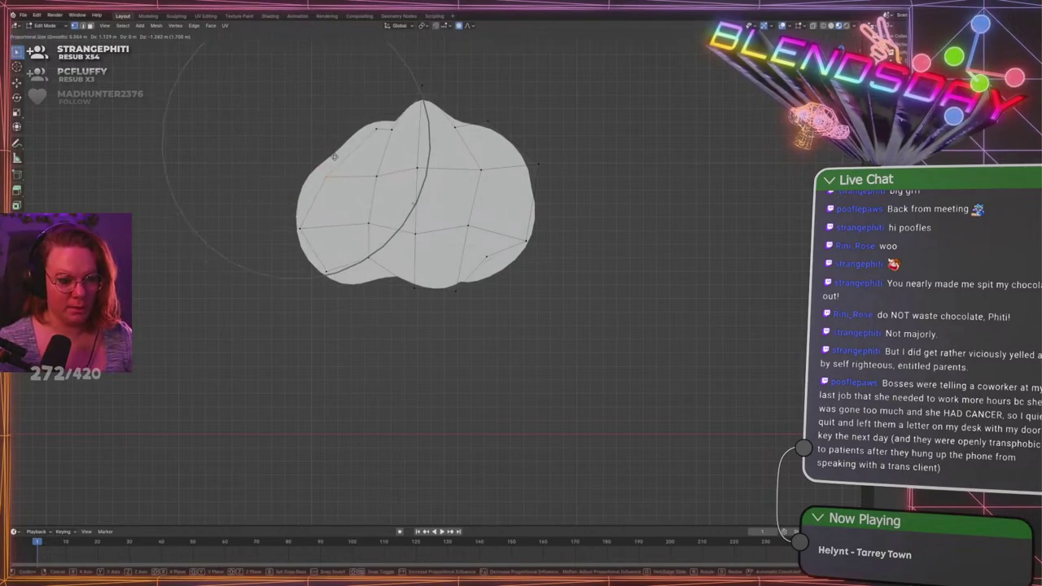
{"action": "left_click", "coordinate": [333, 165]}
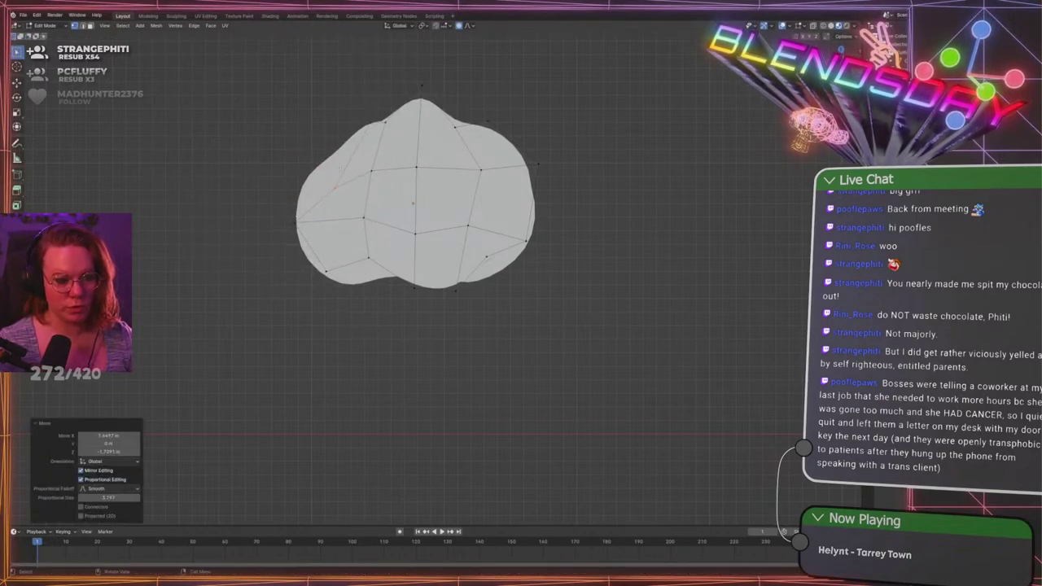
{"action": "left_click_drag", "start_coordinate": [280, 201], "coordinate": [342, 244]}
{"action": "key", "text": "g"}
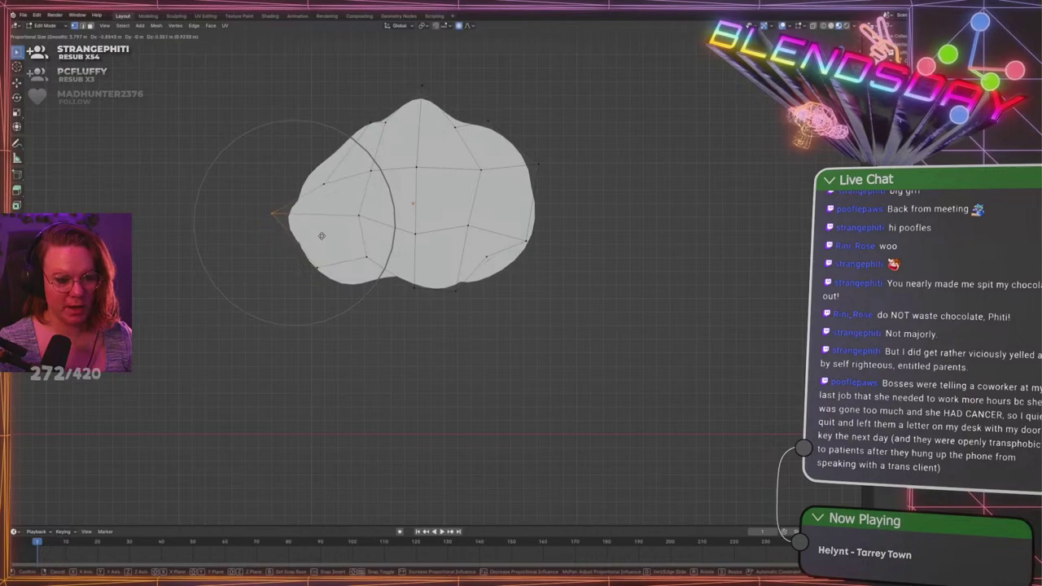
{"action": "left_click", "coordinate": [321, 236]}
Lower the copy's upper-right boundary vertex and move its lower-right boundary vertex slightly outward and down
{"action": "left_click", "coordinate": [570, 178]}
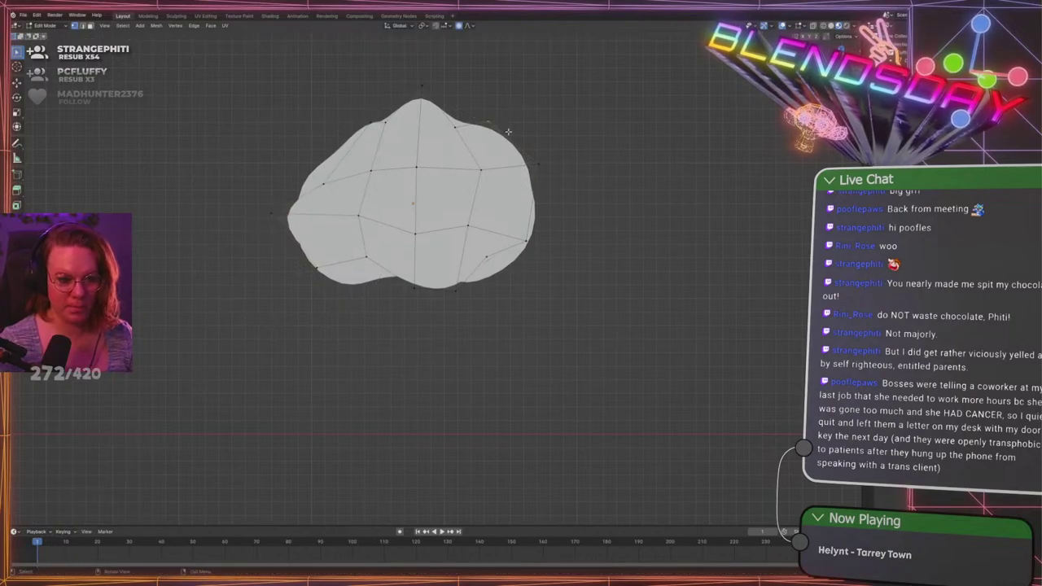
{"action": "key", "text": "g"}
{"action": "left_click", "coordinate": [481, 135]}
{"action": "left_click_drag", "start_coordinate": [513, 232], "coordinate": [575, 272]}
{"action": "key", "text": "g"}
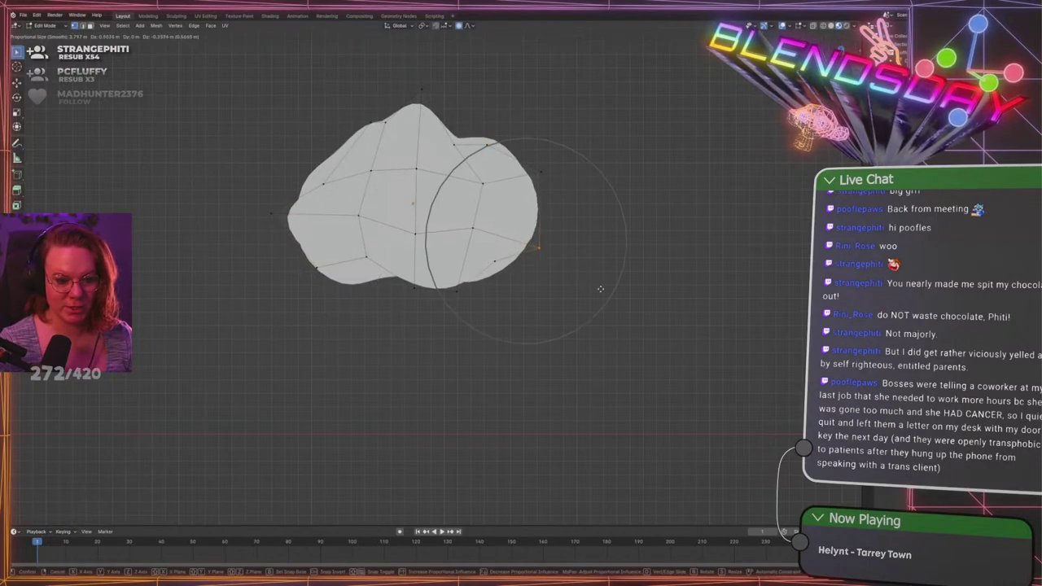
{"action": "scroll", "coordinate": [599, 299], "scroll_direction": "up", "scroll_amount": 1}
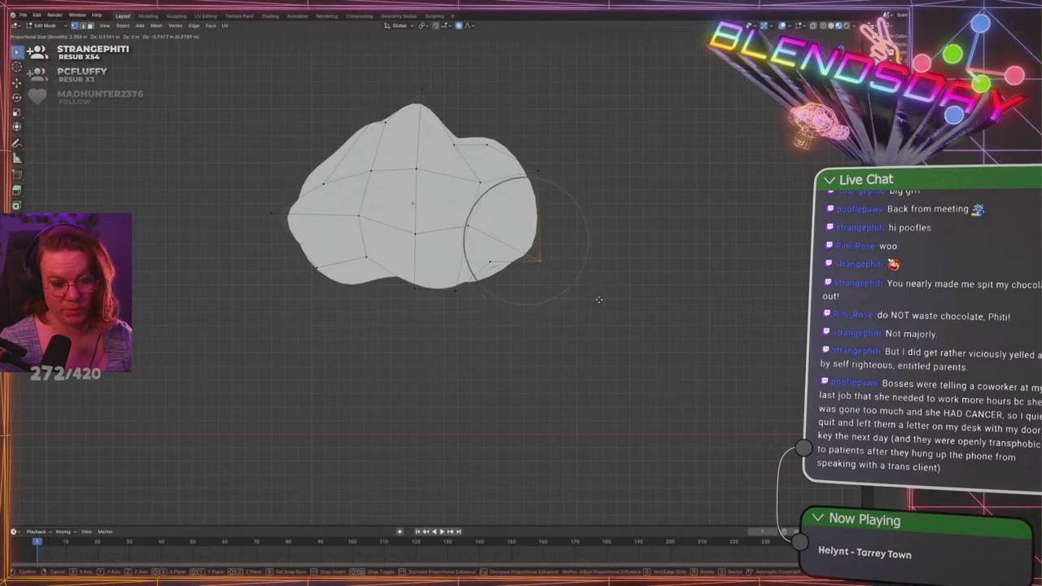
{"action": "left_click", "coordinate": [600, 299]}
Adjust the vertex near the copy's lower-right edge and shift the lower-right interior vertex up and inward
{"action": "left_click", "coordinate": [507, 288]}
{"action": "key", "text": "g"}
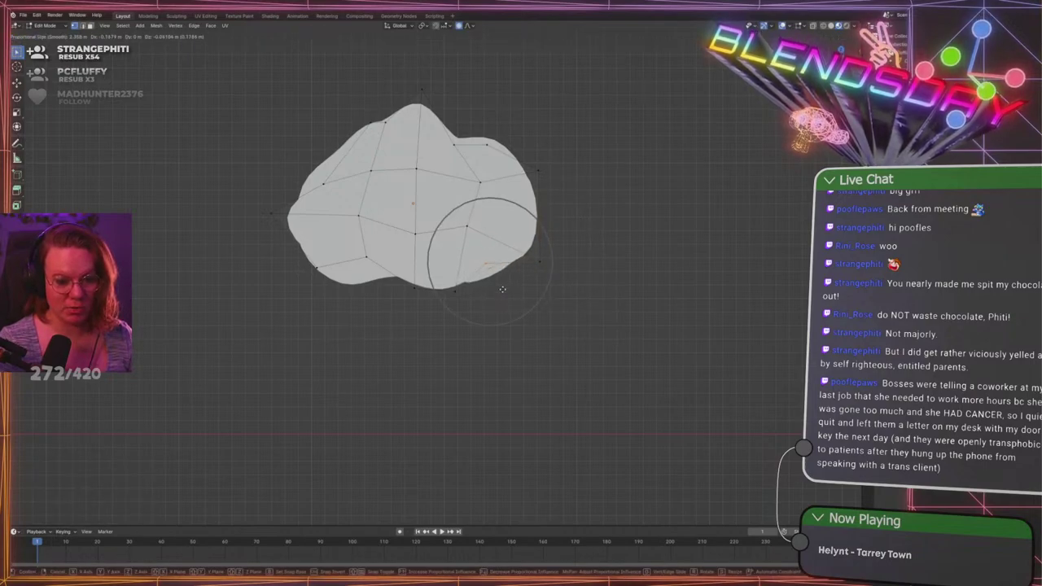
{"action": "left_click", "coordinate": [500, 289]}
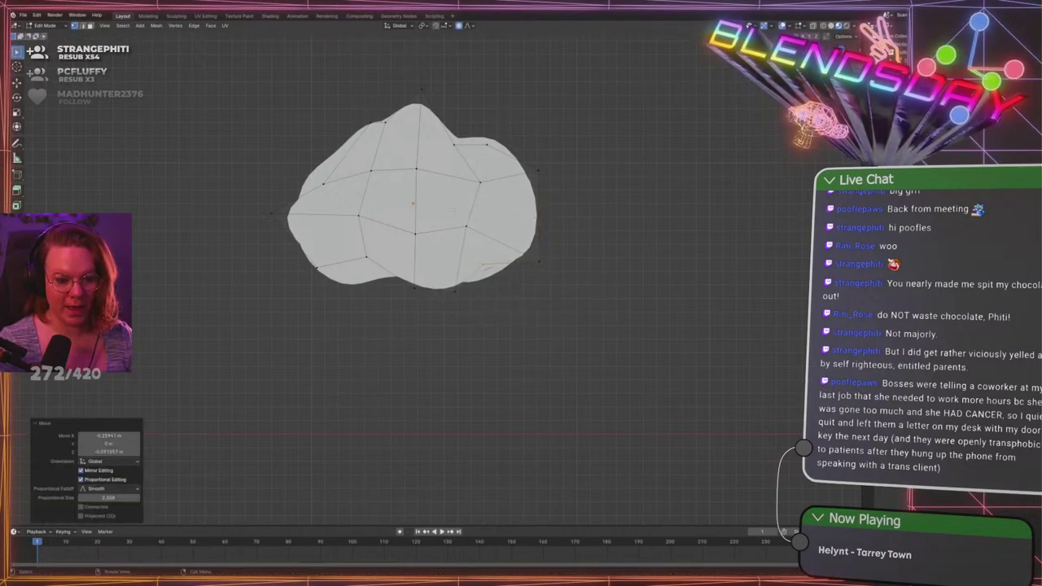
{"action": "left_click", "coordinate": [464, 225]}
{"action": "key", "text": "g"}
{"action": "left_click", "coordinate": [471, 231]}
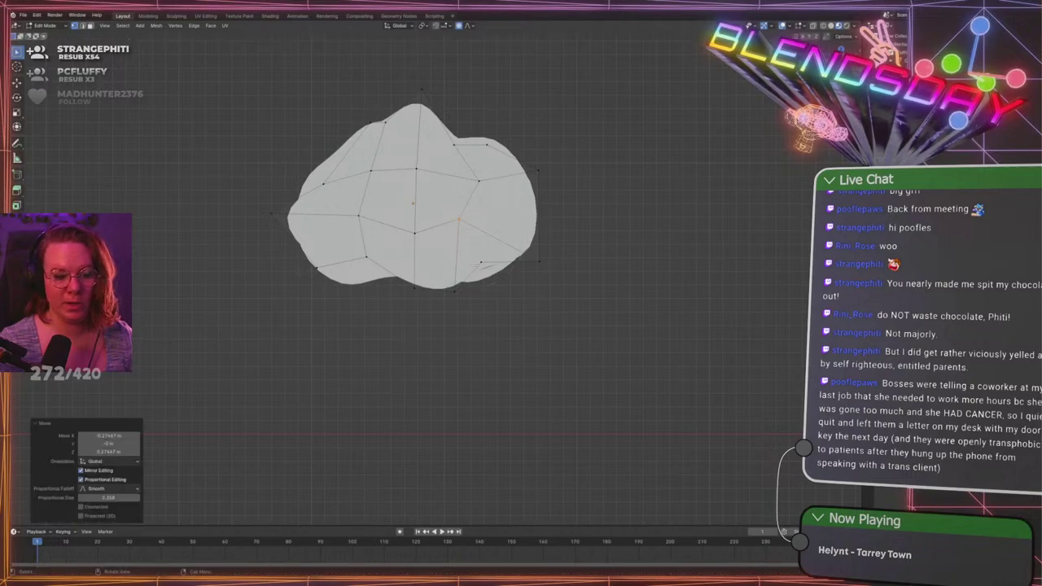
{"action": "left_click", "coordinate": [482, 262]}
{"action": "key", "text": "g"}
{"action": "left_click", "coordinate": [523, 280]}
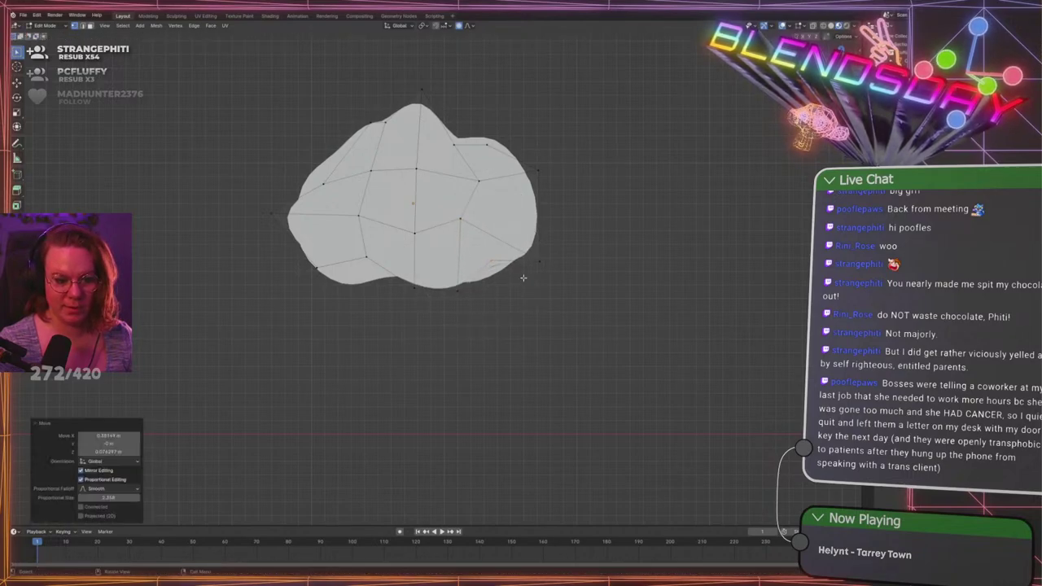
Raise the copy's lower-right boundary vertex slightly and return to Object Mode
{"action": "left_click", "coordinate": [581, 286]}
{"action": "key", "text": "g"}
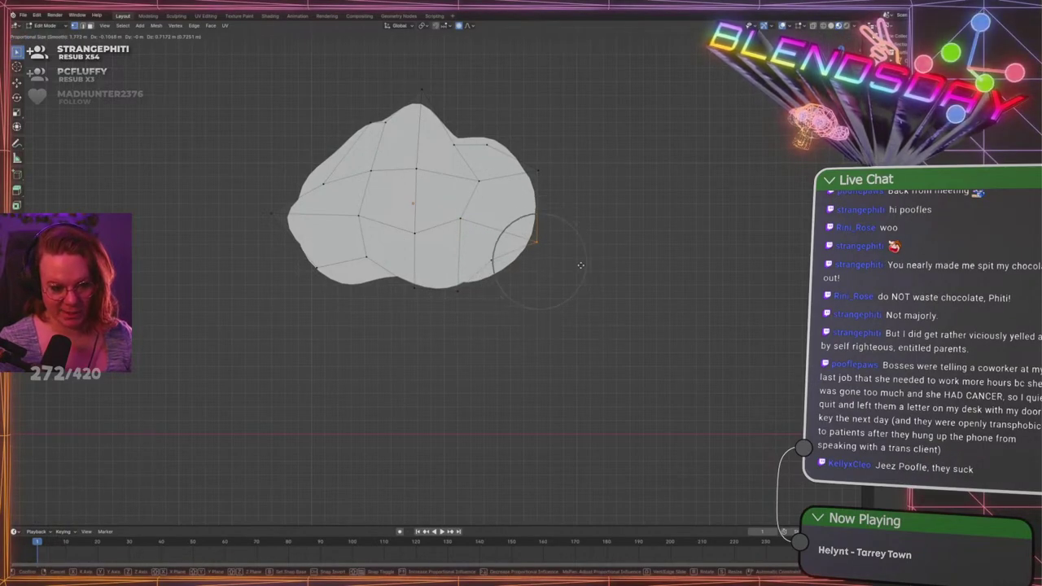
{"action": "left_click", "coordinate": [579, 265]}
{"action": "key", "text": "Tab"}
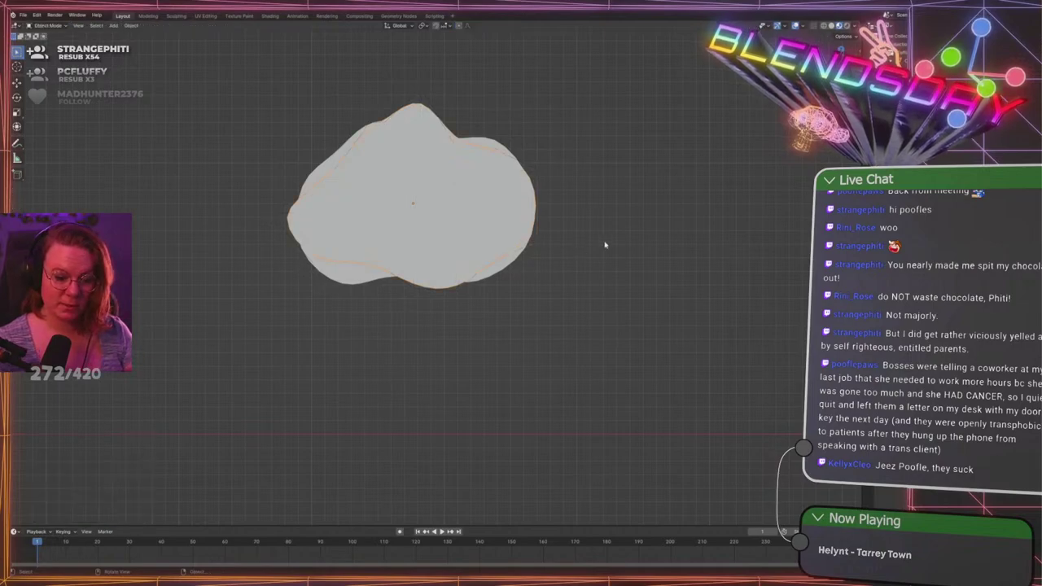
Offset the peaked cloud copy about 0.18 m along the Y axis to separate the two cloud layers
{"action": "middle_click_drag", "start_coordinate": [589, 249], "coordinate": [406, 262]}
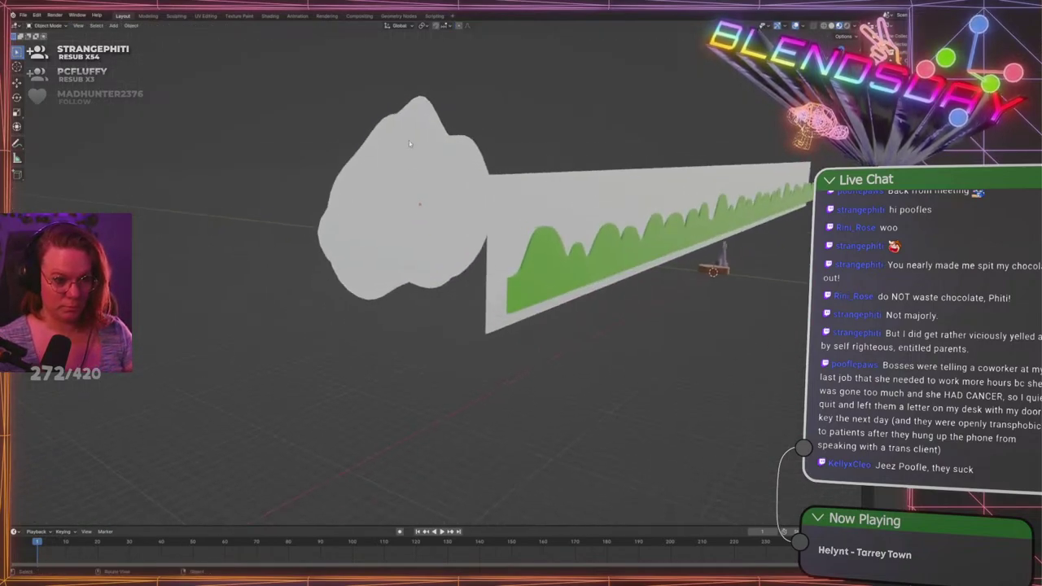
{"action": "left_click", "coordinate": [410, 145]}
{"action": "key", "text": "KP_1"}
{"action": "key", "text": "KP_3"}
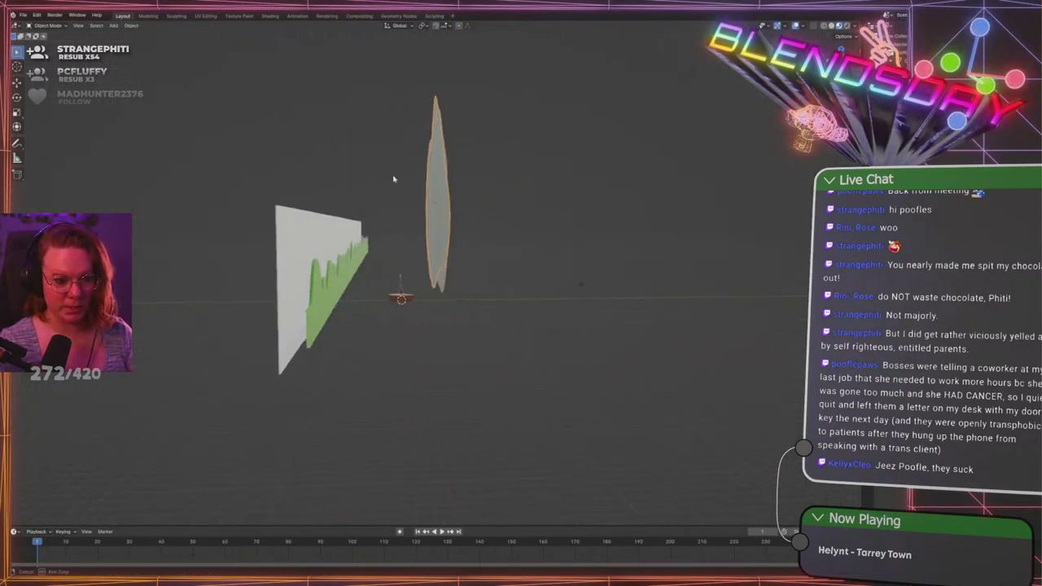
{"action": "key", "text": "g"}
{"action": "key", "text": "y"}
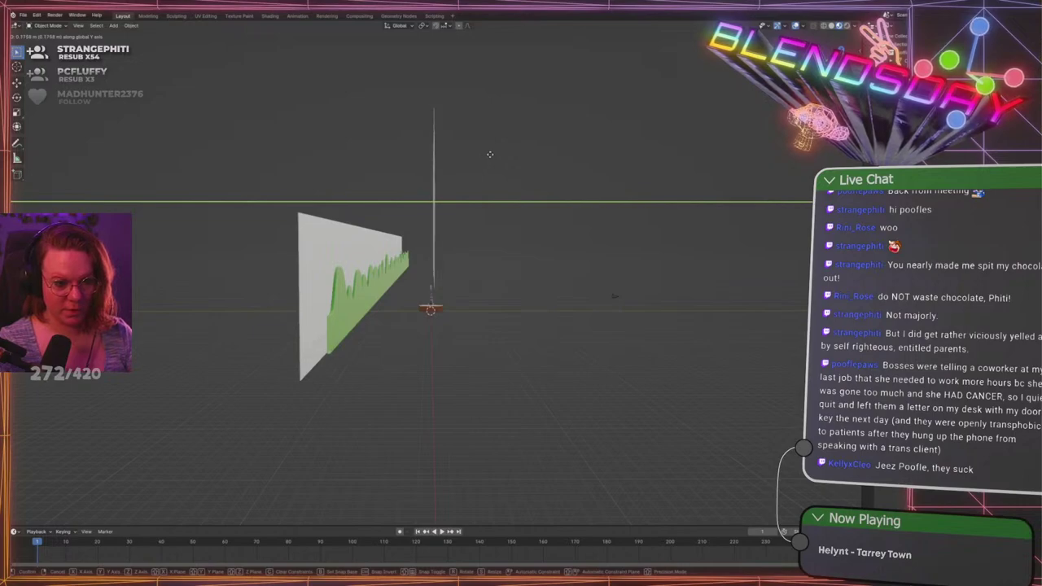
{"action": "left_click", "coordinate": [487, 155]}
{"action": "mouse_move", "coordinate": [487, 155]}
{"action": "middle_mouse_down"}
{"action": "mouse_move", "coordinate": [542, 181]}
{"action": "mouse_move", "coordinate": [540, 230]}
{"action": "mouse_move", "coordinate": [581, 223]}
{"action": "mouse_move", "coordinate": [503, 166]}
{"action": "middle_mouse_up"}
{"action": "key", "text": "shift+d"}
{"action": "key", "text": "y"}
{"action": "left_click", "coordinate": [529, 226]}
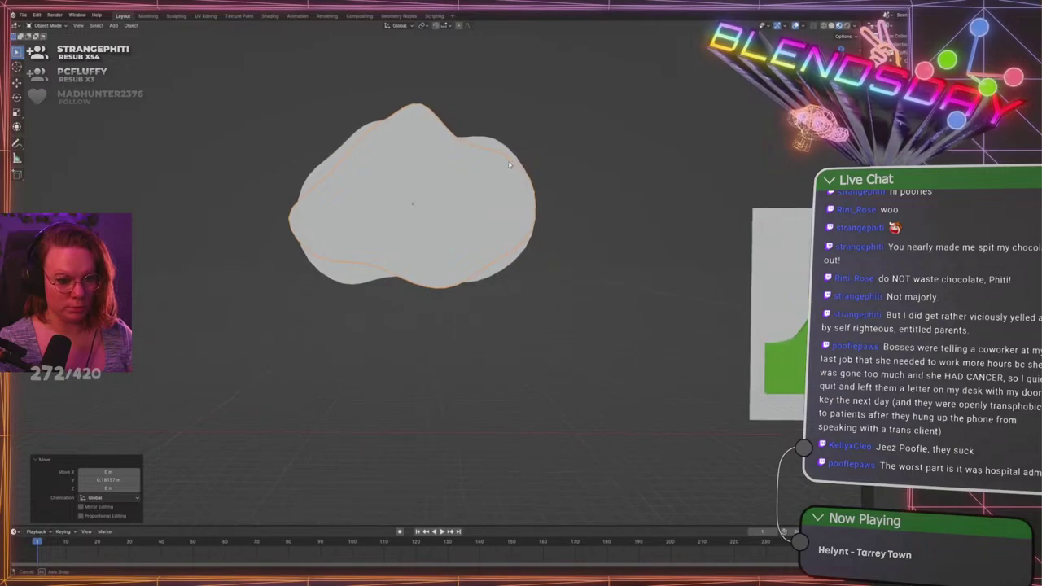
Scale the peaked cloud layer uniformly to 0.950
{"action": "left_click", "coordinate": [474, 179]}
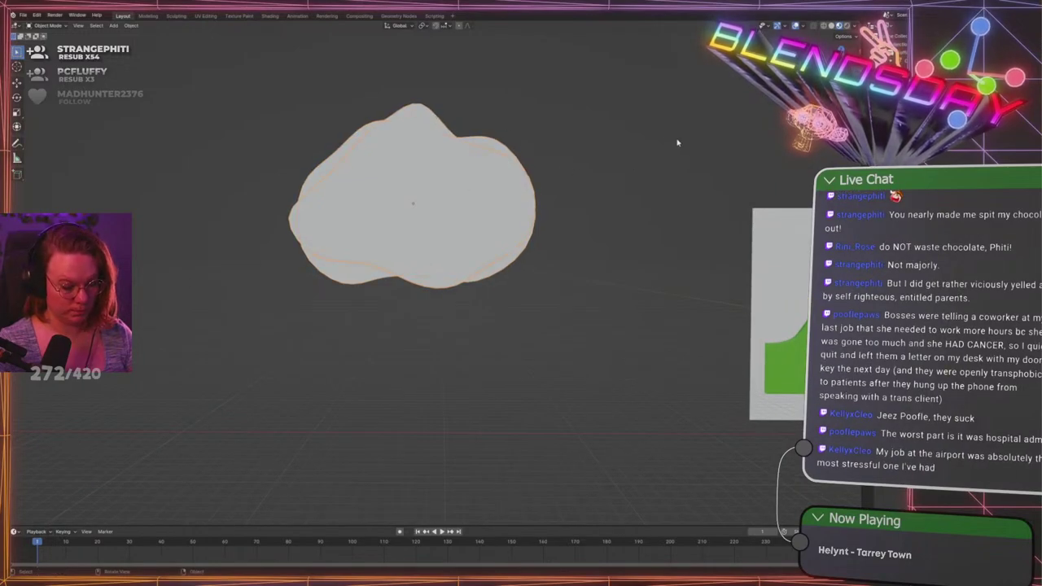
{"action": "key", "text": "s"}
{"action": "left_click", "coordinate": [664, 142]}
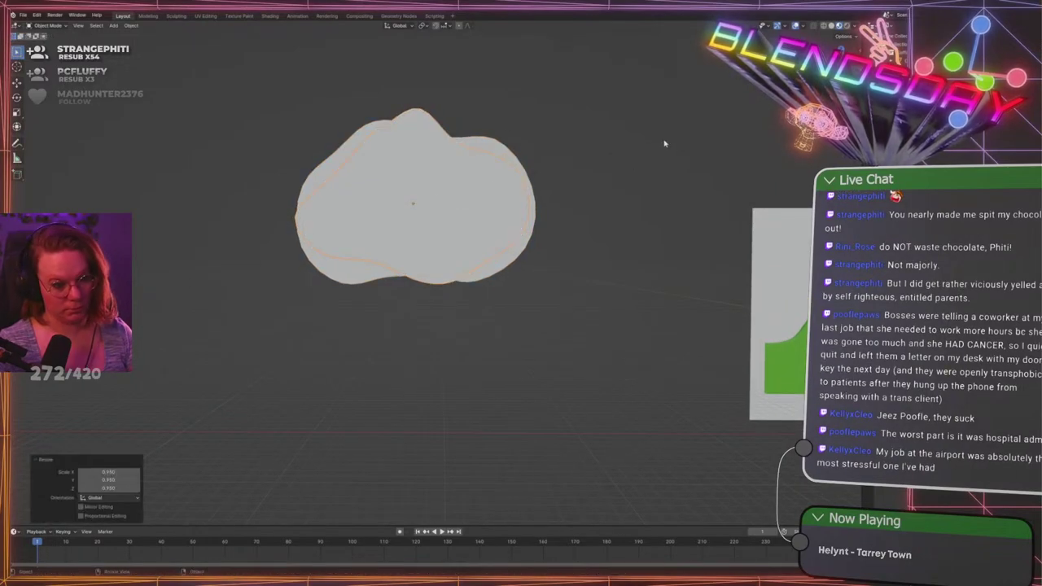
{"action": "middle_click_drag", "start_coordinate": [662, 144], "coordinate": [602, 155]}
{"action": "left_click", "coordinate": [643, 170]}
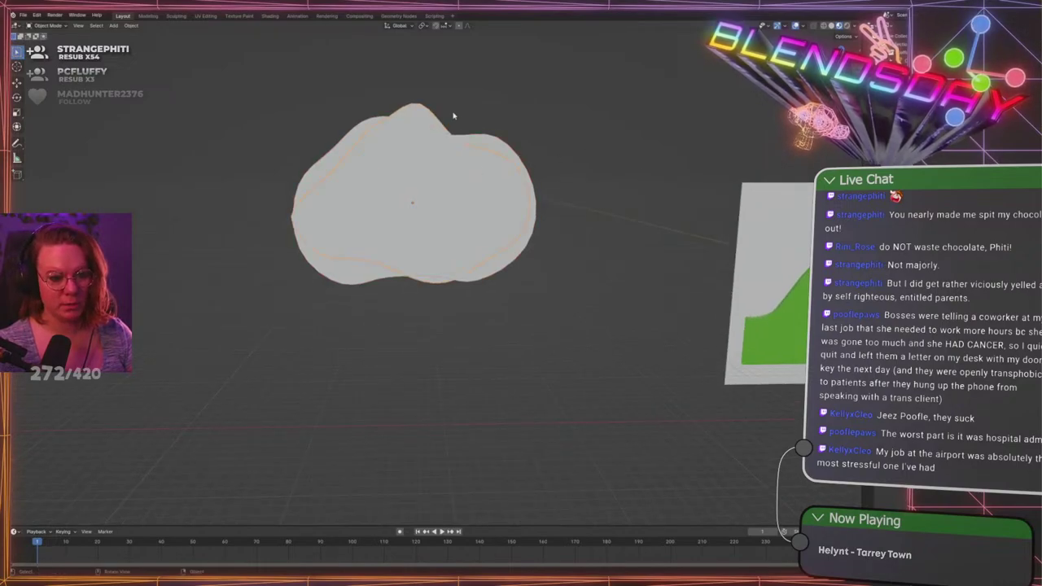
From a side view, move the selected cloud layer along the Y axis to adjust the depth between the layers
{"action": "middle_click_drag", "start_coordinate": [453, 116], "coordinate": [549, 122]}
{"action": "left_click_drag", "start_coordinate": [548, 121], "coordinate": [550, 119]}
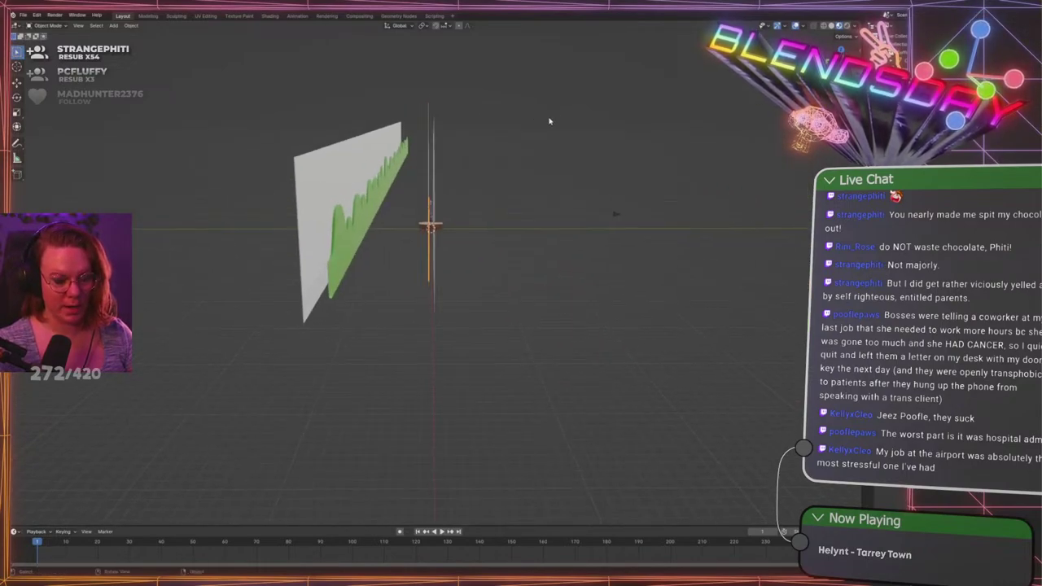
{"action": "key", "text": "KP_1"}
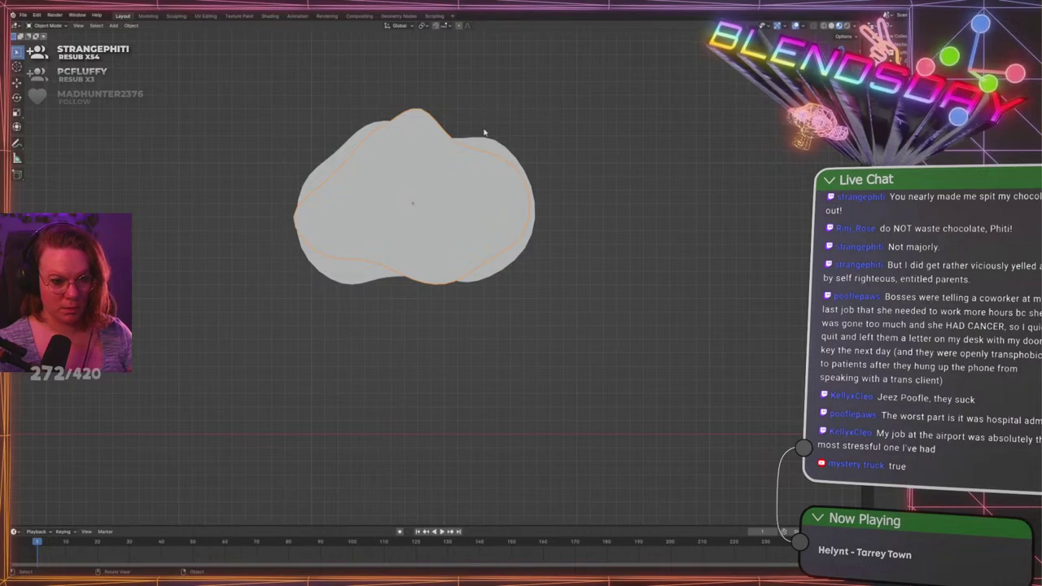
{"action": "middle_click_drag", "start_coordinate": [424, 128], "coordinate": [387, 135]}
{"action": "key", "text": "KP_3"}
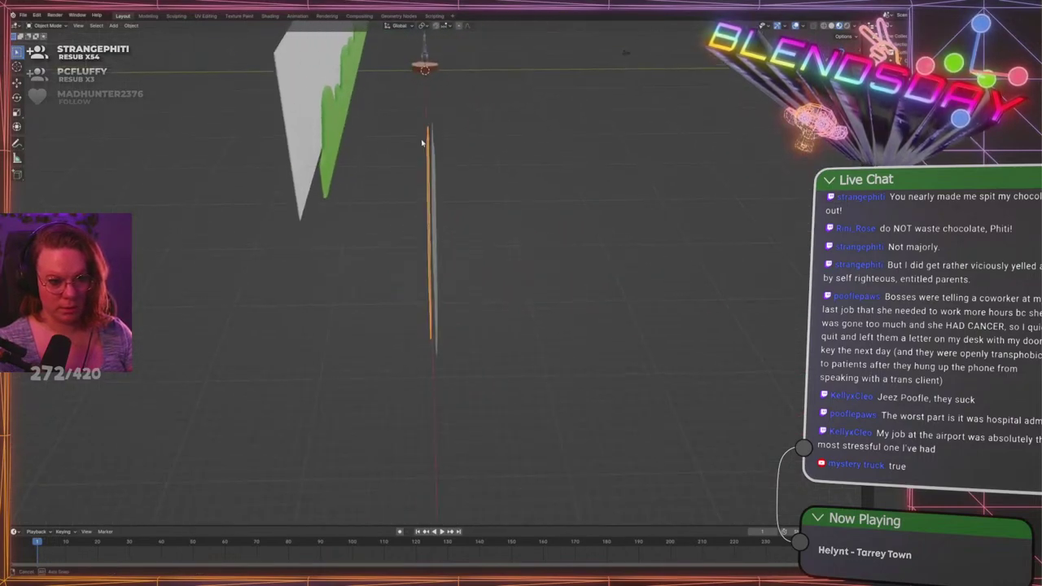
{"action": "key", "text": "g"}
{"action": "key", "text": "y"}
{"action": "left_click", "coordinate": [398, 145]}
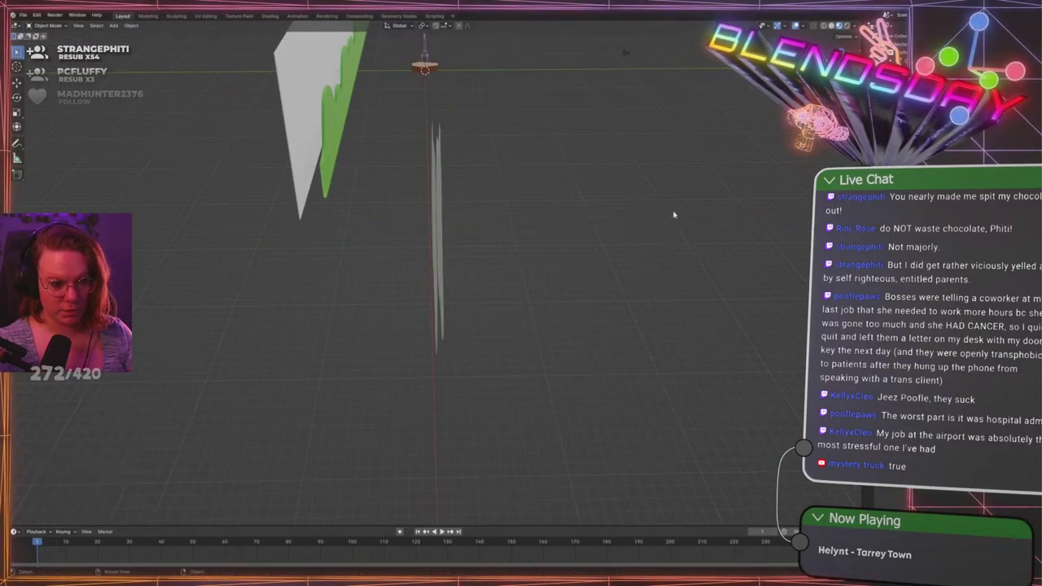
Check how the two cloud layers overlap from the front and save the file
{"action": "middle_click_drag", "start_coordinate": [675, 214], "coordinate": [566, 192]}
{"action": "middle_click_drag", "start_coordinate": [467, 301], "coordinate": [477, 262], "text": "shift"}
{"action": "middle_click_drag", "start_coordinate": [367, 255], "coordinate": [376, 261]}
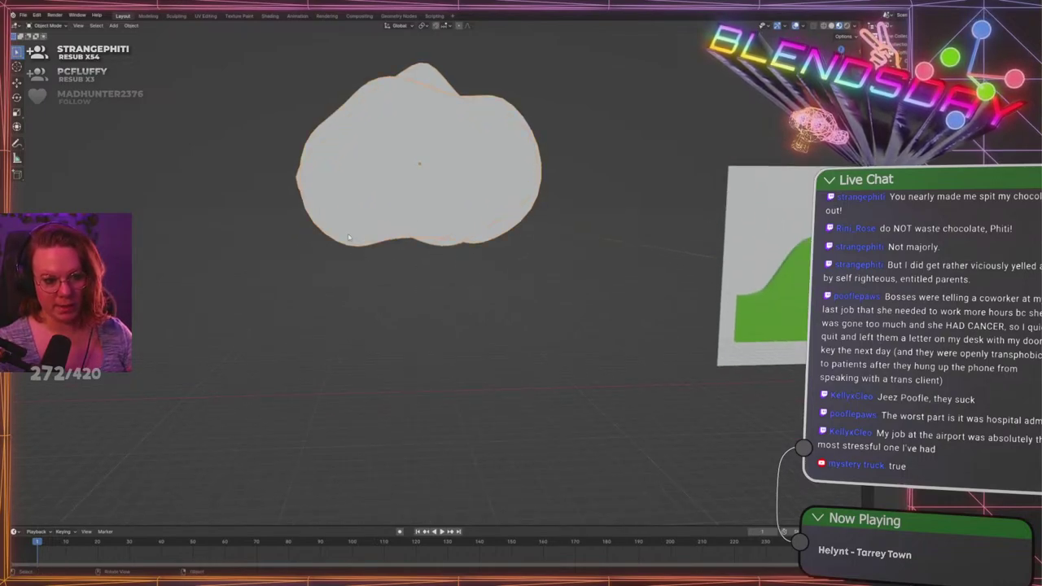
{"action": "left_click", "coordinate": [586, 107]}
{"action": "middle_click_drag", "start_coordinate": [482, 160], "coordinate": [469, 170], "text": "shift"}
{"action": "key", "text": "ctrl+s"}
Select each cloud layer in turn and compare their outlines and smoothness from the side and front
{"action": "middle_click_drag", "start_coordinate": [321, 190], "coordinate": [379, 170]}
{"action": "left_click", "coordinate": [462, 237]}
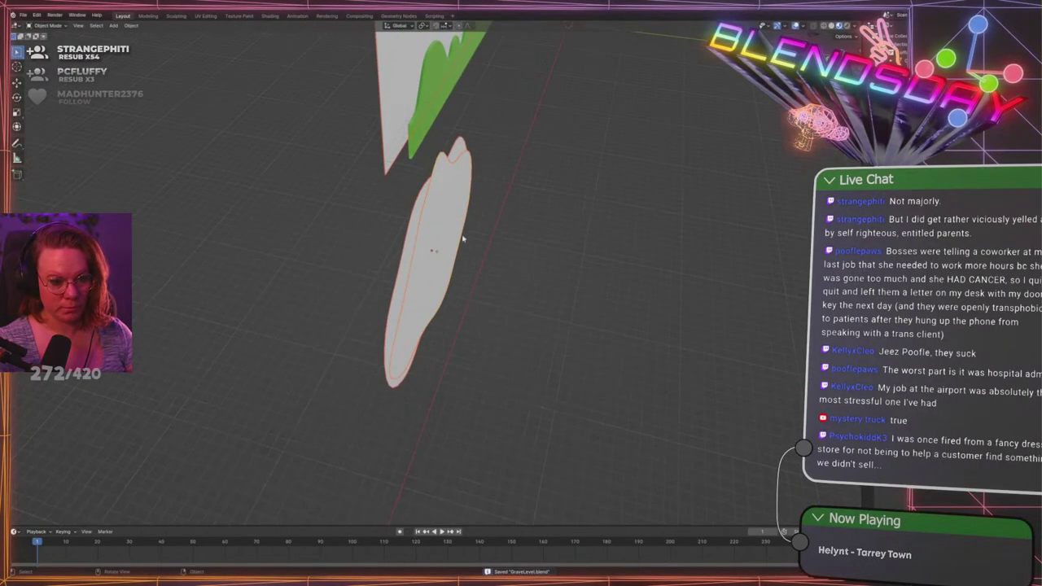
{"action": "scroll", "coordinate": [462, 237], "scroll_direction": "up", "scroll_amount": 3}
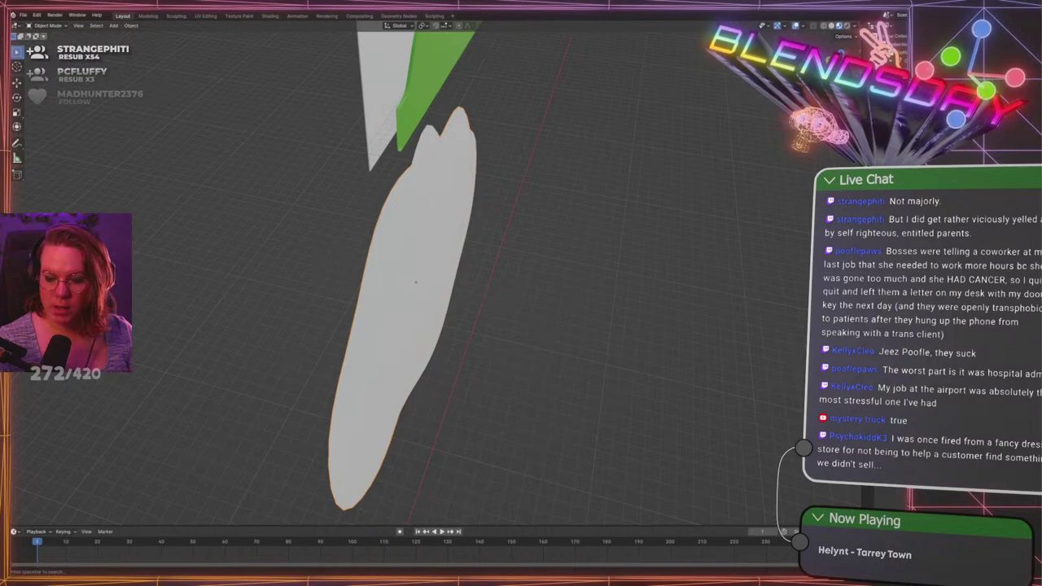
{"action": "left_click", "coordinate": [896, 350]}
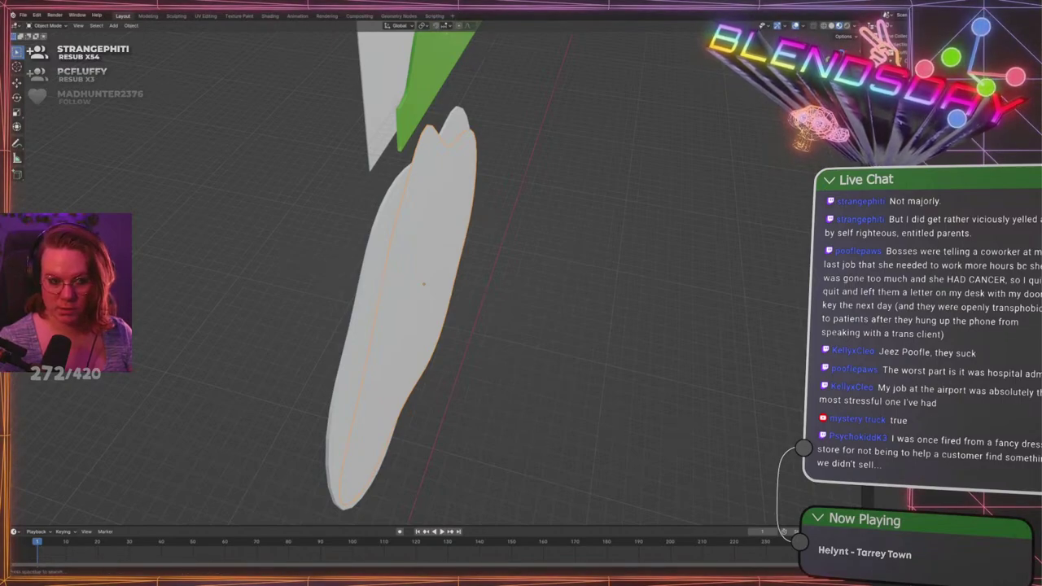
{"action": "middle_click_drag", "start_coordinate": [580, 252], "coordinate": [443, 114]}
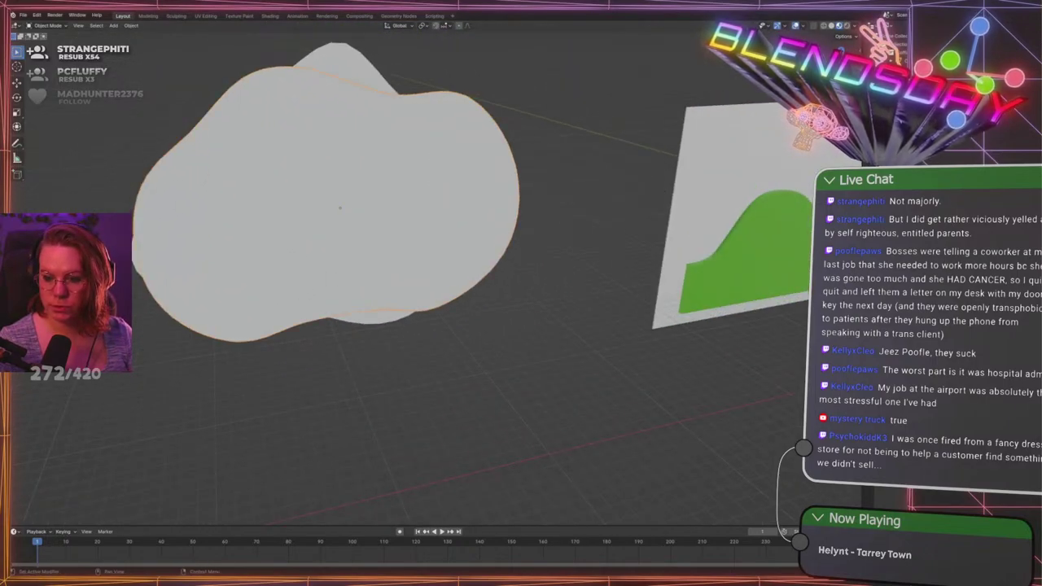
{"action": "left_click_drag", "start_coordinate": [363, 65], "coordinate": [429, 115], "text": "shift"}
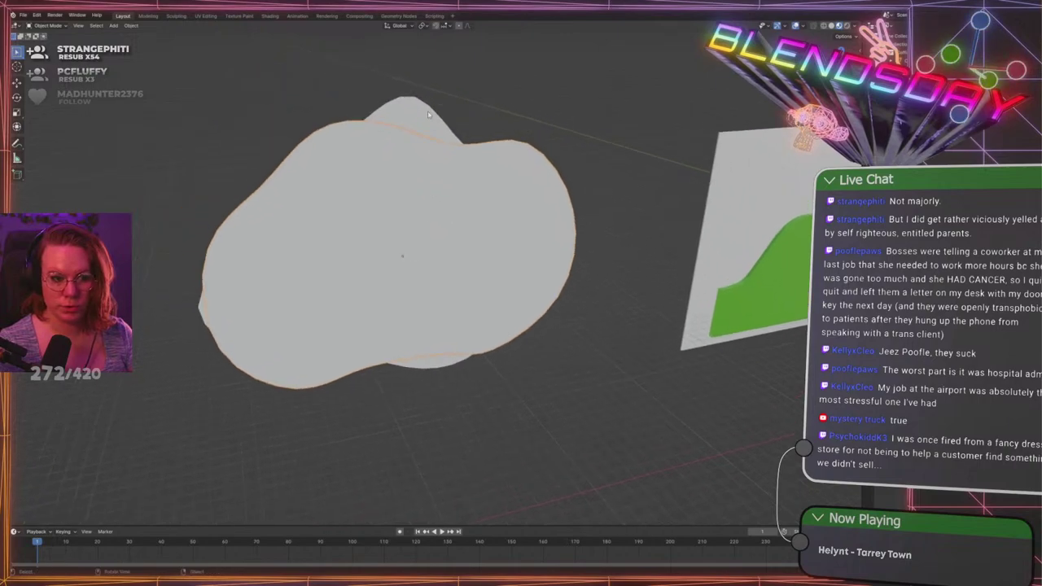
{"action": "scroll", "coordinate": [425, 120], "scroll_direction": "up", "scroll_amount": 1}
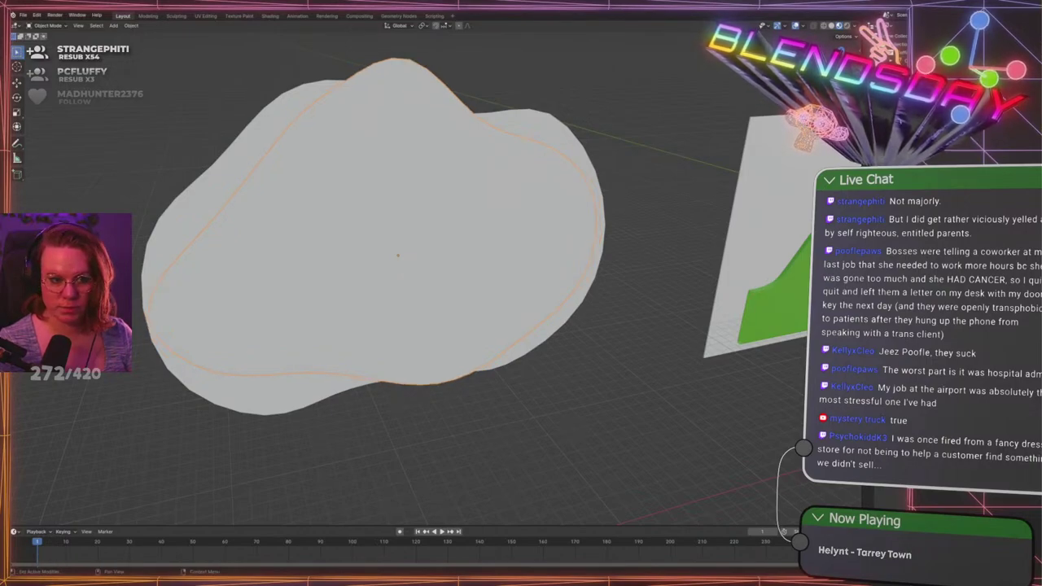
{"action": "left_click", "coordinate": [405, 265]}
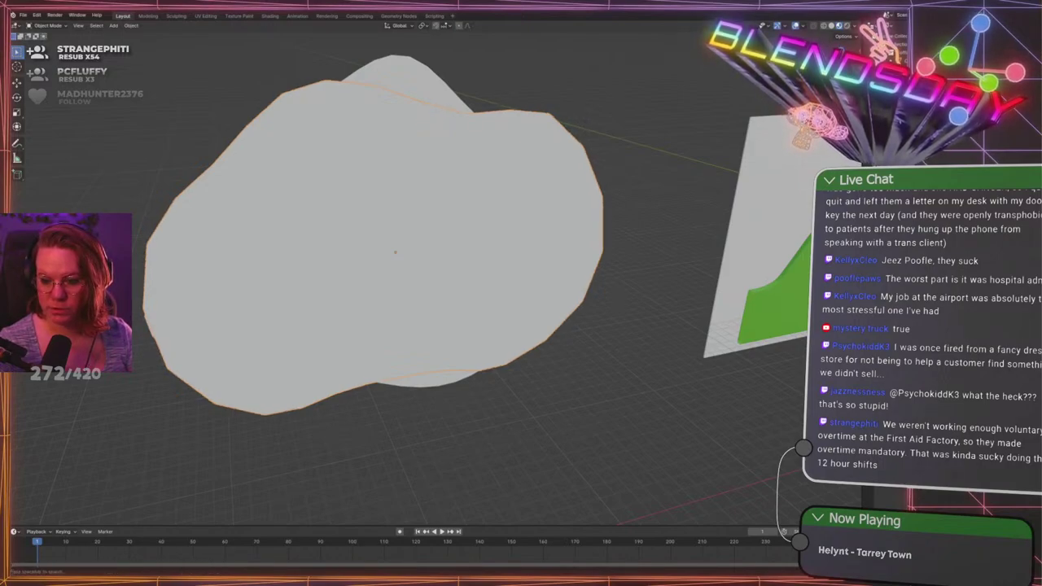
Select the peaked cloud layer and save the file with both cloud layers smoothed
{"action": "middle_click_drag", "start_coordinate": [666, 346], "coordinate": [586, 249]}
{"action": "key", "text": "Tab"}
{"action": "key", "text": "Tab"}
{"action": "key", "text": "ctrl+s"}
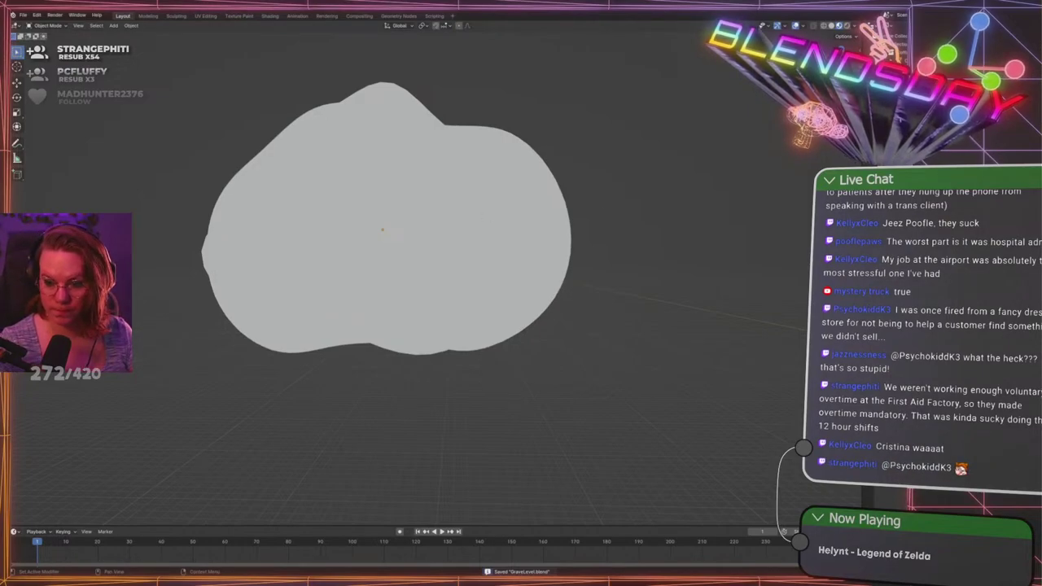
{"action": "key", "text": "a"}
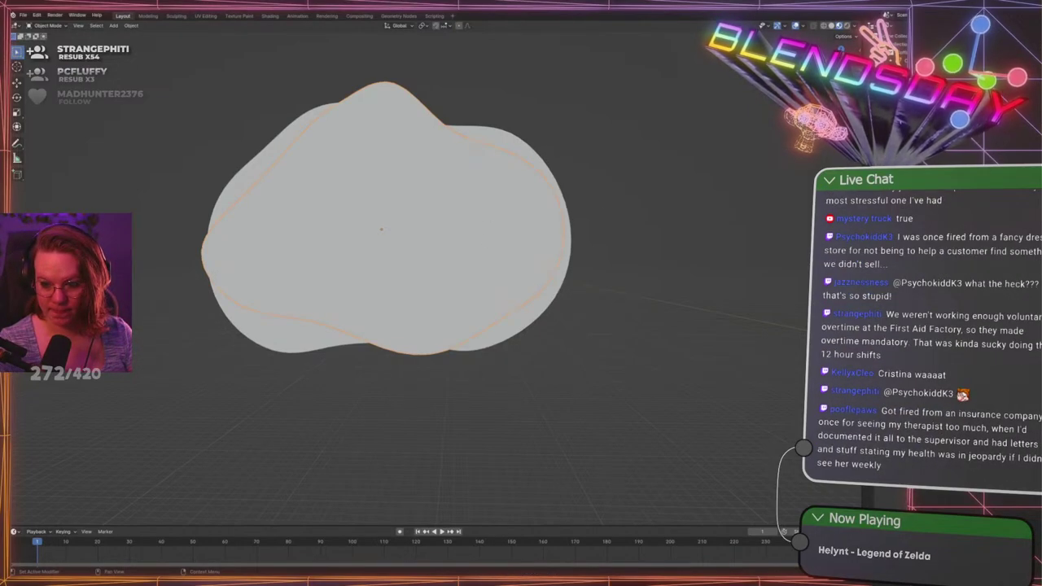
{"action": "key", "text": "ctrl+s"}
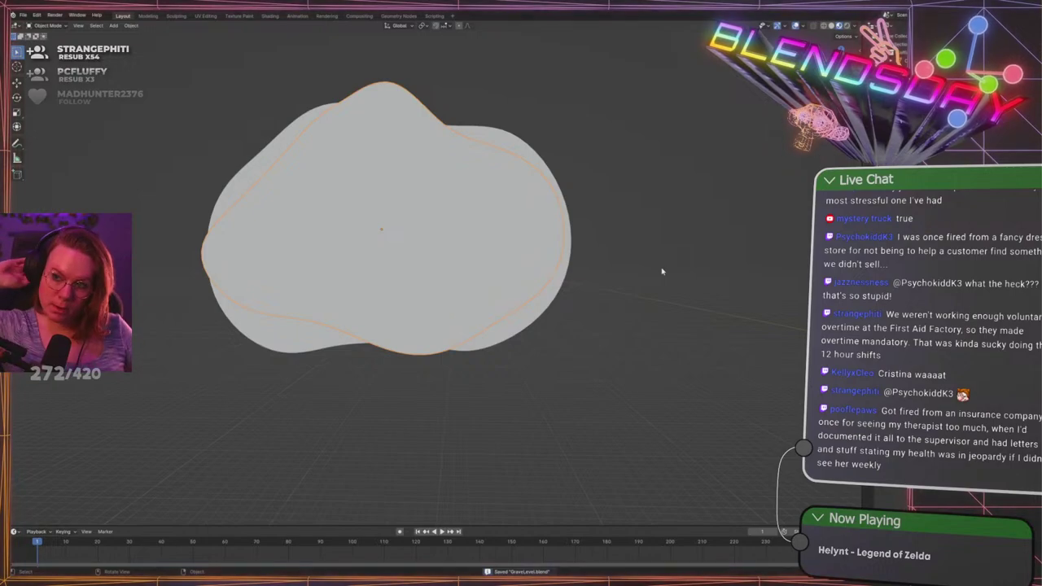
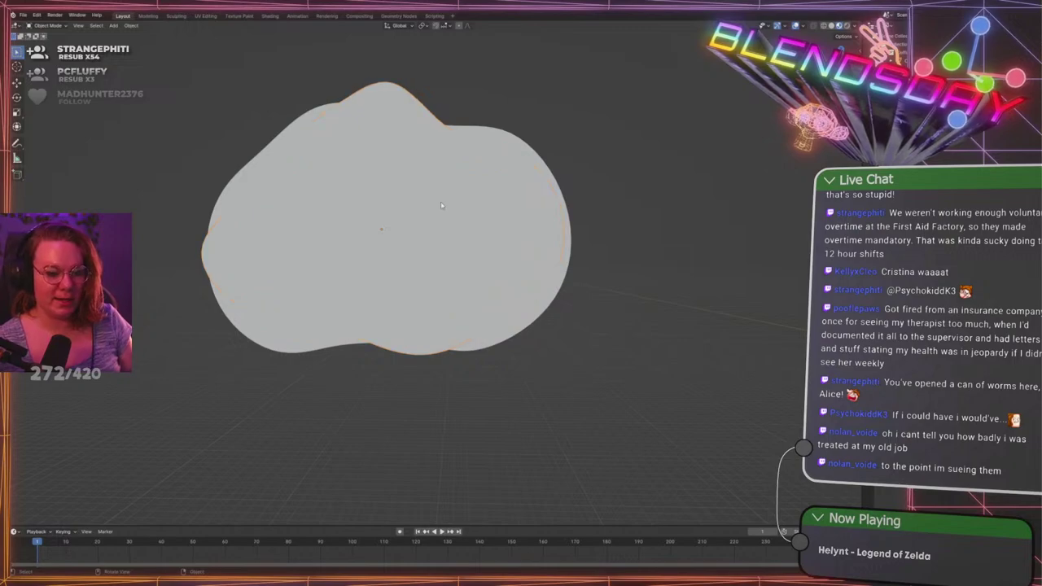
Duplicate the peaked cloud layer and offset the copy about -1.17 m along the Y axis
{"action": "mouse_move", "coordinate": [630, 206]}
{"action": "middle_mouse_down"}
{"action": "mouse_move", "coordinate": [703, 246]}
{"action": "mouse_move", "coordinate": [640, 221]}
{"action": "middle_mouse_up"}
{"action": "left_click", "coordinate": [643, 219]}
{"action": "key", "text": "shift+a"}
{"action": "mouse_move", "coordinate": [655, 215]}
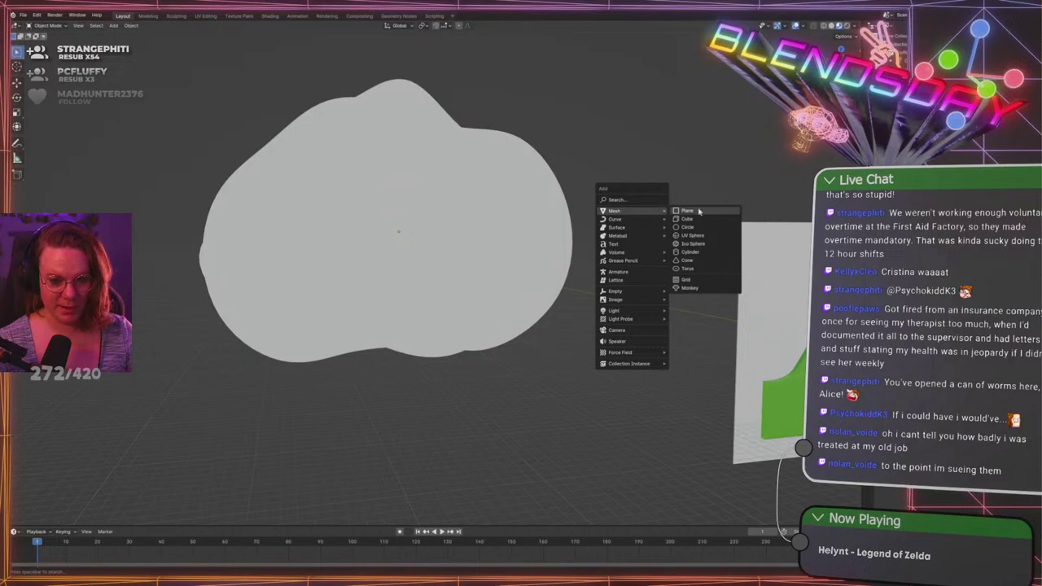
{"action": "left_click", "coordinate": [484, 210]}
{"action": "key", "text": "KP_3"}
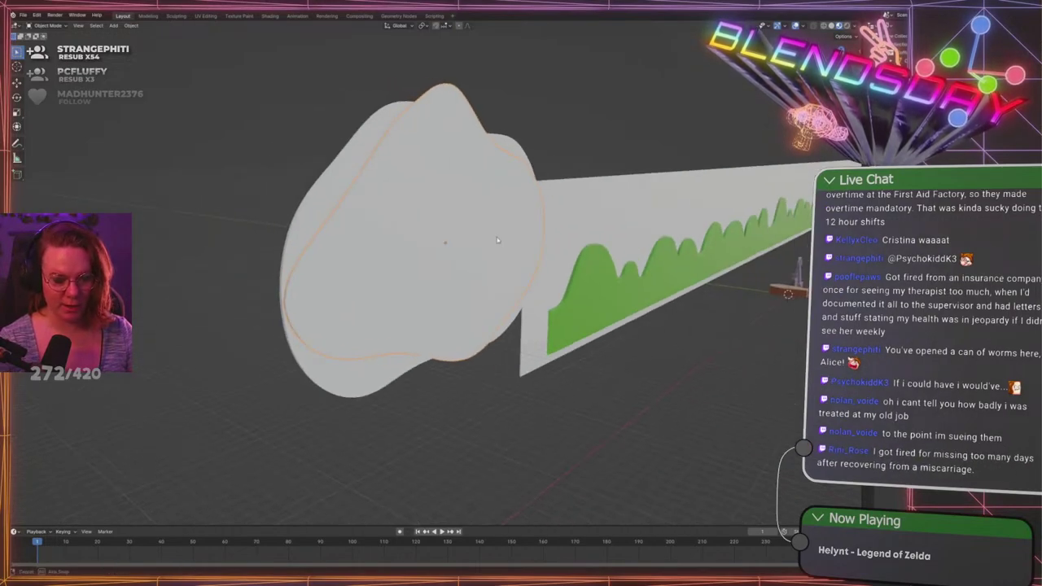
{"action": "key", "text": "g"}
{"action": "key", "text": "y"}
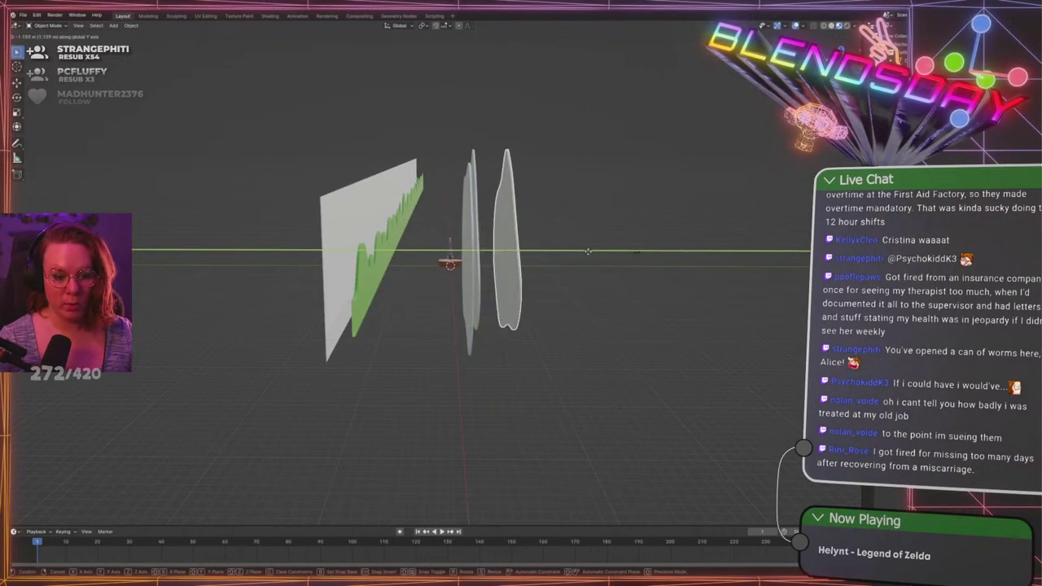
{"action": "left_click", "coordinate": [580, 253]}
Move the duplicated layer to clear space beside the cloud in front view and open its mesh for editing
{"action": "key", "text": "KP_1"}
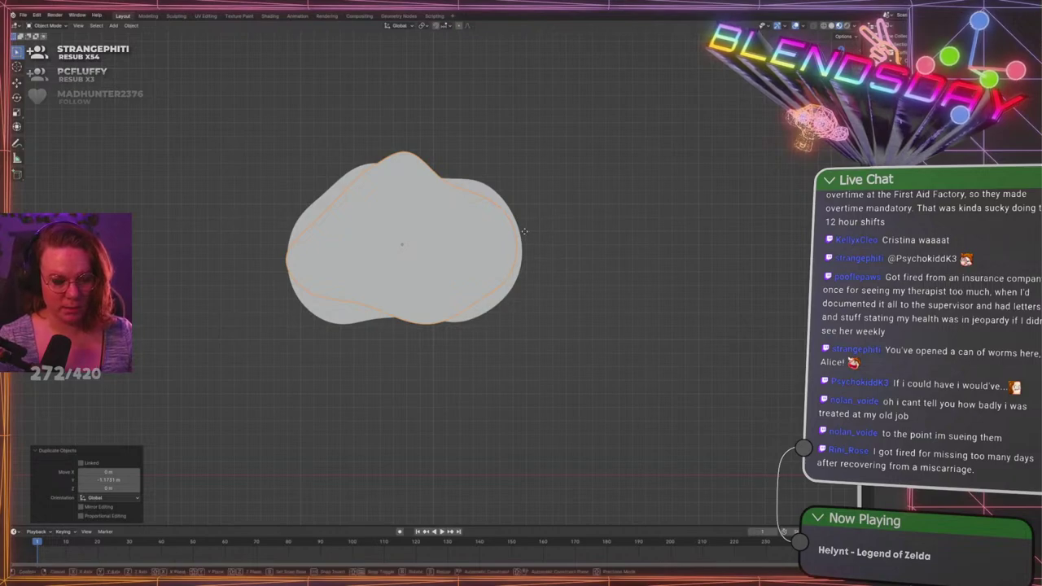
{"action": "key", "text": "KP_3"}
{"action": "key", "text": "Tab"}
{"action": "scroll", "coordinate": [570, 238], "scroll_direction": "up", "scroll_amount": 2}
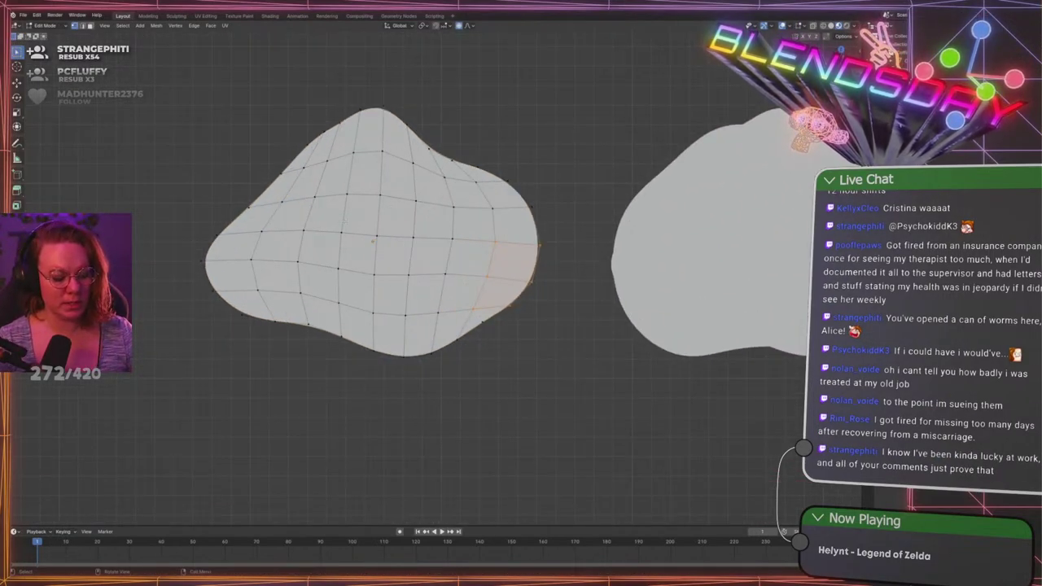
Delete two vertical face loops from the duplicated mesh, one on each side of its centre strip
{"action": "key", "text": "3"}
{"action": "left_click", "coordinate": [307, 184]}
{"action": "left_click", "coordinate": [332, 200]}
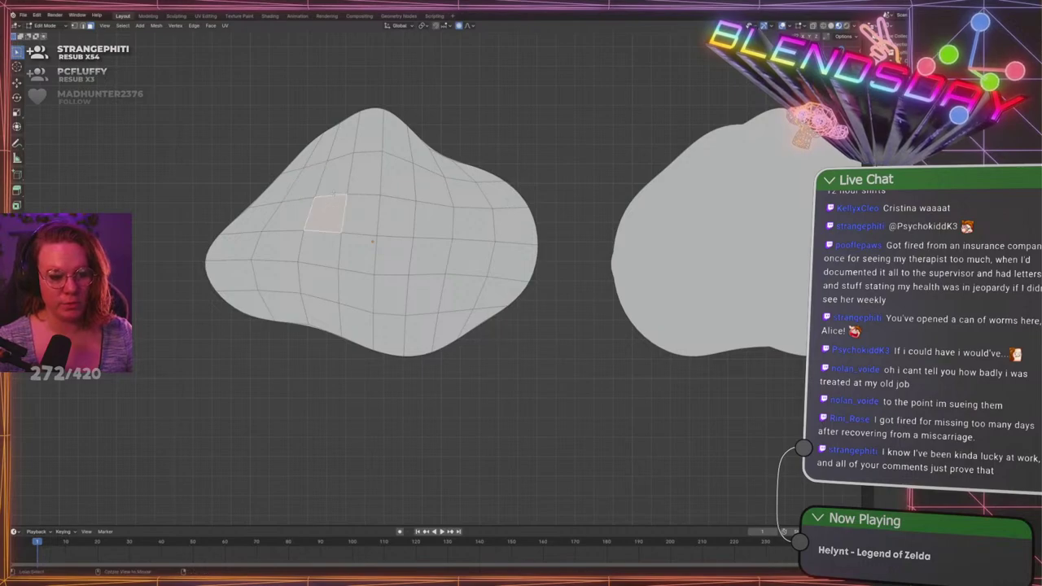
{"action": "left_click", "coordinate": [334, 195], "text": "alt"}
{"action": "left_click", "coordinate": [432, 201], "text": "alt+shift"}
{"action": "key", "text": "u"}
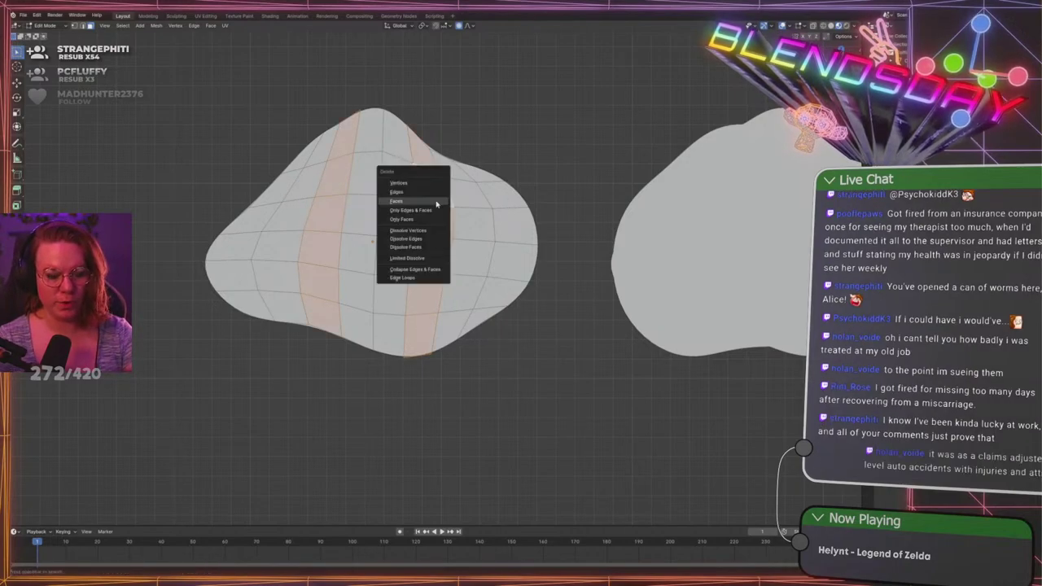
{"action": "left_click", "coordinate": [438, 202]}
Delete the two outer mesh pieces, keeping only the tall centre strip as a trunk
{"action": "key", "text": "l"}
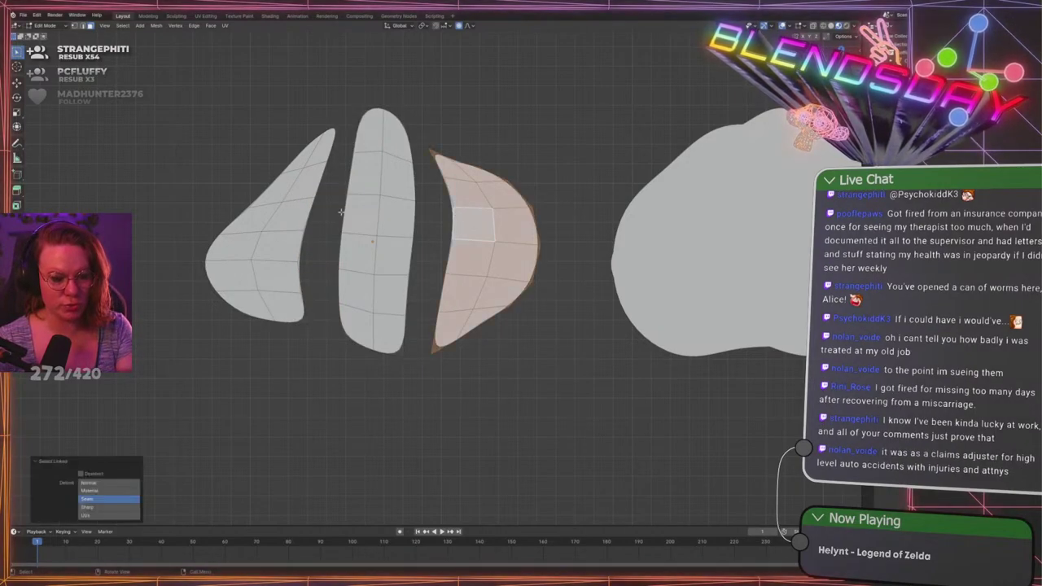
{"action": "key", "text": "l"}
{"action": "key", "text": "x"}
{"action": "left_click", "coordinate": [283, 226]}
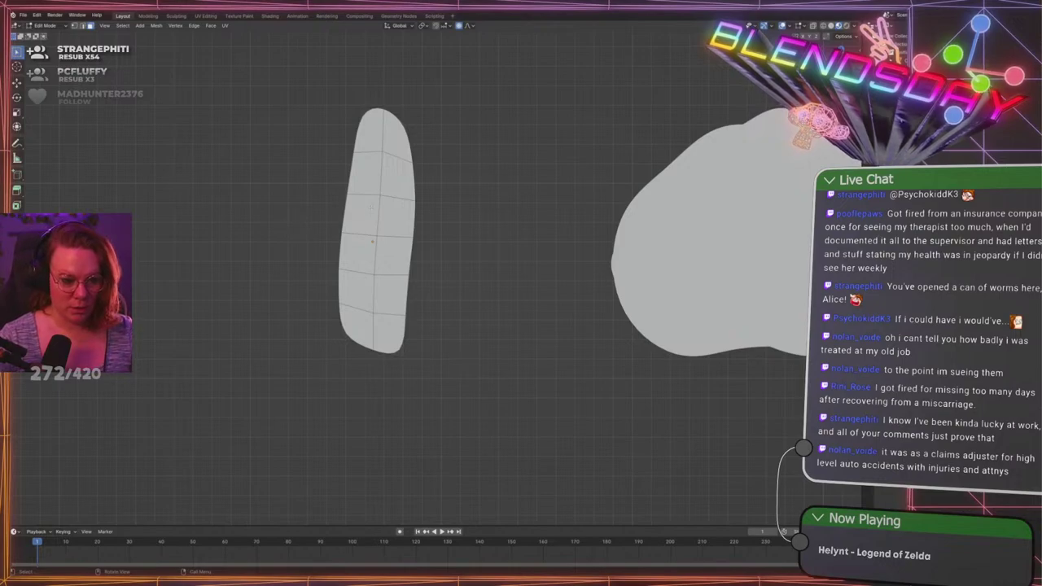
{"action": "scroll", "coordinate": [341, 156], "scroll_direction": "down", "scroll_amount": 3}
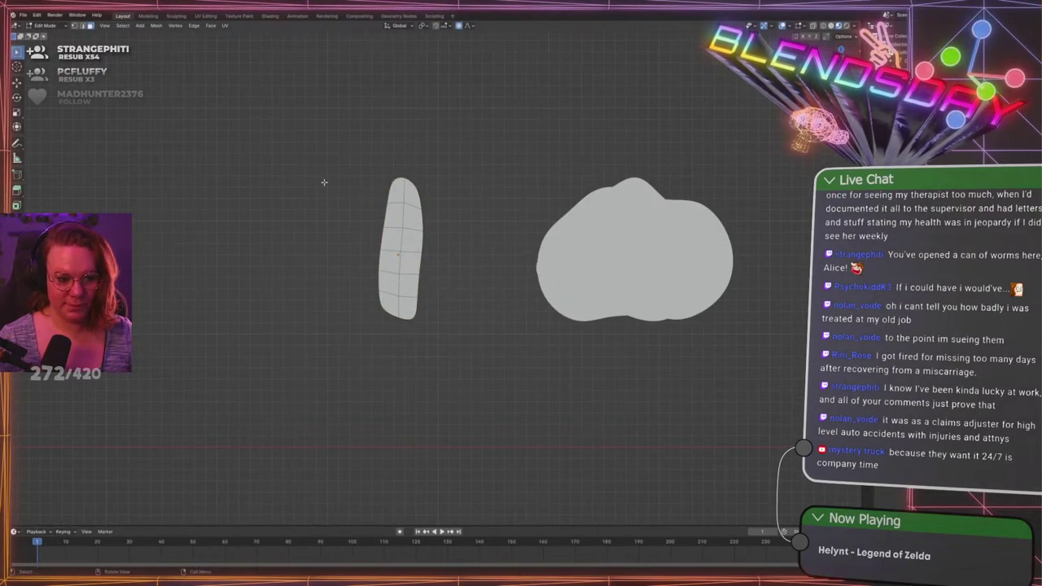
Leave mesh editing and place the trunk strip beneath the centre of the cloud, with its upper end overlapping it
{"action": "key", "text": "a"}
{"action": "middle_click_drag", "start_coordinate": [493, 342], "coordinate": [389, 281], "text": "shift"}
{"action": "key", "text": "Tab"}
{"action": "key", "text": "g"}
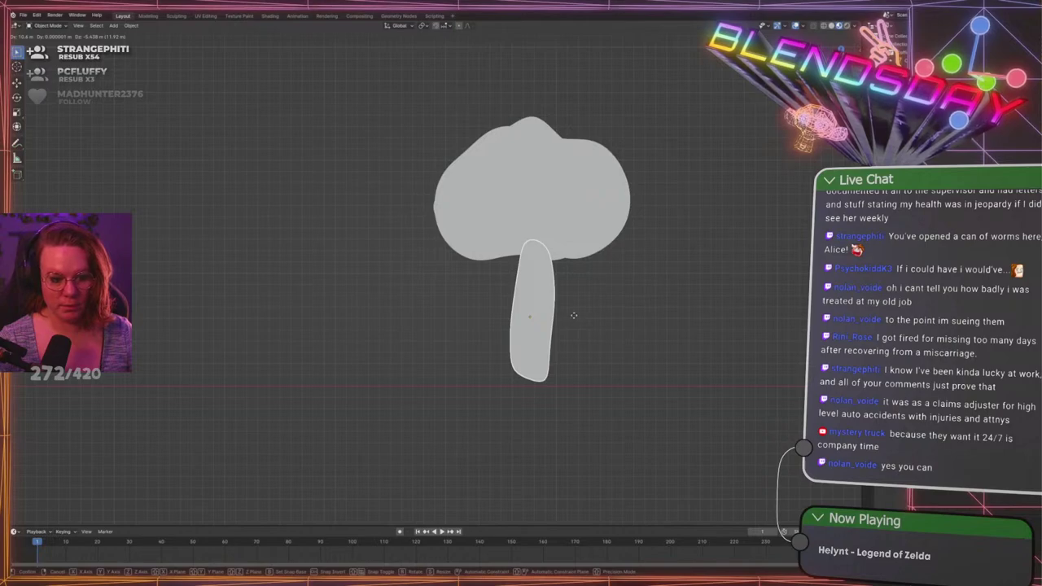
{"action": "left_click", "coordinate": [574, 319]}
{"action": "middle_click_drag", "start_coordinate": [675, 256], "coordinate": [472, 277]}
{"action": "left_click", "coordinate": [487, 279]}
{"action": "scroll", "coordinate": [571, 283], "scroll_direction": "up", "scroll_amount": 1}
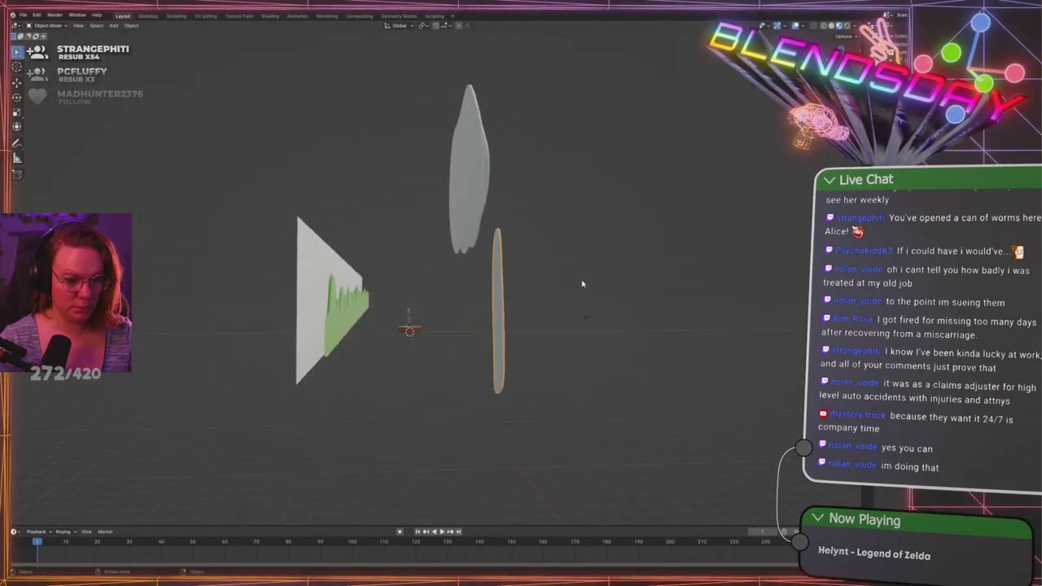
From a side view, move the trunk about 1.26 m along the Y axis to sit between the two cloud layers
{"action": "key", "text": "KP_3"}
{"action": "scroll", "coordinate": [425, 278], "scroll_direction": "up", "scroll_amount": 1}
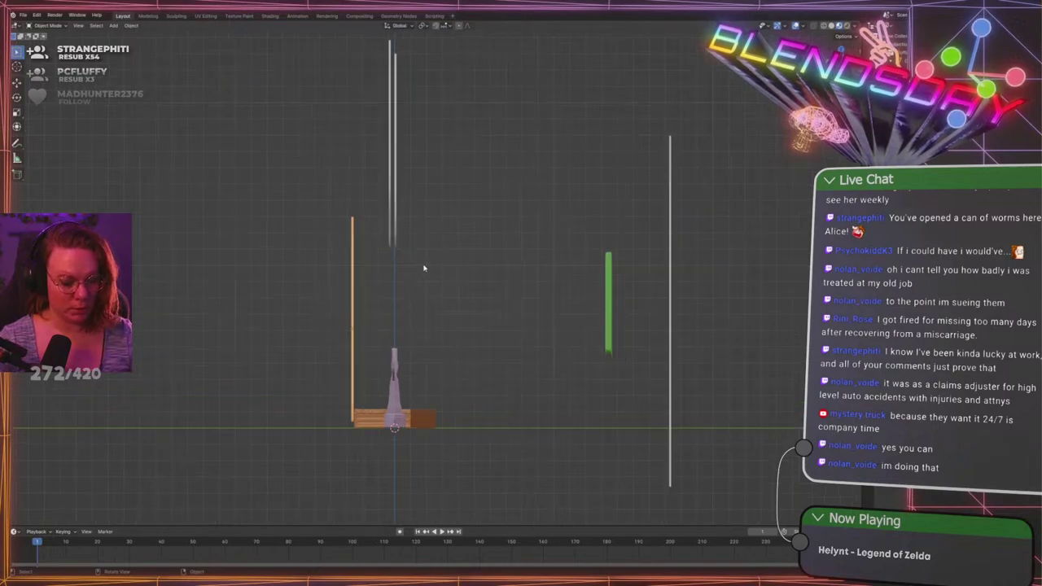
{"action": "key", "text": "g"}
{"action": "key", "text": "y"}
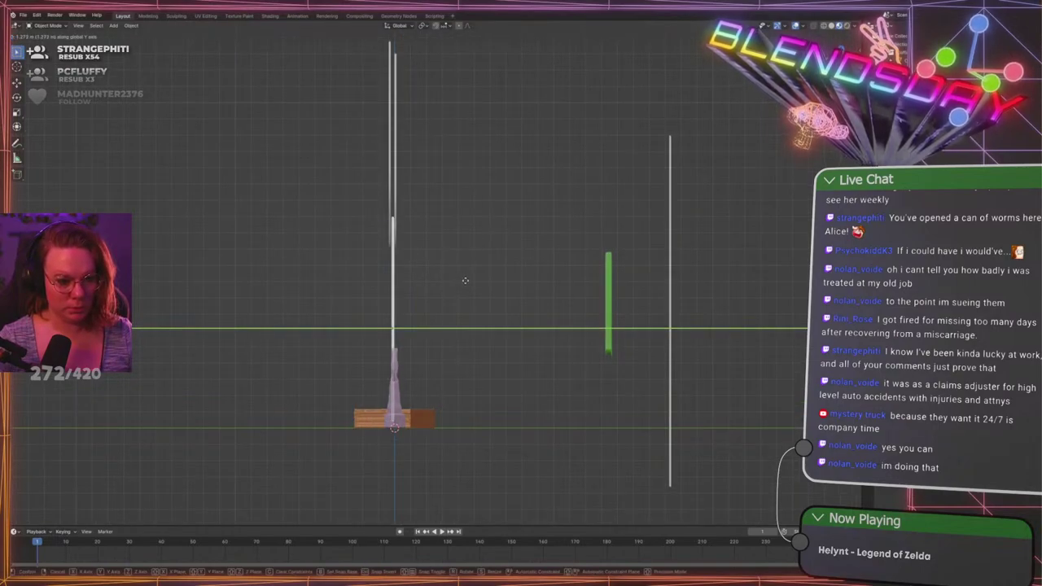
{"action": "left_click", "coordinate": [465, 281]}
{"action": "scroll", "coordinate": [365, 261], "scroll_direction": "up", "scroll_amount": 5}
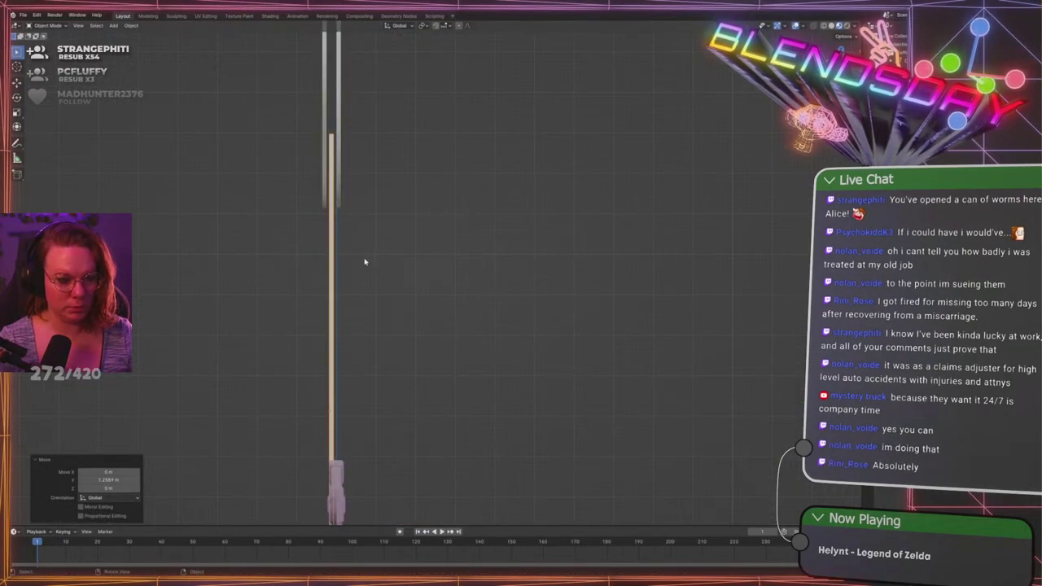
{"action": "middle_click_drag", "start_coordinate": [365, 260], "coordinate": [504, 254], "text": "shift"}
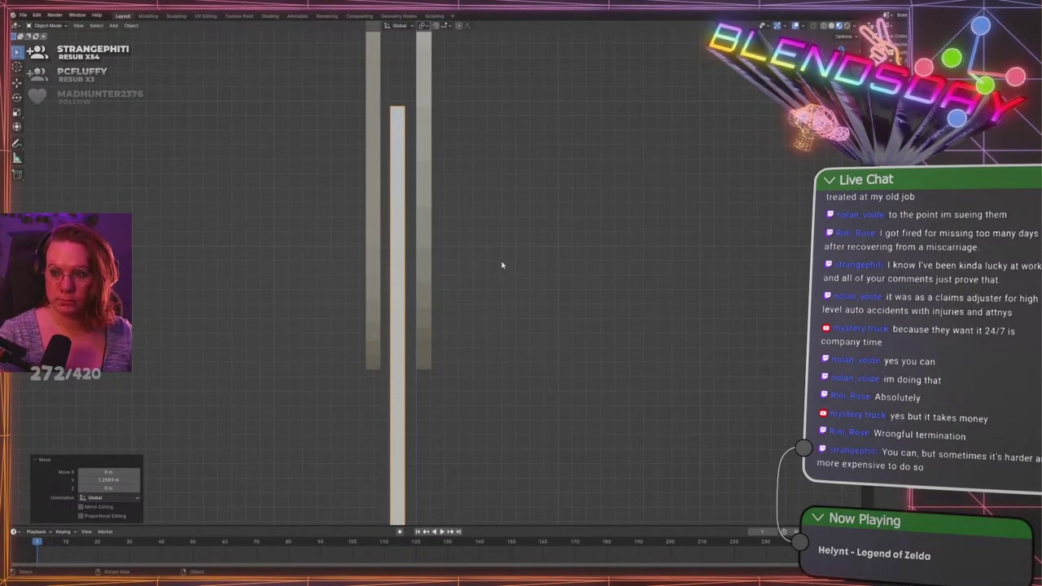
Nudge the trunk slightly along the Y axis to centre it in the gap between the two cloud layers
{"action": "key", "text": "g"}
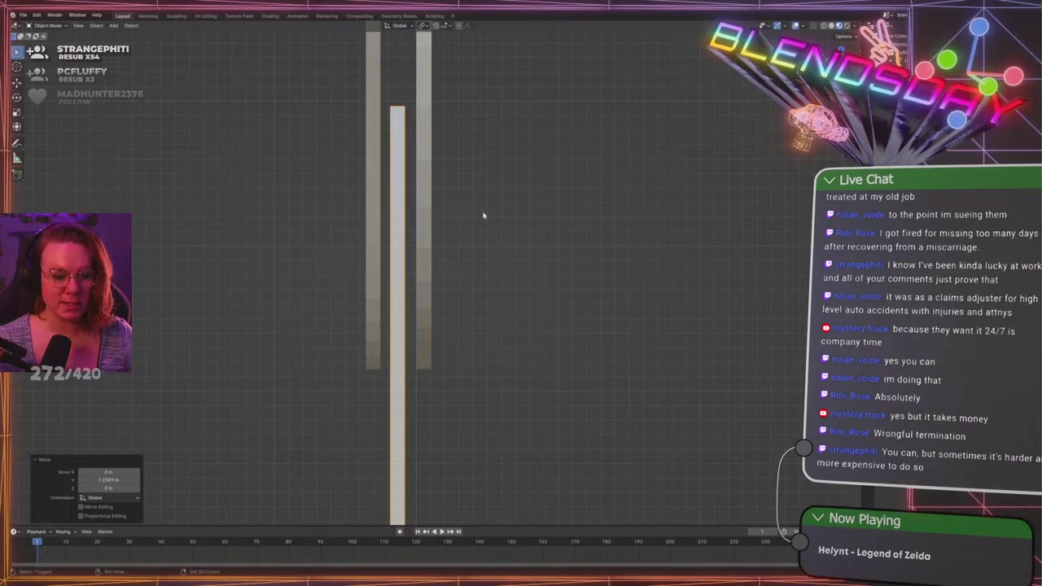
{"action": "key", "text": "y"}
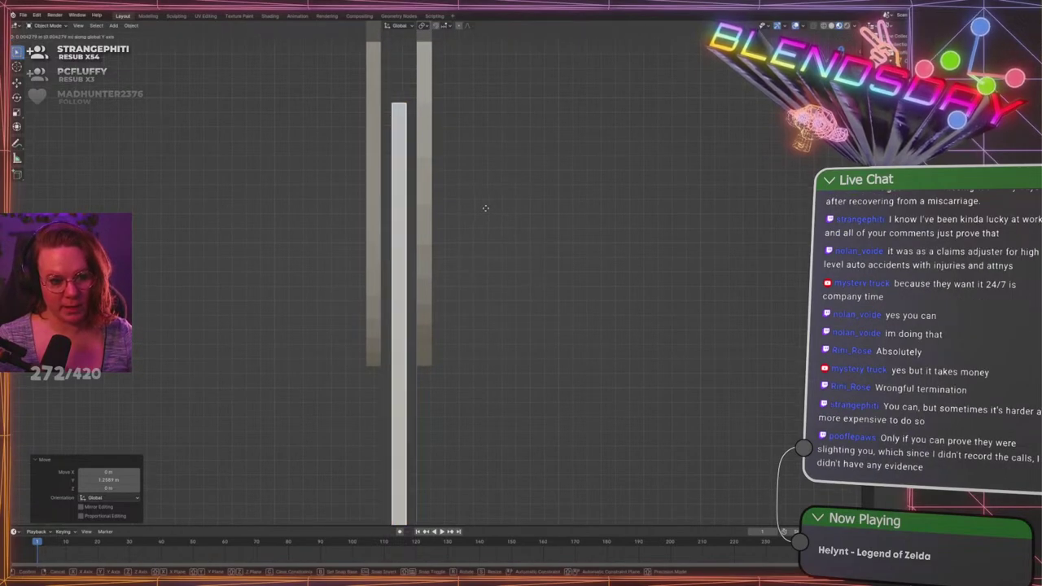
{"action": "left_click", "coordinate": [486, 208]}
{"action": "scroll", "coordinate": [527, 243], "scroll_direction": "down", "scroll_amount": 5}
{"action": "left_click", "coordinate": [543, 259]}
{"action": "scroll", "coordinate": [309, 260], "scroll_direction": "down", "scroll_amount": 5}
{"action": "middle_click_drag", "start_coordinate": [309, 261], "coordinate": [460, 316]}
{"action": "scroll", "coordinate": [460, 316], "scroll_direction": "down", "scroll_amount": 5}
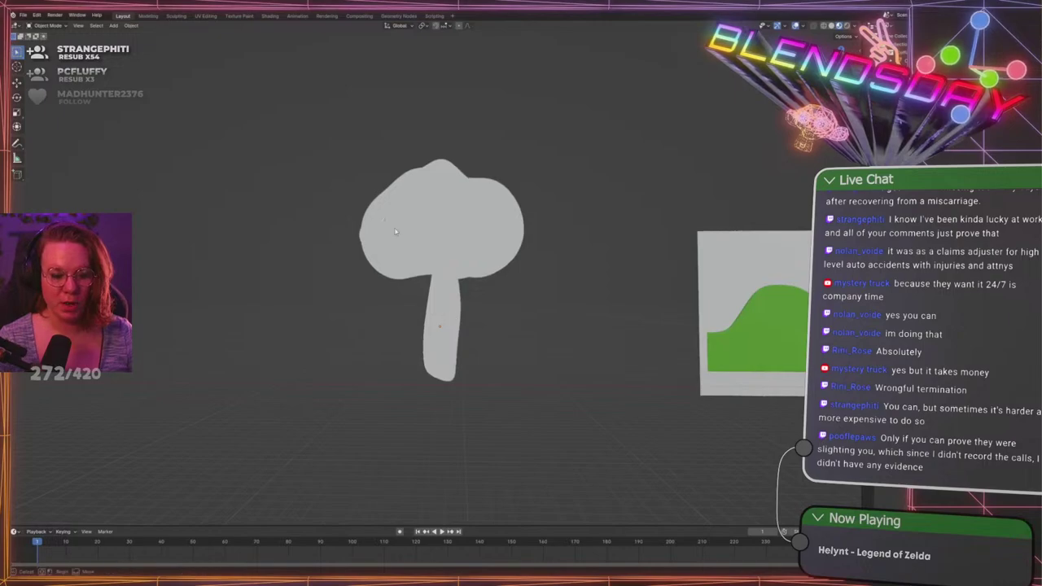
Enter mesh editing on the trunk strip and, in wireframe, select the two edges along its upper end inside the cloud
{"action": "left_click_drag", "start_coordinate": [350, 163], "coordinate": [524, 340]}
{"action": "scroll", "coordinate": [523, 340], "scroll_direction": "up", "scroll_amount": 3}
{"action": "key", "text": "Tab"}
{"action": "key", "text": "KP_1"}
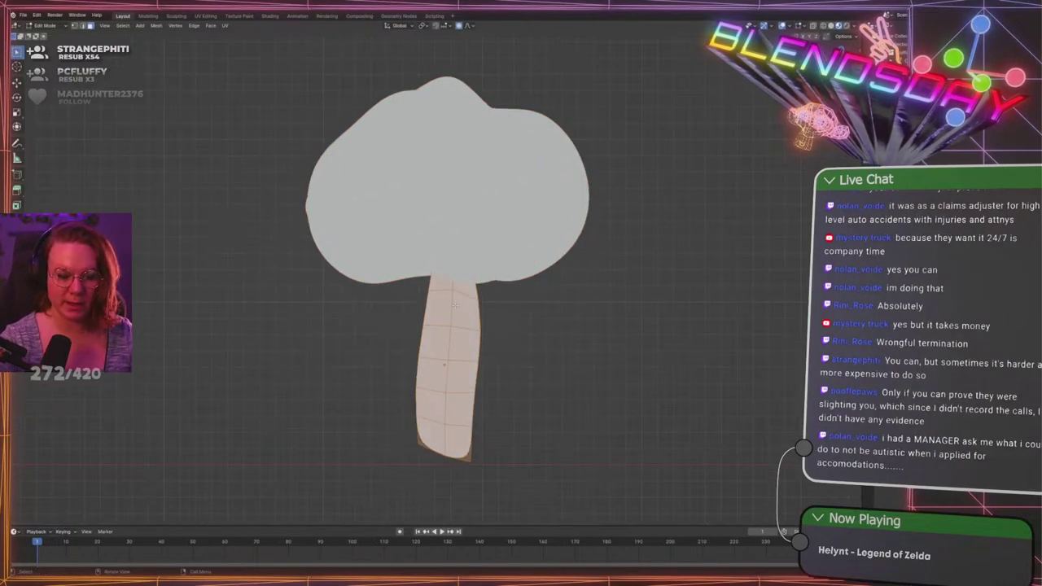
{"action": "mouse_move", "coordinate": [443, 364]}
{"action": "middle_mouse_down"}
{"action": "mouse_move", "coordinate": [532, 268]}
{"action": "mouse_move", "coordinate": [655, 266]}
{"action": "mouse_move", "coordinate": [549, 239]}
{"action": "mouse_move", "coordinate": [540, 246]}
{"action": "mouse_move", "coordinate": [463, 220]}
{"action": "mouse_move", "coordinate": [450, 232]}
{"action": "mouse_move", "coordinate": [368, 179]}
{"action": "mouse_move", "coordinate": [376, 265]}
{"action": "mouse_move", "coordinate": [393, 290]}
{"action": "middle_mouse_up"}
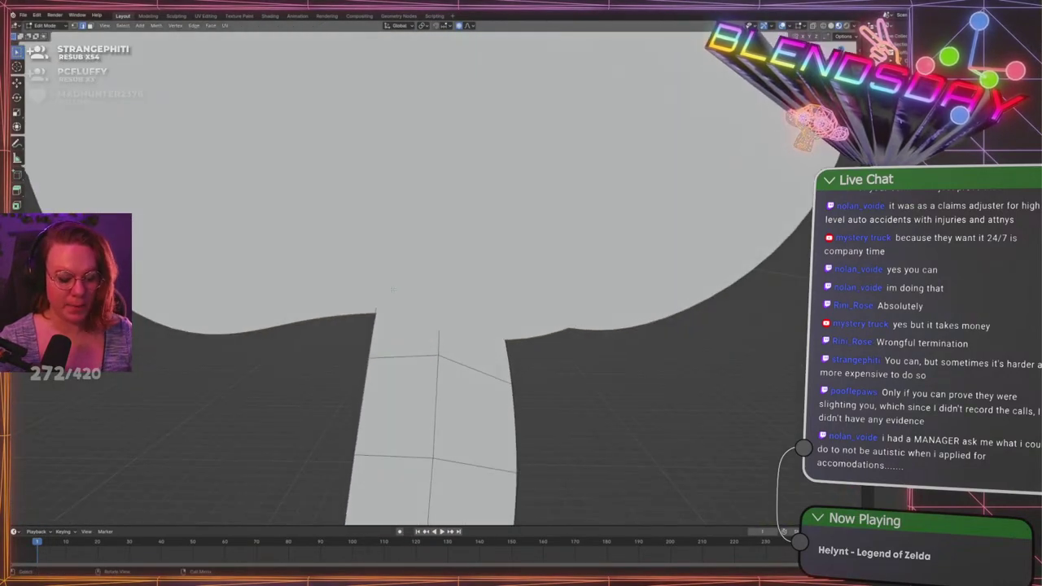
{"action": "key", "text": "shift+z"}
{"action": "scroll", "coordinate": [417, 261], "scroll_direction": "up", "scroll_amount": 2}
{"action": "left_click", "coordinate": [417, 239]}
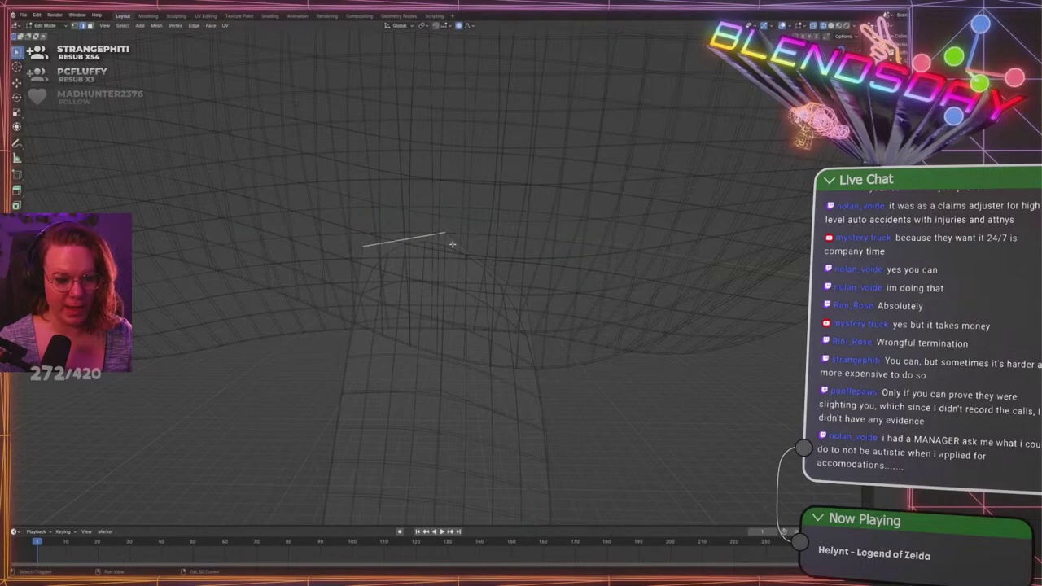
{"action": "left_click", "coordinate": [461, 241], "text": "shift"}
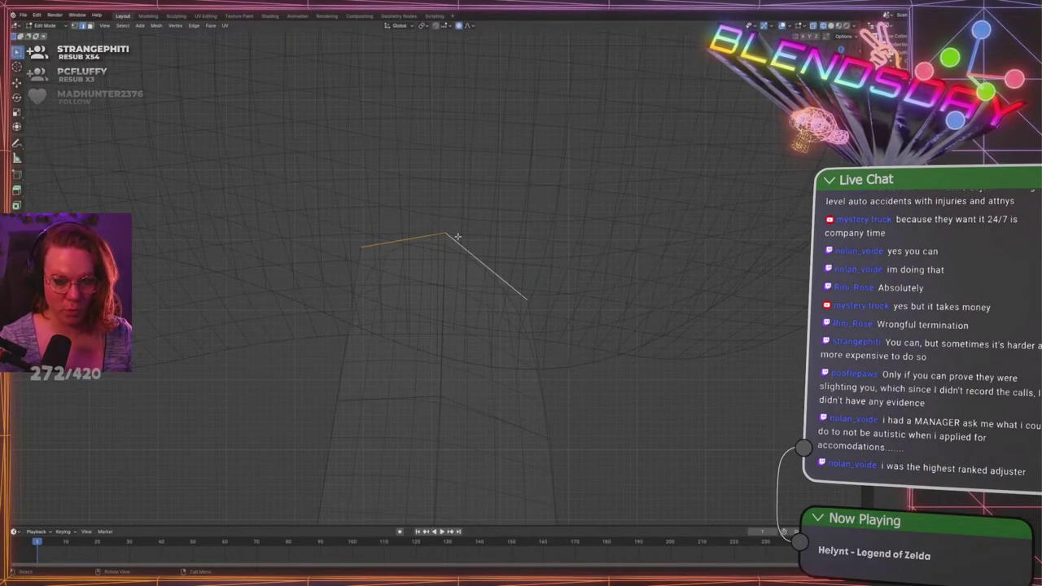
{"action": "scroll", "coordinate": [458, 236], "scroll_direction": "down", "scroll_amount": 6}
{"action": "scroll", "coordinate": [521, 253], "scroll_direction": "up", "scroll_amount": 2}
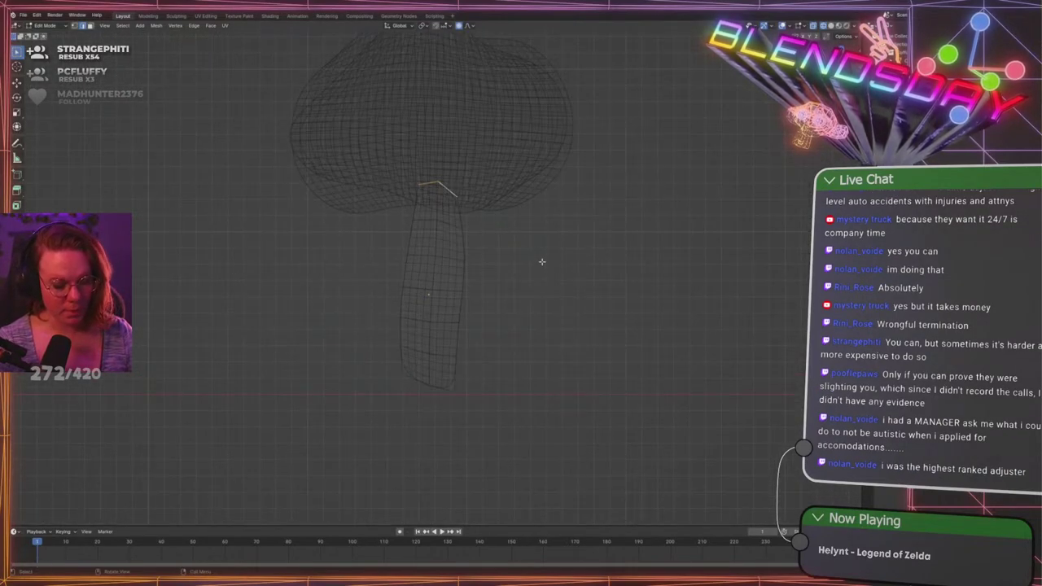
{"action": "key", "text": "s"}
{"action": "key", "text": "x"}
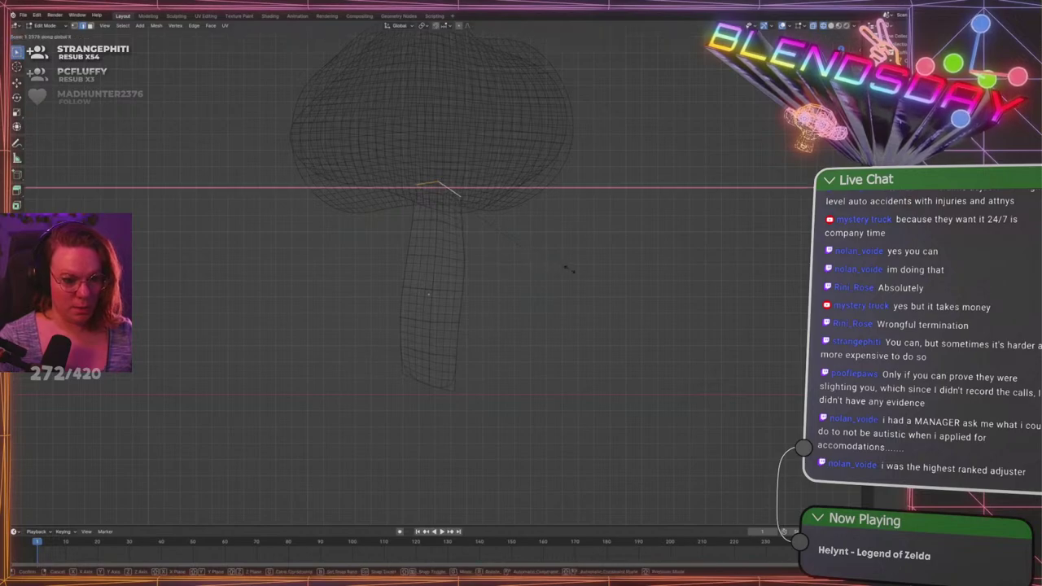
{"action": "key", "text": "Escape"}
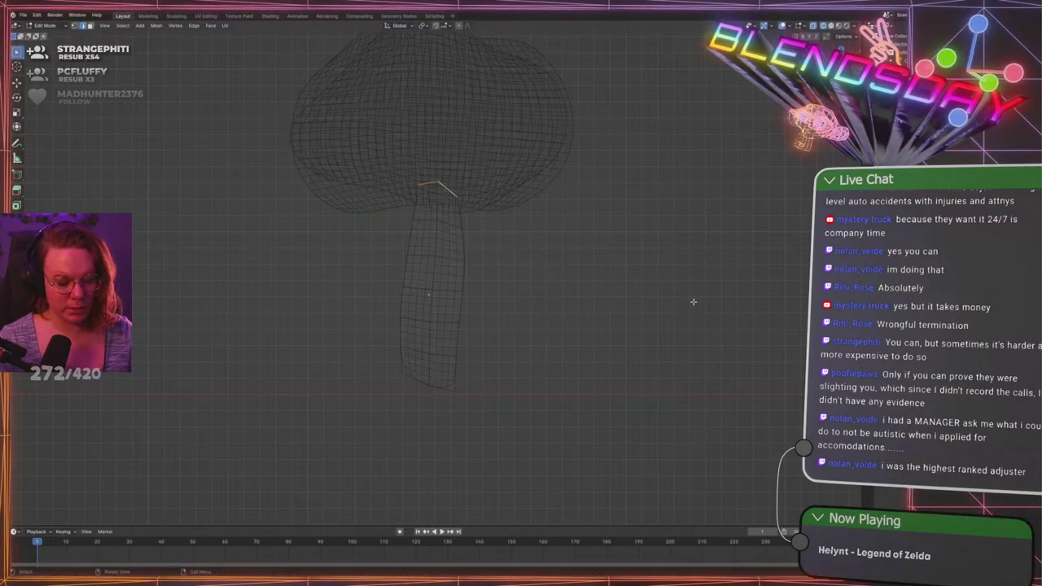
Widen the trunk's upper edges to about 1.59 times along X, using proportional editing with a size of about 3.46 m
{"action": "key", "text": "s"}
{"action": "key", "text": "x"}
{"action": "key", "text": "o"}
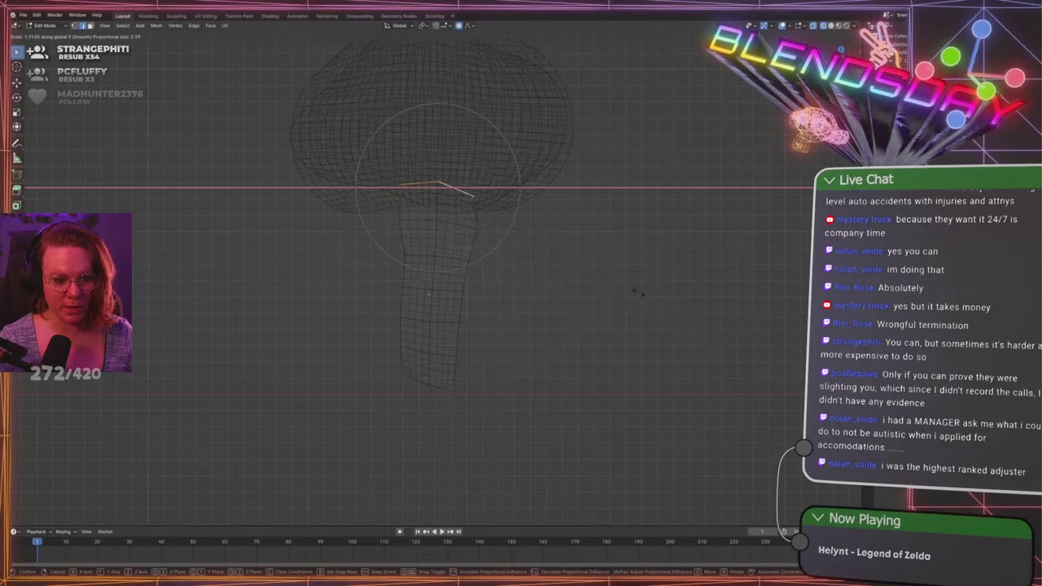
{"action": "scroll", "coordinate": [639, 293], "scroll_direction": "down", "scroll_amount": 4}
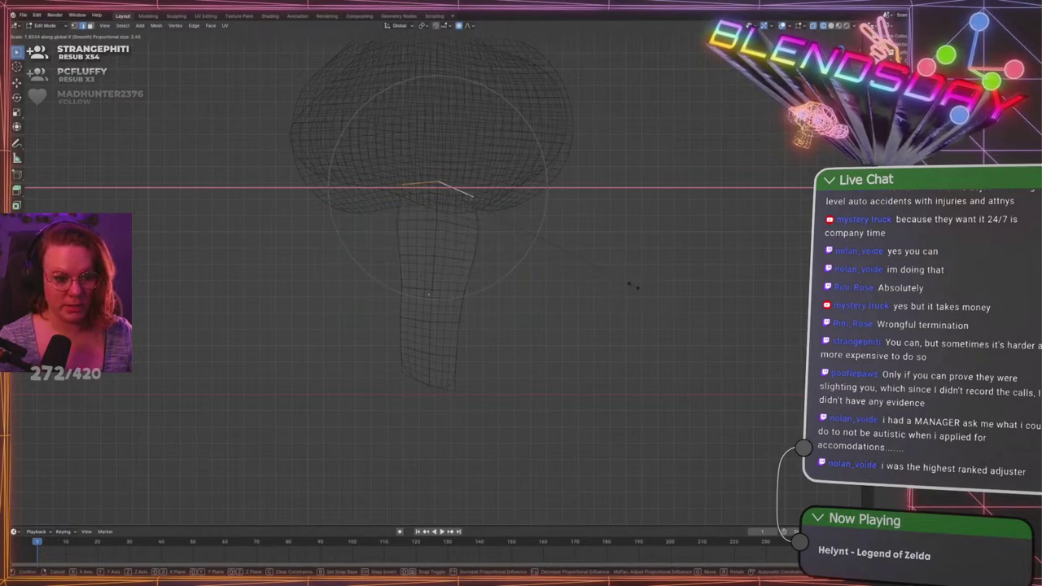
{"action": "left_click", "coordinate": [612, 269]}
{"action": "key", "text": "shift+z"}
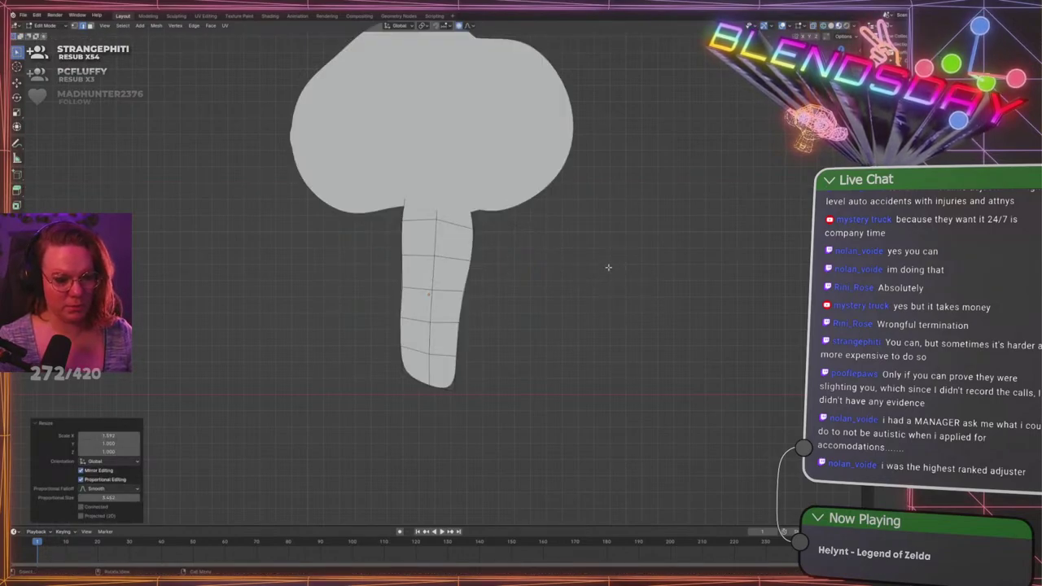
Flare the trunk's base by scaling its two lowest edges to about 2.94 times along X with proportional editing
{"action": "middle_click_drag", "start_coordinate": [520, 325], "coordinate": [561, 341], "text": "shift"}
{"action": "left_click", "coordinate": [456, 402]}
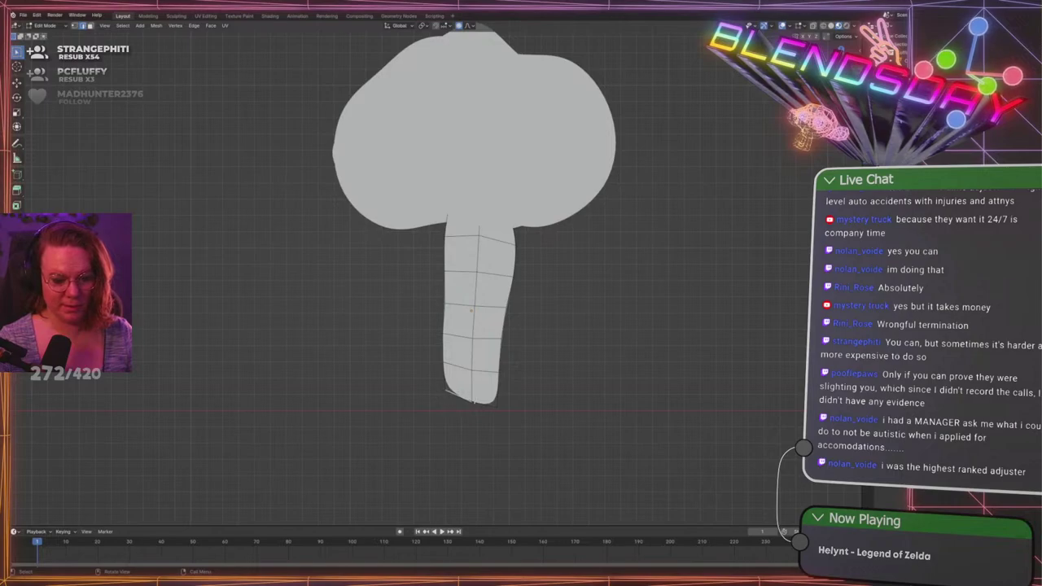
{"action": "left_click", "coordinate": [486, 406], "text": "shift"}
{"action": "key", "text": "s"}
{"action": "key", "text": "x"}
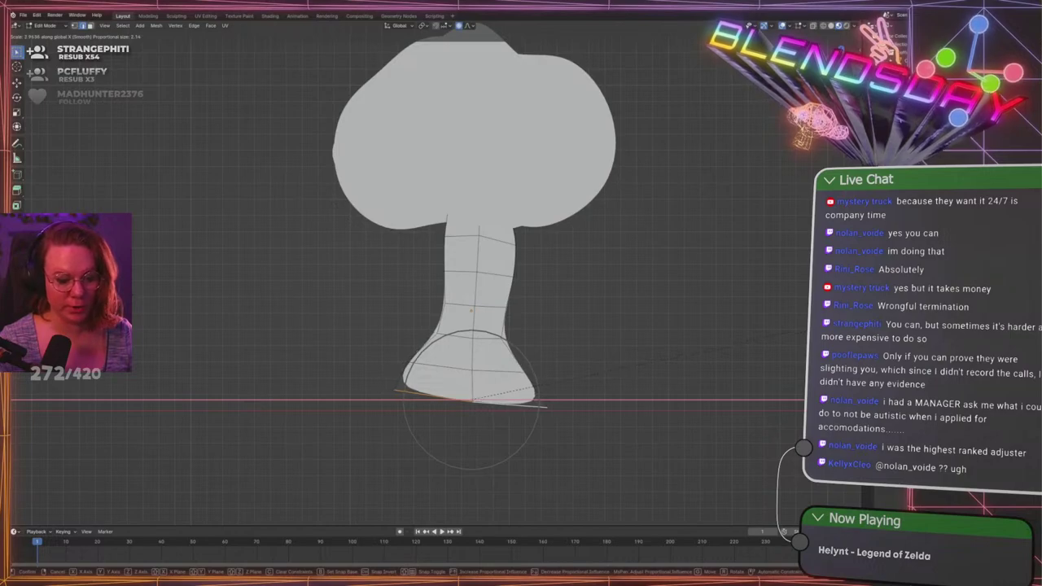
{"action": "left_click", "coordinate": [251, 287]}
Rotate the trunk's lowest edges about -7.8° to level them, and move them about 0.38 m down
{"action": "key", "text": "r"}
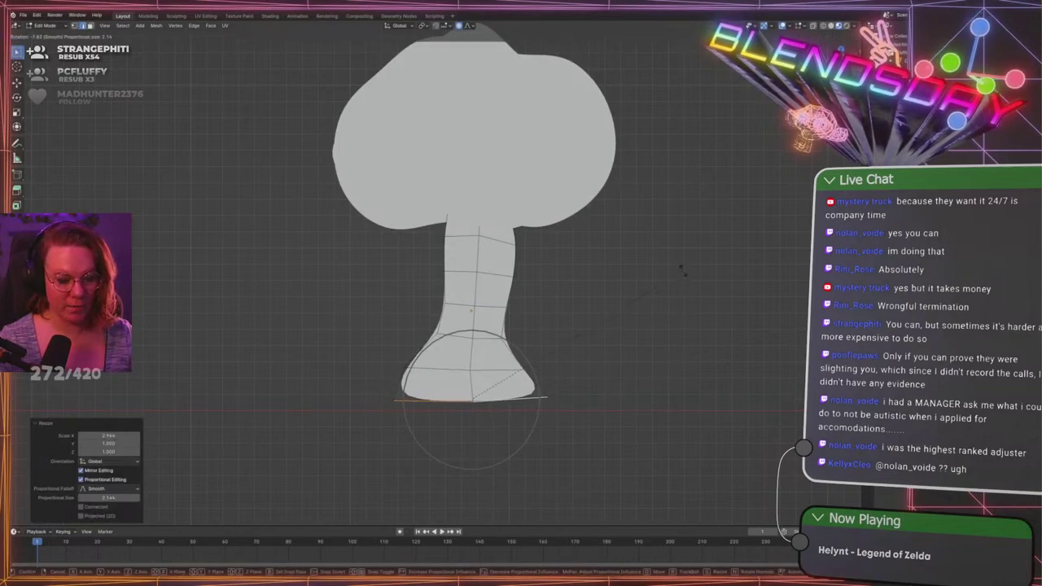
{"action": "left_click", "coordinate": [681, 268]}
{"action": "key", "text": "g"}
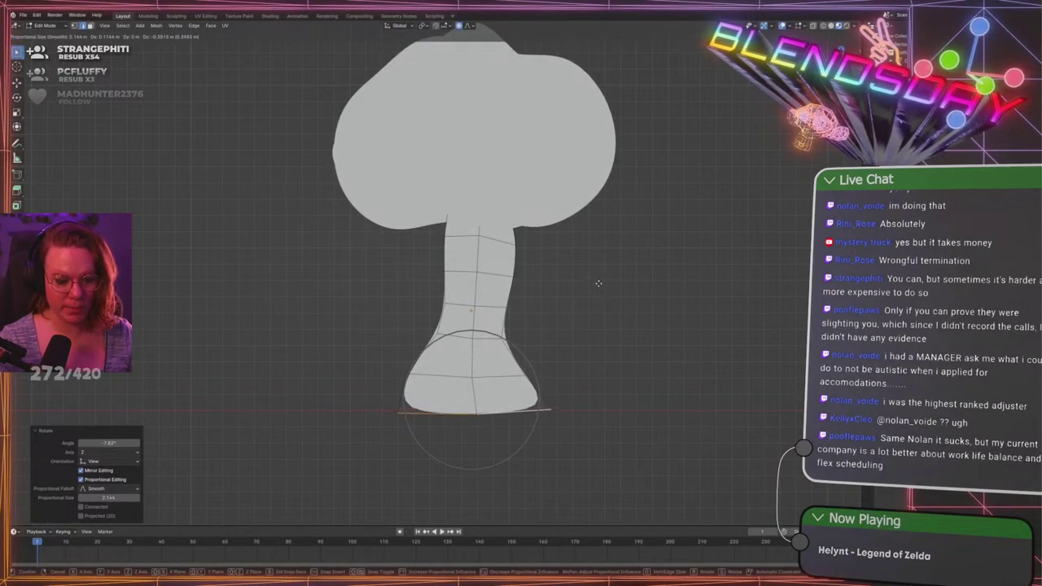
{"action": "left_click", "coordinate": [598, 283]}
Extrude the trunk's lowest edges slightly downward and leave mesh editing with nothing selected
{"action": "key", "text": "e"}
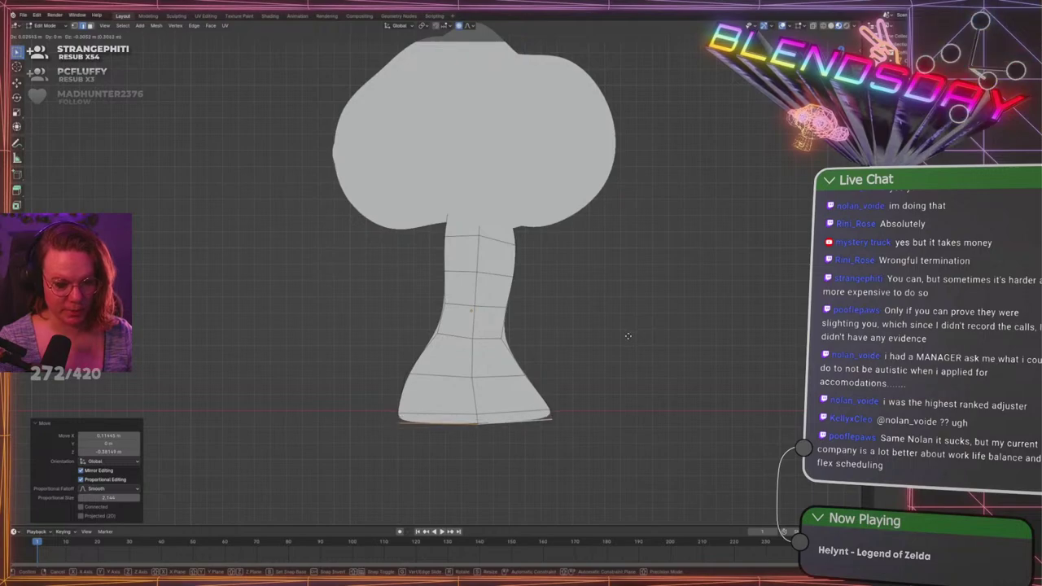
{"action": "left_click", "coordinate": [627, 335]}
{"action": "left_click", "coordinate": [651, 324]}
{"action": "key", "text": "Tab"}
{"action": "left_click", "coordinate": [655, 327]}
{"action": "scroll", "coordinate": [610, 324], "scroll_direction": "down", "scroll_amount": 4}
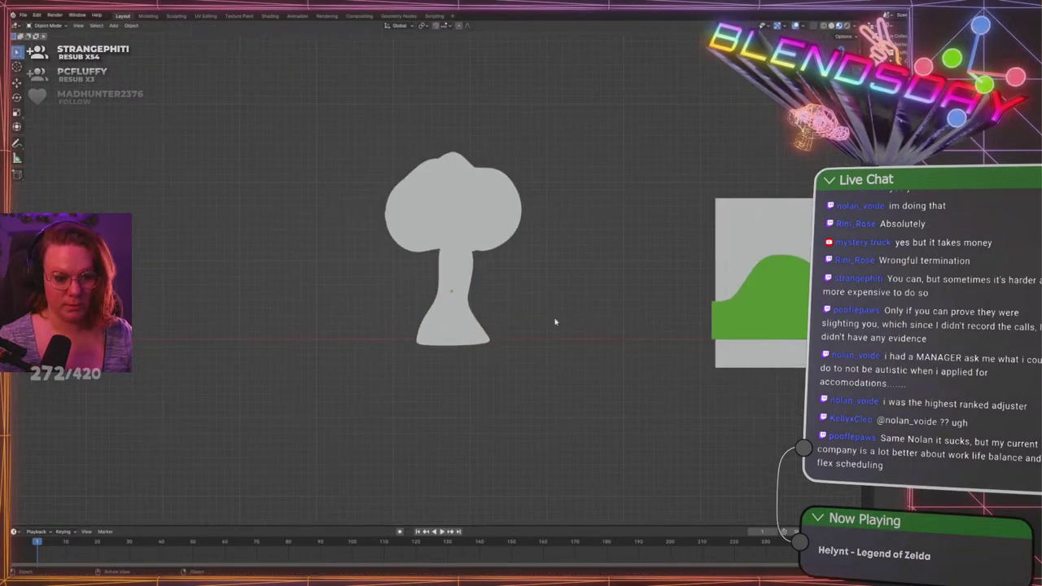
Edit the trunk mesh again and move its upper edges slightly up into the cloud with proportional editing
{"action": "left_click", "coordinate": [471, 260]}
{"action": "scroll", "coordinate": [471, 259], "scroll_direction": "up", "scroll_amount": 4}
{"action": "key", "text": "Tab"}
{"action": "scroll", "coordinate": [480, 244], "scroll_direction": "up", "scroll_amount": 1}
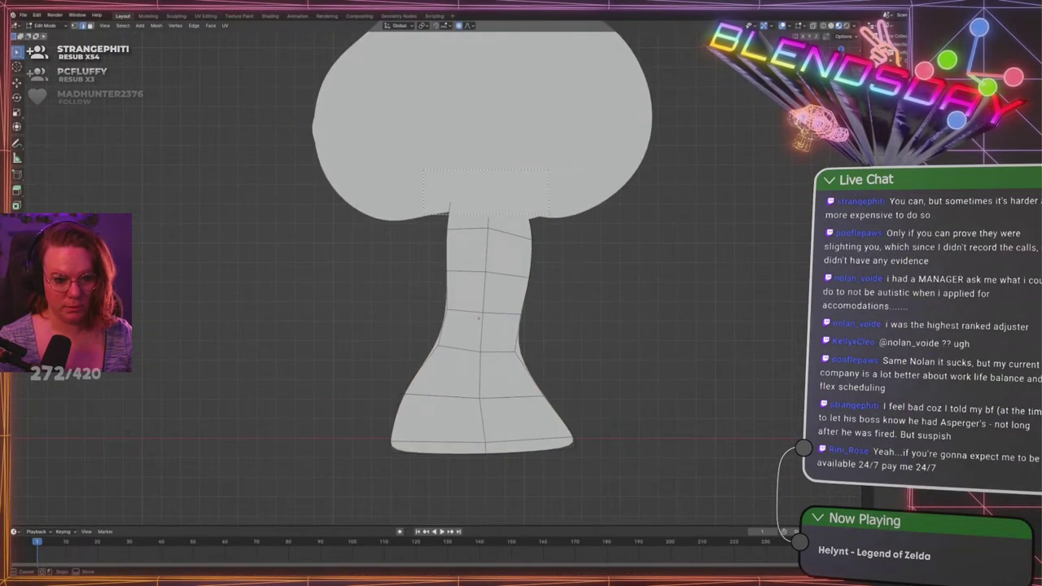
{"action": "key", "text": "shift+z"}
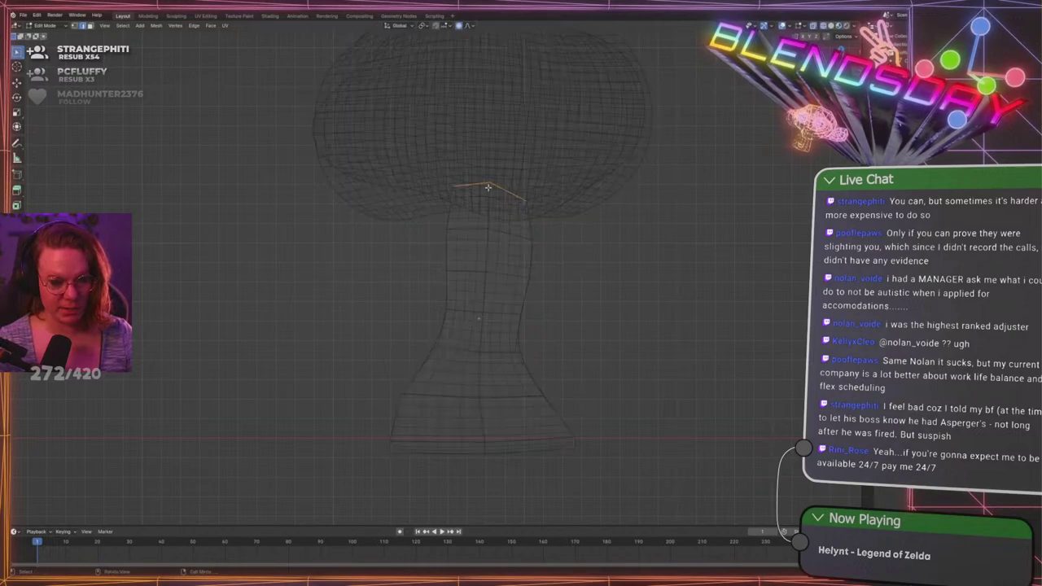
{"action": "key", "text": "shift+z"}
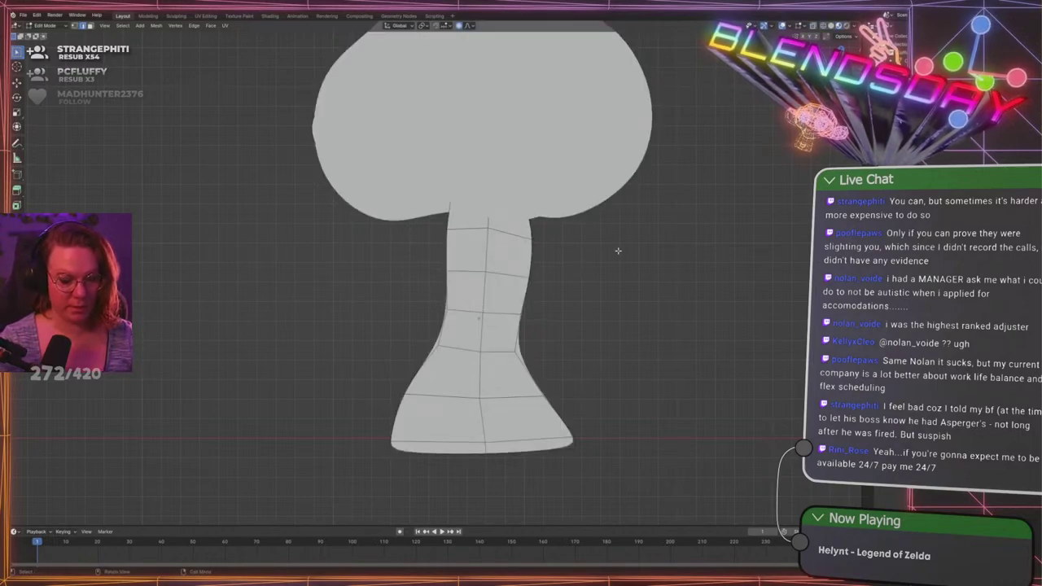
{"action": "key", "text": "shift+z"}
{"action": "key", "text": "g"}
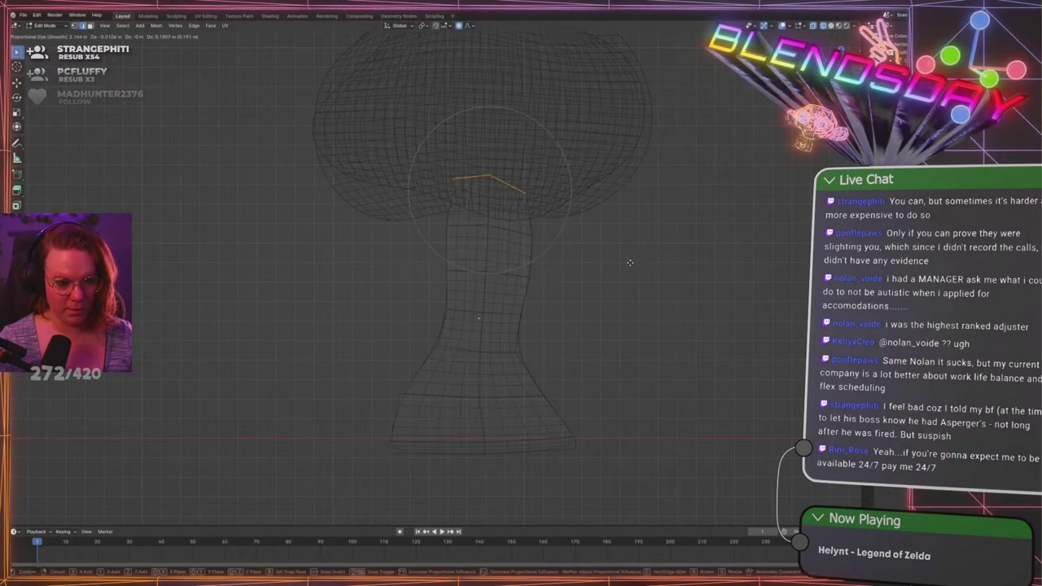
Raise the selected edges at the trunk's upper end about 0.52 m, with a proportional editing size of about 2.85 m
{"action": "scroll", "coordinate": [630, 256], "scroll_direction": "down", "scroll_amount": 3}
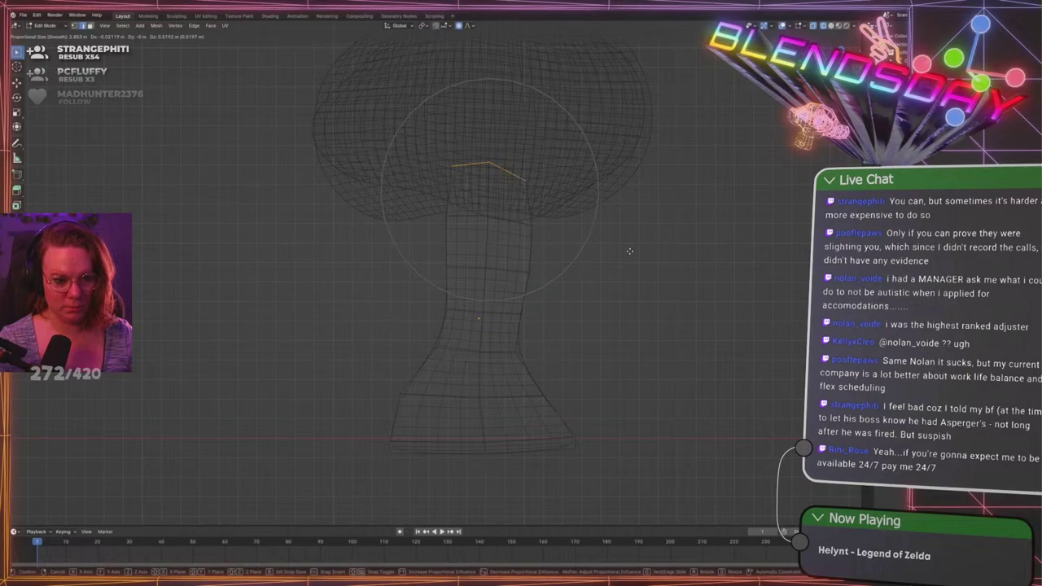
{"action": "left_click", "coordinate": [630, 252]}
{"action": "key", "text": "Tab"}
{"action": "left_click", "coordinate": [693, 272]}
{"action": "scroll", "coordinate": [666, 274], "scroll_direction": "down", "scroll_amount": 3}
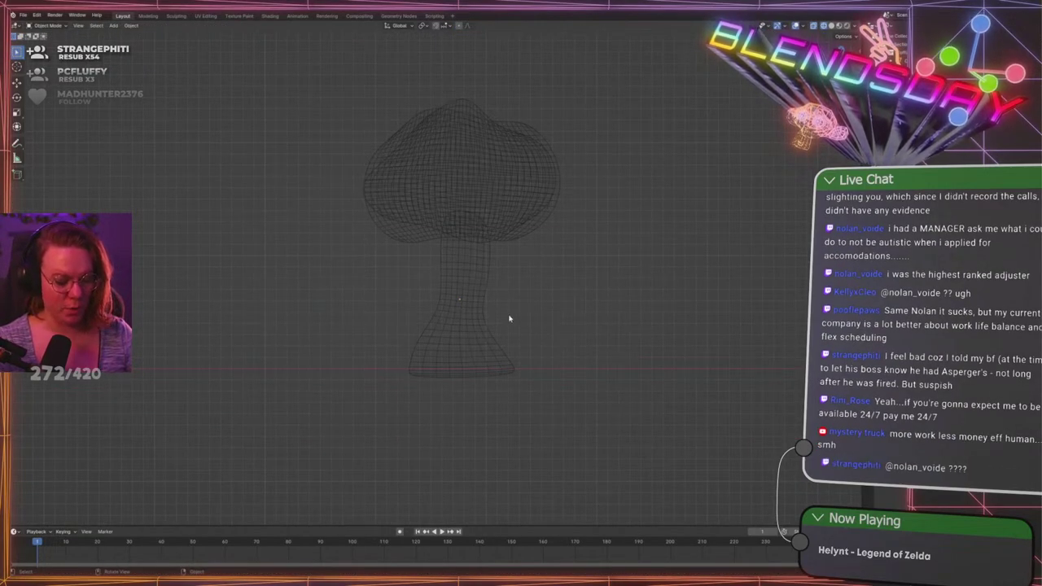
Switch to solid display and scale the canopy pieces down to about 0.97
{"action": "key", "text": "shift+z"}
{"action": "left_click_drag", "start_coordinate": [351, 191], "coordinate": [562, 308]}
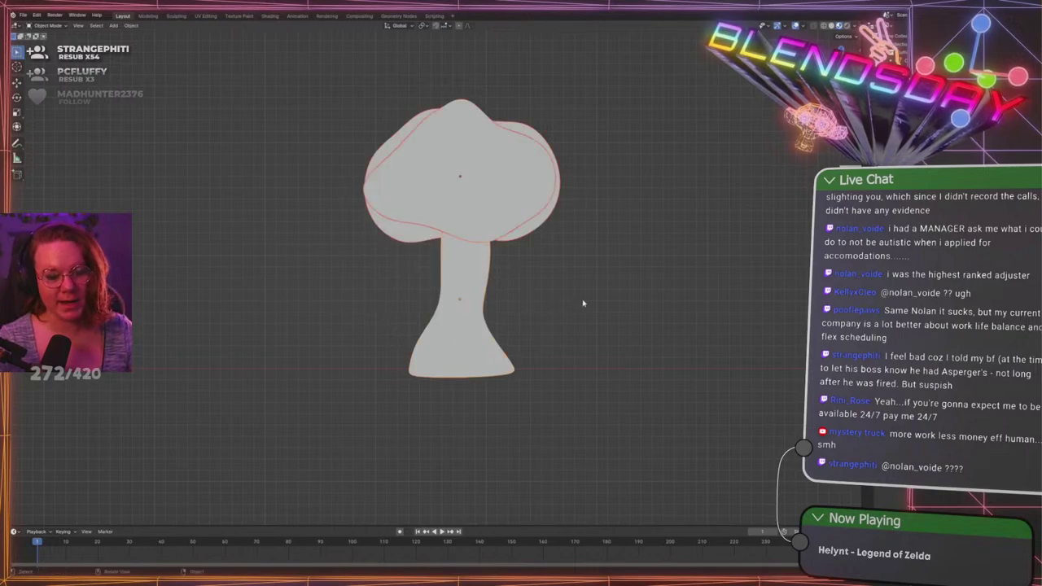
{"action": "key", "text": "s"}
{"action": "left_click", "coordinate": [642, 219]}
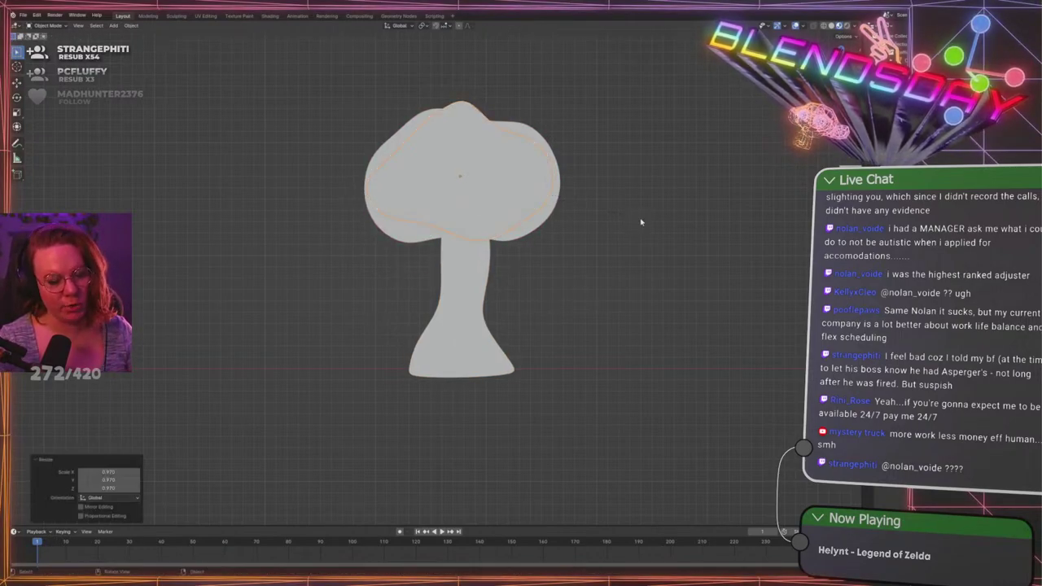
{"action": "key", "text": "a"}
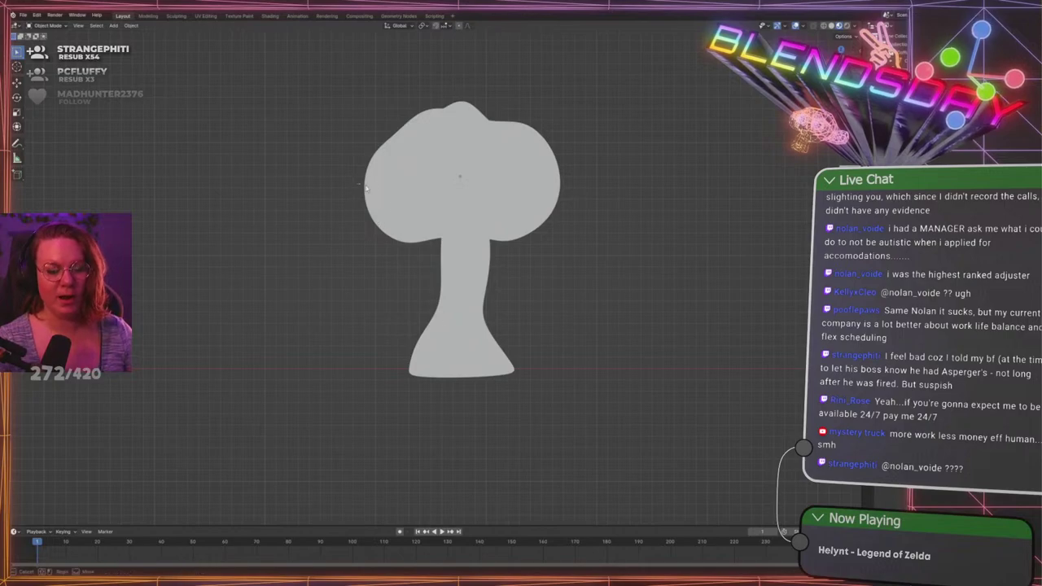
Scale the trunk down uniformly so it is smaller relative to the canopy
{"action": "left_click", "coordinate": [442, 263]}
{"action": "key", "text": "s"}
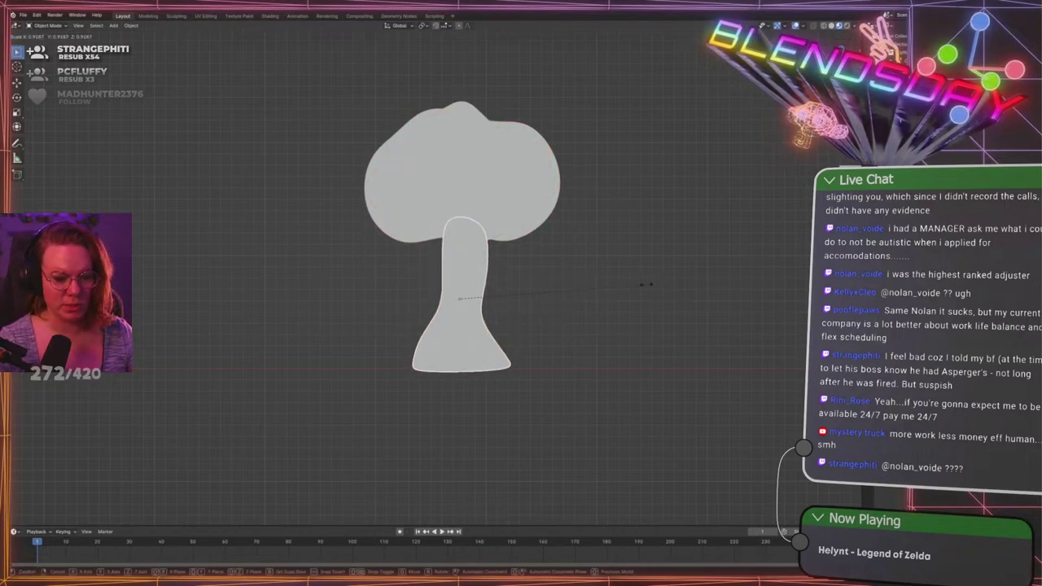
{"action": "left_click", "coordinate": [399, 244]}
Move both canopy pieces down along Z so they sit lower over the trunk
{"action": "left_click", "coordinate": [401, 240]}
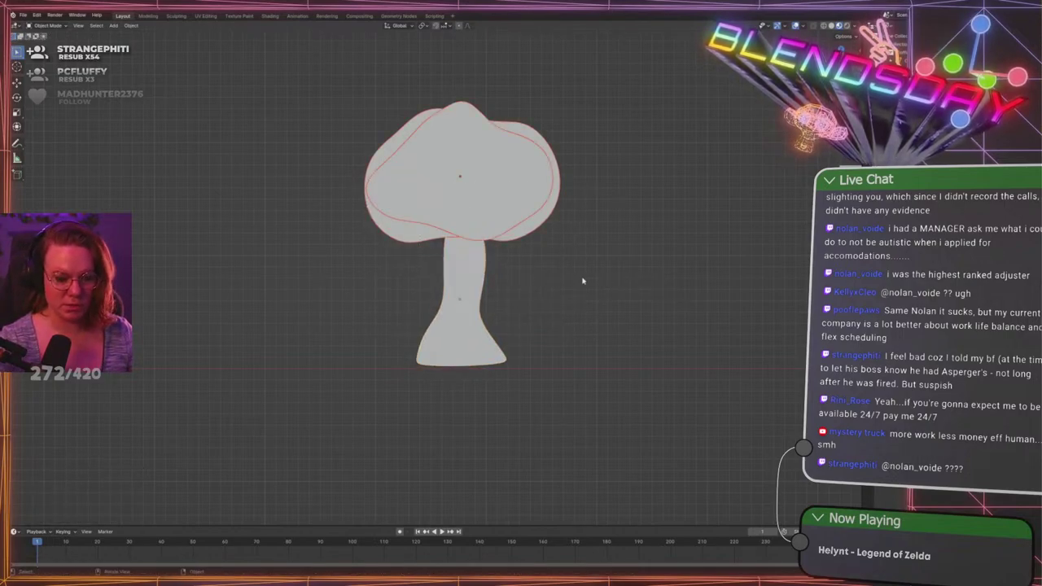
{"action": "middle_click_drag", "start_coordinate": [565, 284], "coordinate": [475, 277], "text": "shift"}
{"action": "key", "text": "g"}
{"action": "key", "text": "z"}
{"action": "left_click", "coordinate": [614, 254]}
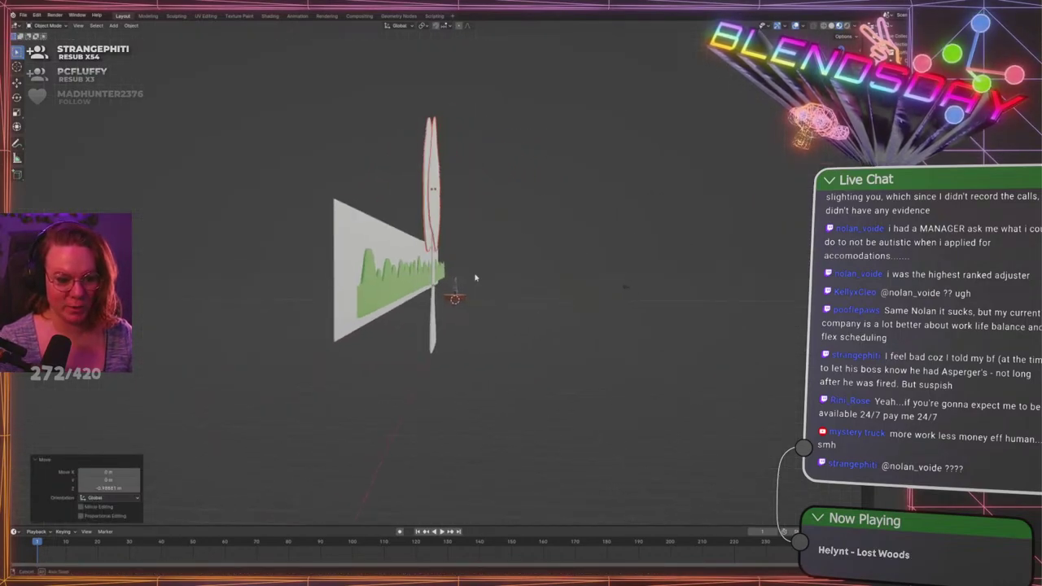
Apply the transforms of the canopy and trunk pieces and save the file
{"action": "left_click", "coordinate": [437, 269]}
{"action": "key", "text": "KP_1"}
{"action": "key", "text": "KP_3"}
{"action": "scroll", "coordinate": [421, 269], "scroll_direction": "up", "scroll_amount": 6}
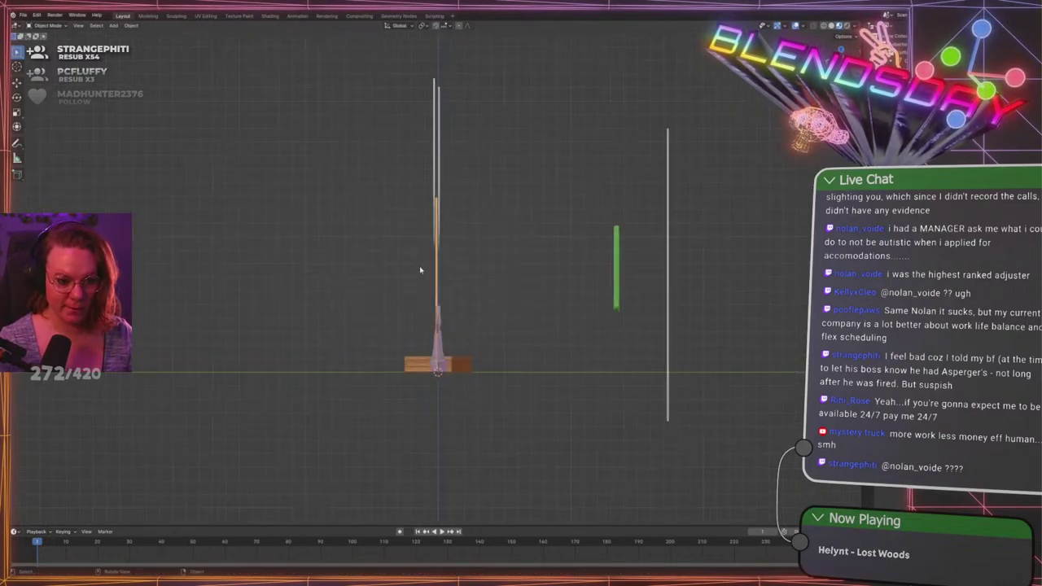
{"action": "key", "text": "KP_1"}
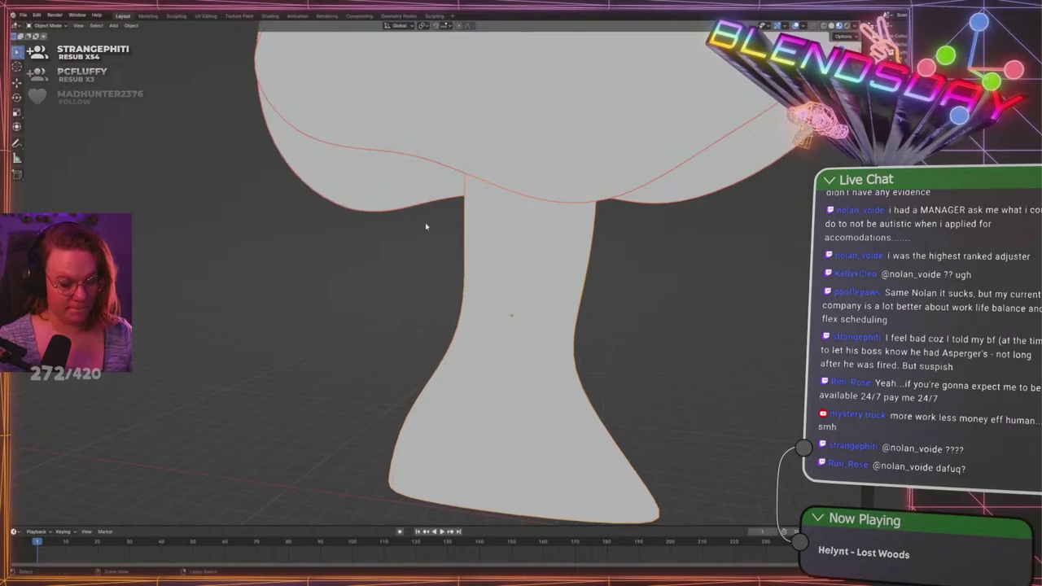
{"action": "key", "text": "ctrl+a"}
{"action": "left_click", "coordinate": [425, 223]}
{"action": "scroll", "coordinate": [428, 298], "scroll_direction": "down", "scroll_amount": 5}
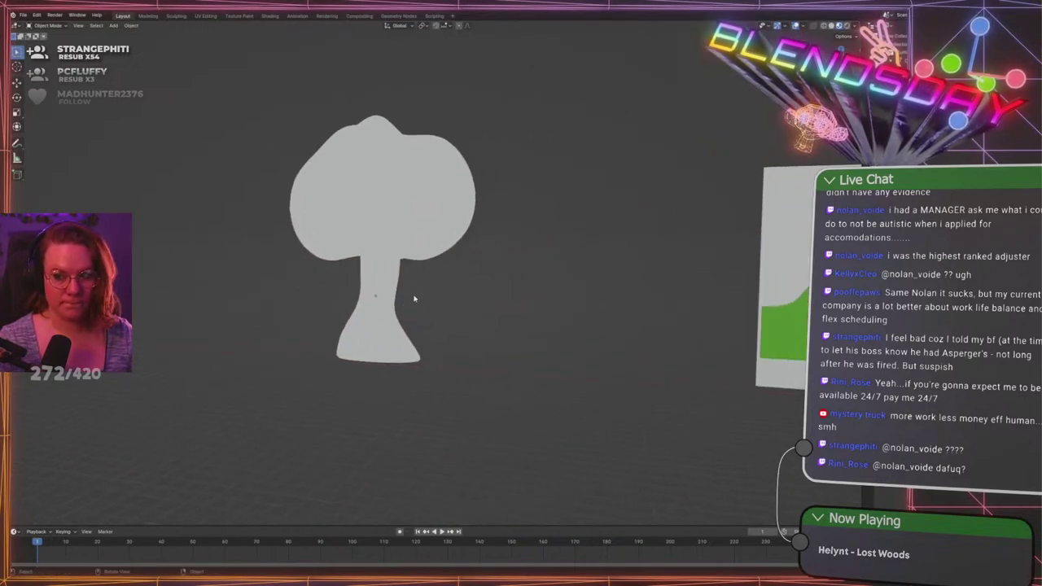
{"action": "key", "text": "ctrl+s"}
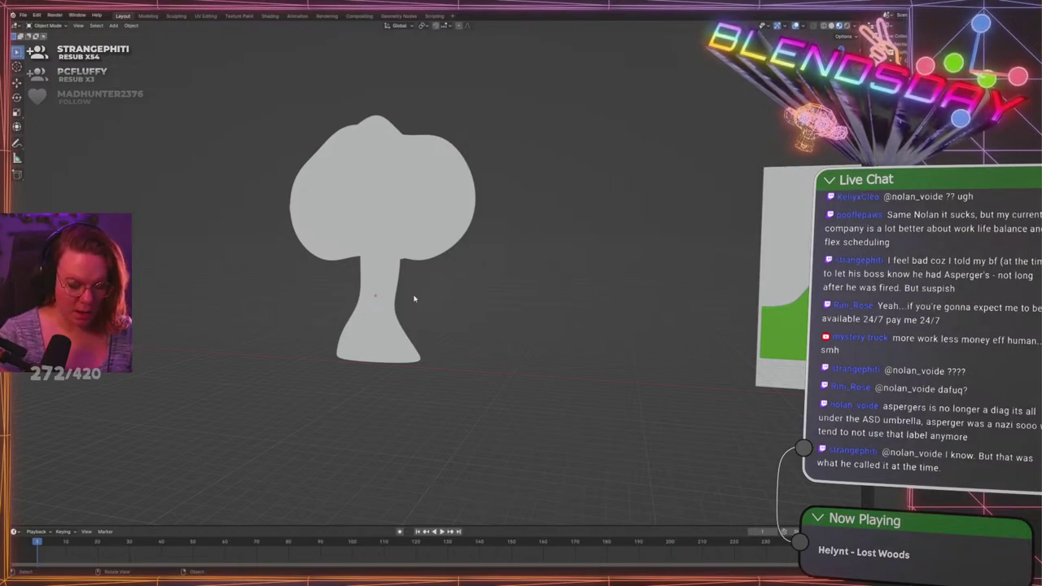
{"action": "key", "text": "a"}
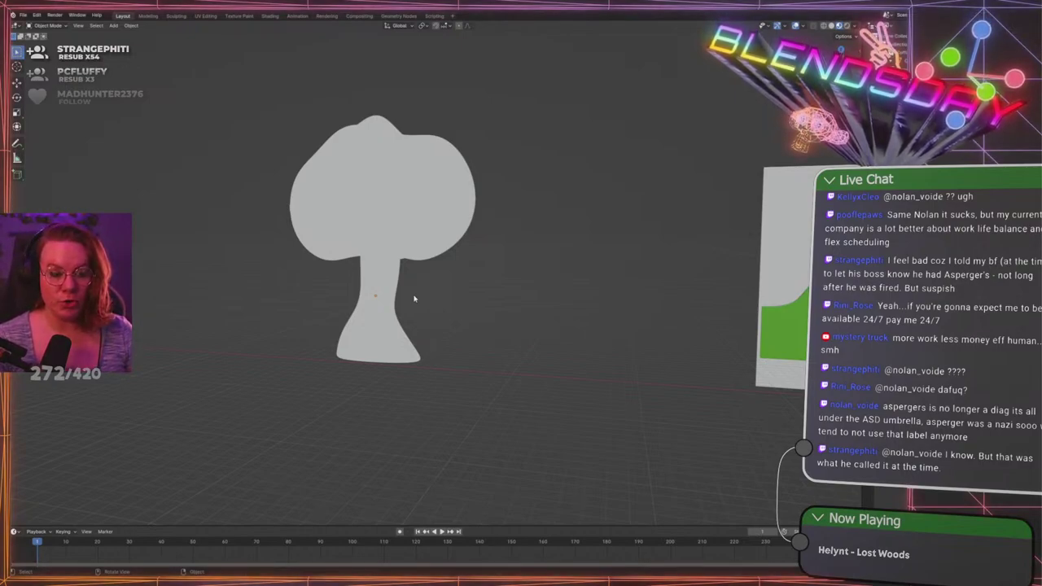
{"action": "left_click", "coordinate": [333, 218]}
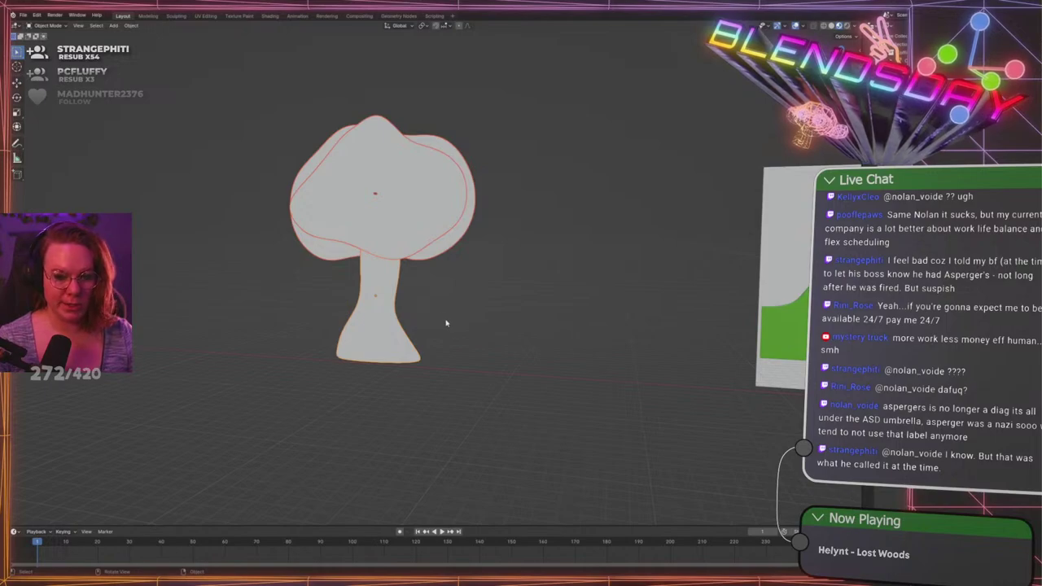
{"action": "middle_click_drag", "start_coordinate": [447, 323], "coordinate": [493, 321]}
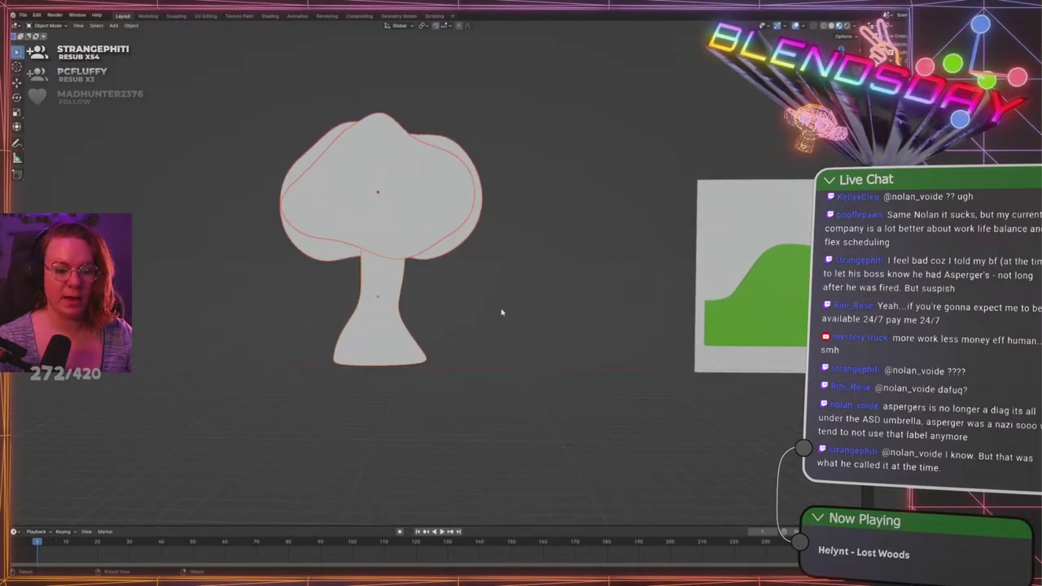
{"action": "left_click", "coordinate": [502, 311]}
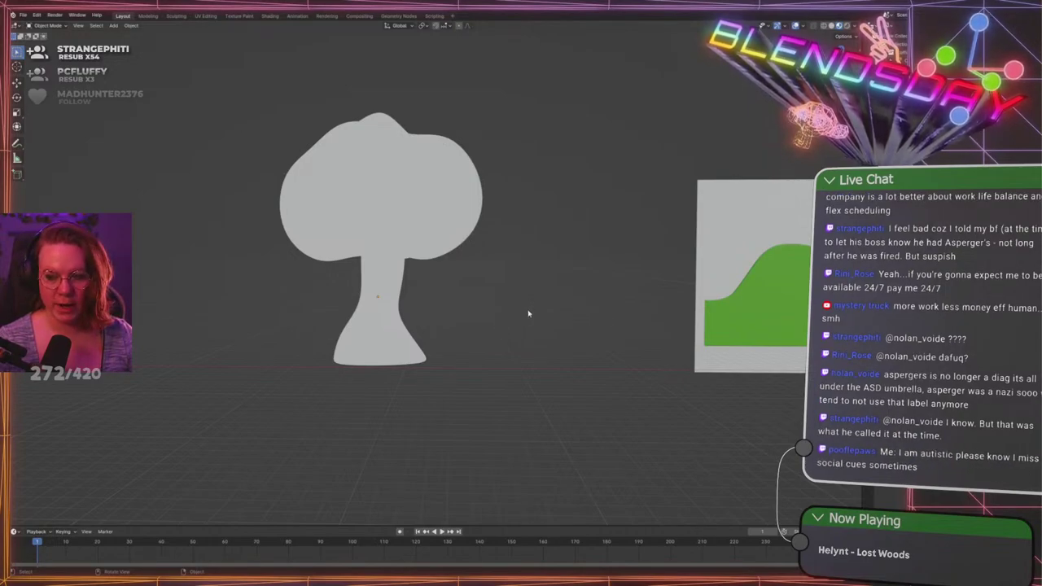
Try to join both canopy pieces and the trunk into one object with a canopy piece active, and save
{"action": "left_click_drag", "start_coordinate": [538, 317], "coordinate": [333, 189]}
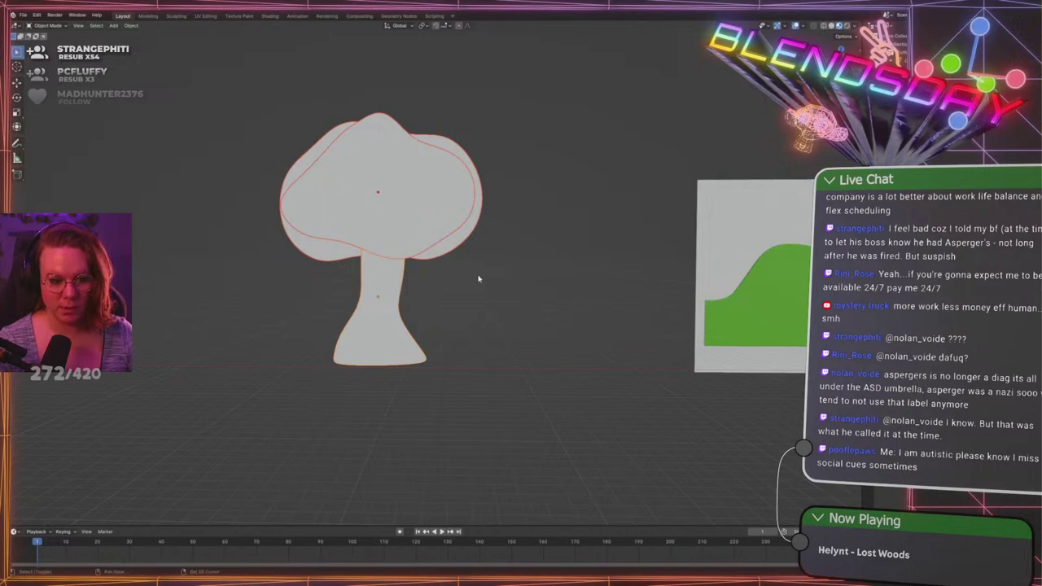
{"action": "middle_click_drag", "start_coordinate": [479, 279], "coordinate": [530, 303], "text": "shift"}
{"action": "key", "text": "KP_1"}
{"action": "scroll", "coordinate": [529, 303], "scroll_direction": "up", "scroll_amount": 2}
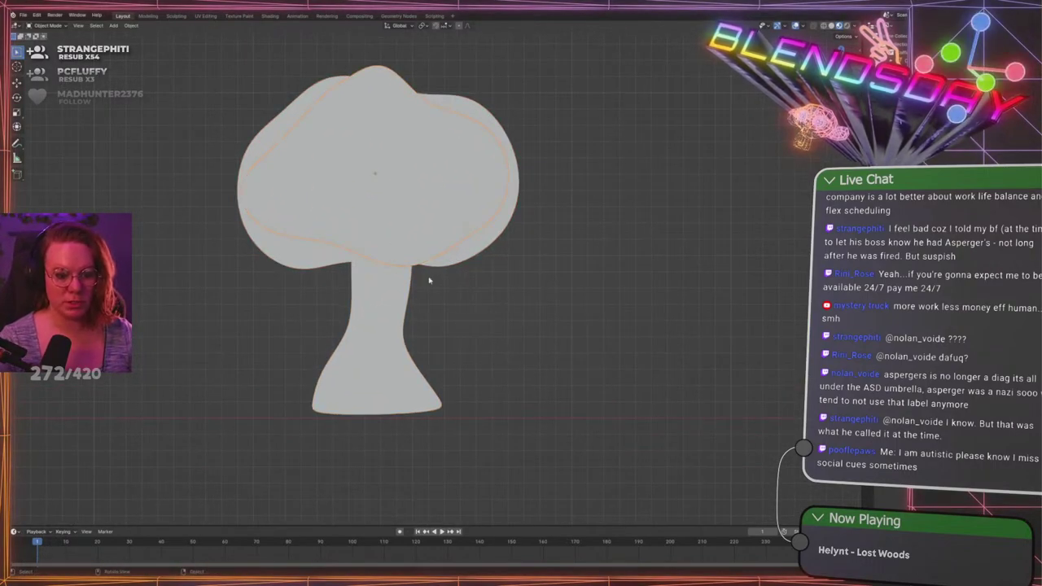
{"action": "left_click", "coordinate": [396, 288]}
{"action": "left_click", "coordinate": [423, 236]}
{"action": "left_click", "coordinate": [482, 250], "text": "shift"}
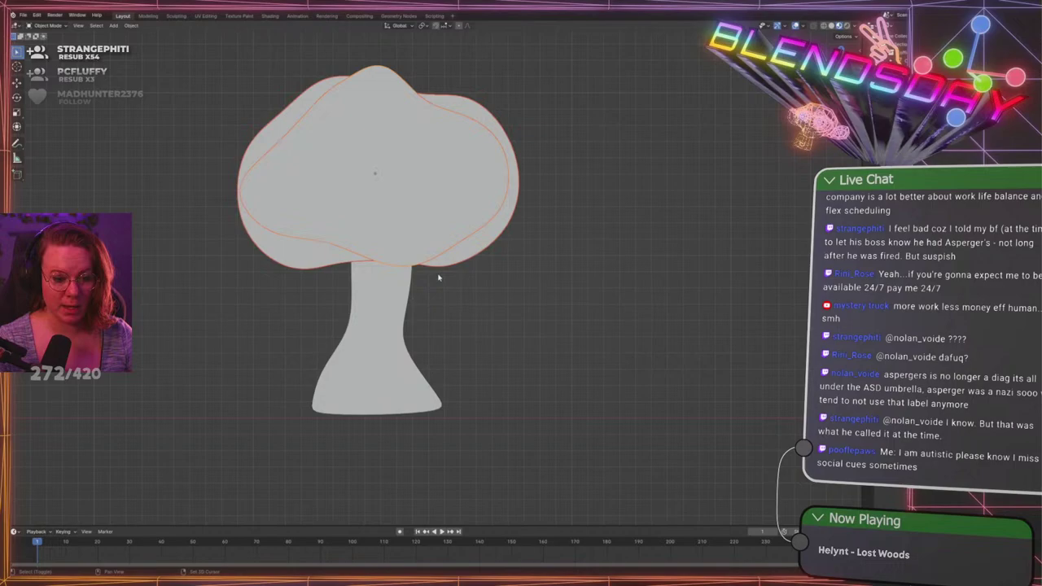
{"action": "left_click", "coordinate": [396, 302], "text": "shift"}
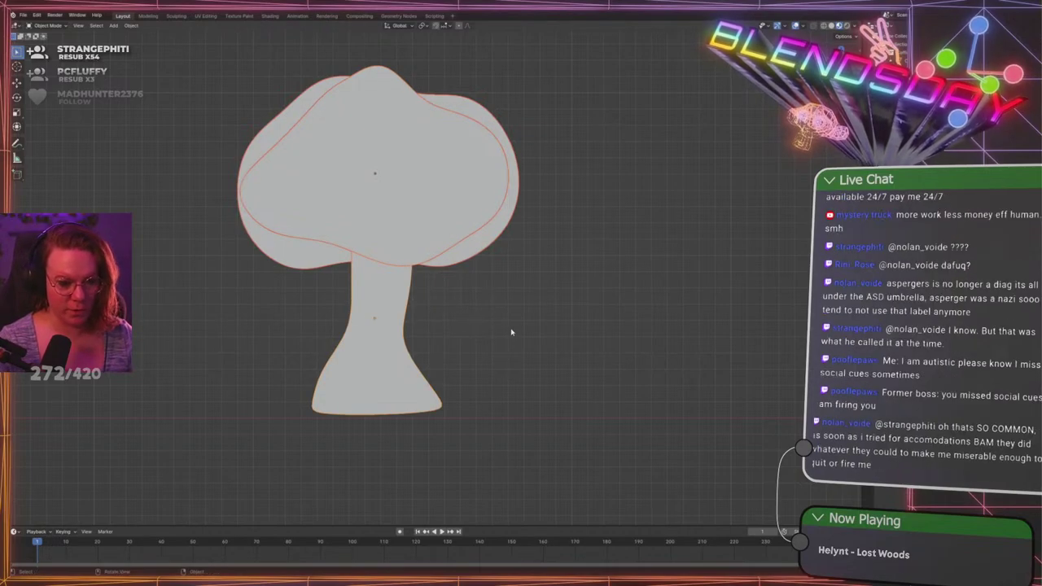
{"action": "key", "text": "ctrl+j"}
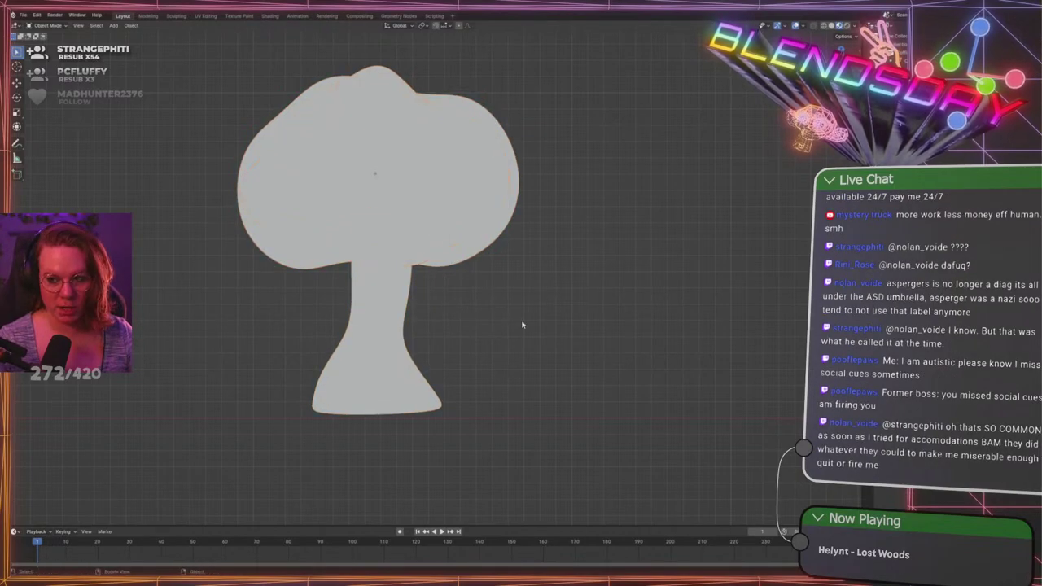
{"action": "key", "text": "ctrl+s"}
Join both canopy pieces into the trunk, with the trunk as the active object, and save the file
{"action": "left_click", "coordinate": [433, 237]}
{"action": "left_click", "coordinate": [455, 259], "text": "shift"}
{"action": "left_click", "coordinate": [399, 294], "text": "shift"}
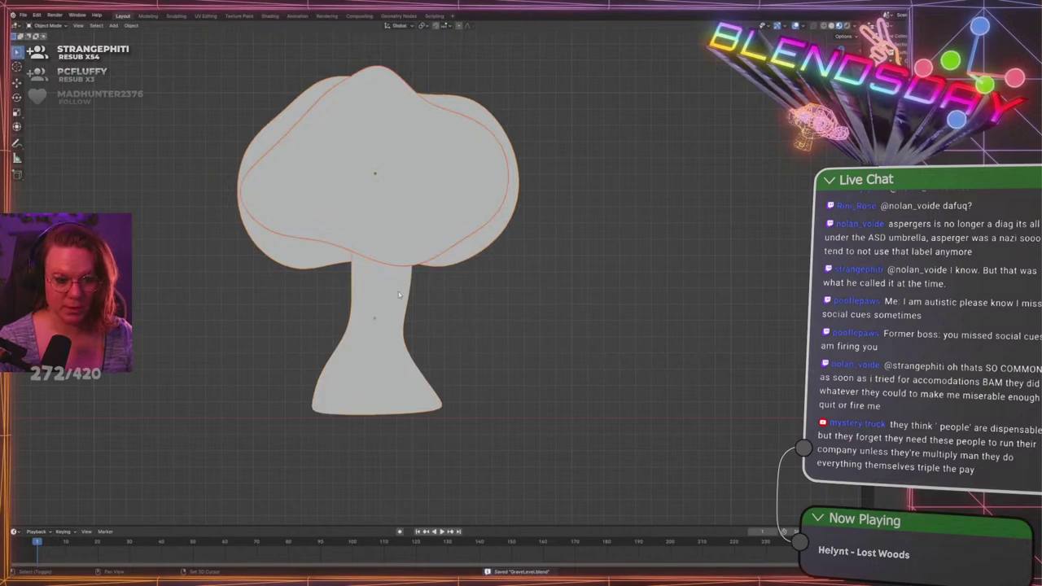
{"action": "left_click", "coordinate": [399, 295], "text": "shift"}
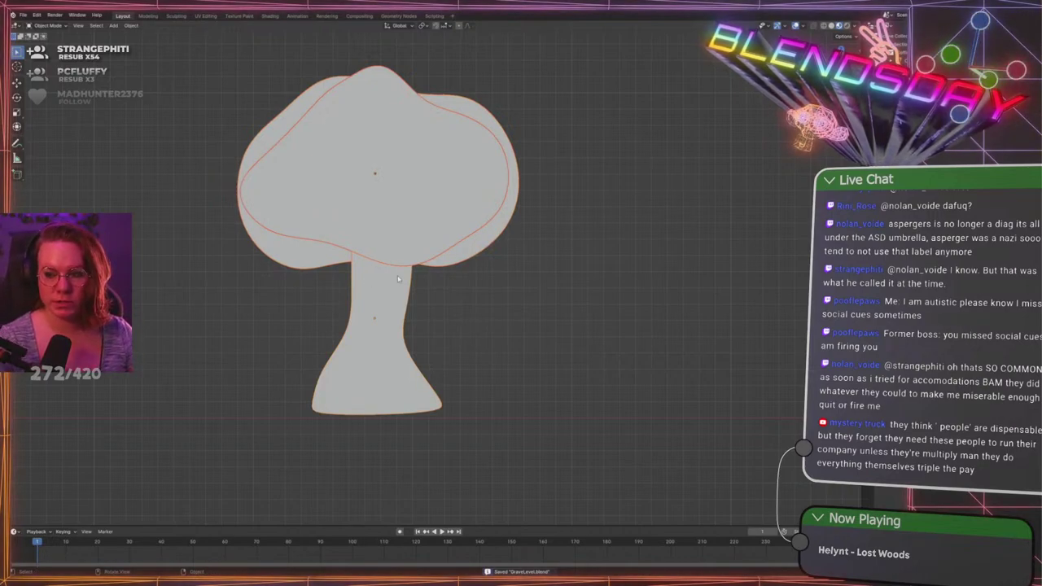
{"action": "scroll", "coordinate": [423, 281], "scroll_direction": "down", "scroll_amount": 1}
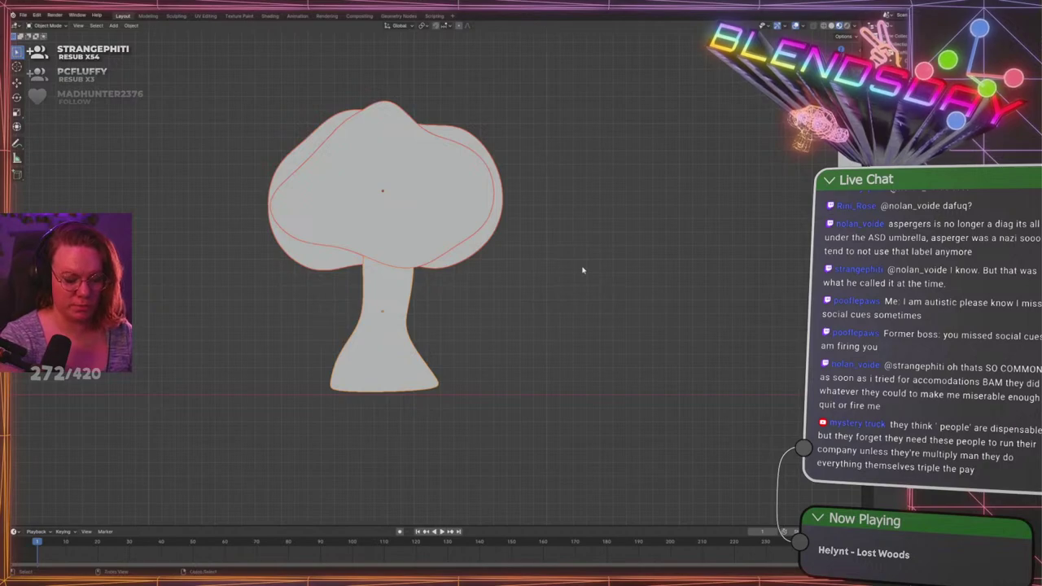
{"action": "key", "text": "ctrl+j"}
{"action": "key", "text": "ctrl+s"}
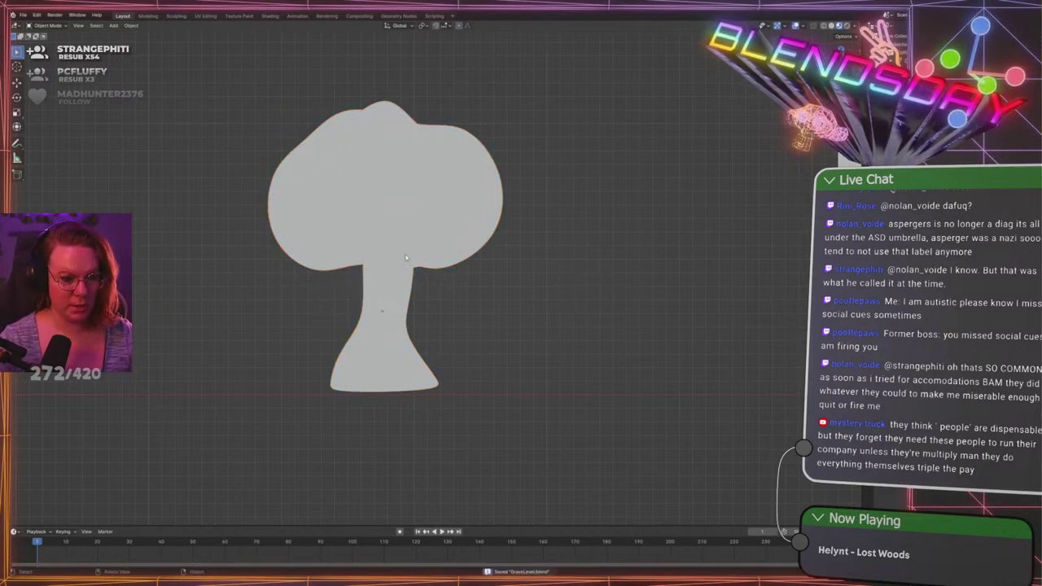
Examine the joined tree's layering and alignment from the side and front
{"action": "key", "text": "Tab"}
{"action": "key", "text": "Tab"}
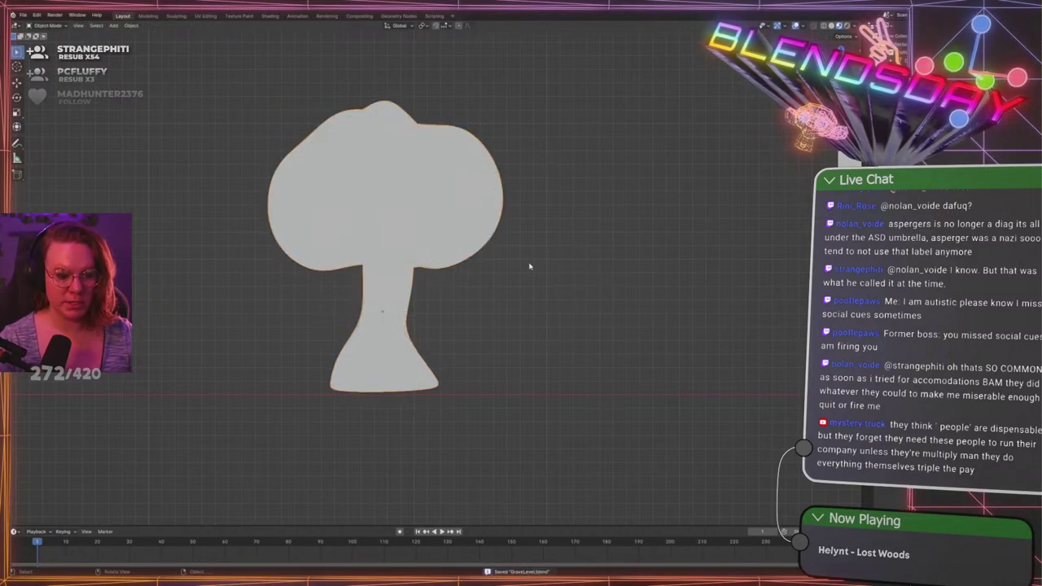
{"action": "middle_click_drag", "start_coordinate": [530, 268], "coordinate": [698, 349]}
{"action": "left_click", "coordinate": [443, 233]}
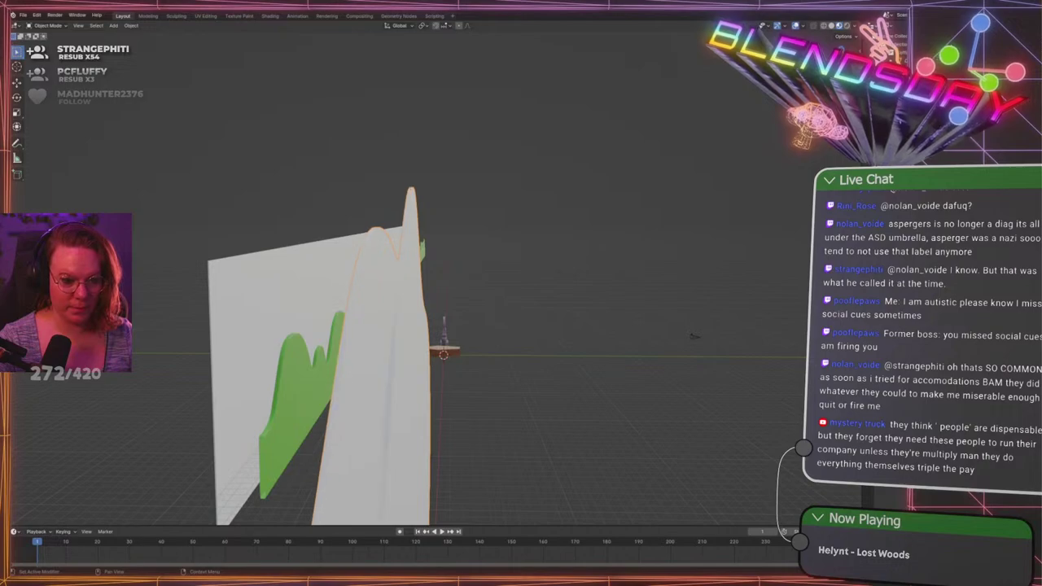
{"action": "middle_click_drag", "start_coordinate": [562, 399], "coordinate": [508, 255]}
{"action": "key", "text": "KP_3"}
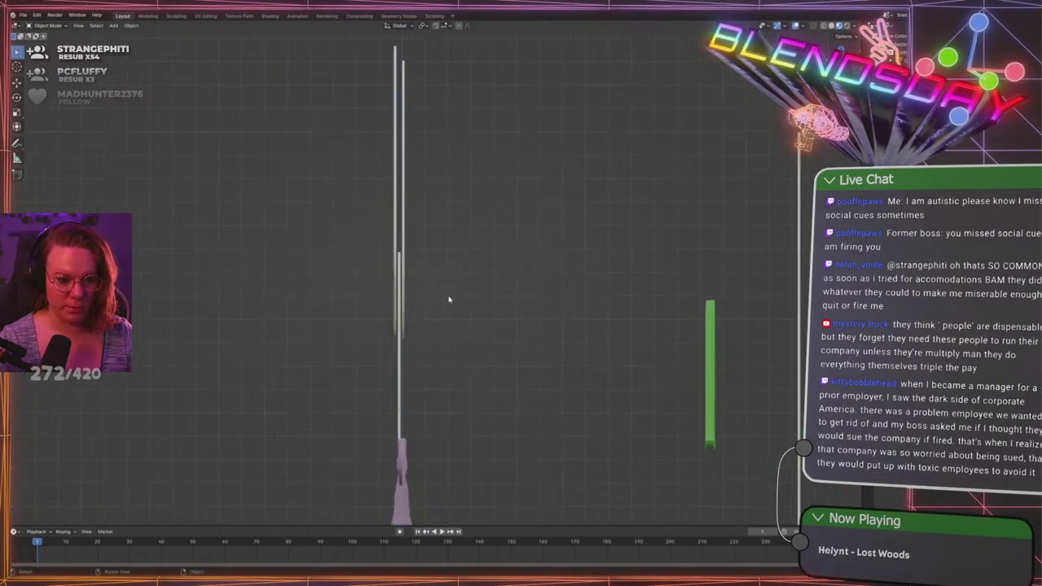
{"action": "scroll", "coordinate": [368, 307], "scroll_direction": "up", "scroll_amount": 5}
{"action": "key", "text": "KP_1"}
{"action": "scroll", "coordinate": [289, 317], "scroll_direction": "down", "scroll_amount": 11}
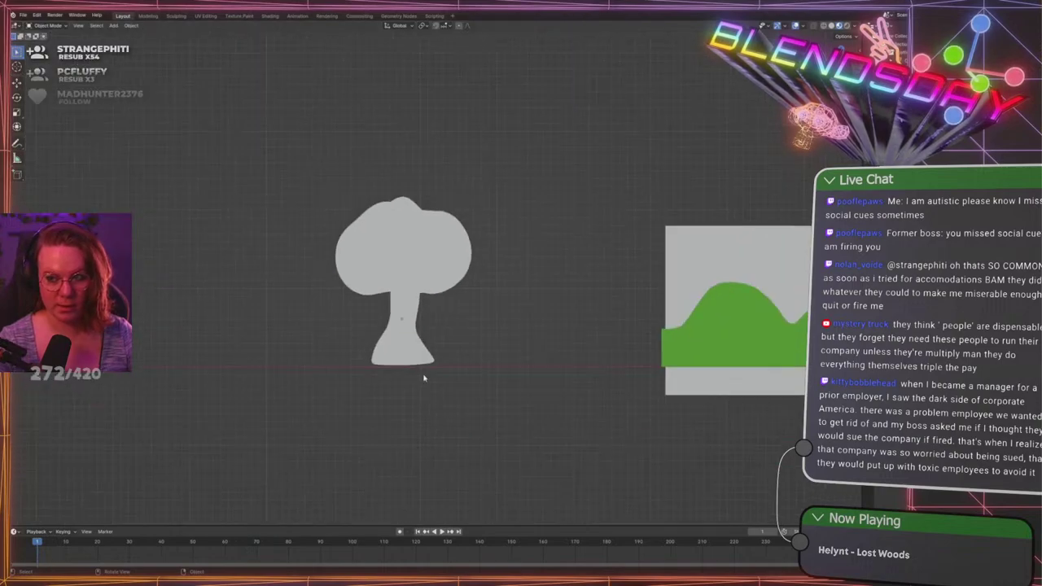
Move the whole tree mesh up along Z in Edit Mode so the object's origin sits near the trunk base
{"action": "middle_click_drag", "start_coordinate": [537, 369], "coordinate": [435, 349], "text": "shift"}
{"action": "scroll", "coordinate": [452, 278], "scroll_direction": "down", "scroll_amount": 2}
{"action": "middle_click_drag", "start_coordinate": [481, 292], "coordinate": [306, 287], "text": "shift"}
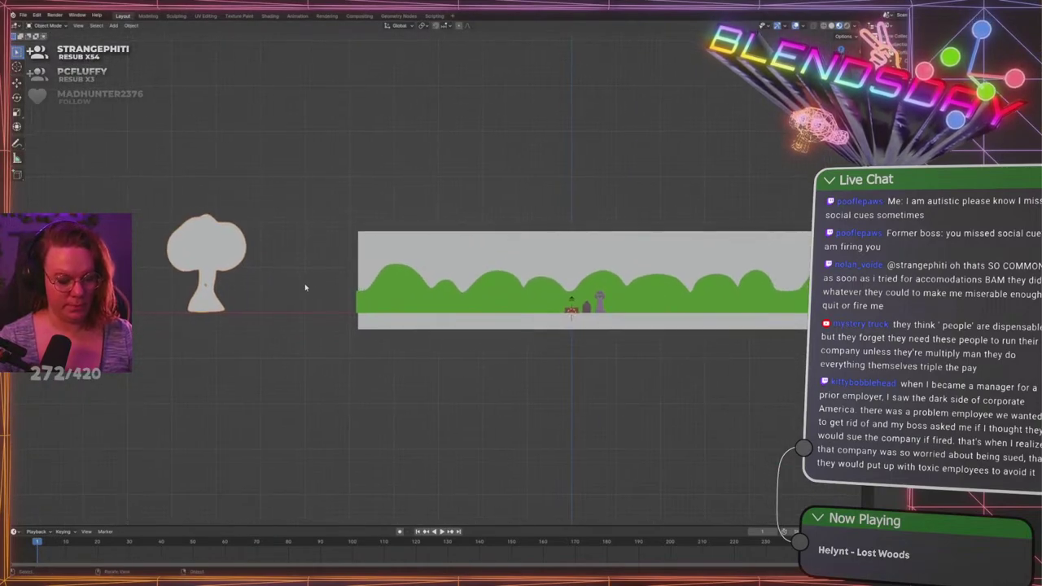
{"action": "key", "text": "Tab"}
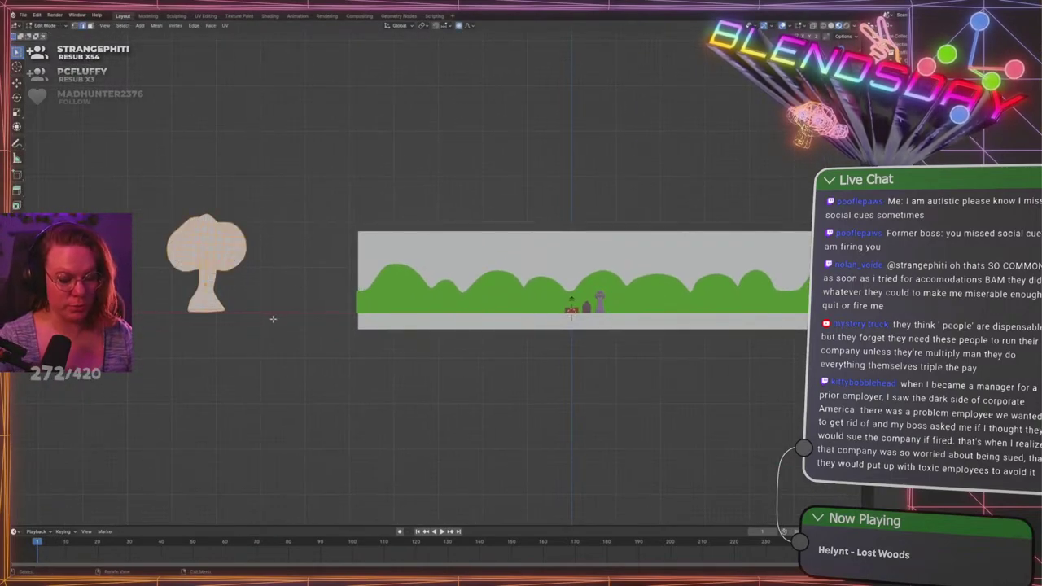
{"action": "key", "text": "g"}
{"action": "key", "text": "z"}
{"action": "left_click", "coordinate": [281, 297]}
{"action": "key", "text": "Tab"}
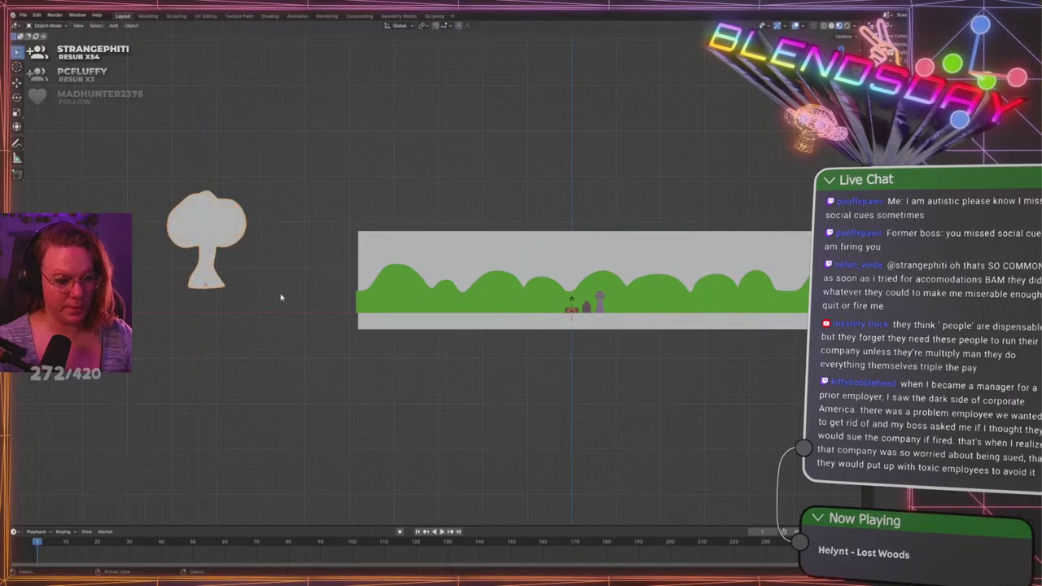
Move the tree object to the middle of the scene, about 41.5 m along X and 3 m down to the ground
{"action": "key", "text": "g"}
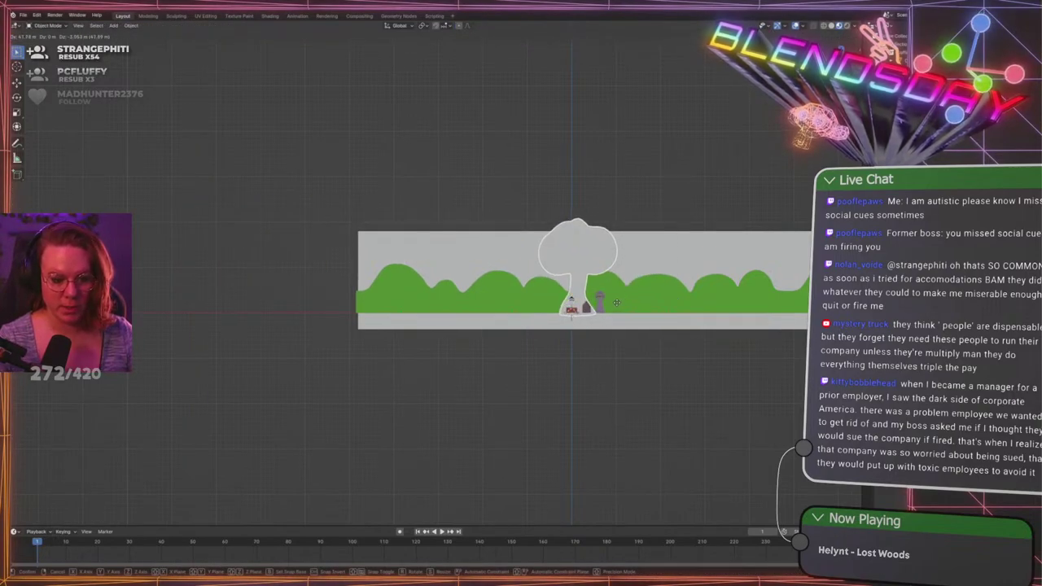
{"action": "left_click", "coordinate": [615, 303]}
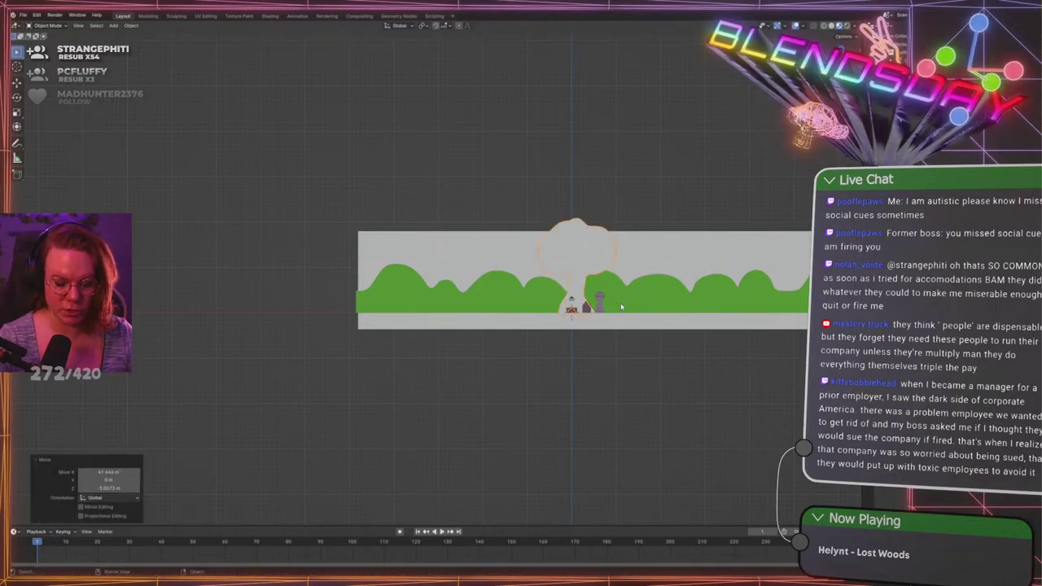
{"action": "key", "text": "KP_3"}
{"action": "scroll", "coordinate": [615, 309], "scroll_direction": "up", "scroll_amount": 3}
{"action": "middle_click_drag", "start_coordinate": [433, 275], "coordinate": [300, 251], "text": "shift"}
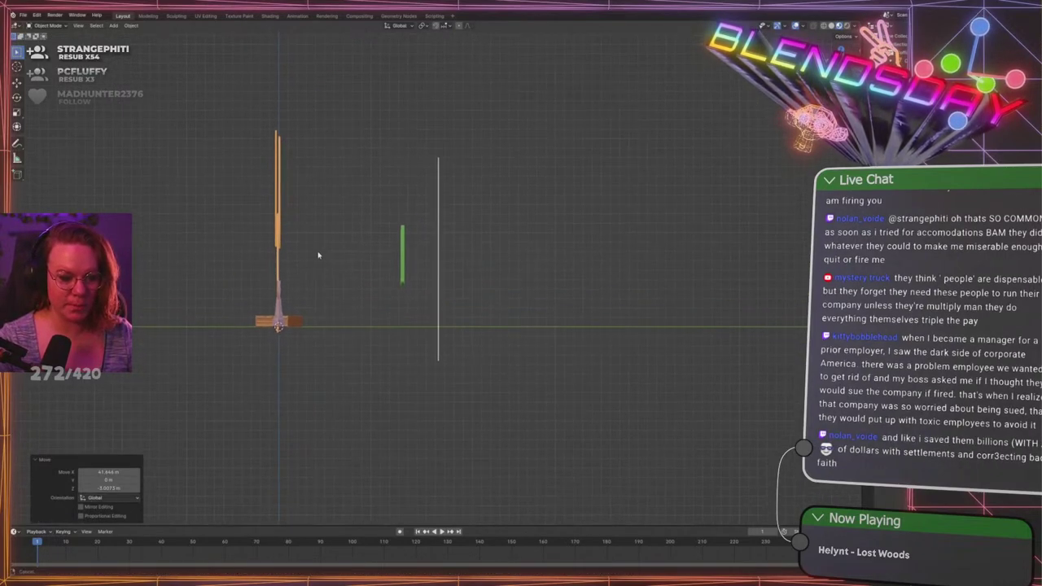
Move the tree about 7.5 m along Y so it stands between the green hills and the backdrop plane
{"action": "scroll", "coordinate": [309, 254], "scroll_direction": "up", "scroll_amount": 1}
{"action": "key", "text": "g"}
{"action": "key", "text": "y"}
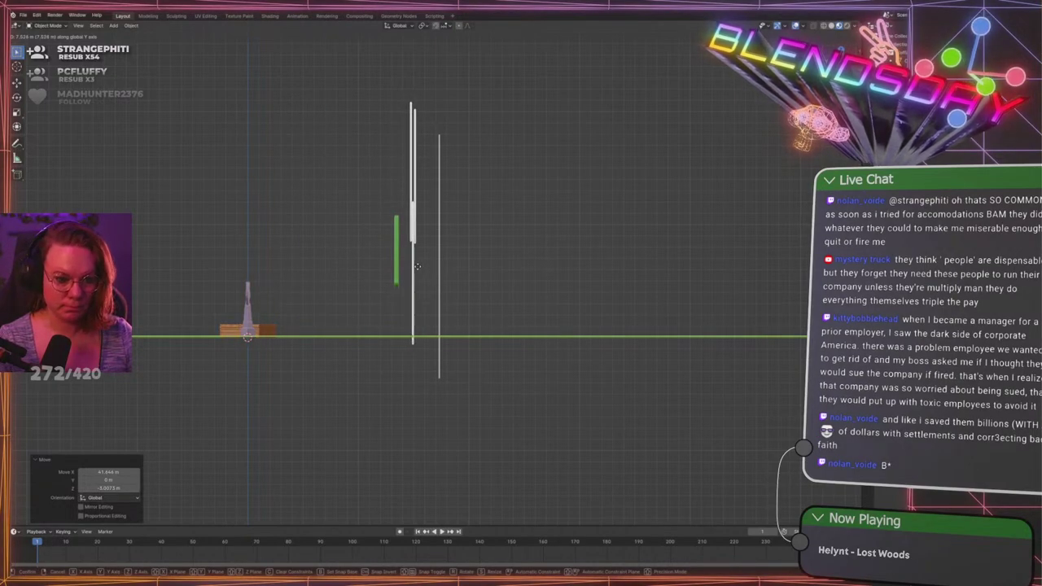
{"action": "left_click", "coordinate": [416, 267]}
{"action": "middle_click_drag", "start_coordinate": [413, 267], "coordinate": [385, 271]}
{"action": "scroll", "coordinate": [385, 271], "scroll_direction": "down", "scroll_amount": 2}
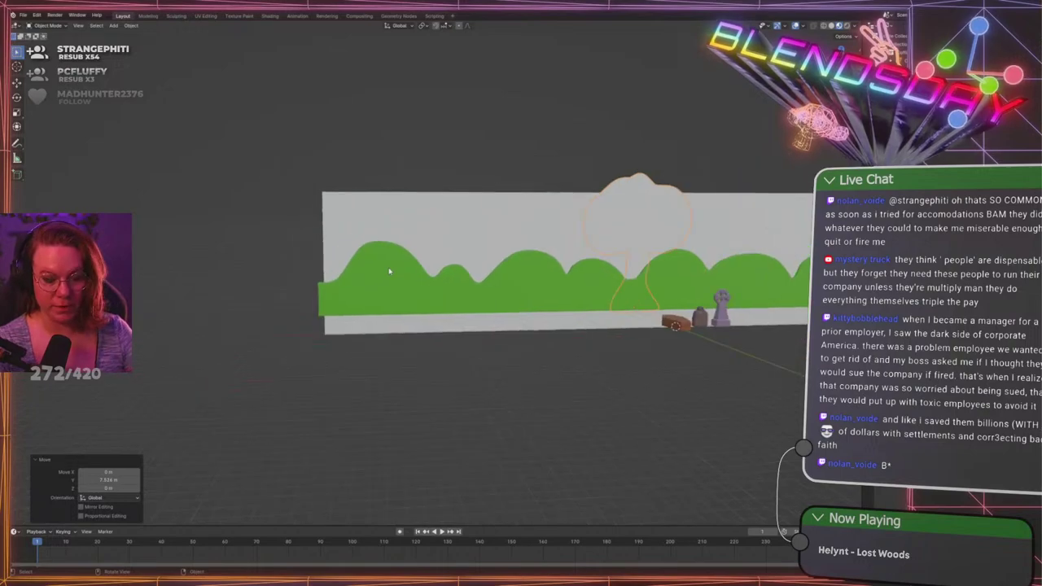
Raise the tree along Z in front view so its trunk base sits slightly above the bottom edge of the hills
{"action": "key", "text": "KP_1"}
{"action": "middle_click_drag", "start_coordinate": [678, 328], "coordinate": [494, 308], "text": "shift"}
{"action": "scroll", "coordinate": [494, 309], "scroll_direction": "up", "scroll_amount": 3}
{"action": "scroll", "coordinate": [494, 308], "scroll_direction": "up", "scroll_amount": 1}
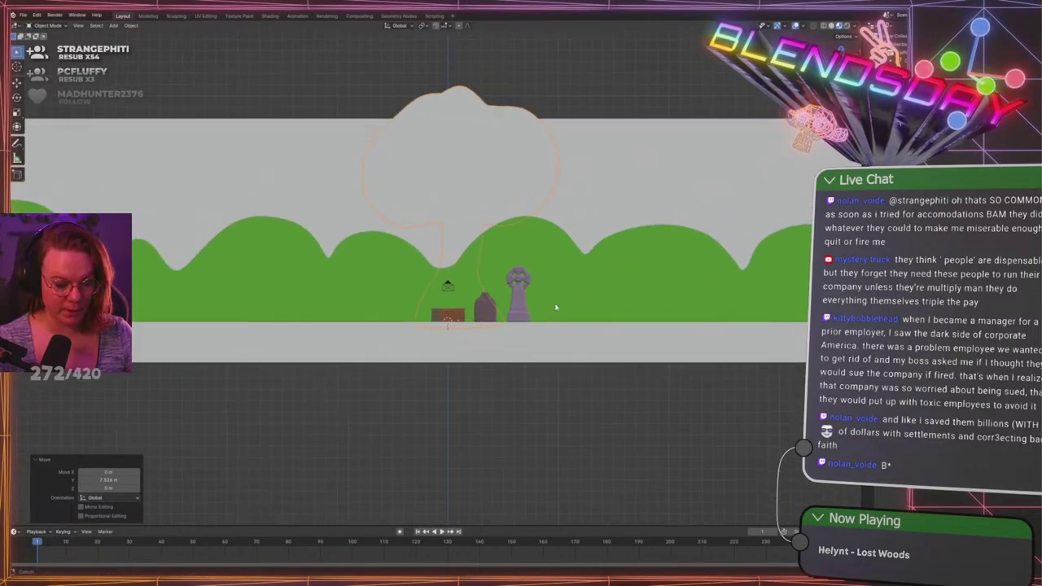
{"action": "key", "text": "g"}
{"action": "key", "text": "z"}
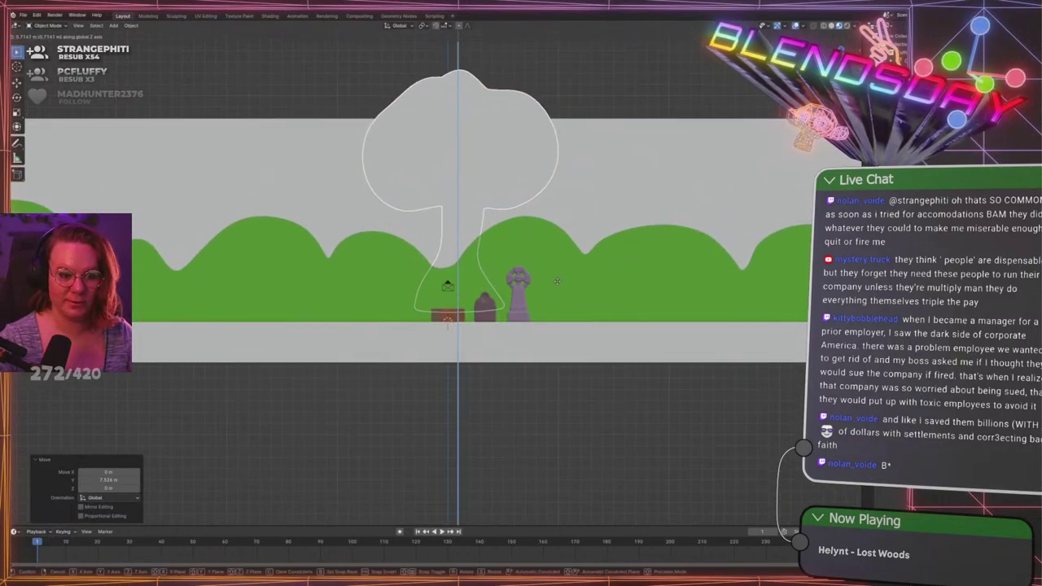
{"action": "left_click", "coordinate": [559, 273]}
Make the backdrop plane taller by raising its upper edge along Z in Edit Mode until it extends above the treetop
{"action": "scroll", "coordinate": [562, 260], "scroll_direction": "down", "scroll_amount": 5}
{"action": "left_click", "coordinate": [569, 242]}
{"action": "scroll", "coordinate": [572, 246], "scroll_direction": "down", "scroll_amount": 3}
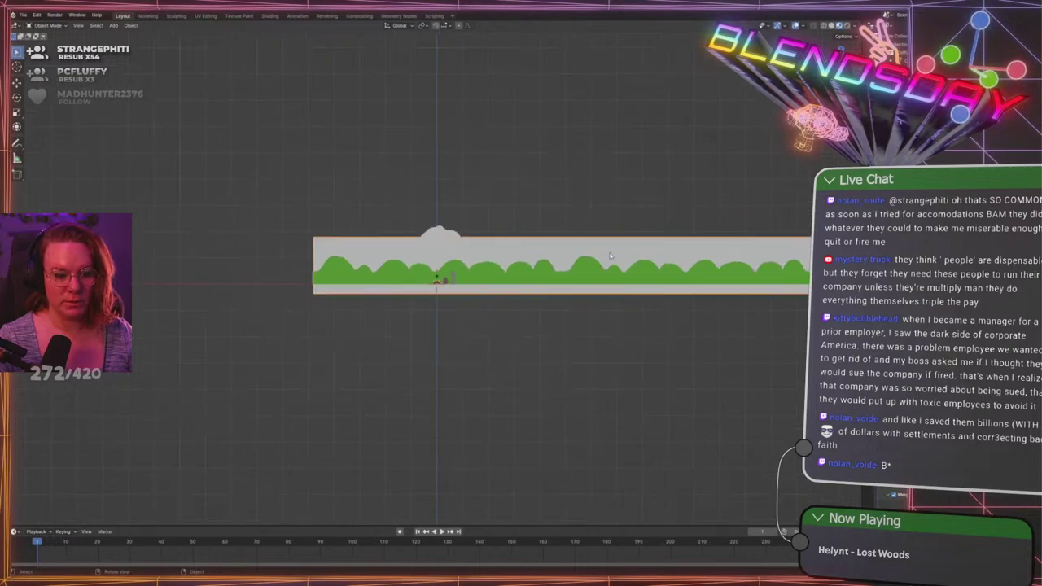
{"action": "middle_click_drag", "start_coordinate": [584, 258], "coordinate": [348, 241], "text": "shift"}
{"action": "key", "text": "Tab"}
{"action": "left_click_drag", "start_coordinate": [51, 205], "coordinate": [454, 226]}
{"action": "key", "text": "g"}
{"action": "key", "text": "x"}
{"action": "key", "text": "z"}
{"action": "left_click", "coordinate": [396, 206]}
{"action": "key", "text": "Tab"}
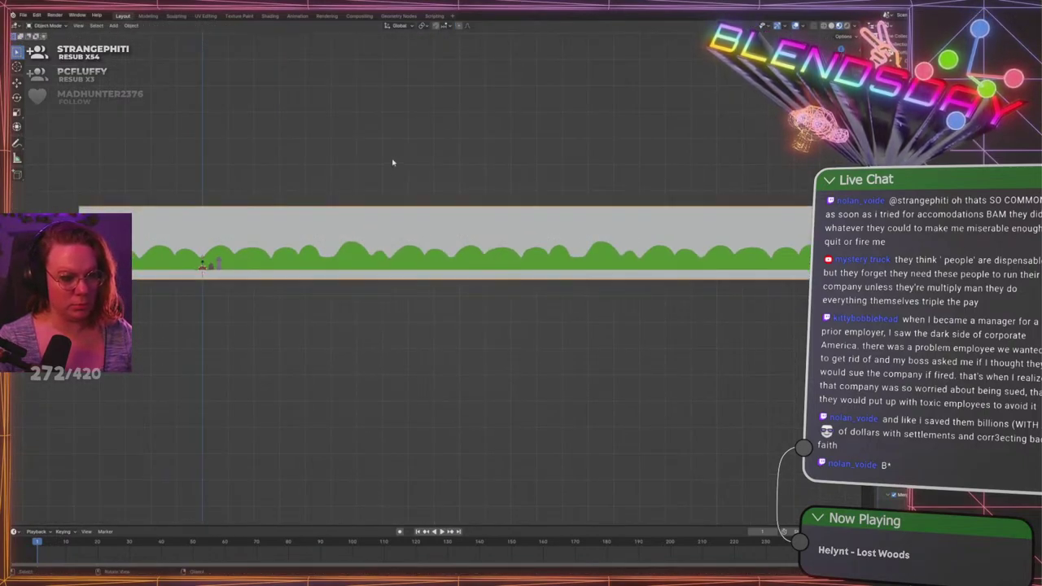
Give the backdrop plane its own material with a blue-violet sky base color
{"action": "left_click", "coordinate": [393, 163]}
{"action": "scroll", "coordinate": [382, 167], "scroll_direction": "down", "scroll_amount": 3}
{"action": "scroll", "coordinate": [320, 224], "scroll_direction": "up", "scroll_amount": 3}
{"action": "middle_click_drag", "start_coordinate": [281, 210], "coordinate": [554, 288]}
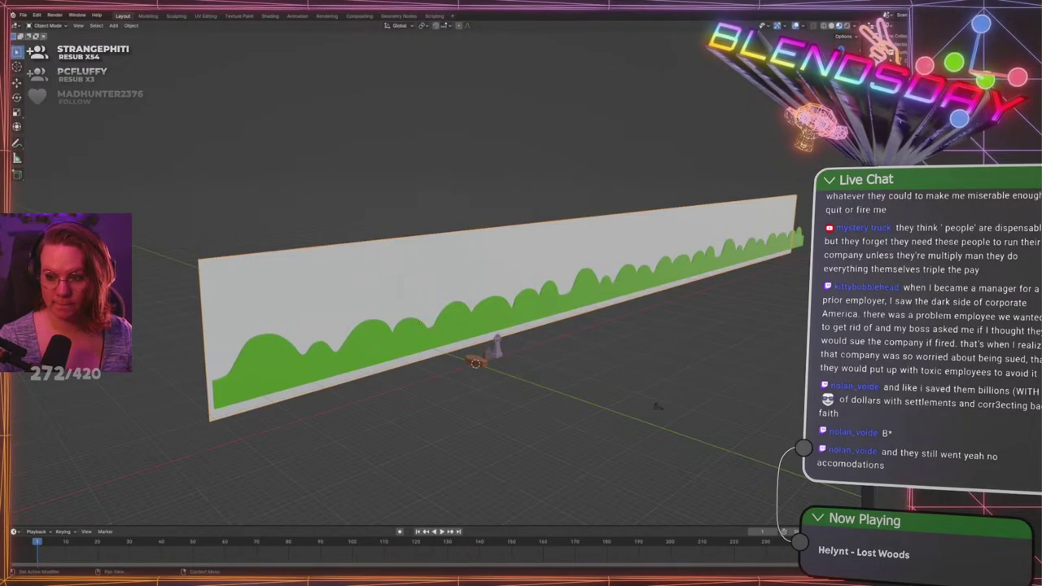
{"action": "left_click", "coordinate": [868, 261]}
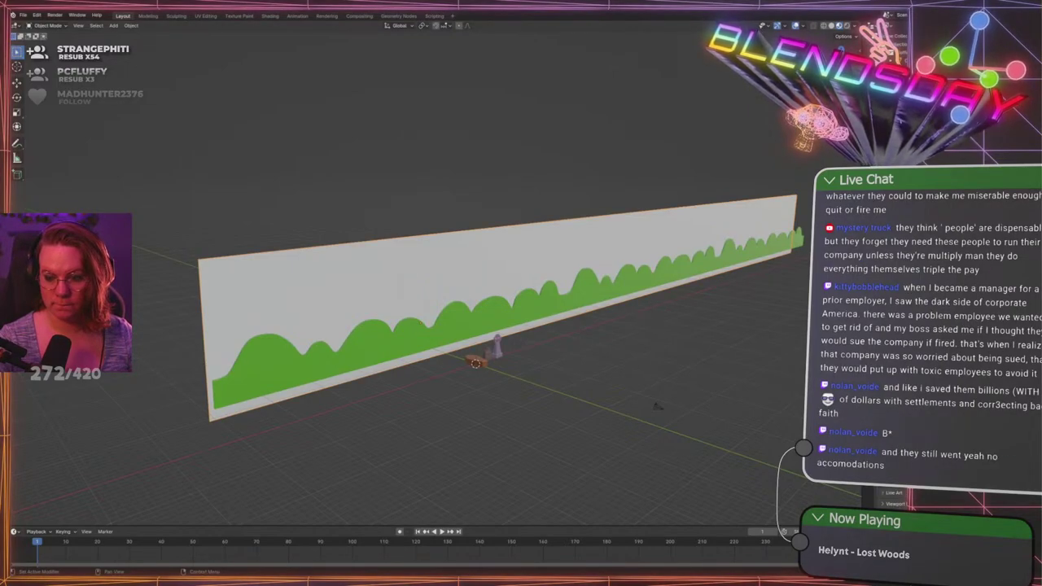
{"action": "left_click_drag", "start_coordinate": [868, 342], "coordinate": [848, 332]}
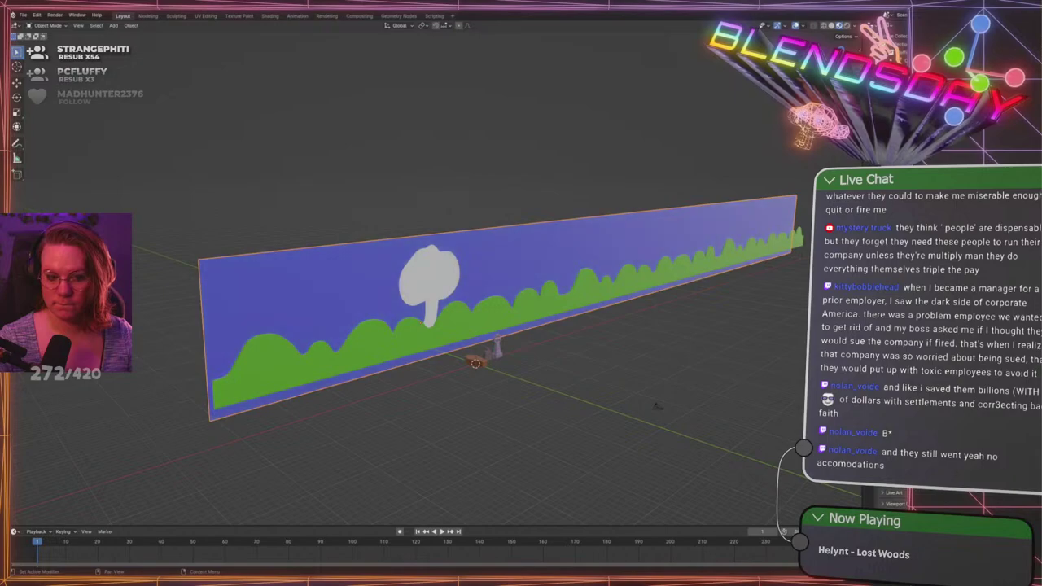
{"action": "left_click", "coordinate": [701, 342]}
{"action": "middle_click_drag", "start_coordinate": [701, 342], "coordinate": [647, 332]}
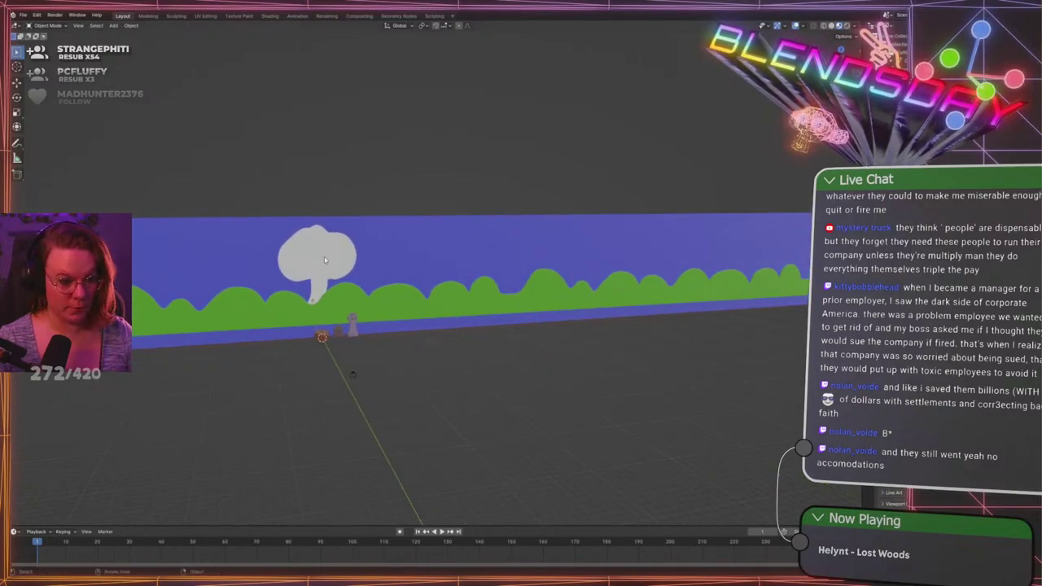
Assign the hills' existing green material to the tree object
{"action": "scroll", "coordinate": [324, 259], "scroll_direction": "up", "scroll_amount": 4}
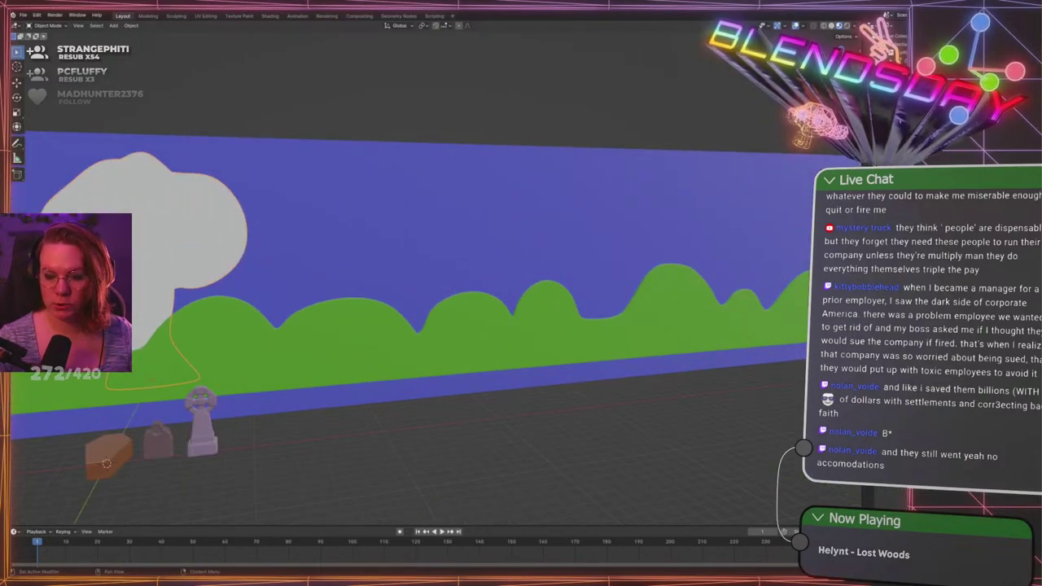
{"action": "left_click", "coordinate": [865, 407]}
{"action": "scroll", "coordinate": [518, 434], "scroll_direction": "down", "scroll_amount": 6}
{"action": "middle_click_drag", "start_coordinate": [518, 435], "coordinate": [630, 369]}
{"action": "scroll", "coordinate": [530, 323], "scroll_direction": "up", "scroll_amount": 7}
{"action": "left_click", "coordinate": [468, 257]}
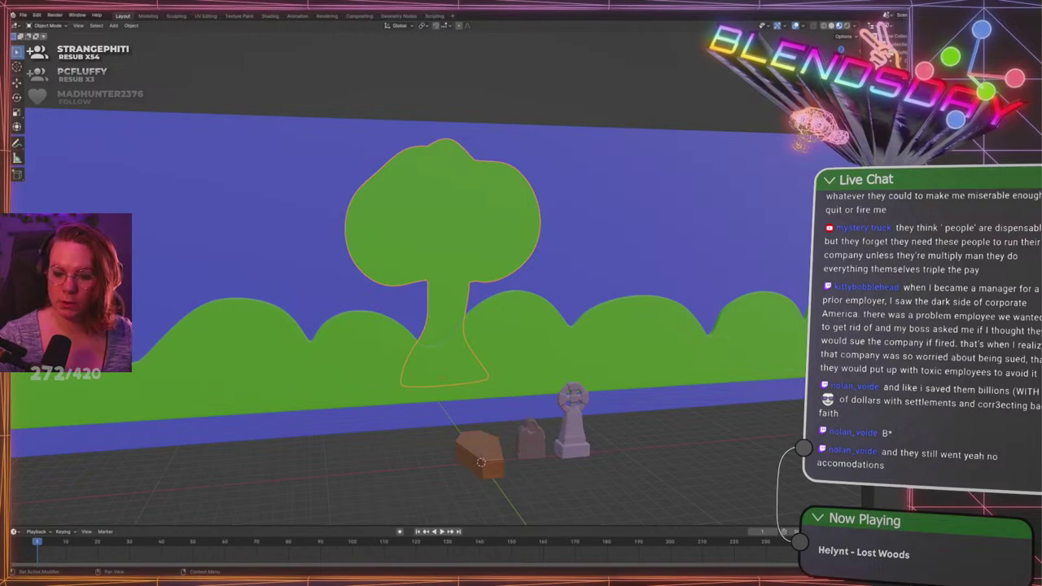
Select the linked trunk faces in Edit Mode and assign them a separate brown material
{"action": "key", "text": "Tab"}
{"action": "left_click", "coordinate": [448, 297]}
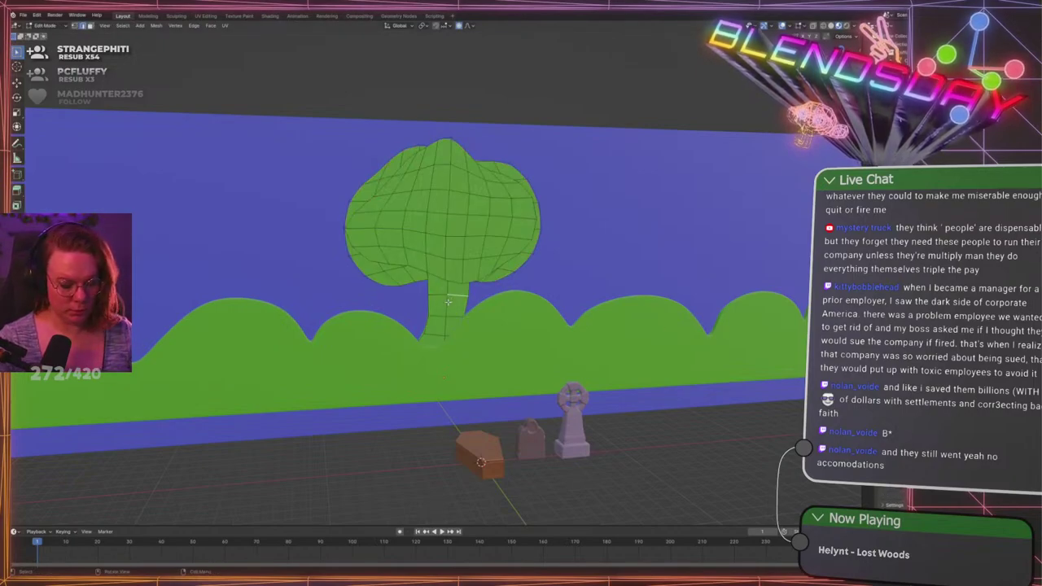
{"action": "key", "text": "ctrl+l"}
{"action": "key", "text": "p"}
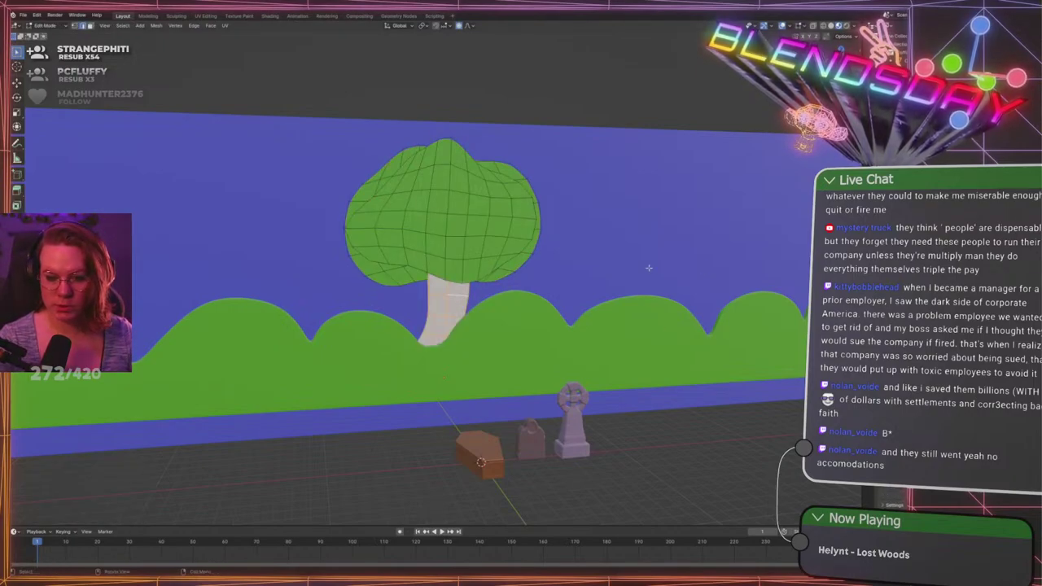
{"action": "key", "text": "Tab"}
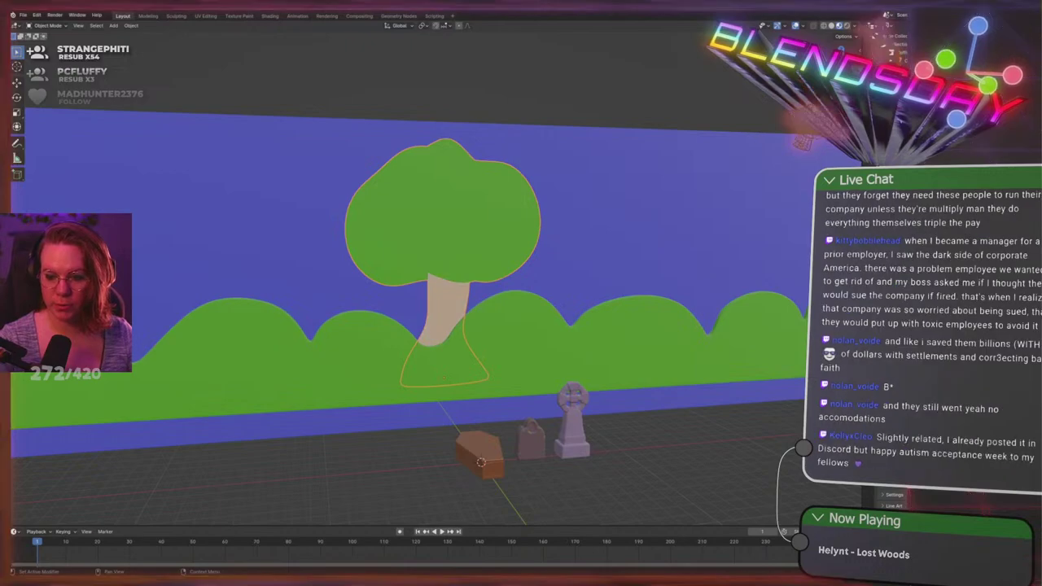
{"action": "left_click", "coordinate": [679, 433]}
Look at the scene through the camera and select the camera object
{"action": "scroll", "coordinate": [667, 431], "scroll_direction": "down", "scroll_amount": 10}
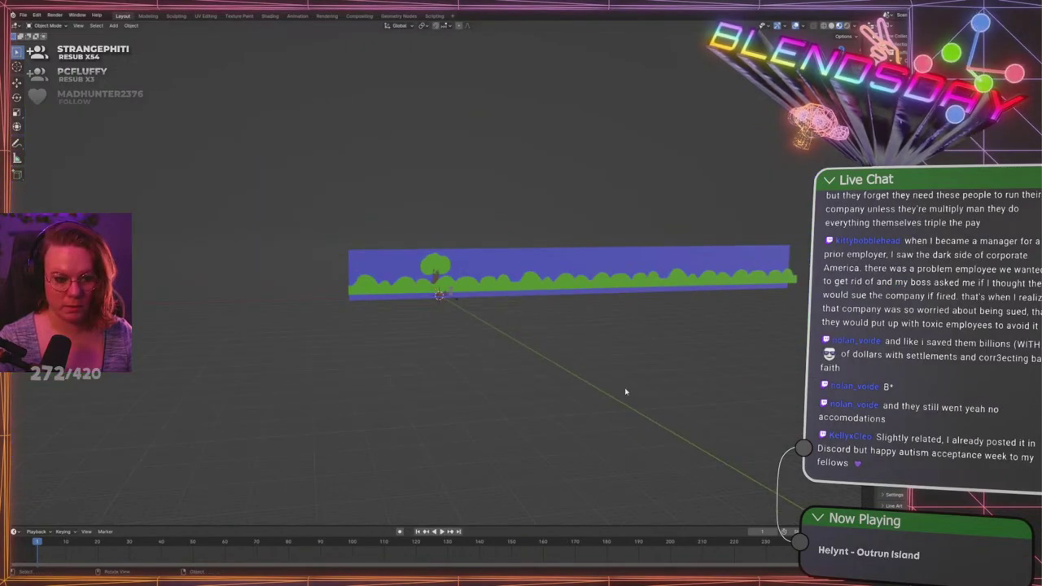
{"action": "scroll", "coordinate": [477, 380], "scroll_direction": "up", "scroll_amount": 12}
{"action": "key", "text": "KP_0"}
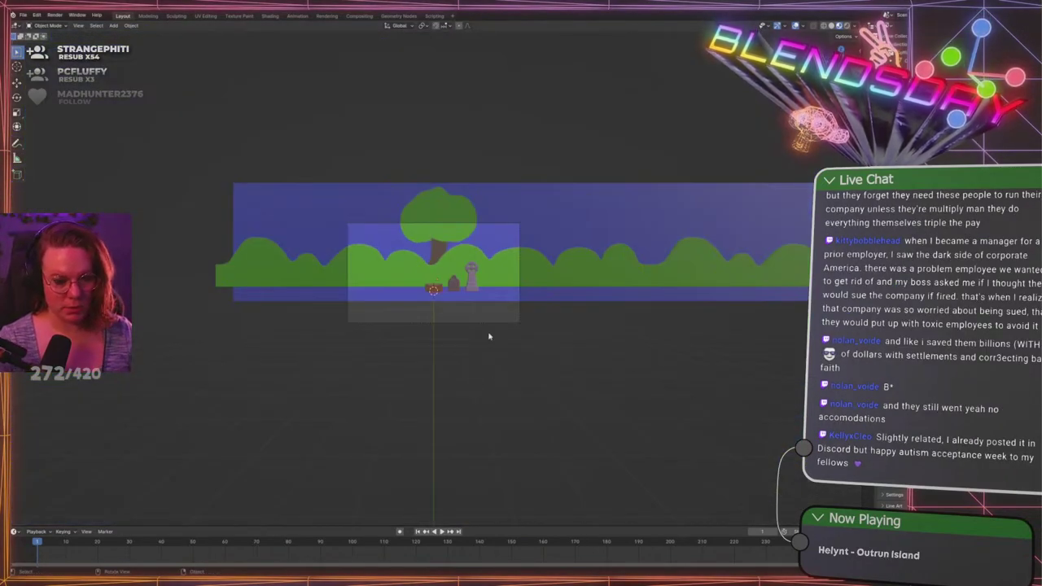
{"action": "scroll", "coordinate": [488, 336], "scroll_direction": "up", "scroll_amount": 6}
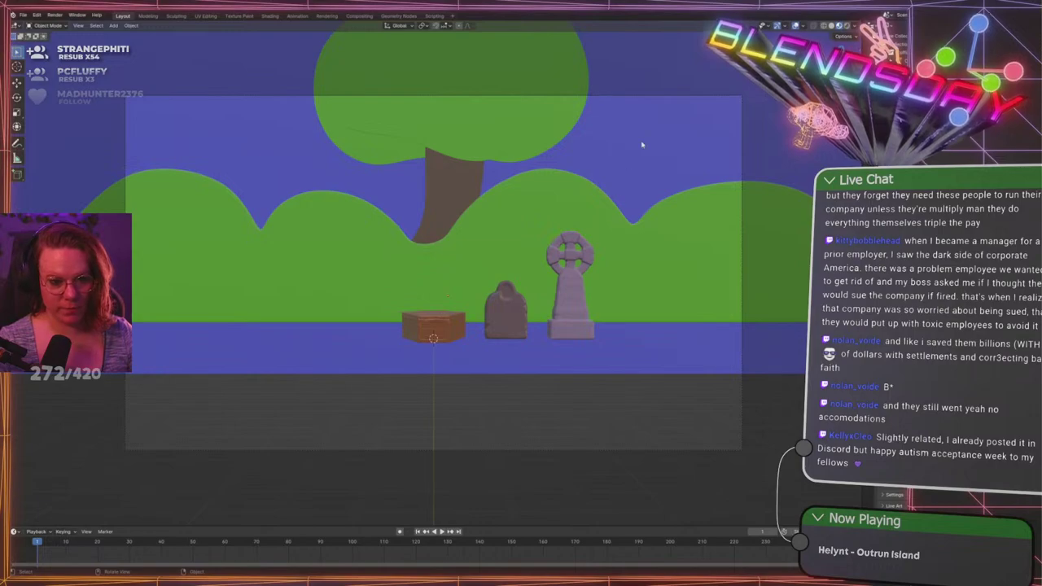
{"action": "left_click", "coordinate": [896, 59]}
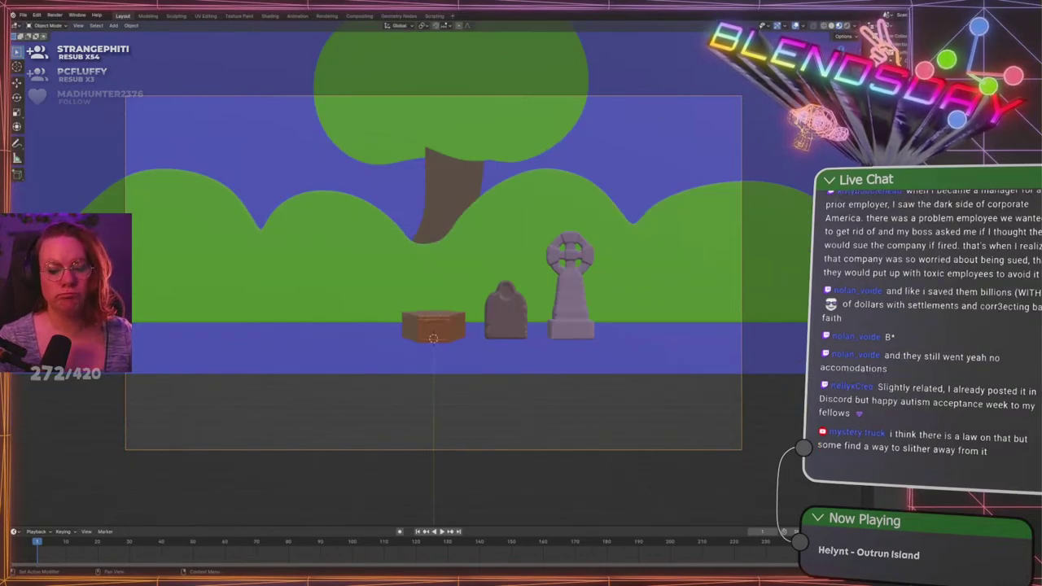
{"action": "key", "text": "r"}
{"action": "key", "text": "Escape"}
{"action": "key", "text": "g"}
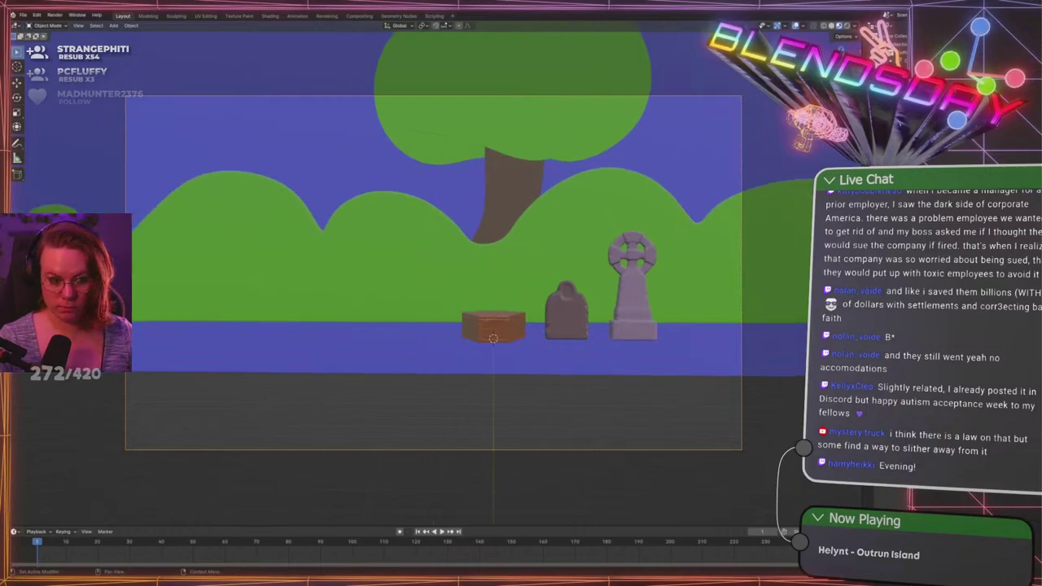
{"action": "key", "text": "Escape"}
Tilt the camera upward to frame more of the tree canopy, with the backdrop's bottom at the lower frame edge, and save the file
{"action": "left_click_drag", "start_coordinate": [961, 236], "coordinate": [973, 237]}
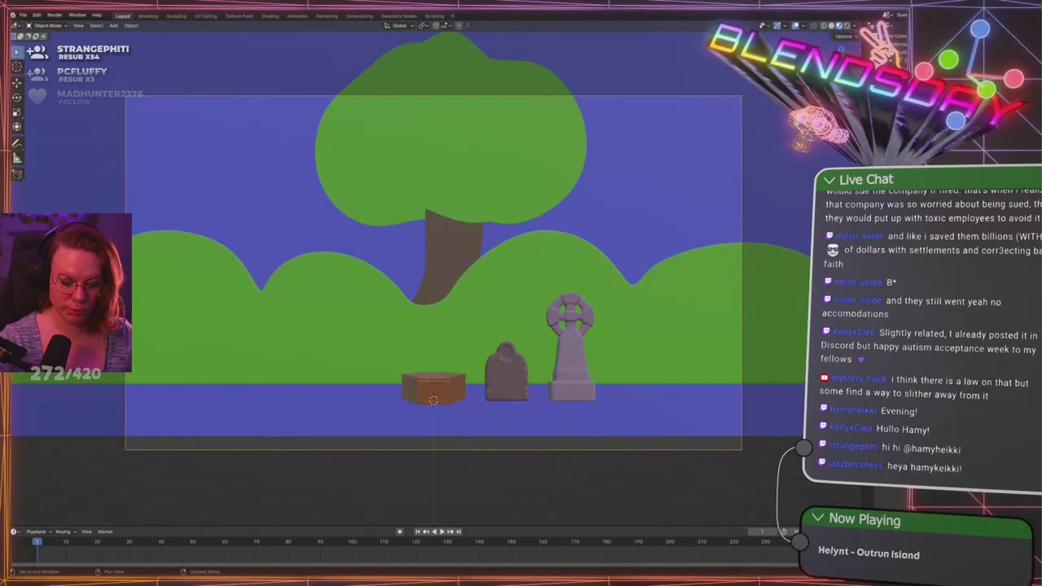
{"action": "key", "text": "Return"}
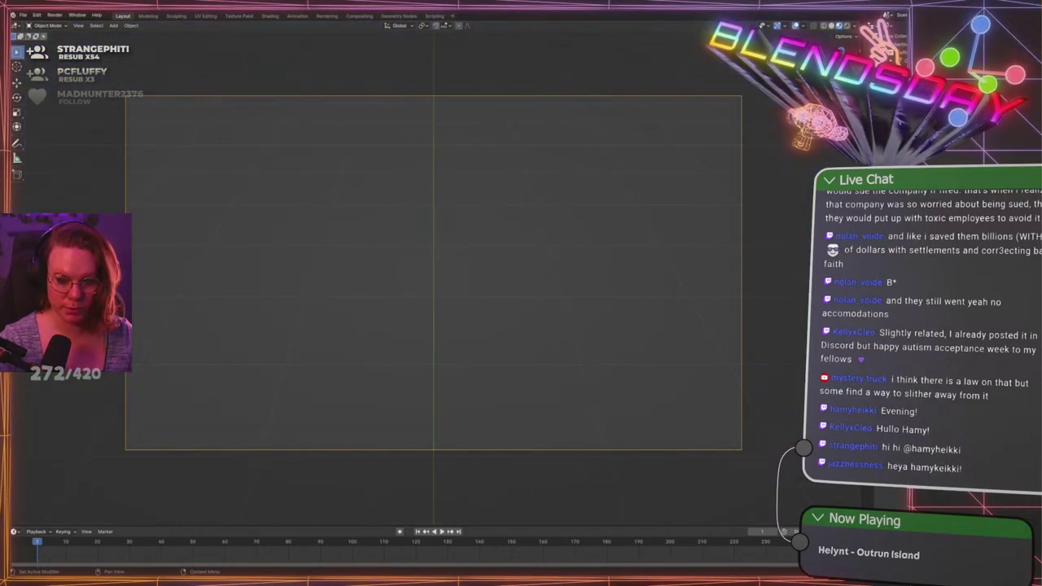
{"action": "key", "text": "alt+h"}
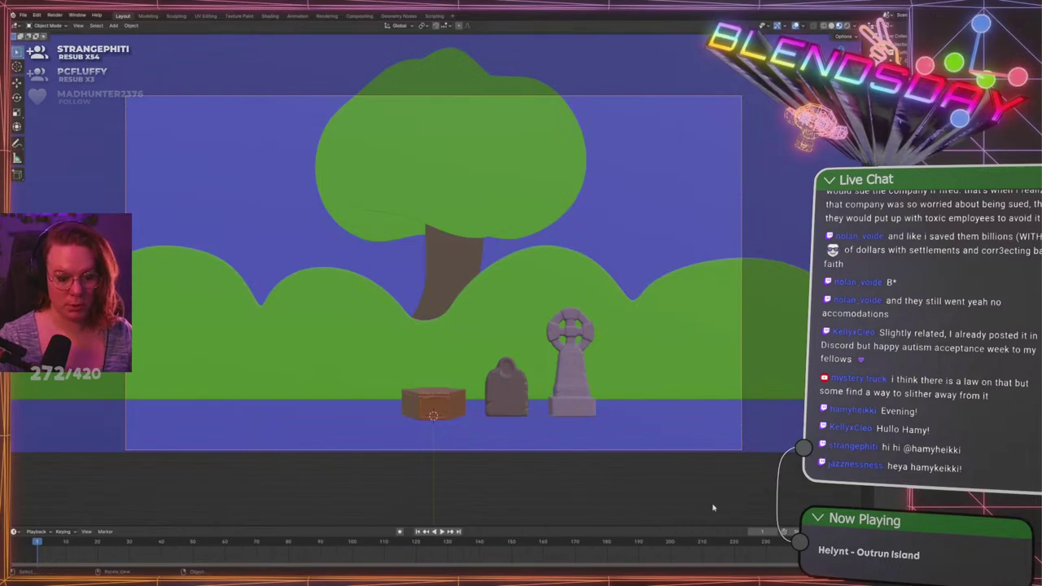
{"action": "key", "text": "ctrl+s"}
{"action": "scroll", "coordinate": [560, 447], "scroll_direction": "down", "scroll_amount": 5}
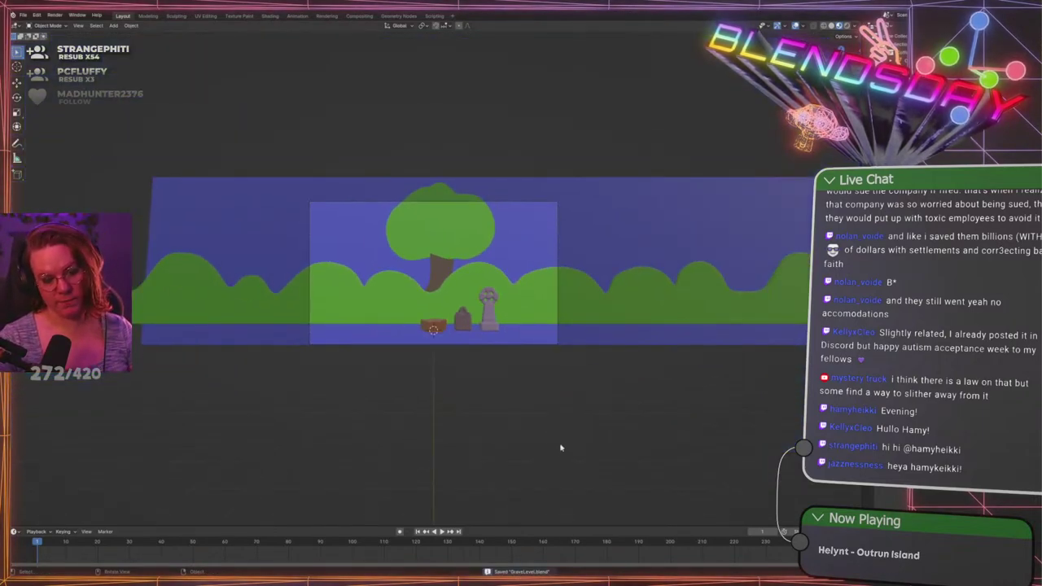
{"action": "scroll", "coordinate": [560, 447], "scroll_direction": "up", "scroll_amount": 5}
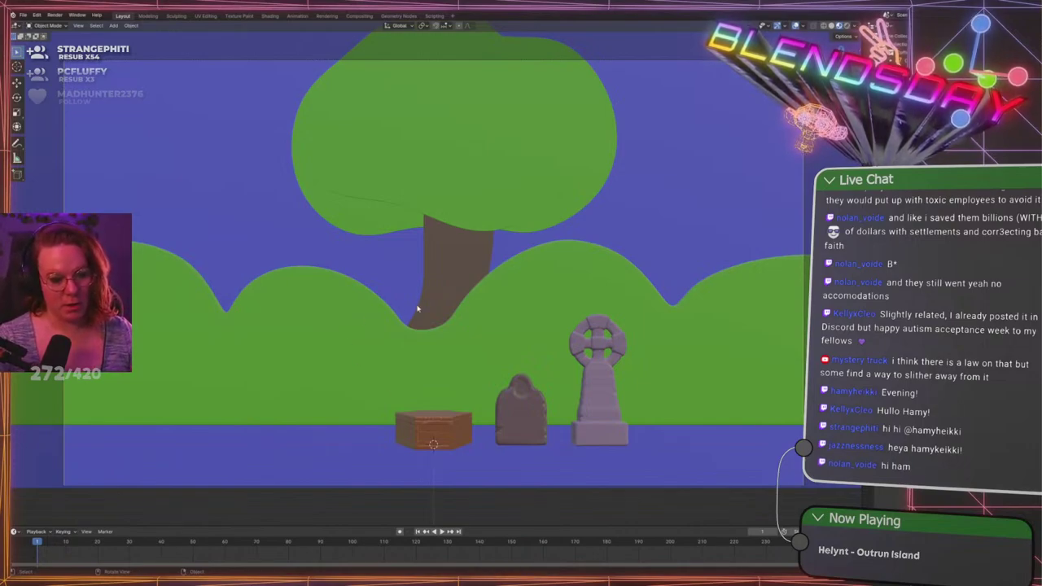
Duplicate the green hills object and raise the copy along Z above the original hills
{"action": "left_click", "coordinate": [331, 342]}
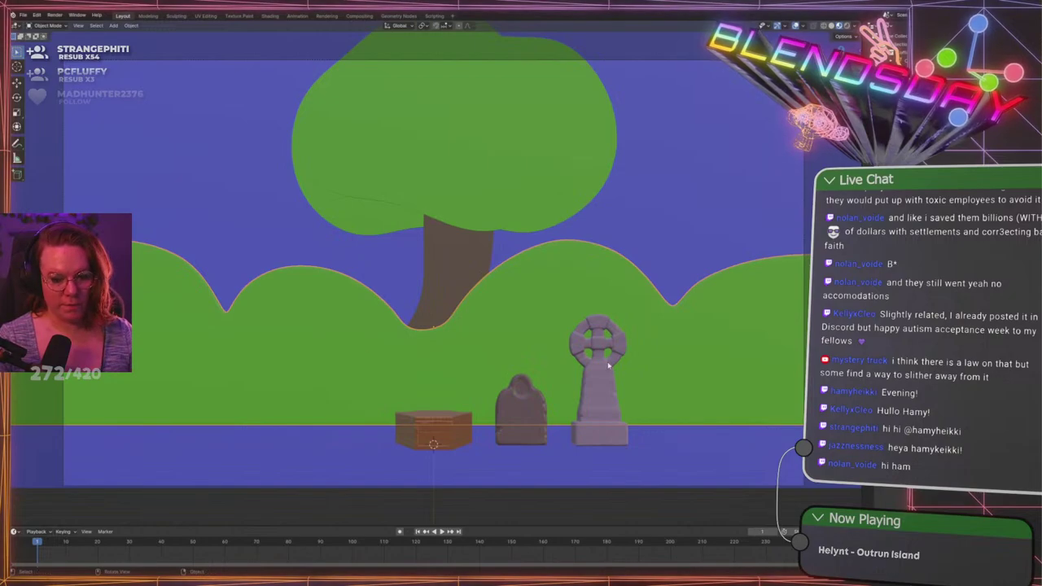
{"action": "key", "text": "g"}
{"action": "key", "text": "z"}
{"action": "key", "text": "Escape"}
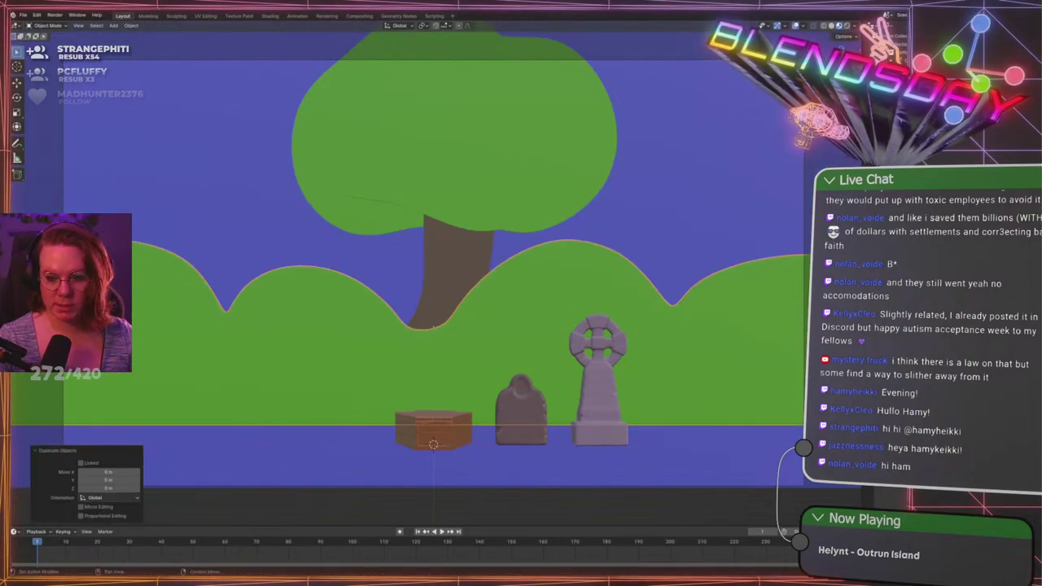
{"action": "key", "text": "g"}
{"action": "key", "text": "z"}
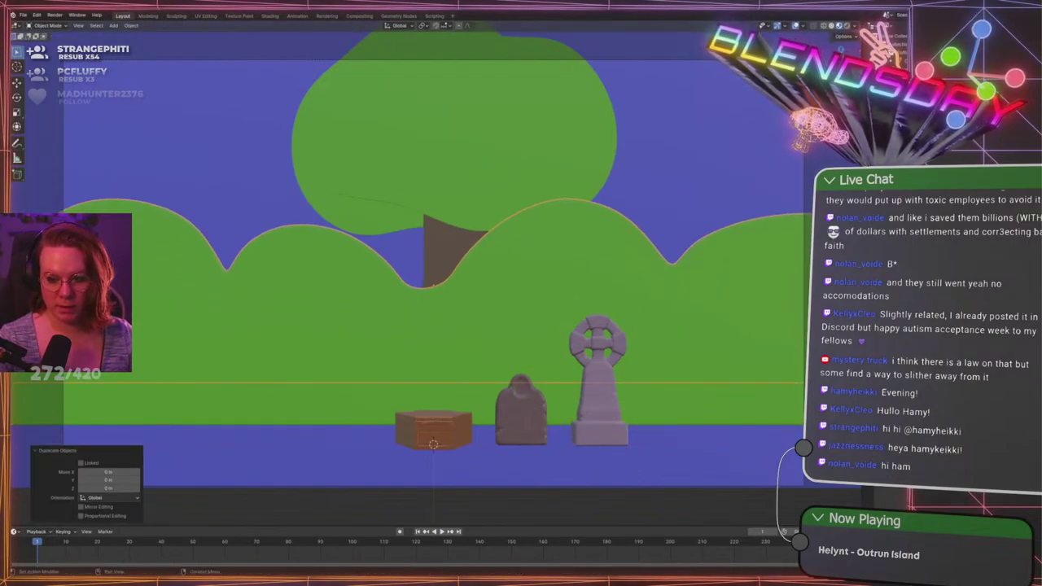
Push the hill copy back along Y behind the tree and shift it along X to offset its humps
{"action": "key", "text": "g"}
{"action": "key", "text": "y"}
{"action": "key", "text": "Return"}
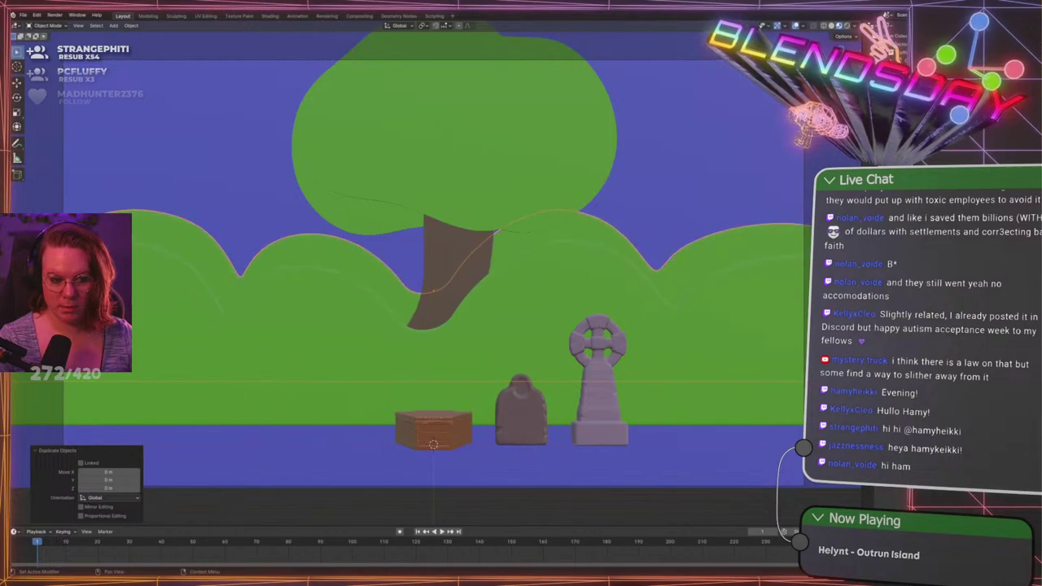
{"action": "key", "text": "g"}
{"action": "key", "text": "x"}
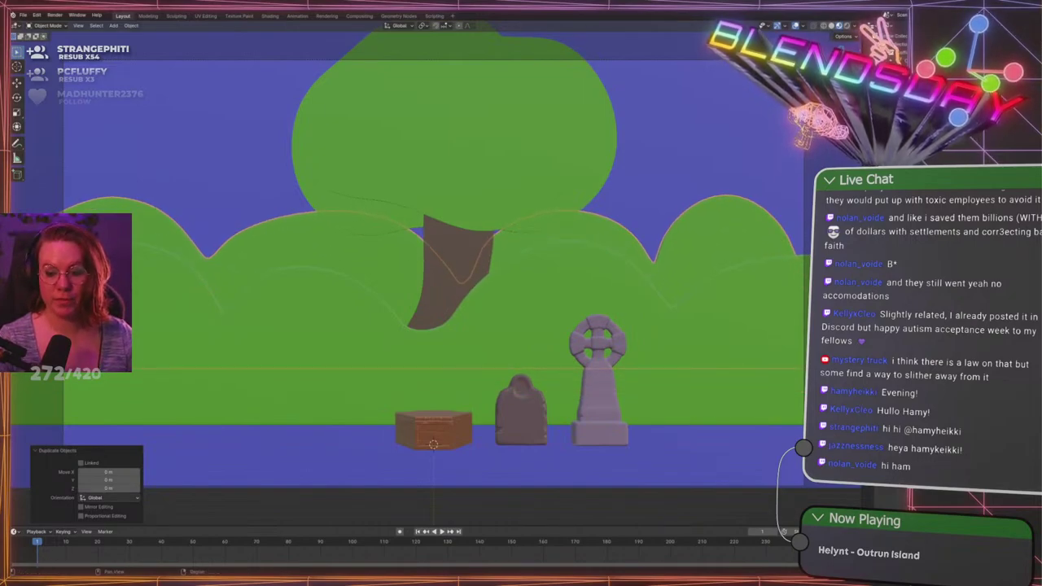
Give the rear hill copy its own darker green material and save the file
{"action": "left_click", "coordinate": [868, 334]}
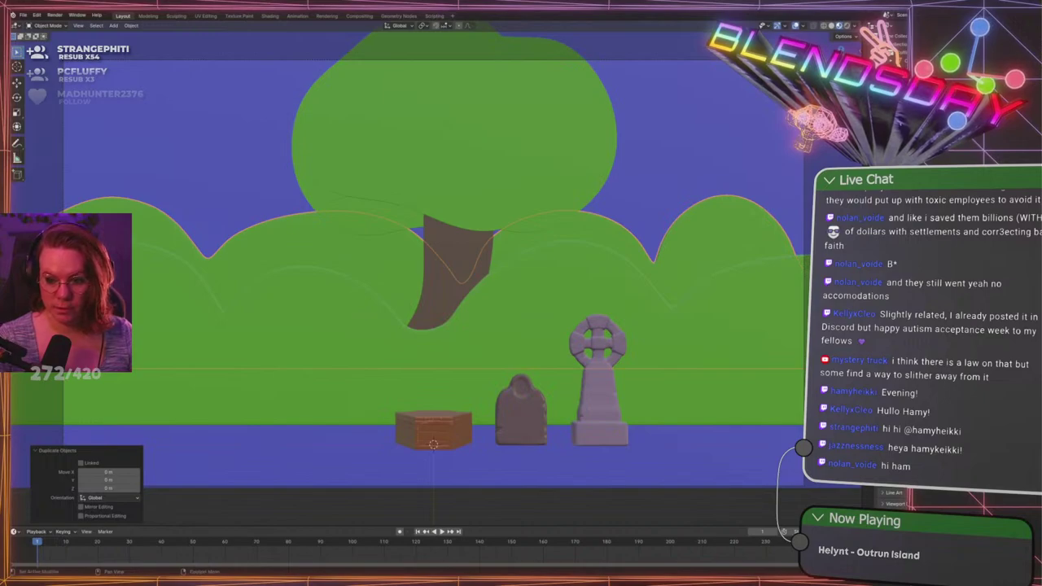
{"action": "left_click", "coordinate": [968, 383]}
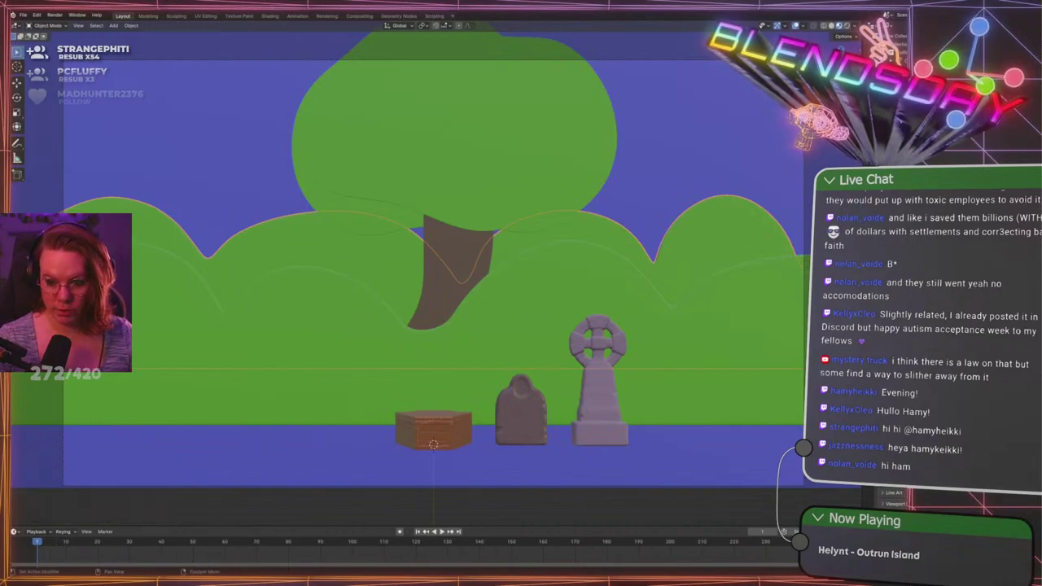
{"action": "left_click", "coordinate": [969, 416]}
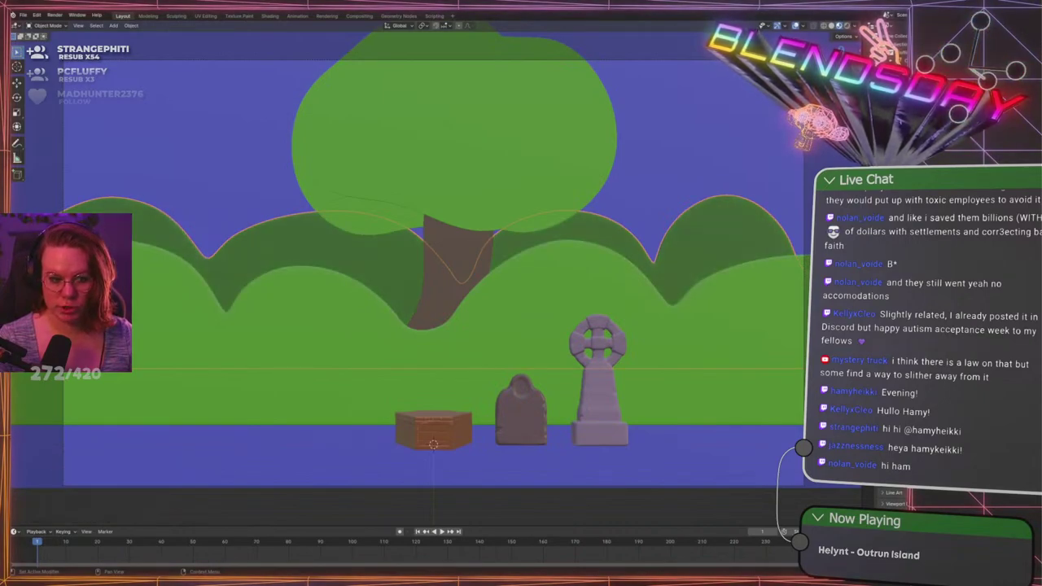
{"action": "left_click", "coordinate": [721, 512]}
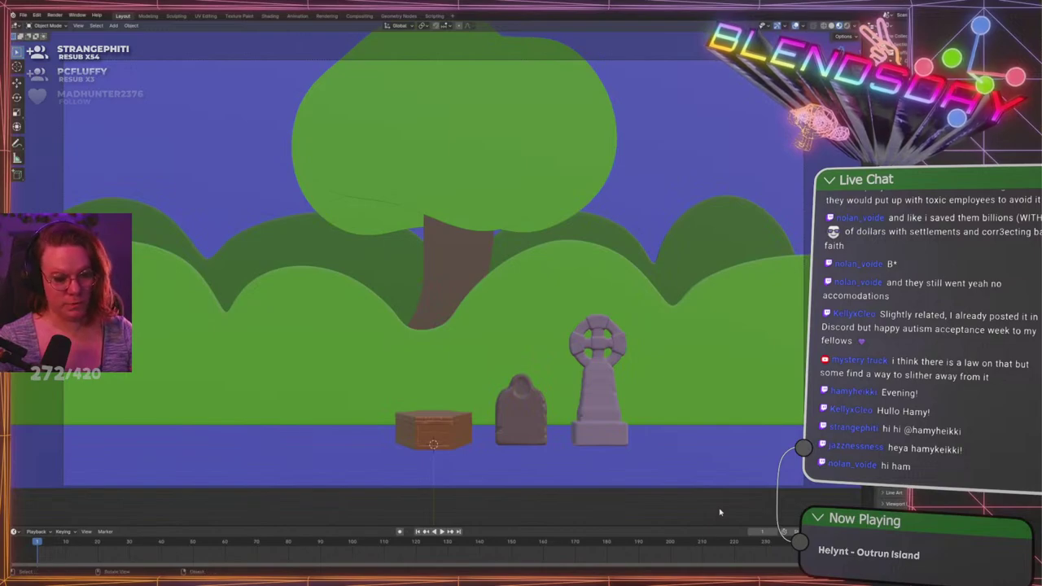
{"action": "key", "text": "ctrl+s"}
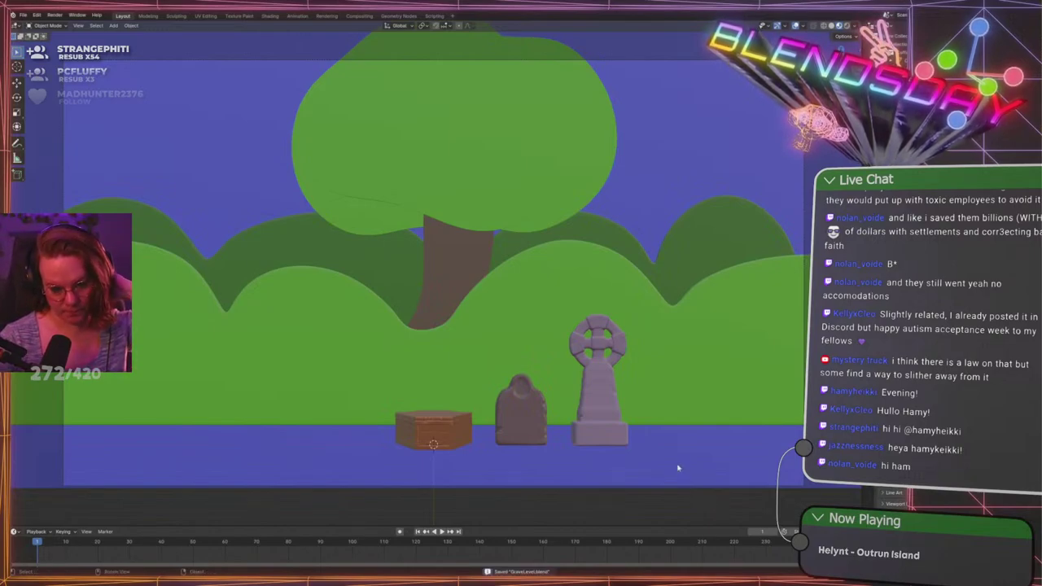
Try to flatten the rear dark green hills along Z and raise them
{"action": "left_click", "coordinate": [726, 255]}
{"action": "key", "text": "s"}
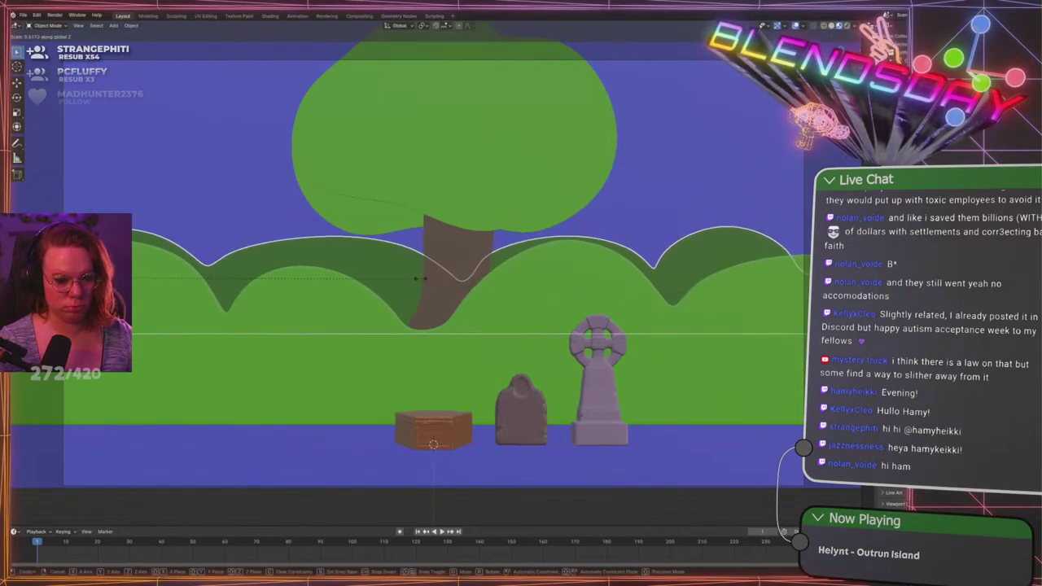
{"action": "left_click", "coordinate": [481, 272]}
{"action": "key", "text": "g"}
{"action": "key", "text": "z"}
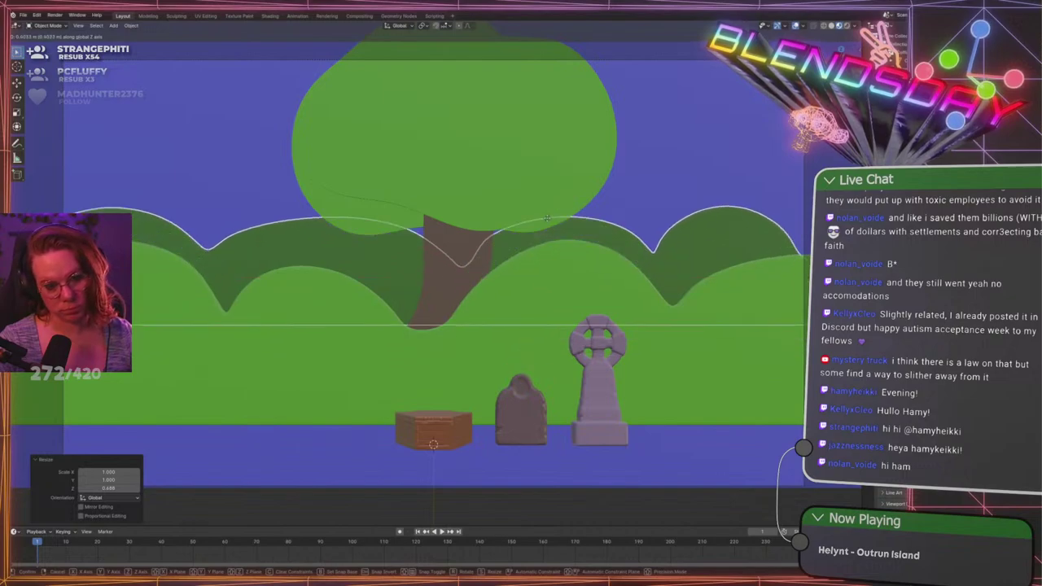
{"action": "right_click", "coordinate": [581, 226]}
Raise the rear dark green hills about 0.45 m along Z
{"action": "key", "text": "g"}
{"action": "key", "text": "z"}
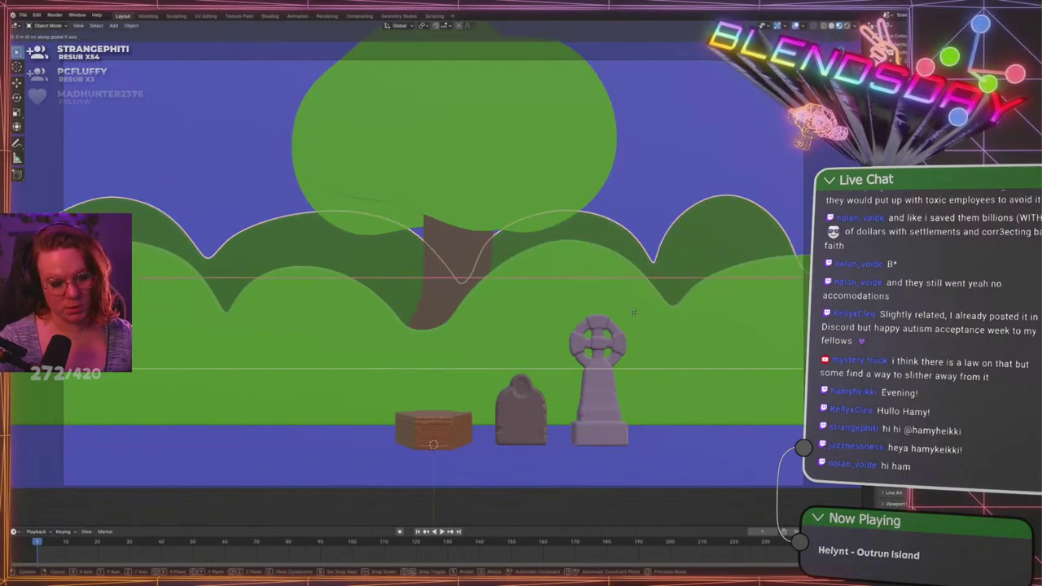
{"action": "left_click", "coordinate": [696, 304]}
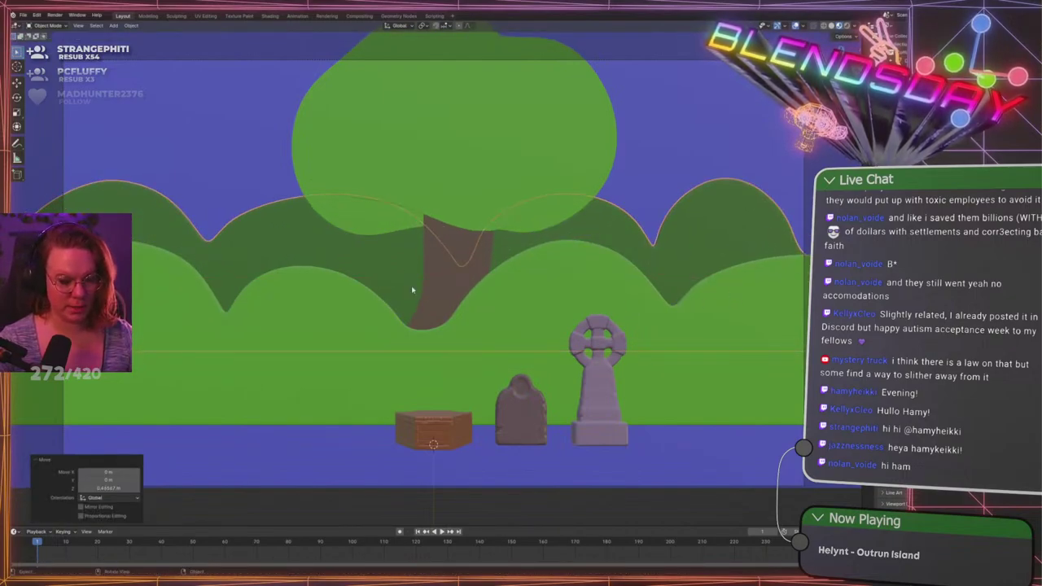
Shift the rear hills about 17.5 m along X to restagger their humps behind the tree, and save the file
{"action": "key", "text": "g"}
{"action": "key", "text": "x"}
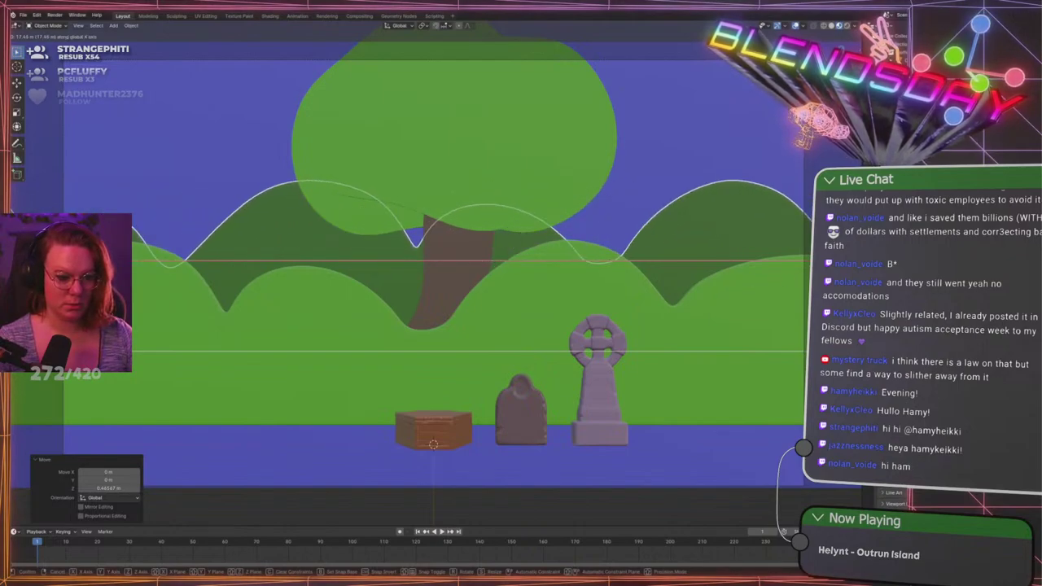
{"action": "left_click", "coordinate": [91, 438]}
{"action": "left_click", "coordinate": [379, 509]}
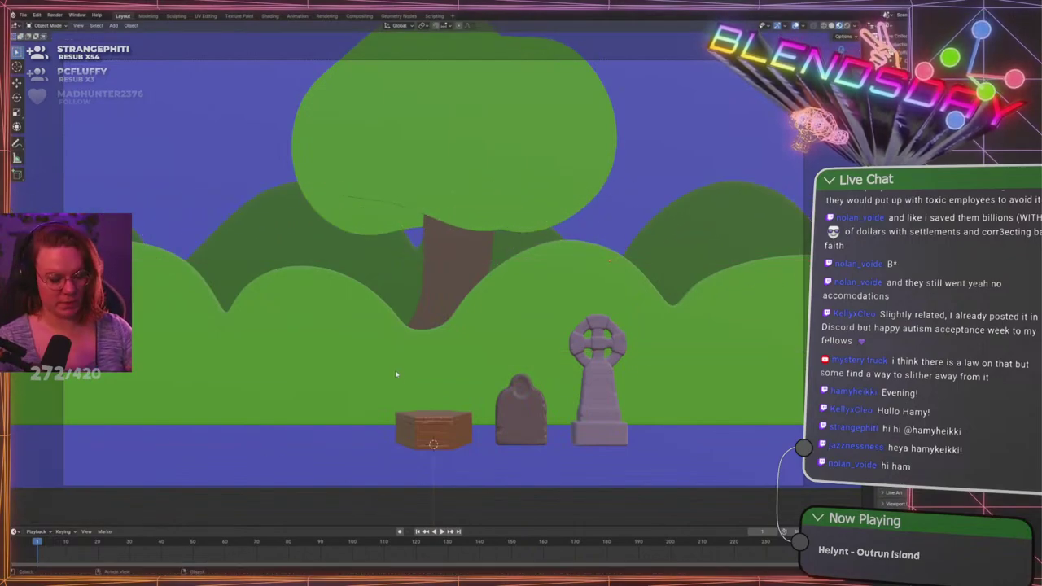
{"action": "key", "text": "ctrl+s"}
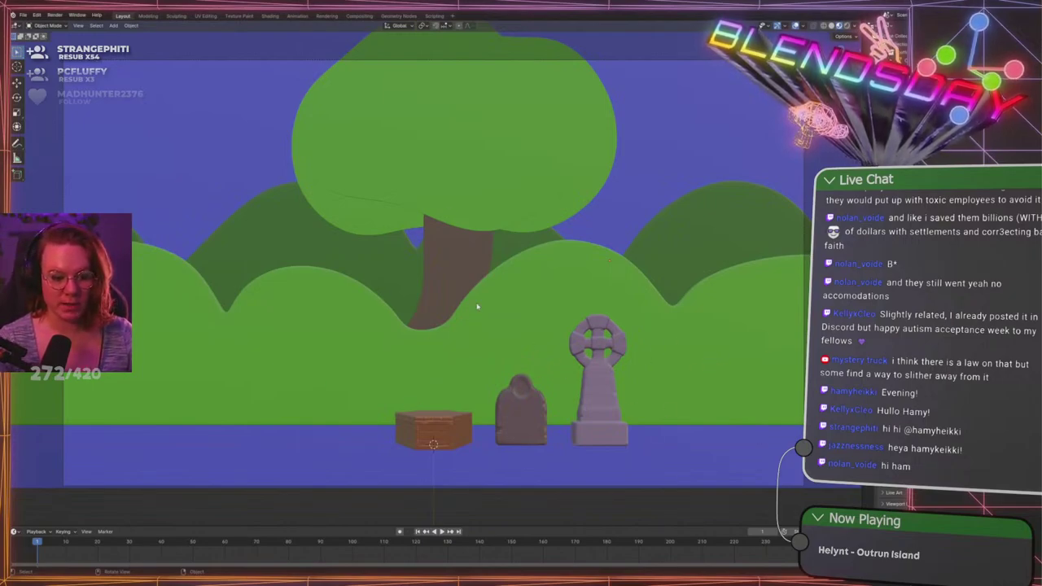
Try to scale the tree, hills and sky backdrop down to about 0.73 of their size
{"action": "key", "text": "a"}
{"action": "key", "text": "s"}
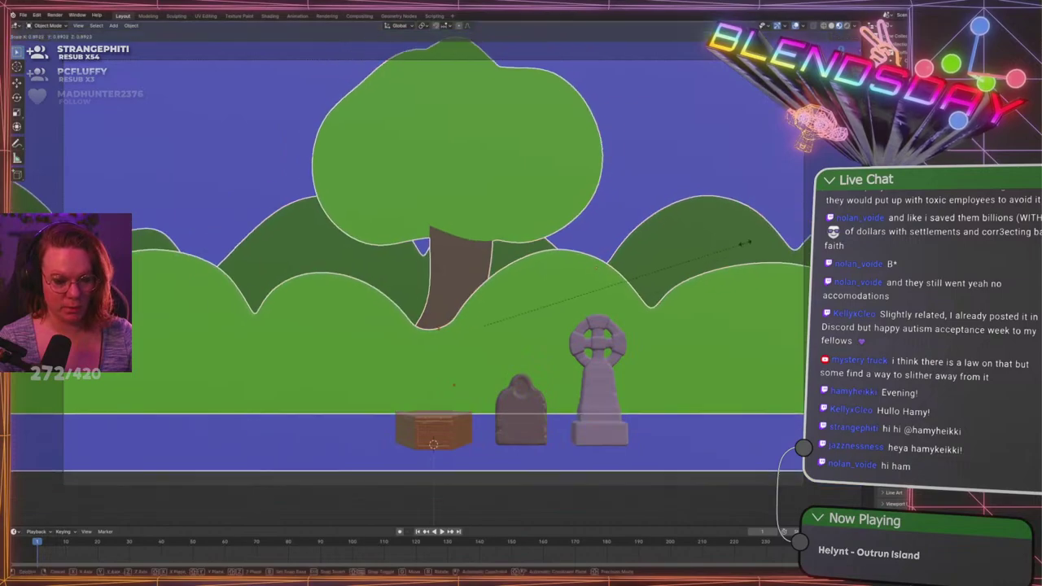
{"action": "left_click", "coordinate": [700, 261]}
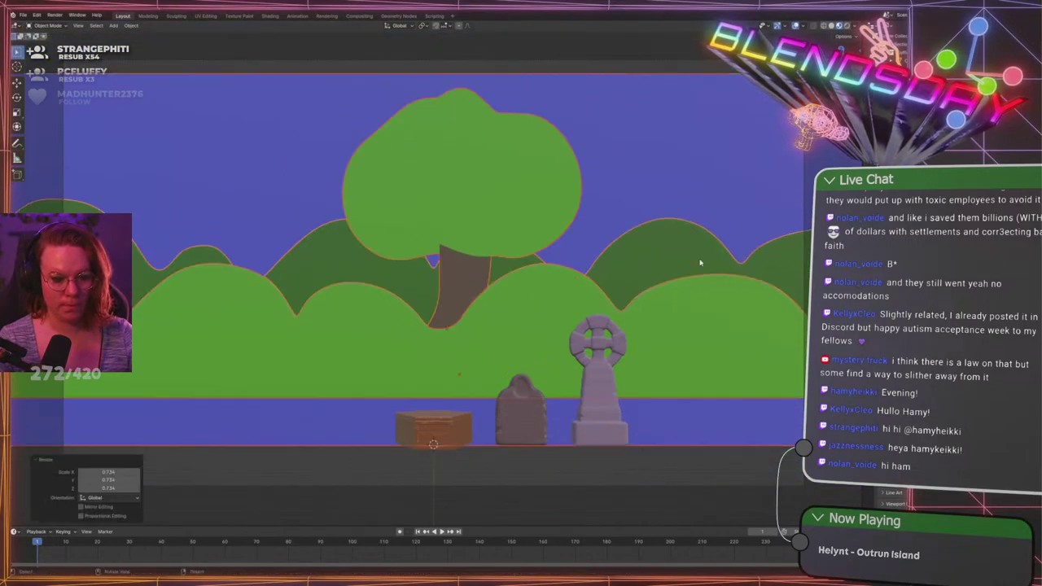
{"action": "key", "text": "ctrl+z"}
Try to enlarge the coffin and both headstones around their shared center
{"action": "left_click", "coordinate": [581, 432]}
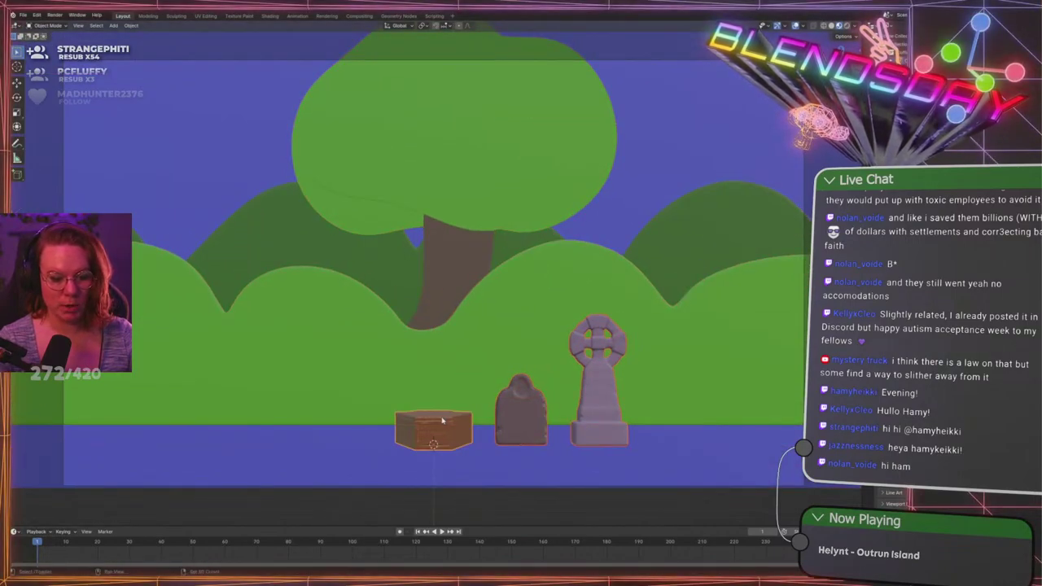
{"action": "key", "text": "s"}
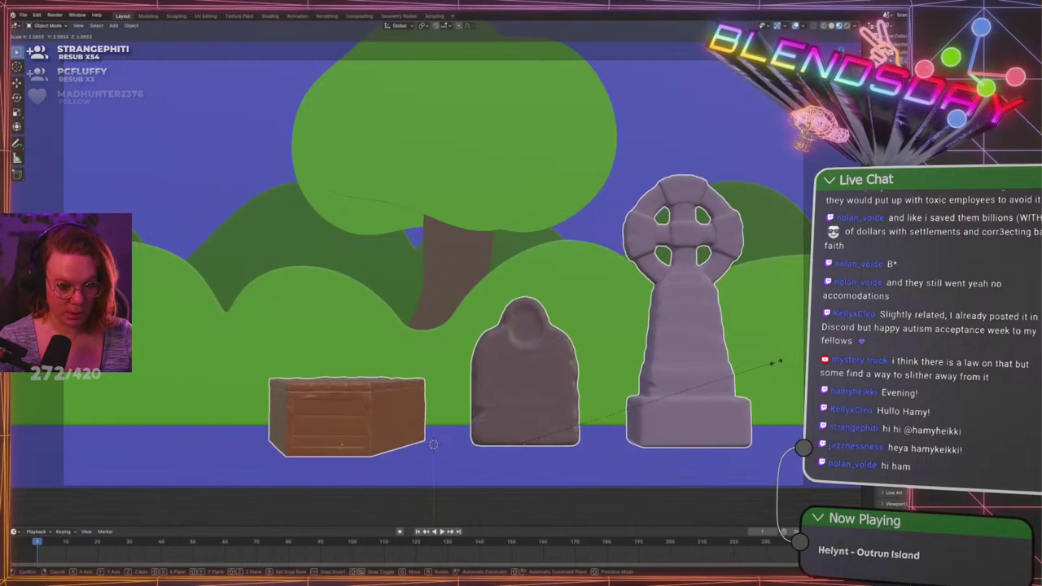
{"action": "left_click", "coordinate": [749, 366]}
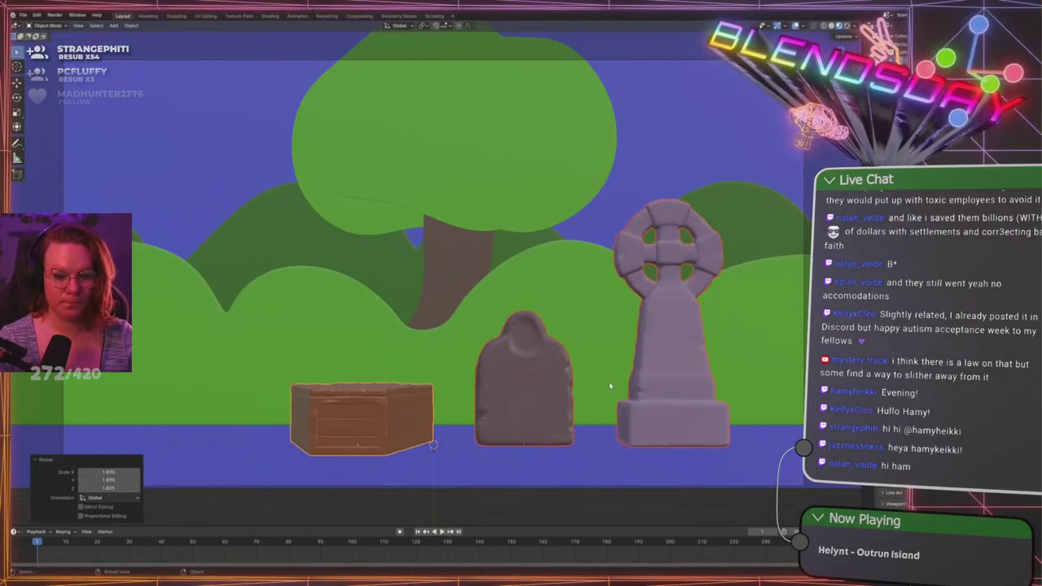
{"action": "key", "text": "ctrl+z"}
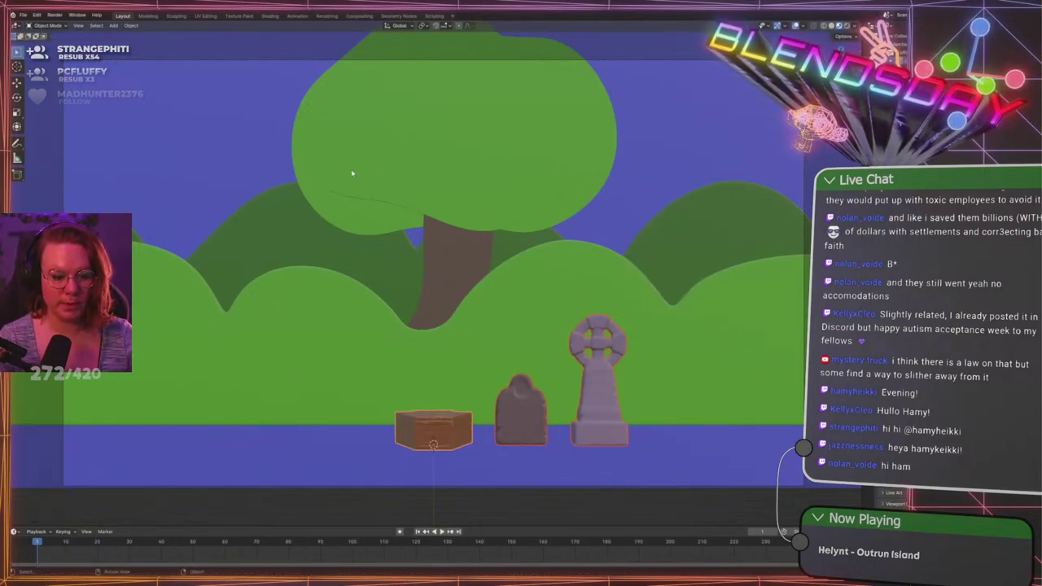
Scale the tree, hills and sky backdrop together down to about 0.54 and apply the transform
{"action": "left_click_drag", "start_coordinate": [294, 179], "coordinate": [477, 349]}
{"action": "key", "text": "s"}
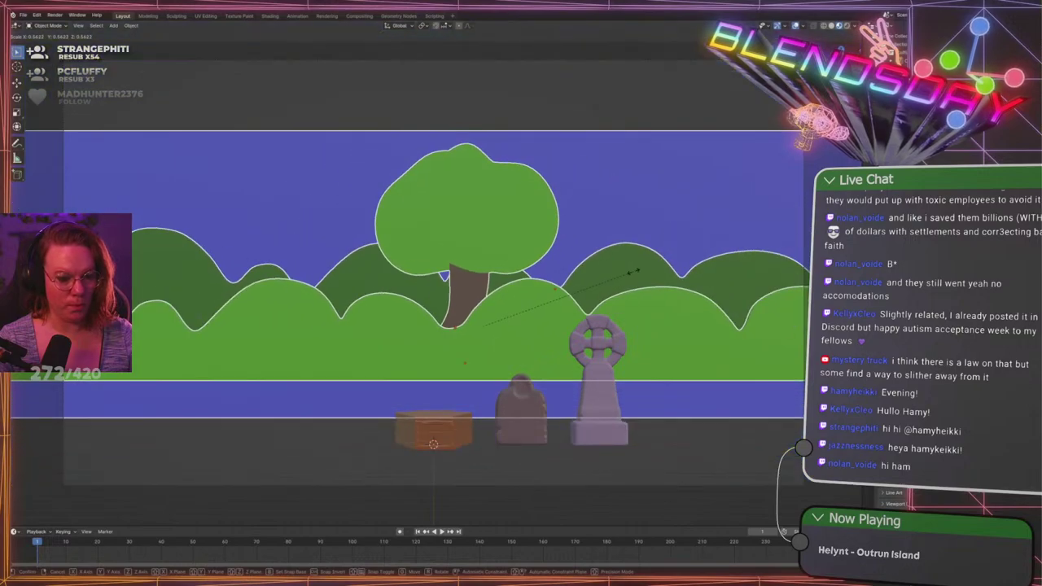
{"action": "left_click", "coordinate": [638, 271]}
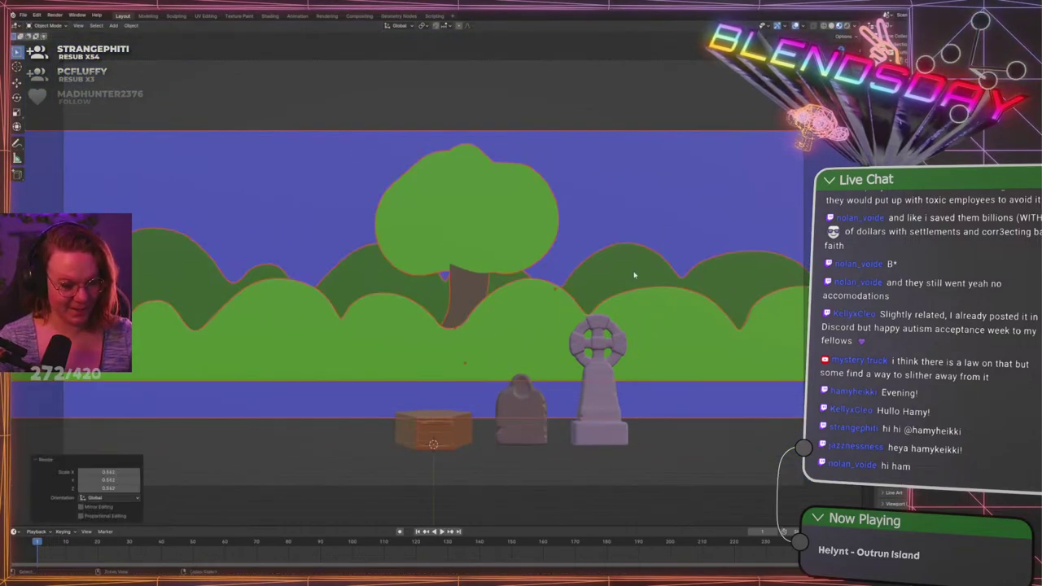
{"action": "key", "text": "ctrl+a"}
{"action": "left_click", "coordinate": [628, 276]}
{"action": "left_click", "coordinate": [668, 438]}
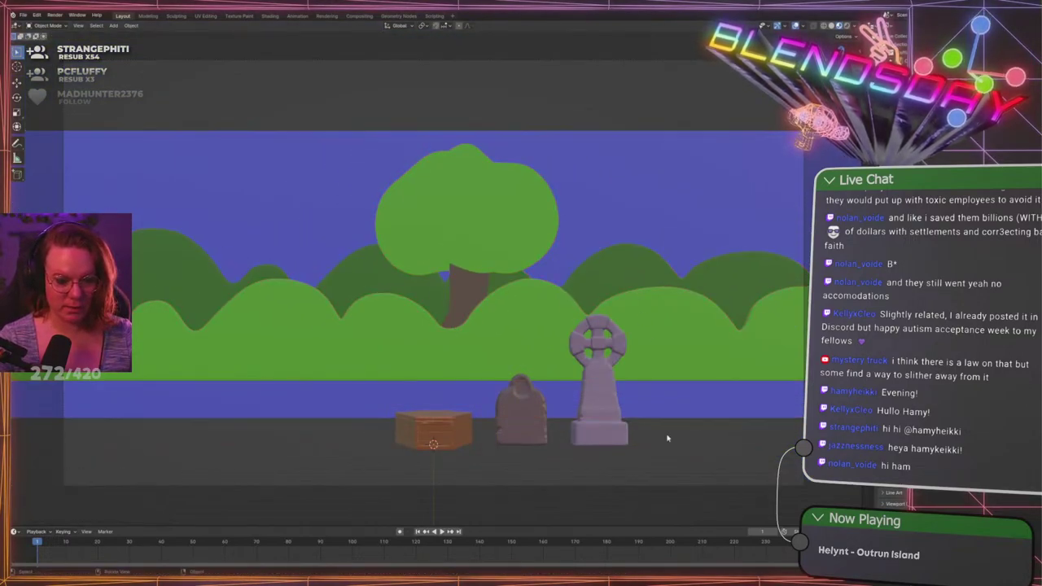
Lock the camera to the view, move it closer until the sky backdrop fills the frame, and unlock it
{"action": "scroll", "coordinate": [668, 437], "scroll_direction": "down", "scroll_amount": 1}
{"action": "key", "text": "n"}
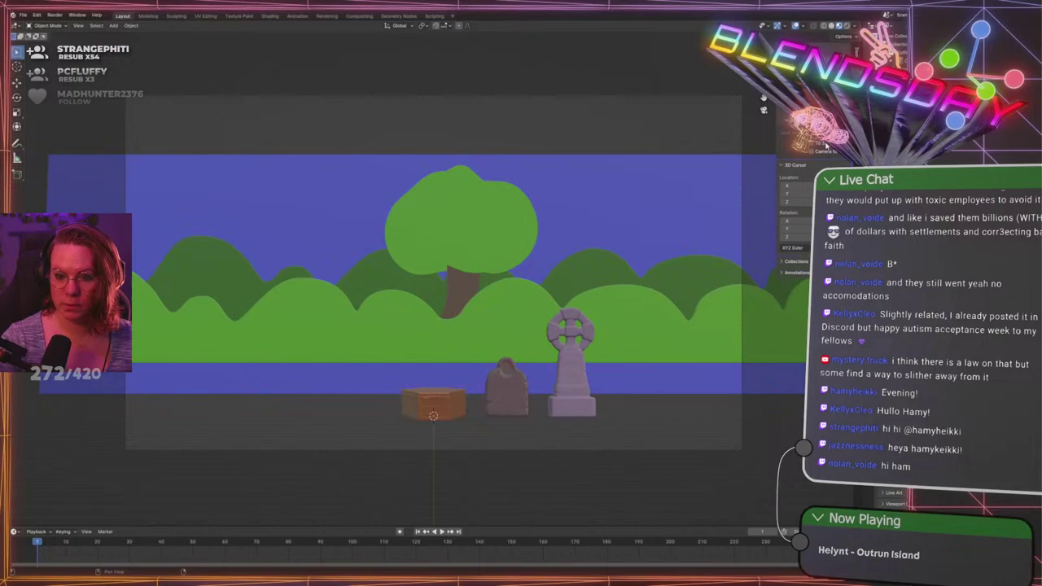
{"action": "left_click", "coordinate": [818, 154]}
{"action": "scroll", "coordinate": [574, 307], "scroll_direction": "up", "scroll_amount": 6}
{"action": "scroll", "coordinate": [574, 308], "scroll_direction": "down", "scroll_amount": 3}
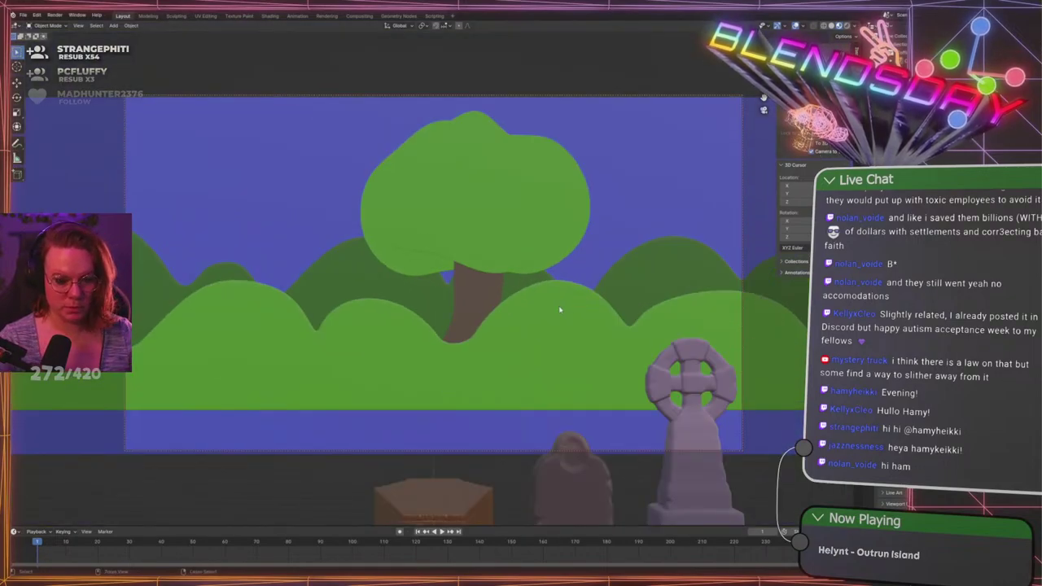
{"action": "scroll", "coordinate": [560, 306], "scroll_direction": "up", "scroll_amount": 1}
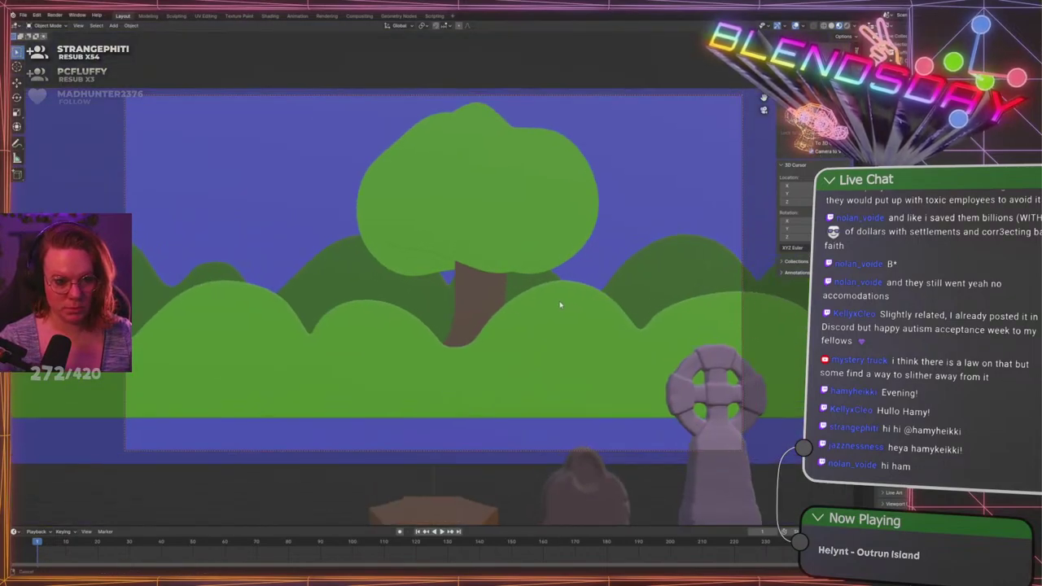
{"action": "scroll", "coordinate": [561, 305], "scroll_direction": "down", "scroll_amount": 1}
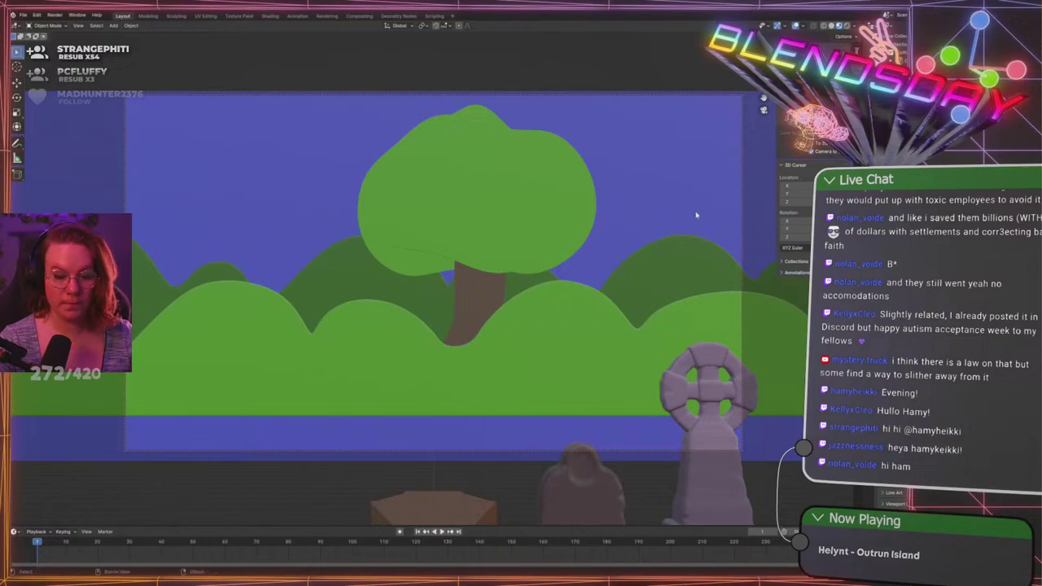
{"action": "left_click", "coordinate": [818, 153]}
{"action": "key", "text": "n"}
Increase the camera's passepartout opacity so everything outside the frame is hidden
{"action": "scroll", "coordinate": [623, 401], "scroll_direction": "down", "scroll_amount": 3}
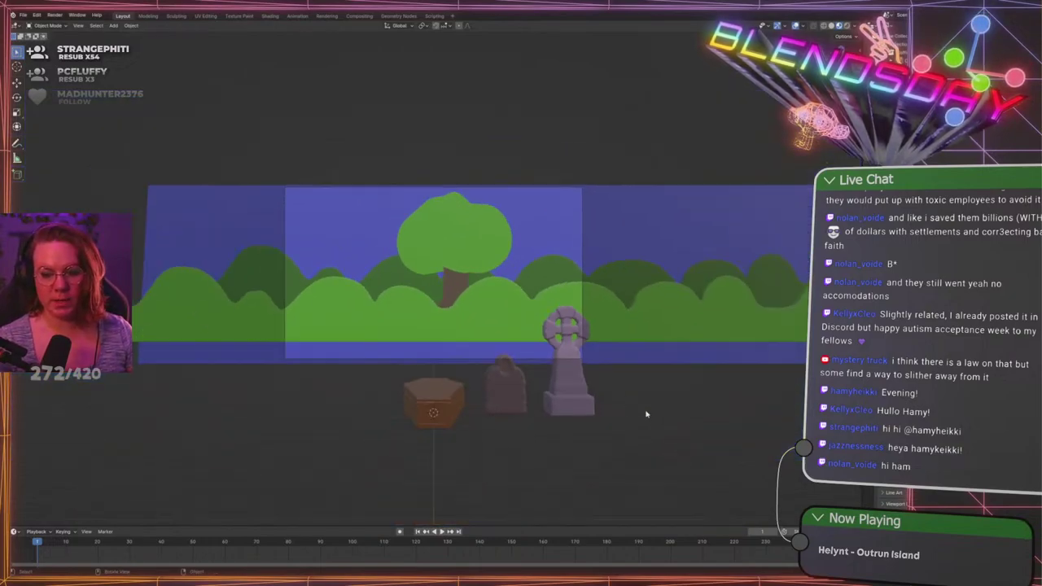
{"action": "scroll", "coordinate": [650, 436], "scroll_direction": "up", "scroll_amount": 3}
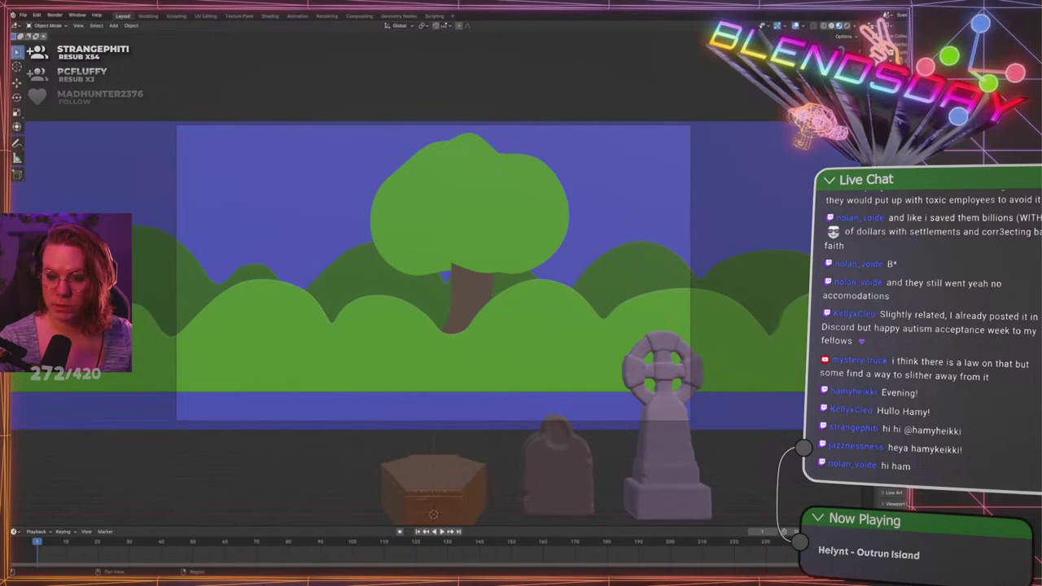
{"action": "left_click", "coordinate": [903, 54]}
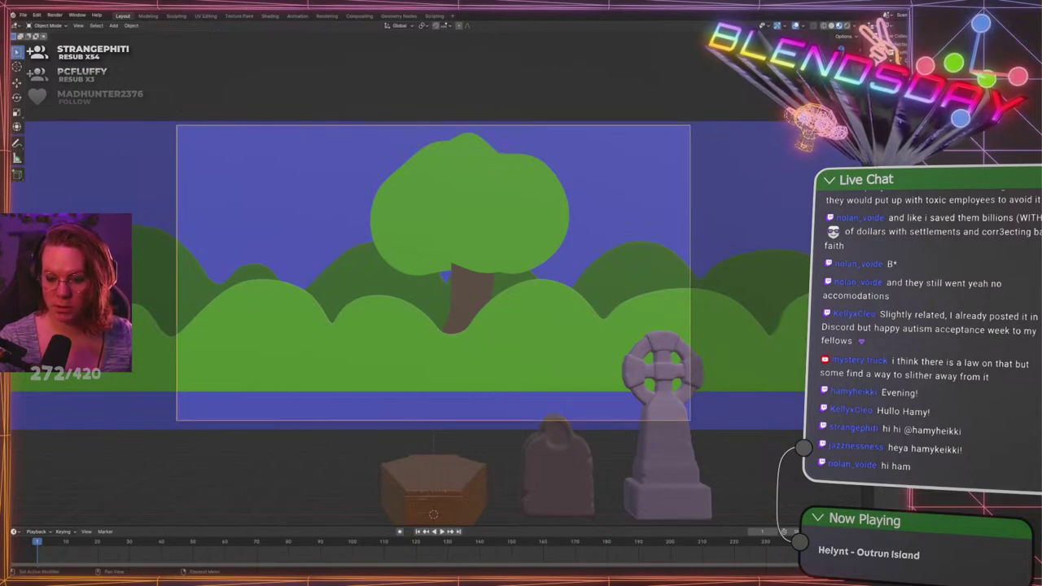
{"action": "left_click_drag", "start_coordinate": [893, 490], "coordinate": [936, 490]}
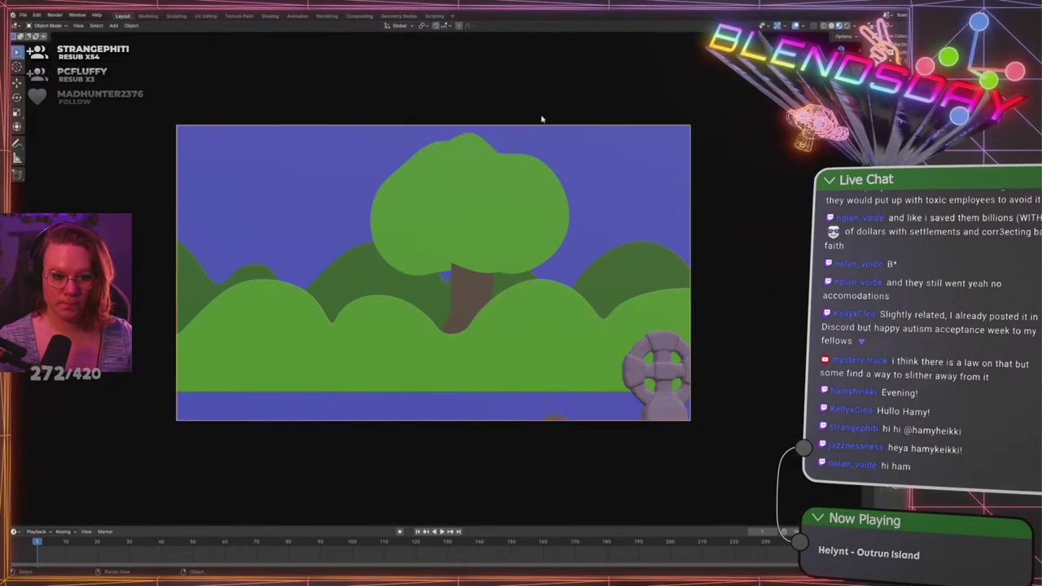
Remove the coffin and both headstones from the scene, and save the file
{"action": "left_click", "coordinate": [554, 84]}
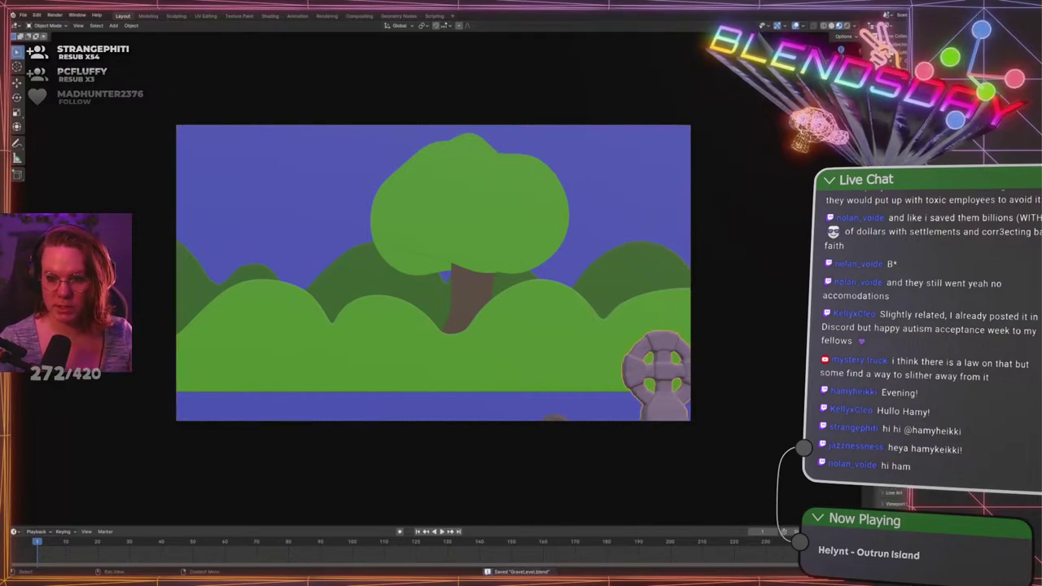
{"action": "key", "text": "Delete"}
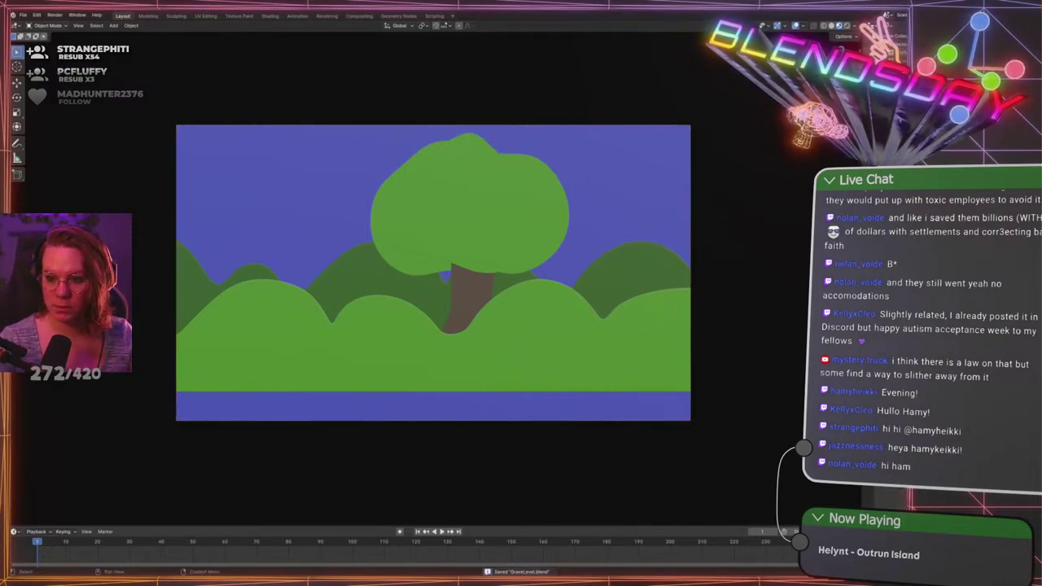
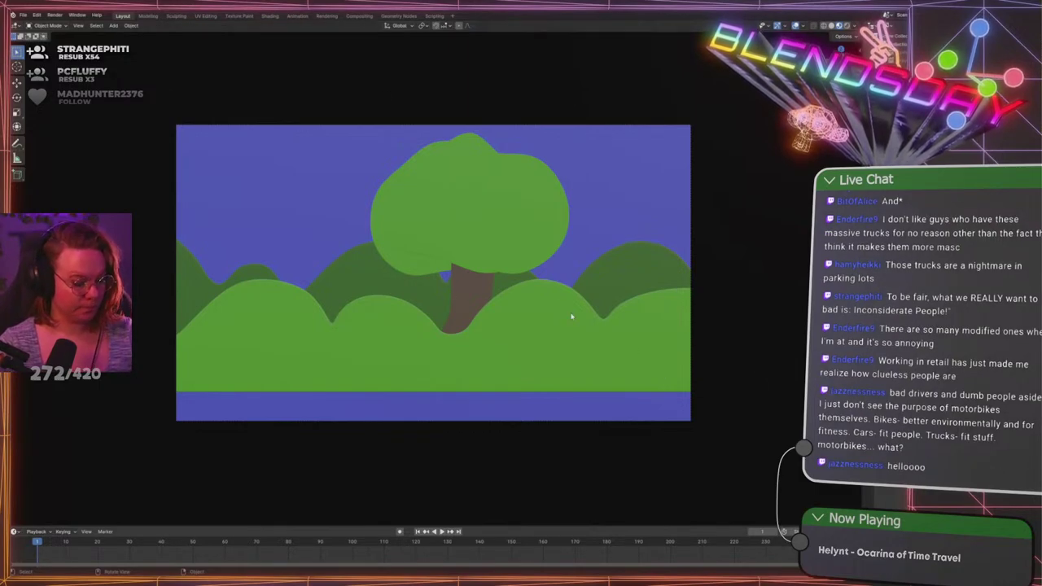
{"action": "key", "text": "ctrl+s"}
Leave the camera view and add a large plane in front of the hills and sky backdrop
{"action": "left_click", "coordinate": [522, 309]}
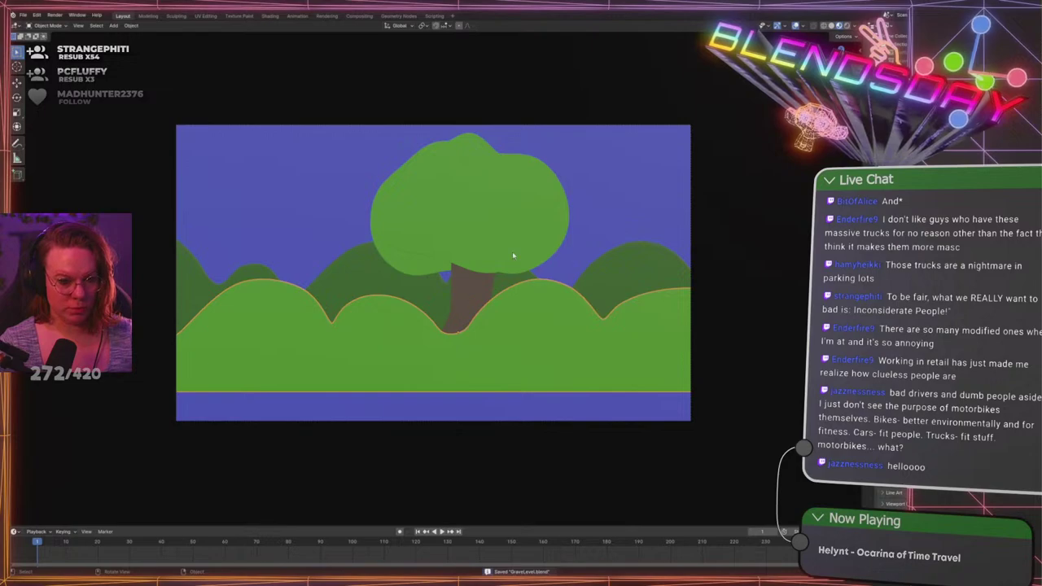
{"action": "middle_click_drag", "start_coordinate": [512, 251], "coordinate": [355, 215]}
{"action": "key", "text": "KP_Decimal"}
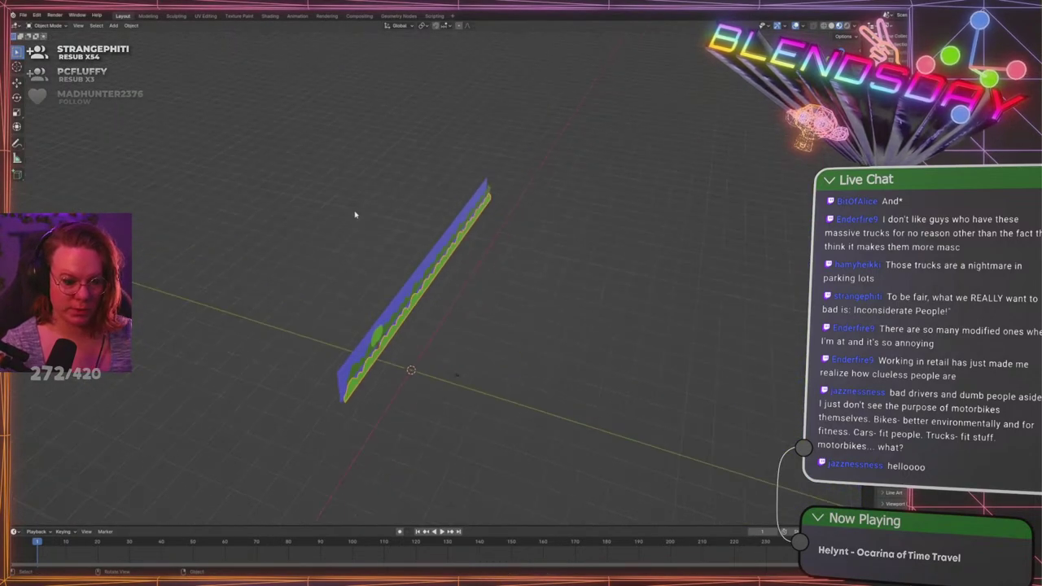
{"action": "middle_click_drag", "start_coordinate": [505, 321], "coordinate": [399, 269]}
{"action": "middle_click_drag", "start_coordinate": [305, 271], "coordinate": [581, 300], "text": "shift"}
{"action": "scroll", "coordinate": [443, 303], "scroll_direction": "up", "scroll_amount": 5}
{"action": "middle_click_drag", "start_coordinate": [614, 318], "coordinate": [399, 362]}
{"action": "key", "text": "shift+a"}
{"action": "mouse_move", "coordinate": [390, 363]}
{"action": "left_click", "coordinate": [483, 367]}
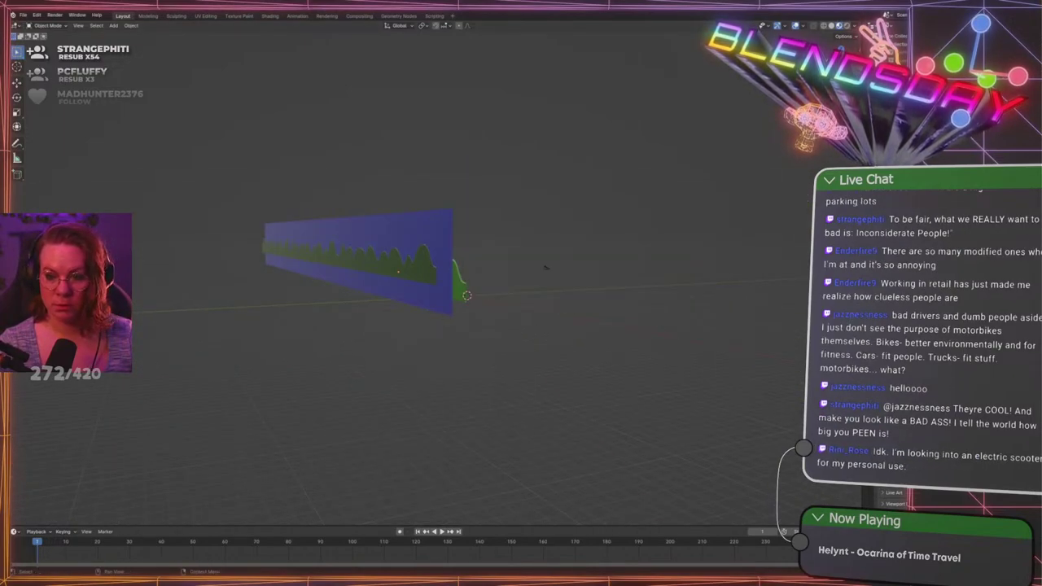
{"action": "middle_click_drag", "start_coordinate": [460, 293], "coordinate": [520, 298]}
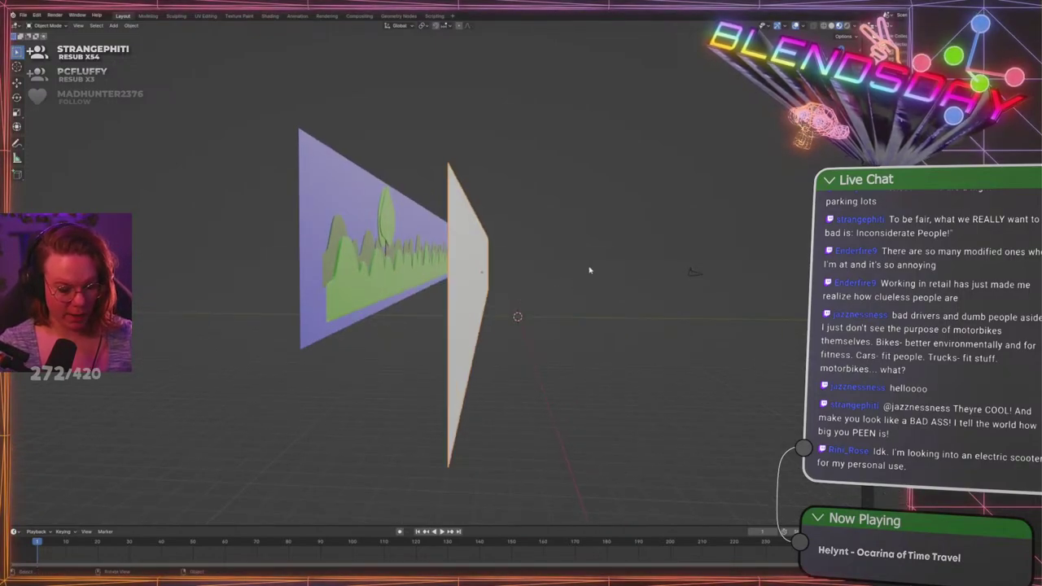
Rotate the new plane 90° about the X axis to lay it flat as ground
{"action": "type", "text": "r"}
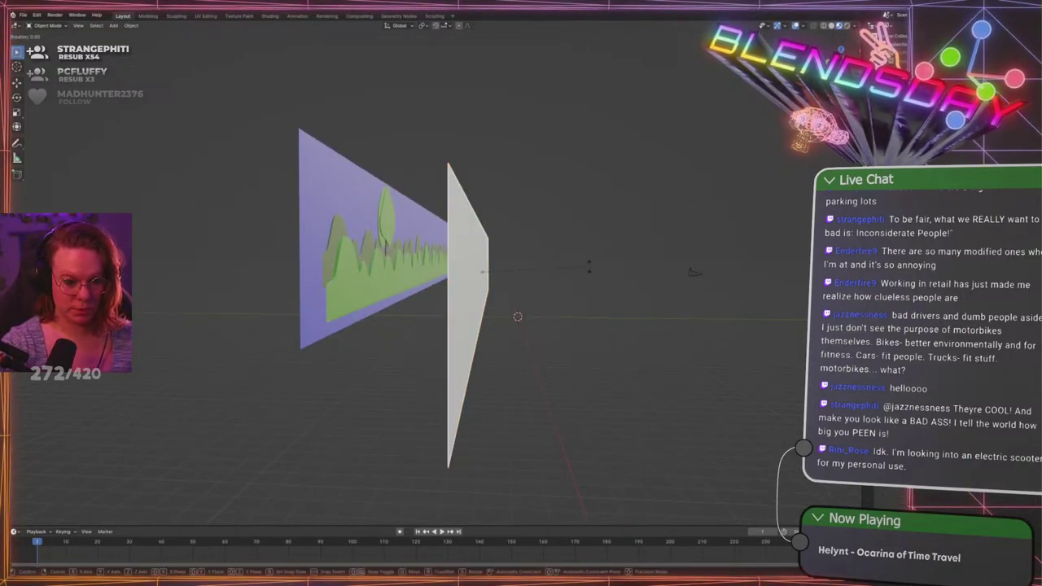
{"action": "type", "text": "-90"}
{"action": "key", "text": "Return"}
{"action": "scroll", "coordinate": [623, 256], "scroll_direction": "down", "scroll_amount": 3}
{"action": "middle_click_drag", "start_coordinate": [624, 255], "coordinate": [446, 295]}
{"action": "type", "text": "rx90"}
{"action": "key", "text": "Return"}
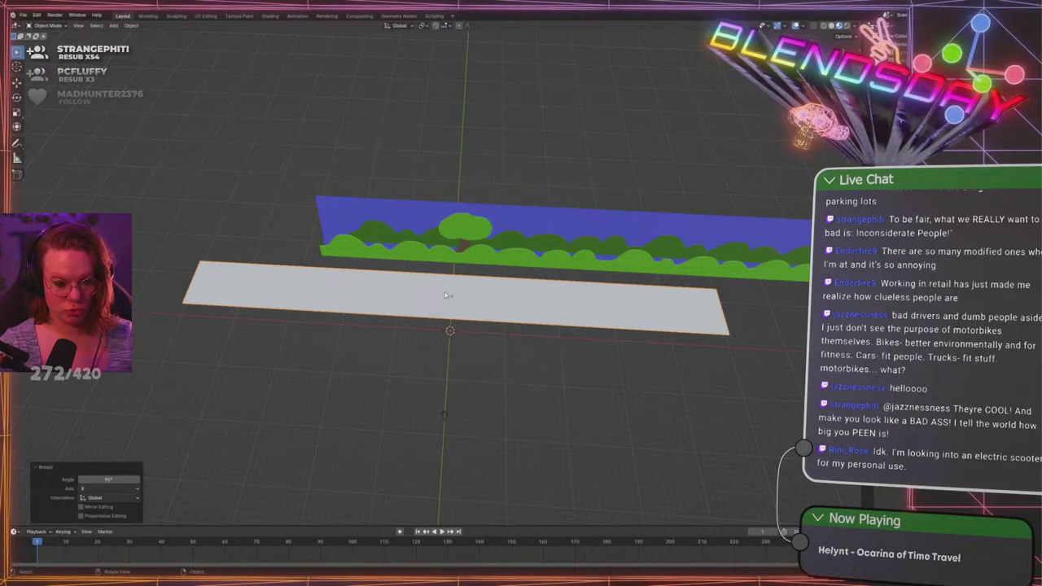
Check the sky backdrop's mesh in Edit Mode, and reselect the flat ground plane in Object Mode
{"action": "left_click", "coordinate": [494, 225]}
{"action": "scroll", "coordinate": [525, 237], "scroll_direction": "down", "scroll_amount": 4}
{"action": "key", "text": "Tab"}
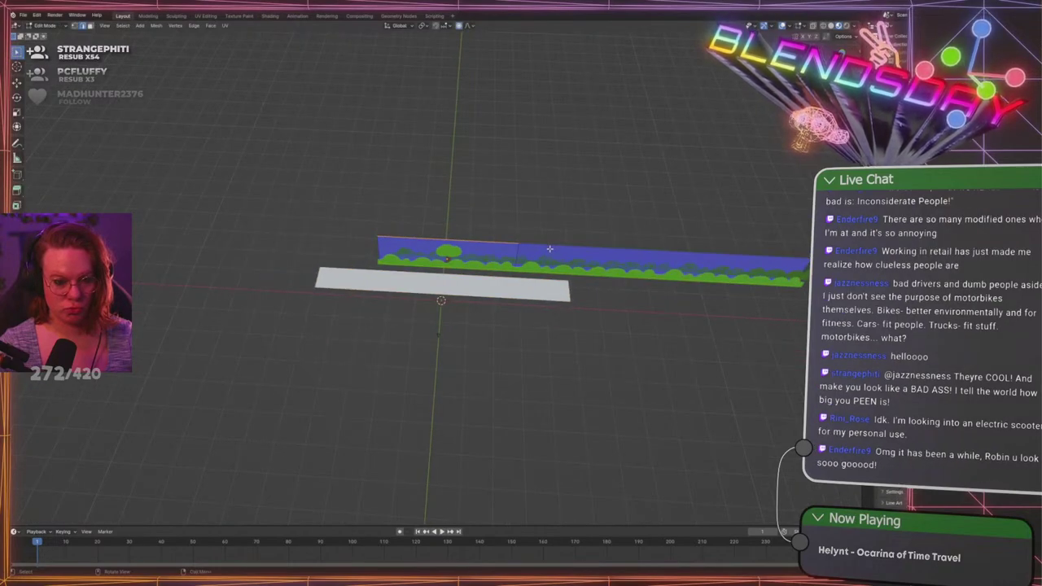
{"action": "key", "text": "Tab"}
{"action": "left_click", "coordinate": [500, 290]}
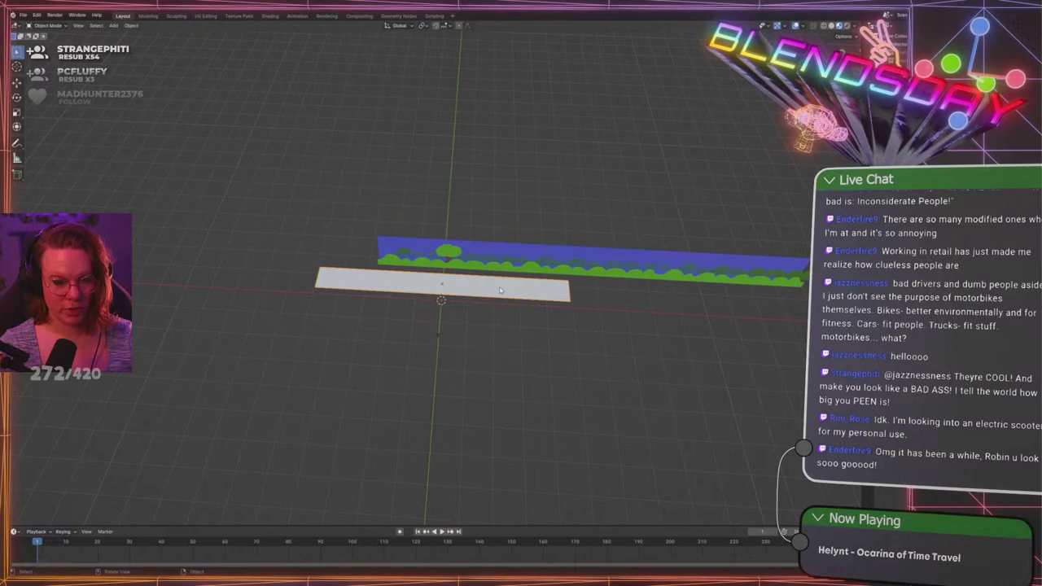
Replace the ground plane with a duplicate of the sky backdrop, moved forward along Y, without the blue material and shortened in length
{"action": "key", "text": "Delete"}
{"action": "scroll", "coordinate": [484, 284], "scroll_direction": "up", "scroll_amount": 4}
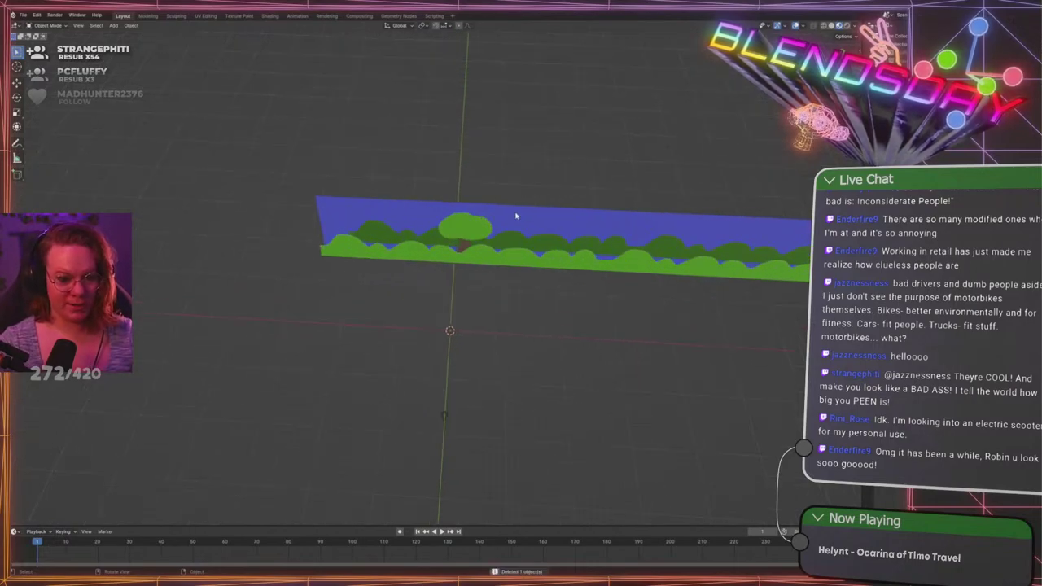
{"action": "left_click", "coordinate": [516, 216]}
{"action": "middle_click_drag", "start_coordinate": [516, 217], "coordinate": [488, 233]}
{"action": "key", "text": "shift+d"}
{"action": "key", "text": "y"}
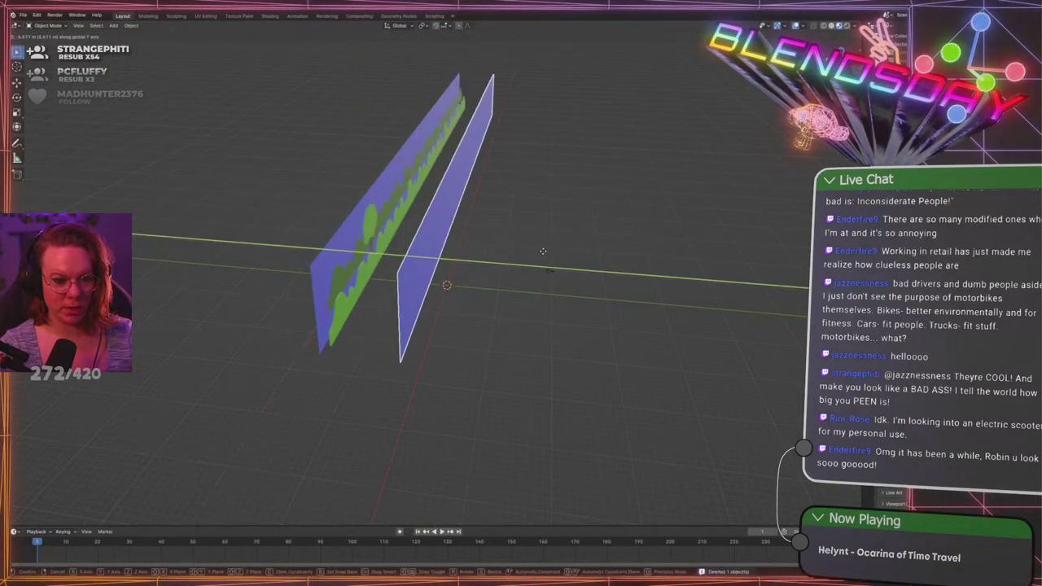
{"action": "left_click", "coordinate": [557, 245]}
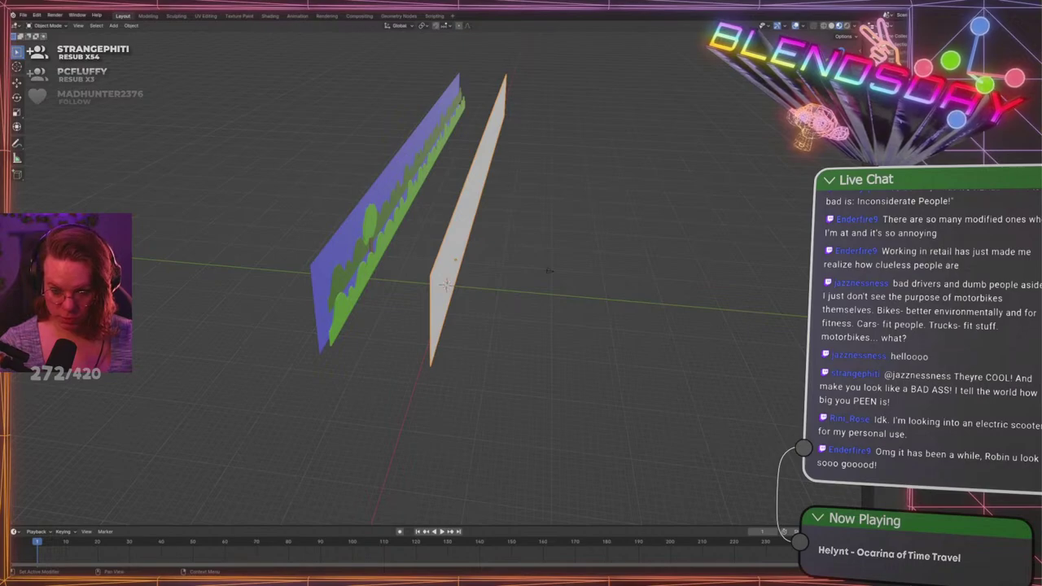
{"action": "key", "text": "Return"}
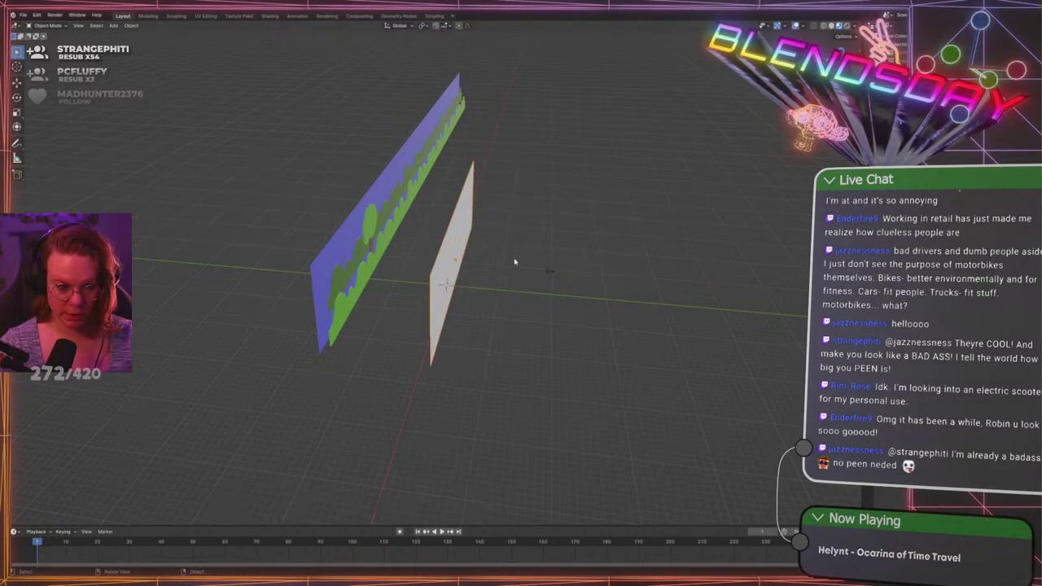
Rotate the duplicated backdrop plane -90° about the X axis to lay it flat as ground
{"action": "scroll", "coordinate": [514, 262], "scroll_direction": "up", "scroll_amount": 4}
{"action": "middle_click_drag", "start_coordinate": [515, 263], "coordinate": [555, 244]}
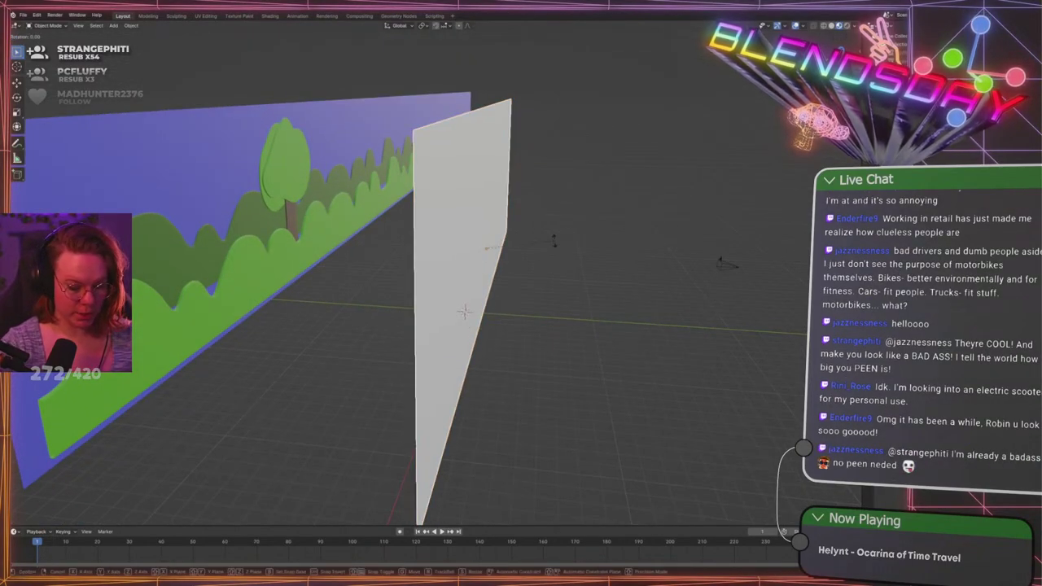
{"action": "key", "text": "r"}
{"action": "key", "text": "x"}
{"action": "key", "text": "minus"}
{"action": "key", "text": "9"}
{"action": "key", "text": "0"}
{"action": "key", "text": "Return"}
Split the 3D viewport into two side-by-side views and show the camera view in one of them
{"action": "scroll", "coordinate": [554, 244], "scroll_direction": "down", "scroll_amount": 3}
{"action": "key", "text": "KP_1"}
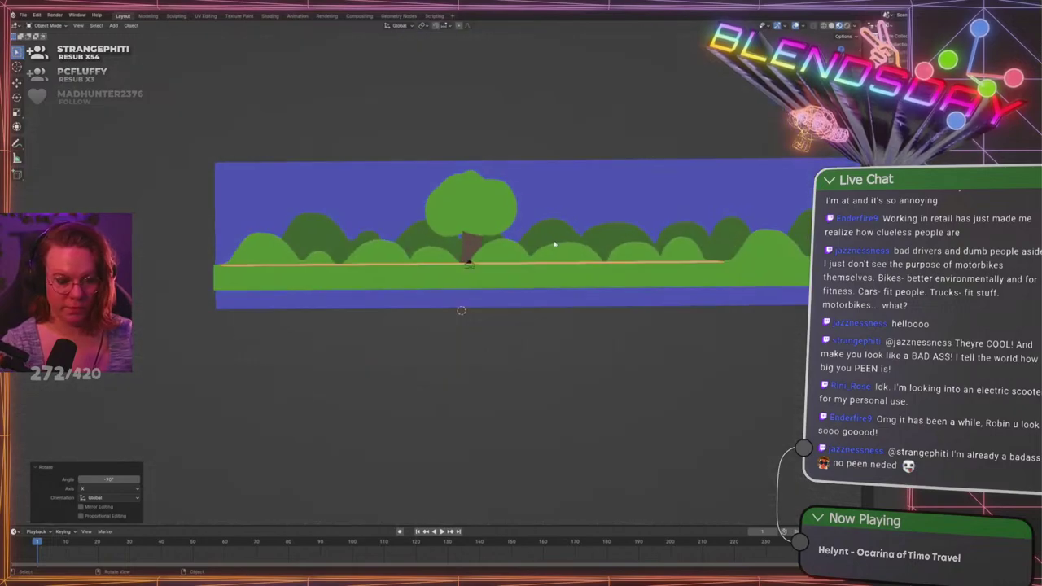
{"action": "mouse_move", "coordinate": [550, 243]}
{"action": "middle_mouse_down"}
{"action": "mouse_move", "coordinate": [555, 251]}
{"action": "mouse_move", "coordinate": [652, 216]}
{"action": "mouse_move", "coordinate": [654, 203]}
{"action": "mouse_move", "coordinate": [549, 239]}
{"action": "middle_mouse_up"}
{"action": "key", "text": "KP_Decimal"}
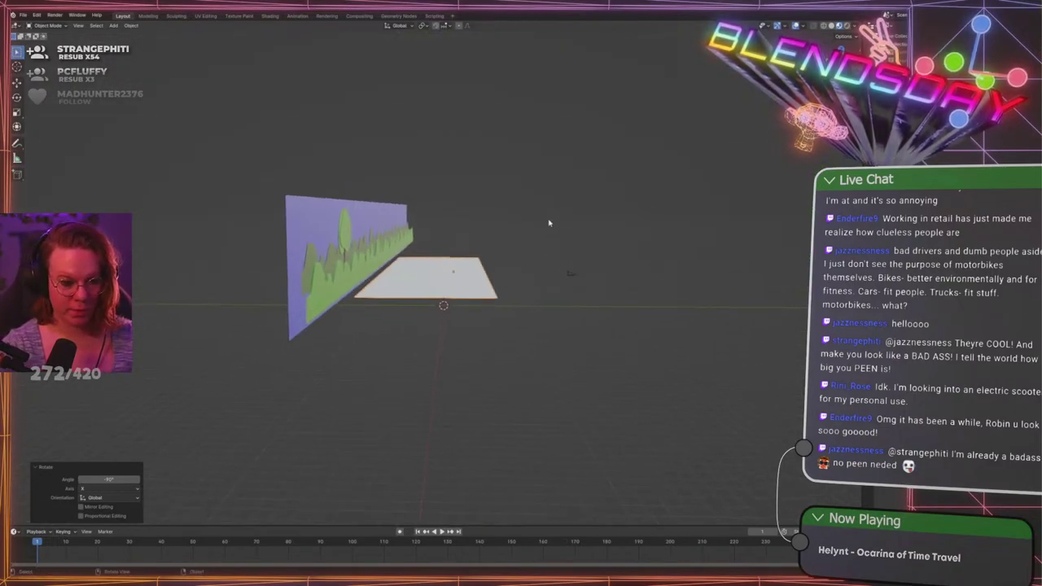
{"action": "scroll", "coordinate": [590, 223], "scroll_direction": "up", "scroll_amount": 1}
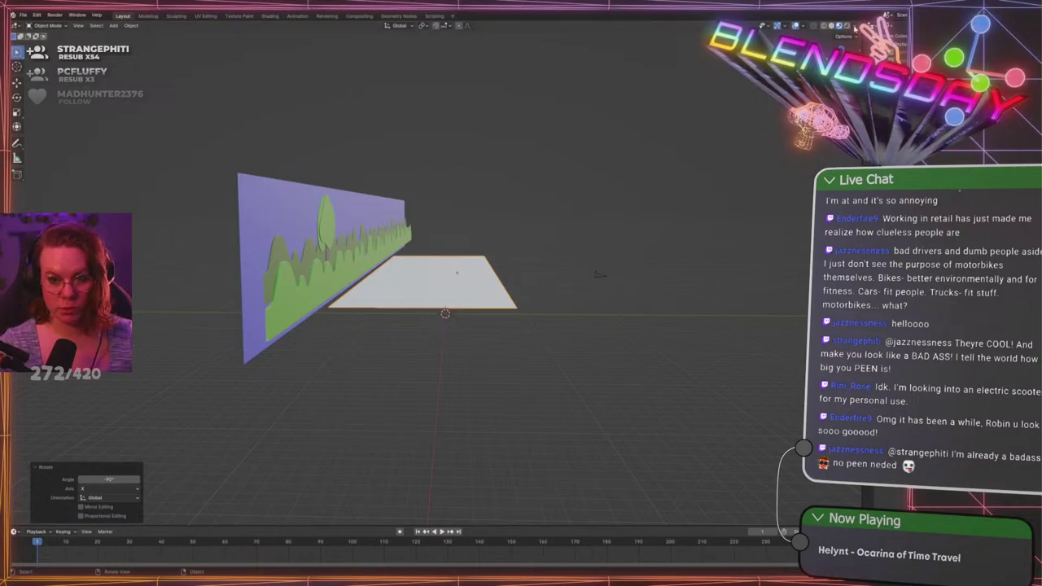
{"action": "left_click_drag", "start_coordinate": [861, 23], "coordinate": [441, 86]}
{"action": "left_click", "coordinate": [523, 86]}
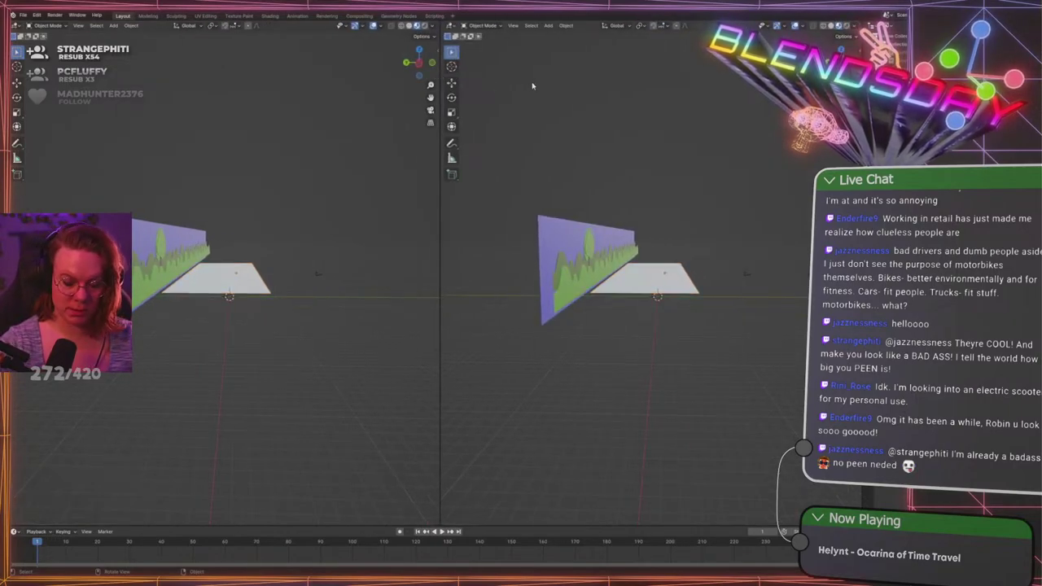
{"action": "key", "text": "KP_0"}
{"action": "key", "text": "KP_0"}
{"action": "scroll", "coordinate": [315, 243], "scroll_direction": "up", "scroll_amount": 2}
In side view, tilt the ground plane slightly and lower it along Z so it covers the bottom of the camera frame
{"action": "left_click", "coordinate": [277, 293]}
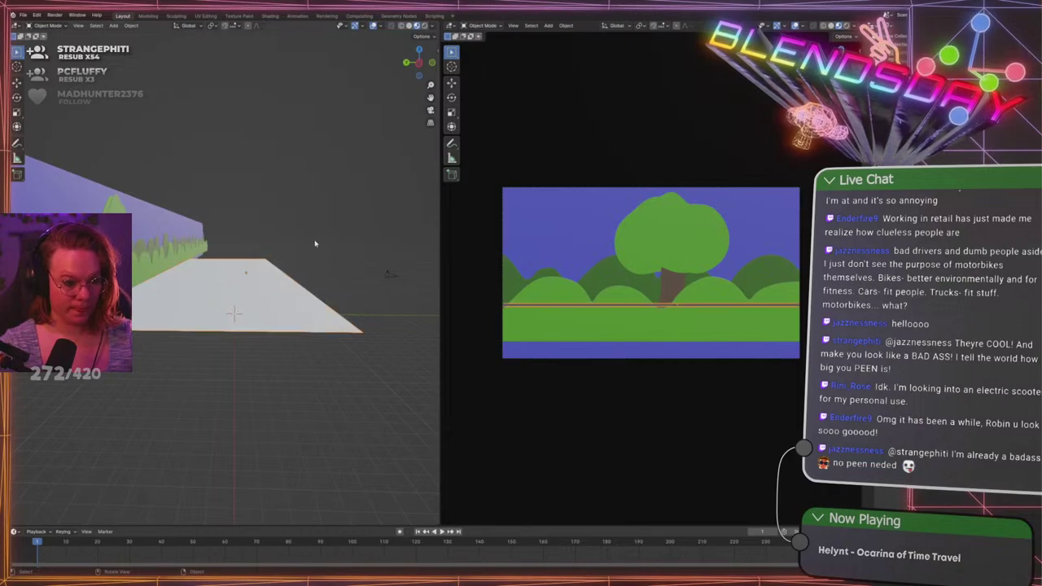
{"action": "key", "text": "KP_3"}
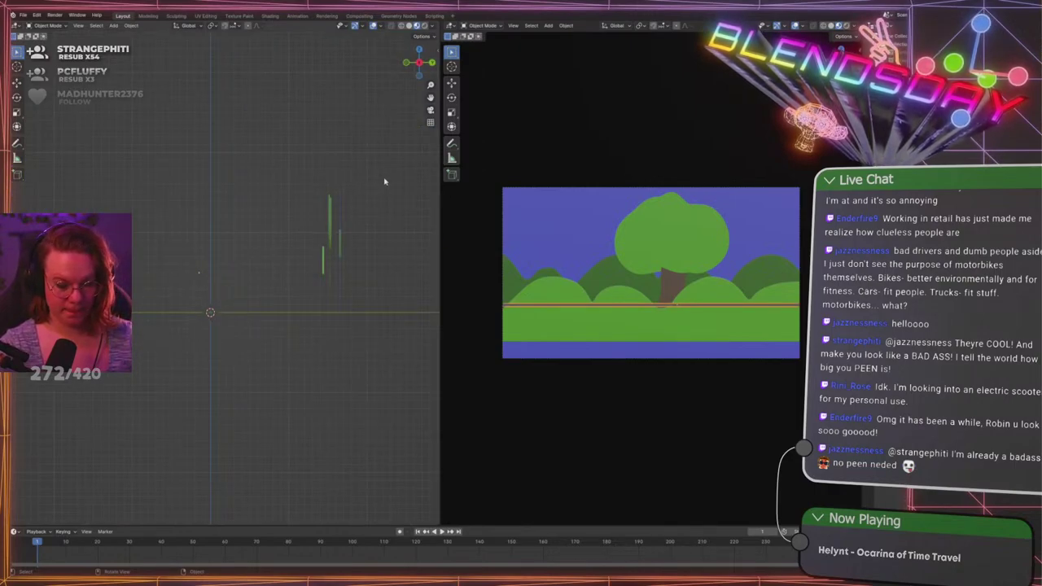
{"action": "key", "text": "r"}
{"action": "left_click", "coordinate": [376, 153]}
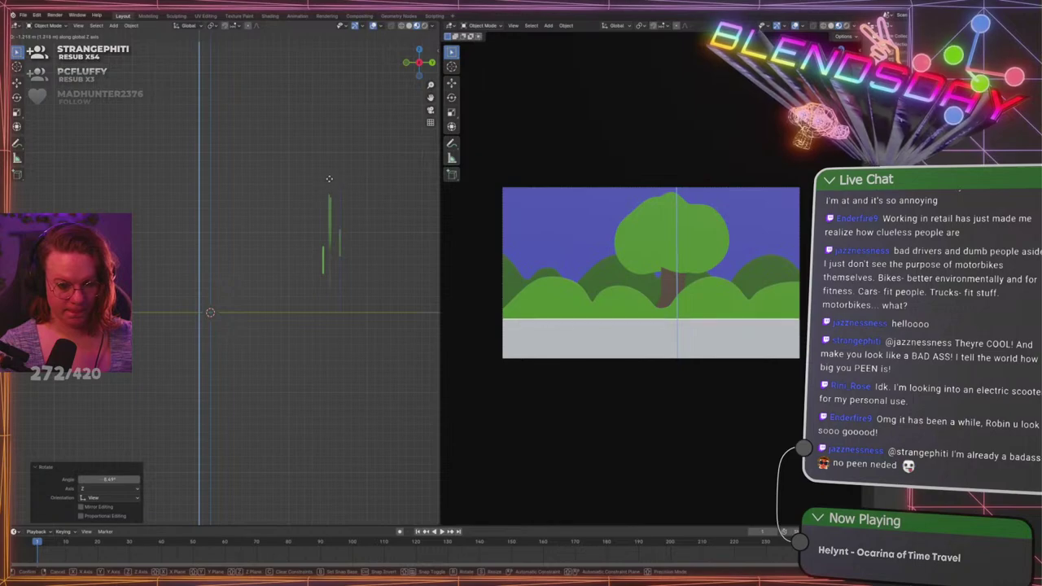
{"action": "left_click", "coordinate": [359, 143]}
{"action": "key", "text": "r"}
{"action": "left_click", "coordinate": [372, 148]}
{"action": "key", "text": "g"}
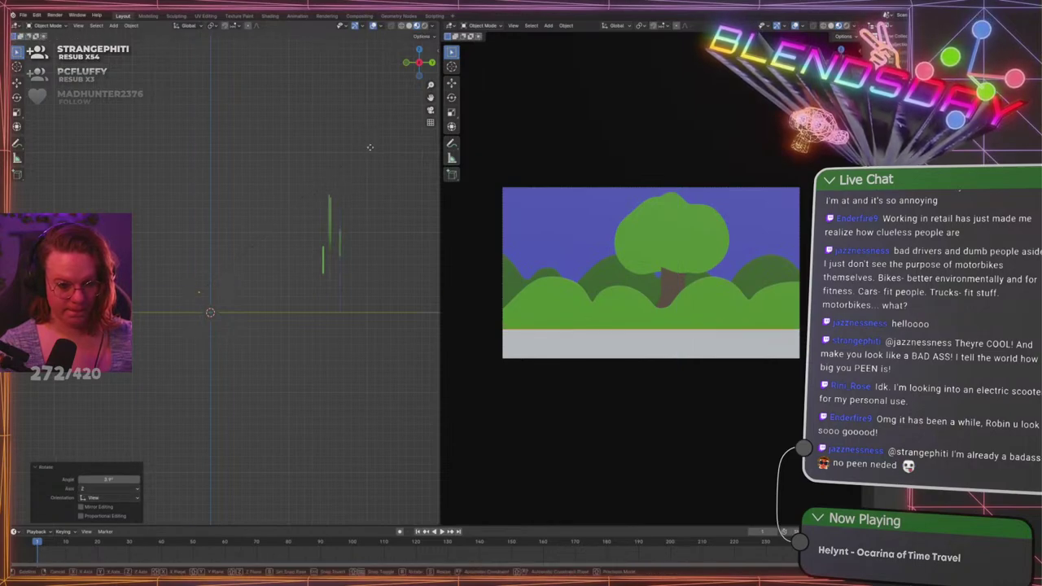
{"action": "key", "text": "z"}
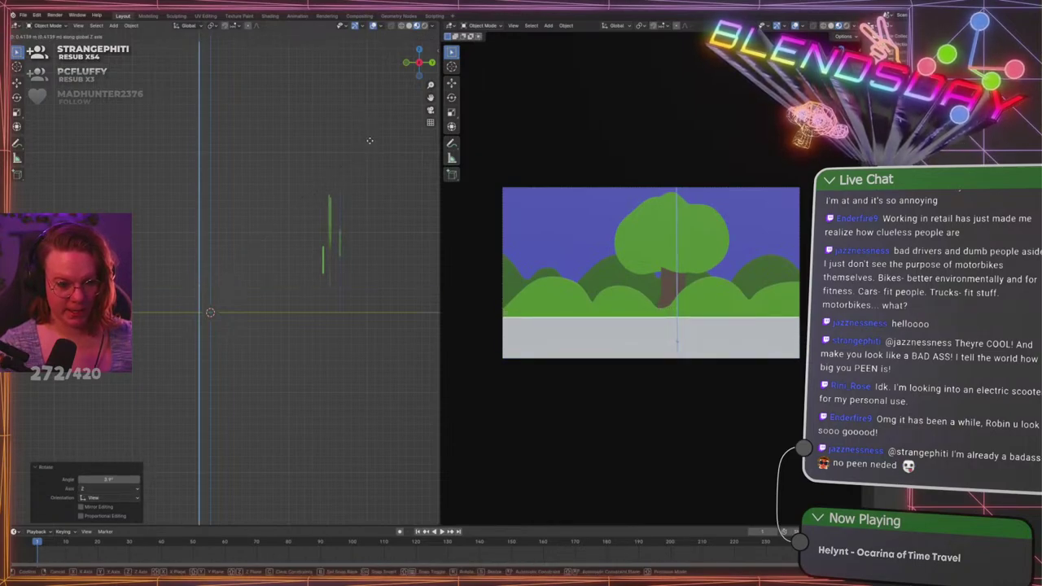
{"action": "left_click", "coordinate": [370, 141]}
Adjust the camera's height so the ground plane fills the bottom of its frame below the hills
{"action": "middle_click_drag", "start_coordinate": [227, 162], "coordinate": [186, 170]}
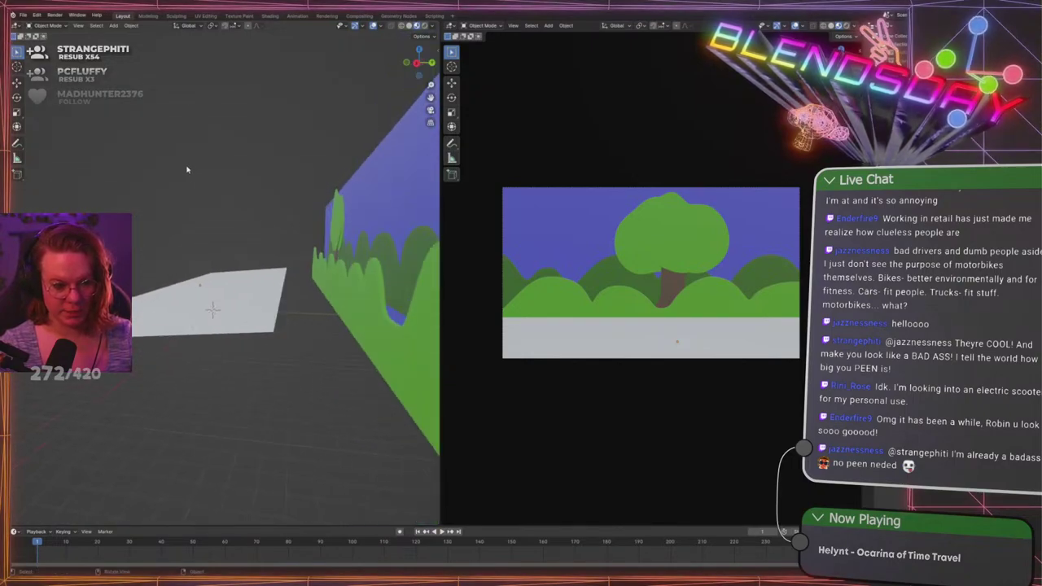
{"action": "left_click", "coordinate": [237, 287]}
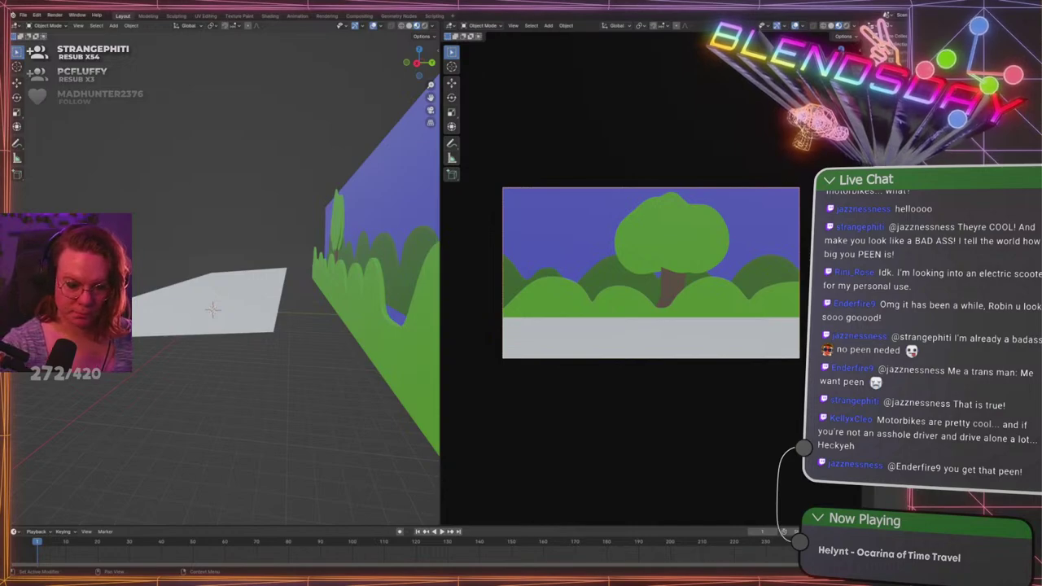
{"action": "key", "text": "ctrl+z"}
{"action": "middle_click_drag", "start_coordinate": [174, 249], "coordinate": [236, 269], "text": "shift"}
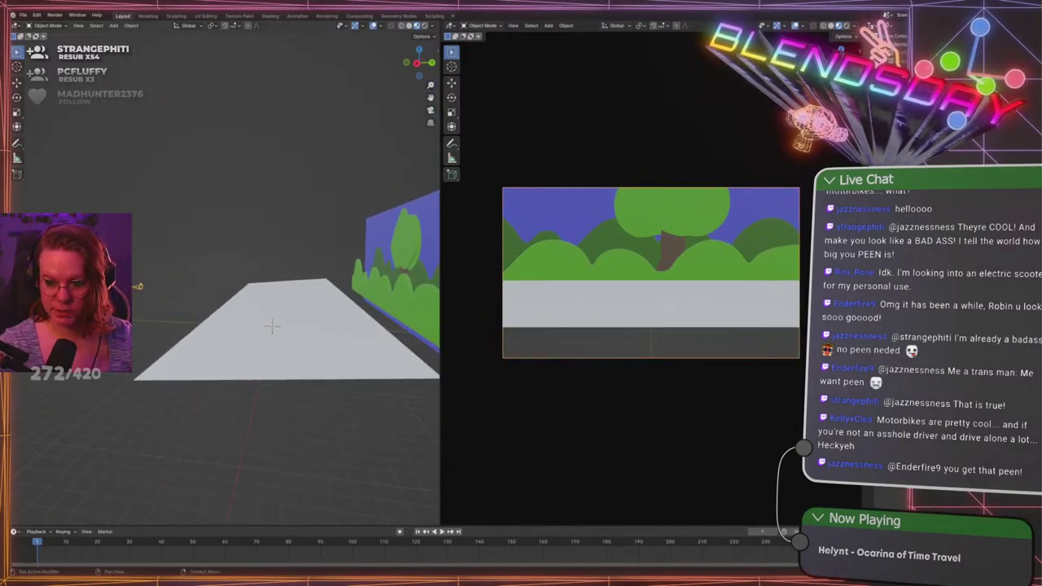
{"action": "left_click_drag", "start_coordinate": [960, 232], "coordinate": [978, 232]}
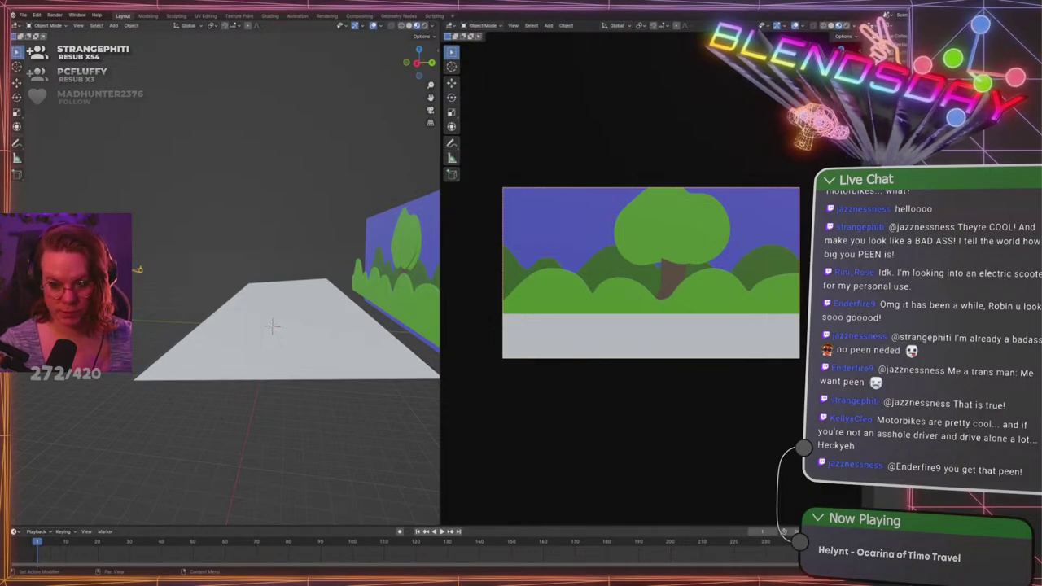
{"action": "left_click_drag", "start_coordinate": [979, 232], "coordinate": [975, 232]}
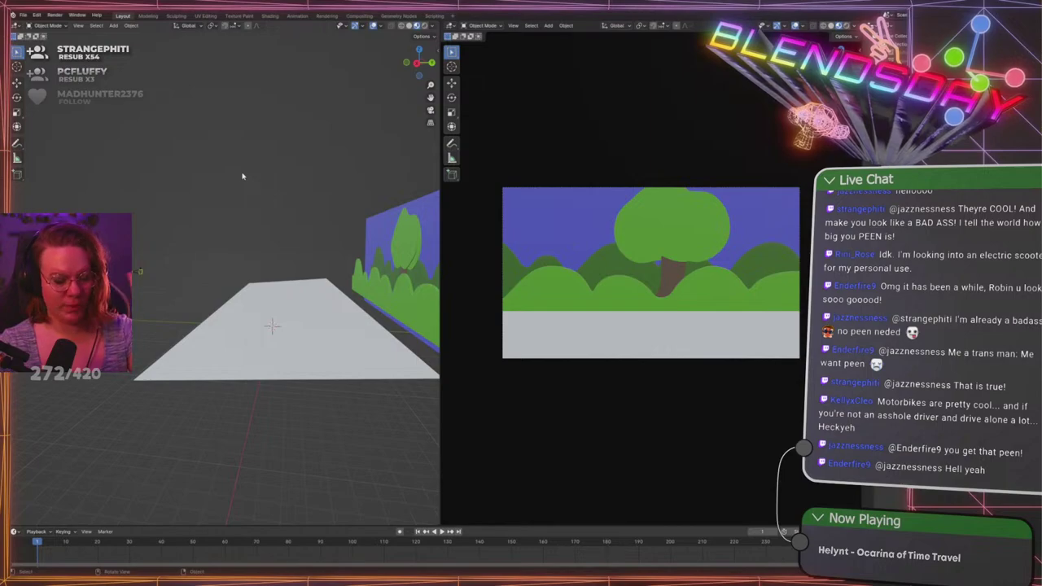
Merge the split viewports back into one and save the file
{"action": "left_click_drag", "start_coordinate": [438, 24], "coordinate": [480, 53]}
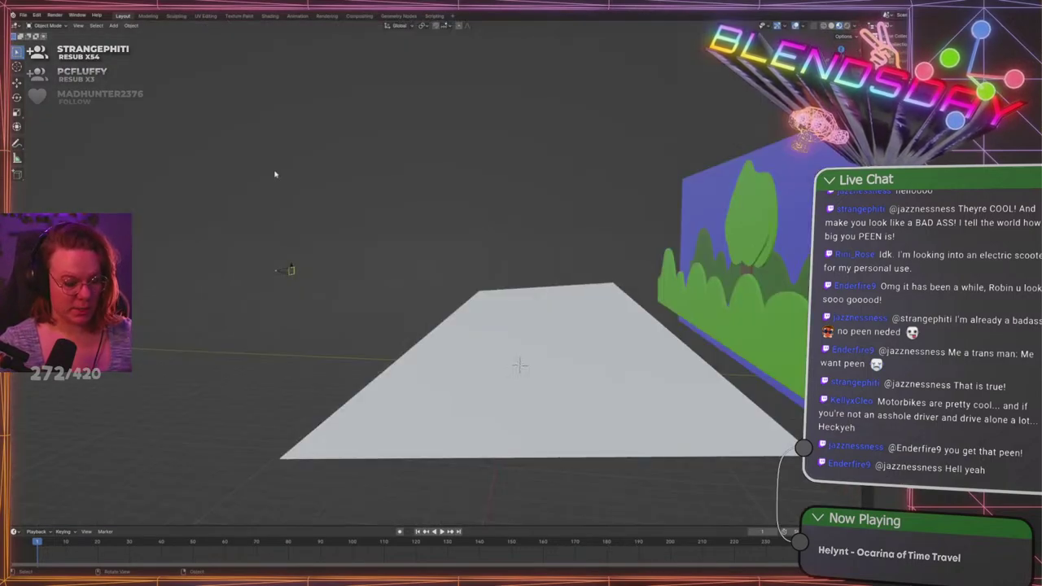
{"action": "key", "text": "ctrl+s"}
{"action": "middle_click_drag", "start_coordinate": [265, 175], "coordinate": [339, 209]}
Add one lengthwise loop cut to the ground plane's mesh, slid slightly off-centre towards the hills
{"action": "left_click", "coordinate": [476, 325]}
{"action": "middle_click_drag", "start_coordinate": [489, 326], "coordinate": [538, 311]}
{"action": "scroll", "coordinate": [519, 237], "scroll_direction": "down", "scroll_amount": 3}
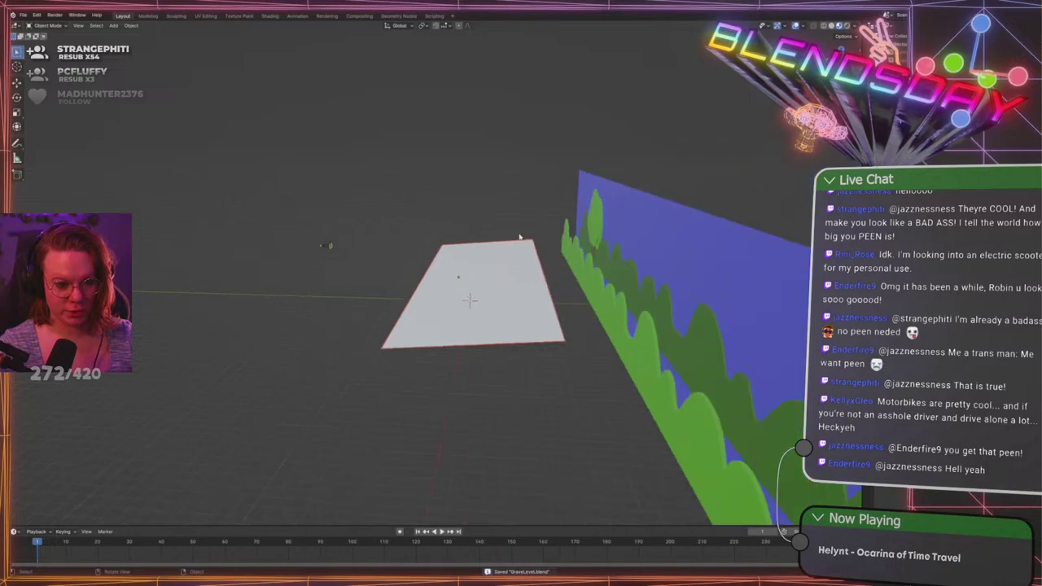
{"action": "scroll", "coordinate": [517, 246], "scroll_direction": "up", "scroll_amount": 4}
{"action": "scroll", "coordinate": [516, 246], "scroll_direction": "down", "scroll_amount": 2}
{"action": "key", "text": "Tab"}
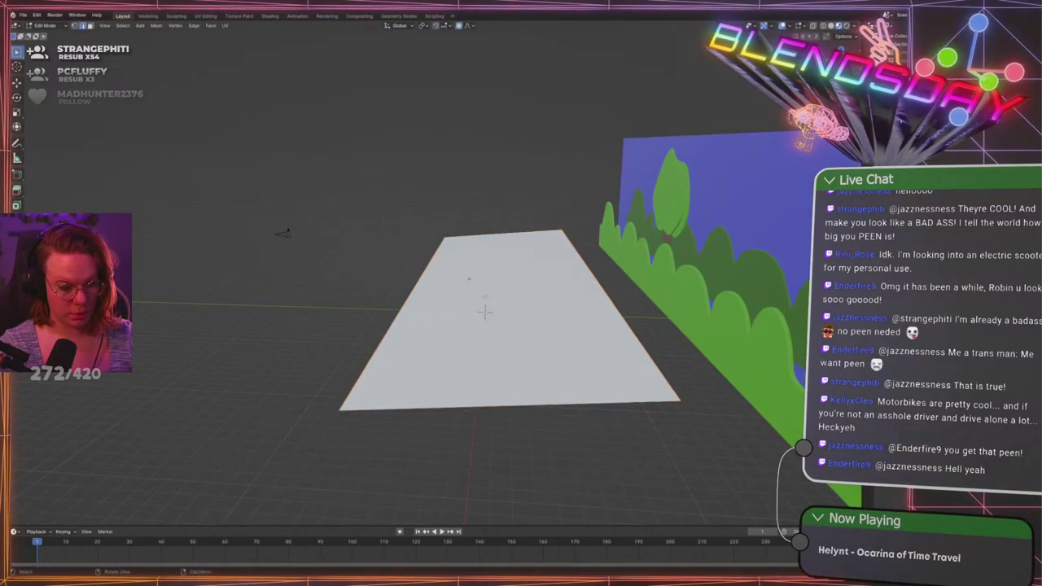
{"action": "key", "text": "ctrl+r"}
{"action": "left_click", "coordinate": [514, 233]}
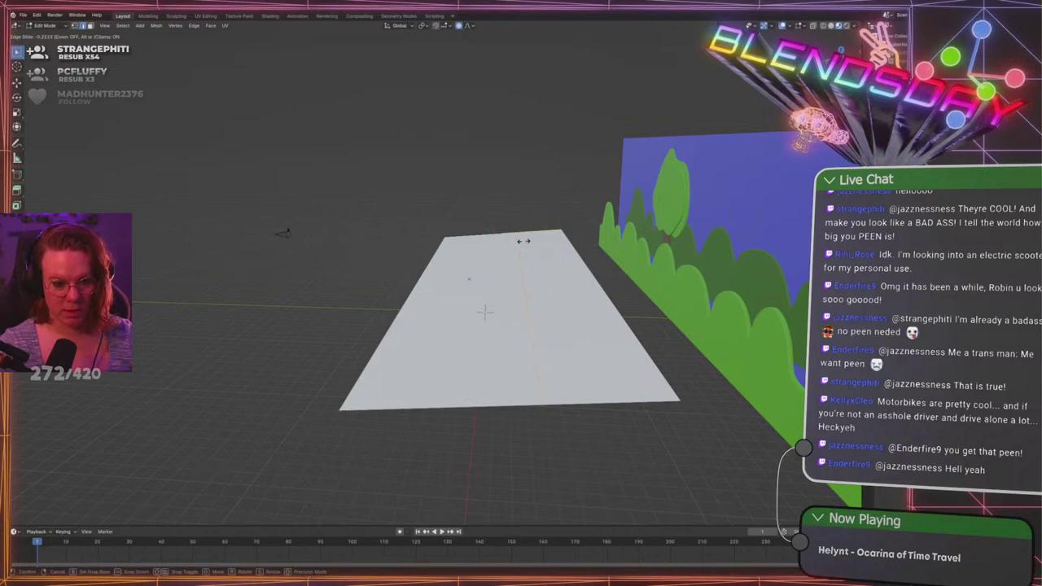
{"action": "left_click", "coordinate": [524, 240]}
{"action": "middle_click_drag", "start_coordinate": [523, 241], "coordinate": [533, 245]}
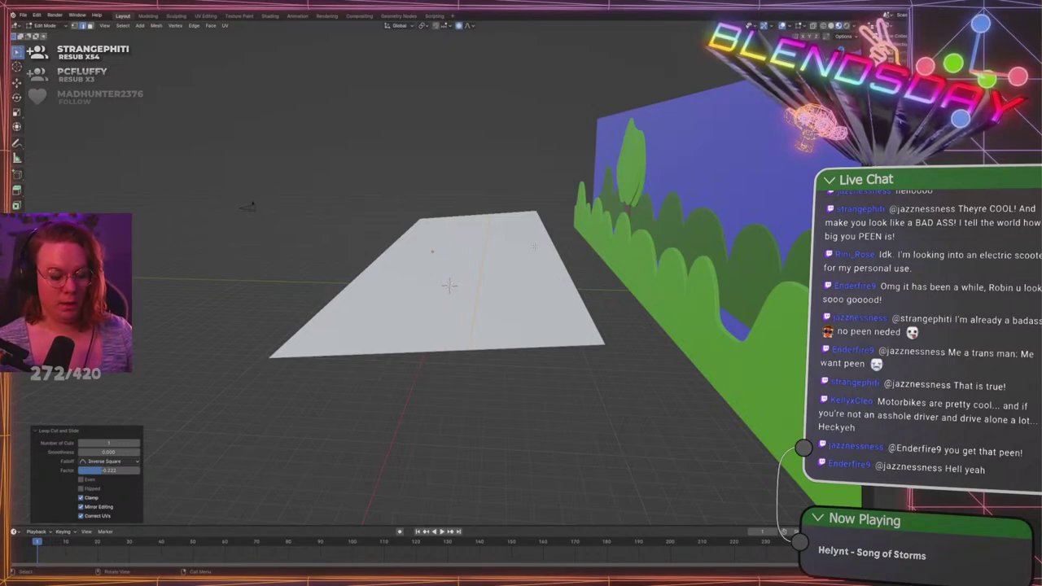
In side view, lower the new edge loop along Z so the ground's far part slopes up towards the hills
{"action": "middle_click_drag", "start_coordinate": [535, 247], "coordinate": [551, 264]}
{"action": "key", "text": "KP_3"}
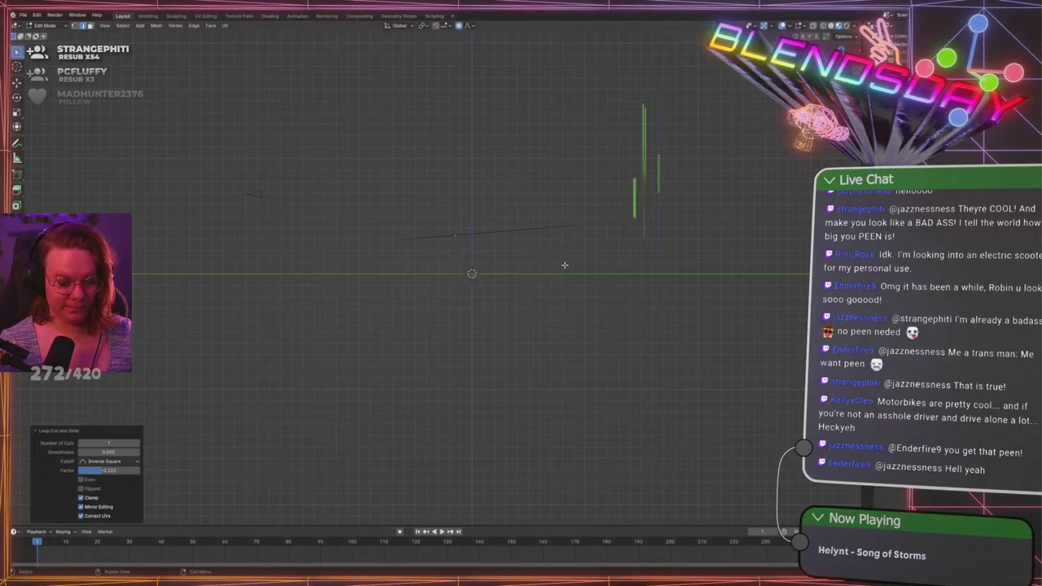
{"action": "key", "text": "g"}
{"action": "key", "text": "z"}
{"action": "left_click", "coordinate": [624, 169]}
{"action": "scroll", "coordinate": [587, 201], "scroll_direction": "up", "scroll_amount": 5}
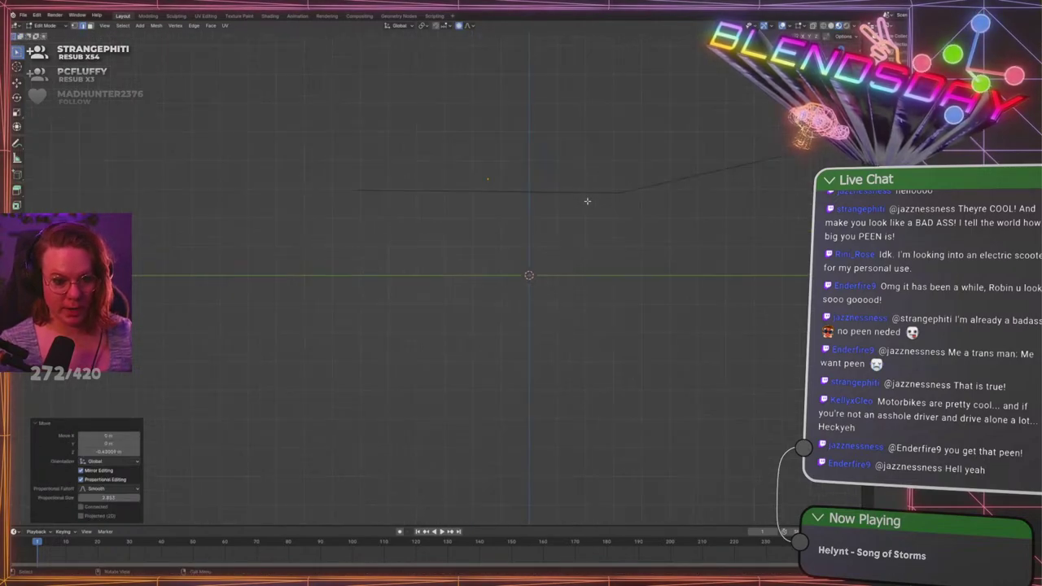
Bevel the ground's lowered edge loop with 2 segments to round the transition into the slope
{"action": "middle_click_drag", "start_coordinate": [586, 201], "coordinate": [379, 214]}
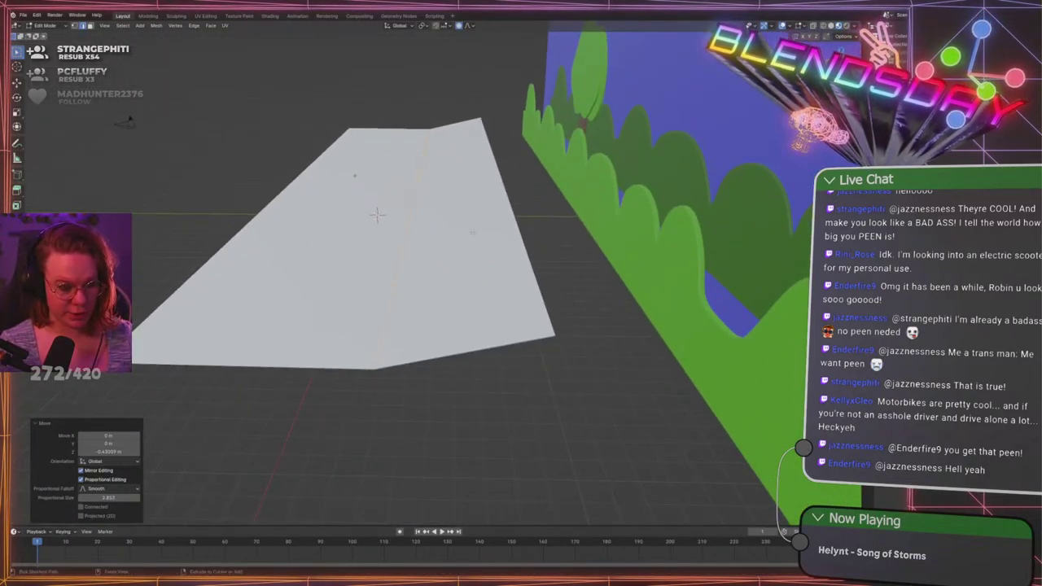
{"action": "key", "text": "ctrl+b"}
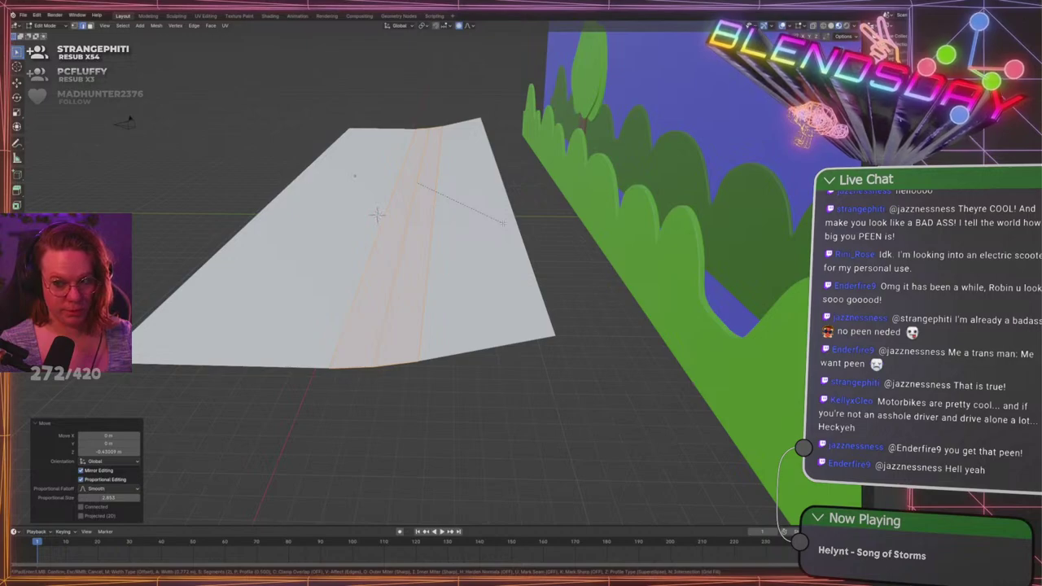
{"action": "left_click", "coordinate": [514, 227]}
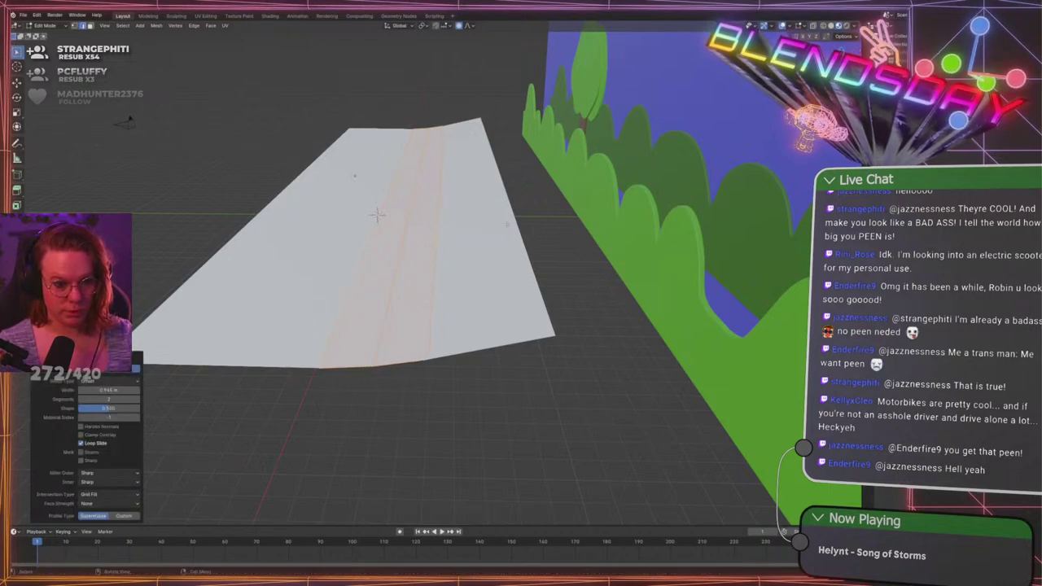
Bevel the centre edge of the rounded transition with 1 segment to form a flat strip along the ground
{"action": "middle_click_drag", "start_coordinate": [407, 236], "coordinate": [464, 212]}
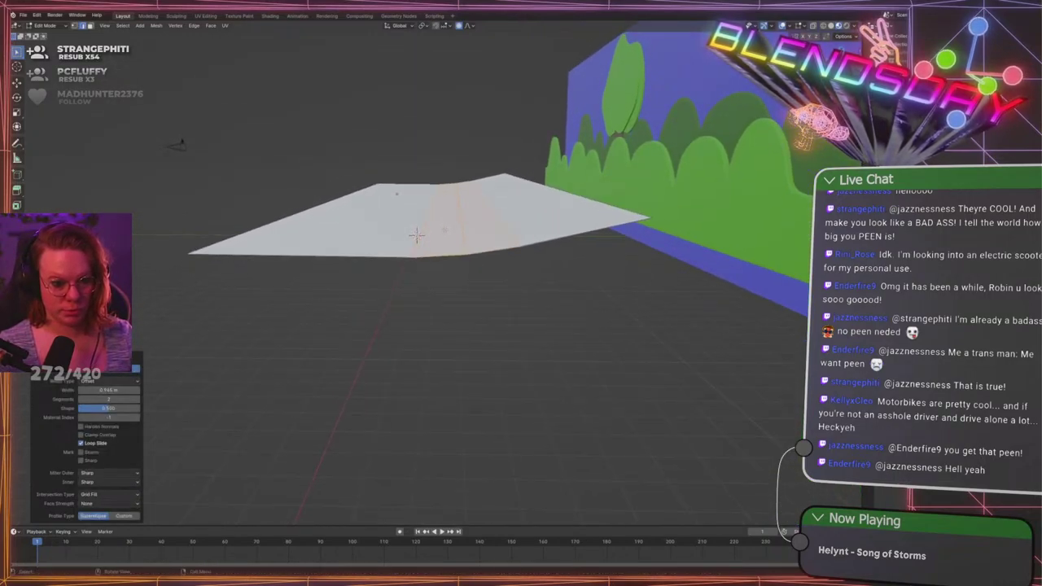
{"action": "left_click", "coordinate": [464, 212]}
{"action": "key", "text": "ctrl+b"}
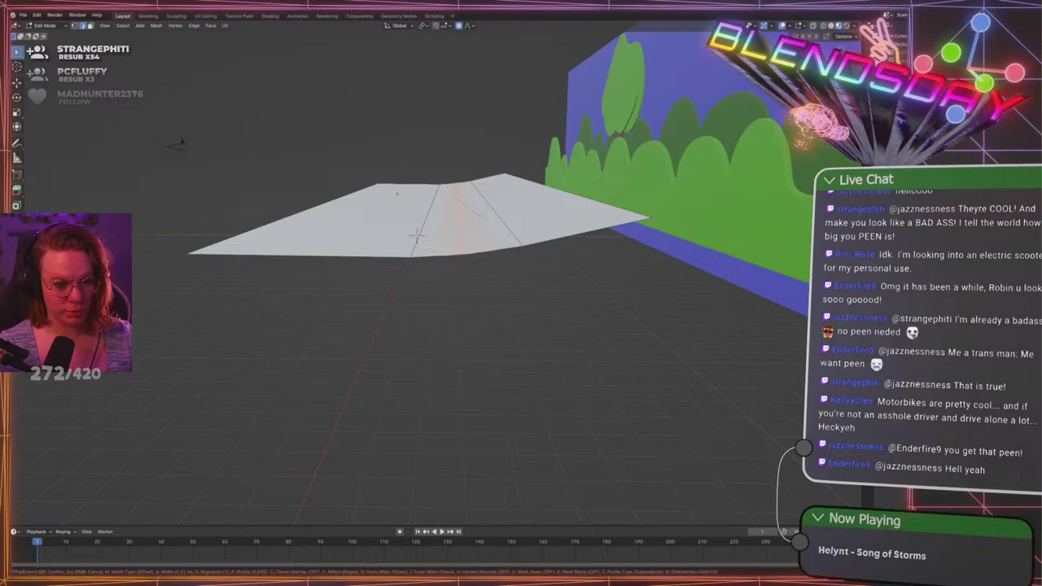
{"action": "left_click", "coordinate": [416, 235]}
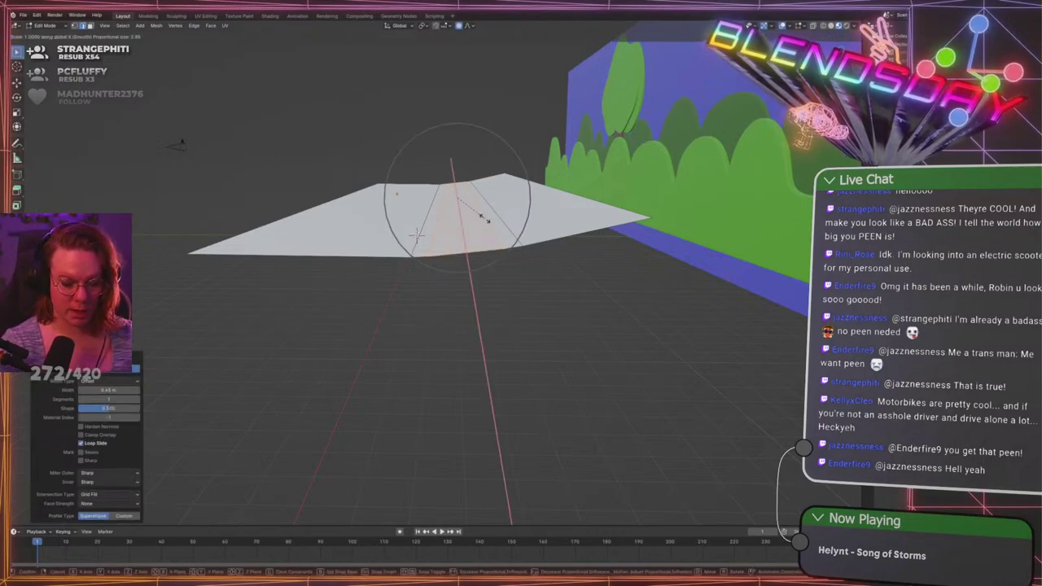
{"action": "type", "text": "sz"}
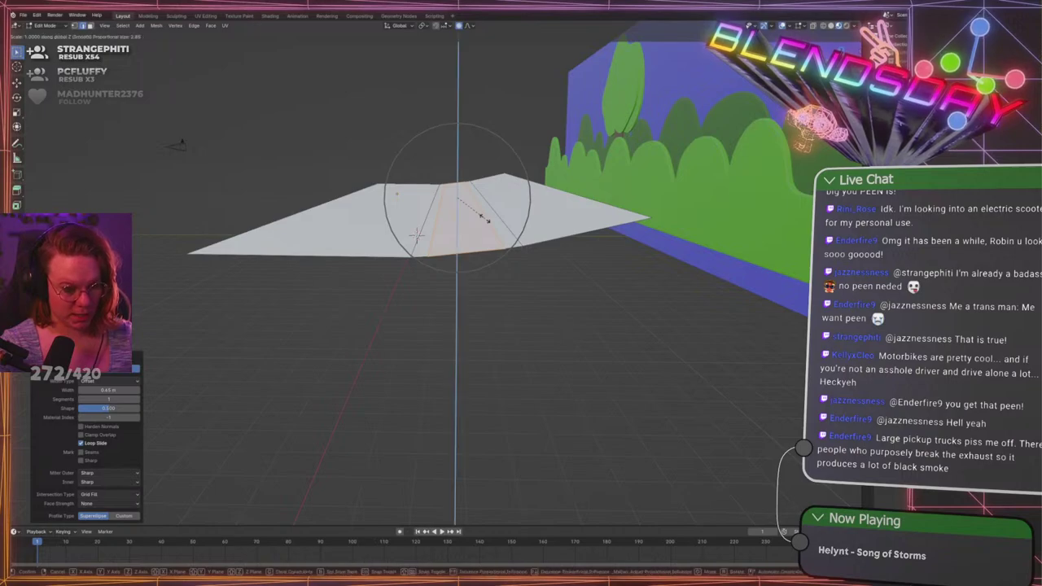
{"action": "type", "text": "0"}
{"action": "key", "text": "Escape"}
Flatten the selected centre strip by scaling it to 0 along Z with proportional editing off
{"action": "key", "text": "s"}
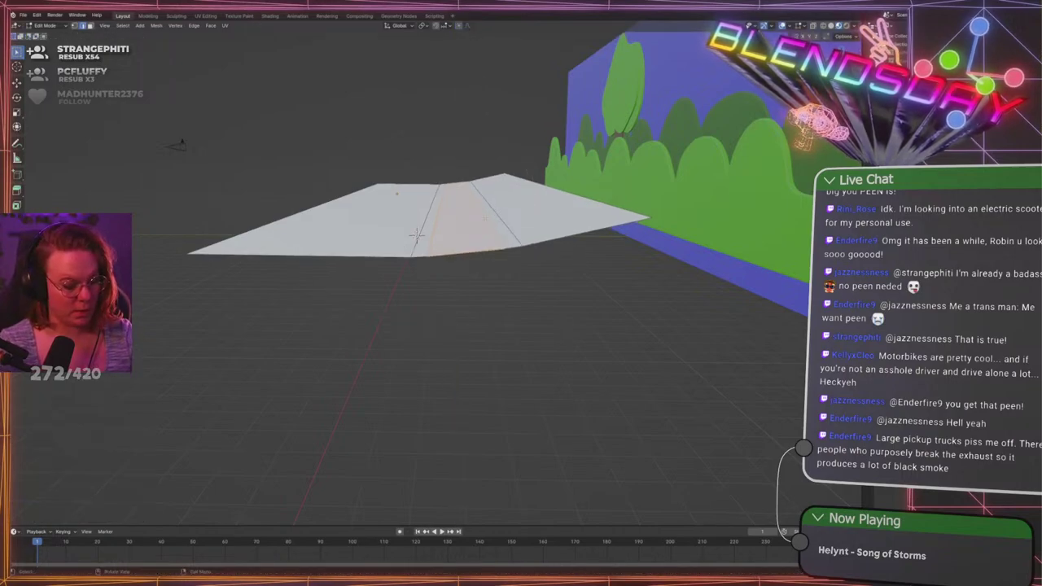
{"action": "key", "text": "z"}
{"action": "key", "text": "0"}
{"action": "key", "text": "Return"}
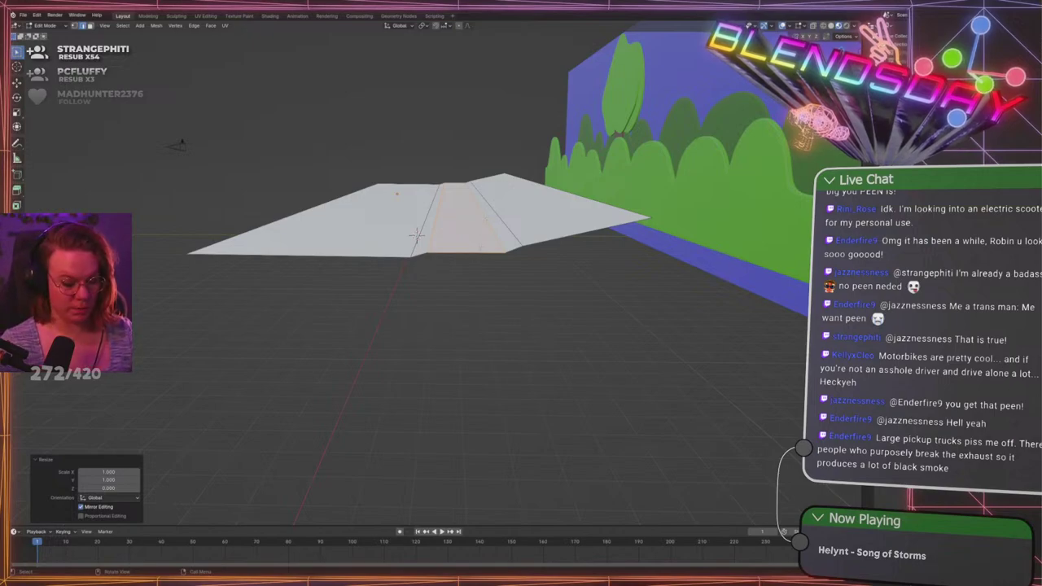
In side view, lower the flat strip slightly along Z to sink a shallow path into the ground
{"action": "scroll", "coordinate": [479, 244], "scroll_direction": "down", "scroll_amount": 4}
{"action": "key", "text": "KP_3"}
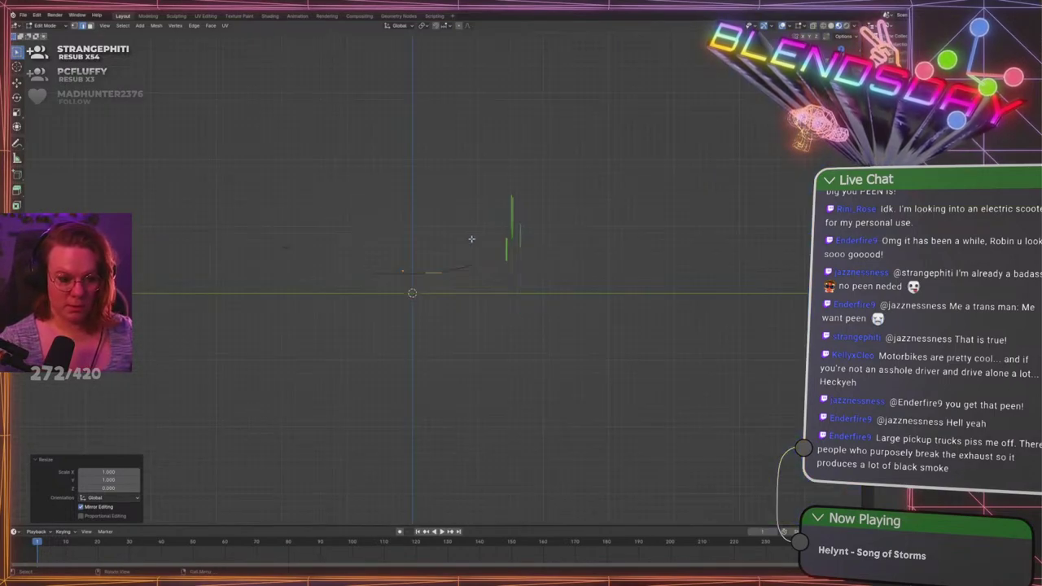
{"action": "scroll", "coordinate": [460, 241], "scroll_direction": "up", "scroll_amount": 10}
{"action": "key", "text": "g"}
{"action": "middle_click_drag", "start_coordinate": [451, 200], "coordinate": [454, 206]}
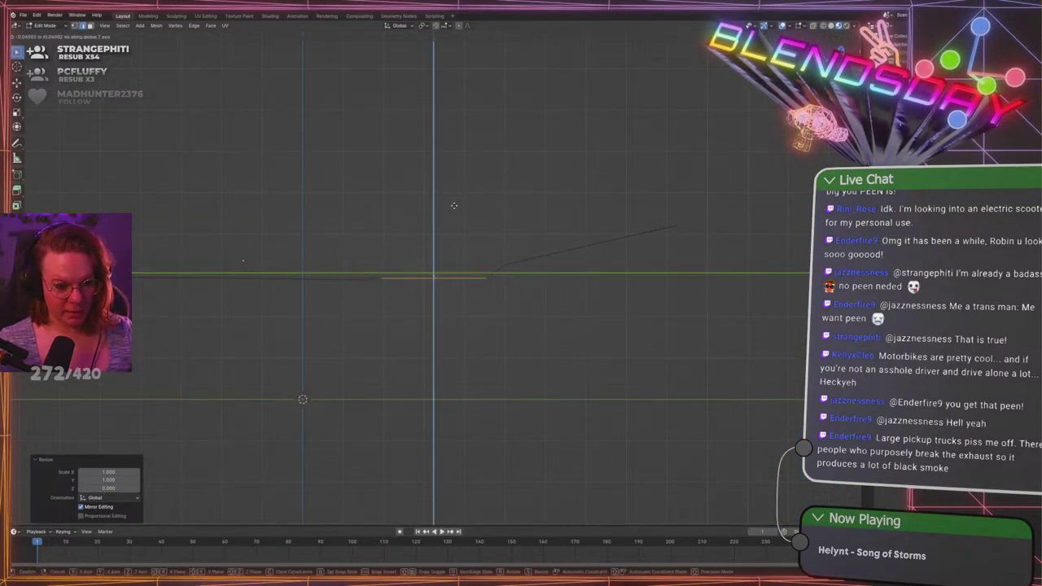
{"action": "left_click", "coordinate": [459, 210]}
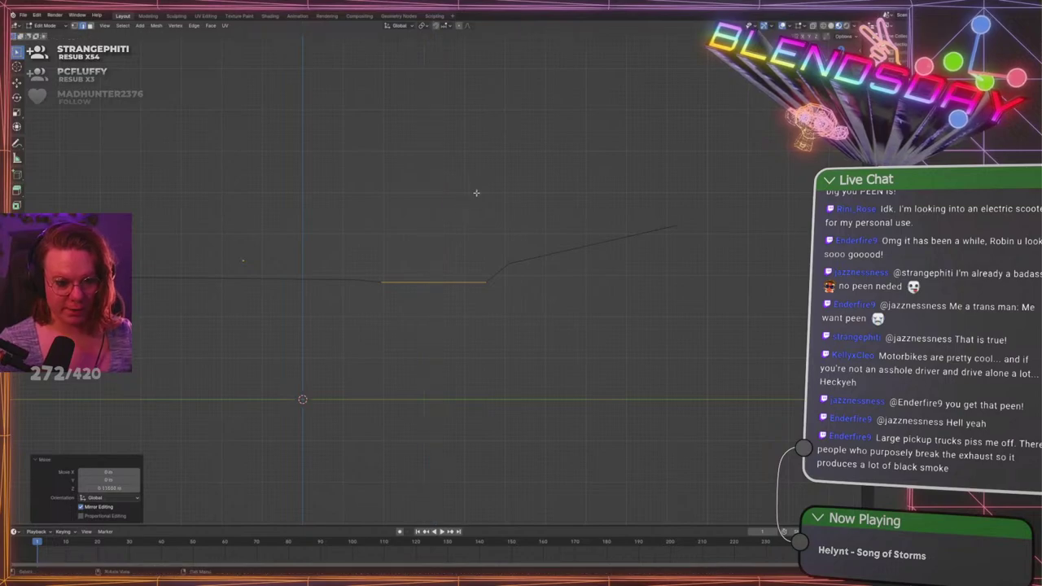
{"action": "left_click", "coordinate": [476, 193]}
{"action": "scroll", "coordinate": [473, 193], "scroll_direction": "down", "scroll_amount": 5}
{"action": "key", "text": "Tab"}
{"action": "middle_click_drag", "start_coordinate": [435, 193], "coordinate": [488, 259]}
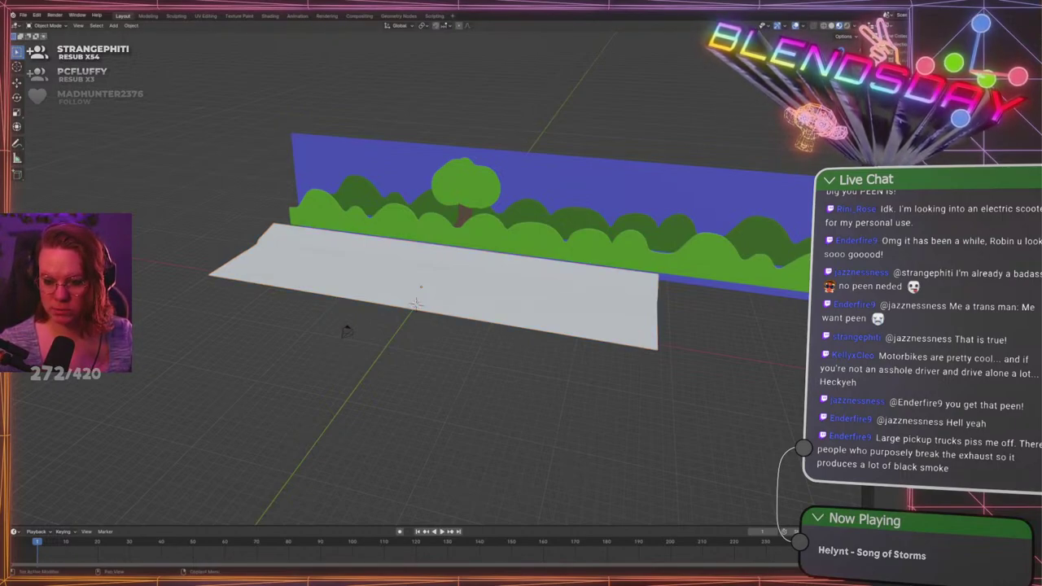
Examine the ground's sunken strip and slope from several angles, checking its edges in Edit Mode
{"action": "middle_click_drag", "start_coordinate": [347, 331], "coordinate": [413, 286]}
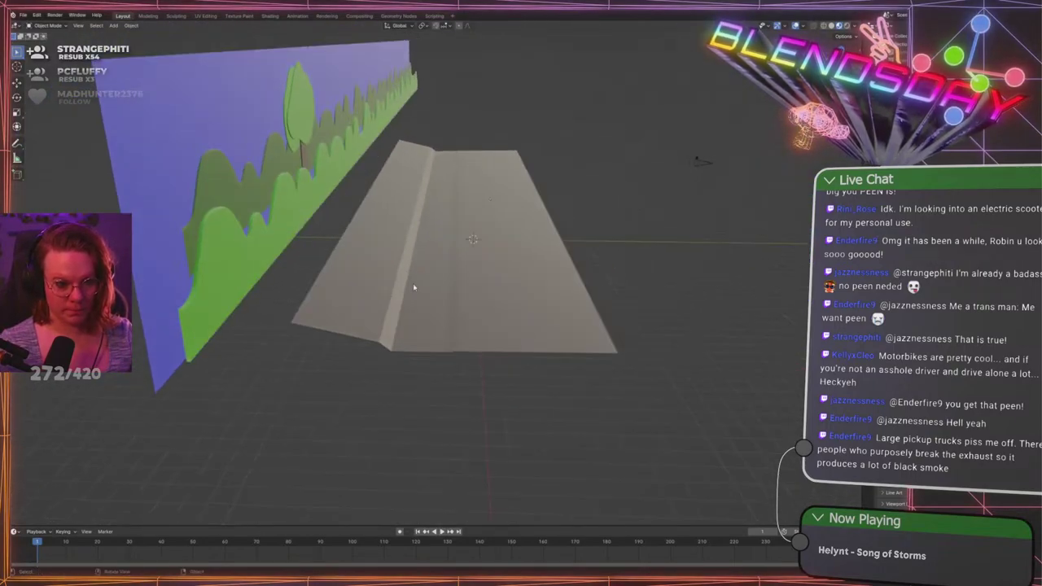
{"action": "left_click", "coordinate": [431, 289]}
{"action": "scroll", "coordinate": [495, 295], "scroll_direction": "up", "scroll_amount": 2}
{"action": "key", "text": "Tab"}
{"action": "middle_click_drag", "start_coordinate": [580, 273], "coordinate": [505, 295]}
{"action": "scroll", "coordinate": [584, 309], "scroll_direction": "down", "scroll_amount": 5}
{"action": "scroll", "coordinate": [400, 319], "scroll_direction": "up", "scroll_amount": 4}
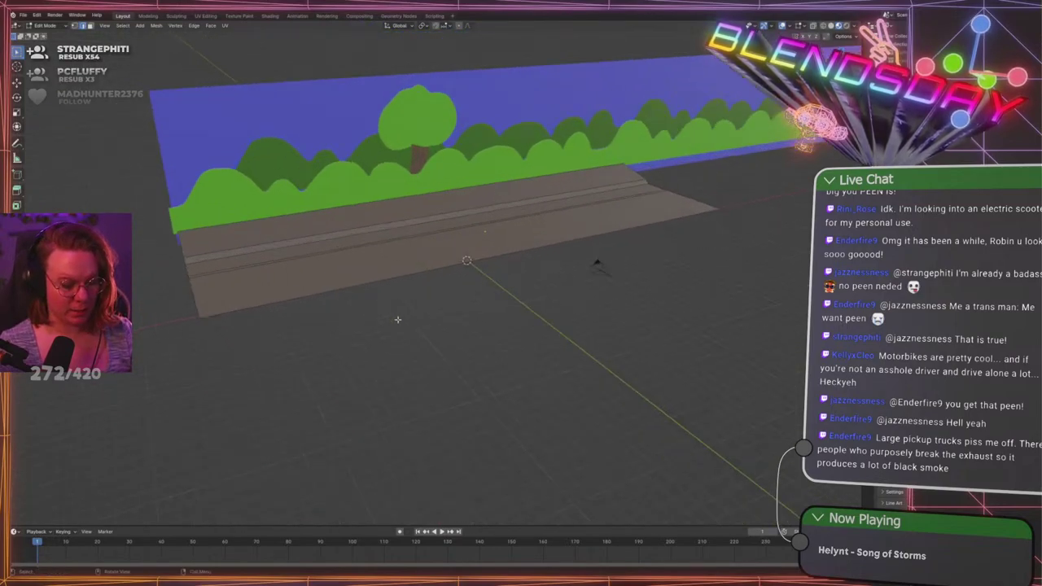
{"action": "middle_click_drag", "start_coordinate": [363, 316], "coordinate": [521, 244]}
{"action": "scroll", "coordinate": [420, 310], "scroll_direction": "down", "scroll_amount": 3}
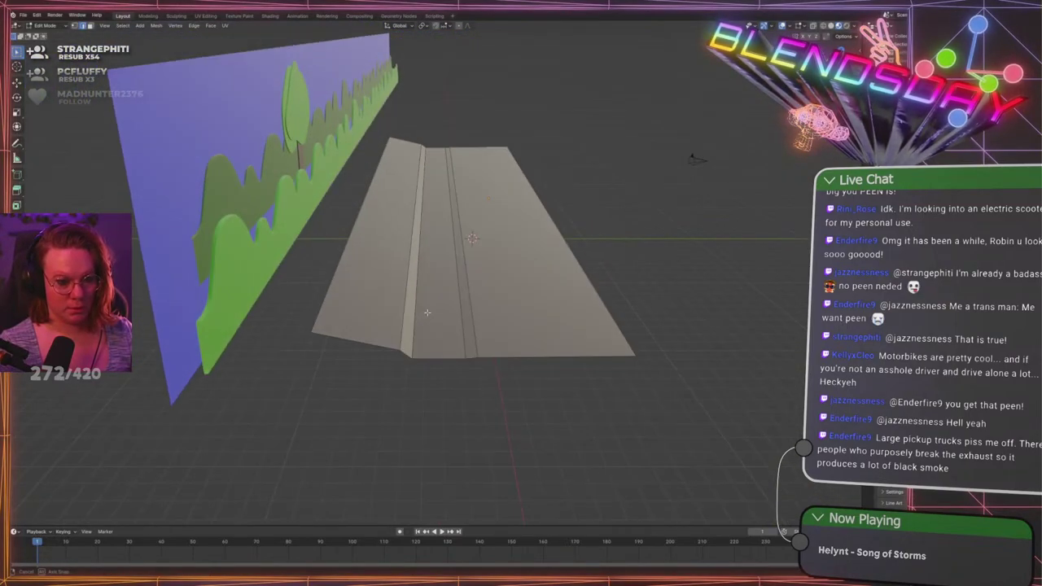
{"action": "key", "text": "Tab"}
{"action": "left_click", "coordinate": [630, 217]}
{"action": "scroll", "coordinate": [635, 231], "scroll_direction": "down", "scroll_amount": 2}
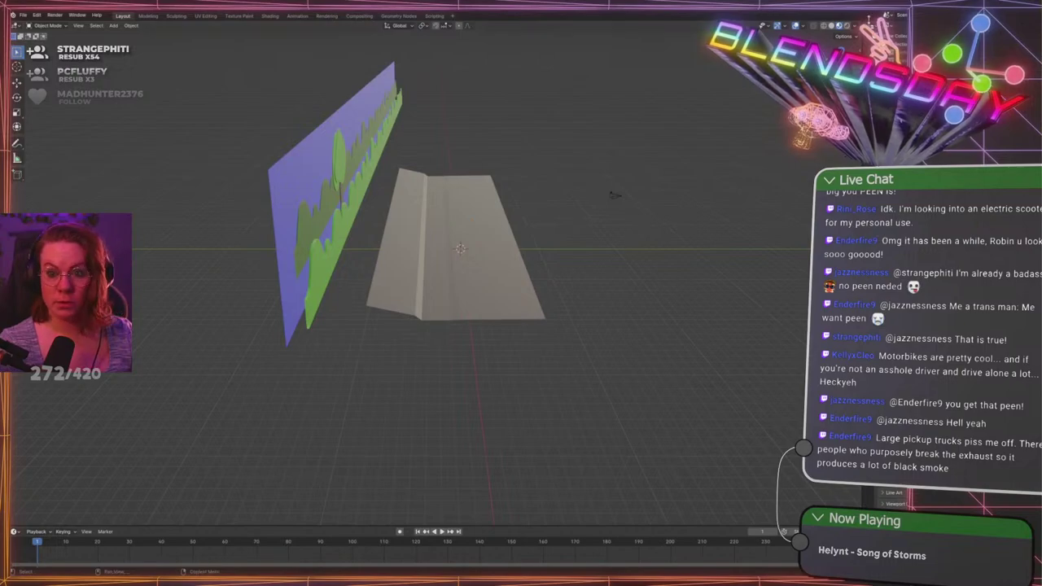
Split the 3D viewport vertically into two areas and show the camera view in the new one
{"action": "left_click_drag", "start_coordinate": [860, 23], "coordinate": [466, 65]}
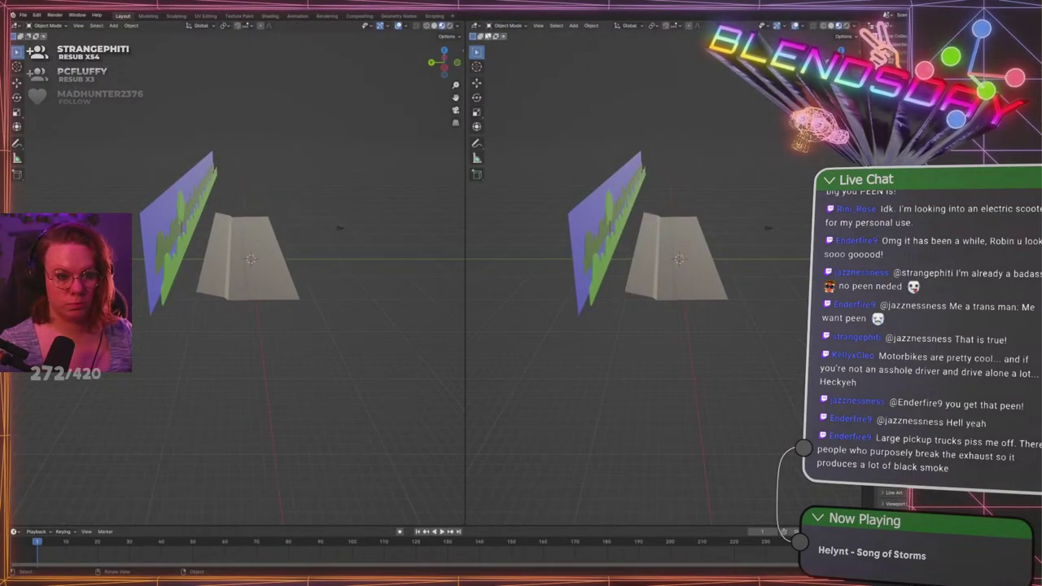
{"action": "left_click", "coordinate": [477, 27]}
{"action": "key", "text": "KP_0"}
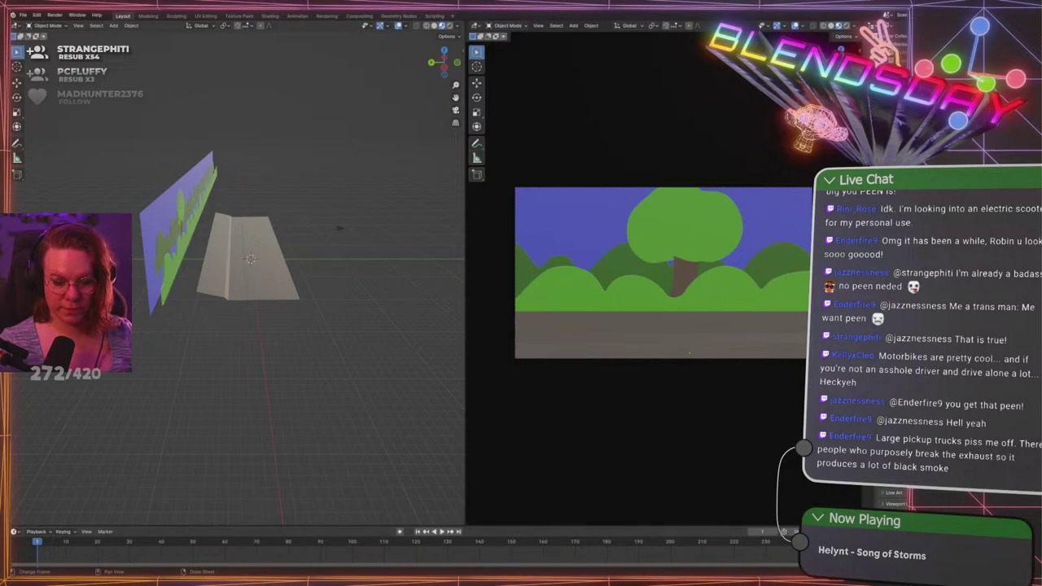
Split the camera area horizontally, fit the camera frame in the upper half and change the lower half to the Shader Editor
{"action": "left_click_drag", "start_coordinate": [860, 524], "coordinate": [860, 251]}
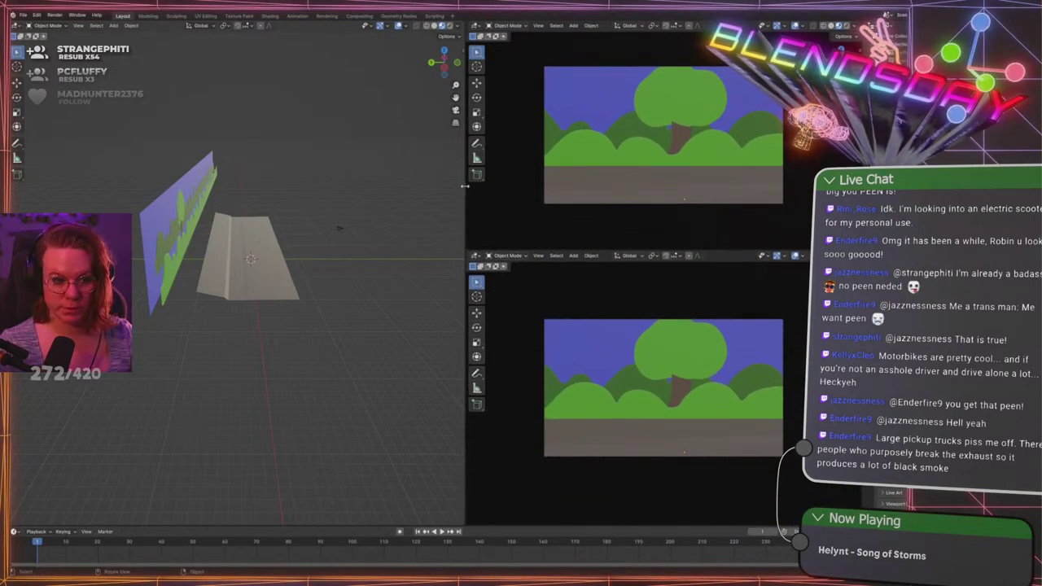
{"action": "left_click_drag", "start_coordinate": [464, 189], "coordinate": [443, 190]}
{"action": "key", "text": "Home"}
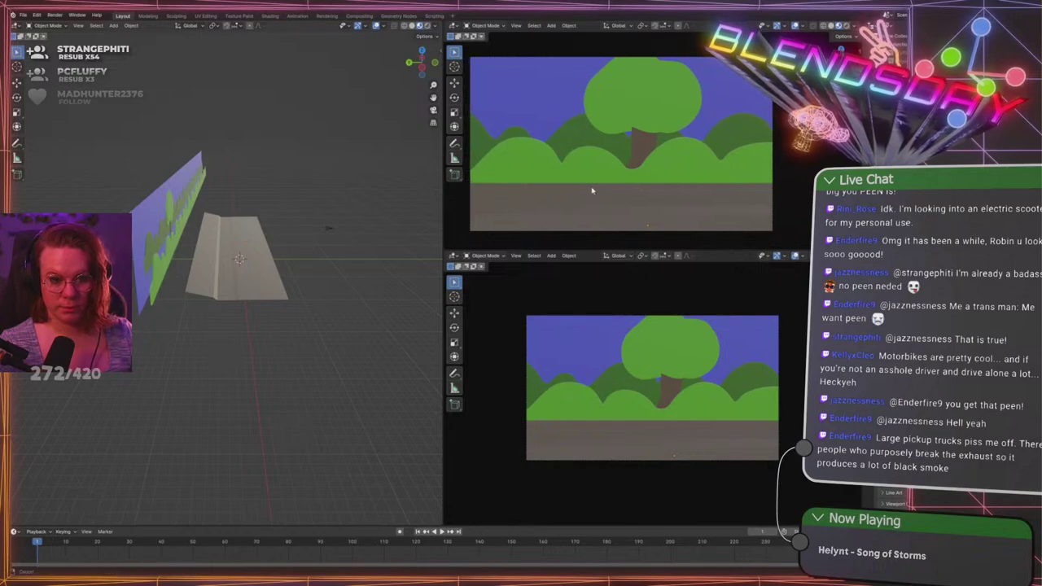
{"action": "middle_click_drag", "start_coordinate": [514, 393], "coordinate": [577, 391]}
{"action": "scroll", "coordinate": [577, 392], "scroll_direction": "down", "scroll_amount": 4}
{"action": "left_click", "coordinate": [452, 257]}
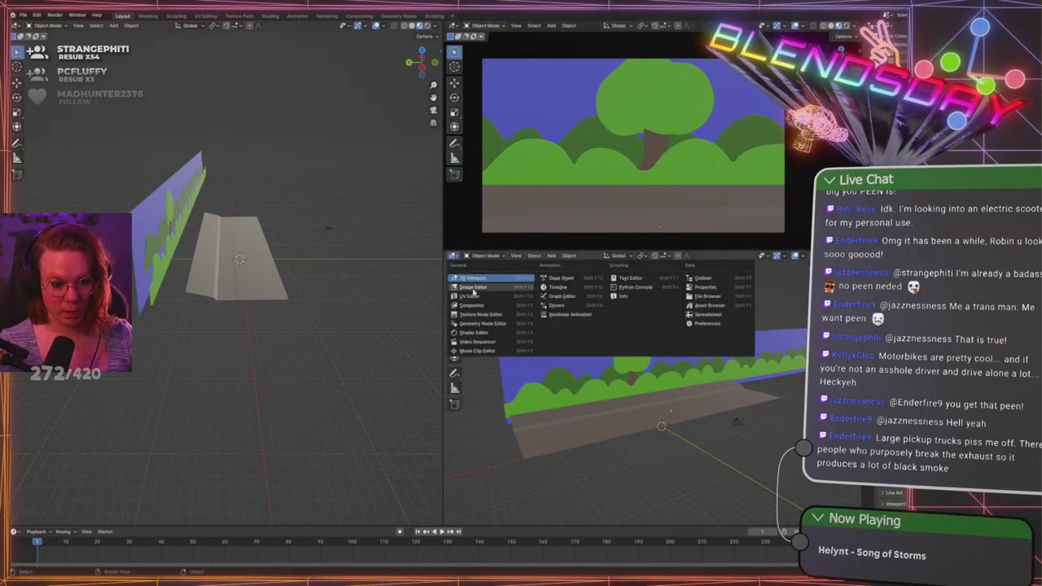
{"action": "middle_click_drag", "start_coordinate": [519, 314], "coordinate": [527, 342]}
{"action": "left_click", "coordinate": [452, 257]}
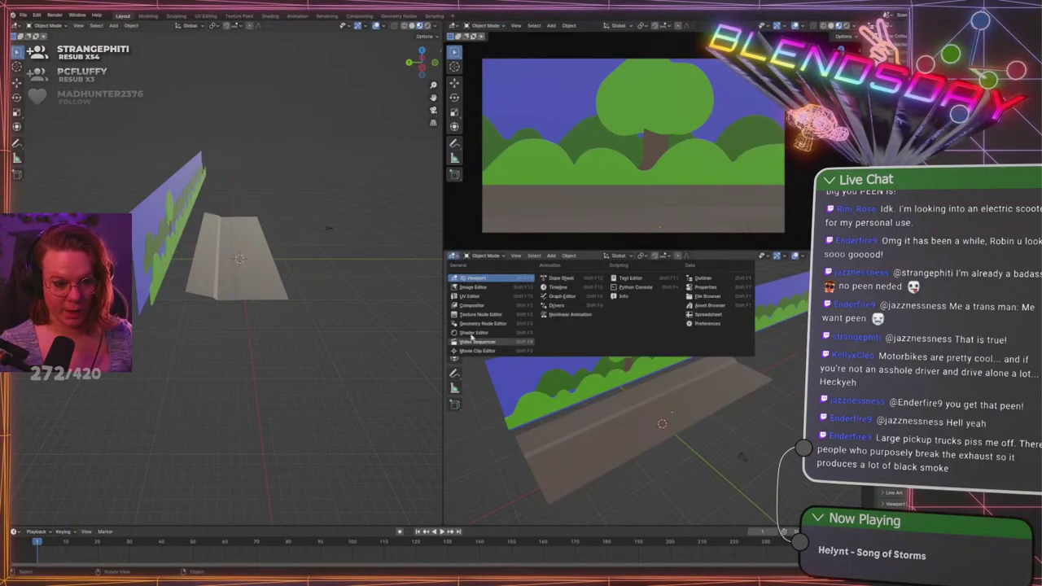
{"action": "left_click", "coordinate": [491, 340]}
{"action": "scroll", "coordinate": [278, 365], "scroll_direction": "down", "scroll_amount": 5}
Move the gravestone up onto the ground plane, about 1.41 m along Z, so it stands in front of the tree
{"action": "middle_click_drag", "start_coordinate": [277, 365], "coordinate": [212, 321]}
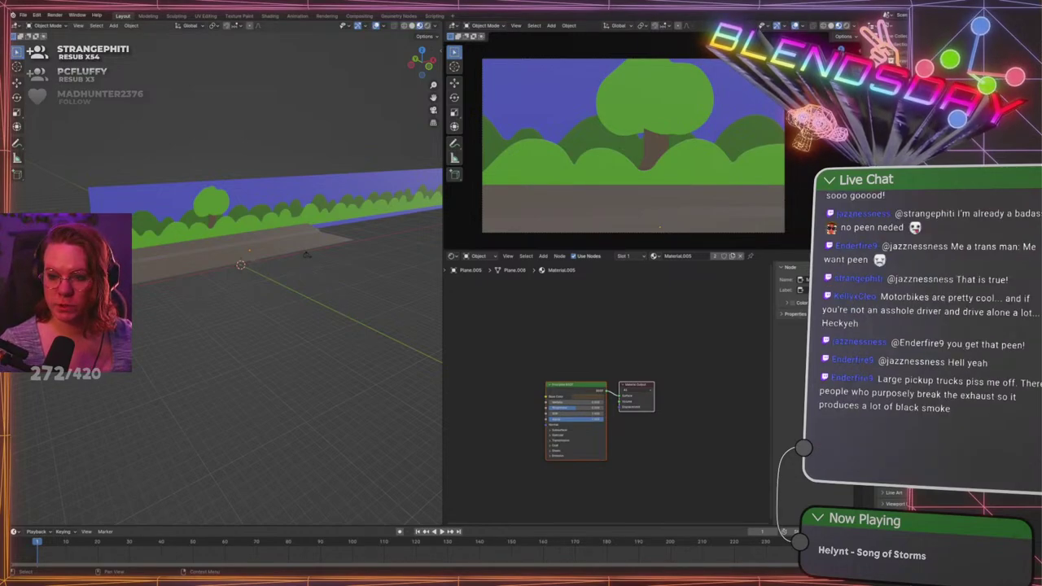
{"action": "middle_click_drag", "start_coordinate": [314, 243], "coordinate": [240, 262]}
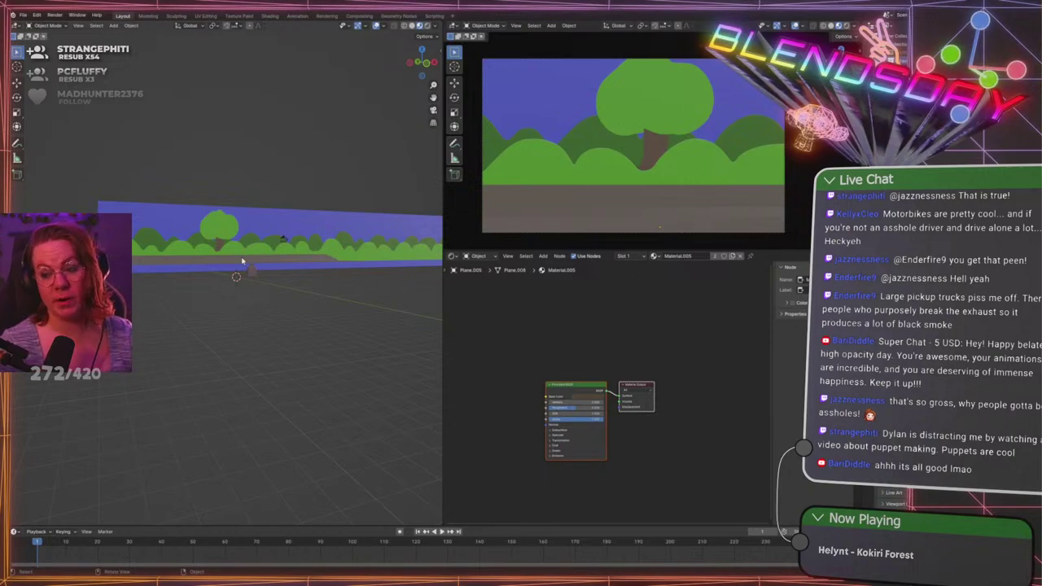
{"action": "middle_click_drag", "start_coordinate": [242, 261], "coordinate": [302, 296]}
{"action": "scroll", "coordinate": [302, 297], "scroll_direction": "up", "scroll_amount": 4}
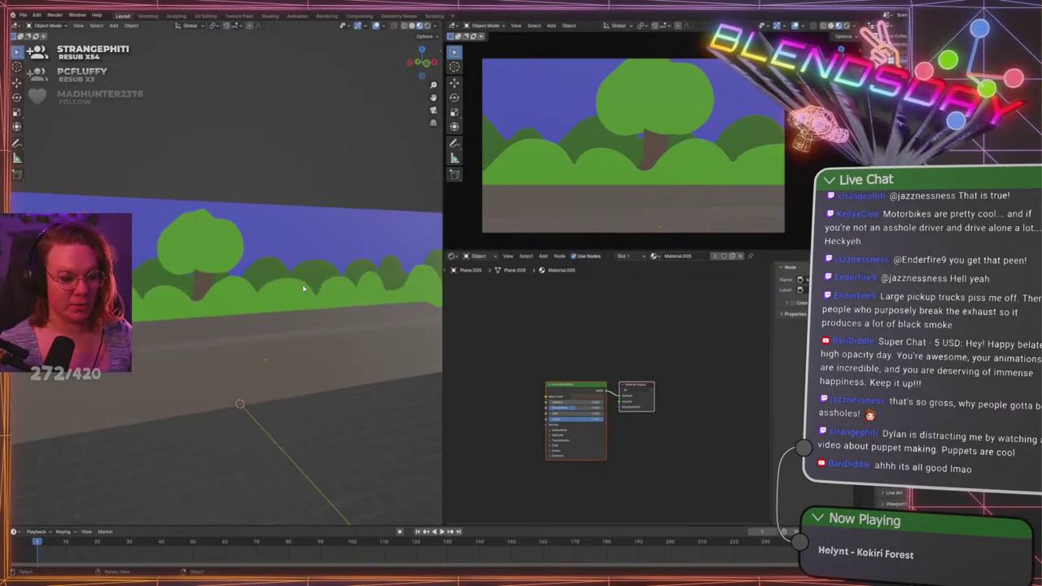
{"action": "middle_click_drag", "start_coordinate": [302, 407], "coordinate": [305, 348], "text": "shift"}
{"action": "left_click", "coordinate": [294, 287]}
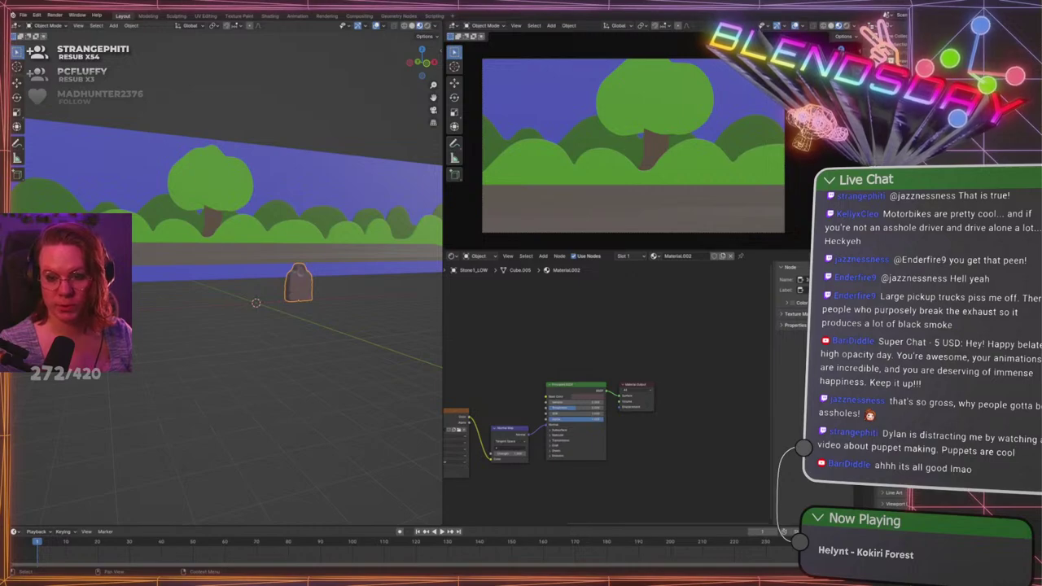
{"action": "middle_click_drag", "start_coordinate": [317, 258], "coordinate": [277, 245]}
{"action": "key", "text": "g"}
{"action": "left_click", "coordinate": [320, 237]}
{"action": "key", "text": "KP_Decimal"}
{"action": "scroll", "coordinate": [328, 229], "scroll_direction": "down", "scroll_amount": 7}
{"action": "scroll", "coordinate": [269, 243], "scroll_direction": "down", "scroll_amount": 4}
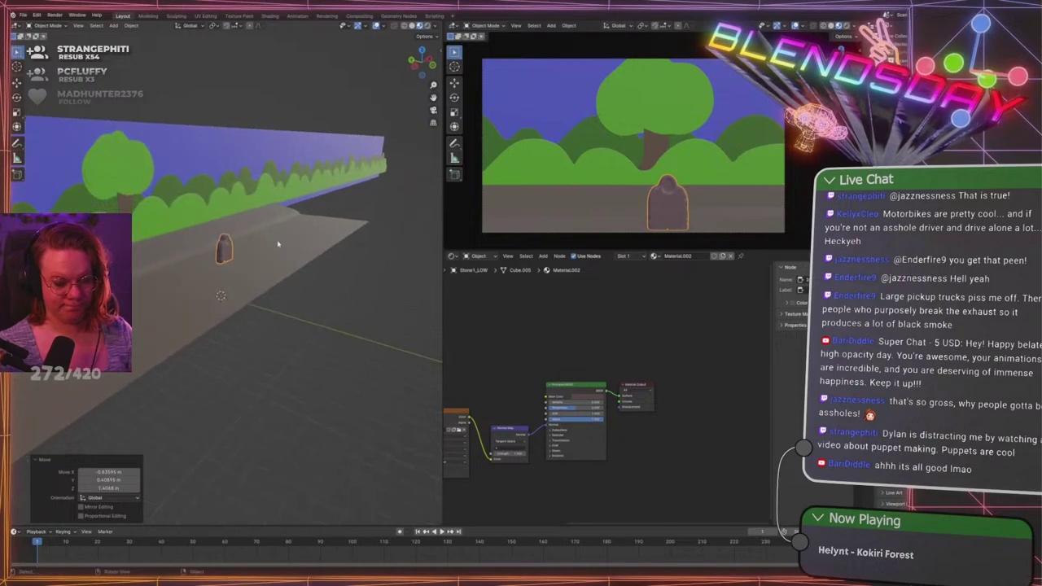
In top view, move the gravestone about 3.16 m in negative X, away from the tree
{"action": "key", "text": "KP_7"}
{"action": "key", "text": "g"}
{"action": "key", "text": "x"}
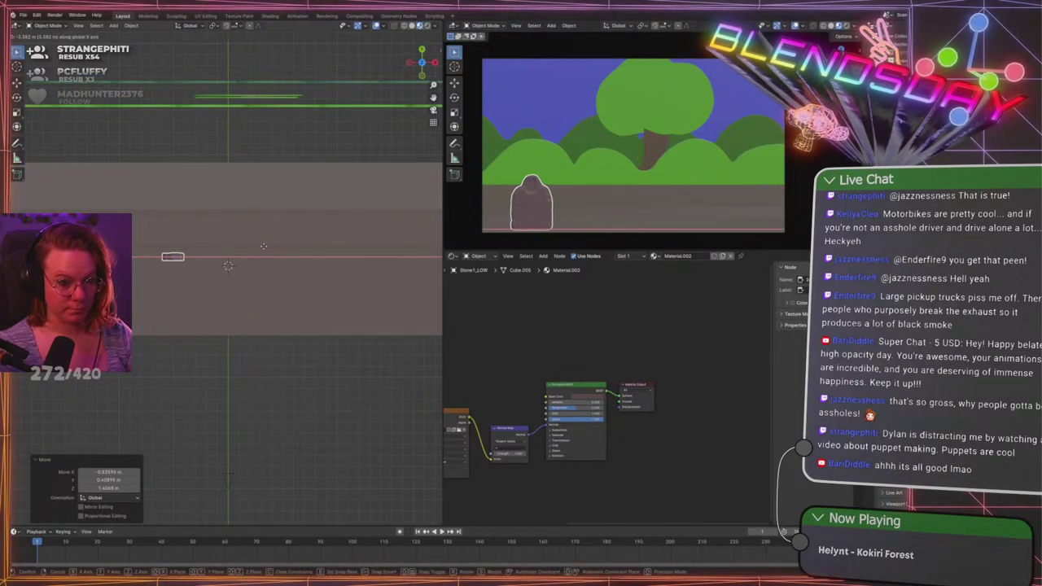
{"action": "left_click", "coordinate": [269, 241]}
{"action": "middle_click_drag", "start_coordinate": [269, 423], "coordinate": [334, 221]}
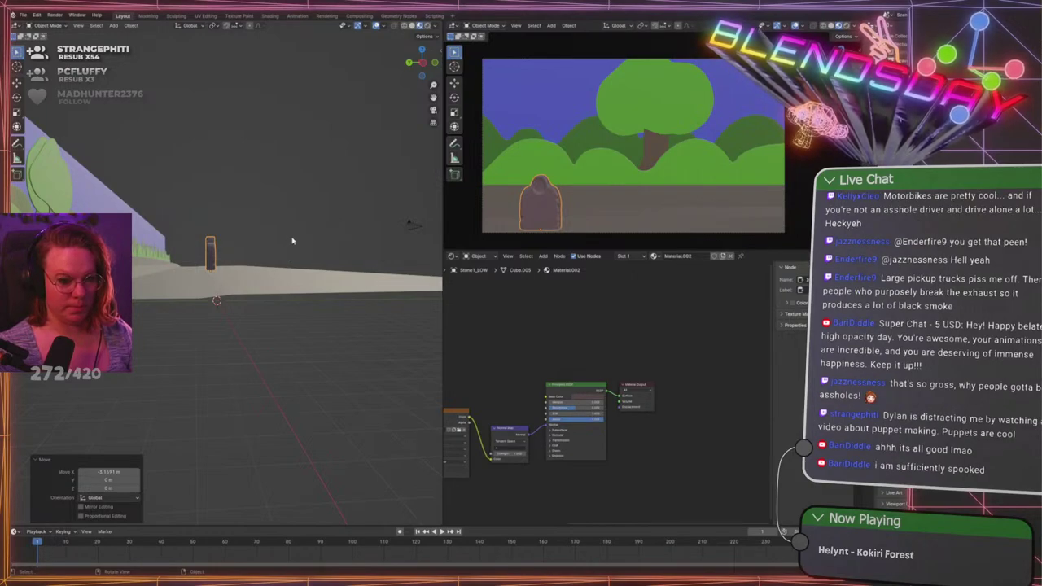
{"action": "middle_click_drag", "start_coordinate": [304, 231], "coordinate": [328, 230]}
Increase the camera's focal length moderately, undoing an extreme value, to magnify the background
{"action": "left_click", "coordinate": [358, 240]}
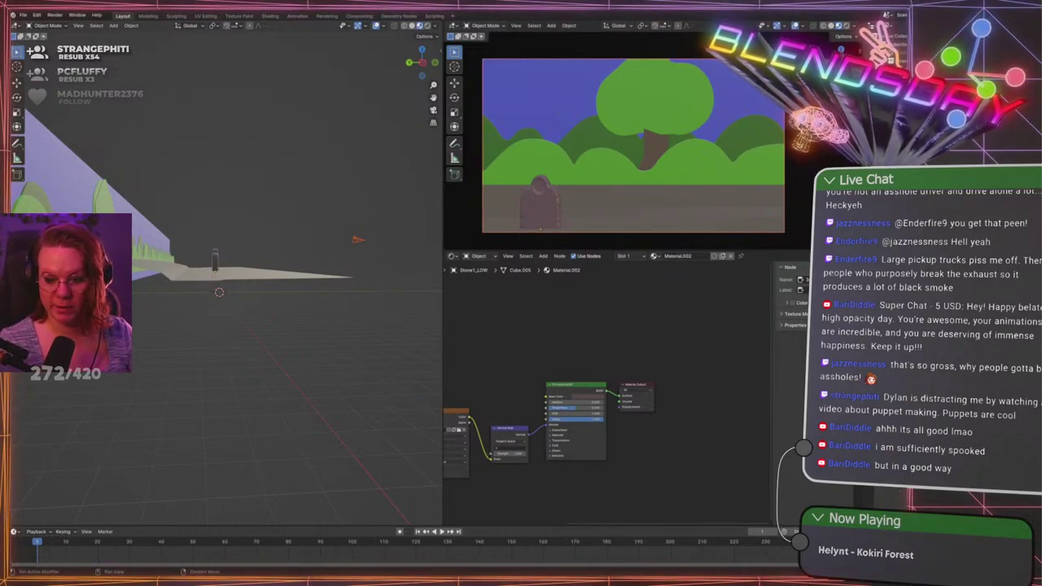
{"action": "left_click", "coordinate": [359, 239]}
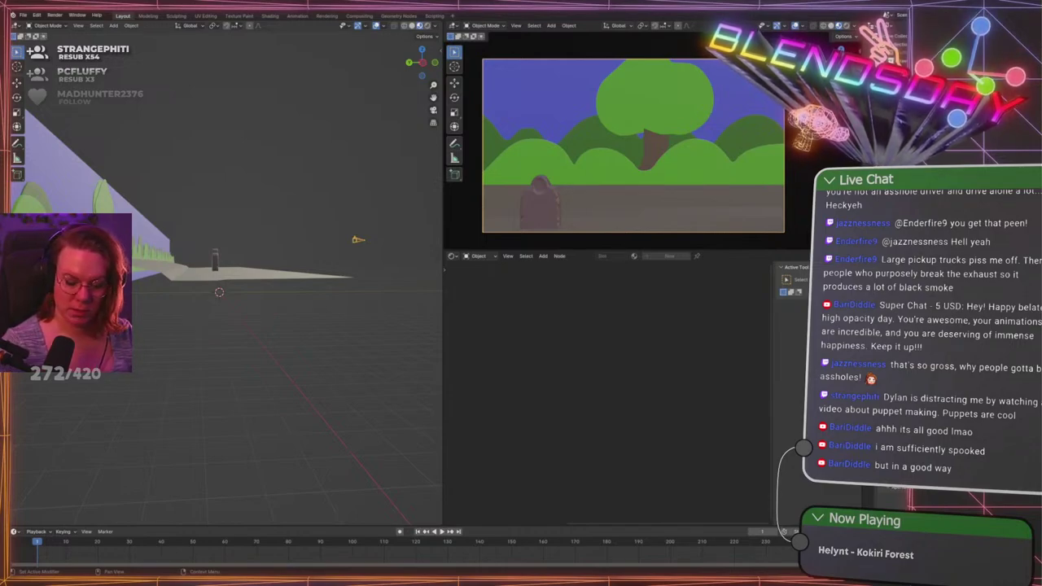
{"action": "key", "text": "Return"}
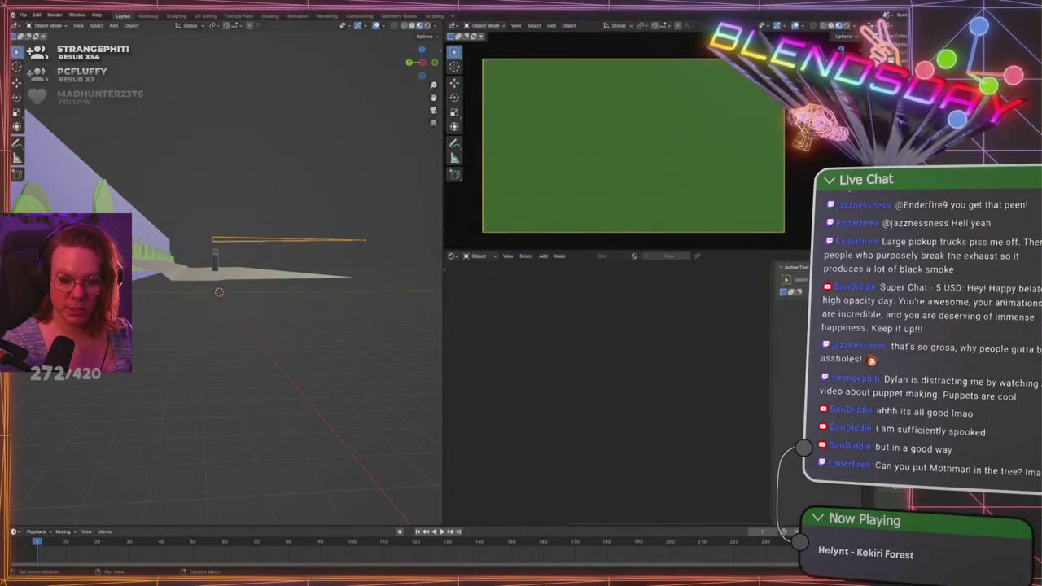
{"action": "key", "text": "ctrl+z"}
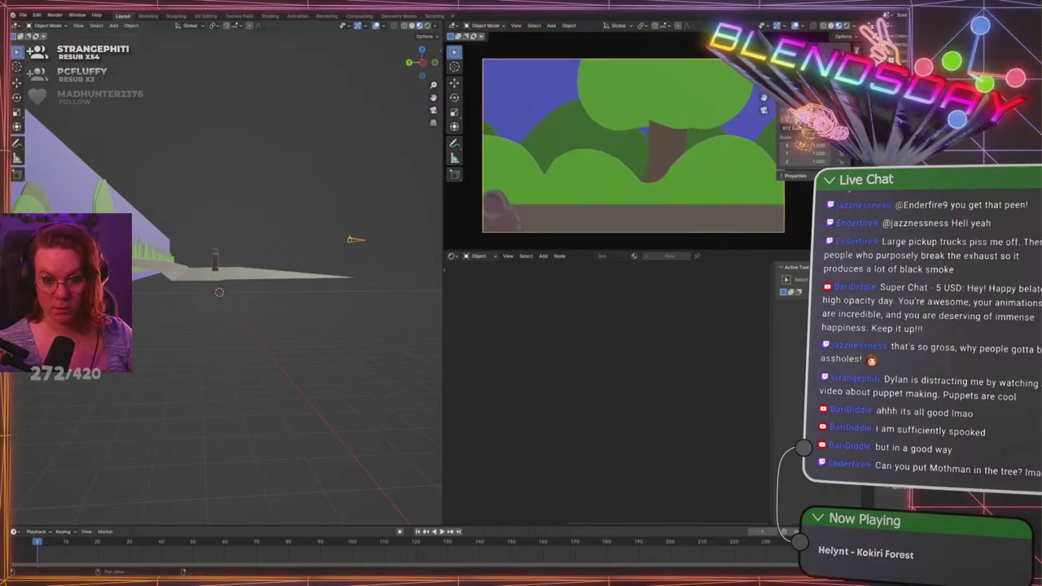
Lock the camera to the view and pull it back until the whole gravestone fits in the frame
{"action": "left_click", "coordinate": [857, 83]}
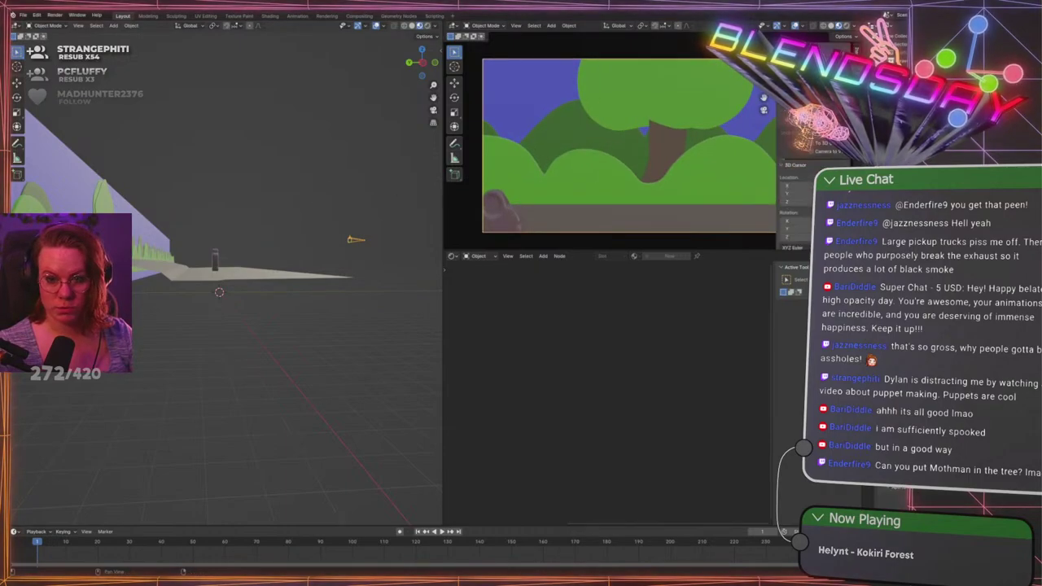
{"action": "left_click", "coordinate": [816, 154]}
{"action": "key", "text": "n"}
{"action": "scroll", "coordinate": [639, 184], "scroll_direction": "down", "scroll_amount": 3}
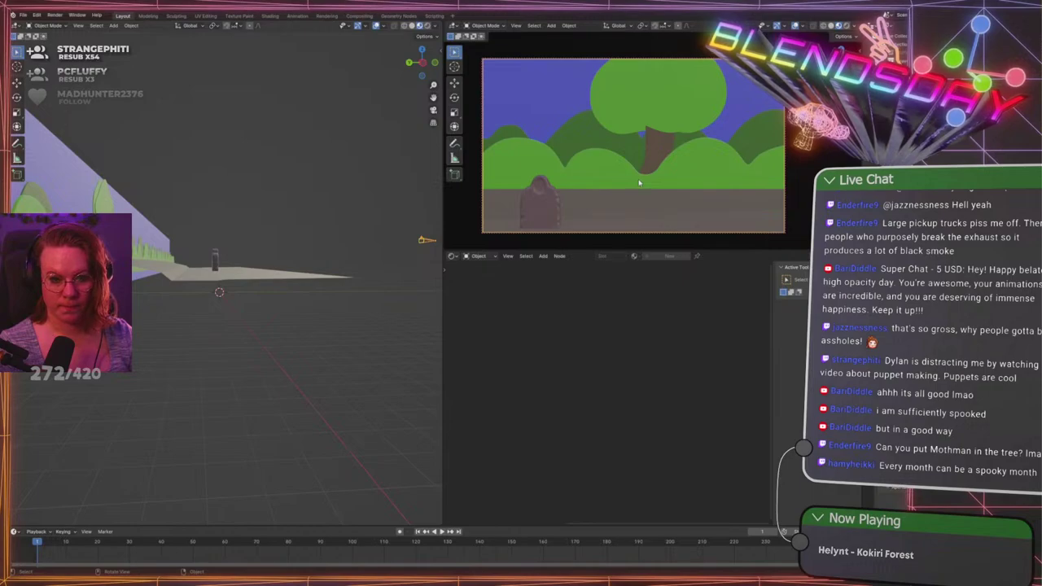
Try a much shorter focal length on the camera and move it closer to the scene to compare the framing
{"action": "left_click", "coordinate": [210, 161]}
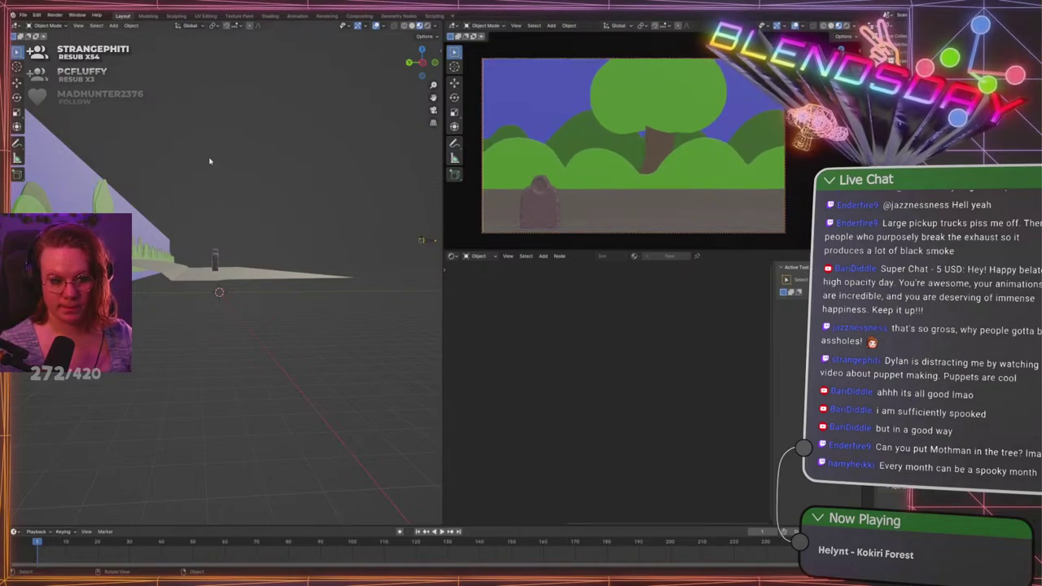
{"action": "mouse_move", "coordinate": [272, 160]}
{"action": "middle_mouse_down"}
{"action": "mouse_move", "coordinate": [260, 193]}
{"action": "mouse_move", "coordinate": [279, 172]}
{"action": "middle_mouse_up"}
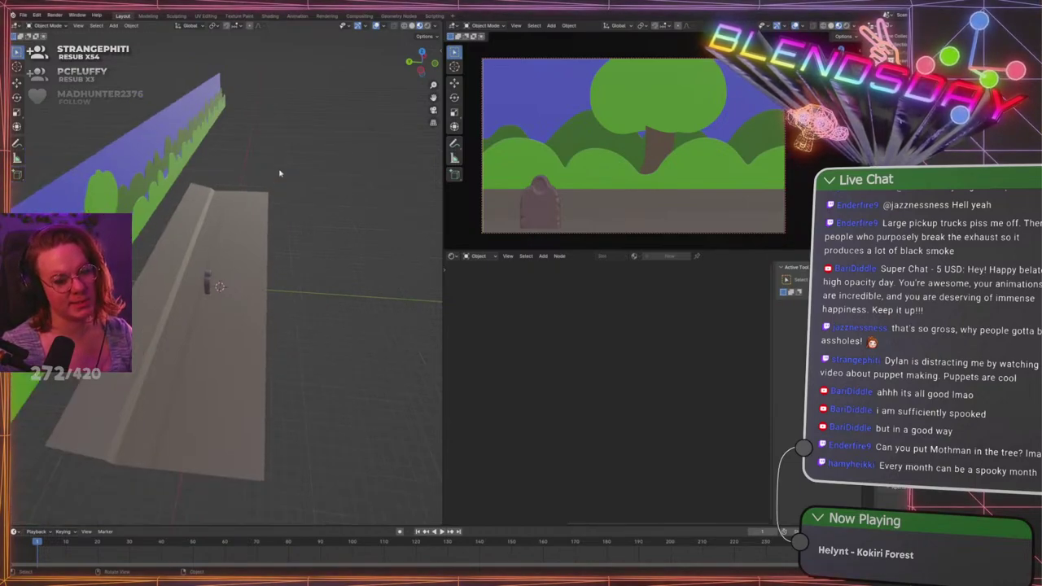
{"action": "scroll", "coordinate": [280, 173], "scroll_direction": "down", "scroll_amount": 2}
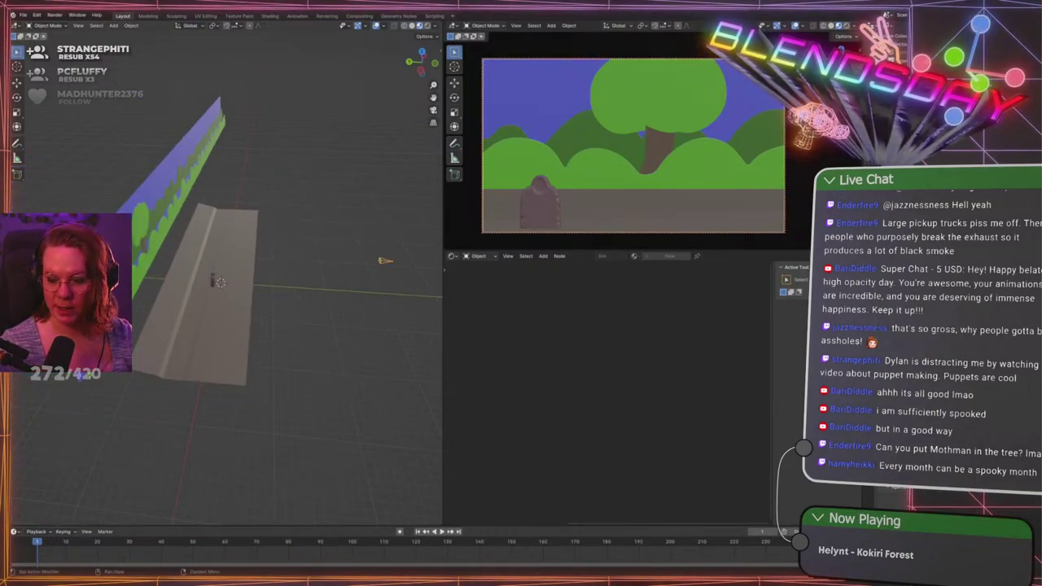
{"action": "scroll", "coordinate": [708, 155], "scroll_direction": "down", "scroll_amount": 3}
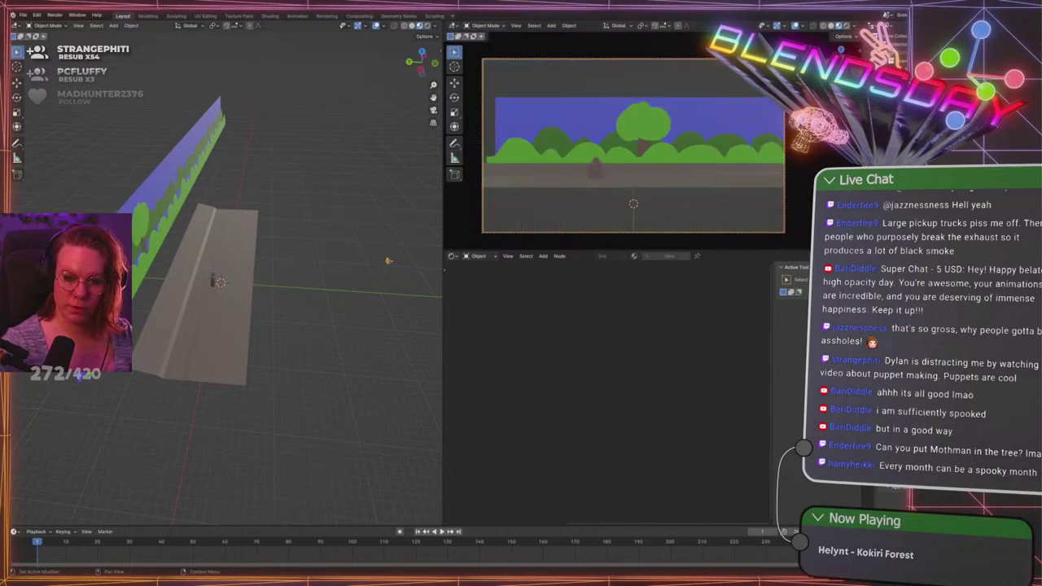
{"action": "scroll", "coordinate": [704, 156], "scroll_direction": "up", "scroll_amount": 4}
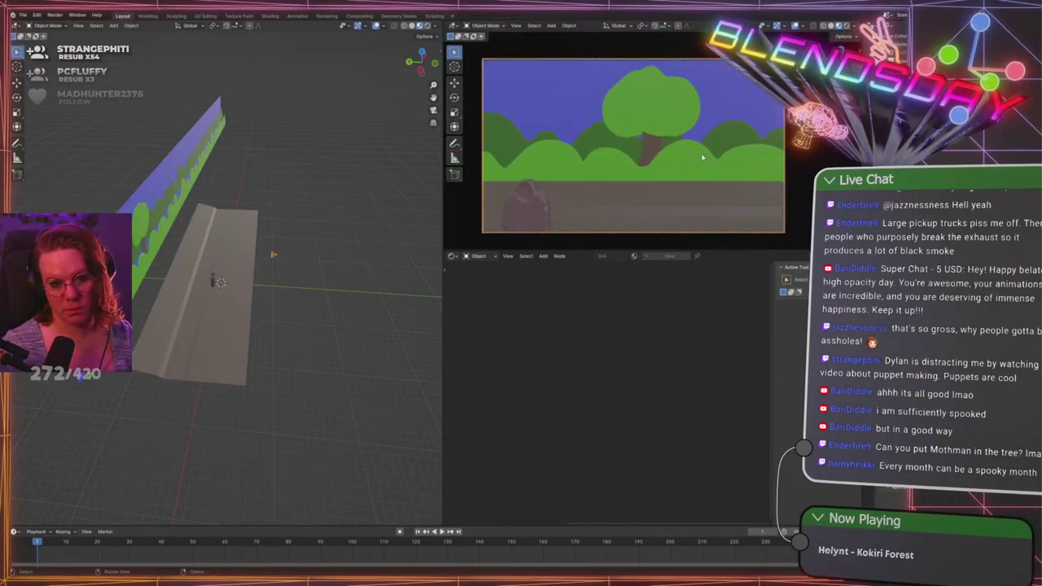
{"action": "scroll", "coordinate": [701, 153], "scroll_direction": "down", "scroll_amount": 1}
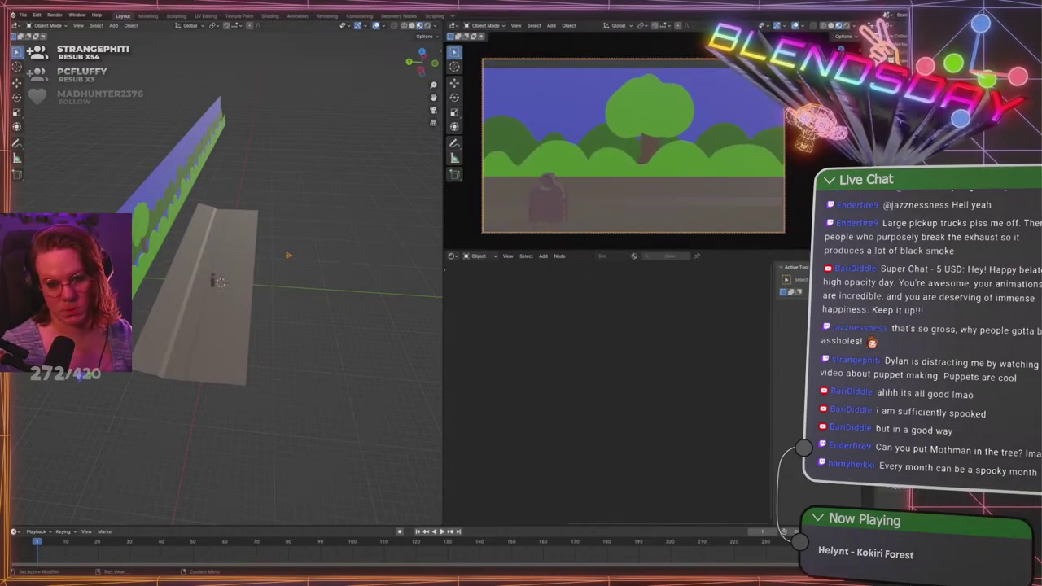
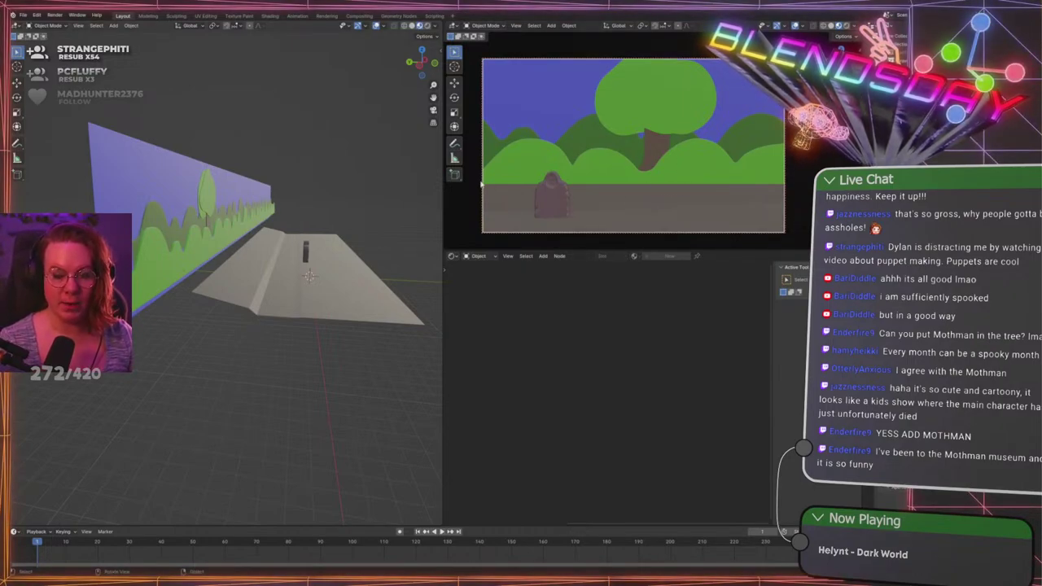
{"action": "scroll", "coordinate": [287, 172], "scroll_direction": "up", "scroll_amount": 4}
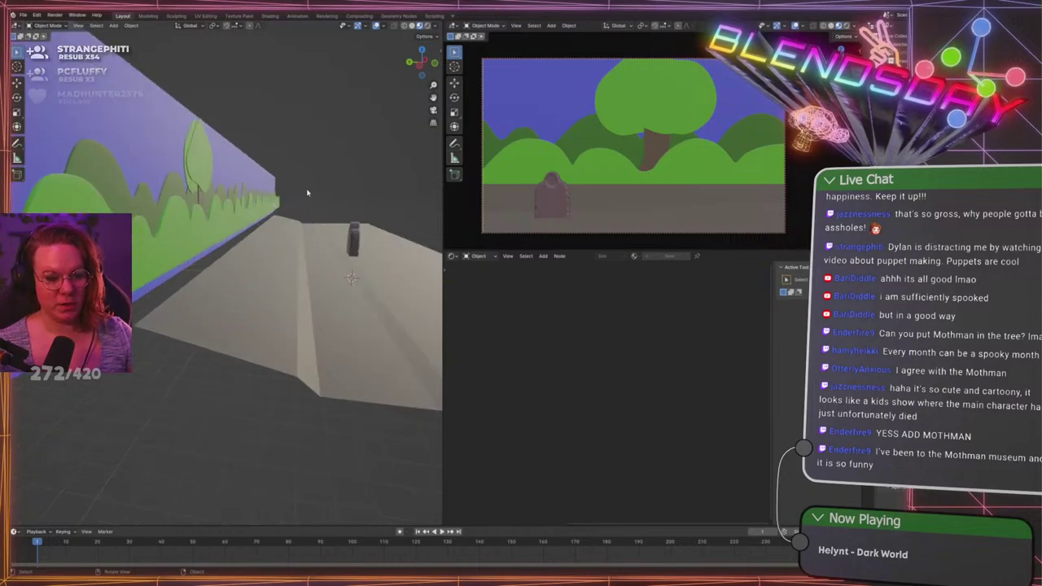
Examine how the ground, hills, tree and sky backdrop line up from several angles
{"action": "middle_click_drag", "start_coordinate": [307, 193], "coordinate": [355, 220], "text": "shift"}
{"action": "left_click", "coordinate": [305, 294]}
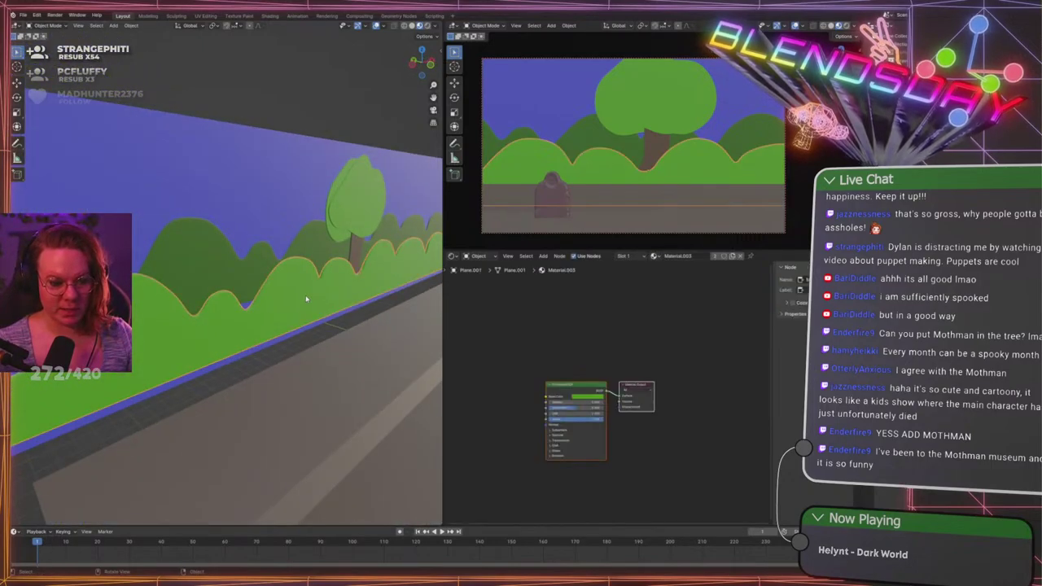
{"action": "middle_click_drag", "start_coordinate": [305, 295], "coordinate": [271, 331]}
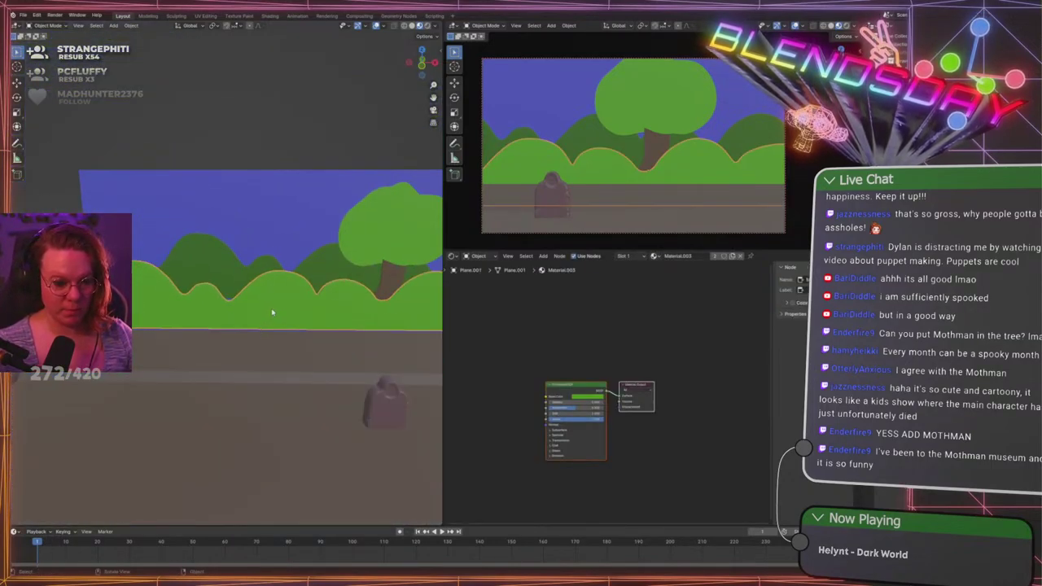
{"action": "scroll", "coordinate": [287, 296], "scroll_direction": "up", "scroll_amount": 1}
{"action": "left_click", "coordinate": [265, 130]}
{"action": "middle_click_drag", "start_coordinate": [213, 207], "coordinate": [265, 206]}
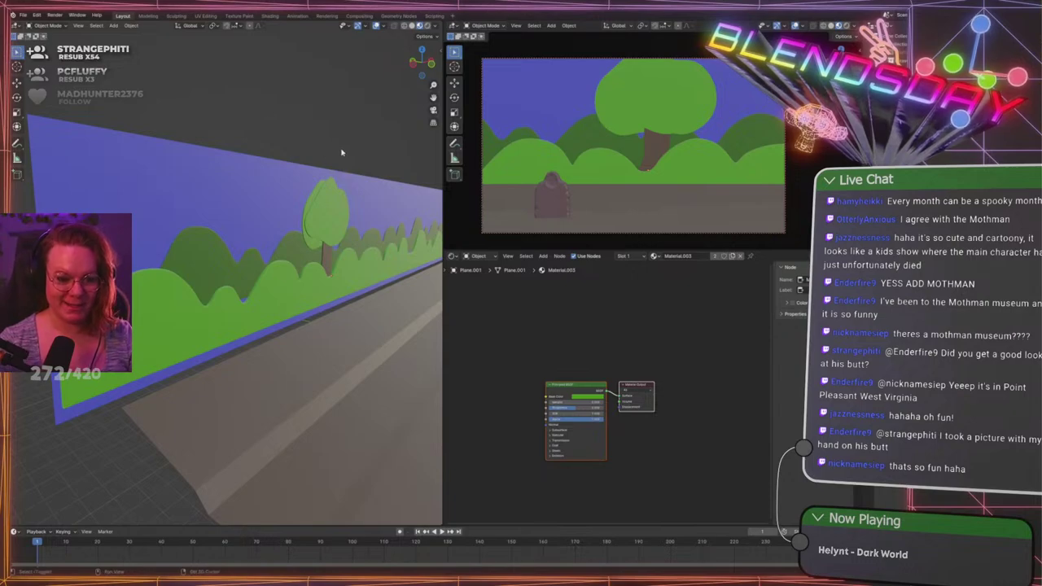
{"action": "middle_click_drag", "start_coordinate": [353, 164], "coordinate": [350, 154], "text": "shift"}
{"action": "middle_click_drag", "start_coordinate": [388, 184], "coordinate": [376, 161], "text": "shift"}
In front view, move the rounded gravestone about 4.9 m straight down, out of the scene and below the backdrop
{"action": "left_click", "coordinate": [552, 186]}
{"action": "middle_click_drag", "start_coordinate": [307, 213], "coordinate": [193, 232]}
{"action": "middle_click_drag", "start_coordinate": [321, 298], "coordinate": [285, 193], "text": "shift"}
{"action": "mouse_move", "coordinate": [257, 249]}
{"action": "middle_mouse_down"}
{"action": "mouse_move", "coordinate": [269, 233]}
{"action": "mouse_move", "coordinate": [255, 244]}
{"action": "middle_mouse_up"}
{"action": "scroll", "coordinate": [256, 244], "scroll_direction": "up", "scroll_amount": 3}
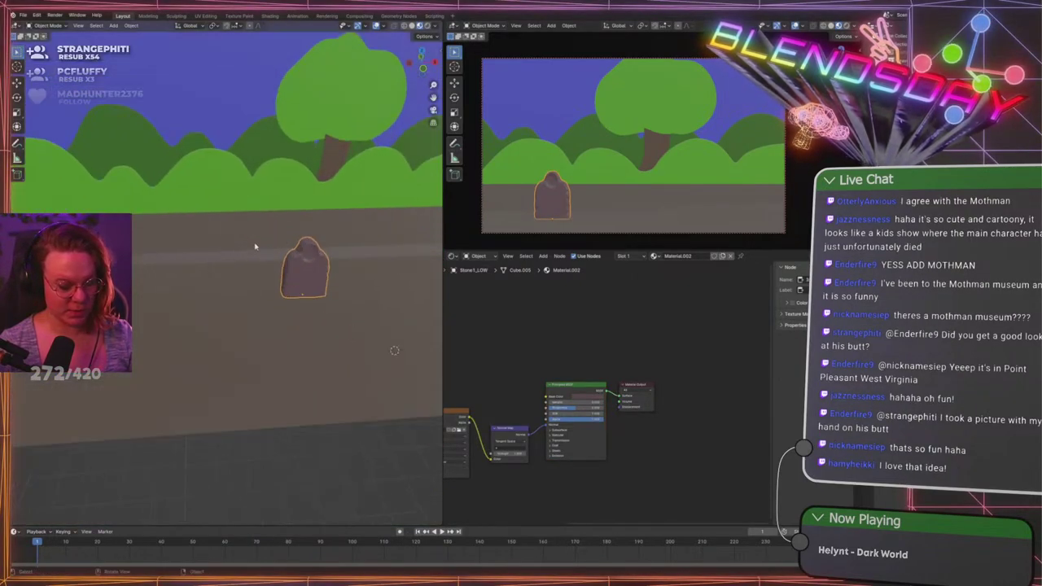
{"action": "middle_click_drag", "start_coordinate": [325, 250], "coordinate": [328, 233]}
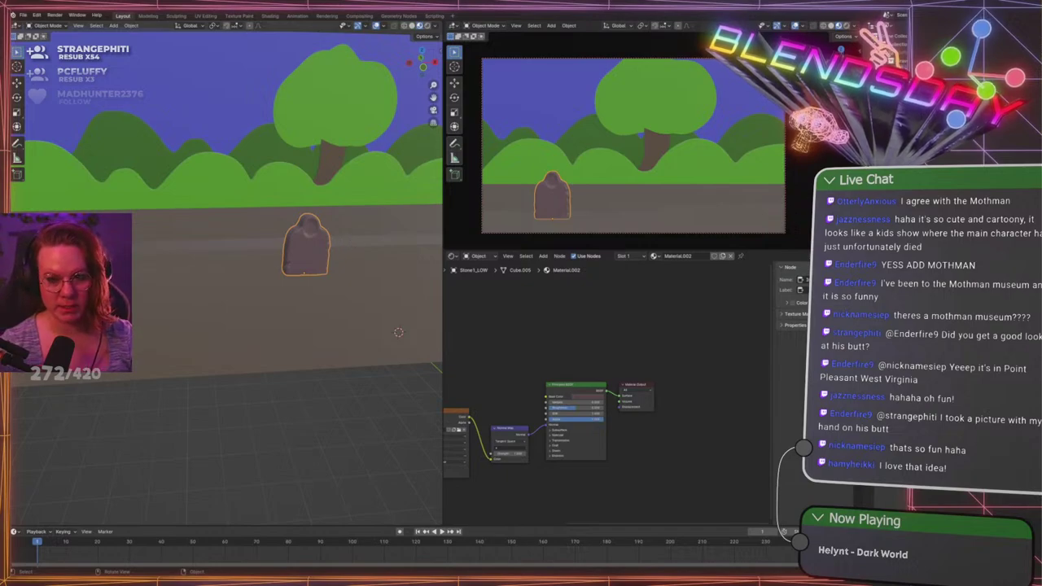
{"action": "middle_click_drag", "start_coordinate": [330, 251], "coordinate": [314, 237]}
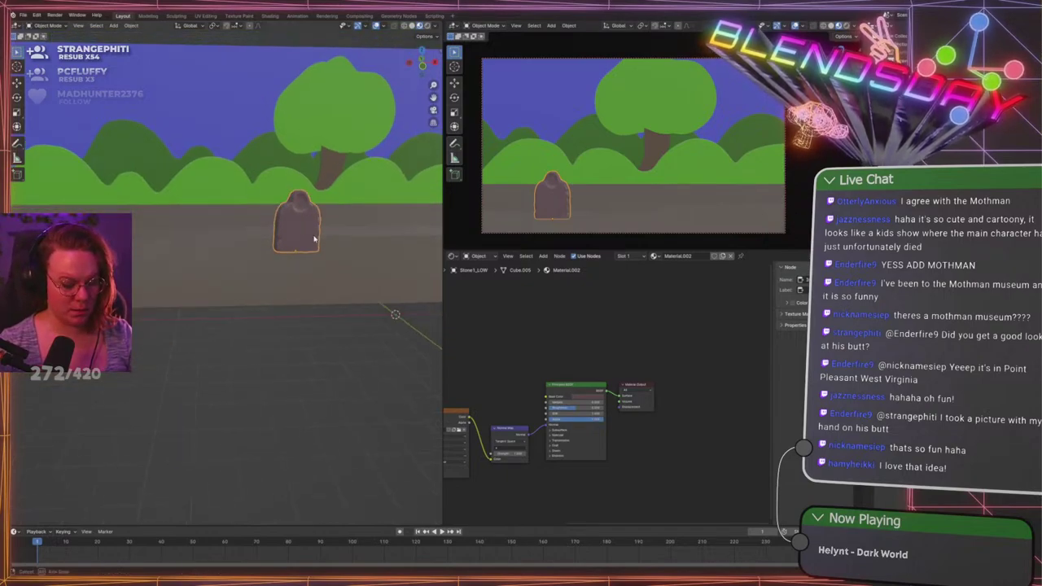
{"action": "key", "text": "KP_1"}
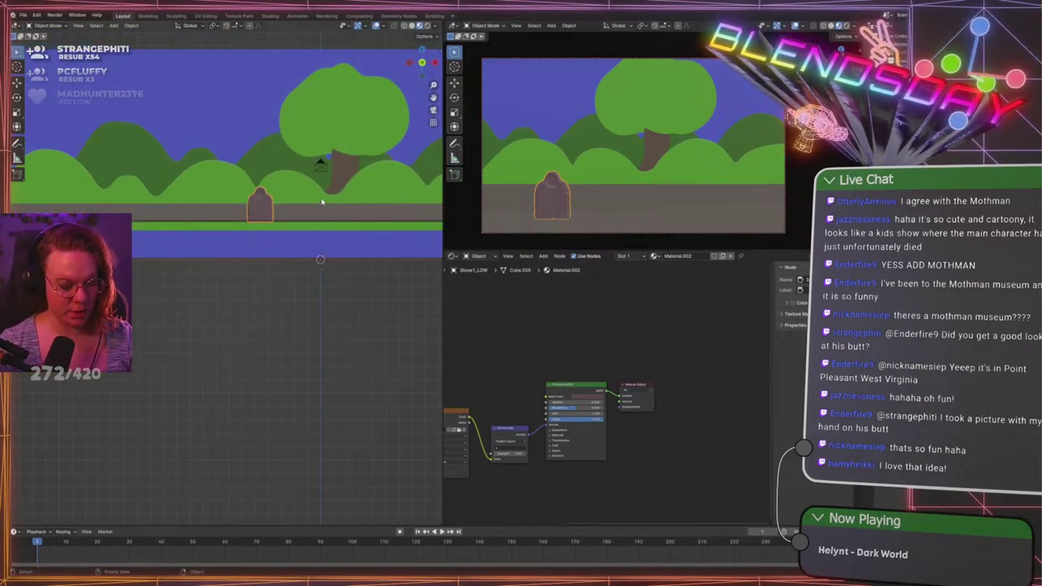
{"action": "key", "text": "g"}
{"action": "key", "text": "z"}
{"action": "left_click", "coordinate": [333, 334]}
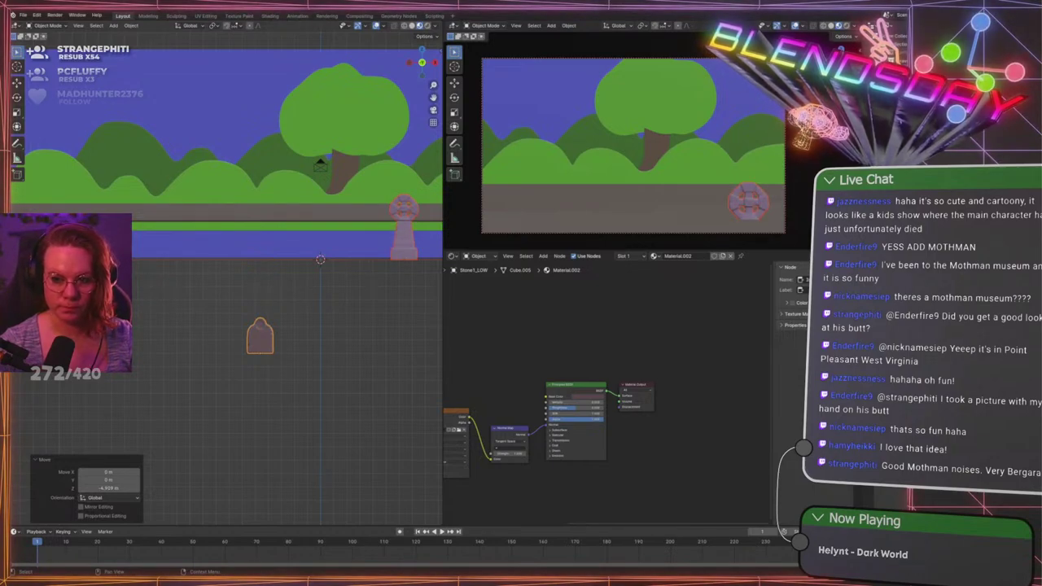
Move the cross-shaped gravestone about 7.2 m in negative X and 3.4 m down, beside the rounded gravestone
{"action": "left_click", "coordinate": [407, 241]}
{"action": "key", "text": "g"}
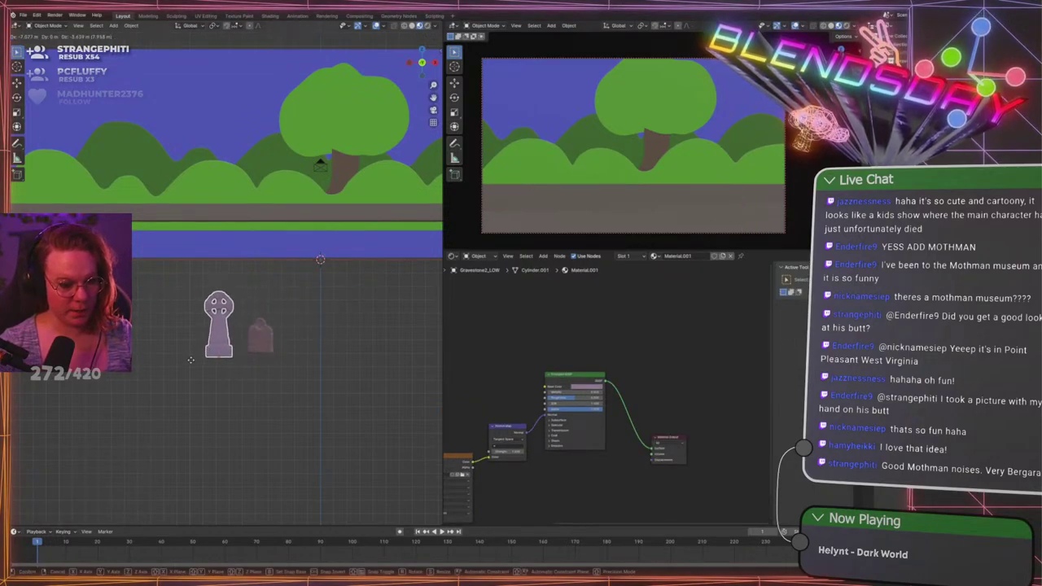
{"action": "left_click", "coordinate": [190, 359]}
Unhide the coffin and move it about 0.39 m in negative X and 3.48 m down, in line with the gravestones
{"action": "left_click", "coordinate": [1003, 90]}
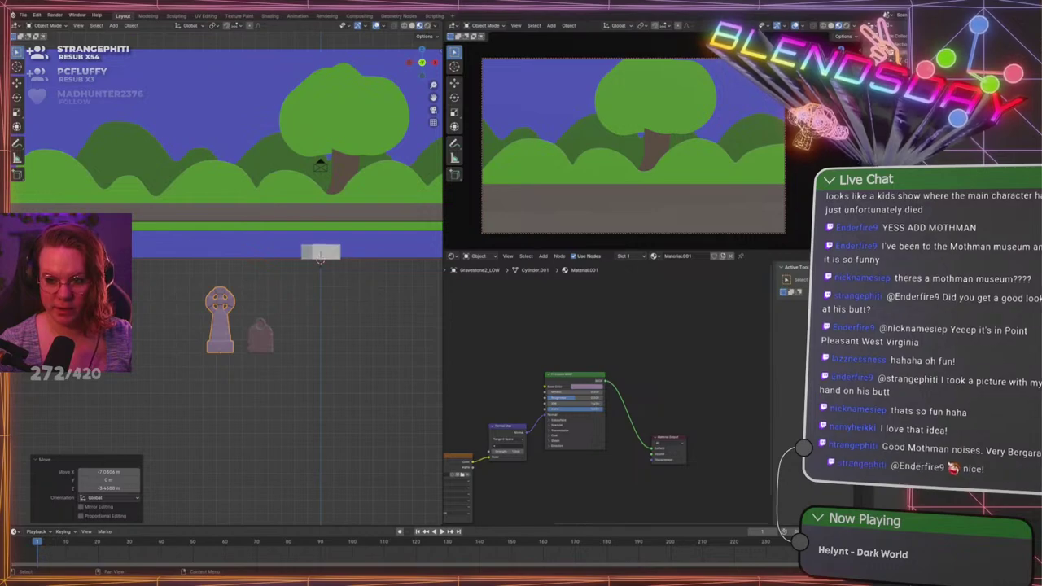
{"action": "left_click", "coordinate": [903, 89]}
{"action": "key", "text": "g"}
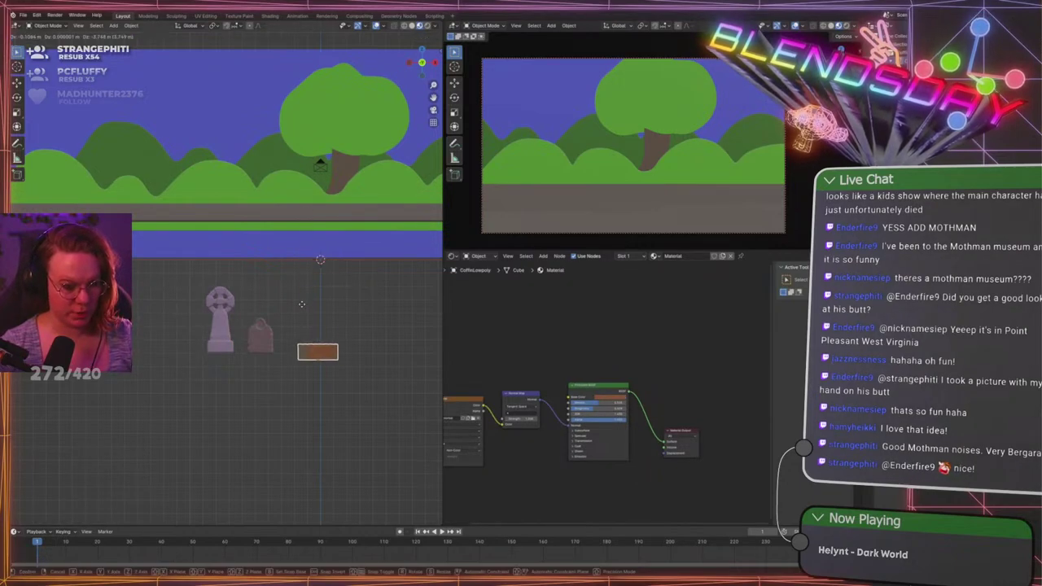
{"action": "left_click", "coordinate": [299, 306]}
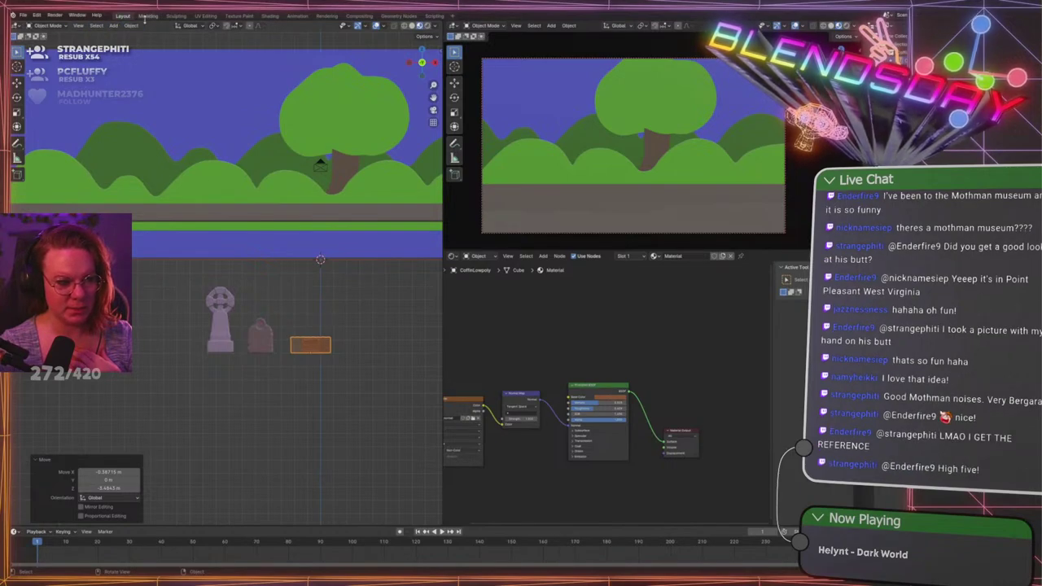
Create a linked duplicate of the coffin, offset about 1.39 m in X and 1.90 m in Z
{"action": "left_click", "coordinate": [130, 25]}
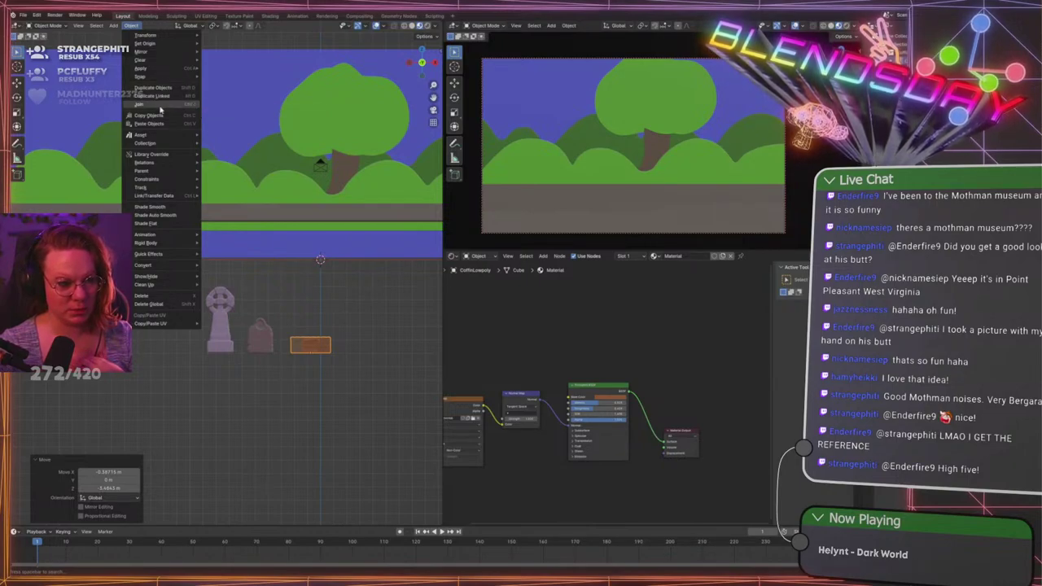
{"action": "mouse_move", "coordinate": [169, 137]}
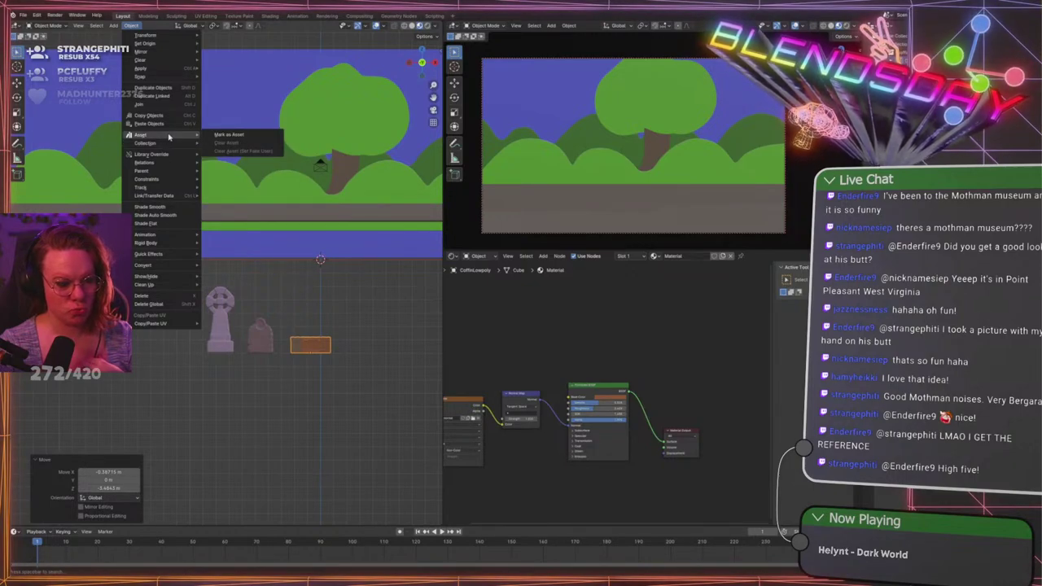
{"action": "left_click", "coordinate": [321, 351]}
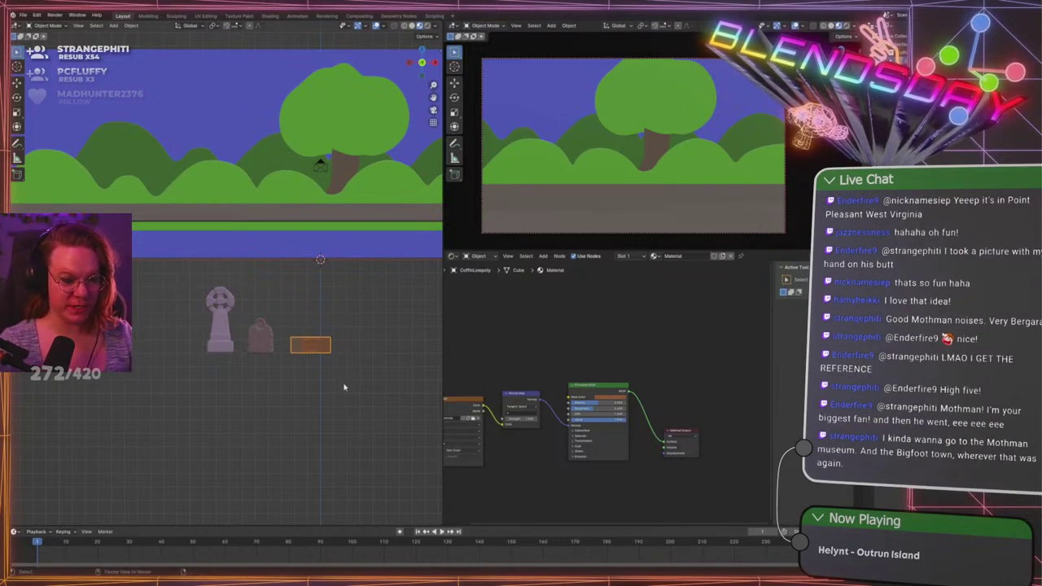
{"action": "key", "text": "alt+d"}
{"action": "left_click", "coordinate": [379, 336]}
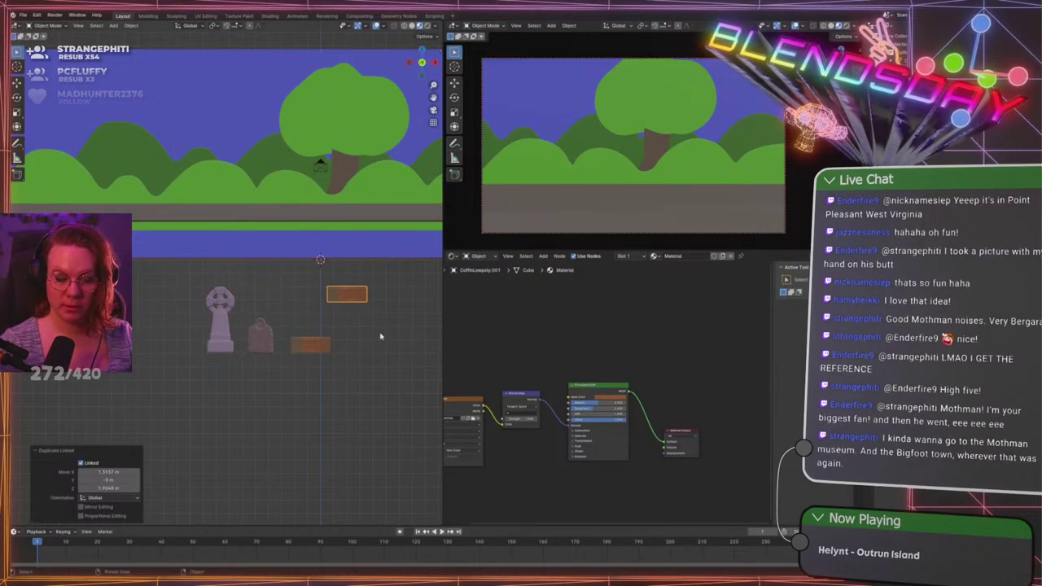
Try to pull a corner of the original coffin's mesh with proportional editing to test that both linked copies deform together
{"action": "scroll", "coordinate": [350, 330], "scroll_direction": "up", "scroll_amount": 4}
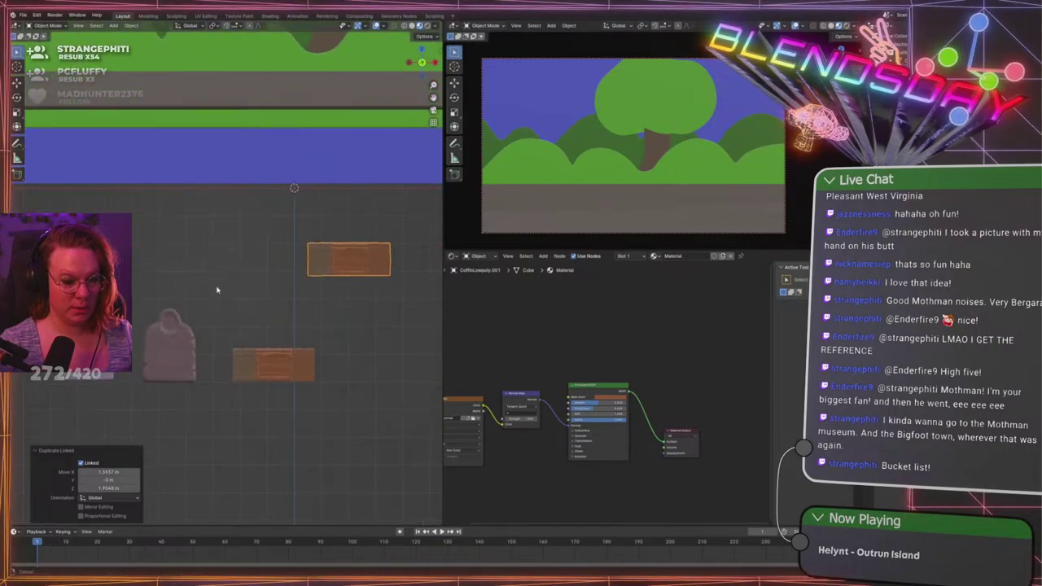
{"action": "middle_click_drag", "start_coordinate": [217, 289], "coordinate": [241, 328]}
{"action": "left_click", "coordinate": [262, 368]}
{"action": "scroll", "coordinate": [241, 328], "scroll_direction": "up", "scroll_amount": 3}
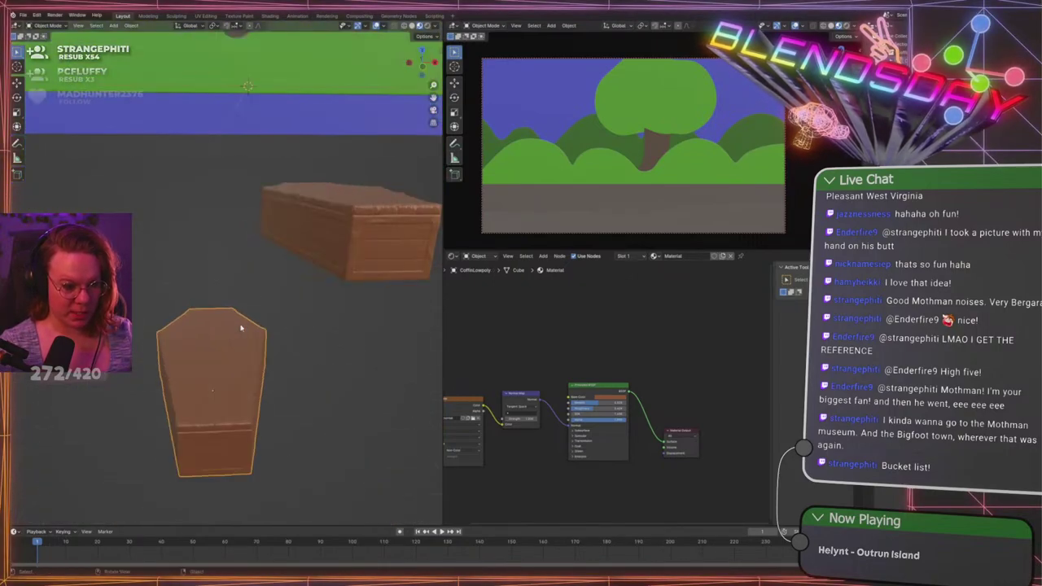
{"action": "key", "text": "Tab"}
{"action": "left_click", "coordinate": [165, 336]}
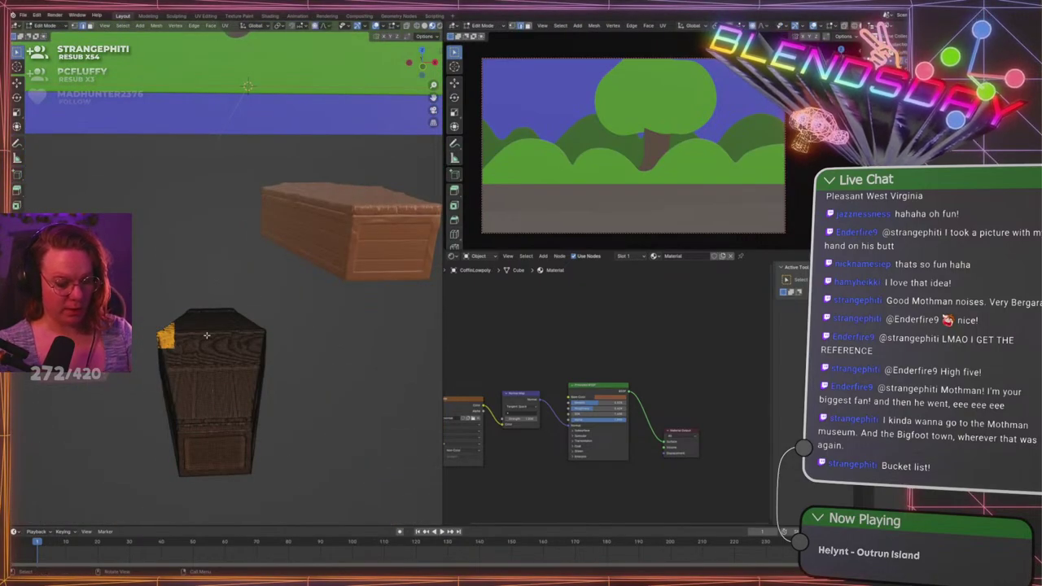
{"action": "key", "text": "g"}
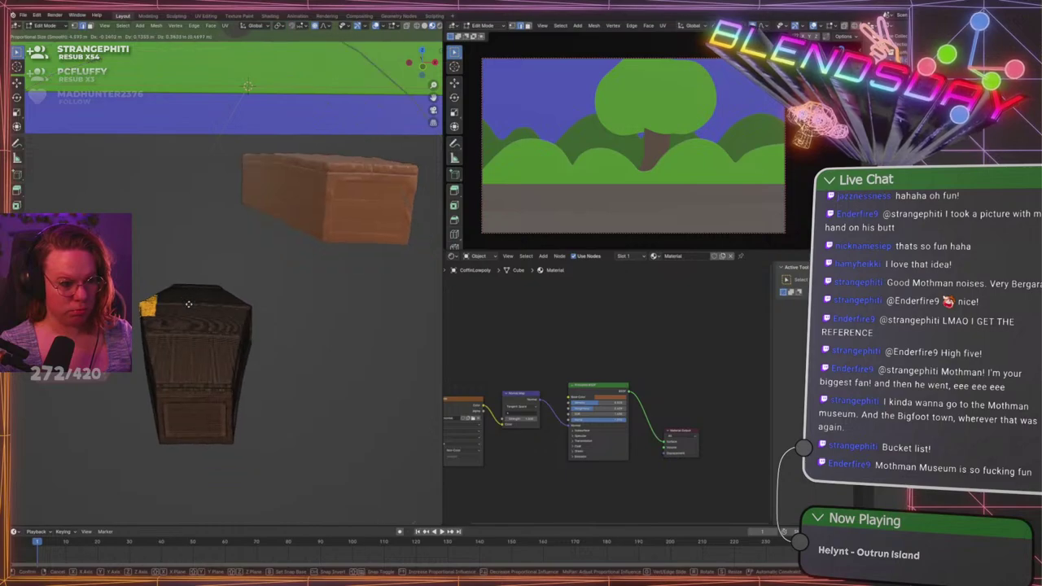
{"action": "scroll", "coordinate": [188, 304], "scroll_direction": "up", "scroll_amount": 14}
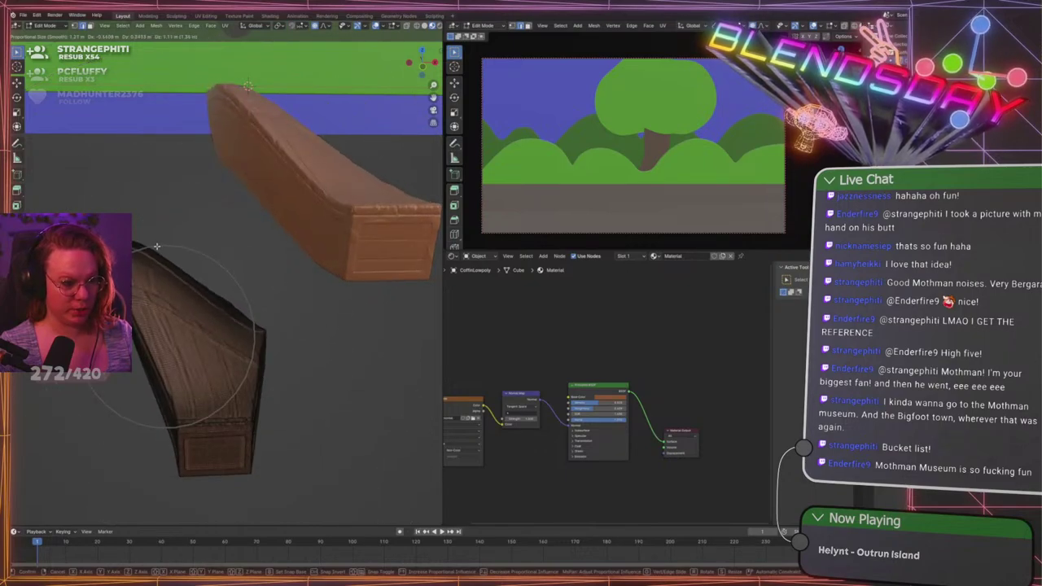
{"action": "right_click", "coordinate": [157, 247]}
{"action": "key", "text": "Tab"}
Move the linked coffin copy onto the ground strip and shift it about 4.25 m in negative X, away from the tree
{"action": "left_click", "coordinate": [293, 342]}
{"action": "scroll", "coordinate": [298, 343], "scroll_direction": "down", "scroll_amount": 9}
{"action": "left_click", "coordinate": [255, 267]}
{"action": "middle_click_drag", "start_coordinate": [302, 240], "coordinate": [294, 275], "text": "shift"}
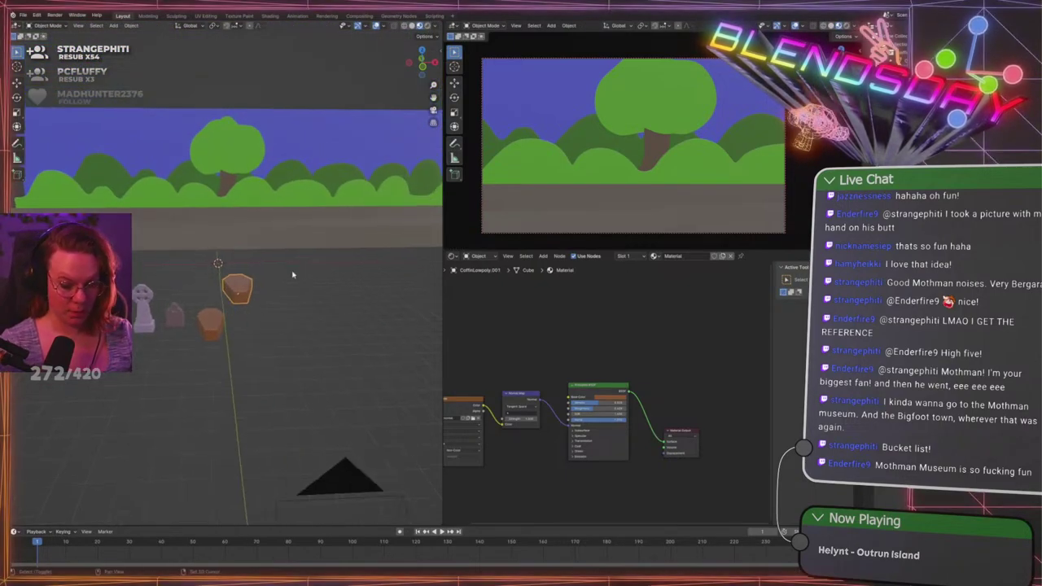
{"action": "key", "text": "KP_Decimal"}
{"action": "scroll", "coordinate": [293, 275], "scroll_direction": "down", "scroll_amount": 4}
{"action": "middle_click_drag", "start_coordinate": [135, 272], "coordinate": [235, 285]}
{"action": "scroll", "coordinate": [189, 297], "scroll_direction": "down", "scroll_amount": 6}
{"action": "key", "text": "g"}
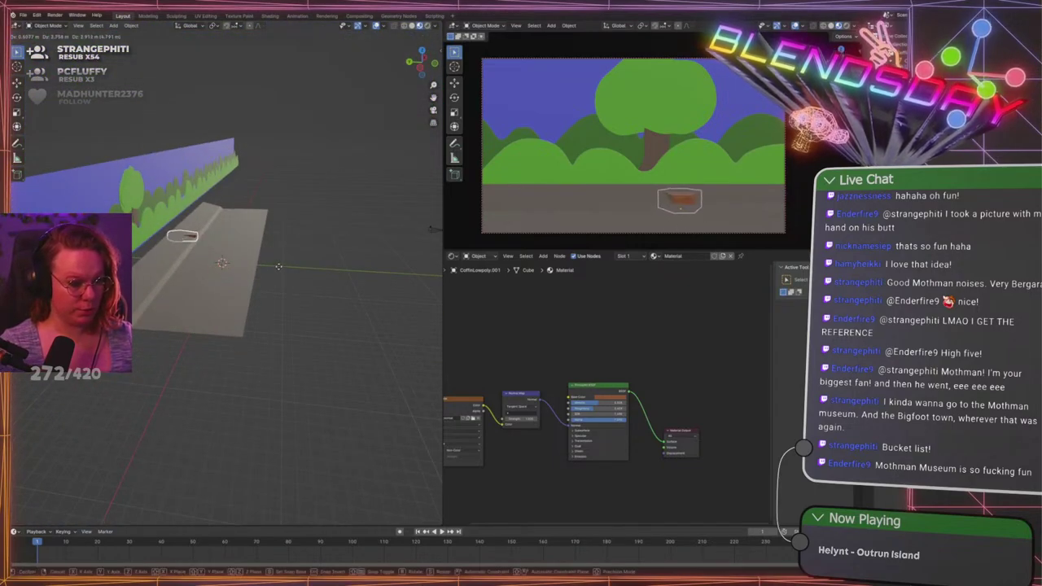
{"action": "left_click", "coordinate": [278, 266]}
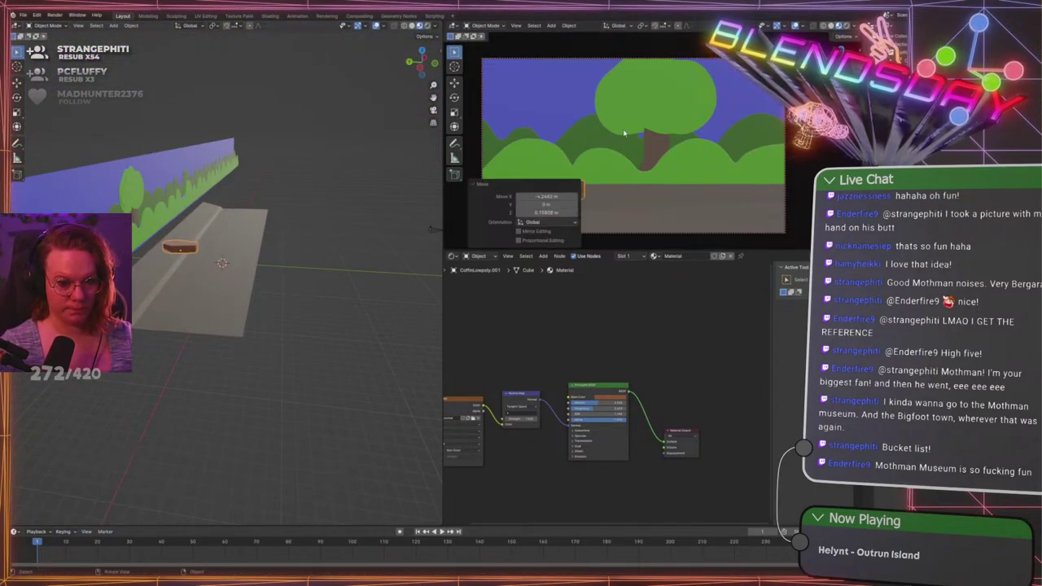
Rotate the coffin copy freely with trackball rotation so it tilts on the ground, and raise it slightly
{"action": "key", "text": "r"}
{"action": "key", "text": "r"}
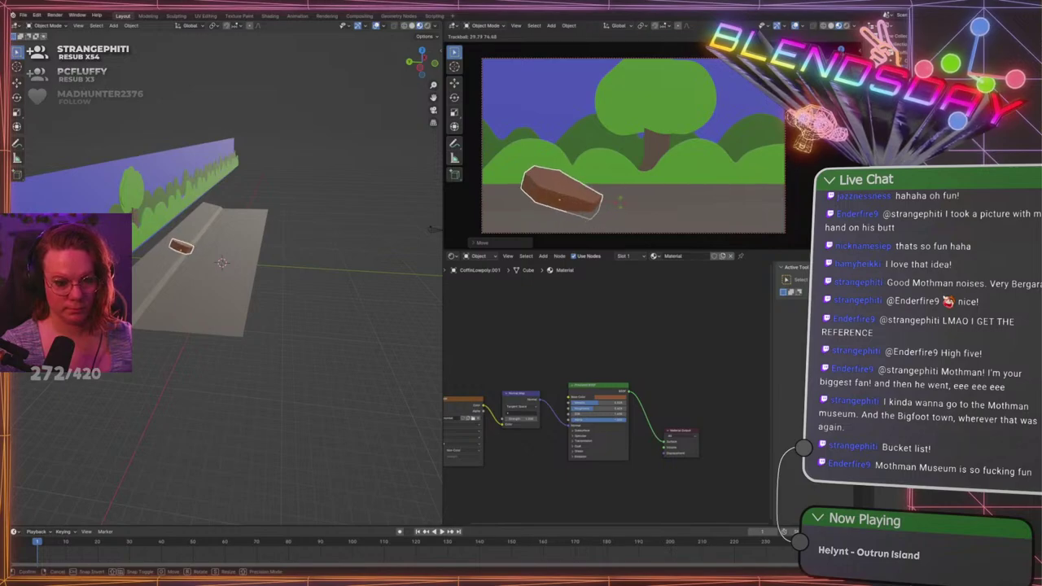
{"action": "left_click", "coordinate": [610, 211]}
{"action": "key", "text": "g"}
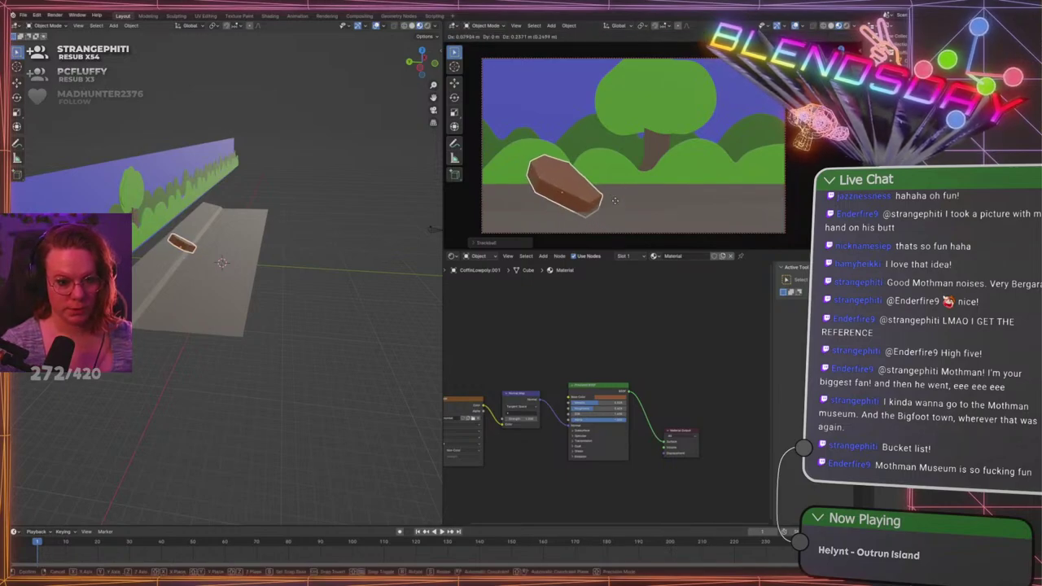
{"action": "left_click", "coordinate": [614, 203]}
In top view, move the coffin copy about 0.75 m in negative X and 0.99 m in Y, toward the backdrop
{"action": "key", "text": "KP_7"}
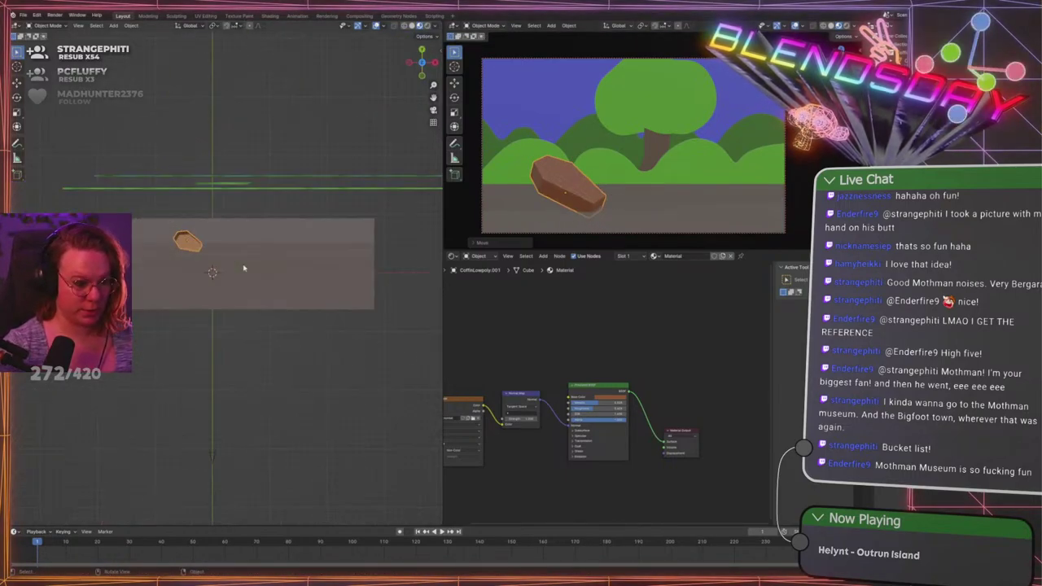
{"action": "key", "text": "g"}
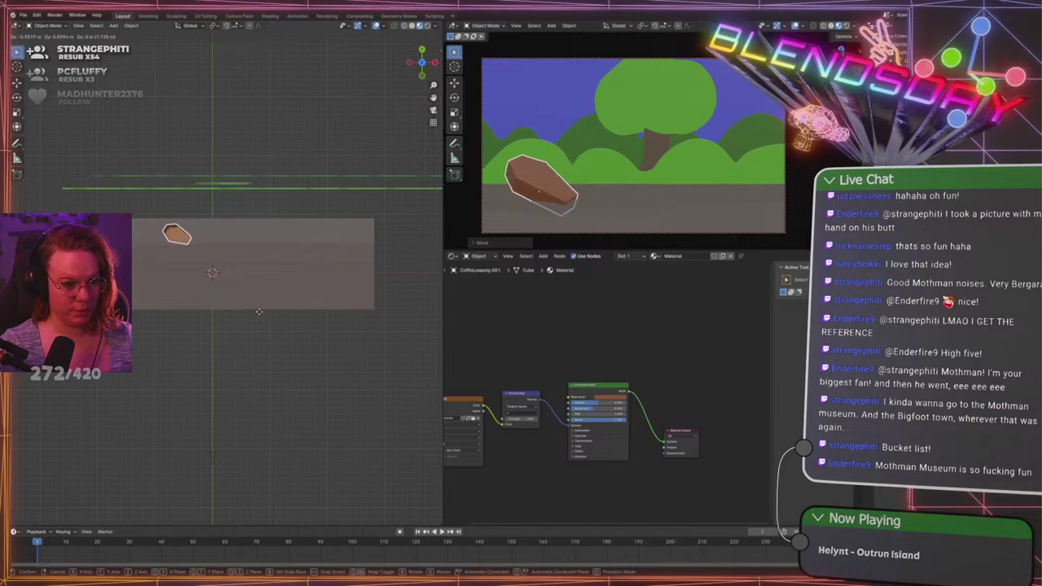
{"action": "left_click", "coordinate": [261, 312]}
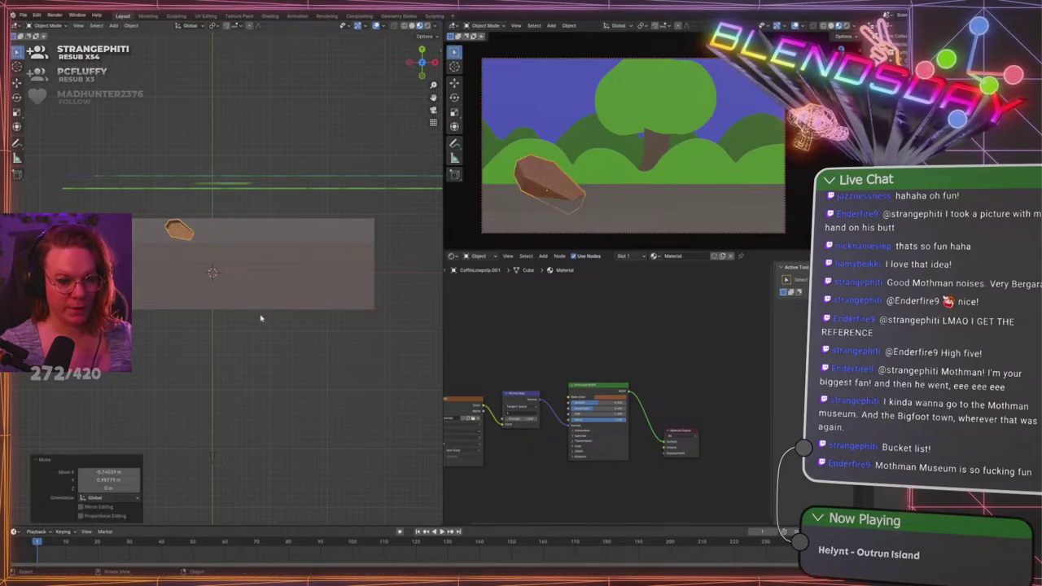
Flatten the coffin's tilt with a trackball rotation and nudge it slightly downward in the camera view
{"action": "key", "text": "r"}
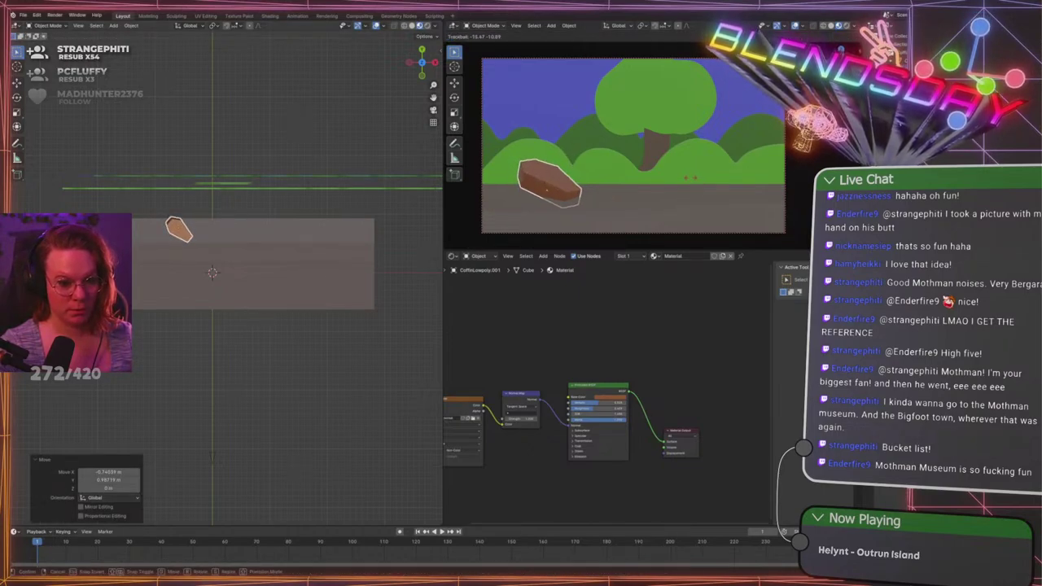
{"action": "key", "text": "r"}
{"action": "left_click", "coordinate": [749, 153]}
{"action": "key", "text": "g"}
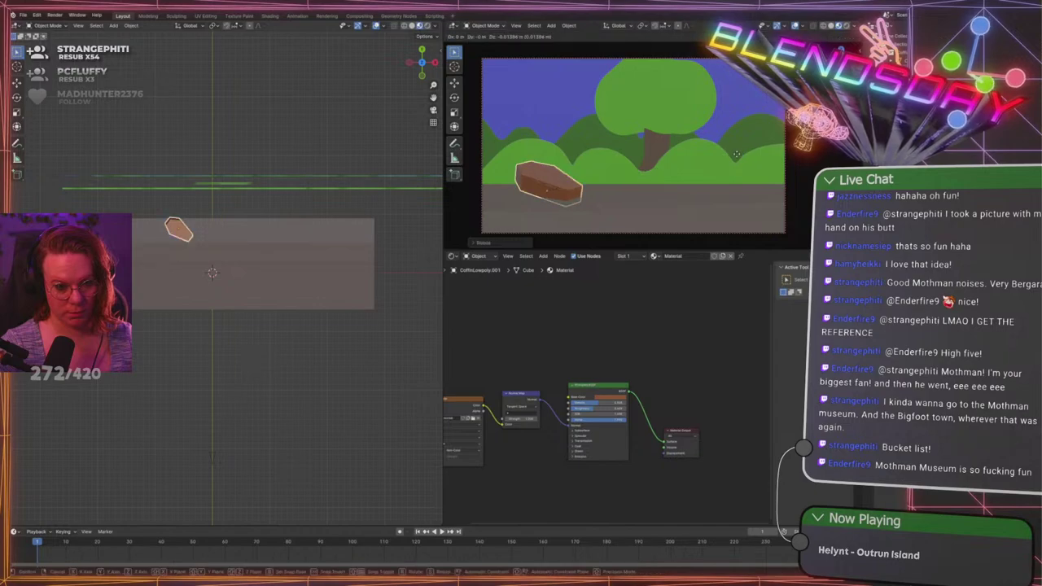
{"action": "left_click", "coordinate": [737, 156]}
Fine-tune the coffin's orientation with several small trackball rotations so it rests at a gentle angle, partly sunk into the ground
{"action": "key", "text": "r"}
{"action": "key", "text": "r"}
{"action": "left_click", "coordinate": [740, 155]}
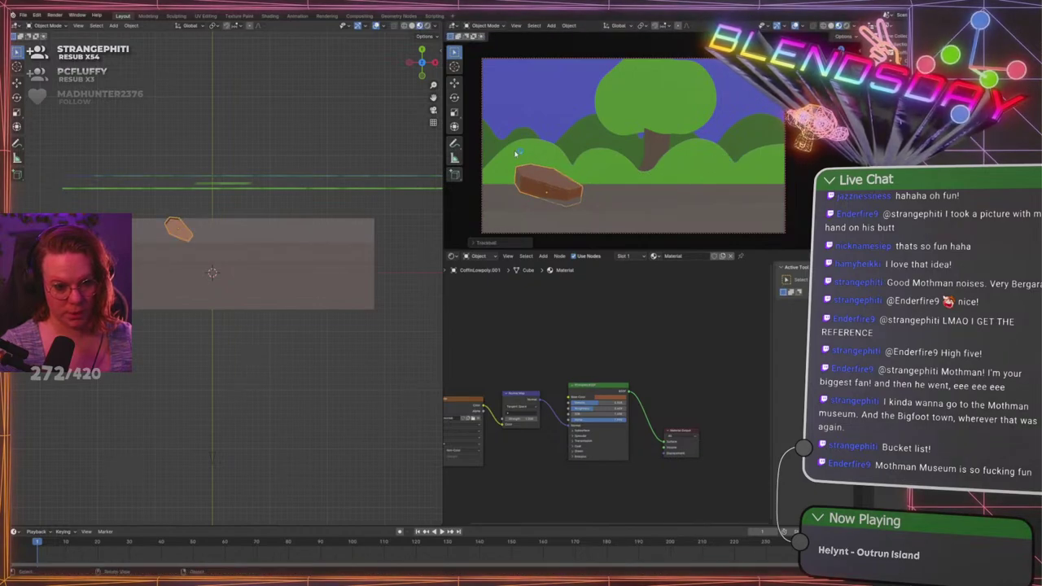
{"action": "key", "text": "r"}
{"action": "key", "text": "r"}
{"action": "left_click", "coordinate": [725, 173]}
{"action": "key", "text": "r"}
{"action": "key", "text": "r"}
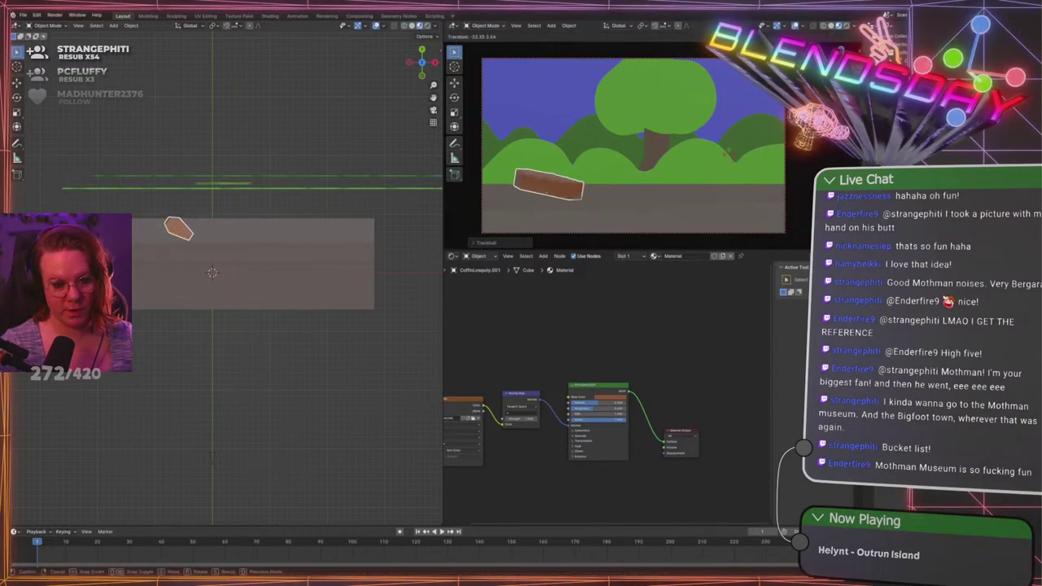
{"action": "left_click", "coordinate": [729, 161]}
{"action": "key", "text": "r"}
{"action": "key", "text": "r"}
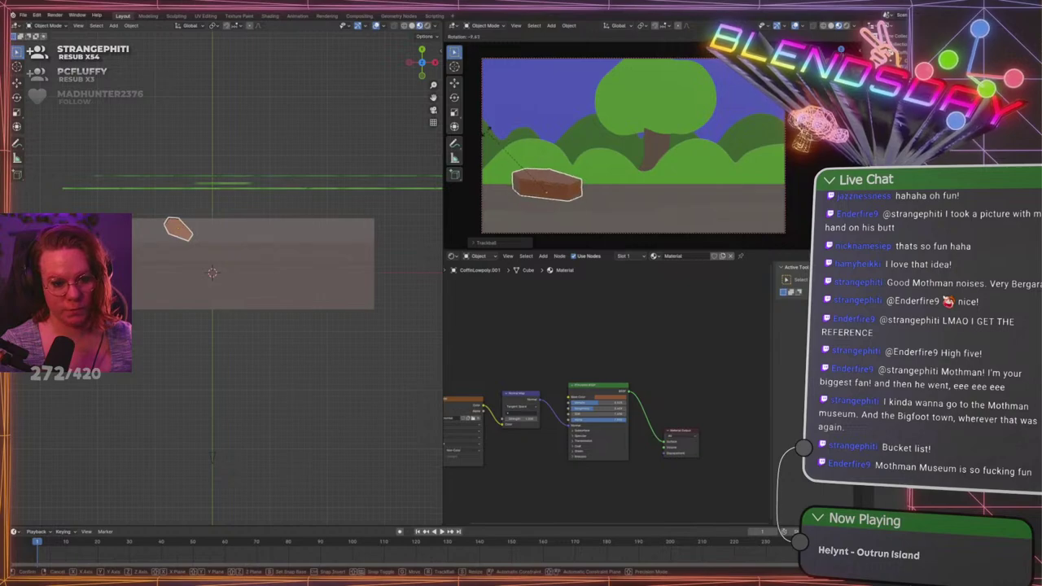
{"action": "key", "text": "Escape"}
{"action": "key", "text": "r"}
{"action": "key", "text": "r"}
{"action": "left_click", "coordinate": [493, 140]}
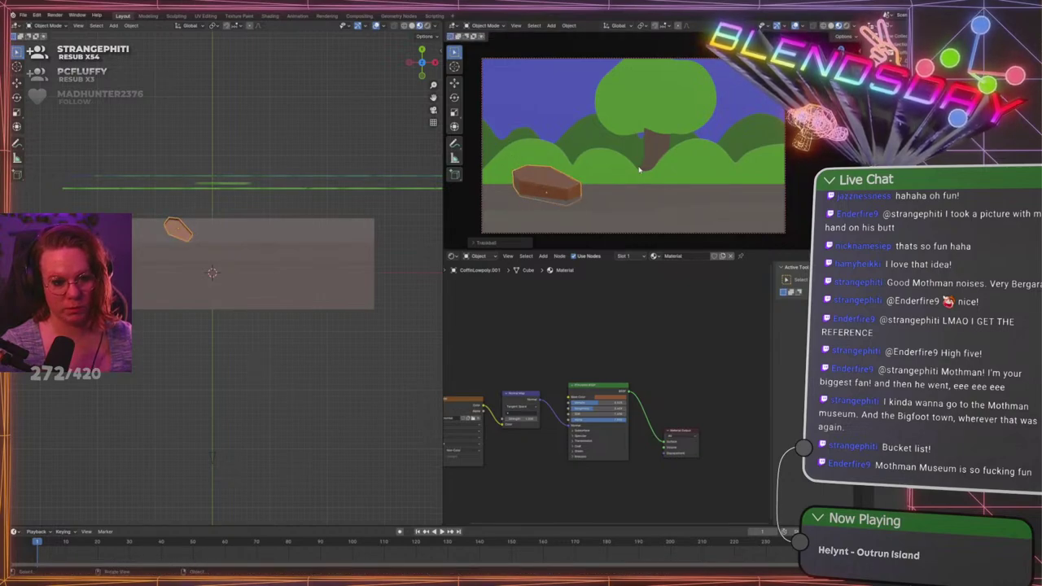
{"action": "key", "text": "alt+a"}
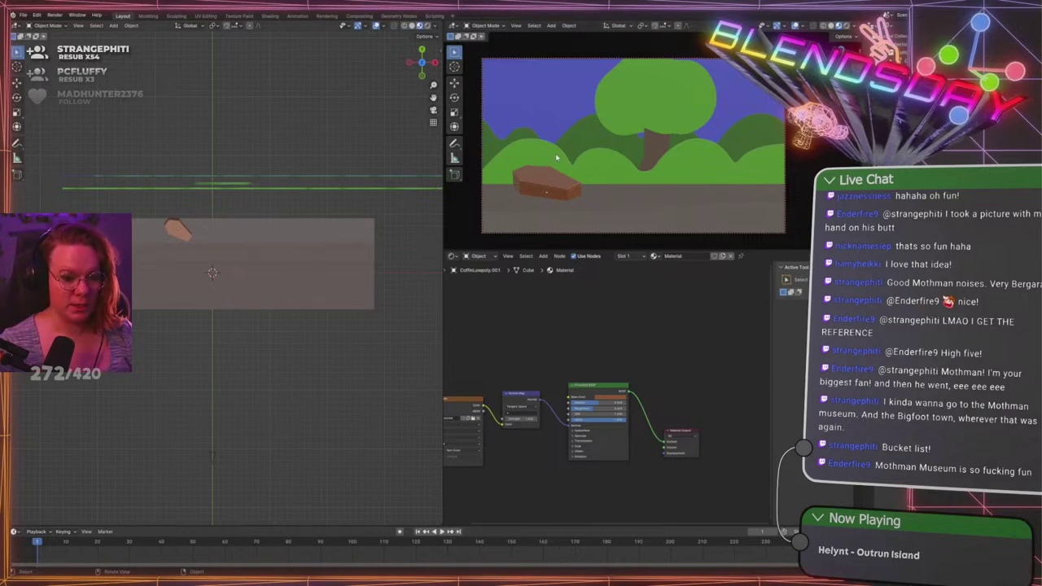
{"action": "left_click", "coordinate": [547, 181]}
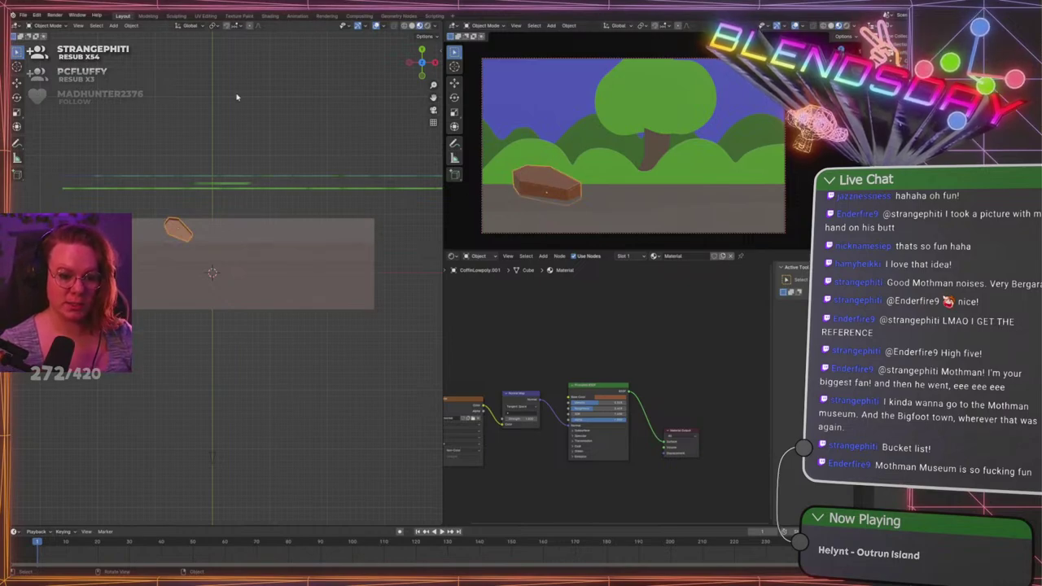
{"action": "key", "text": "s"}
{"action": "right_click", "coordinate": [578, 215]}
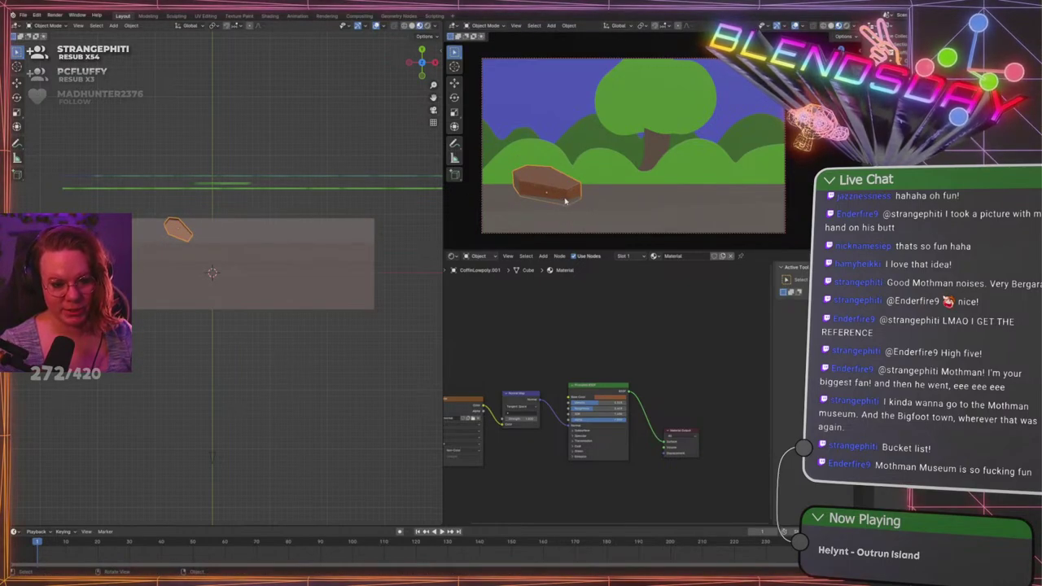
Select the ground plane and all backdrop pieces together, leaving out the coffin, and scale them down to about 0.7
{"action": "left_click", "coordinate": [268, 250]}
{"action": "left_click", "coordinate": [250, 153]}
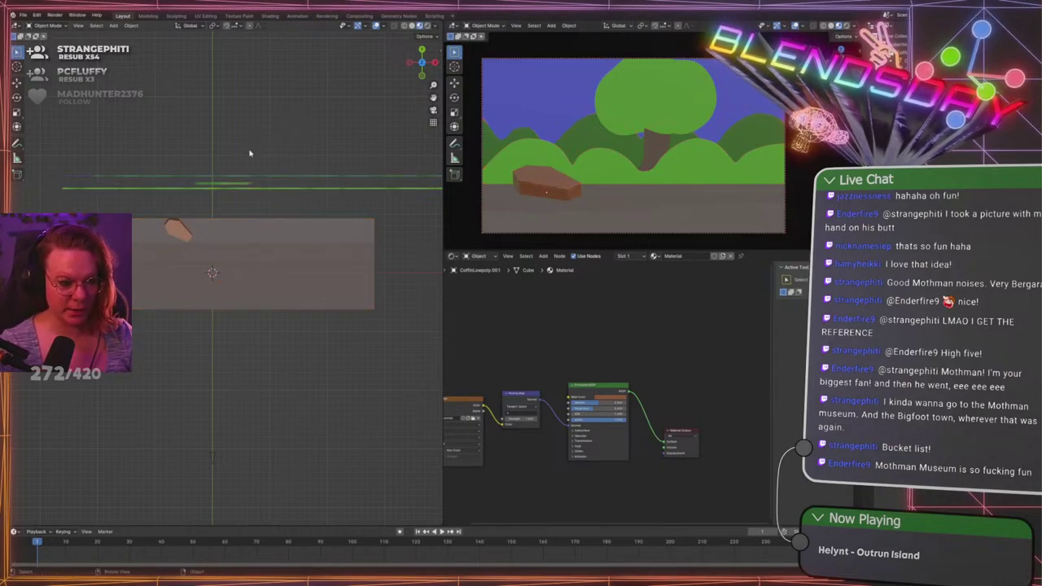
{"action": "left_click_drag", "start_coordinate": [250, 153], "coordinate": [226, 246]}
{"action": "key", "text": "s"}
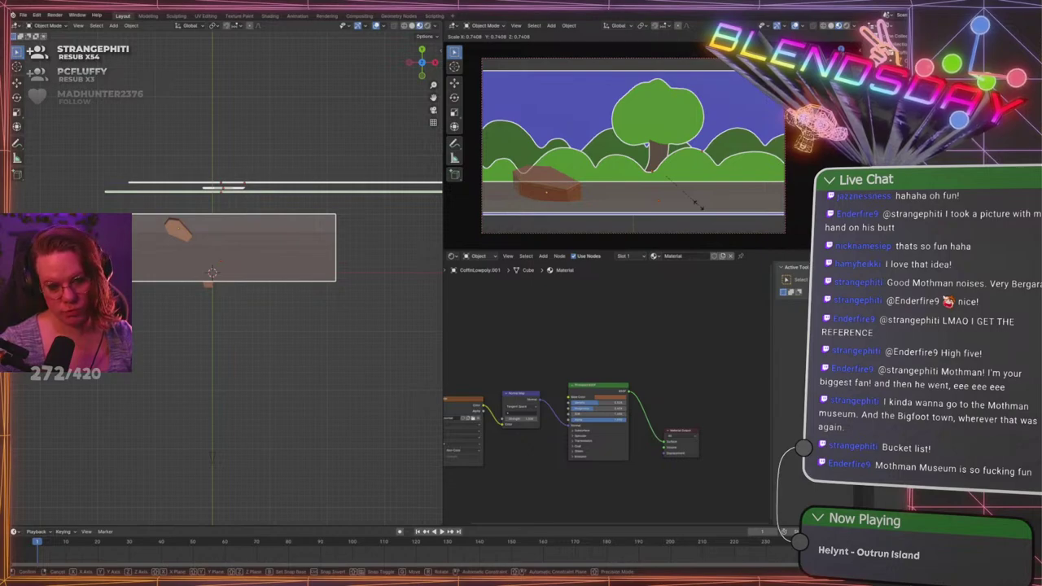
{"action": "left_click", "coordinate": [695, 207]}
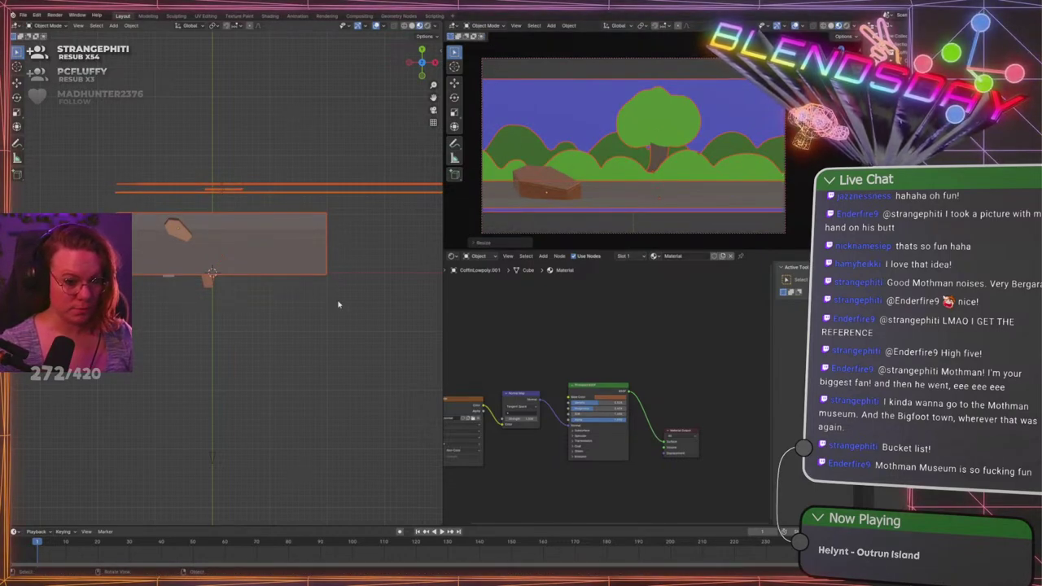
Move the scaled ground and backdrop about 1.1 m in negative X and 5.9 m in negative Y, then raise them about 0.7 m
{"action": "left_click", "coordinate": [177, 230]}
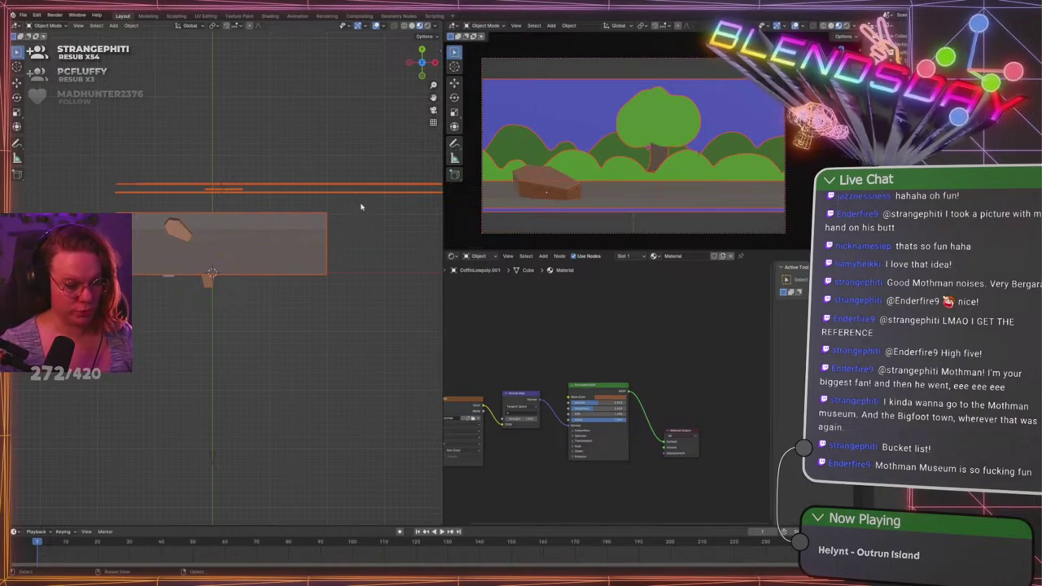
{"action": "key", "text": "g"}
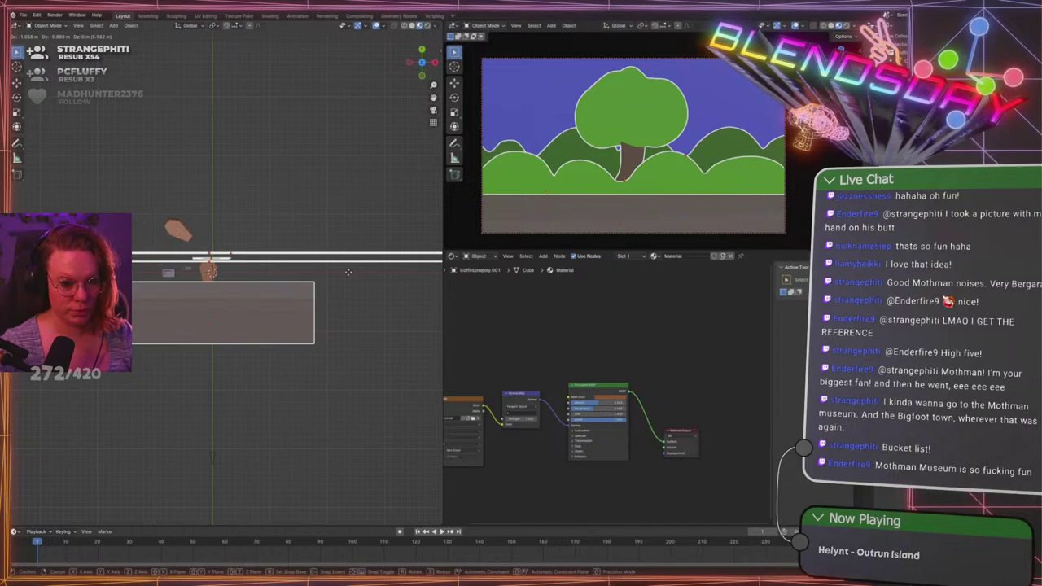
{"action": "left_click", "coordinate": [349, 273]}
{"action": "key", "text": "g"}
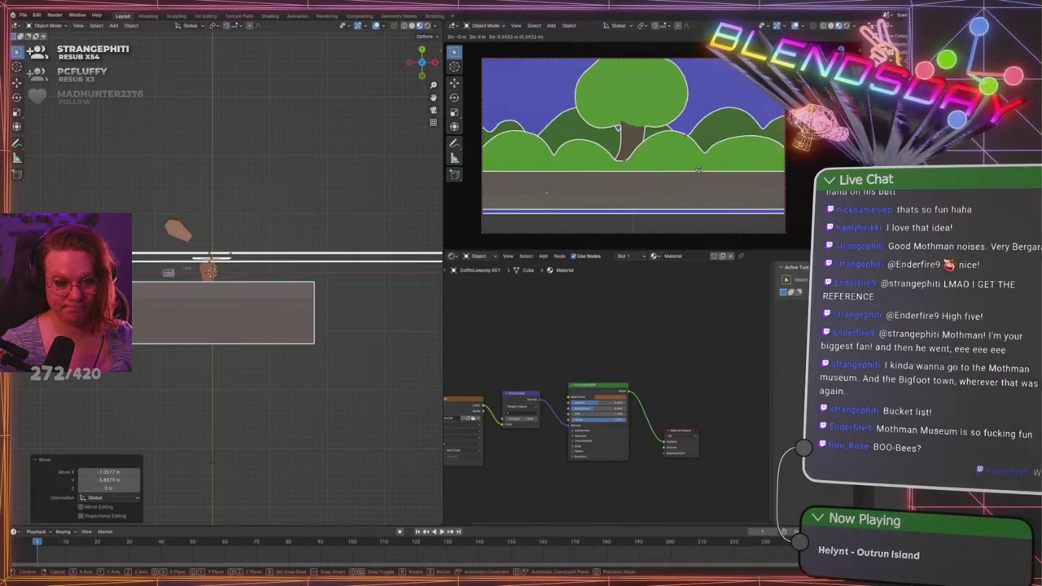
{"action": "left_click", "coordinate": [698, 171]}
Tilt the ground plane alone by about 6 degrees in side view and lower it about 0.65 m along Z
{"action": "left_click", "coordinate": [264, 332]}
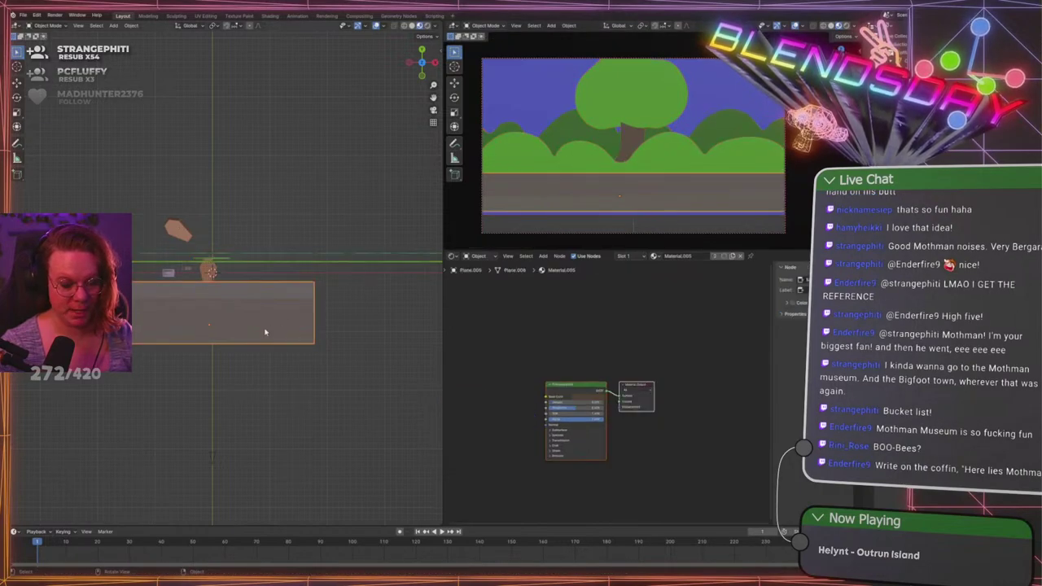
{"action": "key", "text": "KP_Decimal"}
{"action": "key", "text": "KP_3"}
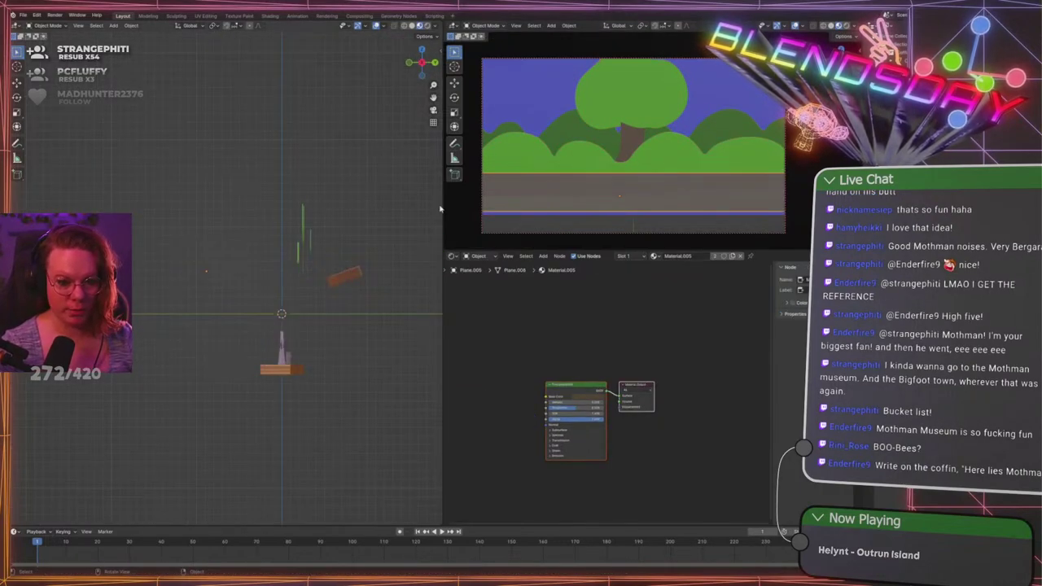
{"action": "key", "text": "r"}
{"action": "left_click", "coordinate": [309, 144]}
{"action": "key", "text": "g"}
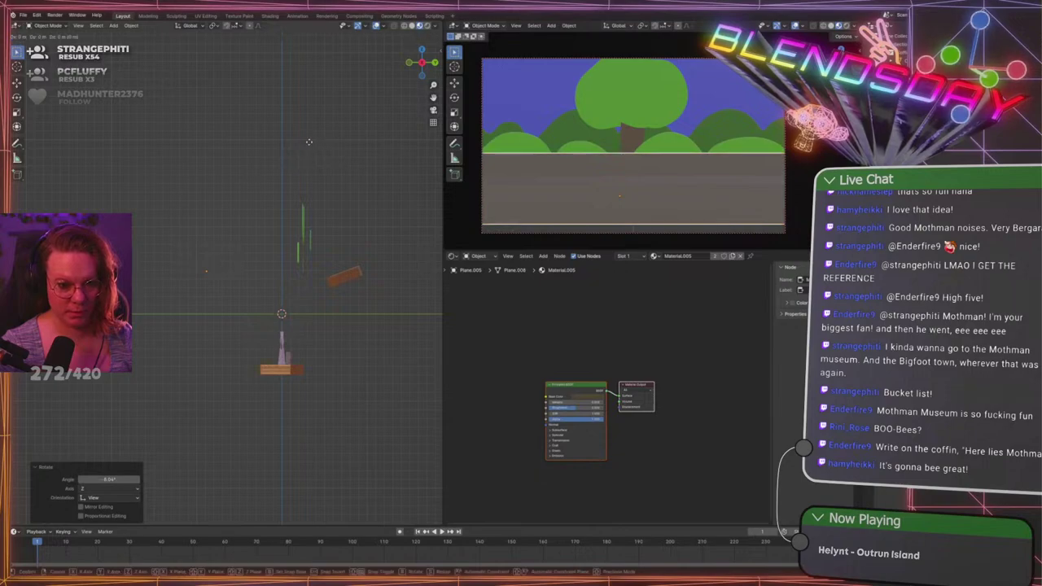
{"action": "key", "text": "g"}
{"action": "key", "text": "z"}
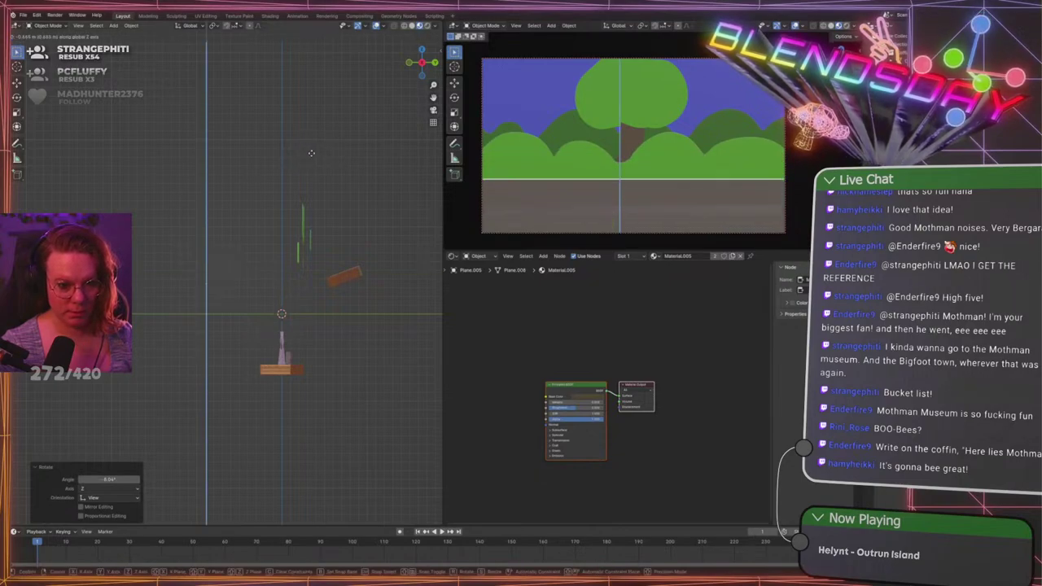
{"action": "left_click", "coordinate": [311, 155]}
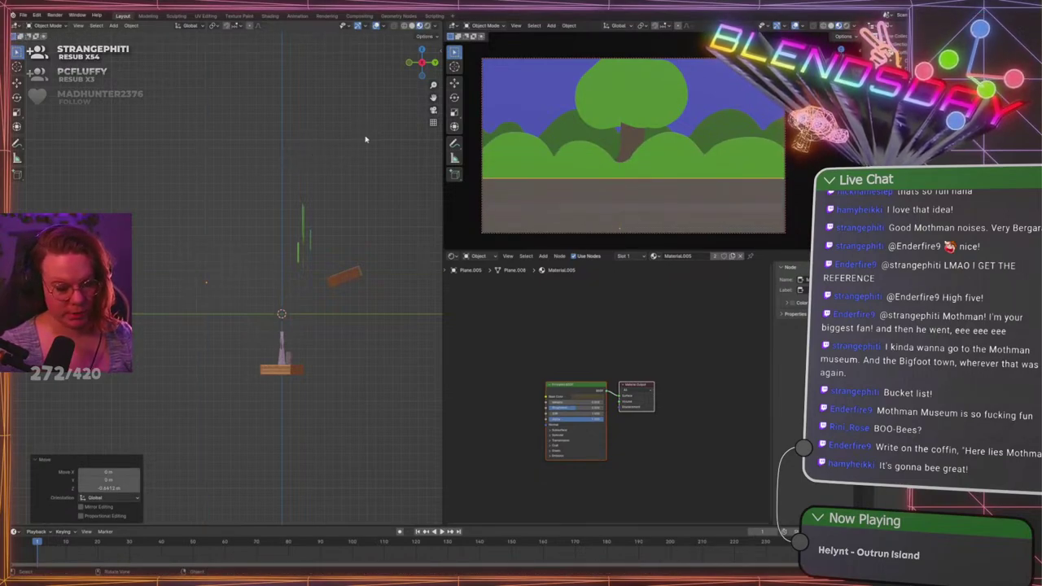
Shift the ground plane about 1.04 m along Y toward the backdrop
{"action": "middle_click_drag", "start_coordinate": [363, 155], "coordinate": [209, 237]}
{"action": "left_click", "coordinate": [191, 180]}
{"action": "left_click", "coordinate": [223, 270]}
{"action": "key", "text": "g"}
{"action": "key", "text": "y"}
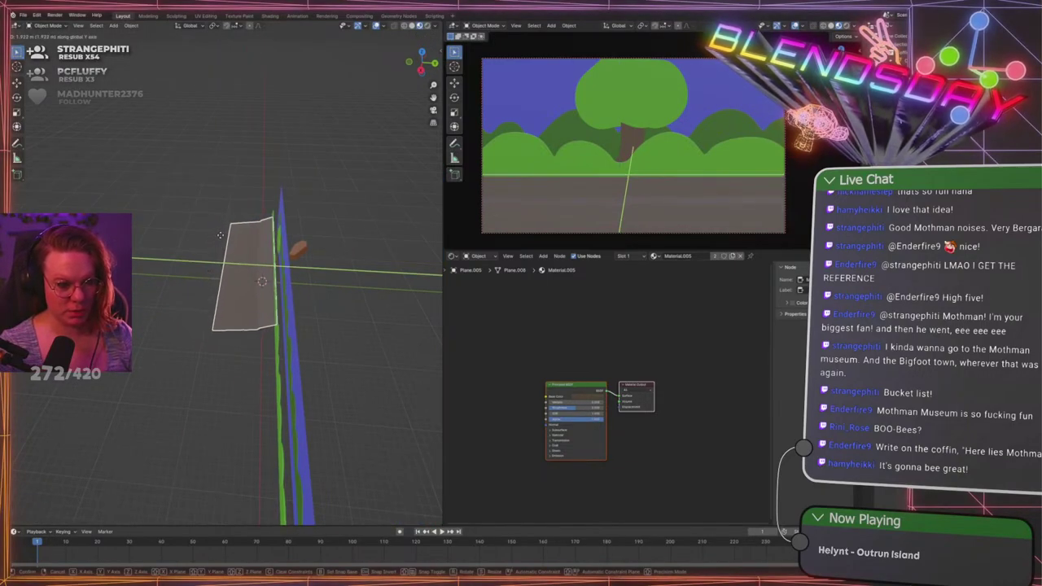
{"action": "left_click", "coordinate": [212, 236]}
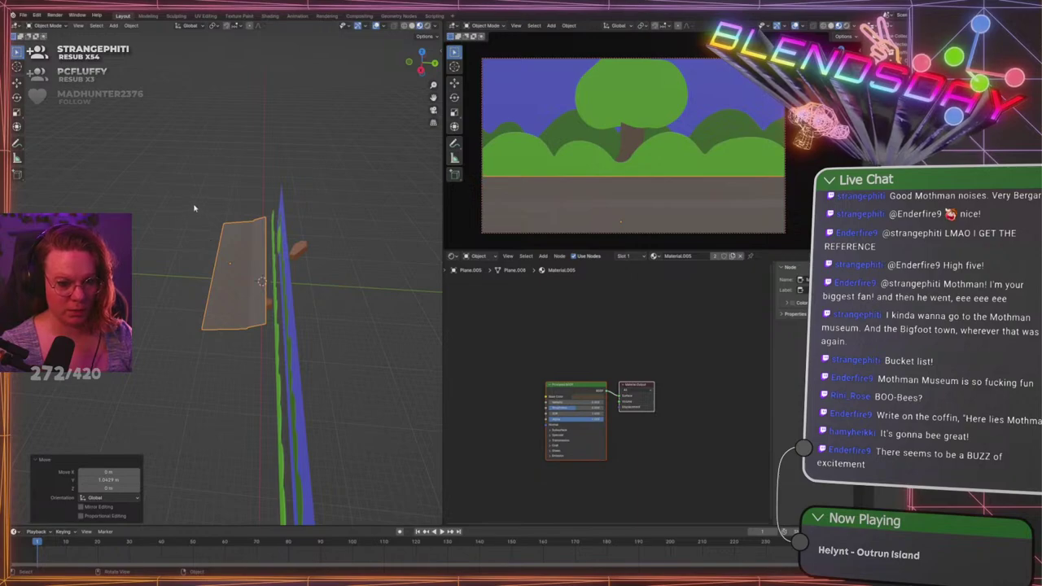
{"action": "left_click", "coordinate": [194, 208]}
In top view, move the coffin copy from behind the backdrop onto the rear part of the ground plane
{"action": "middle_click_drag", "start_coordinate": [193, 209], "coordinate": [184, 211]}
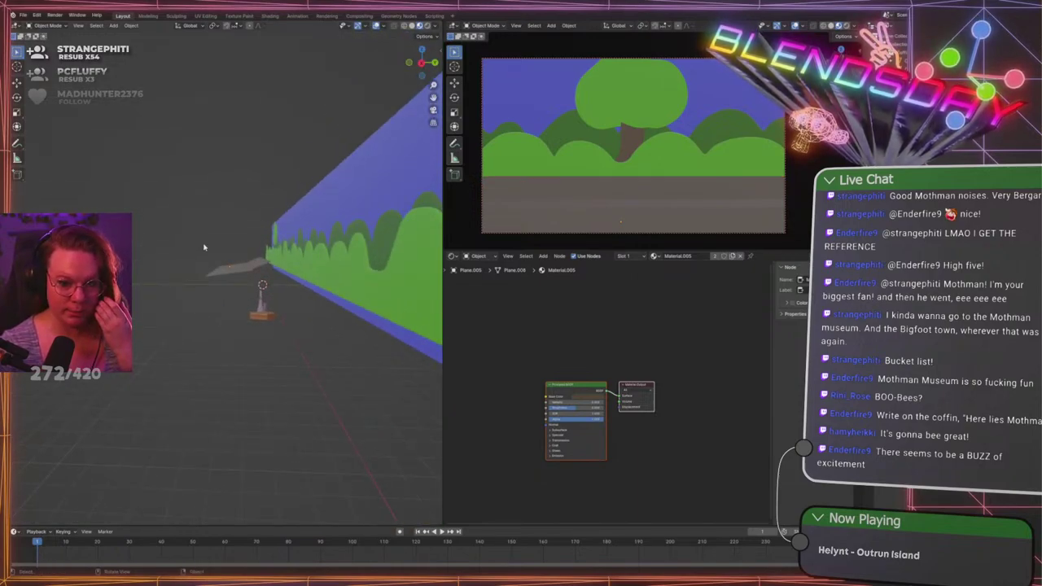
{"action": "middle_click_drag", "start_coordinate": [204, 247], "coordinate": [289, 298]}
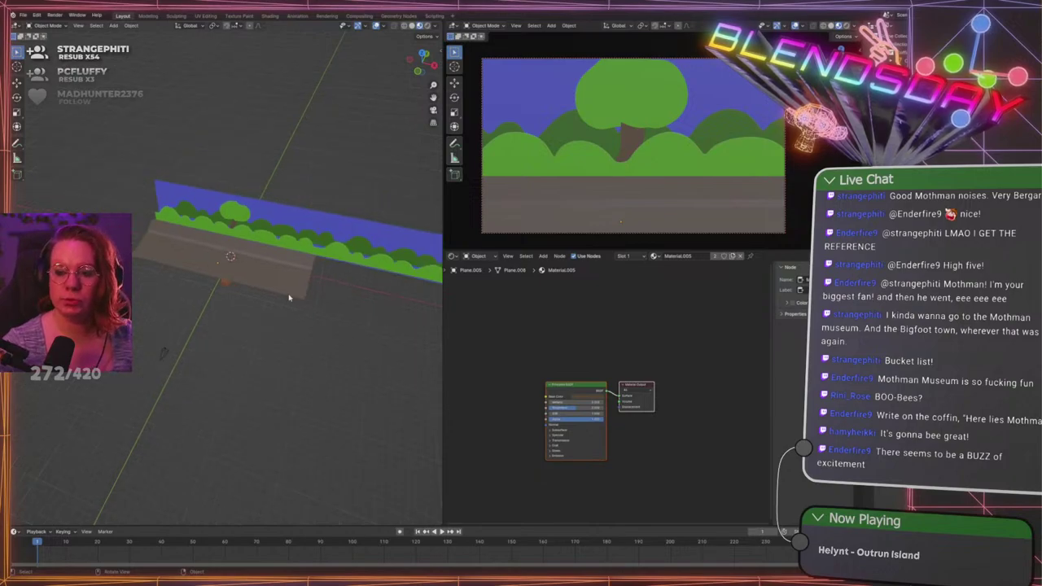
{"action": "middle_click_drag", "start_coordinate": [223, 299], "coordinate": [236, 332]}
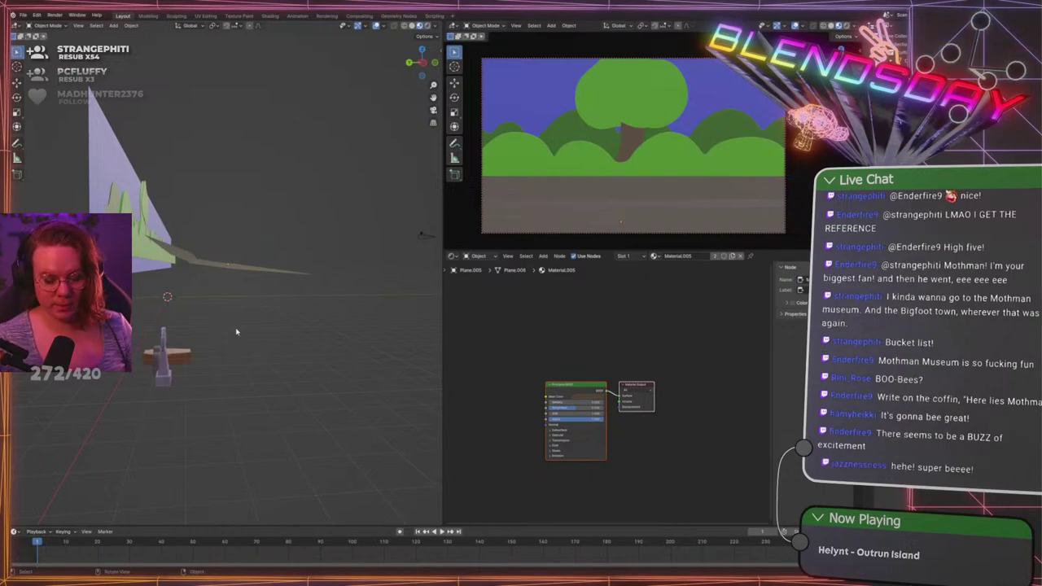
{"action": "mouse_move", "coordinate": [247, 306]}
{"action": "middle_mouse_down"}
{"action": "mouse_move", "coordinate": [217, 317]}
{"action": "mouse_move", "coordinate": [262, 317]}
{"action": "middle_mouse_up"}
{"action": "left_click", "coordinate": [216, 179]}
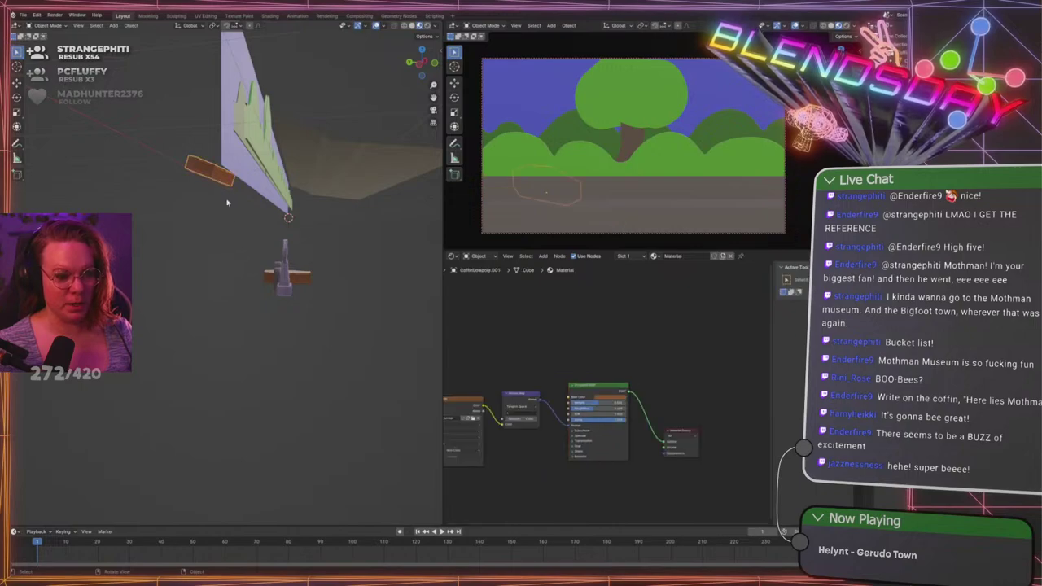
{"action": "key", "text": "KP_7"}
{"action": "scroll", "coordinate": [245, 219], "scroll_direction": "down", "scroll_amount": 4}
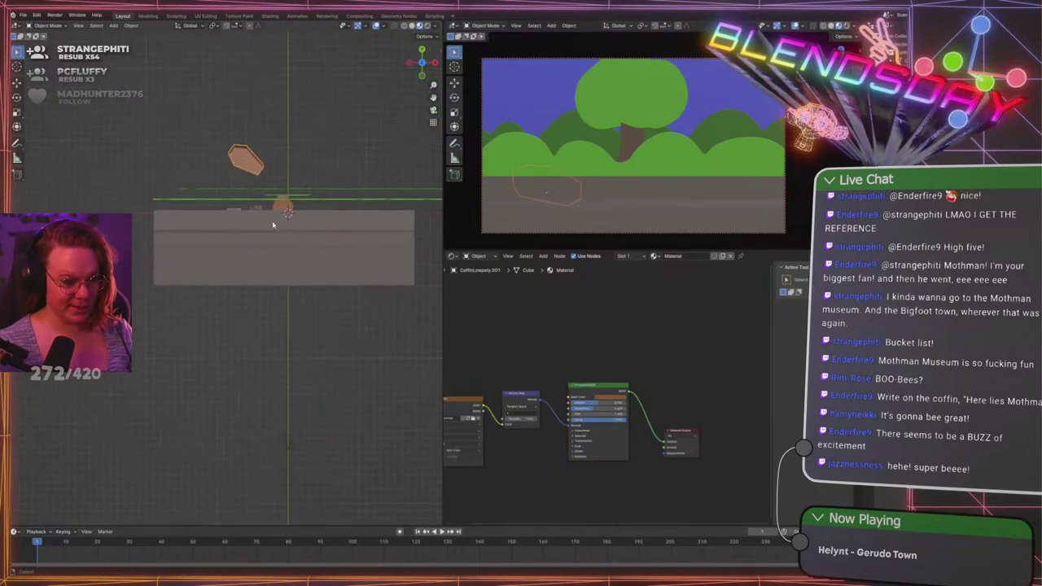
{"action": "key", "text": "g"}
{"action": "key", "text": "y"}
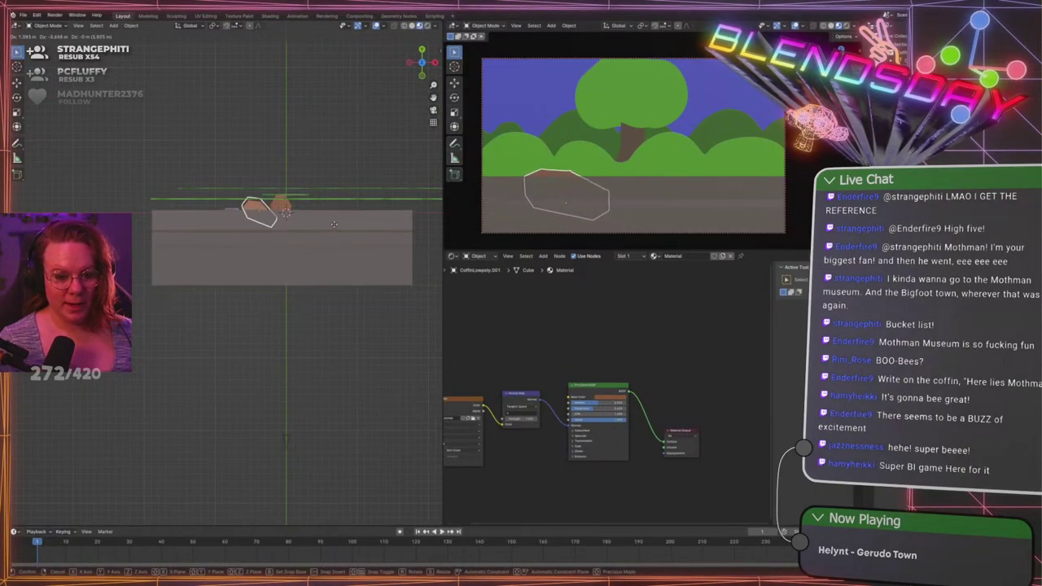
{"action": "left_click", "coordinate": [334, 233]}
Scale the ground plane along Z by about 3.42
{"action": "left_click", "coordinate": [334, 228]}
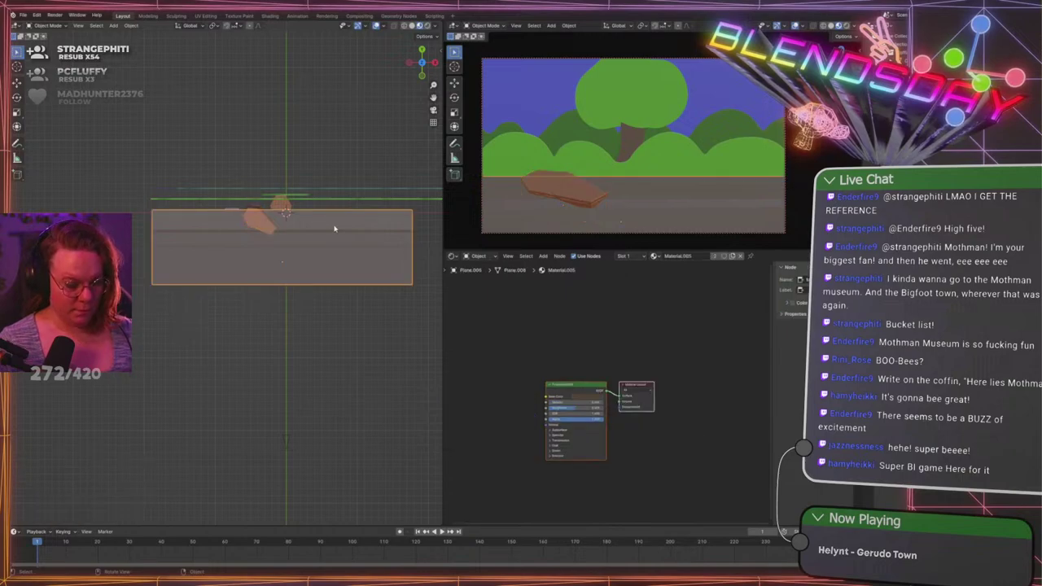
{"action": "key", "text": "s"}
{"action": "key", "text": "z"}
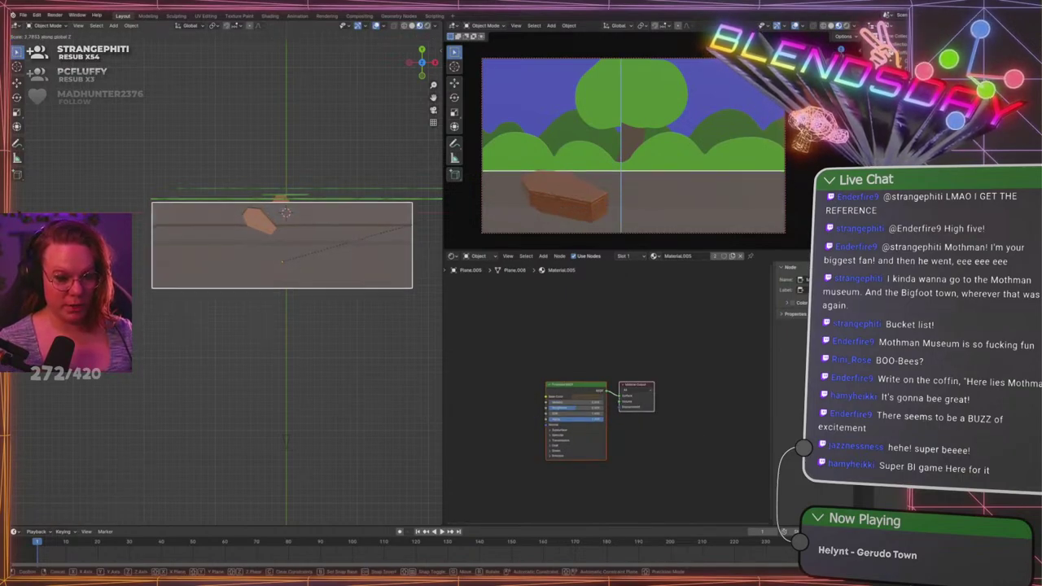
{"action": "left_click", "coordinate": [417, 223]}
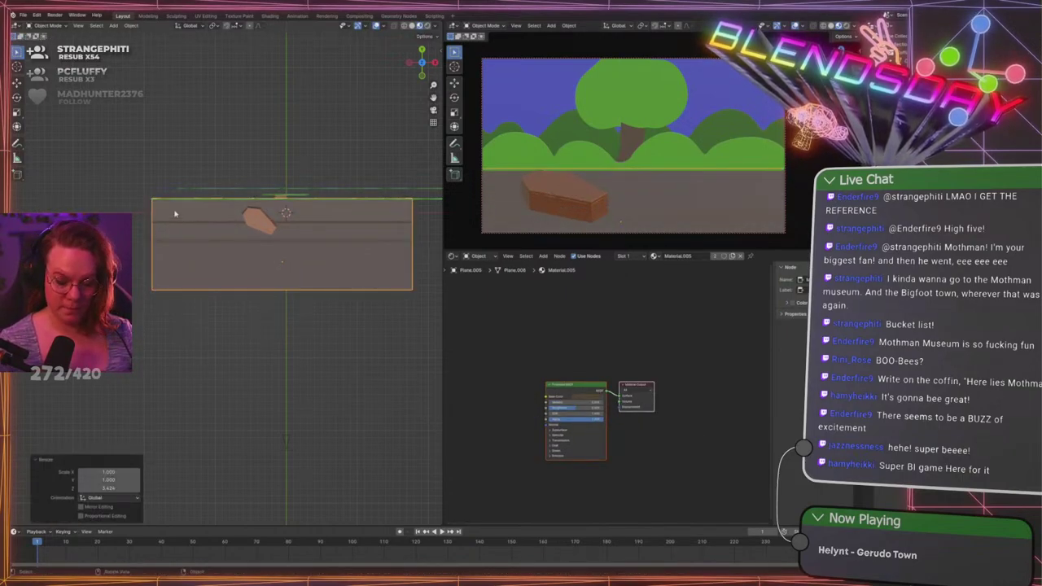
Move the ground plane about 0.7 m in negative Y, away from the backdrop
{"action": "key", "text": "KP_Decimal"}
{"action": "middle_click_drag", "start_coordinate": [179, 224], "coordinate": [235, 122], "text": "shift"}
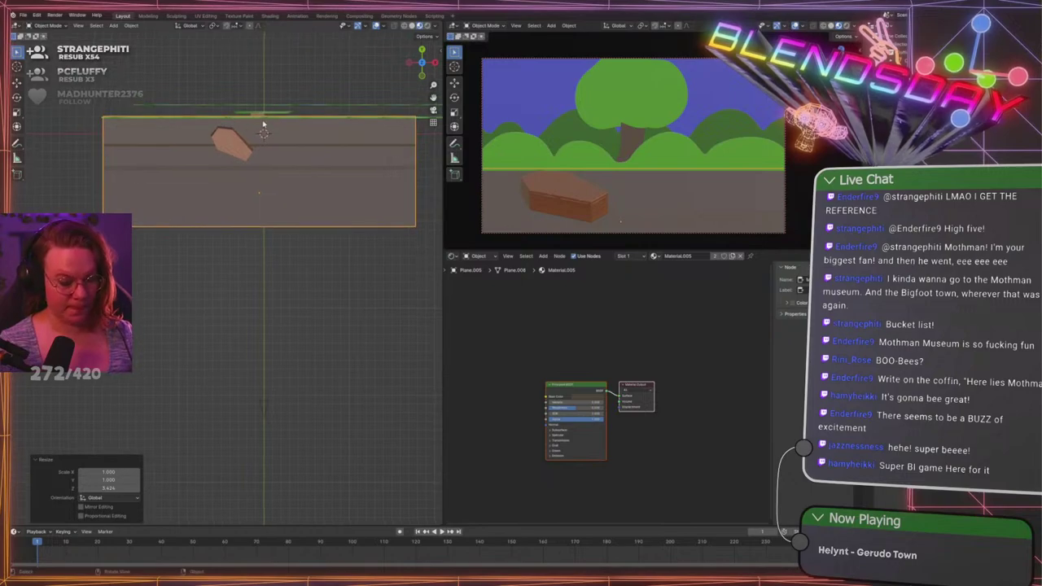
{"action": "key", "text": "g"}
{"action": "key", "text": "y"}
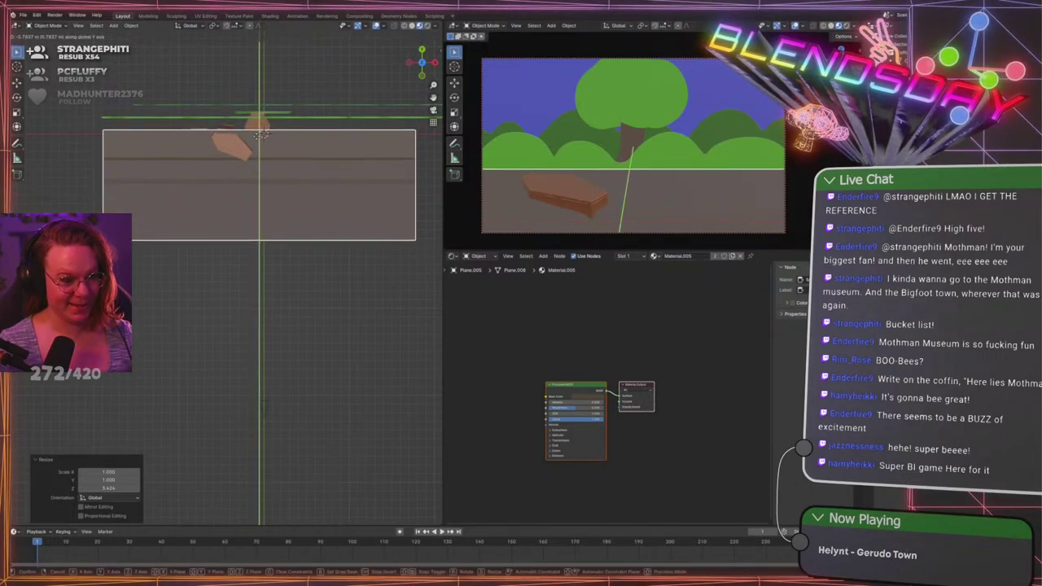
{"action": "left_click", "coordinate": [264, 129]}
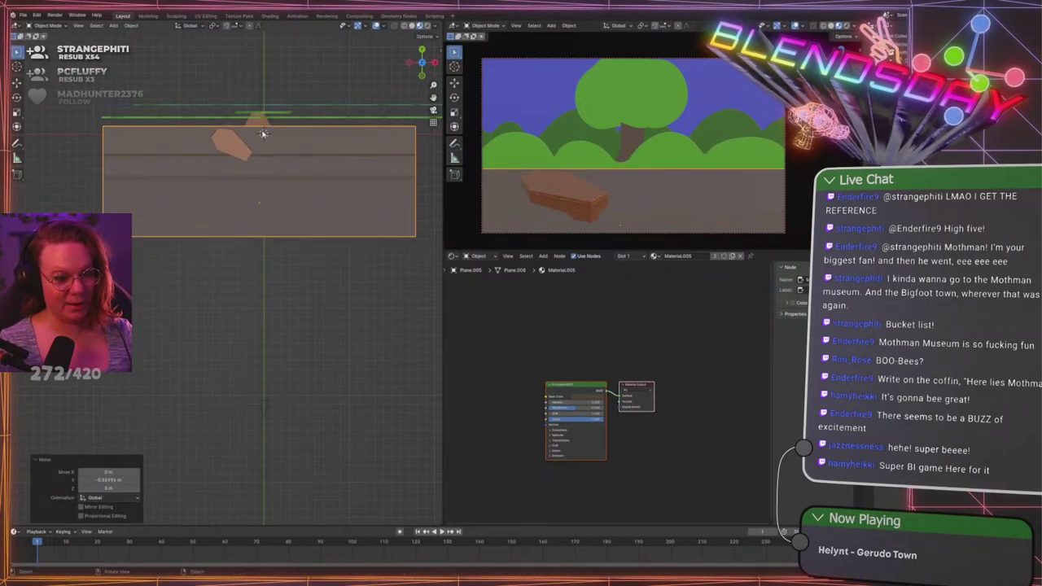
{"action": "left_click", "coordinate": [230, 158]}
{"action": "middle_click_drag", "start_coordinate": [275, 190], "coordinate": [306, 241], "text": "shift"}
{"action": "scroll", "coordinate": [307, 241], "scroll_direction": "up", "scroll_amount": 1}
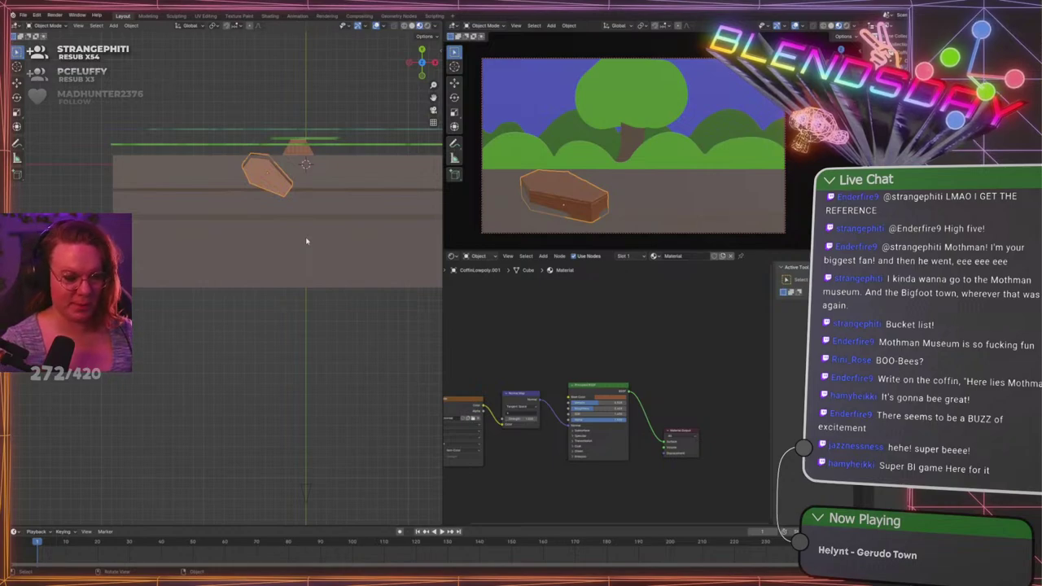
{"action": "key", "text": "Tab"}
{"action": "key", "text": "Tab"}
Open the ground mesh for editing, select its long middle face strip, and grow the selection to the adjoining narrow strips
{"action": "left_click", "coordinate": [364, 224]}
{"action": "key", "text": "Tab"}
{"action": "scroll", "coordinate": [359, 242], "scroll_direction": "down", "scroll_amount": 1}
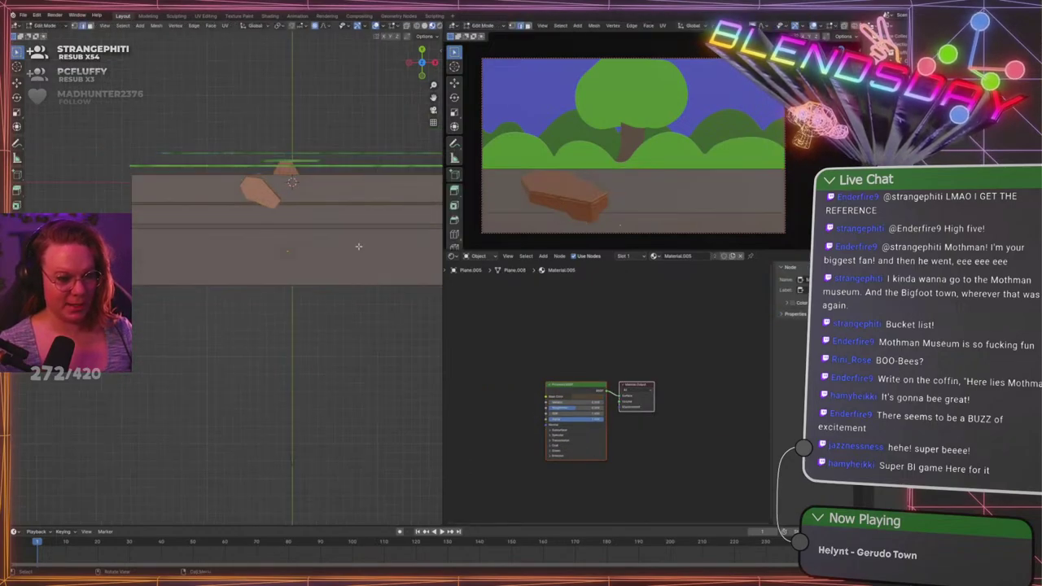
{"action": "middle_click_drag", "start_coordinate": [361, 244], "coordinate": [279, 204], "text": "shift"}
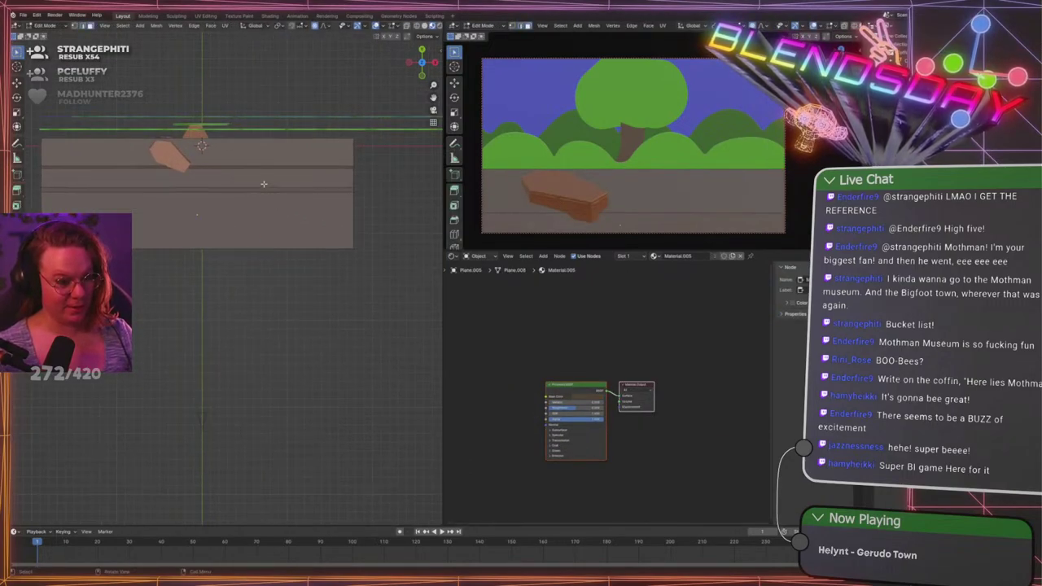
{"action": "left_click", "coordinate": [263, 184]}
{"action": "middle_click_drag", "start_coordinate": [263, 184], "coordinate": [278, 201], "text": "shift"}
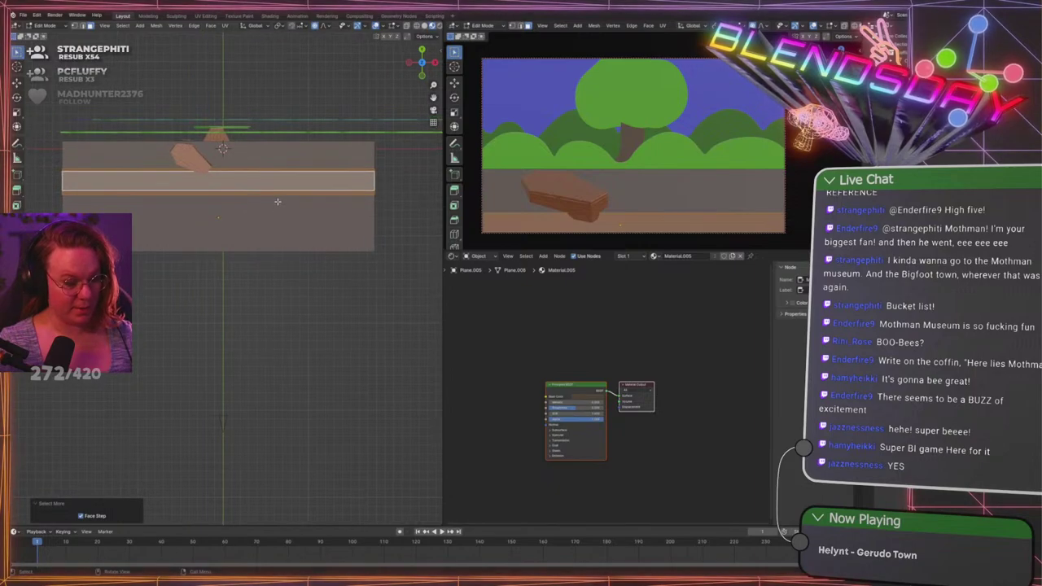
Try to slide the selected ground faces along Y toward the backdrop with smooth proportional editing
{"action": "key", "text": "g"}
{"action": "key", "text": "y"}
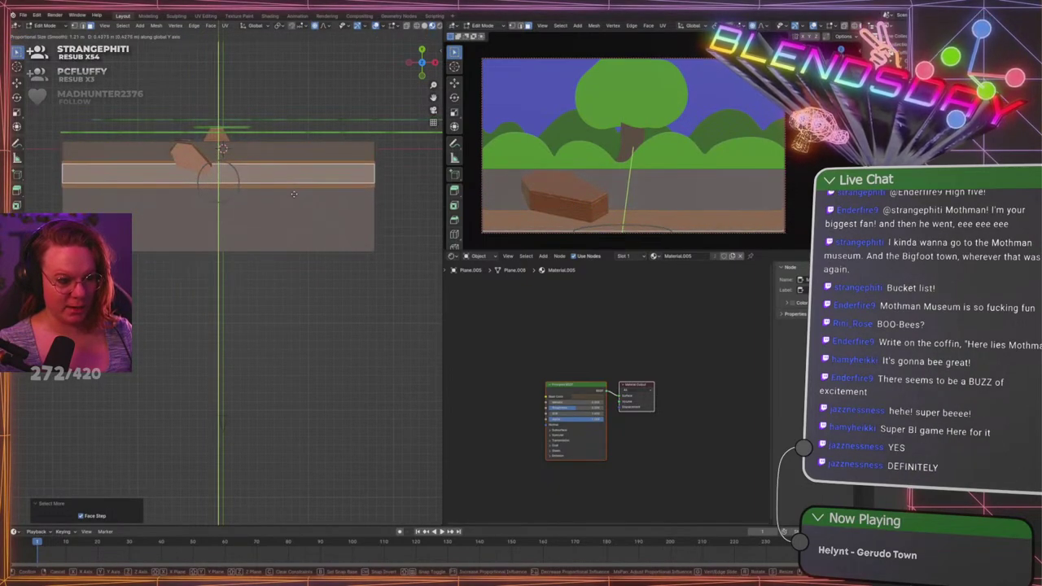
{"action": "left_click", "coordinate": [296, 200]}
Raise the selected ground faces about 0.46 m along Z with smooth proportional editing at size 1.21 m
{"action": "middle_click_drag", "start_coordinate": [295, 214], "coordinate": [272, 167]}
{"action": "key", "text": "g"}
{"action": "key", "text": "z"}
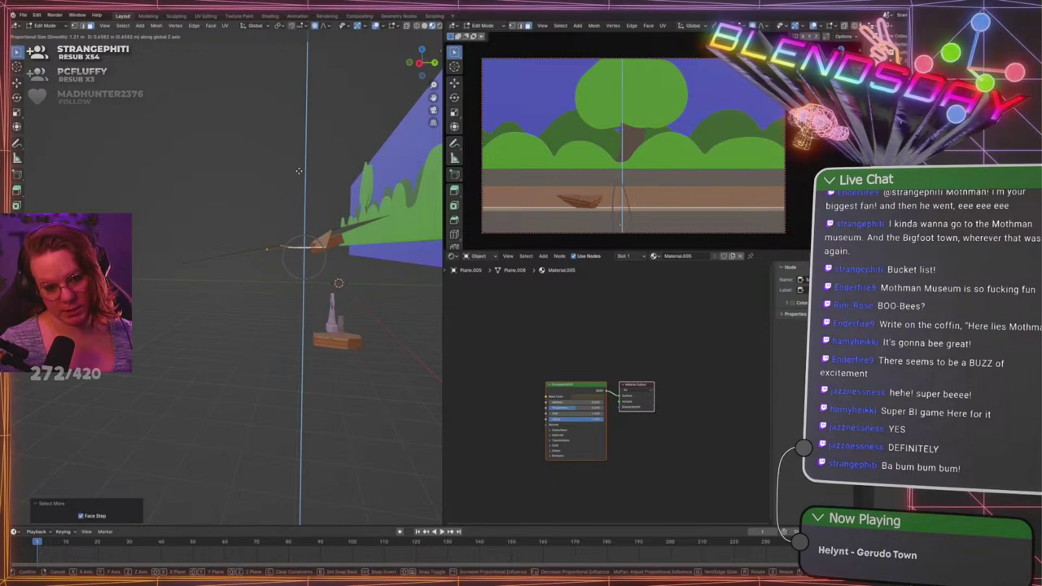
{"action": "left_click", "coordinate": [299, 169]}
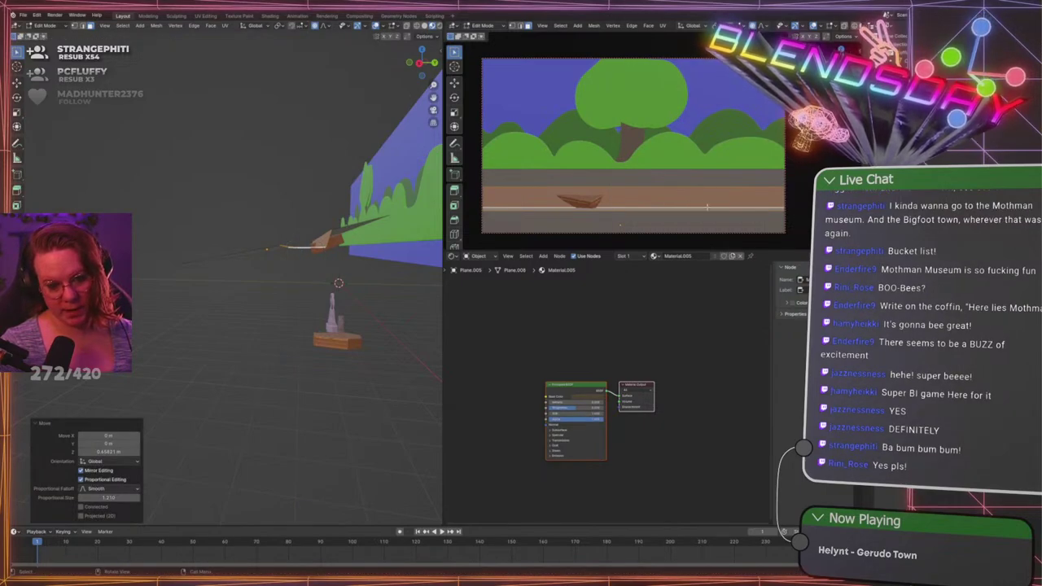
Select the ground's raised face strip with its adjoining strips and move them about 0.45 m in negative Y using smooth proportional editing
{"action": "left_click", "coordinate": [205, 177]}
{"action": "middle_click_drag", "start_coordinate": [233, 171], "coordinate": [235, 177]}
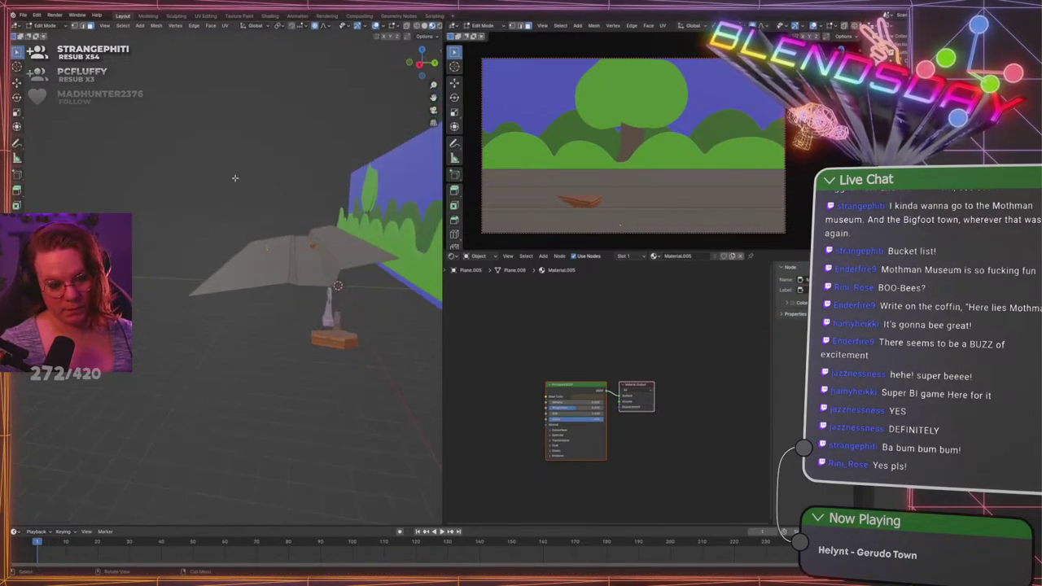
{"action": "left_click", "coordinate": [314, 271]}
{"action": "key", "text": "ctrl+KP_Add"}
{"action": "key", "text": "g"}
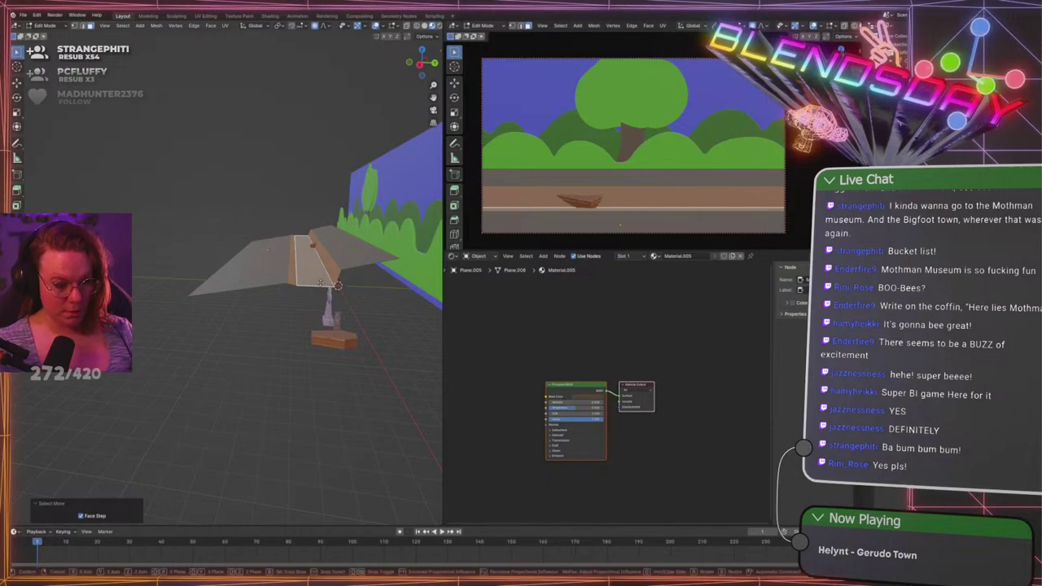
{"action": "key", "text": "y"}
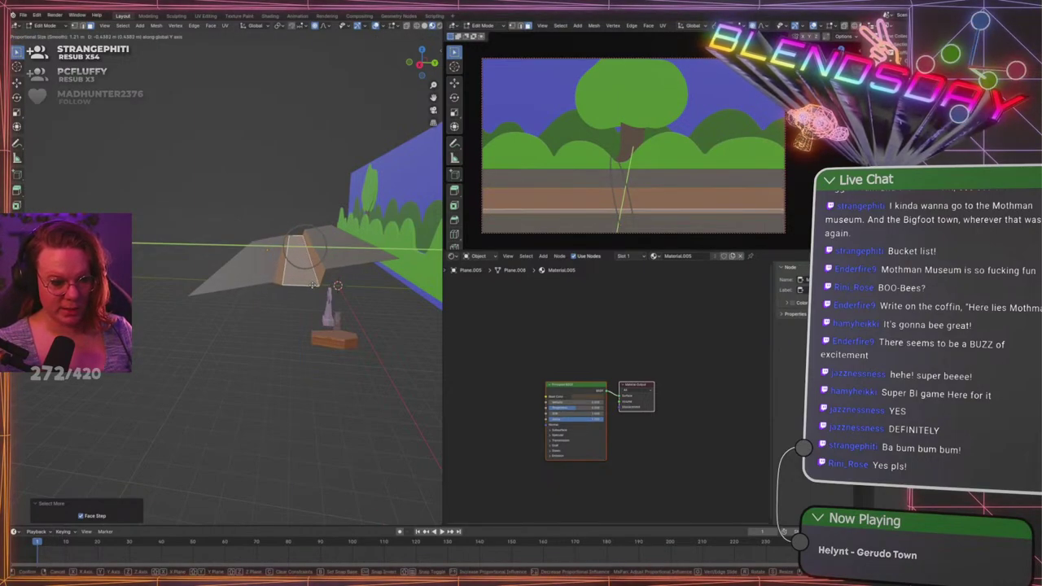
{"action": "left_click", "coordinate": [313, 284]}
{"action": "middle_click_drag", "start_coordinate": [314, 285], "coordinate": [265, 270]}
{"action": "key", "text": "Tab"}
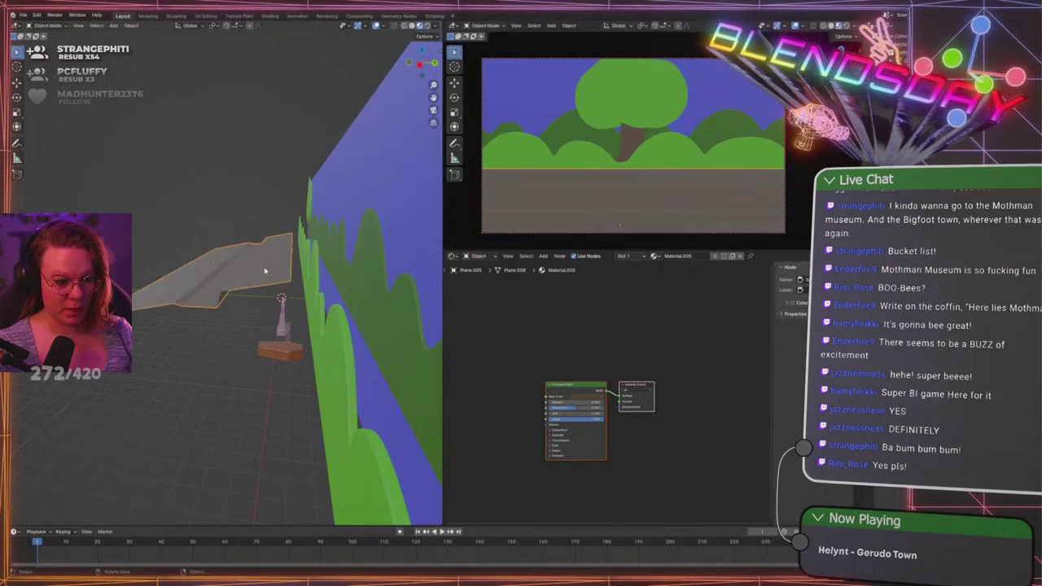
Move the ground's backdrop-side edge about 0.4 m along Y and lower it along Z with smooth proportional editing
{"action": "key", "text": "Tab"}
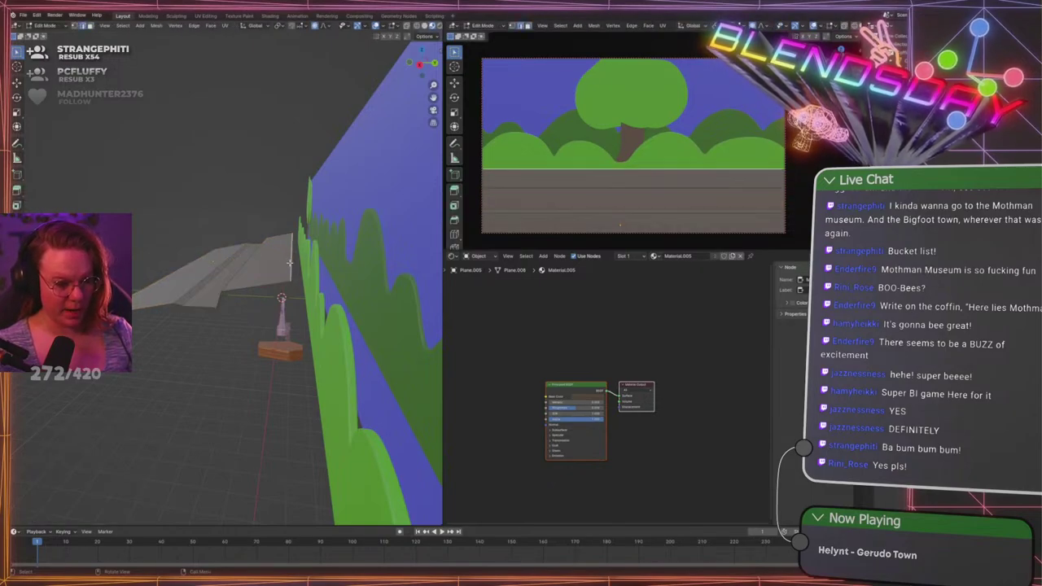
{"action": "key", "text": "g"}
{"action": "key", "text": "y"}
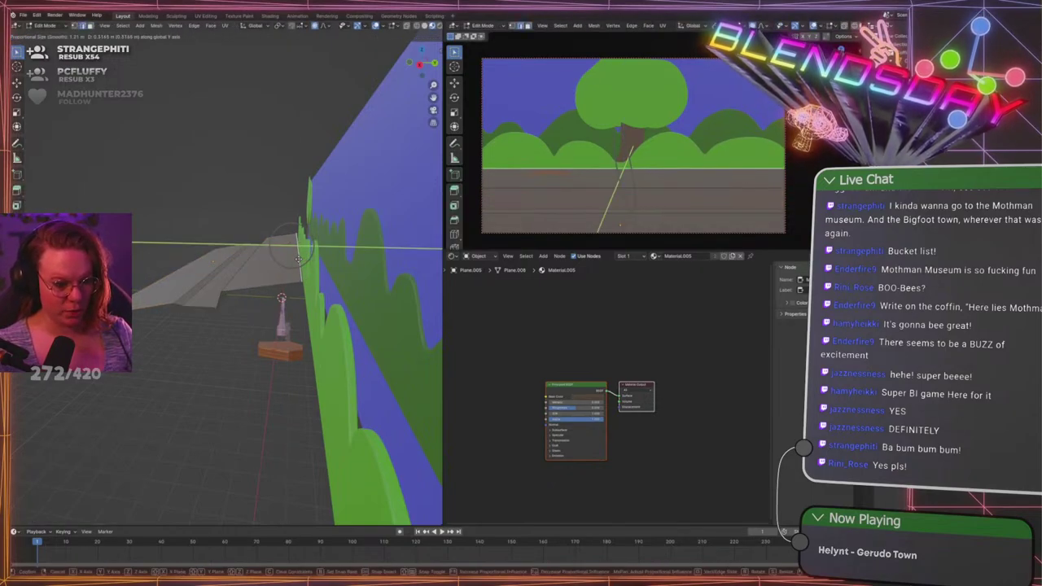
{"action": "left_click", "coordinate": [299, 259]}
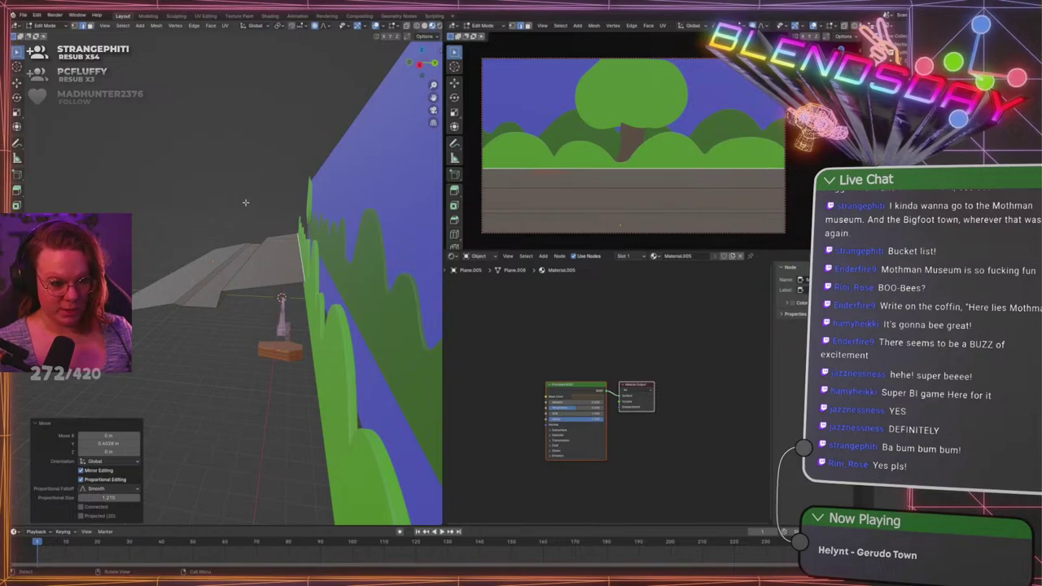
{"action": "key", "text": "g"}
{"action": "key", "text": "z"}
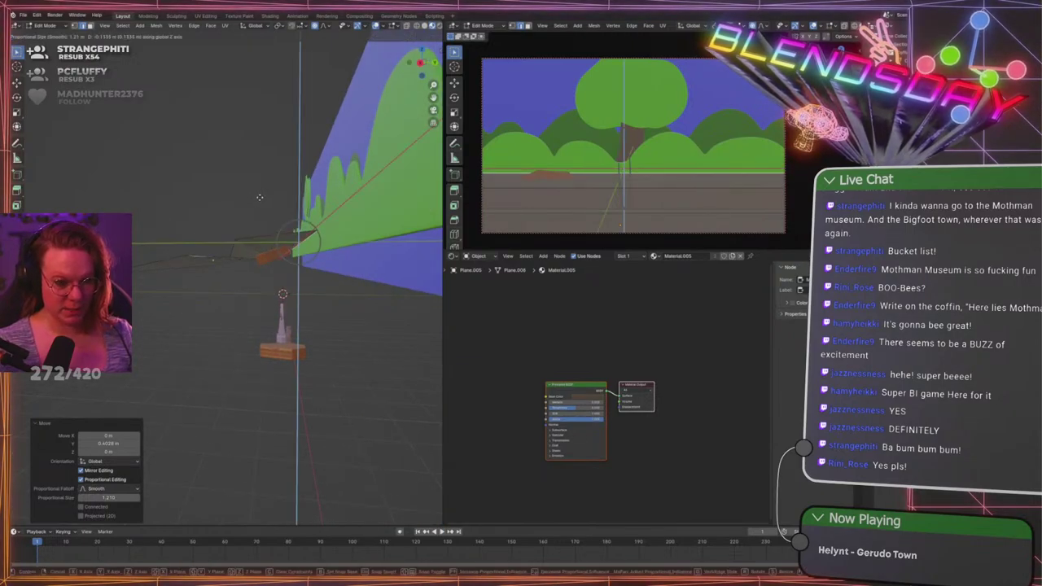
{"action": "left_click", "coordinate": [258, 197]}
{"action": "key", "text": "Tab"}
Lower the ground's crease edge nearest the backdrop by about 0.17 m along Z with proportional editing off
{"action": "middle_click_drag", "start_coordinate": [208, 192], "coordinate": [254, 241]}
{"action": "key", "text": "Tab"}
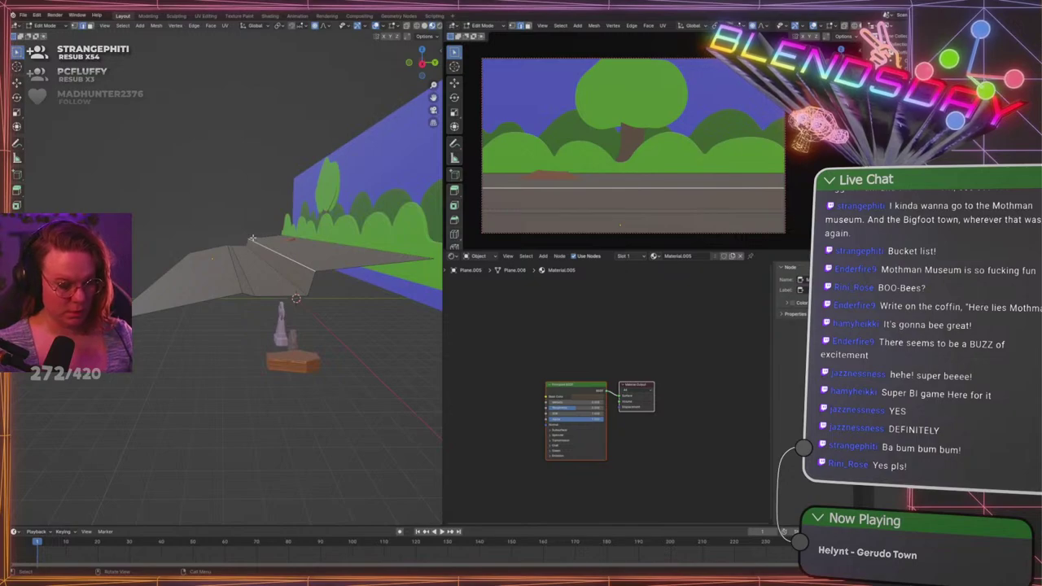
{"action": "key", "text": "g"}
{"action": "key", "text": "z"}
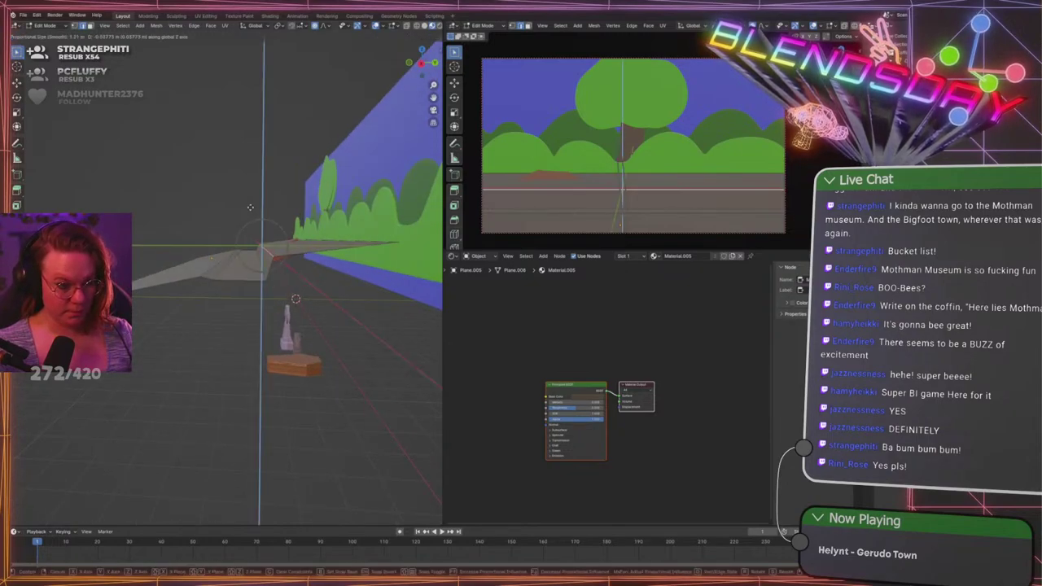
{"action": "left_click", "coordinate": [249, 209]}
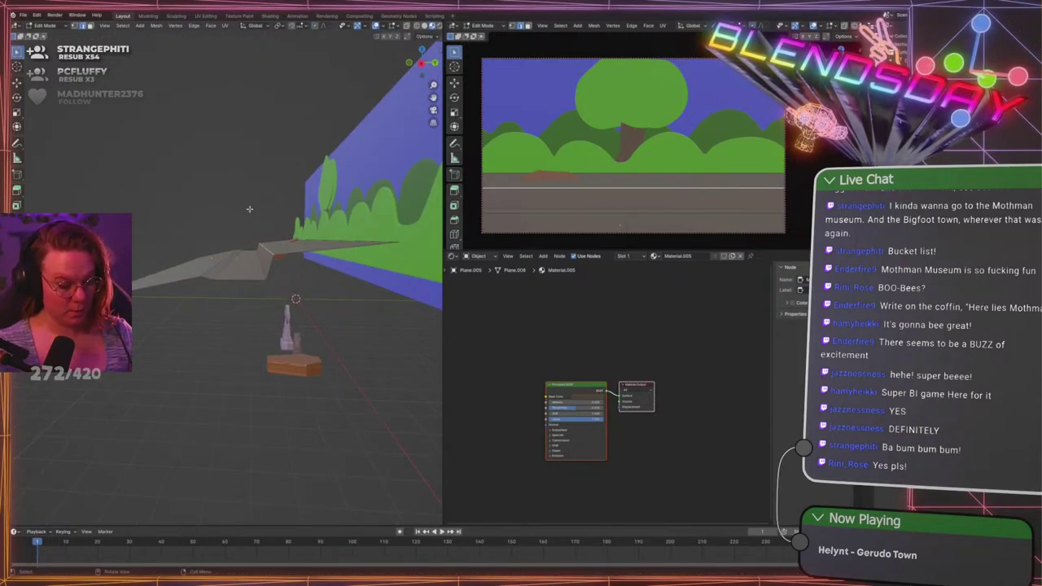
{"action": "key", "text": "g"}
{"action": "key", "text": "z"}
{"action": "left_click", "coordinate": [247, 214]}
{"action": "middle_click_drag", "start_coordinate": [248, 215], "coordinate": [256, 202]}
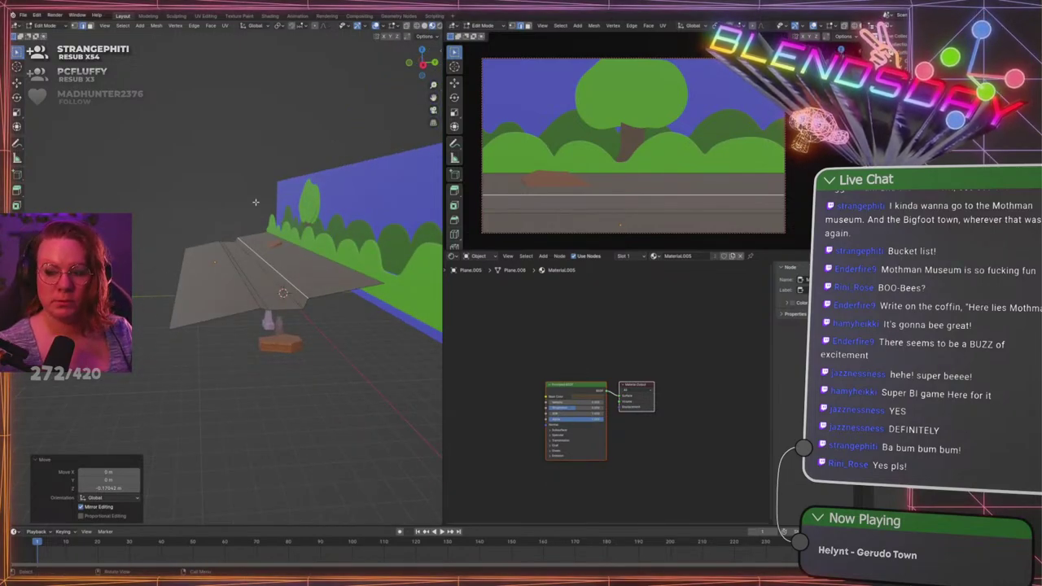
{"action": "scroll", "coordinate": [255, 202], "scroll_direction": "up", "scroll_amount": 5}
{"action": "middle_click_drag", "start_coordinate": [256, 202], "coordinate": [236, 226]}
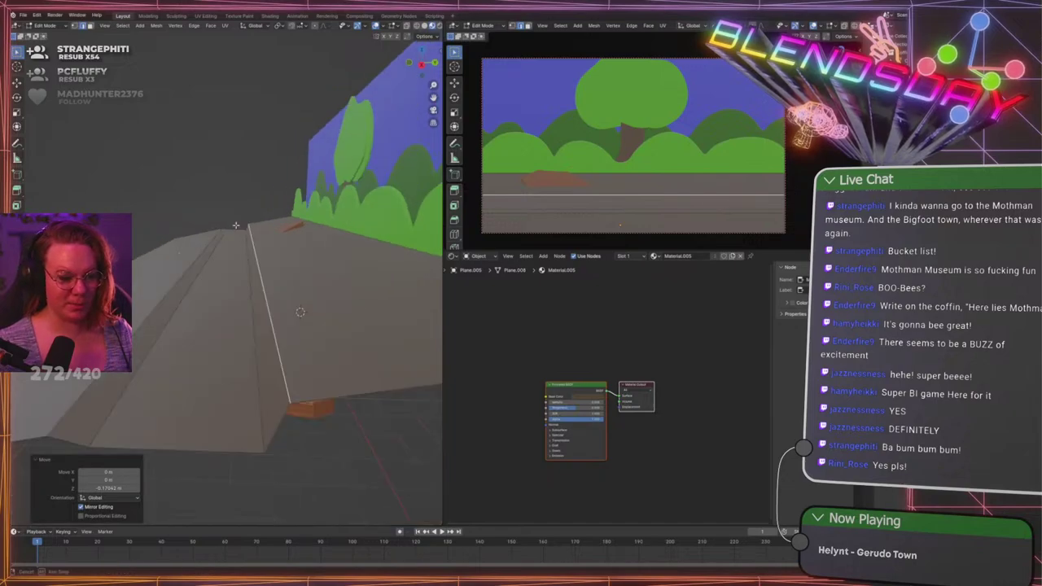
{"action": "scroll", "coordinate": [233, 225], "scroll_direction": "down", "scroll_amount": 4}
{"action": "left_click", "coordinate": [222, 226]}
{"action": "key", "text": "Tab"}
Raise the sunken coffin copy along Z onto the ground surface and shift it in negative X
{"action": "left_click", "coordinate": [282, 233]}
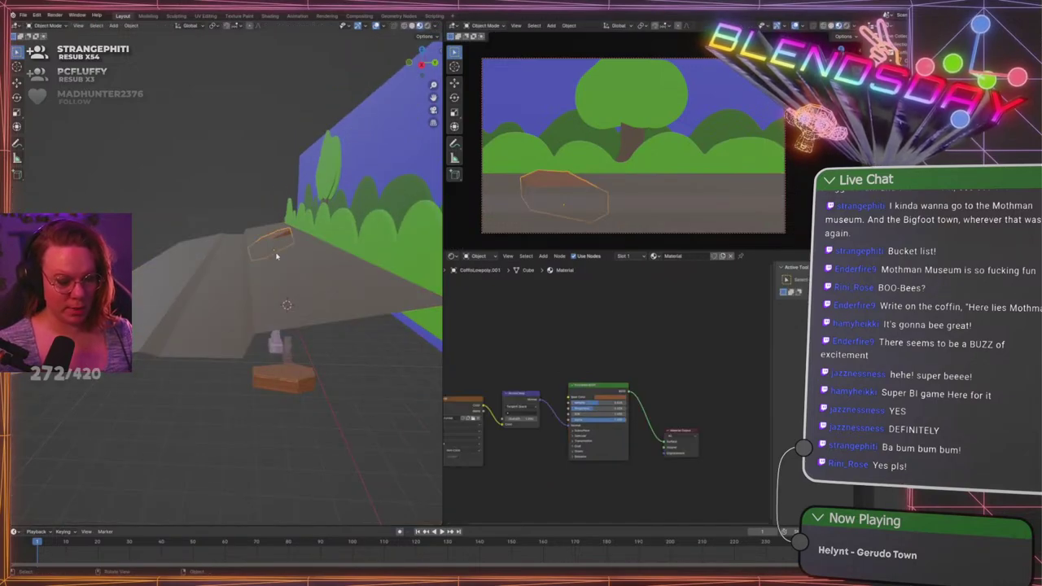
{"action": "key", "text": "g"}
{"action": "key", "text": "z"}
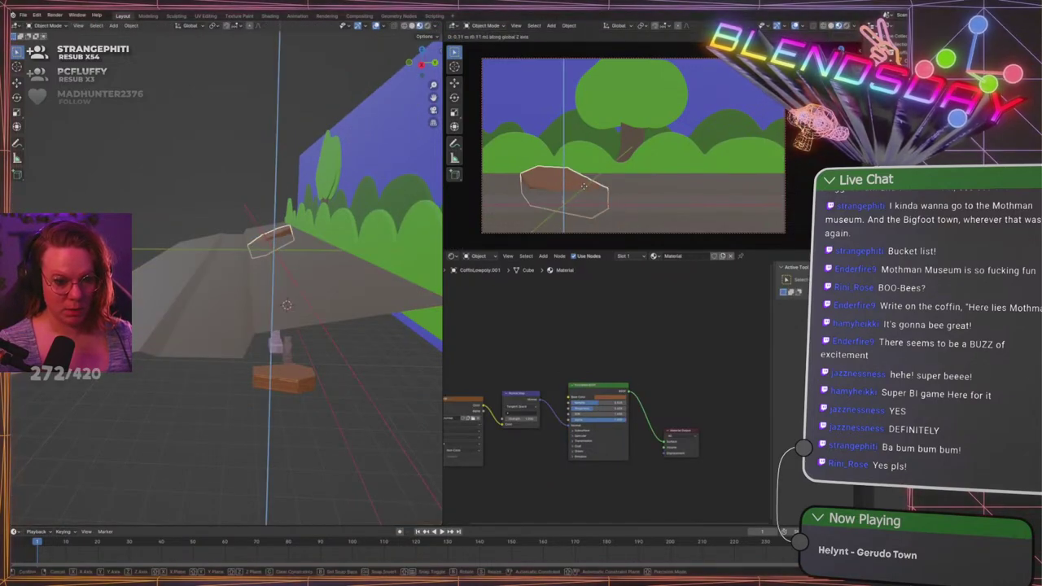
{"action": "left_click", "coordinate": [578, 170]}
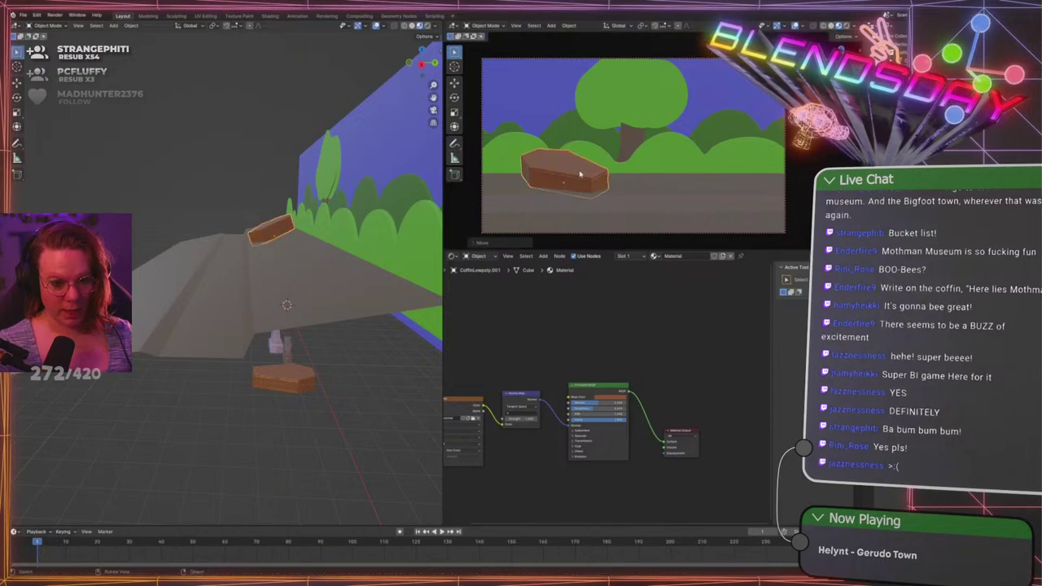
{"action": "key", "text": "g"}
{"action": "key", "text": "x"}
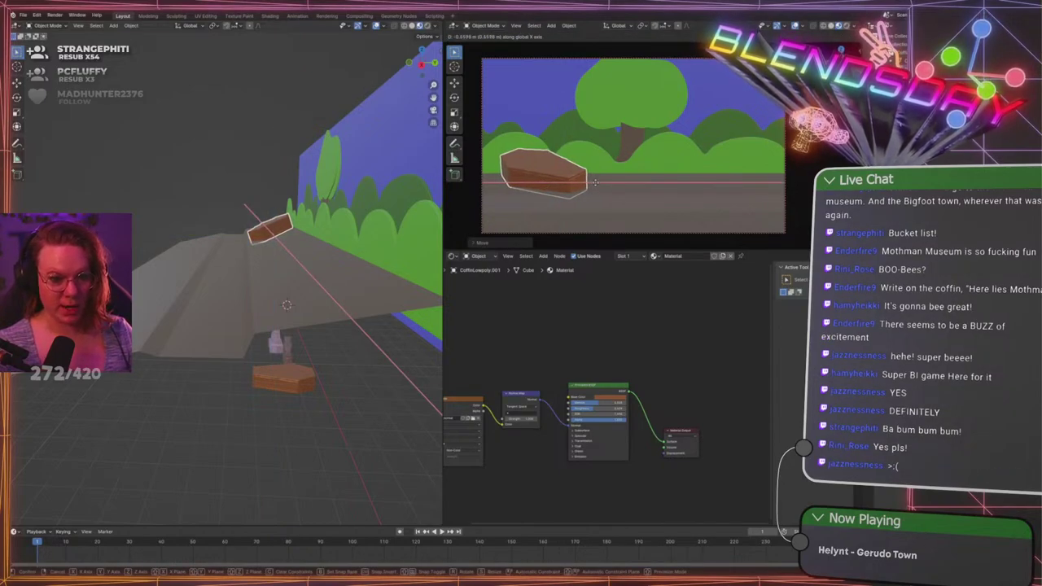
{"action": "left_click", "coordinate": [599, 186]}
{"action": "mouse_move", "coordinate": [223, 168]}
{"action": "middle_mouse_down"}
{"action": "mouse_move", "coordinate": [221, 118]}
{"action": "mouse_move", "coordinate": [221, 163]}
{"action": "middle_mouse_up"}
{"action": "scroll", "coordinate": [223, 163], "scroll_direction": "up", "scroll_amount": 3}
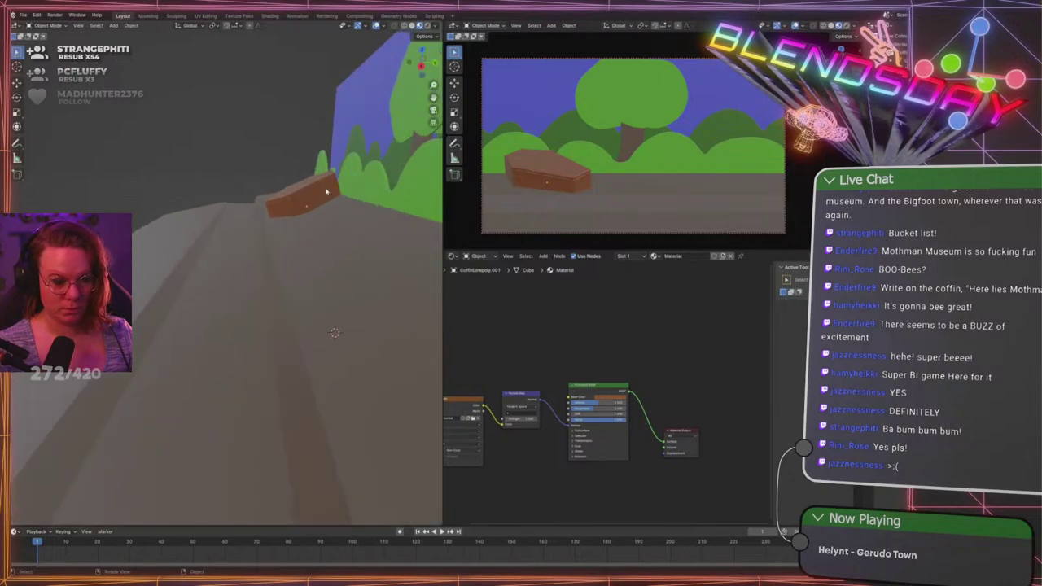
Rotate the coffin copy about 2.7° in the side view and lower it slightly to rest on the ground
{"action": "left_click", "coordinate": [327, 191]}
{"action": "middle_click_drag", "start_coordinate": [327, 191], "coordinate": [341, 193]}
{"action": "key", "text": "r"}
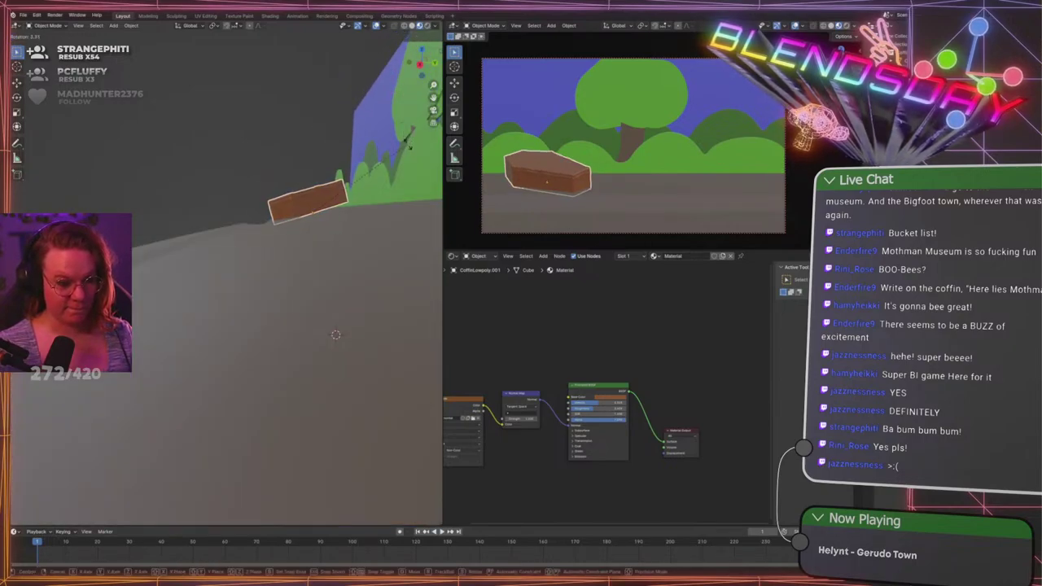
{"action": "left_click", "coordinate": [410, 146]}
{"action": "key", "text": "g"}
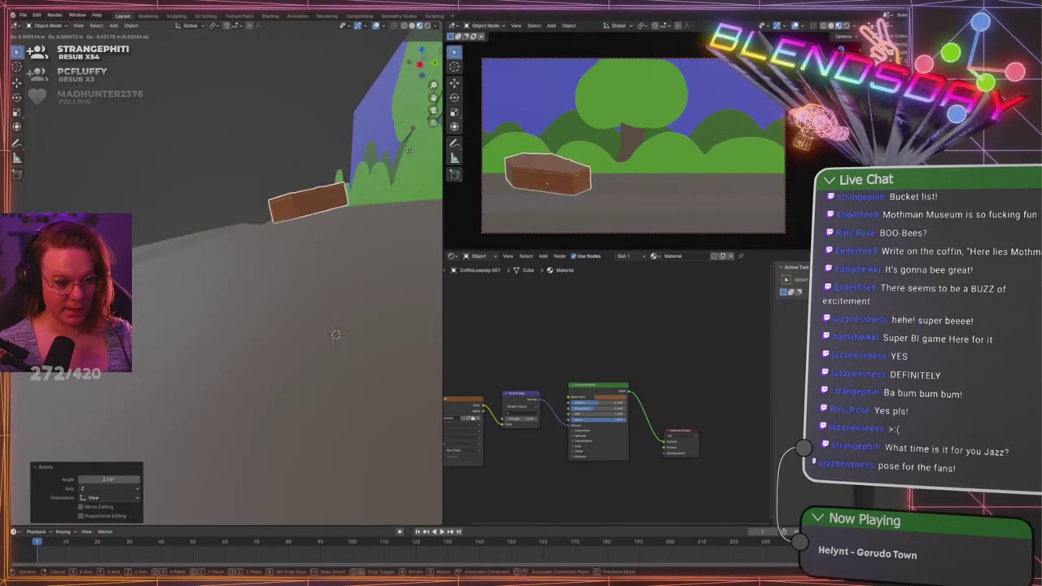
{"action": "left_click", "coordinate": [409, 152]}
{"action": "left_click", "coordinate": [200, 179]}
Make linked copies of the small rounded gravestone and the tall cross gravestone, placing both up by the tree backdrop
{"action": "middle_click_drag", "start_coordinate": [200, 180], "coordinate": [222, 344]}
{"action": "scroll", "coordinate": [280, 275], "scroll_direction": "down", "scroll_amount": 4}
{"action": "scroll", "coordinate": [150, 342], "scroll_direction": "up", "scroll_amount": 3}
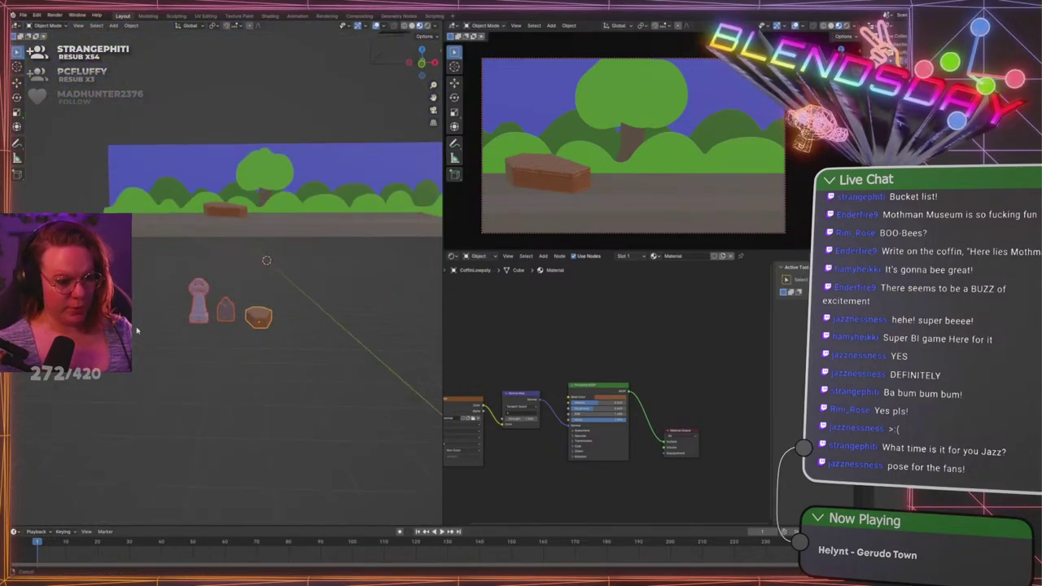
{"action": "left_click", "coordinate": [227, 335]}
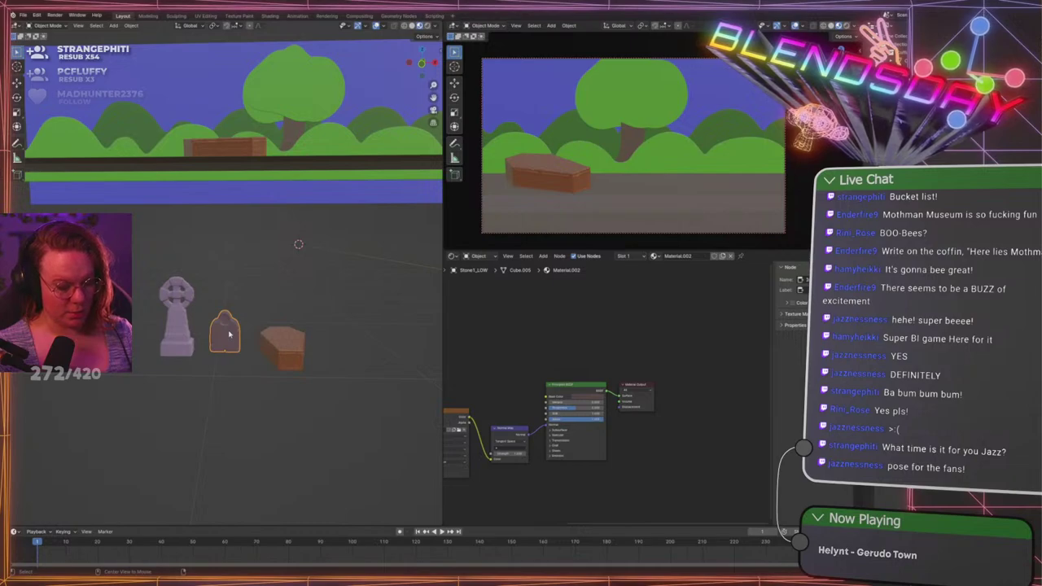
{"action": "key", "text": "shift+d"}
{"action": "left_click", "coordinate": [311, 127]}
{"action": "left_click", "coordinate": [184, 347]}
{"action": "key", "text": "shift+d"}
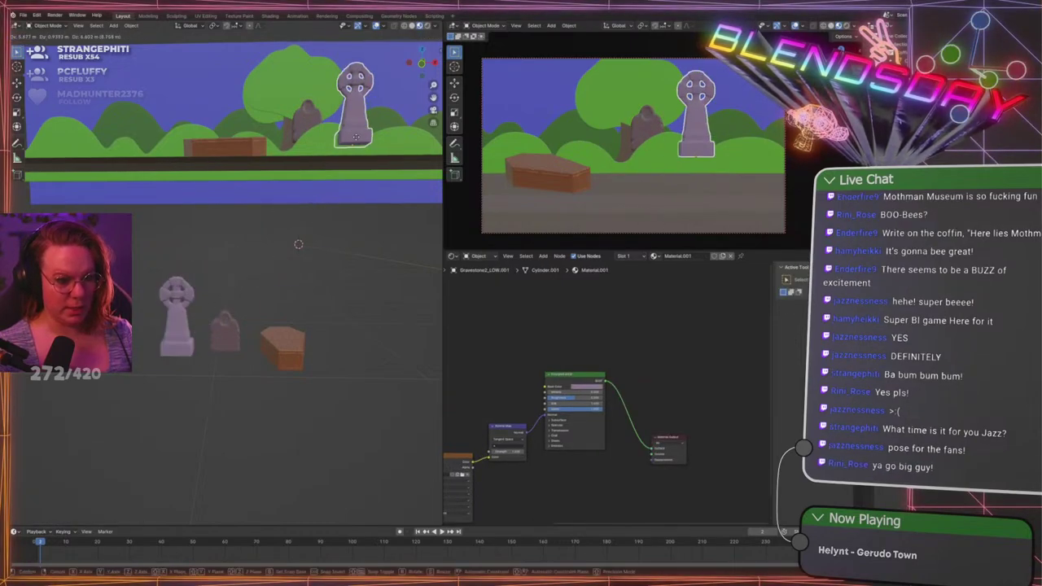
{"action": "left_click", "coordinate": [355, 137]}
Bring the rounded gravestone copy forward from the backdrop in top view and lower it into the foreground ground
{"action": "middle_click_drag", "start_coordinate": [350, 135], "coordinate": [269, 147]}
{"action": "left_click", "coordinate": [266, 144]}
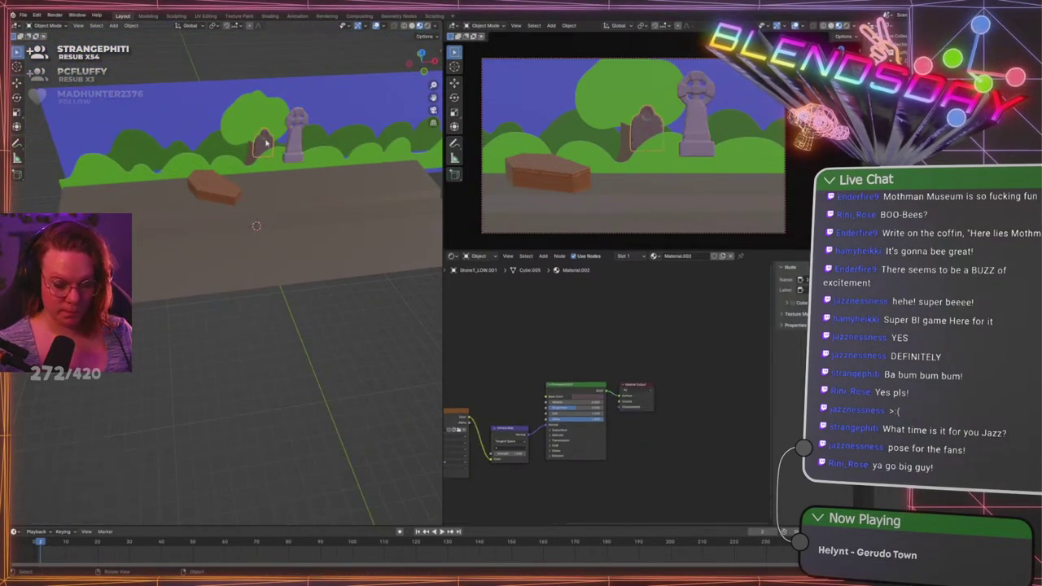
{"action": "key", "text": "KP_7"}
{"action": "scroll", "coordinate": [238, 210], "scroll_direction": "up", "scroll_amount": 3}
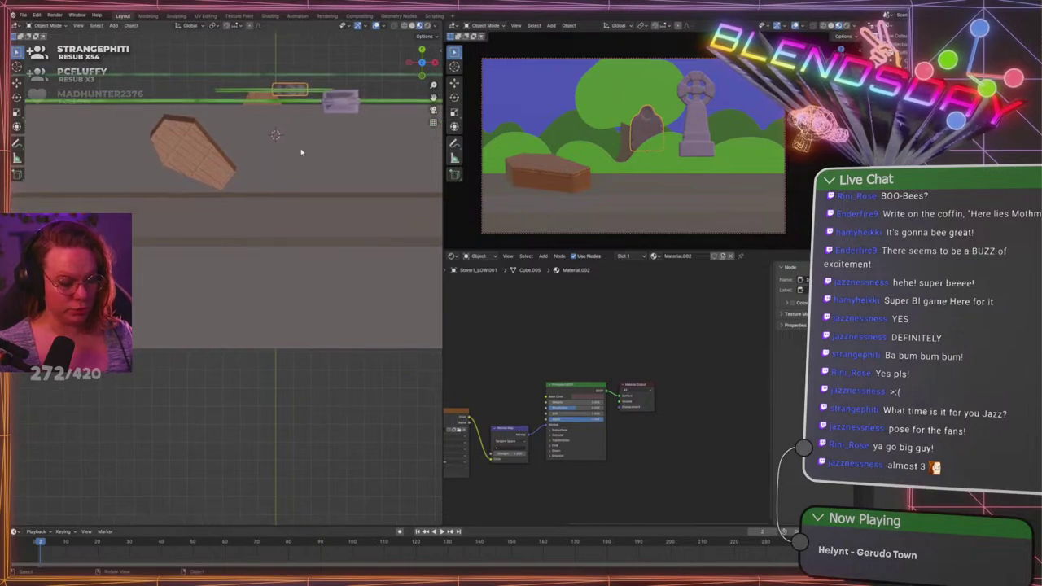
{"action": "key", "text": "g"}
{"action": "left_click", "coordinate": [275, 340]}
{"action": "key", "text": "g"}
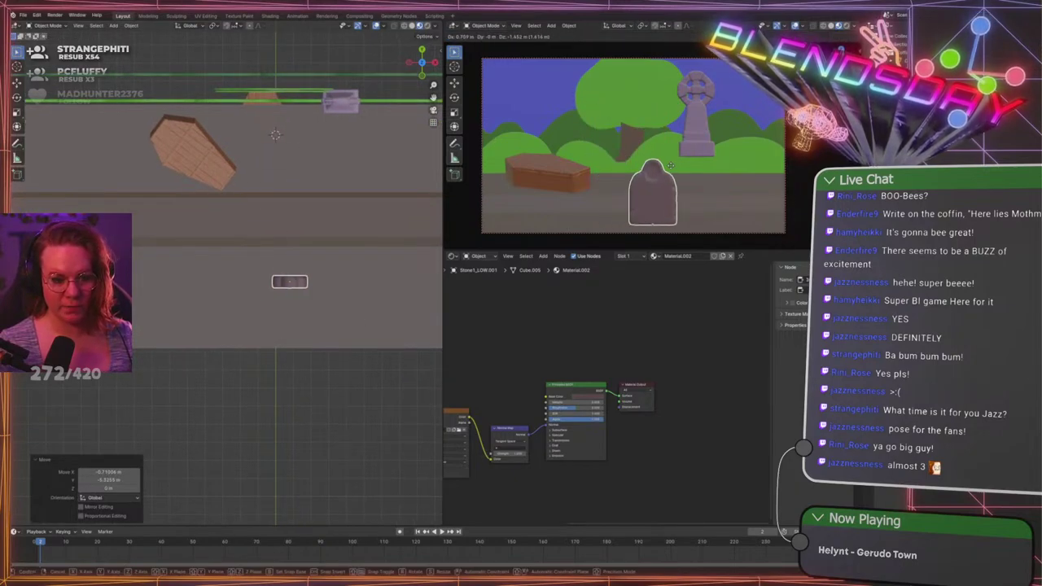
{"action": "left_click", "coordinate": [678, 176]}
{"action": "key", "text": "g"}
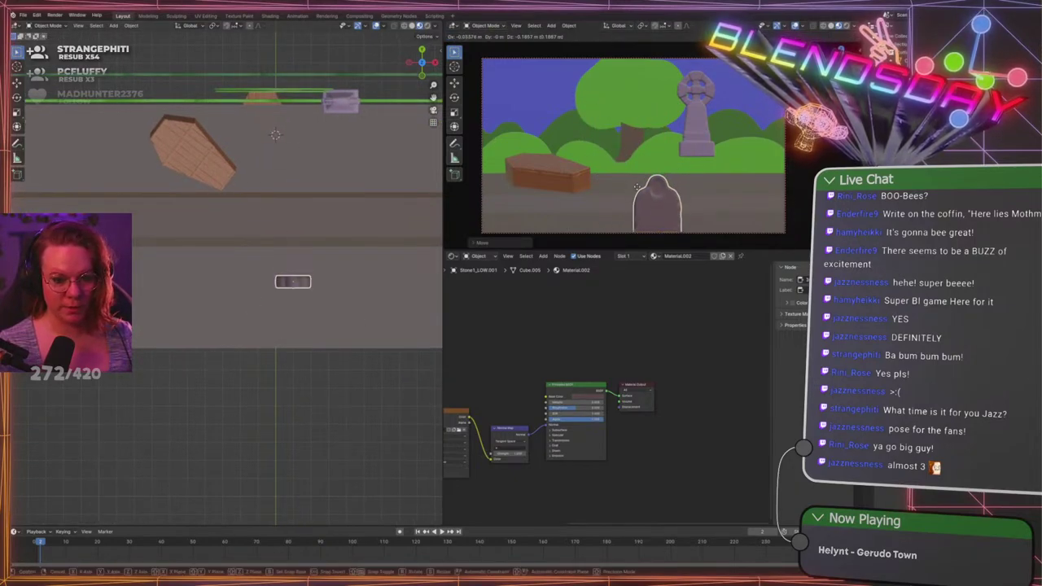
{"action": "left_click", "coordinate": [563, 249]}
Tilt the rounded gravestone copy with free rotation, lean it sideways, and shift it farther along positive X in the foreground
{"action": "key", "text": "r"}
{"action": "key", "text": "r"}
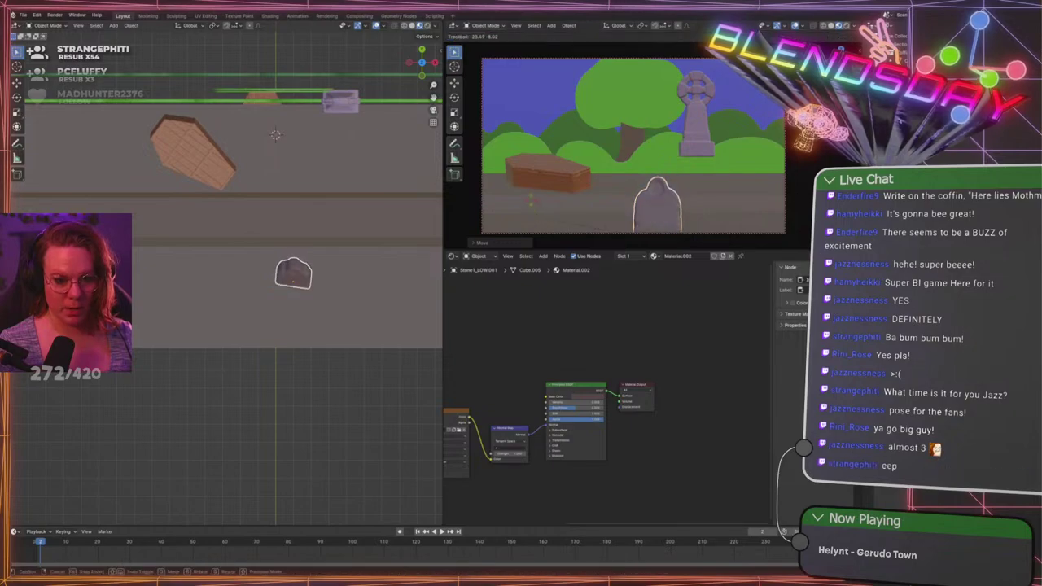
{"action": "left_click", "coordinate": [519, 205]}
{"action": "key", "text": "r"}
{"action": "left_click", "coordinate": [629, 228]}
{"action": "key", "text": "g"}
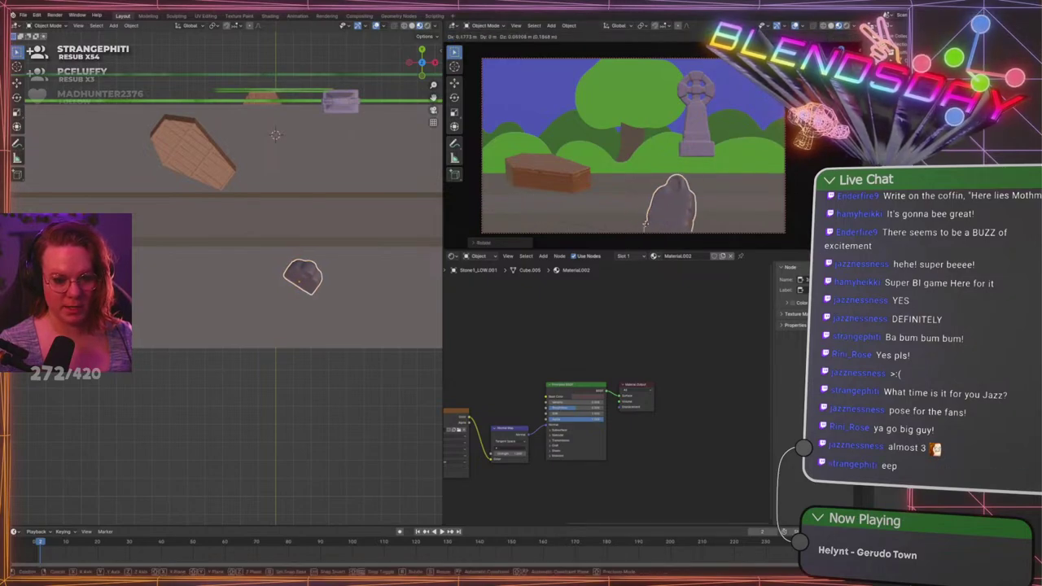
{"action": "left_click", "coordinate": [692, 228]}
{"action": "key", "text": "g"}
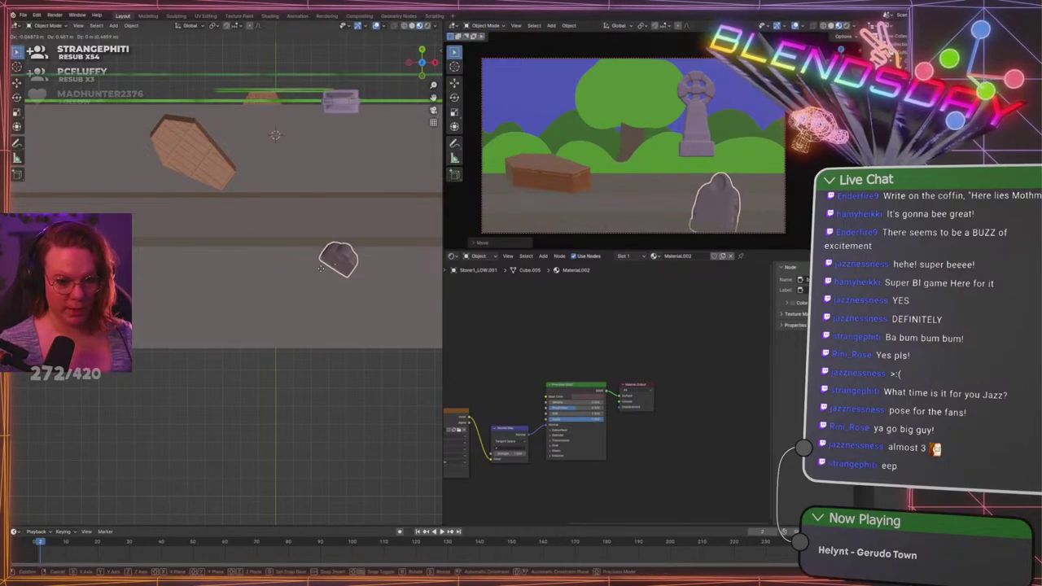
{"action": "left_click", "coordinate": [318, 275]}
Tilt the cross gravestone copy sideways and turn it freely so it leans at an angle toward the camera
{"action": "left_click", "coordinate": [696, 137]}
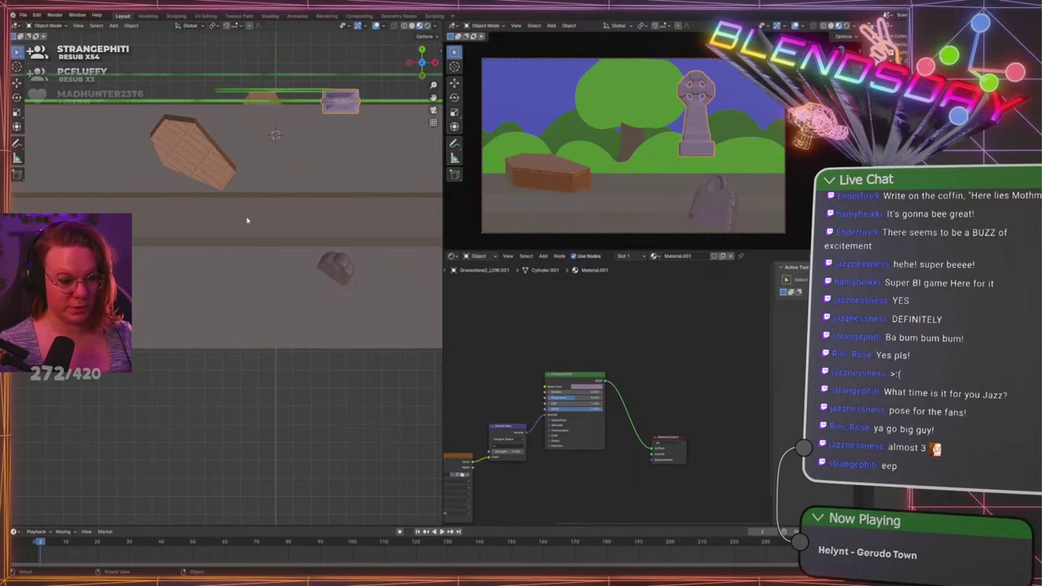
{"action": "key", "text": "r"}
{"action": "left_click", "coordinate": [739, 139]}
{"action": "key", "text": "r"}
{"action": "key", "text": "r"}
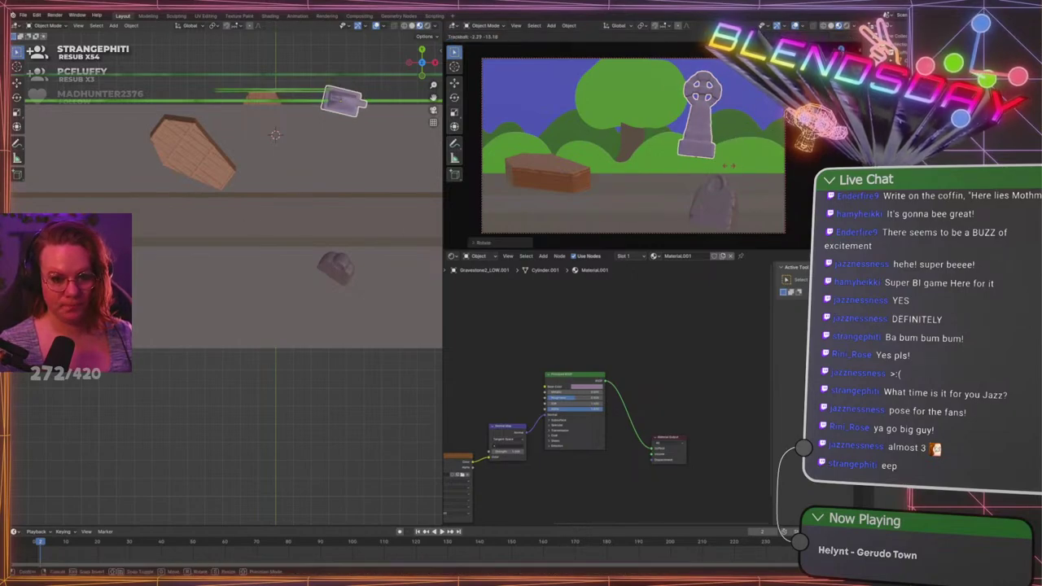
{"action": "left_click", "coordinate": [708, 138]}
Lower the cross gravestone copy to the ground and move it about 2.7 m in negative X and 1.1 m in negative Y, beside the coffin
{"action": "key", "text": "g"}
{"action": "left_click", "coordinate": [704, 151]}
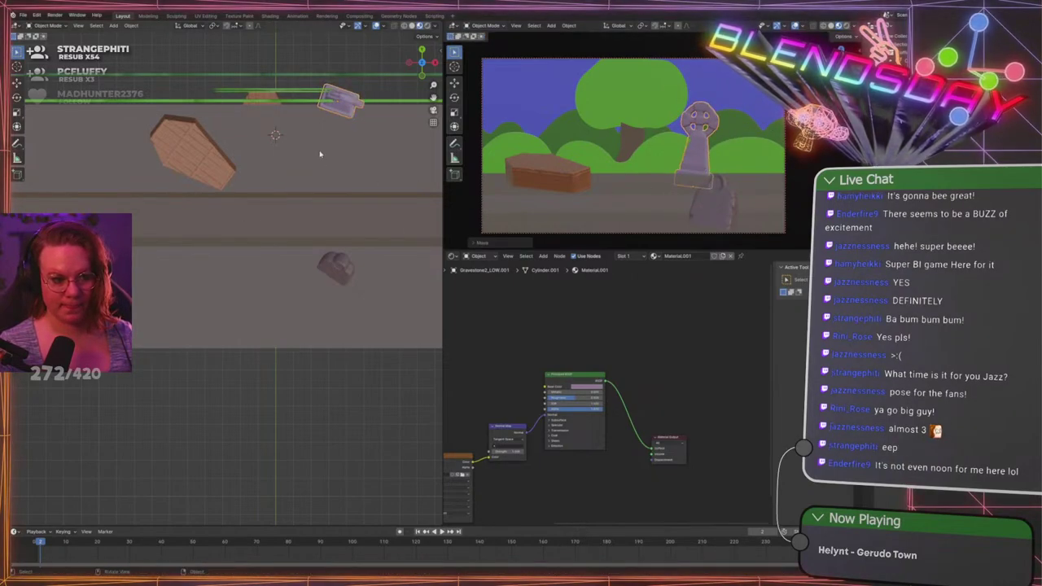
{"action": "key", "text": "g"}
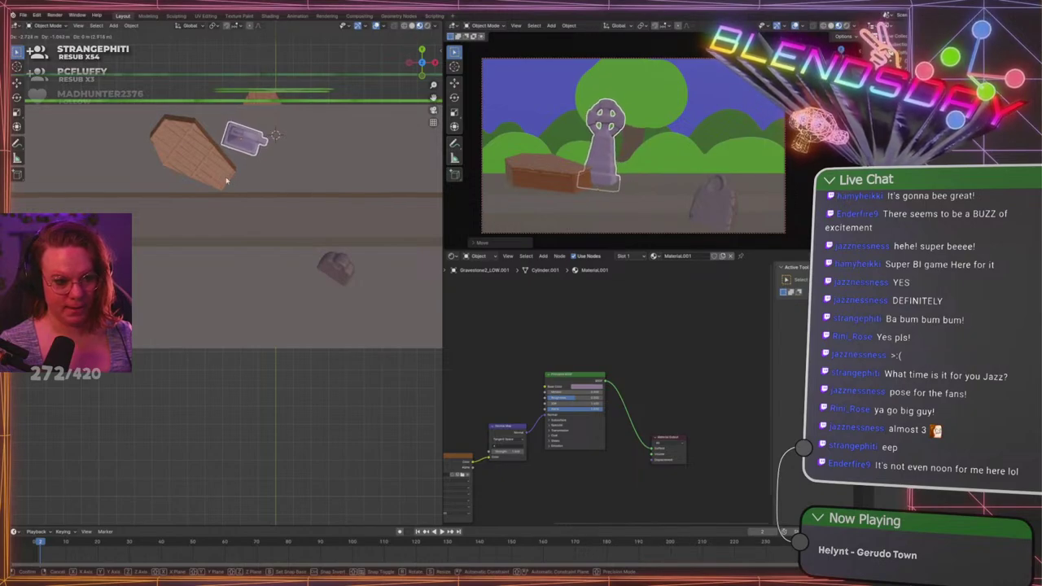
{"action": "left_click", "coordinate": [227, 178]}
{"action": "left_click", "coordinate": [277, 404]}
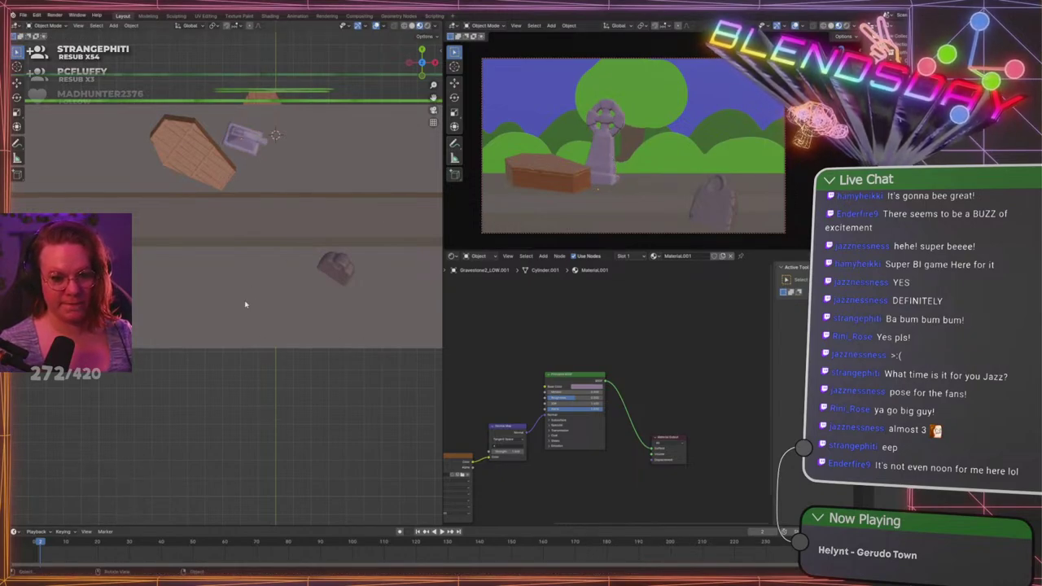
Turn the rounded gravestone copy upright with free rotation, rotate it in top view, and move it back beside the coffin
{"action": "left_click", "coordinate": [713, 206]}
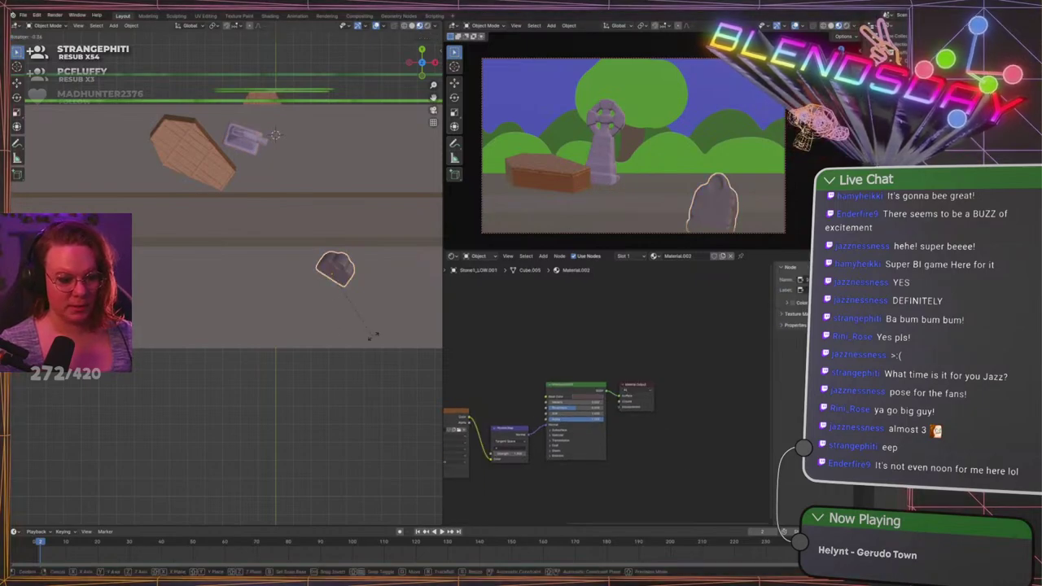
{"action": "key", "text": "r"}
{"action": "key", "text": "r"}
{"action": "key", "text": "r"}
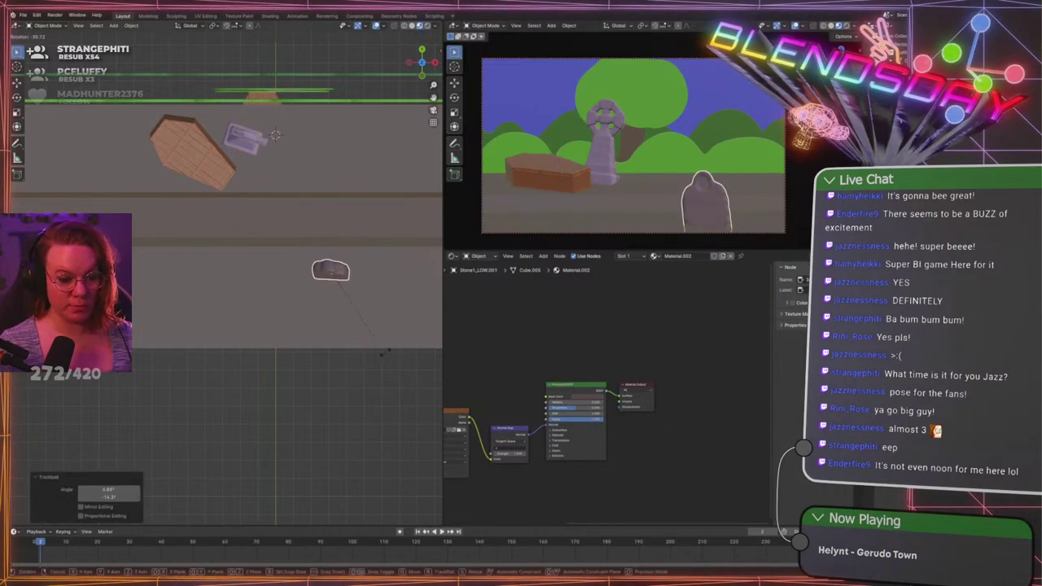
{"action": "left_click", "coordinate": [392, 318]}
{"action": "key", "text": "g"}
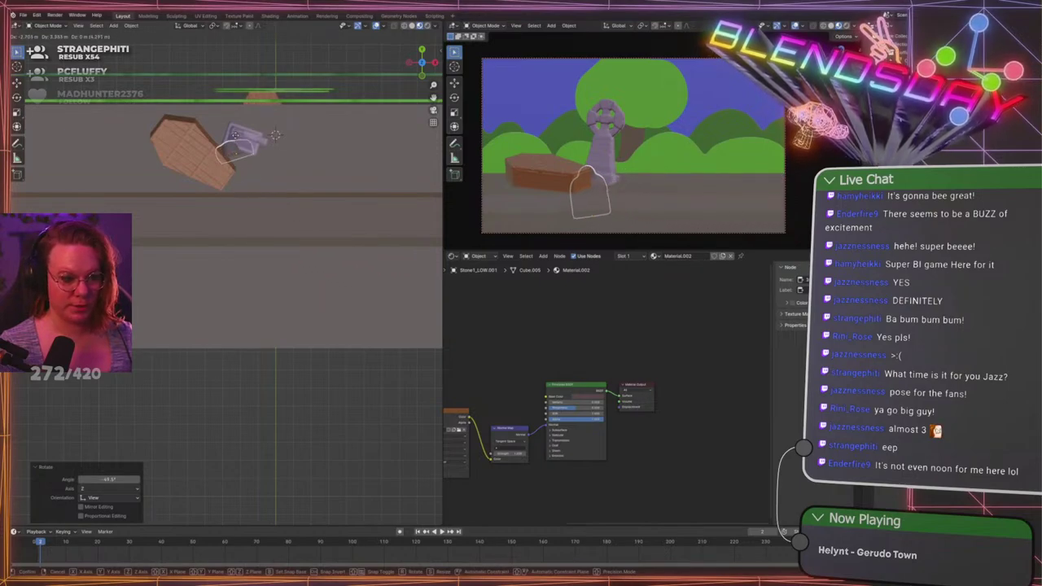
{"action": "left_click", "coordinate": [237, 128]}
Move the cross gravestone copy from beside the coffin to the right foreground and adjust its height and depth for the camera
{"action": "left_click", "coordinate": [254, 141]}
{"action": "key", "text": "g"}
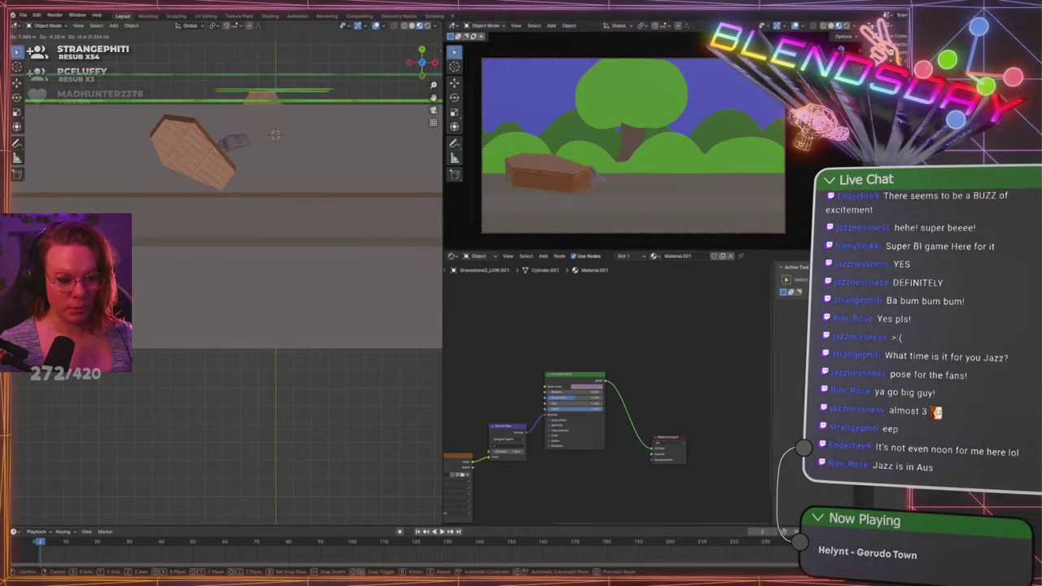
{"action": "left_click", "coordinate": [399, 303]}
{"action": "key", "text": "g"}
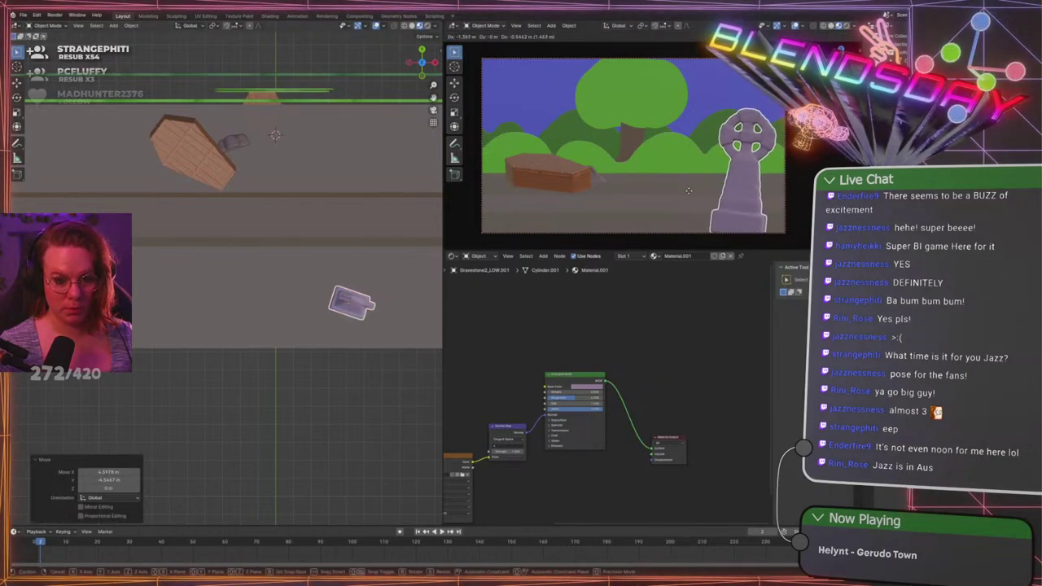
{"action": "left_click", "coordinate": [741, 166]}
{"action": "key", "text": "g"}
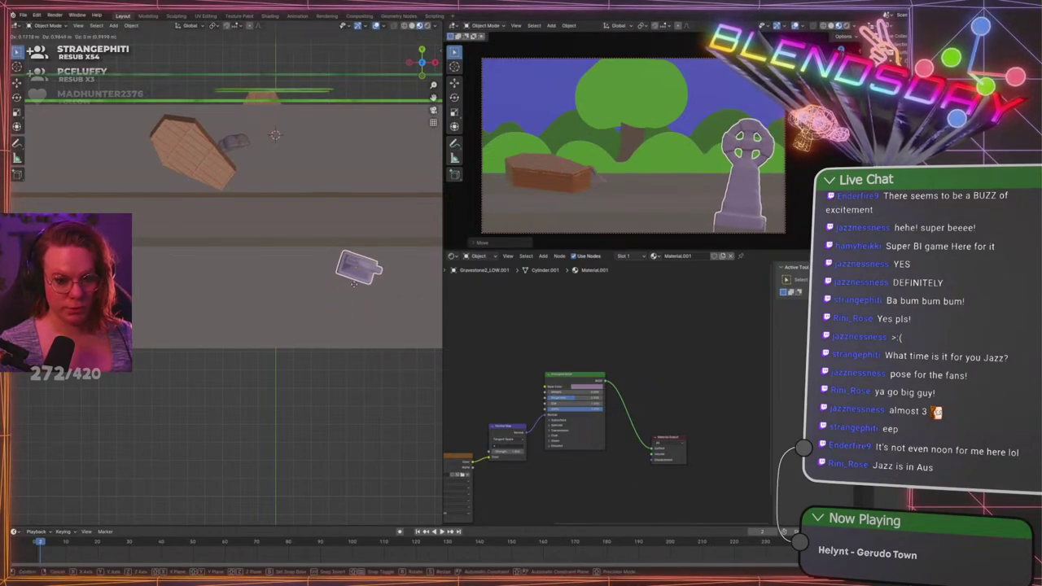
{"action": "left_click", "coordinate": [353, 286]}
Raise the rounded gravestone copy out of the ground, place it just behind the coffin's end, and save the file
{"action": "left_click", "coordinate": [234, 147]}
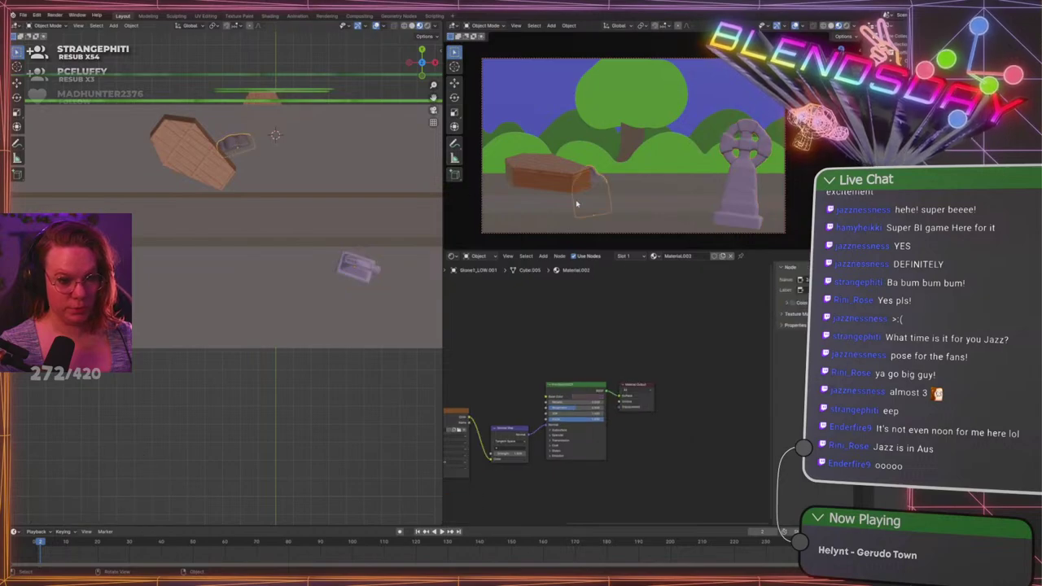
{"action": "key", "text": "g"}
{"action": "left_click", "coordinate": [576, 173]}
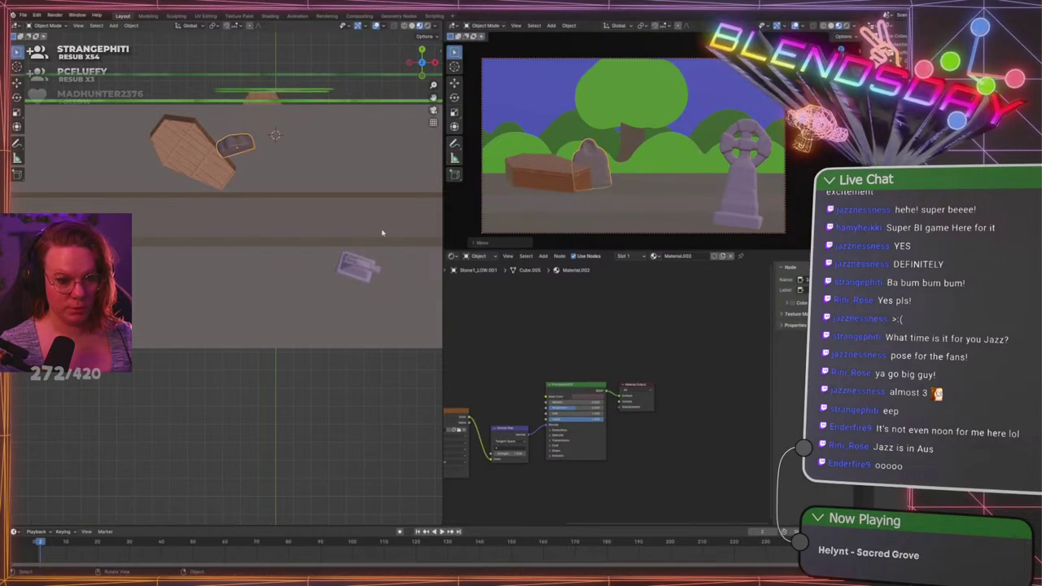
{"action": "left_click", "coordinate": [298, 390]}
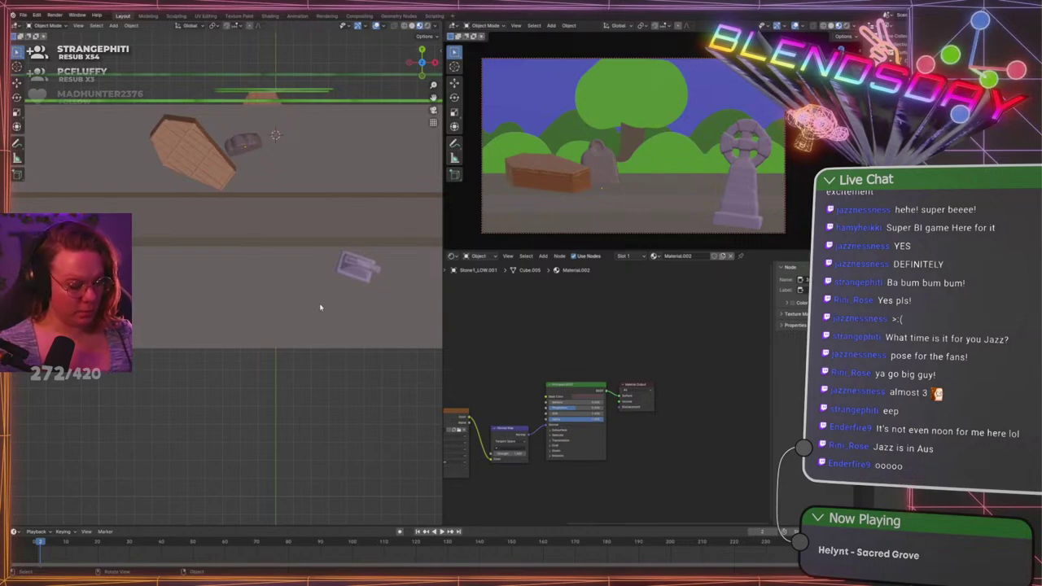
{"action": "key", "text": "ctrl+s"}
Add a centred front-to-back loop cut to the ground plane in Edit Mode
{"action": "scroll", "coordinate": [318, 307], "scroll_direction": "down", "scroll_amount": 5}
{"action": "middle_click_drag", "start_coordinate": [254, 332], "coordinate": [331, 301]}
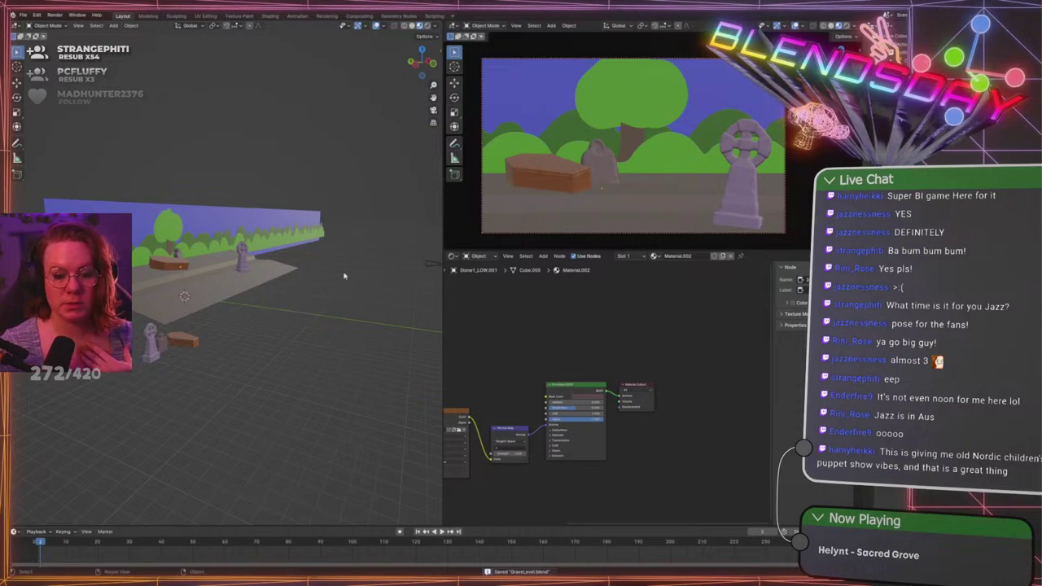
{"action": "left_click", "coordinate": [202, 285]}
{"action": "scroll", "coordinate": [202, 285], "scroll_direction": "up", "scroll_amount": 1}
{"action": "key", "text": "Tab"}
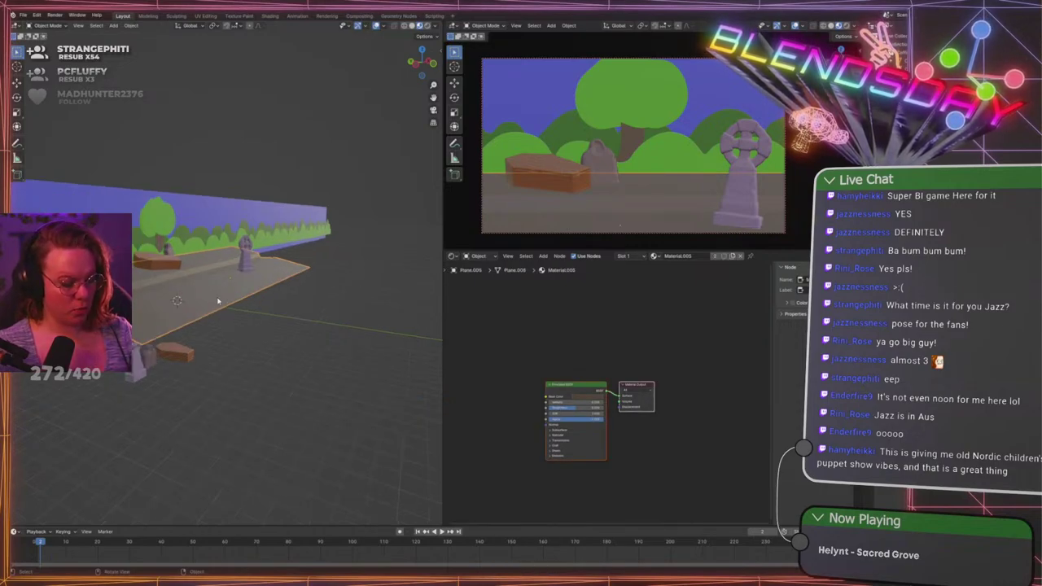
{"action": "middle_click_drag", "start_coordinate": [227, 349], "coordinate": [317, 341], "text": "shift"}
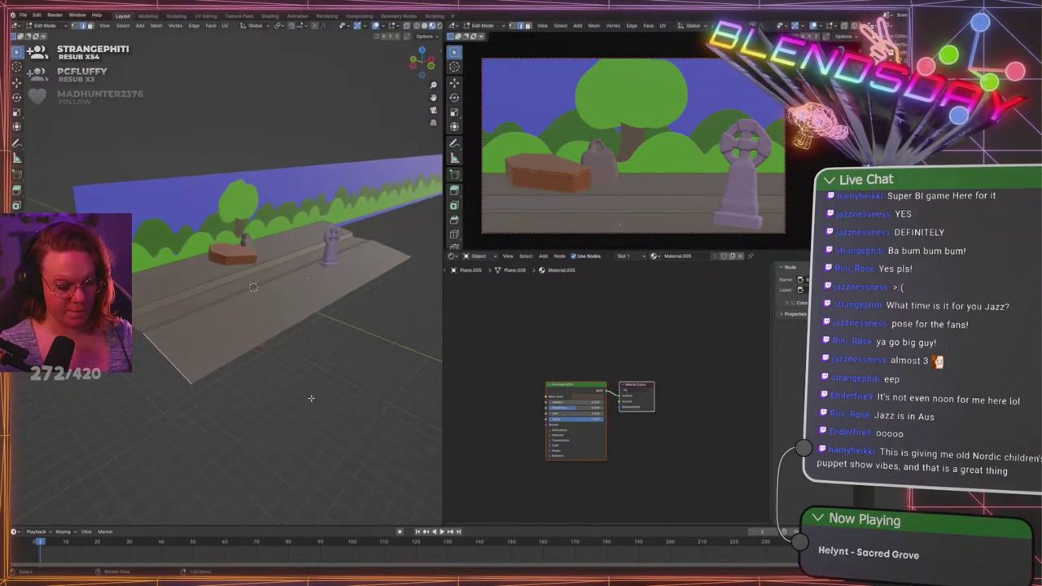
{"action": "key", "text": "ctrl+r"}
{"action": "left_click", "coordinate": [179, 322]}
{"action": "right_click", "coordinate": [179, 322]}
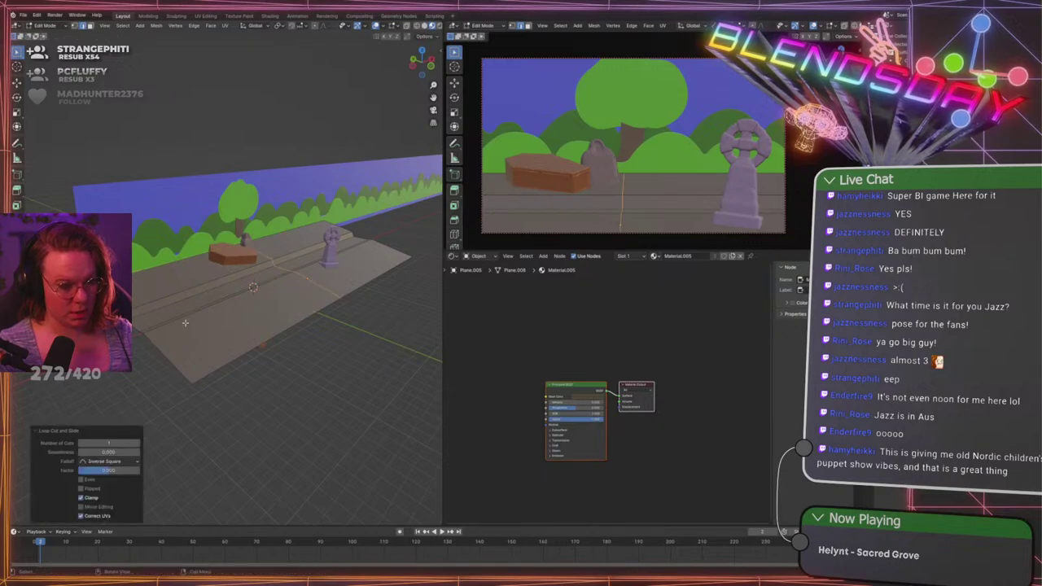
Subdivide both halves of the ground plane with evenly spaced cross cuts and add a lengthwise cut along the back strip
{"action": "scroll", "coordinate": [198, 319], "scroll_direction": "up", "scroll_amount": 1}
{"action": "left_click", "coordinate": [198, 318]}
{"action": "right_click", "coordinate": [198, 319]}
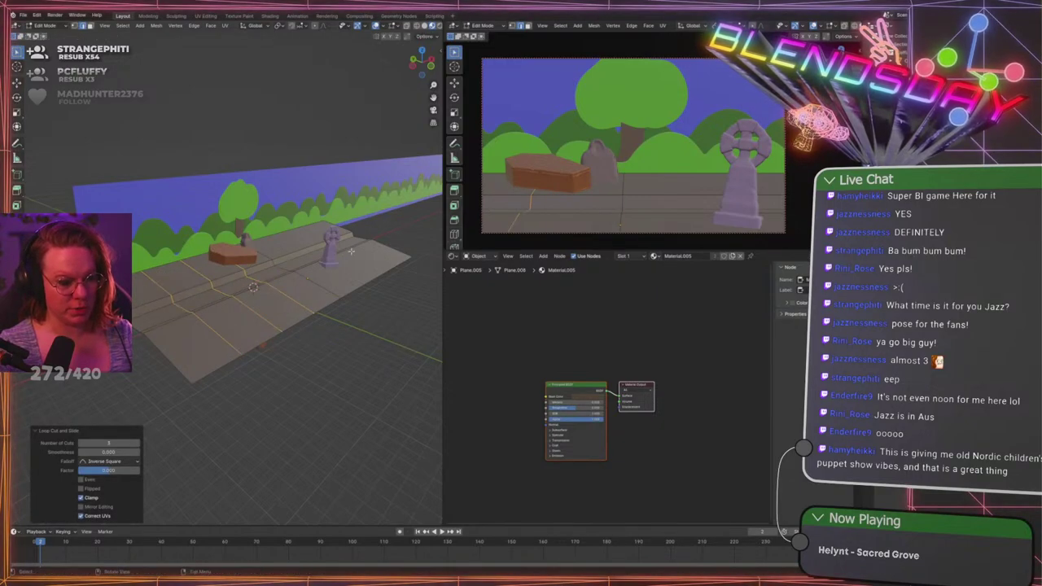
{"action": "key", "text": "ctrl+r"}
{"action": "scroll", "coordinate": [315, 254], "scroll_direction": "up", "scroll_amount": 2}
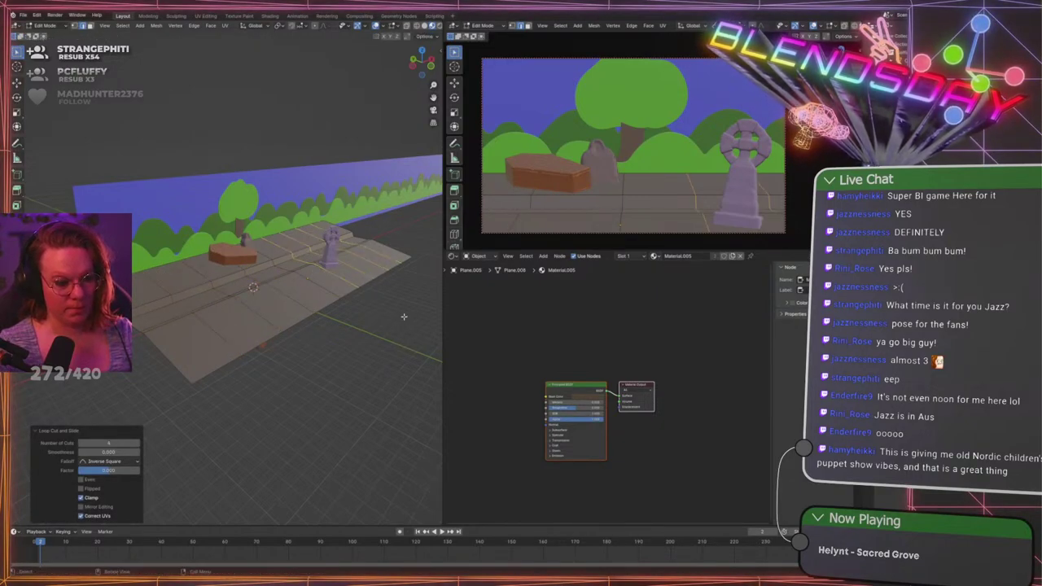
{"action": "middle_click_drag", "start_coordinate": [314, 255], "coordinate": [256, 268]}
{"action": "key", "text": "ctrl+r"}
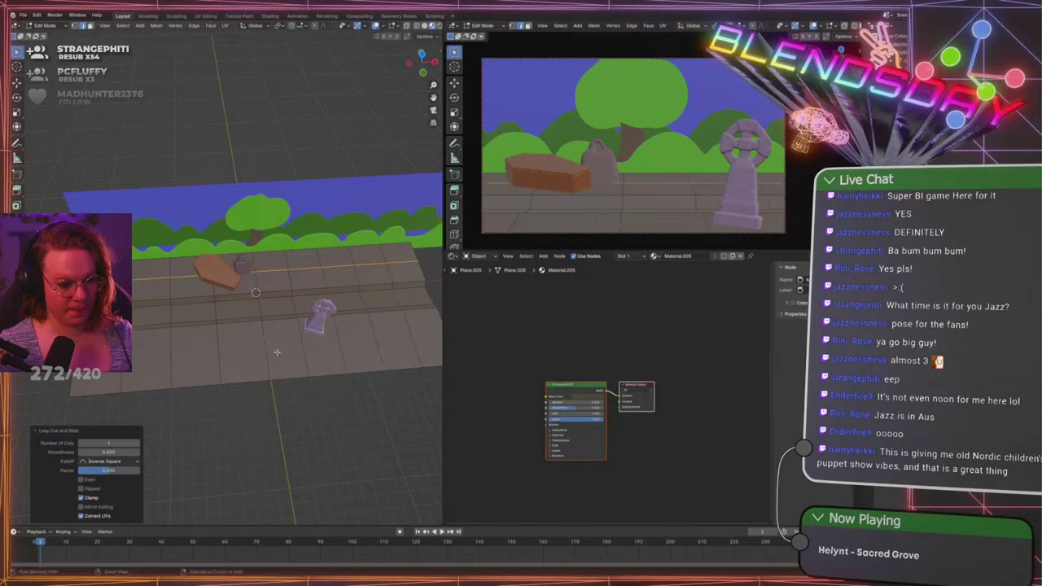
Add loop cuts to the ground plane and slide them close to its outer edges, then return to Object Mode
{"action": "middle_click_drag", "start_coordinate": [256, 268], "coordinate": [175, 326]}
{"action": "key", "text": "ctrl+r"}
{"action": "left_click", "coordinate": [140, 358]}
{"action": "left_click", "coordinate": [122, 360]}
{"action": "middle_click_drag", "start_coordinate": [277, 291], "coordinate": [315, 276]}
{"action": "key", "text": "ctrl+r"}
{"action": "left_click", "coordinate": [316, 276]}
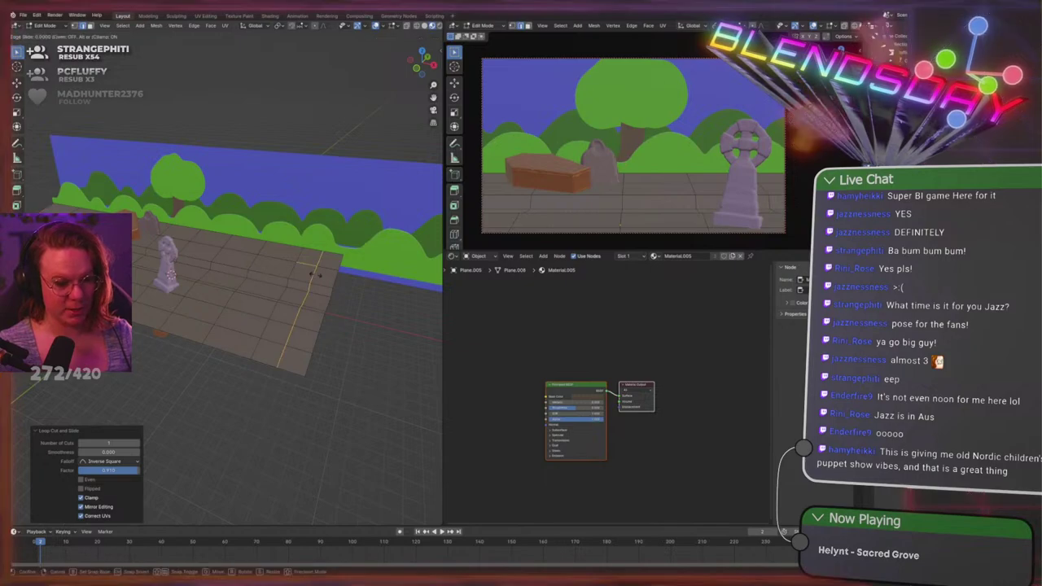
{"action": "left_click", "coordinate": [335, 263]}
{"action": "key", "text": "ctrl+r"}
{"action": "left_click", "coordinate": [336, 265]}
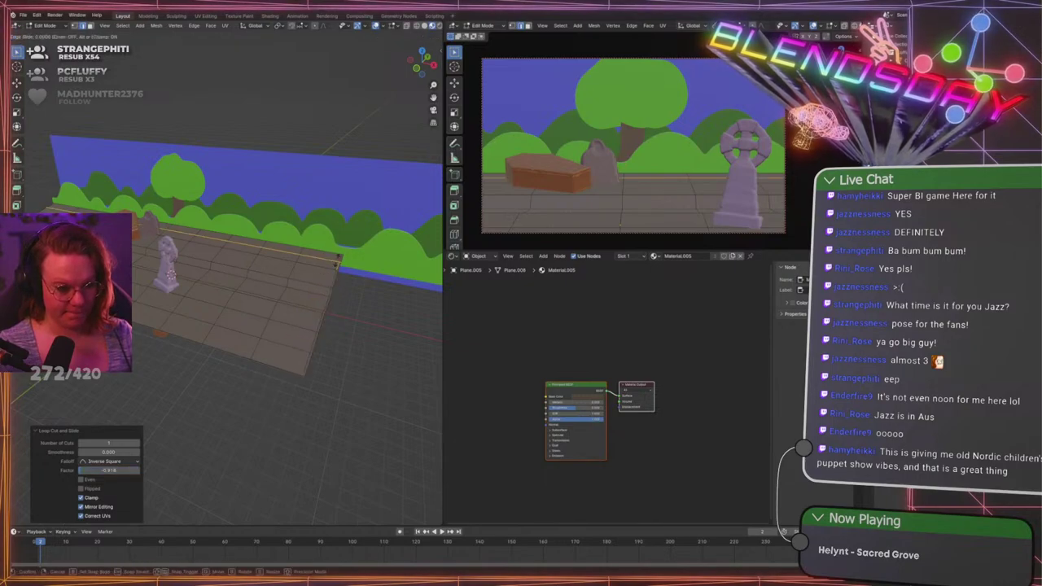
{"action": "left_click", "coordinate": [338, 257]}
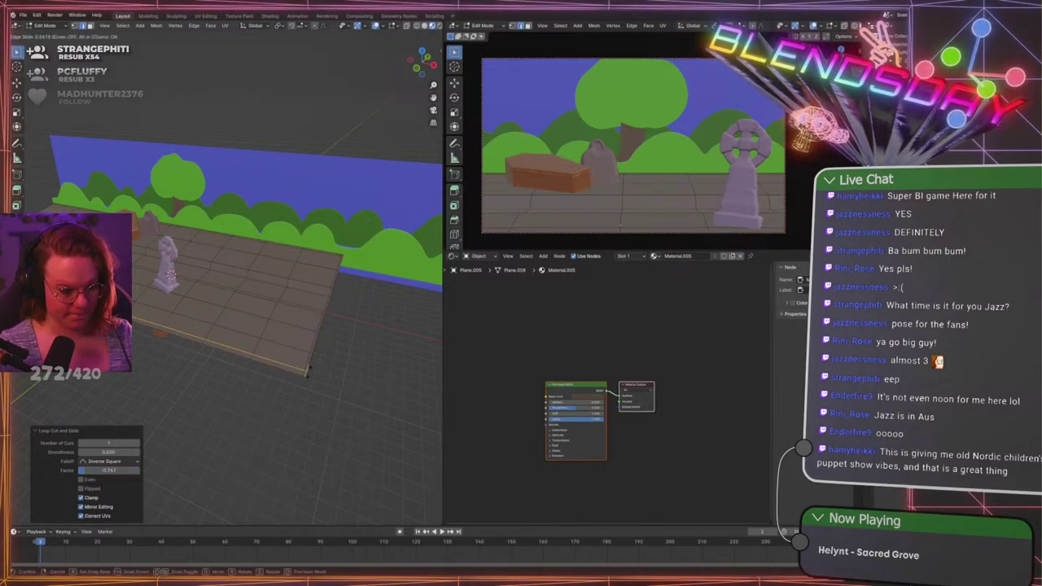
{"action": "key", "text": "Tab"}
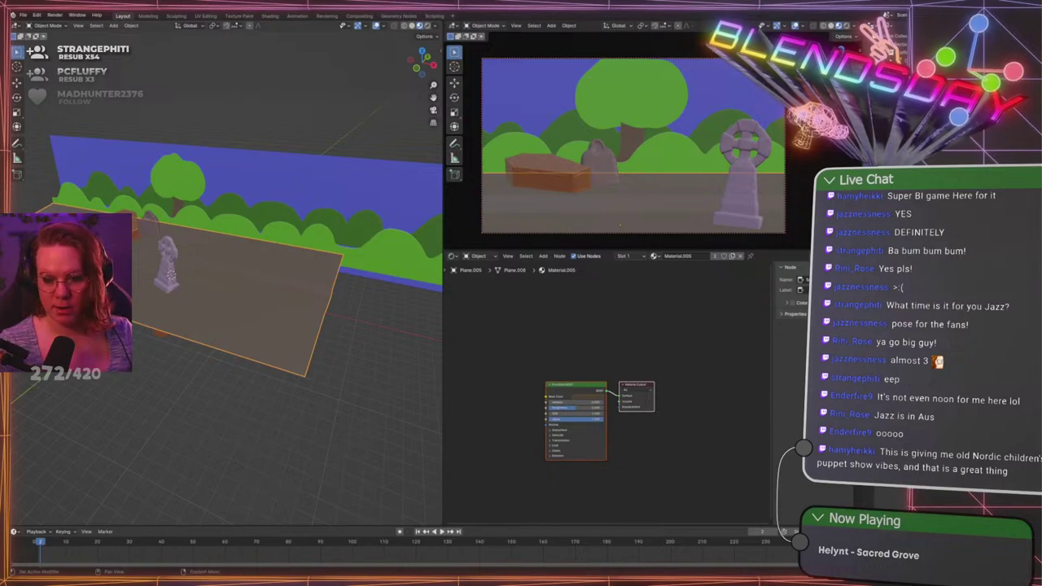
{"action": "left_click", "coordinate": [298, 429]}
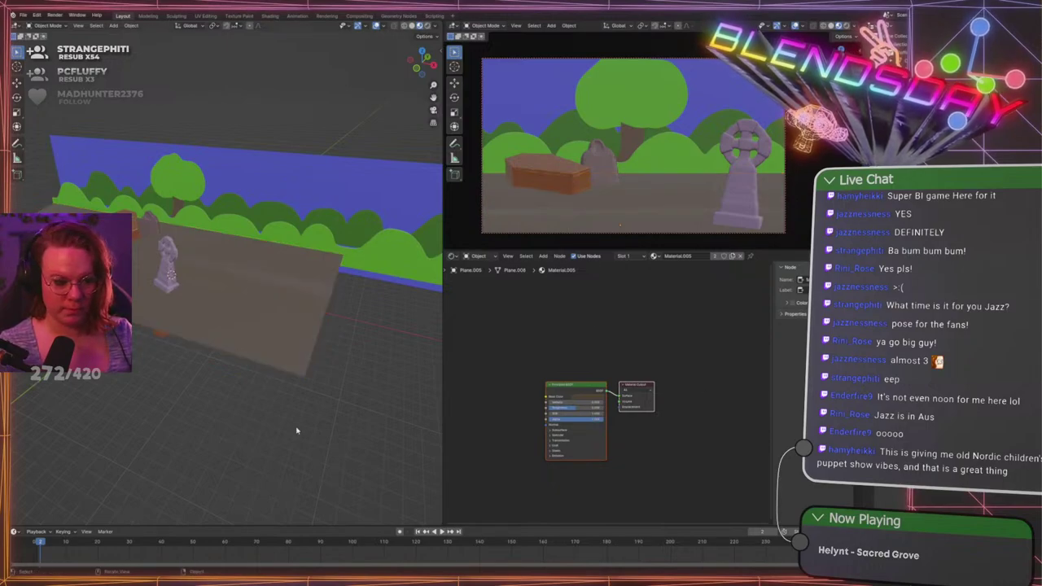
Shade the ground plane smooth and save the file
{"action": "left_click", "coordinate": [281, 352]}
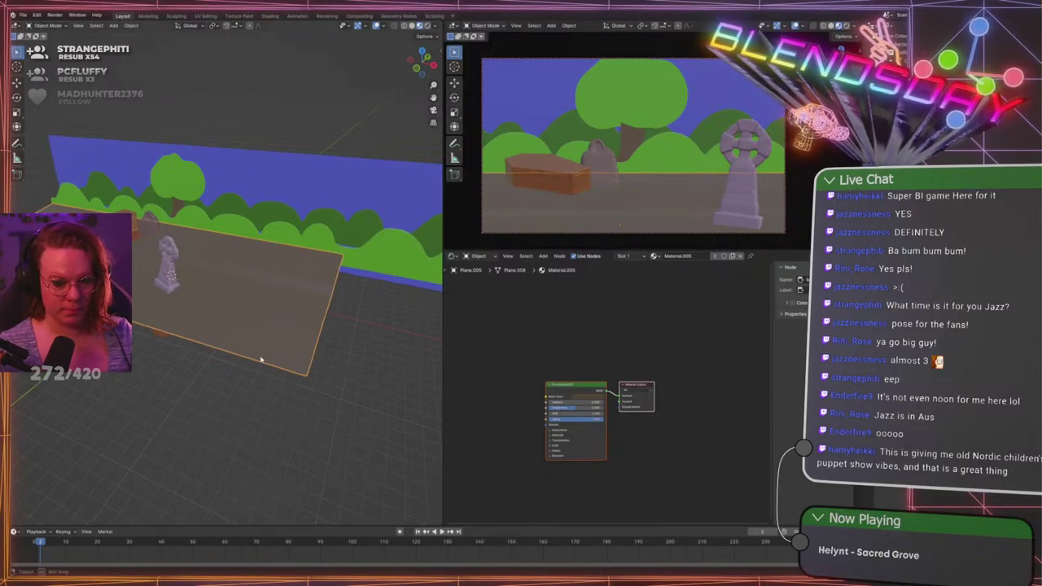
{"action": "middle_click_drag", "start_coordinate": [284, 346], "coordinate": [310, 308]}
{"action": "right_click", "coordinate": [345, 341]}
{"action": "left_click", "coordinate": [346, 339]}
{"action": "left_click", "coordinate": [309, 400]}
{"action": "key", "text": "ctrl+s"}
Close the camera view and shader editor areas so the 3D viewport fills the workspace, and save the file
{"action": "scroll", "coordinate": [370, 314], "scroll_direction": "down", "scroll_amount": 5}
{"action": "scroll", "coordinate": [303, 307], "scroll_direction": "up", "scroll_amount": 4}
{"action": "scroll", "coordinate": [285, 302], "scroll_direction": "down", "scroll_amount": 1}
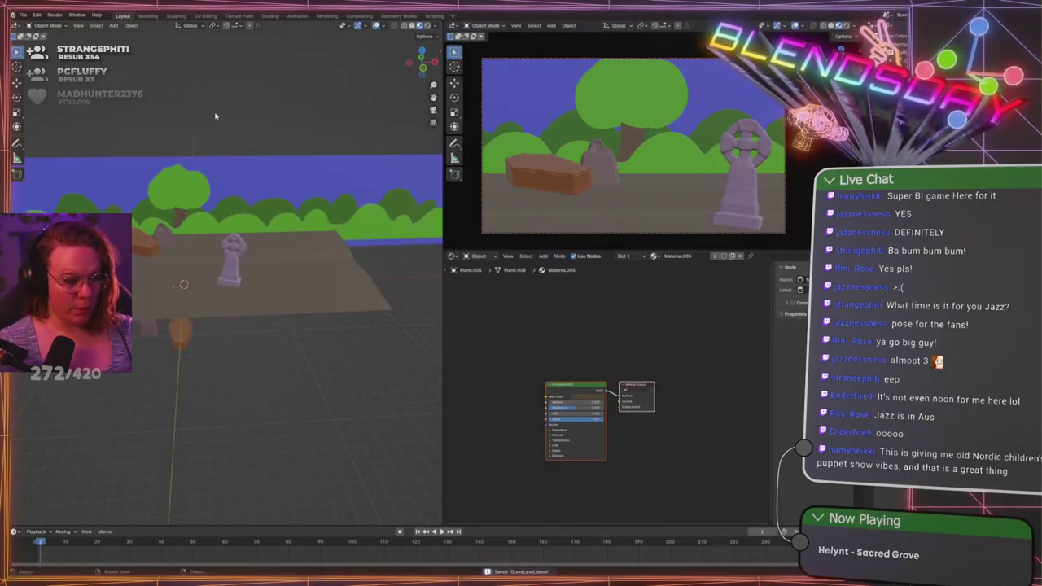
{"action": "left_click", "coordinate": [202, 194]}
{"action": "left_click", "coordinate": [187, 231]}
{"action": "middle_click_drag", "start_coordinate": [186, 243], "coordinate": [272, 287], "text": "shift"}
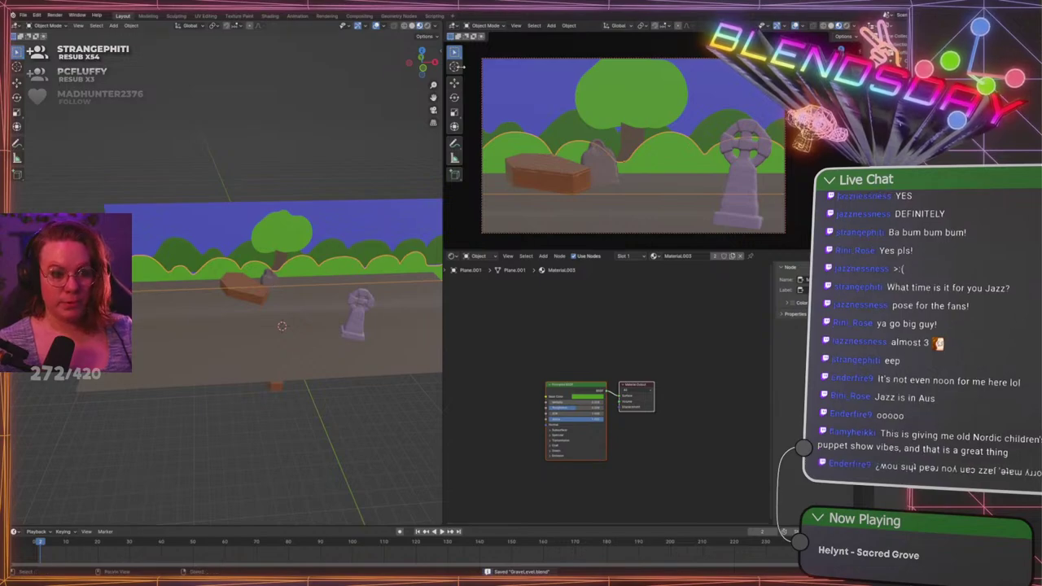
{"action": "left_click_drag", "start_coordinate": [445, 250], "coordinate": [454, 273]}
{"action": "left_click_drag", "start_coordinate": [442, 22], "coordinate": [457, 26]}
{"action": "key", "text": "ctrl+space"}
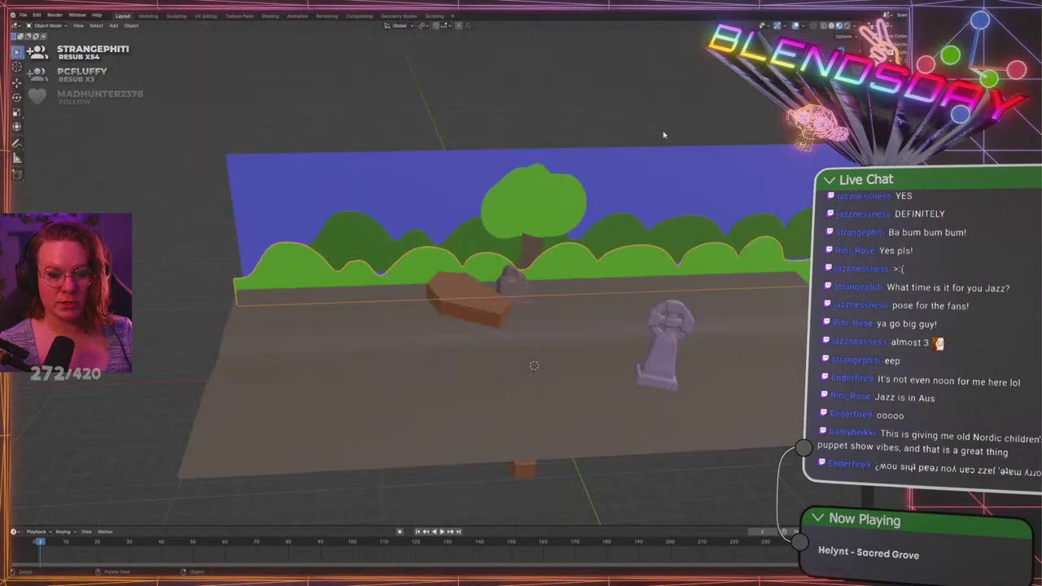
{"action": "key", "text": "ctrl+s"}
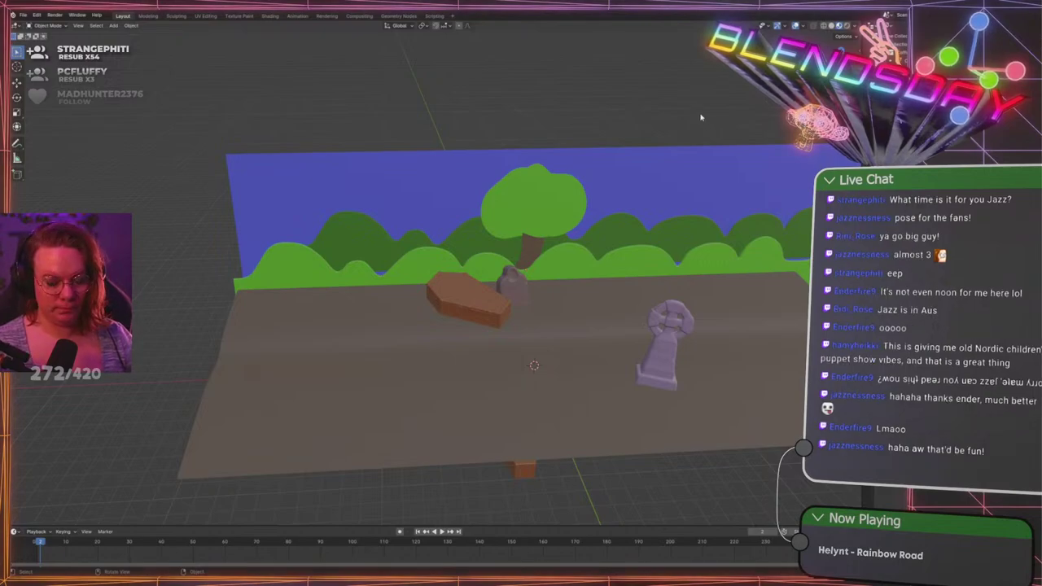
{"action": "middle_click_drag", "start_coordinate": [598, 160], "coordinate": [624, 144], "text": "shift"}
{"action": "key", "text": "ctrl+s"}
Remove the repeating modifier from the light green front hills and the dark green back hills
{"action": "scroll", "coordinate": [574, 136], "scroll_direction": "down", "scroll_amount": 4}
{"action": "scroll", "coordinate": [612, 172], "scroll_direction": "up", "scroll_amount": 2}
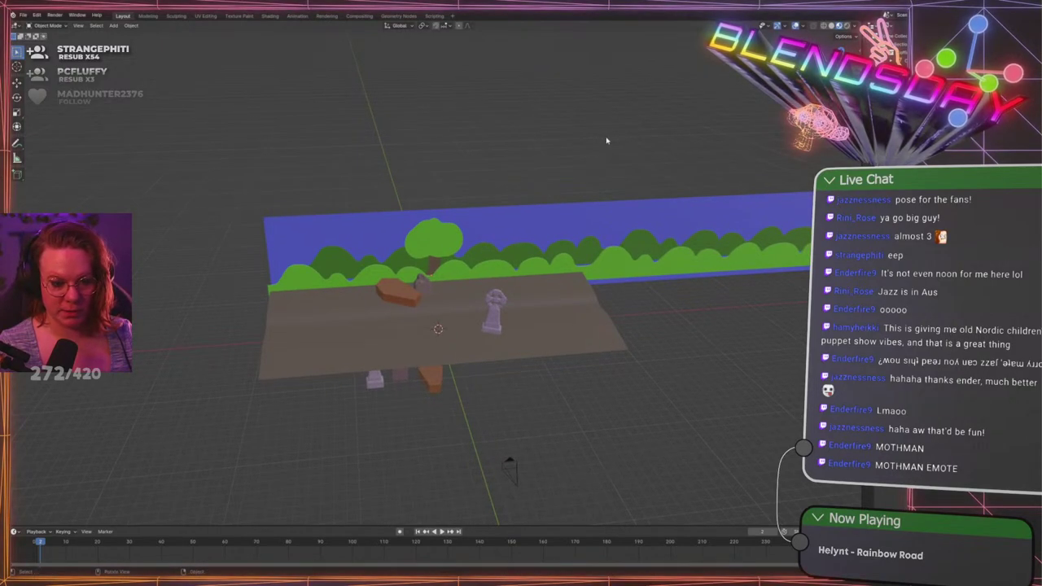
{"action": "middle_click_drag", "start_coordinate": [544, 147], "coordinate": [530, 140], "text": "shift"}
{"action": "scroll", "coordinate": [500, 240], "scroll_direction": "up", "scroll_amount": 6}
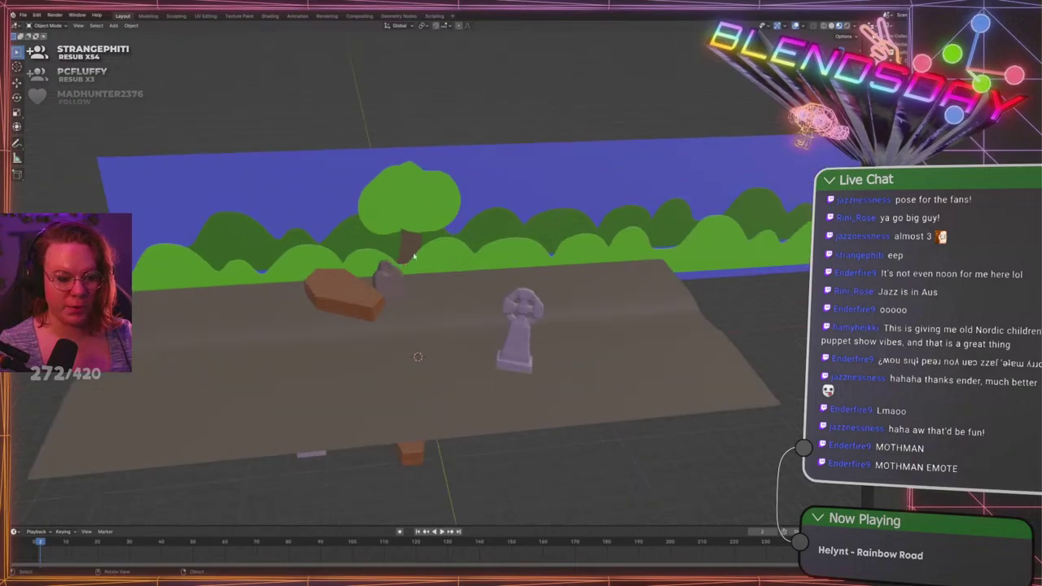
{"action": "left_click", "coordinate": [500, 239]}
{"action": "scroll", "coordinate": [521, 238], "scroll_direction": "down", "scroll_amount": 3}
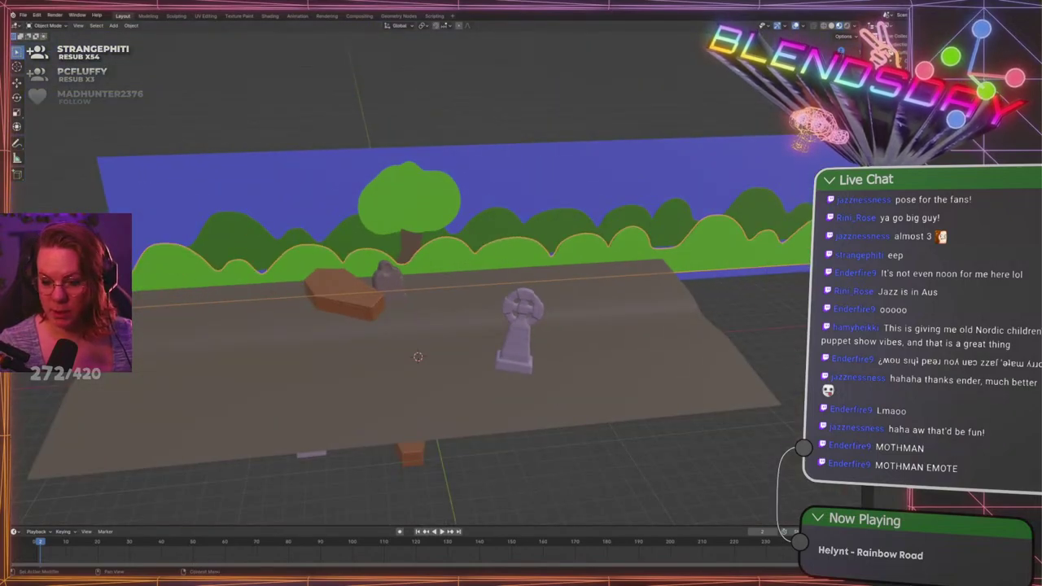
{"action": "key", "text": "x"}
{"action": "left_click", "coordinate": [657, 233]}
{"action": "key", "text": "x"}
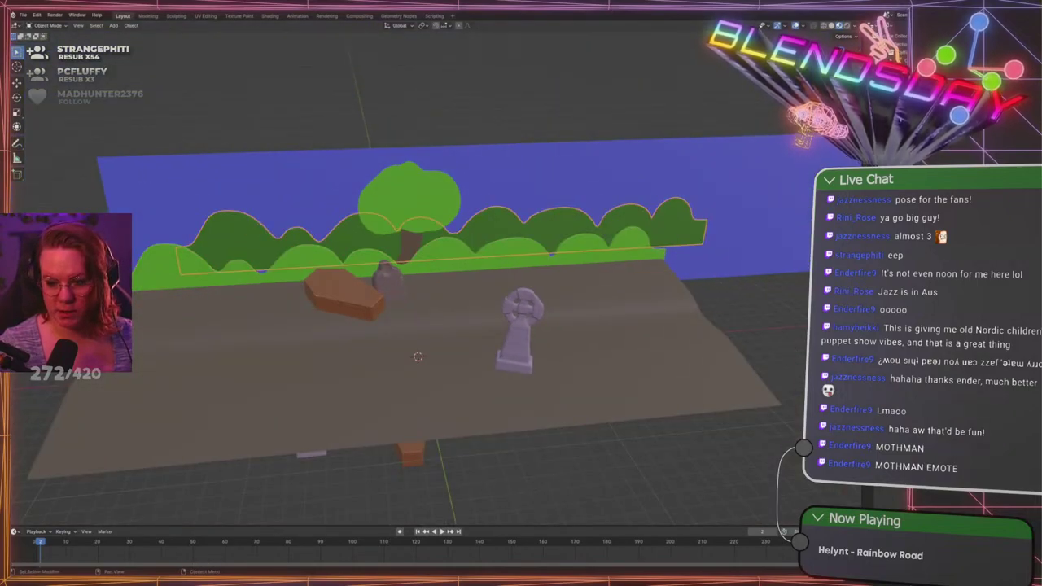
Remove the repeating modifier from the blue sky backdrop and save the file
{"action": "left_click", "coordinate": [763, 214]}
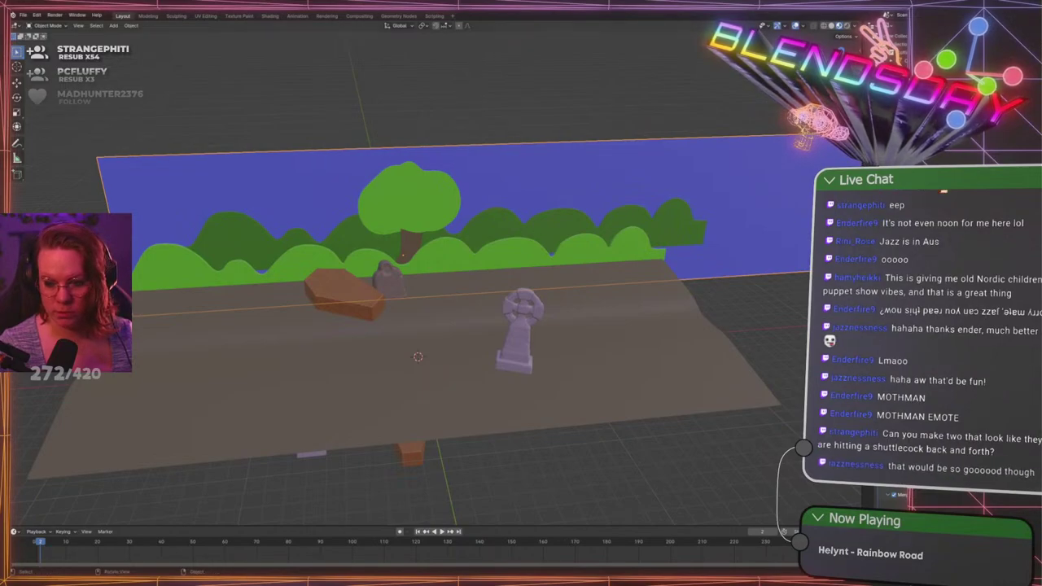
{"action": "key", "text": "x"}
{"action": "scroll", "coordinate": [649, 291], "scroll_direction": "down", "scroll_amount": 5}
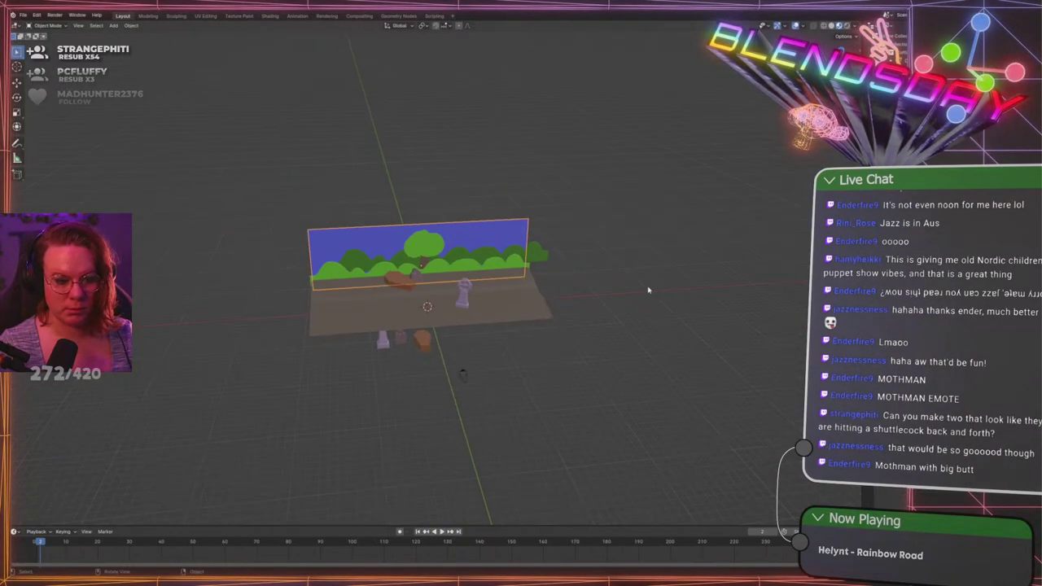
{"action": "left_click", "coordinate": [423, 246]}
{"action": "left_click", "coordinate": [626, 309]}
{"action": "scroll", "coordinate": [596, 312], "scroll_direction": "up", "scroll_amount": 3}
{"action": "key", "text": "ctrl+s"}
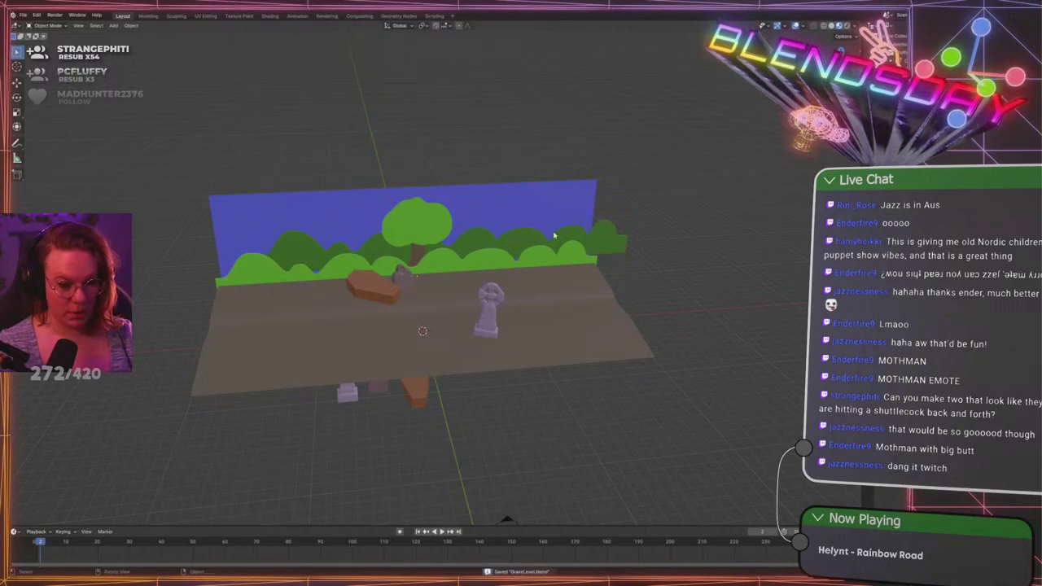
Inspect the hills, sky backdrop and coffin area up close from several angles, and save the file
{"action": "middle_click_drag", "start_coordinate": [537, 196], "coordinate": [676, 217], "text": "shift"}
{"action": "scroll", "coordinate": [528, 241], "scroll_direction": "up", "scroll_amount": 5}
{"action": "scroll", "coordinate": [677, 217], "scroll_direction": "down", "scroll_amount": 3}
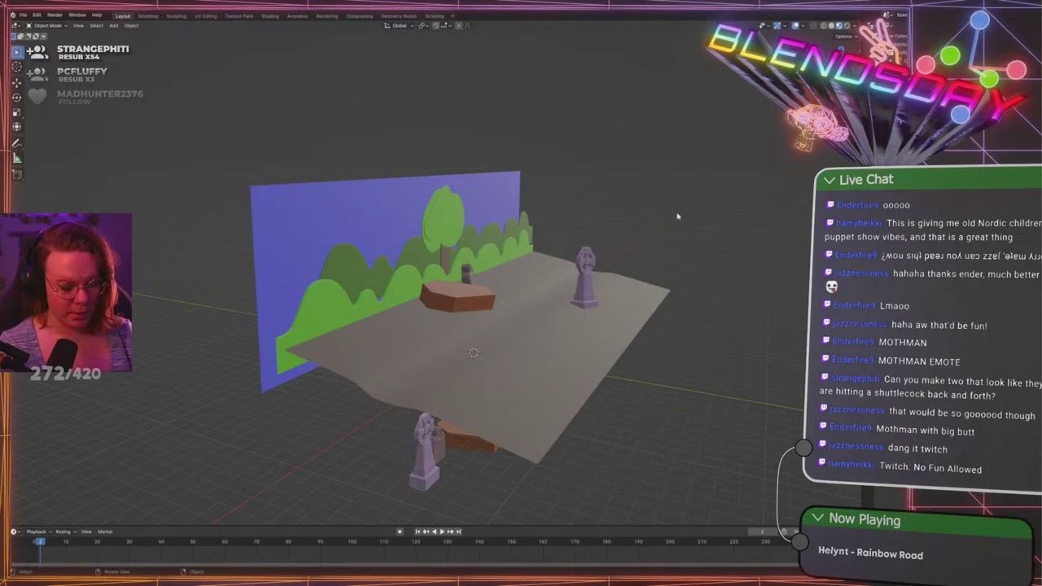
{"action": "scroll", "coordinate": [447, 281], "scroll_direction": "up", "scroll_amount": 5}
{"action": "middle_click_drag", "start_coordinate": [447, 282], "coordinate": [483, 252], "text": "shift"}
{"action": "left_click", "coordinate": [483, 252]}
{"action": "scroll", "coordinate": [483, 251], "scroll_direction": "up", "scroll_amount": 3}
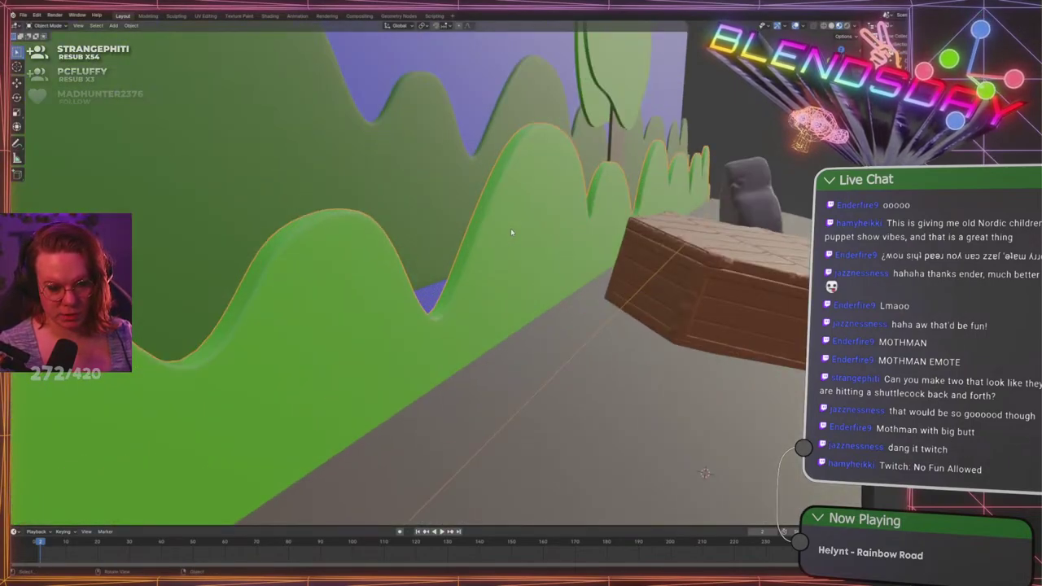
{"action": "key", "text": "Home"}
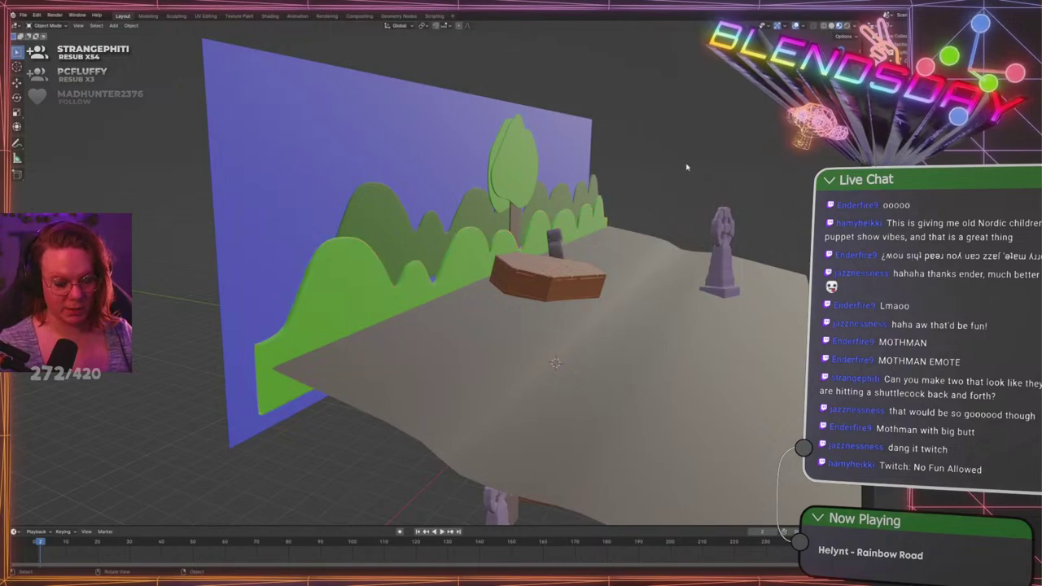
{"action": "key", "text": "ctrl+s"}
{"action": "middle_click_drag", "start_coordinate": [702, 272], "coordinate": [603, 281]}
{"action": "scroll", "coordinate": [381, 340], "scroll_direction": "up", "scroll_amount": 3}
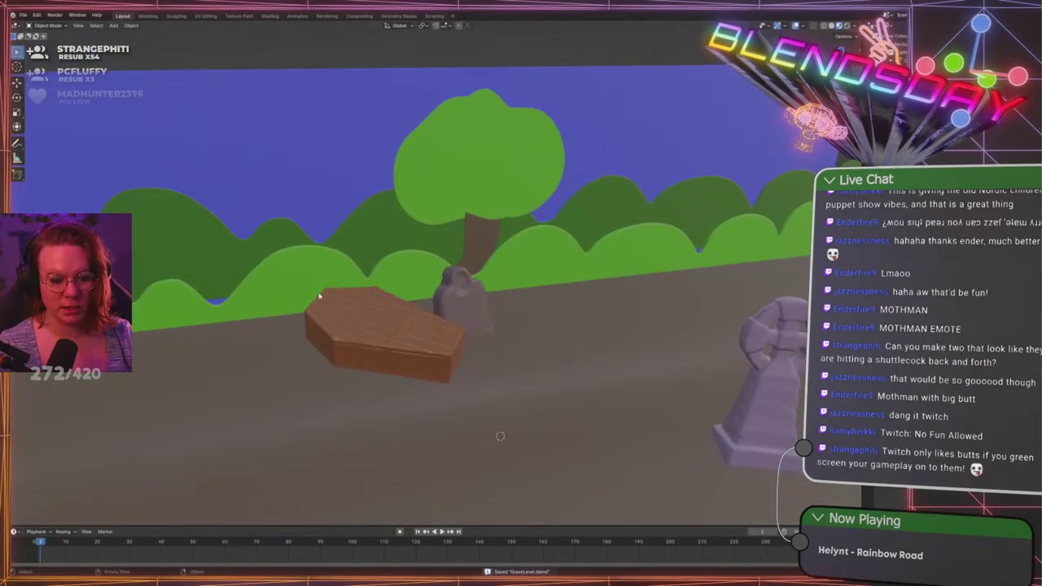
{"action": "left_click", "coordinate": [221, 317], "text": "shift"}
{"action": "middle_click_drag", "start_coordinate": [221, 317], "coordinate": [351, 294], "text": "shift"}
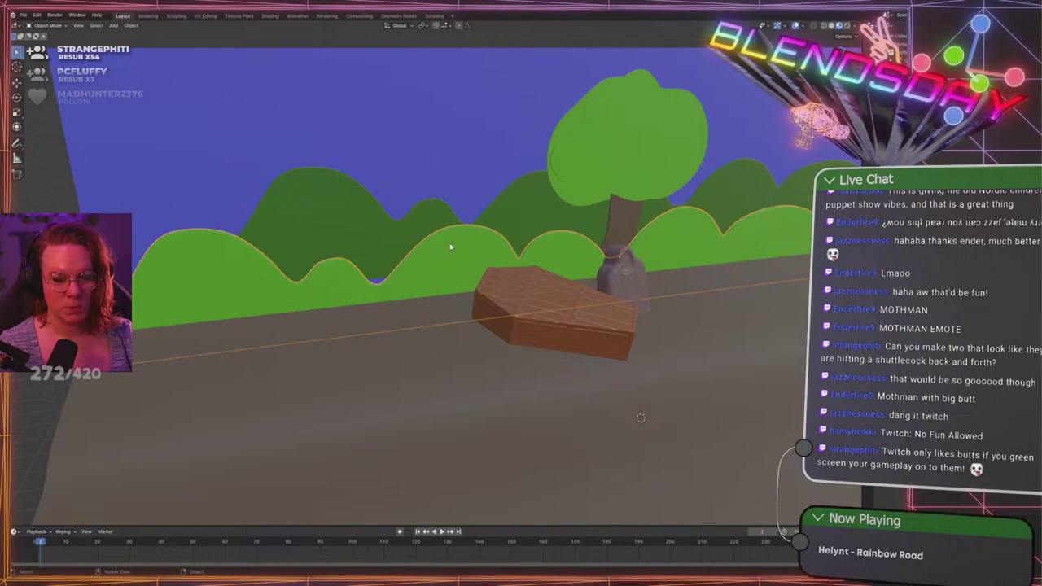
{"action": "mouse_move", "coordinate": [668, 248]}
{"action": "middle_mouse_down", "text": "shift"}
{"action": "mouse_move", "coordinate": [422, 222]}
{"action": "mouse_move", "coordinate": [592, 246]}
{"action": "mouse_move", "coordinate": [670, 242]}
{"action": "middle_mouse_up", "text": "shift"}
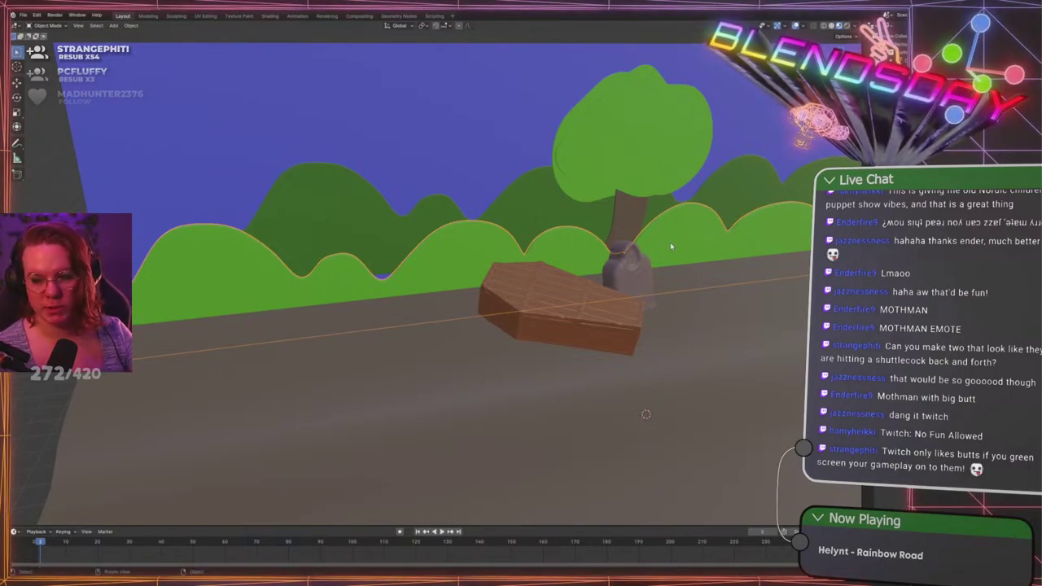
{"action": "scroll", "coordinate": [671, 245], "scroll_direction": "down", "scroll_amount": 3}
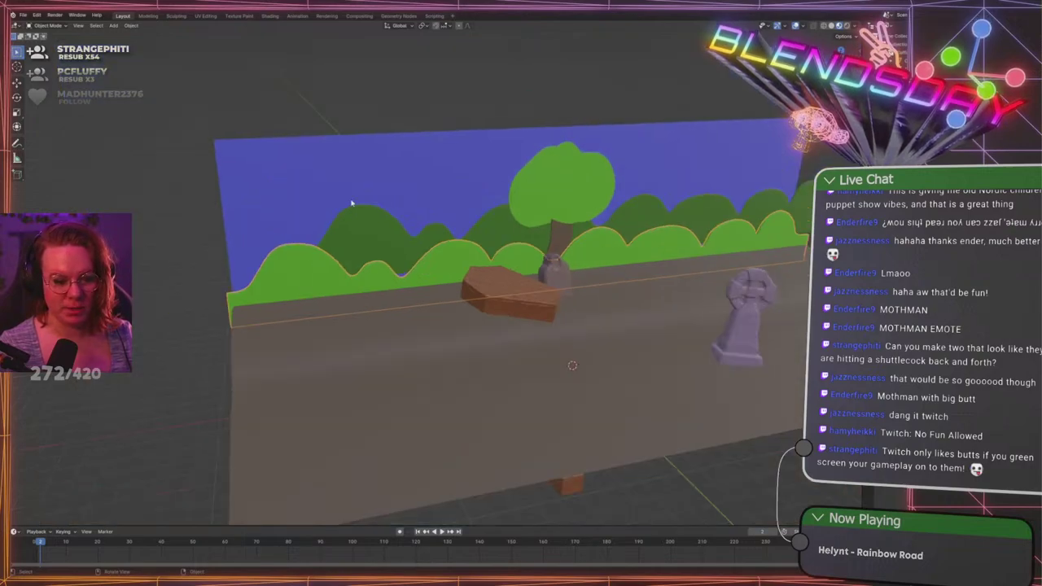
{"action": "left_click", "coordinate": [184, 237]}
{"action": "key", "text": "ctrl+s"}
{"action": "scroll", "coordinate": [477, 249], "scroll_direction": "up", "scroll_amount": 5}
{"action": "left_click", "coordinate": [477, 249]}
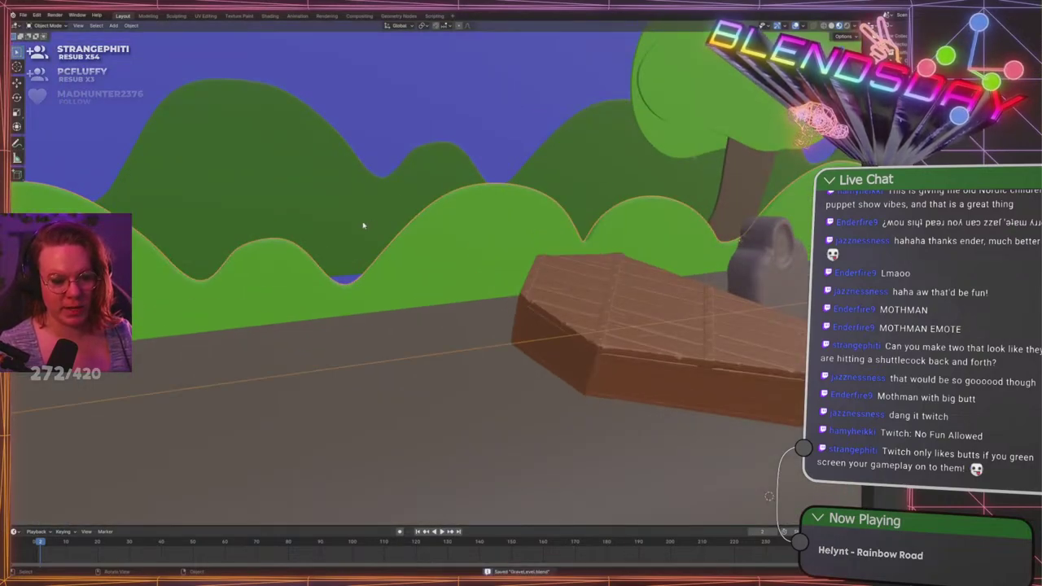
Shift the dark green back hills sideways so their ends line up with the front hills and sky backdrop, and save the file
{"action": "left_click", "coordinate": [363, 225]}
{"action": "scroll", "coordinate": [351, 236], "scroll_direction": "down", "scroll_amount": 4}
{"action": "middle_click_drag", "start_coordinate": [352, 236], "coordinate": [474, 244], "text": "shift"}
{"action": "scroll", "coordinate": [414, 237], "scroll_direction": "down", "scroll_amount": 3}
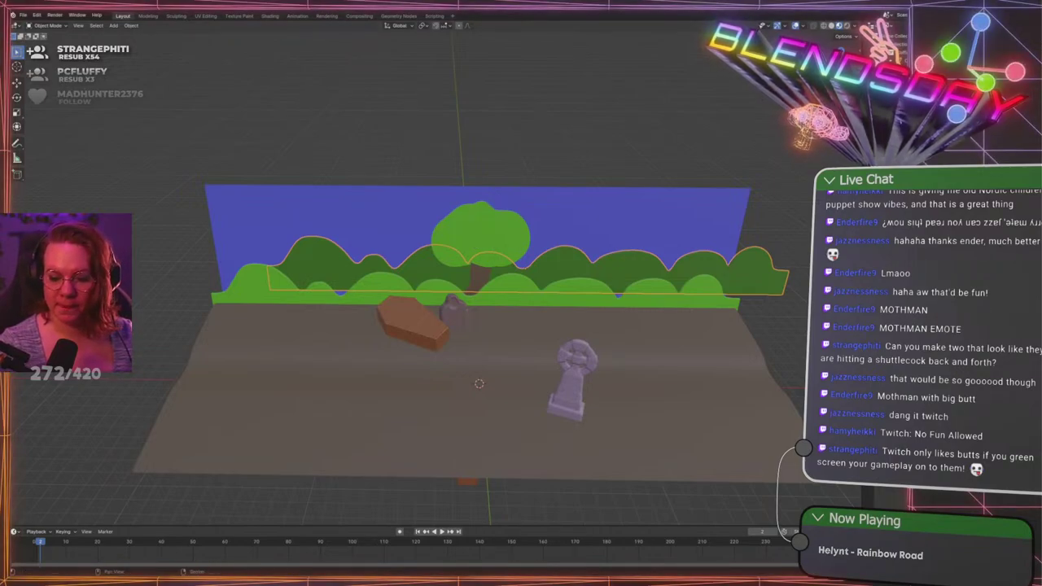
{"action": "left_click", "coordinate": [734, 302]}
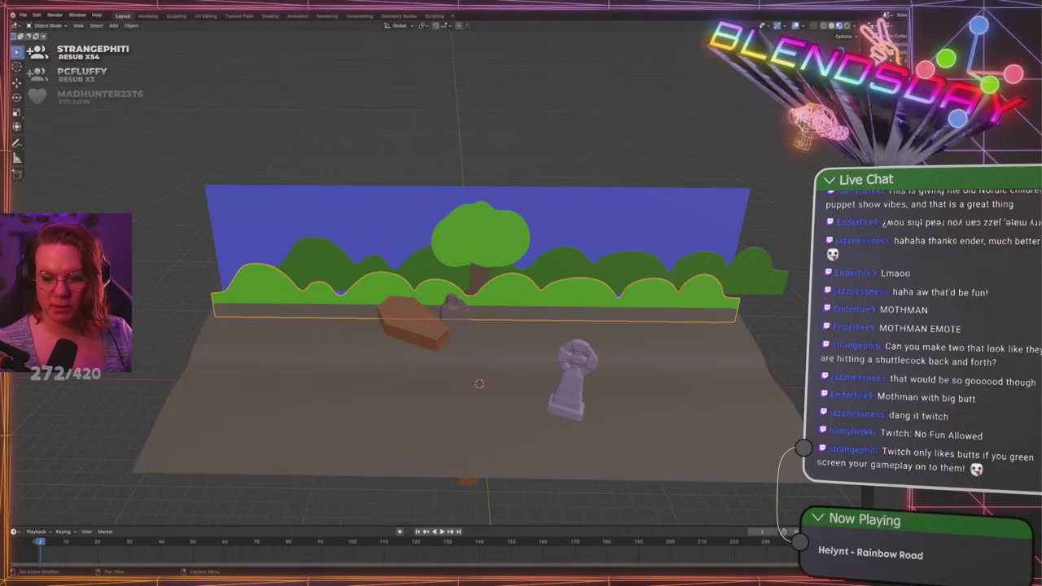
{"action": "left_click", "coordinate": [694, 312]}
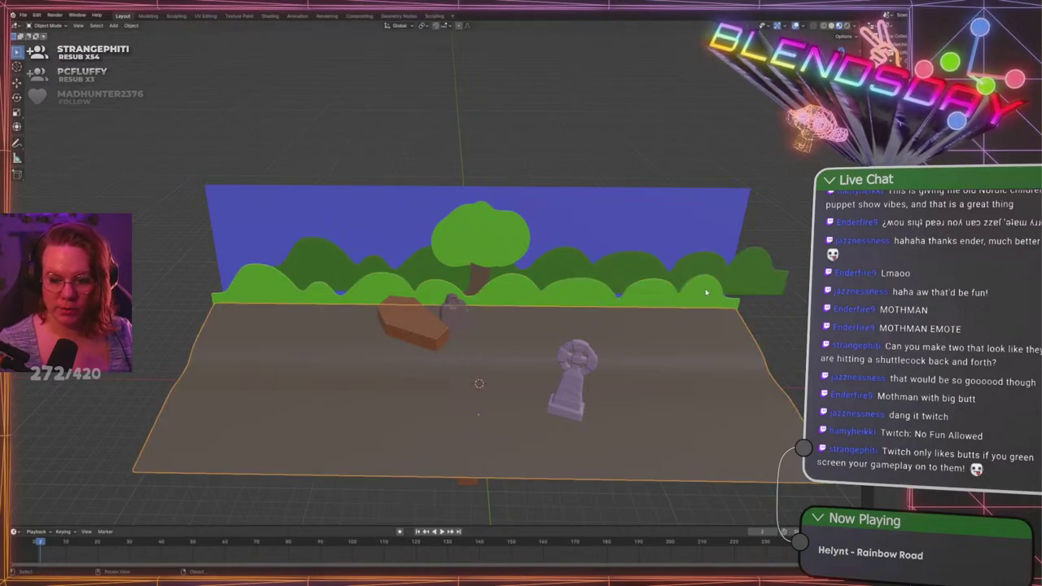
{"action": "left_click", "coordinate": [706, 293]}
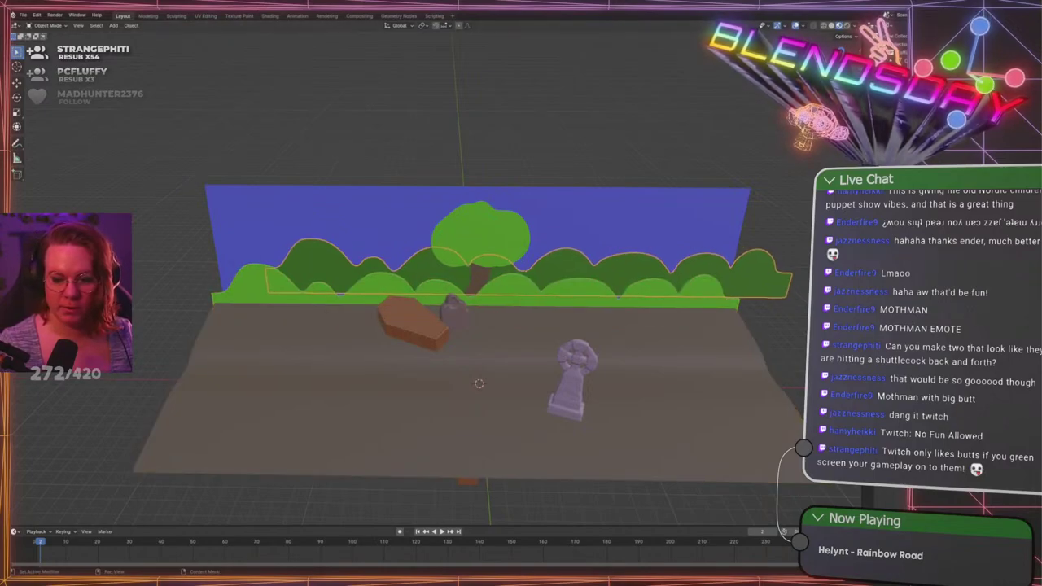
{"action": "left_click", "coordinate": [722, 290]}
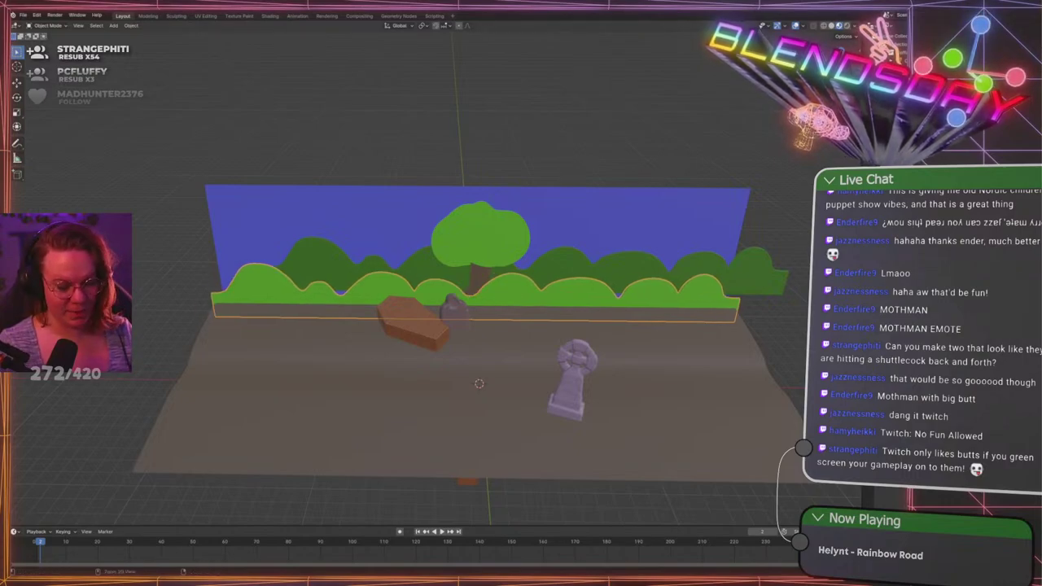
{"action": "left_click", "coordinate": [764, 277]}
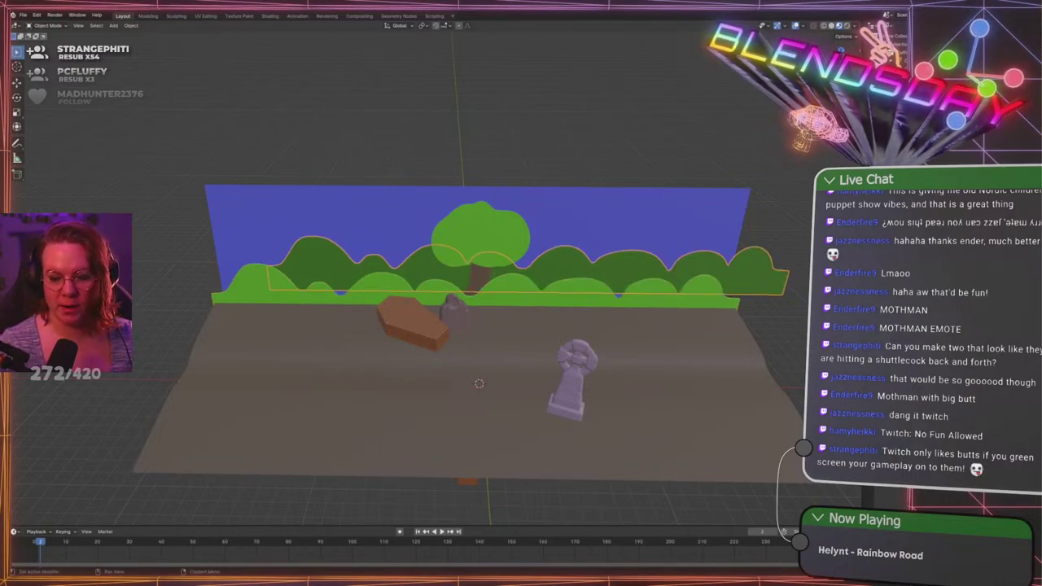
{"action": "key", "text": "ctrl+z"}
{"action": "left_click", "coordinate": [765, 245]}
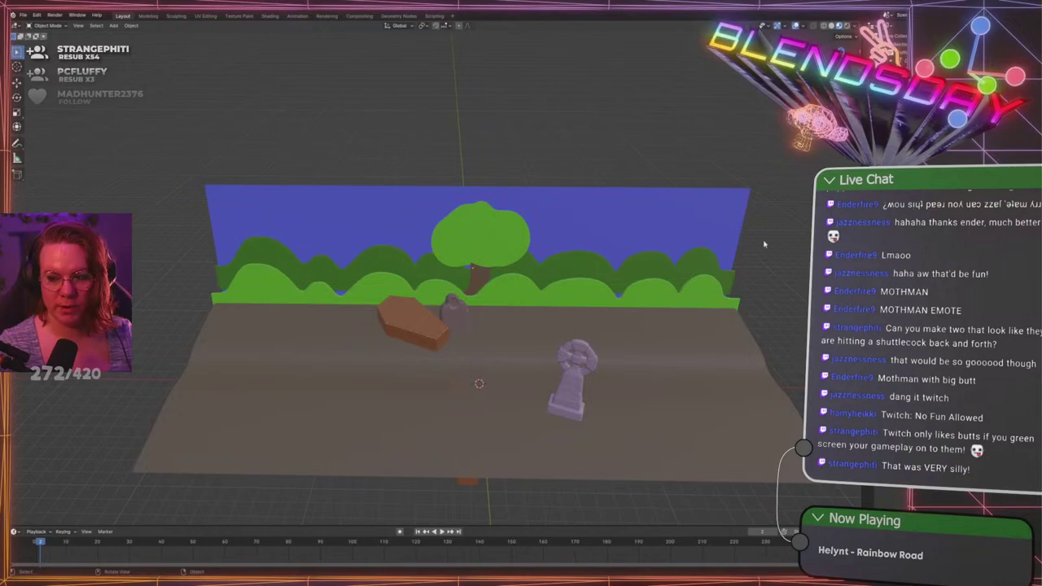
{"action": "key", "text": "ctrl+s"}
Select the sky backdrop with both rows of hills and apply their transforms
{"action": "scroll", "coordinate": [479, 329], "scroll_direction": "down", "scroll_amount": 5}
{"action": "middle_click_drag", "start_coordinate": [426, 269], "coordinate": [485, 259]}
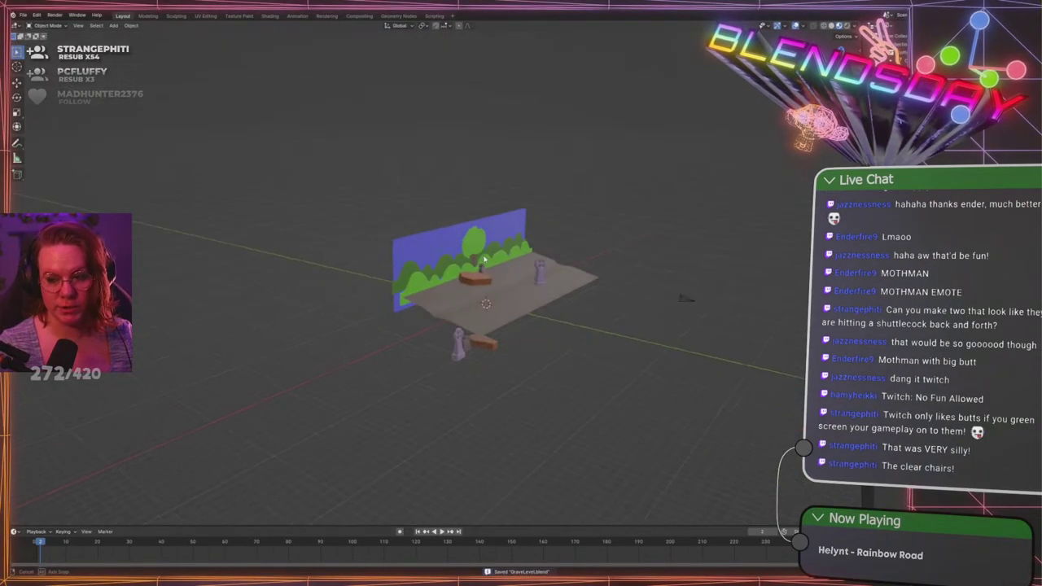
{"action": "scroll", "coordinate": [482, 260], "scroll_direction": "up", "scroll_amount": 4}
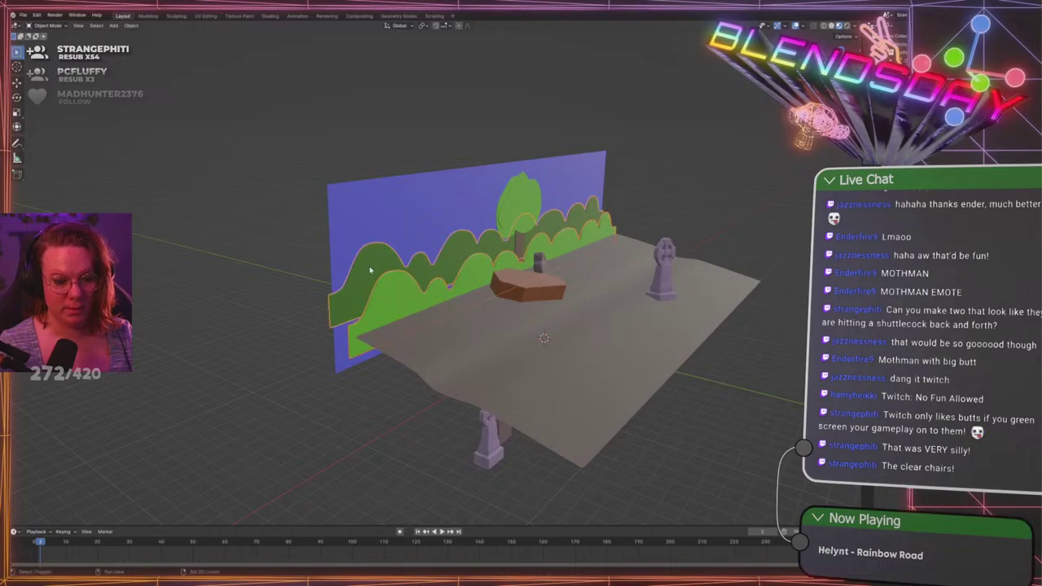
{"action": "left_click", "coordinate": [405, 305]}
{"action": "middle_click_drag", "start_coordinate": [406, 305], "coordinate": [478, 243]}
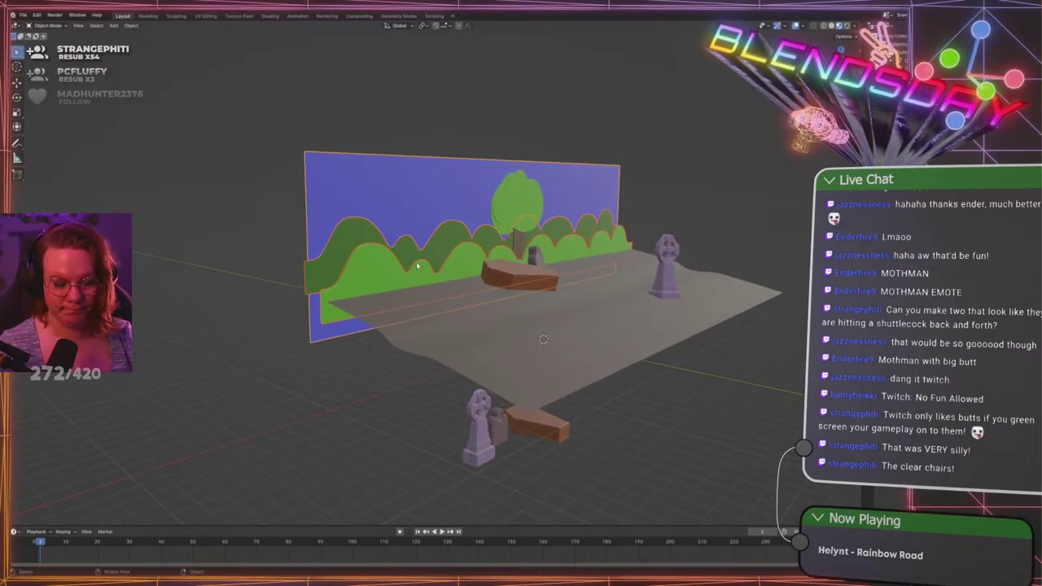
{"action": "middle_click_drag", "start_coordinate": [525, 267], "coordinate": [512, 244], "text": "shift"}
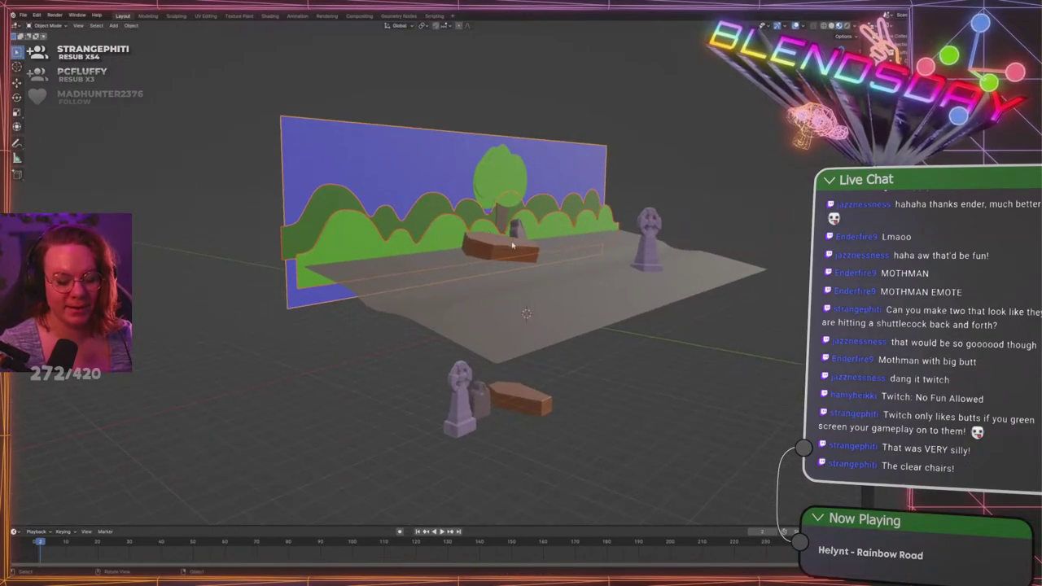
{"action": "middle_click_drag", "start_coordinate": [619, 249], "coordinate": [616, 255]}
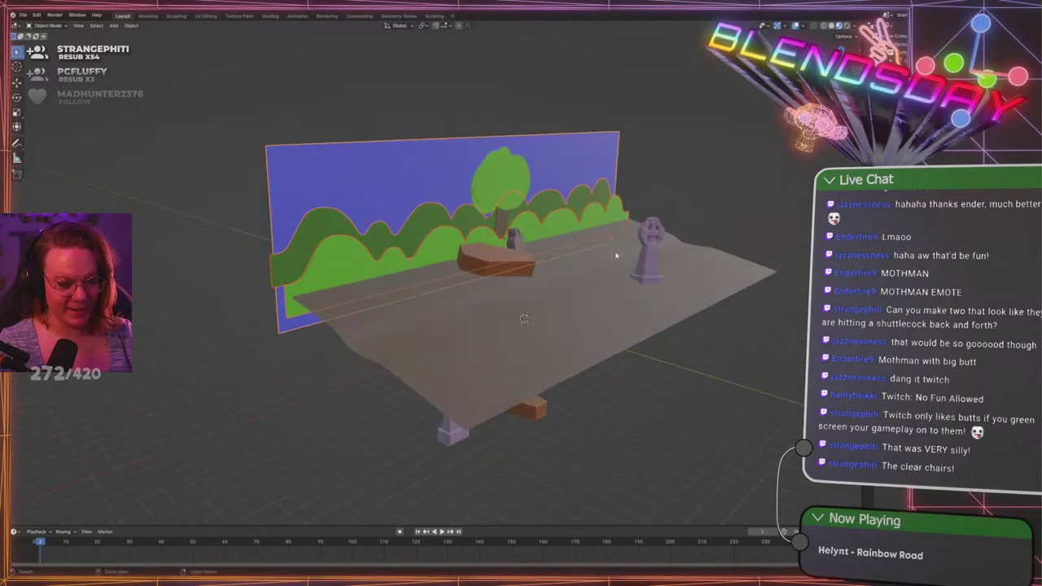
{"action": "key", "text": "ctrl+a"}
{"action": "left_click", "coordinate": [616, 256]}
{"action": "left_click", "coordinate": [702, 181]}
Apply all transforms to the tree, ground plane, both rows of hills and sky backdrop together, and save the file
{"action": "middle_click_drag", "start_coordinate": [703, 182], "coordinate": [644, 250]}
{"action": "left_click", "coordinate": [492, 229]}
{"action": "scroll", "coordinate": [479, 252], "scroll_direction": "up", "scroll_amount": 3}
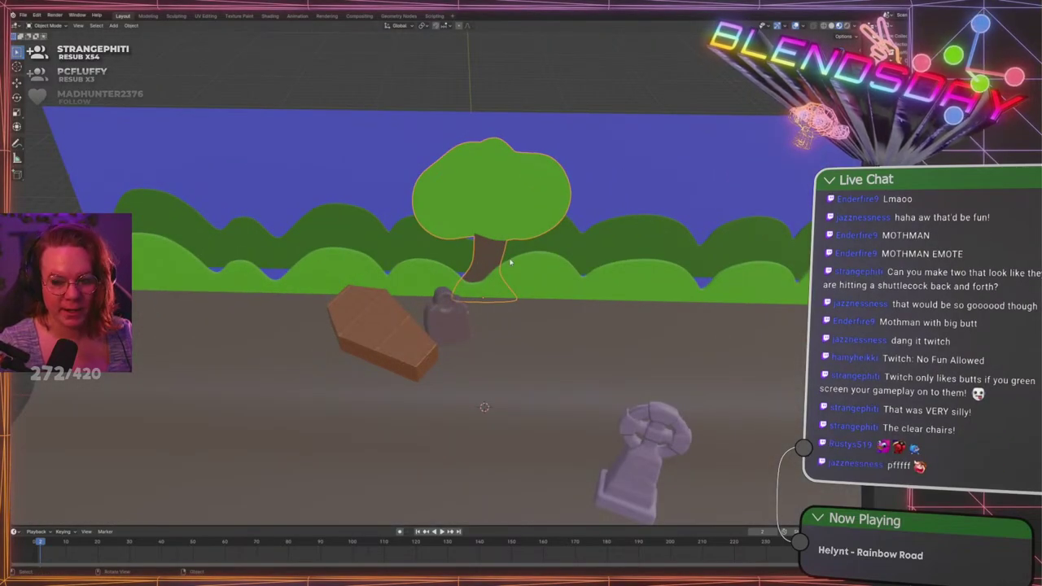
{"action": "scroll", "coordinate": [521, 262], "scroll_direction": "down", "scroll_amount": 3}
{"action": "left_click_drag", "start_coordinate": [604, 161], "coordinate": [474, 327]}
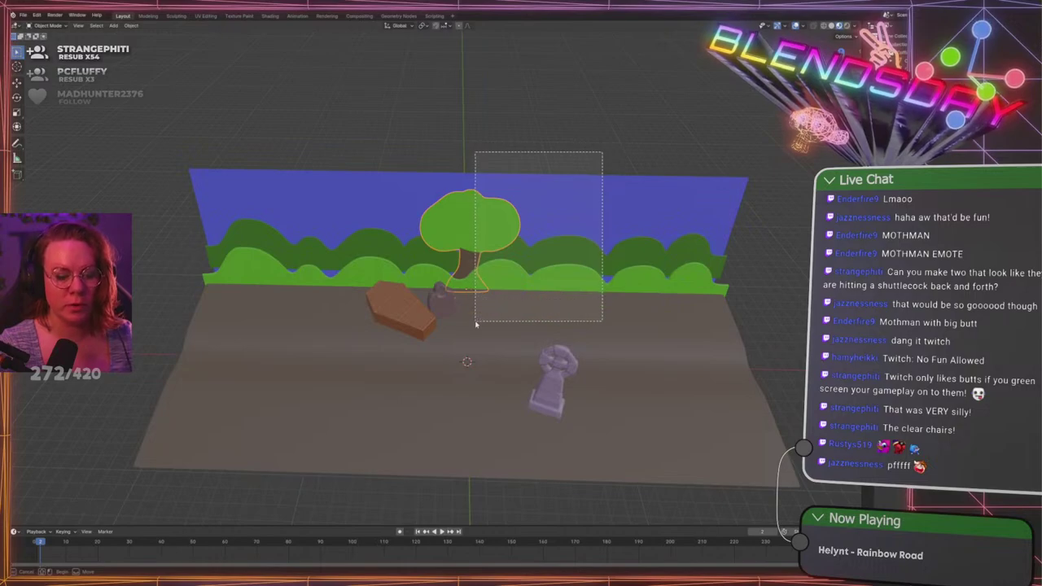
{"action": "middle_click_drag", "start_coordinate": [474, 328], "coordinate": [557, 312]}
{"action": "key", "text": "ctrl+a"}
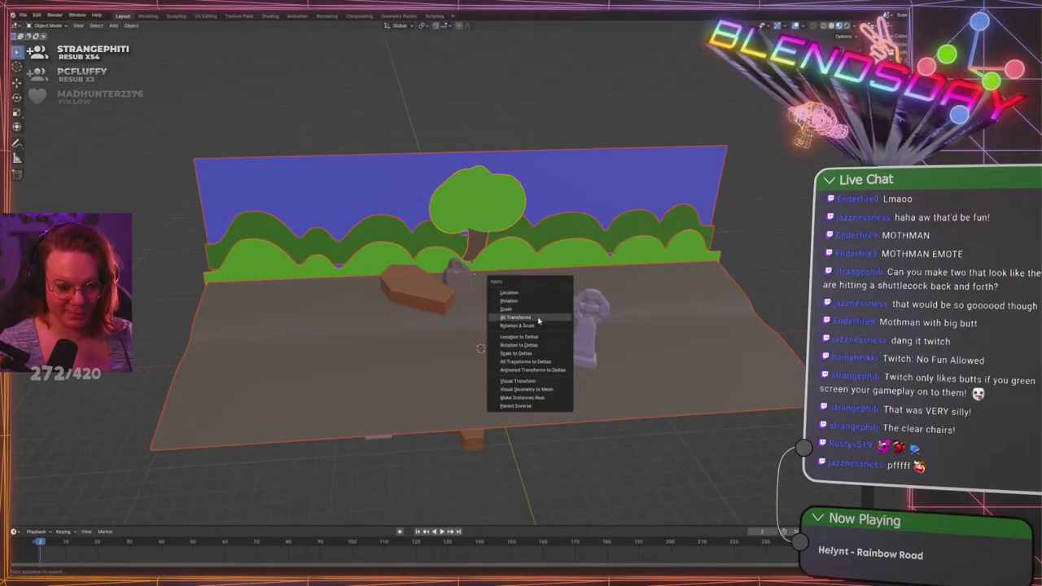
{"action": "left_click", "coordinate": [557, 317]}
{"action": "scroll", "coordinate": [559, 404], "scroll_direction": "down", "scroll_amount": 2}
{"action": "key", "text": "ctrl+s"}
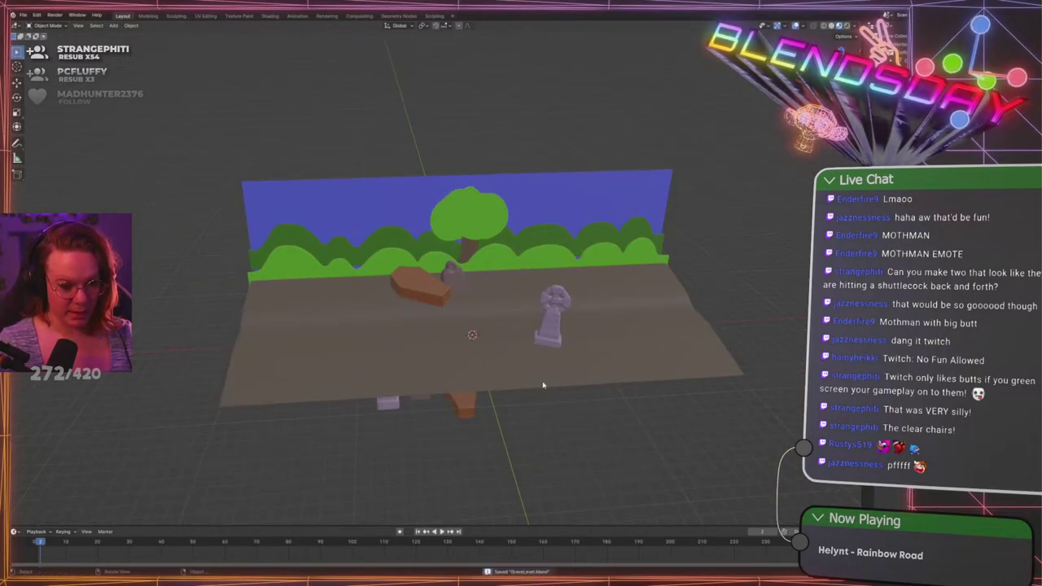
Set the origins of the tree, ground plane, hills and sky backdrop to their center of mass, and save the file
{"action": "scroll", "coordinate": [479, 203], "scroll_direction": "up", "scroll_amount": 3}
{"action": "left_click_drag", "start_coordinate": [515, 213], "coordinate": [503, 283]}
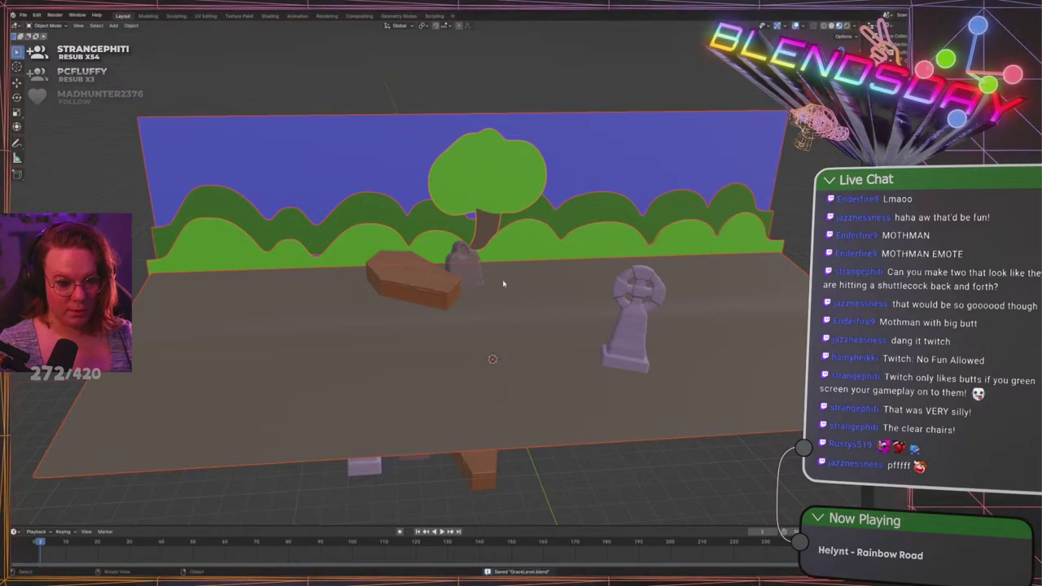
{"action": "right_click", "coordinate": [505, 284]}
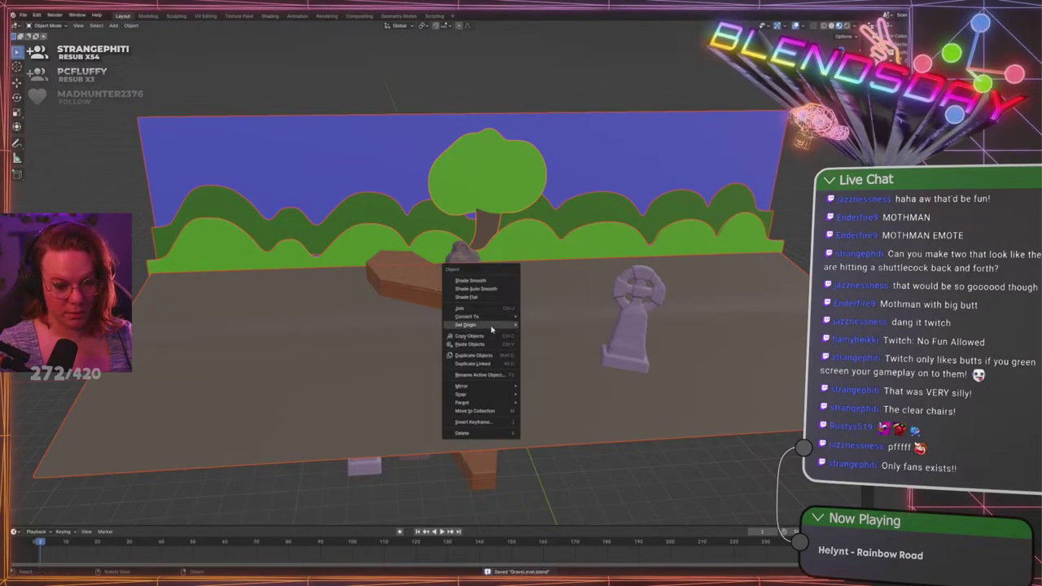
{"action": "mouse_move", "coordinate": [495, 325]}
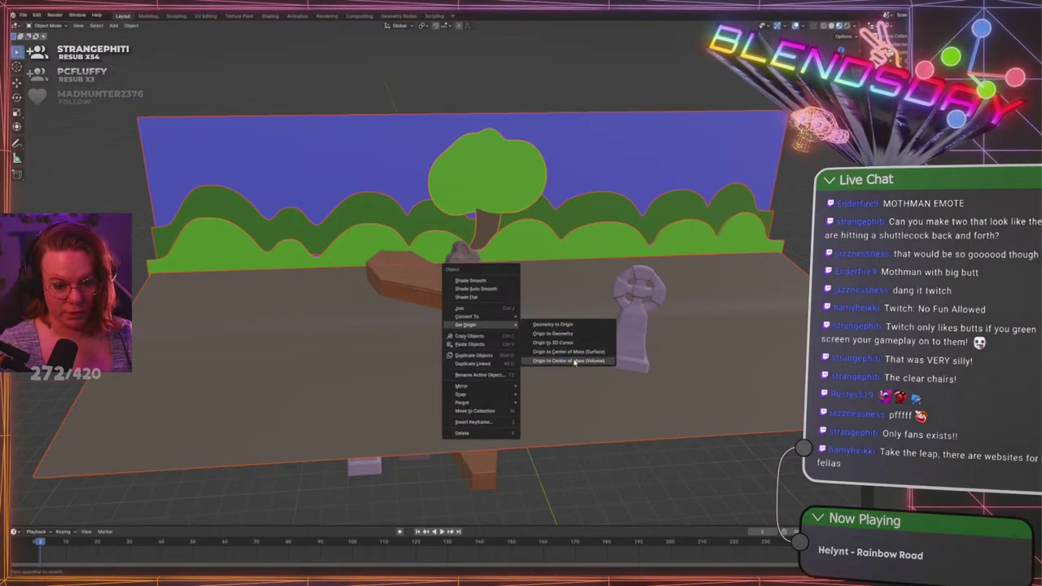
{"action": "left_click", "coordinate": [570, 351]}
{"action": "key", "text": "alt+a"}
{"action": "key", "text": "ctrl+s"}
{"action": "scroll", "coordinate": [558, 382], "scroll_direction": "down", "scroll_amount": 3}
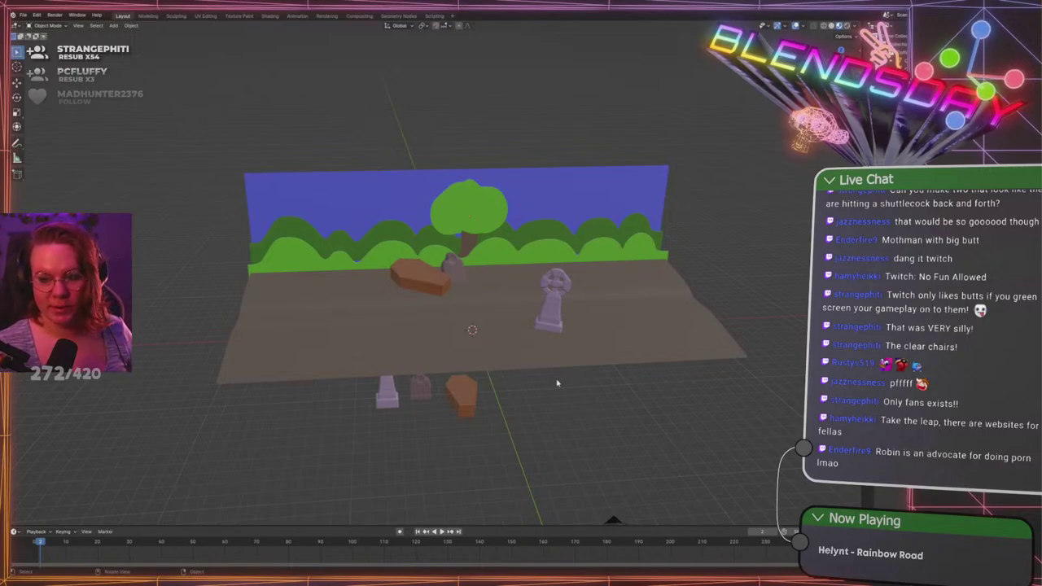
Examine the whole graveyard set from the front and from above, and save the file
{"action": "scroll", "coordinate": [590, 418], "scroll_direction": "up", "scroll_amount": 2}
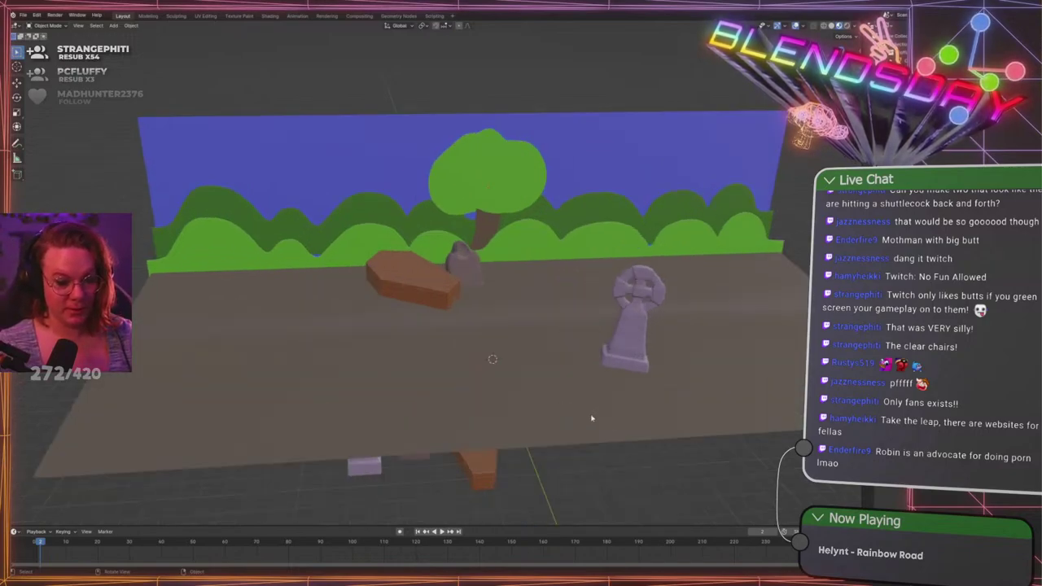
{"action": "middle_click_drag", "start_coordinate": [611, 419], "coordinate": [600, 389], "text": "shift"}
{"action": "key", "text": "ctrl+s"}
{"action": "left_click", "coordinate": [533, 351]}
{"action": "scroll", "coordinate": [512, 346], "scroll_direction": "down", "scroll_amount": 2}
{"action": "middle_click_drag", "start_coordinate": [512, 346], "coordinate": [479, 355], "text": "shift"}
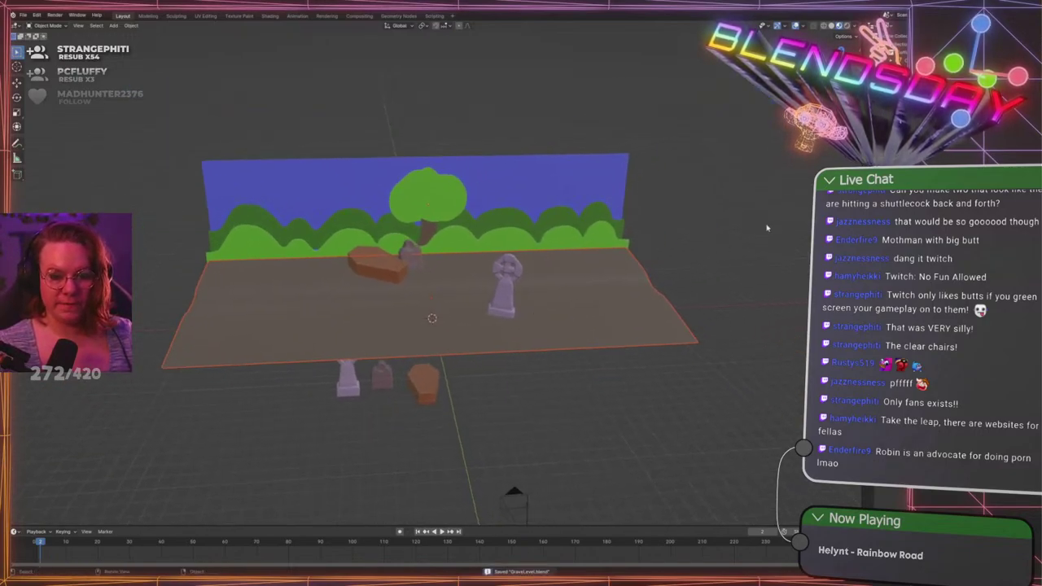
{"action": "left_click", "coordinate": [766, 228]}
{"action": "middle_click_drag", "start_coordinate": [617, 288], "coordinate": [572, 331]}
Select the ground plane, save the file, and split the 3D viewport to show a Shader Editor with the ground's material
{"action": "left_click", "coordinate": [484, 314]}
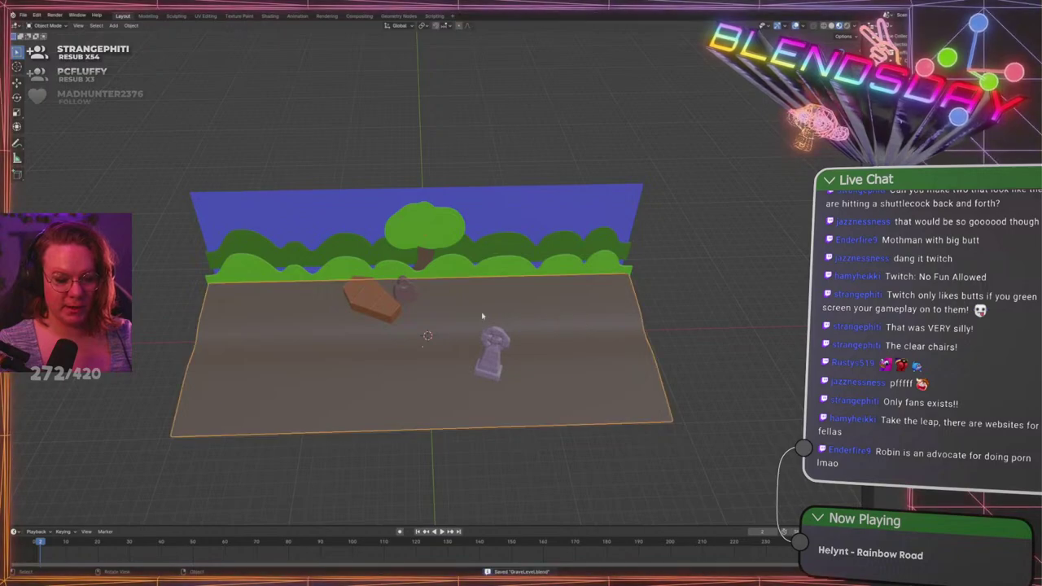
{"action": "middle_click_drag", "start_coordinate": [483, 314], "coordinate": [572, 316]}
{"action": "key", "text": "ctrl+s"}
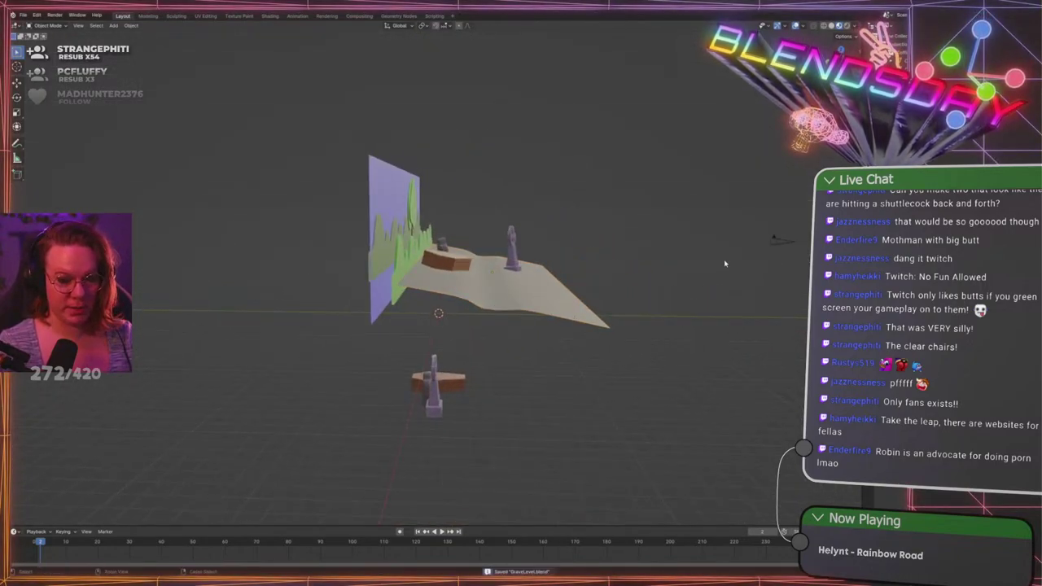
{"action": "left_click_drag", "start_coordinate": [860, 24], "coordinate": [492, 37]}
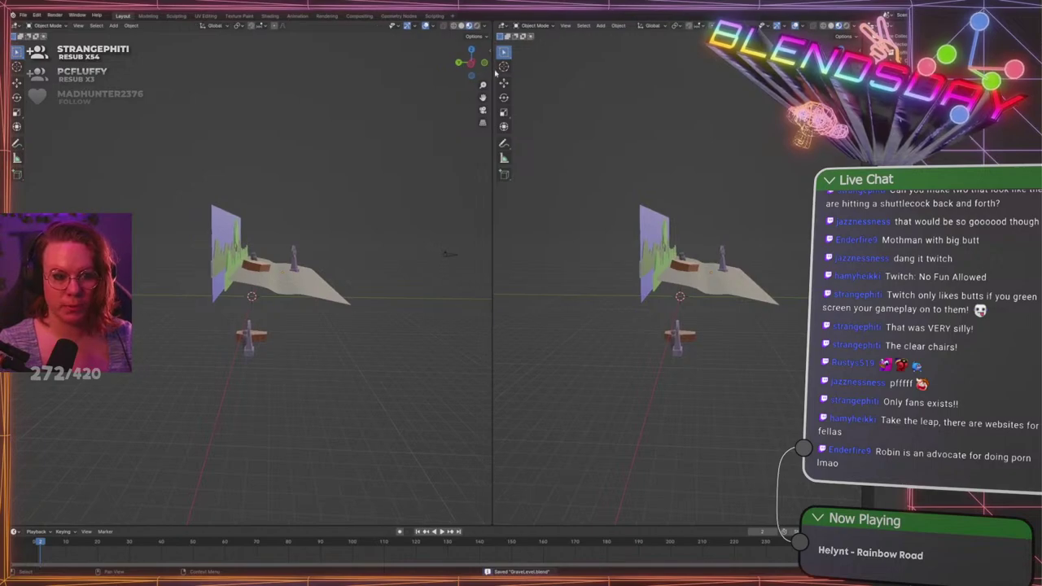
{"action": "left_click", "coordinate": [505, 26]}
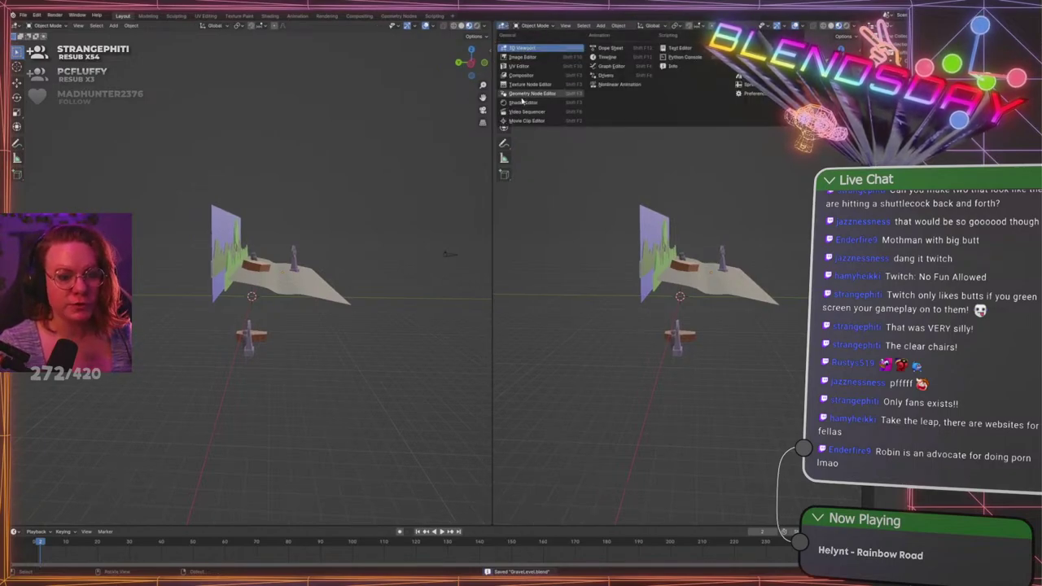
{"action": "left_click", "coordinate": [525, 103]}
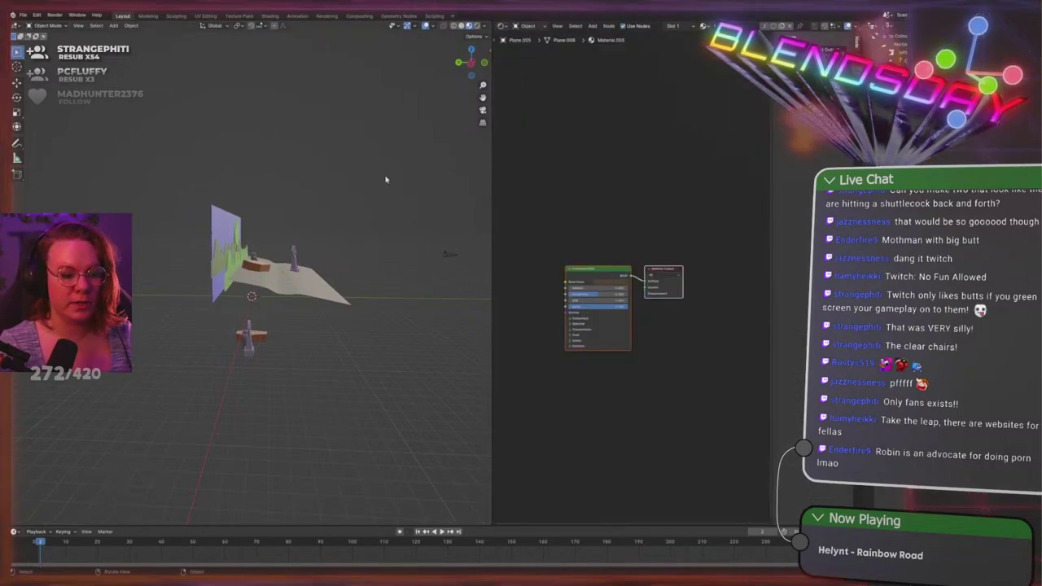
Turn the Shader Editor area into a second 3D viewport showing the graveyard set from the side
{"action": "scroll", "coordinate": [256, 326], "scroll_direction": "up", "scroll_amount": 3}
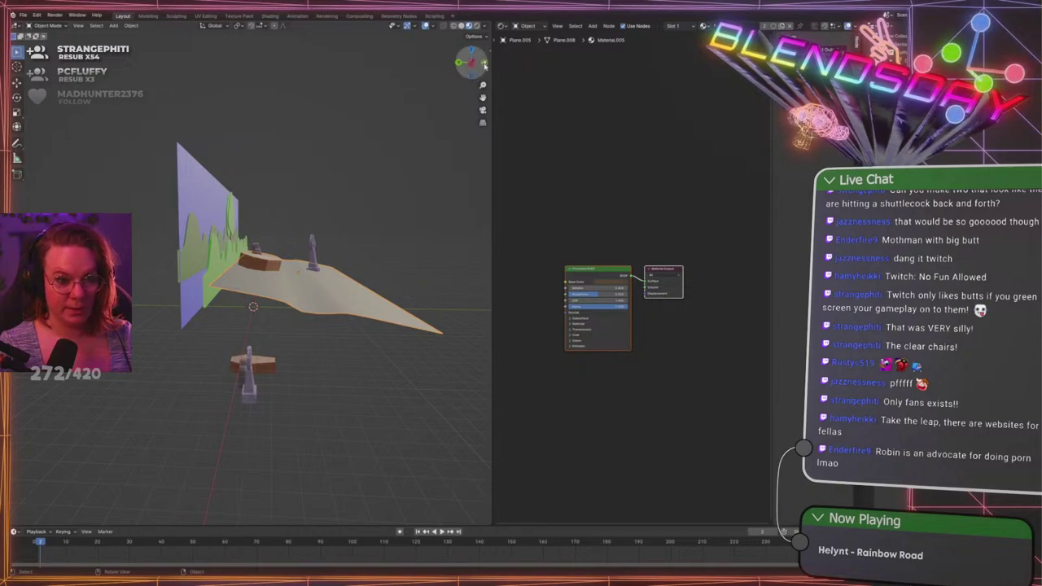
{"action": "left_click", "coordinate": [503, 27]}
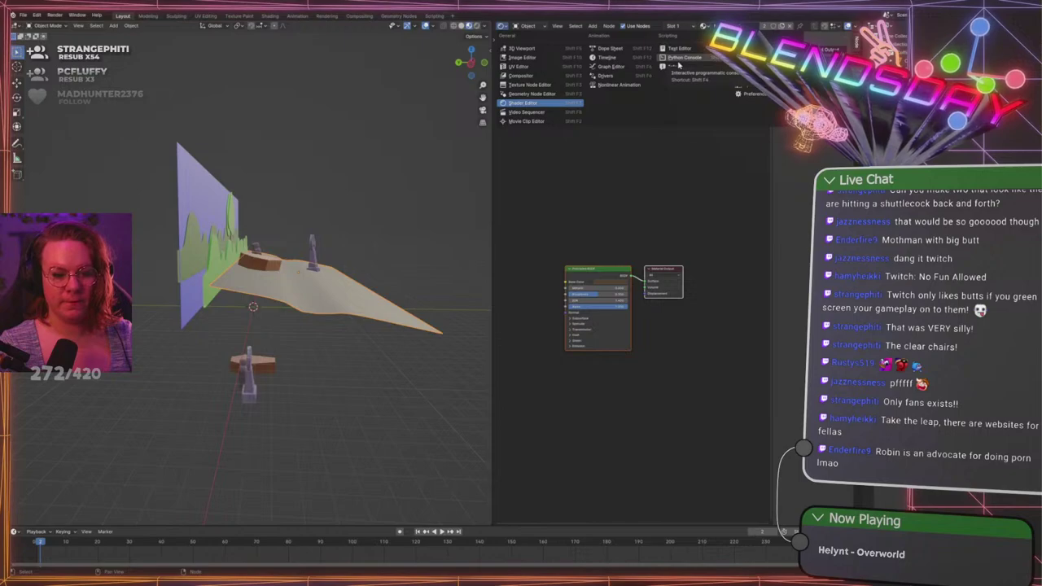
{"action": "left_click", "coordinate": [521, 48]}
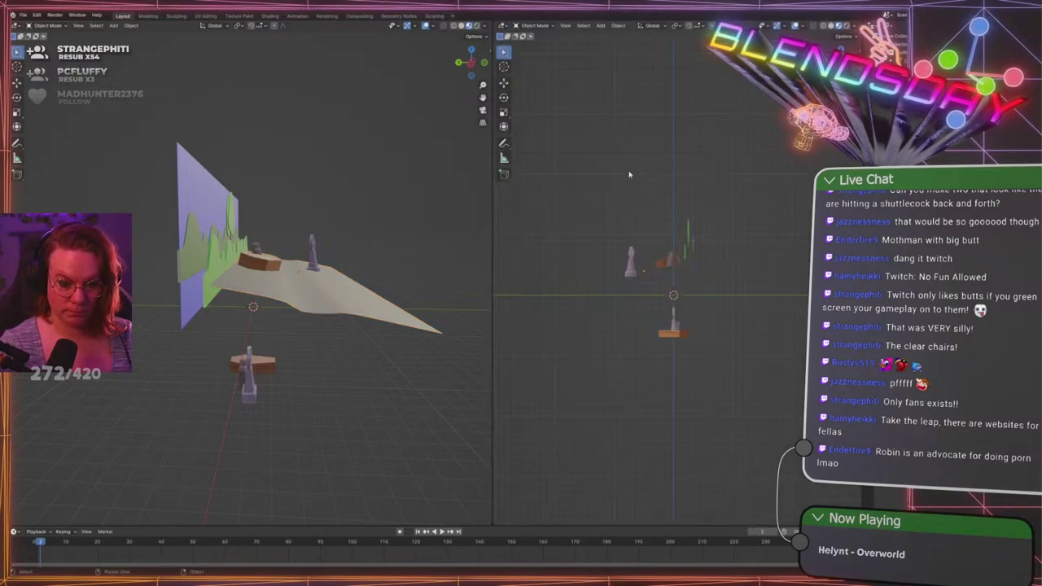
{"action": "scroll", "coordinate": [651, 186], "scroll_direction": "up", "scroll_amount": 6}
Select the ground plane with its coffin and two gravestones, and lower them together about 0.23 m along Z
{"action": "left_click", "coordinate": [351, 304]}
{"action": "middle_click_drag", "start_coordinate": [440, 258], "coordinate": [436, 277]}
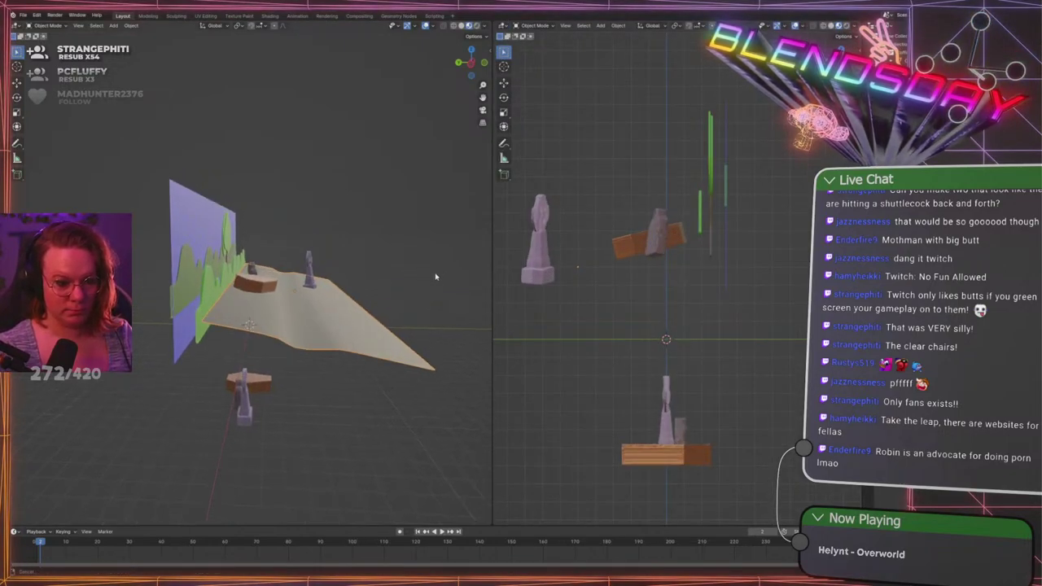
{"action": "scroll", "coordinate": [596, 209], "scroll_direction": "up", "scroll_amount": 2}
{"action": "middle_click_drag", "start_coordinate": [598, 209], "coordinate": [646, 224], "text": "shift"}
{"action": "middle_click_drag", "start_coordinate": [326, 235], "coordinate": [315, 220], "text": "shift"}
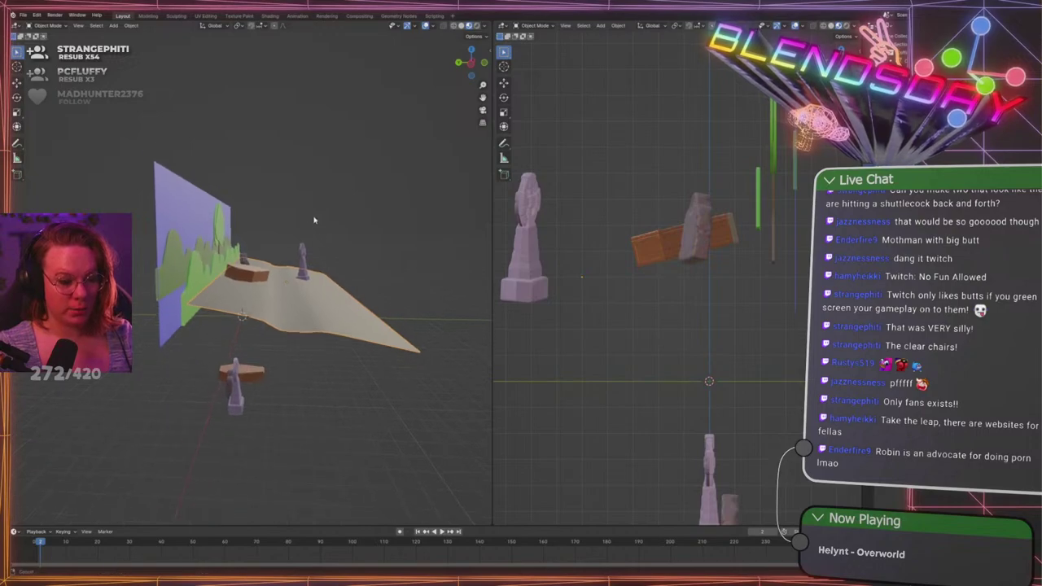
{"action": "scroll", "coordinate": [313, 220], "scroll_direction": "up", "scroll_amount": 3}
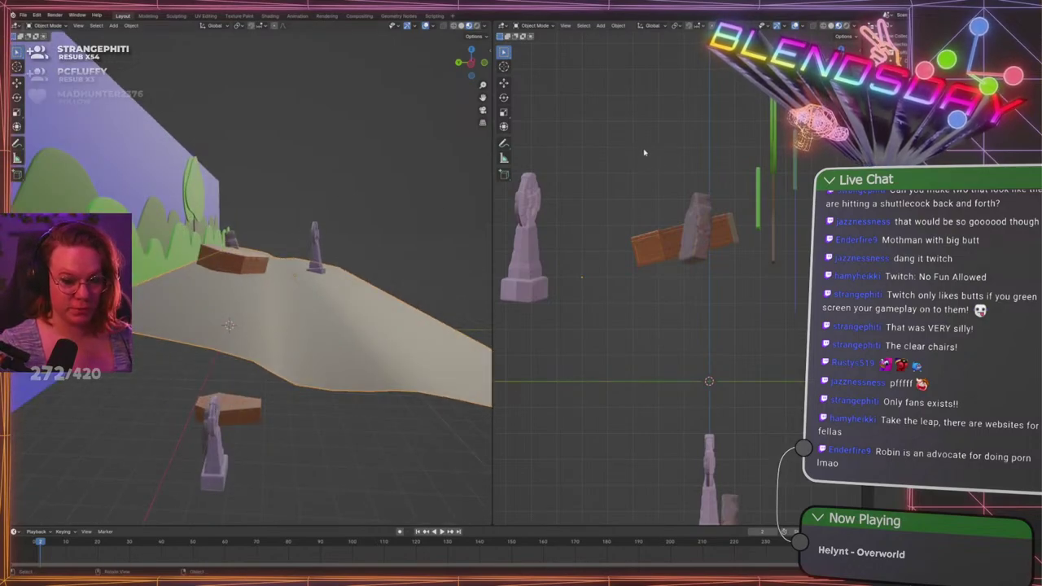
{"action": "left_click", "coordinate": [234, 239], "text": "shift"}
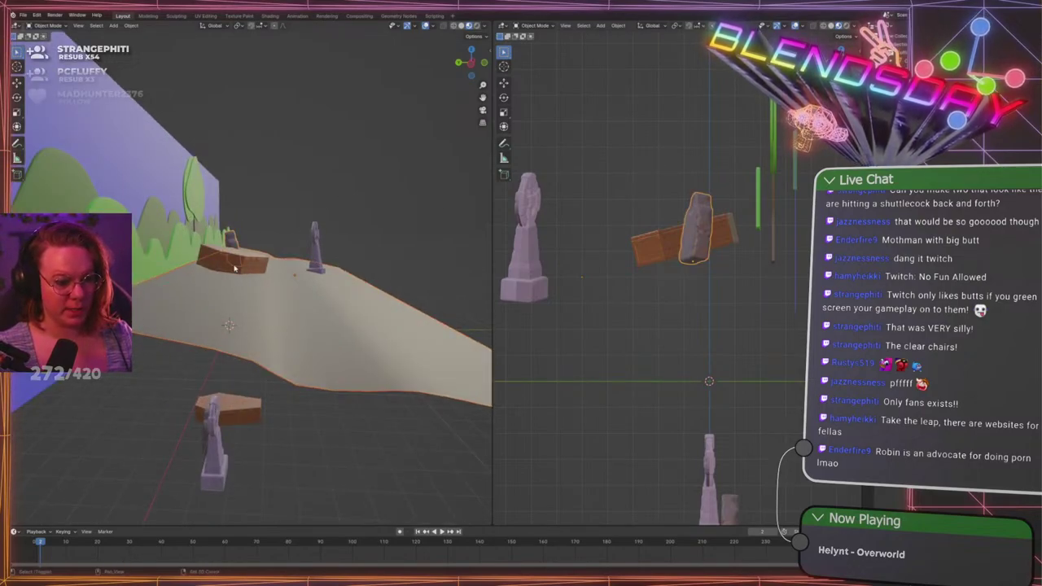
{"action": "left_click", "coordinate": [233, 265], "text": "shift"}
{"action": "left_click", "coordinate": [317, 250], "text": "shift"}
{"action": "middle_click_drag", "start_coordinate": [600, 167], "coordinate": [610, 154], "text": "shift"}
{"action": "key", "text": "g"}
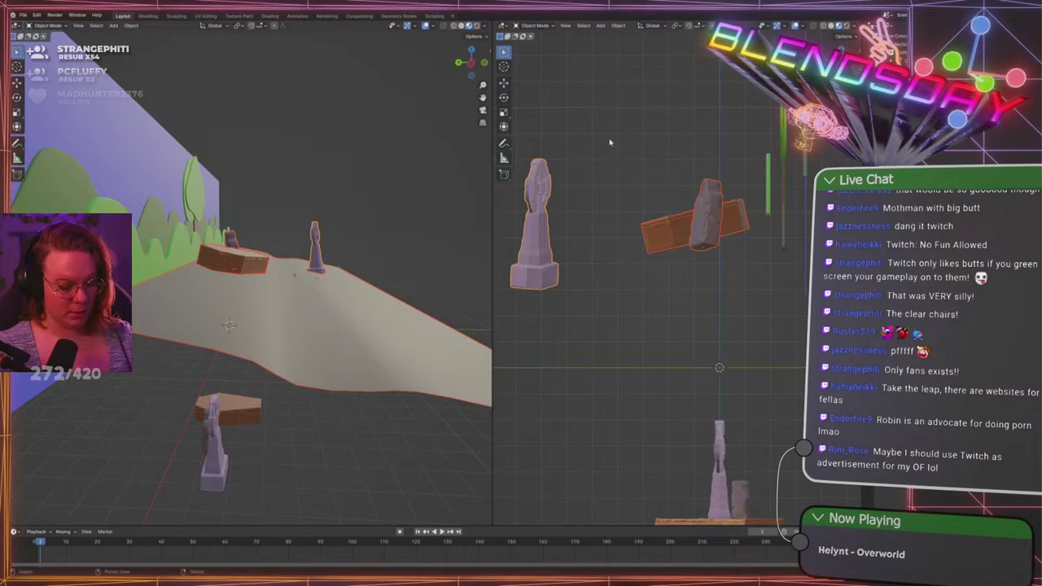
{"action": "key", "text": "y"}
{"action": "key", "text": "z"}
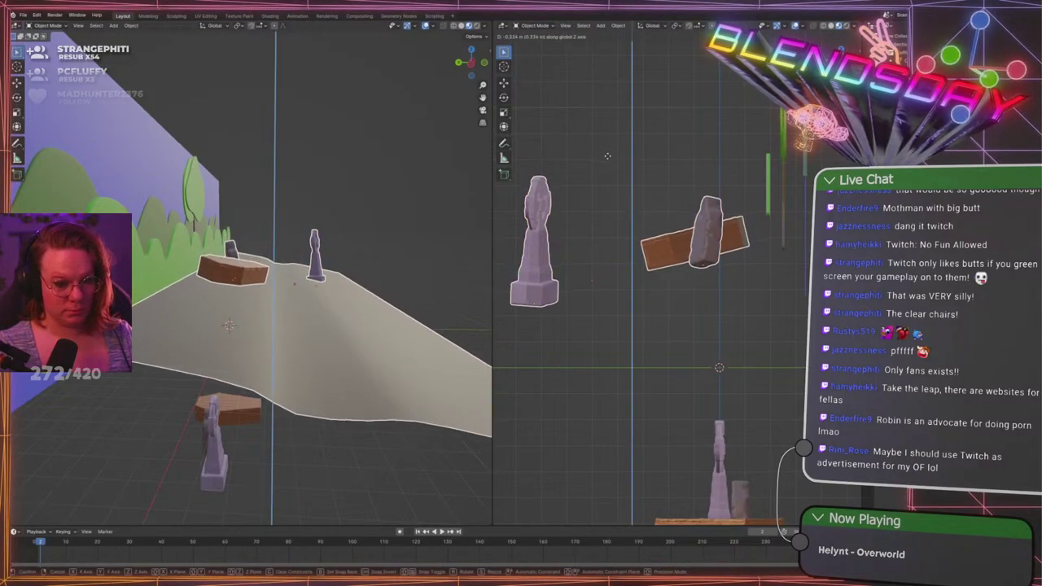
{"action": "left_click", "coordinate": [607, 154]}
Split the side-view area horizontally and show the camera view in the new lower viewport
{"action": "left_click_drag", "start_coordinate": [496, 523], "coordinate": [508, 236]}
{"action": "left_click", "coordinate": [504, 241]}
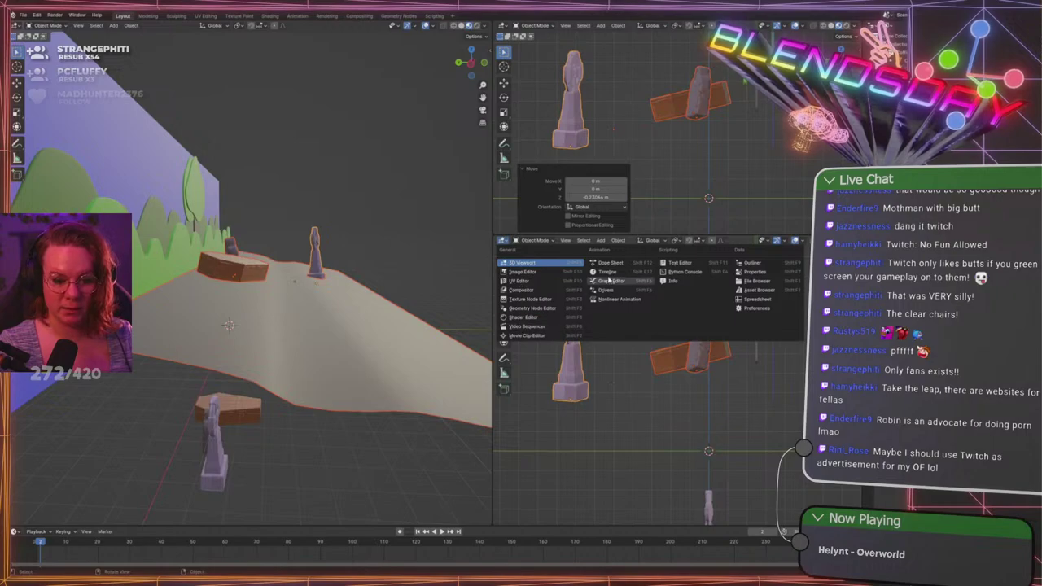
{"action": "key", "text": "KP_0"}
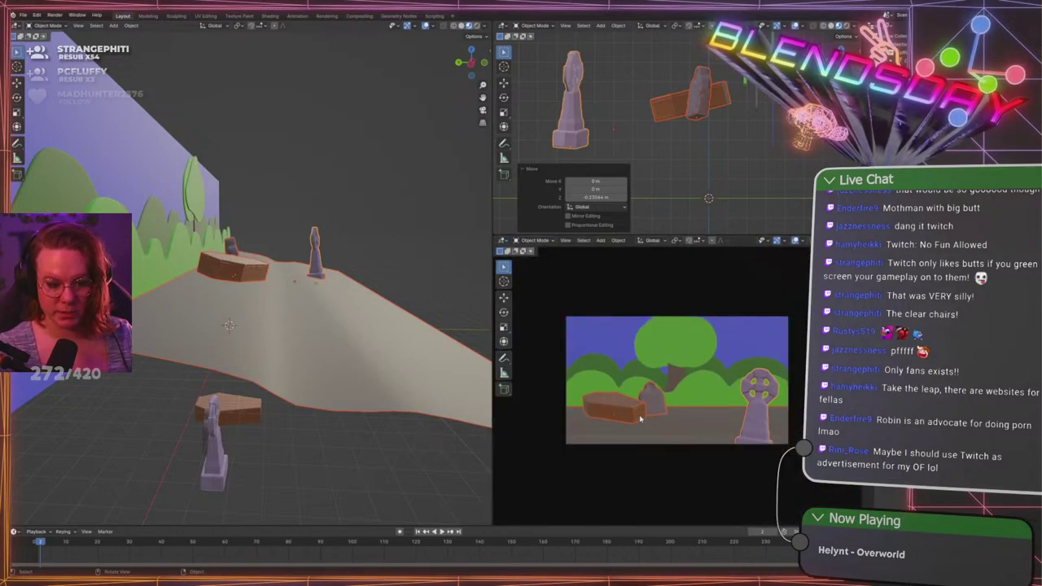
Raise the selected ground plane, coffin and gravestones together about 0.22 m along Z
{"action": "scroll", "coordinate": [642, 421], "scroll_direction": "up", "scroll_amount": 2}
{"action": "middle_click_drag", "start_coordinate": [643, 132], "coordinate": [746, 125], "text": "shift"}
{"action": "key", "text": "g"}
{"action": "key", "text": "z"}
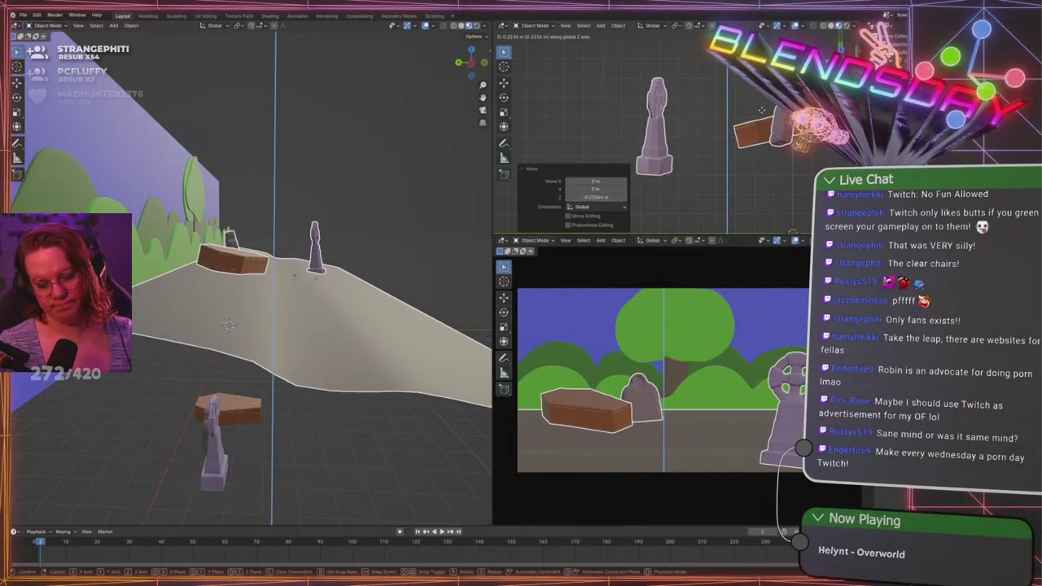
{"action": "left_click", "coordinate": [762, 110]}
Raise the dark back row of hills about 0.40 m along Z
{"action": "left_click", "coordinate": [663, 212]}
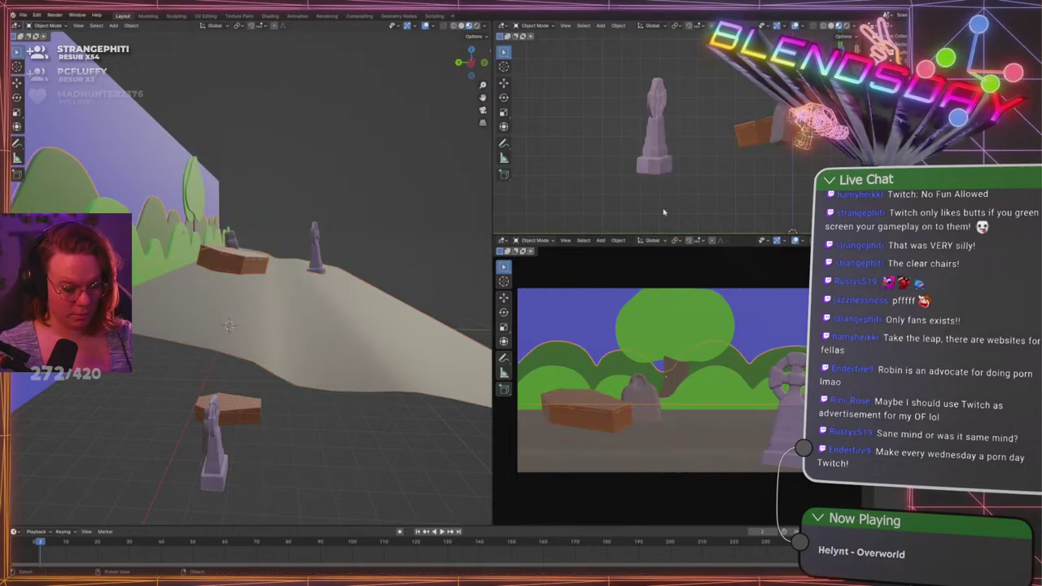
{"action": "key", "text": "g"}
{"action": "key", "text": "z"}
{"action": "left_click", "coordinate": [790, 158]}
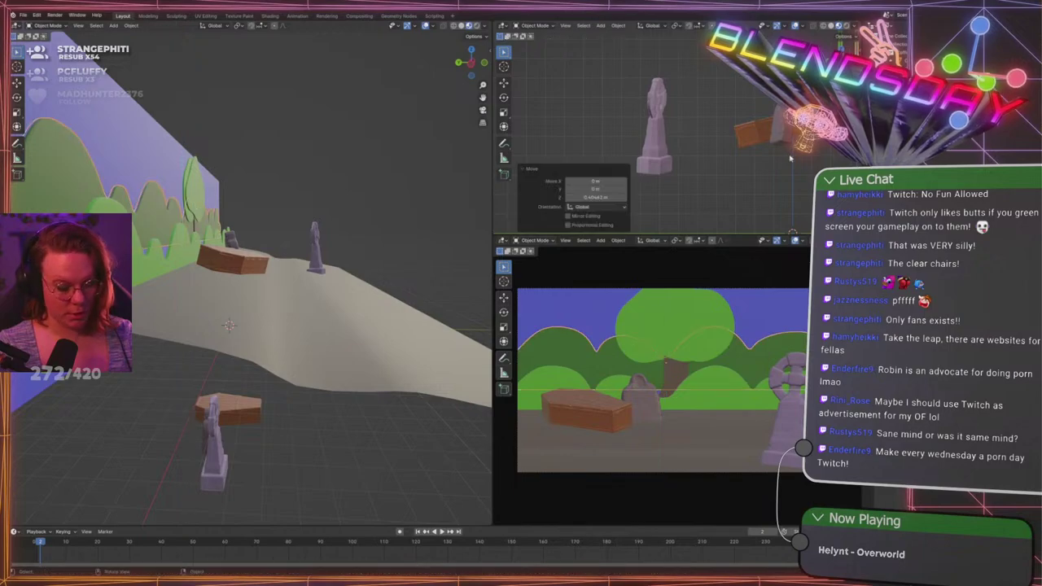
{"action": "key", "text": "s"}
{"action": "key", "text": "z"}
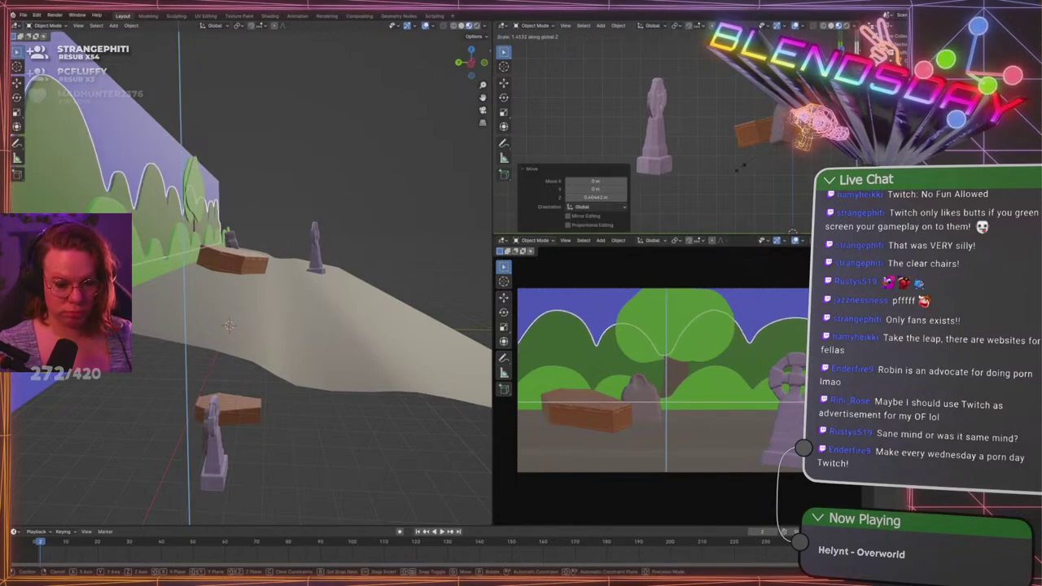
{"action": "key", "text": "Escape"}
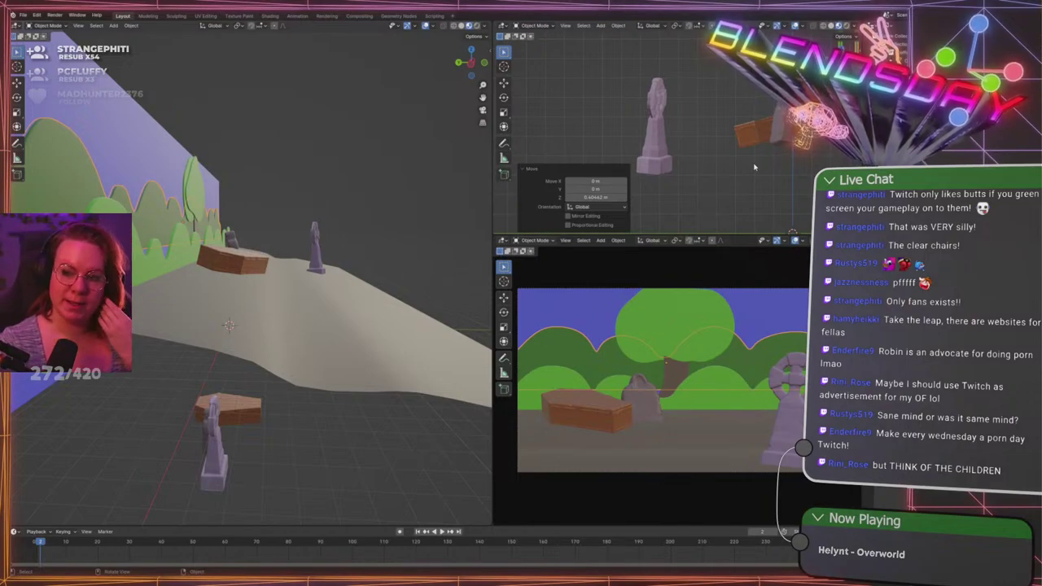
Extend the dark back row of hills downward by moving its bottom faces about 1.47 m down along Z
{"action": "middle_click_drag", "start_coordinate": [296, 300], "coordinate": [347, 280]}
{"action": "key", "text": "Tab"}
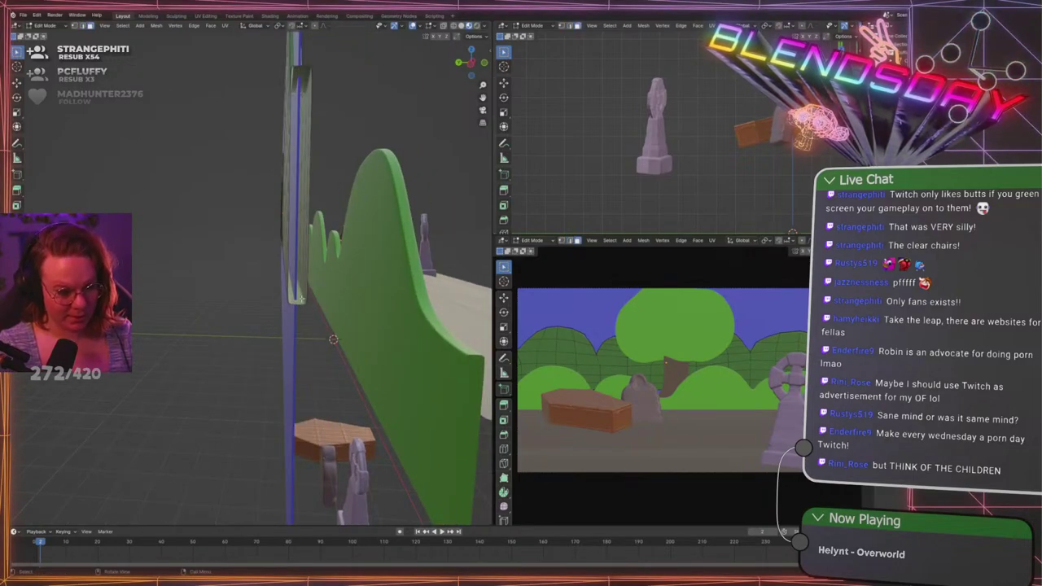
{"action": "key", "text": "ctrl+KP_Add"}
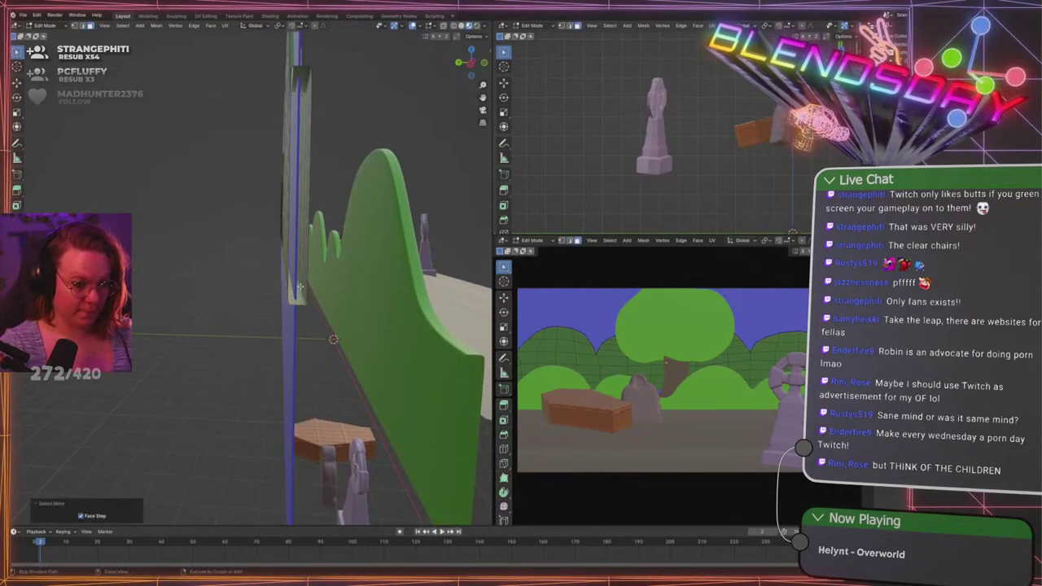
{"action": "scroll", "coordinate": [360, 288], "scroll_direction": "down", "scroll_amount": 8}
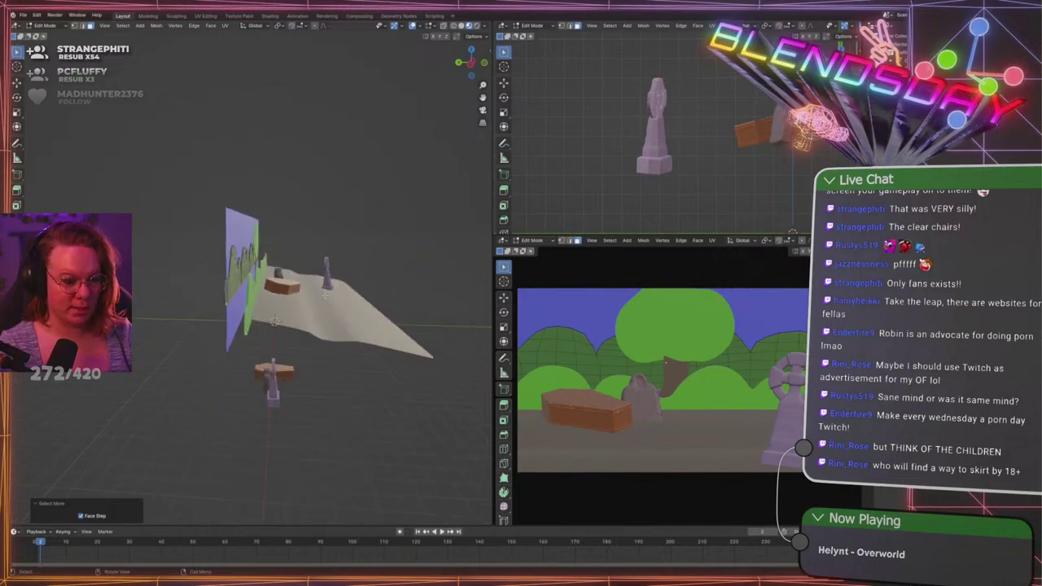
{"action": "middle_click_drag", "start_coordinate": [360, 288], "coordinate": [289, 281]}
{"action": "scroll", "coordinate": [288, 268], "scroll_direction": "up", "scroll_amount": 7}
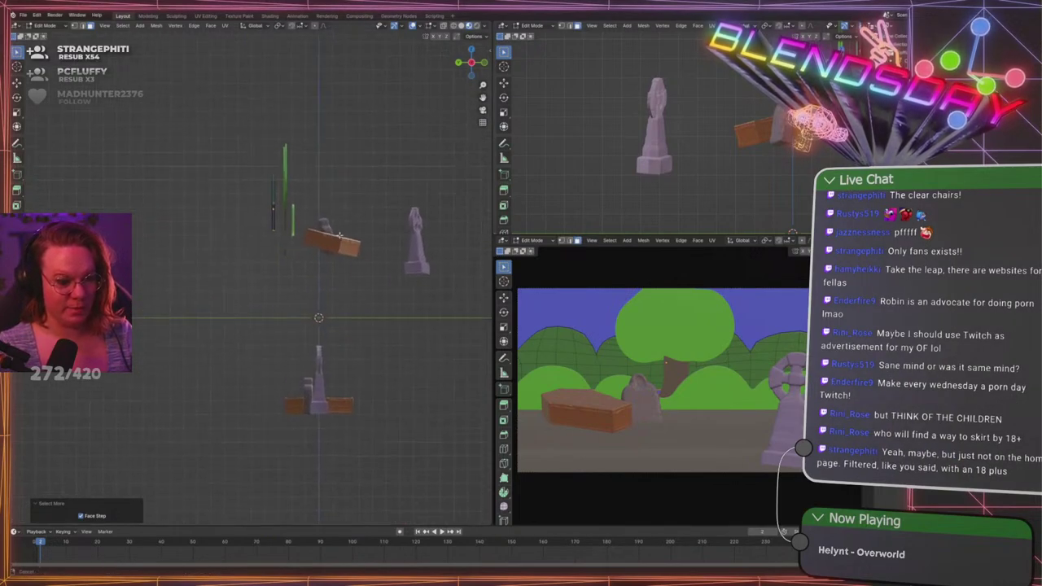
{"action": "scroll", "coordinate": [319, 242], "scroll_direction": "up", "scroll_amount": 1}
{"action": "mouse_move", "coordinate": [331, 220]}
{"action": "middle_mouse_down", "text": "shift"}
{"action": "mouse_move", "coordinate": [319, 242]}
{"action": "mouse_move", "coordinate": [326, 230]}
{"action": "middle_mouse_up", "text": "shift"}
{"action": "key", "text": "g"}
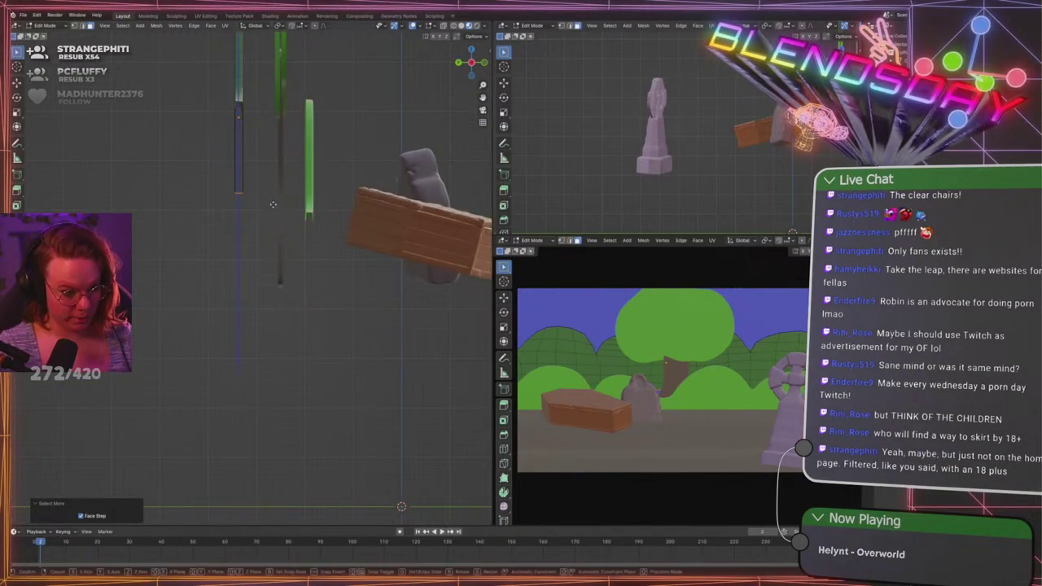
{"action": "key", "text": "y"}
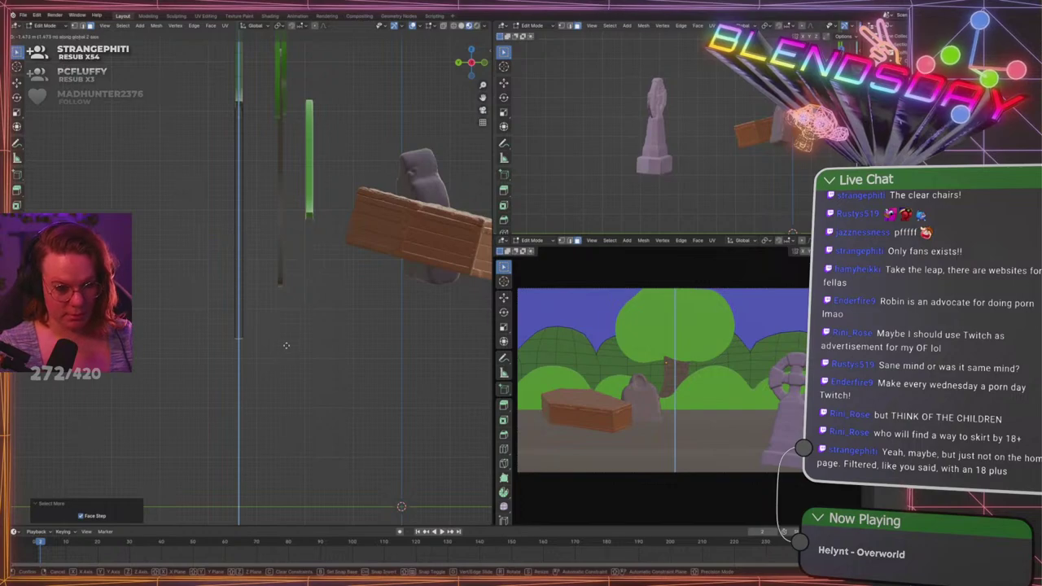
{"action": "left_click", "coordinate": [287, 344]}
{"action": "scroll", "coordinate": [292, 325], "scroll_direction": "down", "scroll_amount": 3}
{"action": "key", "text": "Tab"}
Dissolve the horizontal edge loops running across the lower part of the dark back hills, and save the file
{"action": "middle_click_drag", "start_coordinate": [293, 323], "coordinate": [209, 298]}
{"action": "scroll", "coordinate": [204, 298], "scroll_direction": "down", "scroll_amount": 3}
{"action": "key", "text": "Tab"}
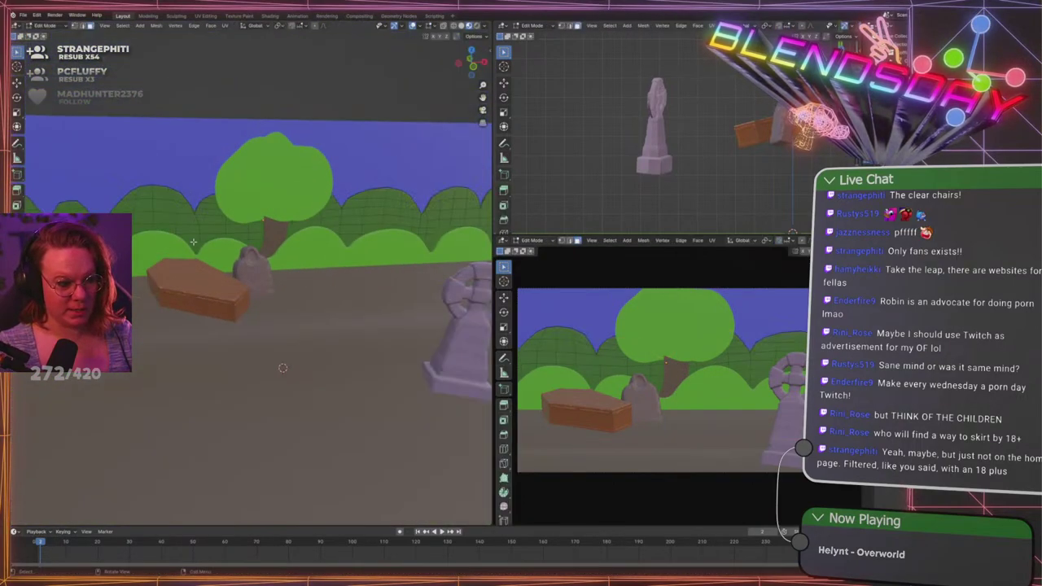
{"action": "scroll", "coordinate": [130, 291], "scroll_direction": "down", "scroll_amount": 2}
{"action": "middle_click_drag", "start_coordinate": [85, 285], "coordinate": [197, 302], "text": "shift"}
{"action": "key", "text": "ctrl+r"}
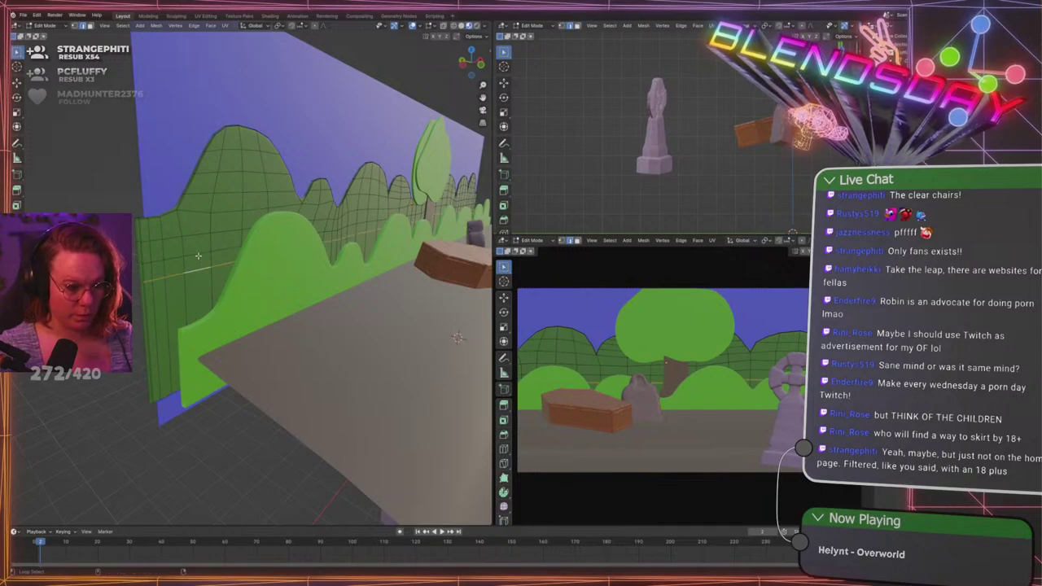
{"action": "left_click", "coordinate": [197, 237], "text": "alt+shift"}
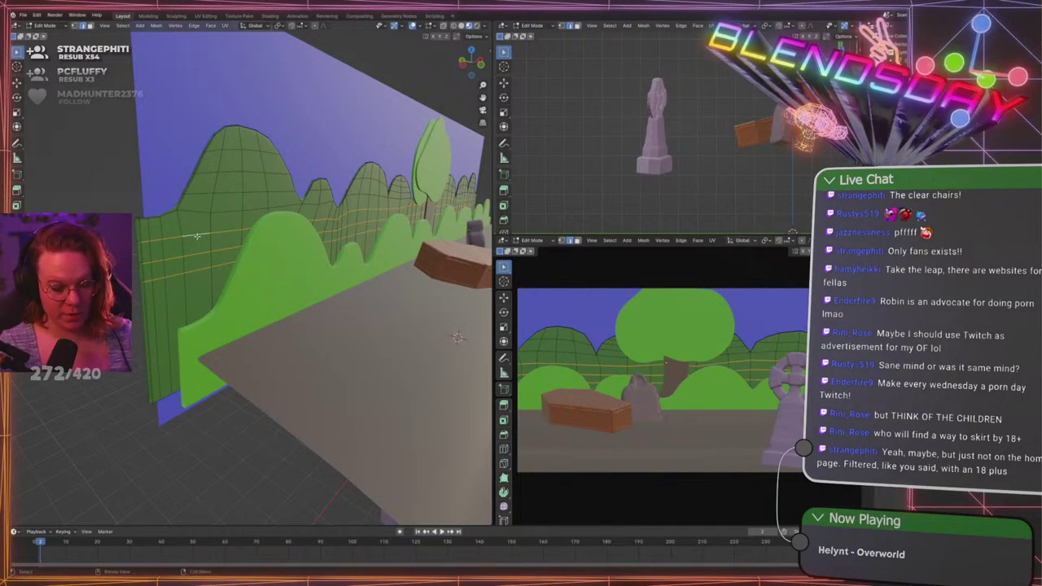
{"action": "key", "text": "x"}
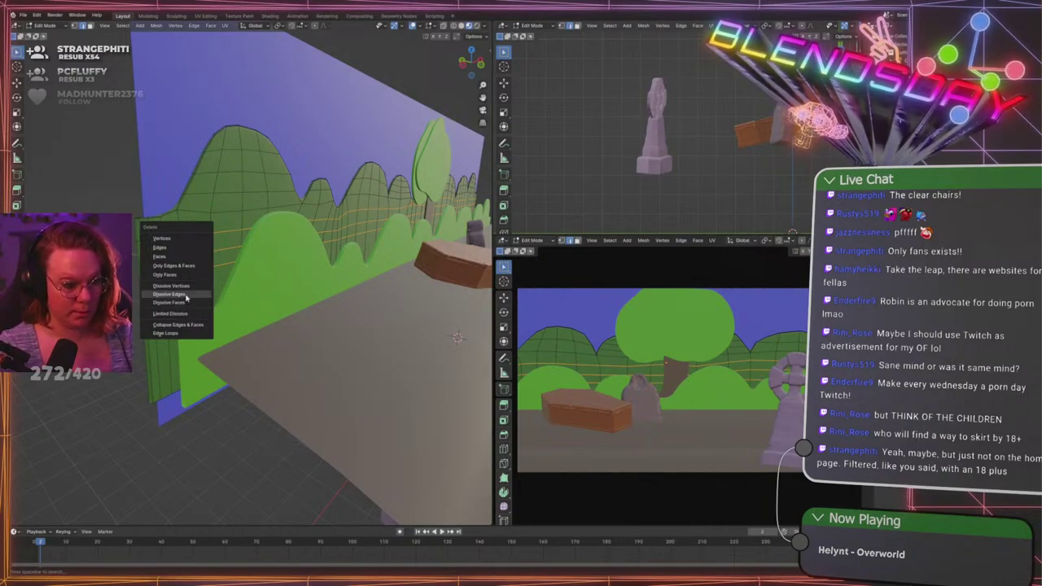
{"action": "left_click", "coordinate": [186, 298]}
{"action": "scroll", "coordinate": [186, 298], "scroll_direction": "down", "scroll_amount": 7}
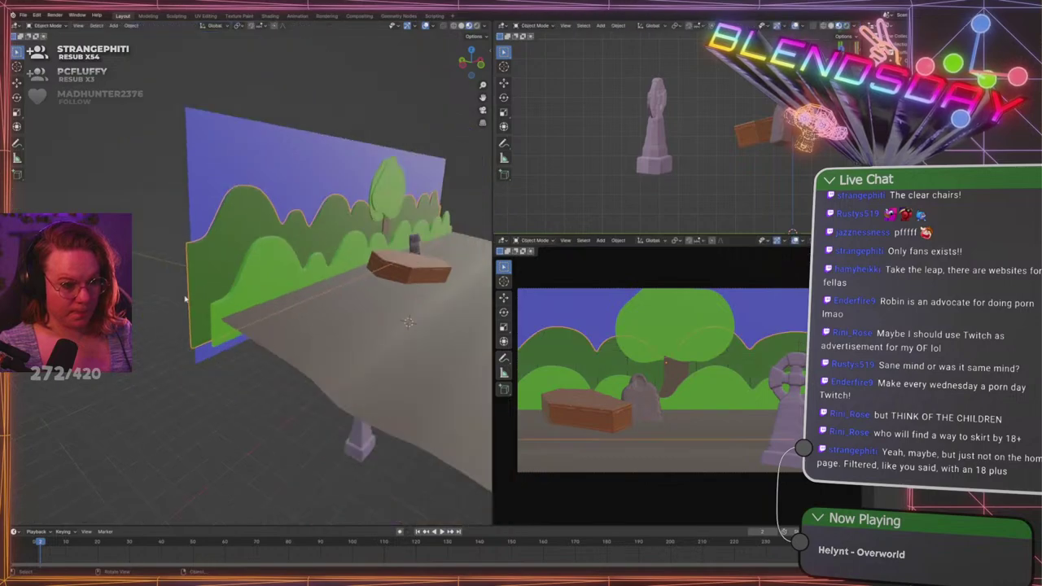
{"action": "key", "text": "Tab"}
{"action": "key", "text": "ctrl+s"}
Examine the remaining edge layout of the dark back hills in Edit Mode, and save the file
{"action": "middle_click_drag", "start_coordinate": [294, 298], "coordinate": [296, 320]}
{"action": "scroll", "coordinate": [296, 319], "scroll_direction": "up", "scroll_amount": 3}
{"action": "left_click", "coordinate": [138, 282]}
{"action": "middle_click_drag", "start_coordinate": [138, 282], "coordinate": [242, 324]}
{"action": "key", "text": "Tab"}
{"action": "middle_click_drag", "start_coordinate": [167, 323], "coordinate": [222, 314]}
{"action": "scroll", "coordinate": [229, 299], "scroll_direction": "up", "scroll_amount": 2}
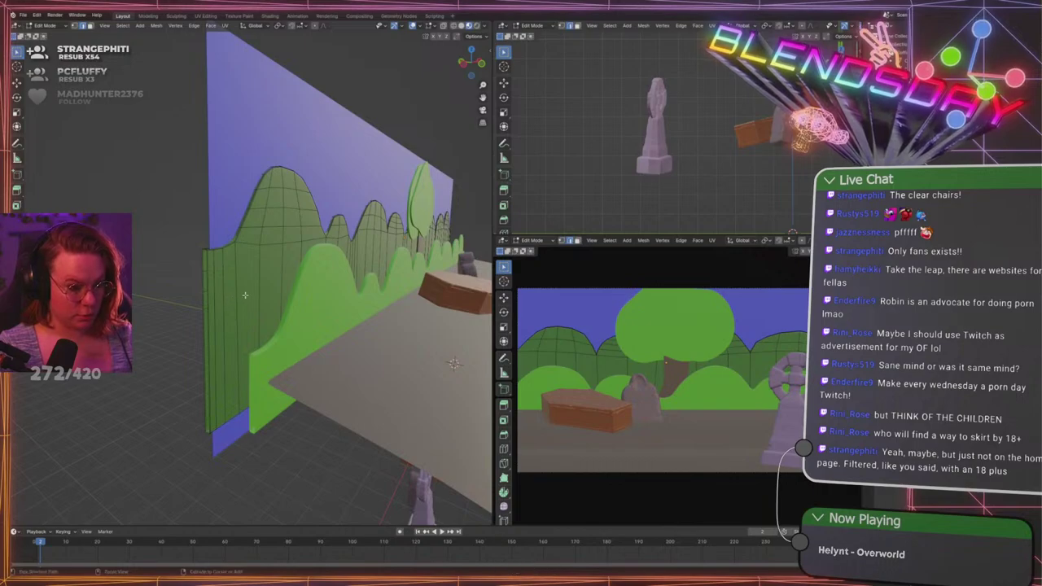
{"action": "key", "text": "ctrl+r"}
{"action": "scroll", "coordinate": [242, 300], "scroll_direction": "up", "scroll_amount": 2}
{"action": "key", "text": "Tab"}
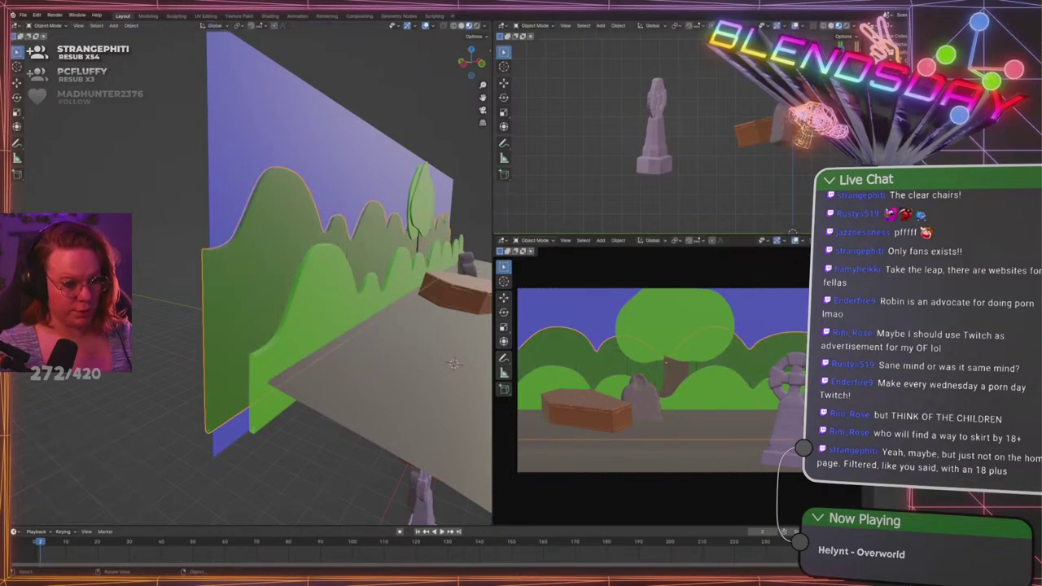
{"action": "key", "text": "ctrl+s"}
Examine the hill rows and sky backdrop from the front, clear the selection, and save the file
{"action": "scroll", "coordinate": [253, 306], "scroll_direction": "down", "scroll_amount": 6}
{"action": "middle_click_drag", "start_coordinate": [268, 317], "coordinate": [275, 249]}
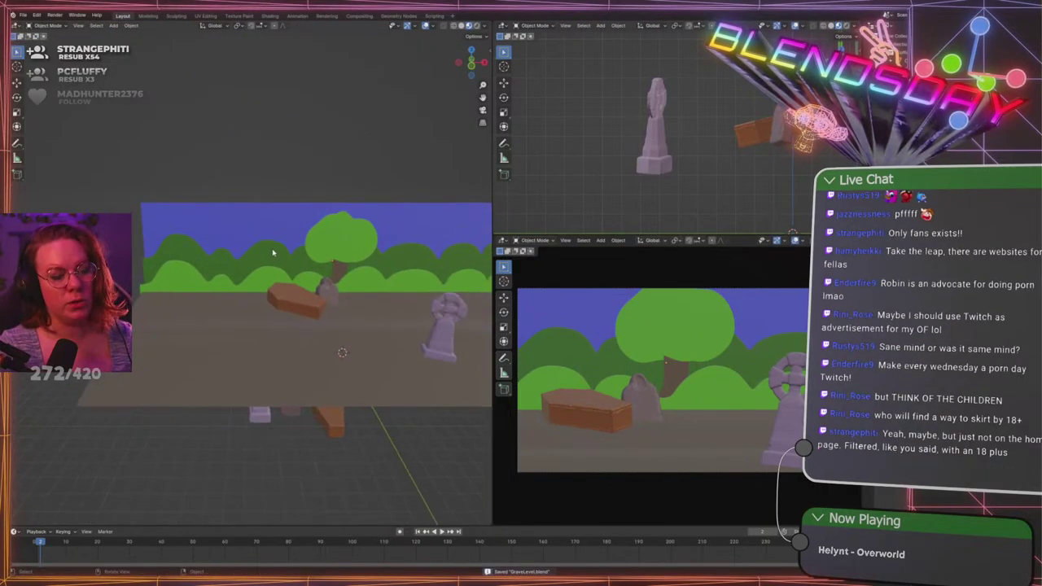
{"action": "left_click", "coordinate": [276, 259]}
{"action": "left_click", "coordinate": [284, 282]}
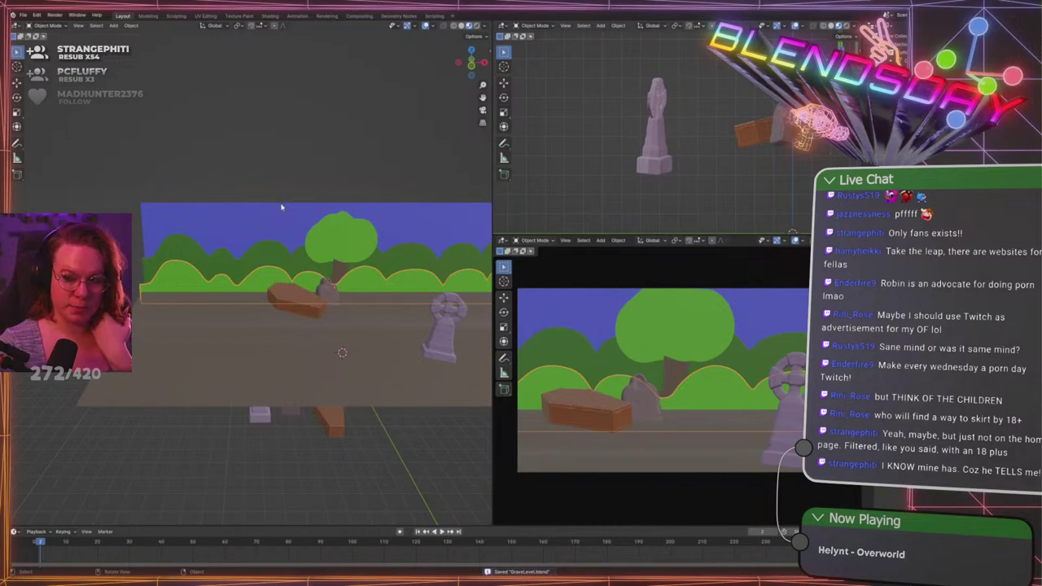
{"action": "left_click", "coordinate": [281, 206]}
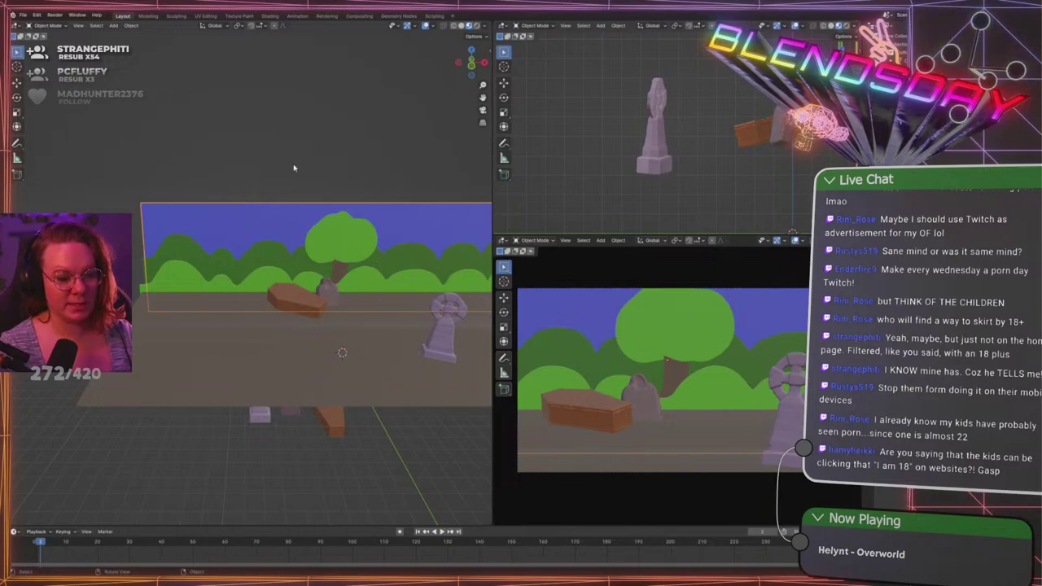
{"action": "left_click", "coordinate": [293, 167]}
{"action": "key", "text": "ctrl+s"}
Select the cross gravestone on the ground plane and raise it about 0.17 m out of the slope
{"action": "middle_click_drag", "start_coordinate": [293, 168], "coordinate": [279, 290]}
{"action": "left_click", "coordinate": [309, 239]}
{"action": "key", "text": "KP_Decimal"}
{"action": "scroll", "coordinate": [279, 289], "scroll_direction": "down", "scroll_amount": 5}
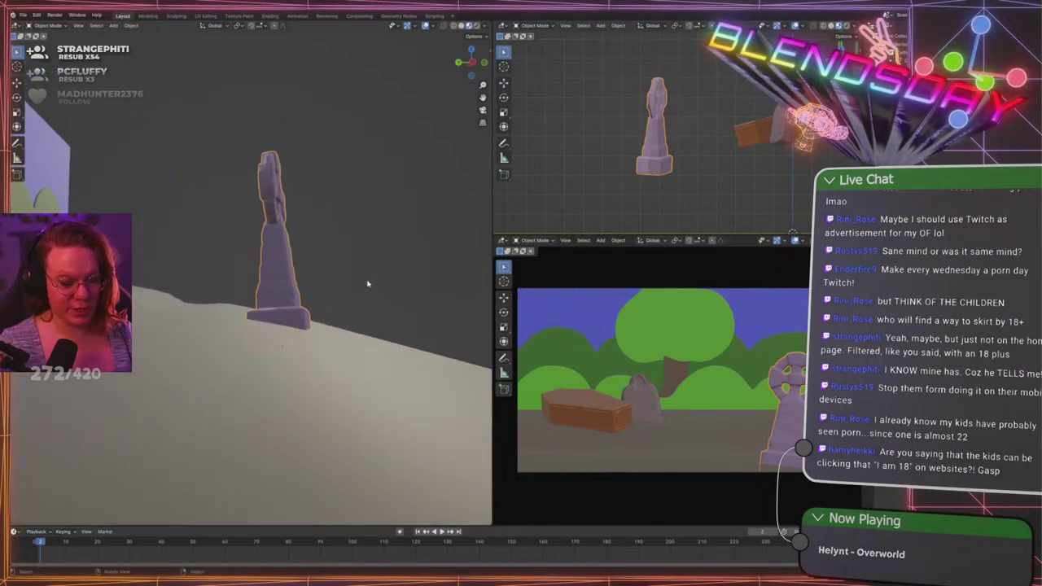
{"action": "key", "text": "g"}
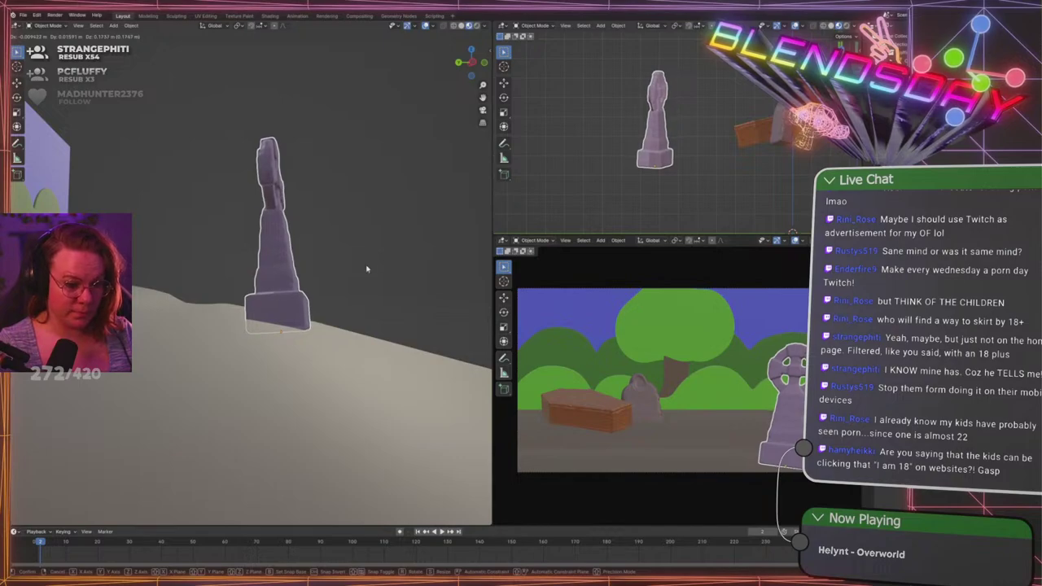
{"action": "left_click", "coordinate": [368, 268]}
{"action": "left_click", "coordinate": [390, 256]}
Rotate the cross gravestone slightly in the top view to change its facing direction on the slope
{"action": "middle_click_drag", "start_coordinate": [390, 256], "coordinate": [388, 206]}
{"action": "scroll", "coordinate": [256, 270], "scroll_direction": "down", "scroll_amount": 4}
{"action": "left_click", "coordinate": [251, 291]}
{"action": "key", "text": "KP_7"}
{"action": "key", "text": "r"}
{"action": "left_click", "coordinate": [332, 318]}
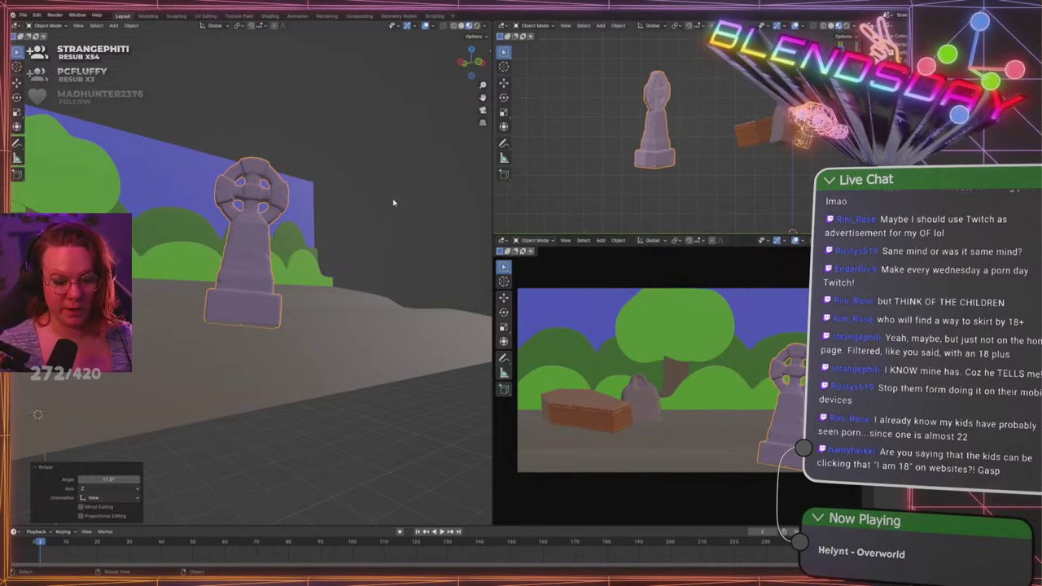
{"action": "middle_click_drag", "start_coordinate": [297, 300], "coordinate": [351, 300]}
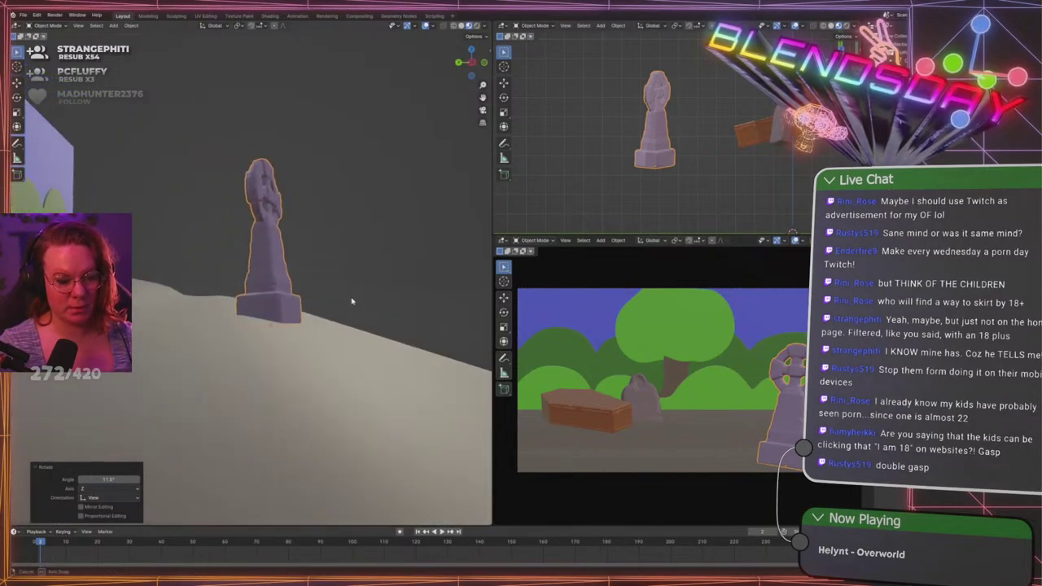
Move the cross gravestone slightly into the ground slope and save the file
{"action": "key", "text": "g"}
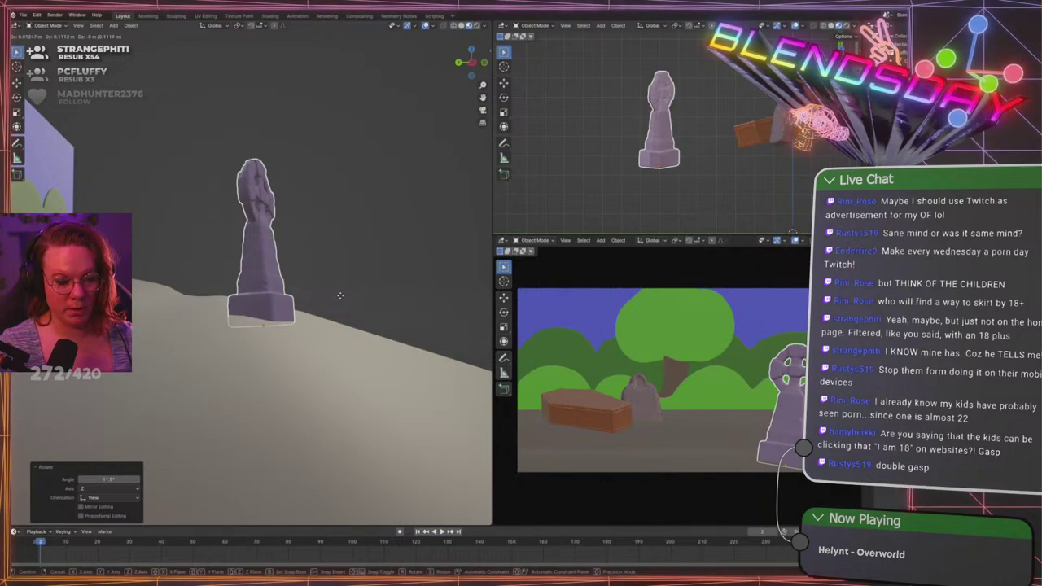
{"action": "left_click", "coordinate": [340, 294]}
{"action": "left_click", "coordinate": [392, 258]}
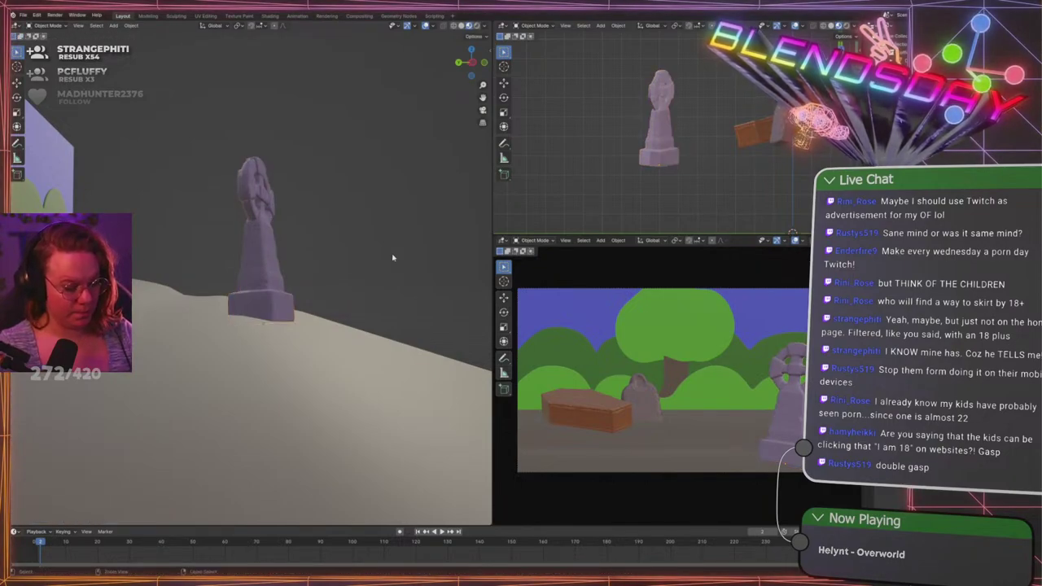
{"action": "key", "text": "ctrl+s"}
Examine how the gravestones, coffin, ground and painted backdrop sit together from several angles
{"action": "scroll", "coordinate": [393, 258], "scroll_direction": "down", "scroll_amount": 5}
{"action": "middle_click_drag", "start_coordinate": [393, 258], "coordinate": [313, 341]}
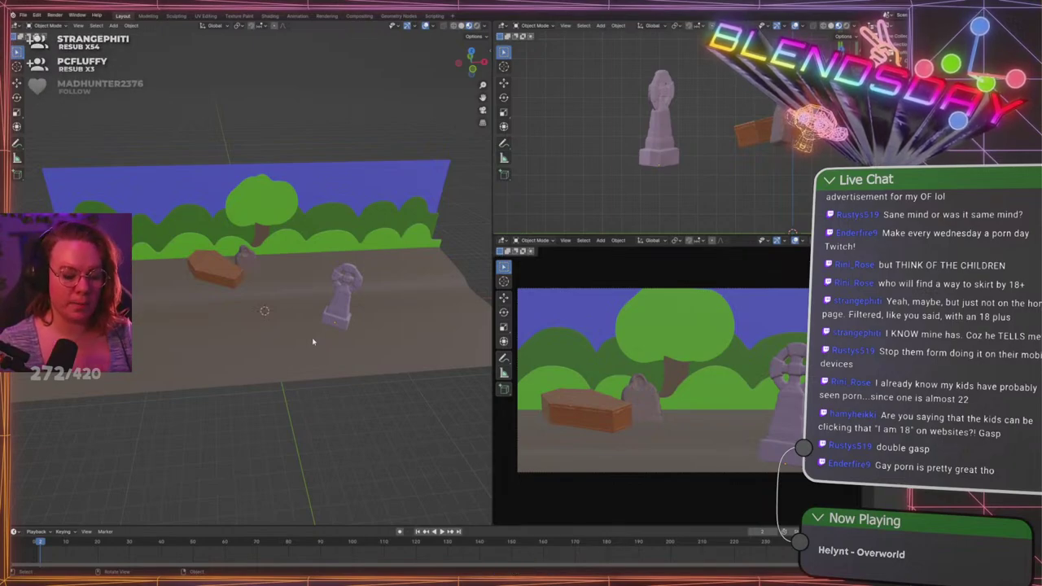
{"action": "middle_click_drag", "start_coordinate": [312, 341], "coordinate": [275, 402]}
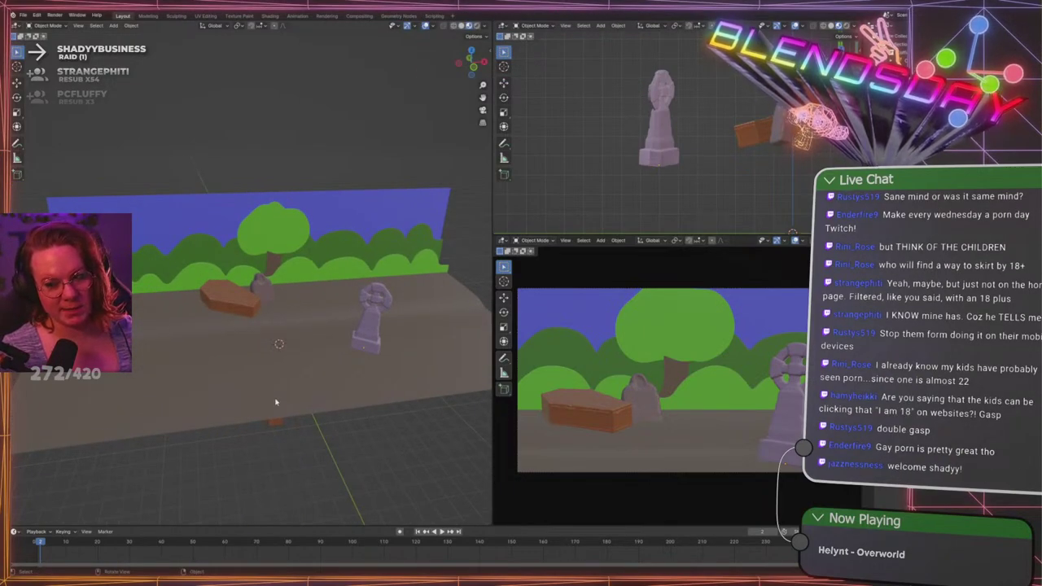
{"action": "middle_click_drag", "start_coordinate": [275, 402], "coordinate": [441, 288]}
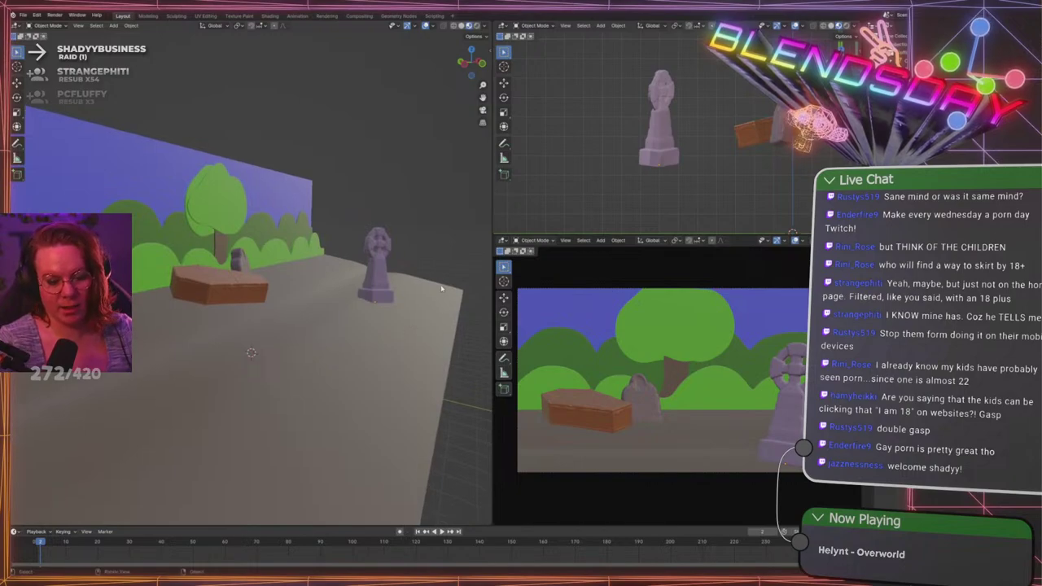
{"action": "middle_click_drag", "start_coordinate": [379, 278], "coordinate": [261, 288]}
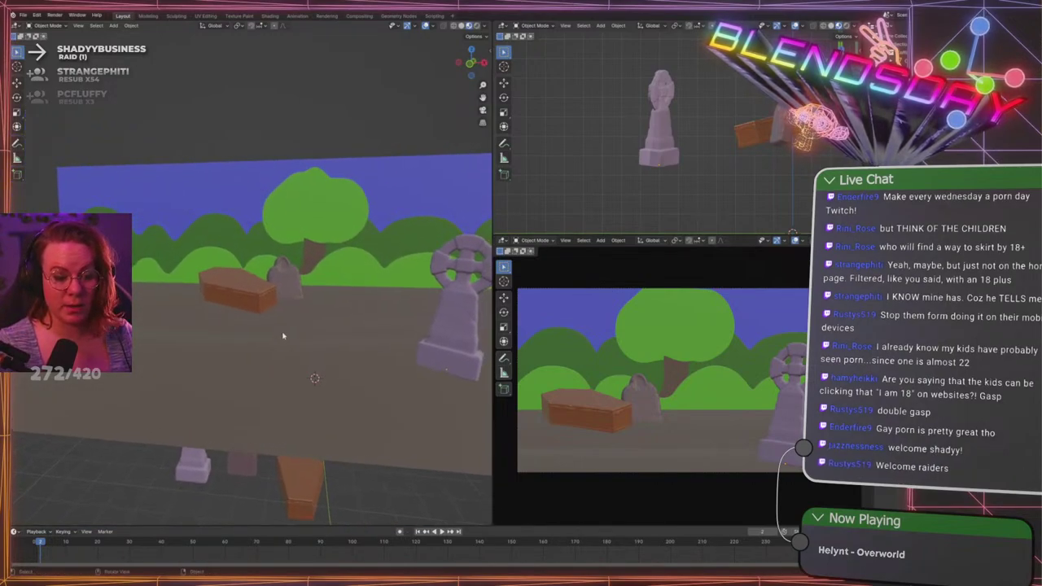
{"action": "scroll", "coordinate": [269, 340], "scroll_direction": "down", "scroll_amount": 2}
Lower the ground mesh's back edge slightly along Z beside the background bushes and save the file
{"action": "middle_click_drag", "start_coordinate": [254, 345], "coordinate": [298, 301]}
{"action": "scroll", "coordinate": [288, 339], "scroll_direction": "up", "scroll_amount": 2}
{"action": "key", "text": "Tab"}
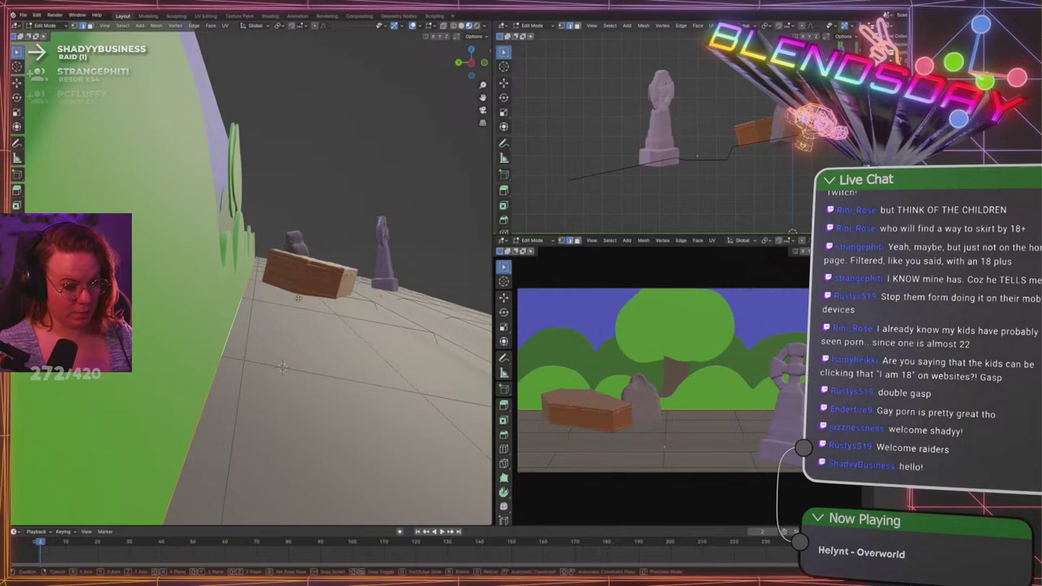
{"action": "key", "text": "g"}
{"action": "key", "text": "z"}
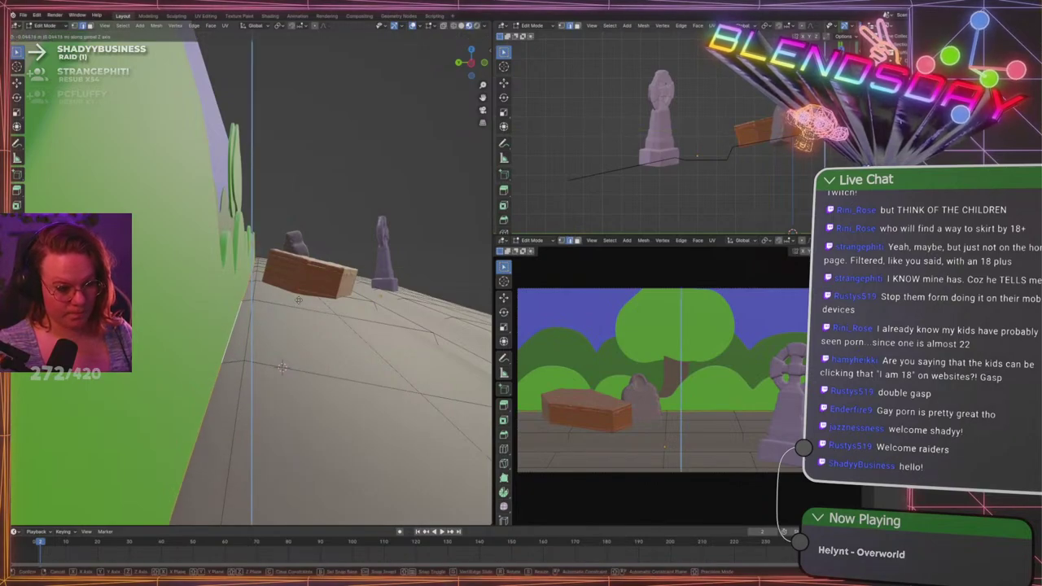
{"action": "left_click", "coordinate": [298, 300]}
{"action": "key", "text": "Tab"}
{"action": "scroll", "coordinate": [377, 221], "scroll_direction": "down", "scroll_amount": 3}
{"action": "middle_click_drag", "start_coordinate": [377, 221], "coordinate": [240, 239]}
{"action": "key", "text": "ctrl+s"}
Try placing the background tree behind the coffin by moving it along X
{"action": "left_click", "coordinate": [307, 259]}
{"action": "scroll", "coordinate": [307, 259], "scroll_direction": "up", "scroll_amount": 4}
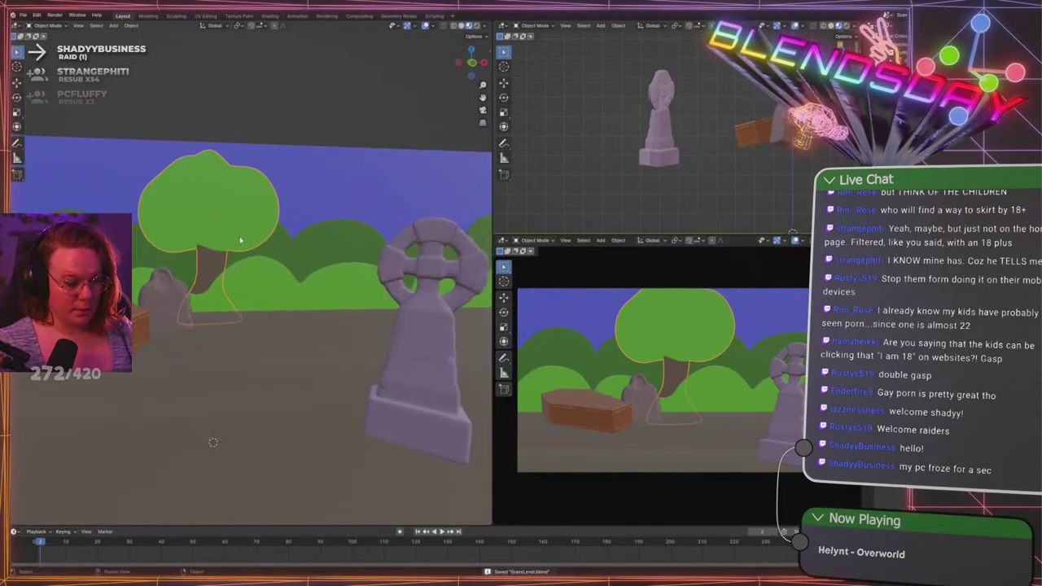
{"action": "key", "text": "KP_Decimal"}
{"action": "key", "text": "KP_1"}
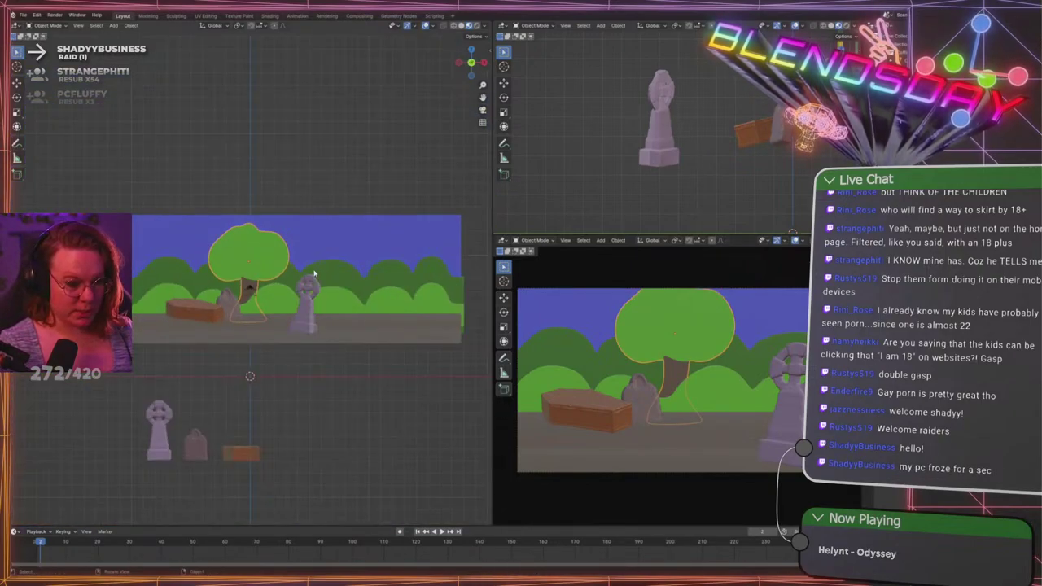
{"action": "key", "text": "g"}
{"action": "key", "text": "x"}
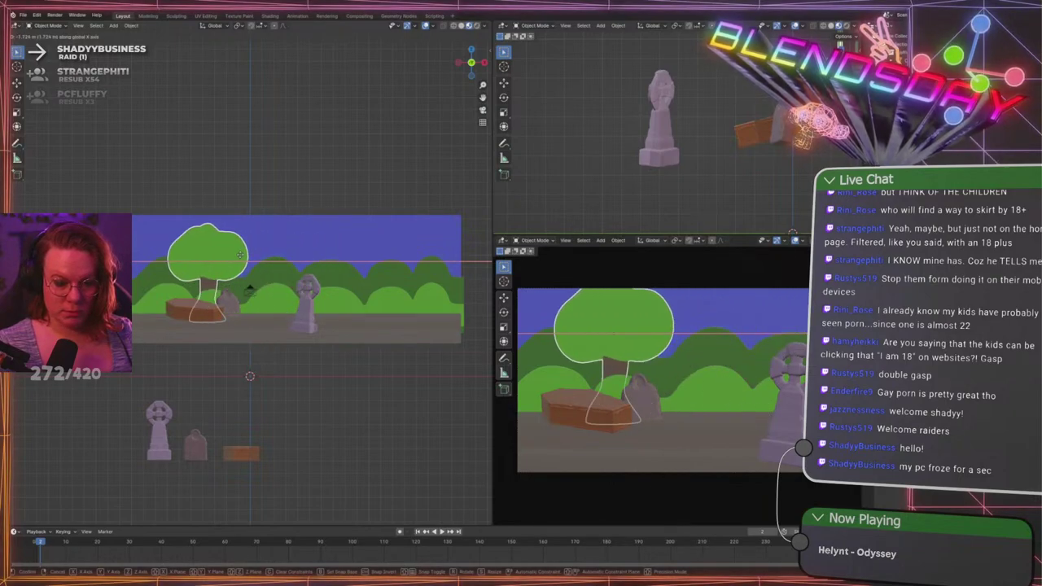
{"action": "left_click", "coordinate": [234, 259]}
{"action": "left_click", "coordinate": [275, 451]}
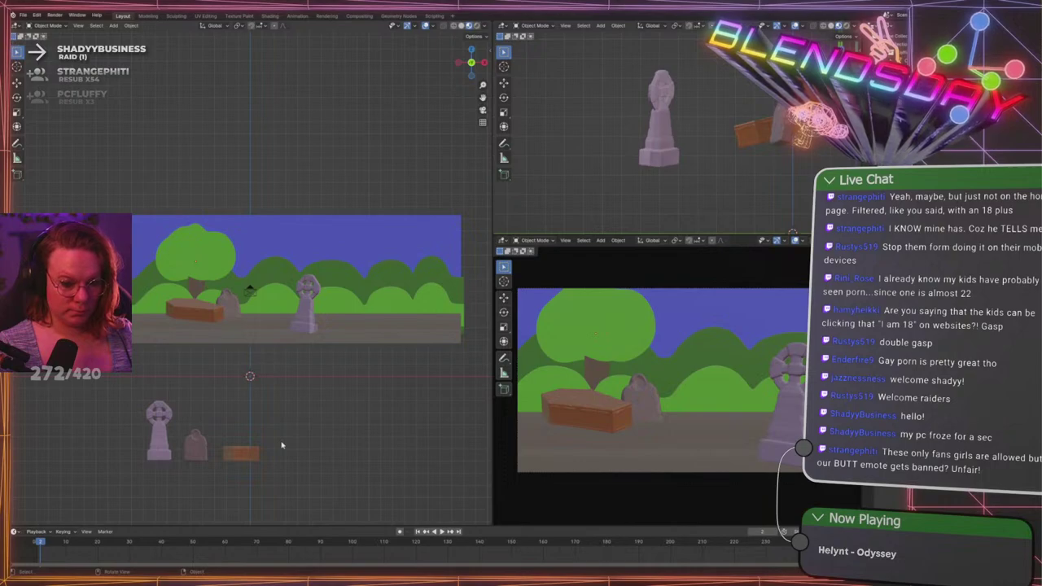
Try placing the tree behind the cross gravestone by moving it along X
{"action": "key", "text": "ctrl+z"}
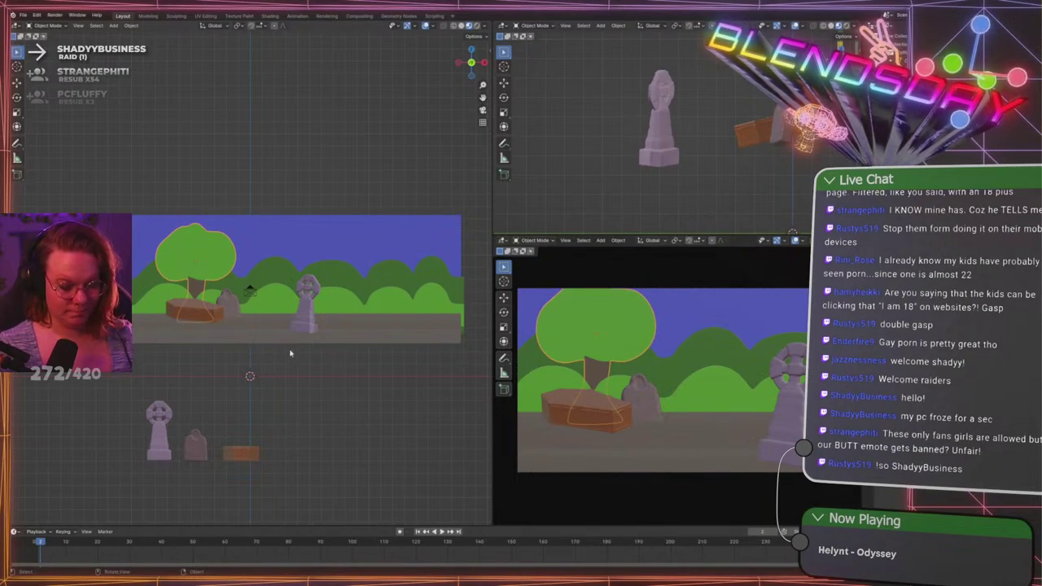
{"action": "key", "text": "g"}
{"action": "key", "text": "x"}
{"action": "left_click", "coordinate": [363, 349]}
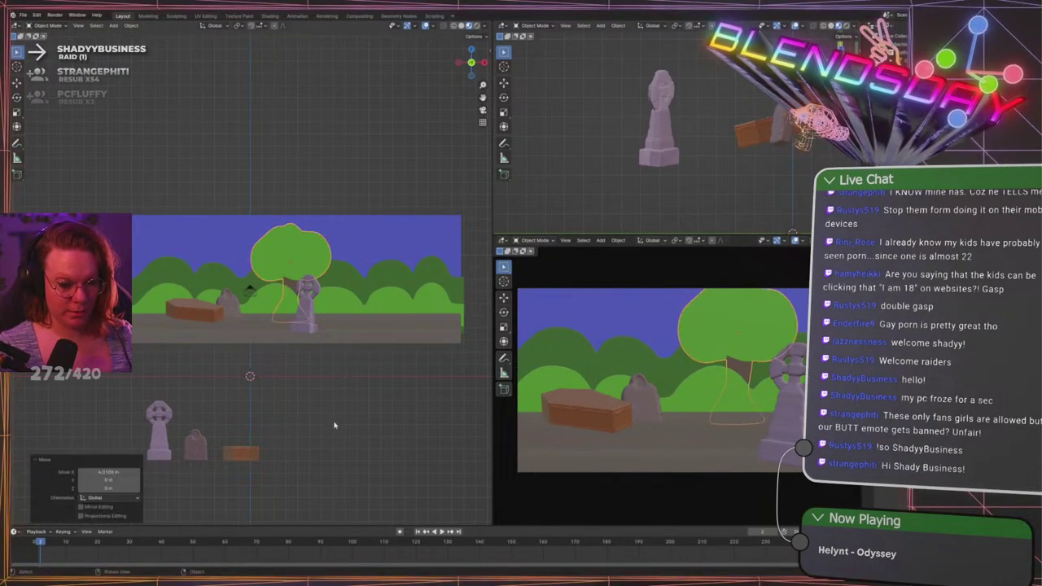
{"action": "key", "text": "ctrl+z"}
{"action": "left_click", "coordinate": [794, 331]}
{"action": "key", "text": "g"}
{"action": "key", "text": "x"}
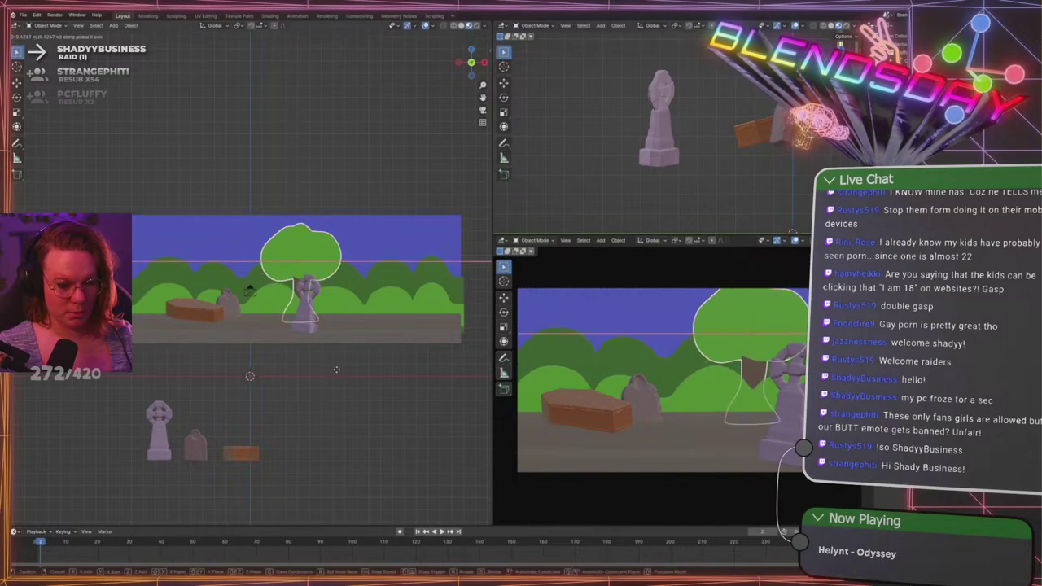
{"action": "left_click", "coordinate": [337, 372]}
{"action": "left_click", "coordinate": [335, 432]}
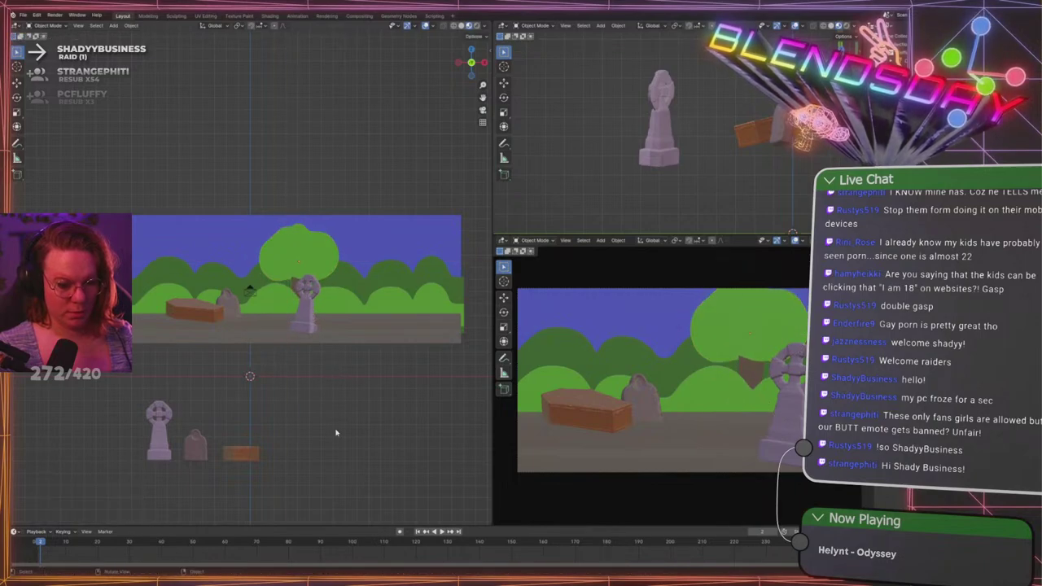
Try placing the tree between the two upright gravestones by moving it along X
{"action": "left_click", "coordinate": [784, 334]}
{"action": "key", "text": "g"}
{"action": "key", "text": "x"}
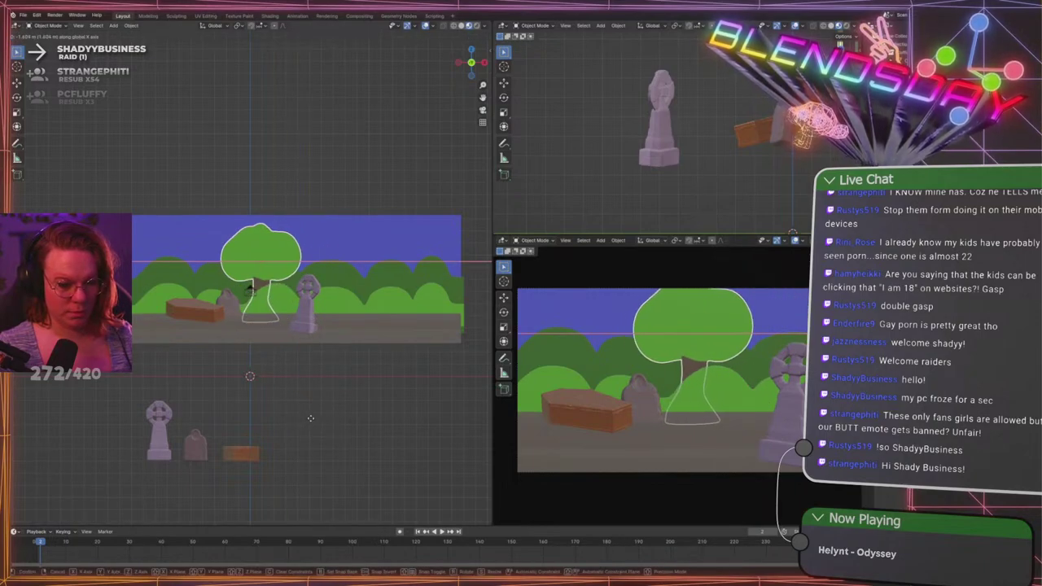
{"action": "left_click", "coordinate": [309, 420]}
{"action": "left_click", "coordinate": [338, 470]}
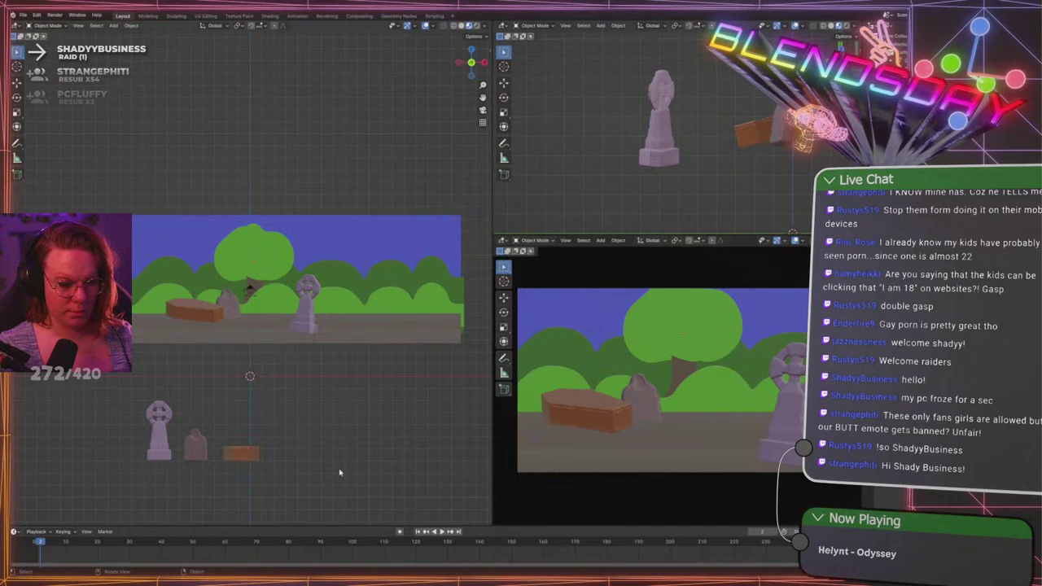
Move the tree along X so that it stands behind the coffin in the camera view
{"action": "left_click", "coordinate": [720, 335]}
{"action": "key", "text": "g"}
{"action": "key", "text": "x"}
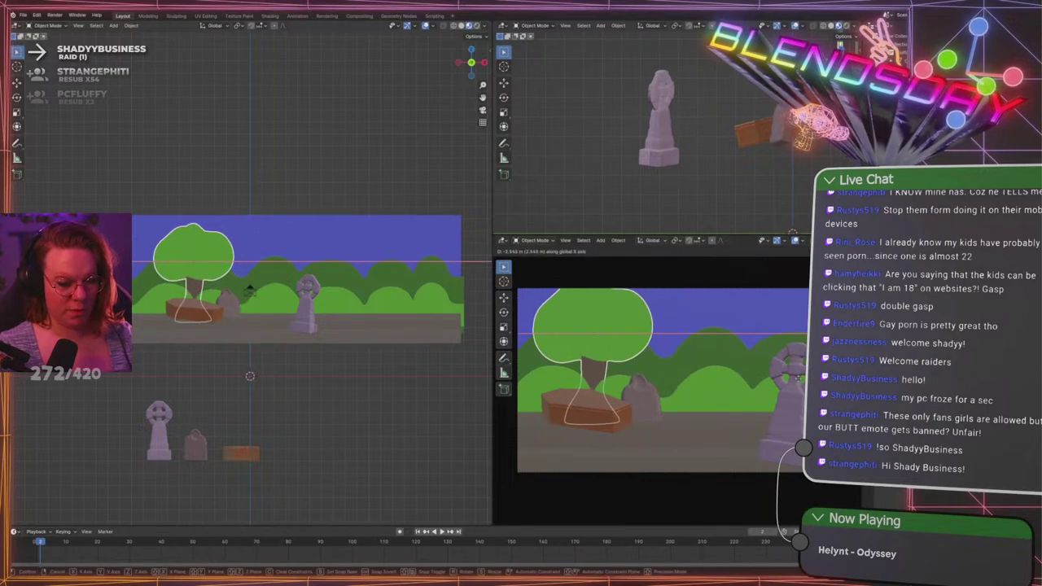
{"action": "left_click", "coordinate": [790, 383]}
{"action": "left_click", "coordinate": [373, 455]}
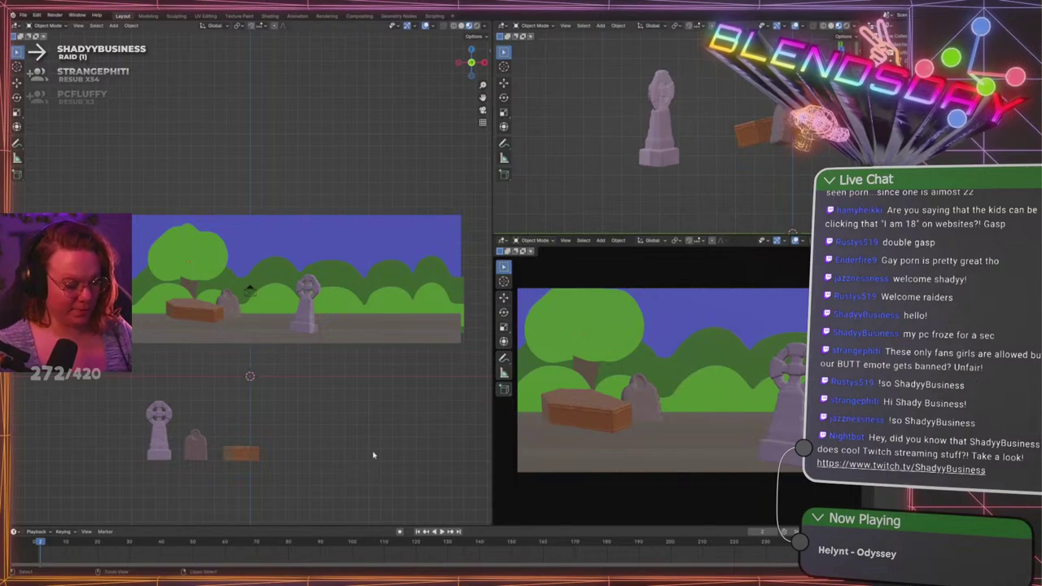
Add a mesh circle at the scene origin
{"action": "scroll", "coordinate": [373, 456], "scroll_direction": "up", "scroll_amount": 4}
{"action": "key", "text": "shift+a"}
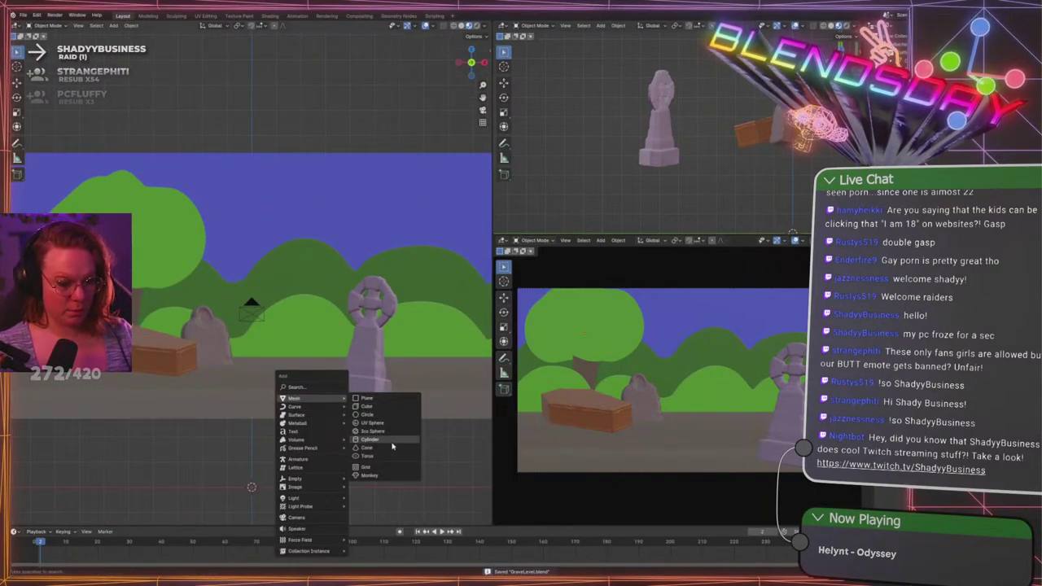
{"action": "left_click", "coordinate": [390, 414]}
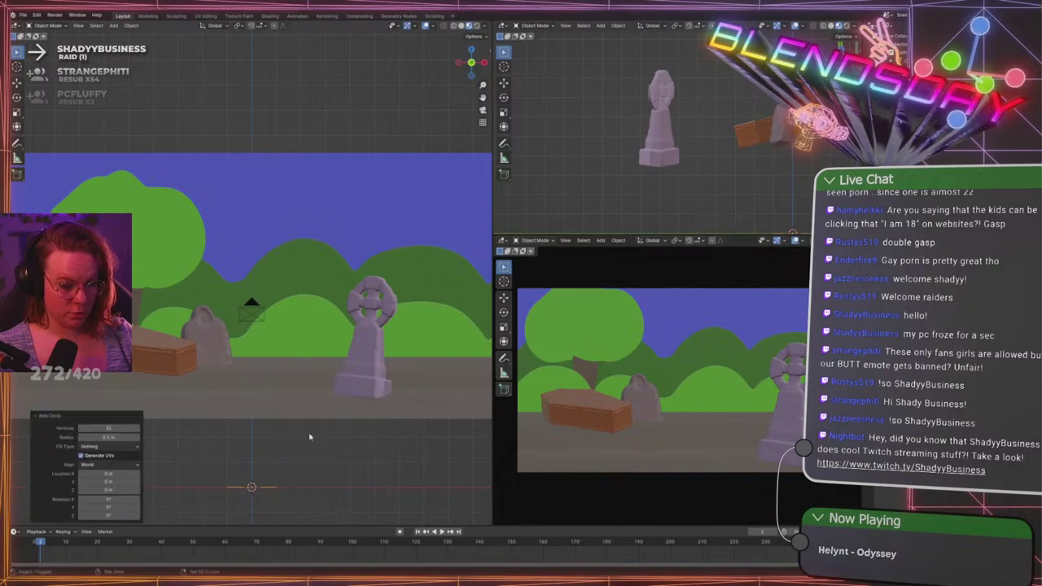
{"action": "scroll", "coordinate": [324, 391], "scroll_direction": "up", "scroll_amount": 2}
{"action": "key", "text": "s"}
{"action": "key", "text": "x"}
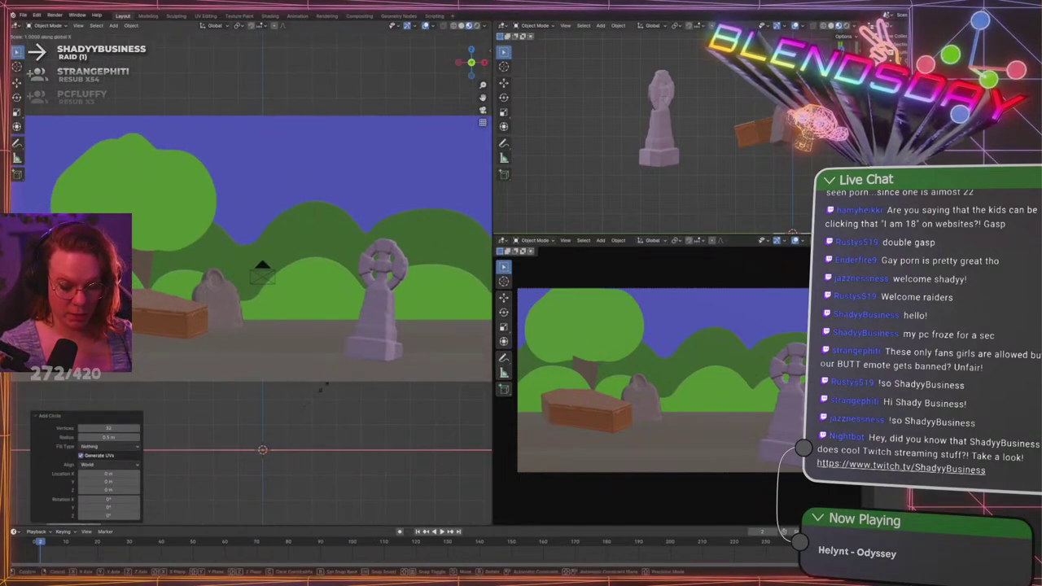
{"action": "key", "text": "Return"}
{"action": "key", "text": "ctrl+z"}
Rotate the new circle 90° about the X axis so it faces the front
{"action": "key", "text": "r"}
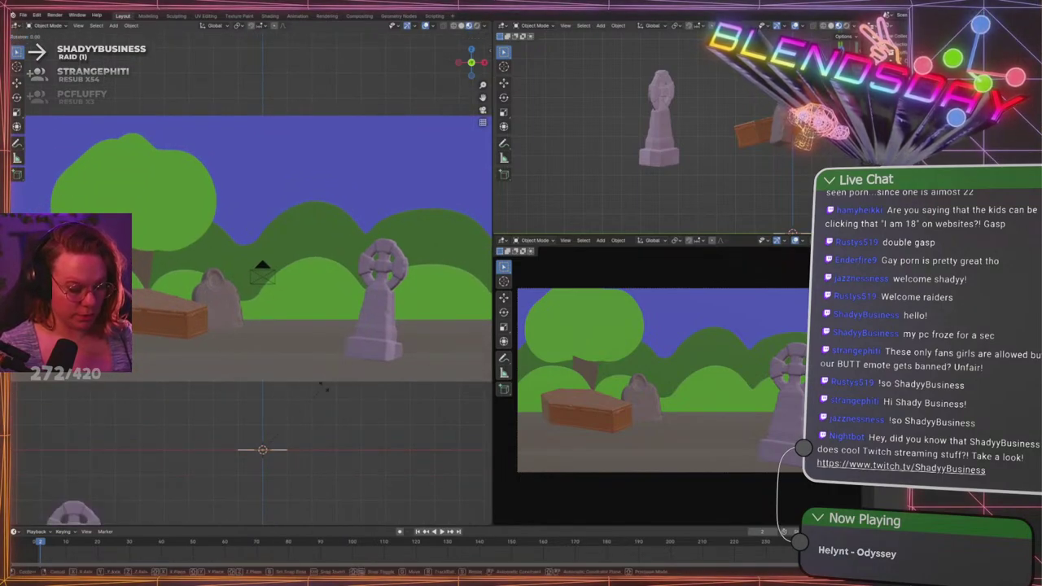
{"action": "key", "text": "x"}
{"action": "key", "text": "9"}
{"action": "key", "text": "0"}
{"action": "key", "text": "Return"}
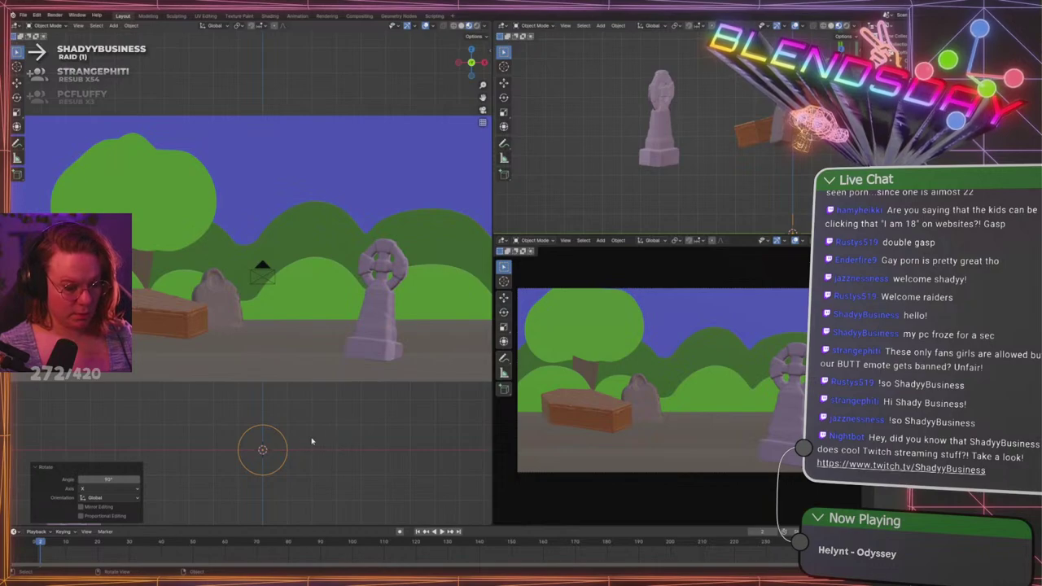
Move the circle up into the empty space above the sky backdrop, over the cross gravestone
{"action": "key", "text": "g"}
{"action": "left_click", "coordinate": [468, 110]}
{"action": "middle_click_drag", "start_coordinate": [384, 148], "coordinate": [309, 252], "text": "shift"}
{"action": "scroll", "coordinate": [323, 253], "scroll_direction": "up", "scroll_amount": 1}
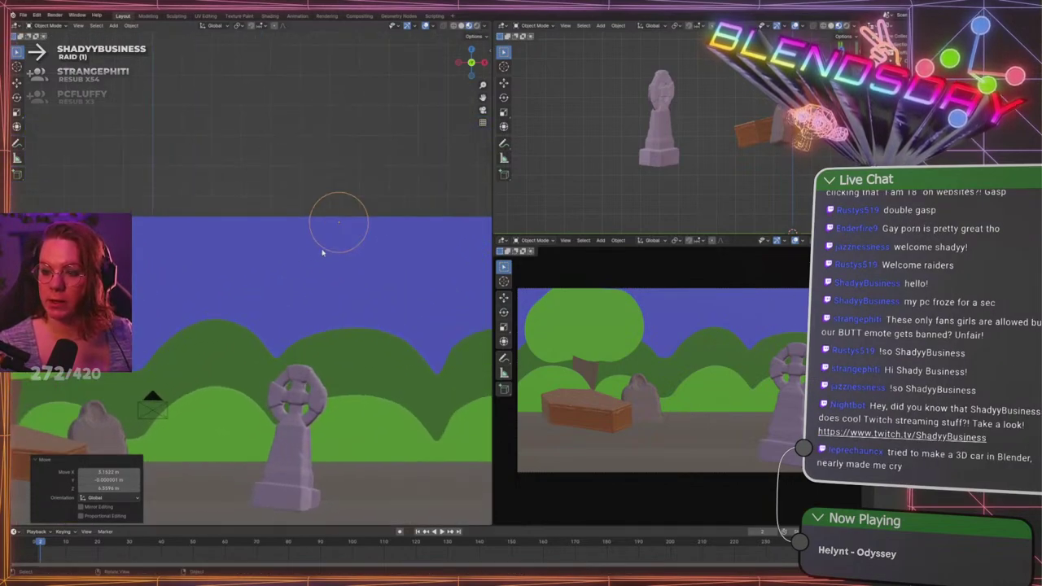
{"action": "scroll", "coordinate": [326, 255], "scroll_direction": "up", "scroll_amount": 1}
{"action": "key", "text": "g"}
{"action": "left_click", "coordinate": [334, 236]}
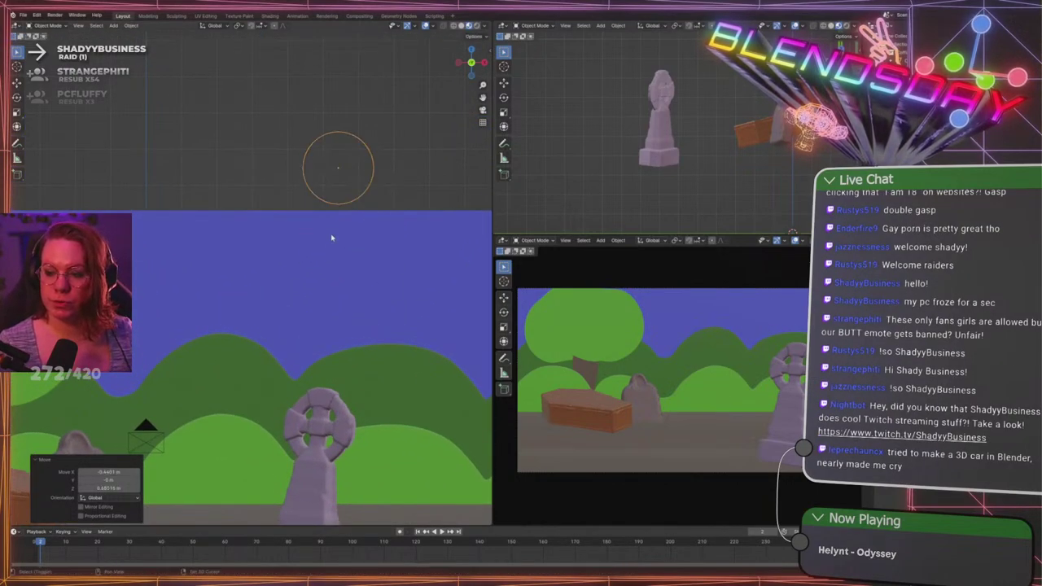
Extrude the circle's edge loop in place and scale it inward to about 0.386 to form a ring
{"action": "scroll", "coordinate": [308, 237], "scroll_direction": "up", "scroll_amount": 2}
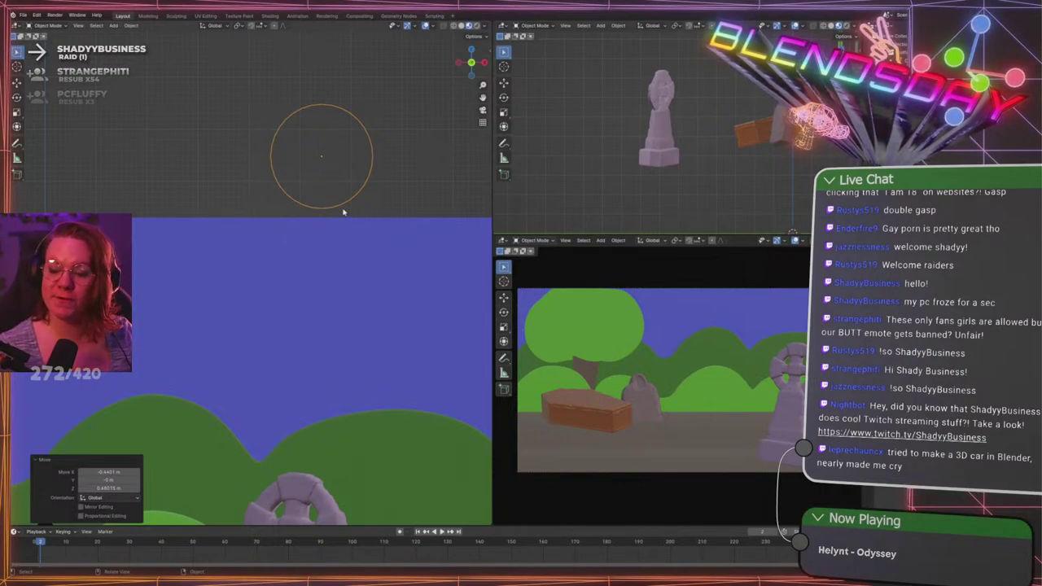
{"action": "scroll", "coordinate": [342, 211], "scroll_direction": "up", "scroll_amount": 1}
{"action": "middle_click_drag", "start_coordinate": [302, 198], "coordinate": [301, 250], "text": "shift"}
{"action": "key", "text": "Tab"}
{"action": "scroll", "coordinate": [350, 147], "scroll_direction": "up", "scroll_amount": 3}
{"action": "middle_click_drag", "start_coordinate": [415, 114], "coordinate": [320, 181], "text": "shift"}
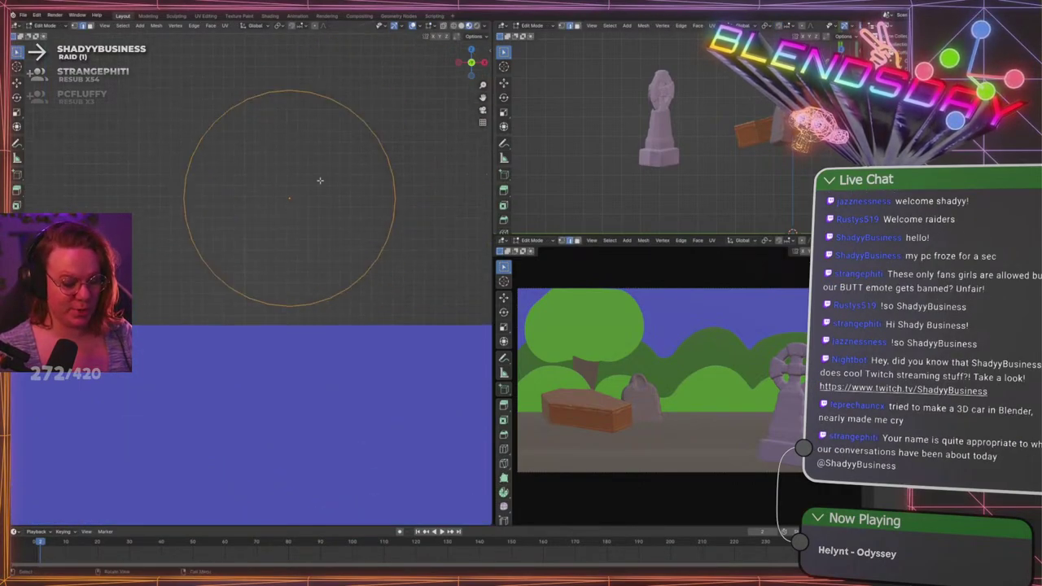
{"action": "key", "text": "e"}
{"action": "right_click", "coordinate": [450, 187]}
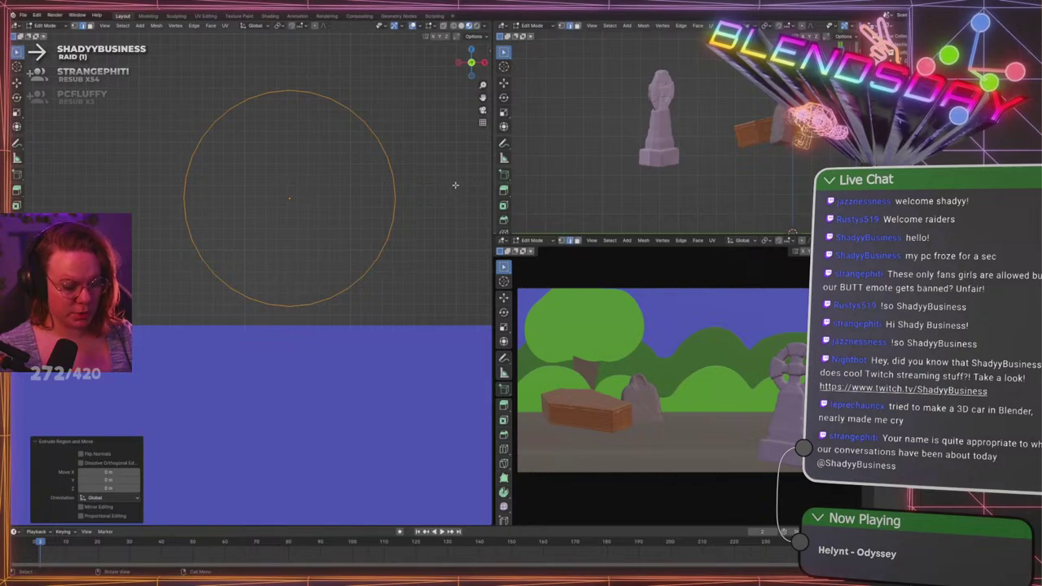
{"action": "key", "text": "s"}
{"action": "left_click", "coordinate": [353, 192]}
Merge the inner loop at its center to close the ring into a solid disc, and leave mesh editing
{"action": "key", "text": "m"}
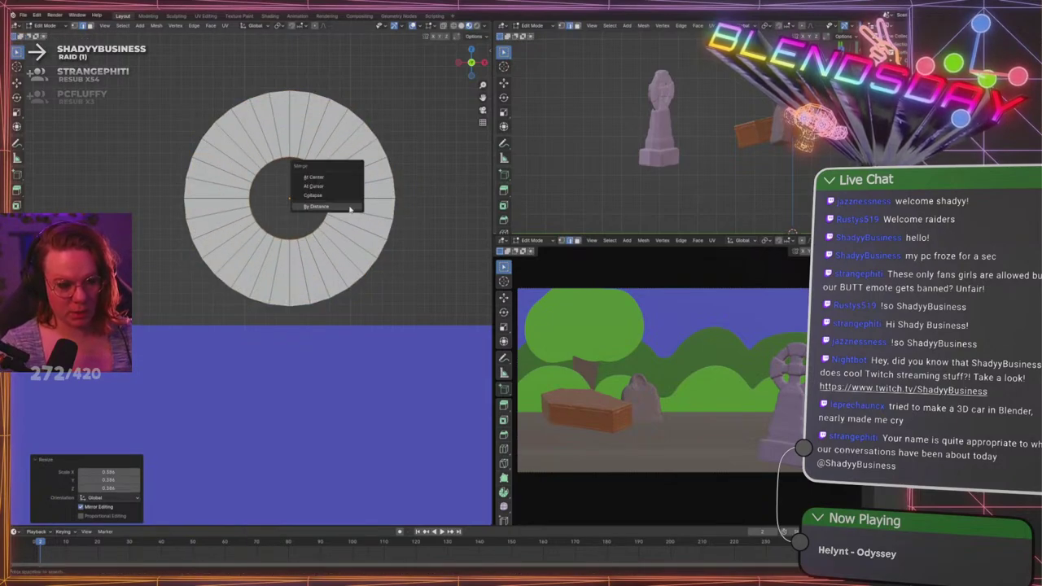
{"action": "left_click", "coordinate": [344, 178]}
{"action": "key", "text": "Tab"}
Move the disc down into the sky above the cross gravestone and scale it to about 0.8
{"action": "scroll", "coordinate": [419, 185], "scroll_direction": "down", "scroll_amount": 3}
{"action": "scroll", "coordinate": [418, 185], "scroll_direction": "down", "scroll_amount": 4}
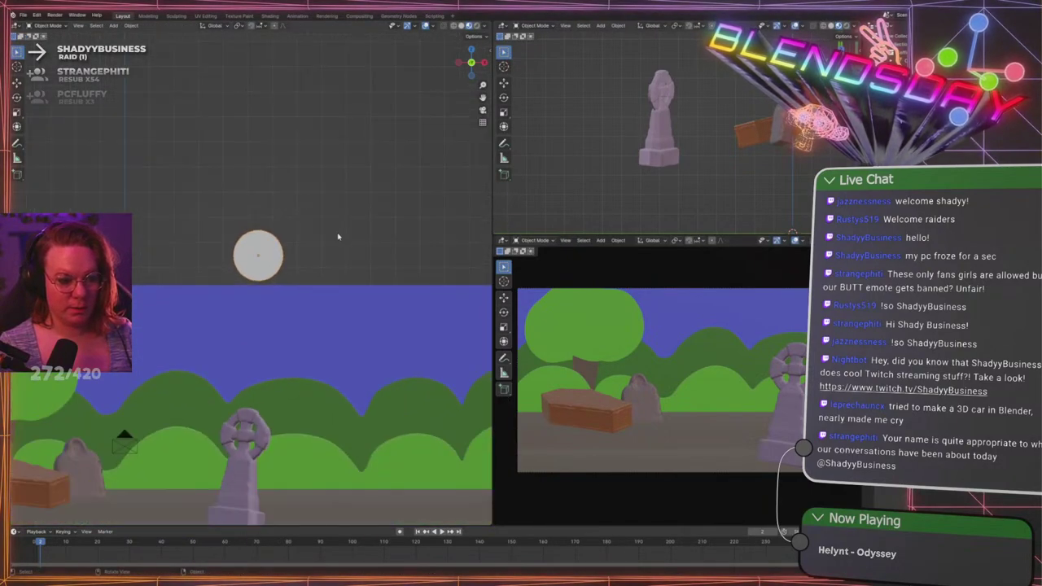
{"action": "key", "text": "g"}
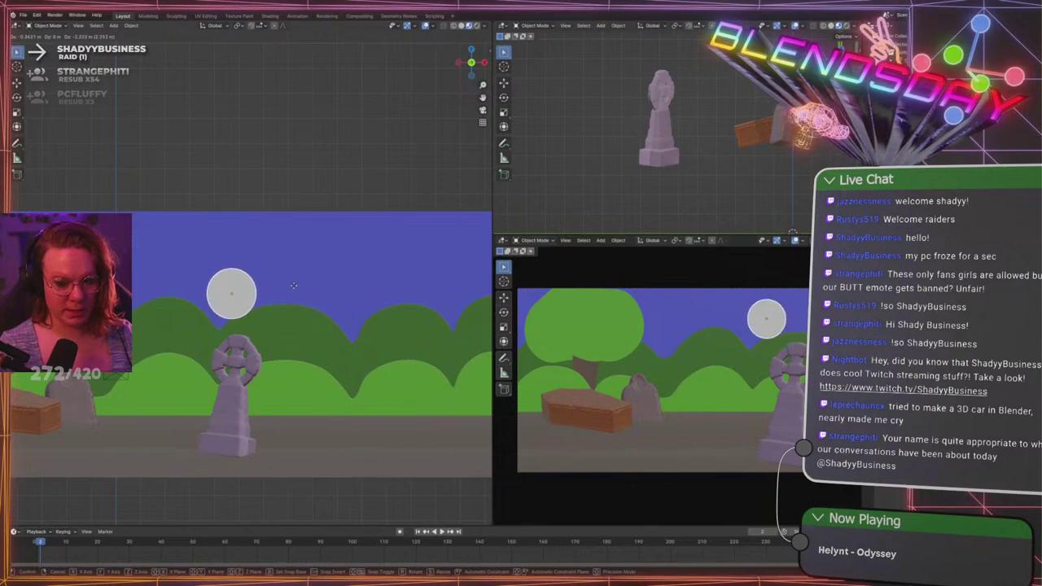
{"action": "left_click", "coordinate": [291, 277]}
{"action": "key", "text": "s"}
{"action": "left_click", "coordinate": [295, 282]}
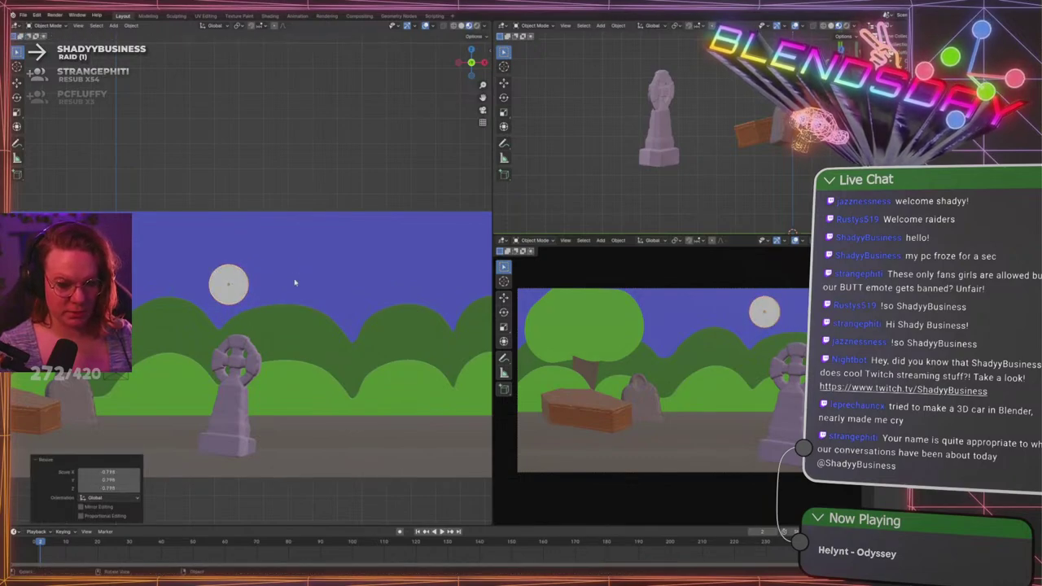
Move the moon disc about 1.77 m along Y, back toward the sky backdrop
{"action": "middle_click_drag", "start_coordinate": [307, 275], "coordinate": [393, 272]}
{"action": "key", "text": "g"}
{"action": "key", "text": "y"}
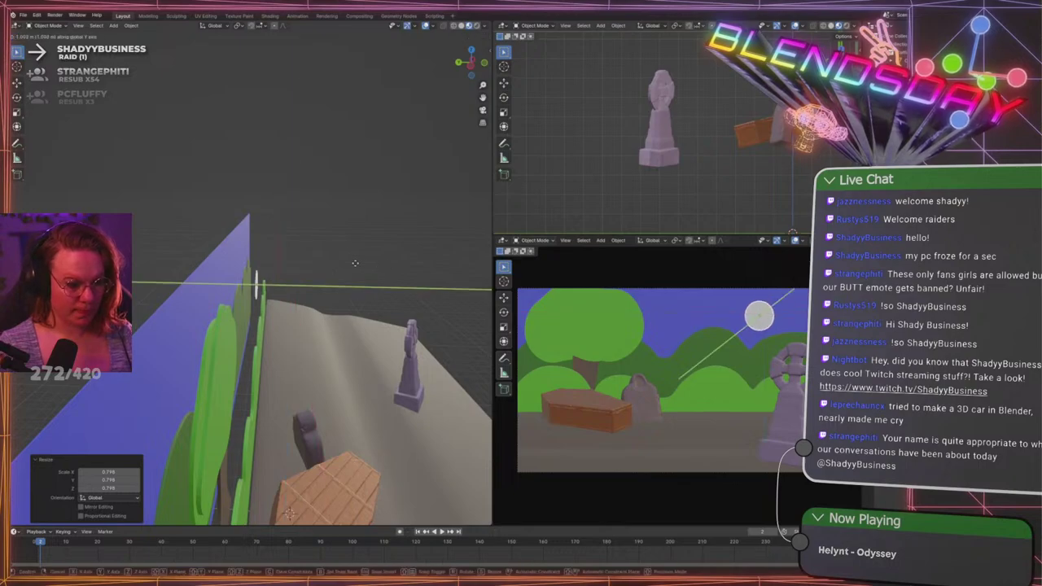
{"action": "left_click", "coordinate": [332, 269]}
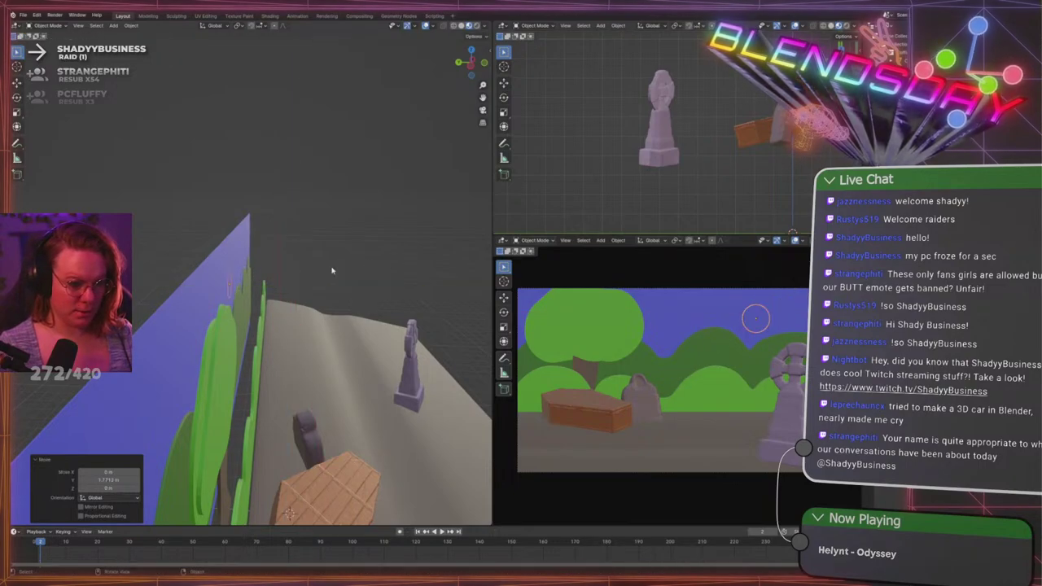
Move the moon disc about -0.43 m along Y so it sits just in front of the sky backdrop, and save the file
{"action": "middle_click_drag", "start_coordinate": [332, 269], "coordinate": [771, 350]}
{"action": "key", "text": "g"}
{"action": "key", "text": "y"}
{"action": "left_click", "coordinate": [361, 295]}
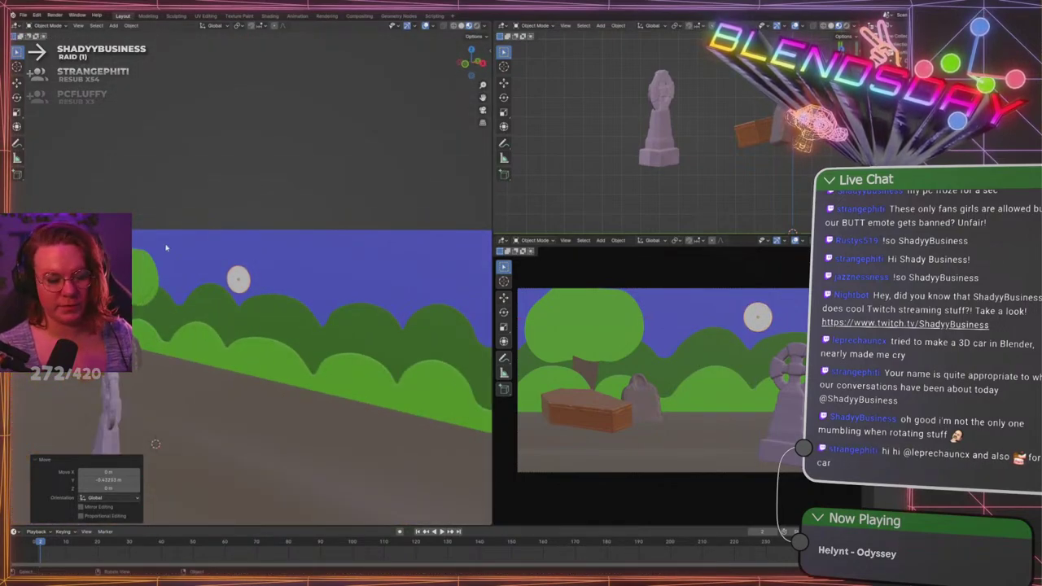
{"action": "scroll", "coordinate": [229, 234], "scroll_direction": "up", "scroll_amount": 7}
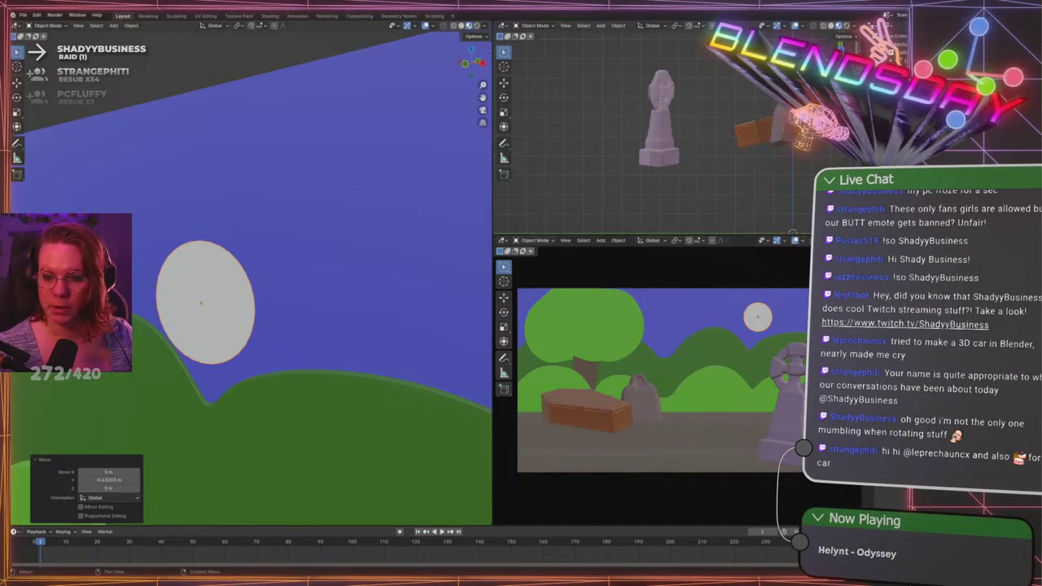
{"action": "left_click", "coordinate": [205, 302]}
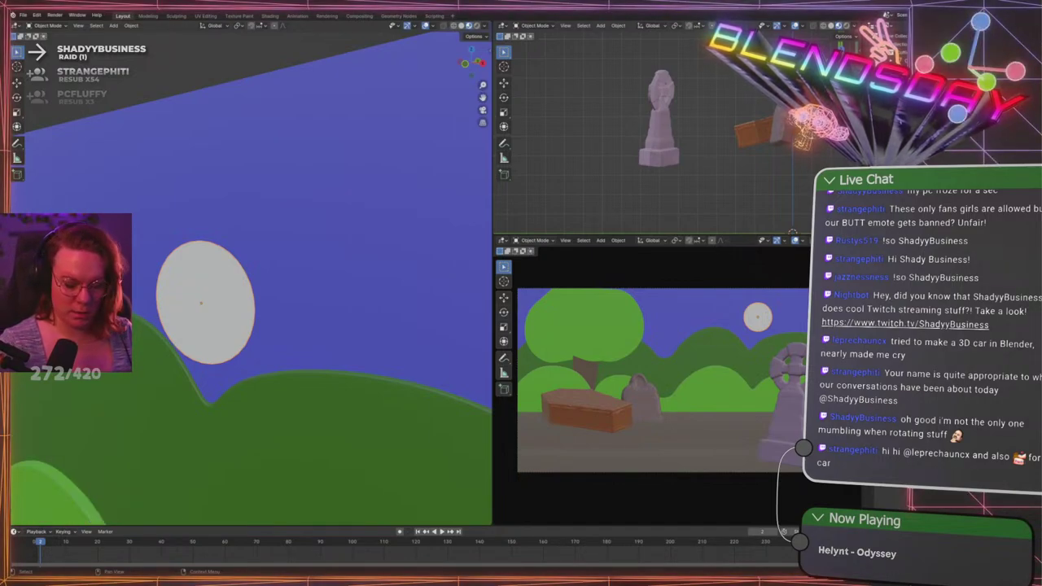
{"action": "scroll", "coordinate": [358, 216], "scroll_direction": "down", "scroll_amount": 6}
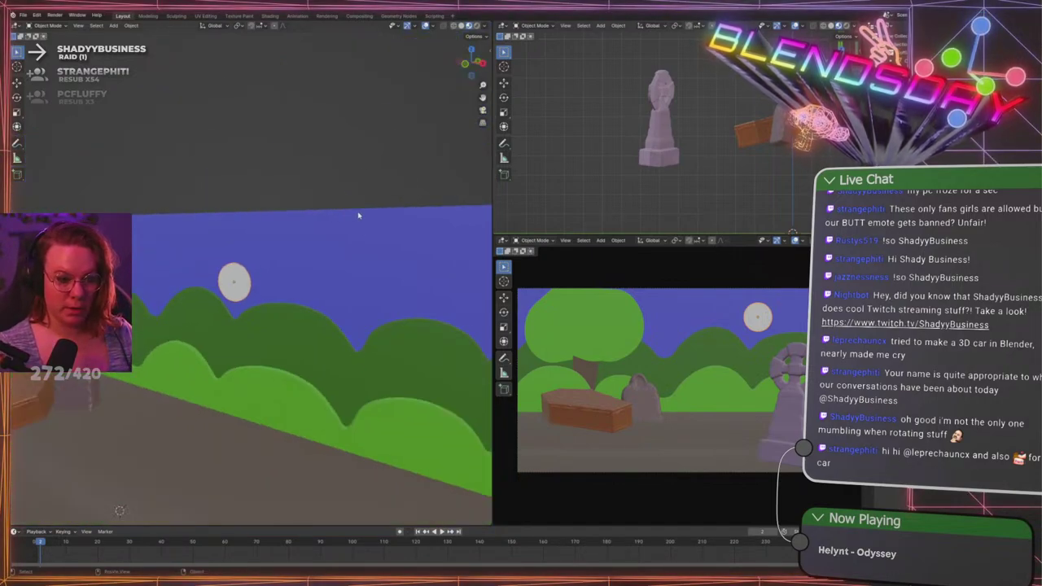
{"action": "key", "text": "ctrl+s"}
Copy the modifiers of the light green front hedge to the moon disc and reselect the disc alone
{"action": "scroll", "coordinate": [274, 213], "scroll_direction": "down", "scroll_amount": 5}
{"action": "middle_click_drag", "start_coordinate": [272, 214], "coordinate": [266, 204]}
{"action": "scroll", "coordinate": [266, 205], "scroll_direction": "up", "scroll_amount": 10}
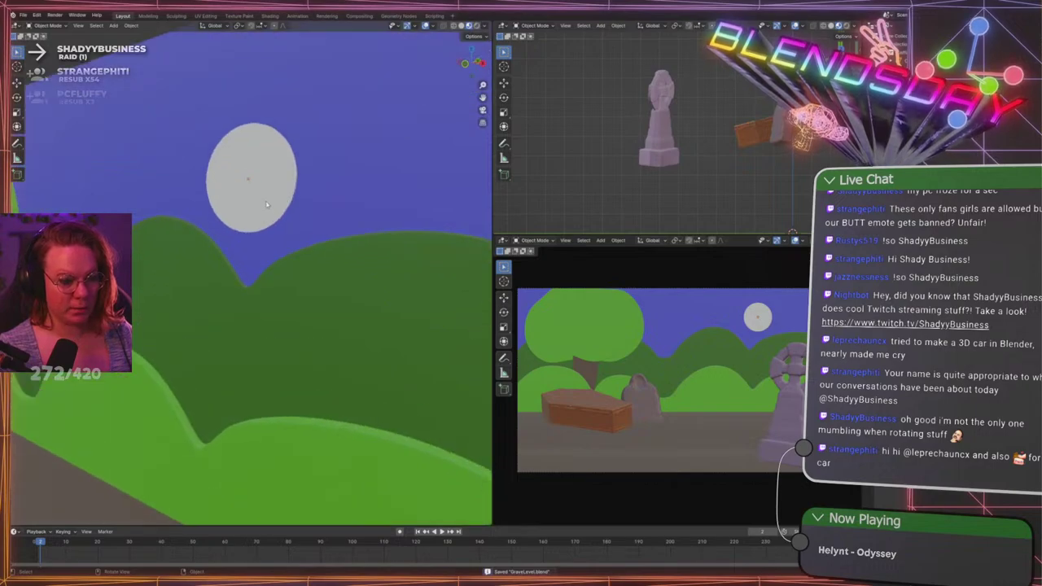
{"action": "left_click", "coordinate": [120, 387], "text": "shift"}
{"action": "key", "text": "ctrl+l"}
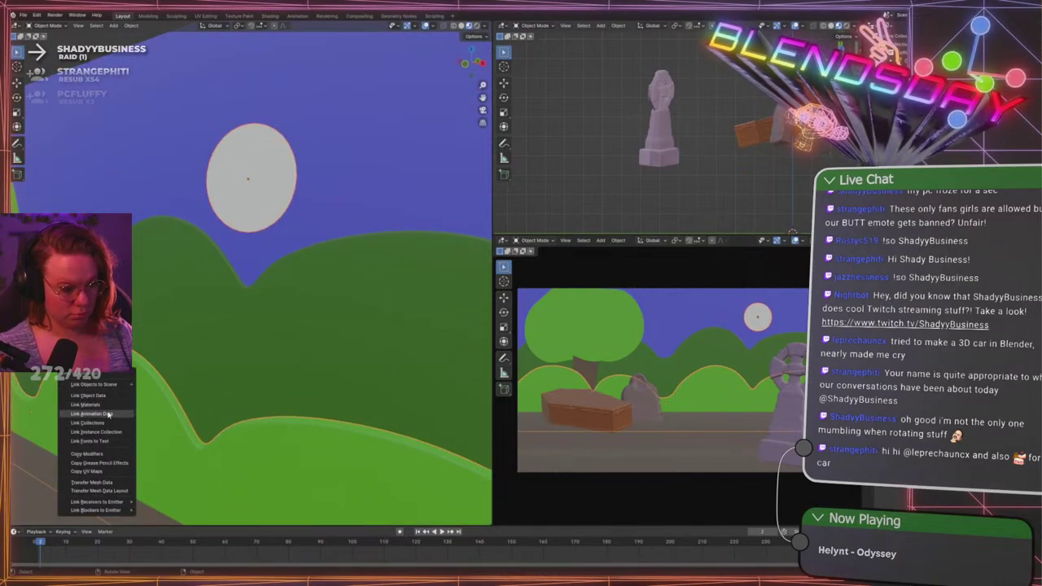
{"action": "left_click", "coordinate": [107, 453]}
{"action": "middle_click_drag", "start_coordinate": [107, 454], "coordinate": [235, 319]}
{"action": "left_click", "coordinate": [308, 187]}
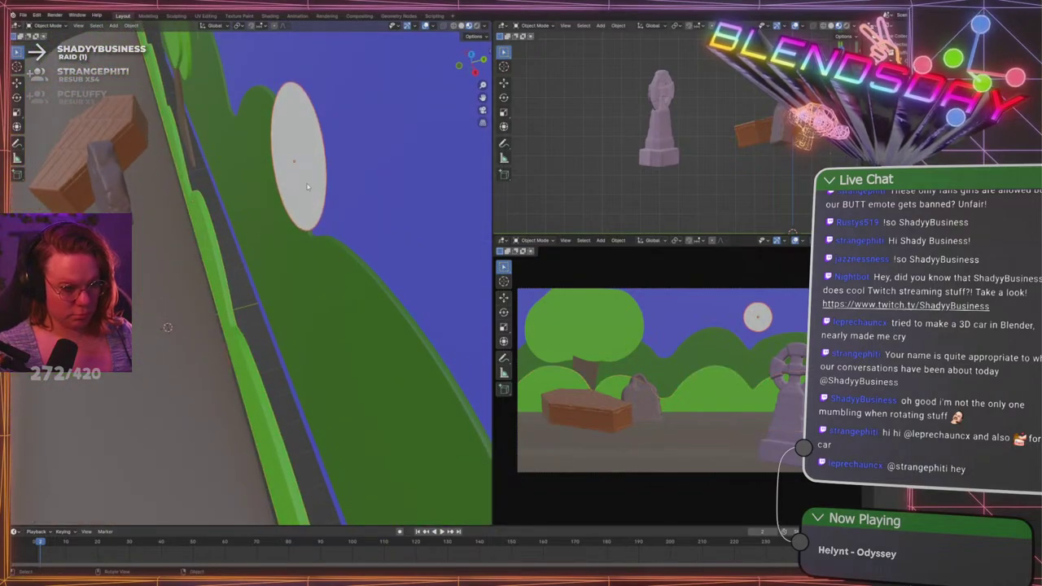
Repeat the modifier copy with the moon disc selected first and the front hedge as the active source
{"action": "right_click", "coordinate": [308, 187]}
{"action": "left_click", "coordinate": [285, 124]}
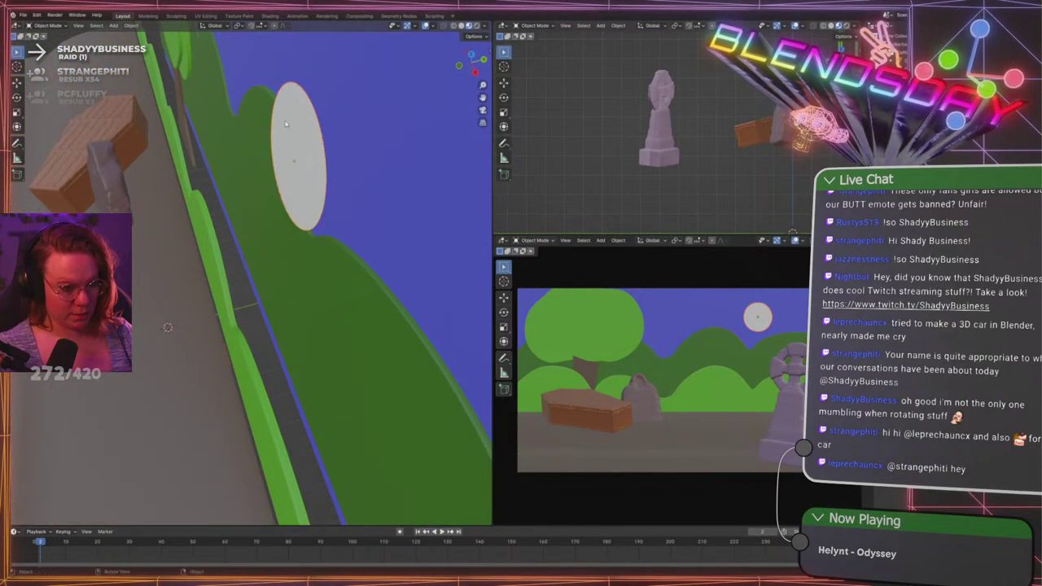
{"action": "key", "text": "ctrl+l"}
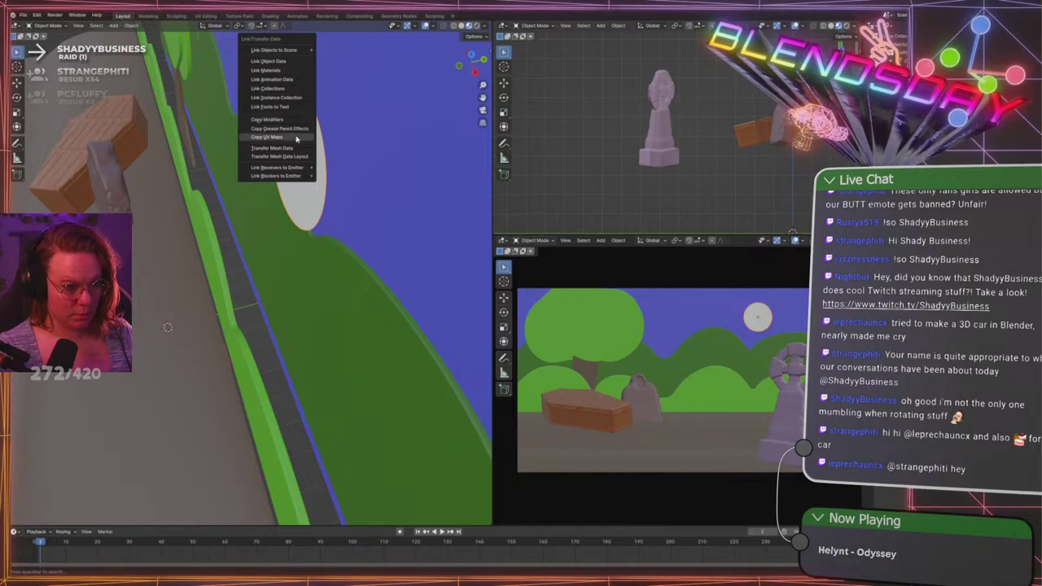
{"action": "left_click", "coordinate": [210, 237]}
{"action": "left_click", "coordinate": [296, 190]}
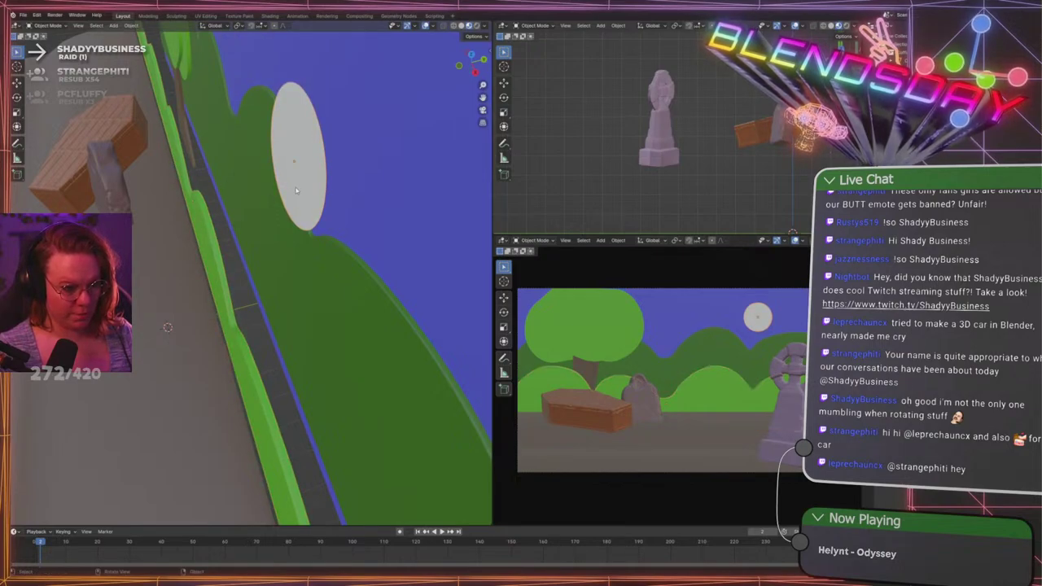
{"action": "left_click", "coordinate": [204, 242], "text": "shift"}
{"action": "key", "text": "ctrl+l"}
{"action": "left_click", "coordinate": [205, 241]}
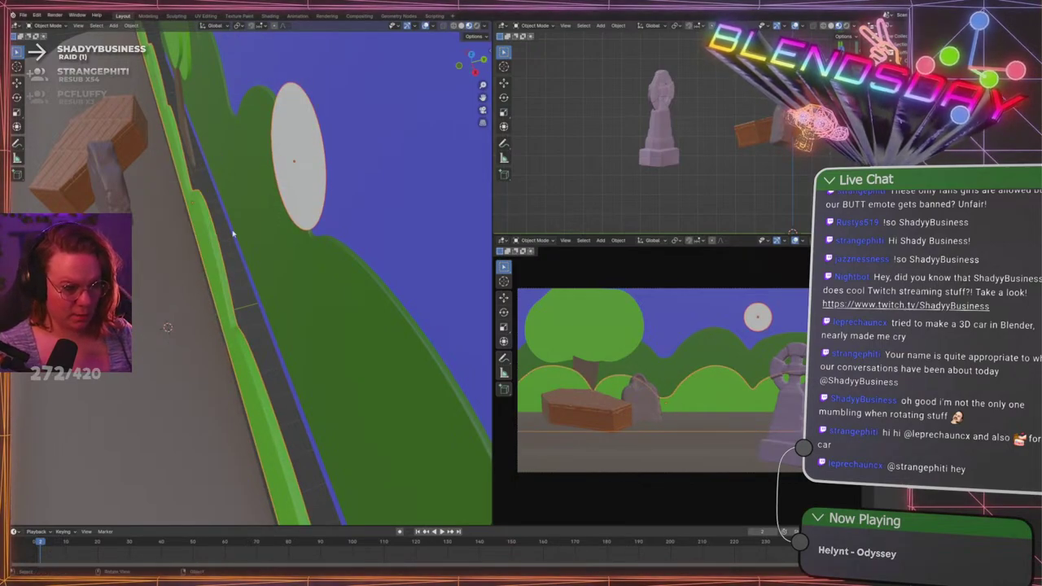
Try linking the front hedge's object data to the moon disc, and undo the link
{"action": "left_click", "coordinate": [298, 184]}
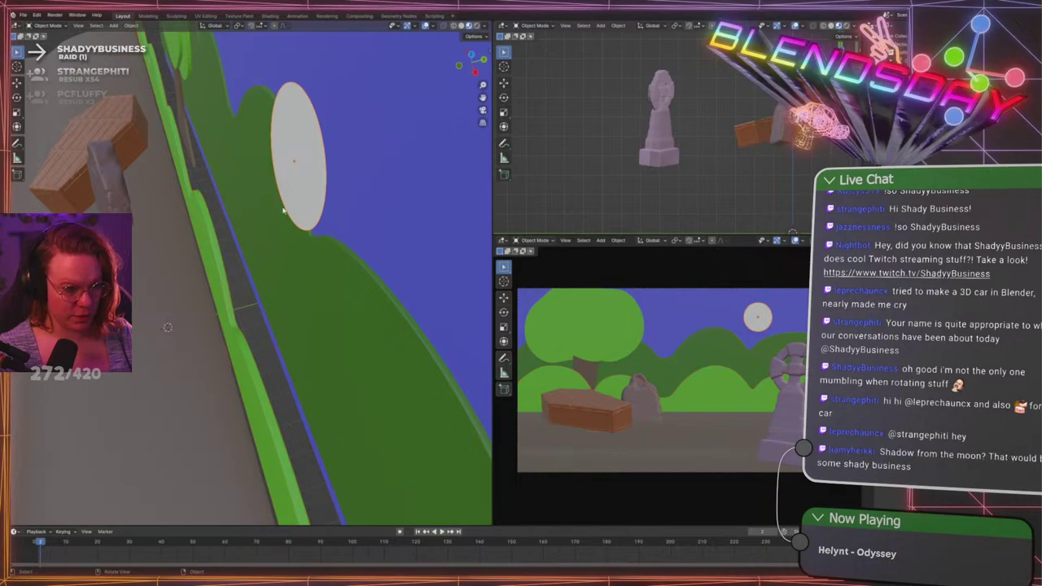
{"action": "key", "text": "ctrl+l"}
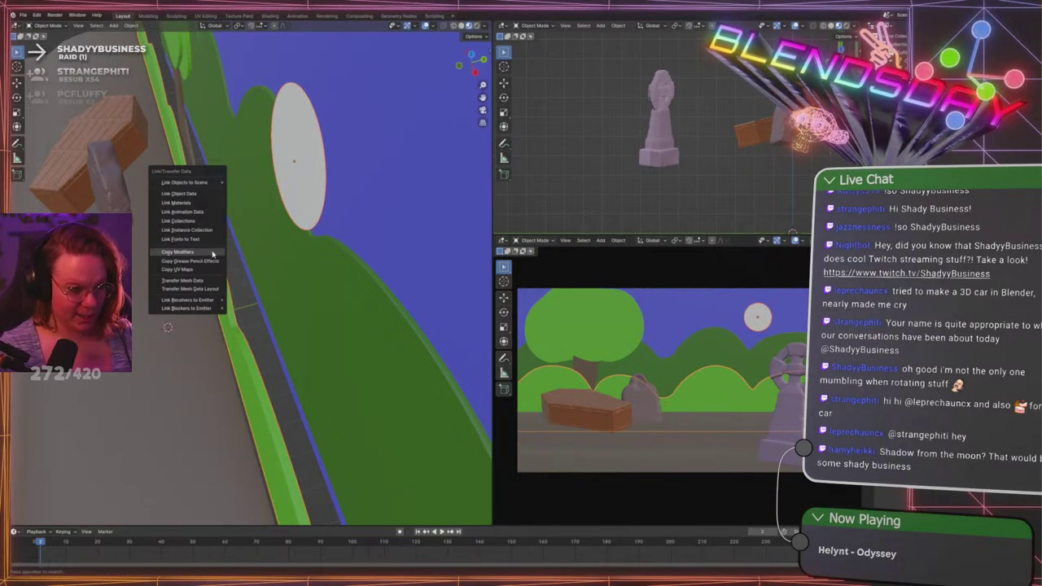
{"action": "left_click", "coordinate": [209, 198]}
{"action": "scroll", "coordinate": [210, 199], "scroll_direction": "down", "scroll_amount": 3}
{"action": "scroll", "coordinate": [214, 206], "scroll_direction": "up", "scroll_amount": 3}
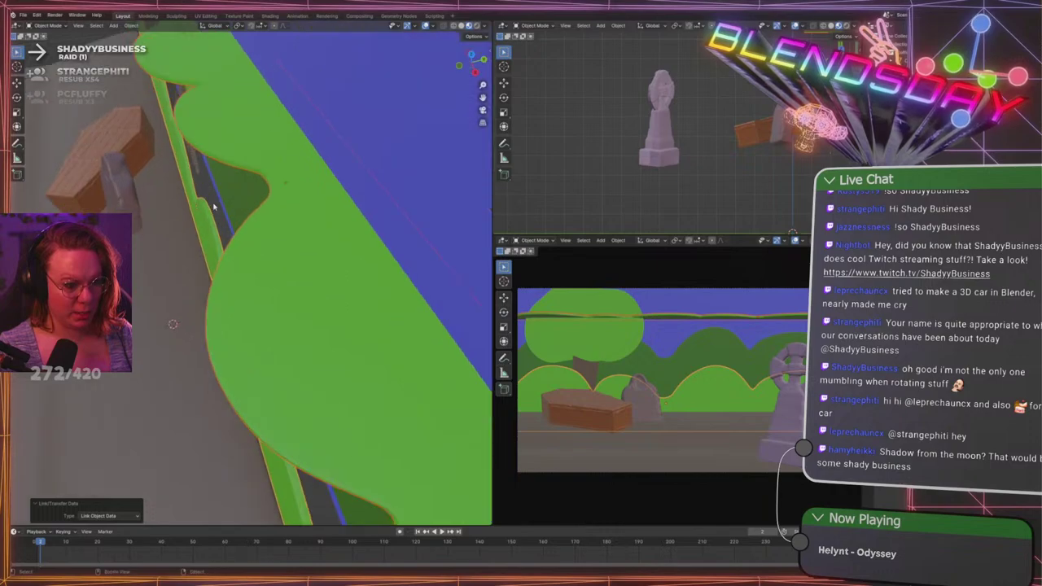
{"action": "key", "text": "ctrl+z"}
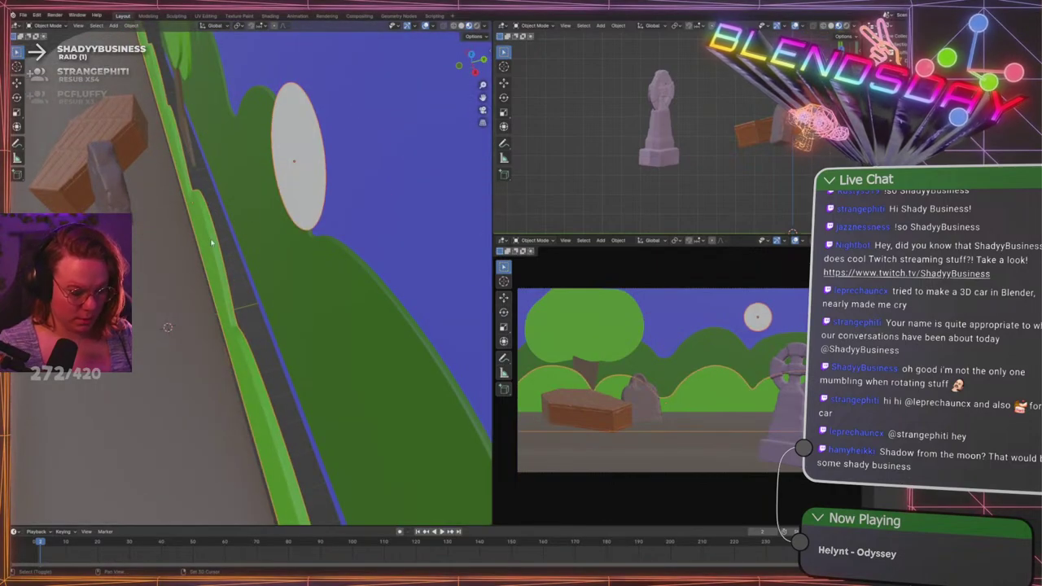
Try linking the selected moon disc and front hedge to the scene
{"action": "key", "text": "ctrl+l"}
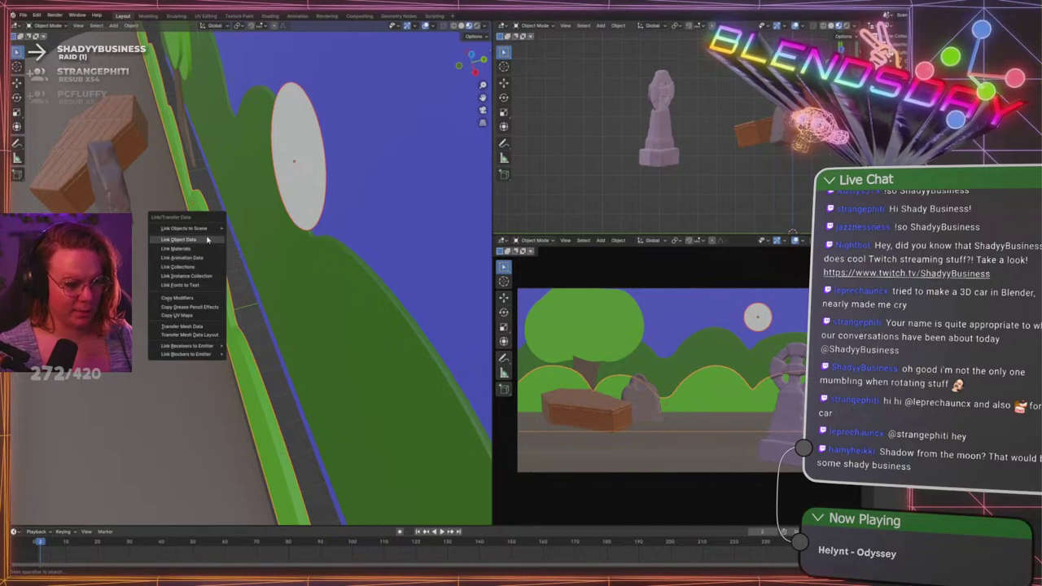
{"action": "mouse_move", "coordinate": [210, 231]}
{"action": "left_click", "coordinate": [269, 232]}
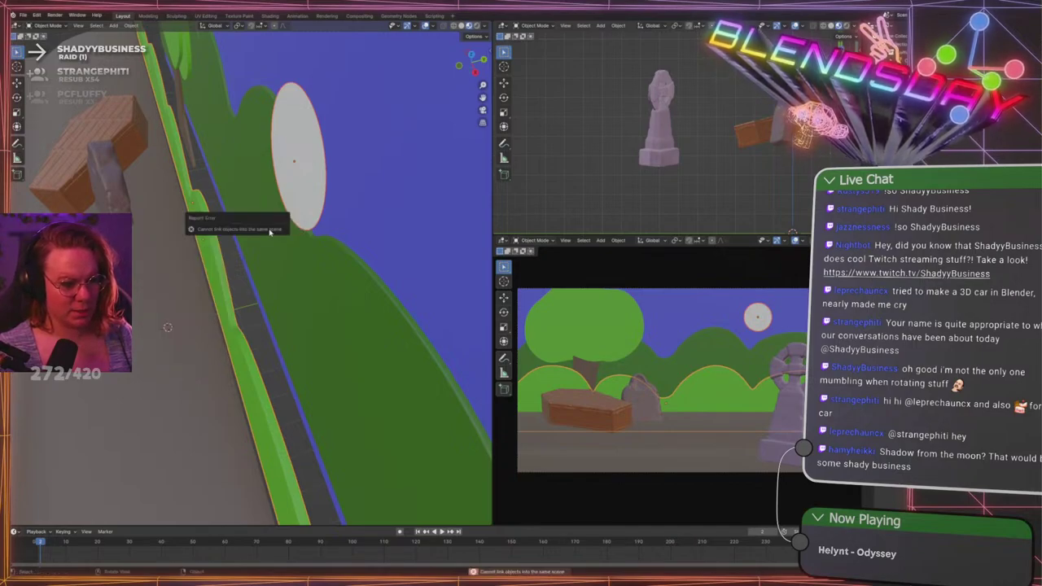
{"action": "left_click", "coordinate": [254, 307]}
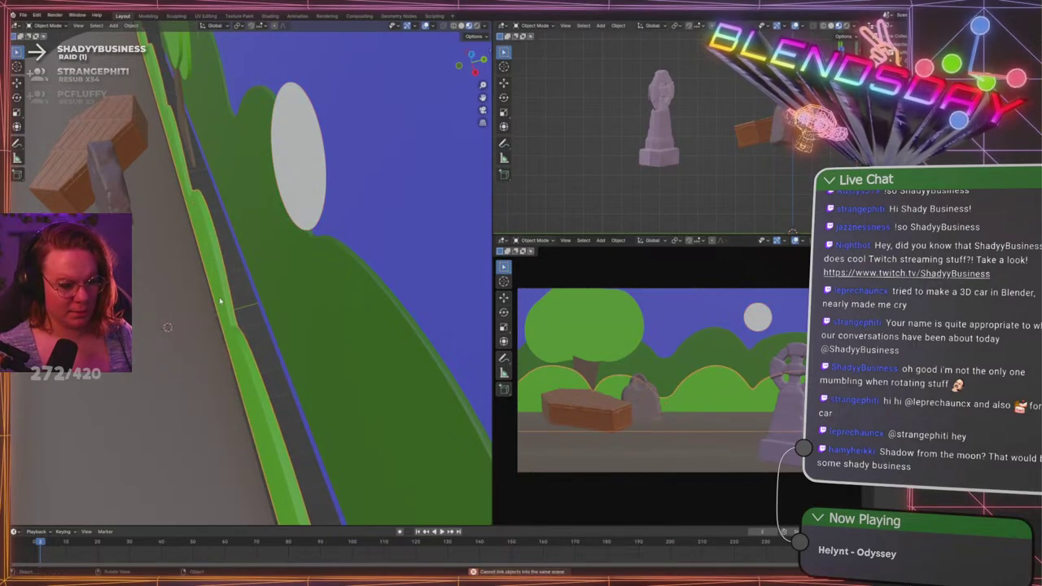
Apply the moon disc's object transforms and inset all its faces in mesh editing to form an inner ring
{"action": "left_click", "coordinate": [278, 181]}
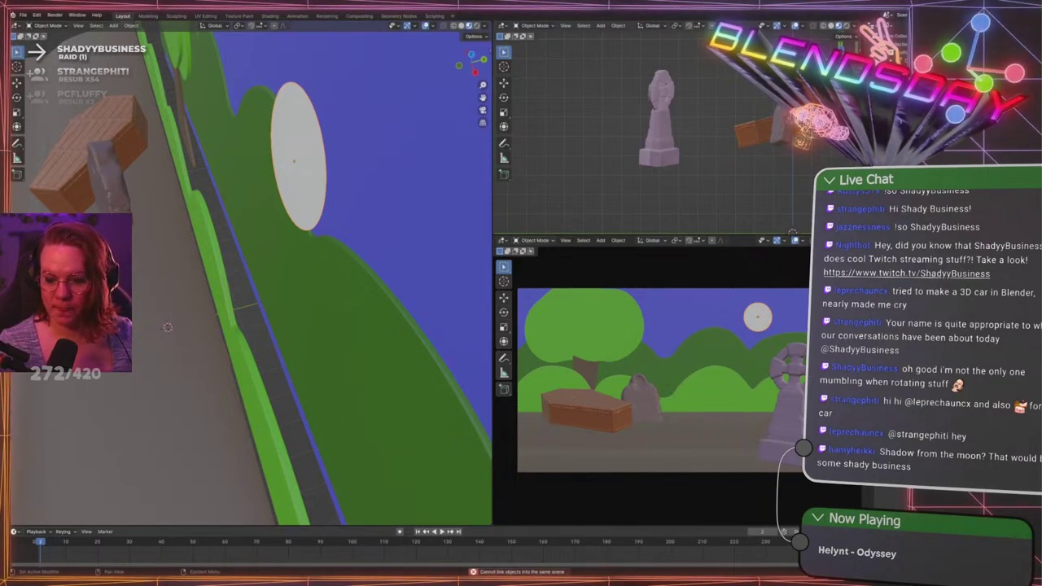
{"action": "middle_click_drag", "start_coordinate": [346, 236], "coordinate": [295, 248]}
{"action": "key", "text": "ctrl+a"}
{"action": "left_click", "coordinate": [337, 233]}
{"action": "key", "text": "Tab"}
{"action": "key", "text": "3"}
{"action": "key", "text": "a"}
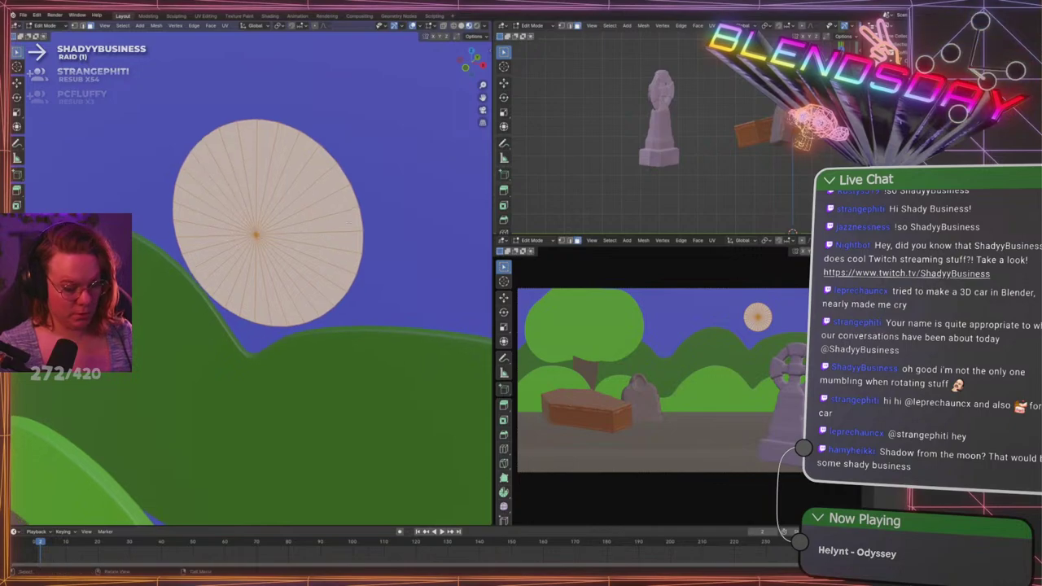
{"action": "key", "text": "i"}
{"action": "left_click", "coordinate": [400, 178]}
{"action": "key", "text": "Tab"}
Try a greater thickness for the moon disc, and undo the last thickness change
{"action": "middle_click_drag", "start_coordinate": [418, 166], "coordinate": [383, 222]}
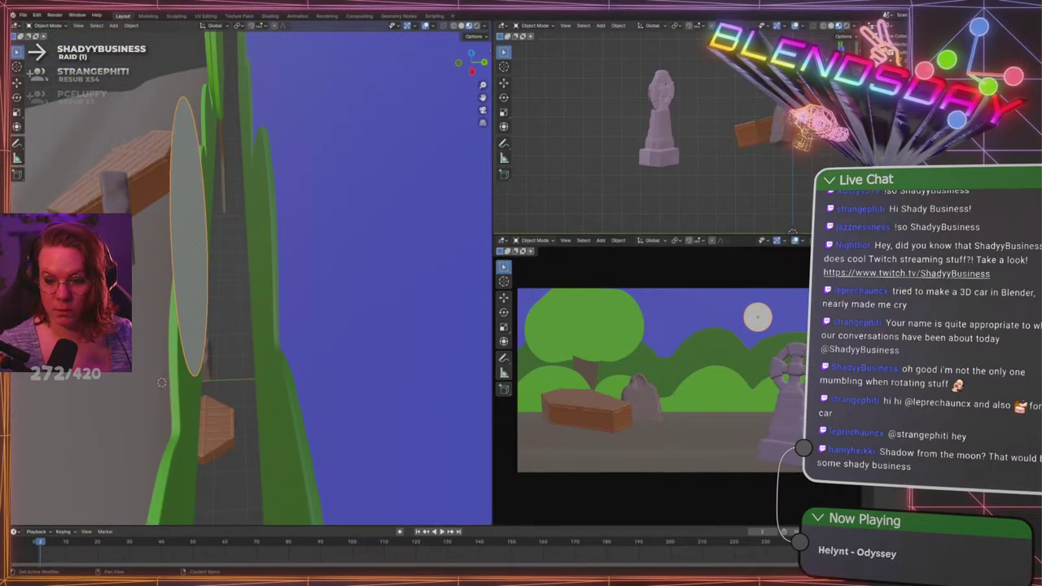
{"action": "mouse_move", "coordinate": [212, 223]}
{"action": "middle_mouse_down"}
{"action": "mouse_move", "coordinate": [195, 225]}
{"action": "mouse_move", "coordinate": [212, 223]}
{"action": "middle_mouse_up"}
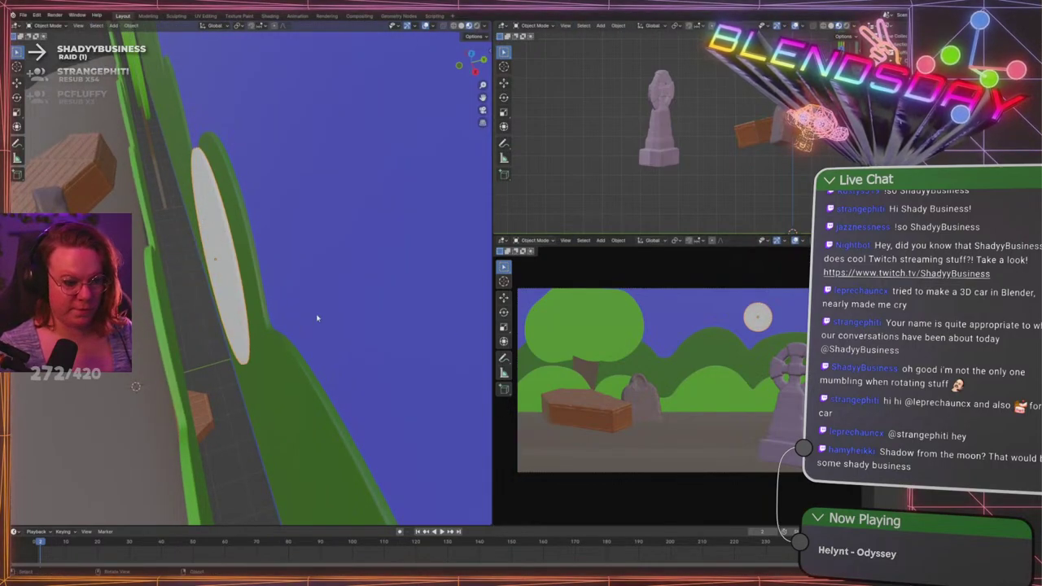
{"action": "middle_click_drag", "start_coordinate": [175, 269], "coordinate": [193, 275]}
{"action": "scroll", "coordinate": [356, 280], "scroll_direction": "up", "scroll_amount": 2}
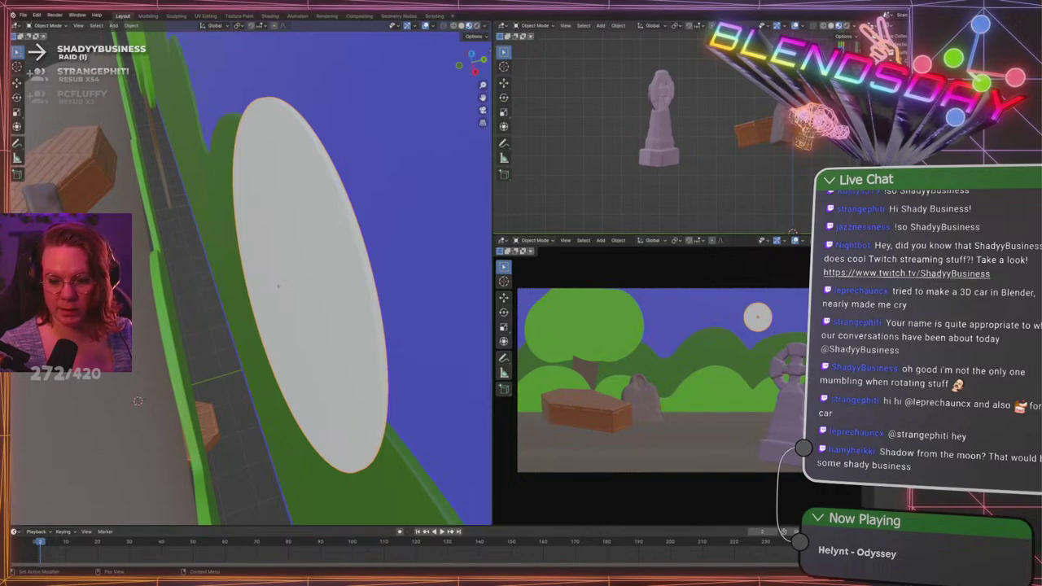
{"action": "key", "text": "Return"}
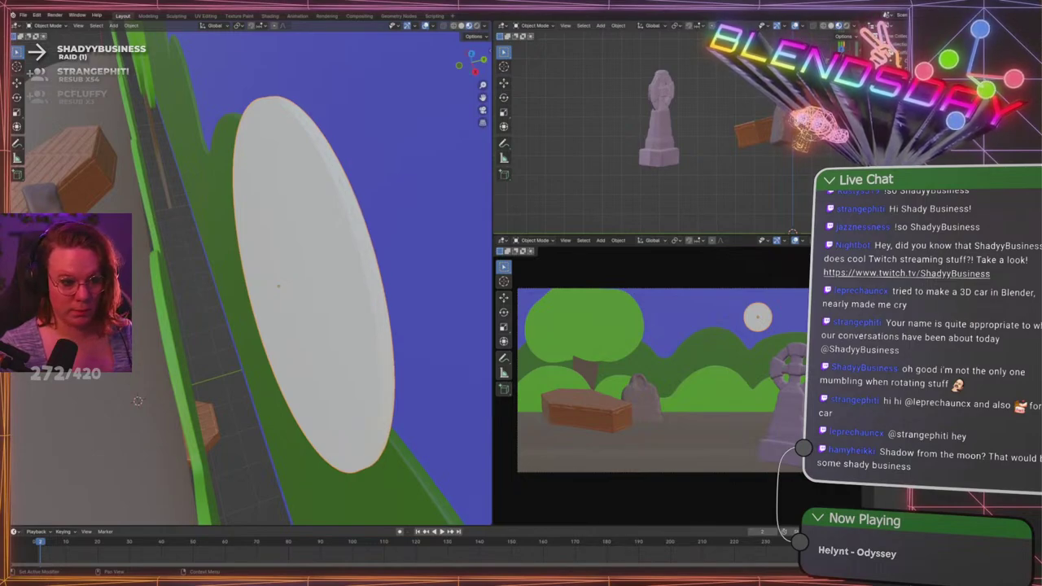
{"action": "key", "text": "ctrl+z"}
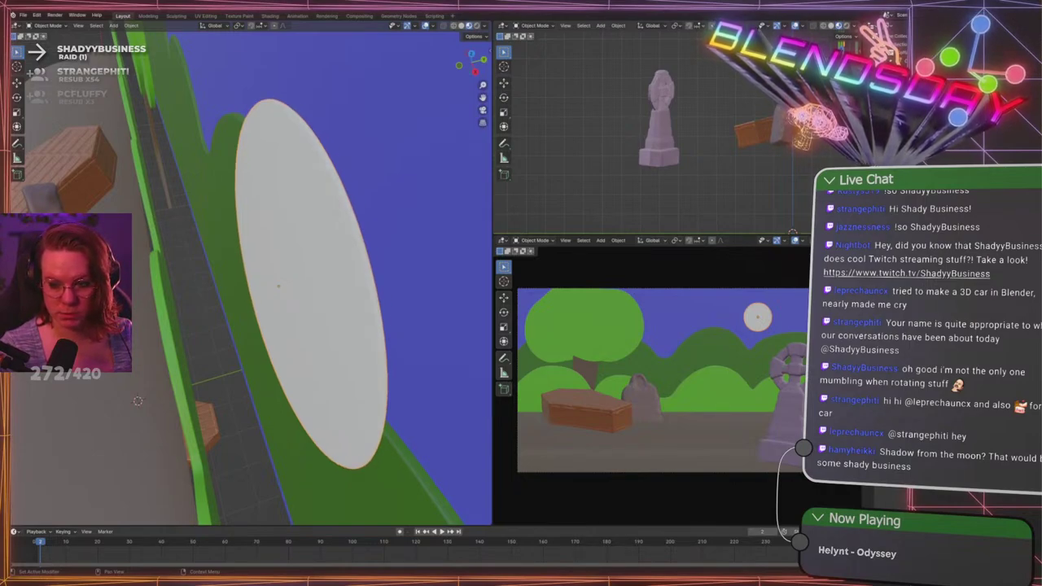
Add one loop cut close to the moon disc's outer rim and slide it to a factor of about -0.71
{"action": "key", "text": "Tab"}
{"action": "middle_click_drag", "start_coordinate": [137, 401], "coordinate": [132, 433]}
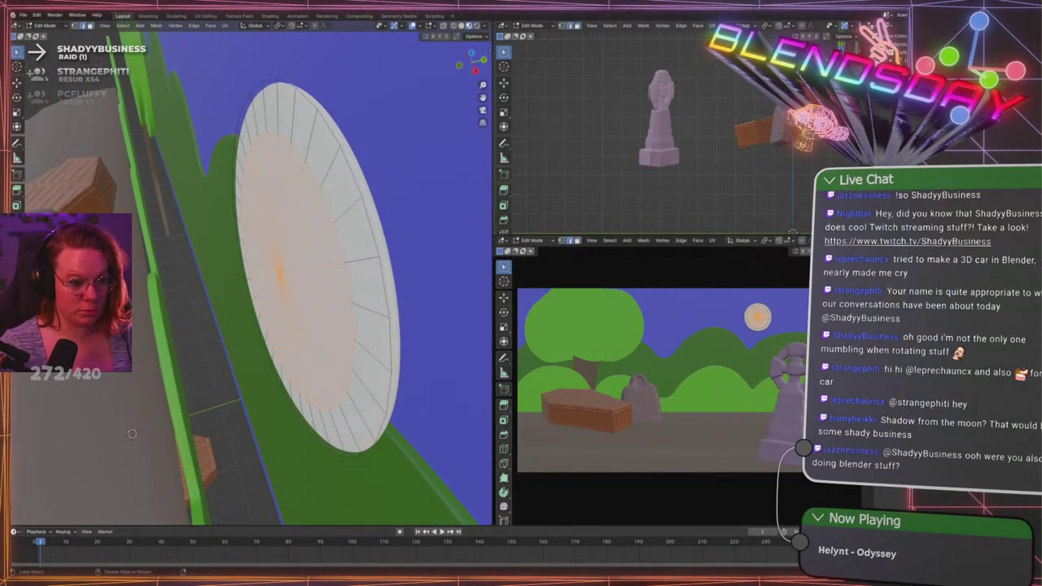
{"action": "key", "text": "alt+a"}
{"action": "middle_click_drag", "start_coordinate": [389, 146], "coordinate": [348, 134]}
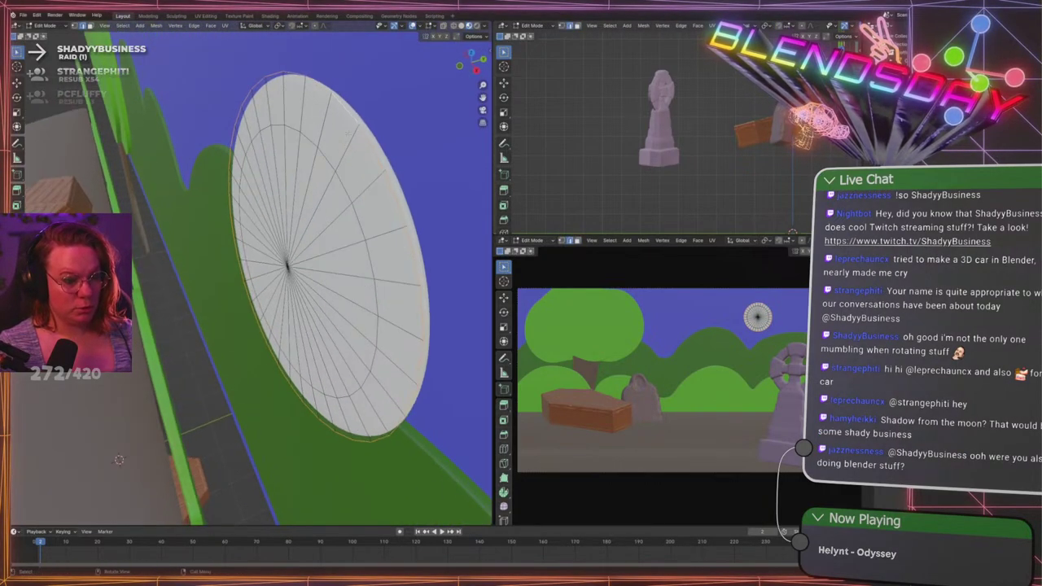
{"action": "key", "text": "ctrl+r"}
{"action": "left_click", "coordinate": [373, 127]}
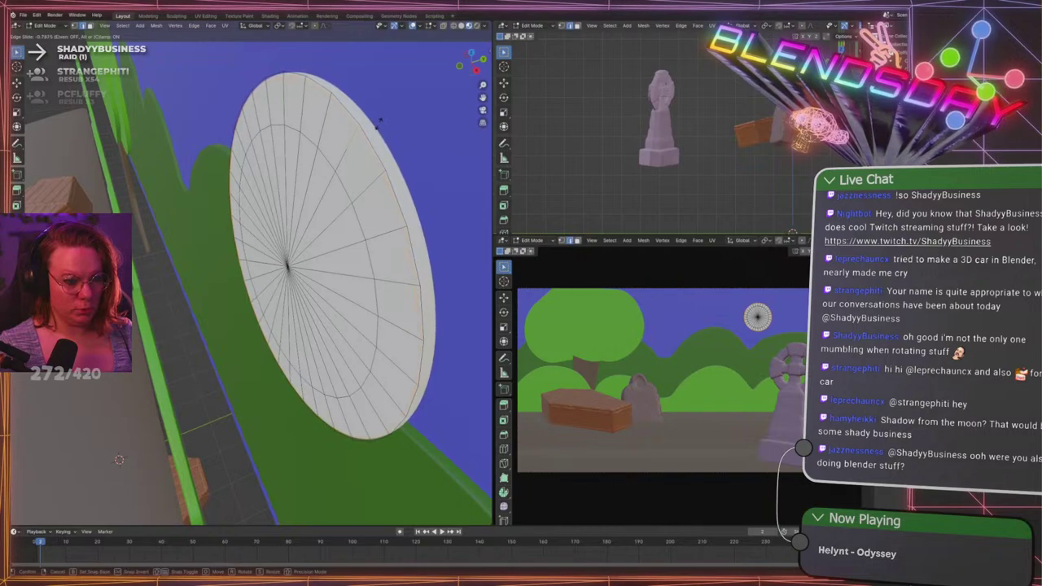
{"action": "left_click", "coordinate": [378, 123]}
{"action": "key", "text": "g"}
{"action": "key", "text": "g"}
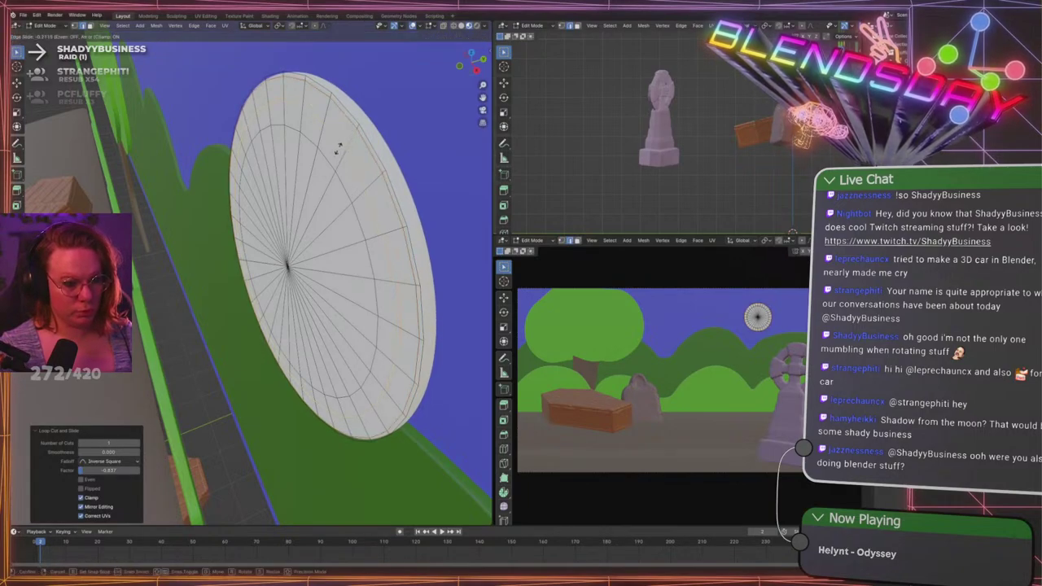
{"action": "left_click", "coordinate": [346, 140]}
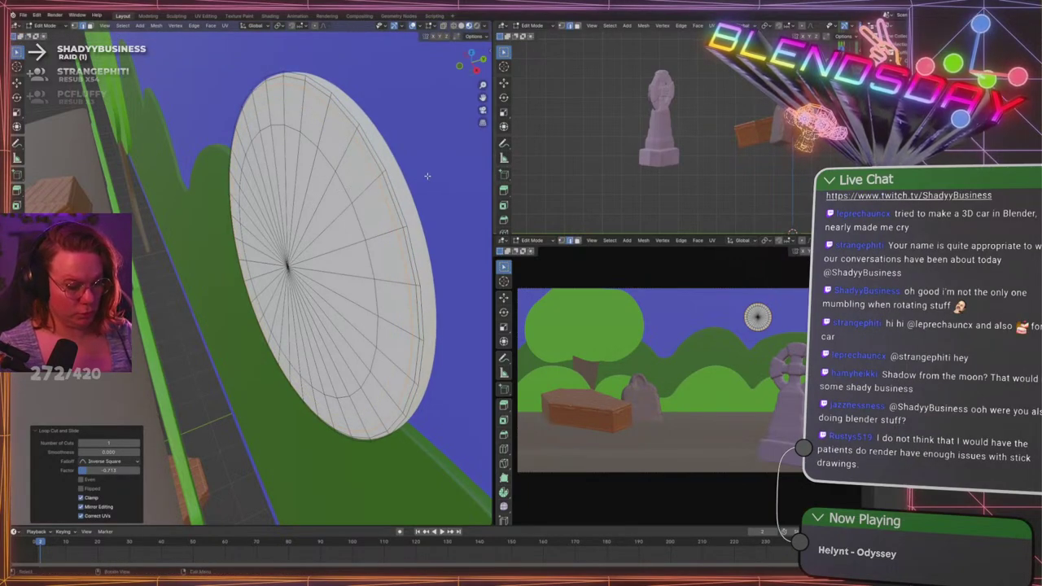
Leave mesh editing of the moon disc and save the scene file
{"action": "key", "text": "Tab"}
{"action": "scroll", "coordinate": [423, 179], "scroll_direction": "down", "scroll_amount": 9}
{"action": "middle_click_drag", "start_coordinate": [236, 312], "coordinate": [353, 211]}
{"action": "scroll", "coordinate": [271, 209], "scroll_direction": "down", "scroll_amount": 5}
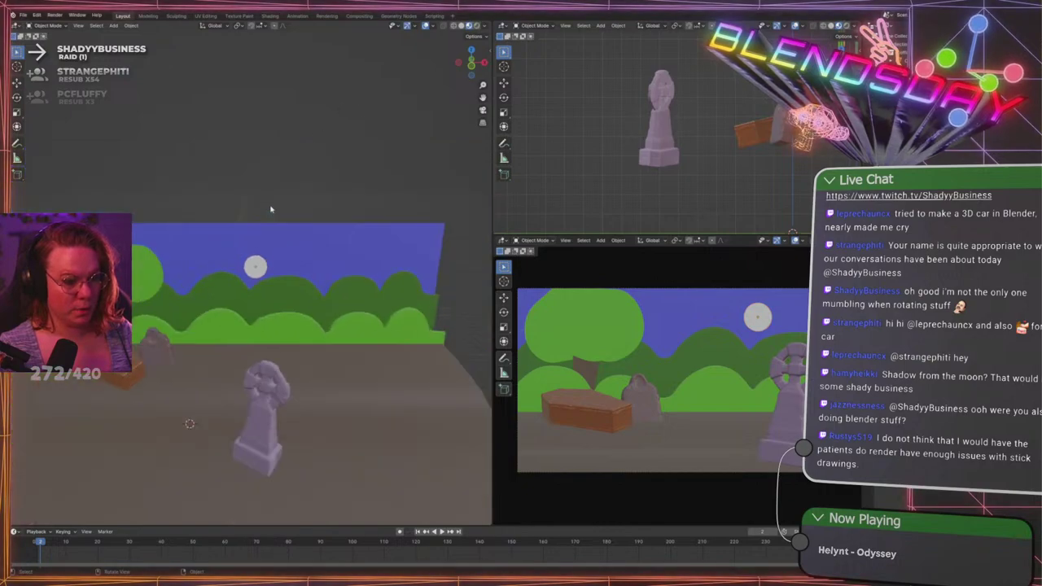
{"action": "middle_click_drag", "start_coordinate": [271, 209], "coordinate": [258, 157], "text": "shift"}
{"action": "key", "text": "ctrl+s"}
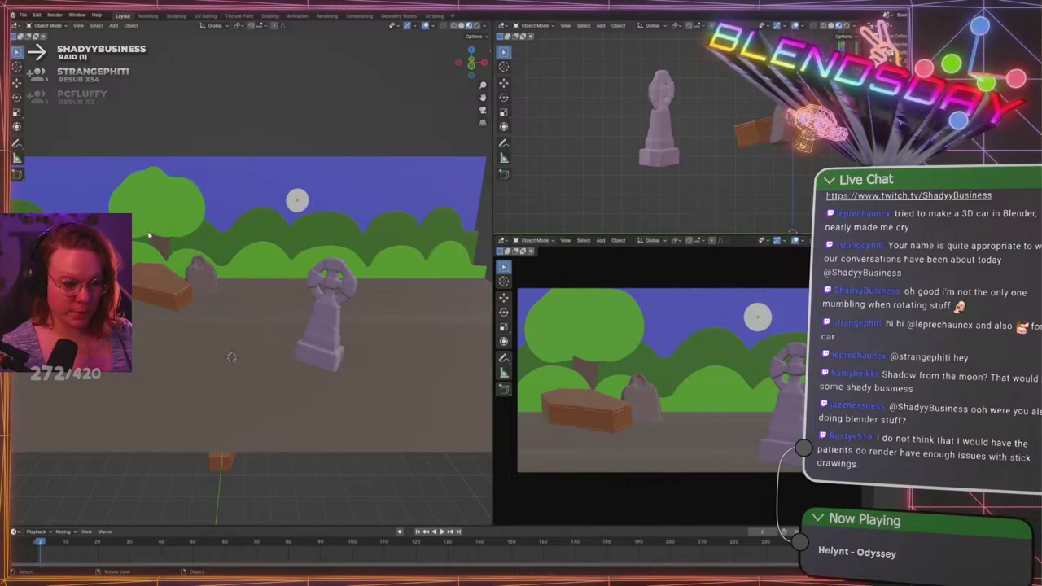
{"action": "scroll", "coordinate": [130, 246], "scroll_direction": "up", "scroll_amount": 4}
{"action": "middle_click_drag", "start_coordinate": [86, 275], "coordinate": [323, 293], "text": "shift"}
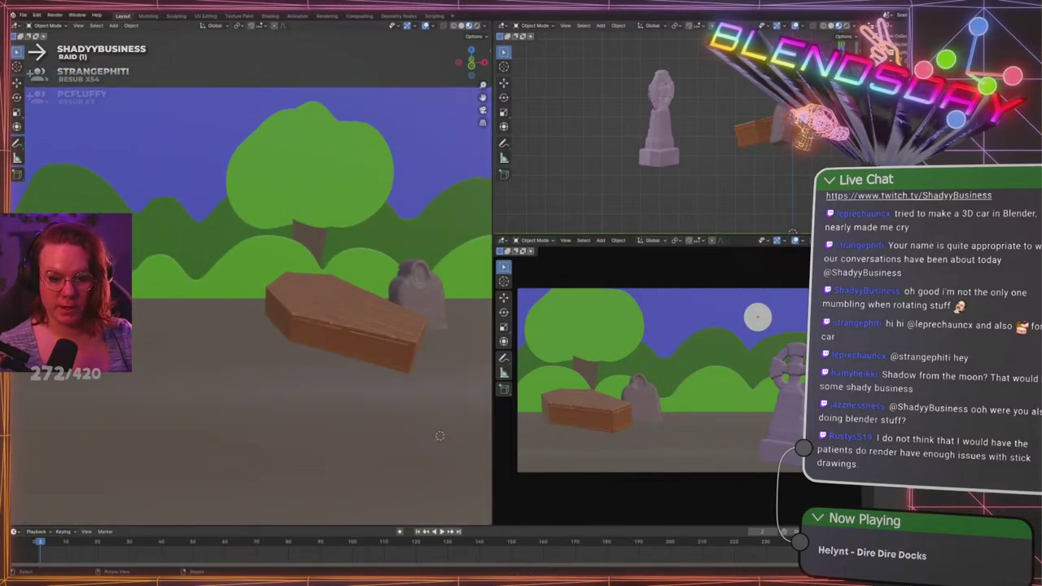
Widen the main viewport to show the whole graveyard and add a spot light to the scene
{"action": "middle_click_drag", "start_coordinate": [358, 257], "coordinate": [154, 244], "text": "shift"}
{"action": "scroll", "coordinate": [423, 301], "scroll_direction": "down", "scroll_amount": 3}
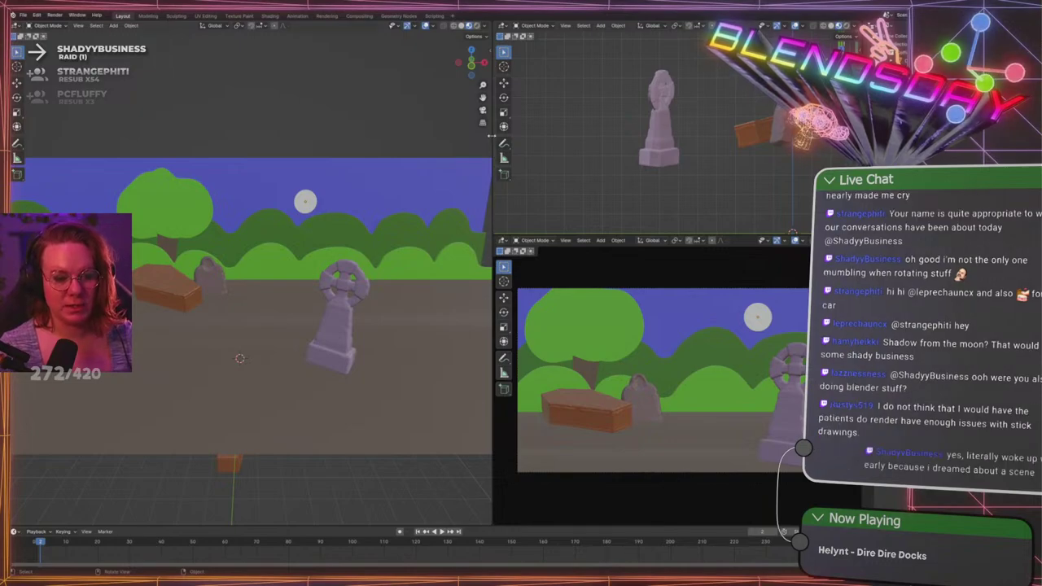
{"action": "left_click_drag", "start_coordinate": [493, 149], "coordinate": [733, 159]}
{"action": "scroll", "coordinate": [413, 187], "scroll_direction": "down", "scroll_amount": 4}
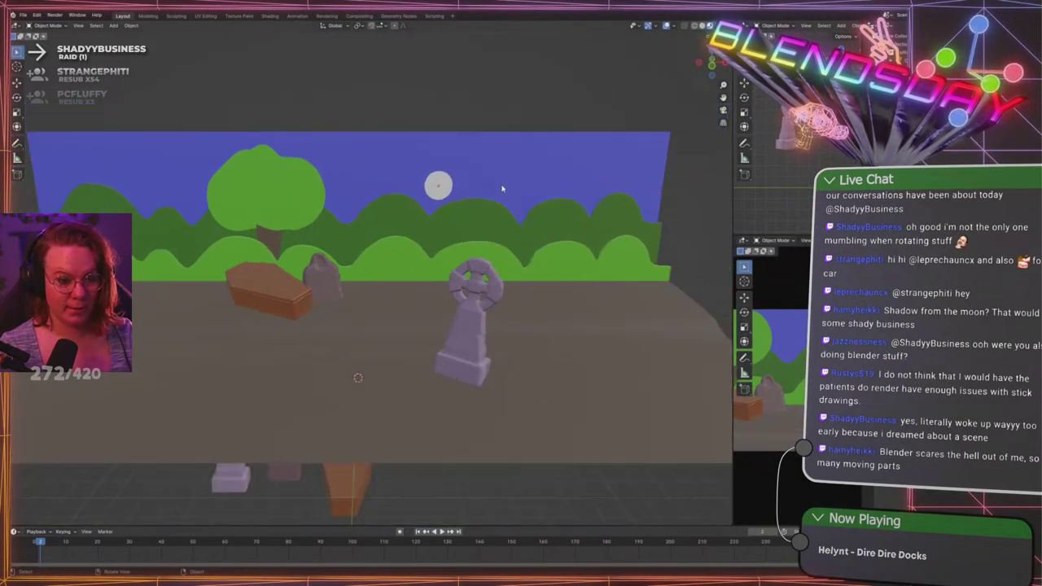
{"action": "key", "text": "shift+a"}
{"action": "key", "text": "Escape"}
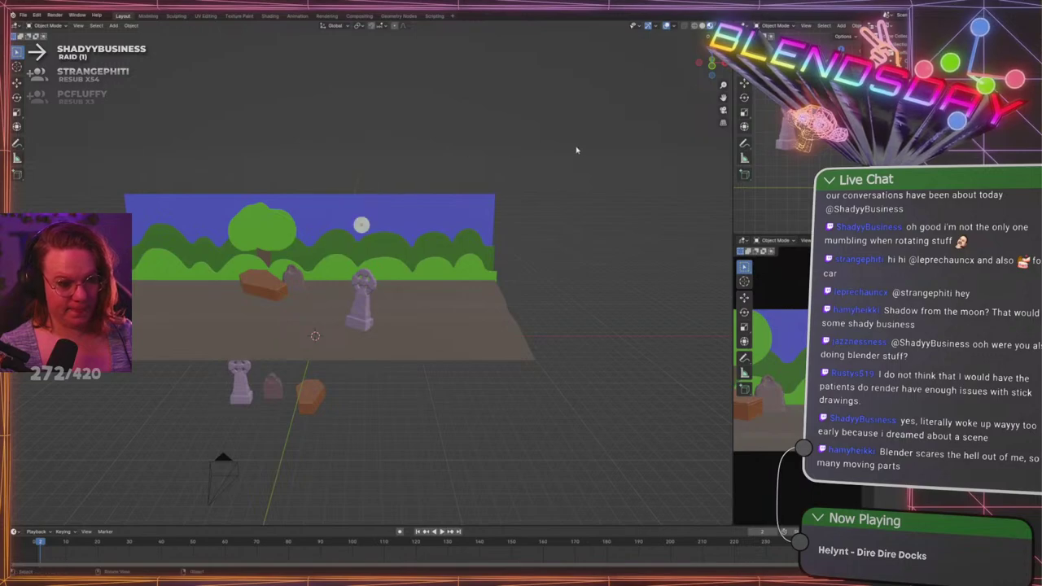
{"action": "key", "text": "shift+a"}
{"action": "mouse_move", "coordinate": [481, 249]}
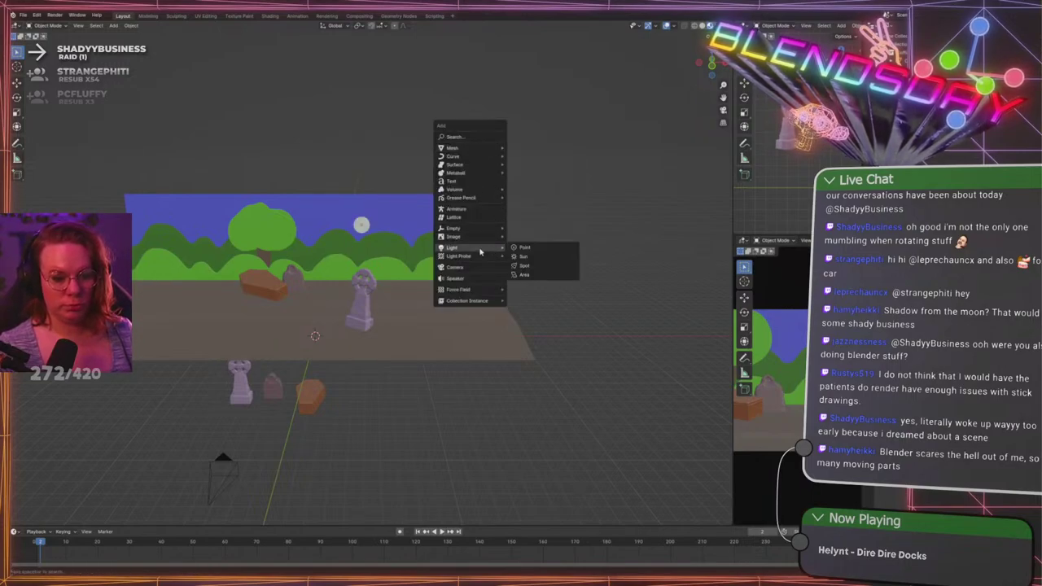
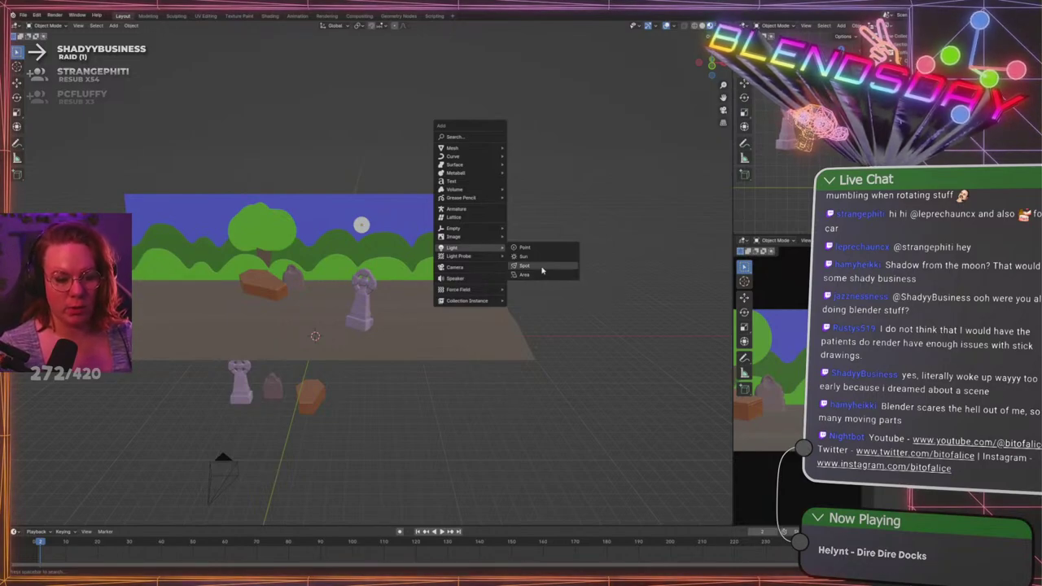
{"action": "left_click", "coordinate": [542, 270]}
Raise the spot light above the sky backdrop and tilt it about 35° toward the coffin side in front view
{"action": "middle_click_drag", "start_coordinate": [521, 294], "coordinate": [389, 320]}
{"action": "key", "text": "KP_1"}
{"action": "scroll", "coordinate": [463, 333], "scroll_direction": "down", "scroll_amount": 1}
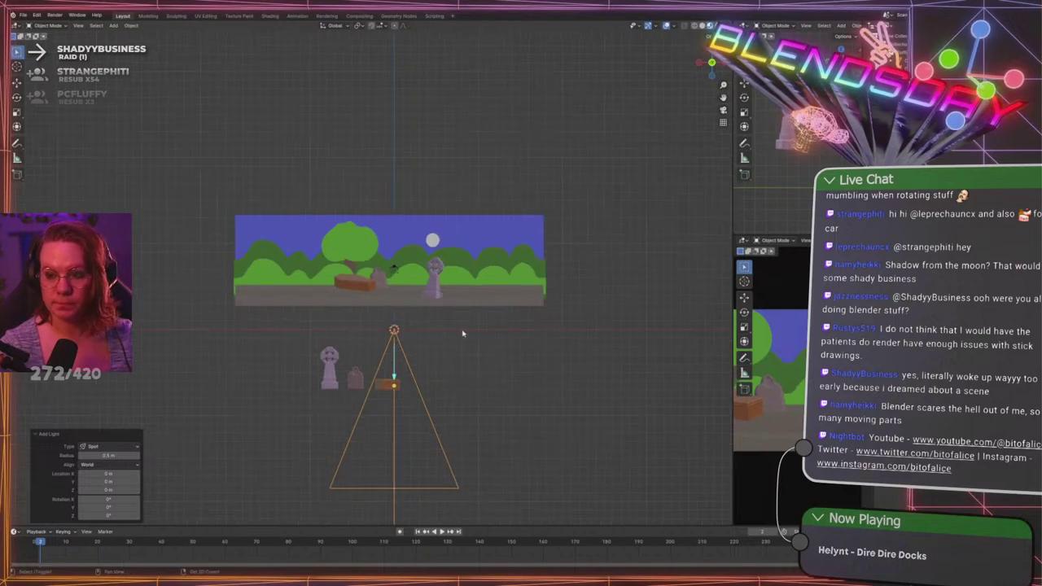
{"action": "middle_click_drag", "start_coordinate": [464, 333], "coordinate": [448, 327], "text": "shift"}
{"action": "scroll", "coordinate": [440, 333], "scroll_direction": "down", "scroll_amount": 2}
{"action": "scroll", "coordinate": [407, 345], "scroll_direction": "up", "scroll_amount": 2}
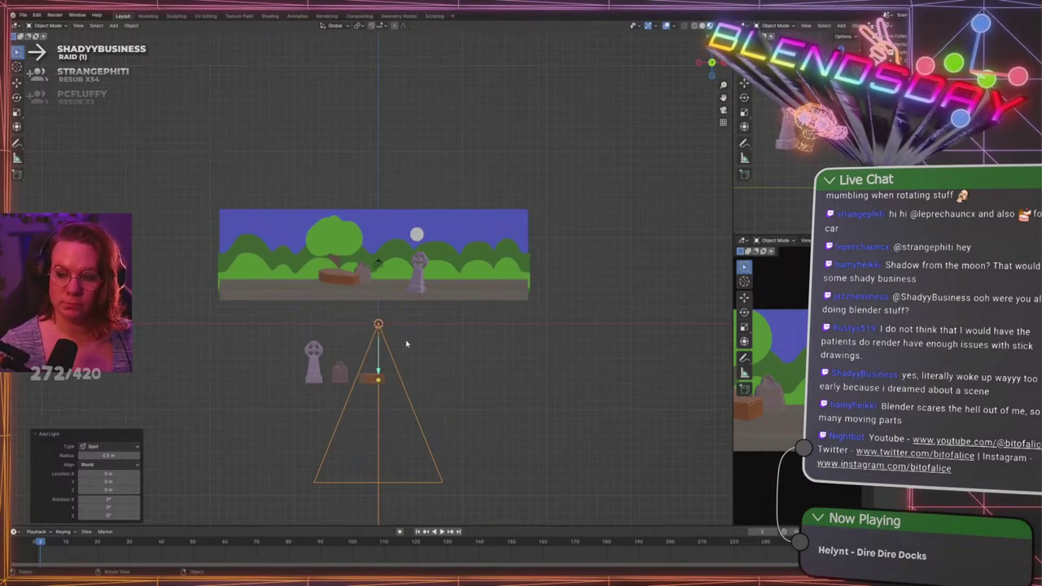
{"action": "scroll", "coordinate": [417, 339], "scroll_direction": "up", "scroll_amount": 4}
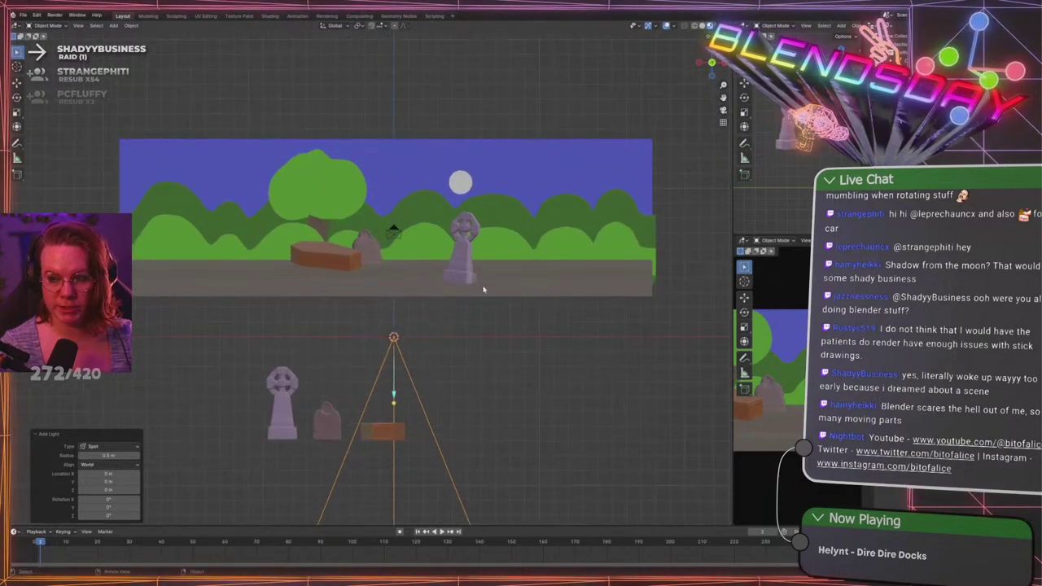
{"action": "key", "text": "g"}
{"action": "left_click", "coordinate": [392, 71]}
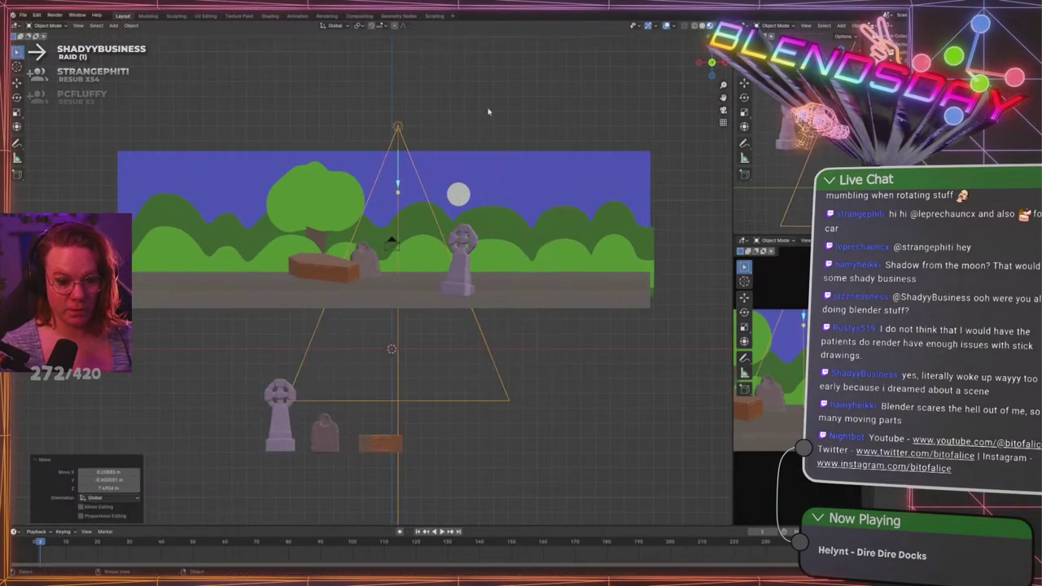
{"action": "key", "text": "r"}
{"action": "left_click", "coordinate": [405, 232]}
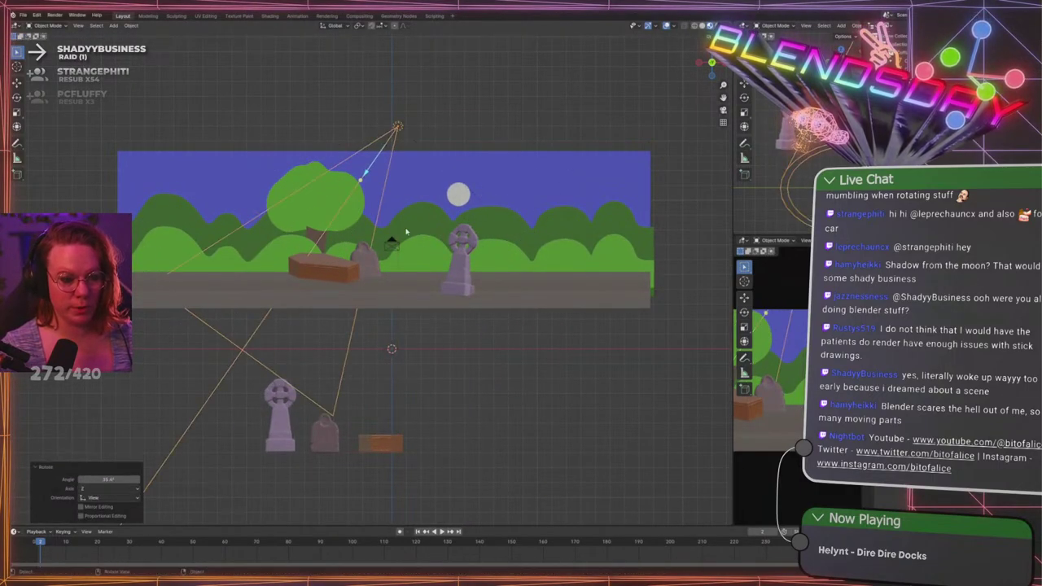
Turn the spot light in top view and move it about 4.1 m along X and toward the front, behind the cross gravestone
{"action": "key", "text": "KP_7"}
{"action": "key", "text": "r"}
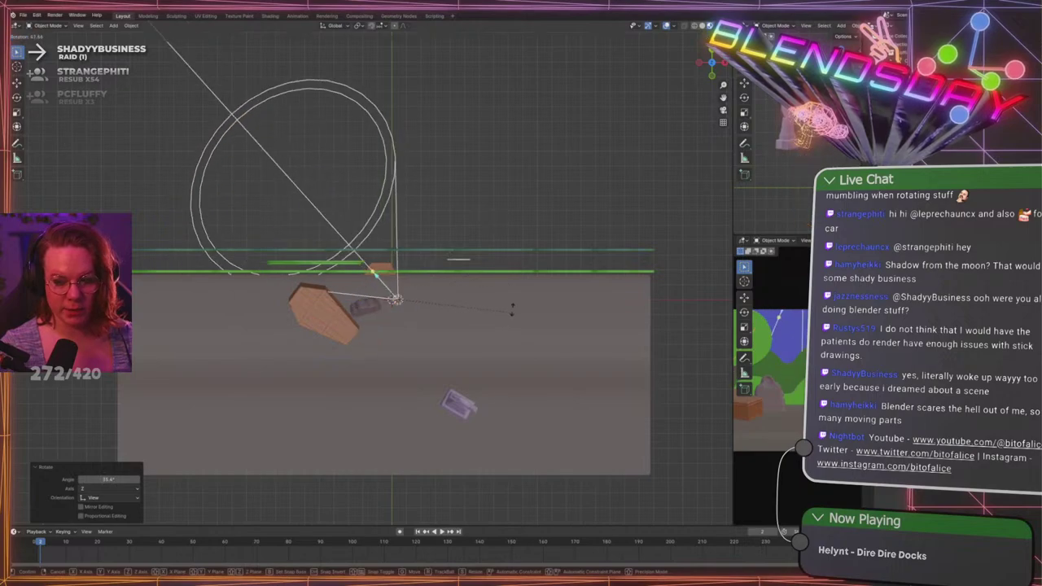
{"action": "left_click", "coordinate": [448, 236]}
{"action": "left_click", "coordinate": [447, 236]}
{"action": "key", "text": "g"}
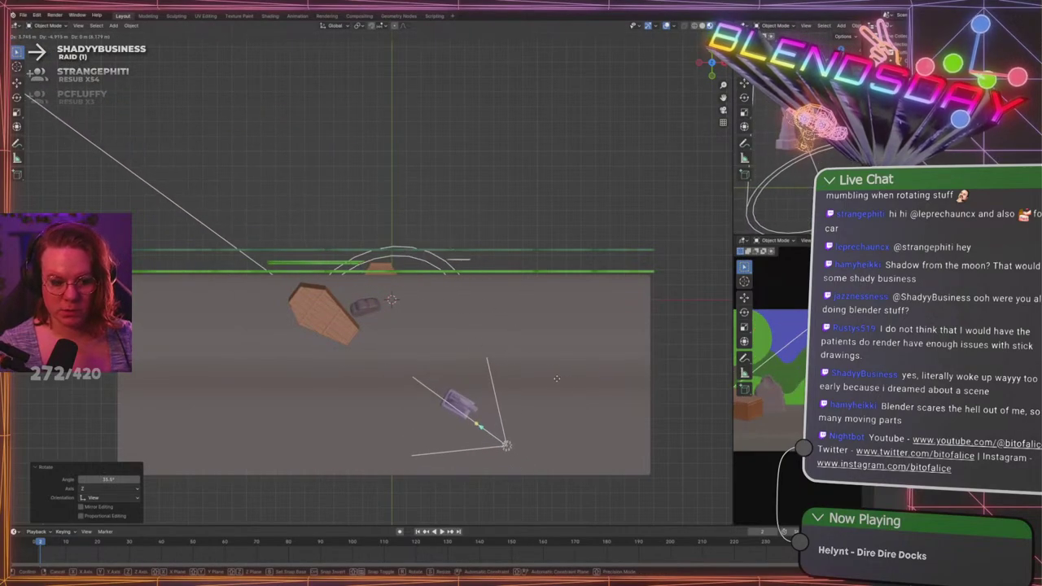
{"action": "left_click", "coordinate": [569, 375]}
Switch the main viewport to rendered shading and darken the world background to black
{"action": "middle_click_drag", "start_coordinate": [678, 110], "coordinate": [673, 56]}
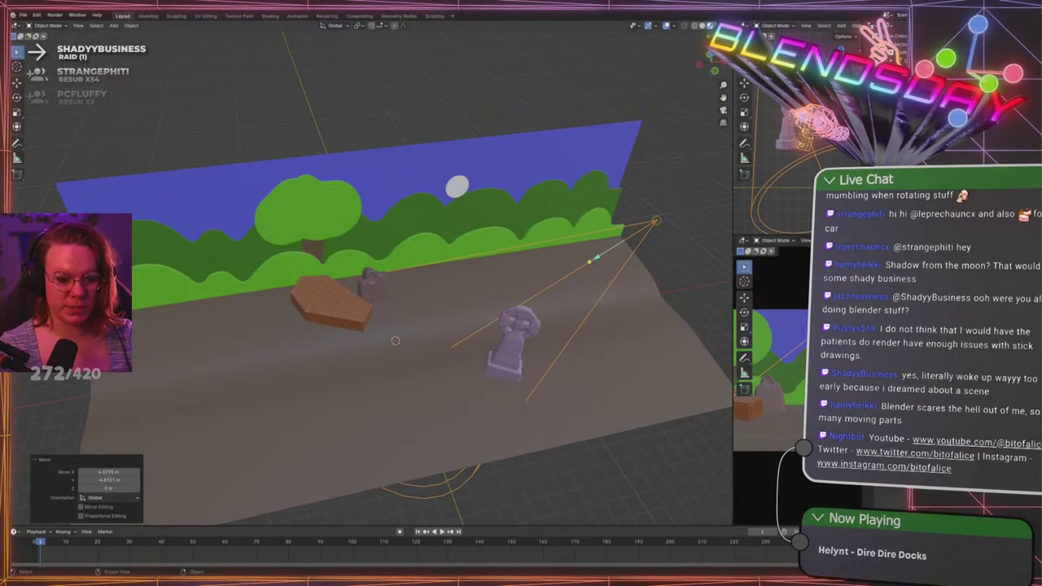
{"action": "left_click", "coordinate": [718, 25]}
{"action": "middle_click_drag", "start_coordinate": [482, 242], "coordinate": [489, 206]}
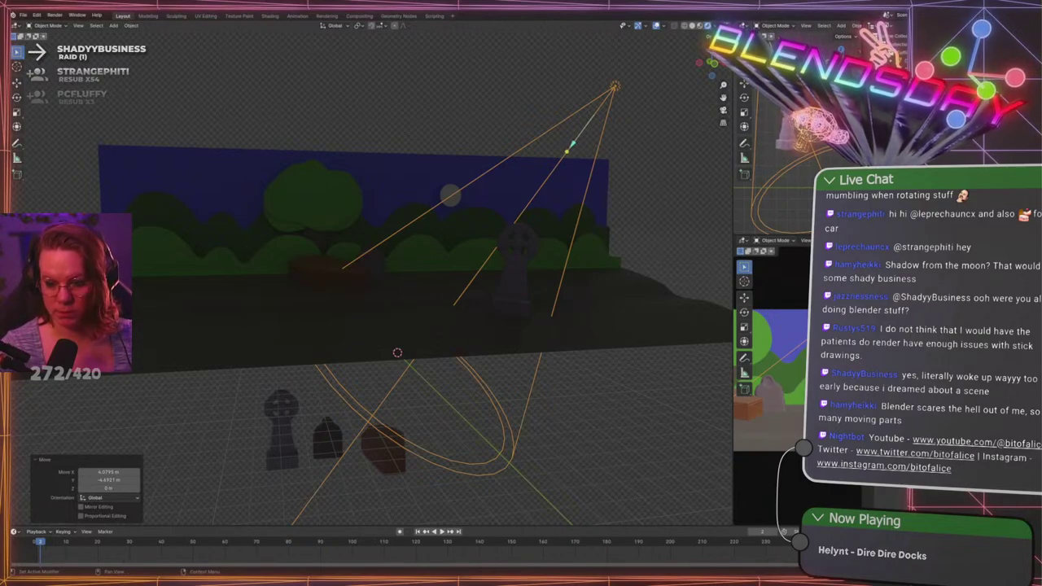
{"action": "key", "text": "Return"}
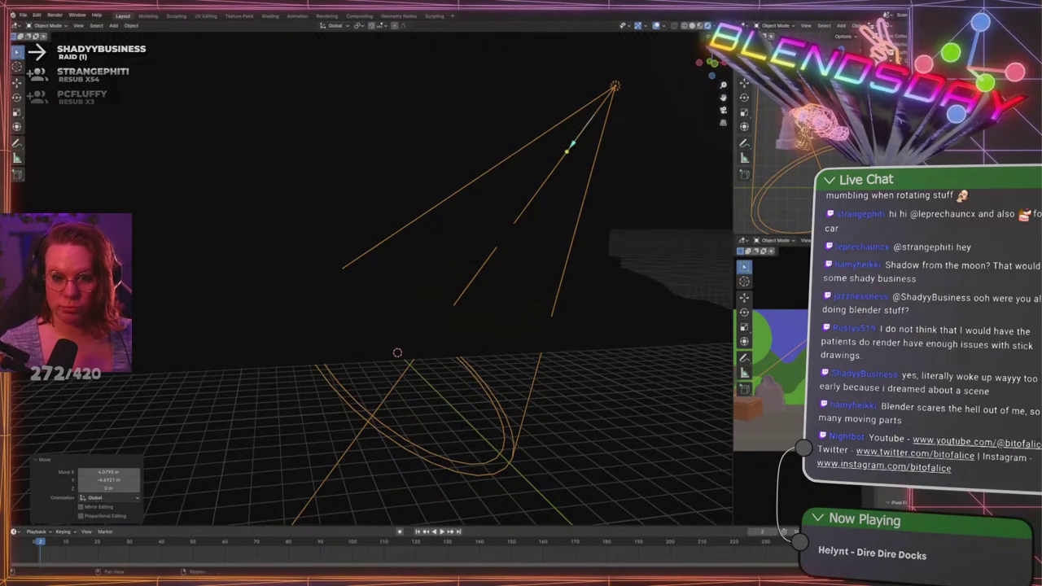
Hide the floor grid overlay and raise the spot light's power until it lights the ground and gravestones
{"action": "left_click", "coordinate": [663, 26]}
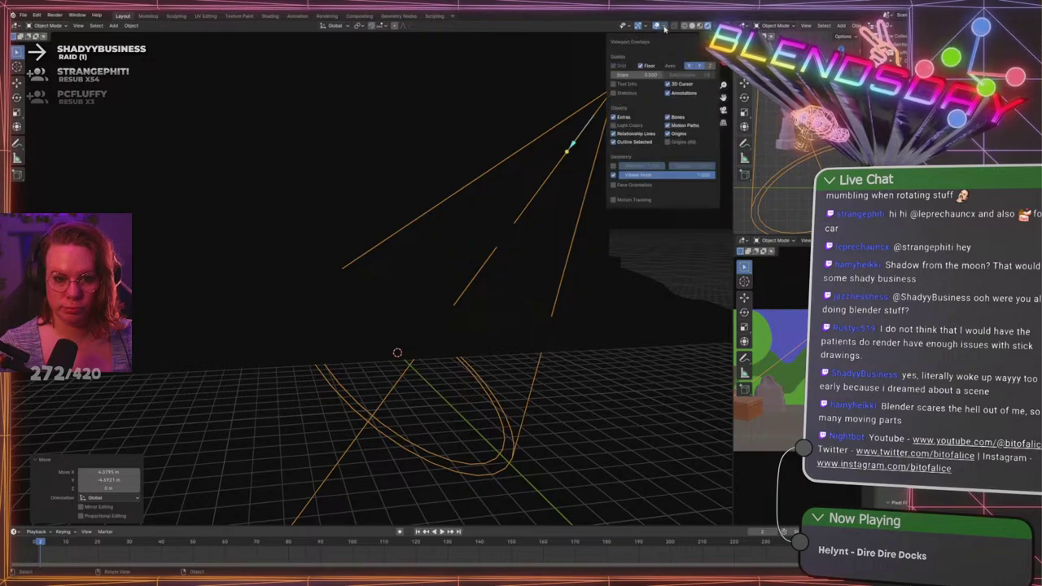
{"action": "left_click", "coordinate": [640, 65]}
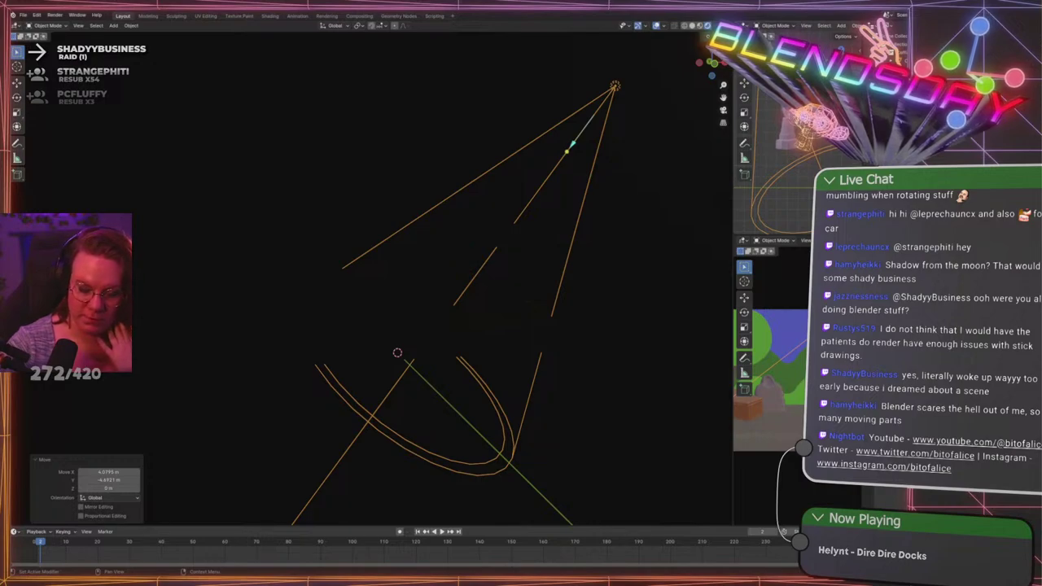
{"action": "key", "text": "Return"}
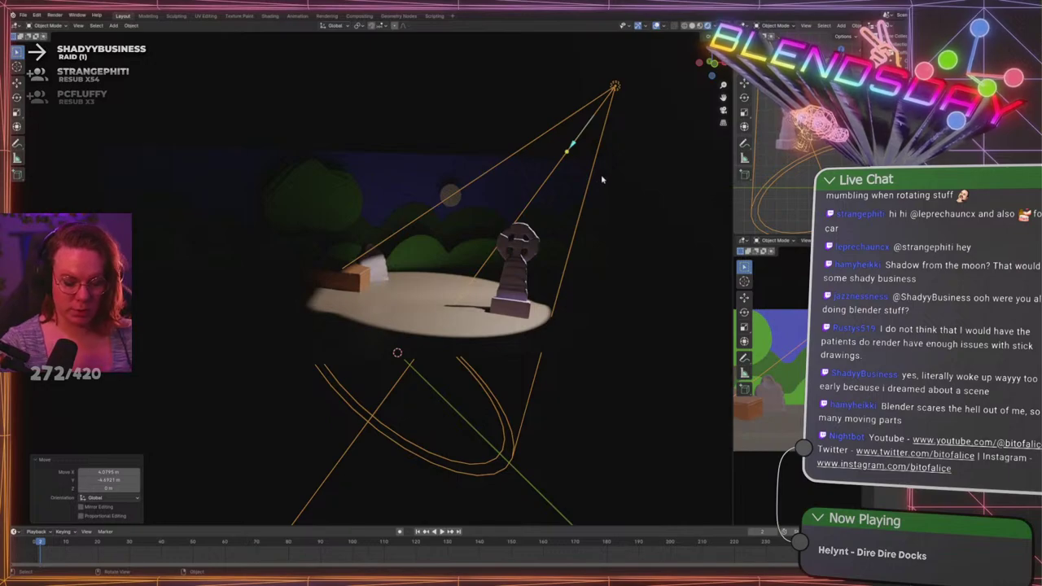
Rotate the spot light about -22.8° in top view and reposition it beside the cross gravestone
{"action": "key", "text": "KP_7"}
{"action": "scroll", "coordinate": [546, 339], "scroll_direction": "down", "scroll_amount": 3}
{"action": "middle_click_drag", "start_coordinate": [493, 365], "coordinate": [482, 274], "text": "shift"}
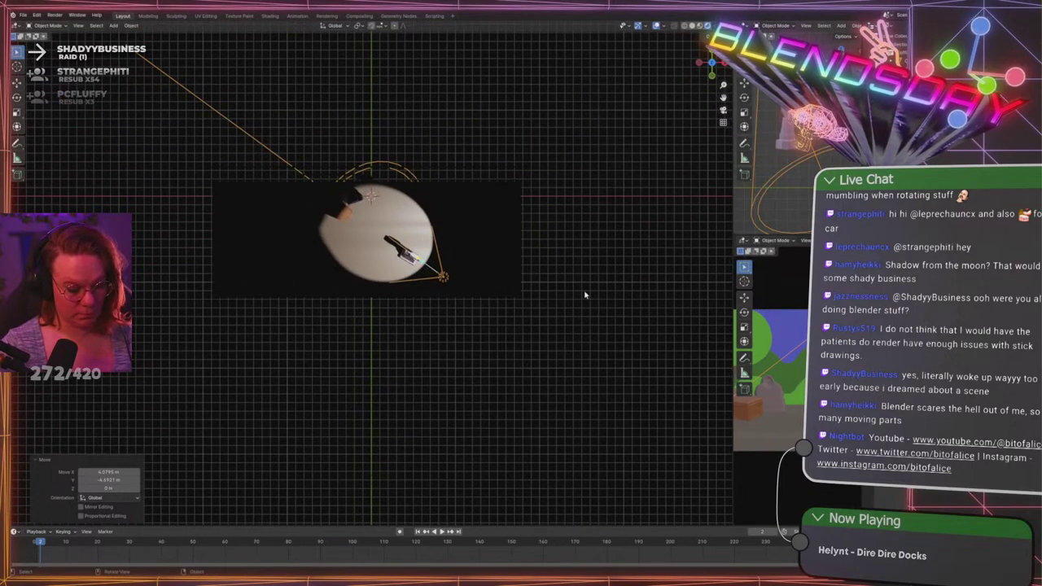
{"action": "key", "text": "r"}
{"action": "left_click", "coordinate": [569, 239]}
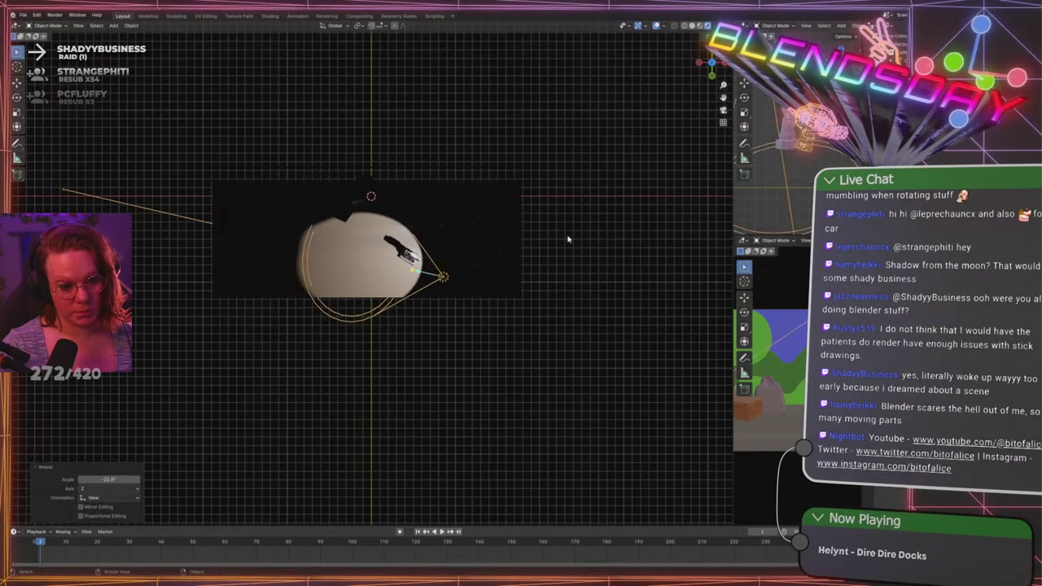
{"action": "key", "text": "g"}
{"action": "left_click", "coordinate": [561, 333]}
Tilt the spot light by about 22° from the front and move it farther up and outward from the ground
{"action": "middle_click_drag", "start_coordinate": [561, 332], "coordinate": [552, 260]}
{"action": "key", "text": "r"}
{"action": "left_click", "coordinate": [511, 410]}
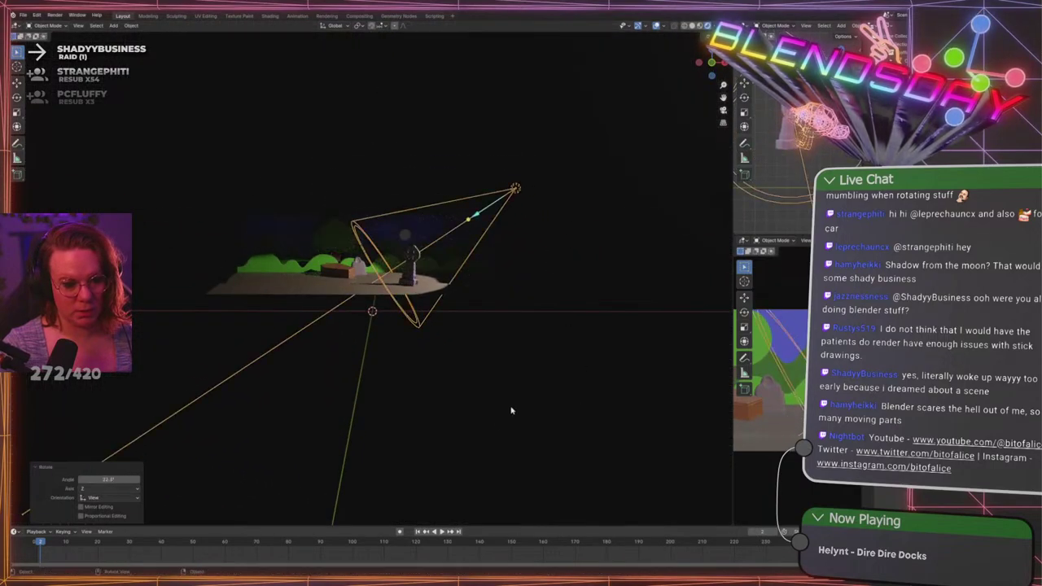
{"action": "key", "text": "g"}
{"action": "left_click", "coordinate": [570, 148]}
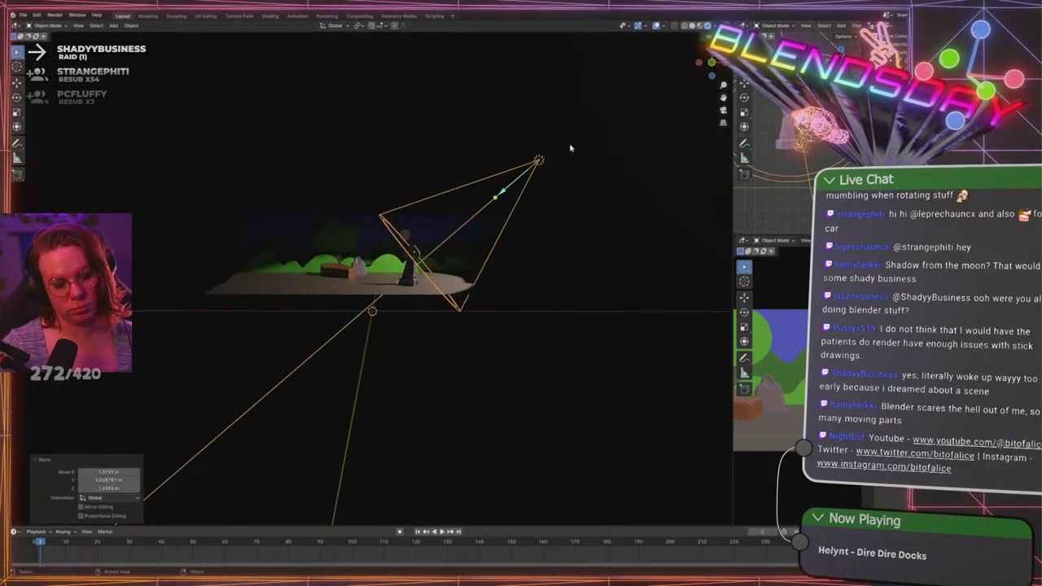
Duplicate the spot light and place the copy about 14.2 m away in the negative X direction
{"action": "middle_click_drag", "start_coordinate": [569, 148], "coordinate": [501, 203]}
{"action": "key", "text": "KP_7"}
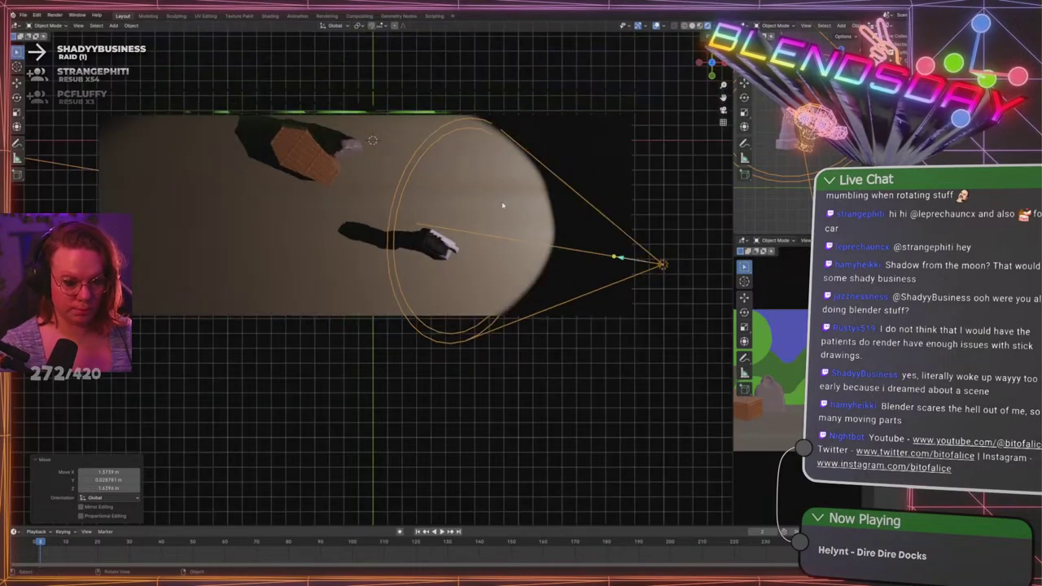
{"action": "scroll", "coordinate": [501, 201], "scroll_direction": "down", "scroll_amount": 2}
{"action": "key", "text": "g"}
{"action": "key", "text": "x"}
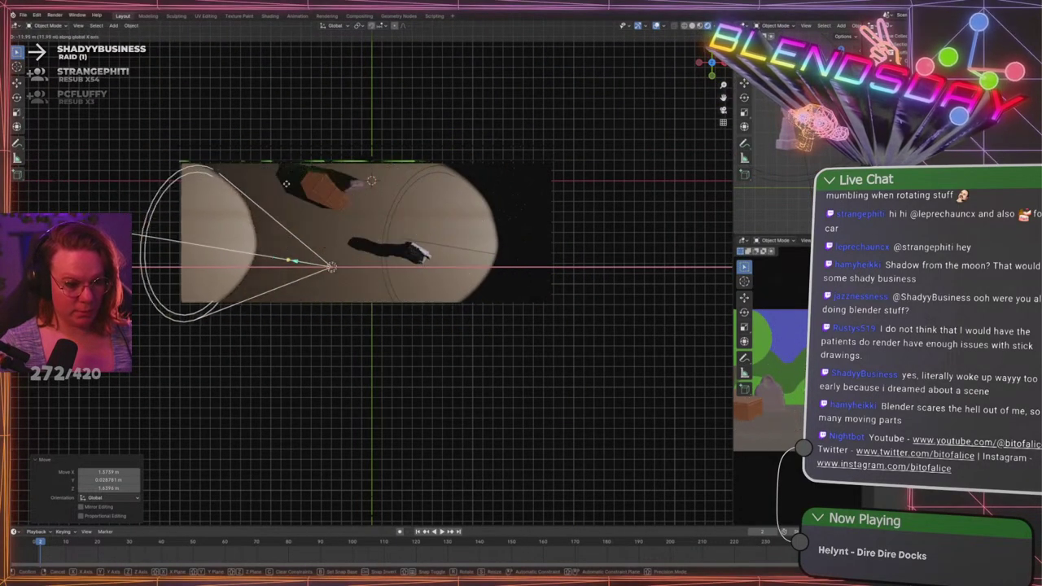
{"action": "left_click", "coordinate": [240, 183]}
Rotate the copied spot light about 162° to face the graves and move it about 5.5 m farther along negative X
{"action": "key", "text": "r"}
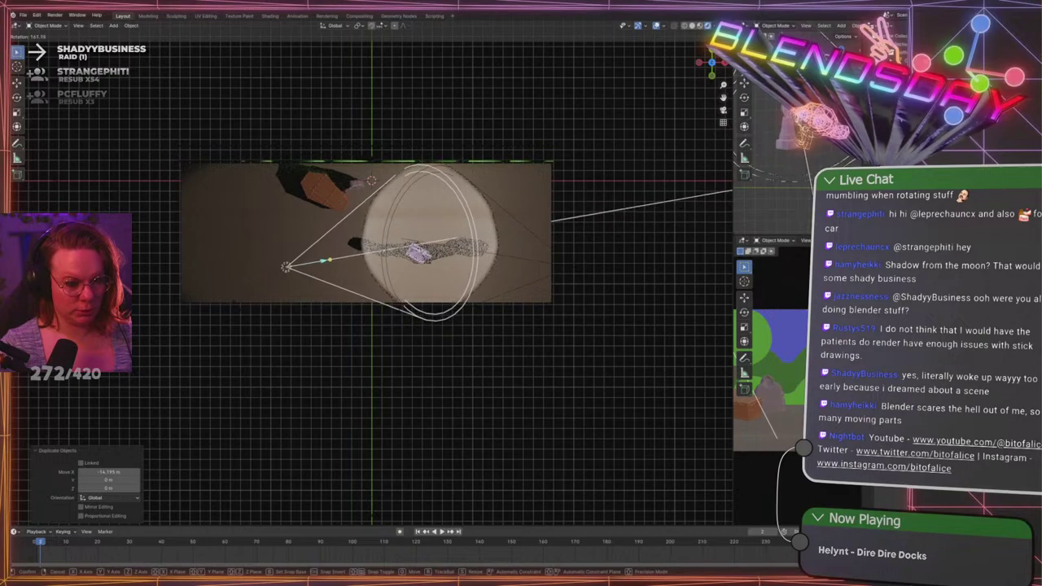
{"action": "left_click", "coordinate": [484, 261]}
{"action": "key", "text": "g"}
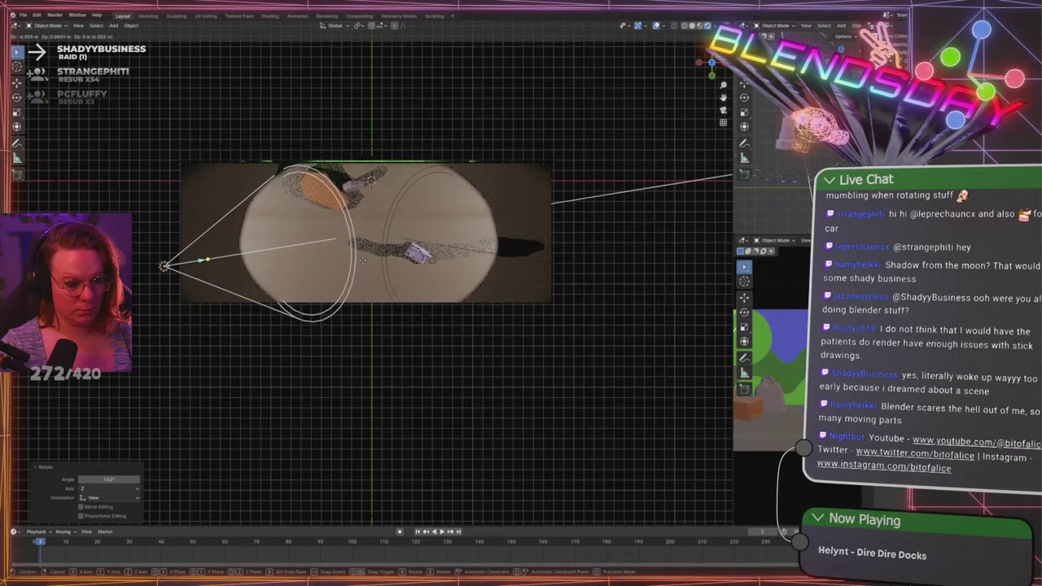
{"action": "left_click", "coordinate": [373, 258]}
Check the lighting through the camera, then rotate the copied spot light and move it toward the backdrop, aiming diagonally at the coffin
{"action": "middle_click_drag", "start_coordinate": [429, 248], "coordinate": [434, 168]}
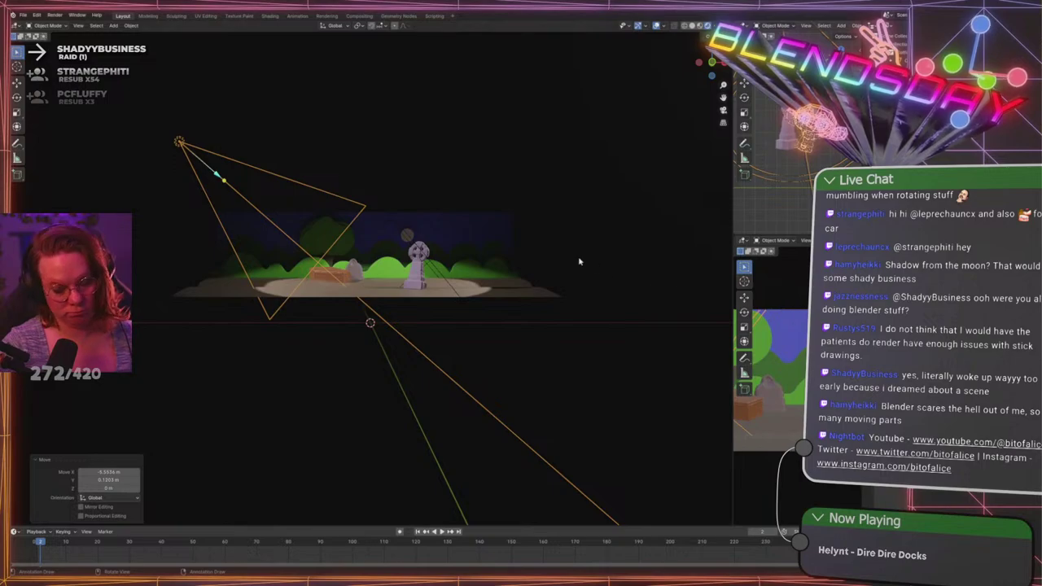
{"action": "key", "text": "KP_0"}
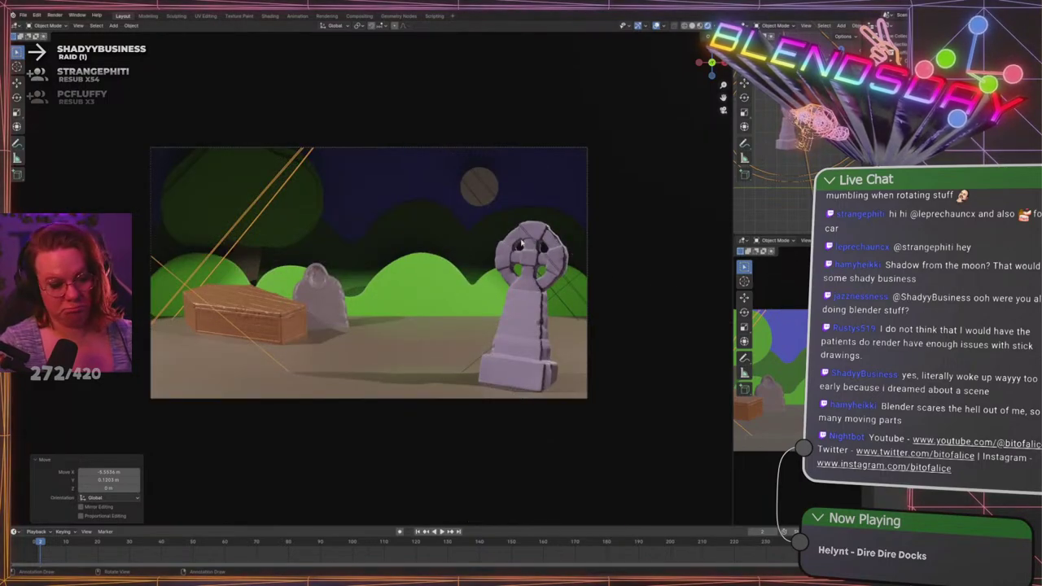
{"action": "scroll", "coordinate": [448, 152], "scroll_direction": "down", "scroll_amount": 2}
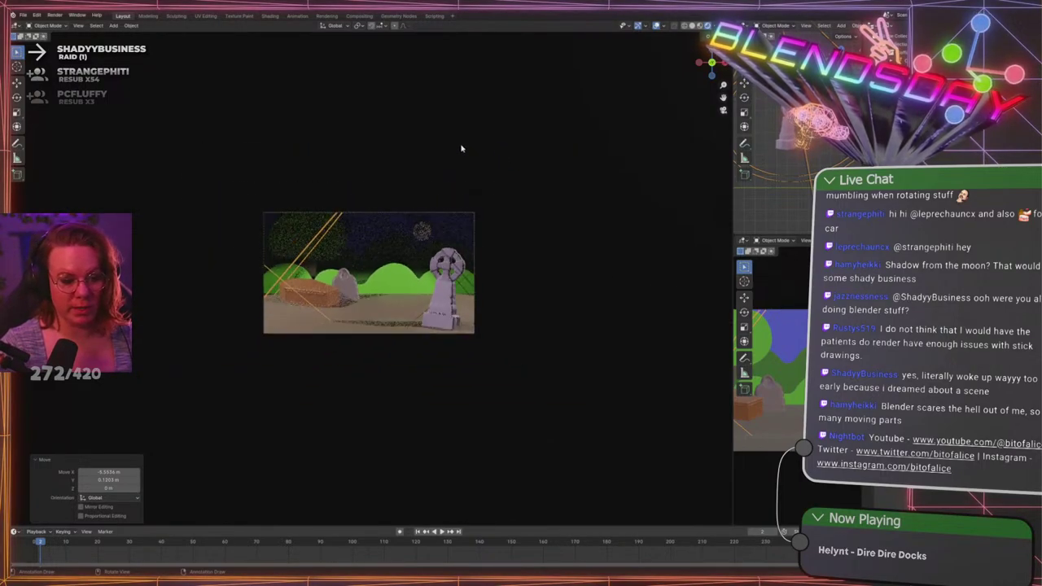
{"action": "scroll", "coordinate": [453, 150], "scroll_direction": "up", "scroll_amount": 2}
{"action": "key", "text": "KP_7"}
{"action": "middle_click_drag", "start_coordinate": [428, 186], "coordinate": [445, 170]}
{"action": "scroll", "coordinate": [445, 170], "scroll_direction": "down", "scroll_amount": 2}
{"action": "key", "text": "r"}
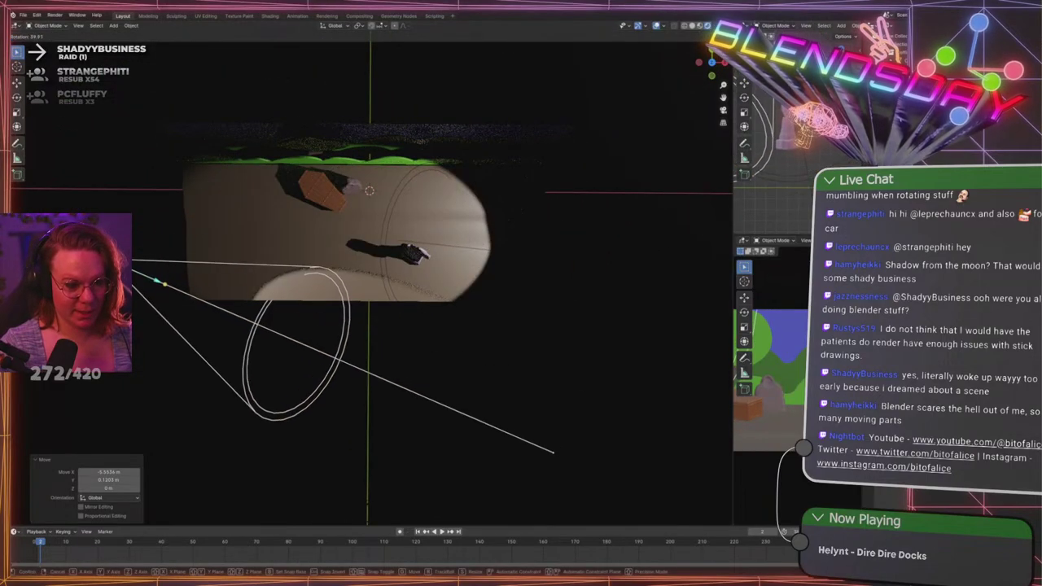
{"action": "left_click", "coordinate": [414, 431]}
{"action": "key", "text": "g"}
{"action": "left_click", "coordinate": [417, 224]}
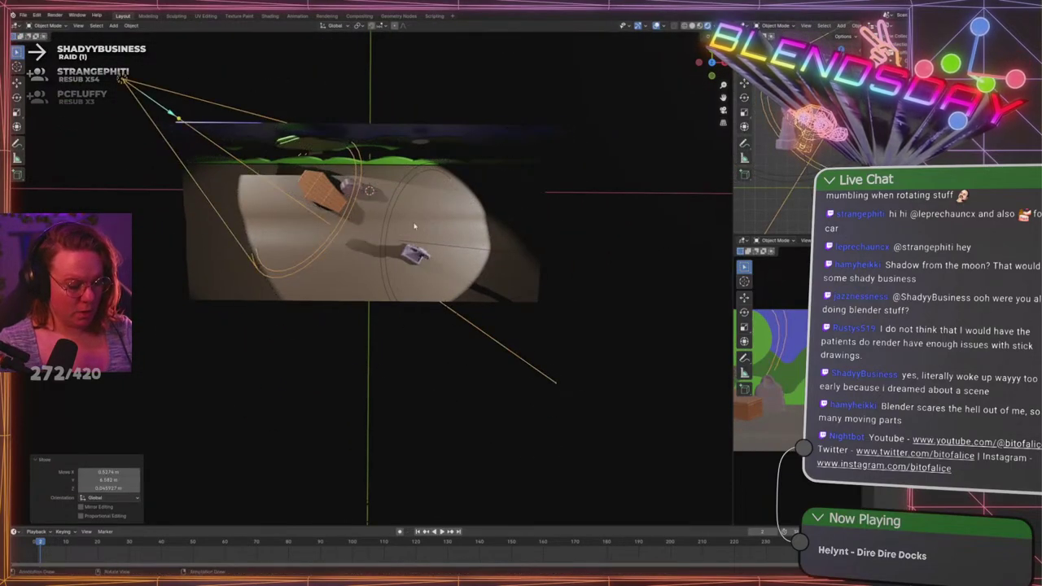
Move the sky backdrop and the moon disc farther back along the Y axis, behind the rear hedges
{"action": "middle_click_drag", "start_coordinate": [269, 192], "coordinate": [337, 298], "text": "shift"}
{"action": "scroll", "coordinate": [337, 298], "scroll_direction": "up", "scroll_amount": 2}
{"action": "left_click", "coordinate": [284, 235]}
{"action": "middle_click_drag", "start_coordinate": [386, 208], "coordinate": [401, 186]}
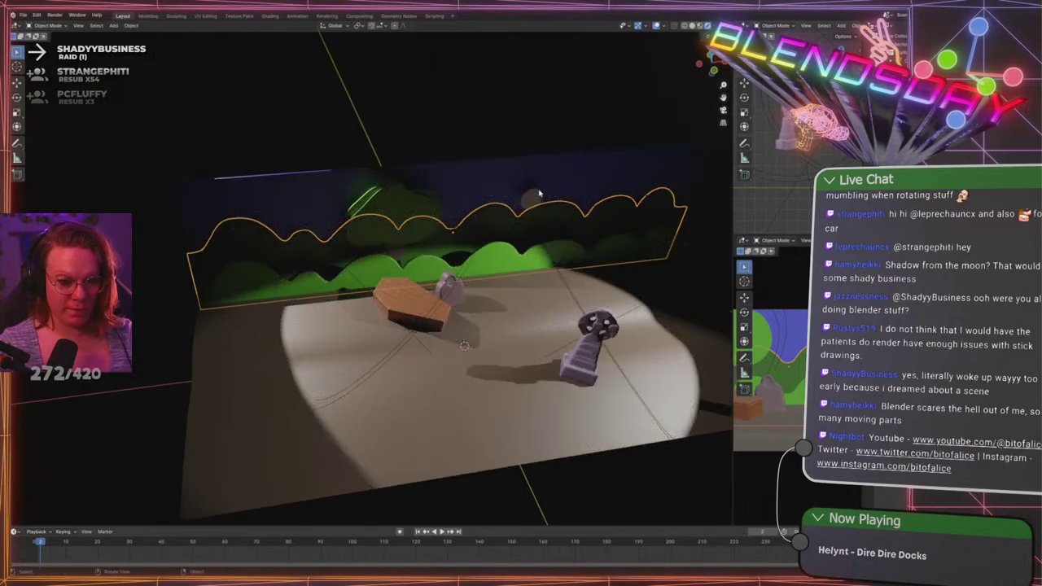
{"action": "key", "text": "KP_7"}
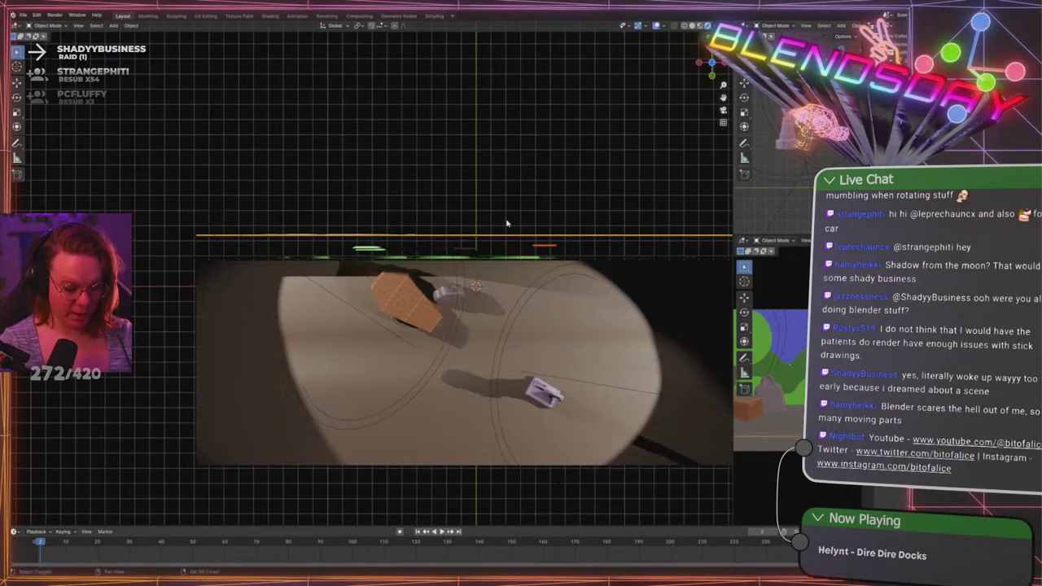
{"action": "scroll", "coordinate": [505, 223], "scroll_direction": "down", "scroll_amount": 3}
{"action": "key", "text": "g"}
{"action": "key", "text": "y"}
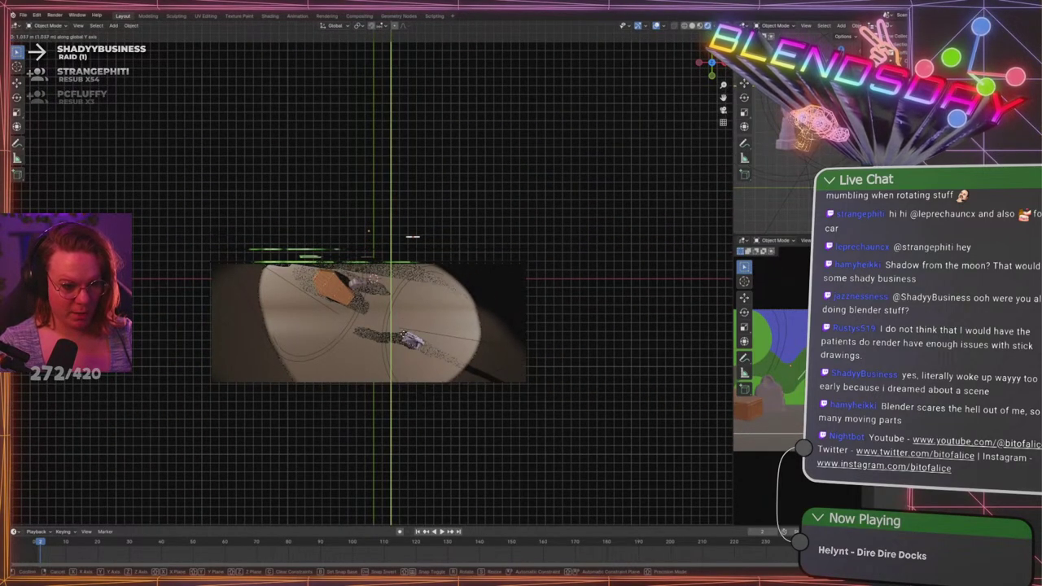
{"action": "left_click", "coordinate": [411, 306]}
{"action": "middle_click_drag", "start_coordinate": [461, 190], "coordinate": [390, 247]}
{"action": "scroll", "coordinate": [423, 232], "scroll_direction": "up", "scroll_amount": 3}
{"action": "scroll", "coordinate": [389, 246], "scroll_direction": "down", "scroll_amount": 4}
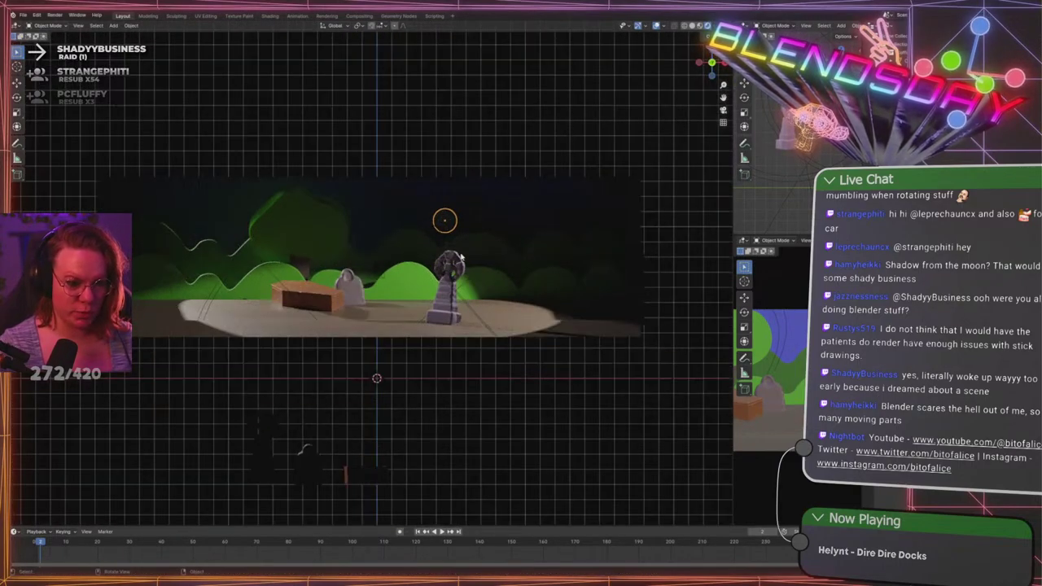
Move the moon disc slightly higher and farther to the right in the night sky
{"action": "key", "text": "g"}
{"action": "left_click", "coordinate": [469, 238]}
{"action": "left_click", "coordinate": [253, 147]}
{"action": "scroll", "coordinate": [222, 205], "scroll_direction": "down", "scroll_amount": 3}
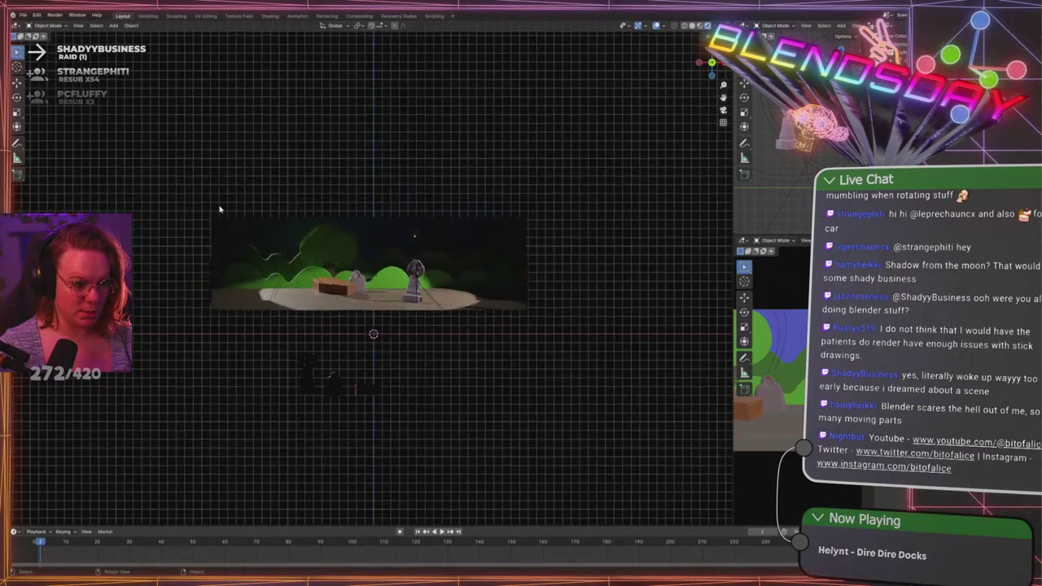
Move the coffin-side spot light about 2.1 m back along Y behind the hedges and check the lighting through the camera
{"action": "middle_click_drag", "start_coordinate": [221, 209], "coordinate": [455, 300]}
{"action": "left_click", "coordinate": [457, 298]}
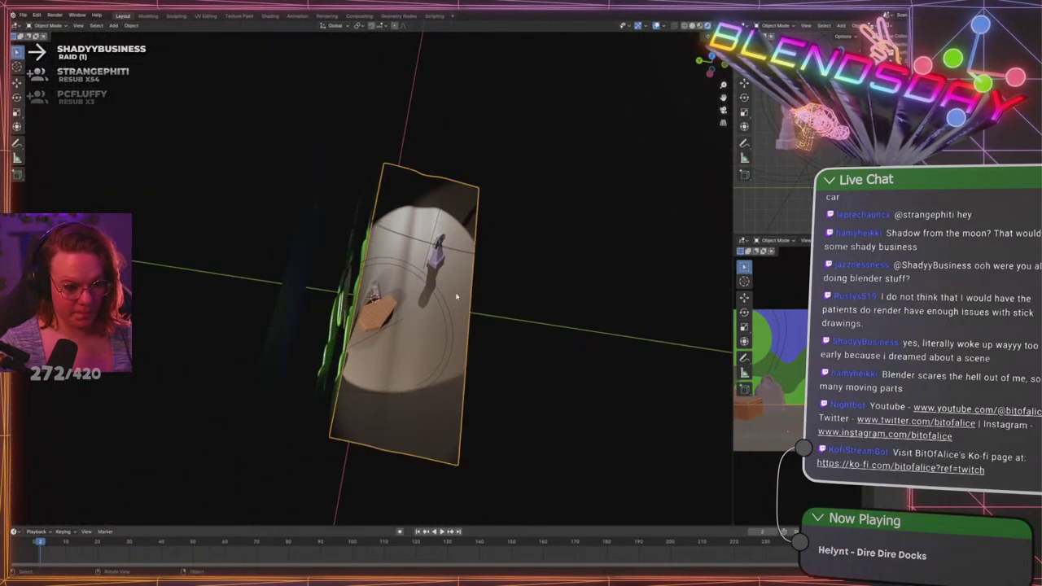
{"action": "left_click", "coordinate": [440, 292]}
{"action": "key", "text": "KP_7"}
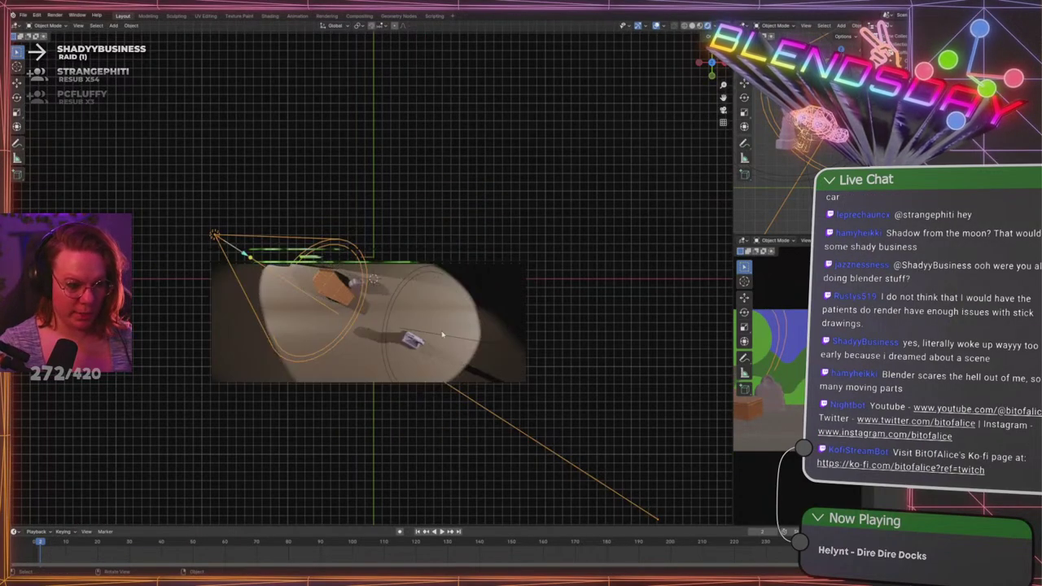
{"action": "key", "text": "g"}
{"action": "left_click", "coordinate": [337, 349]}
{"action": "middle_click_drag", "start_coordinate": [371, 362], "coordinate": [464, 316]}
{"action": "scroll", "coordinate": [464, 316], "scroll_direction": "up", "scroll_amount": 4}
{"action": "mouse_move", "coordinate": [291, 204]}
{"action": "middle_mouse_down"}
{"action": "mouse_move", "coordinate": [335, 176]}
{"action": "mouse_move", "coordinate": [286, 192]}
{"action": "middle_mouse_up"}
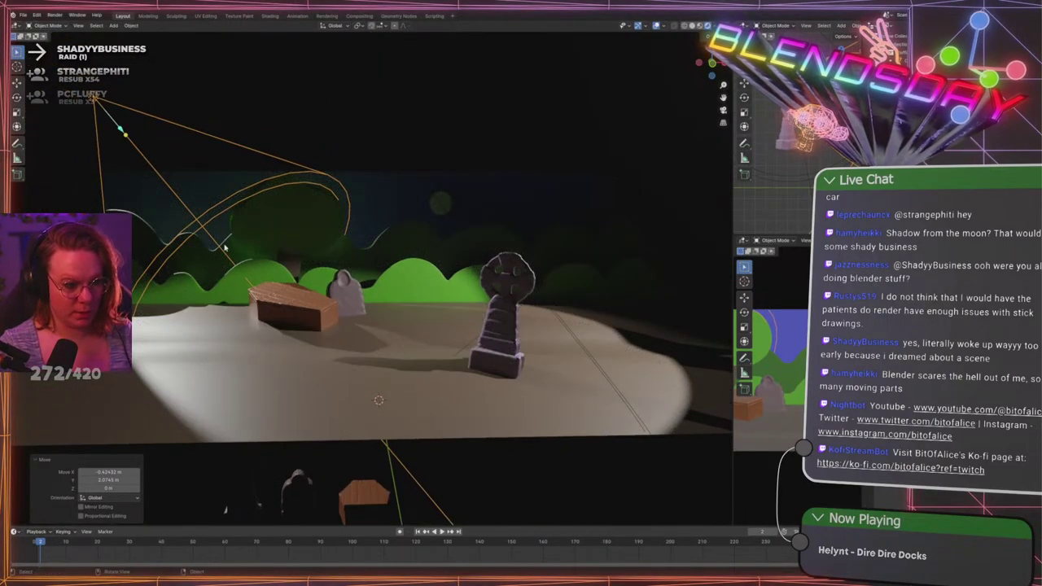
{"action": "key", "text": "KP_0"}
{"action": "scroll", "coordinate": [477, 298], "scroll_direction": "up", "scroll_amount": 5}
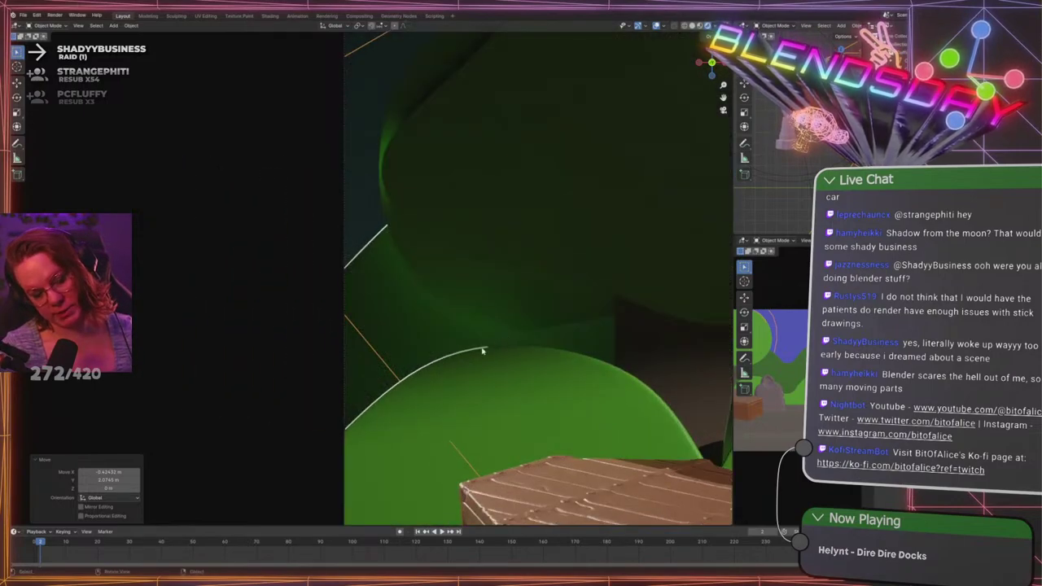
{"action": "scroll", "coordinate": [435, 371], "scroll_direction": "down", "scroll_amount": 7}
{"action": "middle_click_drag", "start_coordinate": [582, 311], "coordinate": [402, 293], "text": "shift"}
{"action": "scroll", "coordinate": [402, 293], "scroll_direction": "up", "scroll_amount": 1}
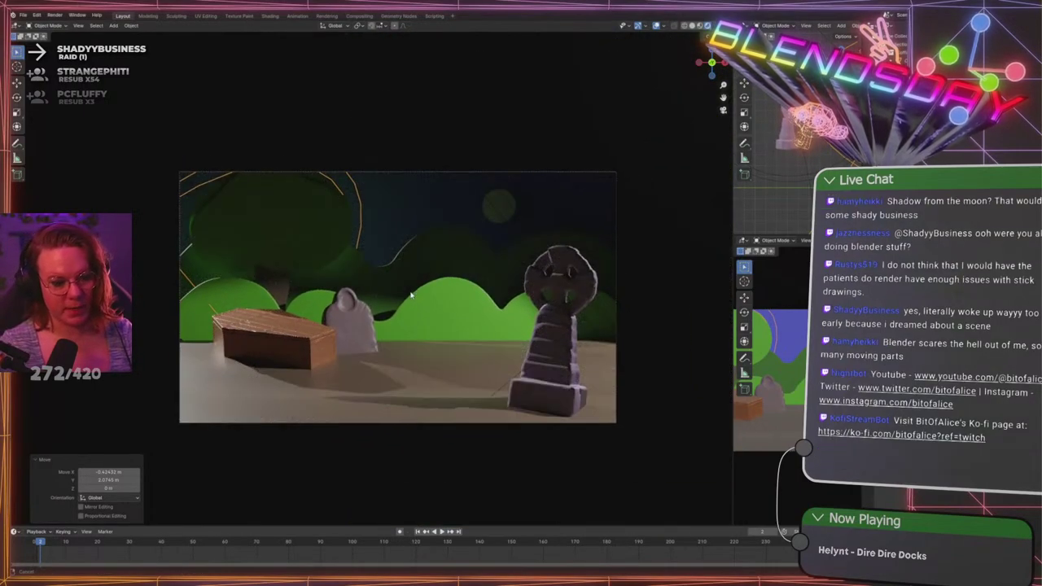
{"action": "scroll", "coordinate": [401, 292], "scroll_direction": "up", "scroll_amount": 2}
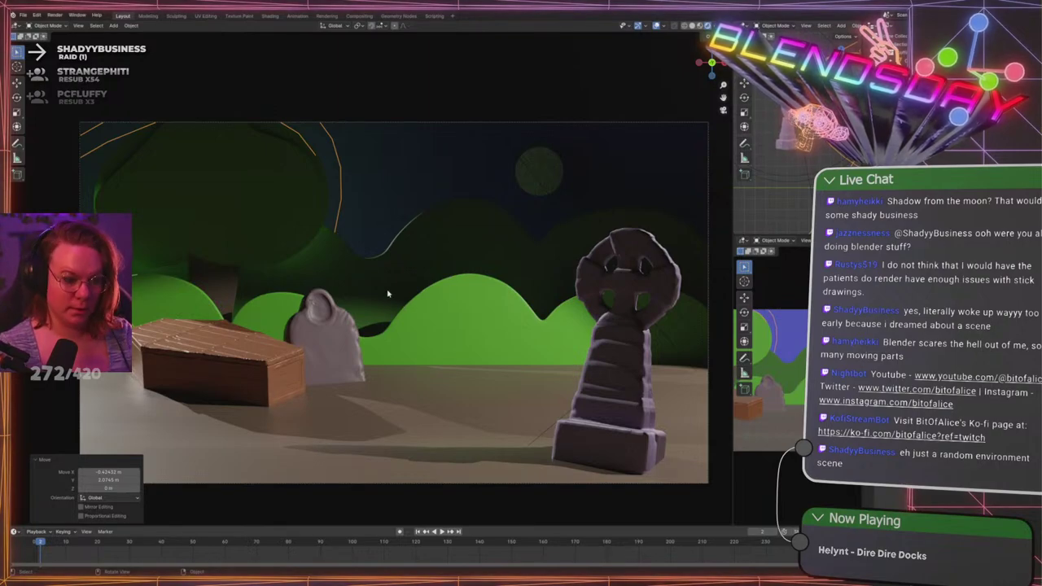
Rotate the coffin-side spot light about 9° around the vertical axis and shift it forward, closer to the ground plane's corner
{"action": "middle_click_drag", "start_coordinate": [388, 293], "coordinate": [464, 286]}
{"action": "scroll", "coordinate": [318, 304], "scroll_direction": "down", "scroll_amount": 4}
{"action": "key", "text": "KP_7"}
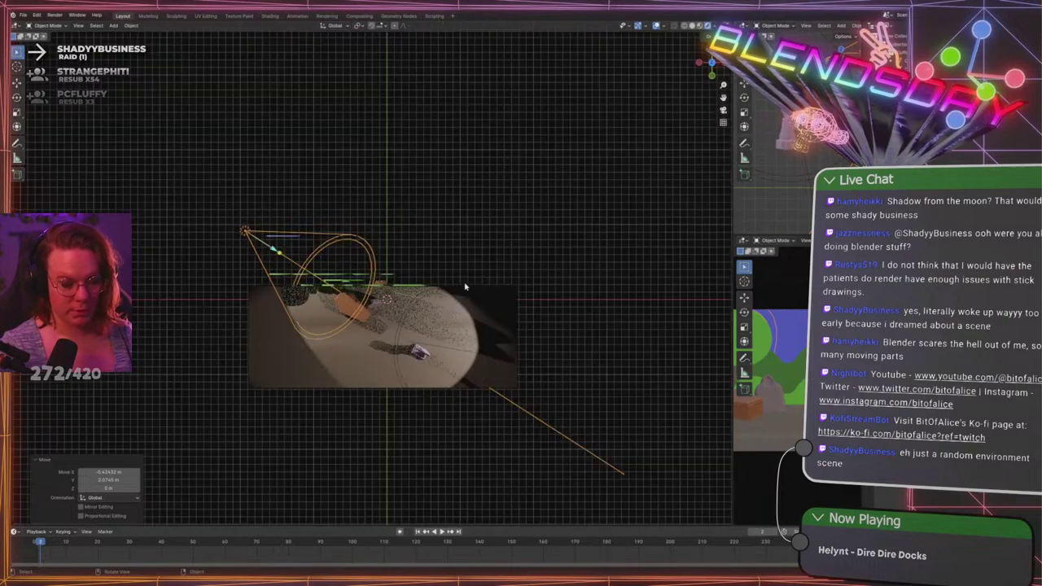
{"action": "key", "text": "r"}
{"action": "left_click", "coordinate": [496, 284]}
{"action": "key", "text": "g"}
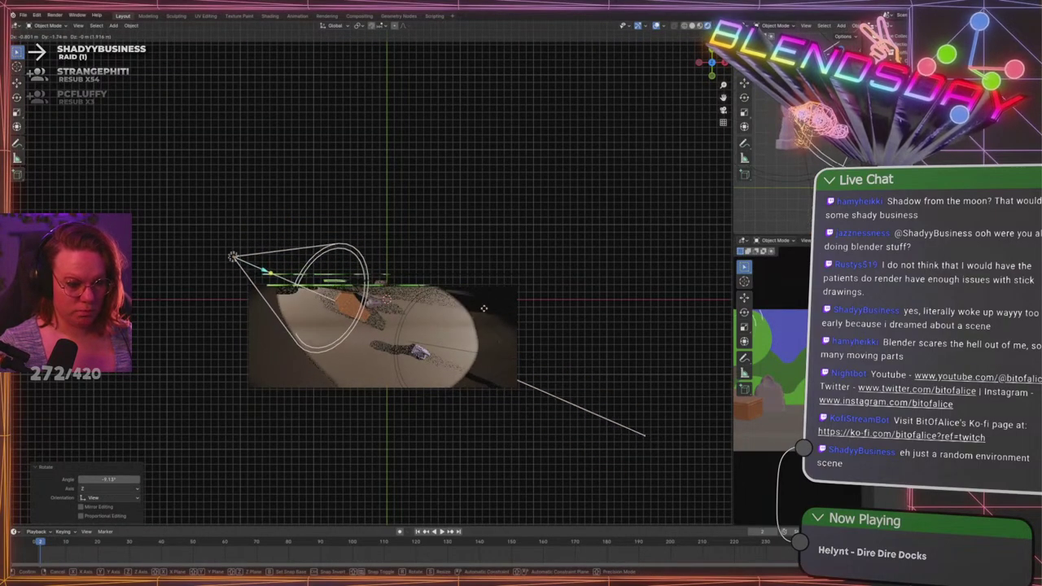
{"action": "left_click", "coordinate": [483, 309]}
{"action": "key", "text": "g"}
{"action": "left_click", "coordinate": [393, 335]}
Rotate the spot light beside the cross gravestone about 16°, move it about 1.0 m along X and 3.4 m along Y, and check the camera view
{"action": "mouse_move", "coordinate": [490, 364]}
{"action": "middle_mouse_down"}
{"action": "mouse_move", "coordinate": [486, 312]}
{"action": "mouse_move", "coordinate": [479, 351]}
{"action": "middle_mouse_up"}
{"action": "left_click", "coordinate": [481, 348]}
{"action": "key", "text": "KP_7"}
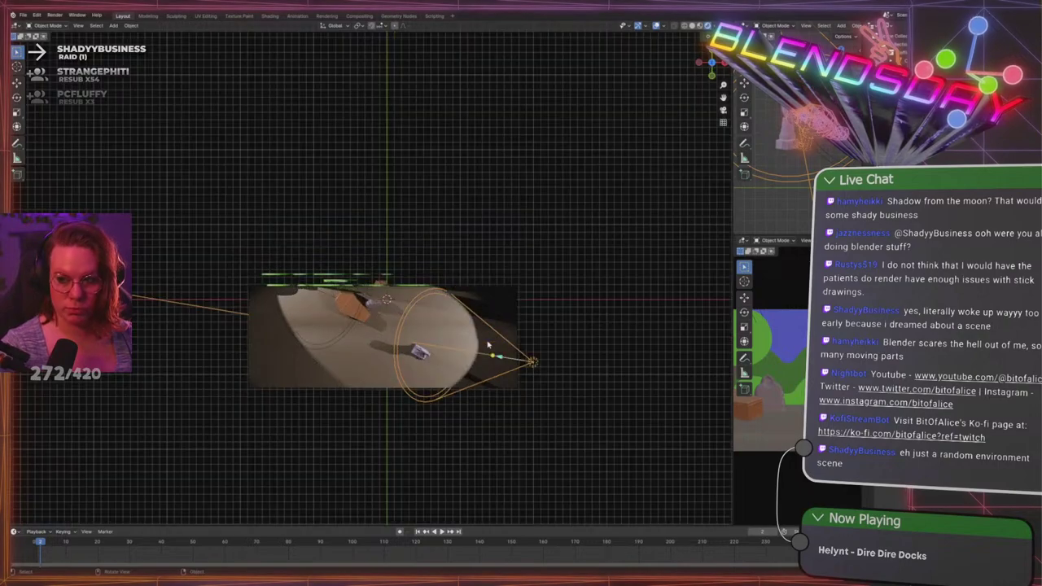
{"action": "key", "text": "r"}
{"action": "left_click", "coordinate": [559, 256]}
{"action": "key", "text": "g"}
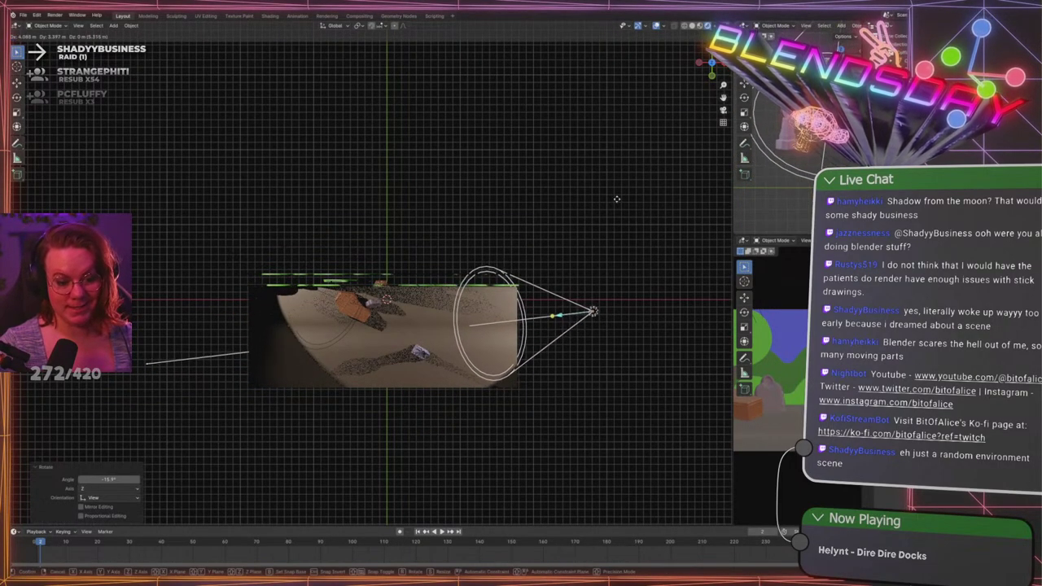
{"action": "left_click", "coordinate": [573, 200]}
{"action": "middle_click_drag", "start_coordinate": [532, 335], "coordinate": [528, 240]}
{"action": "scroll", "coordinate": [529, 244], "scroll_direction": "up", "scroll_amount": 3}
{"action": "key", "text": "KP_0"}
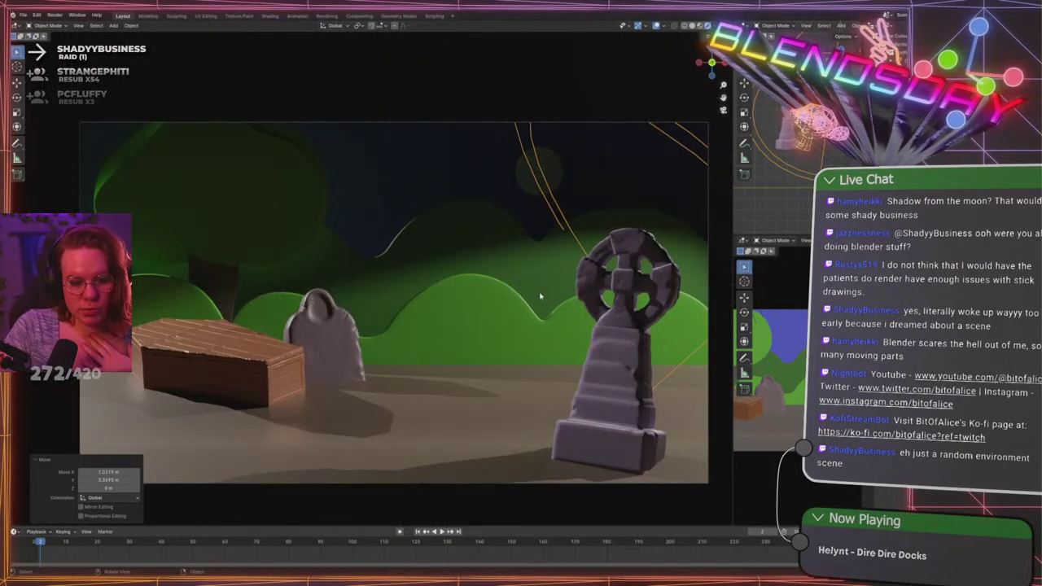
Widen the area beside the camera view, merge its two viewports into one and turn it into a Shader Editor
{"action": "left_click_drag", "start_coordinate": [732, 160], "coordinate": [548, 152]}
{"action": "left_click", "coordinate": [602, 167]}
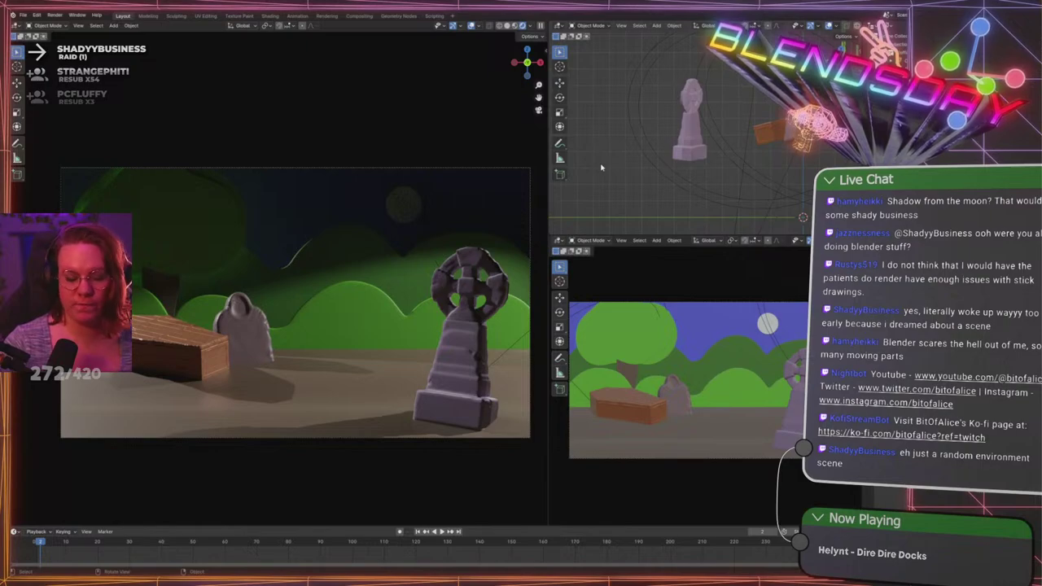
{"action": "middle_click_drag", "start_coordinate": [306, 350], "coordinate": [305, 385], "text": "shift"}
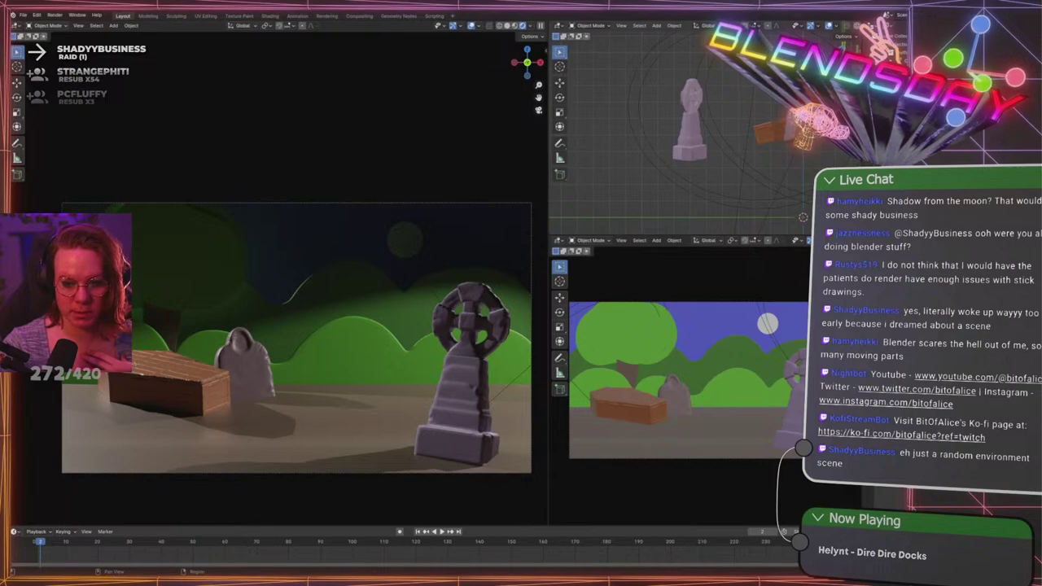
{"action": "left_click_drag", "start_coordinate": [552, 234], "coordinate": [557, 264]}
{"action": "left_click", "coordinate": [559, 27]}
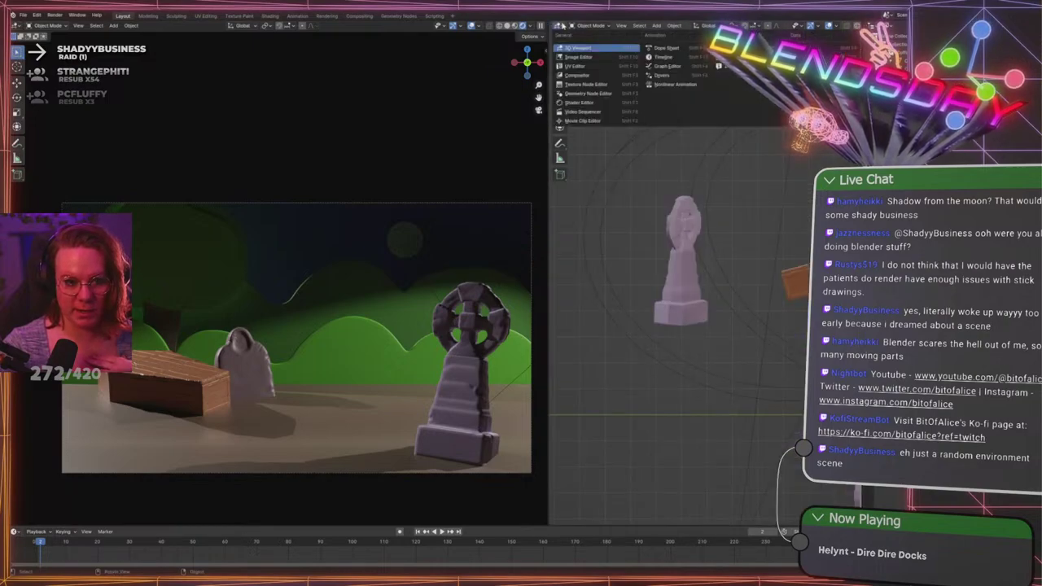
{"action": "left_click", "coordinate": [573, 104]}
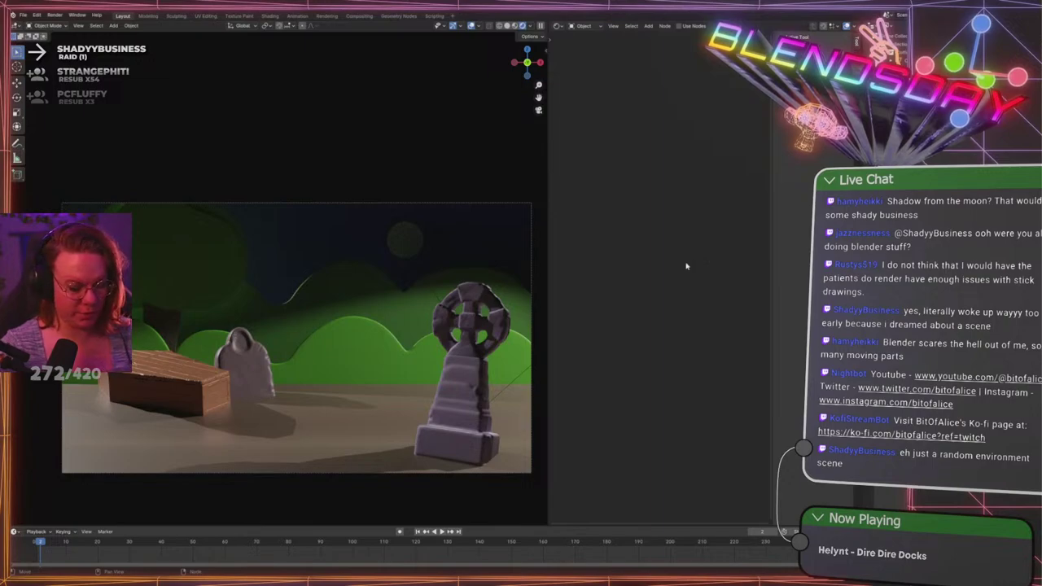
{"action": "key", "text": "shift+a"}
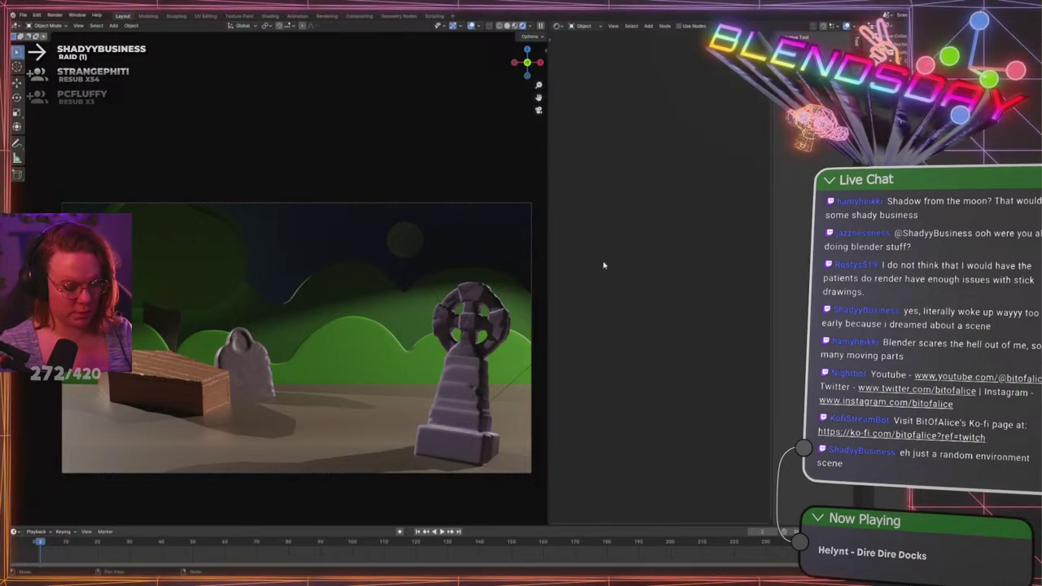
{"action": "key", "text": "shift+a"}
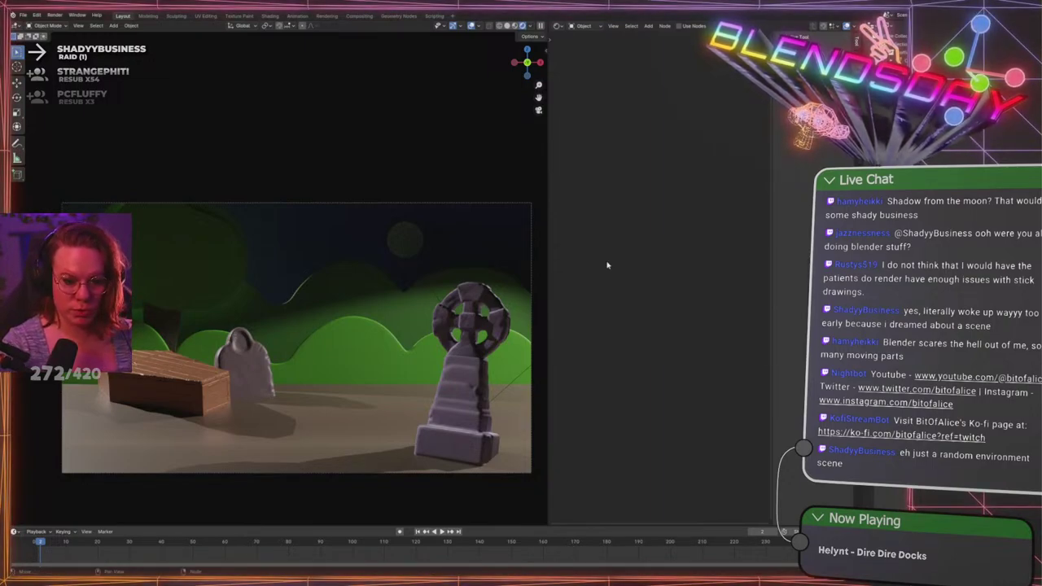
{"action": "key", "text": "Escape"}
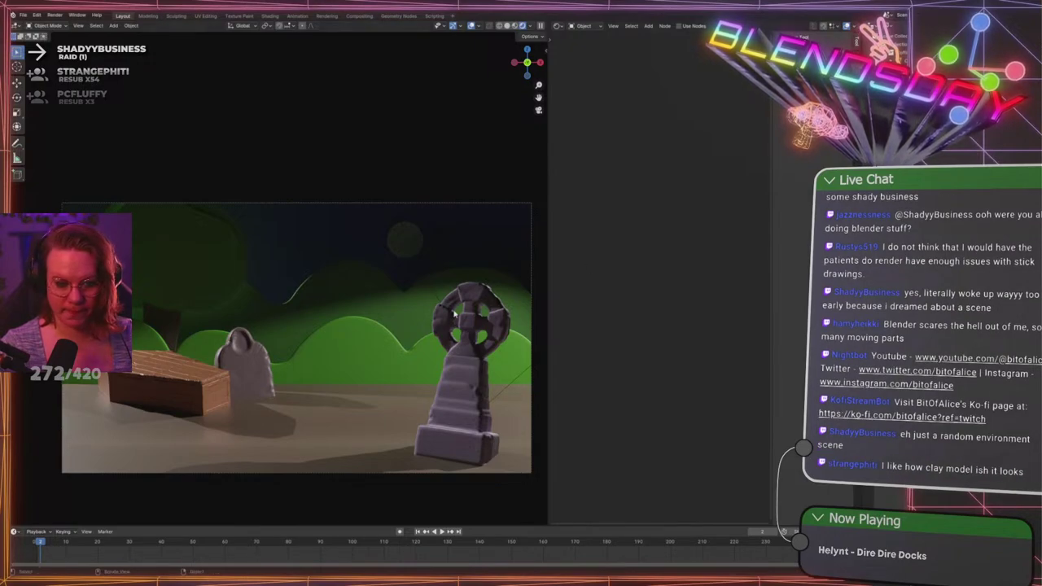
Create a new material on the moon disc and replace its Principled BSDF with a Toon BSDF connected to the surface output
{"action": "left_click", "coordinate": [404, 239]}
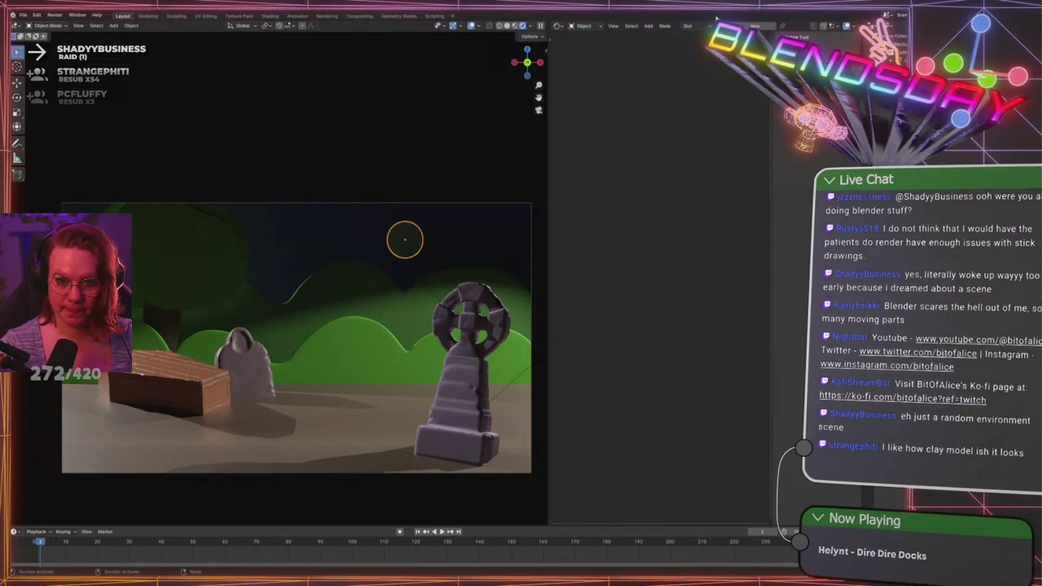
{"action": "left_click", "coordinate": [754, 27]}
{"action": "key", "text": "shift+a"}
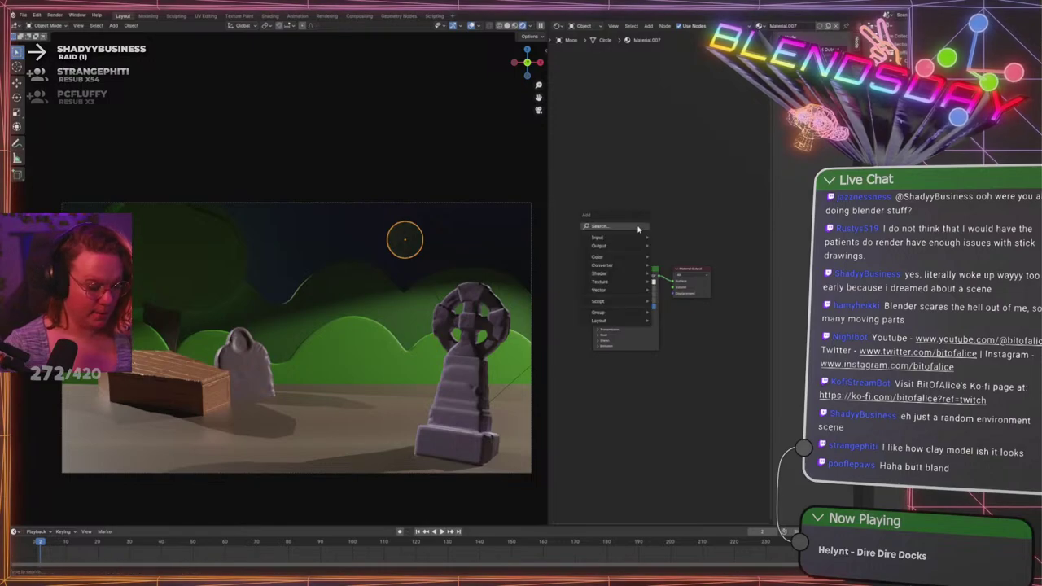
{"action": "left_click", "coordinate": [638, 227]}
{"action": "key", "text": "Return"}
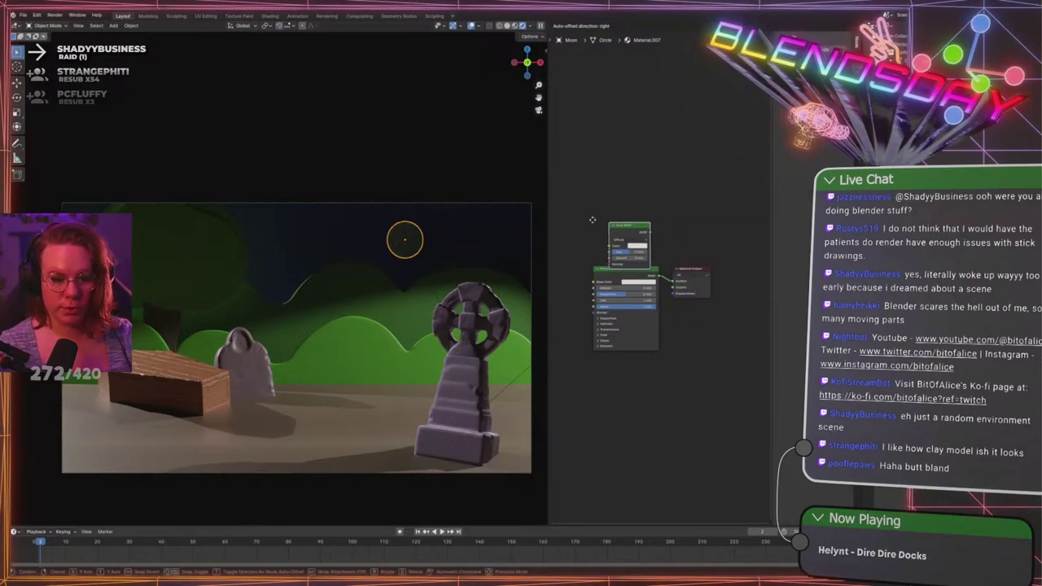
{"action": "left_click", "coordinate": [635, 272]}
{"action": "key", "text": "x"}
{"action": "left_click_drag", "start_coordinate": [625, 204], "coordinate": [673, 281]}
{"action": "key", "text": "Home"}
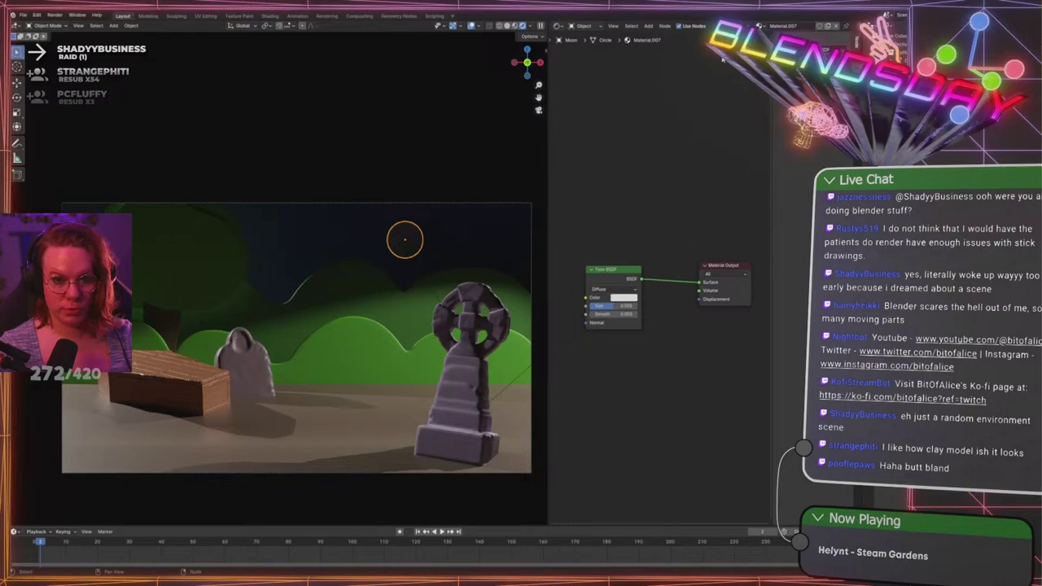
Rename the moon's new material as TOONIFY and save the file
{"action": "left_click", "coordinate": [780, 27]}
{"action": "type", "text": "TOONIFY"}
{"action": "key", "text": "Return"}
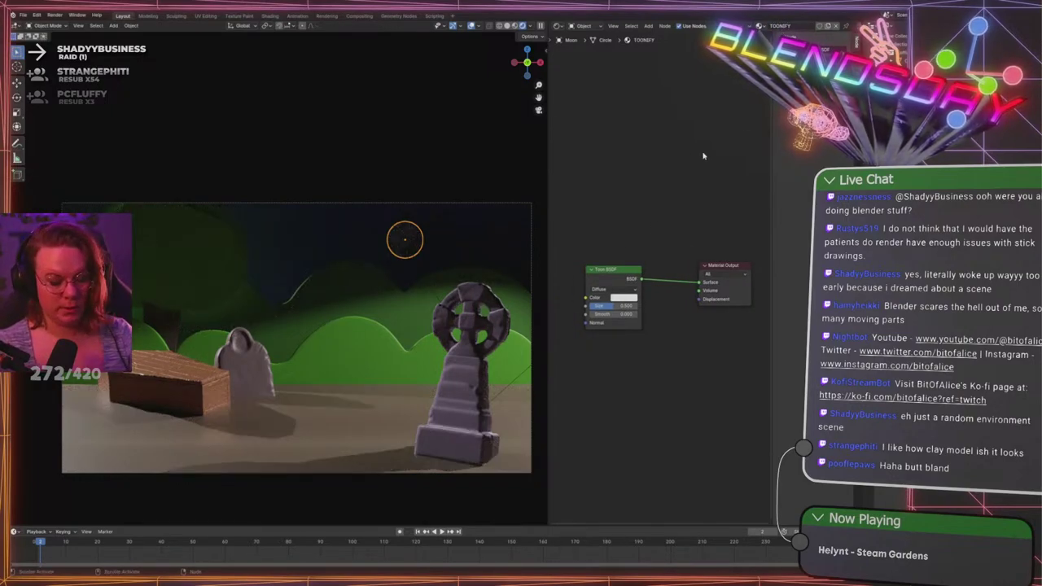
{"action": "key", "text": "ctrl+s"}
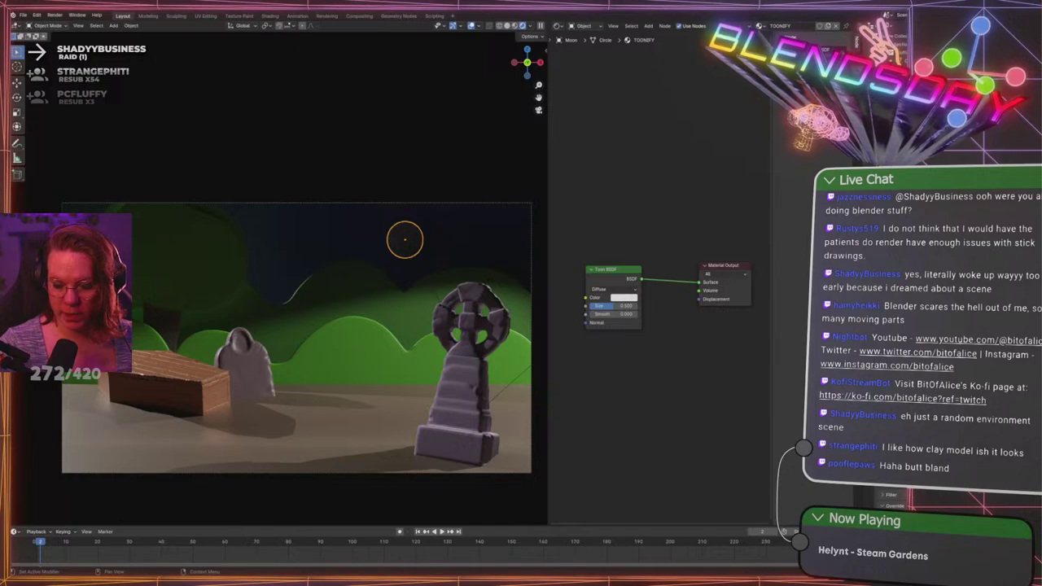
Set TOONIFY as the view layer's material override and raise the Toon BSDF size to about 0.6
{"action": "left_click", "coordinate": [944, 499]}
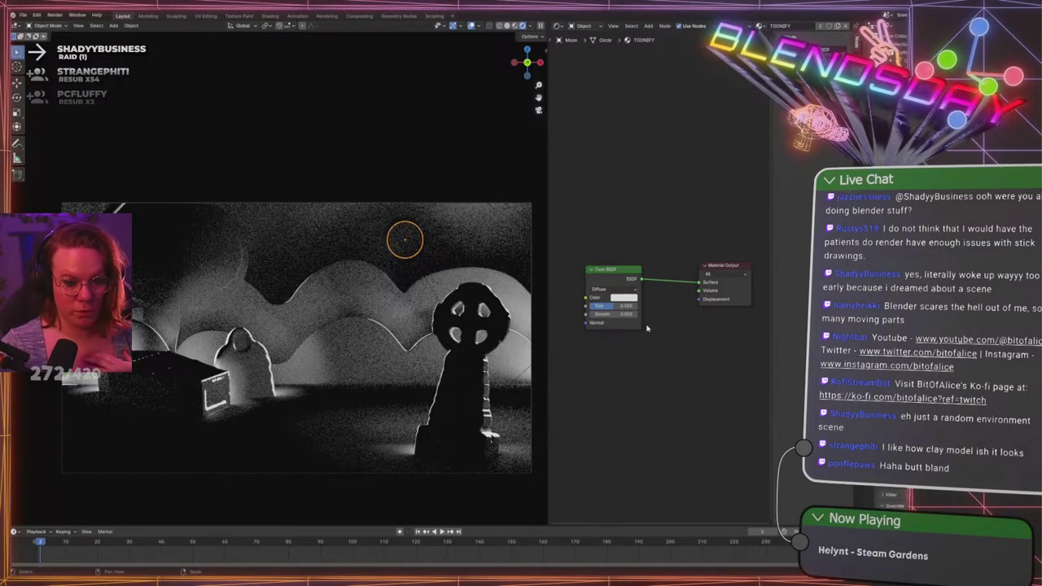
{"action": "mouse_move", "coordinate": [622, 307]}
{"action": "left_mouse_down"}
{"action": "mouse_move", "coordinate": [650, 307]}
{"action": "mouse_move", "coordinate": [618, 306]}
{"action": "left_mouse_up"}
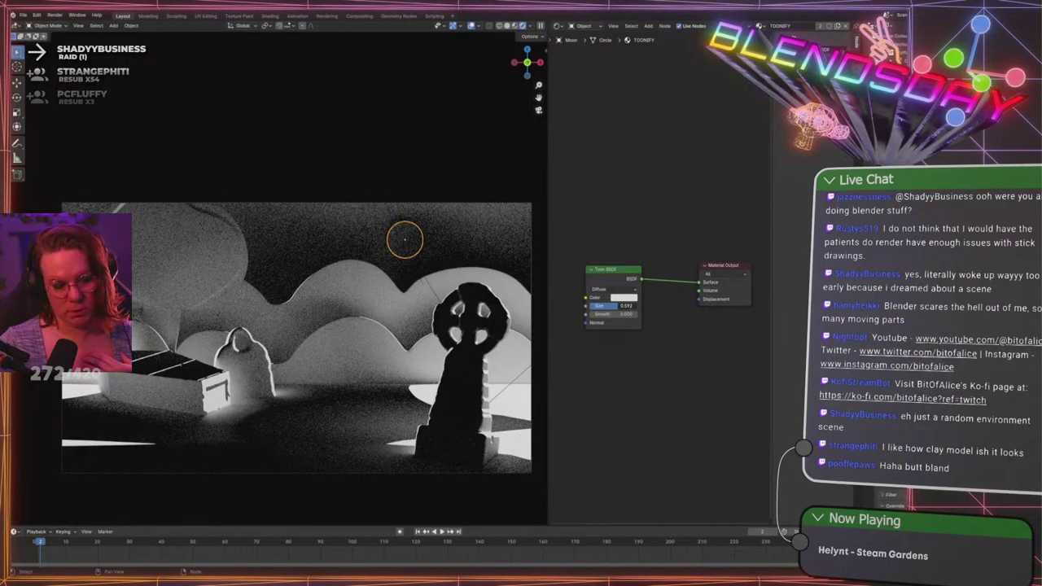
{"action": "mouse_move", "coordinate": [618, 306]}
{"action": "left_mouse_down"}
{"action": "mouse_move", "coordinate": [661, 315]}
{"action": "mouse_move", "coordinate": [606, 307]}
{"action": "left_mouse_up"}
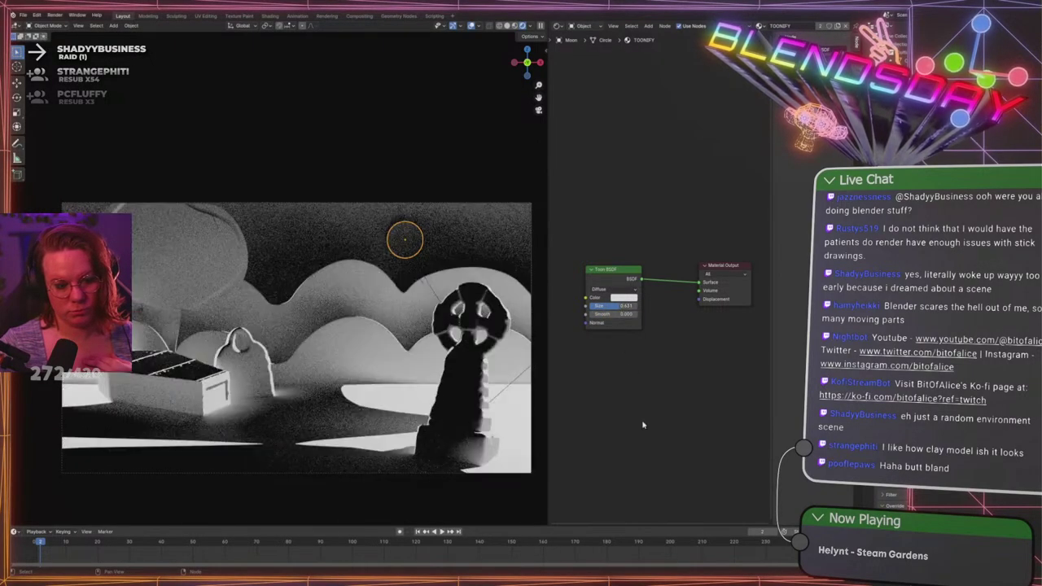
Check the materials of the tree, coffin, rounded headstone, ground, hills and cross gravestone one after another
{"action": "left_click", "coordinate": [187, 244]}
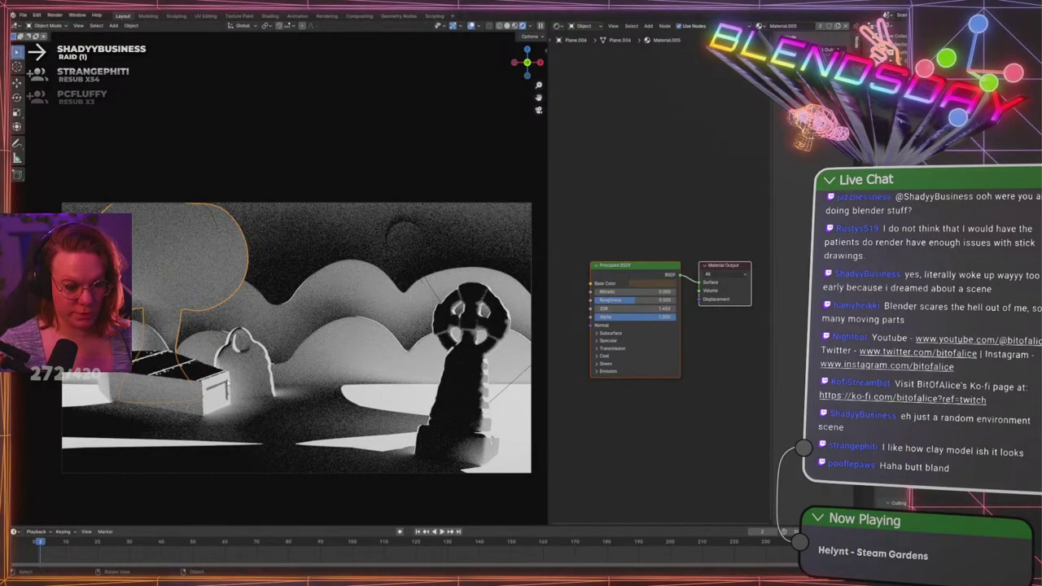
{"action": "left_click", "coordinate": [219, 388]}
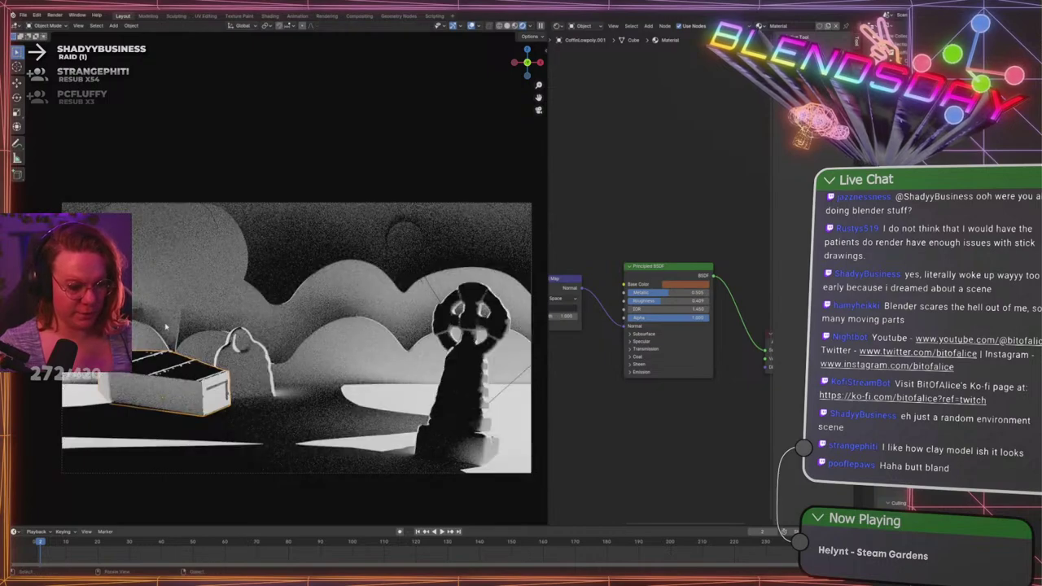
{"action": "left_click", "coordinate": [269, 373], "text": "shift"}
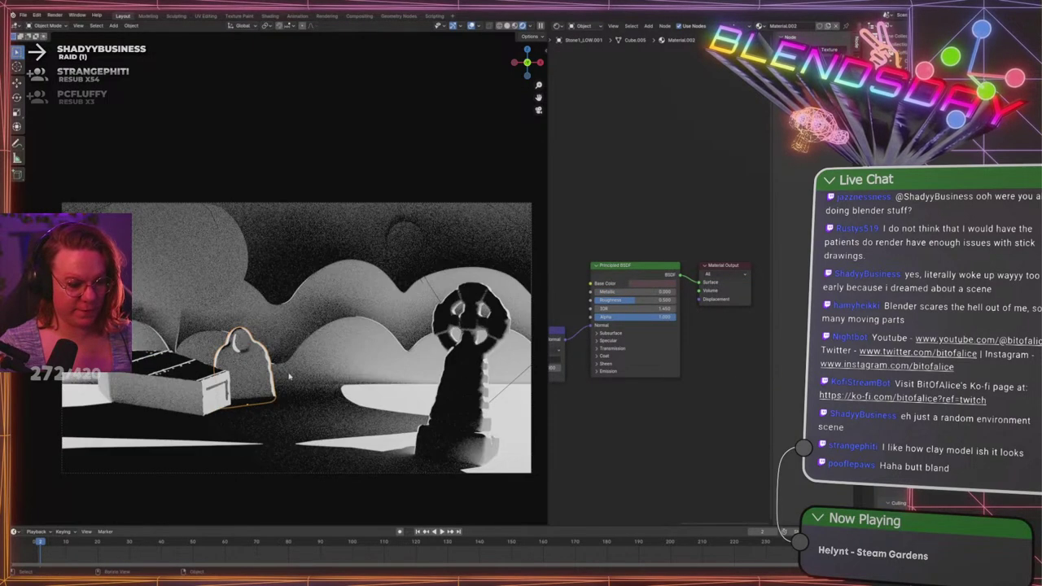
{"action": "left_click", "coordinate": [289, 377]}
{"action": "left_click", "coordinate": [279, 372]}
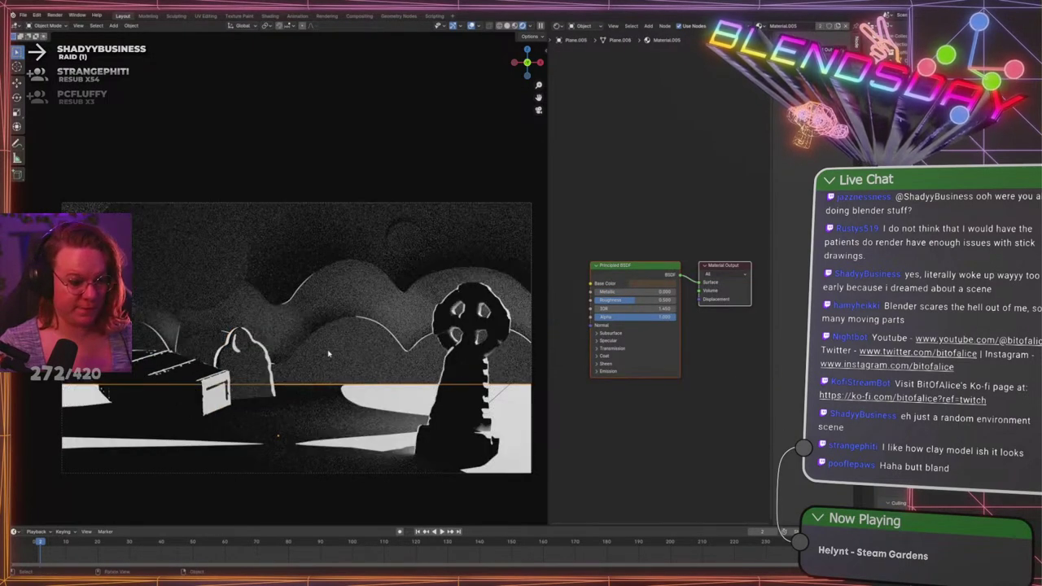
{"action": "left_click", "coordinate": [370, 311]}
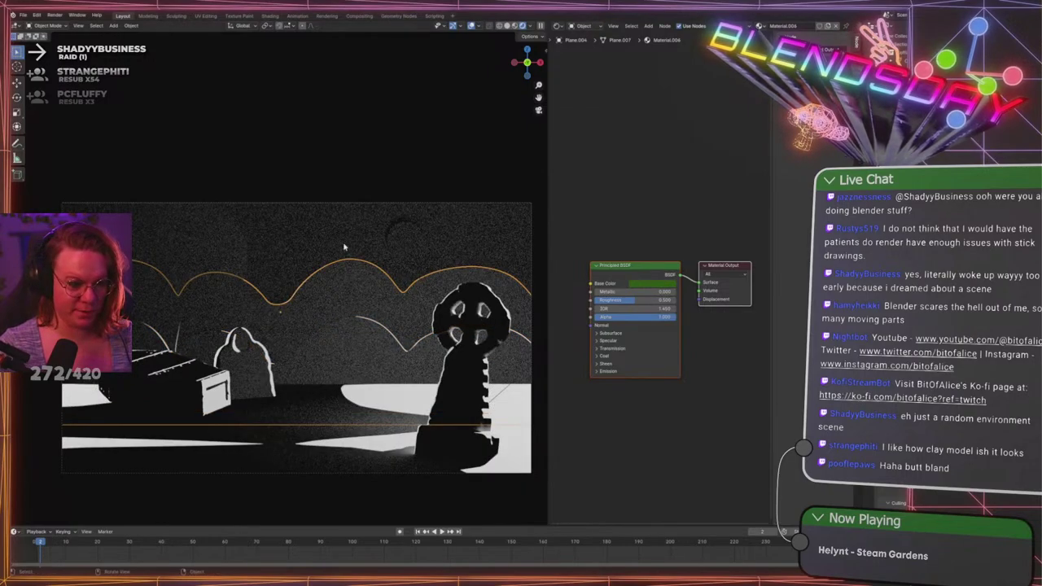
{"action": "left_click", "coordinate": [282, 311]}
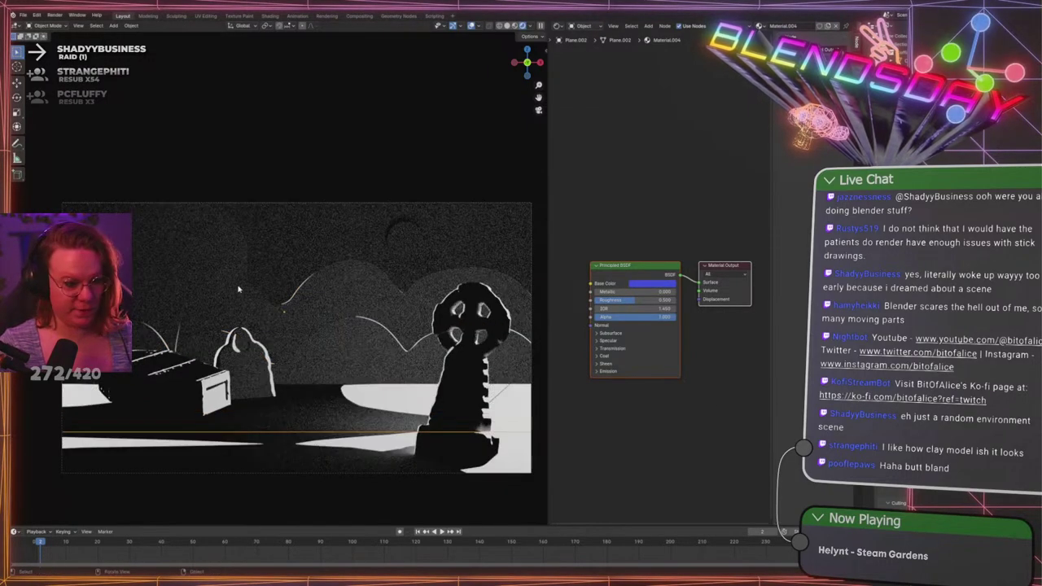
{"action": "left_click", "coordinate": [158, 269]}
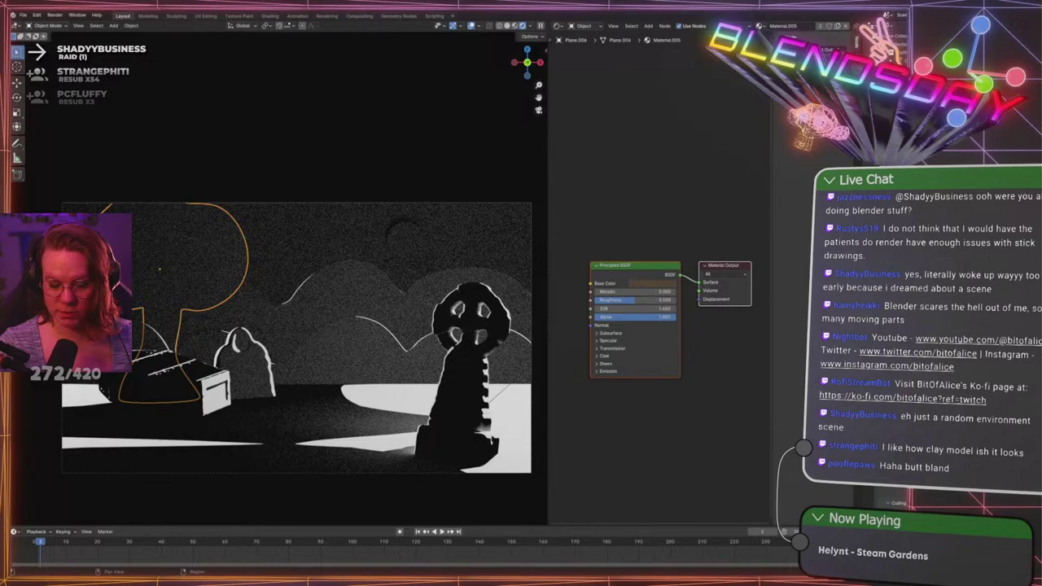
{"action": "left_click", "coordinate": [260, 372]}
{"action": "left_click", "coordinate": [460, 387]}
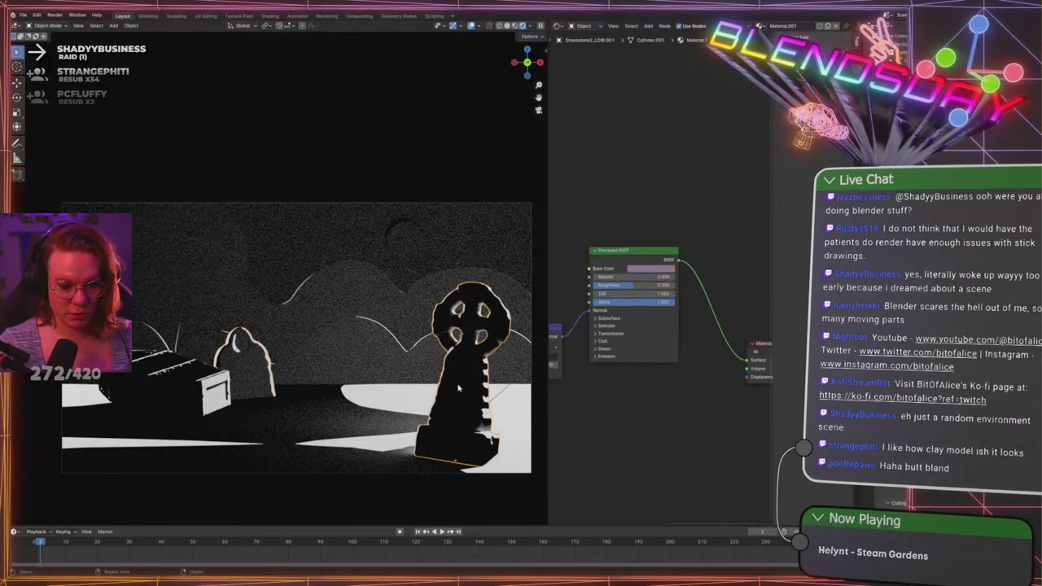
{"action": "left_click", "coordinate": [391, 415]}
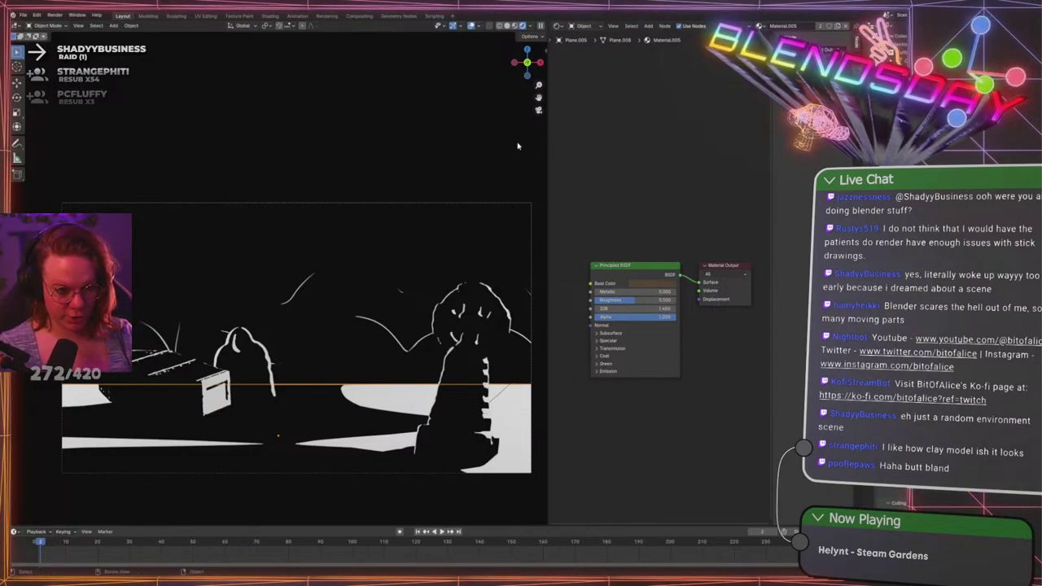
Hide the viewport overlays and gizmos around the camera view and save the file
{"action": "scroll", "coordinate": [480, 142], "scroll_direction": "down", "scroll_amount": 5}
{"action": "scroll", "coordinate": [329, 216], "scroll_direction": "up", "scroll_amount": 4}
{"action": "middle_click_drag", "start_coordinate": [374, 273], "coordinate": [374, 255], "text": "shift"}
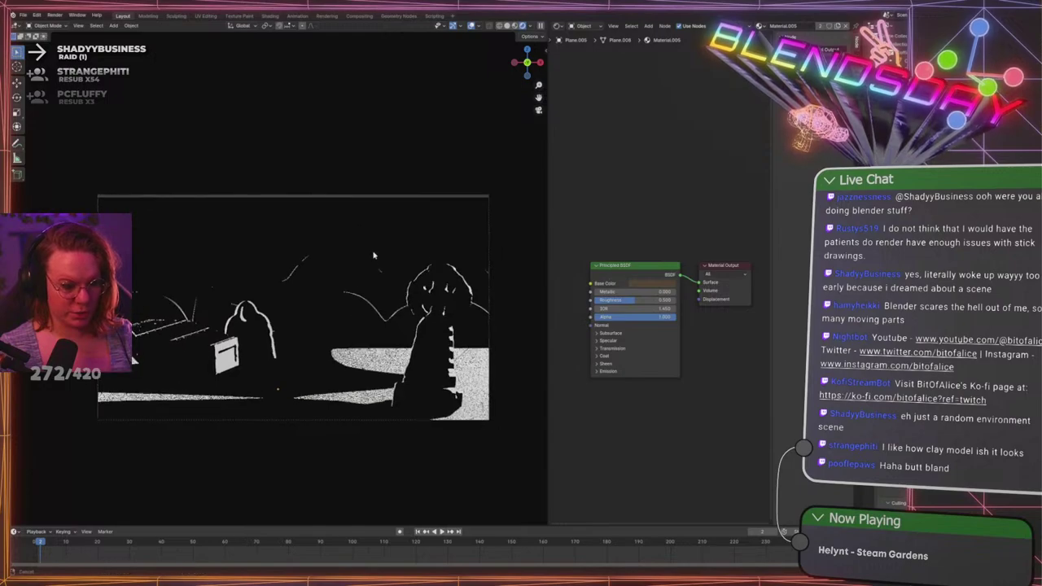
{"action": "scroll", "coordinate": [373, 256], "scroll_direction": "up", "scroll_amount": 1}
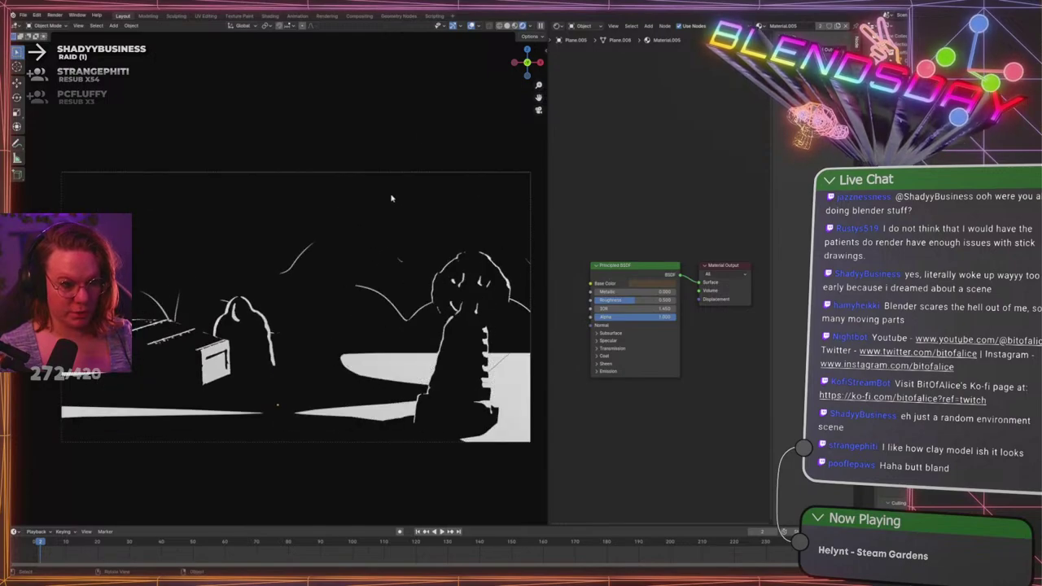
{"action": "left_click", "coordinate": [472, 26]}
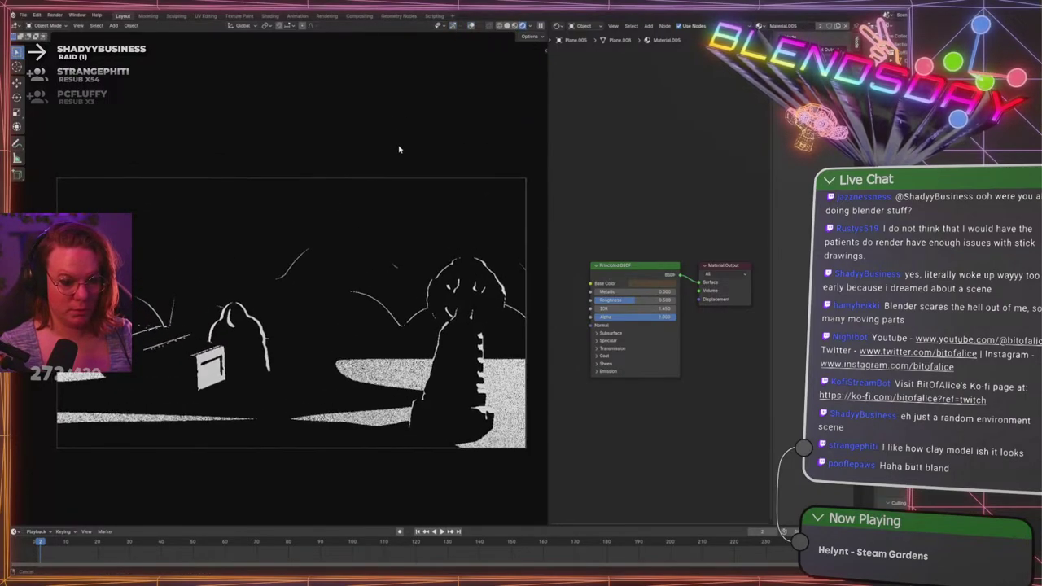
{"action": "key", "text": "ctrl+s"}
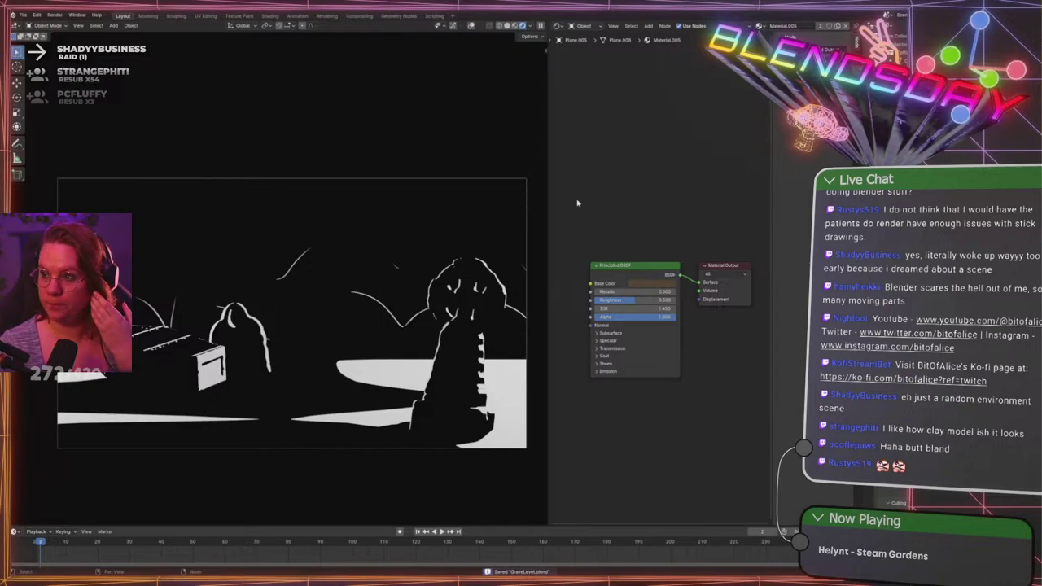
Widen the Shader Editor, select the moon and raise the Toon BSDF size of TOONIFY to 0.8
{"action": "left_click_drag", "start_coordinate": [548, 188], "coordinate": [467, 197]}
{"action": "middle_click_drag", "start_coordinate": [345, 190], "coordinate": [328, 263], "text": "shift"}
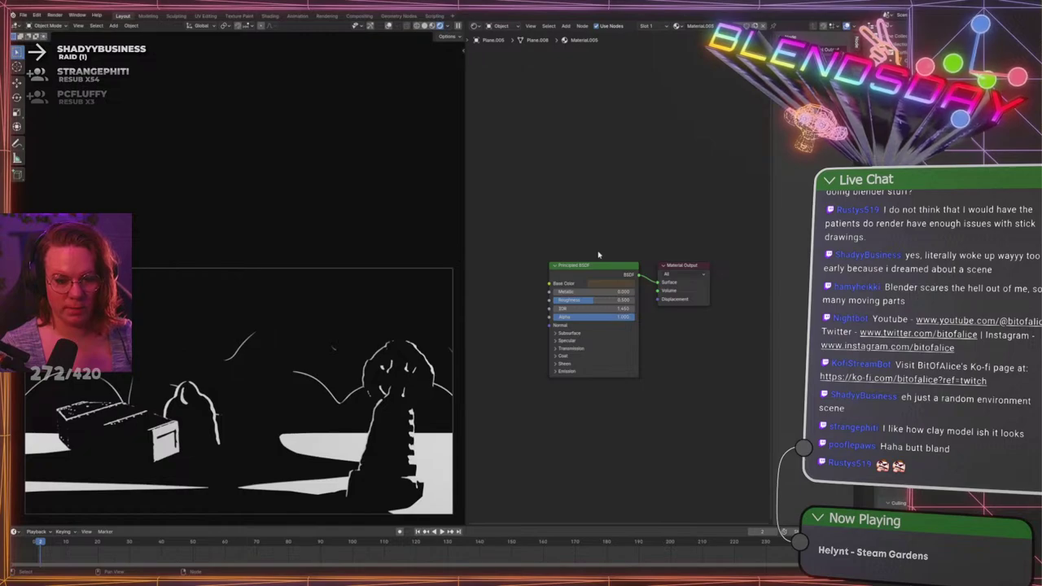
{"action": "left_click", "coordinate": [351, 314]}
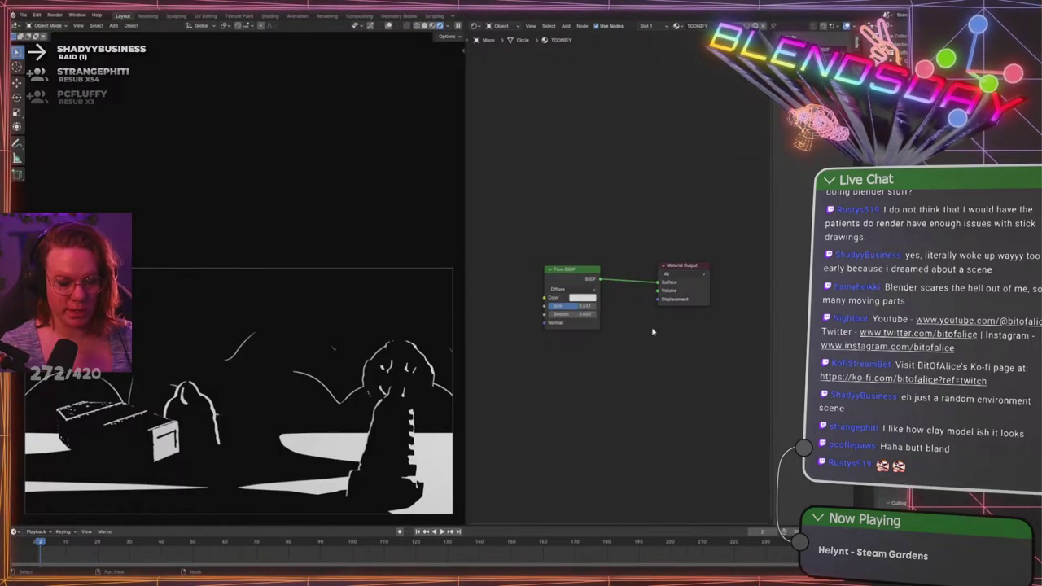
{"action": "scroll", "coordinate": [621, 281], "scroll_direction": "up", "scroll_amount": 4}
{"action": "middle_click_drag", "start_coordinate": [573, 328], "coordinate": [593, 291]}
{"action": "left_click_drag", "start_coordinate": [577, 288], "coordinate": [585, 286]}
{"action": "mouse_move", "coordinate": [585, 282]}
{"action": "left_mouse_down"}
{"action": "mouse_move", "coordinate": [643, 285]}
{"action": "mouse_move", "coordinate": [610, 285]}
{"action": "left_mouse_up"}
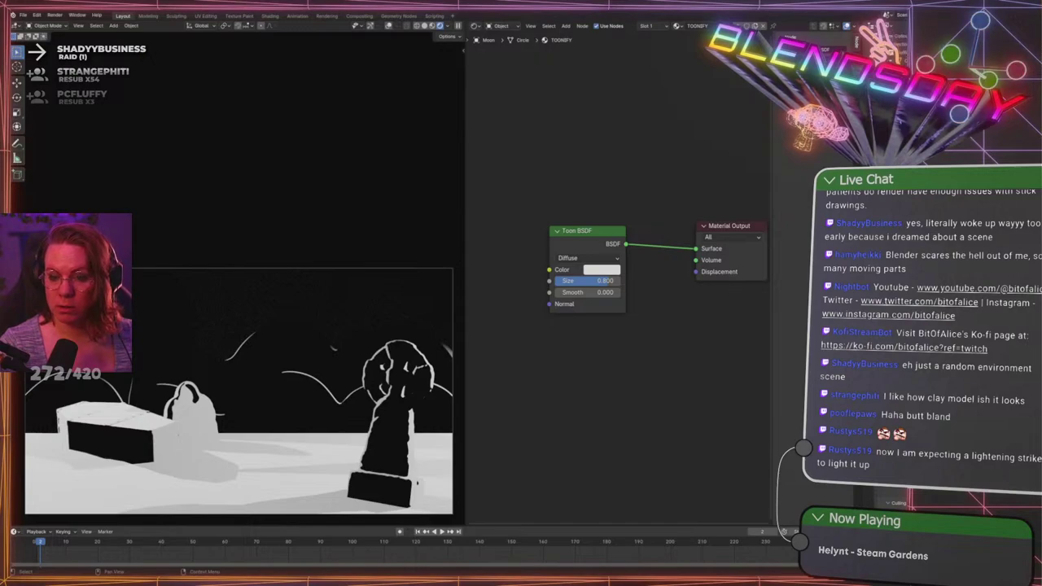
Select the scene light and rotate it by about 4.7° about the view axis so it rims the background hills
{"action": "left_click", "coordinate": [897, 73]}
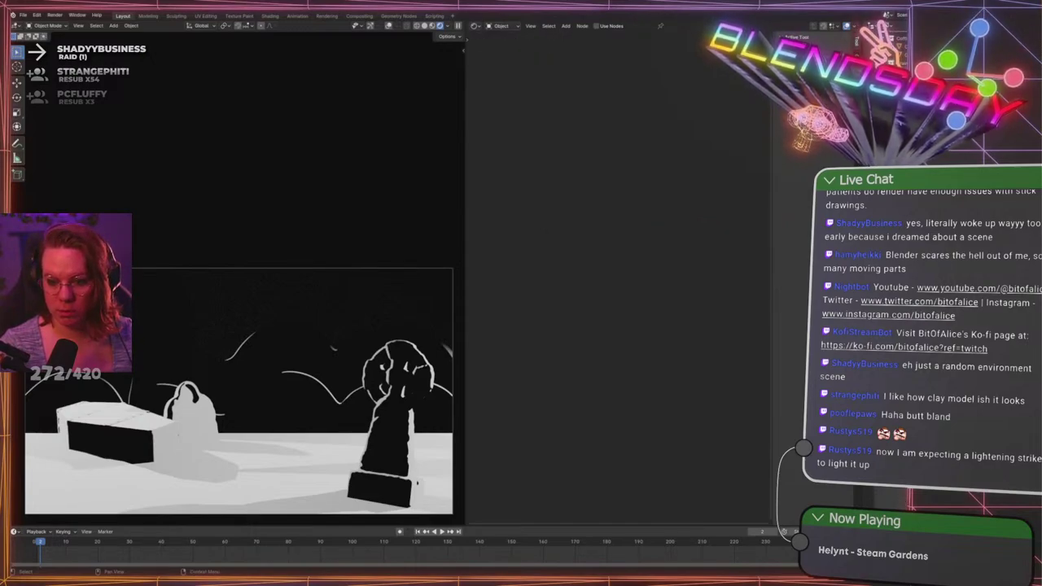
{"action": "key", "text": "ctrl+shift+z"}
{"action": "key", "text": "ctrl+z"}
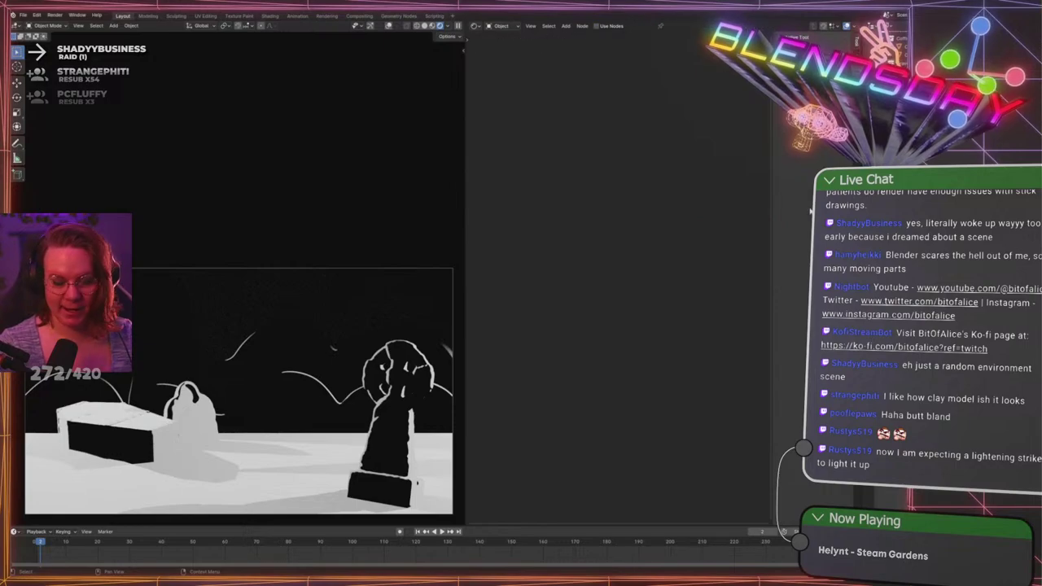
{"action": "key", "text": "r"}
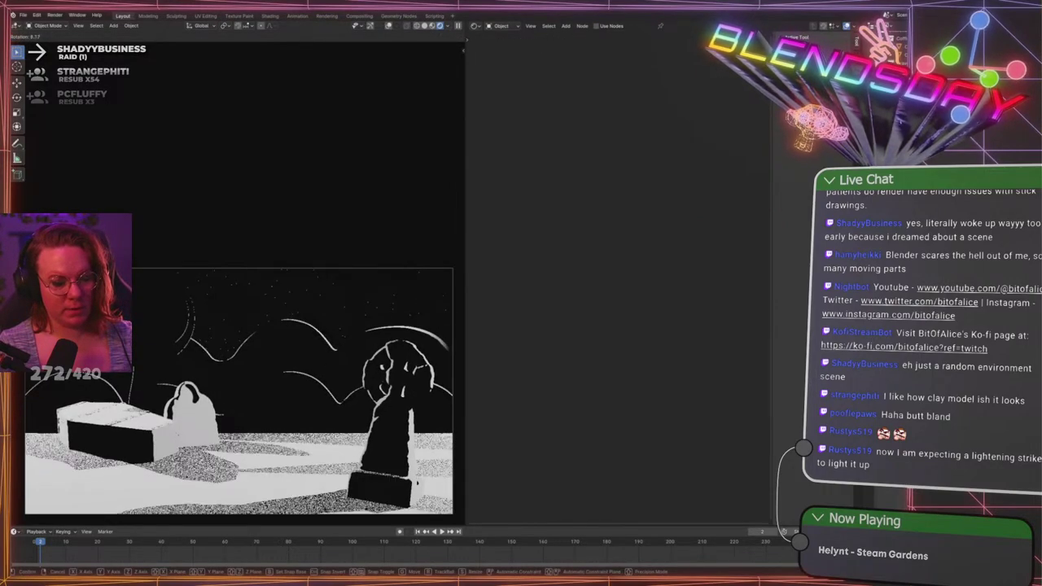
{"action": "left_click", "coordinate": [350, 350]}
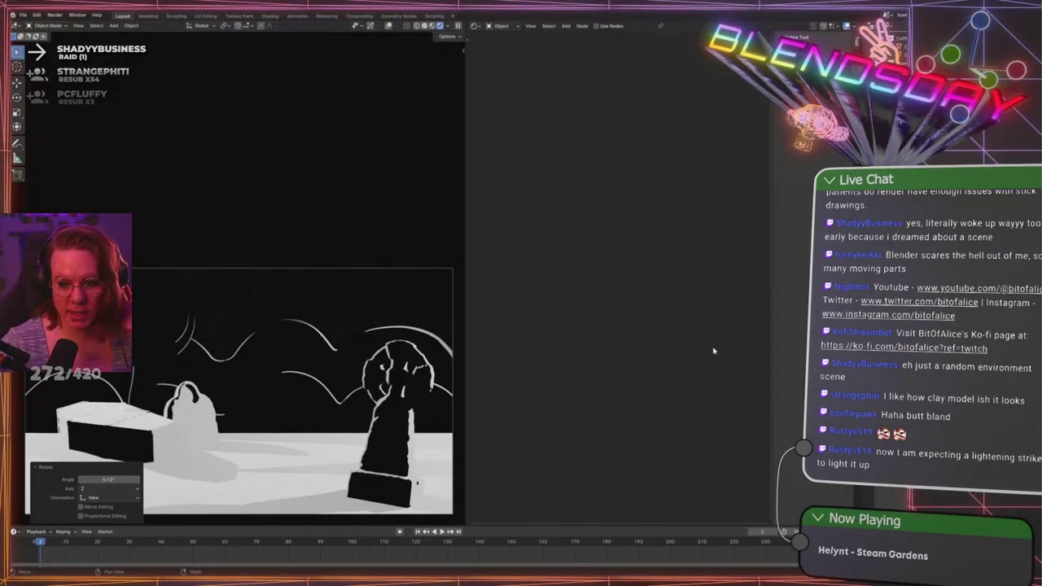
Rotate the coffin freely with trackball rotation so it sits askew on the ground with its end facing the camera
{"action": "left_click", "coordinate": [129, 436]}
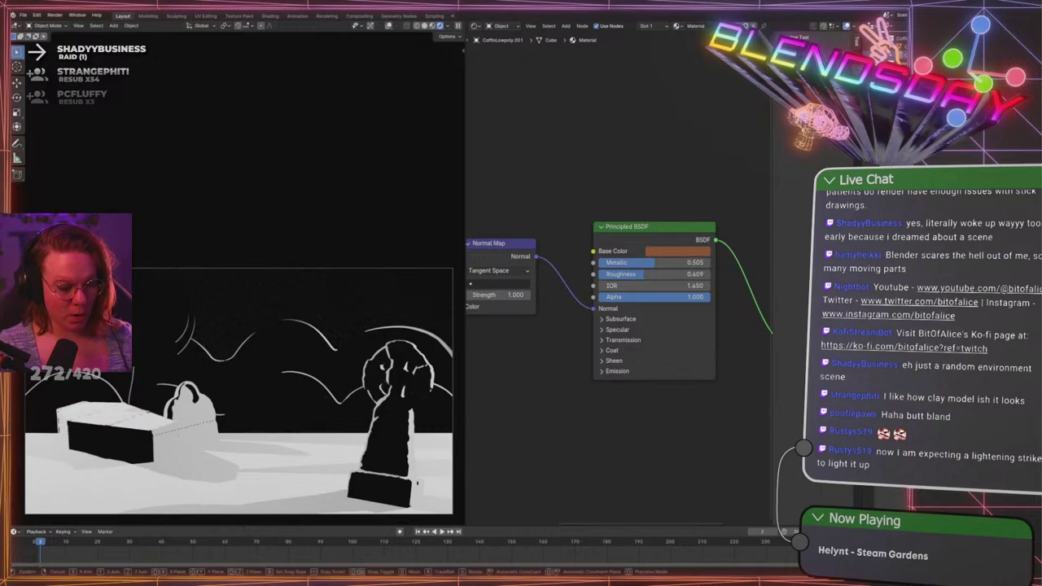
{"action": "key", "text": "r"}
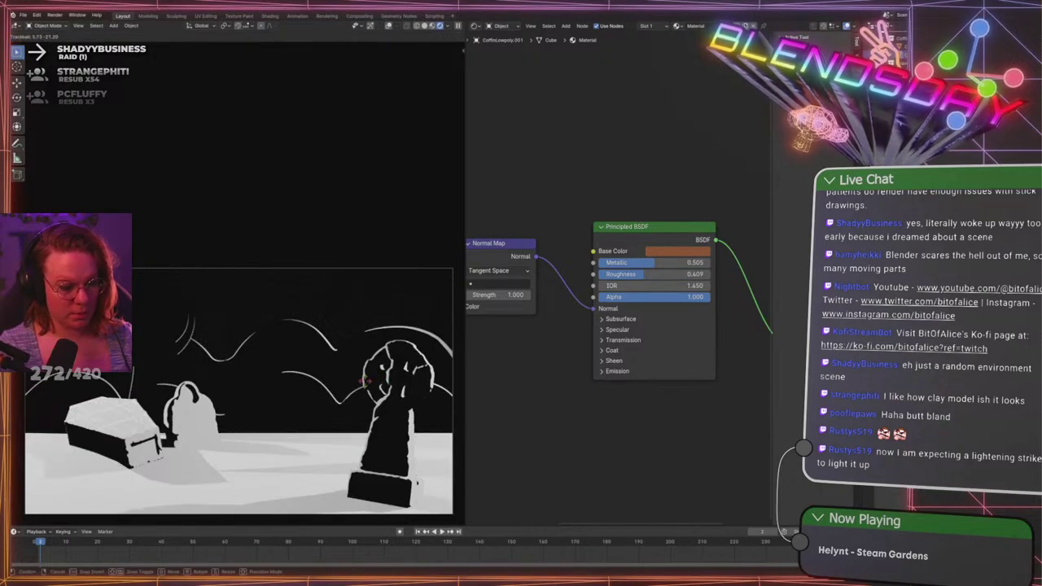
{"action": "left_click", "coordinate": [364, 380]}
Move the rounded headstone about 0.19 m along X toward the coffin and tilt it with trackball rotation
{"action": "left_click", "coordinate": [194, 423]}
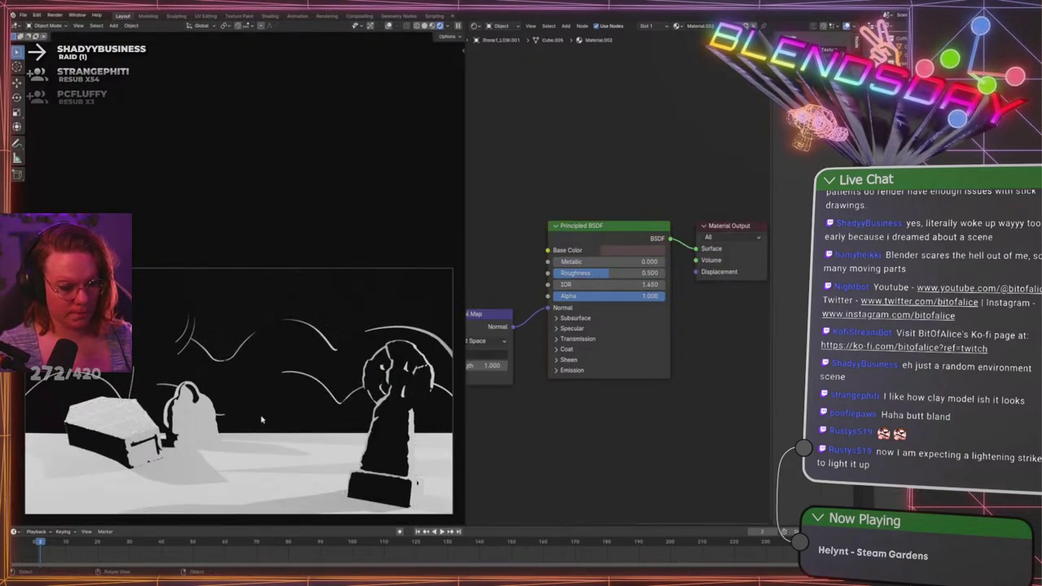
{"action": "key", "text": "g"}
{"action": "left_click", "coordinate": [302, 413]}
{"action": "key", "text": "r"}
{"action": "key", "text": "r"}
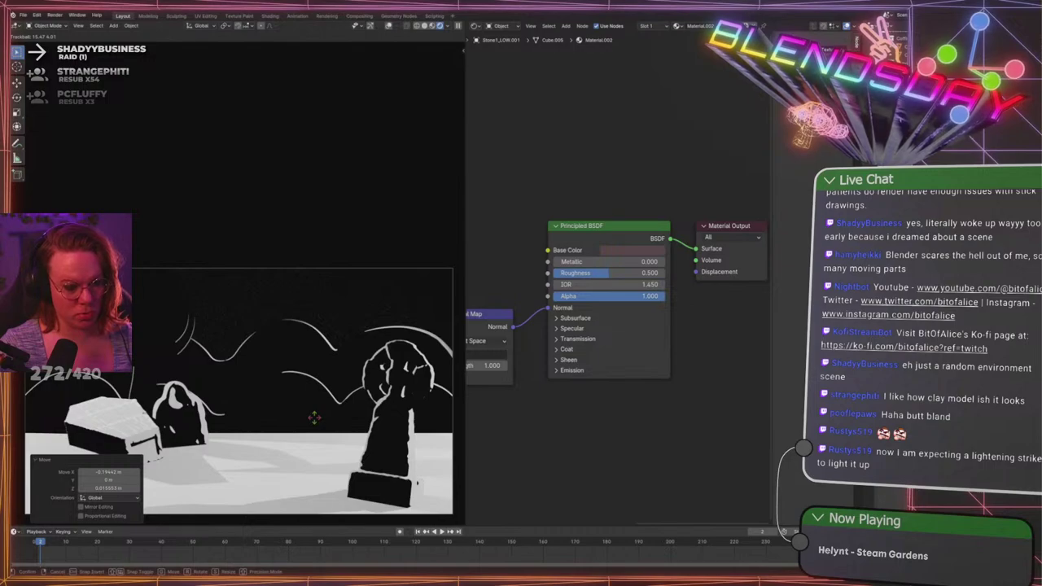
{"action": "left_click", "coordinate": [313, 417]}
Rotate the cross gravestone about 1.2° about the view axis, adjust its tilt slightly with trackball rotation and save the file
{"action": "left_click", "coordinate": [389, 446]}
{"action": "key", "text": "r"}
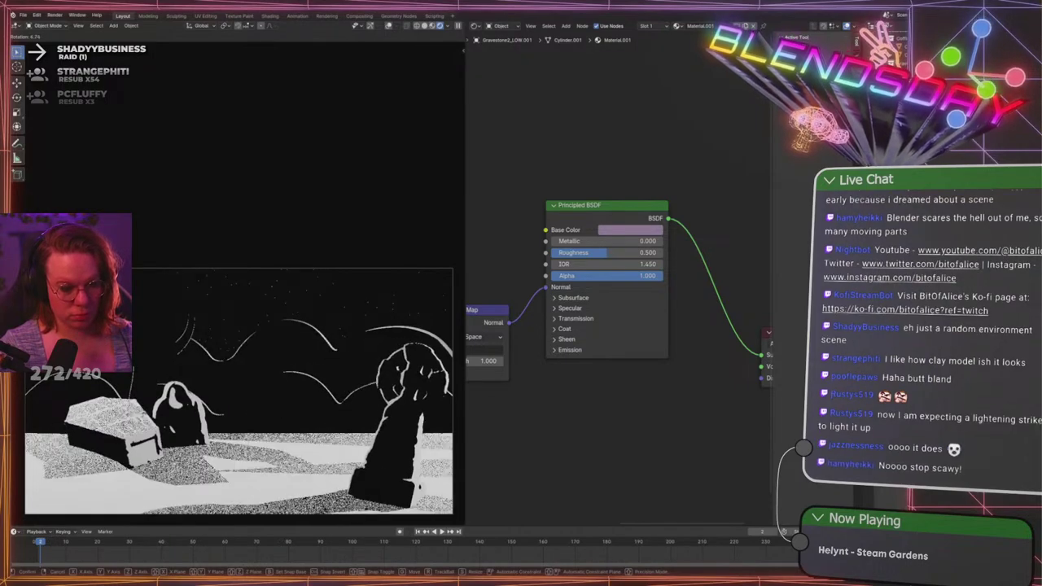
{"action": "left_click", "coordinate": [401, 492]}
{"action": "key", "text": "r"}
{"action": "key", "text": "r"}
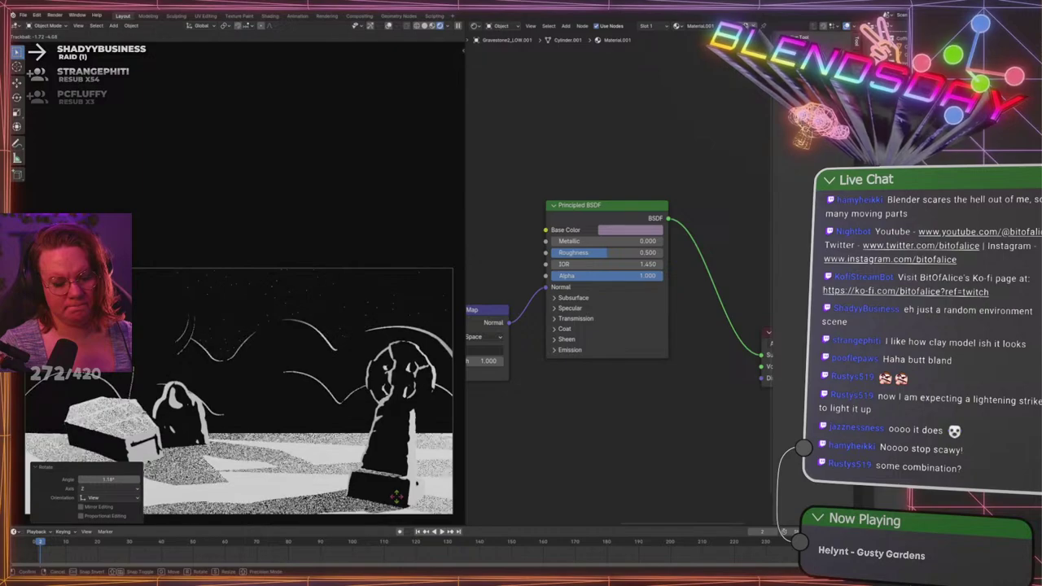
{"action": "left_click", "coordinate": [398, 499]}
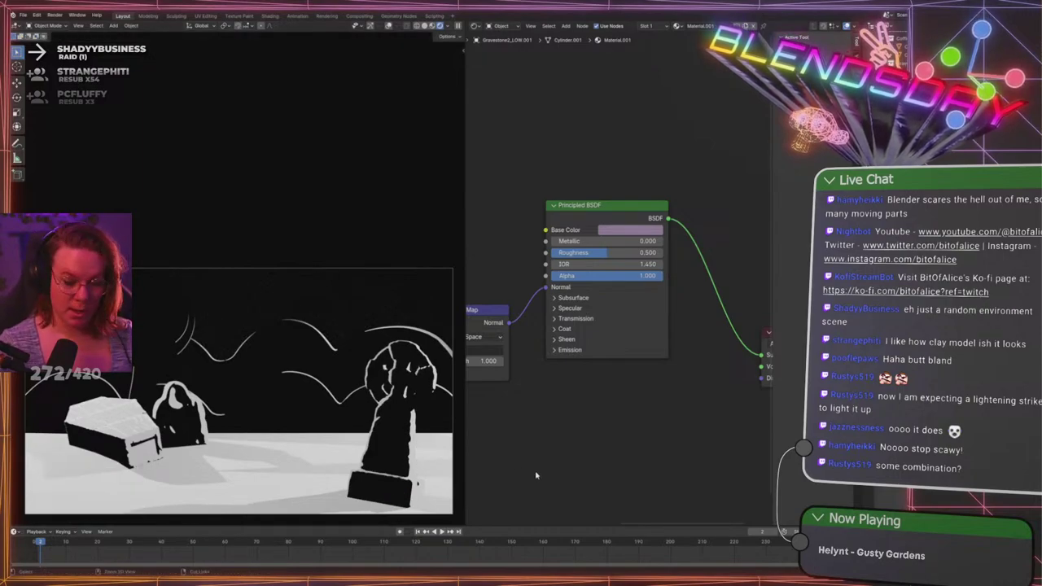
{"action": "key", "text": "ctrl+s"}
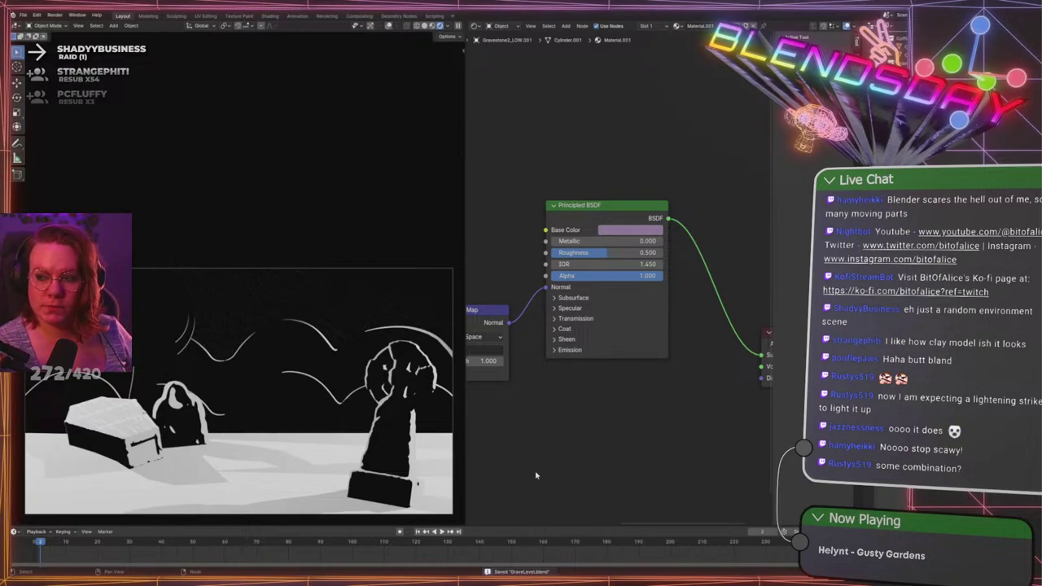
Examine the tilted headstone and the coffin up close and return to the camera view
{"action": "middle_click_drag", "start_coordinate": [359, 342], "coordinate": [188, 269]}
{"action": "middle_click_drag", "start_coordinate": [303, 317], "coordinate": [316, 308], "text": "shift"}
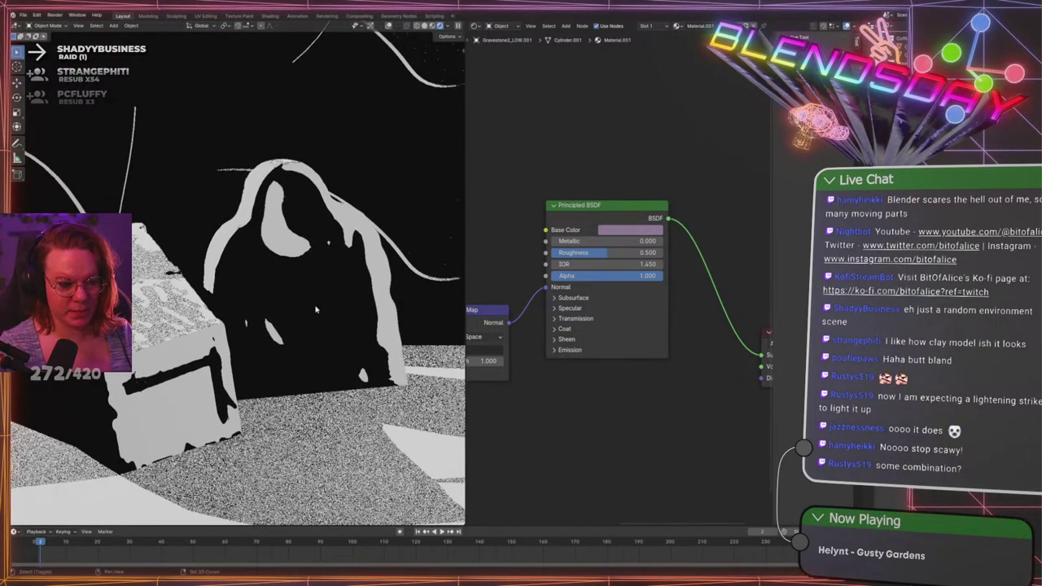
{"action": "key", "text": "KP_0"}
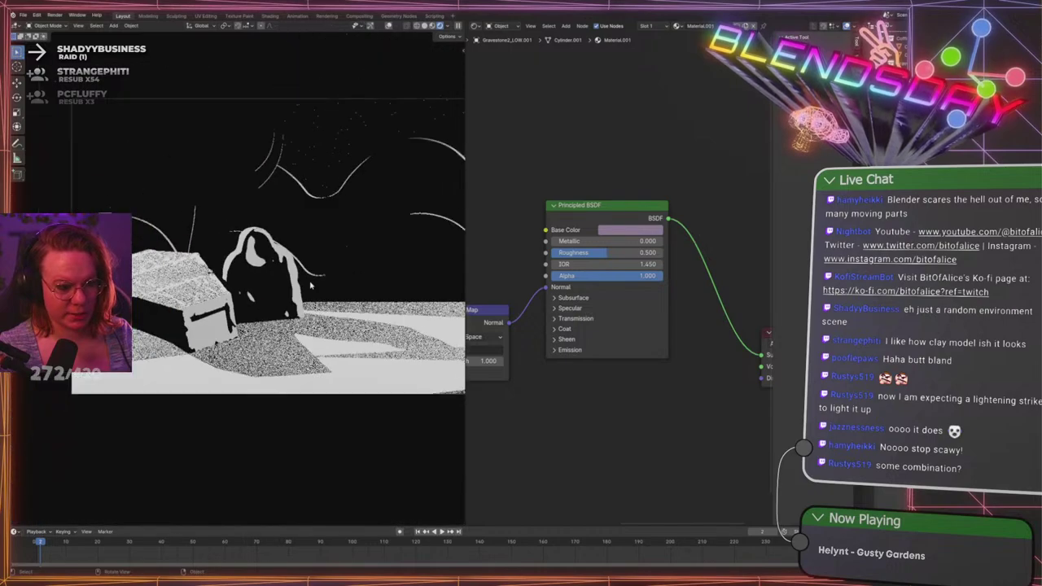
{"action": "scroll", "coordinate": [330, 290], "scroll_direction": "up", "scroll_amount": 1}
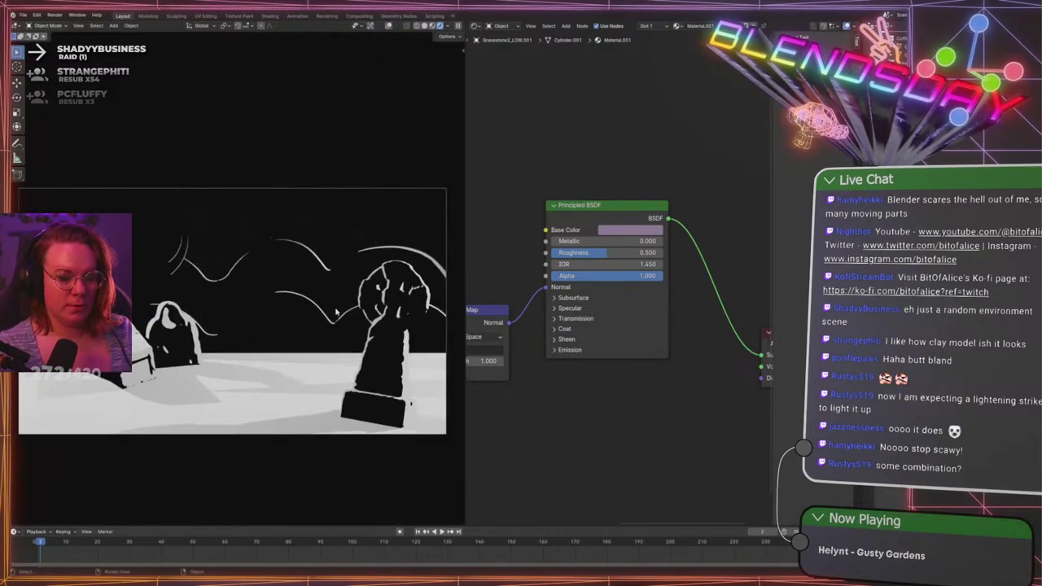
{"action": "middle_click_drag", "start_coordinate": [328, 300], "coordinate": [317, 343], "text": "shift"}
{"action": "scroll", "coordinate": [329, 314], "scroll_direction": "down", "scroll_amount": 1}
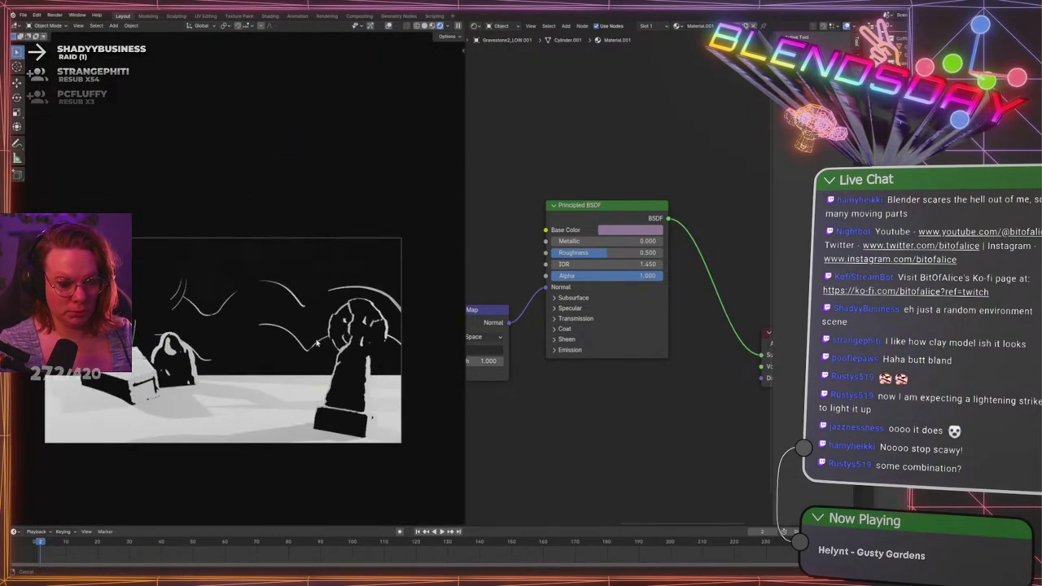
Expand the Shader Editor over the 3D viewport and split it horizontally into two stacked areas
{"action": "middle_click_drag", "start_coordinate": [576, 176], "coordinate": [671, 158]}
{"action": "middle_click_drag", "start_coordinate": [515, 212], "coordinate": [667, 189]}
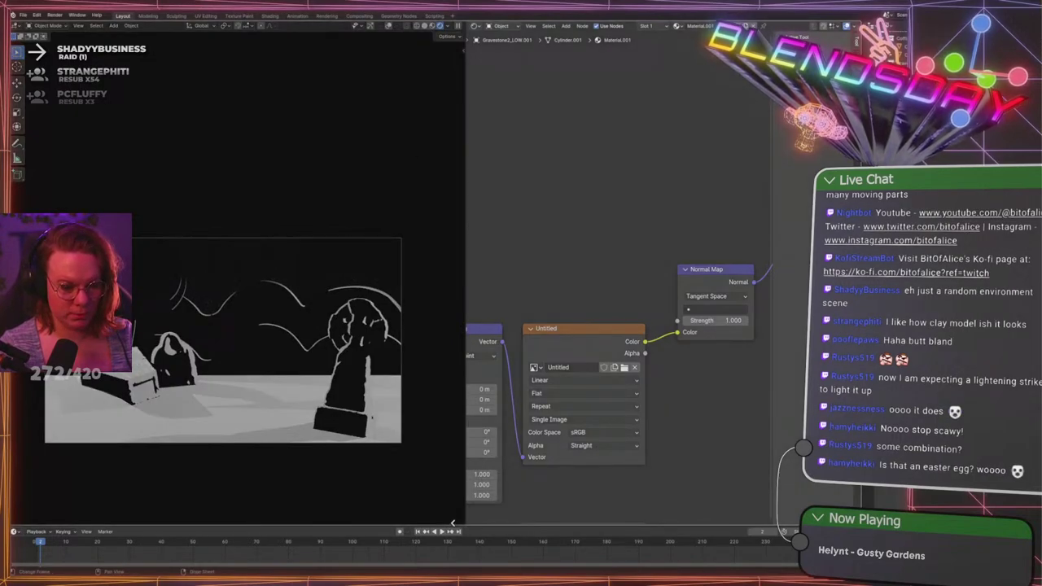
{"action": "left_click_drag", "start_coordinate": [453, 523], "coordinate": [446, 523]}
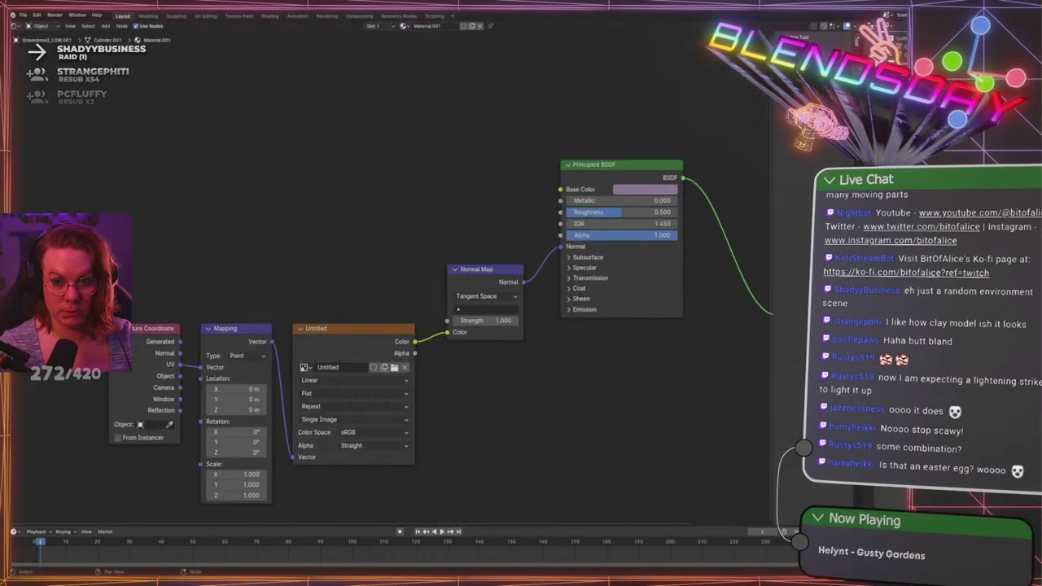
{"action": "left_click_drag", "start_coordinate": [858, 23], "coordinate": [618, 228]}
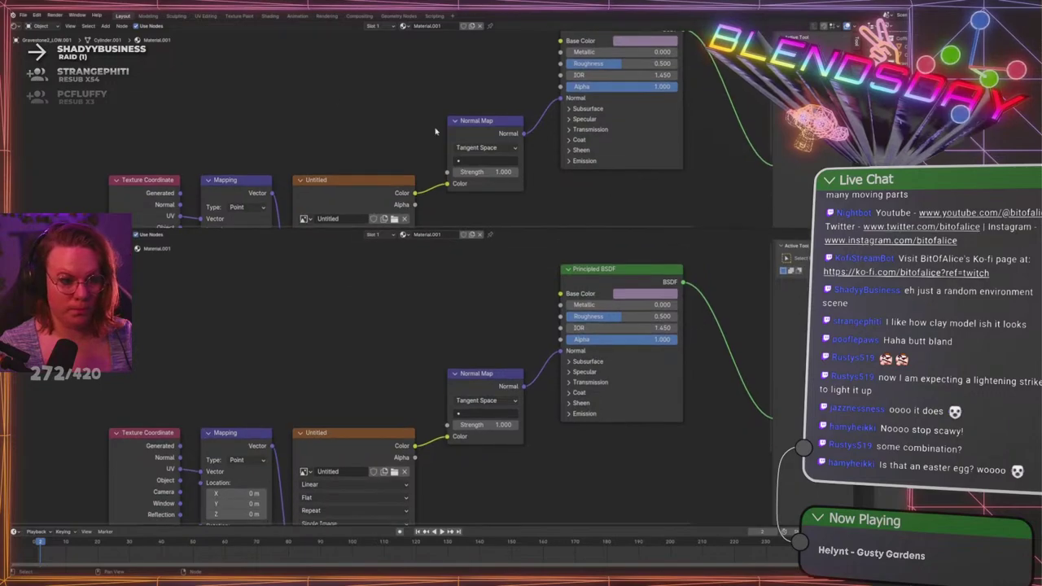
Turn the upper area into a 3D viewport showing the camera view in rendered shading, with the scene deselected
{"action": "left_click", "coordinate": [16, 25]}
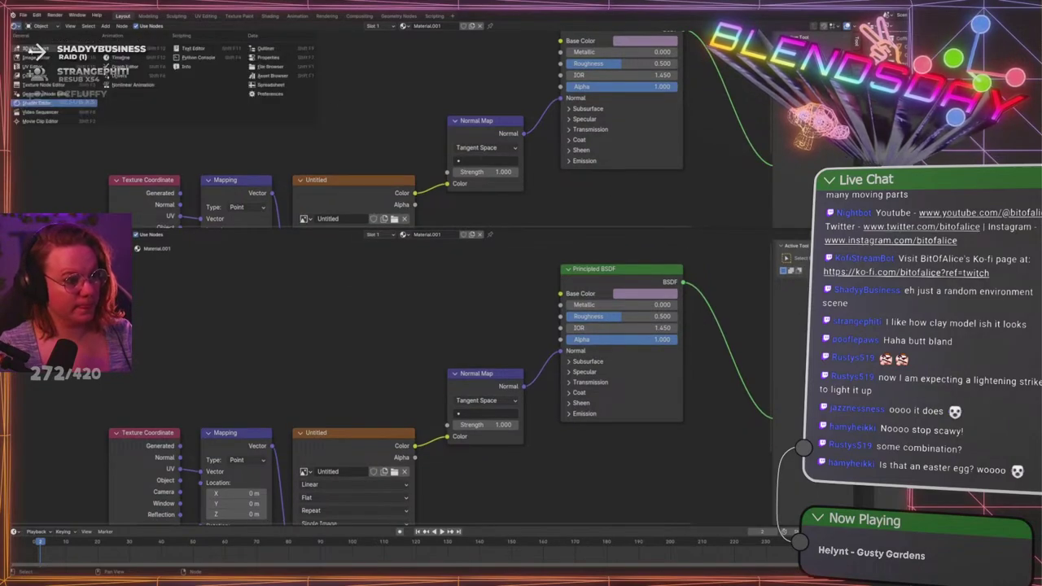
{"action": "left_click", "coordinate": [45, 46]}
{"action": "key", "text": "KP_0"}
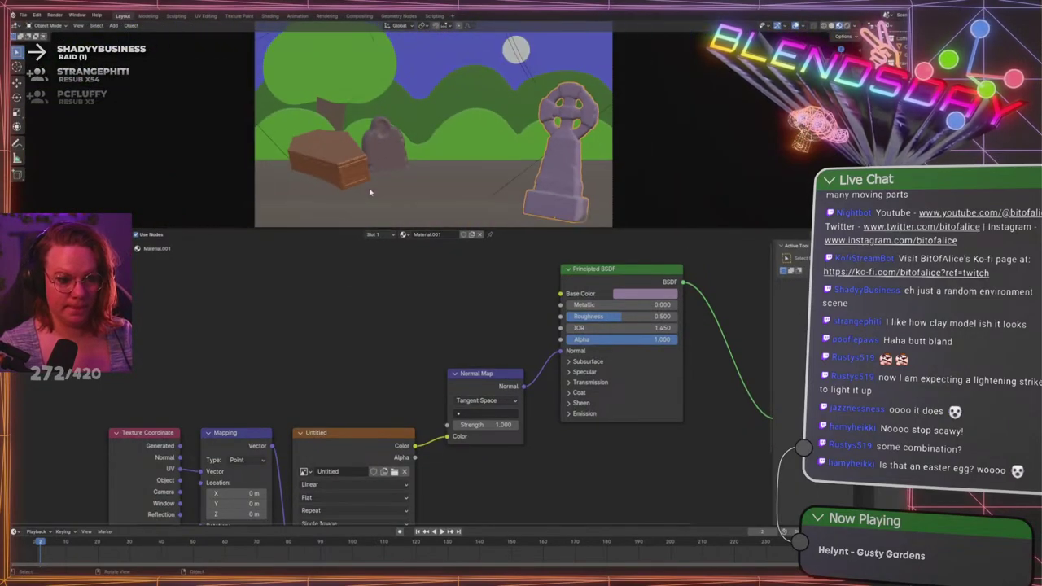
{"action": "left_click", "coordinate": [847, 28]}
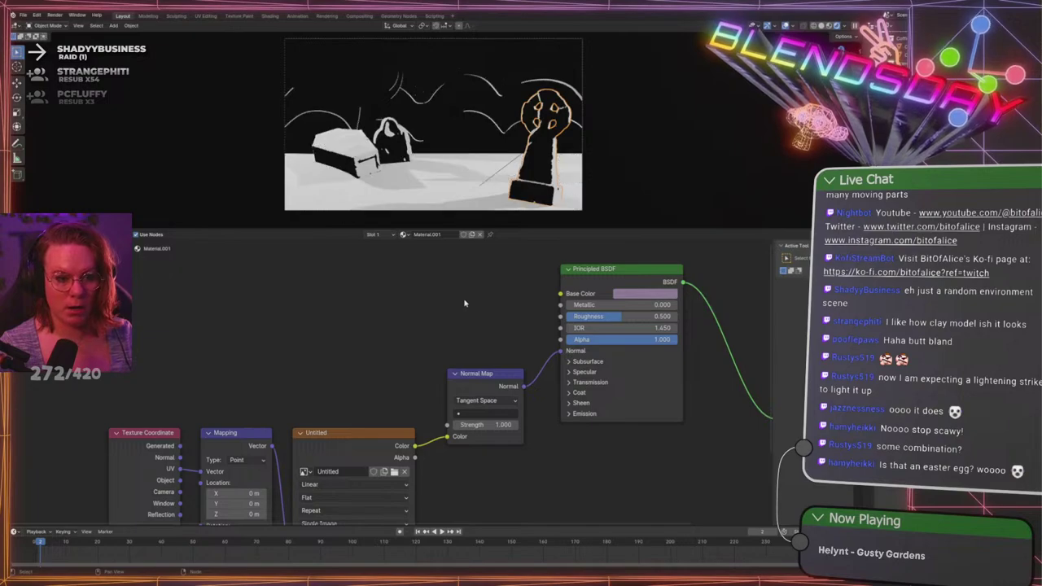
{"action": "left_click", "coordinate": [595, 83]}
{"action": "scroll", "coordinate": [594, 86], "scroll_direction": "down", "scroll_amount": 3}
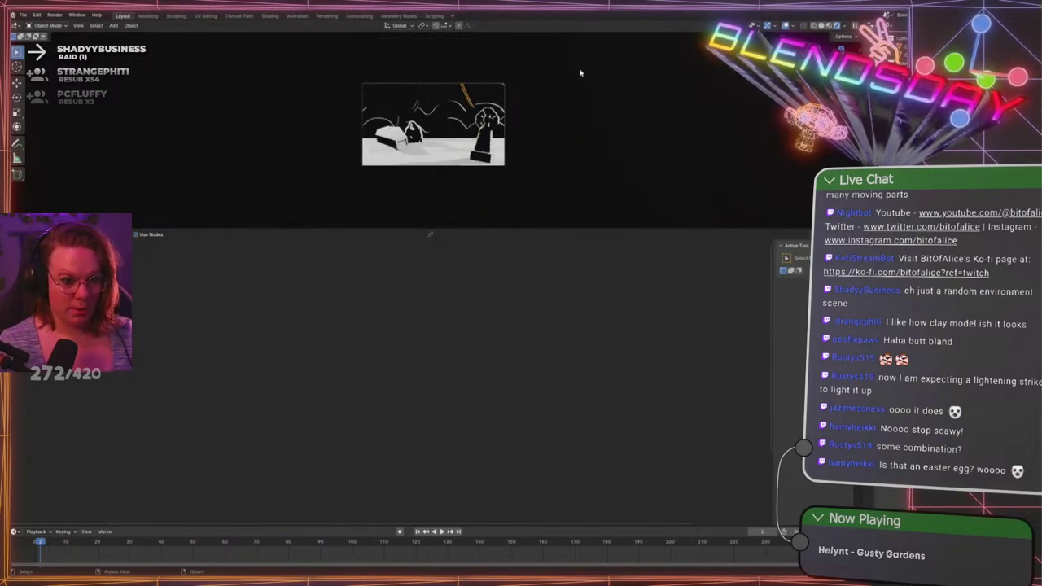
{"action": "scroll", "coordinate": [527, 150], "scroll_direction": "up", "scroll_amount": 2}
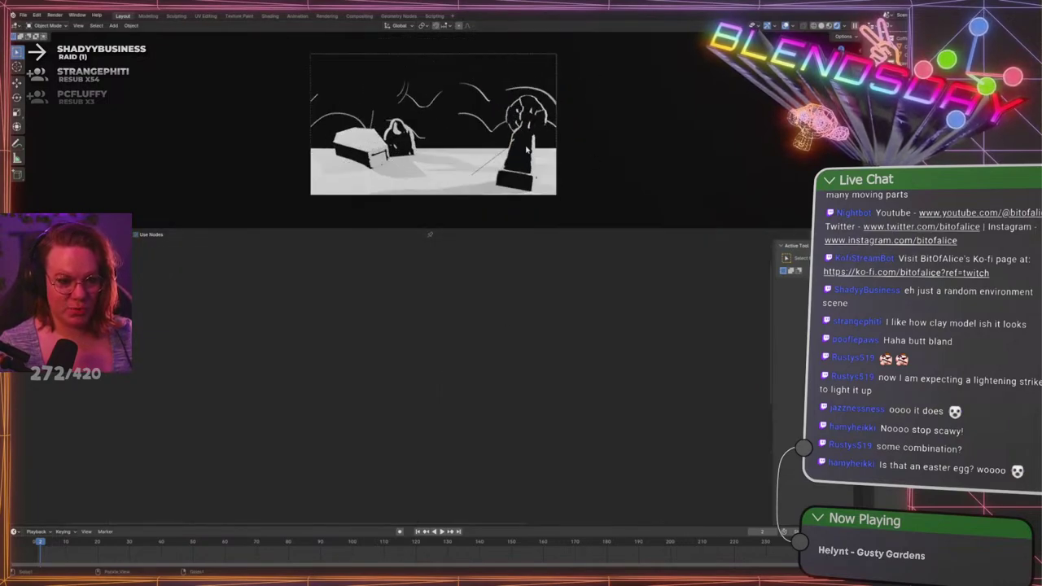
{"action": "scroll", "coordinate": [528, 149], "scroll_direction": "up", "scroll_amount": 1}
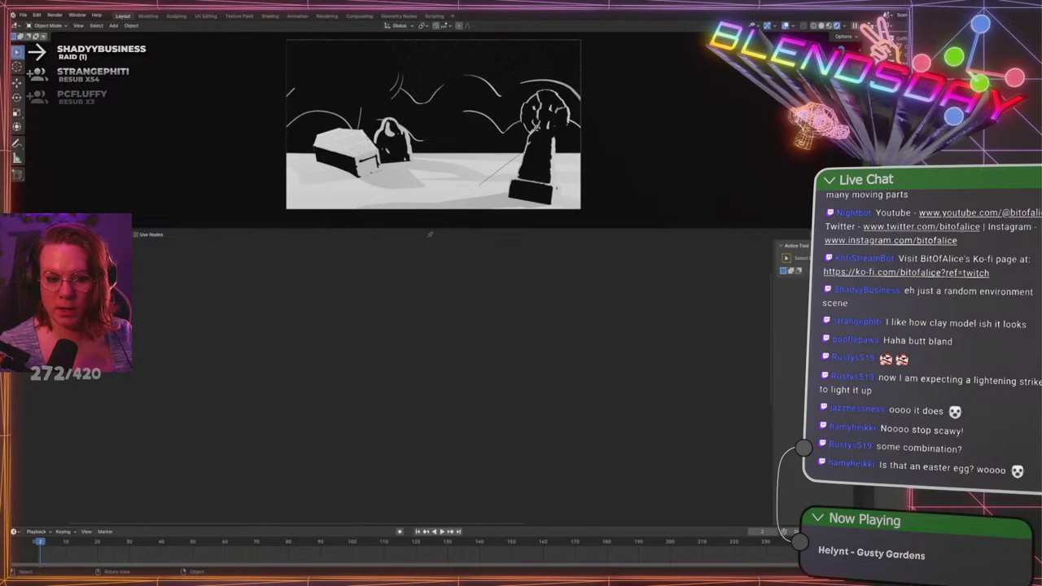
Select the moon through wireframe shading to show its TOONIFY nodes and return to rendered shading
{"action": "left_click", "coordinate": [490, 59]}
{"action": "scroll", "coordinate": [528, 358], "scroll_direction": "down", "scroll_amount": 6}
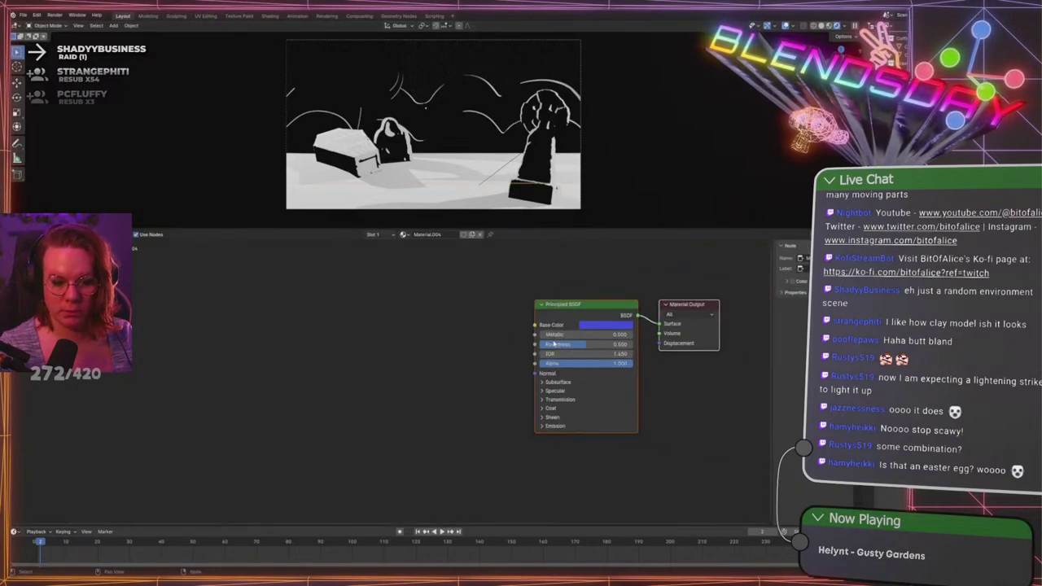
{"action": "middle_click_drag", "start_coordinate": [521, 338], "coordinate": [340, 342]}
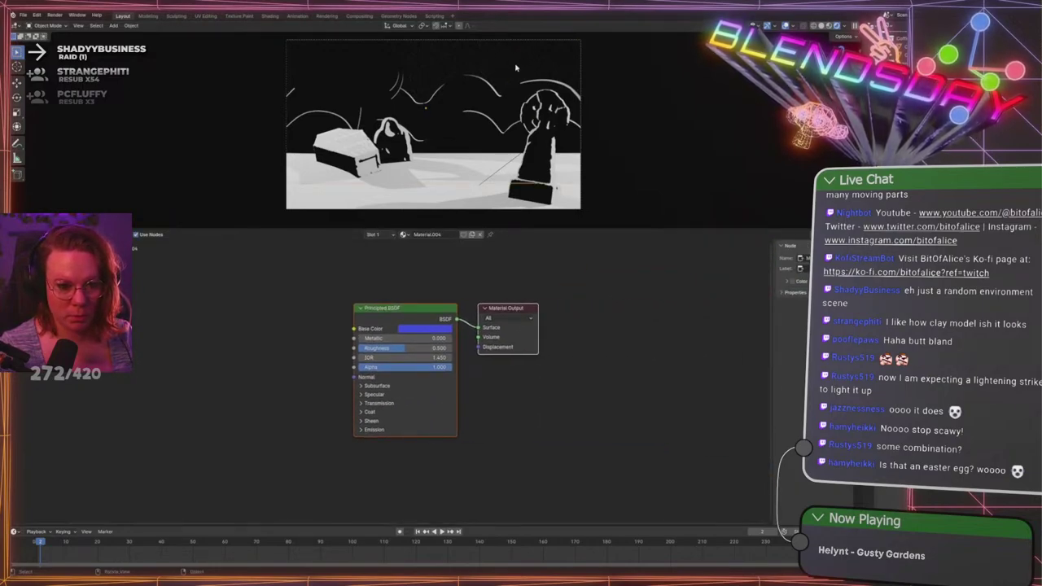
{"action": "key", "text": "shift+z"}
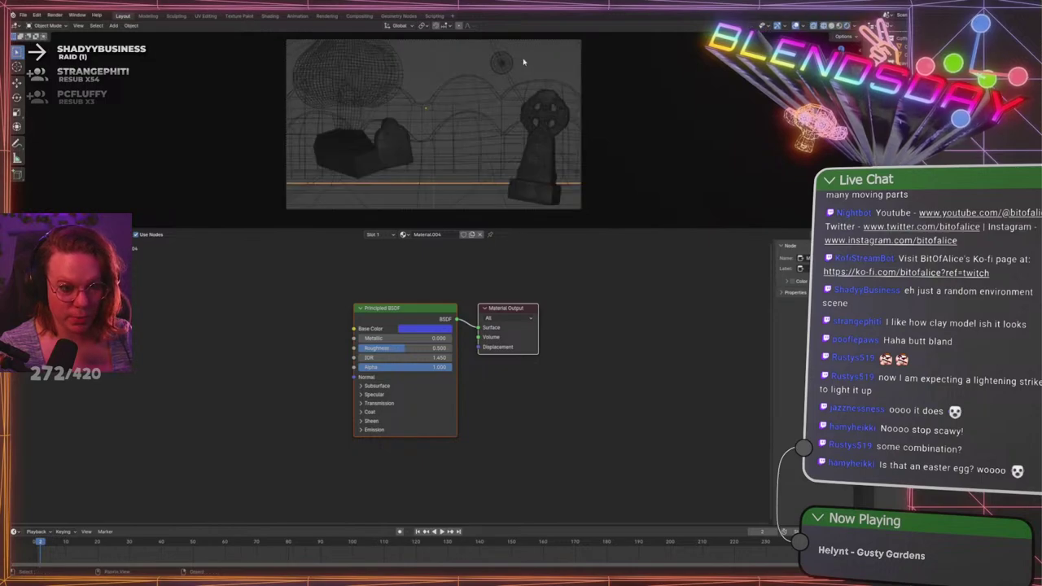
{"action": "left_click", "coordinate": [508, 63]}
{"action": "key", "text": "shift+z"}
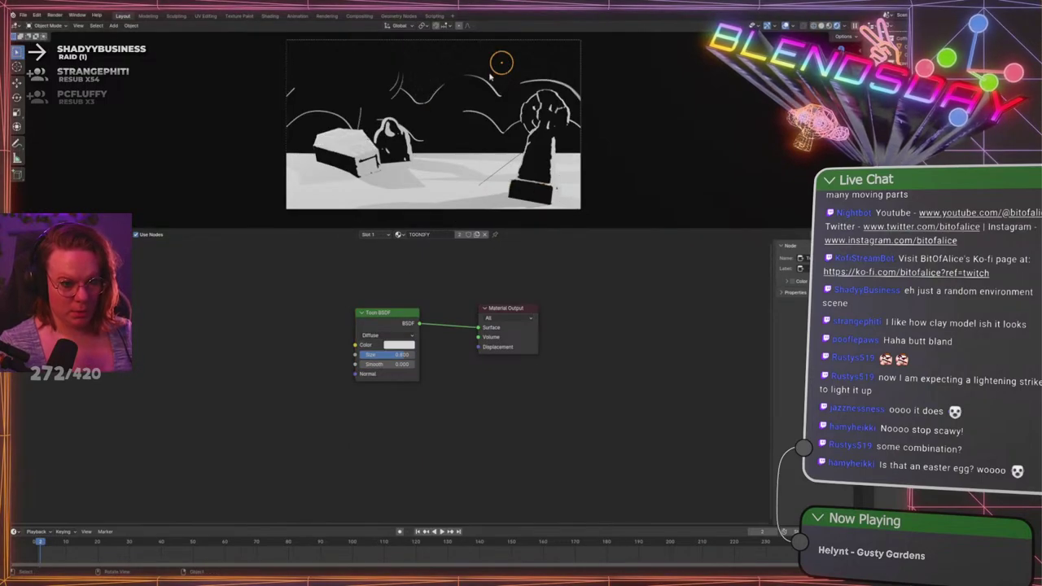
Hide the viewport overlays and save the file
{"action": "left_click", "coordinate": [785, 27]}
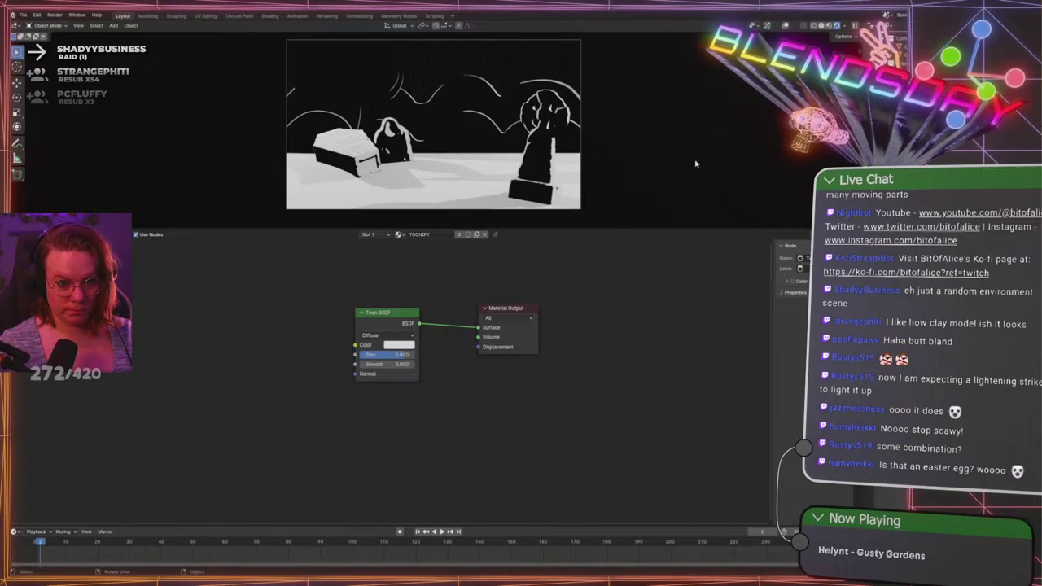
{"action": "key", "text": "ctrl+s"}
{"action": "scroll", "coordinate": [622, 324], "scroll_direction": "up", "scroll_amount": 1}
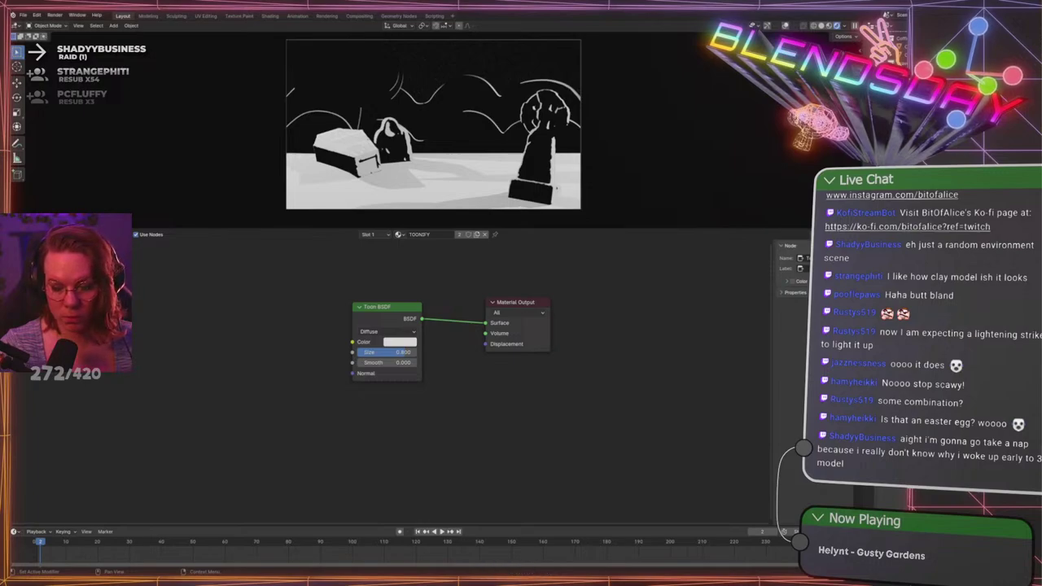
Examine the material node trees of the sky, hills, tree, headstones, coffin, moon and ground one by one
{"action": "left_click", "coordinate": [424, 82]}
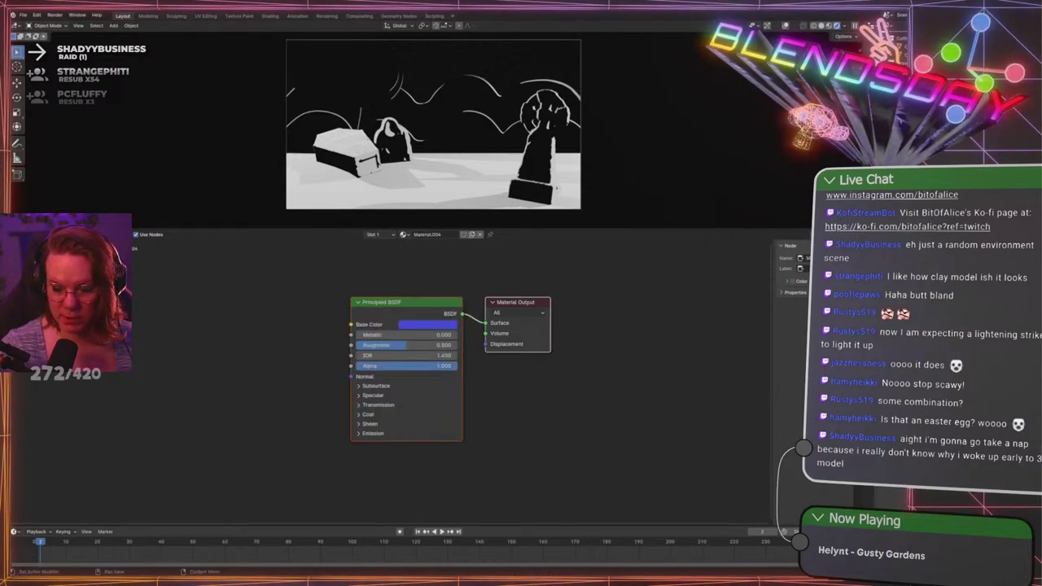
{"action": "left_click", "coordinate": [472, 89]}
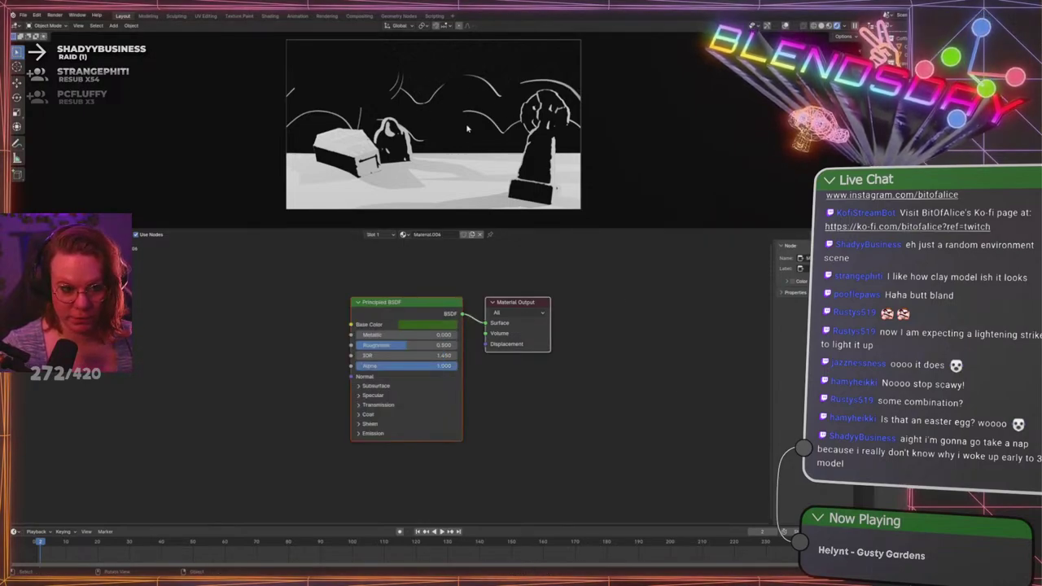
{"action": "left_click", "coordinate": [373, 70]}
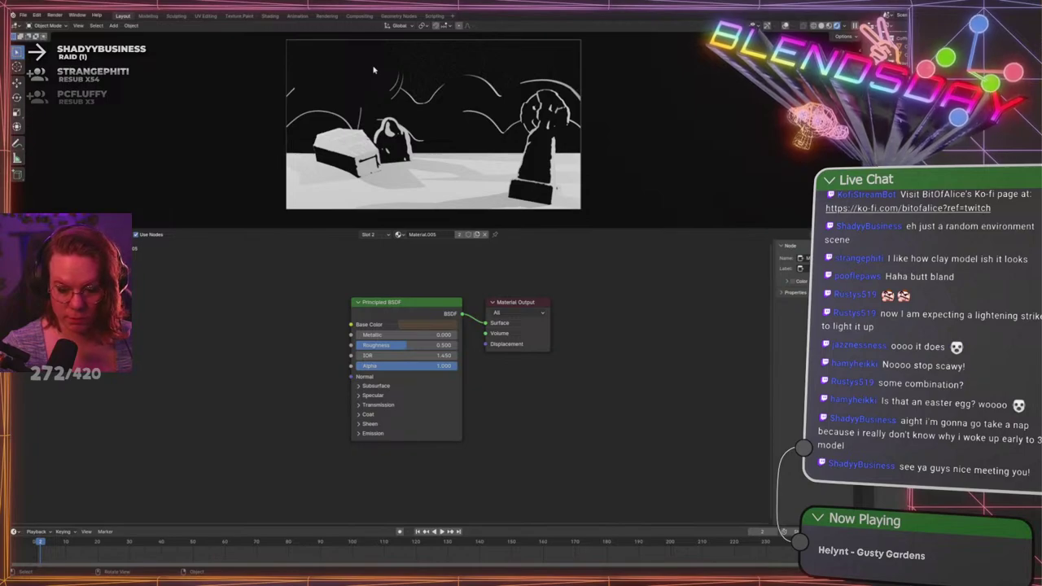
{"action": "left_click", "coordinate": [389, 130]}
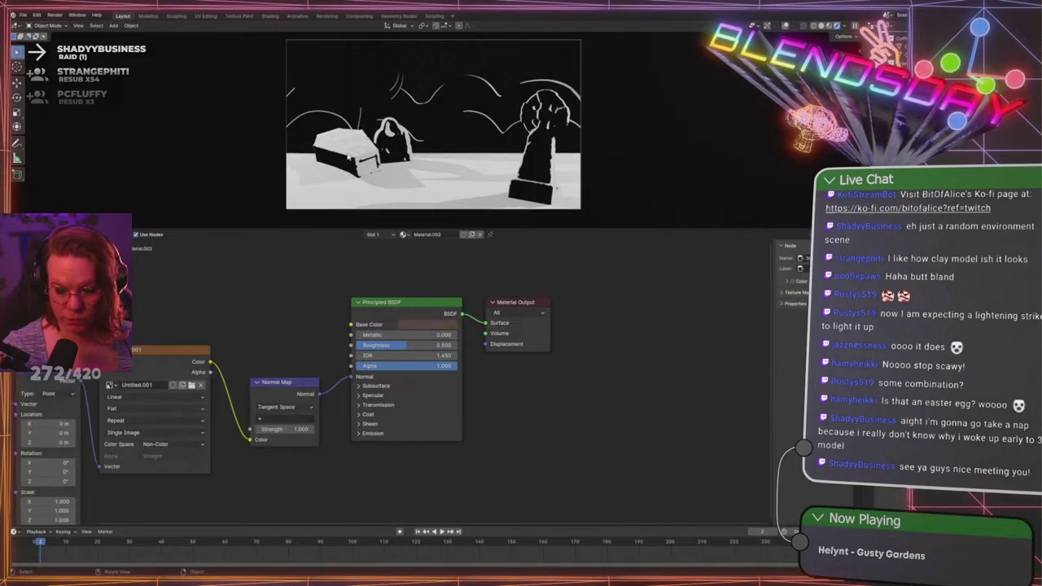
{"action": "left_click", "coordinate": [349, 158]}
{"action": "left_click", "coordinate": [538, 155]}
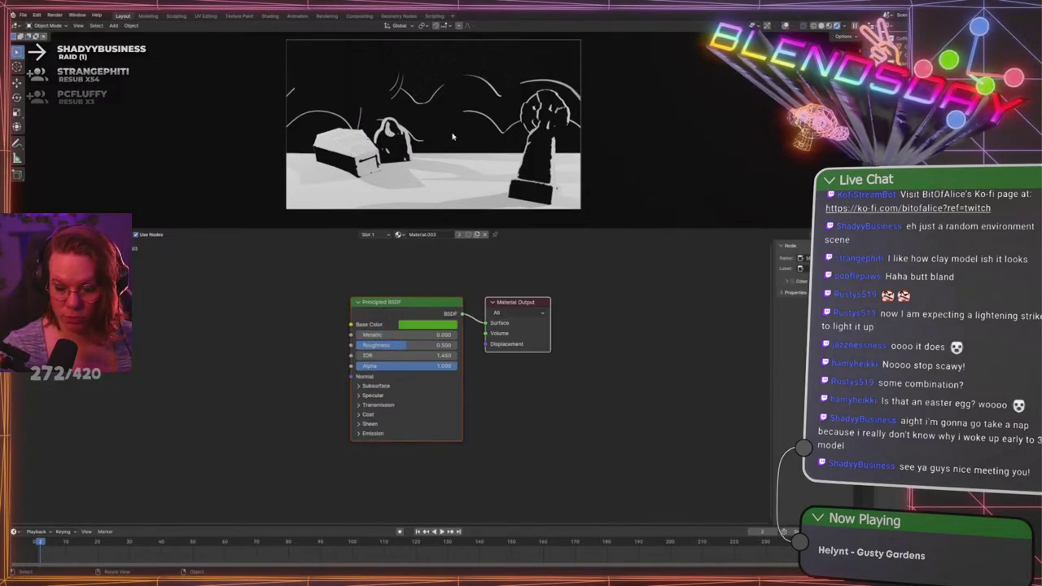
{"action": "left_click", "coordinate": [537, 155]}
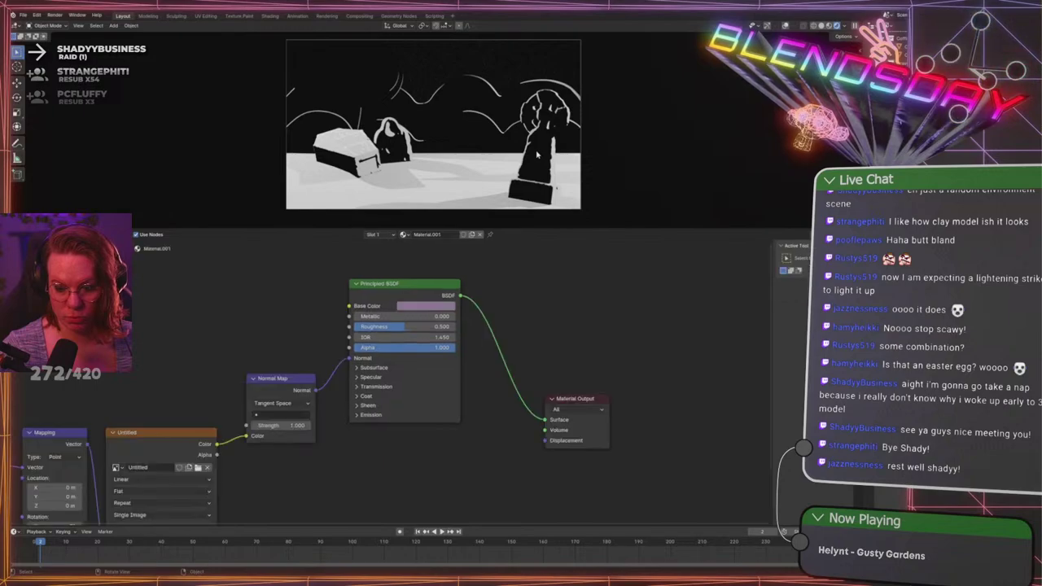
{"action": "left_click", "coordinate": [494, 62]}
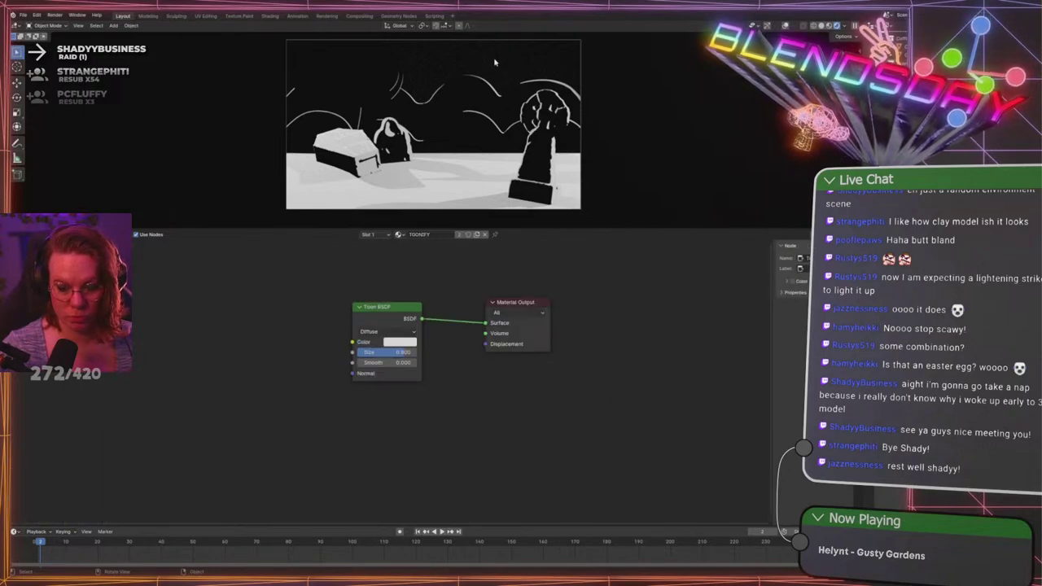
{"action": "middle_click_drag", "start_coordinate": [456, 327], "coordinate": [492, 358]}
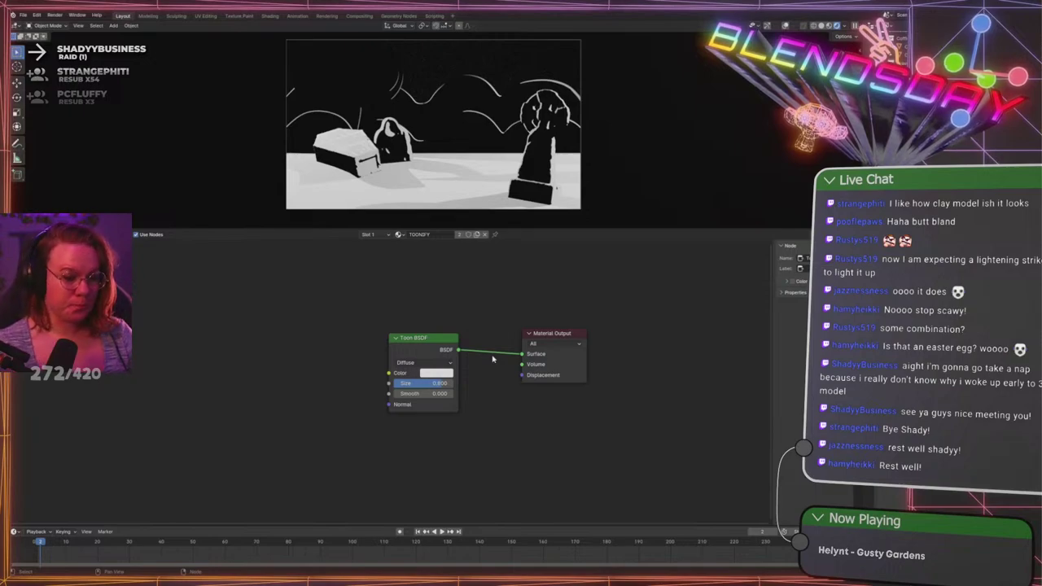
{"action": "scroll", "coordinate": [476, 322], "scroll_direction": "up", "scroll_amount": 3}
{"action": "middle_click_drag", "start_coordinate": [483, 301], "coordinate": [461, 282]}
{"action": "left_click", "coordinate": [439, 184]}
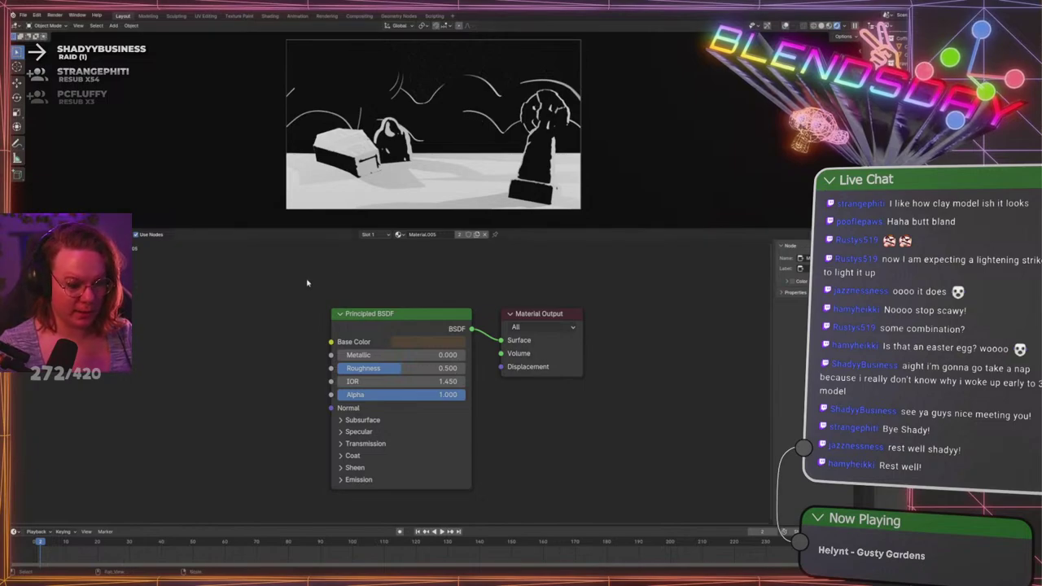
{"action": "left_click", "coordinate": [458, 89]}
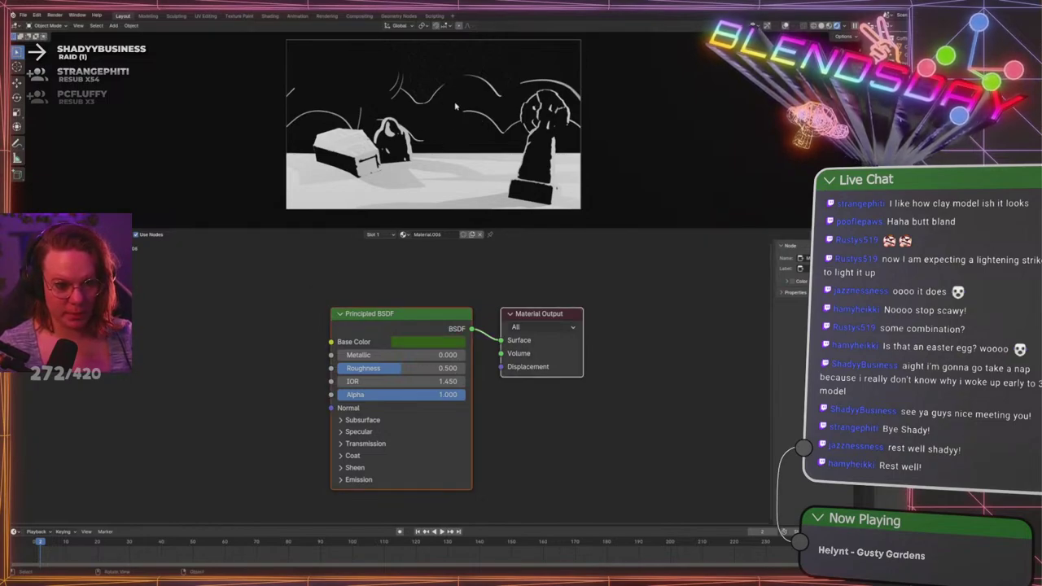
Reselect the ground, give it its own copy of the shared brown material and name the copy GROUND
{"action": "left_click", "coordinate": [452, 272]}
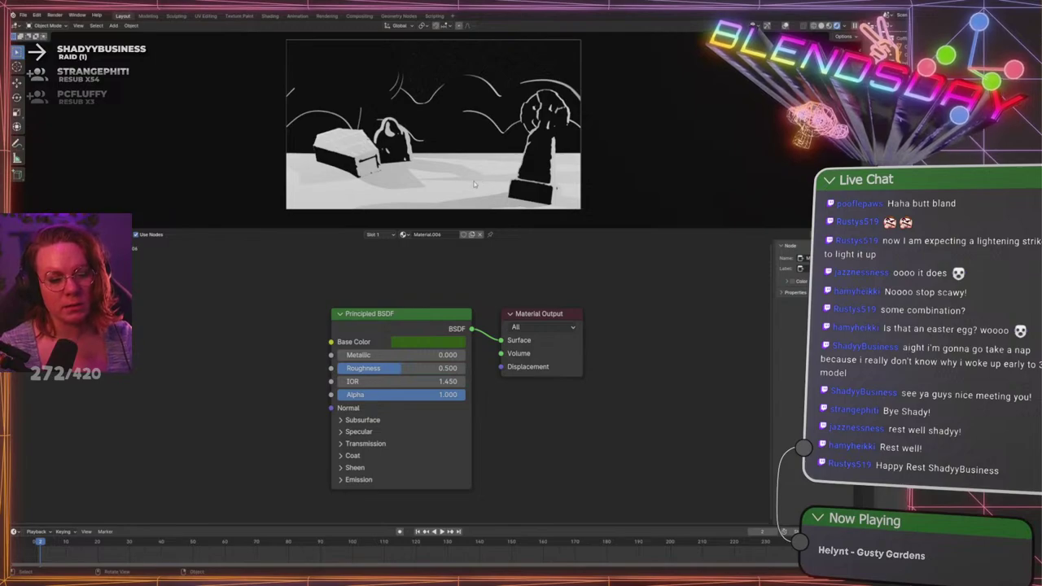
{"action": "key", "text": "ctrl+z"}
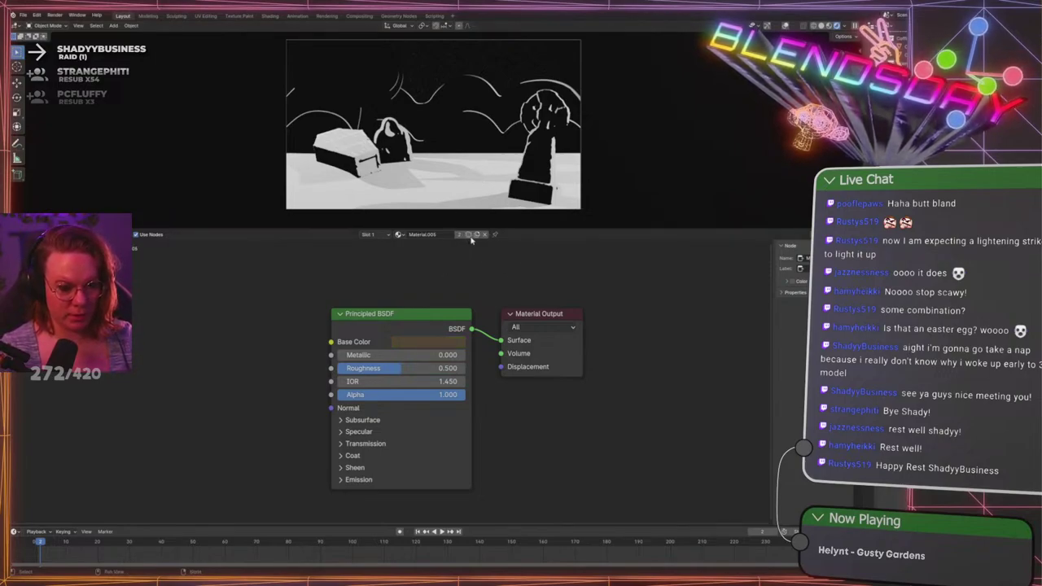
{"action": "left_click", "coordinate": [462, 236]}
{"action": "double_click", "coordinate": [446, 236]}
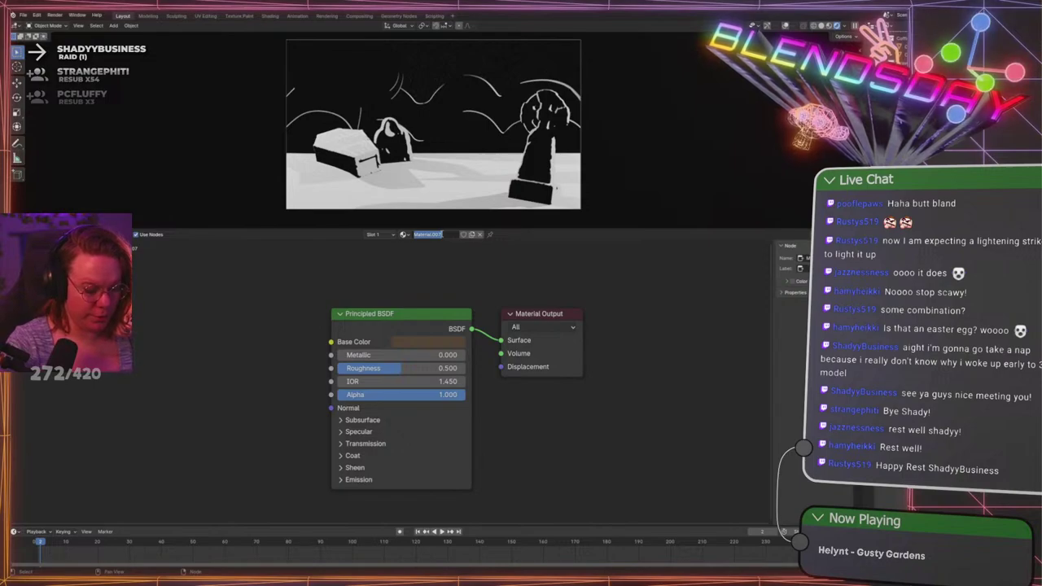
{"action": "type", "text": "GROUND"}
{"action": "key", "text": "Return"}
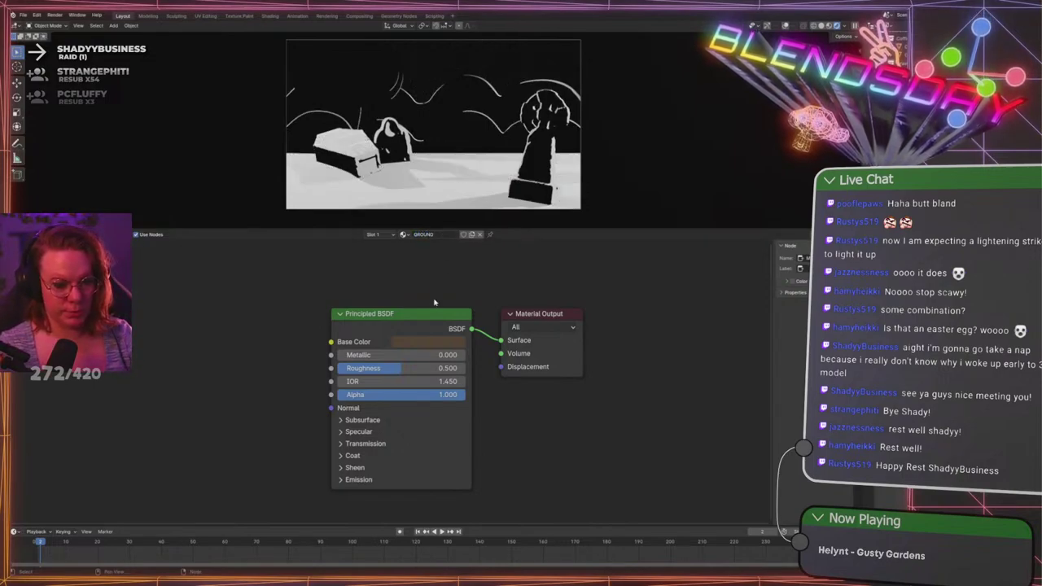
Check the base color of the GROUND material, pull its nodes apart and delete the Principled BSDF node
{"action": "left_click_drag", "start_coordinate": [425, 313], "coordinate": [374, 304]}
{"action": "left_click", "coordinate": [375, 333]}
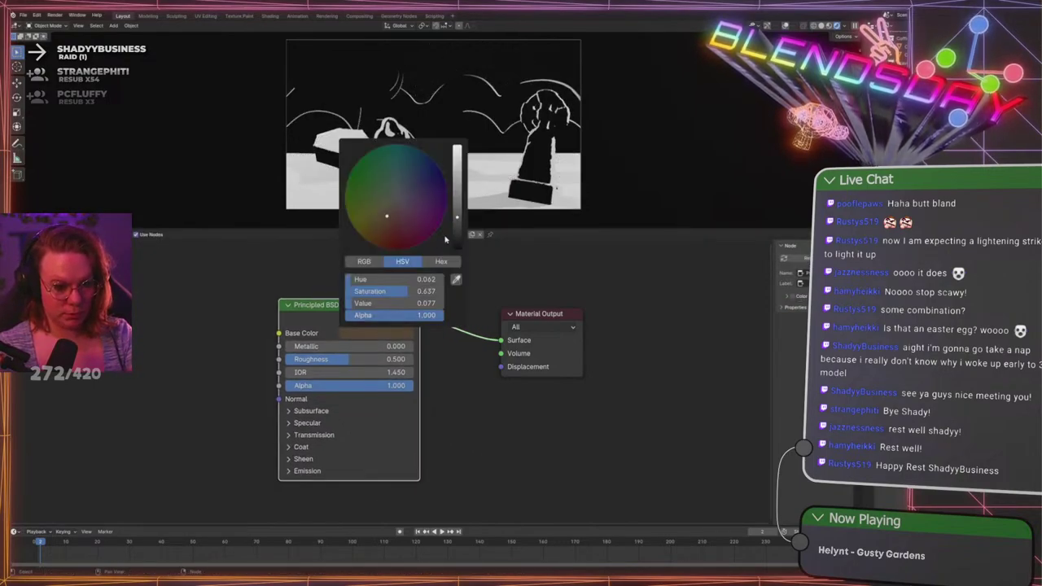
{"action": "left_click_drag", "start_coordinate": [501, 340], "coordinate": [436, 391]}
{"action": "left_click_drag", "start_coordinate": [379, 311], "coordinate": [500, 340]}
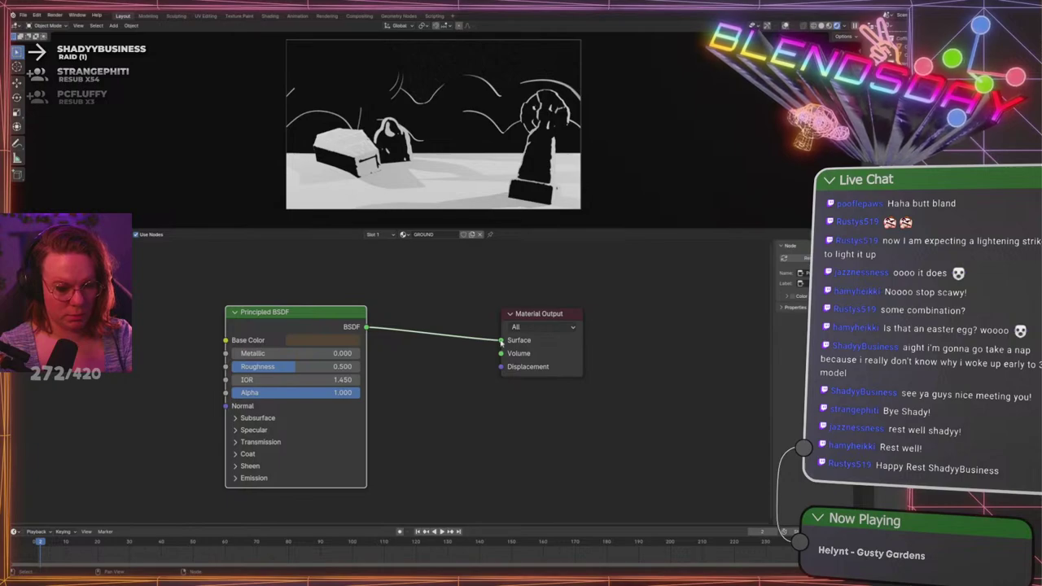
{"action": "left_click", "coordinate": [350, 314]}
{"action": "key", "text": "x"}
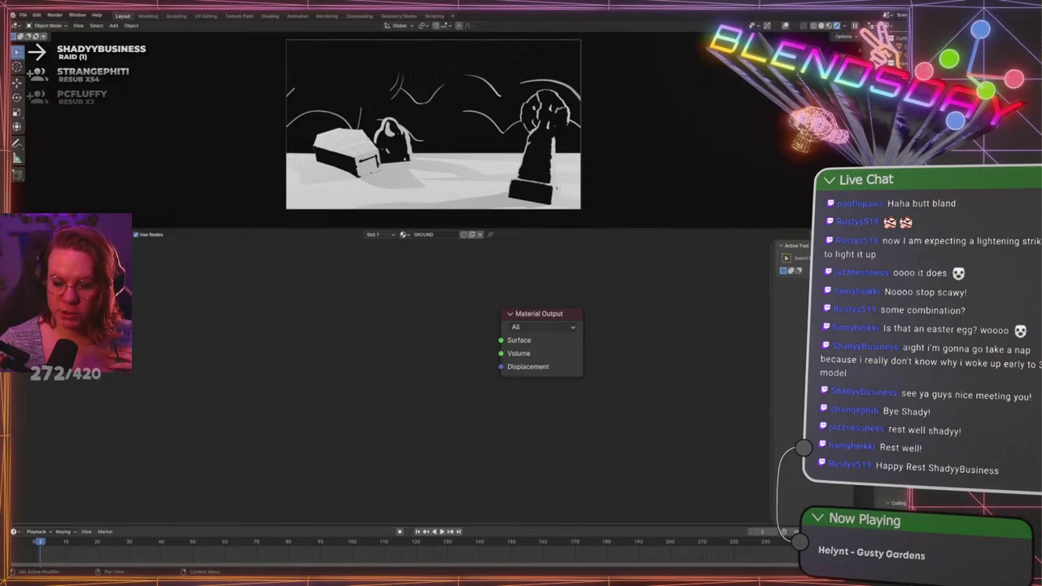
Spread the Principled BSDF and Material Output nodes of the blue sky material farther apart
{"action": "left_click", "coordinate": [486, 68]}
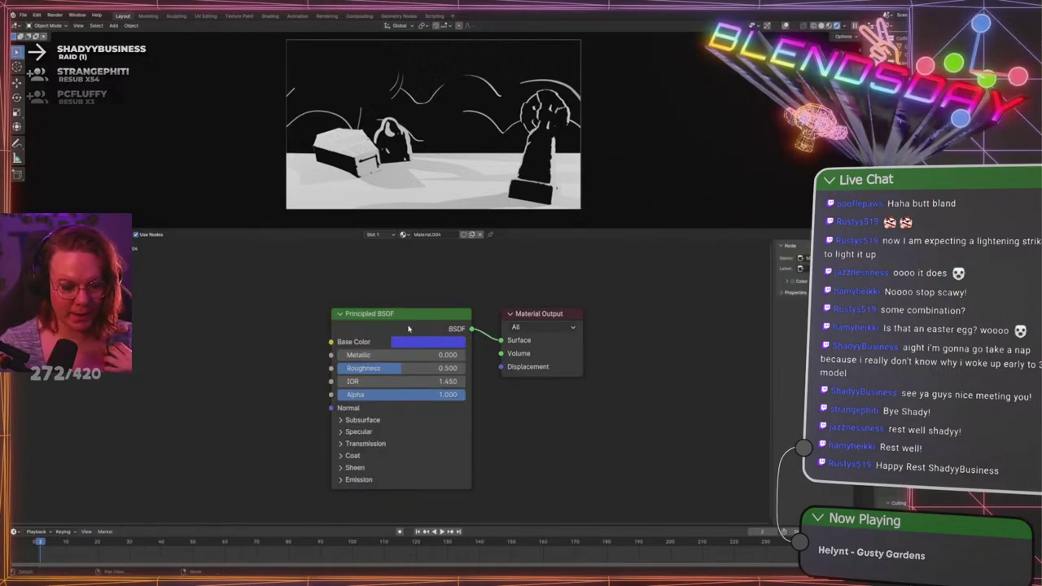
{"action": "left_click_drag", "start_coordinate": [413, 318], "coordinate": [407, 311]}
{"action": "left_click_drag", "start_coordinate": [532, 316], "coordinate": [612, 314]}
{"action": "left_click_drag", "start_coordinate": [443, 309], "coordinate": [495, 315]}
Set the Toon BSDF in the moon's TOONIFY material to size 0.785 and change its component to Glossy
{"action": "left_click", "coordinate": [508, 66]}
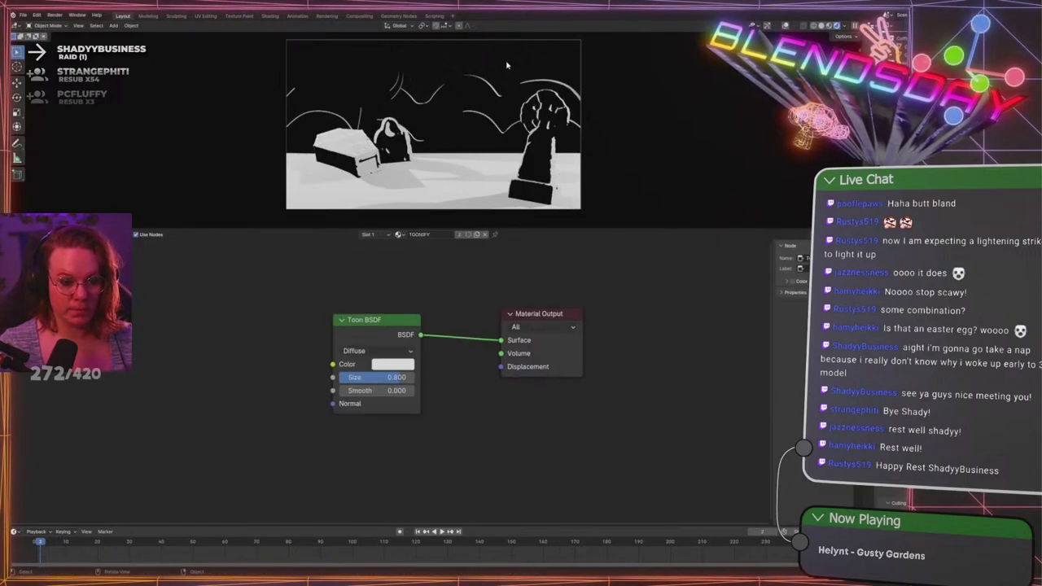
{"action": "mouse_move", "coordinate": [398, 378]}
{"action": "left_mouse_down", "text": "ctrl"}
{"action": "mouse_move", "coordinate": [379, 378]}
{"action": "mouse_move", "coordinate": [414, 378]}
{"action": "mouse_move", "coordinate": [350, 390]}
{"action": "left_mouse_up", "text": "ctrl"}
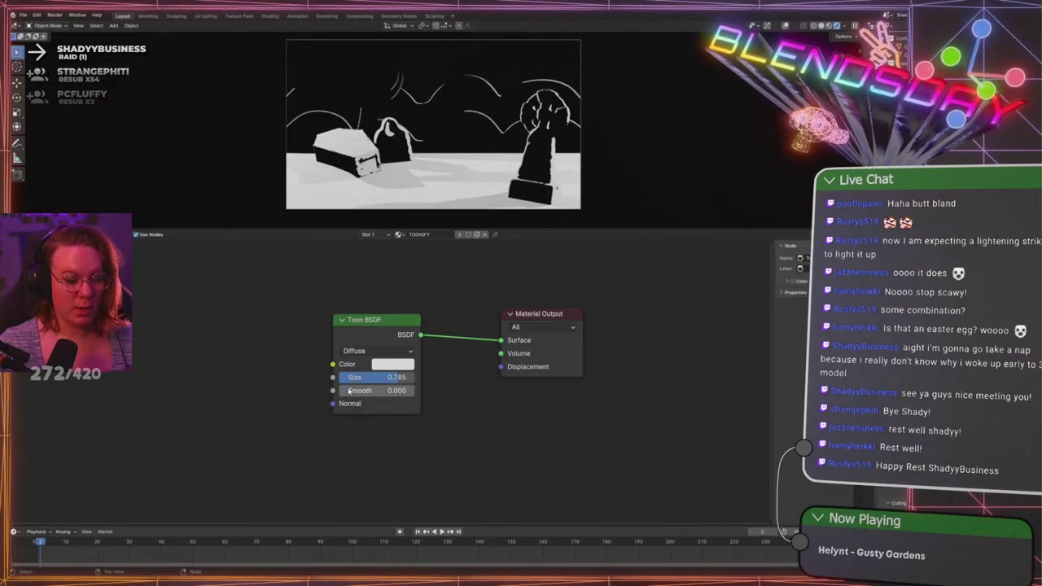
{"action": "left_click_drag", "start_coordinate": [396, 323], "coordinate": [432, 294]}
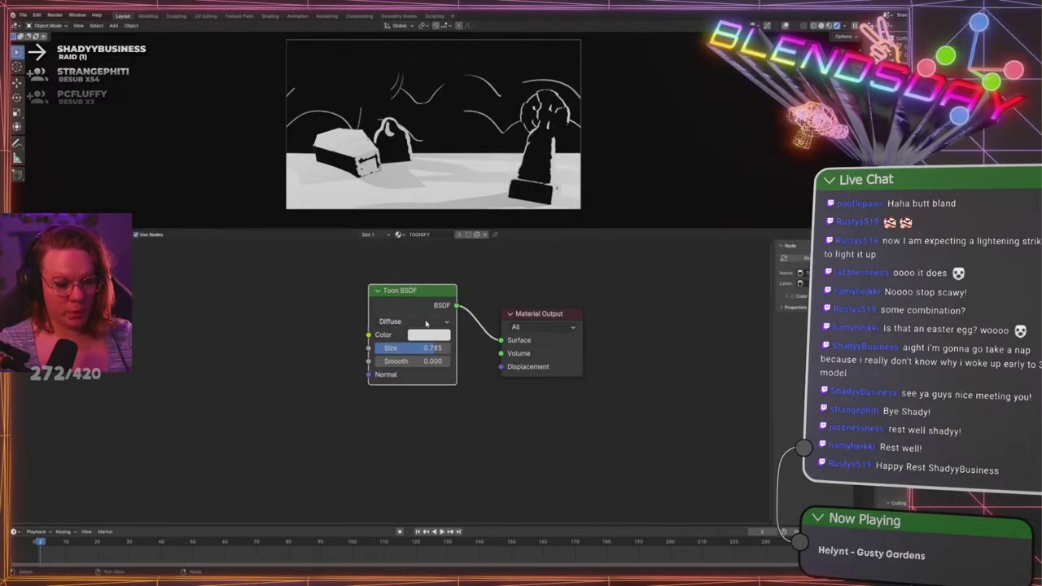
{"action": "left_click", "coordinate": [413, 322]}
{"action": "left_click", "coordinate": [405, 369]}
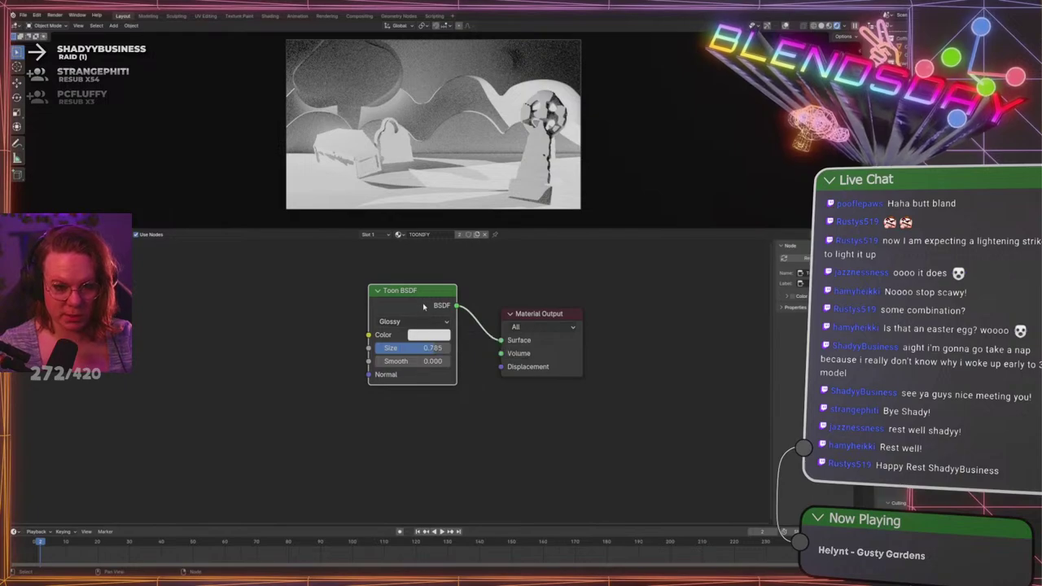
Check which materials the tree, hills, coffin, gravestones and ground use by selecting them one after another
{"action": "left_click", "coordinate": [360, 74]}
{"action": "left_click", "coordinate": [457, 98]}
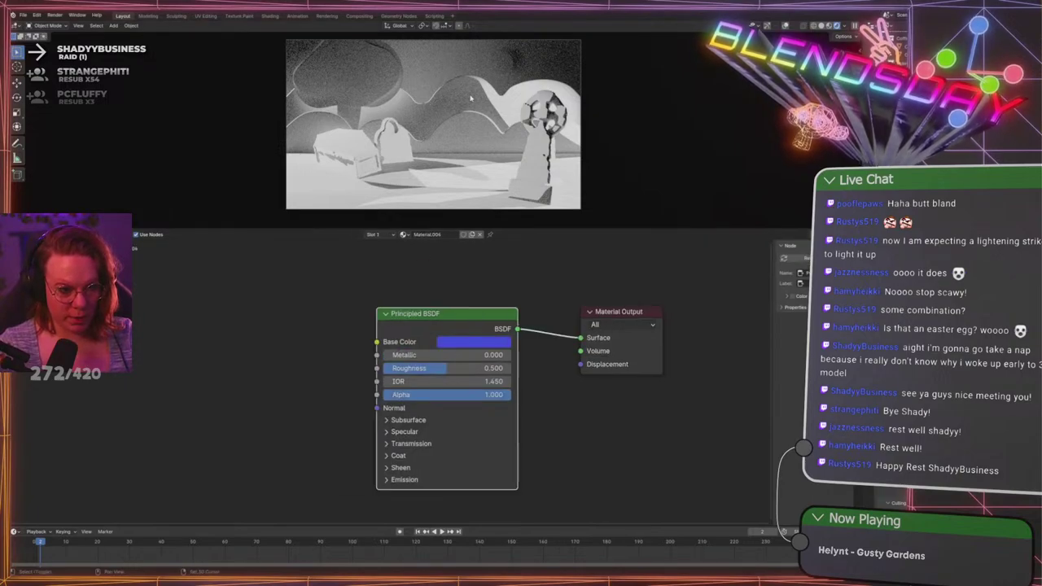
{"action": "left_click", "coordinate": [470, 133]}
{"action": "left_click", "coordinate": [446, 164]}
{"action": "left_click", "coordinate": [386, 152]}
{"action": "left_click", "coordinate": [356, 159]}
{"action": "left_click", "coordinate": [539, 142]}
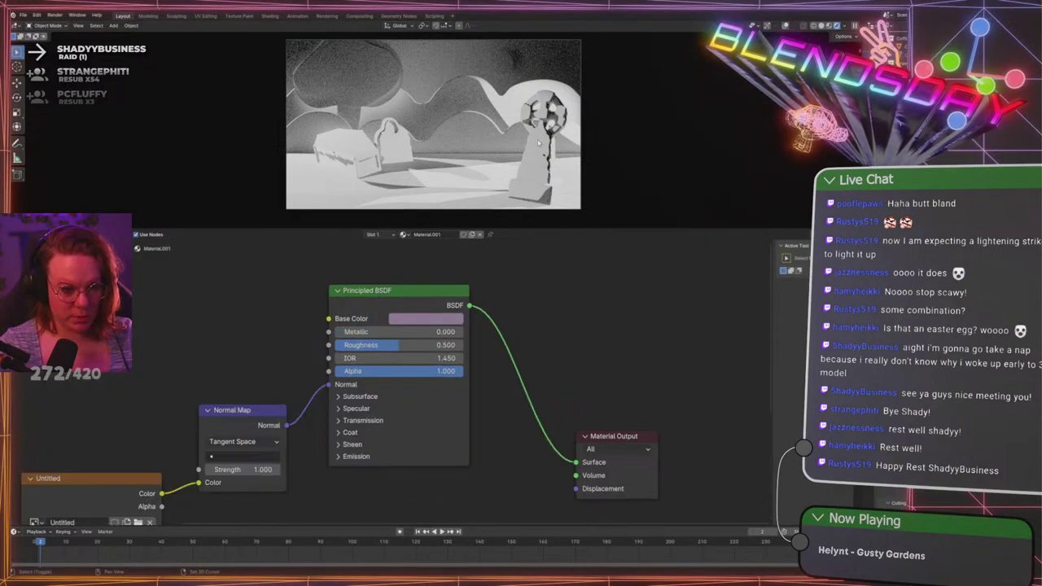
{"action": "left_click", "coordinate": [463, 185]}
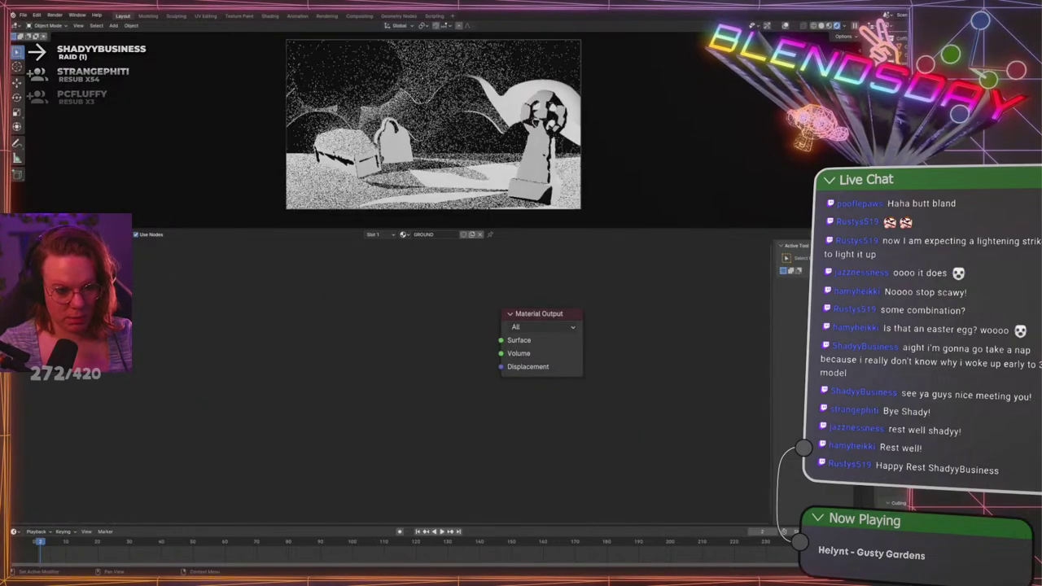
Try to link the ground's materials to the other scene objects, with the ground as the active object
{"action": "left_click", "coordinate": [319, 117]}
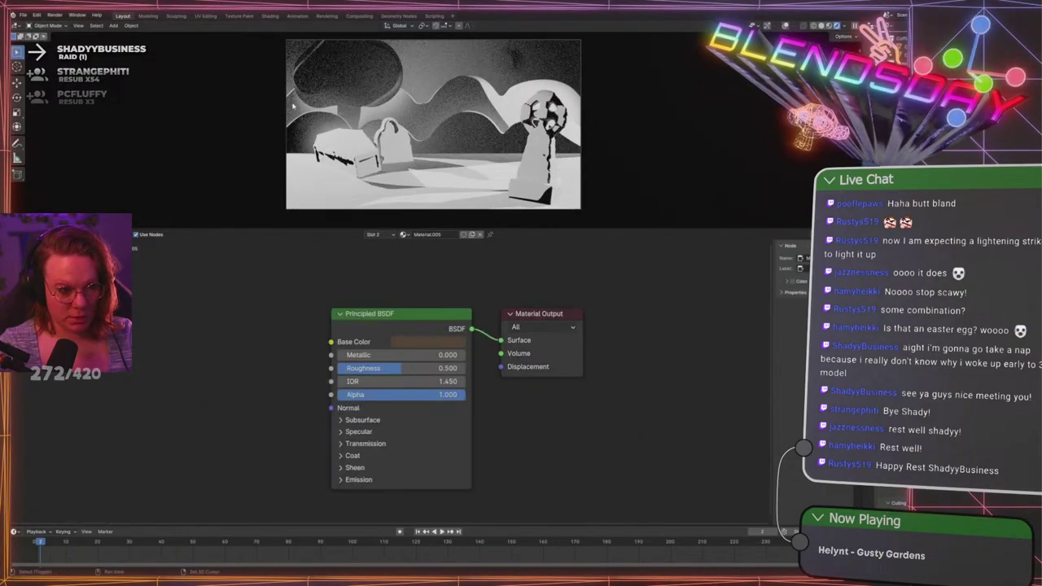
{"action": "left_click", "coordinate": [402, 145]}
{"action": "left_click", "coordinate": [515, 99]}
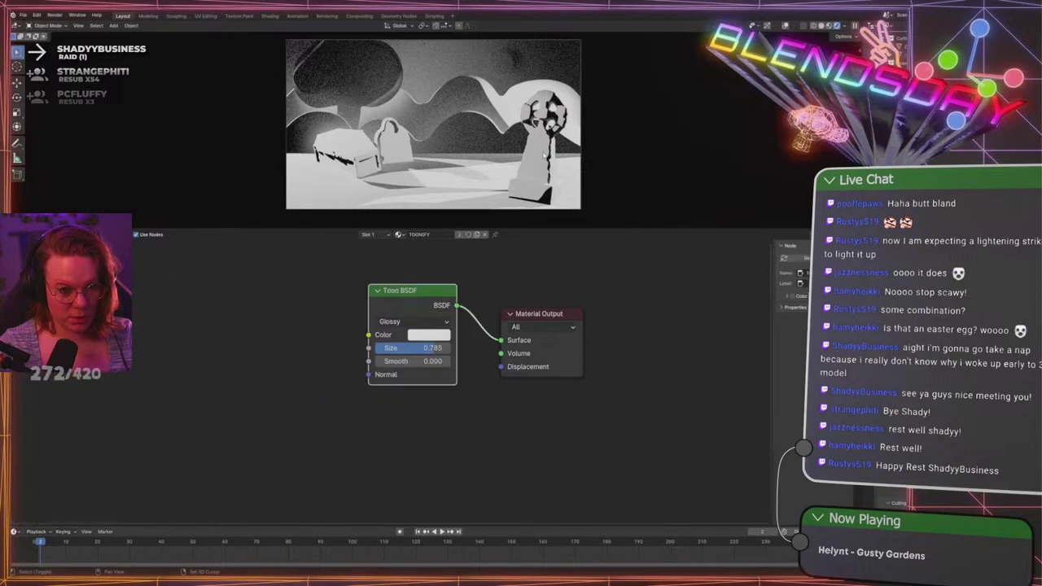
{"action": "left_click", "coordinate": [535, 153]}
{"action": "left_click", "coordinate": [451, 176]}
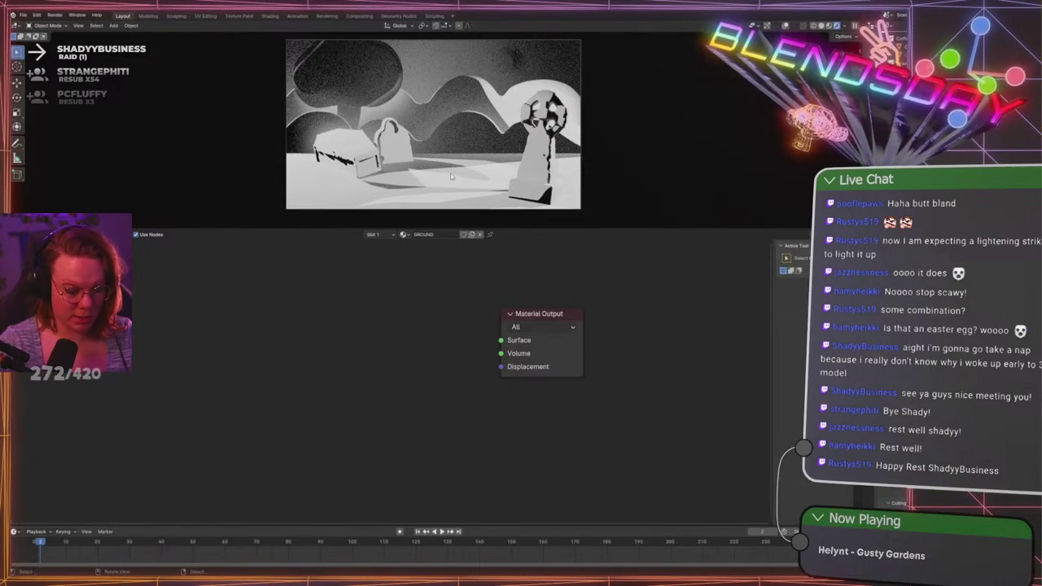
{"action": "key", "text": "ctrl+l"}
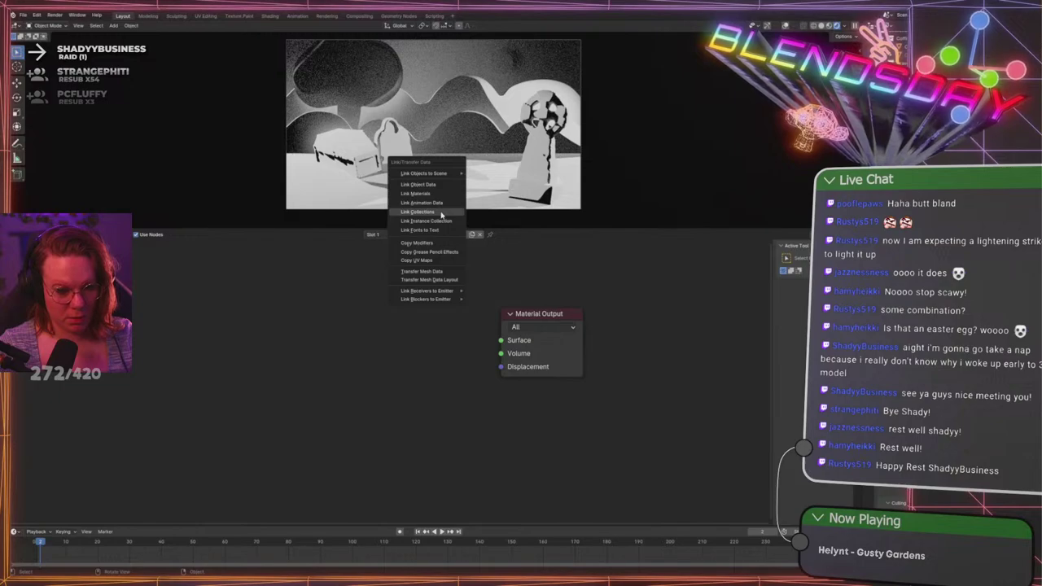
{"action": "left_click", "coordinate": [419, 194]}
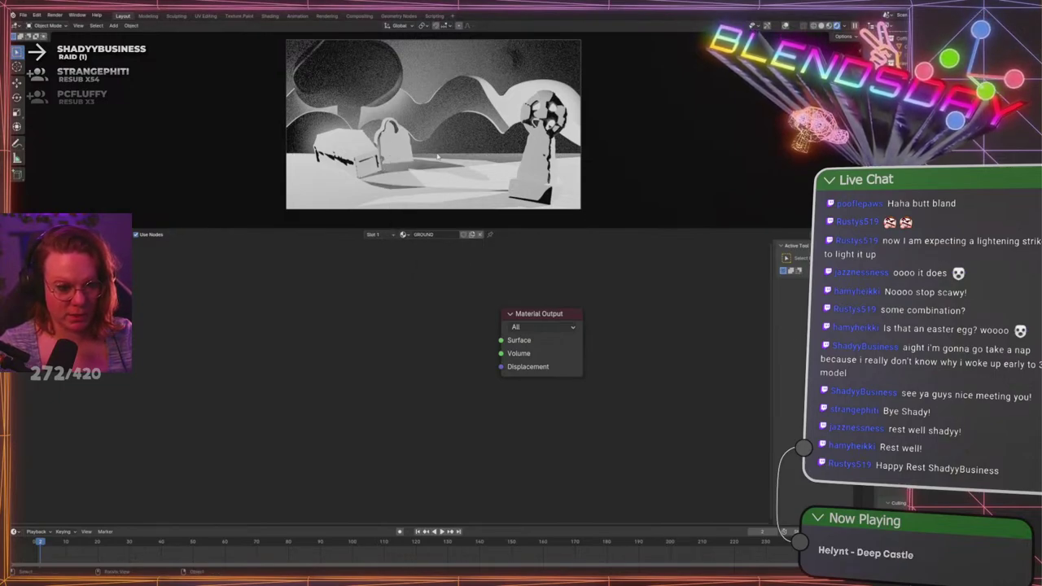
Toggle the same object visibility option for the tree and the two hills behind the graves
{"action": "left_click", "coordinate": [375, 84]}
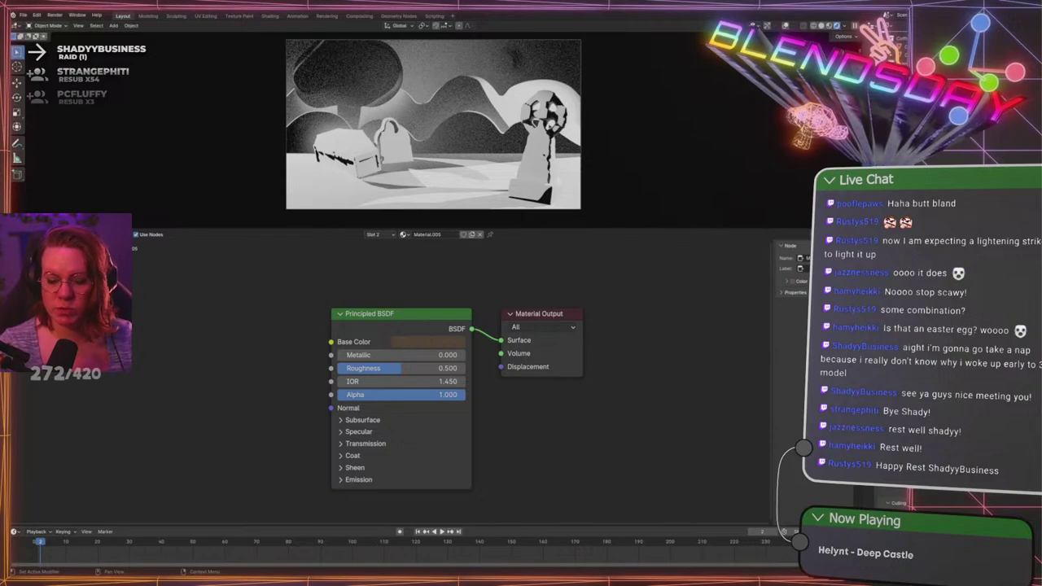
{"action": "left_click", "coordinate": [936, 440]}
{"action": "left_click", "coordinate": [447, 116]}
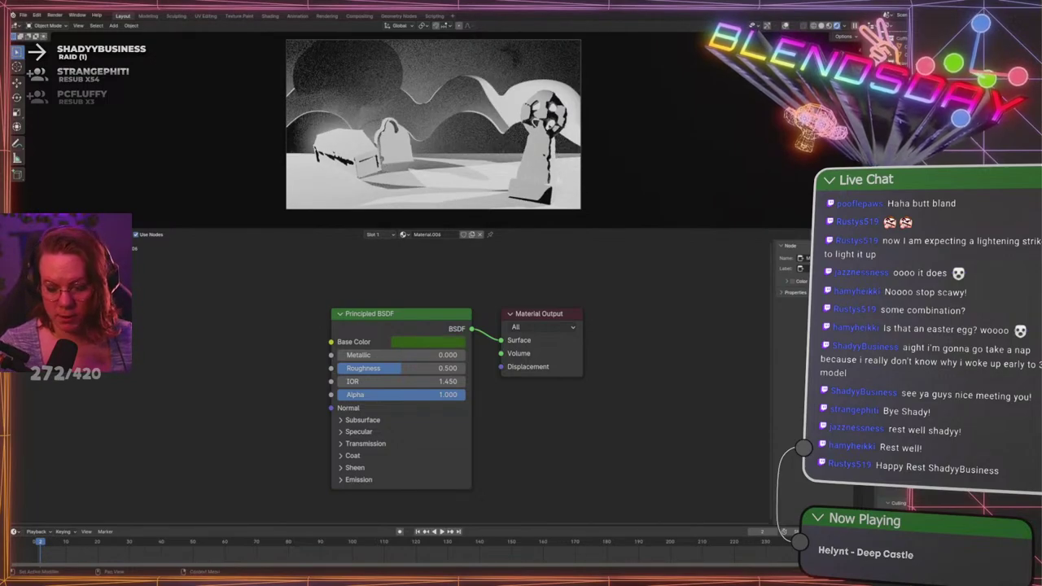
{"action": "left_click", "coordinate": [936, 440]}
{"action": "left_click", "coordinate": [435, 123]}
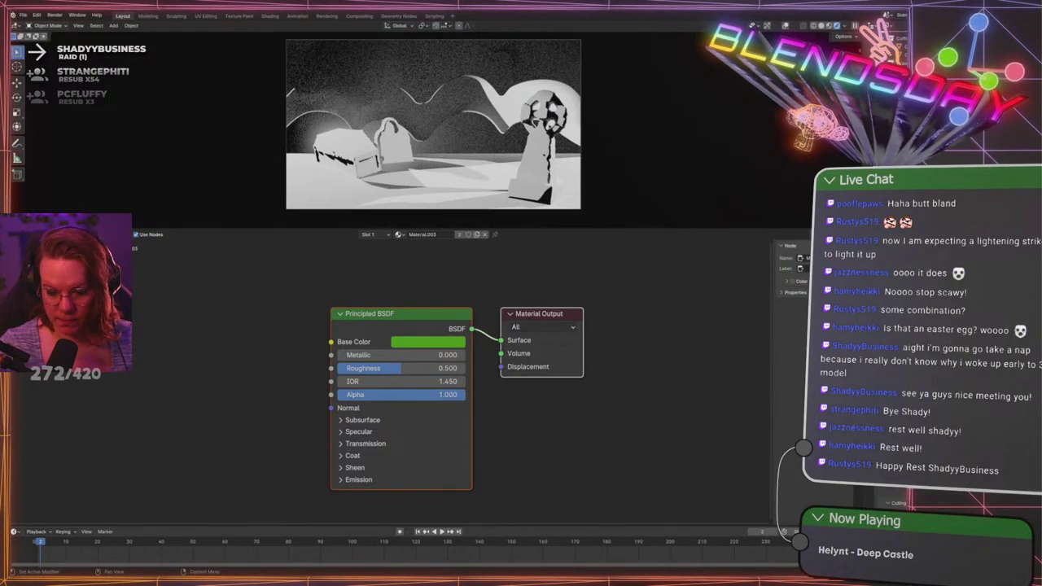
{"action": "left_click", "coordinate": [937, 440]}
Toggle that object visibility option for the remaining scene objects, including the sky, moon, coffin and gravestones
{"action": "left_click", "coordinate": [433, 68]}
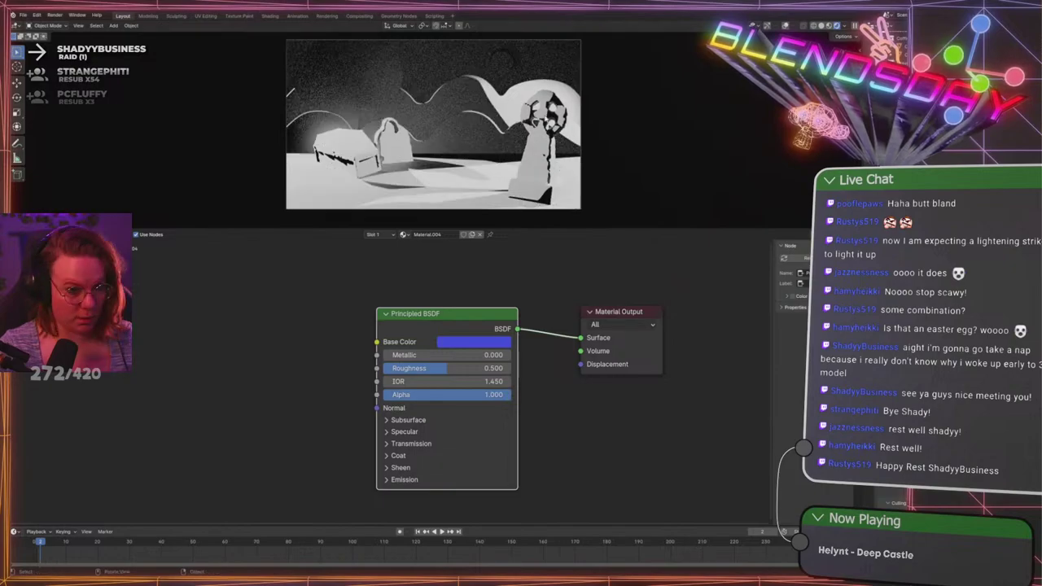
{"action": "left_click", "coordinate": [438, 153]}
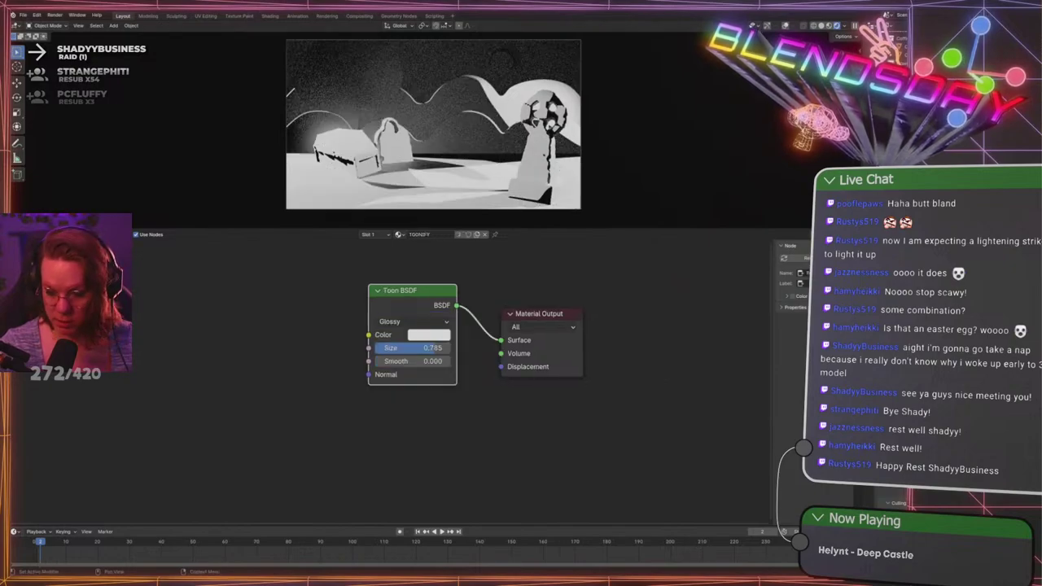
{"action": "left_click", "coordinate": [438, 153]}
{"action": "left_click", "coordinate": [936, 440]}
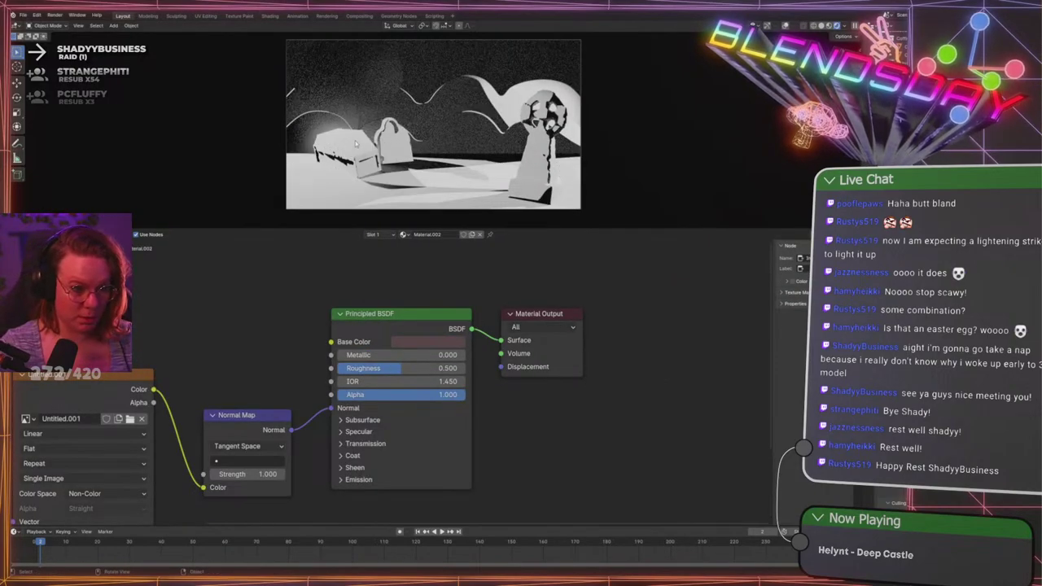
{"action": "left_click", "coordinate": [356, 143]}
{"action": "left_click", "coordinate": [936, 440]}
{"action": "left_click", "coordinate": [474, 195]}
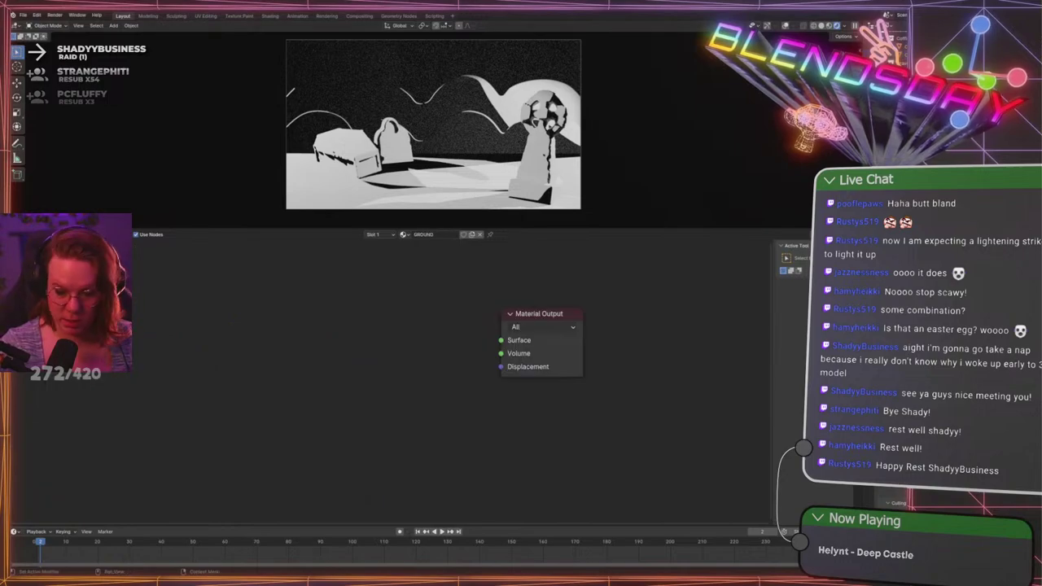
{"action": "left_click", "coordinate": [546, 158]}
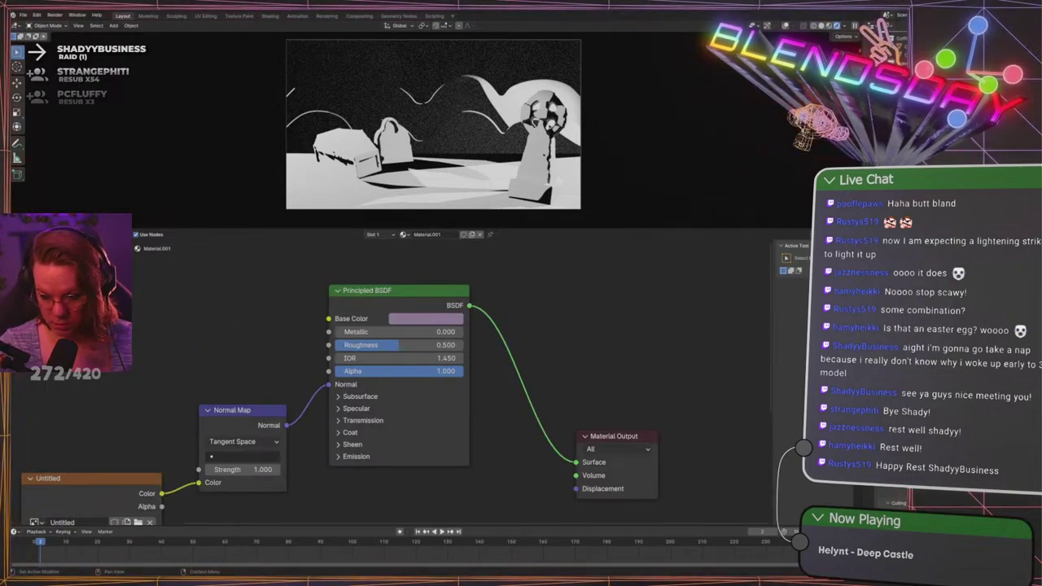
Recheck the visibility option on the hills and the tree
{"action": "left_click", "coordinate": [487, 143]}
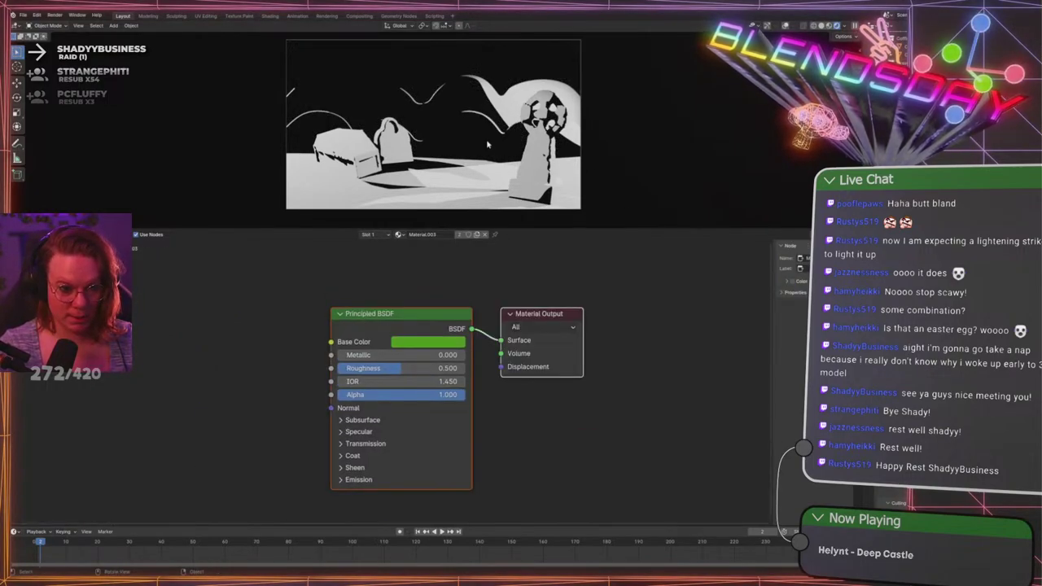
{"action": "left_click", "coordinate": [473, 96]}
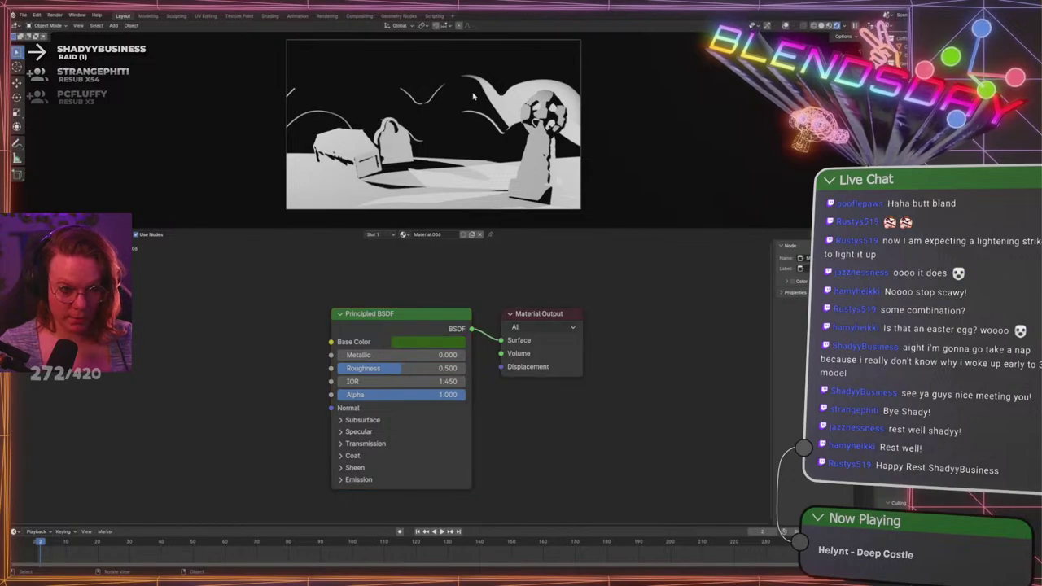
{"action": "left_click", "coordinate": [377, 66]}
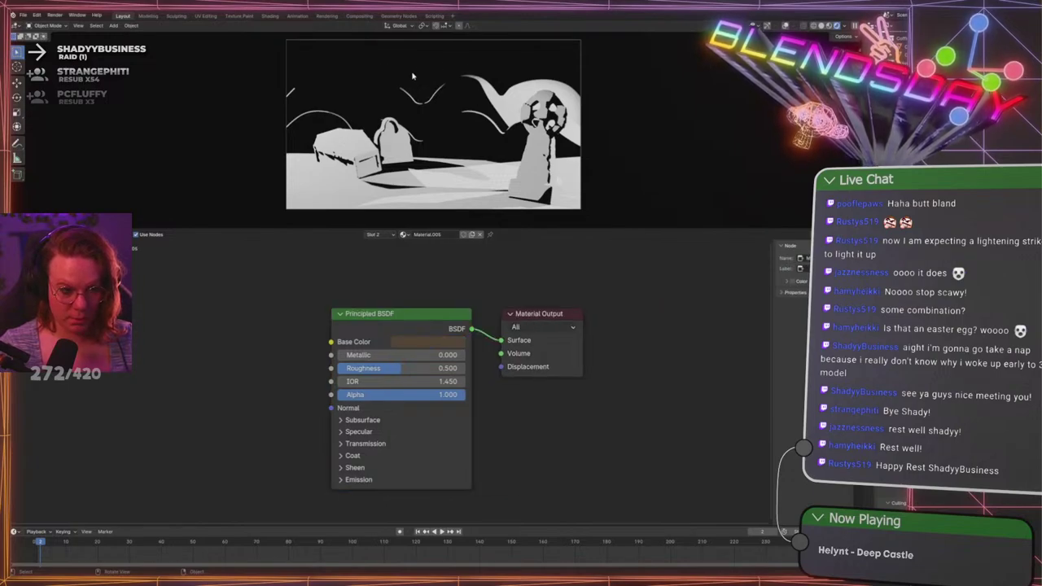
Try a smaller Size on the moon's Toon BSDF, compare Glossy with Diffuse and set the component to Diffuse
{"action": "left_click", "coordinate": [502, 72]}
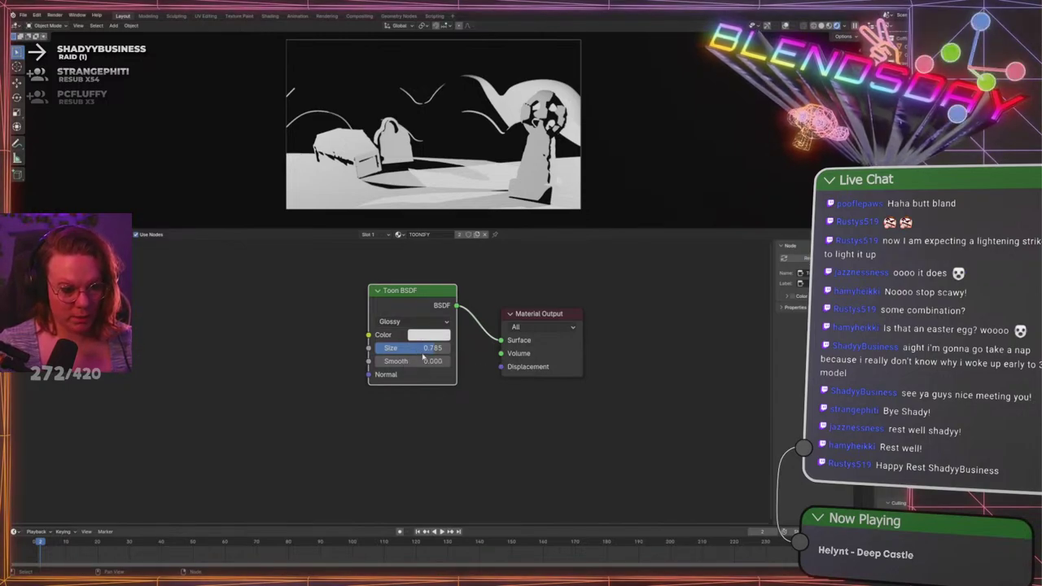
{"action": "mouse_move", "coordinate": [408, 365]}
{"action": "left_mouse_down"}
{"action": "mouse_move", "coordinate": [456, 364]}
{"action": "mouse_move", "coordinate": [379, 364]}
{"action": "mouse_move", "coordinate": [424, 348]}
{"action": "left_mouse_up"}
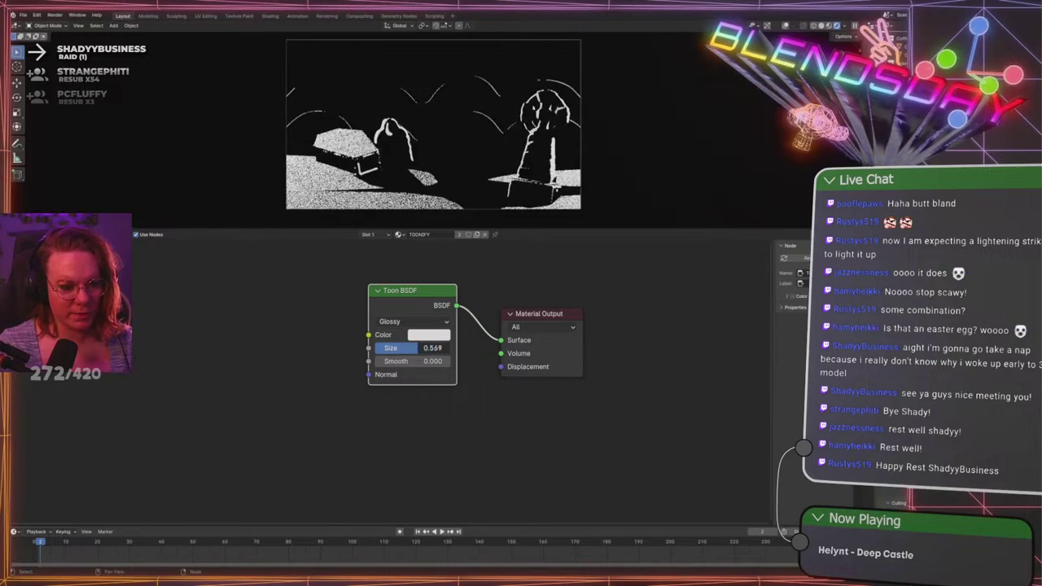
{"action": "left_click", "coordinate": [411, 322]}
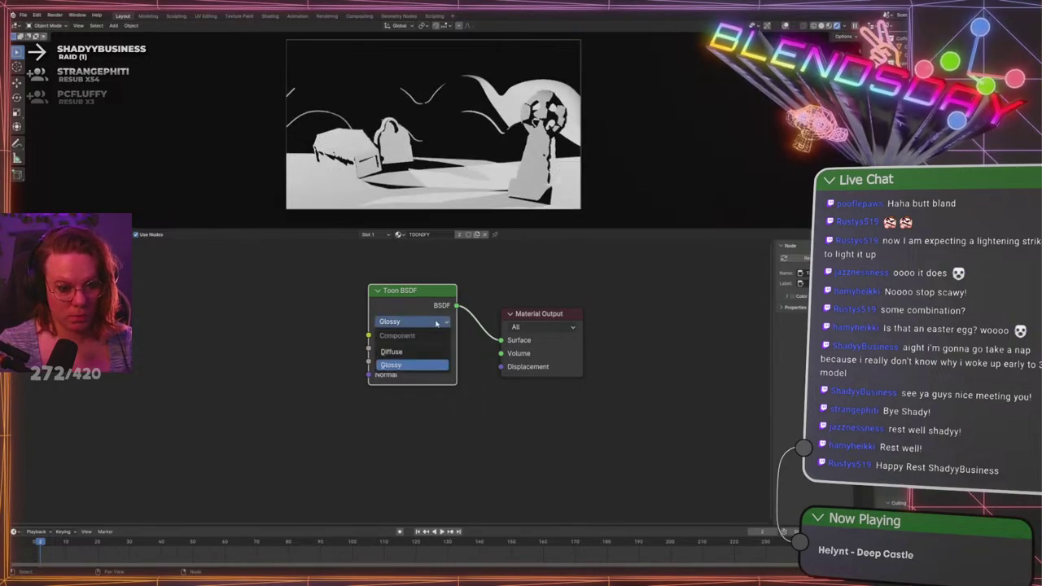
{"action": "left_click", "coordinate": [413, 355]}
{"action": "left_click", "coordinate": [411, 322]}
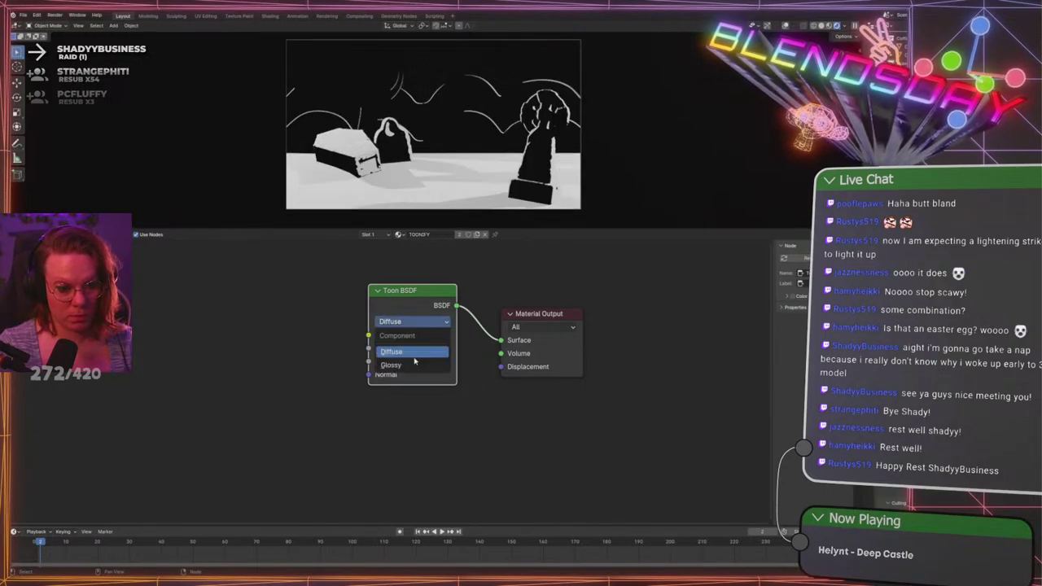
{"action": "left_click", "coordinate": [413, 365]}
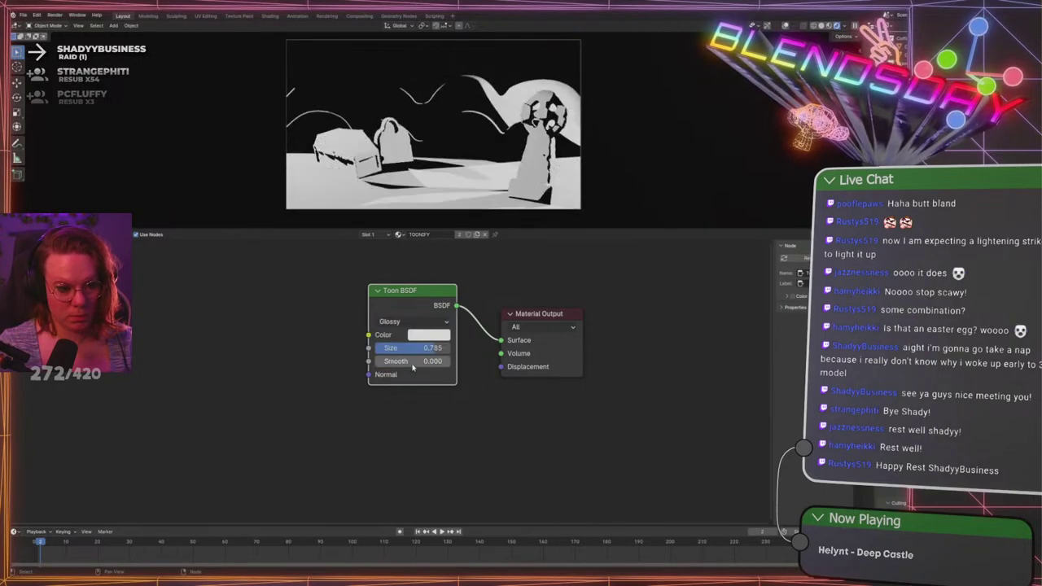
{"action": "left_click", "coordinate": [425, 322]}
{"action": "left_click", "coordinate": [392, 352]}
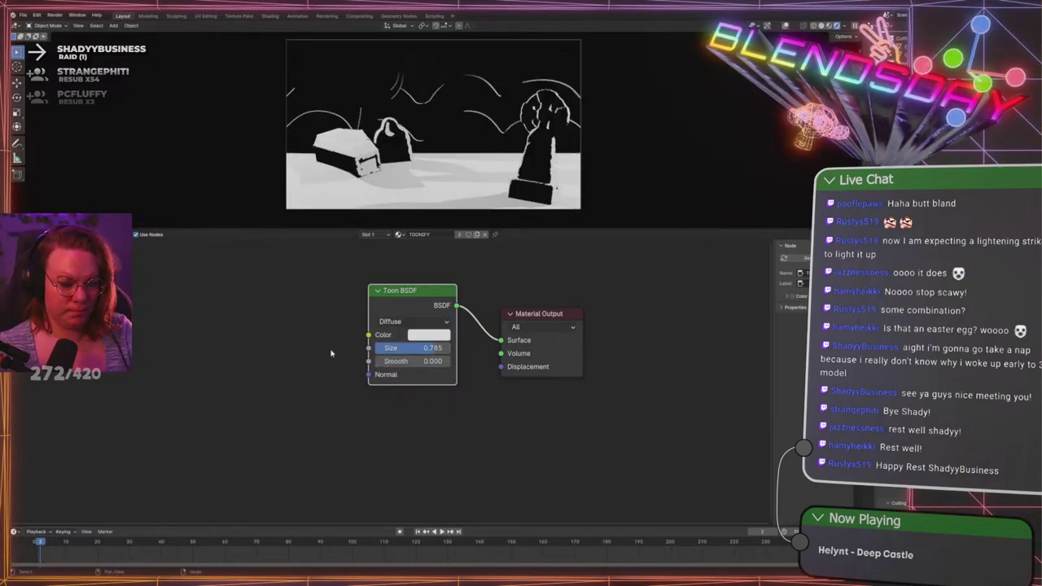
Move the Toon BSDF node slightly higher than the Material Output node and save the file
{"action": "left_click", "coordinate": [324, 354]}
{"action": "middle_click_drag", "start_coordinate": [318, 330], "coordinate": [327, 336]}
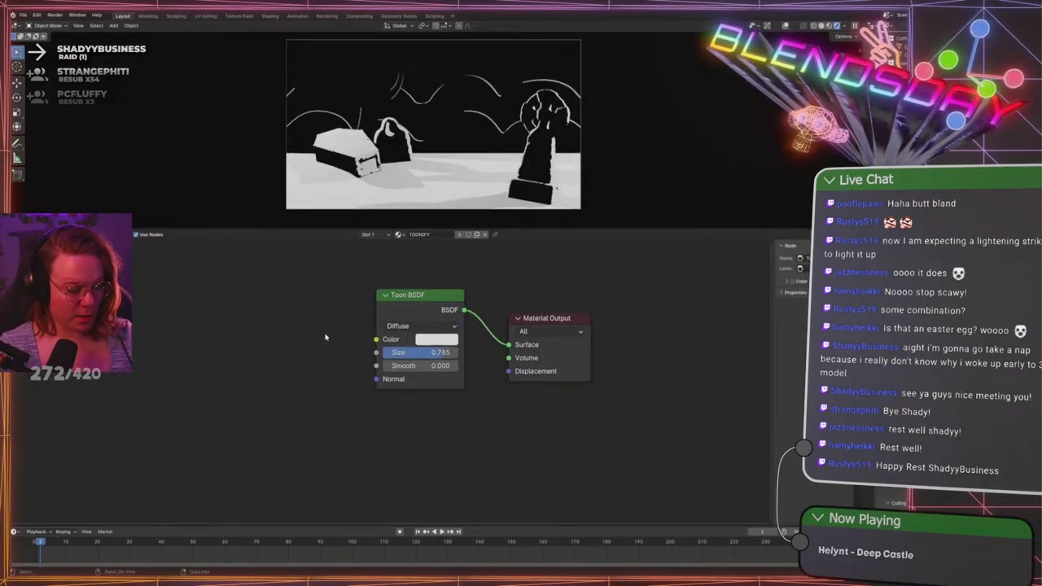
{"action": "left_click_drag", "start_coordinate": [423, 309], "coordinate": [421, 293]}
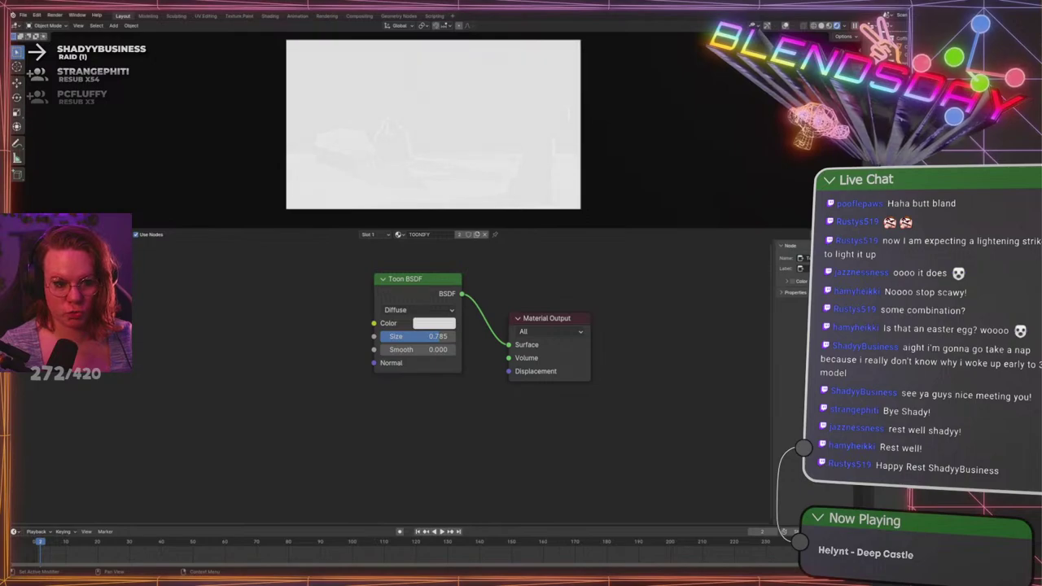
{"action": "key", "text": "ctrl+s"}
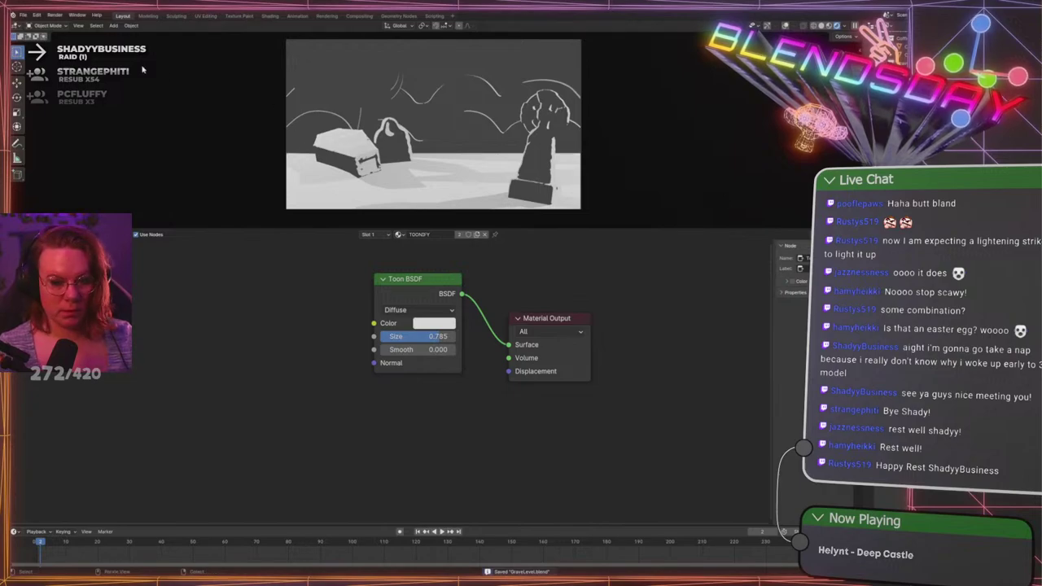
Look up the Scene Line Art option among the Grease Pencil objects without adding one, and save the file
{"action": "left_click", "coordinate": [132, 25]}
{"action": "mouse_move", "coordinate": [113, 26]}
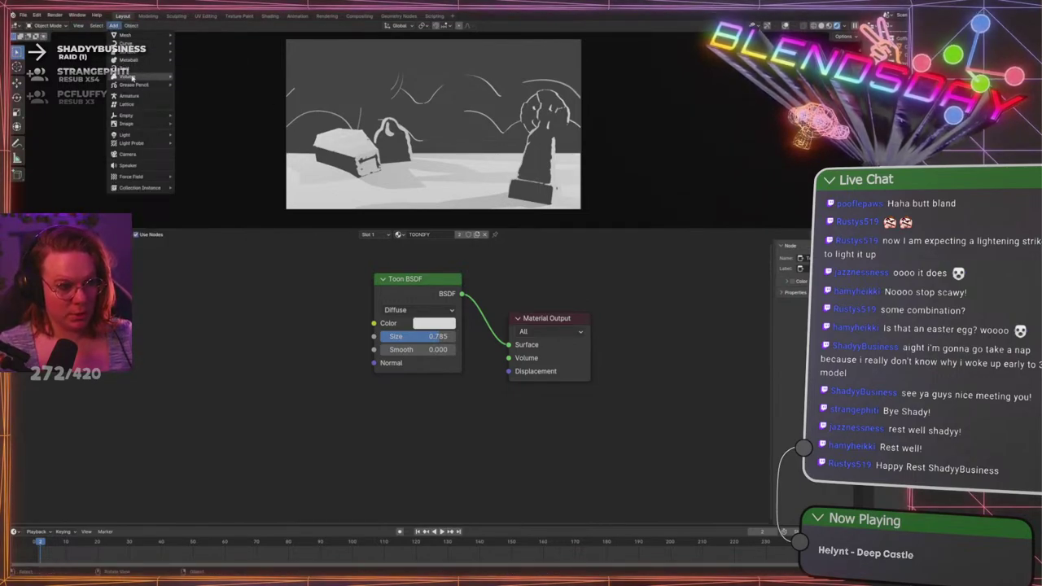
{"action": "mouse_move", "coordinate": [137, 84]}
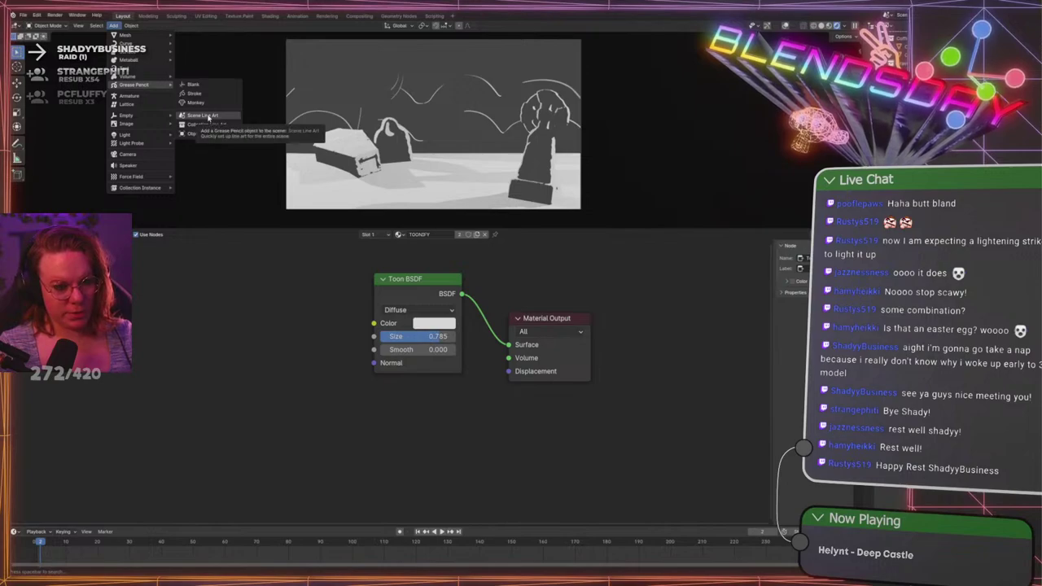
{"action": "key", "text": "Escape"}
{"action": "key", "text": "ctrl+s"}
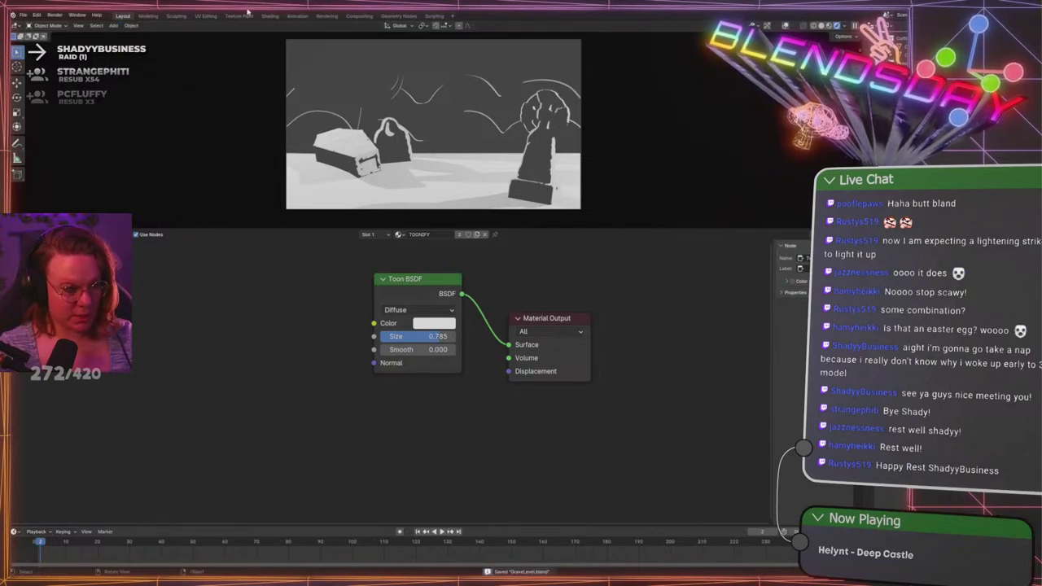
{"action": "left_click", "coordinate": [127, 26]}
{"action": "mouse_move", "coordinate": [113, 25]}
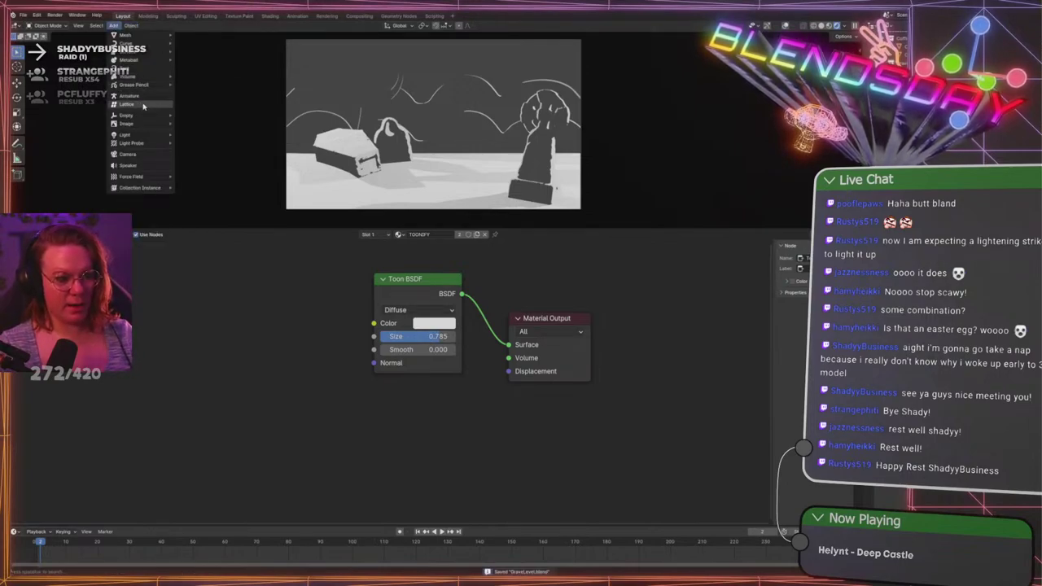
{"action": "mouse_move", "coordinate": [146, 136]}
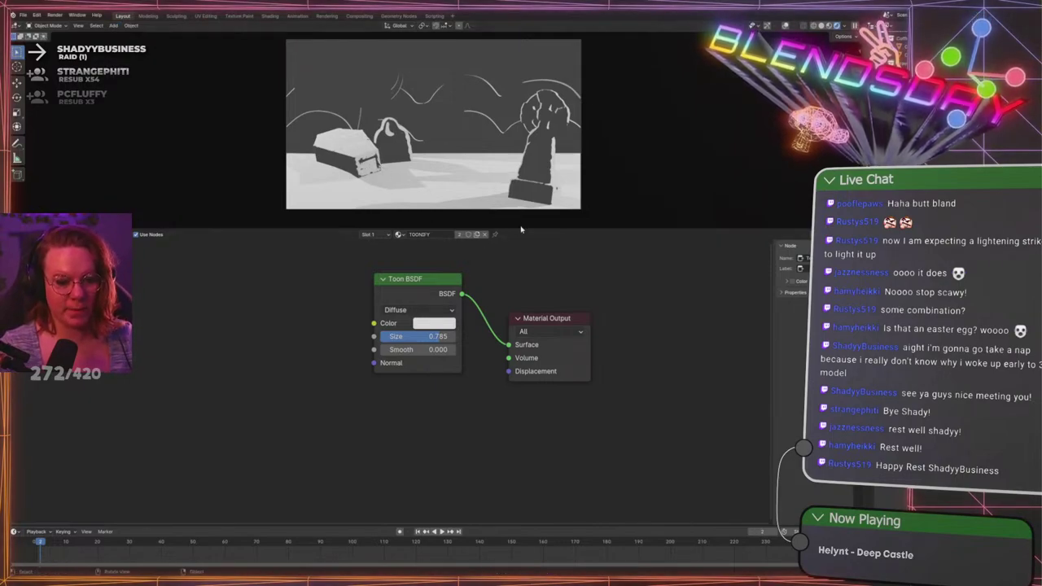
Enlarge the 3D viewport over the node editor and frame the graveyard render more closely
{"action": "left_click_drag", "start_coordinate": [521, 231], "coordinate": [498, 378]}
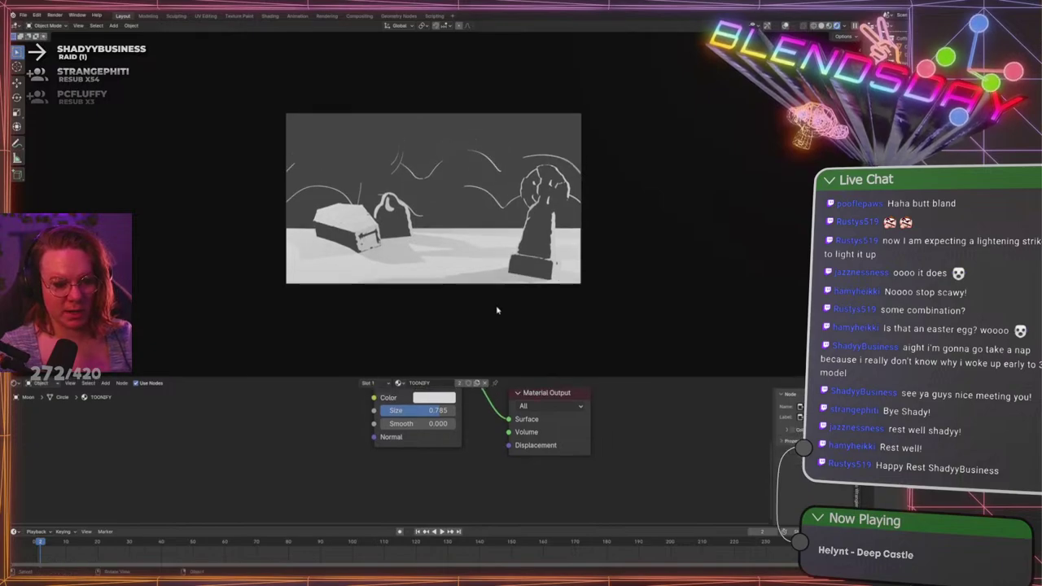
{"action": "scroll", "coordinate": [496, 310], "scroll_direction": "up", "scroll_amount": 3}
{"action": "scroll", "coordinate": [320, 289], "scroll_direction": "up", "scroll_amount": 2}
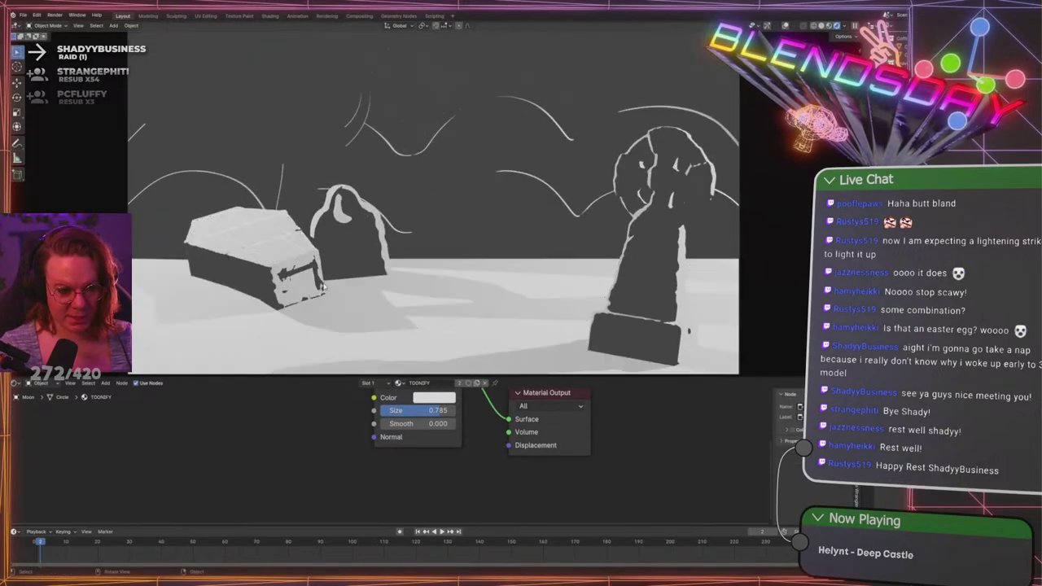
Add a Grease Pencil Scene Line Art object to outline the graveyard scene
{"action": "scroll", "coordinate": [322, 287], "scroll_direction": "down", "scroll_amount": 1}
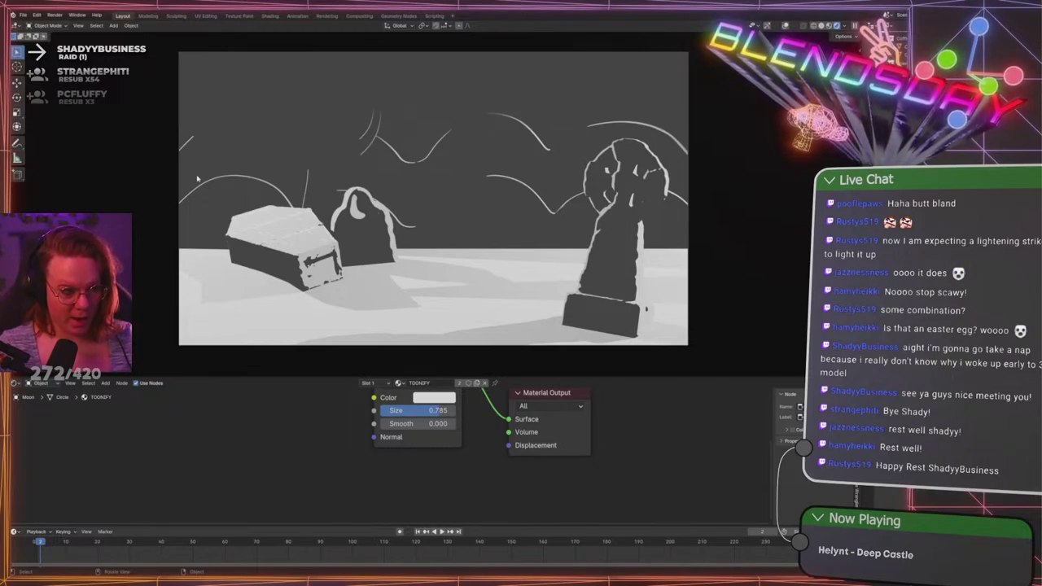
{"action": "left_click", "coordinate": [131, 25]}
{"action": "mouse_move", "coordinate": [145, 36]}
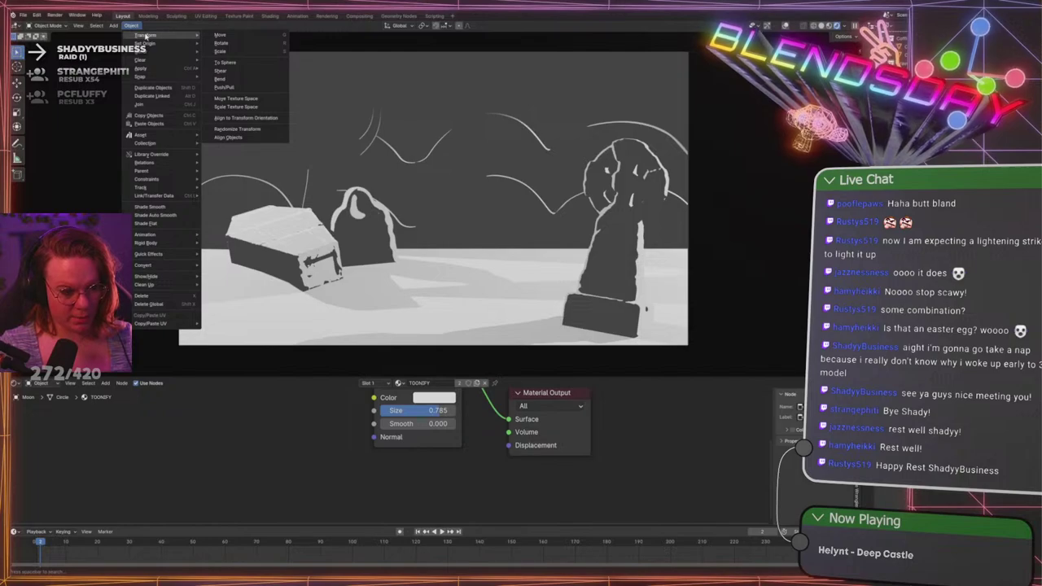
{"action": "mouse_move", "coordinate": [115, 26]}
{"action": "mouse_move", "coordinate": [138, 85]}
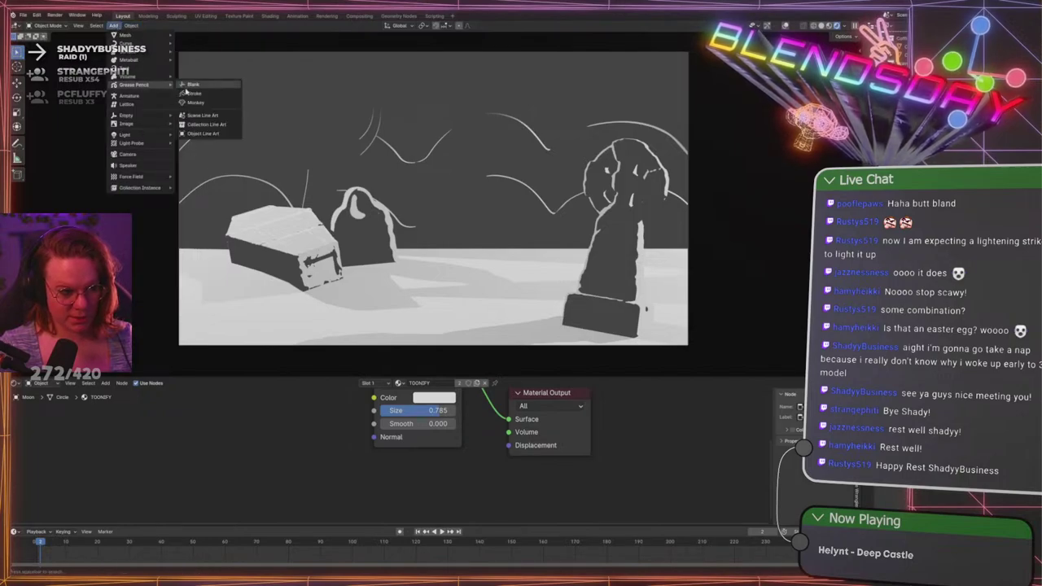
{"action": "left_click", "coordinate": [211, 116]}
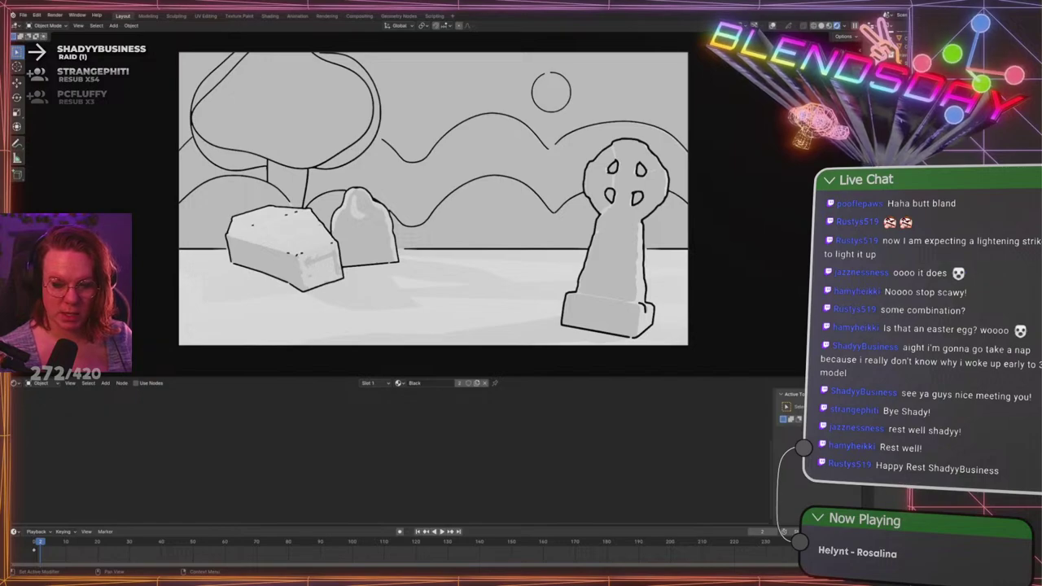
Adjust the line art's stroke thickness, comparing thinner and bolder outlines, and undo the boldest setting
{"action": "key", "text": "Return"}
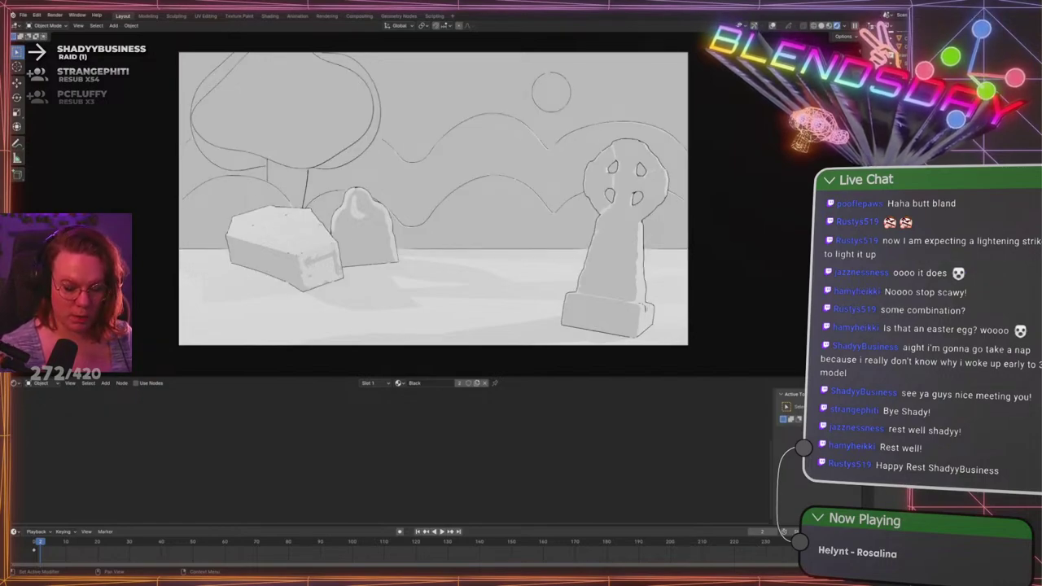
{"action": "key", "text": "Return"}
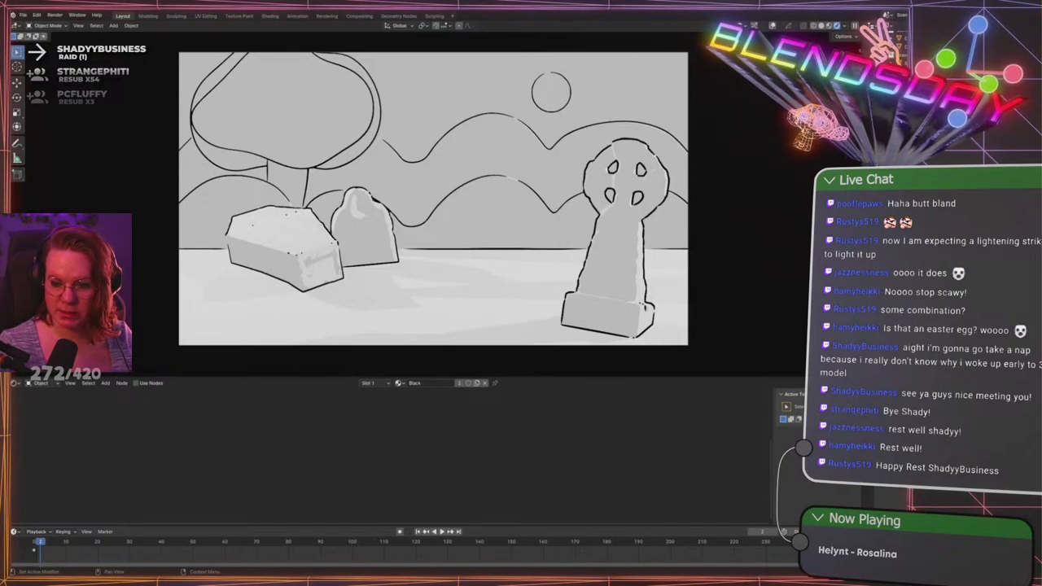
{"action": "left_click", "coordinate": [948, 227]}
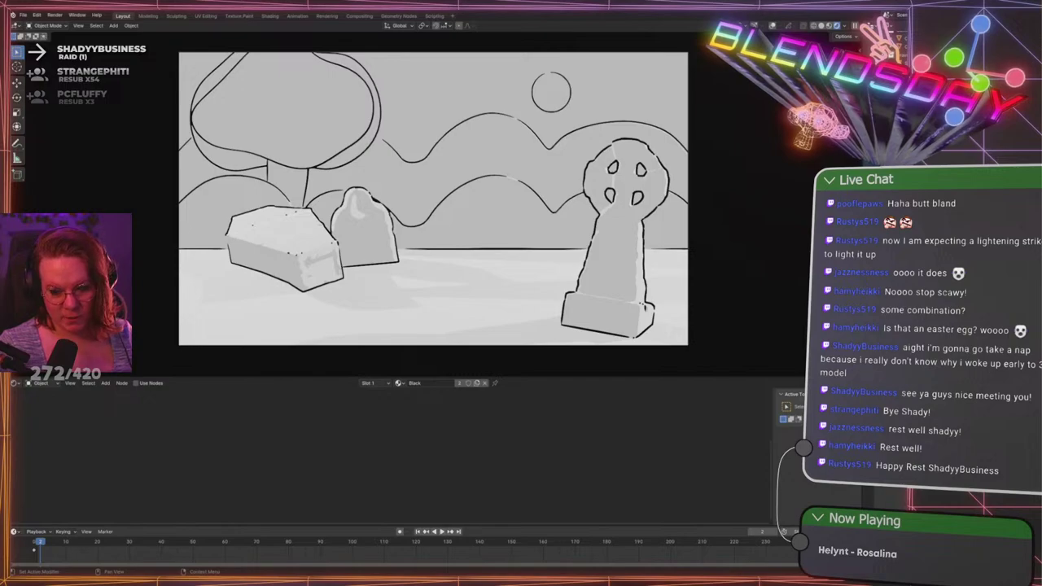
{"action": "key", "text": "Return"}
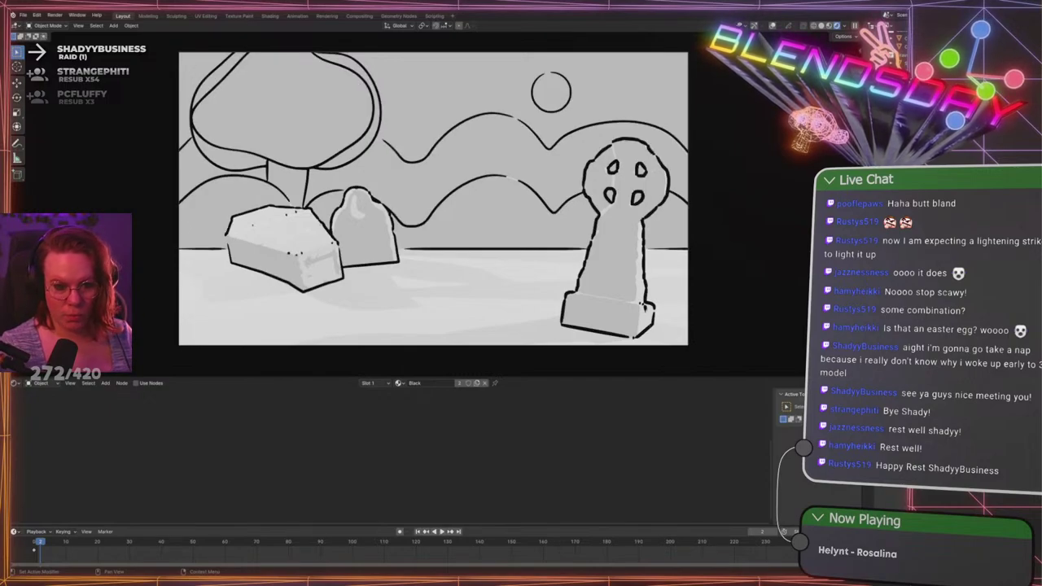
{"action": "key", "text": "ctrl+z"}
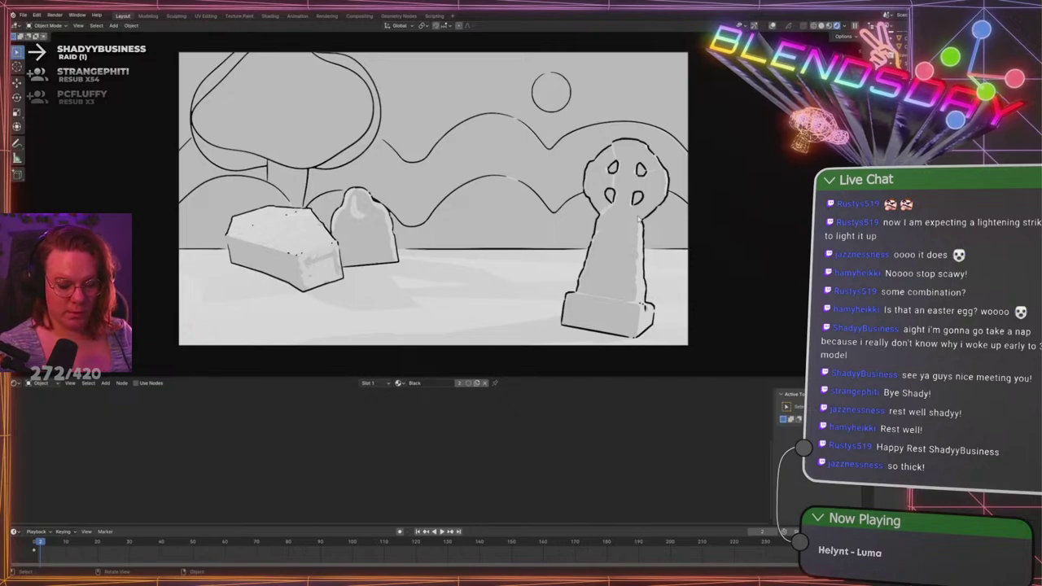
Render the outlined graveyard twice, inspect the line art across the full frame, and close the render window
{"action": "key", "text": "F12"}
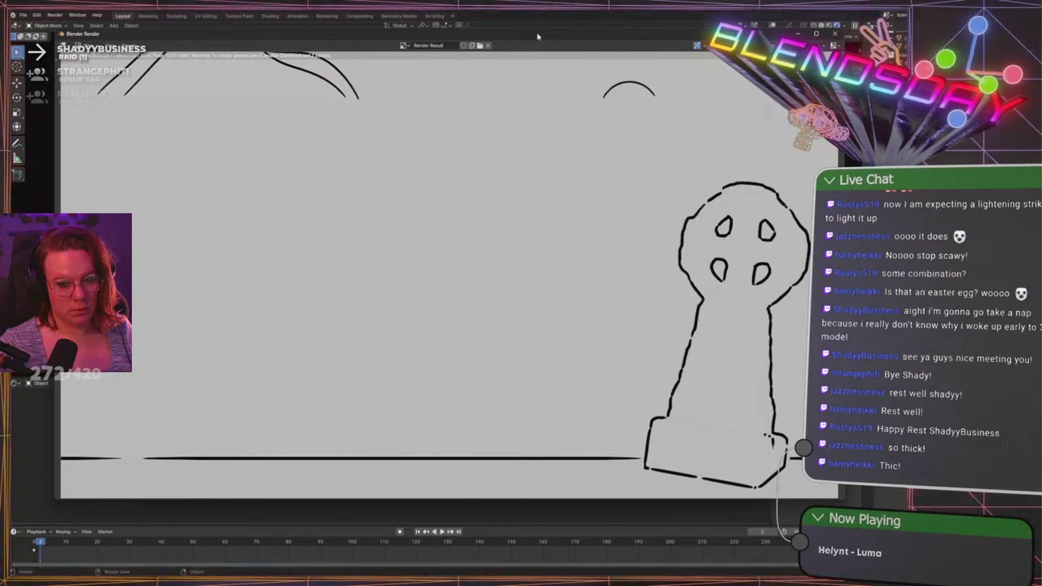
{"action": "left_click", "coordinate": [834, 34]}
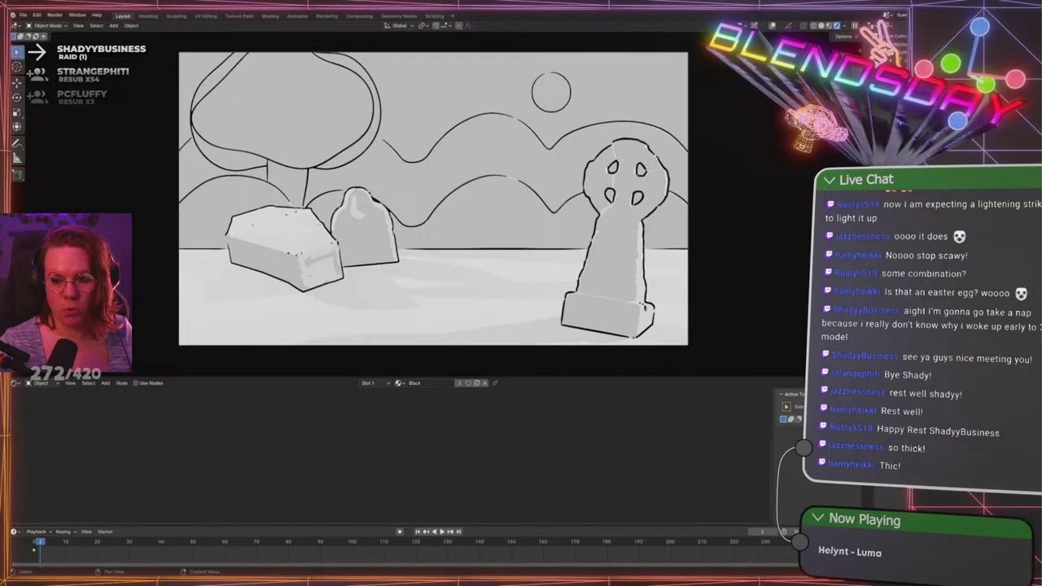
{"action": "key", "text": "F12"}
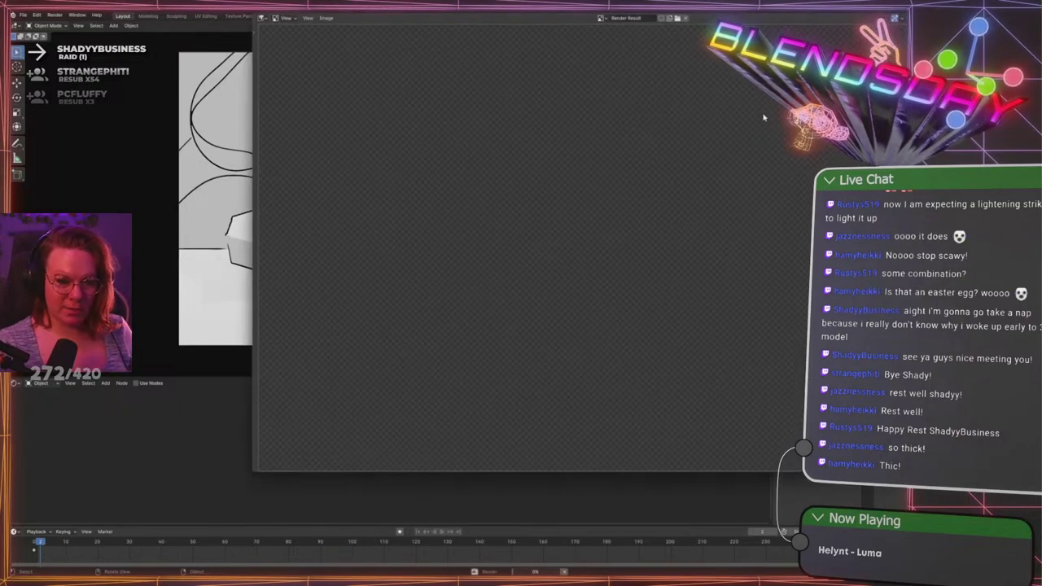
{"action": "left_click_drag", "start_coordinate": [537, 5], "coordinate": [333, 14]}
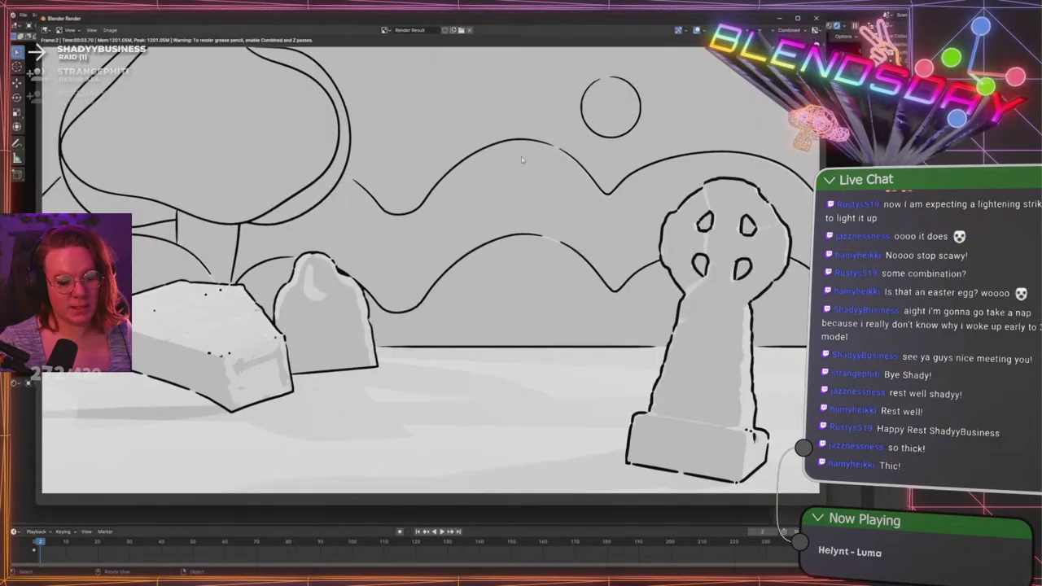
{"action": "left_click_drag", "start_coordinate": [633, 20], "coordinate": [661, 43]}
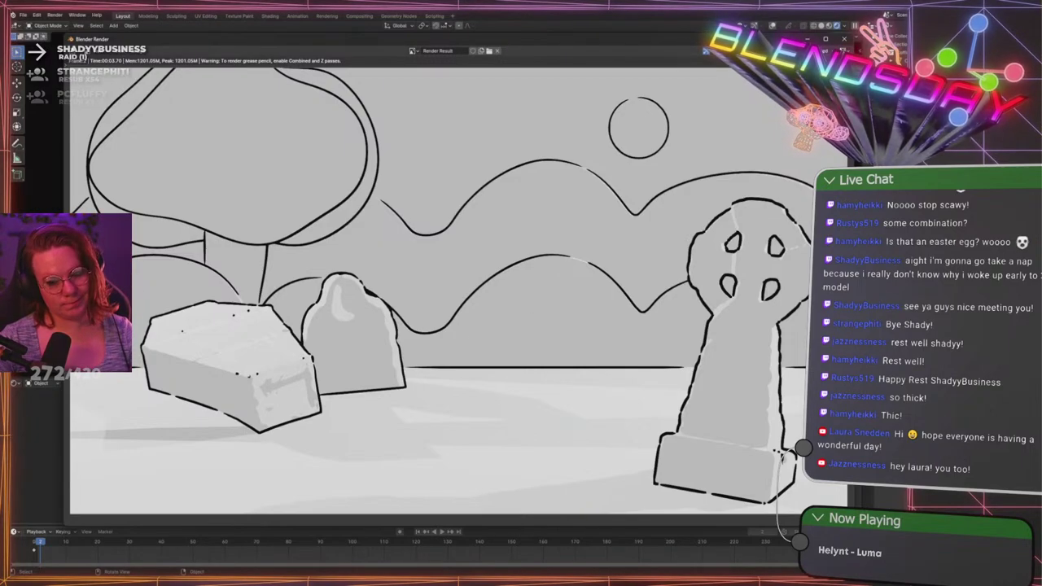
{"action": "key", "text": "Escape"}
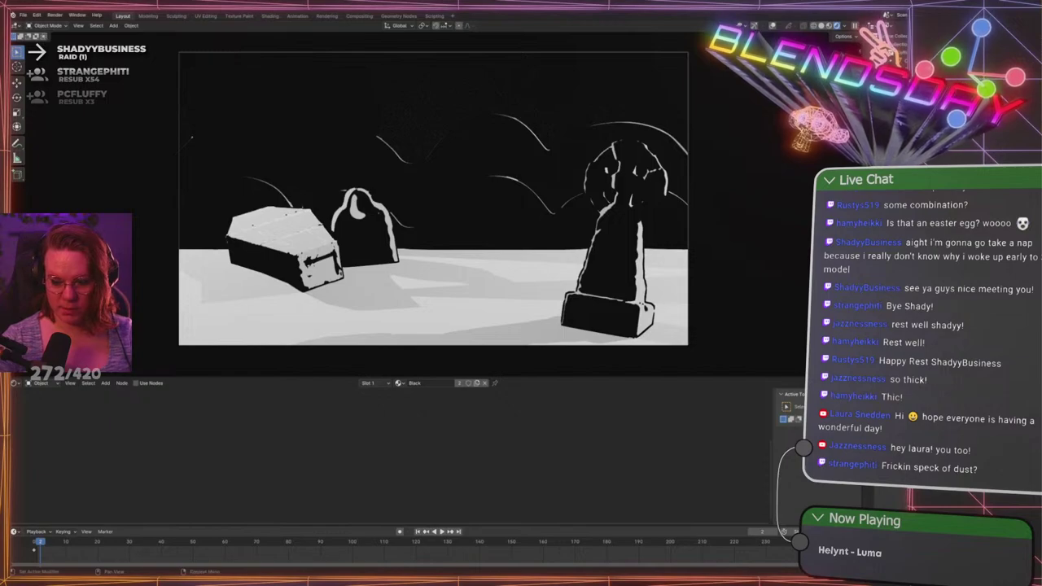
Try white line art against the black world background and check it in a full render
{"action": "key", "text": "F12"}
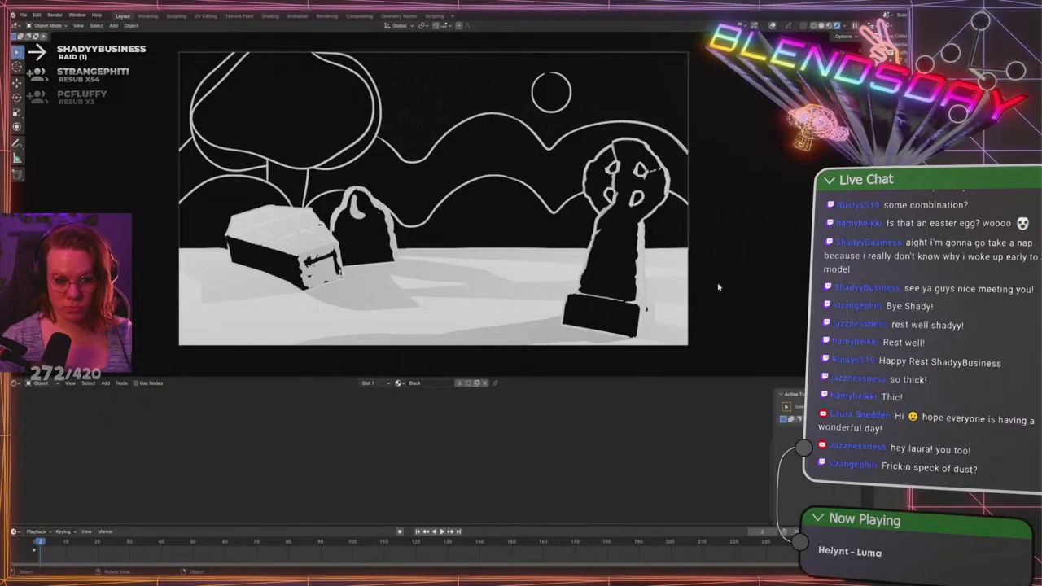
{"action": "key", "text": "F12"}
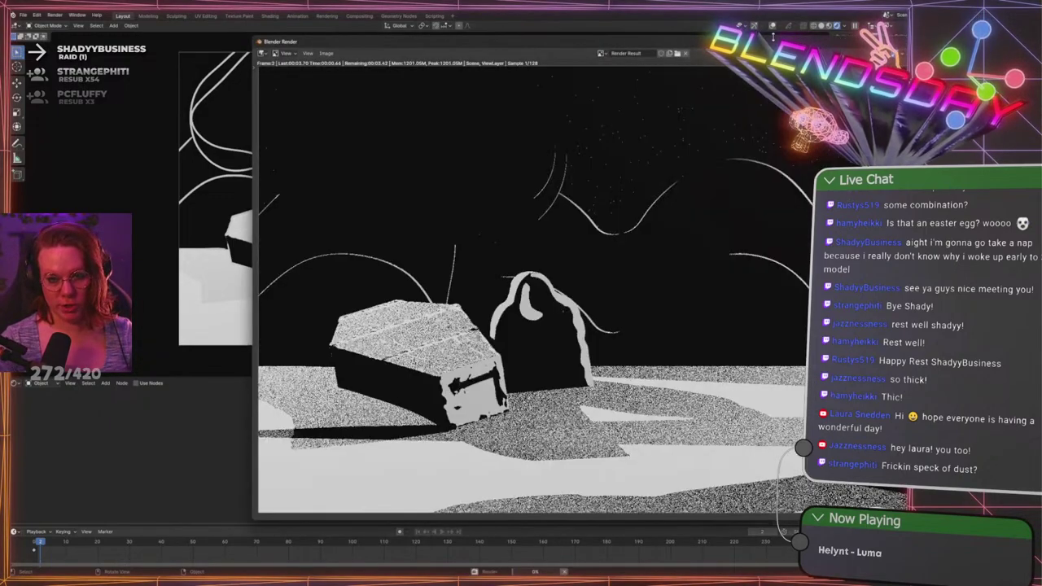
{"action": "left_click_drag", "start_coordinate": [772, 46], "coordinate": [589, 47]}
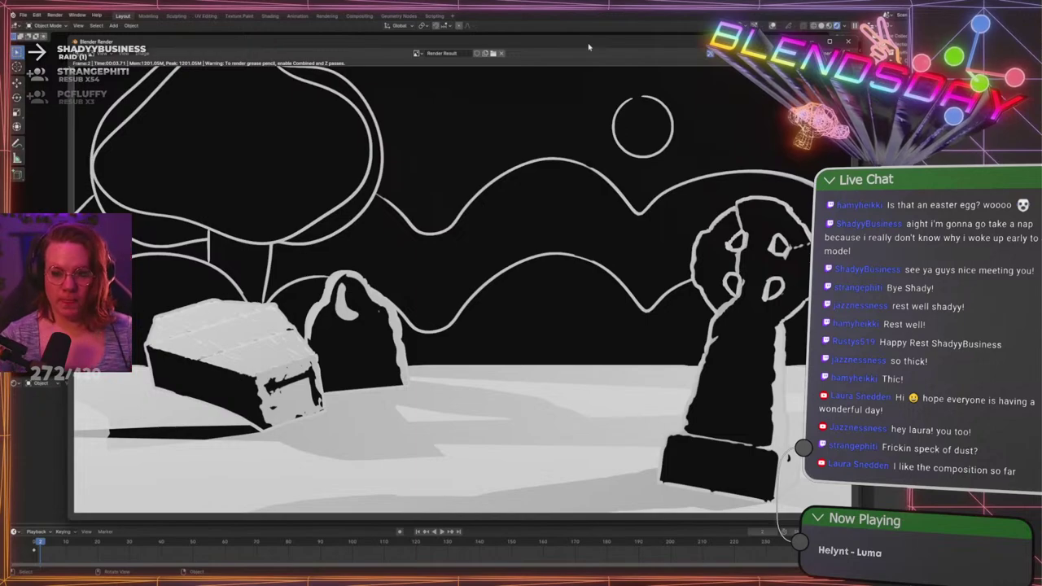
{"action": "left_click", "coordinate": [850, 42]}
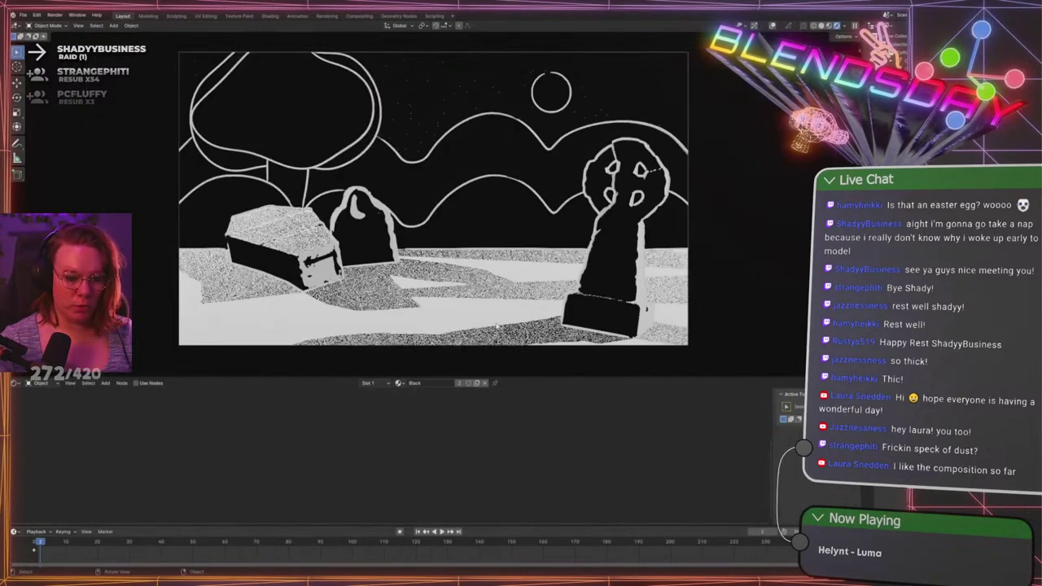
Try deleting the line art object and saving the file, and undo the deletion
{"action": "left_click", "coordinate": [894, 52]}
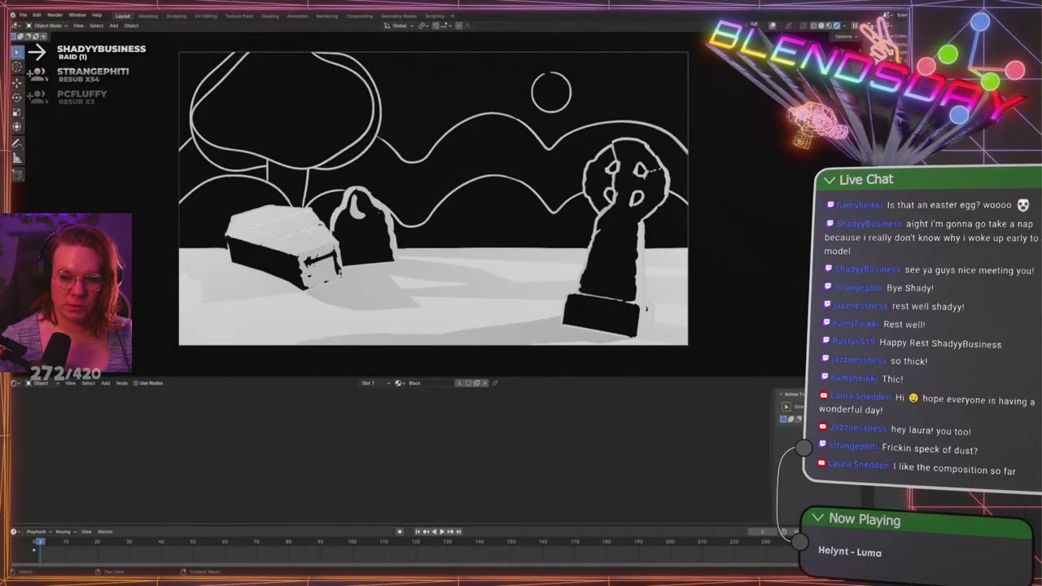
{"action": "key", "text": "x"}
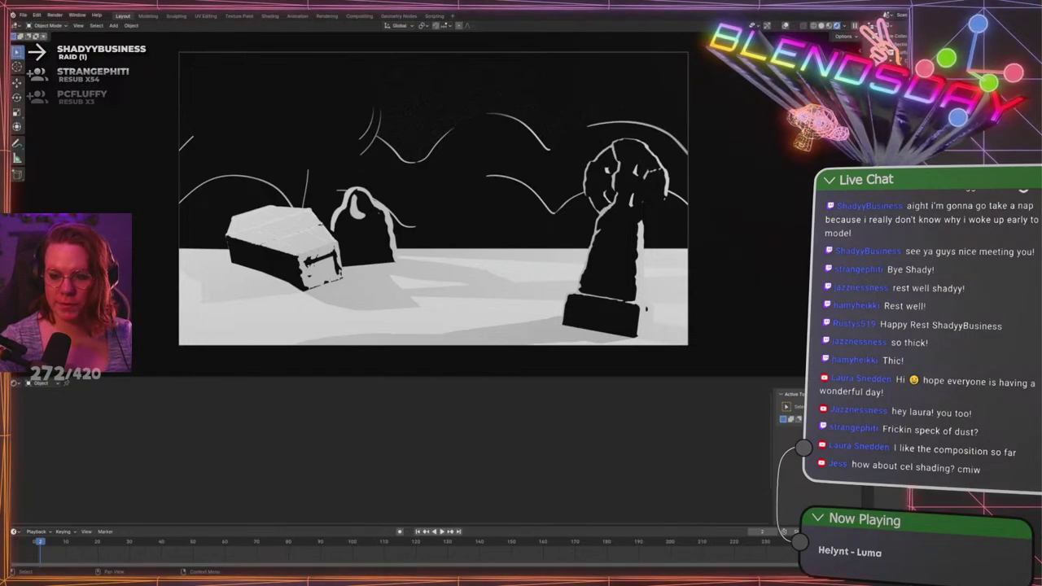
{"action": "key", "text": "ctrl+s"}
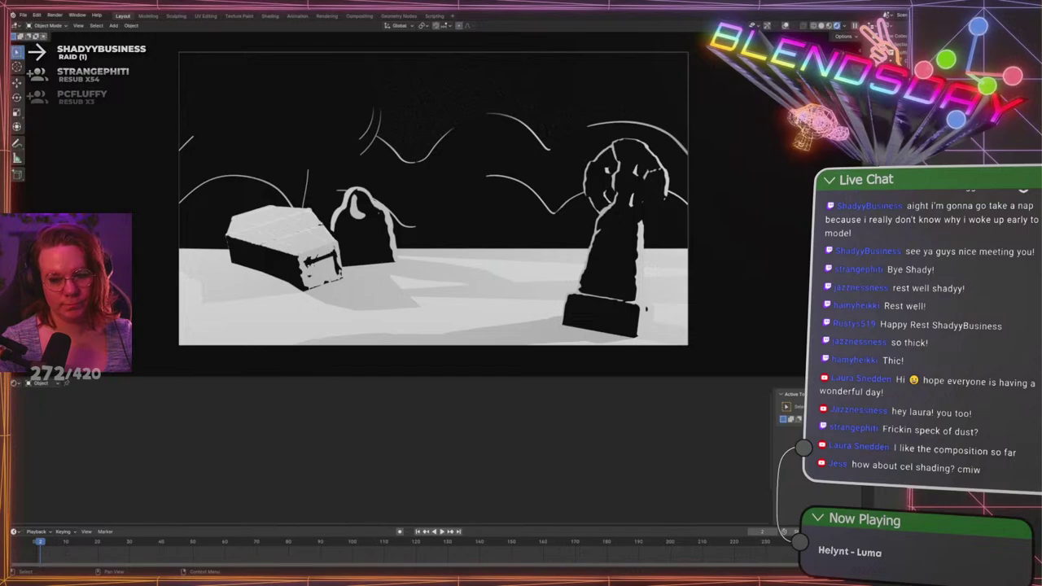
{"action": "key", "text": "ctrl+z"}
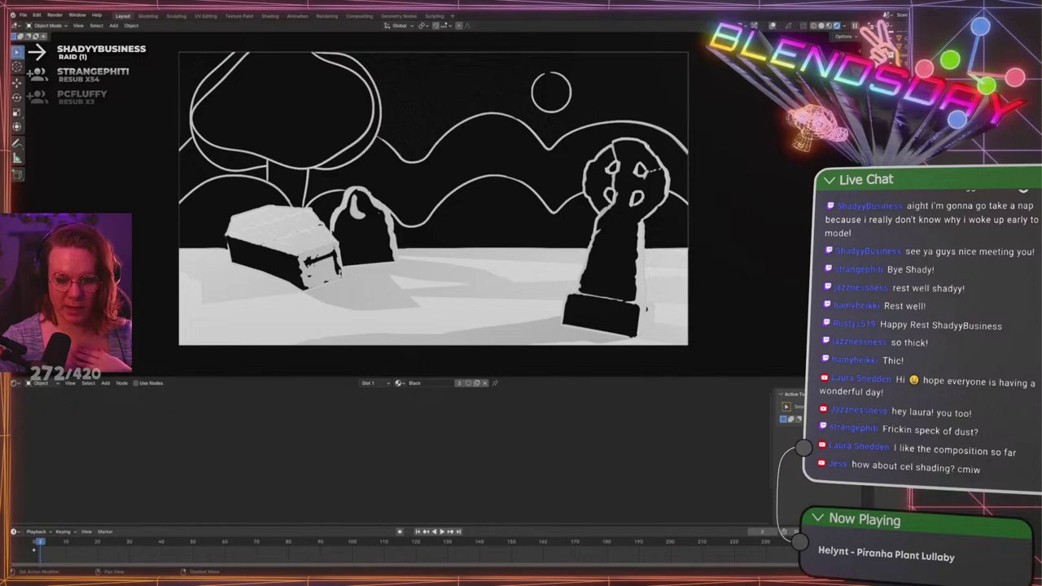
Brighten the world background to near white behind the line art
{"action": "key", "text": "shift+z"}
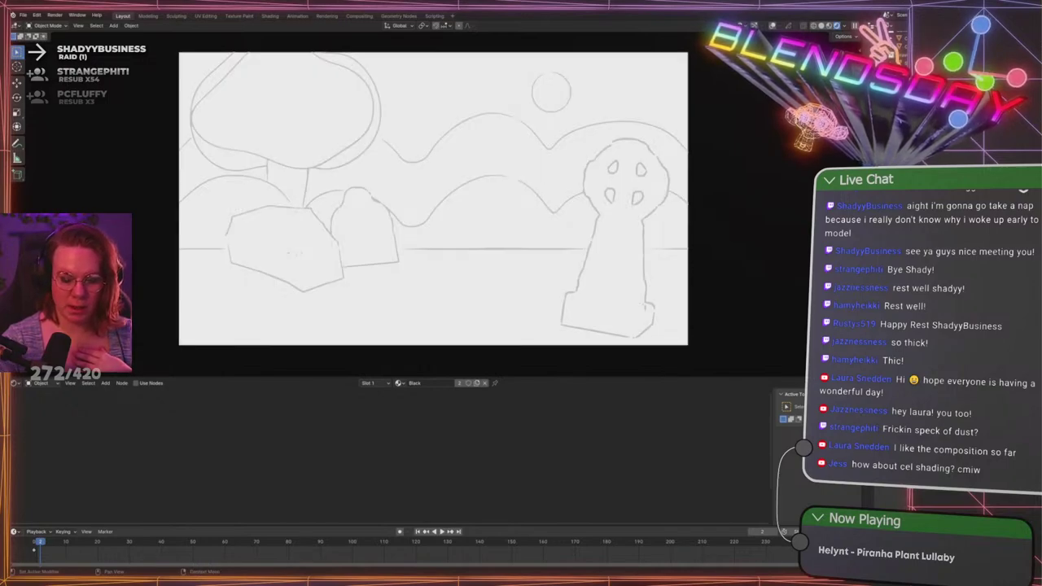
{"action": "key", "text": "shift+z"}
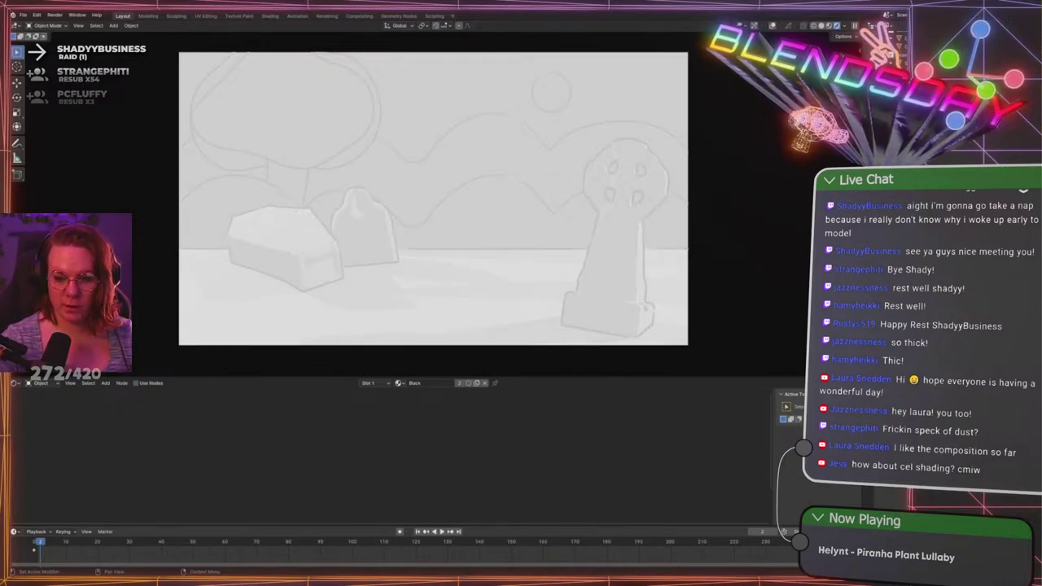
Try thick dashes, thin dashes and dots along the line art strokes, and return them to solid lines
{"action": "key", "text": "shift+z"}
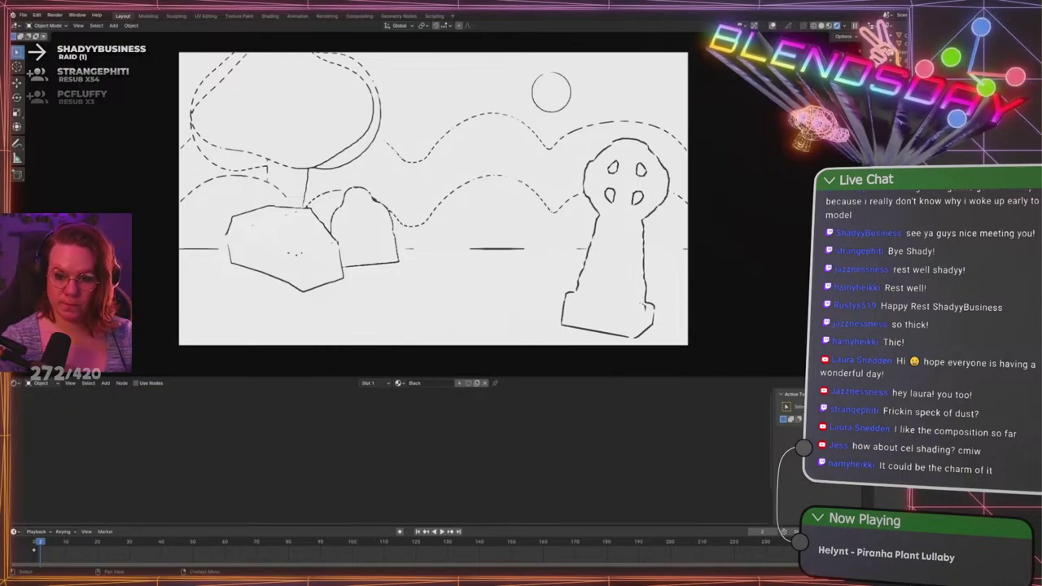
{"action": "scroll", "coordinate": [430, 182], "scroll_direction": "up", "scroll_amount": 4}
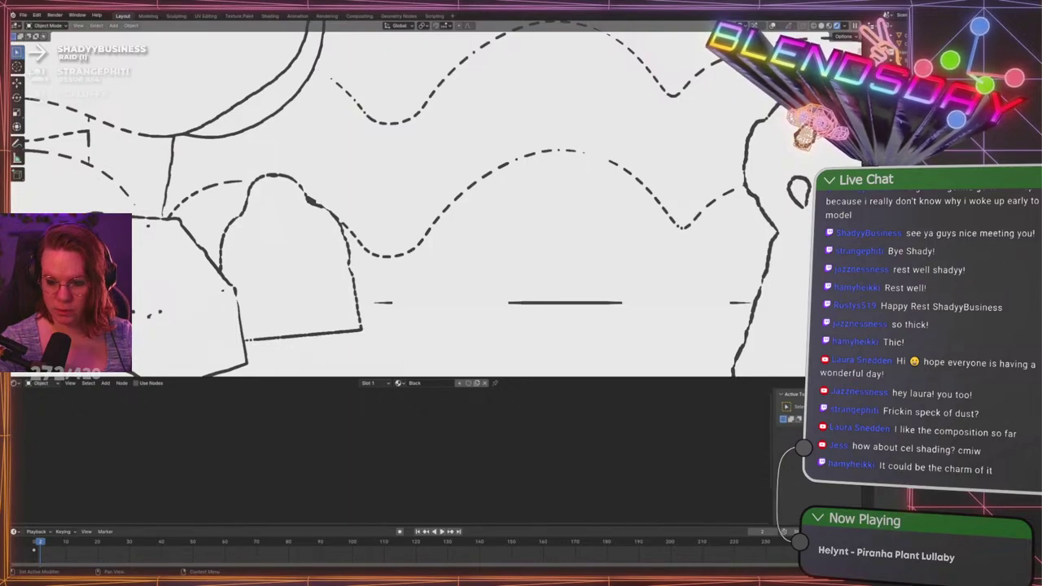
{"action": "key", "text": "Return"}
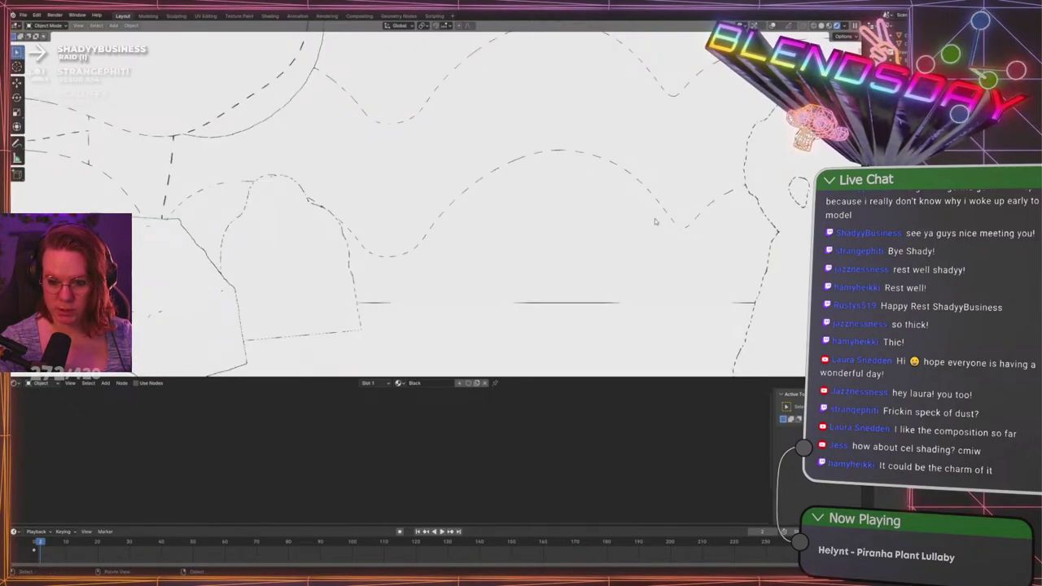
{"action": "scroll", "coordinate": [649, 231], "scroll_direction": "down", "scroll_amount": 4}
{"action": "scroll", "coordinate": [649, 231], "scroll_direction": "up", "scroll_amount": 8}
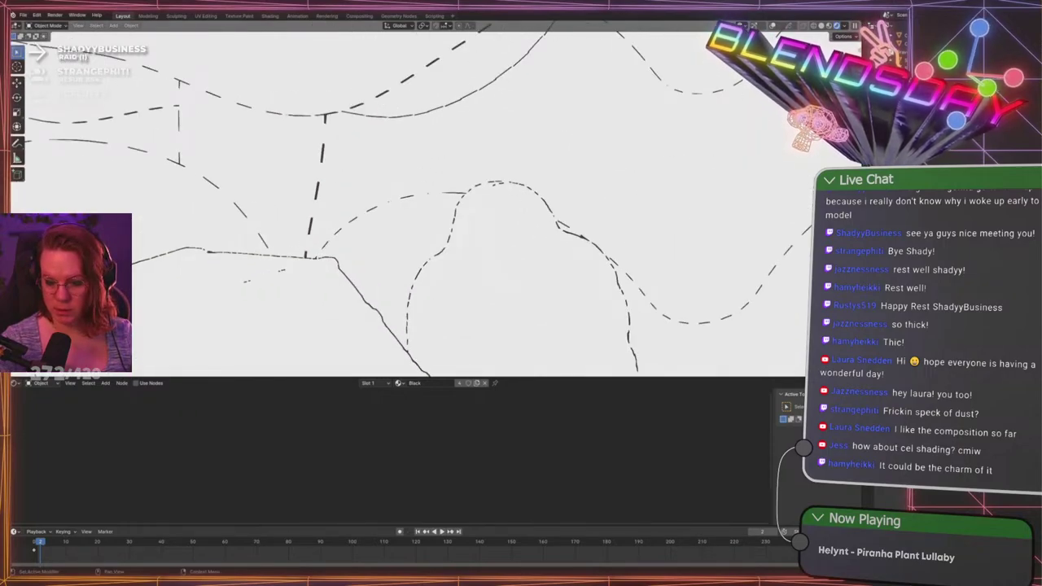
{"action": "key", "text": "Return"}
{"action": "scroll", "coordinate": [396, 176], "scroll_direction": "down", "scroll_amount": 2}
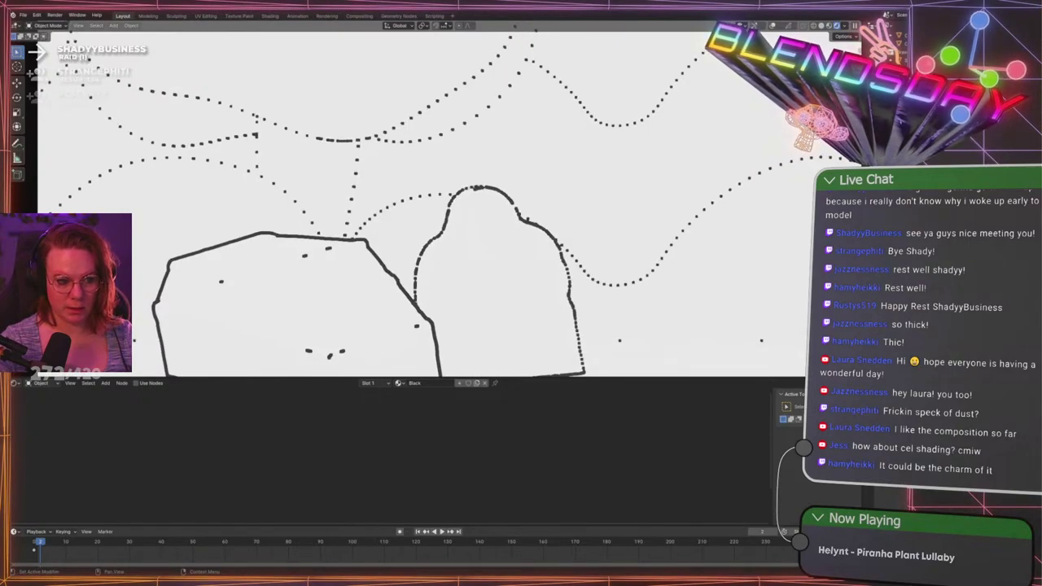
{"action": "scroll", "coordinate": [695, 231], "scroll_direction": "down", "scroll_amount": 3}
{"action": "middle_click_drag", "start_coordinate": [504, 194], "coordinate": [352, 223], "text": "shift"}
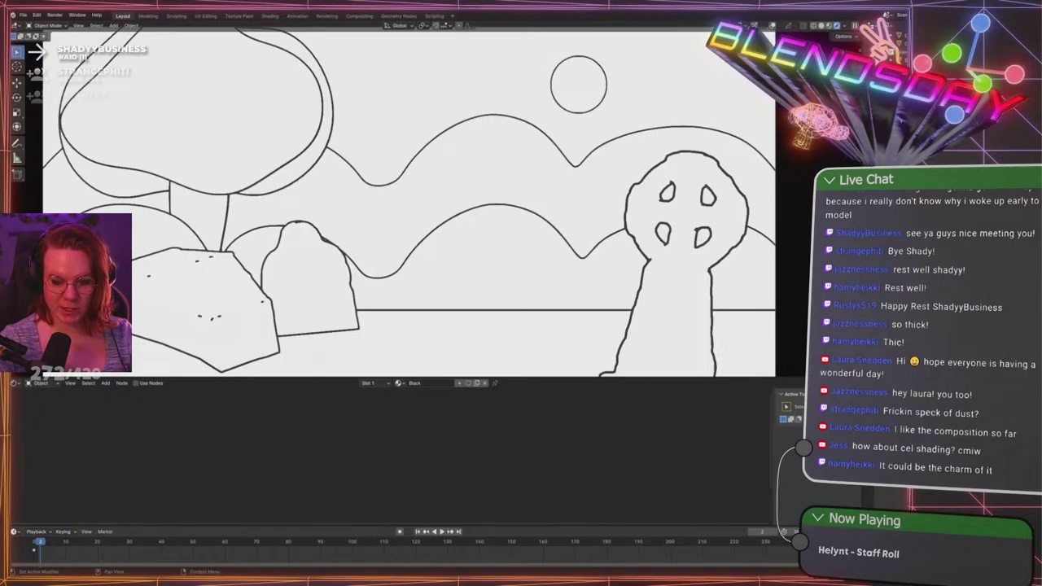
Add a stroke effect to the line art that breaks the solid outlines into rough, overlapping sketchy strokes
{"action": "scroll", "coordinate": [564, 242], "scroll_direction": "down", "scroll_amount": 1}
{"action": "scroll", "coordinate": [565, 242], "scroll_direction": "down", "scroll_amount": 3}
{"action": "scroll", "coordinate": [563, 241], "scroll_direction": "up", "scroll_amount": 5}
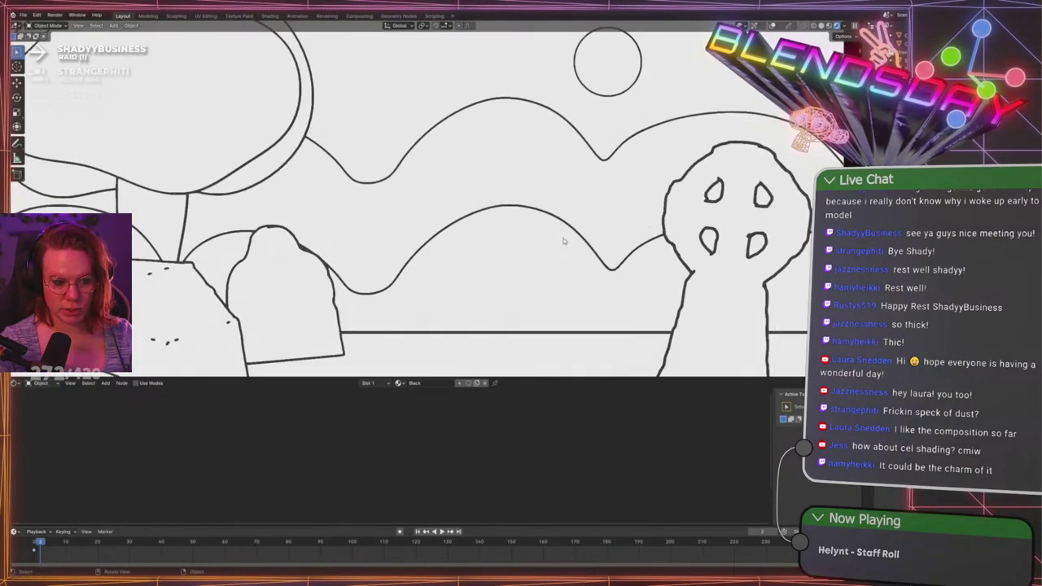
{"action": "scroll", "coordinate": [744, 204], "scroll_direction": "down", "scroll_amount": 2}
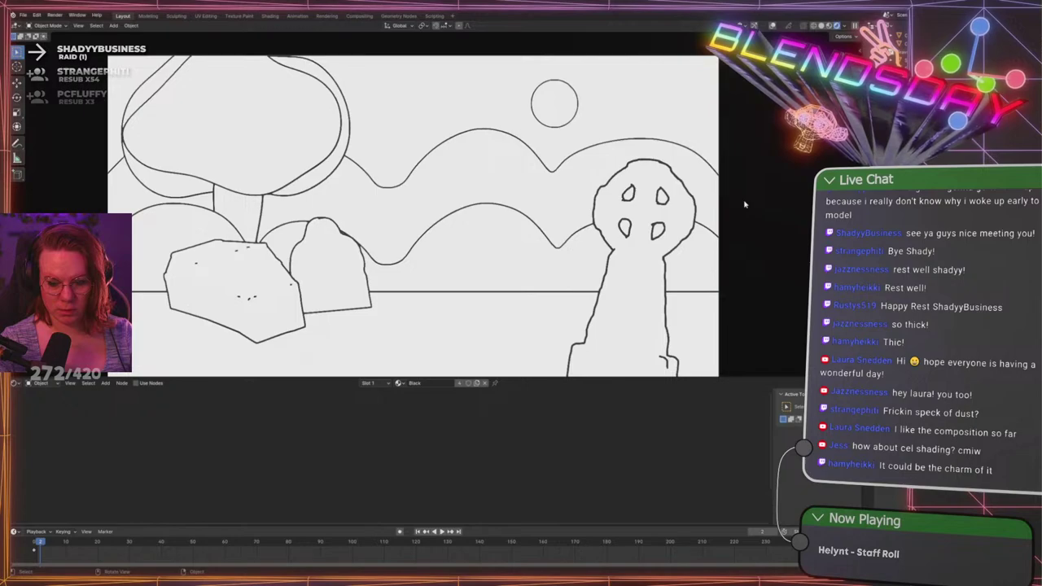
{"action": "left_click", "coordinate": [936, 228]}
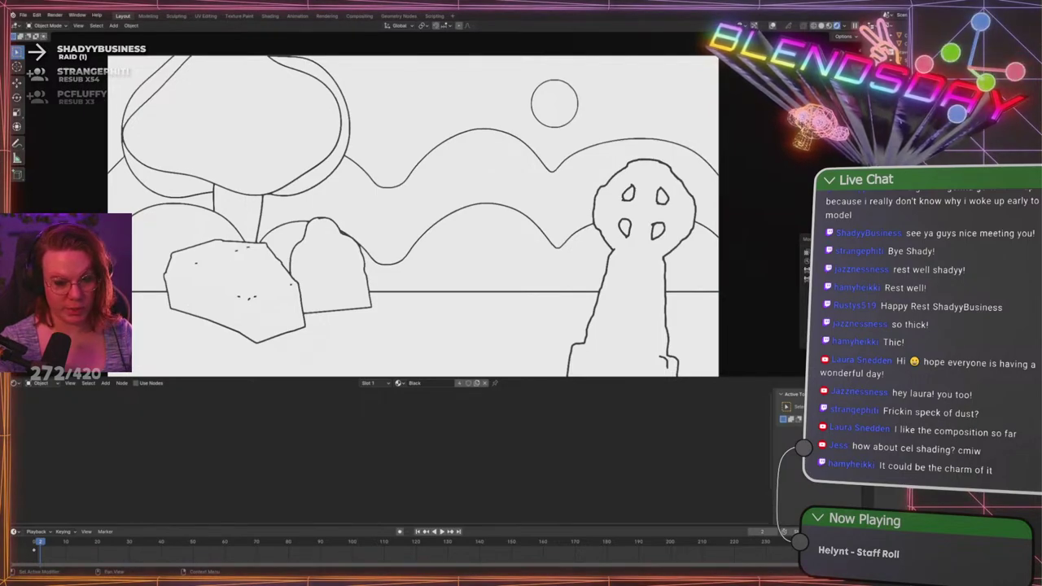
{"action": "left_click", "coordinate": [946, 279]}
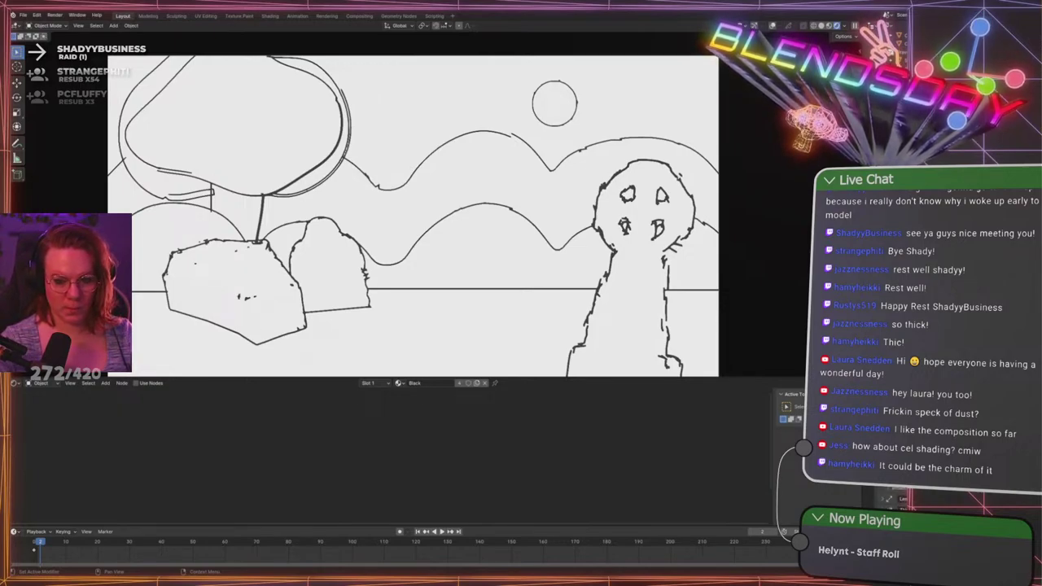
Undo the rough sketchy stroke effect and try doubling the line art outlines with closely spaced parallel strokes
{"action": "key", "text": "ctrl+z"}
{"action": "left_click", "coordinate": [952, 227]}
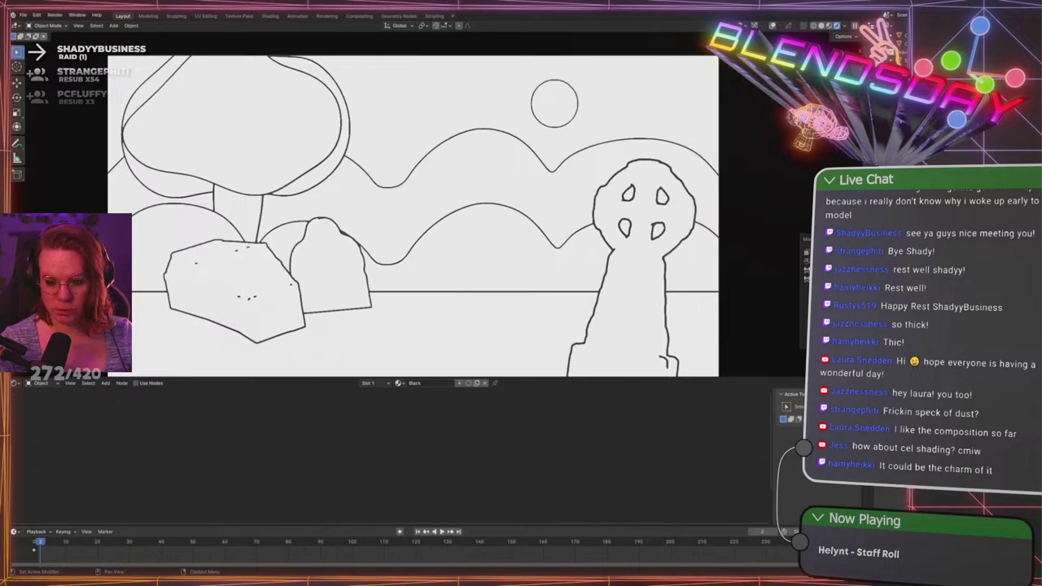
{"action": "left_click", "coordinate": [904, 315]}
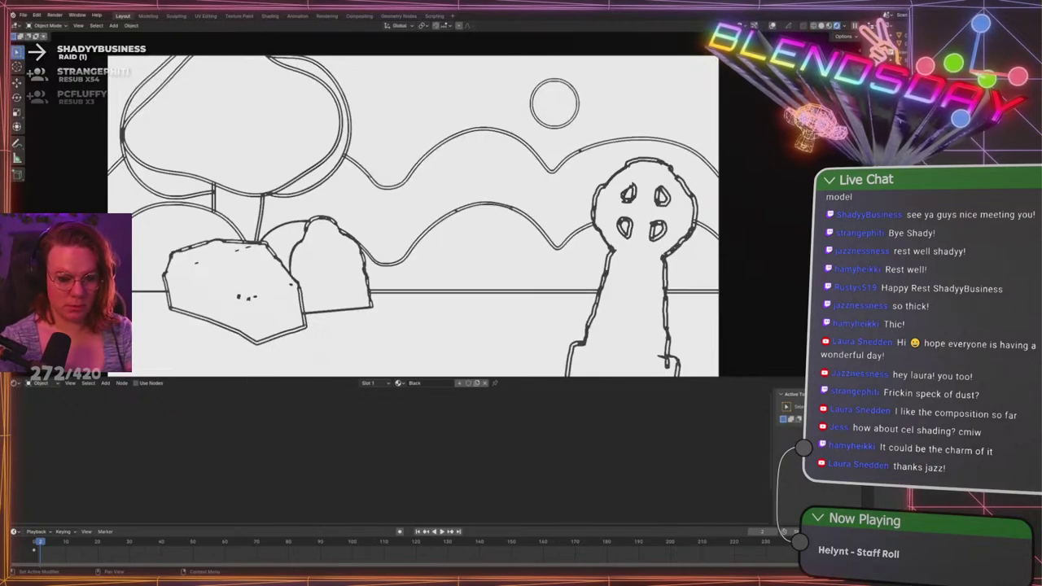
{"action": "scroll", "coordinate": [588, 236], "scroll_direction": "up", "scroll_amount": 3}
{"action": "middle_click_drag", "start_coordinate": [588, 236], "coordinate": [377, 215], "text": "shift"}
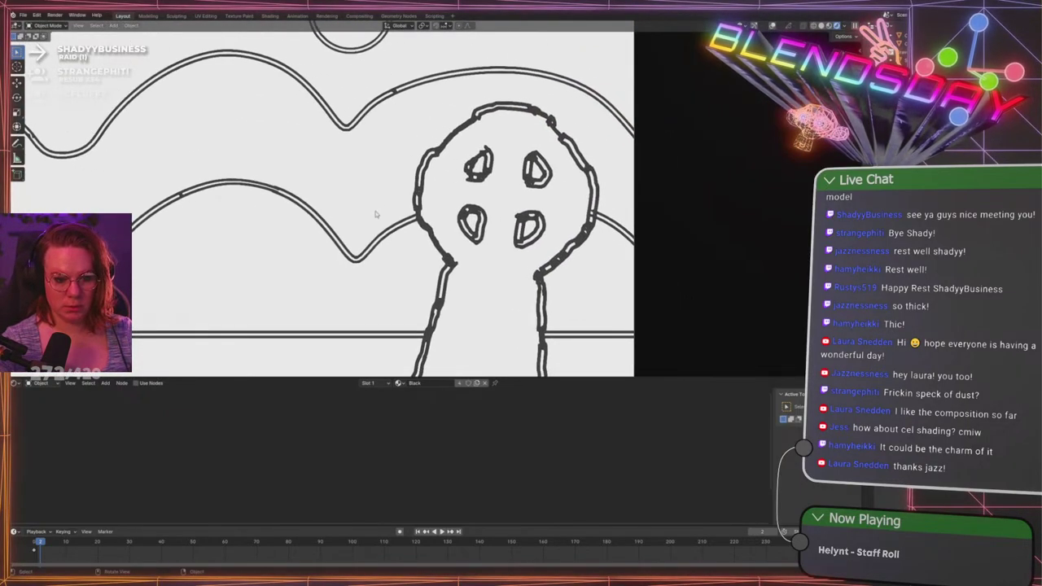
{"action": "scroll", "coordinate": [377, 215], "scroll_direction": "up", "scroll_amount": 1}
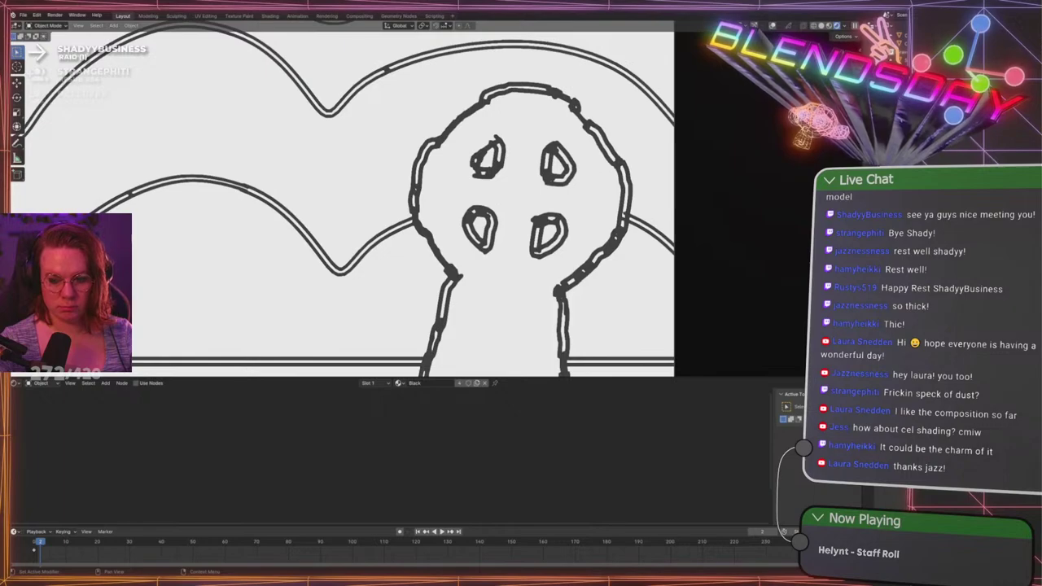
Remove the doubled outlines and break the line art into single strokes with gaps along the hills, tree and gravestones
{"action": "key", "text": "ctrl+z"}
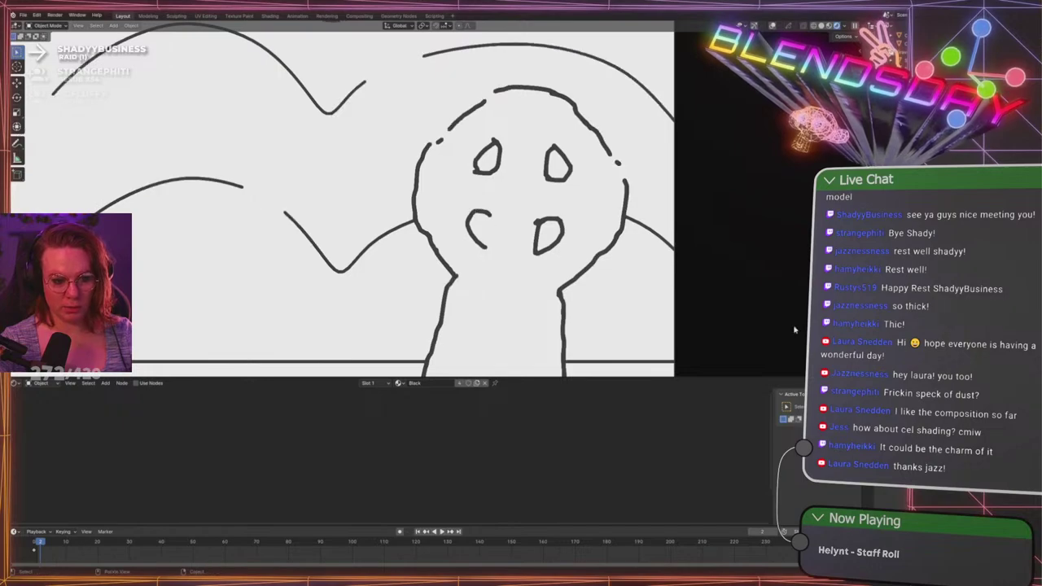
{"action": "scroll", "coordinate": [313, 237], "scroll_direction": "down", "scroll_amount": 5}
{"action": "middle_click_drag", "start_coordinate": [313, 236], "coordinate": [459, 237], "text": "shift"}
{"action": "scroll", "coordinate": [458, 237], "scroll_direction": "up", "scroll_amount": 2}
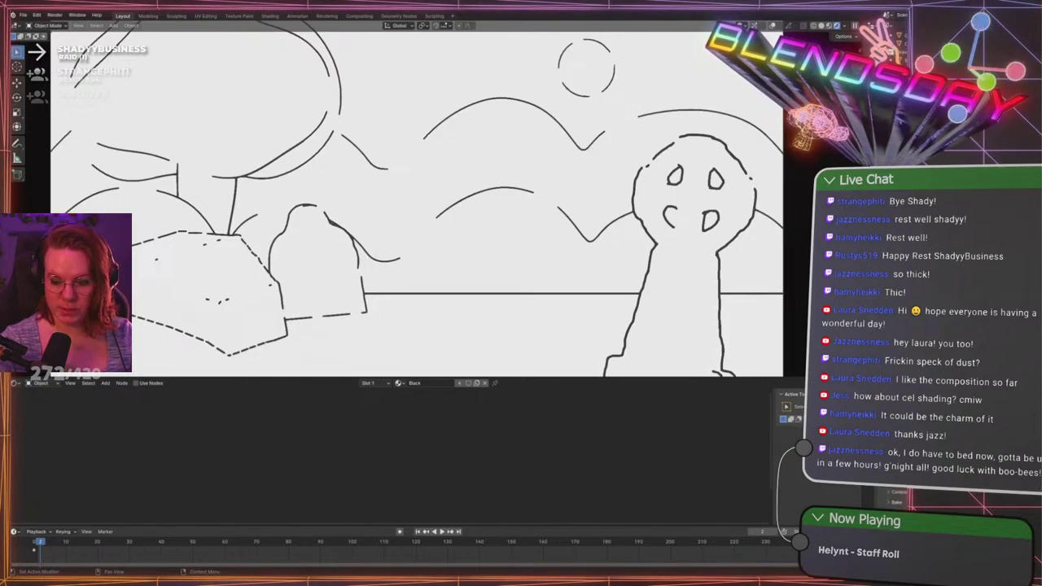
{"action": "key", "text": "Right"}
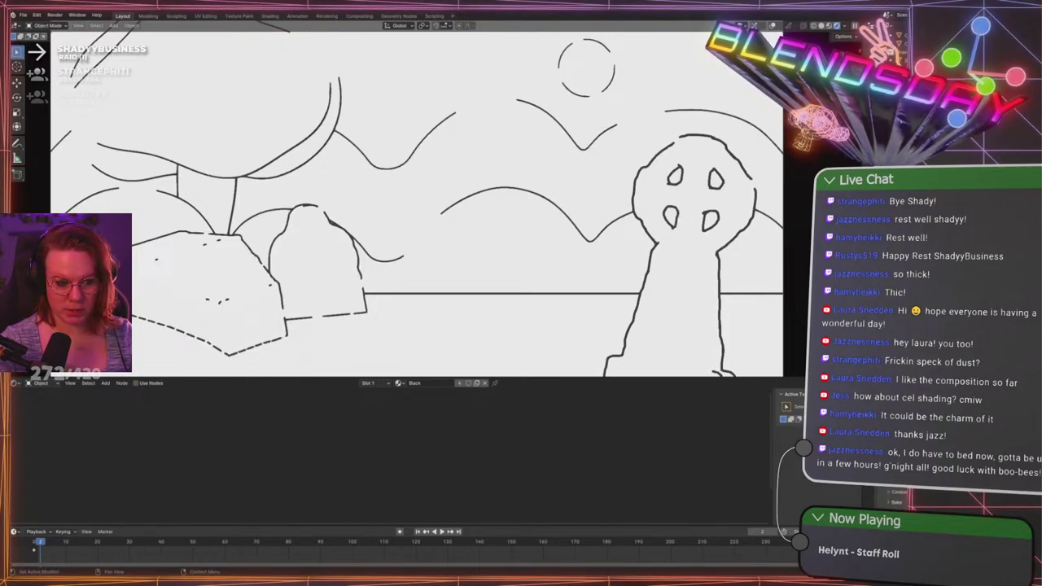
{"action": "key", "text": "Left"}
{"action": "key", "text": "Right"}
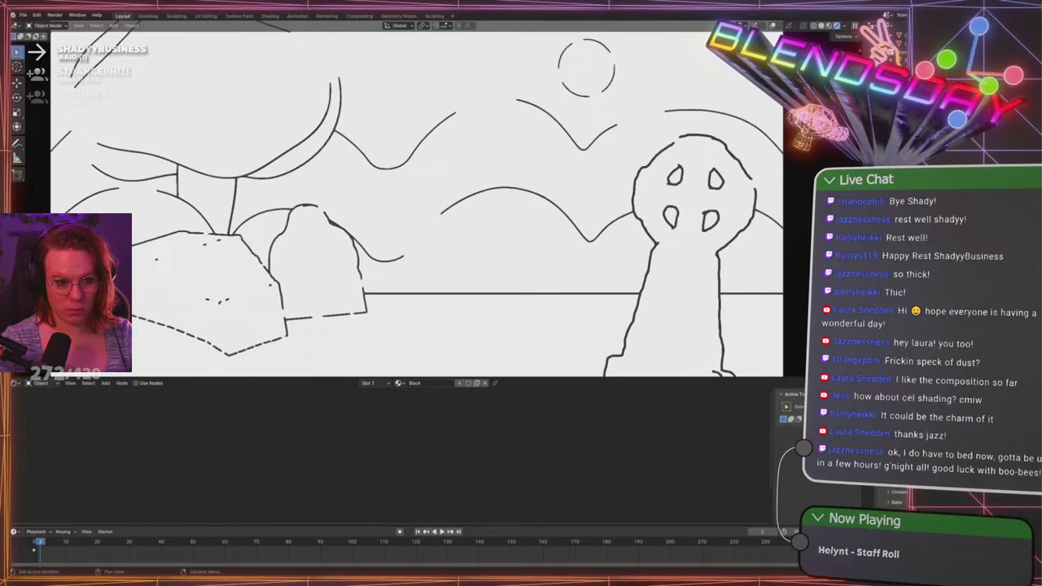
{"action": "key", "text": "Left"}
{"action": "key", "text": "Right"}
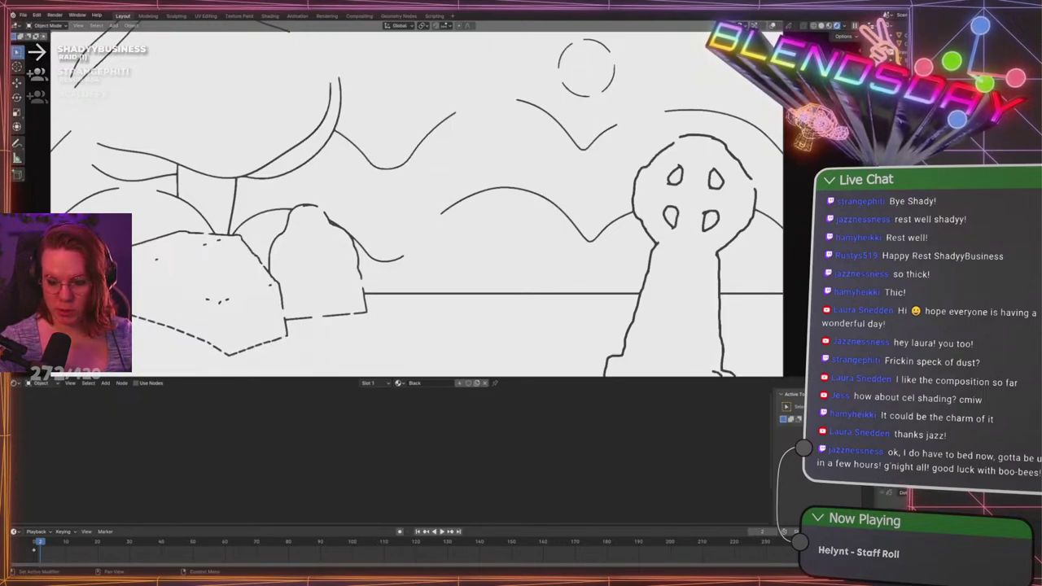
Bring inner edge lines into the gravestones' line art, comparing the drawing with and without them
{"action": "key", "text": "Right"}
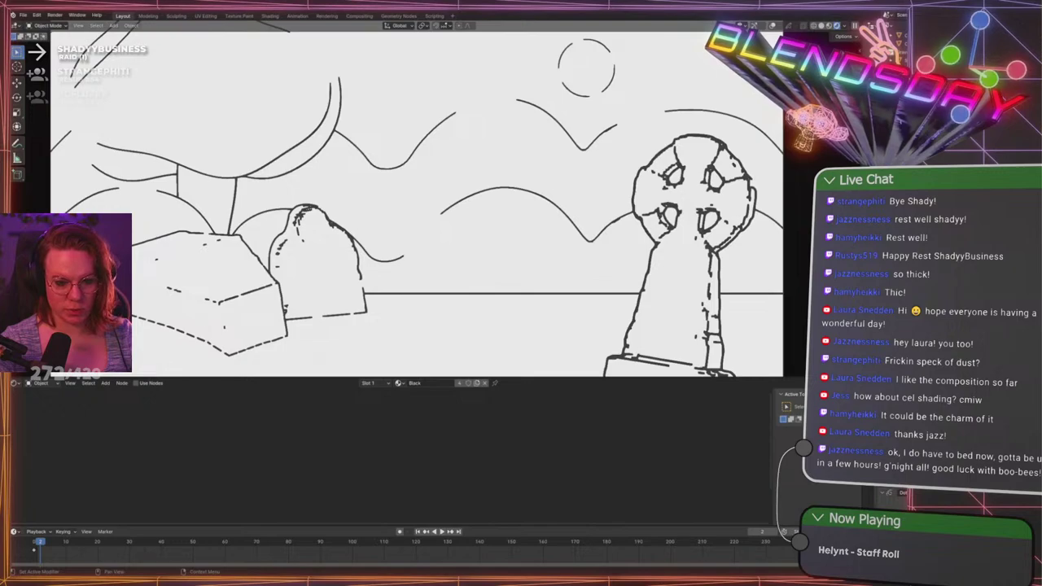
{"action": "key", "text": "Left"}
{"action": "key", "text": "Right"}
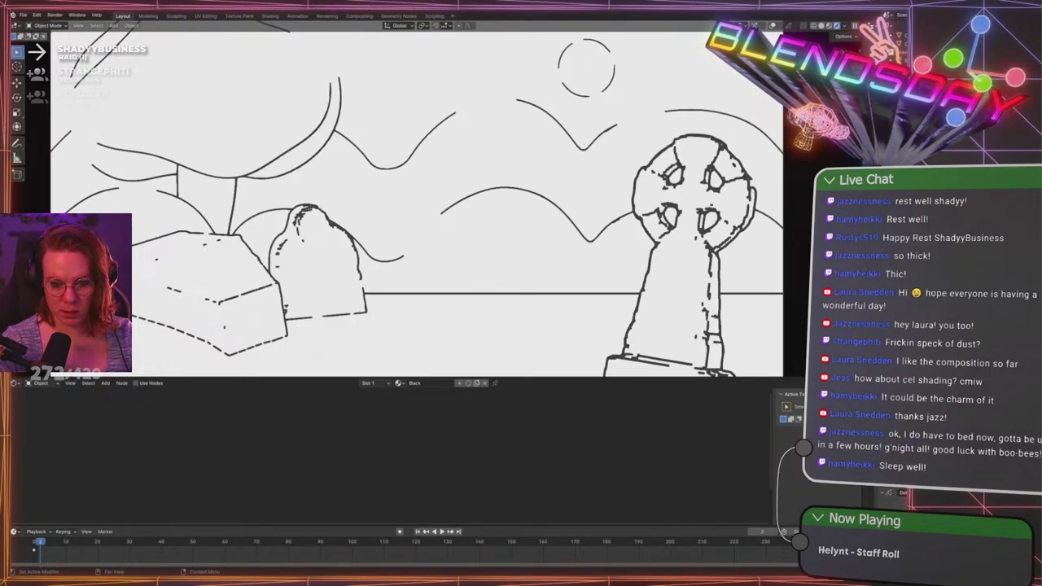
{"action": "key", "text": "Left"}
{"action": "key", "text": "Right"}
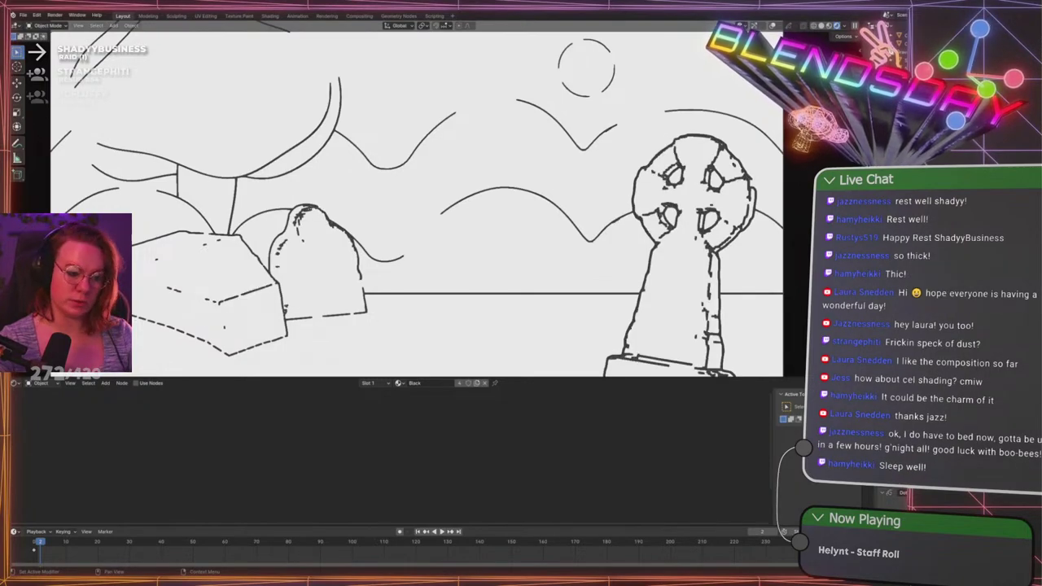
{"action": "key", "text": "Left"}
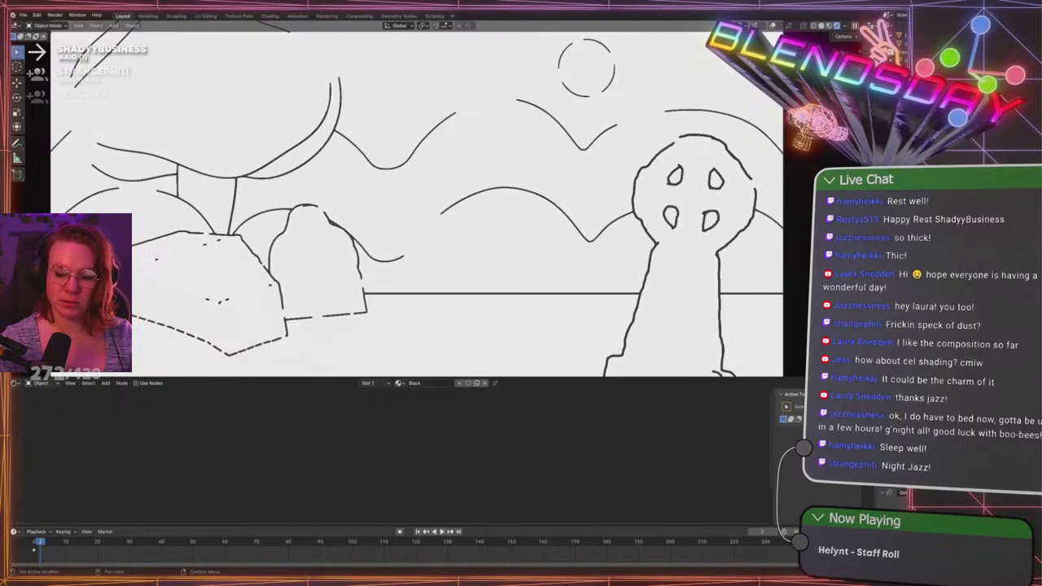
{"action": "key", "text": "Right"}
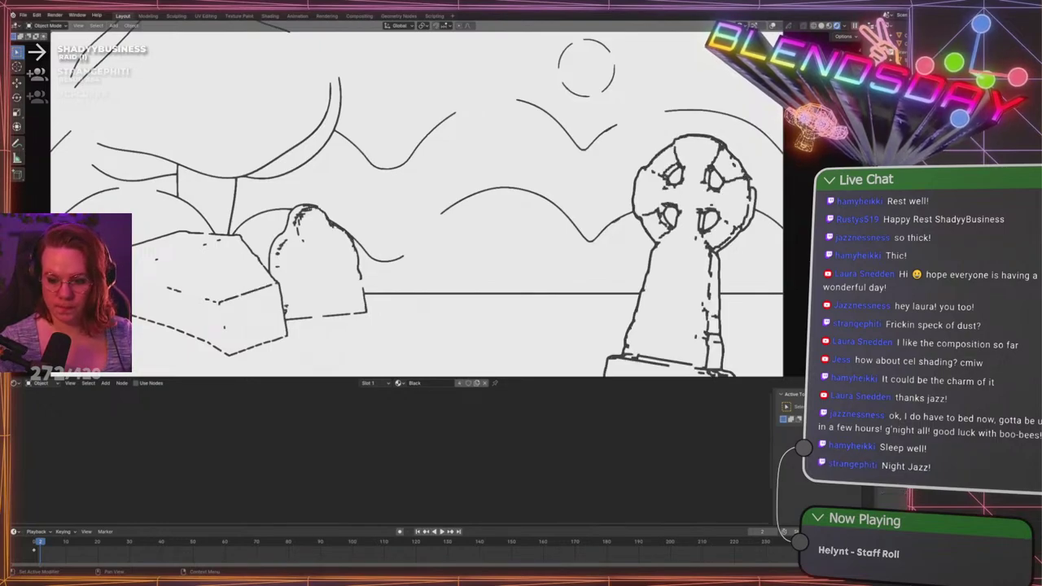
{"action": "key", "text": "Right"}
{"action": "key", "text": "Left"}
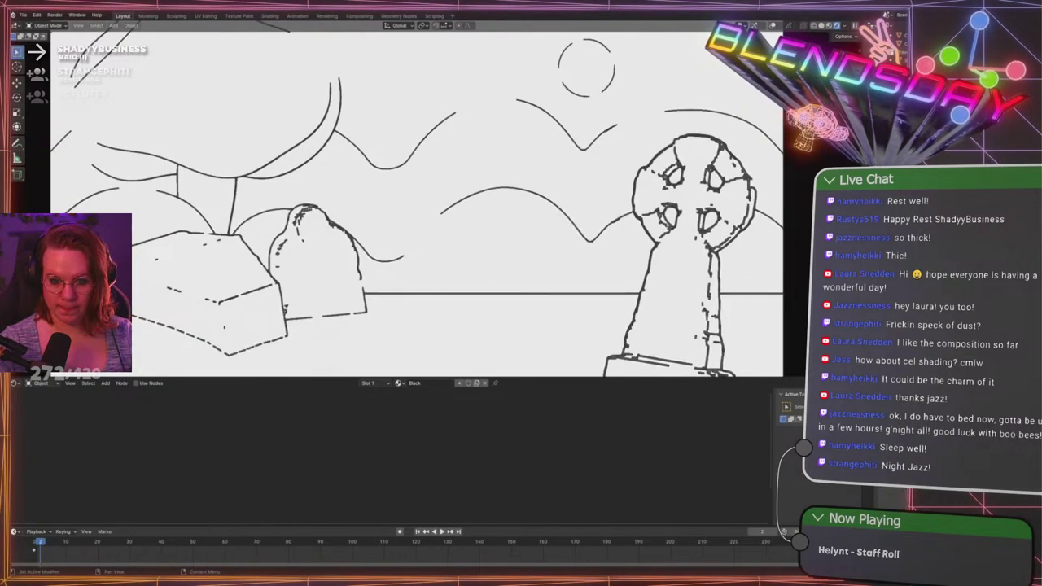
{"action": "key", "text": "Right"}
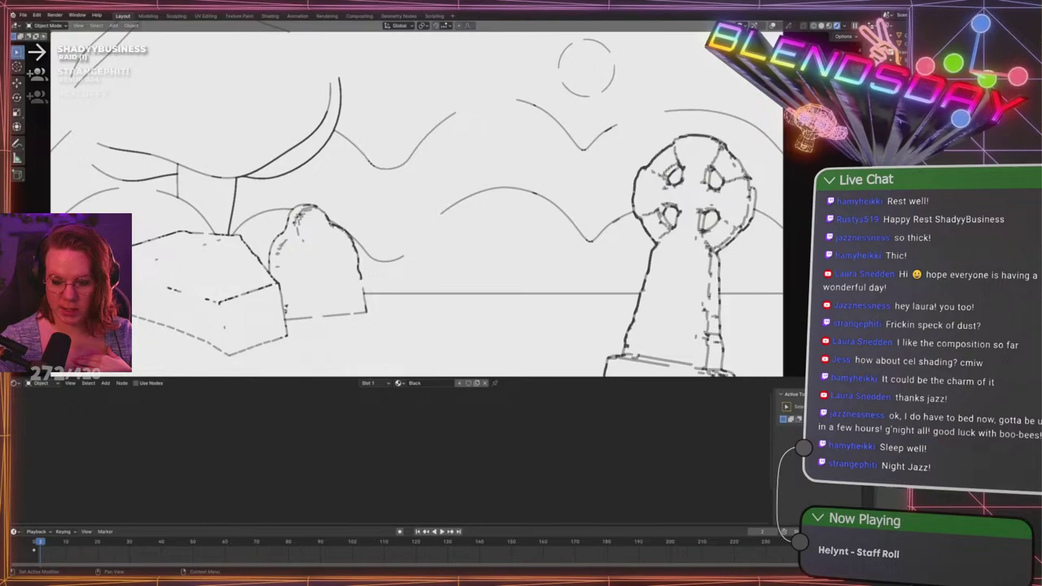
Stack multiple thin, faded strokes along the line art and pull them in close to the outlines
{"action": "key", "text": "ctrl+z"}
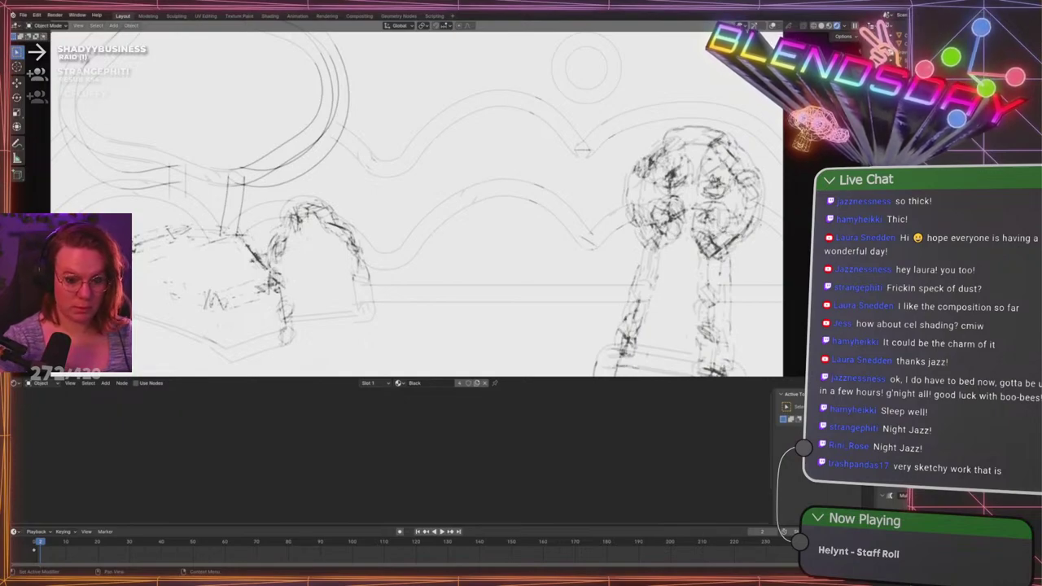
{"action": "key", "text": "Return"}
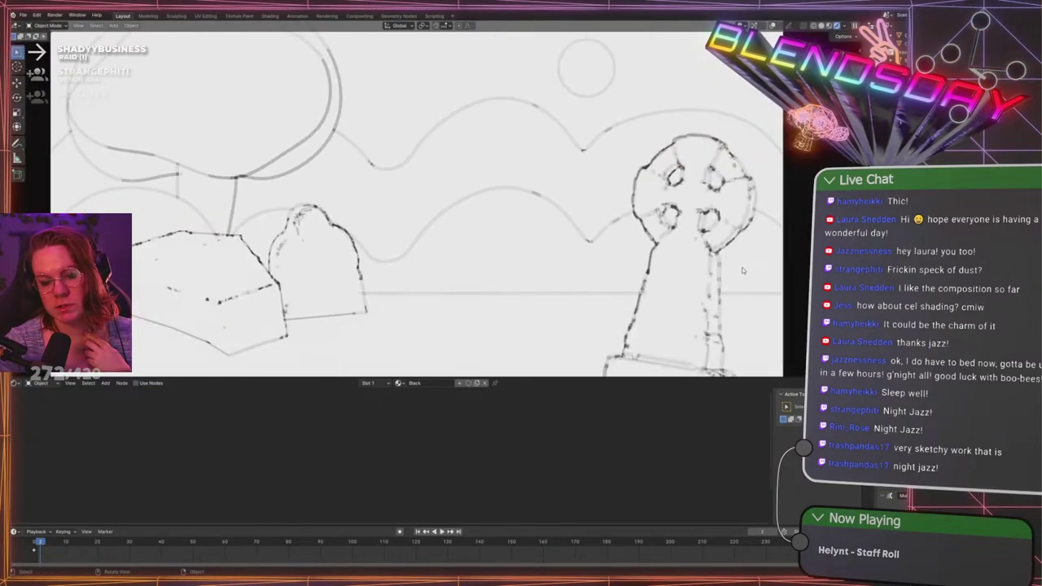
{"action": "scroll", "coordinate": [742, 271], "scroll_direction": "up", "scroll_amount": 1}
{"action": "mouse_move", "coordinate": [756, 270]}
{"action": "middle_mouse_down", "text": "shift"}
{"action": "mouse_move", "coordinate": [501, 224]}
{"action": "mouse_move", "coordinate": [560, 230]}
{"action": "middle_mouse_up", "text": "shift"}
{"action": "scroll", "coordinate": [565, 230], "scroll_direction": "up", "scroll_amount": 1}
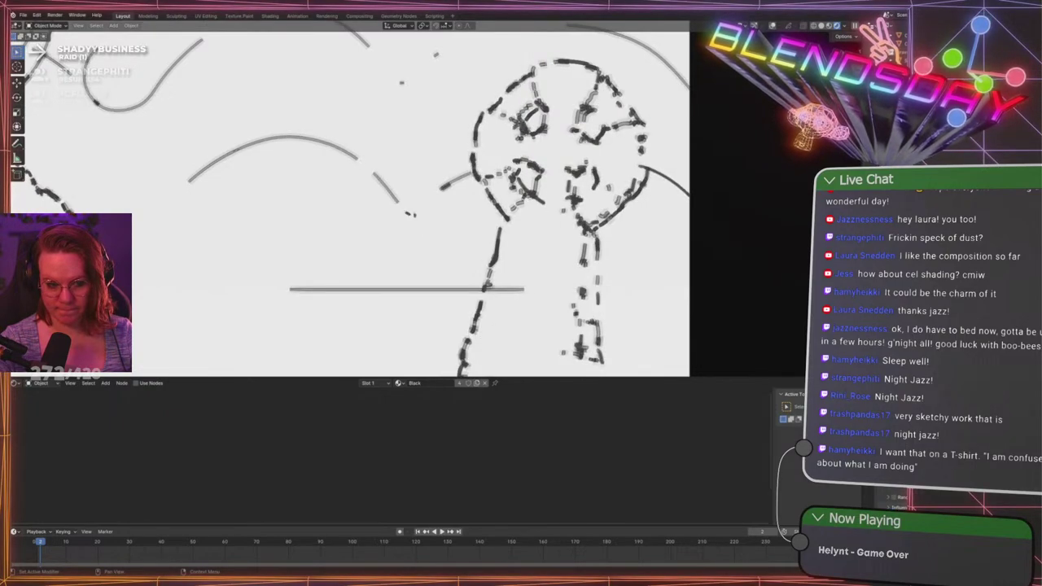
Lengthen the line art strokes so they close most gaps and overshoot their ends like a hand-drawn sketch
{"action": "scroll", "coordinate": [629, 335], "scroll_direction": "down", "scroll_amount": 4}
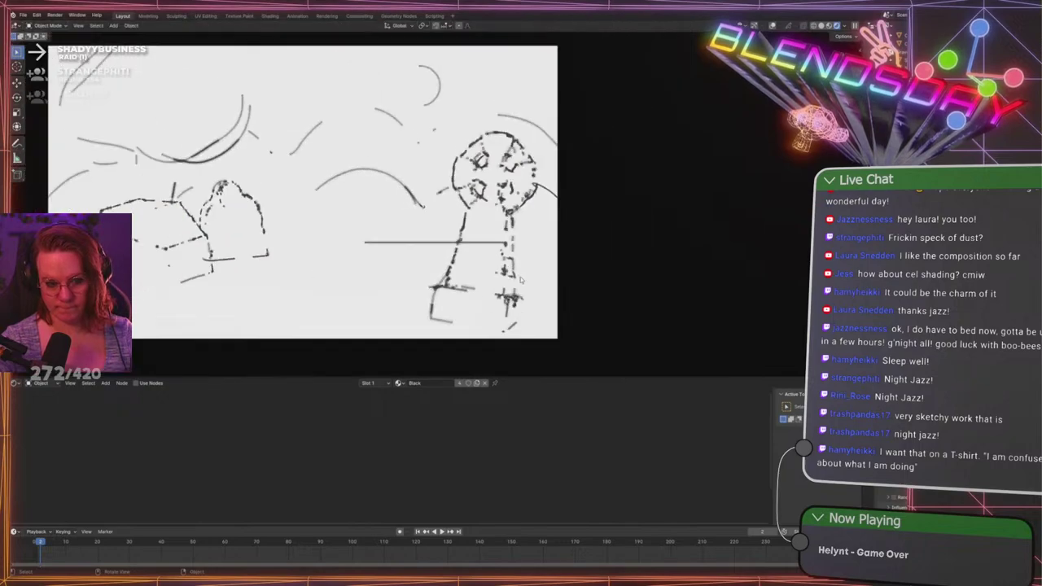
{"action": "scroll", "coordinate": [382, 205], "scroll_direction": "up", "scroll_amount": 5}
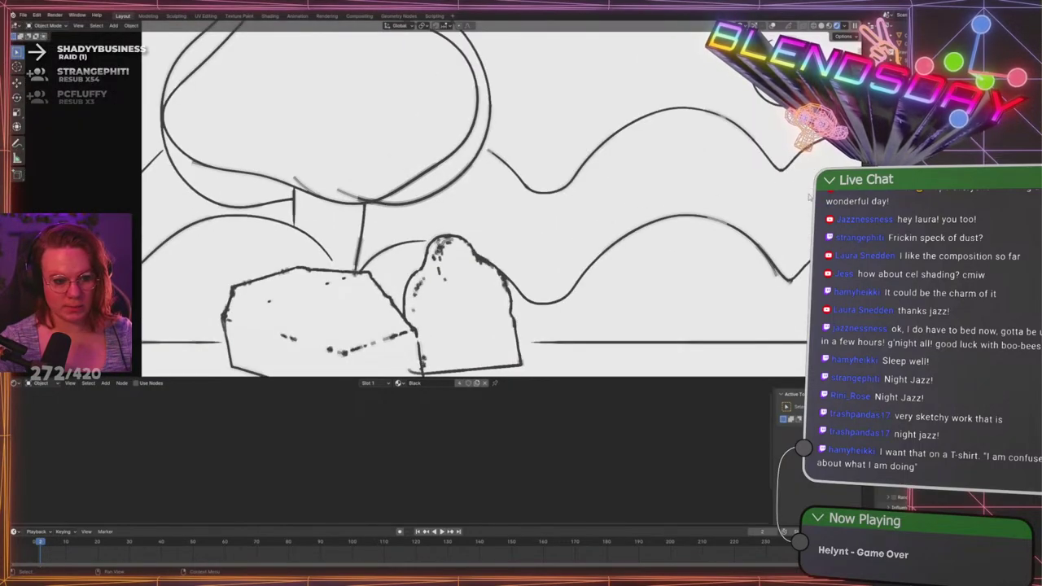
{"action": "scroll", "coordinate": [297, 230], "scroll_direction": "up", "scroll_amount": 2}
{"action": "scroll", "coordinate": [457, 244], "scroll_direction": "down", "scroll_amount": 4}
{"action": "mouse_move", "coordinate": [496, 247]}
{"action": "middle_mouse_down", "text": "shift"}
{"action": "mouse_move", "coordinate": [425, 181]}
{"action": "mouse_move", "coordinate": [489, 123]}
{"action": "mouse_move", "coordinate": [456, 126]}
{"action": "mouse_move", "coordinate": [370, 186]}
{"action": "mouse_move", "coordinate": [397, 228]}
{"action": "middle_mouse_up", "text": "shift"}
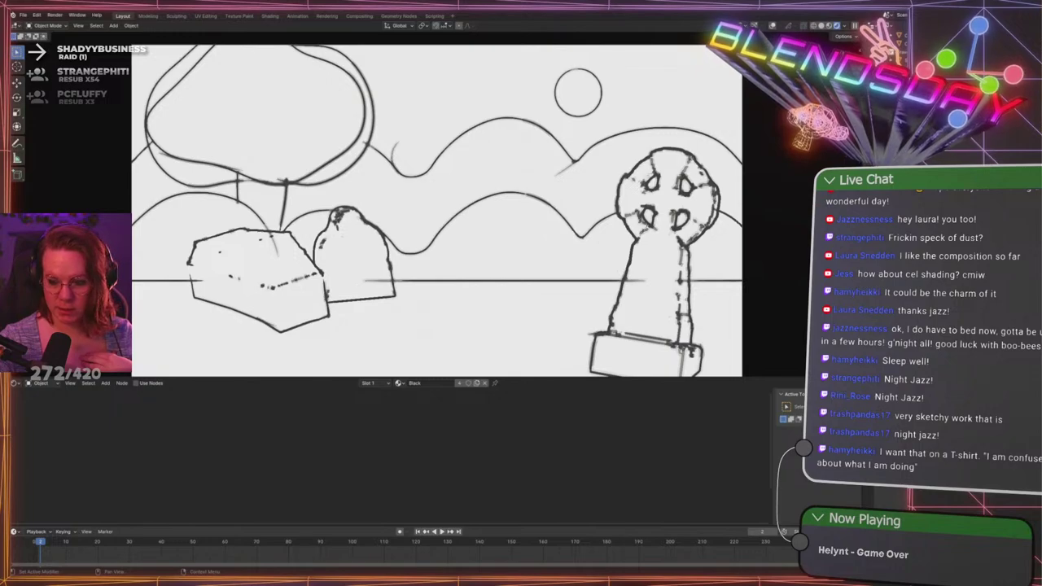
Widen the properties editor, try the Length modifier at the end of the stack, and return it below Line Art
{"action": "left_click_drag", "start_coordinate": [861, 197], "coordinate": [665, 197]}
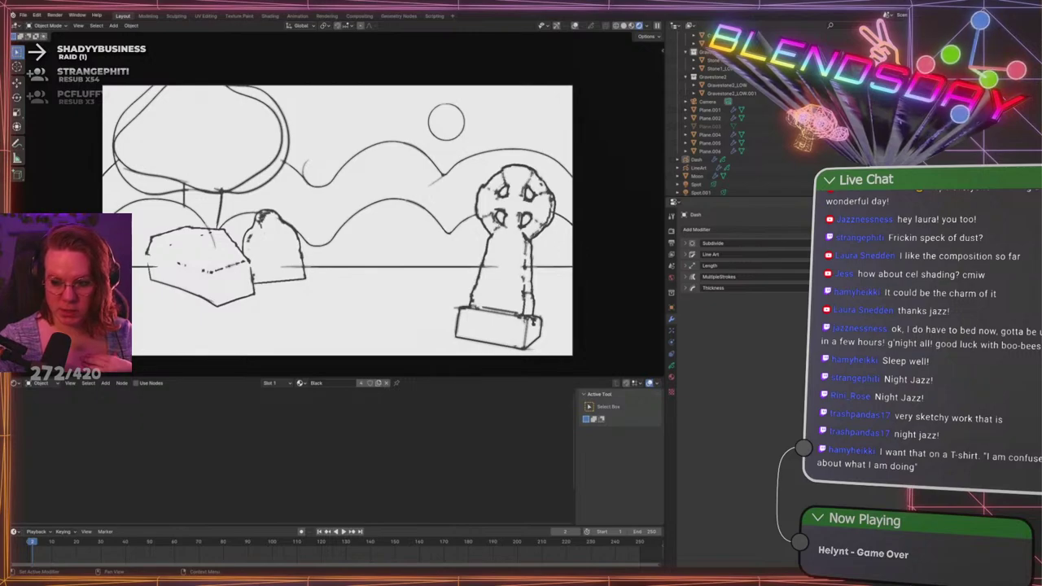
{"action": "left_click_drag", "start_coordinate": [901, 265], "coordinate": [901, 289]}
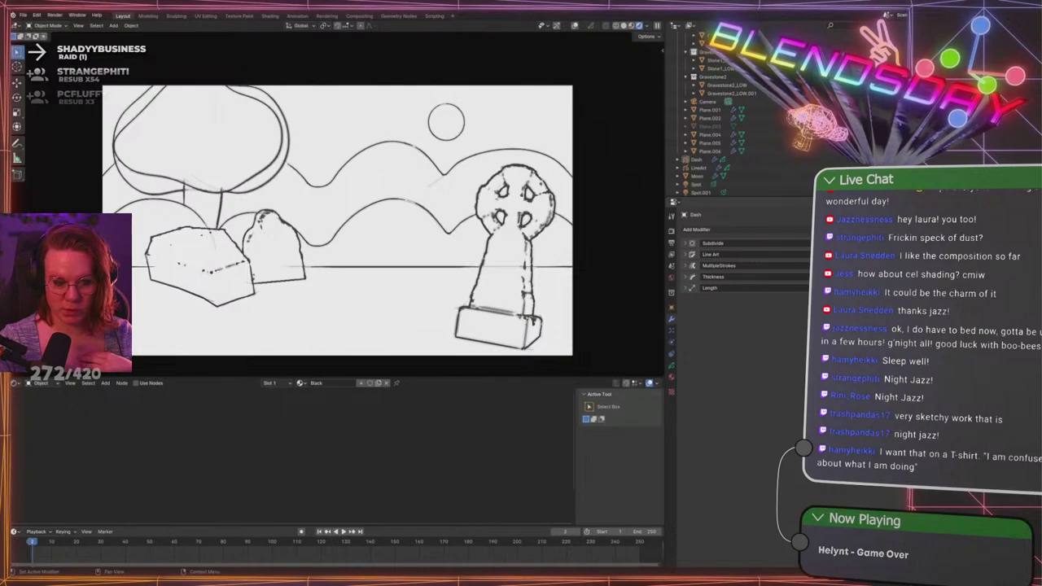
{"action": "left_click_drag", "start_coordinate": [901, 277], "coordinate": [901, 297]}
{"action": "left_click_drag", "start_coordinate": [801, 265], "coordinate": [802, 289]}
{"action": "left_click_drag", "start_coordinate": [901, 289], "coordinate": [901, 276]}
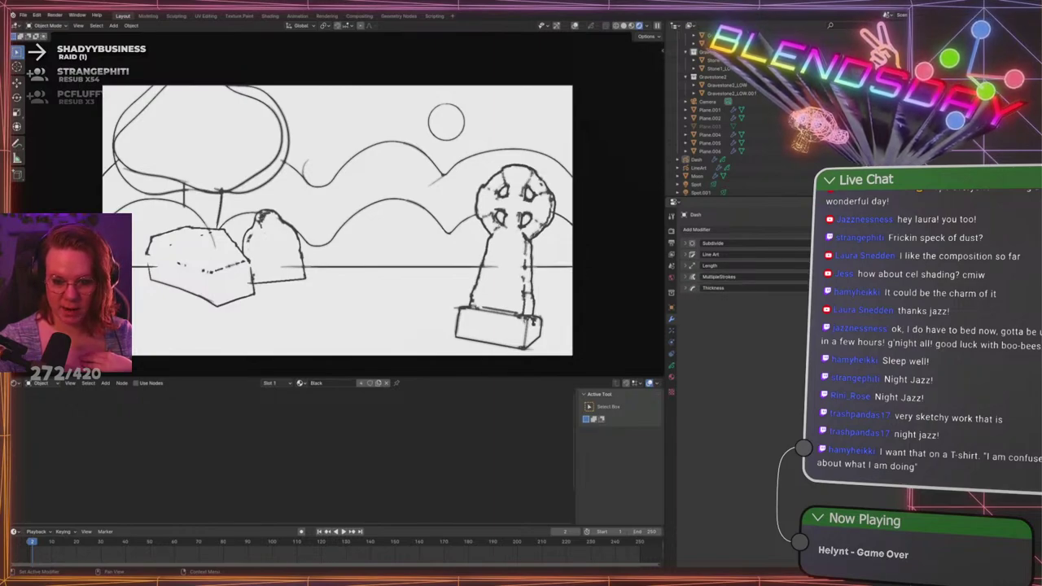
Move the Subdivide modifier down the stack to sit between Length and MultipleStrokes
{"action": "left_click_drag", "start_coordinate": [901, 243], "coordinate": [901, 267]}
{"action": "left_click_drag", "start_coordinate": [802, 266], "coordinate": [802, 276]}
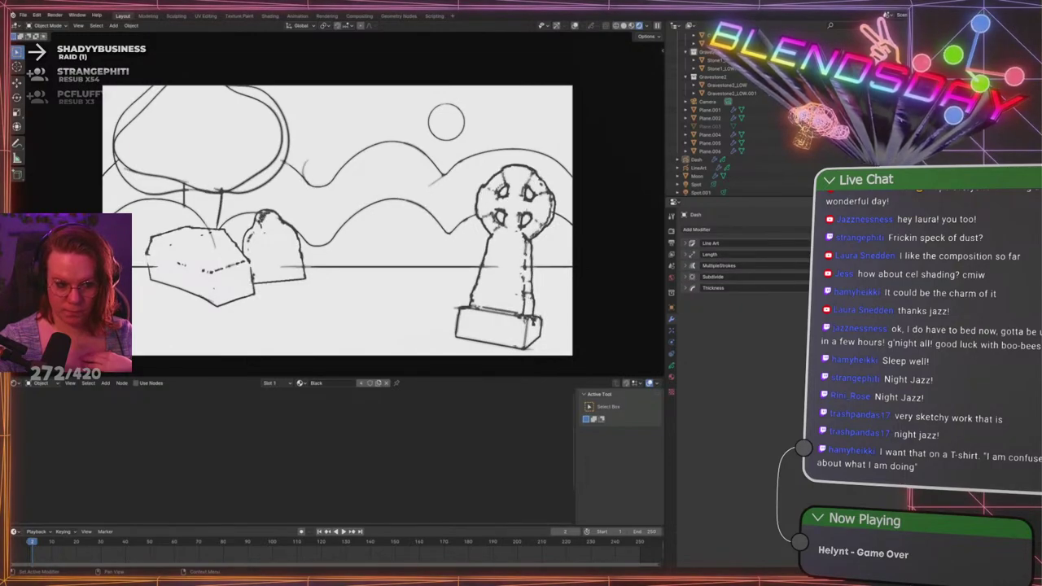
{"action": "scroll", "coordinate": [480, 245], "scroll_direction": "up", "scroll_amount": 3}
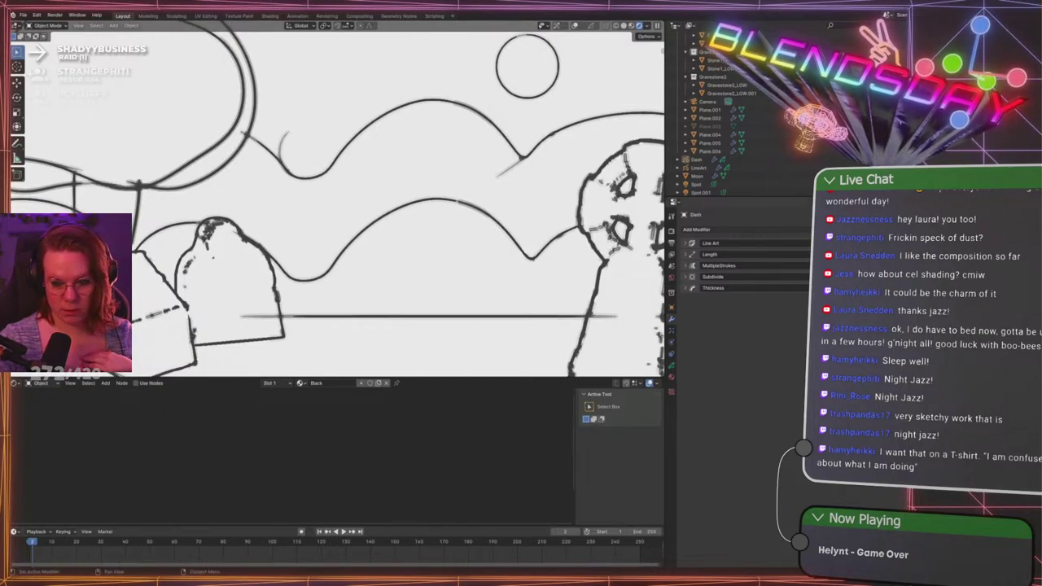
{"action": "mouse_move", "coordinate": [802, 277]}
{"action": "left_mouse_down"}
{"action": "mouse_move", "coordinate": [802, 288]}
{"action": "mouse_move", "coordinate": [802, 265]}
{"action": "left_mouse_up"}
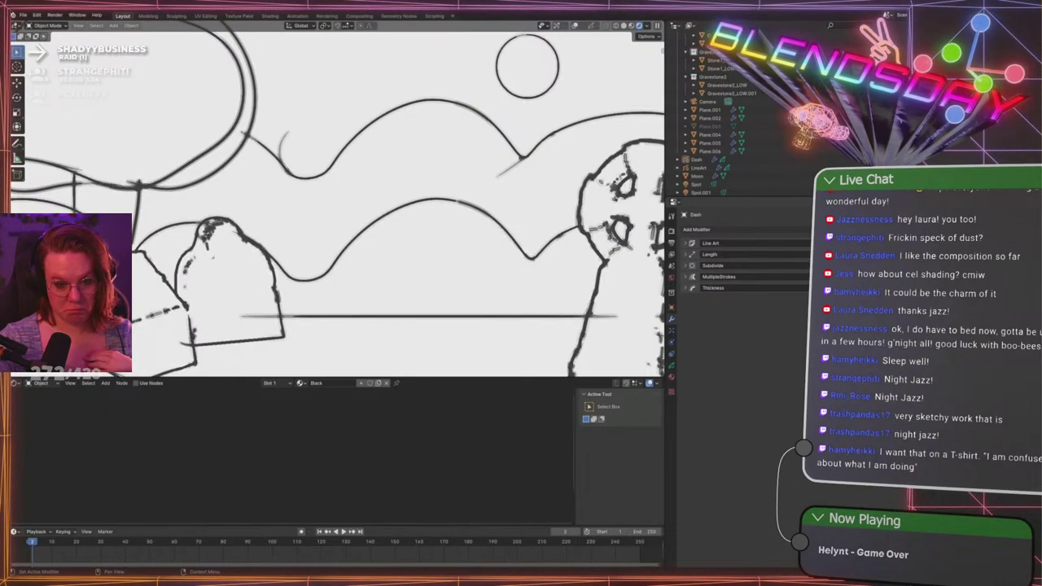
Adjust the MultipleStrokes modifier so the extra strokes are fainter and spread further from the main outlines
{"action": "left_click", "coordinate": [688, 288]}
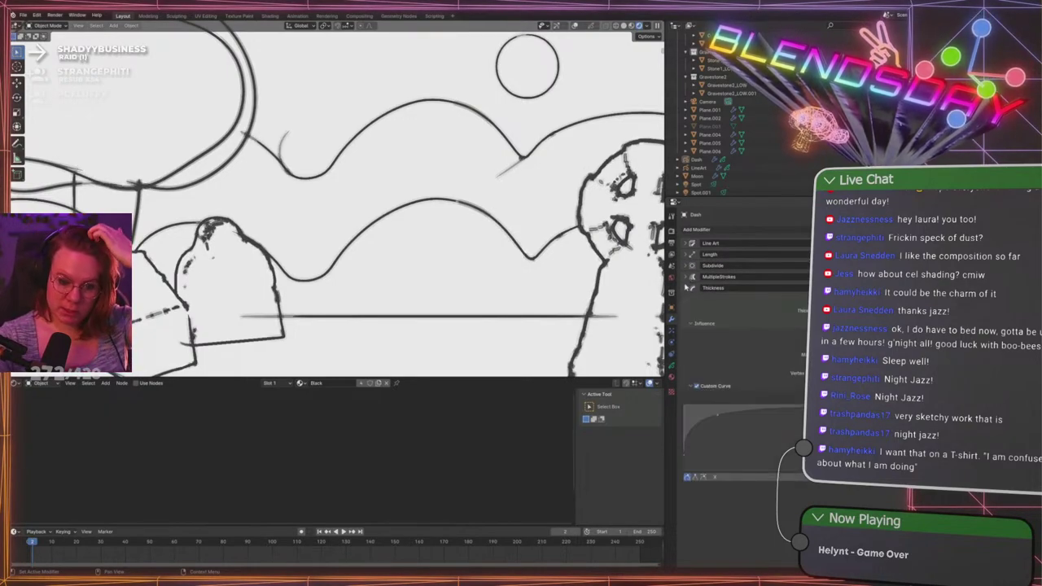
{"action": "left_click", "coordinate": [688, 289]}
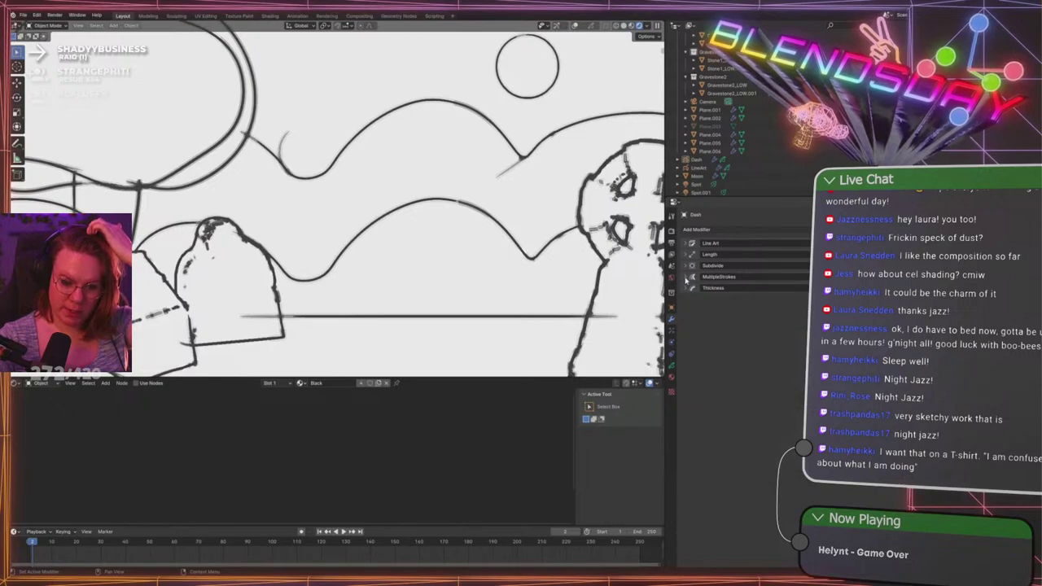
{"action": "left_click", "coordinate": [688, 277]}
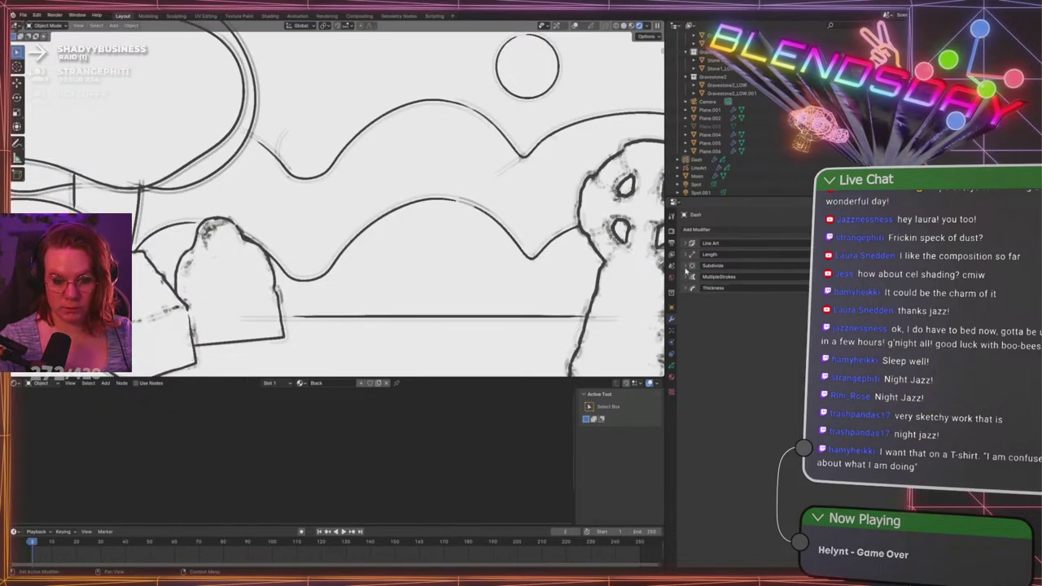
Add a Smooth modifier affecting Position to the line art and check the whole camera view
{"action": "left_click", "coordinate": [740, 230]}
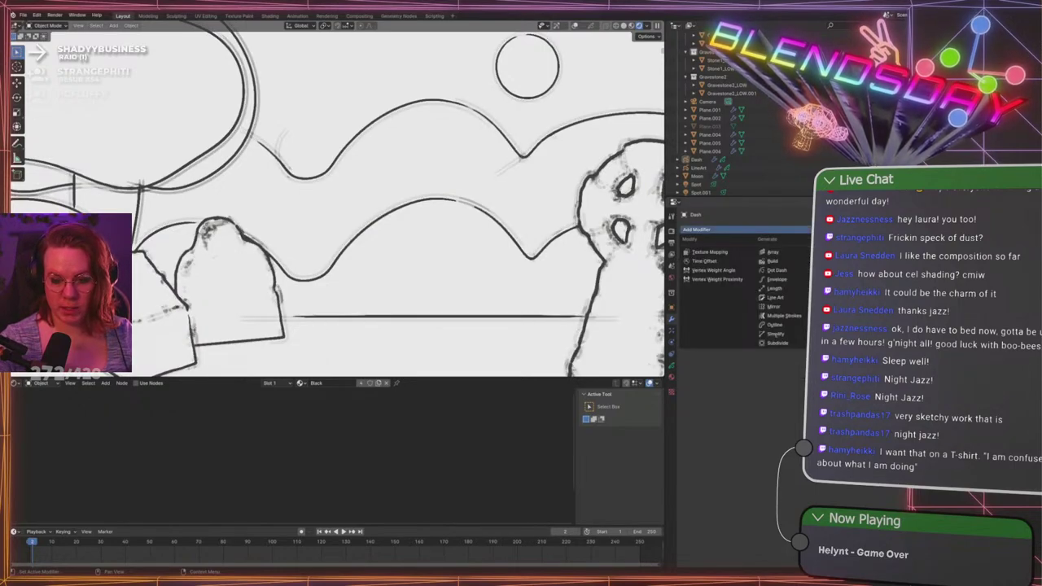
{"action": "left_click", "coordinate": [832, 306]}
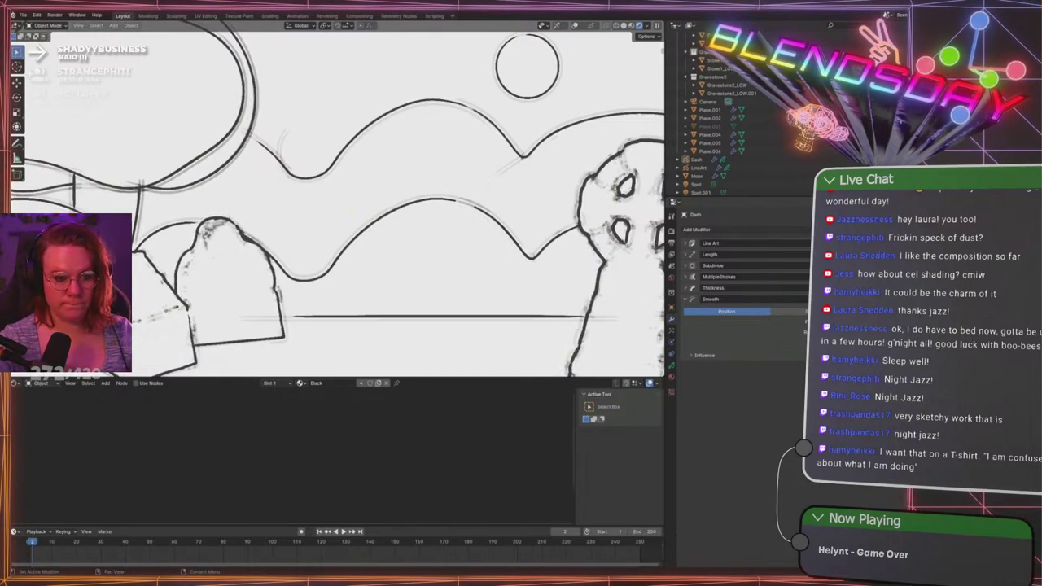
{"action": "scroll", "coordinate": [254, 202], "scroll_direction": "down", "scroll_amount": 4}
{"action": "scroll", "coordinate": [255, 202], "scroll_direction": "up", "scroll_amount": 1}
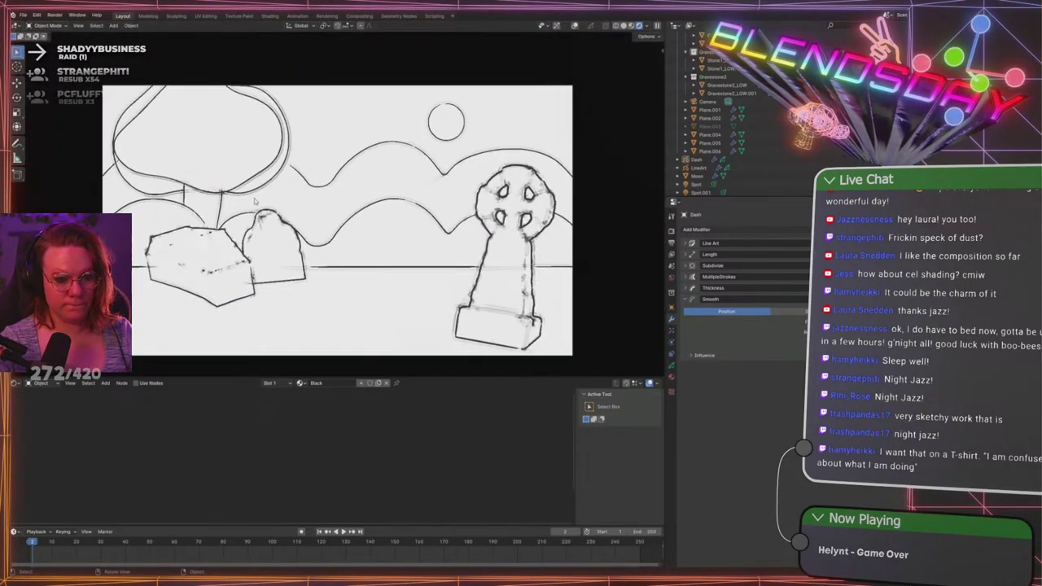
{"action": "middle_click_drag", "start_coordinate": [278, 203], "coordinate": [477, 210], "text": "shift"}
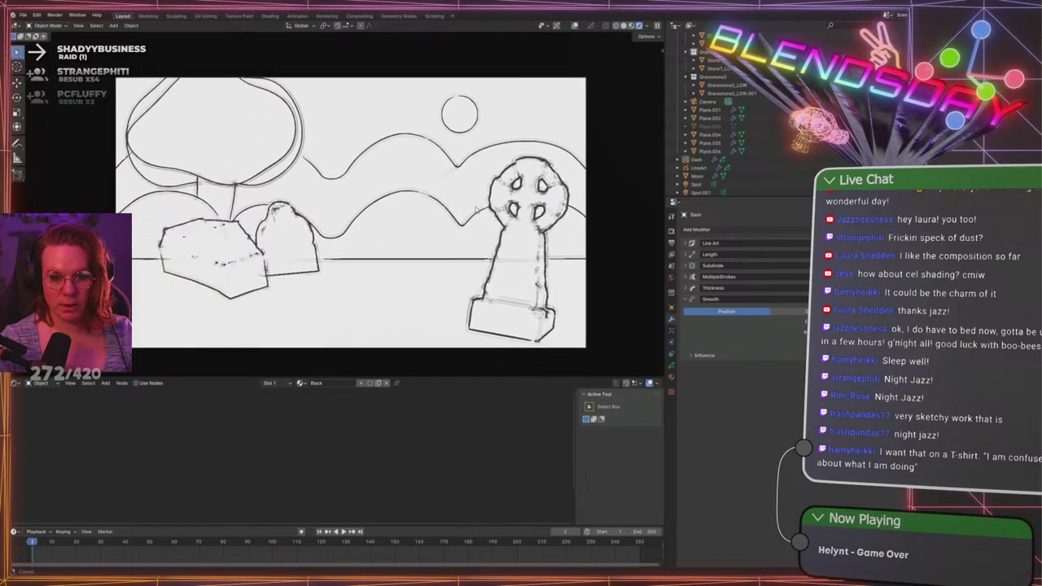
Compare the LineArt and Dash line art close up on the cross gravestone, play the timeline briefly, and open Dash's Thickness modifier
{"action": "scroll", "coordinate": [698, 163], "scroll_direction": "down", "scroll_amount": 1}
{"action": "left_click", "coordinate": [698, 162]}
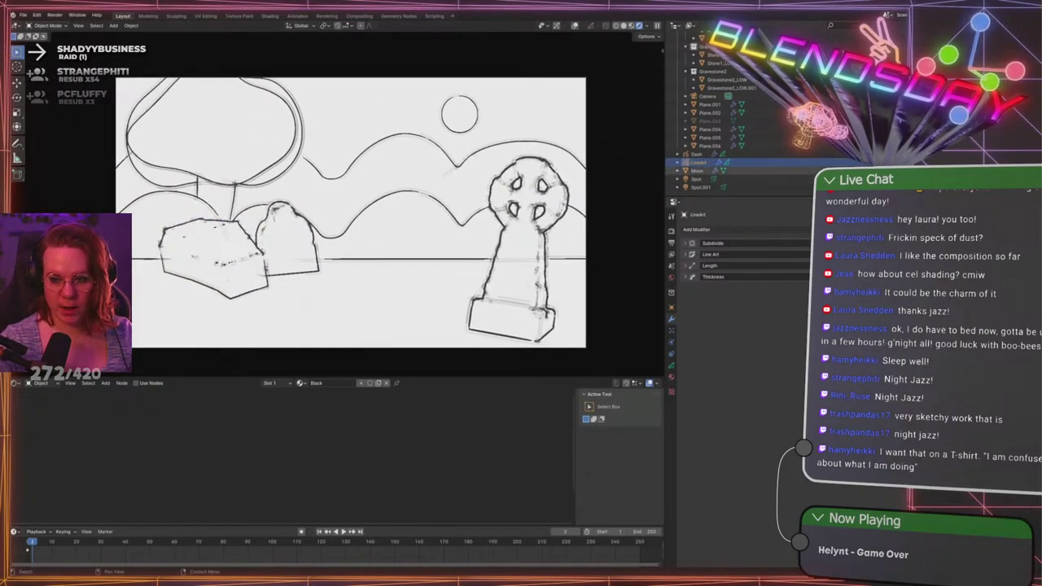
{"action": "scroll", "coordinate": [233, 218], "scroll_direction": "up", "scroll_amount": 5}
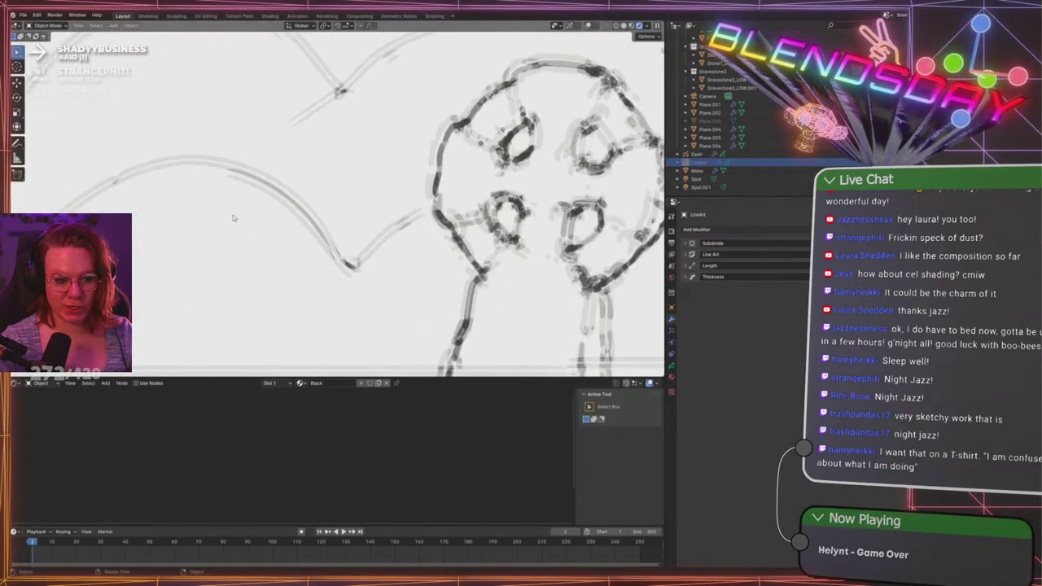
{"action": "scroll", "coordinate": [393, 231], "scroll_direction": "down", "scroll_amount": 4}
{"action": "key", "text": "space"}
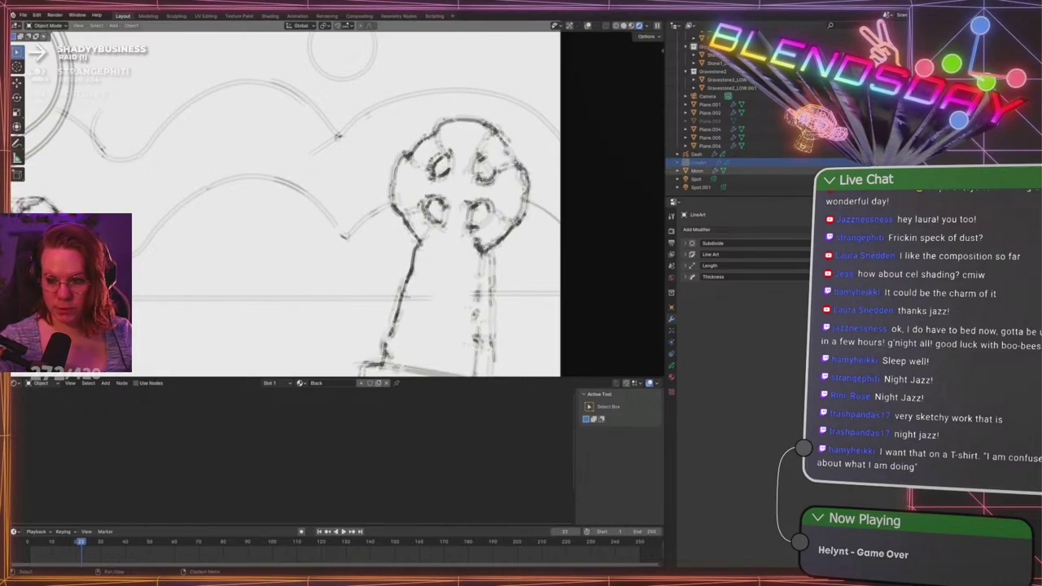
{"action": "left_click", "coordinate": [698, 154]}
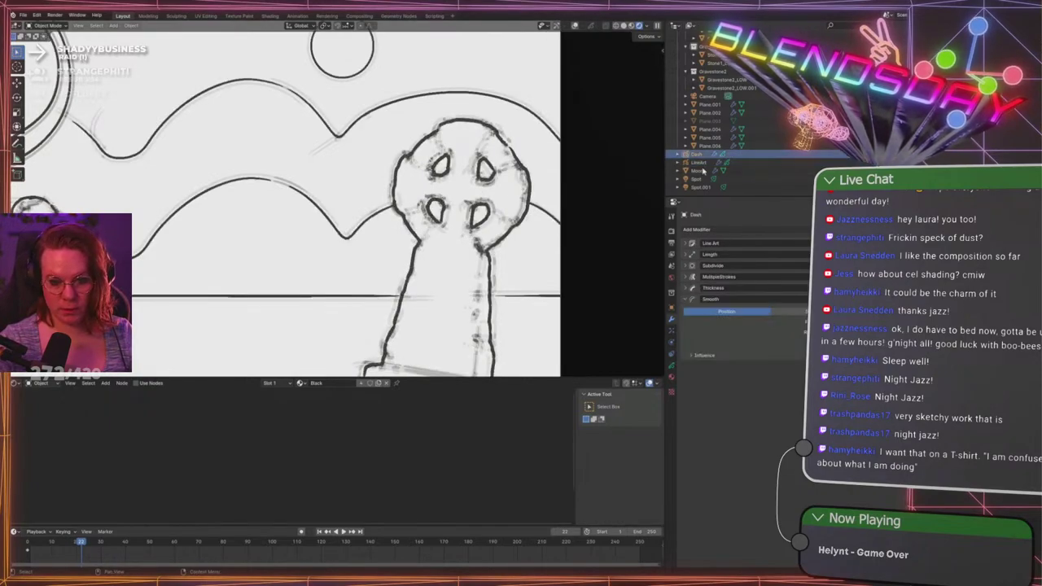
{"action": "left_click", "coordinate": [685, 288]}
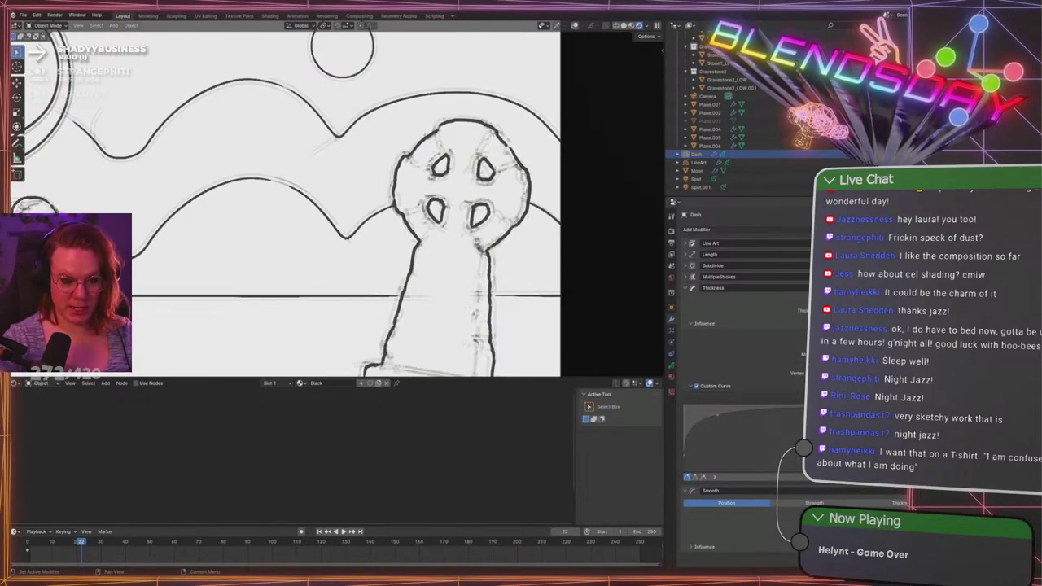
Try to apply the transforms of the cross gravestone Gravestone2_LOW.001 and save the file
{"action": "scroll", "coordinate": [511, 171], "scroll_direction": "down", "scroll_amount": 3}
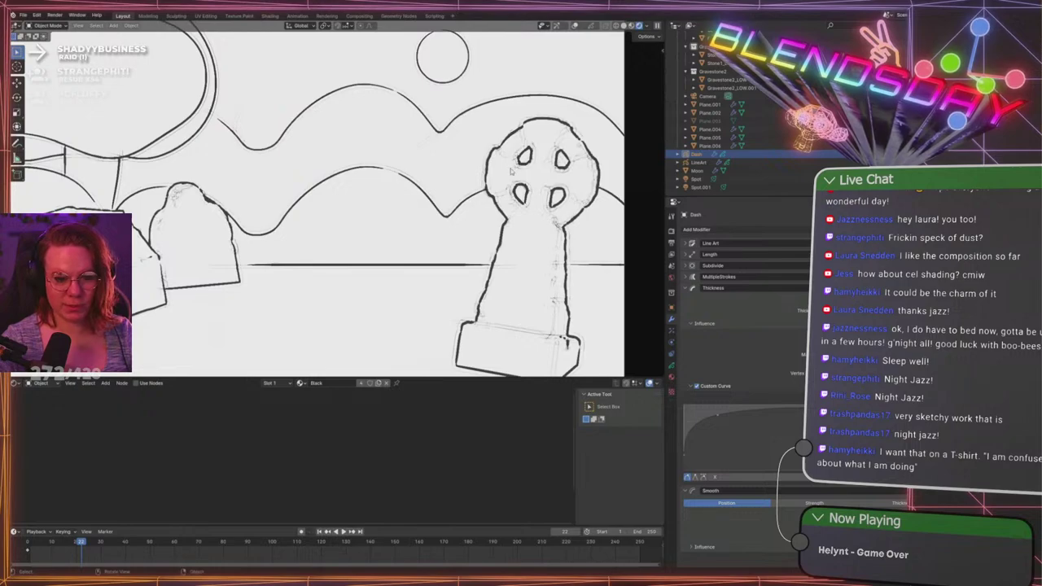
{"action": "left_click", "coordinate": [544, 233]}
{"action": "key", "text": "ctrl+a"}
{"action": "left_click", "coordinate": [544, 233]}
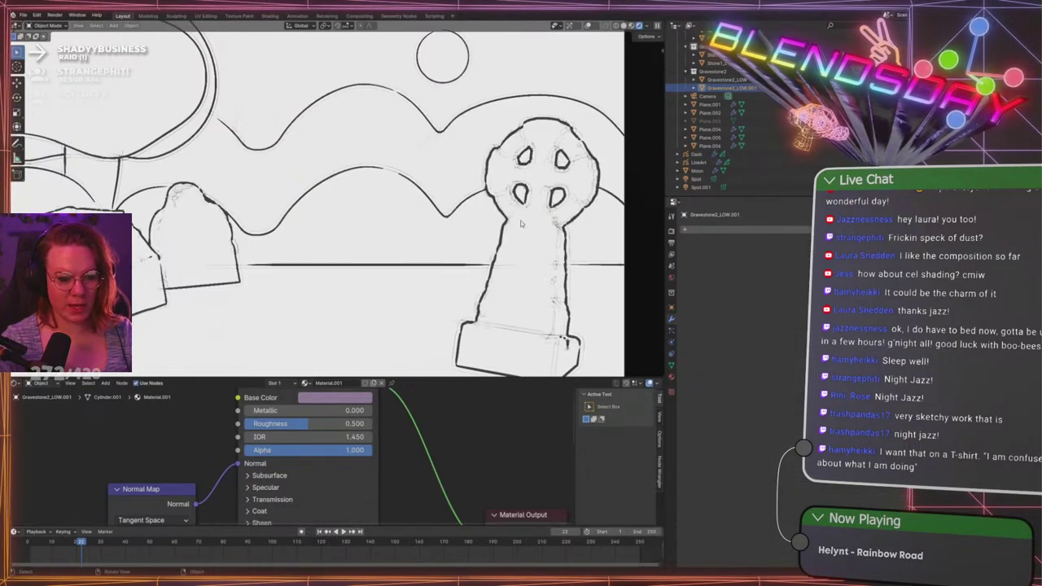
{"action": "key", "text": "ctrl+s"}
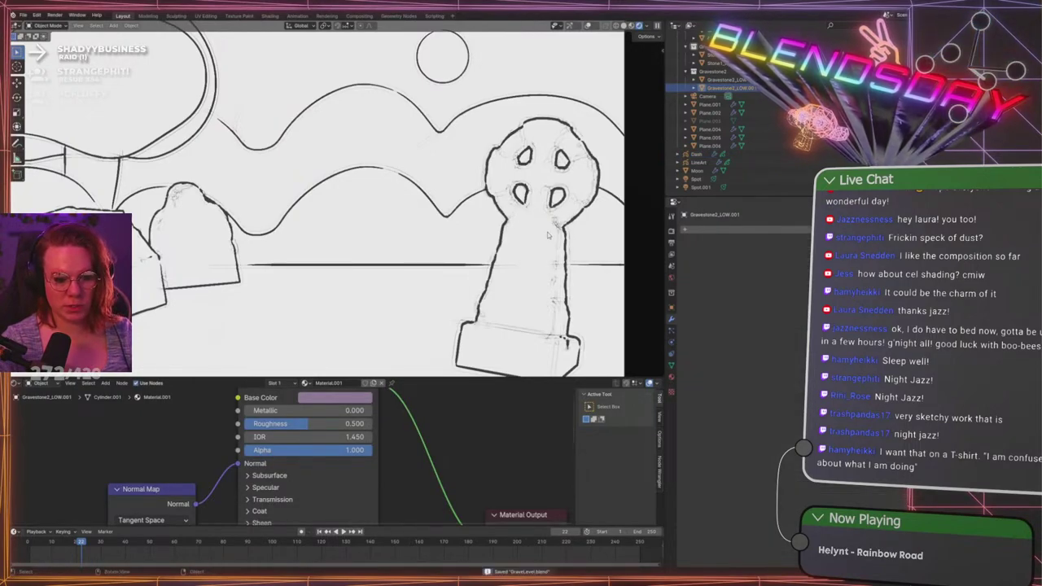
{"action": "right_click", "coordinate": [548, 236]}
{"action": "left_click", "coordinate": [552, 232]}
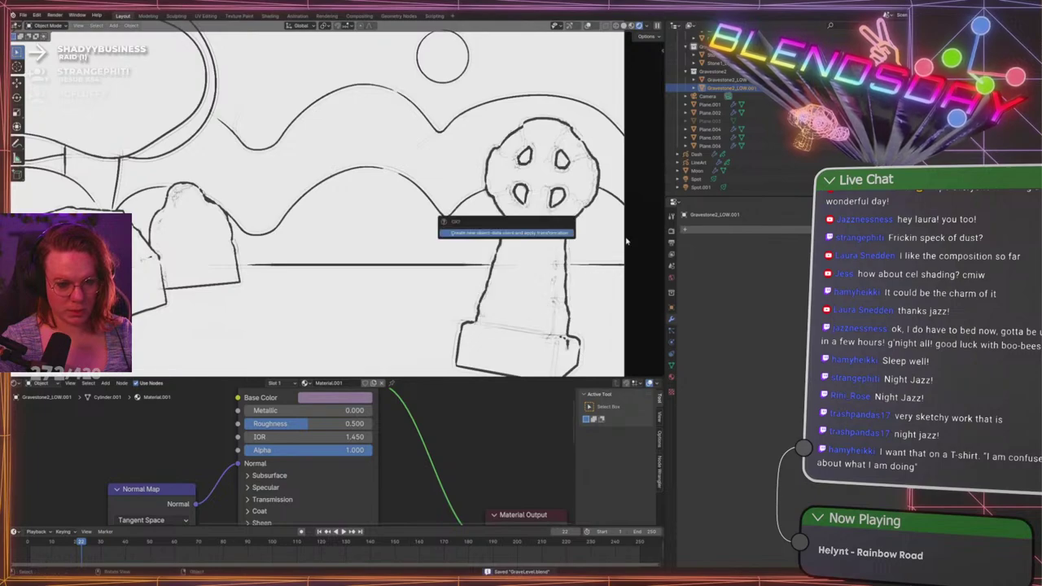
Select the original low-poly coffin, Stone1_LOW and Gravestone2_LOW together and try to apply their transforms
{"action": "scroll", "coordinate": [719, 134], "scroll_direction": "up", "scroll_amount": 2}
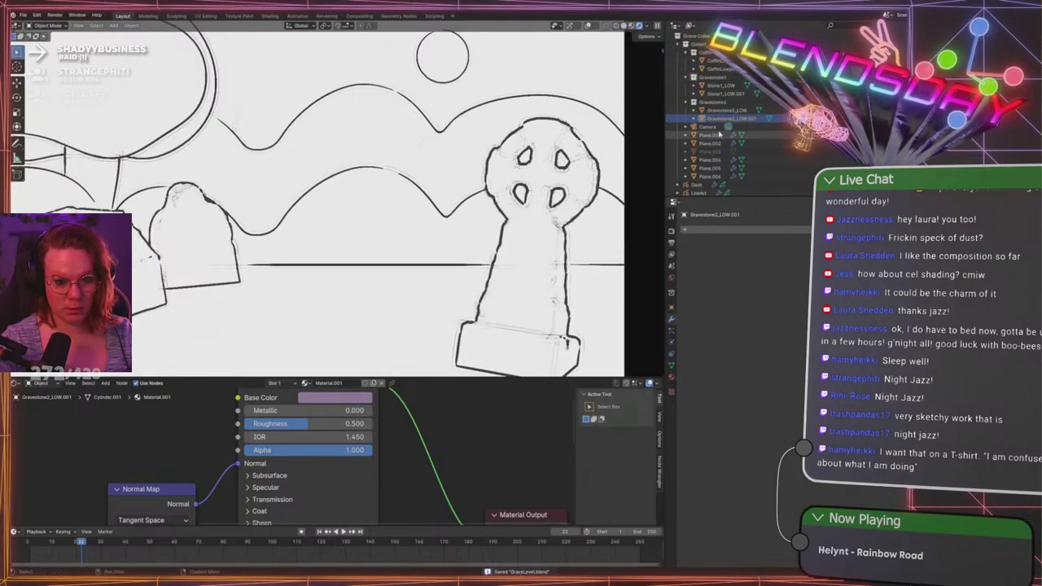
{"action": "left_click", "coordinate": [724, 61]}
{"action": "left_click", "coordinate": [730, 86], "text": "ctrl"}
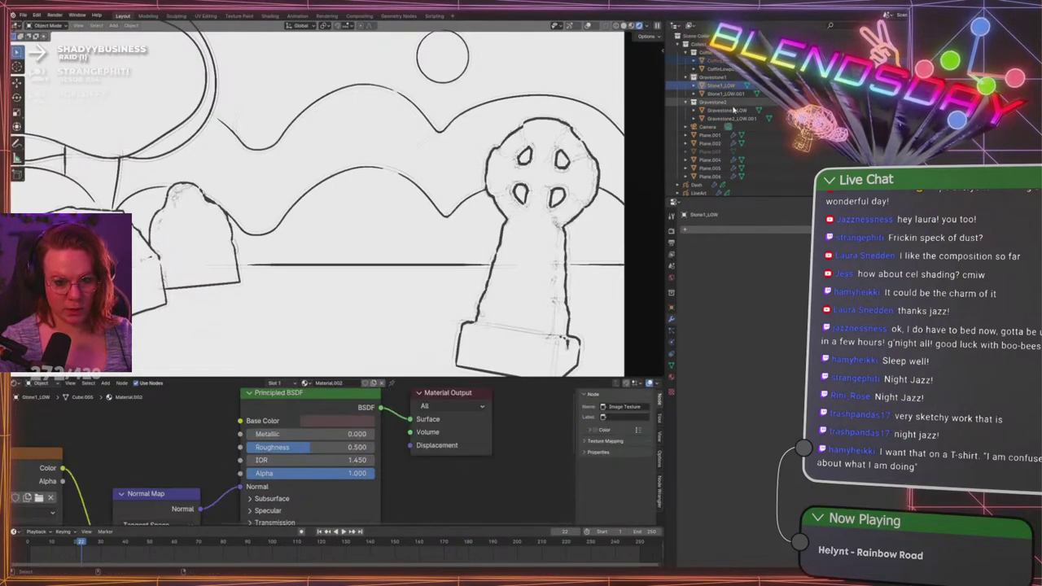
{"action": "left_click", "coordinate": [732, 110]}
{"action": "key", "text": "ctrl+a"}
{"action": "left_click", "coordinate": [442, 200]}
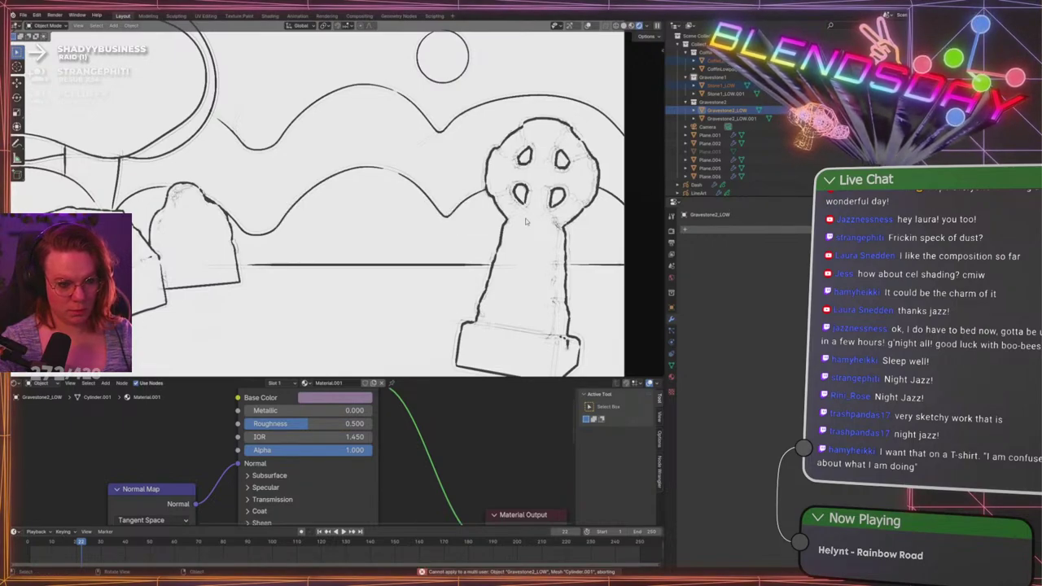
Reselect the Dash line art, collapse its Thickness modifier, and save the file
{"action": "scroll", "coordinate": [526, 220], "scroll_direction": "down", "scroll_amount": 4}
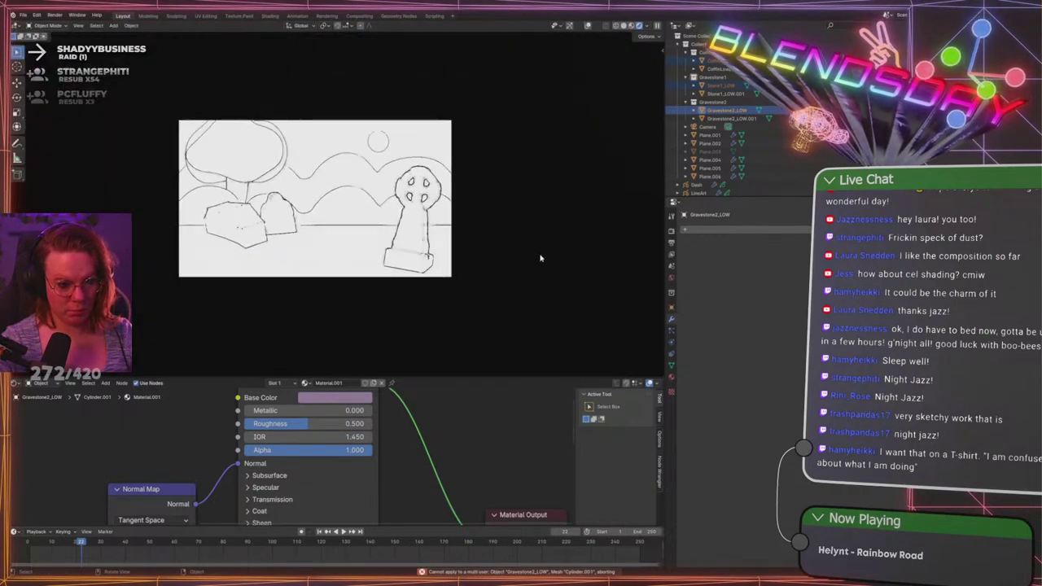
{"action": "left_click", "coordinate": [540, 258]}
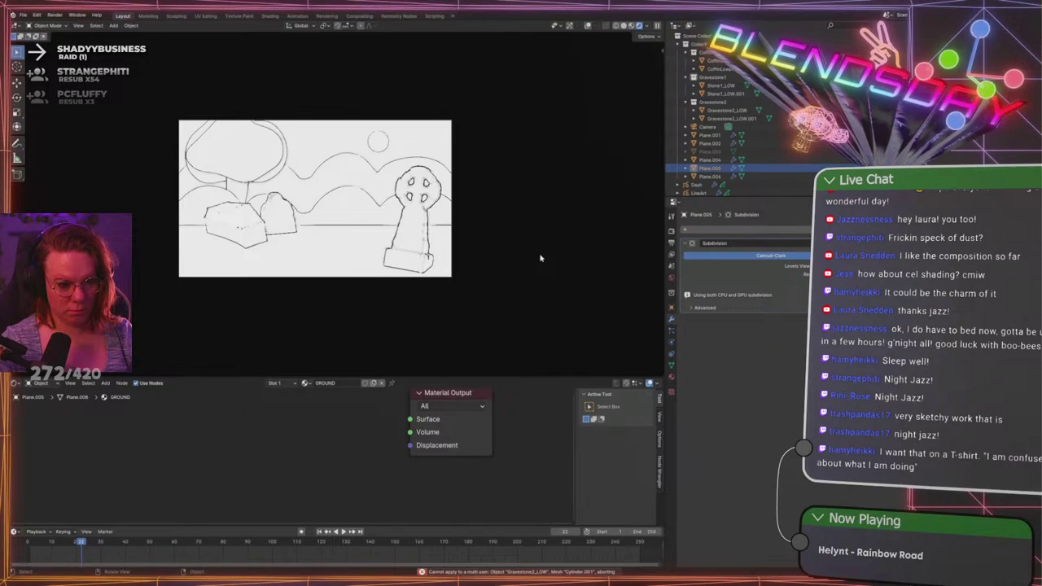
{"action": "scroll", "coordinate": [540, 258], "scroll_direction": "up", "scroll_amount": 2}
{"action": "left_click", "coordinate": [707, 185]}
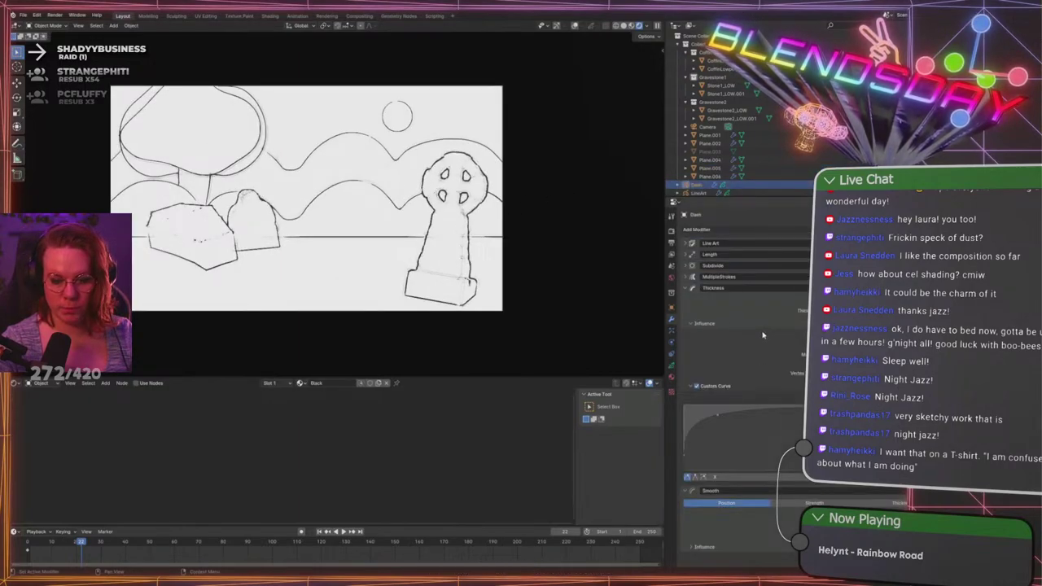
{"action": "left_click", "coordinate": [689, 288]}
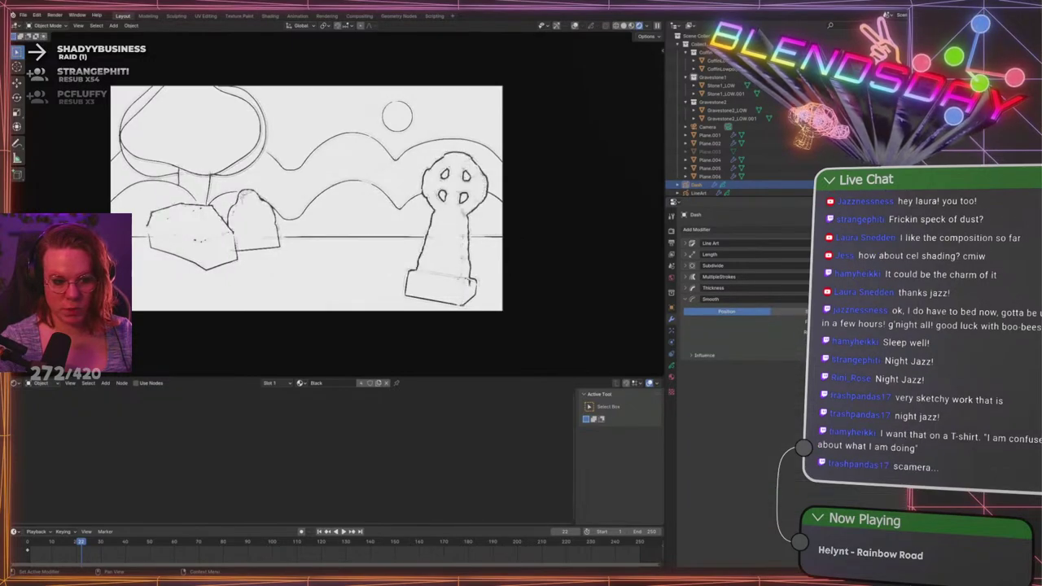
{"action": "key", "text": "ctrl+s"}
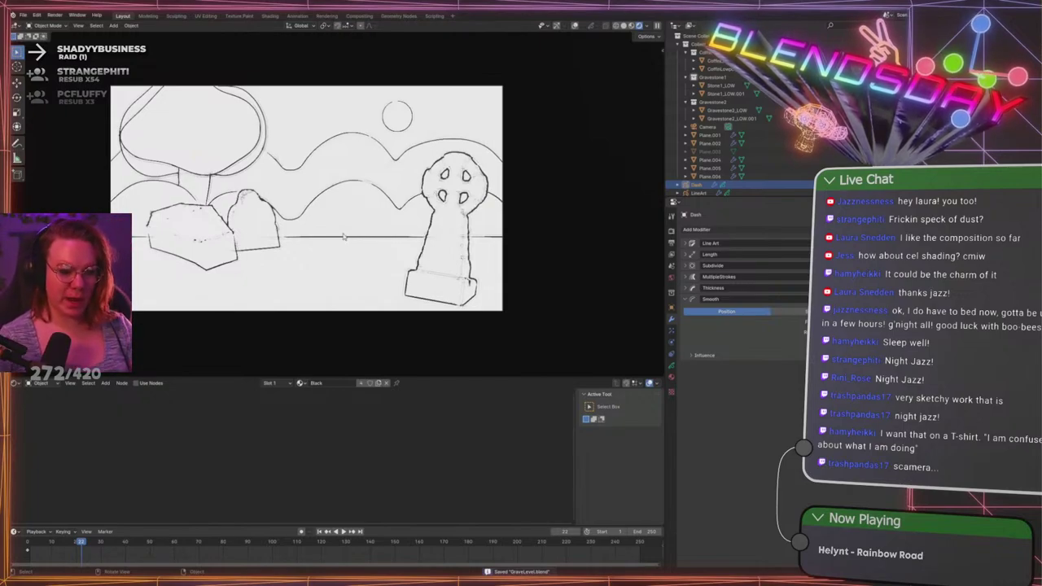
Render the current frame, restarting the render once, and inspect the line art in the finished image before returning to the scene
{"action": "scroll", "coordinate": [333, 237], "scroll_direction": "up", "scroll_amount": 1}
{"action": "key", "text": "F12"}
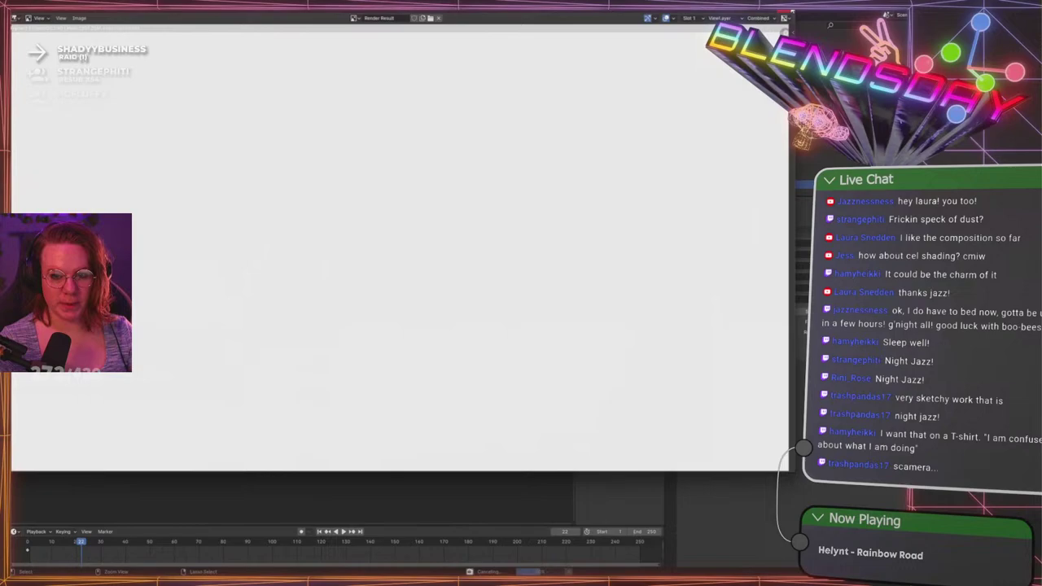
{"action": "left_click", "coordinate": [785, 12]}
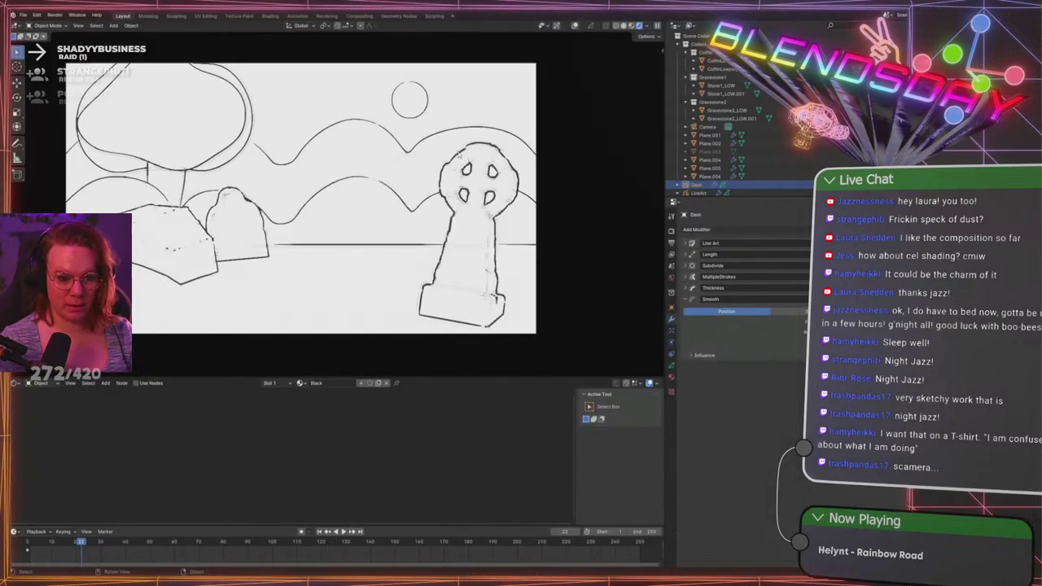
{"action": "key", "text": "F12"}
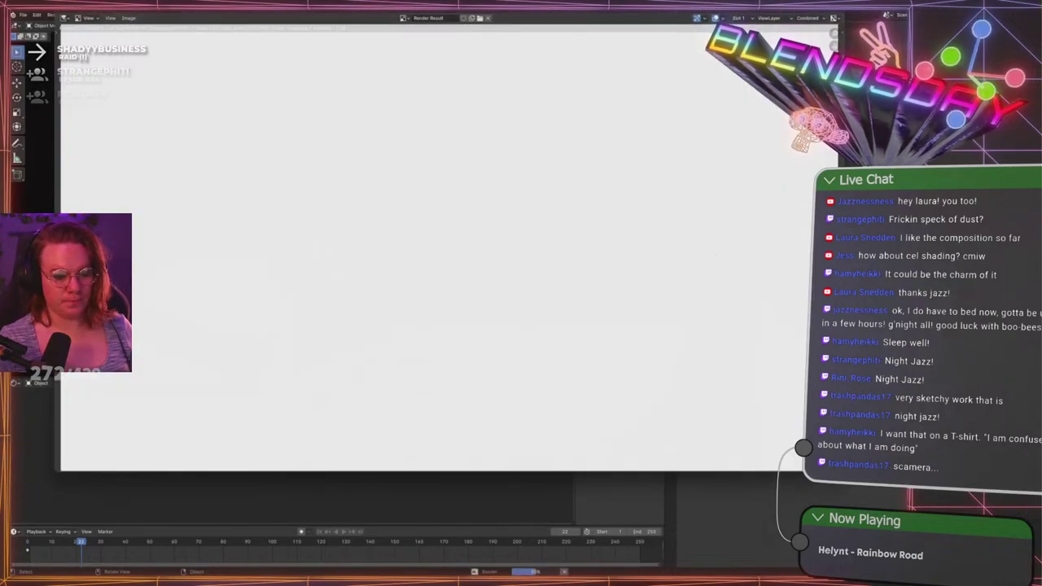
{"action": "left_click_drag", "start_coordinate": [476, 8], "coordinate": [469, 49]}
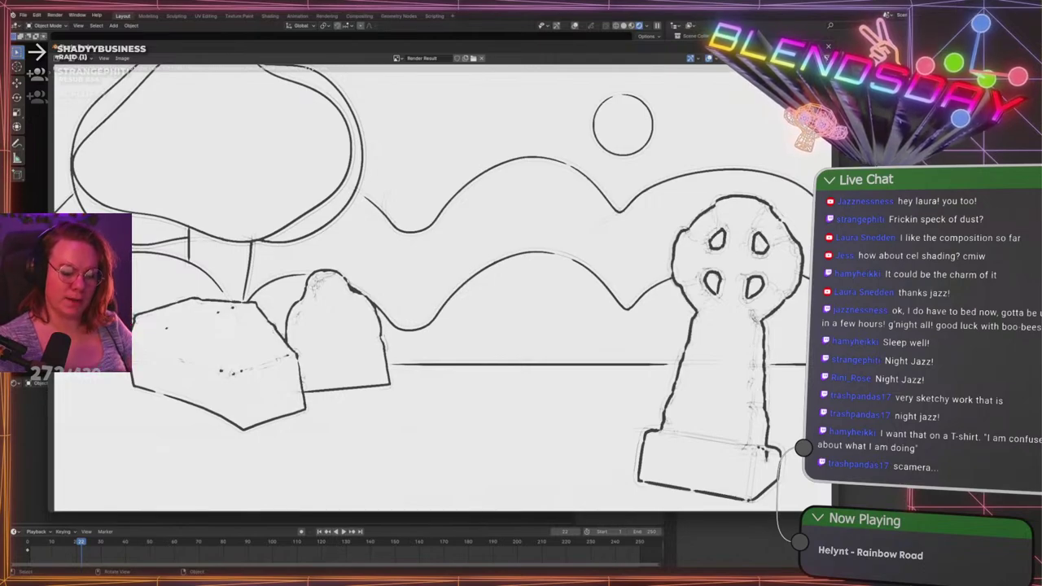
{"action": "key", "text": "ctrl+space"}
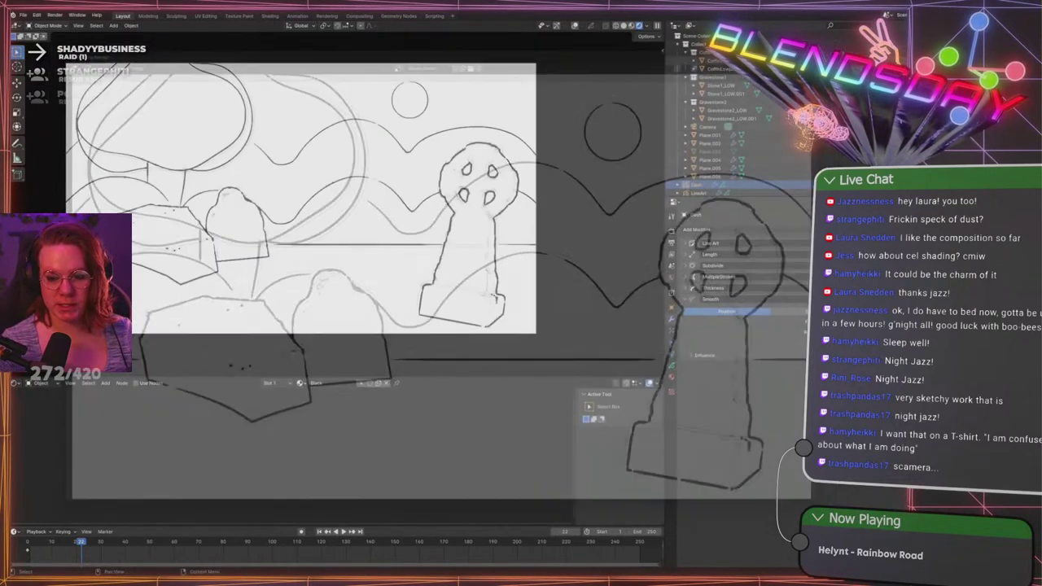
Shorten the scene's frame range in the output properties so it ends at frame 100, and scrub through the timeline
{"action": "left_click", "coordinate": [671, 233]}
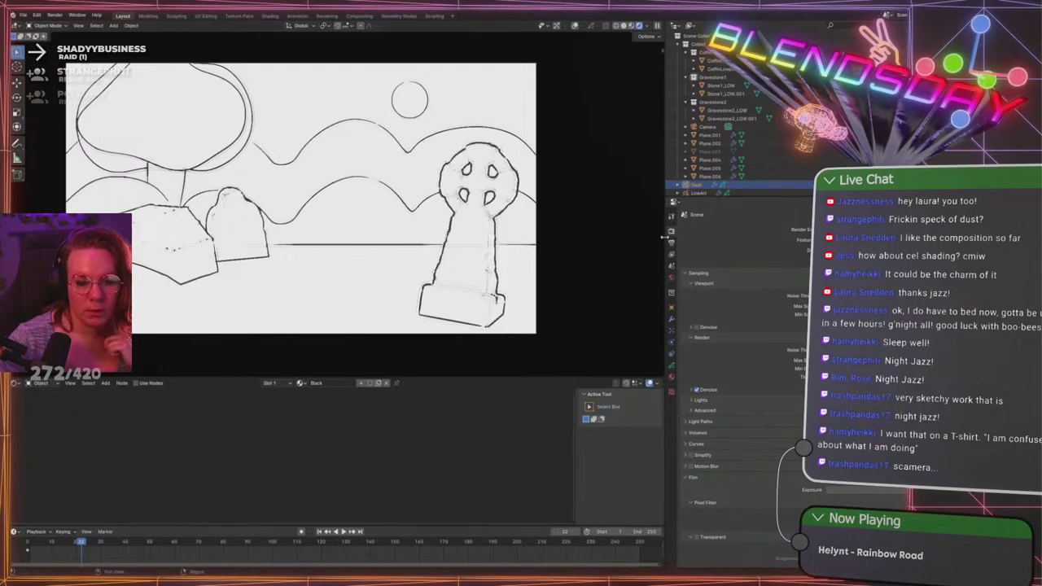
{"action": "left_click_drag", "start_coordinate": [666, 240], "coordinate": [670, 240]}
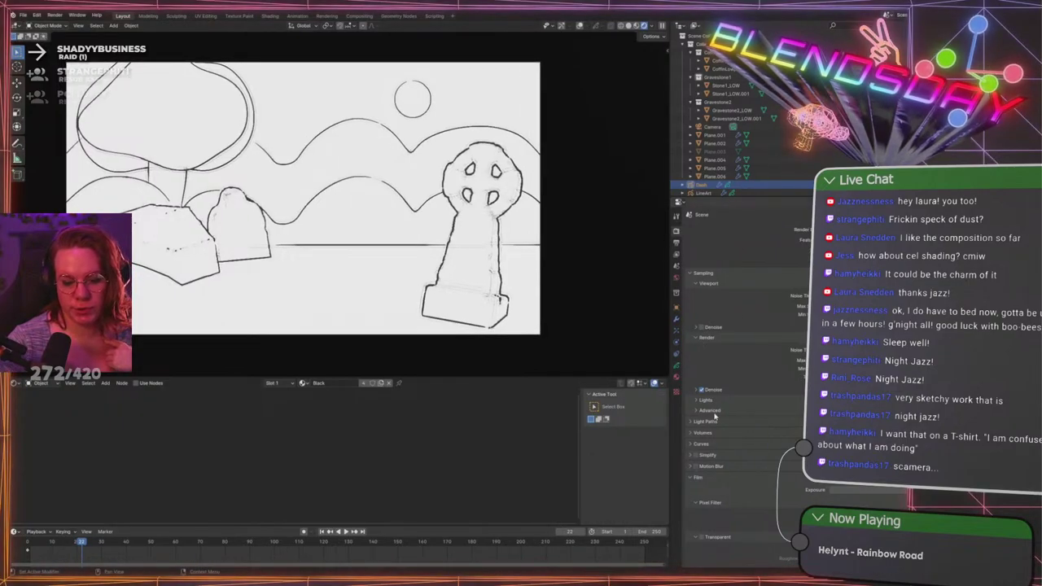
{"action": "scroll", "coordinate": [743, 434], "scroll_direction": "down", "scroll_amount": 3}
{"action": "left_click", "coordinate": [677, 243]}
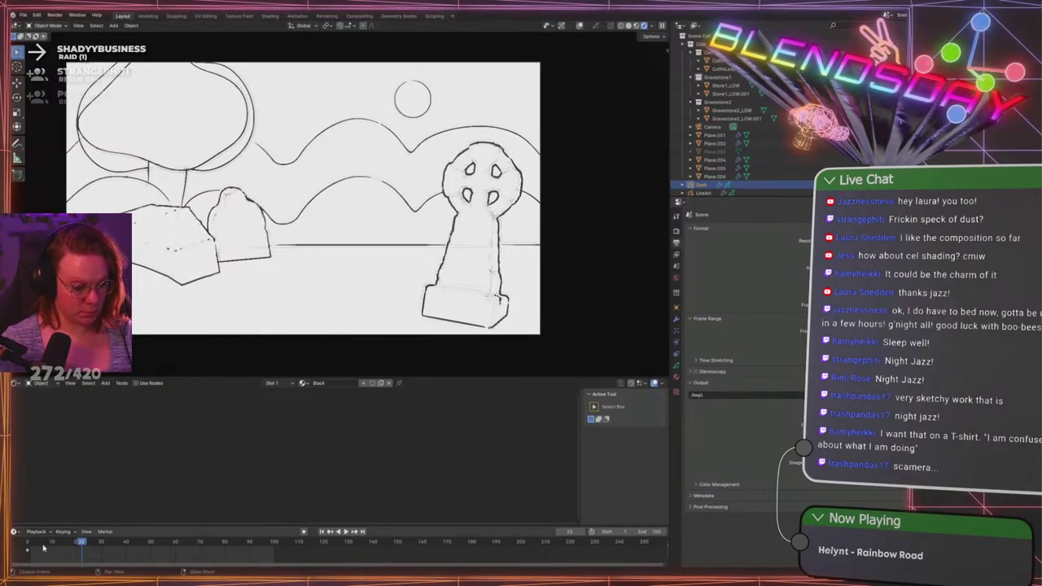
{"action": "left_click_drag", "start_coordinate": [43, 548], "coordinate": [118, 542]}
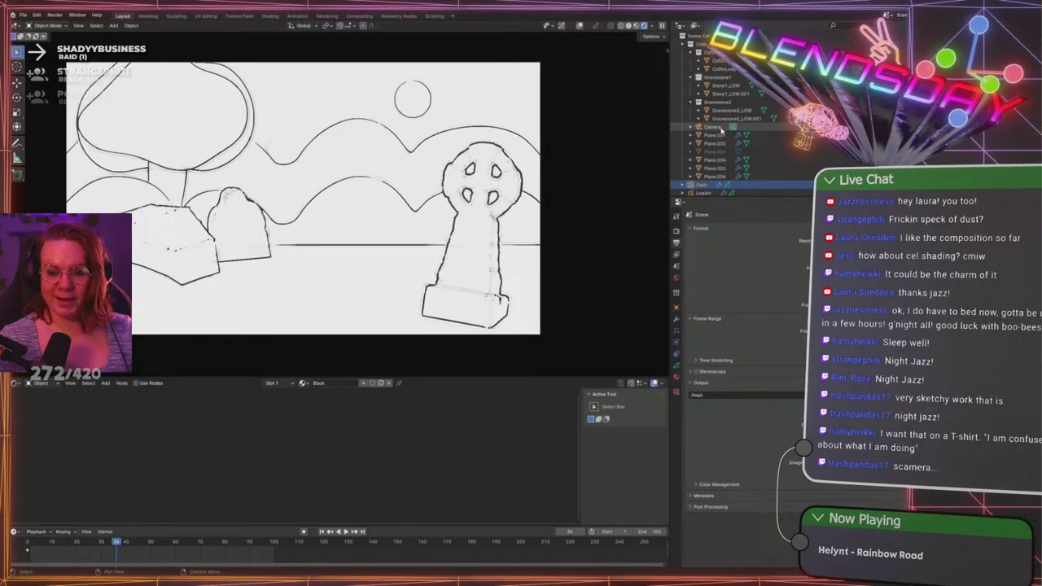
Animate a sideways camera move by keyframing its shifted X location at frames 1 and 100, and save the file
{"action": "left_click", "coordinate": [721, 128]}
{"action": "left_click_drag", "start_coordinate": [40, 544], "coordinate": [30, 546]}
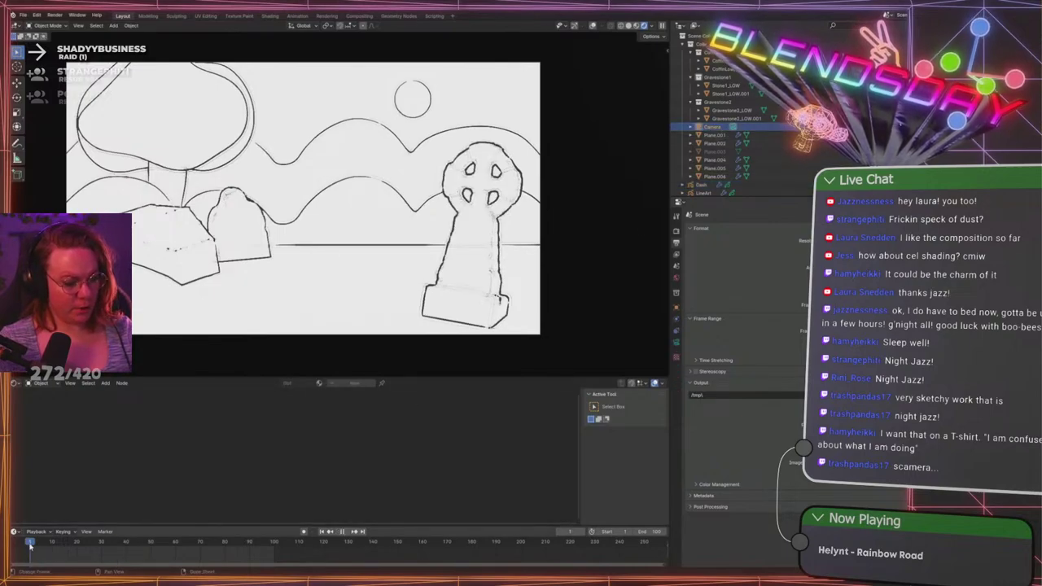
{"action": "left_click", "coordinate": [676, 310]}
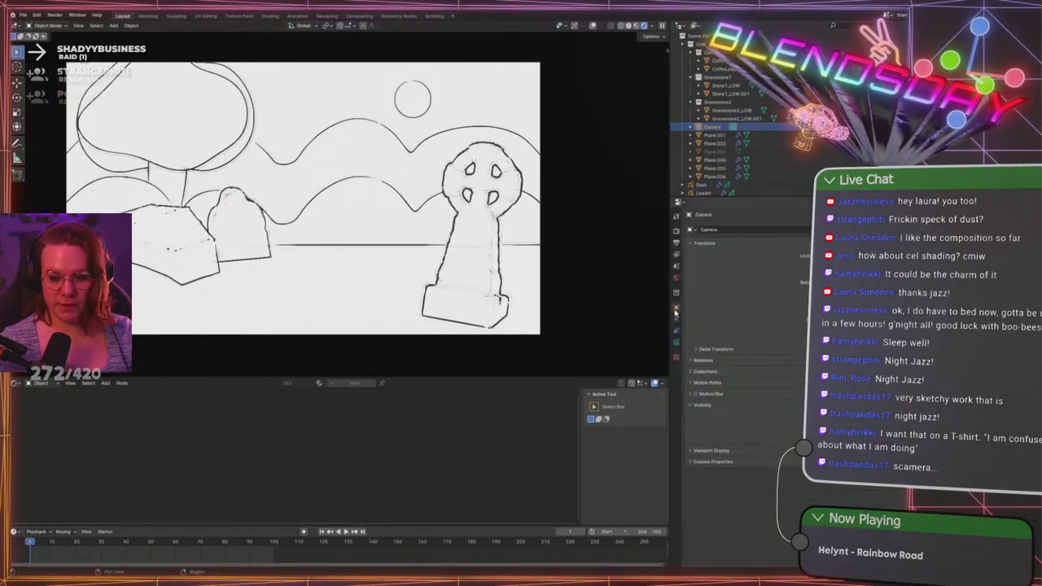
{"action": "left_click_drag", "start_coordinate": [853, 255], "coordinate": [873, 255]}
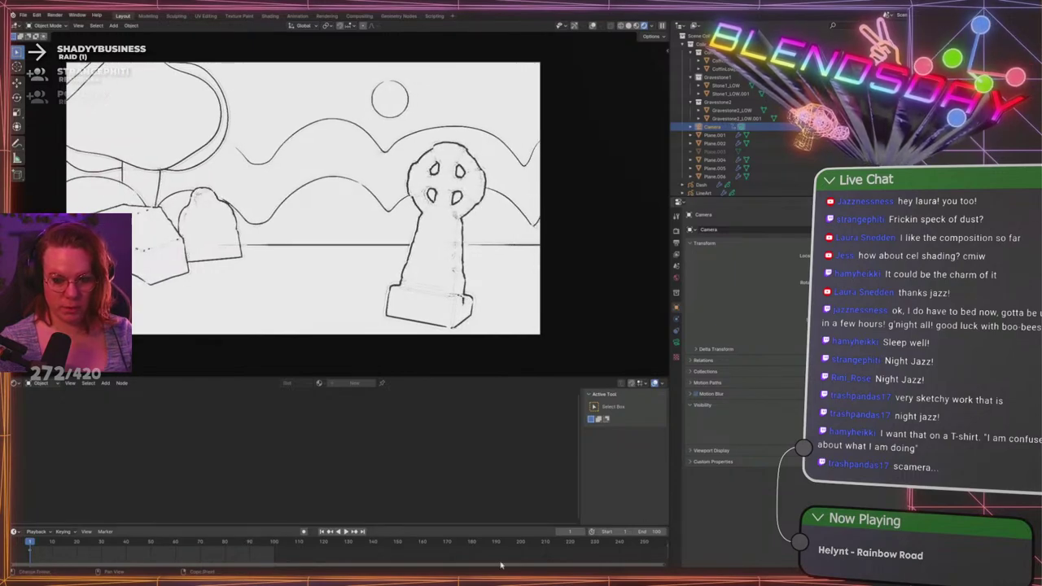
{"action": "left_click", "coordinate": [275, 546]}
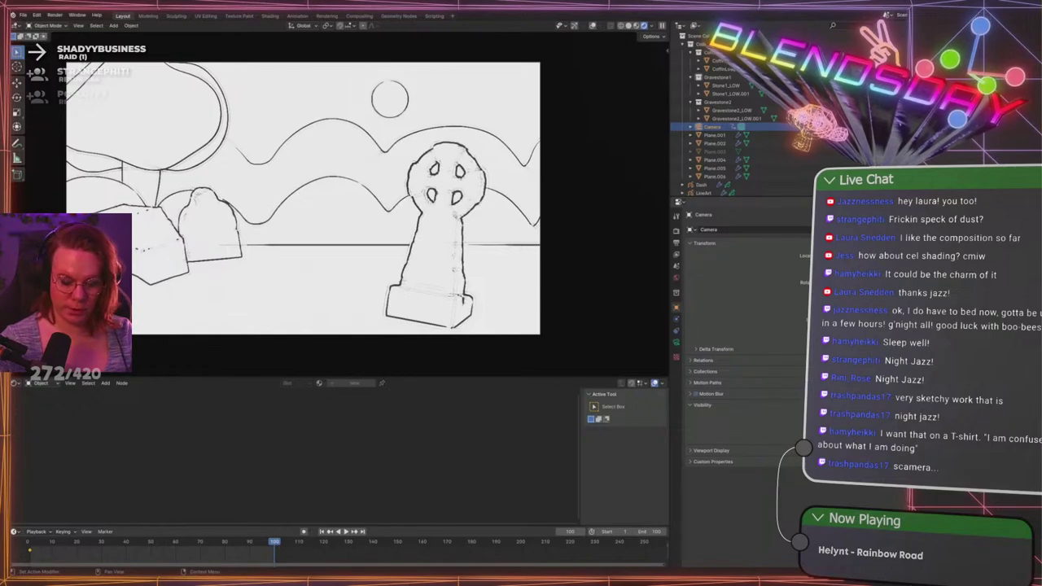
{"action": "left_click_drag", "start_coordinate": [865, 256], "coordinate": [852, 256]}
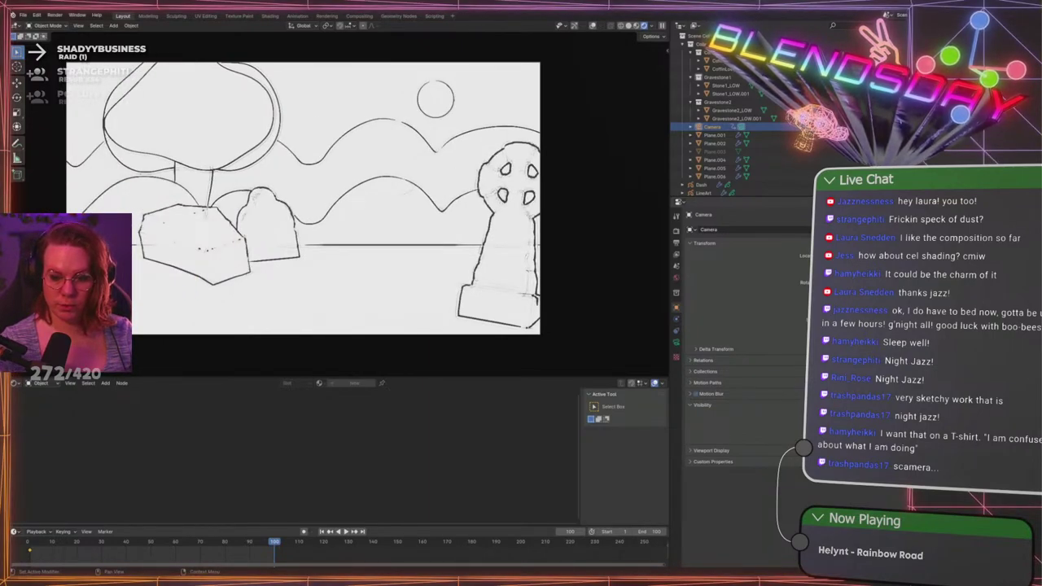
{"action": "key", "text": "ctrl+s"}
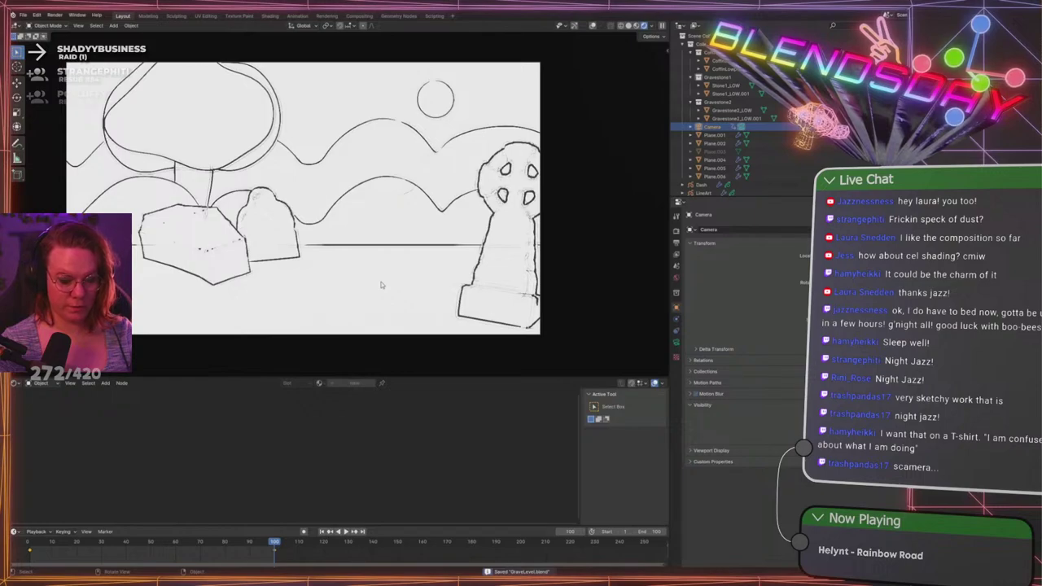
Start a test animation render, stop it to check the output properties, save the file, and restart the animation render
{"action": "key", "text": "ctrl+F12"}
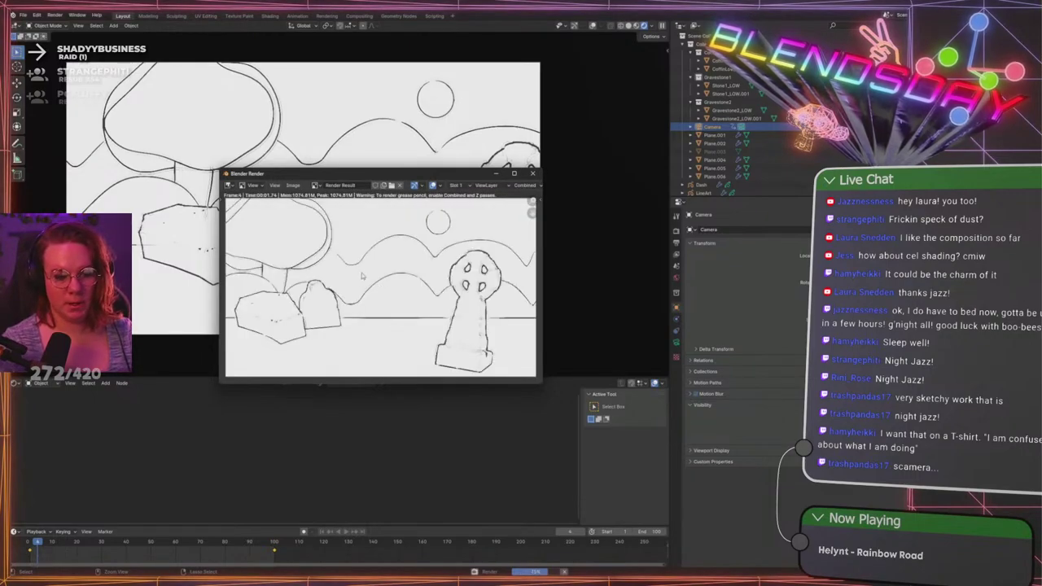
{"action": "left_click", "coordinate": [532, 172]}
{"action": "left_click", "coordinate": [677, 243]}
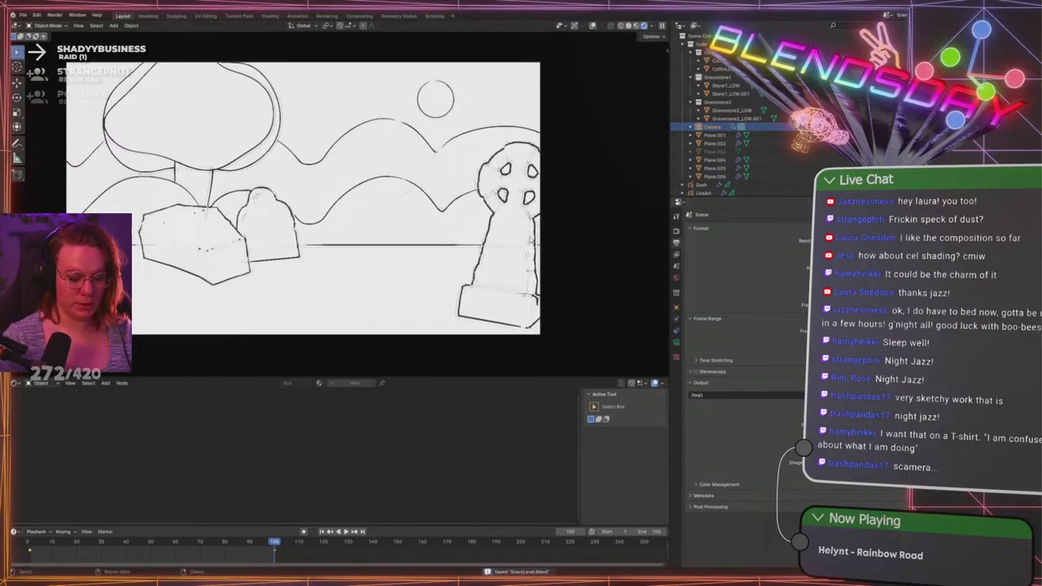
{"action": "key", "text": "ctrl+s"}
{"action": "key", "text": "ctrl+F12"}
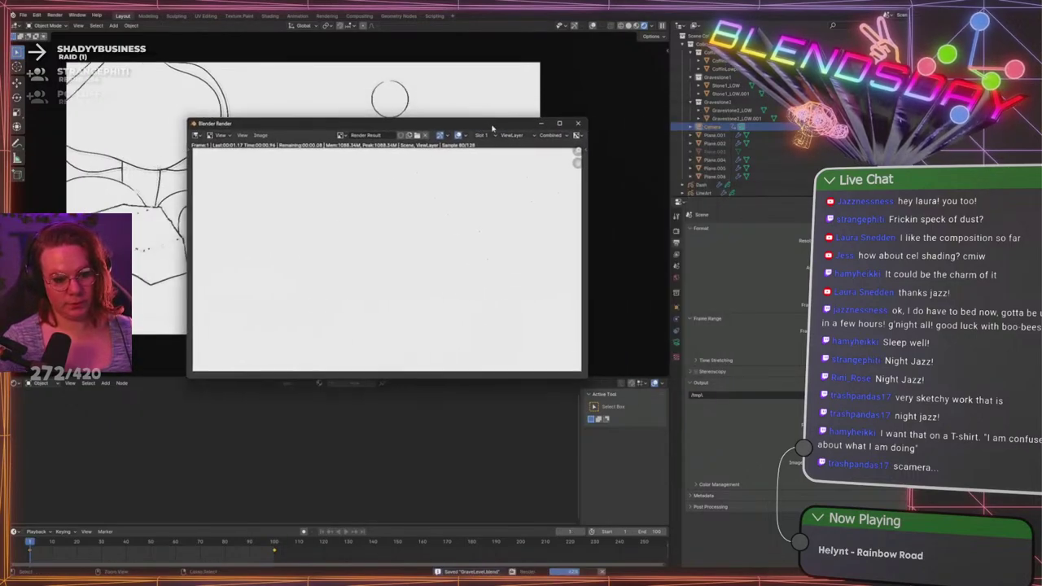
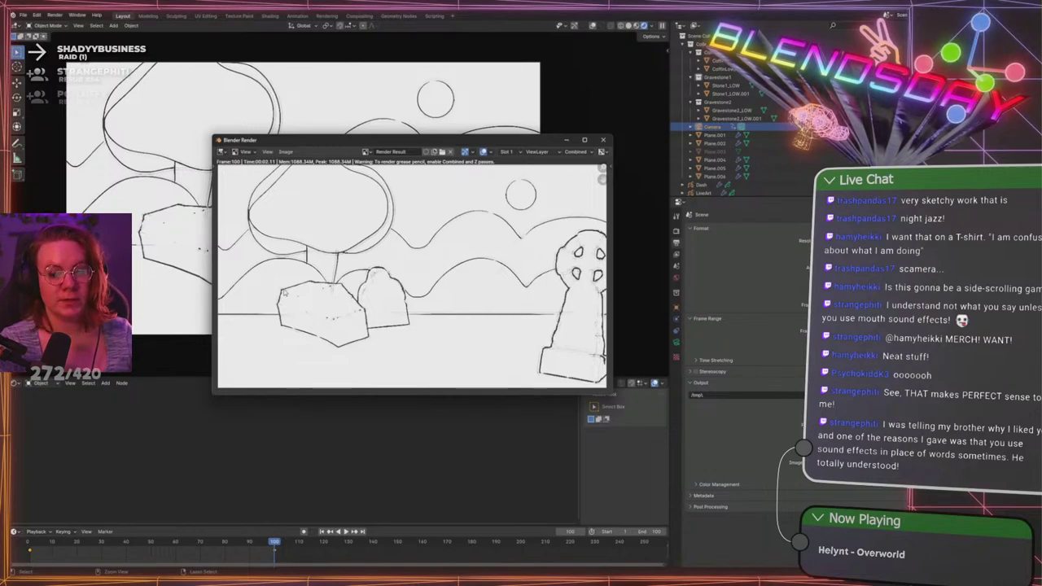
Close the finished render window, play back the rendered animation full-screen and windowed, scrub through its frames, and close the player
{"action": "left_click", "coordinate": [602, 140]}
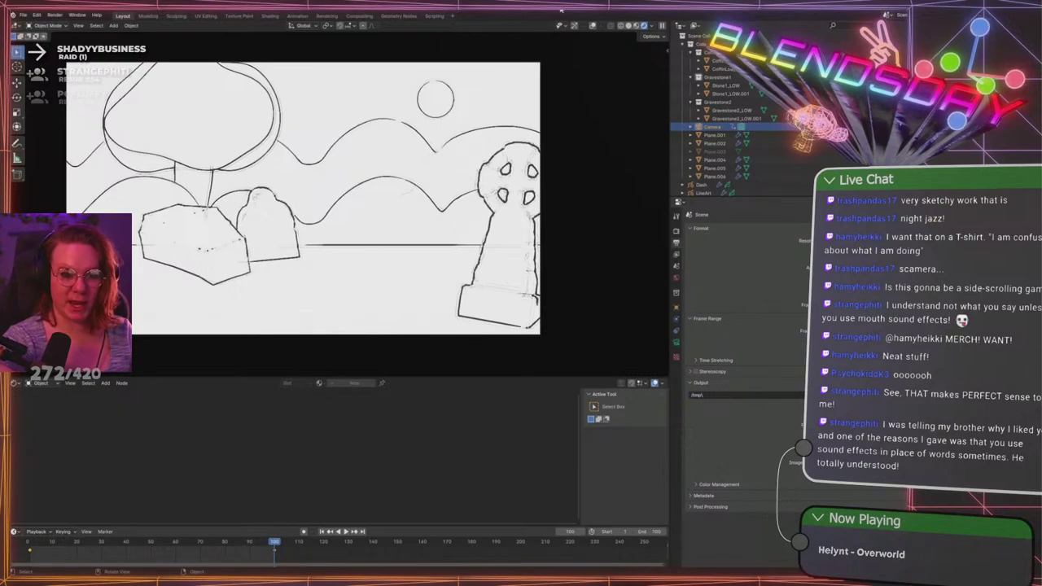
{"action": "key", "text": "ctrl+F11"}
{"action": "left_click_drag", "start_coordinate": [268, 349], "coordinate": [490, 141]}
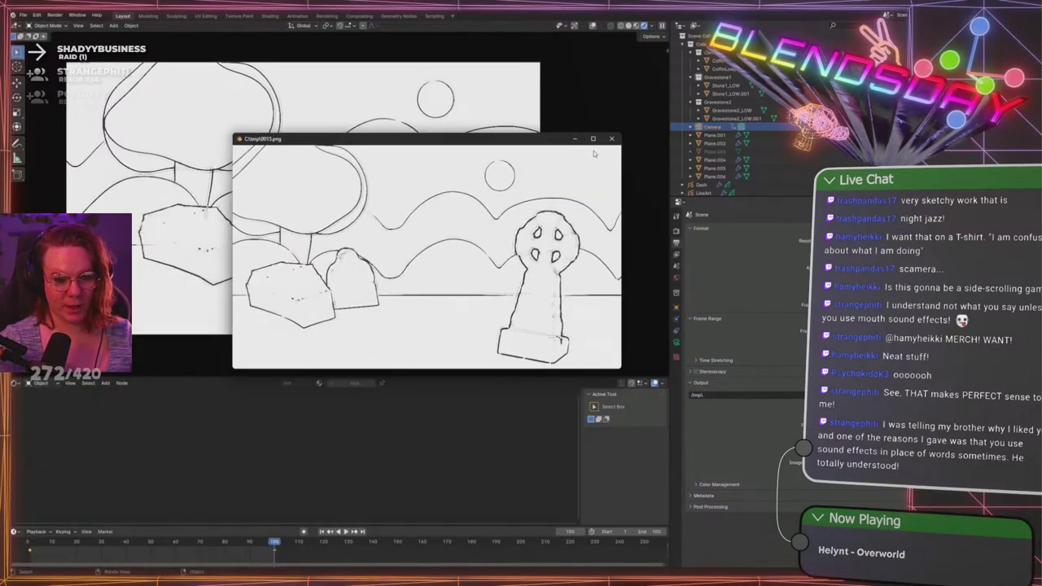
{"action": "left_click", "coordinate": [593, 139]}
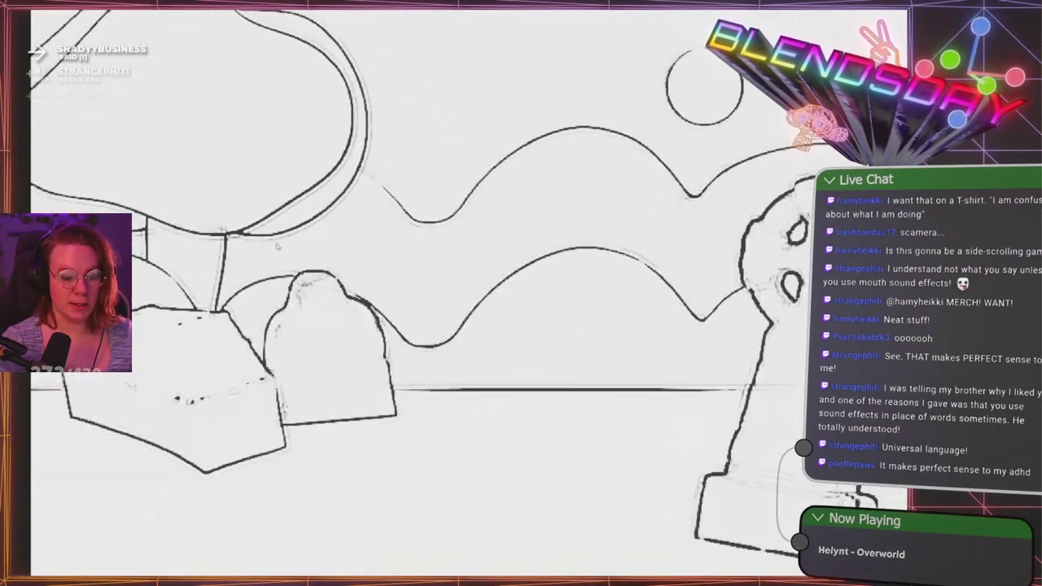
{"action": "double_click", "coordinate": [350, 6]}
{"action": "left_click_drag", "start_coordinate": [433, 143], "coordinate": [335, 161]}
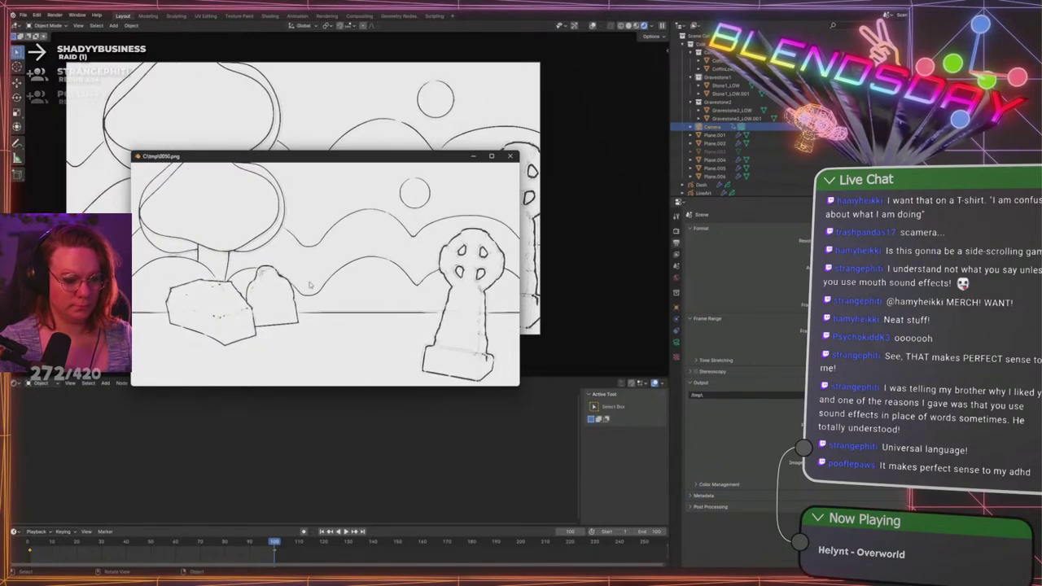
{"action": "left_click_drag", "start_coordinate": [237, 324], "coordinate": [163, 318]}
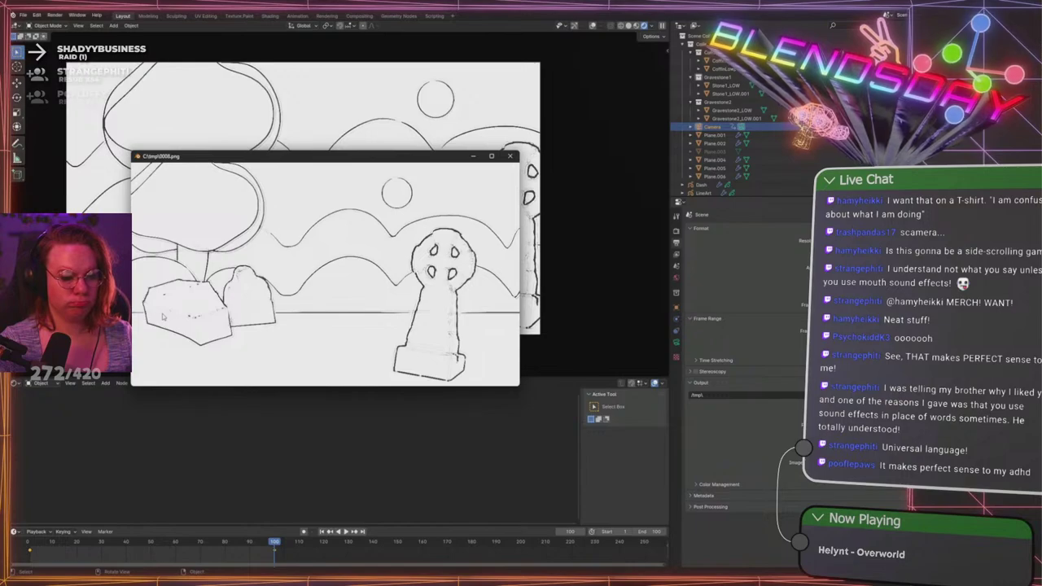
{"action": "left_click", "coordinate": [510, 155]}
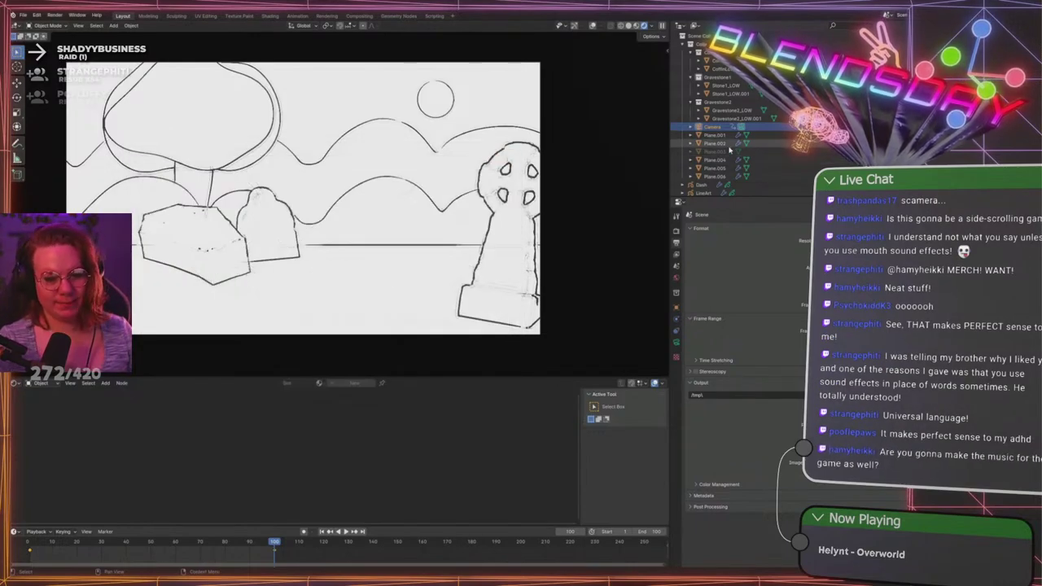
Delete the Dash and LineArt Grease Pencil objects and turn the world background black
{"action": "scroll", "coordinate": [727, 143], "scroll_direction": "down", "scroll_amount": 2}
{"action": "left_click", "coordinate": [705, 162]}
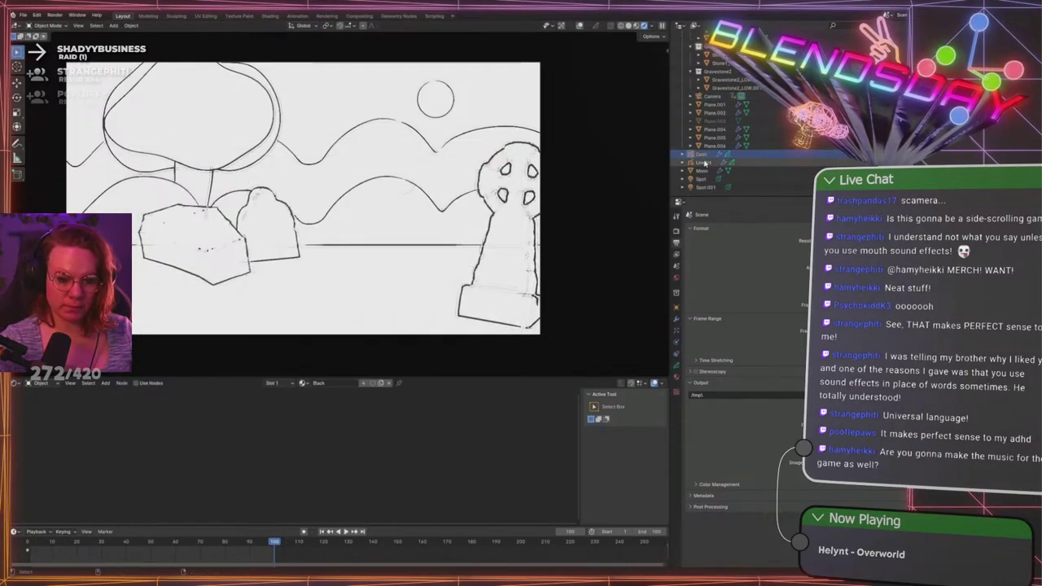
{"action": "key", "text": "x"}
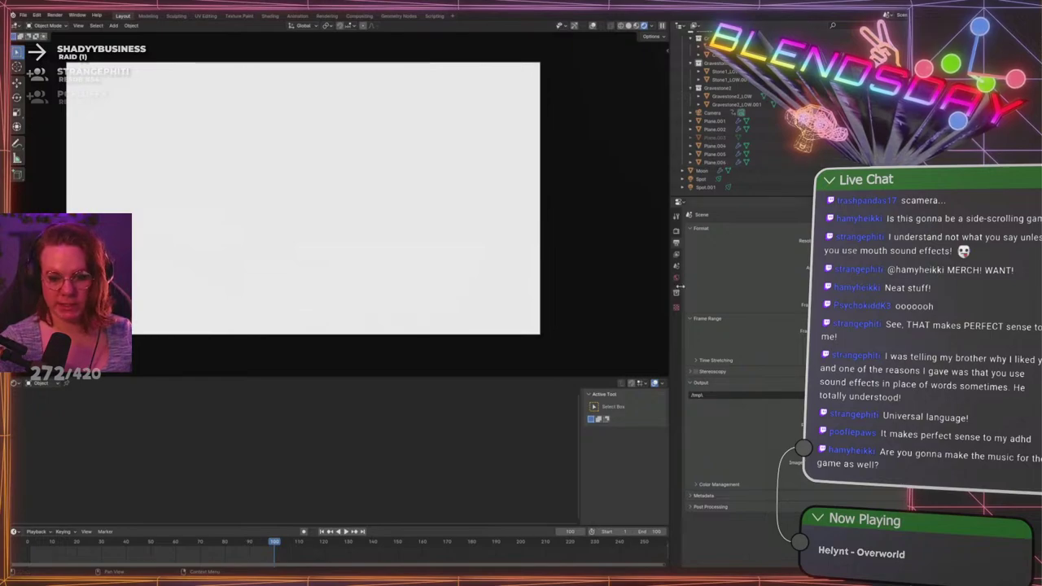
{"action": "left_click", "coordinate": [676, 277]}
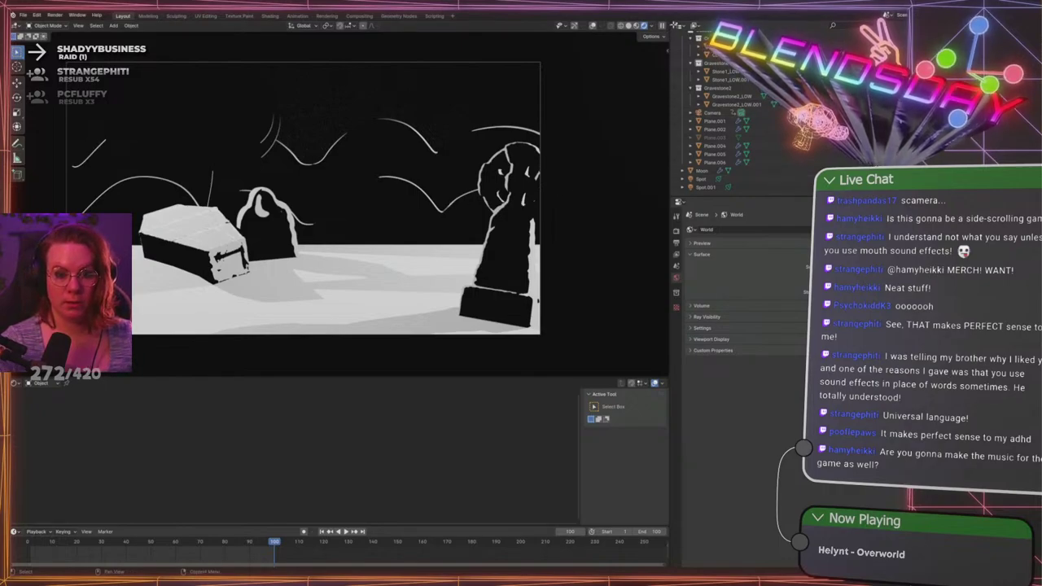
Widen the 3D viewport over the side editors, reframe the camera view, and split the area into two side-by-side viewports
{"action": "left_click_drag", "start_coordinate": [669, 45], "coordinate": [938, 45]}
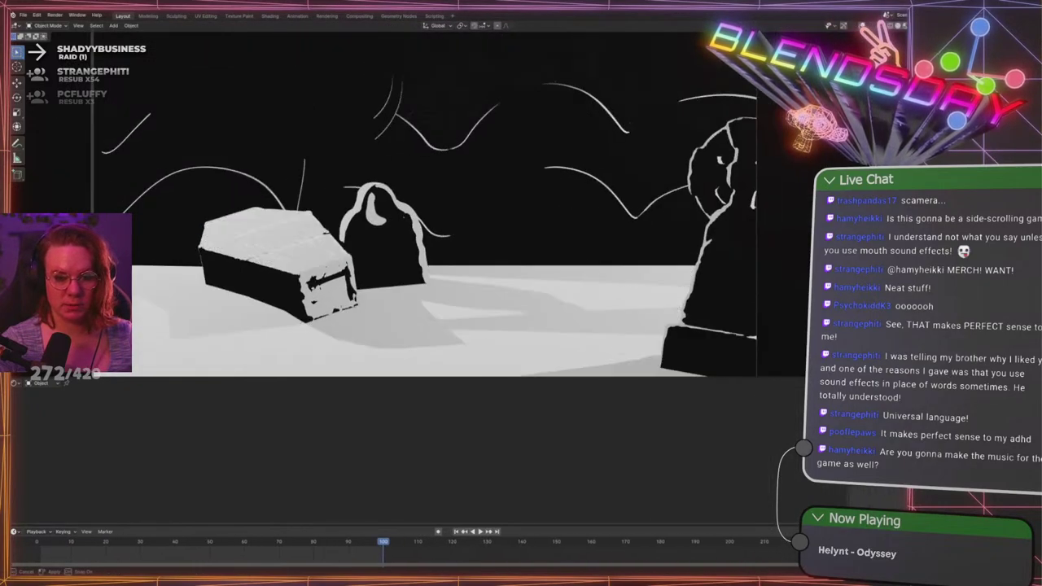
{"action": "key", "text": "Home"}
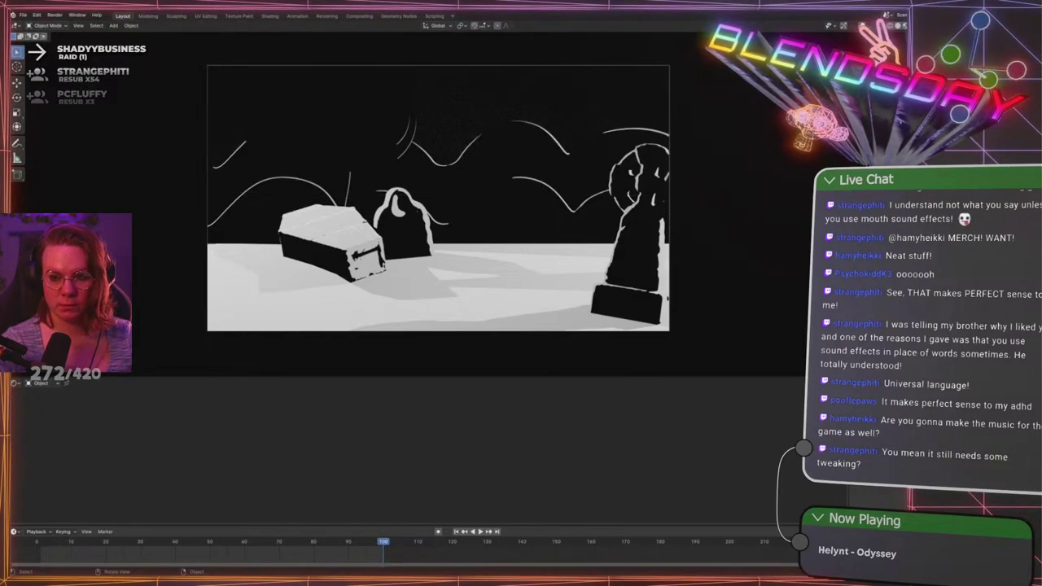
{"action": "left_click_drag", "start_coordinate": [935, 24], "coordinate": [451, 95]}
{"action": "scroll", "coordinate": [179, 190], "scroll_direction": "up", "scroll_amount": 3}
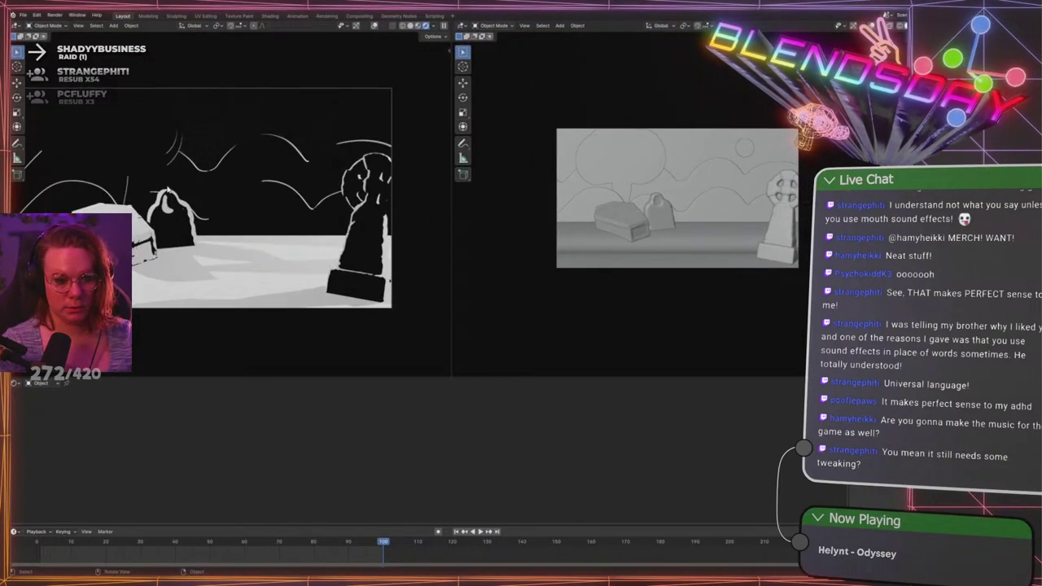
{"action": "scroll", "coordinate": [169, 189], "scroll_direction": "up", "scroll_amount": 1}
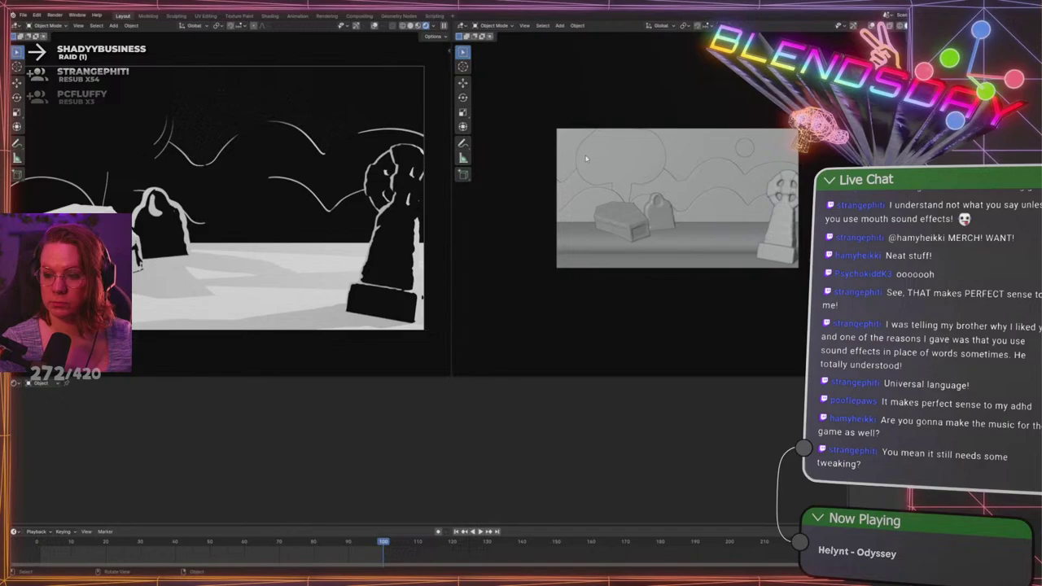
Leave the camera view in the second viewport, show its overlays, and orbit around the graveyard set and its lights
{"action": "middle_click_drag", "start_coordinate": [586, 159], "coordinate": [647, 181]}
{"action": "scroll", "coordinate": [604, 128], "scroll_direction": "down", "scroll_amount": 2}
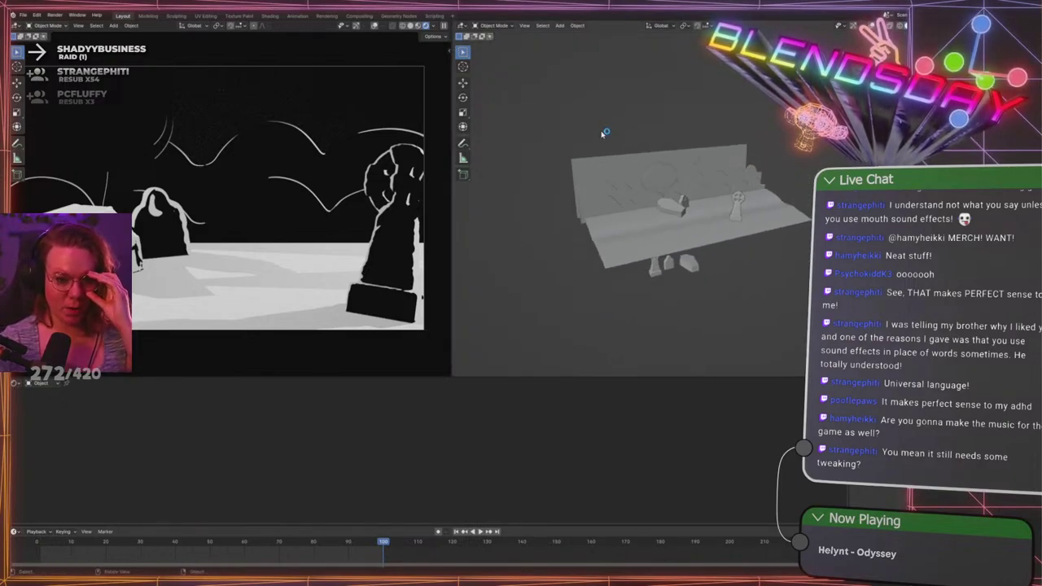
{"action": "scroll", "coordinate": [586, 163], "scroll_direction": "up", "scroll_amount": 3}
{"action": "scroll", "coordinate": [586, 161], "scroll_direction": "up", "scroll_amount": 4}
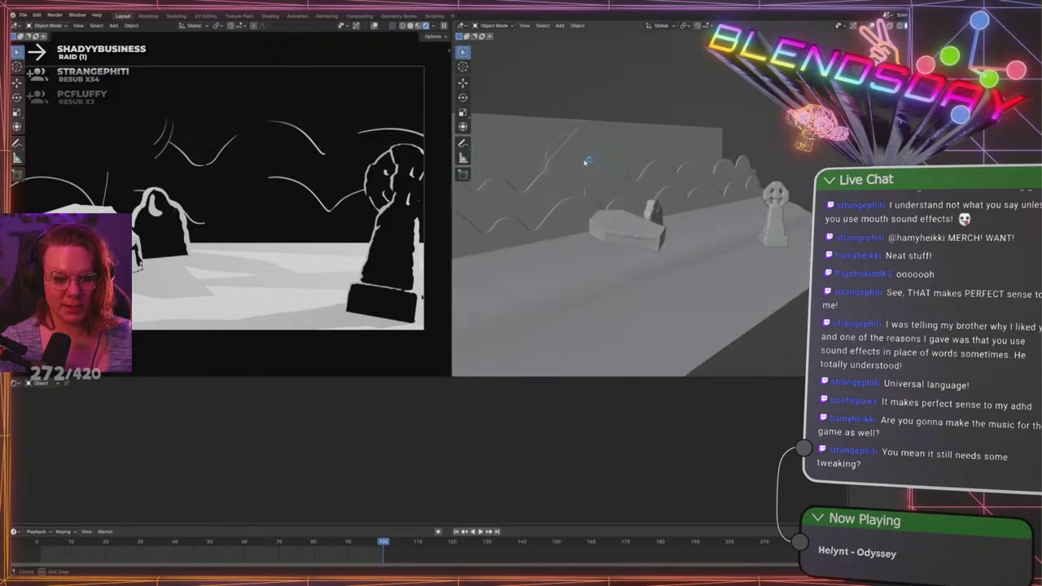
{"action": "mouse_move", "coordinate": [585, 162]}
{"action": "middle_mouse_down"}
{"action": "mouse_move", "coordinate": [605, 170]}
{"action": "mouse_move", "coordinate": [591, 172]}
{"action": "middle_mouse_up"}
{"action": "scroll", "coordinate": [591, 170], "scroll_direction": "down", "scroll_amount": 4}
{"action": "middle_click_drag", "start_coordinate": [593, 107], "coordinate": [612, 105]}
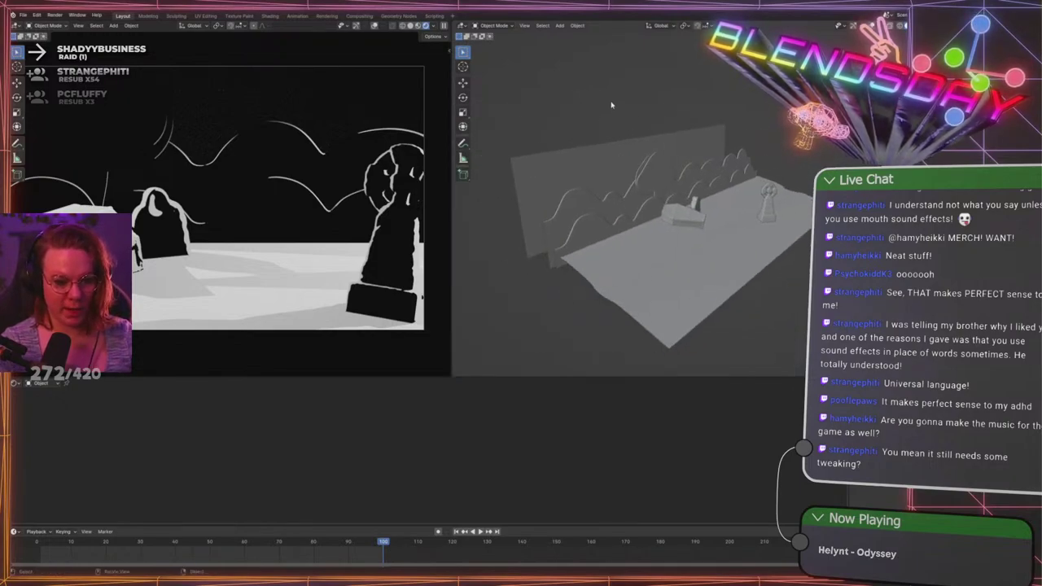
{"action": "scroll", "coordinate": [611, 104], "scroll_direction": "down", "scroll_amount": 3}
{"action": "left_click", "coordinate": [853, 26]}
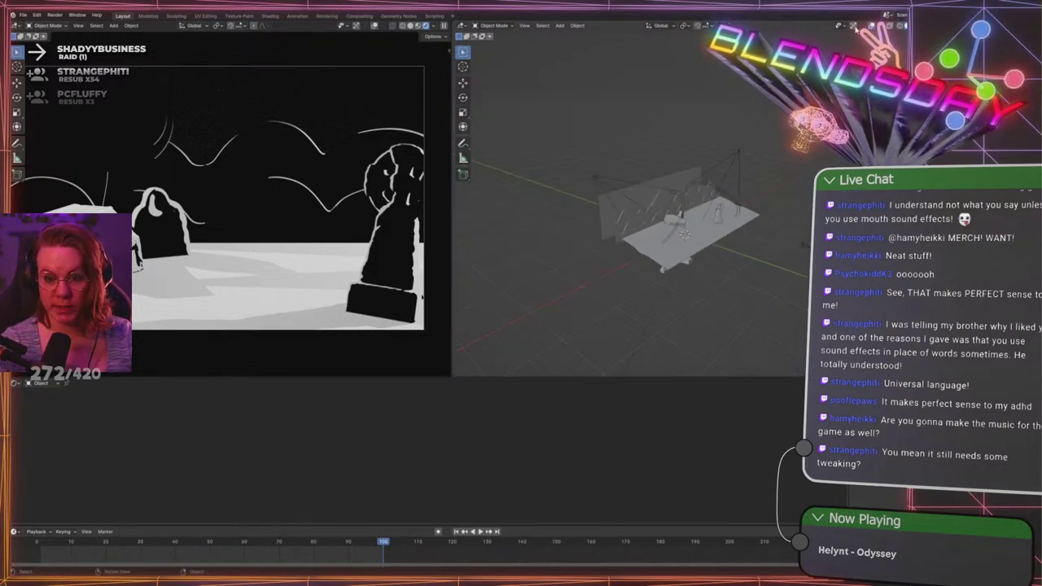
{"action": "scroll", "coordinate": [798, 198], "scroll_direction": "up", "scroll_amount": 4}
{"action": "middle_click_drag", "start_coordinate": [798, 198], "coordinate": [757, 204]}
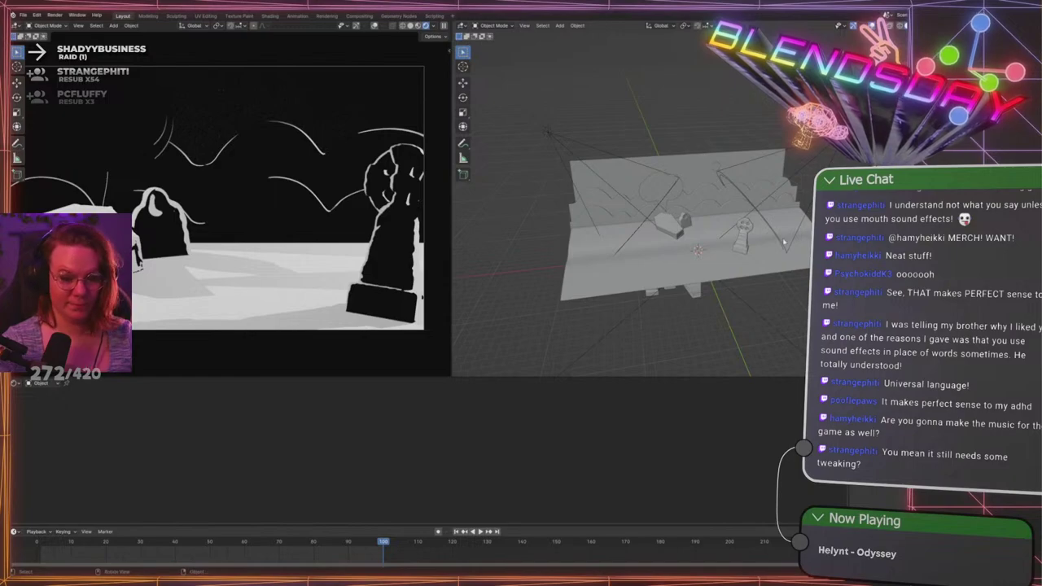
Save the file, select the spot light on the cross gravestone's side, and bring the side editors back beside the viewports
{"action": "key", "text": "ctrl+s"}
{"action": "middle_click_drag", "start_coordinate": [784, 242], "coordinate": [735, 203]}
{"action": "left_click", "coordinate": [772, 214]}
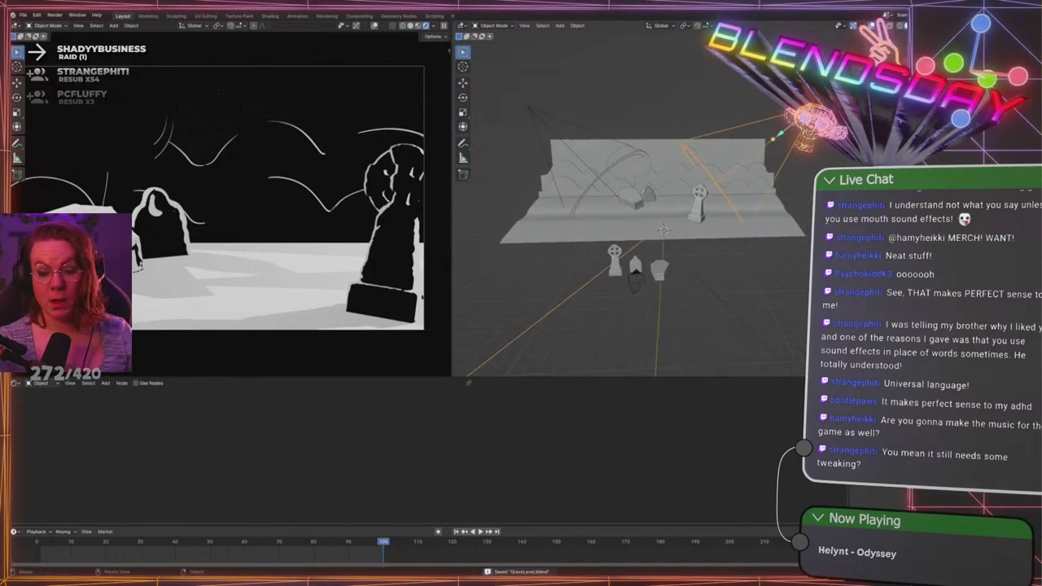
{"action": "left_click_drag", "start_coordinate": [936, 224], "coordinate": [839, 224]}
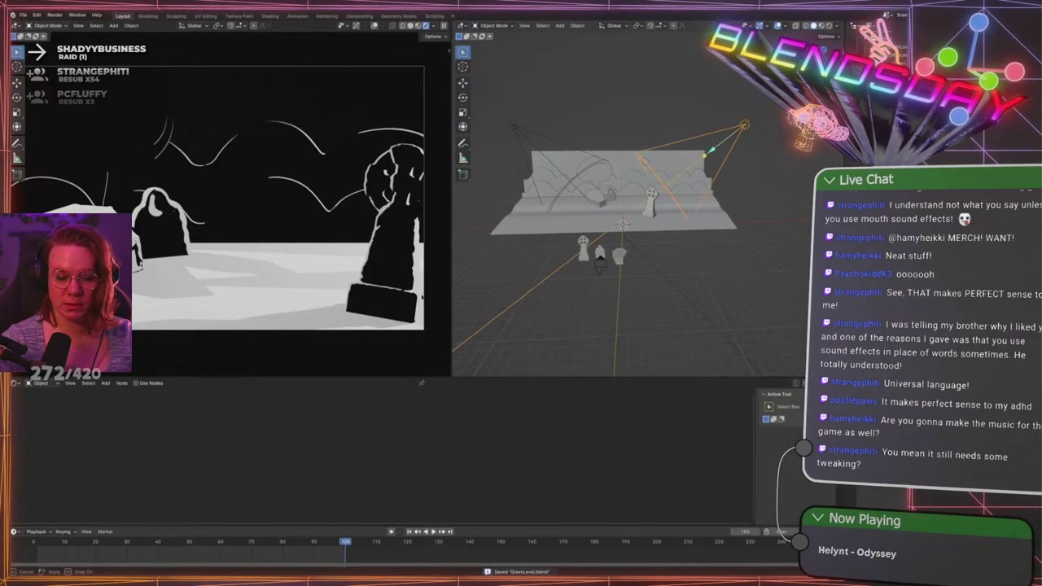
Adjust both viewports and scrub the animation back to about frame 39 to check the lighting in the rendered camera view
{"action": "middle_click_drag", "start_coordinate": [658, 207], "coordinate": [670, 244]}
{"action": "scroll", "coordinate": [671, 222], "scroll_direction": "up", "scroll_amount": 2}
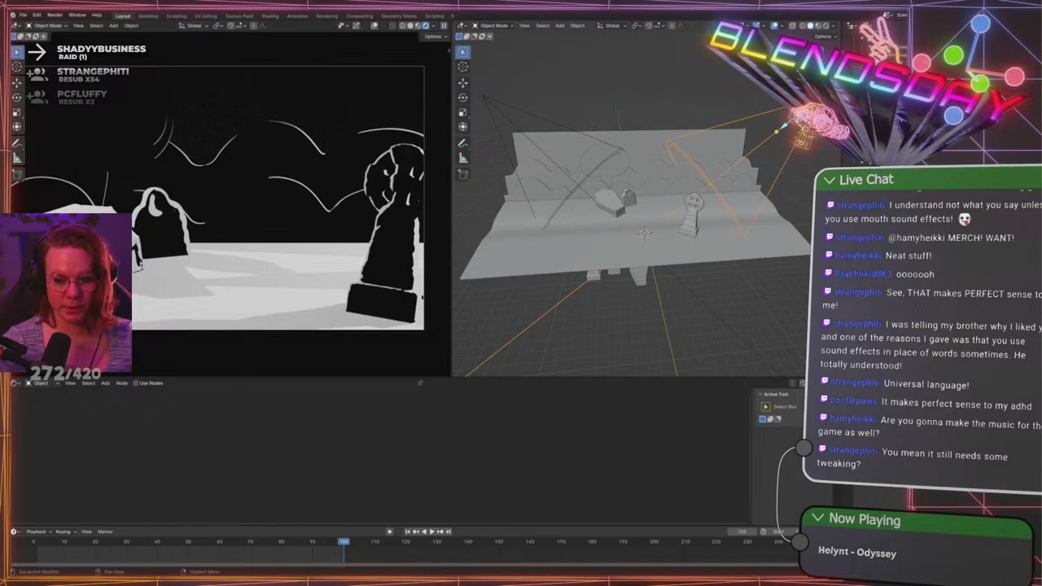
{"action": "scroll", "coordinate": [370, 253], "scroll_direction": "down", "scroll_amount": 1}
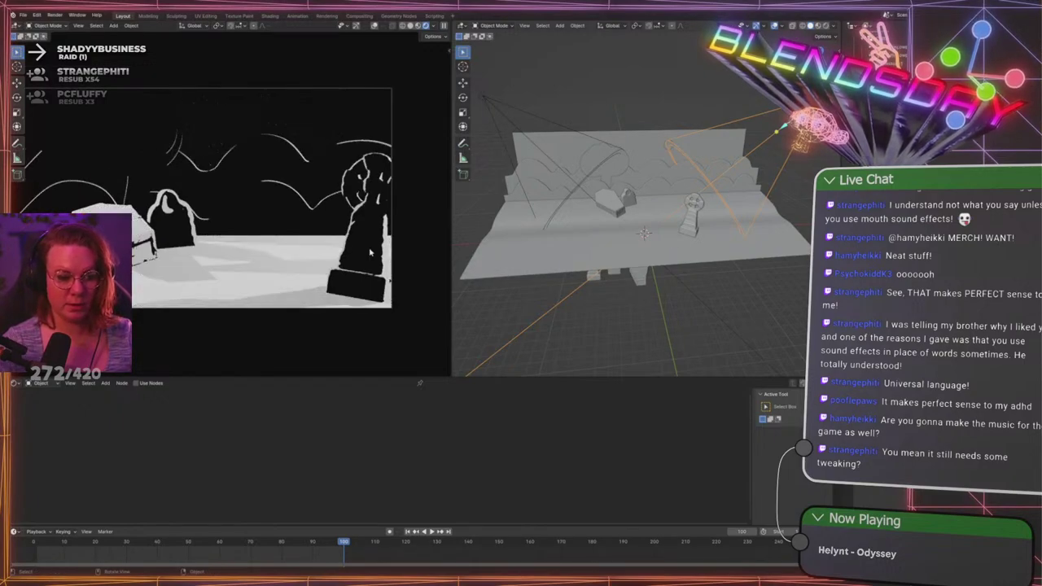
{"action": "scroll", "coordinate": [308, 235], "scroll_direction": "down", "scroll_amount": 1}
{"action": "left_click_drag", "start_coordinate": [344, 547], "coordinate": [155, 553]}
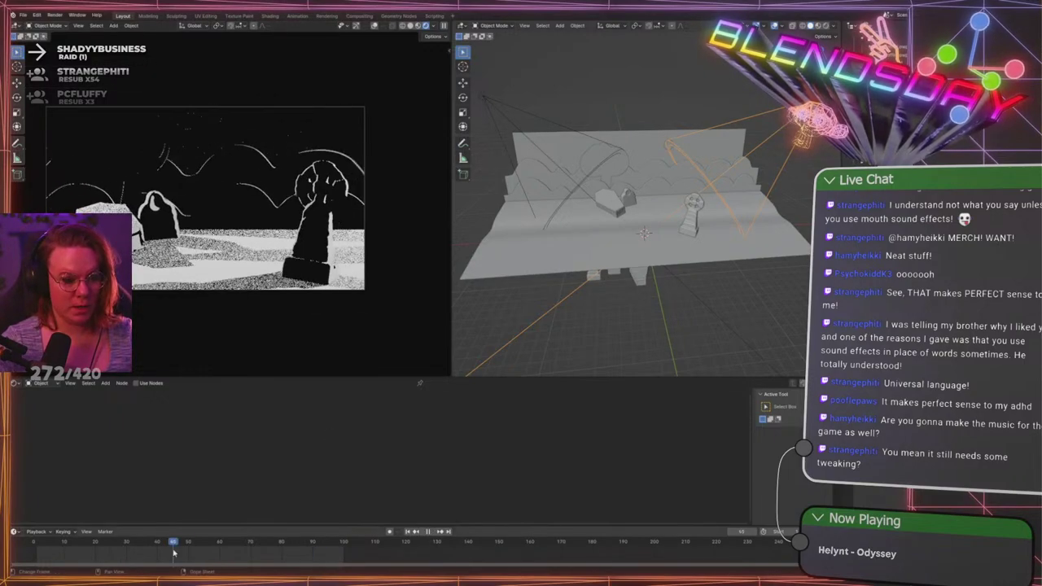
Switch the rendered preview from the black-and-white look back to the objects' coloured materials, leaving the spot light deselected
{"action": "left_click", "coordinate": [896, 98]}
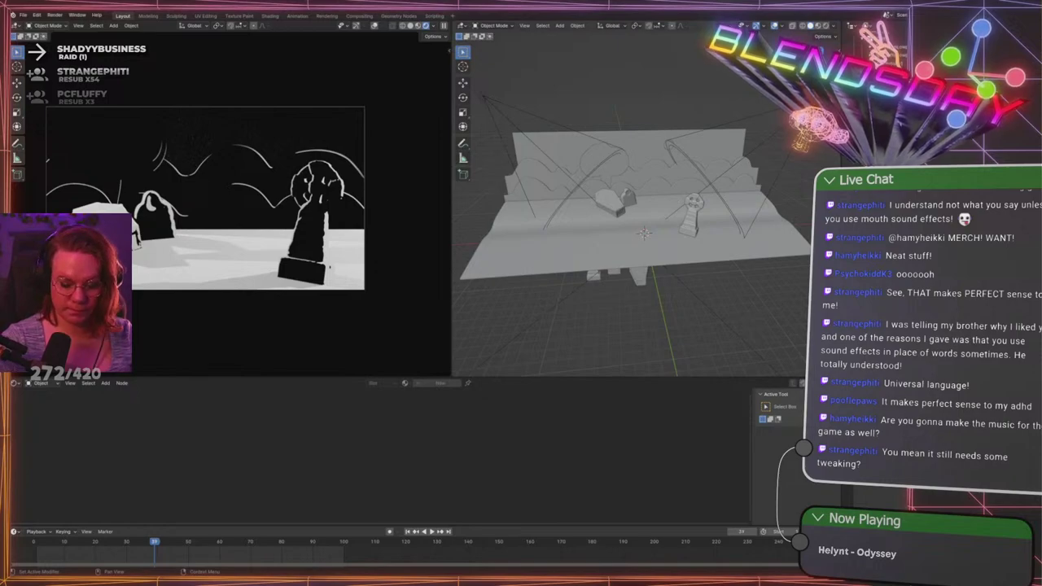
{"action": "left_click", "coordinate": [778, 127]}
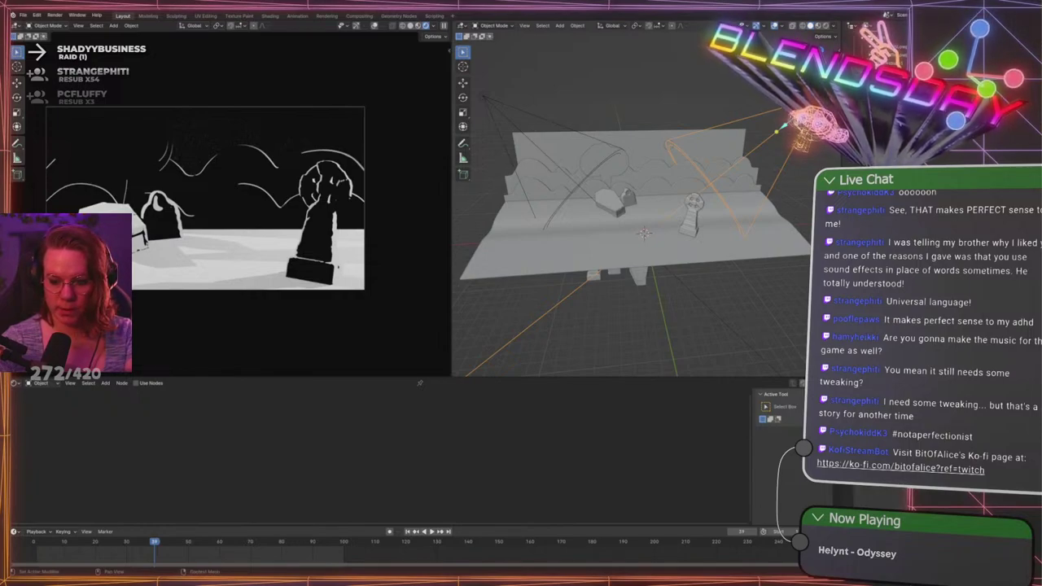
{"action": "left_click", "coordinate": [592, 349]}
{"action": "middle_click_drag", "start_coordinate": [571, 165], "coordinate": [680, 168]}
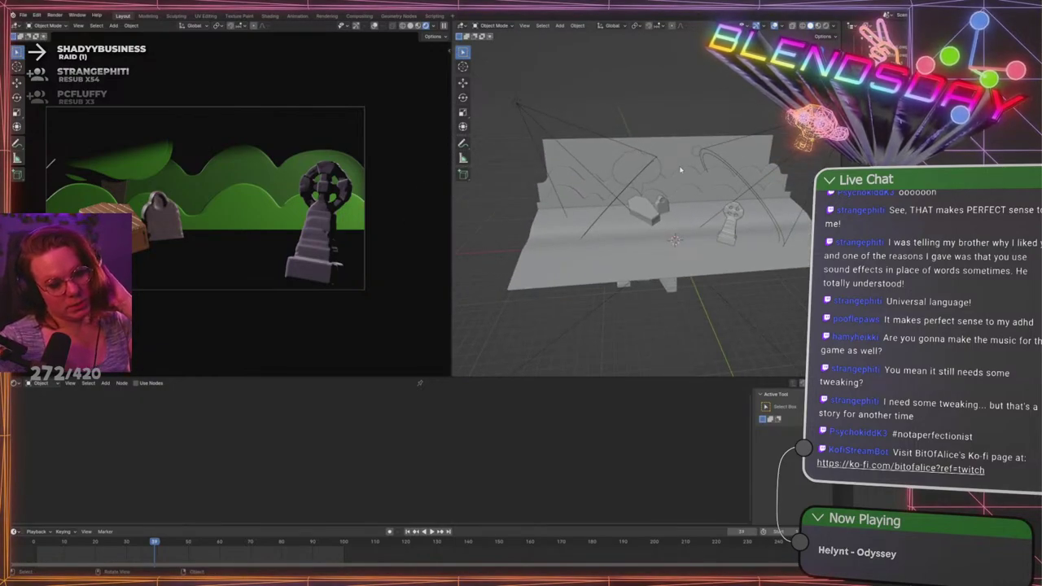
Select the ground plane, add a Principled BSDF to its GROUND material, and connect it to the material output's Surface
{"action": "left_click", "coordinate": [618, 244]}
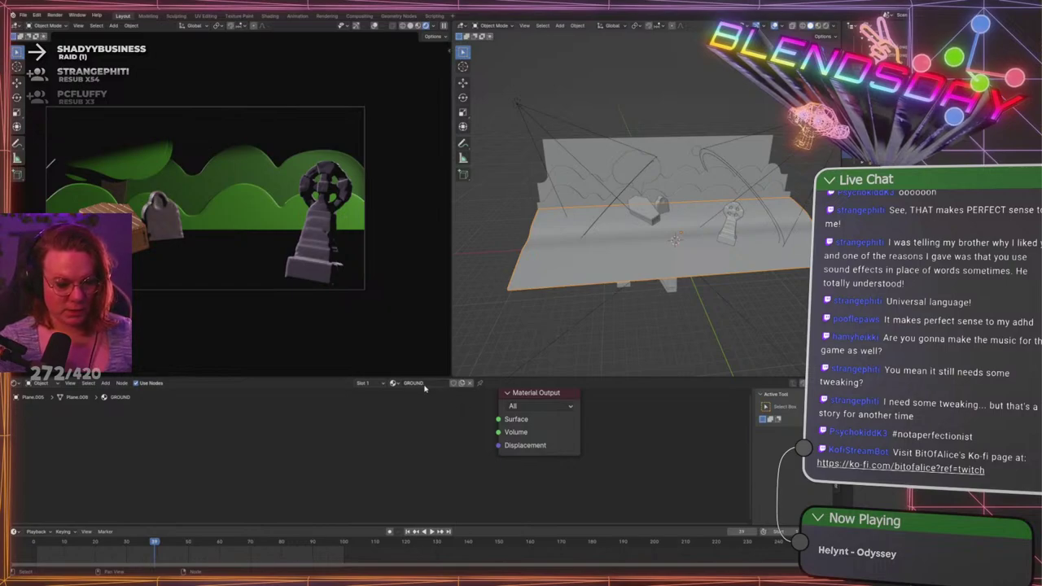
{"action": "middle_click_drag", "start_coordinate": [446, 406], "coordinate": [454, 437]}
{"action": "scroll", "coordinate": [484, 449], "scroll_direction": "down", "scroll_amount": 1}
{"action": "key", "text": "shift+a"}
{"action": "left_click", "coordinate": [432, 442]}
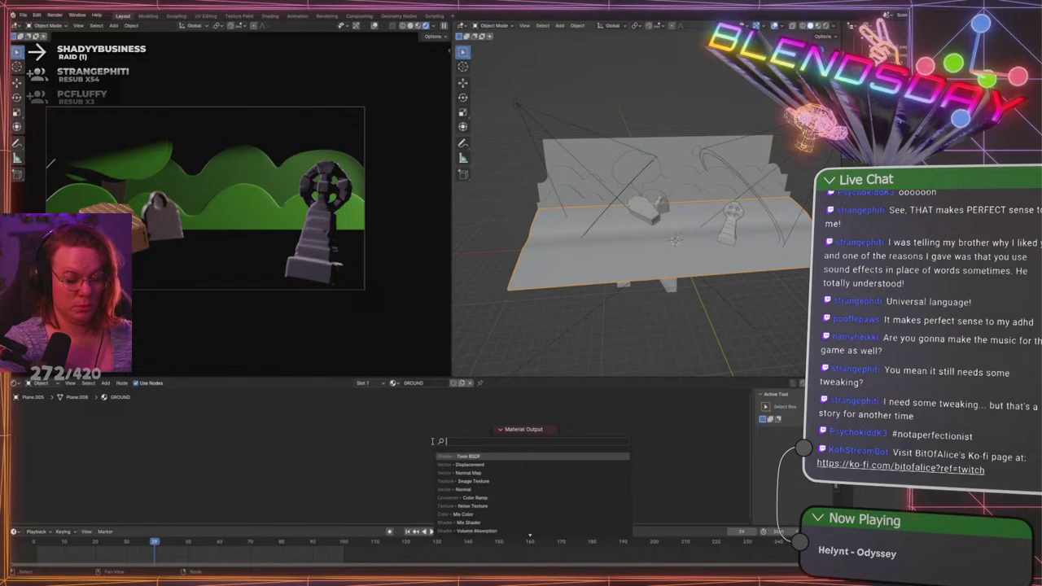
{"action": "type", "text": "princ"}
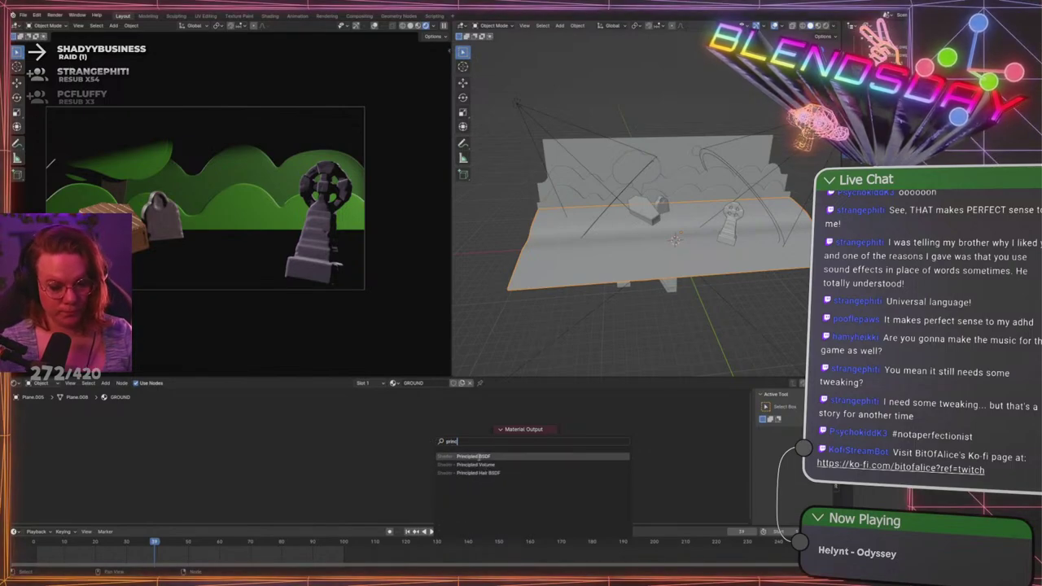
{"action": "key", "text": "Return"}
{"action": "left_click", "coordinate": [423, 441]}
{"action": "left_click_drag", "start_coordinate": [437, 434], "coordinate": [493, 450]}
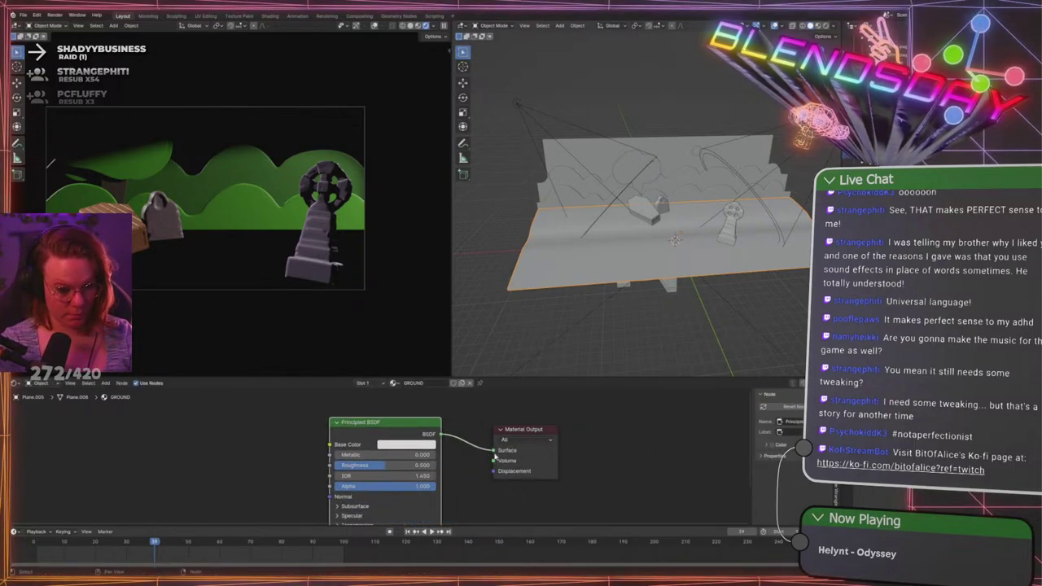
Set the GROUND material's base colour to a dark brown with a hue of 0.079
{"action": "left_click", "coordinate": [407, 445]}
{"action": "left_click", "coordinate": [433, 357]}
{"action": "left_click", "coordinate": [471, 359]}
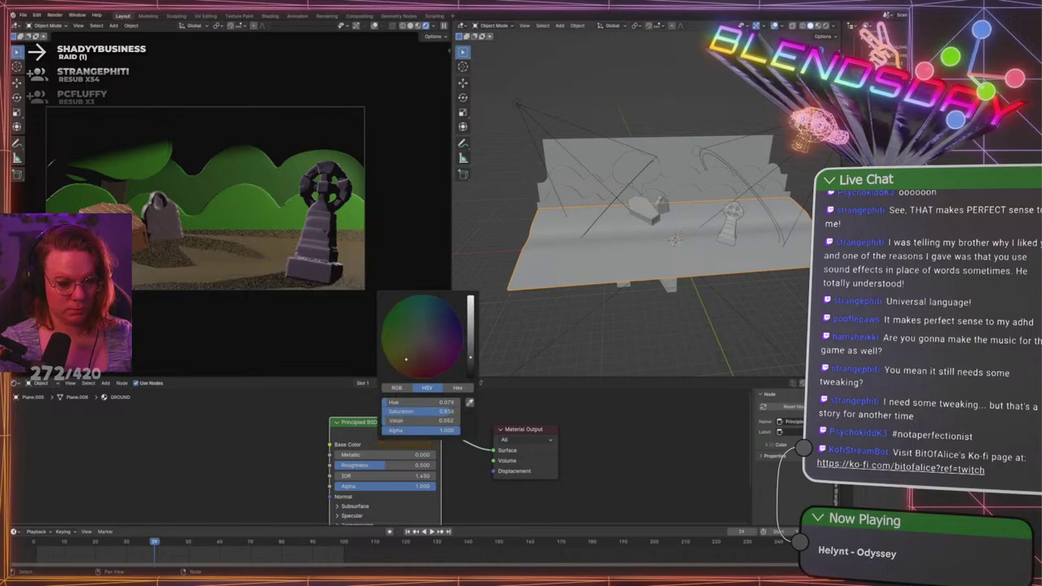
{"action": "left_click", "coordinate": [643, 360]}
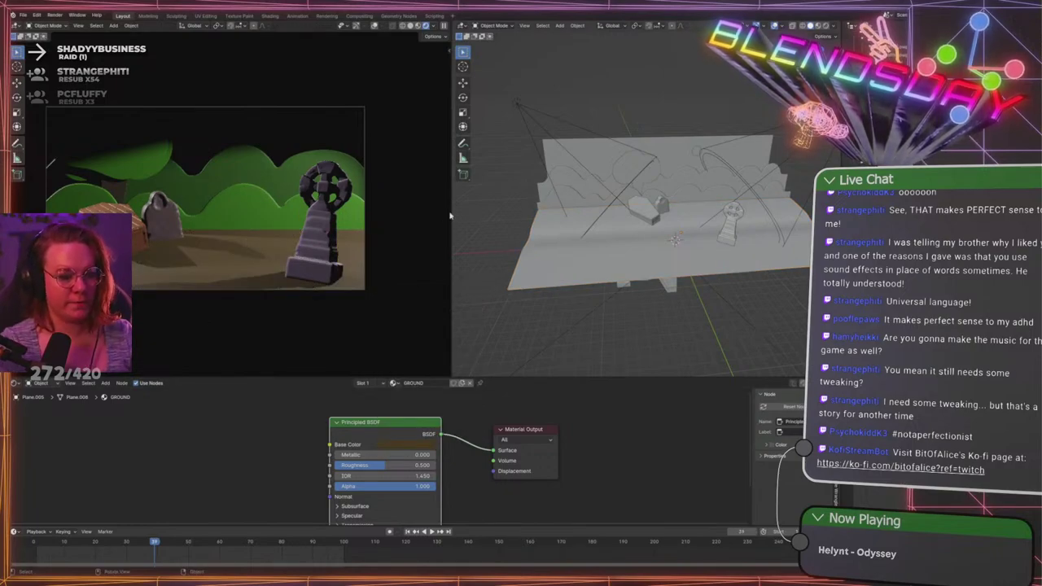
Enlarge the rendered camera viewport and show the whole set with its lights in the neighbouring viewport
{"action": "left_click_drag", "start_coordinate": [451, 216], "coordinate": [574, 236]}
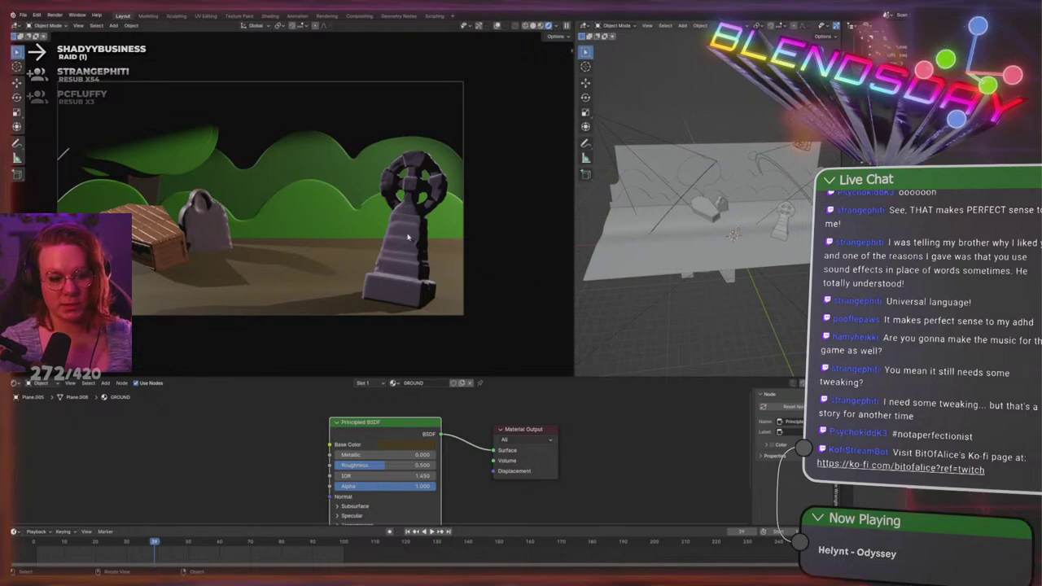
{"action": "scroll", "coordinate": [668, 276], "scroll_direction": "down", "scroll_amount": 4}
{"action": "middle_click_drag", "start_coordinate": [668, 277], "coordinate": [682, 279]}
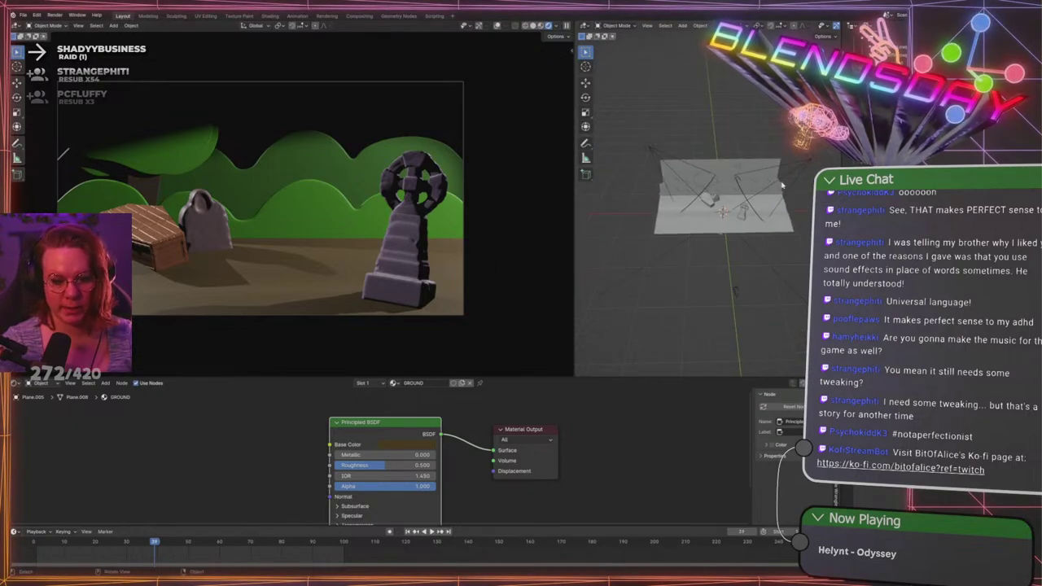
Select the Celtic cross gravestone and inspect its mesh topology up close in Edit Mode, returning to Object Mode
{"action": "scroll", "coordinate": [780, 189], "scroll_direction": "up", "scroll_amount": 6}
{"action": "scroll", "coordinate": [667, 204], "scroll_direction": "up", "scroll_amount": 4}
{"action": "middle_click_drag", "start_coordinate": [774, 198], "coordinate": [686, 154], "text": "shift"}
{"action": "left_click", "coordinate": [688, 241]}
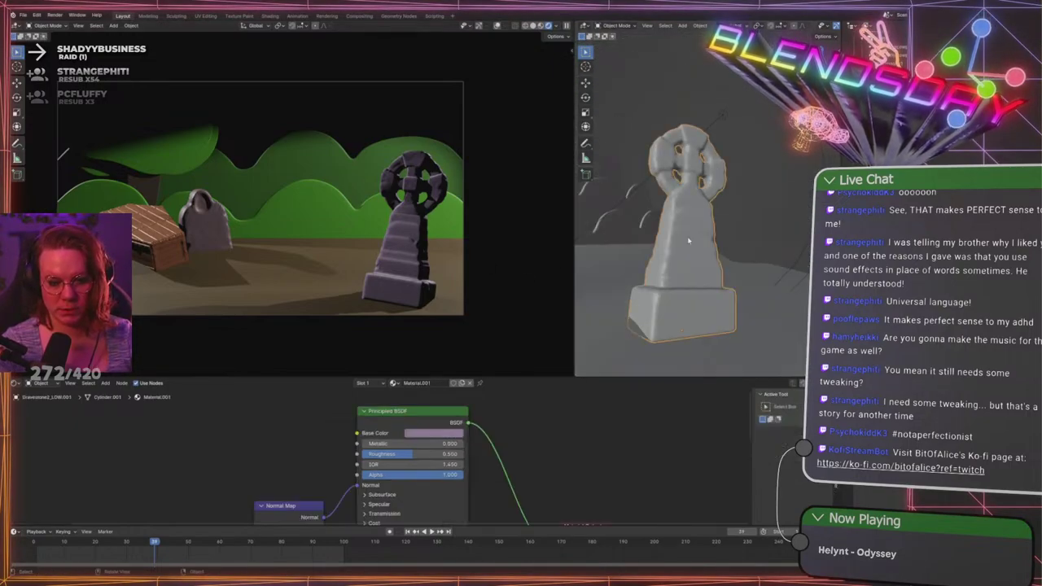
{"action": "key", "text": "Tab"}
{"action": "scroll", "coordinate": [692, 244], "scroll_direction": "up", "scroll_amount": 6}
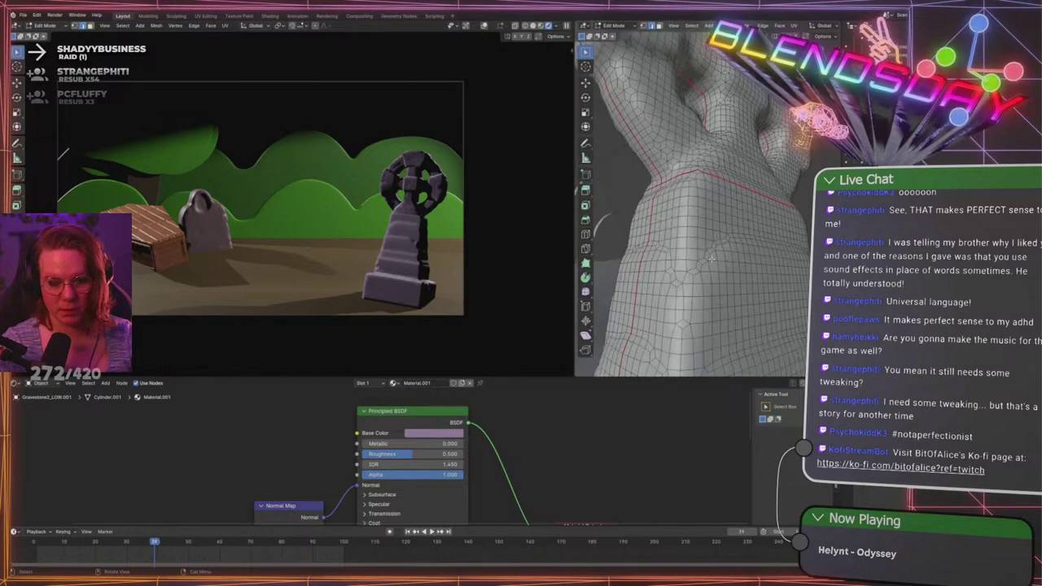
{"action": "scroll", "coordinate": [714, 258], "scroll_direction": "down", "scroll_amount": 2}
{"action": "key", "text": "Tab"}
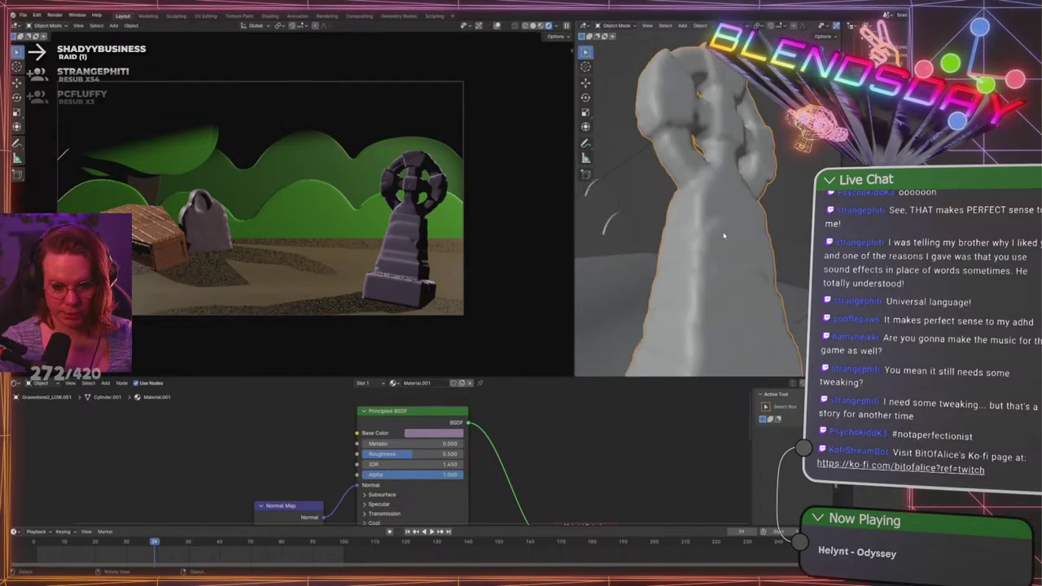
{"action": "key", "text": "Tab"}
{"action": "scroll", "coordinate": [722, 238], "scroll_direction": "up", "scroll_amount": 2}
{"action": "key", "text": "Tab"}
{"action": "scroll", "coordinate": [756, 241], "scroll_direction": "down", "scroll_amount": 10}
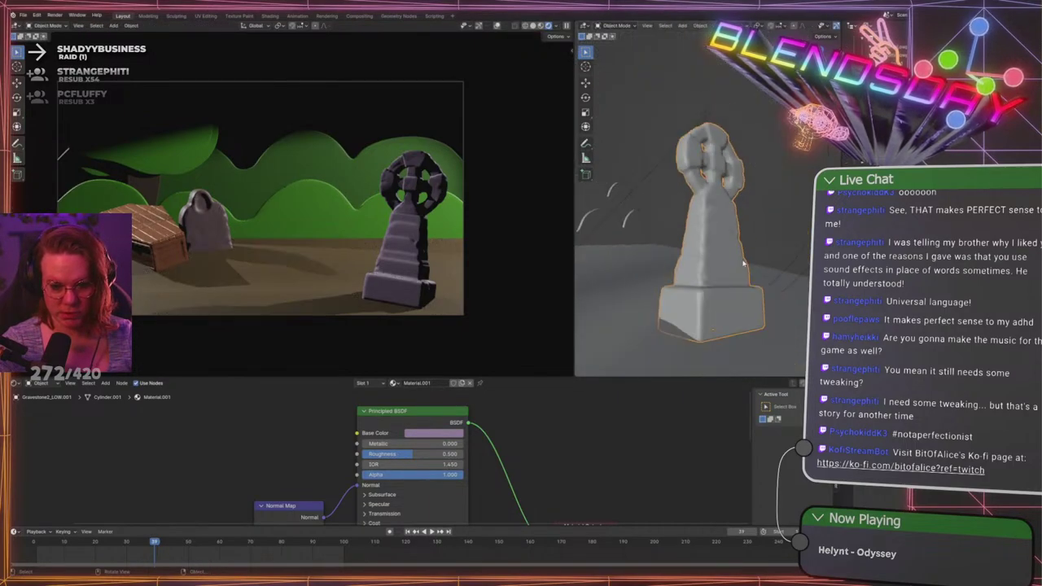
Deselect the gravestone and examine the layout of the set and its lights from above and from an angle
{"action": "left_click", "coordinate": [753, 122]}
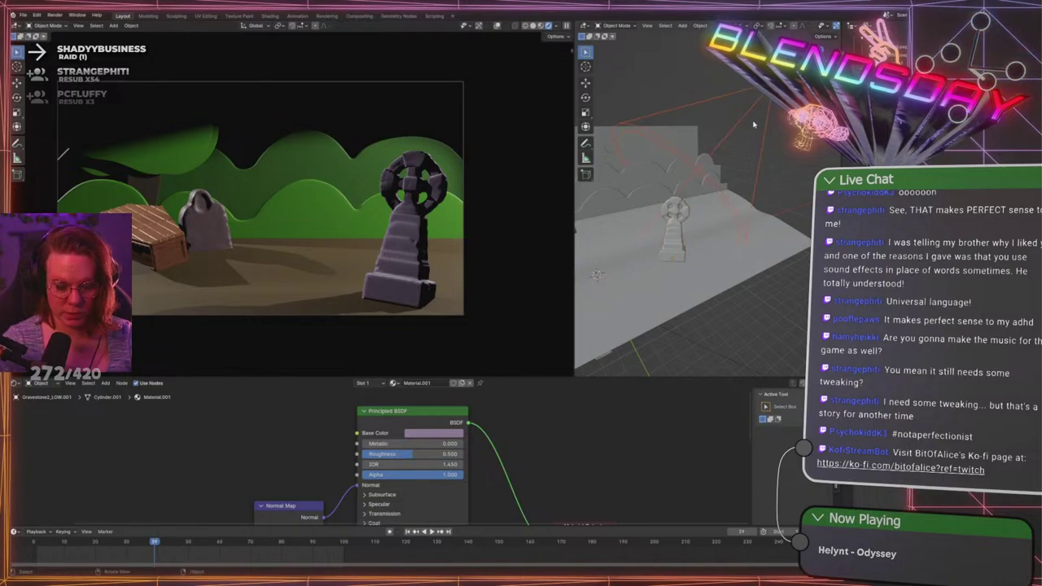
{"action": "key", "text": "KP_7"}
{"action": "scroll", "coordinate": [724, 155], "scroll_direction": "down", "scroll_amount": 5}
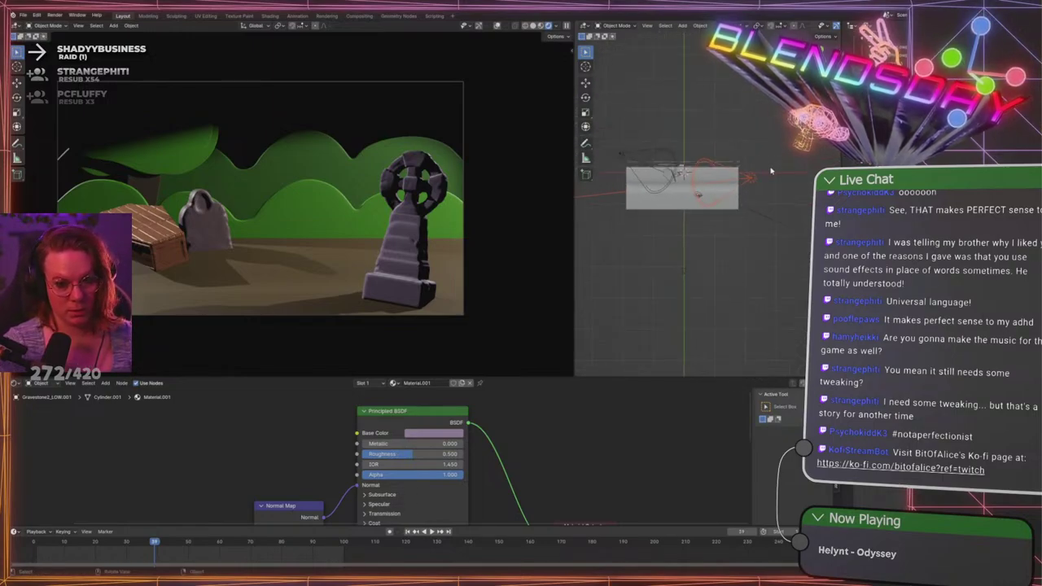
{"action": "middle_click_drag", "start_coordinate": [724, 154], "coordinate": [707, 205]}
{"action": "scroll", "coordinate": [682, 197], "scroll_direction": "up", "scroll_amount": 8}
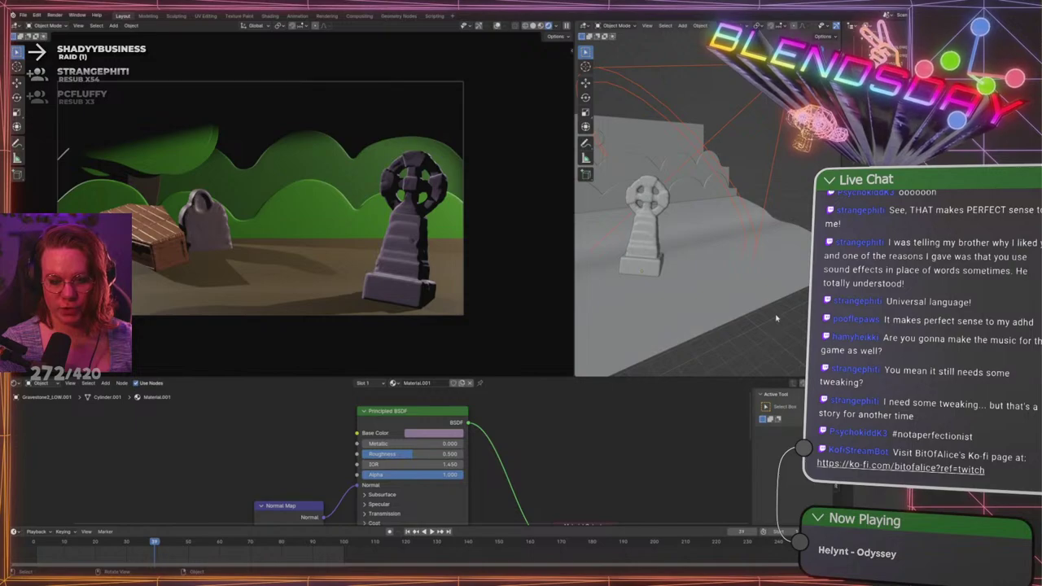
Enable nodes on the spot light behind the gravestones and add an IES Texture node beside its Emission node
{"action": "left_click", "coordinate": [762, 94]}
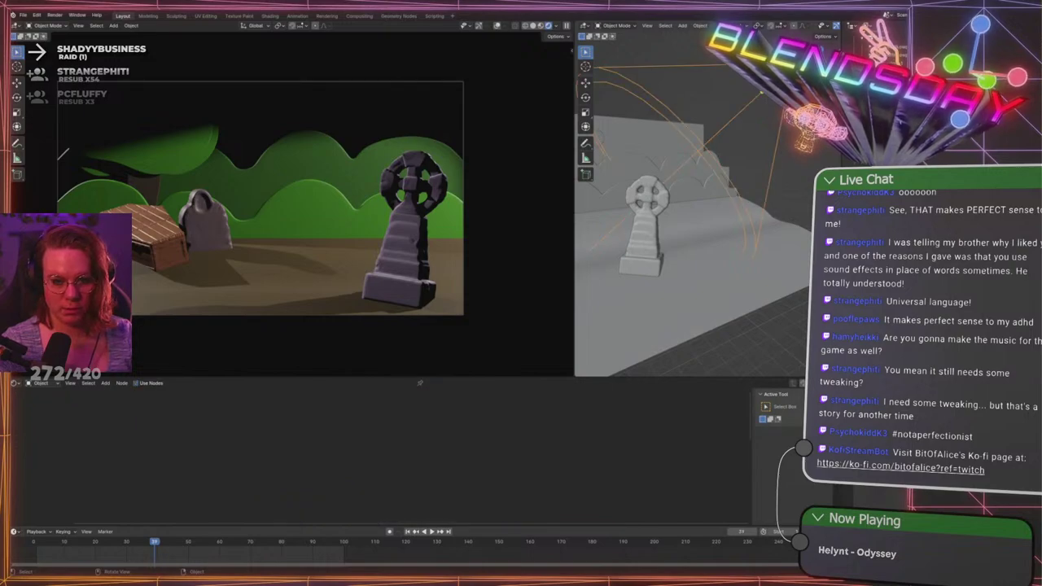
{"action": "left_click", "coordinate": [135, 382]}
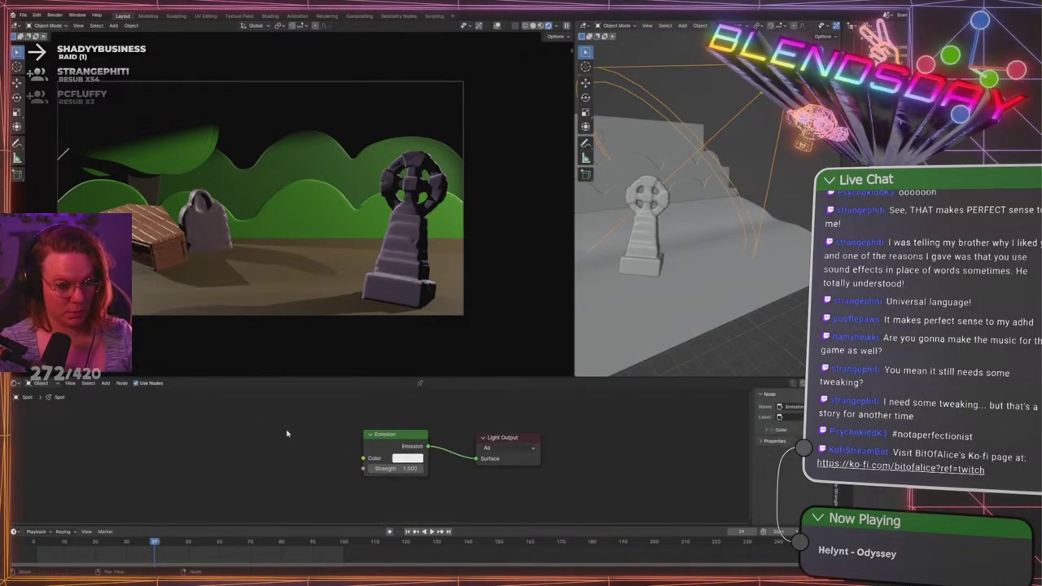
{"action": "key", "text": "shift+a"}
{"action": "left_click", "coordinate": [273, 431]}
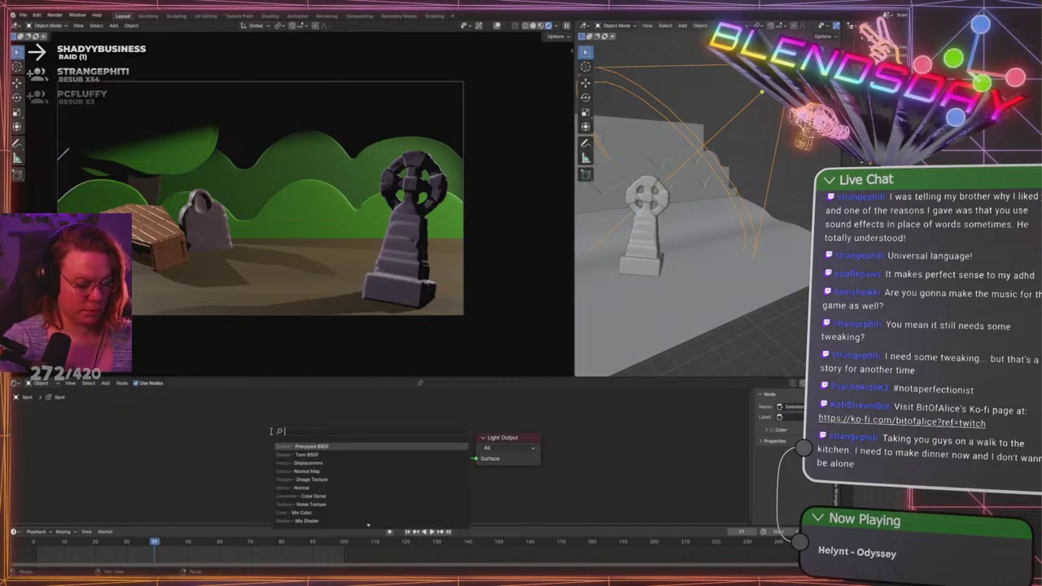
{"action": "type", "text": "ies"}
{"action": "key", "text": "Return"}
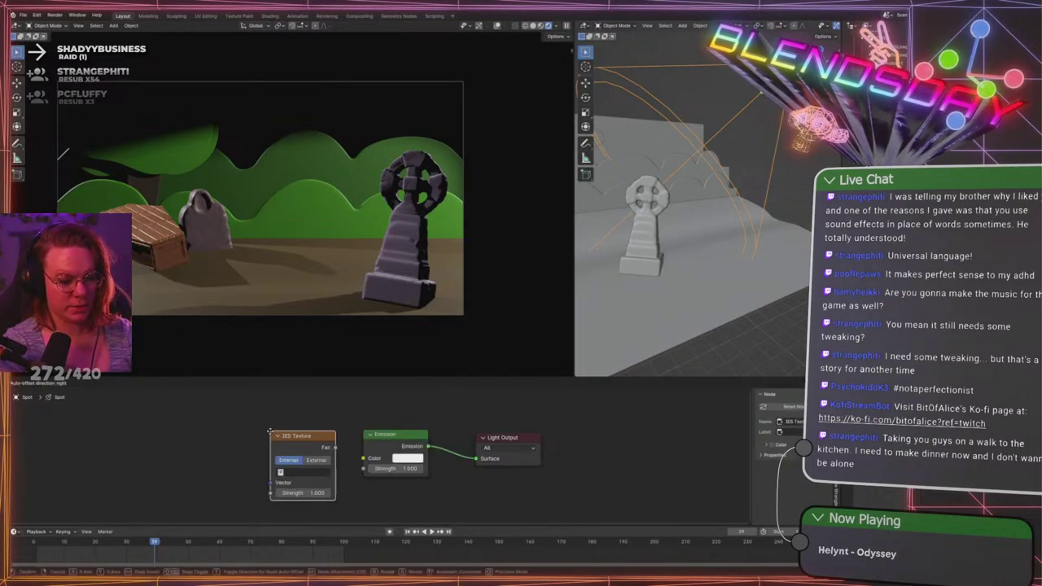
{"action": "left_click", "coordinate": [266, 415]}
Space out the Emission and IES Texture nodes, and hide the other light shining on the front of the gravestones
{"action": "left_click_drag", "start_coordinate": [380, 437], "coordinate": [413, 429]}
{"action": "left_click_drag", "start_coordinate": [308, 424], "coordinate": [344, 439]}
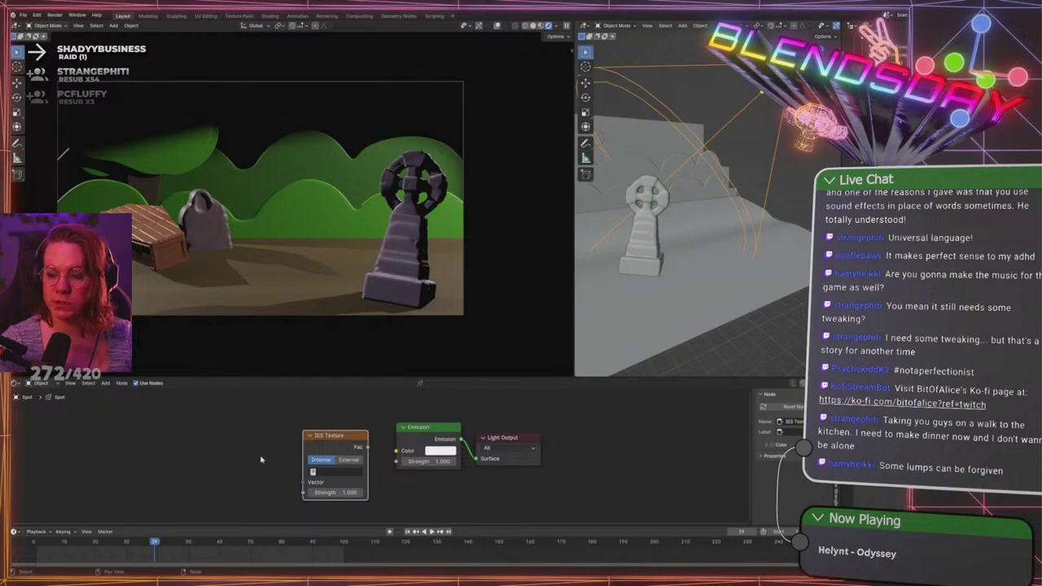
{"action": "middle_click_drag", "start_coordinate": [280, 468], "coordinate": [276, 449]}
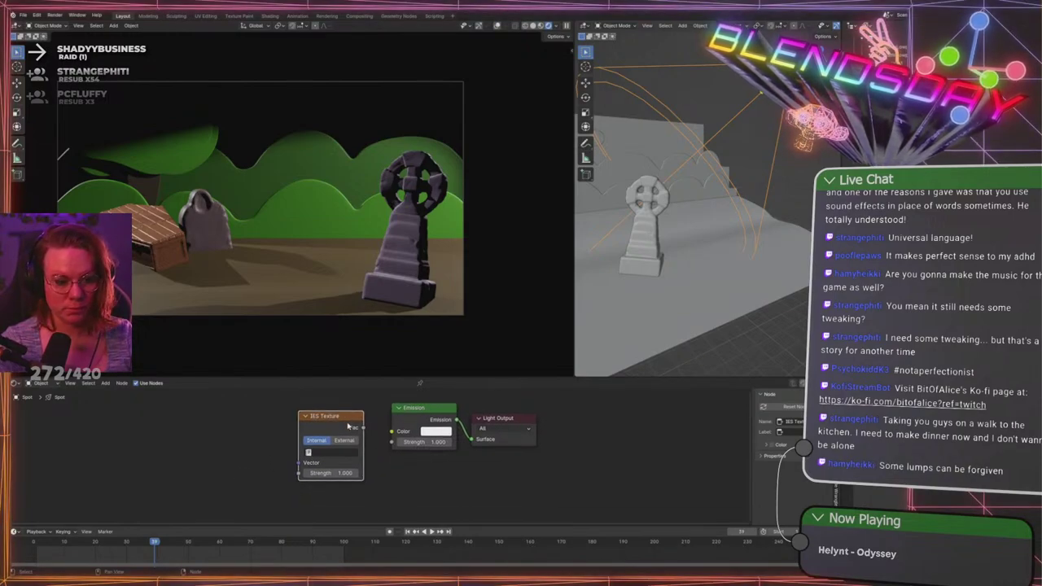
{"action": "scroll", "coordinate": [350, 427], "scroll_direction": "up", "scroll_amount": 1}
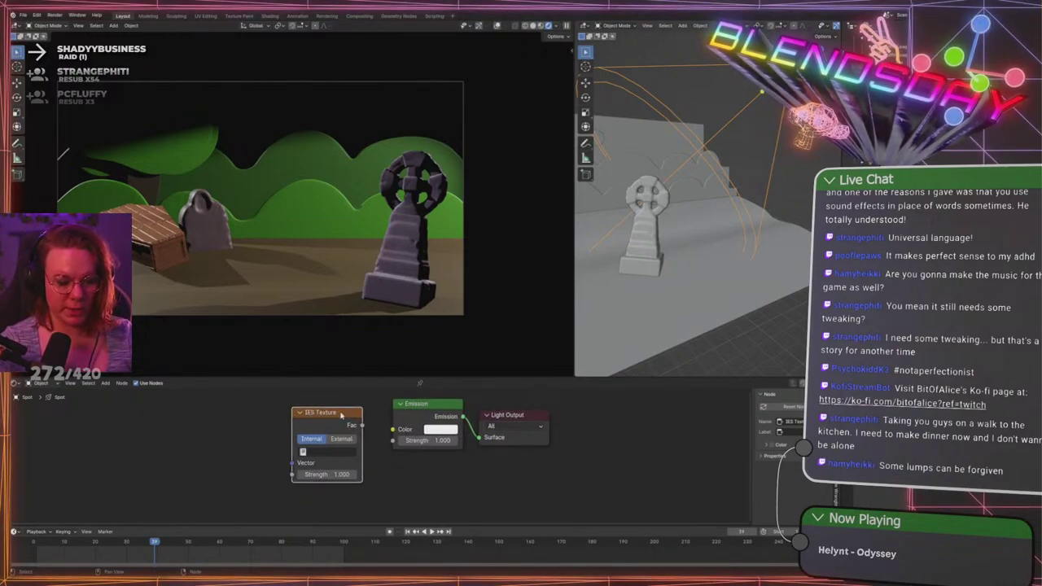
{"action": "left_click_drag", "start_coordinate": [341, 415], "coordinate": [333, 415]}
{"action": "left_click_drag", "start_coordinate": [431, 416], "coordinate": [428, 419]}
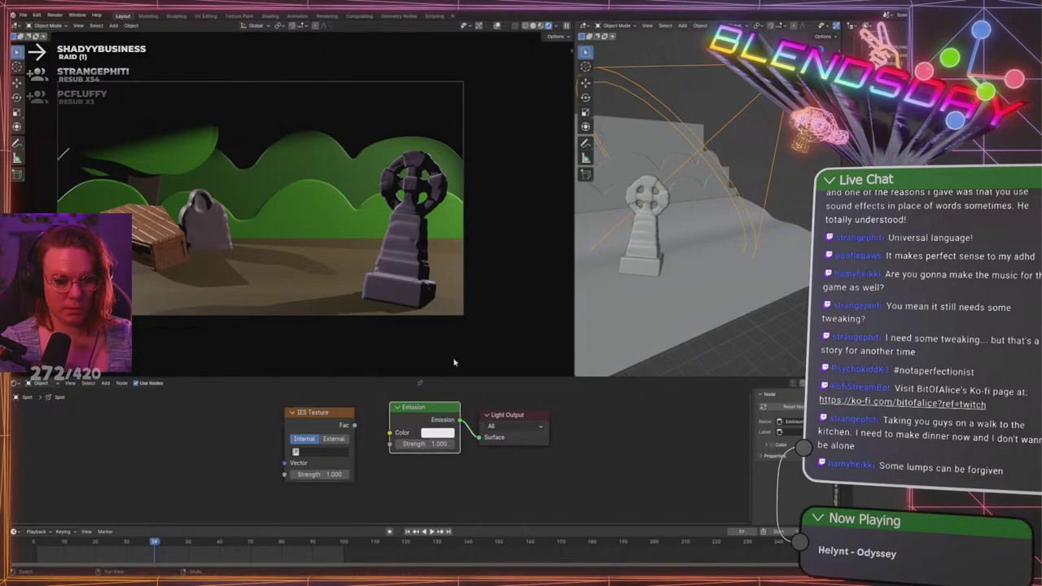
{"action": "left_click", "coordinate": [899, 75]}
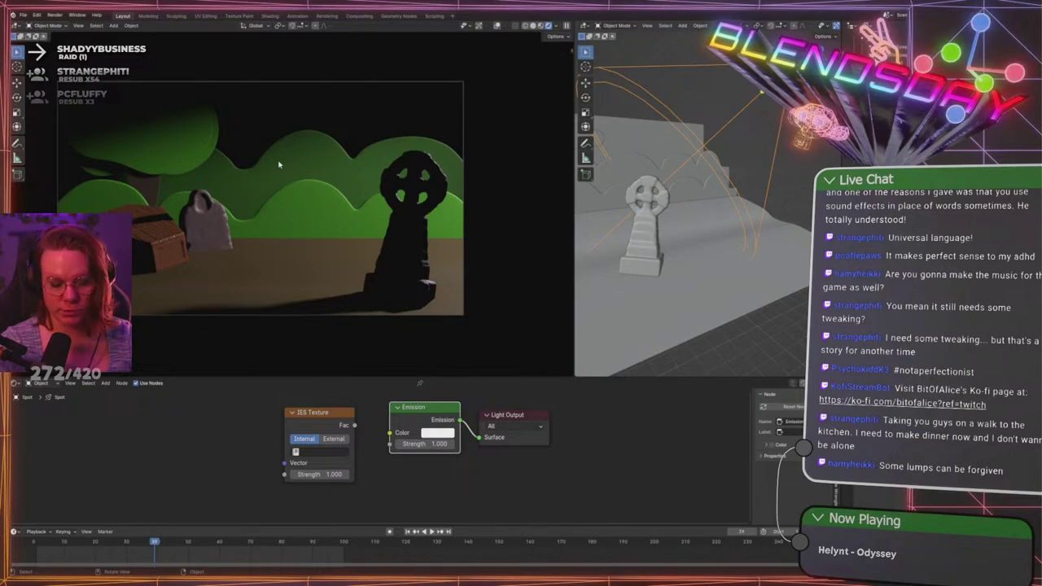
Set the IES Texture node to an external source and browse for its file from the project's parent folder
{"action": "left_click_drag", "start_coordinate": [322, 413], "coordinate": [328, 415]}
{"action": "left_click", "coordinate": [340, 441]}
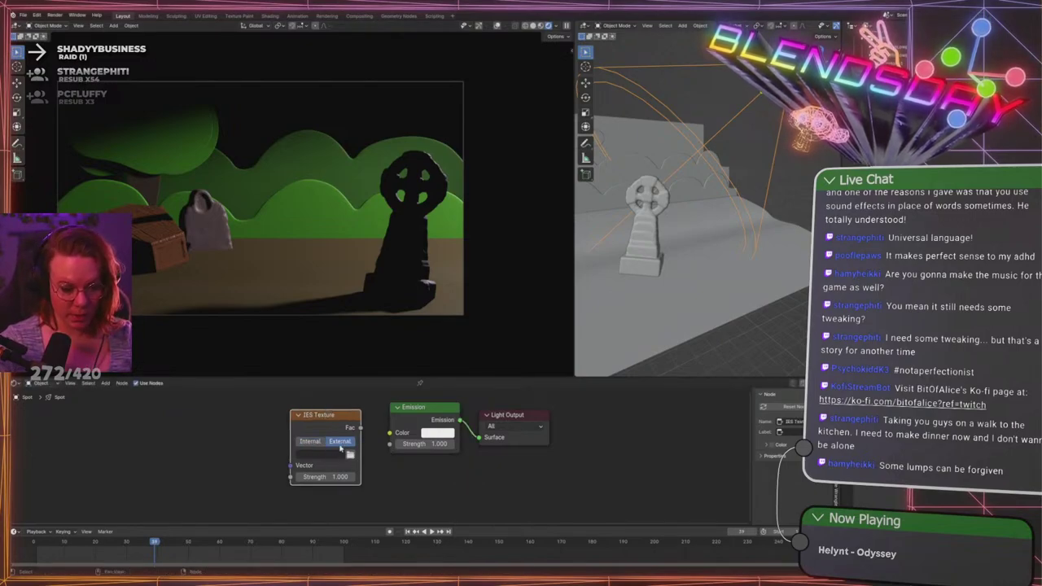
{"action": "left_click", "coordinate": [349, 456]}
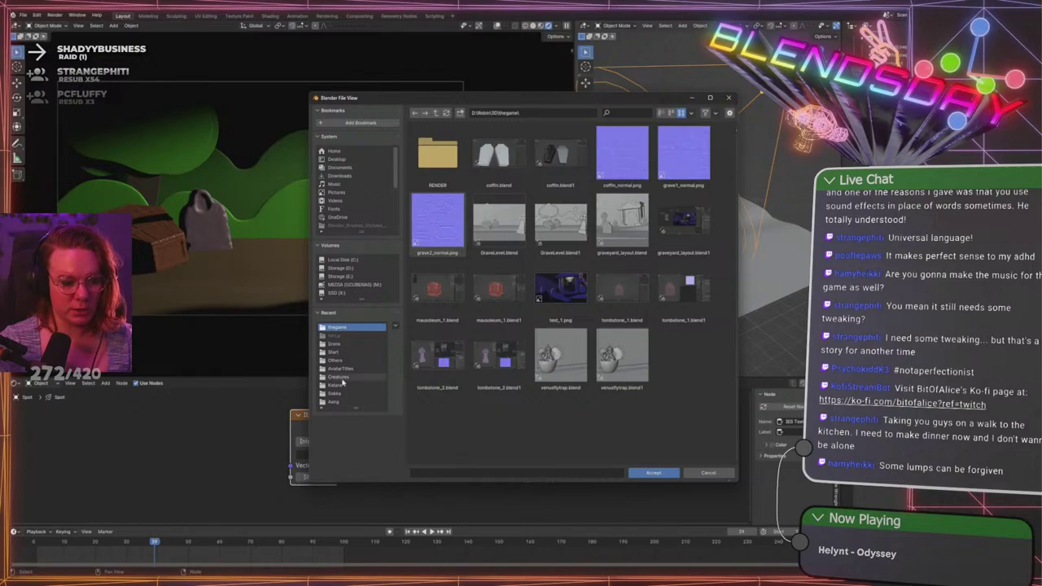
{"action": "left_click", "coordinate": [436, 114]}
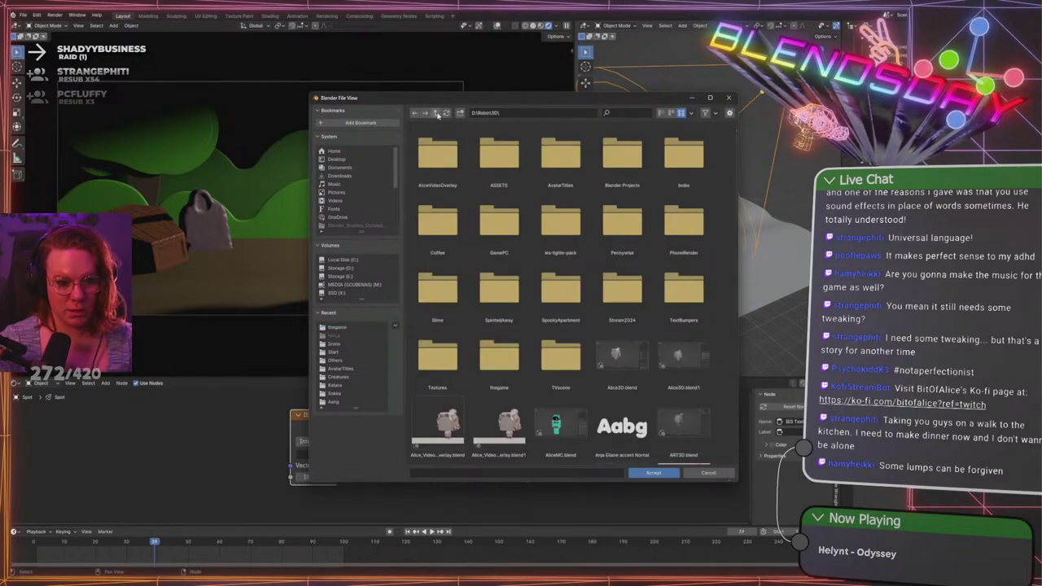
{"action": "double_click", "coordinate": [429, 369]}
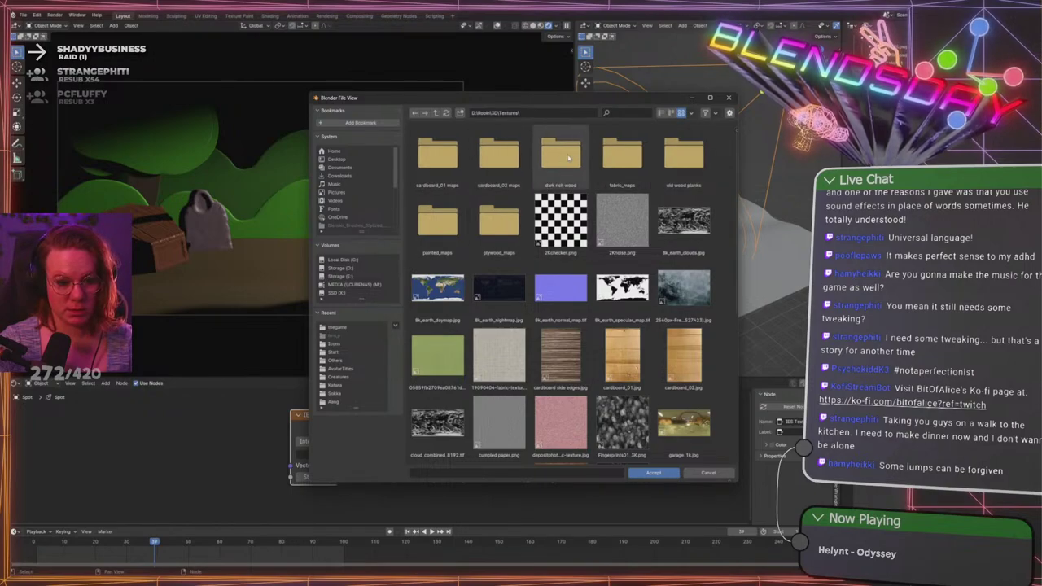
{"action": "key", "text": "BackSpace"}
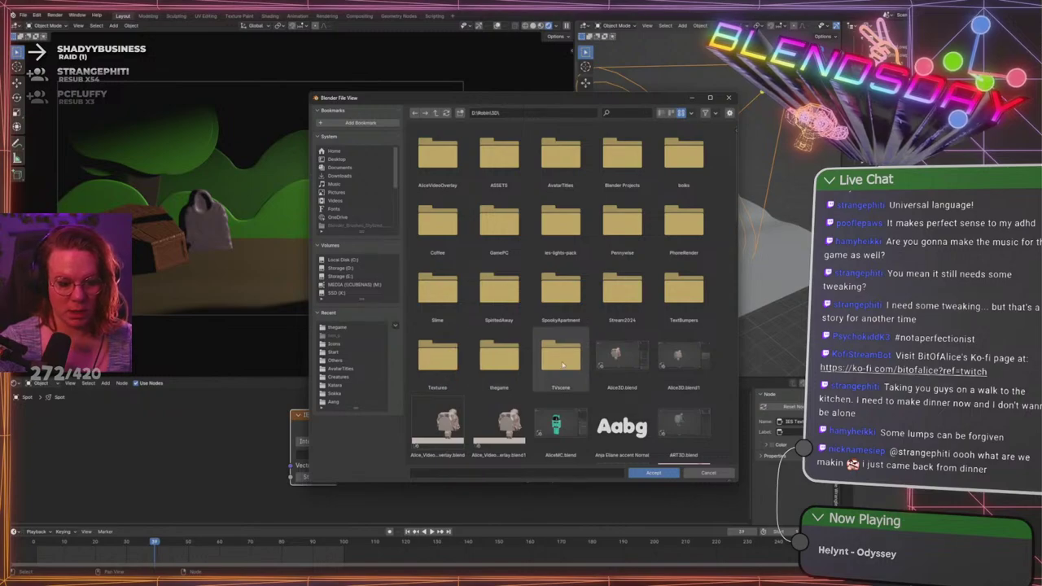
{"action": "left_click", "coordinate": [694, 229]}
{"action": "scroll", "coordinate": [694, 229], "scroll_direction": "down", "scroll_amount": 2}
{"action": "scroll", "coordinate": [623, 350], "scroll_direction": "up", "scroll_amount": 2}
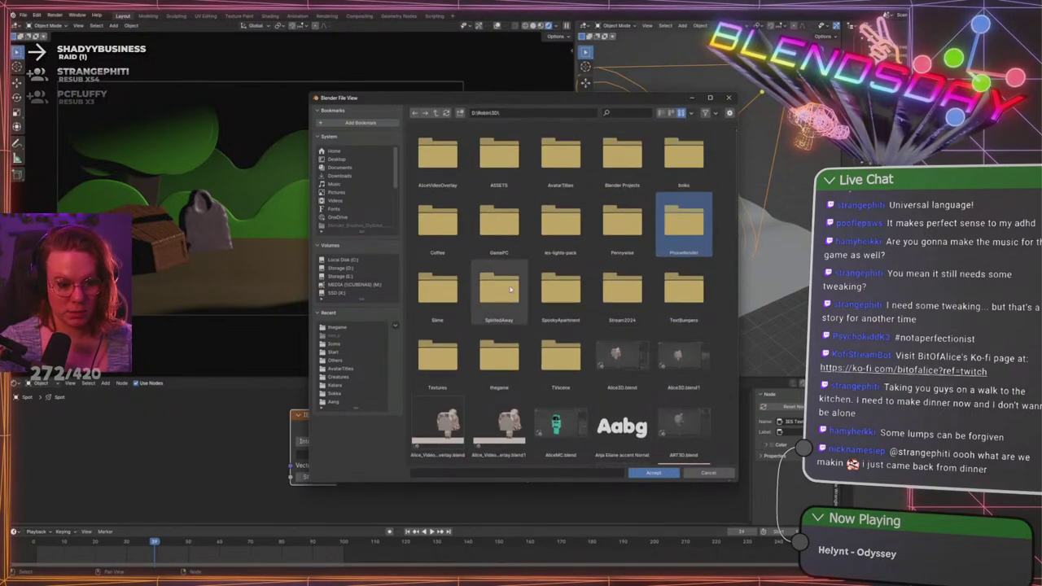
{"action": "double_click", "coordinate": [444, 366]}
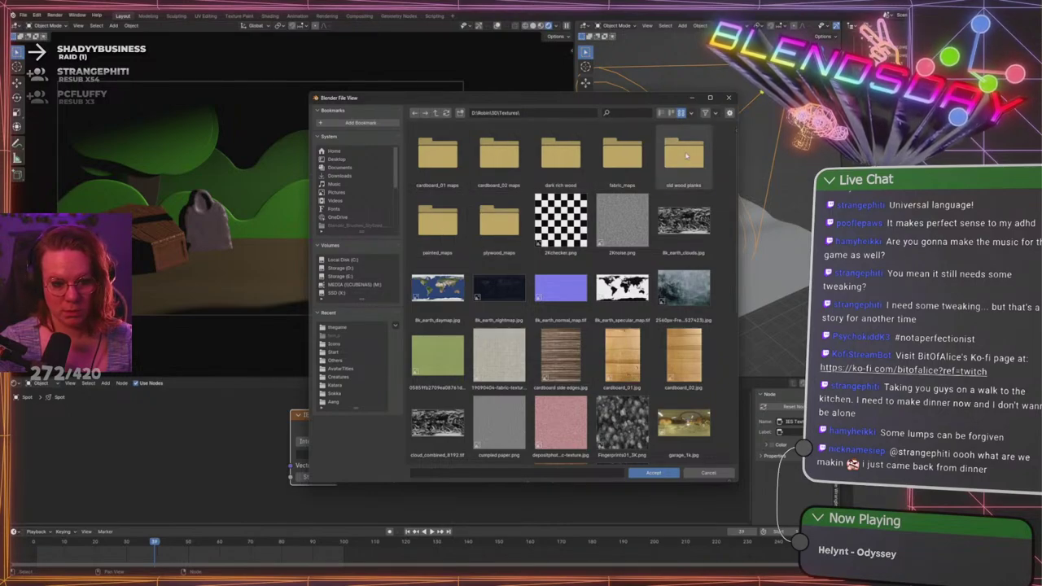
{"action": "scroll", "coordinate": [686, 155], "scroll_direction": "down", "scroll_amount": 5}
{"action": "scroll", "coordinate": [629, 403], "scroll_direction": "up", "scroll_amount": 3}
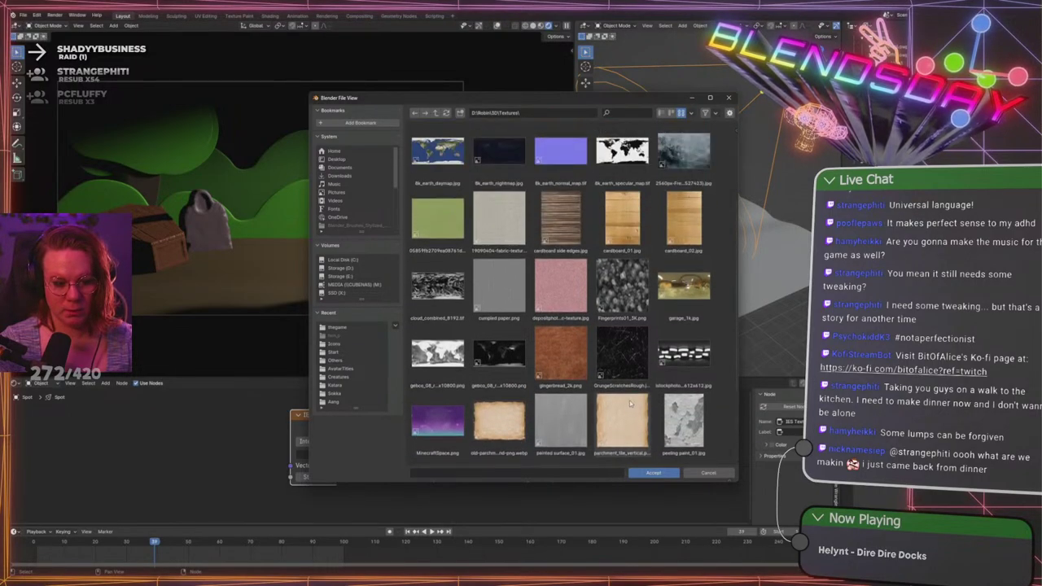
{"action": "key", "text": "BackSpace"}
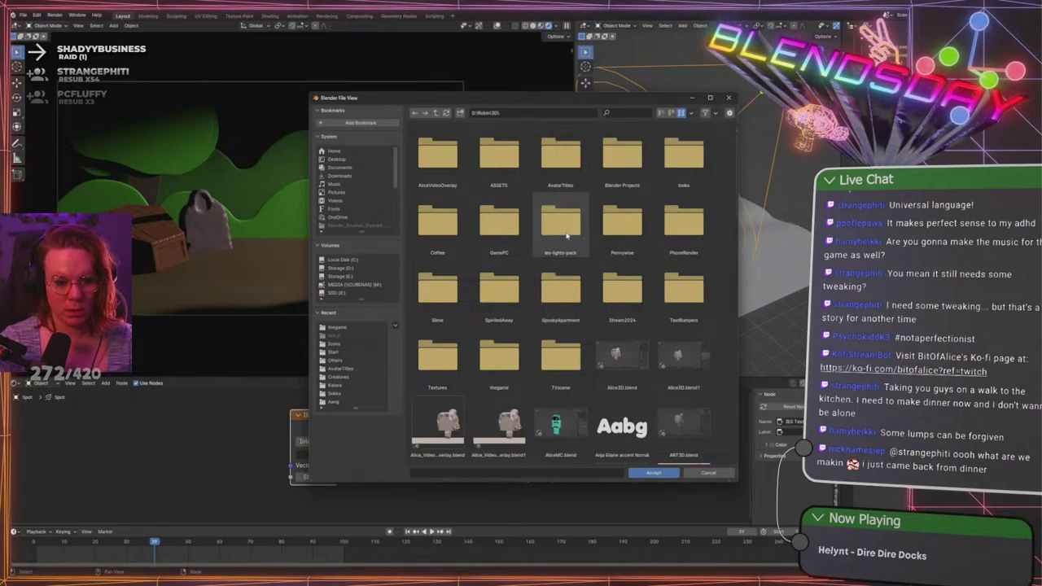
Load x-arrow.ies from the ies-lights-pack folder into the IES Texture node
{"action": "double_click", "coordinate": [568, 235]}
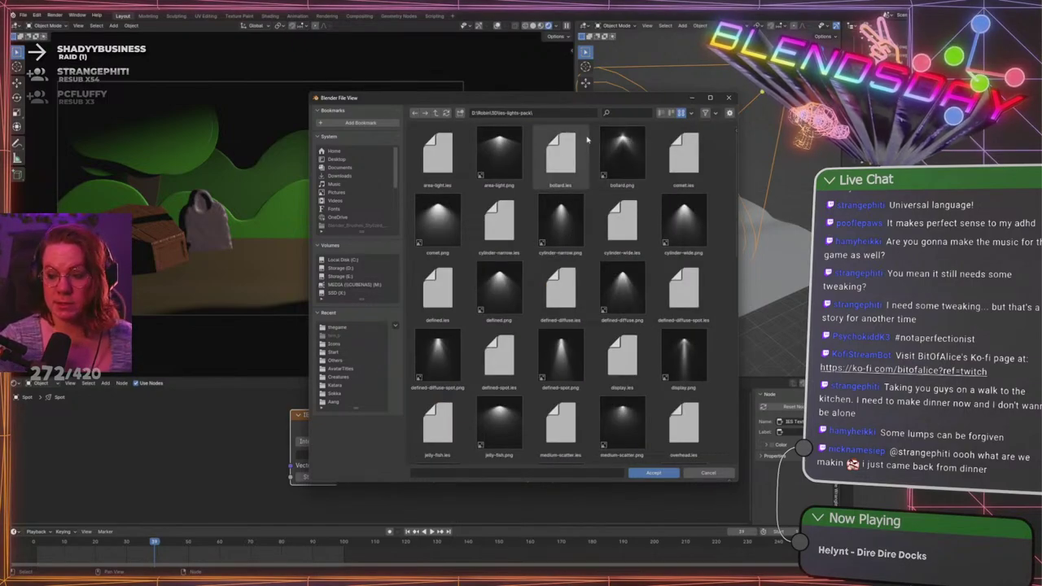
{"action": "left_click_drag", "start_coordinate": [587, 101], "coordinate": [481, 160]}
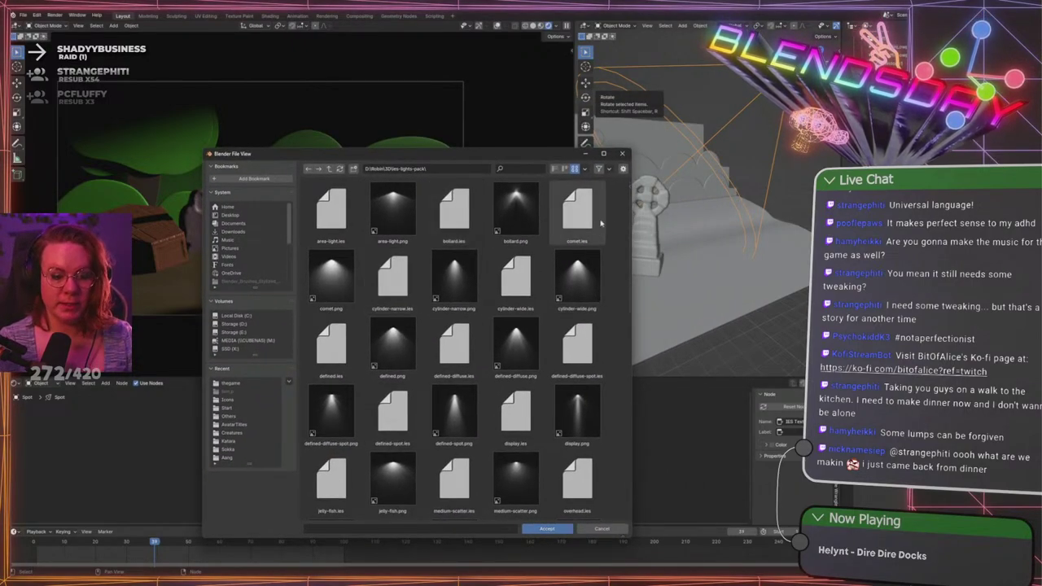
{"action": "scroll", "coordinate": [529, 420], "scroll_direction": "down", "scroll_amount": 8}
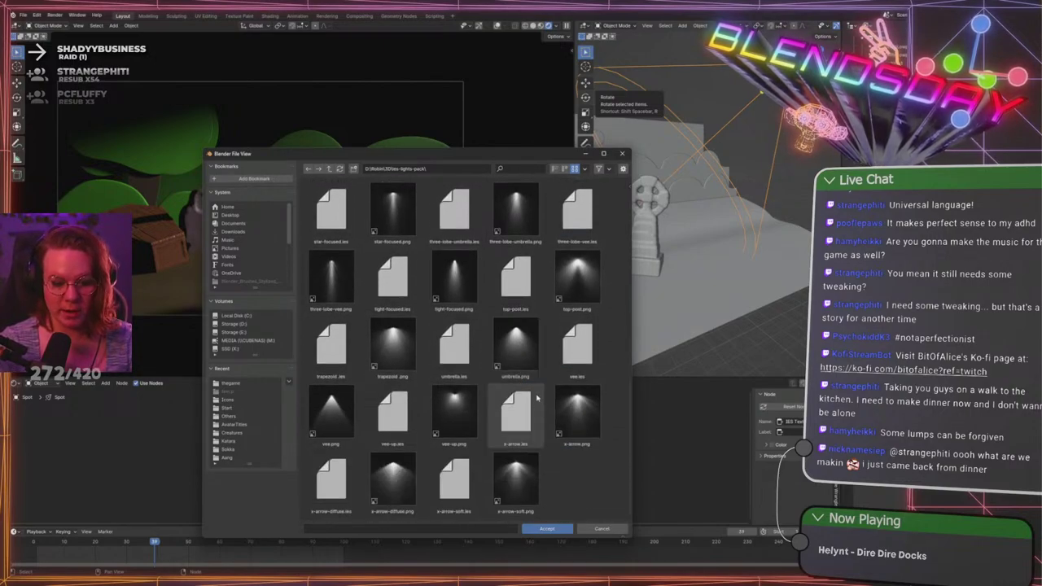
{"action": "scroll", "coordinate": [534, 480], "scroll_direction": "down", "scroll_amount": 2}
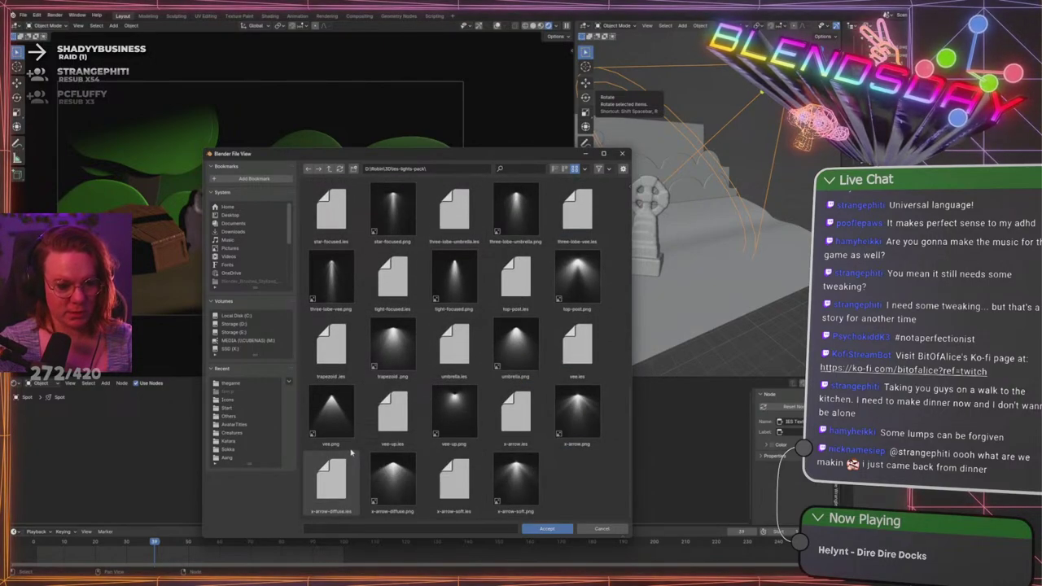
{"action": "scroll", "coordinate": [356, 439], "scroll_direction": "up", "scroll_amount": 5}
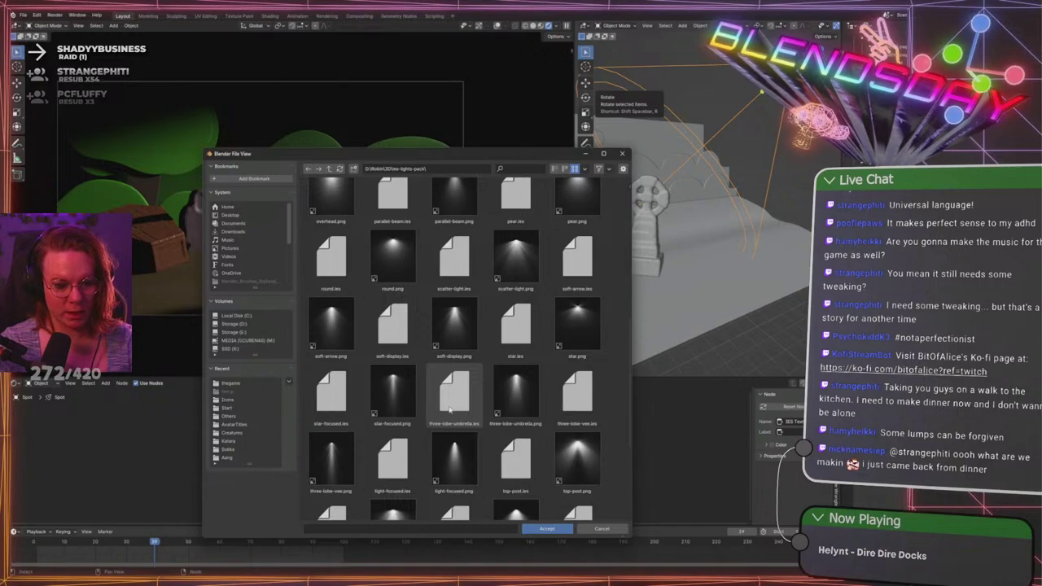
{"action": "scroll", "coordinate": [479, 344], "scroll_direction": "down", "scroll_amount": 1}
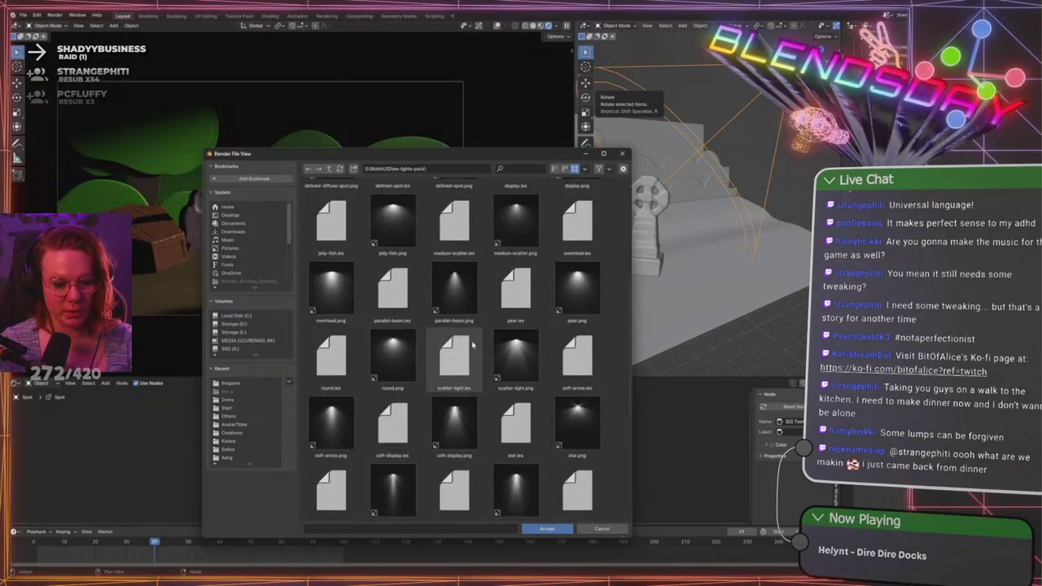
{"action": "scroll", "coordinate": [483, 347], "scroll_direction": "down", "scroll_amount": 3}
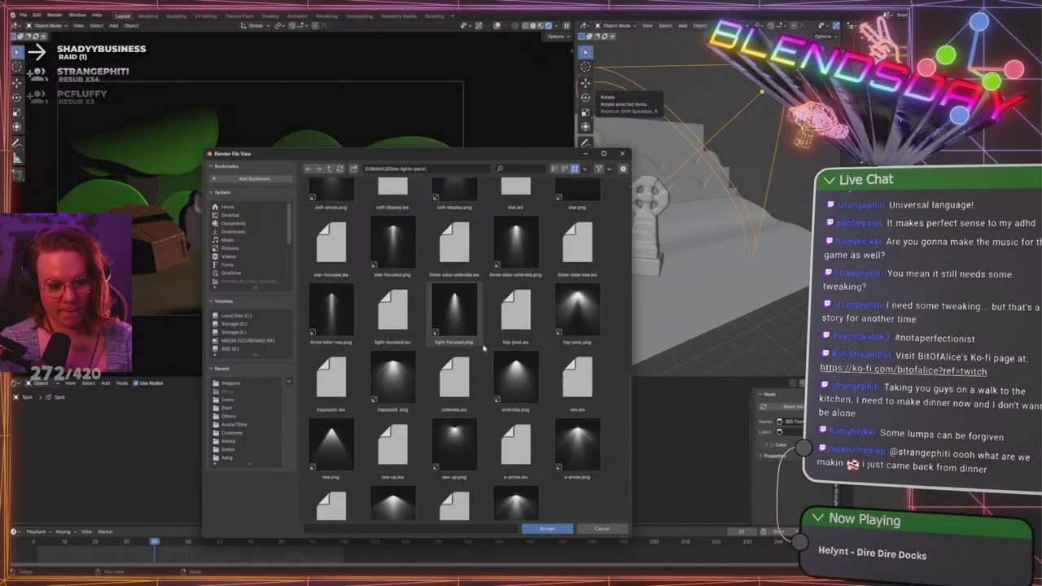
{"action": "scroll", "coordinate": [483, 348], "scroll_direction": "down", "scroll_amount": 2}
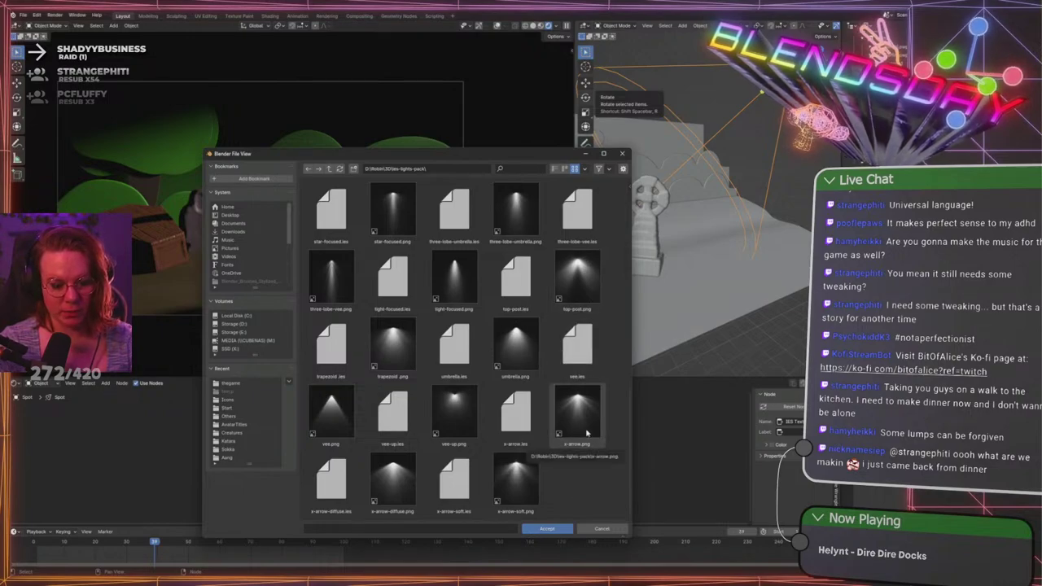
{"action": "left_click", "coordinate": [515, 412]}
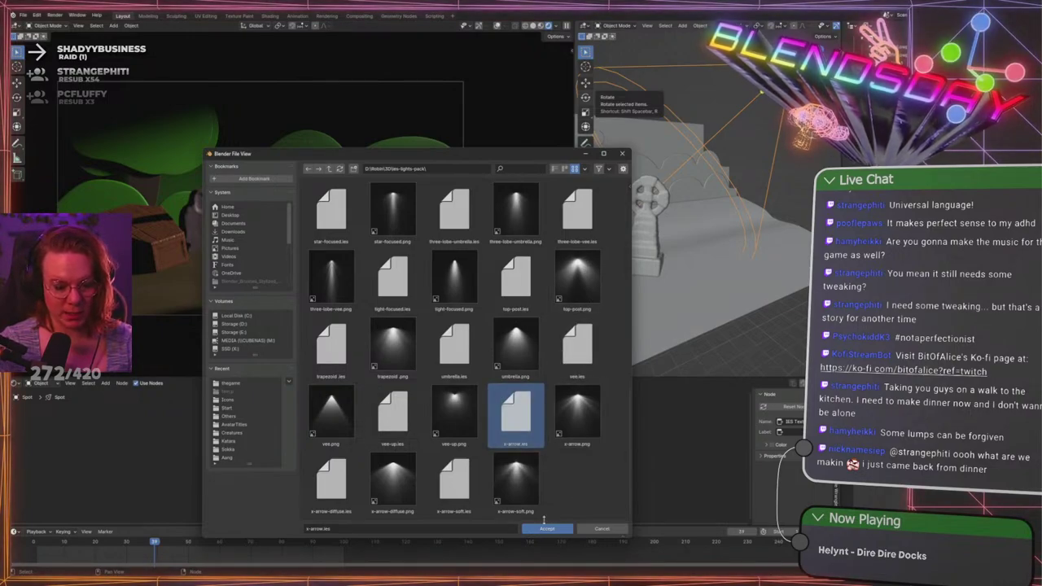
{"action": "left_click", "coordinate": [546, 529]}
Connect the IES Texture's Fac output to the Emission strength and set the IES Texture strength to 0.100
{"action": "left_click_drag", "start_coordinate": [361, 428], "coordinate": [389, 449]}
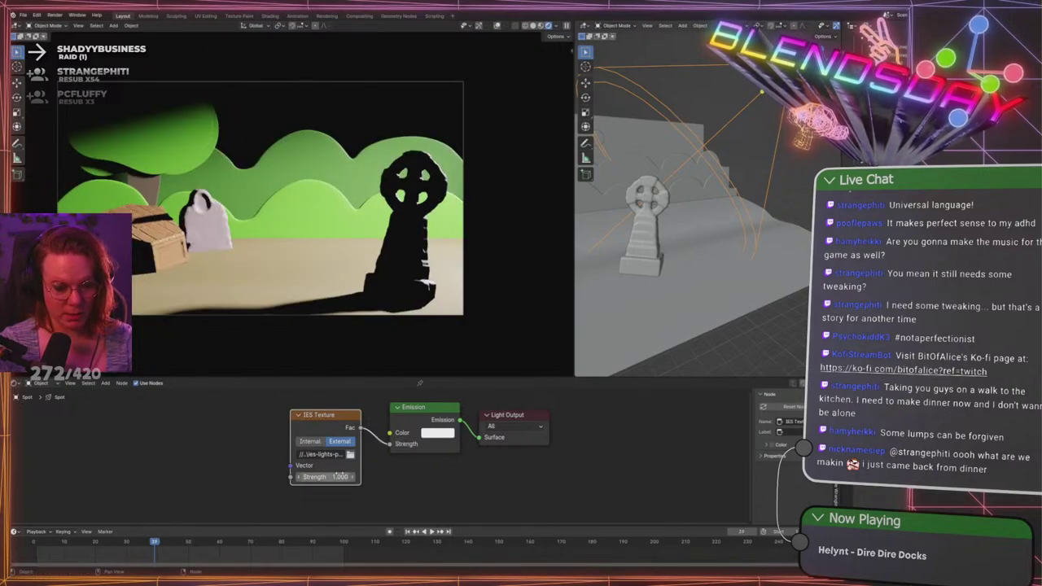
{"action": "left_click_drag", "start_coordinate": [333, 478], "coordinate": [315, 478]}
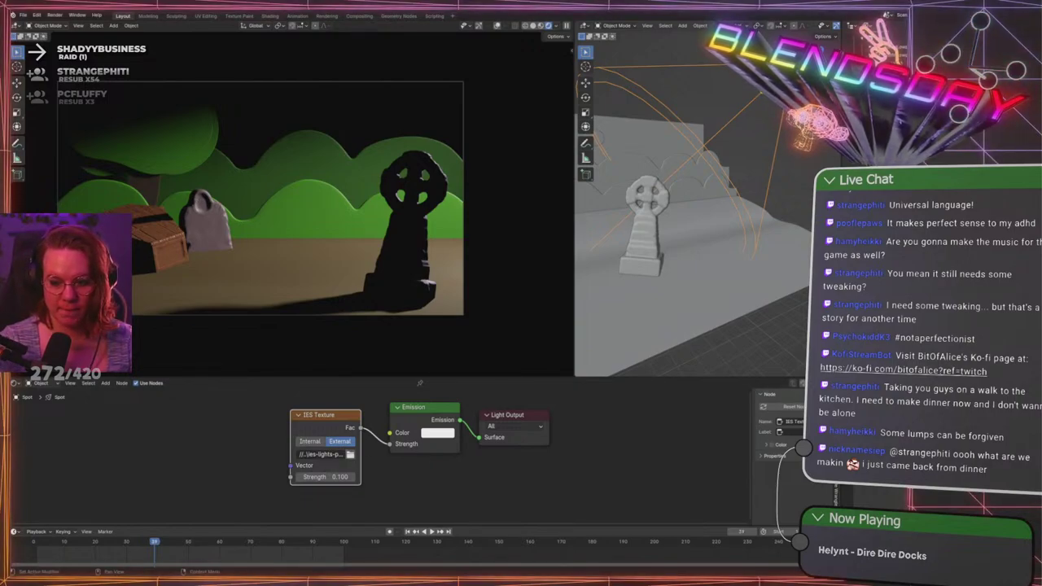
{"action": "key", "text": "Return"}
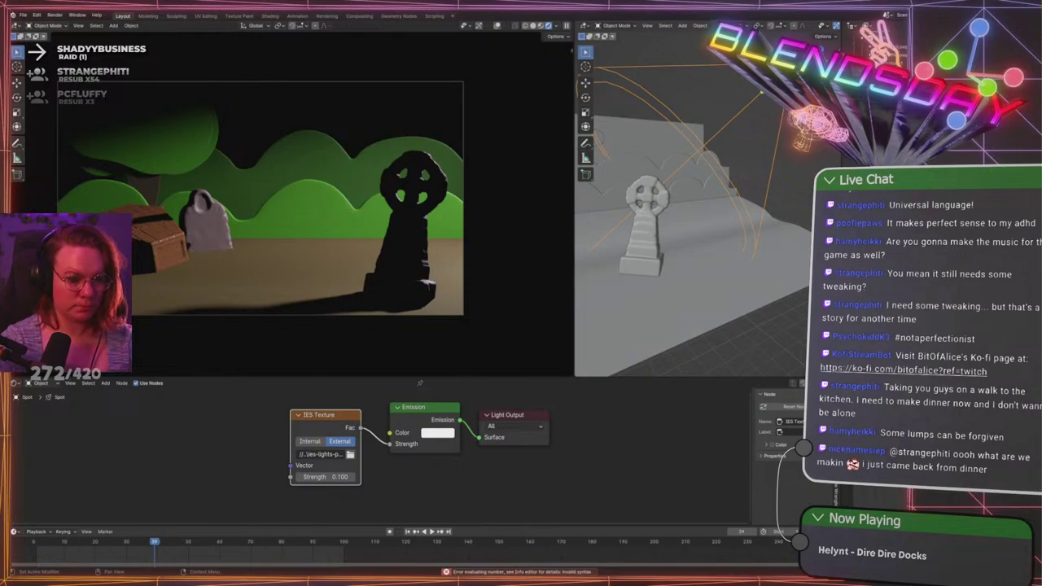
Try bollard.ies as the light's IES profile and replace it with display.ies from the same folder
{"action": "left_click", "coordinate": [350, 455]}
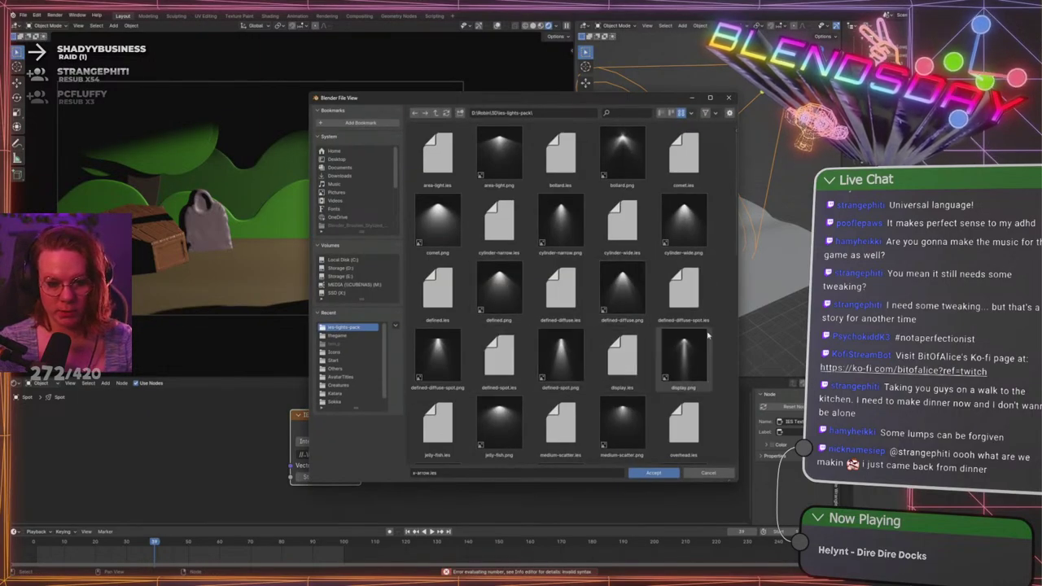
{"action": "double_click", "coordinate": [561, 153]}
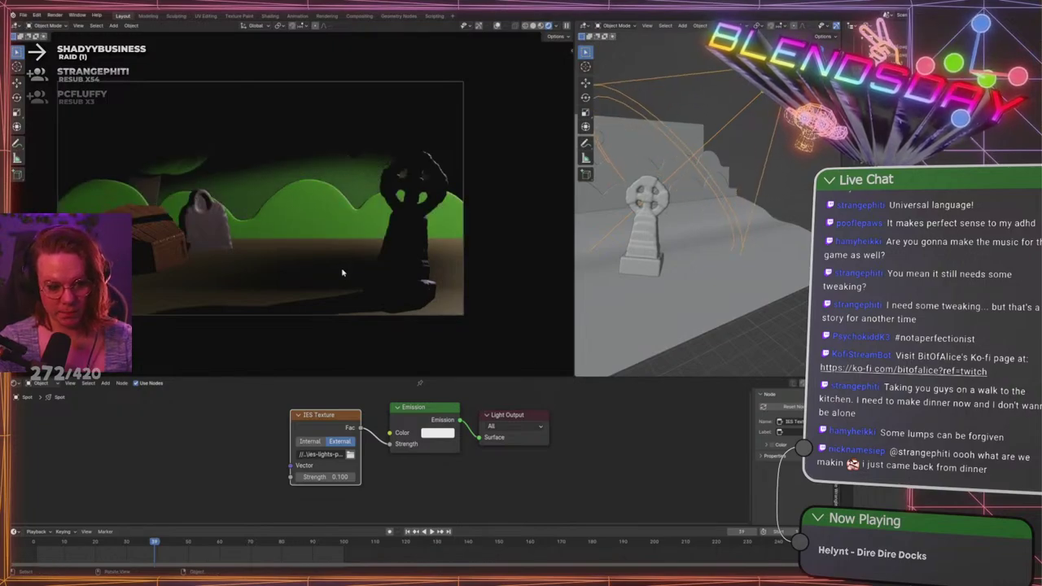
{"action": "left_click", "coordinate": [350, 454]}
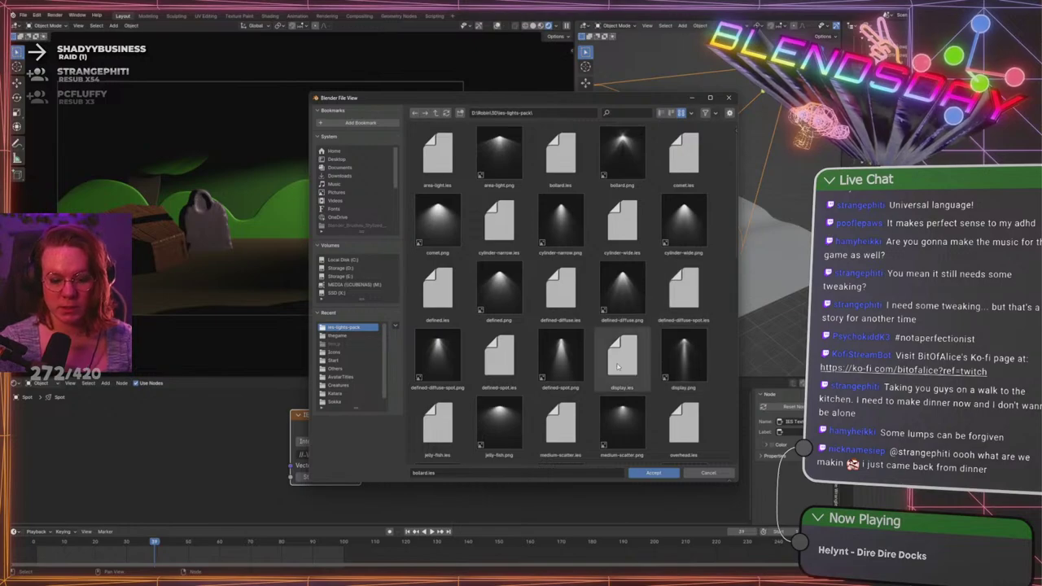
{"action": "double_click", "coordinate": [623, 357]}
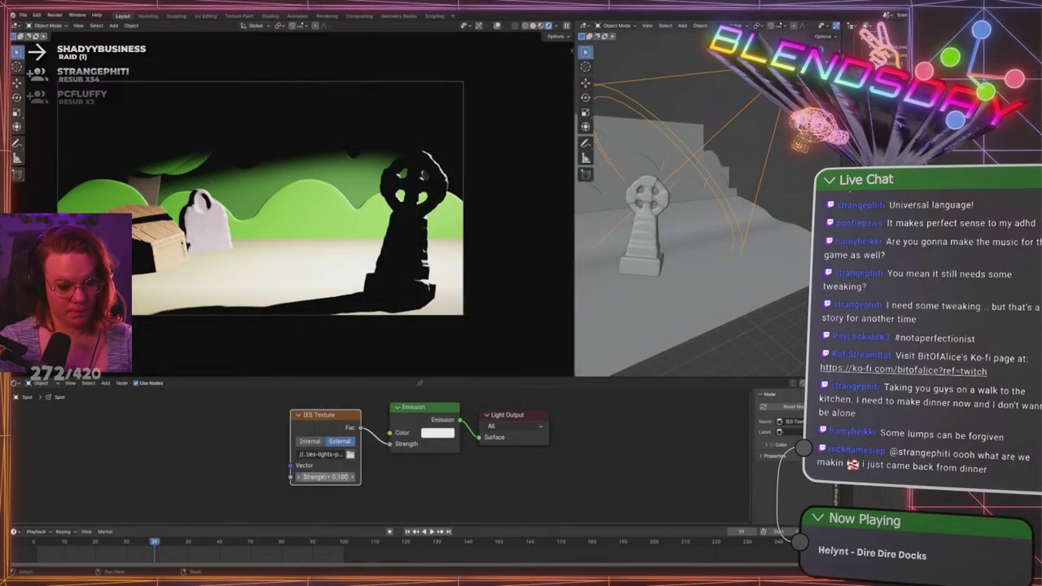
Try IES Texture strengths of 0.01 and 1, settle on 0.500, and widen the spot light's cone
{"action": "left_click_drag", "start_coordinate": [323, 476], "coordinate": [330, 476]}
{"action": "left_click", "coordinate": [328, 477]}
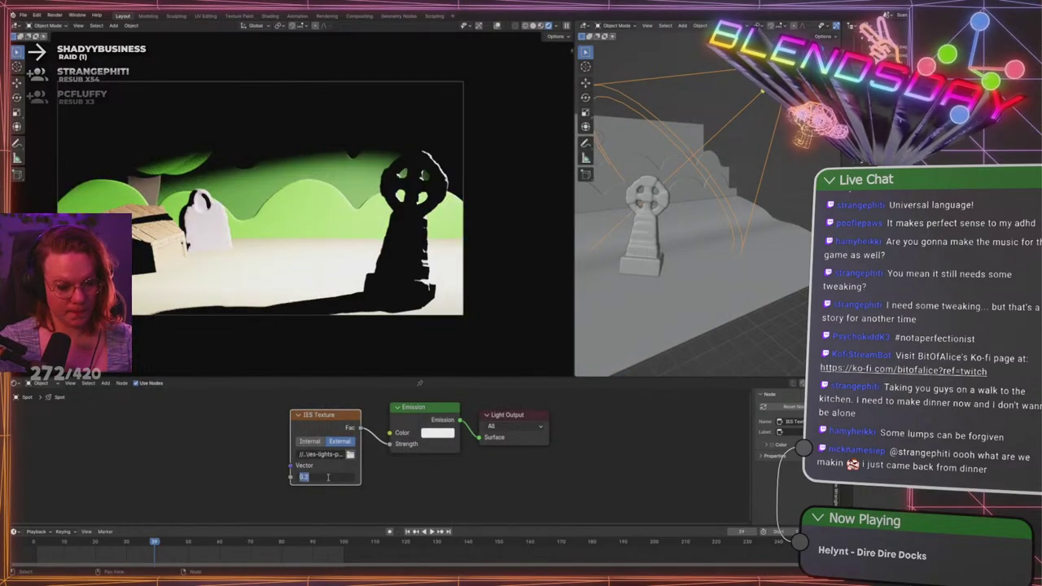
{"action": "type", "text": "0.01"}
{"action": "key", "text": "Return"}
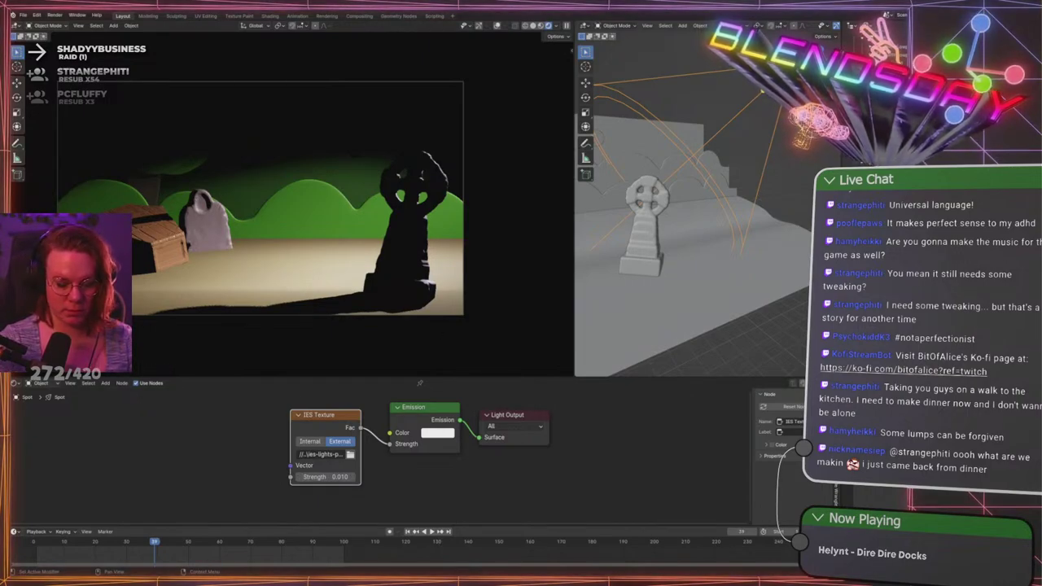
{"action": "left_click", "coordinate": [339, 477]}
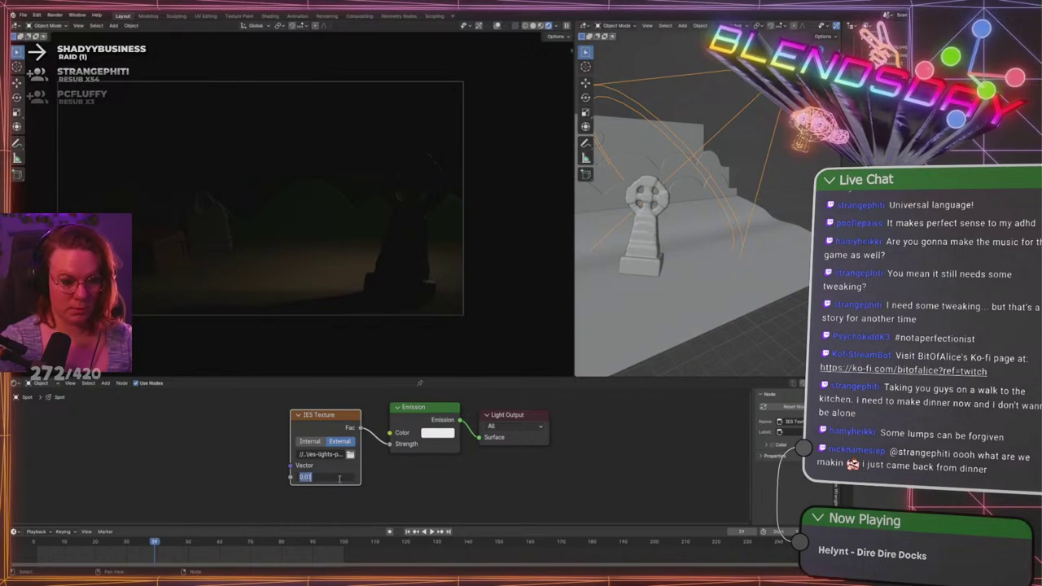
{"action": "type", "text": "1"}
{"action": "key", "text": "Return"}
{"action": "mouse_move", "coordinate": [330, 480]}
{"action": "left_mouse_down"}
{"action": "mouse_move", "coordinate": [304, 479]}
{"action": "mouse_move", "coordinate": [315, 478]}
{"action": "left_mouse_up"}
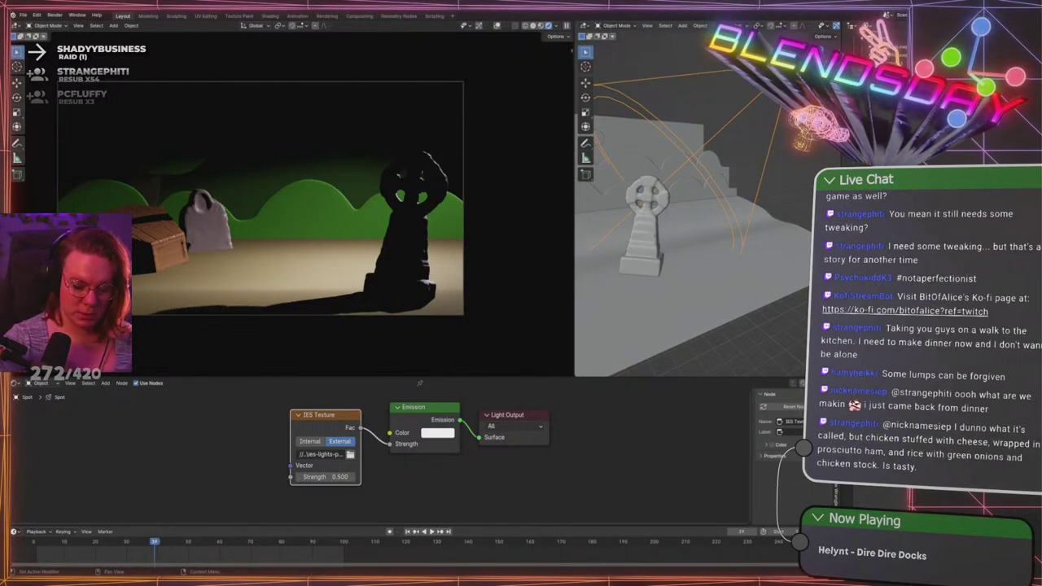
{"action": "left_click_drag", "start_coordinate": [920, 342], "coordinate": [936, 342]}
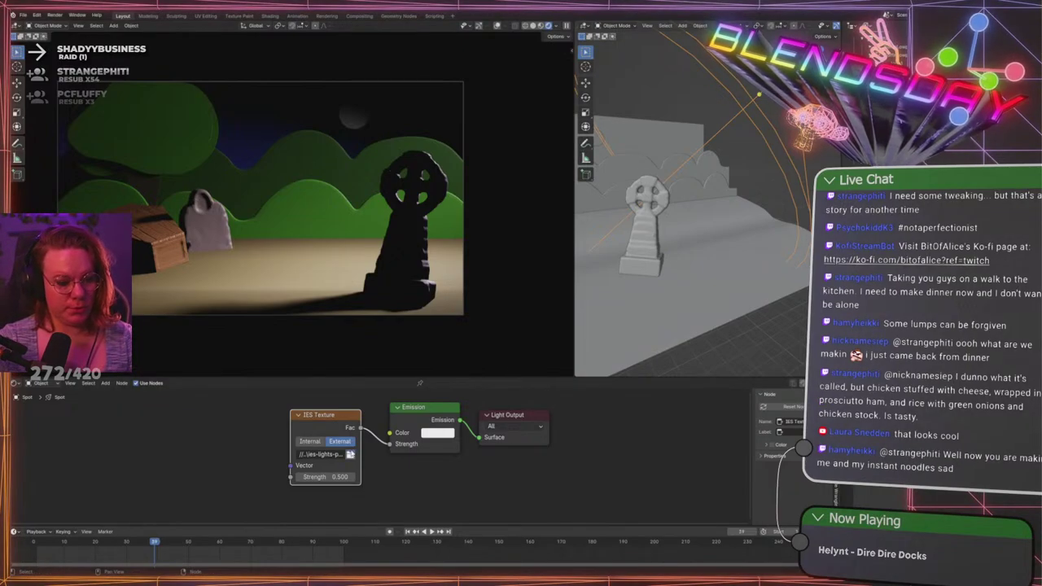
Try three-lobe-vee.ies from the ies-lights-pack folder as the spot light's external IES profile
{"action": "left_click", "coordinate": [350, 455]}
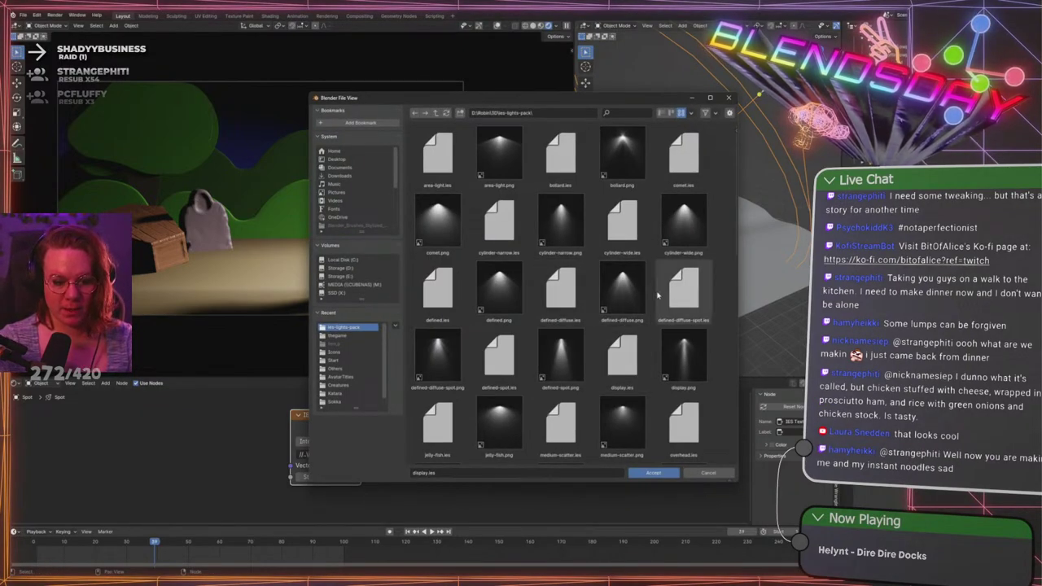
{"action": "scroll", "coordinate": [559, 326], "scroll_direction": "down", "scroll_amount": 5}
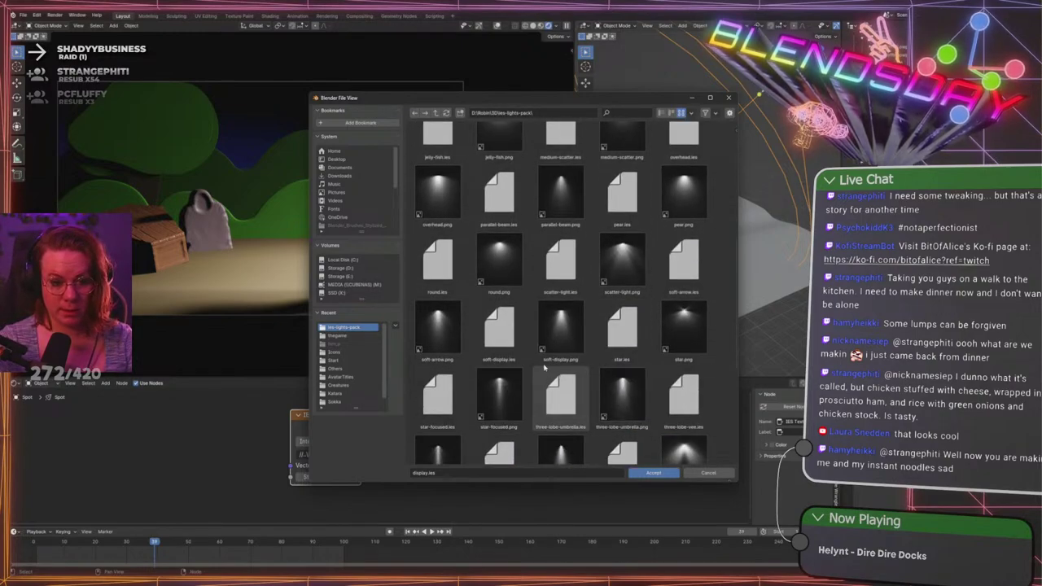
{"action": "scroll", "coordinate": [473, 307], "scroll_direction": "up", "scroll_amount": 4}
{"action": "scroll", "coordinate": [694, 299], "scroll_direction": "down", "scroll_amount": 5}
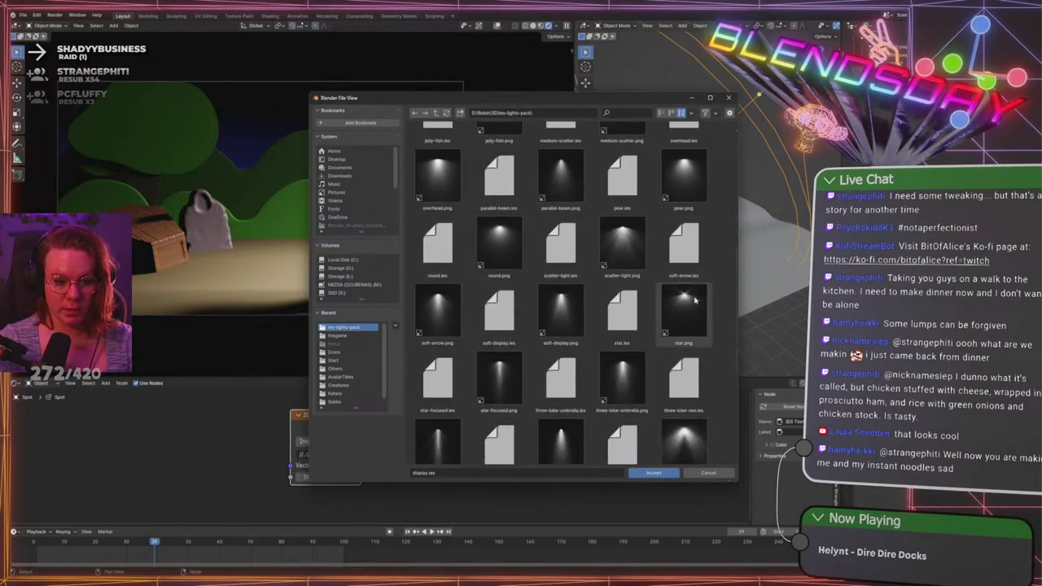
{"action": "scroll", "coordinate": [694, 300], "scroll_direction": "down", "scroll_amount": 3}
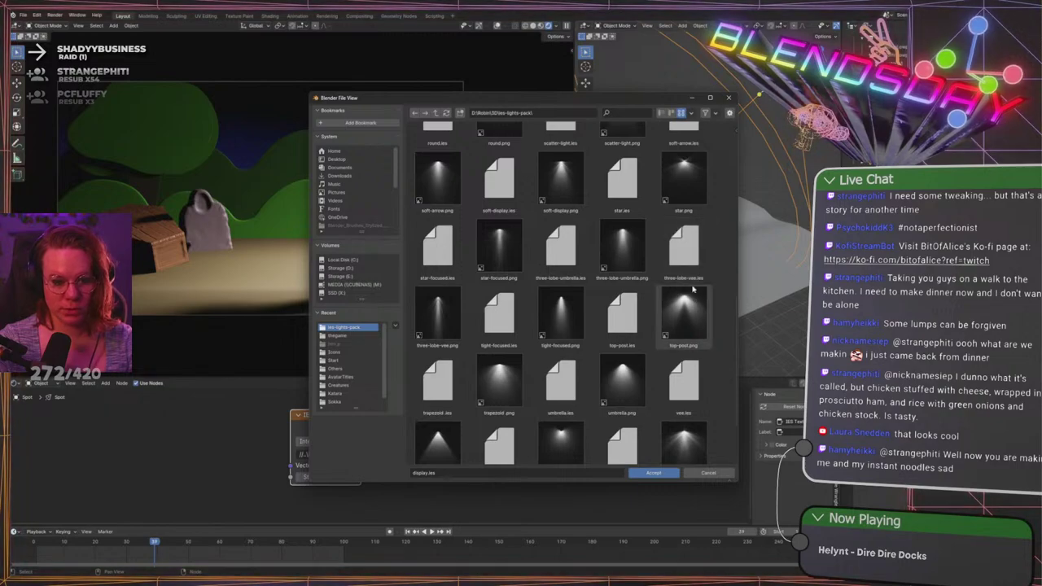
{"action": "scroll", "coordinate": [501, 279], "scroll_direction": "down", "scroll_amount": 2}
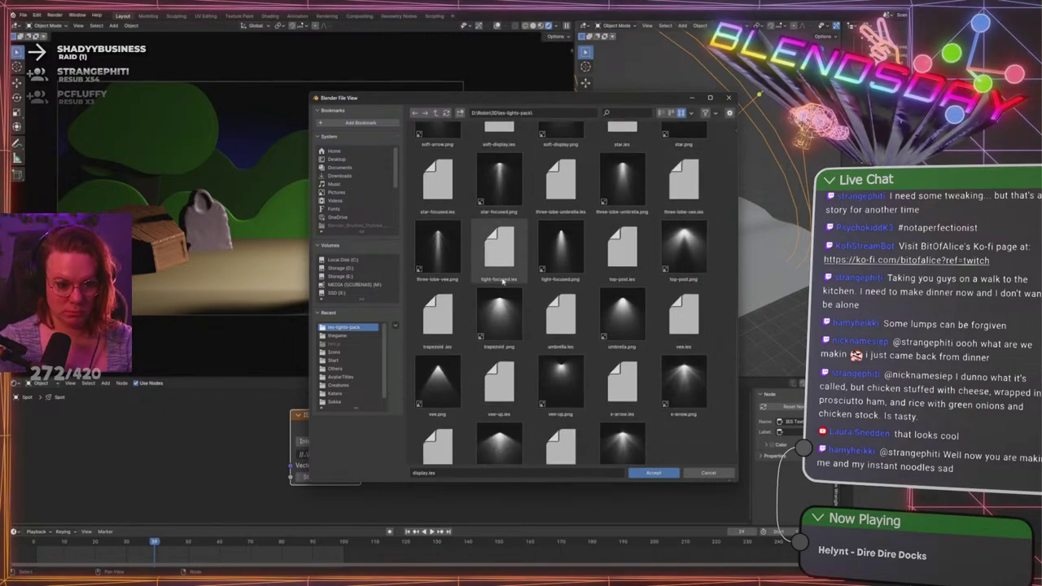
{"action": "double_click", "coordinate": [684, 183]}
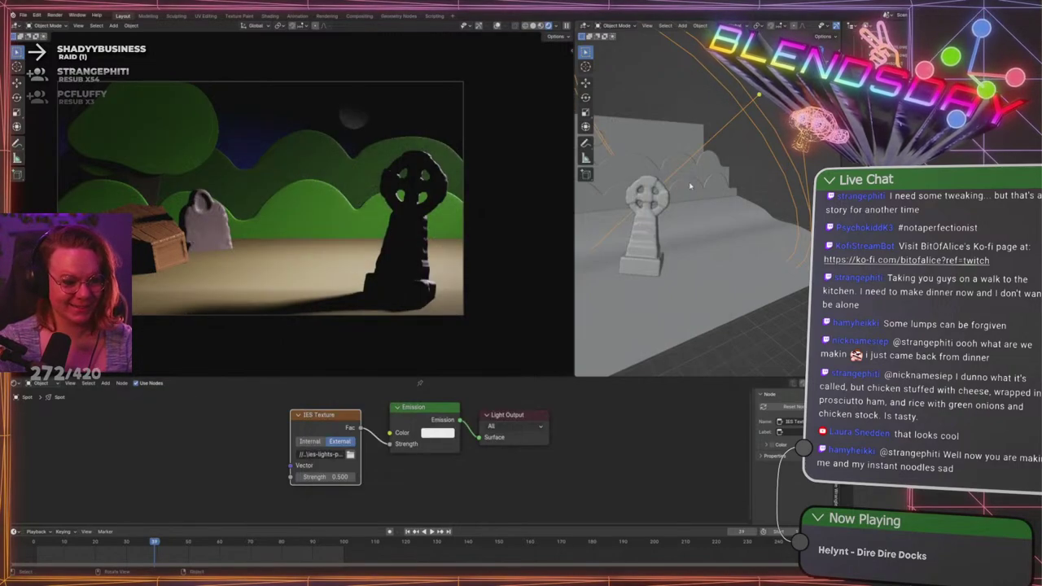
Load defined-spot.ies from the ies-lights-pack folder into the spot light's IES Texture node
{"action": "left_click", "coordinate": [351, 456]}
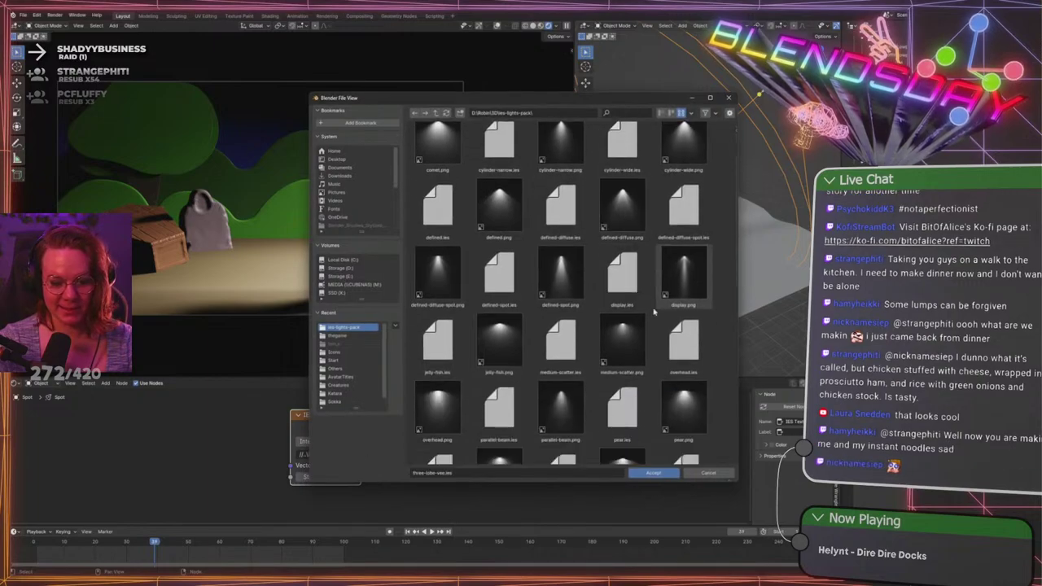
{"action": "scroll", "coordinate": [600, 267], "scroll_direction": "down", "scroll_amount": 1}
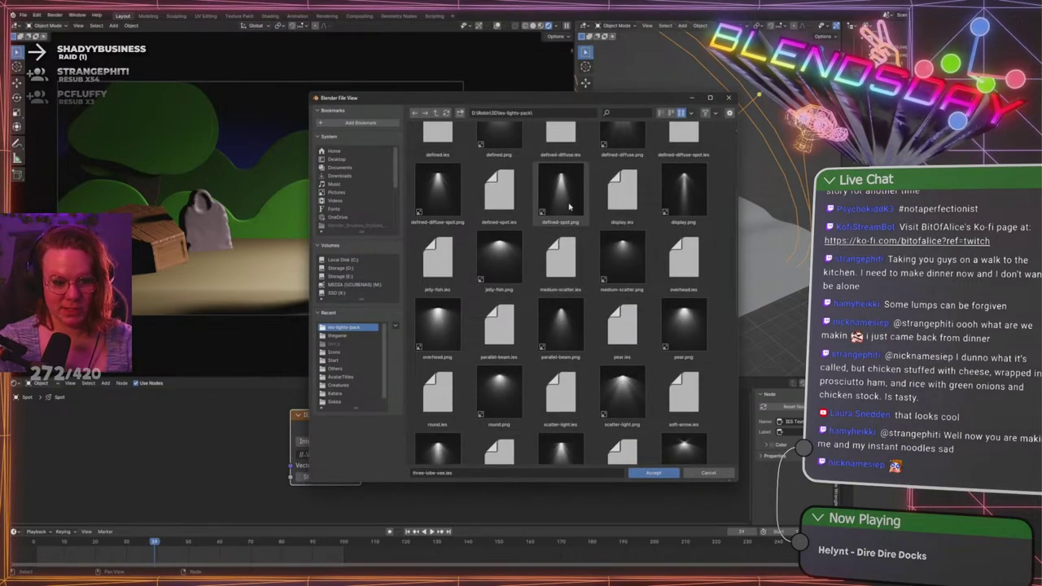
{"action": "double_click", "coordinate": [501, 198]}
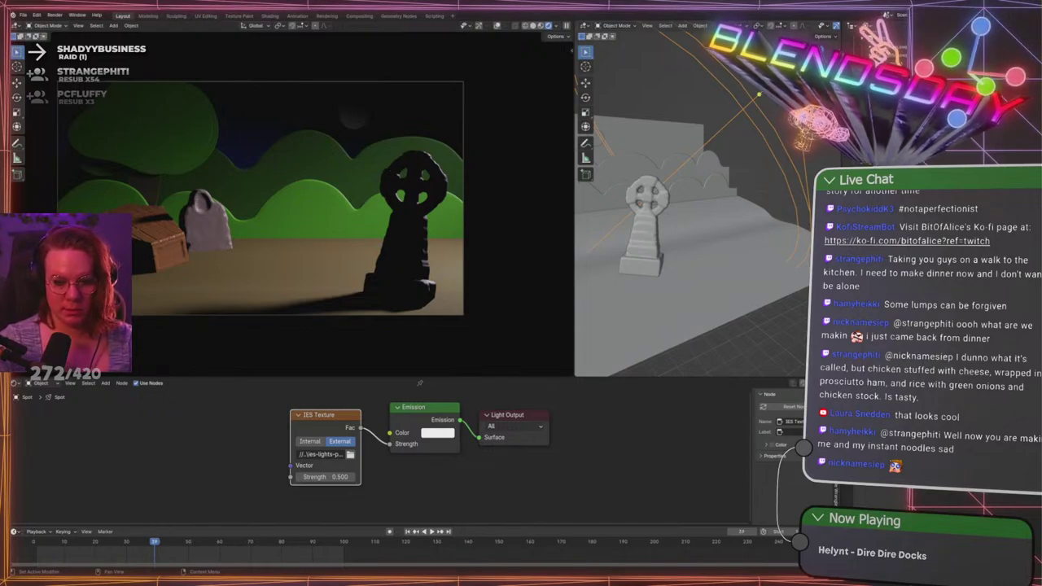
Enlarge the modelling viewport and rotate the spot light by about 4.5° in top view to aim it along the scene
{"action": "scroll", "coordinate": [718, 292], "scroll_direction": "down", "scroll_amount": 10}
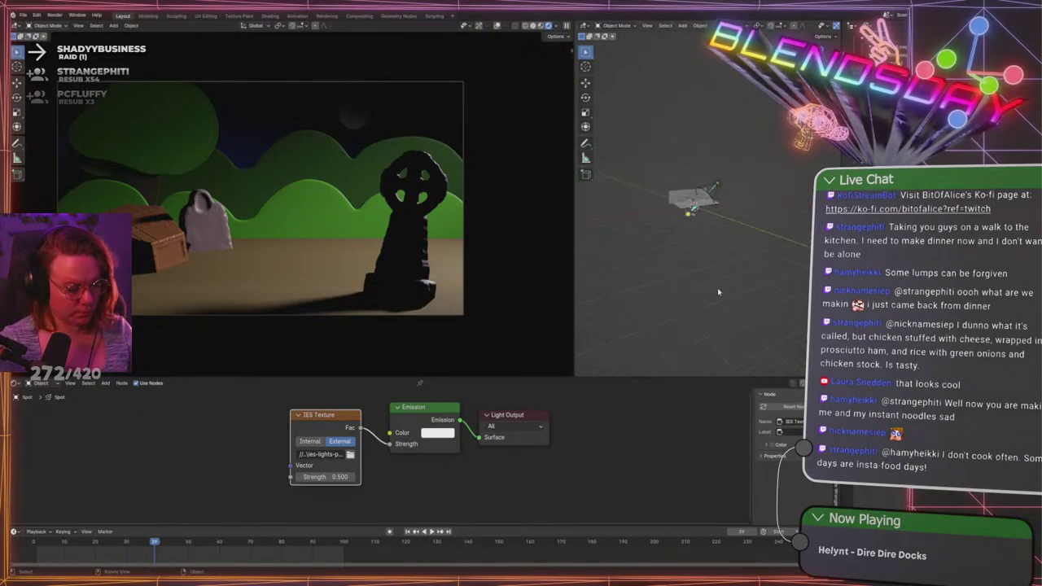
{"action": "left_click_drag", "start_coordinate": [574, 200], "coordinate": [499, 200]}
{"action": "scroll", "coordinate": [627, 244], "scroll_direction": "up", "scroll_amount": 5}
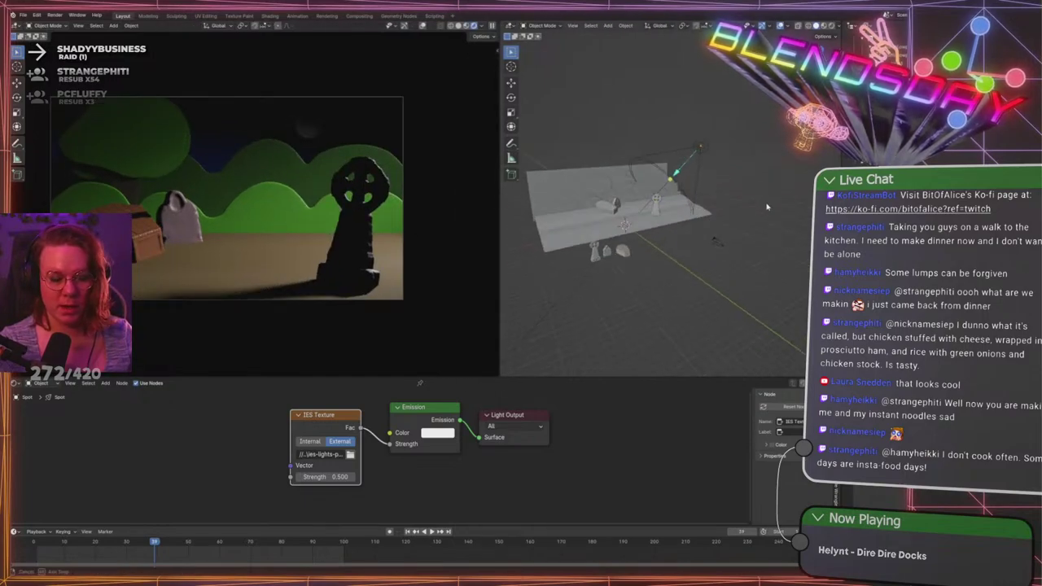
{"action": "middle_click_drag", "start_coordinate": [627, 244], "coordinate": [671, 301]}
{"action": "left_click", "coordinate": [736, 144]}
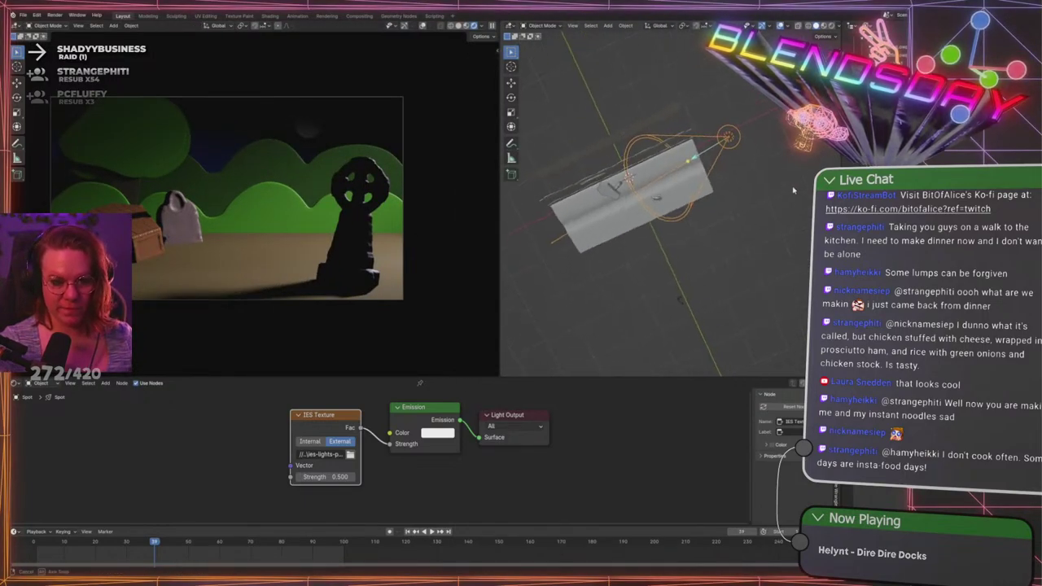
{"action": "key", "text": "KP_7"}
{"action": "key", "text": "r"}
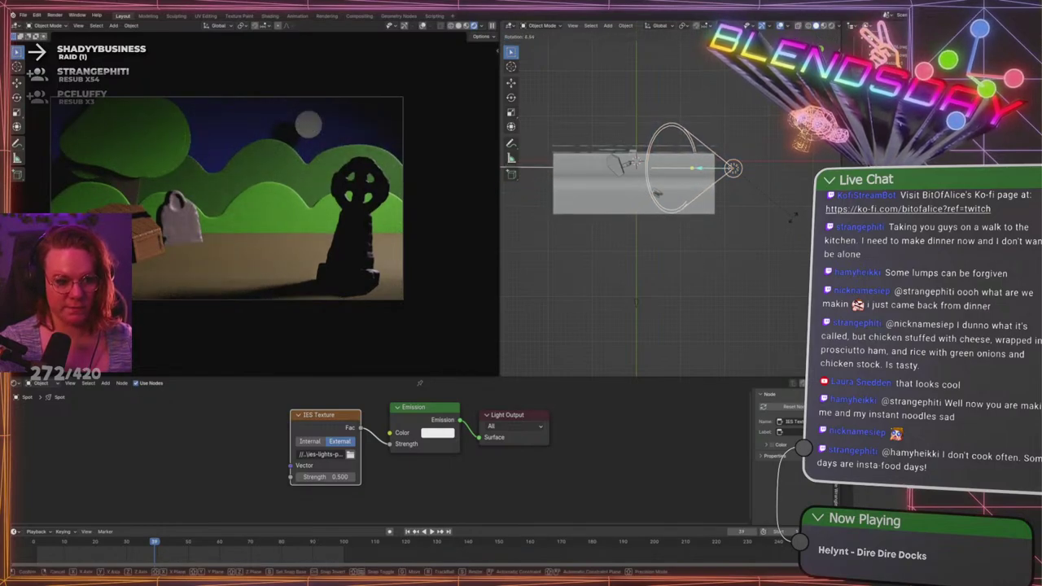
{"action": "left_click", "coordinate": [697, 220]}
Move the second spot light, at the opposite end of the scene, by about -3.3 m in X and -0.83 m in Y
{"action": "scroll", "coordinate": [573, 192], "scroll_direction": "down", "scroll_amount": 3}
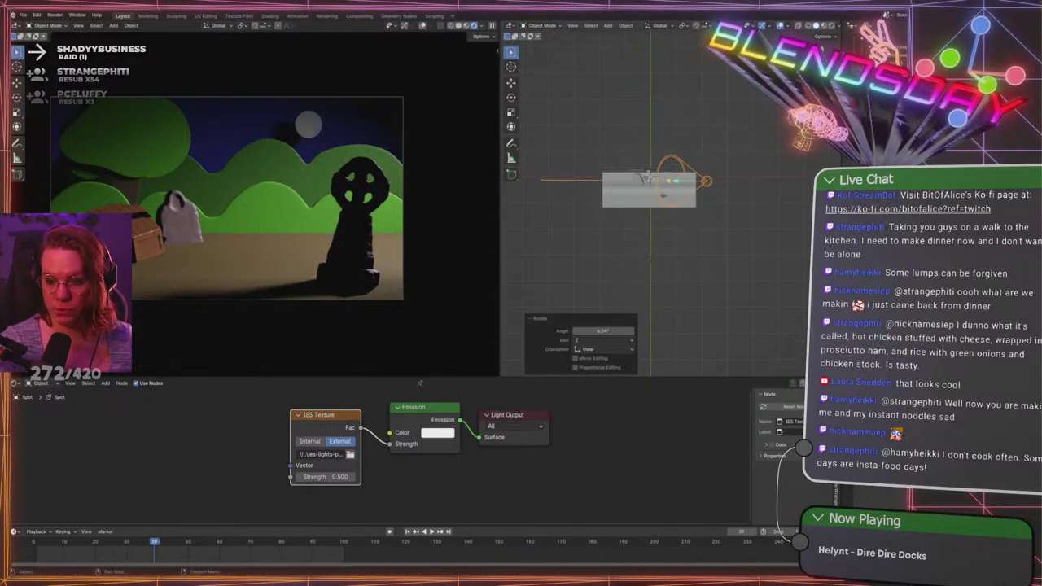
{"action": "scroll", "coordinate": [671, 191], "scroll_direction": "up", "scroll_amount": 2}
{"action": "left_click", "coordinate": [566, 148]}
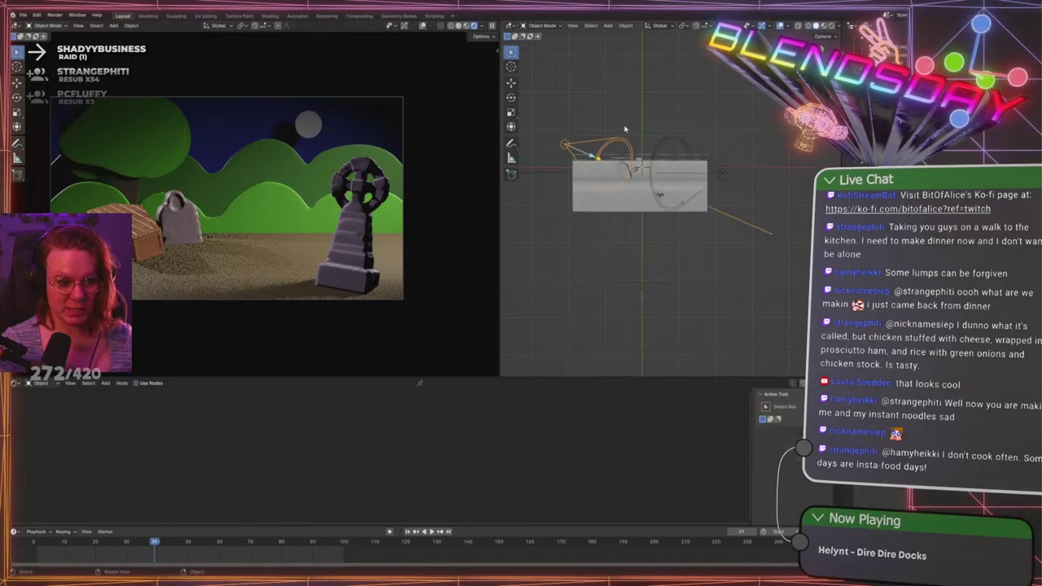
{"action": "key", "text": "g"}
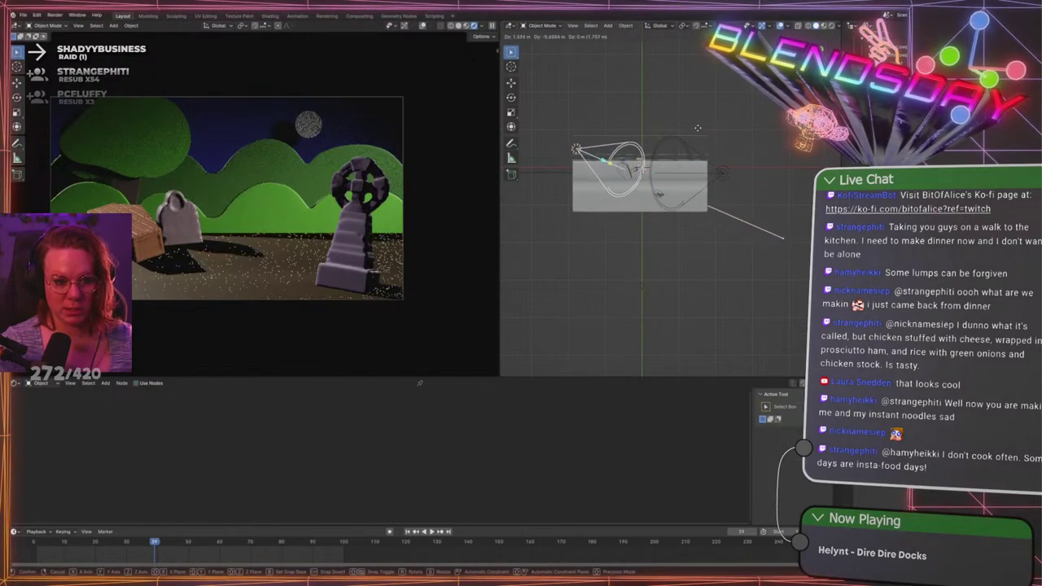
{"action": "left_click", "coordinate": [664, 132]}
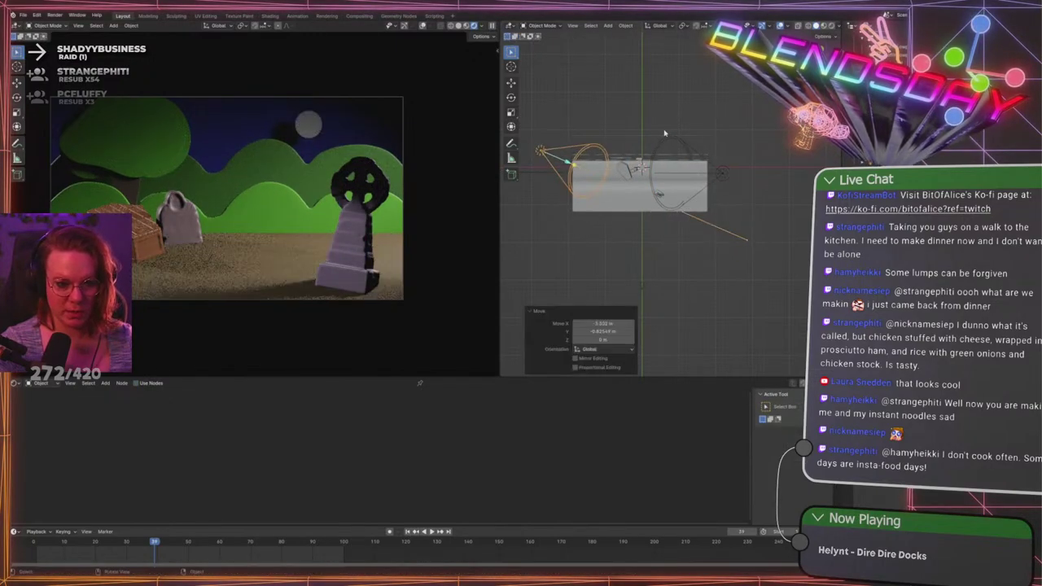
Enable nodes on the second spot light, add an IES Texture node and connect its Fac output to the Emission strength
{"action": "scroll", "coordinate": [634, 205], "scroll_direction": "up", "scroll_amount": 2}
{"action": "middle_click_drag", "start_coordinate": [633, 206], "coordinate": [699, 246], "text": "shift"}
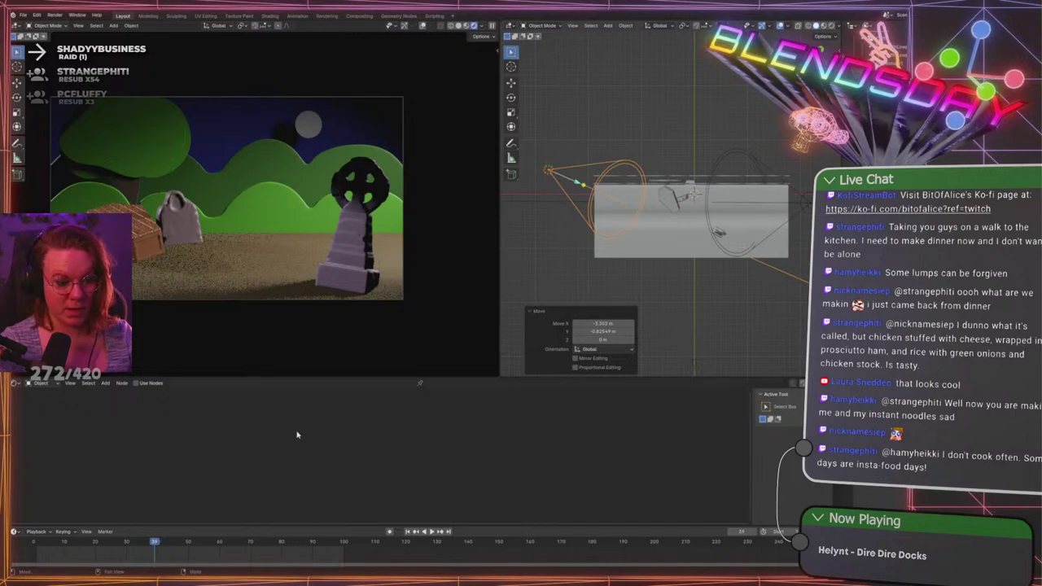
{"action": "left_click", "coordinate": [138, 383]}
{"action": "key", "text": "shift+a"}
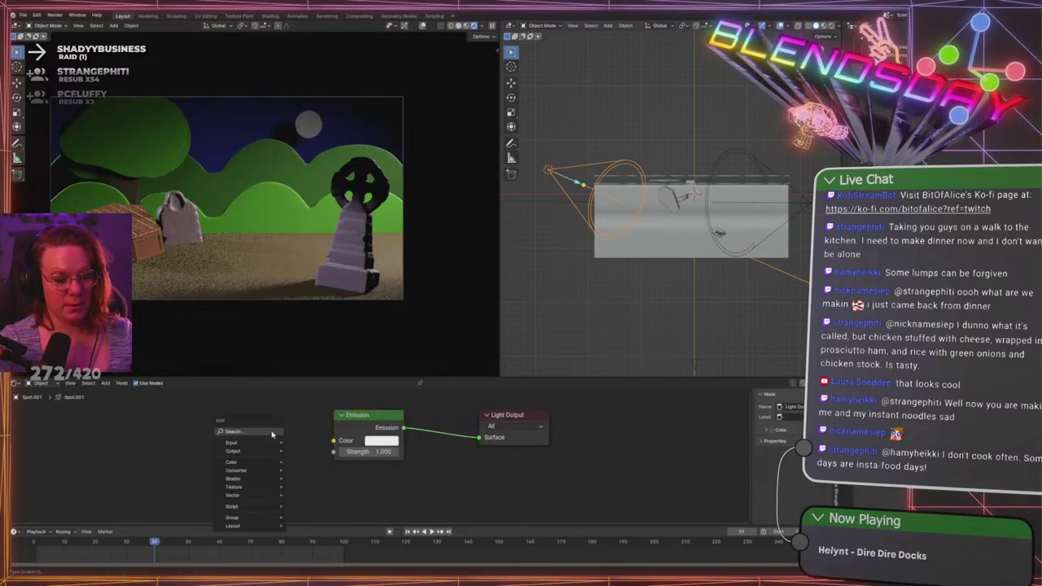
{"action": "left_click", "coordinate": [272, 431]}
{"action": "left_click", "coordinate": [313, 447]}
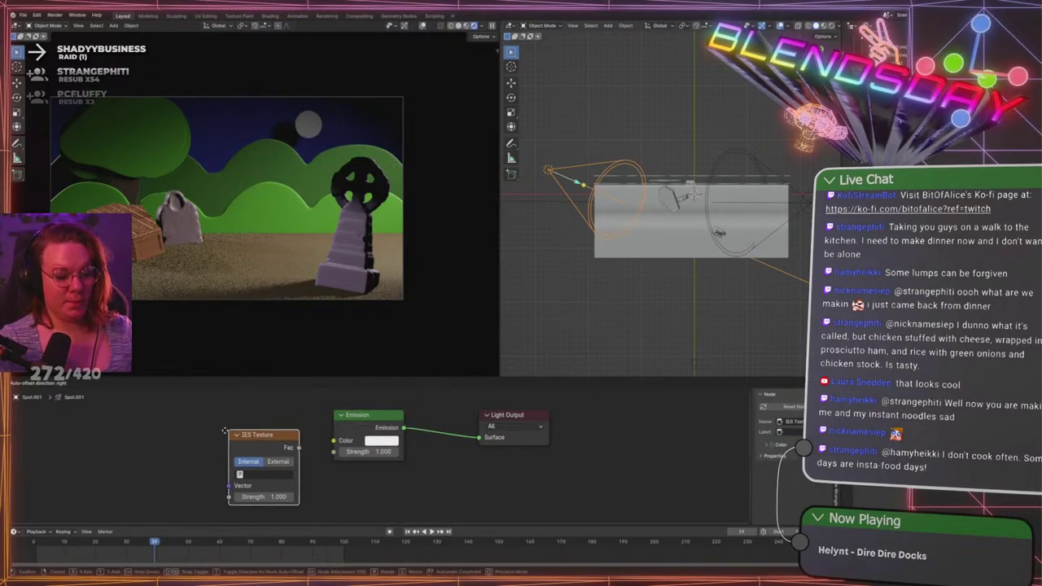
{"action": "left_click", "coordinate": [289, 456]}
{"action": "left_click_drag", "start_coordinate": [294, 448], "coordinate": [334, 460]}
{"action": "left_click_drag", "start_coordinate": [356, 416], "coordinate": [391, 413]}
{"action": "mouse_move", "coordinate": [368, 449]}
{"action": "left_mouse_down"}
{"action": "mouse_move", "coordinate": [356, 441]}
{"action": "mouse_move", "coordinate": [368, 449]}
{"action": "left_mouse_up"}
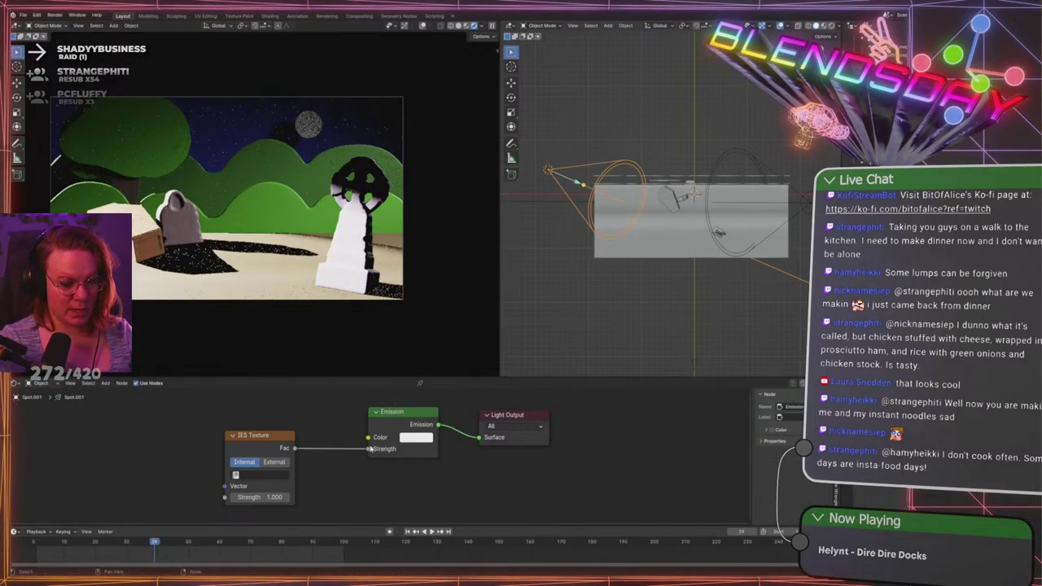
Try linking the first spot light's IES Texture Fac output to the Emission color, and undo the change
{"action": "left_click", "coordinate": [750, 154]}
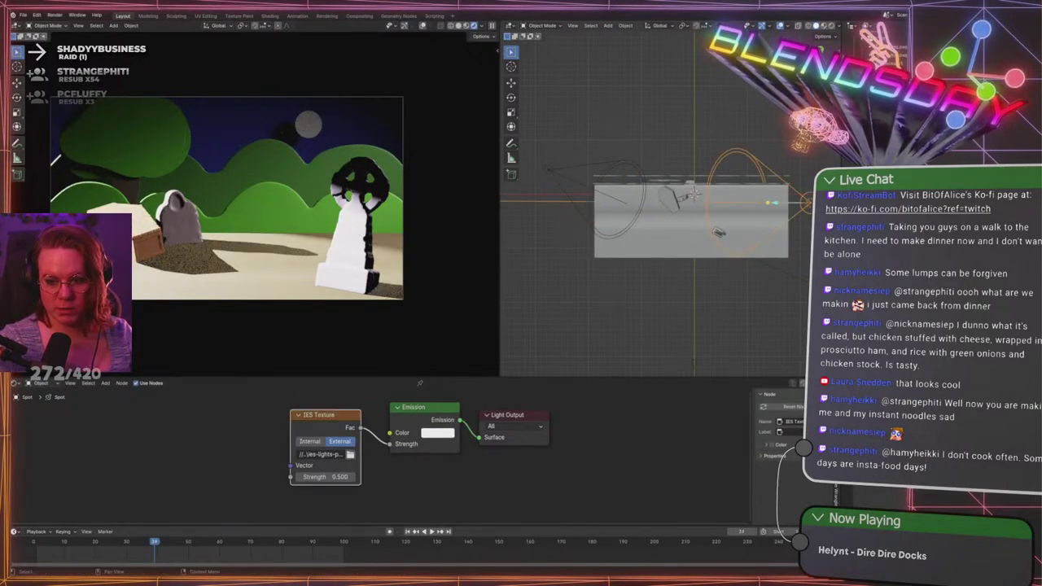
{"action": "left_click_drag", "start_coordinate": [393, 444], "coordinate": [390, 437]}
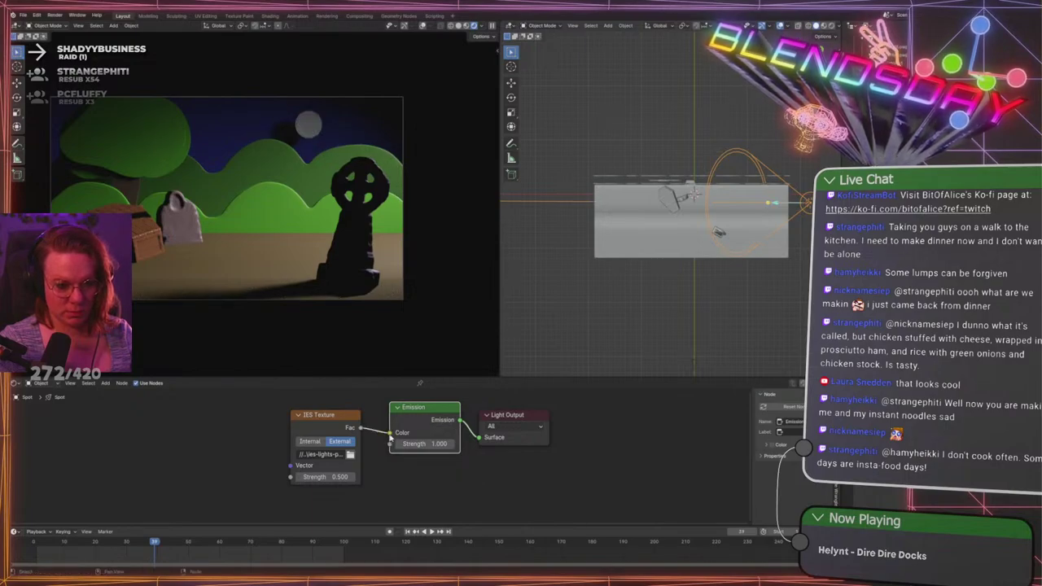
{"action": "key", "text": "ctrl+z"}
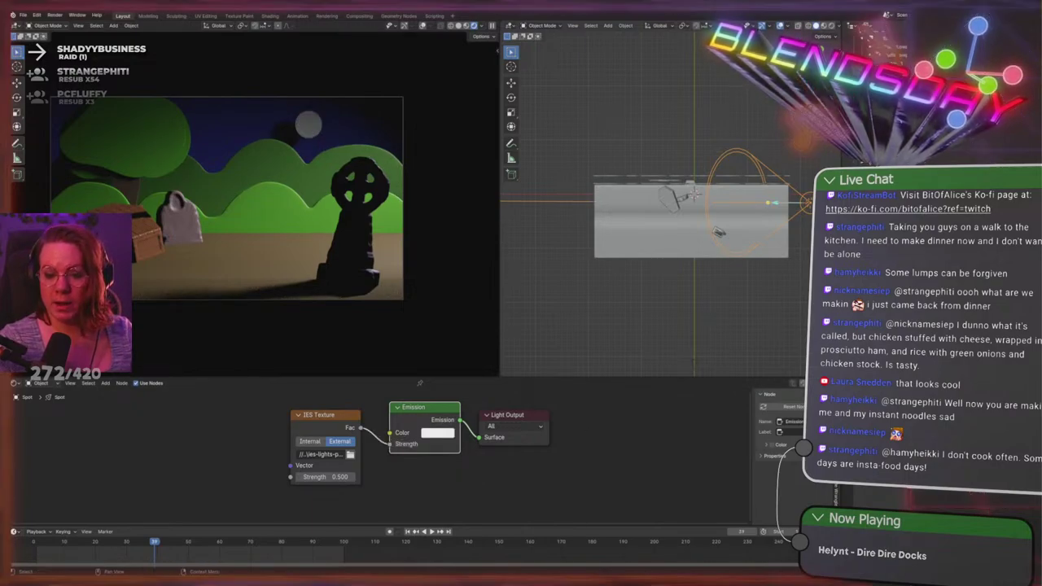
Show the second spot light's nodes and switch its IES Texture to an external file source
{"action": "left_click", "coordinate": [887, 96]}
{"action": "left_click", "coordinate": [1010, 96]}
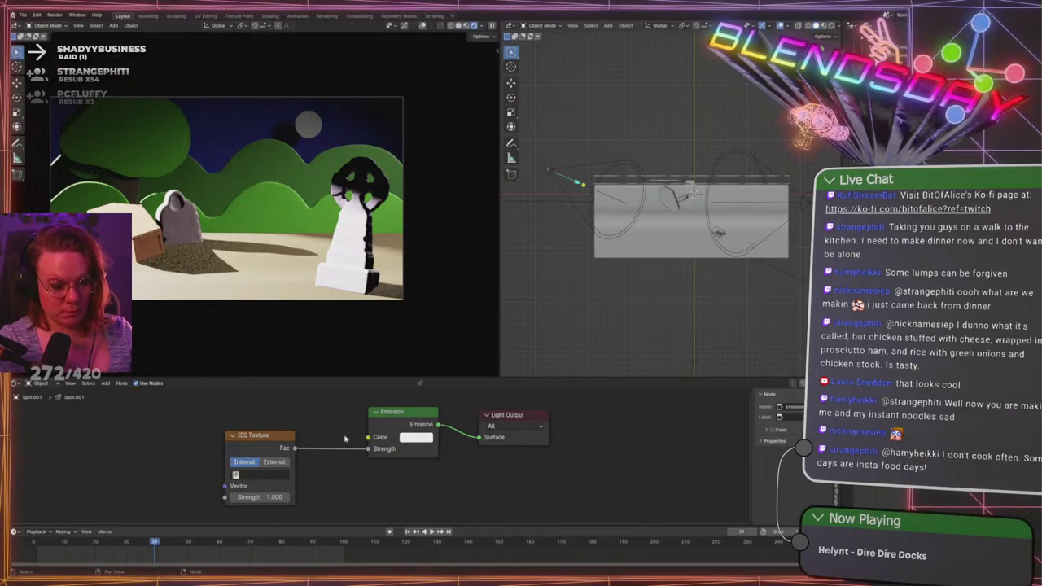
{"action": "left_click_drag", "start_coordinate": [255, 452], "coordinate": [263, 442]}
{"action": "left_click", "coordinate": [281, 453]}
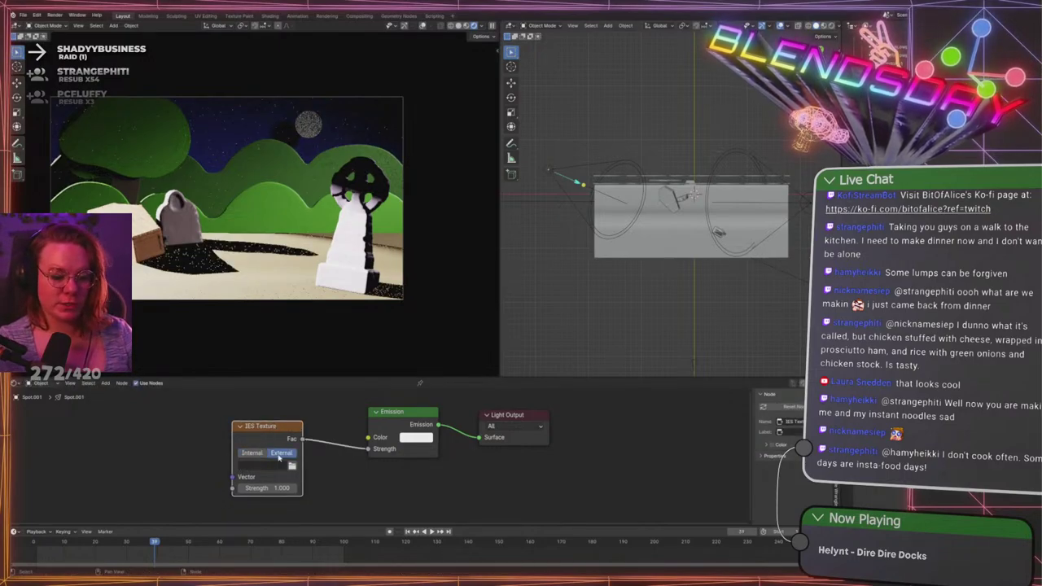
Load vee.ies from the ies-lights-pack folder into the second spot light's IES Texture and set its strength to 1.9
{"action": "left_click", "coordinate": [291, 466]}
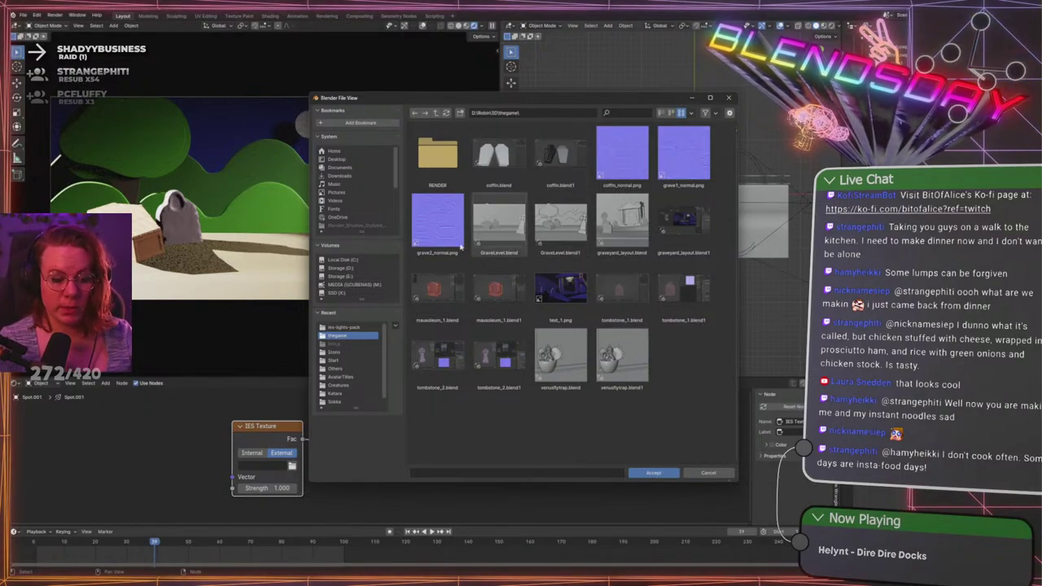
{"action": "left_click", "coordinate": [709, 473]}
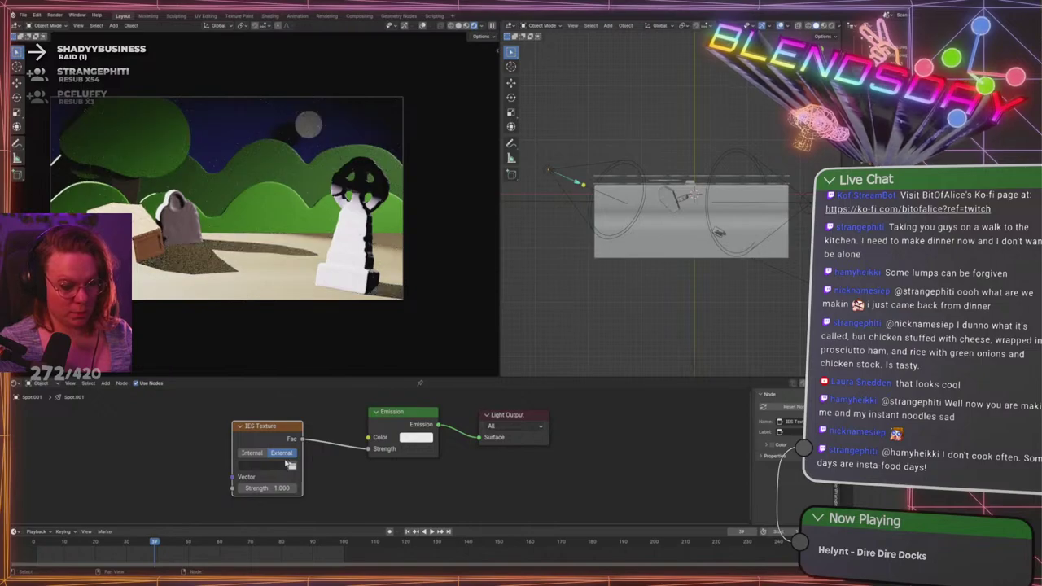
{"action": "left_click", "coordinate": [290, 465]}
{"action": "left_click", "coordinate": [342, 327]}
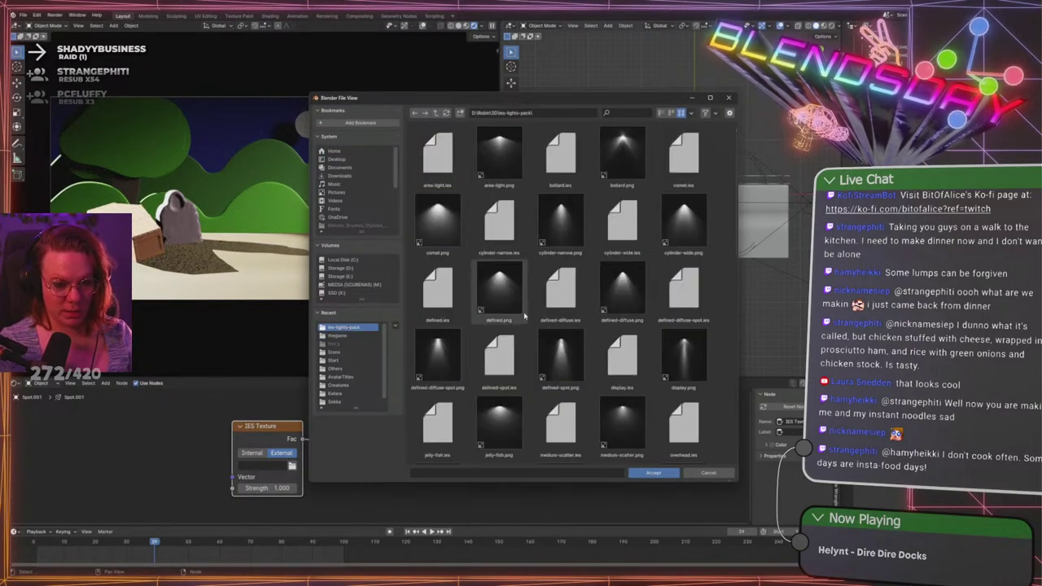
{"action": "scroll", "coordinate": [526, 315], "scroll_direction": "down", "scroll_amount": 10}
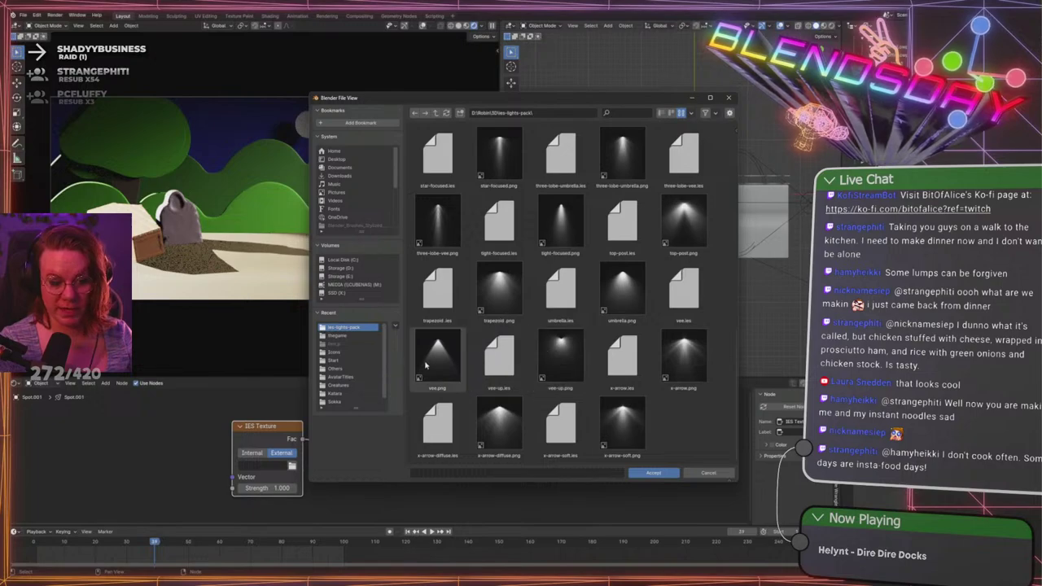
{"action": "double_click", "coordinate": [688, 306]}
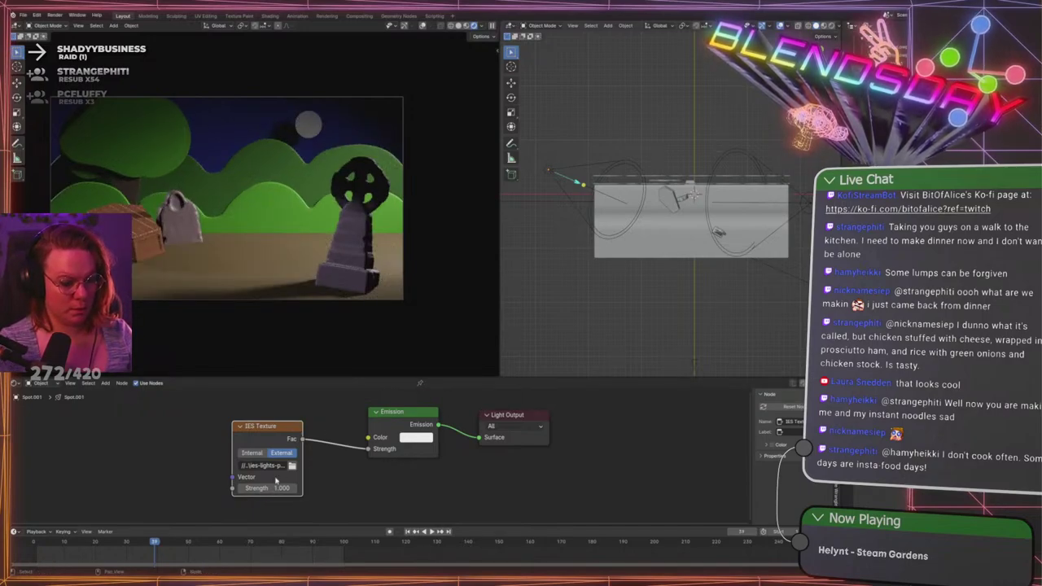
{"action": "mouse_move", "coordinate": [276, 488]}
{"action": "left_mouse_down"}
{"action": "mouse_move", "coordinate": [309, 488]}
{"action": "mouse_move", "coordinate": [268, 488]}
{"action": "left_mouse_up"}
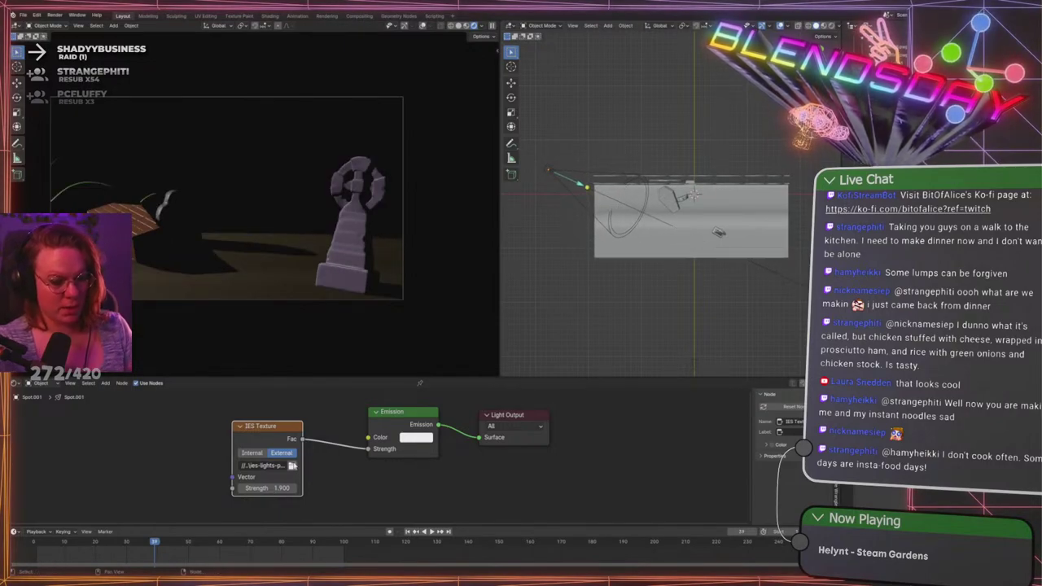
Try the defined-diffuse-spot.ies profile in the second spot light's IES Texture
{"action": "left_click", "coordinate": [293, 465]}
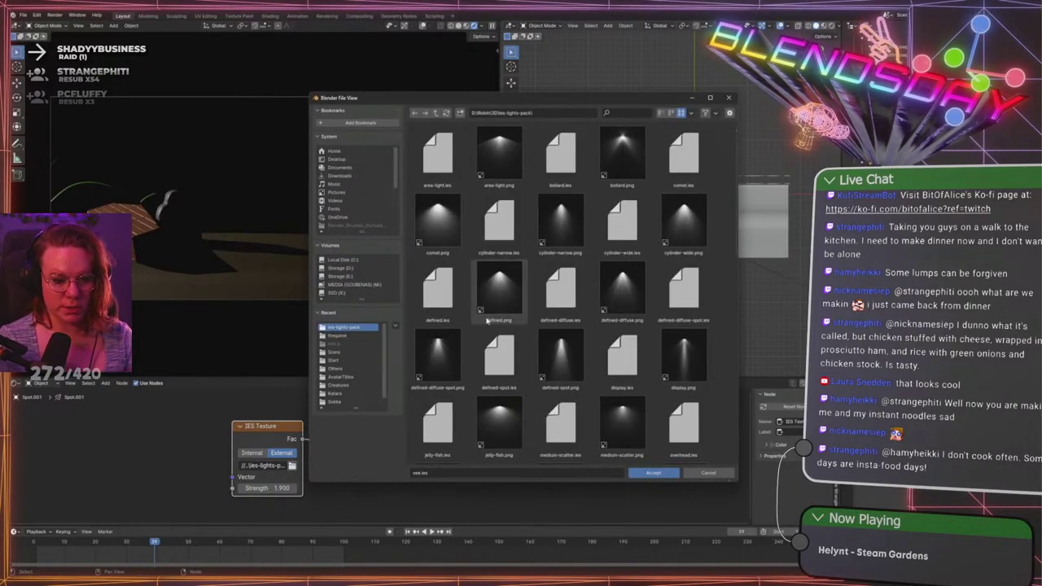
{"action": "double_click", "coordinate": [438, 359]}
{"action": "left_click", "coordinate": [292, 465]}
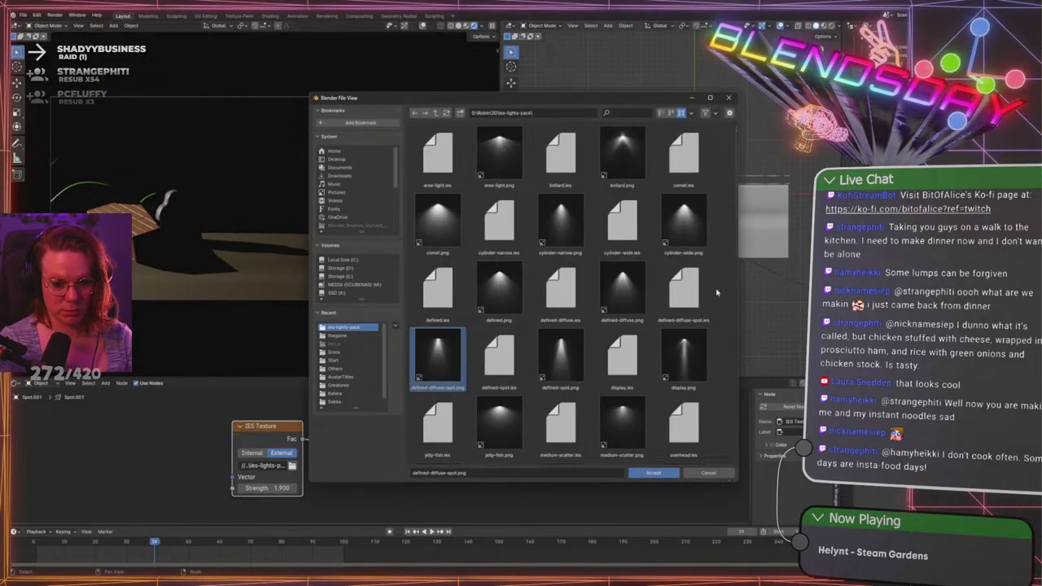
{"action": "double_click", "coordinate": [688, 293]}
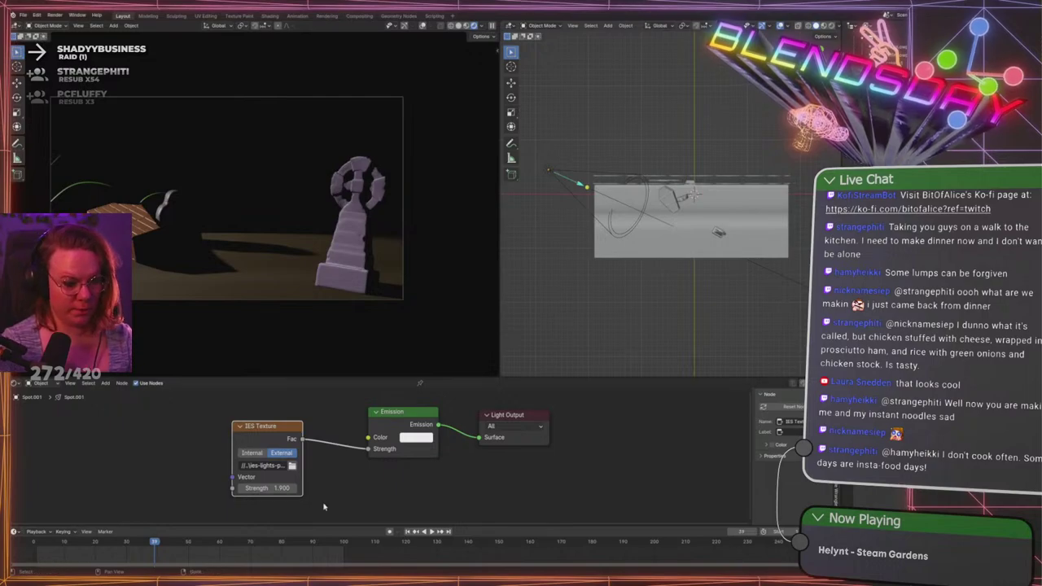
Try the display.ies profile on the second spot light with an IES Texture strength of 0.2
{"action": "left_click", "coordinate": [292, 465]}
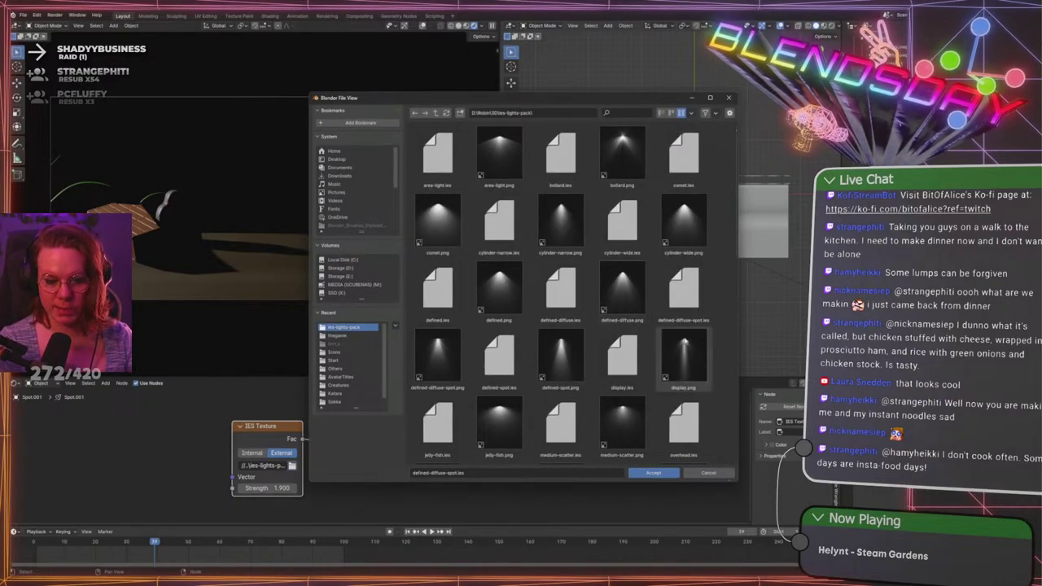
{"action": "double_click", "coordinate": [642, 356]}
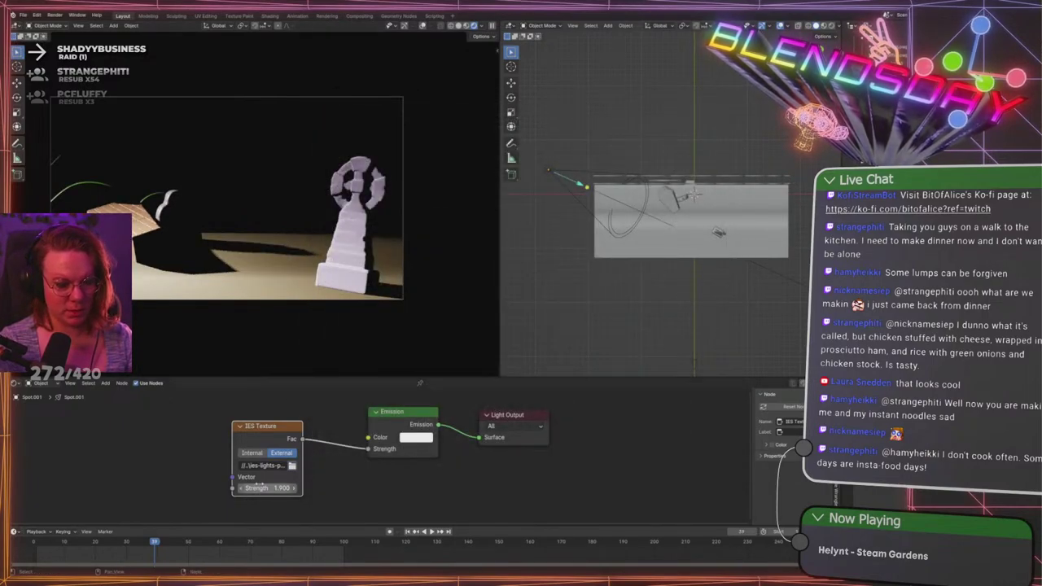
{"action": "left_click_drag", "start_coordinate": [273, 488], "coordinate": [208, 488]}
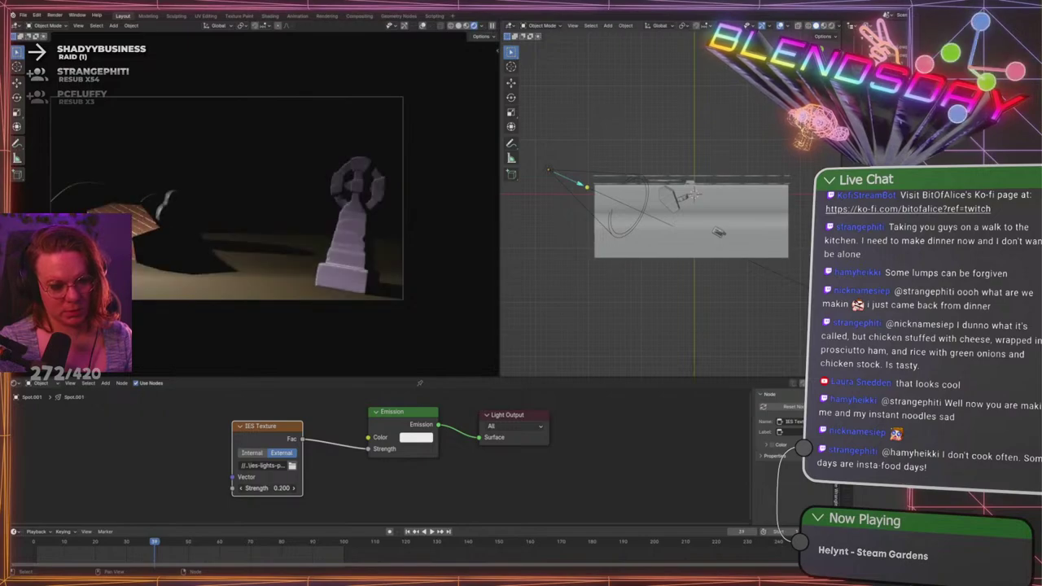
Try three-lobe-vee.ies and defined-diffuse-spot.png as the external file of the second spot light's IES Texture
{"action": "left_click", "coordinate": [292, 466]}
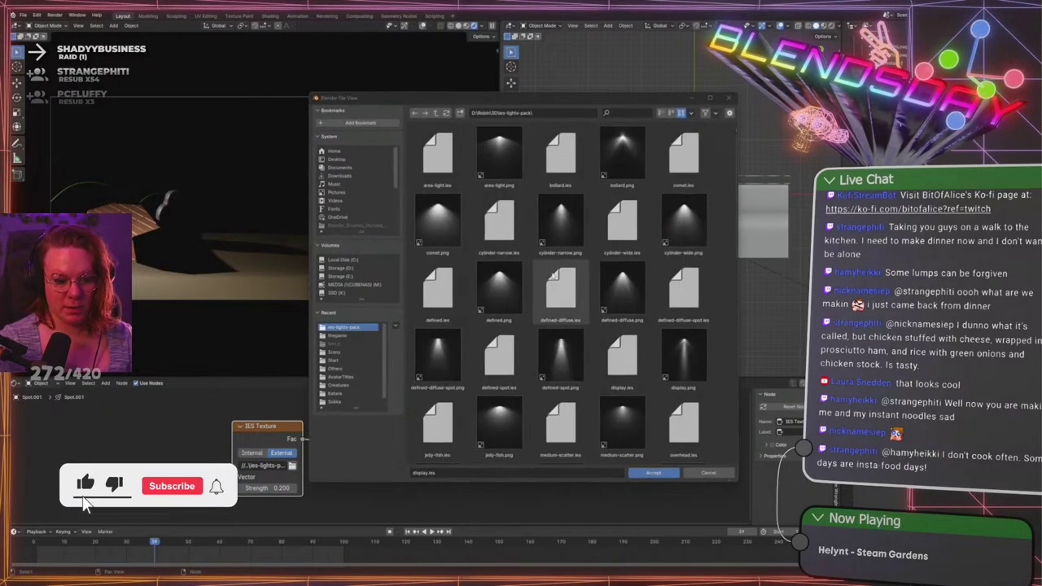
{"action": "scroll", "coordinate": [627, 350], "scroll_direction": "down", "scroll_amount": 5}
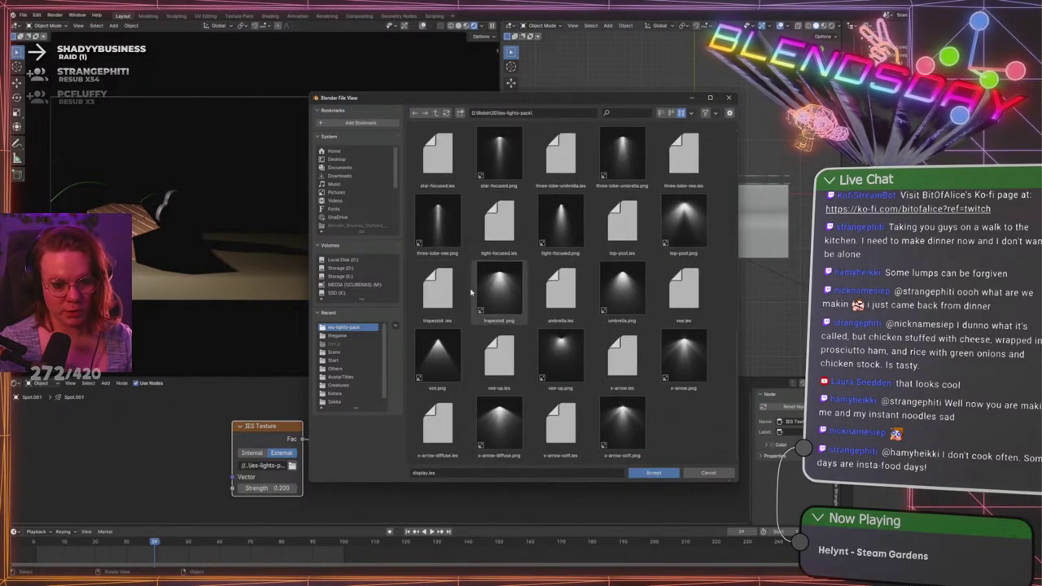
{"action": "scroll", "coordinate": [452, 235], "scroll_direction": "up", "scroll_amount": 1}
{"action": "double_click", "coordinate": [682, 206]}
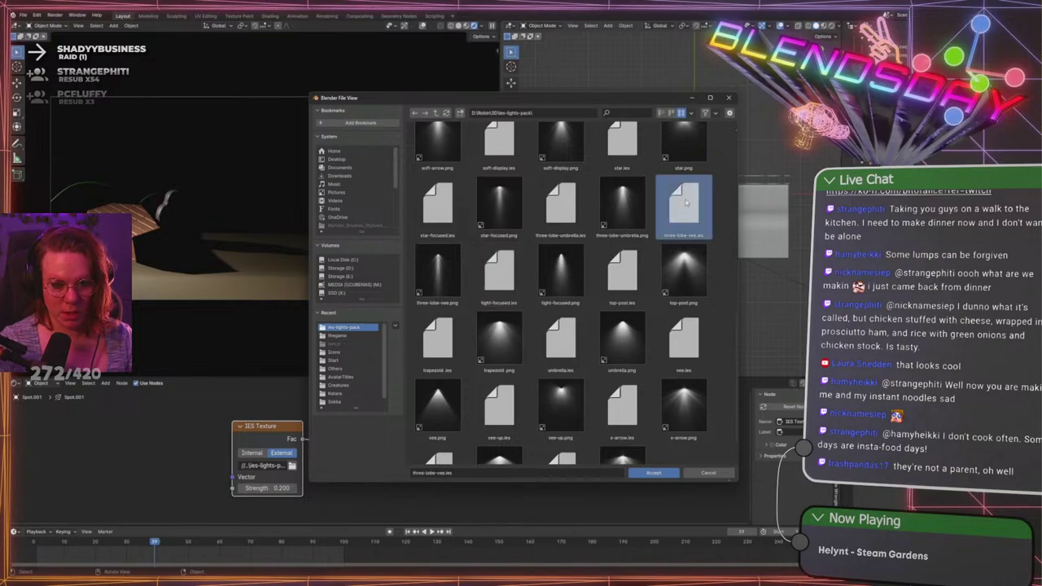
{"action": "left_click", "coordinate": [291, 465]}
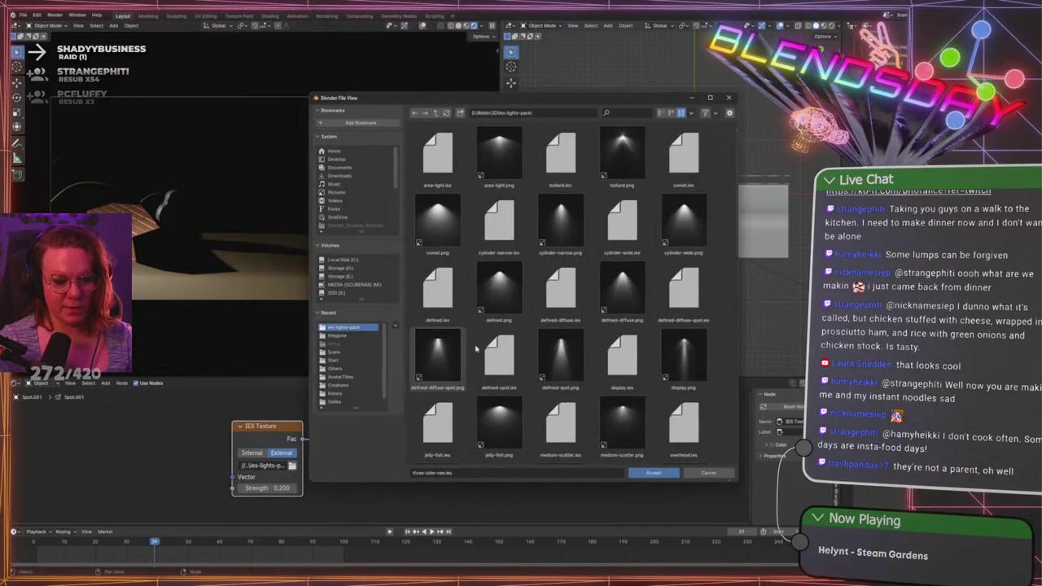
{"action": "double_click", "coordinate": [437, 373]}
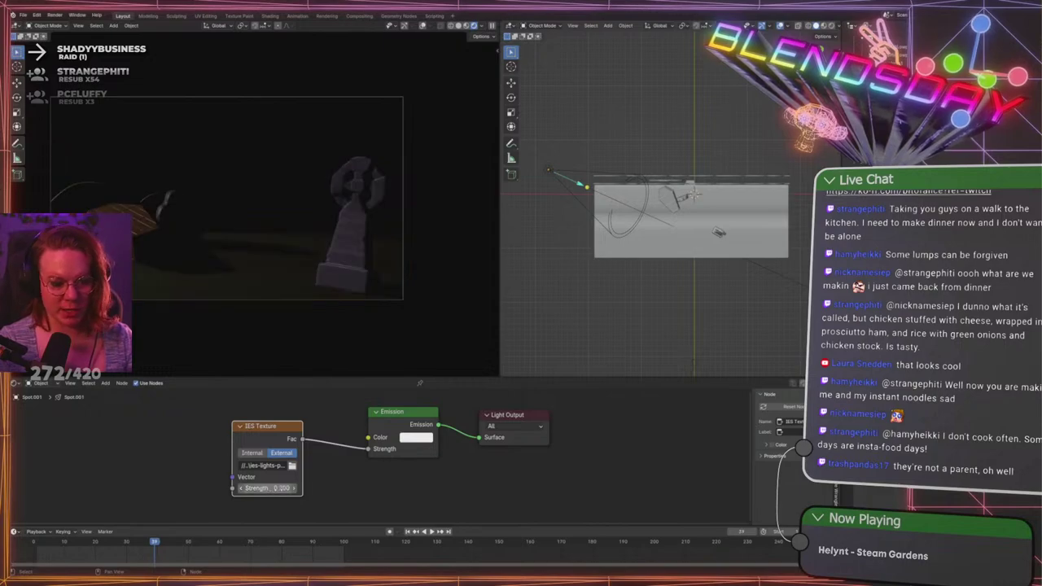
Load star-focused.ies into the second spot light's IES Texture and set its strength to 27.3
{"action": "left_click", "coordinate": [292, 466]}
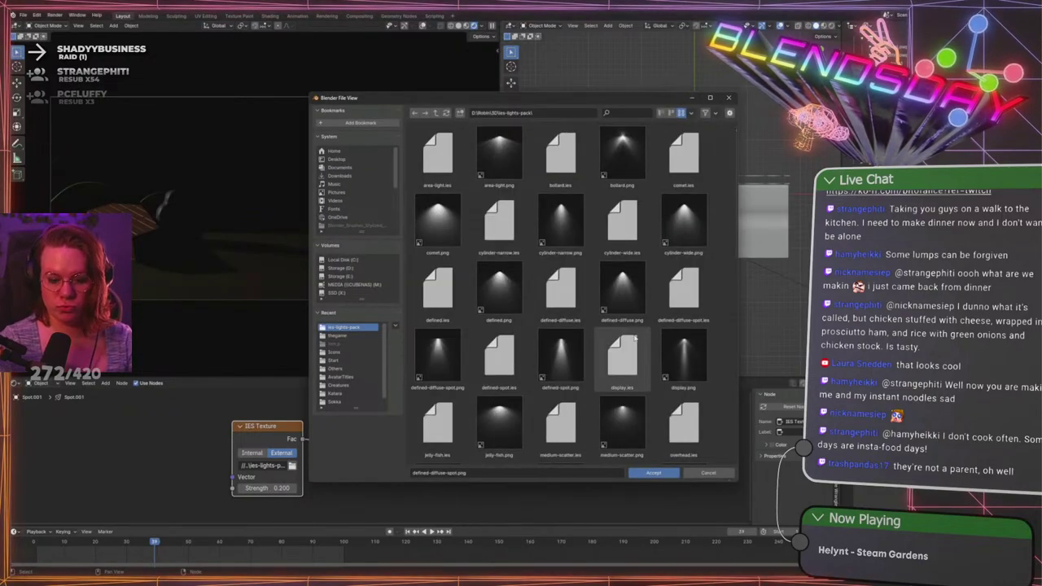
{"action": "scroll", "coordinate": [632, 326], "scroll_direction": "down", "scroll_amount": 3}
{"action": "scroll", "coordinate": [637, 325], "scroll_direction": "down", "scroll_amount": 3}
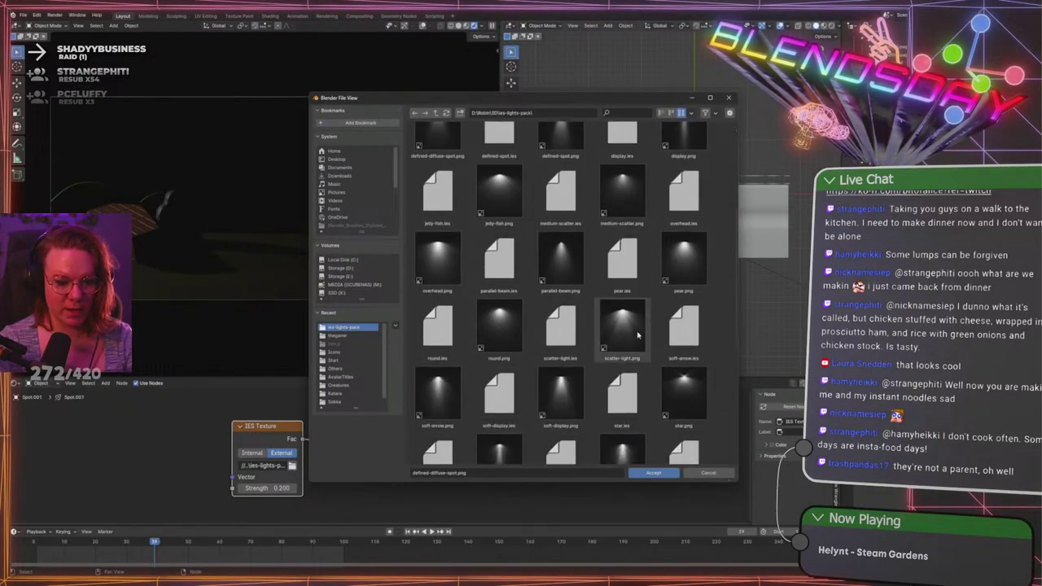
{"action": "scroll", "coordinate": [639, 334], "scroll_direction": "down", "scroll_amount": 1}
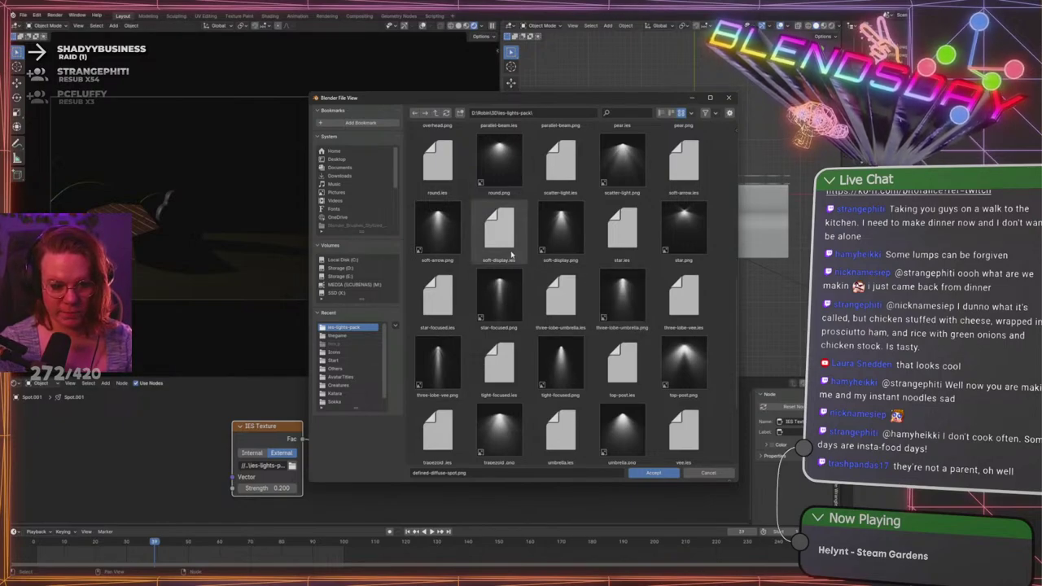
{"action": "double_click", "coordinate": [446, 304]}
{"action": "left_click_drag", "start_coordinate": [282, 490], "coordinate": [506, 489]}
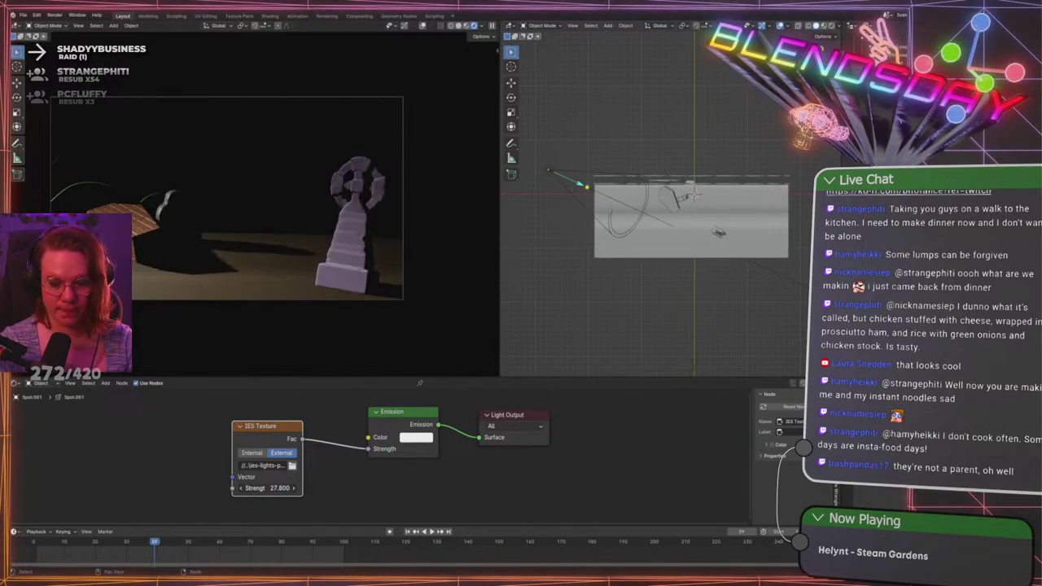
{"action": "left_click_drag", "start_coordinate": [325, 488], "coordinate": [322, 488]}
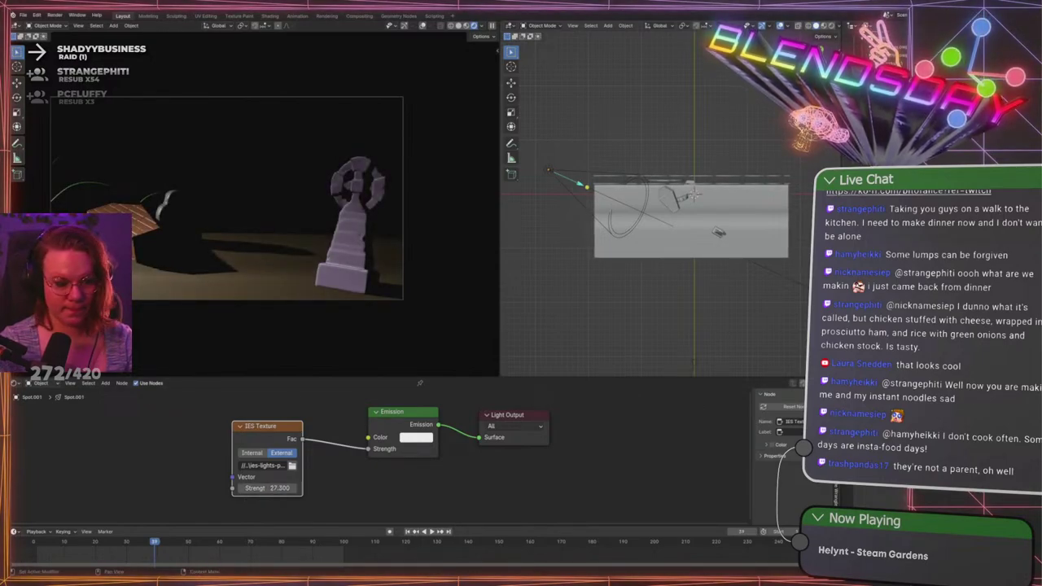
Narrow the second spot light's cone to a moderate beam and make the first spot light visible again
{"action": "left_click_drag", "start_coordinate": [952, 366], "coordinate": [888, 366]}
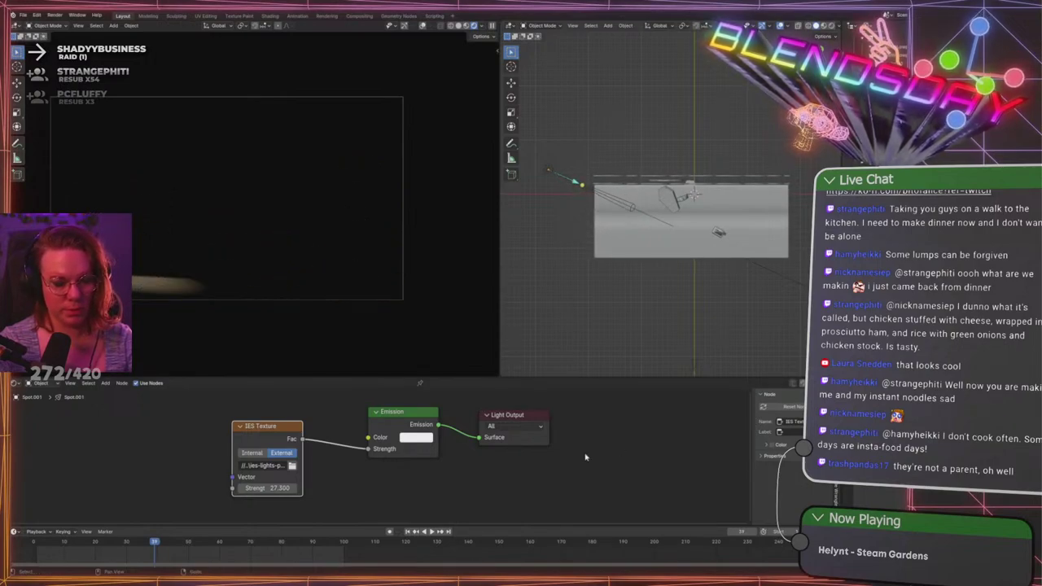
{"action": "left_click_drag", "start_coordinate": [271, 488], "coordinate": [326, 488]}
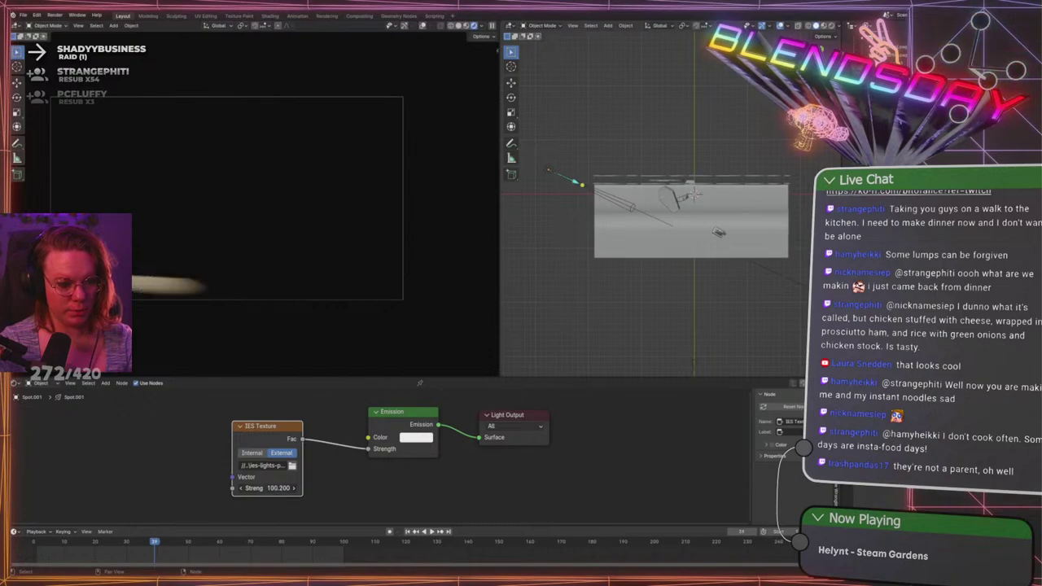
{"action": "key", "text": "Escape"}
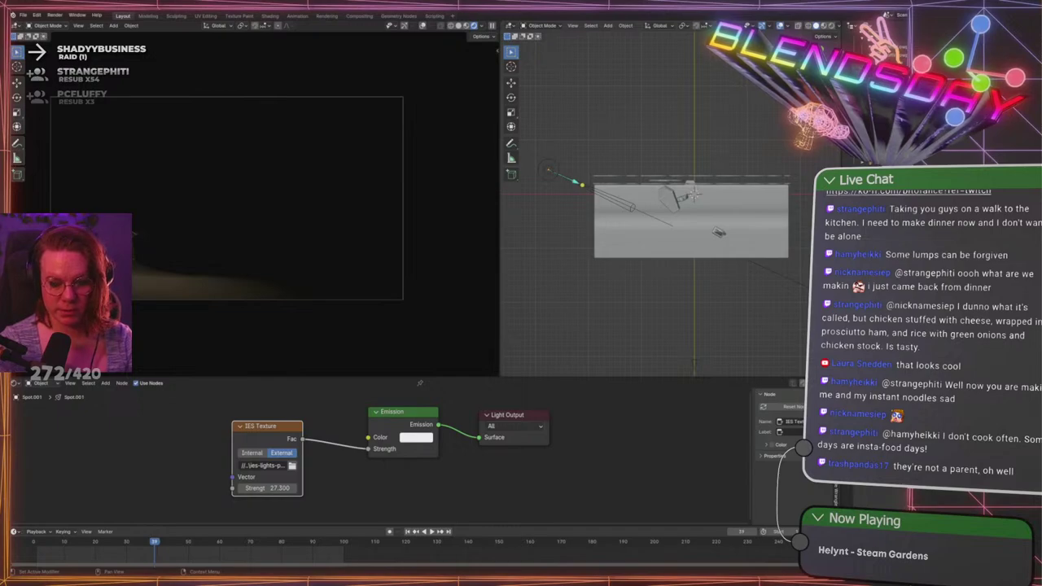
{"action": "left_click_drag", "start_coordinate": [944, 366], "coordinate": [977, 366]}
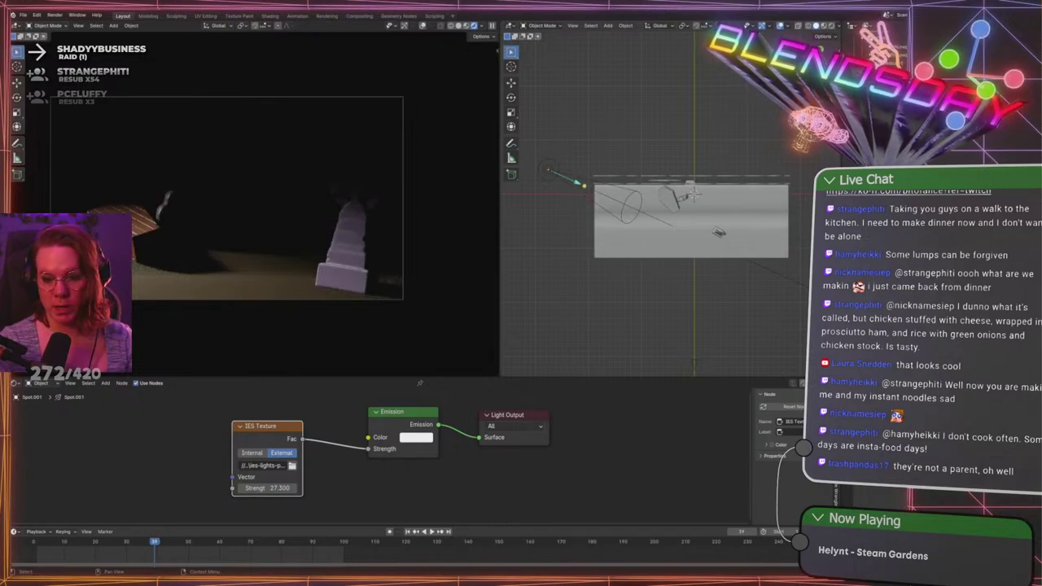
{"action": "left_click", "coordinate": [1006, 98]}
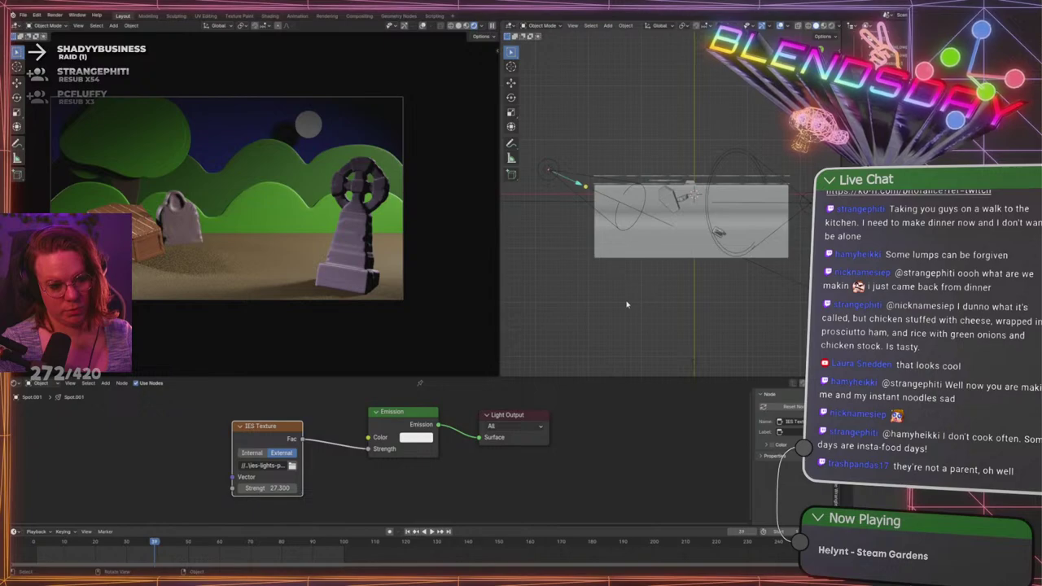
Move the cross-topped gravestone down by about 0.22 m in Z and adjust its sideways position in the camera view
{"action": "middle_click_drag", "start_coordinate": [627, 308], "coordinate": [548, 234]}
{"action": "left_click", "coordinate": [560, 230]}
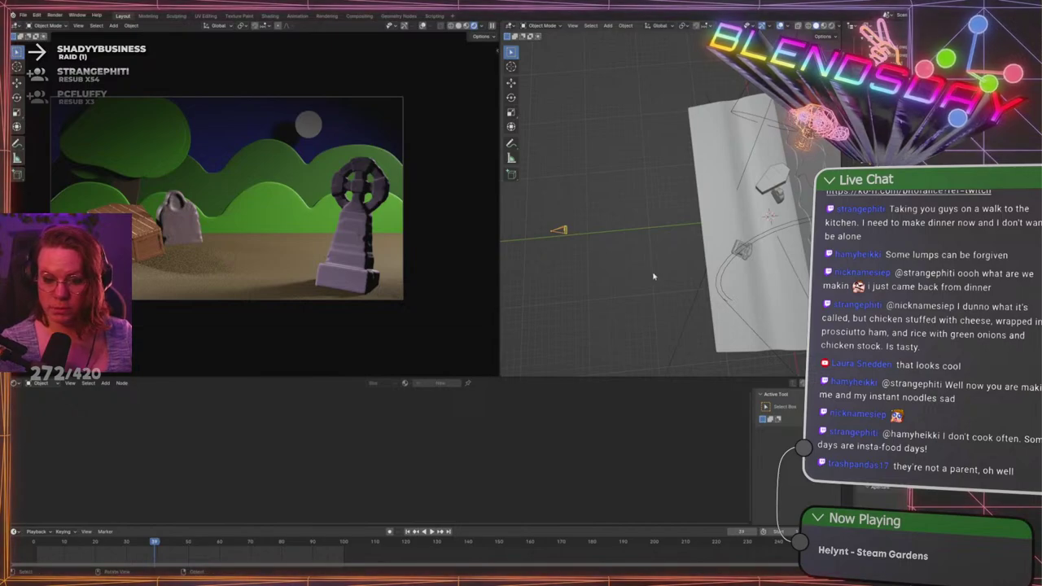
{"action": "middle_click_drag", "start_coordinate": [651, 279], "coordinate": [626, 195]}
{"action": "left_click", "coordinate": [696, 173]}
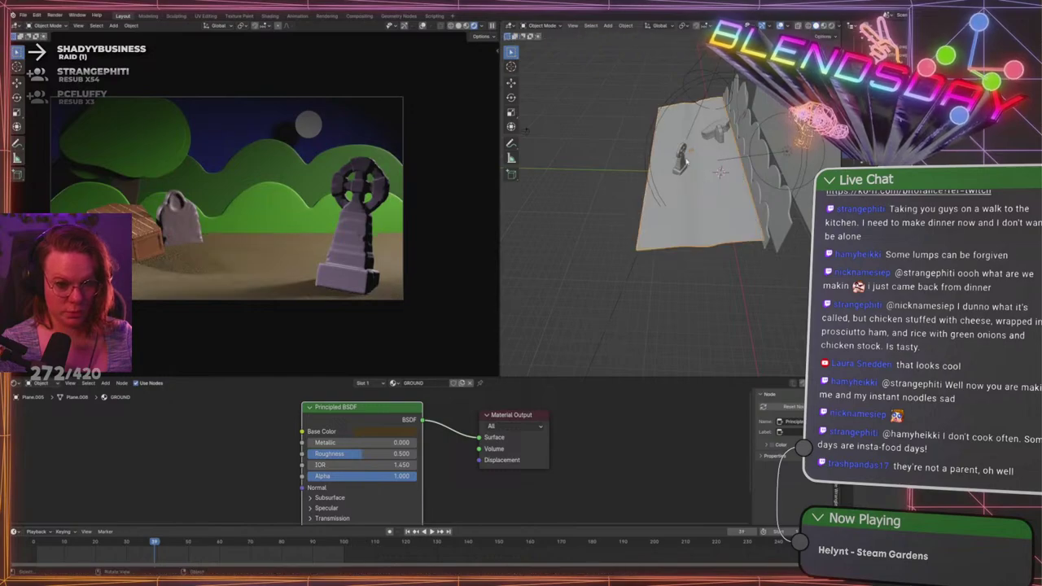
{"action": "left_click", "coordinate": [682, 157]}
{"action": "key", "text": "g"}
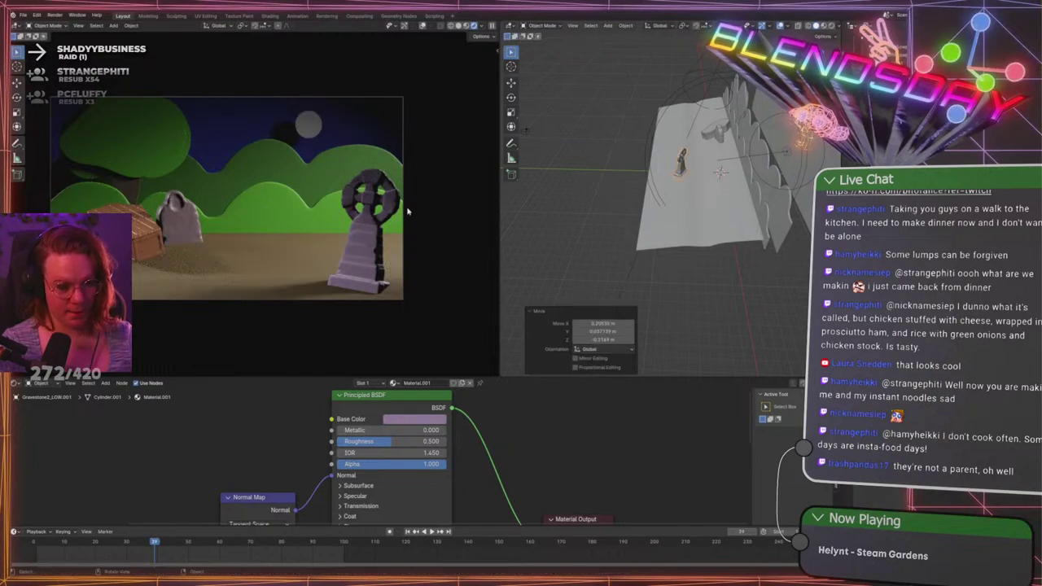
{"action": "left_click", "coordinate": [616, 255]}
{"action": "right_click", "coordinate": [616, 254]}
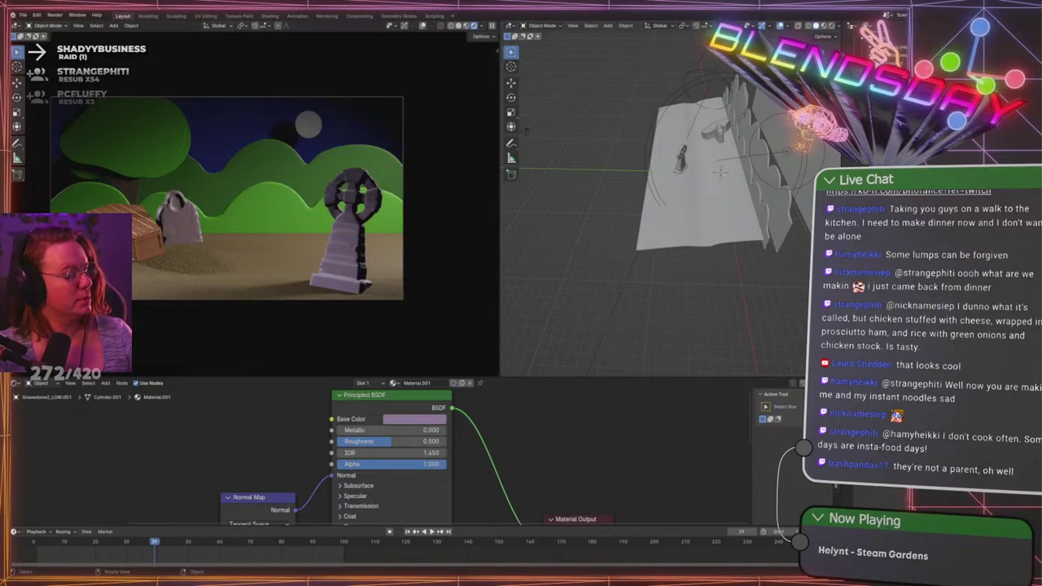
Add the red-eyed character head image in the front view and position it between the two gravestones
{"action": "key", "text": "KP_1"}
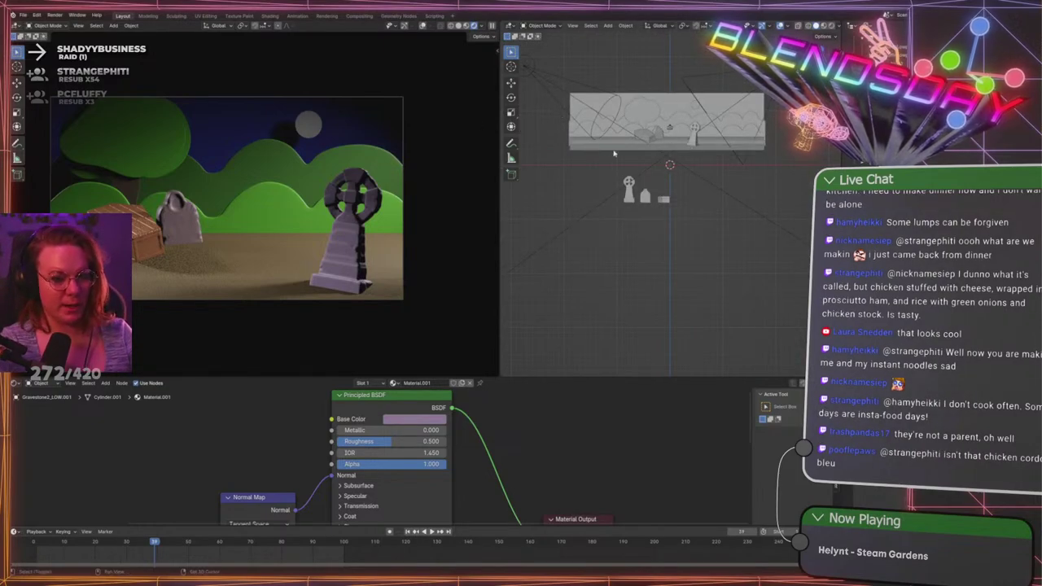
{"action": "middle_click_drag", "start_coordinate": [611, 161], "coordinate": [596, 289], "text": "shift"}
{"action": "scroll", "coordinate": [595, 292], "scroll_direction": "up", "scroll_amount": 2}
{"action": "scroll", "coordinate": [595, 291], "scroll_direction": "up", "scroll_amount": 2}
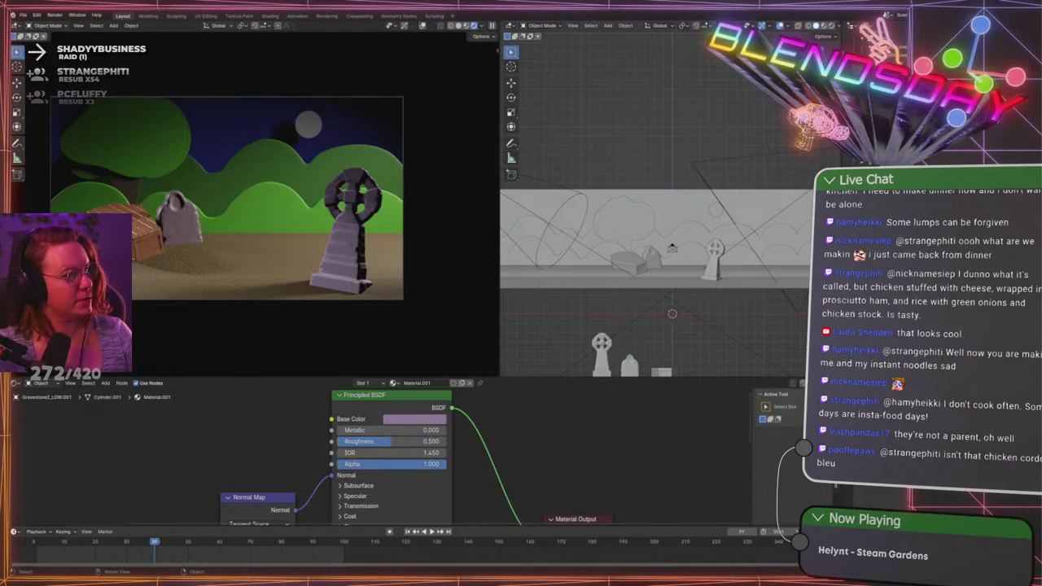
{"action": "left_click_drag", "start_coordinate": [653, 202], "coordinate": [648, 125]}
{"action": "middle_click_drag", "start_coordinate": [725, 149], "coordinate": [735, 133], "text": "shift"}
{"action": "key", "text": "g"}
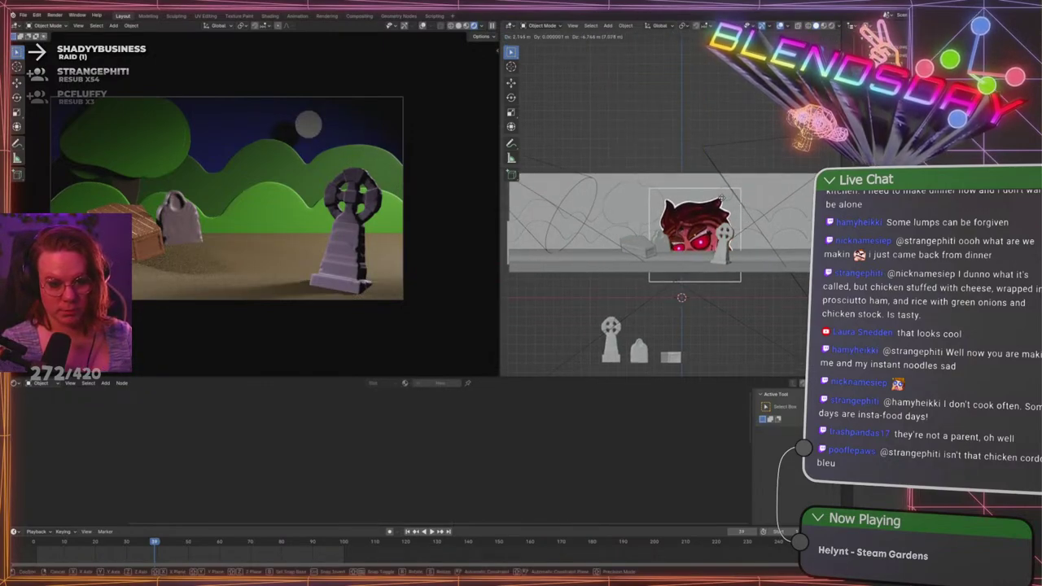
{"action": "left_click", "coordinate": [726, 201]}
{"action": "key", "text": "g"}
{"action": "left_click", "coordinate": [714, 195]}
Scale the character image down to about gravestone height and reposition it along Y between the gravestones
{"action": "key", "text": "s"}
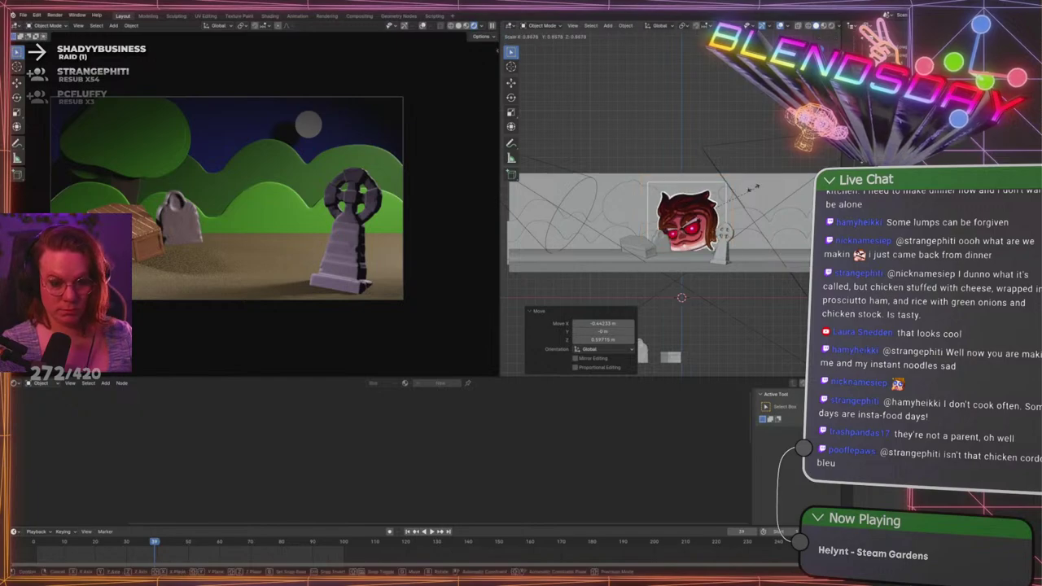
{"action": "left_click", "coordinate": [701, 213]}
{"action": "middle_click_drag", "start_coordinate": [666, 185], "coordinate": [740, 229]}
{"action": "key", "text": "g"}
{"action": "key", "text": "Return"}
{"action": "key", "text": "g"}
{"action": "key", "text": "y"}
{"action": "left_click", "coordinate": [727, 231]}
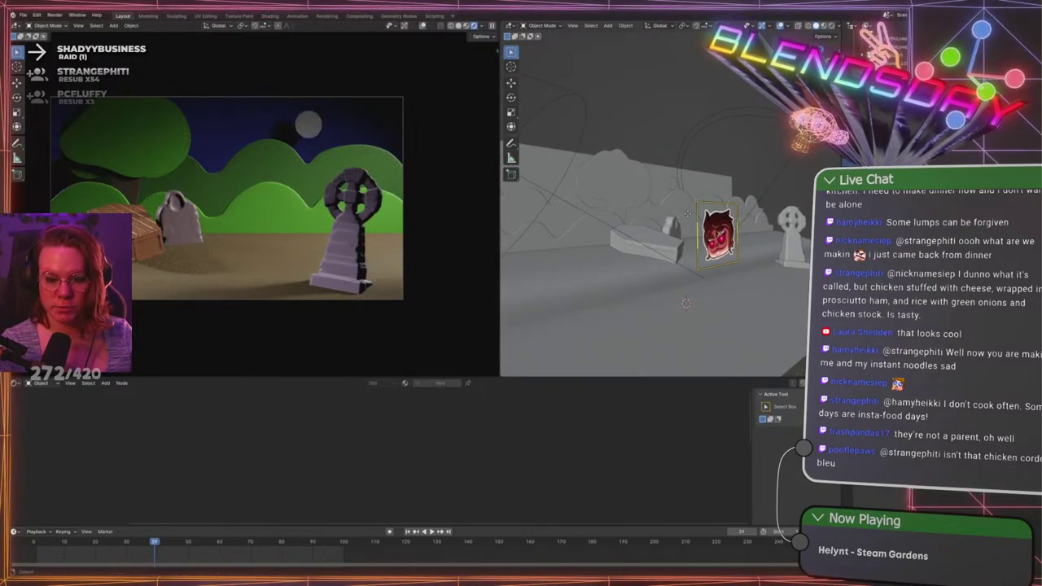
Enable depth of field on the camera with the character image as its focus object
{"action": "middle_click_drag", "start_coordinate": [725, 220], "coordinate": [779, 209]}
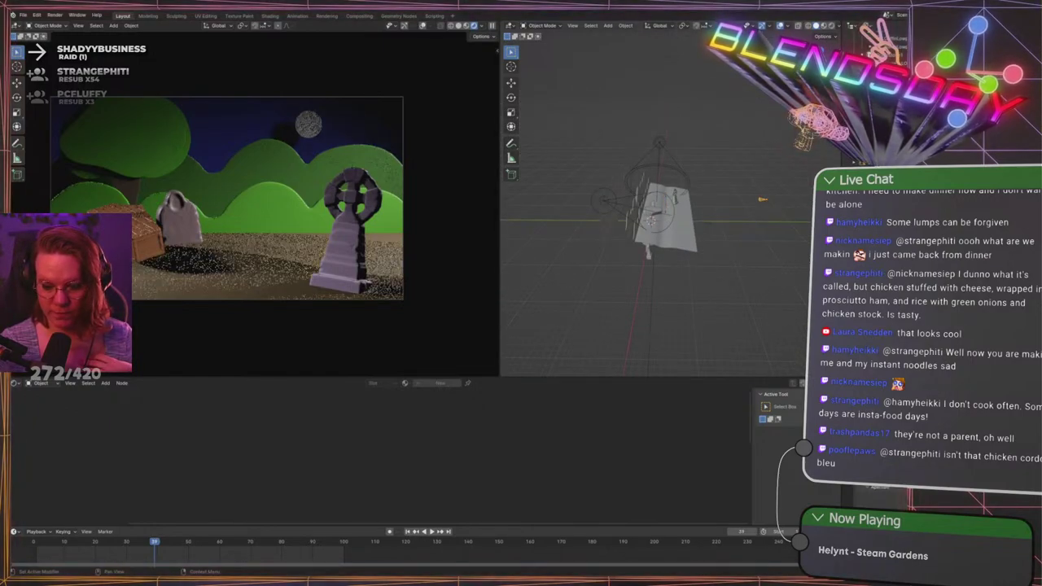
{"action": "left_click", "coordinate": [894, 467]}
{"action": "left_click", "coordinate": [672, 193]}
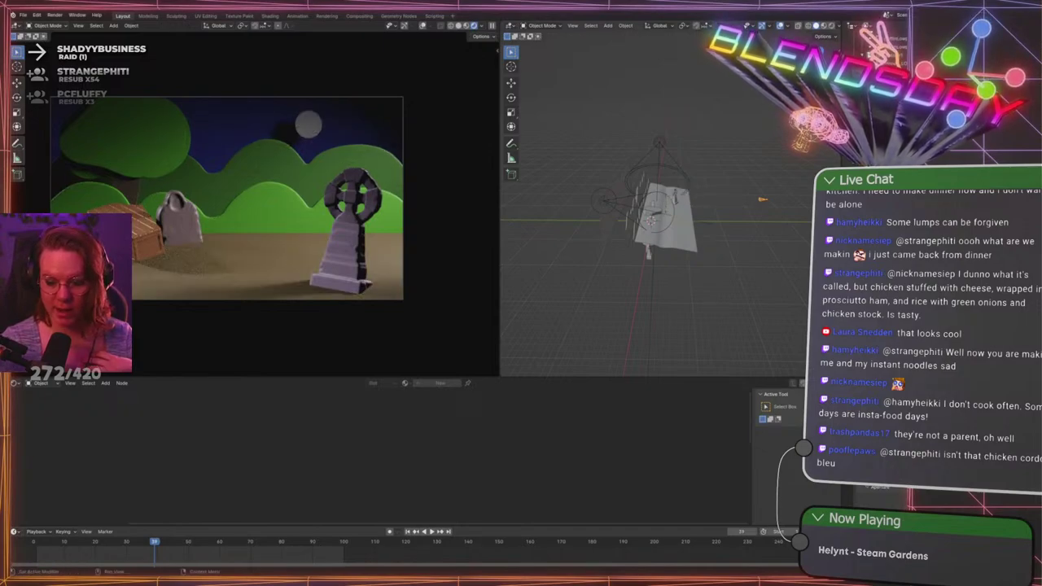
{"action": "scroll", "coordinate": [684, 258], "scroll_direction": "up", "scroll_amount": 8}
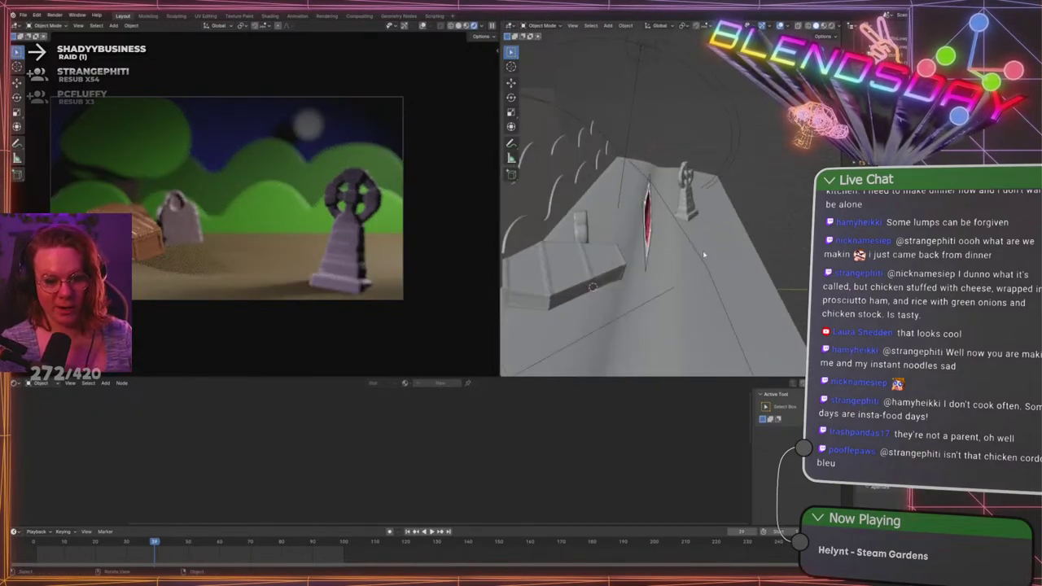
Move the character image about 0.53 m in X and -0.28 m in Y in the top view
{"action": "middle_click_drag", "start_coordinate": [705, 252], "coordinate": [734, 182]}
{"action": "scroll", "coordinate": [641, 252], "scroll_direction": "up", "scroll_amount": 5}
{"action": "scroll", "coordinate": [723, 200], "scroll_direction": "up", "scroll_amount": 2}
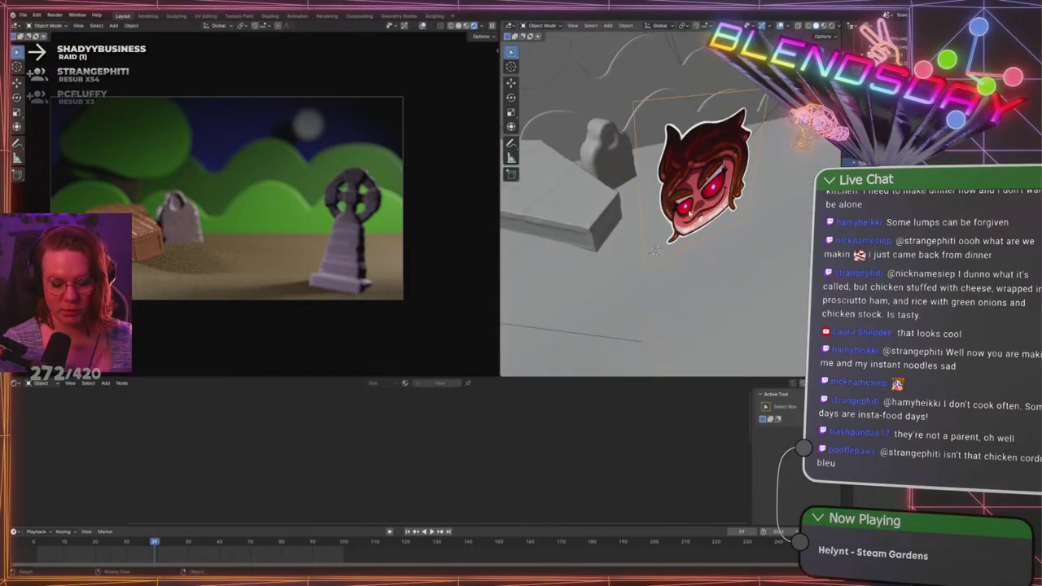
{"action": "scroll", "coordinate": [689, 213], "scroll_direction": "up", "scroll_amount": 5}
{"action": "scroll", "coordinate": [689, 214], "scroll_direction": "down", "scroll_amount": 6}
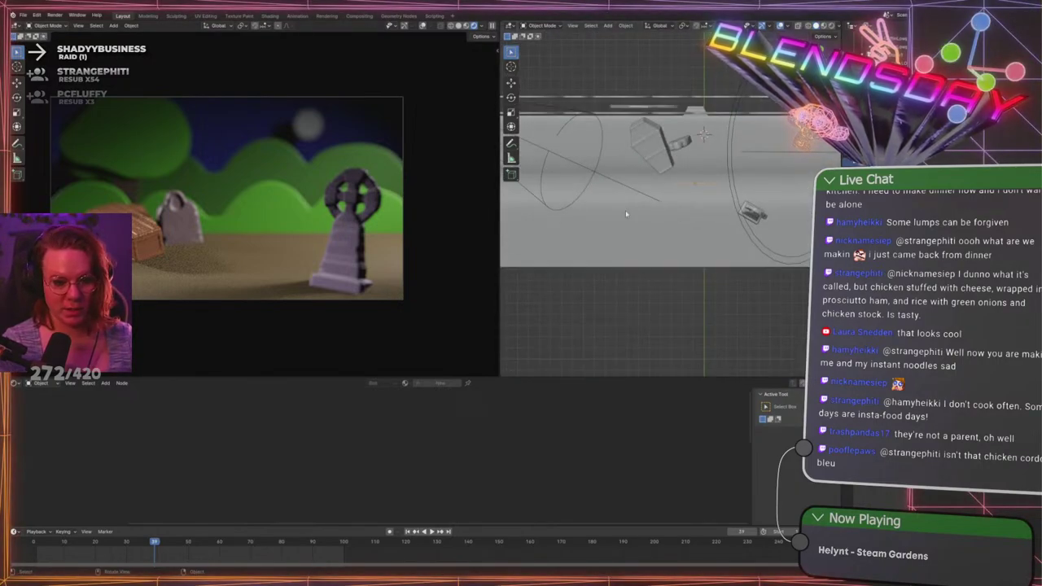
{"action": "key", "text": "g"}
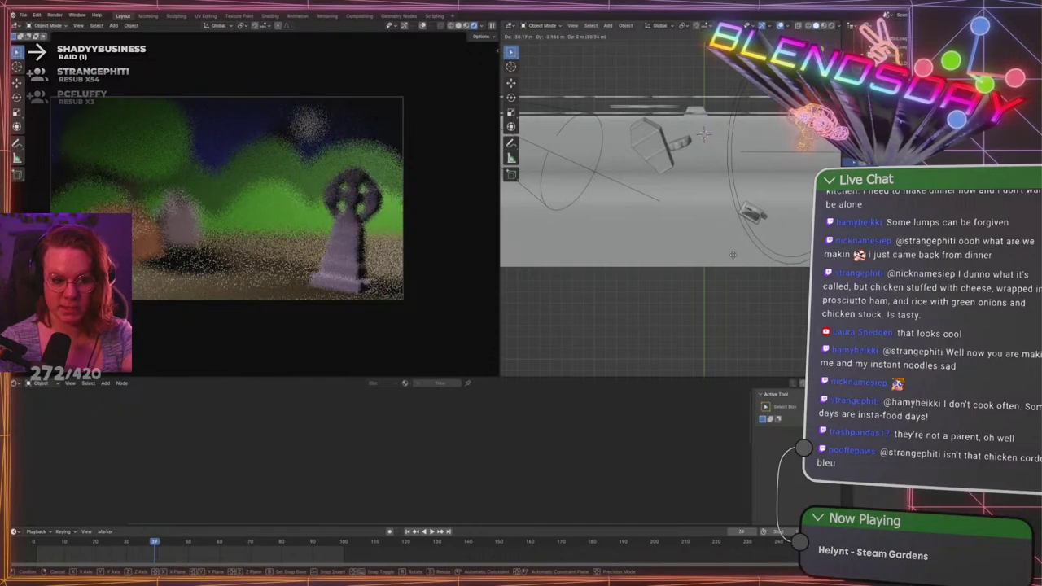
{"action": "left_click", "coordinate": [621, 239]}
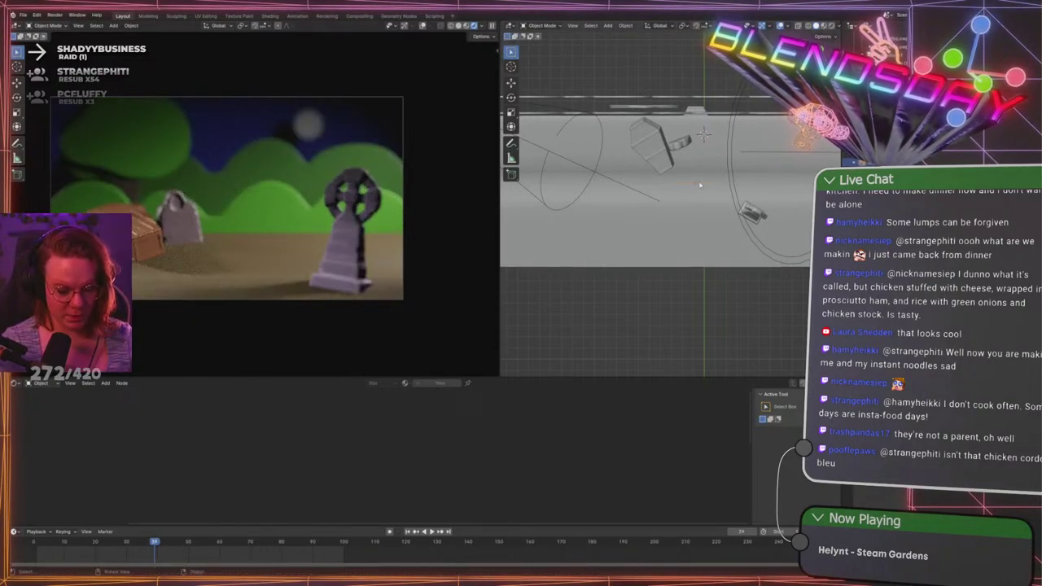
{"action": "key", "text": "g"}
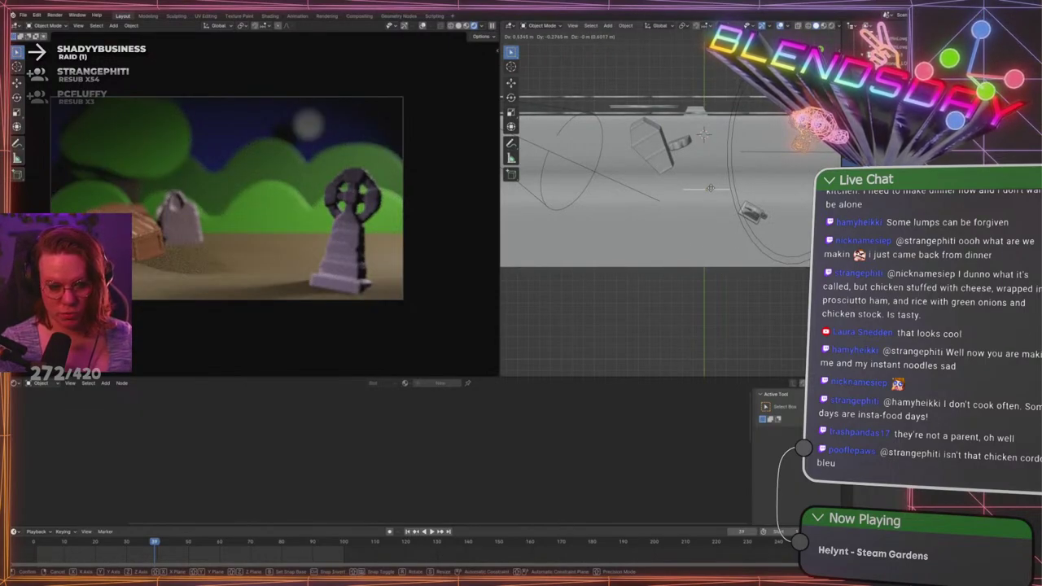
{"action": "left_click", "coordinate": [711, 188]}
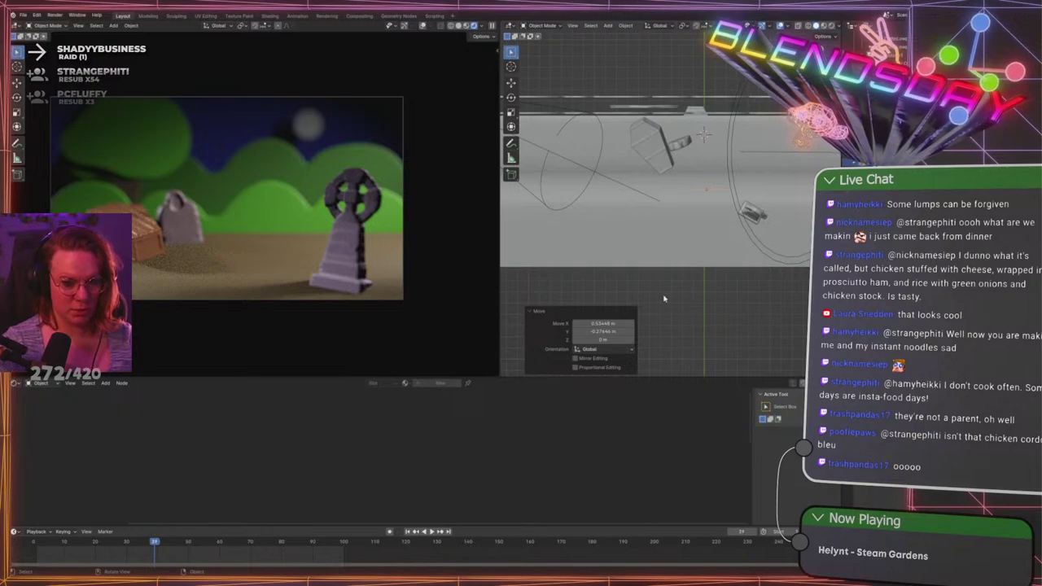
Lower the camera's depth-of-field F-stop to blur the render strongly
{"action": "middle_click_drag", "start_coordinate": [663, 299], "coordinate": [535, 265]}
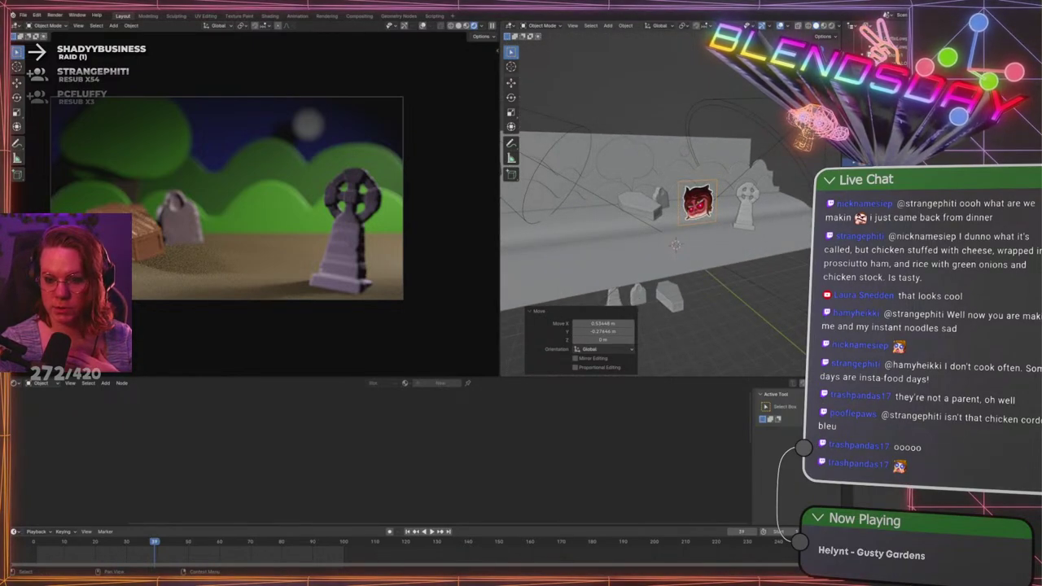
{"action": "key", "text": "alt+a"}
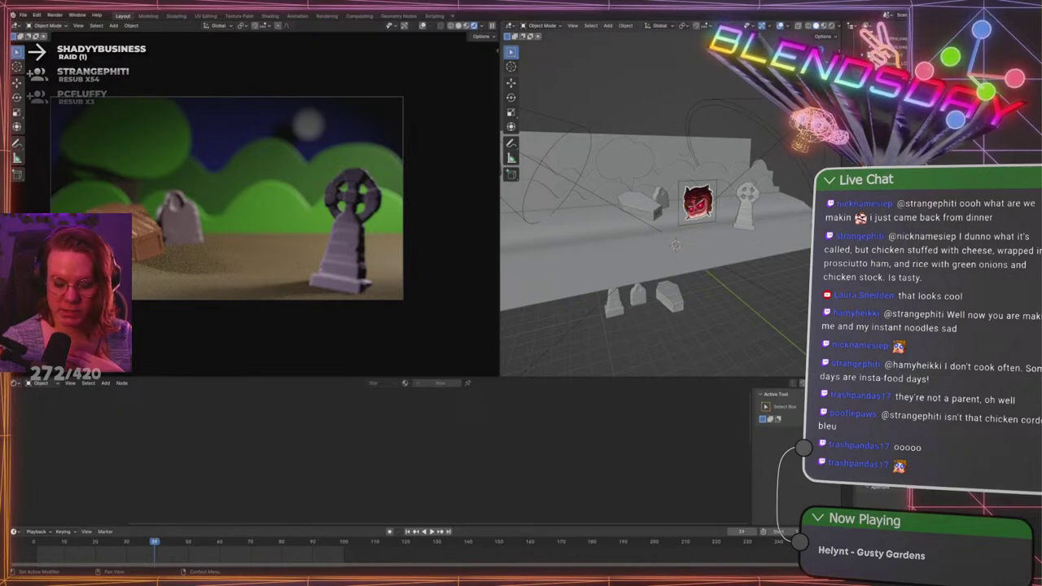
{"action": "key", "text": "Return"}
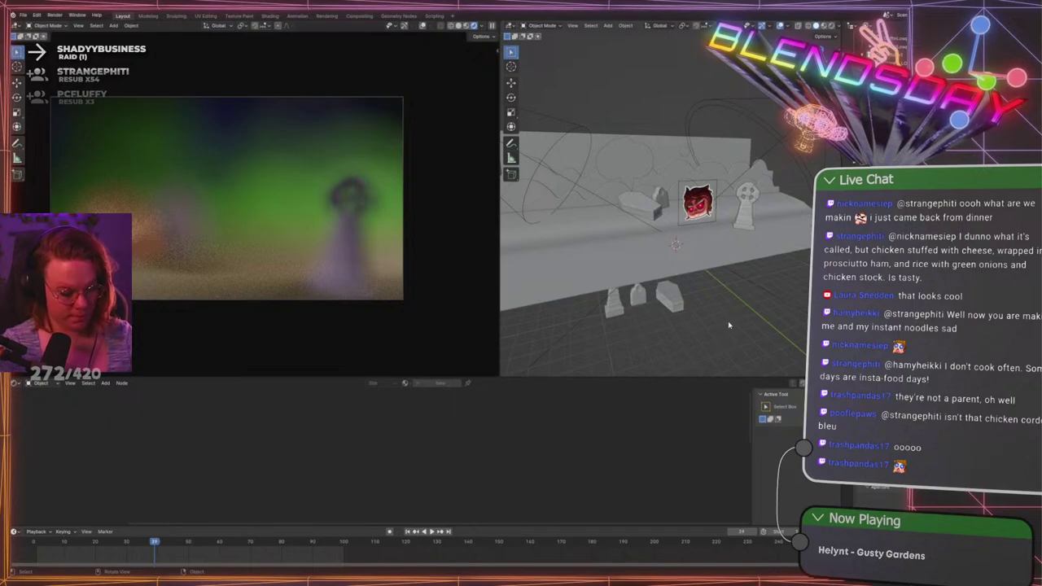
Add a 1 m mesh plane and stand it upright with a 90° rotation about X
{"action": "key", "text": "shift+a"}
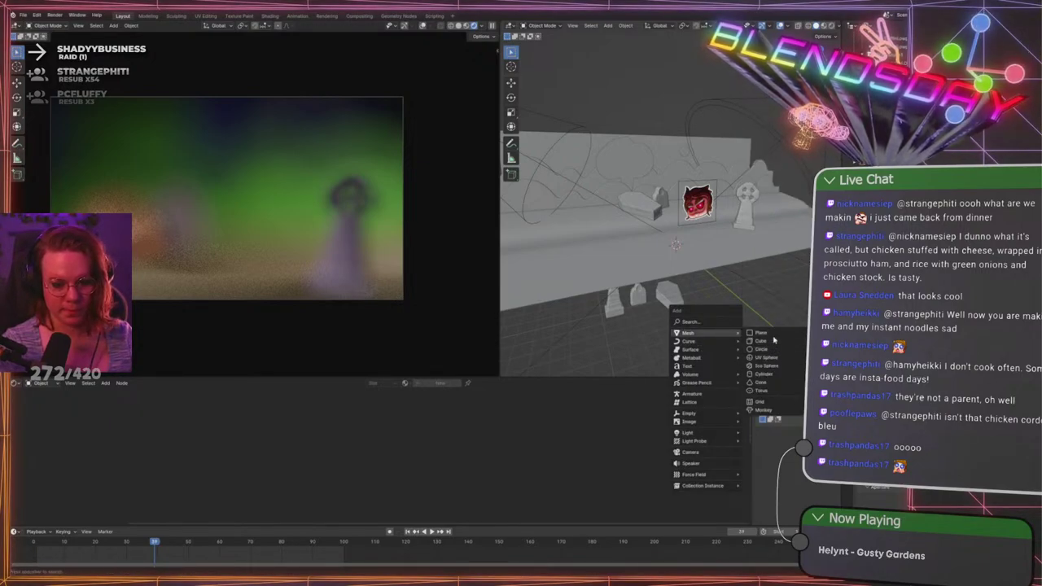
{"action": "left_click", "coordinate": [761, 333]}
{"action": "middle_click_drag", "start_coordinate": [760, 333], "coordinate": [758, 303]}
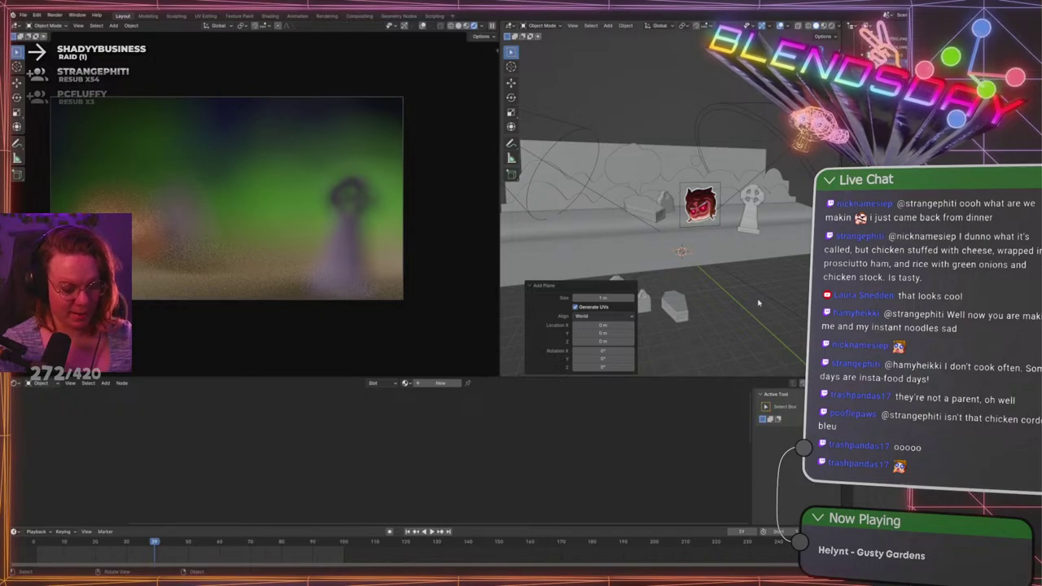
{"action": "key", "text": "r"}
{"action": "key", "text": "x"}
{"action": "key", "text": "9"}
{"action": "key", "text": "0"}
{"action": "key", "text": "Return"}
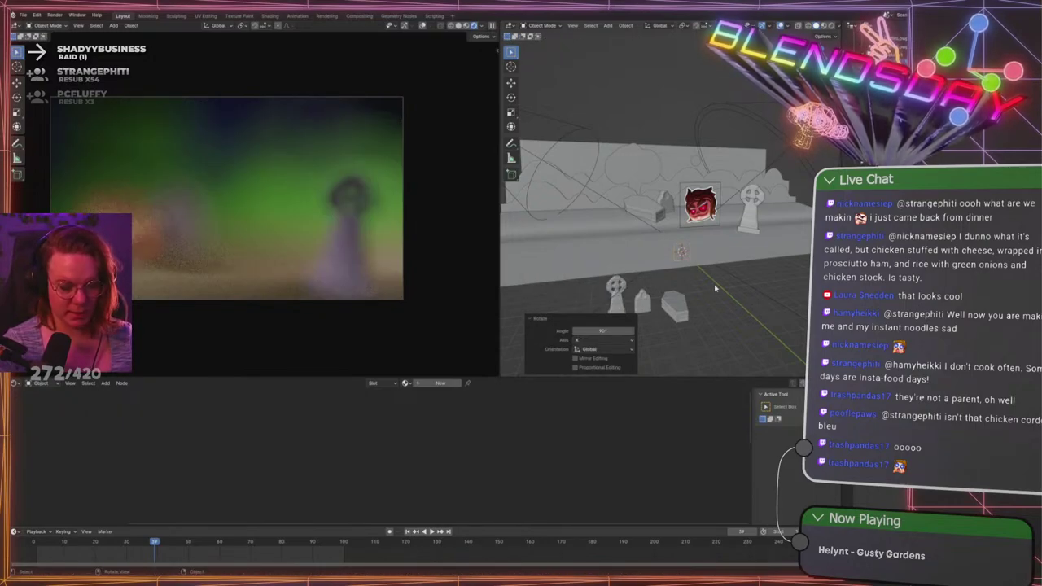
Move the upright plane up about 1.7 m in Z and about -2.5 m in Y next to the character image
{"action": "key", "text": "g"}
{"action": "key", "text": "z"}
{"action": "left_click", "coordinate": [712, 251]}
{"action": "middle_click_drag", "start_coordinate": [712, 251], "coordinate": [721, 326]}
{"action": "key", "text": "g"}
{"action": "key", "text": "y"}
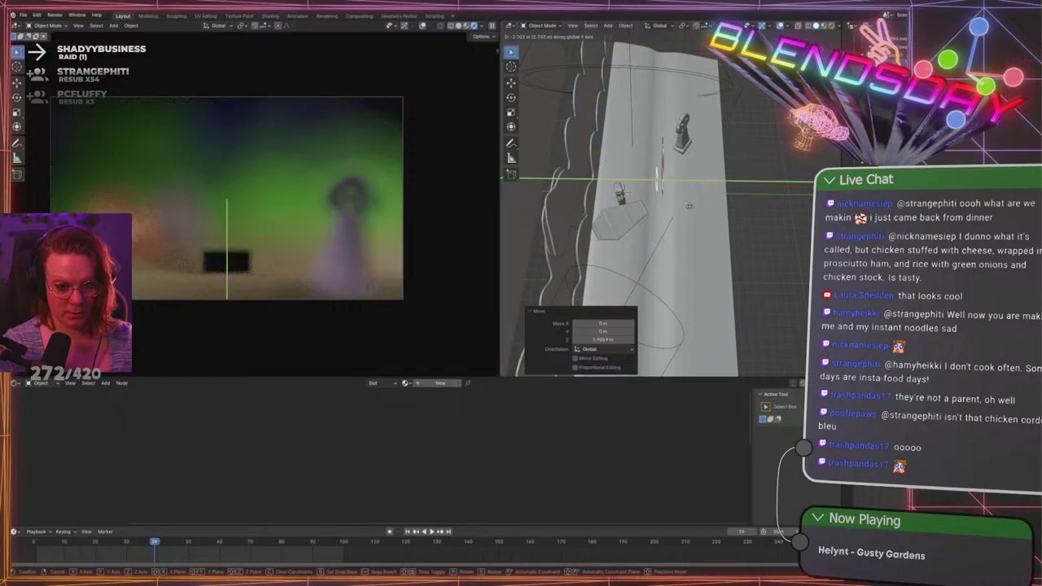
{"action": "left_click", "coordinate": [676, 187]}
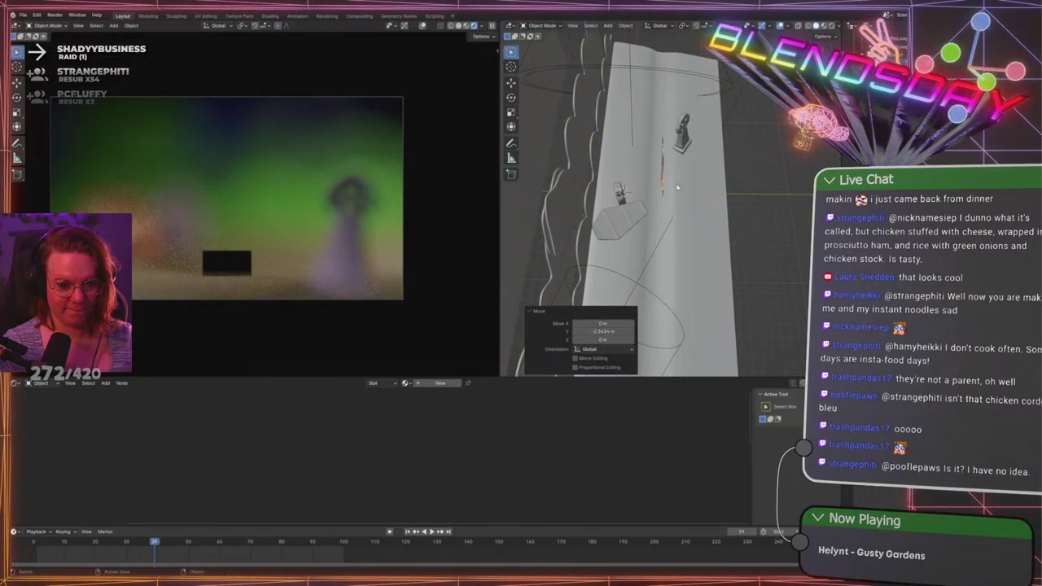
Delete the character image and raise the upright plane by about 0.72 m in Z
{"action": "left_click", "coordinate": [663, 163]}
{"action": "key", "text": "Delete"}
{"action": "scroll", "coordinate": [612, 155], "scroll_direction": "up", "scroll_amount": 5}
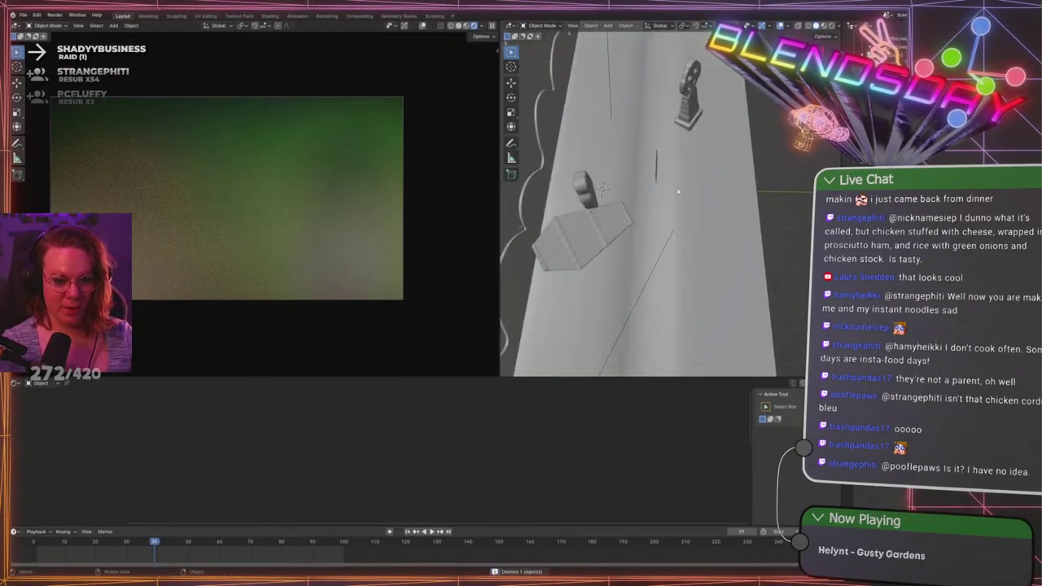
{"action": "left_click", "coordinate": [649, 151]}
{"action": "middle_click_drag", "start_coordinate": [650, 151], "coordinate": [761, 106]}
{"action": "key", "text": "g"}
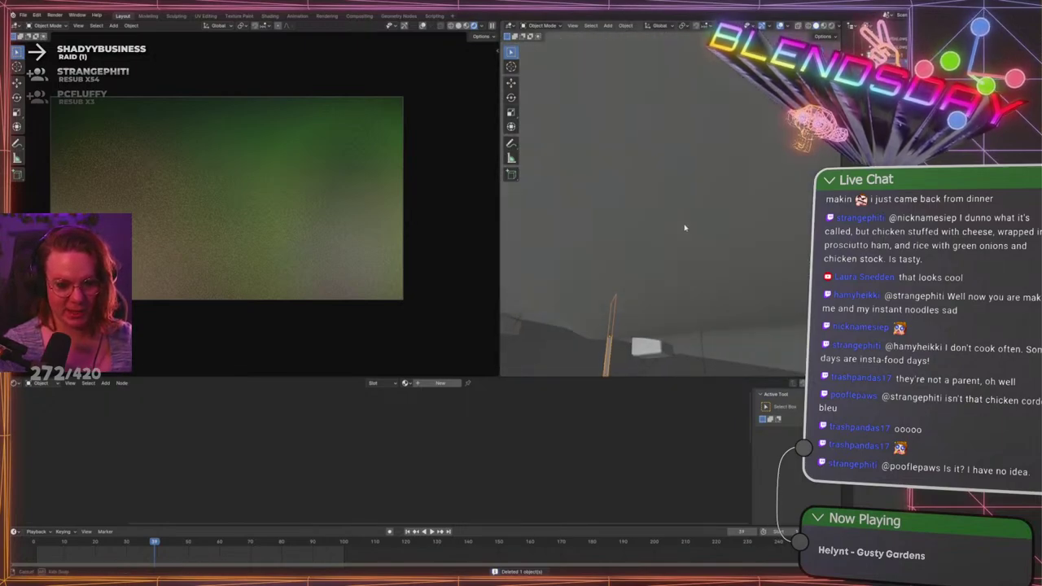
{"action": "key", "text": "z"}
{"action": "left_click", "coordinate": [676, 203]}
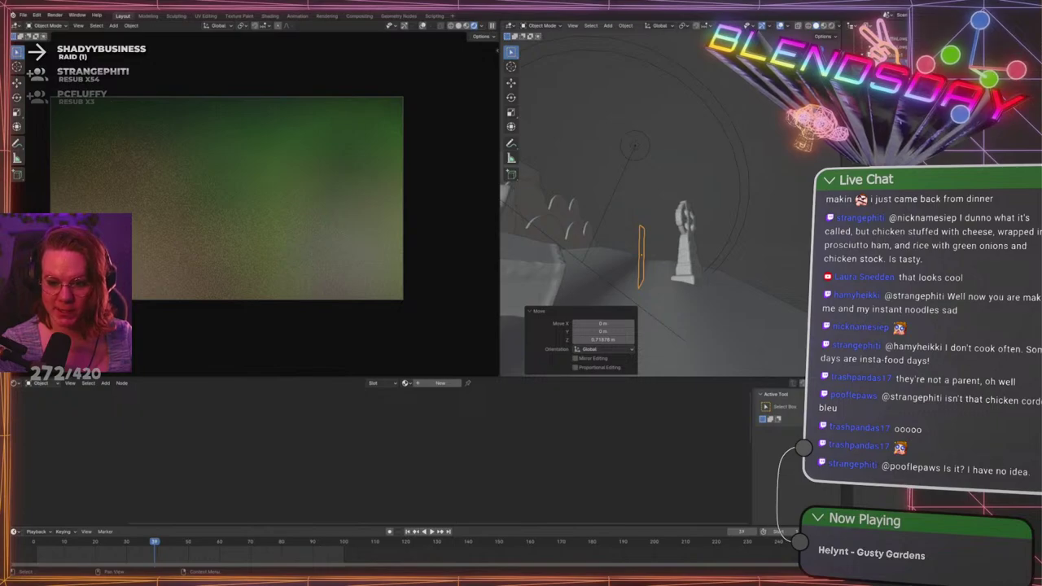
Pick the upright plane as the camera's depth-of-field focus object and check the enlarged camera view
{"action": "left_click", "coordinate": [441, 383]}
{"action": "left_click", "coordinate": [899, 61]}
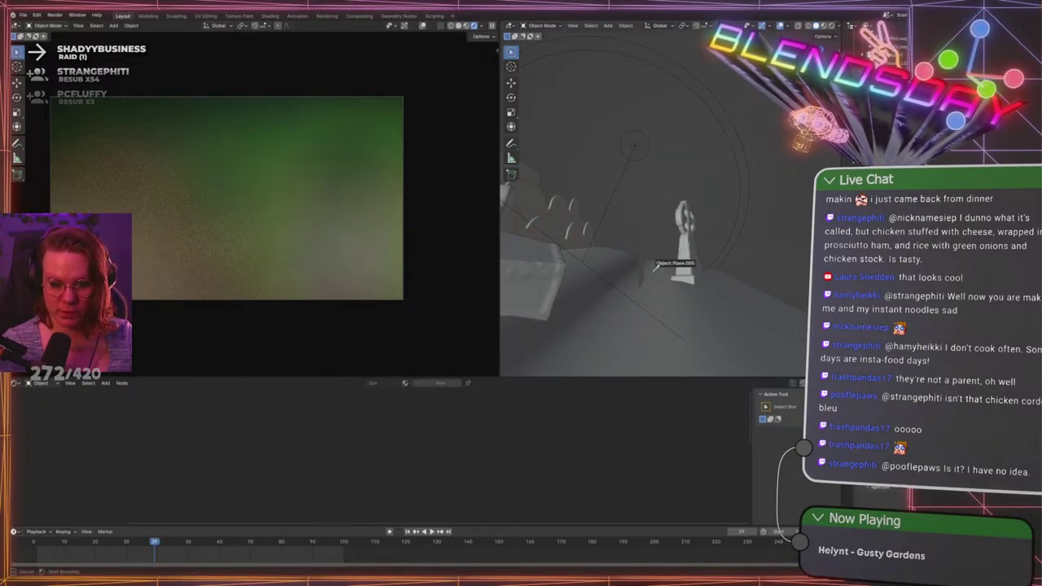
{"action": "left_click", "coordinate": [641, 247]}
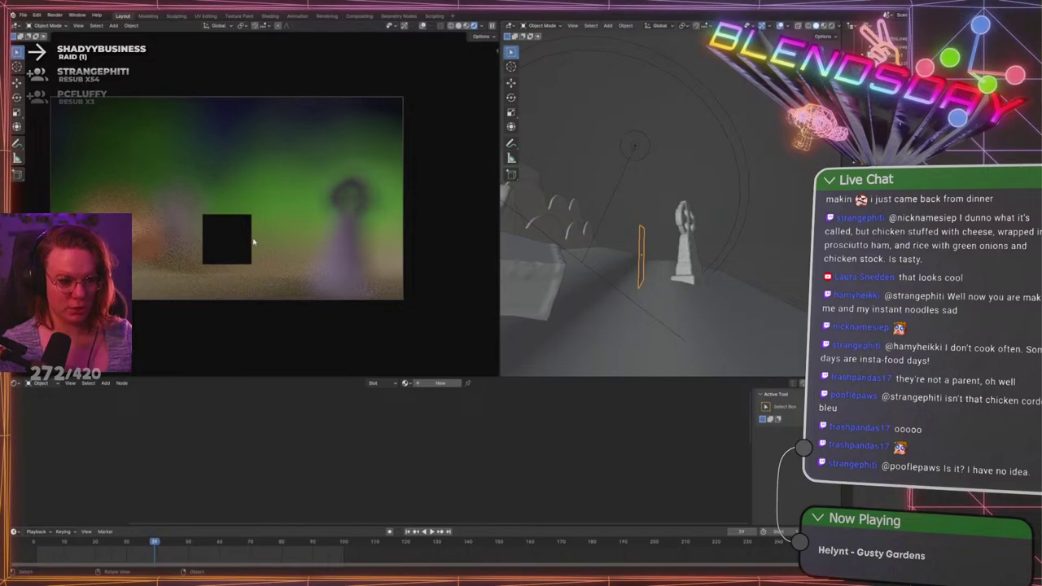
{"action": "key", "text": "ctrl+space"}
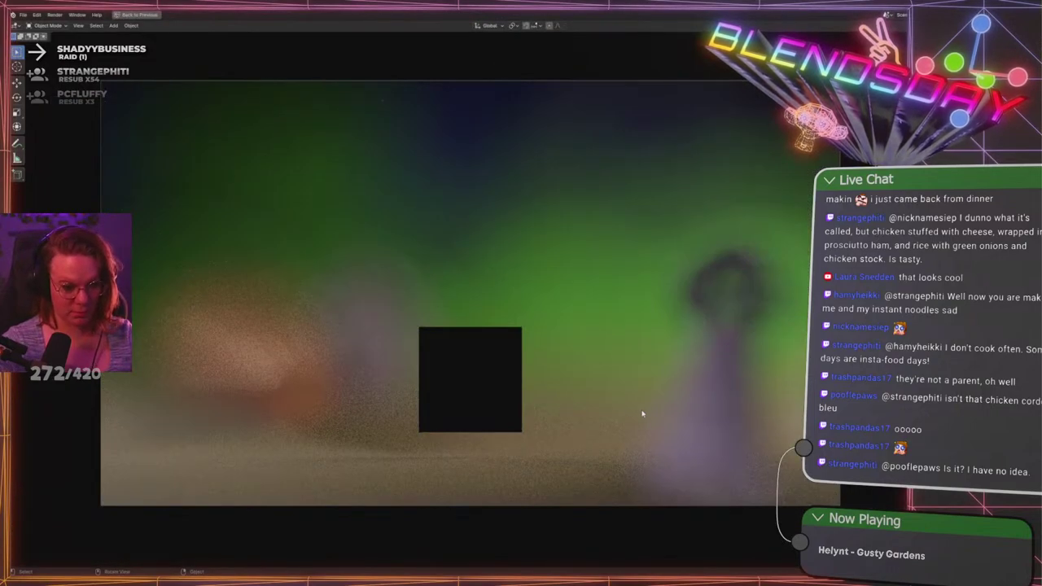
{"action": "key", "text": "ctrl+space"}
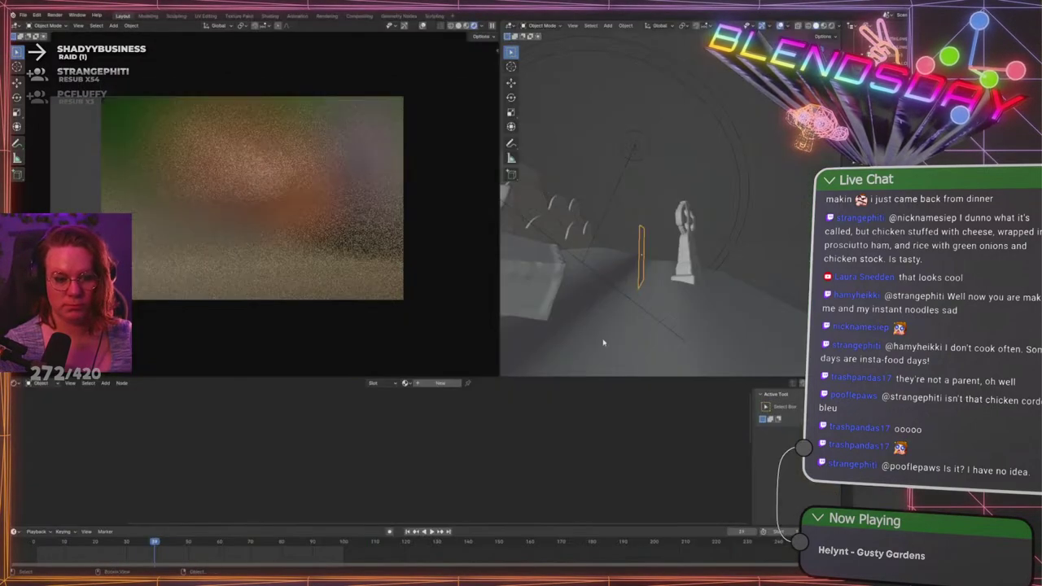
Scale the upright plane by 1.877 in Z to make a tall stand-in between the gravestones
{"action": "middle_click_drag", "start_coordinate": [744, 236], "coordinate": [645, 234]}
{"action": "key", "text": "s"}
{"action": "key", "text": "z"}
{"action": "left_click", "coordinate": [752, 231]}
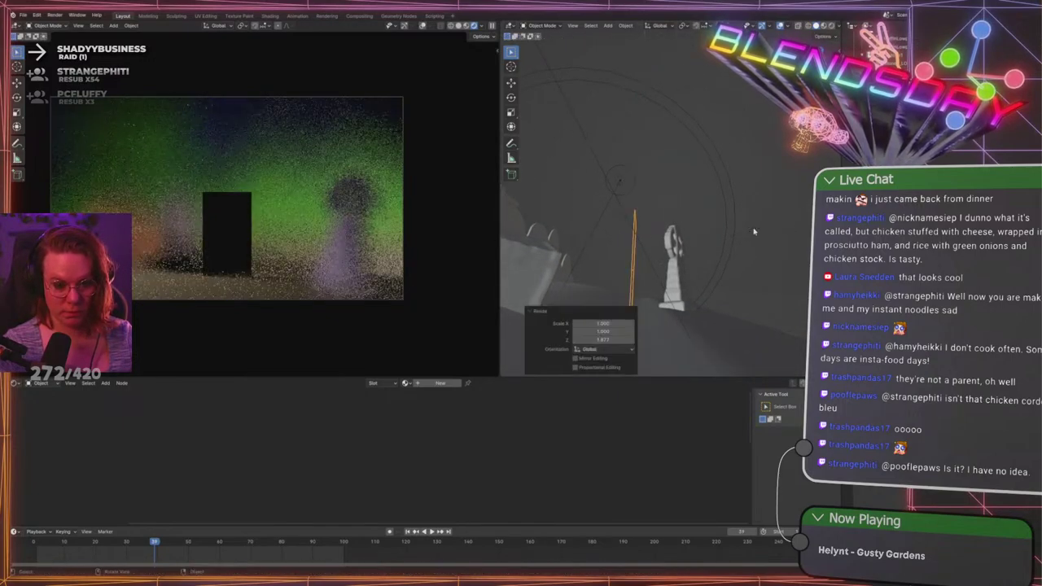
{"action": "middle_click_drag", "start_coordinate": [754, 230], "coordinate": [715, 267]}
{"action": "scroll", "coordinate": [716, 268], "scroll_direction": "up", "scroll_amount": 2}
{"action": "left_click", "coordinate": [695, 205]}
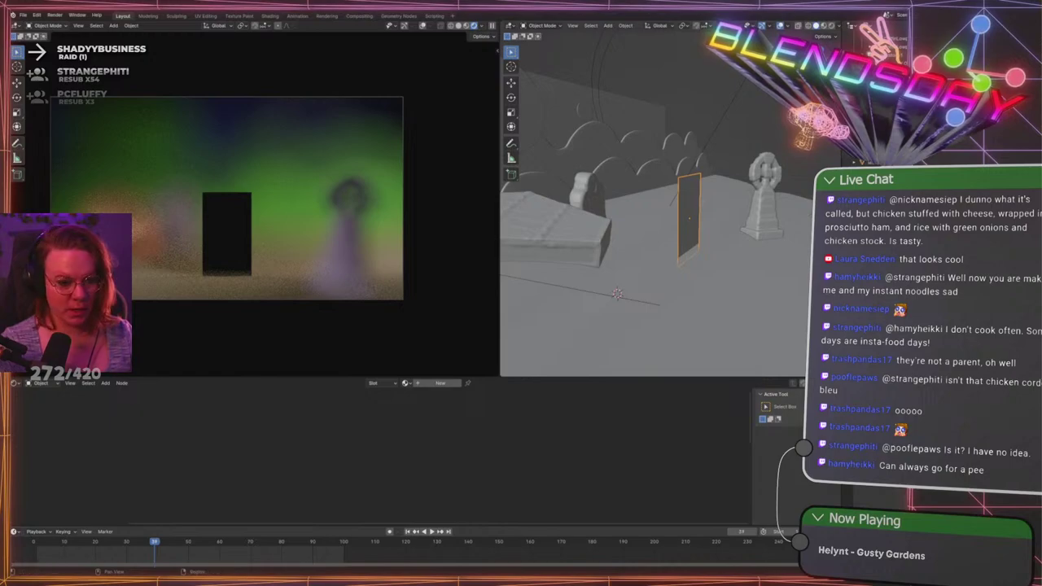
Adjust the camera's depth of field so the whole graveyard renders sharply, and save the file
{"action": "left_click", "coordinate": [899, 63]}
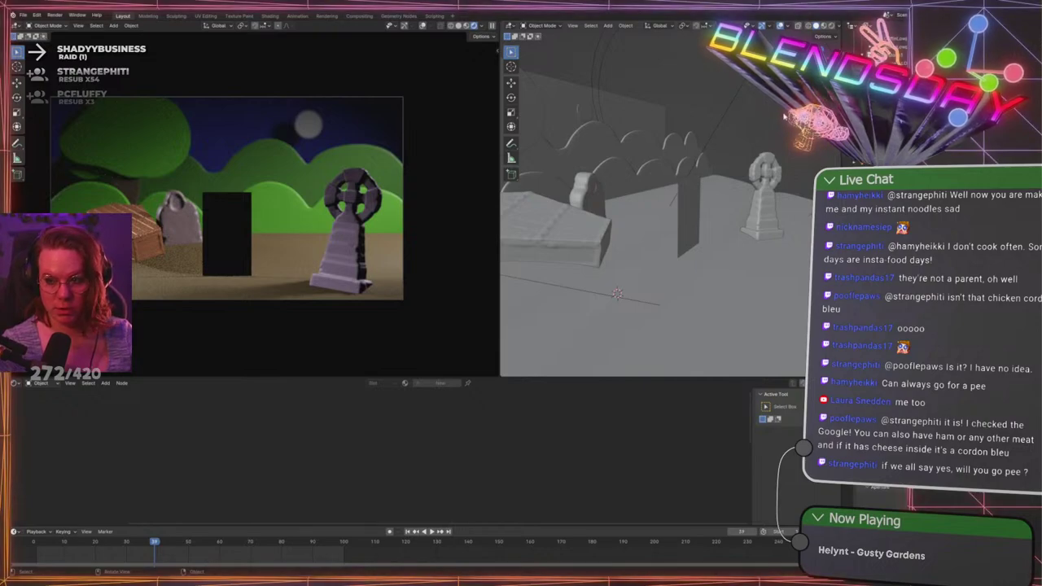
{"action": "key", "text": "ctrl+s"}
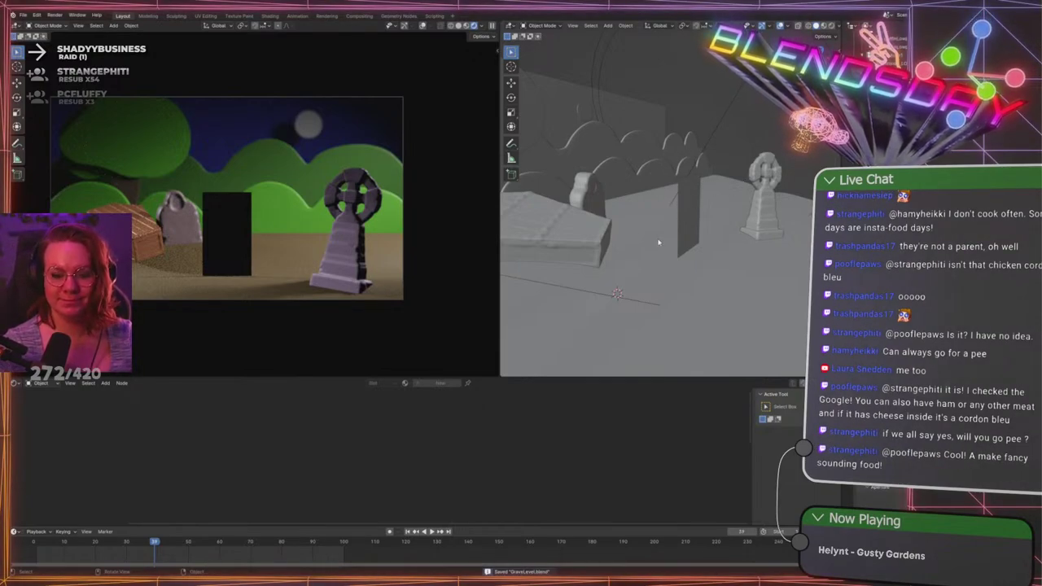
Select the cross-topped gravestone and examine the surface of its shaft and base up close
{"action": "middle_click_drag", "start_coordinate": [612, 233], "coordinate": [645, 237]}
{"action": "scroll", "coordinate": [696, 218], "scroll_direction": "down", "scroll_amount": 3}
{"action": "scroll", "coordinate": [691, 219], "scroll_direction": "up", "scroll_amount": 5}
{"action": "left_click", "coordinate": [794, 210]}
{"action": "middle_click_drag", "start_coordinate": [773, 282], "coordinate": [672, 258]}
{"action": "scroll", "coordinate": [694, 281], "scroll_direction": "up", "scroll_amount": 3}
{"action": "scroll", "coordinate": [672, 258], "scroll_direction": "up", "scroll_amount": 3}
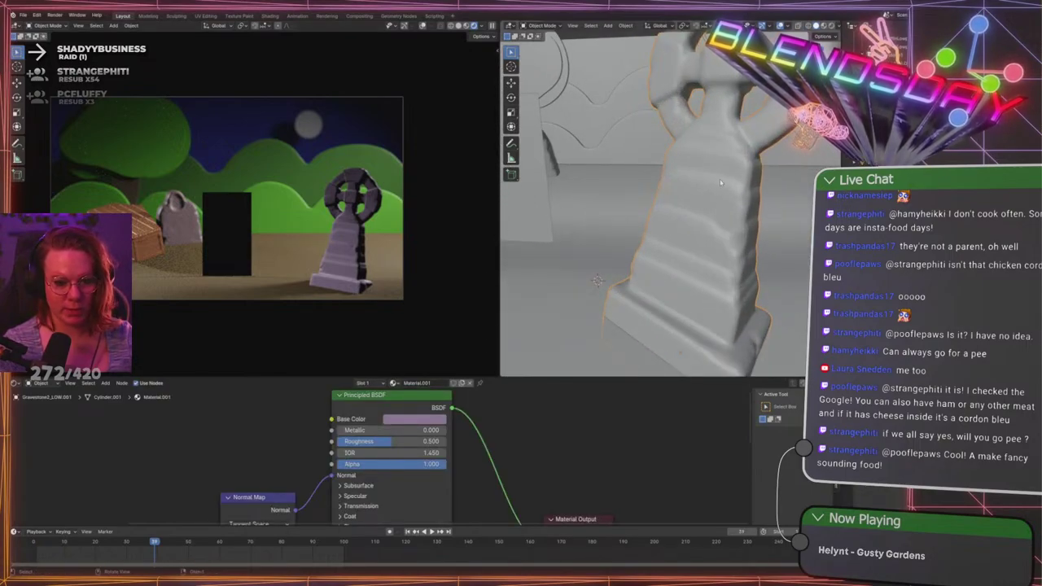
{"action": "mouse_move", "coordinate": [731, 257]}
{"action": "middle_mouse_down"}
{"action": "mouse_move", "coordinate": [729, 206]}
{"action": "mouse_move", "coordinate": [739, 287]}
{"action": "mouse_move", "coordinate": [741, 251]}
{"action": "middle_mouse_up"}
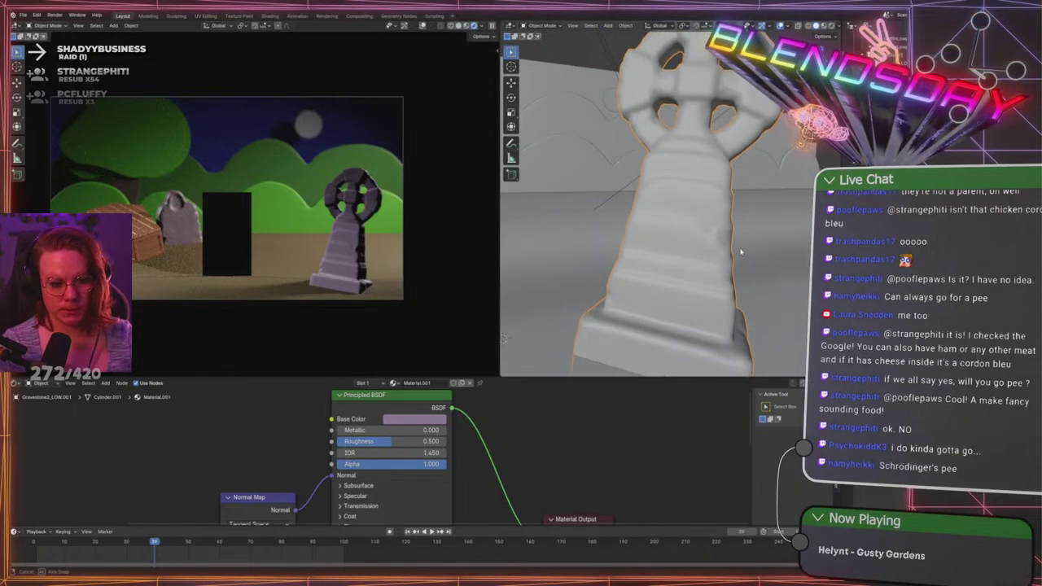
Inspect the mesh and seams of the cross-topped gravestone's shaft and base in Edit Mode, return to Object Mode and save the file
{"action": "key", "text": "Tab"}
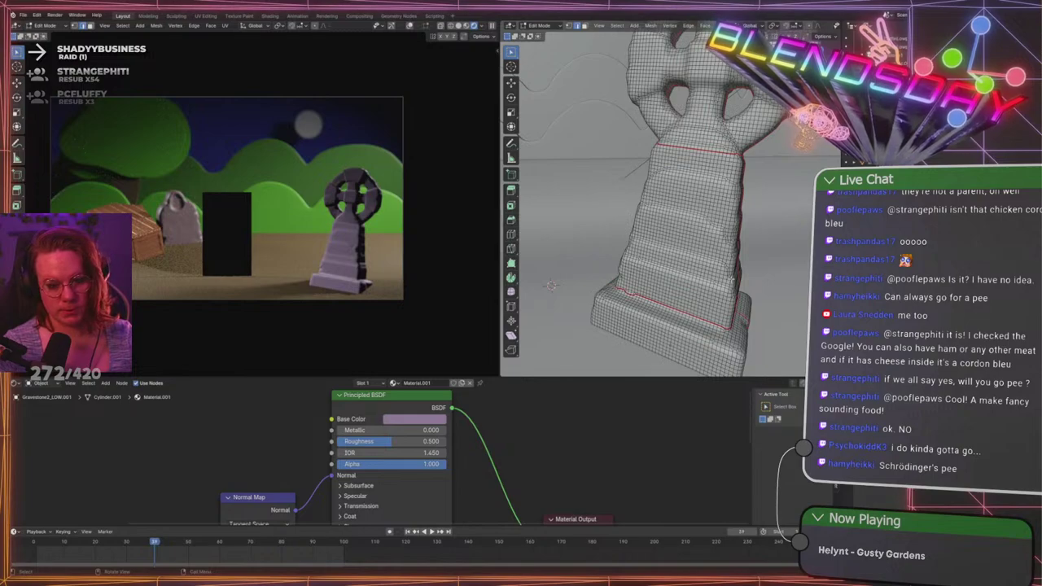
{"action": "middle_click_drag", "start_coordinate": [731, 280], "coordinate": [566, 179]}
{"action": "middle_click_drag", "start_coordinate": [692, 213], "coordinate": [573, 222]}
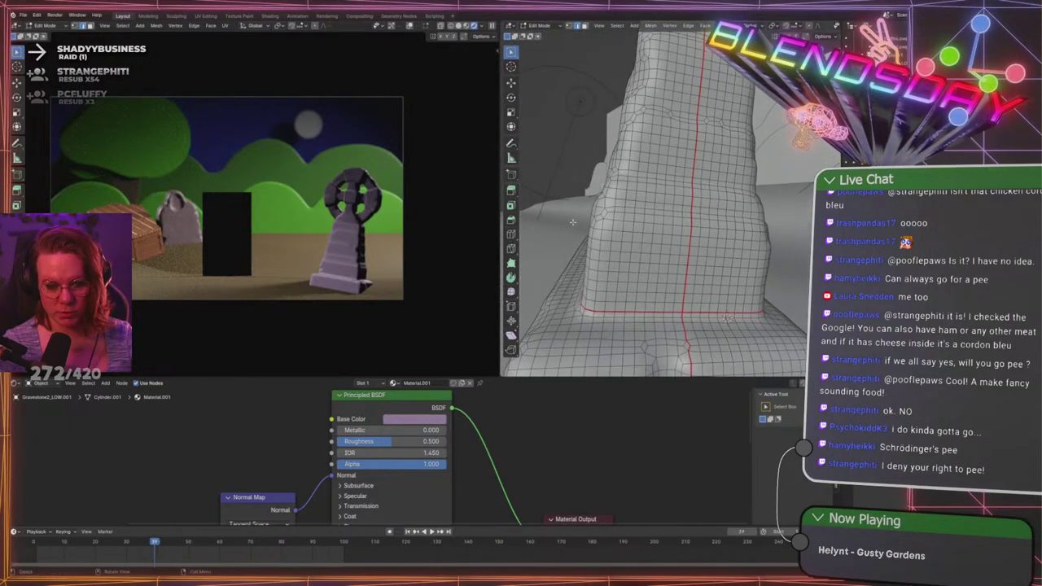
{"action": "scroll", "coordinate": [596, 124], "scroll_direction": "down", "scroll_amount": 4}
{"action": "key", "text": "Tab"}
{"action": "left_click", "coordinate": [628, 151]}
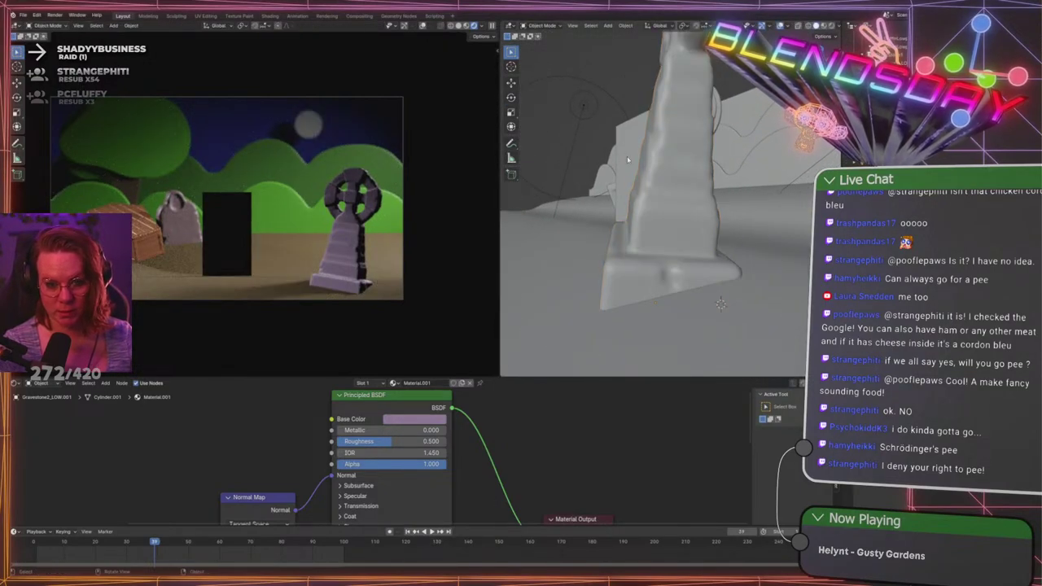
{"action": "middle_click_drag", "start_coordinate": [627, 155], "coordinate": [660, 235]}
{"action": "scroll", "coordinate": [649, 274], "scroll_direction": "down", "scroll_amount": 4}
{"action": "key", "text": "ctrl+s"}
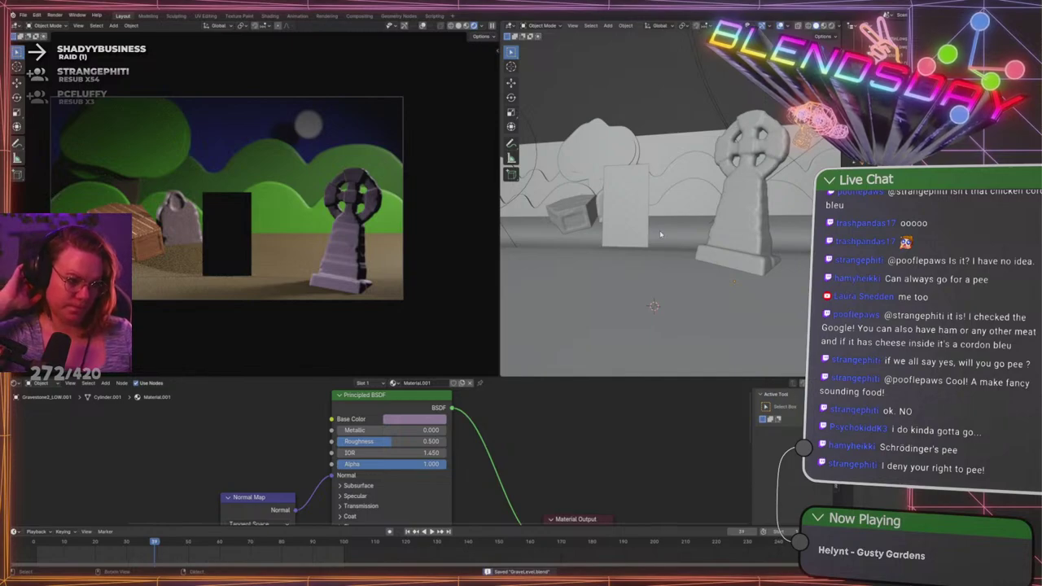
Select the two spot lights beside the set in turn to review their IES texture nodes, and clear the selection
{"action": "scroll", "coordinate": [659, 229], "scroll_direction": "down", "scroll_amount": 3}
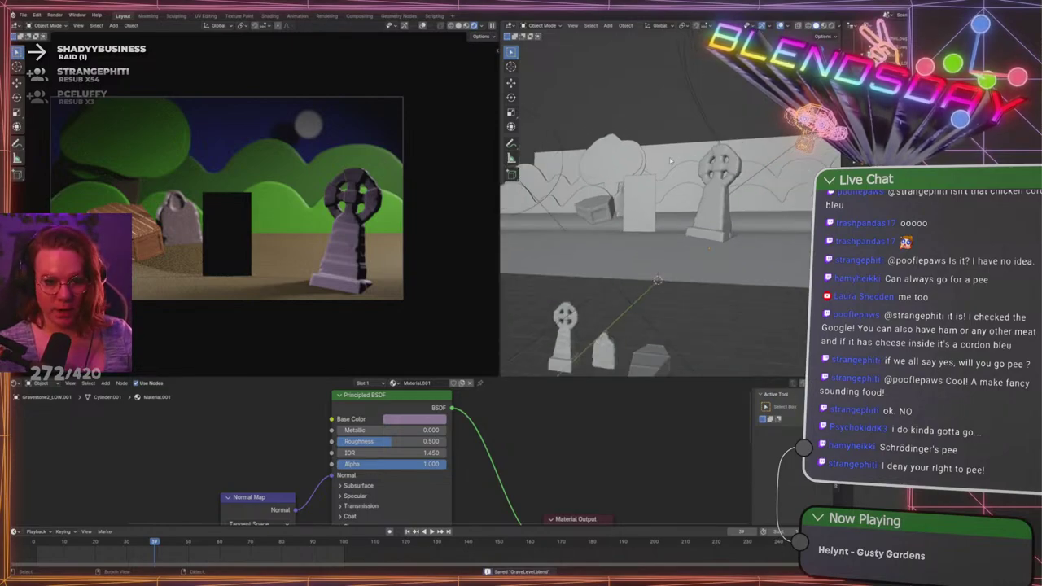
{"action": "middle_click_drag", "start_coordinate": [640, 122], "coordinate": [661, 149]}
{"action": "scroll", "coordinate": [660, 149], "scroll_direction": "down", "scroll_amount": 5}
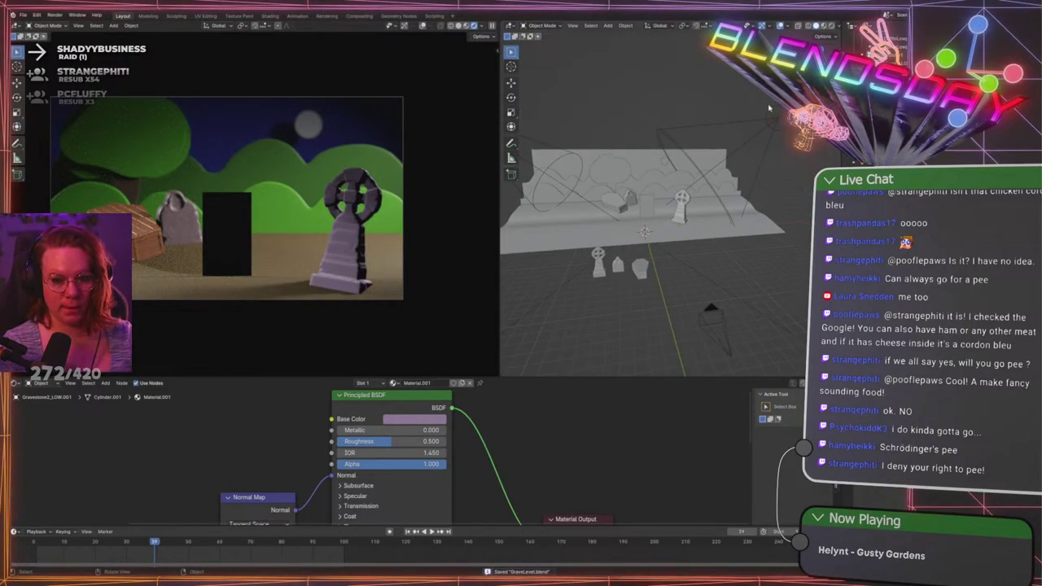
{"action": "left_click", "coordinate": [775, 119]}
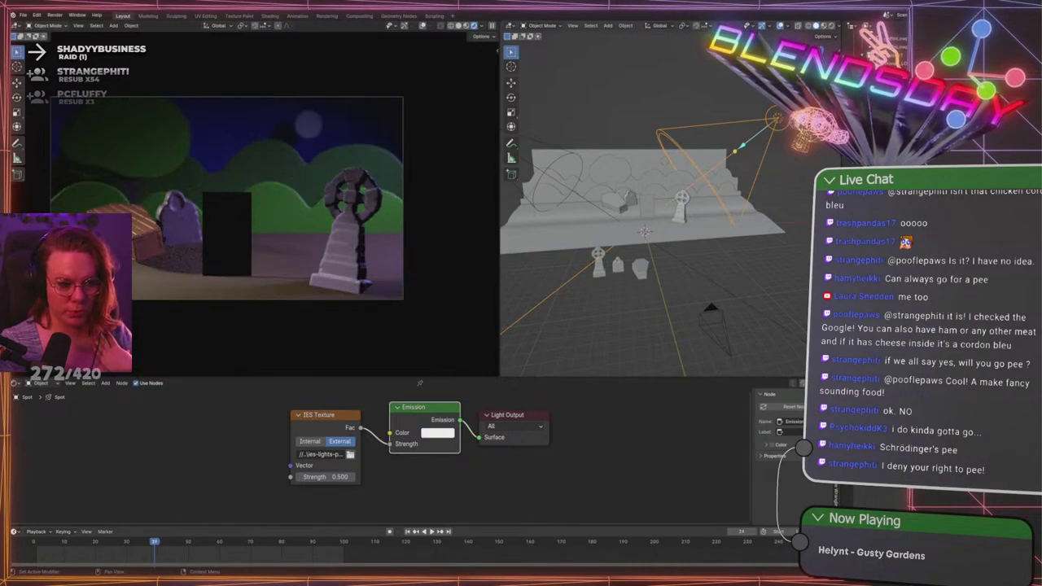
{"action": "left_click", "coordinate": [550, 163]}
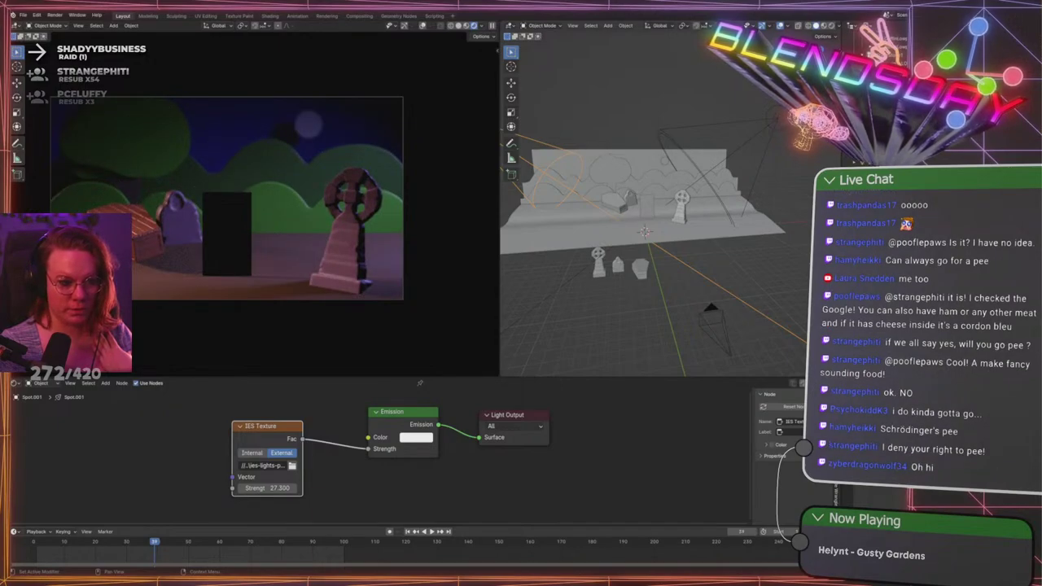
{"action": "left_click", "coordinate": [639, 99]}
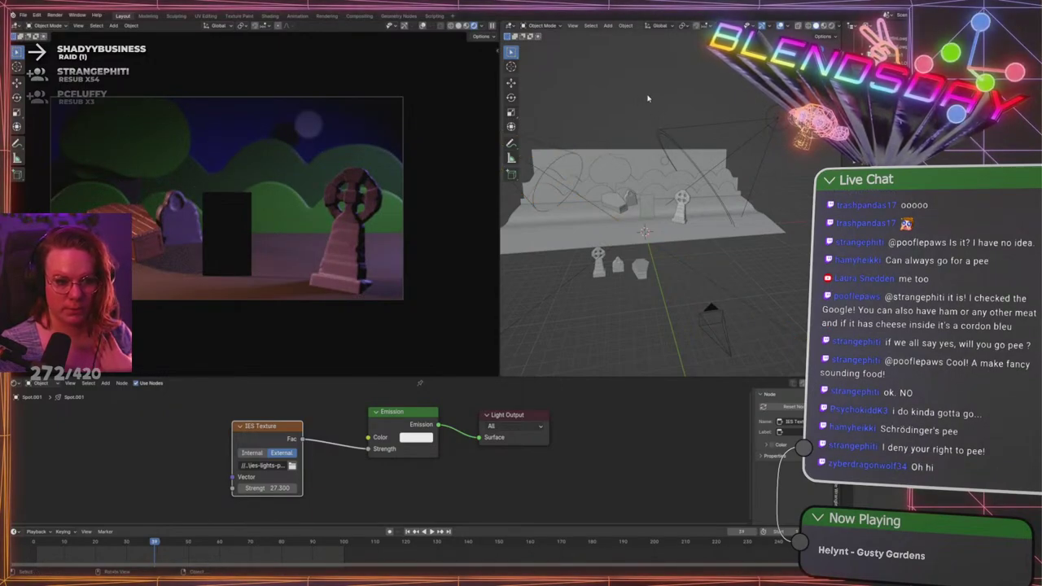
{"action": "middle_click_drag", "start_coordinate": [648, 99], "coordinate": [656, 130]}
{"action": "scroll", "coordinate": [656, 130], "scroll_direction": "up", "scroll_amount": 6}
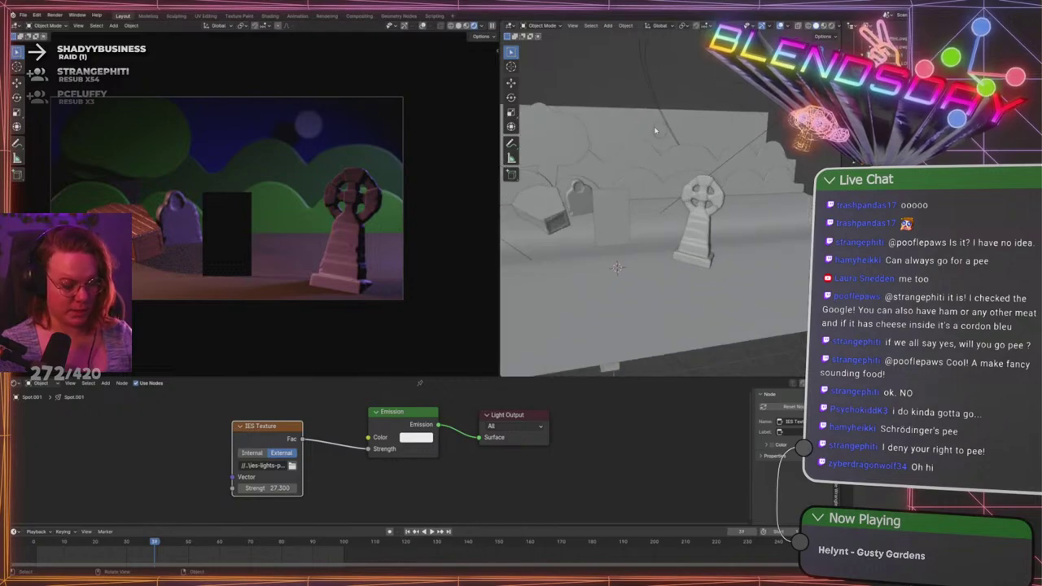
{"action": "key", "text": "shift+a"}
{"action": "mouse_move", "coordinate": [655, 130]}
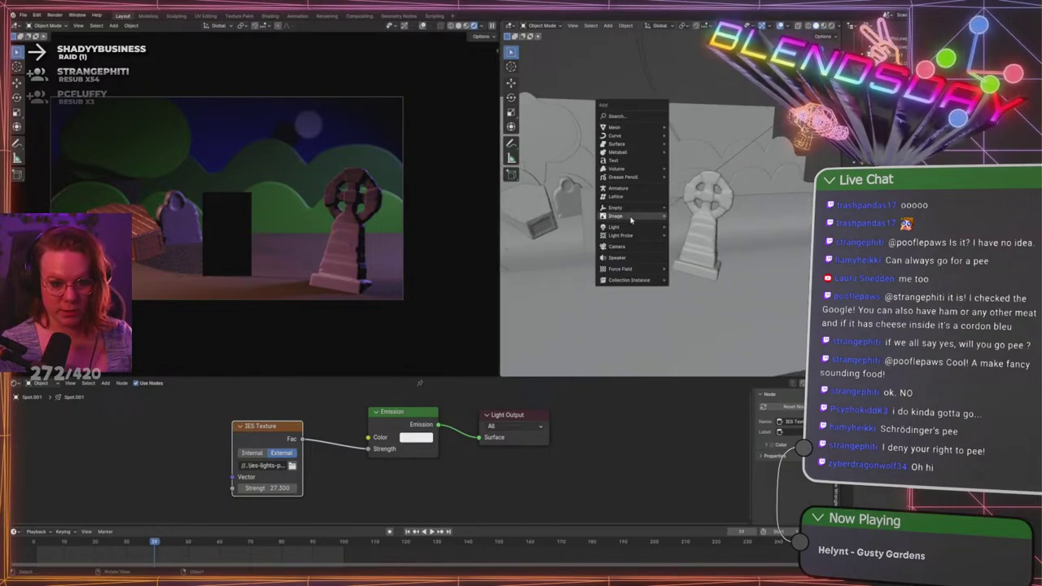
{"action": "mouse_move", "coordinate": [628, 228]}
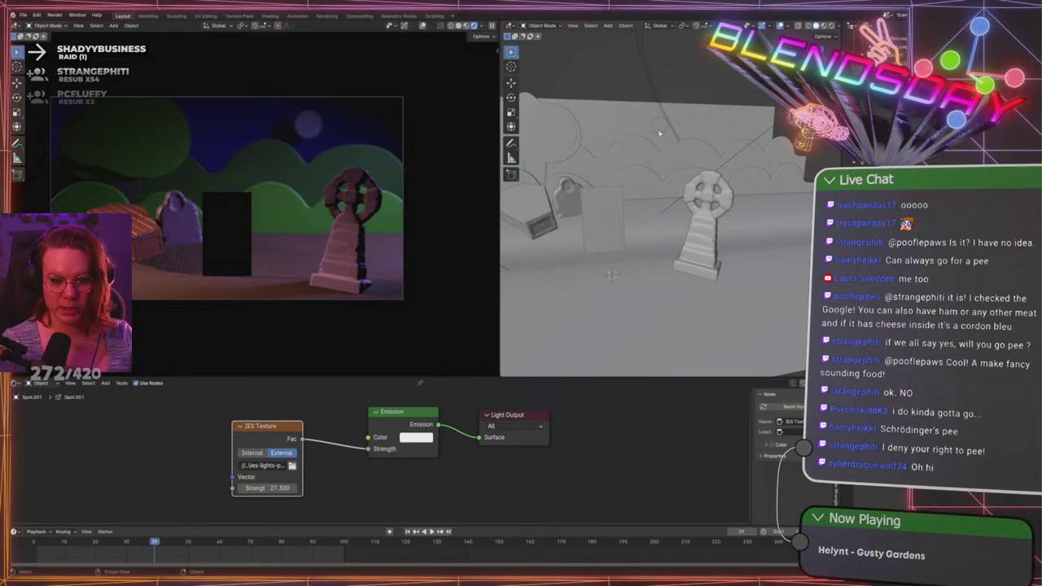
Replace the Toon BSDF in the moon's TOONIFY material with an Emission shader connected to the output's Surface
{"action": "left_click", "coordinate": [660, 130]}
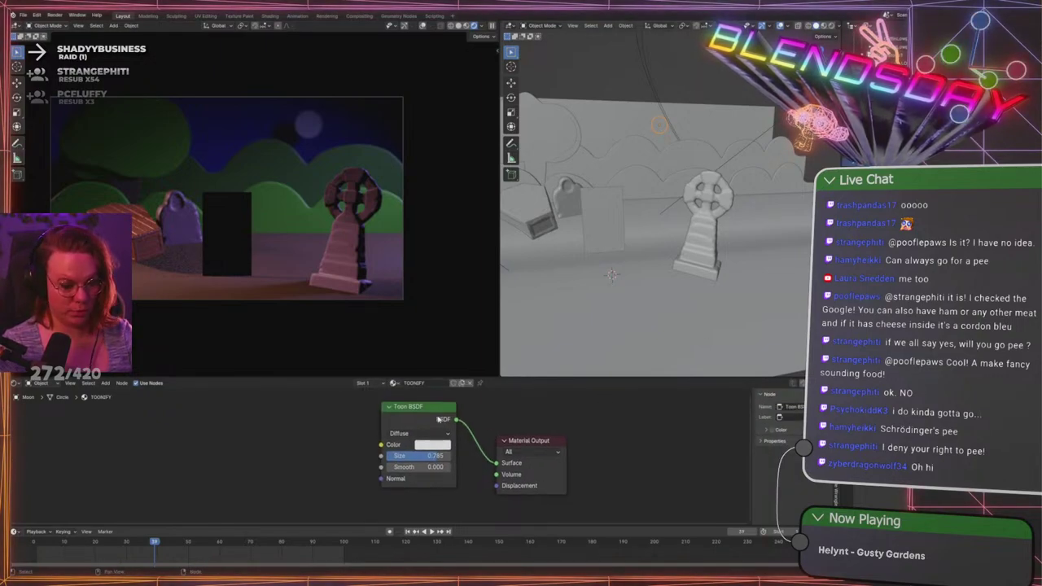
{"action": "key", "text": "x"}
{"action": "key", "text": "shift+a"}
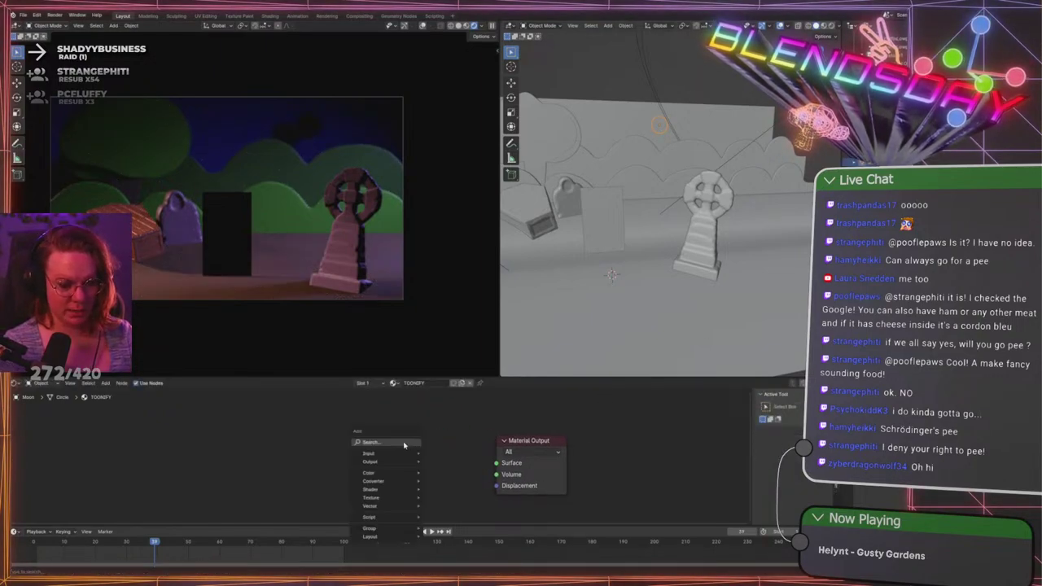
{"action": "left_click", "coordinate": [403, 445]}
{"action": "type", "text": "emiss"}
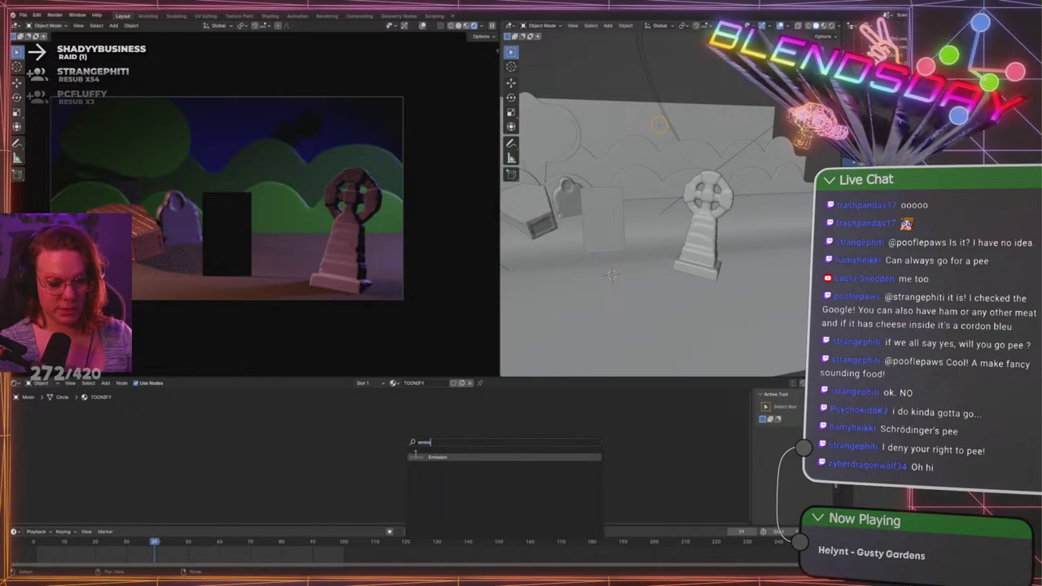
{"action": "left_click", "coordinate": [415, 456]}
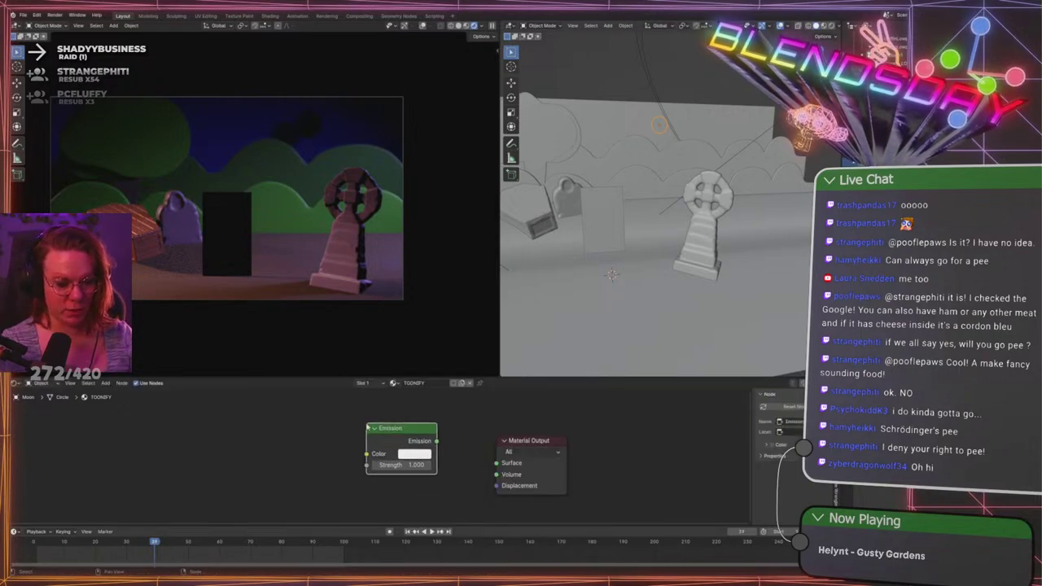
{"action": "left_click_drag", "start_coordinate": [437, 441], "coordinate": [496, 462]}
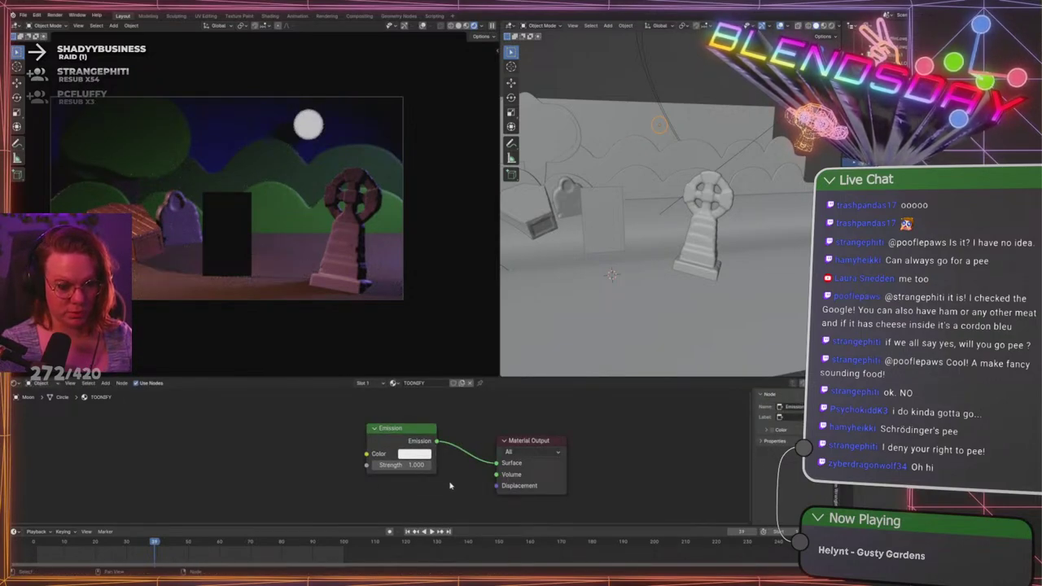
Try emission strengths of 10, 100 and 10000 on the moon's material
{"action": "double_click", "coordinate": [411, 466]}
{"action": "type", "text": "10"}
{"action": "key", "text": "Return"}
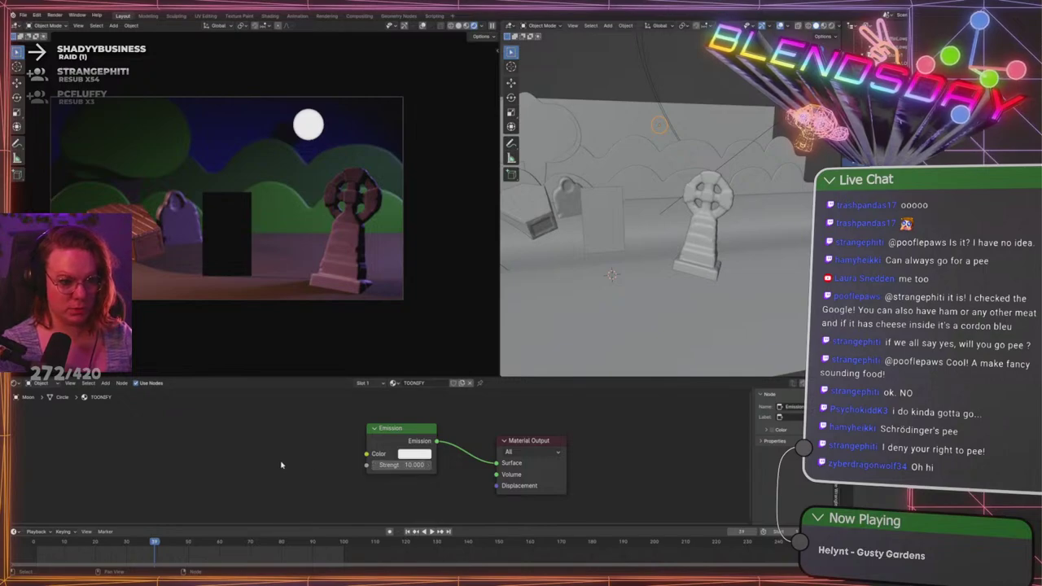
{"action": "left_click", "coordinate": [401, 465]}
{"action": "type", "text": "100"}
{"action": "key", "text": "Return"}
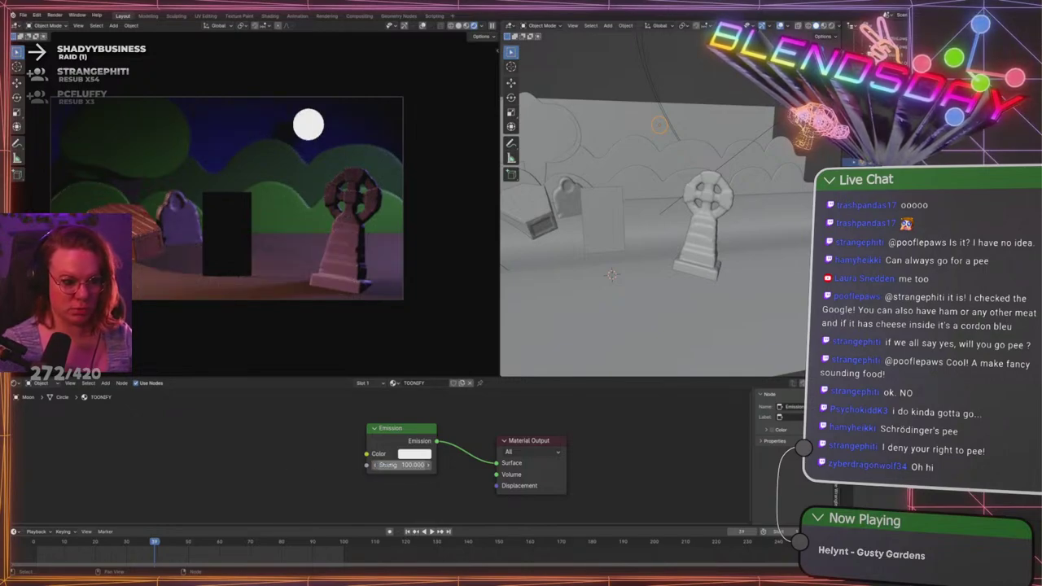
{"action": "left_click", "coordinate": [399, 465]}
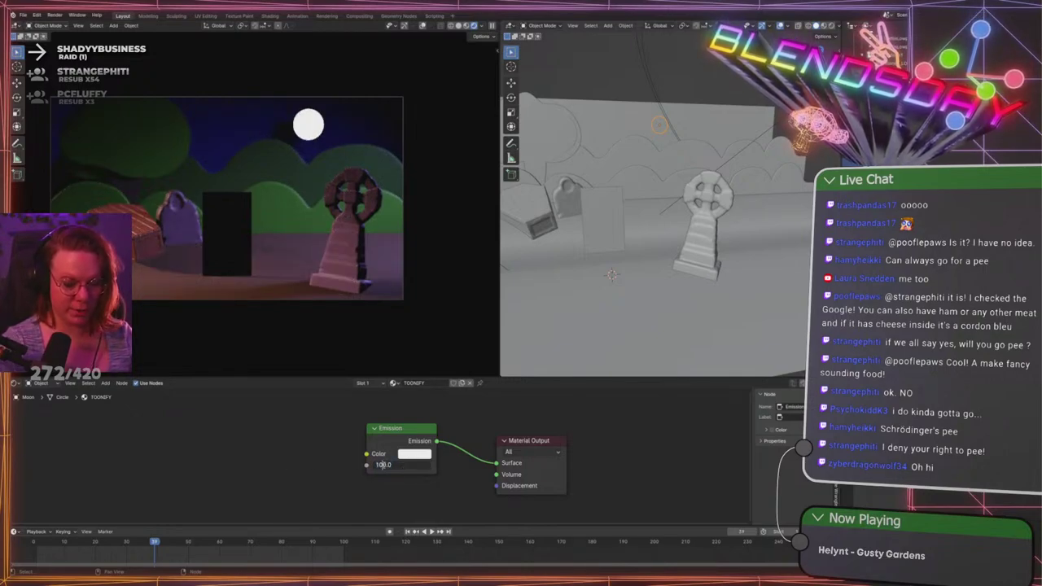
{"action": "type", "text": "10000"}
{"action": "key", "text": "Return"}
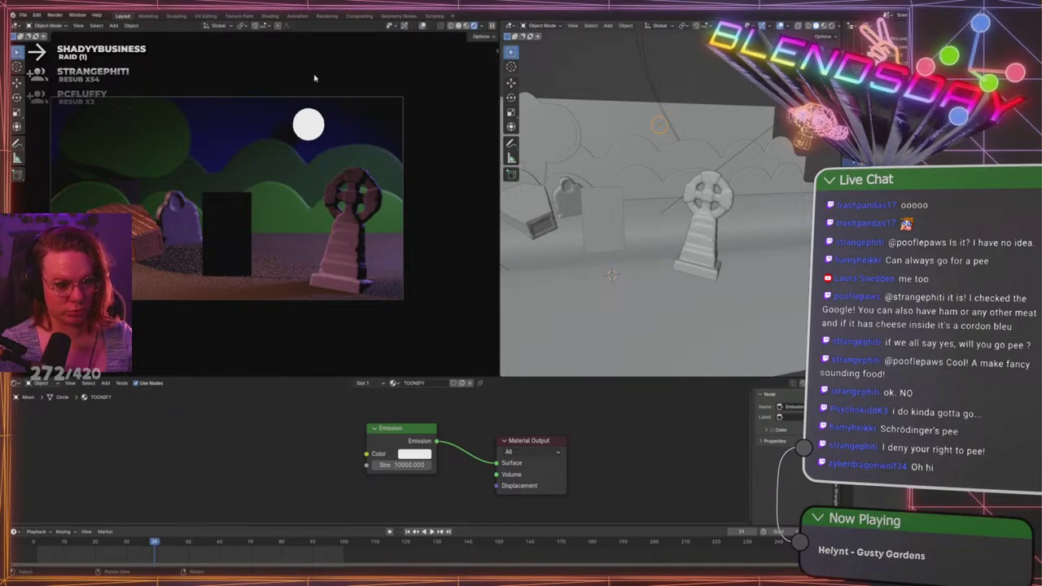
Lower the moon's emission strength to 10 and finally to 1
{"action": "left_click", "coordinate": [407, 465]}
{"action": "type", "text": "1"}
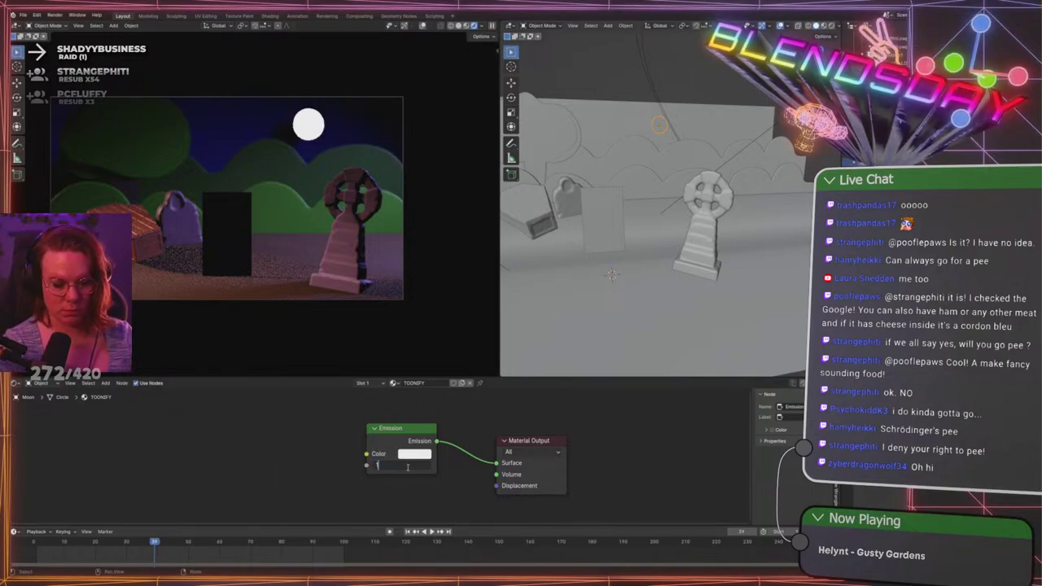
{"action": "type", "text": "0.0"}
{"action": "key", "text": "Return"}
{"action": "left_click", "coordinate": [407, 467]}
{"action": "type", "text": "10"}
{"action": "key", "text": "Return"}
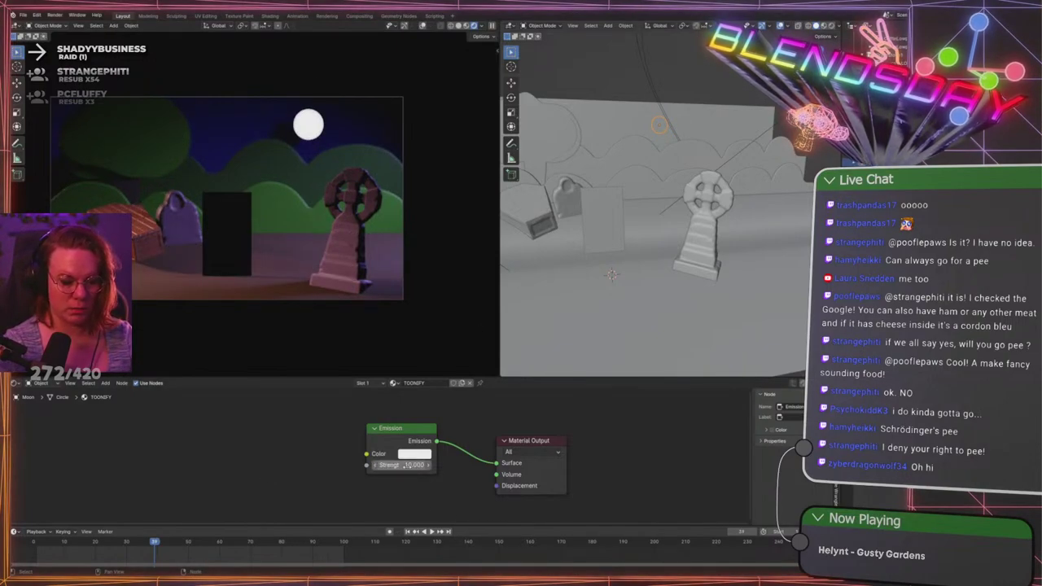
{"action": "left_click", "coordinate": [408, 467]}
{"action": "type", "text": "1"}
{"action": "key", "text": "Return"}
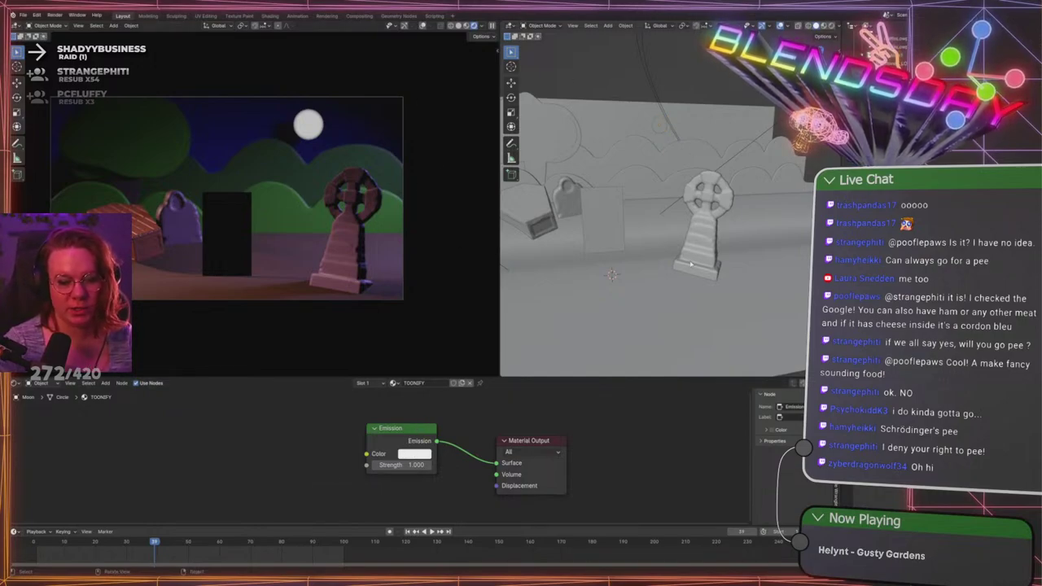
Add a 1 m cube at the world origin and scale it up by about 32.4 to enclose the whole graveyard set
{"action": "middle_click_drag", "start_coordinate": [692, 263], "coordinate": [690, 240]}
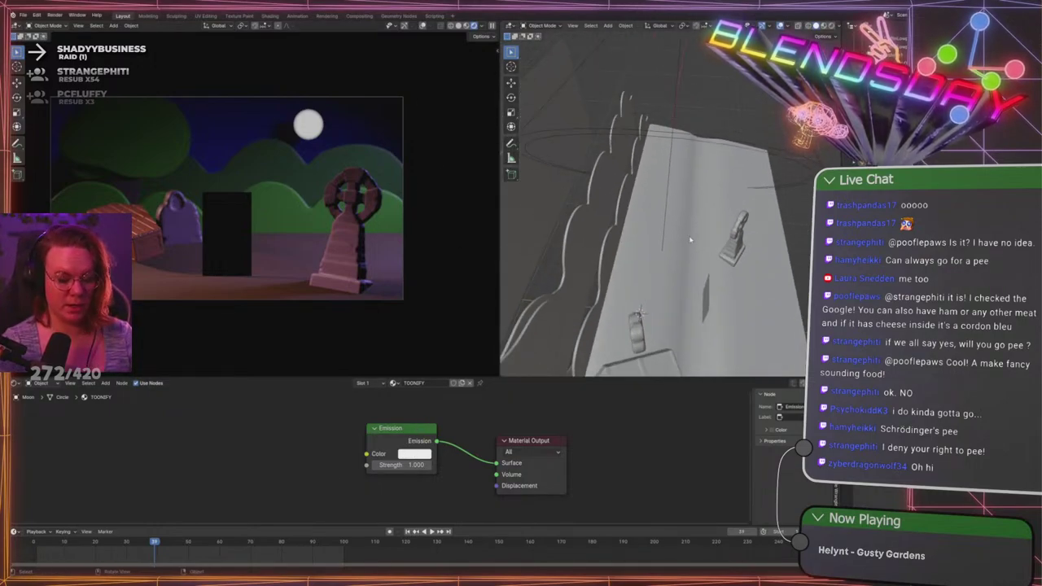
{"action": "scroll", "coordinate": [691, 239], "scroll_direction": "down", "scroll_amount": 3}
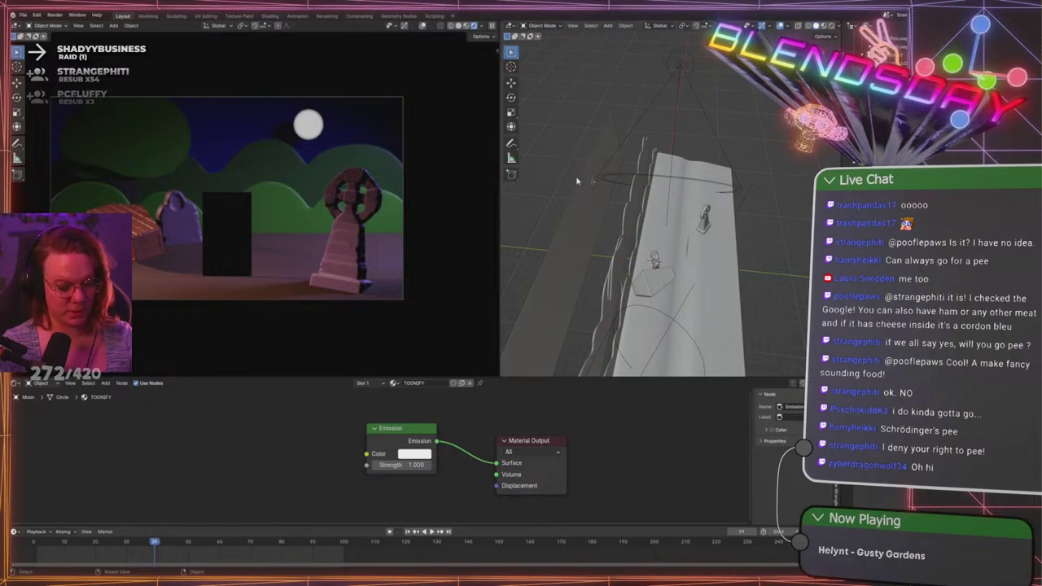
{"action": "key", "text": "shift+a"}
{"action": "key", "text": "Escape"}
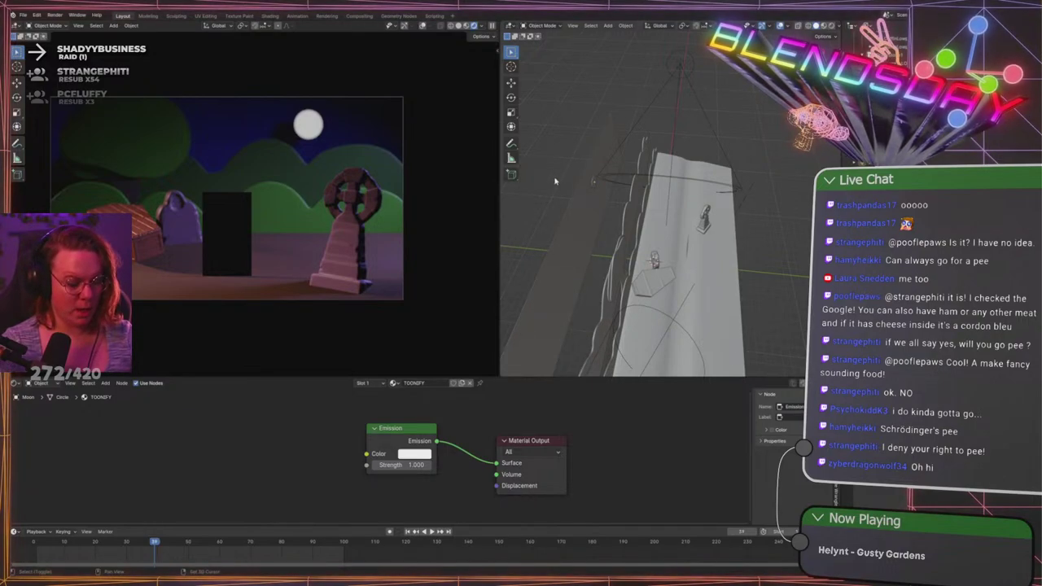
{"action": "key", "text": "shift+a"}
{"action": "mouse_move", "coordinate": [545, 188]}
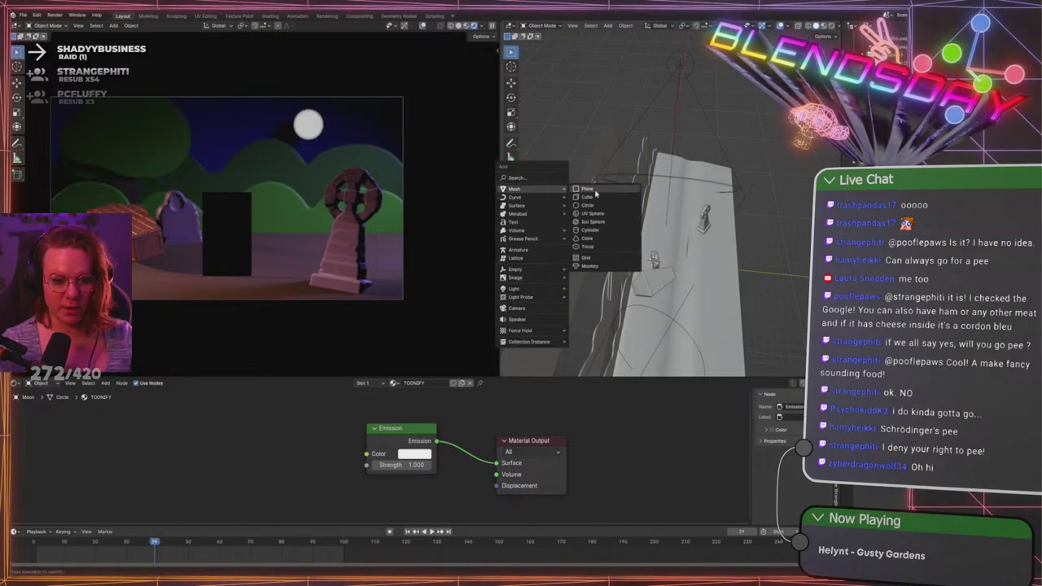
{"action": "left_click", "coordinate": [597, 200]}
{"action": "middle_click_drag", "start_coordinate": [763, 275], "coordinate": [666, 236]}
{"action": "key", "text": "s"}
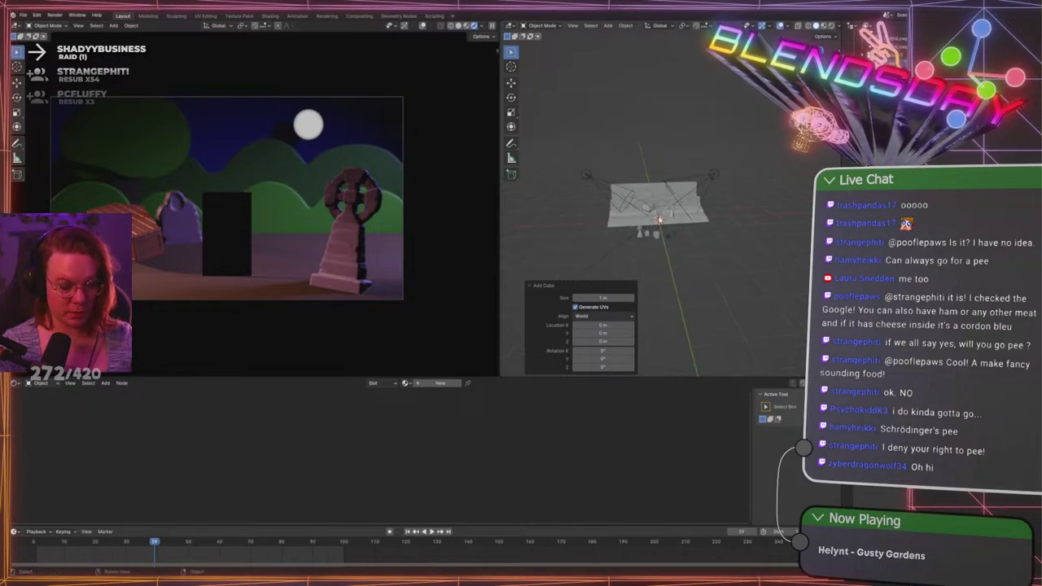
{"action": "left_click", "coordinate": [760, 221]}
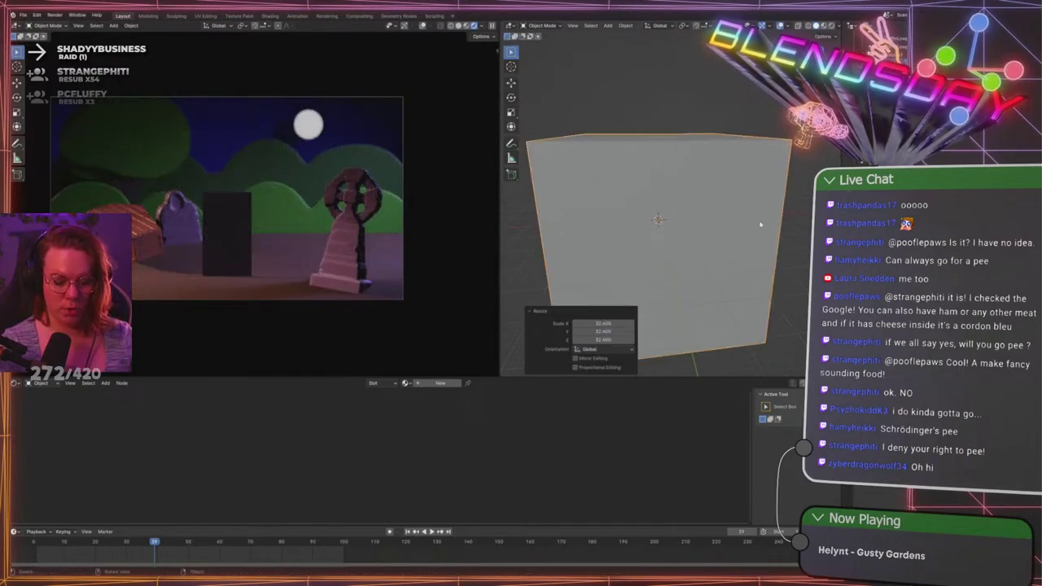
Select the large cube's bottom face in Edit Mode and raise it 11.253 m along Z
{"action": "key", "text": "KP_1"}
{"action": "key", "text": "Tab"}
{"action": "middle_click_drag", "start_coordinate": [759, 220], "coordinate": [636, 304]}
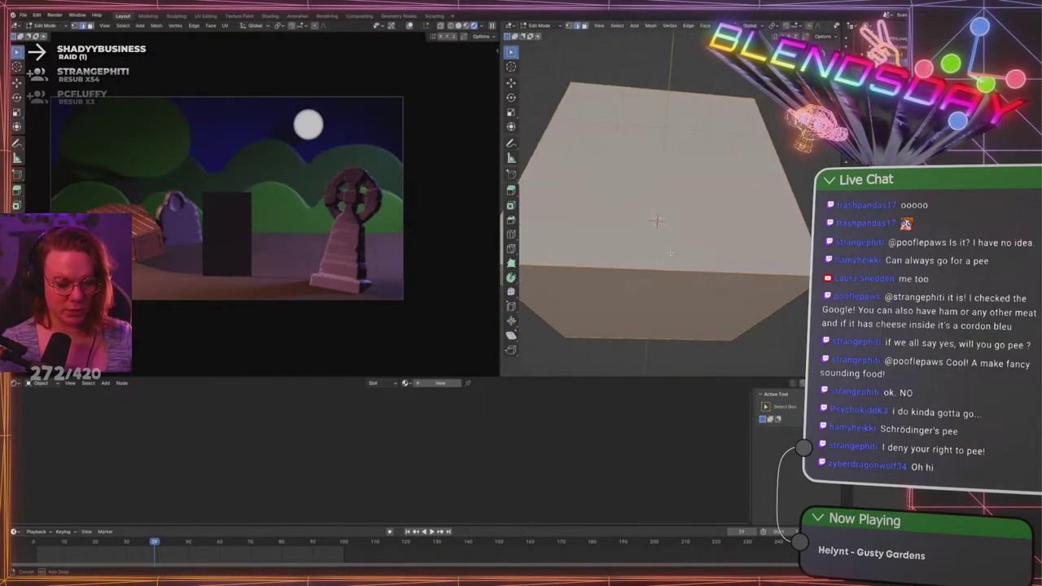
{"action": "key", "text": "KP_1"}
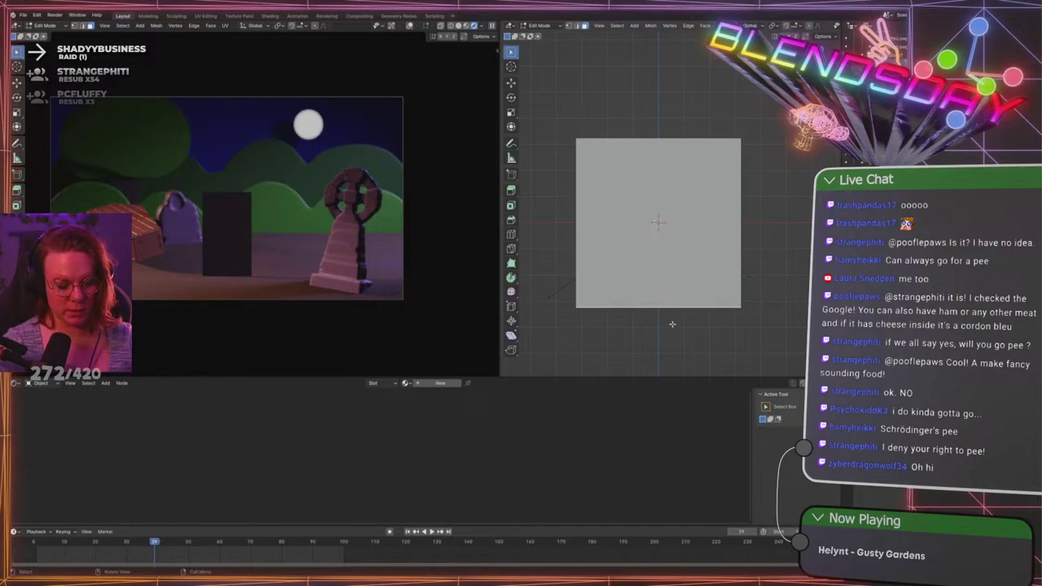
{"action": "key", "text": "g"}
{"action": "key", "text": "z"}
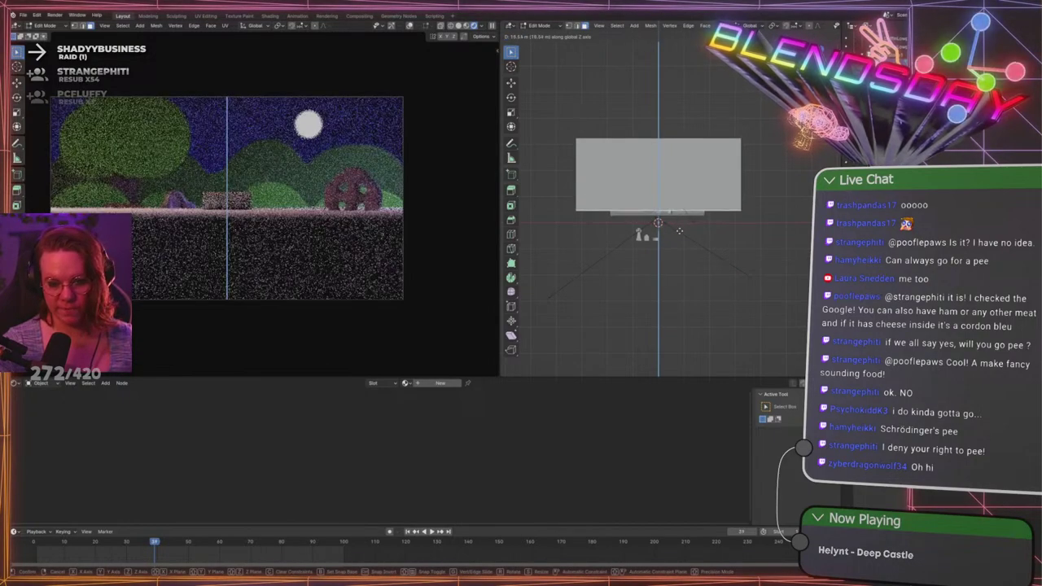
{"action": "left_click", "coordinate": [679, 266]}
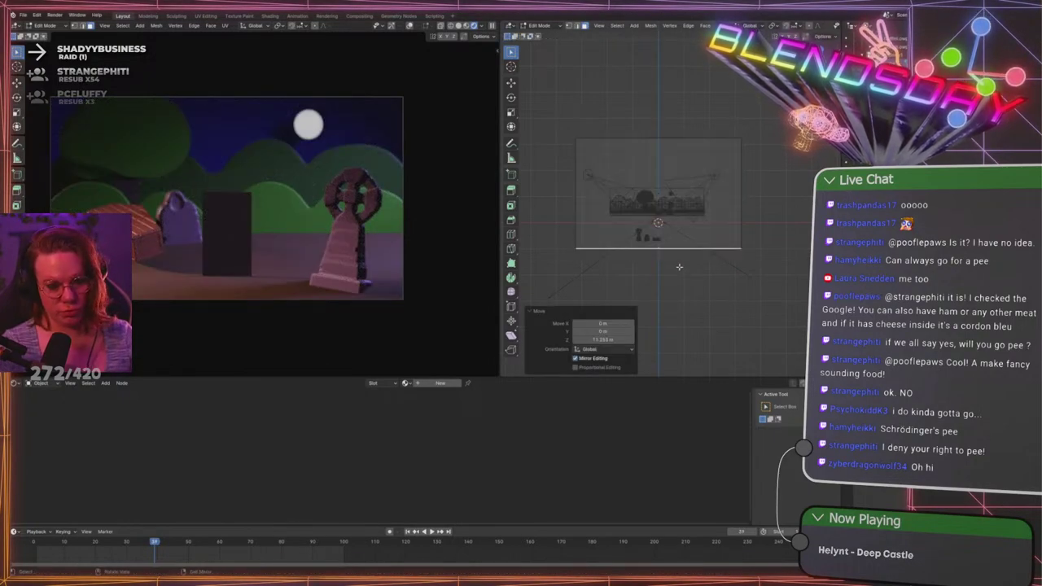
Raise the enclosing cube's bottom face about another 4.8 m along Z
{"action": "scroll", "coordinate": [679, 266], "scroll_direction": "up", "scroll_amount": 2}
{"action": "key", "text": "g"}
{"action": "key", "text": "z"}
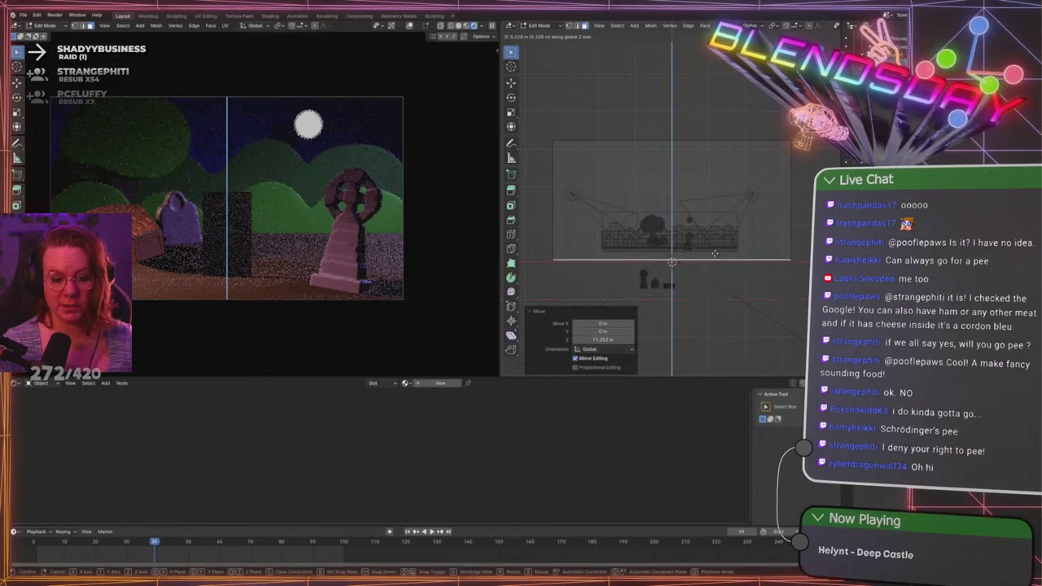
{"action": "left_click", "coordinate": [714, 256]}
Select the enclosing cube's left side face and move it inward along X, closer to the graveyard set
{"action": "middle_click_drag", "start_coordinate": [714, 256], "coordinate": [619, 223]}
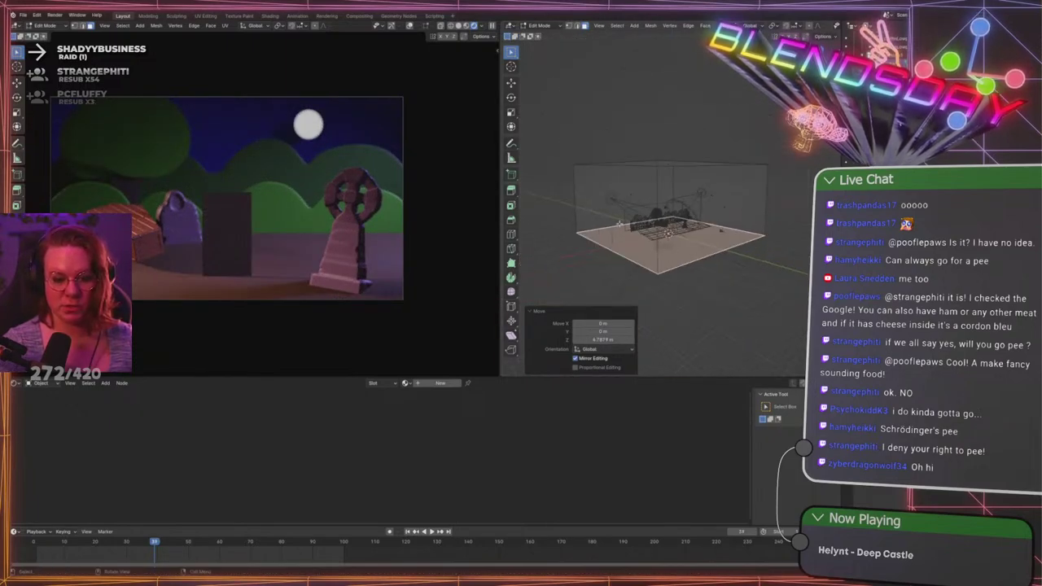
{"action": "left_click_drag", "start_coordinate": [588, 203], "coordinate": [631, 234]}
{"action": "key", "text": "KP_1"}
{"action": "scroll", "coordinate": [631, 234], "scroll_direction": "up", "scroll_amount": 1}
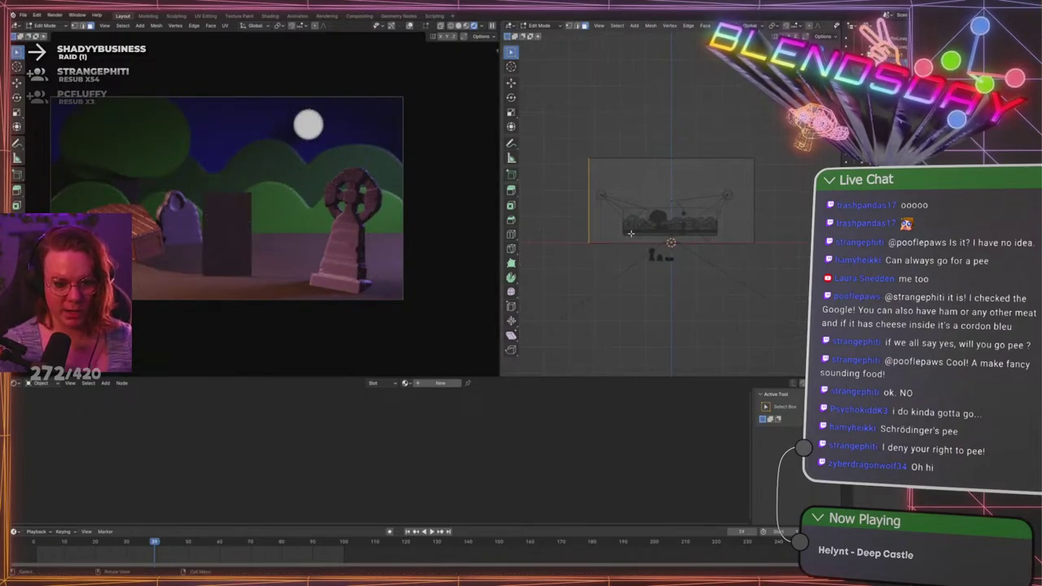
{"action": "key", "text": "g"}
{"action": "key", "text": "x"}
{"action": "left_click", "coordinate": [631, 227]}
Move the enclosing cube's right side face inward along X toward the spot lights
{"action": "middle_click_drag", "start_coordinate": [795, 215], "coordinate": [661, 163]}
{"action": "key", "text": "g"}
{"action": "key", "text": "x"}
{"action": "key", "text": "KP_1"}
{"action": "left_click", "coordinate": [754, 210]}
Select the enclosing cube's top face and lower it about 4.3 m along Z
{"action": "left_click", "coordinate": [679, 170]}
{"action": "key", "text": "KP_1"}
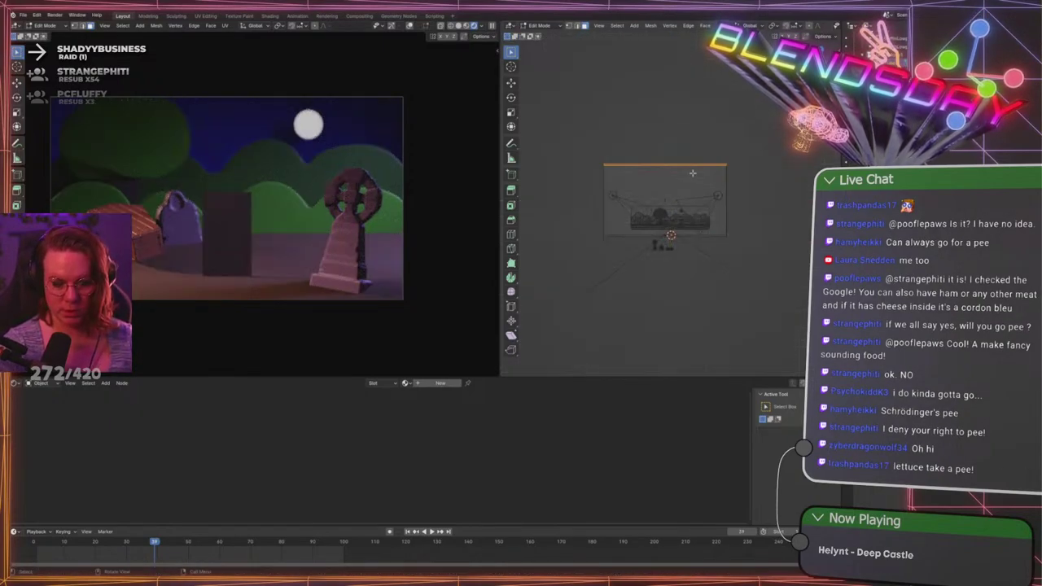
{"action": "key", "text": "g"}
{"action": "key", "text": "z"}
{"action": "left_click", "coordinate": [706, 169]}
{"action": "scroll", "coordinate": [711, 168], "scroll_direction": "up", "scroll_amount": 2}
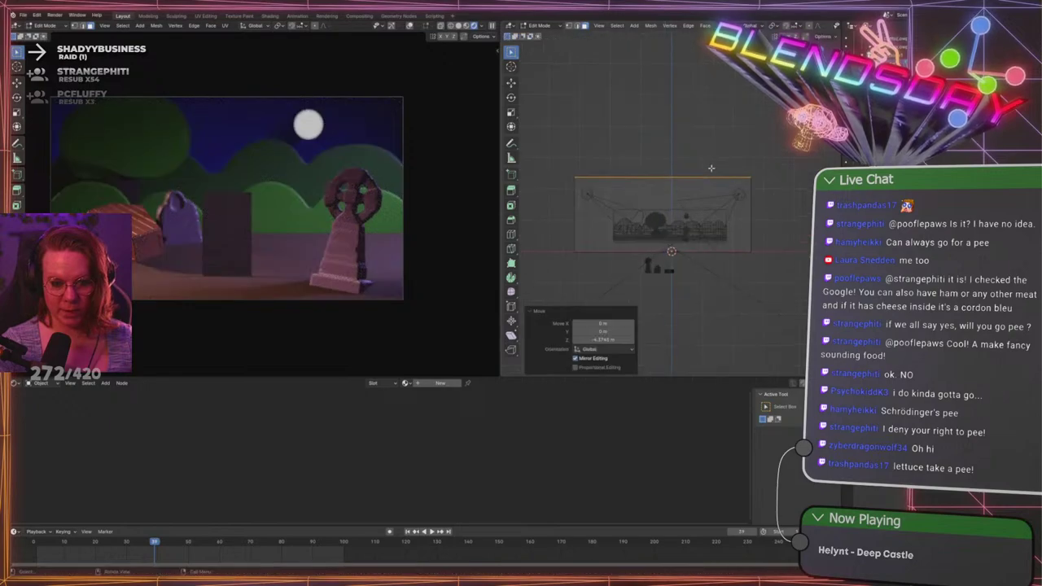
Reselect the enclosing cube's right side face and fine-tune its position along X
{"action": "mouse_move", "coordinate": [712, 168]}
{"action": "middle_mouse_down"}
{"action": "mouse_move", "coordinate": [718, 188]}
{"action": "mouse_move", "coordinate": [724, 178]}
{"action": "middle_mouse_up"}
{"action": "left_click", "coordinate": [757, 231]}
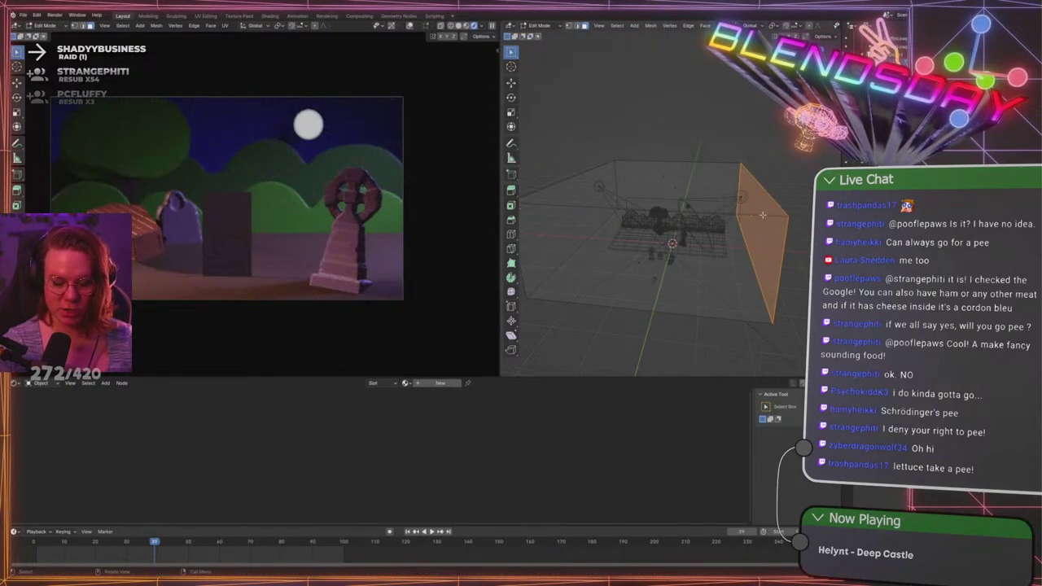
{"action": "key", "text": "KP_1"}
{"action": "key", "text": "g"}
{"action": "key", "text": "x"}
{"action": "left_click", "coordinate": [764, 213]}
Select one of the enclosing cube's Y-facing walls and move it along Y to fit the set
{"action": "middle_click_drag", "start_coordinate": [764, 211], "coordinate": [563, 204]}
{"action": "left_click_drag", "start_coordinate": [560, 203], "coordinate": [599, 229]}
{"action": "middle_click_drag", "start_coordinate": [597, 193], "coordinate": [587, 219]}
{"action": "scroll", "coordinate": [586, 218], "scroll_direction": "down", "scroll_amount": 1}
{"action": "left_click_drag", "start_coordinate": [722, 190], "coordinate": [760, 226]}
{"action": "key", "text": "g"}
{"action": "middle_click", "coordinate": [752, 223]}
{"action": "left_click", "coordinate": [727, 214]}
Select the opposite Y-facing wall of the enclosing cube and adjust its position along Y
{"action": "left_click", "coordinate": [615, 201]}
{"action": "key", "text": "g"}
{"action": "middle_click", "coordinate": [620, 205]}
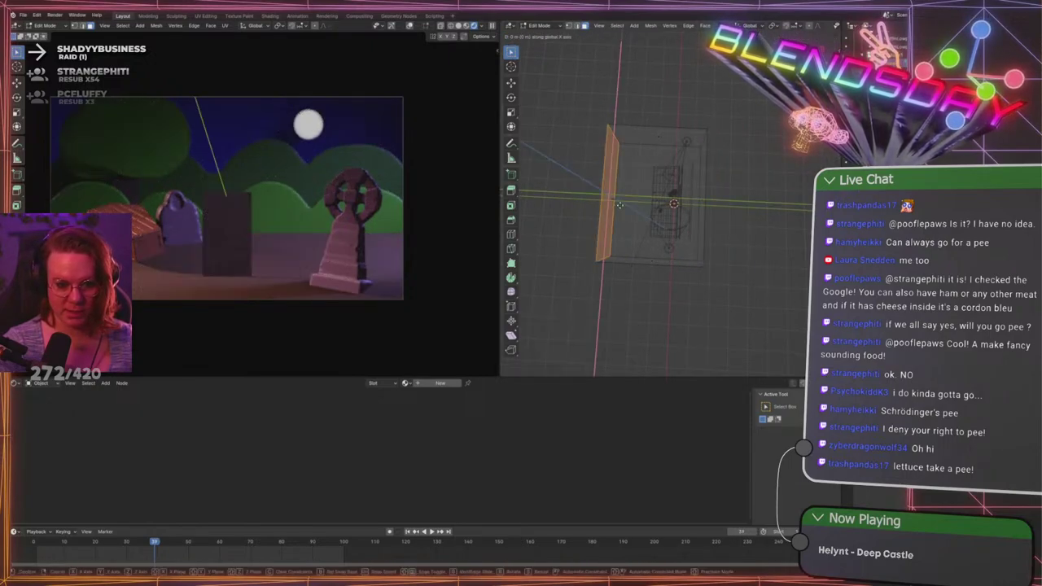
{"action": "left_click", "coordinate": [620, 205]}
Return the enclosing cube to Object Mode, check how it surrounds the set, and save the file
{"action": "scroll", "coordinate": [654, 277], "scroll_direction": "down", "scroll_amount": 2}
{"action": "key", "text": "Tab"}
{"action": "middle_click_drag", "start_coordinate": [653, 277], "coordinate": [753, 218]}
{"action": "scroll", "coordinate": [753, 218], "scroll_direction": "down", "scroll_amount": 2}
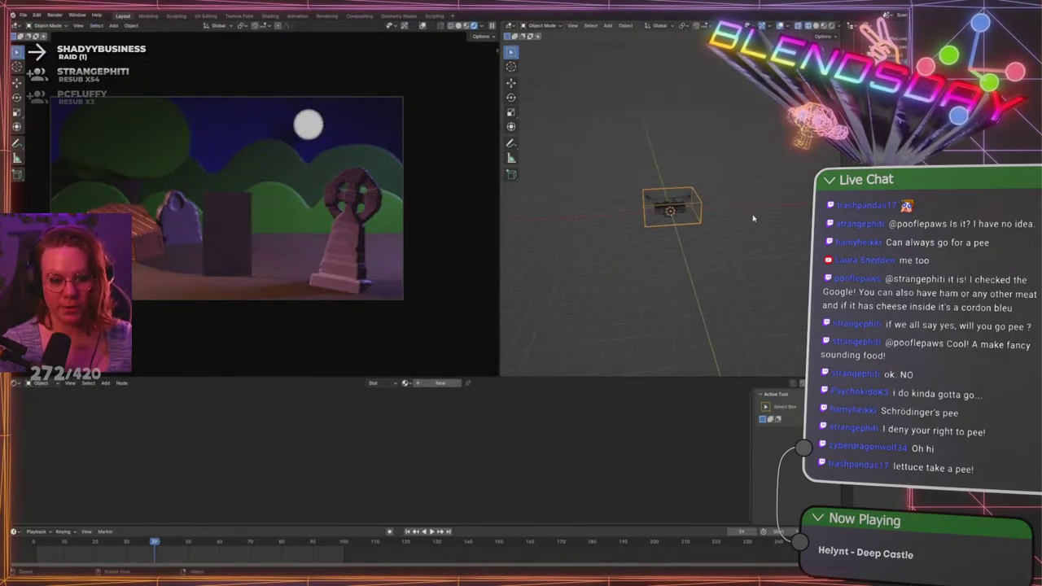
{"action": "scroll", "coordinate": [753, 218], "scroll_direction": "down", "scroll_amount": 5}
{"action": "scroll", "coordinate": [616, 207], "scroll_direction": "up", "scroll_amount": 12}
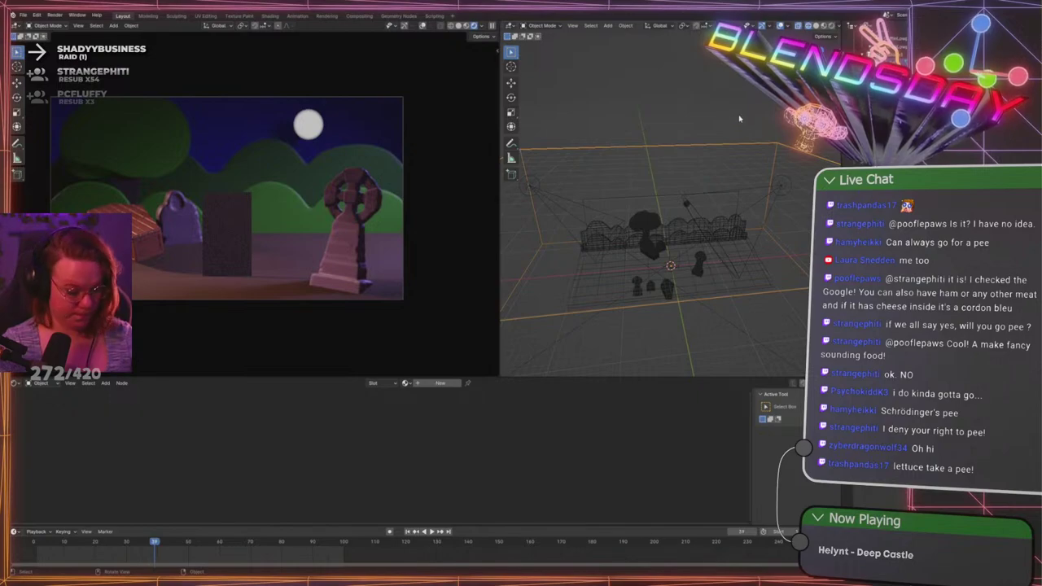
{"action": "key", "text": "ctrl+s"}
{"action": "middle_click_drag", "start_coordinate": [739, 119], "coordinate": [812, 208]}
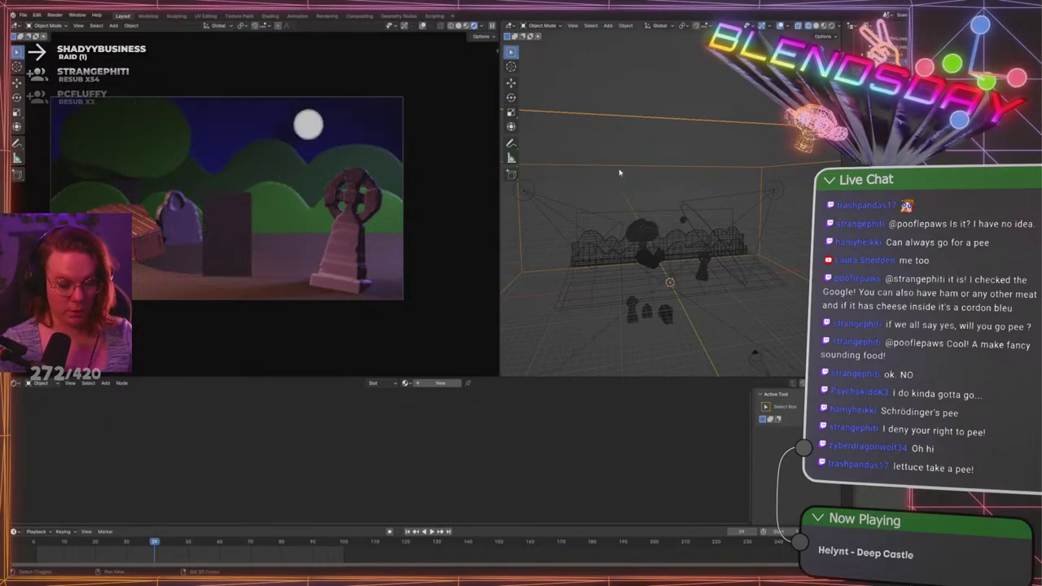
Switch the working viewport from wireframe to solid shading, save the file again and reselect the enclosing cube
{"action": "key", "text": "shift+z"}
{"action": "left_click", "coordinate": [674, 110]}
{"action": "key", "text": "ctrl+s"}
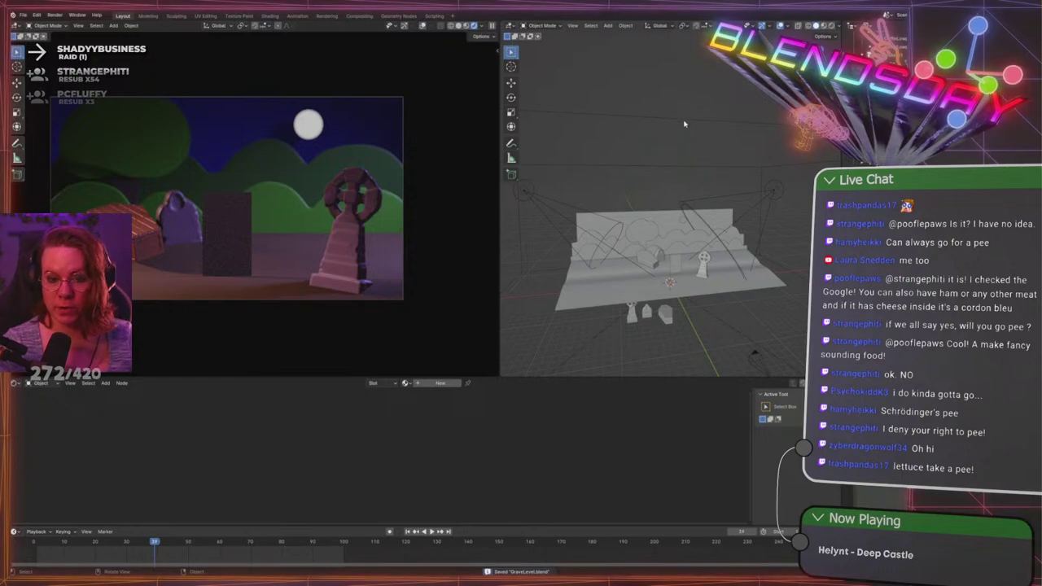
{"action": "left_click", "coordinate": [684, 124]}
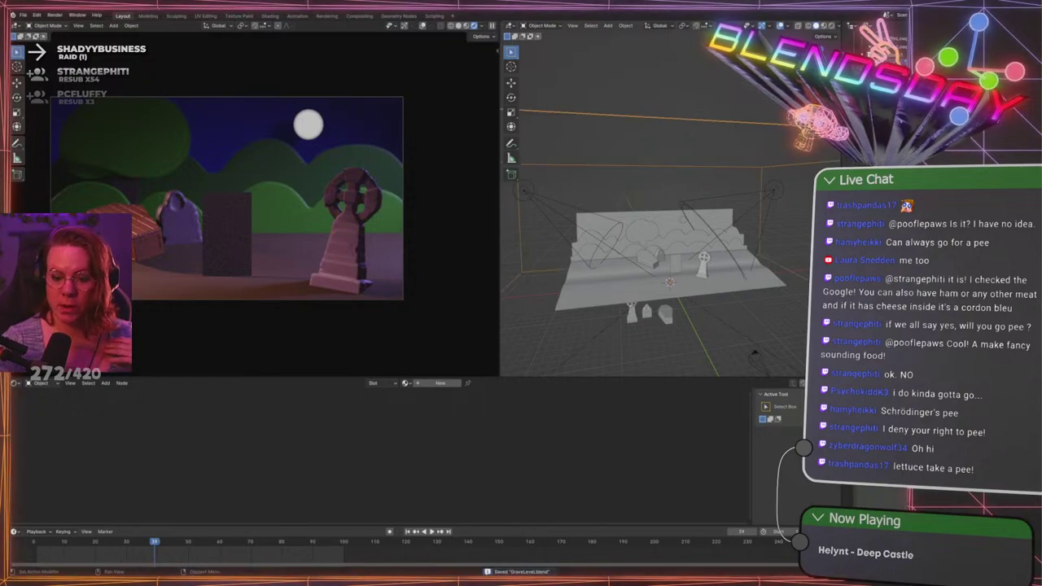
Create a new material on the enclosing cube and delete its Principled BSDF node
{"action": "left_click", "coordinate": [439, 383]}
{"action": "left_click_drag", "start_coordinate": [435, 440], "coordinate": [556, 449]}
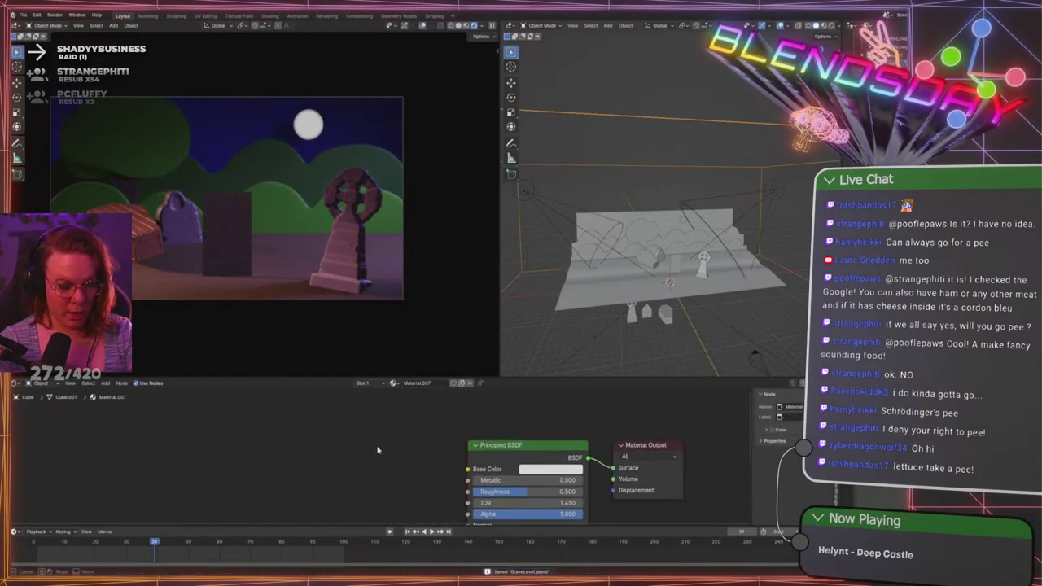
{"action": "left_click_drag", "start_coordinate": [378, 448], "coordinate": [531, 492]}
{"action": "key", "text": "x"}
Add a Volume Scatter node and link it to the Material Output's Volume input
{"action": "key", "text": "shift+a"}
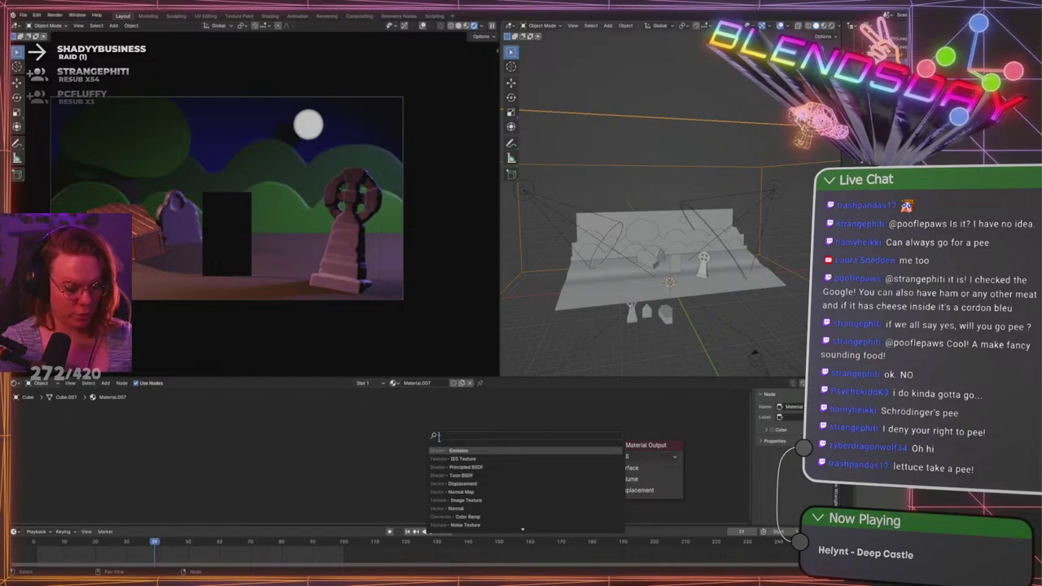
{"action": "type", "text": "volume"}
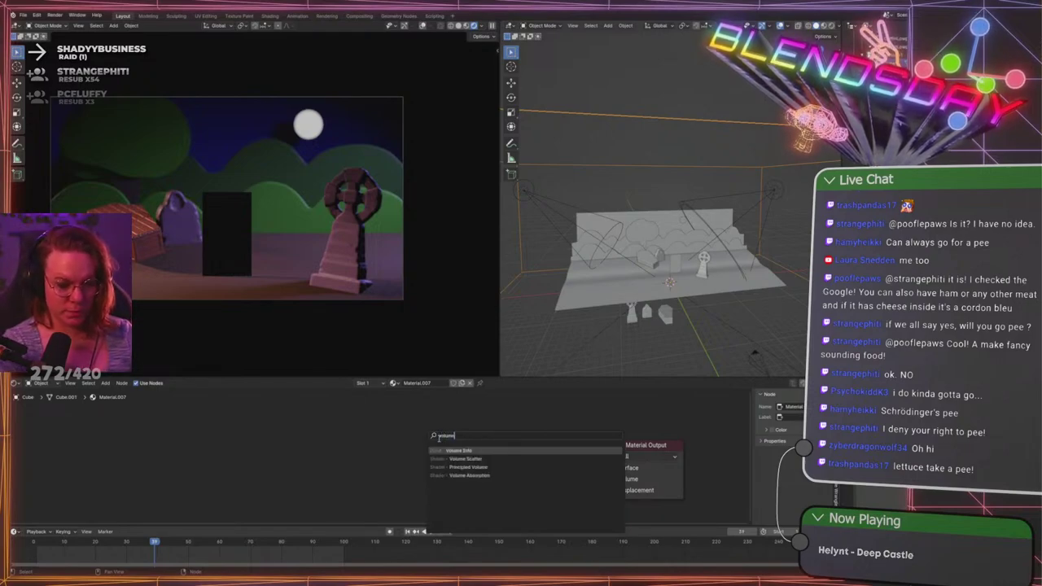
{"action": "left_click", "coordinate": [466, 459]}
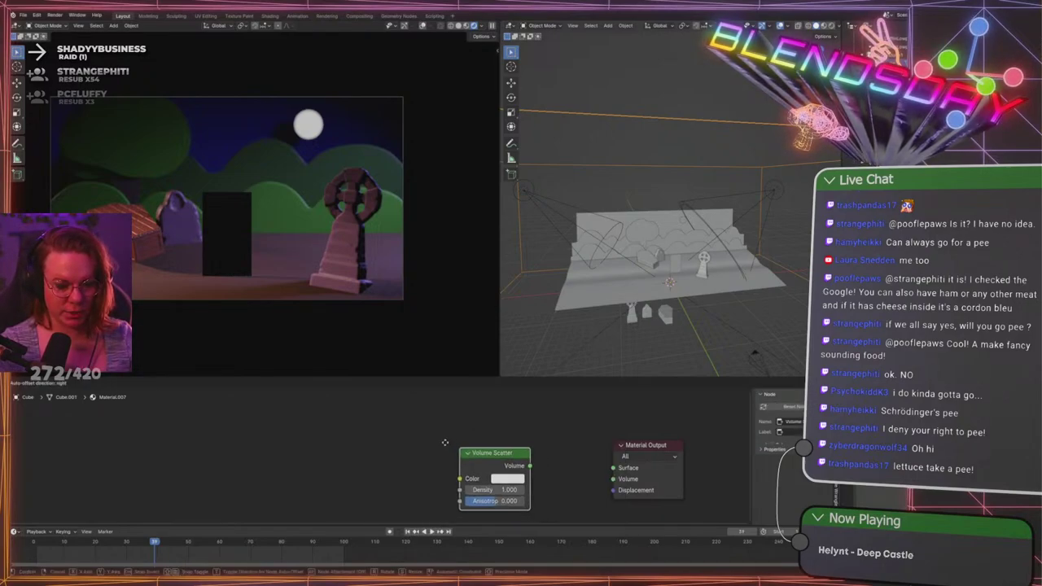
{"action": "left_click", "coordinate": [483, 432]}
{"action": "left_click_drag", "start_coordinate": [498, 436], "coordinate": [590, 473]}
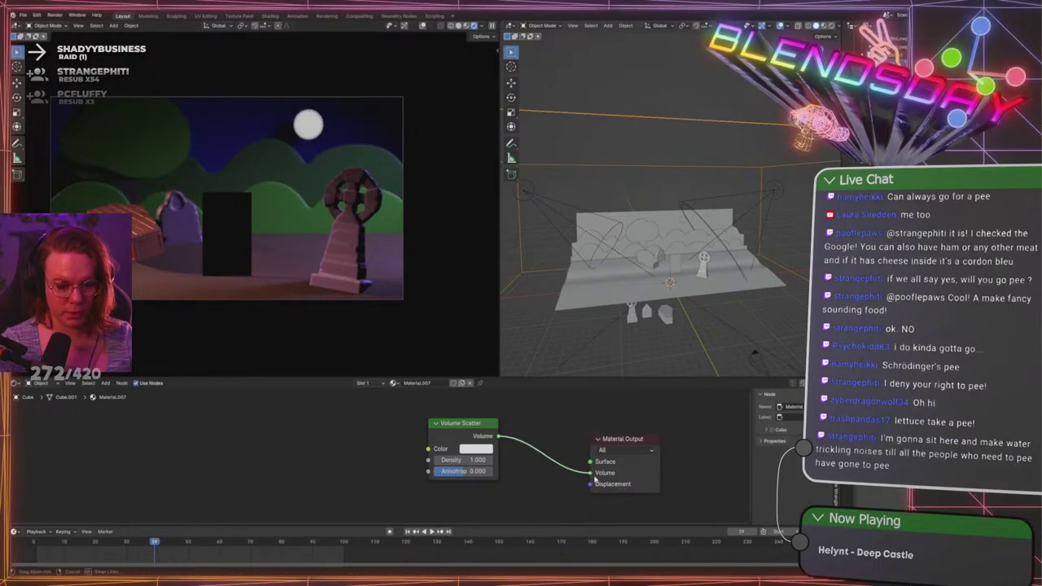
{"action": "left_click_drag", "start_coordinate": [614, 440], "coordinate": [586, 434]}
Set the Volume Scatter density to 0.1 and widen the rendered camera viewport
{"action": "left_click", "coordinate": [470, 459]}
{"action": "type", "text": "0.1"}
{"action": "key", "text": "Return"}
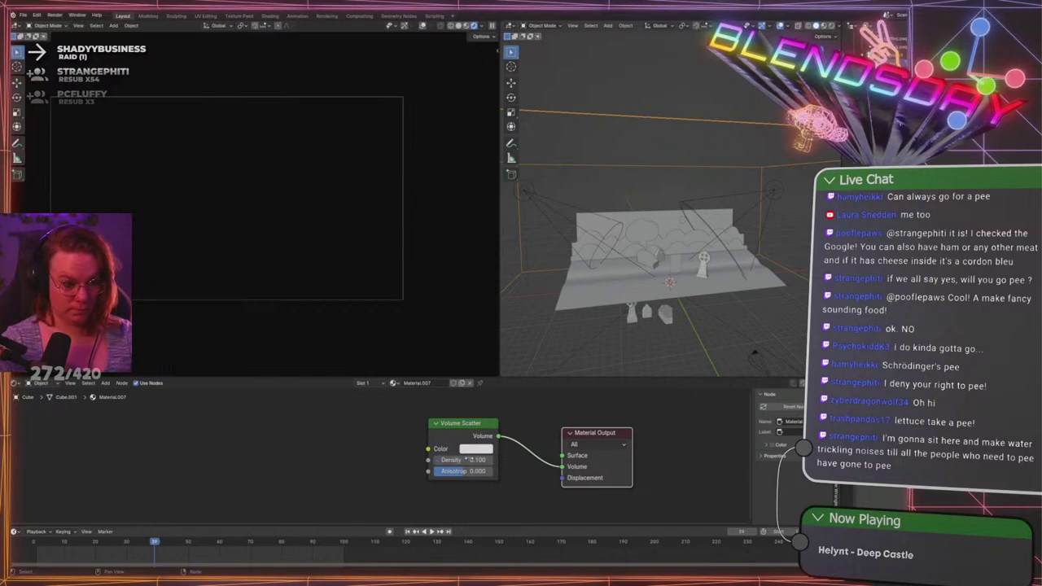
{"action": "left_click_drag", "start_coordinate": [501, 311], "coordinate": [764, 320]}
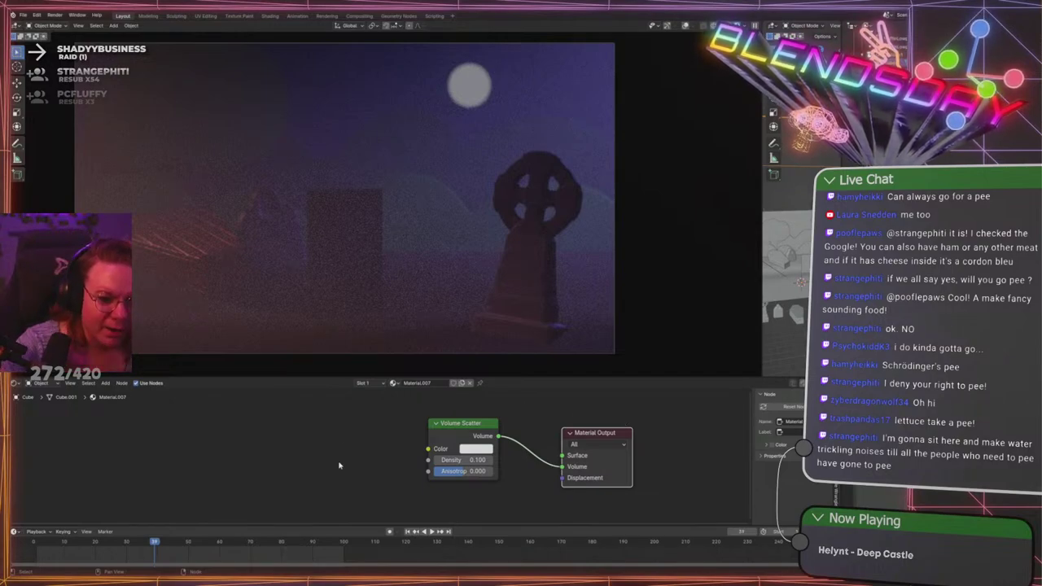
Try a density of 0.01 on the Volume Scatter node
{"action": "left_click", "coordinate": [472, 493]}
{"action": "left_click_drag", "start_coordinate": [465, 472], "coordinate": [434, 475]}
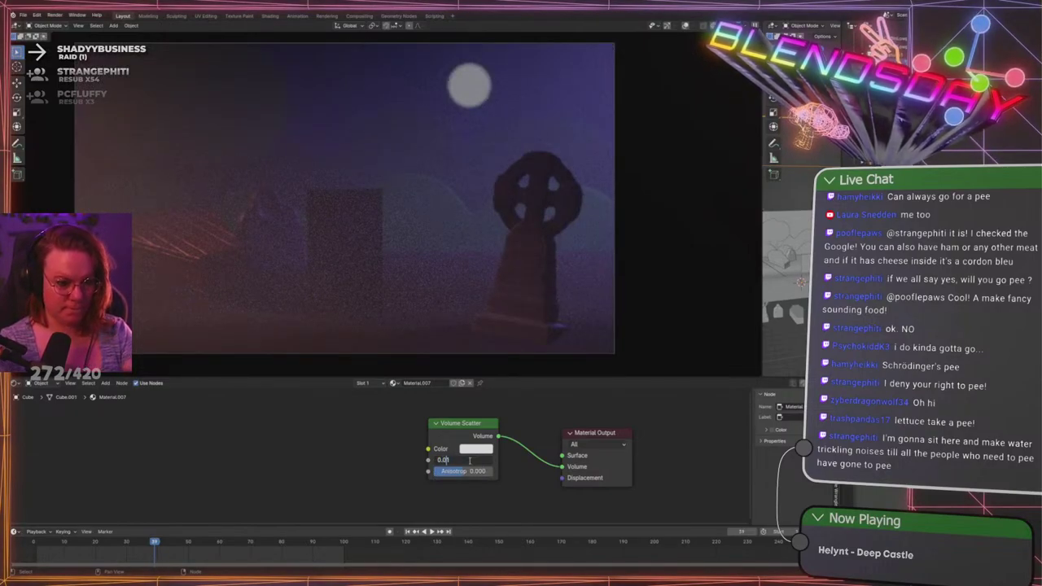
{"action": "key", "text": "Return"}
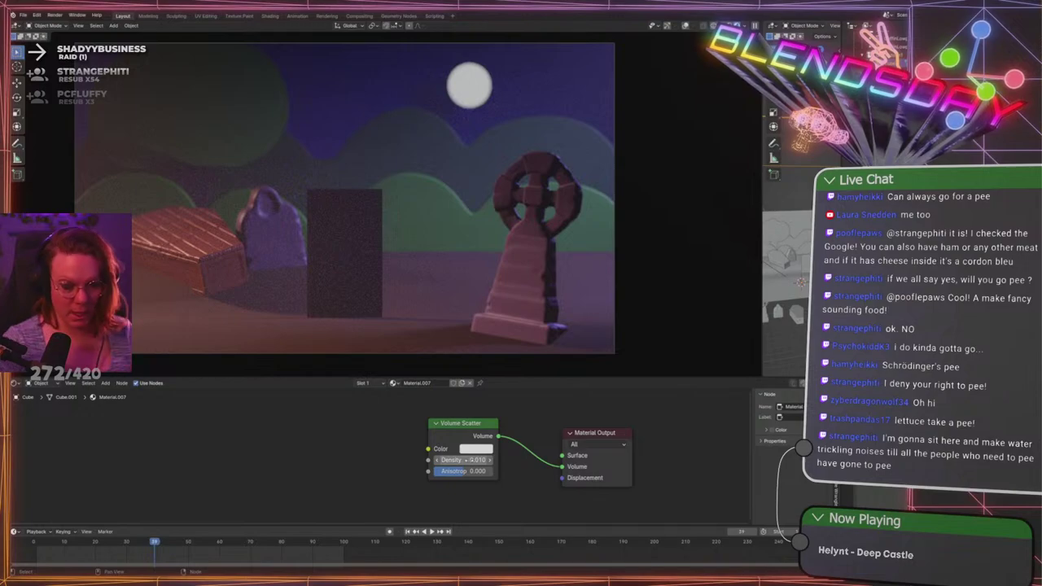
Set the Volume Scatter density back to 0.1 and move the node farther from the Material Output
{"action": "left_click_drag", "start_coordinate": [483, 435], "coordinate": [319, 426]}
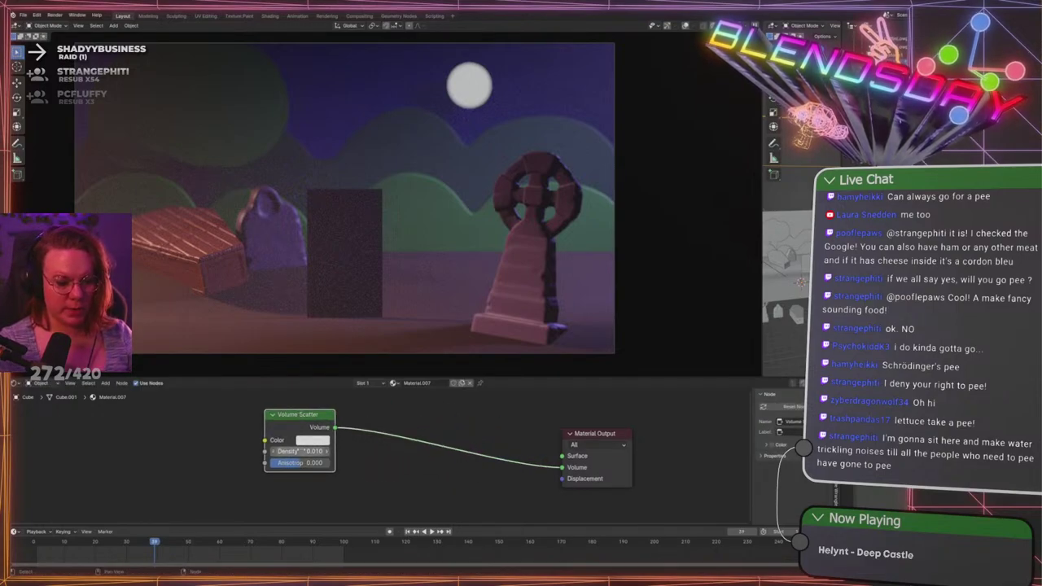
{"action": "left_click", "coordinate": [302, 450]}
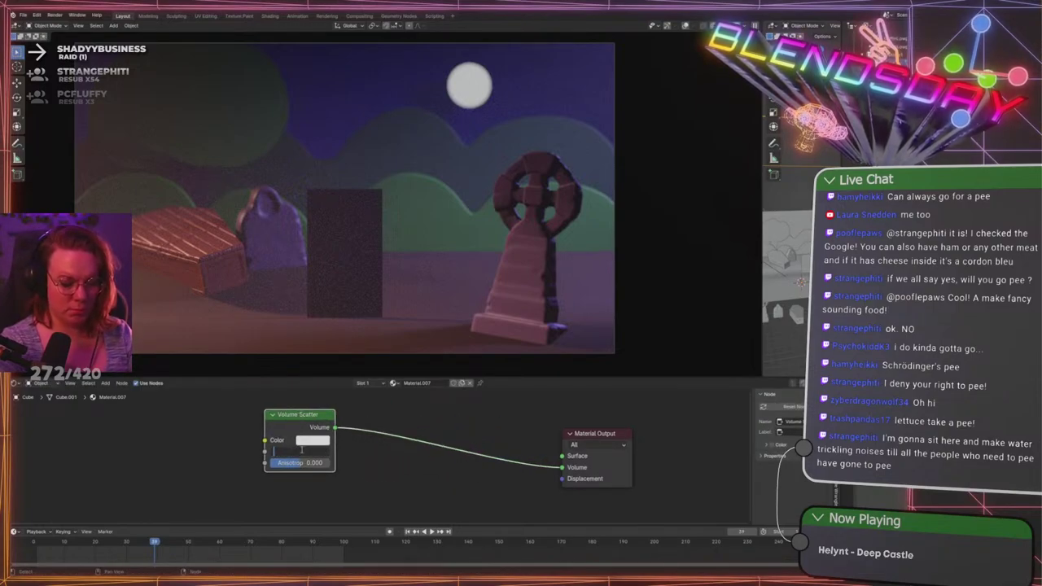
{"action": "type", "text": "0.1"}
{"action": "key", "text": "Return"}
{"action": "left_click_drag", "start_coordinate": [299, 411], "coordinate": [288, 401]}
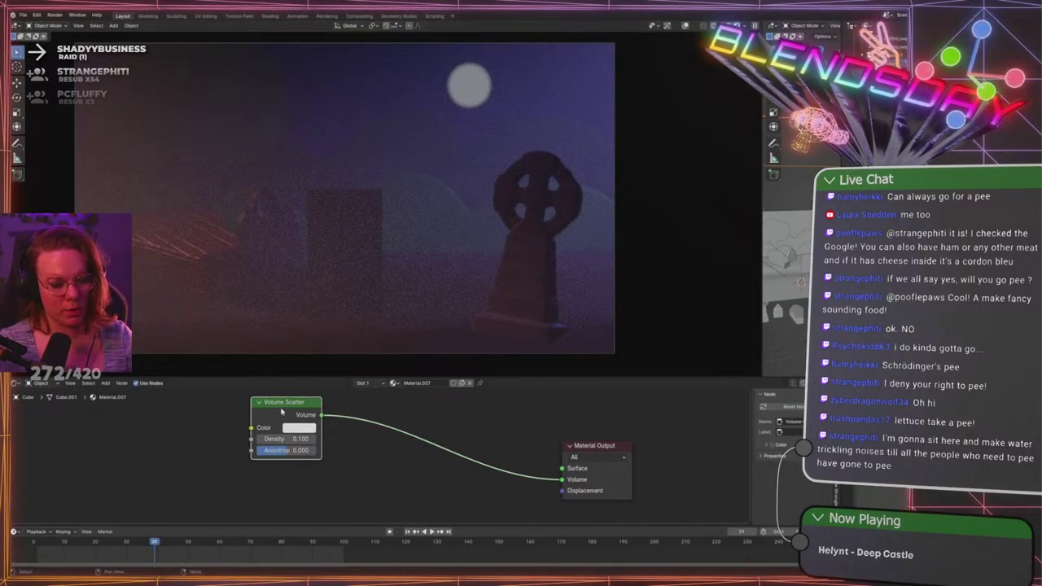
{"action": "left_click_drag", "start_coordinate": [281, 411], "coordinate": [315, 414]}
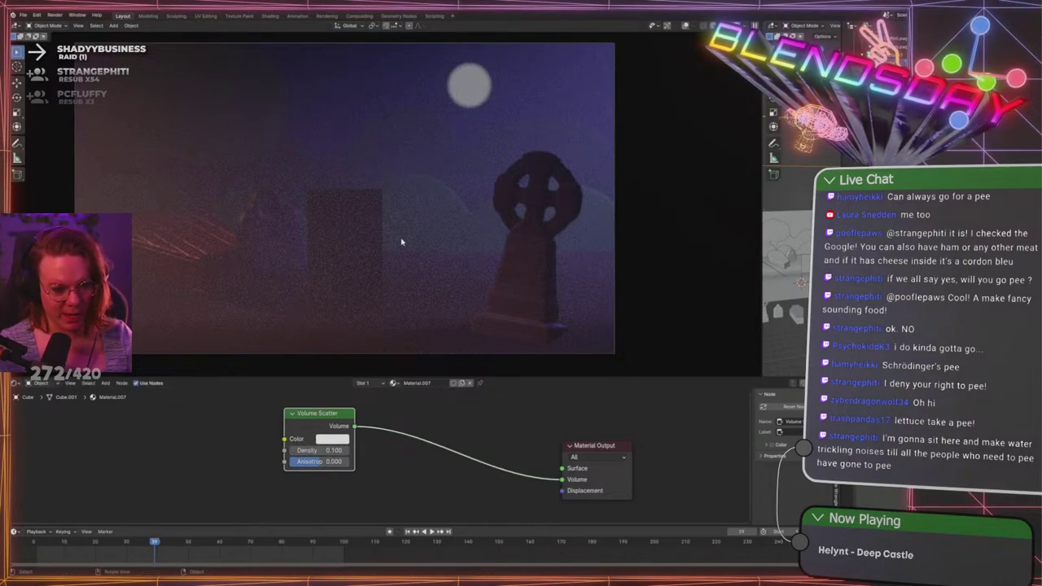
Insert a Mix Shader node on the link between Volume Scatter and Material Output
{"action": "left_click", "coordinate": [153, 462]}
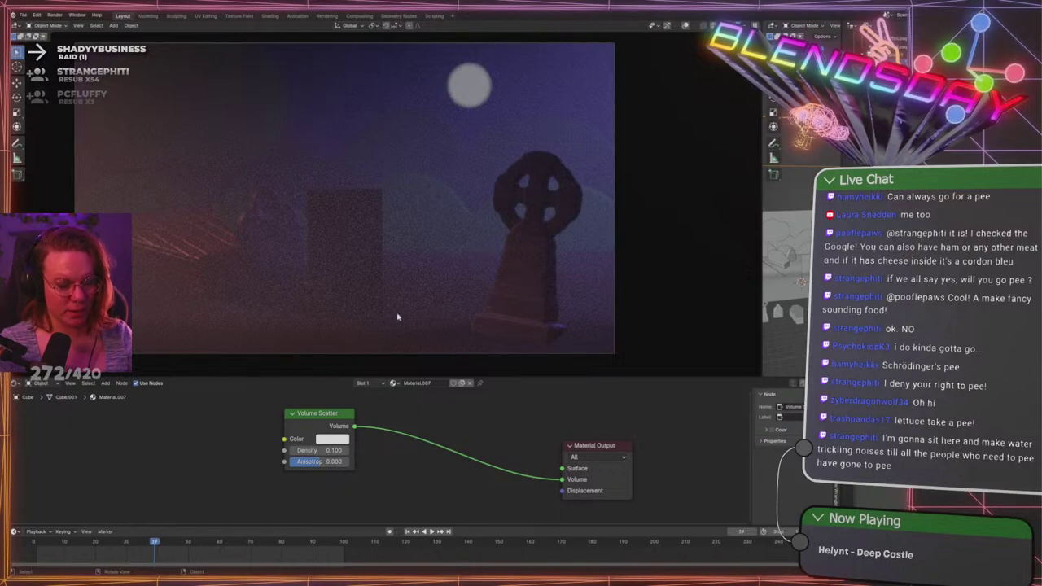
{"action": "key", "text": "shift+a"}
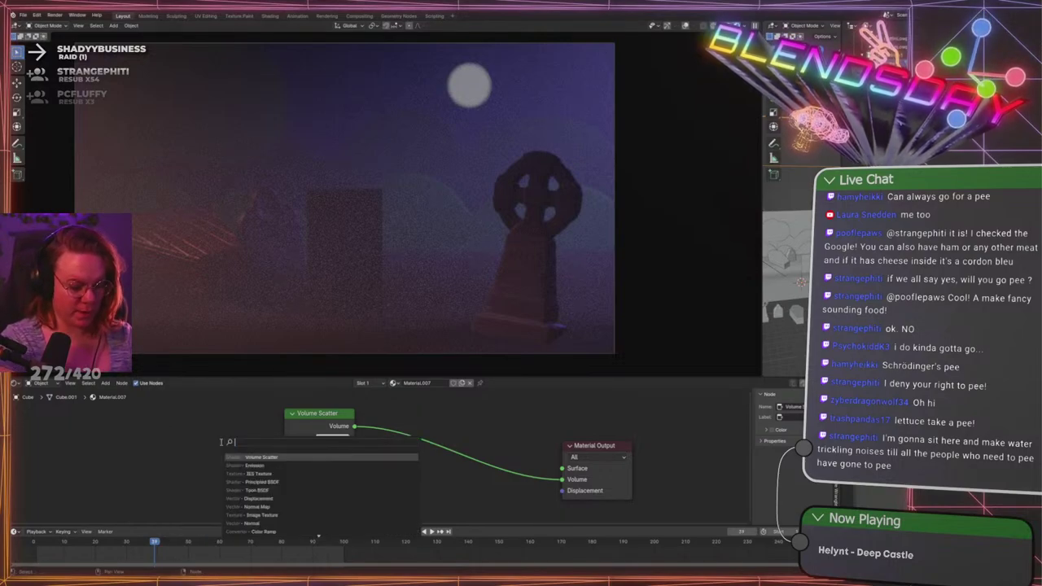
{"action": "type", "text": "mix"}
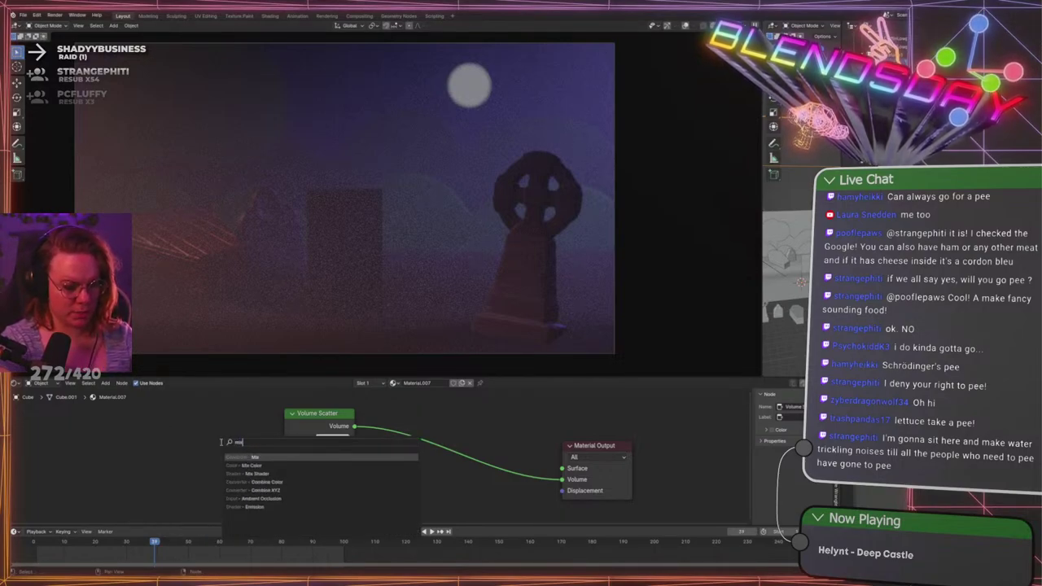
{"action": "type", "text": "s"}
{"action": "key", "text": "BackSpace"}
{"action": "key", "text": "Down"}
{"action": "key", "text": "Down"}
{"action": "key", "text": "Return"}
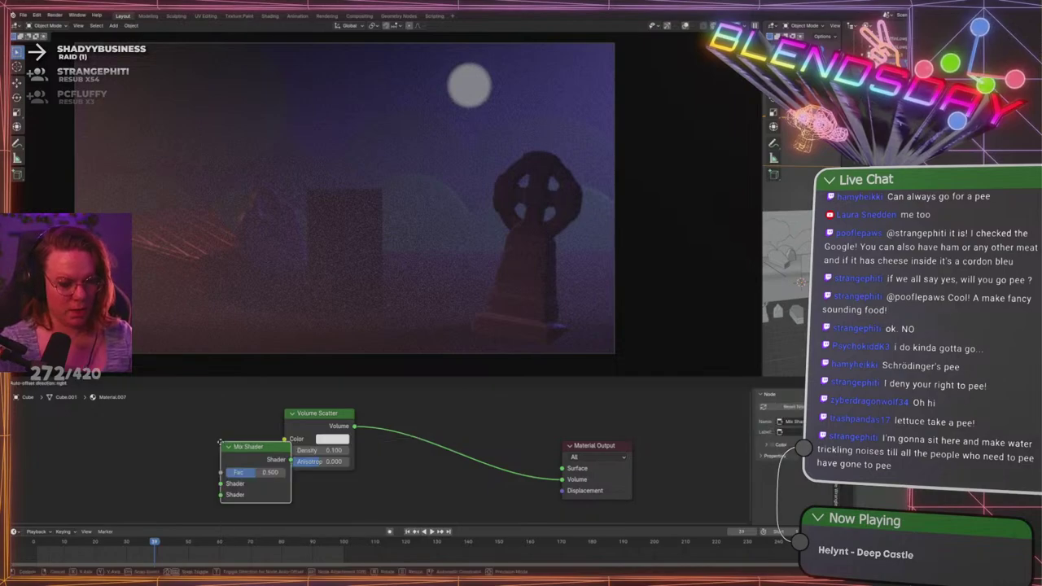
{"action": "left_click", "coordinate": [452, 414]}
Add a Volume Absorption node and link it to the Mix Shader's second Shader input
{"action": "key", "text": "shift+a"}
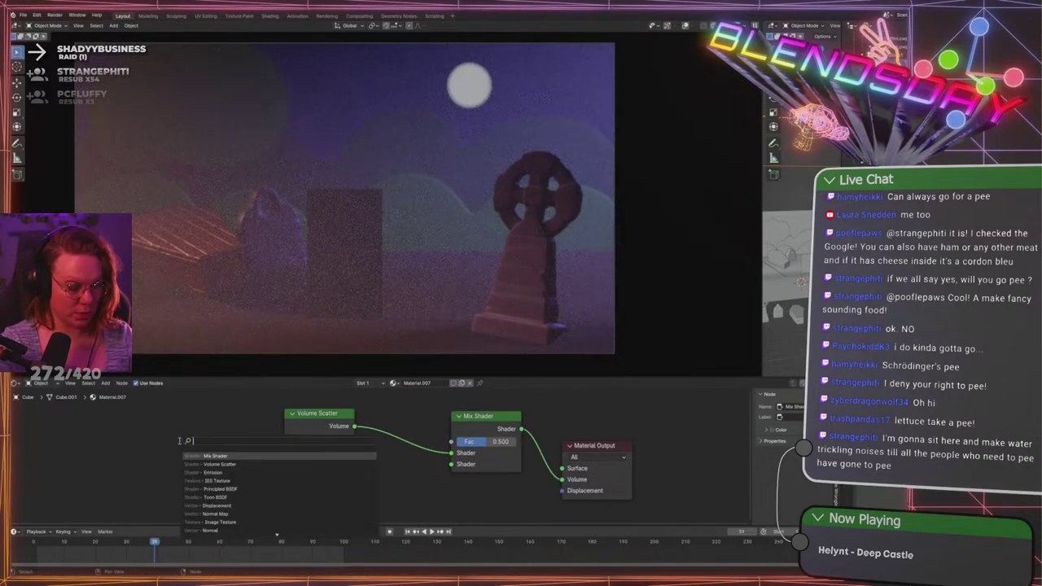
{"action": "type", "text": "volum"}
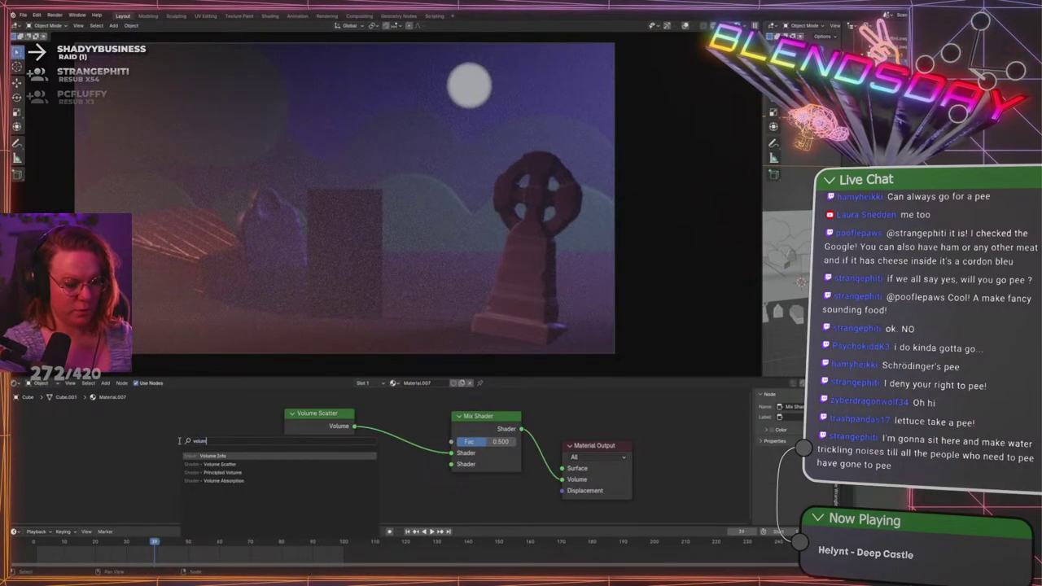
{"action": "key", "text": "Down"}
{"action": "key", "text": "Down"}
{"action": "key", "text": "Down"}
{"action": "key", "text": "Return"}
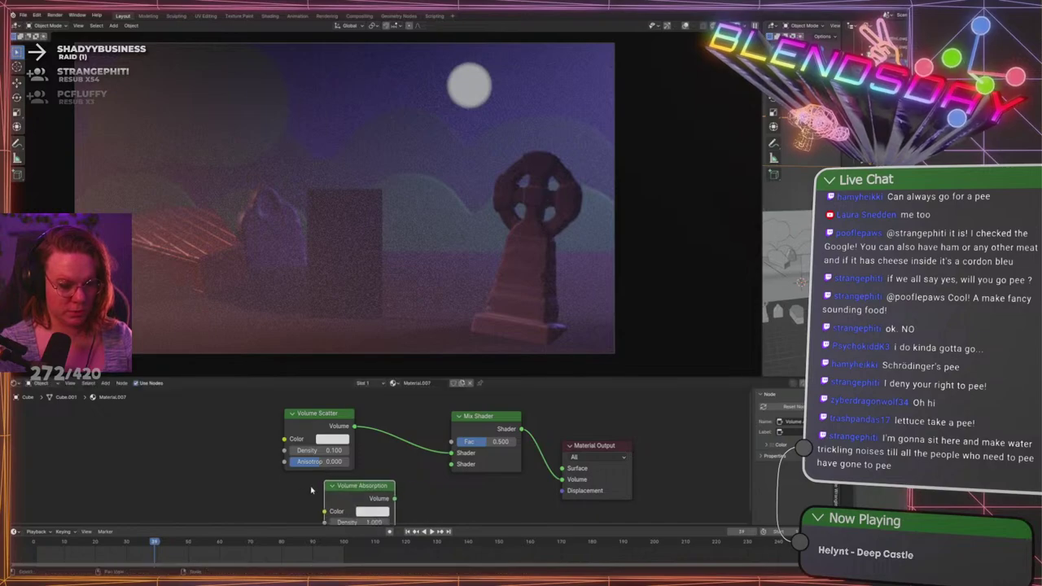
{"action": "left_click", "coordinate": [392, 498]}
{"action": "left_click_drag", "start_coordinate": [394, 498], "coordinate": [452, 464]}
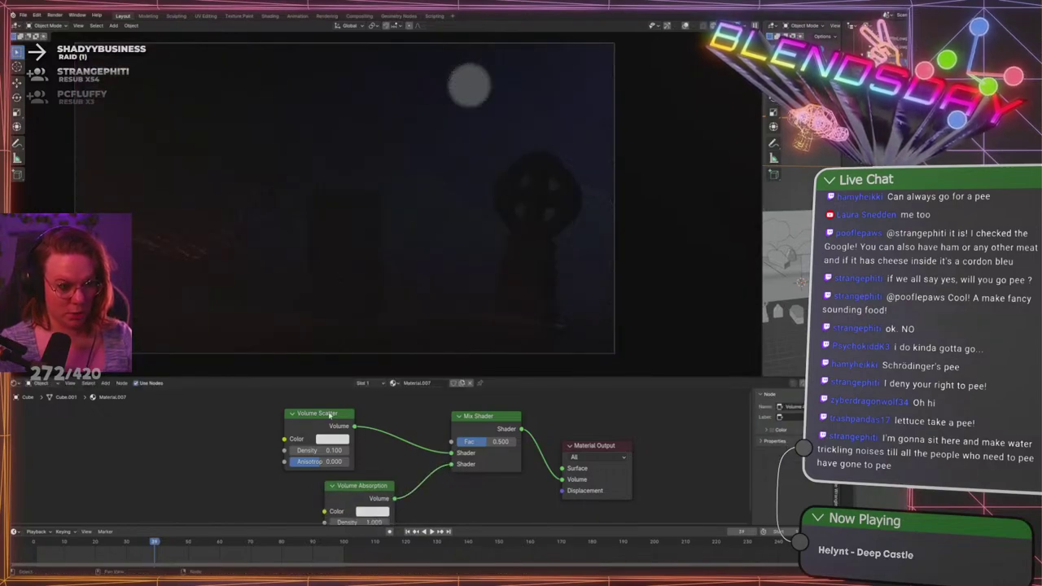
Stack the Volume Scatter and Volume Absorption nodes neatly and set the Volume Absorption density to 0.1
{"action": "left_click_drag", "start_coordinate": [340, 425], "coordinate": [389, 416]}
{"action": "left_click_drag", "start_coordinate": [375, 489], "coordinate": [384, 477]}
{"action": "middle_click_drag", "start_coordinate": [442, 505], "coordinate": [438, 495]}
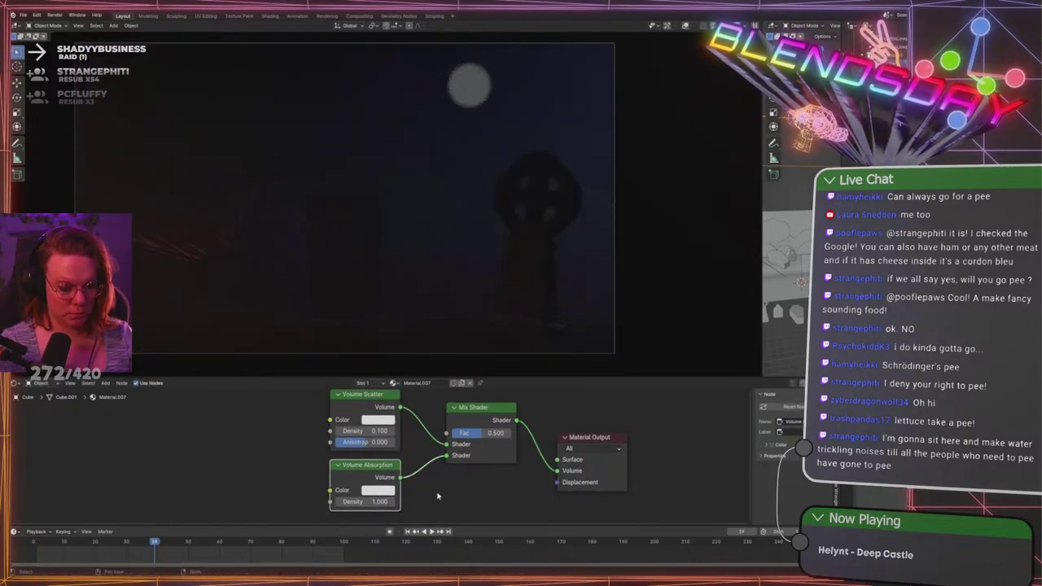
{"action": "left_click", "coordinate": [376, 502]}
{"action": "type", "text": "0.1"}
{"action": "key", "text": "Return"}
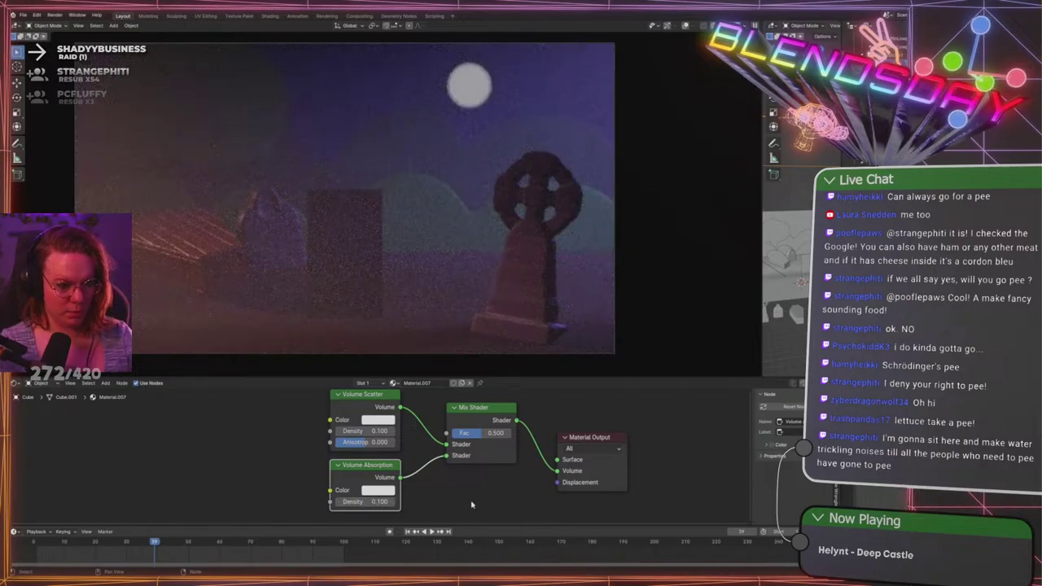
Try a Mix Shader factor of 1.000 and set the factor back to 0.5
{"action": "left_click_drag", "start_coordinate": [480, 438], "coordinate": [513, 433]}
{"action": "mouse_move", "coordinate": [367, 503]}
{"action": "left_mouse_down"}
{"action": "mouse_move", "coordinate": [391, 502]}
{"action": "mouse_move", "coordinate": [366, 502]}
{"action": "left_mouse_up"}
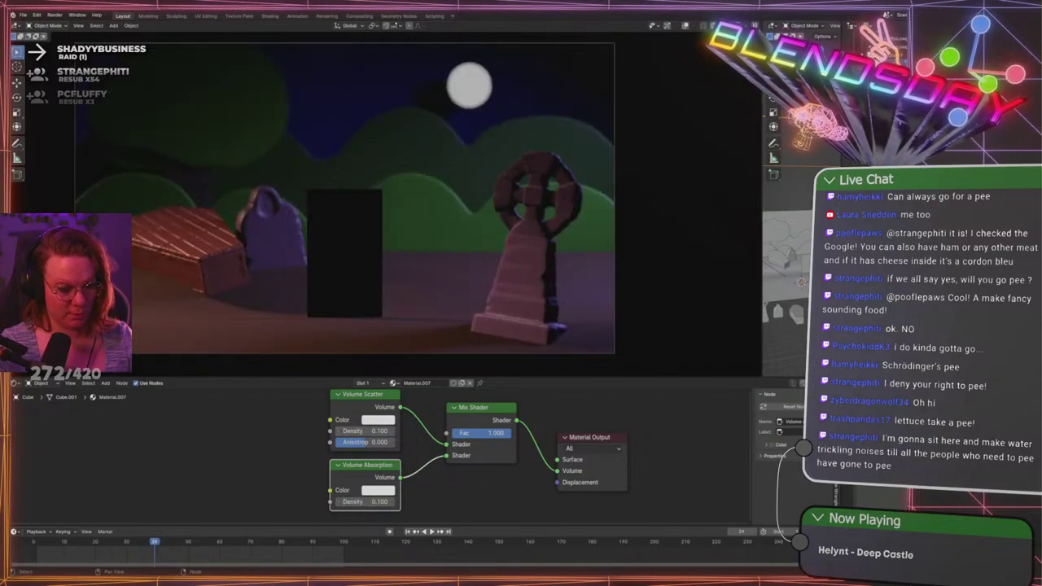
{"action": "left_click_drag", "start_coordinate": [512, 433], "coordinate": [453, 434]}
{"action": "double_click", "coordinate": [456, 435]}
{"action": "type", "text": "0.5"}
{"action": "key", "text": "Return"}
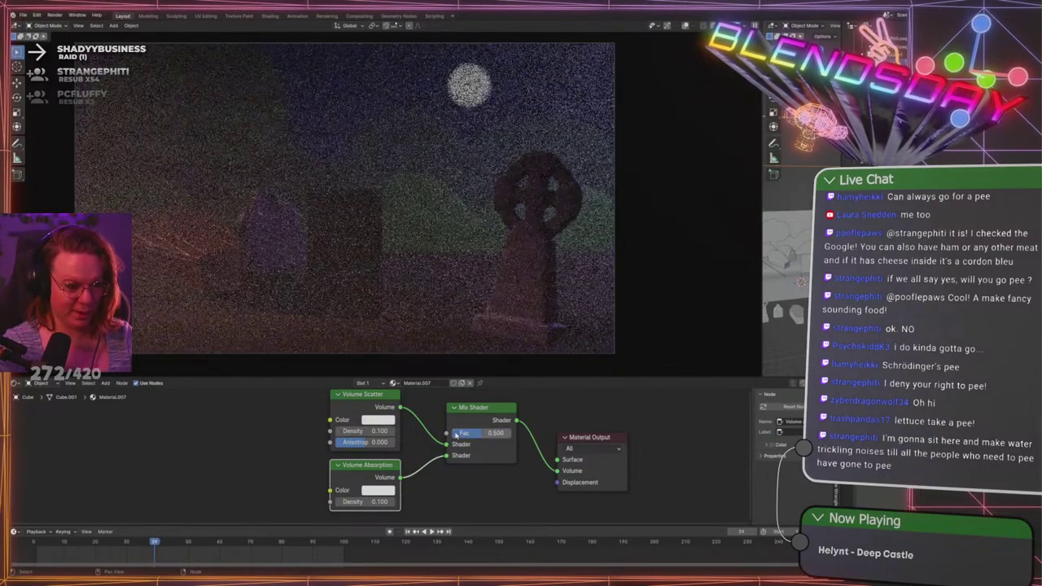
Try blue colours on the Volume Scatter and Volume Absorption nodes, and reset the Volume Scatter colour to its default
{"action": "left_click_drag", "start_coordinate": [358, 502], "coordinate": [336, 503]}
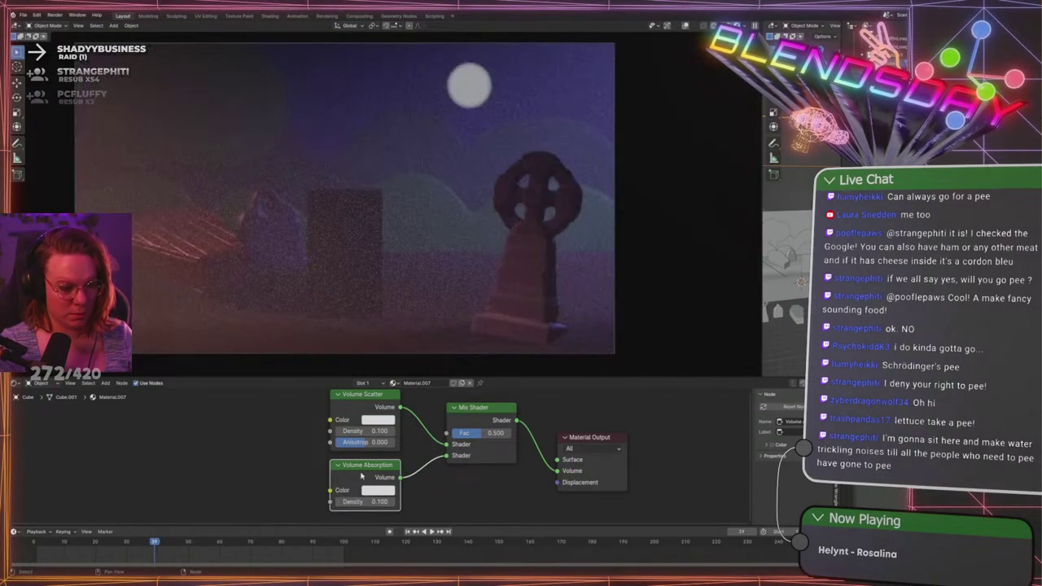
{"action": "mouse_move", "coordinate": [368, 443]}
{"action": "left_mouse_down"}
{"action": "mouse_move", "coordinate": [398, 443]}
{"action": "mouse_move", "coordinate": [336, 443]}
{"action": "mouse_move", "coordinate": [365, 442]}
{"action": "left_mouse_up"}
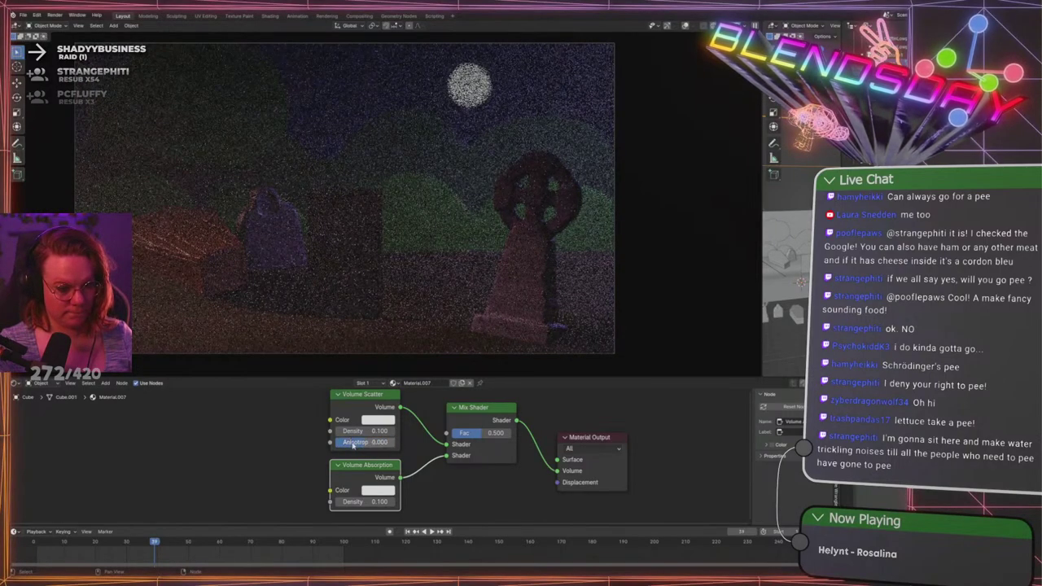
{"action": "left_click", "coordinate": [380, 420]}
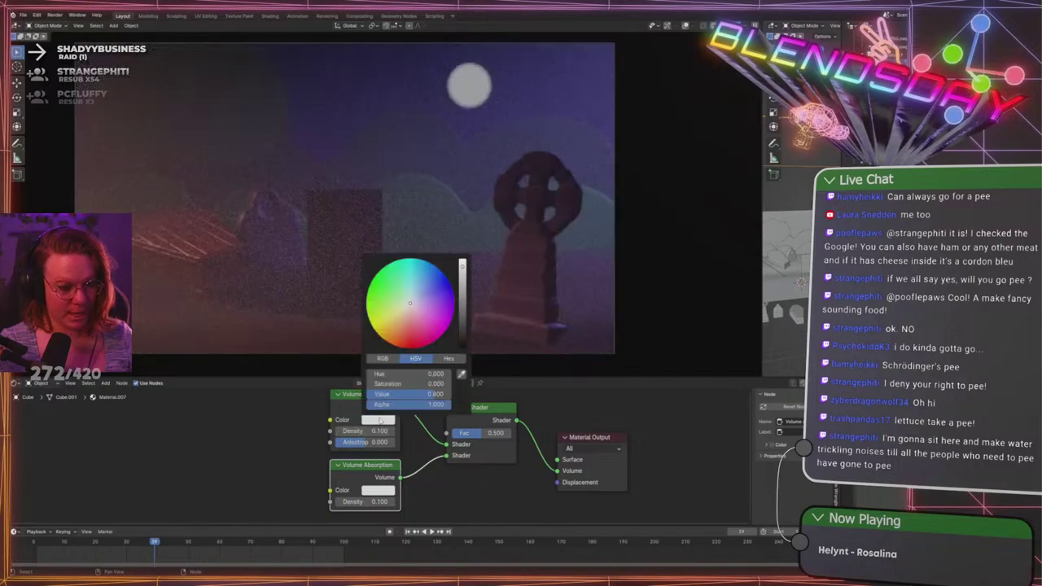
{"action": "left_click_drag", "start_coordinate": [417, 322], "coordinate": [439, 272]}
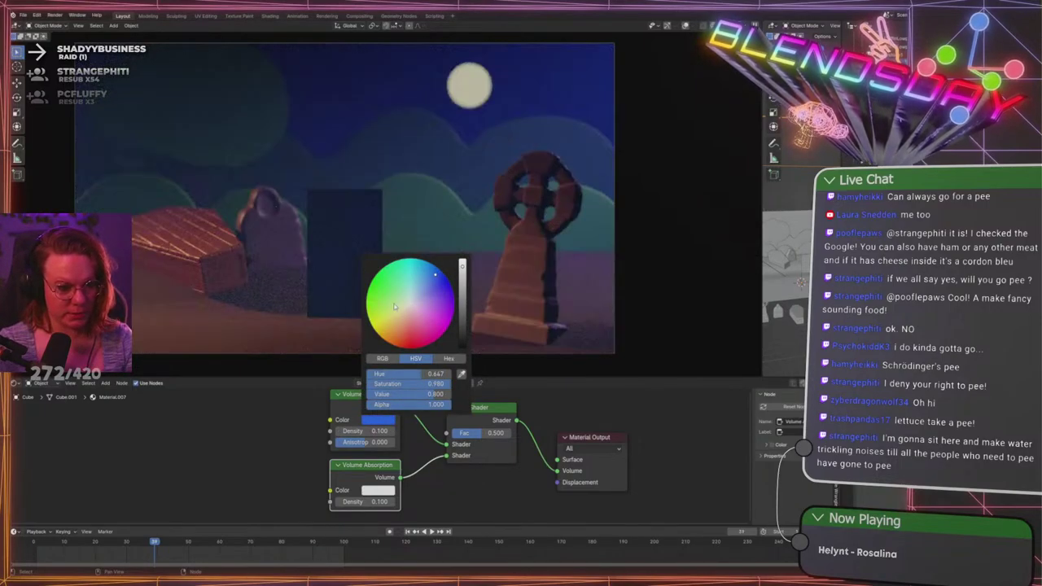
{"action": "left_click", "coordinate": [379, 490]}
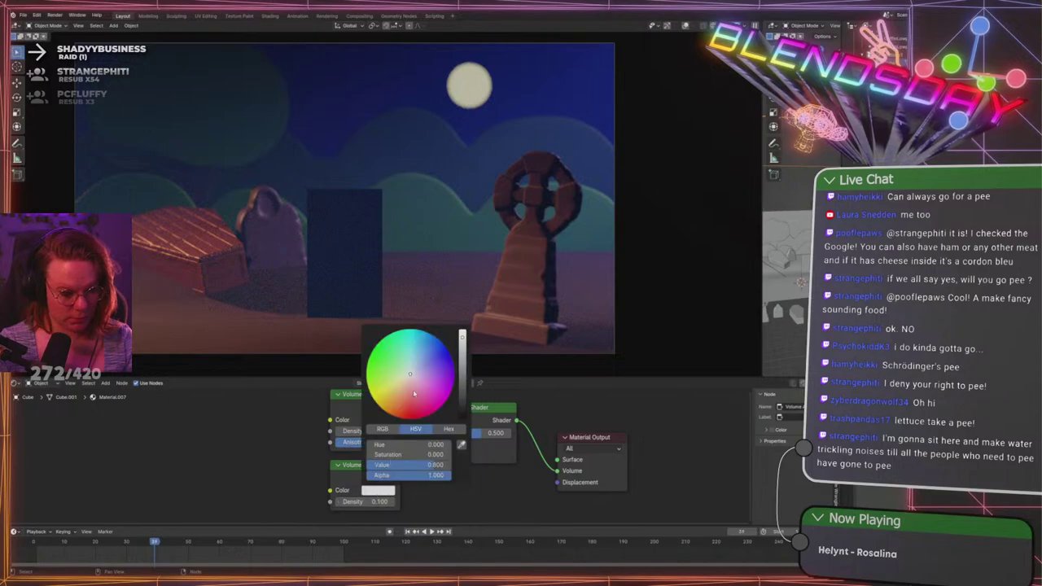
{"action": "left_click", "coordinate": [447, 357]}
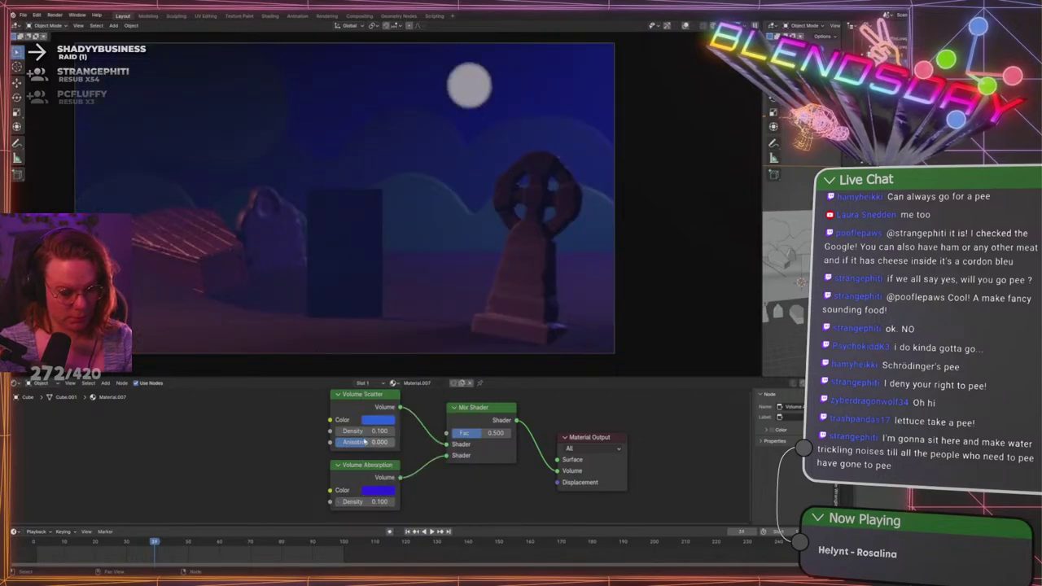
{"action": "left_click", "coordinate": [377, 420]}
{"action": "key", "text": "BackSpace"}
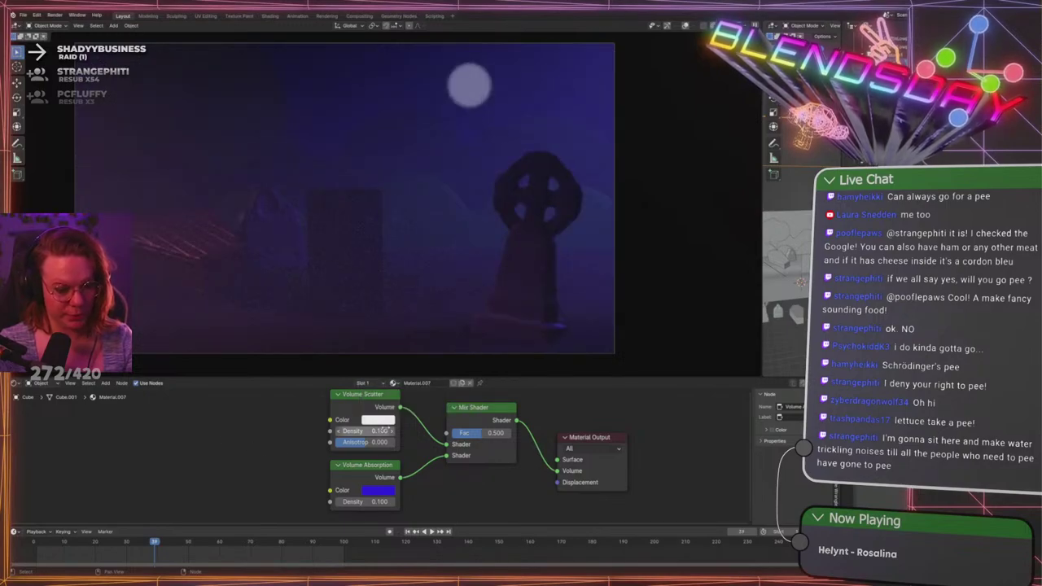
Set the Volume Absorption colour to a light cyan with a hue of about 0.525
{"action": "left_click", "coordinate": [375, 492]}
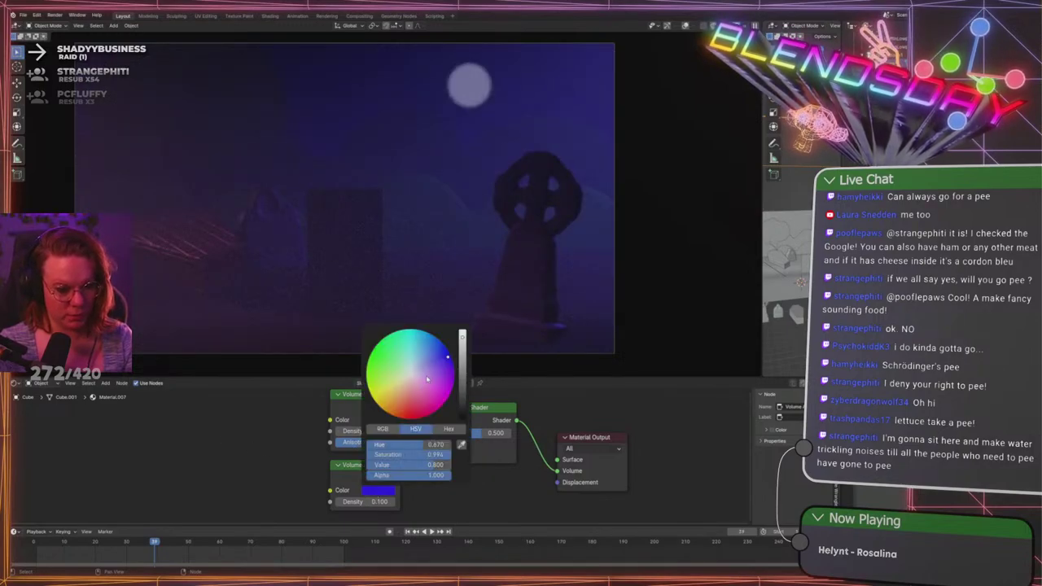
{"action": "left_click", "coordinate": [371, 362]}
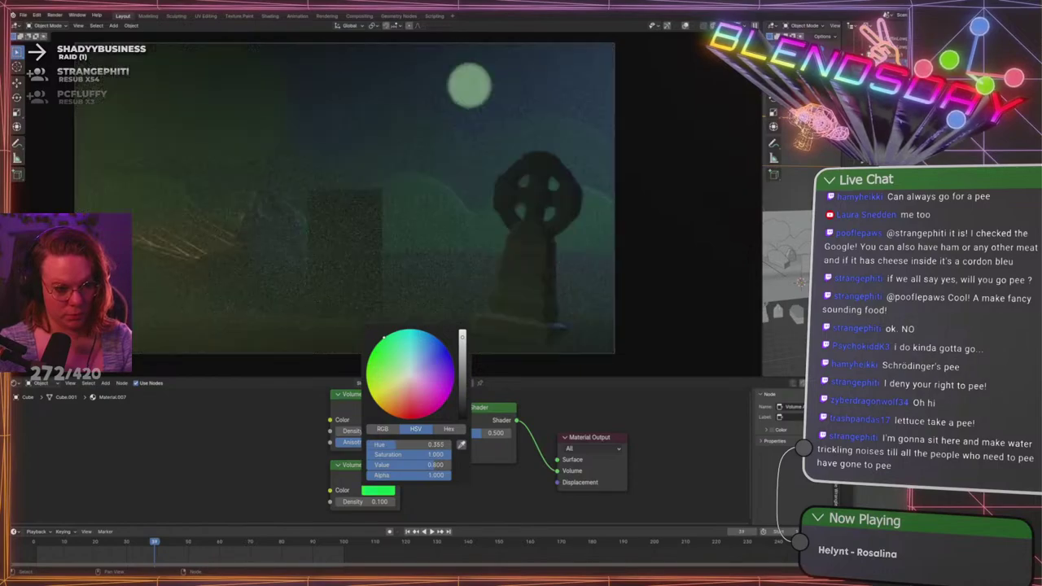
{"action": "left_click", "coordinate": [425, 351]}
{"action": "left_click", "coordinate": [412, 351]}
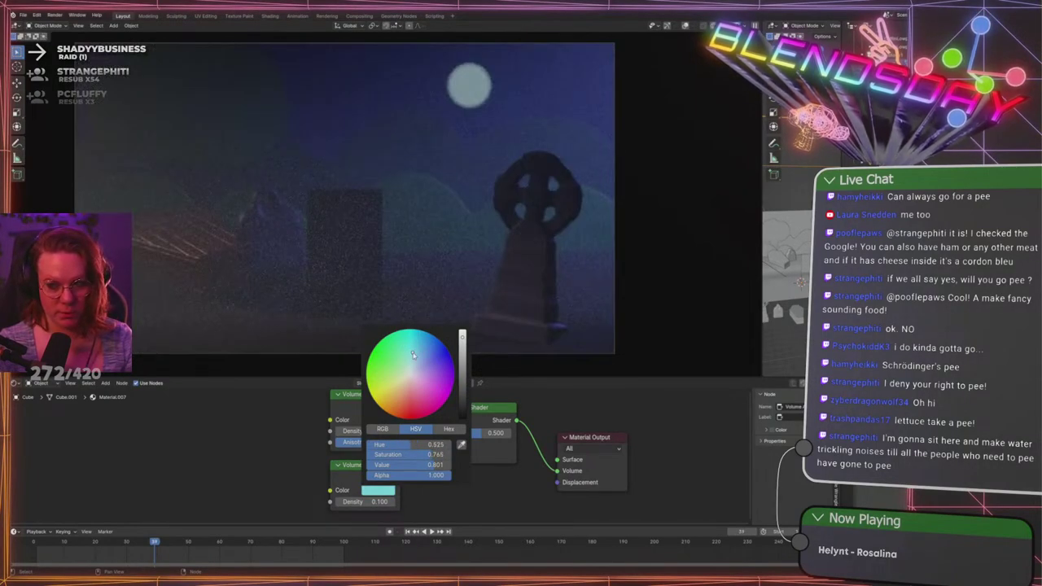
Try Volume Absorption densities of 0.3 and 0.2 and return the density to 0.1
{"action": "left_click_drag", "start_coordinate": [366, 502], "coordinate": [375, 502]}
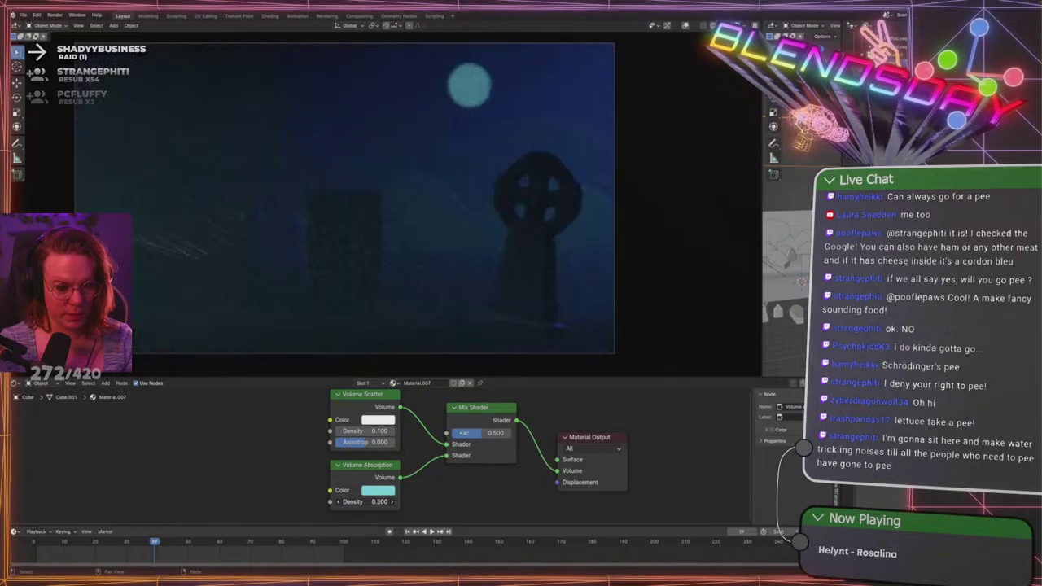
{"action": "left_click", "coordinate": [338, 502]}
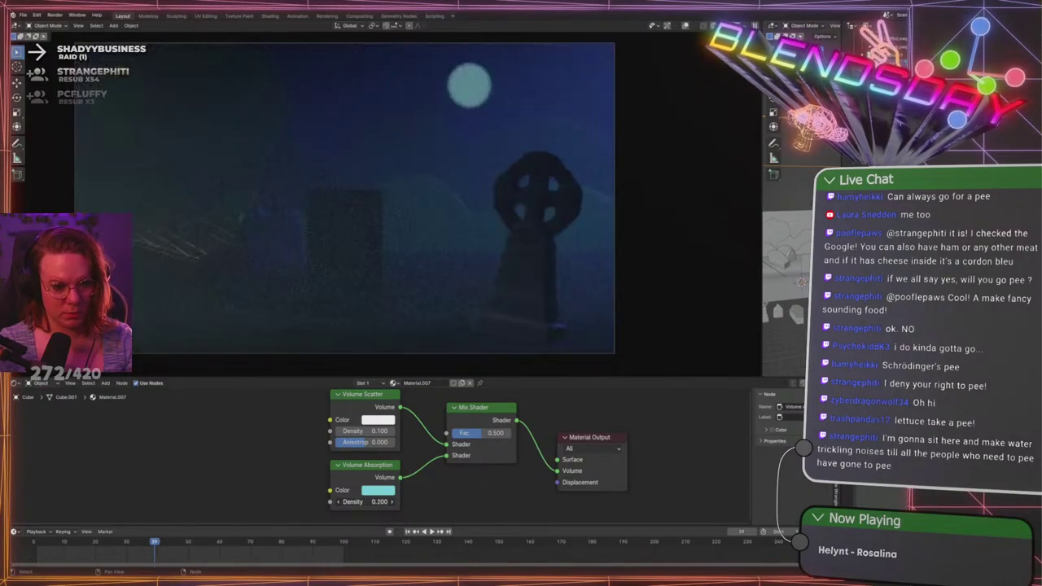
{"action": "left_click_drag", "start_coordinate": [381, 502], "coordinate": [365, 501]}
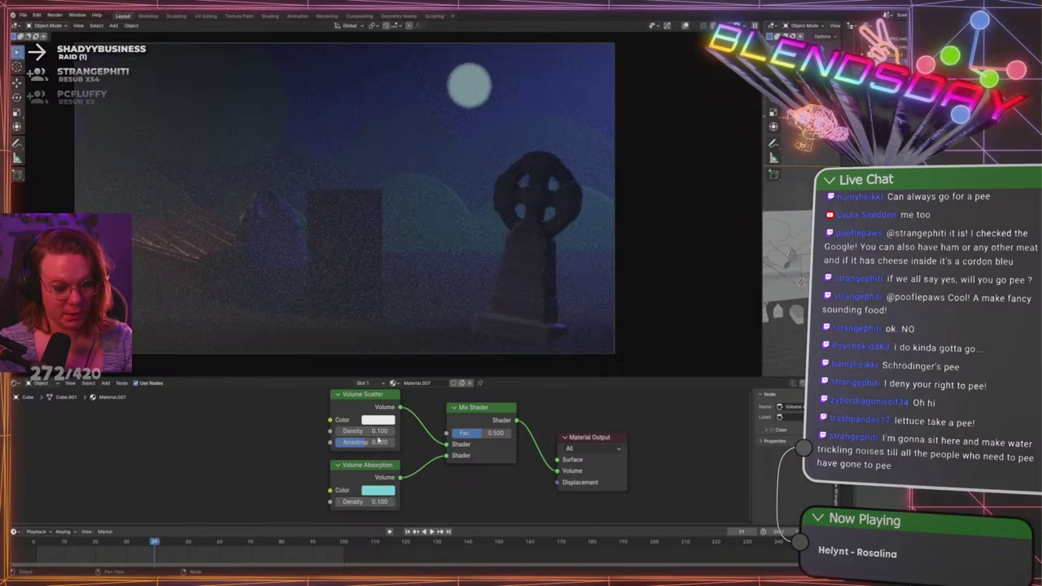
Try inserting a Map Range node on the link between Volume Scatter and the Mix Shader
{"action": "scroll", "coordinate": [424, 444], "scroll_direction": "down", "scroll_amount": 2}
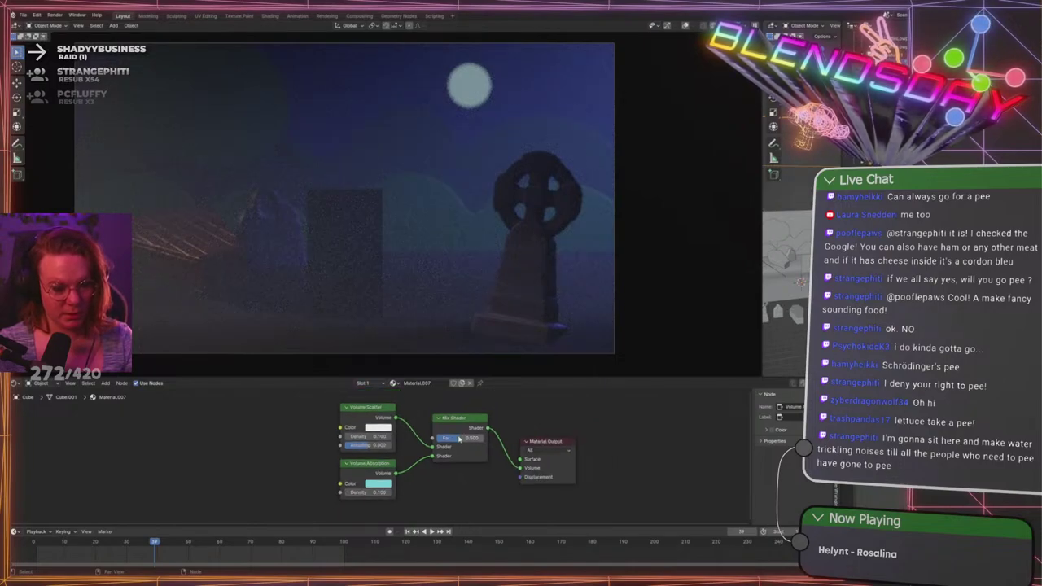
{"action": "key", "text": "shift+s"}
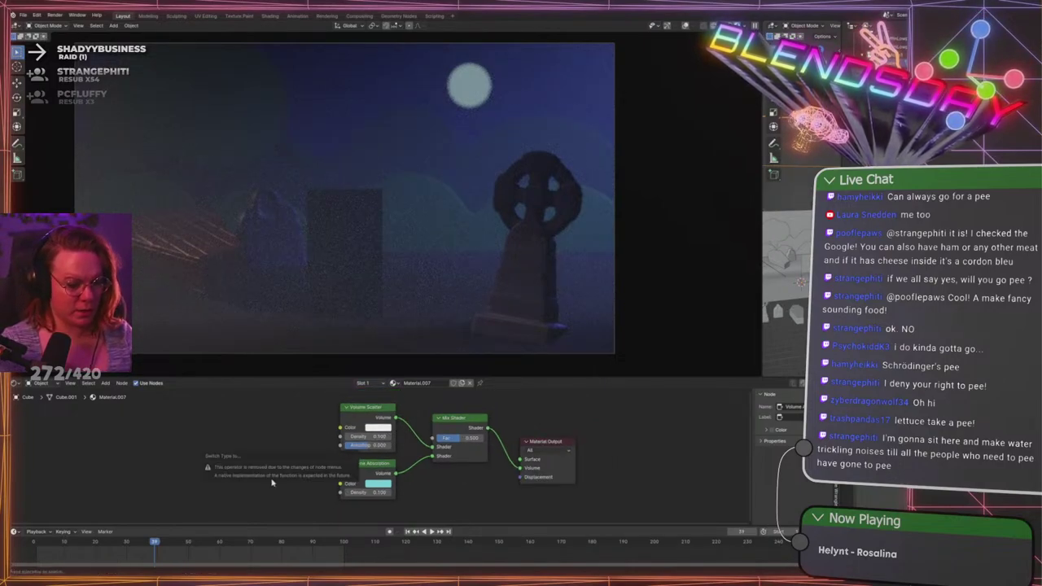
{"action": "key", "text": "shift+a"}
{"action": "left_click", "coordinate": [173, 449]}
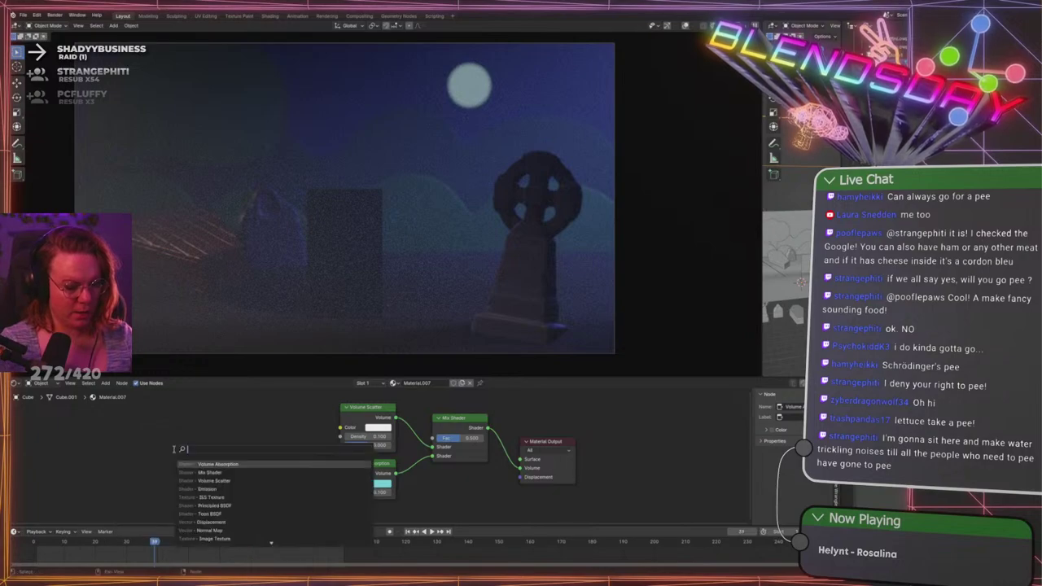
{"action": "type", "text": "m"}
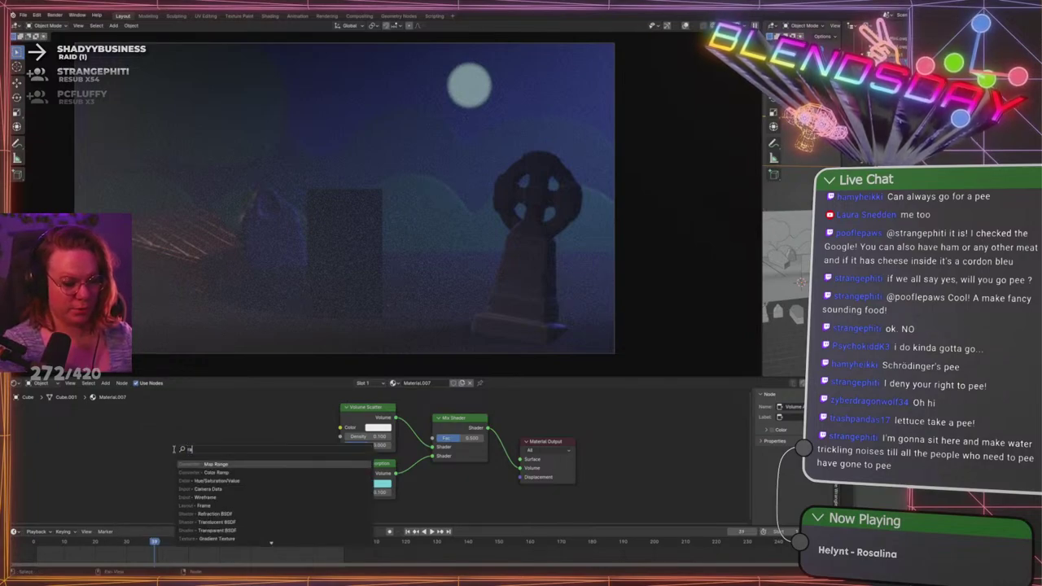
{"action": "left_click", "coordinate": [235, 464]}
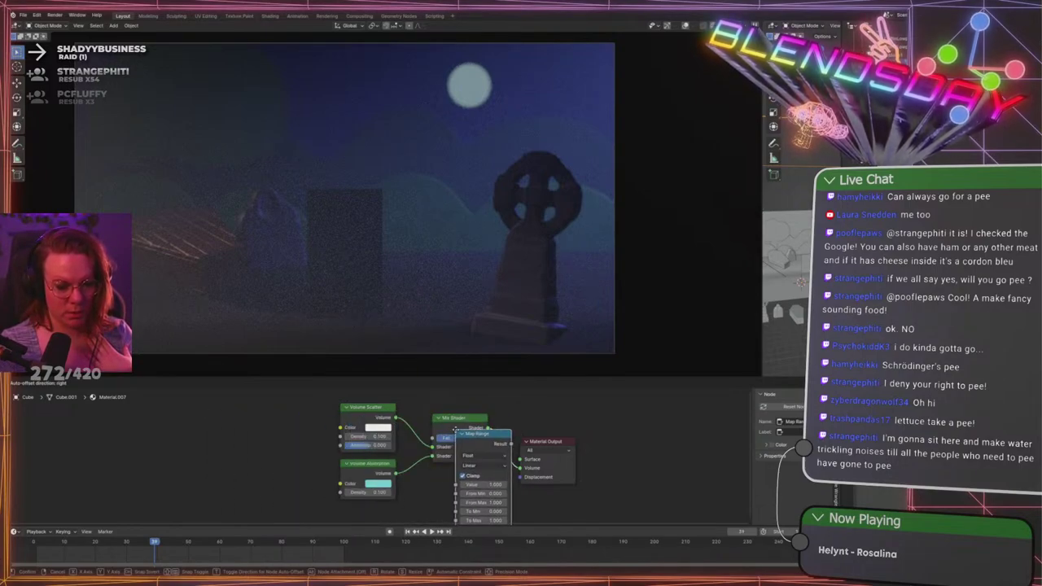
{"action": "left_click", "coordinate": [388, 439]}
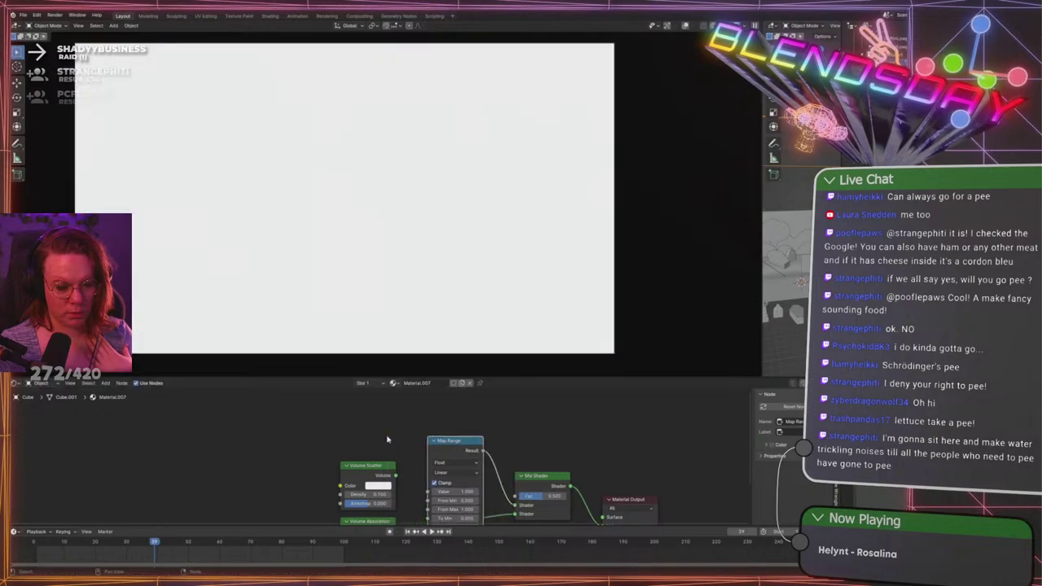
Spread out the nodes to try linking Volume Scatter into the Map Range node, and delete the Map Range node
{"action": "middle_click_drag", "start_coordinate": [389, 440], "coordinate": [372, 360]}
{"action": "scroll", "coordinate": [452, 485], "scroll_direction": "down", "scroll_amount": 2}
{"action": "middle_click_drag", "start_coordinate": [453, 486], "coordinate": [449, 521]}
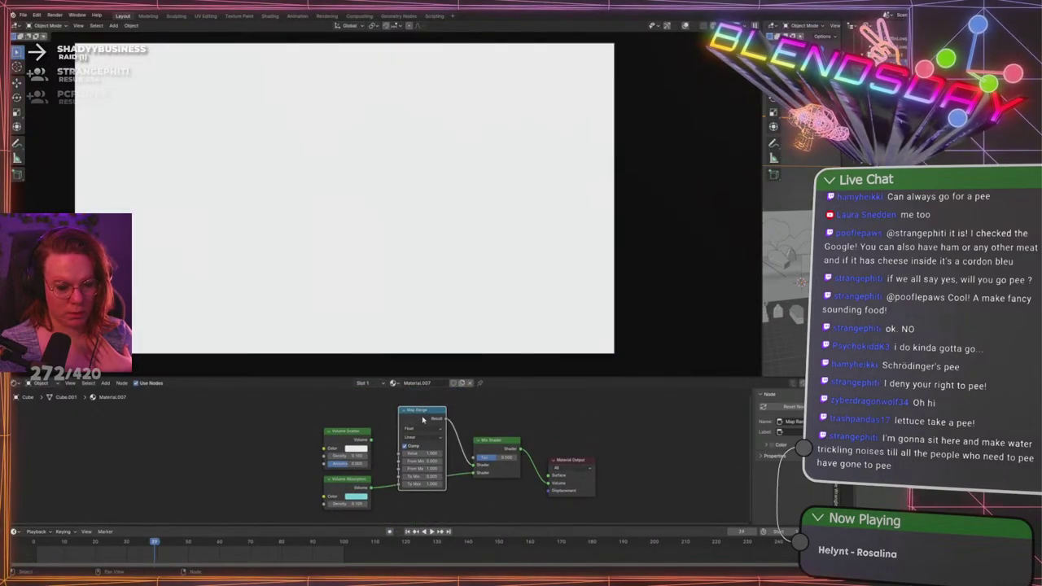
{"action": "mouse_move", "coordinate": [421, 412]}
{"action": "left_mouse_down"}
{"action": "mouse_move", "coordinate": [402, 398]}
{"action": "mouse_move", "coordinate": [410, 413]}
{"action": "left_mouse_up"}
{"action": "middle_click_drag", "start_coordinate": [339, 431], "coordinate": [334, 414]}
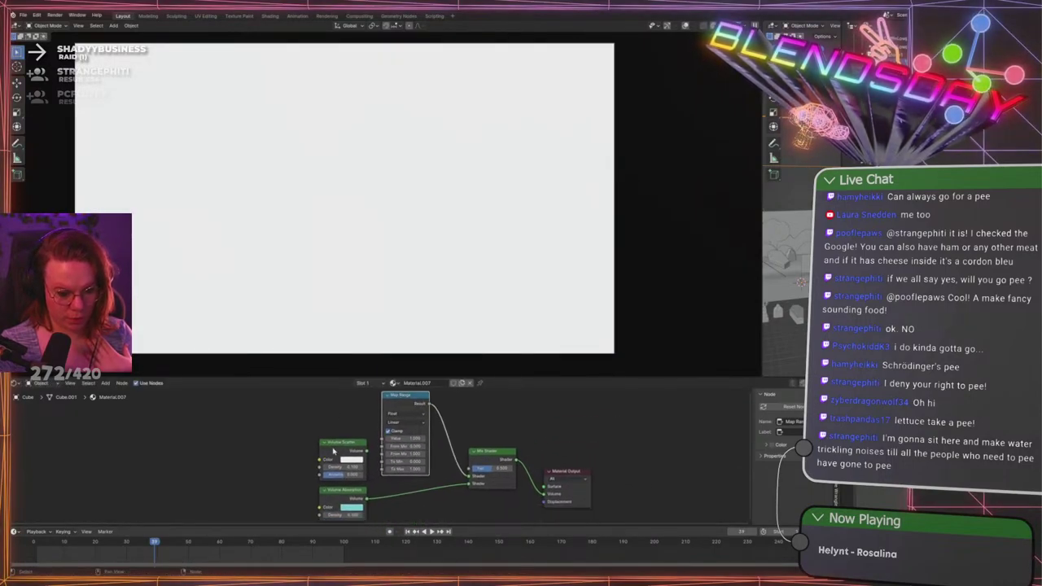
{"action": "left_click_drag", "start_coordinate": [336, 446], "coordinate": [314, 438]}
{"action": "scroll", "coordinate": [383, 430], "scroll_direction": "up", "scroll_amount": 1}
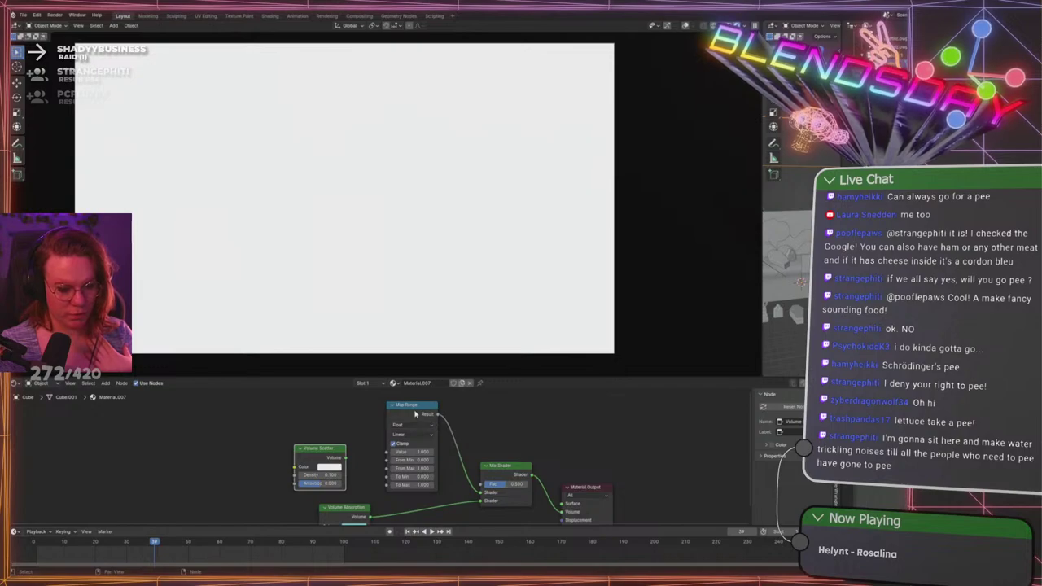
{"action": "left_click_drag", "start_coordinate": [346, 459], "coordinate": [366, 453]}
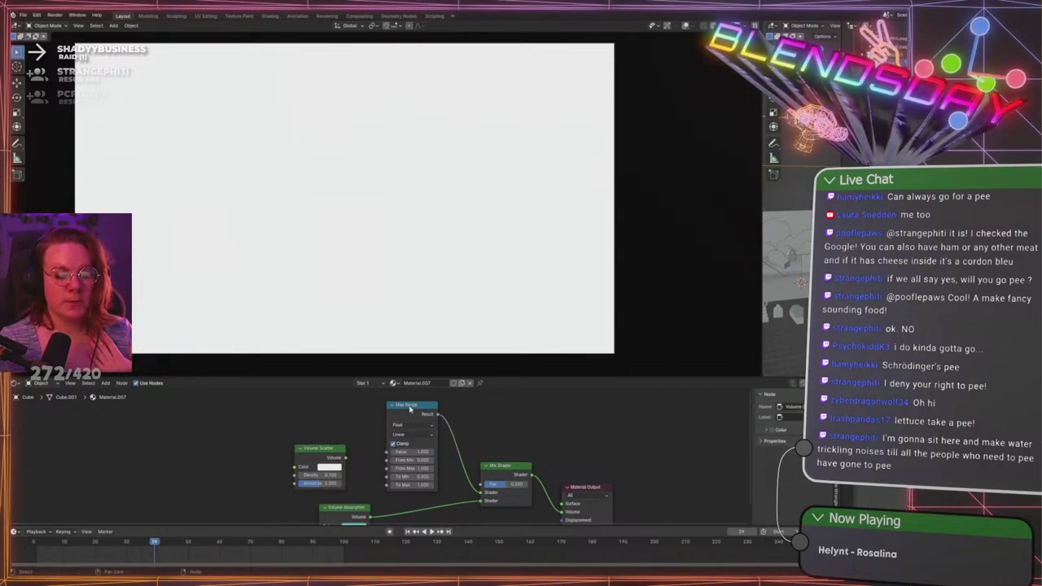
{"action": "left_click_drag", "start_coordinate": [411, 408], "coordinate": [416, 412]}
{"action": "key", "text": "x"}
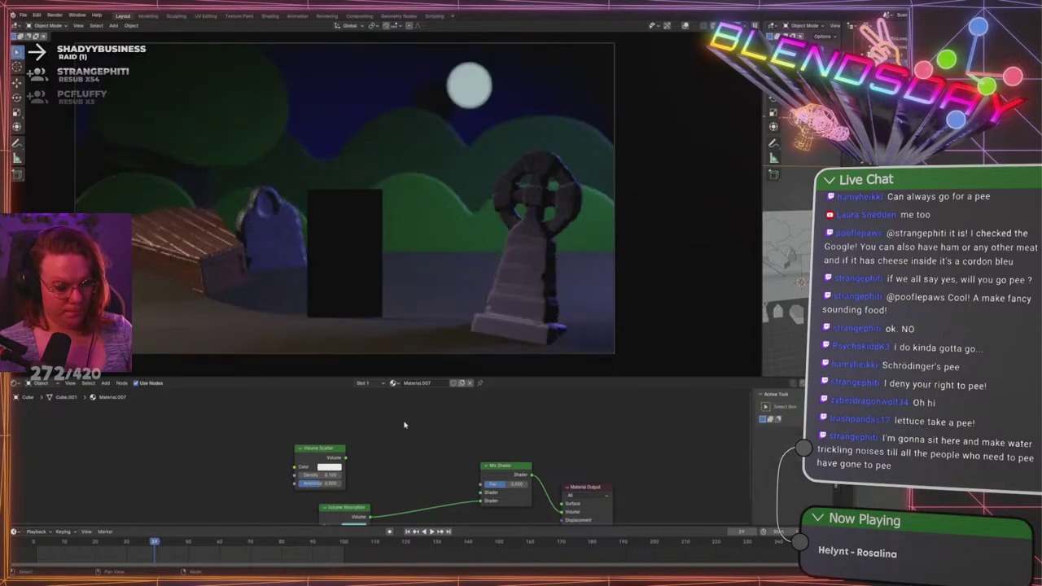
Add a Color Ramp node between the Volume Scatter and Mix Shader nodes, leaving it unlinked
{"action": "key", "text": "shift+a"}
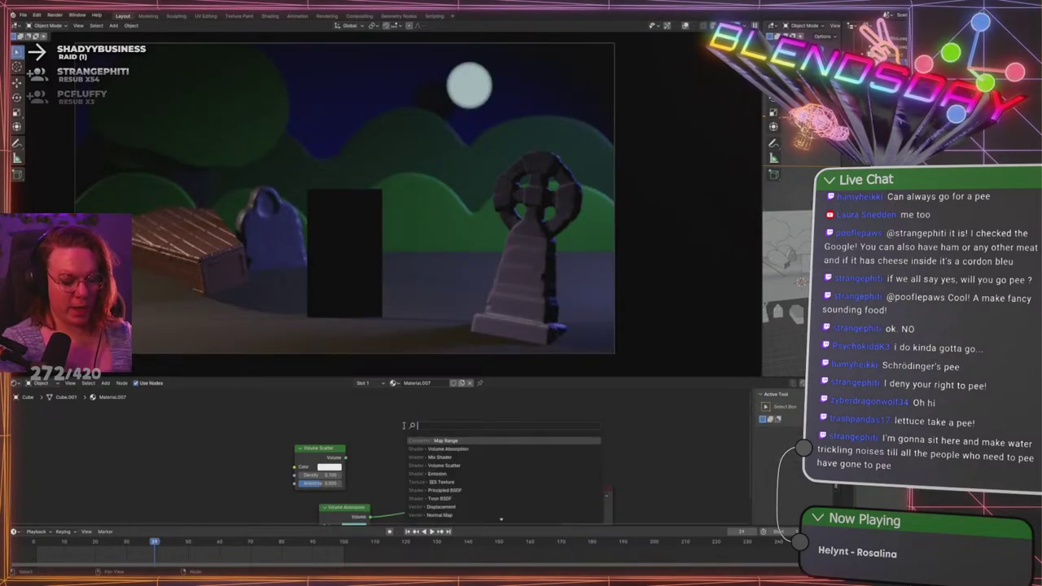
{"action": "type", "text": "ramp"}
{"action": "key", "text": "Return"}
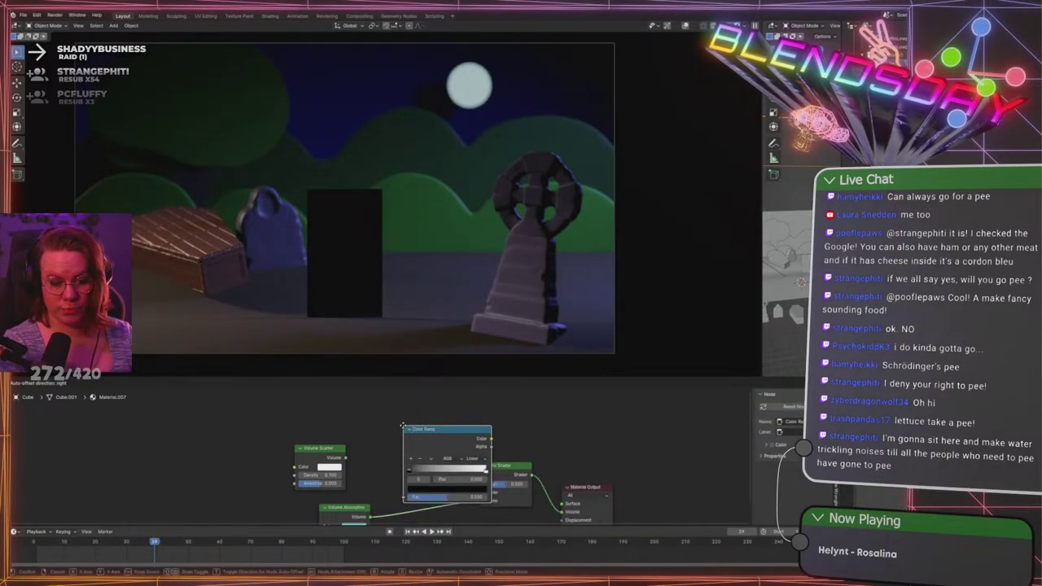
{"action": "left_click", "coordinate": [362, 412]}
{"action": "middle_click_drag", "start_coordinate": [443, 422], "coordinate": [417, 431]}
{"action": "scroll", "coordinate": [439, 418], "scroll_direction": "up", "scroll_amount": 1}
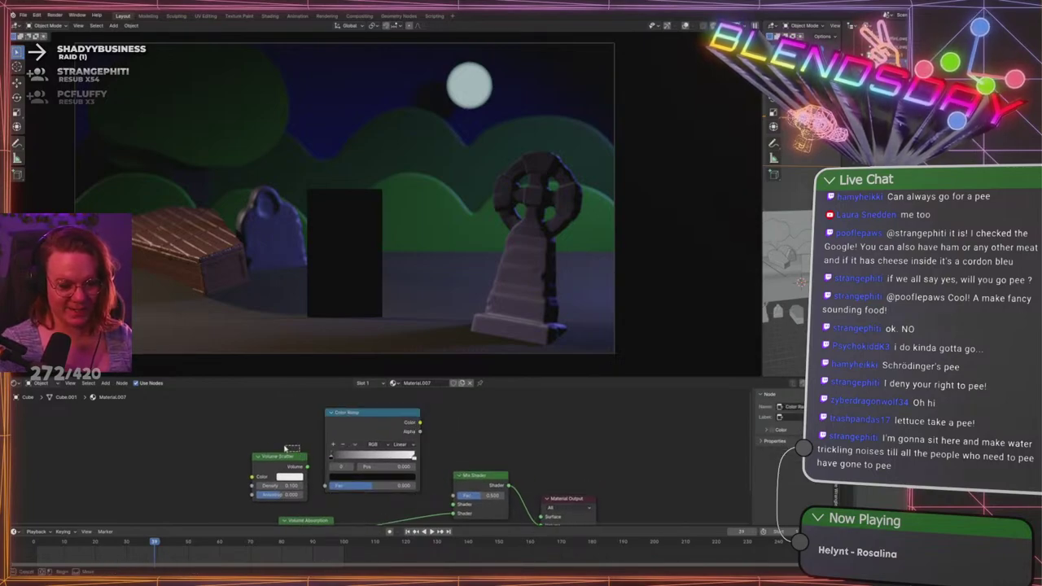
Try feeding the Volume Scatter output into the Color Ramp's Fac input, and delete the Color Ramp
{"action": "left_click_drag", "start_coordinate": [295, 454], "coordinate": [326, 486]}
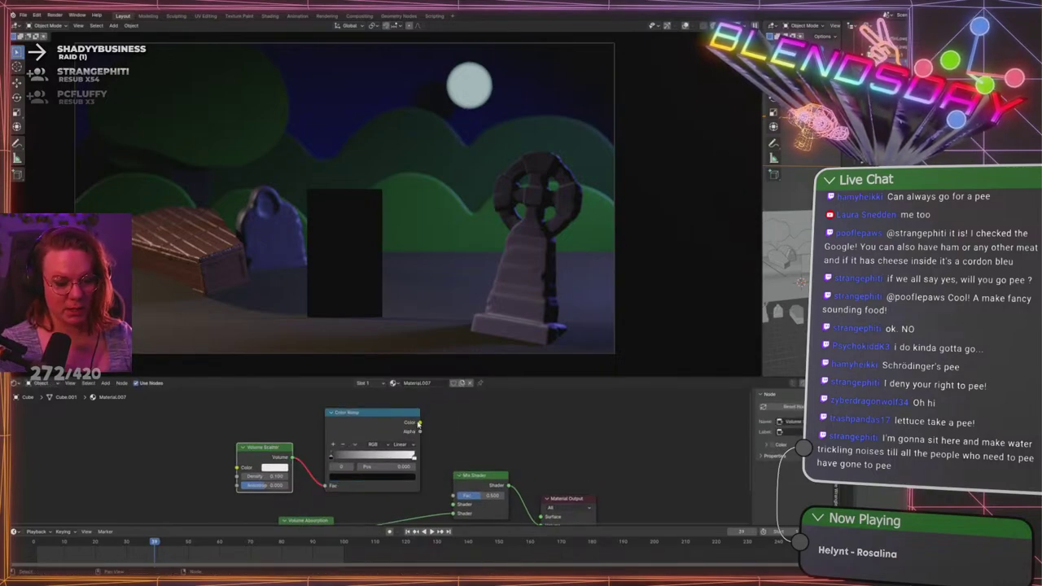
{"action": "left_click", "coordinate": [415, 424]}
{"action": "key", "text": "x"}
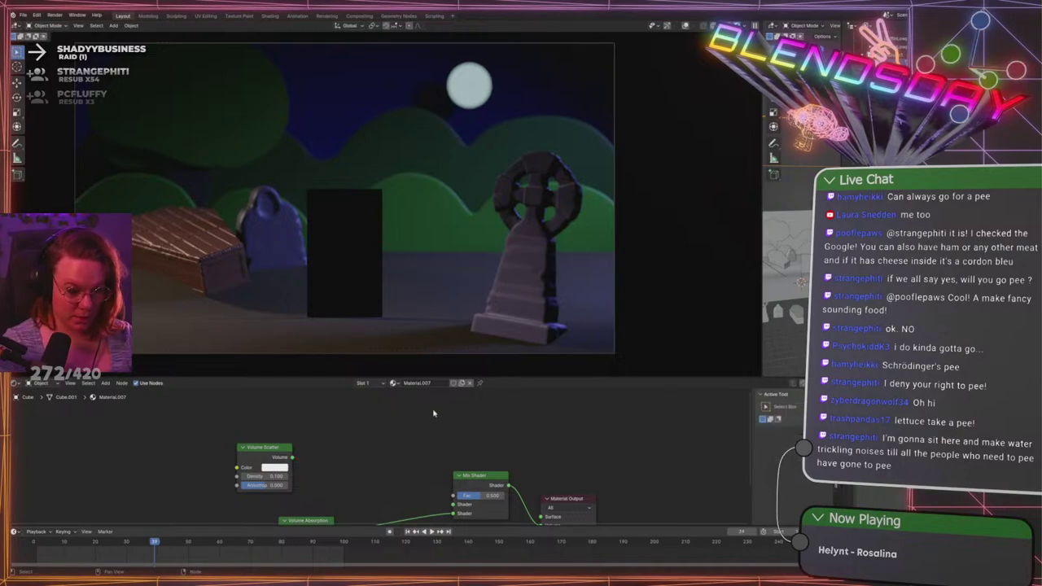
Relink Volume Scatter to the Mix Shader's first Shader input and reposition the Volume Scatter and Mix Shader nodes
{"action": "left_click_drag", "start_coordinate": [295, 457], "coordinate": [453, 504]}
{"action": "left_click_drag", "start_coordinate": [264, 448], "coordinate": [328, 456]}
{"action": "scroll", "coordinate": [390, 454], "scroll_direction": "down", "scroll_amount": 2}
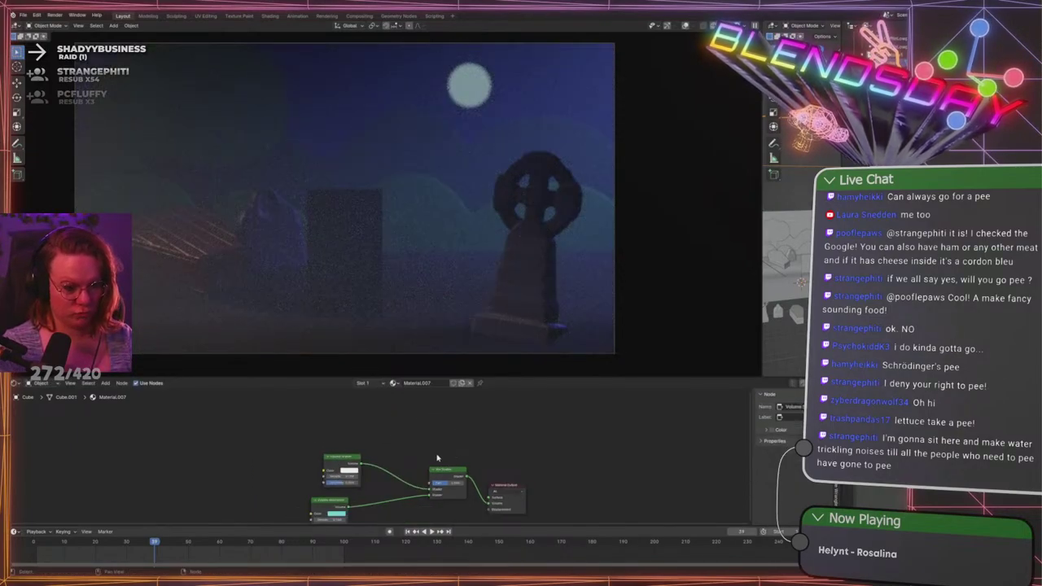
{"action": "scroll", "coordinate": [430, 473], "scroll_direction": "up", "scroll_amount": 2}
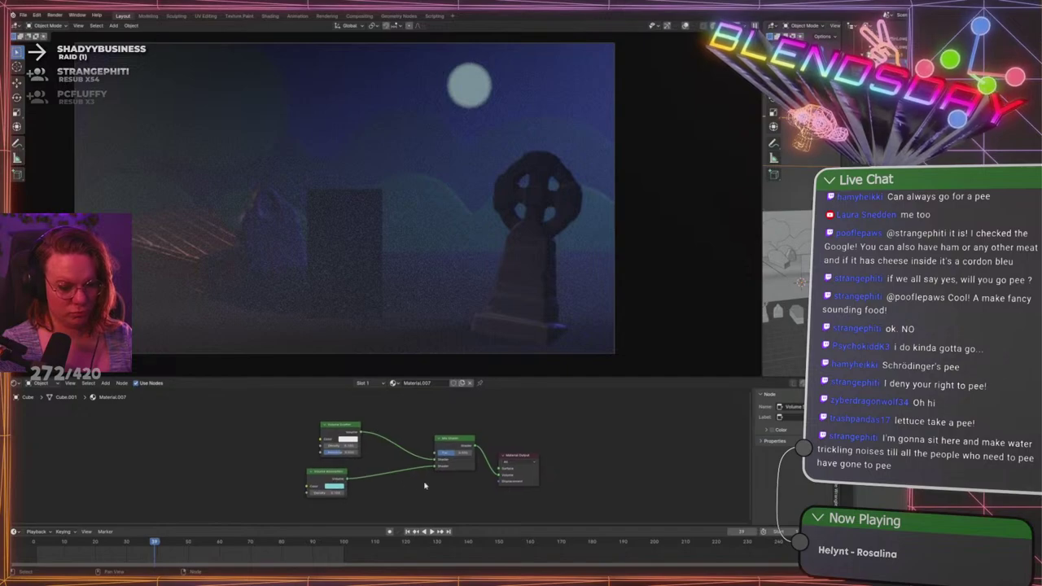
{"action": "scroll", "coordinate": [434, 484], "scroll_direction": "up", "scroll_amount": 1}
{"action": "left_click_drag", "start_coordinate": [473, 441], "coordinate": [448, 471]}
{"action": "middle_click_drag", "start_coordinate": [442, 446], "coordinate": [387, 458]}
{"action": "scroll", "coordinate": [406, 432], "scroll_direction": "up", "scroll_amount": 2}
Try linking Volume Scatter directly to the Material Output's Volume input, and relink the Mix Shader there
{"action": "left_click_drag", "start_coordinate": [298, 429], "coordinate": [474, 484]}
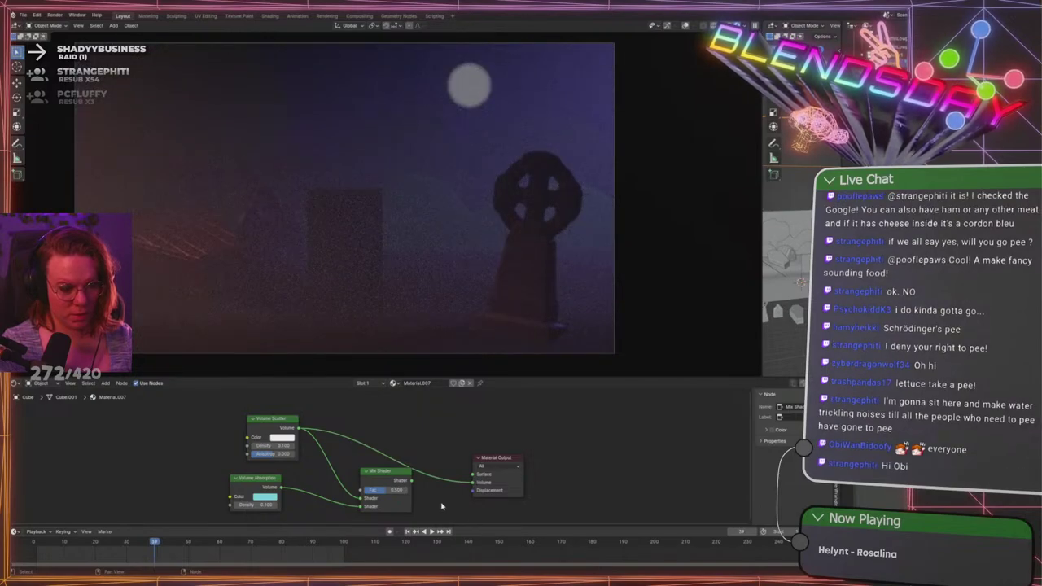
{"action": "left_click_drag", "start_coordinate": [411, 481], "coordinate": [473, 483]}
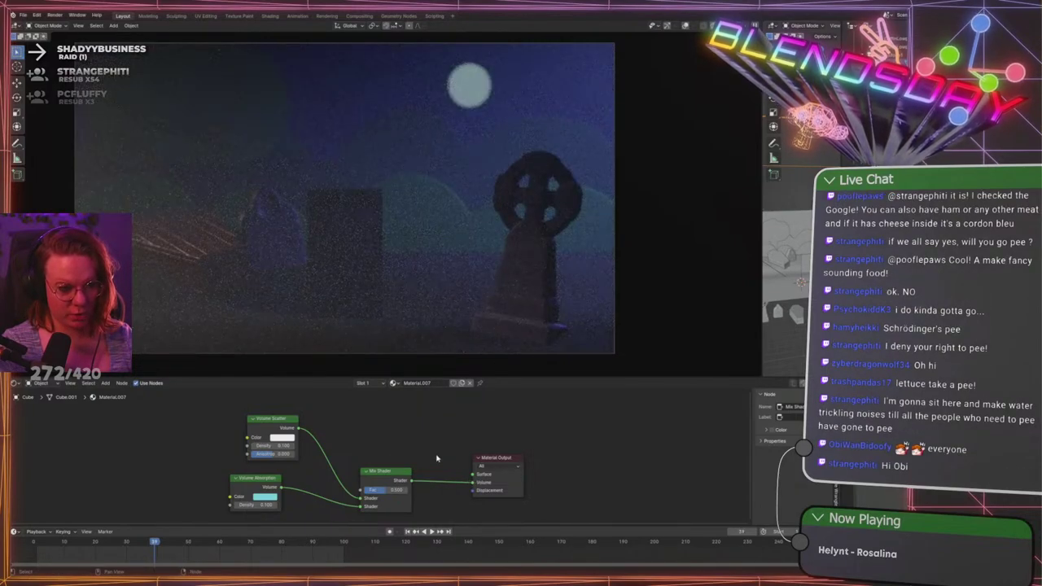
Try Volume Absorption densities of 0.5 and 0.4 on the fog cube
{"action": "left_click", "coordinate": [258, 505]}
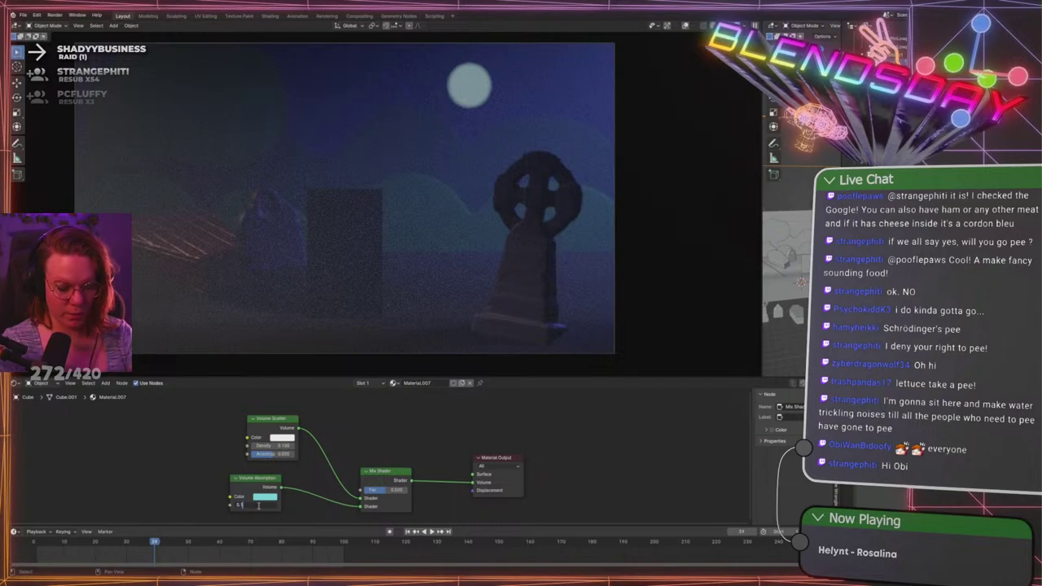
{"action": "key", "text": "Return"}
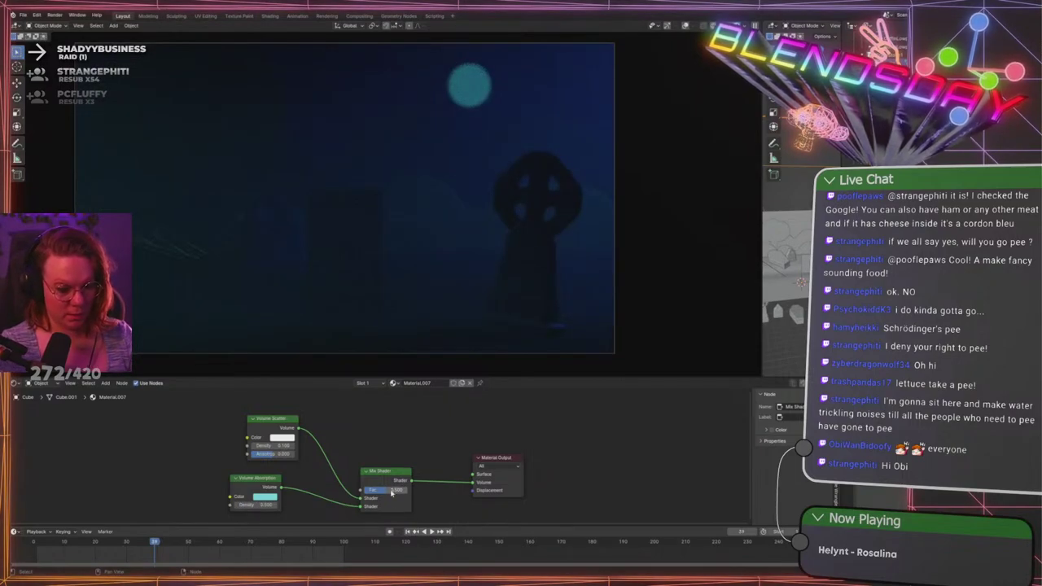
{"action": "mouse_move", "coordinate": [394, 491]}
{"action": "left_mouse_down"}
{"action": "mouse_move", "coordinate": [363, 491]}
{"action": "mouse_move", "coordinate": [407, 491]}
{"action": "left_mouse_up"}
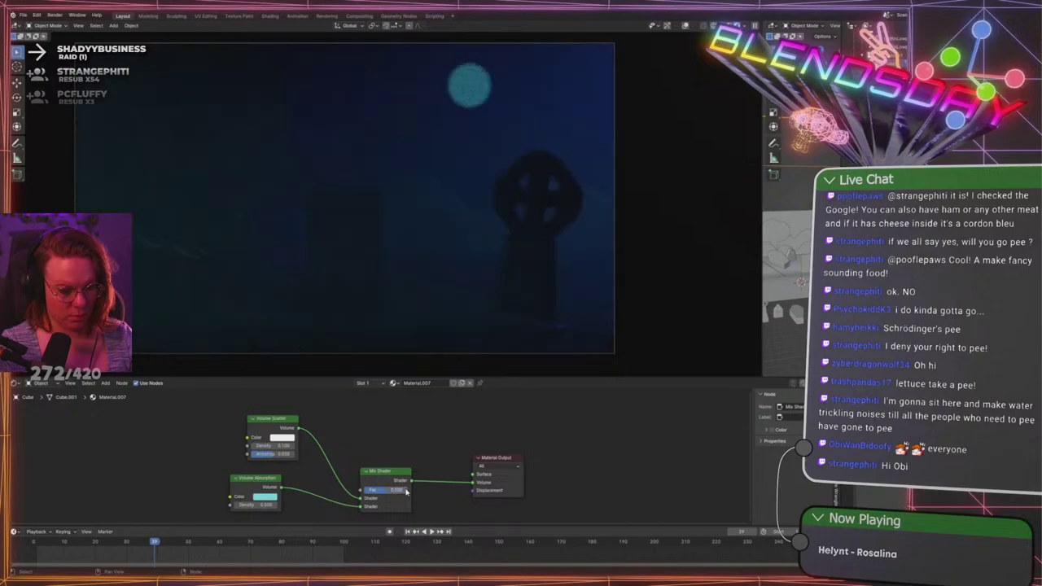
{"action": "left_click", "coordinate": [260, 505]}
{"action": "type", "text": "0.5"}
{"action": "key", "text": "Return"}
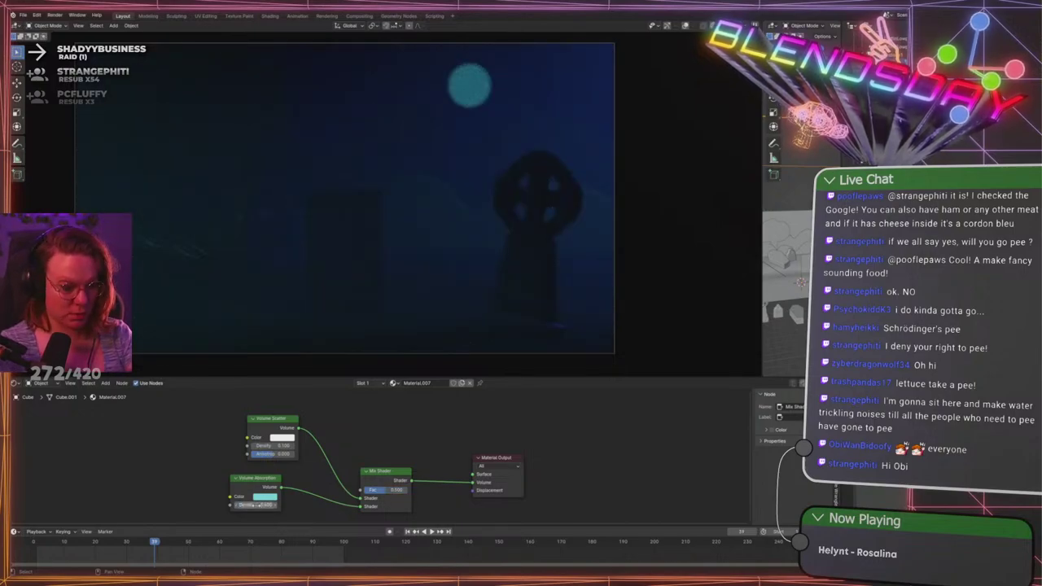
{"action": "left_click", "coordinate": [257, 506]}
{"action": "type", "text": "0.4"}
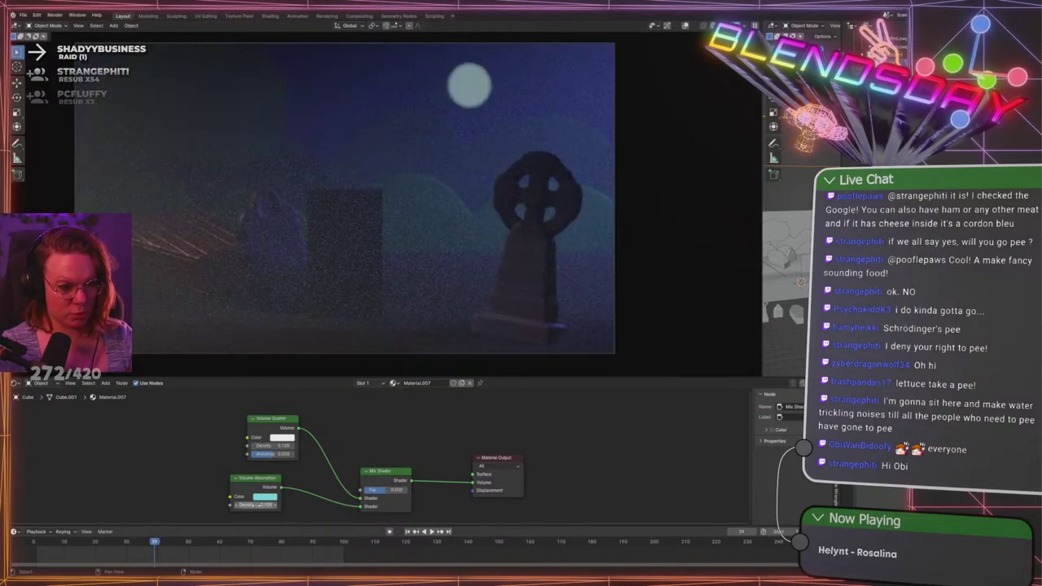
Try Mix Shader factors of 0, 1 and values in between to compare scatter and absorption in the fog
{"action": "left_click", "coordinate": [386, 490]}
{"action": "type", "text": "0"}
{"action": "key", "text": "Return"}
{"action": "left_click", "coordinate": [386, 490]}
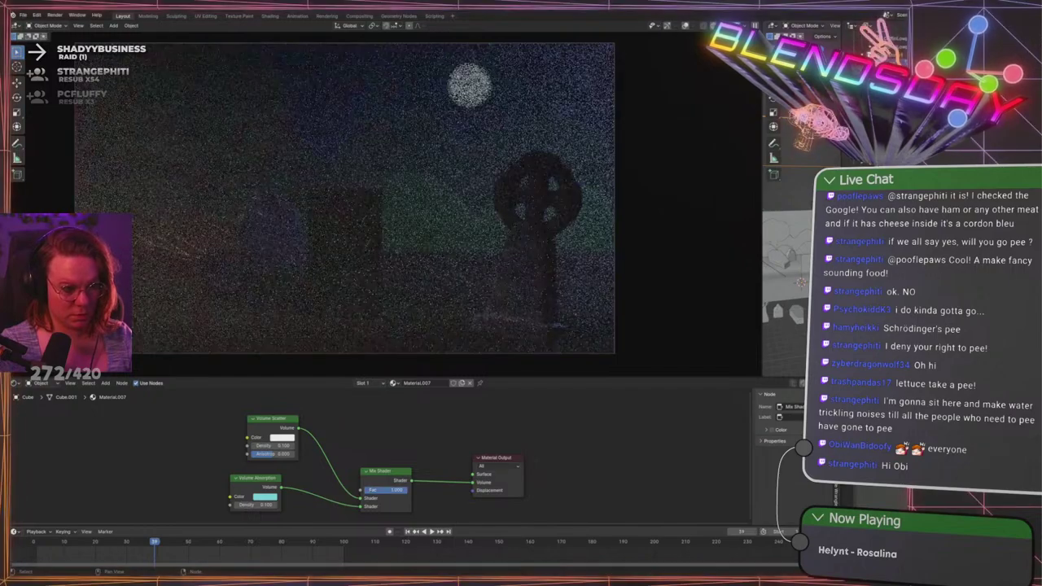
{"action": "type", "text": "1"}
{"action": "key", "text": "Return"}
{"action": "left_click_drag", "start_coordinate": [386, 490], "coordinate": [382, 490]}
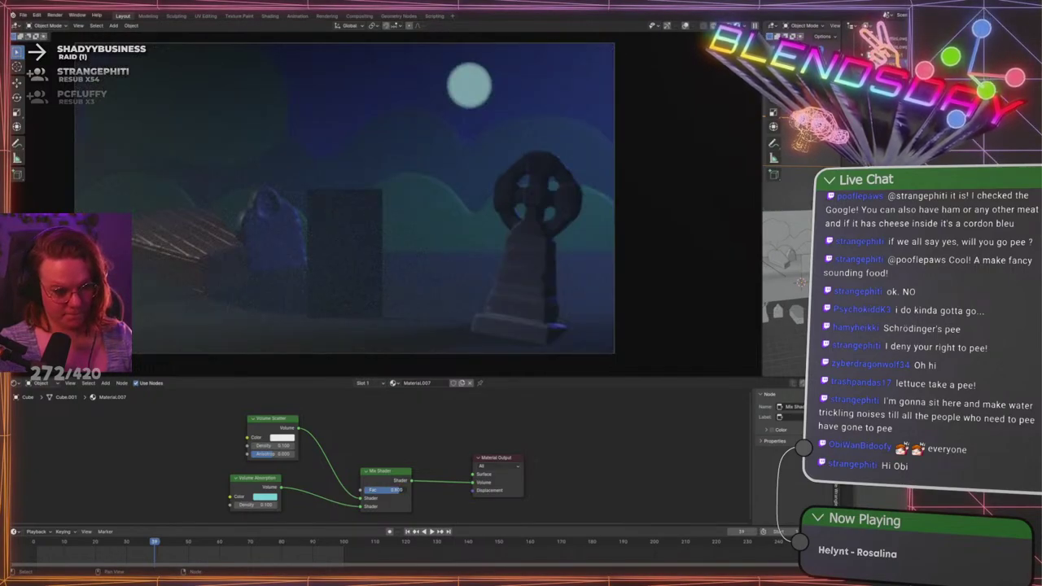
{"action": "left_click_drag", "start_coordinate": [378, 490], "coordinate": [389, 490]}
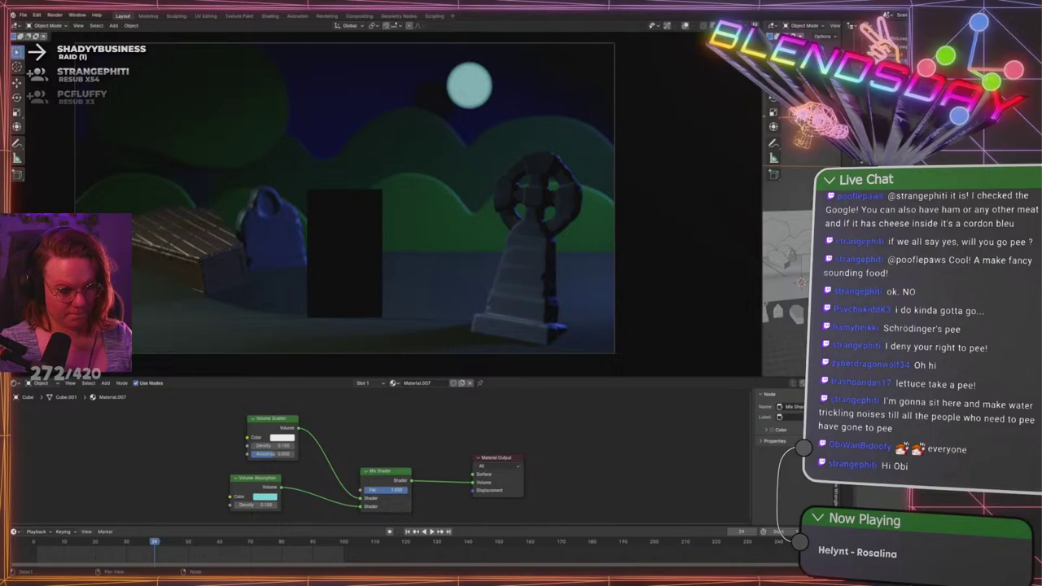
{"action": "mouse_move", "coordinate": [389, 490]}
{"action": "left_mouse_down"}
{"action": "mouse_move", "coordinate": [358, 490]}
{"action": "mouse_move", "coordinate": [407, 490]}
{"action": "mouse_move", "coordinate": [398, 490]}
{"action": "left_mouse_up"}
Check the moon's material, reselect the fog cube and try a Mix Shader factor of 0.4
{"action": "left_click", "coordinate": [402, 158]}
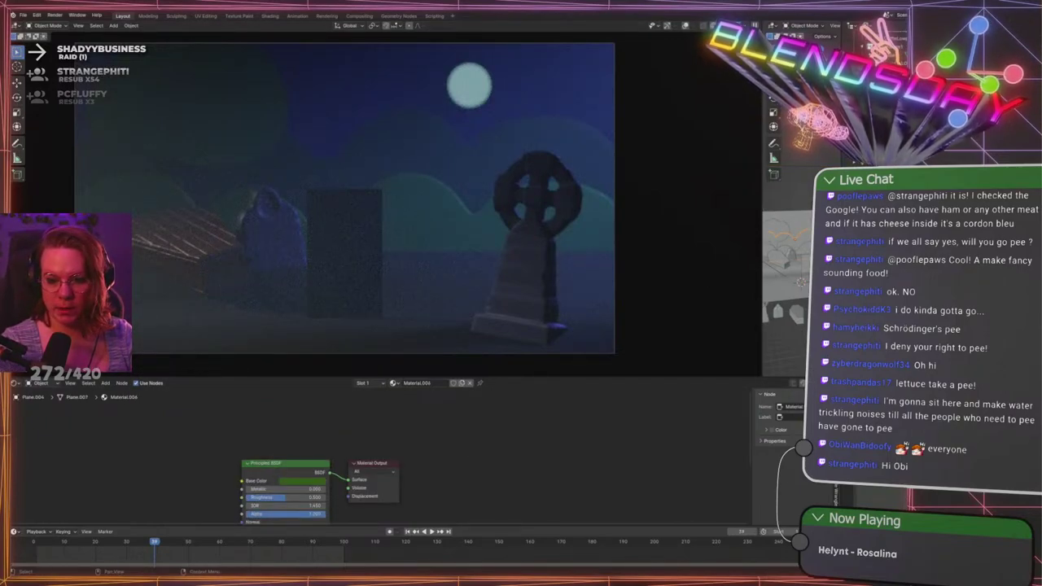
{"action": "left_click", "coordinate": [469, 84]}
{"action": "left_click", "coordinate": [469, 85]}
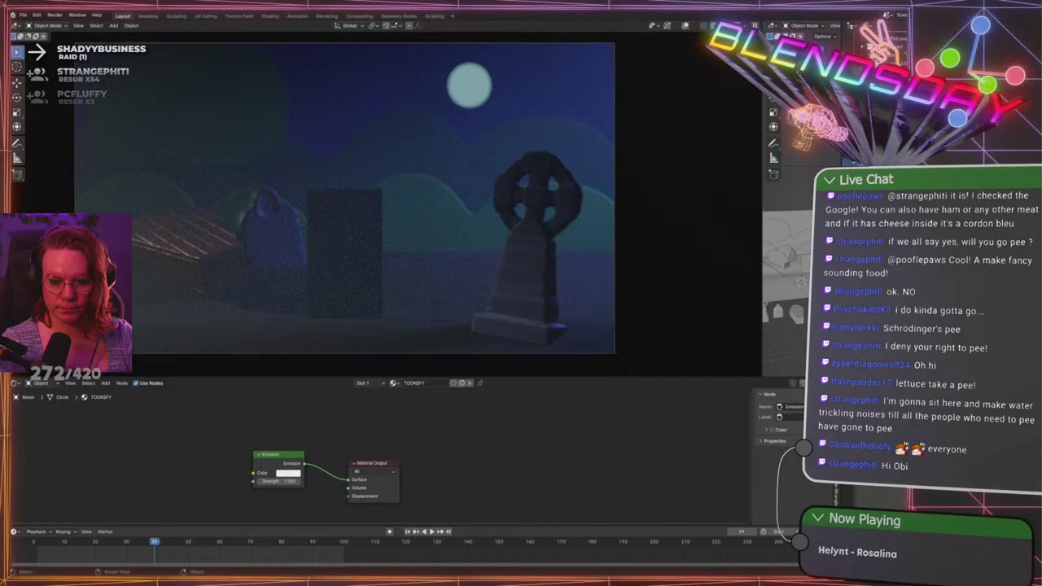
{"action": "left_click", "coordinate": [803, 168]}
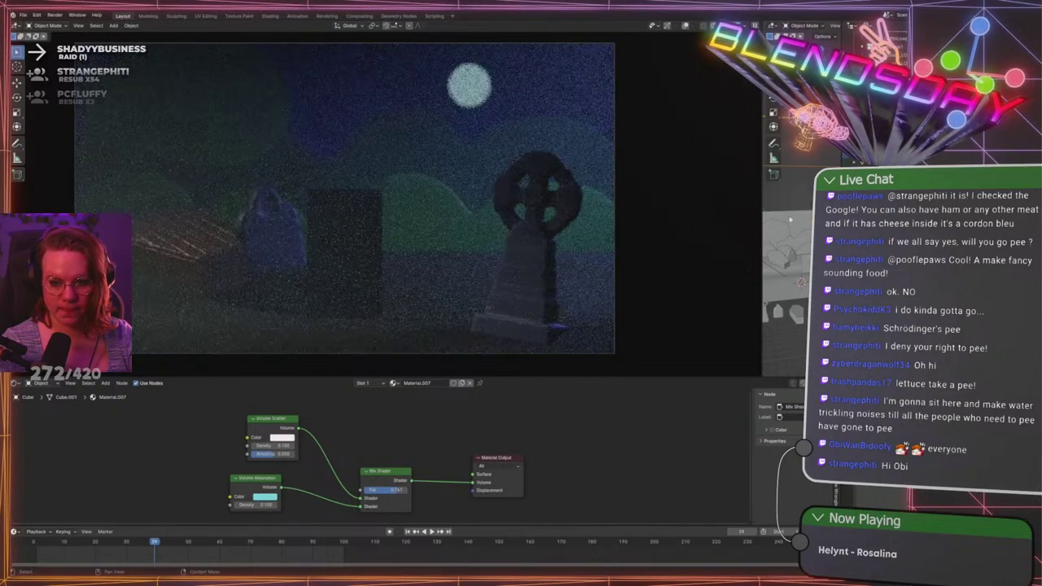
{"action": "double_click", "coordinate": [389, 491]}
{"action": "key", "text": "BackSpace"}
{"action": "type", "text": ".4"}
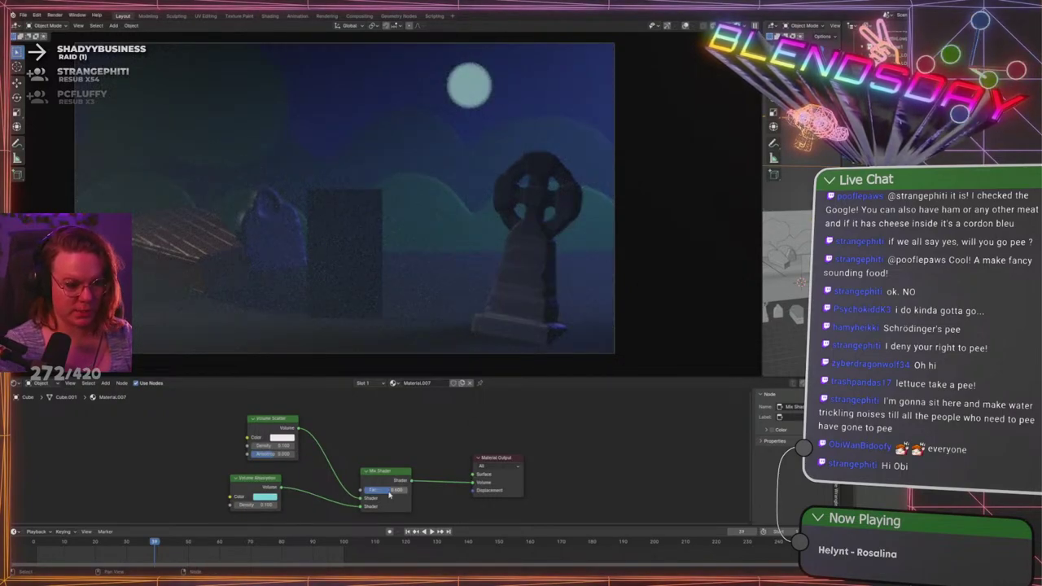
{"action": "key", "text": "Return"}
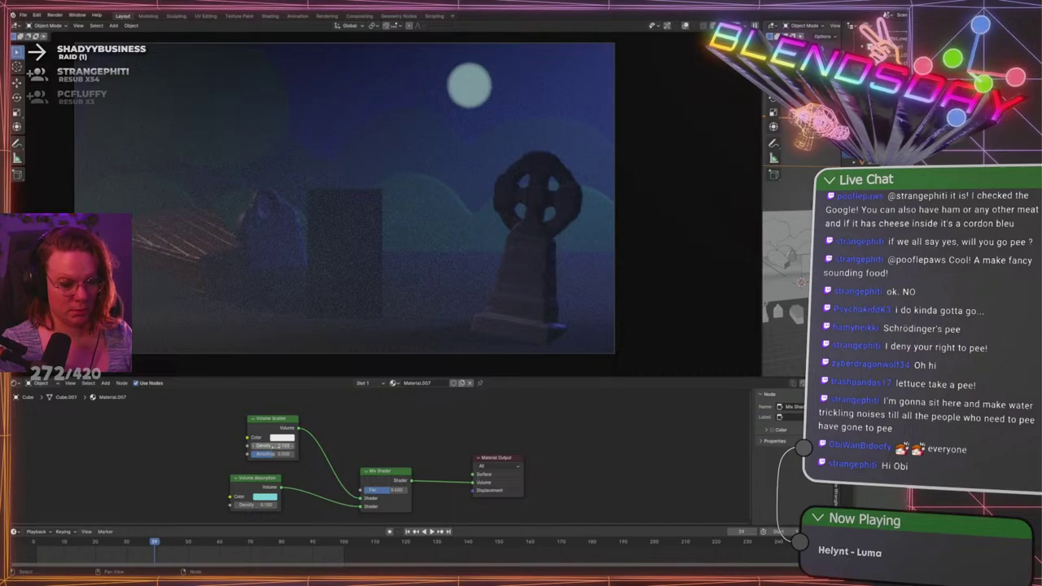
Try Volume Scatter densities of 0.05 and 0.01, with the Mix Shader factor lowered to 0
{"action": "left_click", "coordinate": [278, 445]}
{"action": "type", "text": ".05"}
{"action": "key", "text": "Return"}
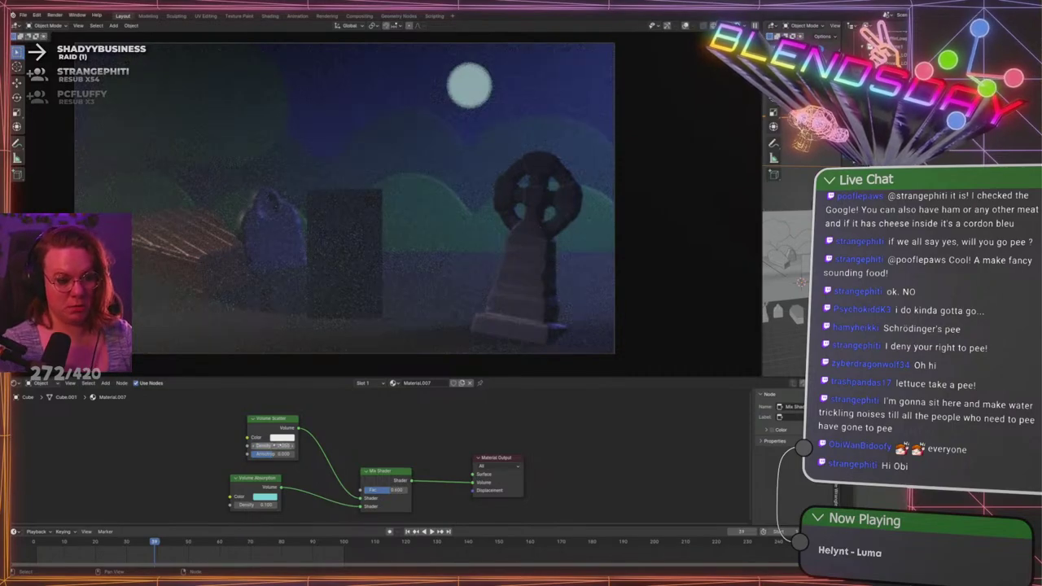
{"action": "left_click_drag", "start_coordinate": [385, 490], "coordinate": [358, 490]}
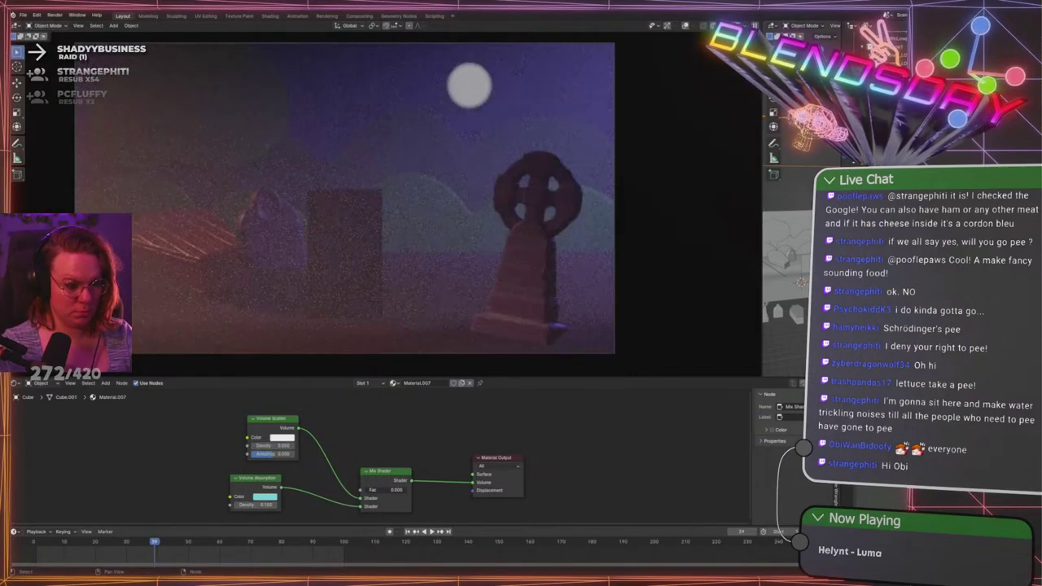
{"action": "left_click", "coordinate": [275, 446]}
{"action": "type", "text": ".01"}
{"action": "key", "text": "Return"}
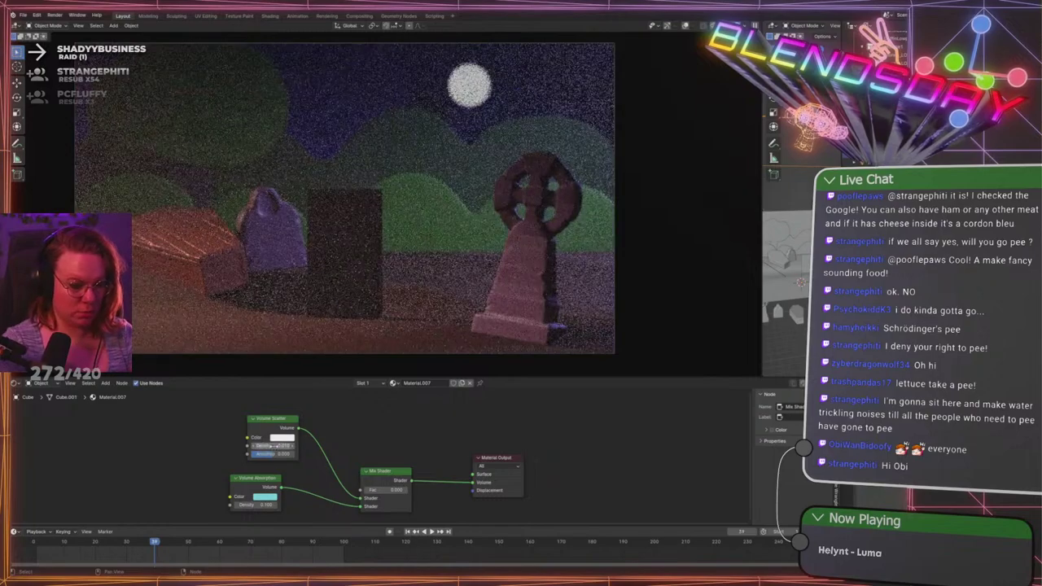
Set the fog's Volume Scatter density to 0.03 and the Mix Shader factor to 0.5
{"action": "left_click", "coordinate": [267, 446]}
{"action": "type", "text": ".03"}
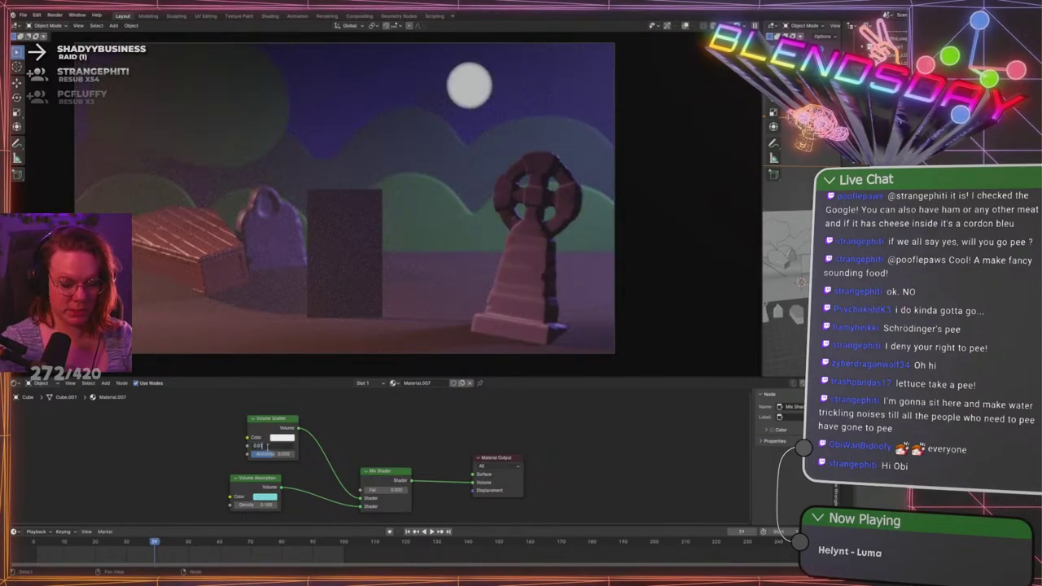
{"action": "key", "text": "Return"}
{"action": "left_click", "coordinate": [388, 490]}
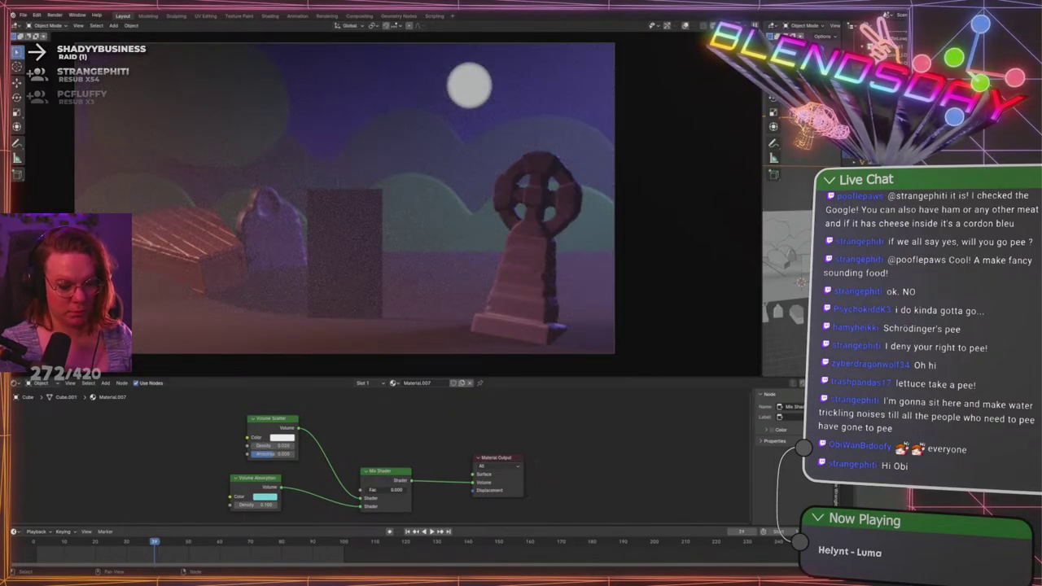
{"action": "type", "text": ".5"}
{"action": "key", "text": "Return"}
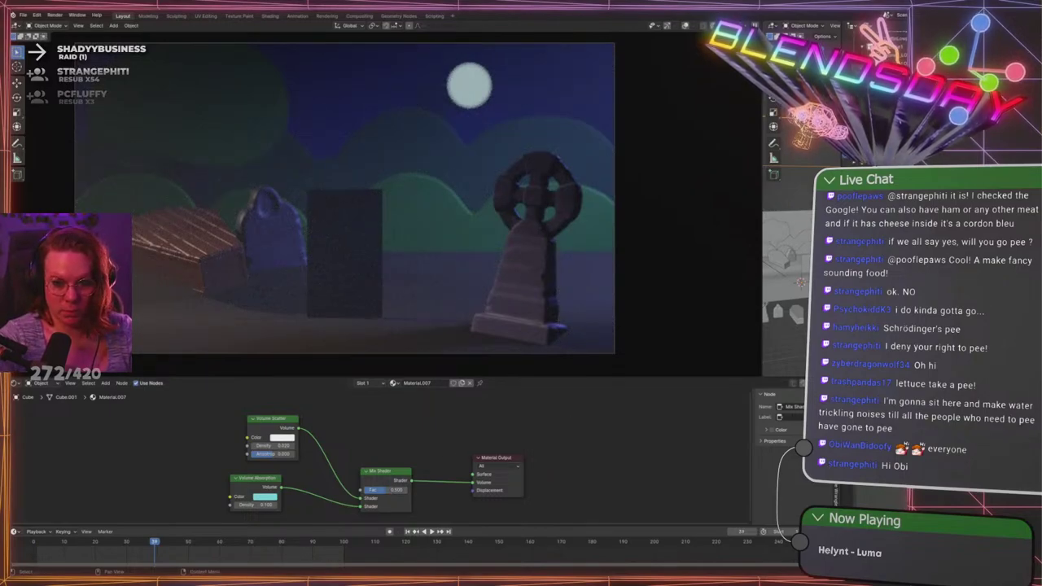
Take the dark rectangular panel out of the shot, save the file and check the camera view at full size
{"action": "left_click", "coordinate": [363, 233]}
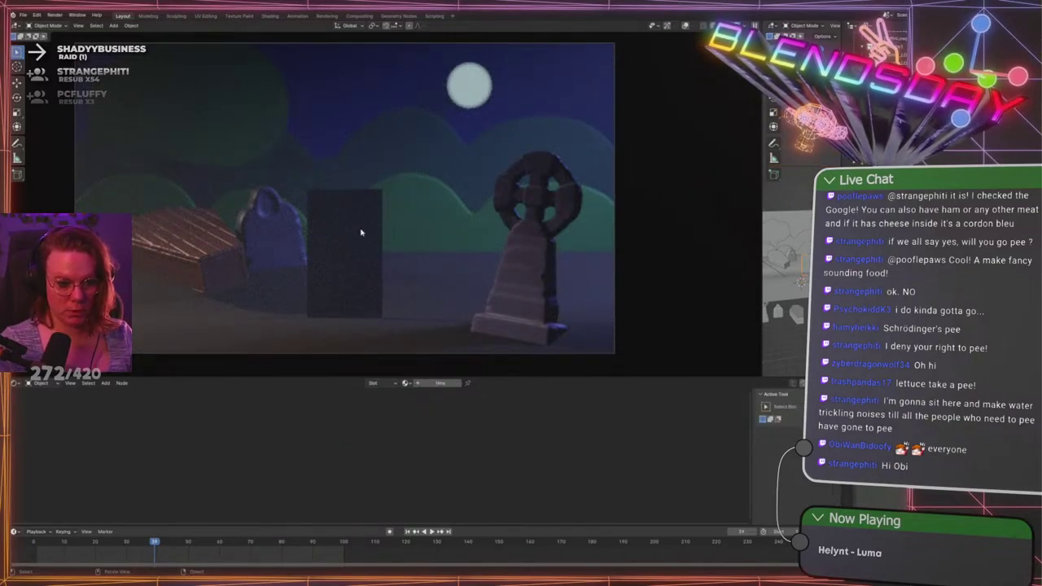
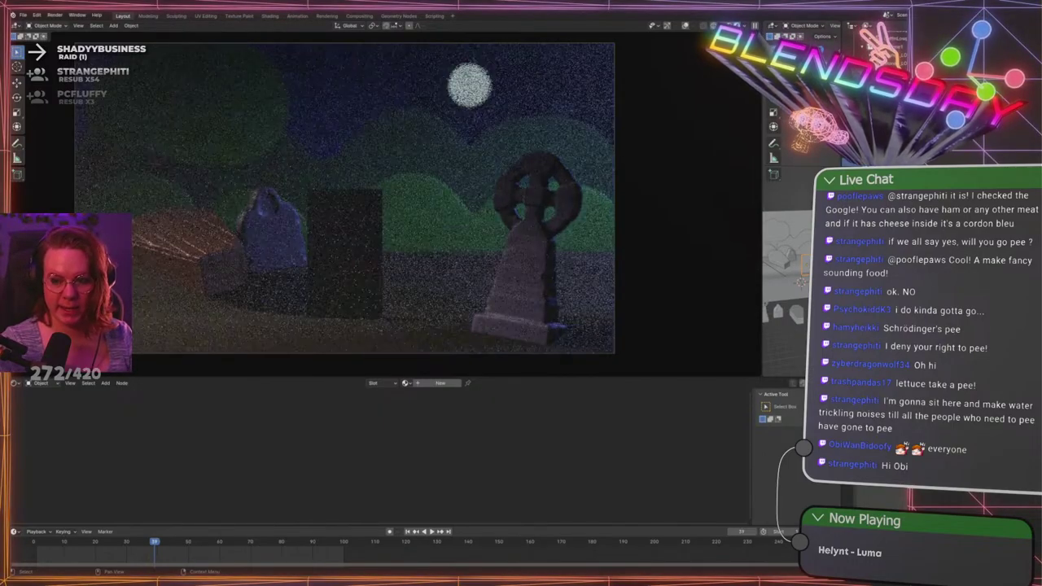
{"action": "key", "text": "ctrl+s"}
{"action": "key", "text": "ctrl+space"}
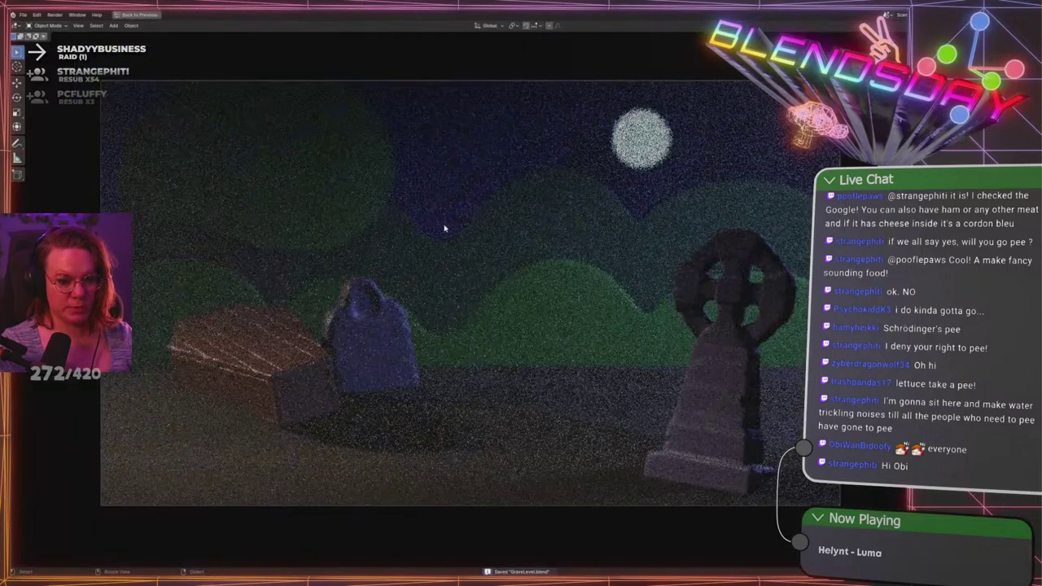
{"action": "key", "text": "ctrl+space"}
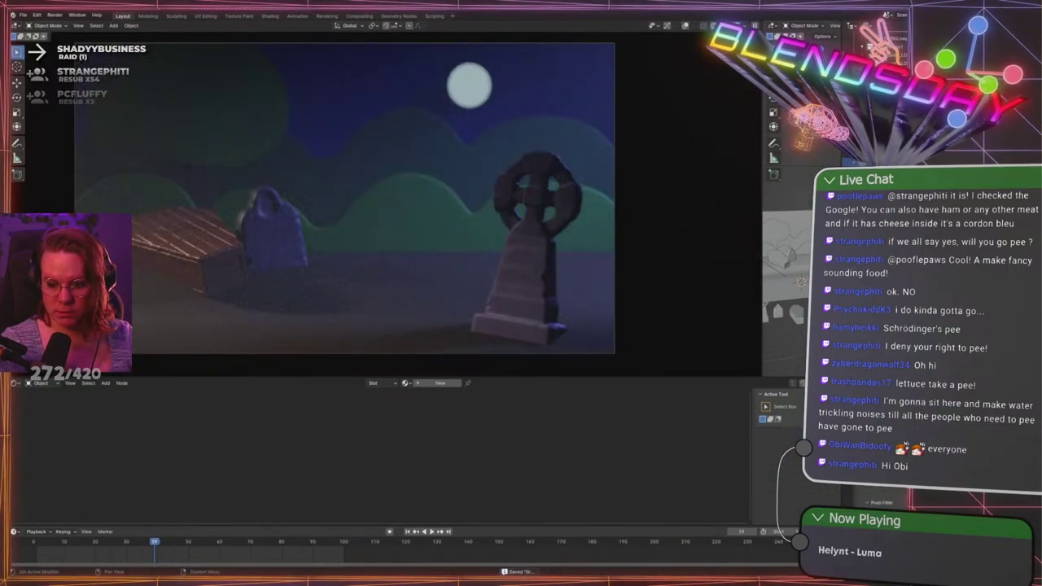
{"action": "key", "text": "ctrl+alt+space"}
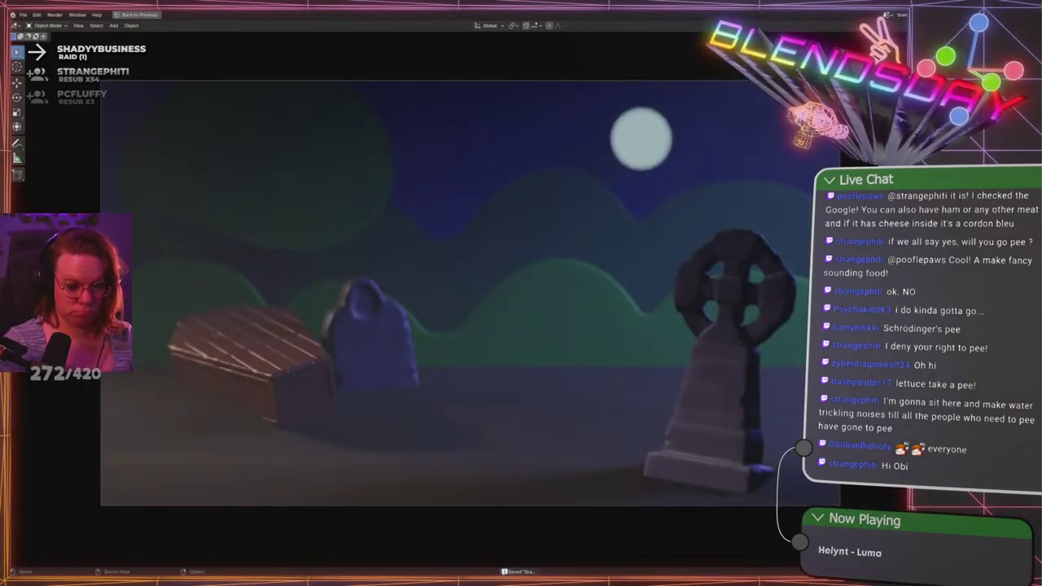
{"action": "key", "text": "ctrl+alt+space"}
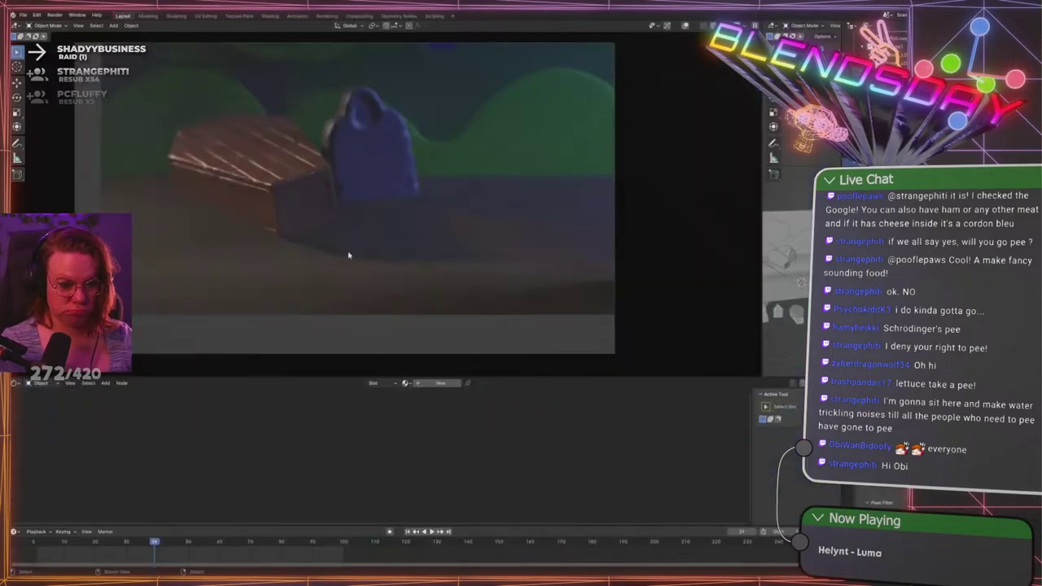
Rotate the Celtic cross gravestone freely until the face of its cross turns towards the camera
{"action": "key", "text": "r"}
{"action": "key", "text": "r"}
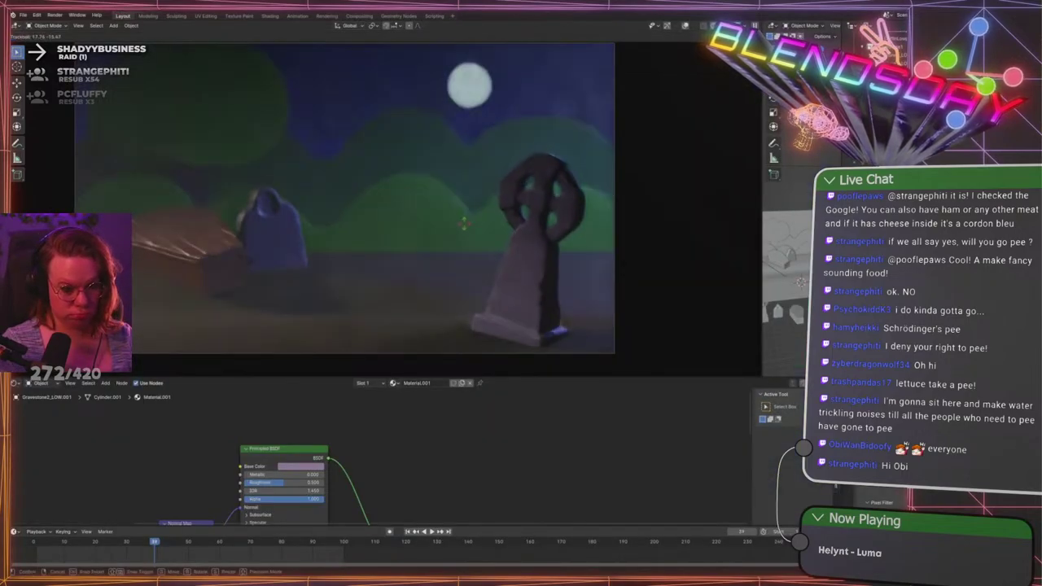
{"action": "left_click", "coordinate": [494, 243]}
{"action": "key", "text": "r"}
{"action": "key", "text": "r"}
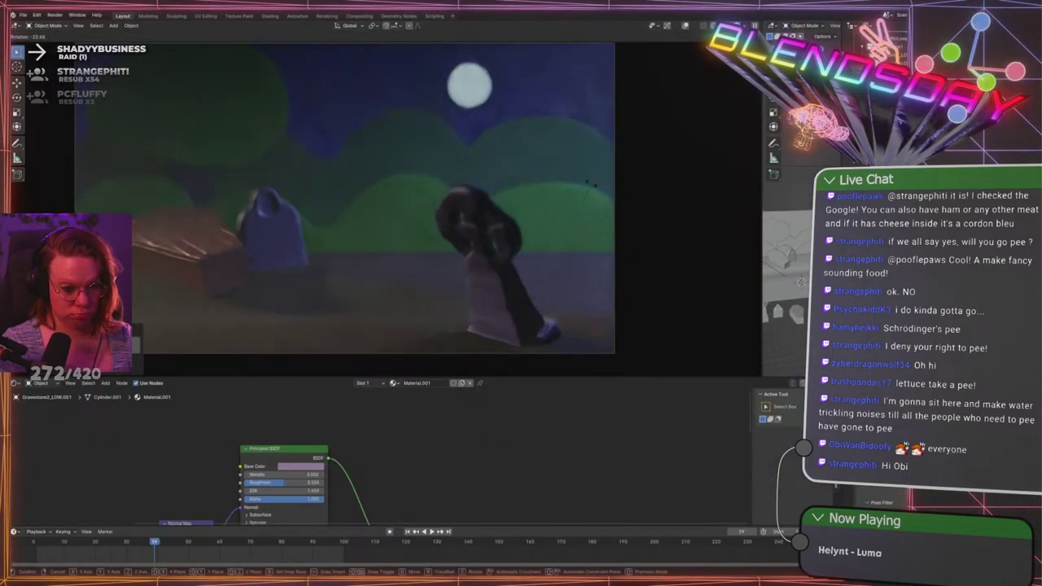
{"action": "left_click", "coordinate": [562, 301]}
{"action": "key", "text": "r"}
{"action": "key", "text": "r"}
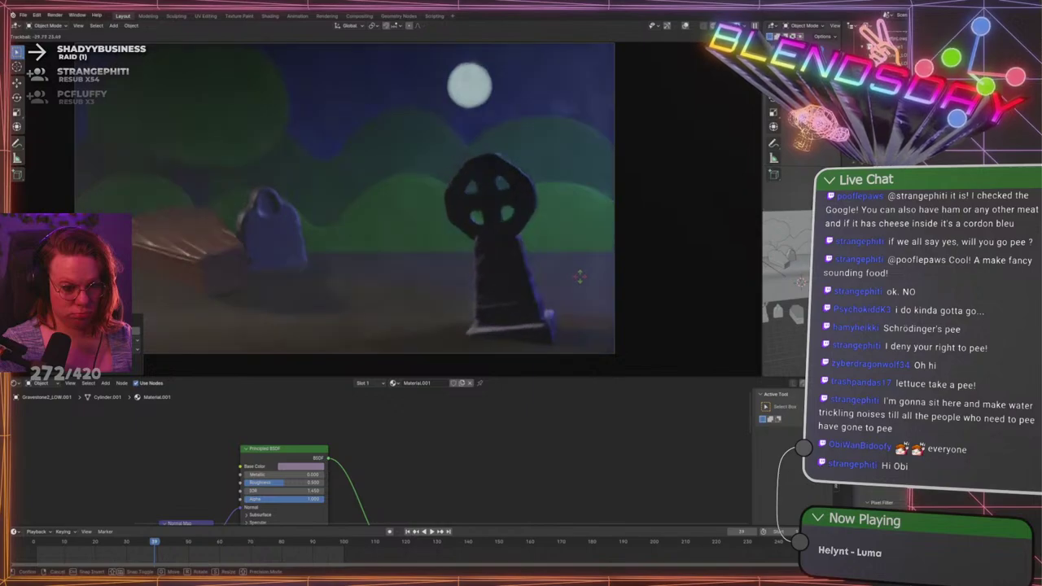
{"action": "left_click", "coordinate": [584, 278]}
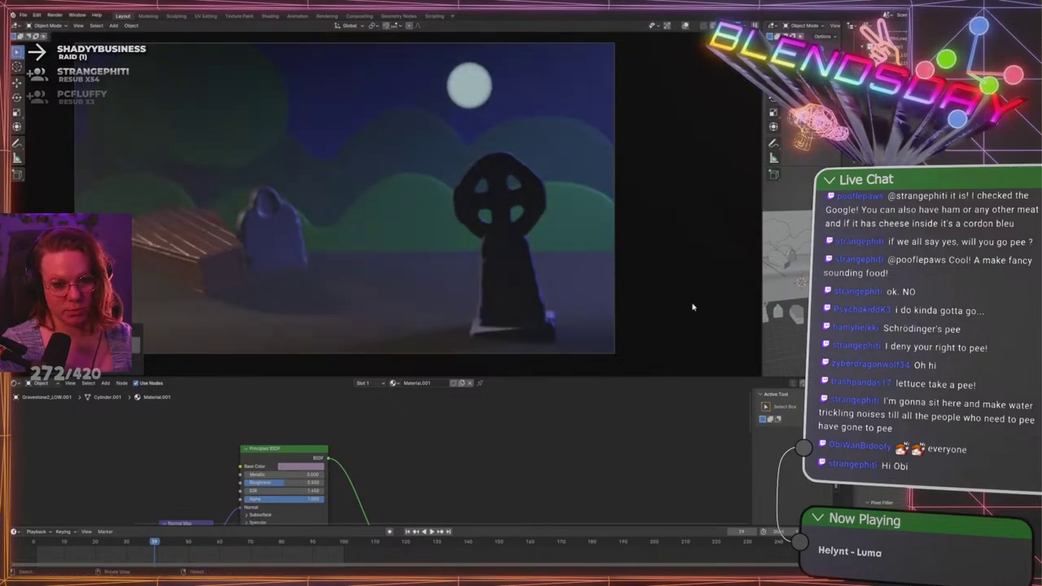
Fine-tune the cross gravestone's tilt with a free rotation and shift it slightly within the shot
{"action": "key", "text": "r"}
{"action": "key", "text": "r"}
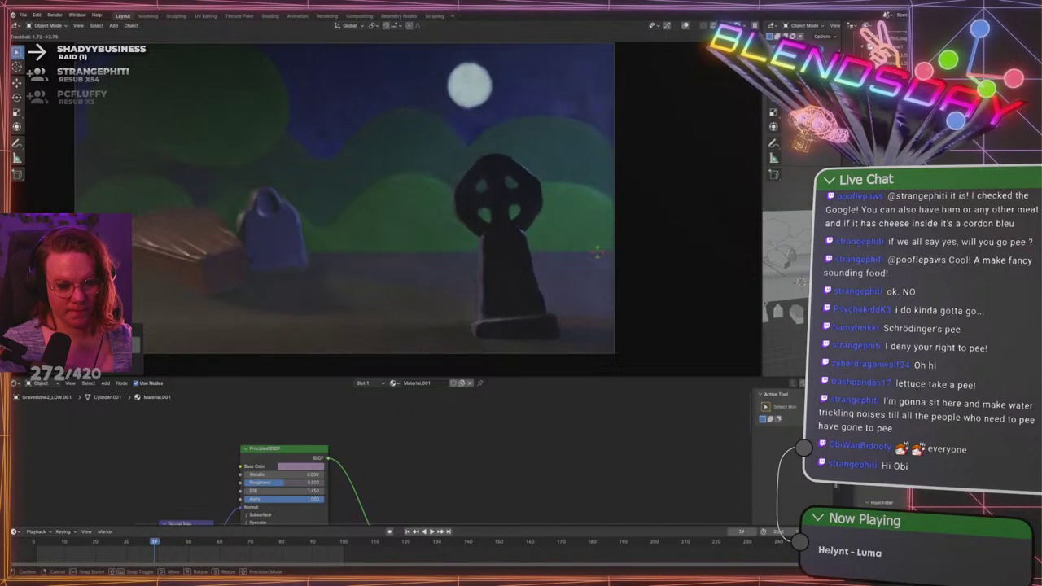
{"action": "left_click", "coordinate": [601, 252]}
{"action": "key", "text": "g"}
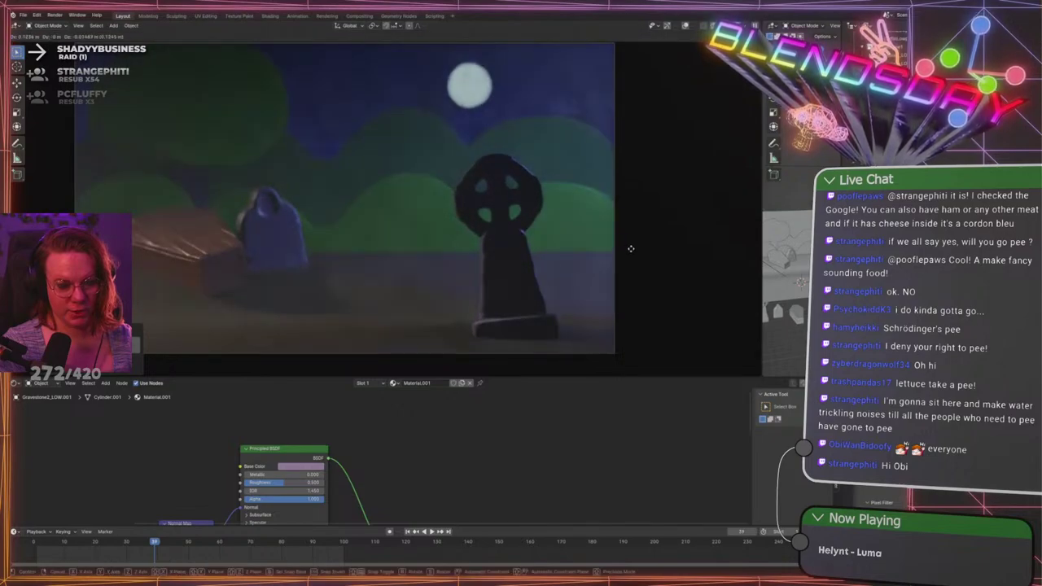
{"action": "left_click", "coordinate": [638, 250]}
Rotate the cross gravestone back to nearly upright, facing the camera, and move it closer to the frame's right edge
{"action": "key", "text": "r"}
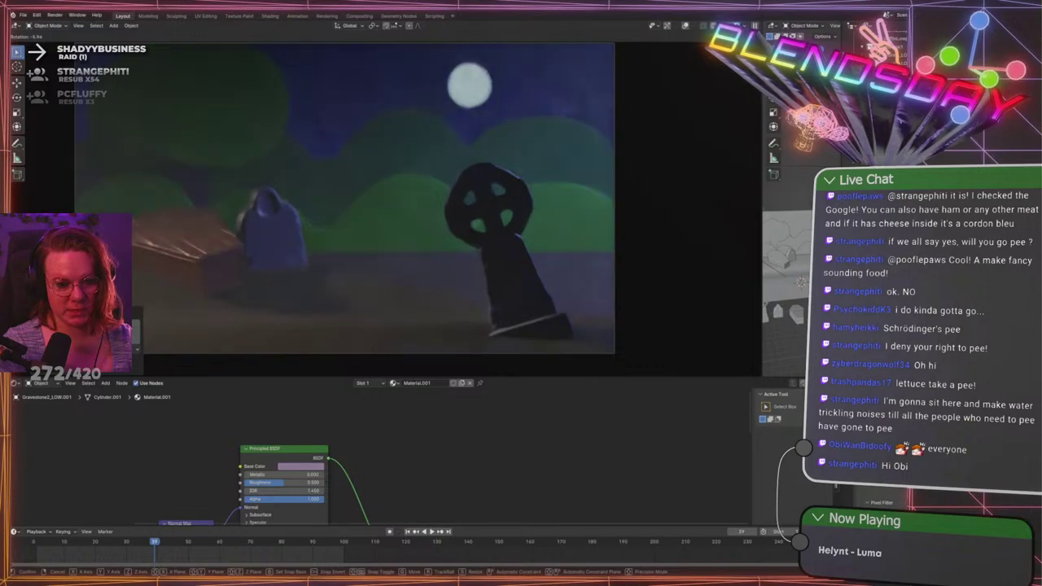
{"action": "left_click", "coordinate": [660, 272]}
{"action": "key", "text": "r"}
{"action": "key", "text": "r"}
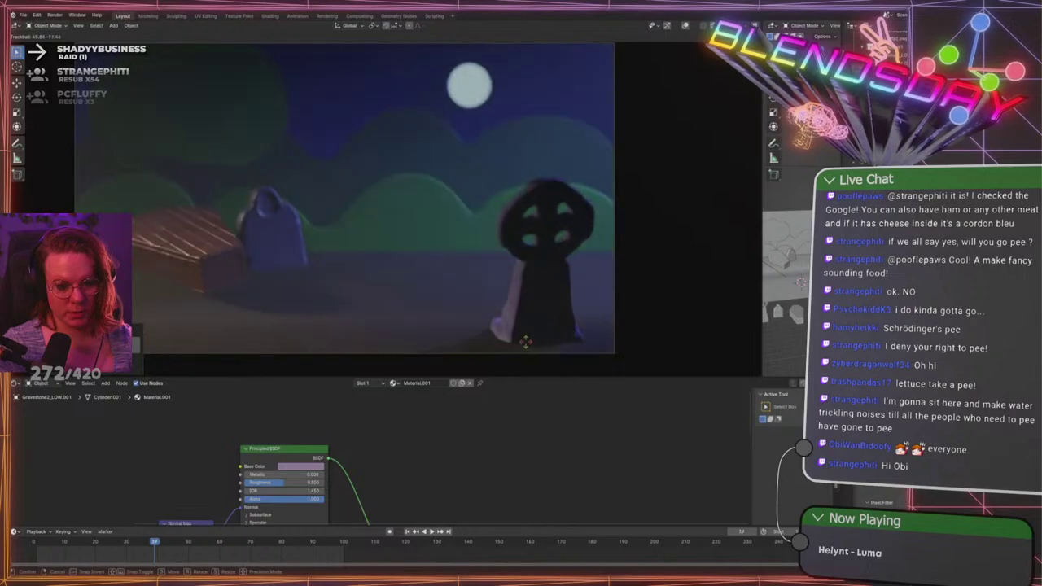
{"action": "left_click", "coordinate": [614, 320]}
{"action": "key", "text": "r"}
{"action": "key", "text": "r"}
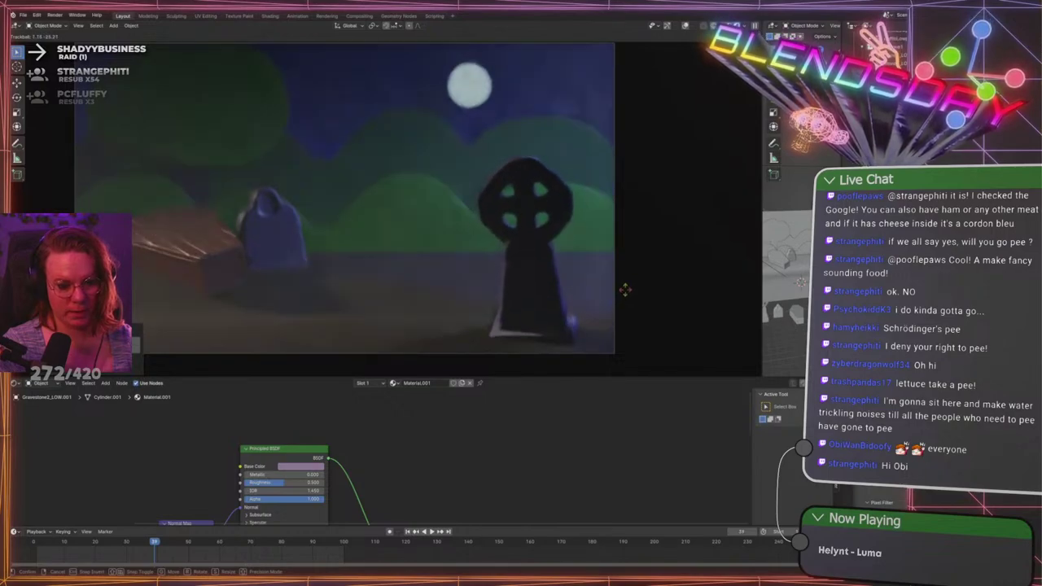
{"action": "left_click", "coordinate": [625, 292]}
{"action": "key", "text": "g"}
{"action": "left_click", "coordinate": [640, 279]}
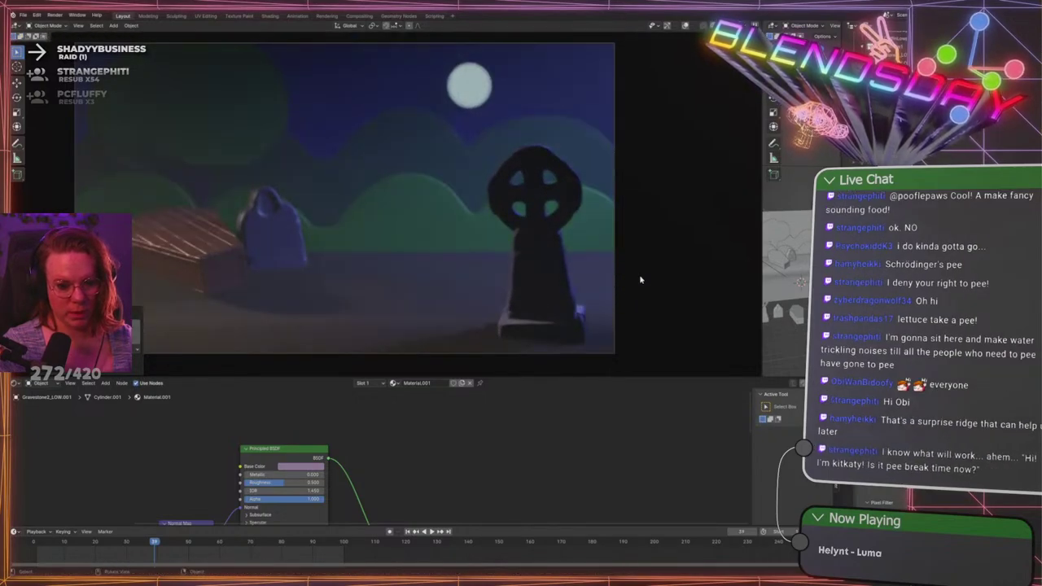
Save the file and check the whole camera view at full size before returning to the normal layout
{"action": "key", "text": "ctrl+s"}
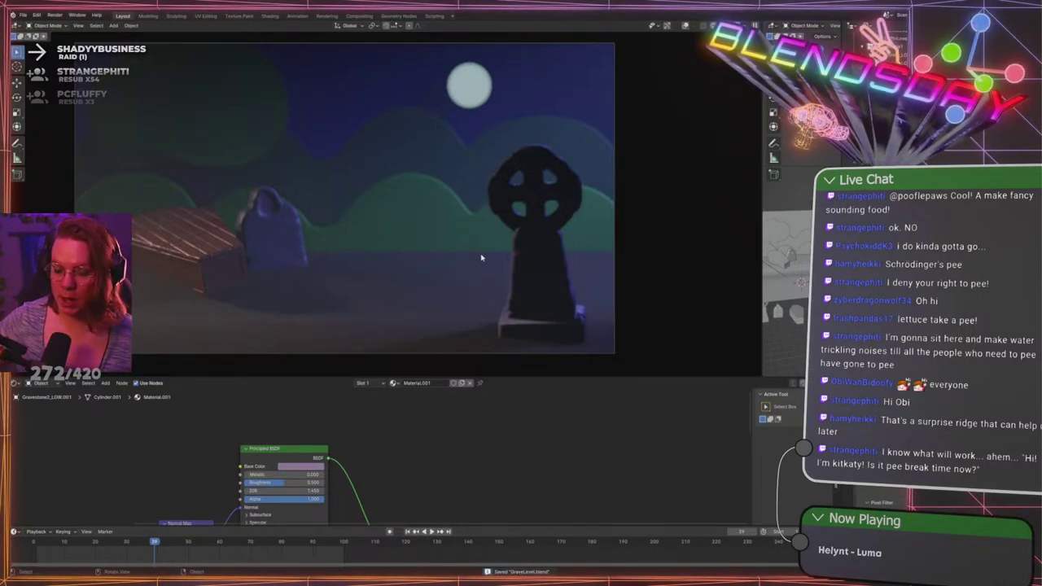
{"action": "key", "text": "ctrl+space"}
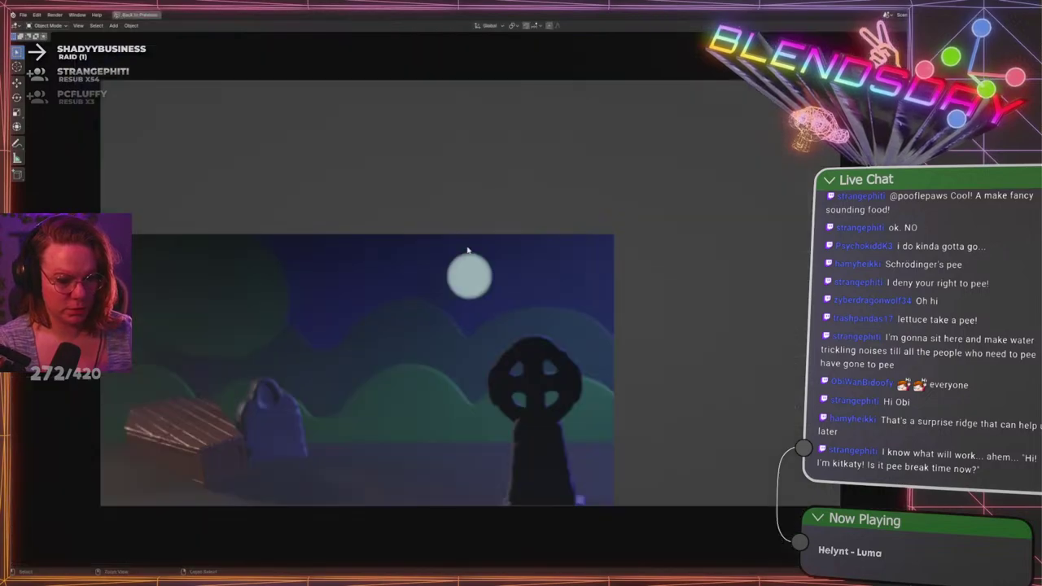
{"action": "key", "text": "Home"}
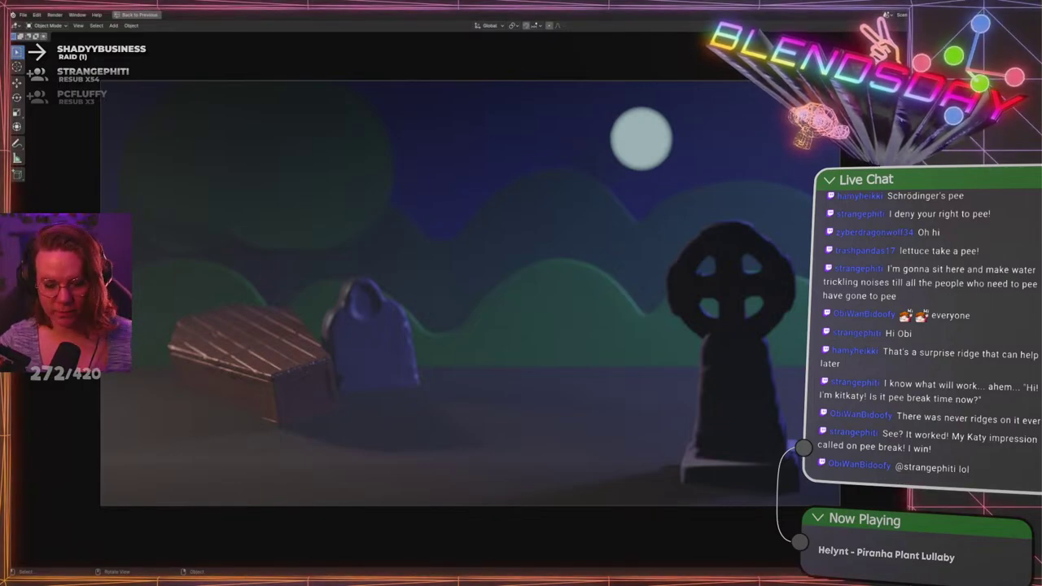
{"action": "key", "text": "ctrl+space"}
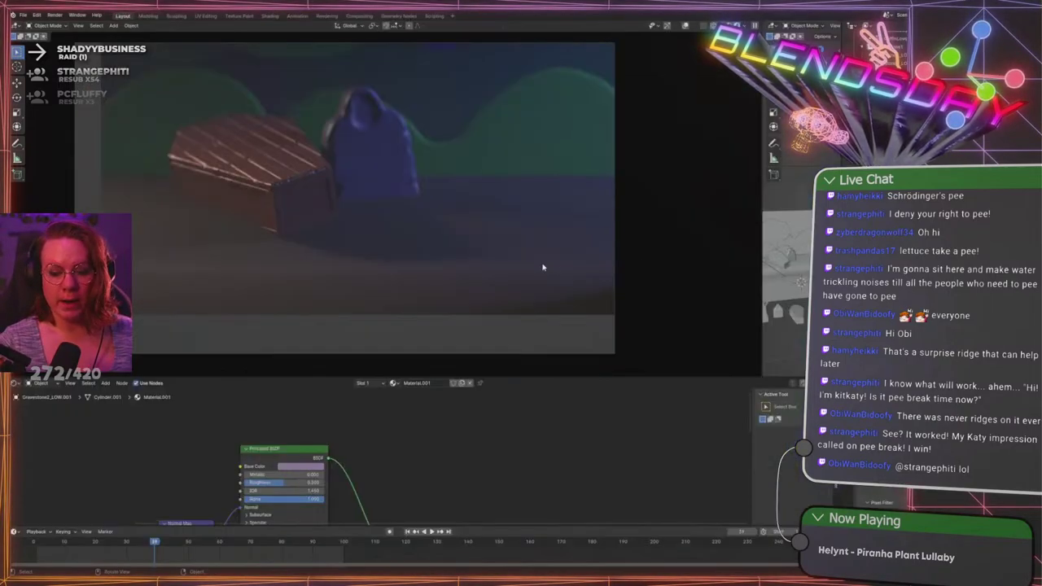
{"action": "key", "text": "Home"}
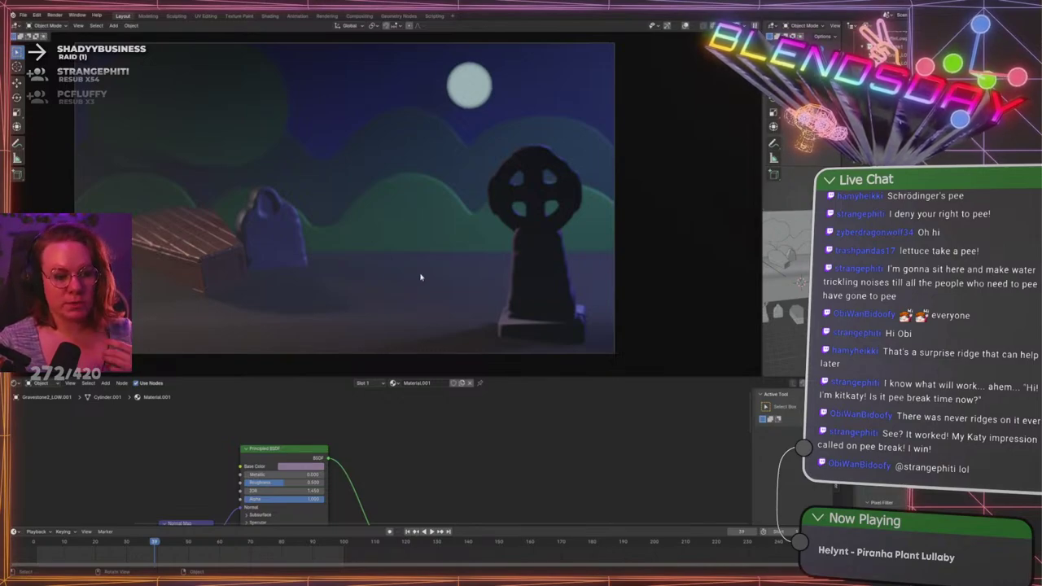
Set the roughness of the coffin's Principled BSDF material to about 0.832
{"action": "left_click", "coordinate": [209, 249]}
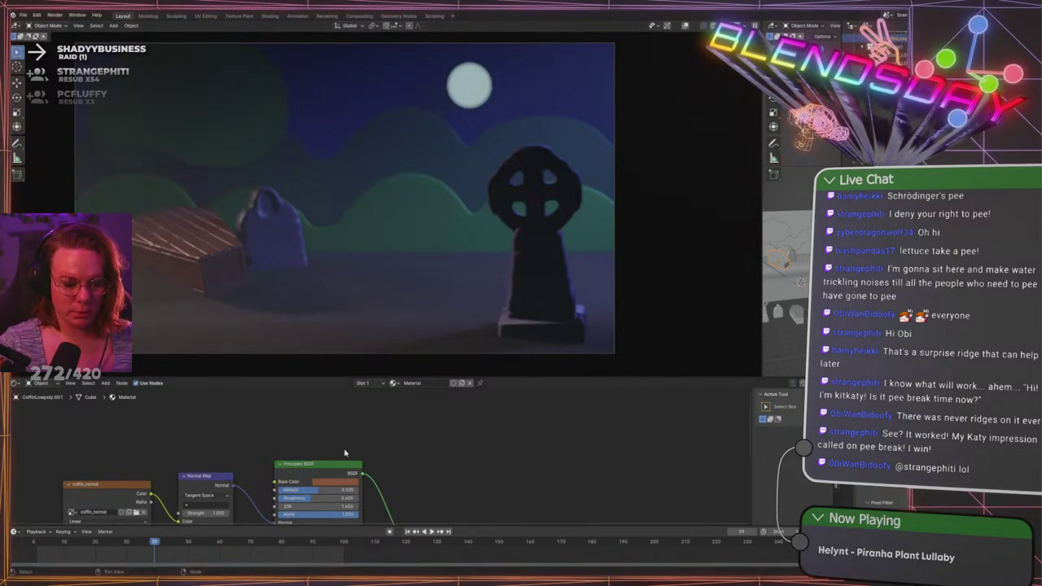
{"action": "key", "text": "Home"}
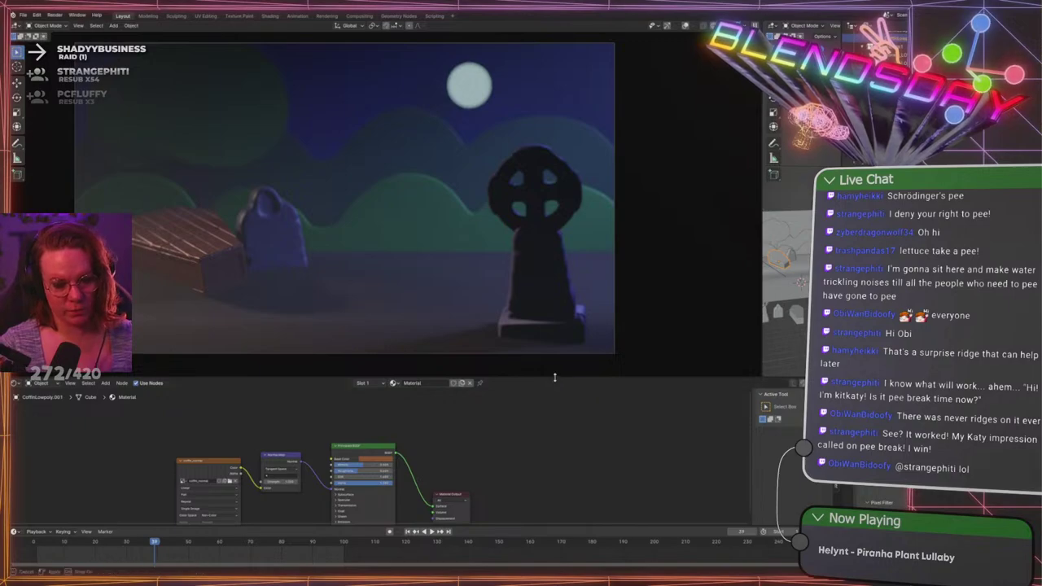
{"action": "left_click_drag", "start_coordinate": [555, 376], "coordinate": [553, 343]}
{"action": "middle_click_drag", "start_coordinate": [487, 428], "coordinate": [602, 392], "text": "shift"}
{"action": "scroll", "coordinate": [632, 426], "scroll_direction": "up", "scroll_amount": 6}
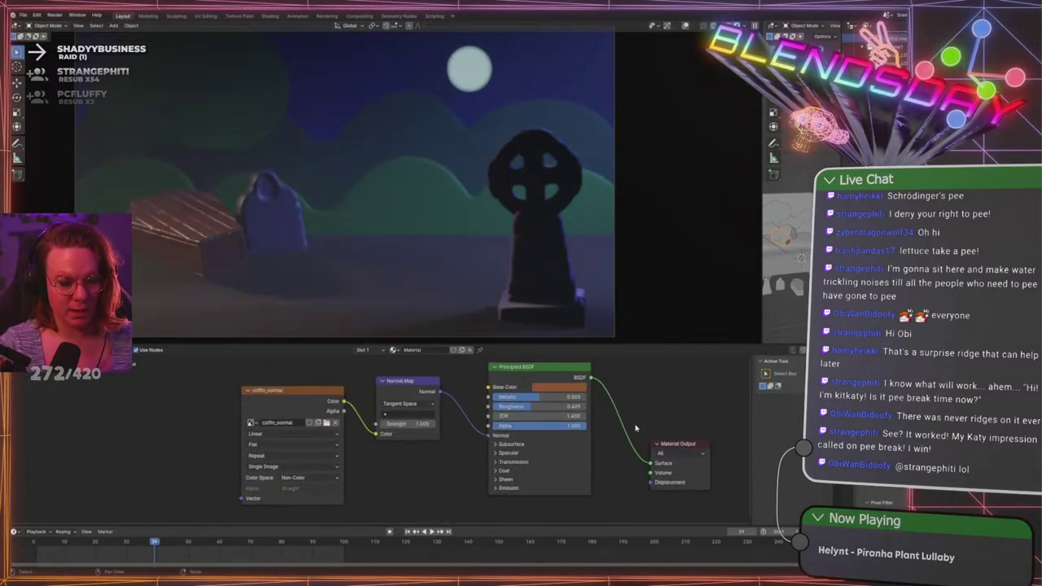
{"action": "middle_click_drag", "start_coordinate": [636, 426], "coordinate": [523, 437], "text": "shift"}
{"action": "scroll", "coordinate": [522, 437], "scroll_direction": "up", "scroll_amount": 3}
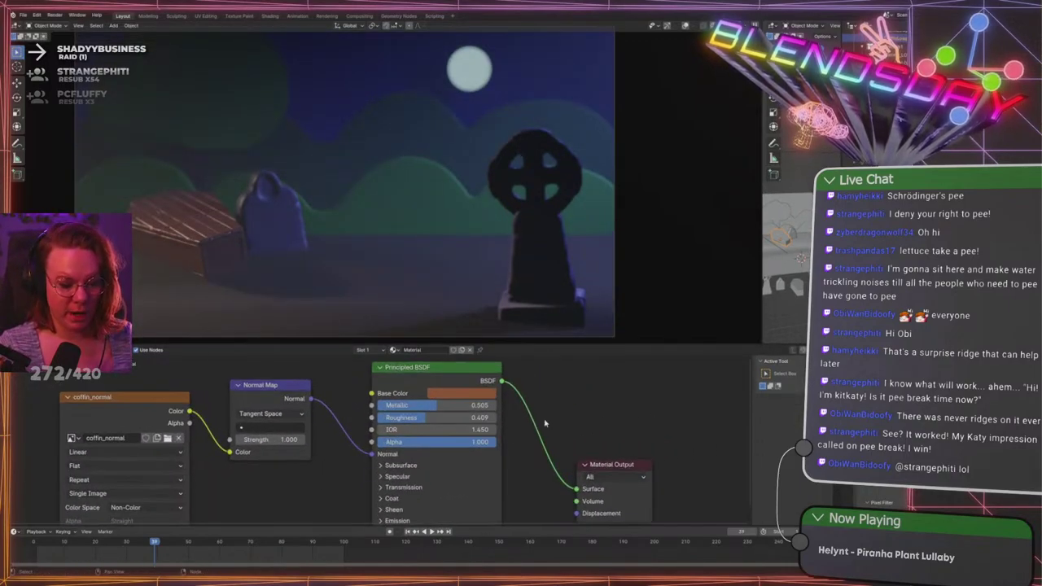
{"action": "left_click_drag", "start_coordinate": [424, 420], "coordinate": [446, 417]}
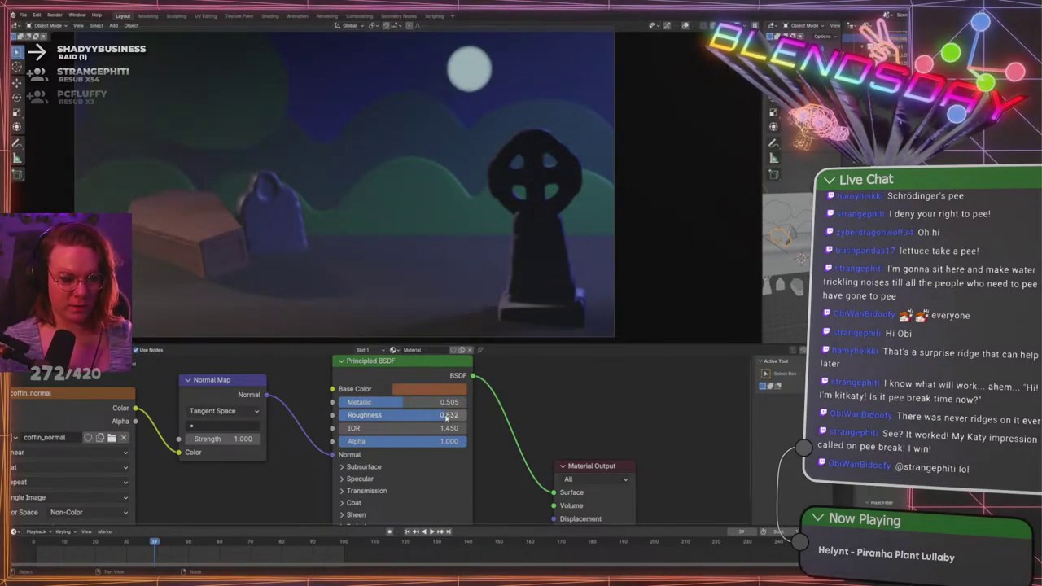
{"action": "middle_click_drag", "start_coordinate": [565, 424], "coordinate": [564, 408]}
{"action": "scroll", "coordinate": [564, 407], "scroll_direction": "down", "scroll_amount": 1}
{"action": "middle_click_drag", "start_coordinate": [533, 474], "coordinate": [522, 455]}
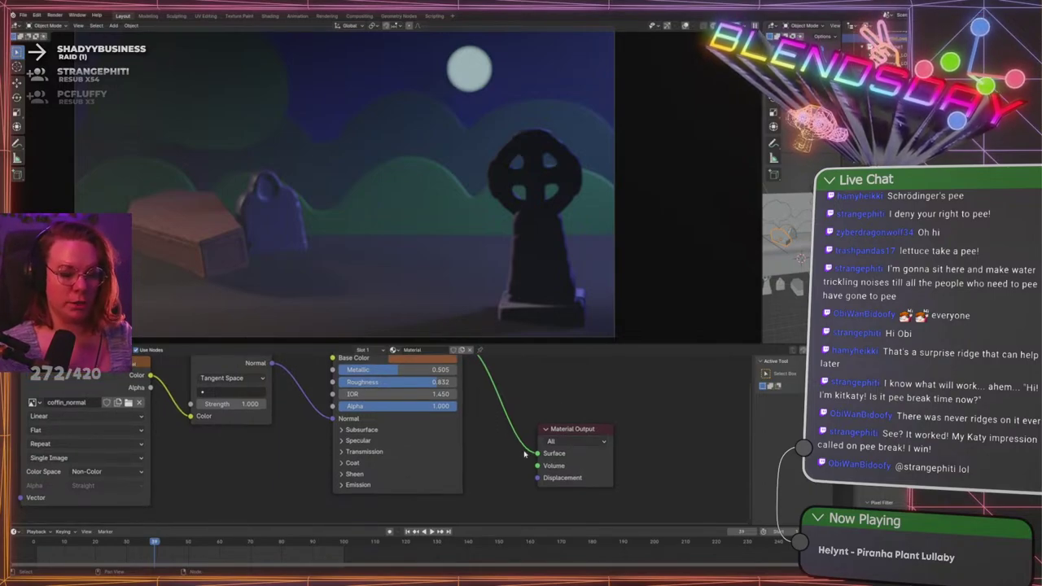
Raise the material roughness of the rounded gravestone to about 0.905 and of the Celtic cross gravestone to about 0.855
{"action": "left_click", "coordinate": [287, 243]}
{"action": "middle_click_drag", "start_coordinate": [474, 423], "coordinate": [562, 465]}
{"action": "left_click_drag", "start_coordinate": [444, 423], "coordinate": [492, 424]}
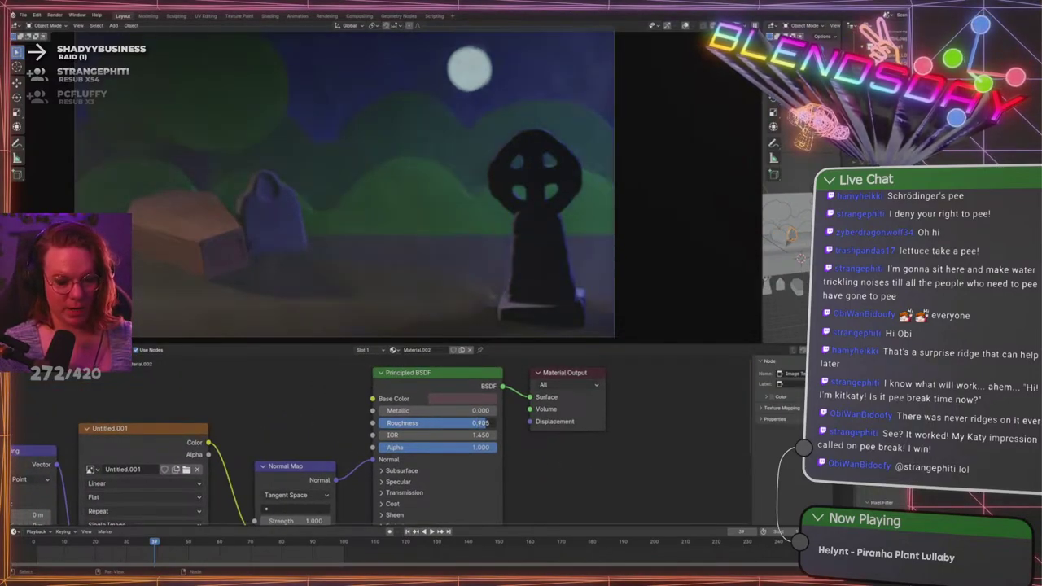
{"action": "left_click", "coordinate": [429, 311]}
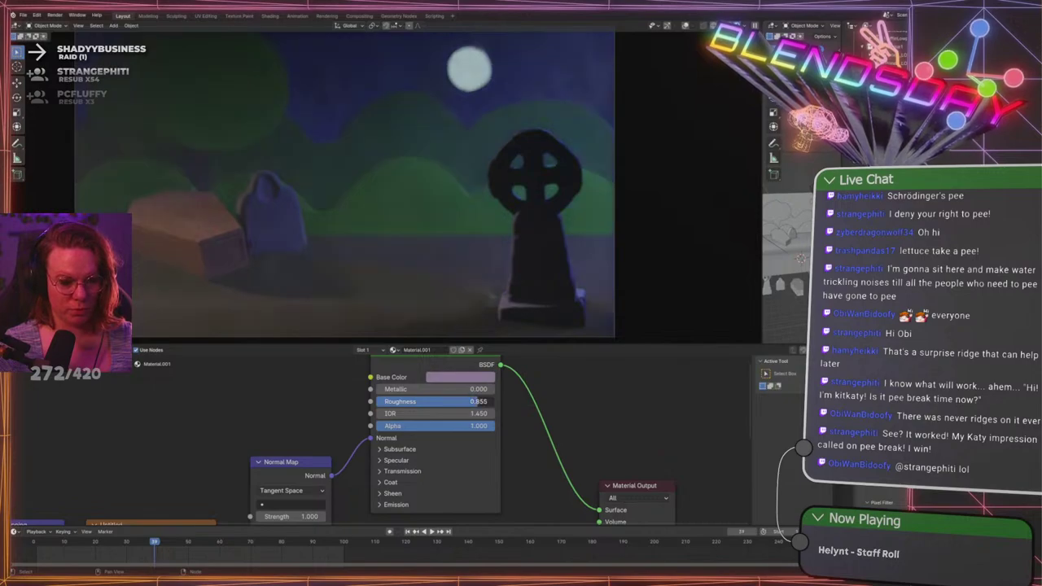
Raise the roughness of the GROUND material to about 0.886 and of the green hills' material to about 0.959
{"action": "left_click", "coordinate": [429, 311]}
{"action": "left_click_drag", "start_coordinate": [412, 416], "coordinate": [457, 416]}
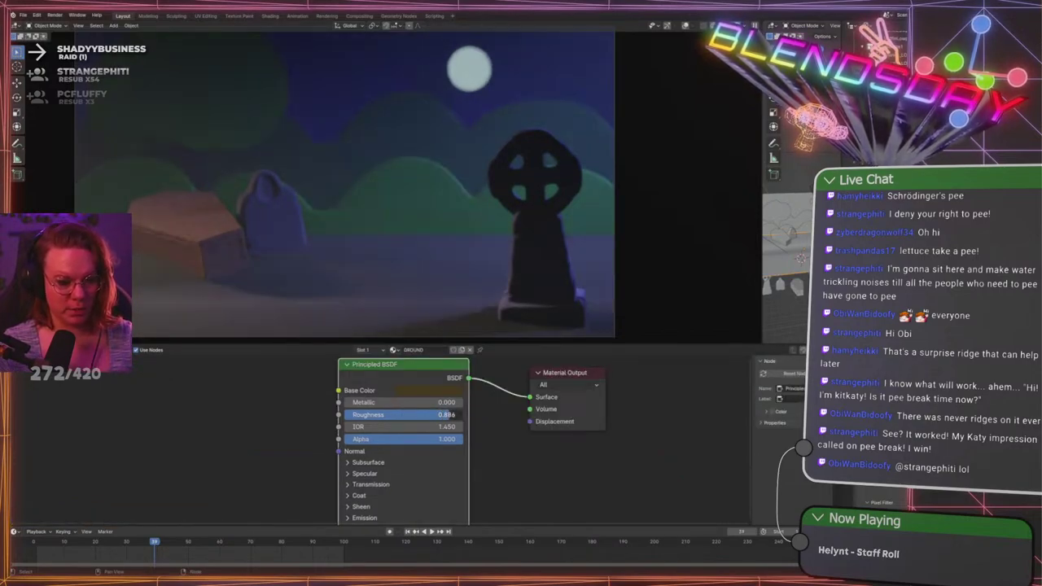
{"action": "left_click", "coordinate": [418, 255]}
{"action": "left_click_drag", "start_coordinate": [442, 422], "coordinate": [492, 422]}
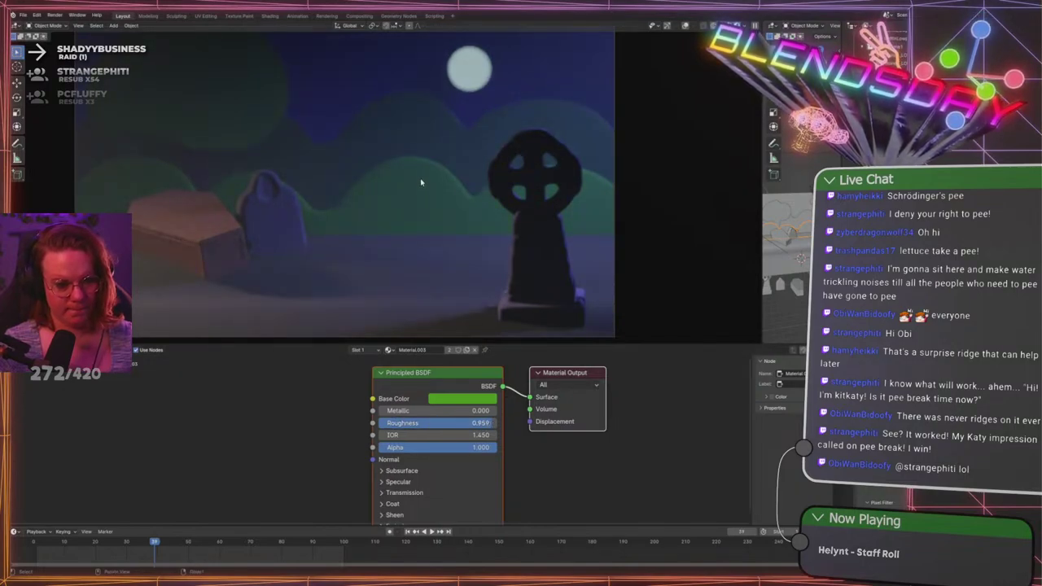
Select the round tree in the background to check its material and save the file
{"action": "left_click", "coordinate": [416, 146]}
{"action": "left_click", "coordinate": [196, 127]}
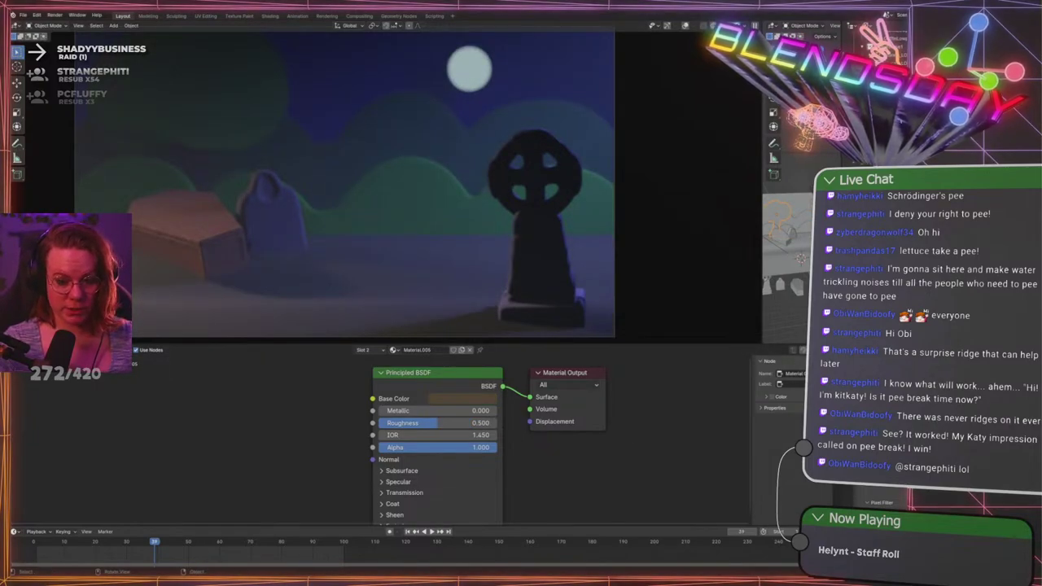
{"action": "key", "text": "ctrl+s"}
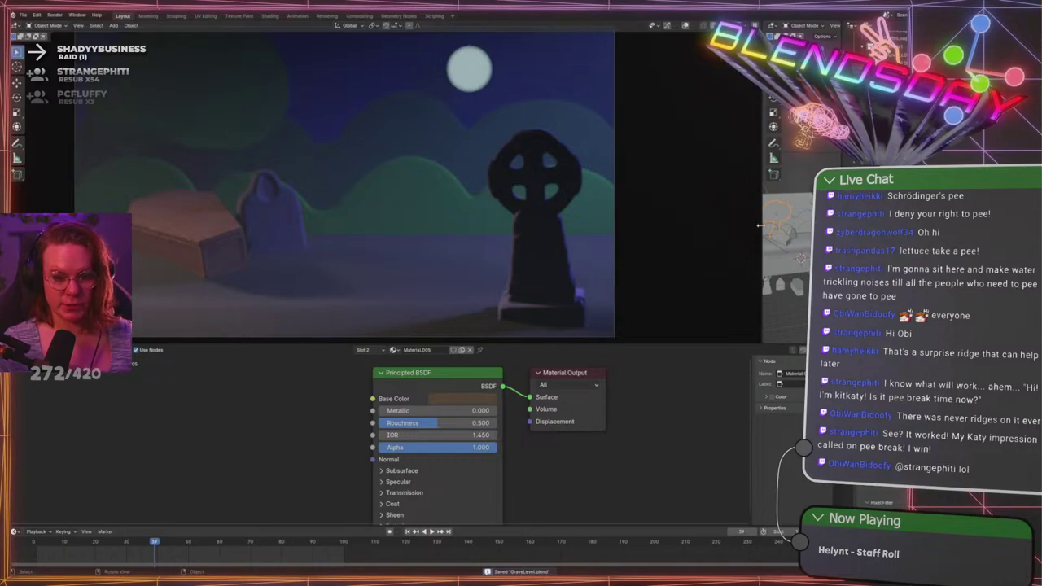
Enlarge the second 3D viewport and select the front row of hills behind the coffin in it
{"action": "left_click_drag", "start_coordinate": [761, 226], "coordinate": [433, 219]}
{"action": "left_click", "coordinate": [562, 150]}
{"action": "scroll", "coordinate": [552, 284], "scroll_direction": "up", "scroll_amount": 4}
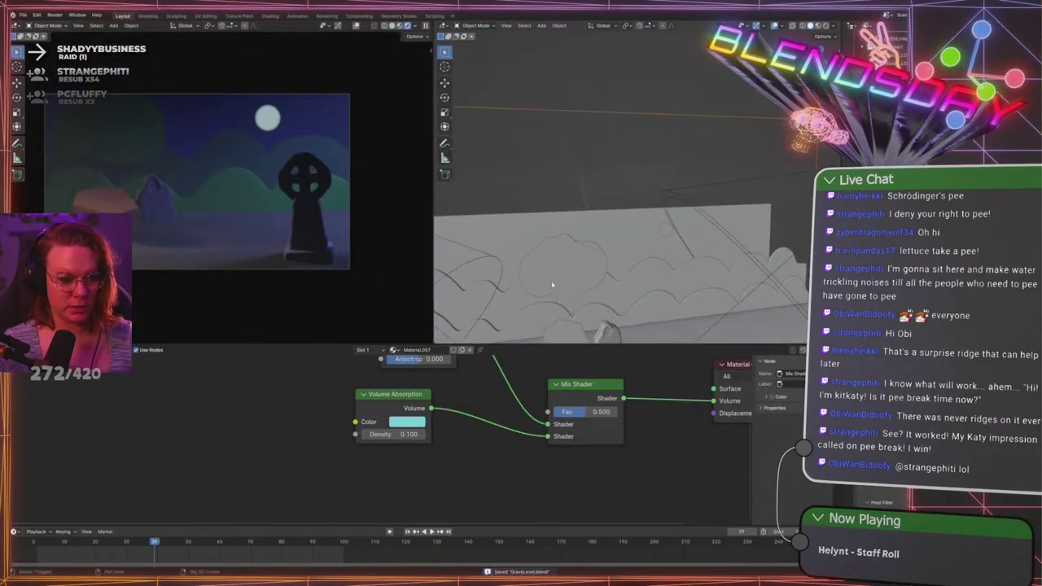
{"action": "middle_click_drag", "start_coordinate": [551, 284], "coordinate": [610, 207], "text": "shift"}
{"action": "scroll", "coordinate": [611, 207], "scroll_direction": "up", "scroll_amount": 3}
{"action": "left_click", "coordinate": [547, 209]}
{"action": "scroll", "coordinate": [546, 209], "scroll_direction": "down", "scroll_amount": 2}
{"action": "middle_click_drag", "start_coordinate": [546, 209], "coordinate": [610, 344]}
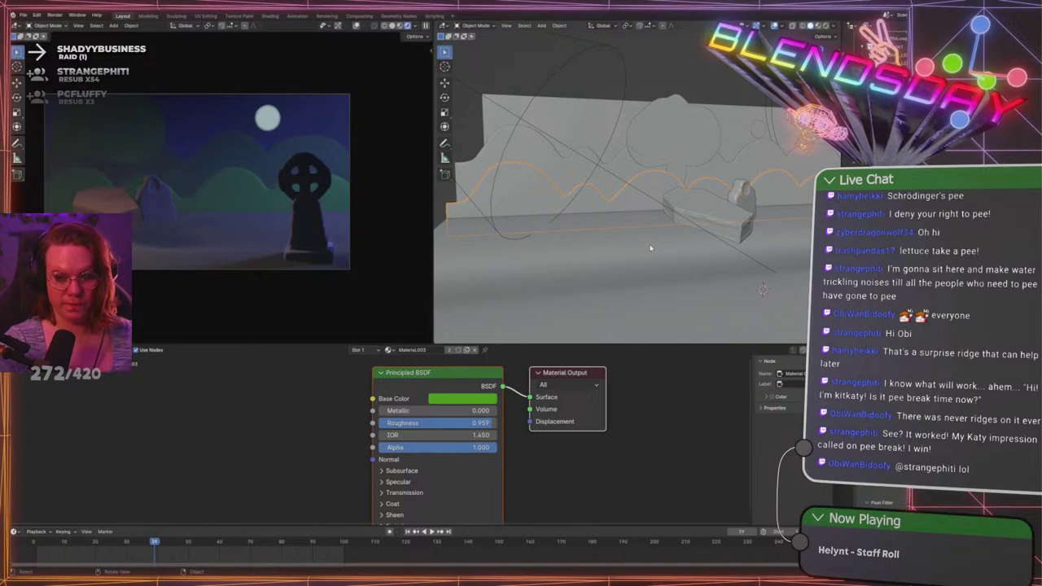
{"action": "middle_click_drag", "start_coordinate": [624, 253], "coordinate": [621, 250]}
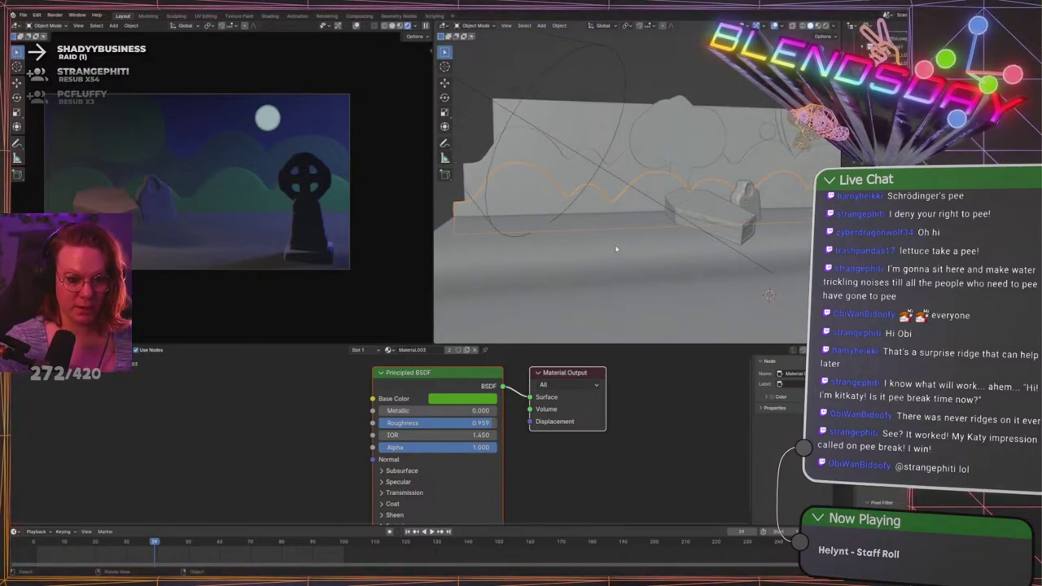
Switch to the Modeling workspace and select the front hills' entire mesh in front orthographic view
{"action": "left_click", "coordinate": [148, 16]}
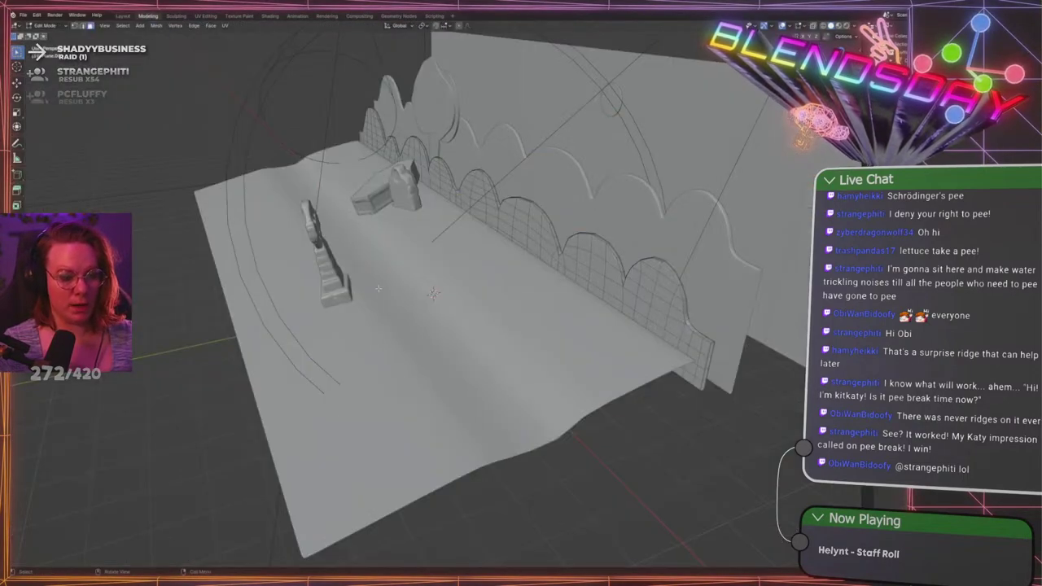
{"action": "scroll", "coordinate": [358, 287], "scroll_direction": "down", "scroll_amount": 3}
{"action": "middle_click_drag", "start_coordinate": [358, 286], "coordinate": [474, 288]}
{"action": "key", "text": "KP_1"}
{"action": "scroll", "coordinate": [416, 284], "scroll_direction": "up", "scroll_amount": 2}
{"action": "key", "text": "a"}
{"action": "scroll", "coordinate": [588, 305], "scroll_direction": "down", "scroll_amount": 2}
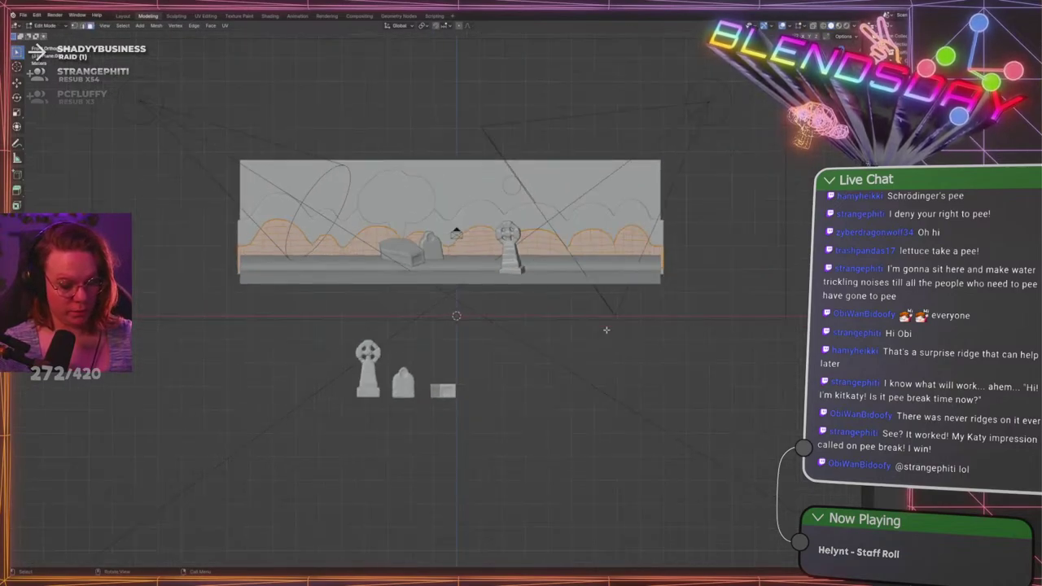
Try to unwrap the front hills with Project from View (Bounds)
{"action": "scroll", "coordinate": [606, 330], "scroll_direction": "up", "scroll_amount": 2}
{"action": "key", "text": "u"}
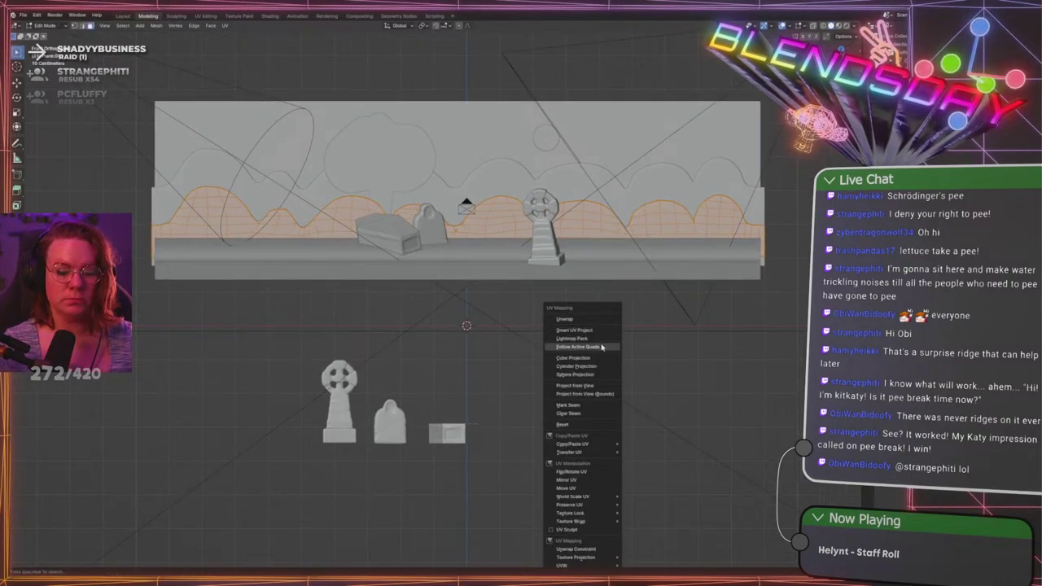
{"action": "left_click", "coordinate": [594, 395]}
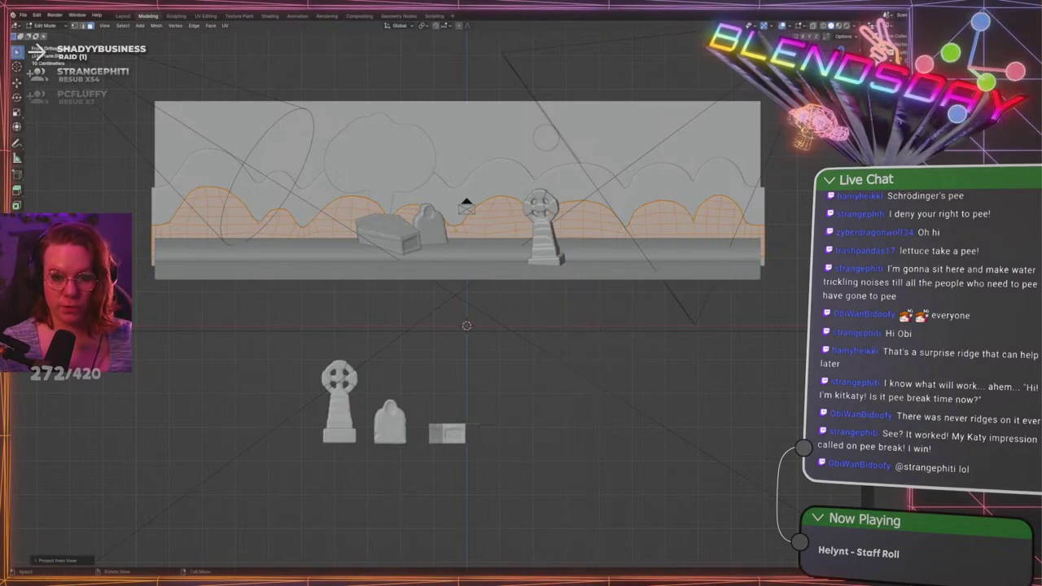
Split the viewport in two and turn the new half into a UV Editor showing the hills' UVs
{"action": "left_click_drag", "start_coordinate": [861, 24], "coordinate": [461, 38]}
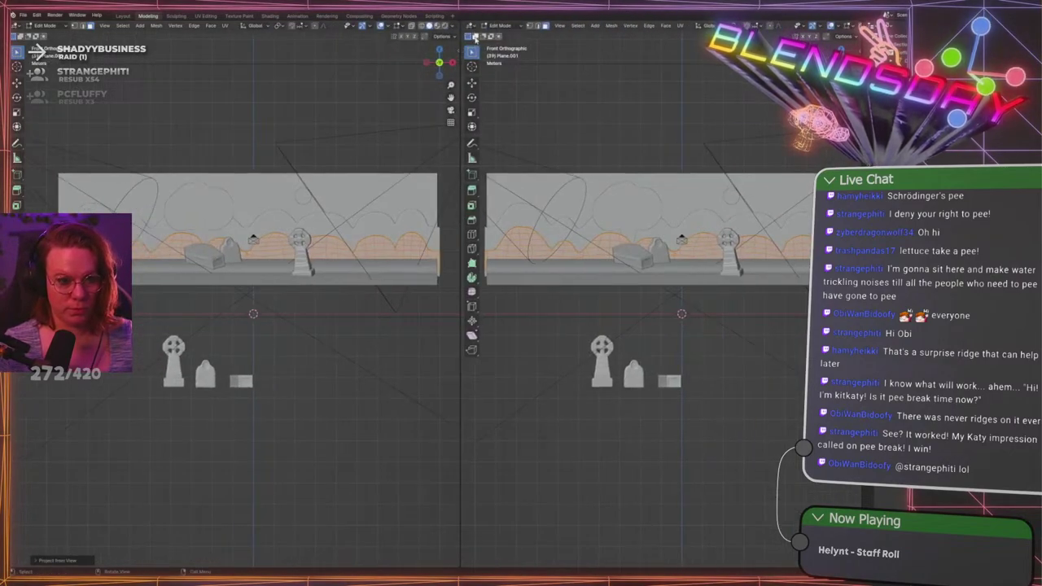
{"action": "left_click", "coordinate": [471, 26]}
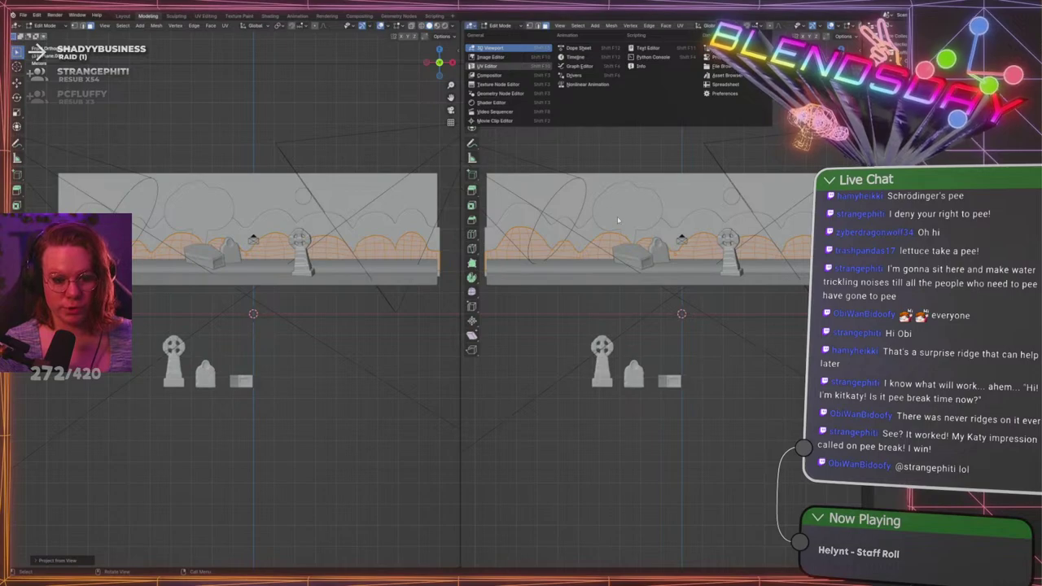
{"action": "left_click", "coordinate": [503, 66]}
{"action": "scroll", "coordinate": [632, 281], "scroll_direction": "up", "scroll_amount": 6}
{"action": "scroll", "coordinate": [330, 363], "scroll_direction": "down", "scroll_amount": 2}
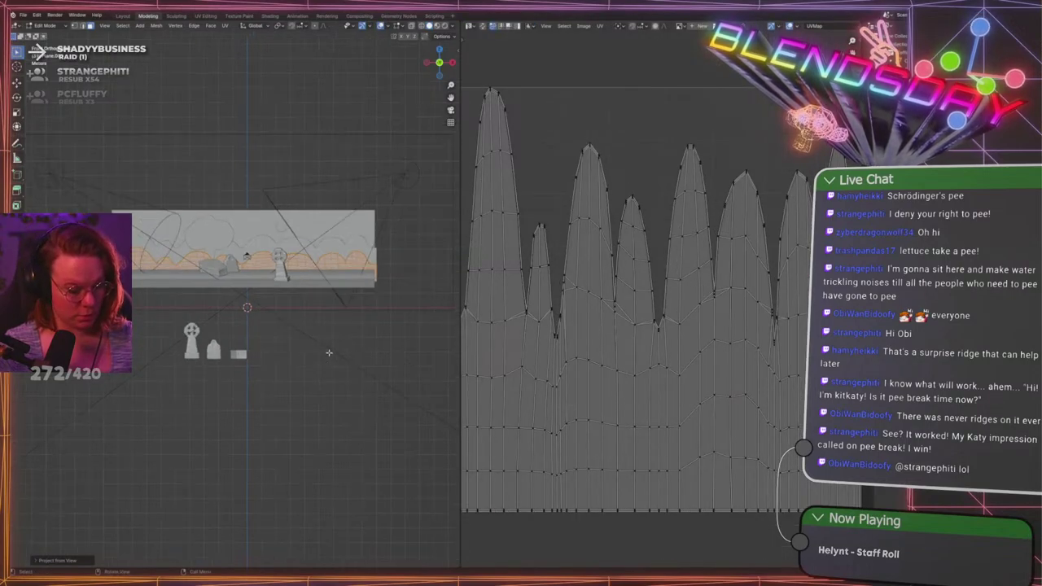
Unwrap the hills again with Project from View and scale the UVs up to span the UV tile's width
{"action": "middle_click_drag", "start_coordinate": [379, 326], "coordinate": [367, 328], "text": "shift"}
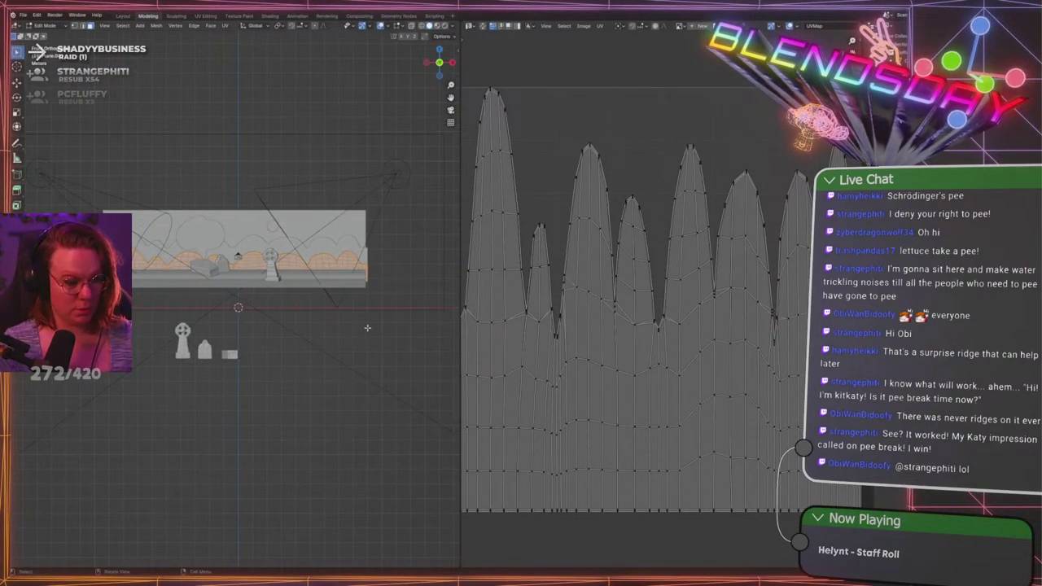
{"action": "key", "text": "u"}
{"action": "left_click", "coordinate": [368, 329]}
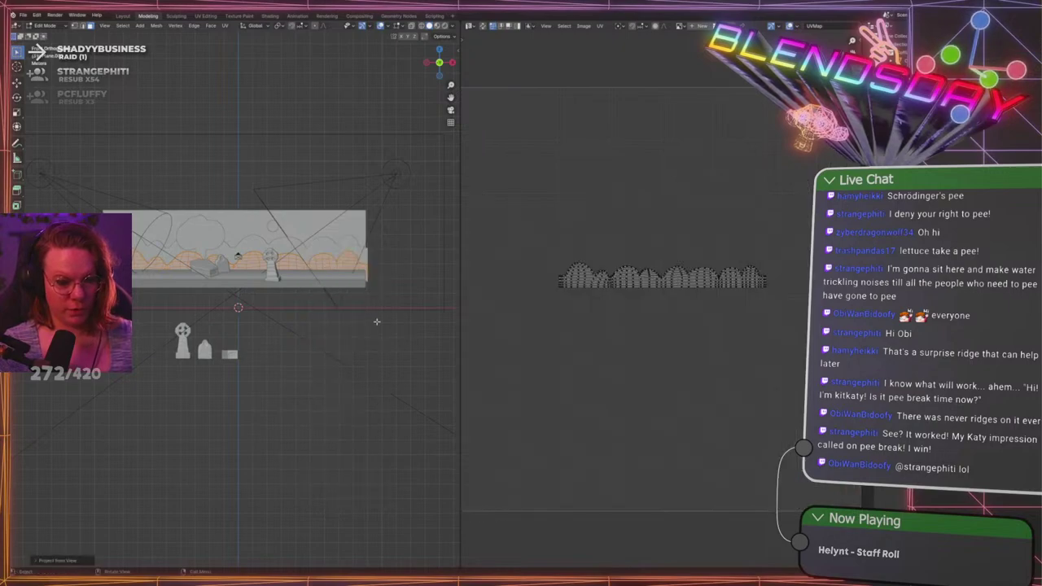
{"action": "key", "text": "s"}
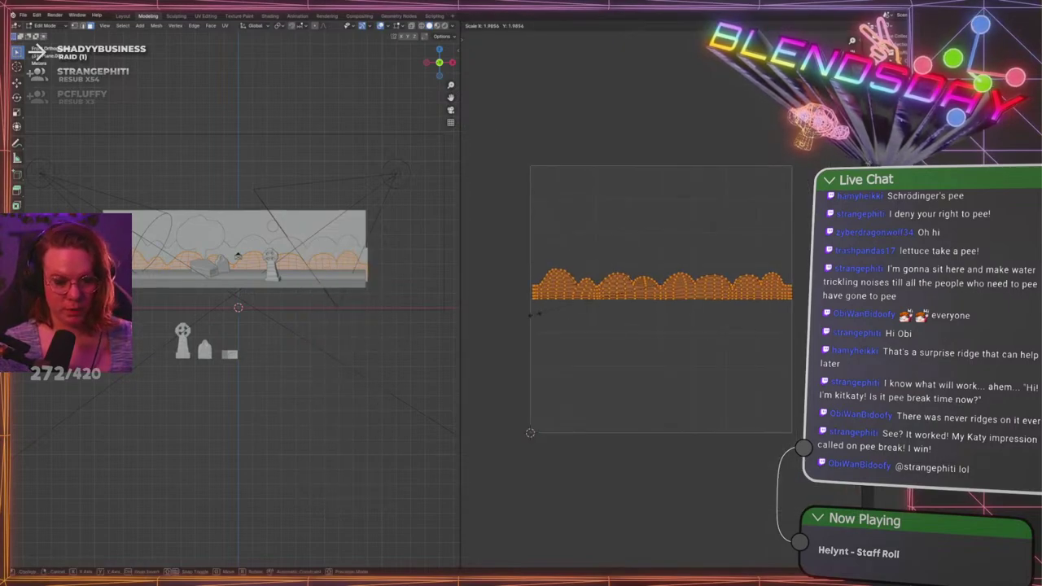
{"action": "left_click", "coordinate": [533, 316]}
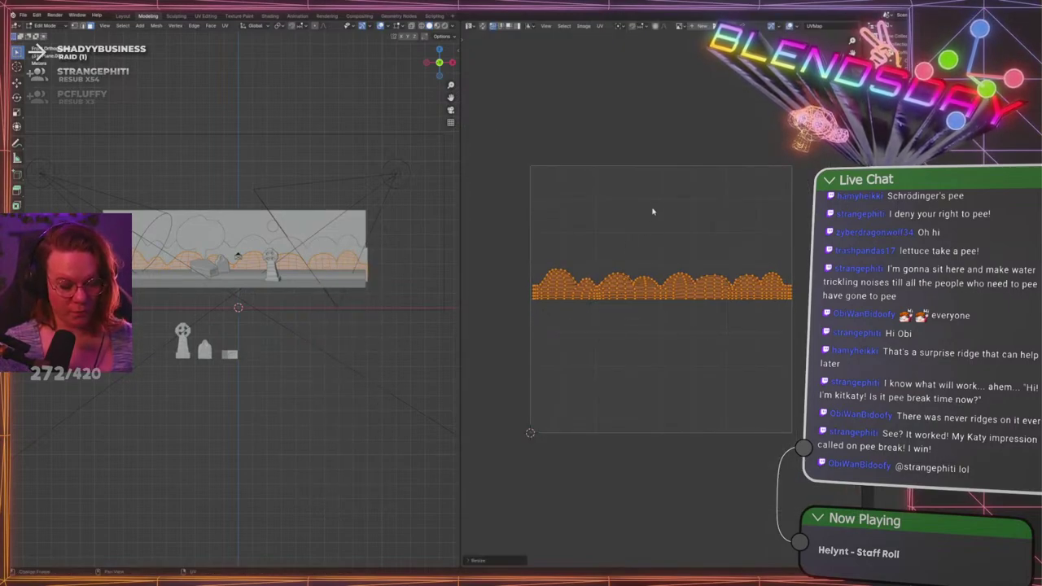
Move the hills' UVs down along Y by about 0.49 to the bottom edge of the UV tile
{"action": "key", "text": "g"}
{"action": "key", "text": "y"}
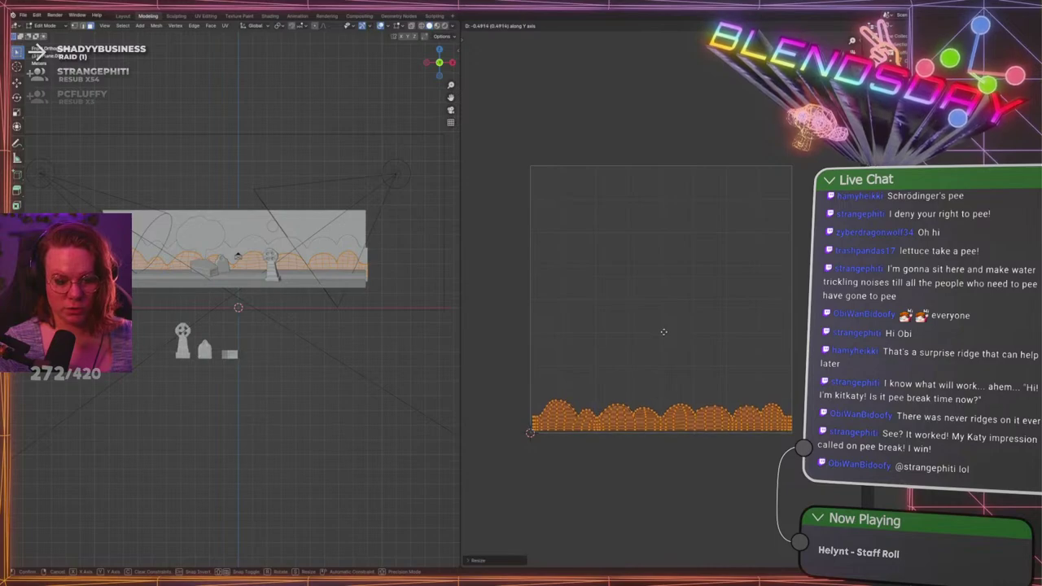
{"action": "left_click", "coordinate": [664, 336]}
{"action": "middle_click_drag", "start_coordinate": [636, 463], "coordinate": [639, 374], "text": "shift"}
{"action": "left_click", "coordinate": [638, 374]}
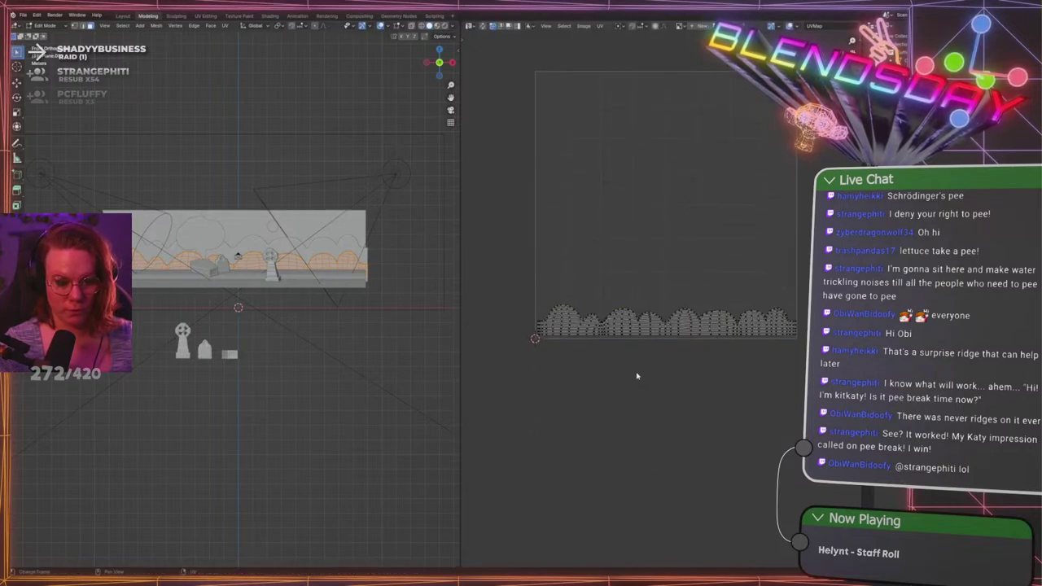
Check the UV island's fit at the tile's lower corner and box-select the complete island
{"action": "scroll", "coordinate": [625, 386], "scroll_direction": "up", "scroll_amount": 5}
{"action": "middle_click_drag", "start_coordinate": [549, 419], "coordinate": [703, 379], "text": "shift"}
{"action": "scroll", "coordinate": [692, 379], "scroll_direction": "down", "scroll_amount": 5}
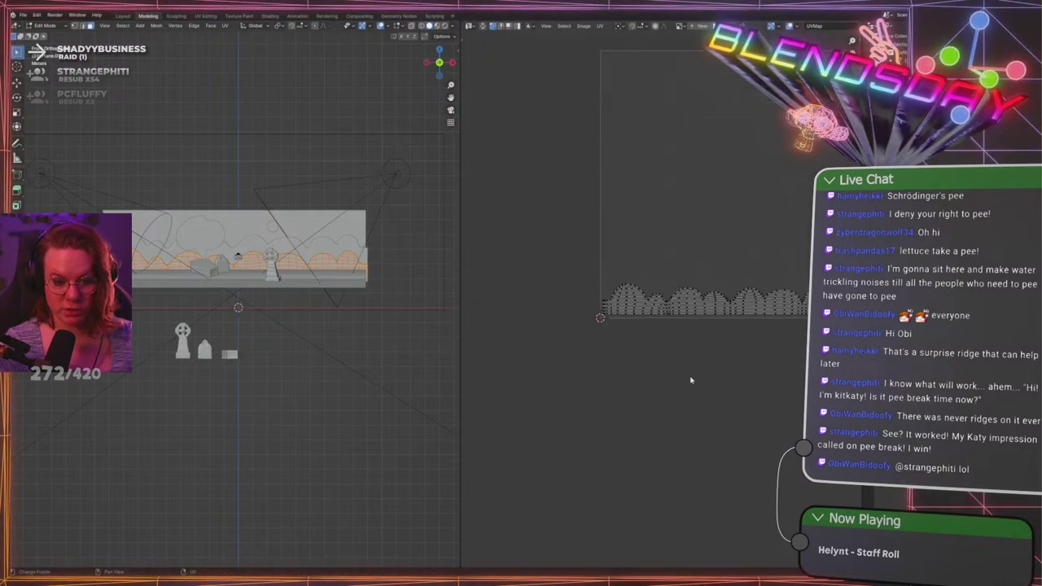
{"action": "left_click_drag", "start_coordinate": [570, 249], "coordinate": [827, 363]}
{"action": "middle_click_drag", "start_coordinate": [742, 339], "coordinate": [662, 322]}
{"action": "scroll", "coordinate": [662, 322], "scroll_direction": "up", "scroll_amount": 1}
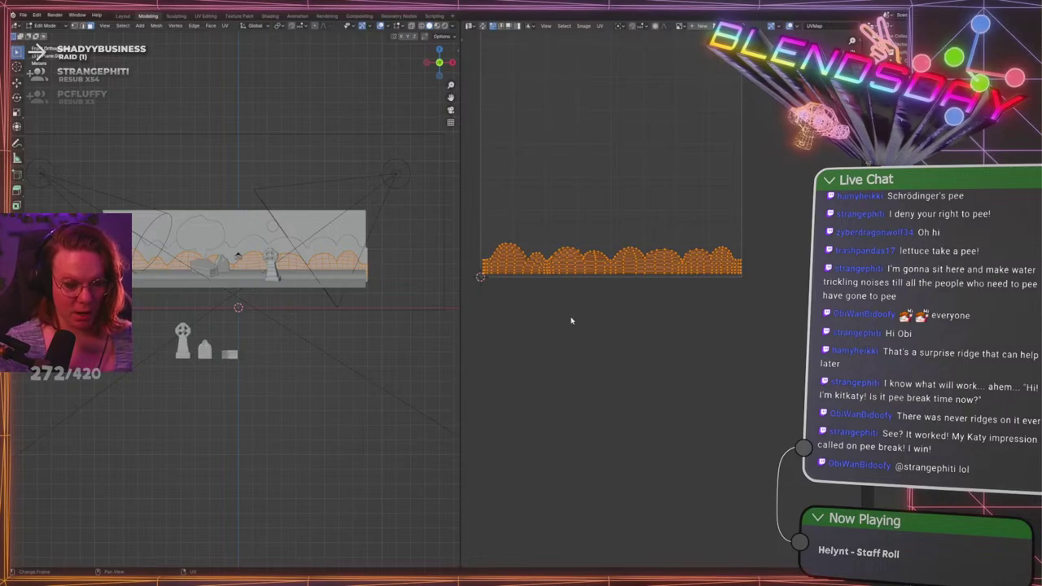
Fine-tune the front hills' UV island with a slight scale and a small nudge to fit the UV tile's lower corner
{"action": "key", "text": "s"}
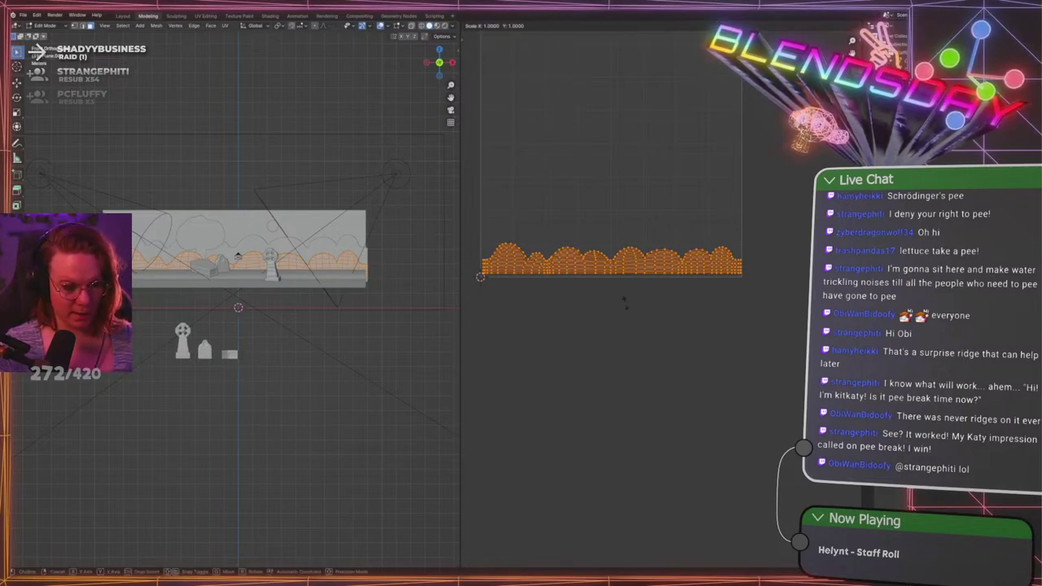
{"action": "left_click", "coordinate": [625, 299]}
{"action": "key", "text": "g"}
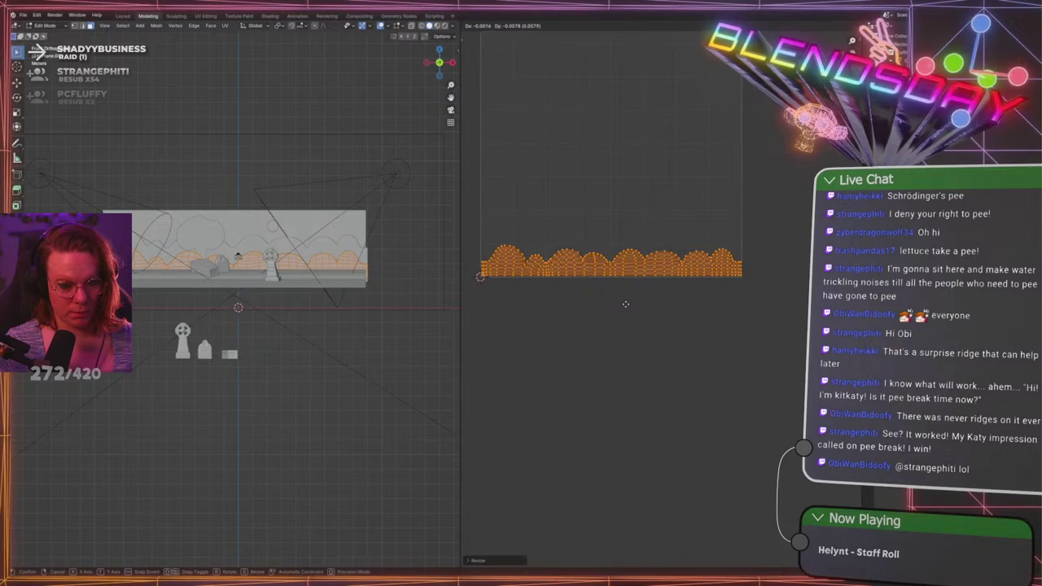
{"action": "left_click", "coordinate": [626, 309]}
{"action": "left_click", "coordinate": [589, 335]}
Select the front hills, back hills and ground together in Object Mode and enter Edit Mode on all of them
{"action": "scroll", "coordinate": [583, 330], "scroll_direction": "down", "scroll_amount": 3}
{"action": "key", "text": "Tab"}
{"action": "scroll", "coordinate": [582, 332], "scroll_direction": "up", "scroll_amount": 4}
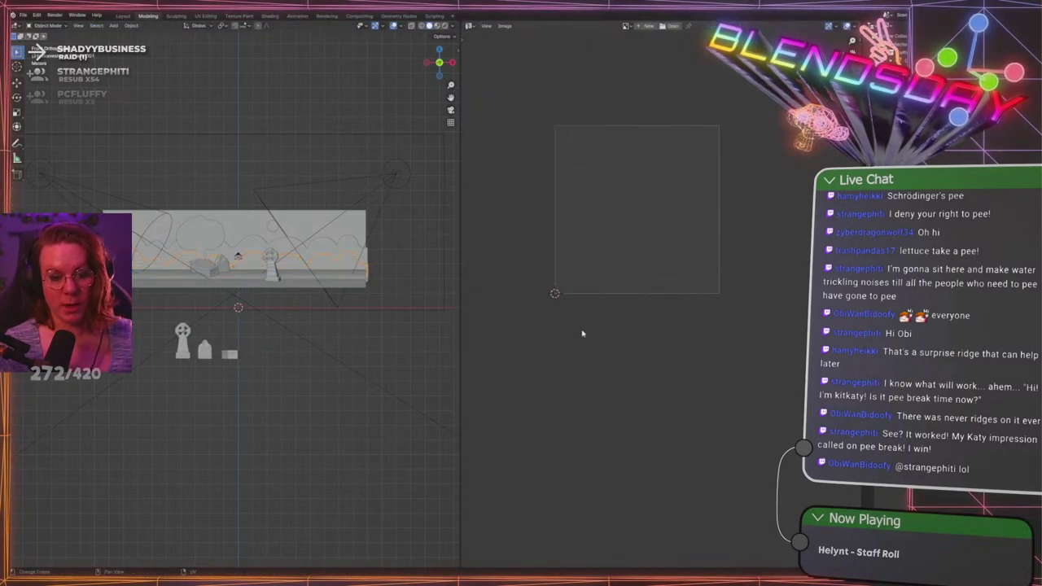
{"action": "key", "text": "Tab"}
{"action": "scroll", "coordinate": [583, 329], "scroll_direction": "down", "scroll_amount": 3}
{"action": "middle_click_drag", "start_coordinate": [596, 291], "coordinate": [628, 334]}
{"action": "scroll", "coordinate": [287, 232], "scroll_direction": "up", "scroll_amount": 3}
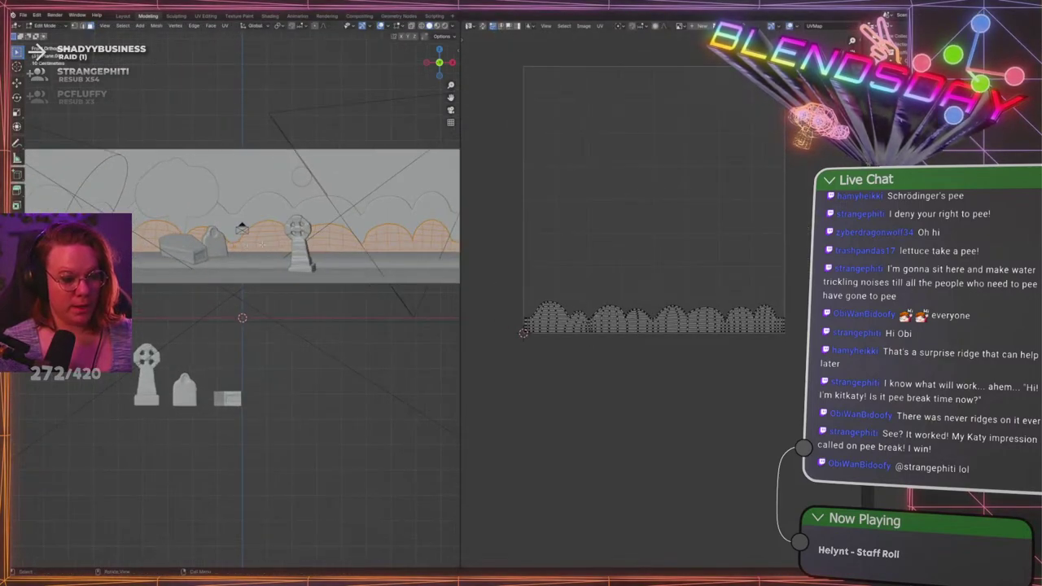
{"action": "middle_click_drag", "start_coordinate": [285, 228], "coordinate": [291, 251], "text": "shift"}
{"action": "key", "text": "Tab"}
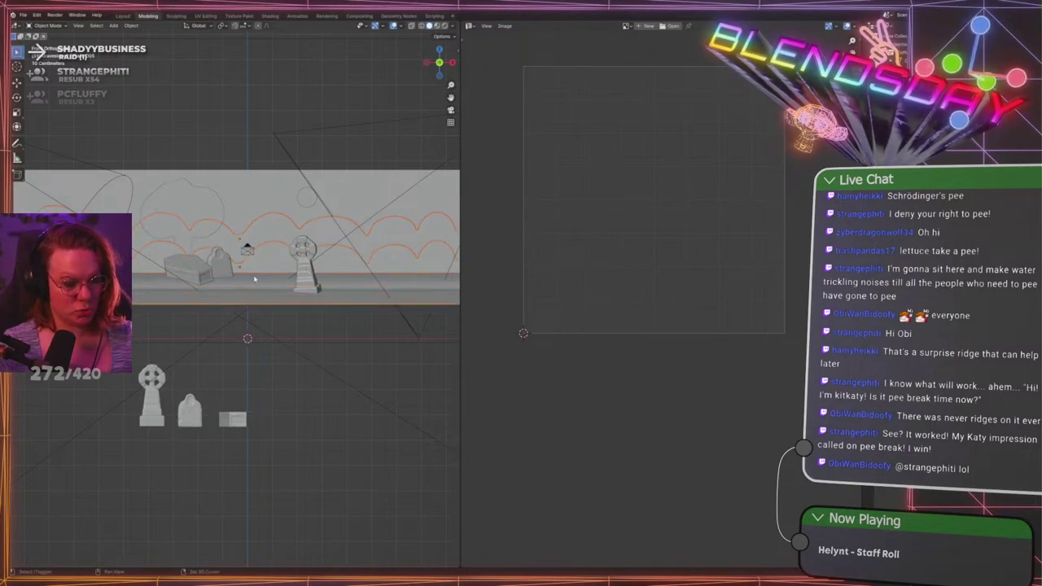
{"action": "key", "text": "Tab"}
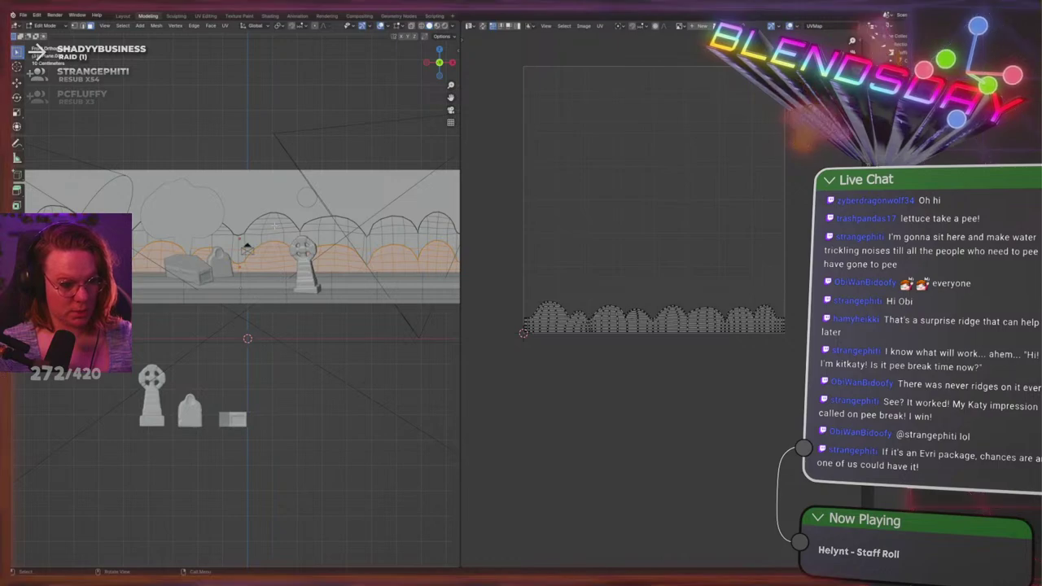
Select all linked faces of the back row of hills and unwrap them from the front with Project from View
{"action": "left_click", "coordinate": [277, 226]}
{"action": "key", "text": "ctrl+l"}
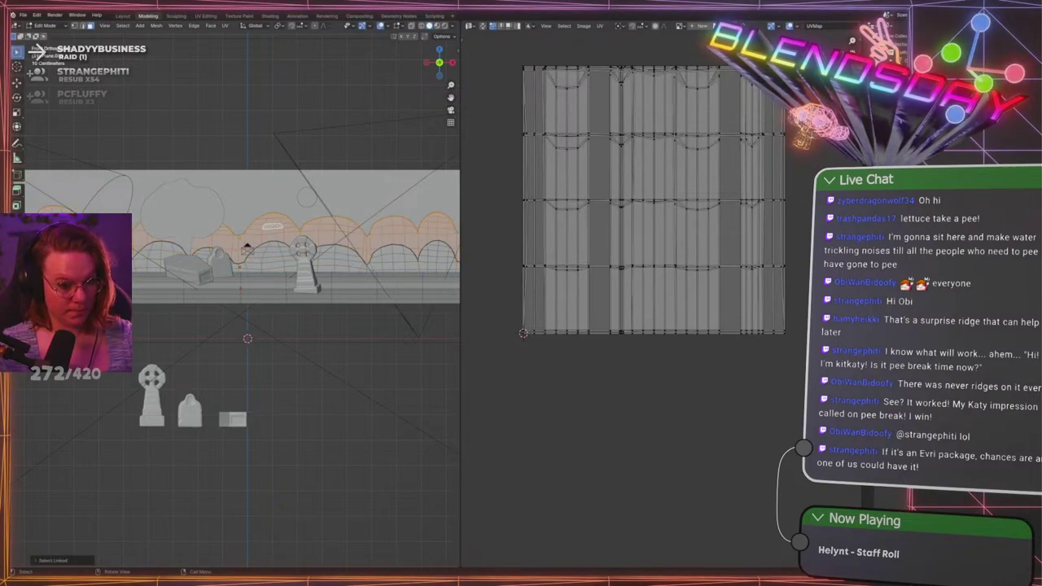
{"action": "key", "text": "u"}
{"action": "left_click", "coordinate": [275, 227]}
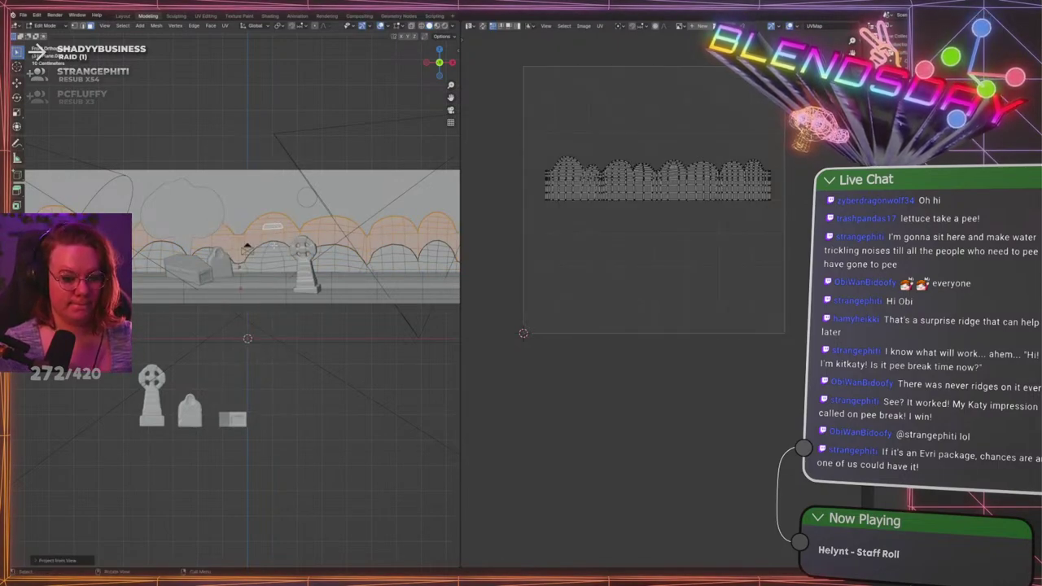
Select the whole linked ground mesh in top view and unwrap it with Project from View
{"action": "left_click", "coordinate": [287, 286]}
{"action": "key", "text": "KP_7"}
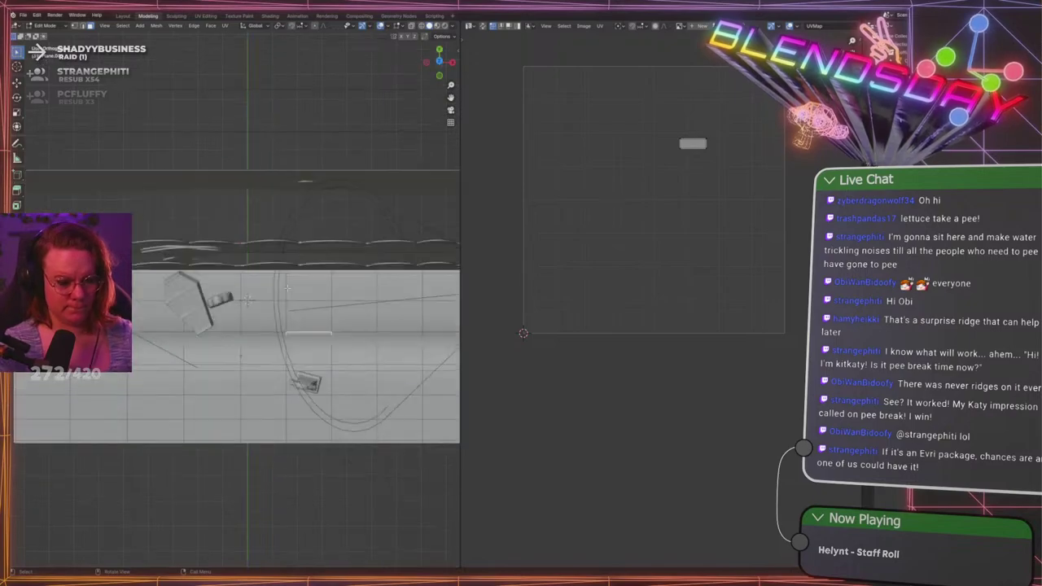
{"action": "left_click", "coordinate": [254, 367]}
{"action": "key", "text": "l"}
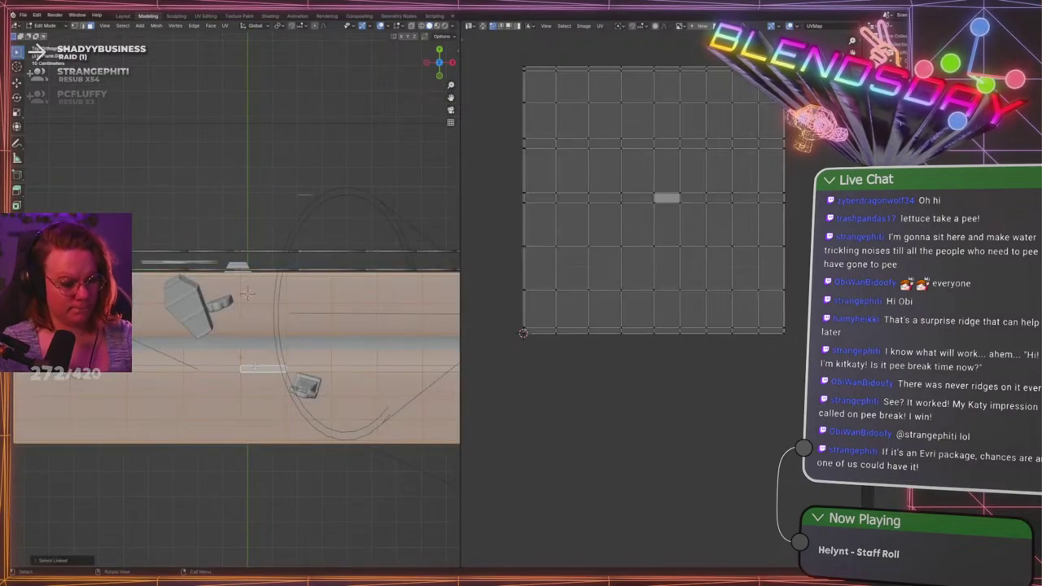
{"action": "key", "text": "u"}
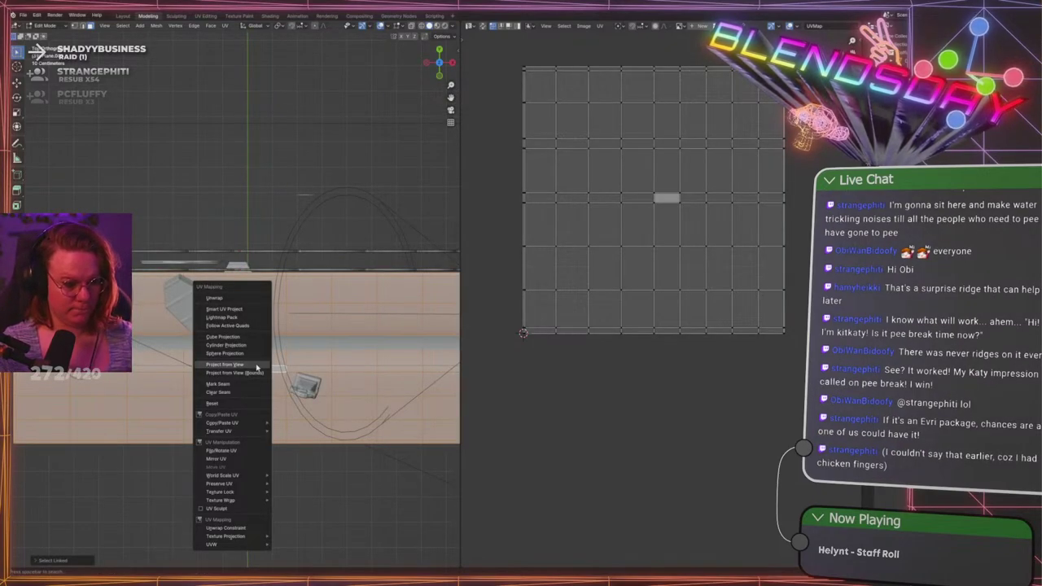
{"action": "left_click", "coordinate": [257, 367]}
Add both rows of hills to the ground selection so all three UV islands are shown together
{"action": "middle_click_drag", "start_coordinate": [258, 368], "coordinate": [285, 342]}
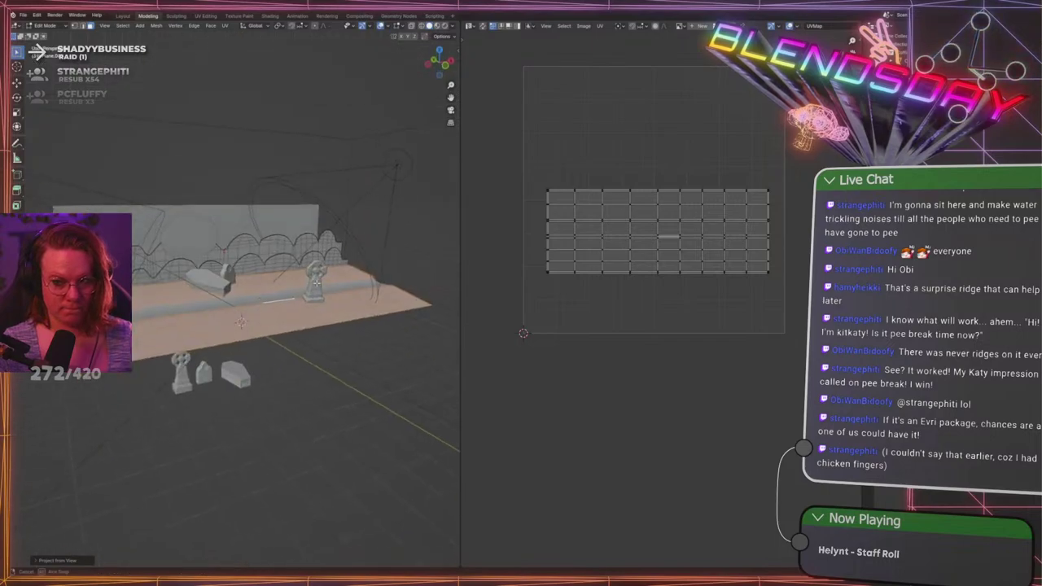
{"action": "middle_click_drag", "start_coordinate": [317, 283], "coordinate": [319, 319]}
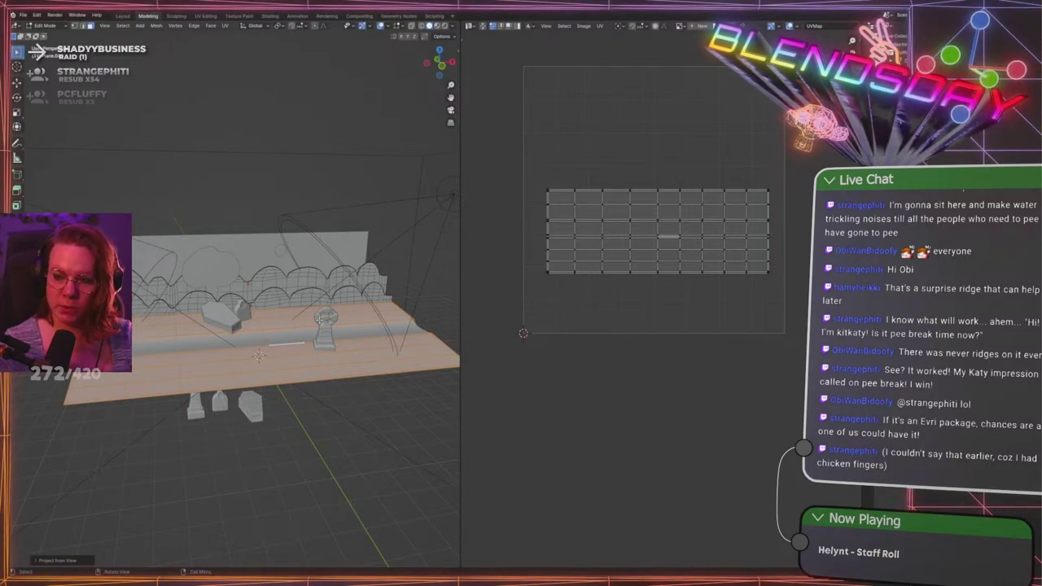
{"action": "scroll", "coordinate": [293, 285], "scroll_direction": "up", "scroll_amount": 4}
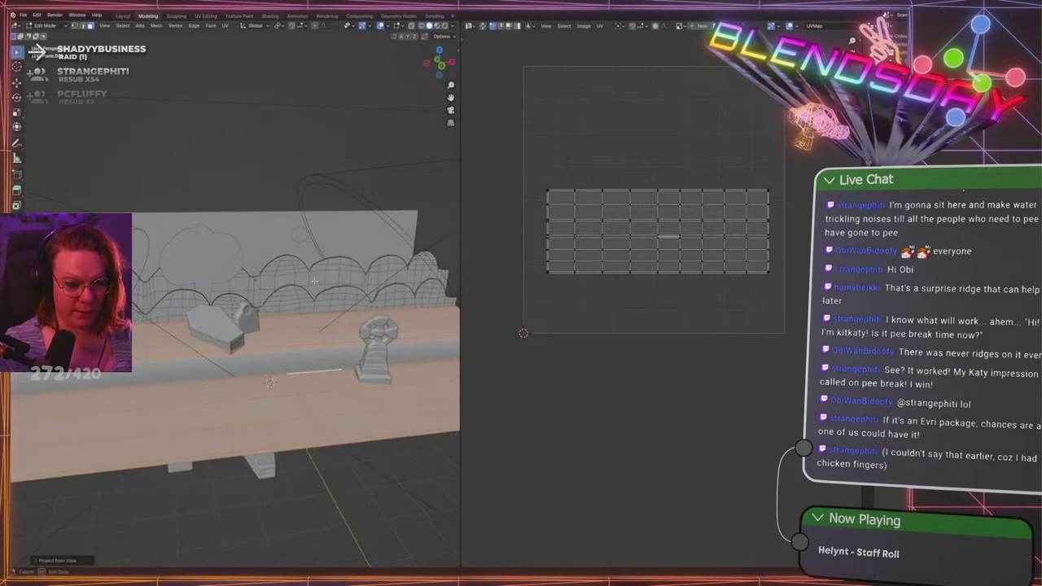
{"action": "key", "text": "l"}
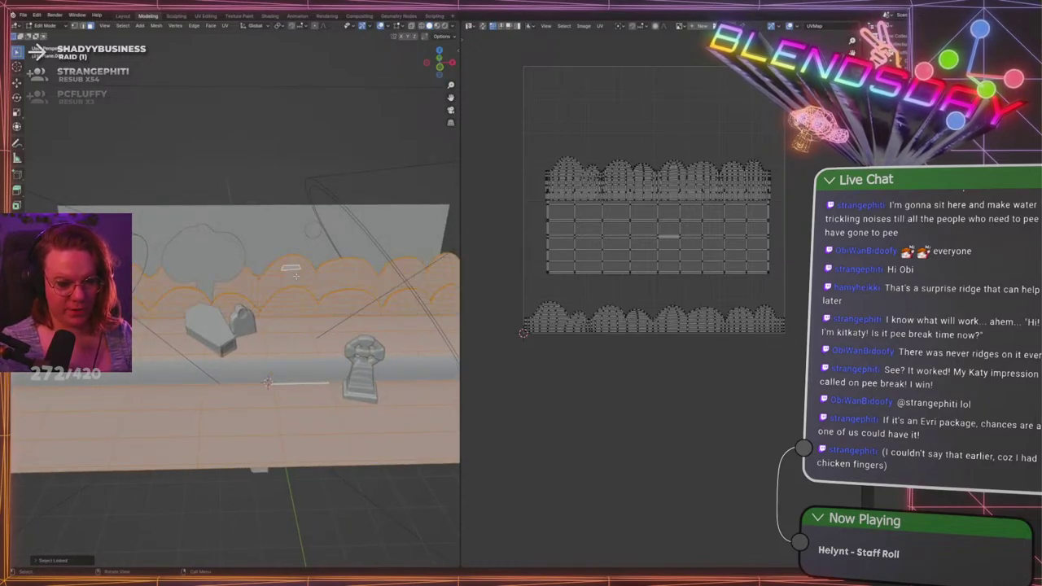
Select the ground's linked UV island and move it up clear of the back hills' island
{"action": "left_click_drag", "start_coordinate": [513, 229], "coordinate": [812, 278]}
{"action": "middle_click_drag", "start_coordinate": [677, 243], "coordinate": [690, 255]}
{"action": "left_click", "coordinate": [689, 254]}
{"action": "key", "text": "l"}
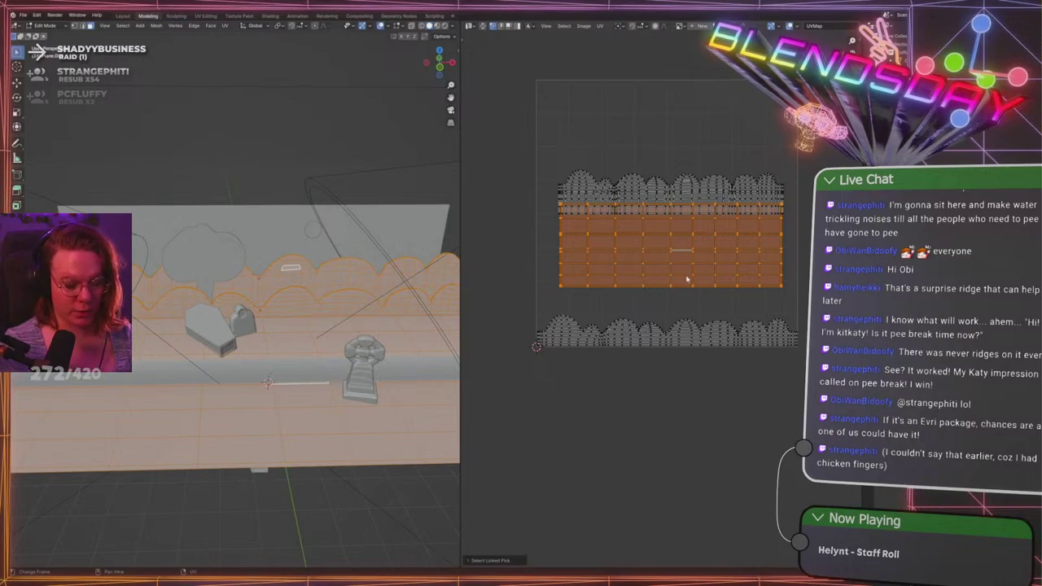
{"action": "key", "text": "g"}
{"action": "left_click", "coordinate": [635, 178]}
Scale the back hills' UV island to the tile's width and place it just above the front hills' island
{"action": "mouse_move", "coordinate": [546, 249]}
{"action": "left_mouse_down"}
{"action": "mouse_move", "coordinate": [810, 180]}
{"action": "mouse_move", "coordinate": [810, 167]}
{"action": "left_mouse_up"}
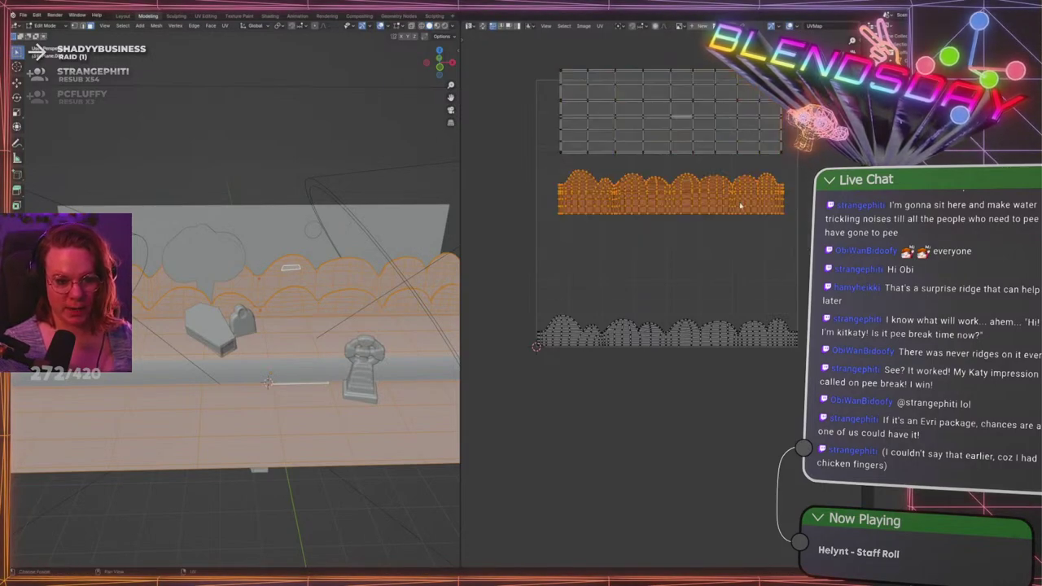
{"action": "key", "text": "g"}
{"action": "left_click", "coordinate": [615, 262]}
{"action": "key", "text": "s"}
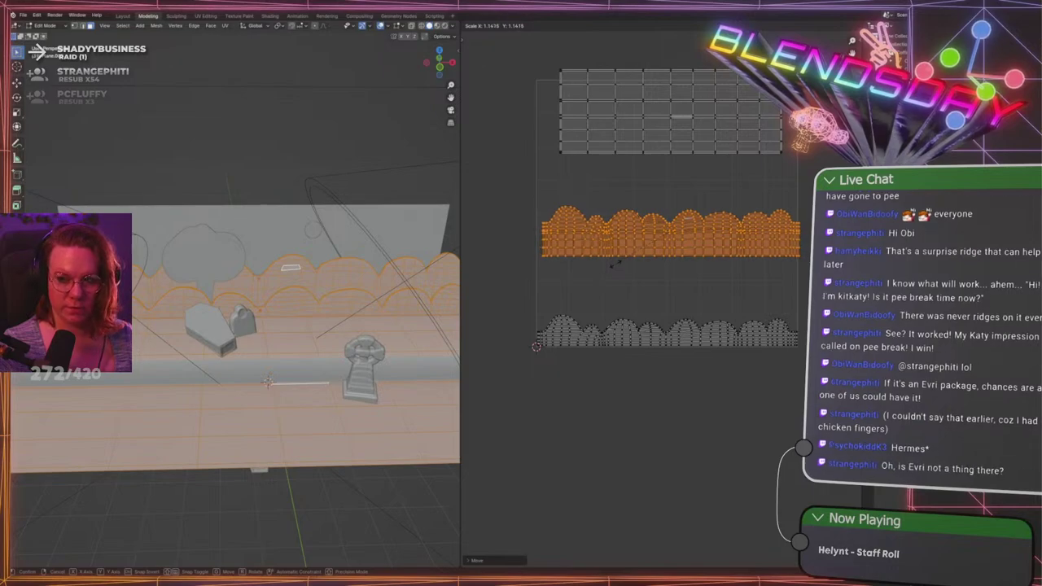
{"action": "left_click", "coordinate": [615, 270]}
{"action": "key", "text": "g"}
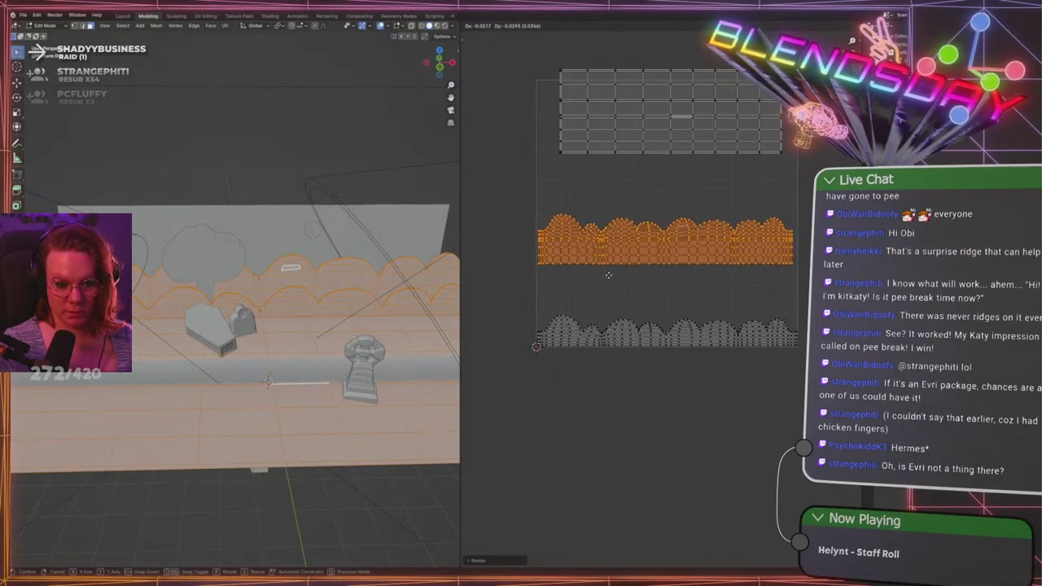
{"action": "left_click", "coordinate": [611, 279]}
{"action": "key", "text": "s"}
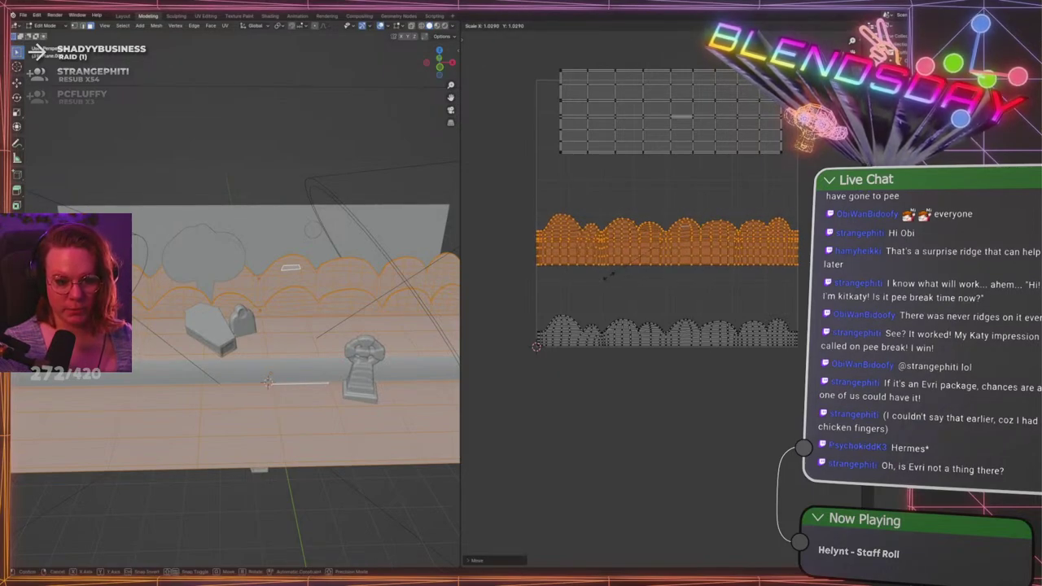
{"action": "left_click", "coordinate": [611, 279]}
{"action": "key", "text": "g"}
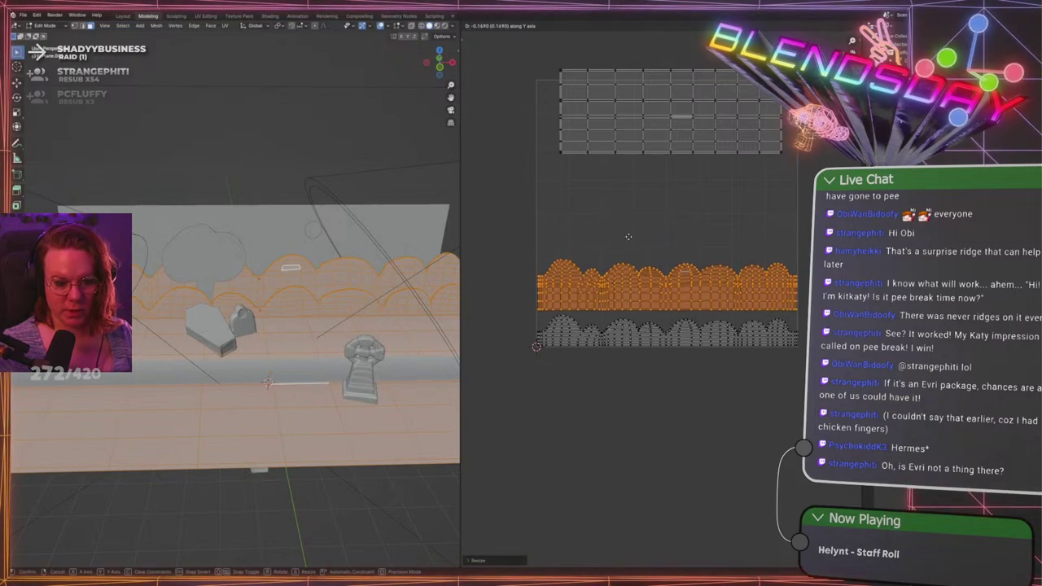
{"action": "left_click", "coordinate": [628, 232]}
Scale the ground's UV island to span the UV tile's width and align it with the tile's side edges
{"action": "left_click_drag", "start_coordinate": [531, 53], "coordinate": [720, 119]}
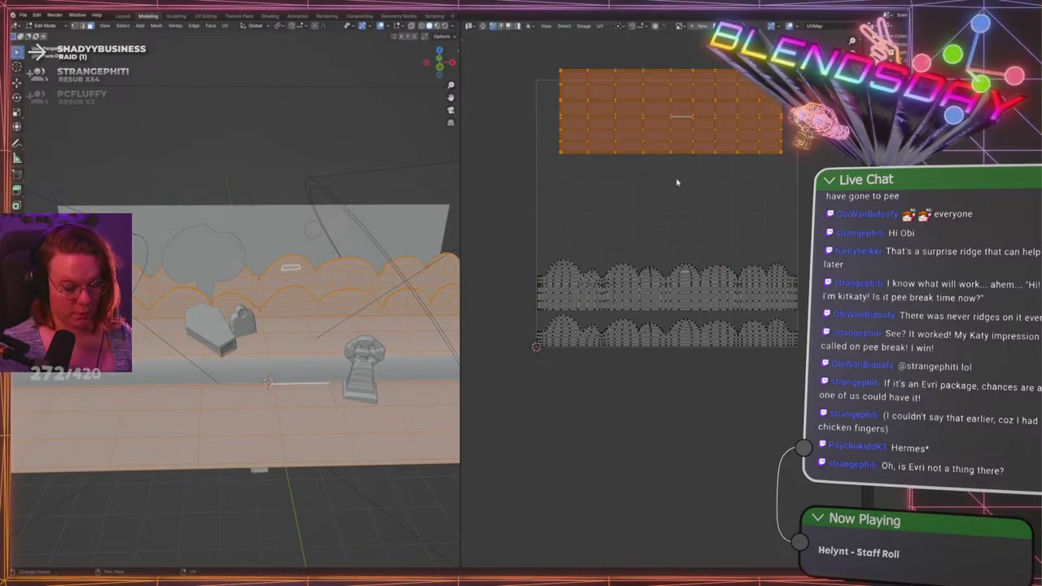
{"action": "key", "text": "s"}
{"action": "left_click", "coordinate": [701, 188]}
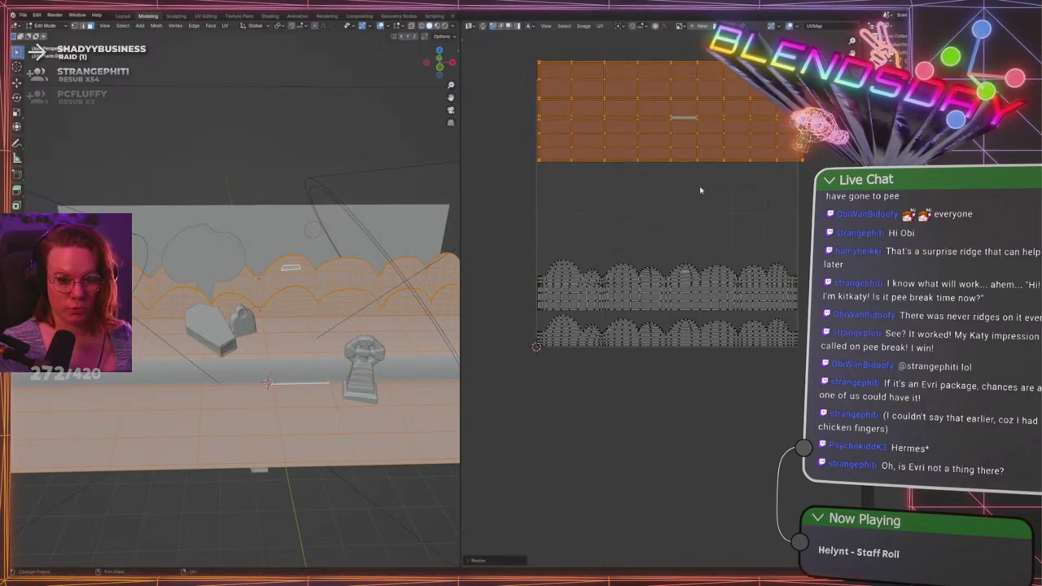
{"action": "key", "text": "s"}
{"action": "left_click", "coordinate": [698, 188]}
{"action": "key", "text": "g"}
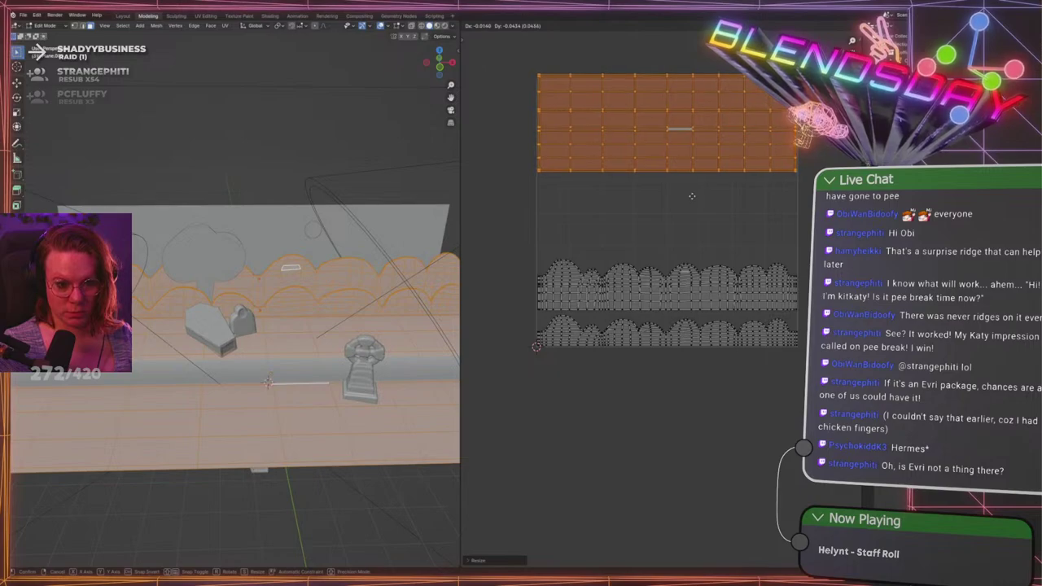
{"action": "left_click", "coordinate": [692, 195]}
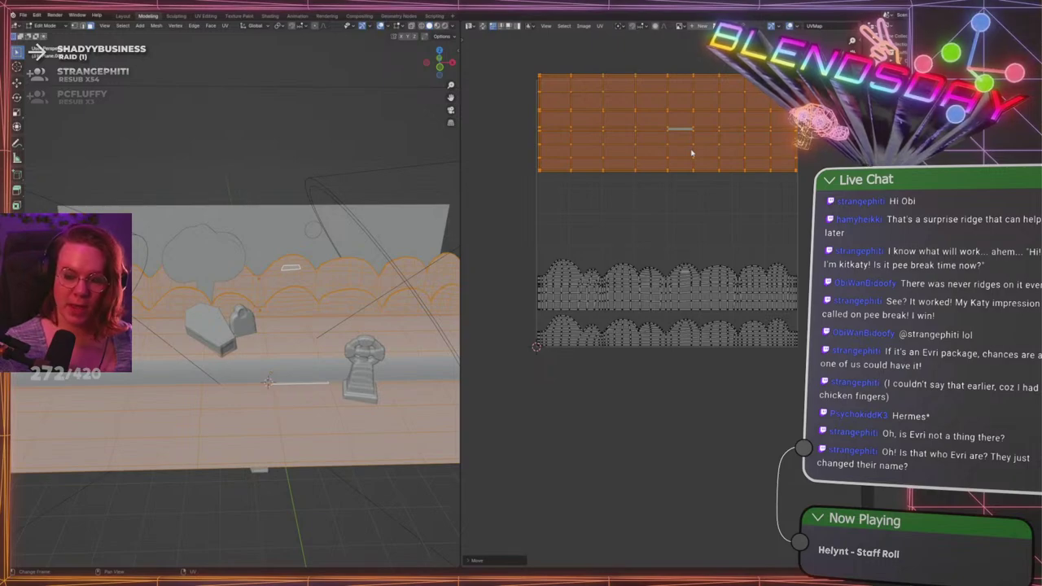
Move the ground's UV island down along Y to sit directly above the back hills' island, and deselect it
{"action": "key", "text": "g"}
{"action": "key", "text": "y"}
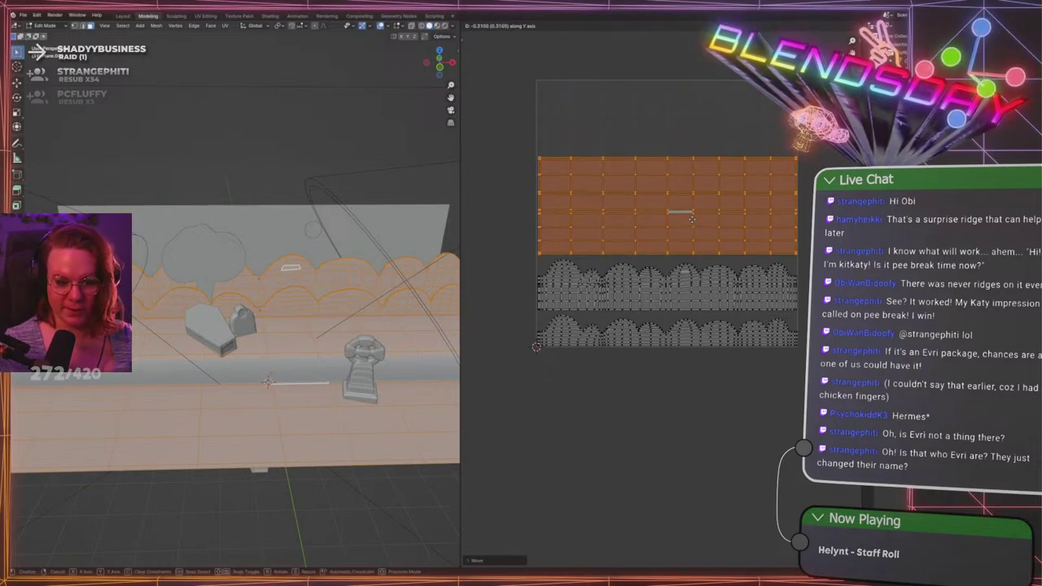
{"action": "left_click", "coordinate": [698, 224]}
{"action": "left_click", "coordinate": [707, 112]}
{"action": "scroll", "coordinate": [693, 130], "scroll_direction": "down", "scroll_amount": 3}
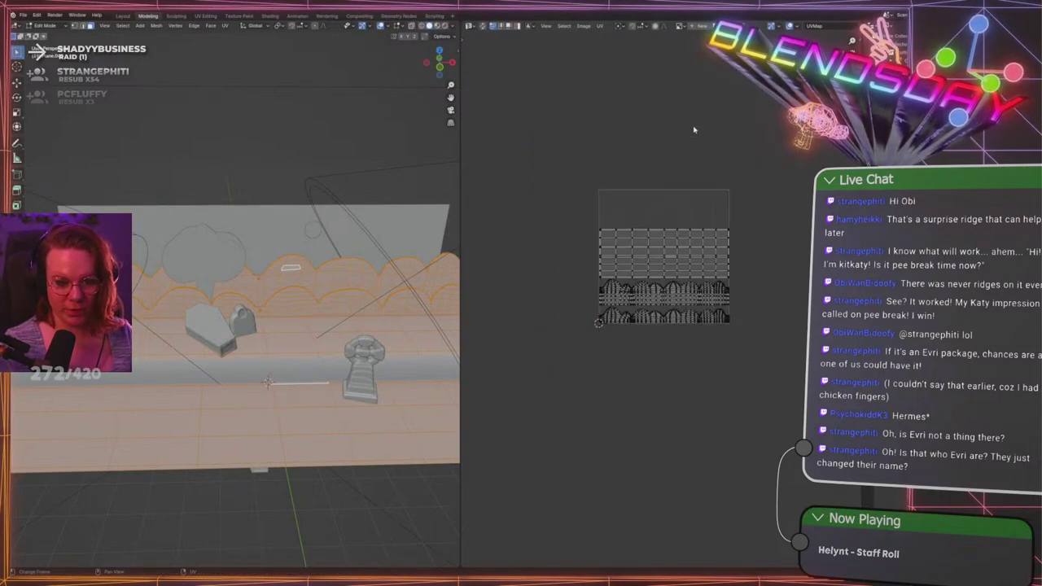
Return to Object Mode and select the backdrop plane behind the hills
{"action": "middle_click_drag", "start_coordinate": [297, 267], "coordinate": [290, 307]}
{"action": "key", "text": "Tab"}
{"action": "scroll", "coordinate": [291, 309], "scroll_direction": "down", "scroll_amount": 4}
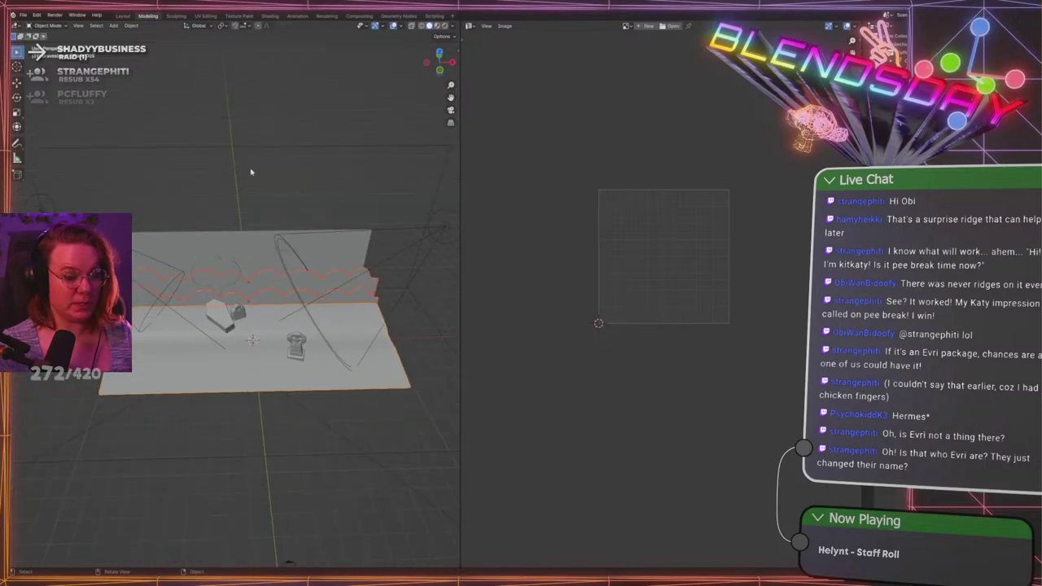
{"action": "left_click", "coordinate": [253, 173]}
{"action": "scroll", "coordinate": [265, 203], "scroll_direction": "up", "scroll_amount": 5}
{"action": "middle_click_drag", "start_coordinate": [265, 204], "coordinate": [272, 210]}
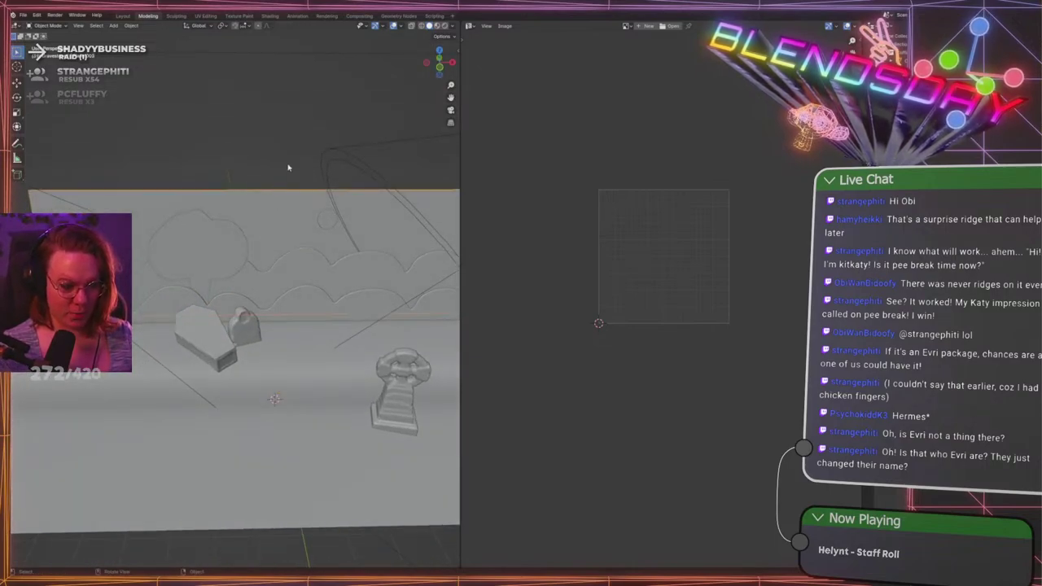
Unwrap the entire backdrop plane from the front view with Project from View
{"action": "key", "text": "Tab"}
{"action": "key", "text": "KP_1"}
{"action": "scroll", "coordinate": [277, 168], "scroll_direction": "down", "scroll_amount": 3}
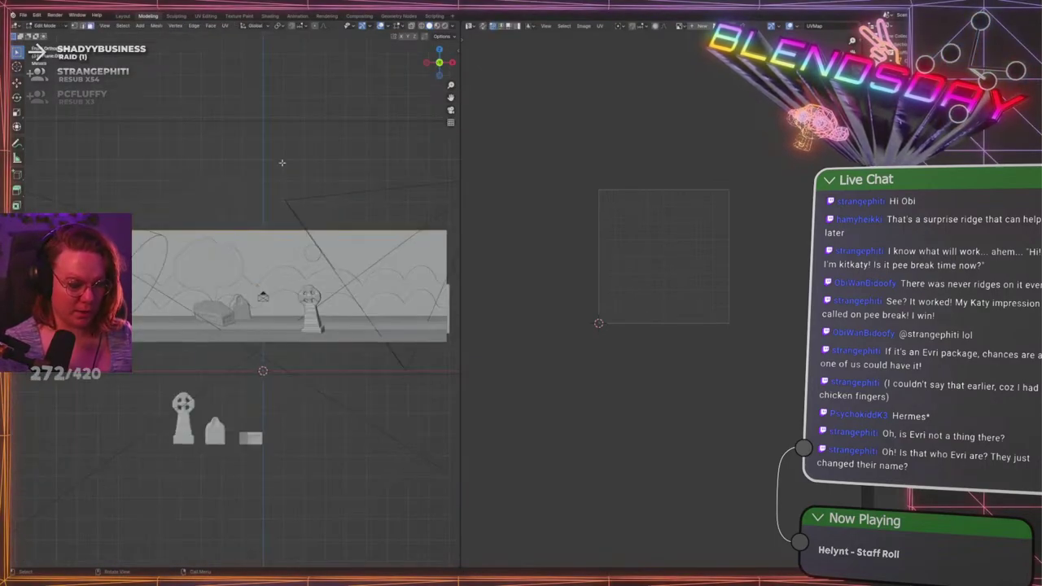
{"action": "key", "text": "a"}
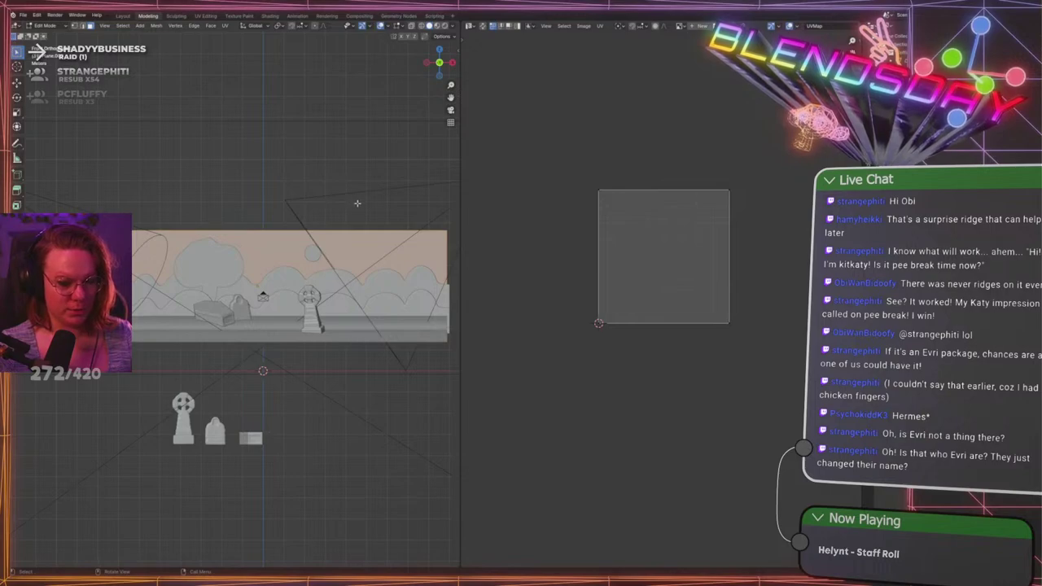
{"action": "key", "text": "u"}
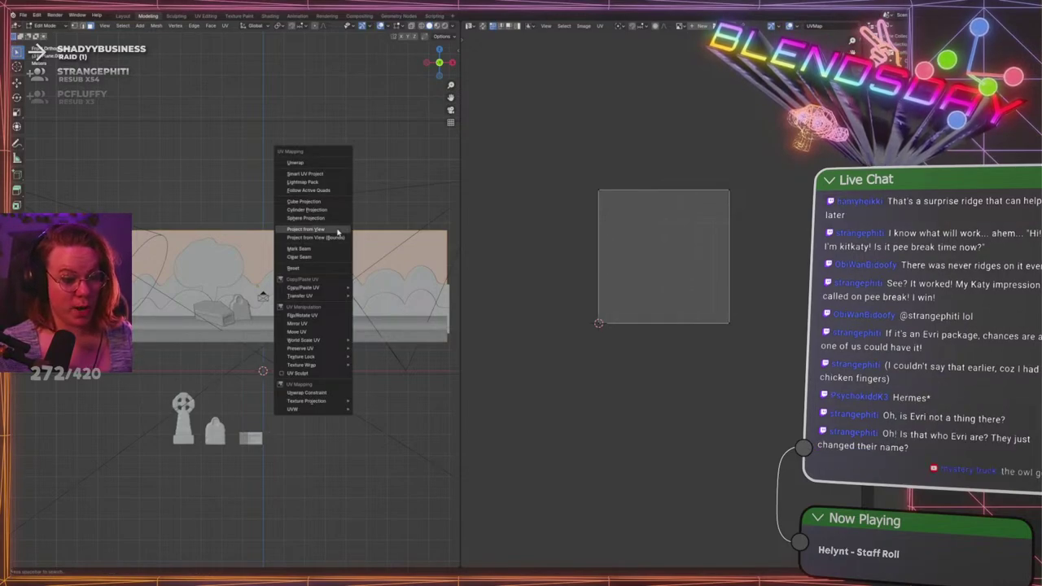
{"action": "left_click", "coordinate": [336, 230]}
Enter Edit Mode on the backdrop, hills and ground together and select only the backdrop's face
{"action": "middle_click_drag", "start_coordinate": [318, 212], "coordinate": [321, 260]}
{"action": "key", "text": "Tab"}
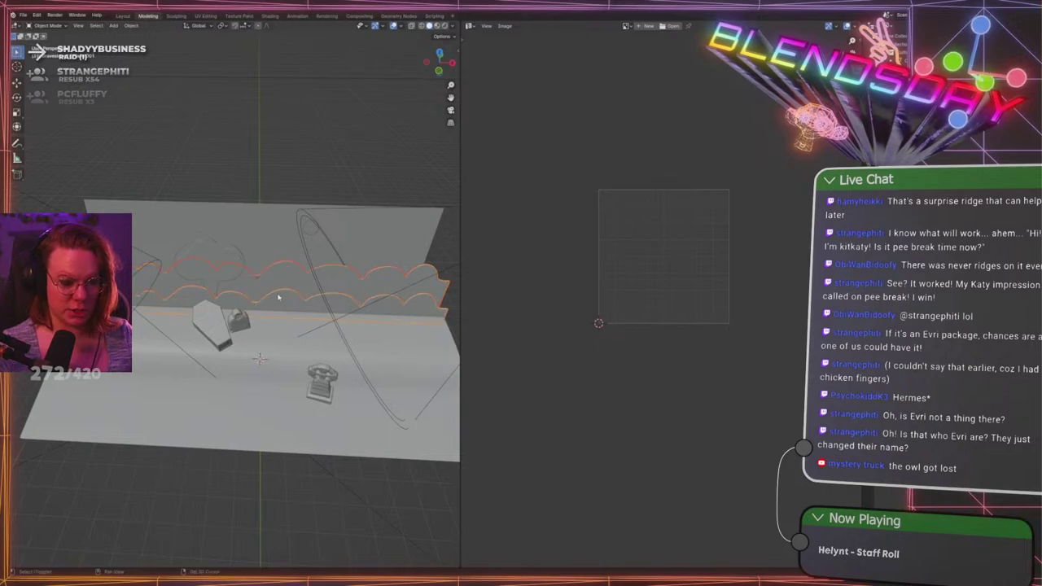
{"action": "key", "text": "Tab"}
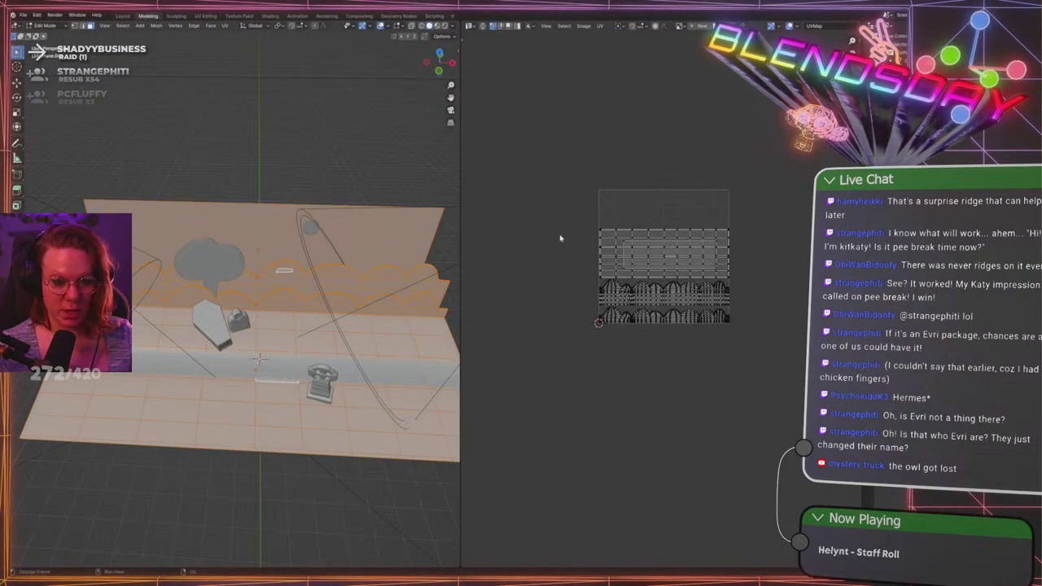
{"action": "left_click_drag", "start_coordinate": [66, 181], "coordinate": [108, 208]}
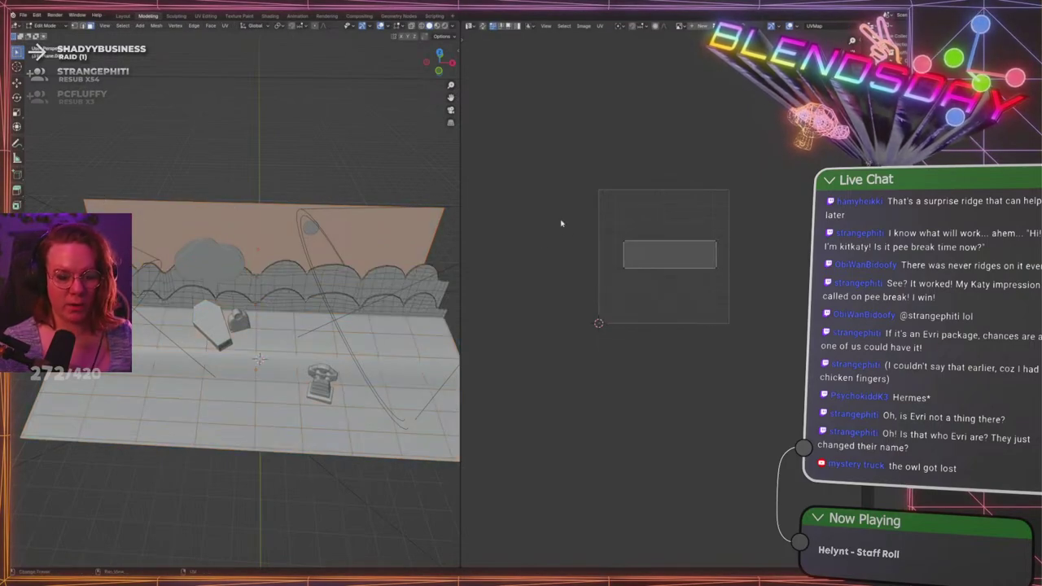
Move the backdrop's UV island up along Y to just below the upper edge of the UV tile
{"action": "scroll", "coordinate": [539, 195], "scroll_direction": "up", "scroll_amount": 2}
{"action": "left_click_drag", "start_coordinate": [542, 159], "coordinate": [719, 288]}
{"action": "key", "text": "g"}
{"action": "key", "text": "y"}
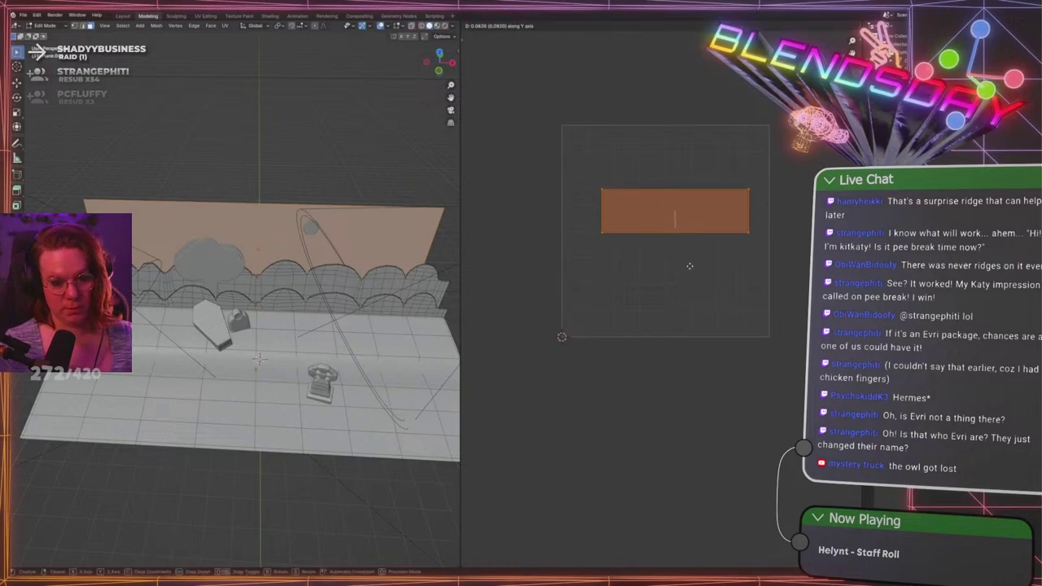
{"action": "left_click", "coordinate": [687, 220]}
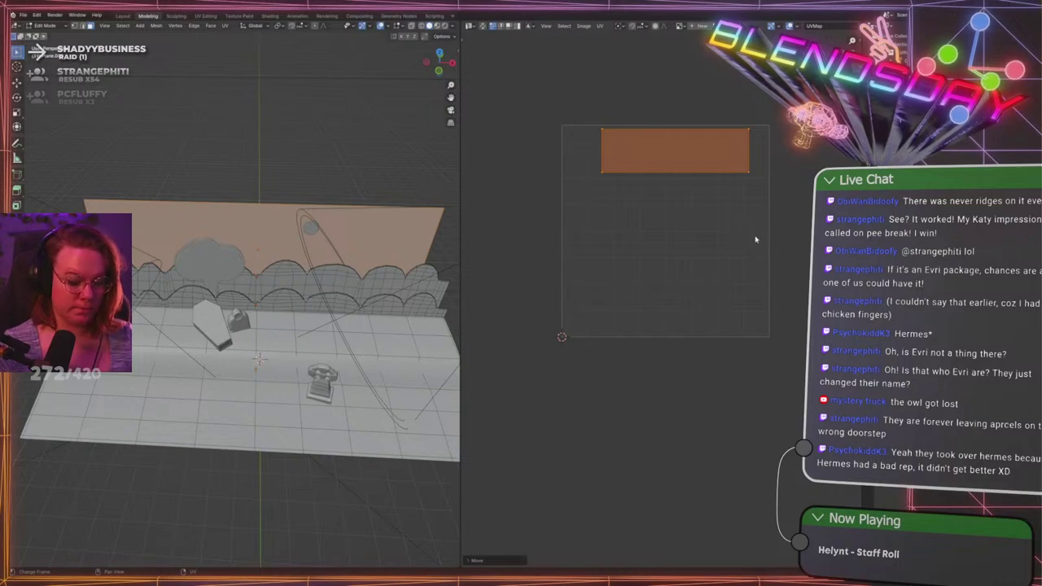
Scale up and reposition the backdrop's UV island to fill the tile's full width flush with its upper edge, and deselect it
{"action": "key", "text": "s"}
{"action": "left_click", "coordinate": [793, 257]}
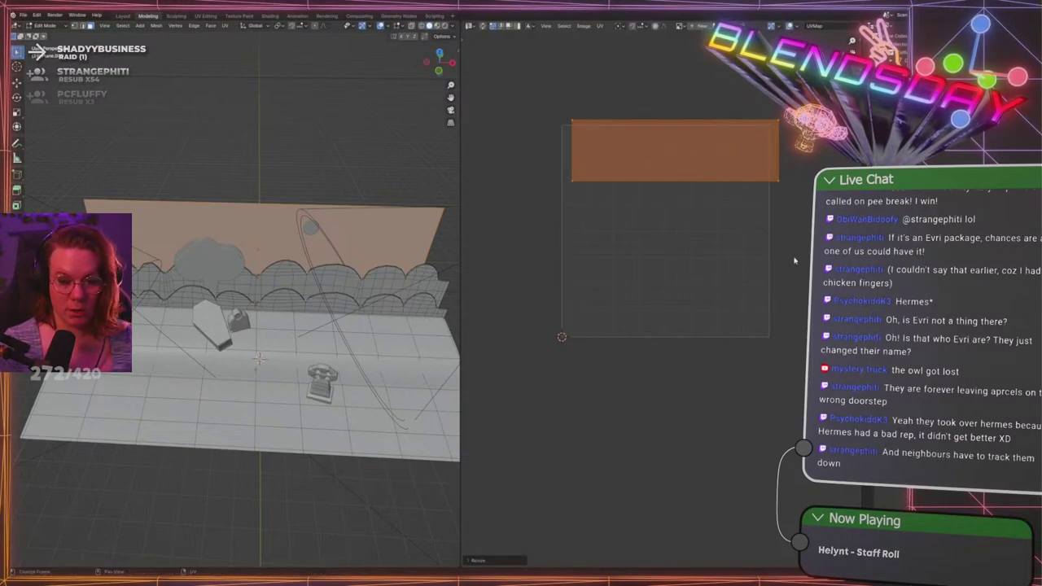
{"action": "key", "text": "g"}
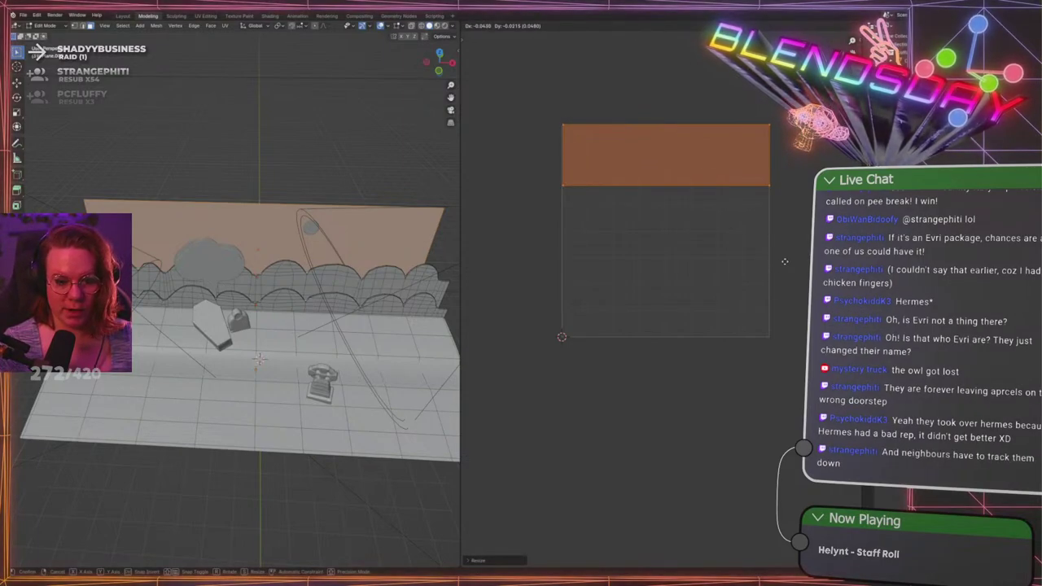
{"action": "left_click", "coordinate": [785, 263]}
{"action": "key", "text": "g"}
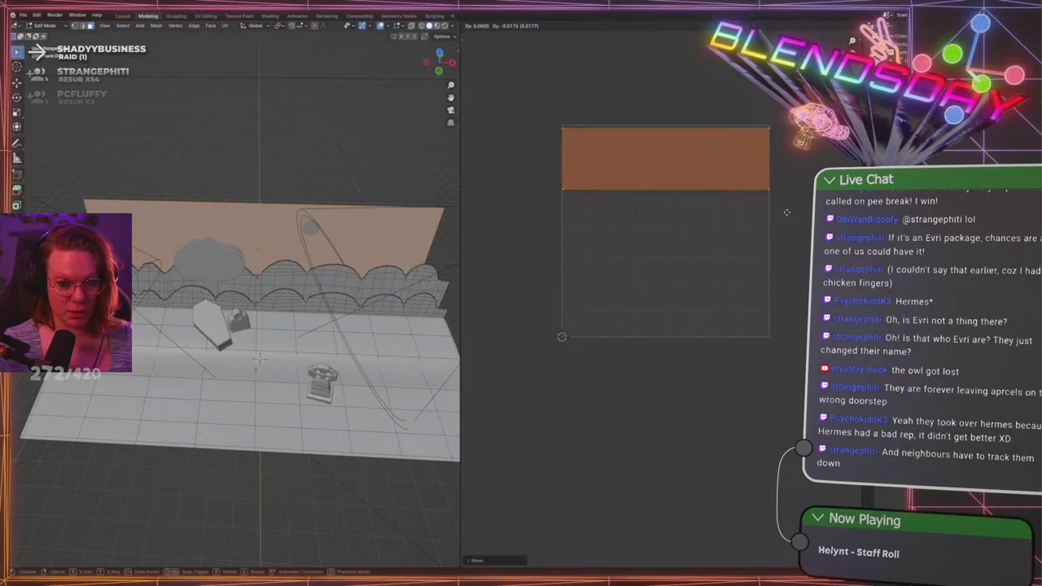
{"action": "left_click", "coordinate": [786, 210]}
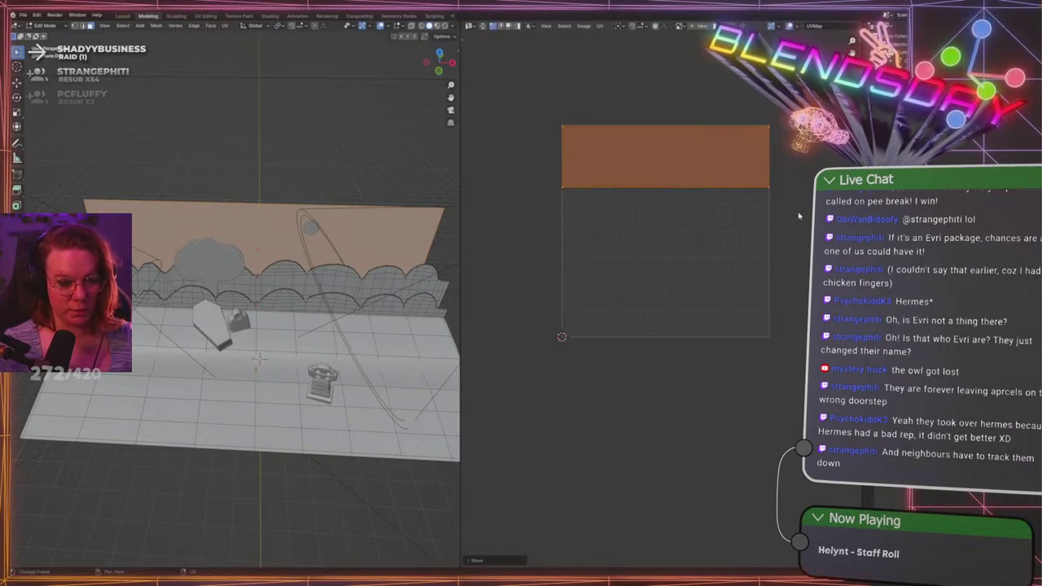
{"action": "key", "text": "s"}
{"action": "left_click", "coordinate": [796, 212]}
{"action": "key", "text": "g"}
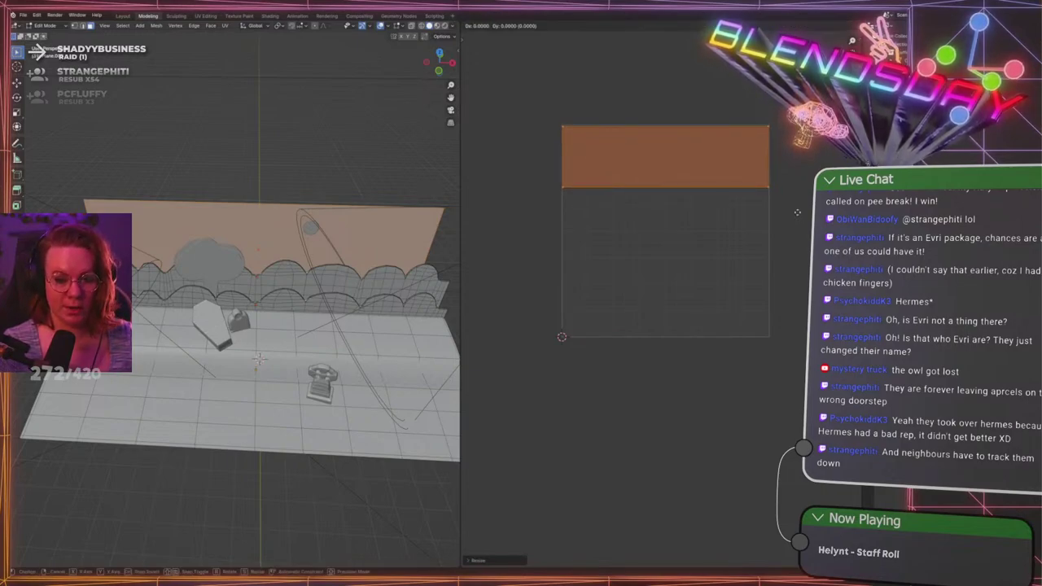
{"action": "left_click", "coordinate": [797, 212]}
{"action": "left_click", "coordinate": [799, 216]}
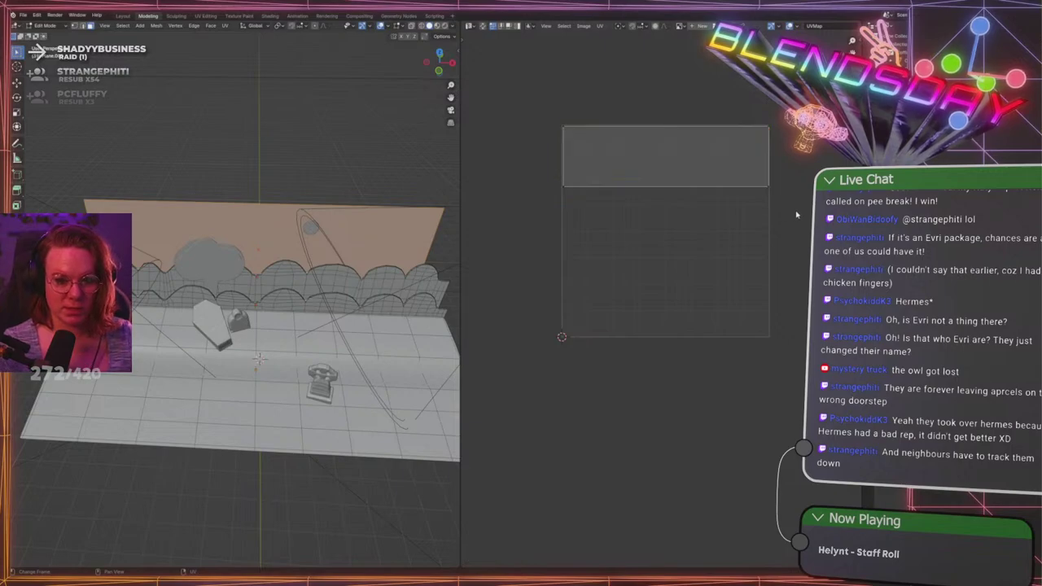
Select all faces of the backdrop, hills and ground, and nudge only the ground's UV island slightly down along Y, clear of the backdrop's island
{"action": "key", "text": "a"}
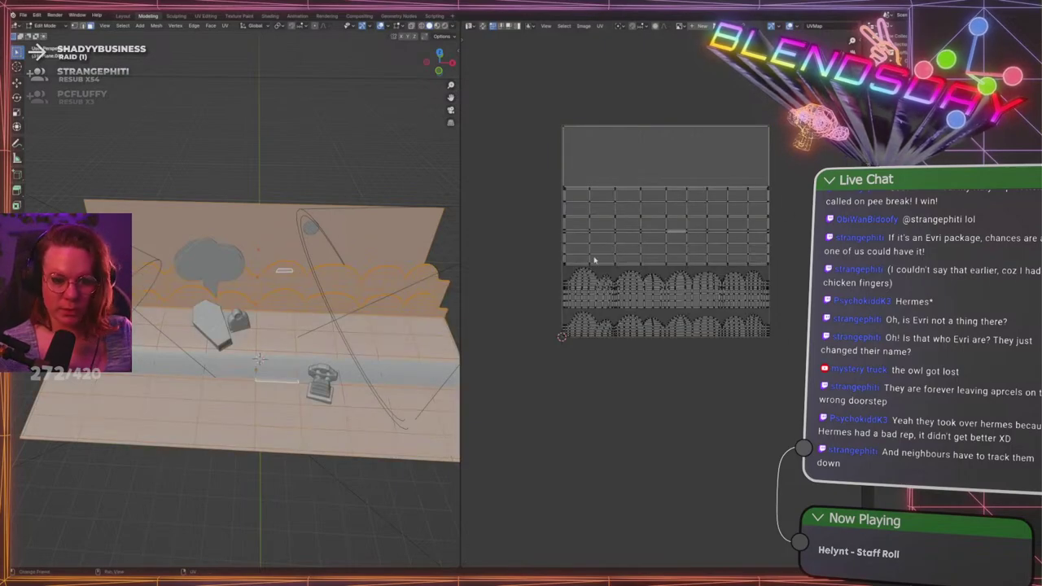
{"action": "scroll", "coordinate": [605, 270], "scroll_direction": "up", "scroll_amount": 2}
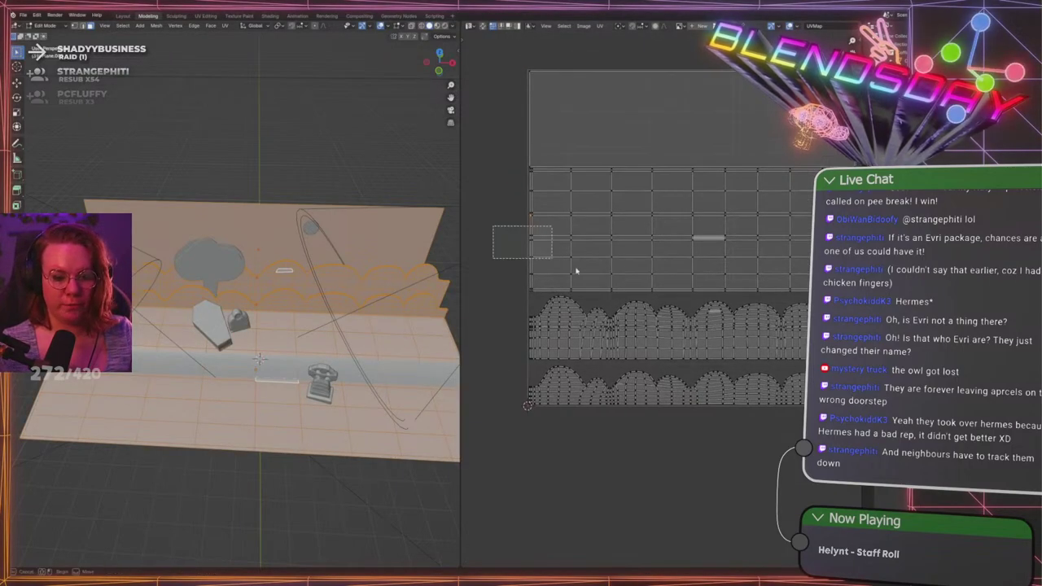
{"action": "left_click", "coordinate": [559, 271]}
{"action": "scroll", "coordinate": [559, 271], "scroll_direction": "up", "scroll_amount": 1}
{"action": "key", "text": "l"}
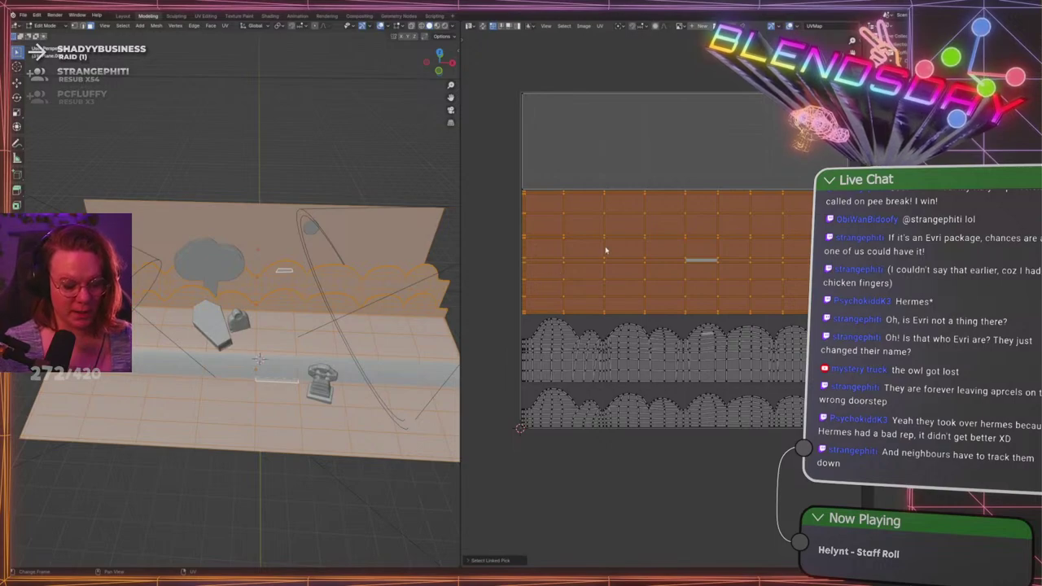
{"action": "key", "text": "g"}
{"action": "key", "text": "y"}
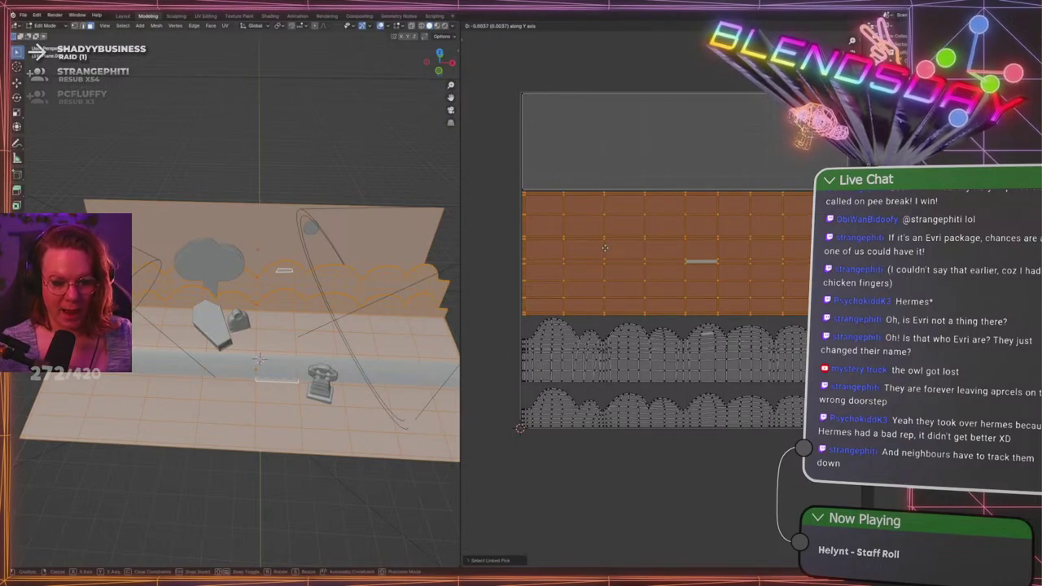
{"action": "left_click", "coordinate": [605, 249]}
{"action": "left_click", "coordinate": [490, 255]}
{"action": "scroll", "coordinate": [649, 326], "scroll_direction": "down", "scroll_amount": 5}
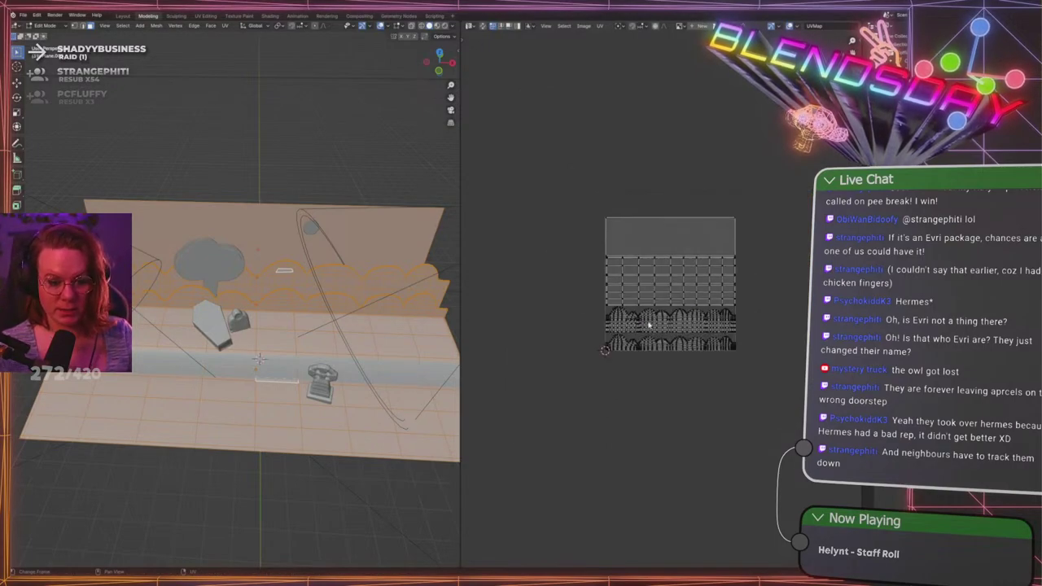
Select the back hills' UV island and move it slightly down along Y, away from the ground's island
{"action": "scroll", "coordinate": [645, 443], "scroll_direction": "up", "scroll_amount": 5}
{"action": "scroll", "coordinate": [648, 374], "scroll_direction": "up", "scroll_amount": 3}
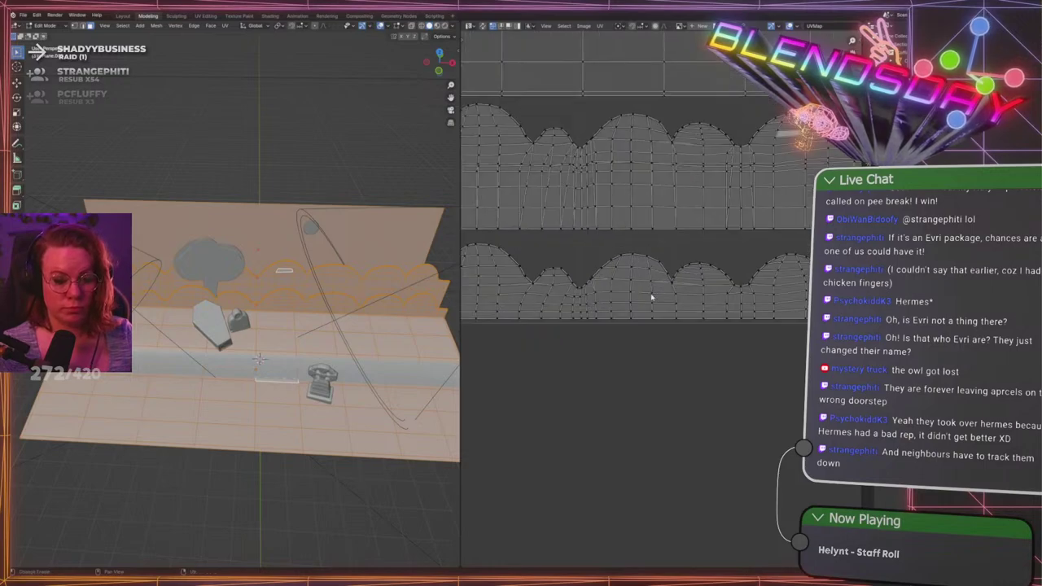
{"action": "scroll", "coordinate": [652, 298], "scroll_direction": "down", "scroll_amount": 5}
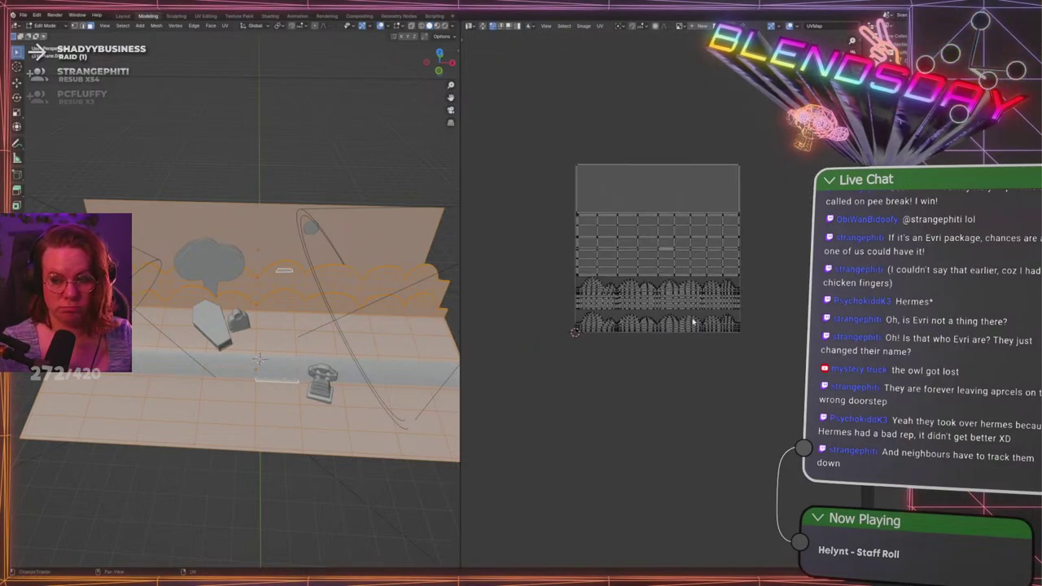
{"action": "scroll", "coordinate": [693, 323], "scroll_direction": "up", "scroll_amount": 3}
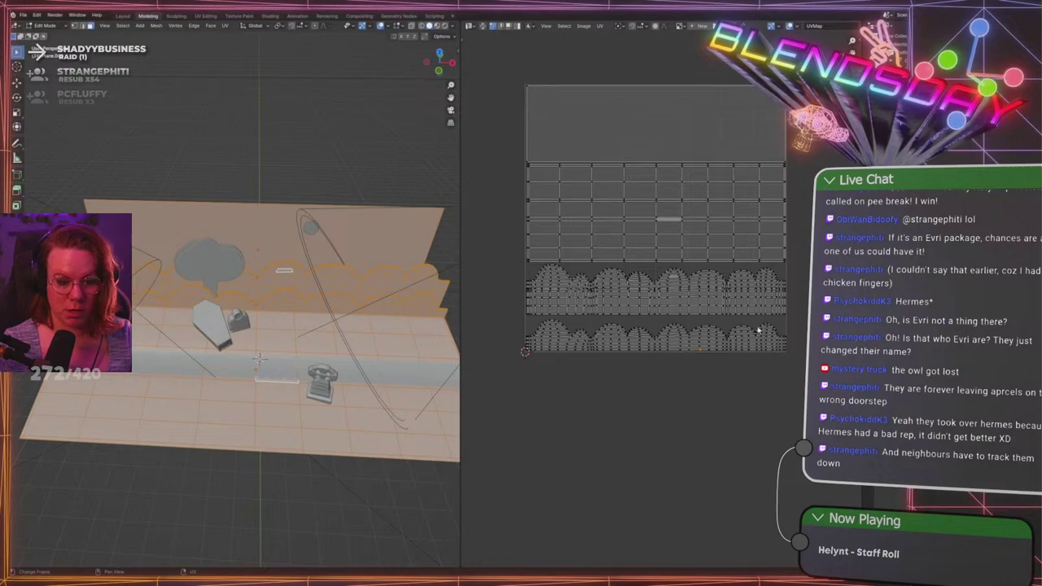
{"action": "scroll", "coordinate": [669, 303], "scroll_direction": "up", "scroll_amount": 1}
{"action": "key", "text": "l"}
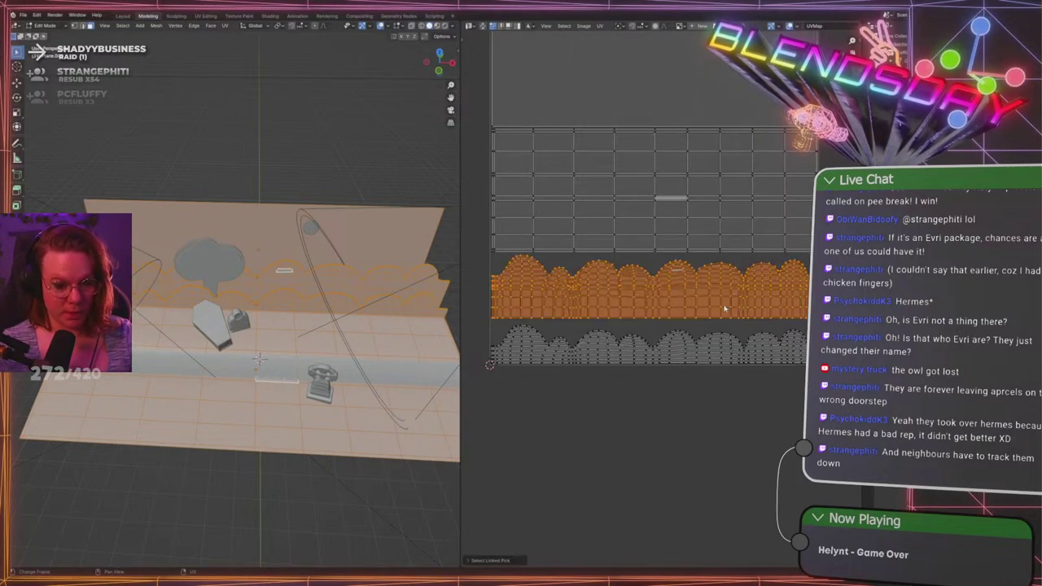
{"action": "key", "text": "g"}
{"action": "key", "text": "y"}
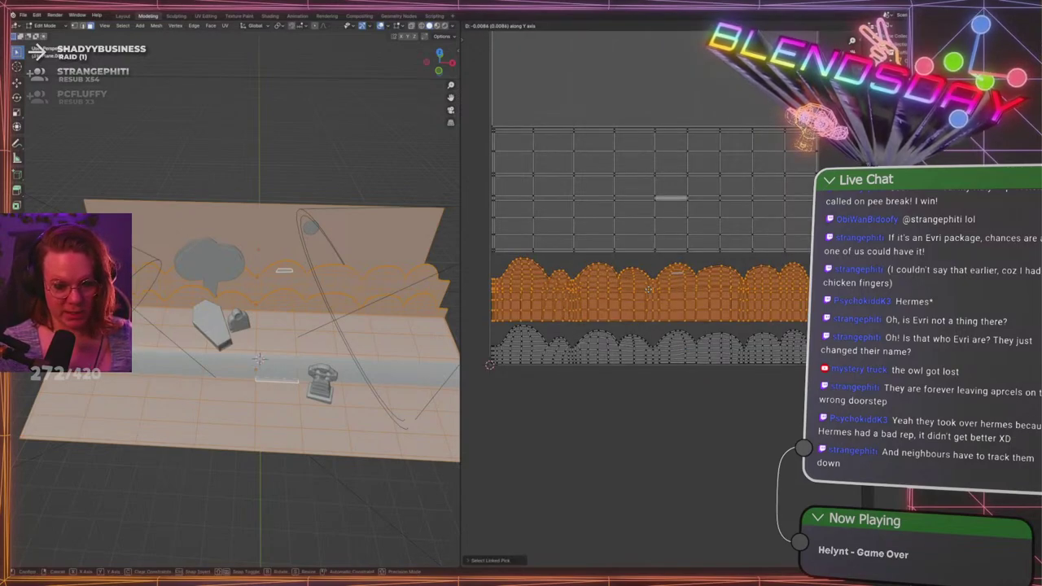
{"action": "left_click", "coordinate": [595, 420]}
{"action": "scroll", "coordinate": [594, 432], "scroll_direction": "down", "scroll_amount": 4}
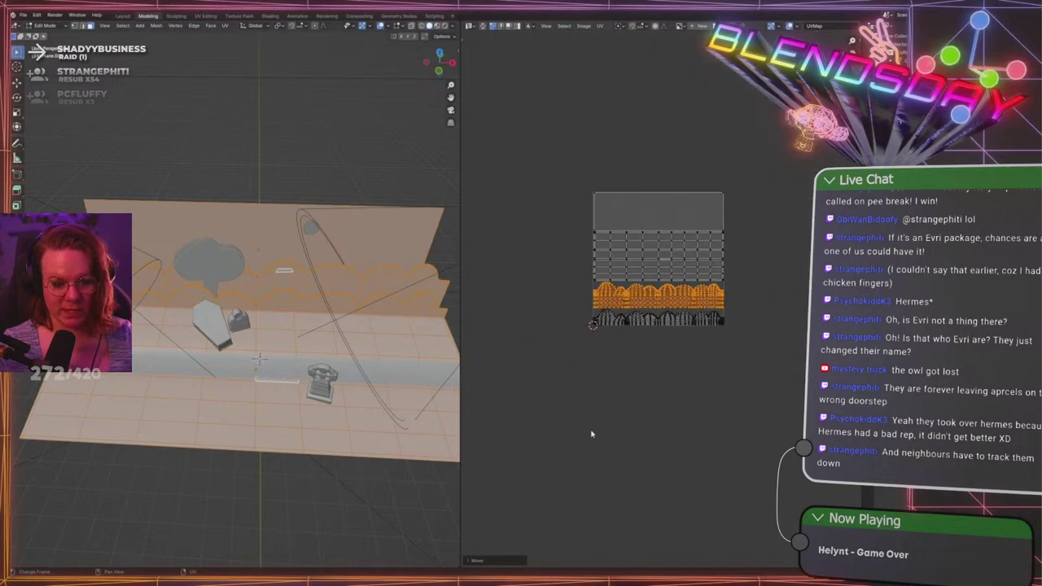
Select all UV islands of the backdrop, ground and hills together and save the file
{"action": "key", "text": "Tab"}
{"action": "key", "text": "Tab"}
{"action": "left_click_drag", "start_coordinate": [534, 140], "coordinate": [804, 420]}
{"action": "scroll", "coordinate": [664, 298], "scroll_direction": "up", "scroll_amount": 3}
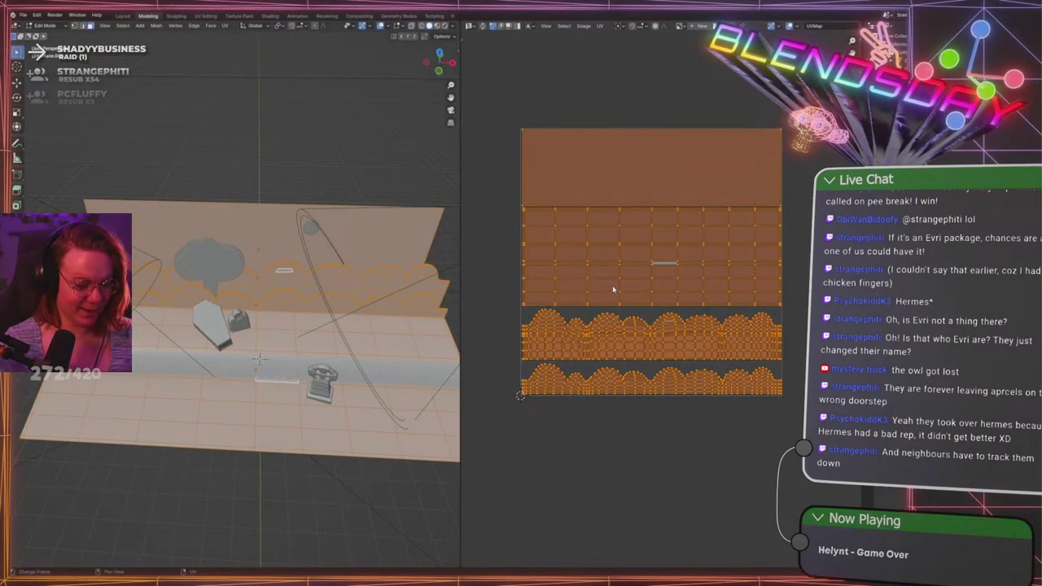
{"action": "key", "text": "ctrl+s"}
{"action": "scroll", "coordinate": [614, 289], "scroll_direction": "up", "scroll_amount": 1}
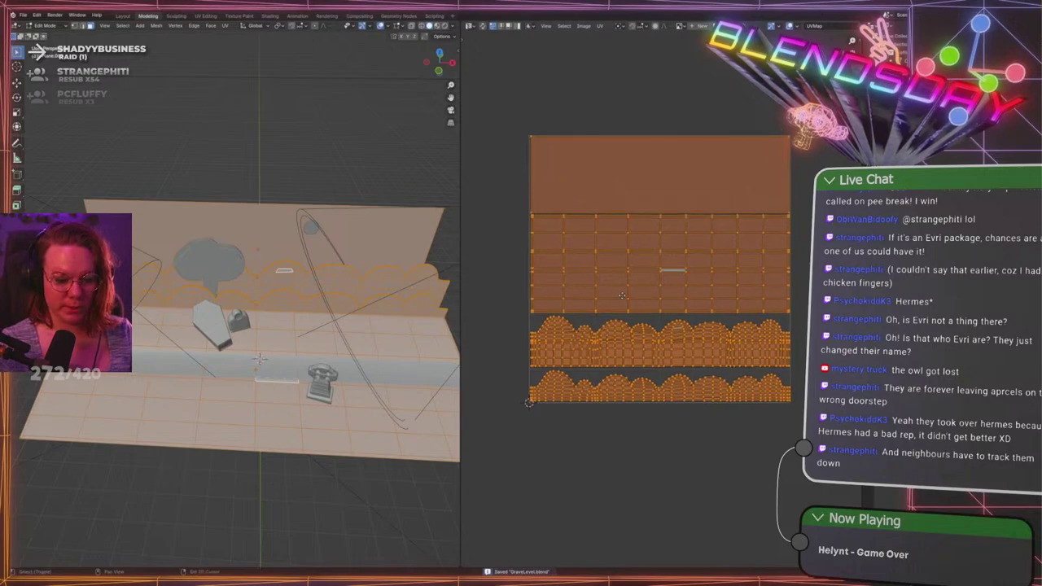
{"action": "middle_click_drag", "start_coordinate": [695, 297], "coordinate": [694, 304]}
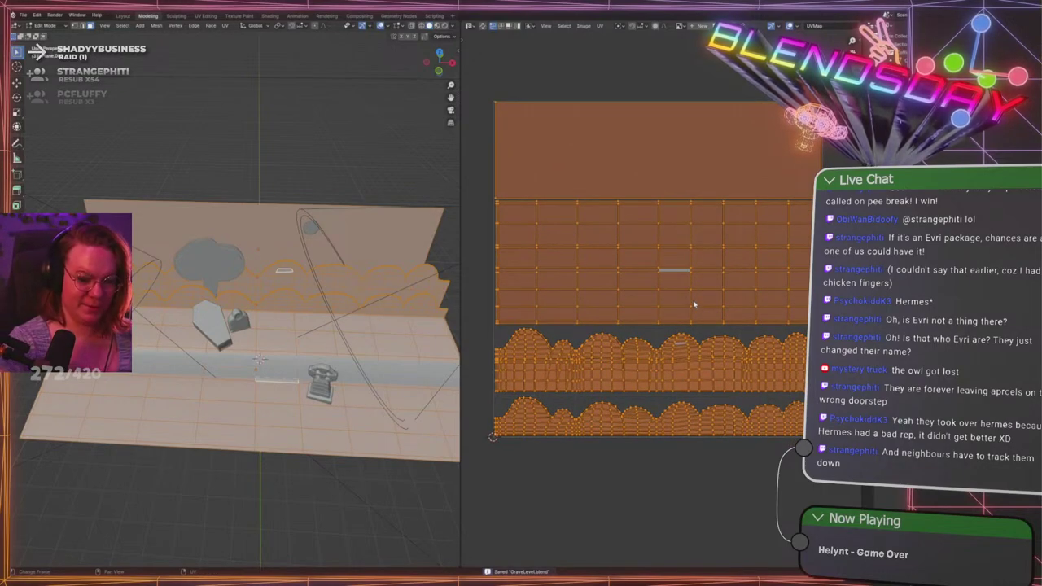
Apply Minimize Stretch to all the selected UV islands
{"action": "left_click", "coordinate": [600, 26]}
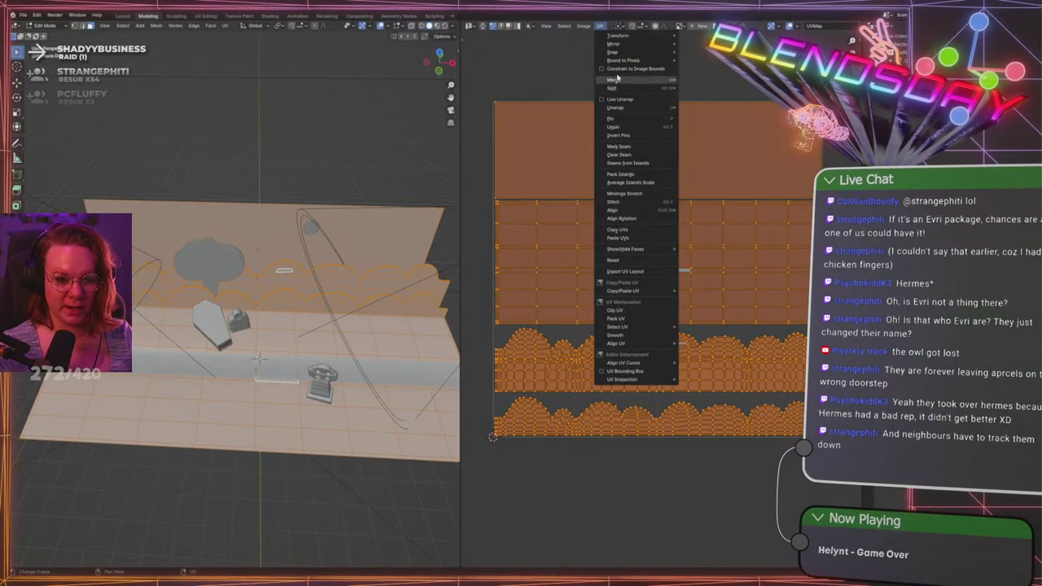
{"action": "mouse_move", "coordinate": [636, 63]}
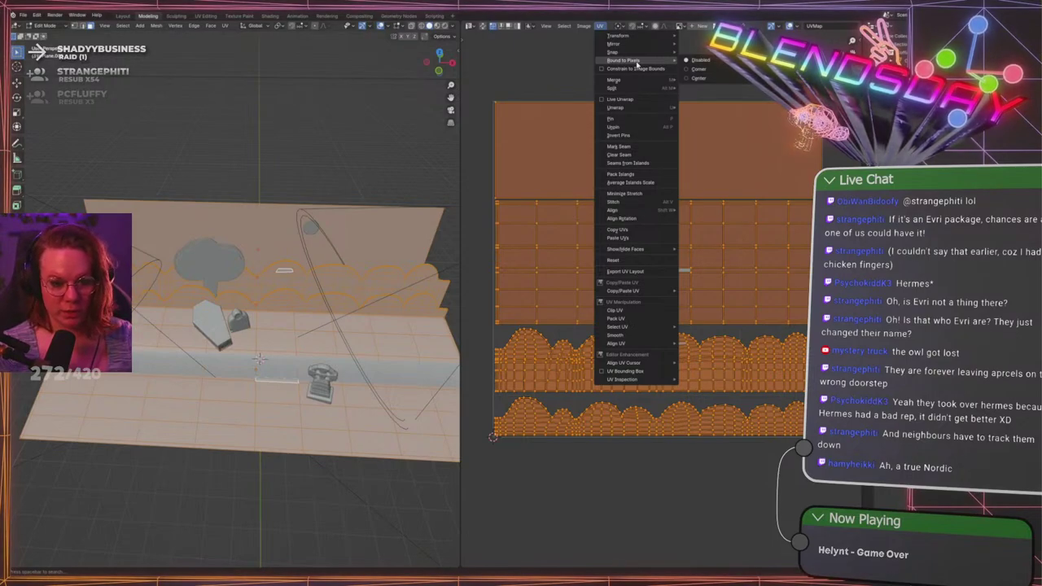
{"action": "left_click", "coordinate": [645, 196]}
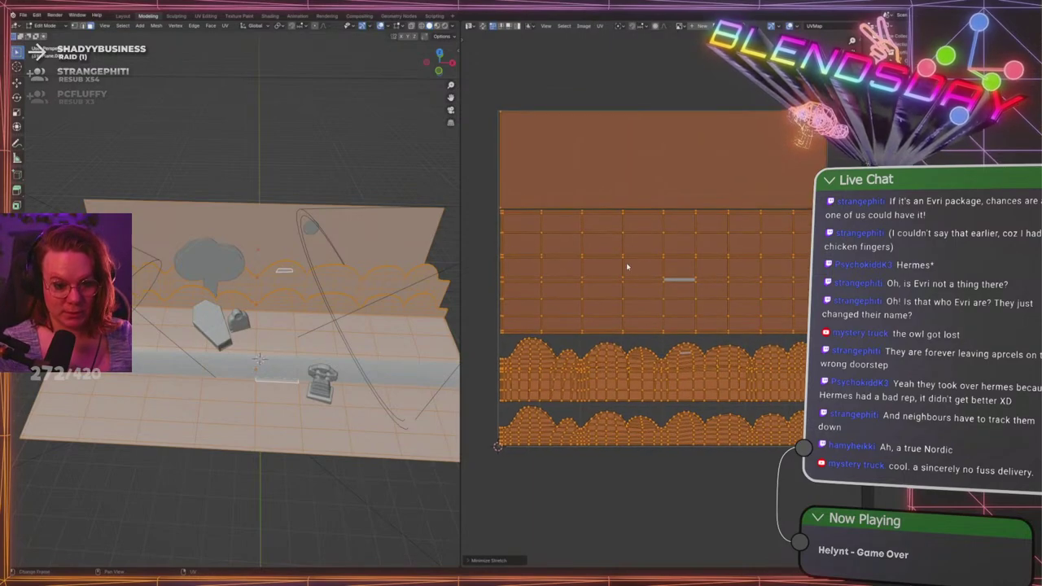
{"action": "left_click", "coordinate": [665, 289]}
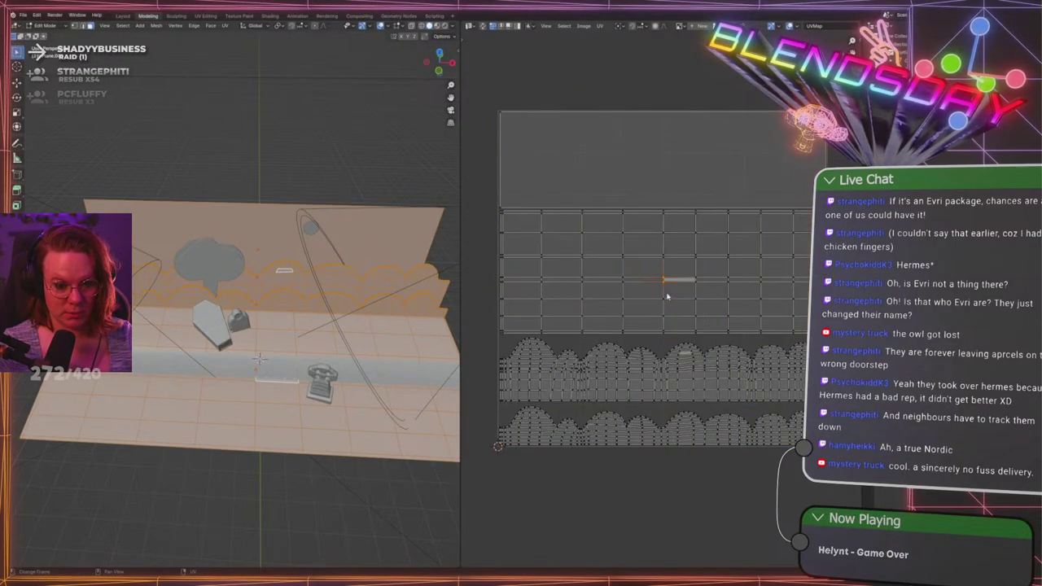
{"action": "key", "text": "a"}
{"action": "right_click", "coordinate": [665, 307]}
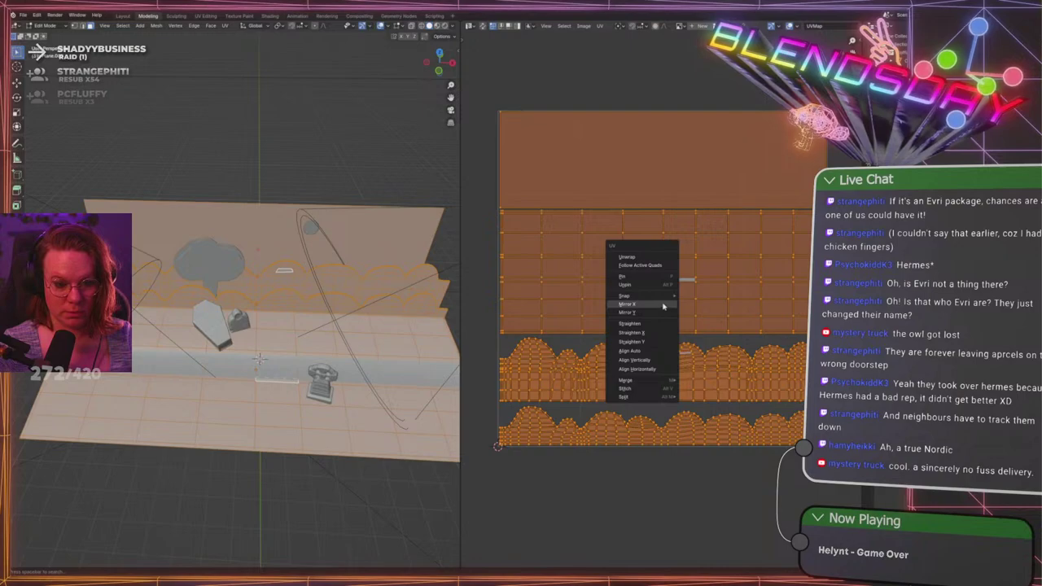
{"action": "key", "text": "alt+a"}
{"action": "left_click", "coordinate": [600, 26]}
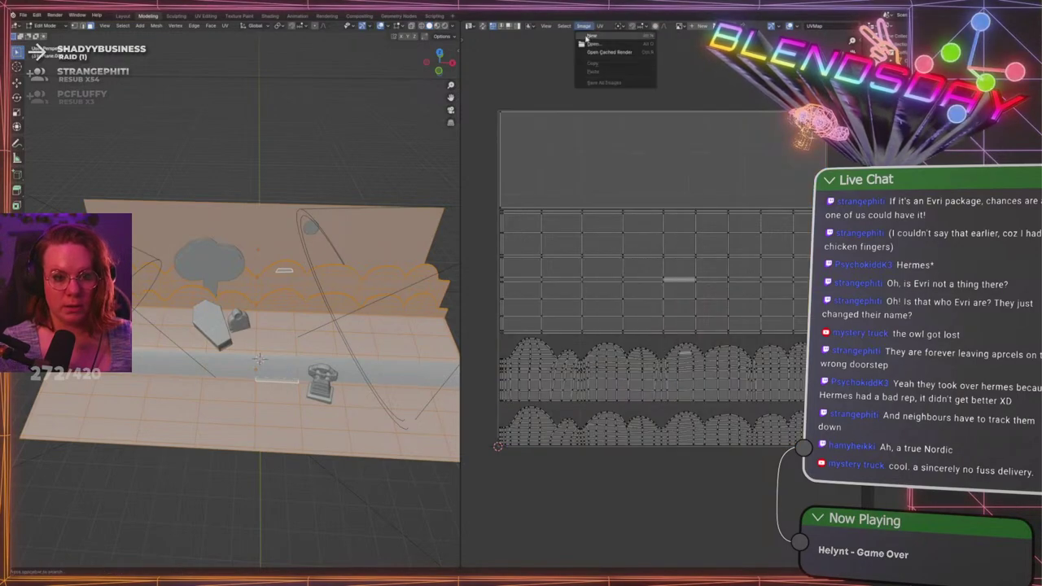
Select all UV islands and start exporting their UV layout as a PNG image
{"action": "key", "text": "a"}
{"action": "left_click", "coordinate": [600, 26]}
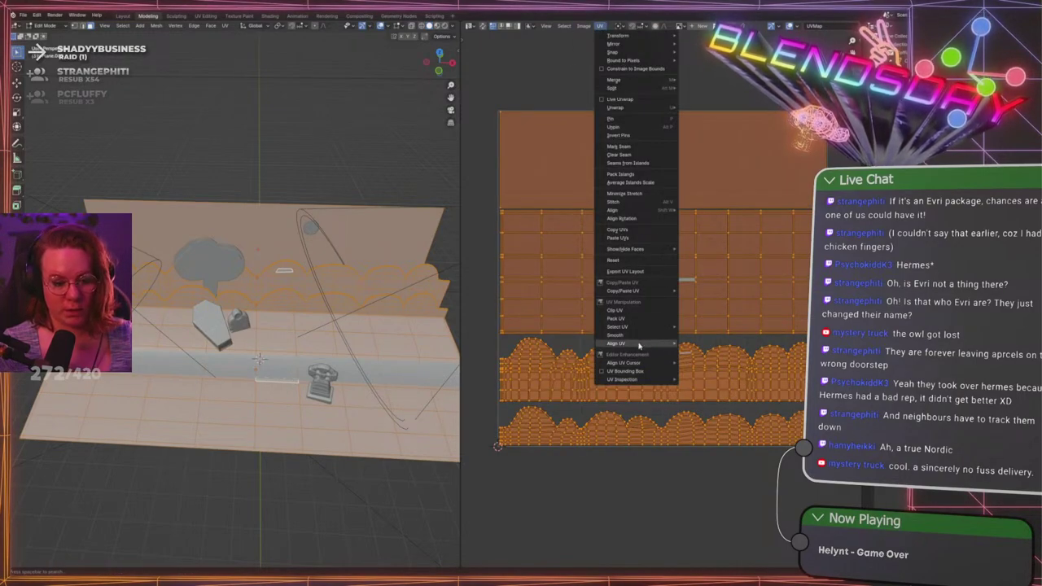
{"action": "left_click", "coordinate": [623, 271]}
{"action": "scroll", "coordinate": [621, 273], "scroll_direction": "down", "scroll_amount": 3}
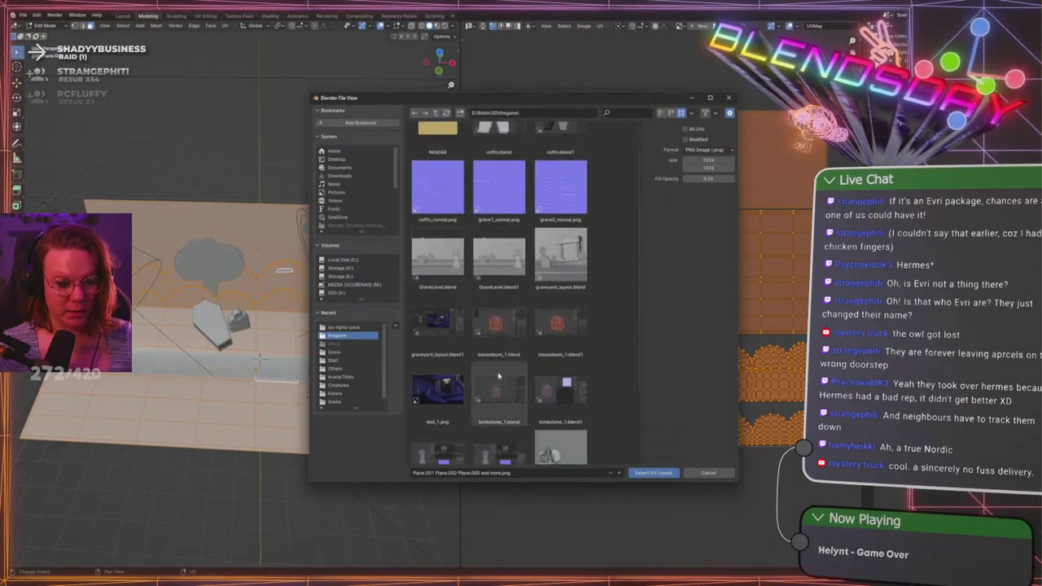
Name the UV layout file EnvUV.png and set its export size to 4096 × 4096 pixels
{"action": "left_click", "coordinate": [535, 473]}
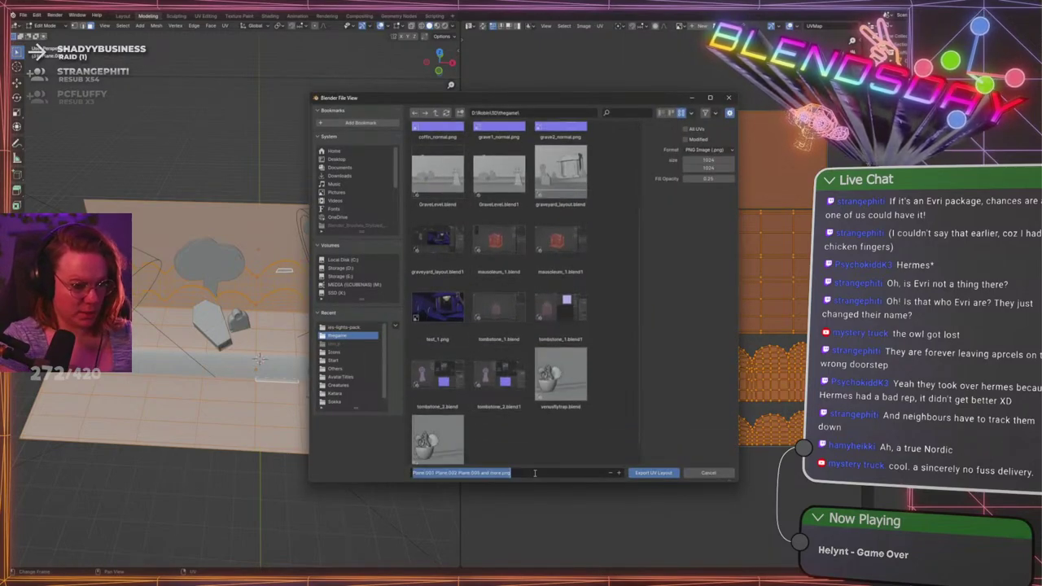
{"action": "type", "text": "Ev"}
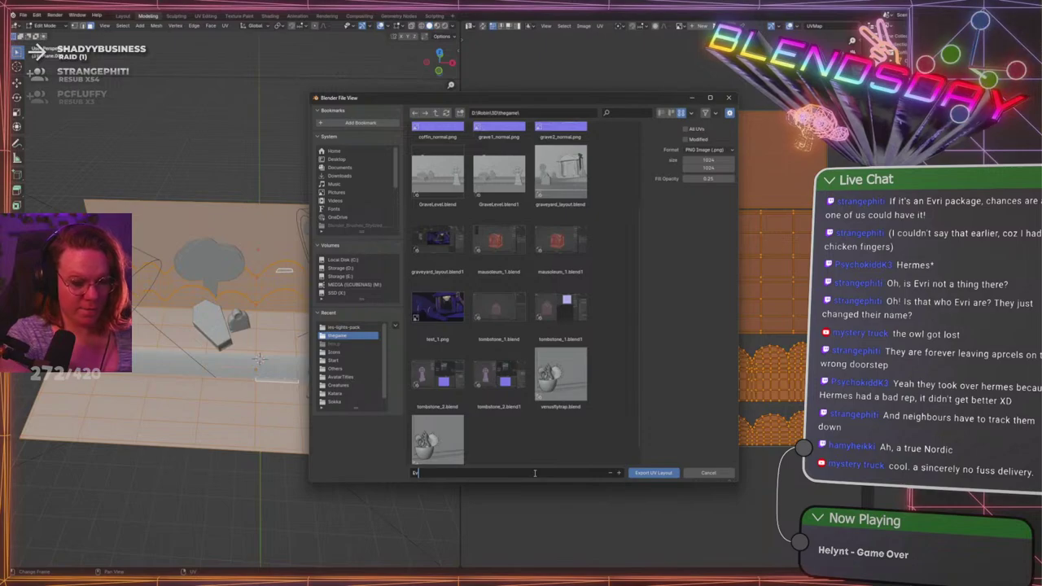
{"action": "type", "text": "a"}
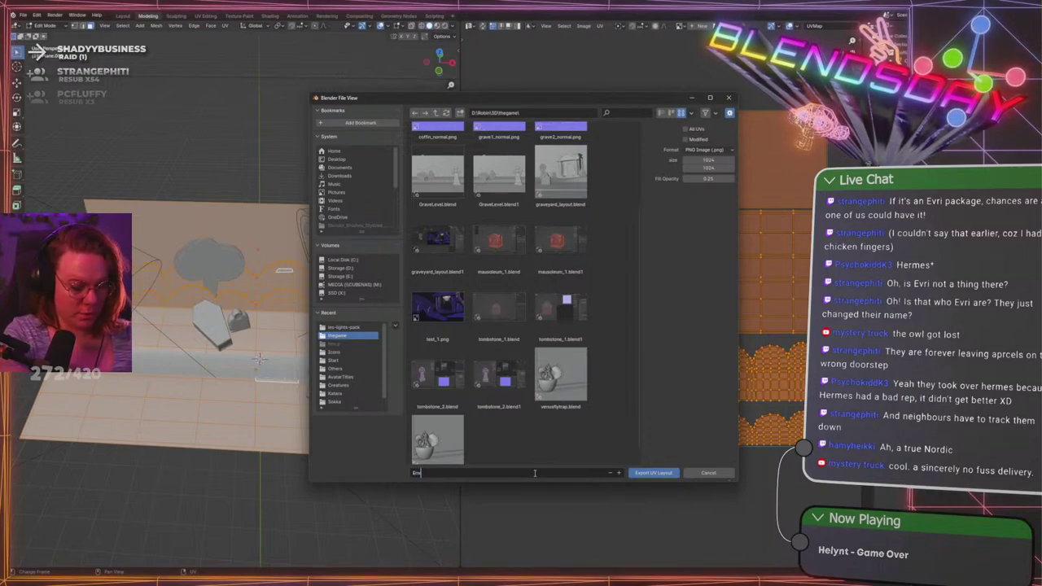
{"action": "type", "text": "UV.png"}
{"action": "key", "text": "Return"}
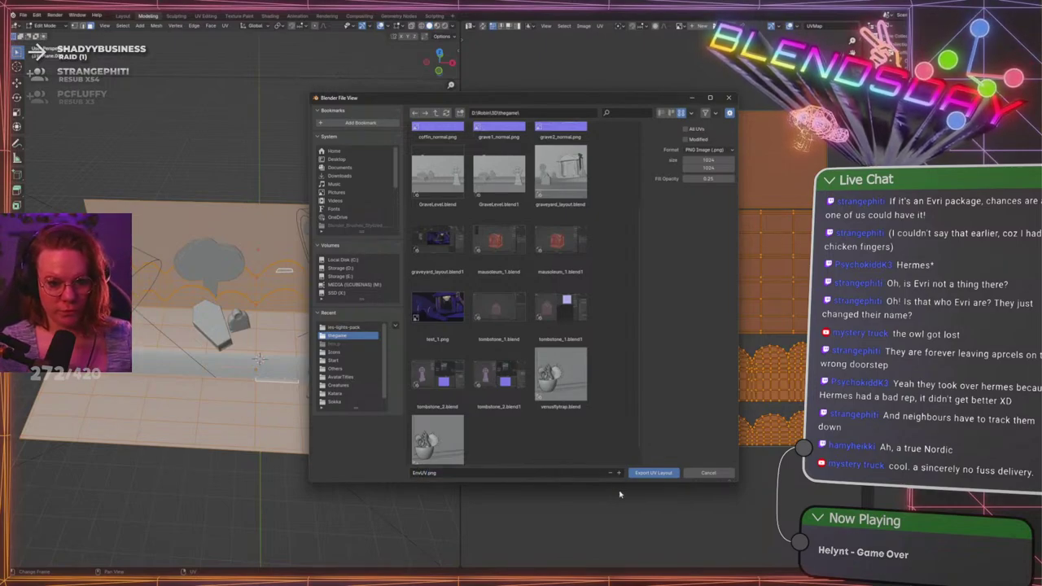
{"action": "left_click", "coordinate": [698, 160]}
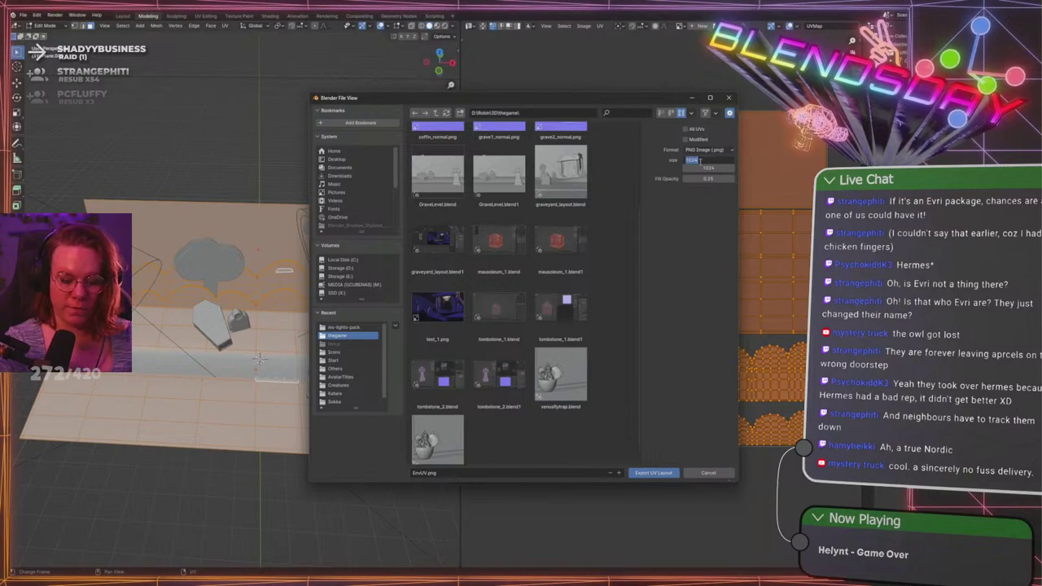
{"action": "left_click", "coordinate": [700, 161]}
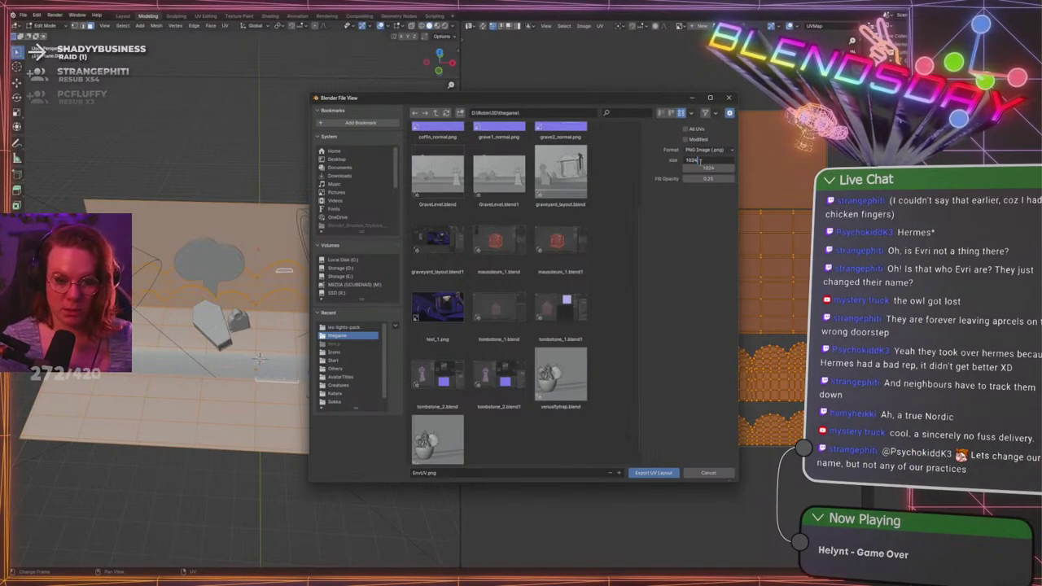
{"action": "left_click", "coordinate": [709, 167]}
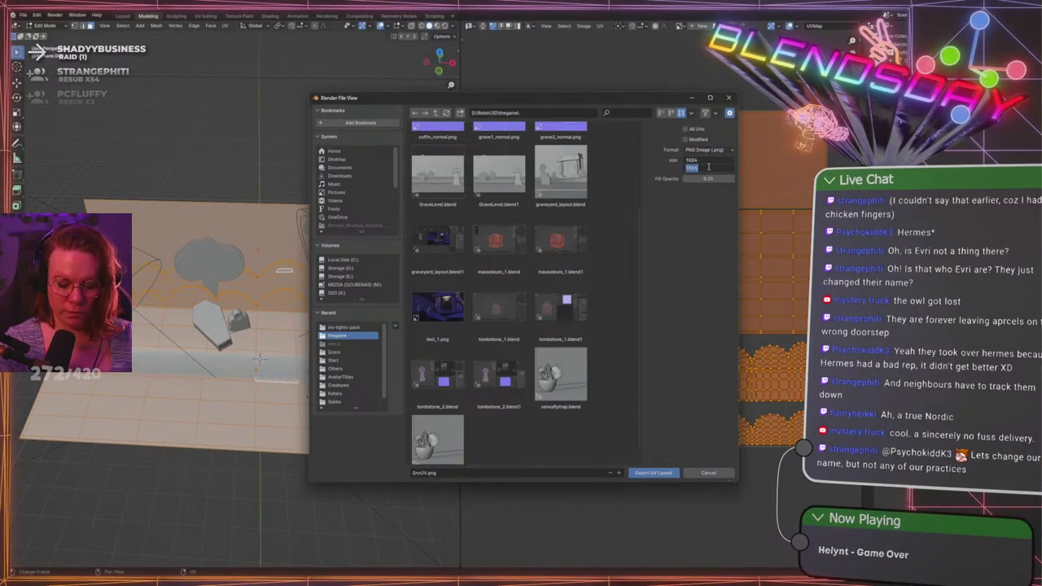
{"action": "type", "text": "4096"}
{"action": "key", "text": "Return"}
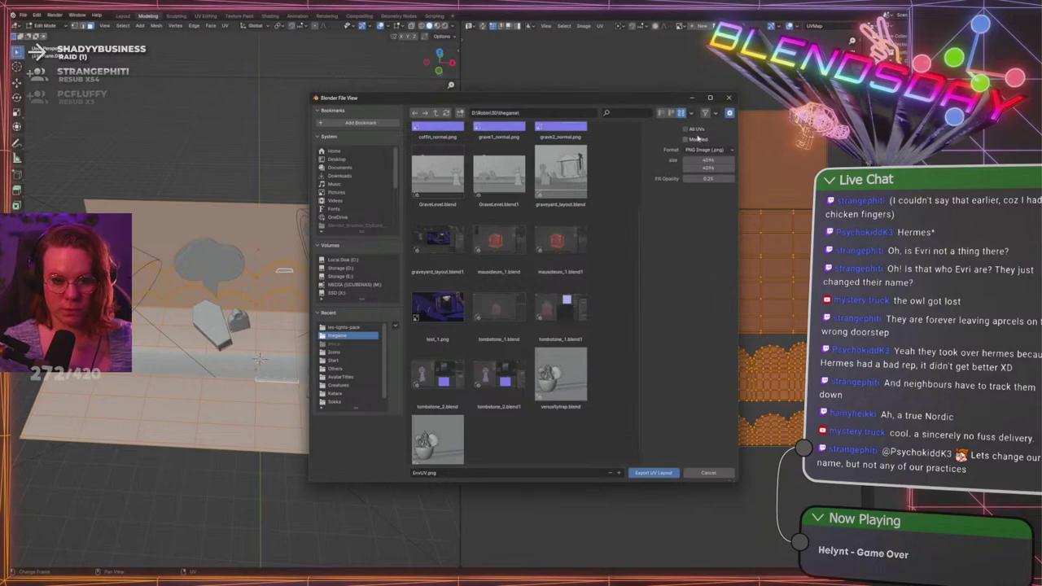
Export the UV layout of the selected islands, leave Edit Mode and save the scene file
{"action": "left_click", "coordinate": [658, 472]}
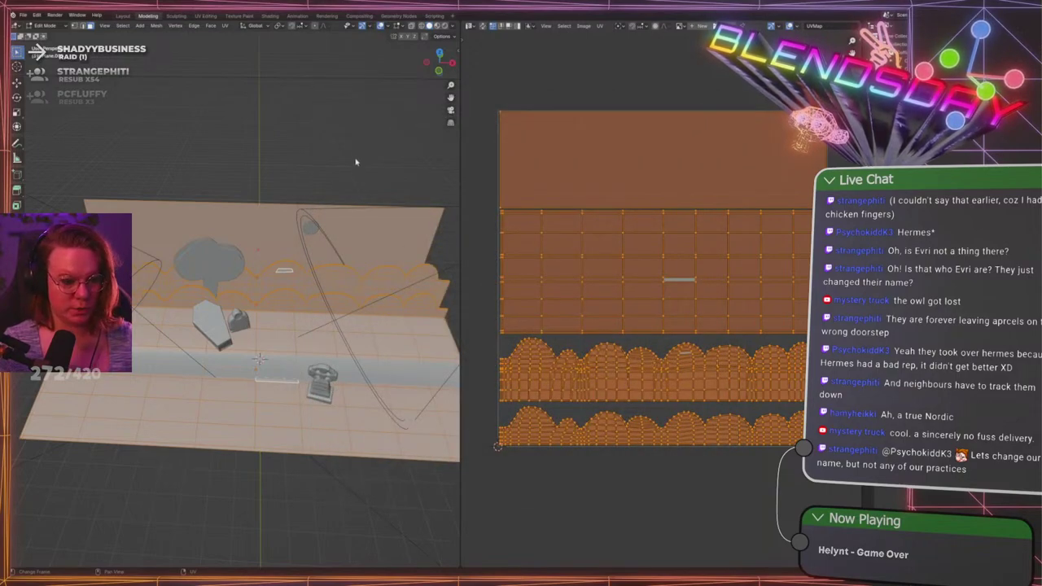
{"action": "key", "text": "Tab"}
{"action": "key", "text": "ctrl+s"}
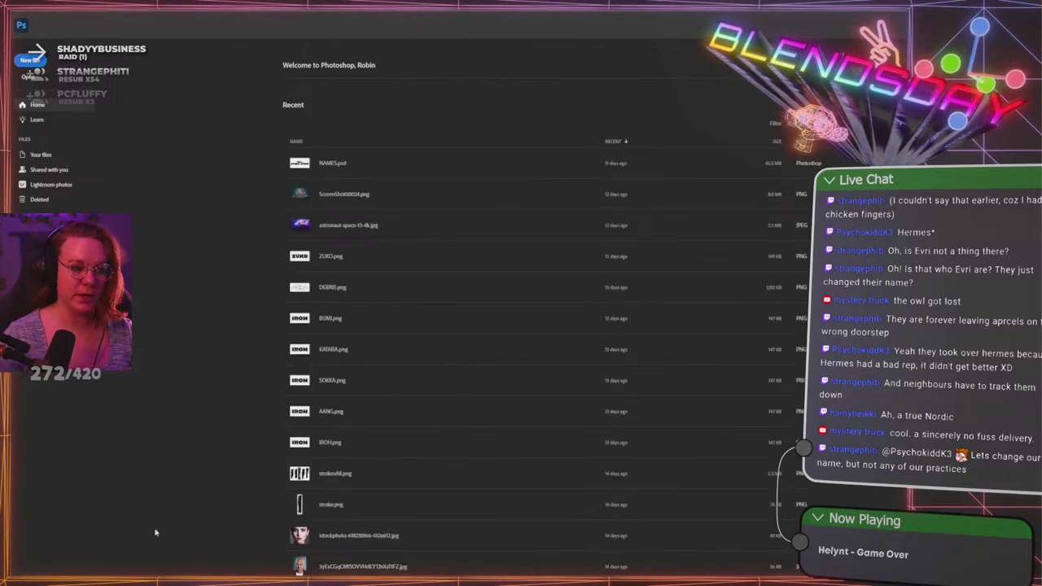
{"action": "left_click", "coordinate": [29, 59]}
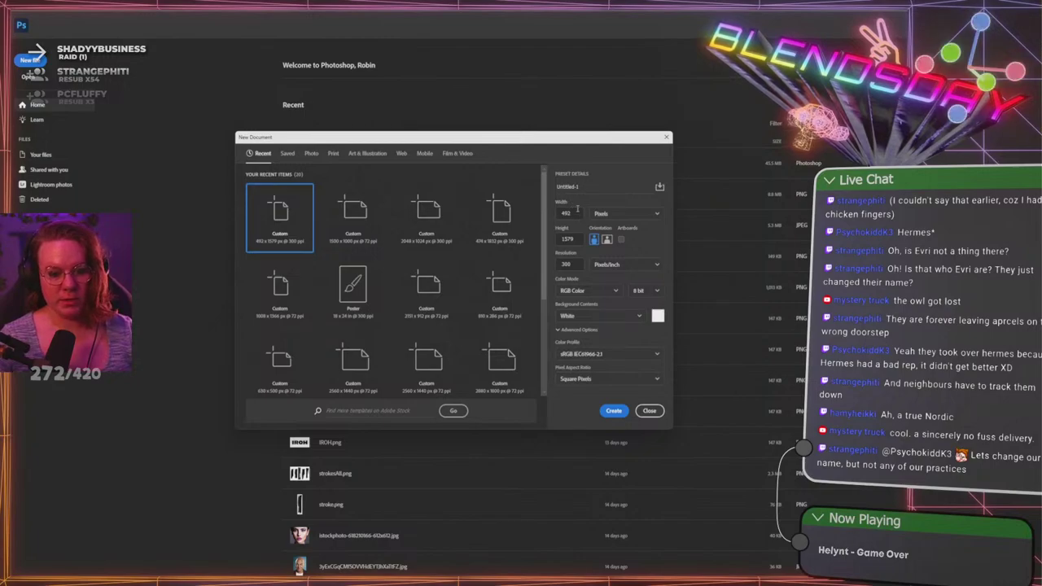
{"action": "double_click", "coordinate": [567, 213]}
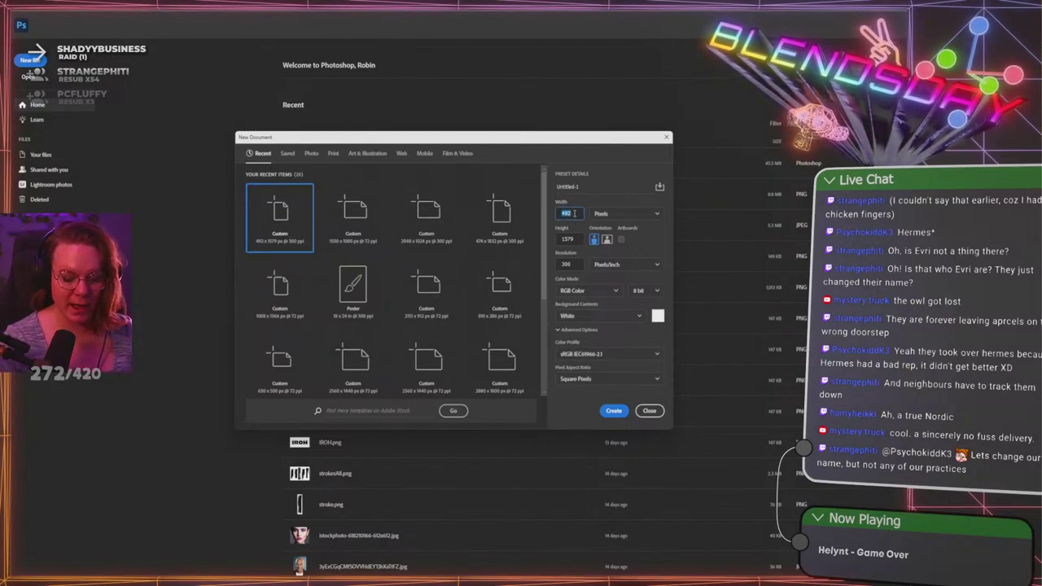
{"action": "left_click", "coordinate": [649, 410]}
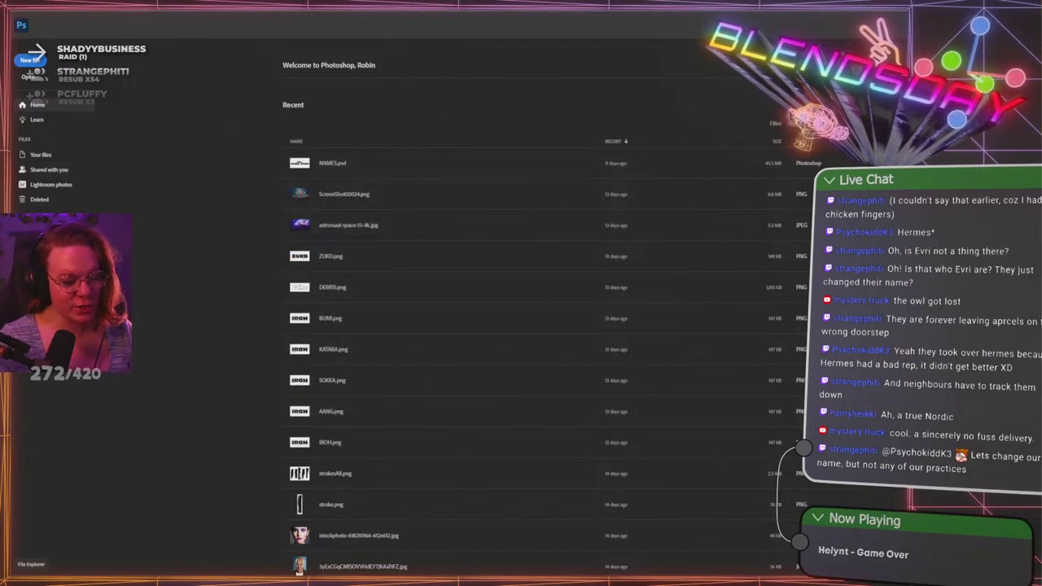
Switch to File Explorer and move its window aside from Photoshop
{"action": "left_click", "coordinate": [31, 581]}
{"action": "left_click_drag", "start_coordinate": [337, 68], "coordinate": [2, 68]}
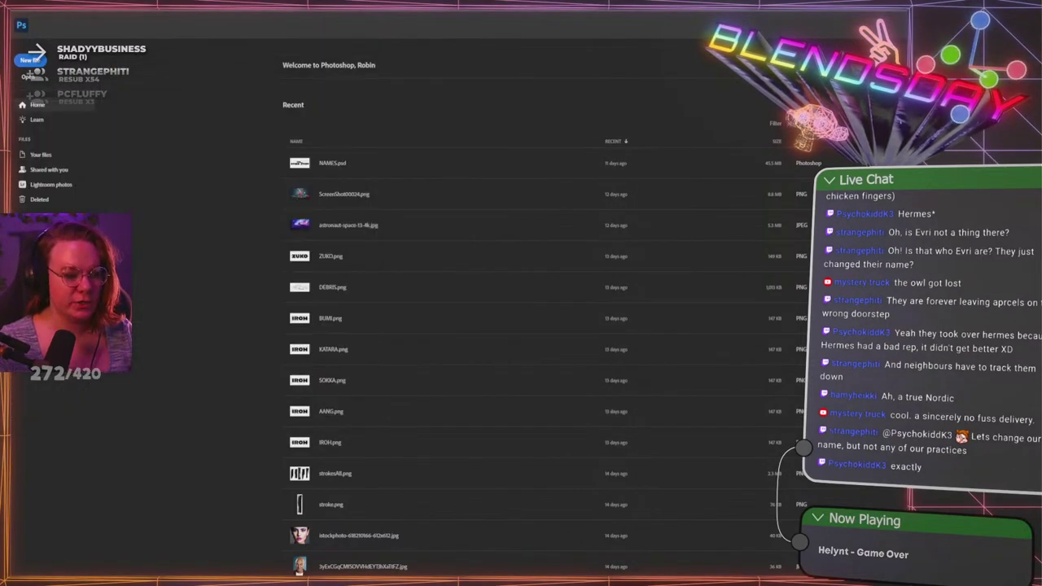